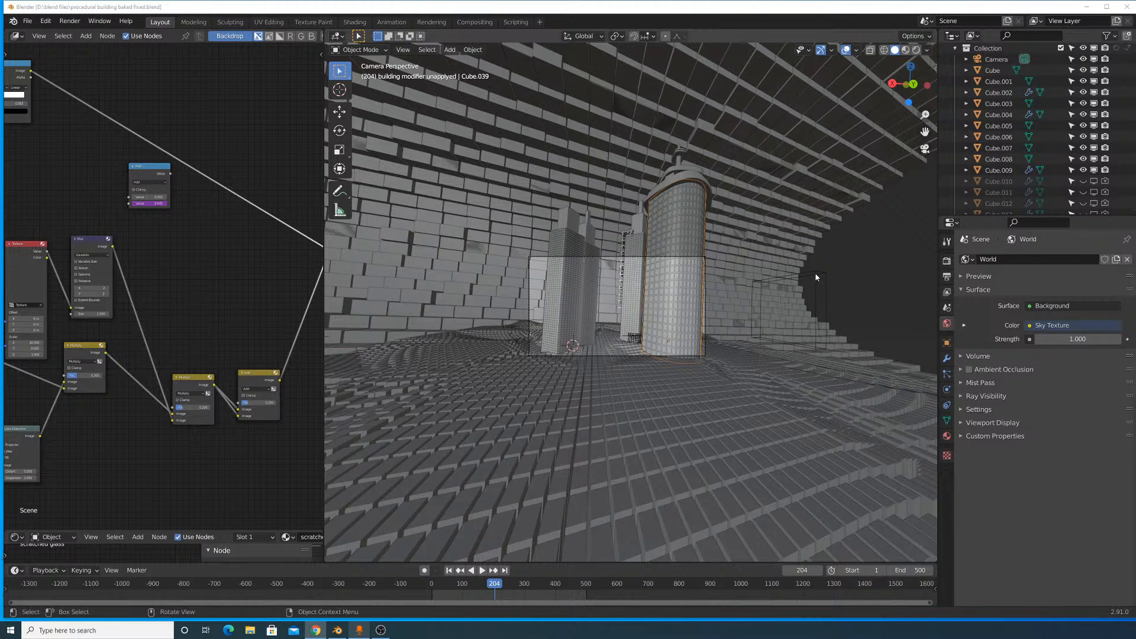
- Examine the skyscraper models and the displaced cube terrain from several angles and distances
middle_drag(879, 299, 581, 346)
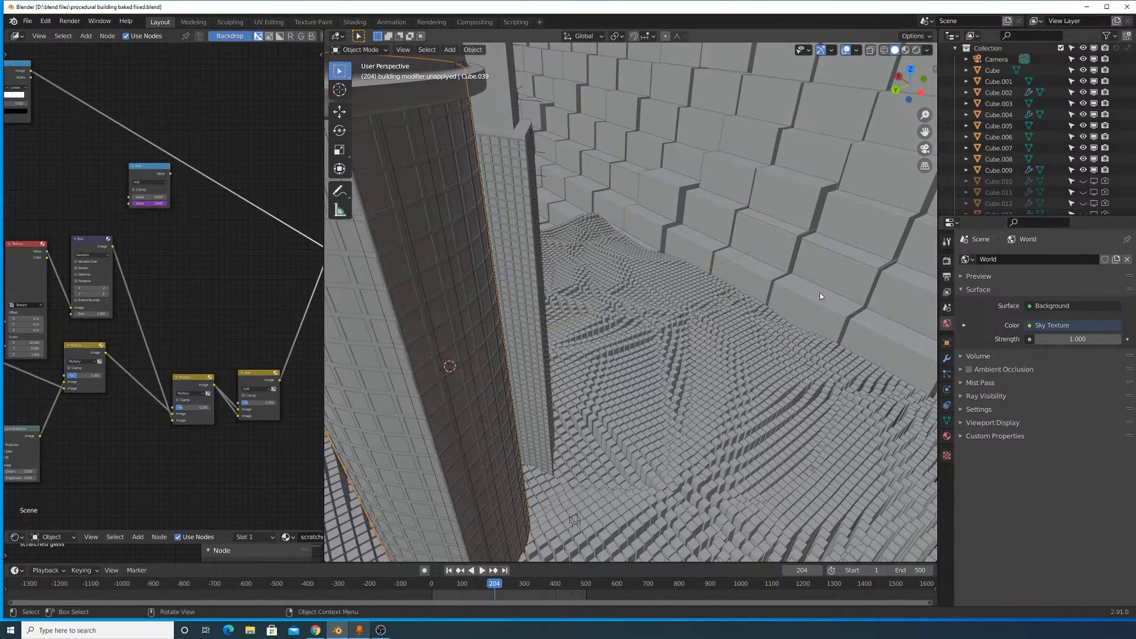
middle_drag(685, 294, 653, 281)
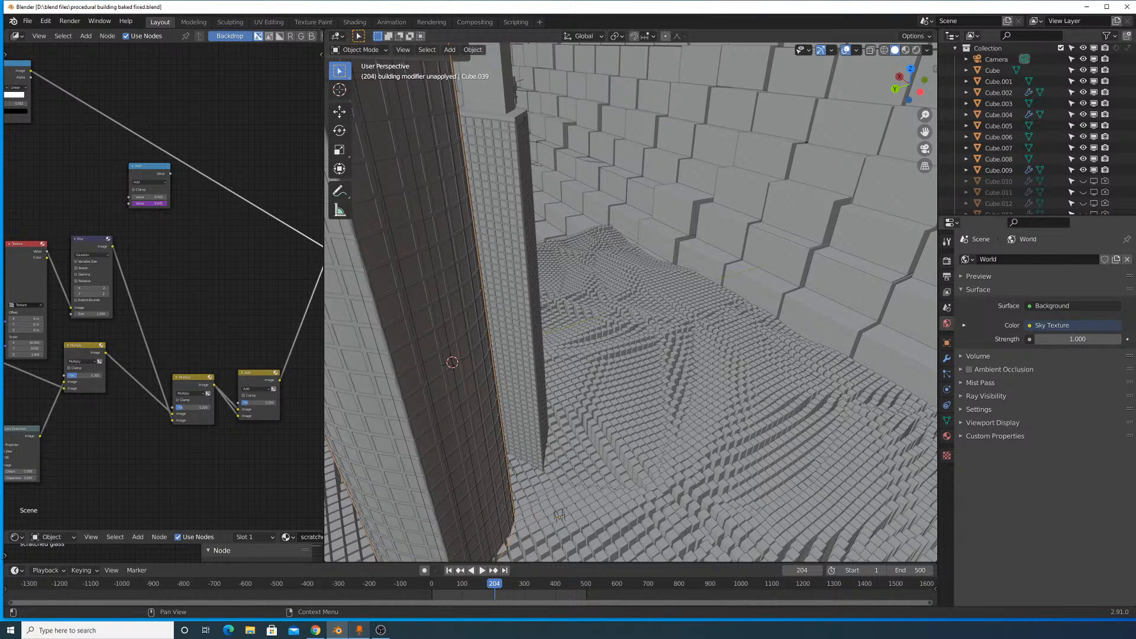
middle_drag(542, 294, 662, 285)
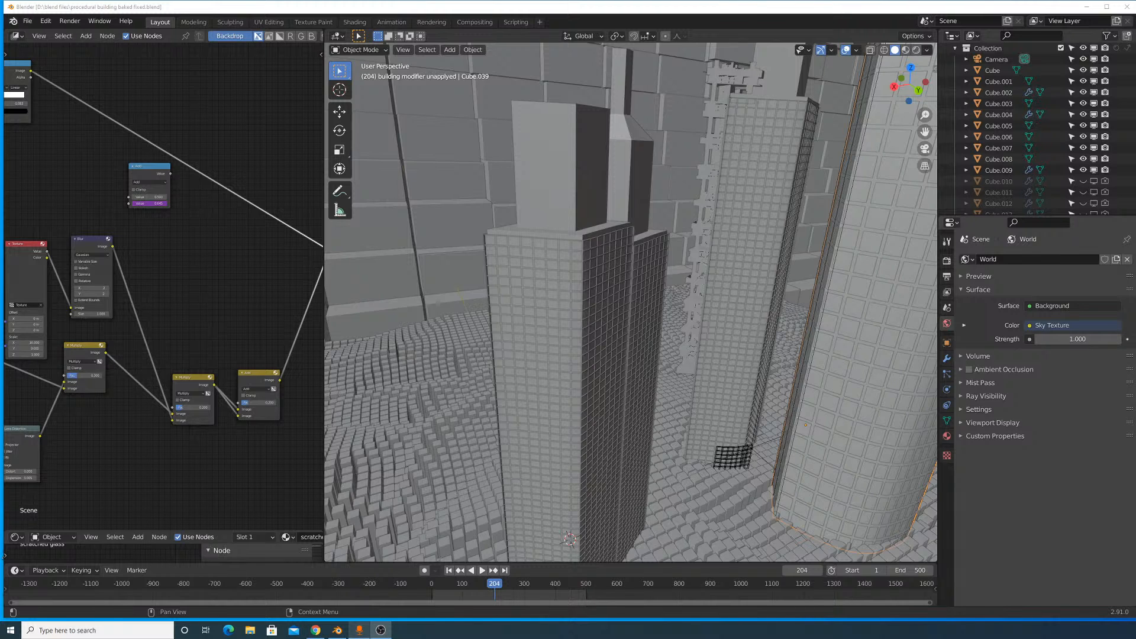
drag(1134, 321, 1134, 320)
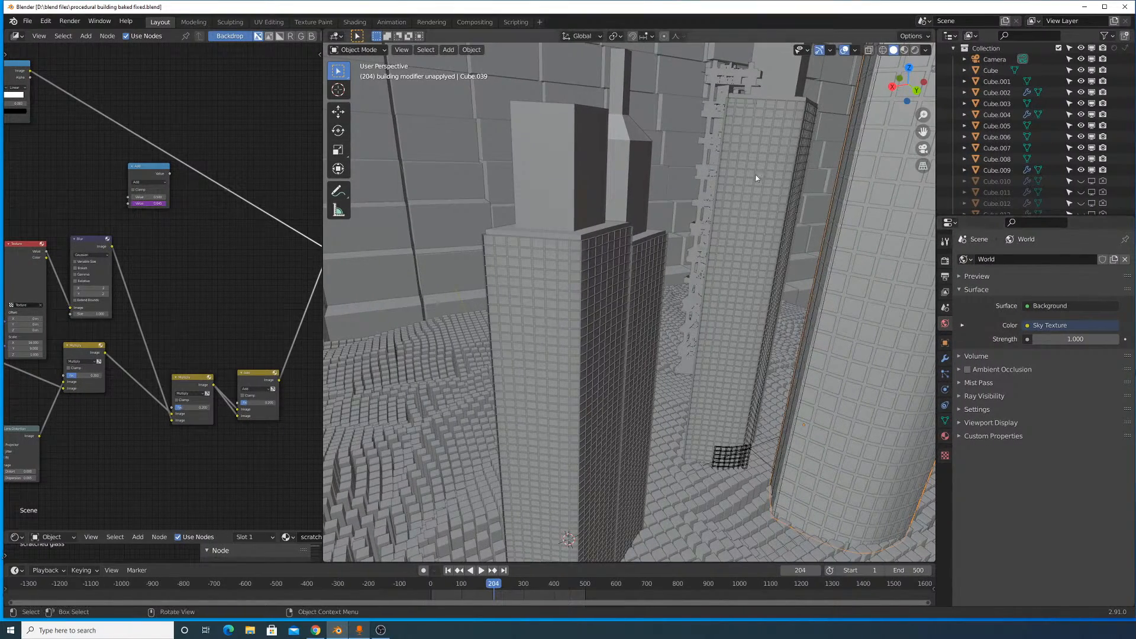
middle_drag(729, 275, 576, 265)
middle_drag(698, 214, 639, 329)
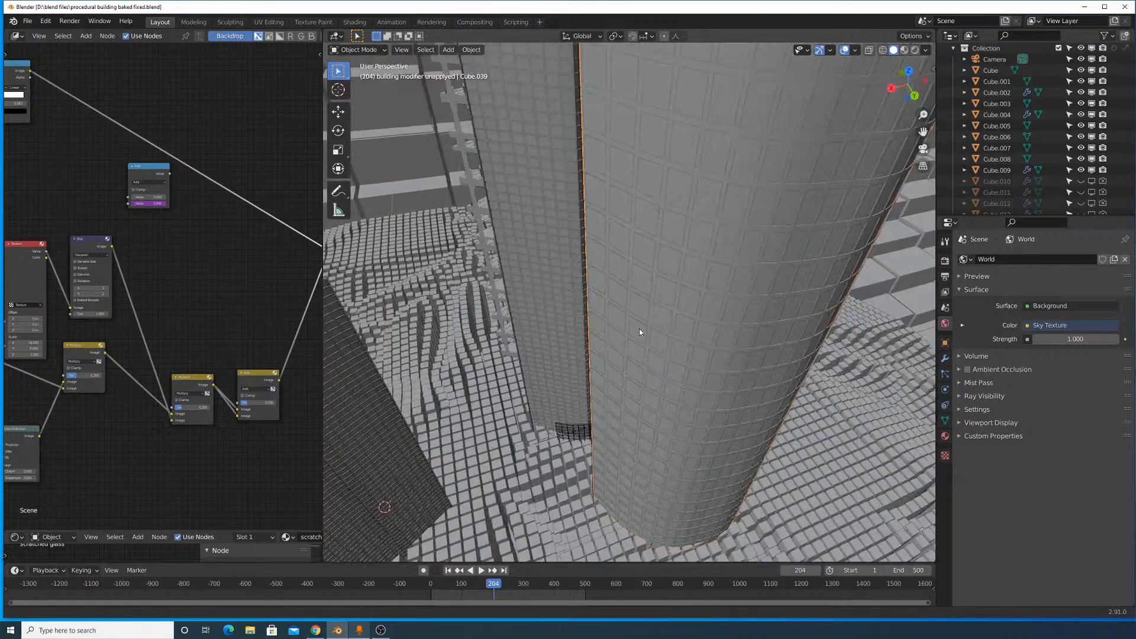
middle_drag(759, 288, 634, 293)
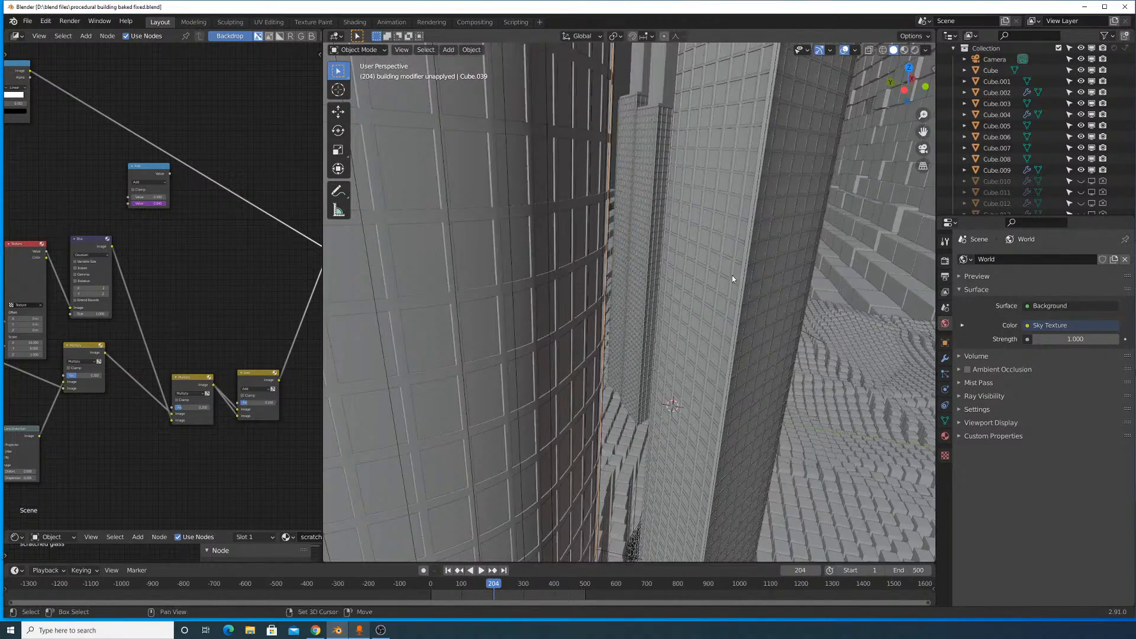
middle_drag(732, 277, 653, 354)
middle_drag(684, 320, 729, 335)
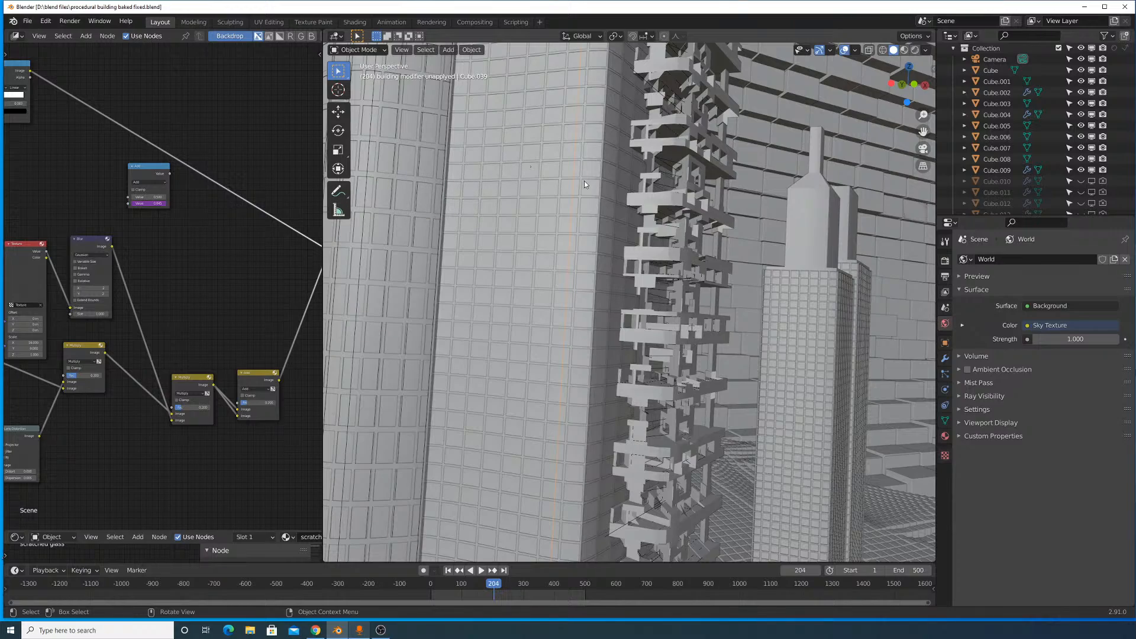
middle_drag(584, 180, 734, 214)
scroll(735, 215, down, 7)
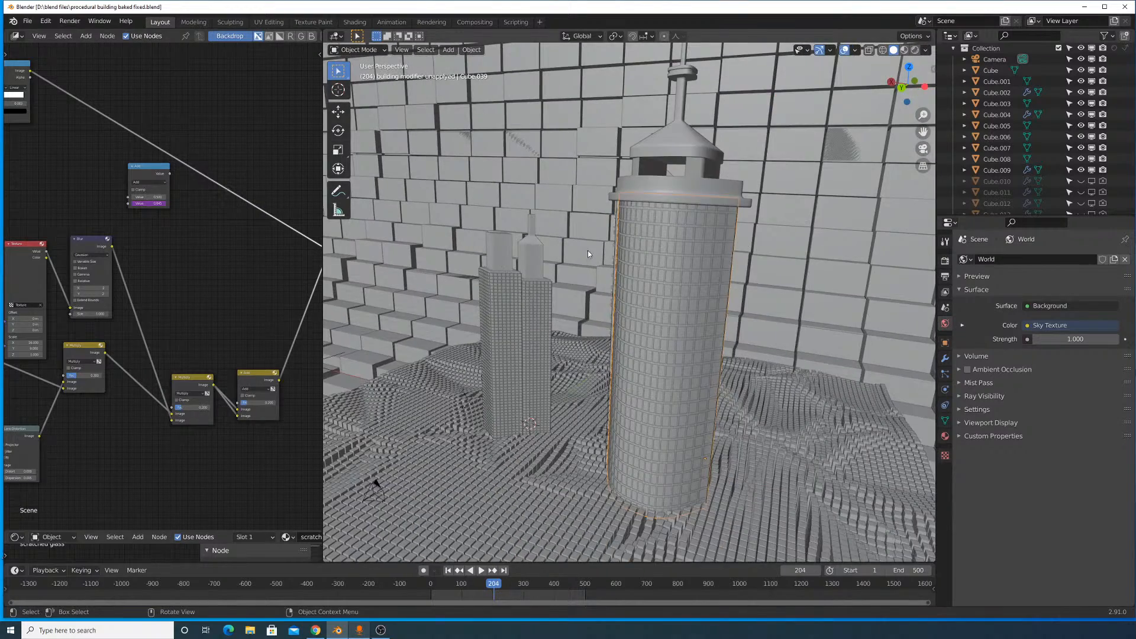
middle_drag(588, 251, 607, 272)
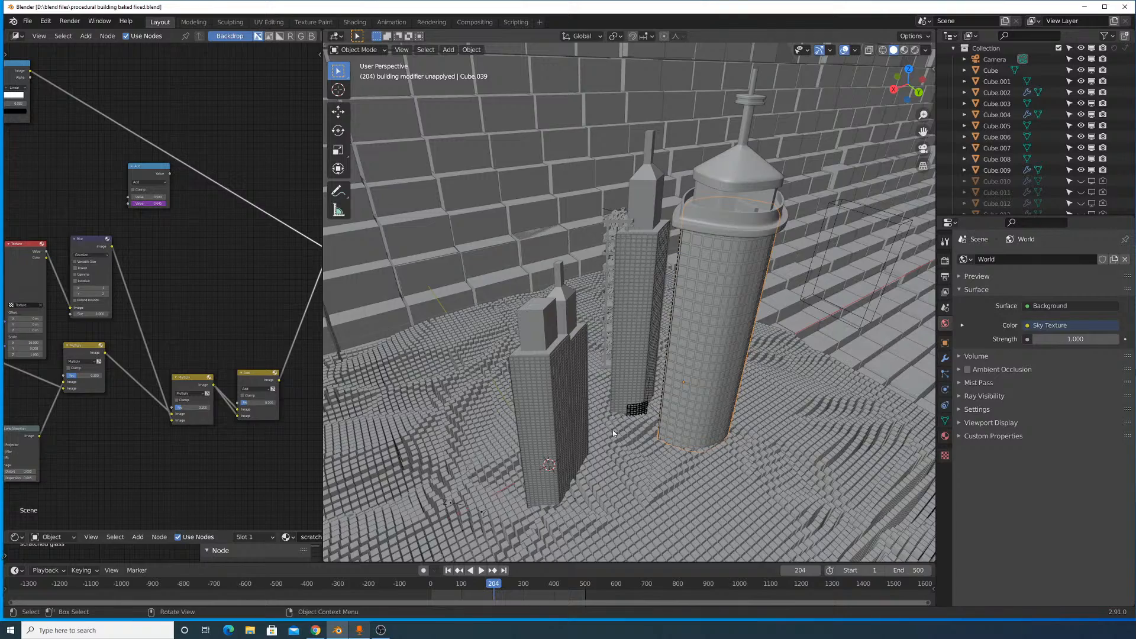
scroll(637, 372, up, 4)
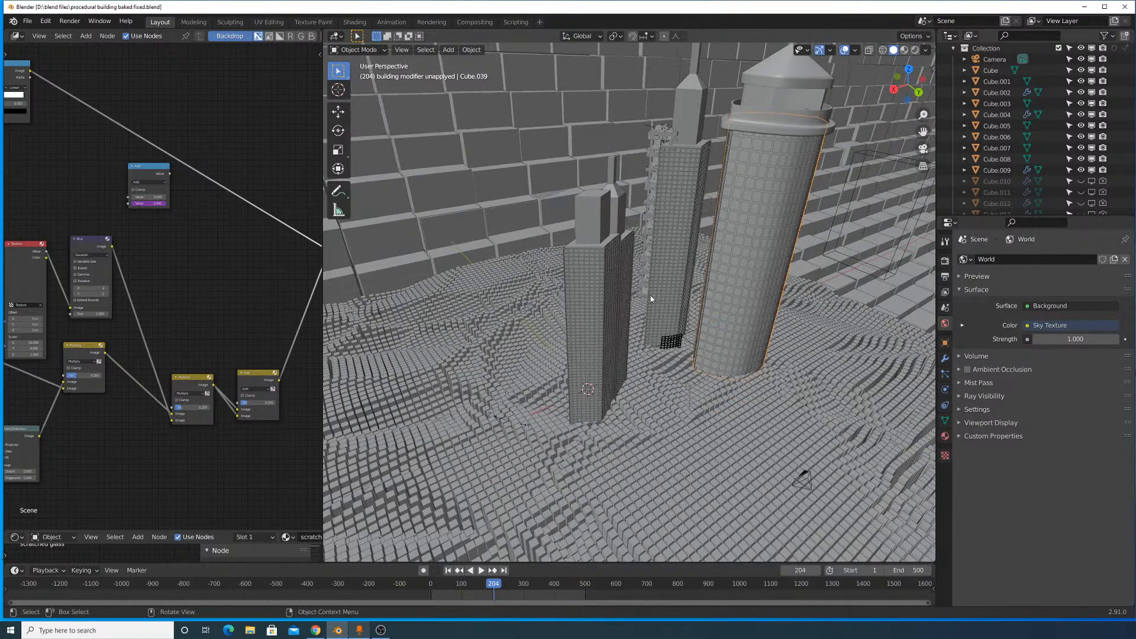
scroll(646, 347, up, 1)
middle_drag(624, 412, 493, 371)
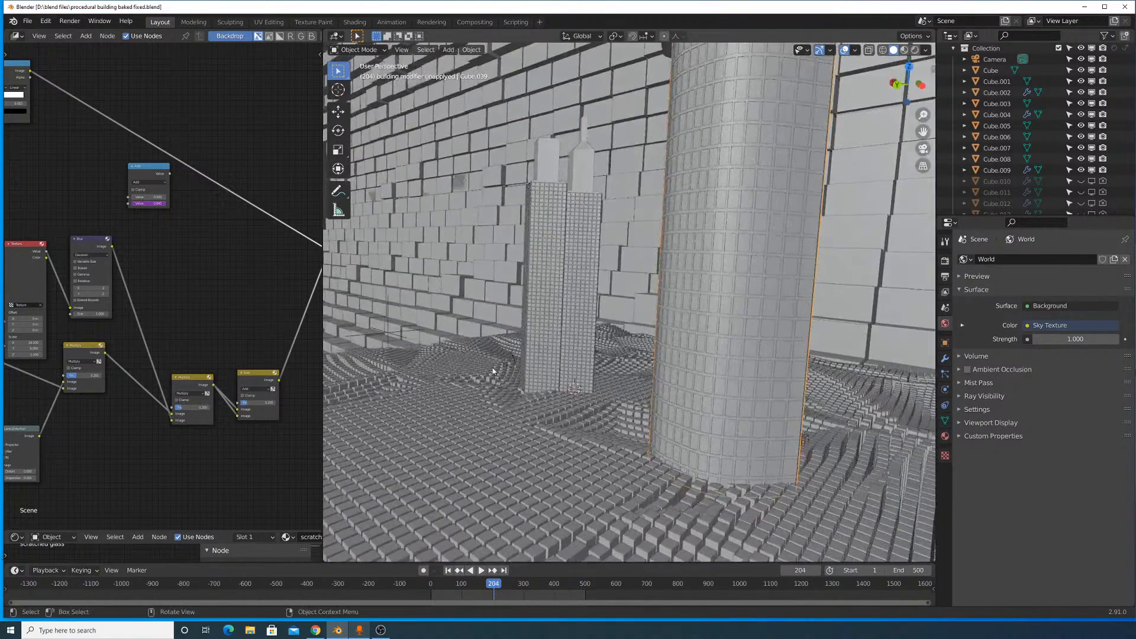
mouse_move(634, 272)
middle_down()
mouse_move(623, 265)
mouse_move(630, 289)
middle_up()
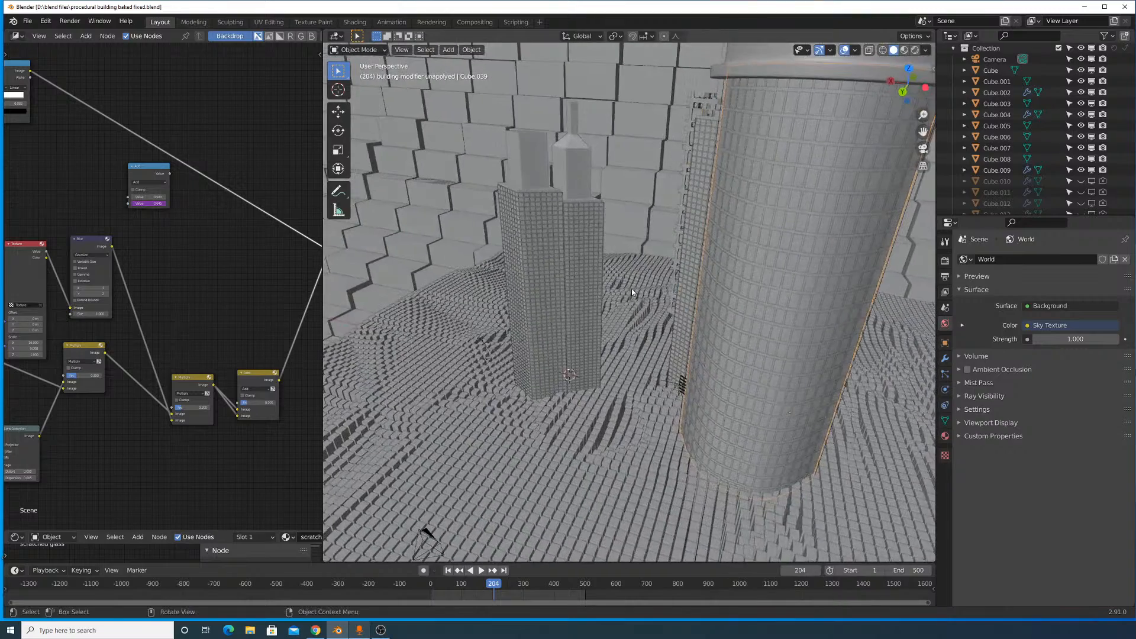
middle_drag(593, 325, 535, 293)
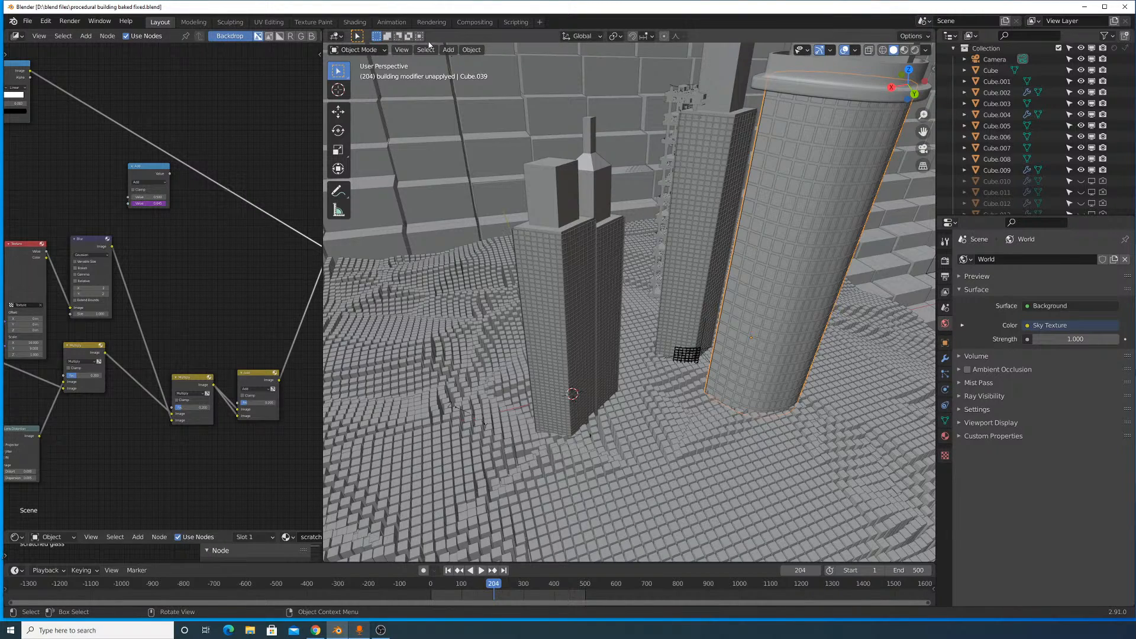
- Look at the buildings through the scene camera and preview them with rendered viewport shading
click(401, 49)
mouse_move(421, 160)
click(560, 173)
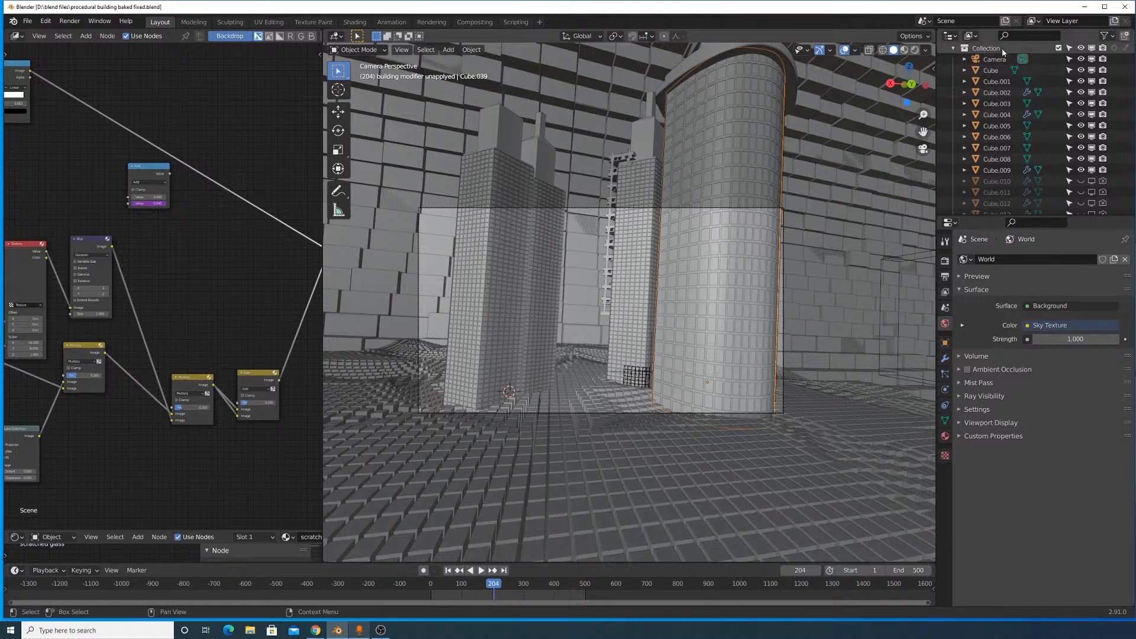
click(915, 50)
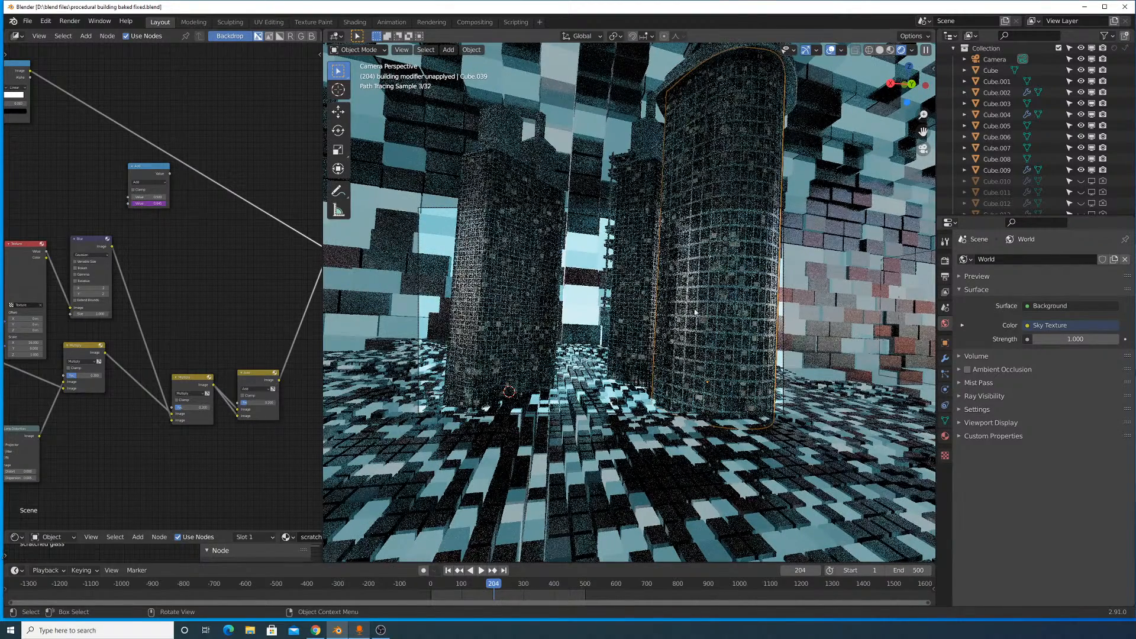
- Show the Cycles render settings, return the viewport to solid shading and render frame 204 as a still image
click(945, 260)
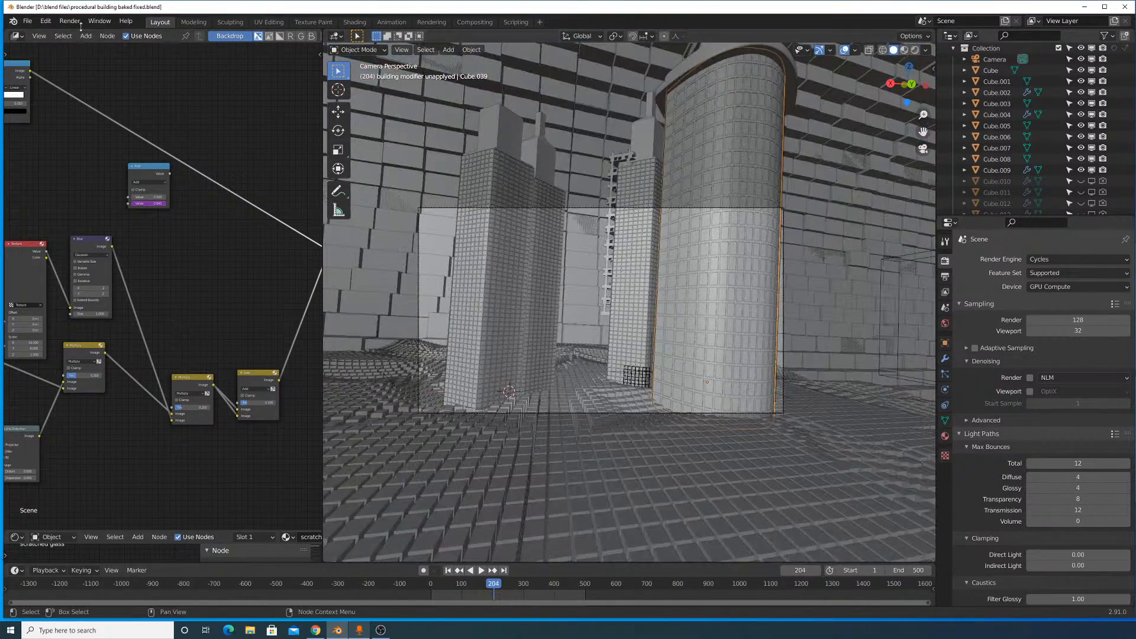
click(70, 20)
click(89, 34)
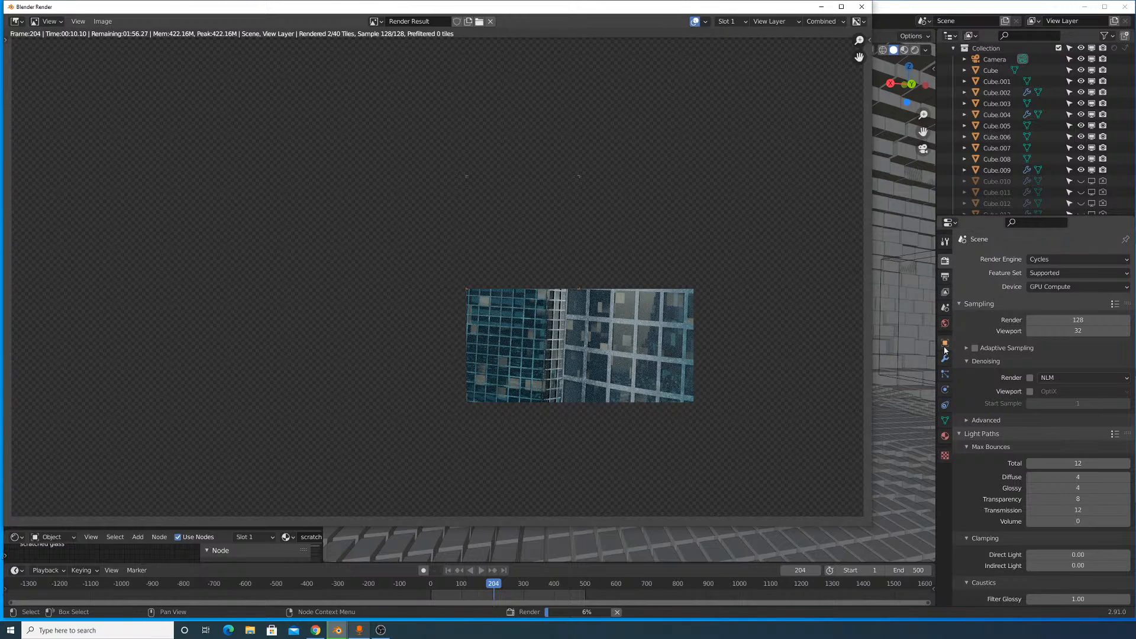
- Select the instancer cube array outside the block tunnel and show its modifier stack
middle_drag(898, 307, 823, 339)
scroll(631, 280, down, 8)
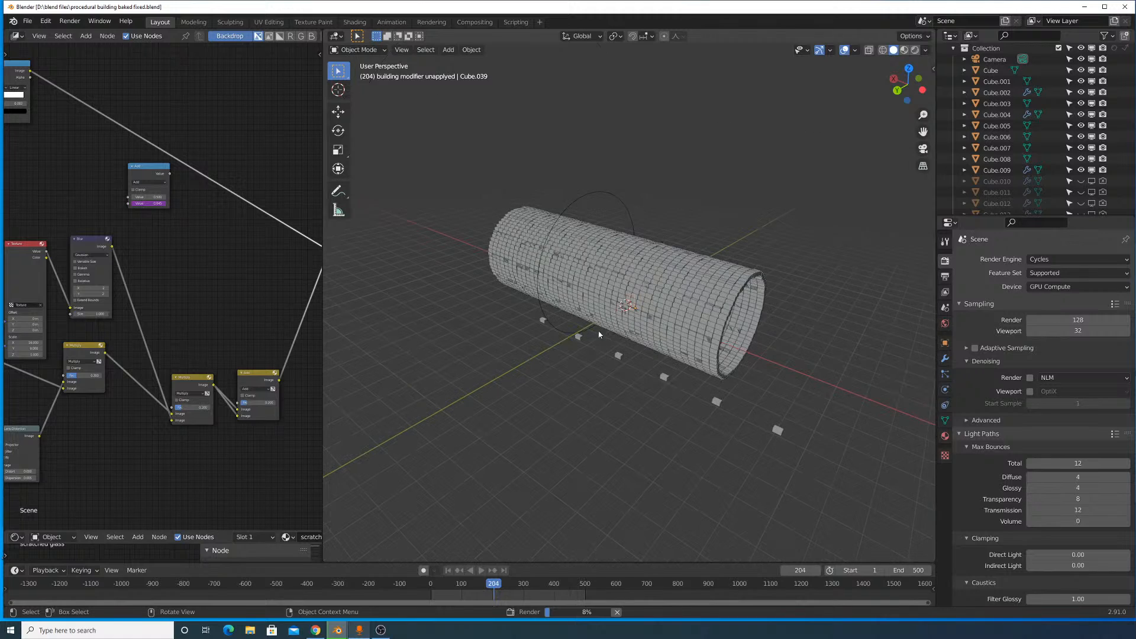
middle_drag(662, 361, 625, 432)
scroll(651, 373, up, 6)
click(620, 440)
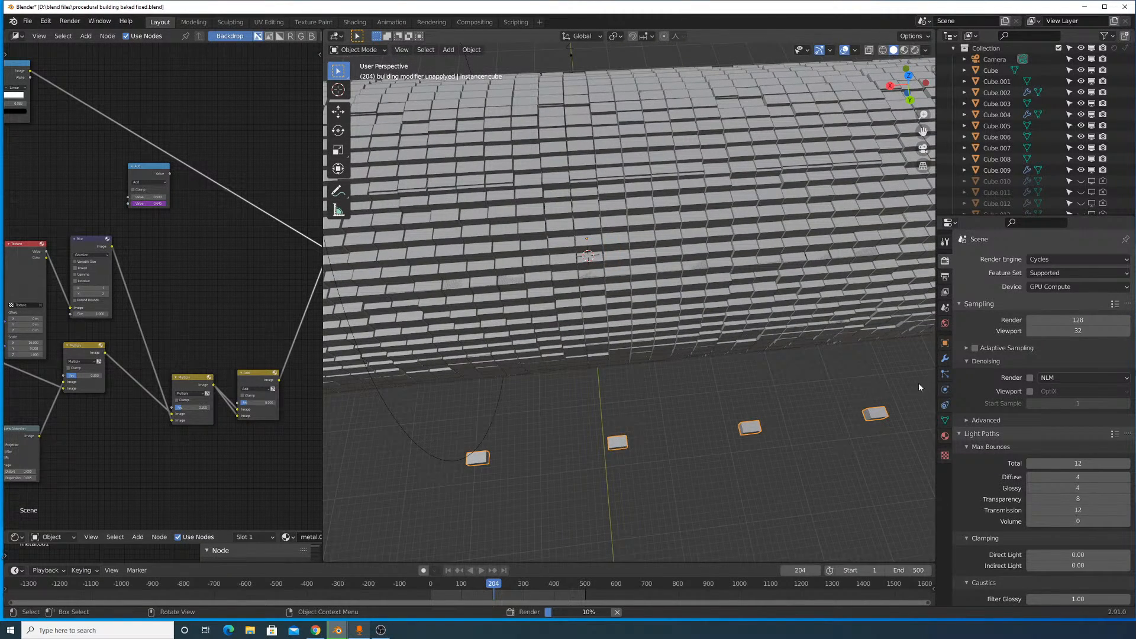
click(945, 358)
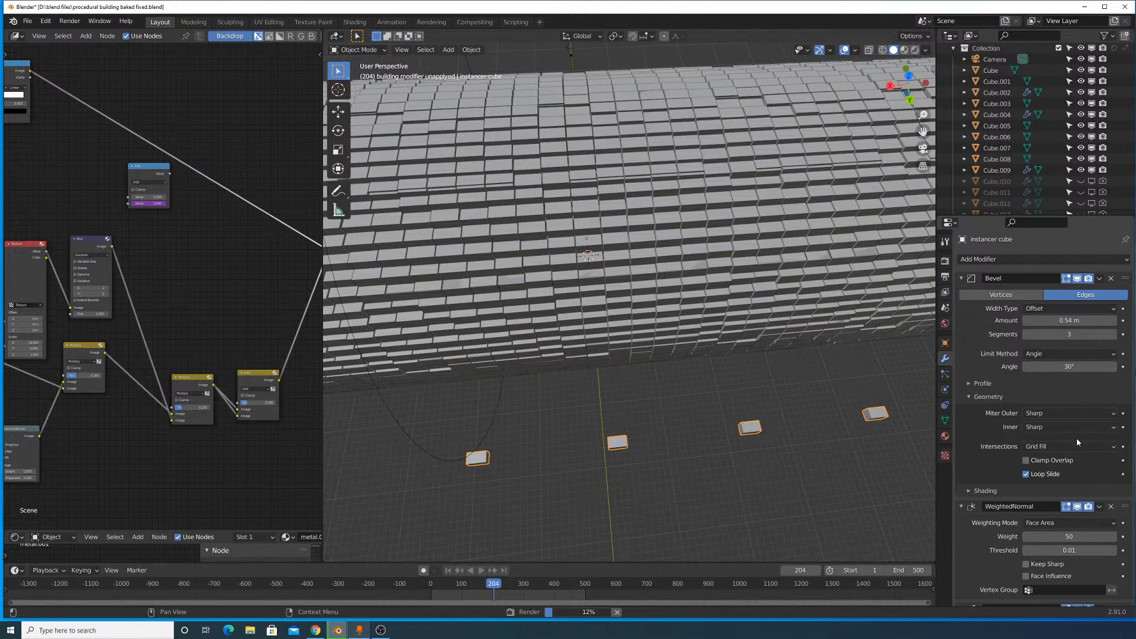
- Review the instancer cube's Bevel, WeightedNormal and Array settings and collapse all three modifiers
scroll(1076, 438, down, 7)
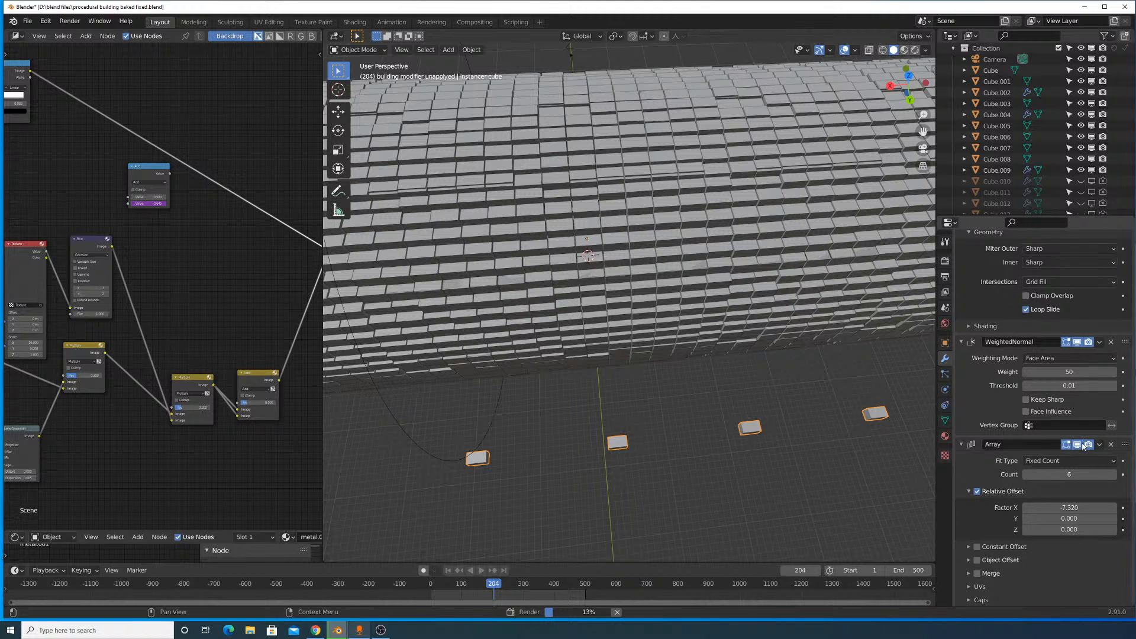
scroll(974, 455, up, 6)
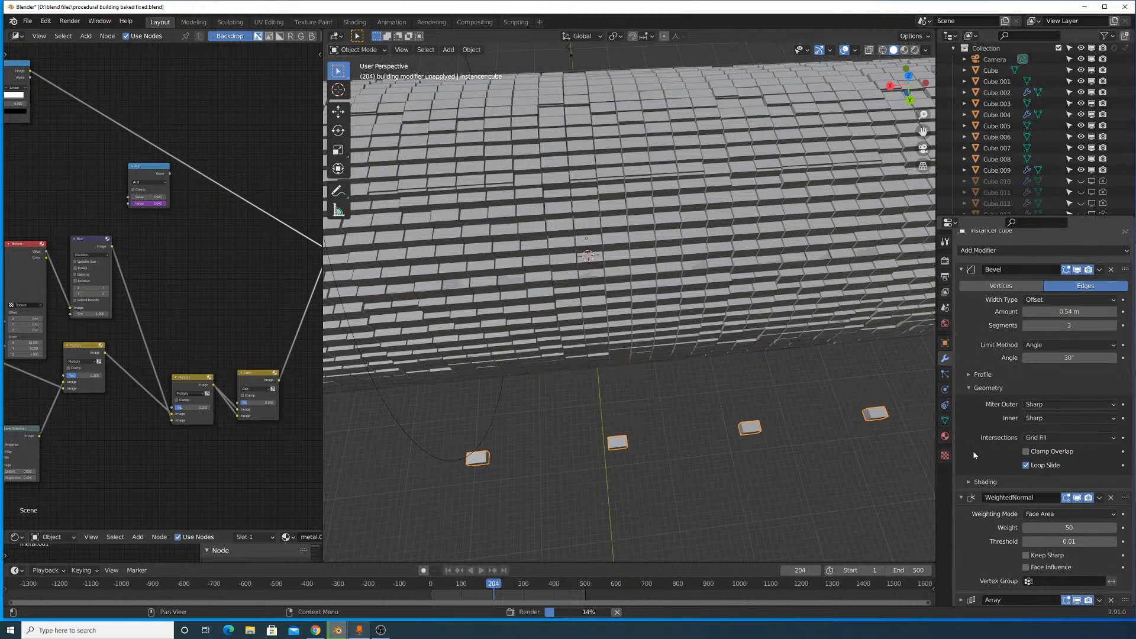
click(960, 498)
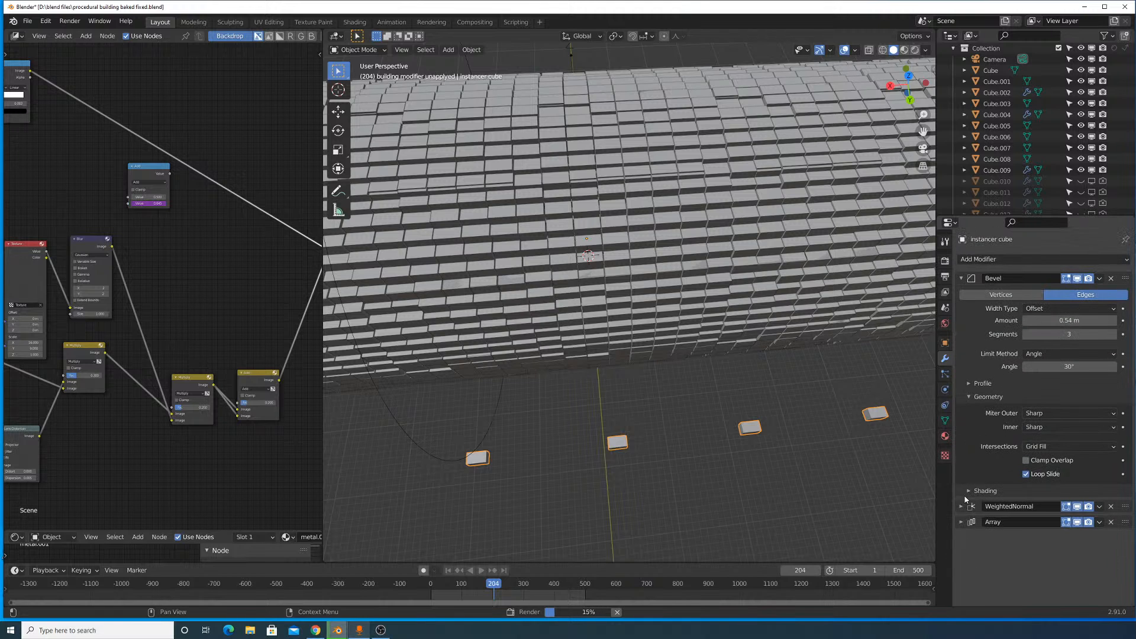
click(961, 278)
- Examine the block tunnel from its open end and inspect the arrangement of instanced cubes in its wall up close
middle_drag(828, 321, 699, 266)
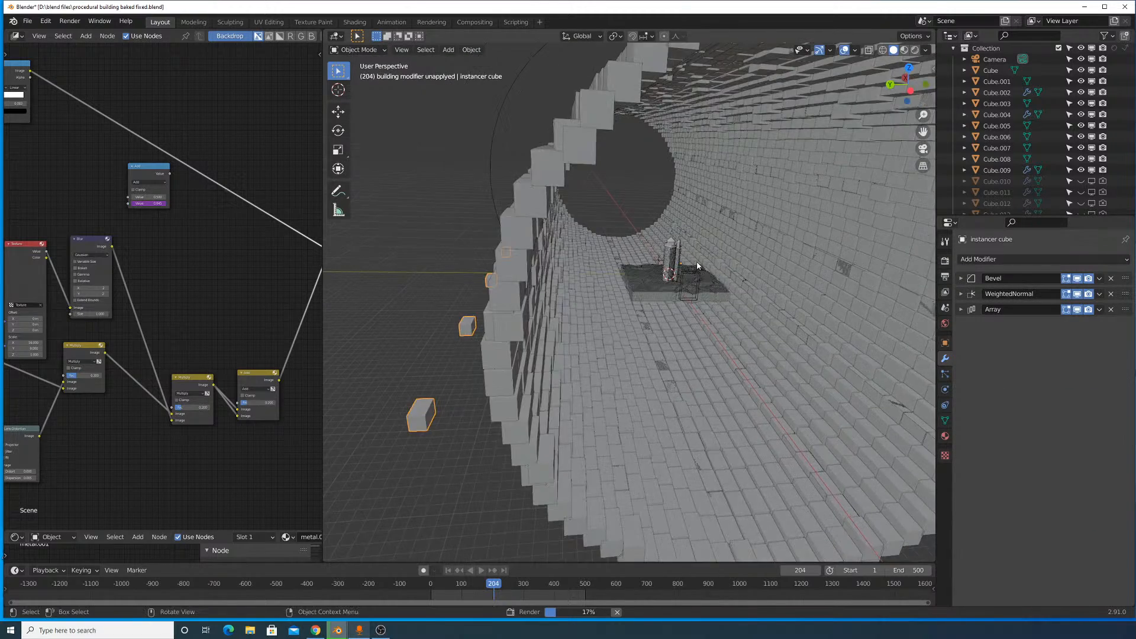
scroll(703, 266, up, 4)
shift+middle_drag(753, 231, 761, 350)
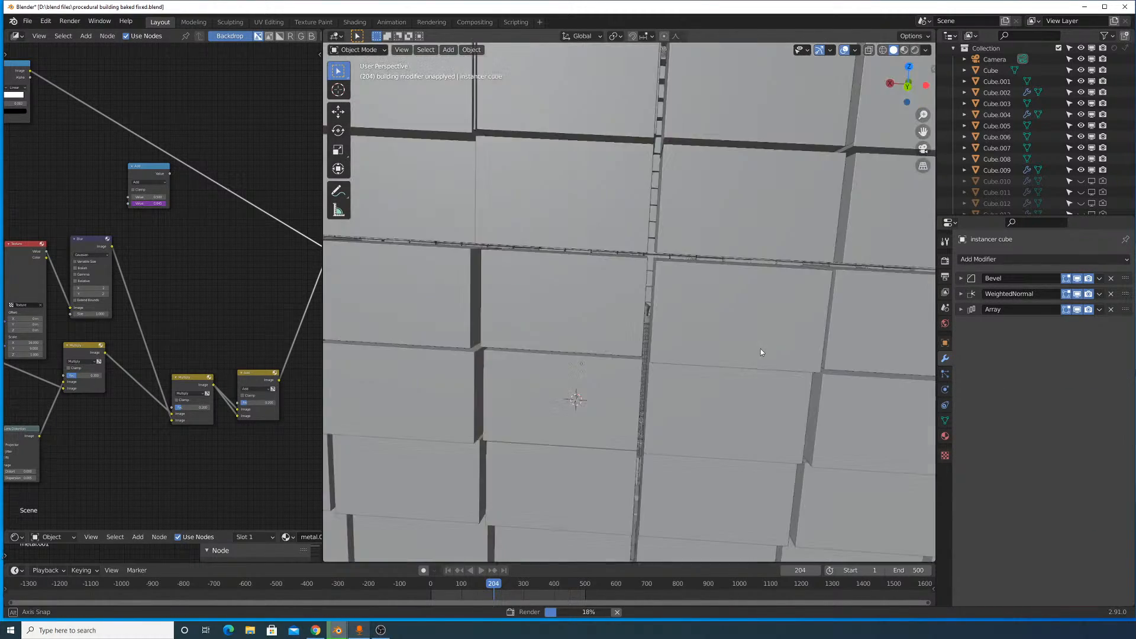
scroll(757, 355, up, 5)
scroll(755, 355, up, 3)
scroll(619, 238, down, 10)
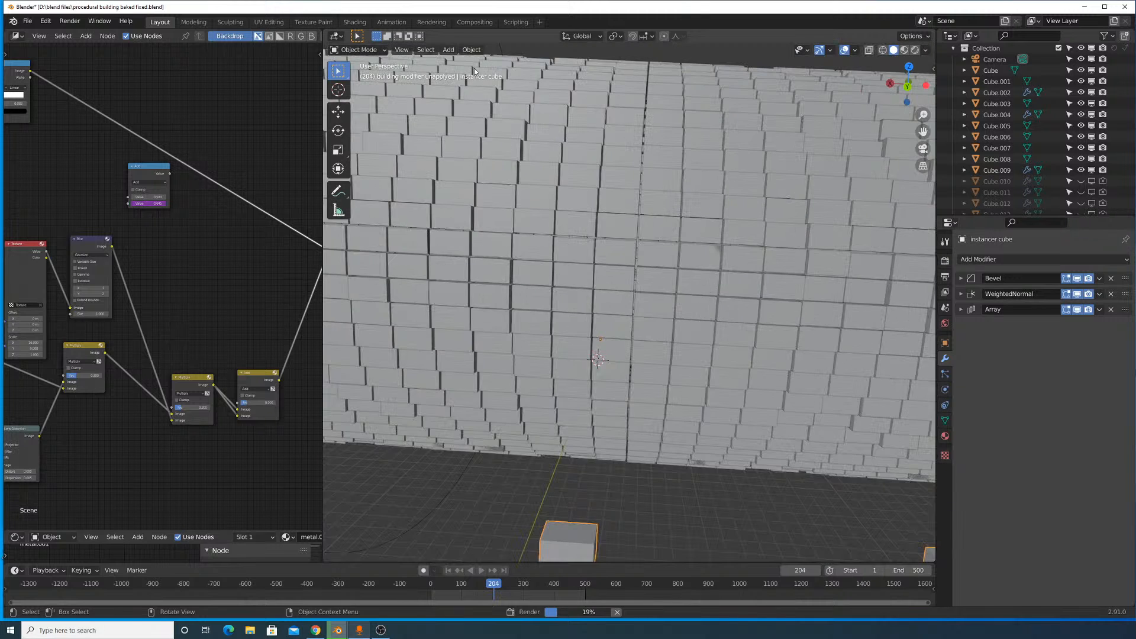
middle_drag(644, 213, 616, 228)
scroll(568, 194, up, 3)
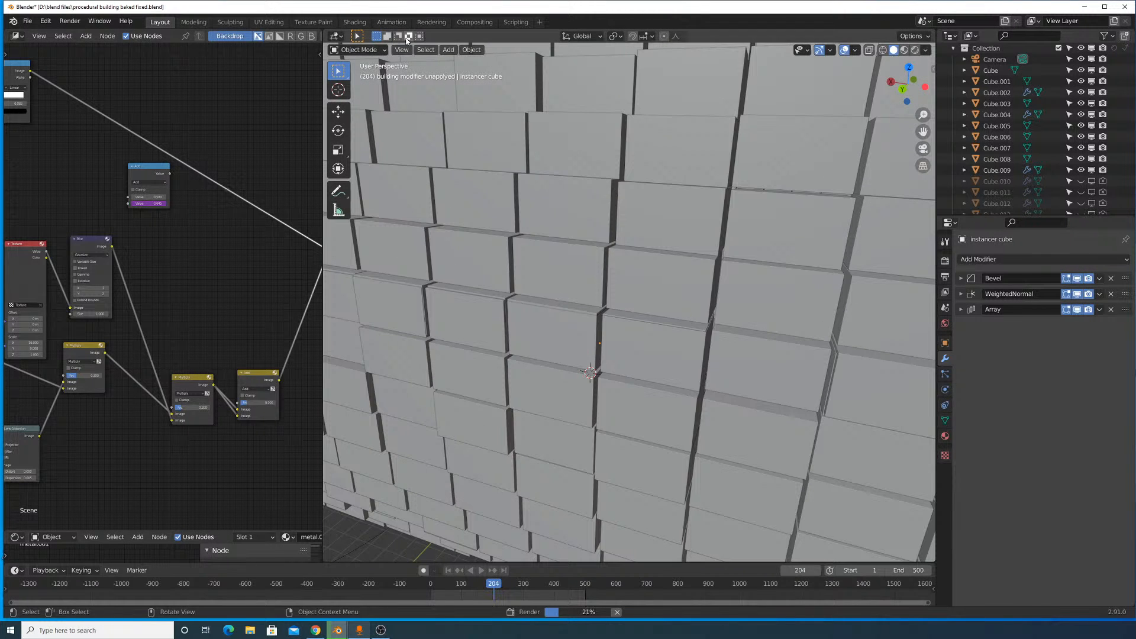
- Bring back the render result and inspect the building facades as the image renders
click(70, 21)
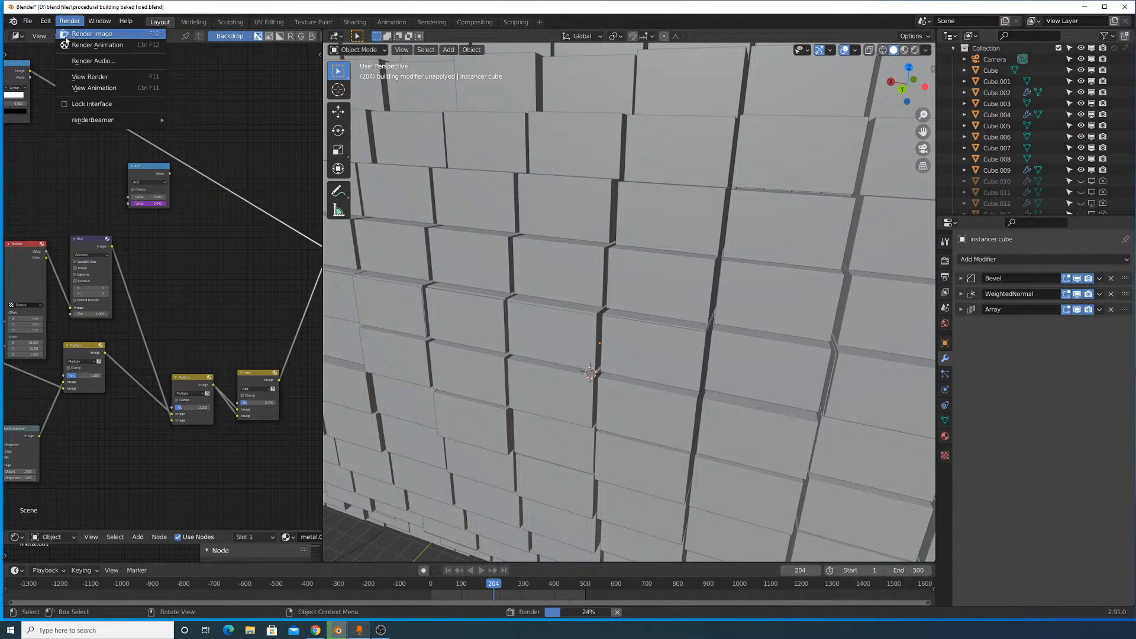
click(109, 78)
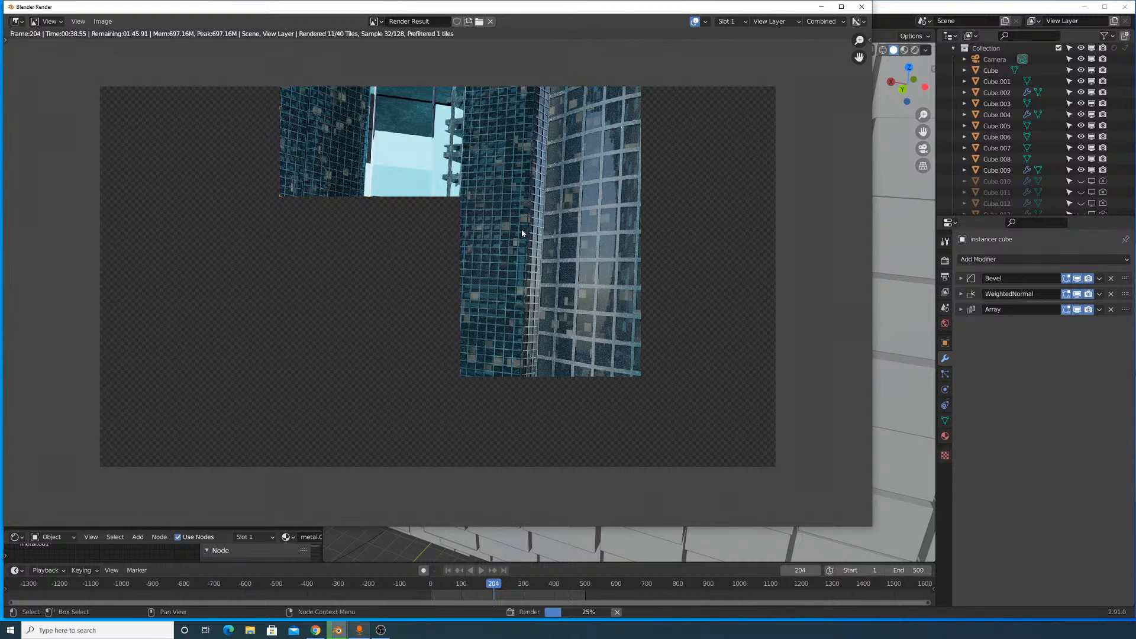
scroll(521, 232, up, 1)
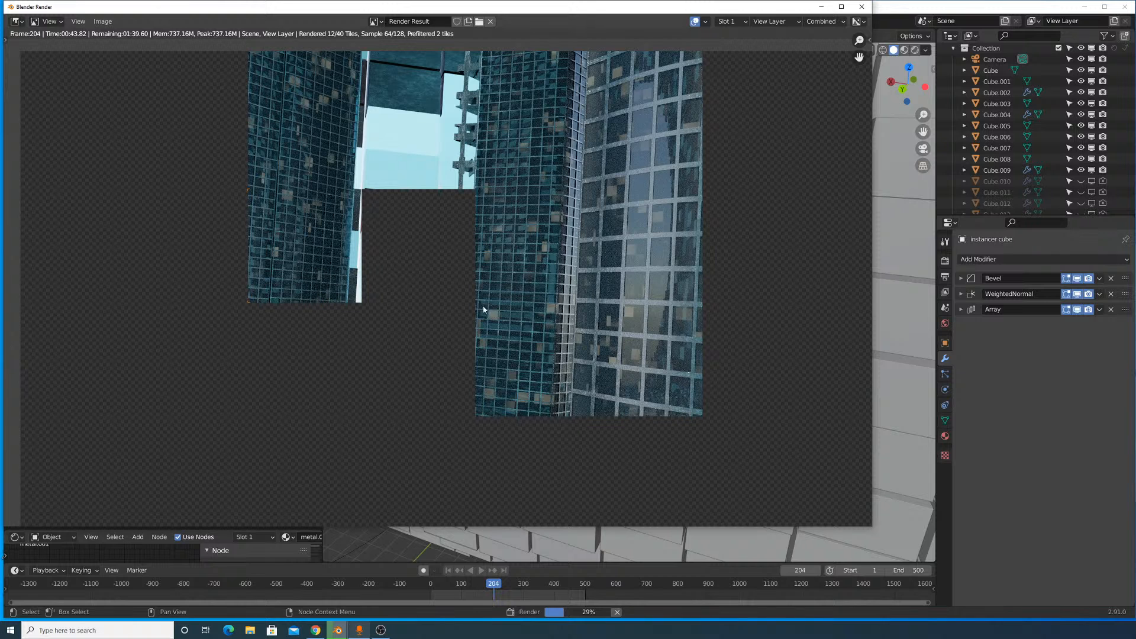
scroll(431, 271, down, 1)
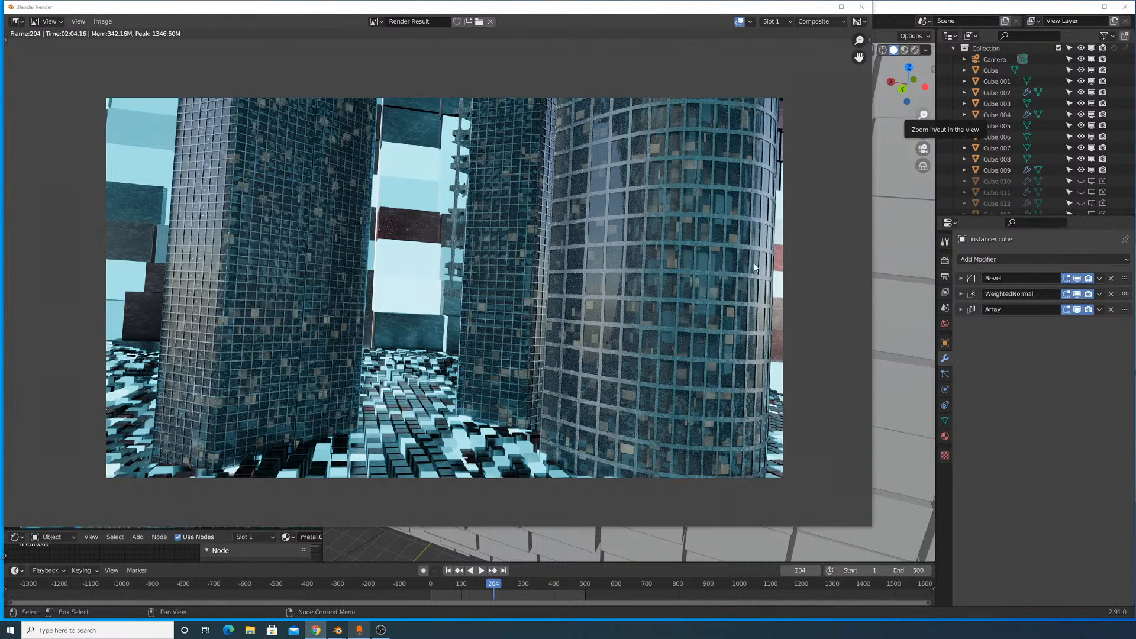
- Display the Viewer Node image in place of the render result and inspect the composited blur and glow up close
click(374, 22)
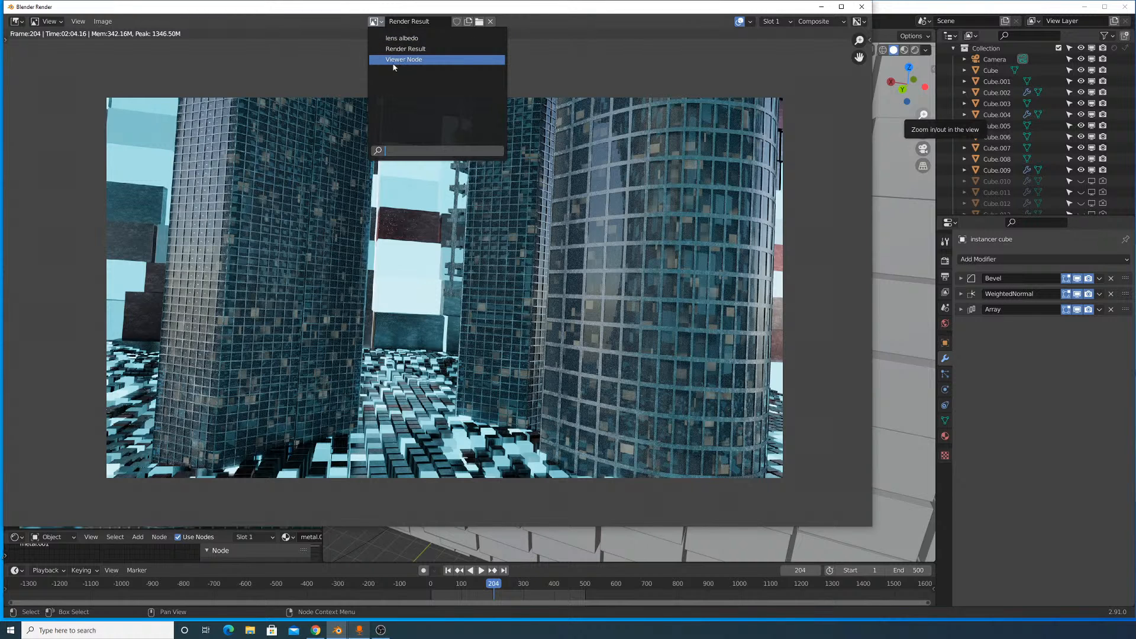
click(400, 60)
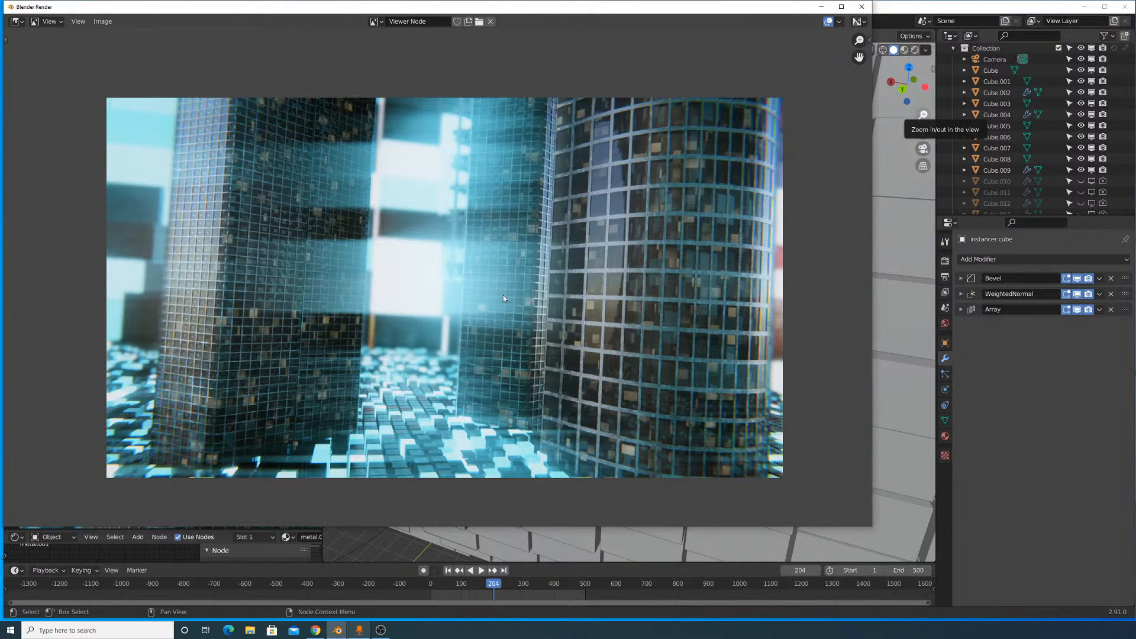
scroll(473, 288, up, 5)
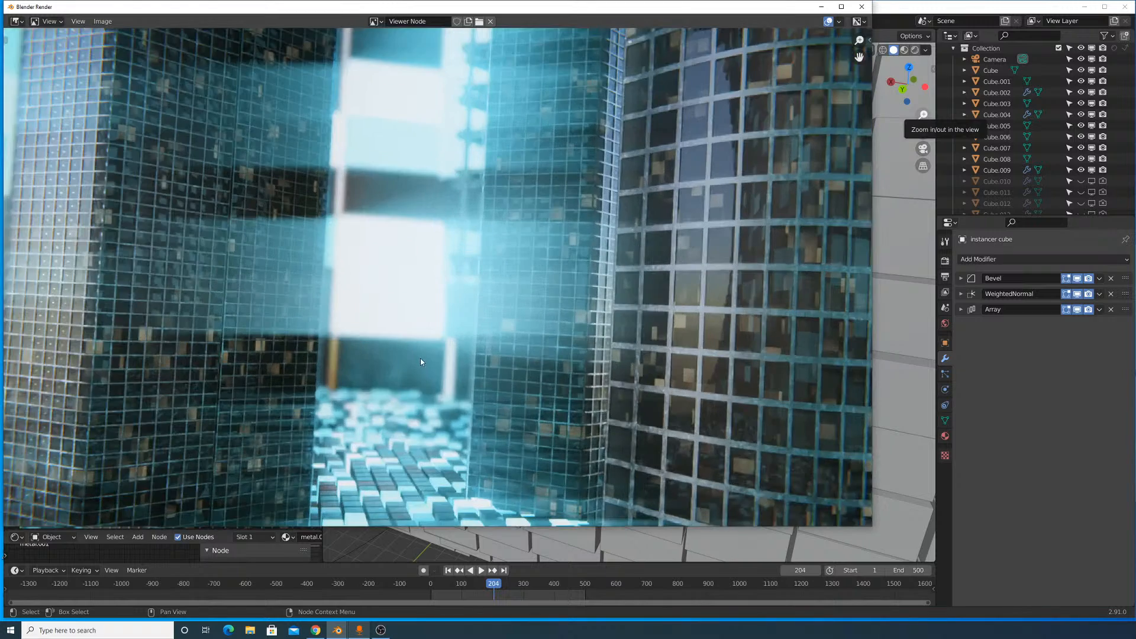
scroll(551, 309, up, 2)
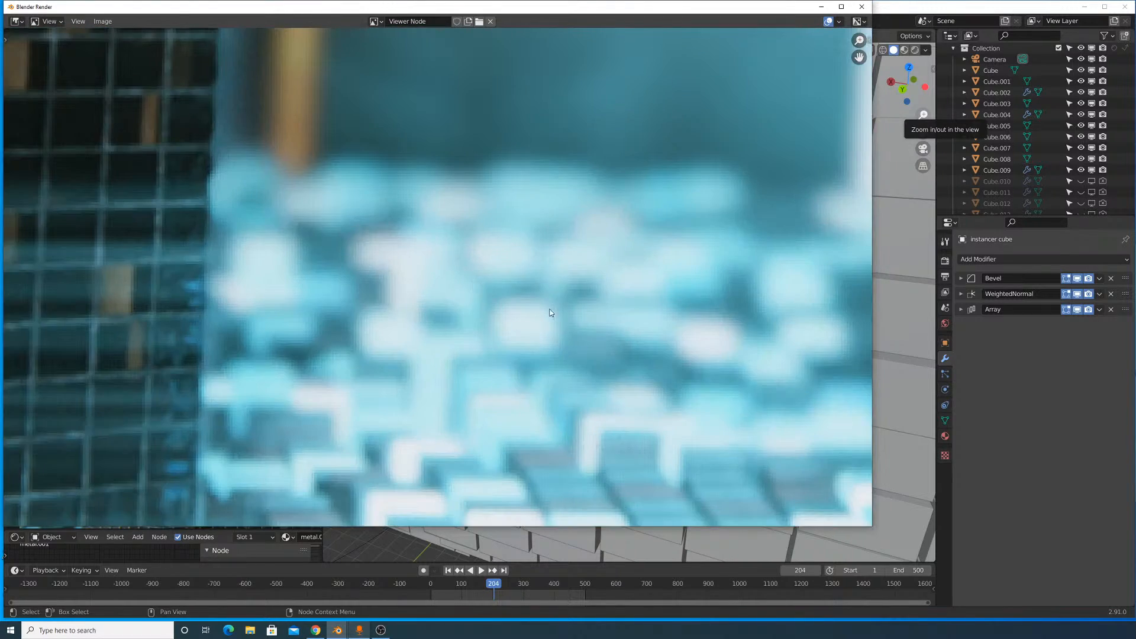
- Examine the whole composited Viewer Node image, including the gap between the two towers
scroll(464, 303, down, 4)
scroll(465, 302, down, 3)
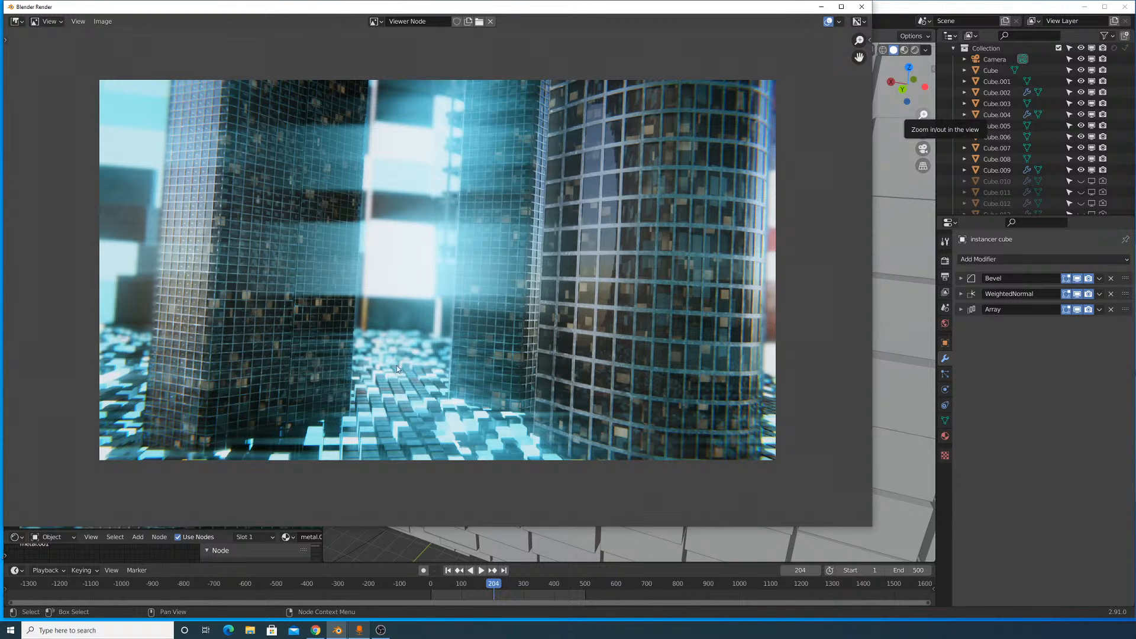
scroll(396, 354, up, 2)
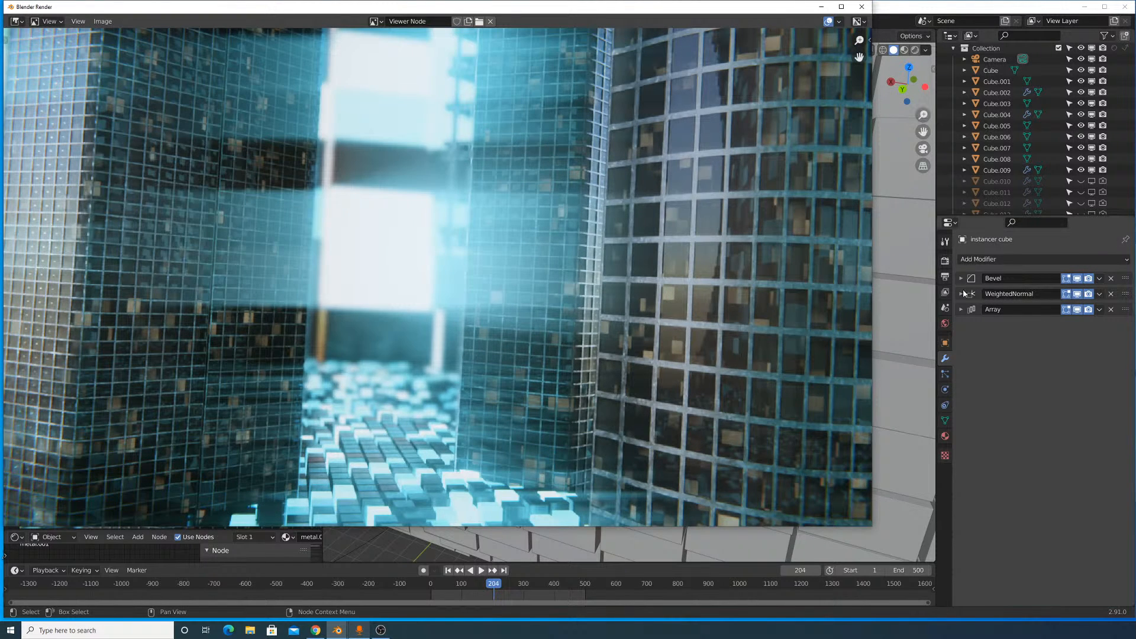
- Bring back the render window beside the scene's Cycles render properties and review the settings from Sampling through Color Management
click(945, 260)
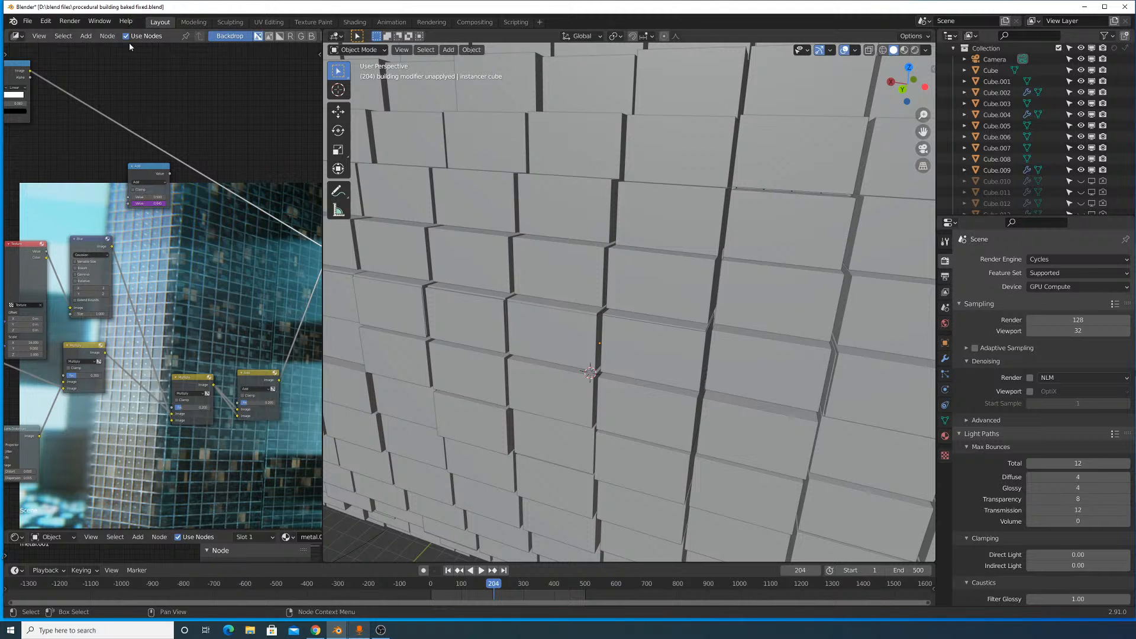
click(70, 21)
click(104, 82)
scroll(408, 240, down, 1)
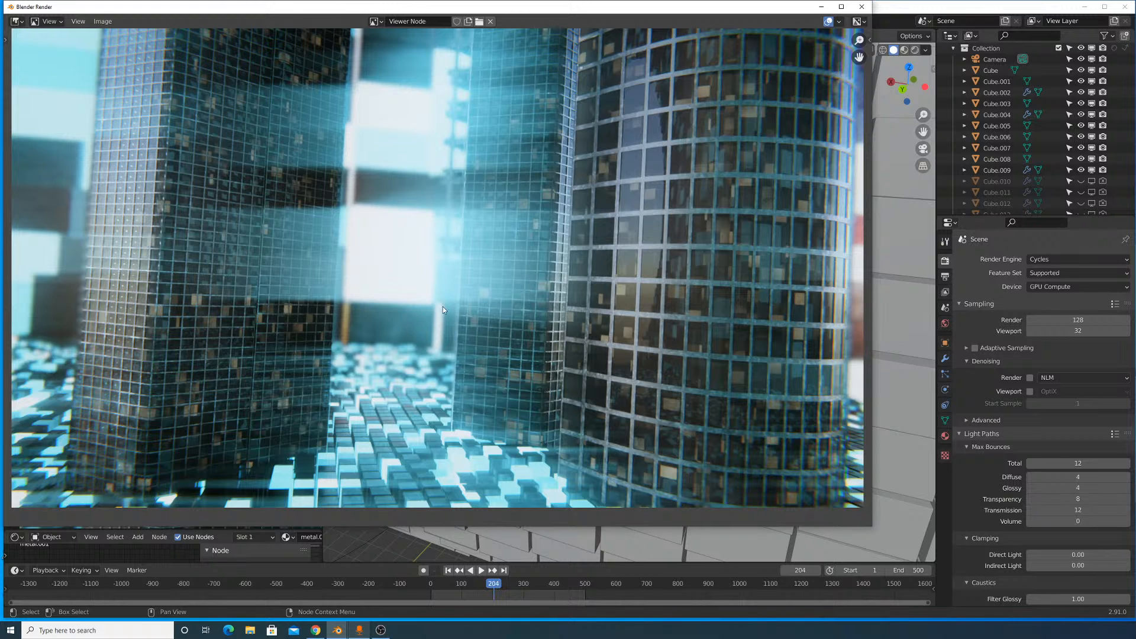
scroll(1069, 450, down, 10)
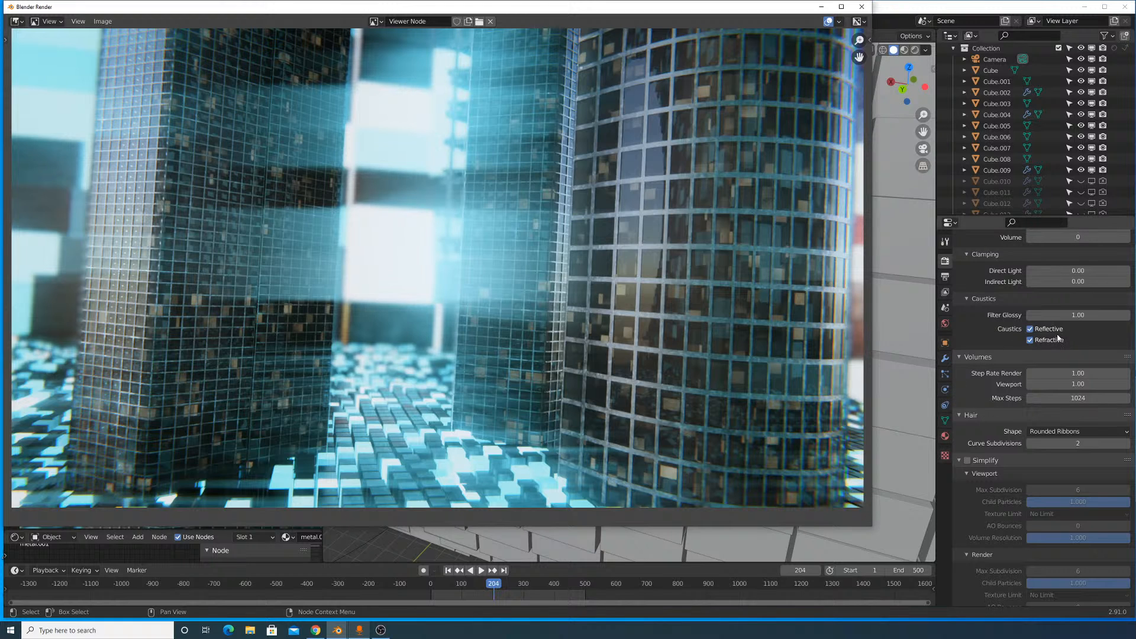
scroll(1006, 402, down, 15)
scroll(1006, 402, down, 4)
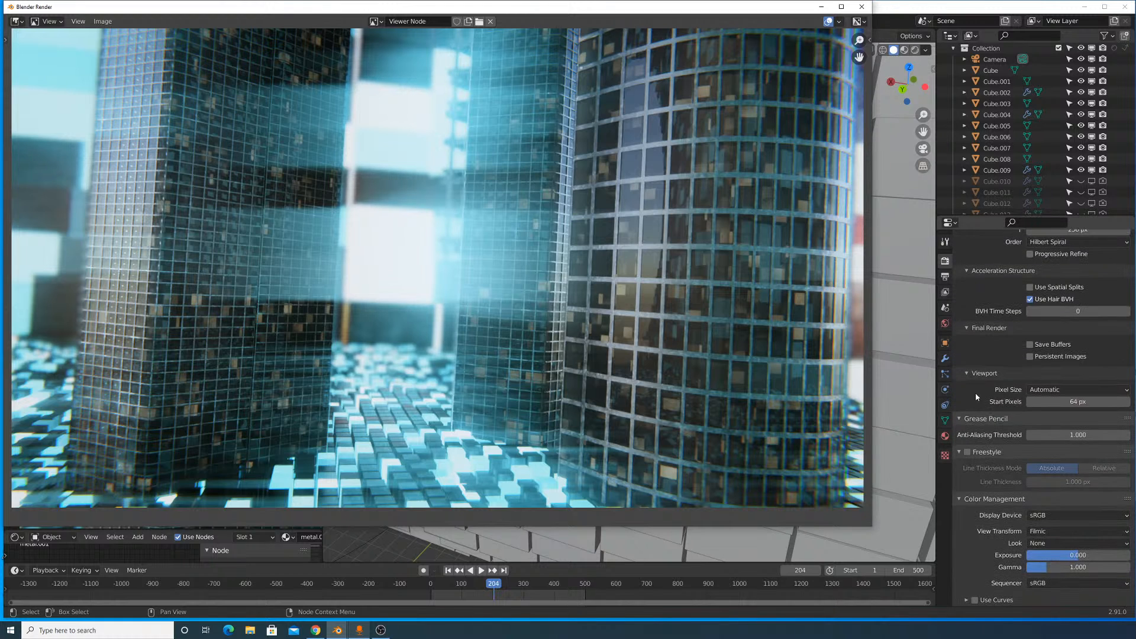
- Minimize the render window and widen the compositor across most of the 3D viewport's area
click(821, 7)
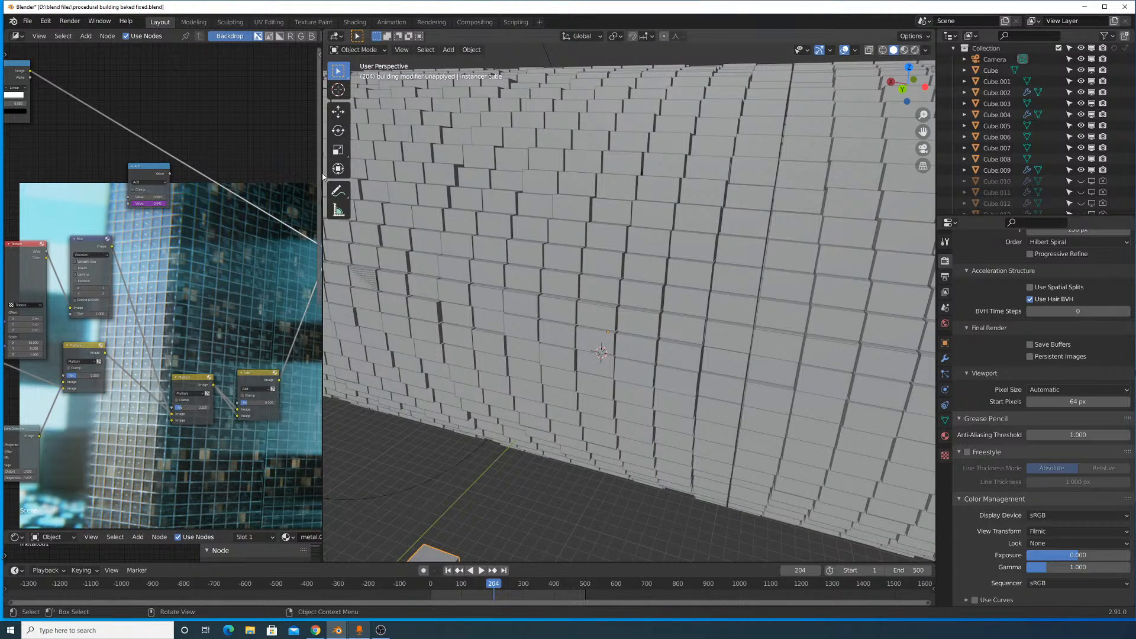
drag(323, 174, 768, 173)
scroll(418, 311, down, 4)
scroll(463, 283, up, 6)
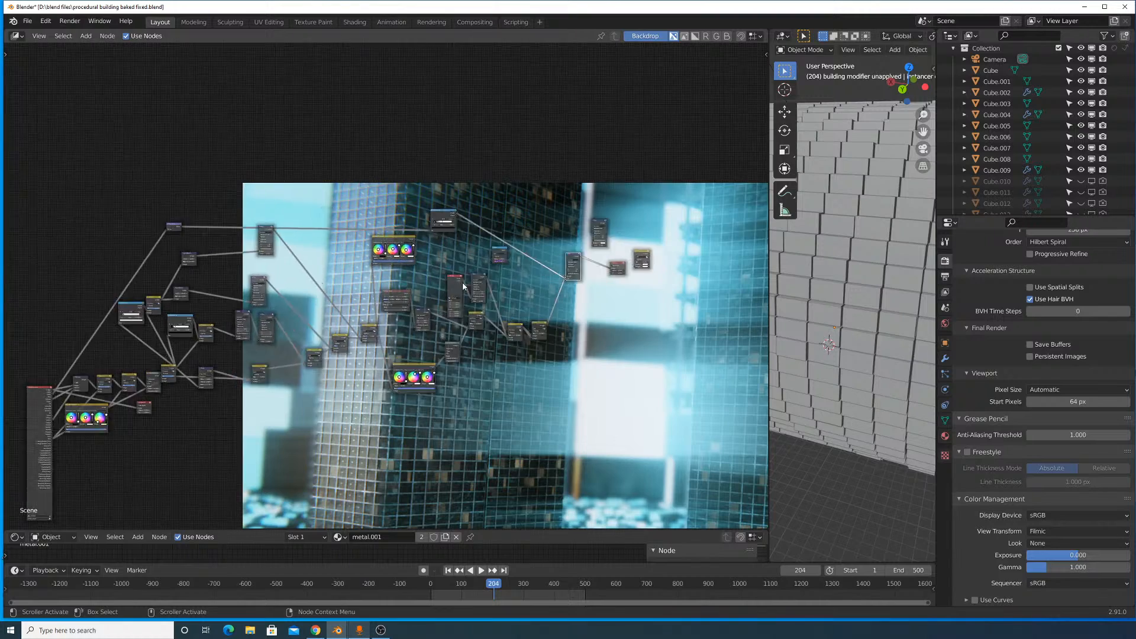
- Shrink and reposition the compositor's backdrop image so both towers fit behind the nodes
middle_drag(498, 211, 222, 253)
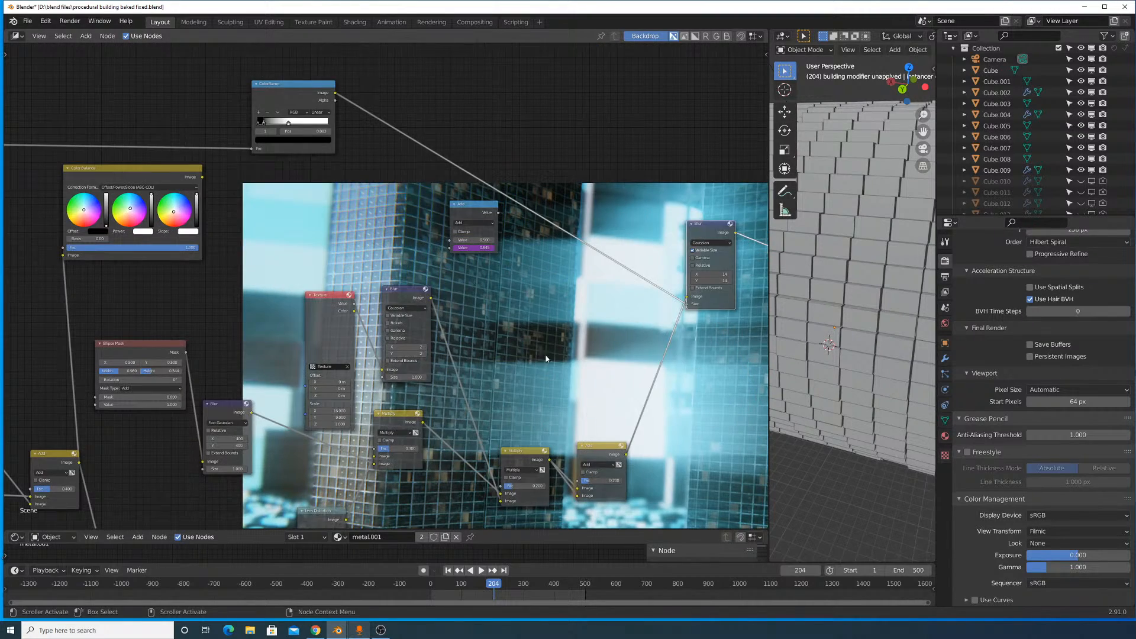
middle_drag(489, 329, 269, 200)
key(v)
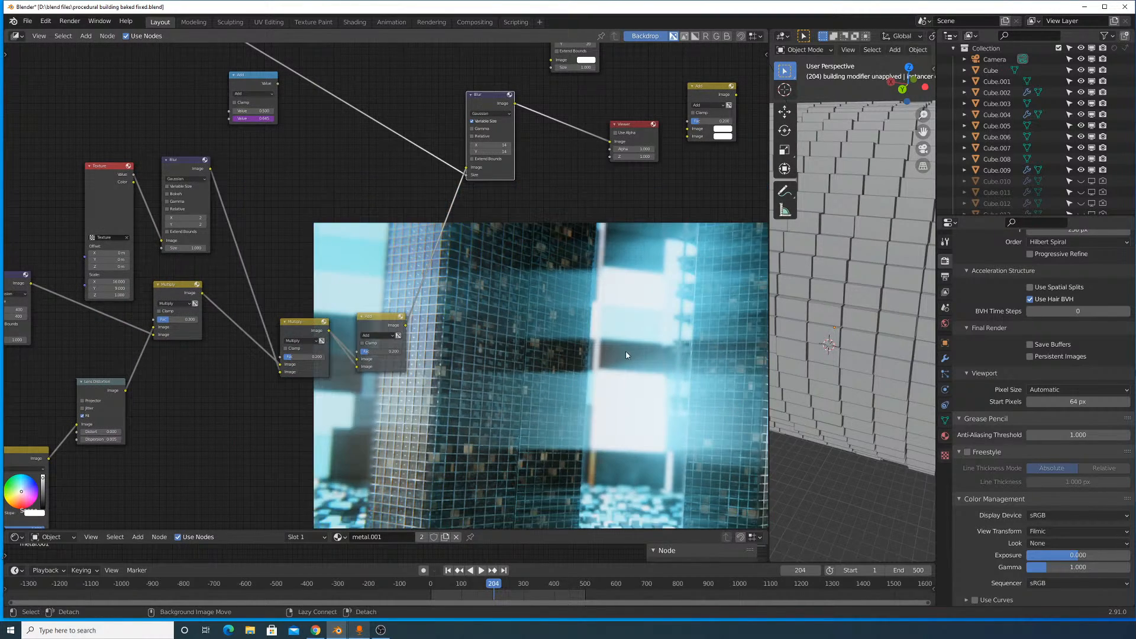
alt+middle_drag(626, 355, 408, 270)
alt+middle_drag(523, 324, 534, 295)
middle_drag(320, 200, 540, 359)
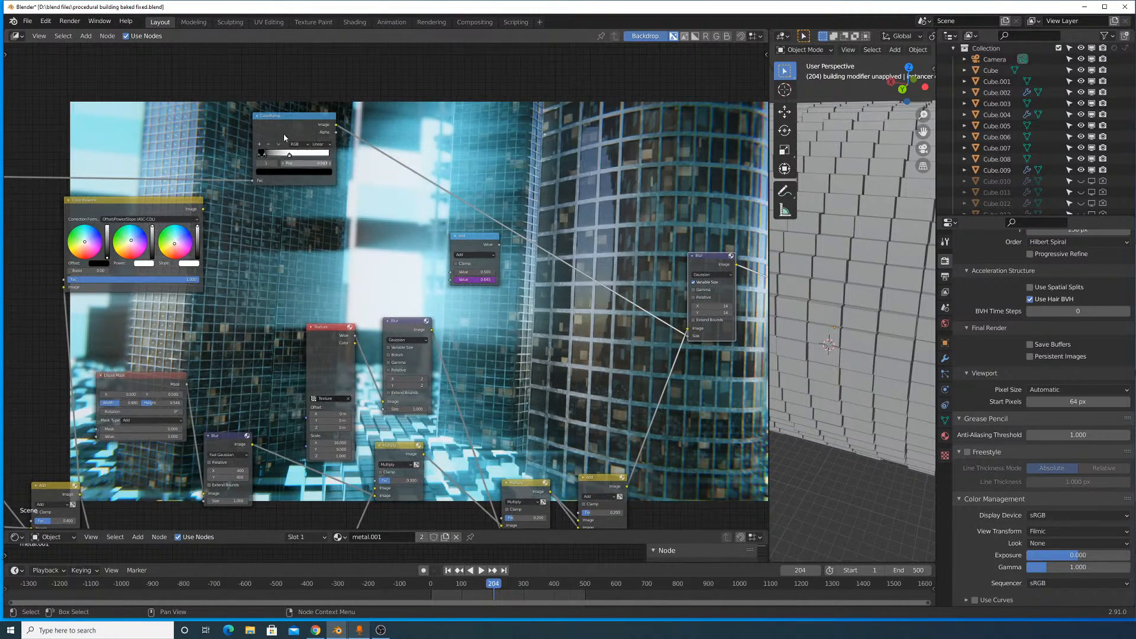
- Preview the ColorRamp node's mask through the Viewer and trace its input back to the Render Layers node
ctrl+shift+click(281, 127)
middle_drag(237, 158, 314, 287)
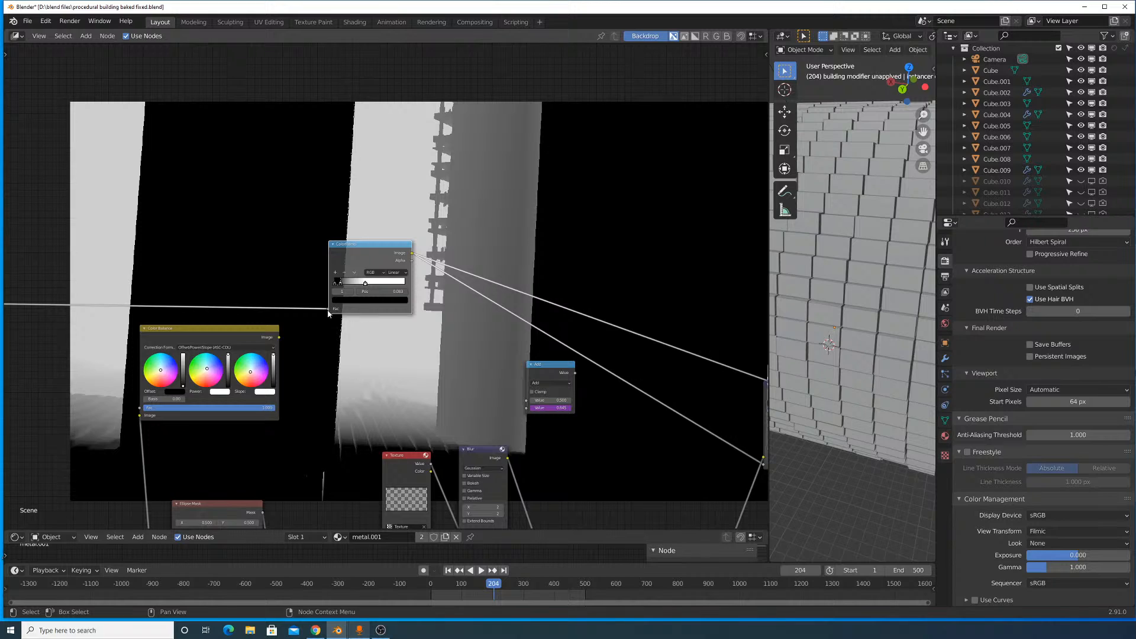
middle_drag(184, 254, 548, 193)
middle_drag(231, 246, 580, 260)
scroll(354, 288, down, 7)
middle_drag(283, 348, 519, 158)
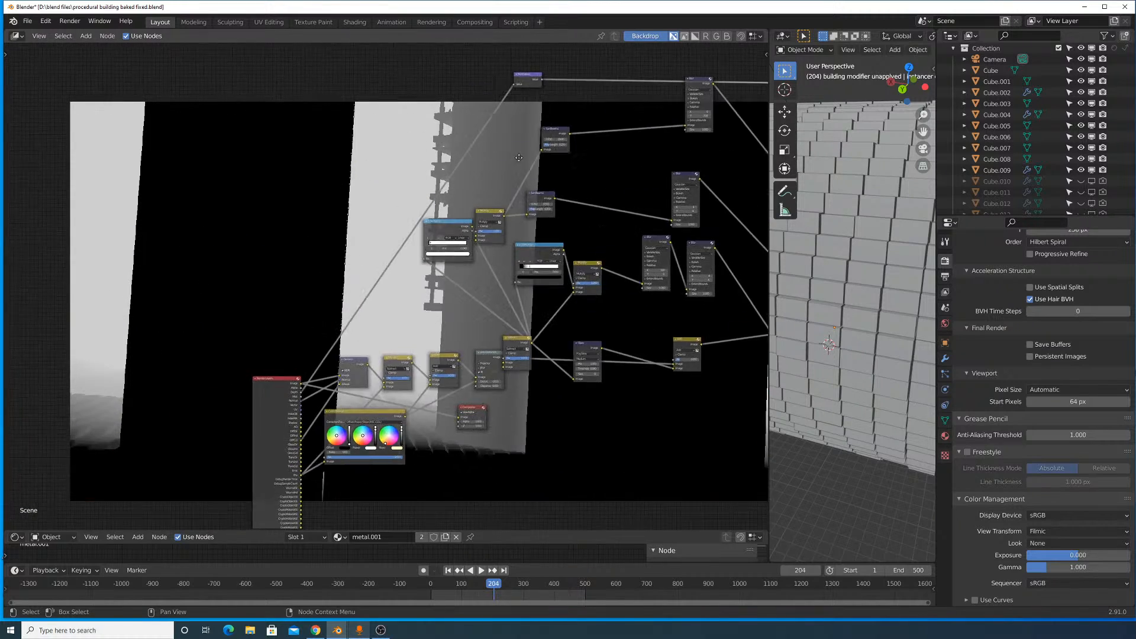
scroll(264, 410, up, 4)
middle_drag(232, 384, 345, 267)
scroll(355, 248, up, 2)
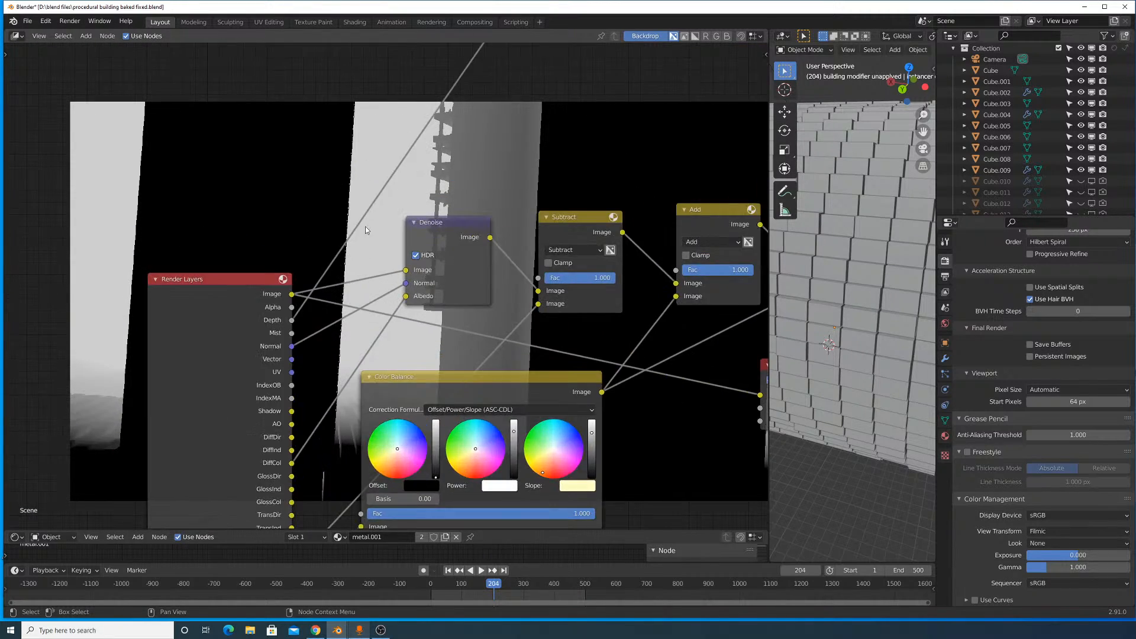
- Follow the mask's path to the final variable-size Blur node and preview that node's output through the Viewer
scroll(366, 230, down, 6)
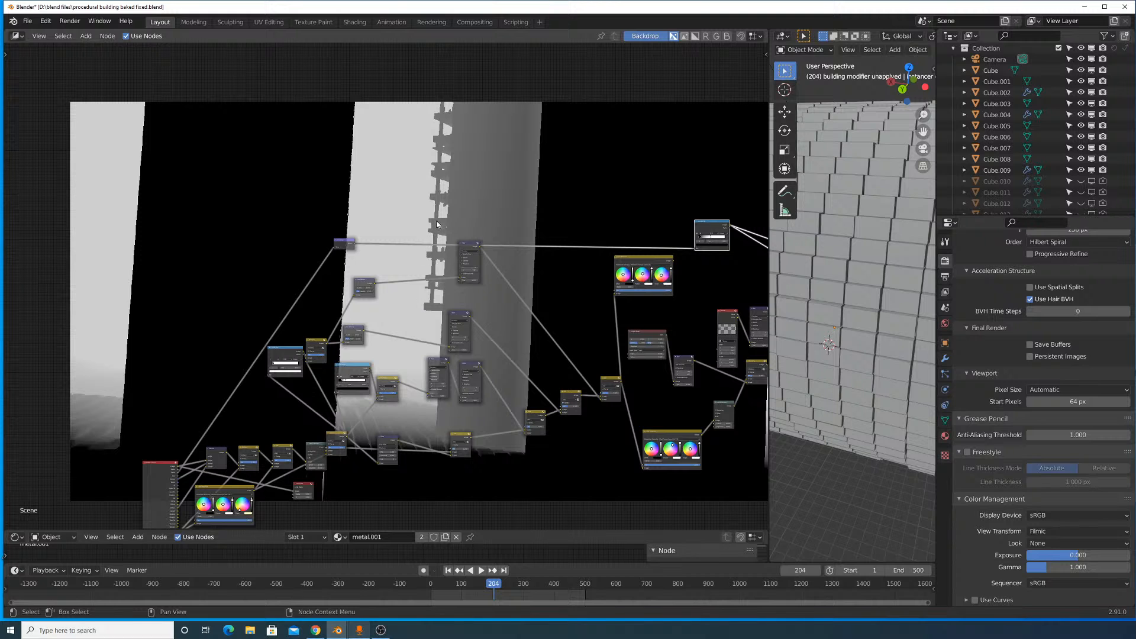
scroll(382, 292, up, 3)
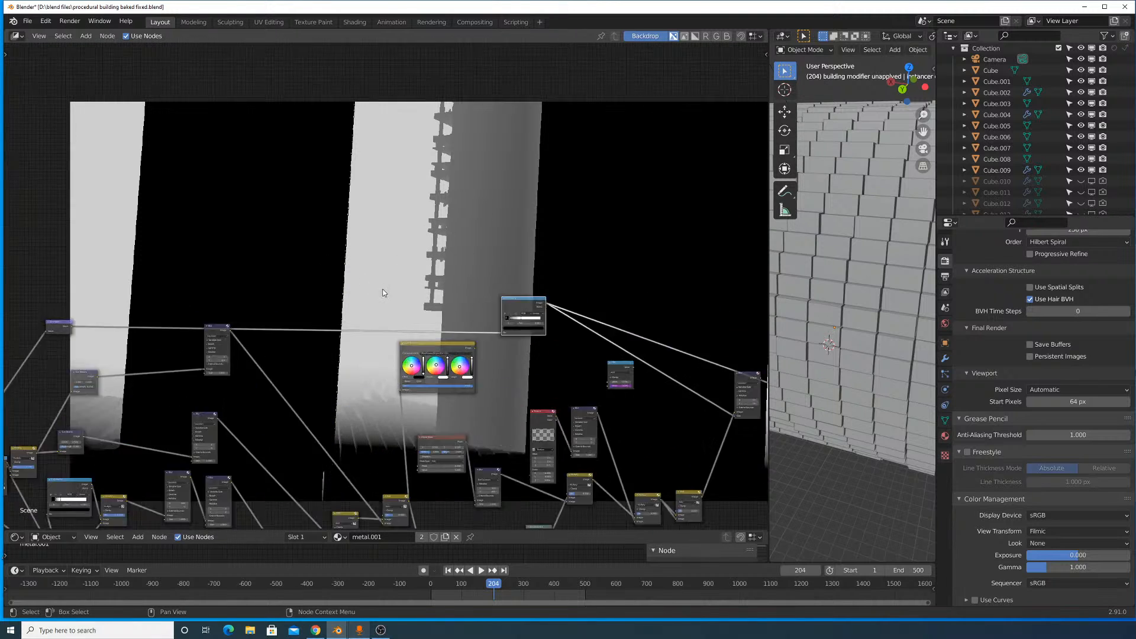
scroll(383, 292, up, 3)
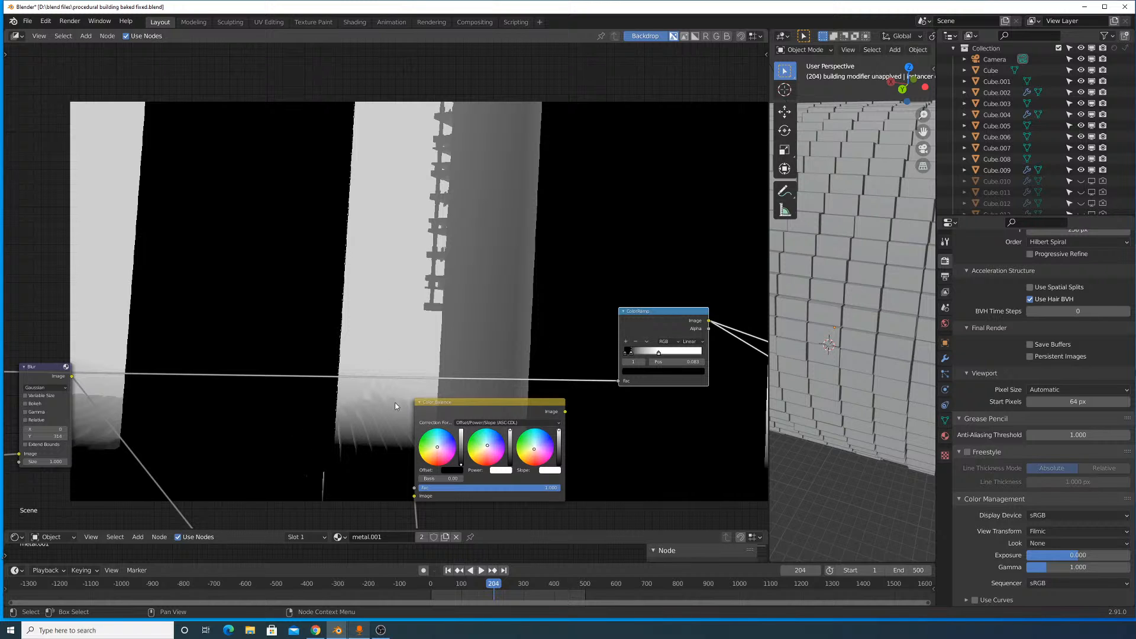
middle_drag(465, 316, 323, 256)
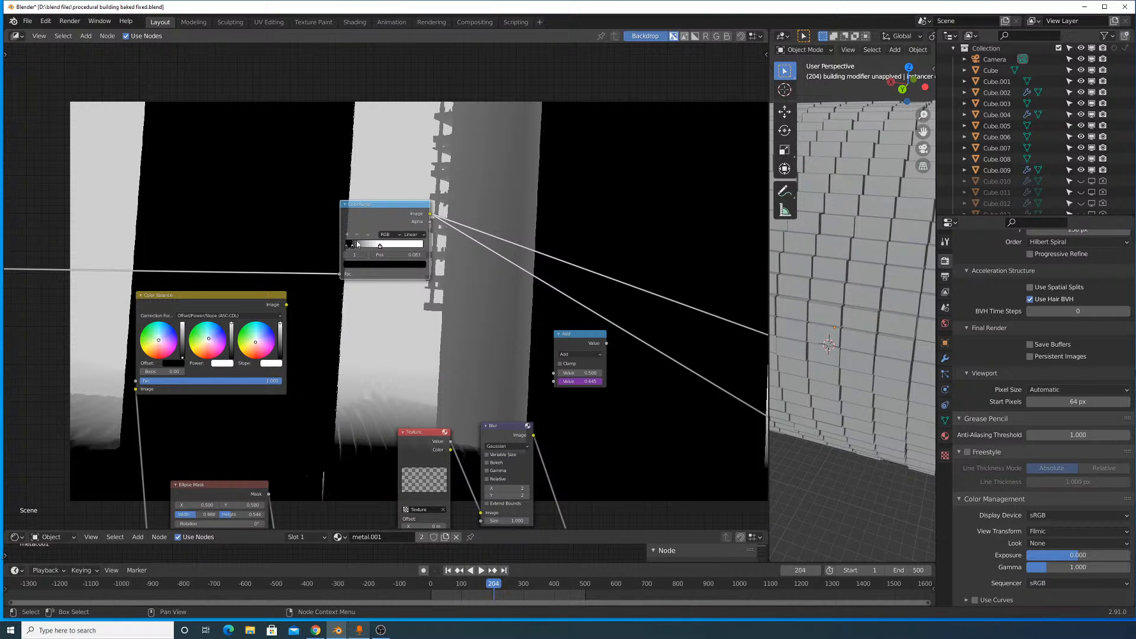
middle_drag(475, 251, 266, 192)
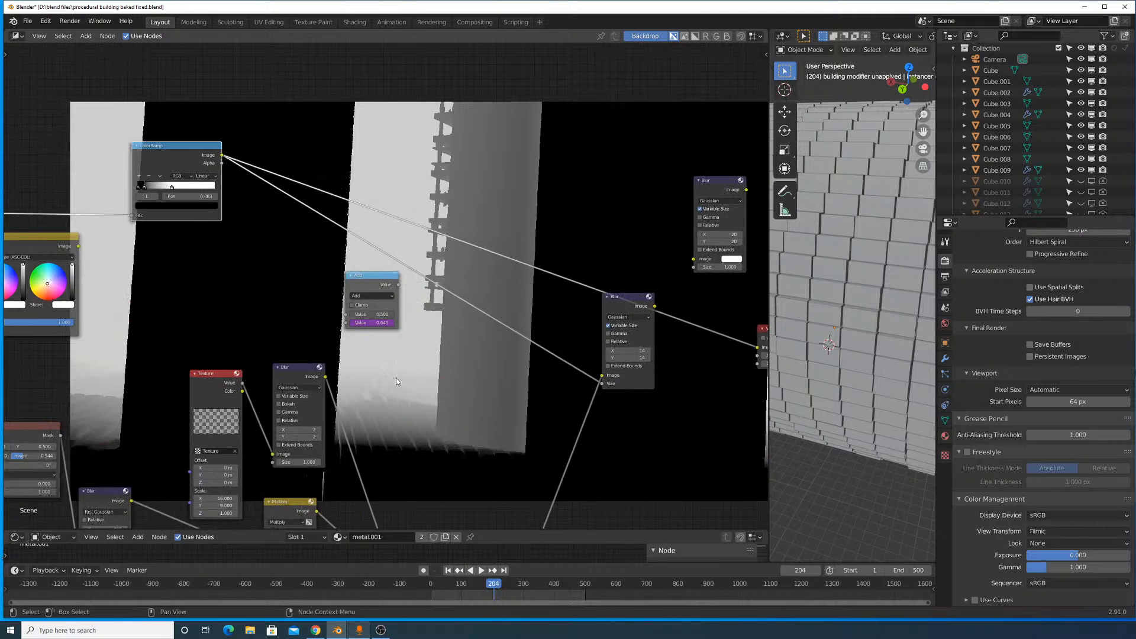
middle_drag(394, 337, 168, 278)
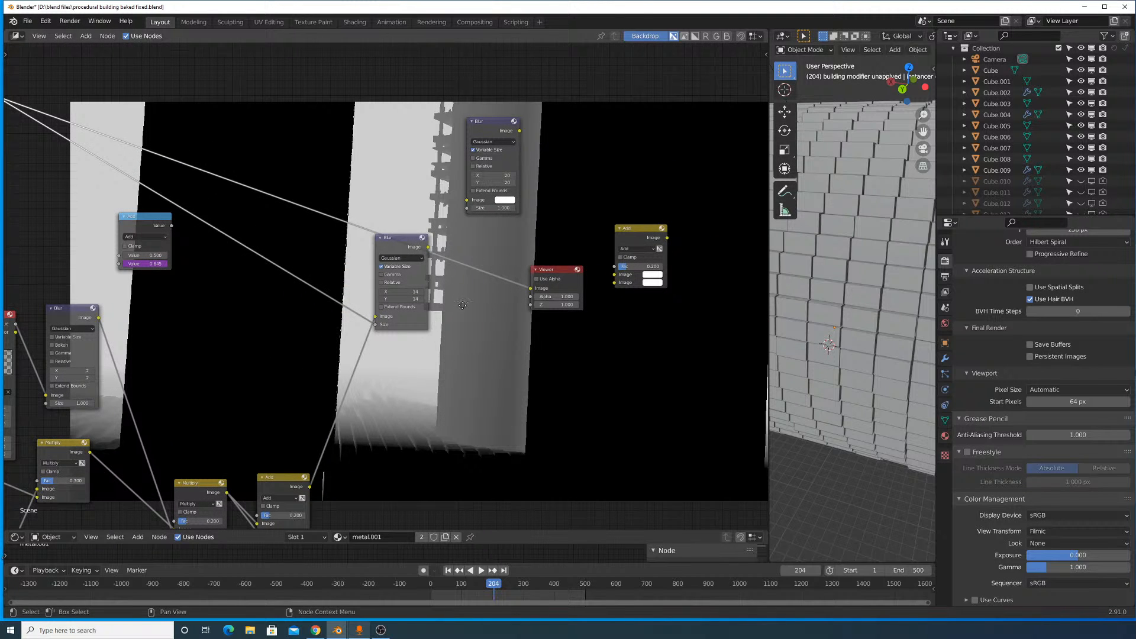
middle_drag(413, 243, 568, 301)
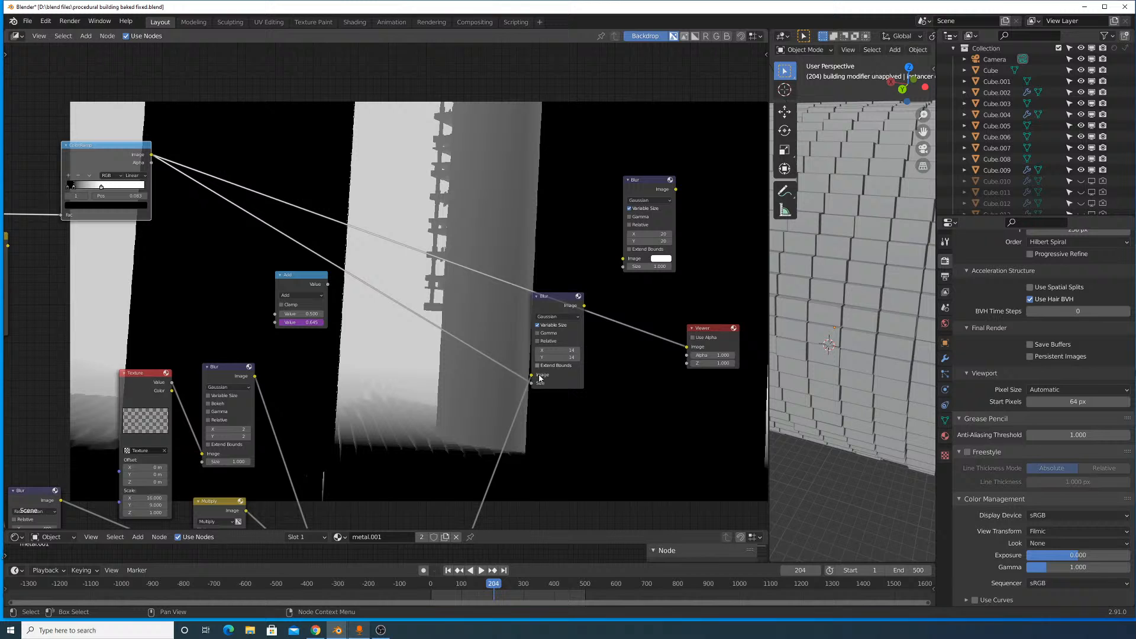
ctrl+shift+click(552, 296)
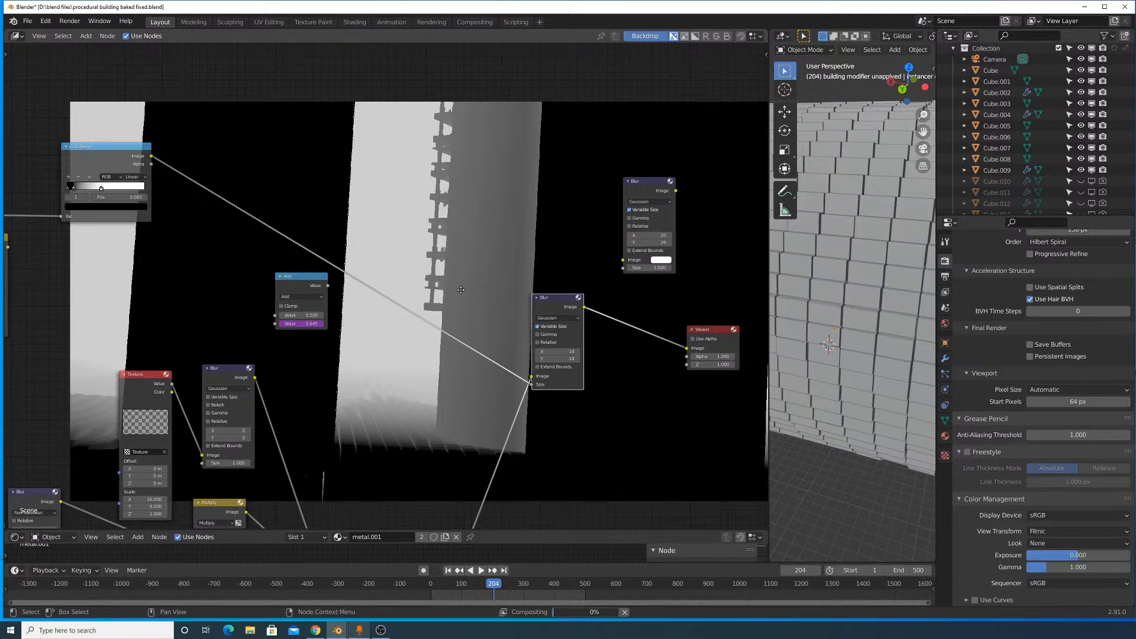
middle_drag(461, 289, 461, 292)
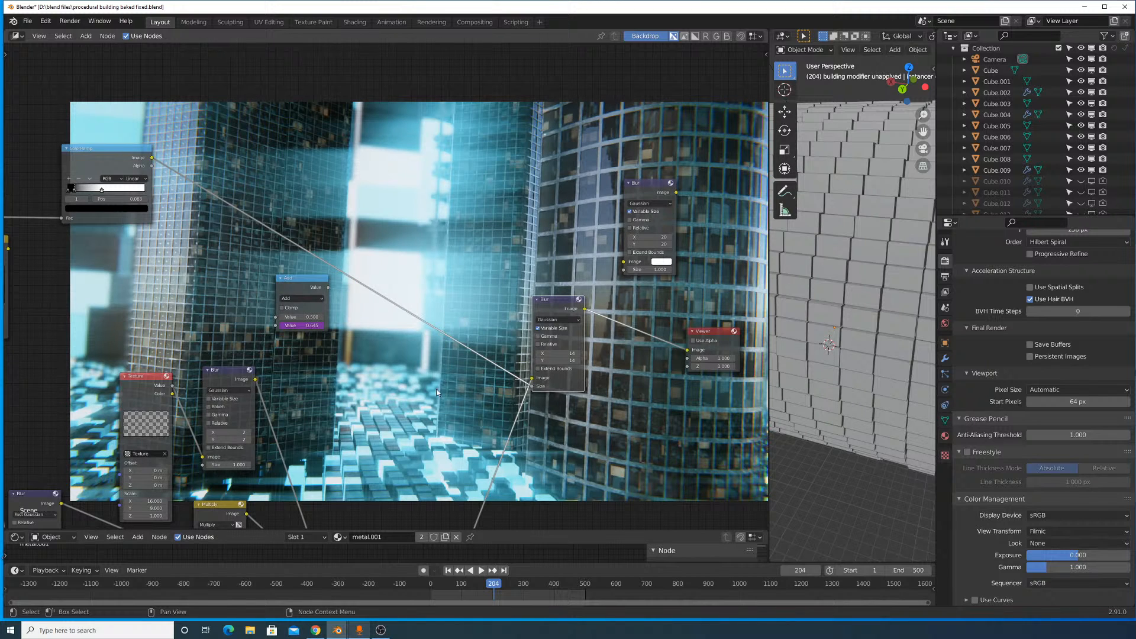
- Survey the compositor node tree back to the Render Layers node and its denoising and glow branches
middle_drag(530, 264, 530, 219)
scroll(532, 278, down, 4)
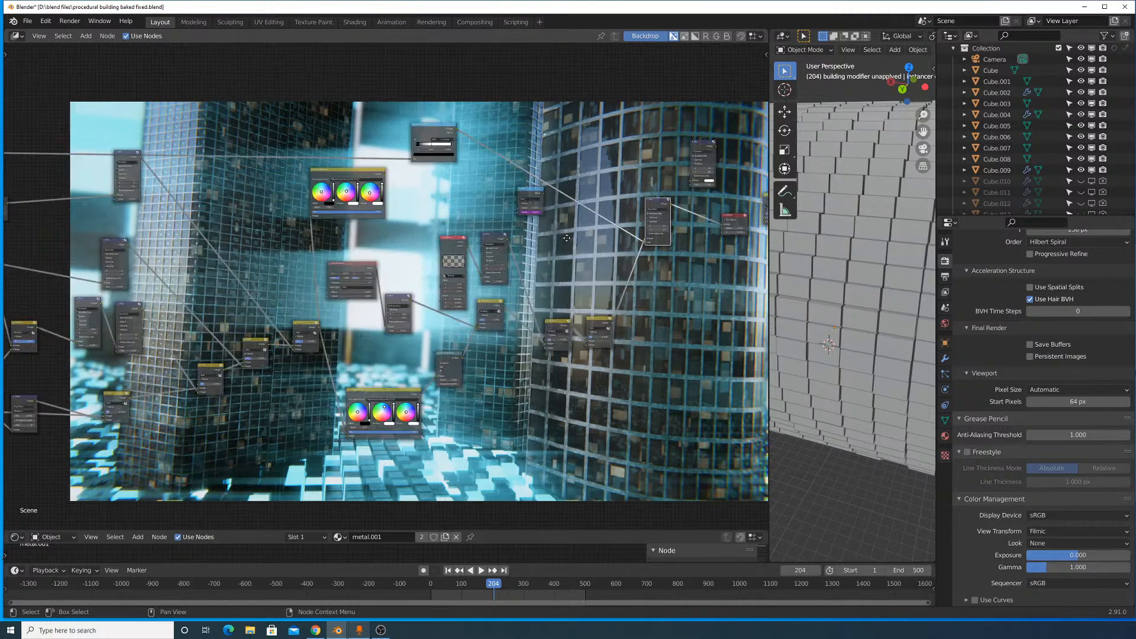
middle_drag(421, 259, 662, 253)
middle_drag(366, 342, 489, 281)
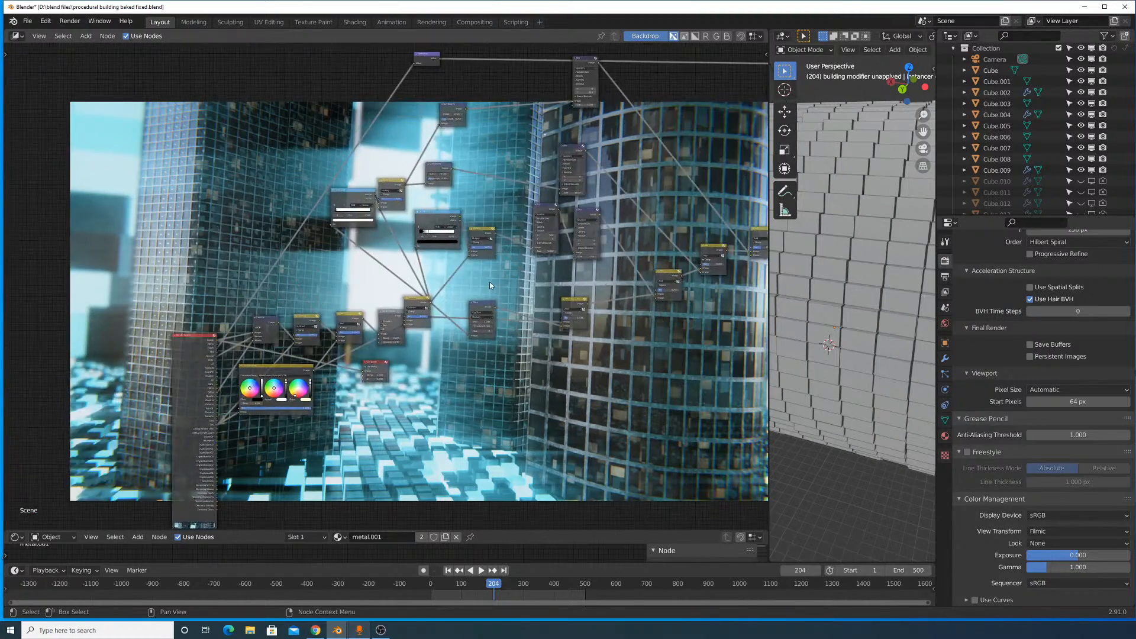
scroll(496, 290, up, 11)
middle_drag(436, 330, 407, 328)
scroll(543, 290, down, 8)
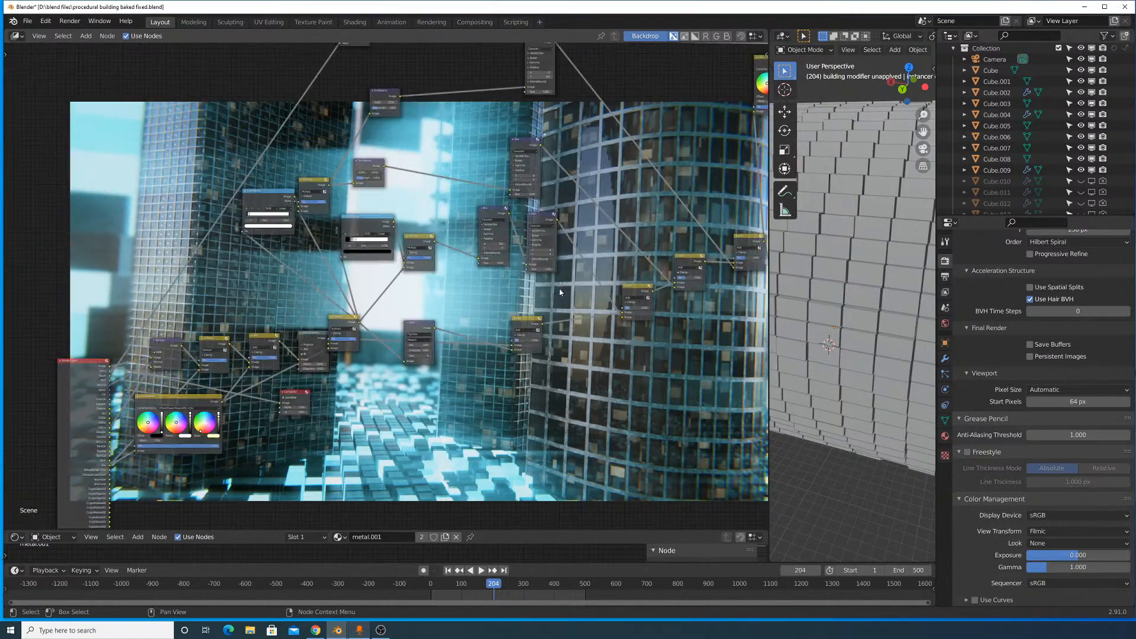
- Move the Fast Gaussian Blur node up beside the Ellipse Mask node
scroll(453, 325, up, 6)
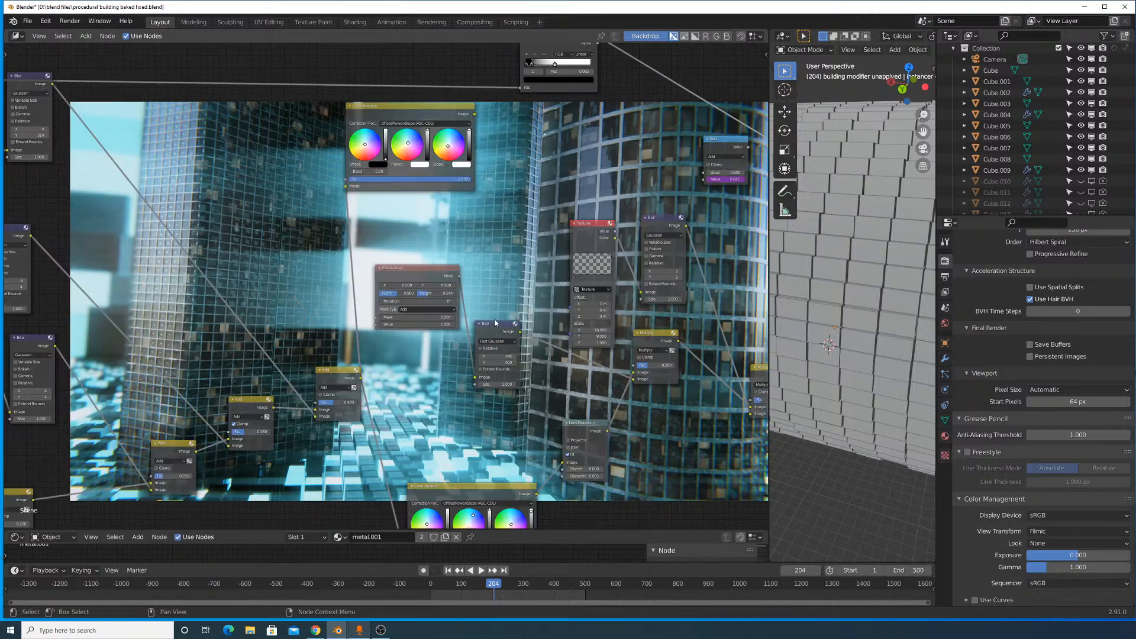
middle_drag(532, 313, 426, 328)
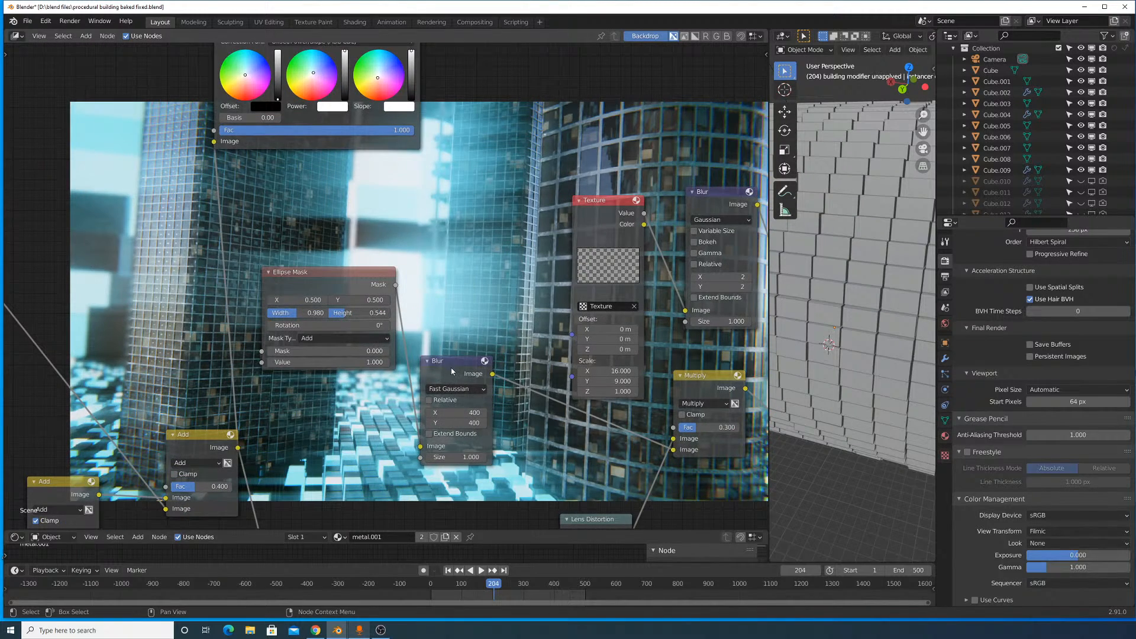
drag(451, 365, 433, 274)
middle_drag(632, 293, 459, 347)
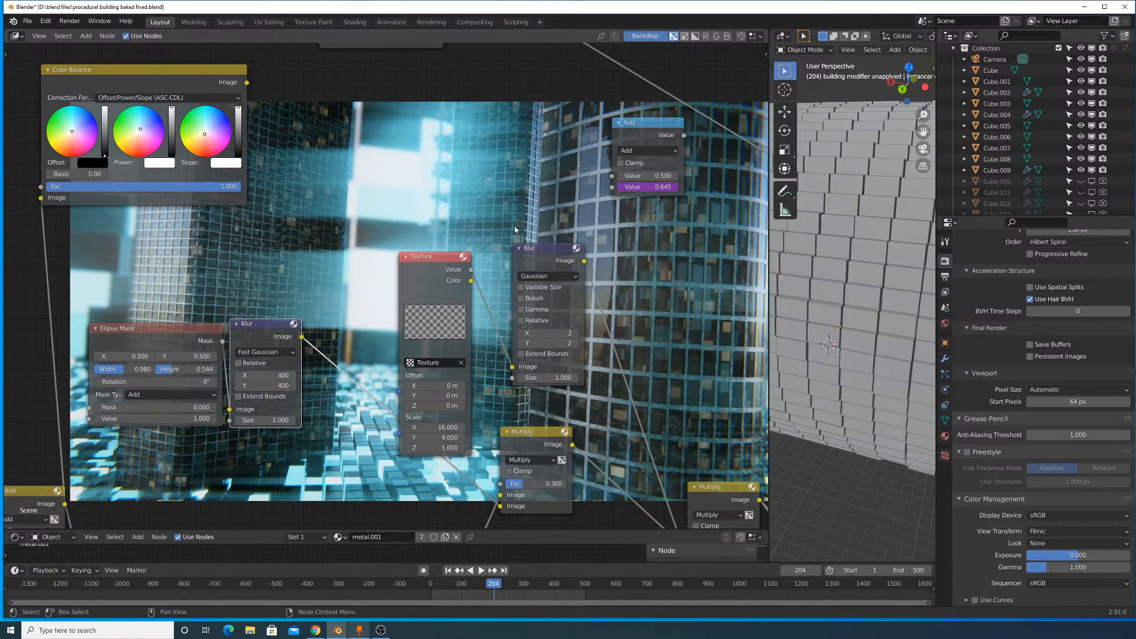
- Move the final variable-size Blur node down beside the last Add node
scroll(537, 261, down, 2)
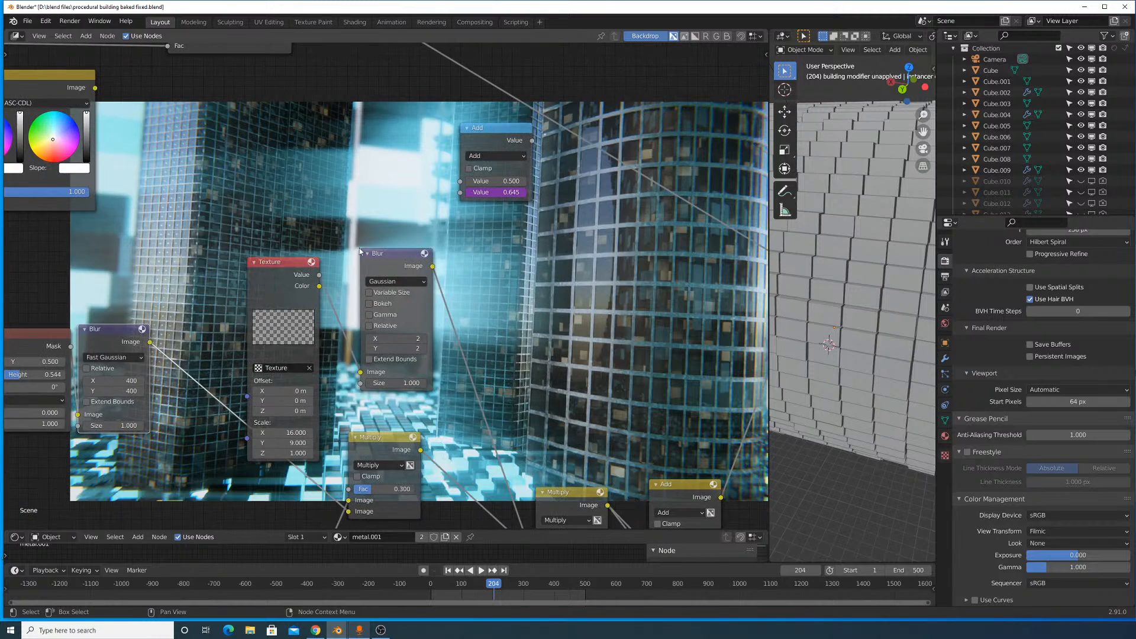
scroll(541, 278, down, 2)
middle_drag(662, 259, 506, 311)
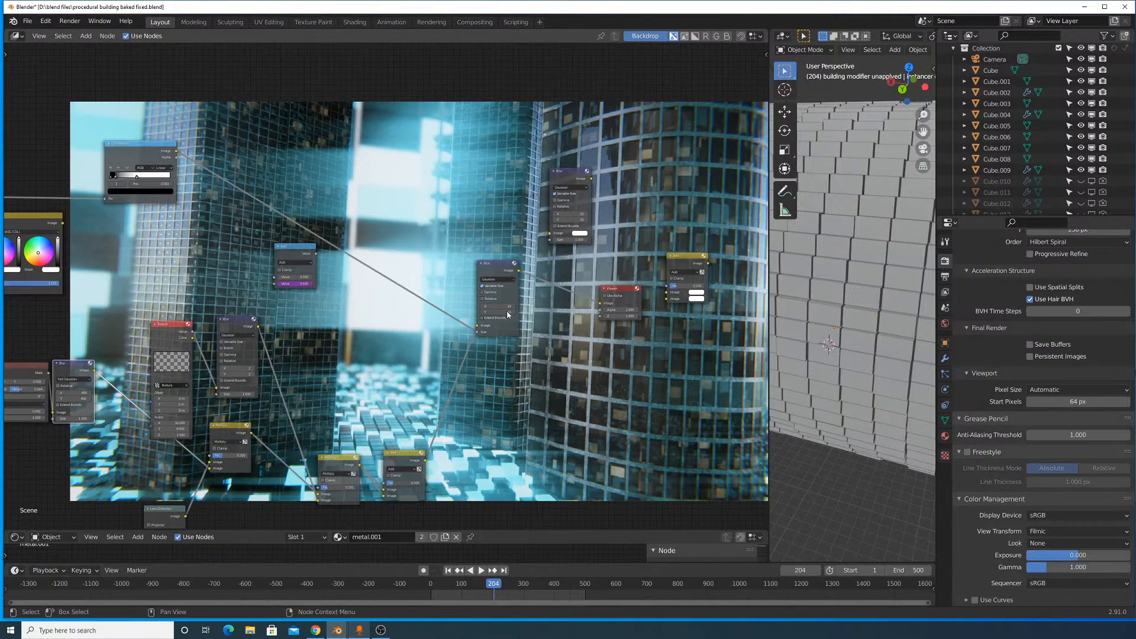
drag(496, 267, 453, 431)
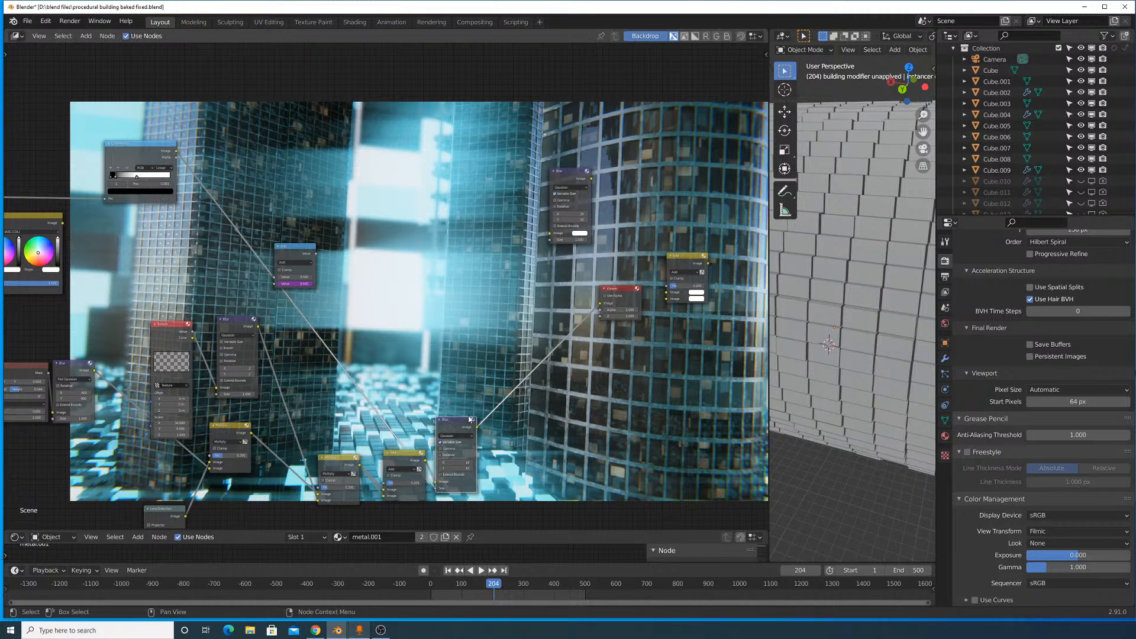
- Mute and unmute the final Blur node to compare the composite without and with the blur
scroll(509, 275, up, 3)
middle_drag(571, 300, 450, 436)
key(m)
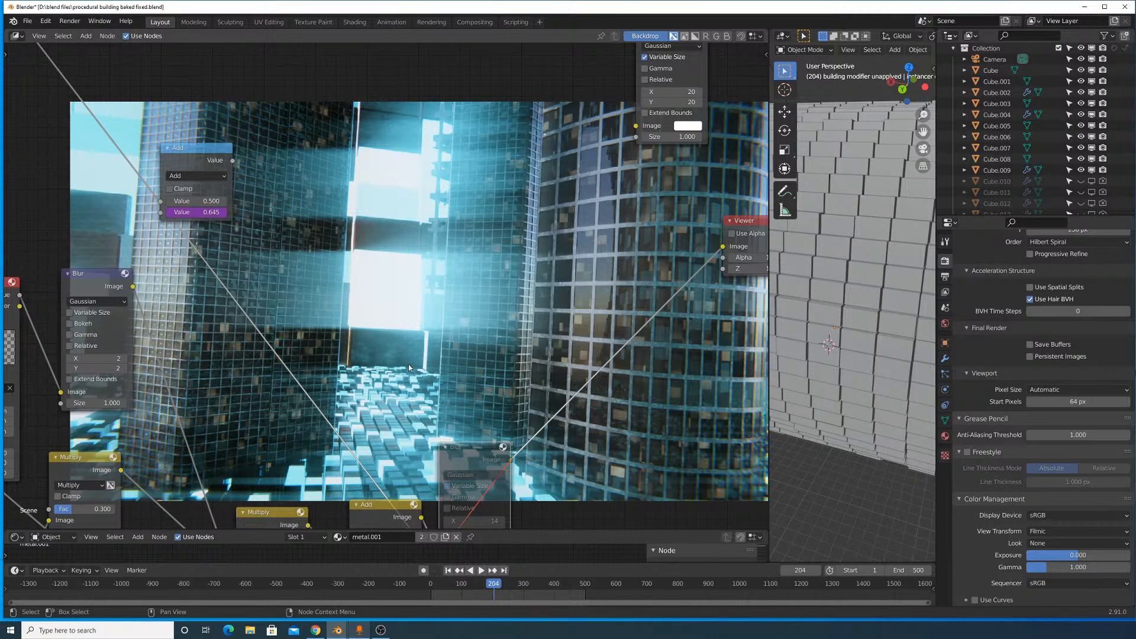
key(m)
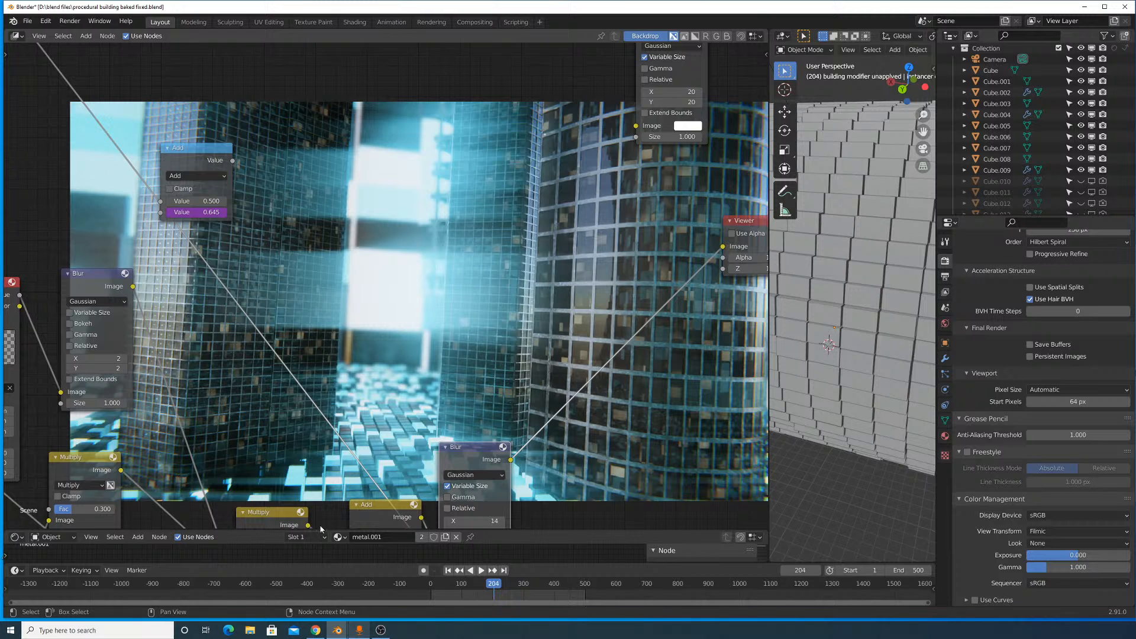
- Search the computer for lmms and launch LMMS
click(63, 630)
text(lm)
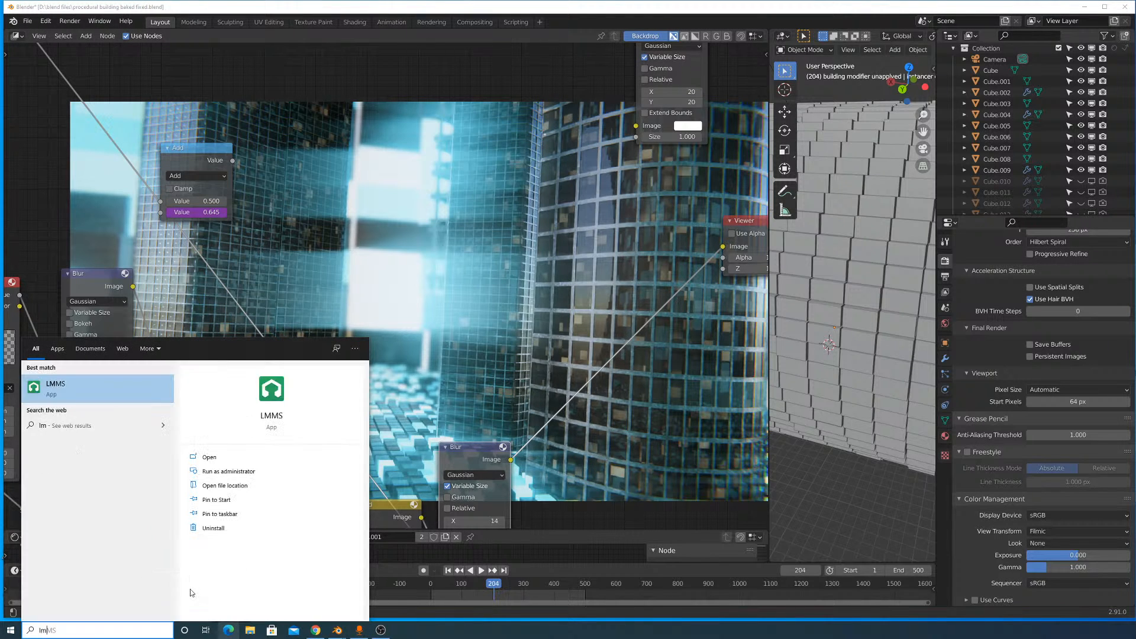
text(ms)
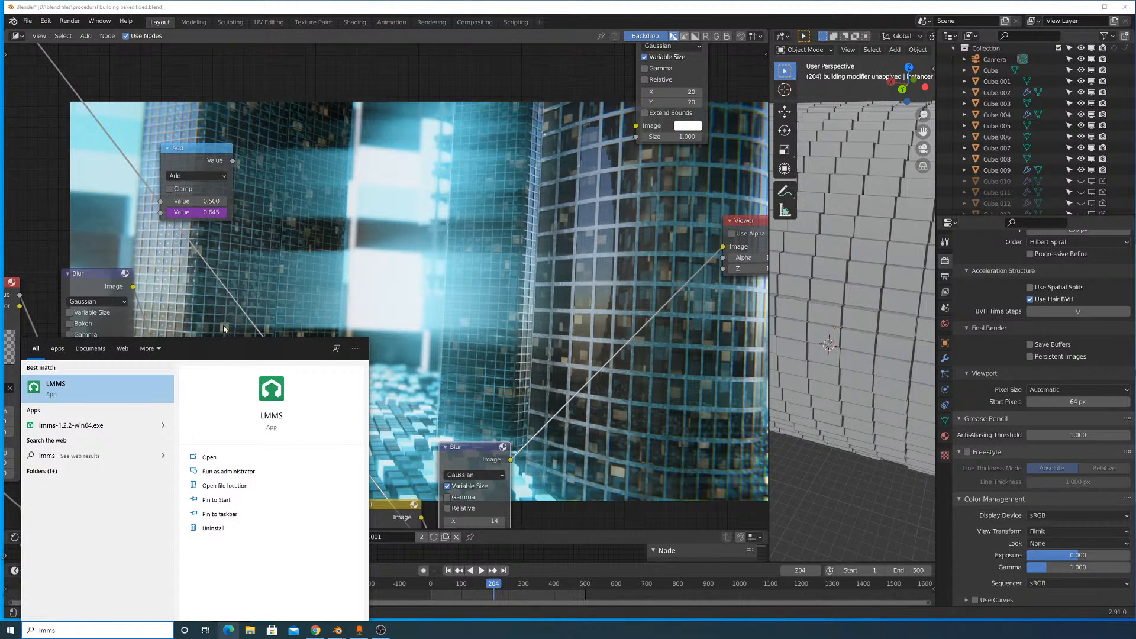
click(115, 387)
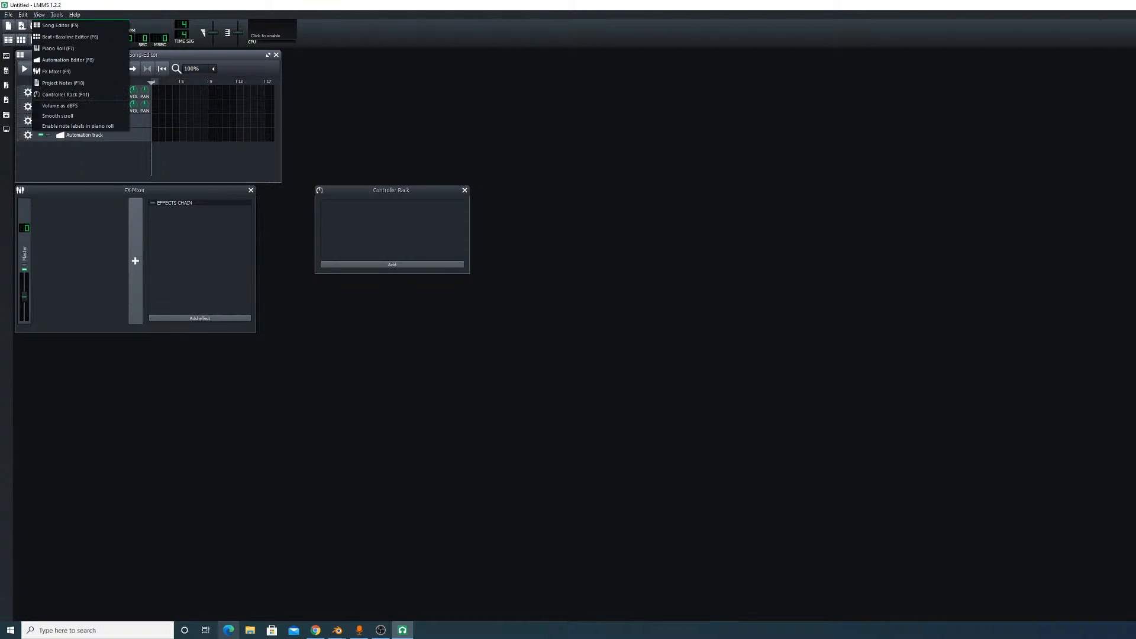
- Take the LMMS window out of its maximized state, move it and enlarge it to cover the screen
click(1105, 4)
click(1104, 5)
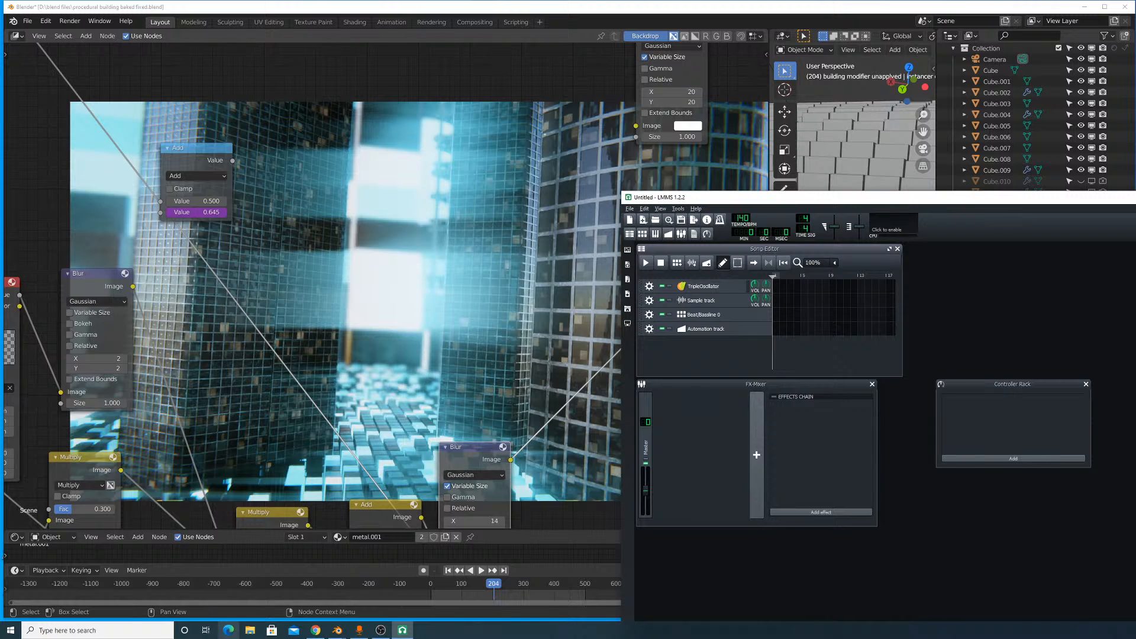
drag(1135, 200, 838, 13)
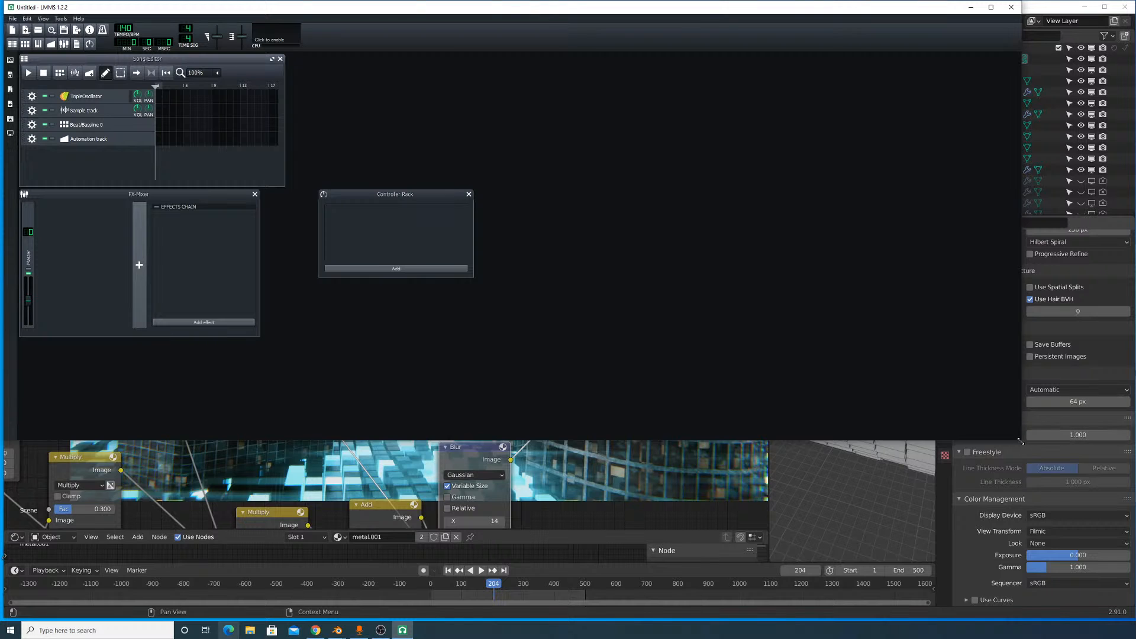
drag(1019, 441, 1131, 618)
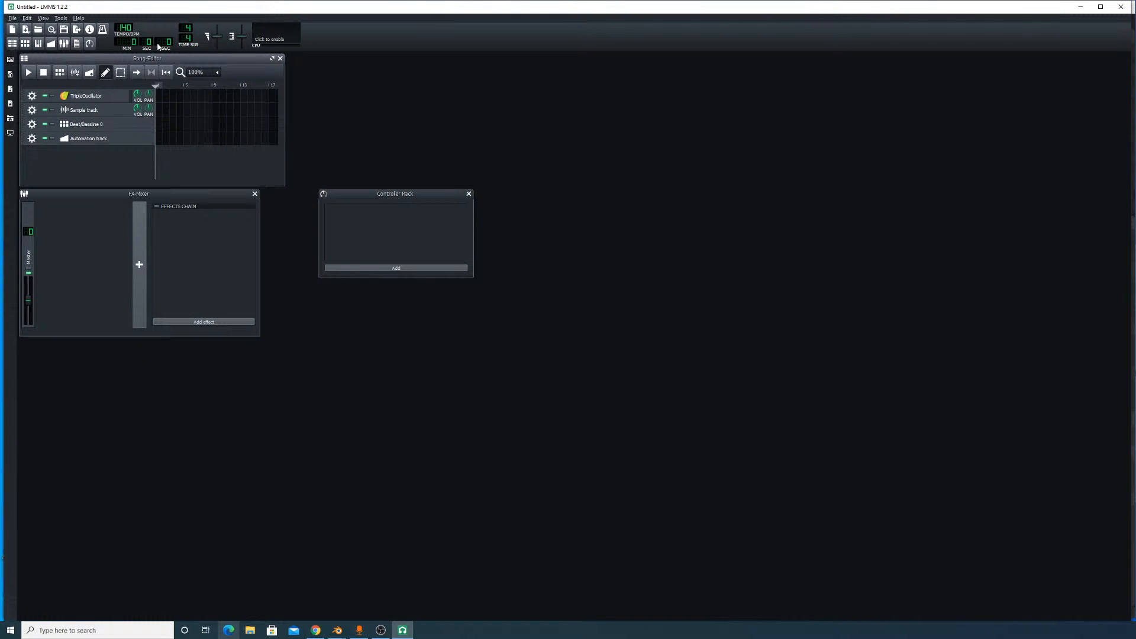
- Open the project song number 2.mmpz, minimize the Vital synth window covering the Song-Editor and move the Song-Editor clear
click(13, 18)
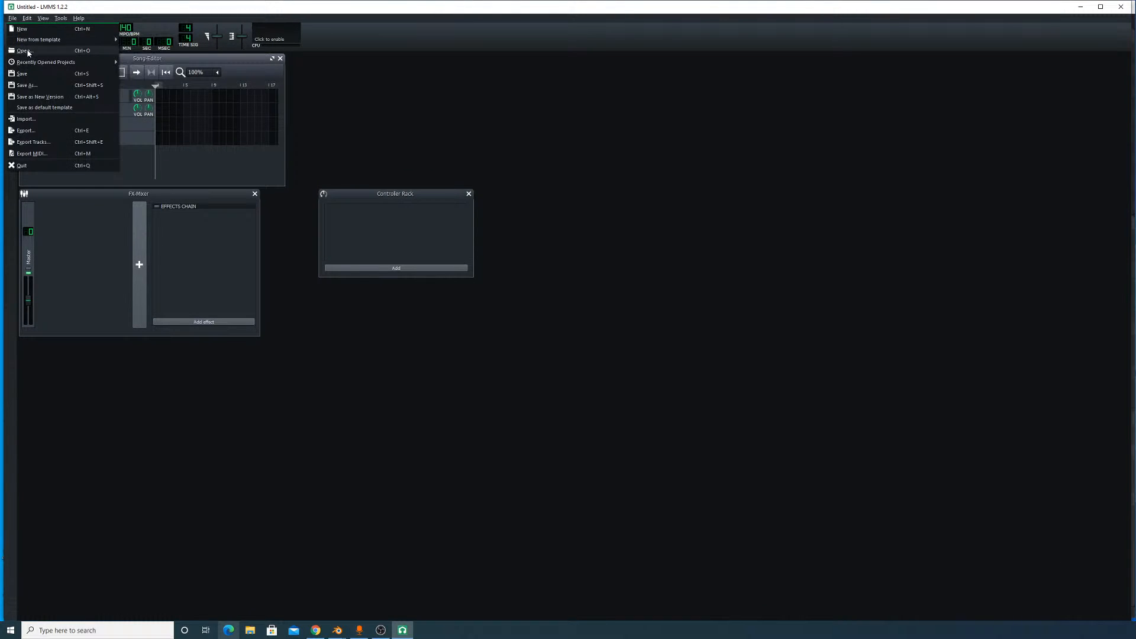
click(23, 51)
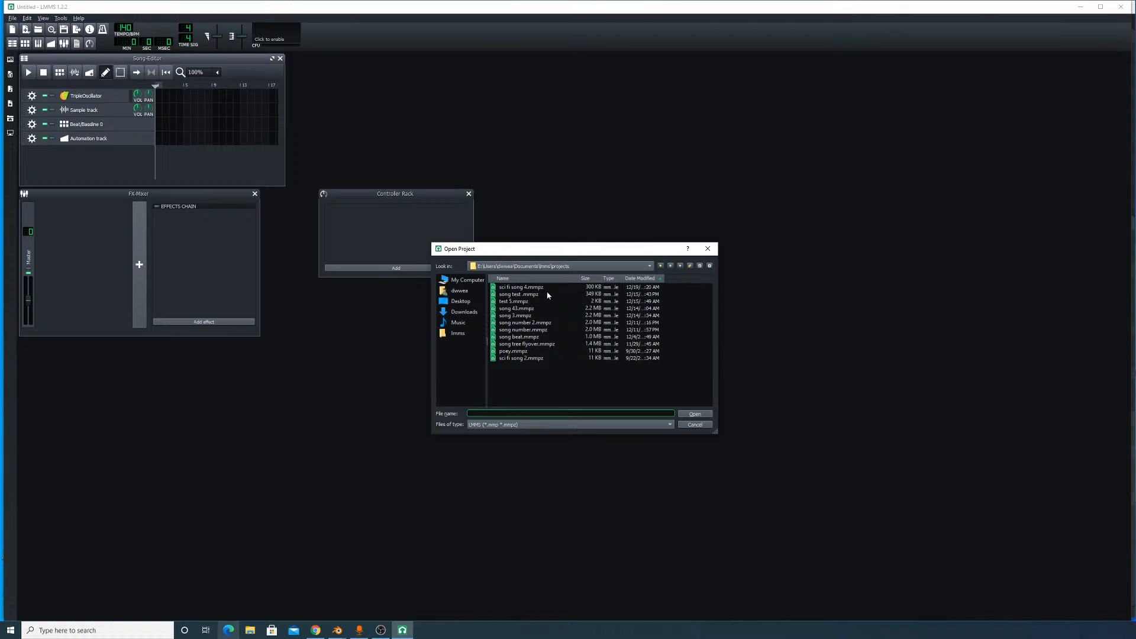
double_click(544, 323)
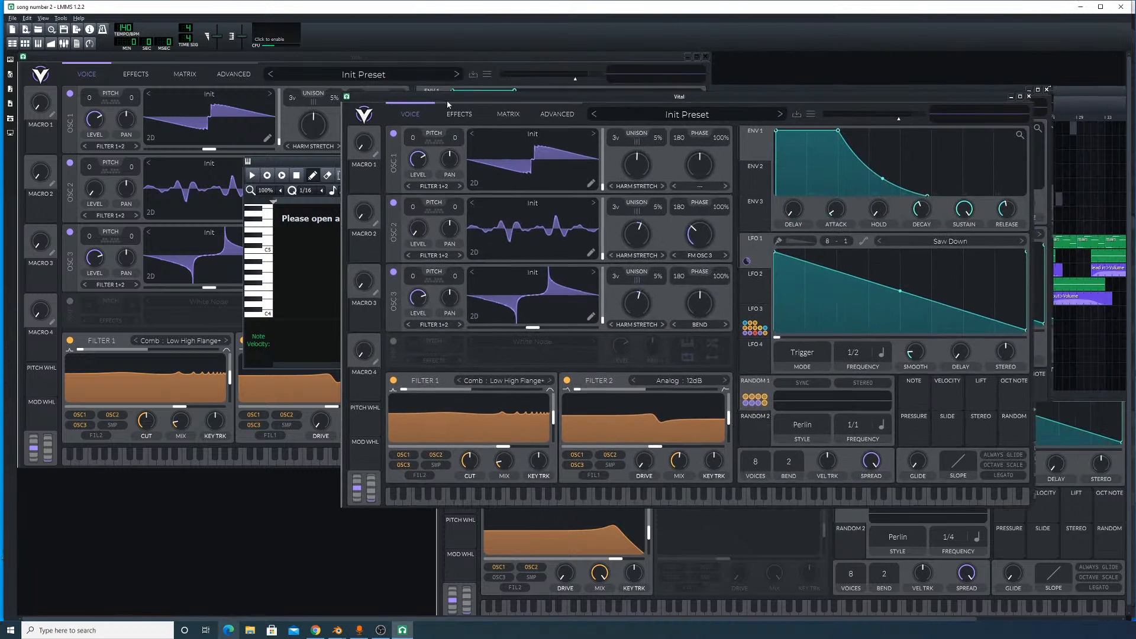
click(1009, 97)
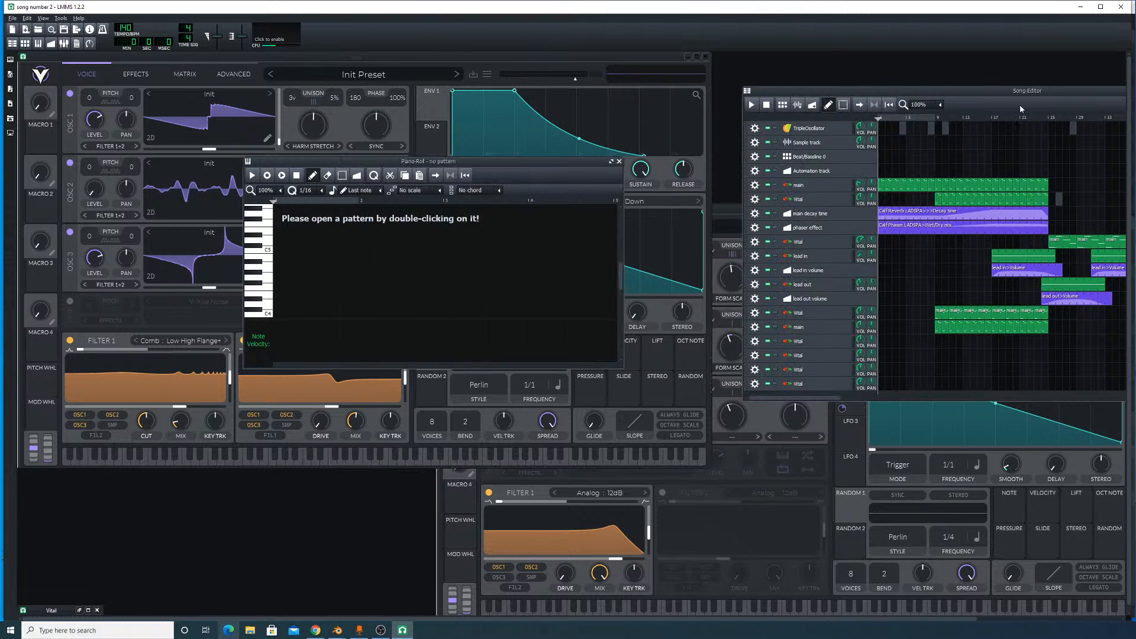
drag(988, 93, 716, 76)
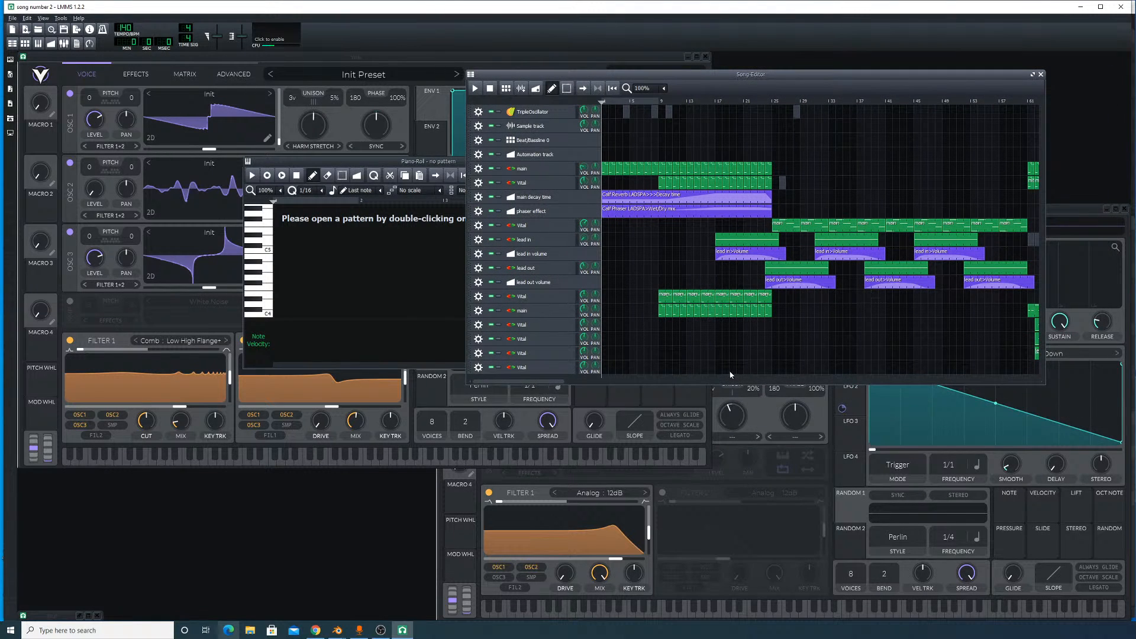
- Open the project song beat.mmpz in place of the current song
click(12, 17)
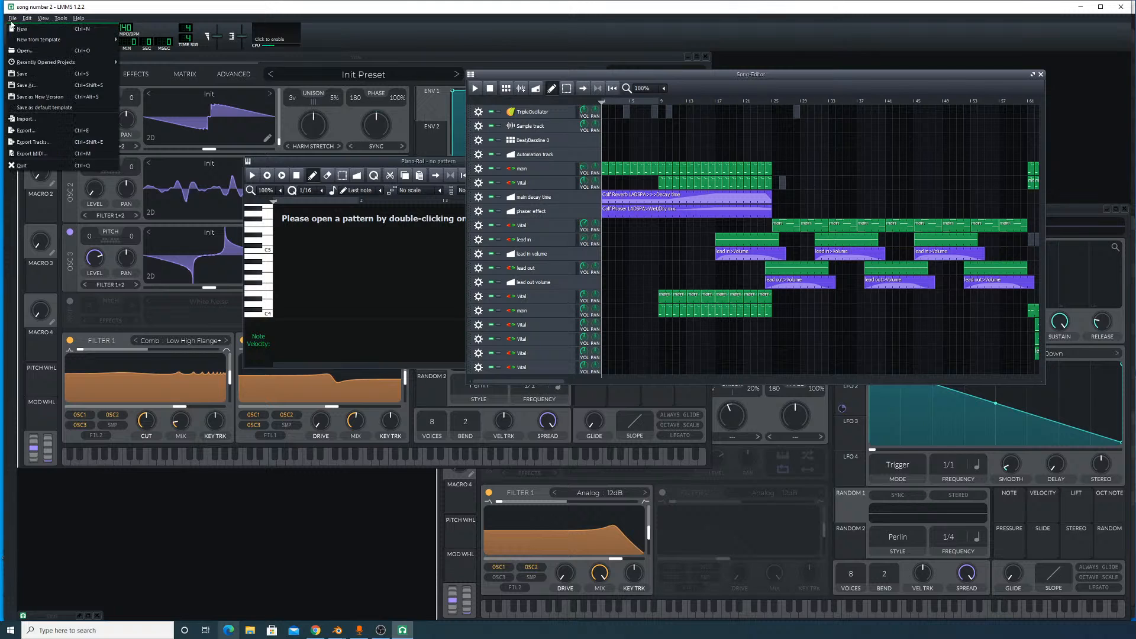
click(32, 52)
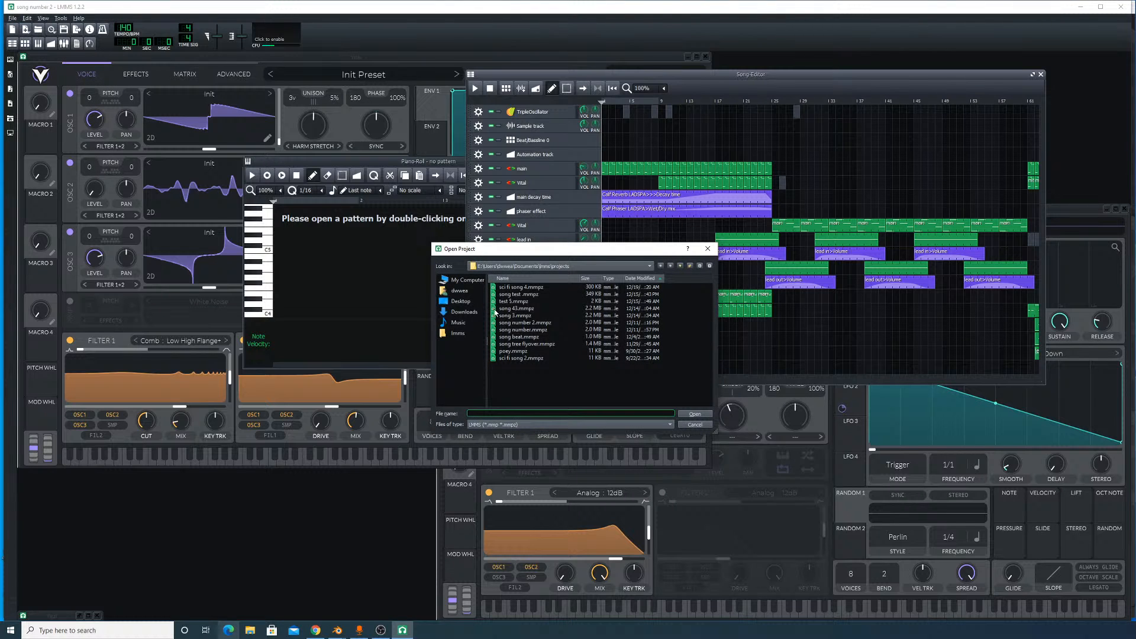
click(534, 331)
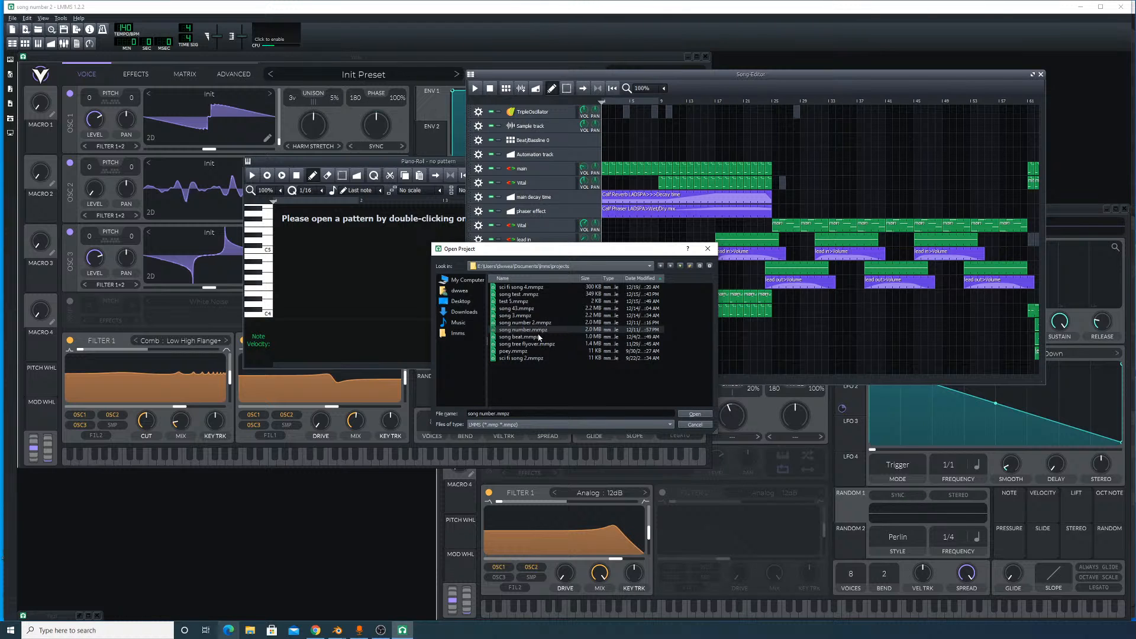
double_click(519, 336)
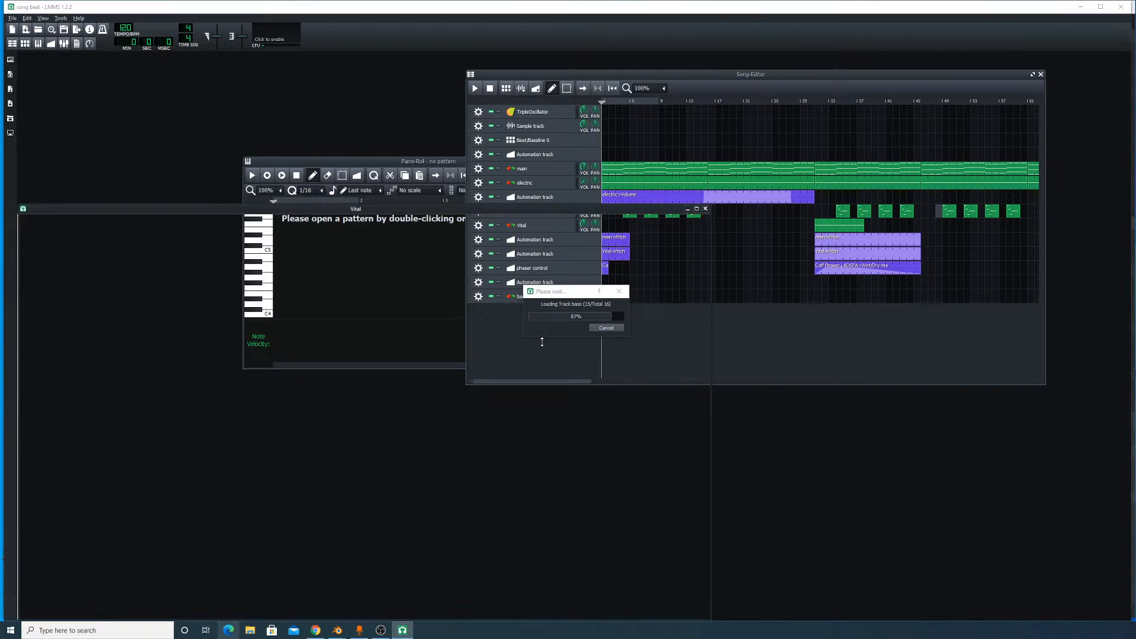
- Play the song beat arrangement, jump between early bars on the timeline and stop playback
click(115, 94)
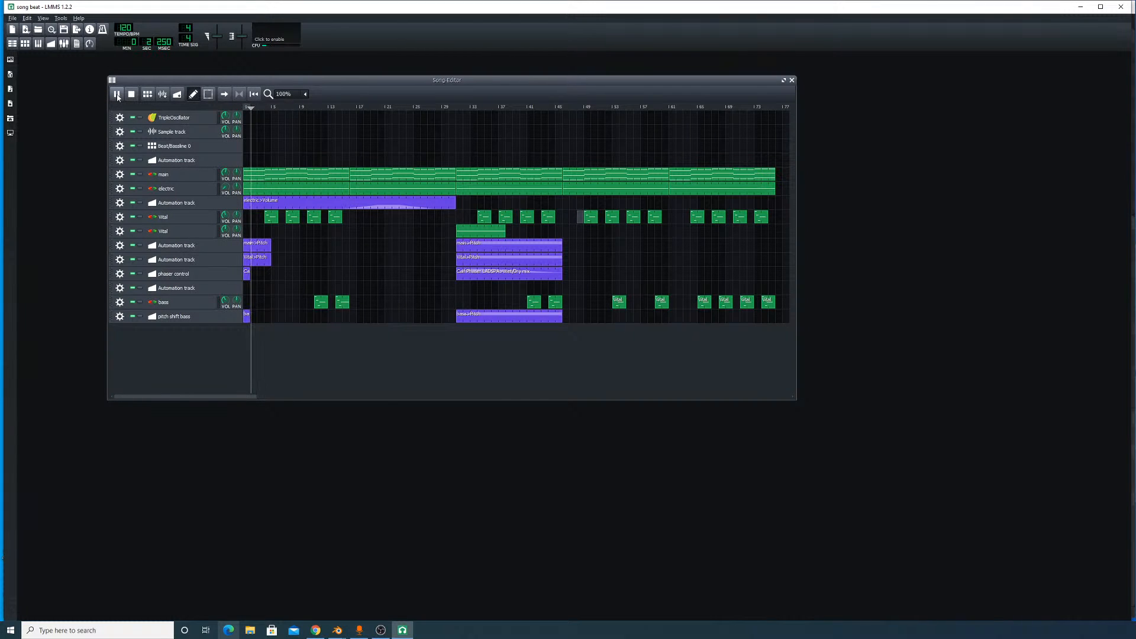
click(269, 108)
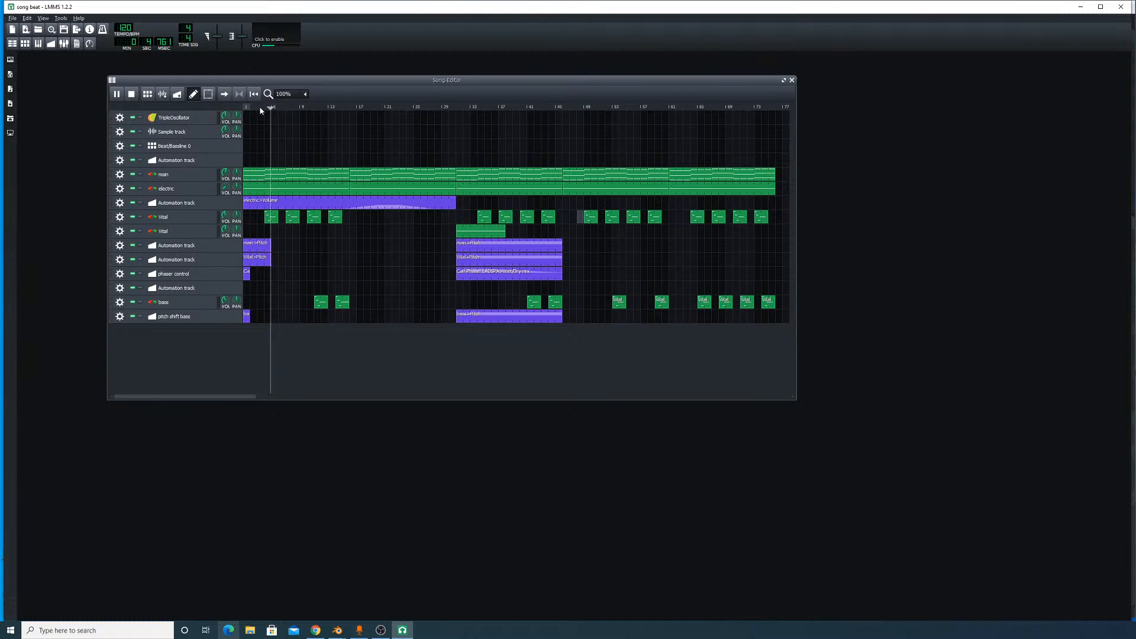
click(260, 109)
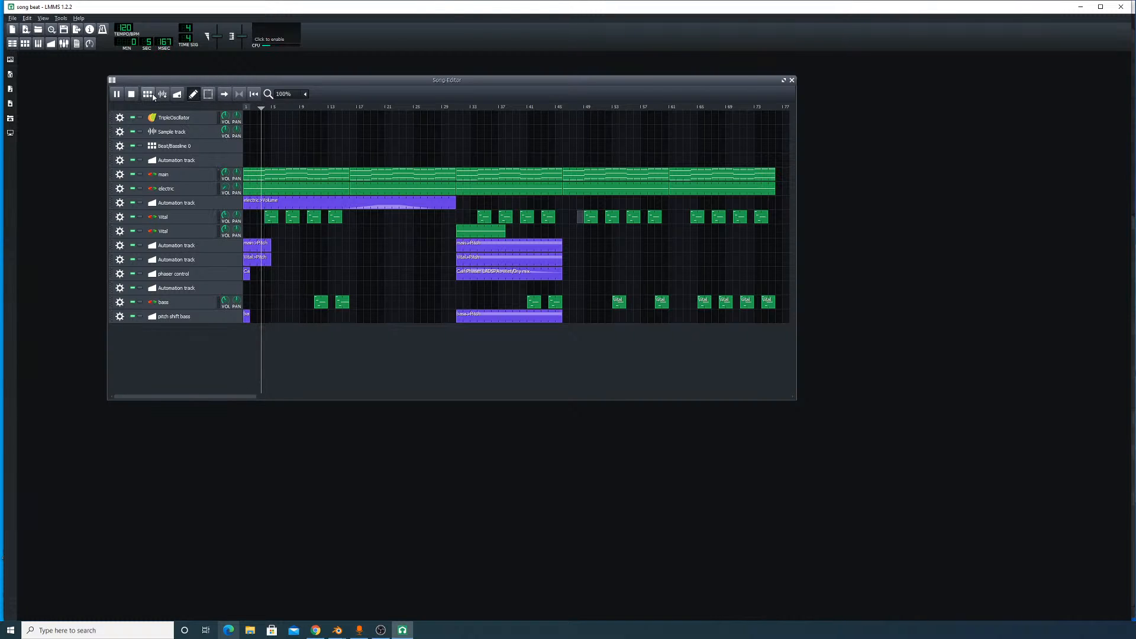
click(132, 94)
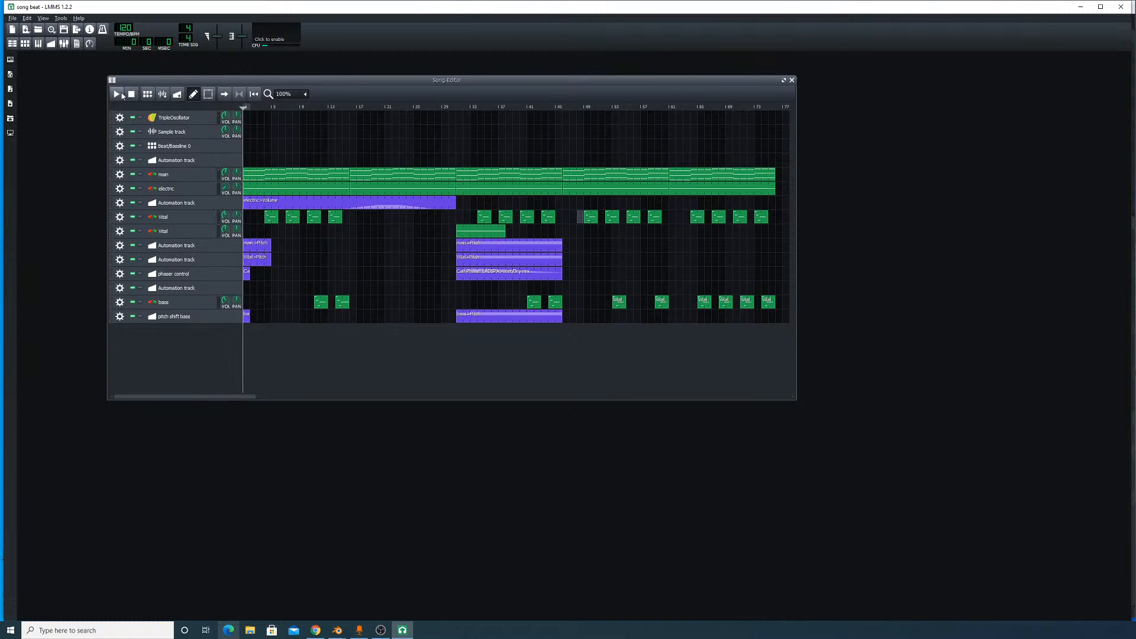
- Uncover the desktop, open the song project stored there, preview its playback and close it
double_click(1047, 8)
click(1084, 7)
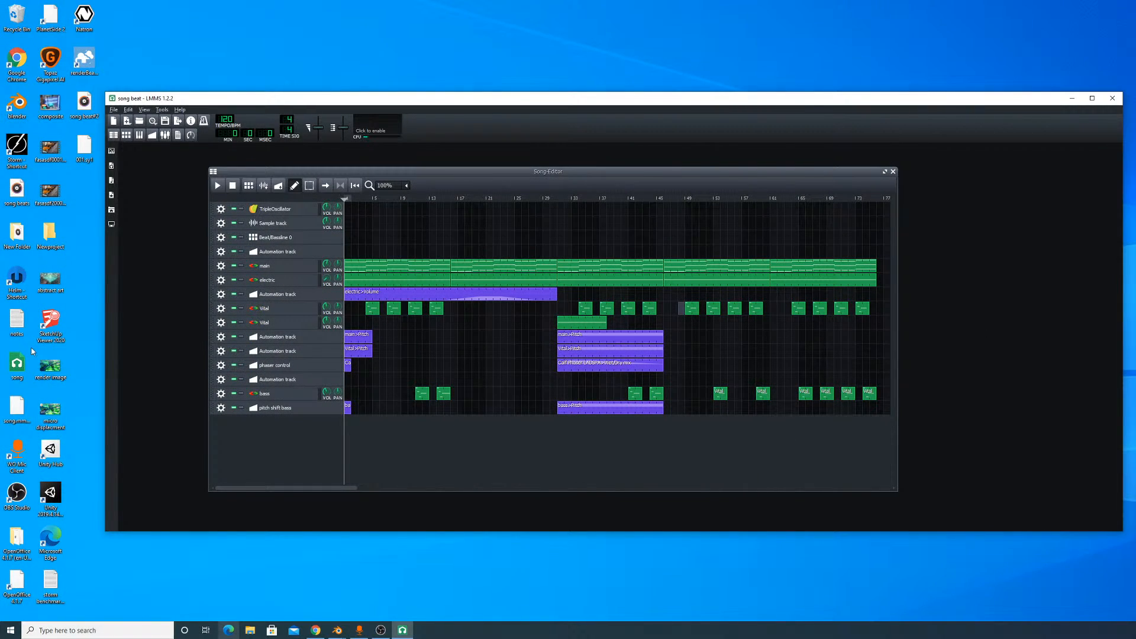
click(16, 370)
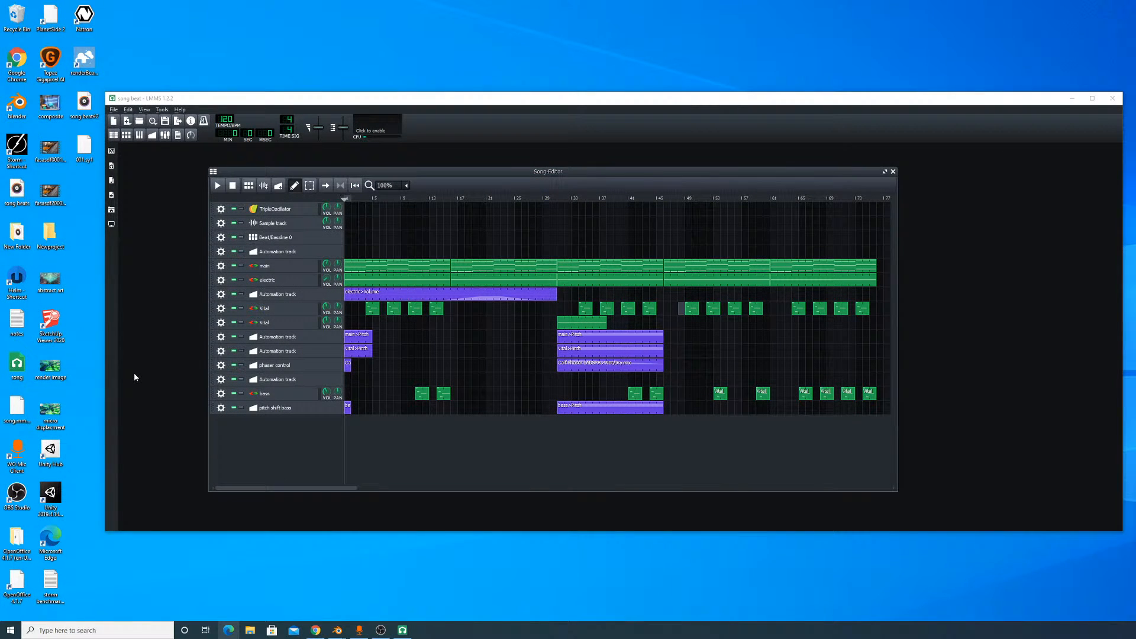
click(134, 374)
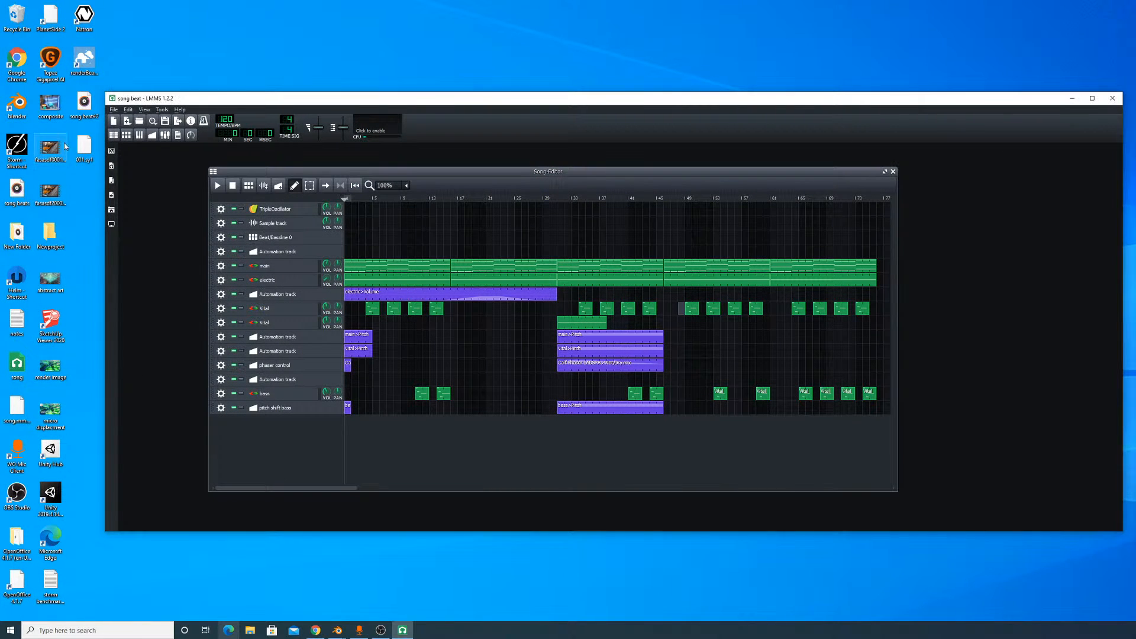
- Play the desktop audio file song beat#2 in Groove Music, skip through to near its end and pause it
double_click(95, 107)
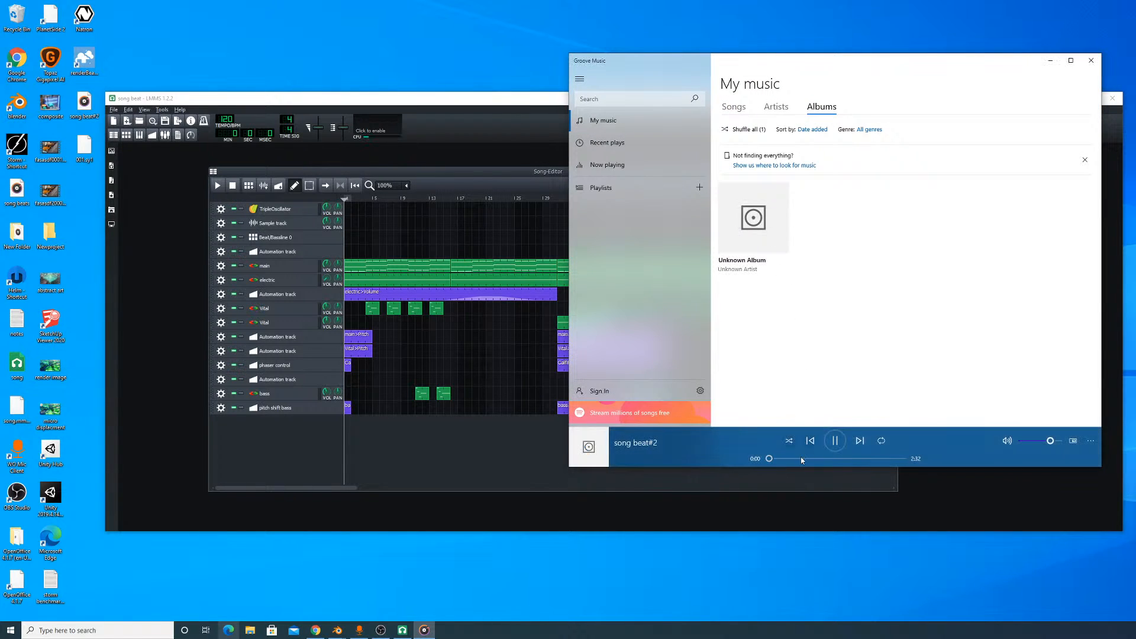
click(797, 458)
click(846, 459)
click(878, 458)
click(892, 459)
click(835, 442)
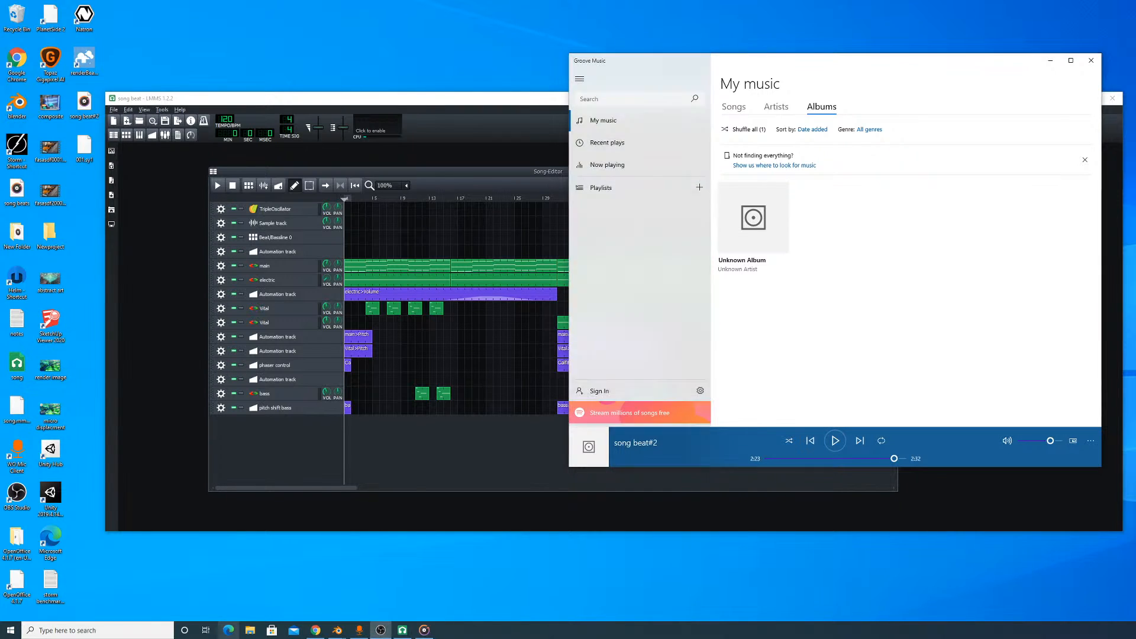
- Raise the Groove Music volume to maximum and replay song beat#2 from the start
click(831, 442)
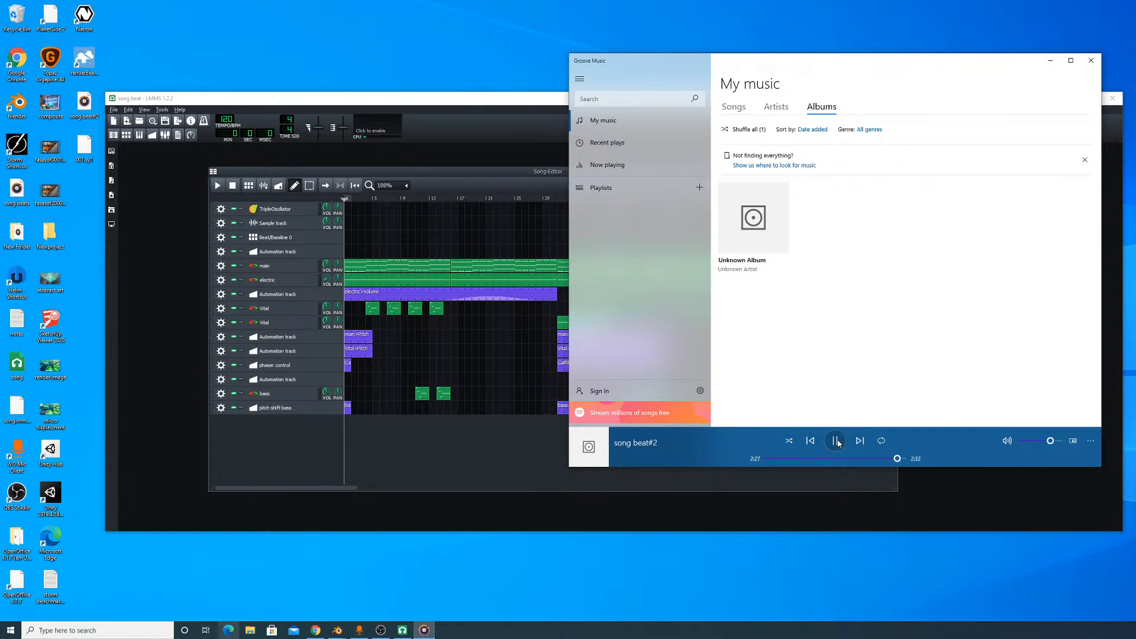
drag(1047, 443, 1057, 441)
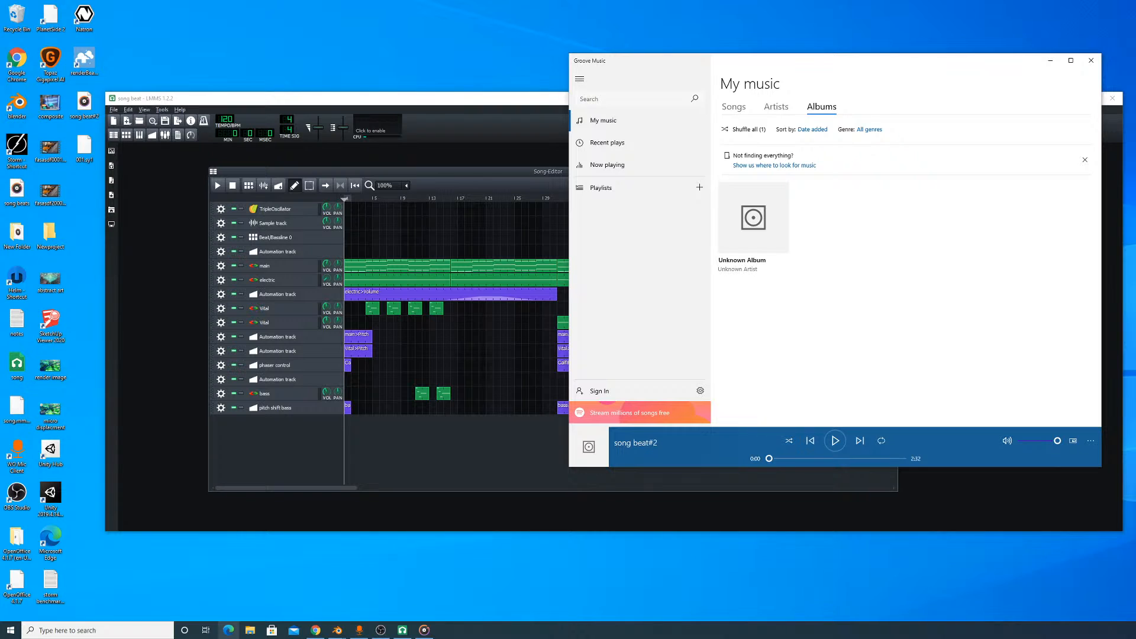
click(833, 441)
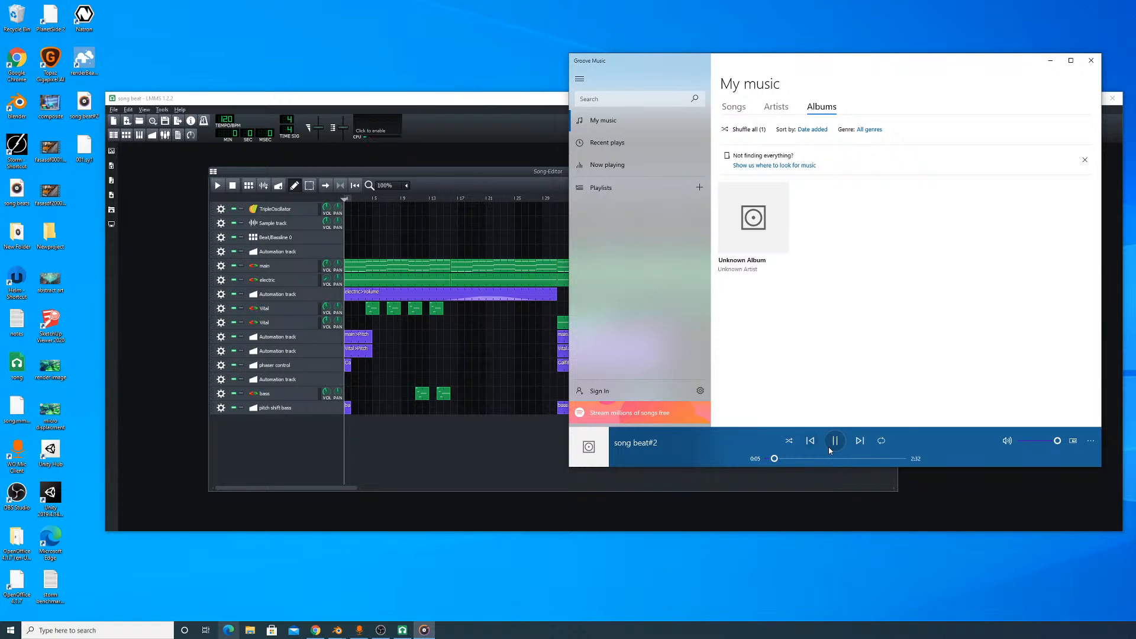
key(alt+Tab)
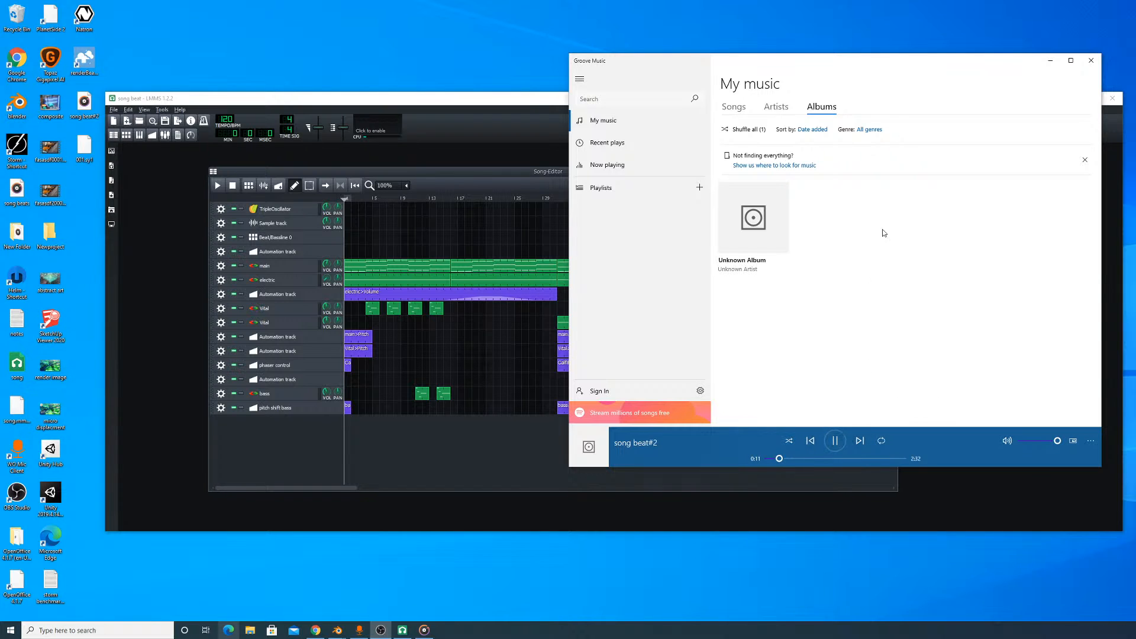
- Move the Groove Music window away from the screen's edge, rewind song beat#2 to an earlier point and pause it
drag(969, 65, 729, 76)
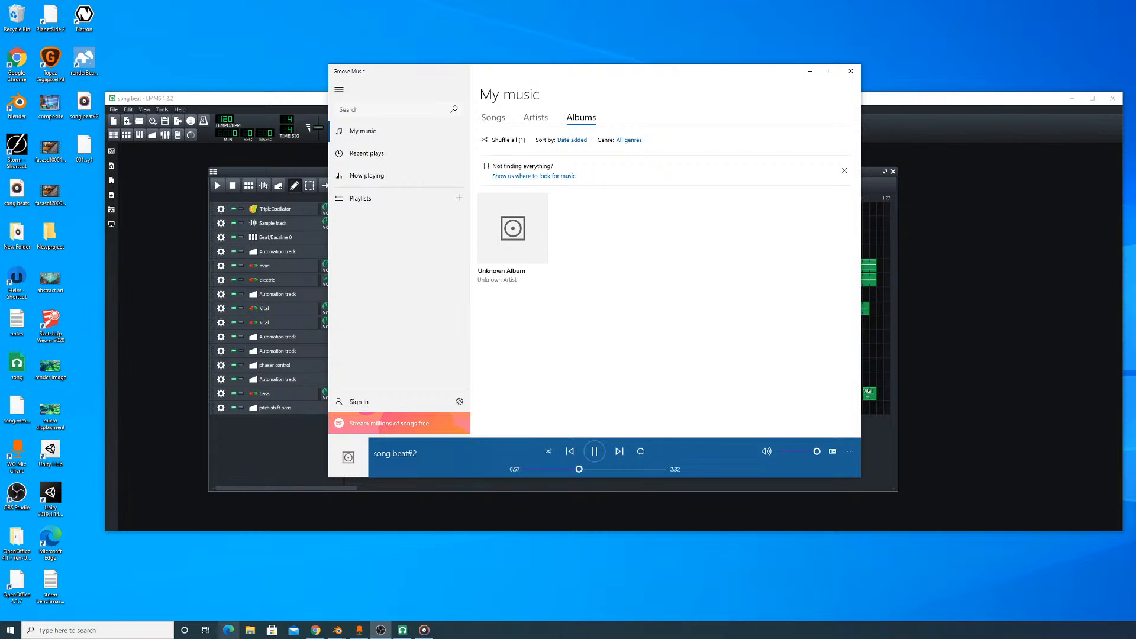
drag(580, 469, 531, 474)
click(593, 452)
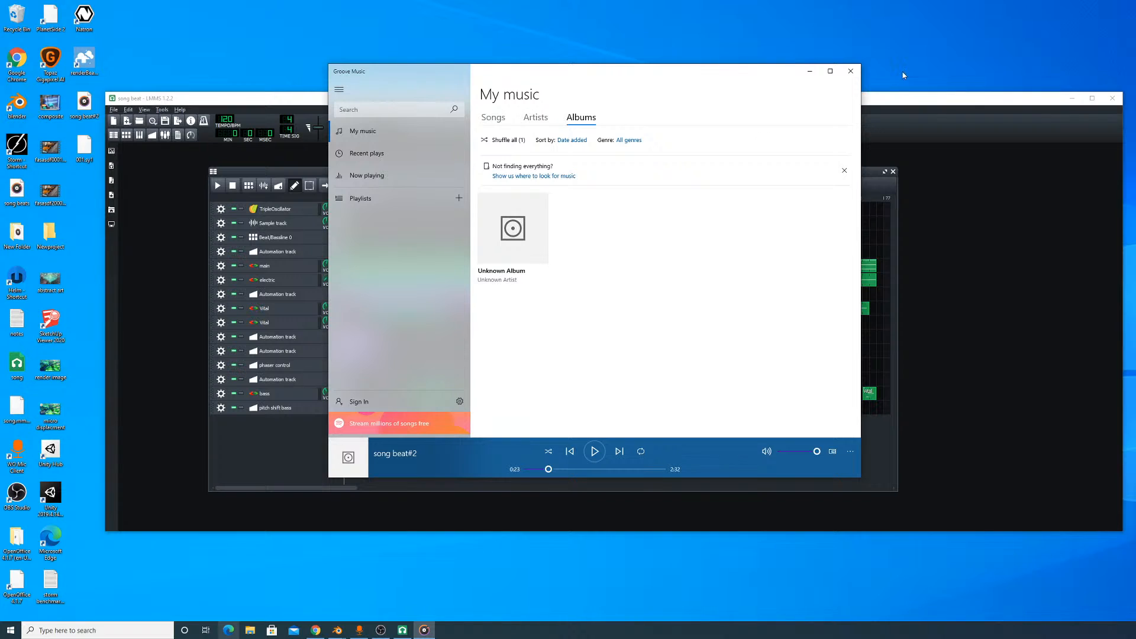
- Close the LMMS window showing song beat and switch back to Blender
click(970, 104)
click(1112, 98)
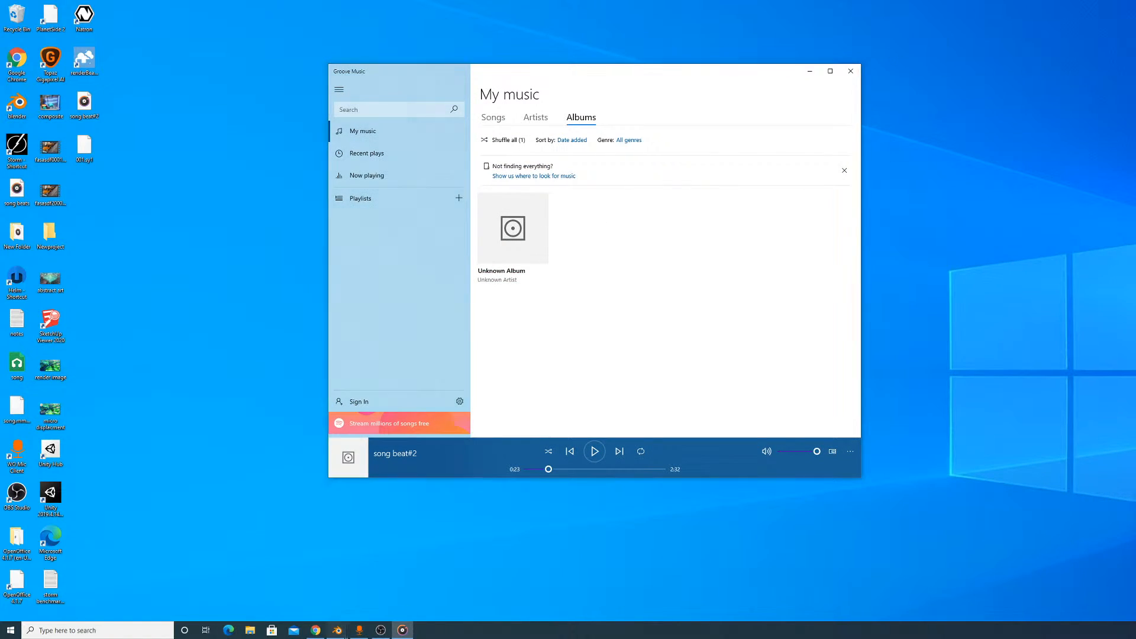
mouse_move(338, 628)
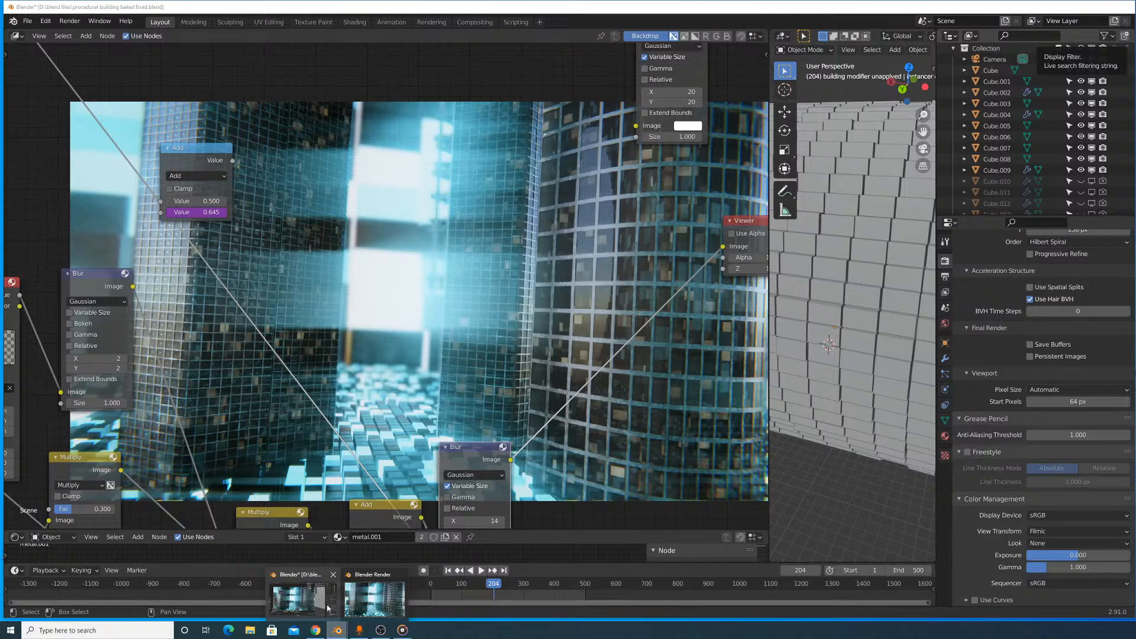
click(328, 607)
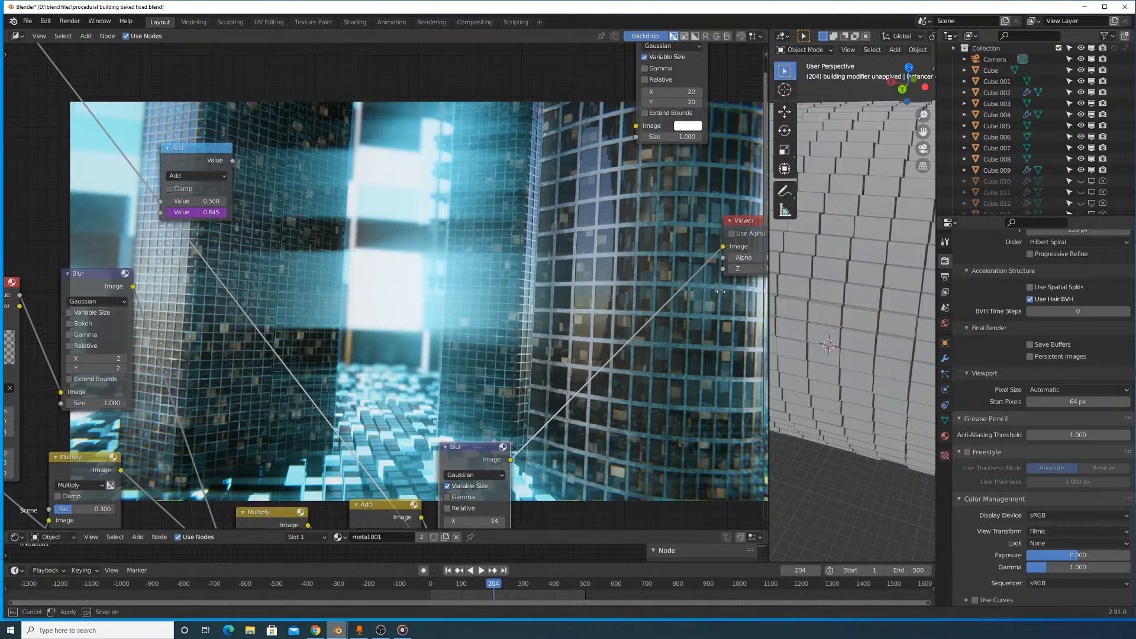
- Widen the 3D viewport over the compositor and bring the whole cylindrical block structure into view
drag(768, 291, 424, 283)
scroll(462, 278, down, 6)
middle_drag(680, 307, 757, 326)
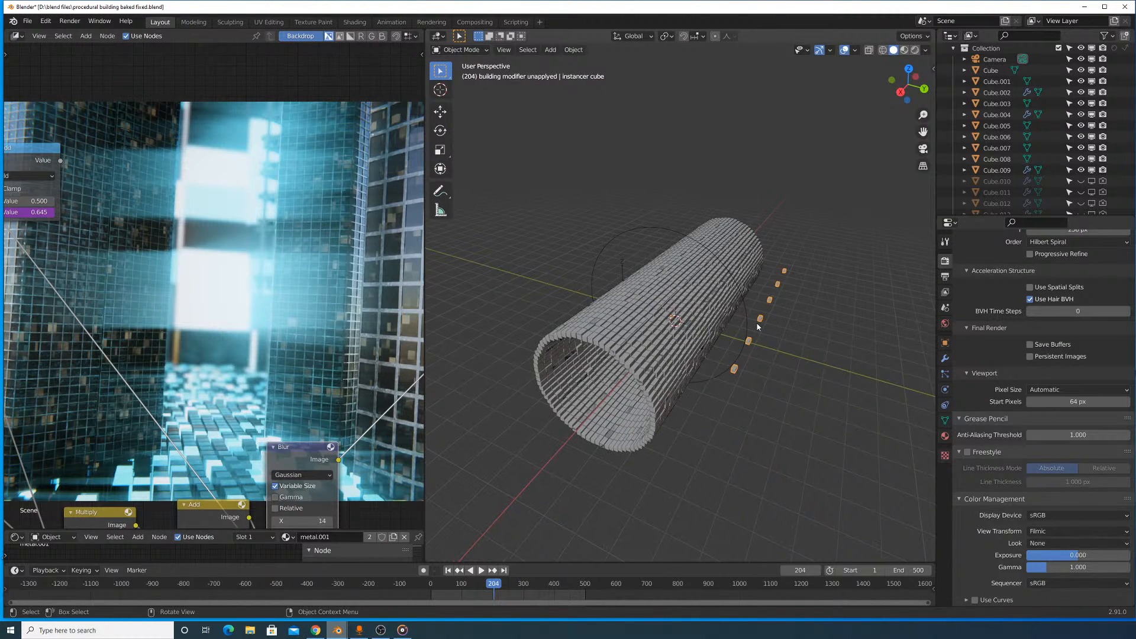
- Add a Speaker object to the scene
key(shift+a)
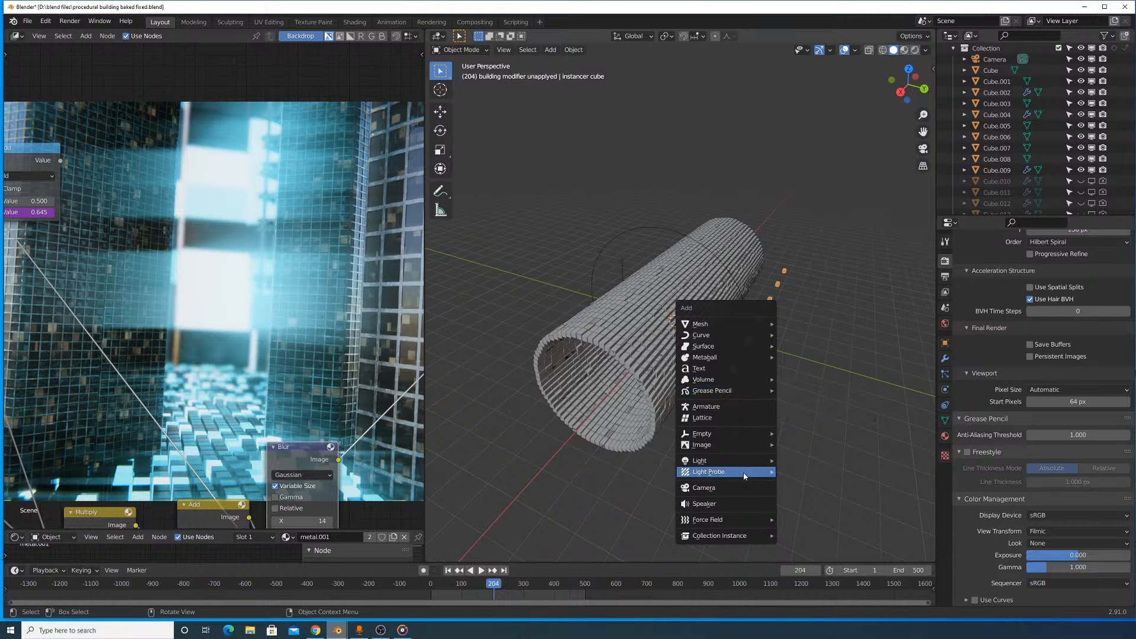
click(725, 503)
scroll(662, 431, down, 5)
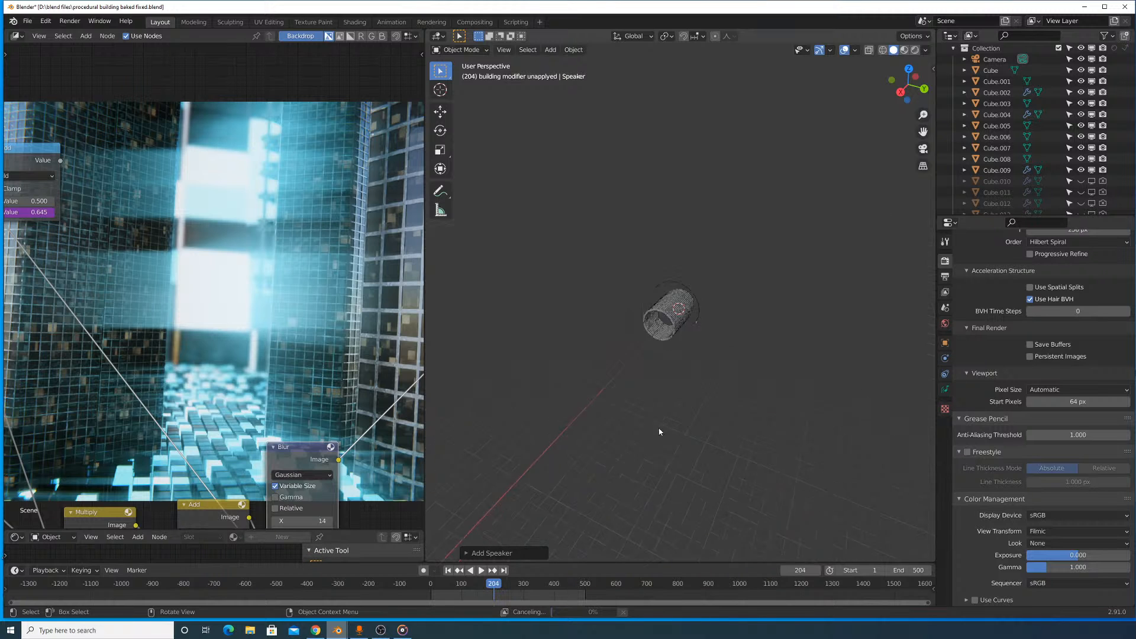
- Scale up the speaker inside the cylindrical structure and raise it along Z to the height of the skyscraper tops
scroll(700, 385, up, 8)
middle_drag(708, 378, 735, 364)
scroll(736, 358, up, 6)
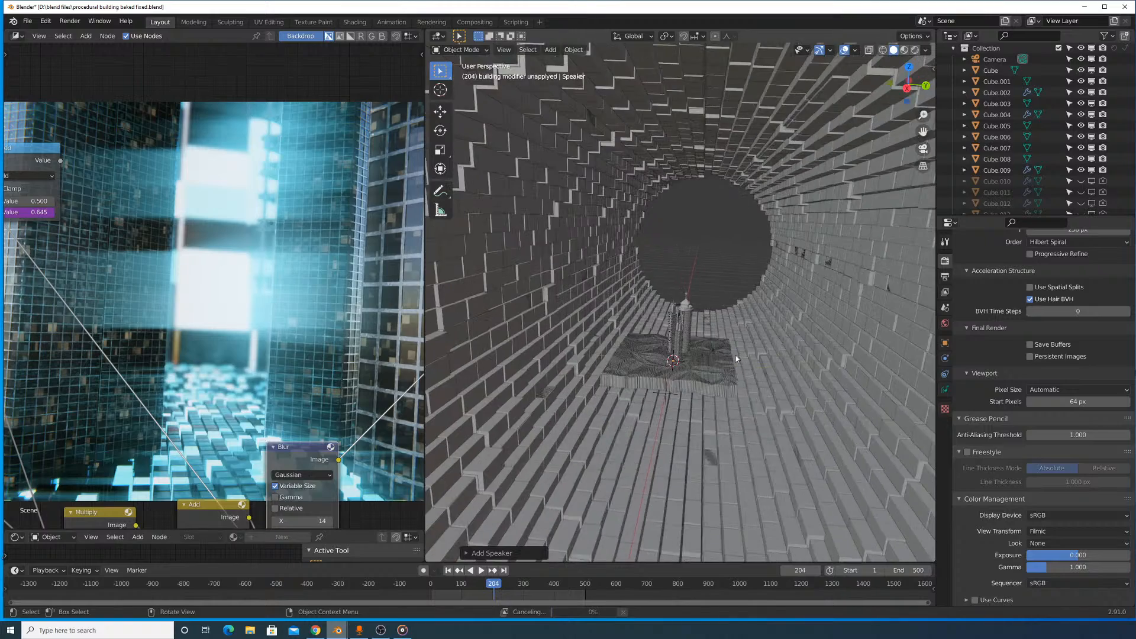
key(s)
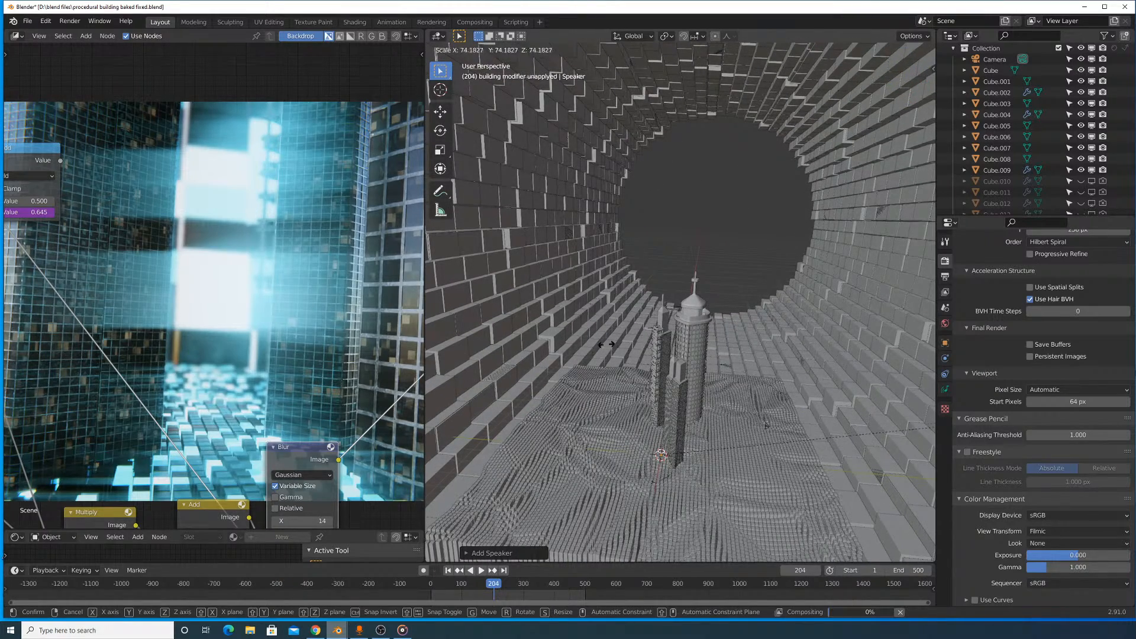
click(796, 322)
key(g)
key(z)
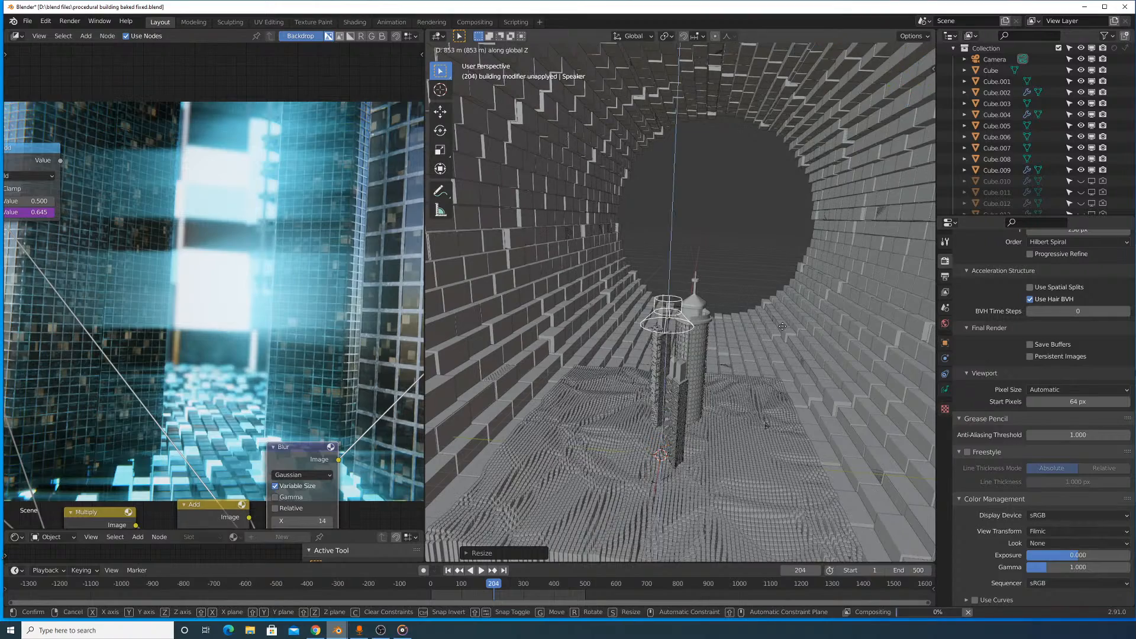
click(797, 307)
- Shift the speaker along the X axis to sit above and beside the round tower's spire
middle_drag(710, 351, 606, 371)
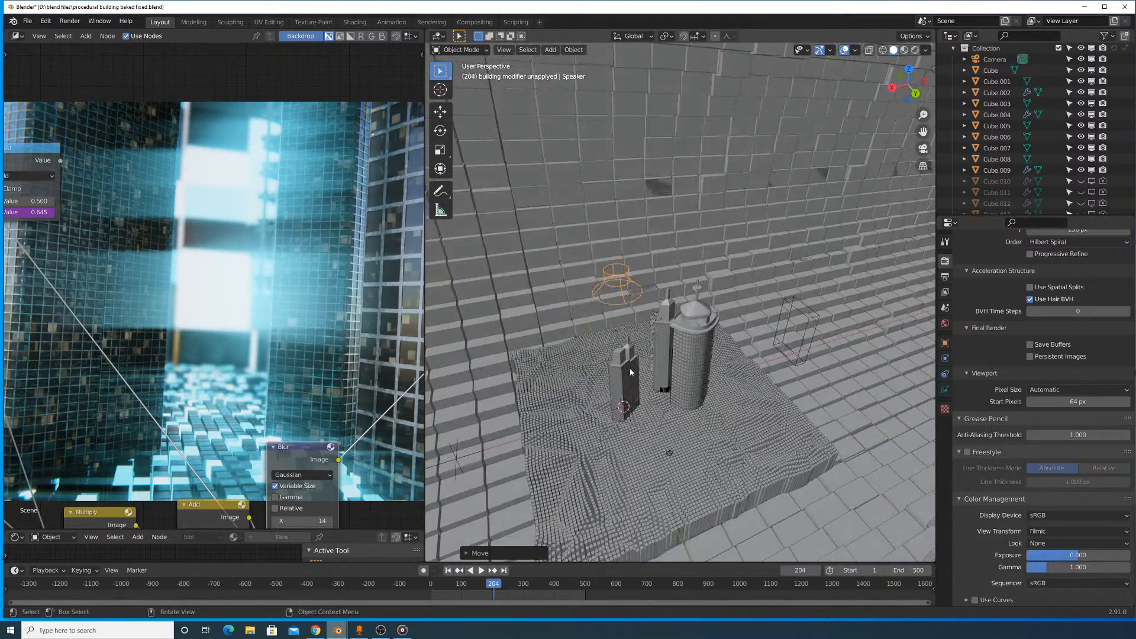
scroll(579, 366, up, 4)
key(g)
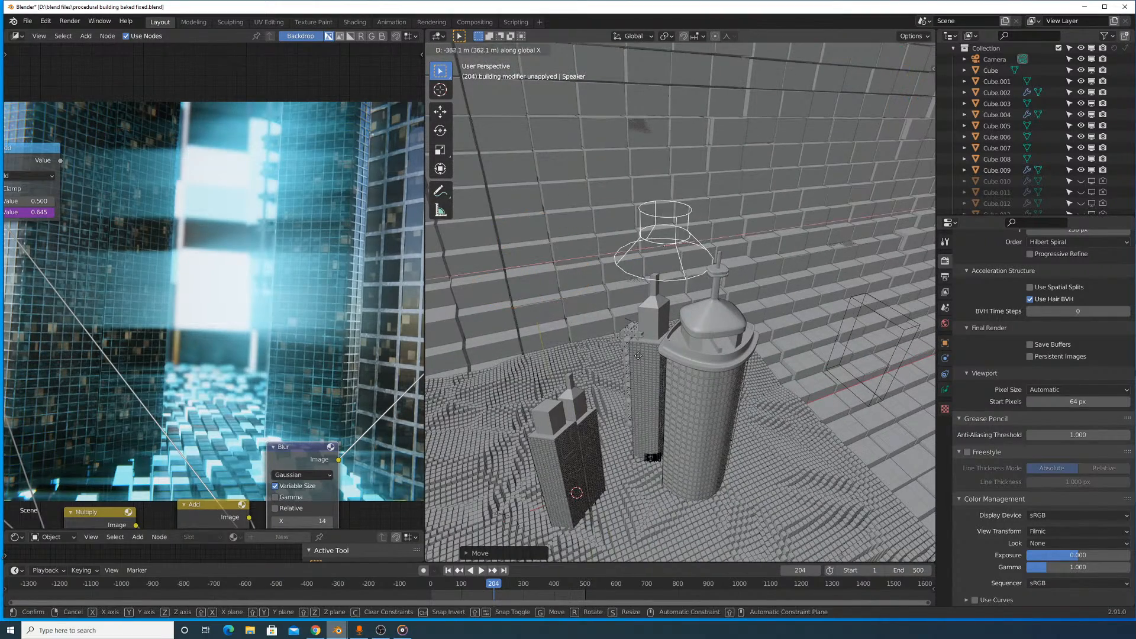
click(713, 382)
middle_drag(735, 318, 748, 349)
key(g)
key(x)
click(757, 361)
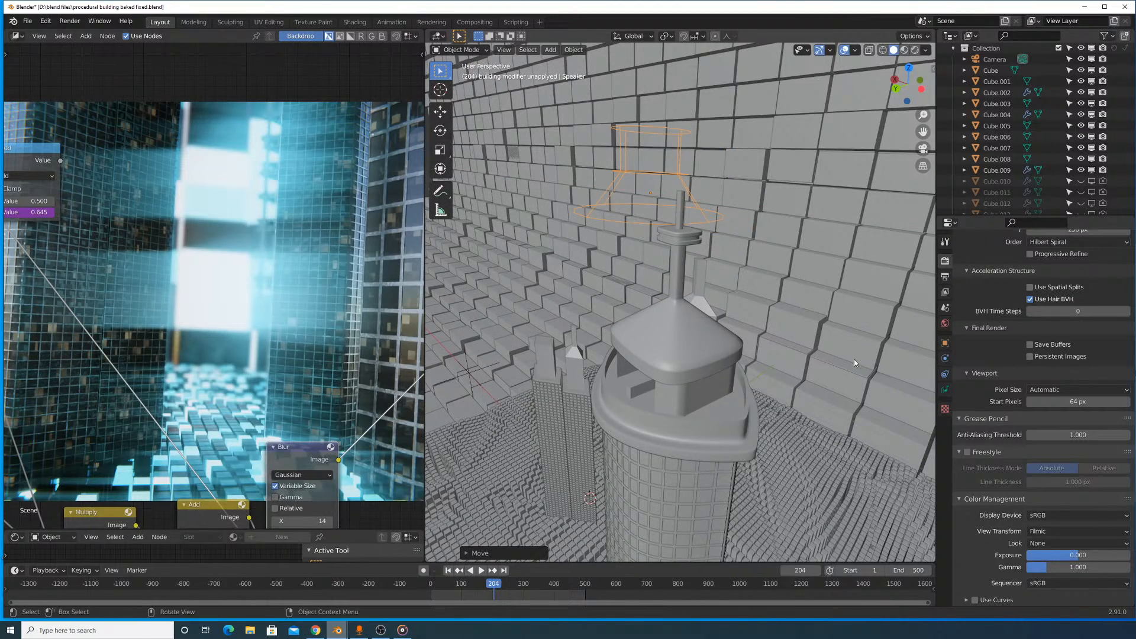
- Load song beat#2.wav from the Desktop as the speaker's sound and expand its Distance and Cone settings
click(945, 389)
click(1052, 291)
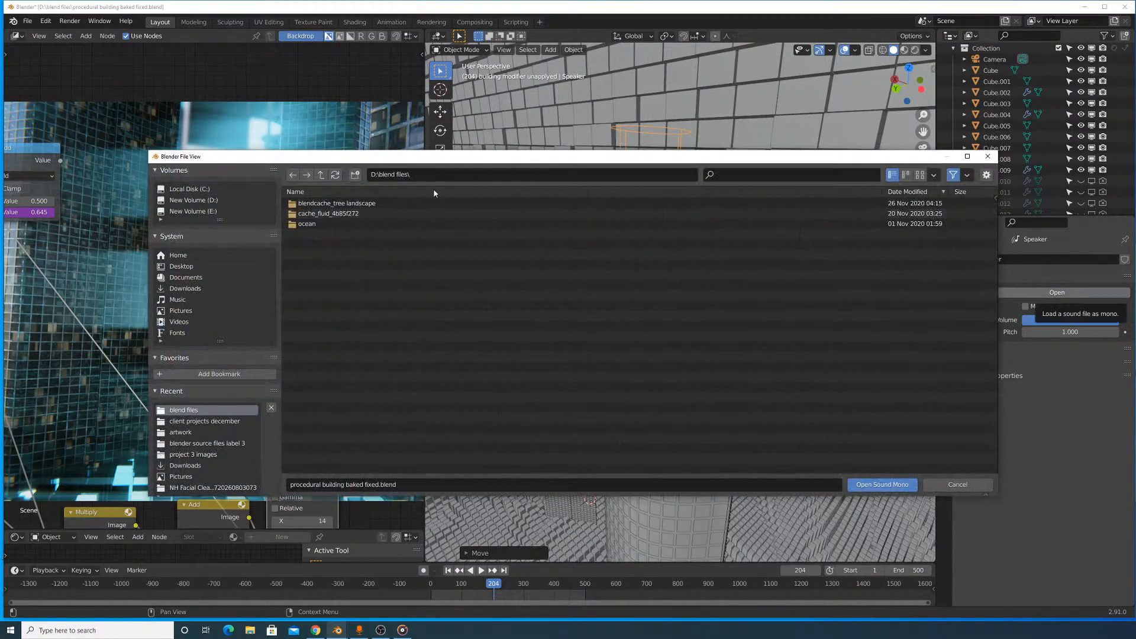
click(207, 202)
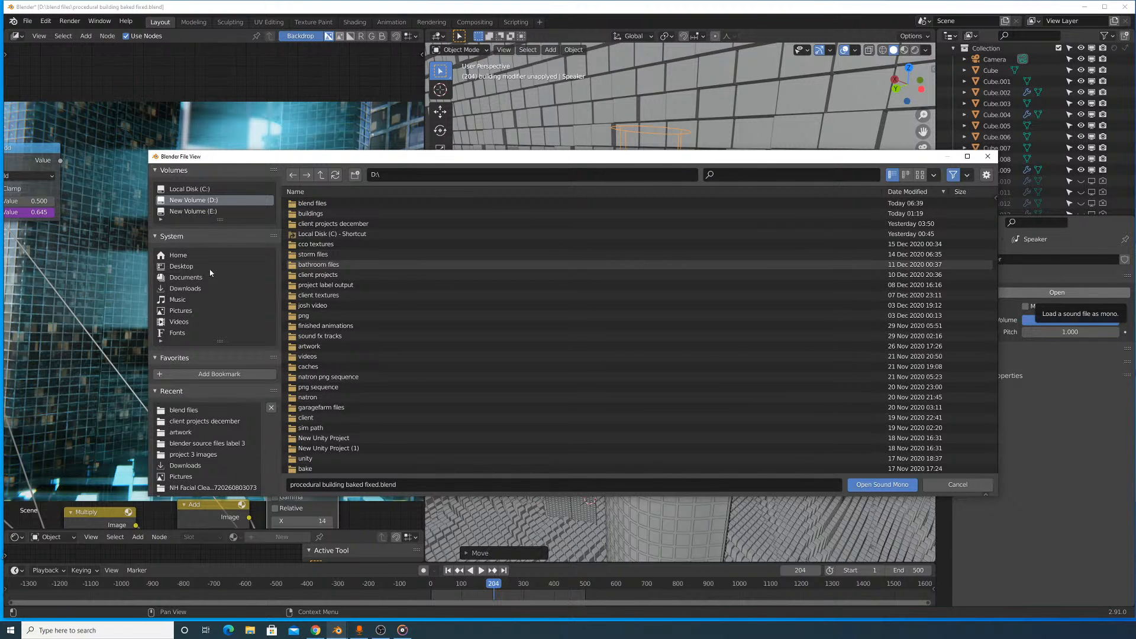
click(192, 267)
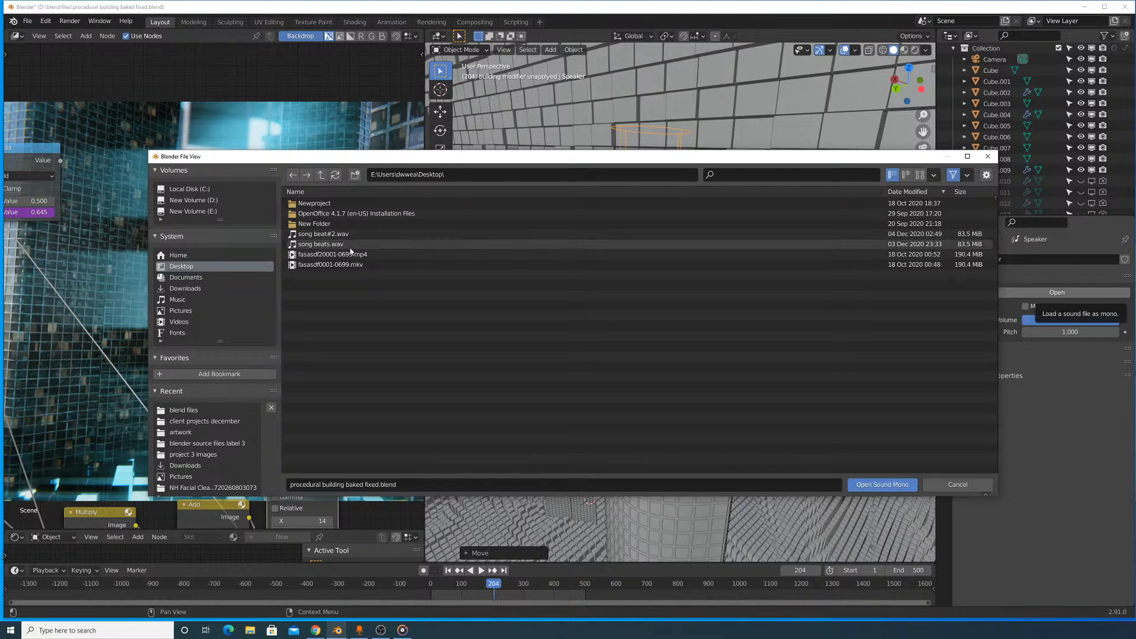
double_click(352, 235)
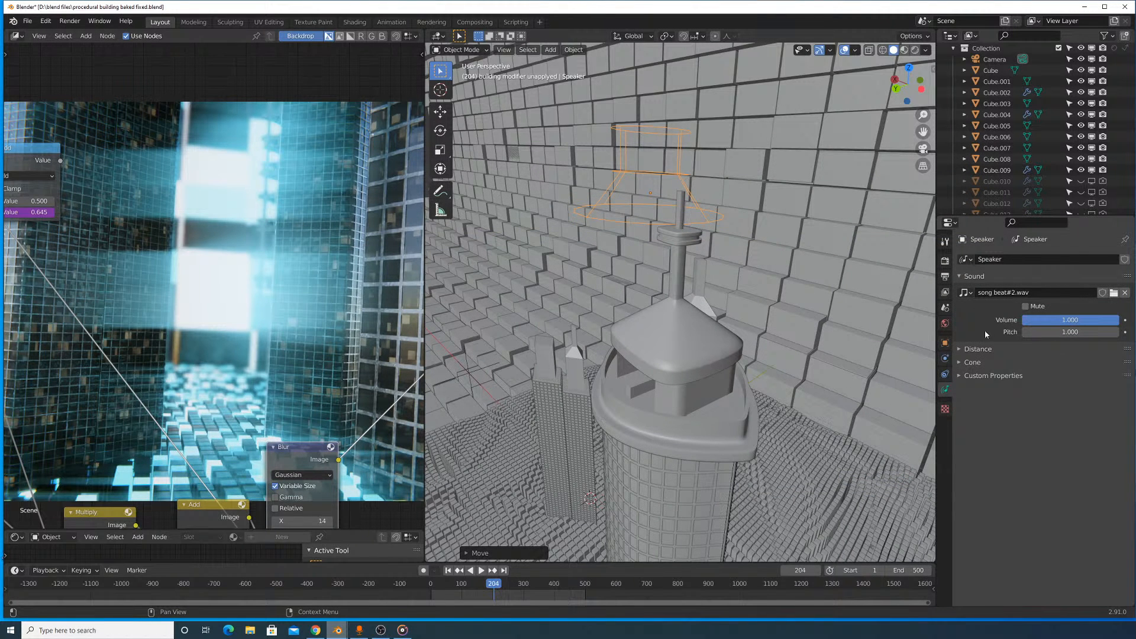
click(977, 349)
click(972, 433)
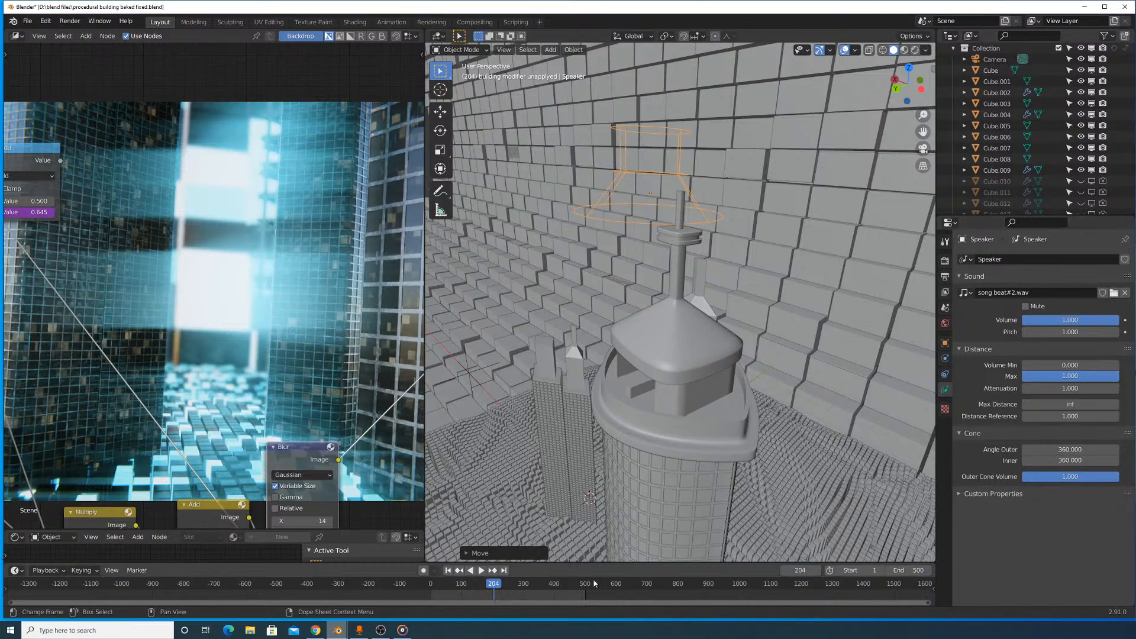
- Play the animation with the speaker's sound, restarting playback from the beginning and scrubbing forward through the timeline
key(space)
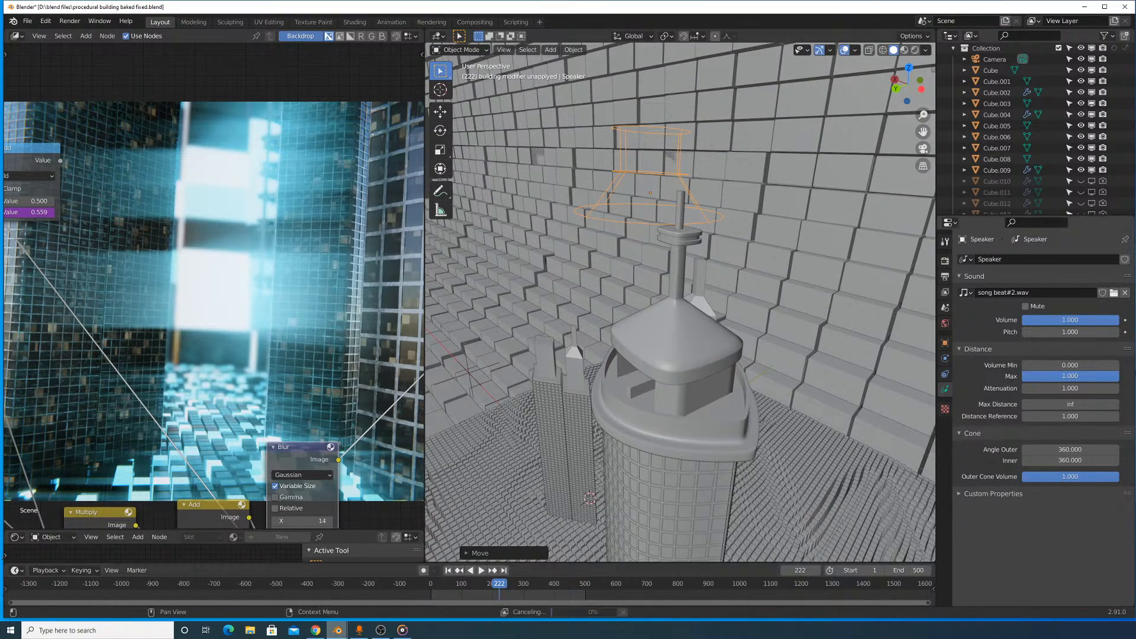
key(space)
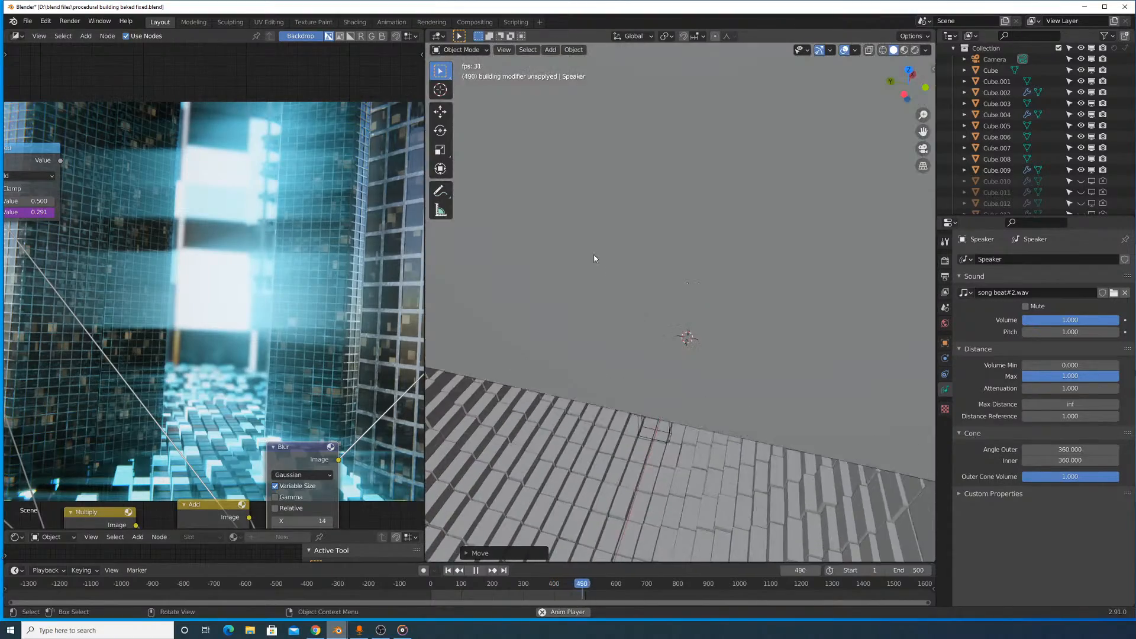
key(g)
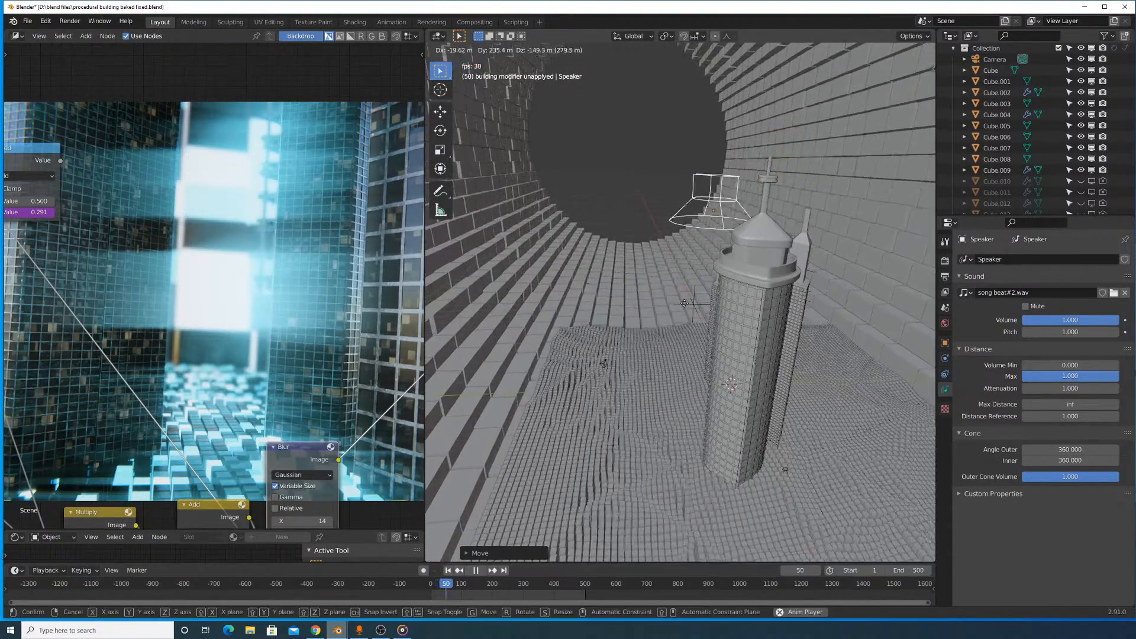
right_click(602, 440)
click(423, 584)
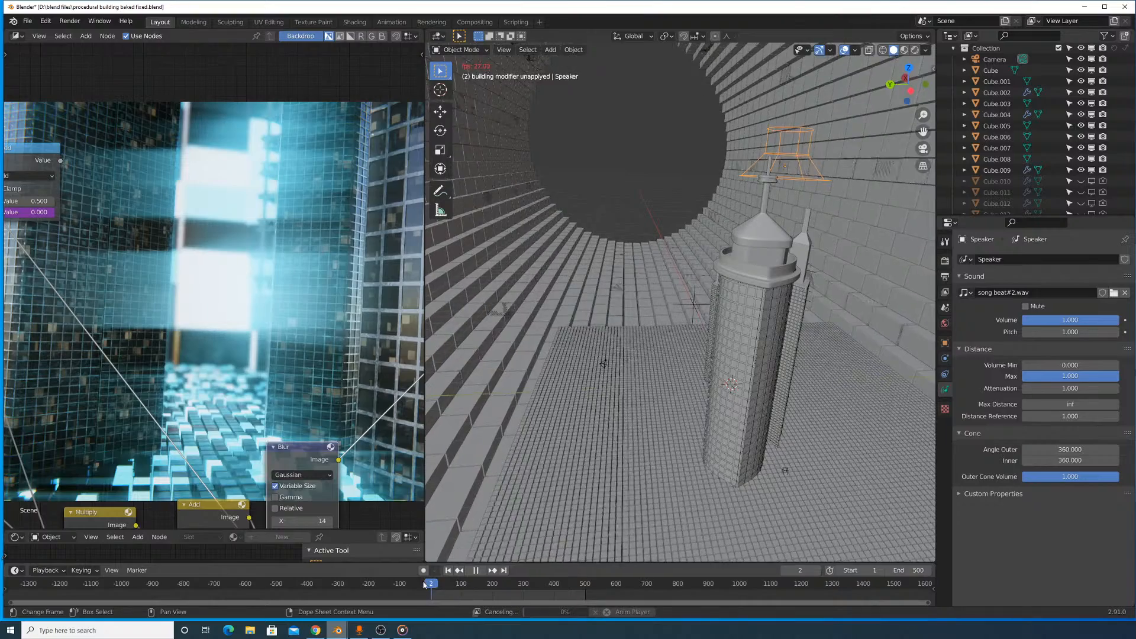
drag(424, 584, 494, 589)
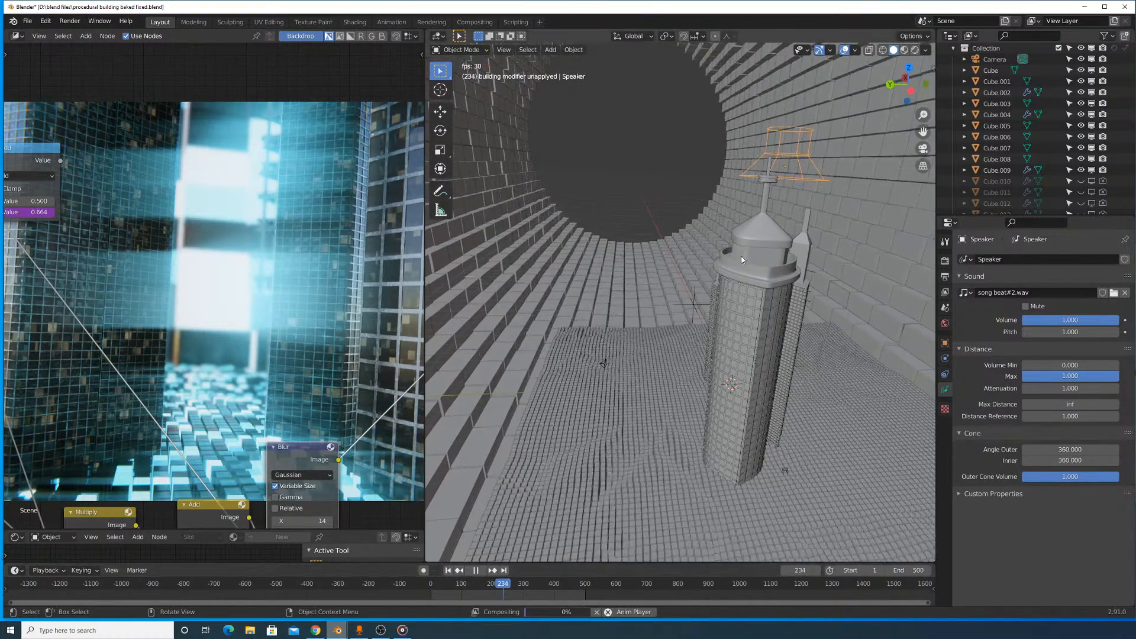
- Try moving the speaker away from the tower during playback, view it from another side and stop the animation
key(g)
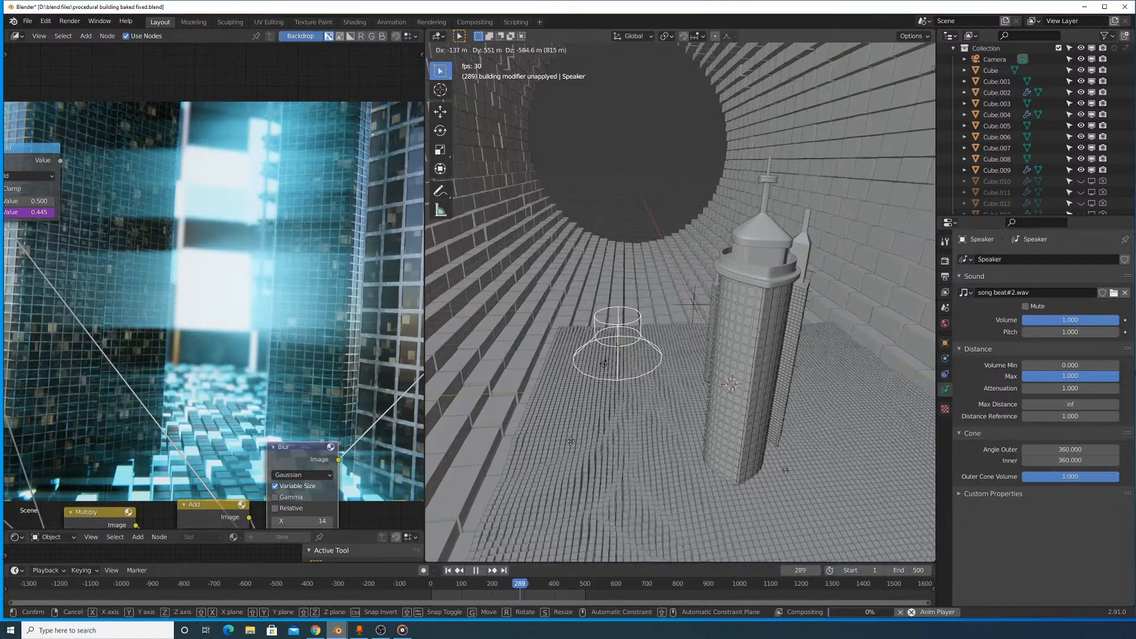
click(647, 378)
middle_drag(647, 379, 760, 262)
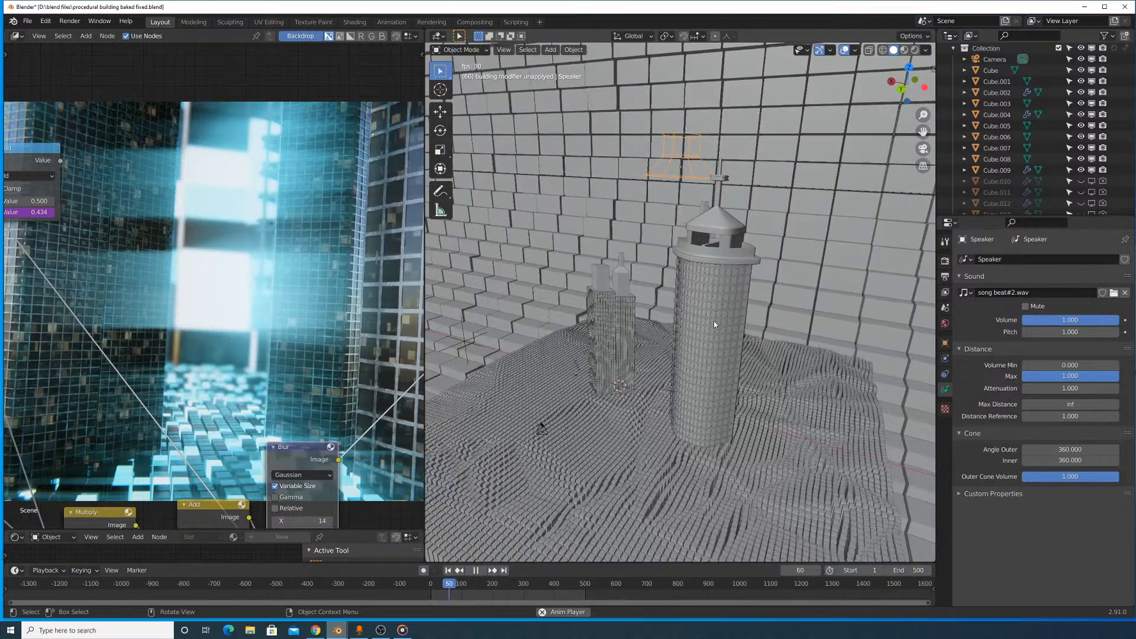
key(space)
- Move the speaker away from the towers and down to the camera object, adjusting its position from several view angles
middle_drag(714, 324, 659, 208)
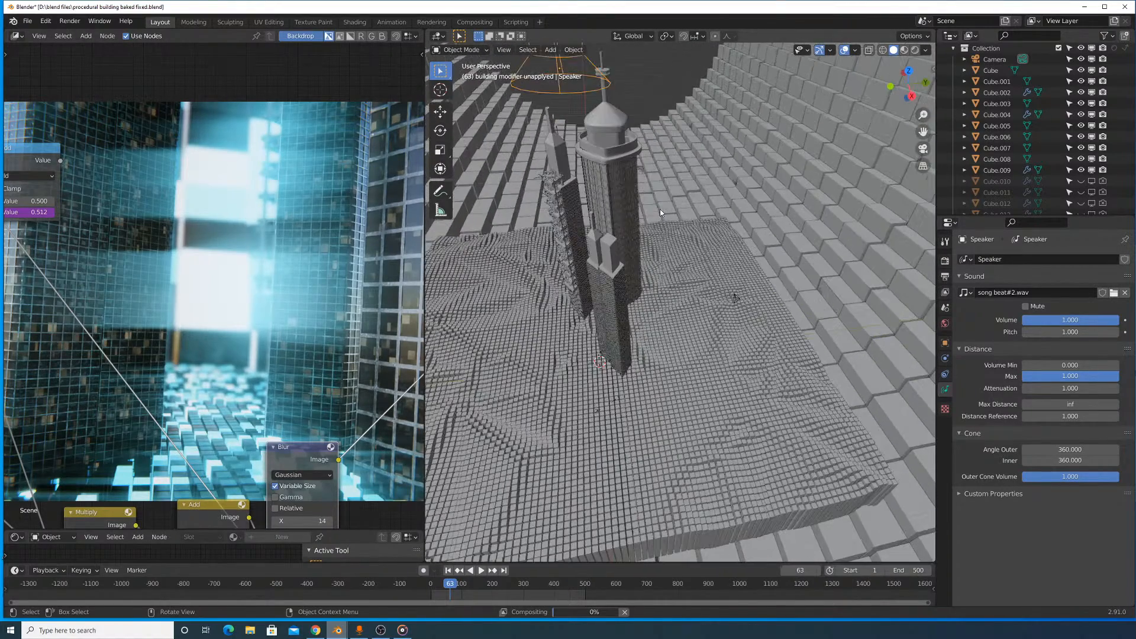
key(g)
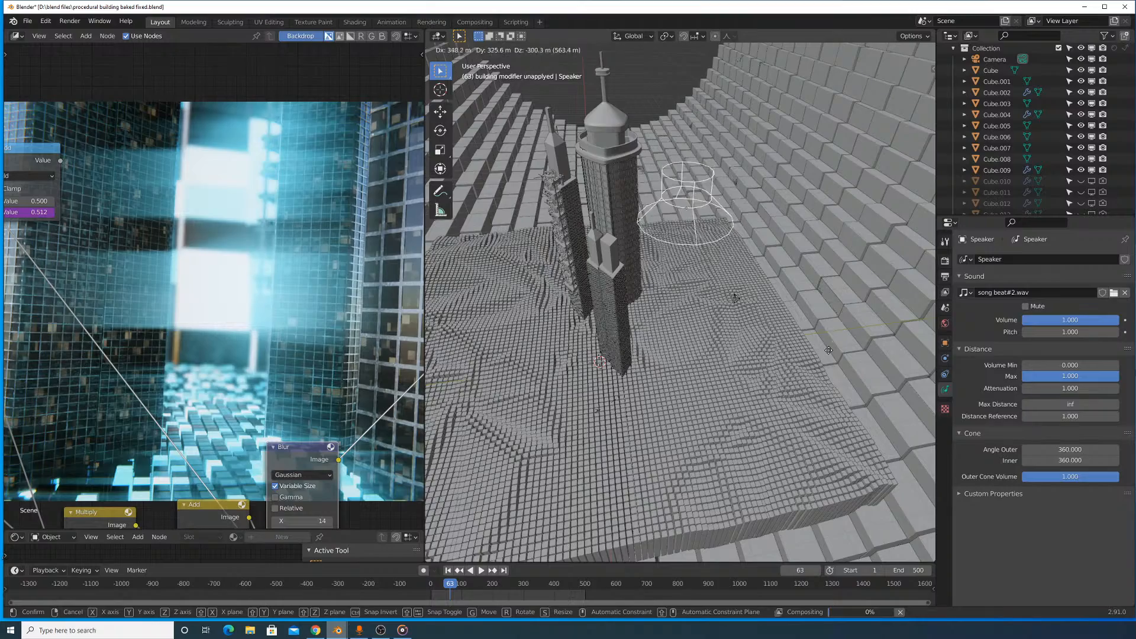
click(827, 338)
middle_drag(811, 357, 679, 321)
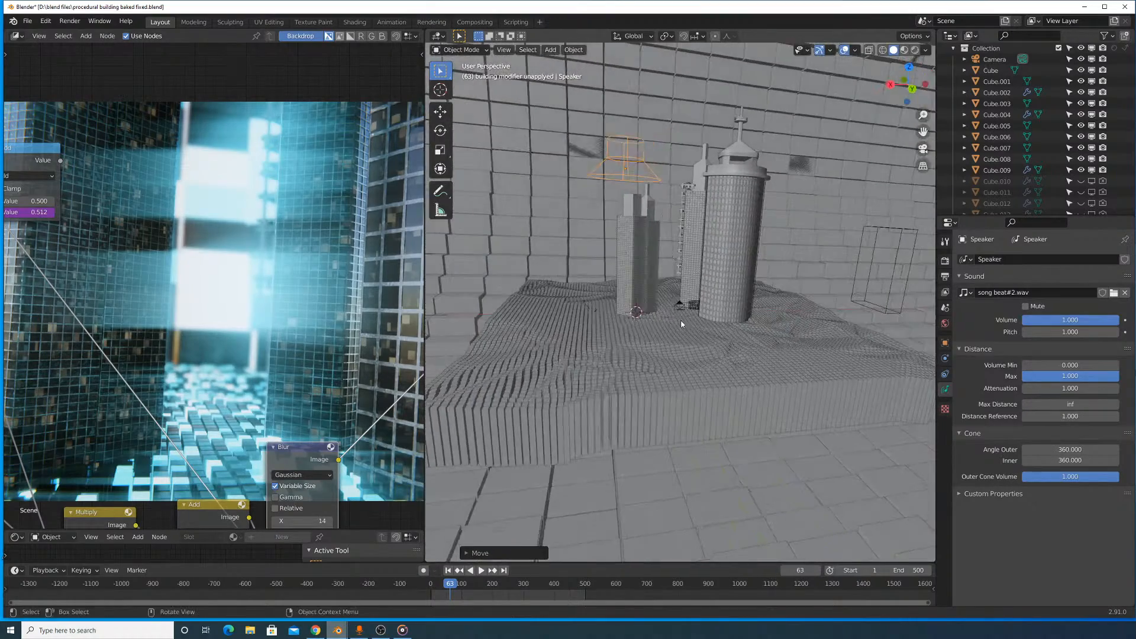
key(g)
click(685, 368)
middle_drag(685, 368, 779, 280)
key(g)
click(768, 404)
- Rotate the speaker onto its side, scale it down and position it around the camera object
scroll(793, 292, up, 4)
key(r)
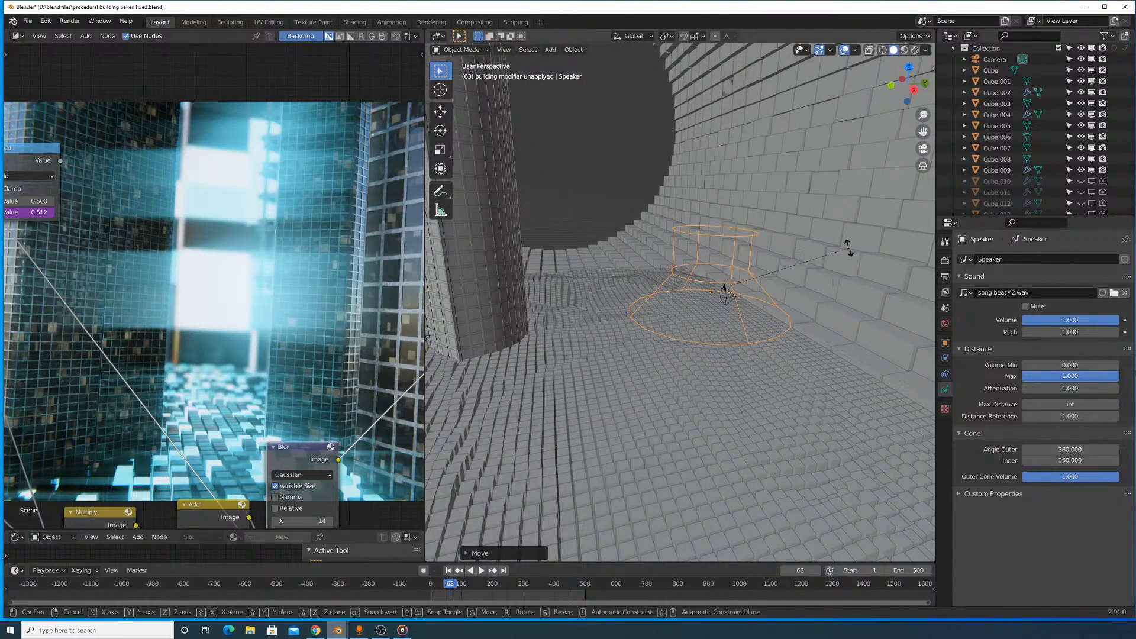
click(698, 167)
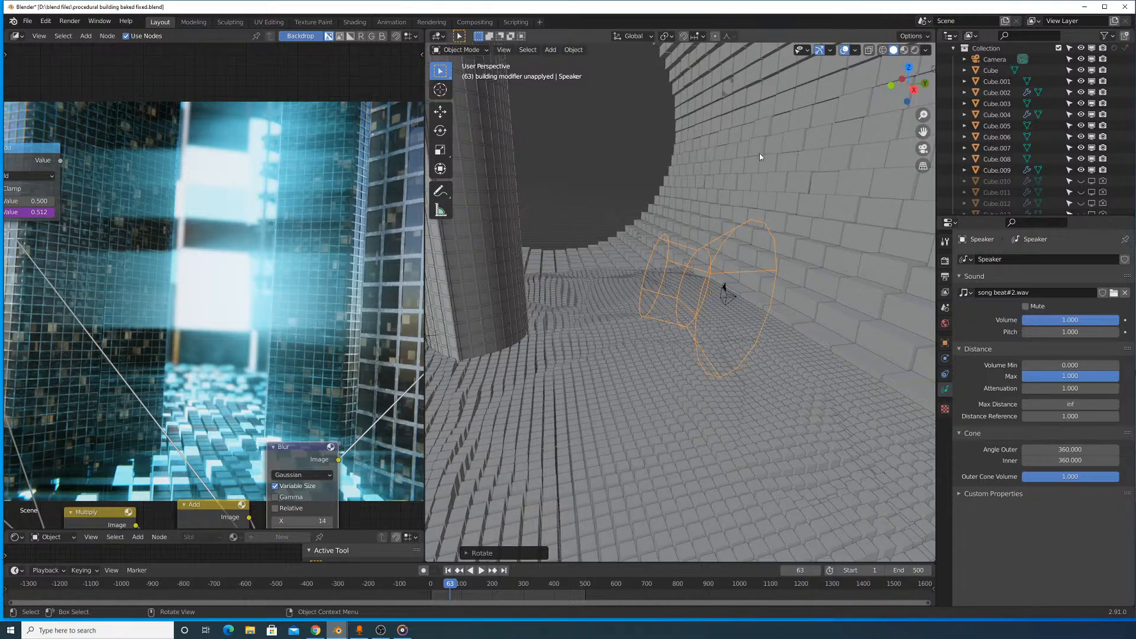
key(s)
click(718, 233)
middle_drag(716, 234, 715, 296)
key(g)
click(739, 329)
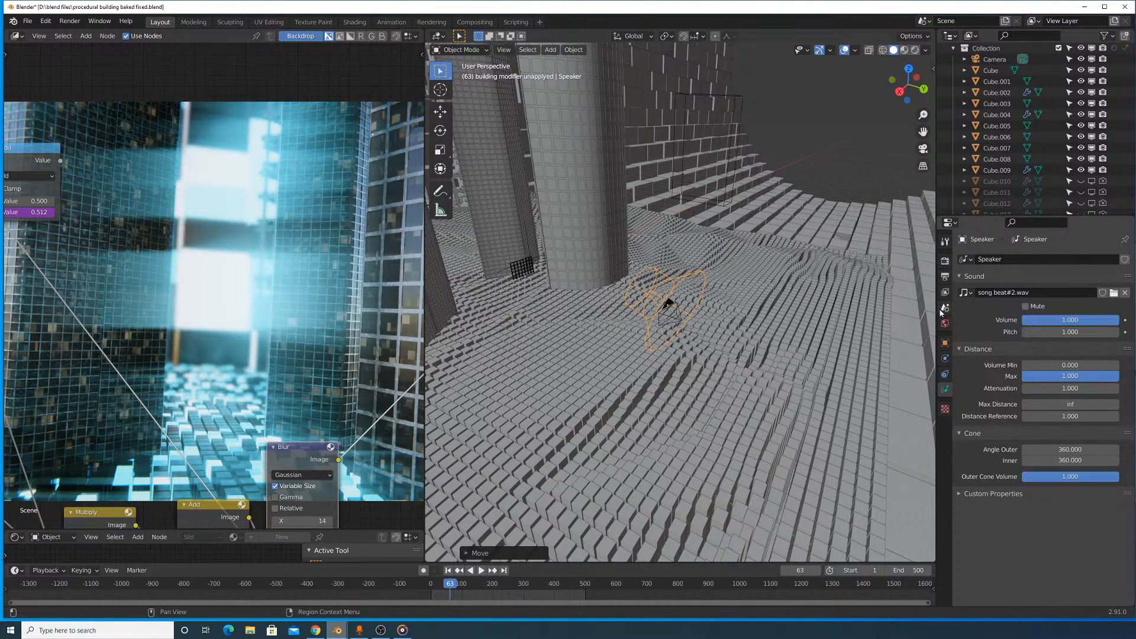
- Look through the render, output, view layer, texture and physics properties, and return to the speaker's sound settings
click(945, 260)
scroll(967, 289, down, 2)
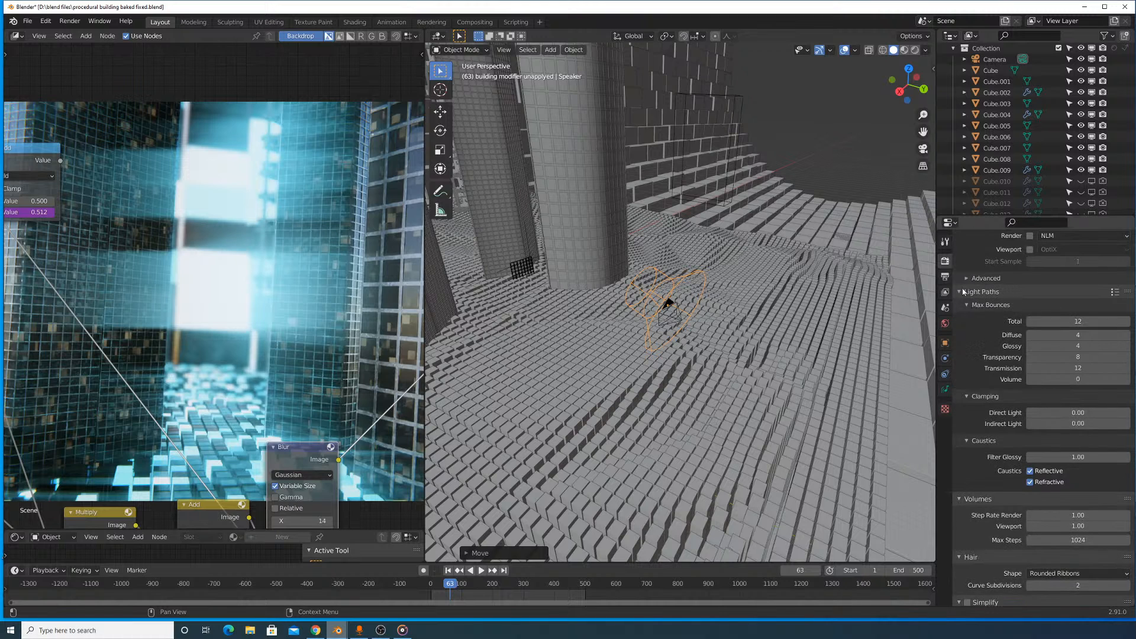
click(945, 277)
click(945, 292)
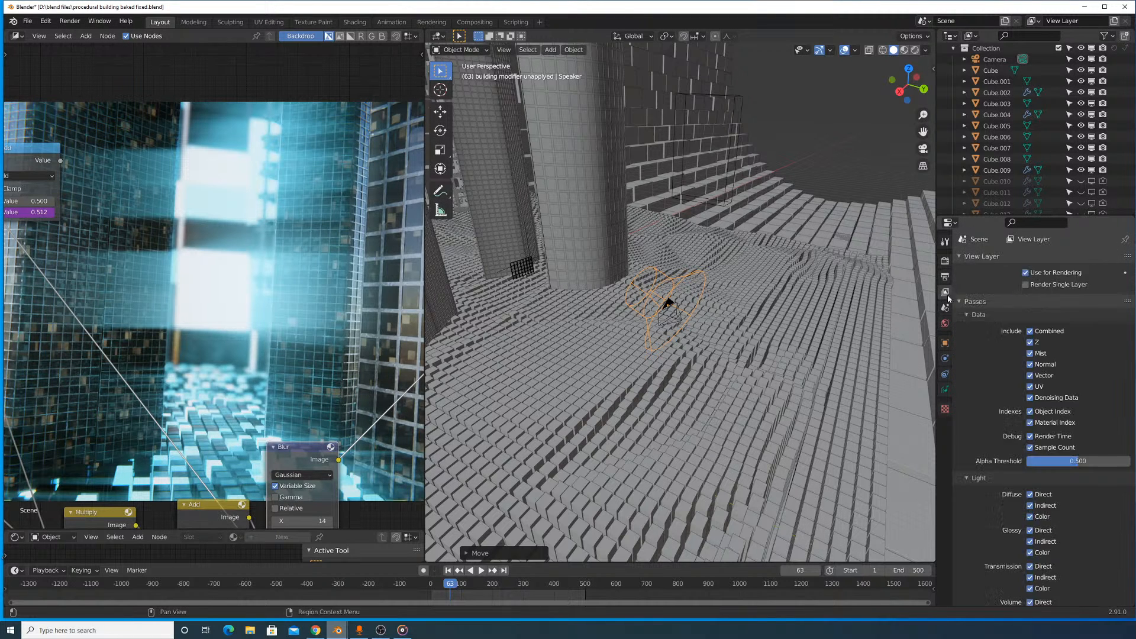
scroll(987, 373, down, 8)
click(945, 409)
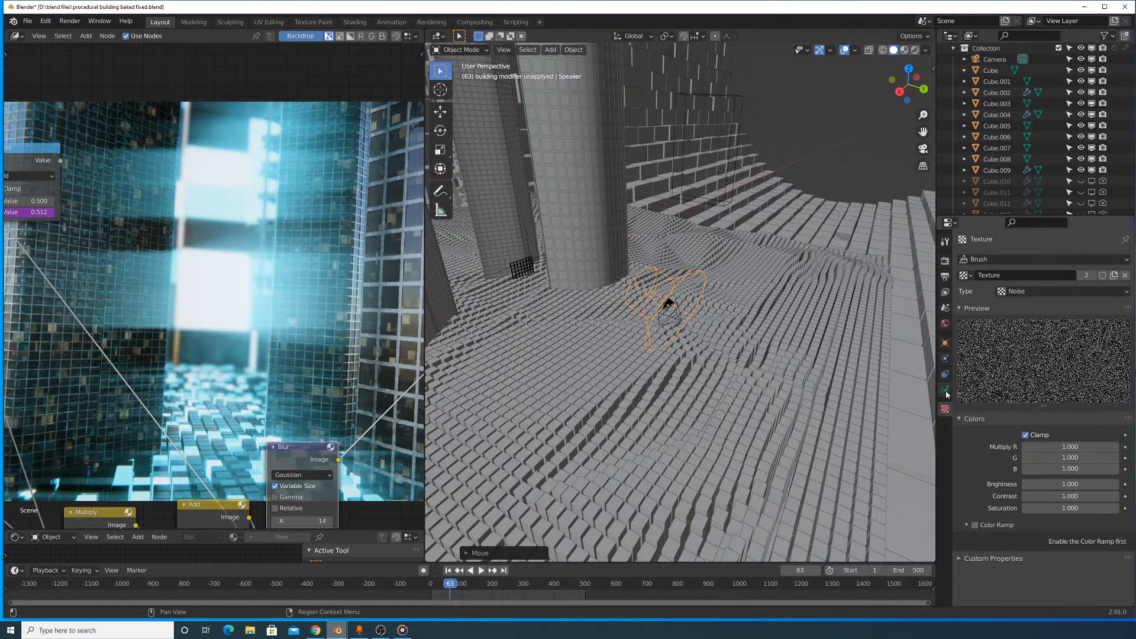
click(945, 374)
click(945, 388)
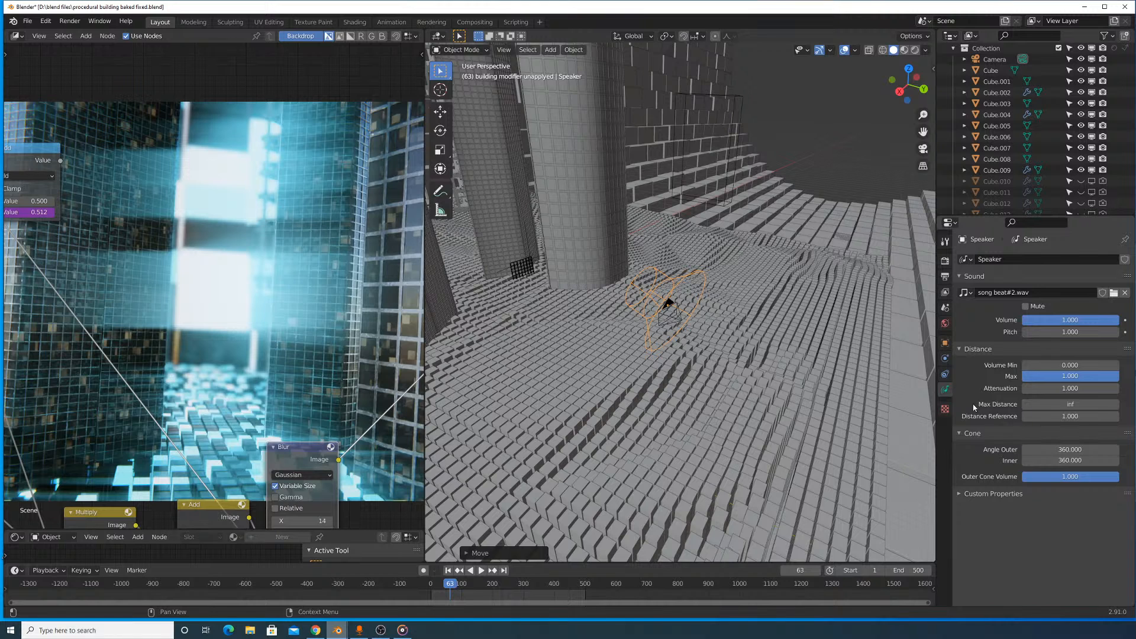
- Examine the speaker's physics, object and custom properties, including its motion path, visibility and viewport display options
click(944, 373)
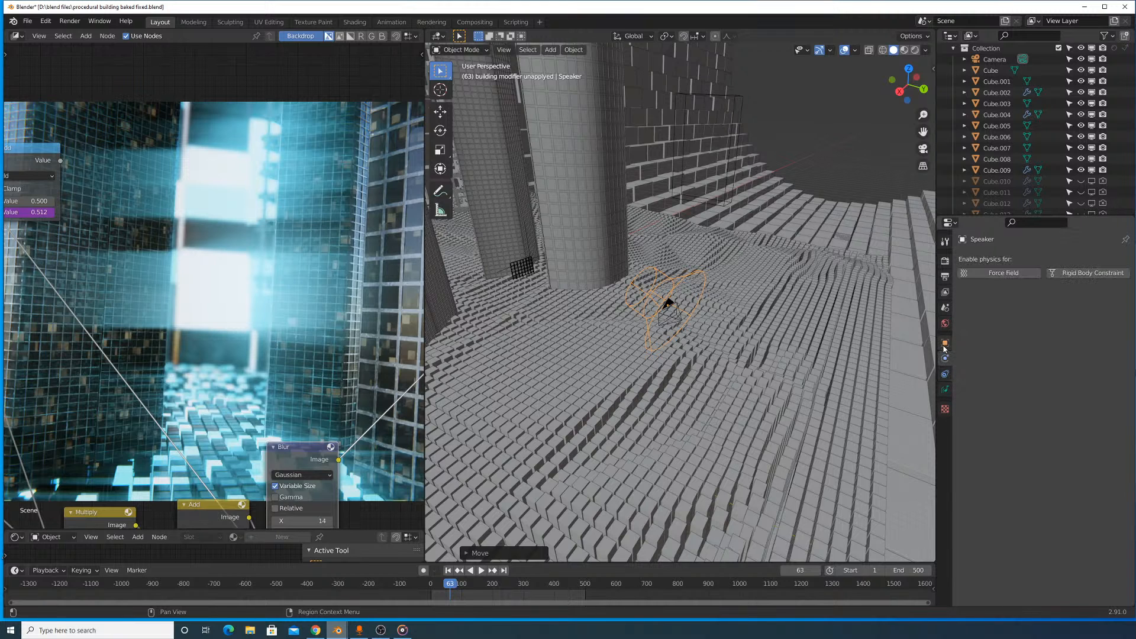
click(944, 342)
scroll(1049, 377, down, 10)
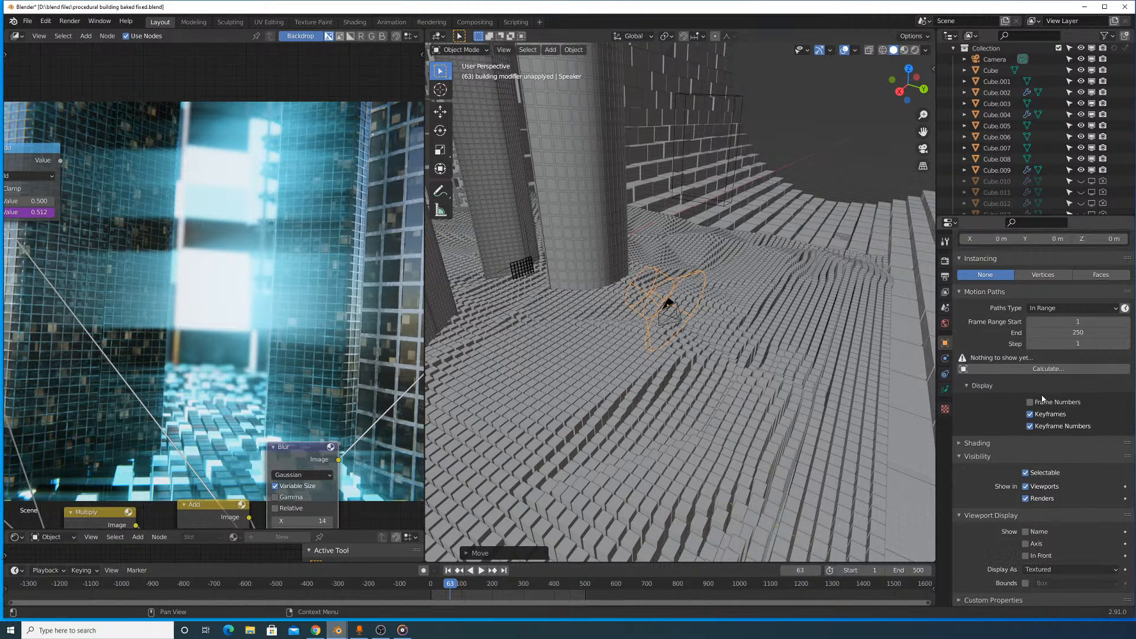
click(946, 389)
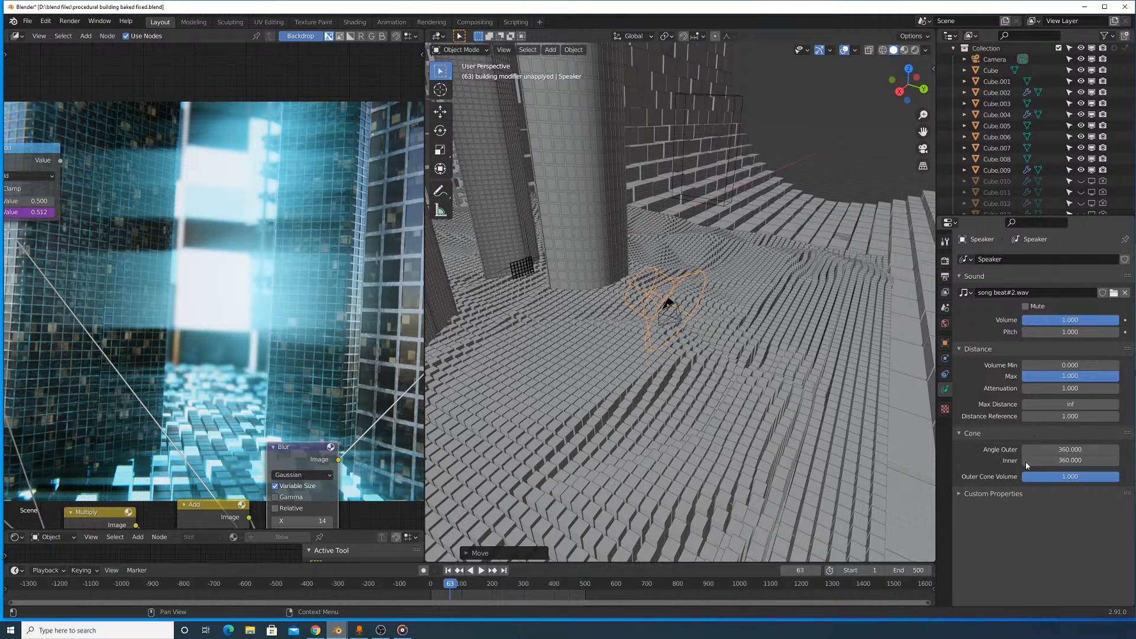
click(1000, 493)
click(945, 350)
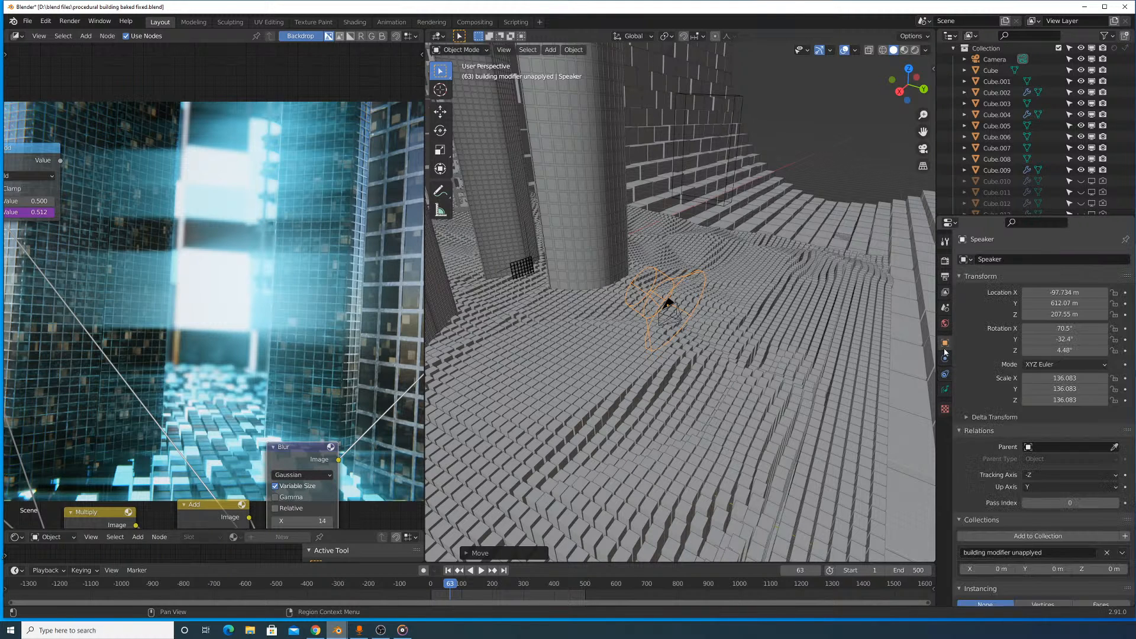
scroll(945, 349, down, 10)
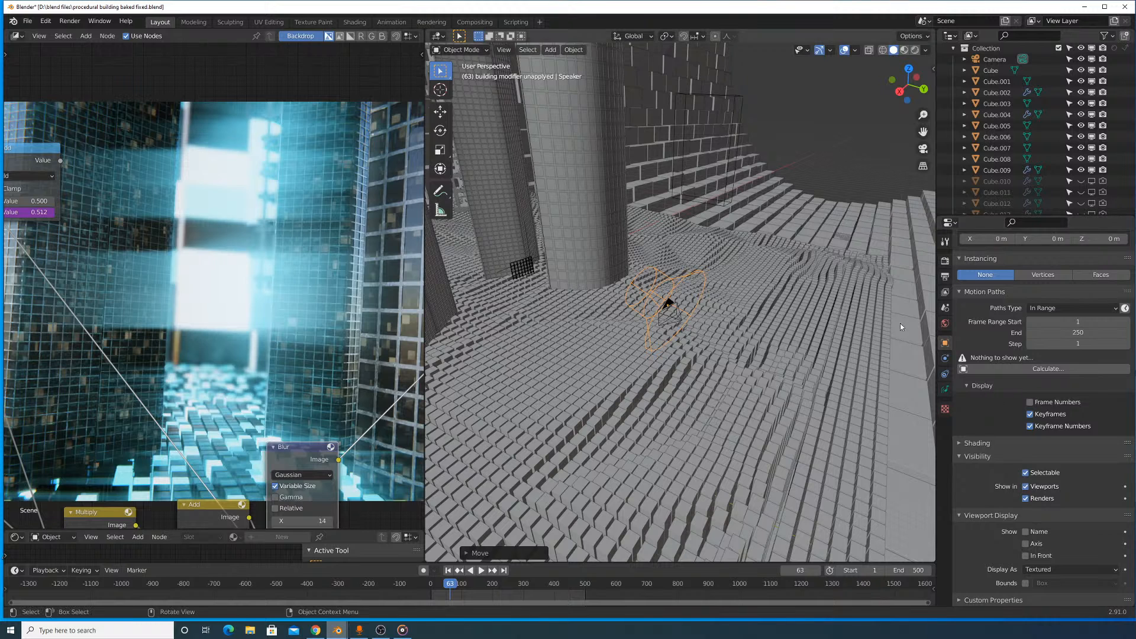
- Look through the world, scene, view layer and output properties and the performance options in the render properties
click(945, 323)
click(945, 308)
click(945, 292)
click(945, 276)
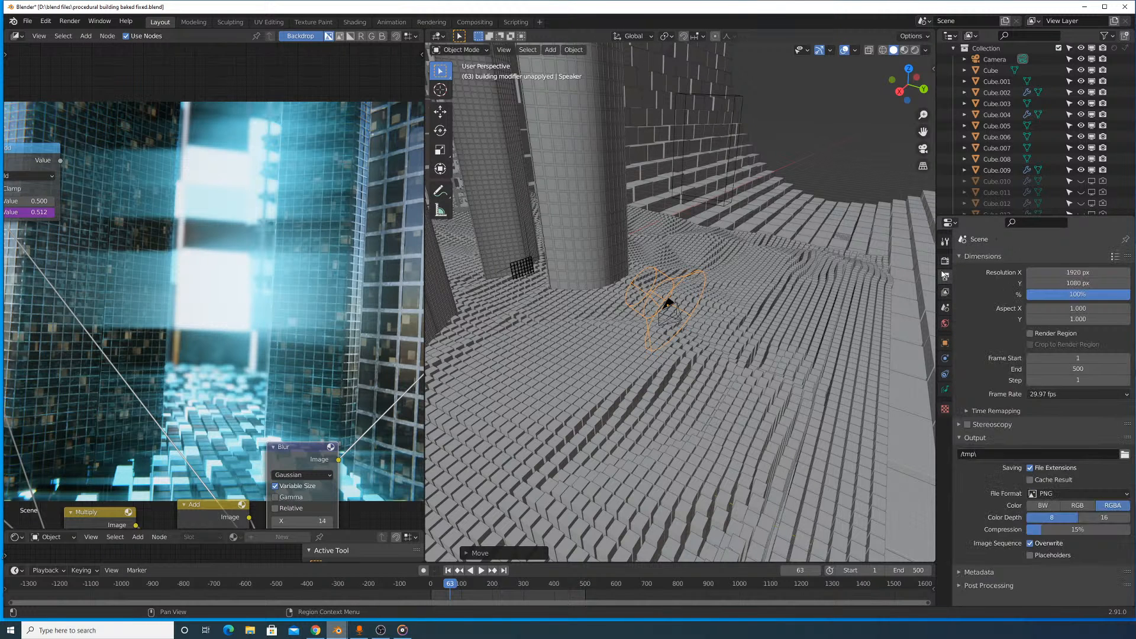
click(945, 261)
scroll(995, 353, down, 20)
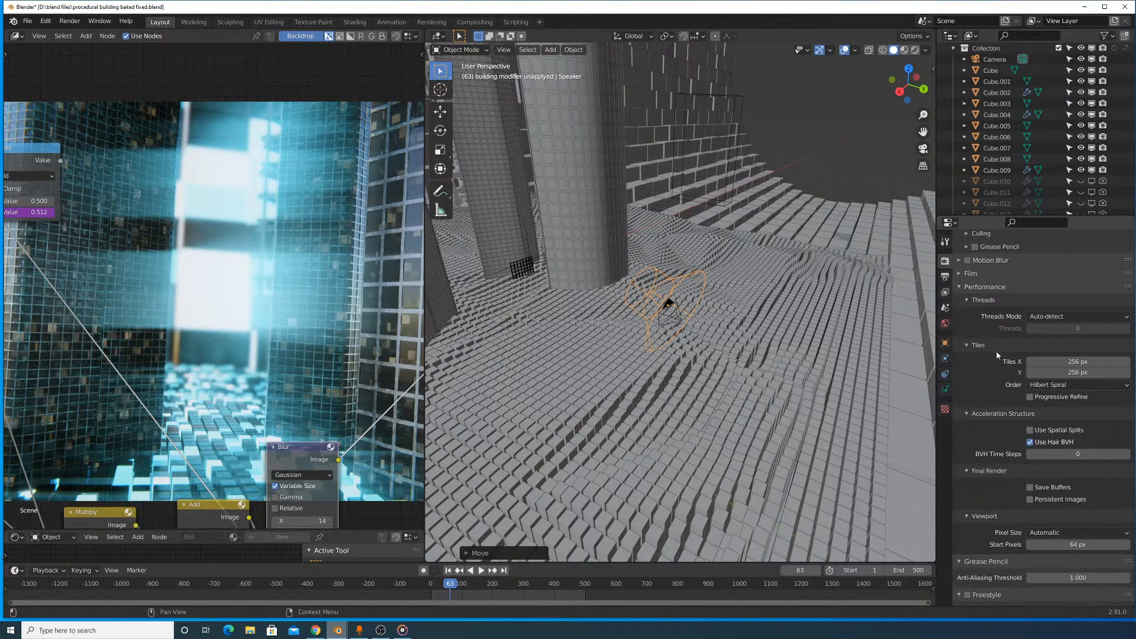
- Close the shader editor and compositor areas so the 3D viewport takes over their space
scroll(662, 393, down, 1)
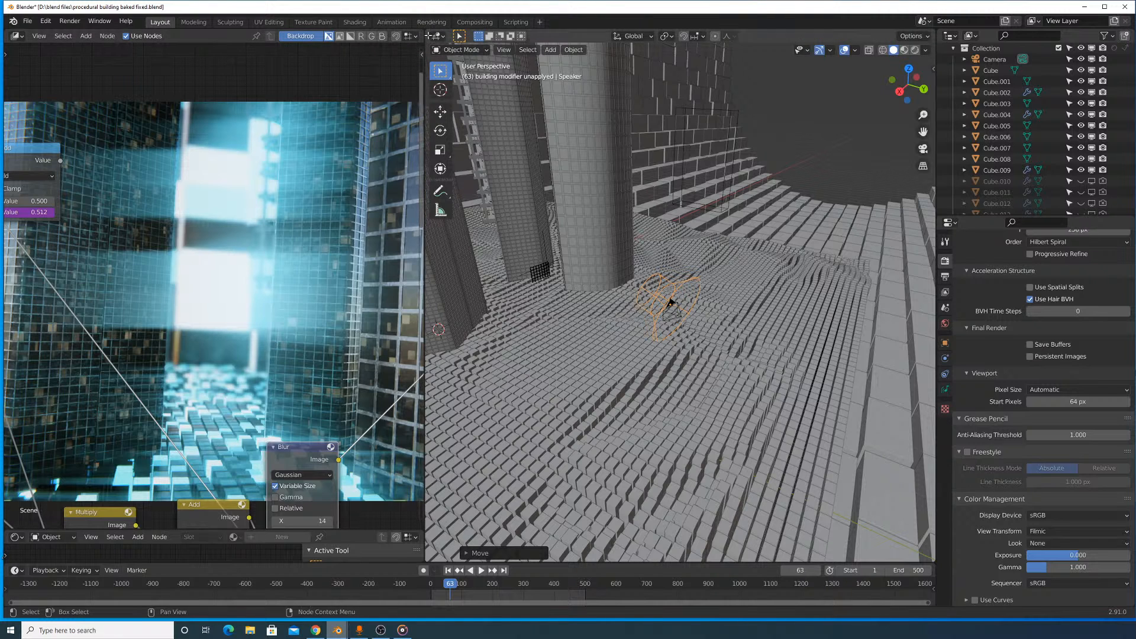
drag(426, 83, 352, 31)
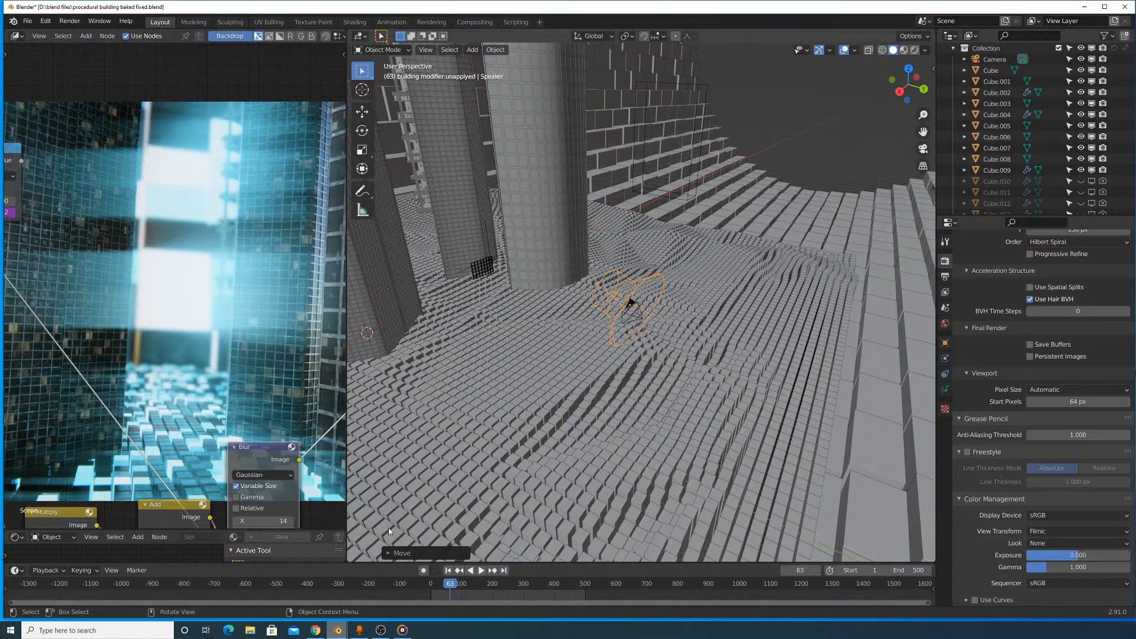
click(358, 554)
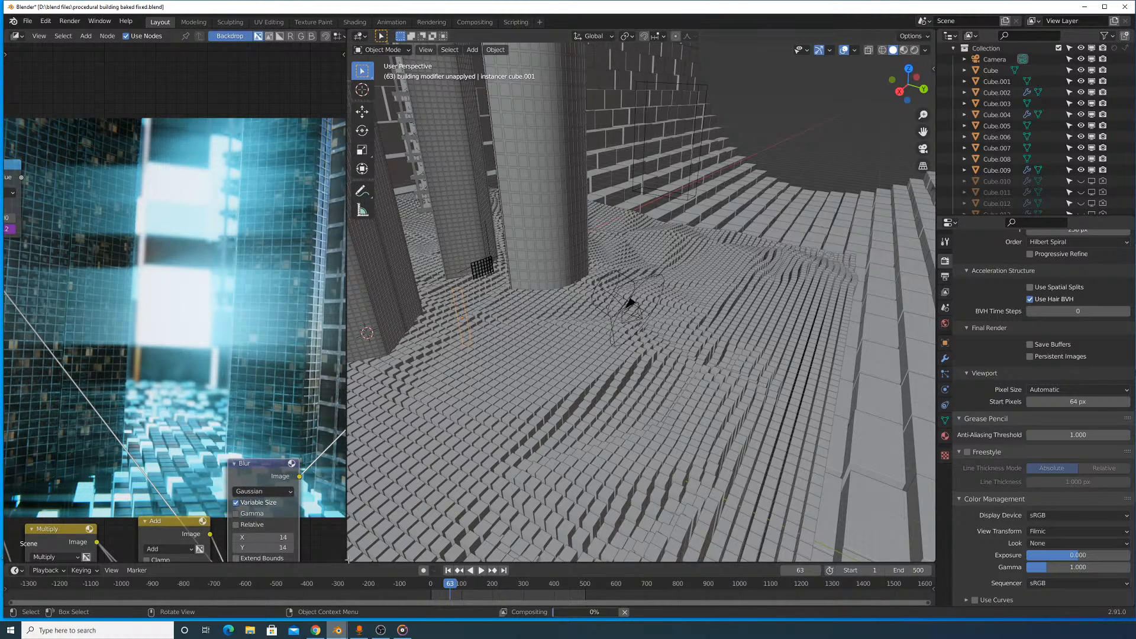
drag(349, 560, 308, 547)
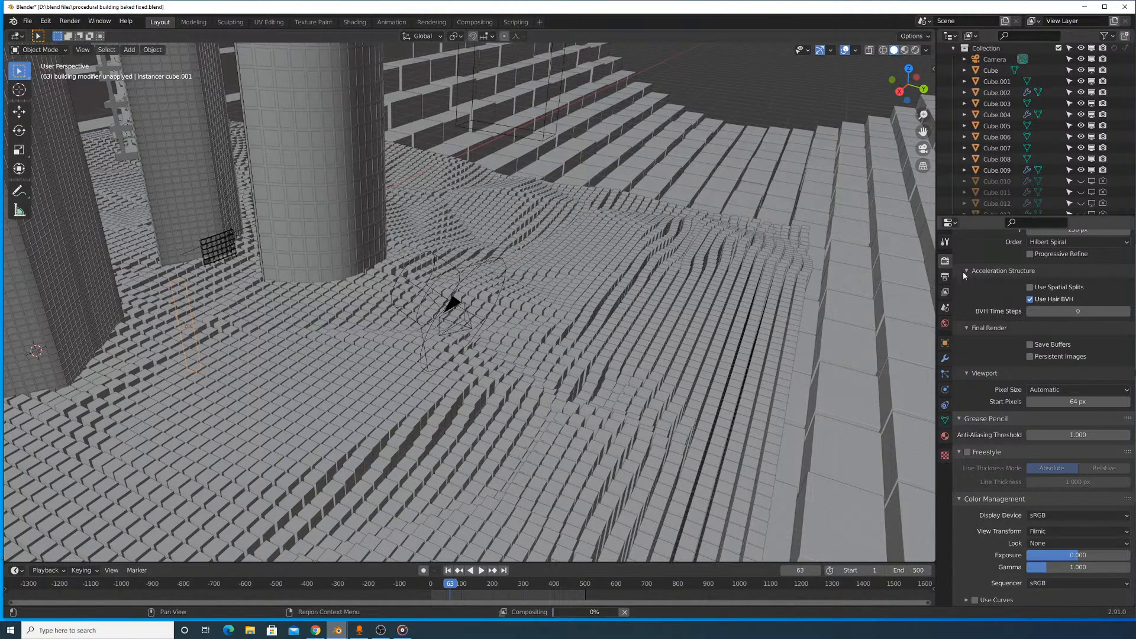
- Look through the render, output, view layer, scene and world properties
scroll(1047, 377, up, 15)
scroll(1032, 367, up, 8)
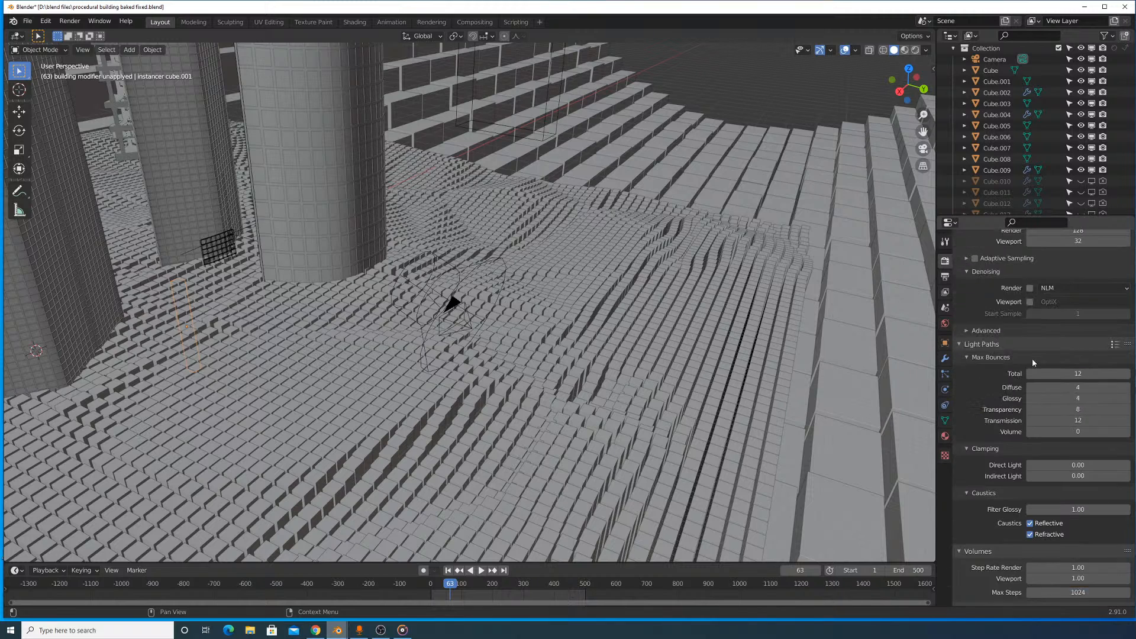
click(944, 276)
click(947, 292)
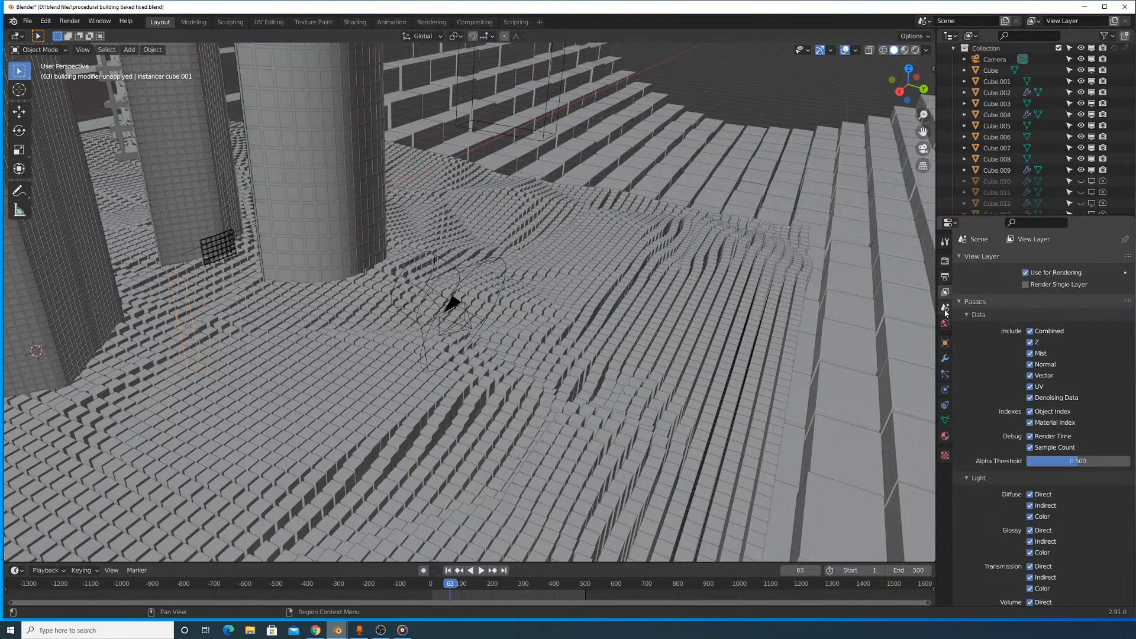
click(945, 307)
click(944, 323)
- Examine the selected instancer cube's object, modifier, particle, physics, constraint, mesh data, material and texture properties
click(944, 343)
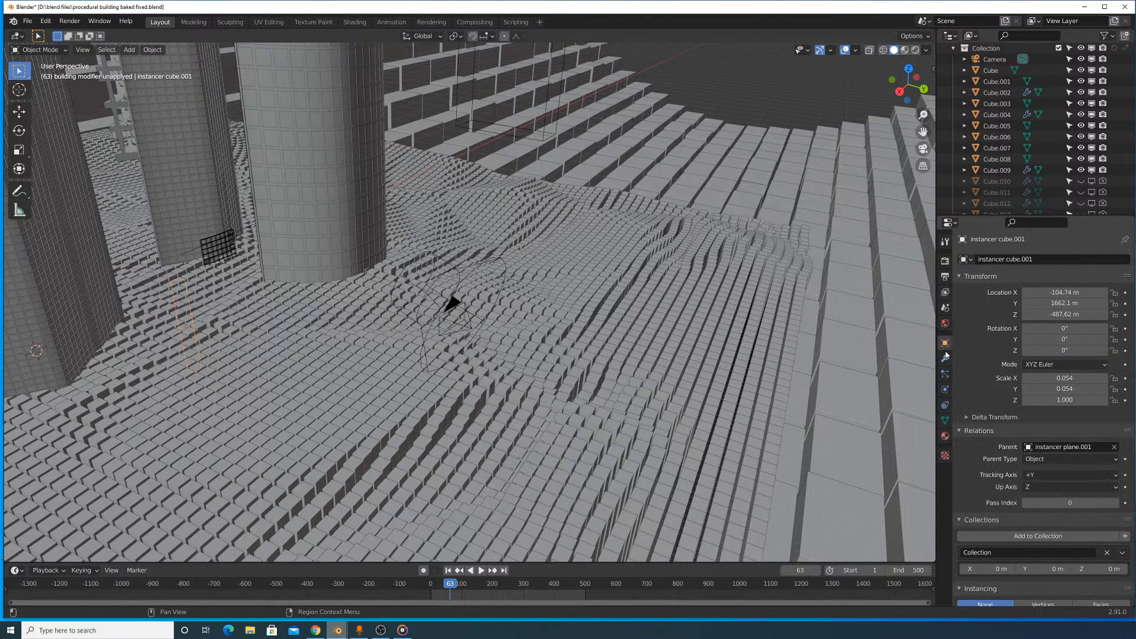
click(945, 358)
click(944, 374)
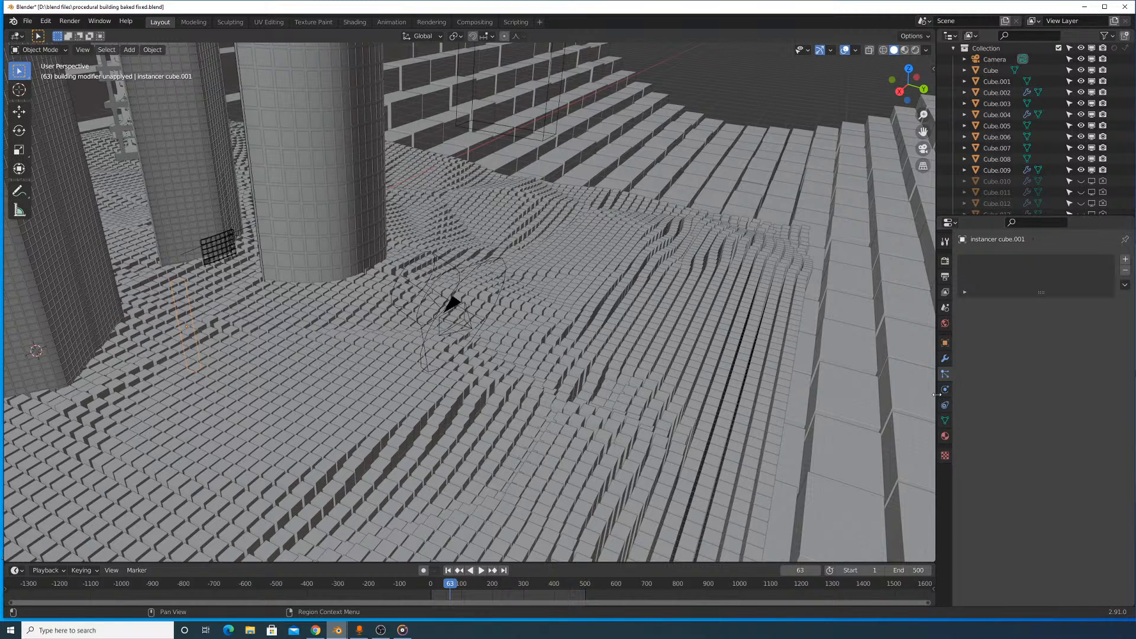
click(944, 389)
click(945, 406)
click(945, 421)
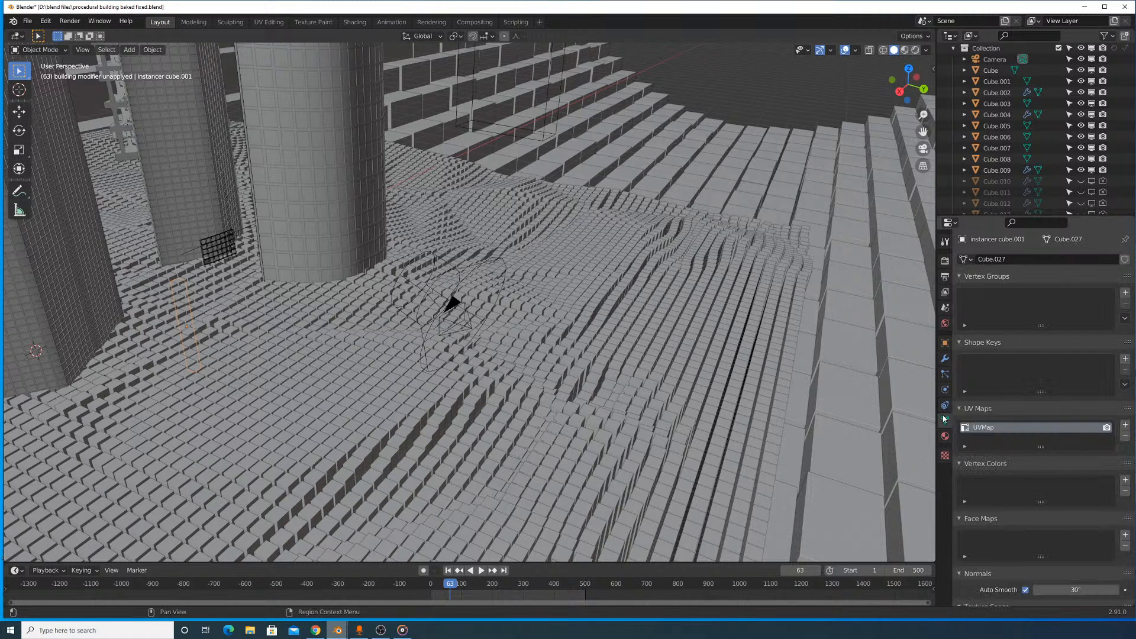
click(945, 436)
click(945, 454)
click(944, 436)
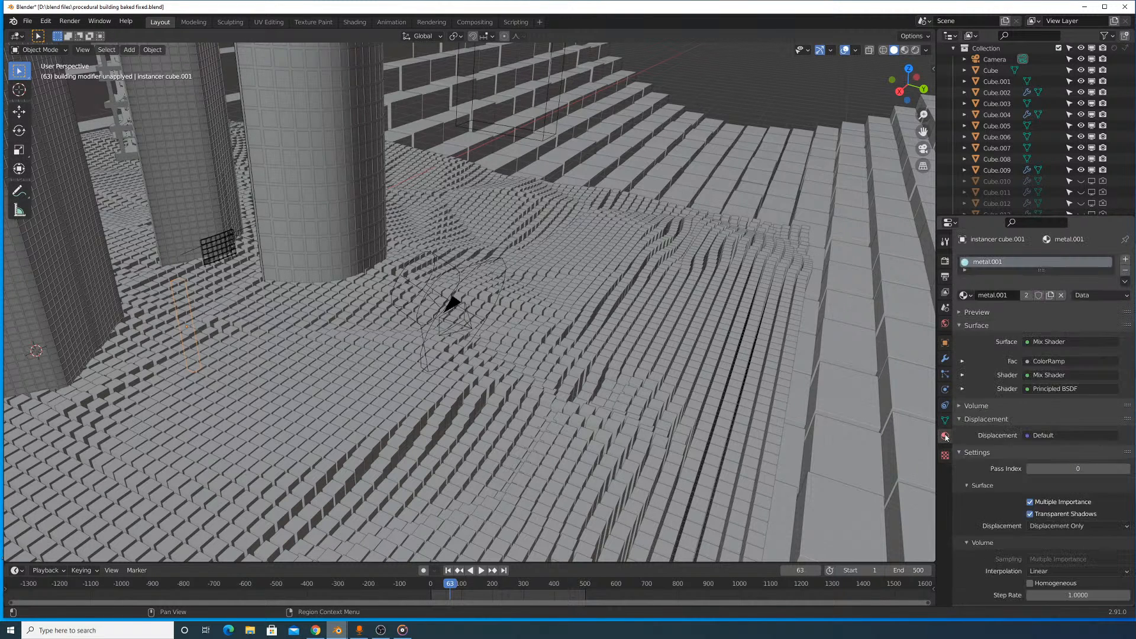
click(944, 420)
click(945, 406)
click(945, 389)
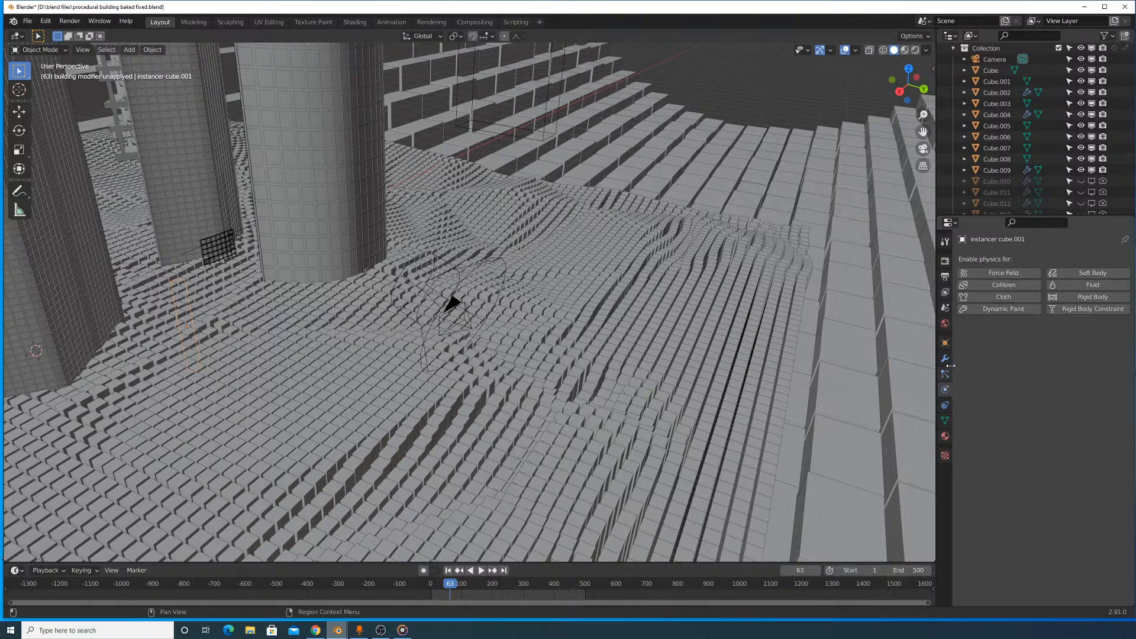
click(944, 374)
click(945, 358)
click(944, 344)
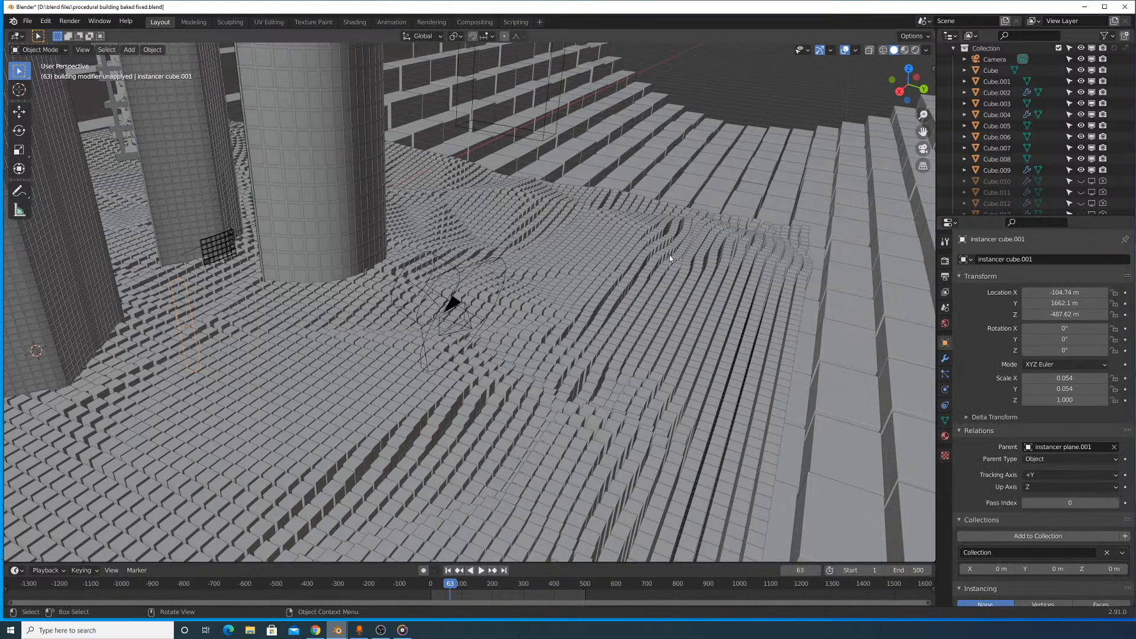
- Select the speaker around the camera and bring up its sound settings
scroll(592, 268, down, 2)
scroll(481, 283, up, 3)
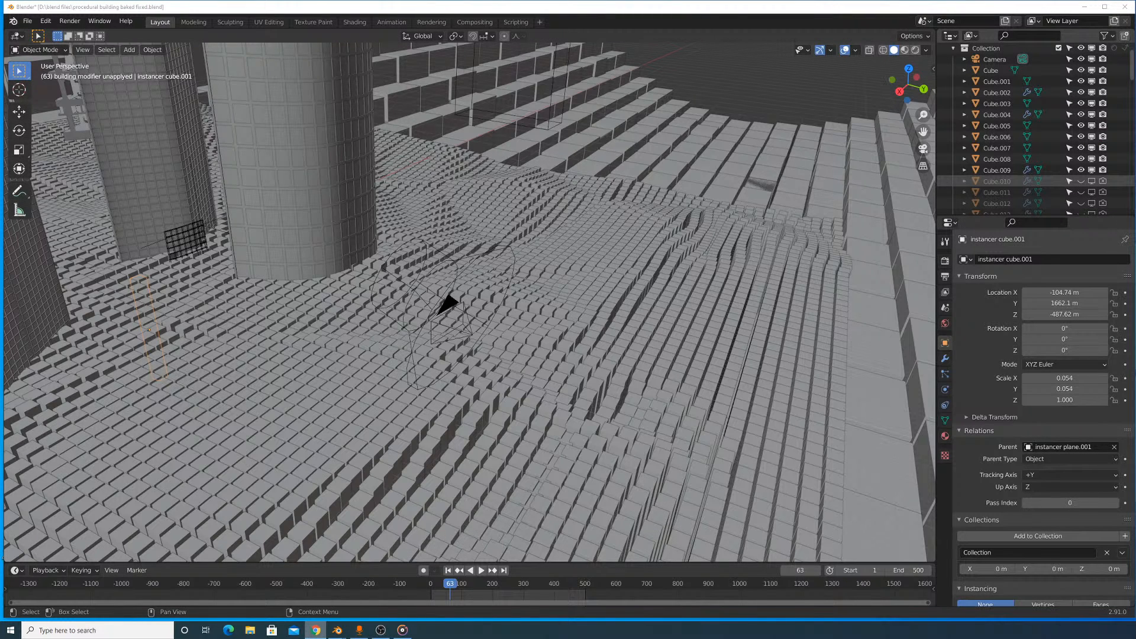
middle_drag(879, 314, 915, 311)
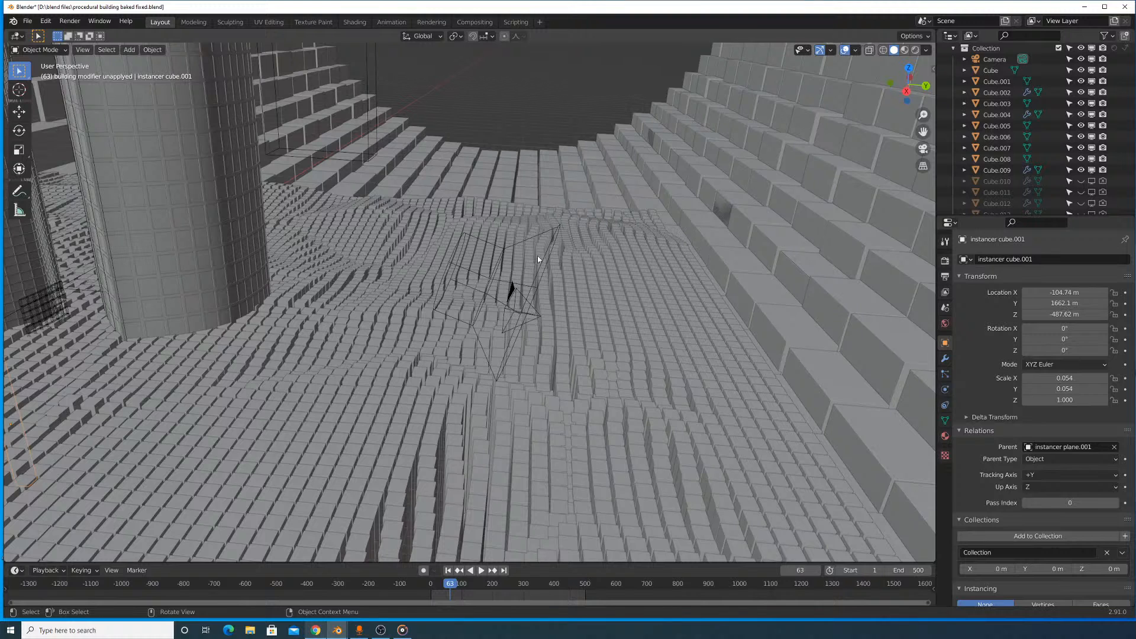
click(549, 236)
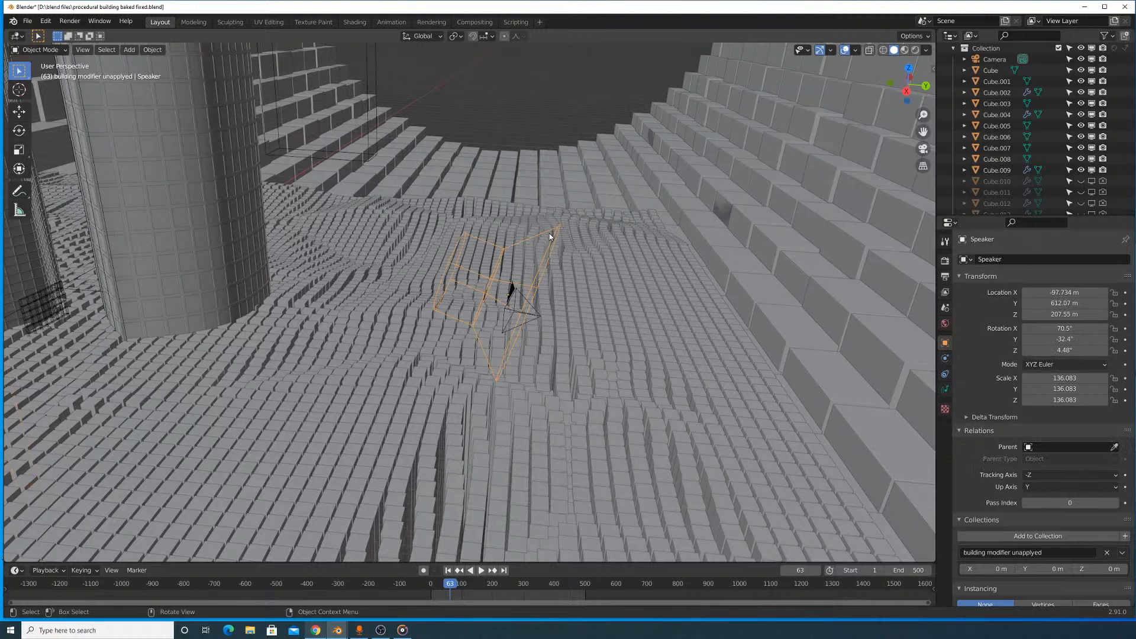
click(945, 389)
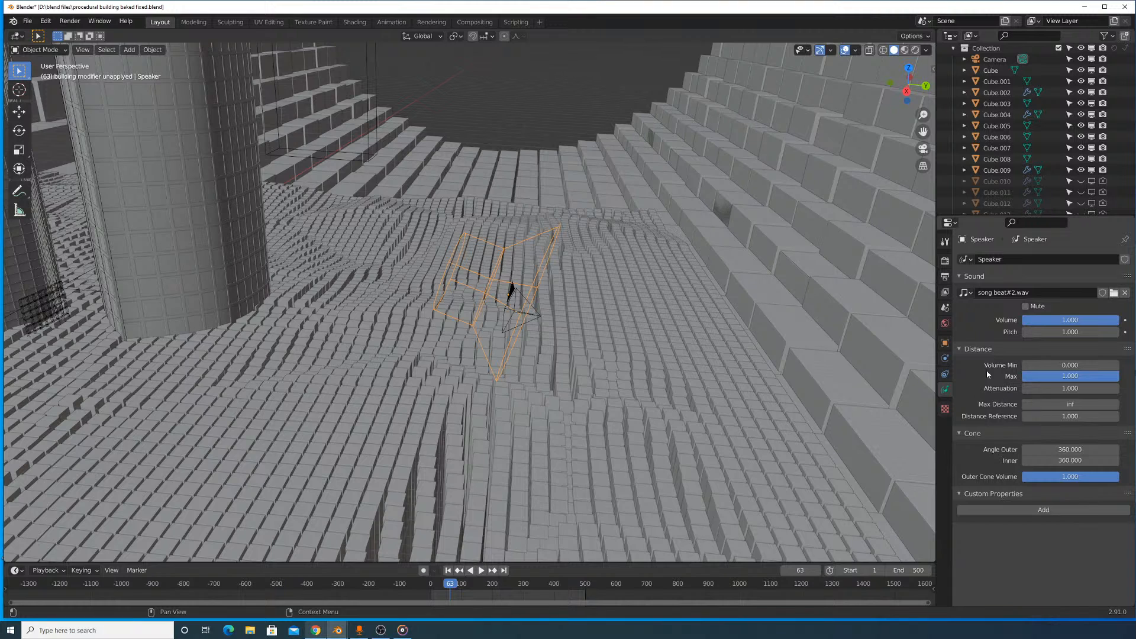
- Update the animation cache in the scene's audio settings
click(945, 323)
click(944, 307)
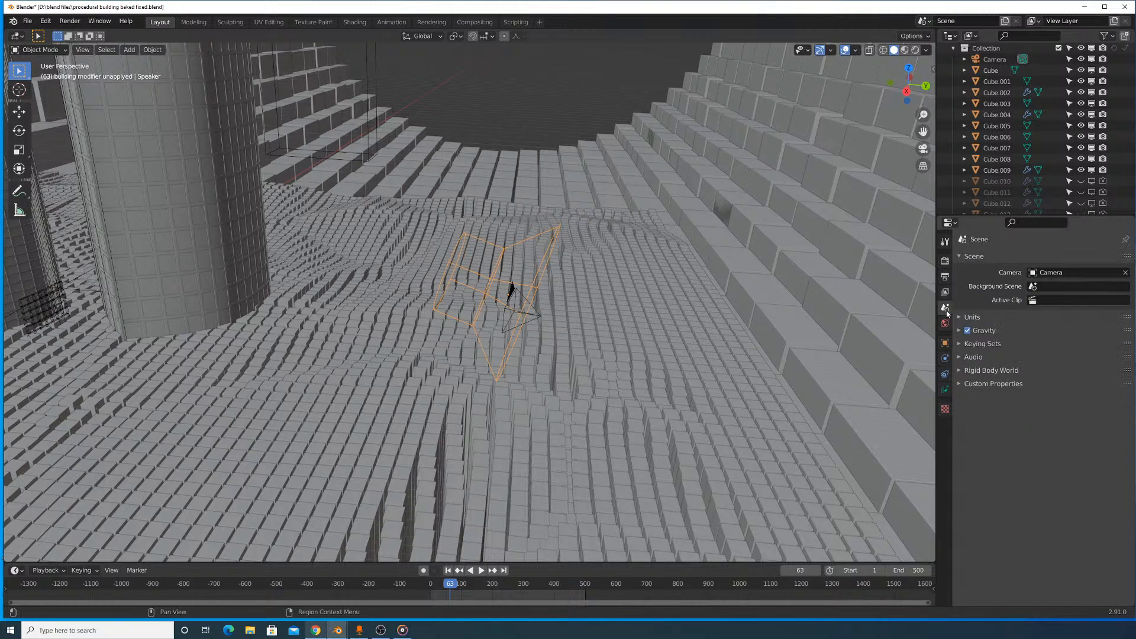
click(977, 358)
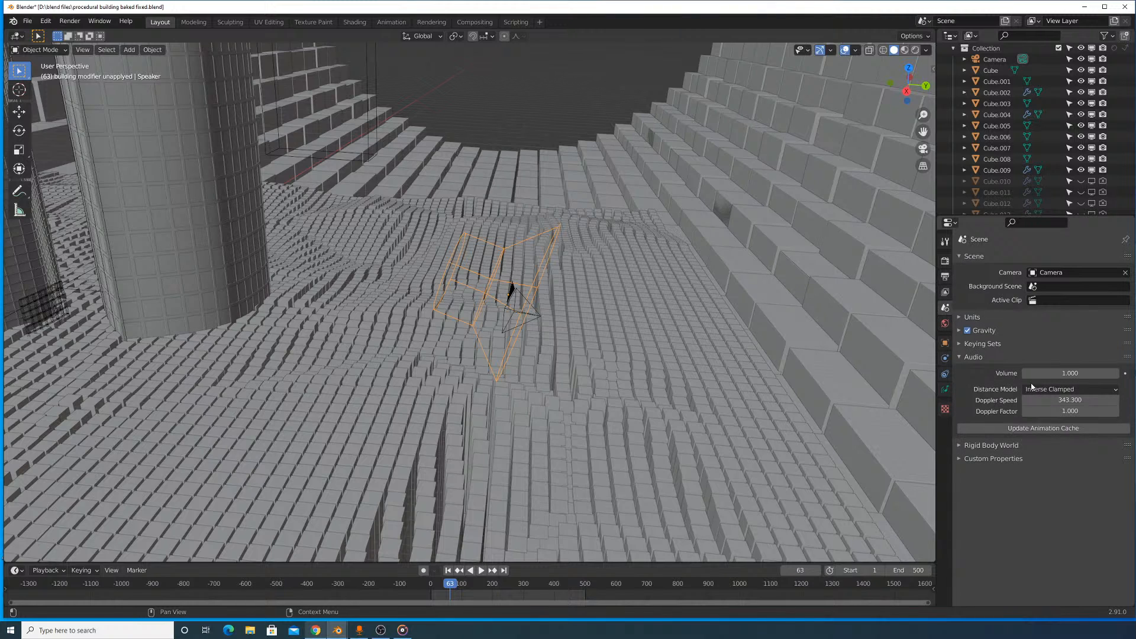
click(1041, 430)
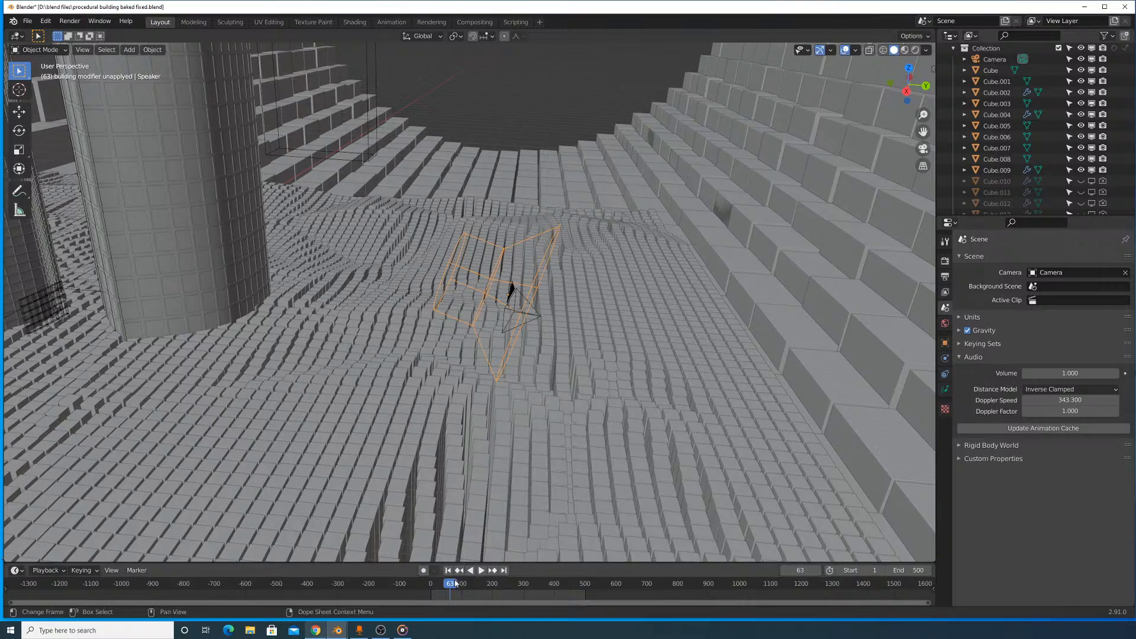
- Play the animation from near the first frame, skip to different frames to check the sound, and stop playback
drag(453, 581, 435, 585)
click(479, 571)
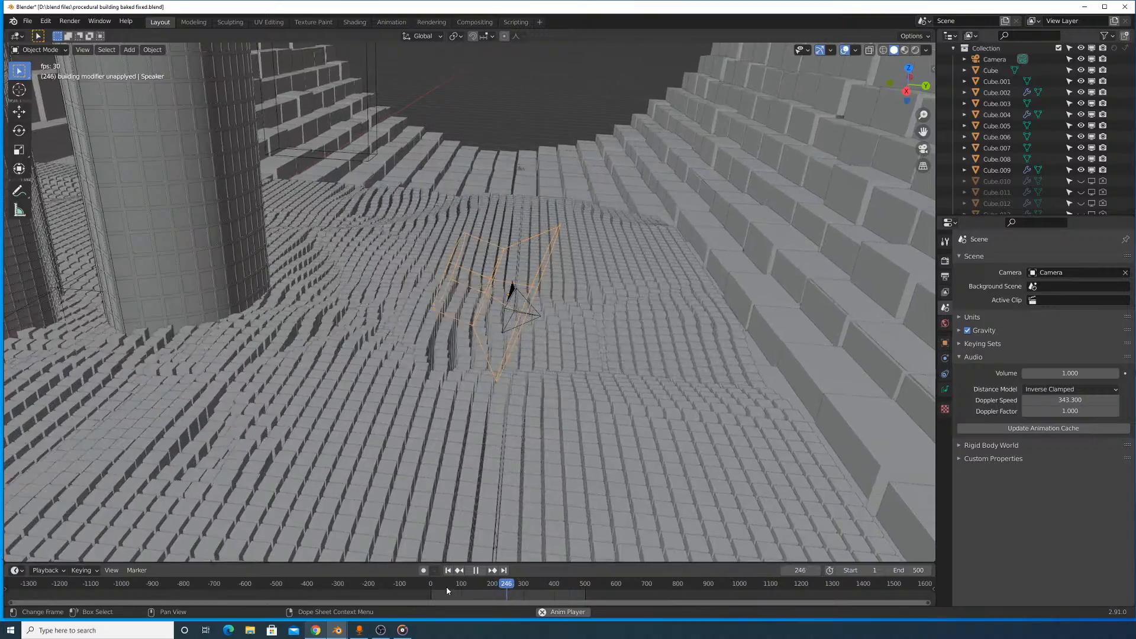
click(446, 587)
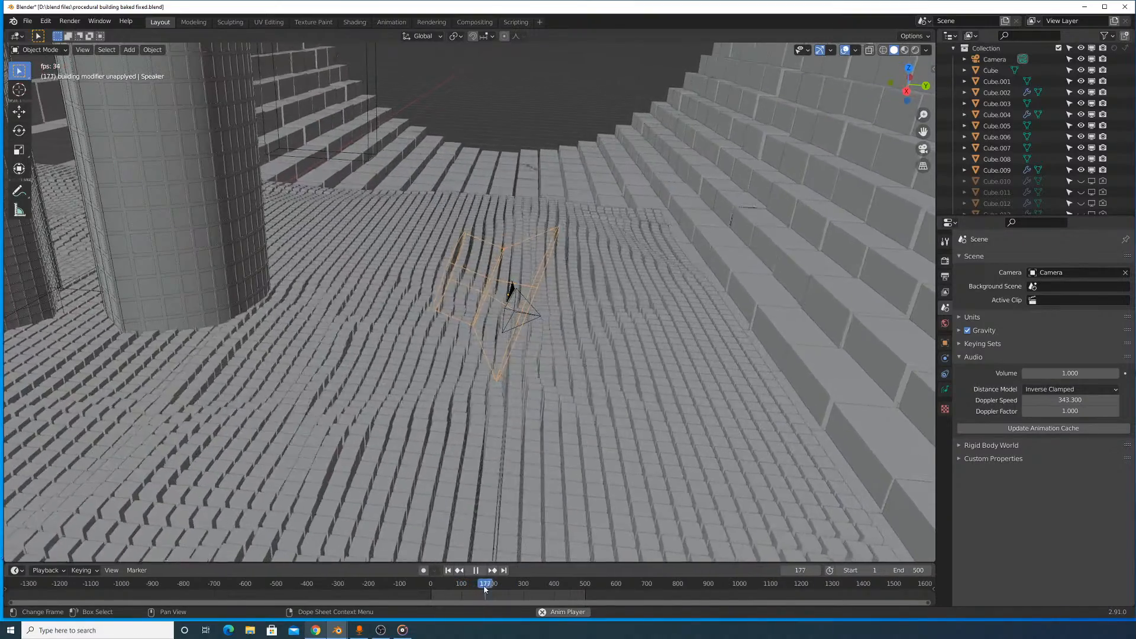
click(500, 588)
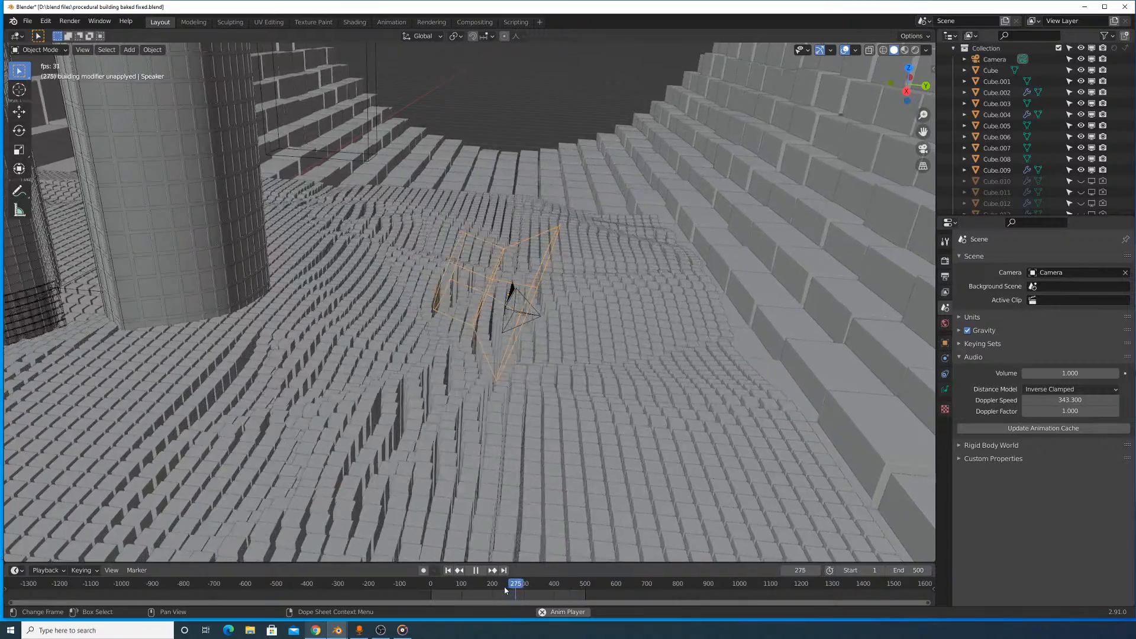
click(477, 571)
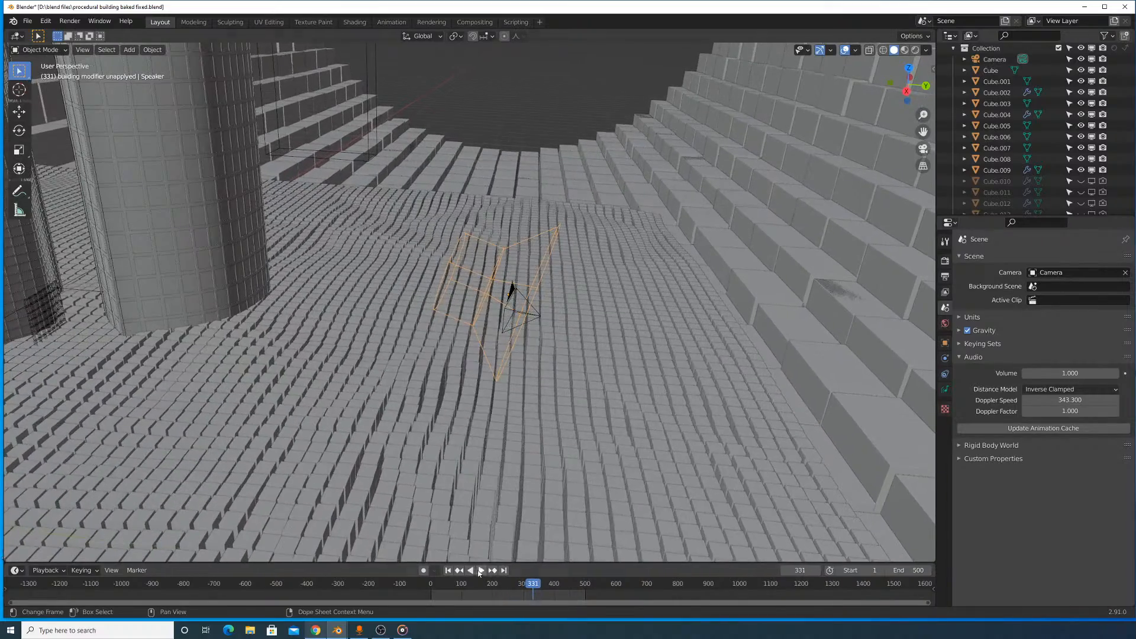
- Replay the animation from an early frame while facing the buildings, and leave the playhead at frame 58
middle_drag(564, 179, 442, 180)
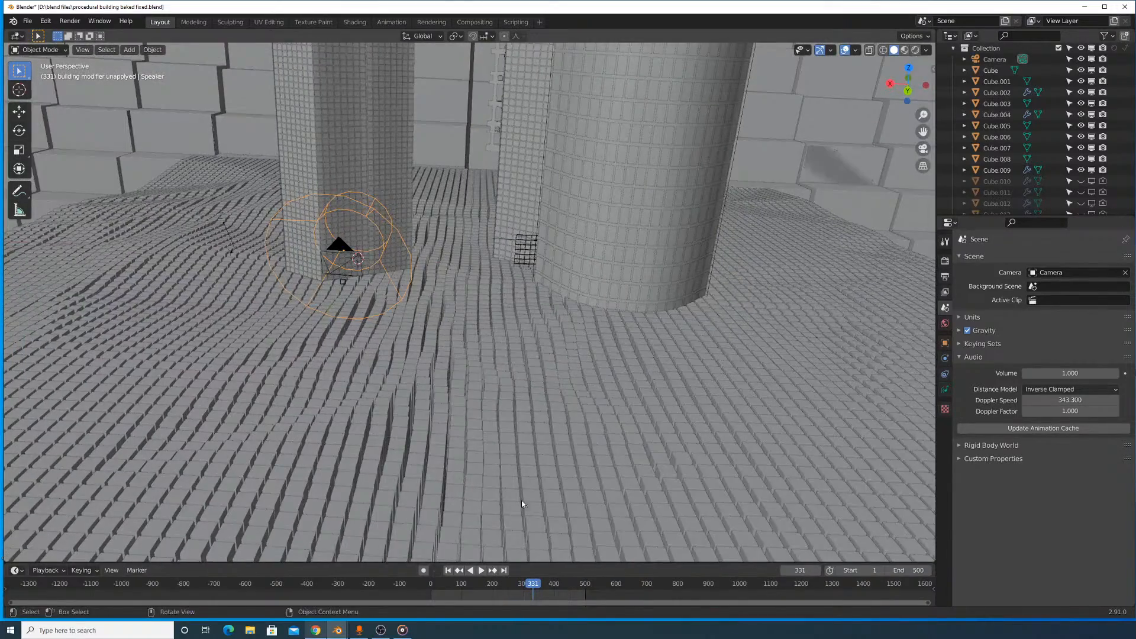
click(442, 589)
key(space)
mouse_move(446, 590)
mouse_down()
mouse_move(473, 595)
mouse_move(435, 595)
mouse_move(448, 594)
mouse_up()
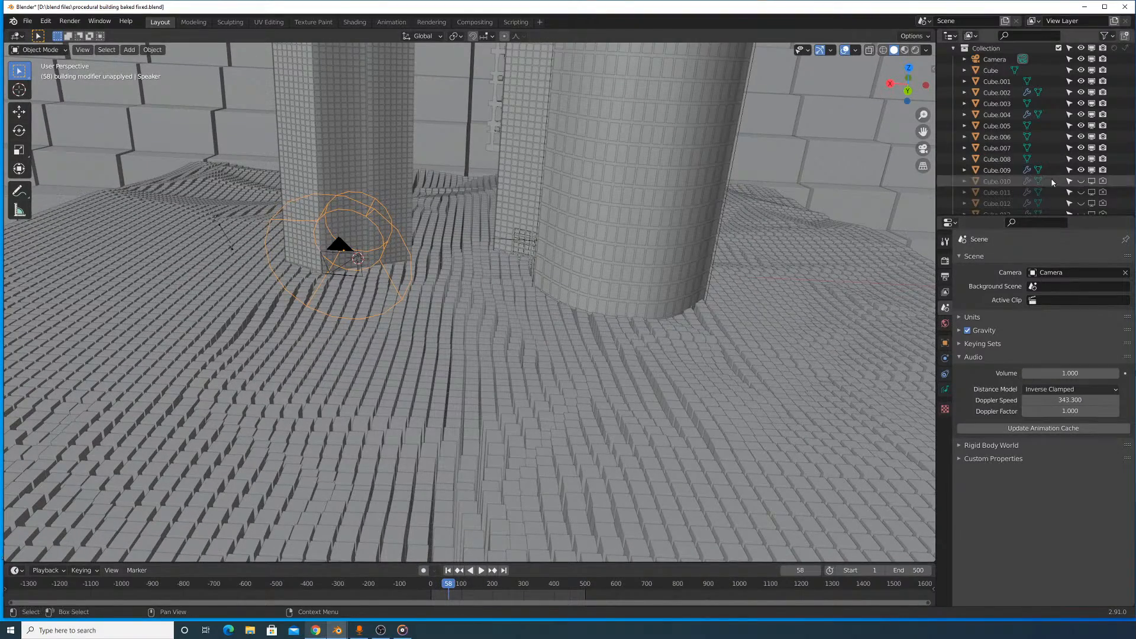
- Make the outliner area taller and wider to give it room for another editor
scroll(604, 217, down, 3)
scroll(604, 218, down, 1)
click(949, 36)
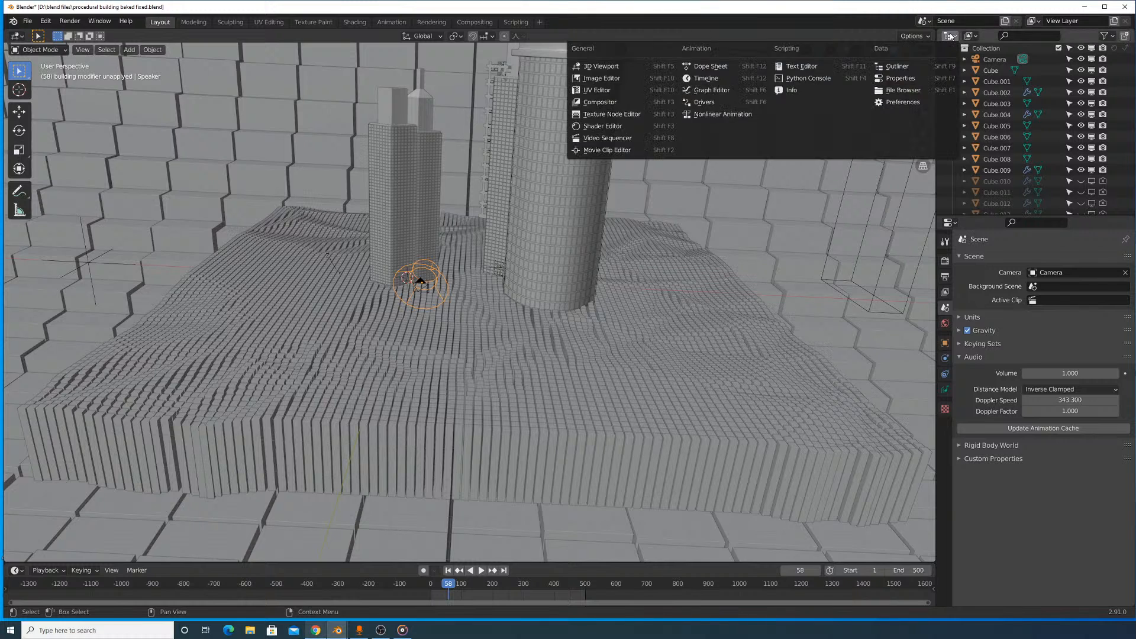
click(950, 37)
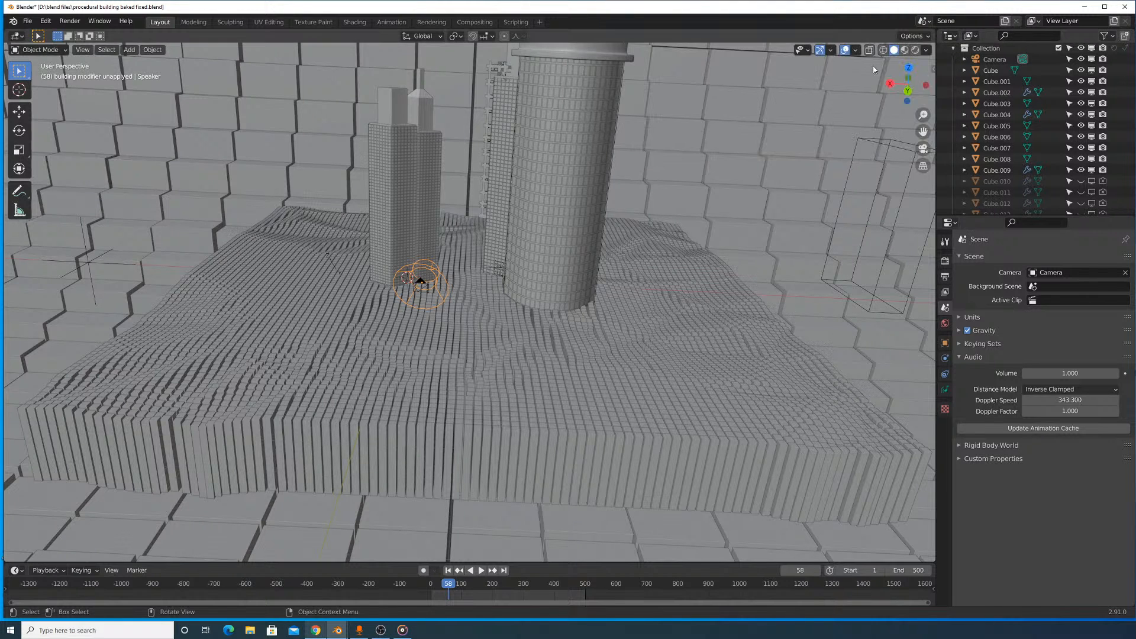
click(951, 39)
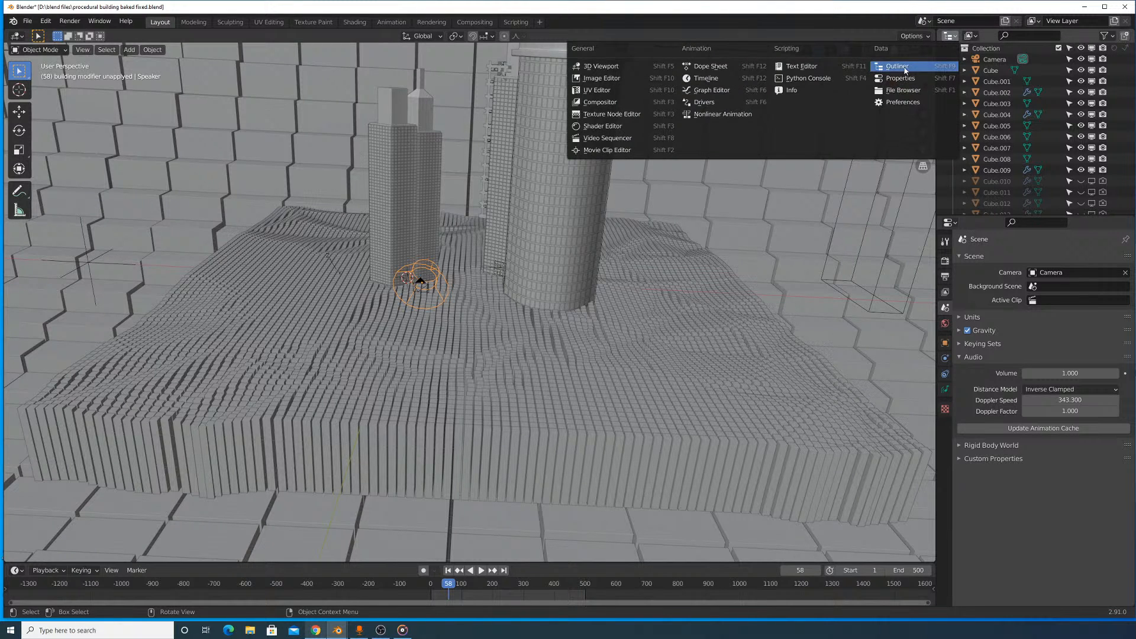
drag(968, 216, 968, 355)
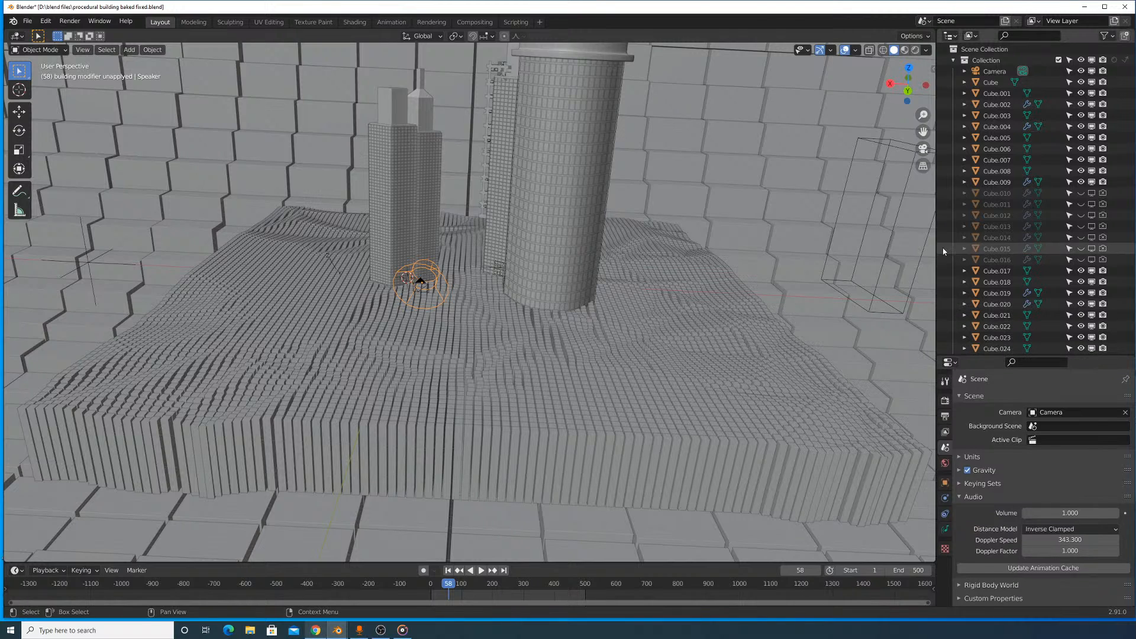
drag(936, 114, 771, 115)
- Switch the enlarged outliner area to the Graph Editor and check it for sound animation data
click(784, 36)
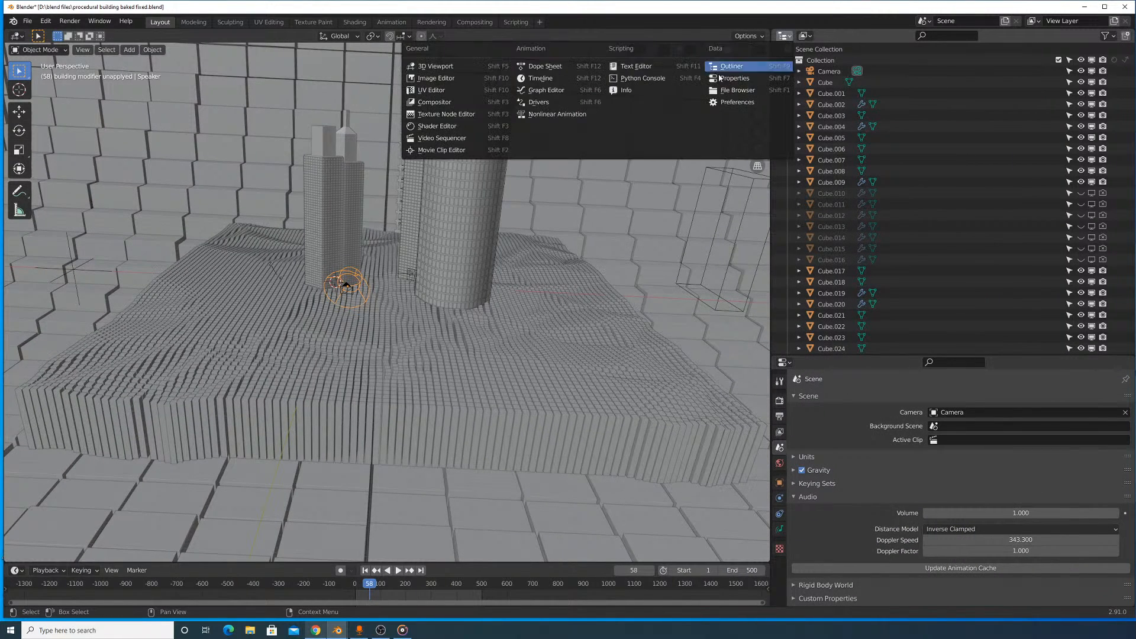
click(589, 96)
scroll(921, 170, down, 8)
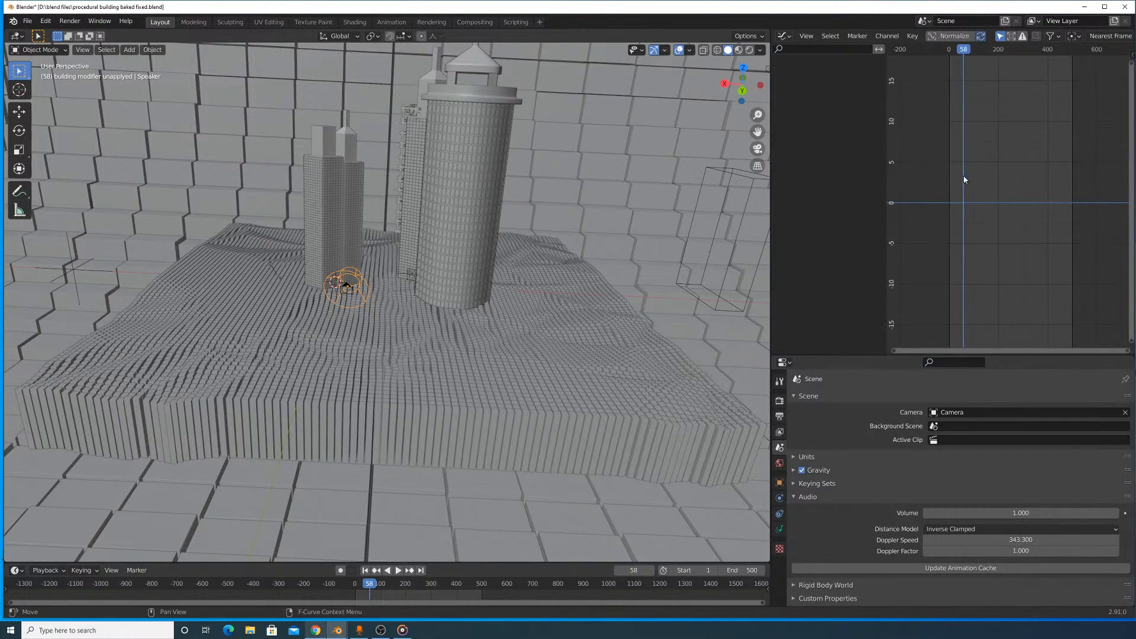
click(785, 36)
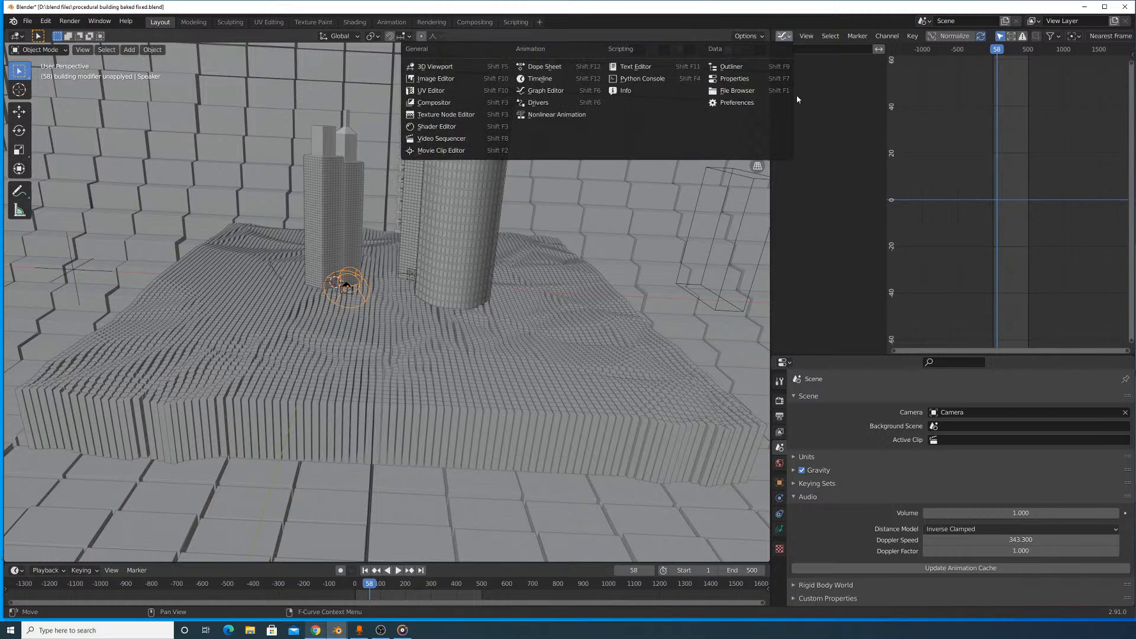
click(578, 91)
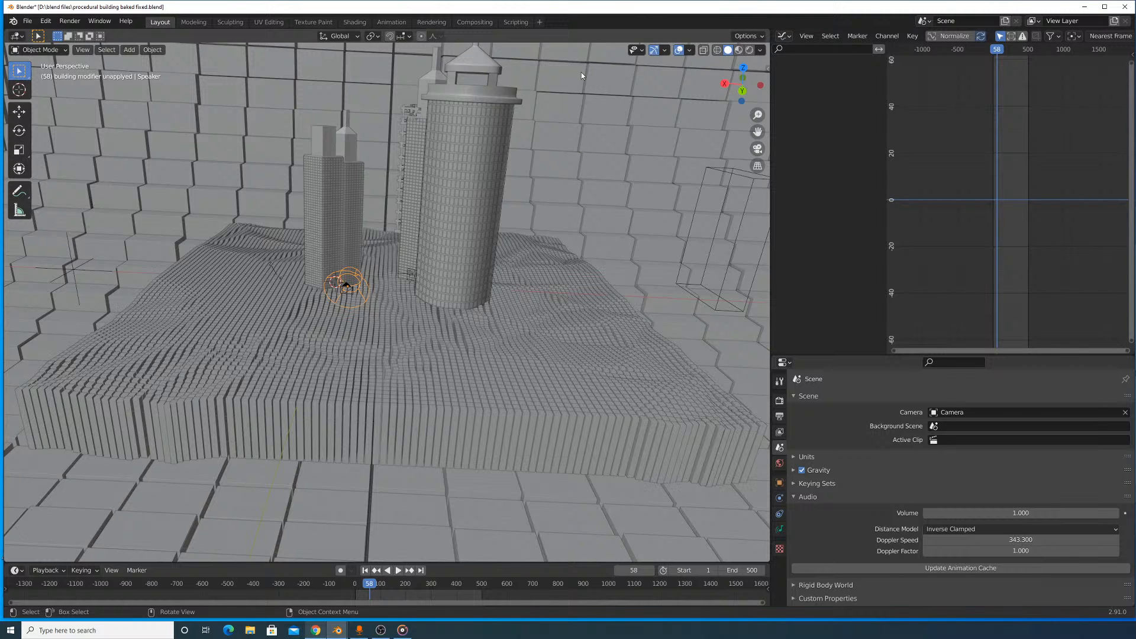
- Switch the enlarged area to the Nonlinear Animation editor to show the speaker's SoundTrack
click(787, 38)
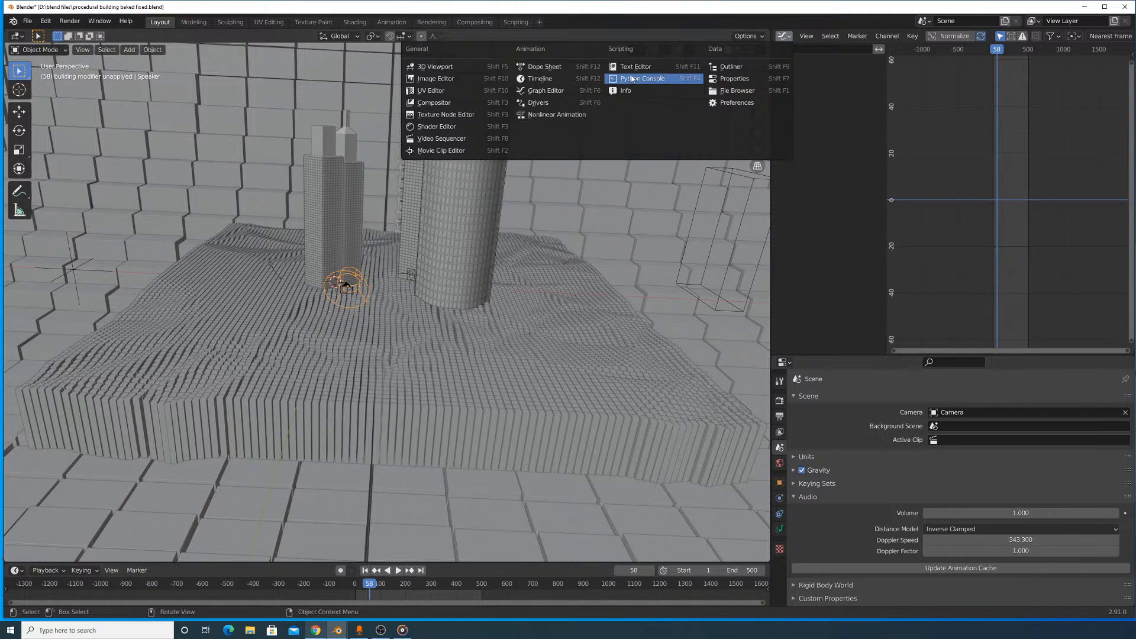
click(528, 115)
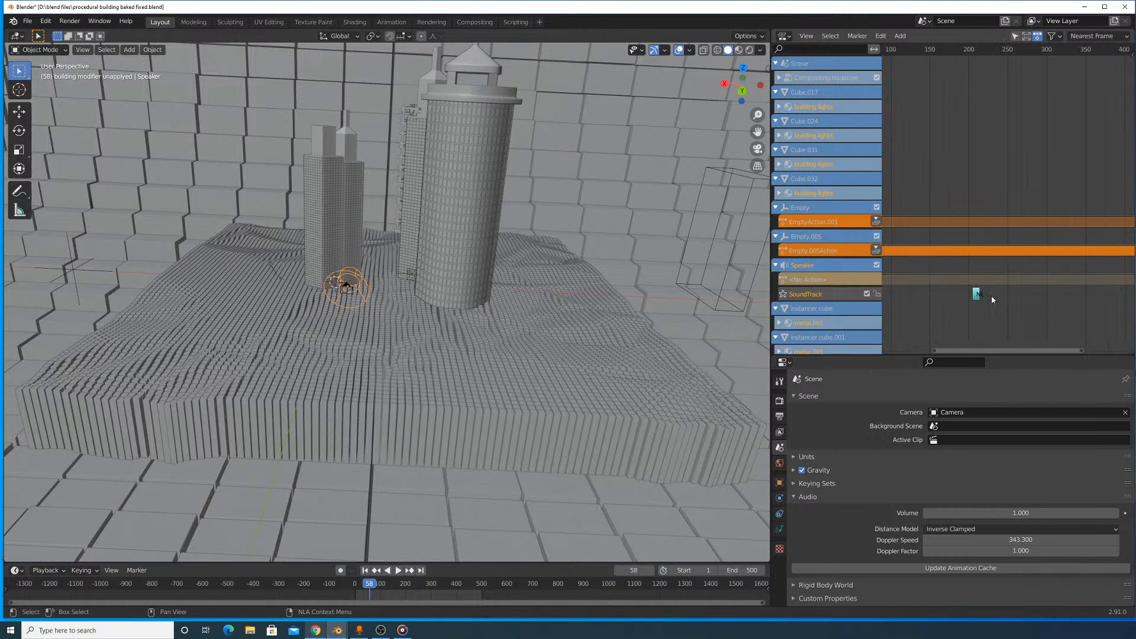
- Move the speaker's SoundTrack strip in the Nonlinear Animation editor so that it starts at frame 1
scroll(988, 293, up, 5)
click(1083, 276)
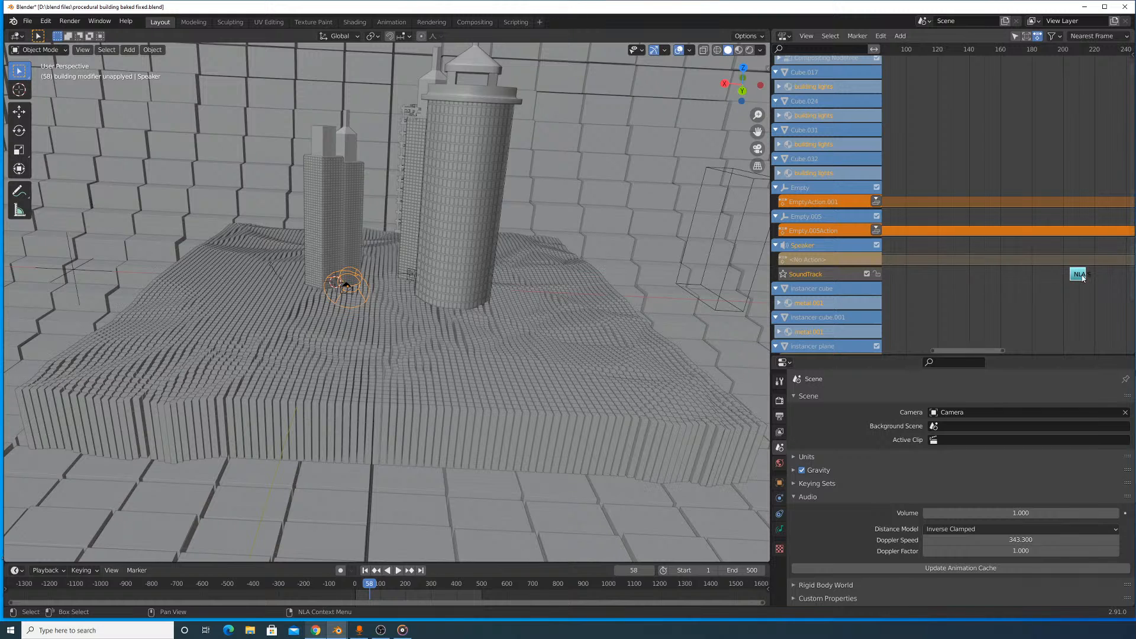
key(g)
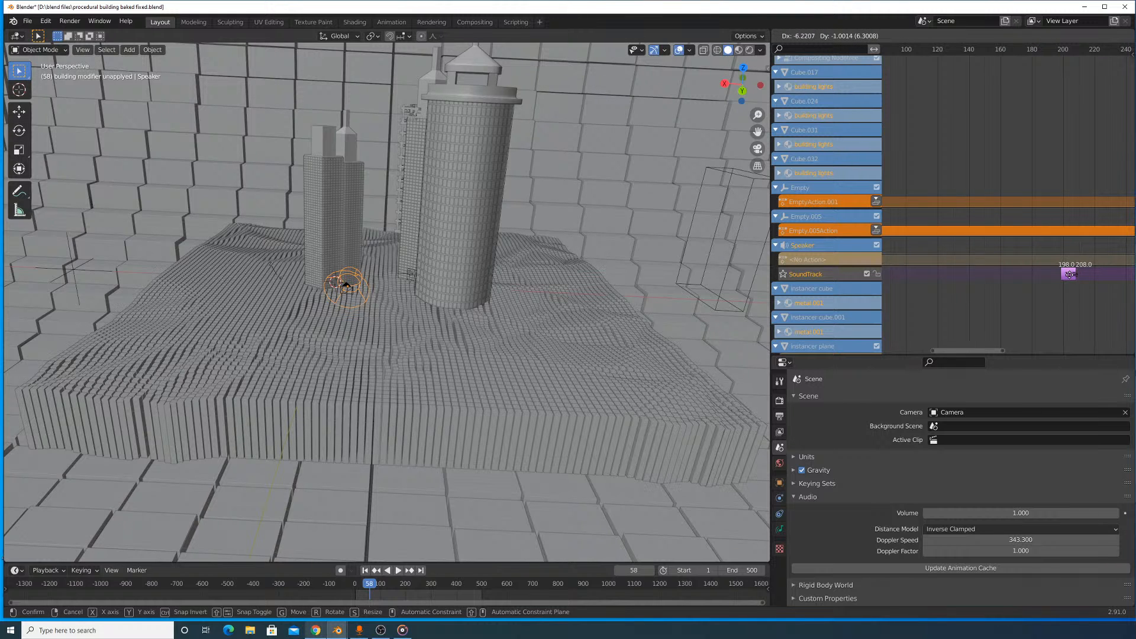
click(943, 273)
middle_drag(935, 230, 1110, 225)
key(g)
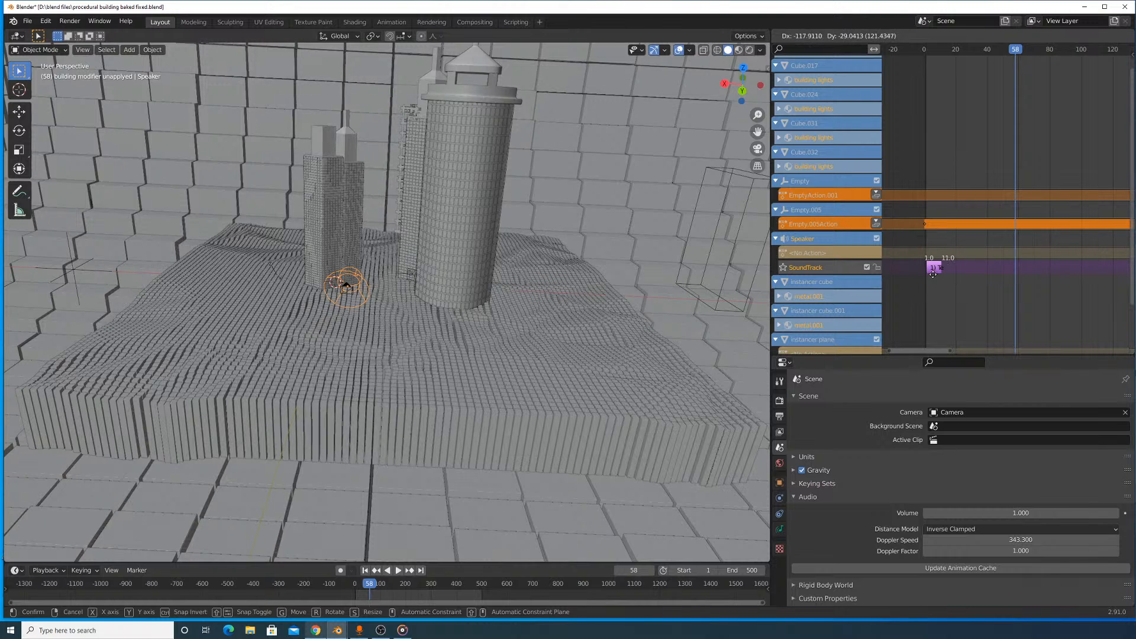
click(933, 278)
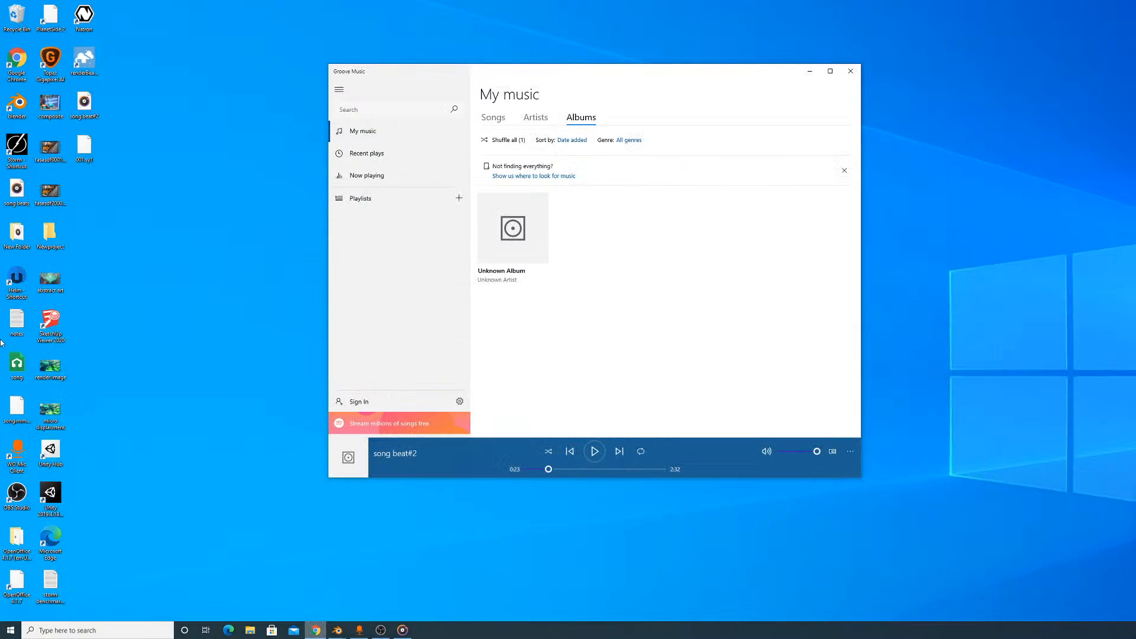
- Play song beat#2 from the desktop briefly, pause it, close the music player and return to the Blender scene
double_click(86, 107)
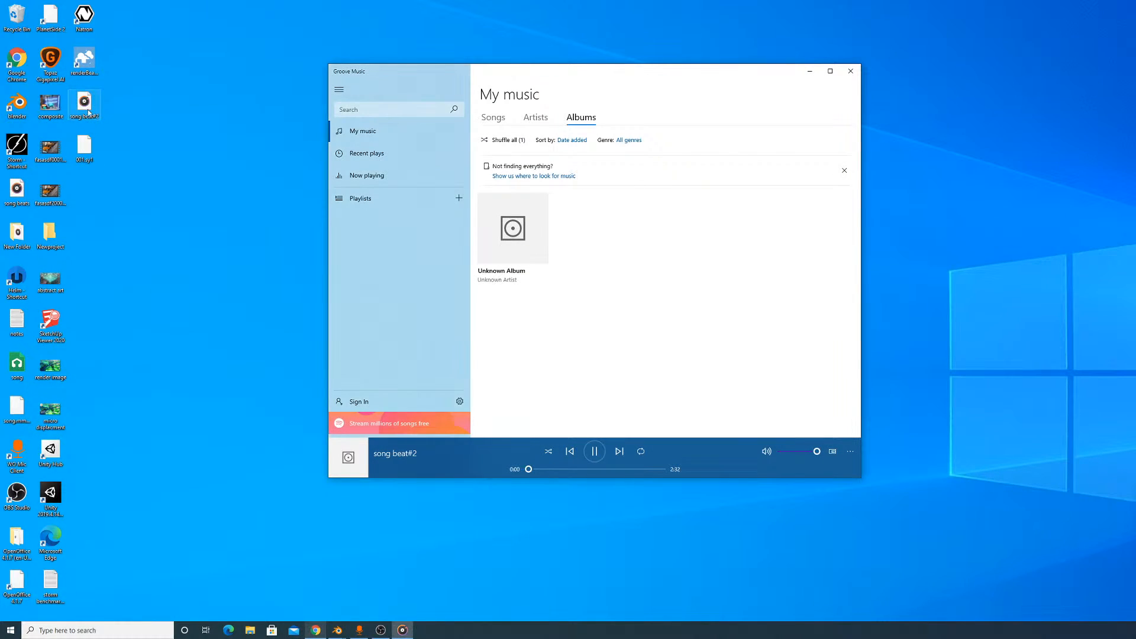
click(594, 452)
click(857, 72)
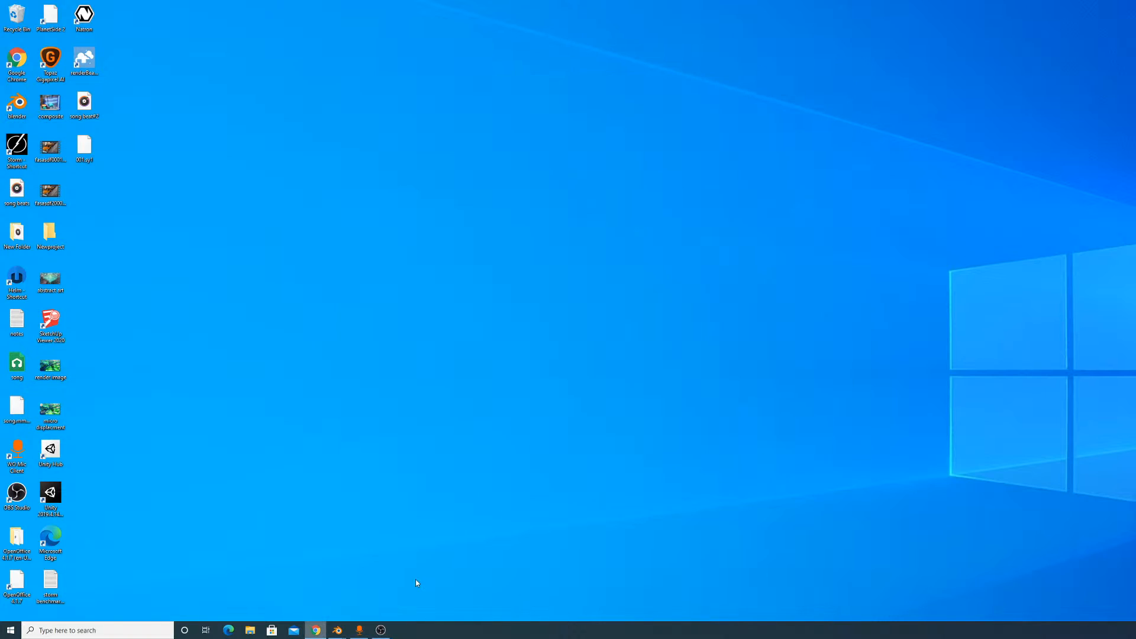
mouse_move(337, 630)
mouse_move(376, 608)
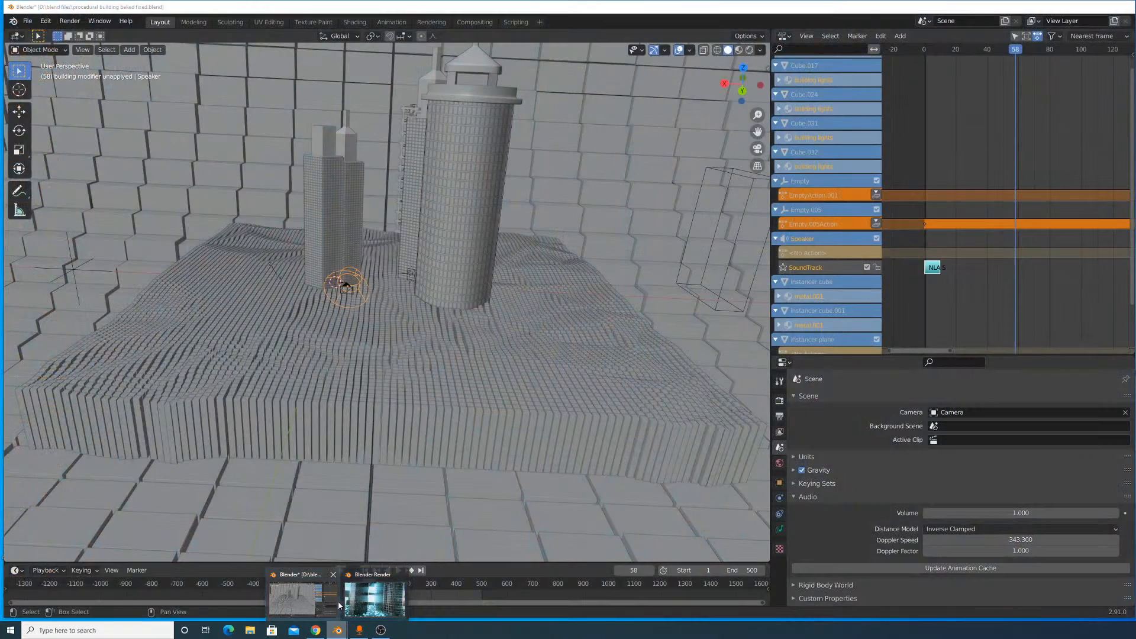
click(339, 601)
- Load song beat#2.wav into the speaker's sound data again, with the Cache option enabled
scroll(395, 286, up, 3)
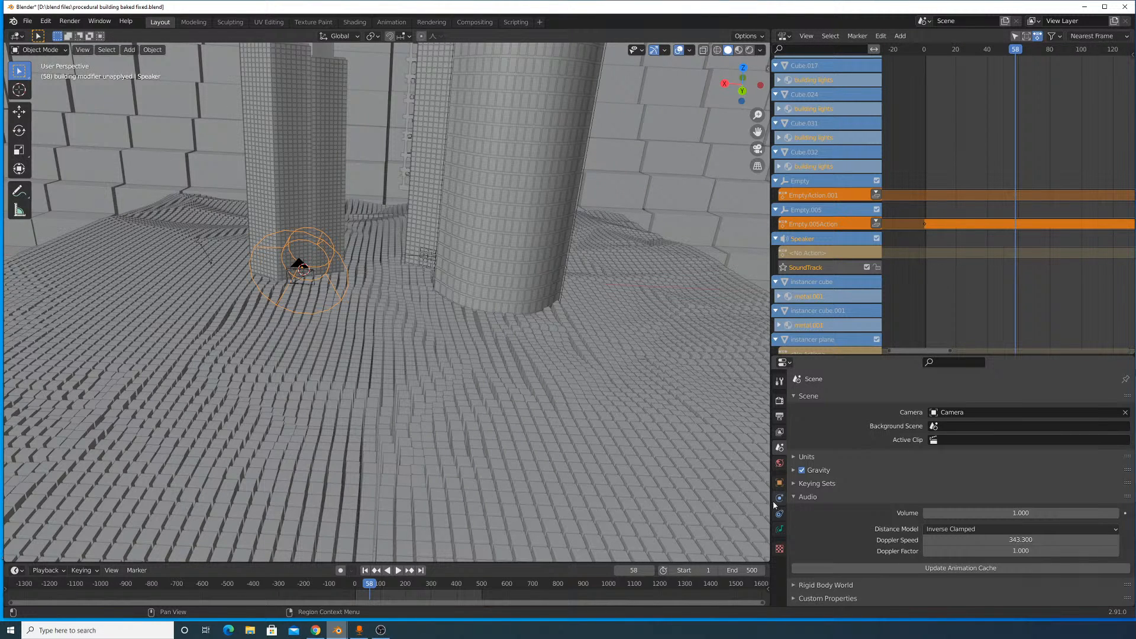
click(779, 530)
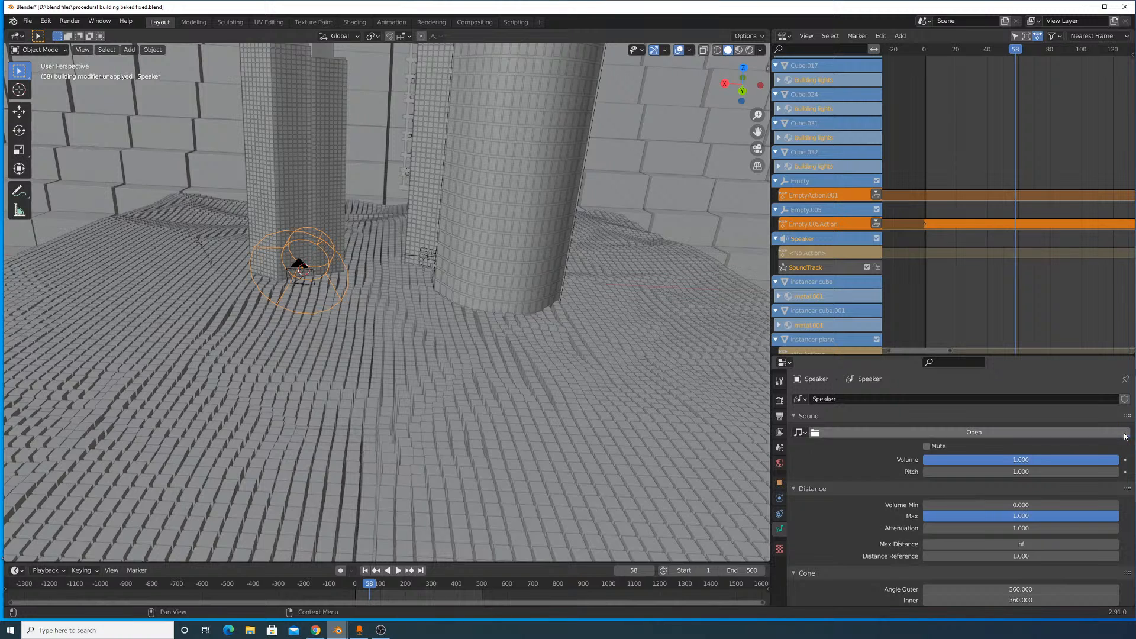
click(1123, 434)
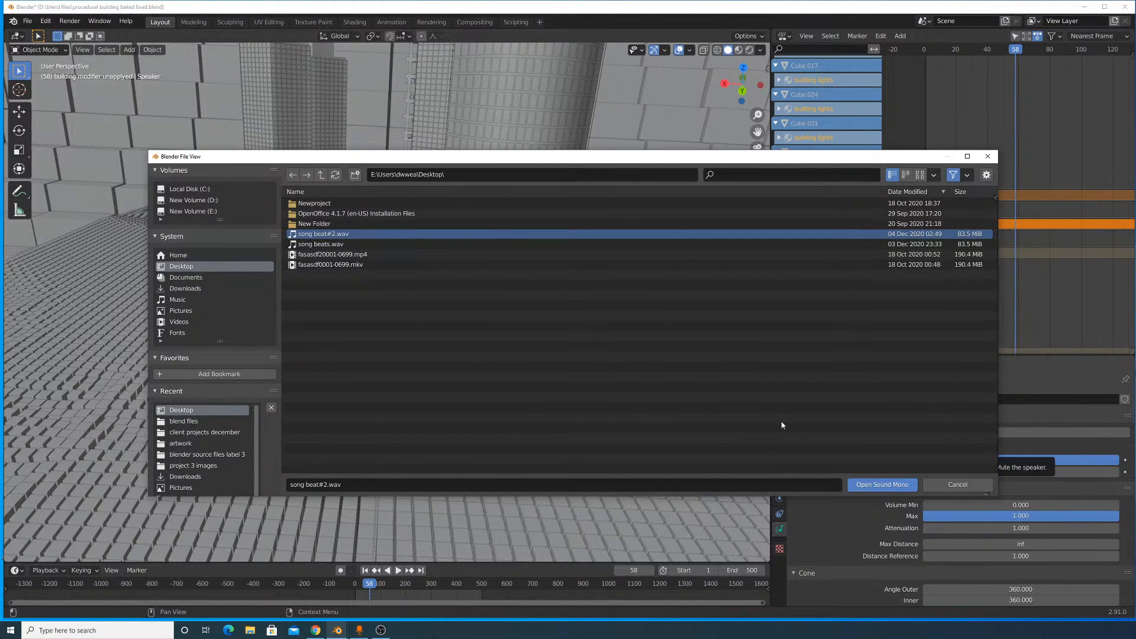
click(996, 200)
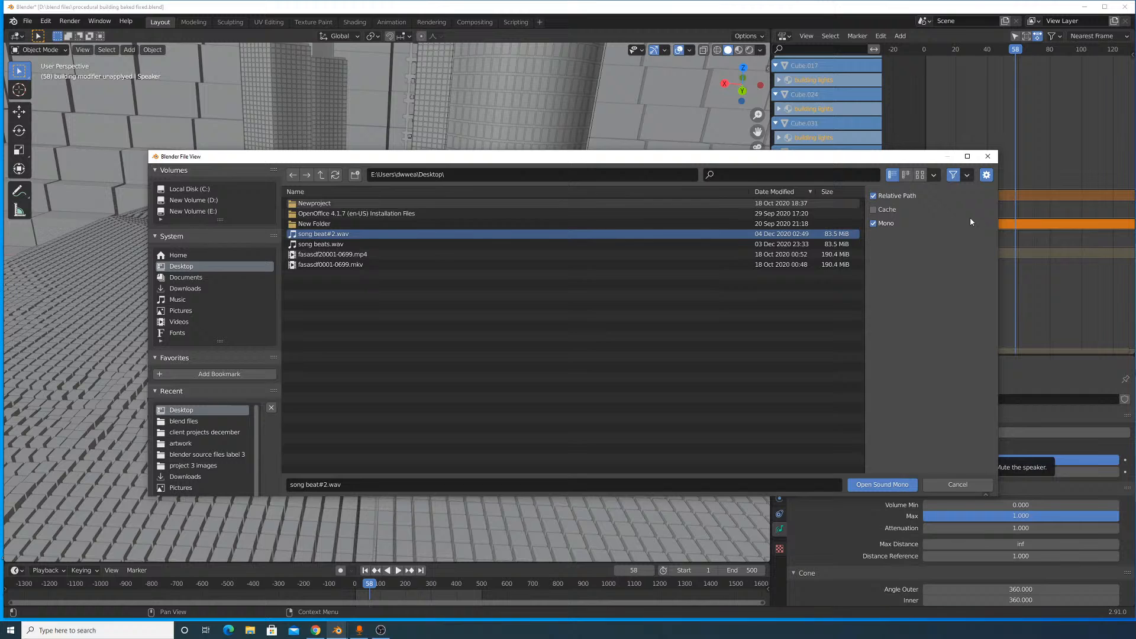
click(897, 208)
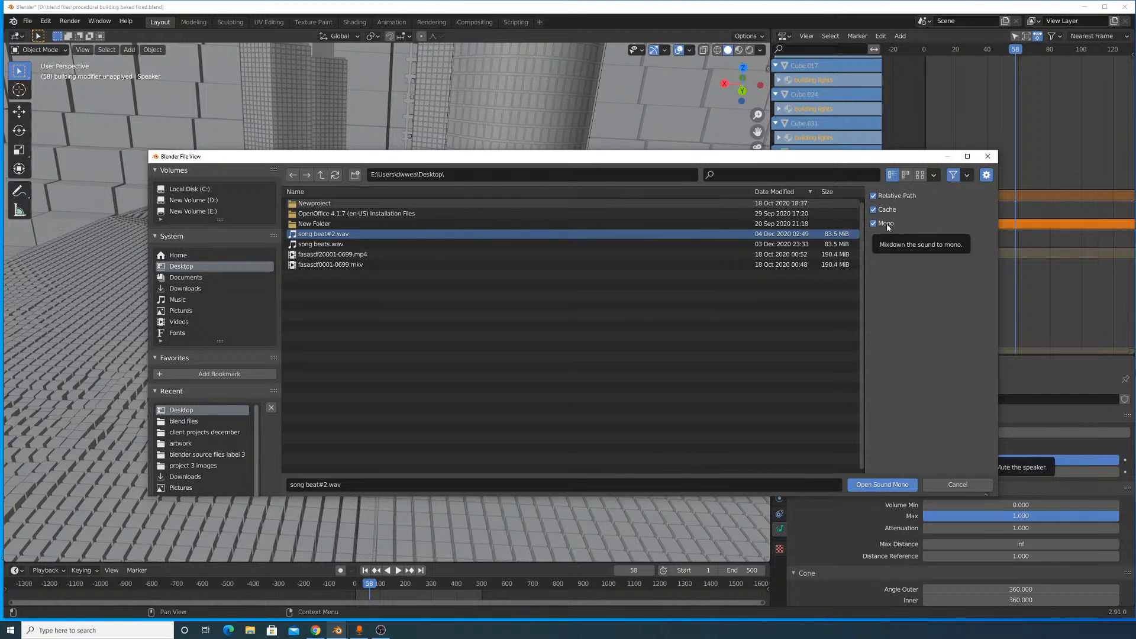
click(859, 485)
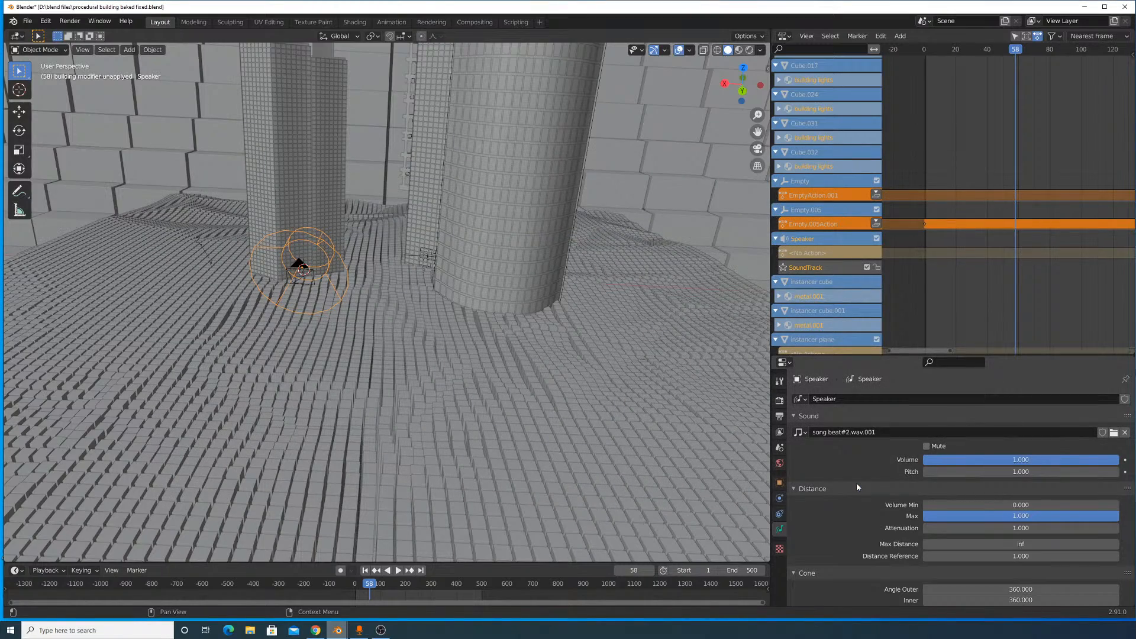
- Play the animation to test the speaker's song, check the SoundTrack track for its strip, and stop at frame 334
key(space)
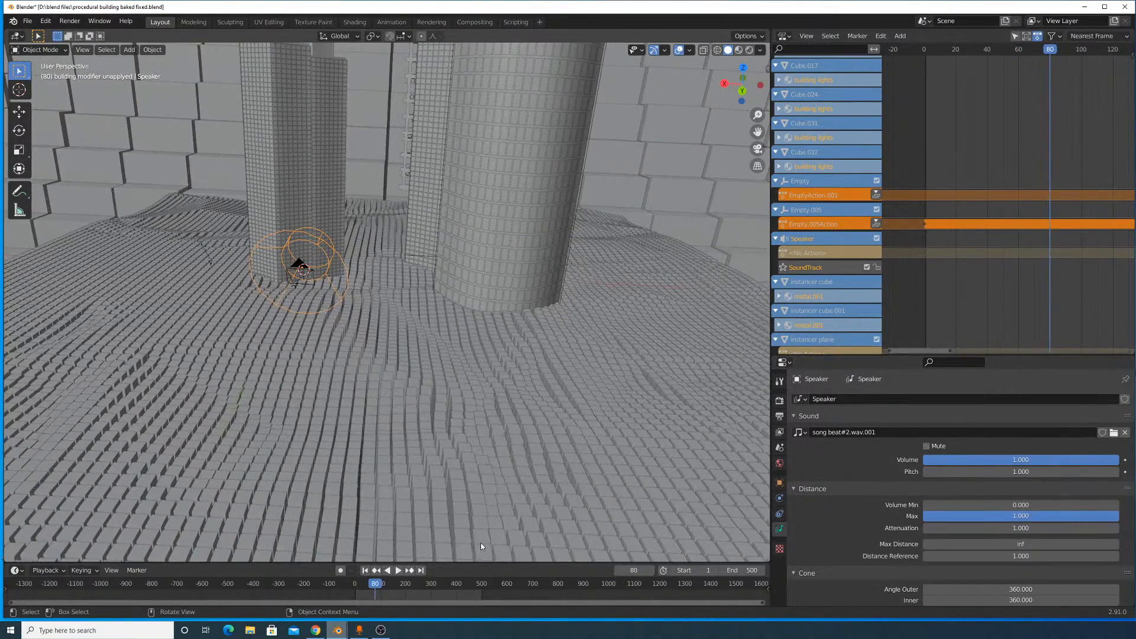
scroll(996, 232, down, 8)
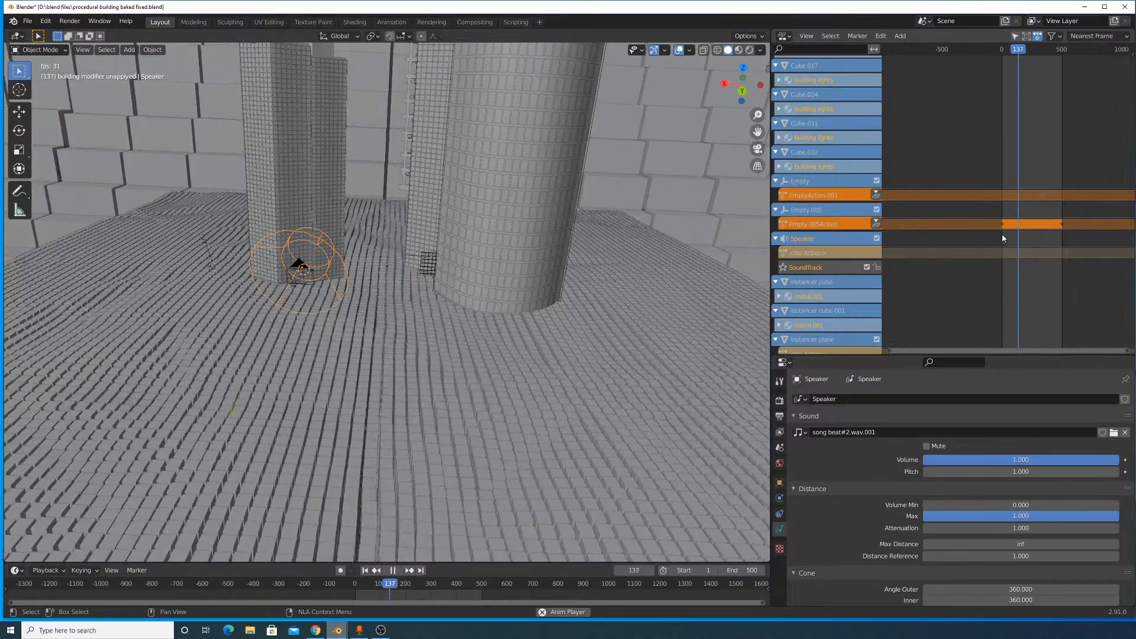
scroll(1005, 248, up, 2)
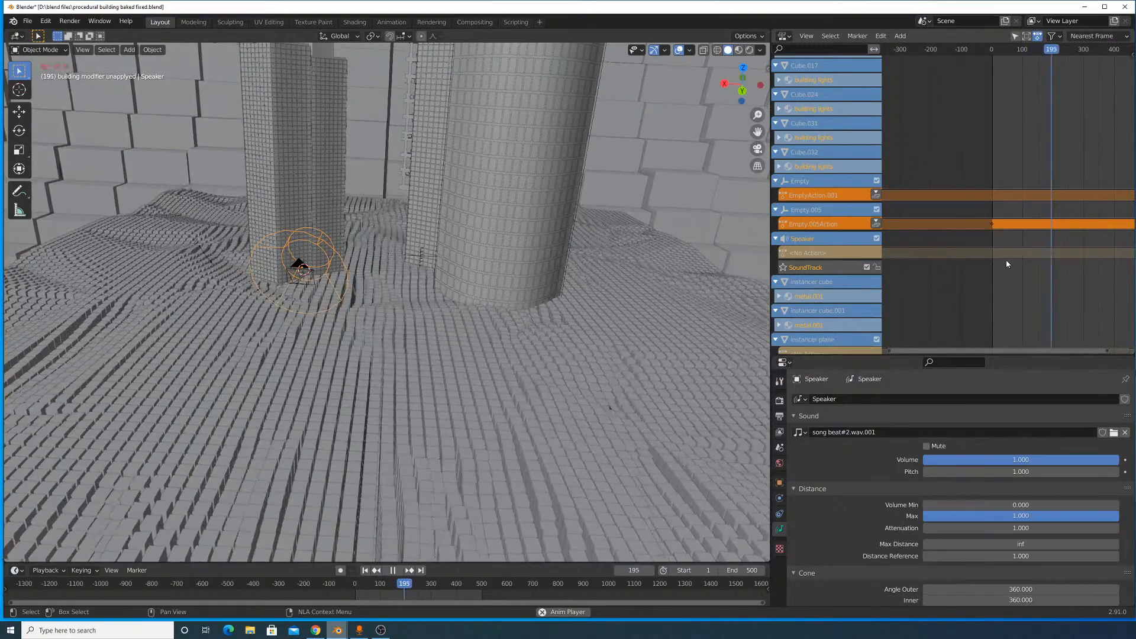
scroll(1005, 268, down, 4)
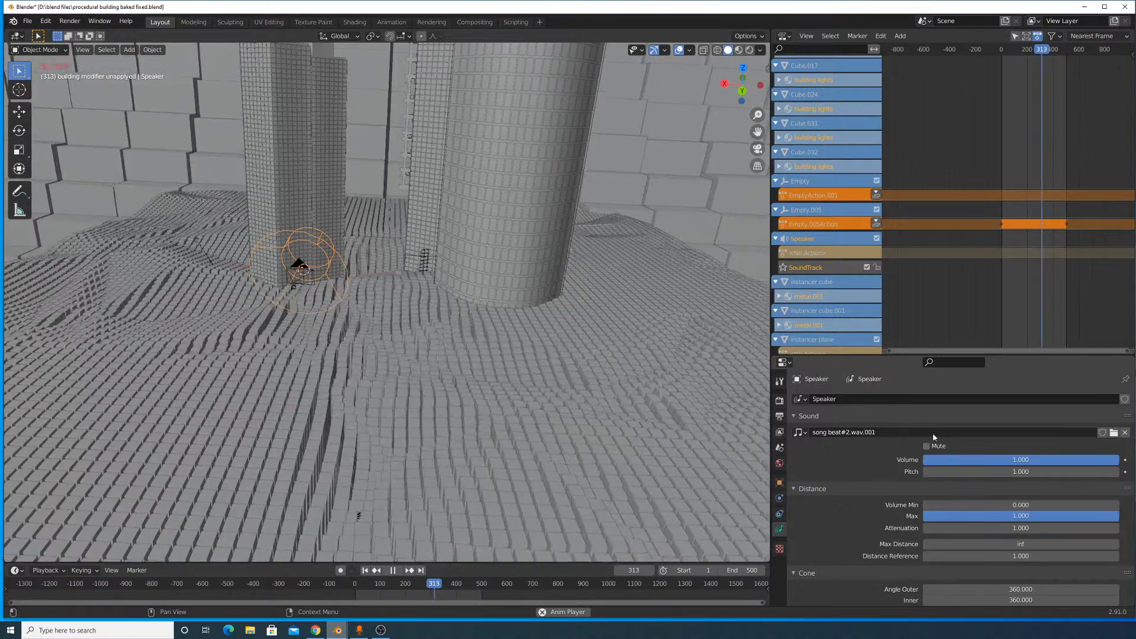
key(space)
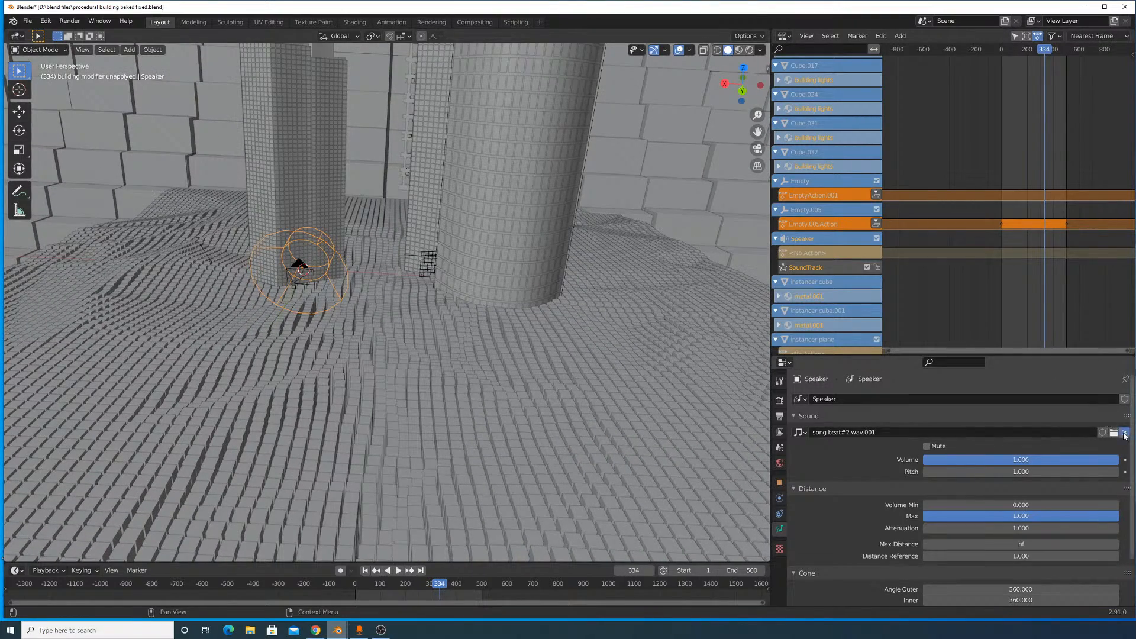
- Replace the speaker's sound with a fresh load of song beat#2.wav and check the SoundTrack track
click(991, 435)
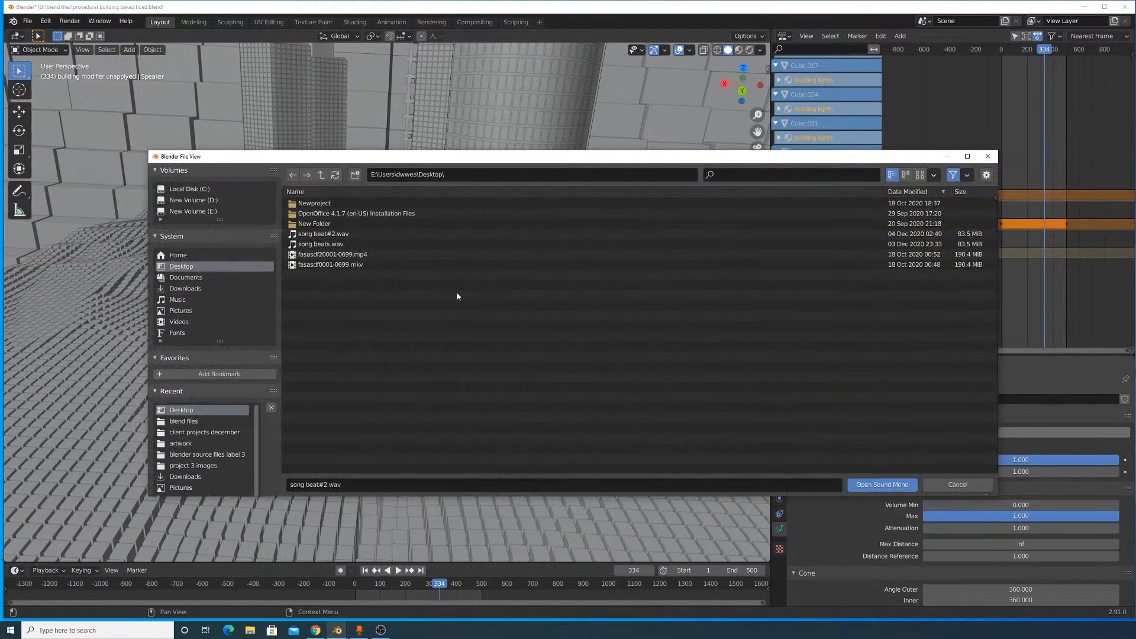
double_click(343, 234)
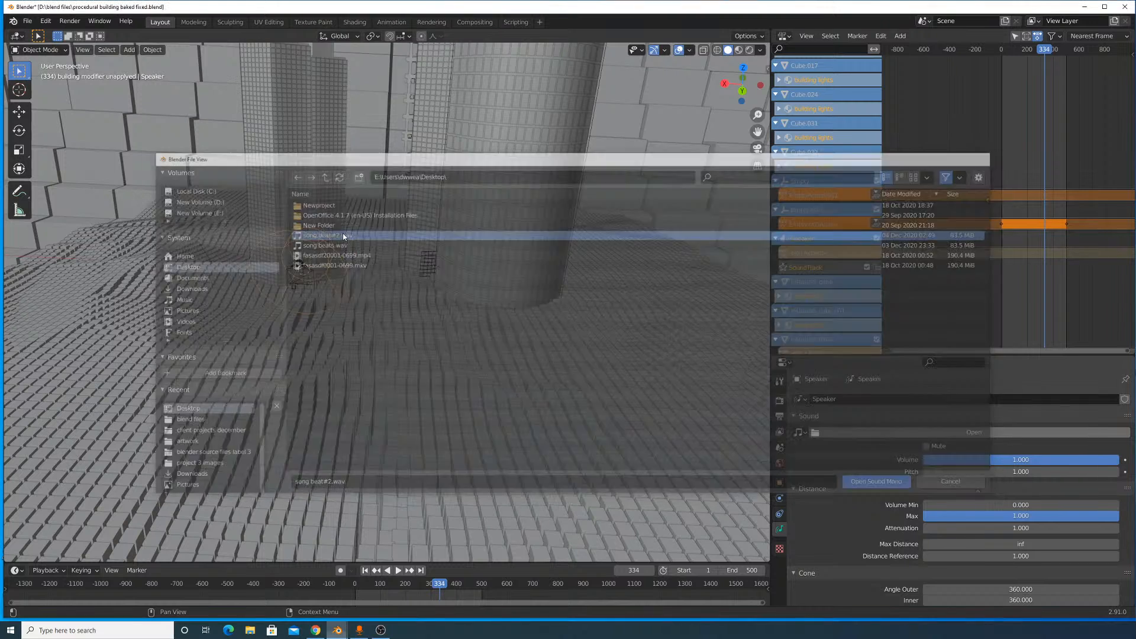
scroll(928, 258, down, 4)
scroll(928, 255, down, 3)
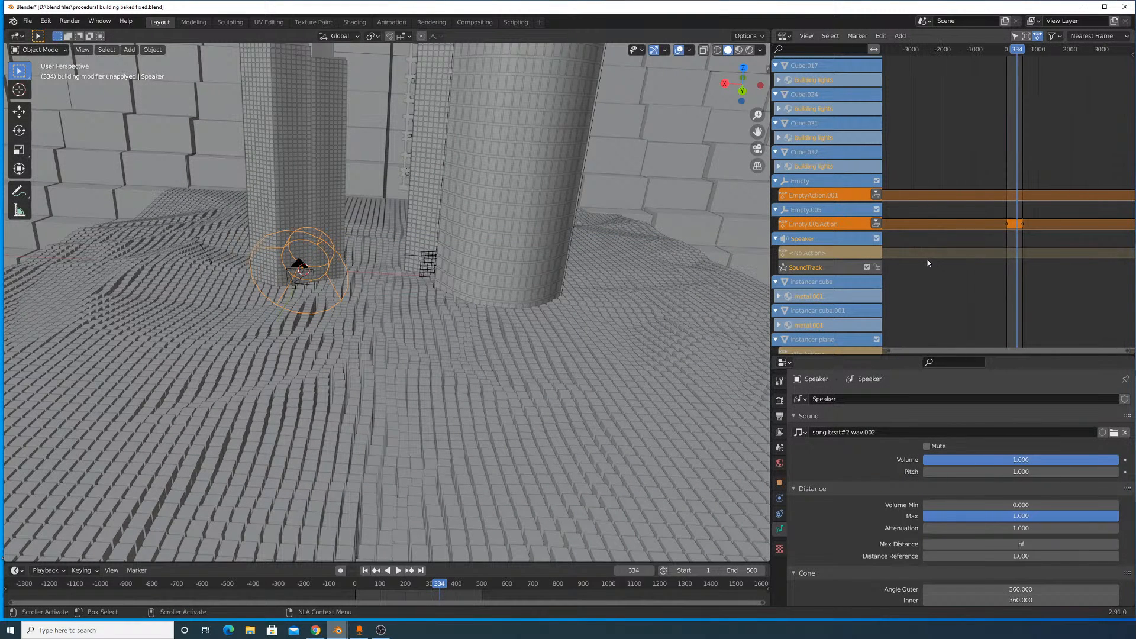
scroll(946, 254, up, 7)
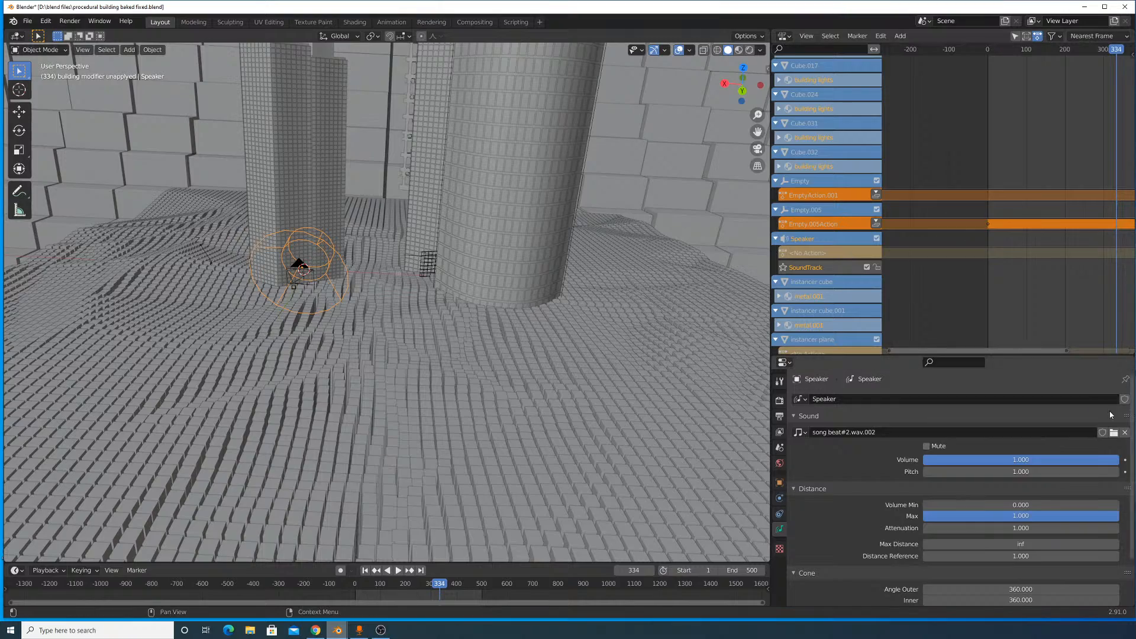
- Unlink the song from the speaker near the camera and delete that speaker
click(1125, 433)
middle_drag(409, 262, 492, 265)
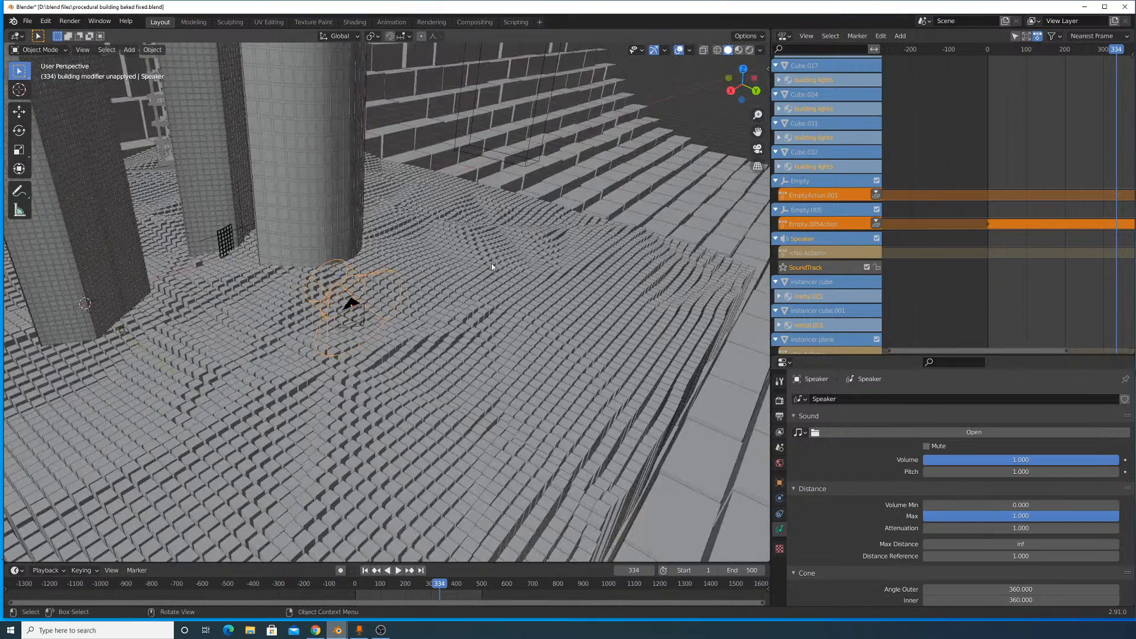
click(448, 294)
scroll(467, 320, down, 5)
scroll(478, 335, up, 3)
- Add a new speaker to the scene and move it along the global X axis
key(shift+a)
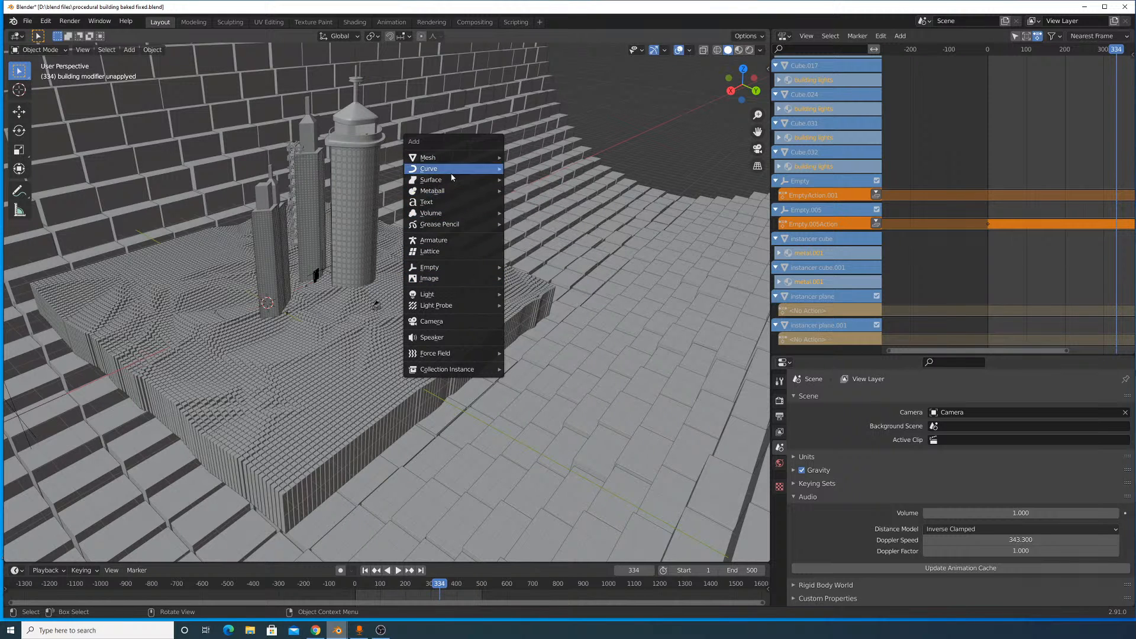
mouse_move(453, 162)
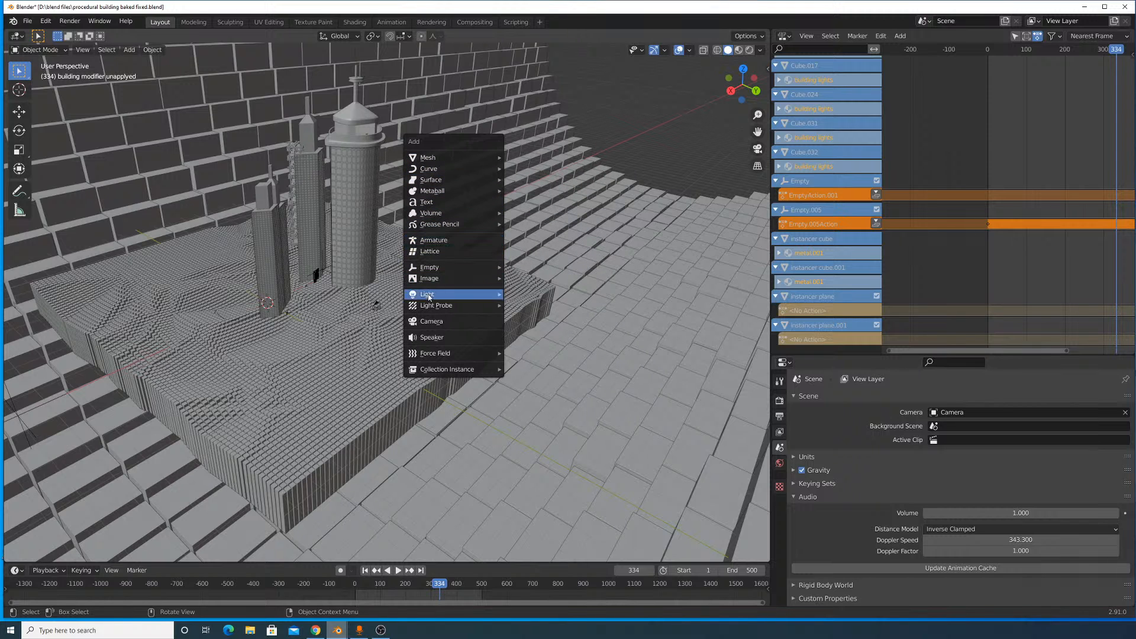
click(443, 338)
middle_drag(442, 338, 388, 324)
key(x)
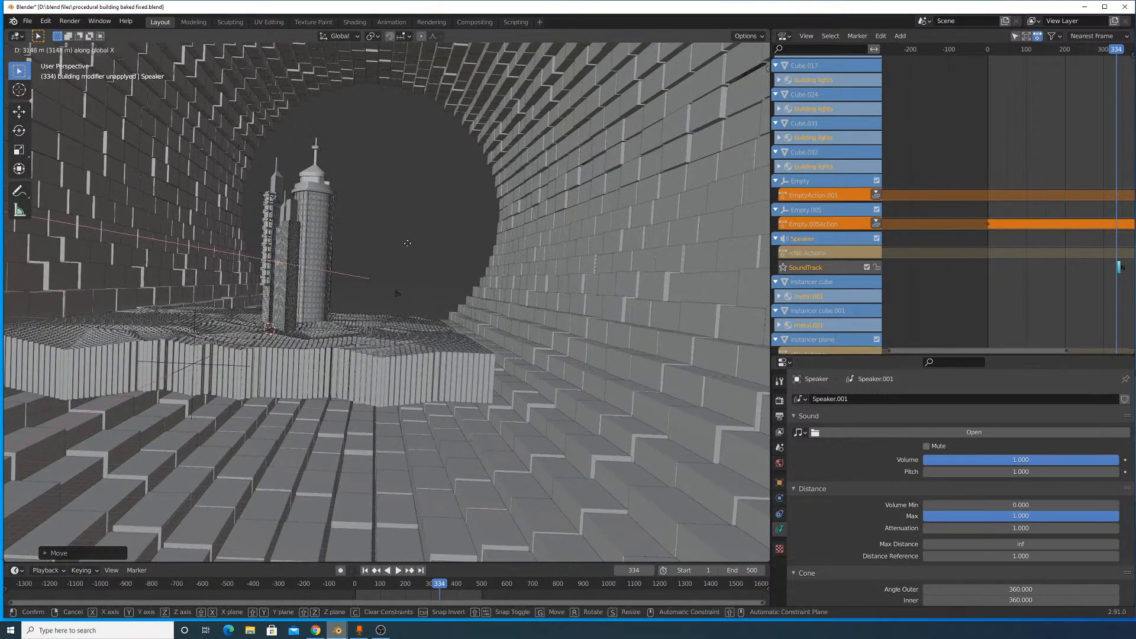
click(550, 258)
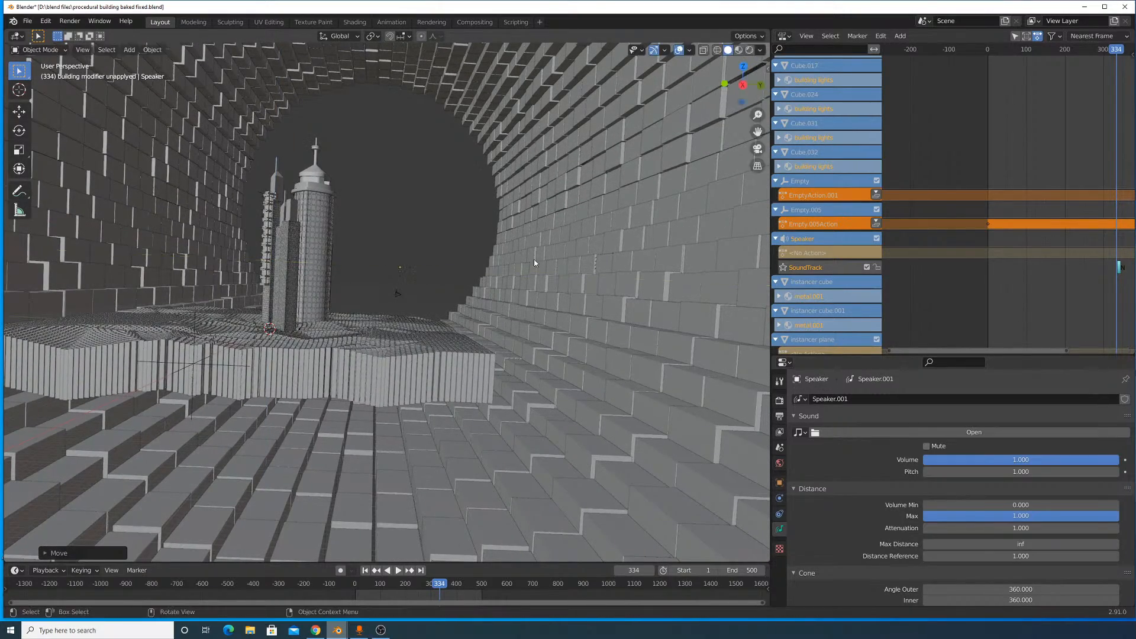
- Lower the new speaker along the Z axis to the block terrain near the camera and resize it
key(g)
key(z)
click(532, 279)
middle_drag(534, 280, 403, 337)
scroll(404, 337, down, 6)
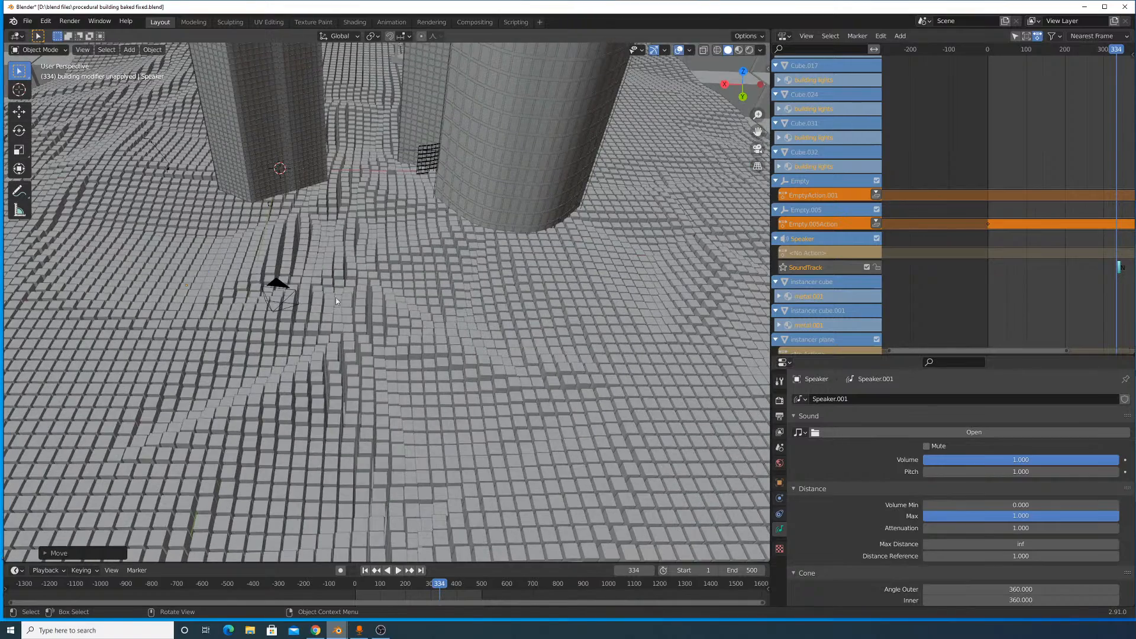
click(235, 202)
shift+middle_drag(167, 232, 385, 207)
- Load song beat#2.wav into the new speaker and bring its SoundTrack strip into view in the Nonlinear Animation editor
click(987, 431)
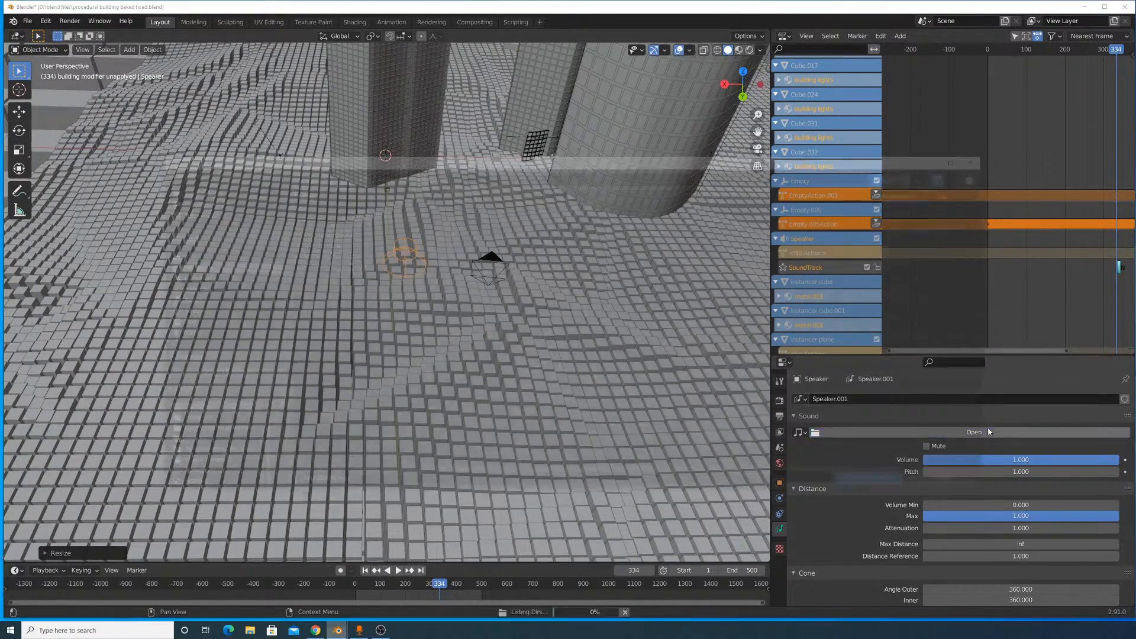
double_click(338, 236)
scroll(452, 293, down, 2)
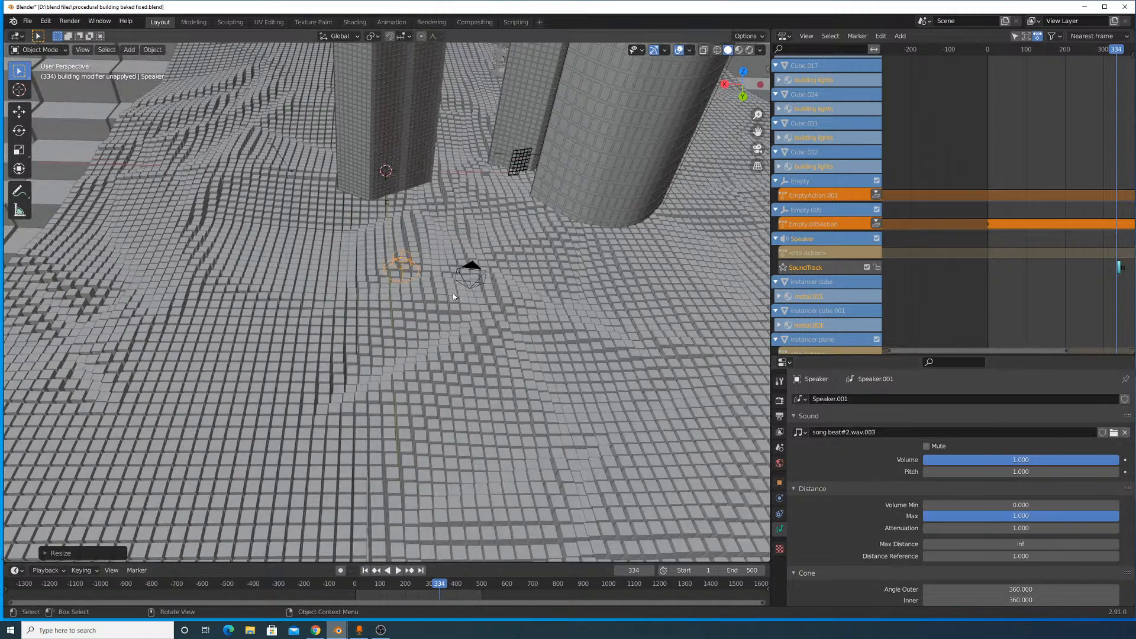
middle_drag(452, 292, 473, 283)
scroll(1024, 212, down, 1)
scroll(1024, 213, down, 6)
scroll(1081, 266, up, 6)
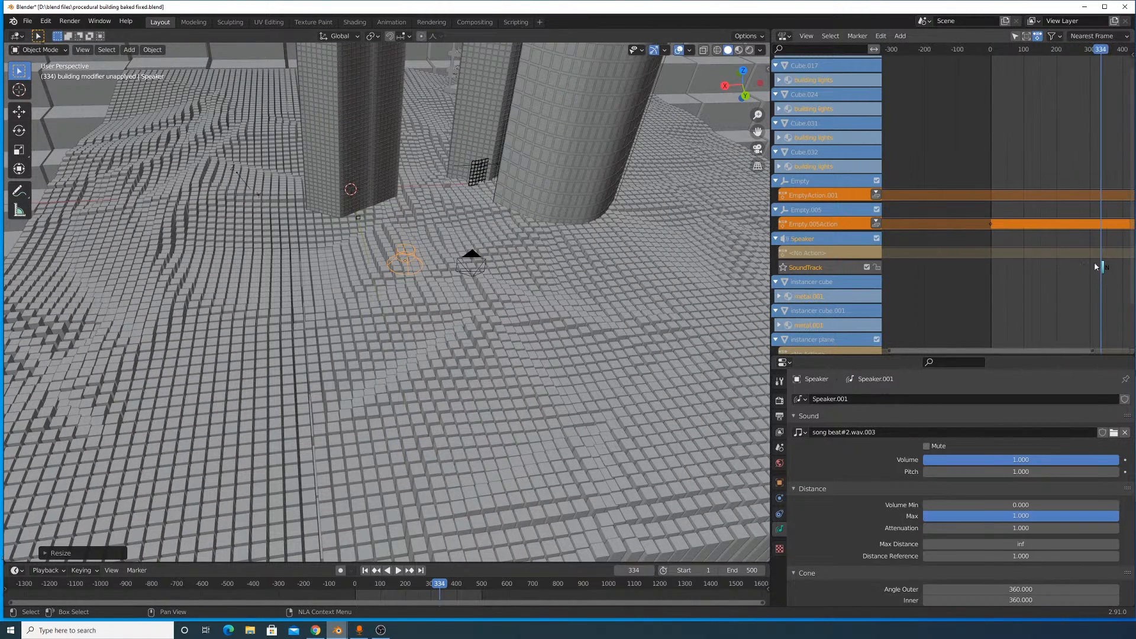
middle_drag(1096, 266, 1024, 282)
- Open the scene's output dimensions and frame range settings, then play the animation briefly and stop it
click(780, 400)
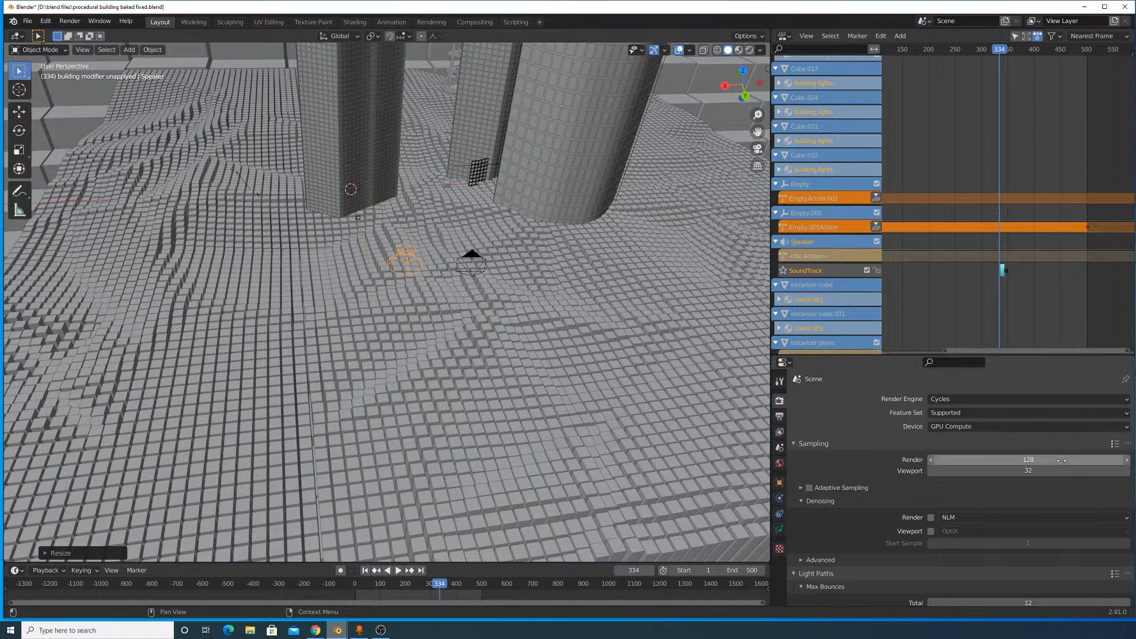
scroll(1035, 468, down, 5)
scroll(955, 417, down, 5)
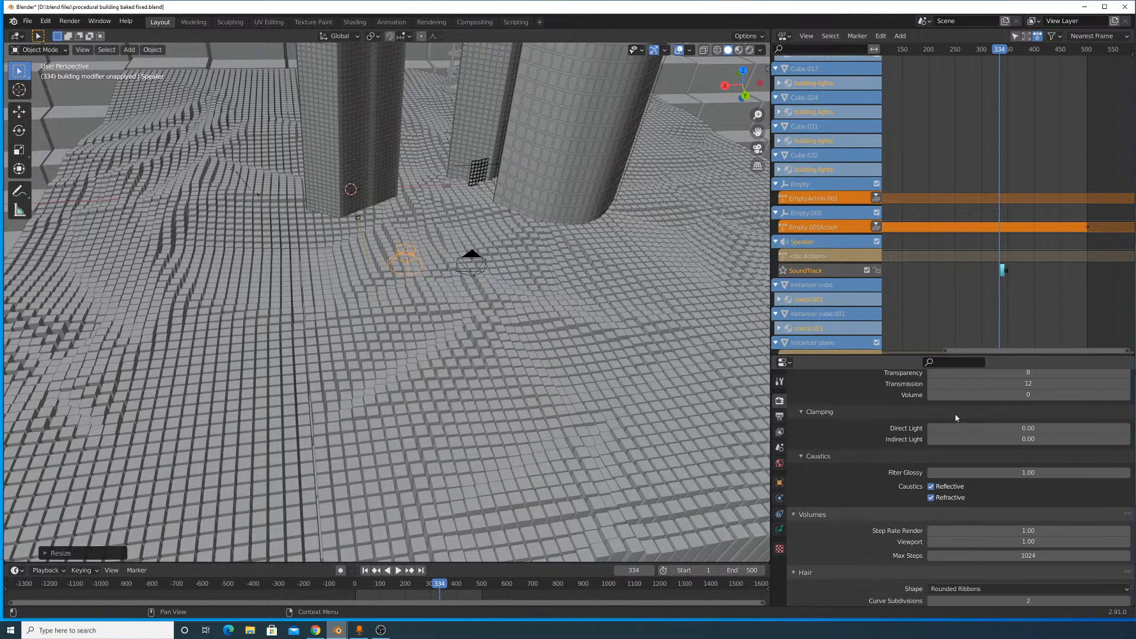
click(779, 416)
scroll(1040, 475, up, 5)
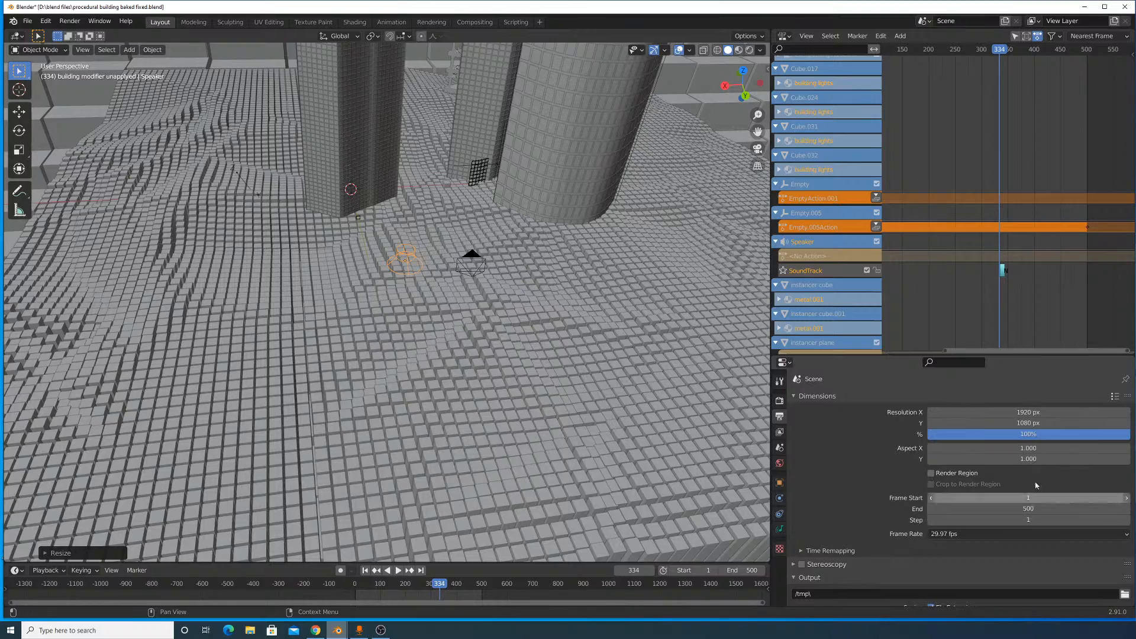
key(space)
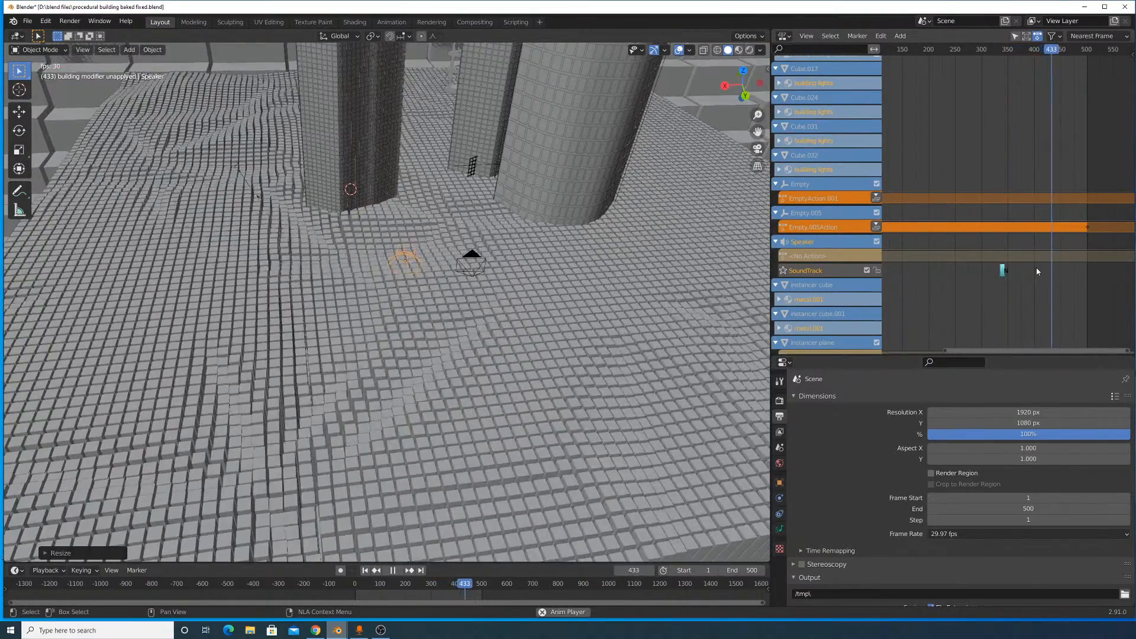
key(space)
- Move the speaker's SoundTrack strip to the start of the timeline at frame 1 and rewind the animation
scroll(1007, 278, up, 1)
middle_drag(1008, 277, 1112, 283)
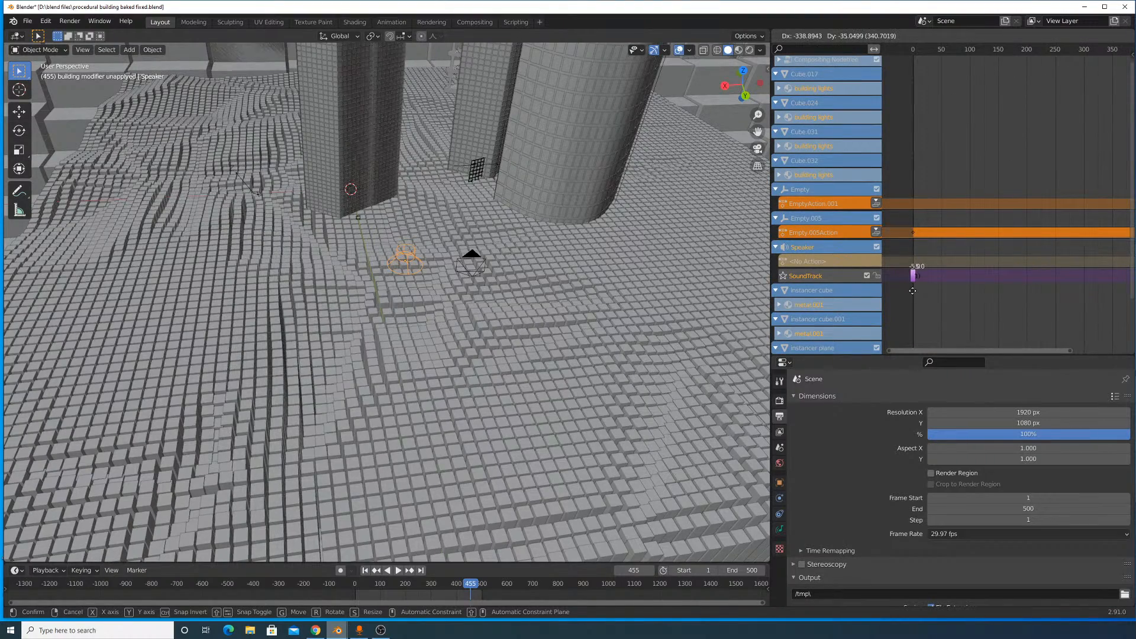
key(shift+Left)
- Play the animation with its sound and examine the towers and block terrain from several angles, then stop playback
key(space)
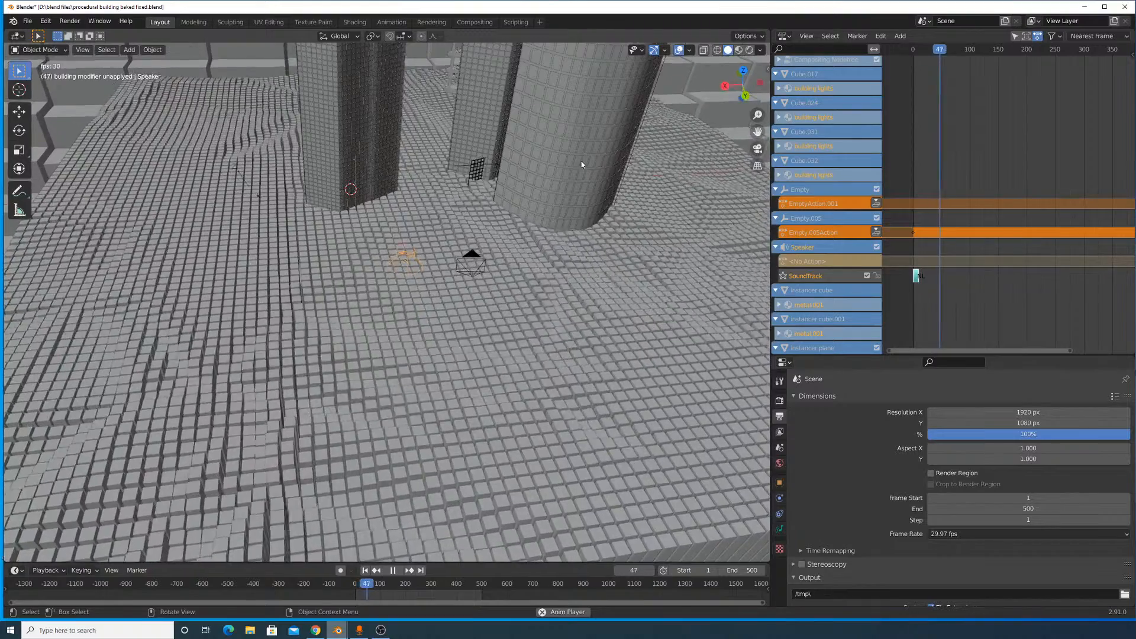
scroll(582, 161, down, 5)
scroll(582, 164, up, 1)
middle_drag(503, 206, 516, 236)
scroll(515, 237, down, 5)
scroll(448, 218, up, 4)
scroll(449, 220, down, 4)
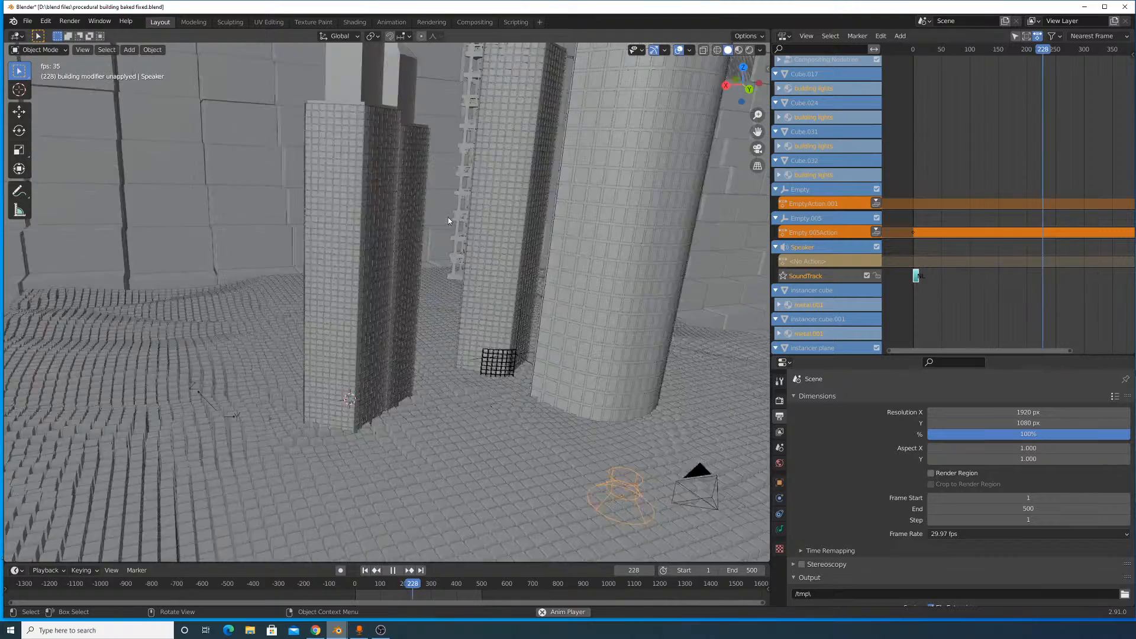
scroll(448, 221, up, 1)
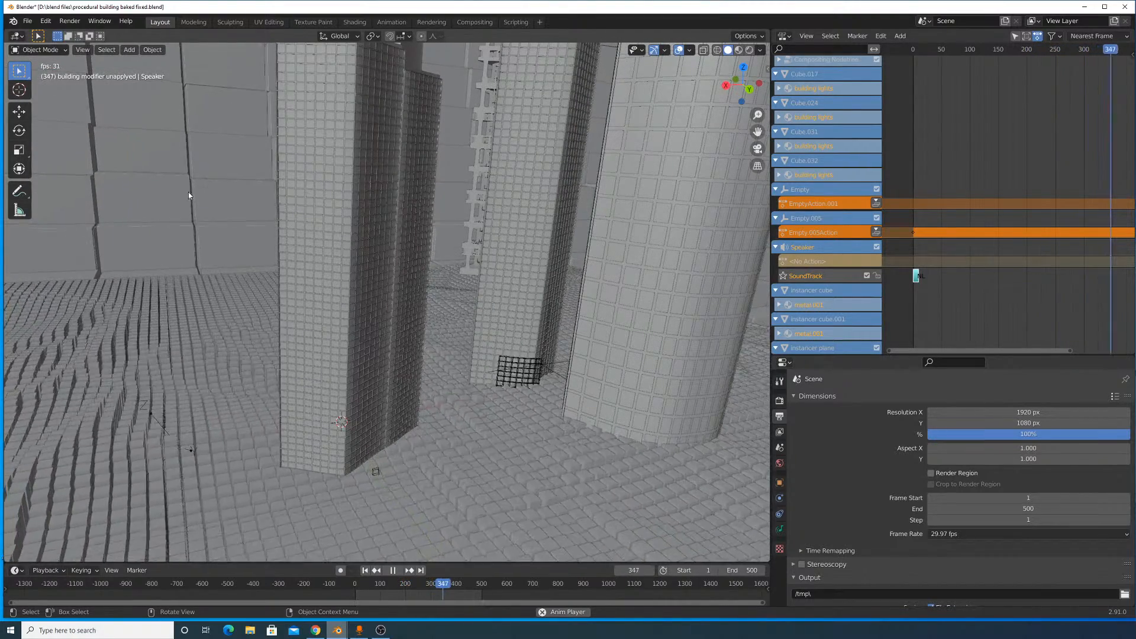
scroll(275, 261, down, 8)
middle_drag(349, 284, 435, 291)
scroll(437, 293, up, 6)
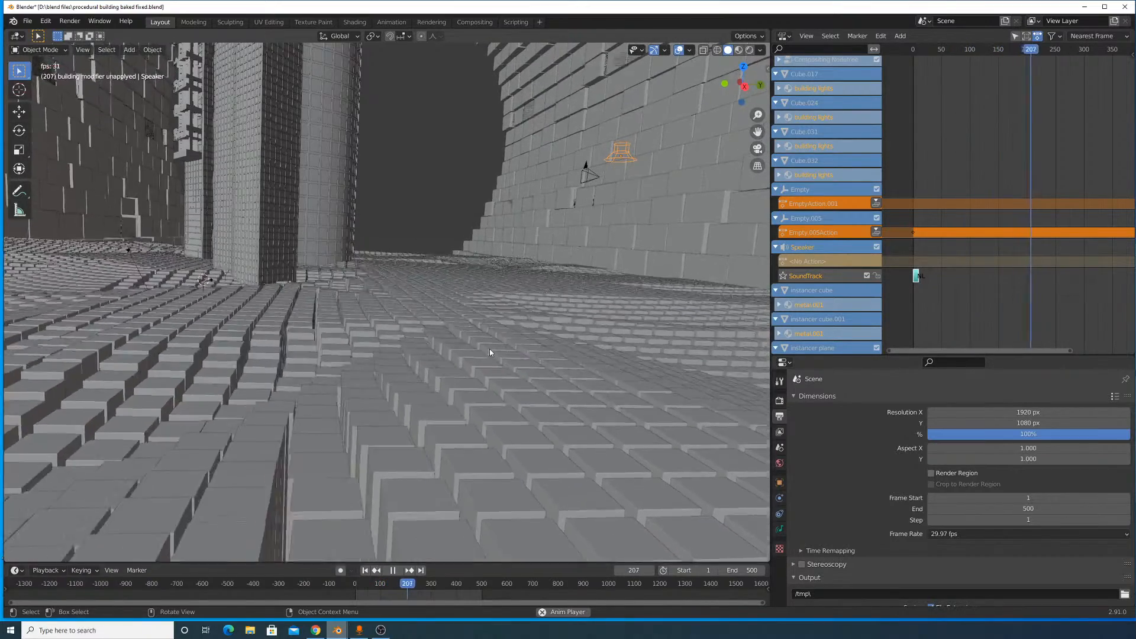
key(space)
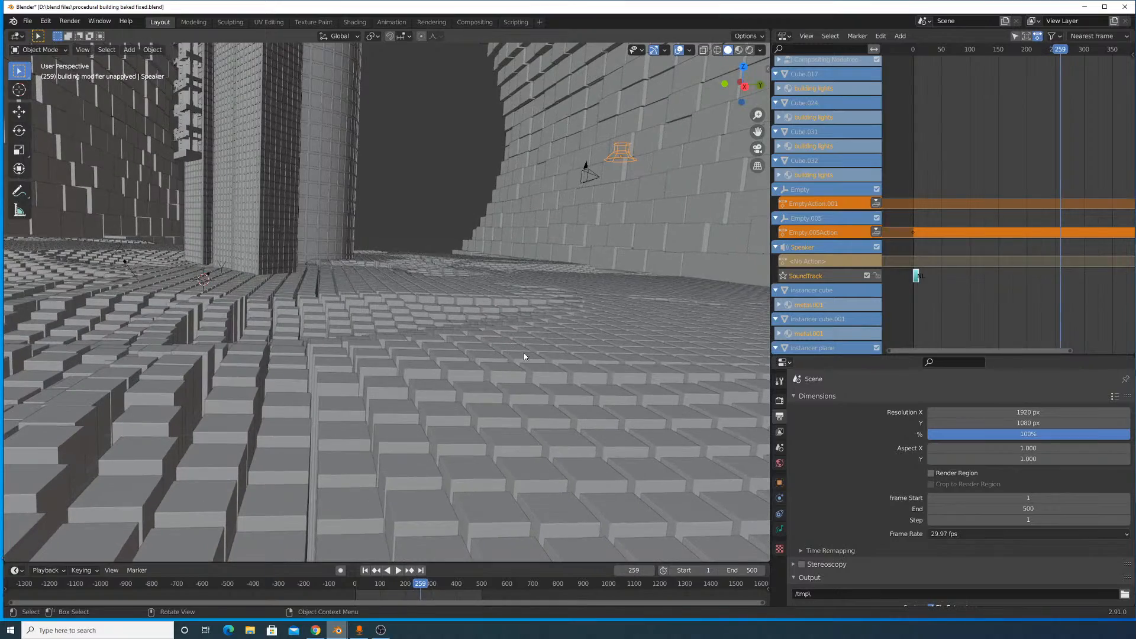
- Show the whole scene in Material Preview shading and play the animation from frame 0, then stop it
middle_drag(485, 302, 548, 353)
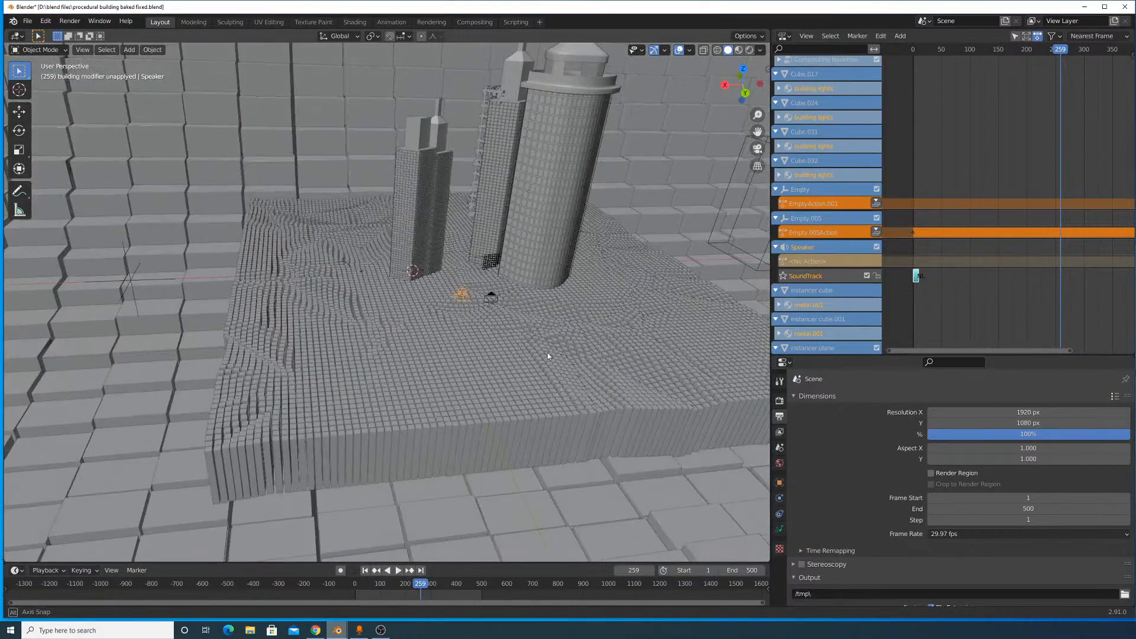
click(746, 50)
click(725, 51)
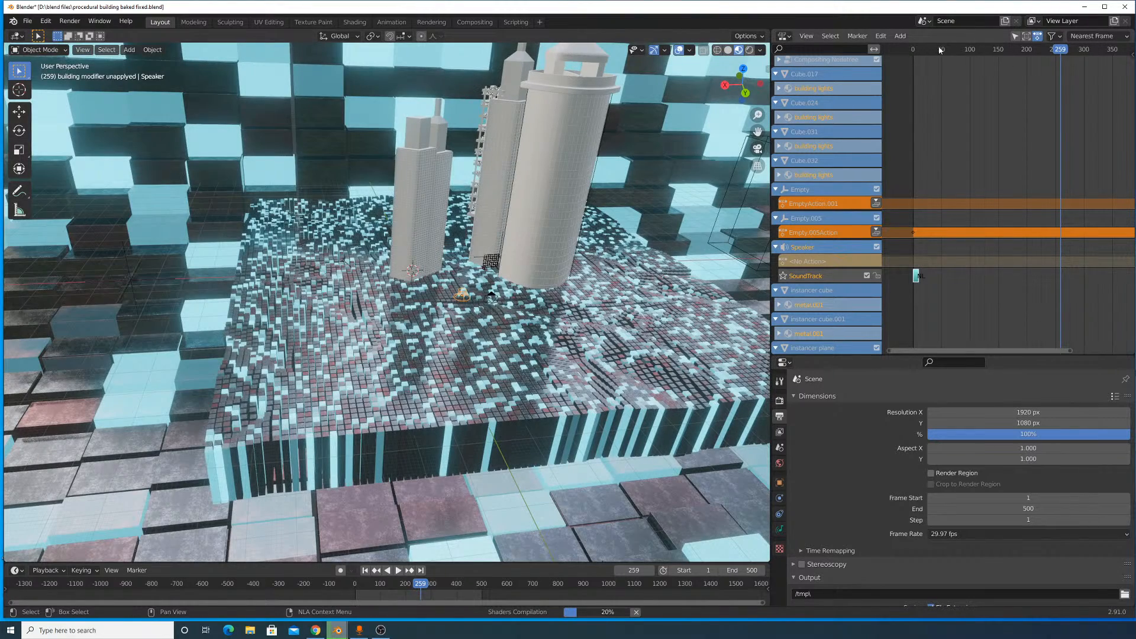
drag(931, 49, 910, 52)
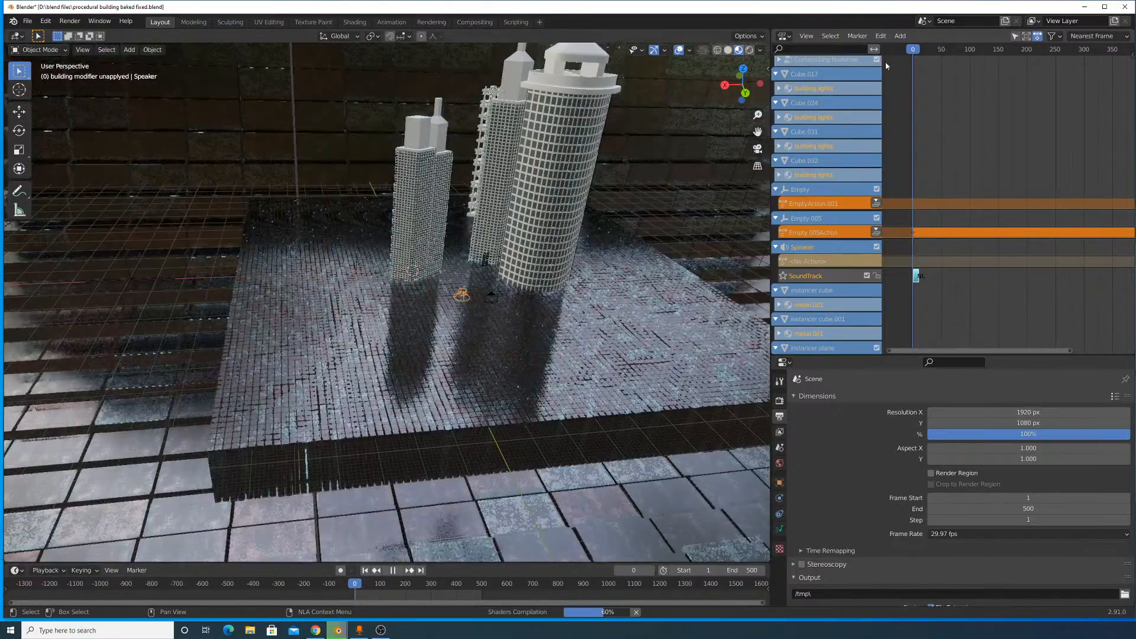
key(space)
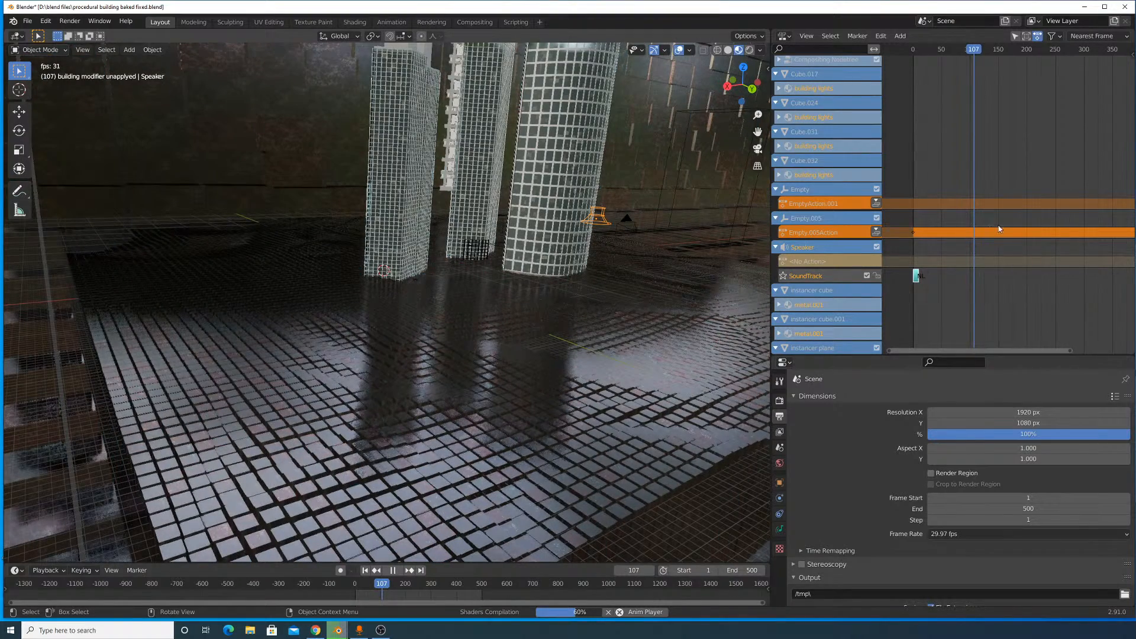
key(space)
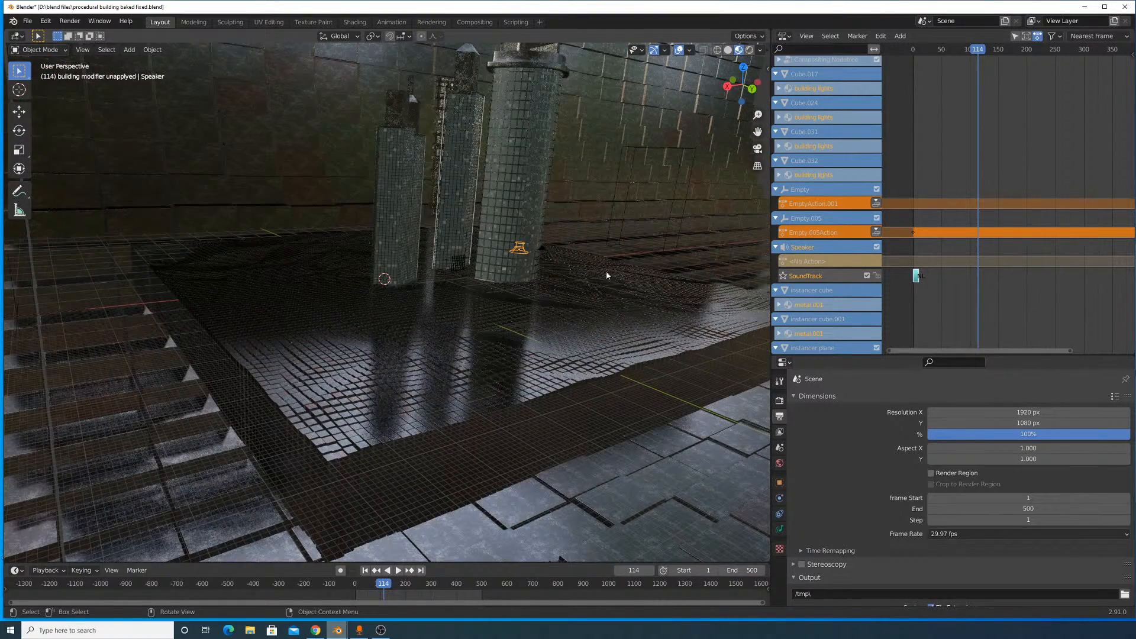
- Return to frame 0 and replay the animation with a closer view of the glowing block terrain
scroll(608, 260, up, 5)
drag(971, 50, 913, 50)
key(space)
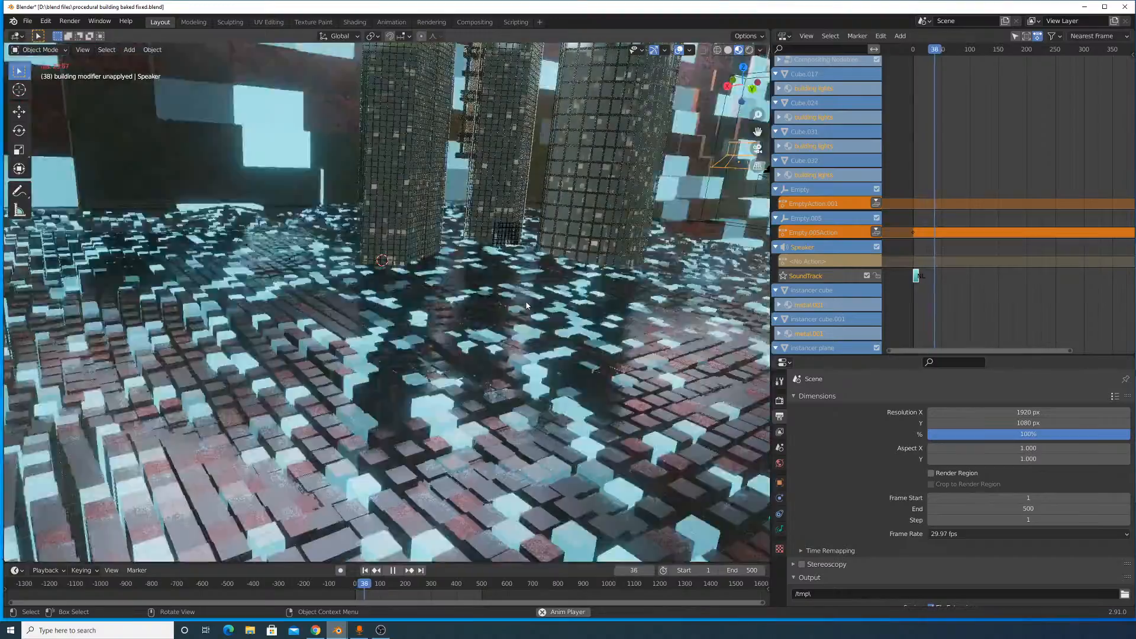
key(space)
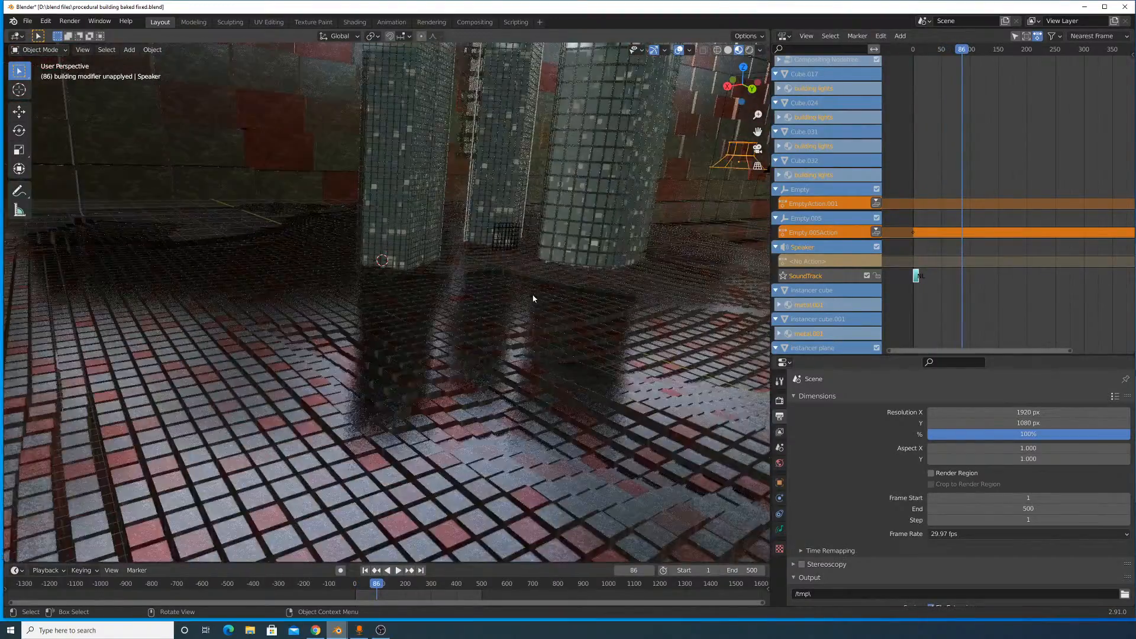
- View the scene through the active camera and zoom in on the skyscrapers
middle_drag(533, 298, 391, 254)
click(82, 50)
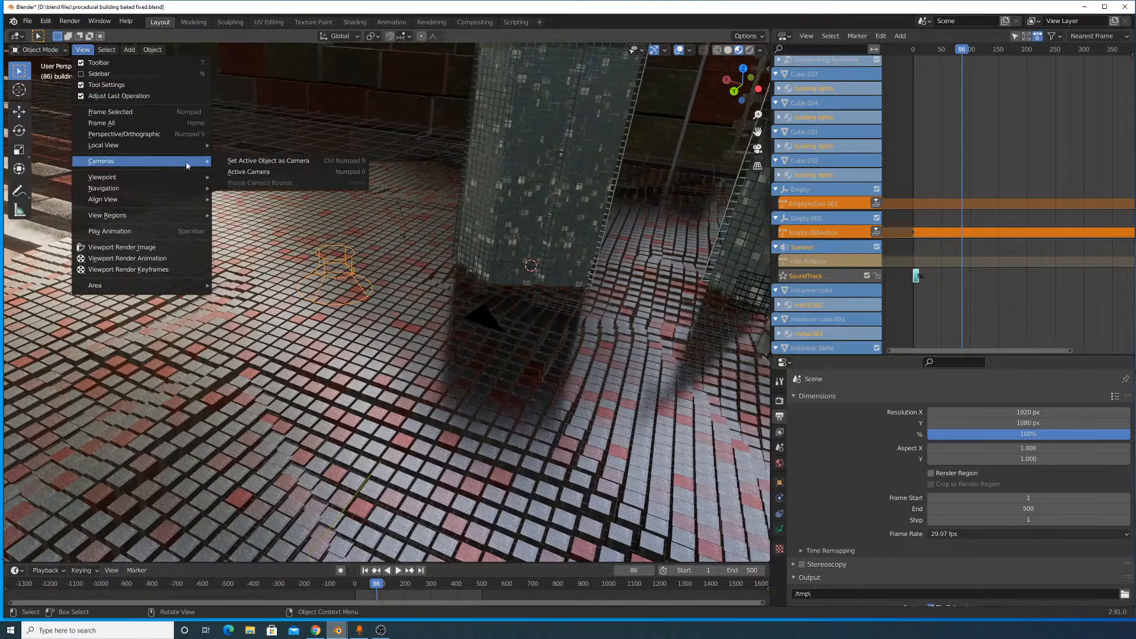
click(249, 171)
scroll(342, 248, up, 3)
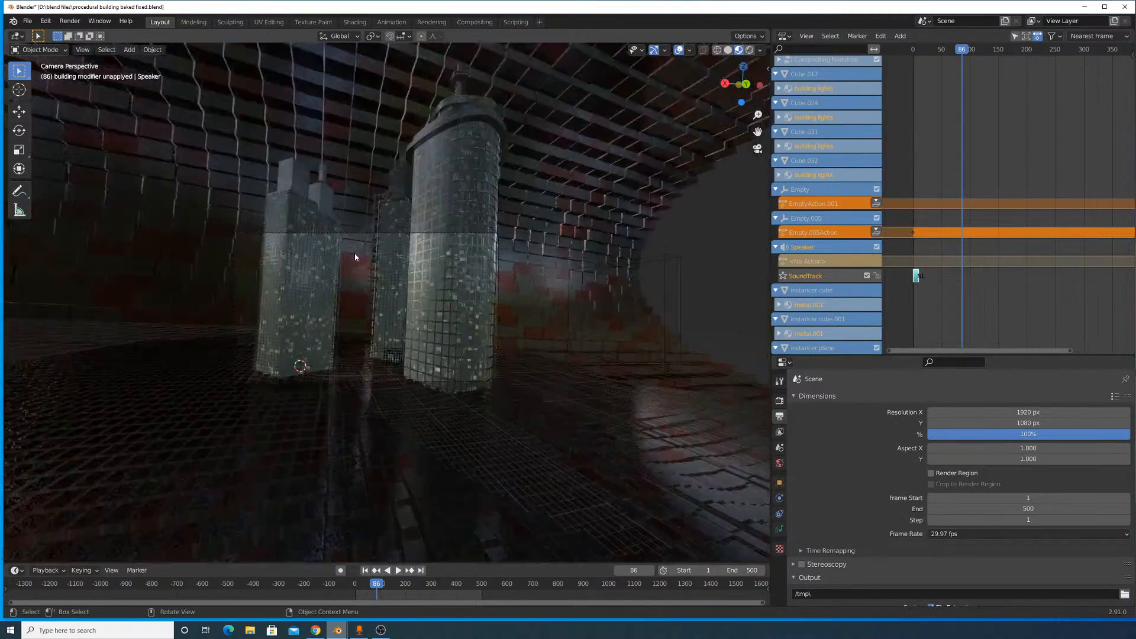
shift+middle_drag(348, 272, 390, 246)
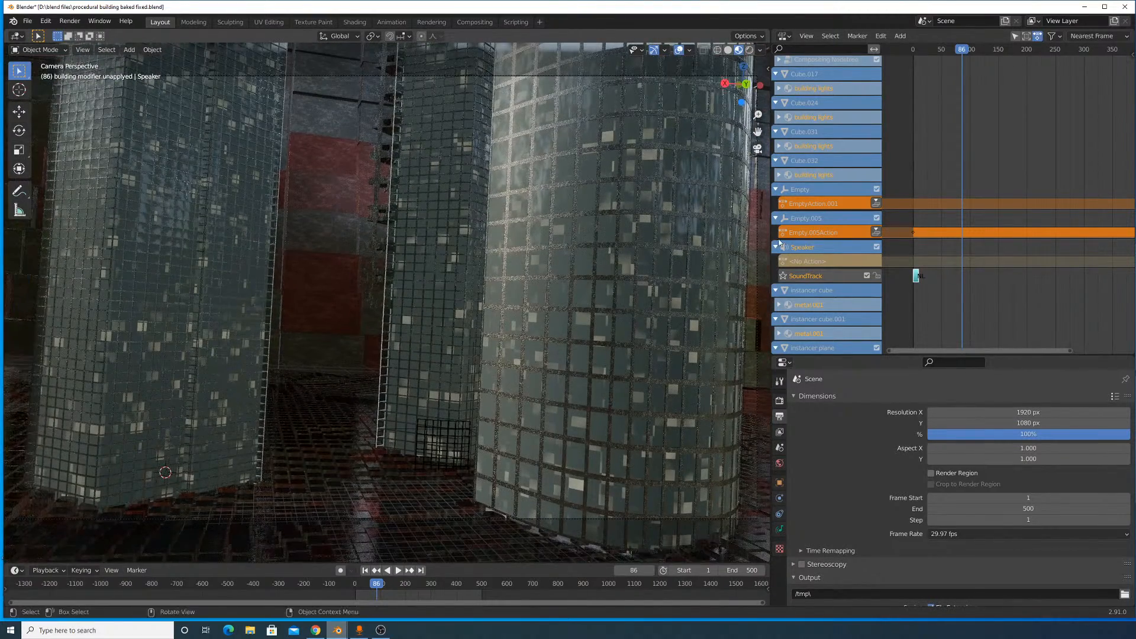
- Enlarge the SoundTrack strip in the Nonlinear Animation editor, set the current frame to 1 and play the animation
scroll(916, 277, up, 7)
middle_drag(915, 279, 1018, 288)
scroll(1064, 275, up, 12)
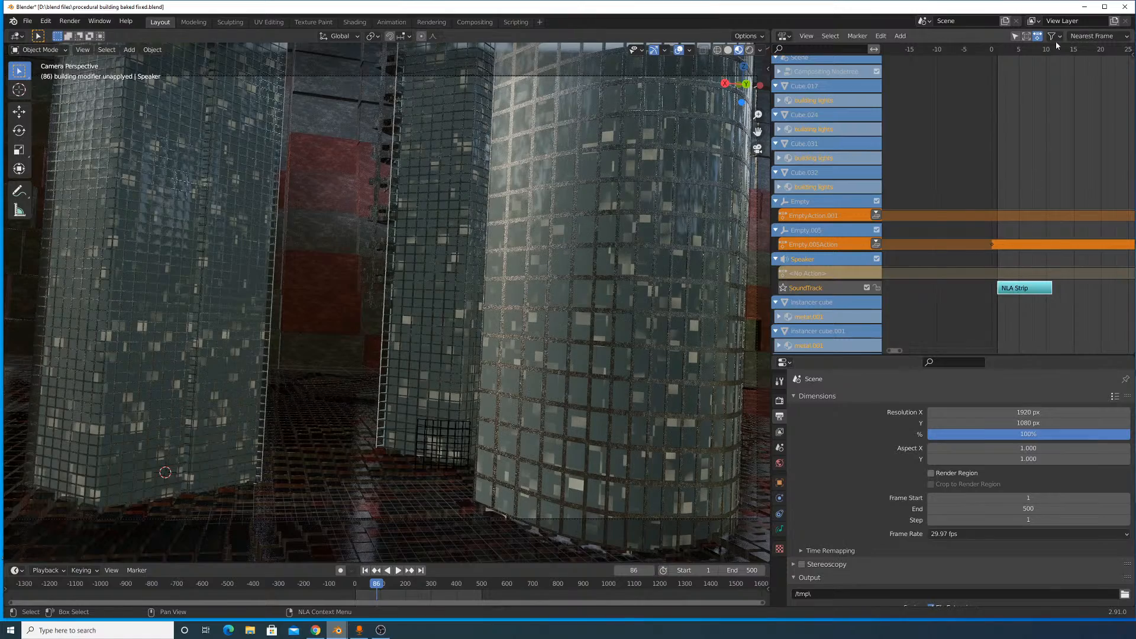
drag(1017, 52, 997, 60)
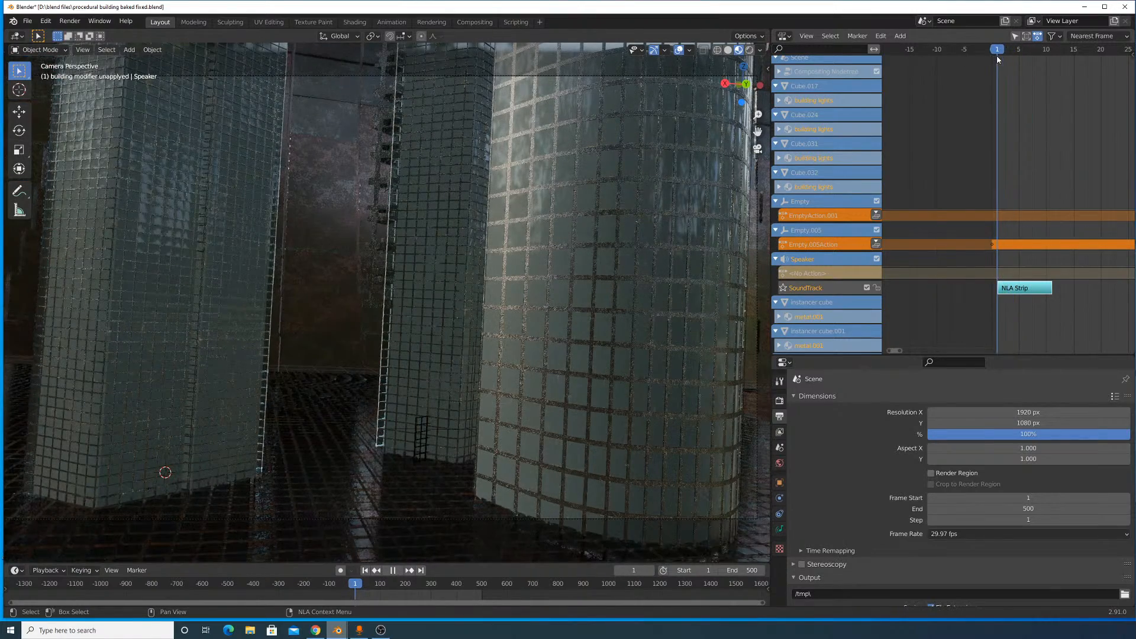
key(space)
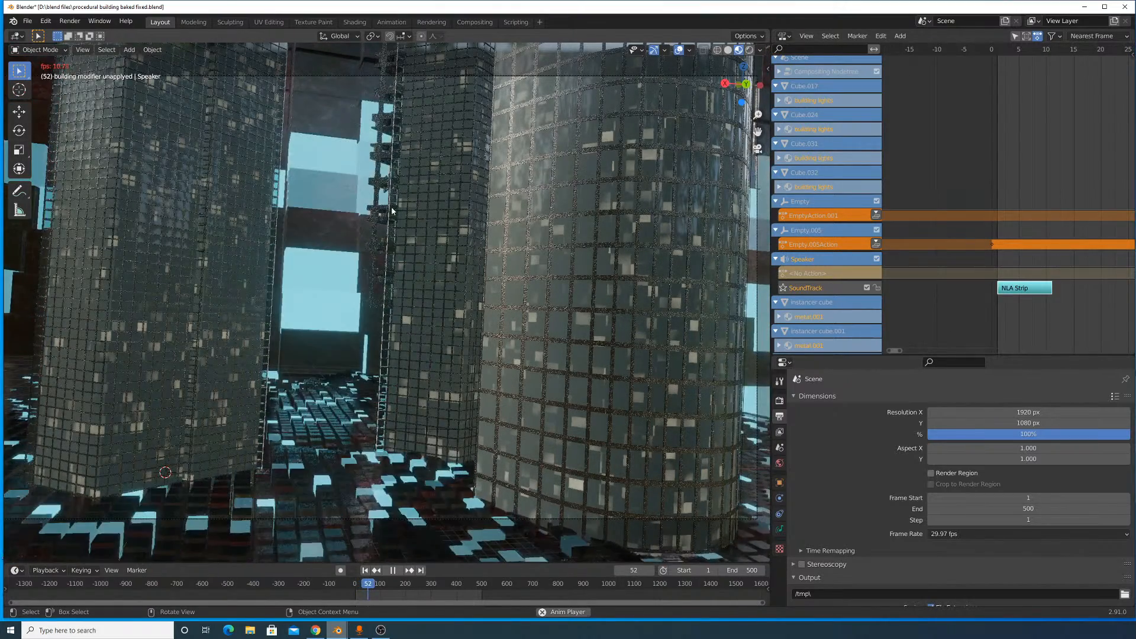
key(space)
- Orbit out to an overview of the towers and play the animation again from the strip's start, then stop it
middle_drag(474, 239, 495, 290)
middle_drag(508, 269, 490, 286)
click(1001, 52)
key(space)
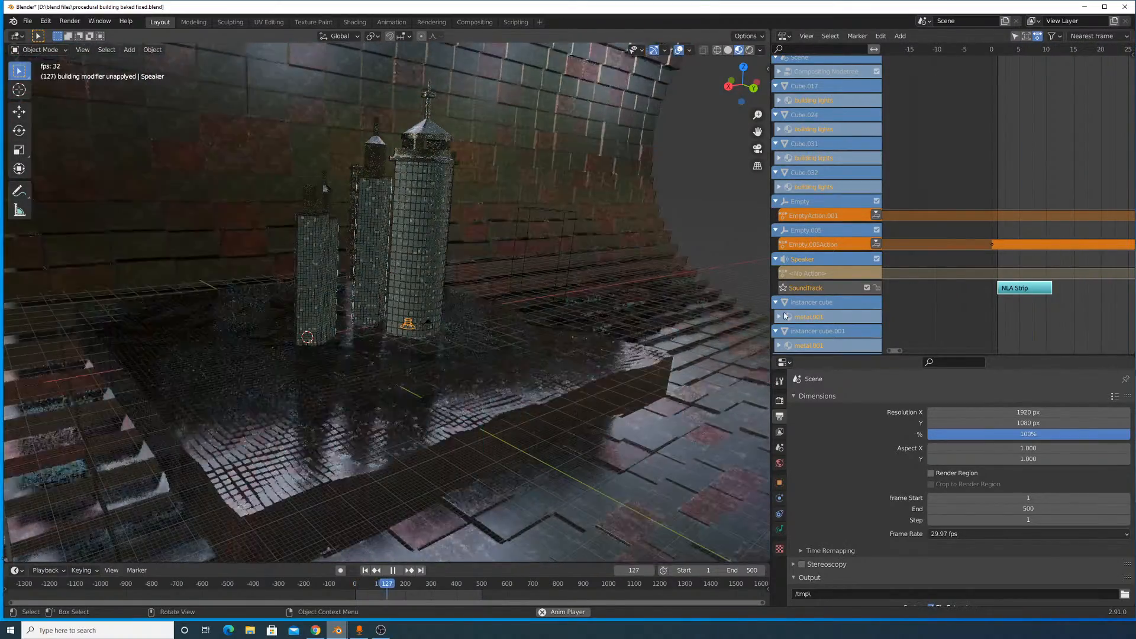
key(space)
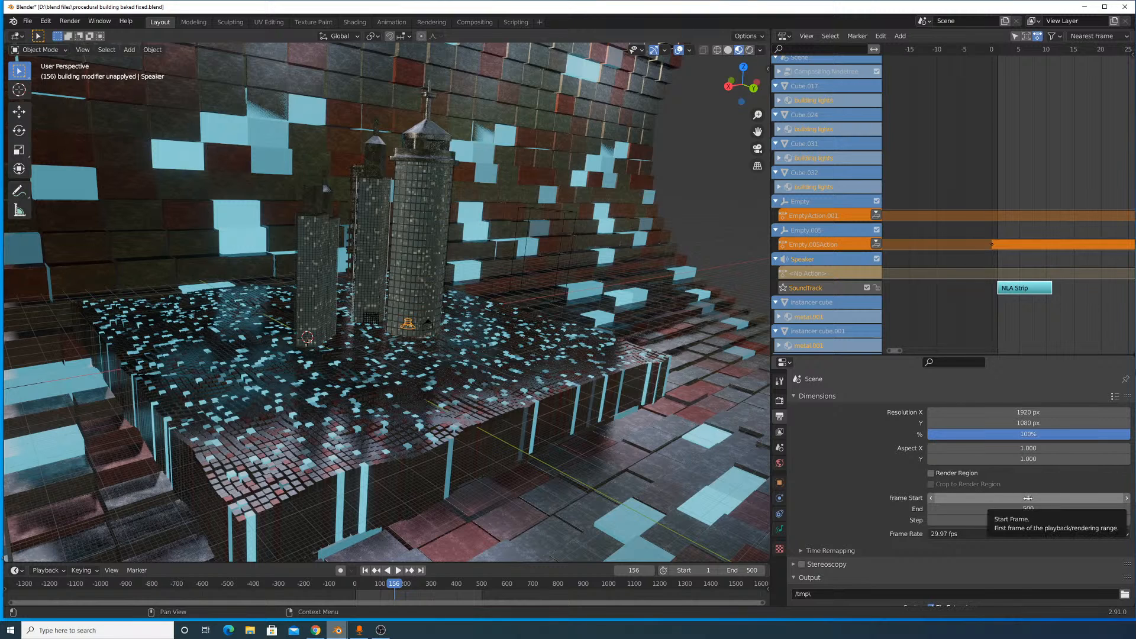
- Minimize Blender, open song beat#2 from the desktop in Groove Music and lower the player volume
scroll(1013, 267, up, 1)
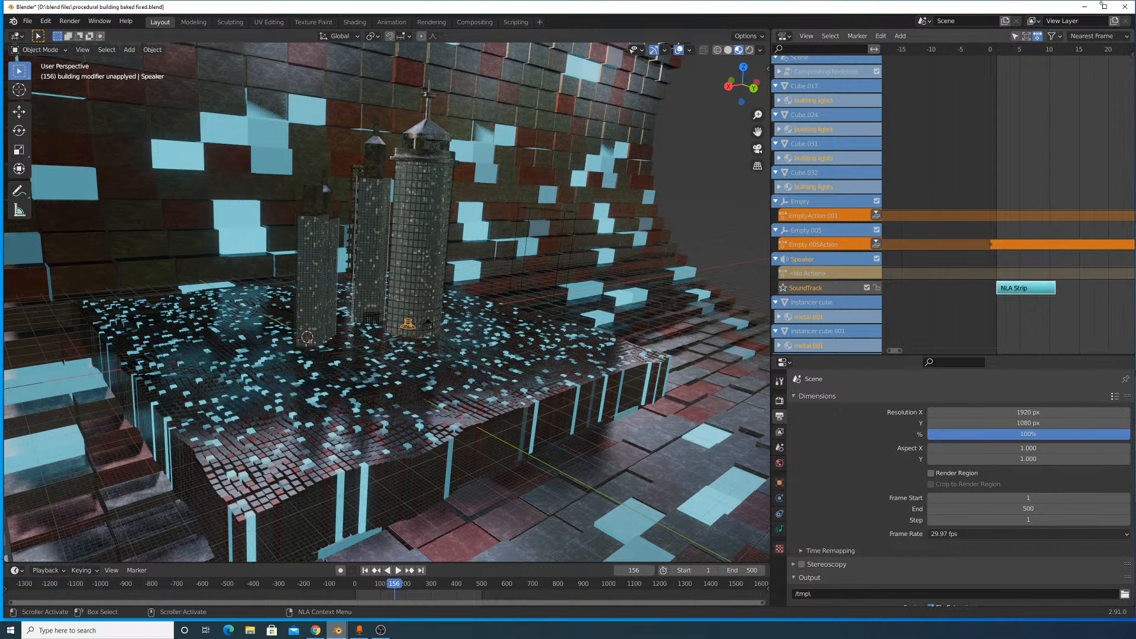
click(1087, 10)
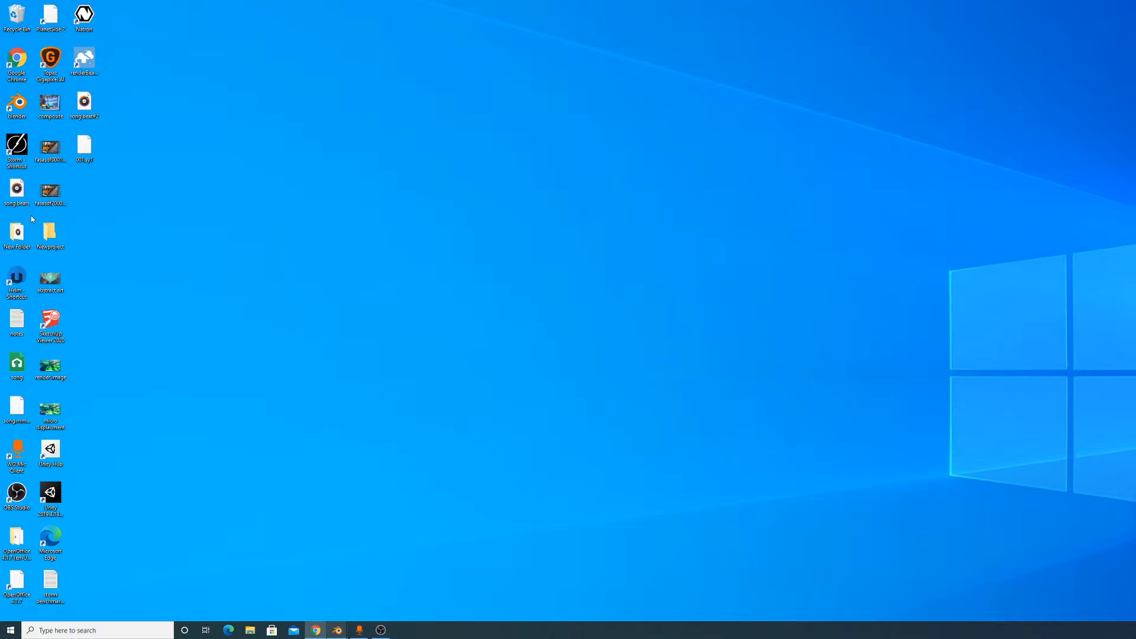
double_click(81, 112)
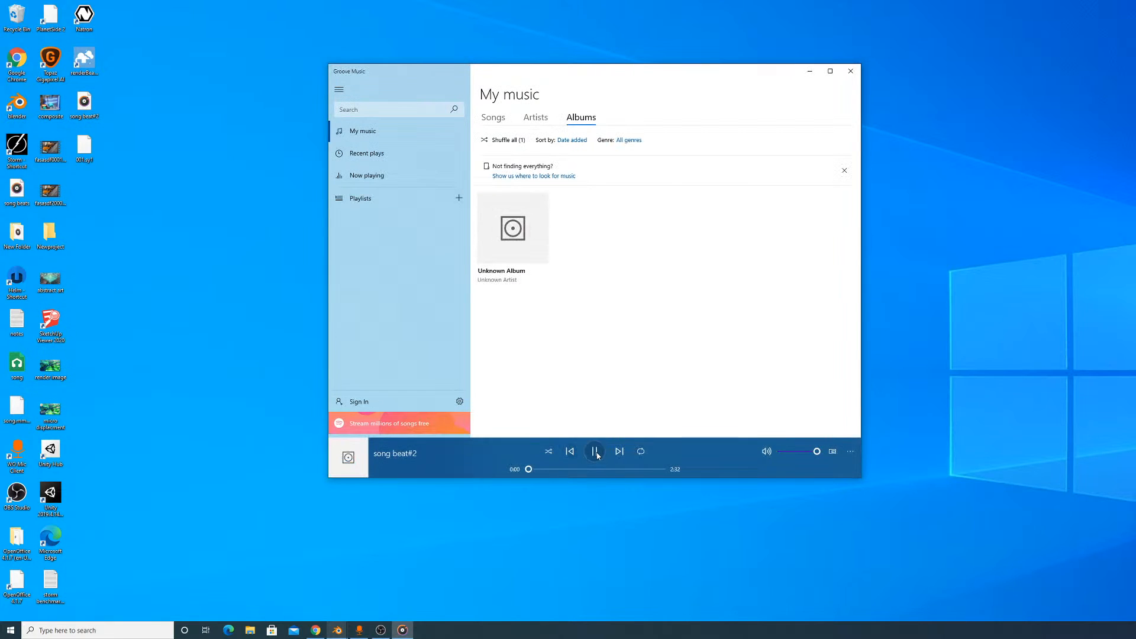
click(595, 451)
drag(816, 451, 789, 456)
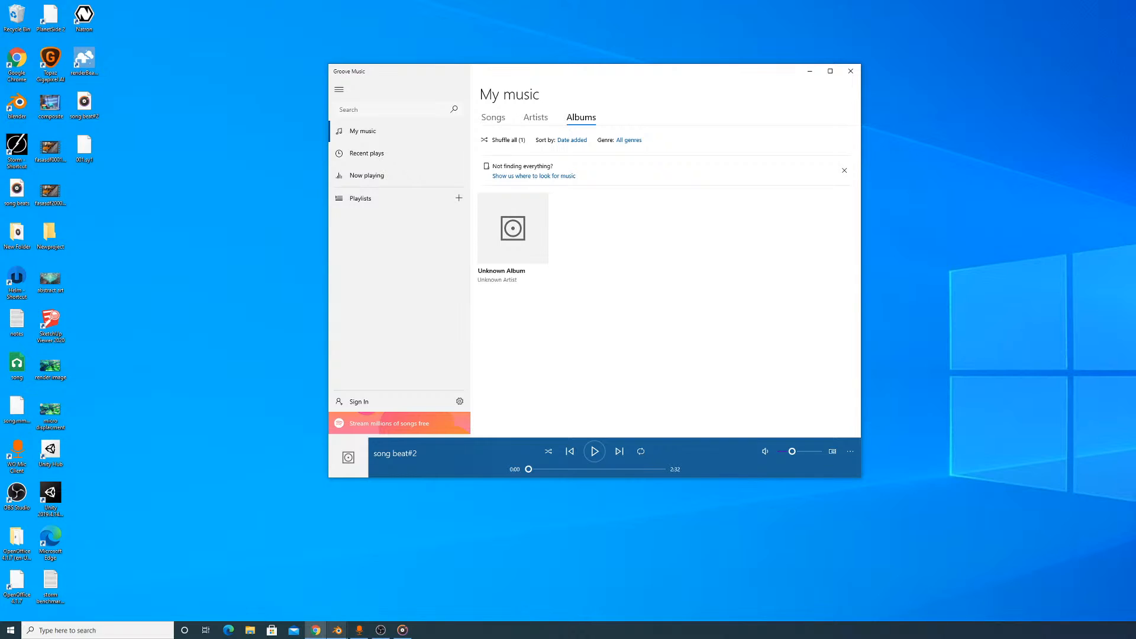
- Play song beat#2 near its end, skip to about 2:22 and pause it
mouse_move(346, 633)
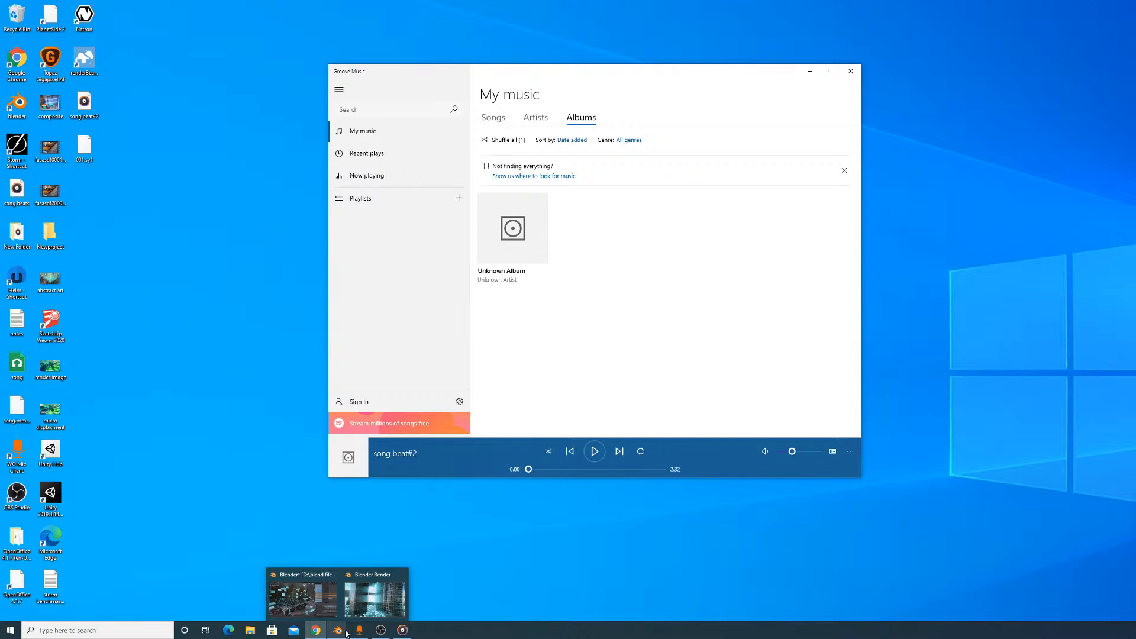
click(594, 451)
click(641, 470)
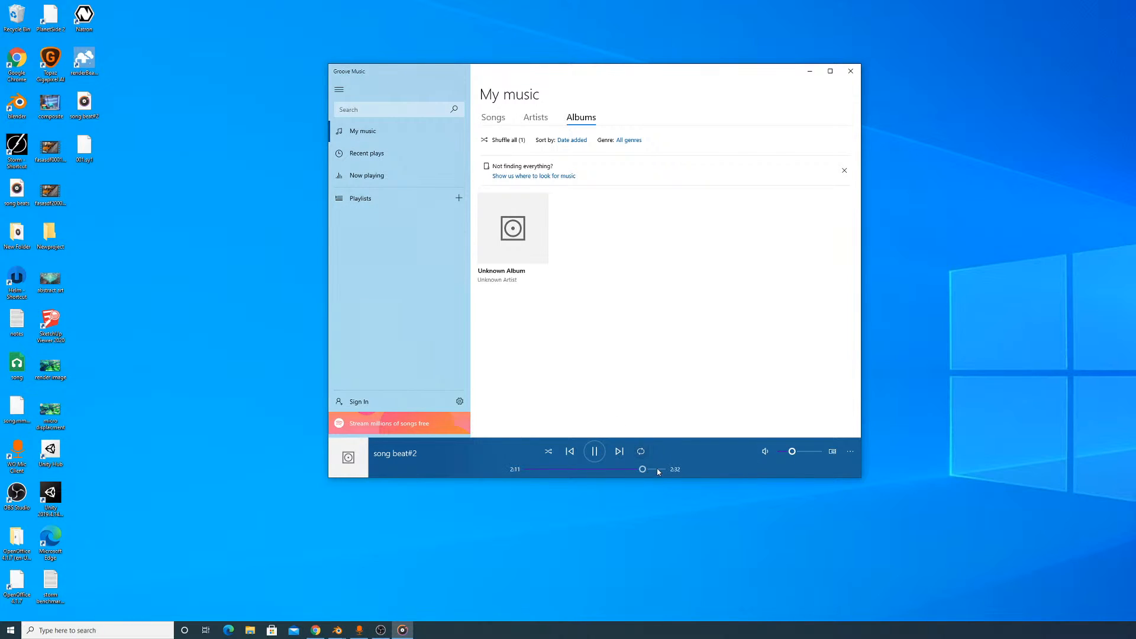
drag(658, 470, 651, 470)
click(595, 451)
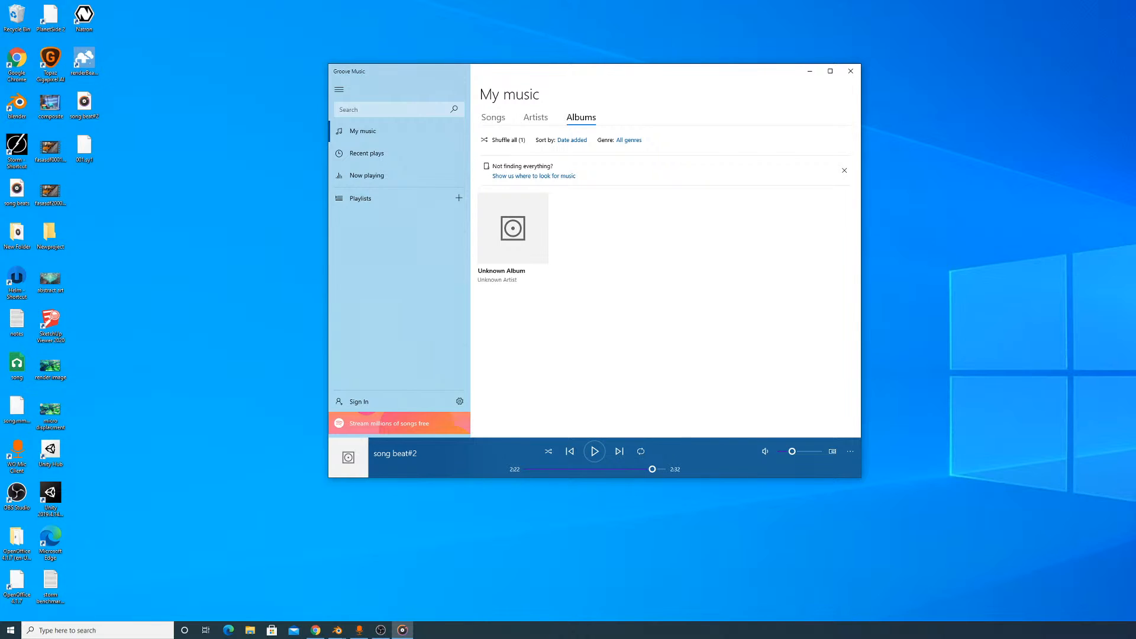
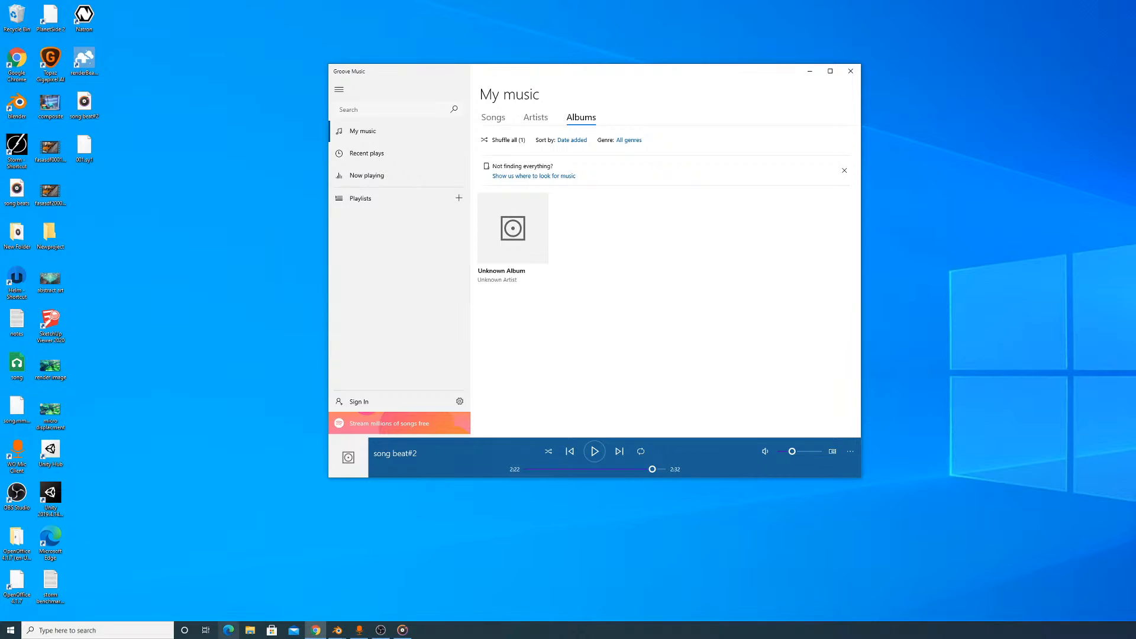
- Switch from the music player back to the procedural building file in Blender, minimize its render window and orbit around the towers
mouse_move(339, 630)
click(369, 592)
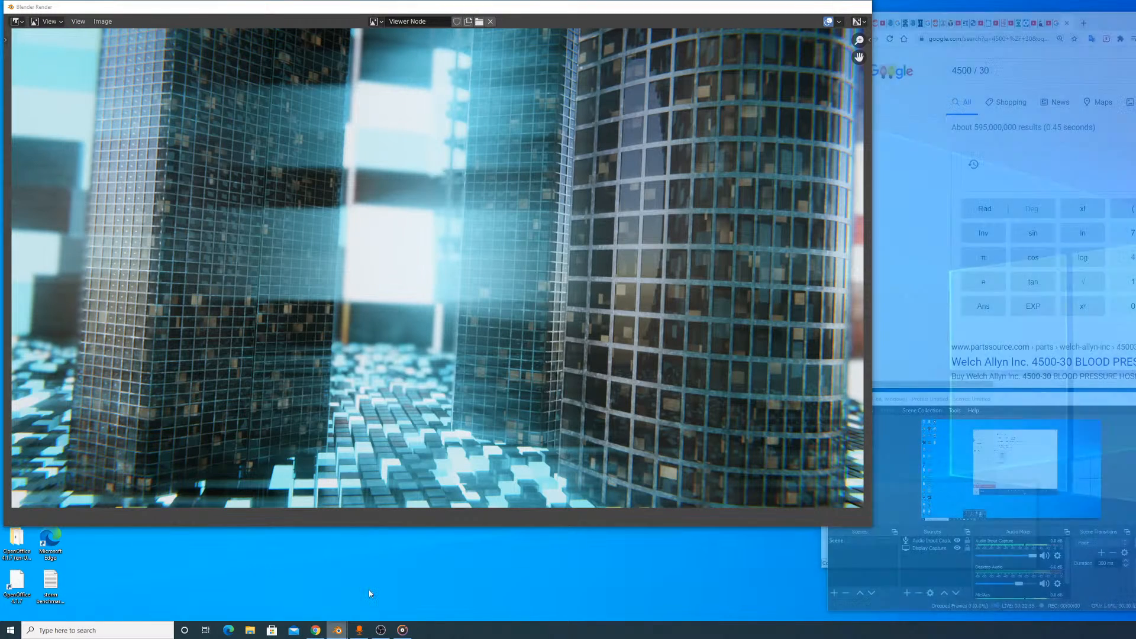
click(313, 601)
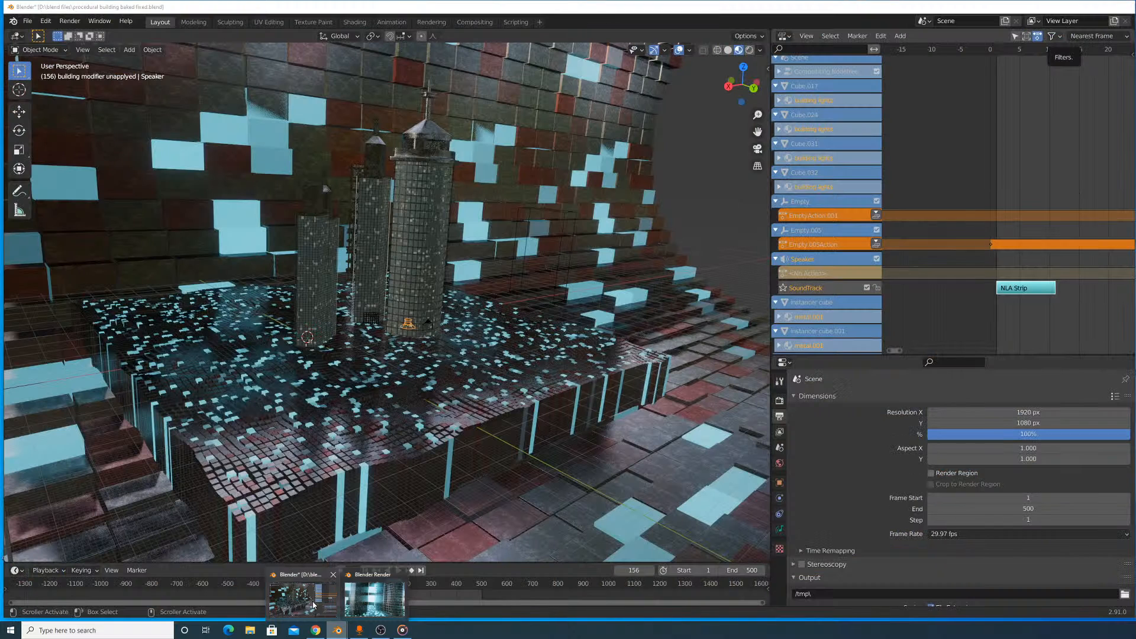
click(314, 604)
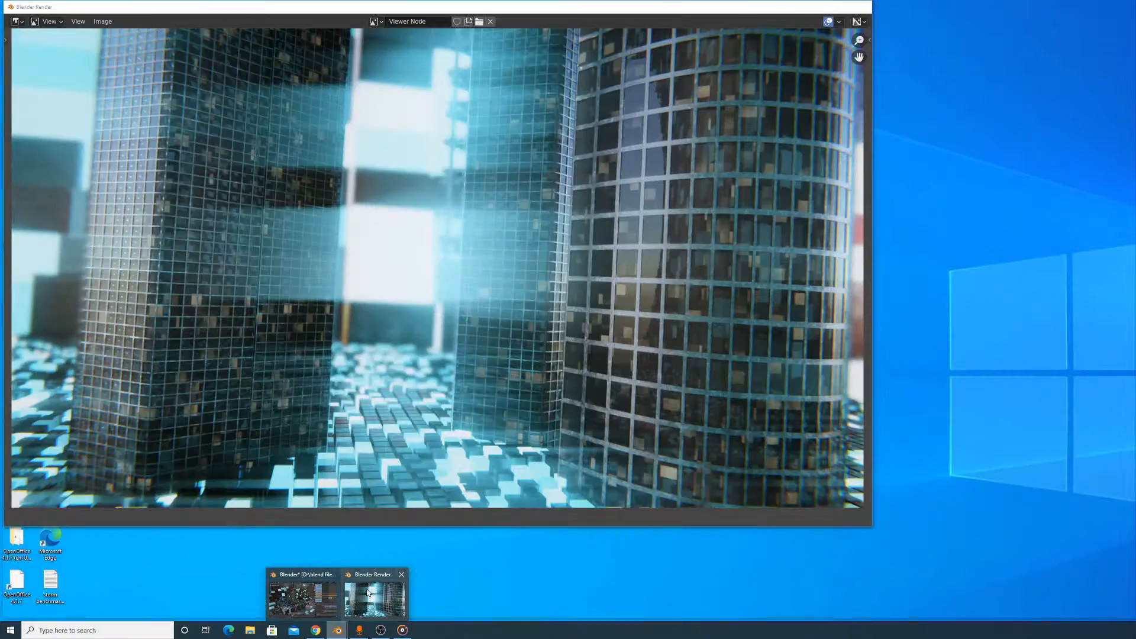
click(367, 592)
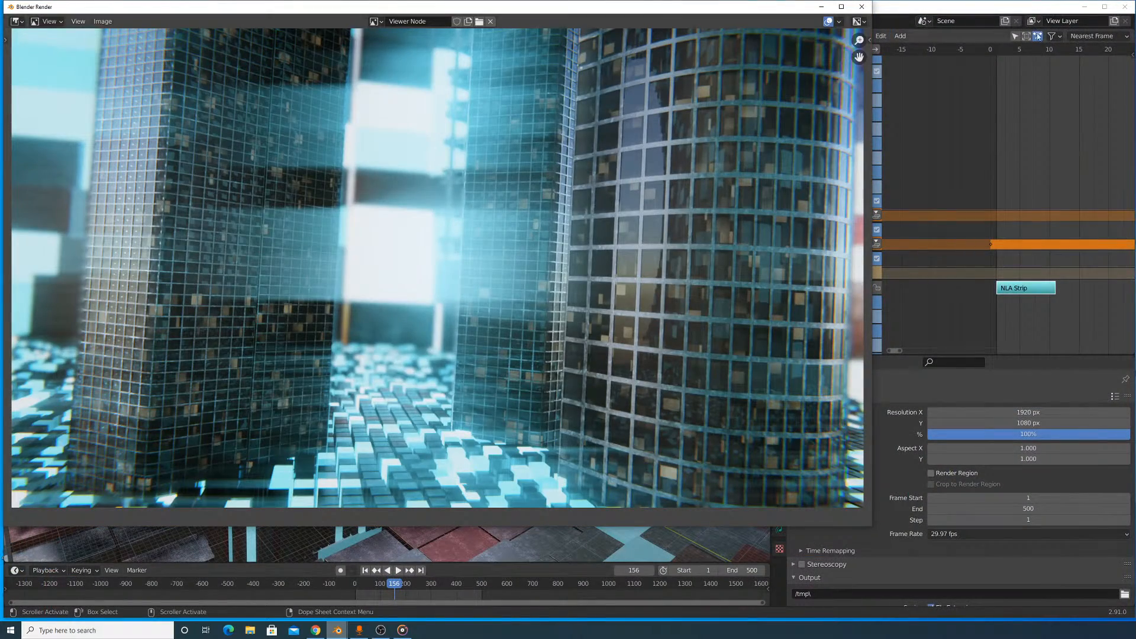
click(821, 7)
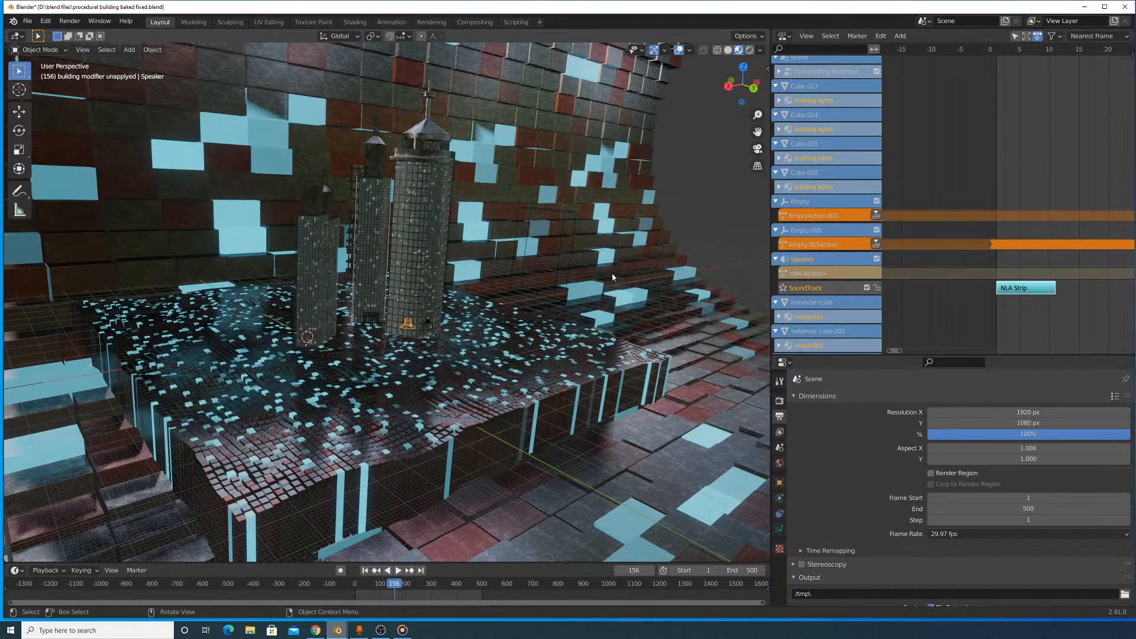
middle_drag(612, 277, 569, 288)
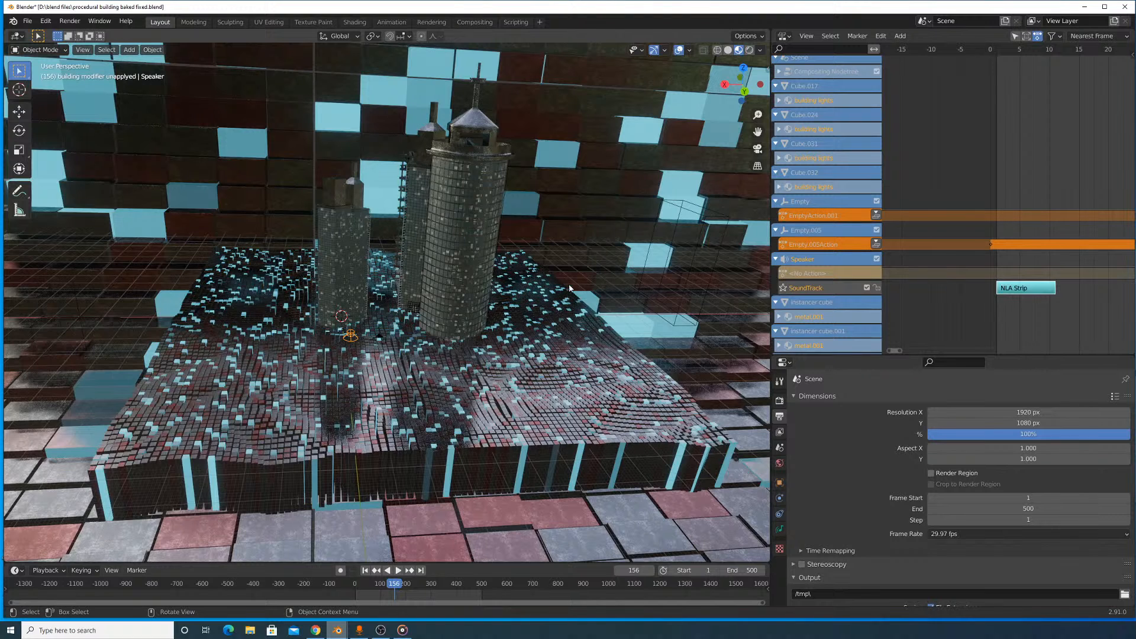
- Launch a second Blender instance from a Windows search for blender and shift its window so it fits the screen
click(147, 629)
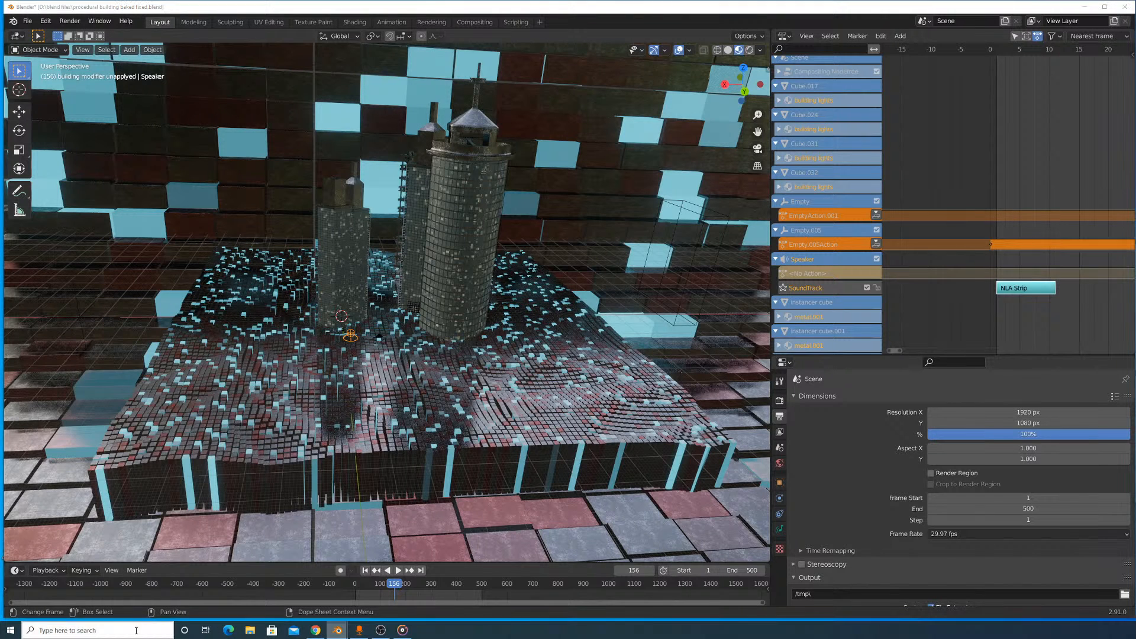
text(blender)
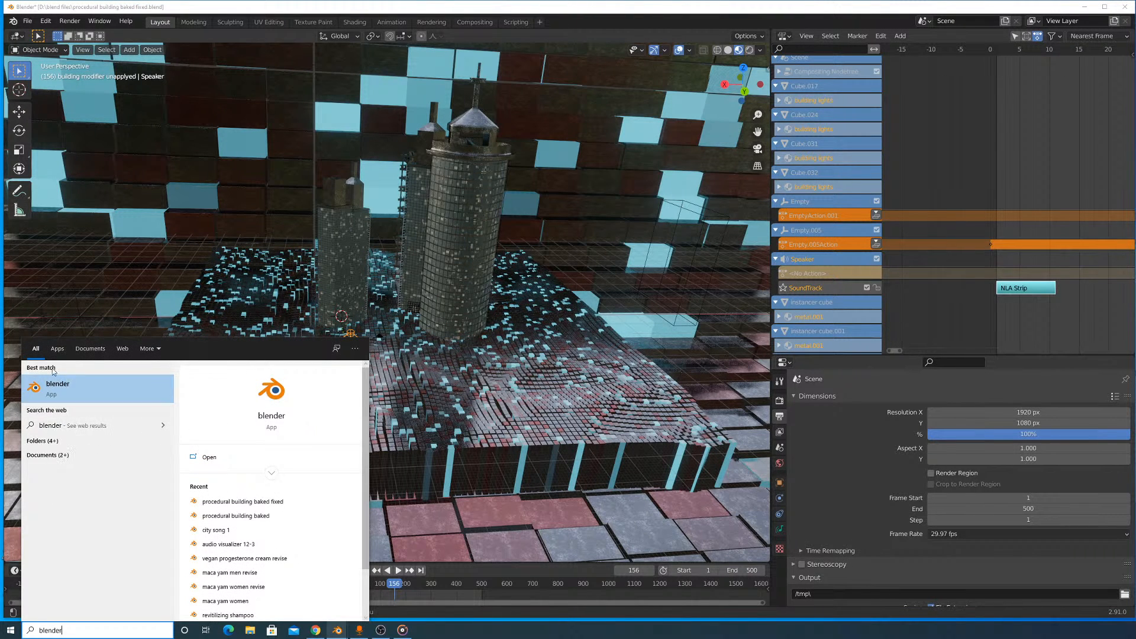
click(117, 384)
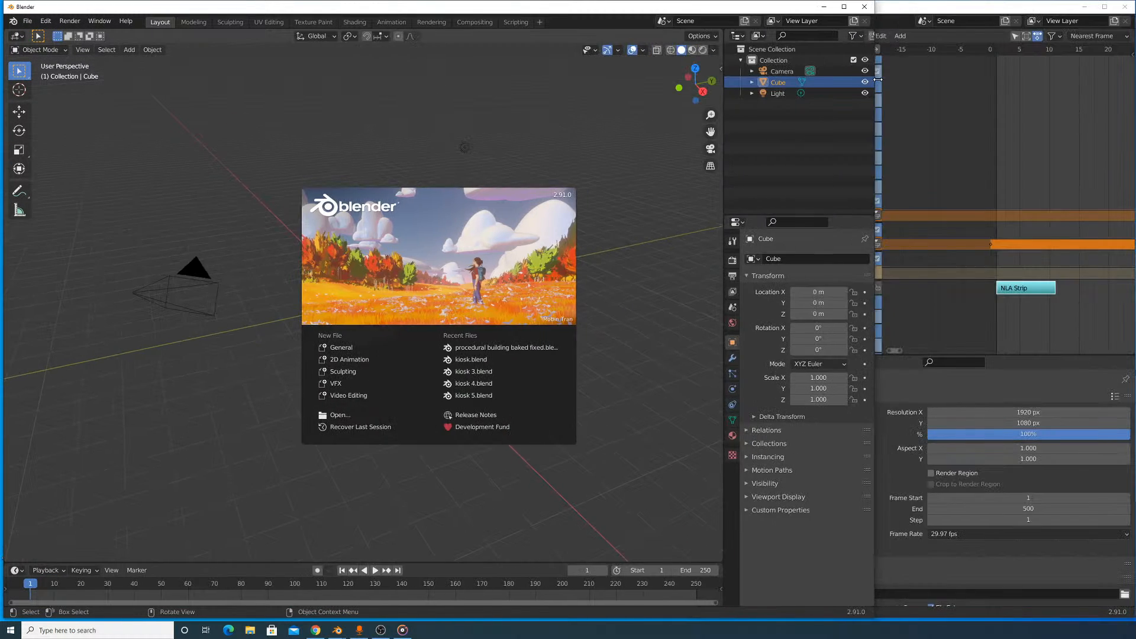
drag(877, 80, 1134, 79)
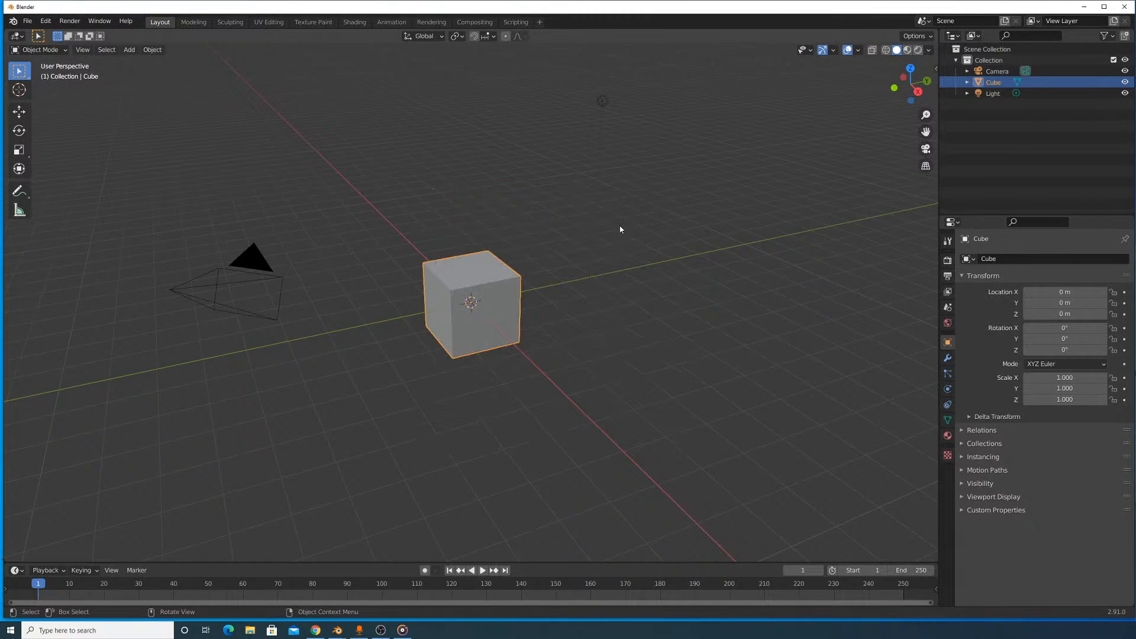
- Open city song 1.blend from the D:\blend files folder in the new Blender instance
click(28, 21)
click(35, 48)
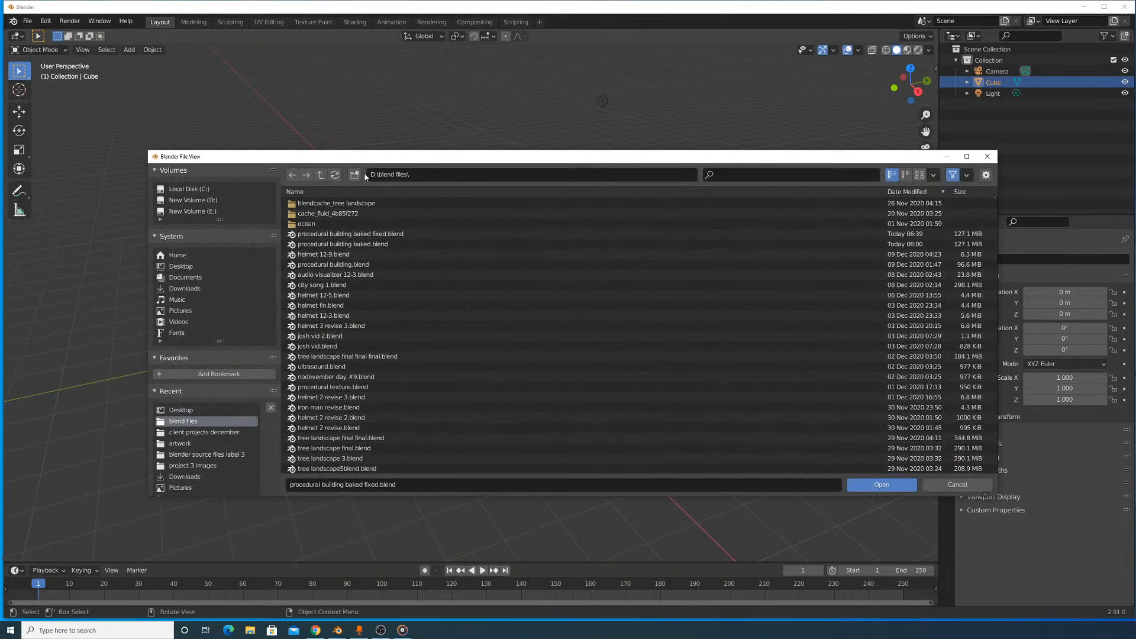
scroll(373, 253, up, 5)
drag(910, 158, 1135, 162)
drag(805, 160, 1135, 160)
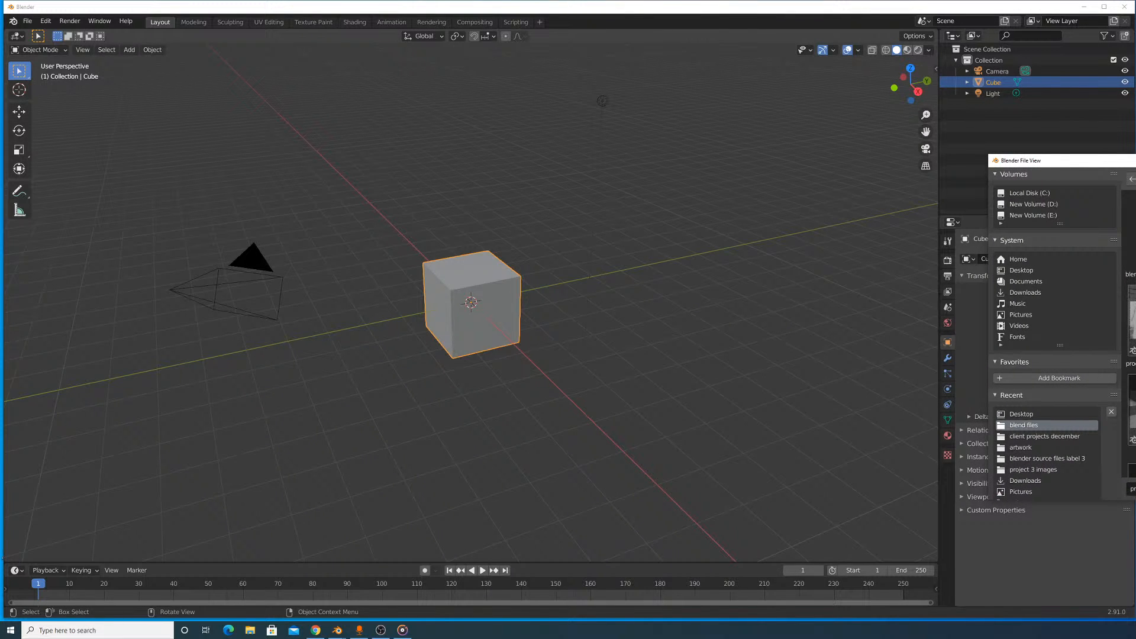
drag(1119, 160, 1135, 138)
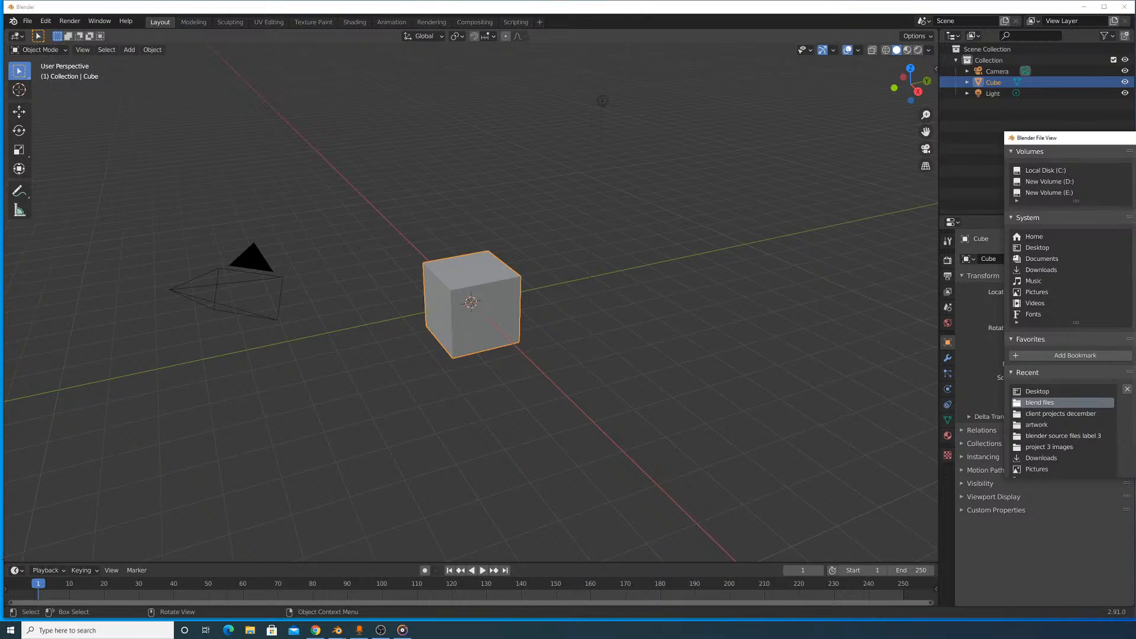
key(Escape)
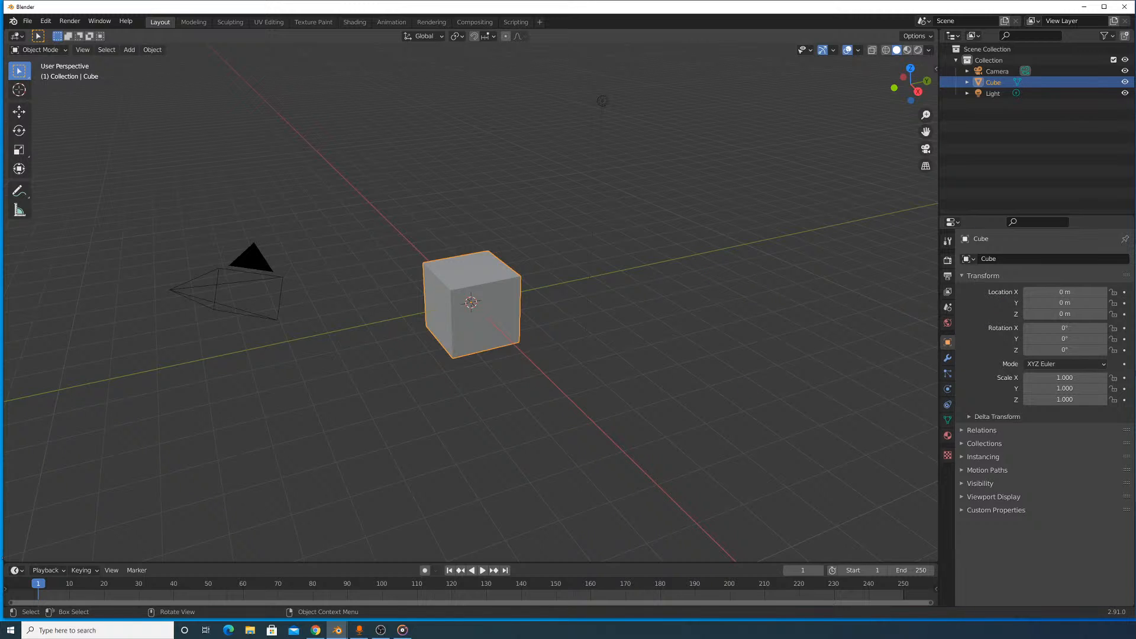
key(F12)
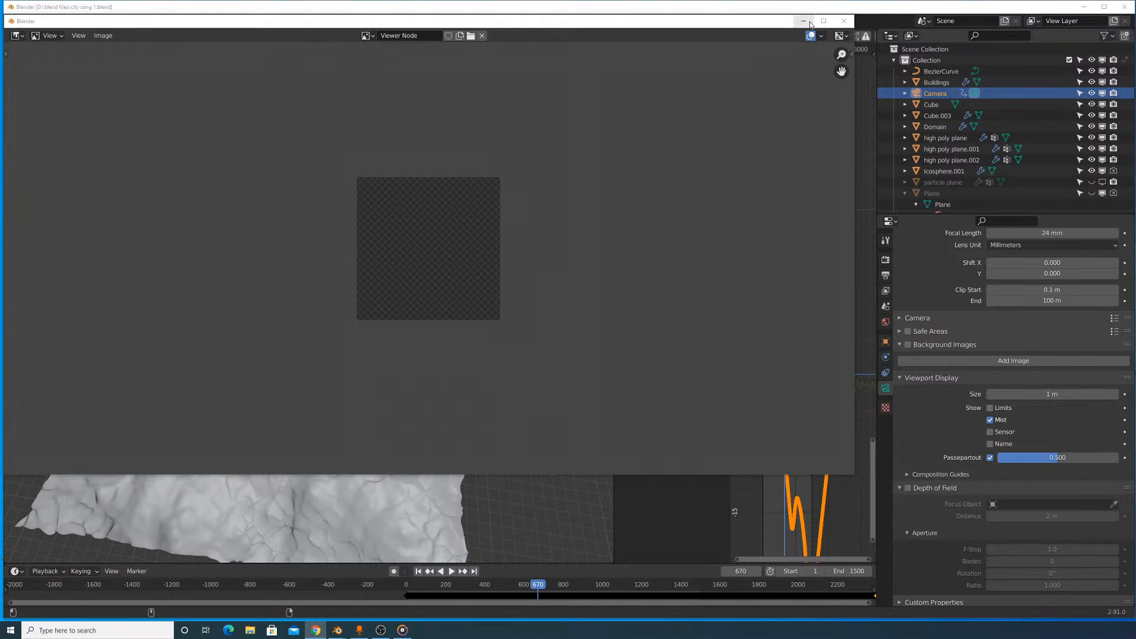
- Clear away the empty render window and get a close view of the city buildings on the terrain
drag(768, 24, 589, 366)
click(662, 364)
scroll(479, 447, up, 6)
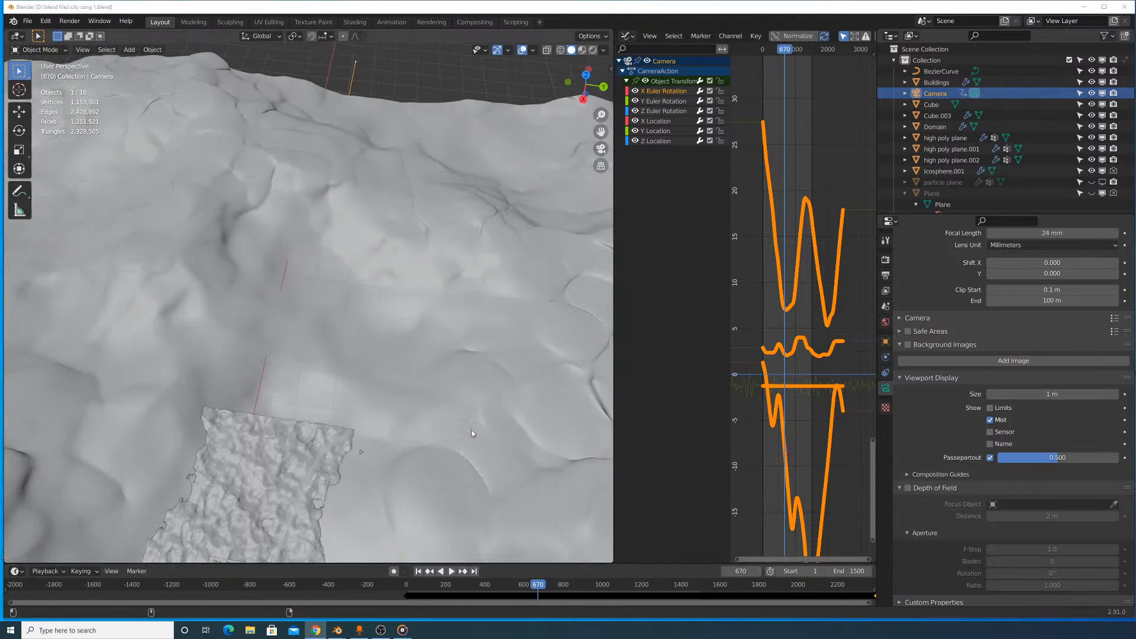
middle_drag(474, 433, 473, 389)
scroll(474, 389, up, 5)
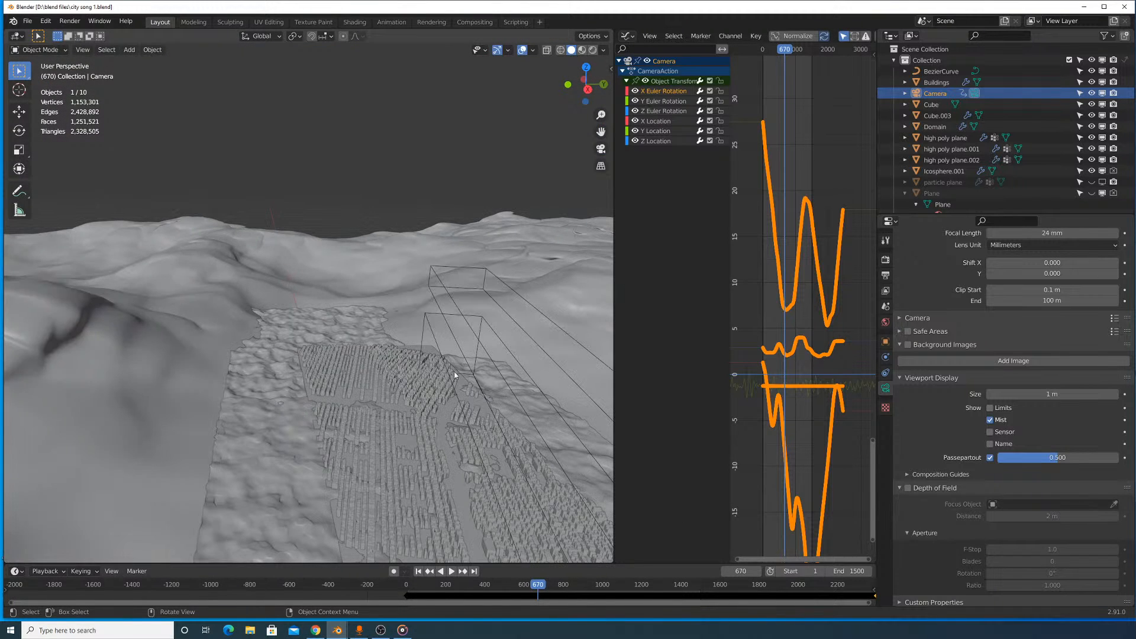
- Review the camera keyframes along the timeline to the last one, and widen the 3D viewport to inspect the city and terrain
scroll(474, 596, up, 5)
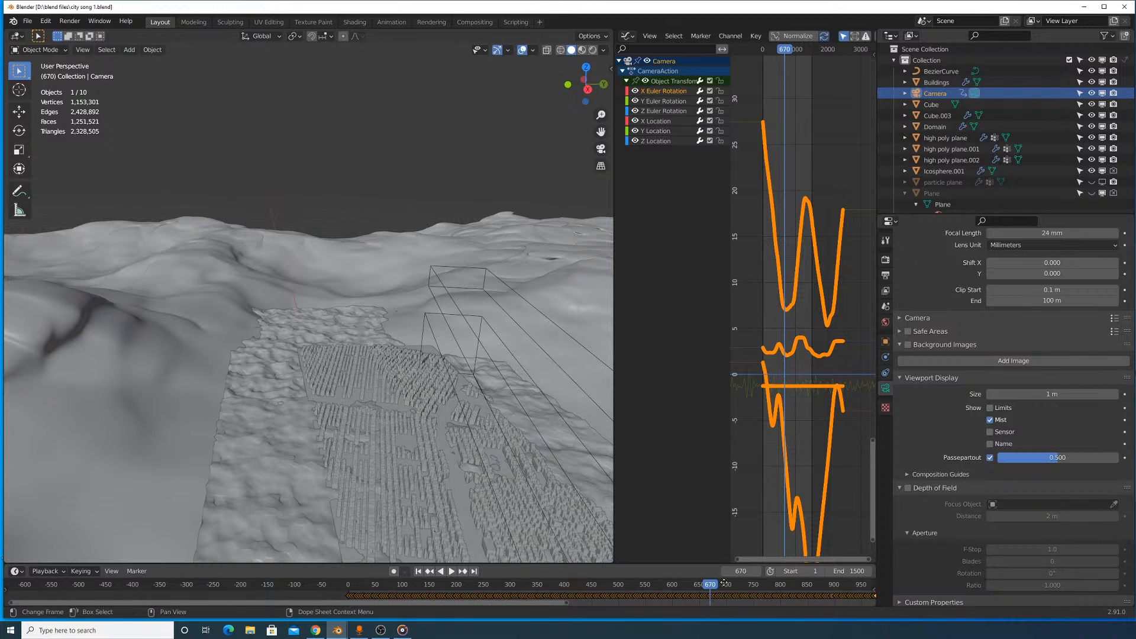
middle_drag(724, 582, 434, 601)
drag(434, 602, 978, 579)
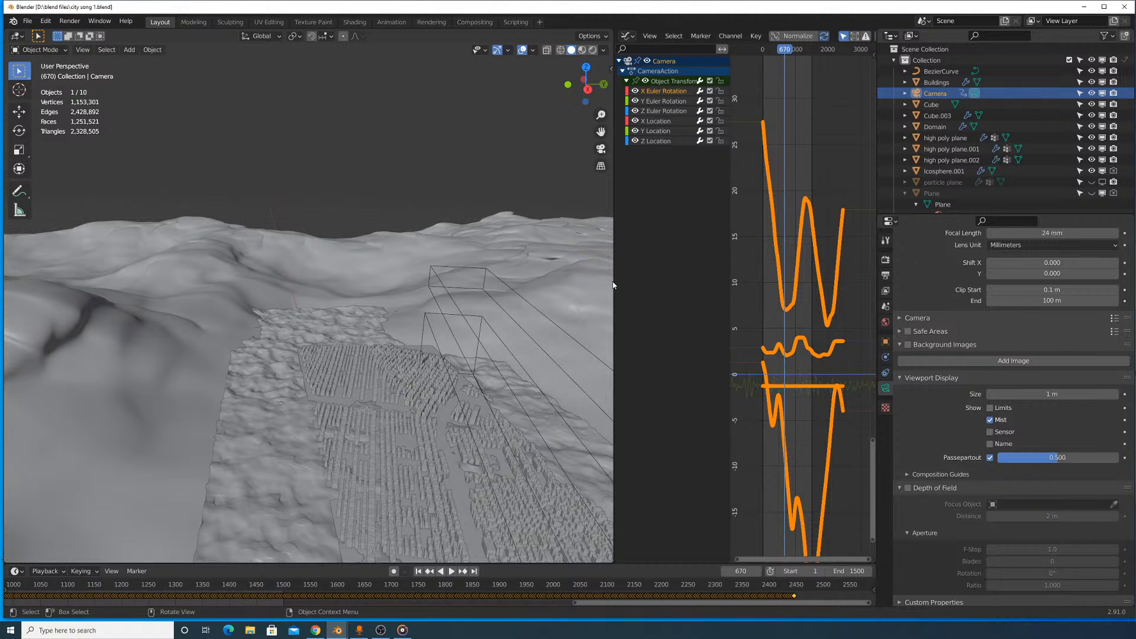
drag(614, 284, 752, 277)
scroll(597, 280, down, 8)
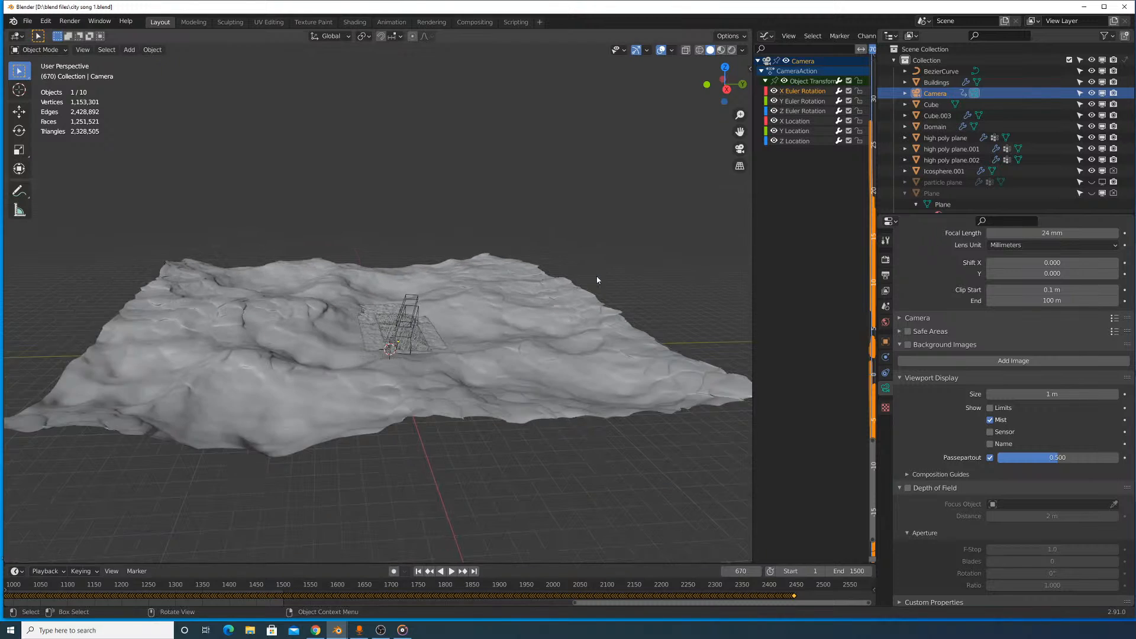
scroll(598, 281, up, 10)
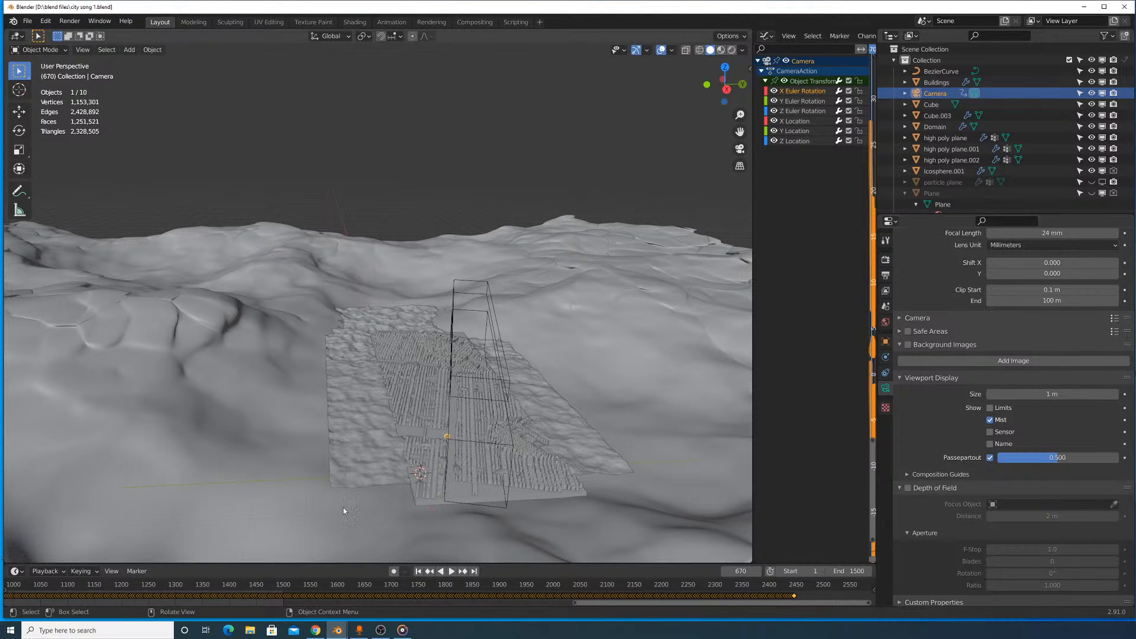
- Open a blank Notepad document from a Windows search and position its window fully over Blender
click(123, 636)
text(notep)
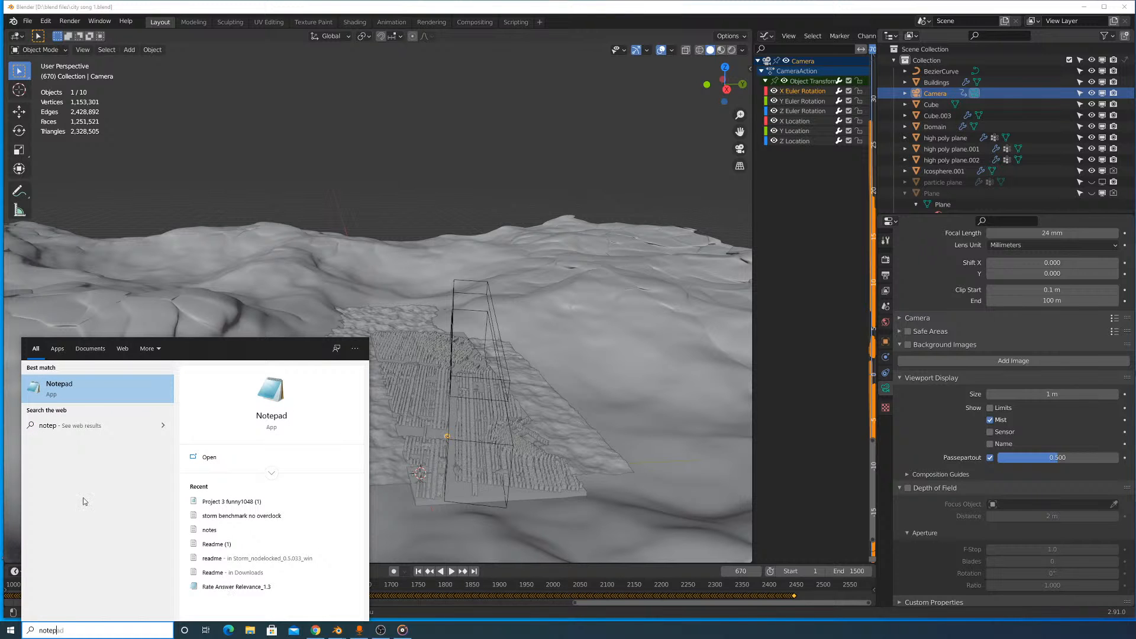
click(108, 383)
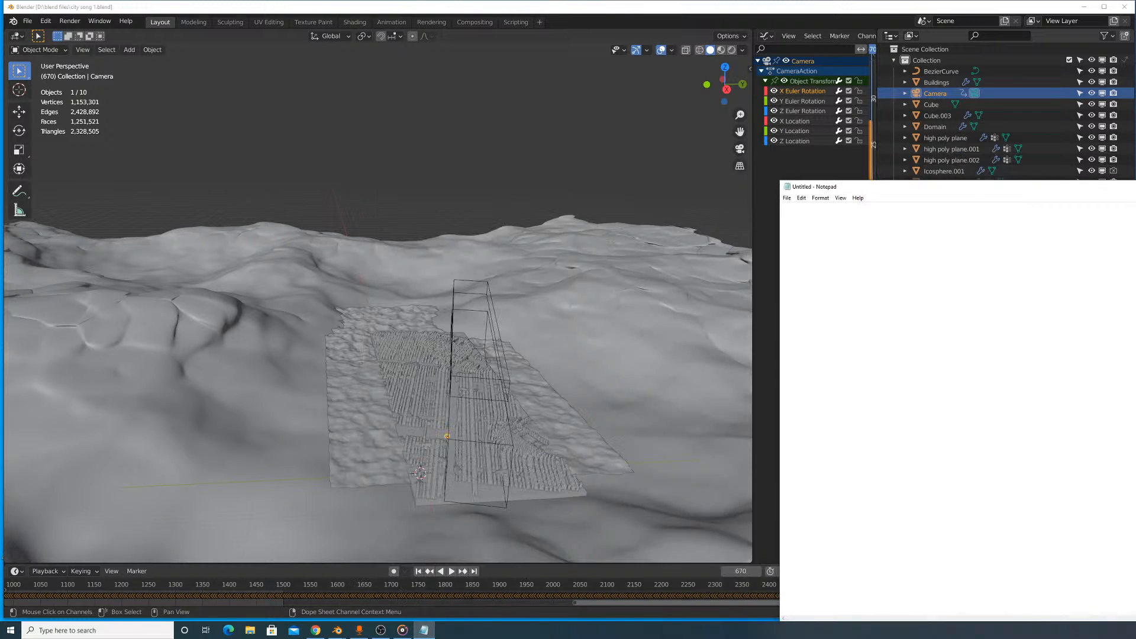
drag(1135, 188, 669, 131)
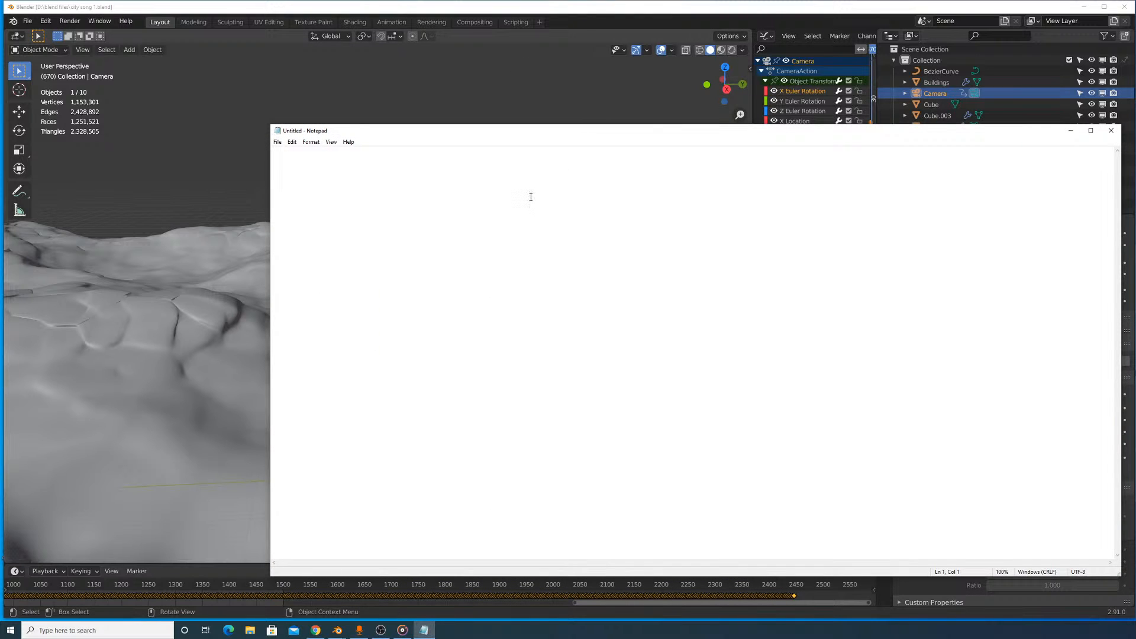
text(city song 1)
key(shift+Left)
key(BackSpace)
key(BackSpace)
key(BackSpace)
key(BackSpace)
key(BackSpace)
key(BackSpace)
key(BackSpace)
key(BackSpace)
key(BackSpace)
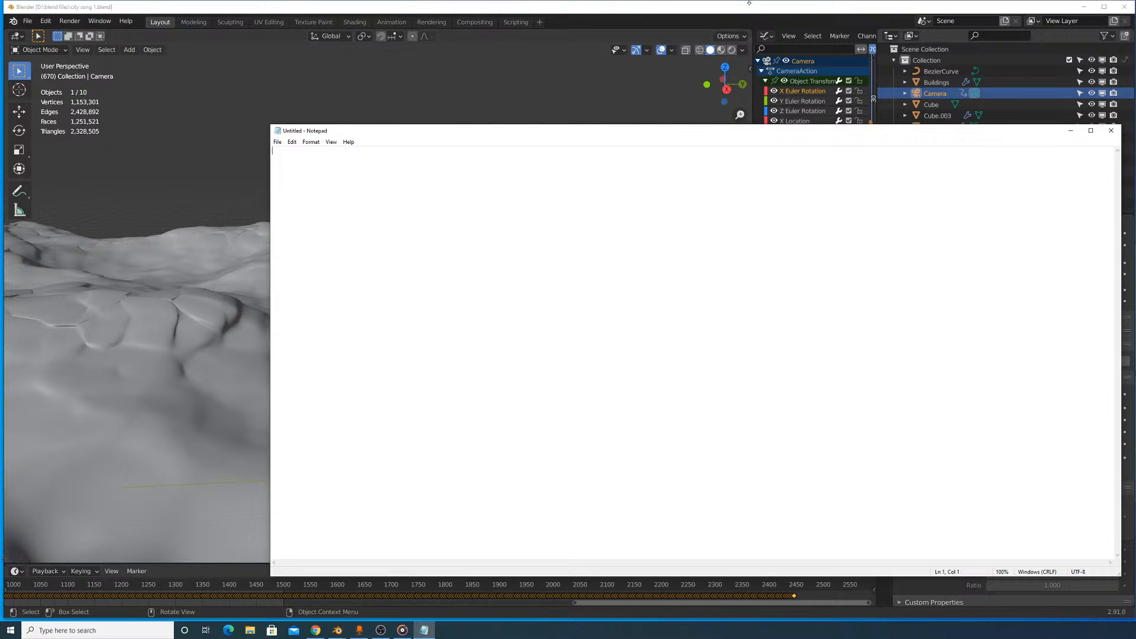
- Move the city song 1 window out of the way, bring the procedural building baked fixed file forward and look closely at its towers
drag(755, 7, 709, 426)
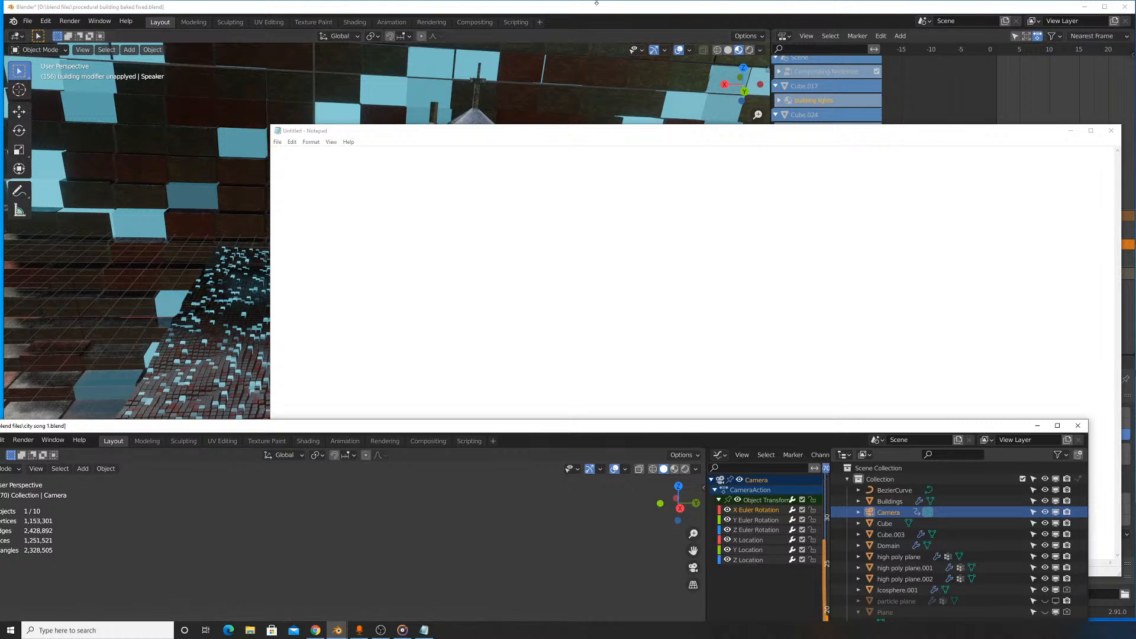
click(489, 80)
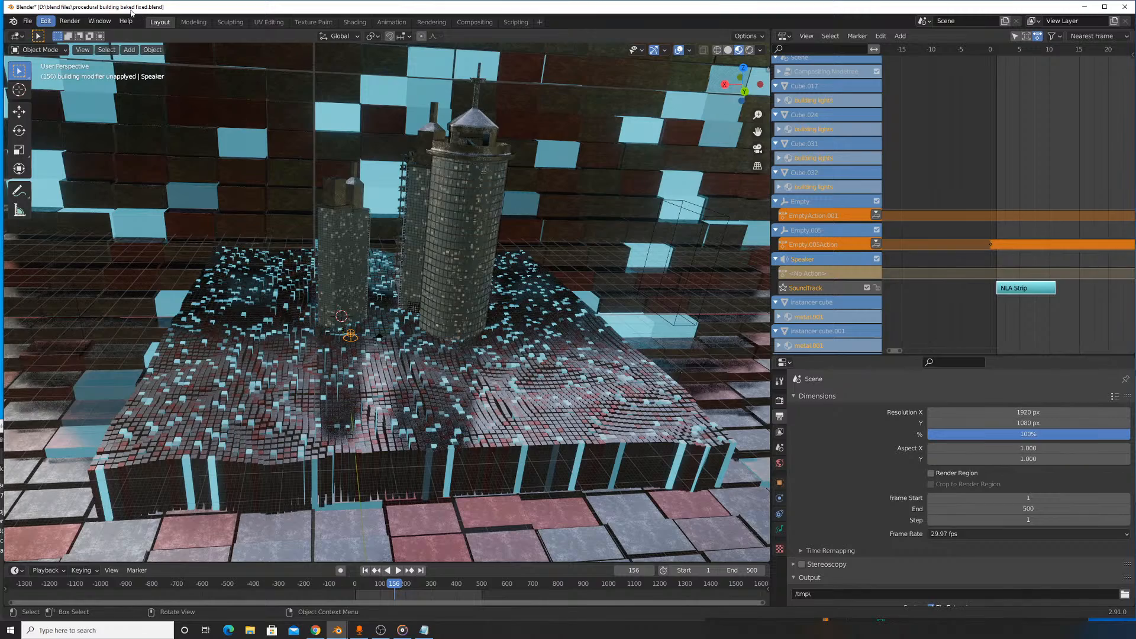
scroll(483, 284, up, 6)
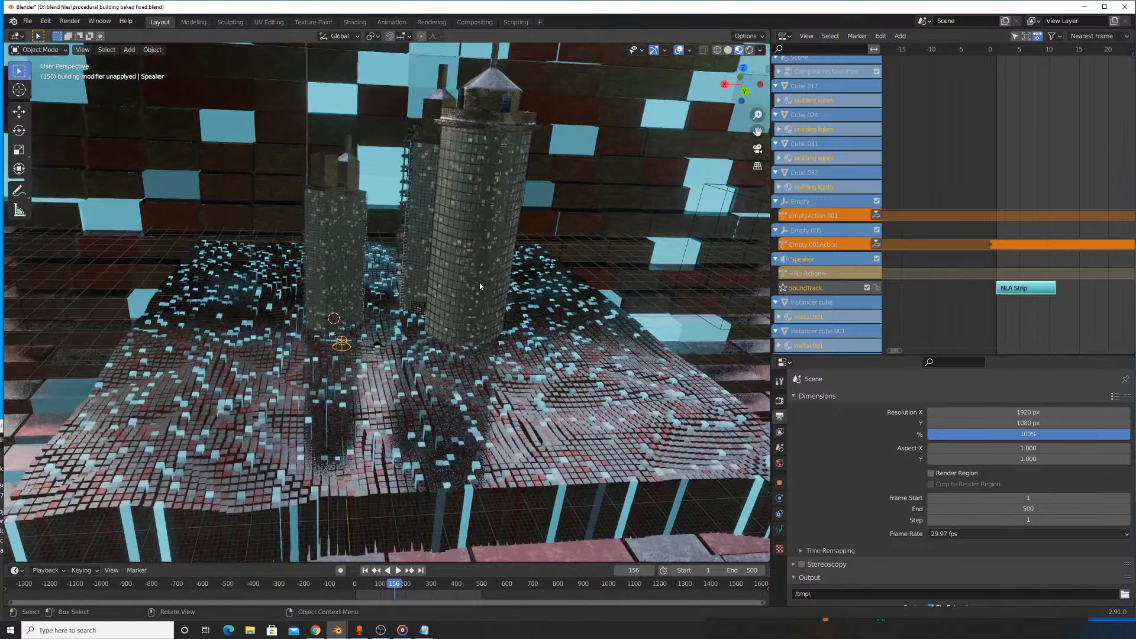
scroll(481, 283, down, 4)
scroll(500, 273, up, 6)
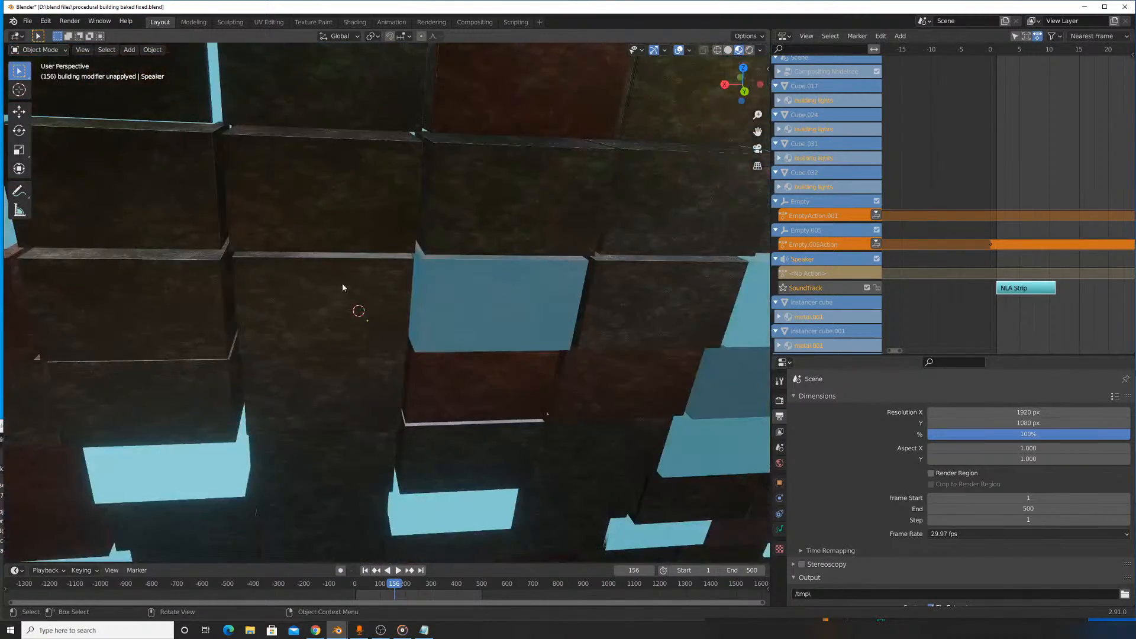
scroll(344, 284, down, 6)
scroll(477, 256, up, 2)
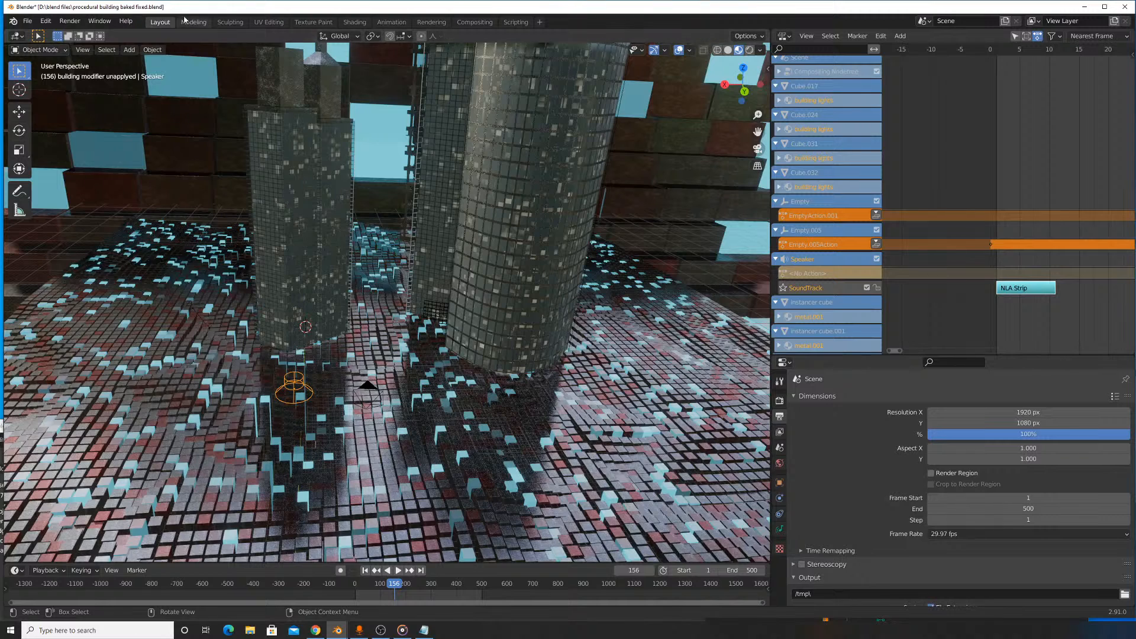
- Bring the blank Notepad document over Blender and write "scene #1: Render procedural building baked fixed.blend frames (" on the first line
mouse_move(426, 624)
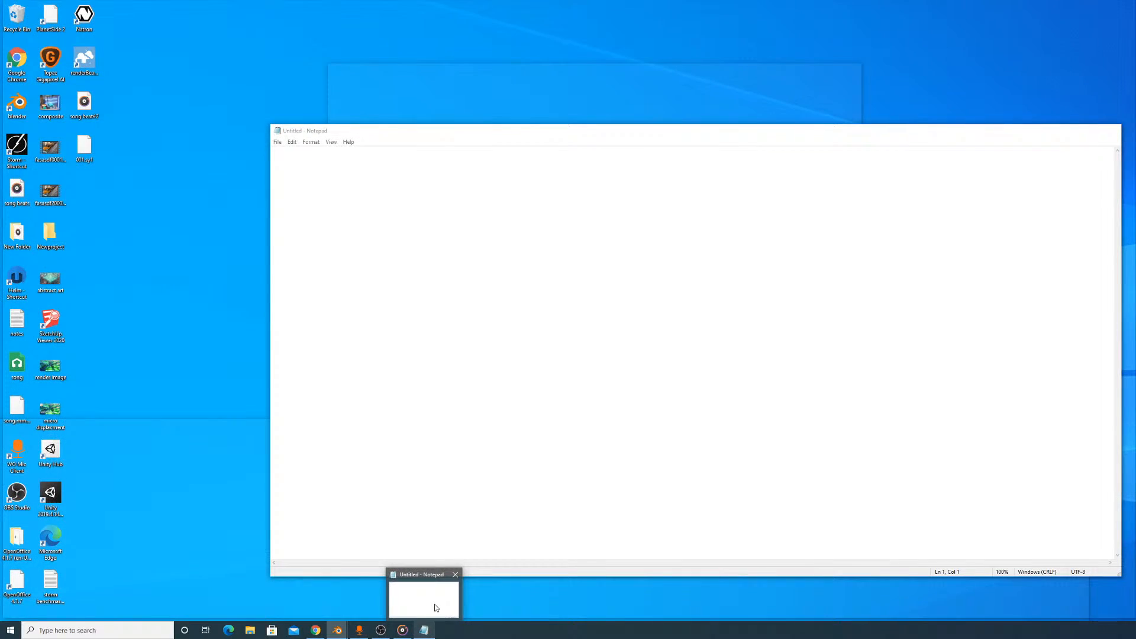
click(435, 607)
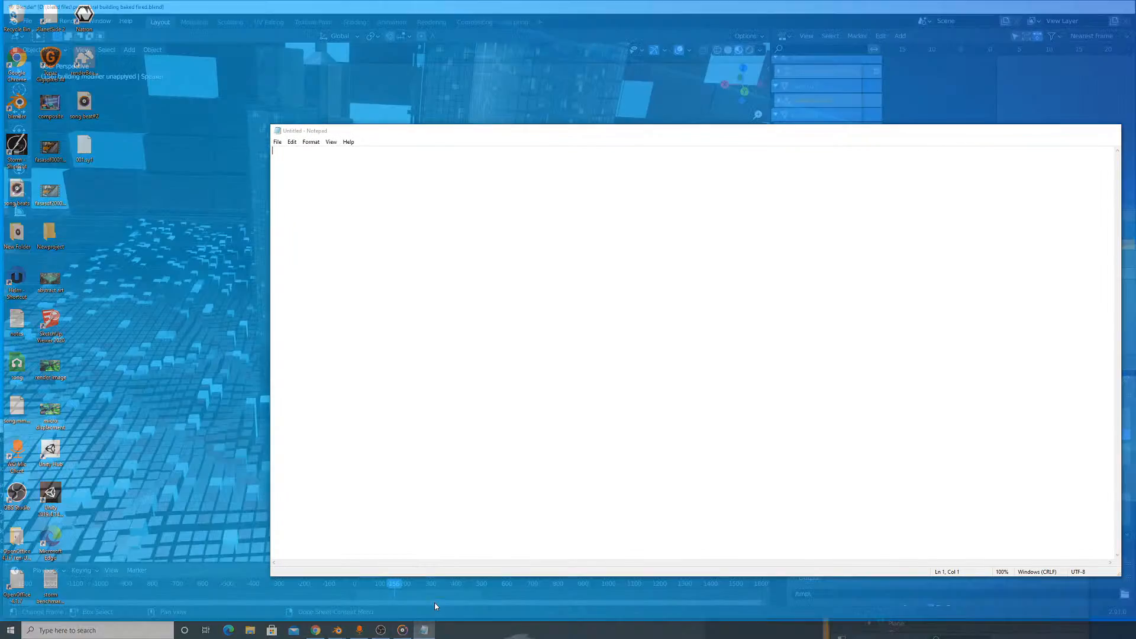
drag(575, 139, 608, 163)
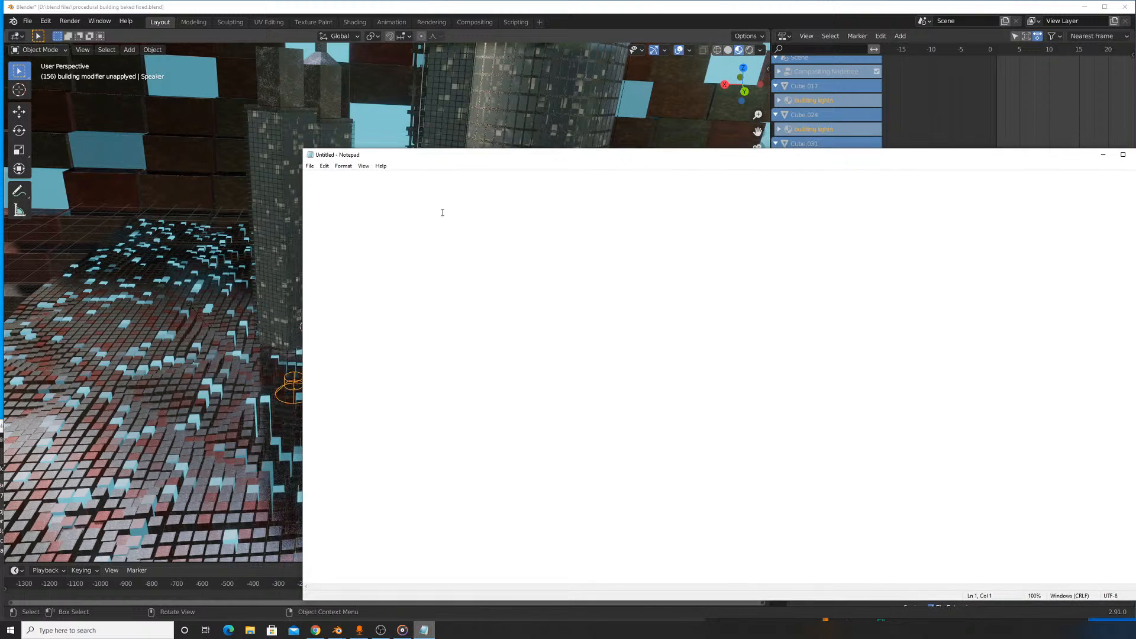
text(scene #1)
text(: Render procedural building baked fix)
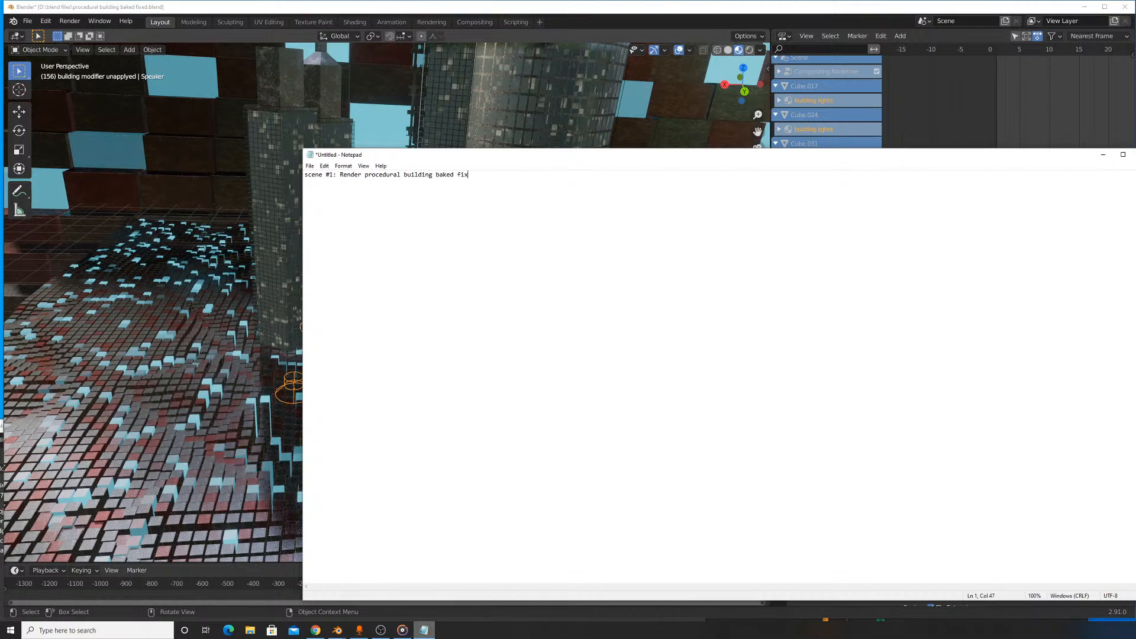
text(ed.blend frames ()
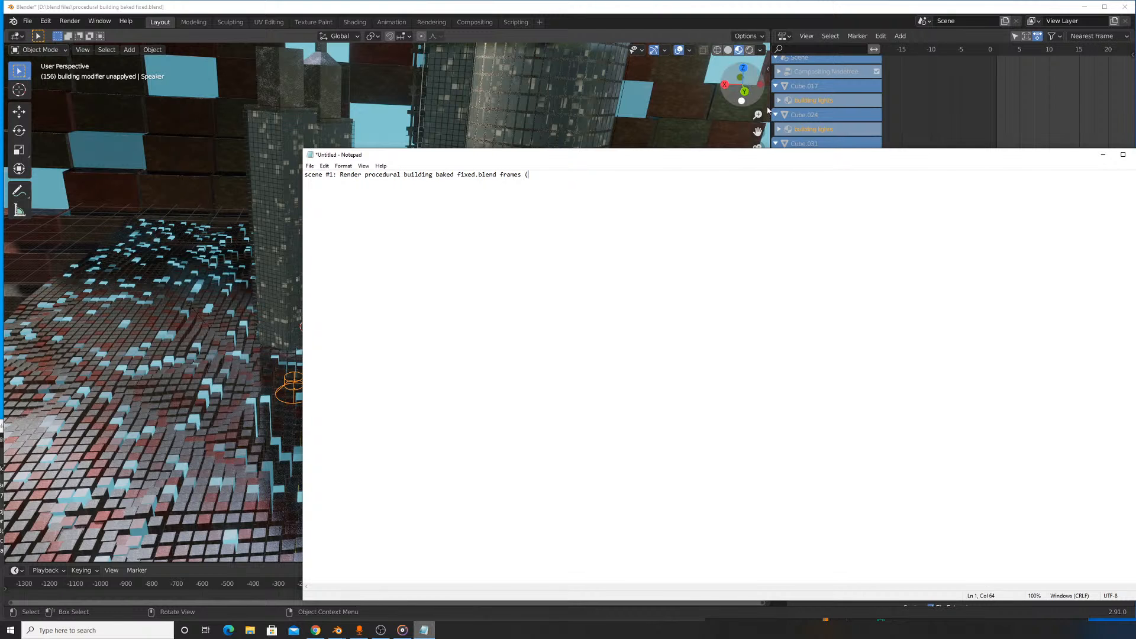
- Glance at the procedural building scene, return to the note and add "900 frame)" to the scene #1 line
click(1102, 154)
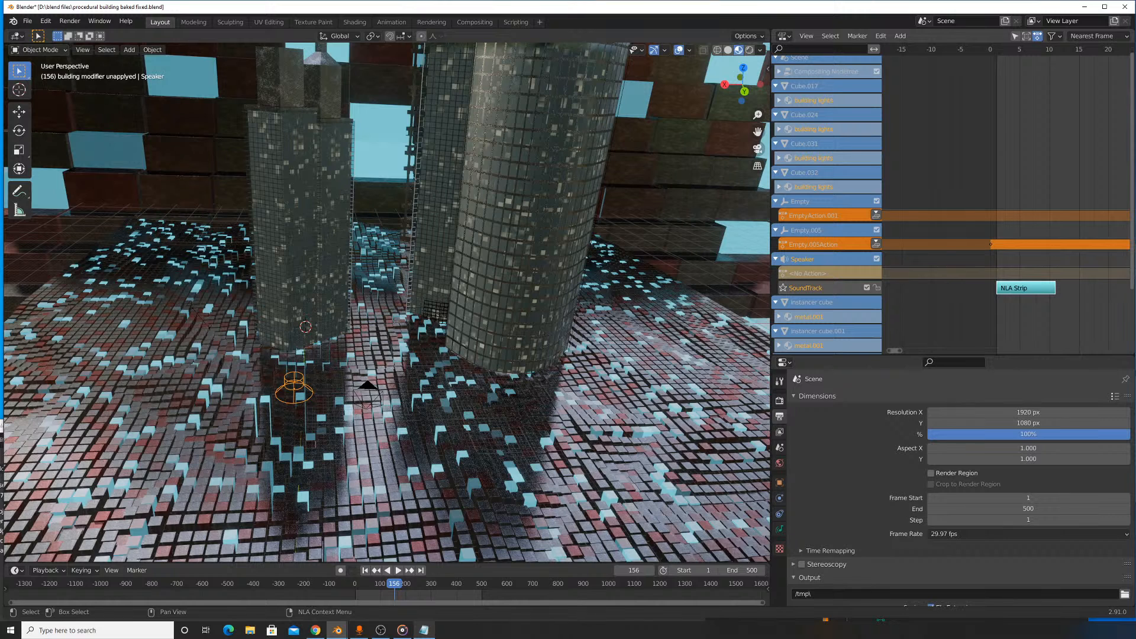
click(424, 630)
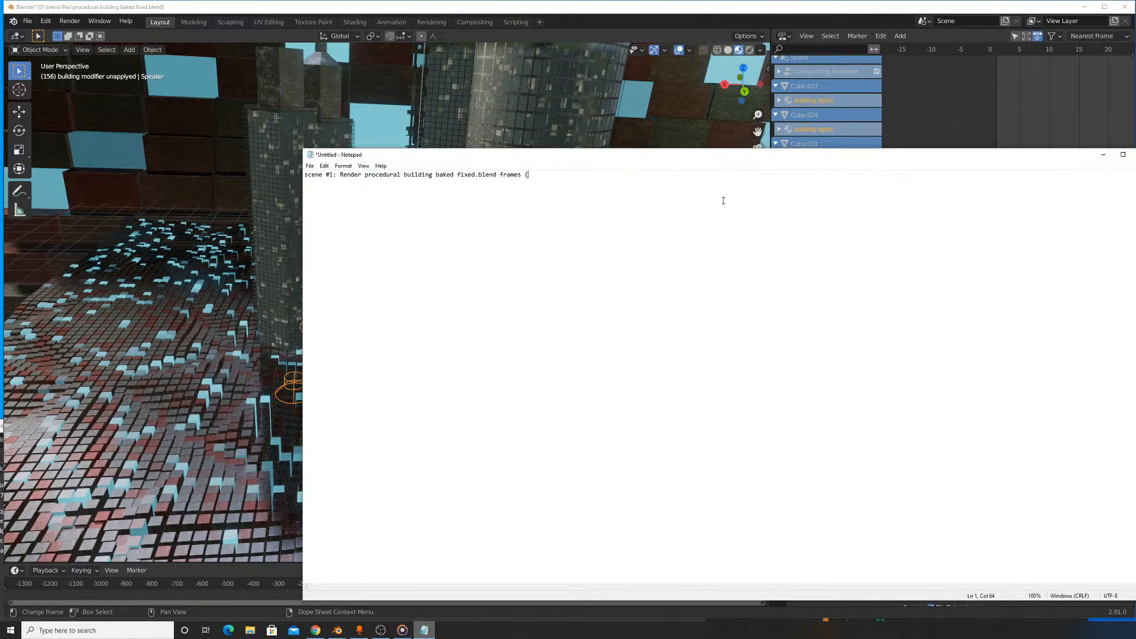
text(900)
key(BackSpace)
key(BackSpace)
text(0 frame)
- Bring the city song 1 file forward and examine its output frame range, frame rate and the city terrain
click(343, 633)
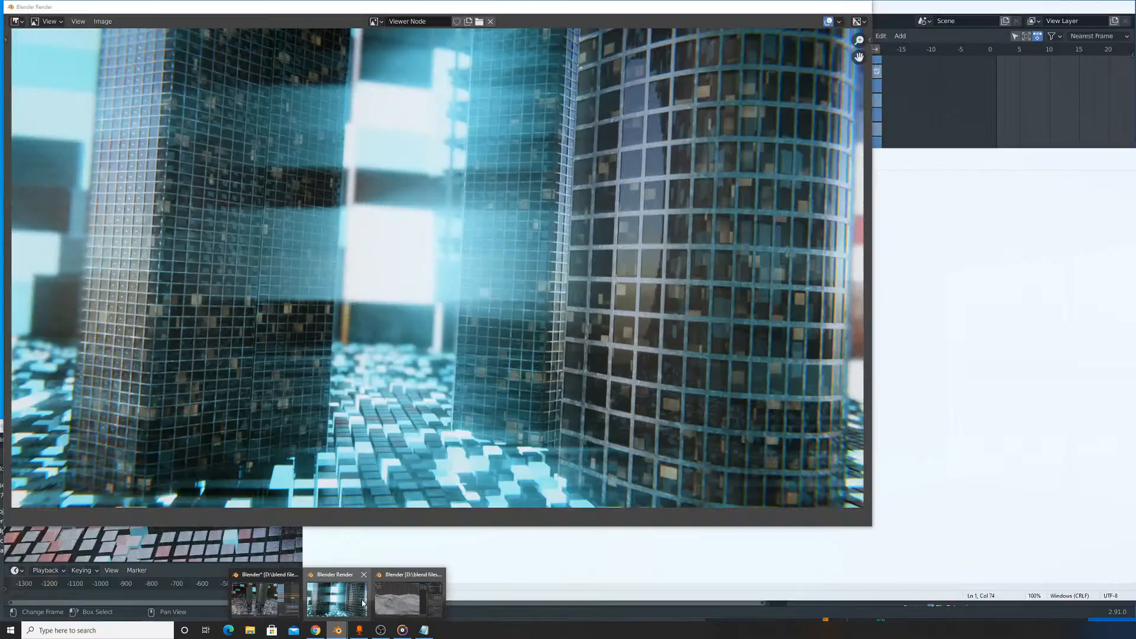
mouse_move(278, 598)
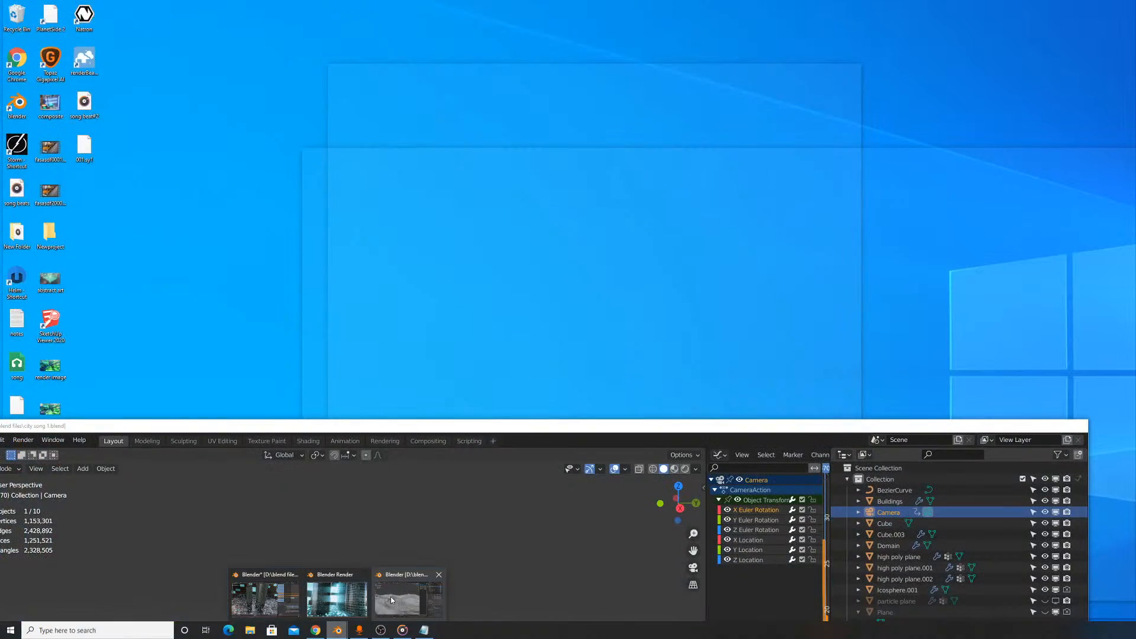
click(391, 596)
drag(672, 423, 773, 37)
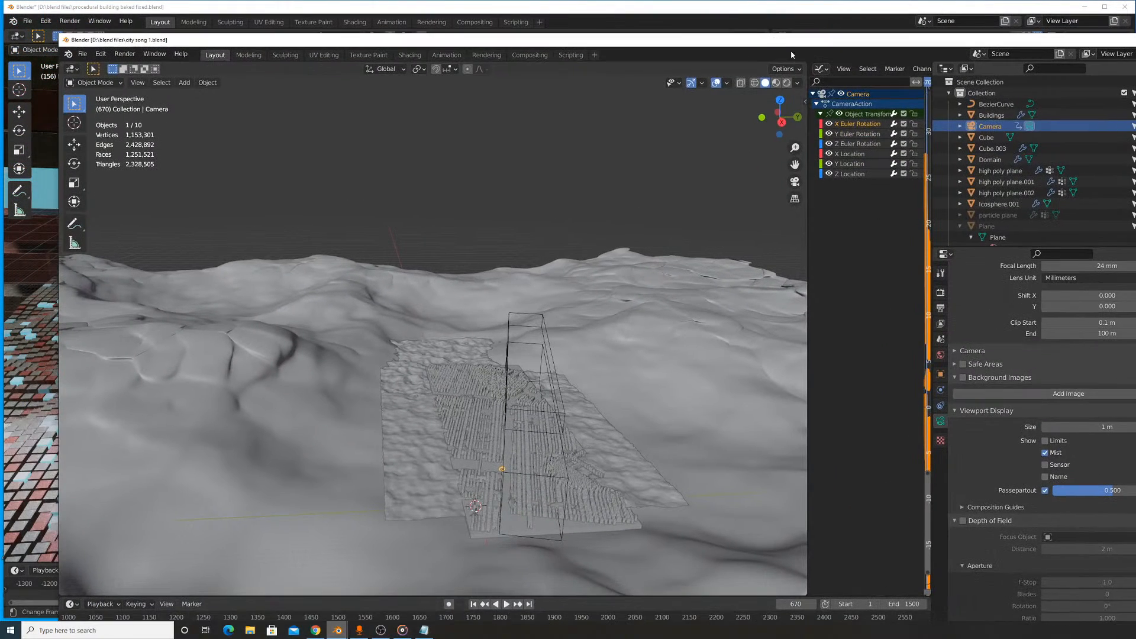
click(940, 291)
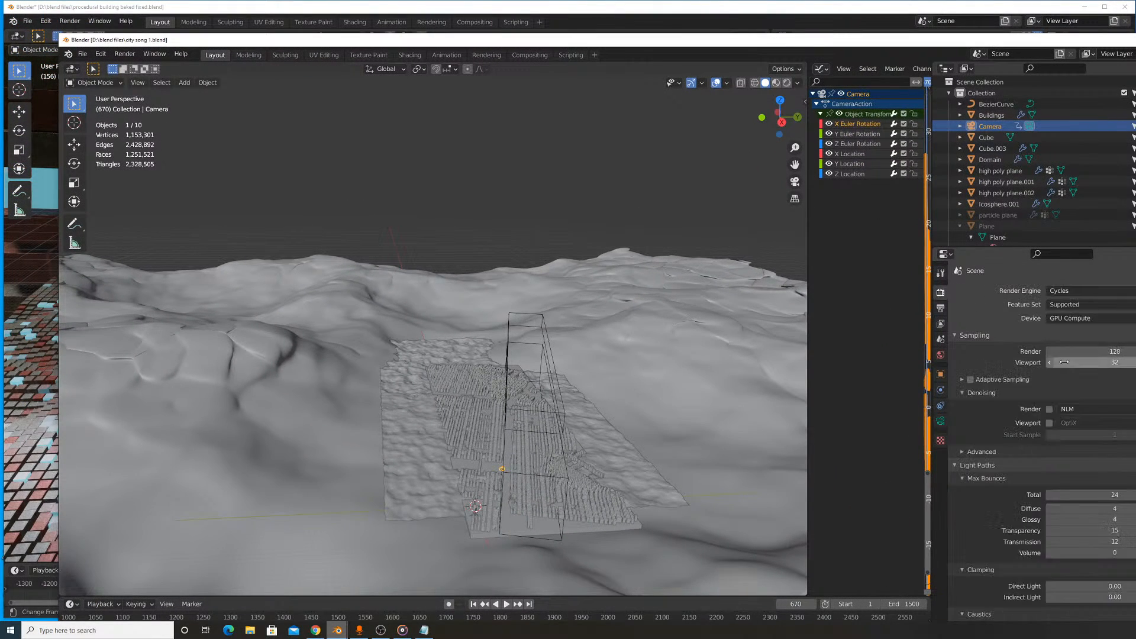
click(940, 308)
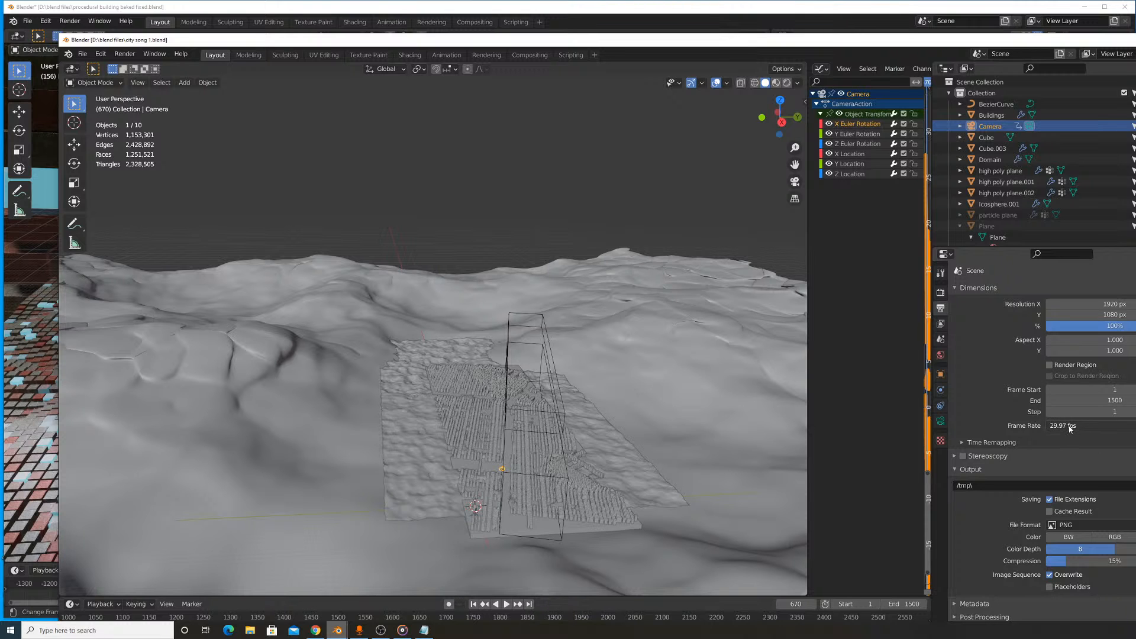
scroll(654, 352, up, 5)
scroll(659, 370, down, 5)
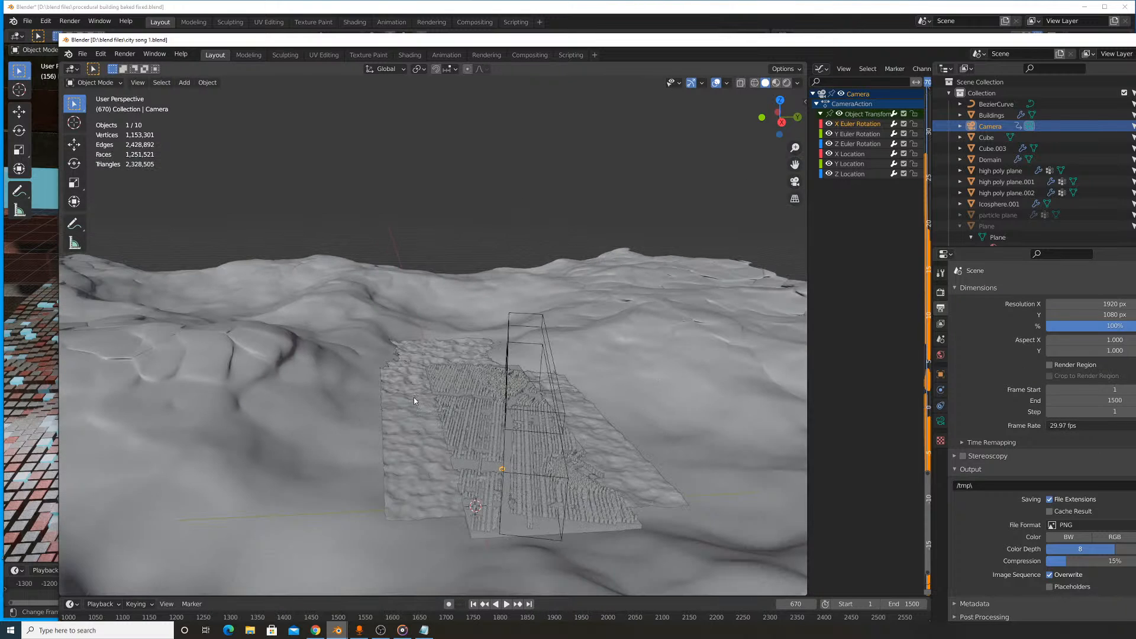
middle_drag(434, 400, 425, 362)
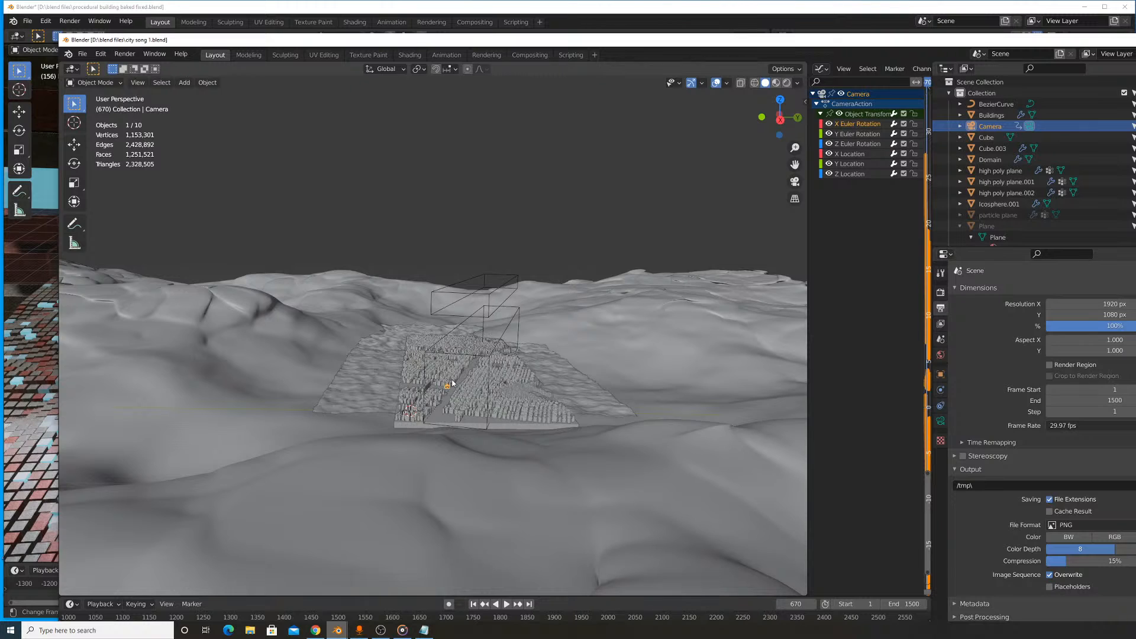
scroll(466, 384, up, 3)
scroll(451, 387, down, 3)
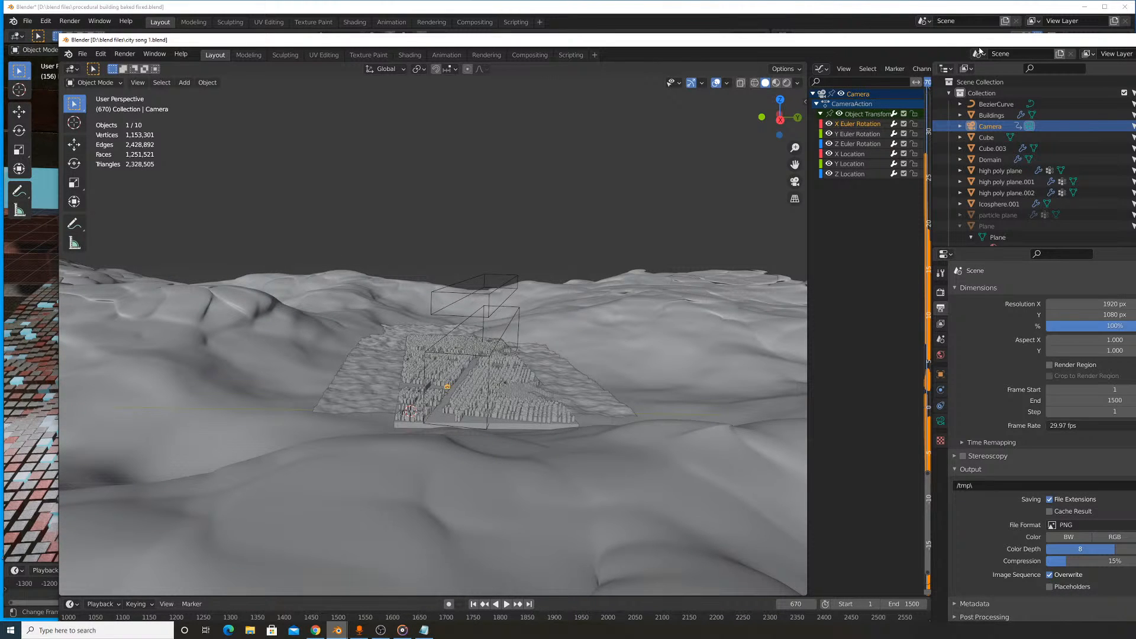
- Move the city song 1 window out of the way and complete the scene #1 line with "= 30 seconds"
drag(979, 43, 937, 389)
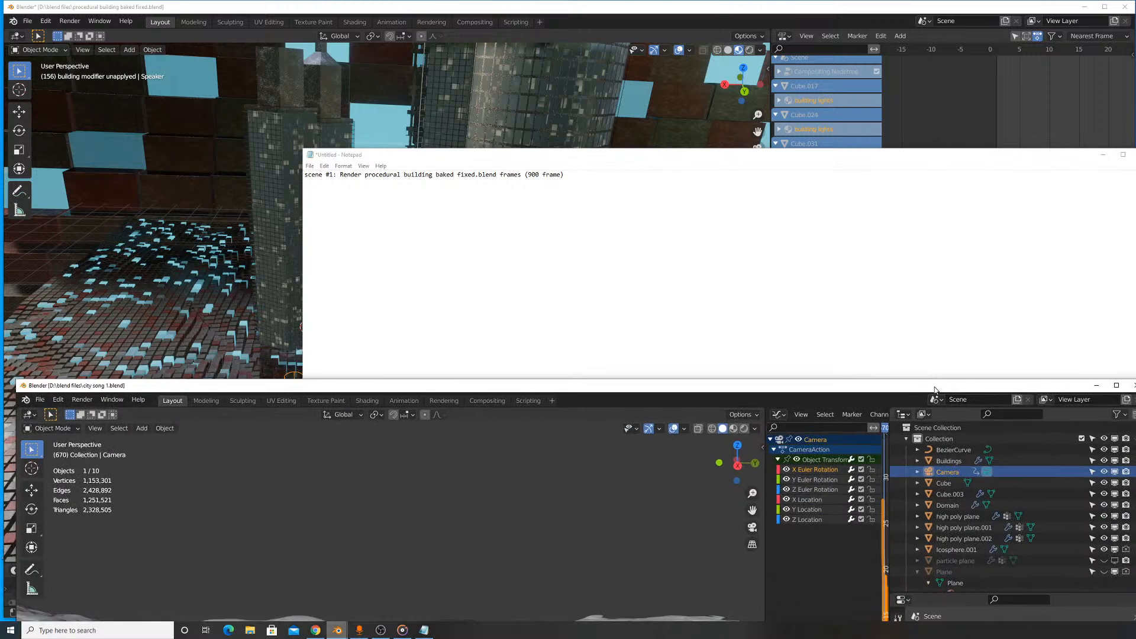
click(673, 194)
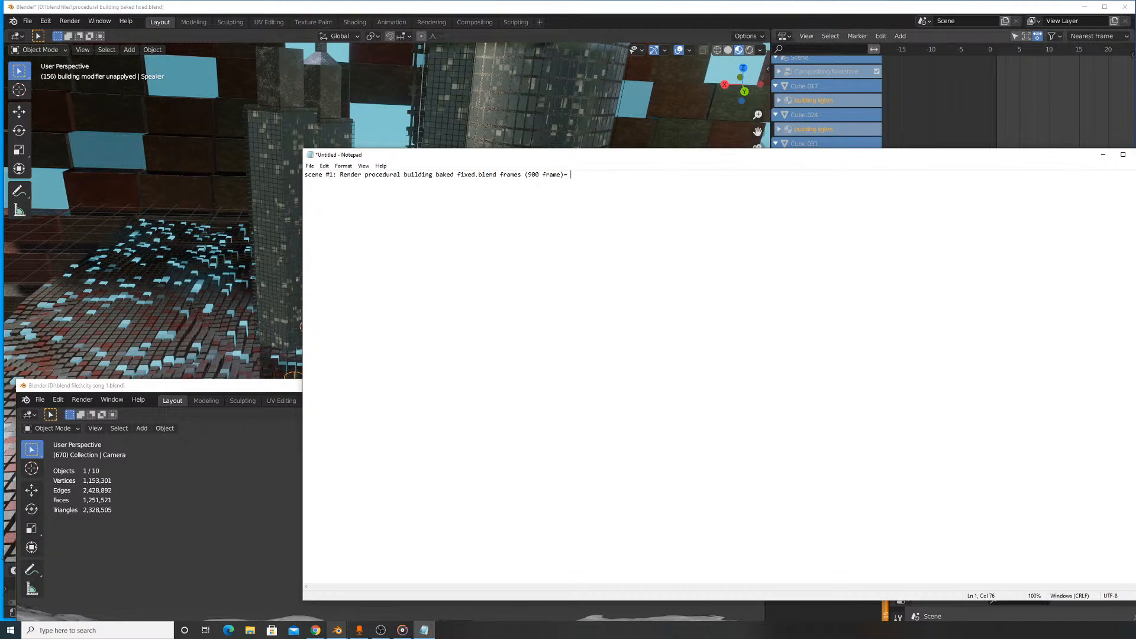
key(alt+Tab)
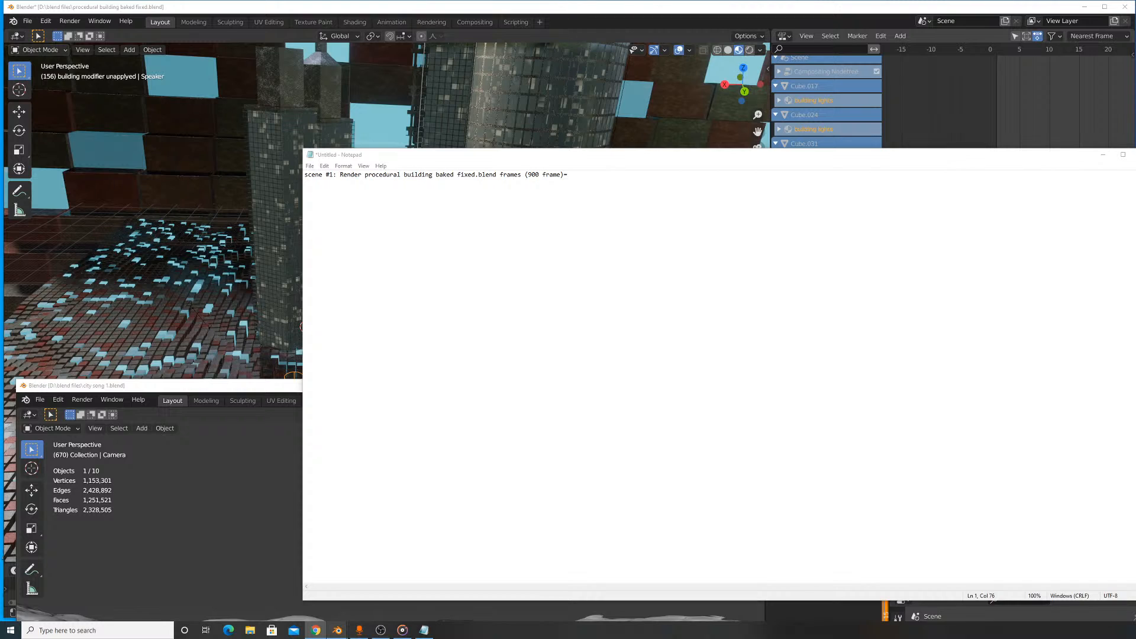
click(598, 182)
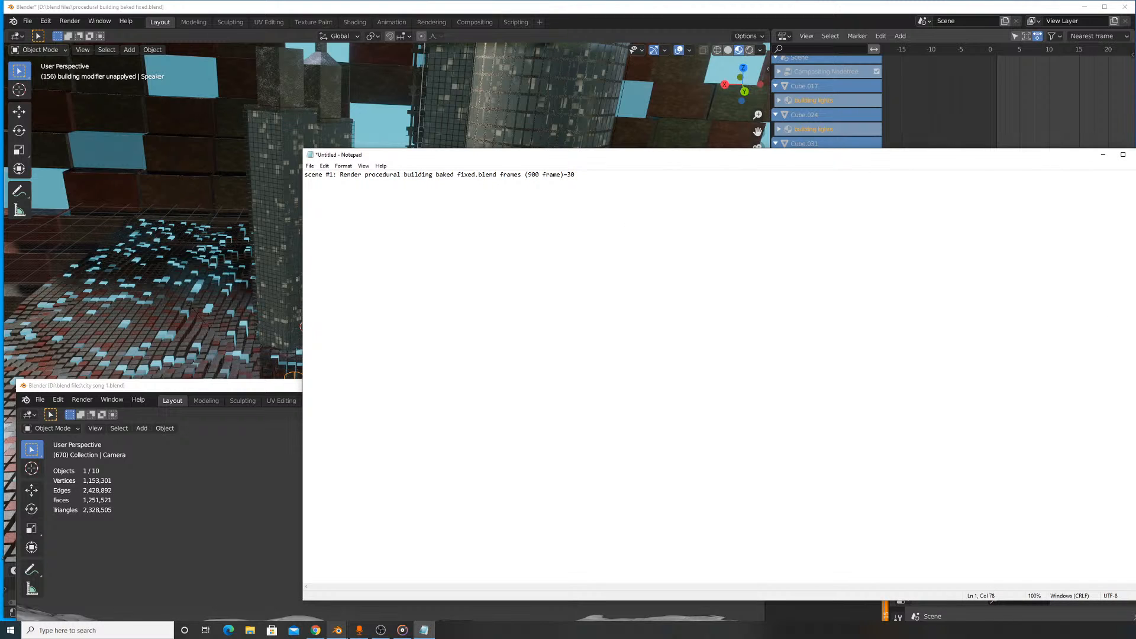
key(BackSpace)
key(BackSpace)
text(30 secons)
text(s)
key(Return)
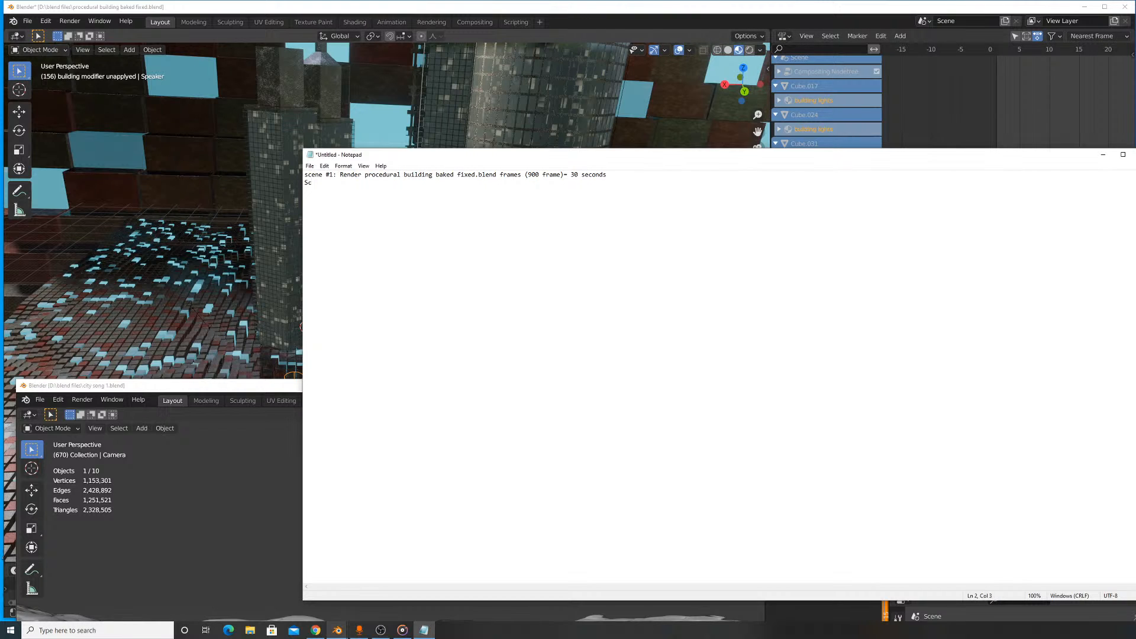
- Clear the letters begun on the second line and capitalize the first line's opening word as "Scene"
key(BackSpace)
key(BackSpace)
key(Up)
key(Right)
key(BackSpace)
text(S)
- Add a second line reading "Scene #2: Render city song 1.blend (frame 901-"
key(Down)
text(Scene #2 )
text( Render city song 1.blend)
text((frame 901)
- Move the Notepad window aside and raise the city song 1 window until its whole timeline fits on screen
drag(500, 155, 991, 132)
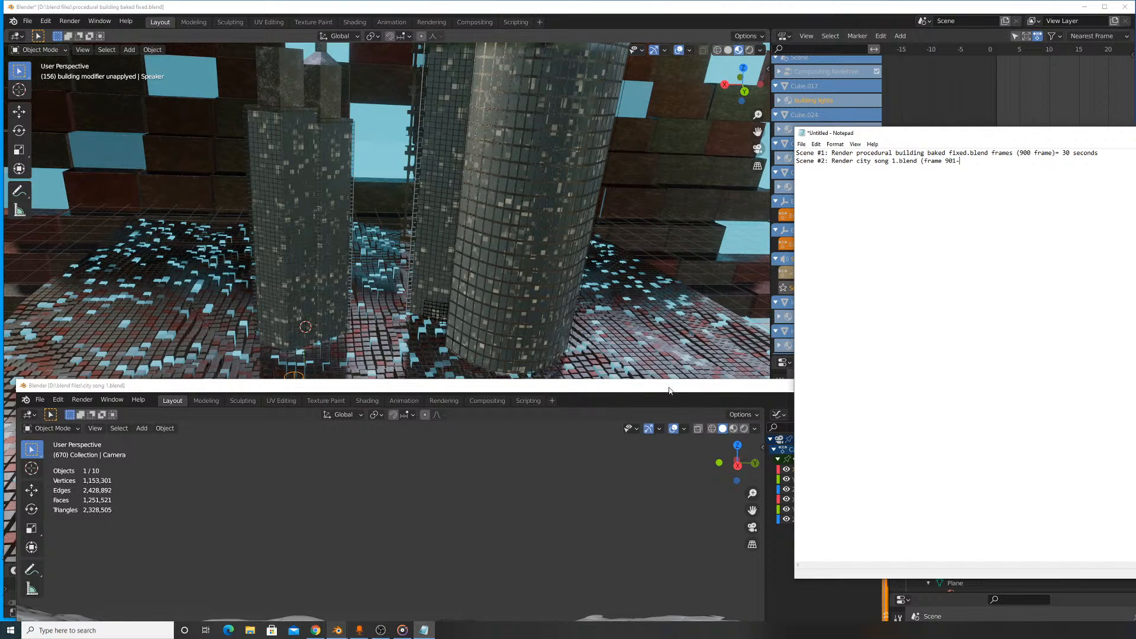
drag(669, 391, 686, 40)
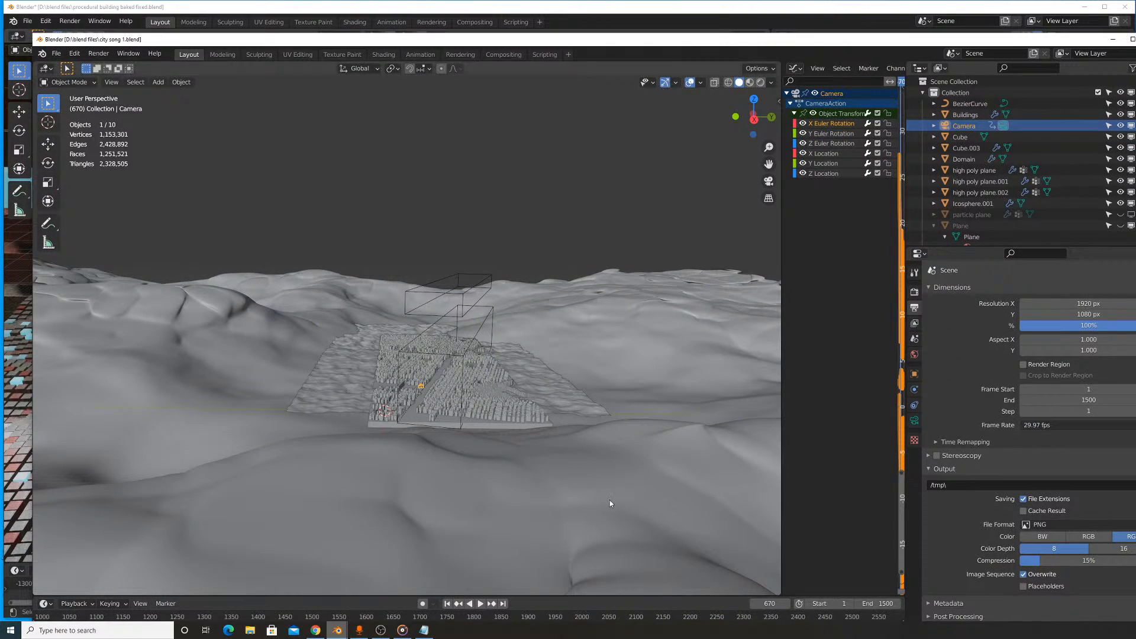
drag(878, 39, 883, 6)
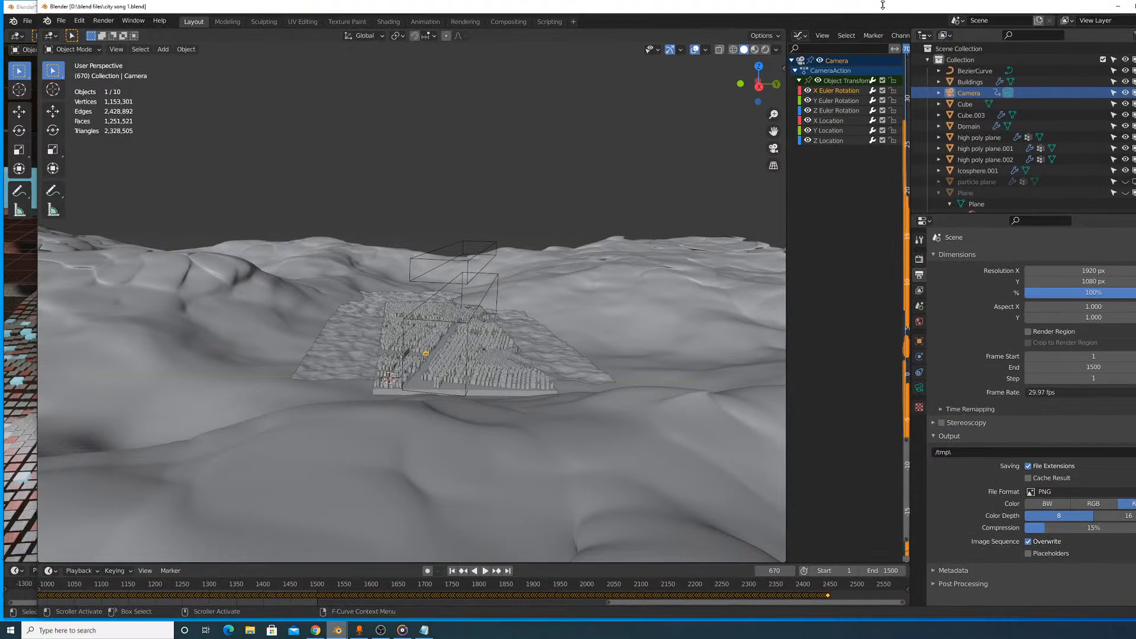
- View the city through the scene camera and scrub to the last camera keyframe at frame 2445
drag(819, 585, 776, 585)
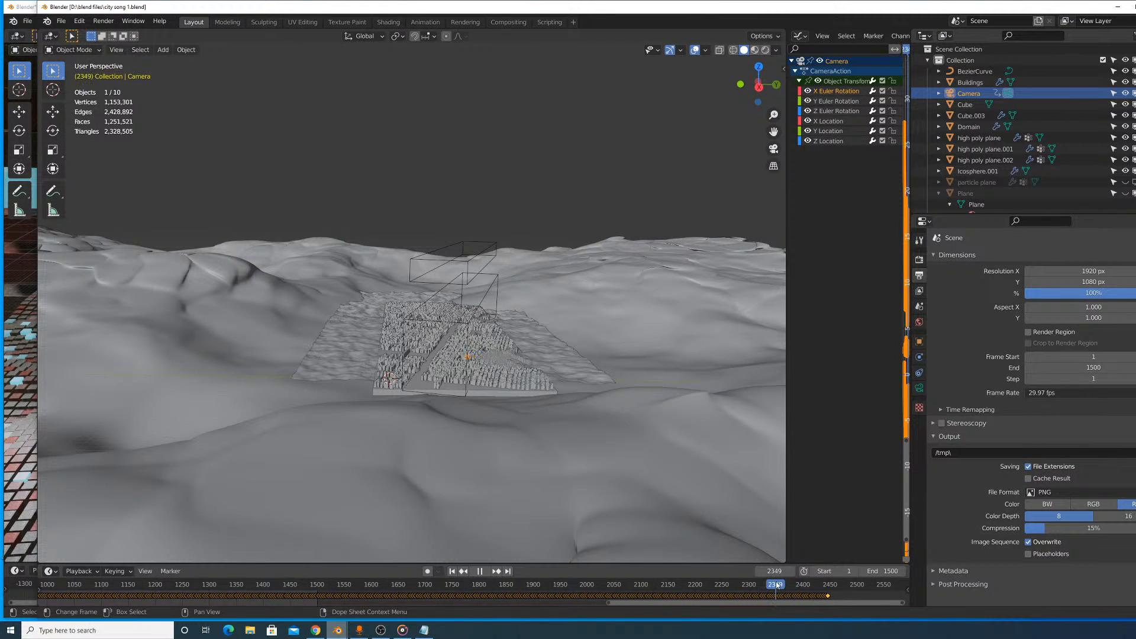
key(space)
click(116, 49)
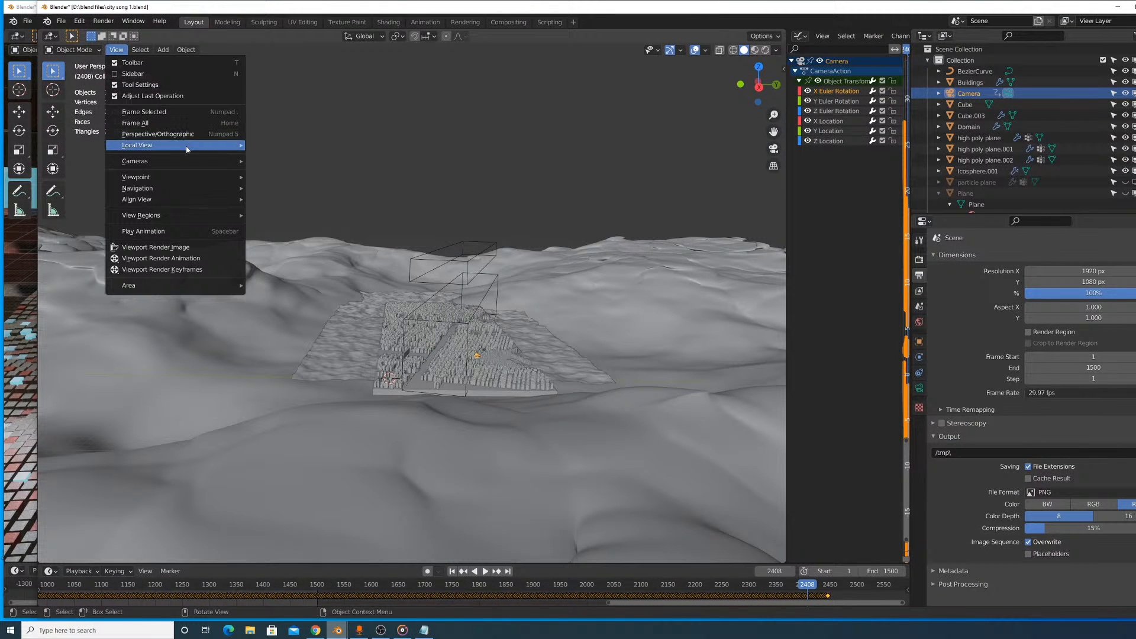
mouse_move(195, 161)
click(278, 172)
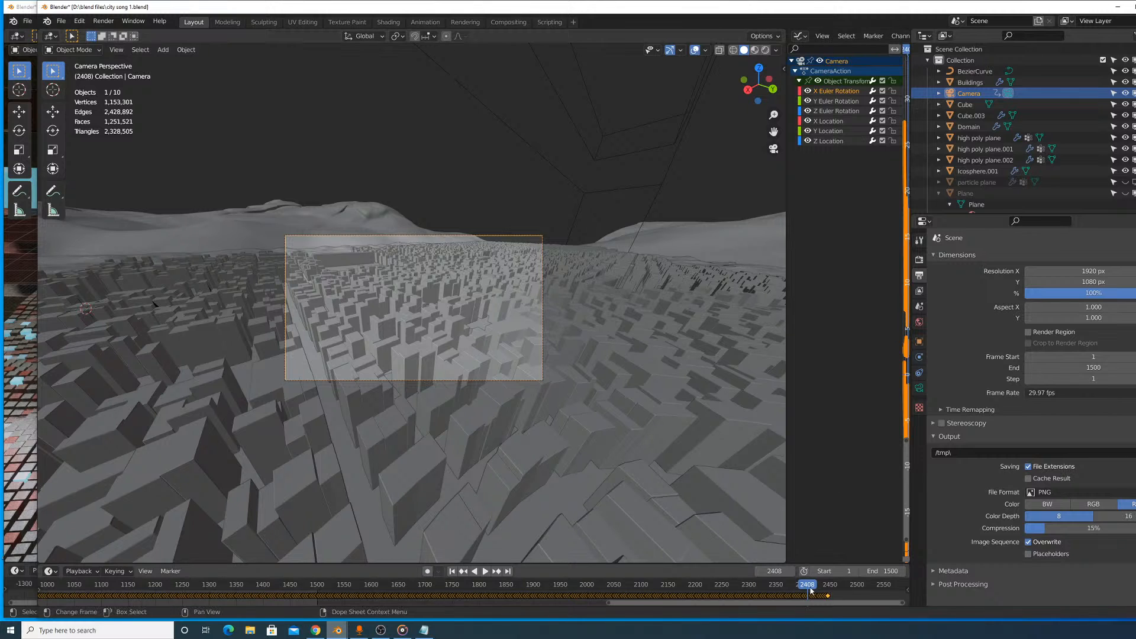
key(space)
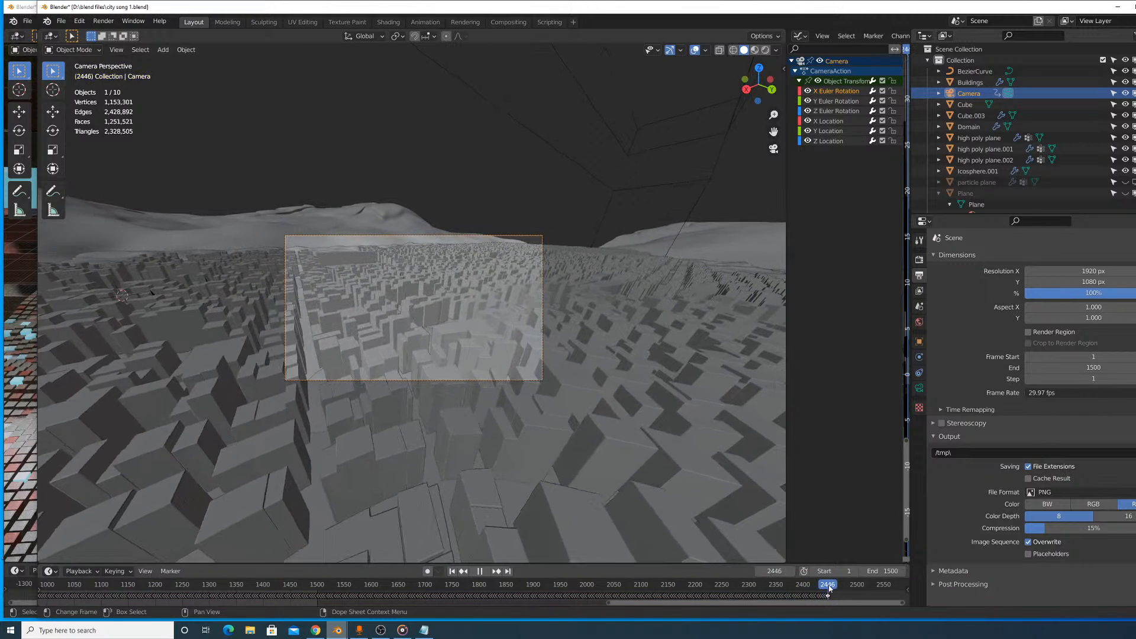
drag(829, 587, 827, 593)
- Return to Notepad and complete the scene #2 line's frame range as "901-3345)"
key(alt+Tab)
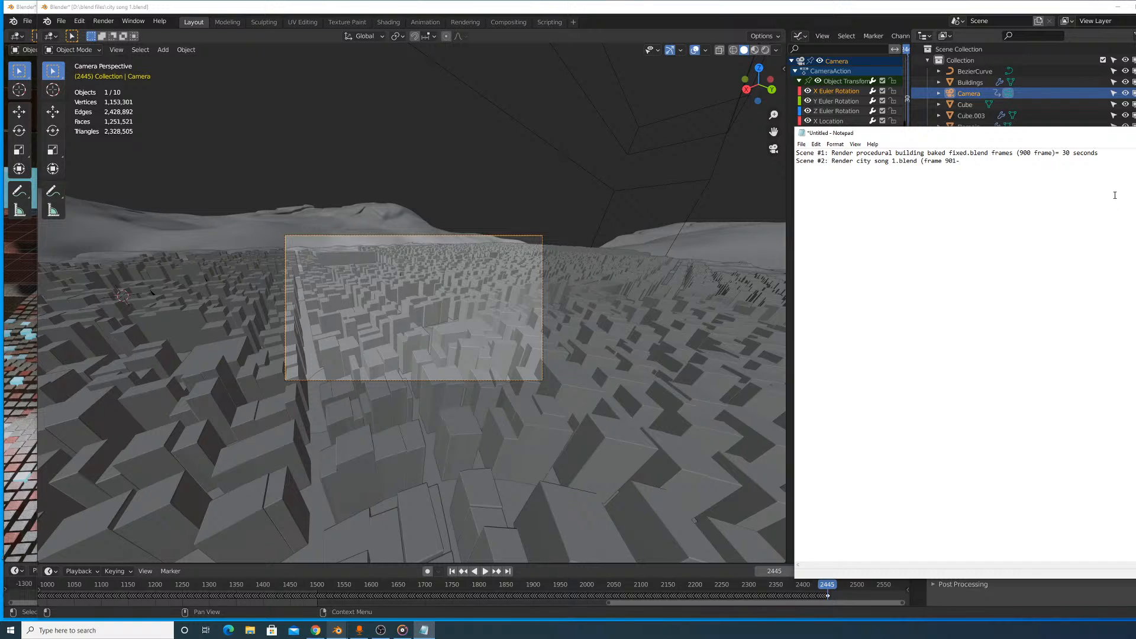
text(2445)
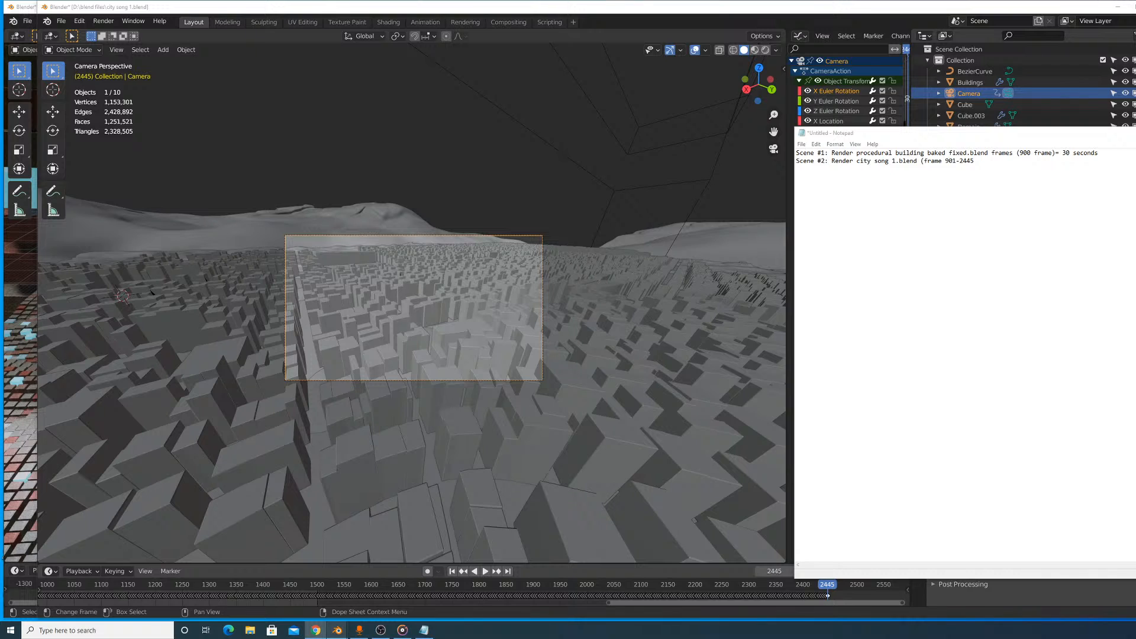
drag(975, 161, 962, 166)
text(3345)
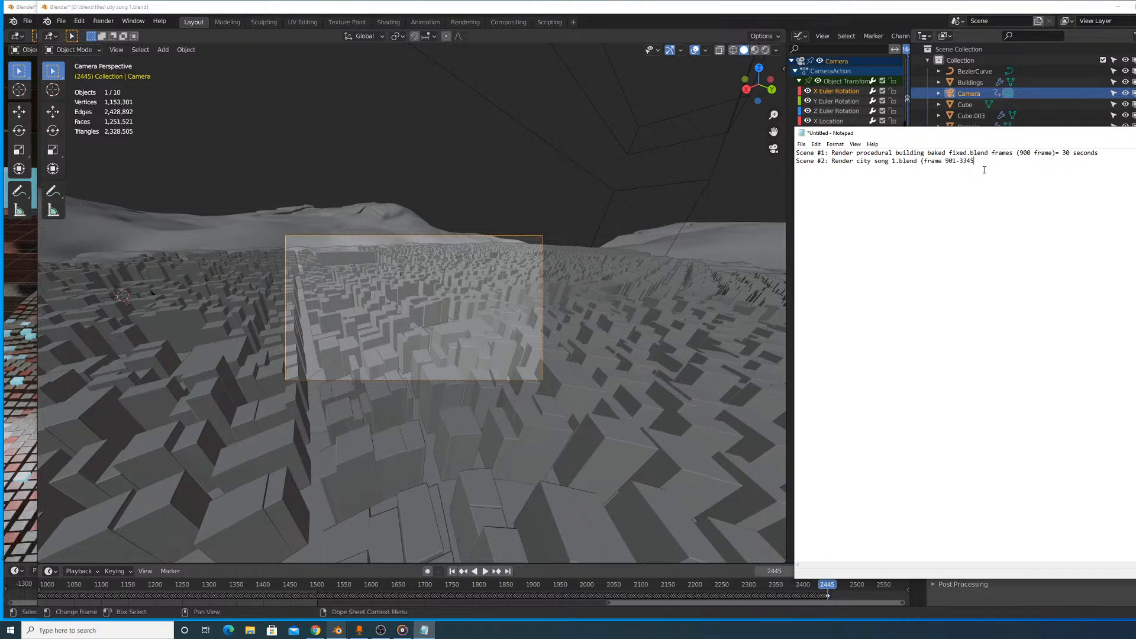
text())
- Go back to the city song 1 file and play the camera flight from frame 1281 to frame 1446
key(alt+Tab)
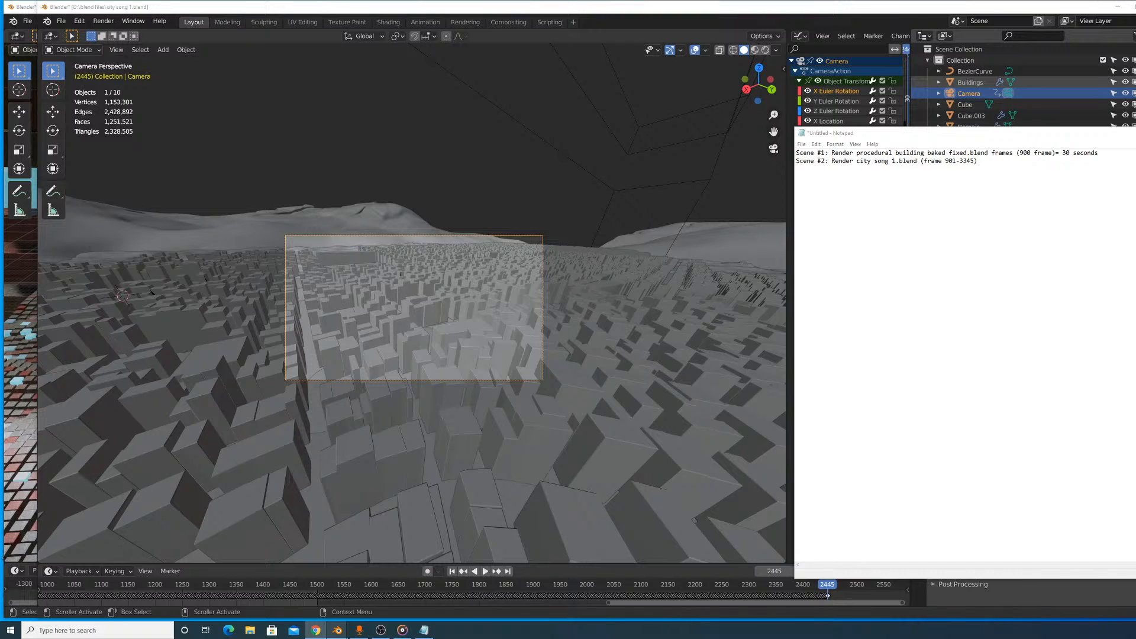
drag(450, 584, 199, 584)
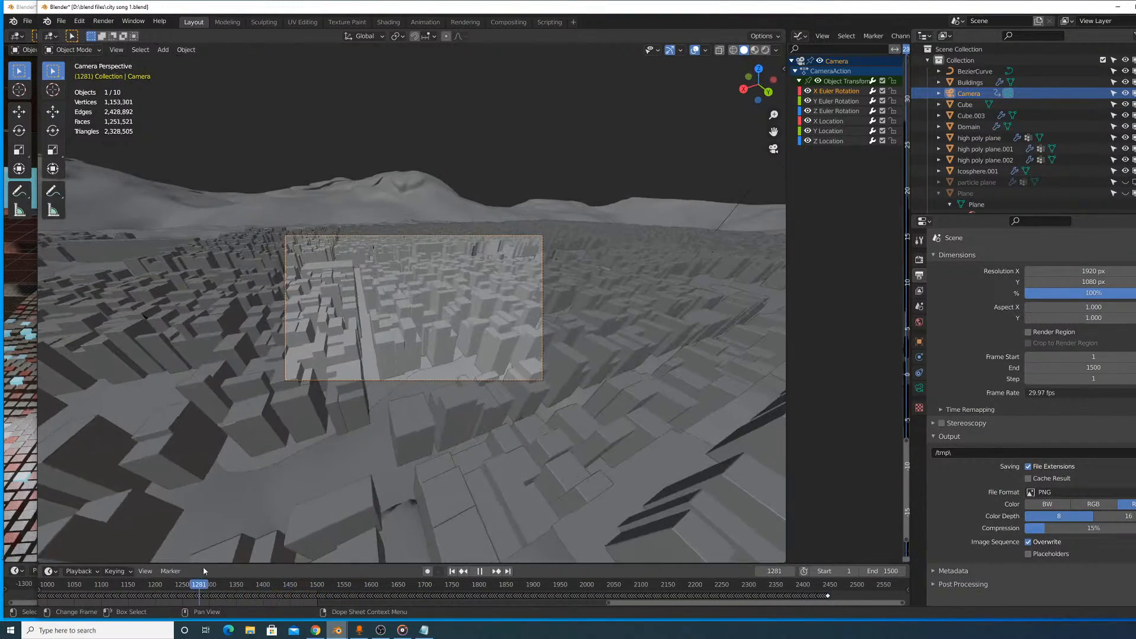
click(484, 570)
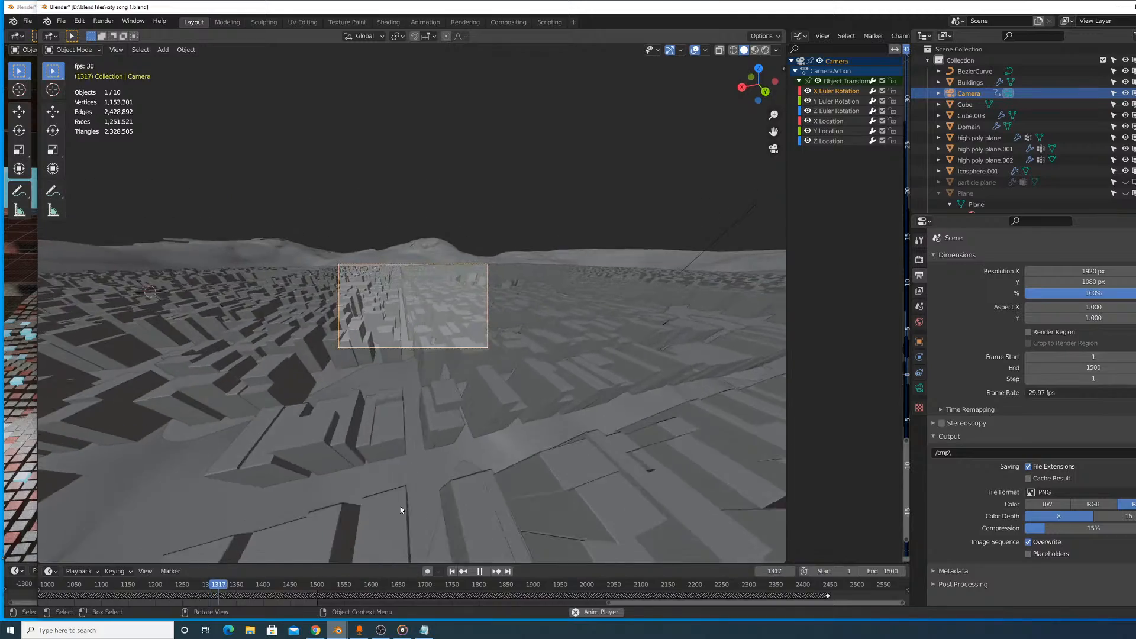
scroll(367, 581, down, 5)
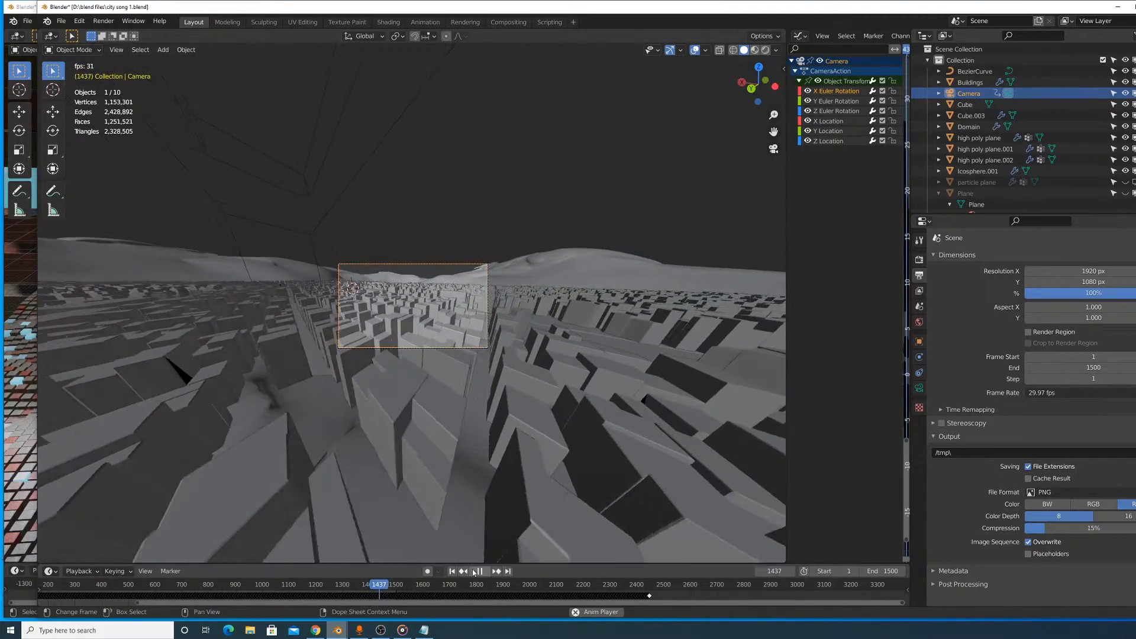
key(space)
key(alt+Tab)
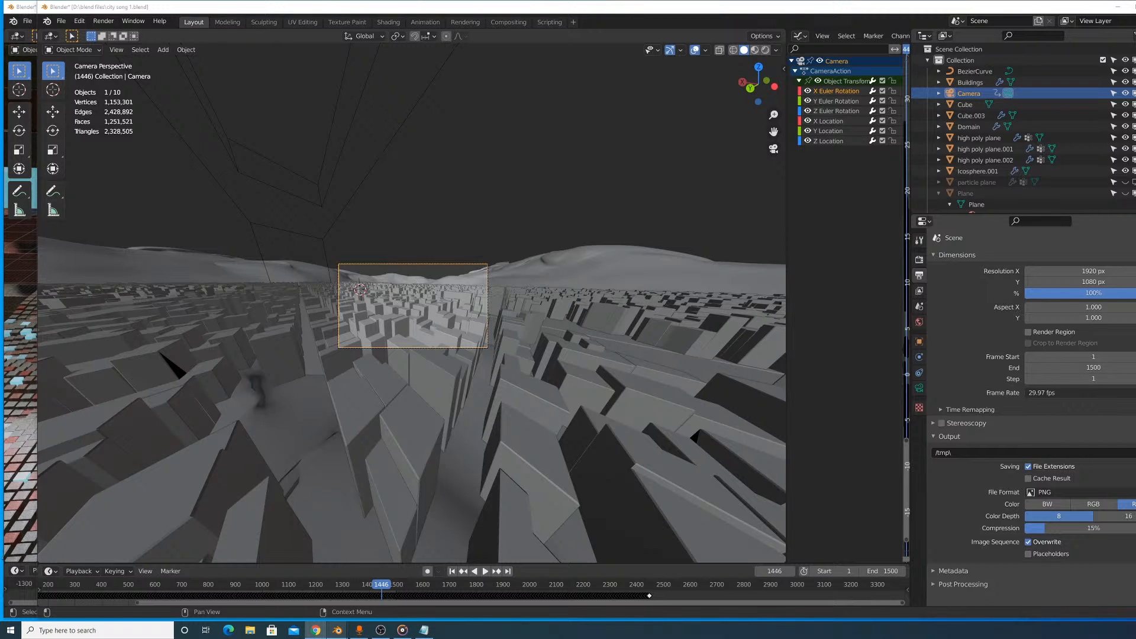
- Return to Notepad and start a third line below the scene #2 entry reading "Scene #3: Render"
click(424, 630)
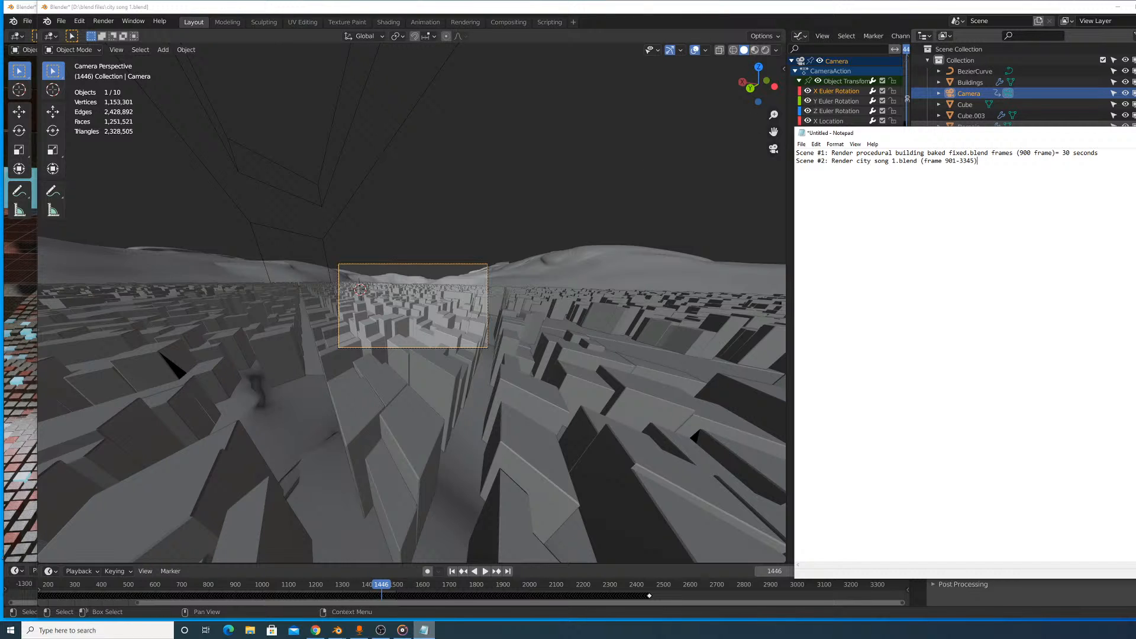
key(alt+Tab)
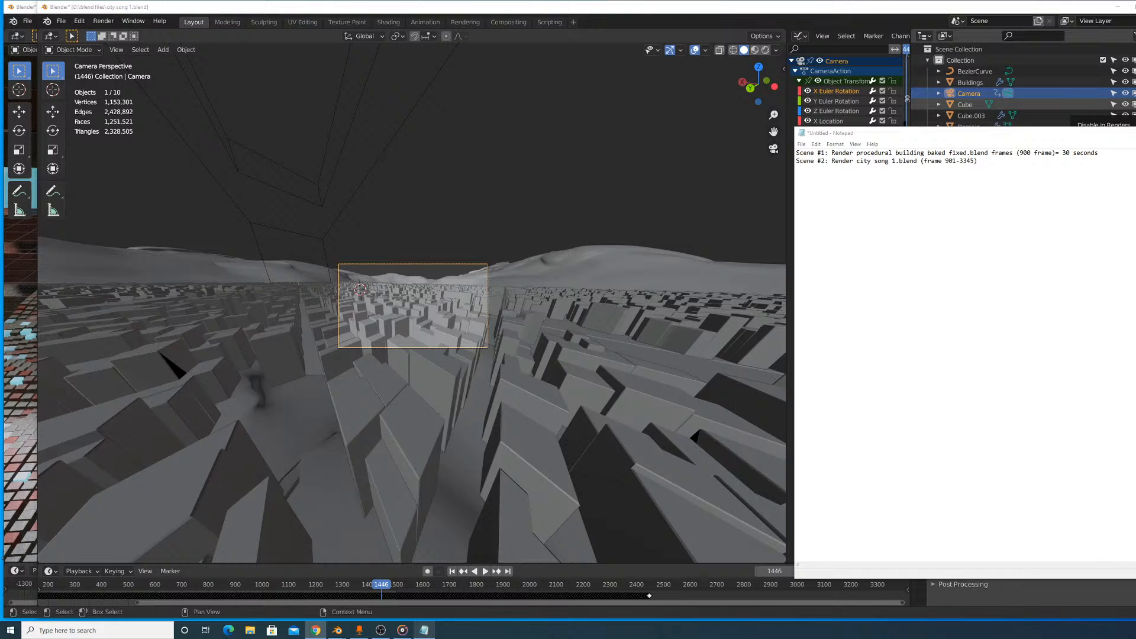
click(1002, 163)
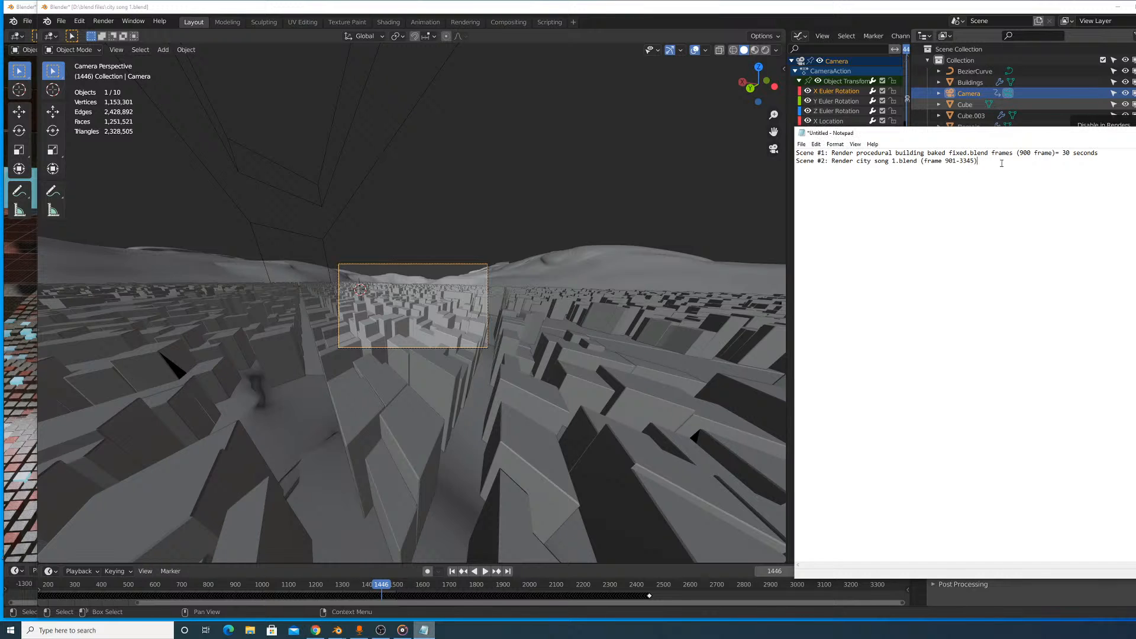
key(Return)
text(Scene #3: Render)
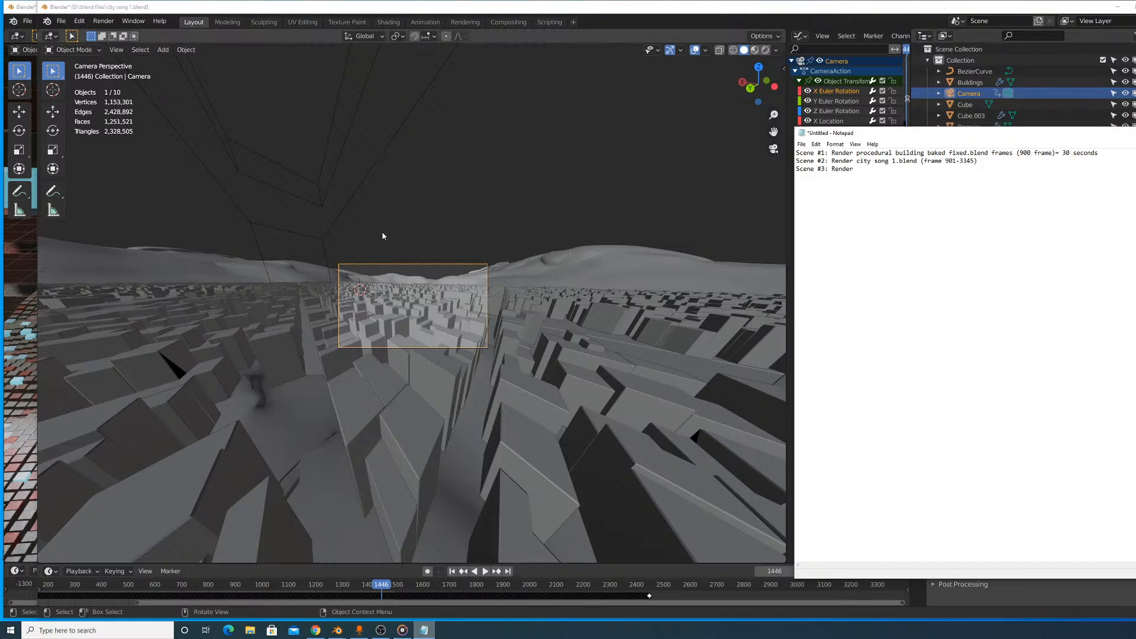
- Launch another Blender instance through the Windows search and dismiss its splash screen
click(251, 630)
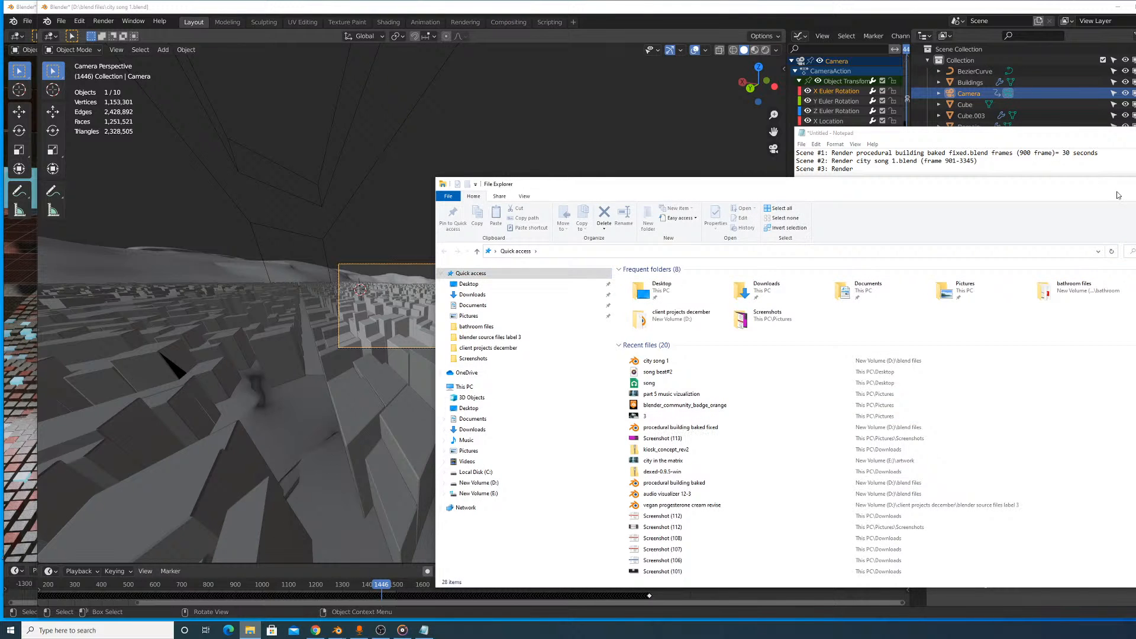
click(251, 631)
click(105, 631)
text(b)
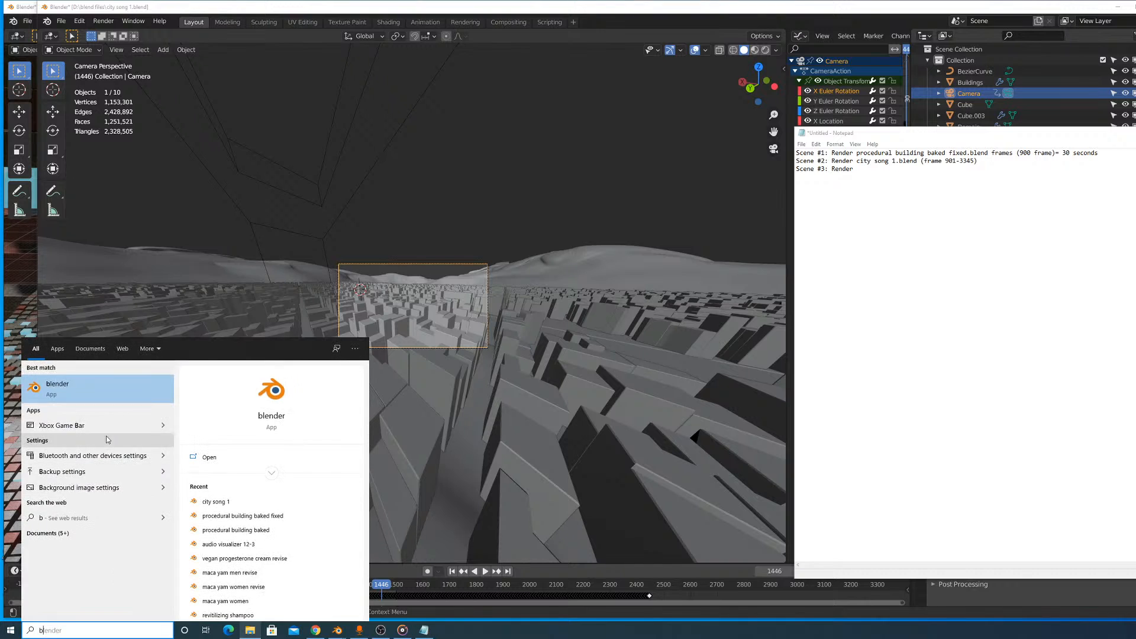
click(107, 400)
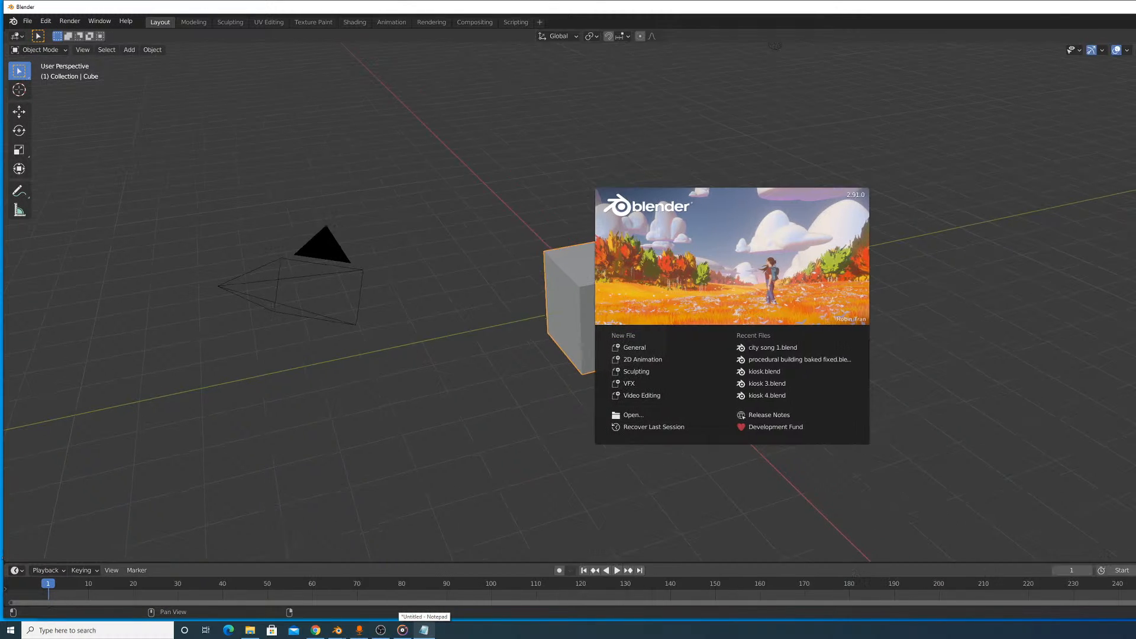
click(566, 150)
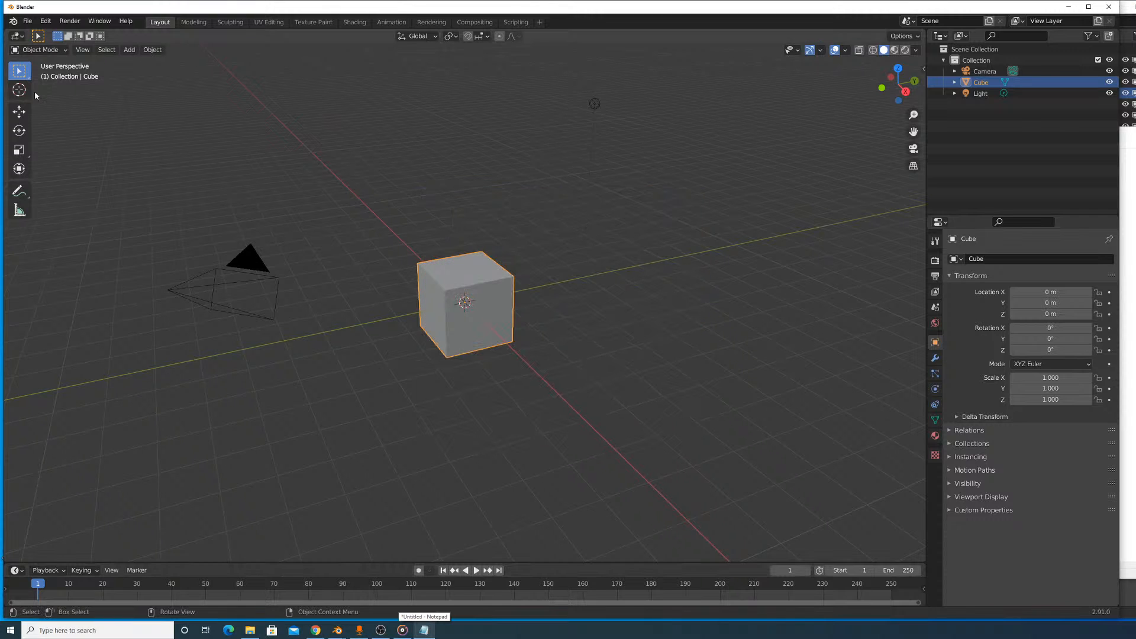
- Bring up the dialog for opening a file and look through the drives and user folders, ending in the blend files folder
click(27, 21)
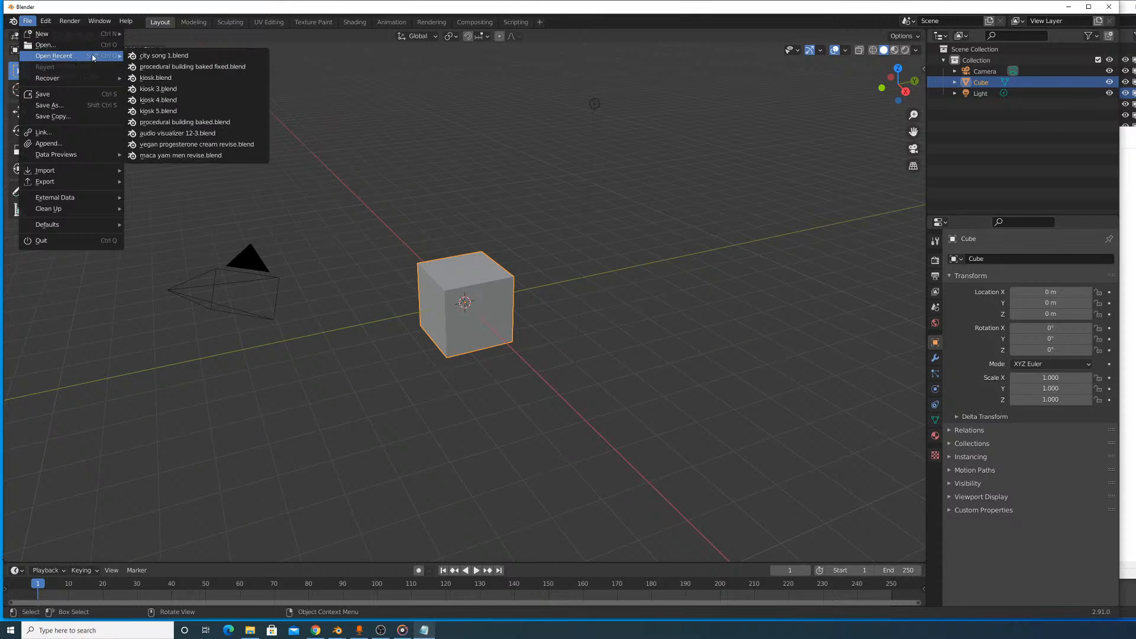
click(69, 43)
drag(490, 162, 1098, 60)
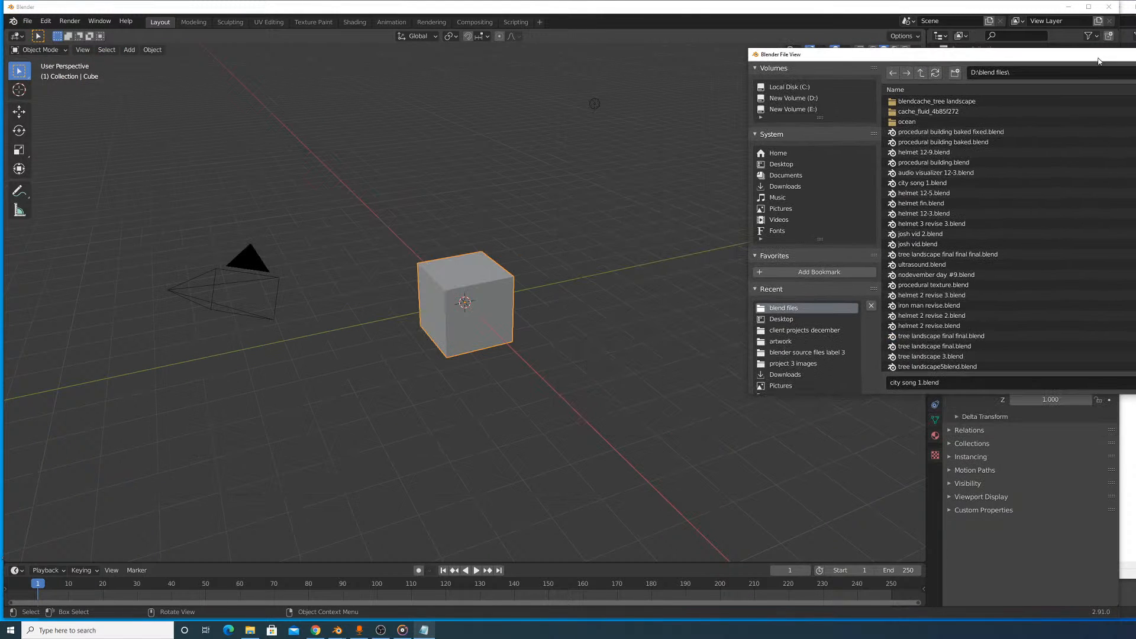
click(799, 100)
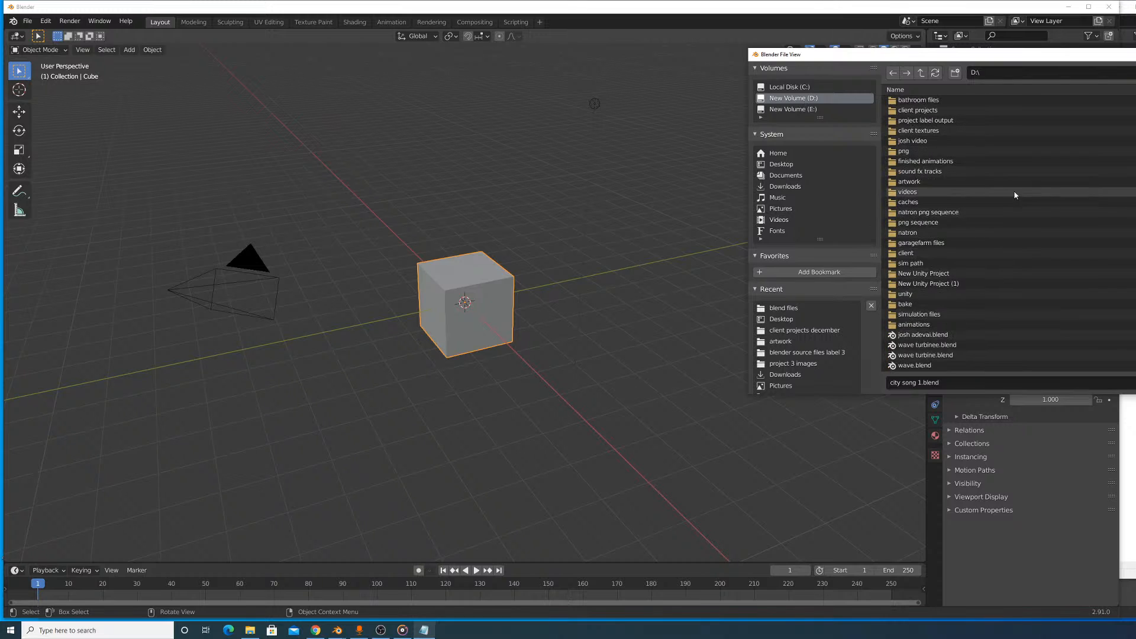
click(787, 187)
click(790, 176)
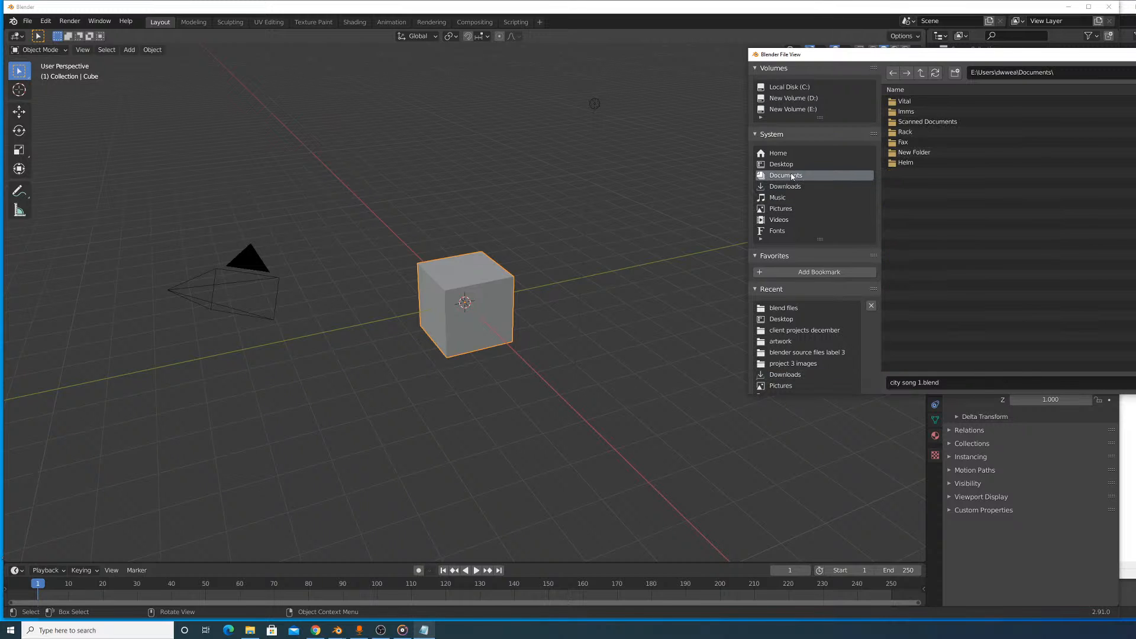
click(791, 164)
click(795, 154)
scroll(787, 273, down, 2)
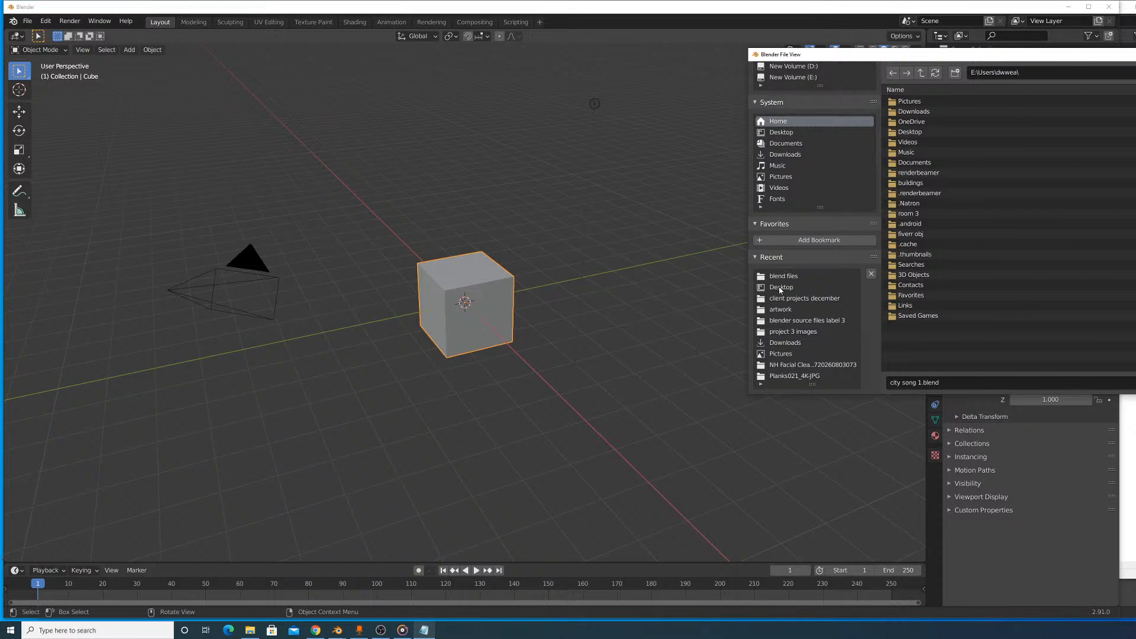
click(781, 288)
click(790, 276)
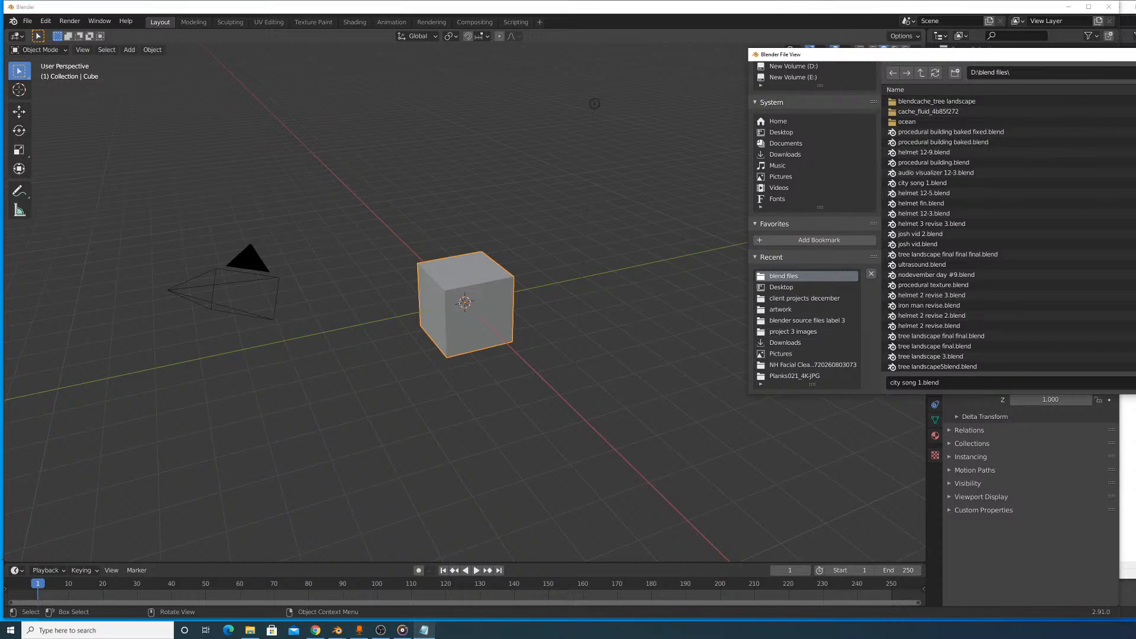
- Display the blend files folder as thumbnails and move the file browser window aside to examine them
drag(781, 54, 979, 123)
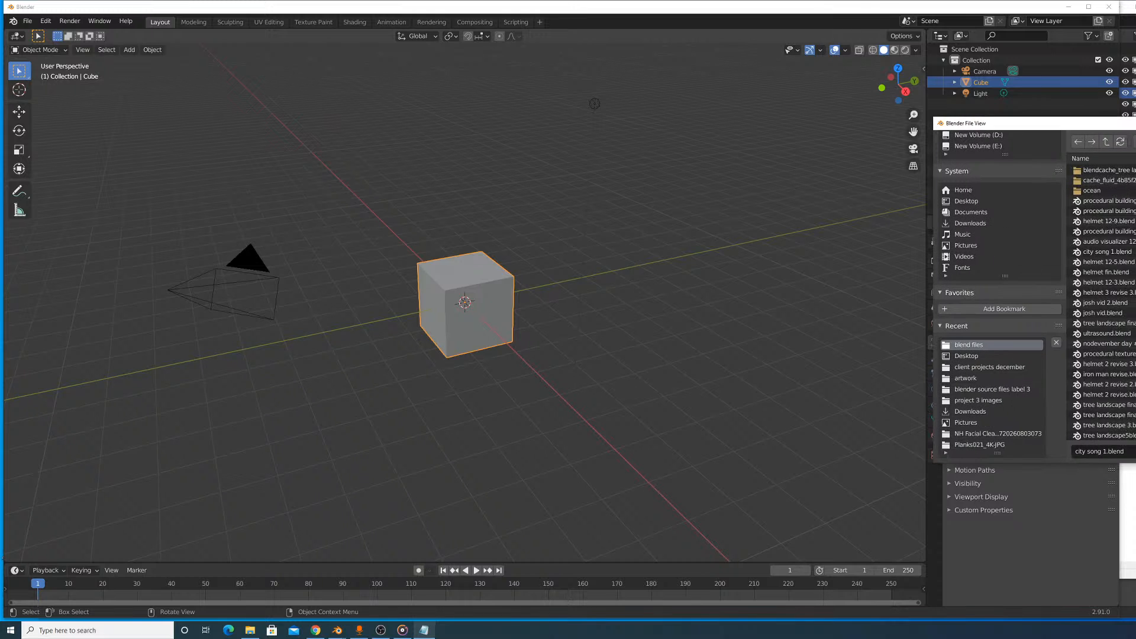
click(1135, 142)
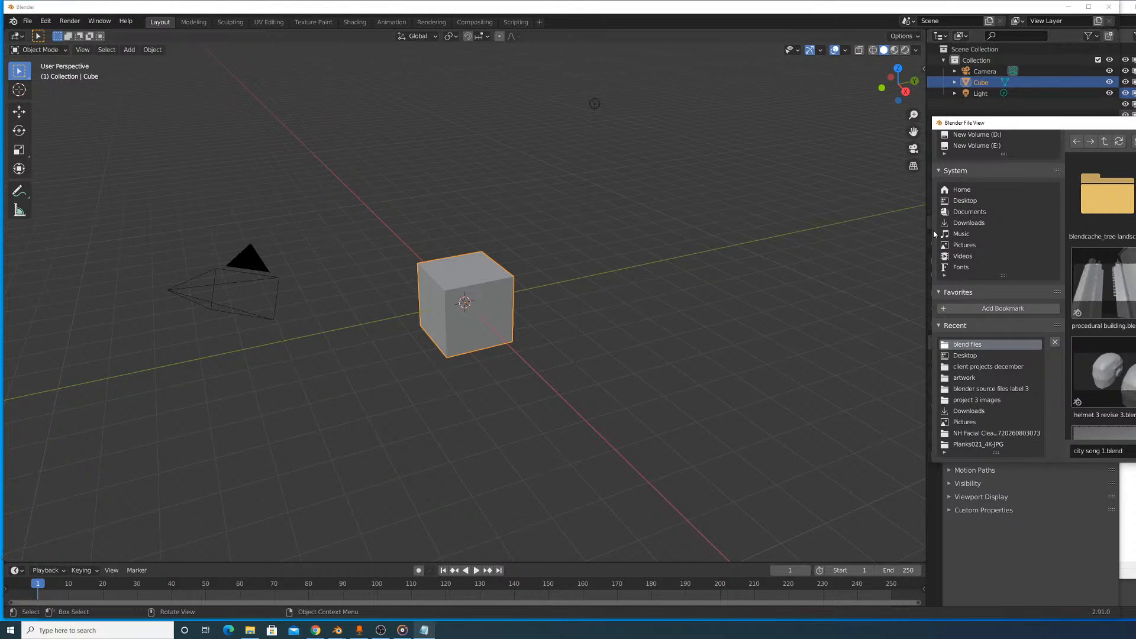
mouse_move(976, 123)
mouse_down()
mouse_move(1080, 123)
mouse_move(947, 110)
mouse_move(984, 104)
mouse_up()
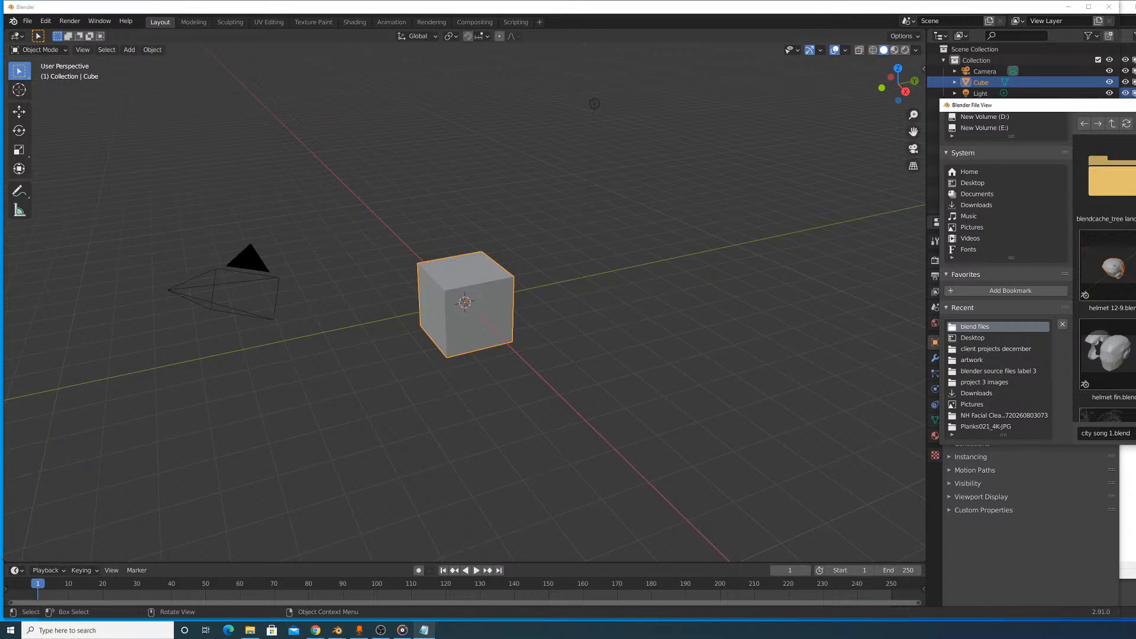
key(alt+Tab)
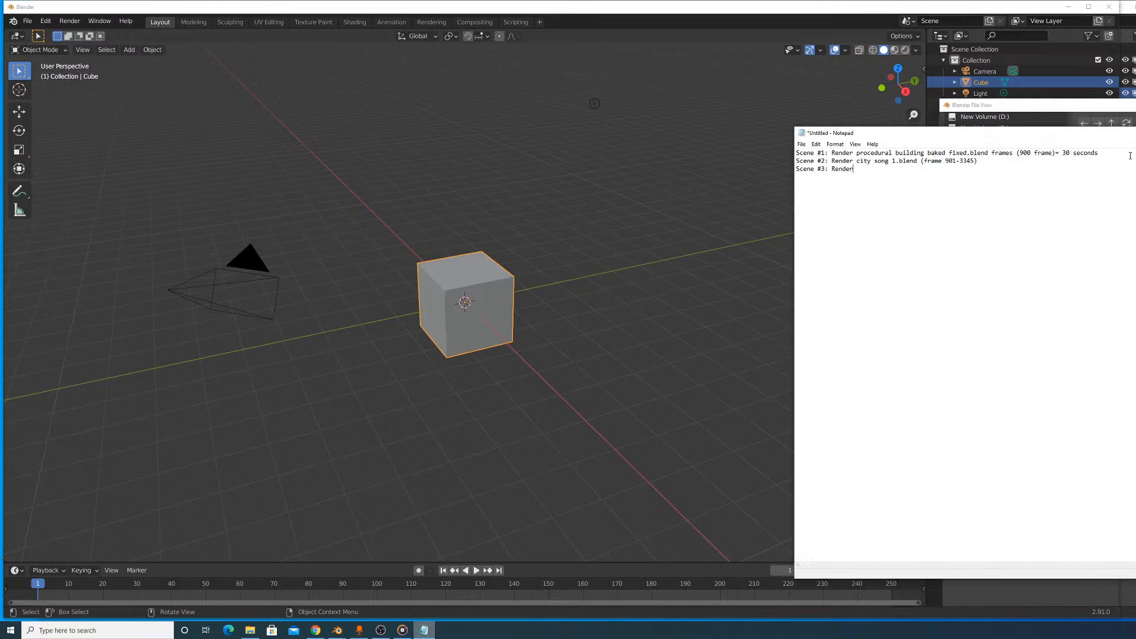
text(audio visualiser 12-3)
text((3346)
key(BackSpace)
key(BackSpace)
key(BackSpace)
text(-4500))
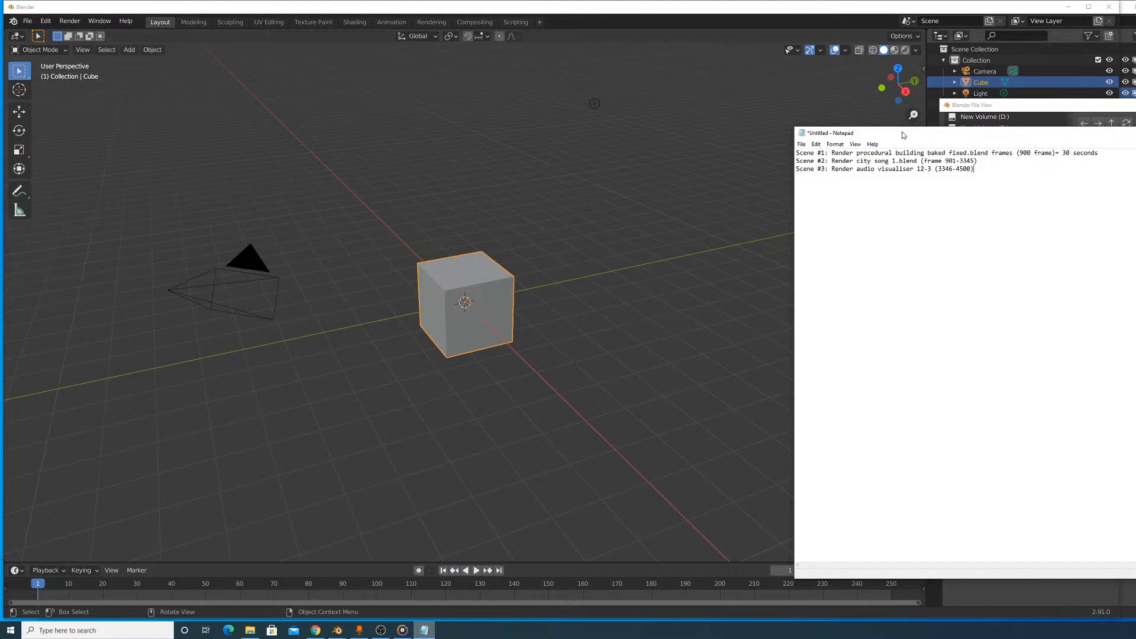
- Save the notes to the Desktop as a text document named "animation plan"
click(801, 143)
click(821, 185)
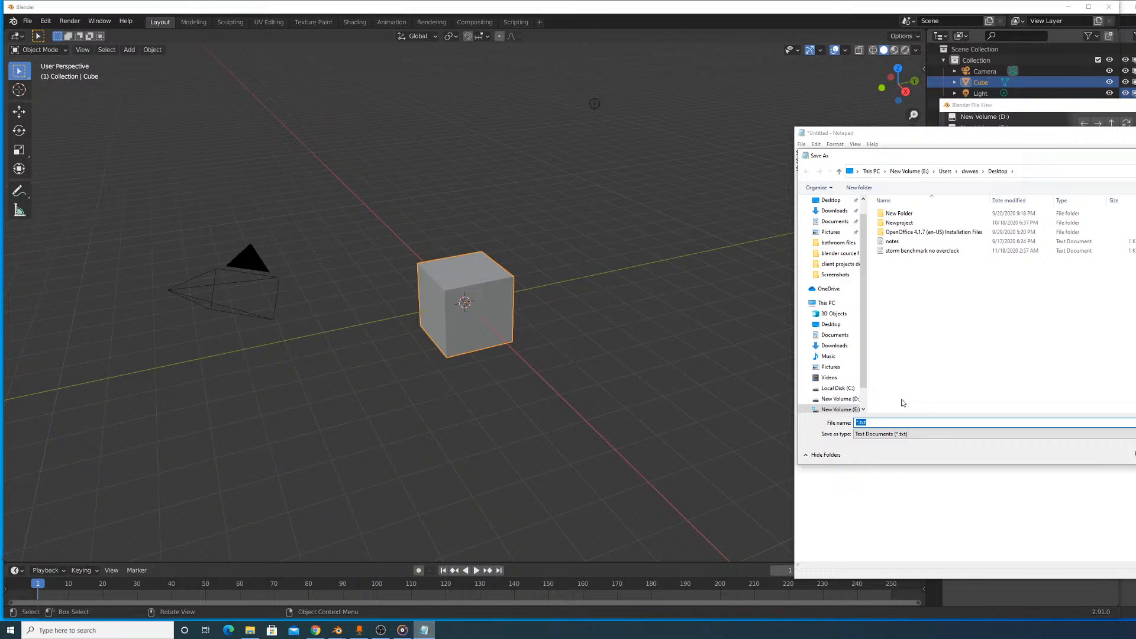
text(animation plan)
click(831, 324)
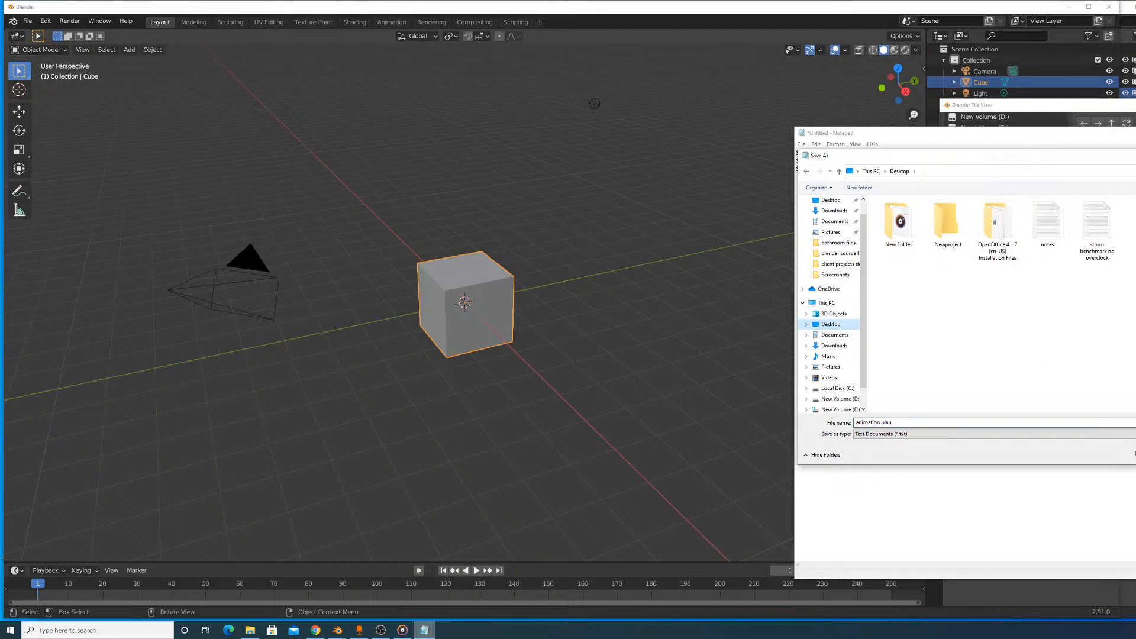
key(Return)
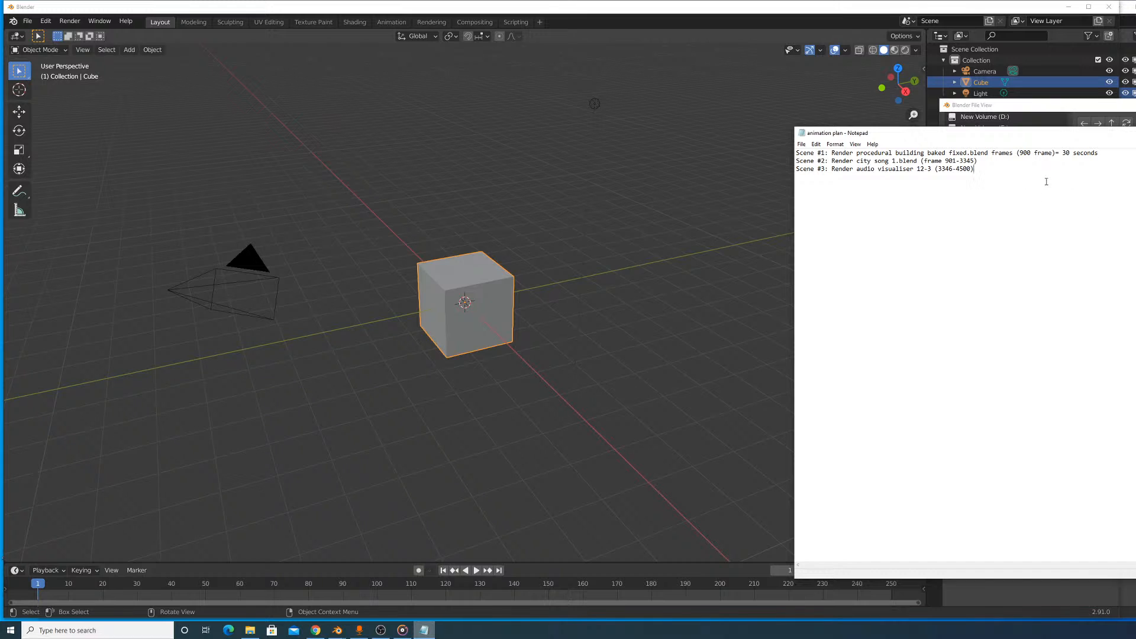
- Switch to the Chrome browser, bring its window beside the notes and calculate 3345 - 901 in Google
key(alt+Tab)
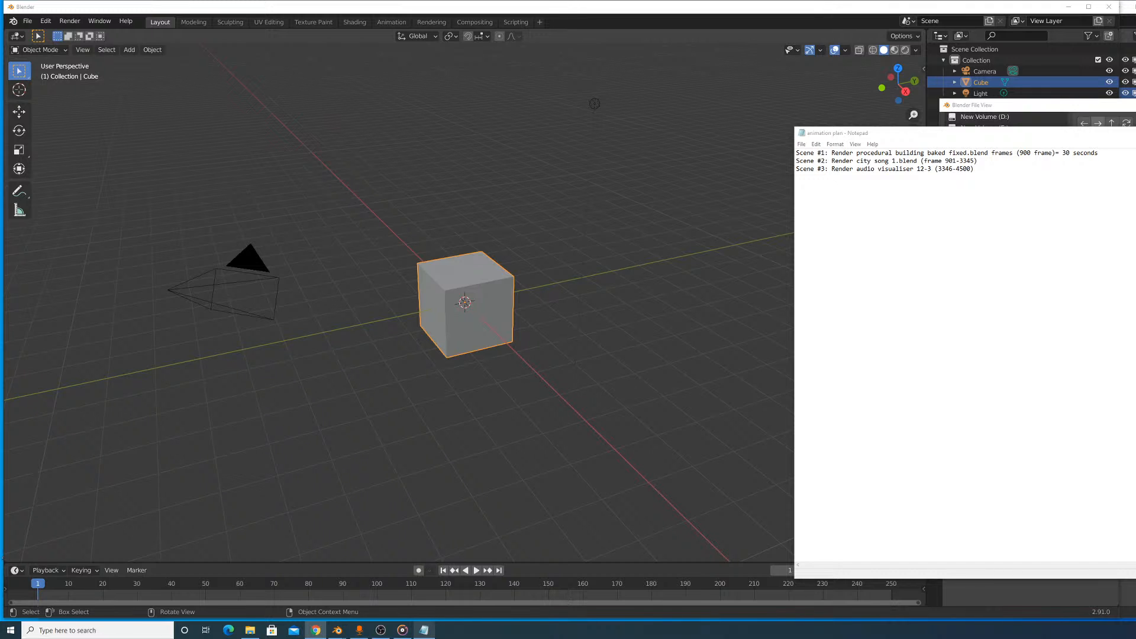
drag(1135, 80, 675, 83)
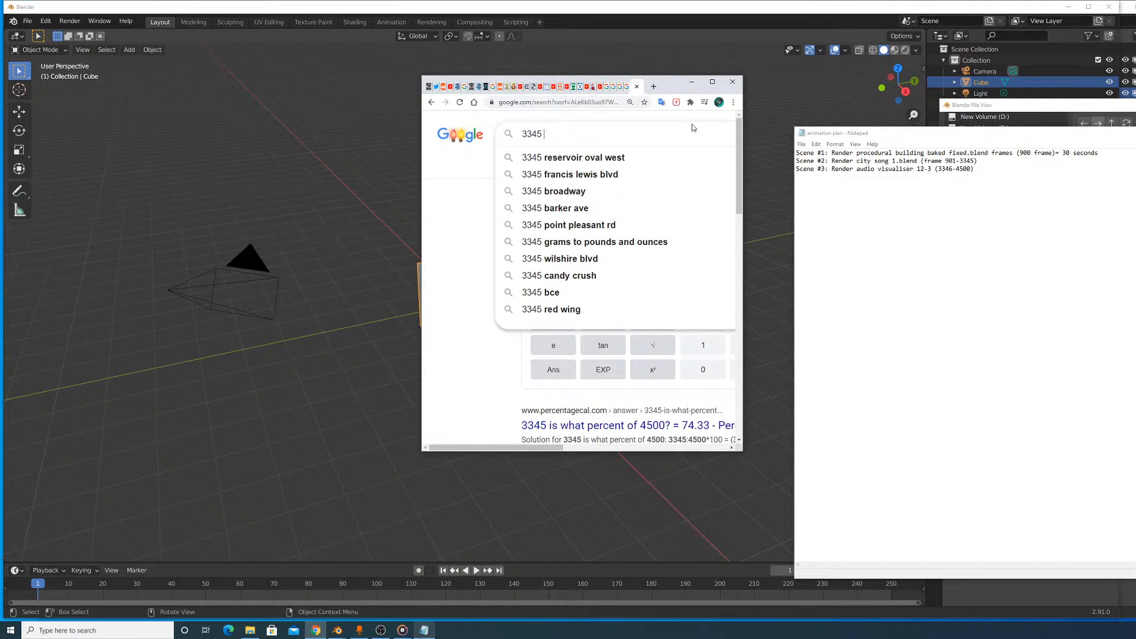
text(- 901)
key(Return)
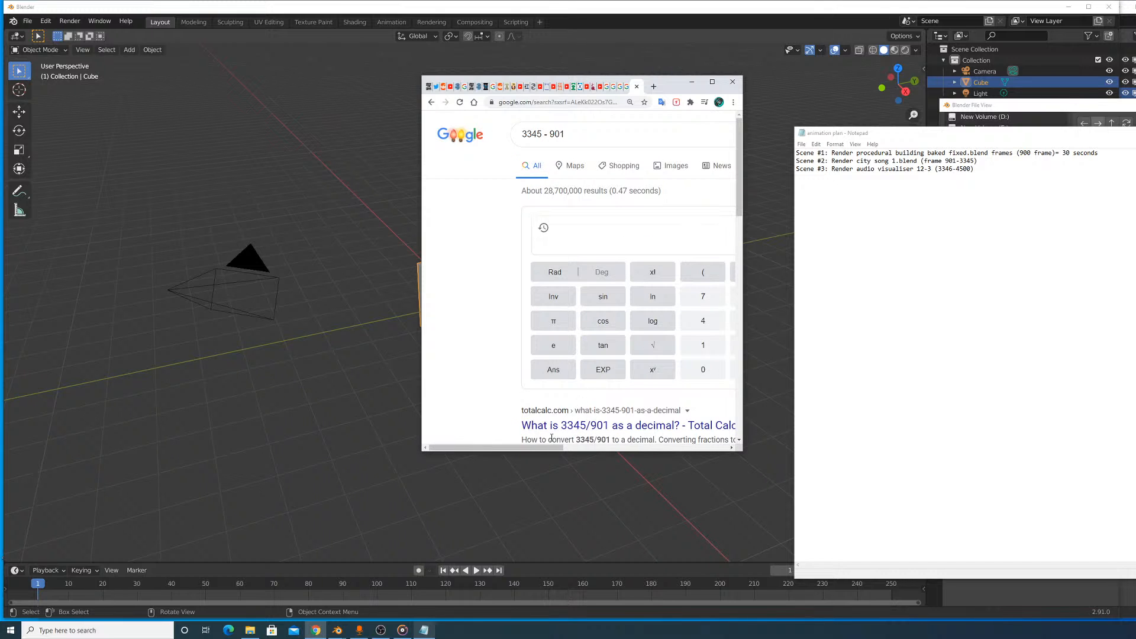
drag(562, 448, 640, 449)
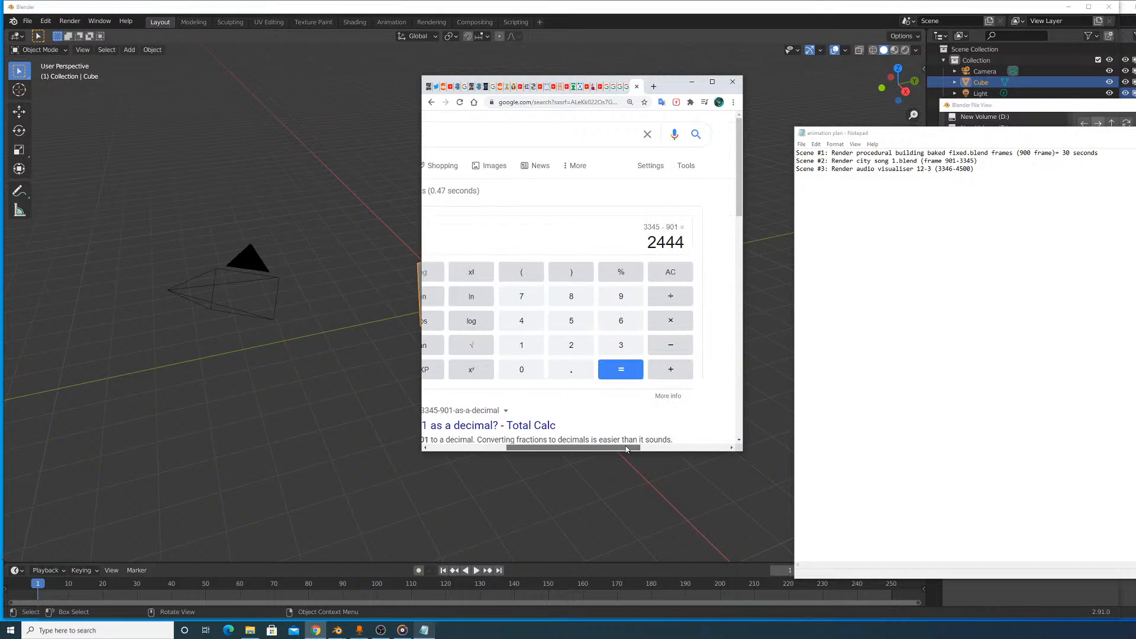
- Replace the Google query with 2444 / 30 to work out scene #2's length in seconds
click(991, 161)
click(555, 124)
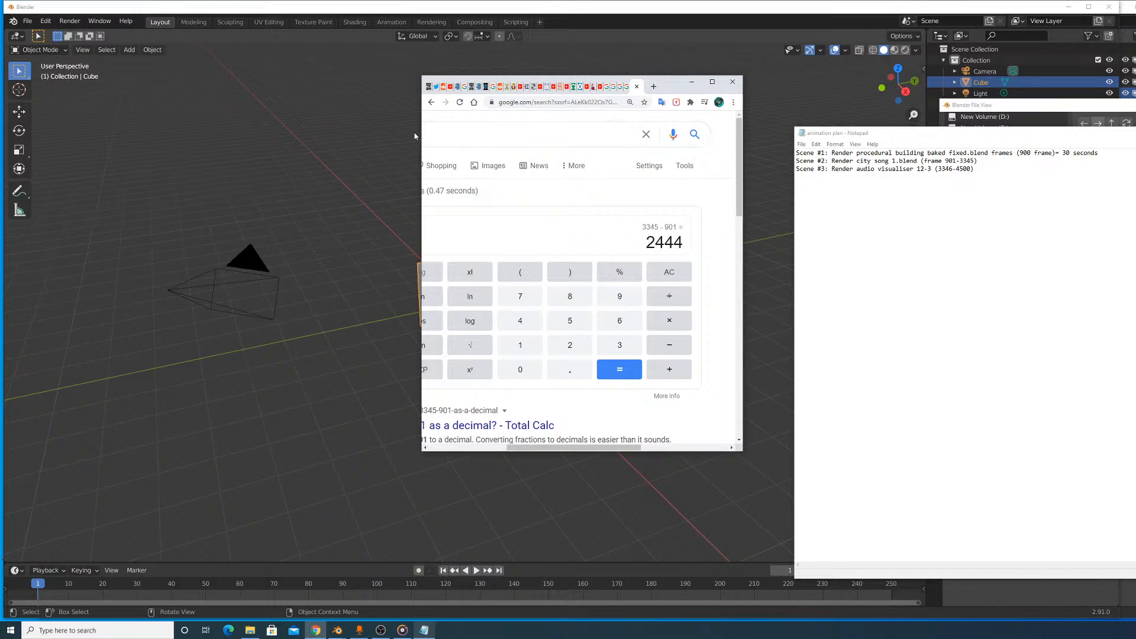
drag(574, 447, 505, 448)
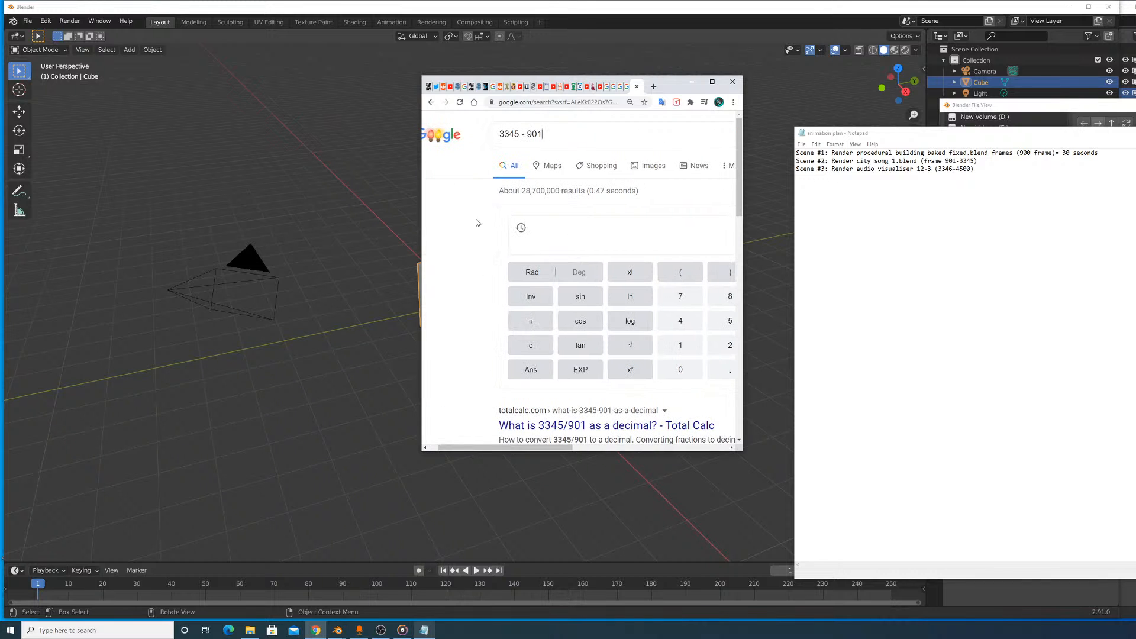
triple_click(573, 137)
text(24)
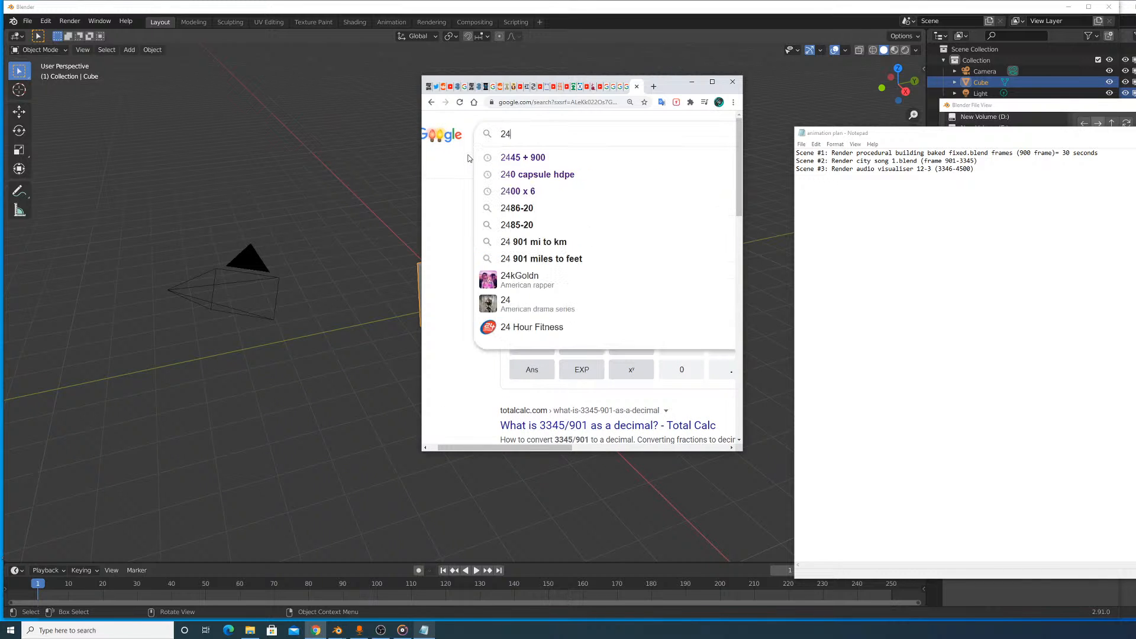
text(44 / 30)
key(Return)
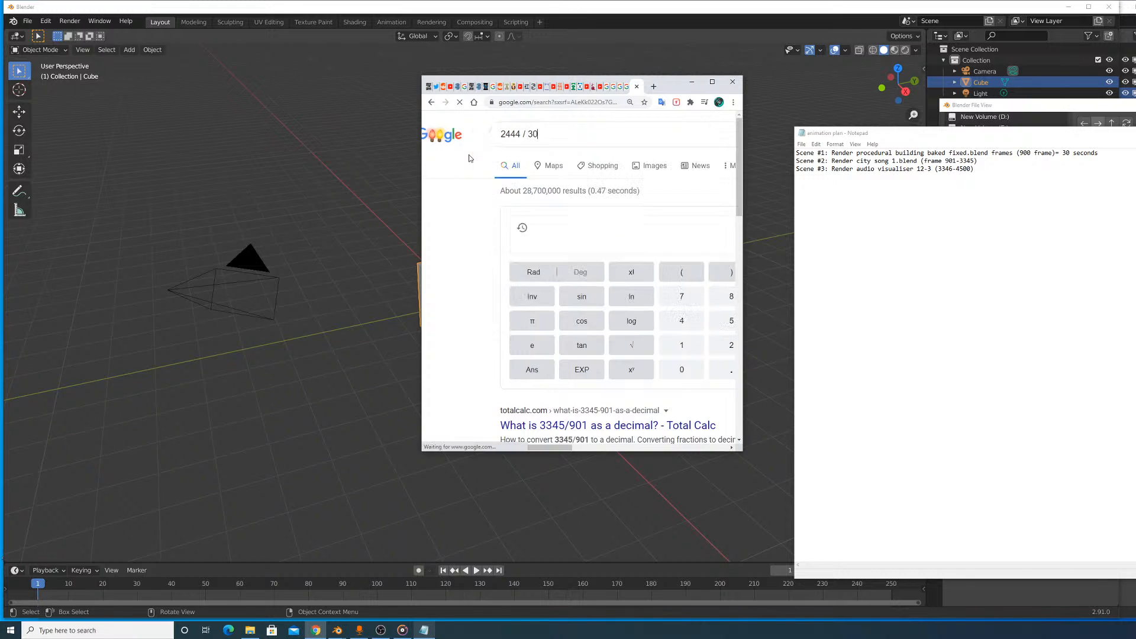
drag(537, 448, 604, 448)
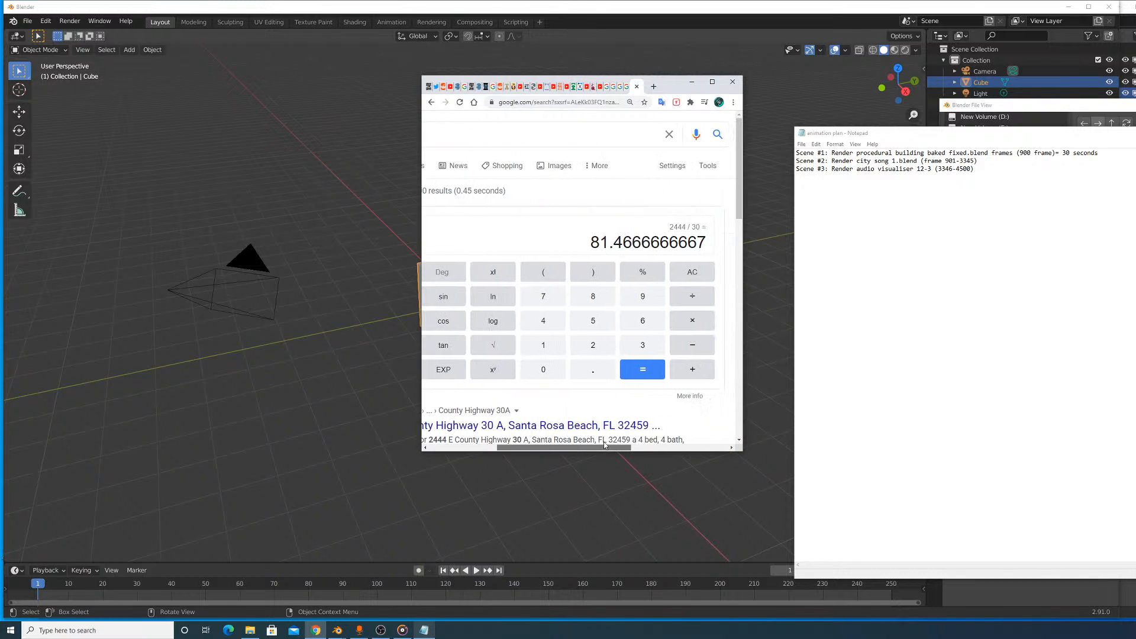
- Return to Notepad and append "= 81 seconds" to the end of the scene #2 line
click(982, 163)
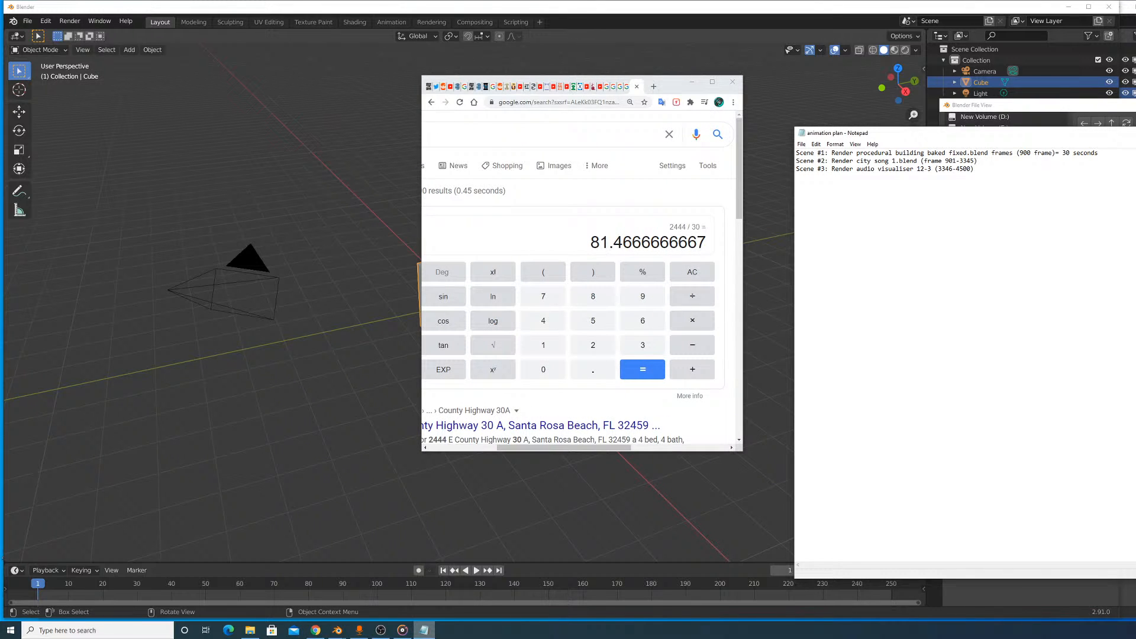
text(= 81 seconds)
- Switch back to Chrome and replace the Google query with 4500 / 3346
drag(543, 133, 291, 143)
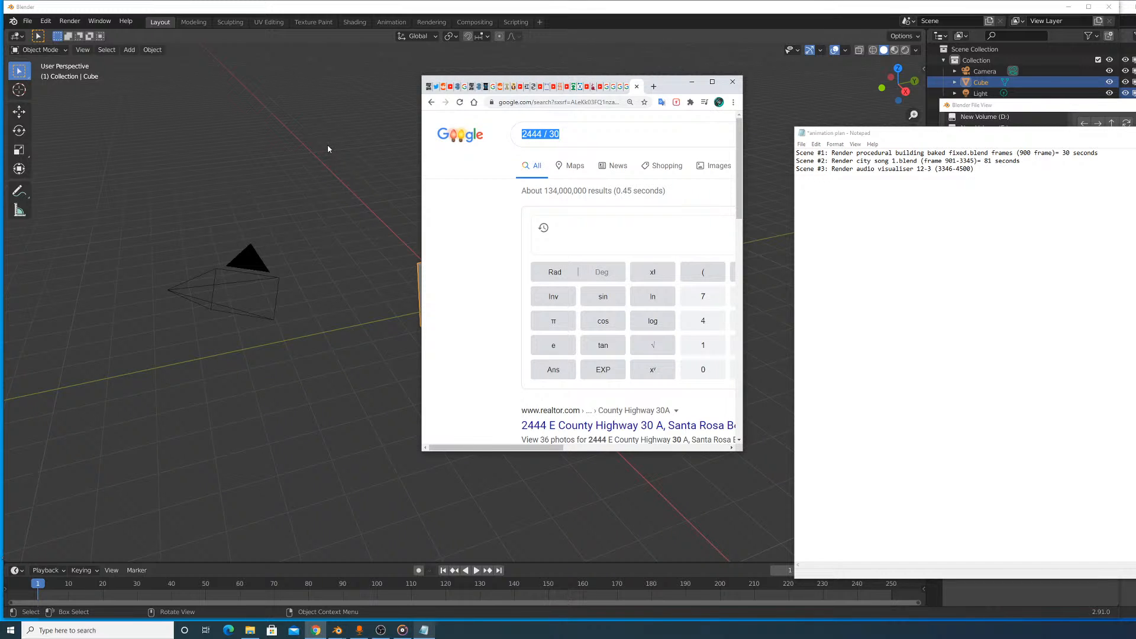
text(4500 /)
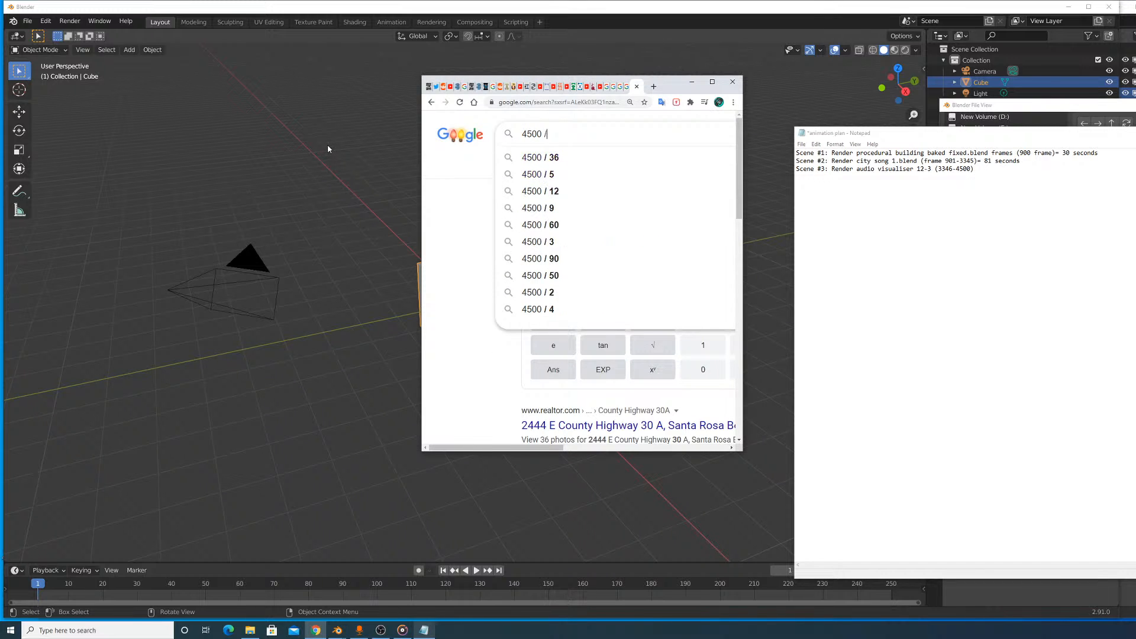
text( 3346)
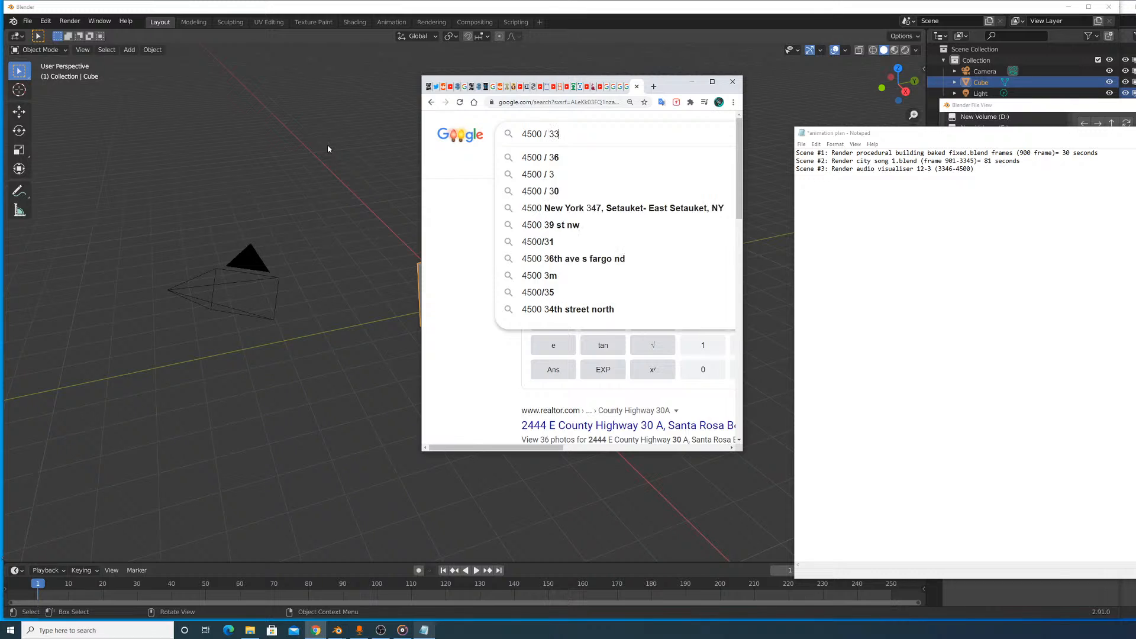
key(Return)
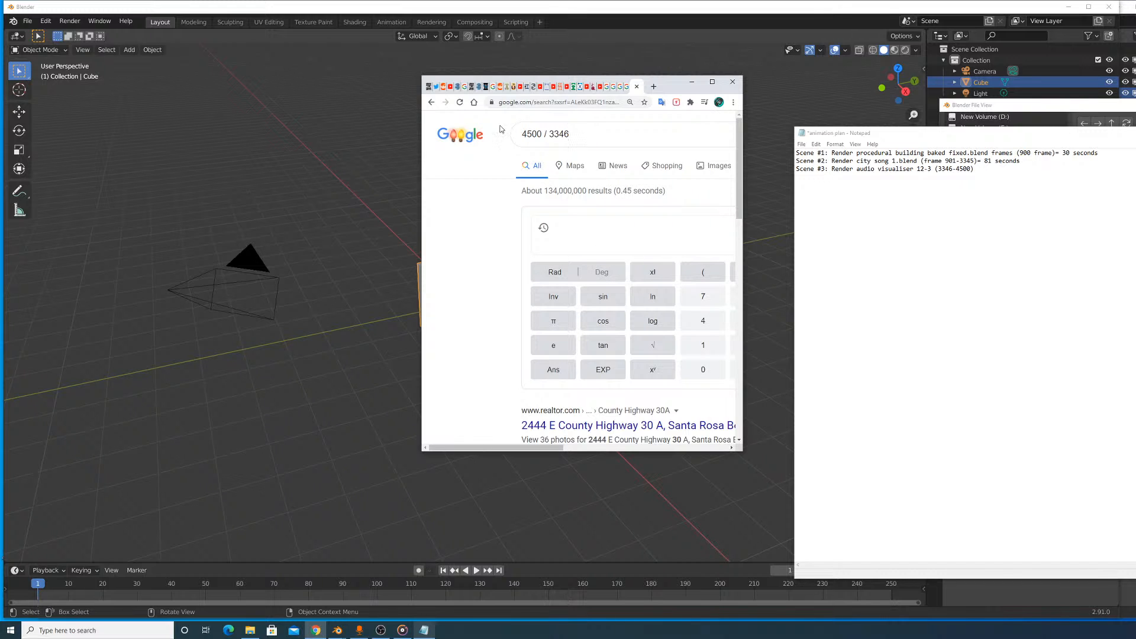
- Correct the Google query to 4500 -3346 to work out scene #3's frame count
drag(586, 134, 545, 134)
key(BackSpace)
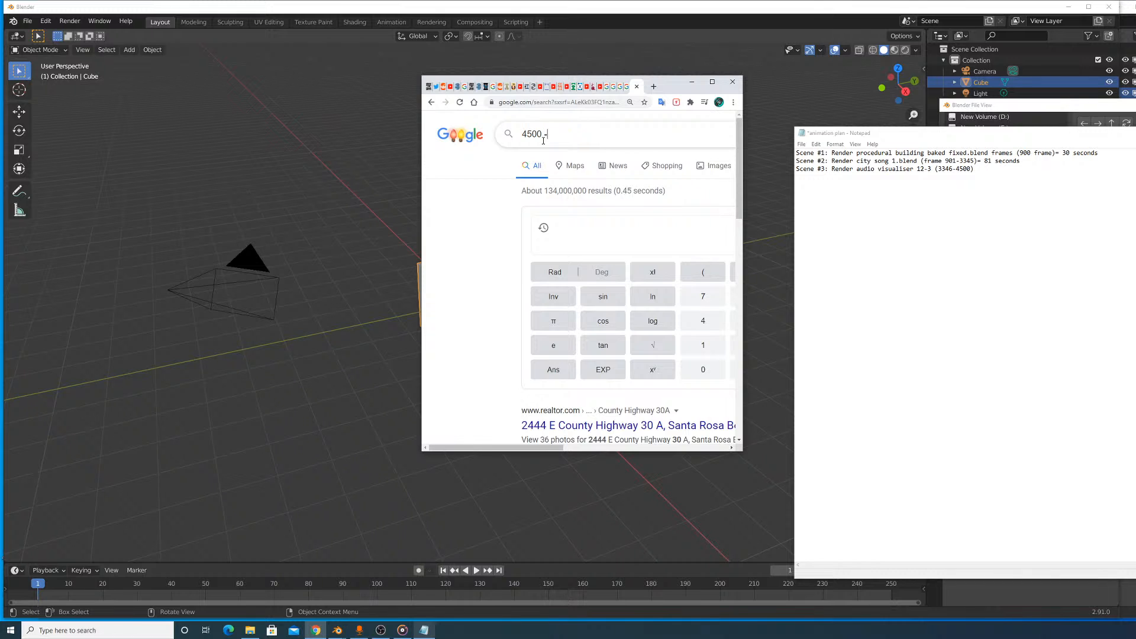
text(-3346)
key(Return)
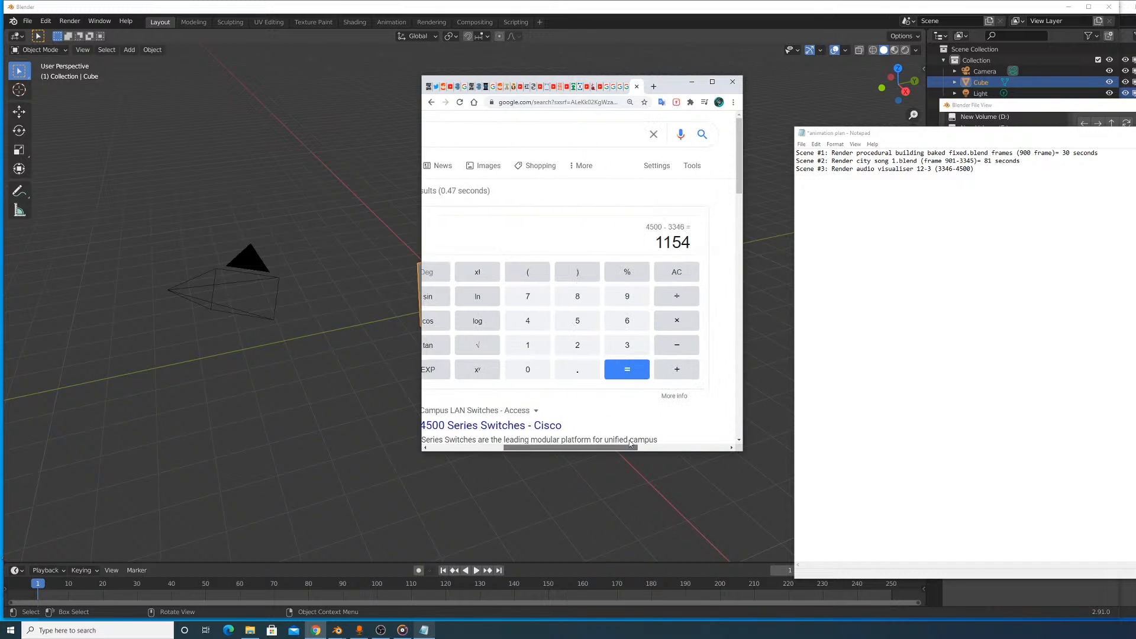
- Replace the Google query with 1154 / 30 to work out scene #3's length in seconds
drag(595, 139, 393, 147)
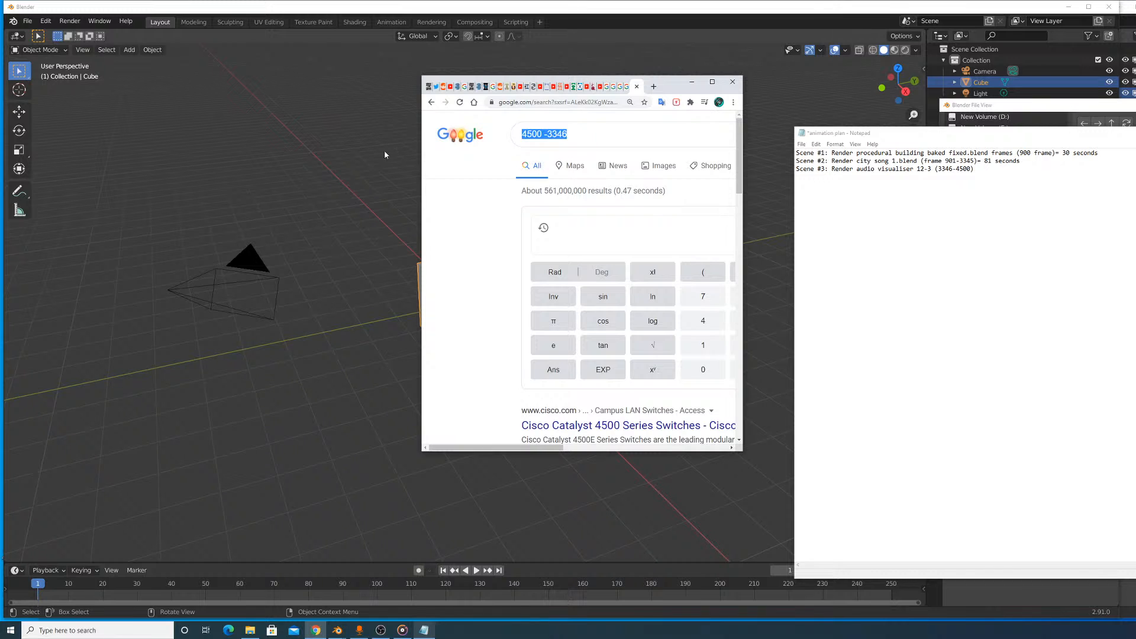
text(1154)
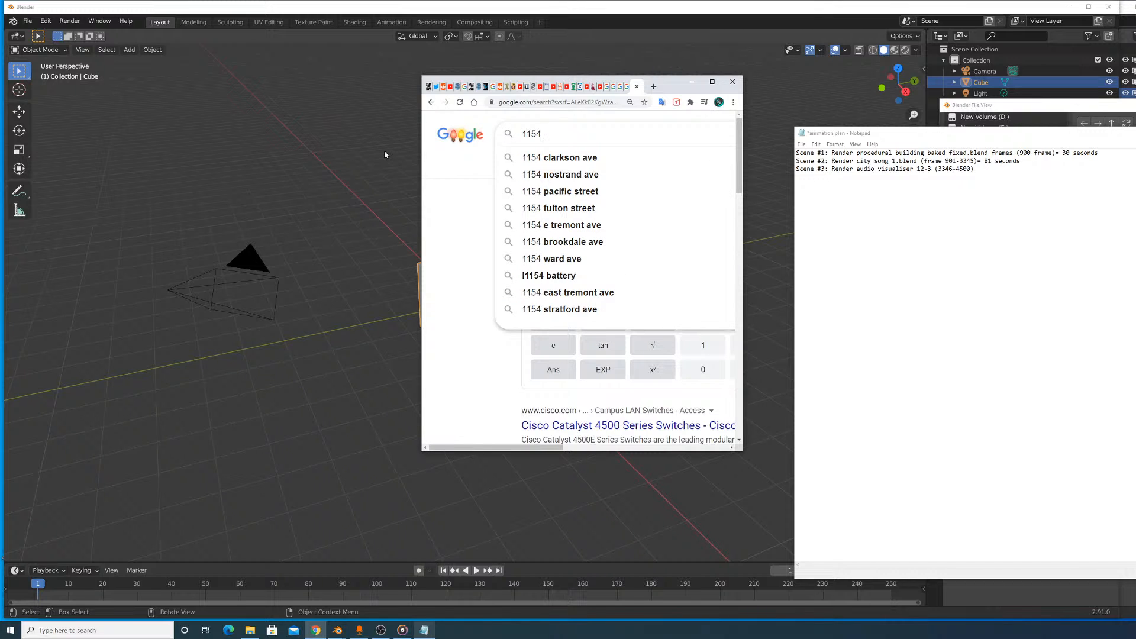
text( /)
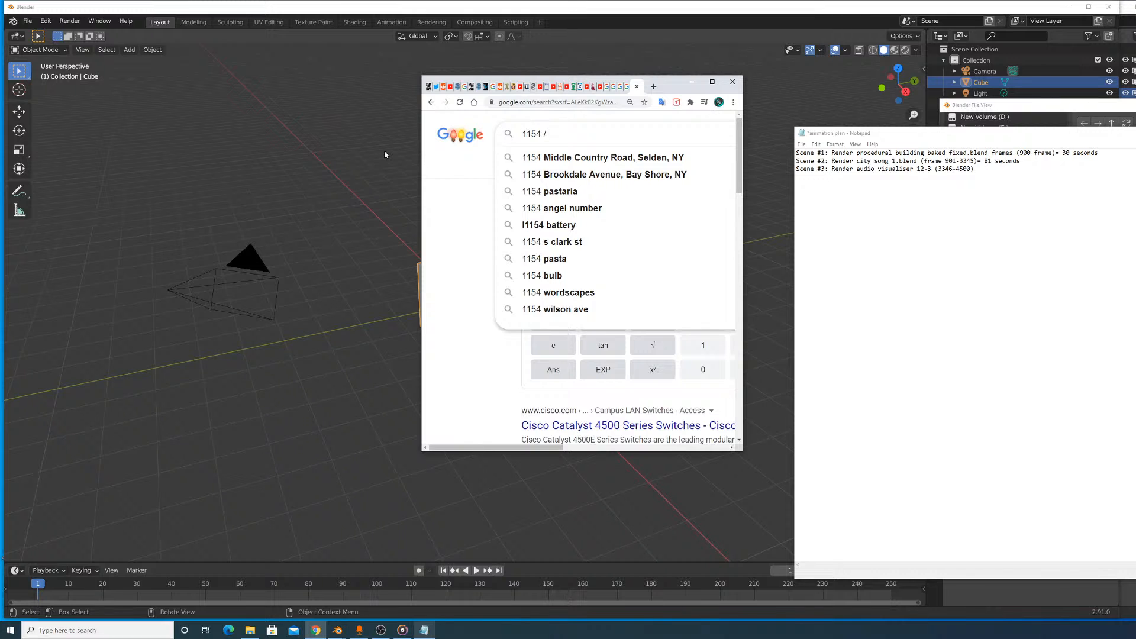
text( 30)
key(Return)
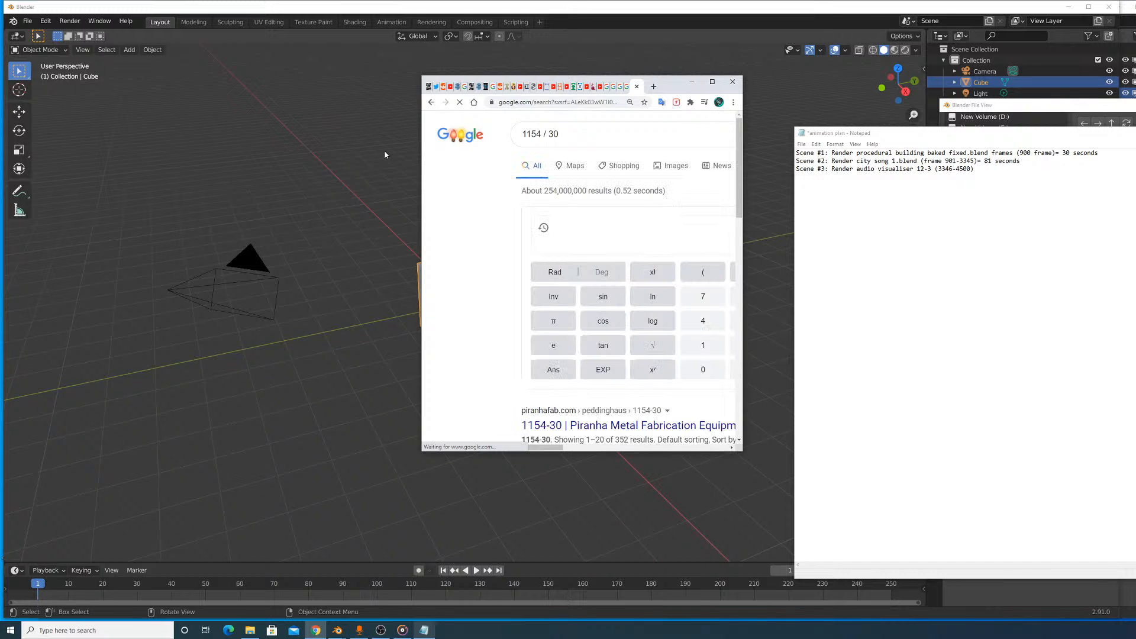
drag(521, 447, 592, 488)
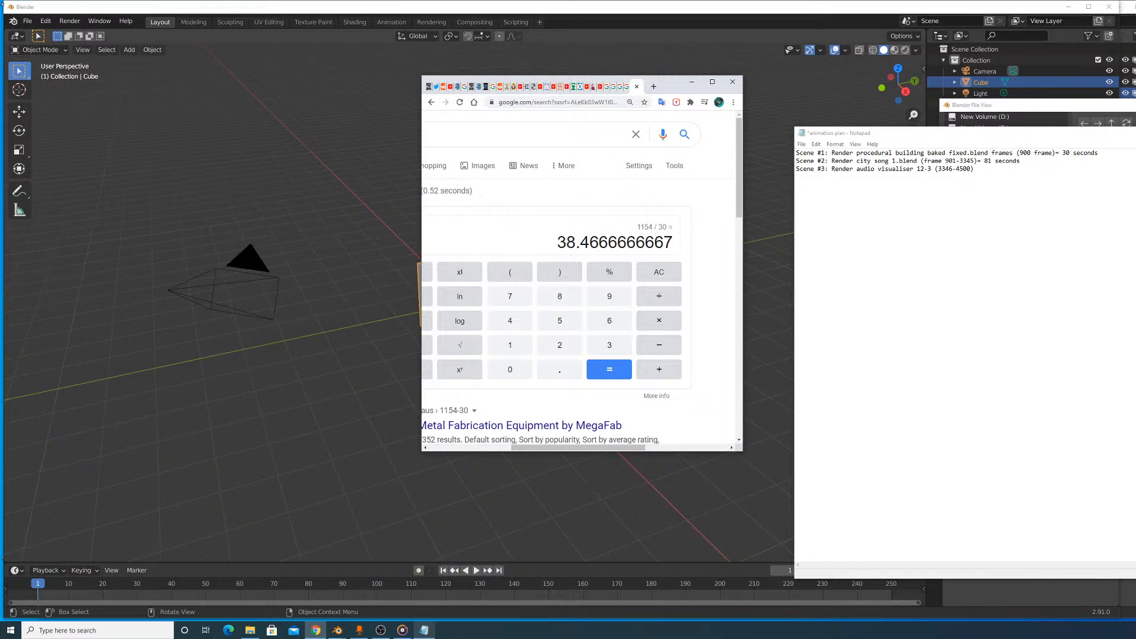
- Return to Notepad and append "38 seconds" to the end of the scene #3 line
click(1012, 172)
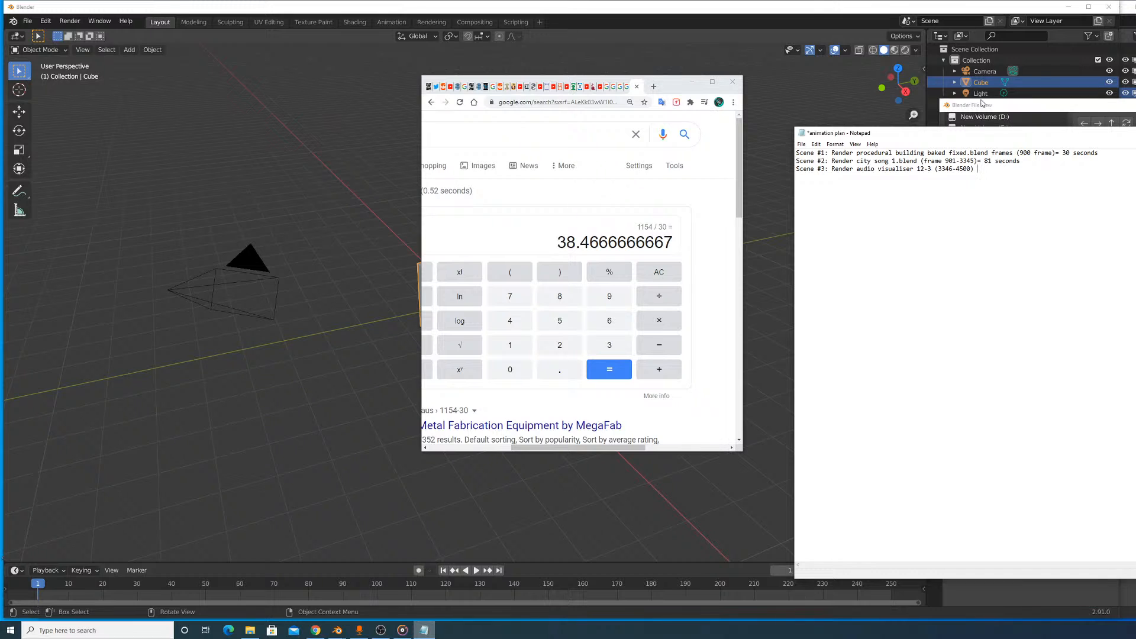
text(3)
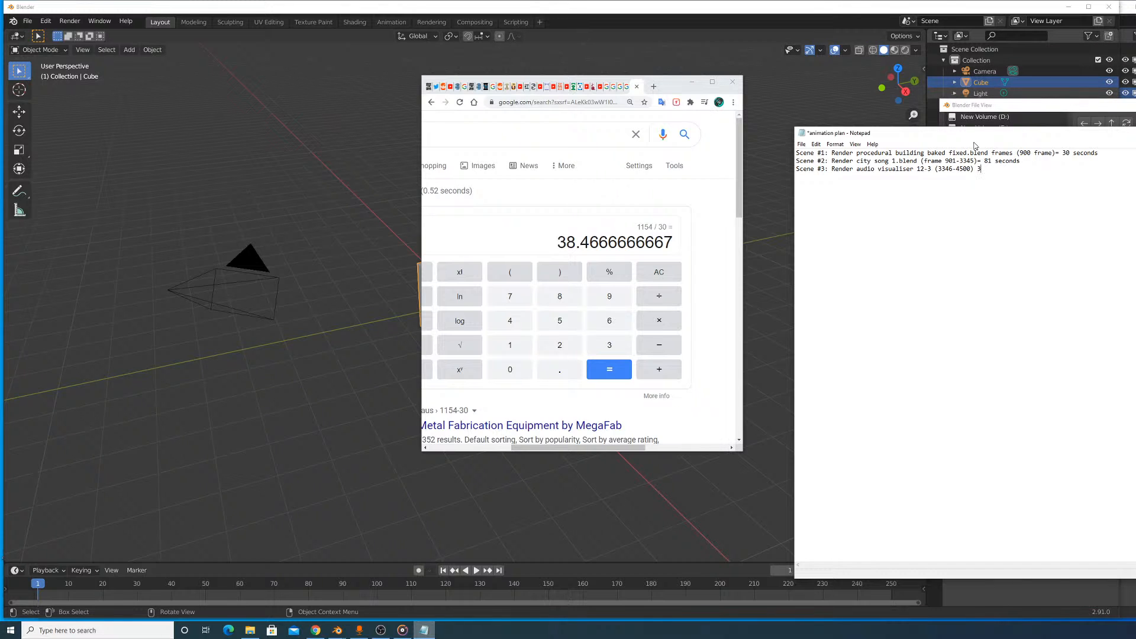
text(8 seconds)
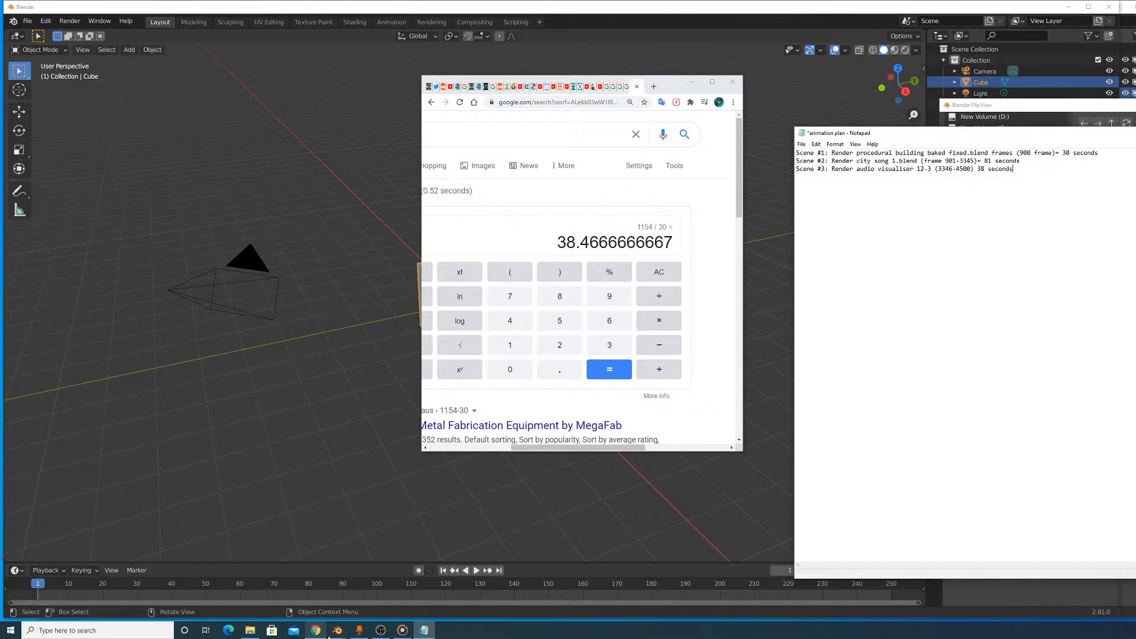
mouse_move(335, 631)
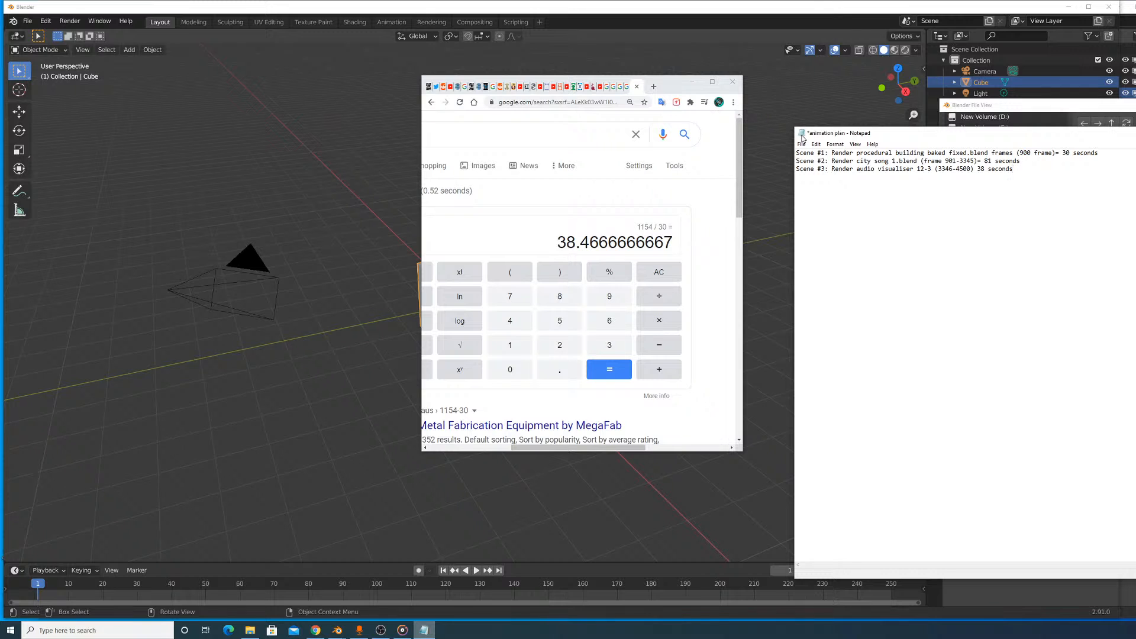
- Save the animation plan and minimize its Notepad window
click(801, 144)
click(829, 185)
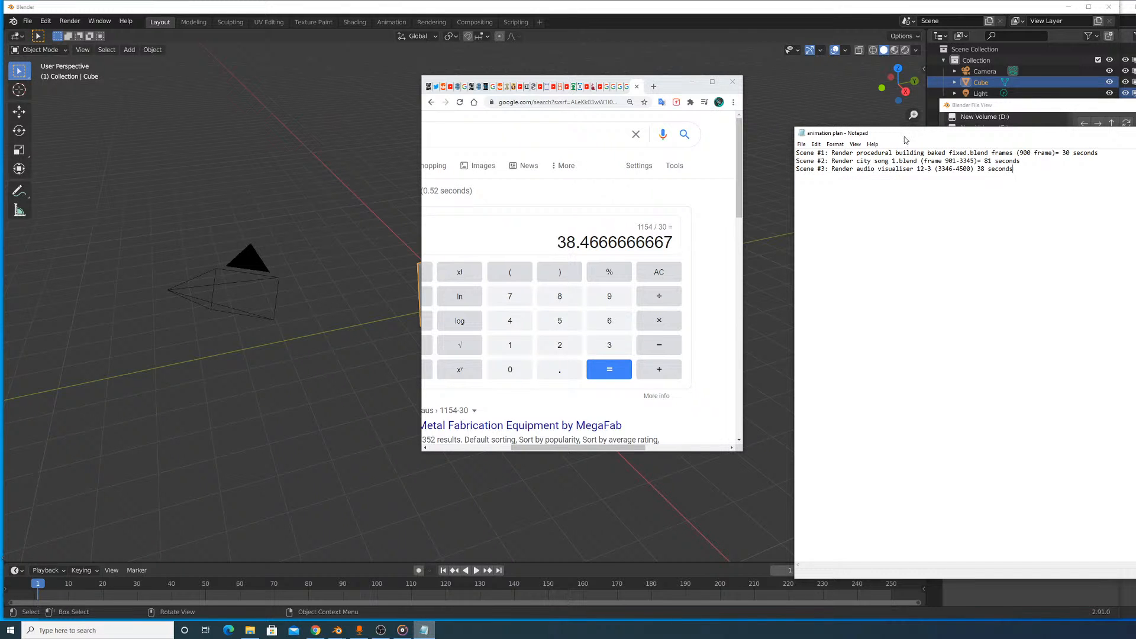
drag(1124, 133, 921, 146)
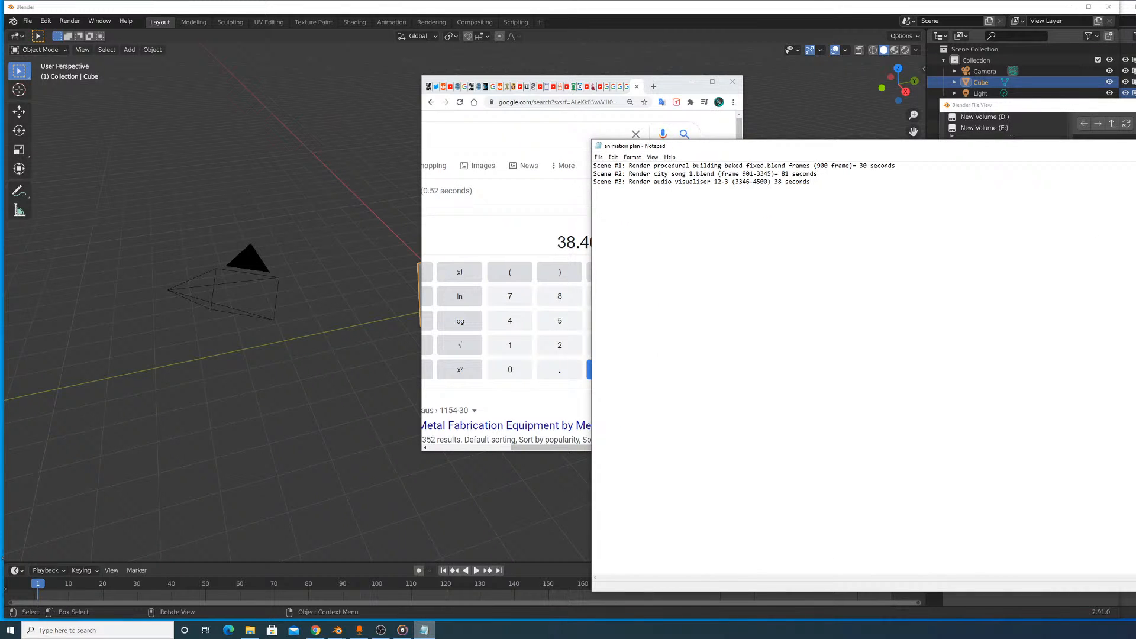
click(1135, 146)
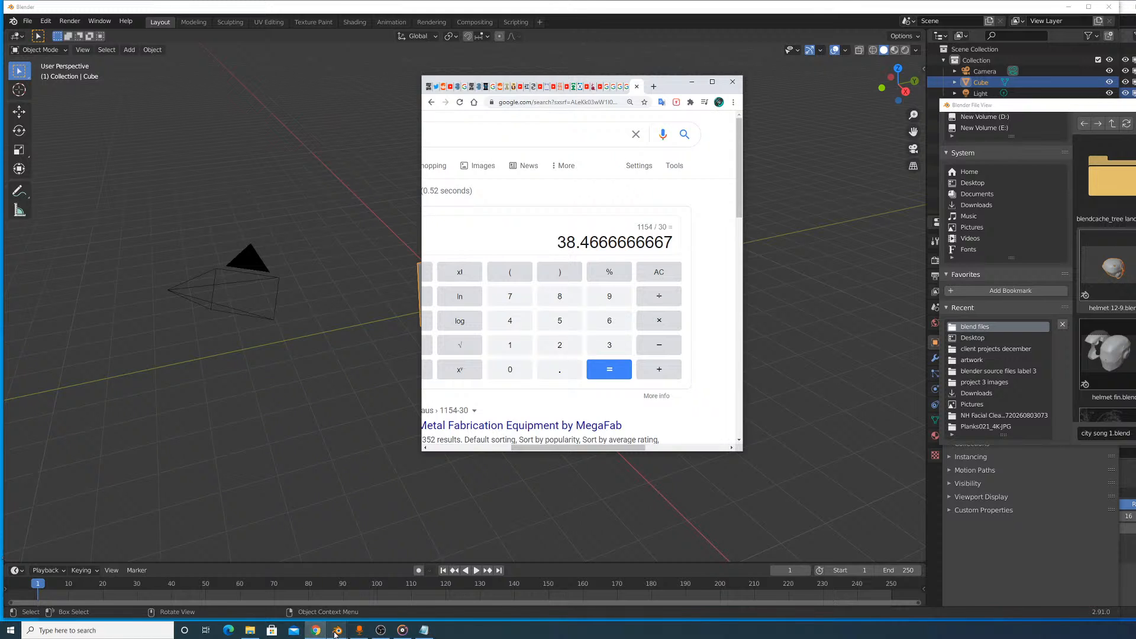
- Switch to the Blender window with city song 1.blend and close it without saving the changes
mouse_move(360, 608)
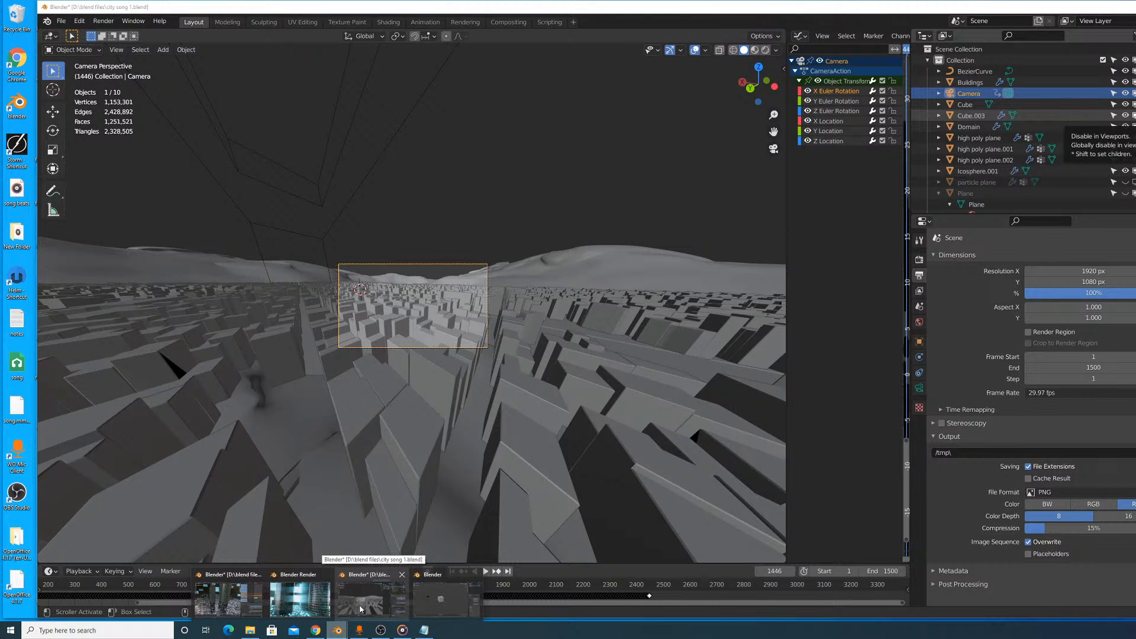
click(359, 608)
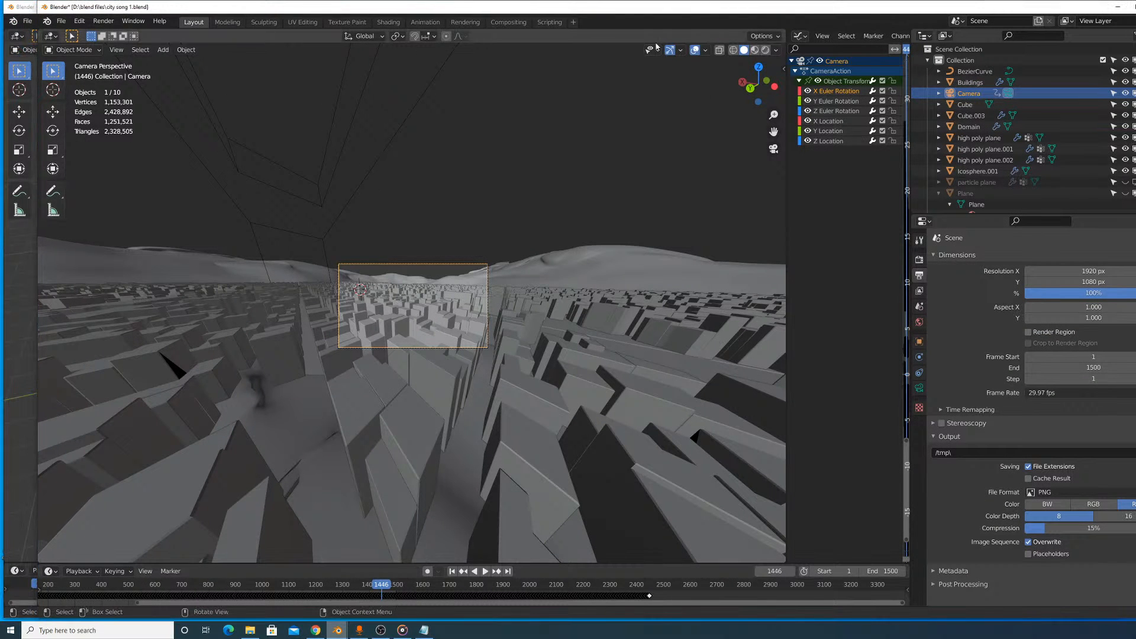
key(ctrl+q)
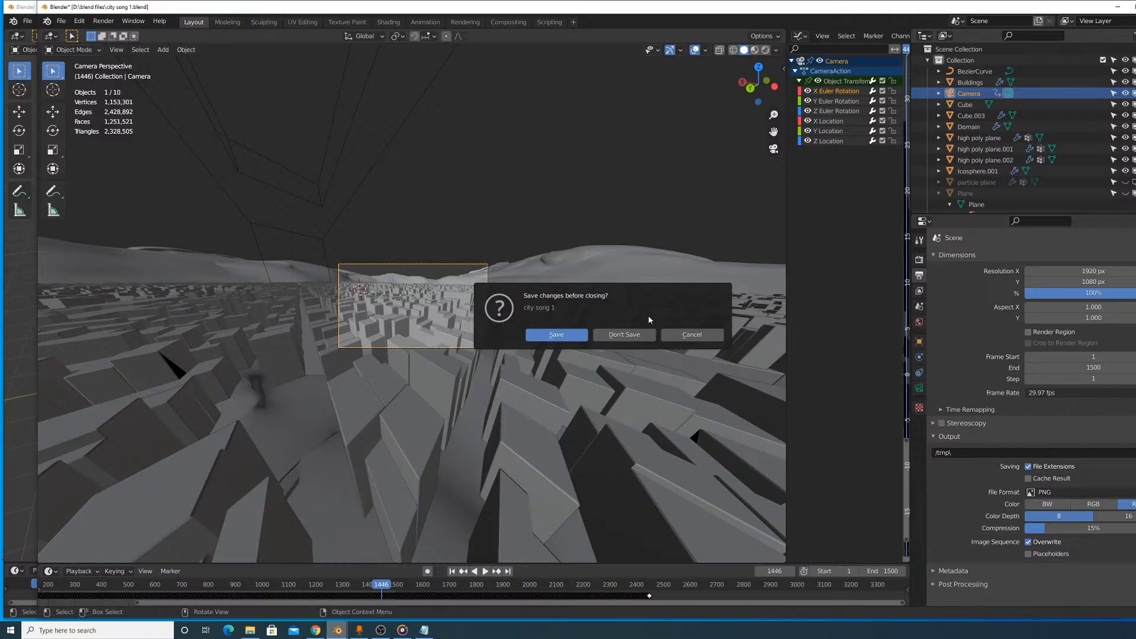
click(627, 334)
- Close the empty default-cube Blender window along with its file view, and minimize Chrome to reveal the procedural building scene
click(334, 631)
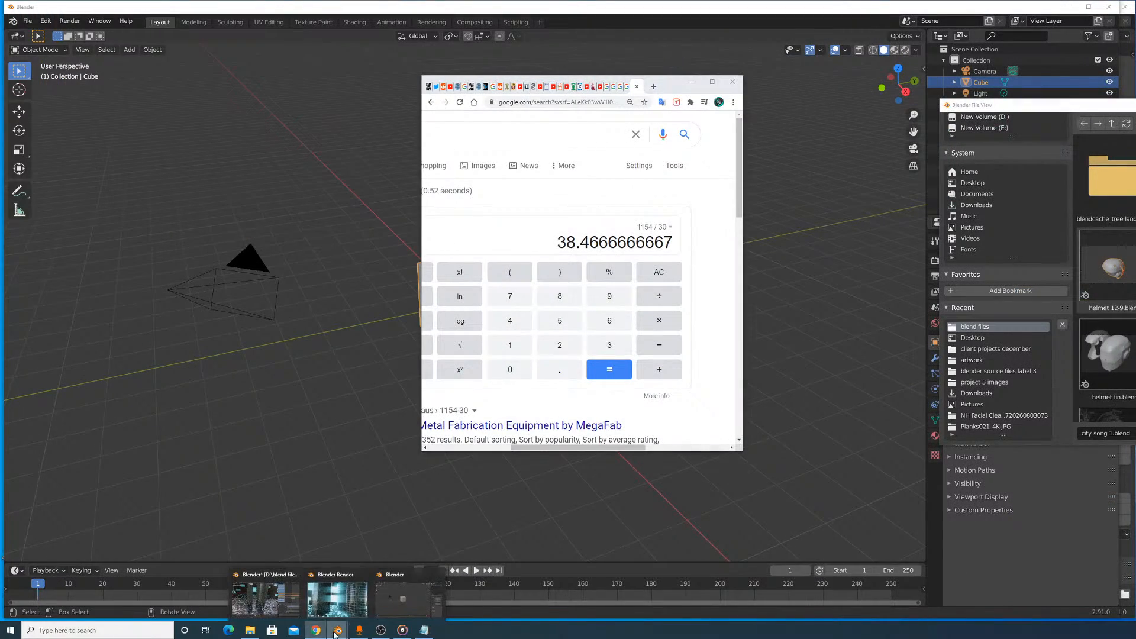
click(280, 599)
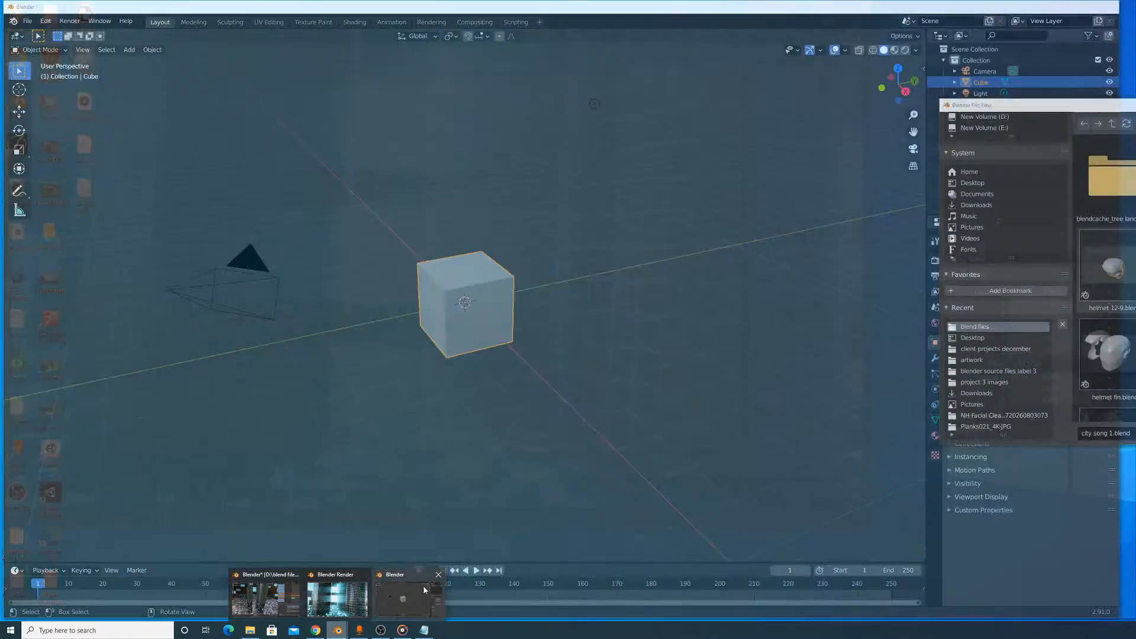
click(423, 585)
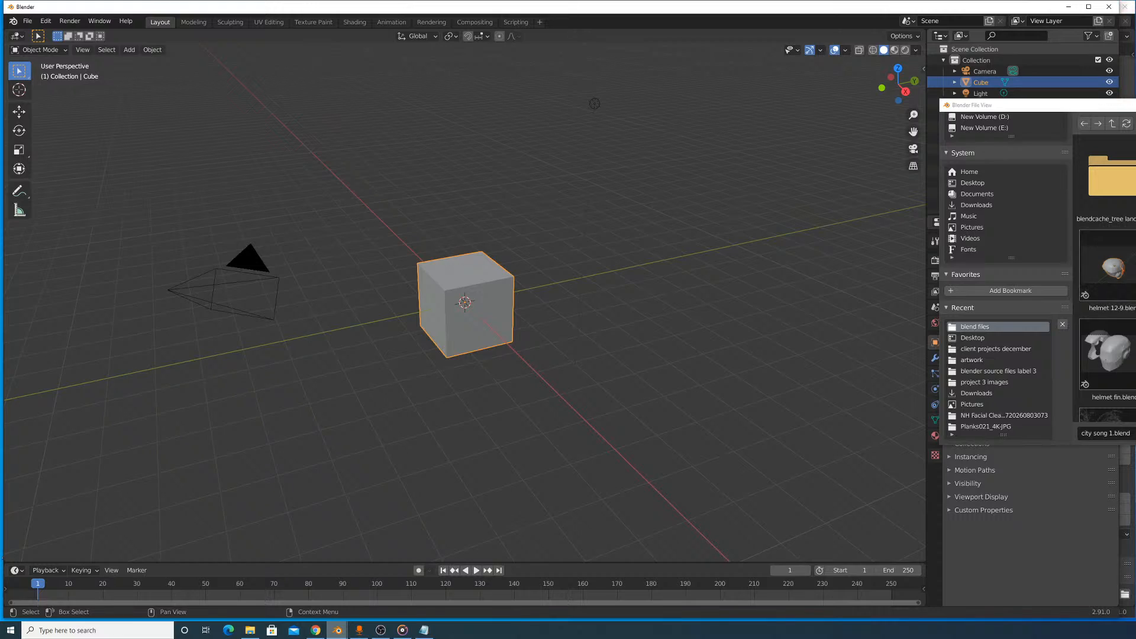
key(Escape)
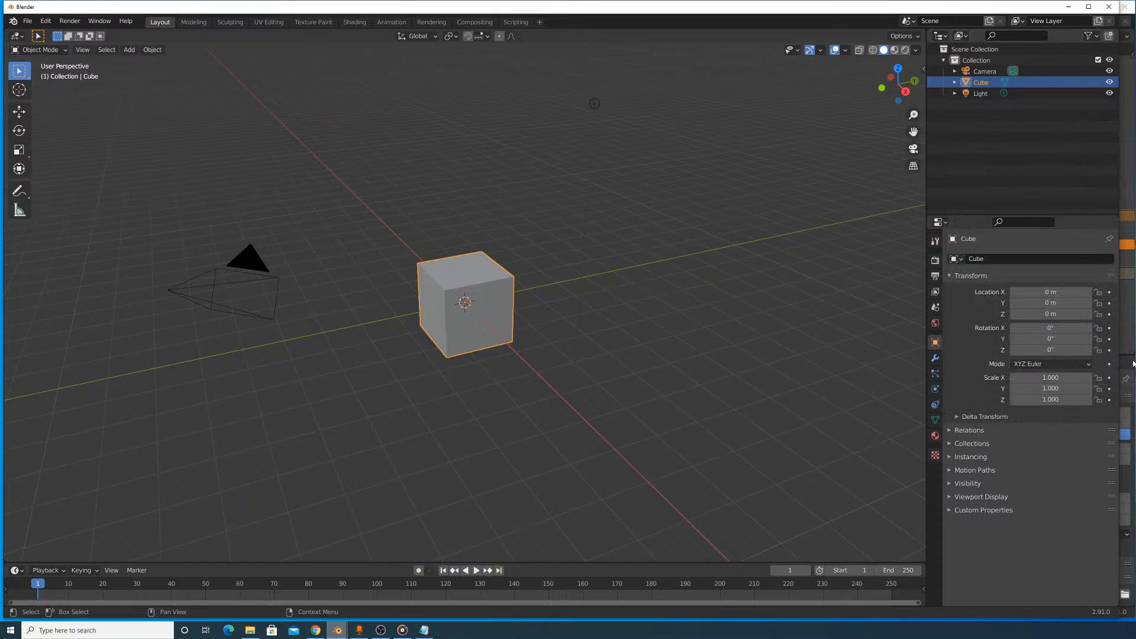
click(1113, 10)
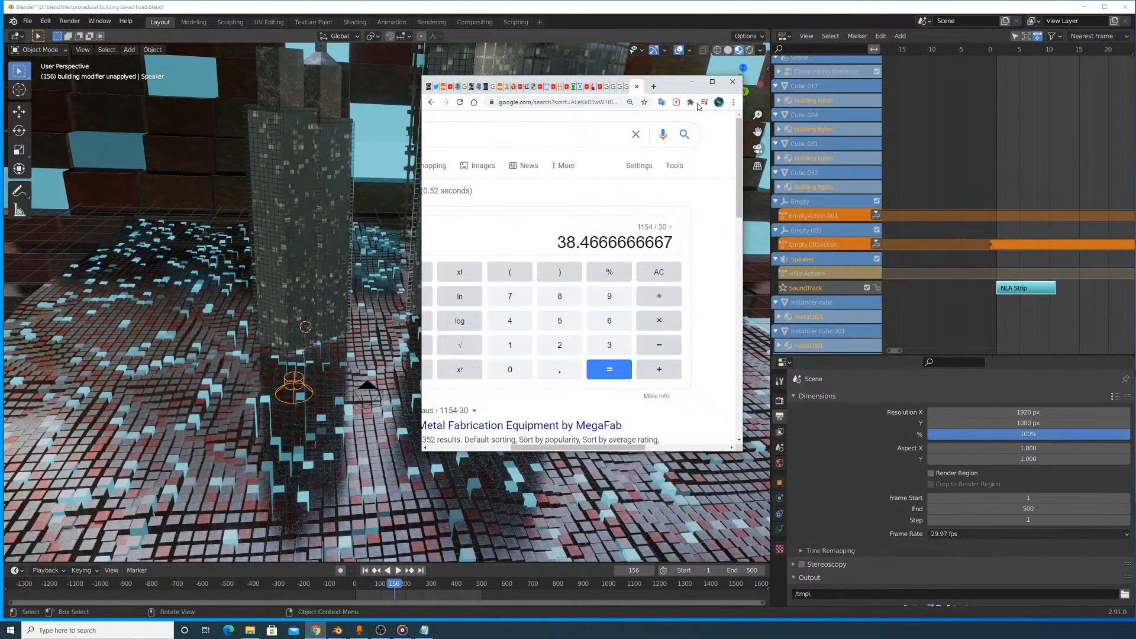
click(692, 82)
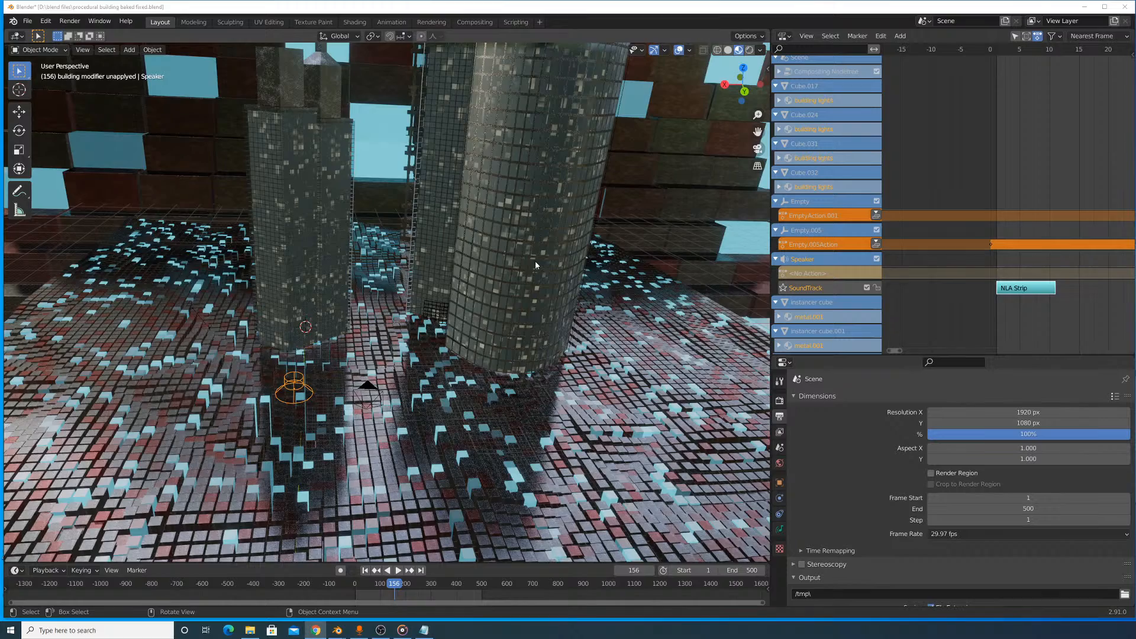
middle_drag(535, 265, 588, 248)
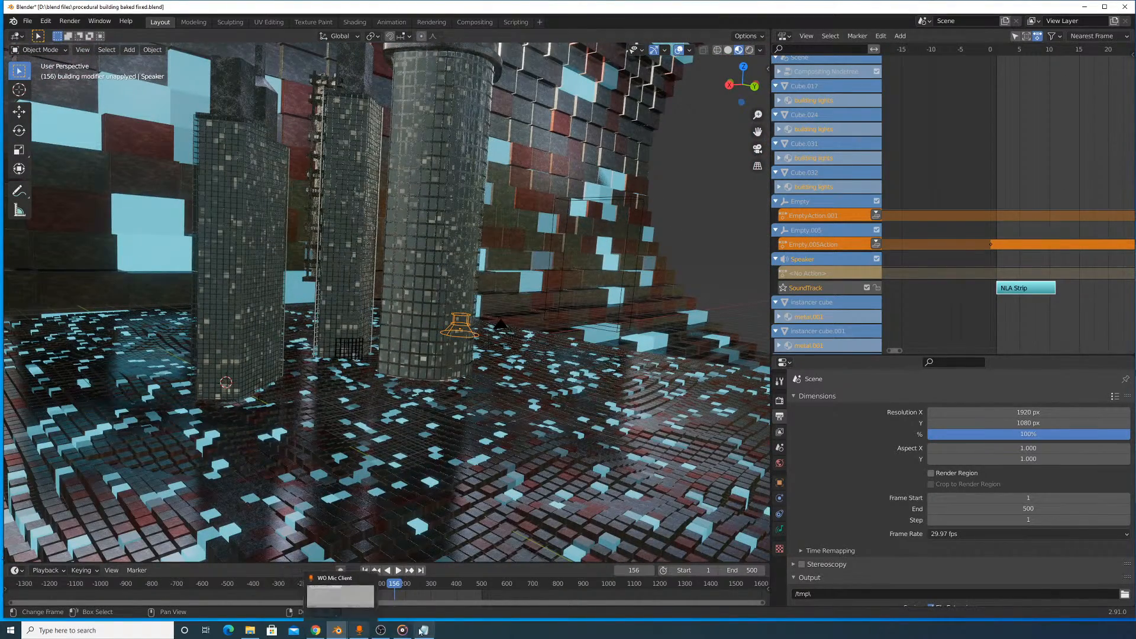
- Check the animation plan in Notepad, hide it again and set the building scene's end frame to 900
mouse_move(403, 631)
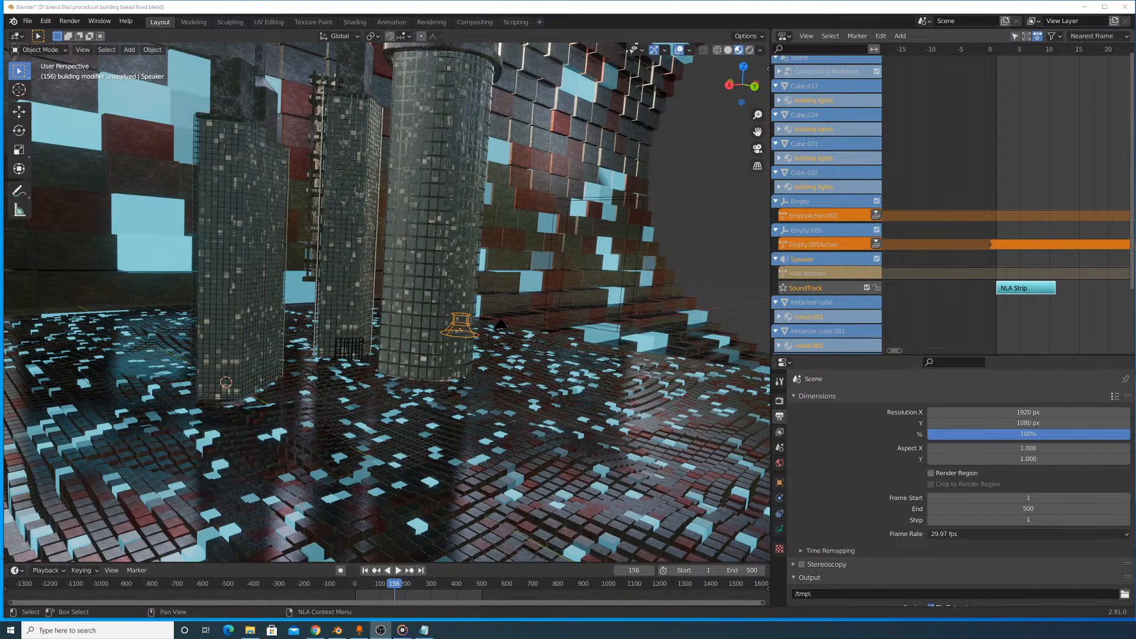
click(423, 630)
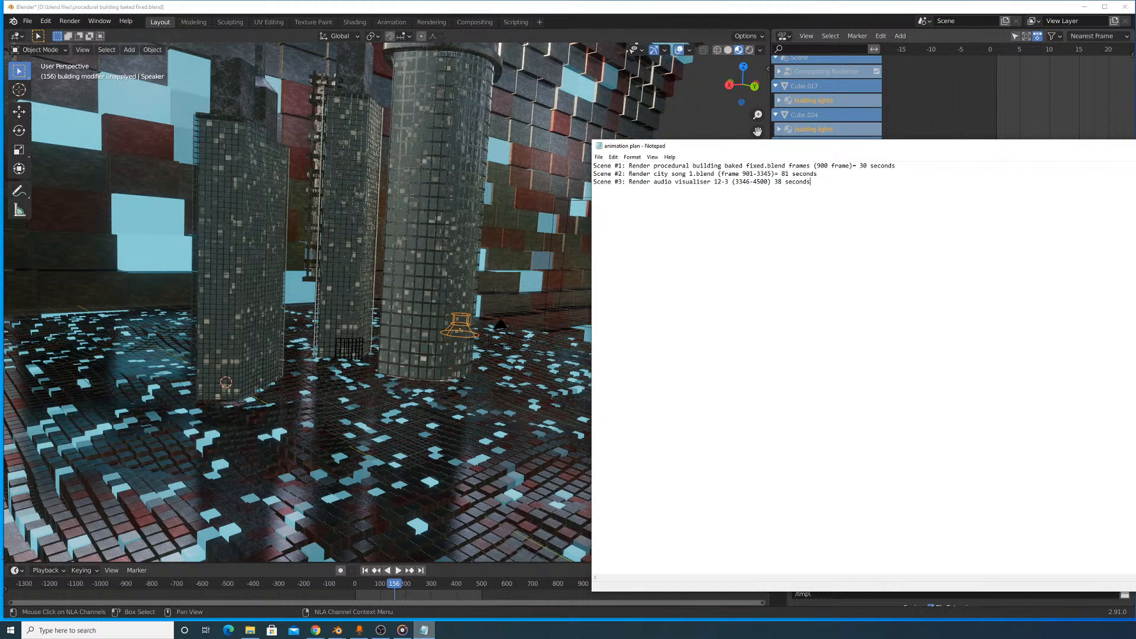
click(424, 630)
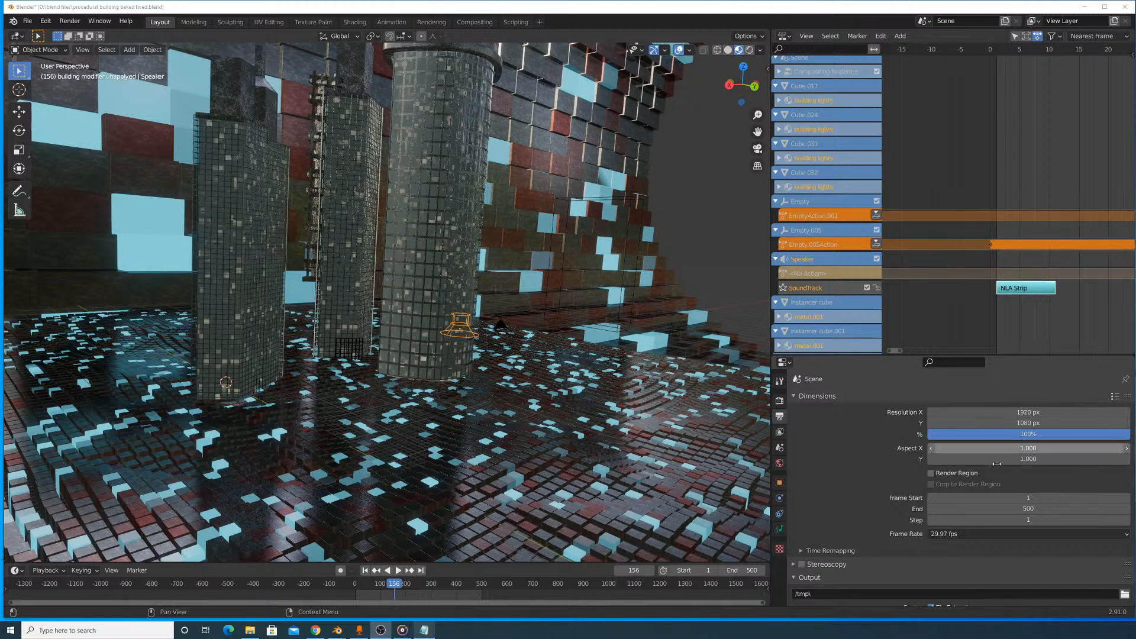
click(1032, 508)
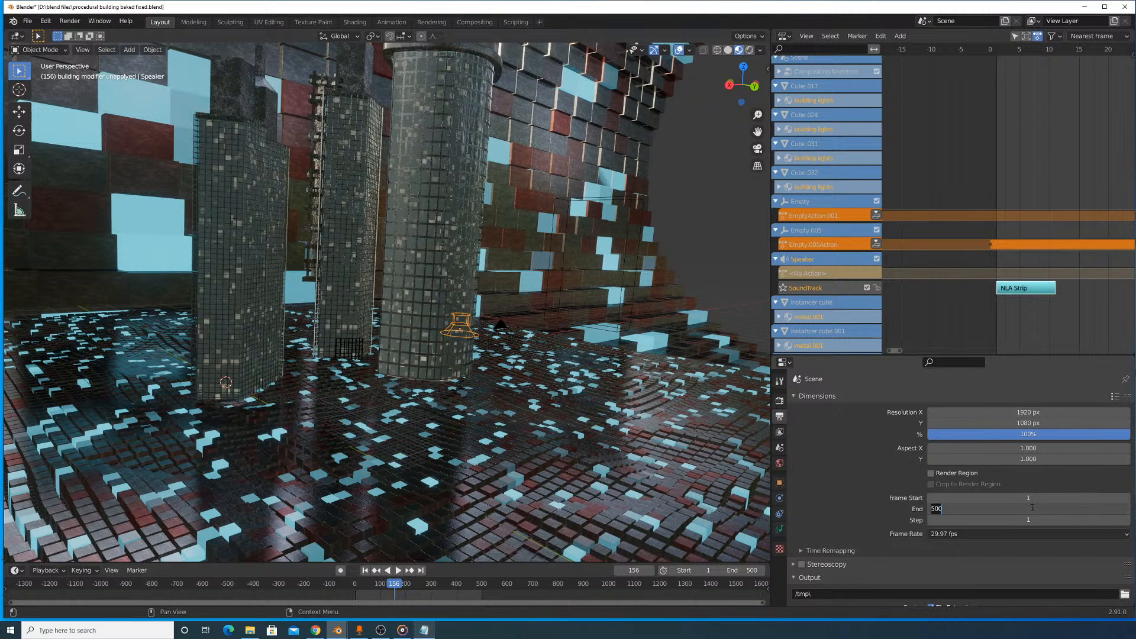
text(900)
key(Return)
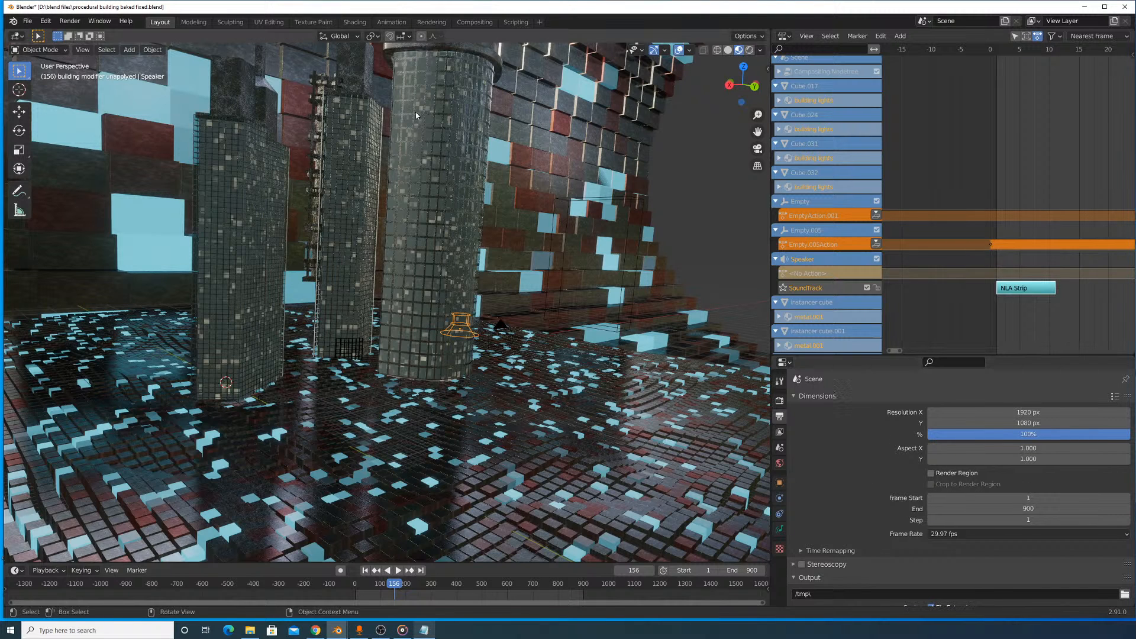
- Switch the viewport to the active camera's view and show the scene's render settings
click(83, 50)
mouse_move(148, 161)
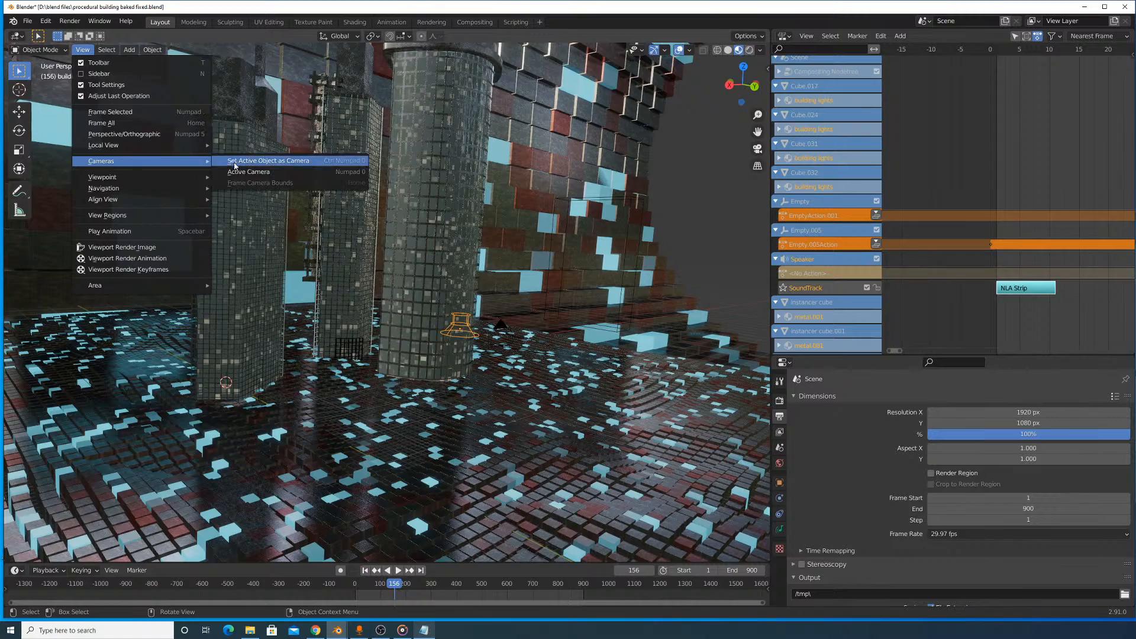
click(237, 168)
scroll(448, 180, down, 7)
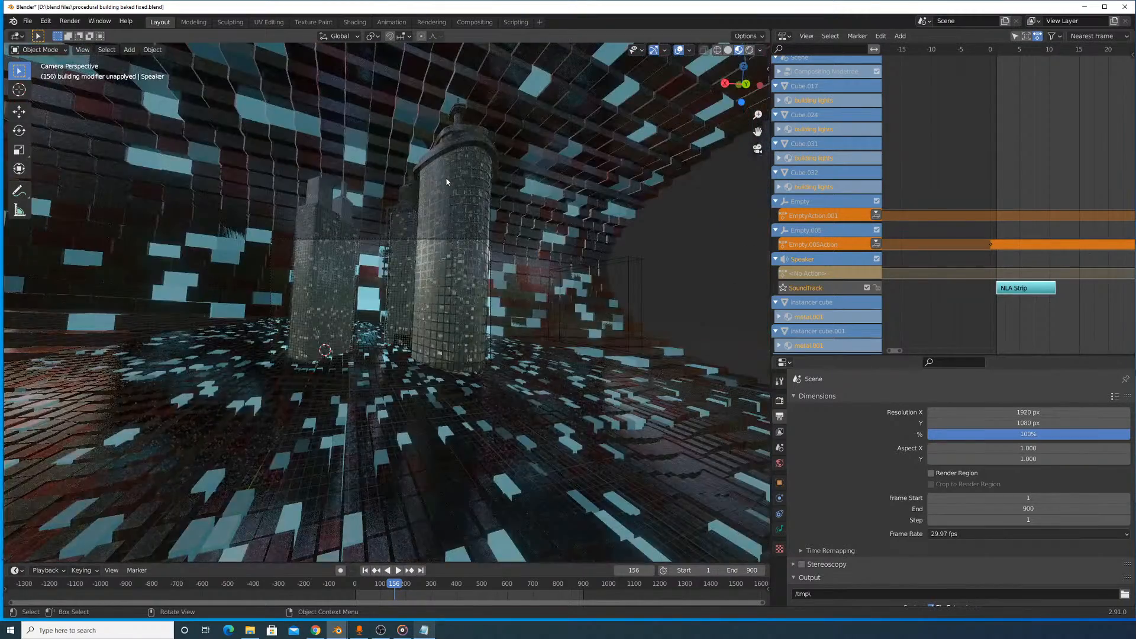
scroll(472, 180, up, 4)
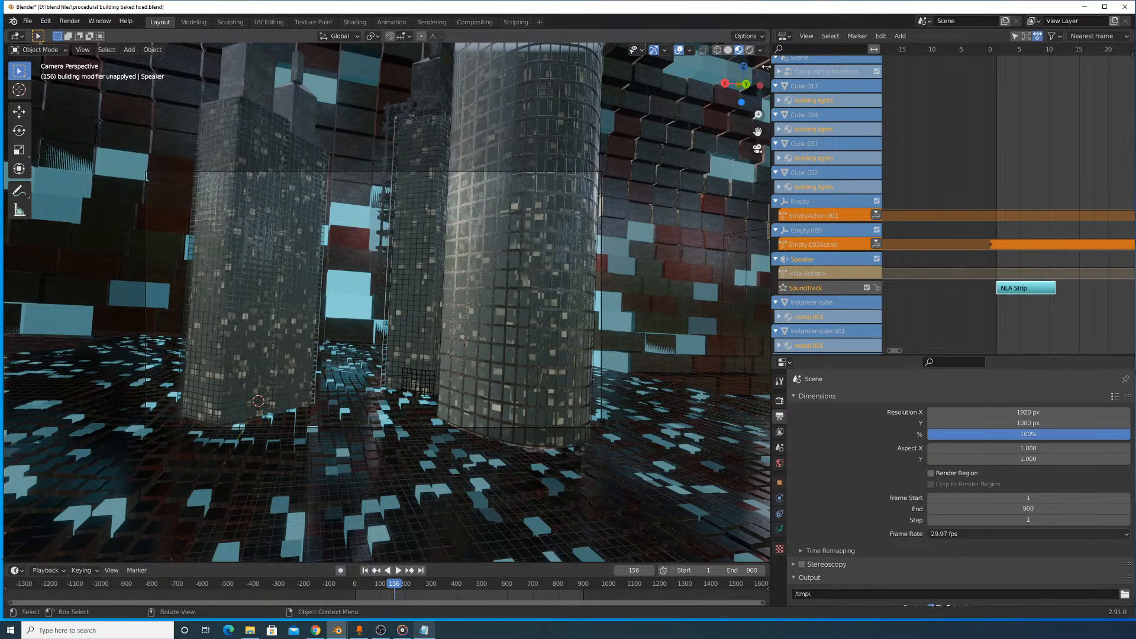
click(779, 400)
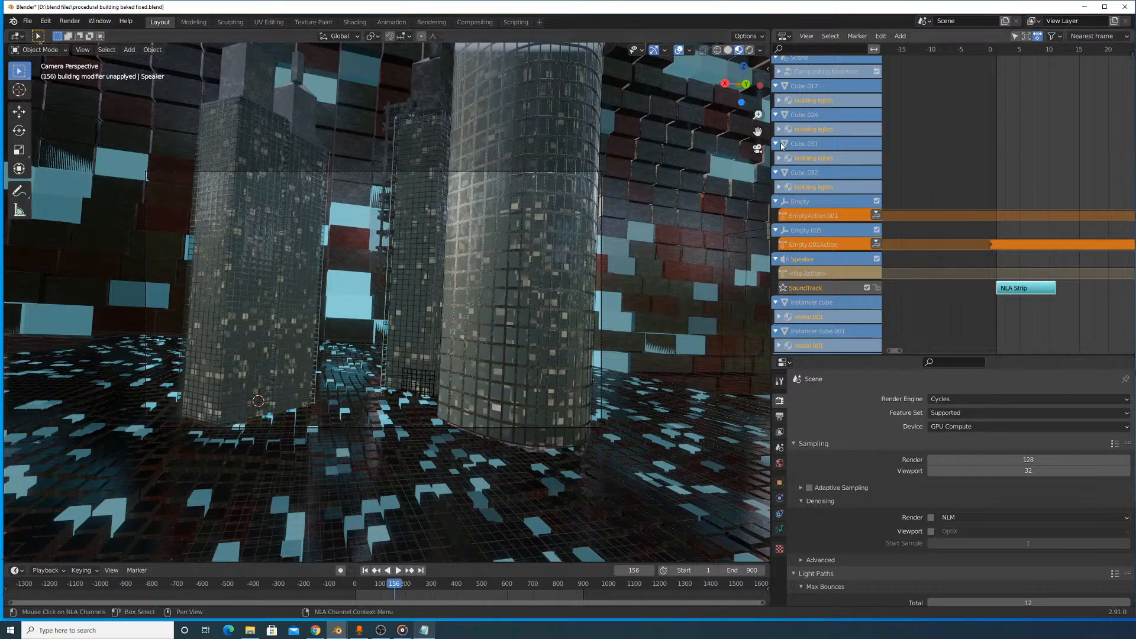
- Set the viewport to solid shading and move the speaker along the global Y axis until it sits beside the camera
click(728, 50)
mouse_move(598, 178)
middle_down()
mouse_move(650, 213)
mouse_move(588, 289)
mouse_move(547, 265)
mouse_move(627, 303)
mouse_move(650, 347)
mouse_move(647, 331)
middle_up()
scroll(667, 216, down, 8)
scroll(591, 245, up, 7)
key(g)
key(x)
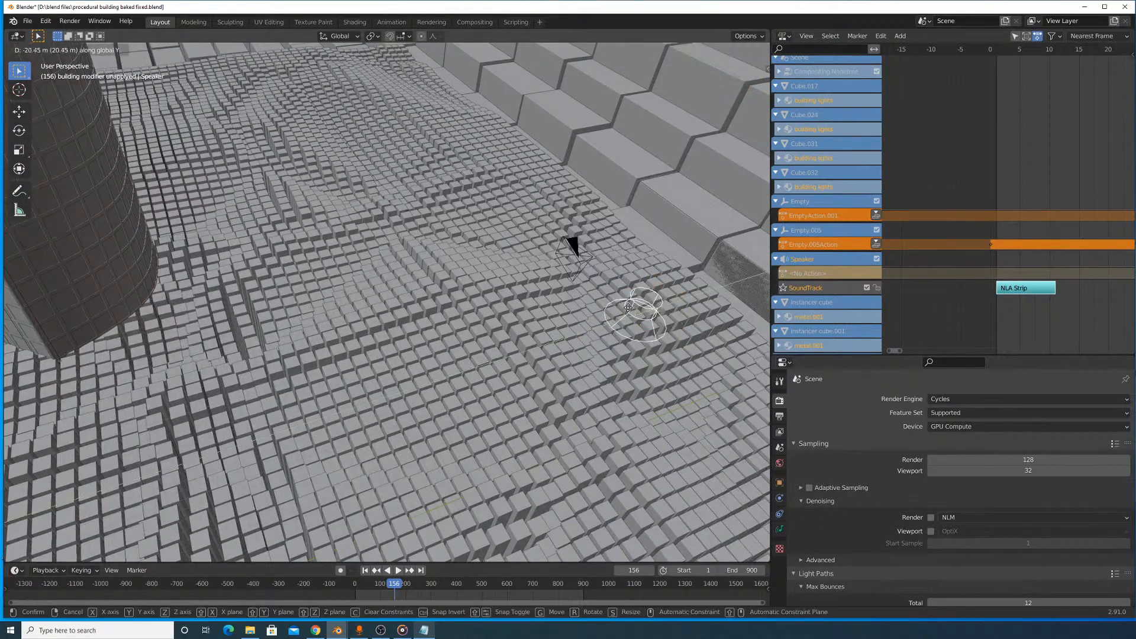
click(615, 269)
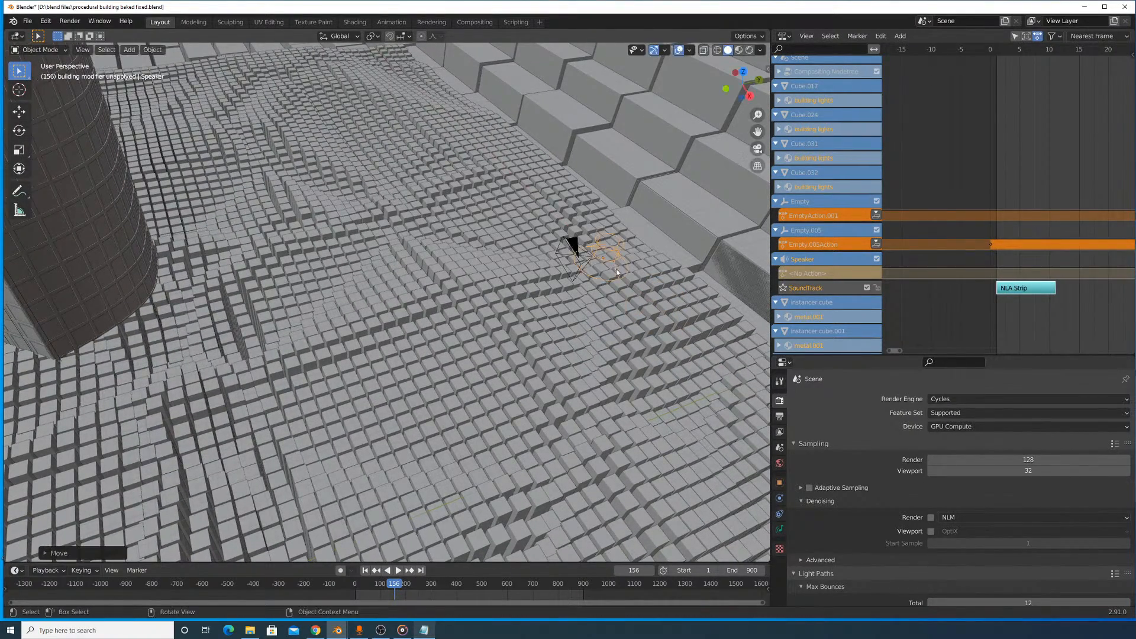
- Parent the speaker and camera using the Object option, and move the camera to test the link
middle_drag(616, 268, 492, 273)
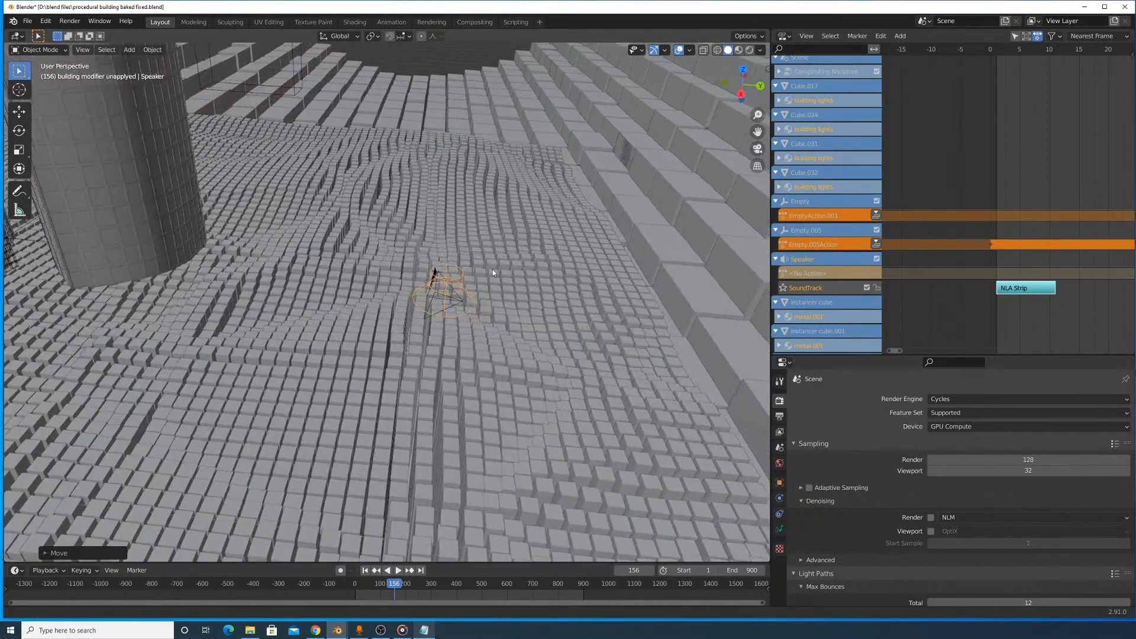
click(437, 288)
key(ctrl+p)
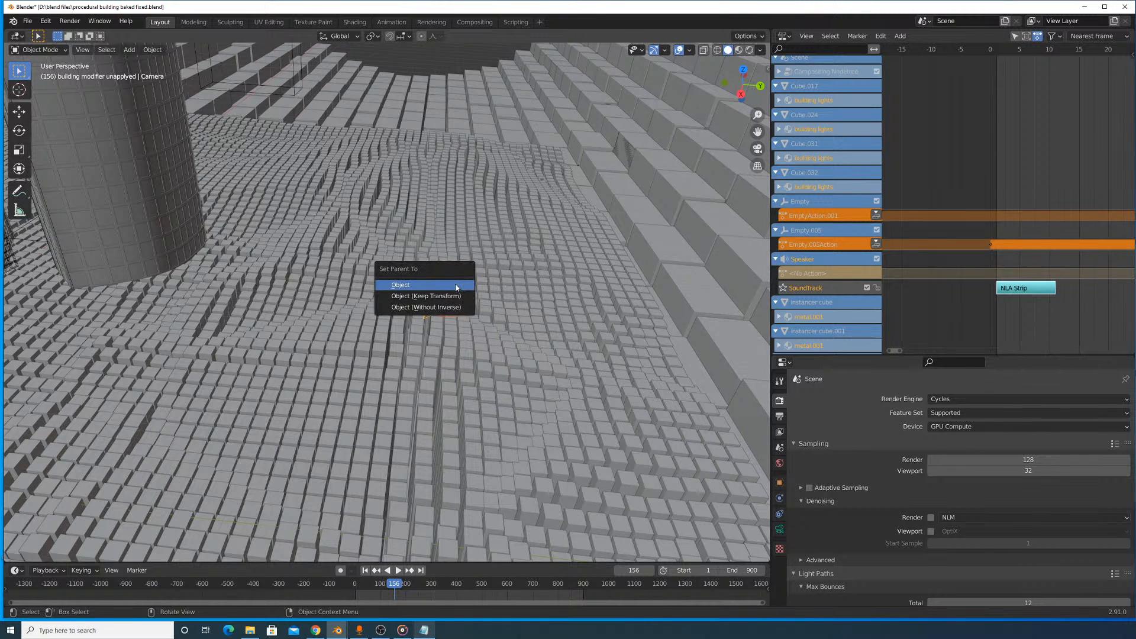
click(456, 288)
key(alt+a)
click(434, 294)
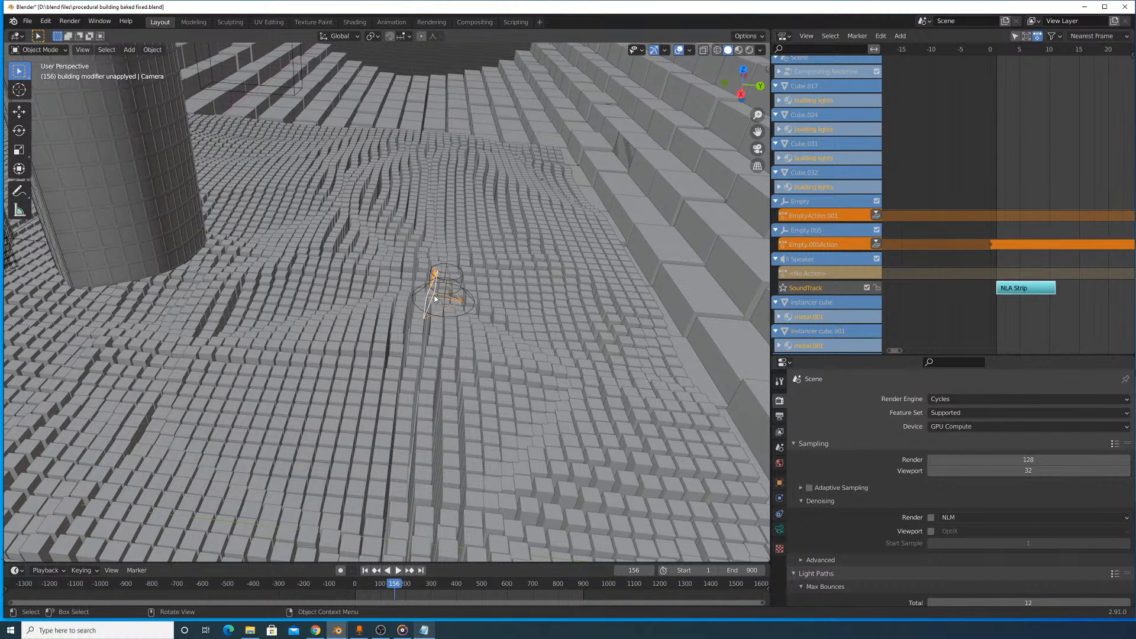
key(g)
click(451, 301)
- Add a Bezier curve to the building scene
middle_drag(515, 322, 370, 87)
middle_drag(475, 287, 495, 323)
scroll(440, 269, down, 5)
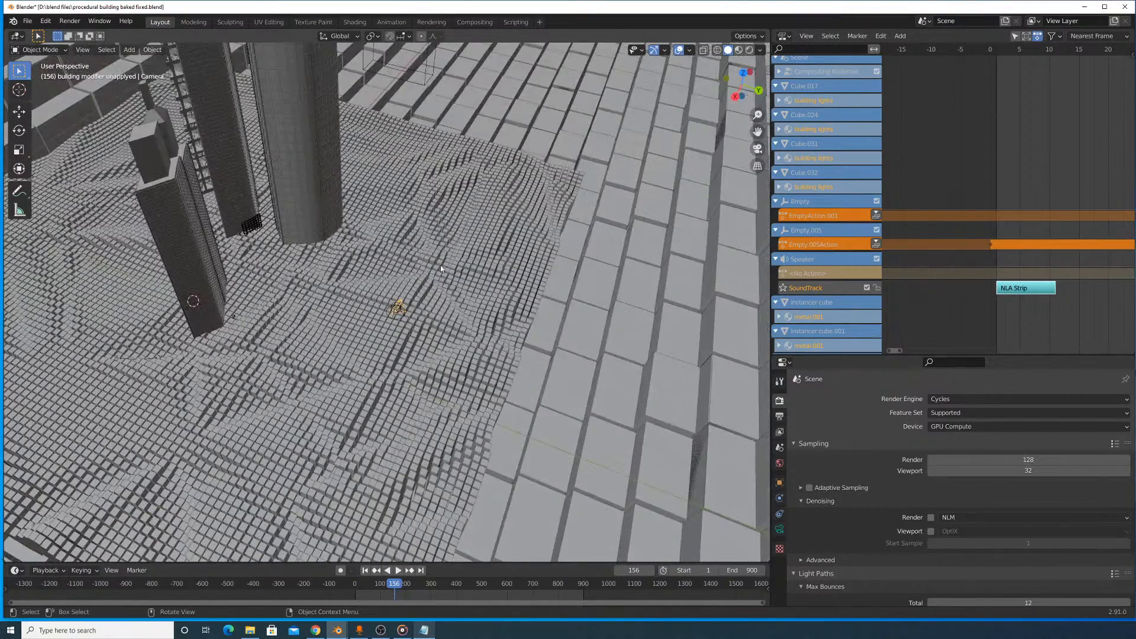
middle_drag(353, 253, 379, 225)
click(129, 49)
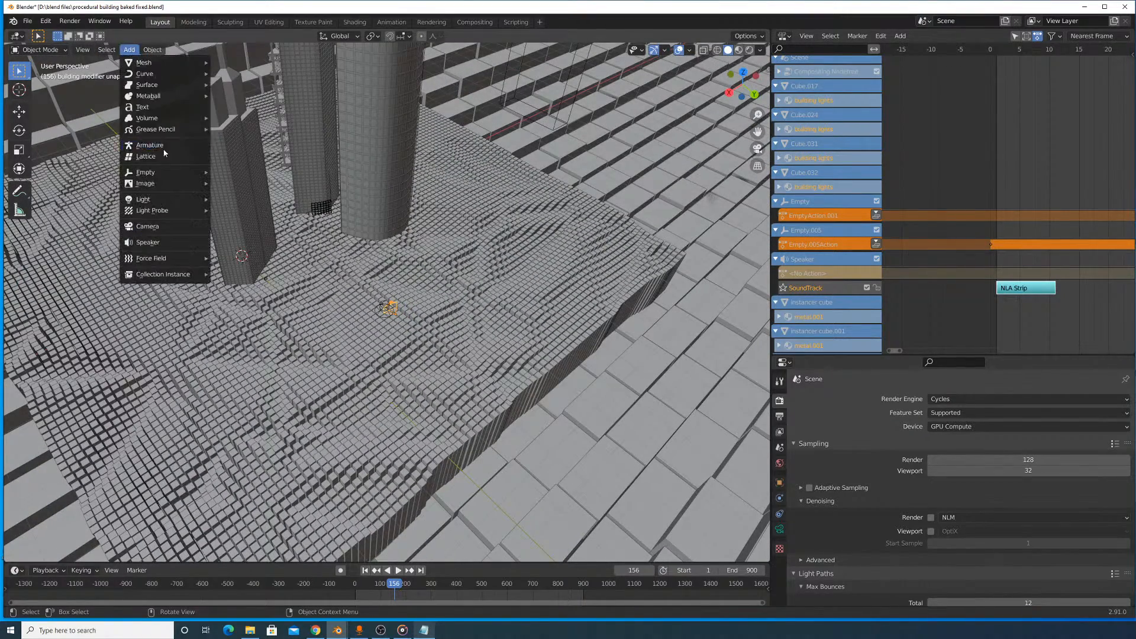
mouse_move(173, 120)
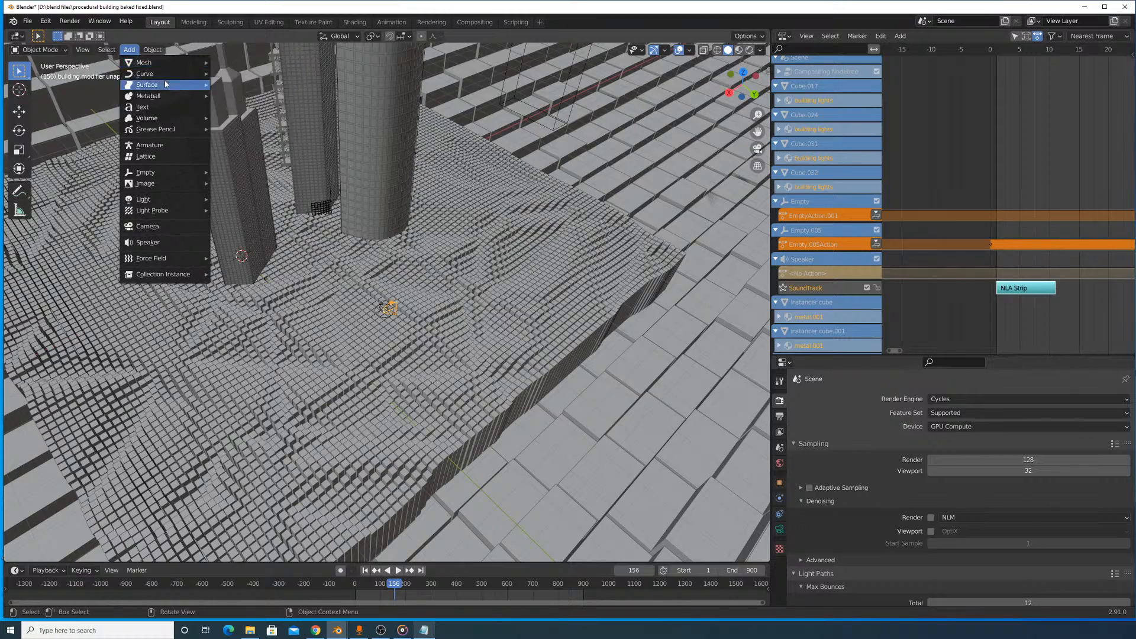
mouse_move(166, 75)
click(243, 74)
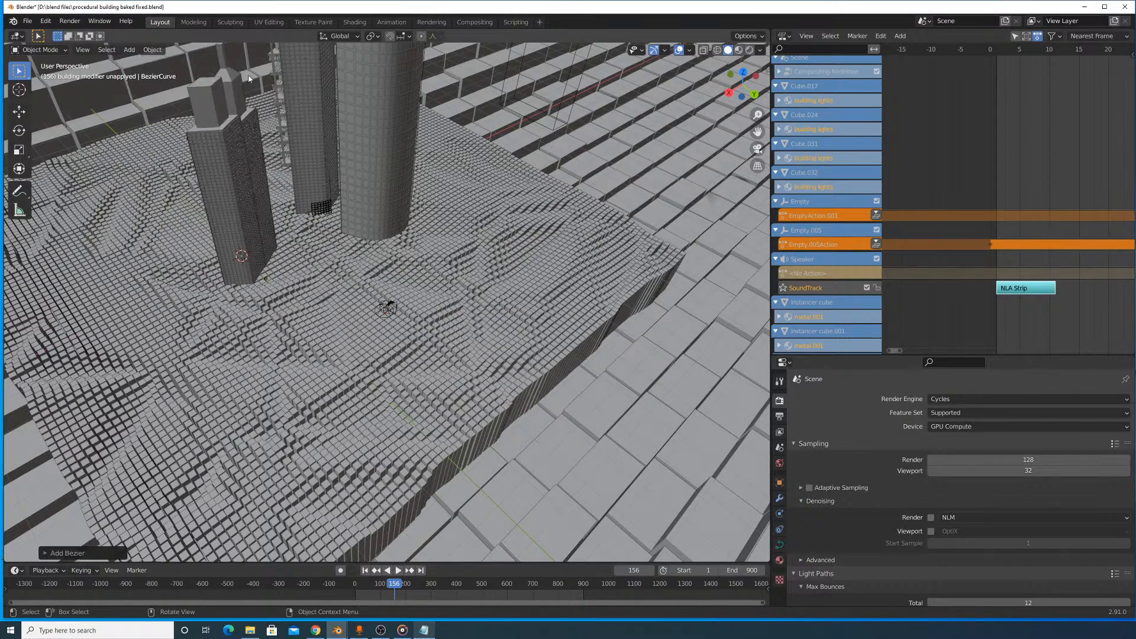
middle_drag(324, 222, 431, 183)
key(g)
key(z)
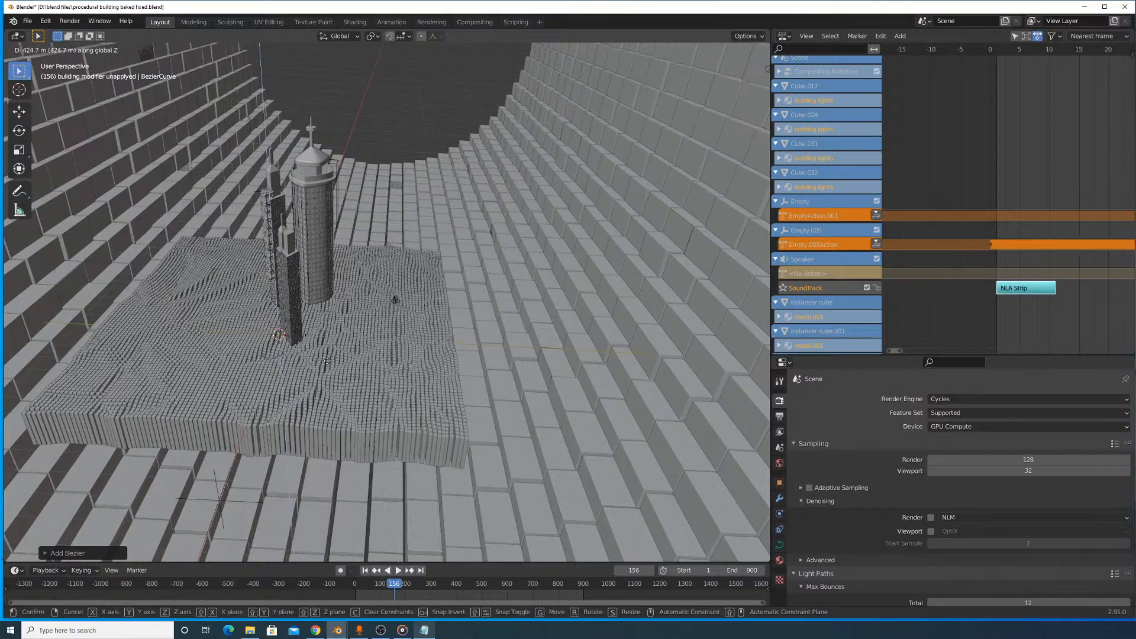
right_click(367, 456)
middle_drag(390, 465, 438, 320)
scroll(236, 414, down, 5)
key(g)
key(z)
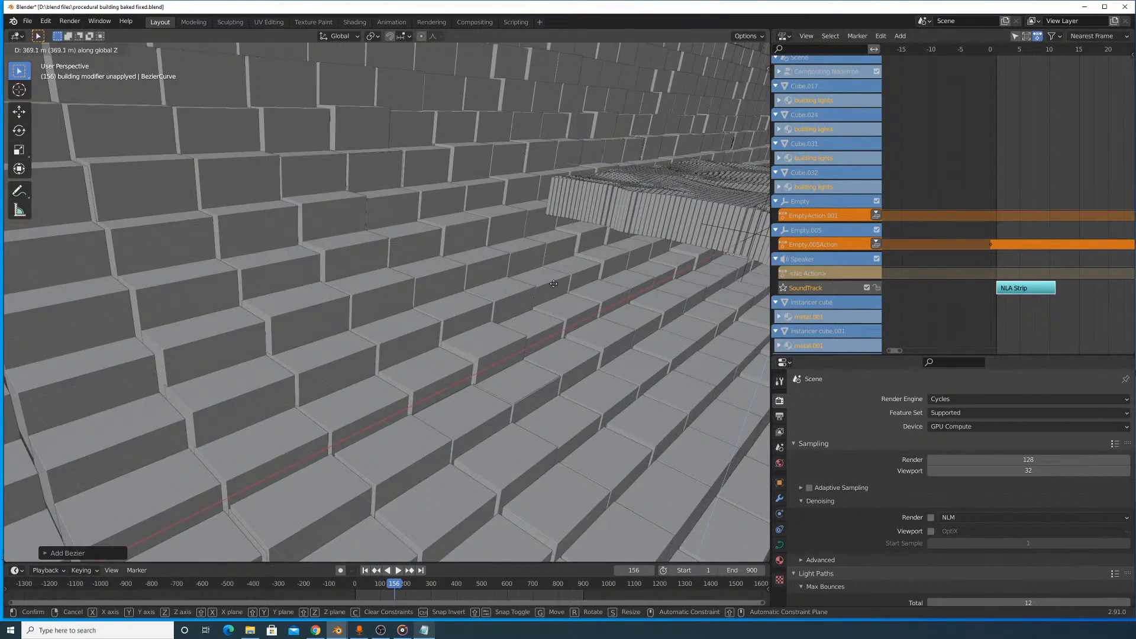
right_click(555, 285)
shift+middle_drag(625, 353, 423, 271)
scroll(545, 360, down, 3)
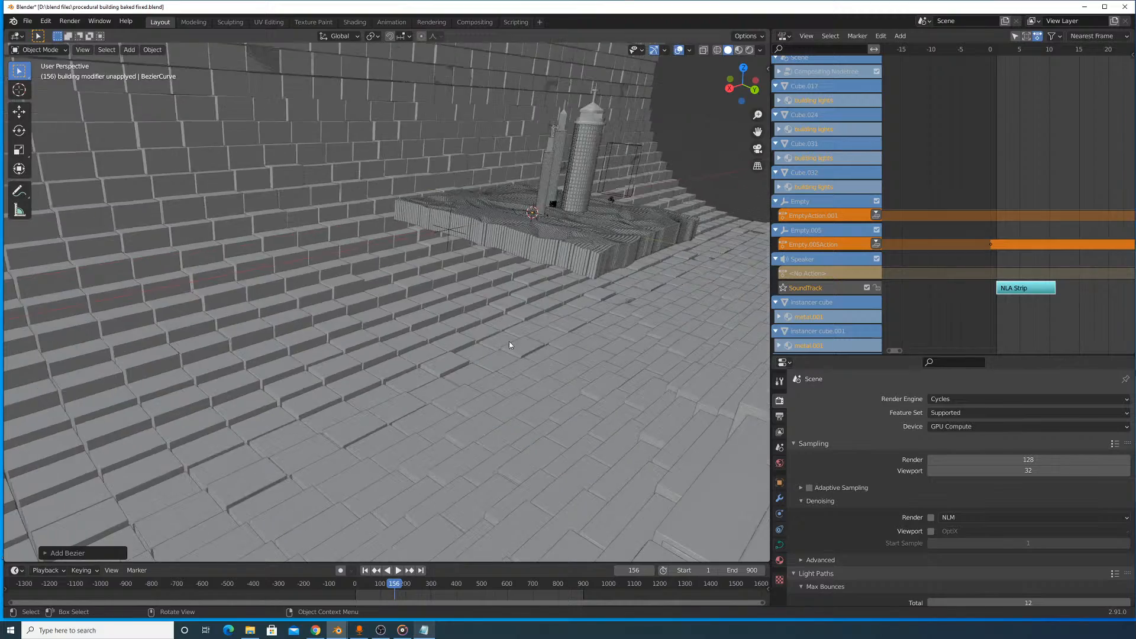
- Enlarge the Bezier curve and raise it about 258 m along the global Z axis
middle_drag(509, 345, 539, 333)
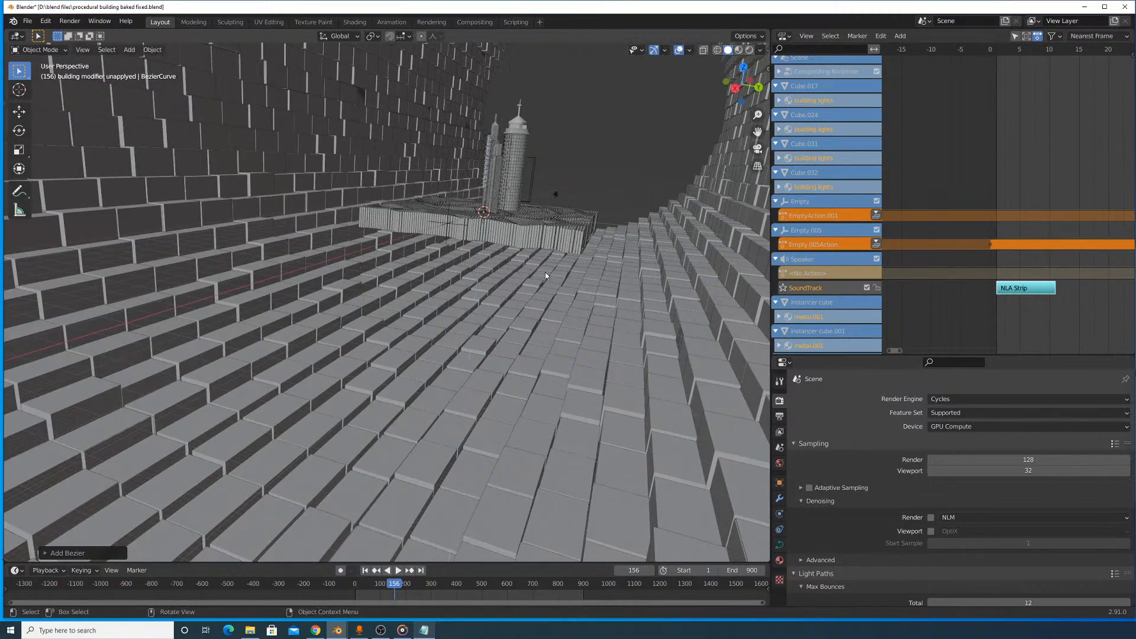
key(s)
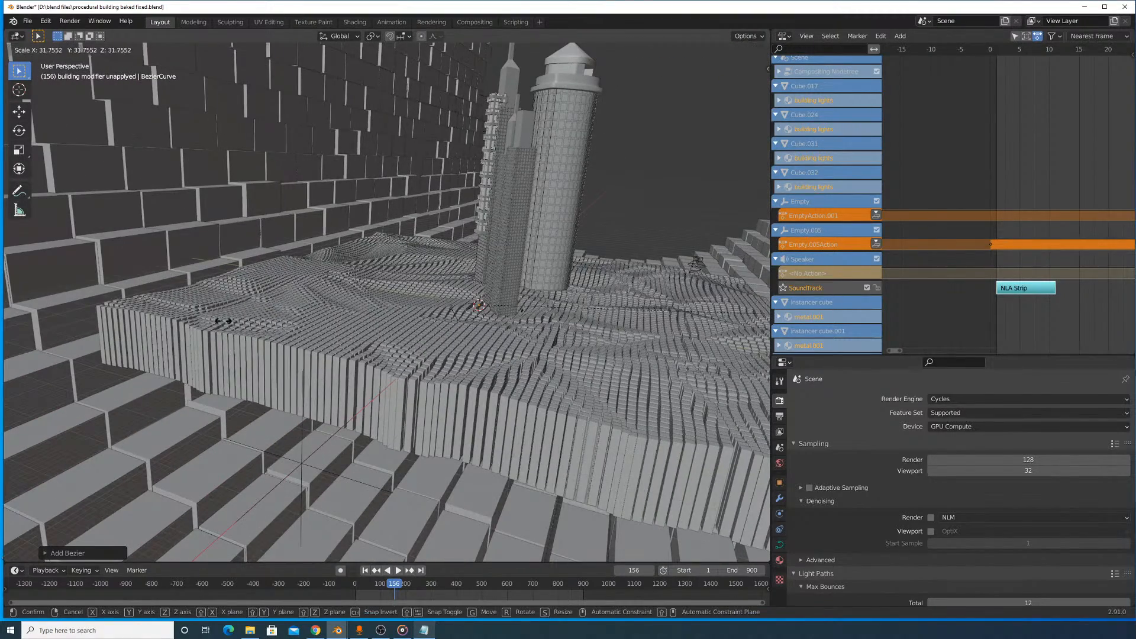
click(482, 304)
key(g)
key(z)
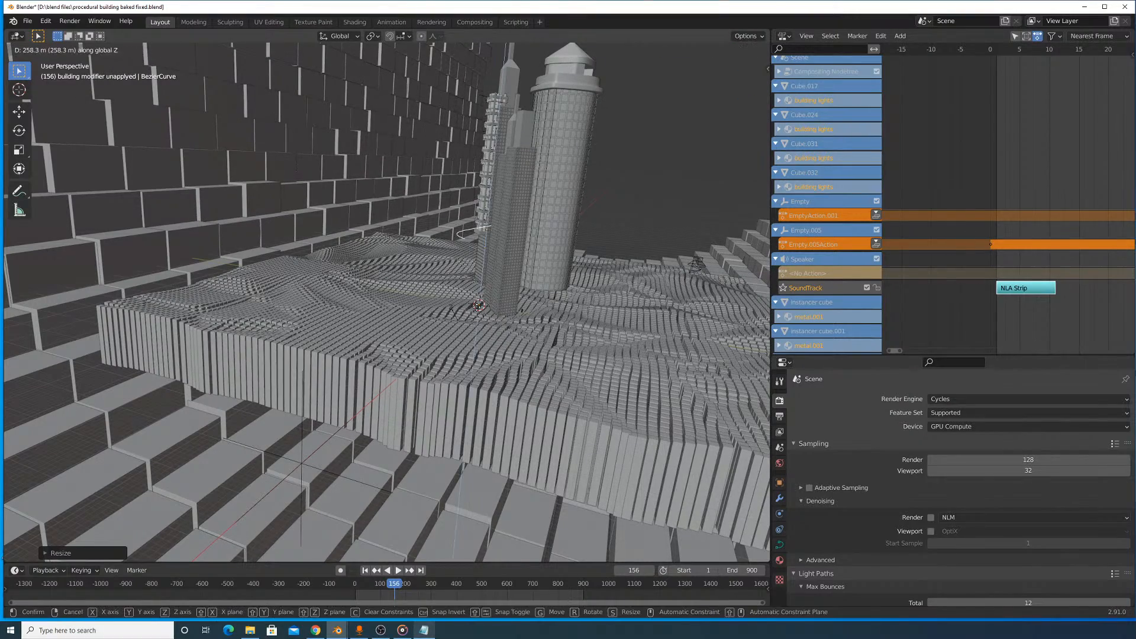
click(477, 306)
- Scale the Bezier curve up further so that it stretches across the terrain block
middle_drag(593, 322, 537, 320)
key(g)
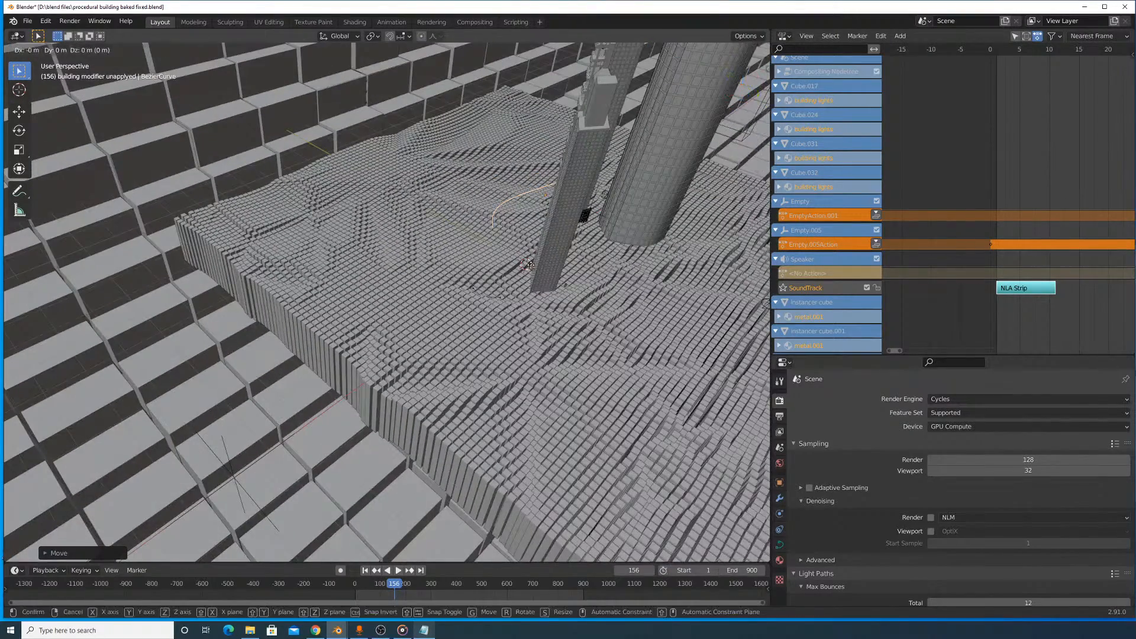
right_click(531, 262)
key(s)
click(606, 237)
scroll(606, 237, down, 3)
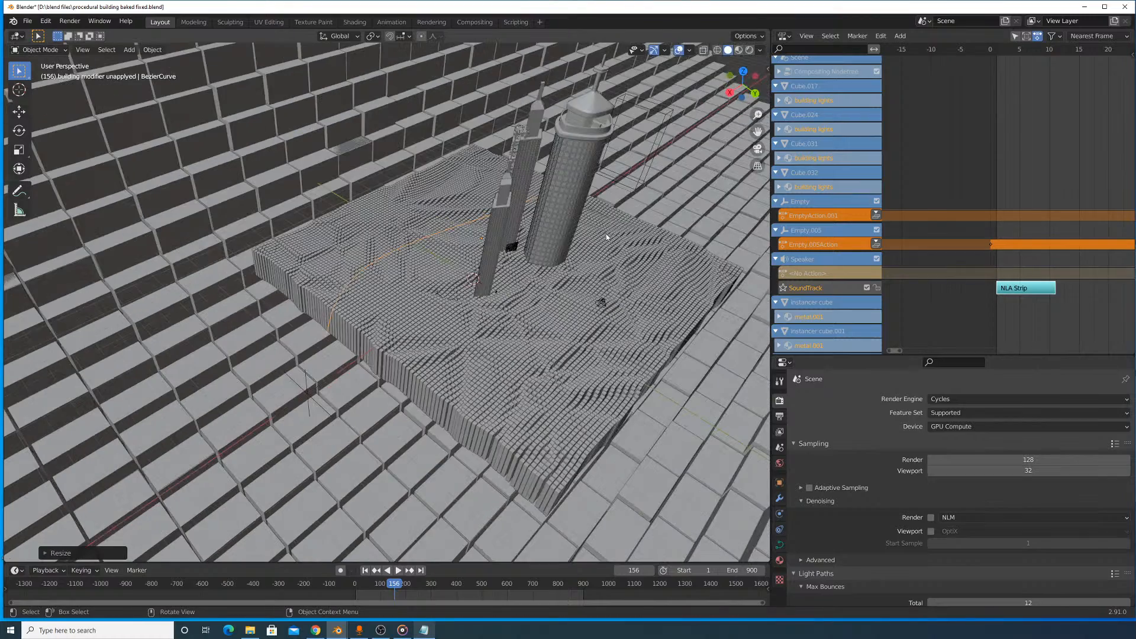
key(r)
key(z)
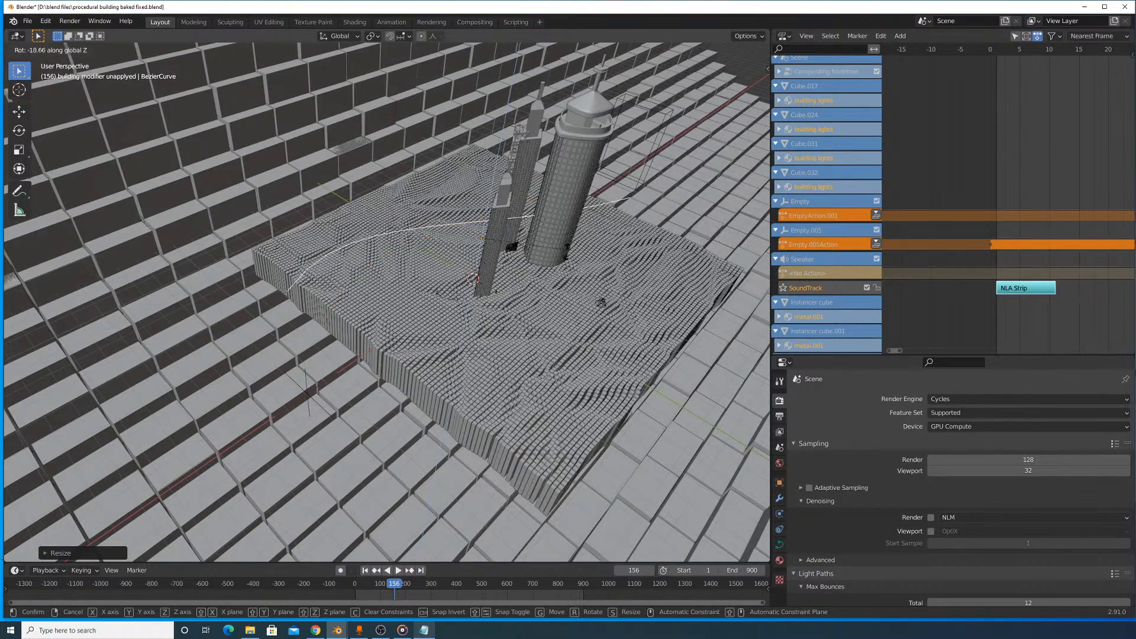
text(90)
right_click(510, 317)
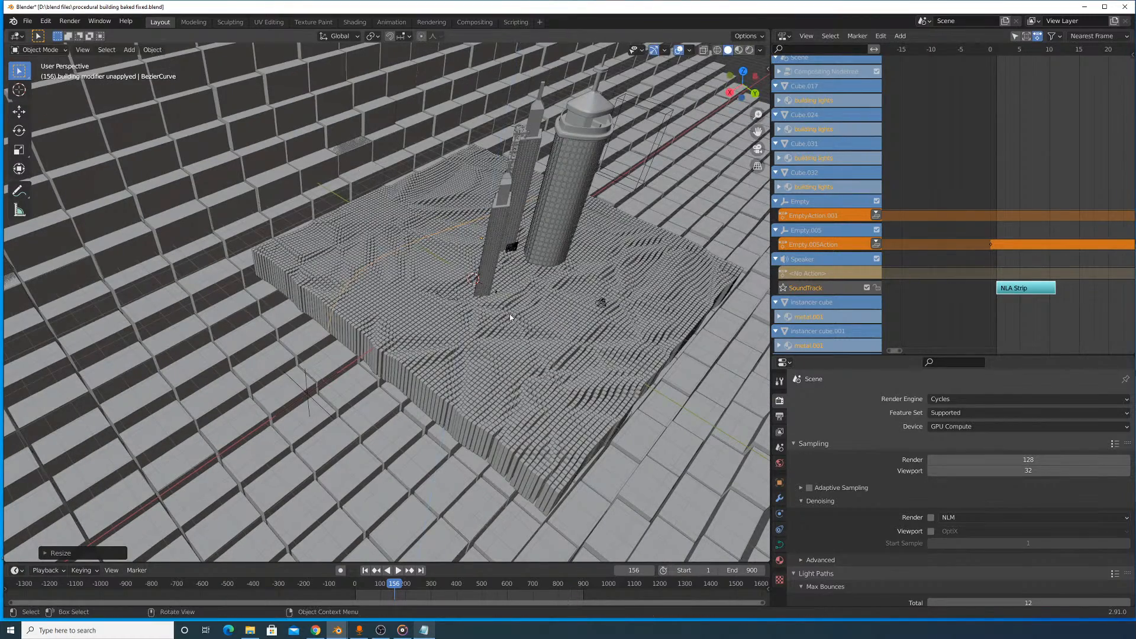
scroll(531, 277, up, 3)
key(r)
key(z)
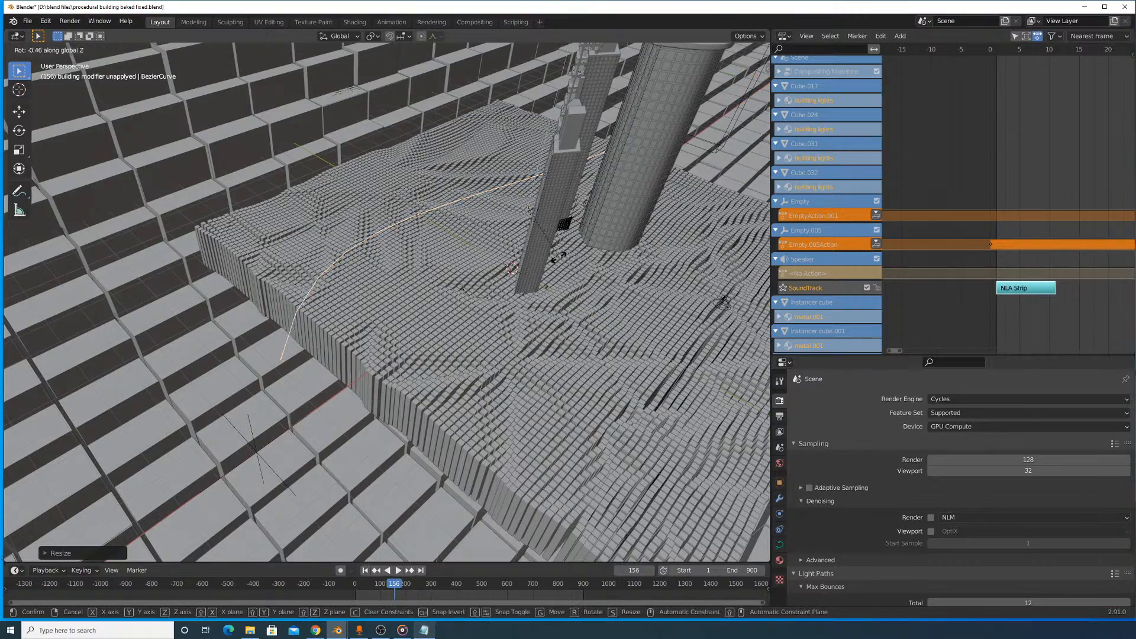
right_click(443, 247)
- Rotate the Bezier curve about the global Z axis to run past the towers, and adjust its height along Z
middle_drag(444, 247, 440, 329)
scroll(440, 329, up, 3)
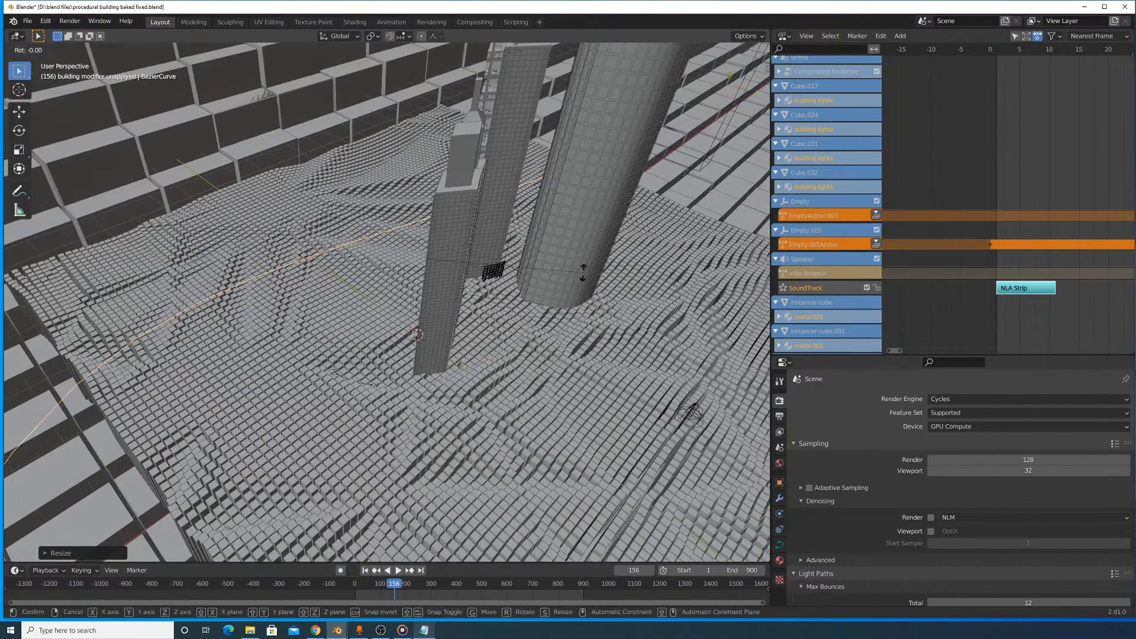
key(r)
key(z)
click(503, 361)
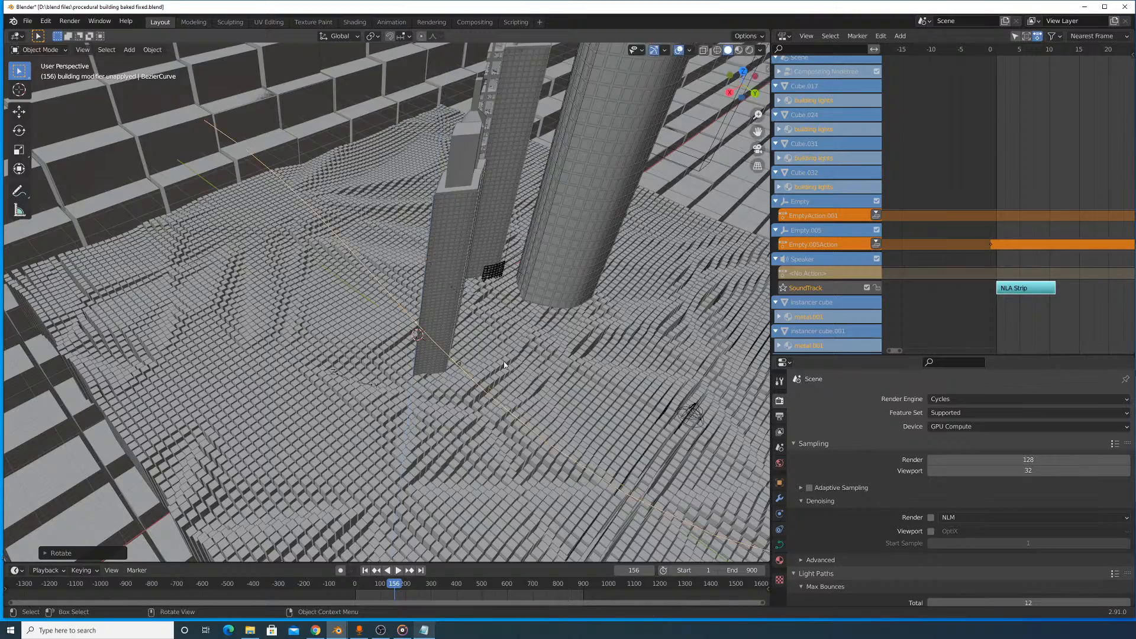
scroll(502, 359, down, 7)
middle_drag(465, 348, 506, 290)
scroll(506, 311, up, 5)
key(g)
key(z)
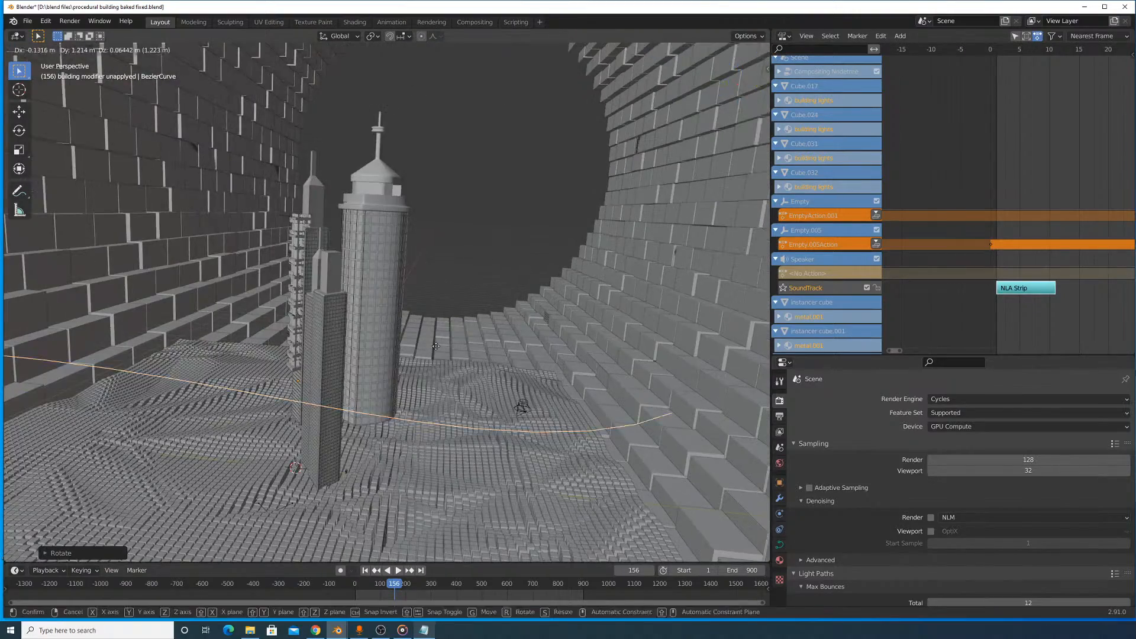
click(460, 248)
- Delete the Bezier curve from the scene
middle_drag(460, 251, 566, 307)
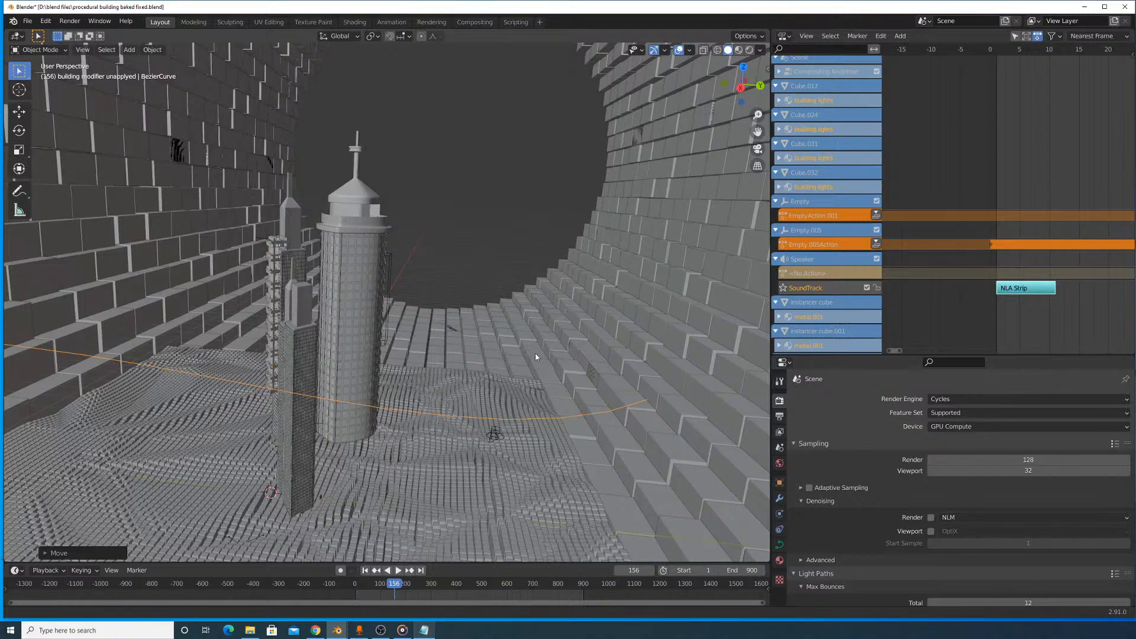
shift+middle_drag(535, 355, 535, 261)
scroll(475, 270, down, 2)
key(x)
click(437, 266)
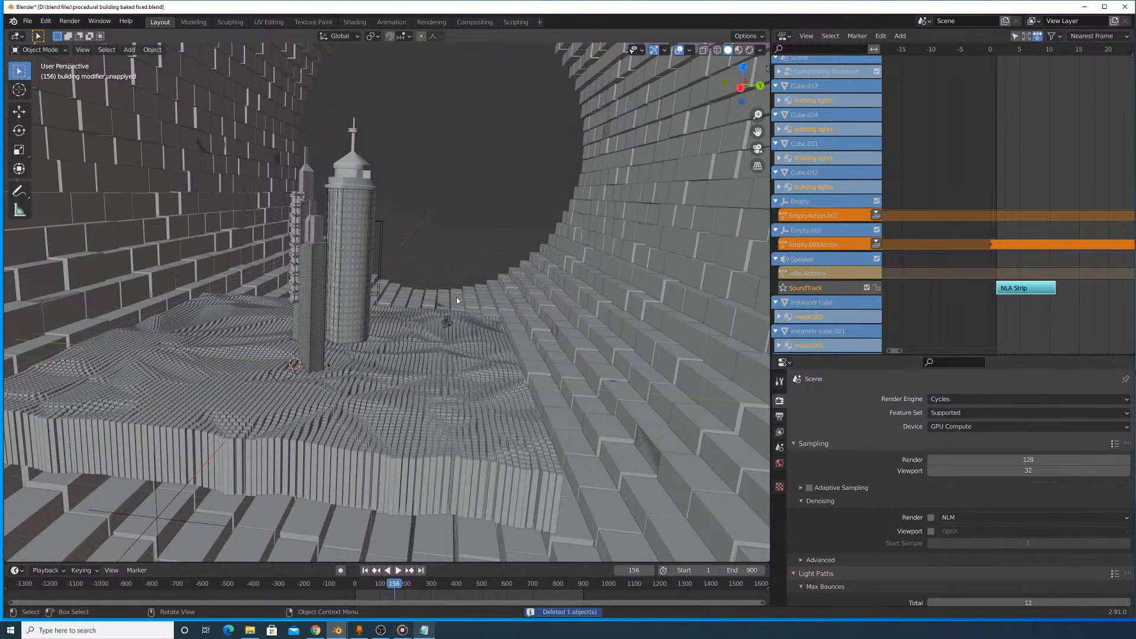
- Add a Path curve and raise it along the global Z axis above the terrain
key(shift+a)
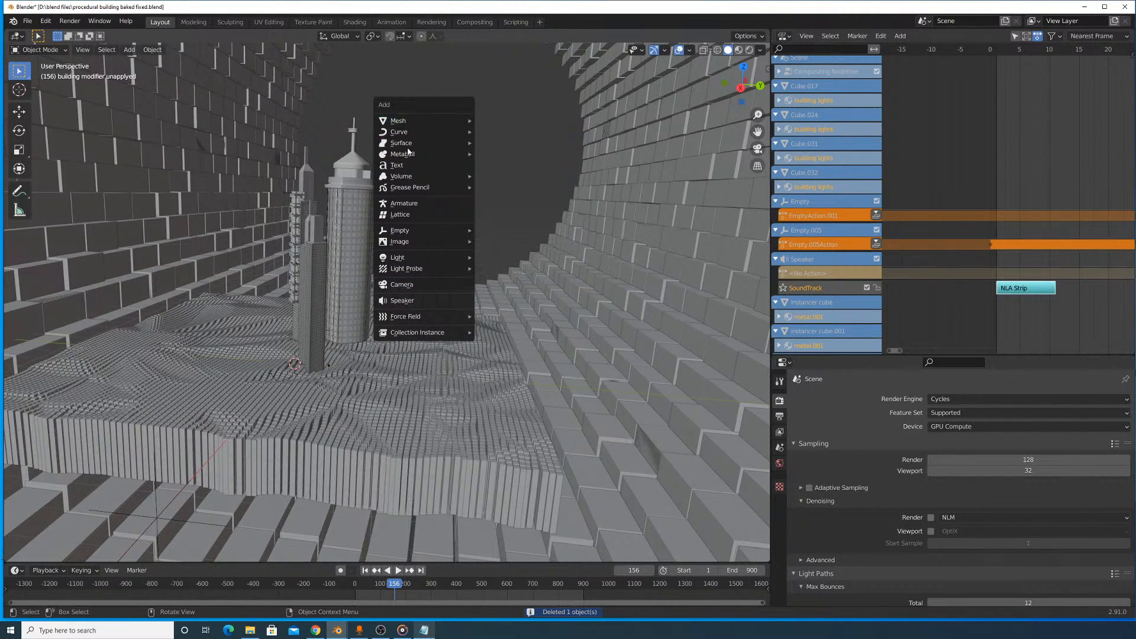
mouse_move(413, 137)
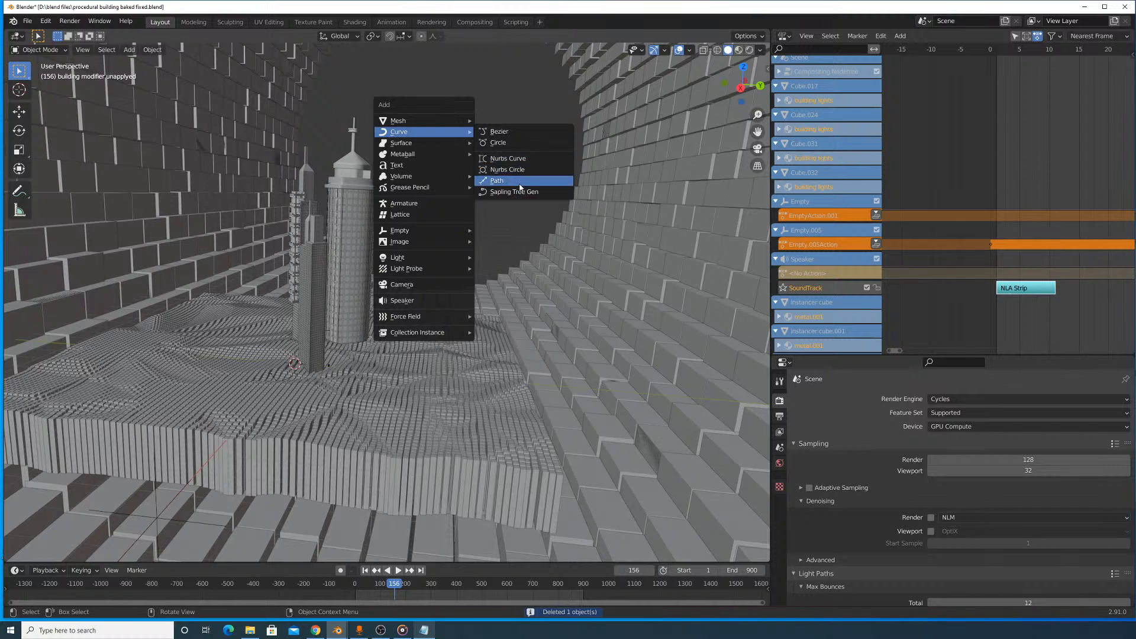
click(497, 181)
key(g)
key(z)
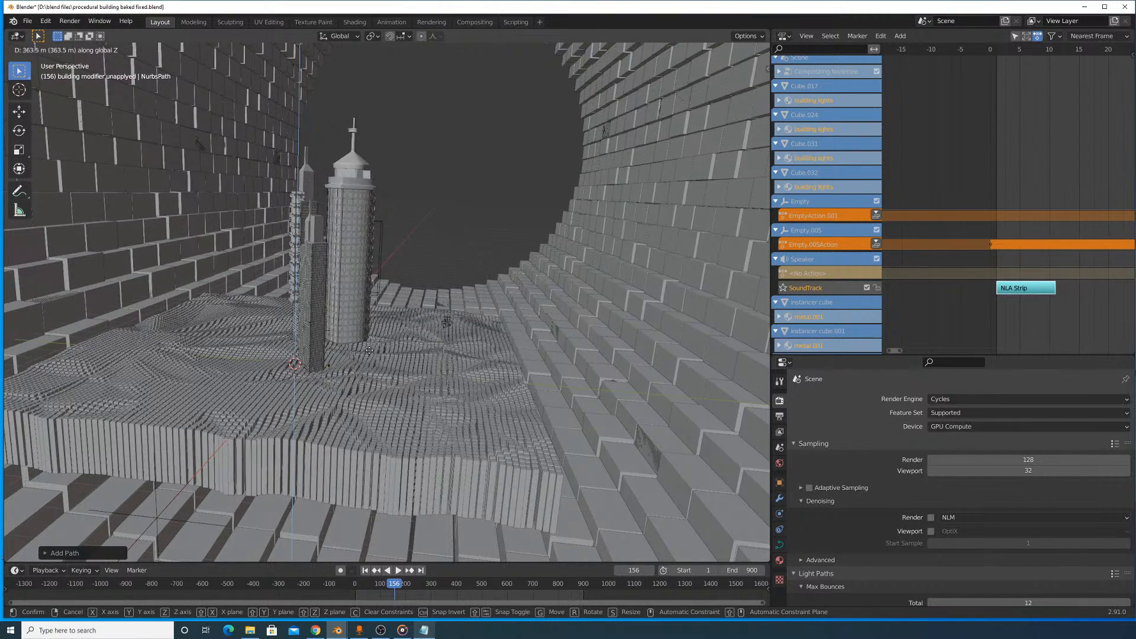
click(366, 376)
- Enlarge the path and rotate it 90 degrees about the global Z axis
key(s)
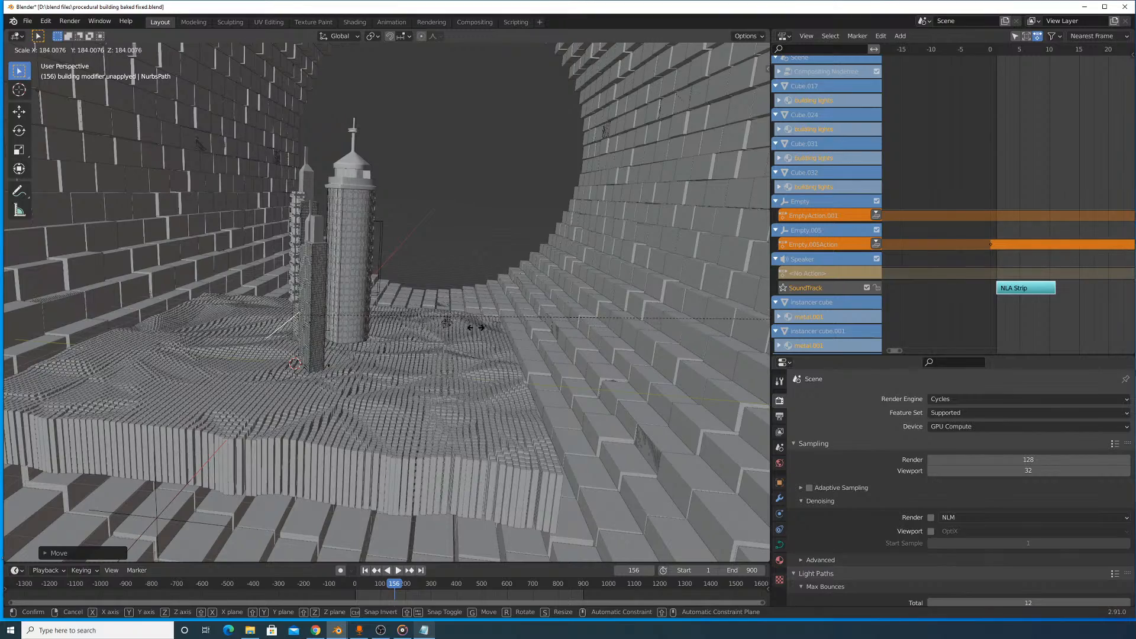
key(Escape)
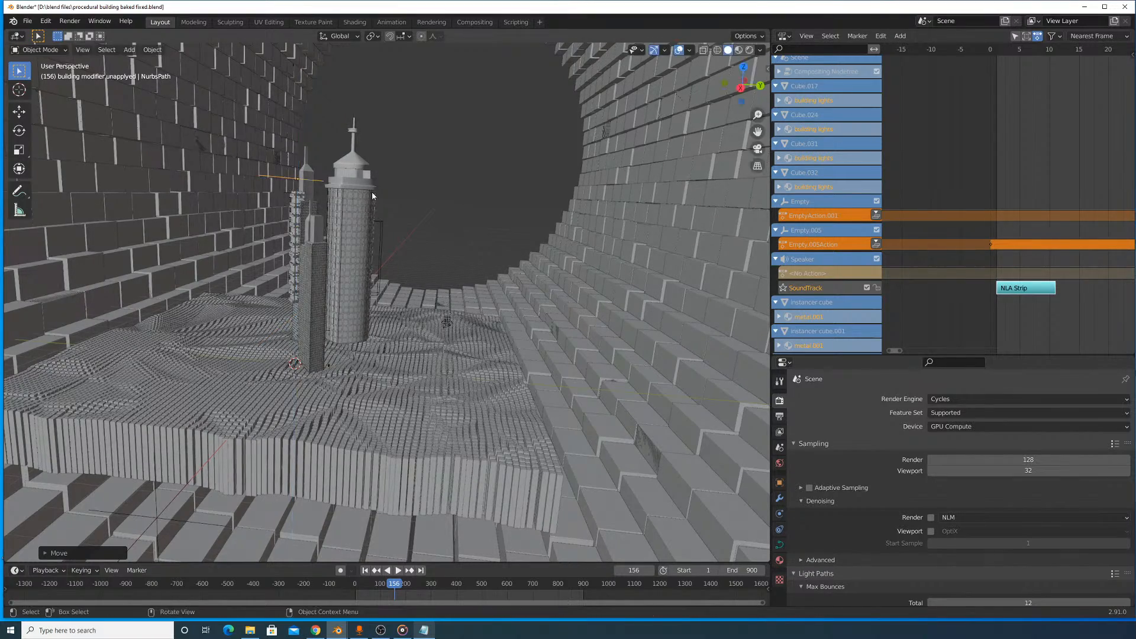
middle_drag(373, 196, 470, 232)
text(rz)
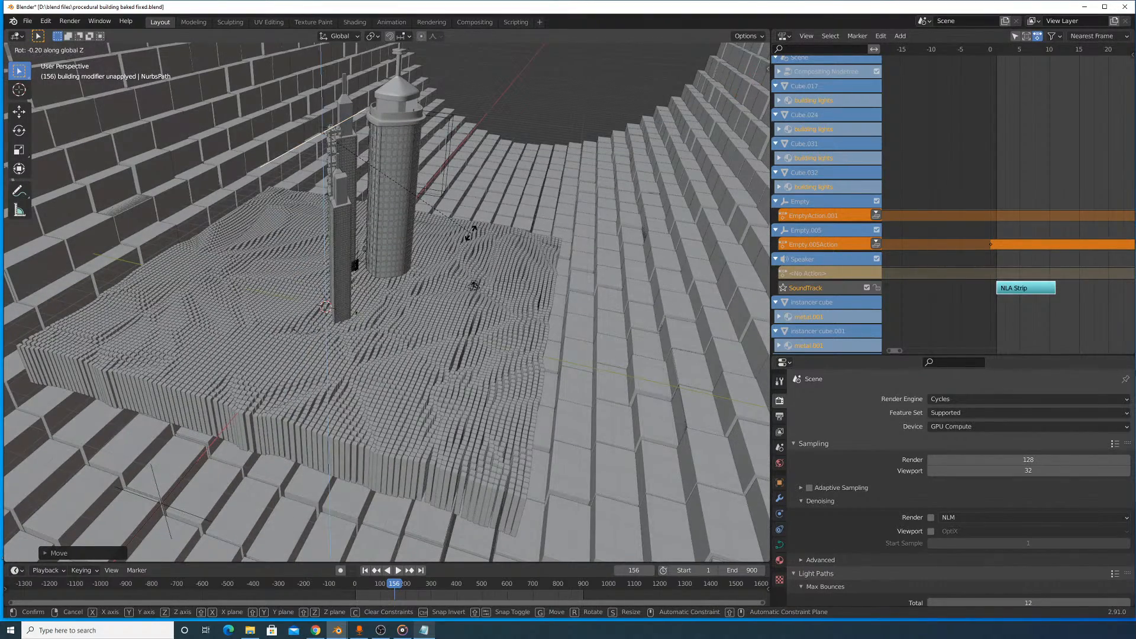
text(90)
click(472, 232)
- Lower the path along the global Z axis and shift it along the global Y axis toward the camera's side
key(g)
key(z)
click(468, 334)
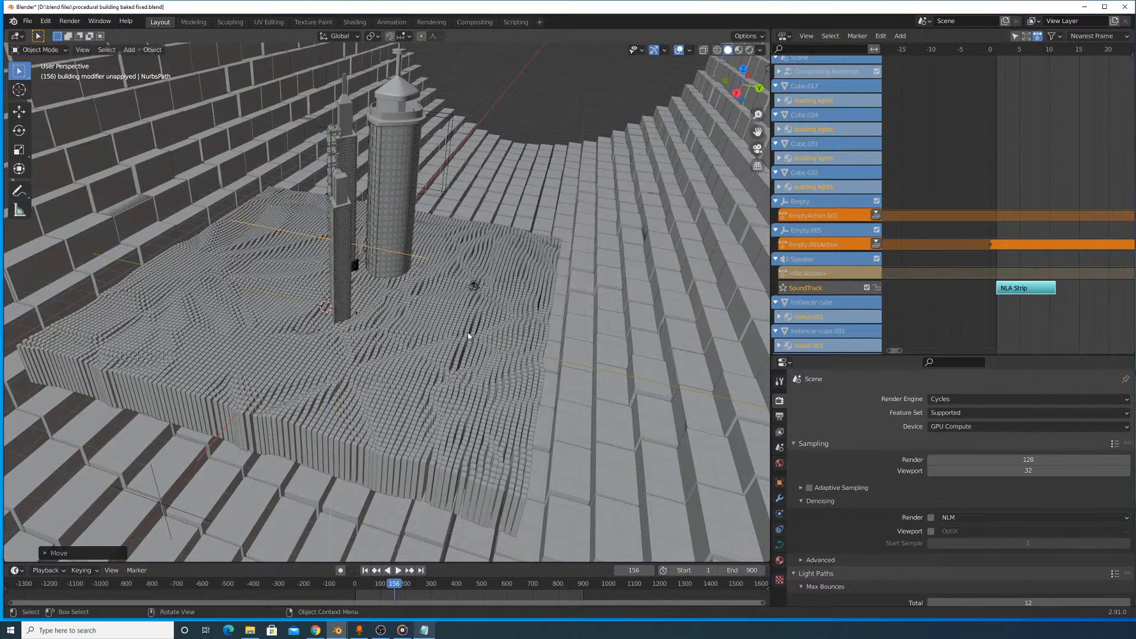
key(g)
key(y)
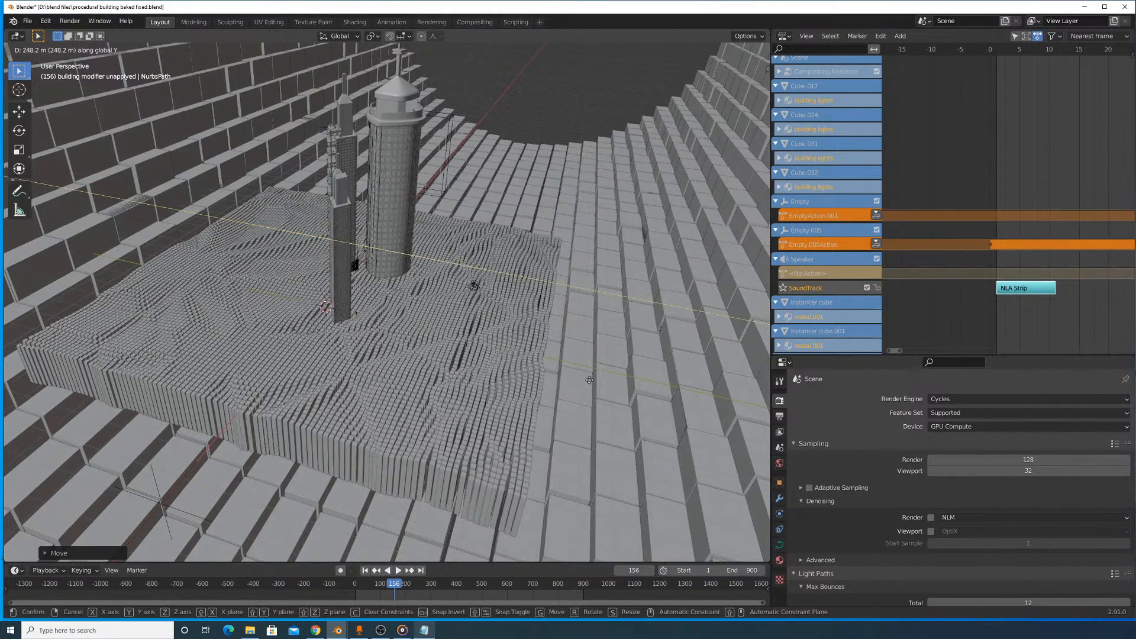
click(628, 396)
- Select the speaker beside the camera and add a Follow Path constraint to it
shift+middle_drag(582, 298, 494, 337)
scroll(493, 338, up, 3)
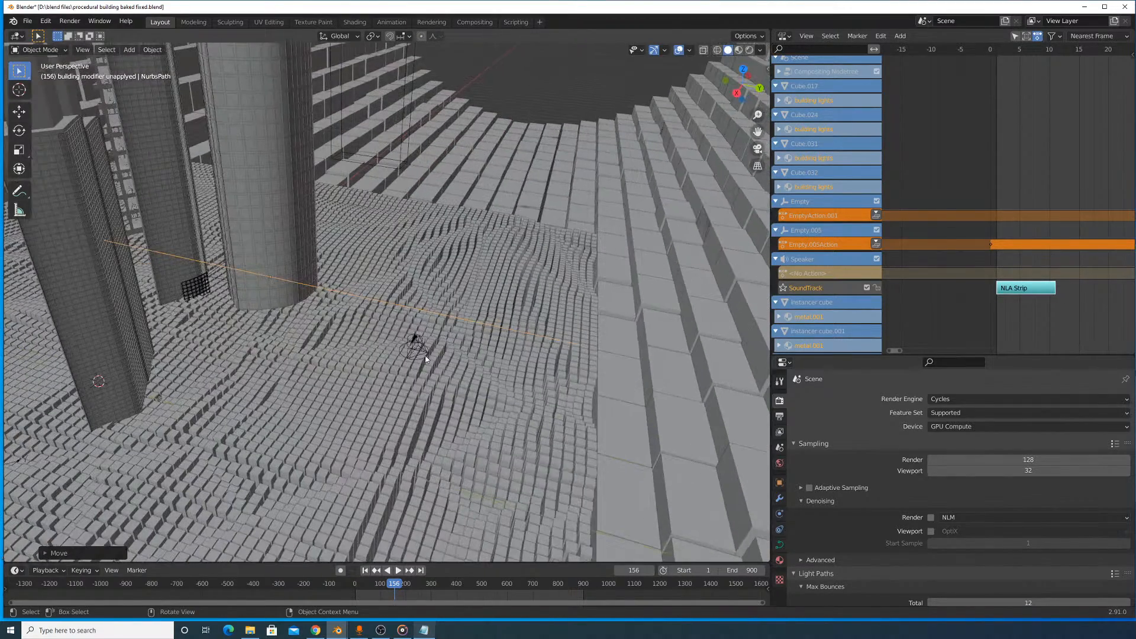
click(423, 349)
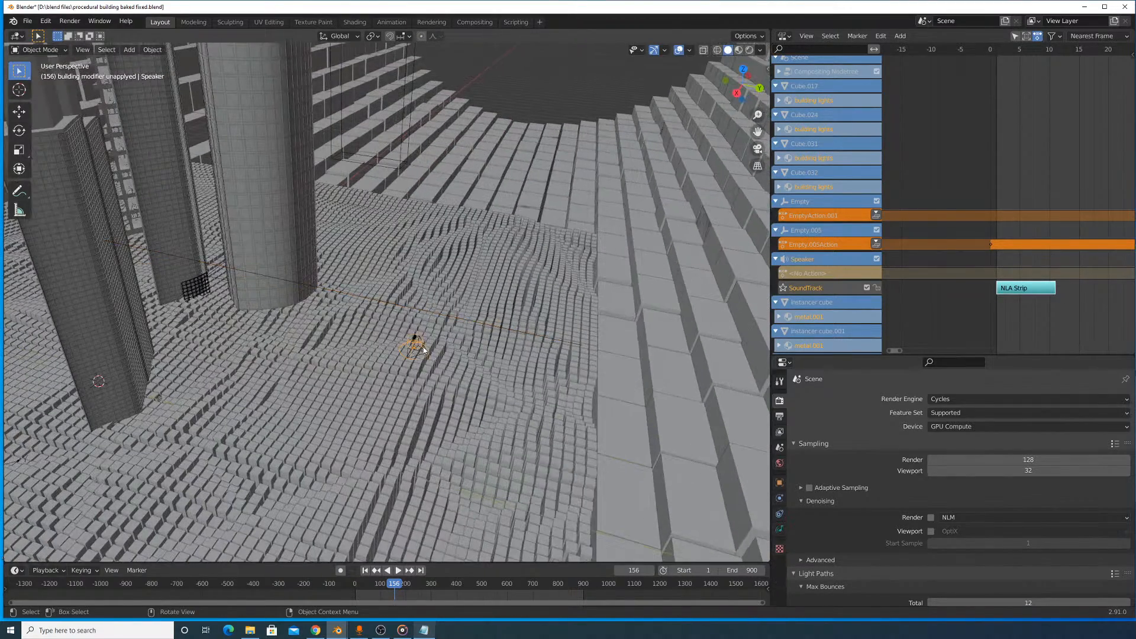
click(780, 532)
click(780, 463)
click(779, 499)
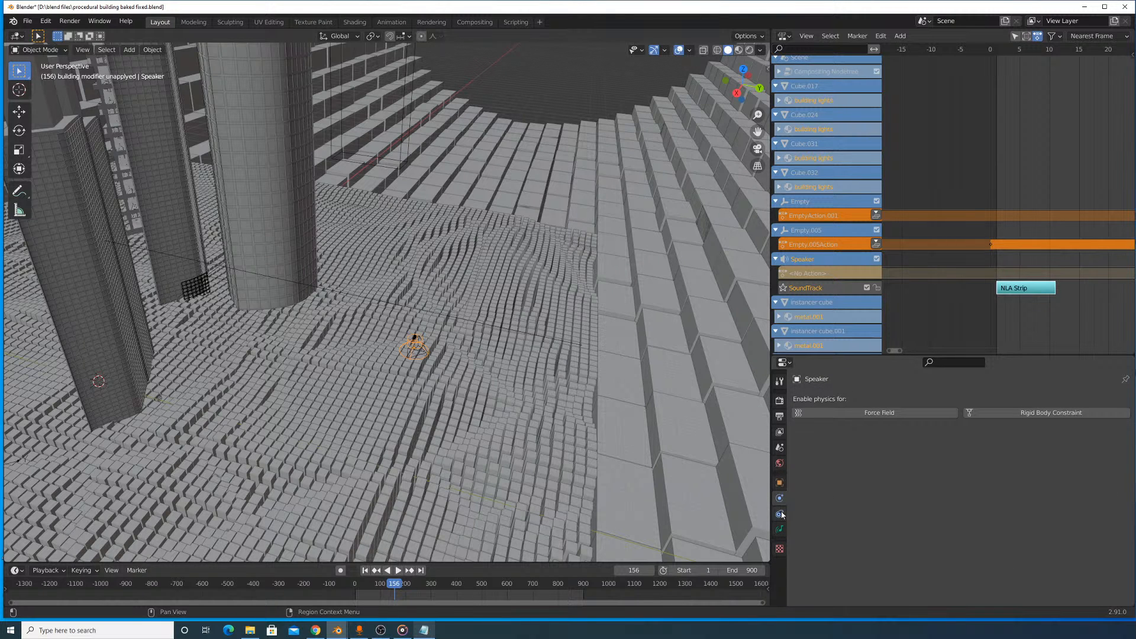
click(780, 514)
click(870, 399)
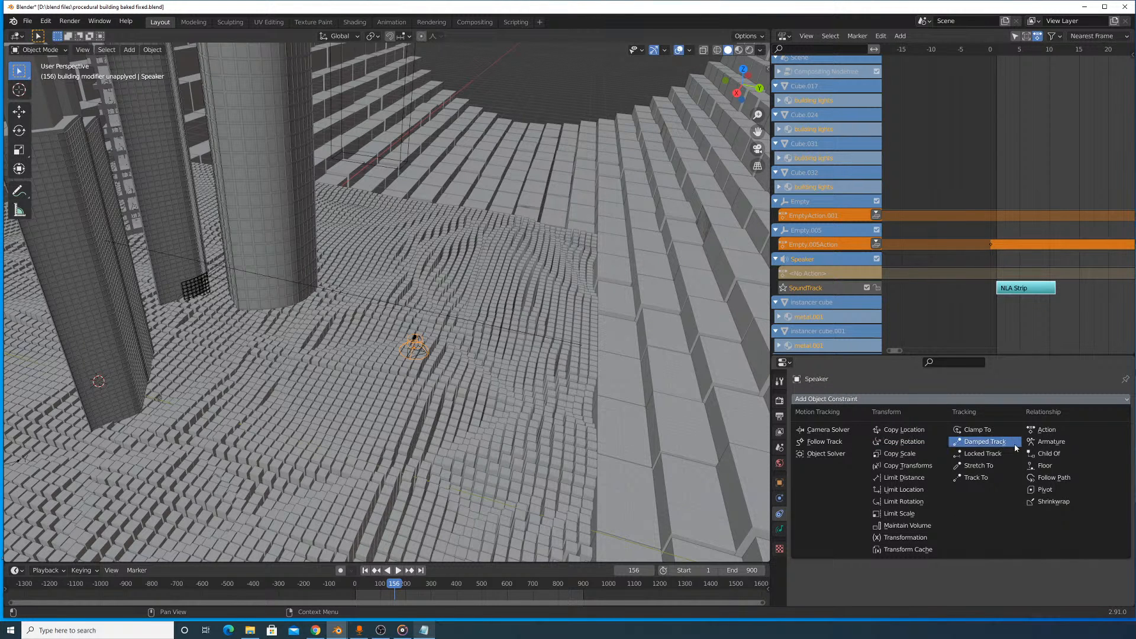
click(1047, 477)
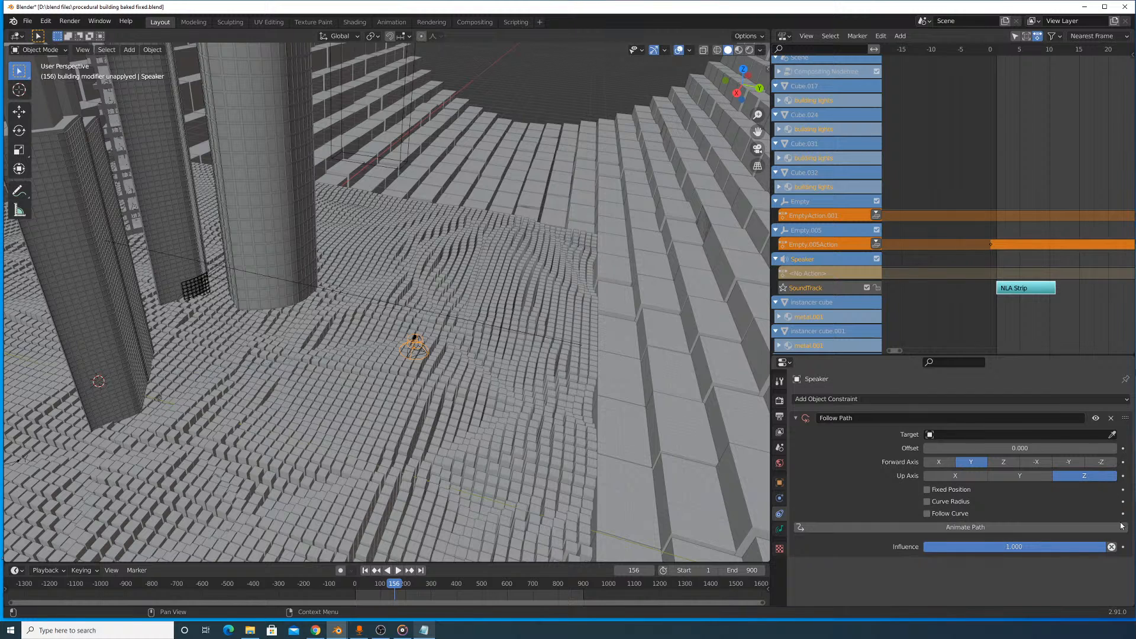
- Try assigning NurbsPath as the target of the speaker's Follow Path constraint
click(1102, 435)
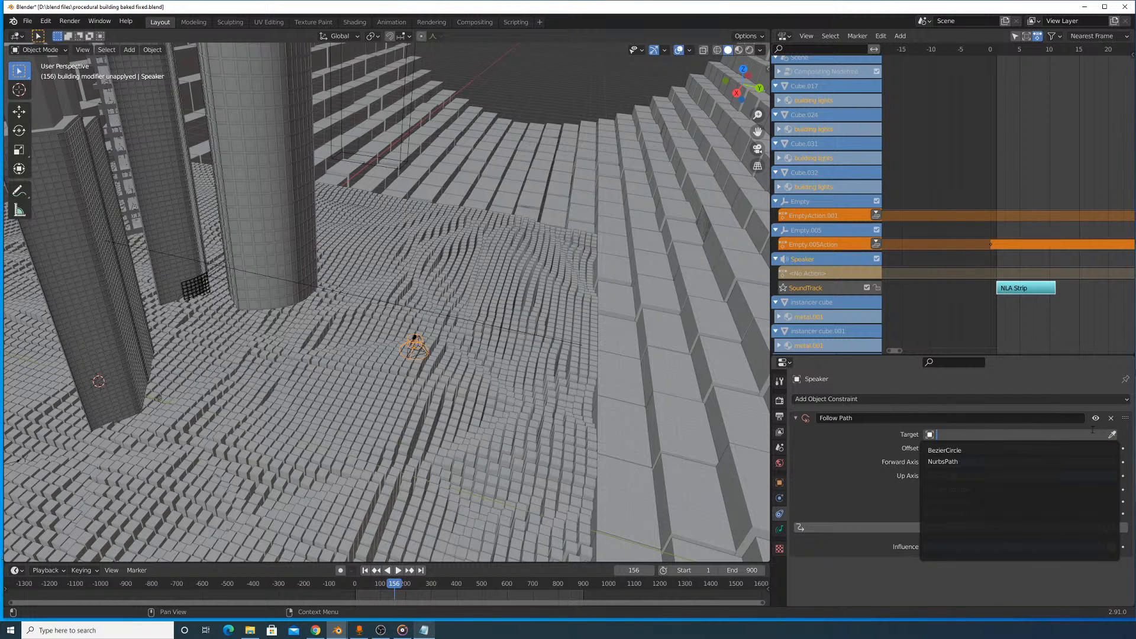
click(1112, 434)
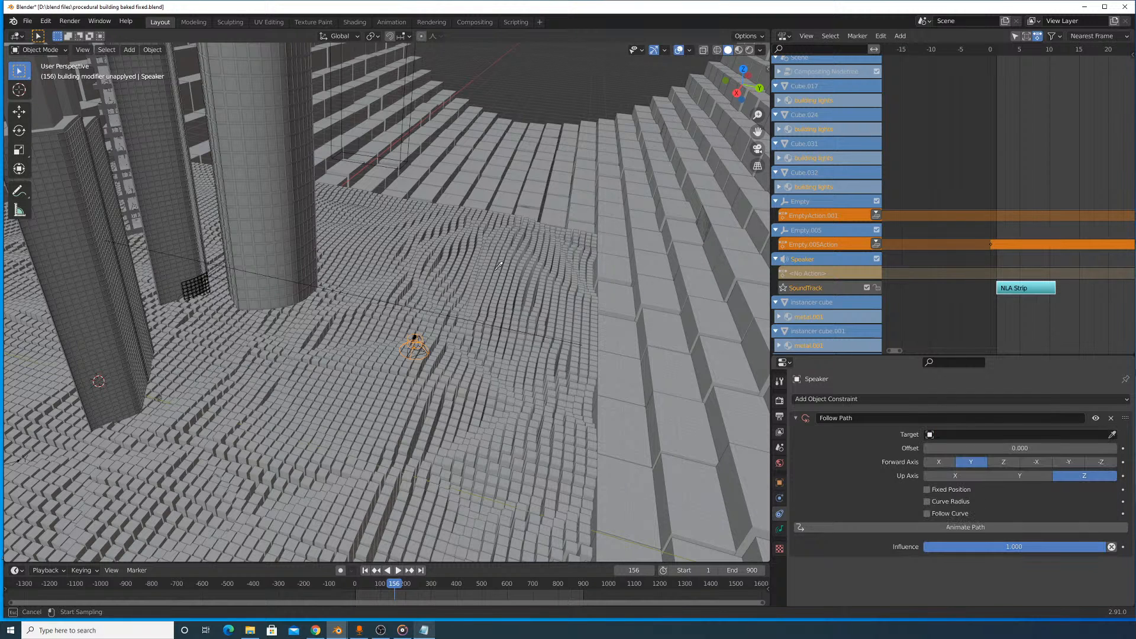
click(445, 317)
- Inspect the camera and the surrounding tunnel from several angles, playing the animation briefly to check where the linked objects are
middle_drag(512, 347, 393, 307)
click(393, 307)
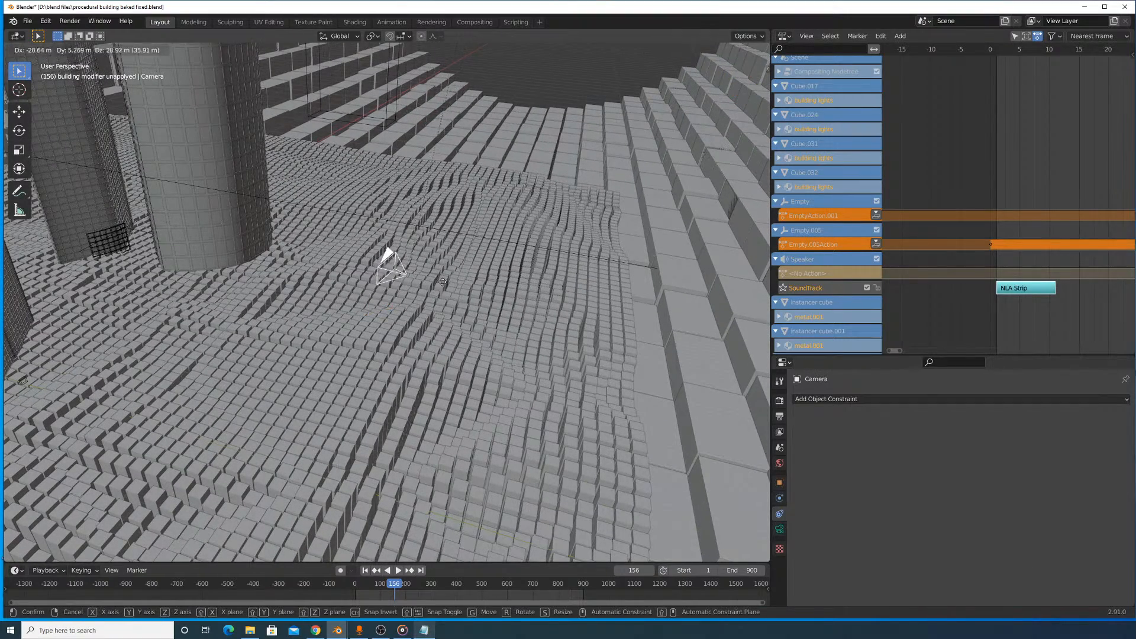
scroll(474, 239, down, 6)
middle_drag(473, 258, 278, 224)
middle_drag(265, 204, 269, 210)
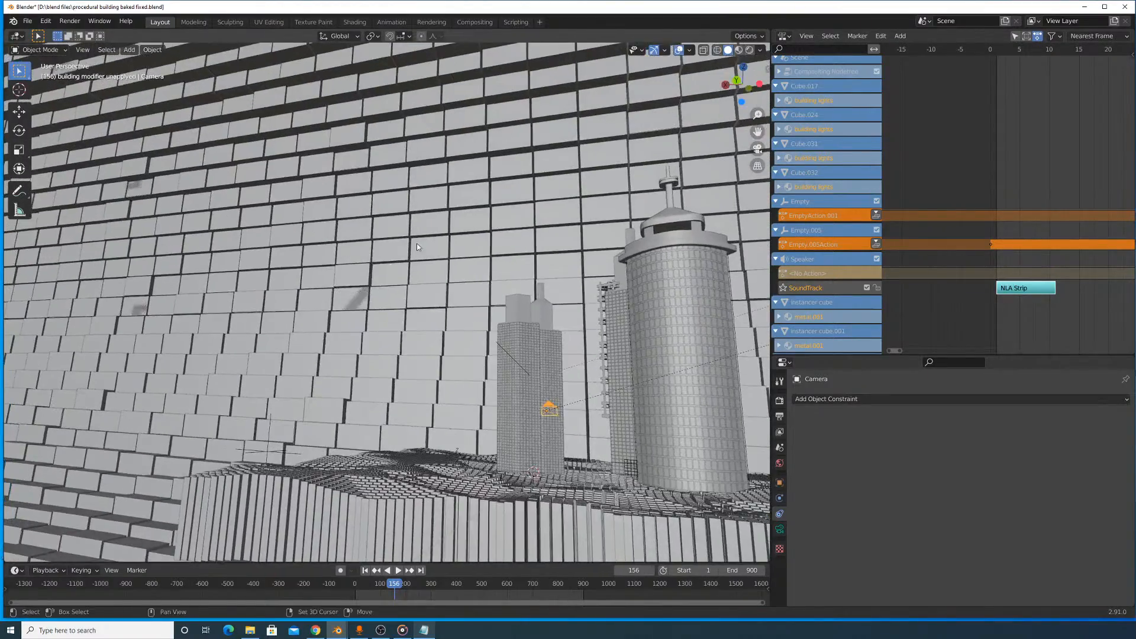
shift+middle_drag(384, 233, 302, 183)
scroll(378, 235, down, 15)
middle_drag(379, 236, 665, 287)
scroll(409, 290, up, 4)
key(space)
key(space)
scroll(432, 293, up, 10)
scroll(588, 294, down, 15)
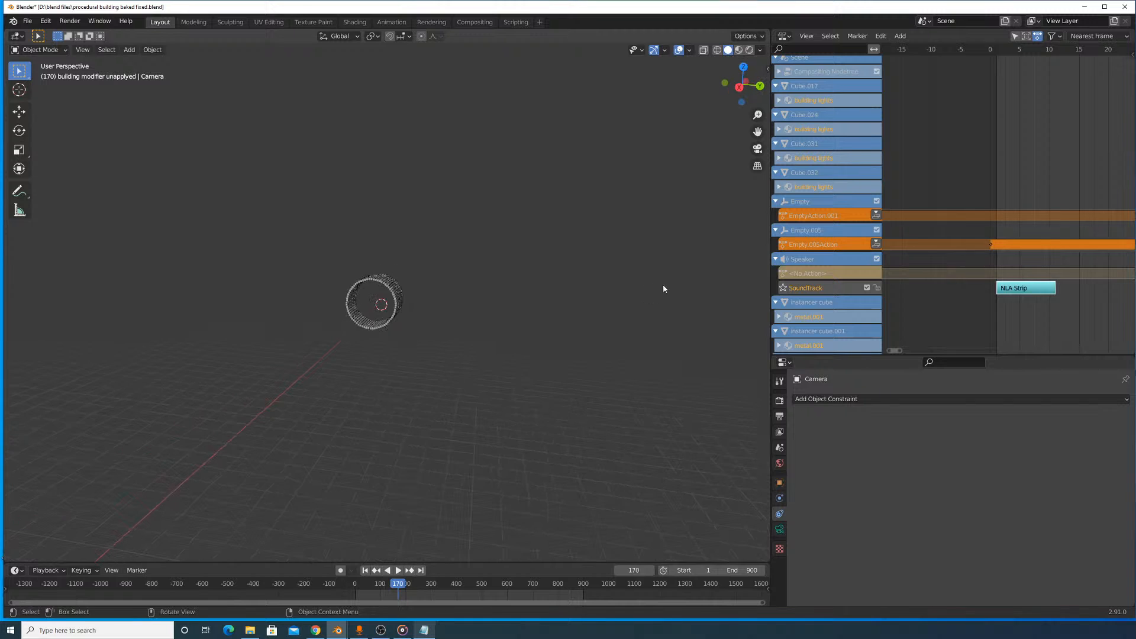
scroll(664, 287, up, 10)
- Set the viewport's clip end distance to 200000 m
click(766, 68)
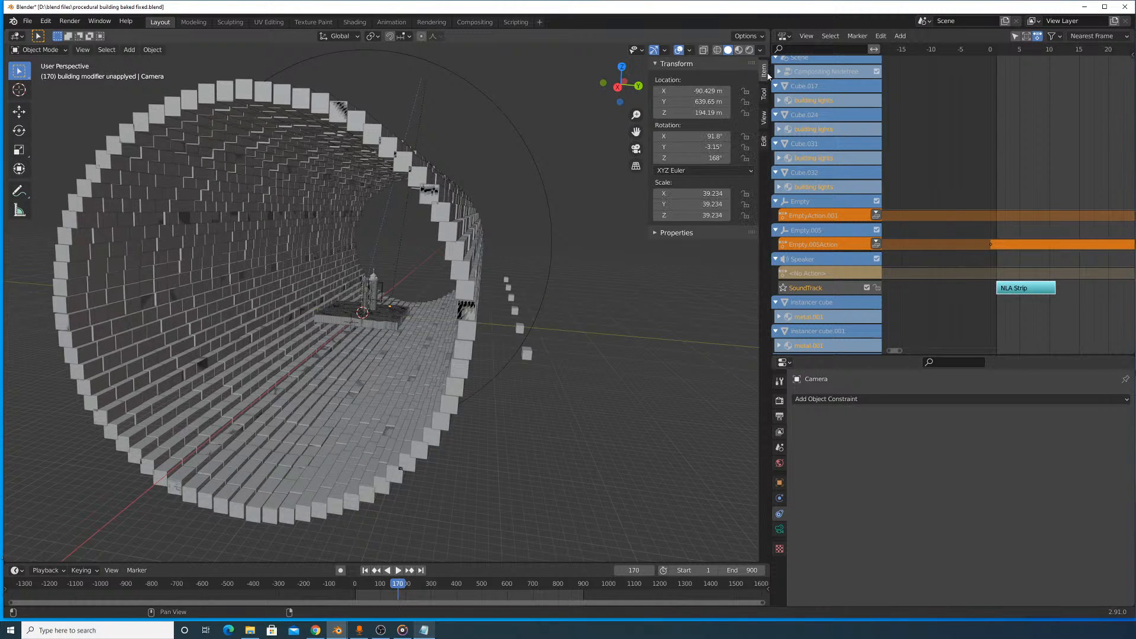
click(763, 121)
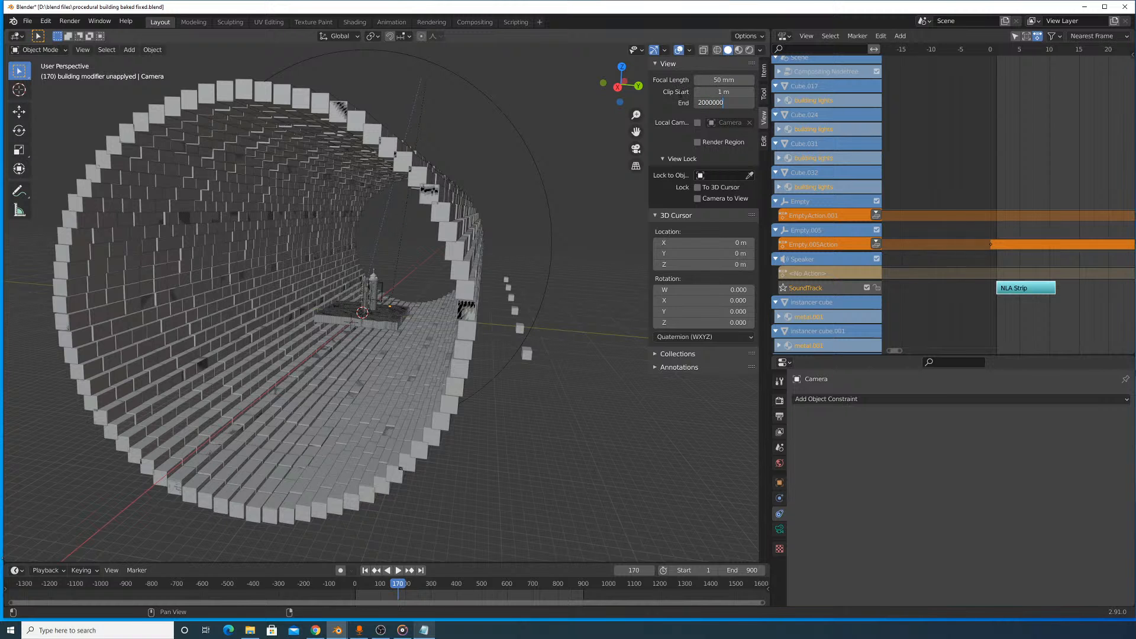
key(Return)
- Examine the camera's position and the area around it, both inside and outside the brick tunnel
scroll(448, 212, up, 6)
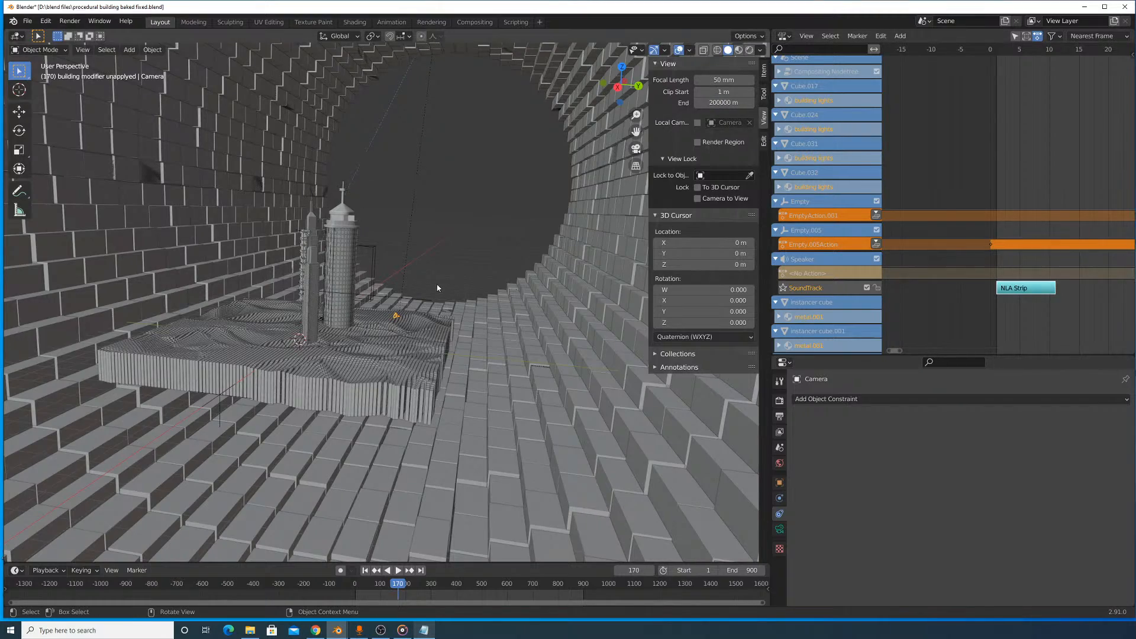
scroll(438, 288, up, 6)
middle_drag(473, 285, 399, 310)
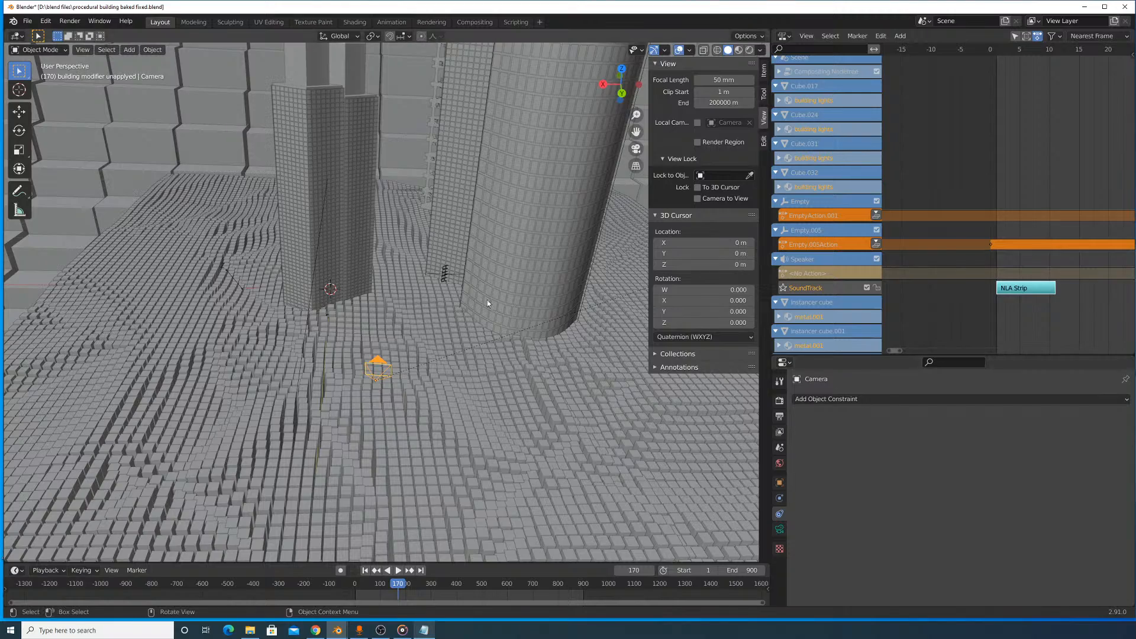
click(386, 367)
shift+click(380, 364)
middle_drag(519, 229, 545, 255)
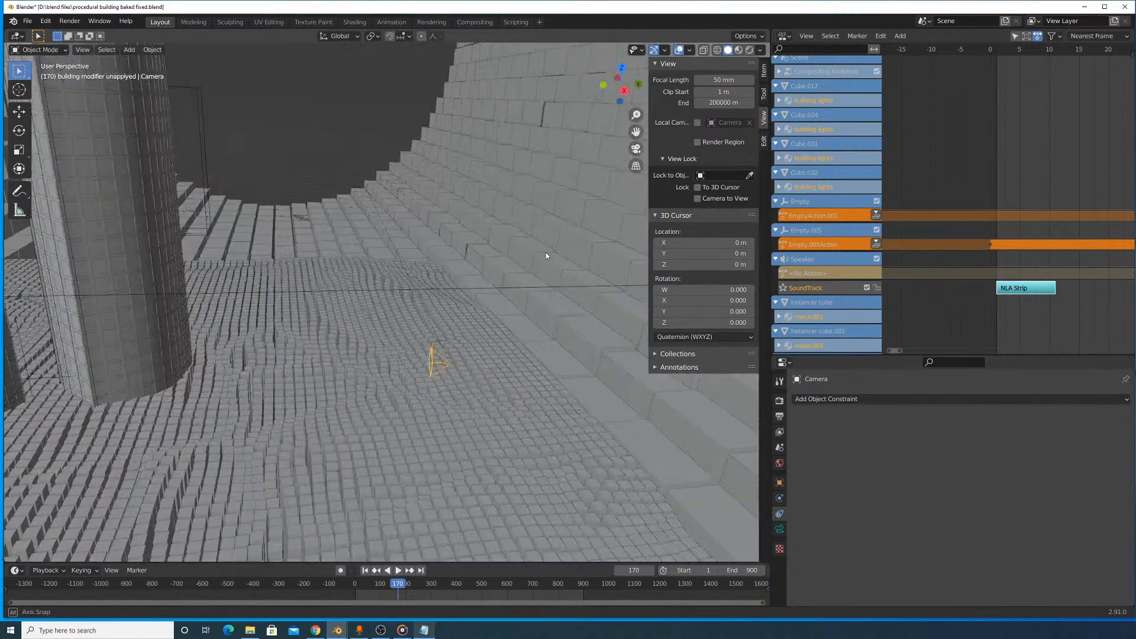
middle_drag(408, 283, 475, 143)
scroll(474, 143, up, 7)
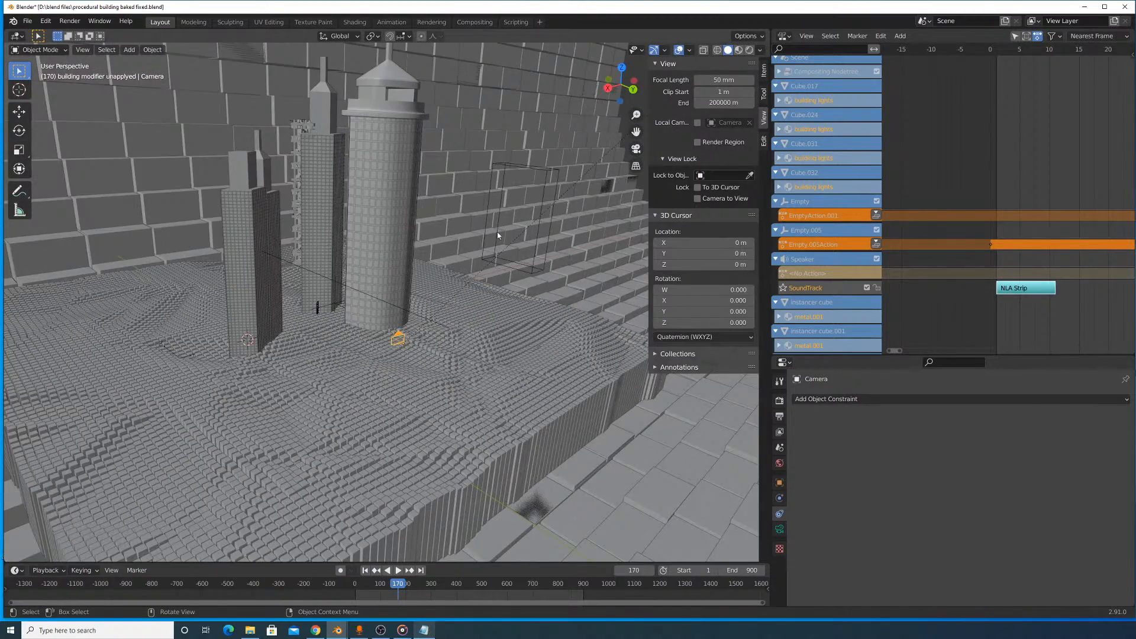
scroll(497, 235, up, 3)
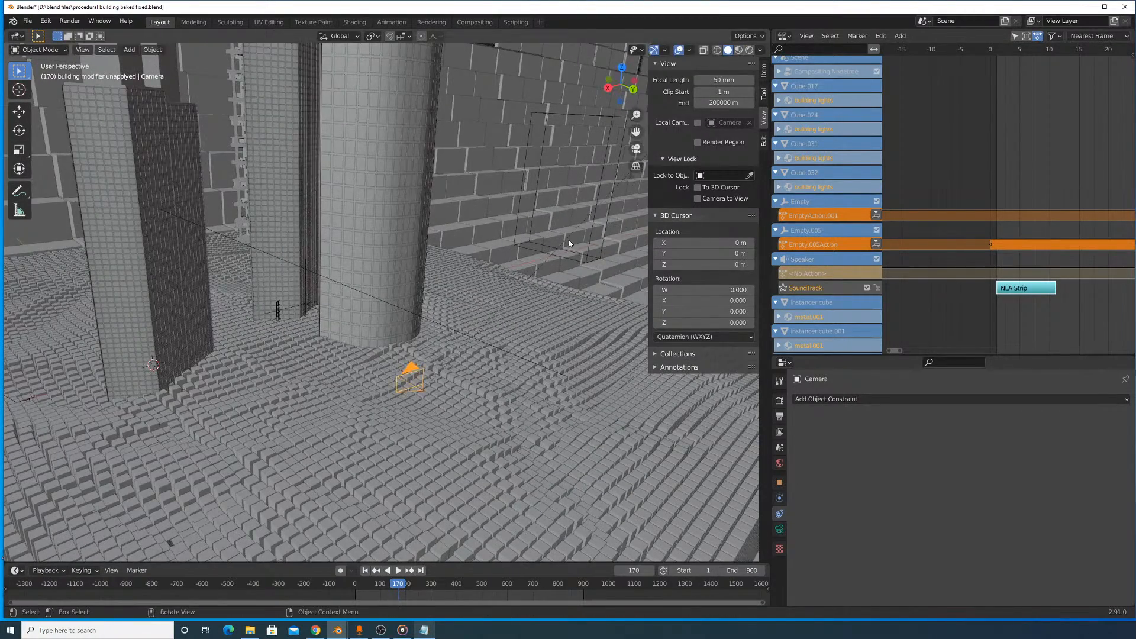
scroll(569, 240, down, 10)
scroll(542, 210, up, 6)
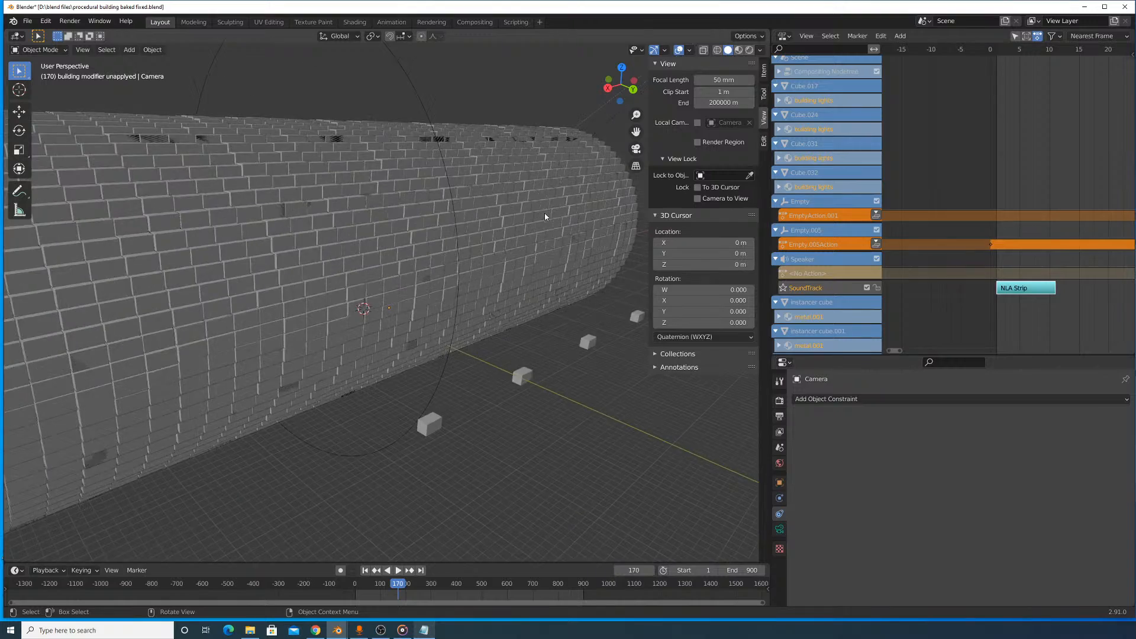
scroll(544, 212, down, 8)
scroll(547, 211, up, 4)
middle_drag(569, 190, 572, 150)
scroll(568, 155, up, 10)
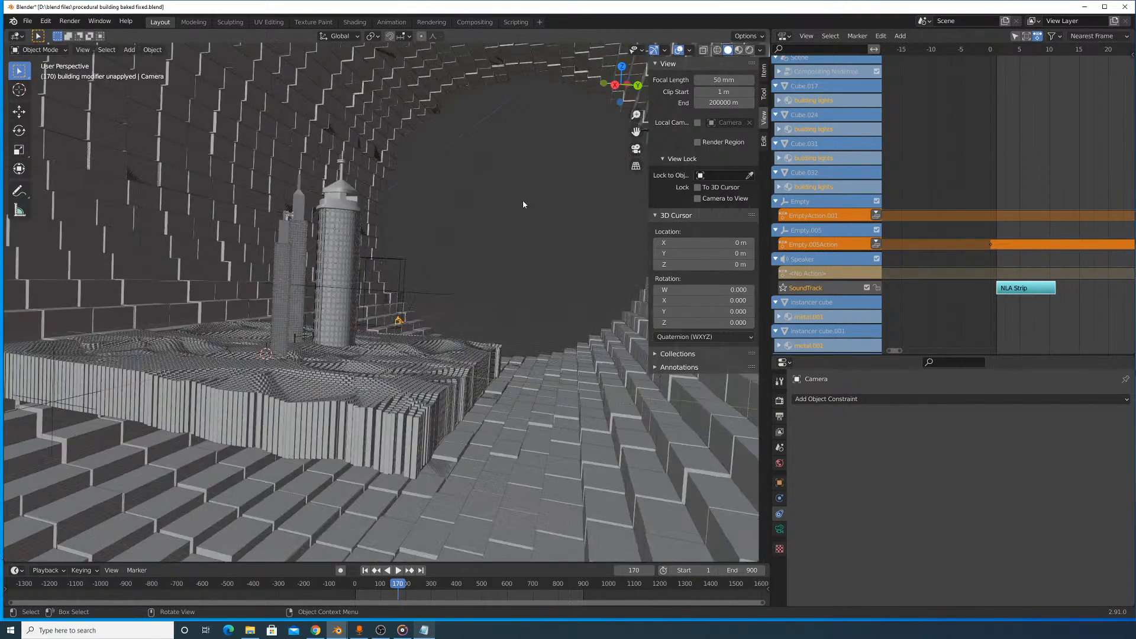
scroll(526, 208, up, 5)
- Check the path's constraints and the camera's constraints and lens settings
click(521, 262)
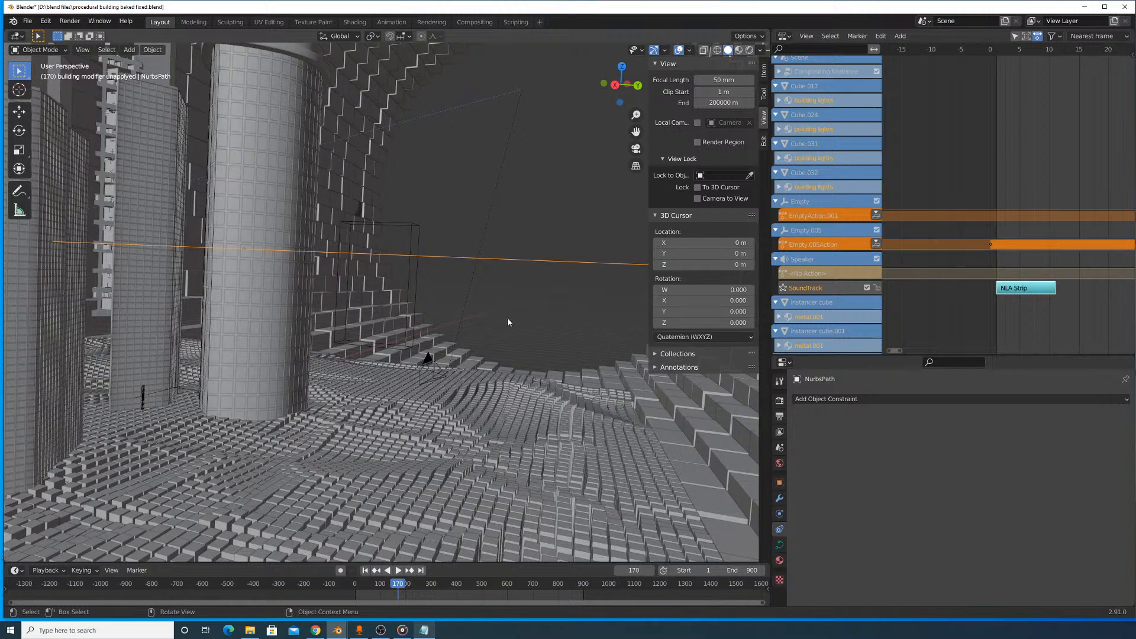
click(431, 362)
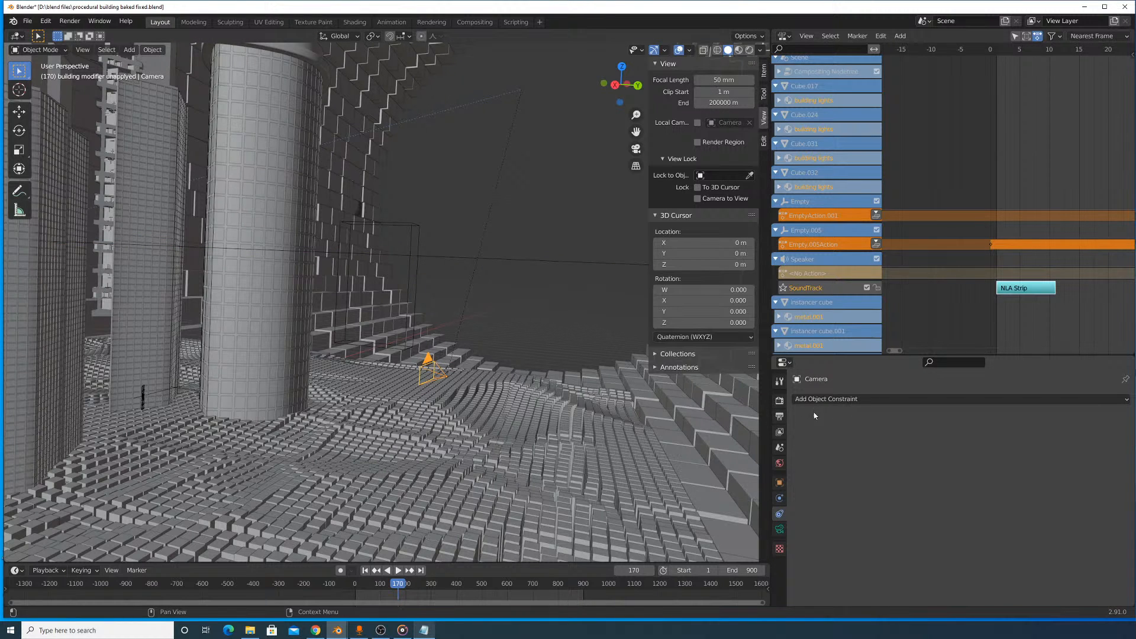
click(782, 528)
click(779, 515)
click(780, 528)
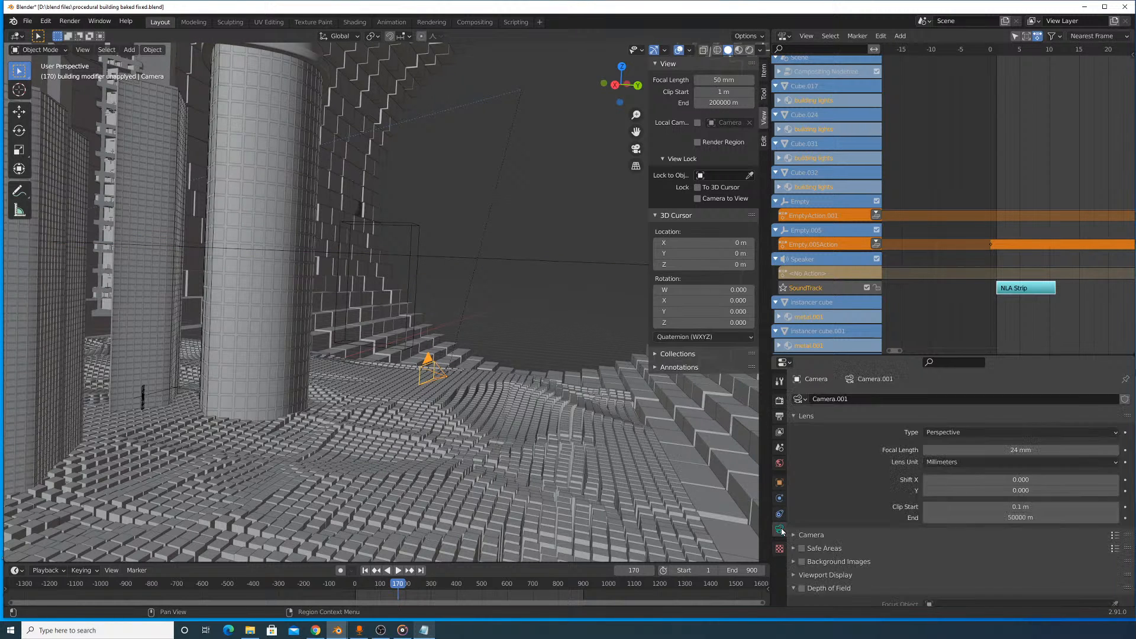
click(779, 516)
key(g)
key(Escape)
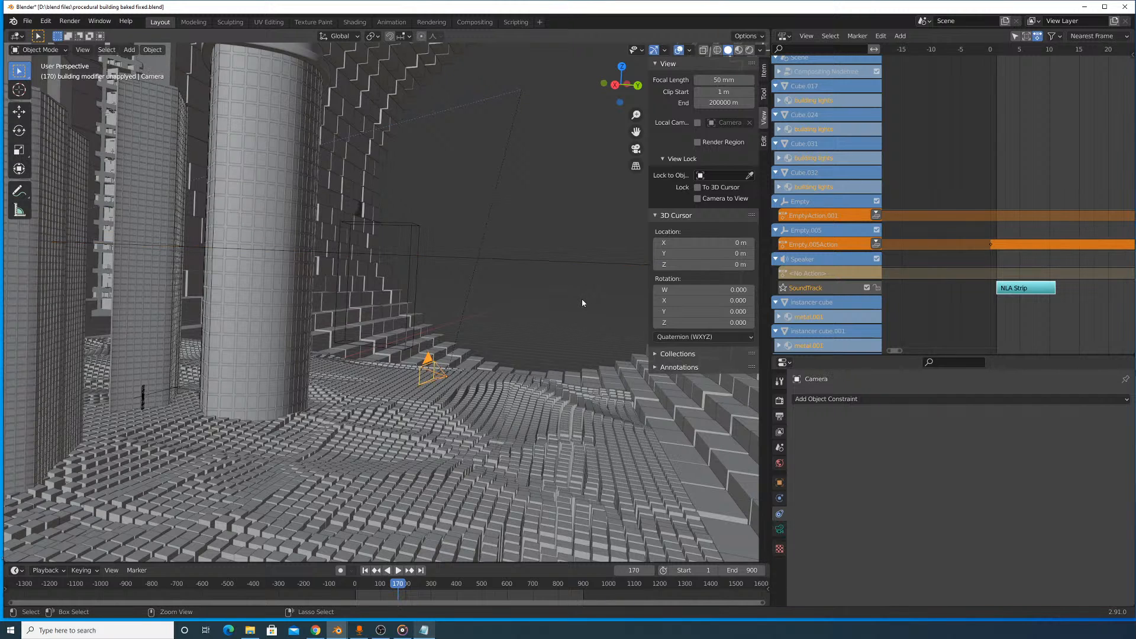
- Undo the target assignment of the speaker's Follow Path constraint and select the speaker at the camera again
key(ctrl+z)
key(ctrl+z)
key(ctrl+z)
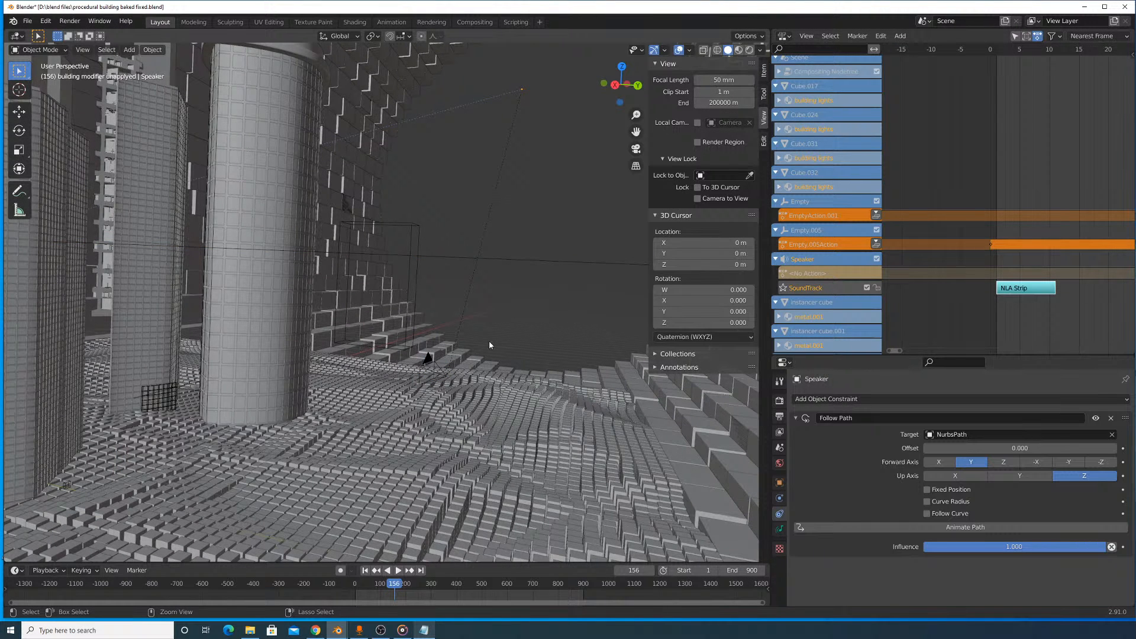
click(473, 362)
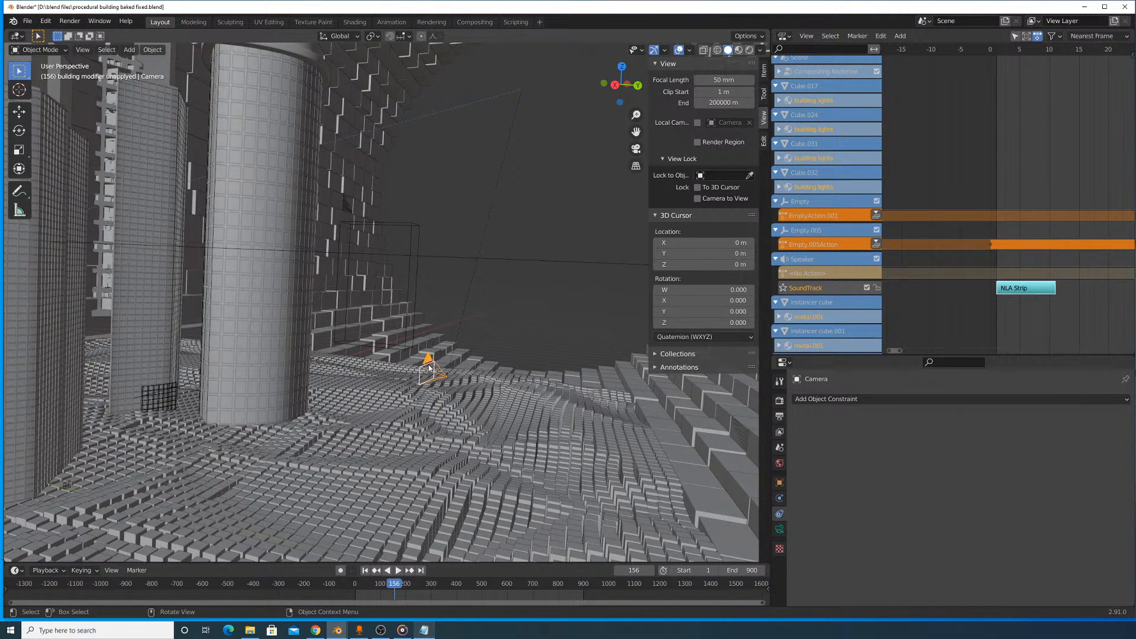
click(472, 362)
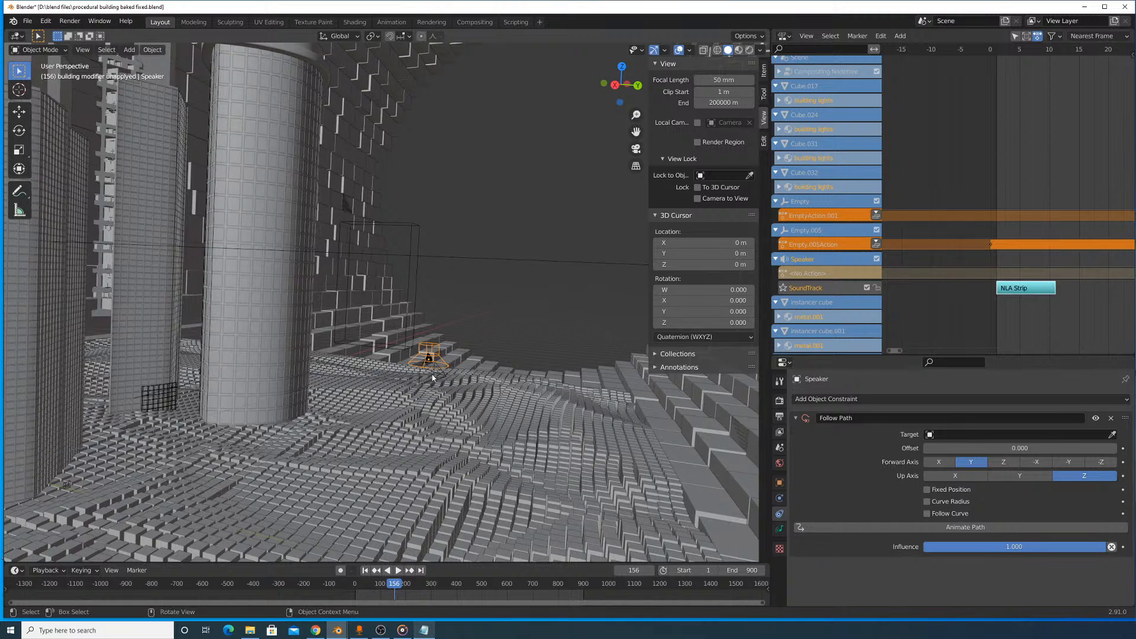
click(436, 376)
click(434, 356)
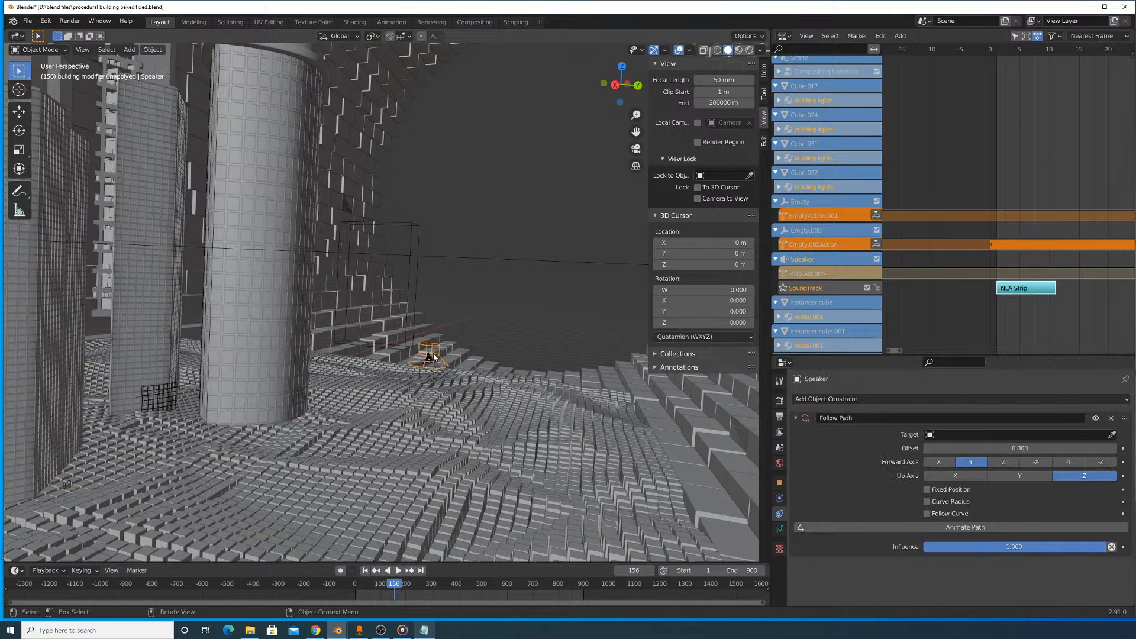
- Remove the speaker's Follow Path constraint and add a Follow Path constraint to the camera with NurbsPath as its target
click(1110, 417)
click(436, 376)
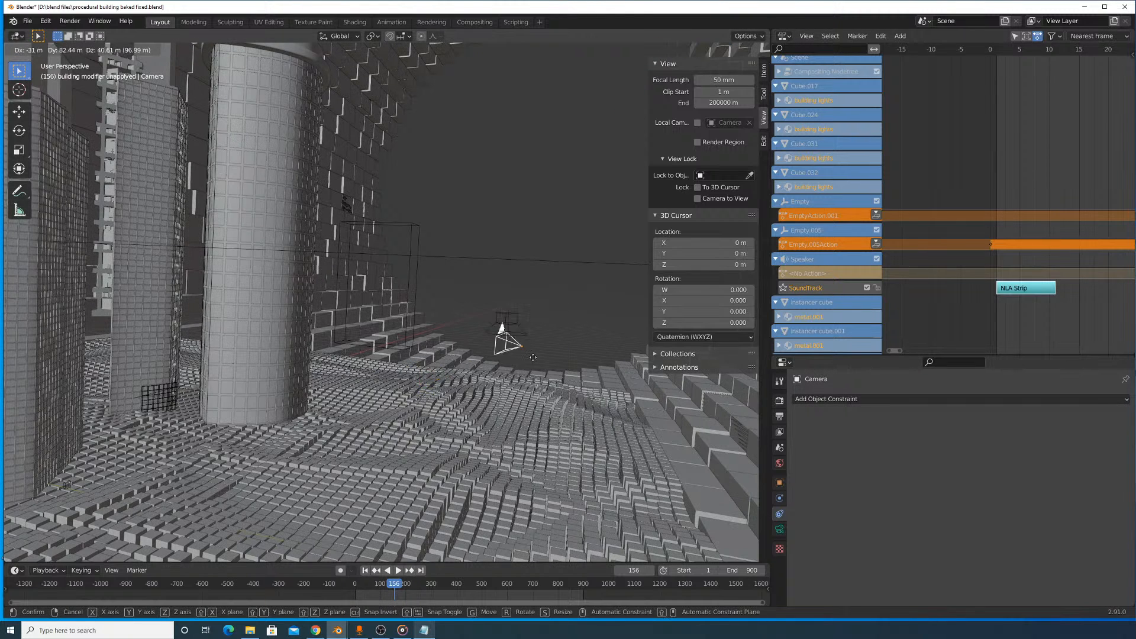
click(1025, 401)
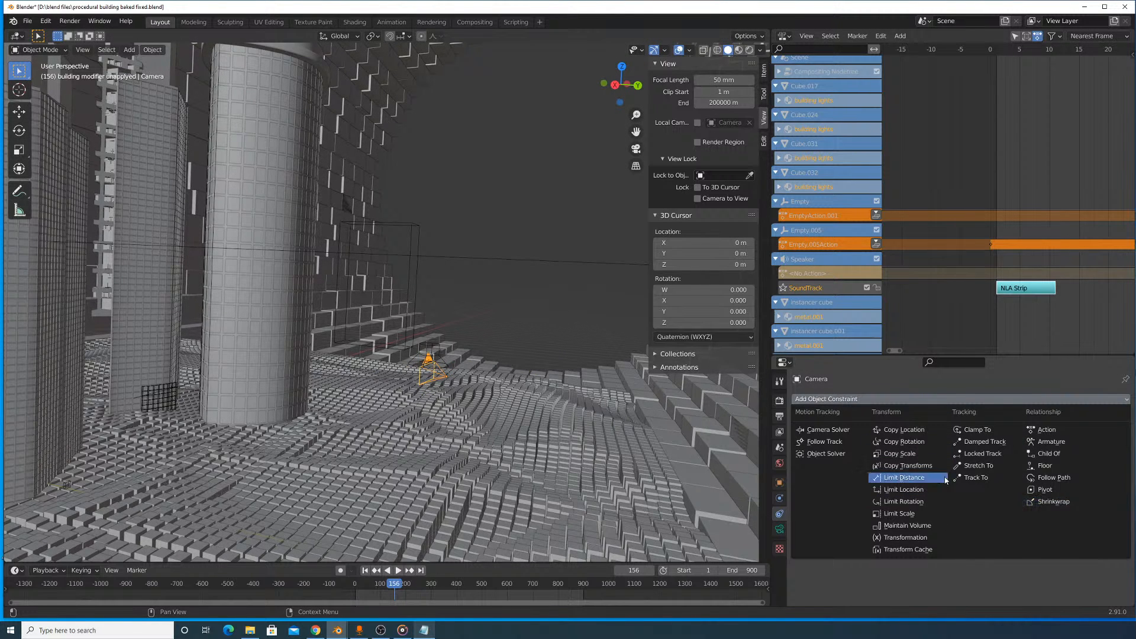
click(1055, 478)
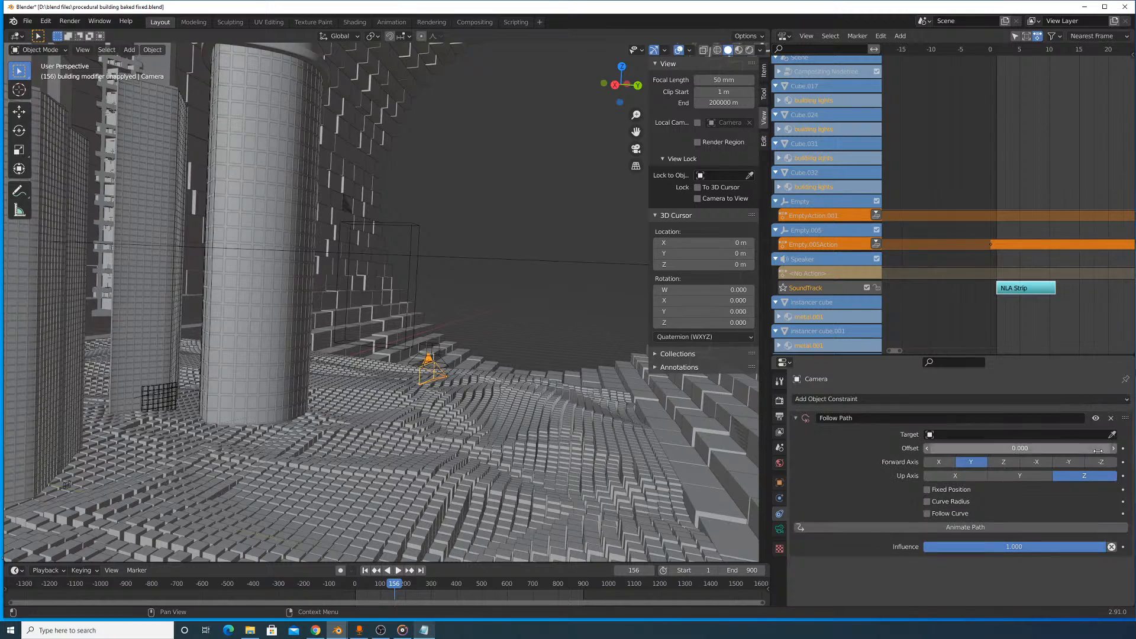
click(489, 253)
- Set the forward axis of the camera's Follow Path constraint to Z and move the camera slightly toward the round tower
scroll(491, 254, down, 10)
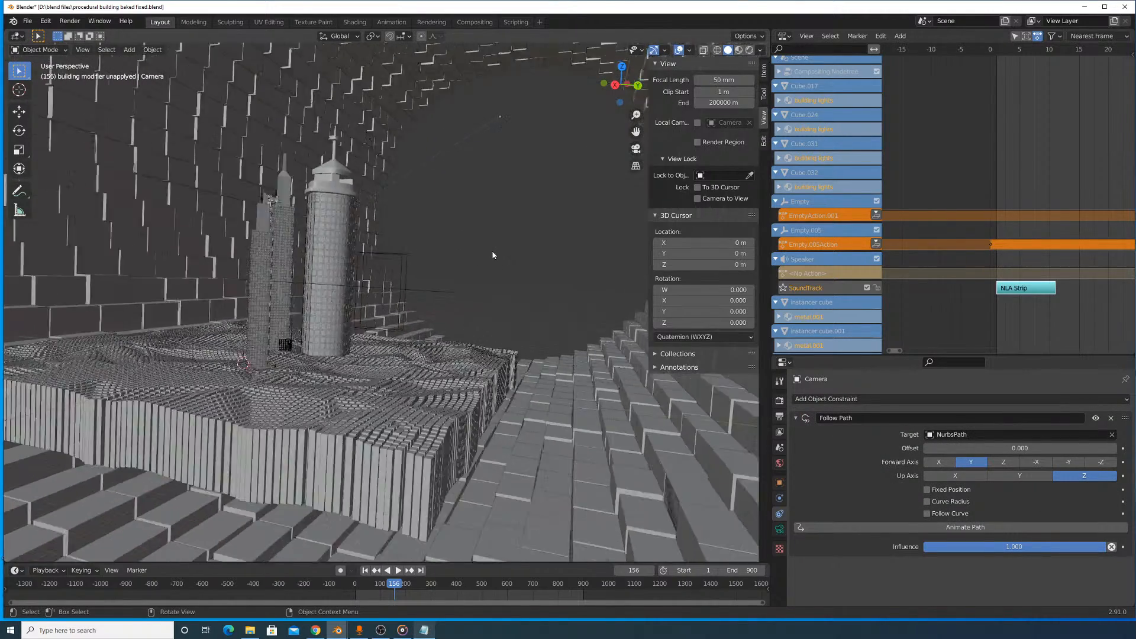
scroll(492, 255, up, 2)
middle_drag(496, 105, 478, 101)
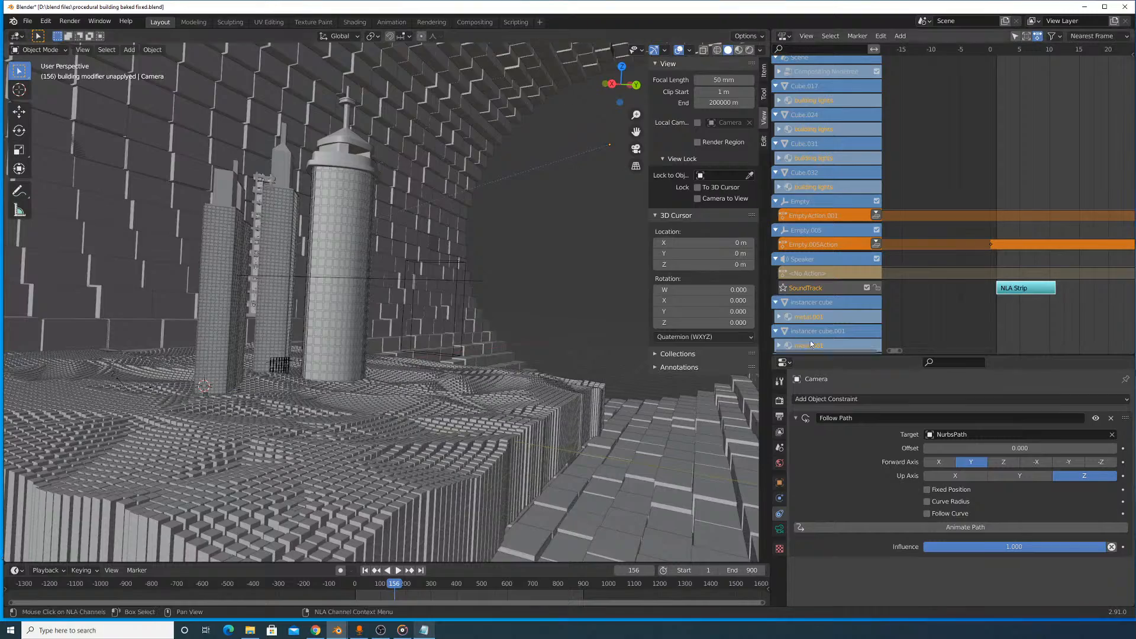
click(971, 463)
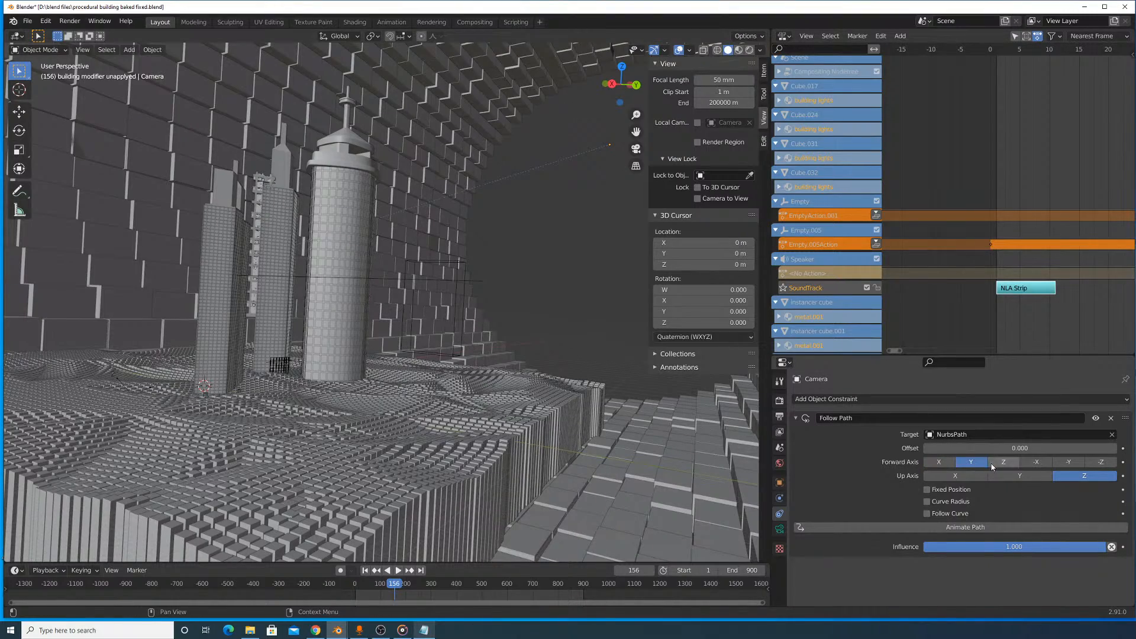
middle_drag(517, 260, 532, 295)
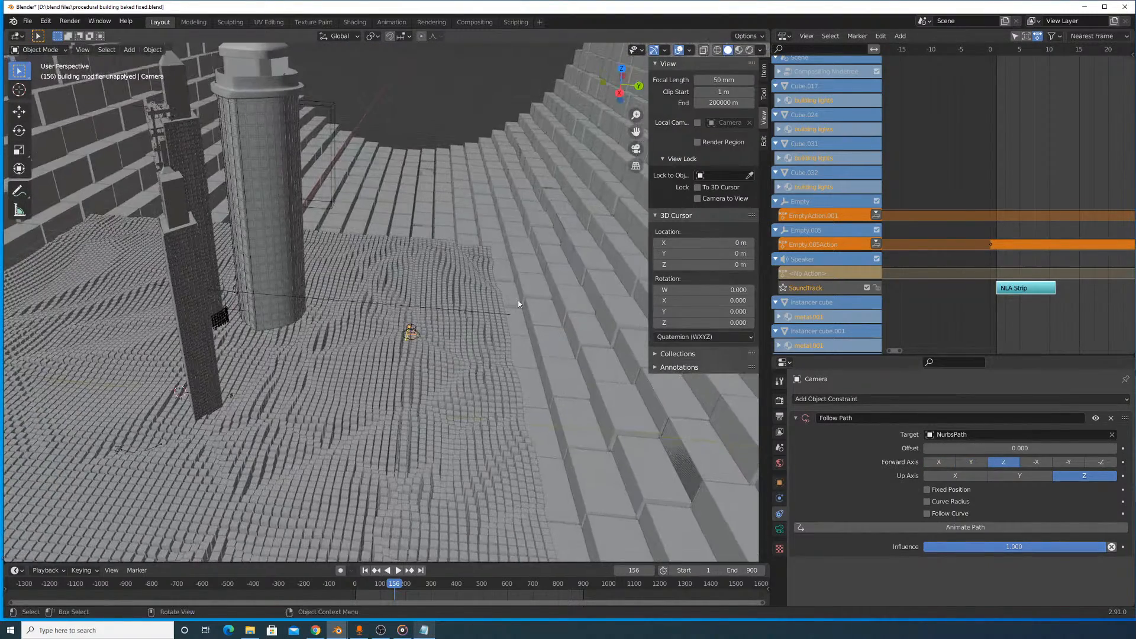
key(g)
click(493, 295)
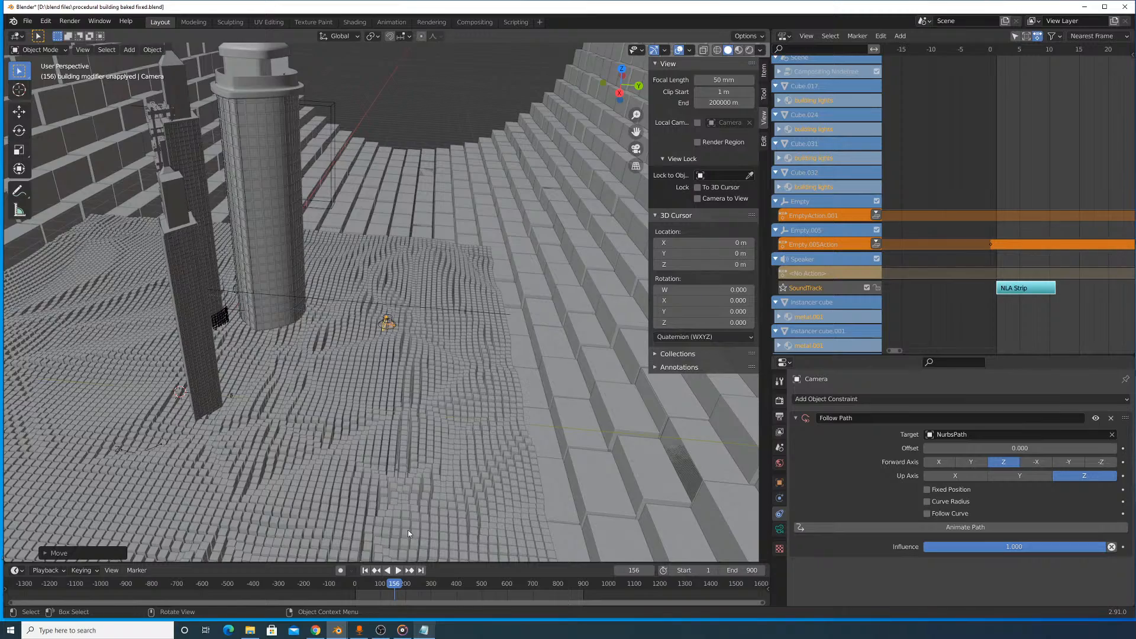
- Set the current frame to 53 and check the camera's position beside the towers
scroll(409, 439, up, 6)
drag(392, 586, 368, 588)
middle_drag(375, 441, 419, 407)
scroll(327, 385, down, 4)
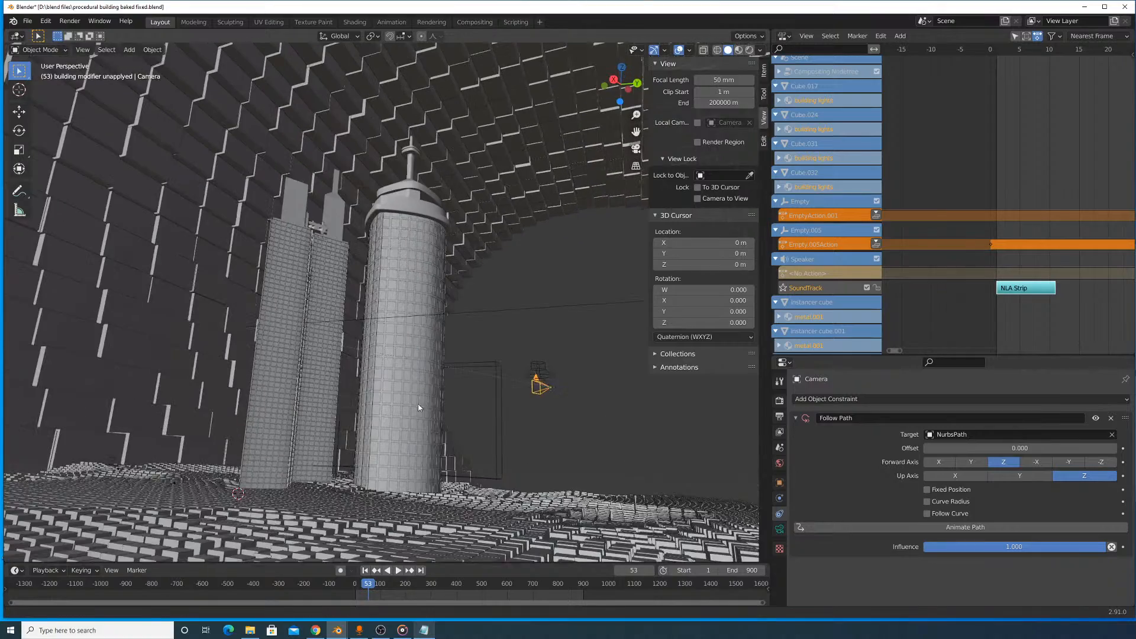
- Select the NURBS path, enter Edit Mode and scale the curve up
click(454, 311)
click(456, 311)
middle_drag(463, 320, 475, 373)
key(Tab)
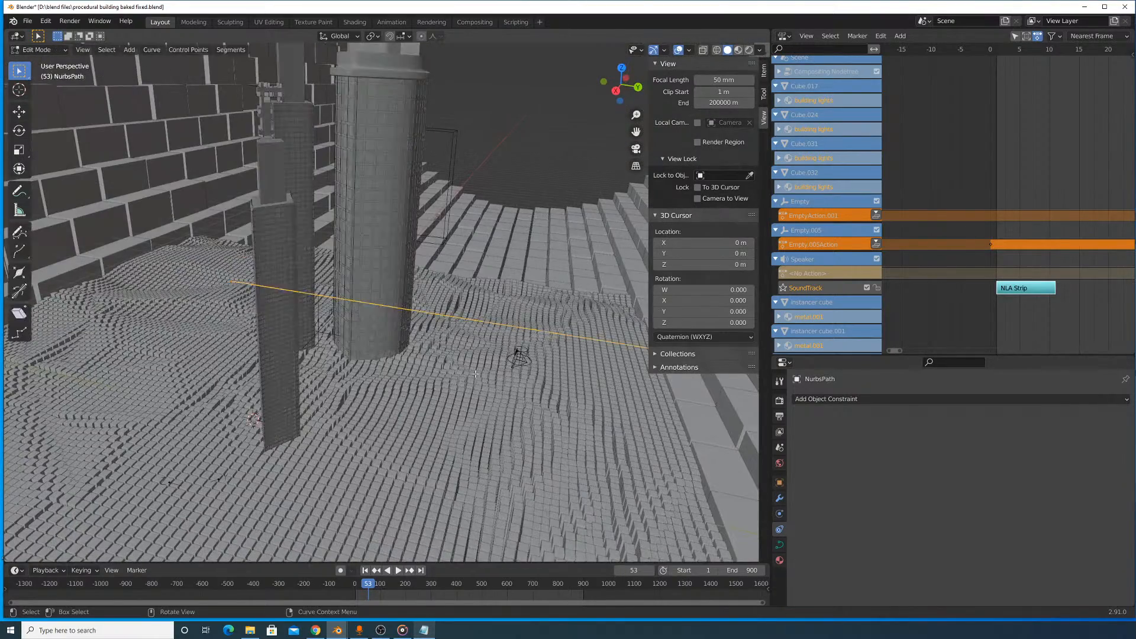
scroll(475, 367, up, 9)
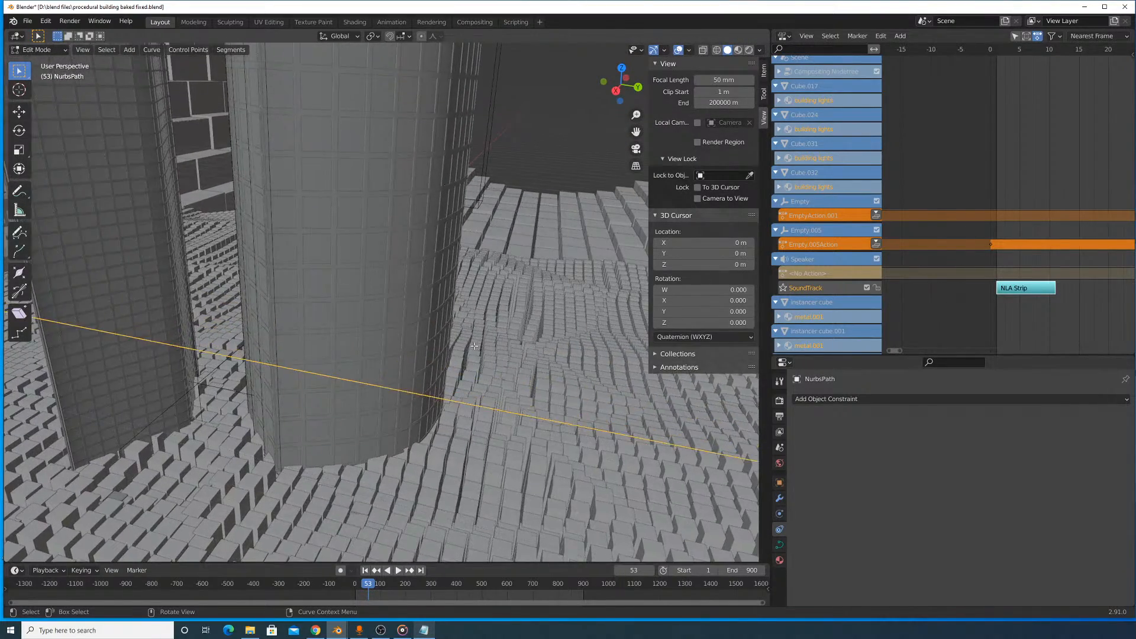
scroll(474, 346, down, 10)
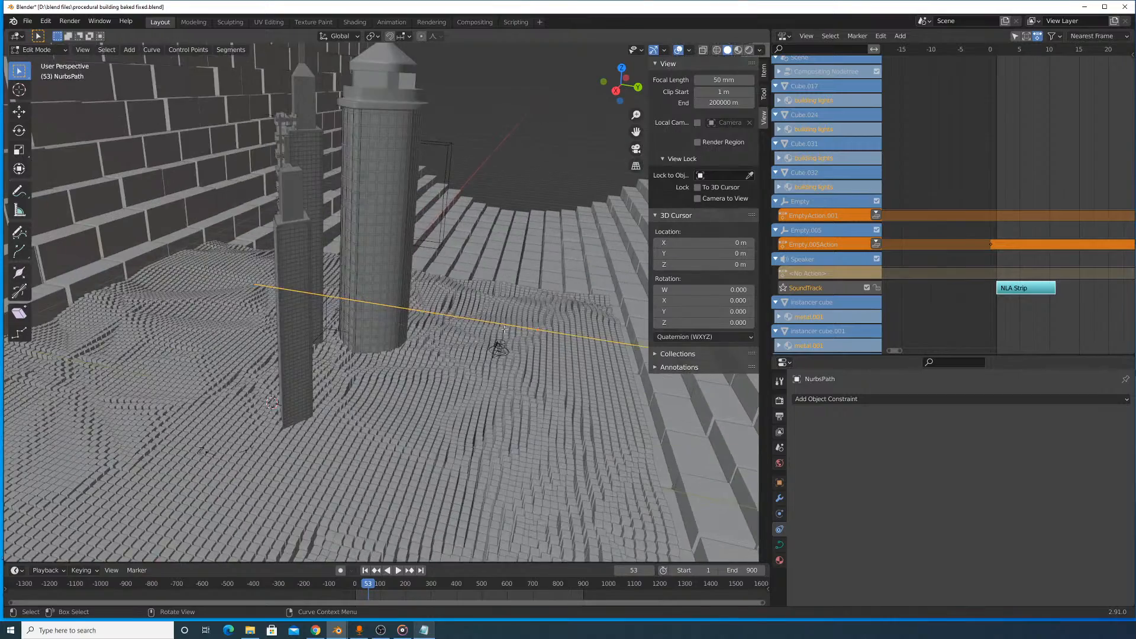
scroll(504, 329, up, 10)
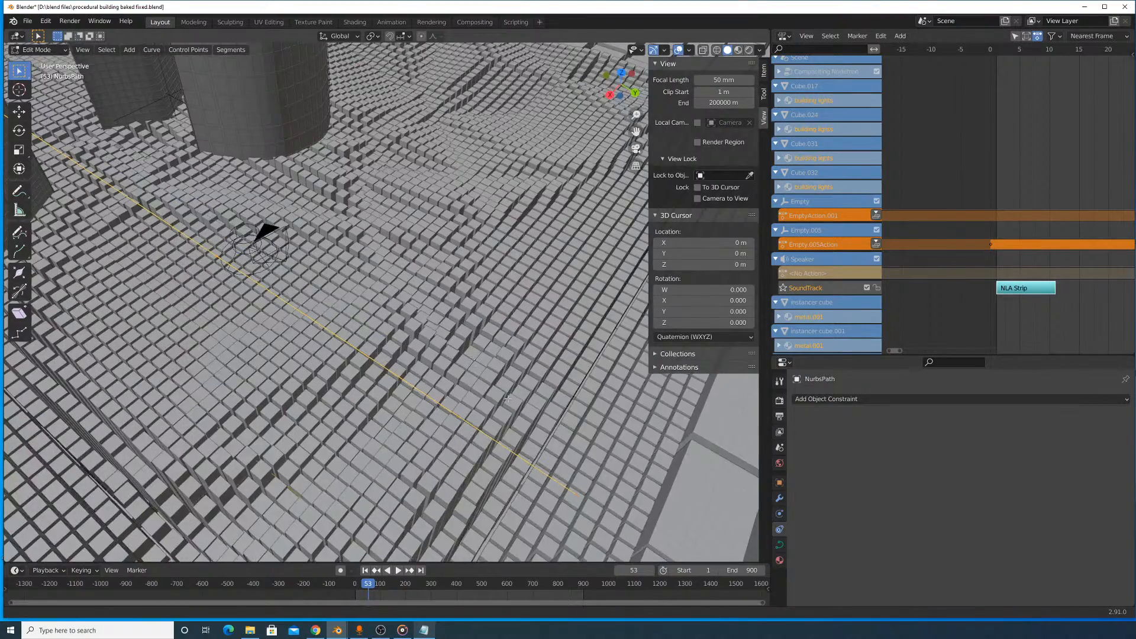
scroll(507, 400, up, 1)
key(s)
click(602, 401)
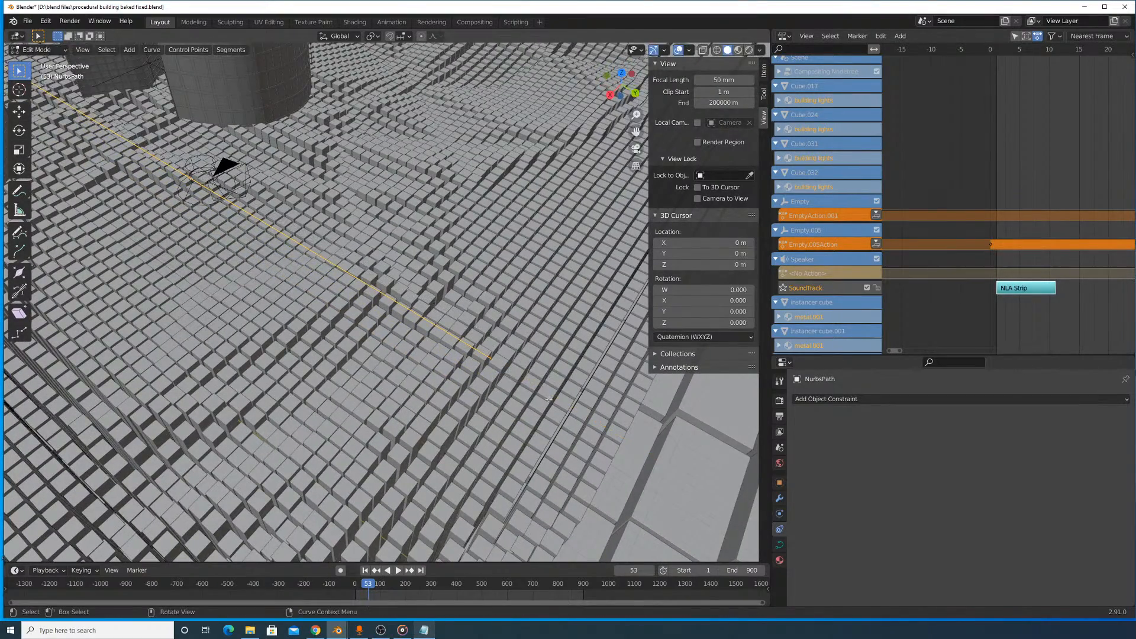
- Reposition the curve over the terrain and rotate it about the global Z axis
scroll(563, 395, up, 5)
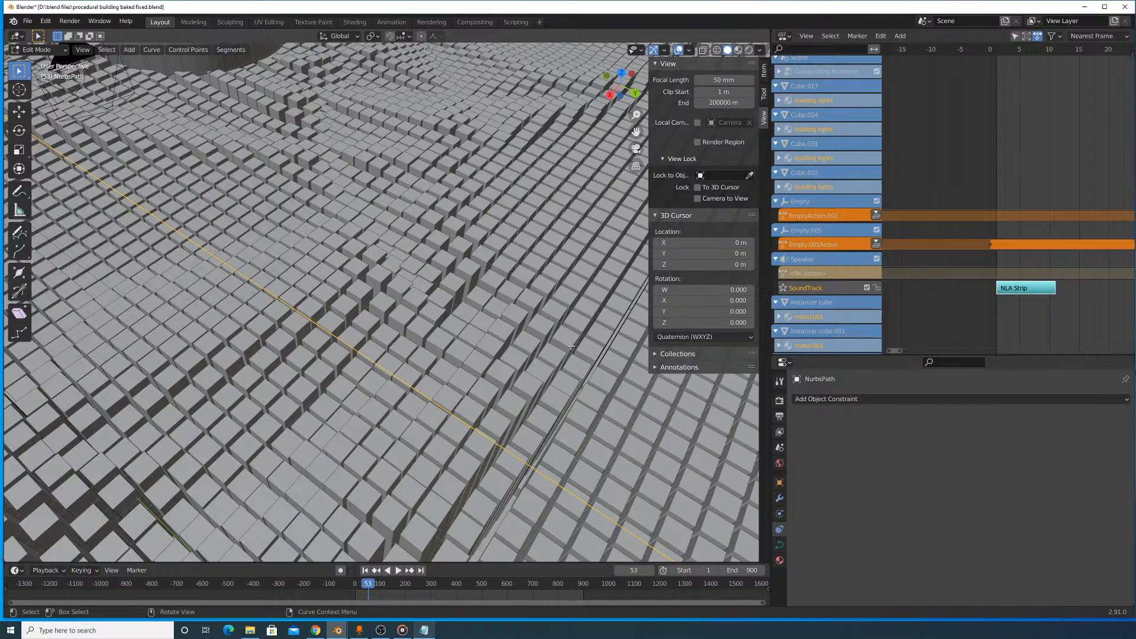
scroll(545, 411, up, 3)
scroll(545, 411, down, 5)
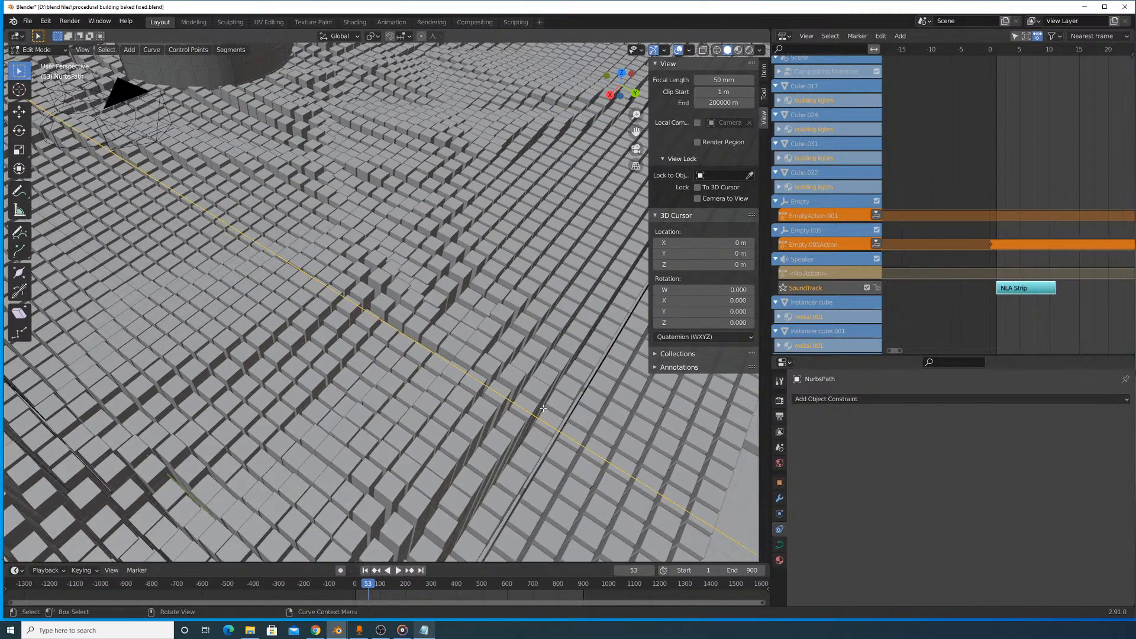
shift+middle_drag(546, 411, 469, 348)
scroll(474, 343, up, 3)
scroll(473, 354, up, 4)
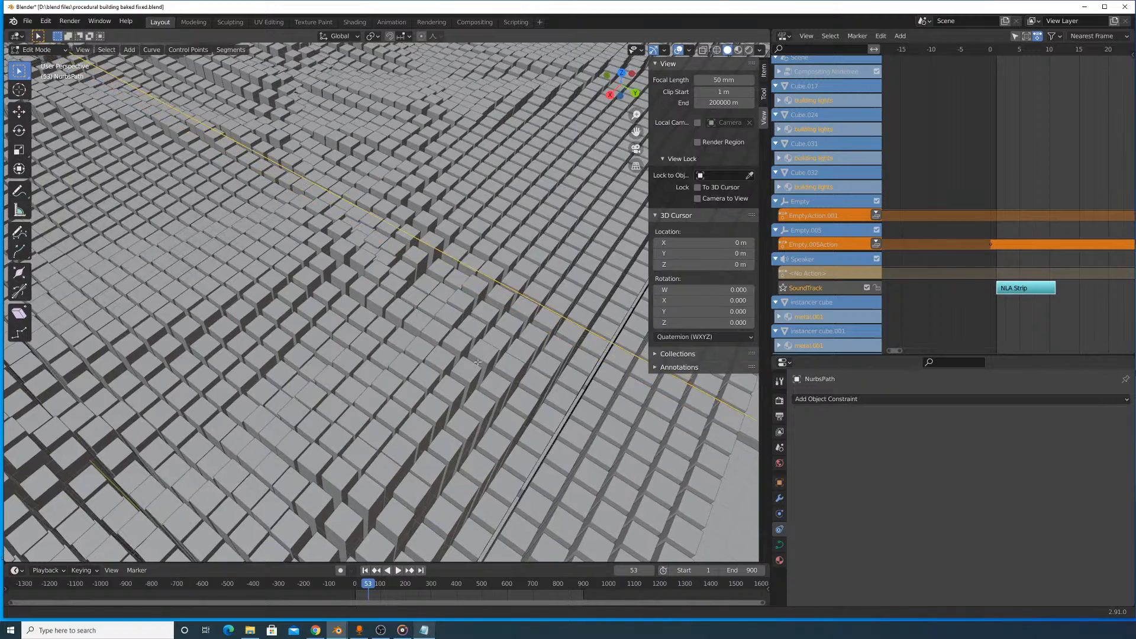
scroll(477, 362, down, 7)
shift+middle_drag(477, 361, 13, 502)
scroll(248, 450, down, 1)
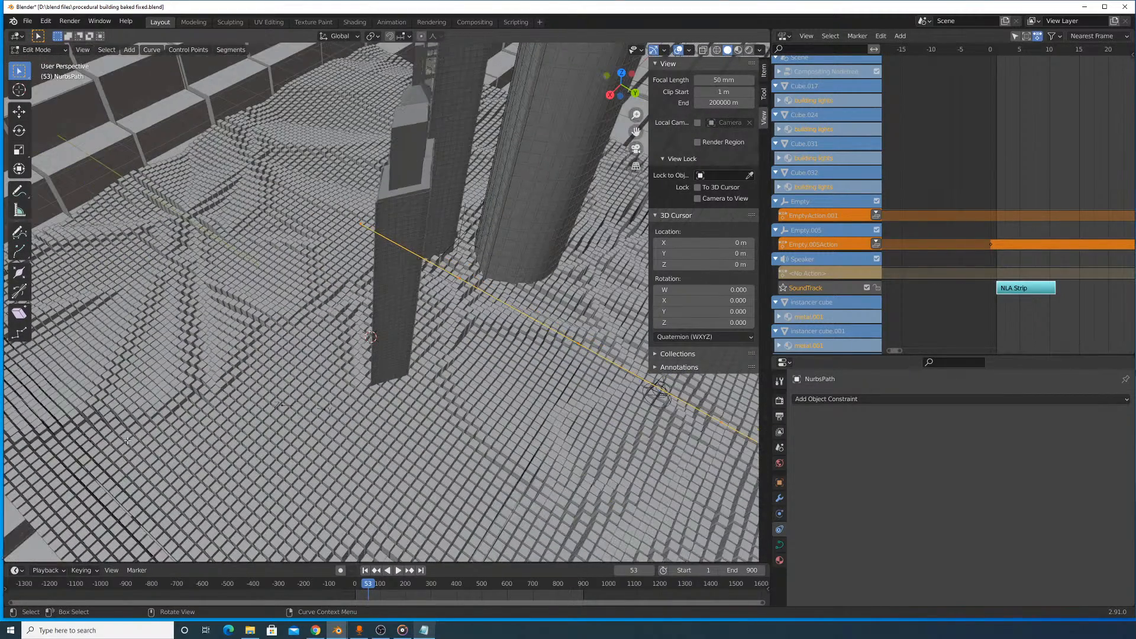
scroll(355, 574, down, 1)
scroll(437, 426, down, 1)
key(r)
key(z)
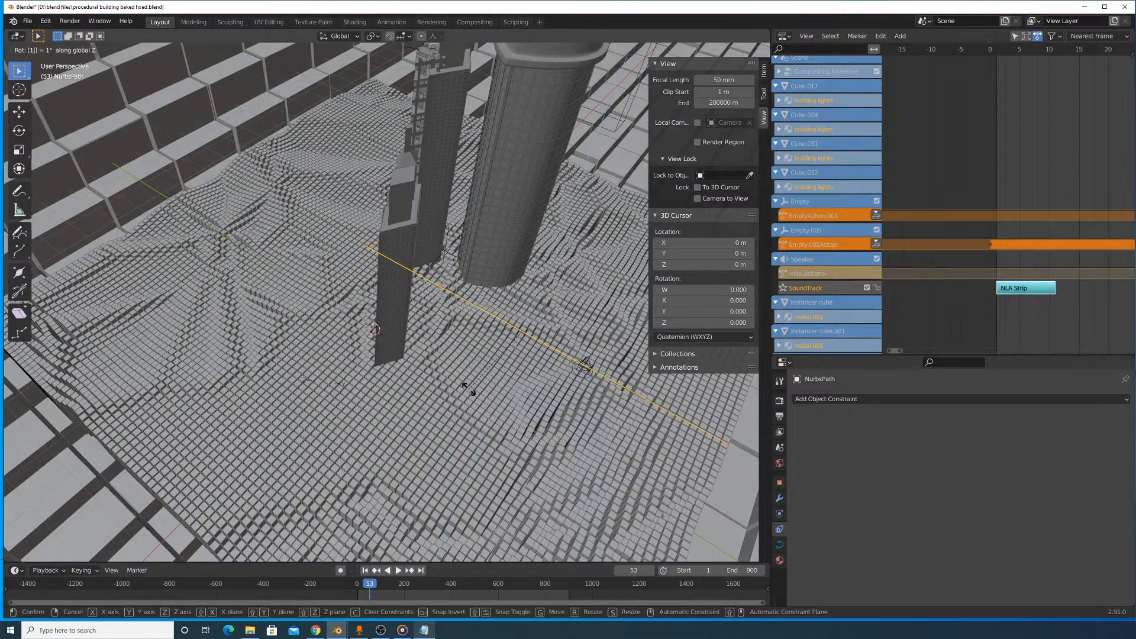
key(Return)
- Move the curve in several passes to line it up with the camera, and finish editing it
middle_drag(510, 431, 564, 375)
key(g)
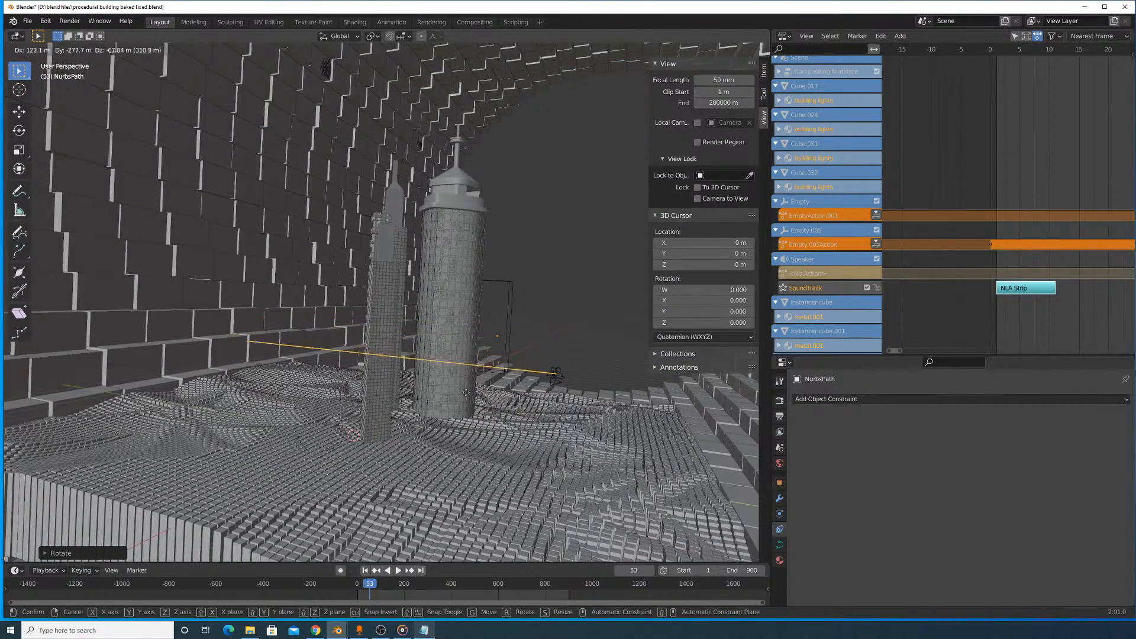
click(464, 389)
middle_drag(465, 389, 459, 323)
scroll(363, 230, up, 3)
key(g)
click(451, 394)
scroll(480, 407, up, 5)
key(g)
click(478, 333)
key(Tab)
- Enable Follow Curve in the camera's Follow Path constraint and test its influence and offset
click(387, 291)
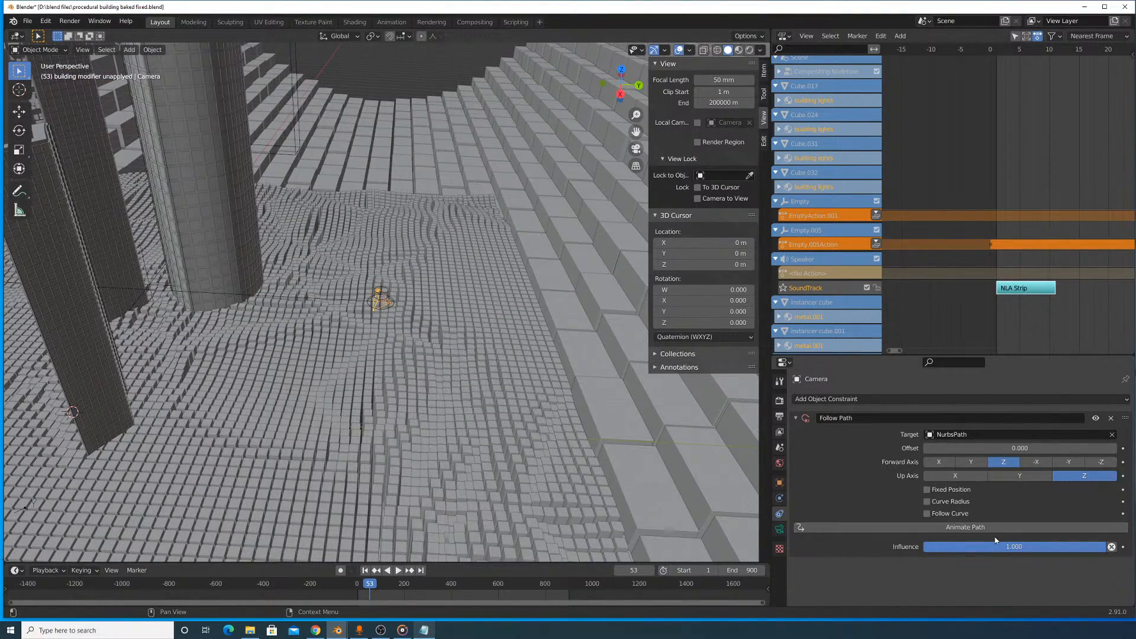
scroll(292, 215, up, 8)
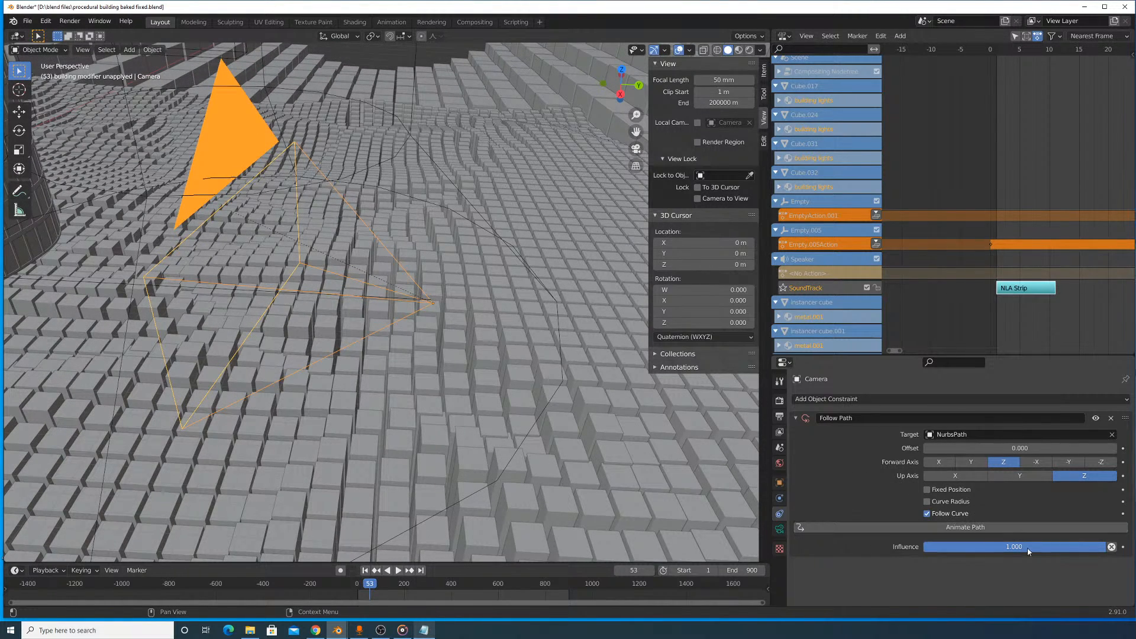
mouse_move(1027, 549)
mouse_down()
mouse_move(925, 548)
mouse_move(1014, 548)
mouse_up()
drag(1014, 447, 1045, 448)
right_click(224, 245)
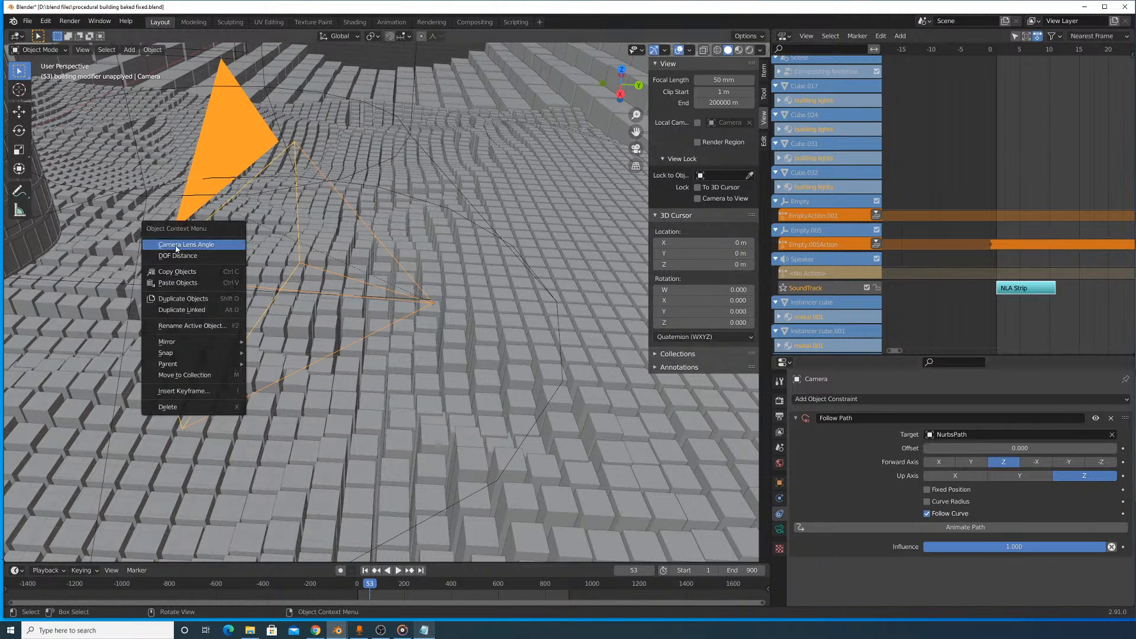
- Set the constraint's up axis to Y and check where the camera sits relative to the brick tunnel
click(1022, 475)
scroll(443, 268, down, 15)
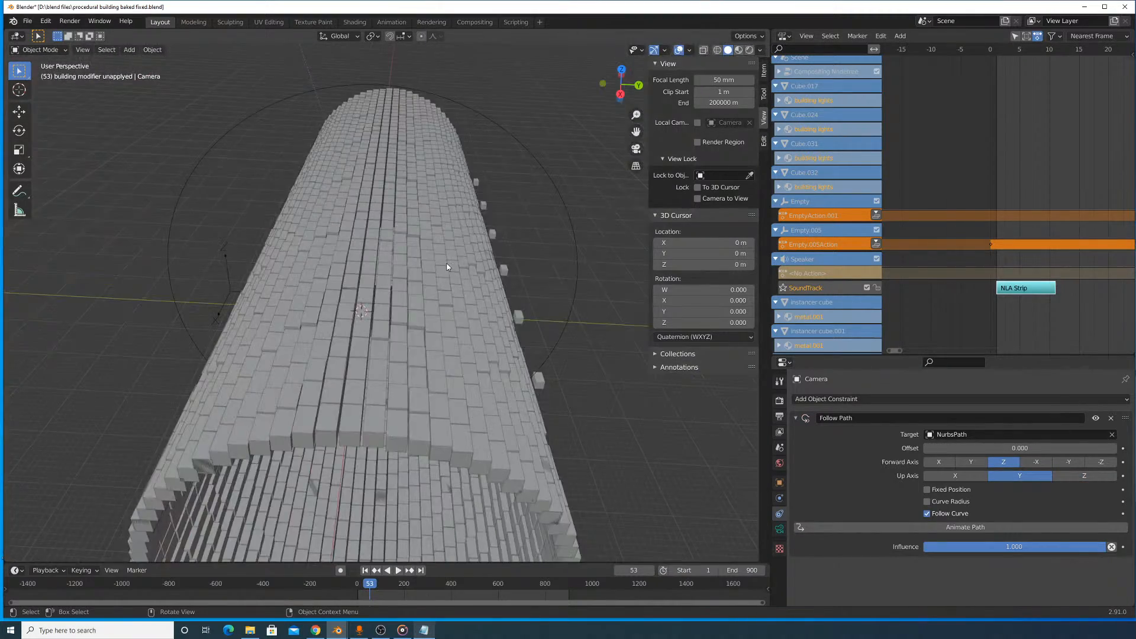
scroll(447, 267, up, 10)
middle_drag(431, 301, 406, 297)
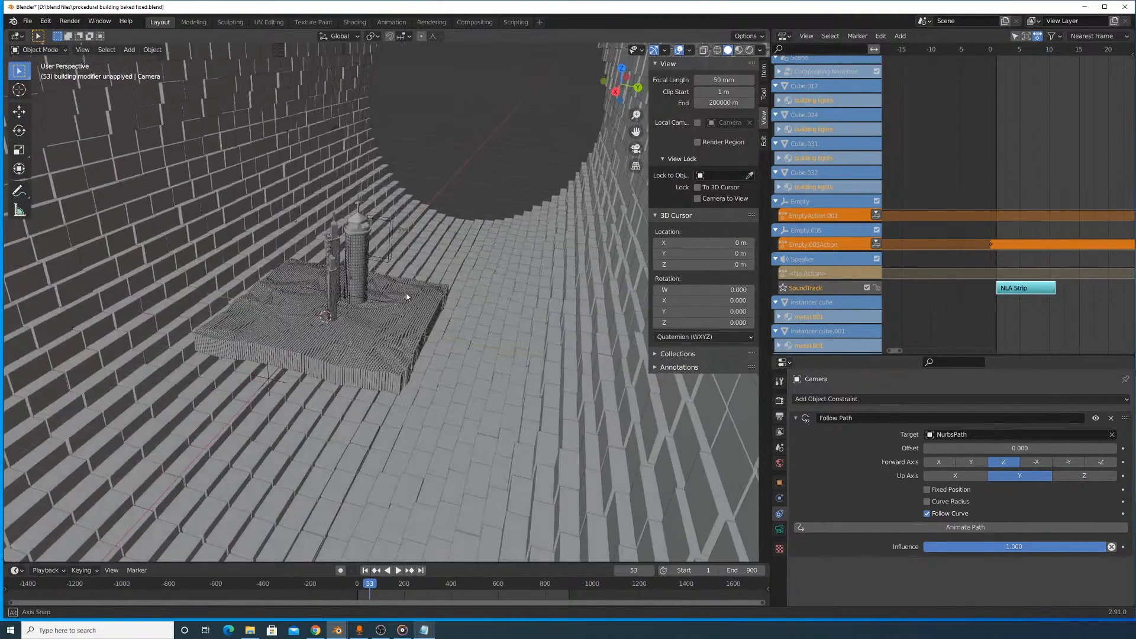
scroll(405, 287, down, 12)
scroll(502, 293, up, 5)
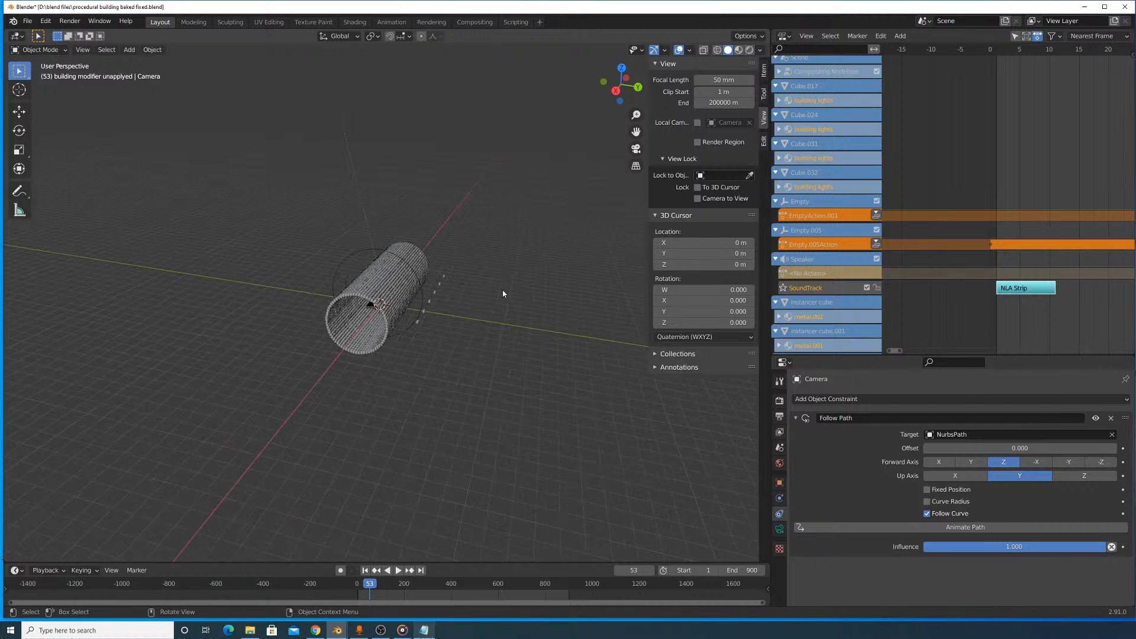
- Try shifting the camera with the Follow Path offset and moving it freely outside the tunnel
drag(1006, 448, 1047, 448)
right_click(1009, 453)
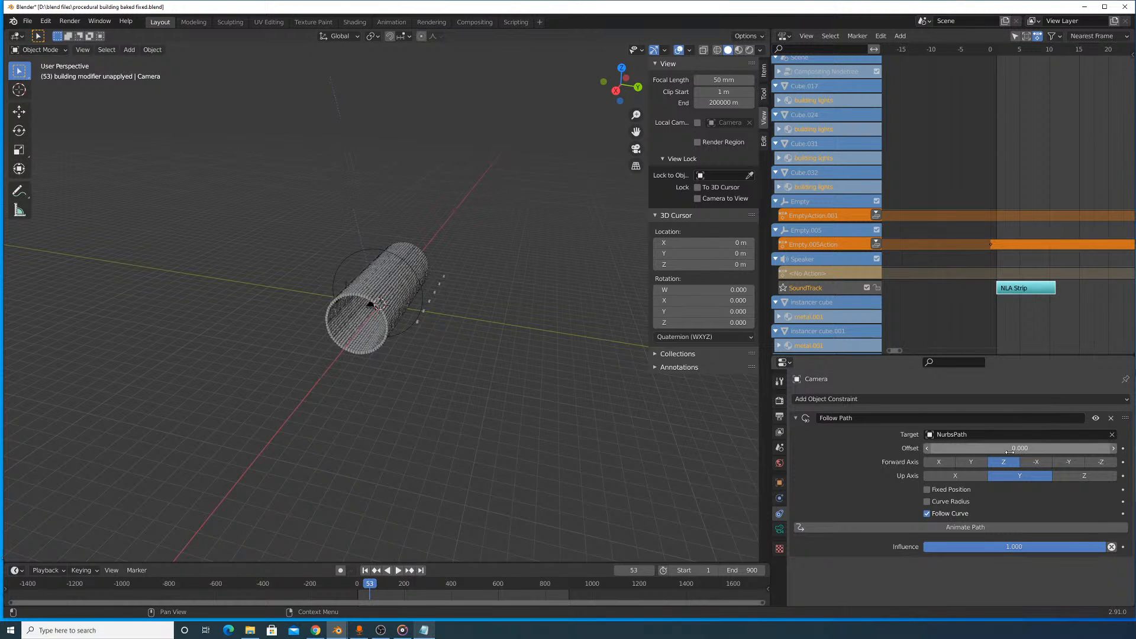
key(g)
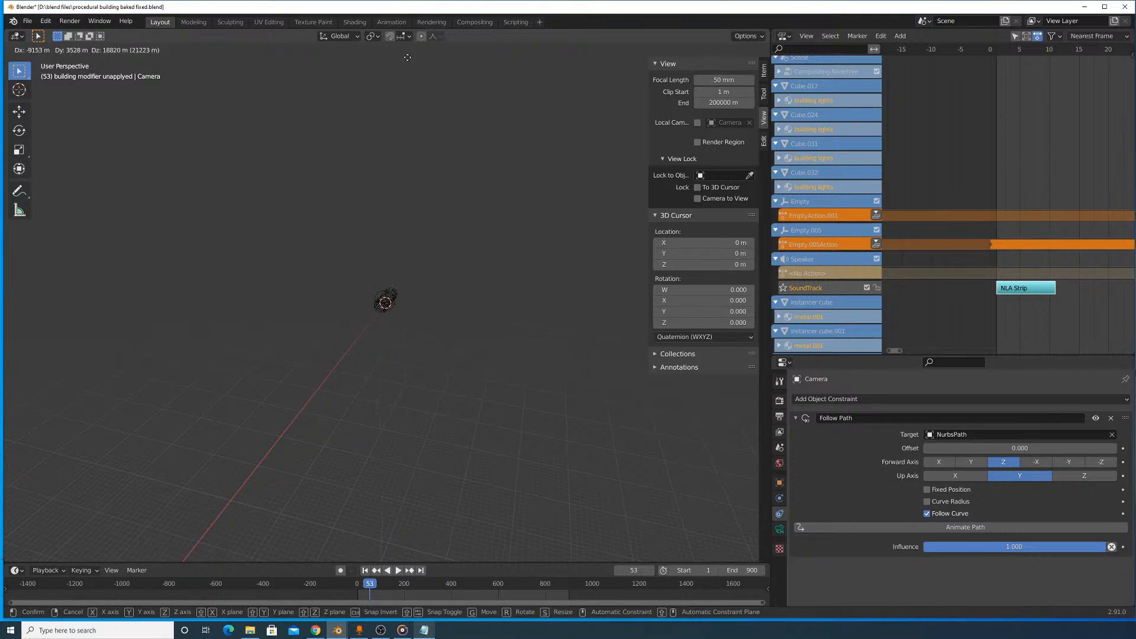
right_click(457, 164)
- Set the constraint's forward axis to Y and test different offsets along the path
scroll(438, 230, up, 16)
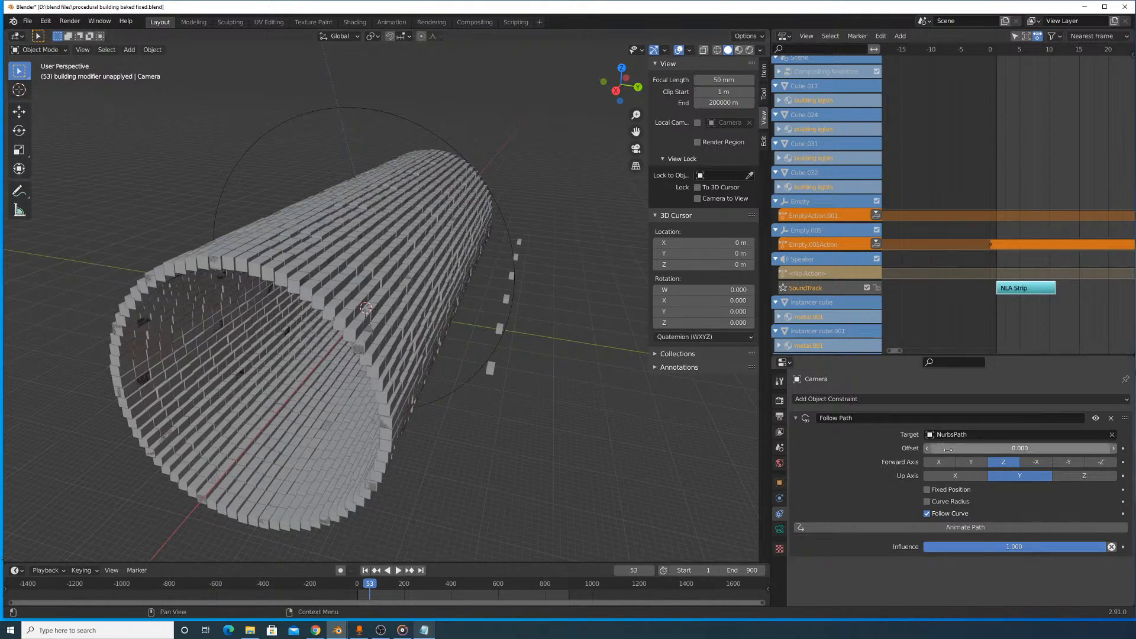
scroll(414, 292, up, 20)
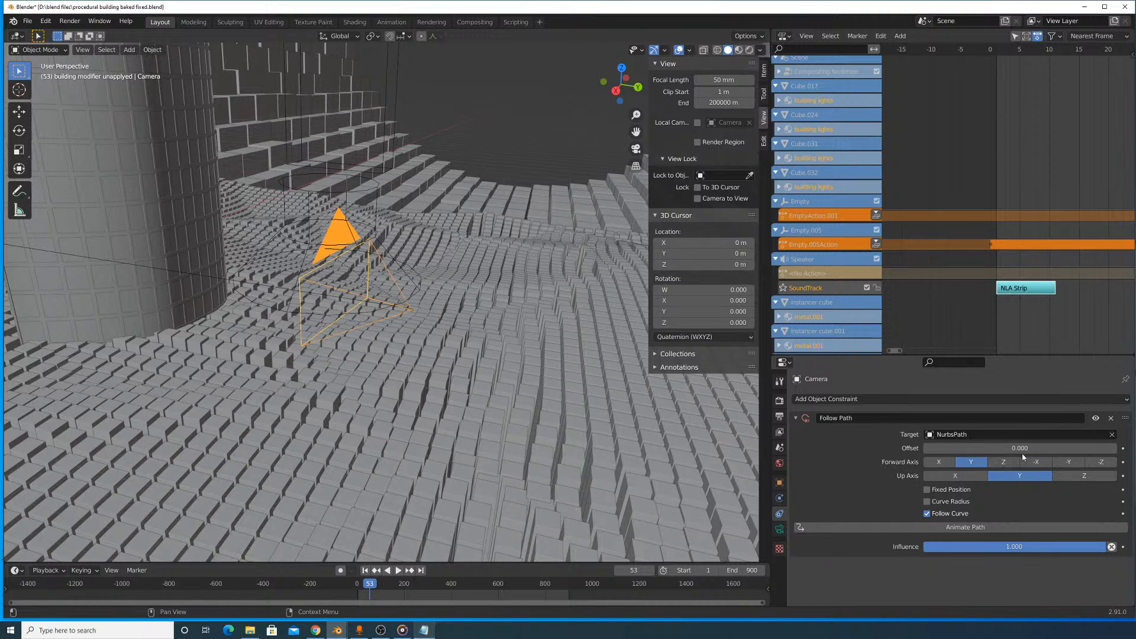
drag(1023, 450, 1058, 449)
drag(1023, 450, 976, 450)
right_click(1022, 449)
- Try the X and Y up axes for the camera's Follow Path constraint, settling on Z
click(986, 475)
scroll(495, 314, down, 8)
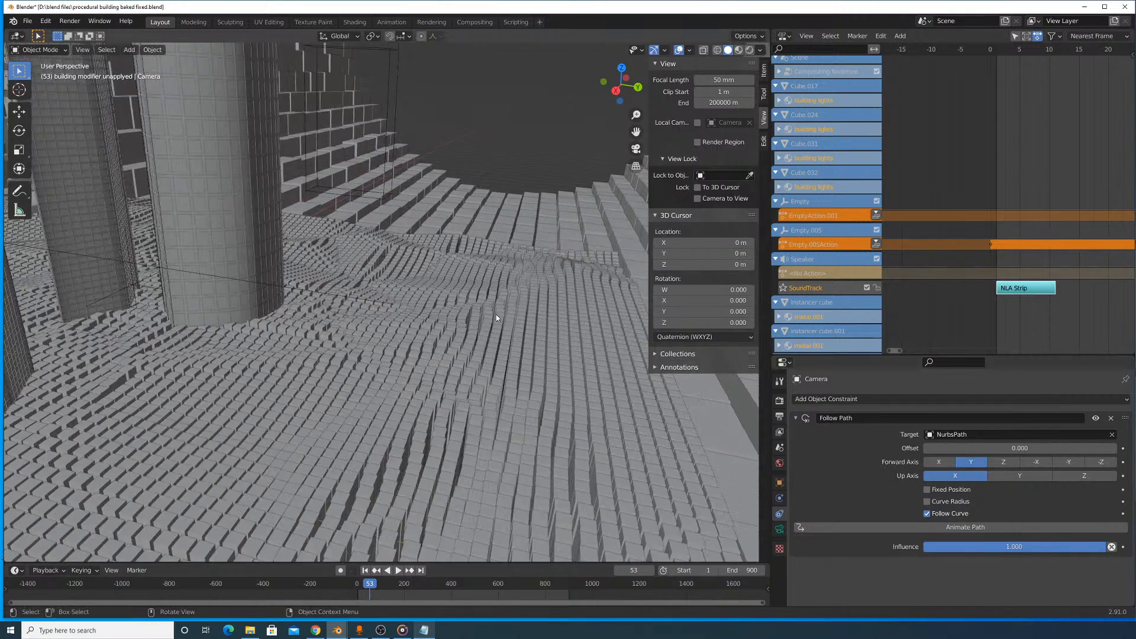
scroll(495, 314, up, 6)
click(1018, 478)
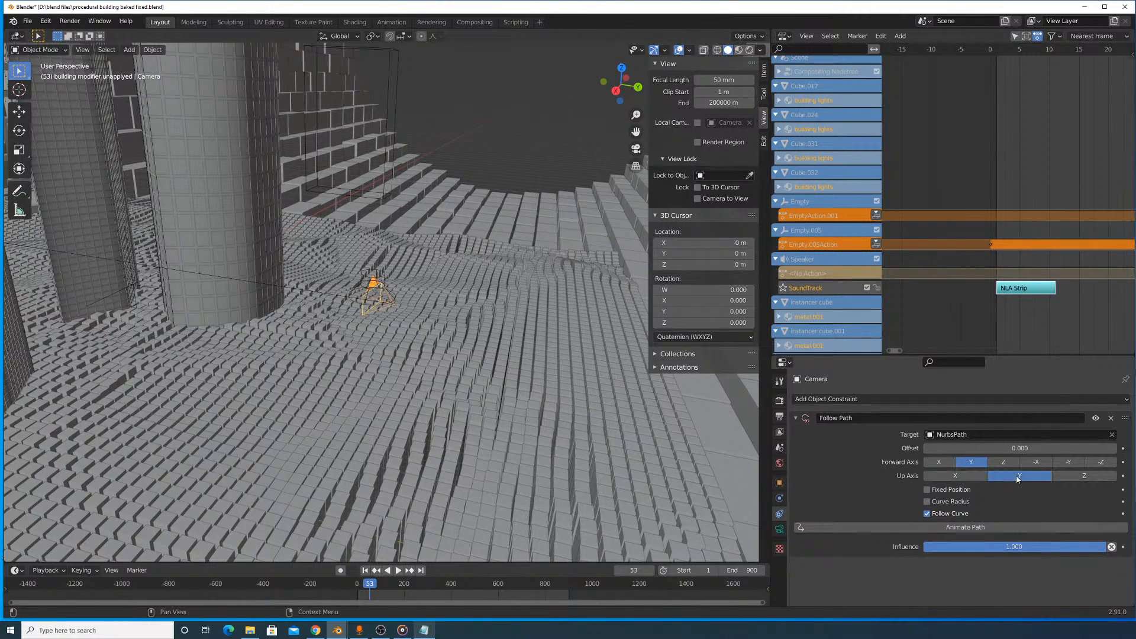
click(1081, 475)
- Move the camera freely through the space outside the brick tunnel
scroll(338, 311, down, 10)
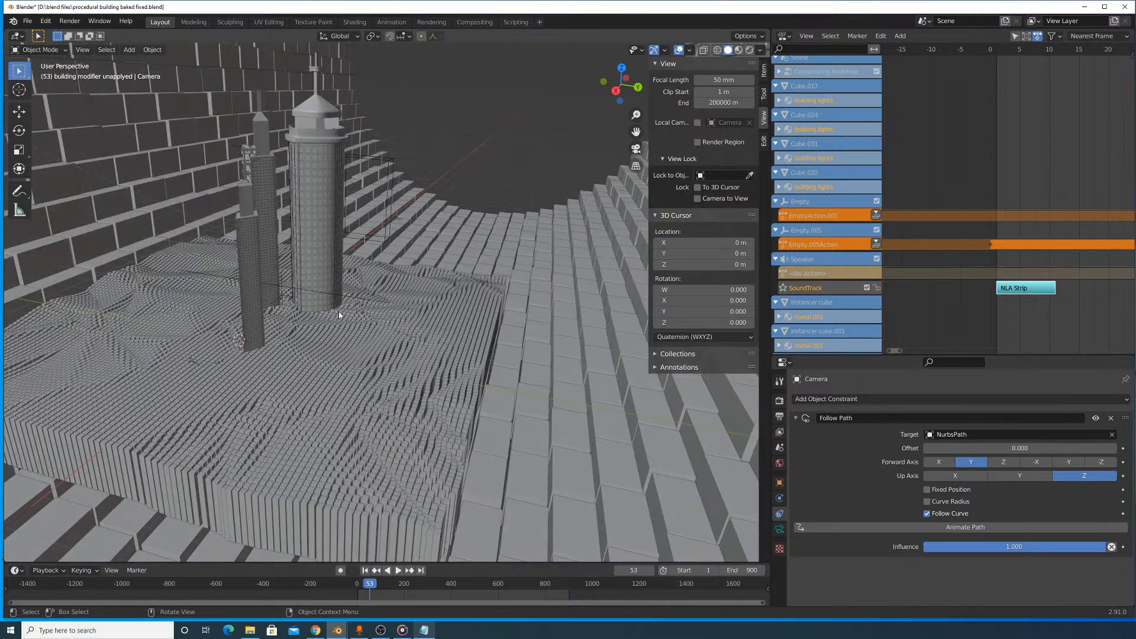
scroll(345, 311, down, 15)
scroll(347, 312, up, 9)
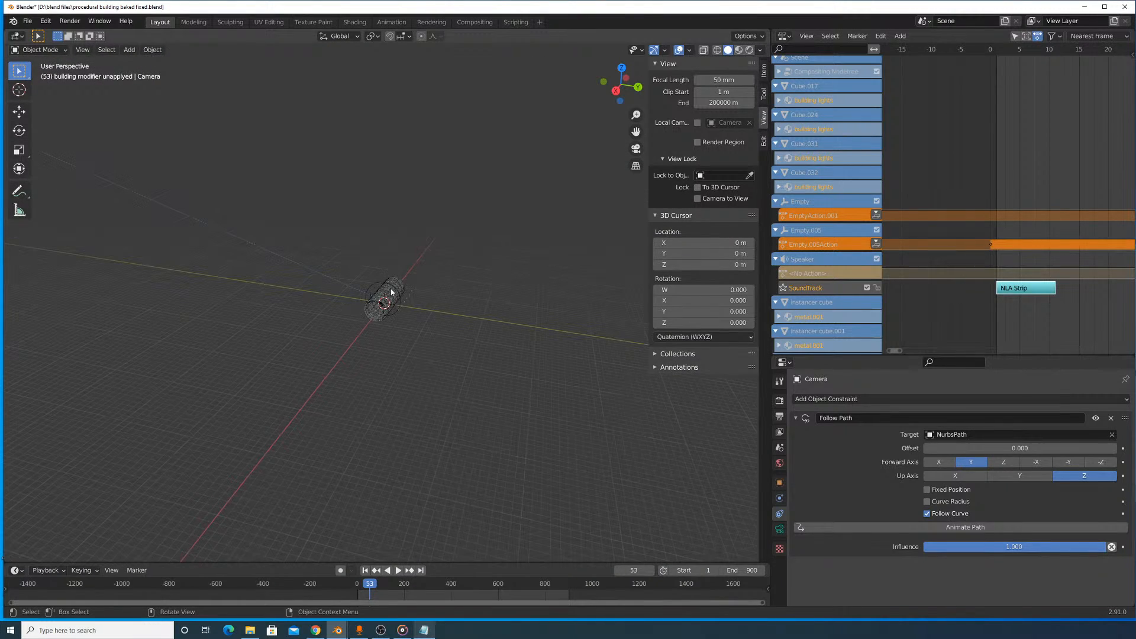
middle_drag(407, 360, 314, 332)
key(g)
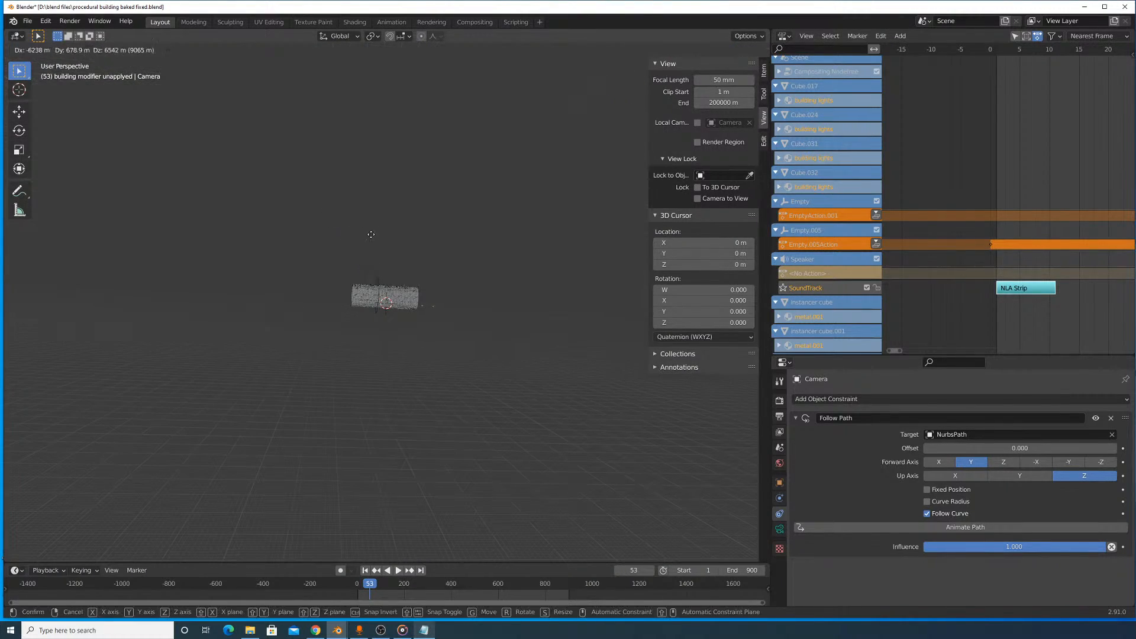
click(333, 253)
scroll(335, 258, down, 1)
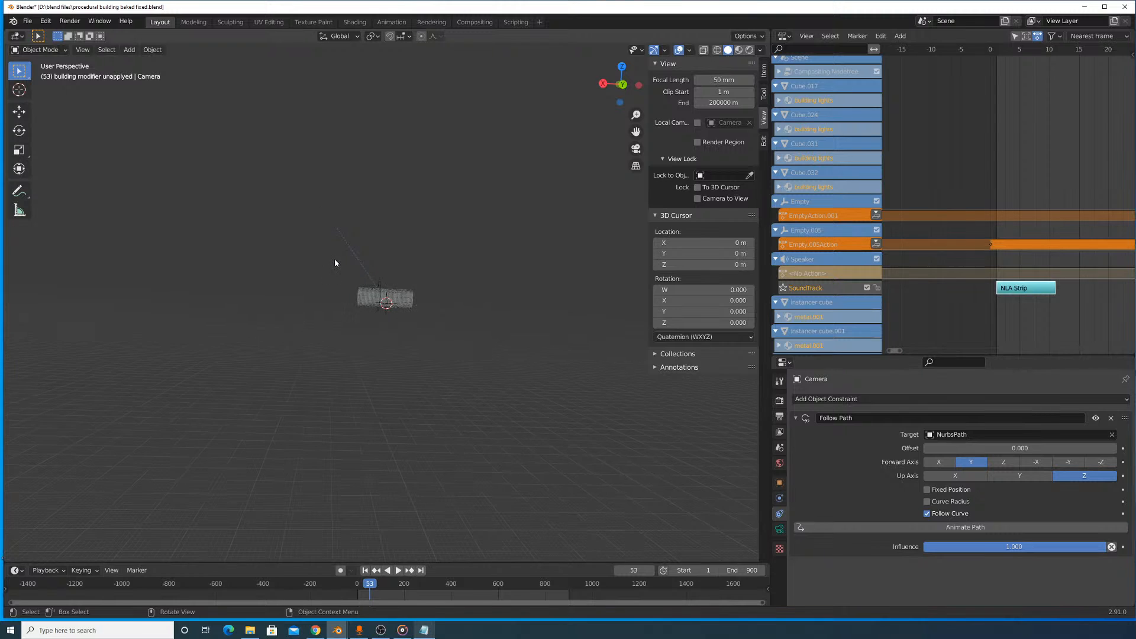
- Shift the camera about 728 m freely while it still follows the NURBS path
scroll(336, 259, up, 6)
middle_drag(337, 260, 378, 337)
middle_drag(184, 238, 196, 233)
key(g)
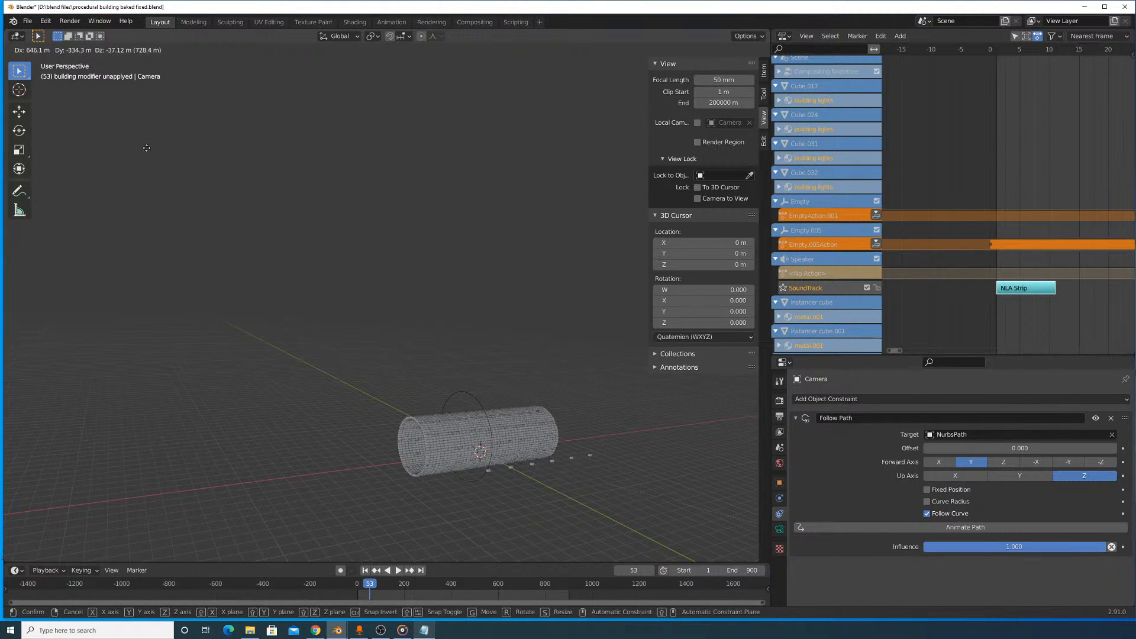
click(146, 147)
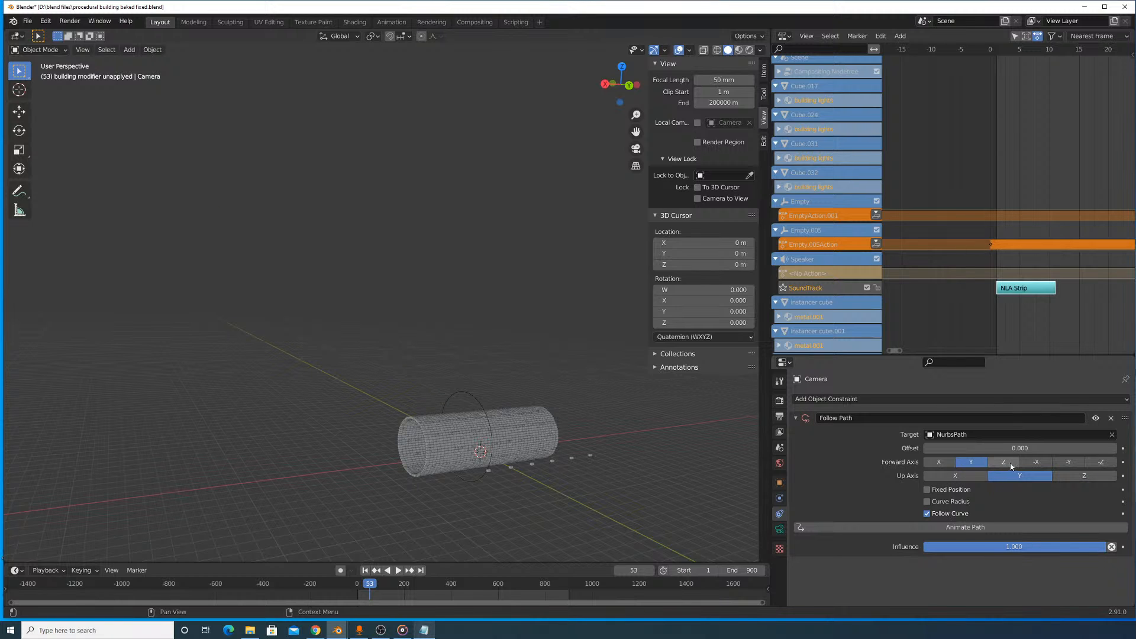
- Try the X forward axis with the Y up axis on the Follow Path constraint, moving the camera between changes, and return forward to Y
scroll(549, 361, down, 6)
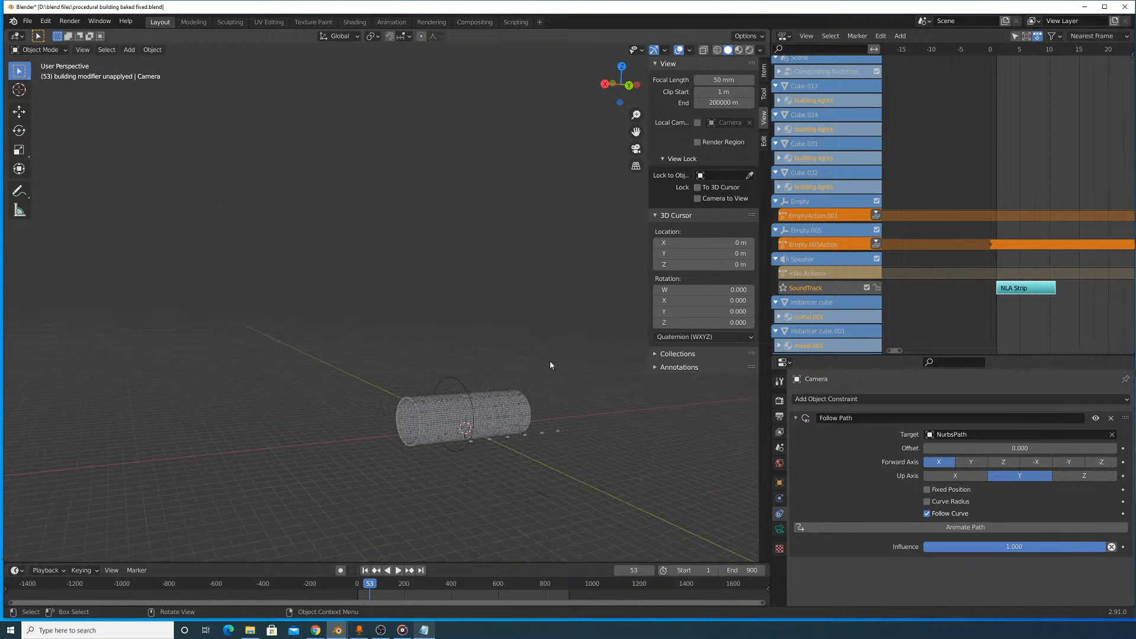
key(g)
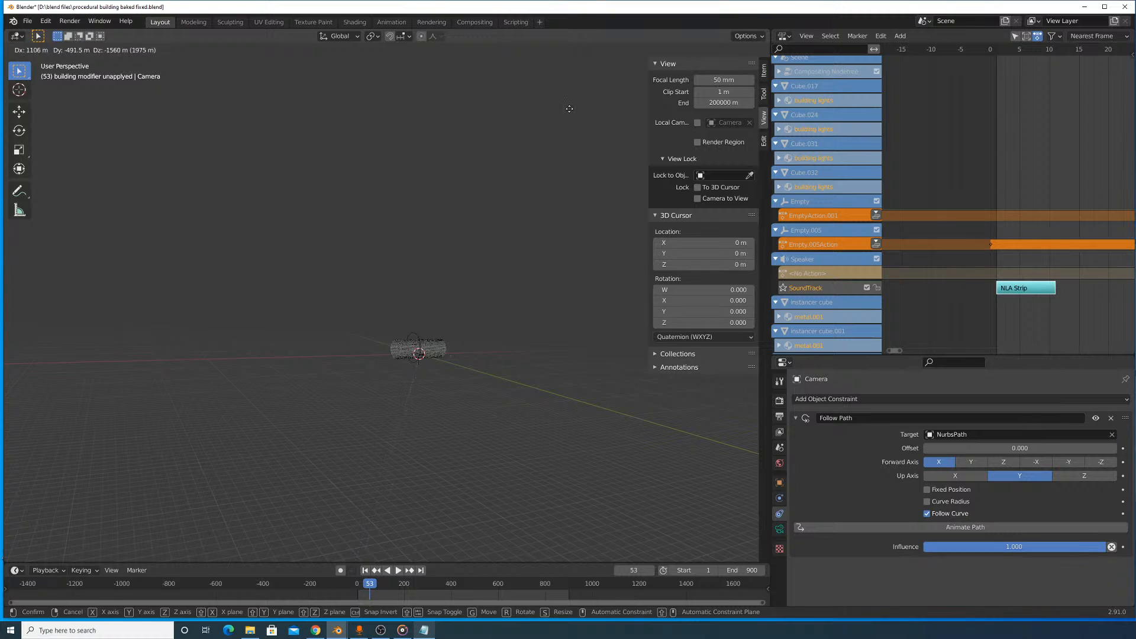
click(569, 108)
click(970, 461)
- Examine the brick tunnel's exterior and interior to locate the camera in relation to the towers and terrain
scroll(455, 328, up, 6)
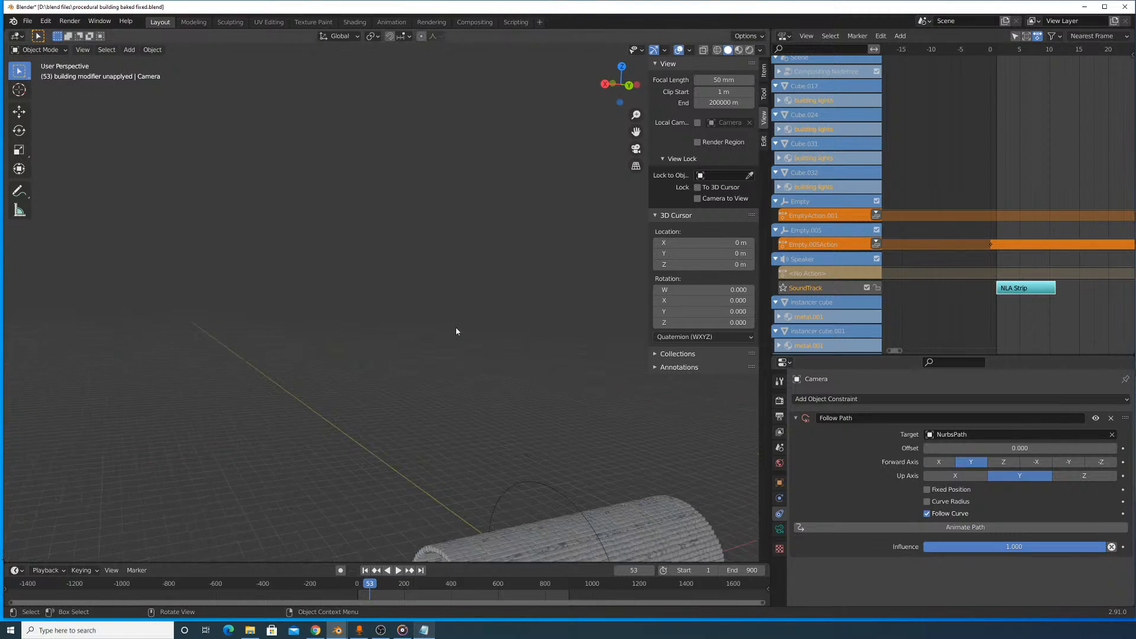
scroll(454, 243, up, 10)
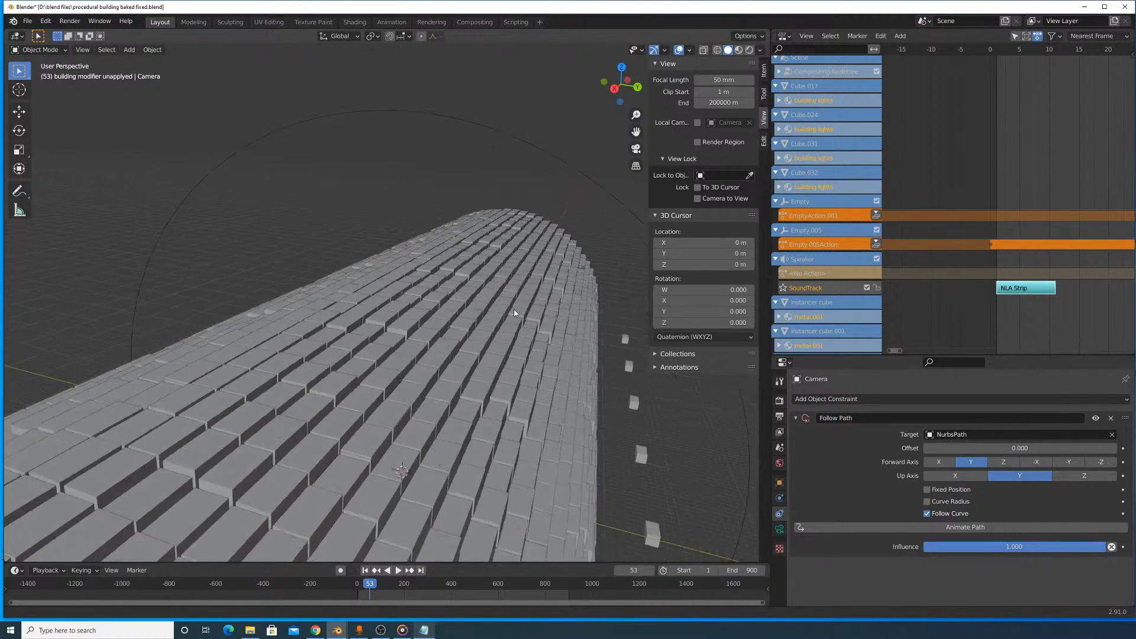
shift+middle_drag(592, 309, 533, 341)
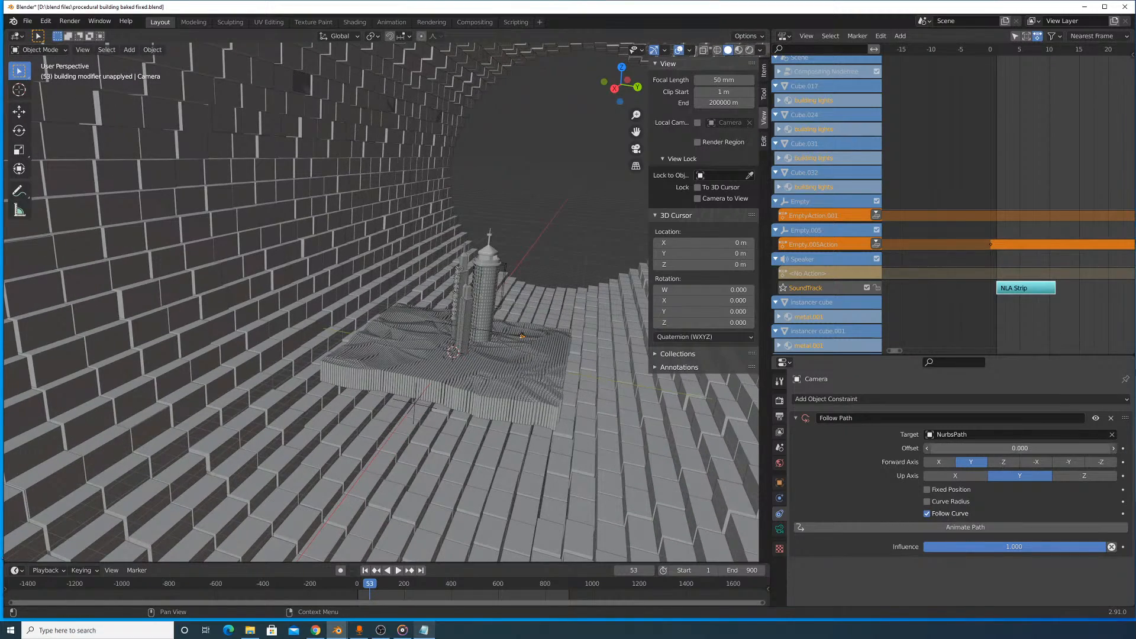
right_click(1019, 448)
middle_drag(475, 349, 352, 352)
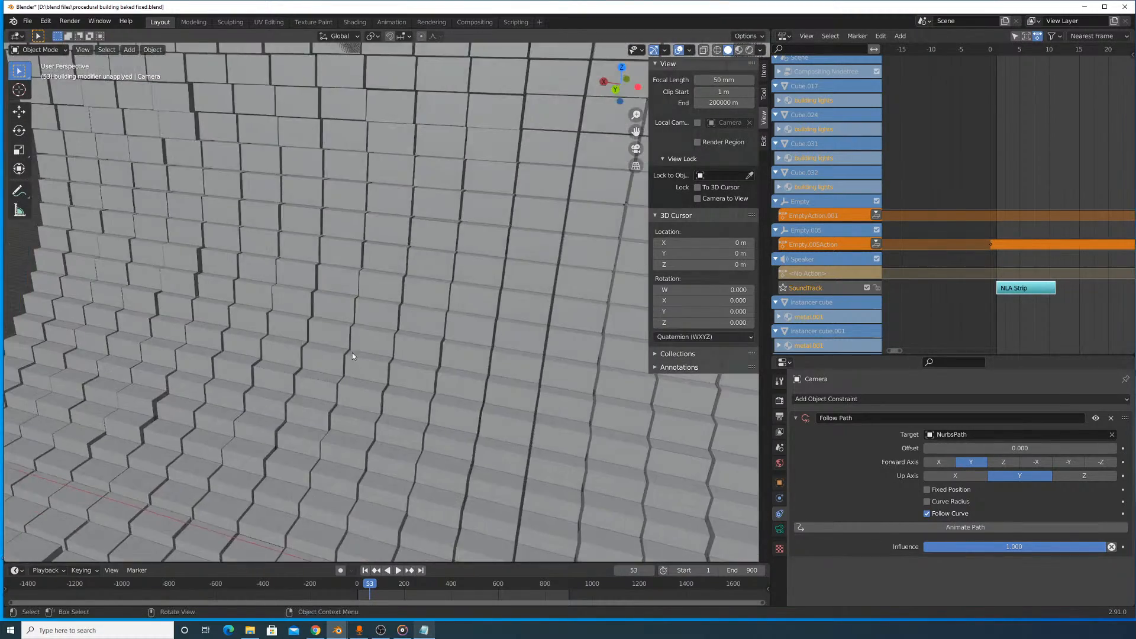
scroll(352, 353, down, 8)
shift+middle_drag(488, 370, 602, 296)
scroll(256, 360, up, 8)
scroll(448, 332, up, 5)
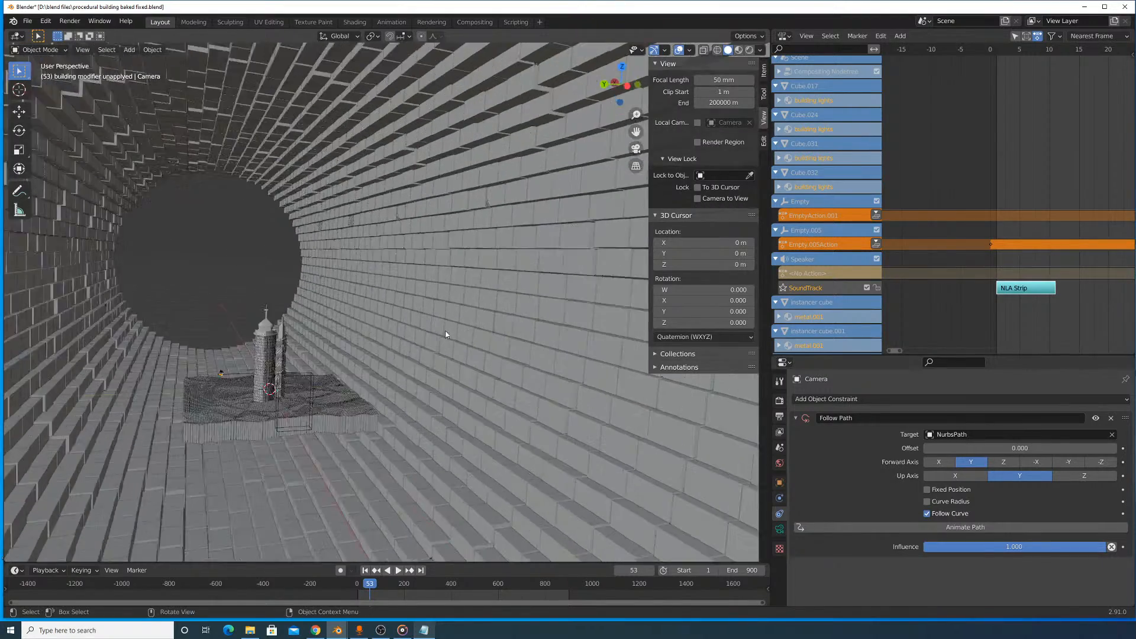
middle_drag(288, 319, 604, 326)
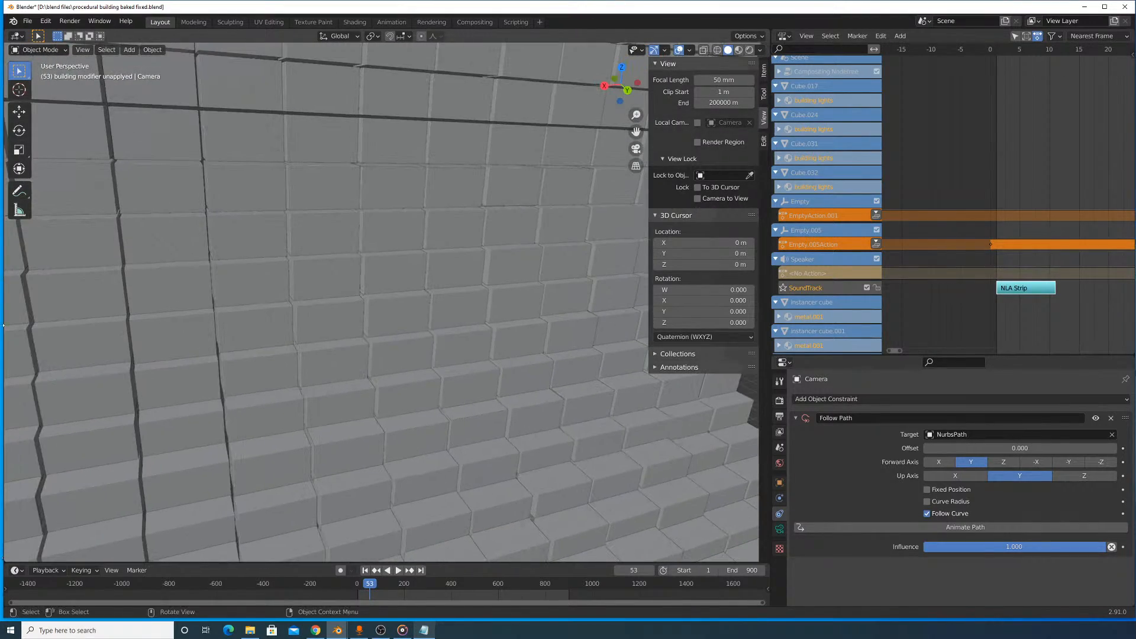
scroll(388, 358, up, 8)
mouse_move(338, 364)
middle_down()
mouse_move(420, 383)
mouse_move(444, 162)
mouse_move(474, 256)
mouse_move(463, 279)
mouse_move(527, 300)
middle_up()
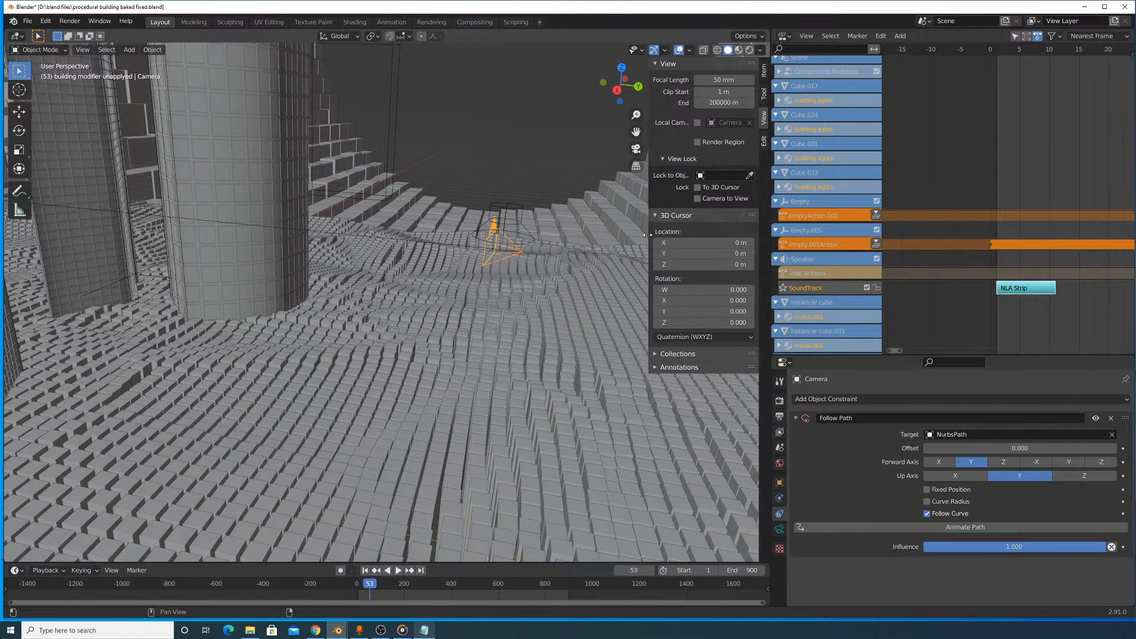
- Remove the camera's Follow Path constraint and delete the NURBS path
drag(648, 235, 763, 235)
click(1111, 419)
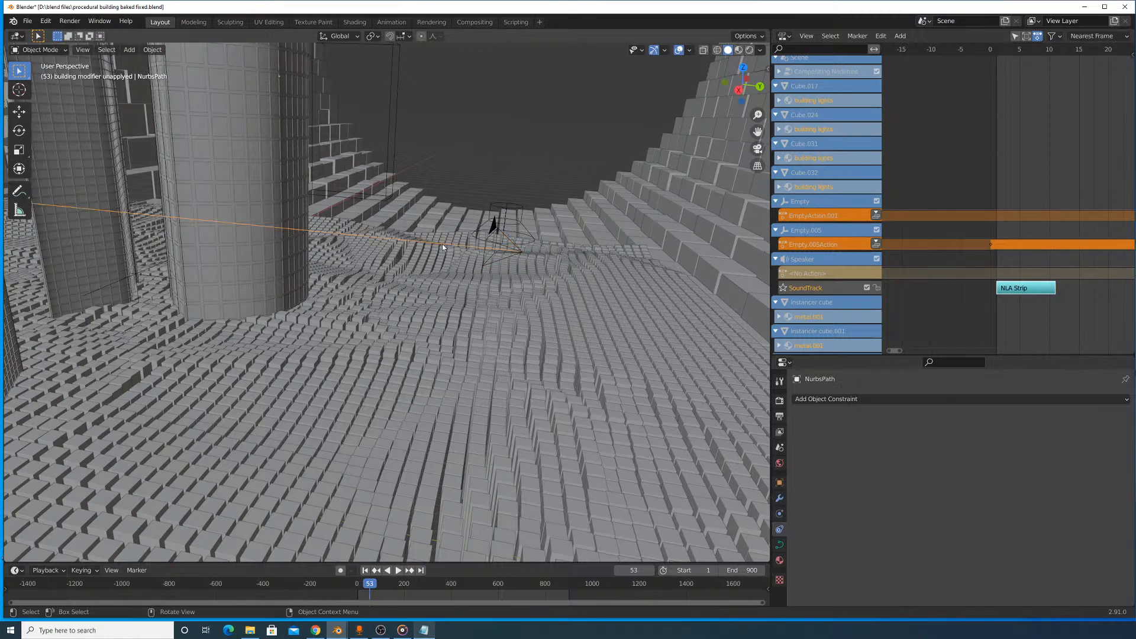
key(Delete)
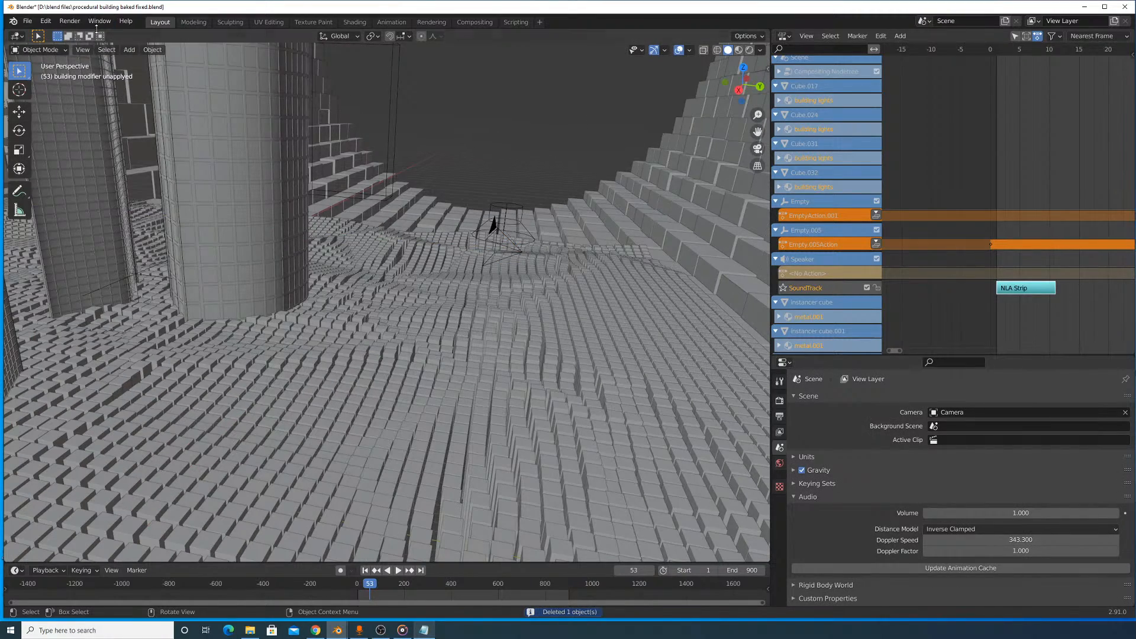
- Look through the camera and pull it back along its local Z axis until the towers and their terrain fit the frame
click(82, 50)
mouse_move(165, 161)
click(242, 174)
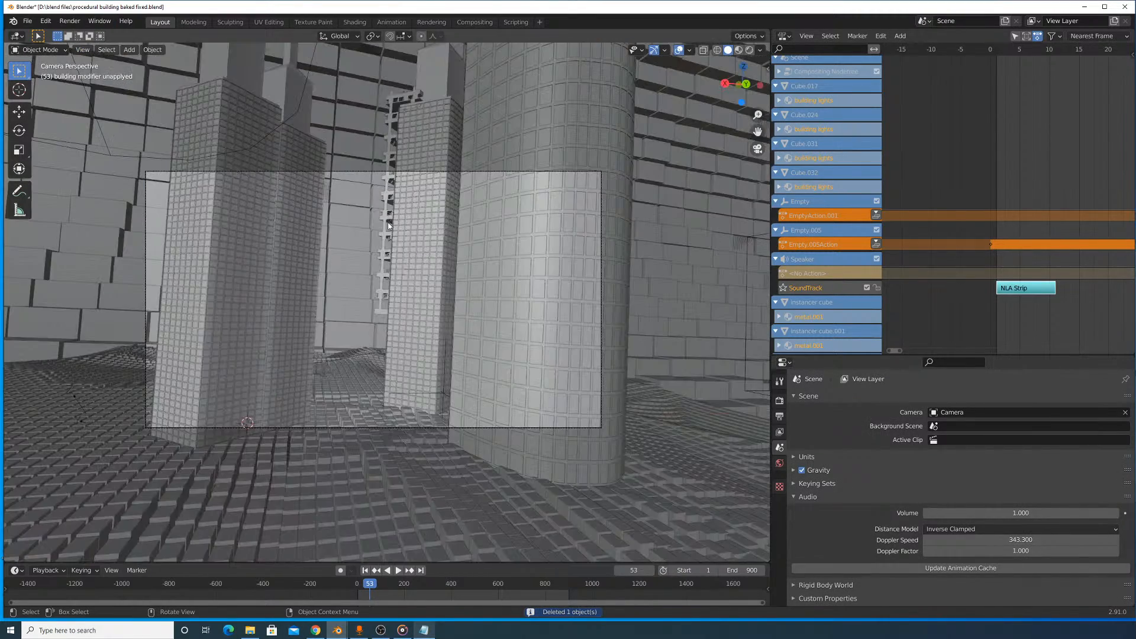
click(441, 176)
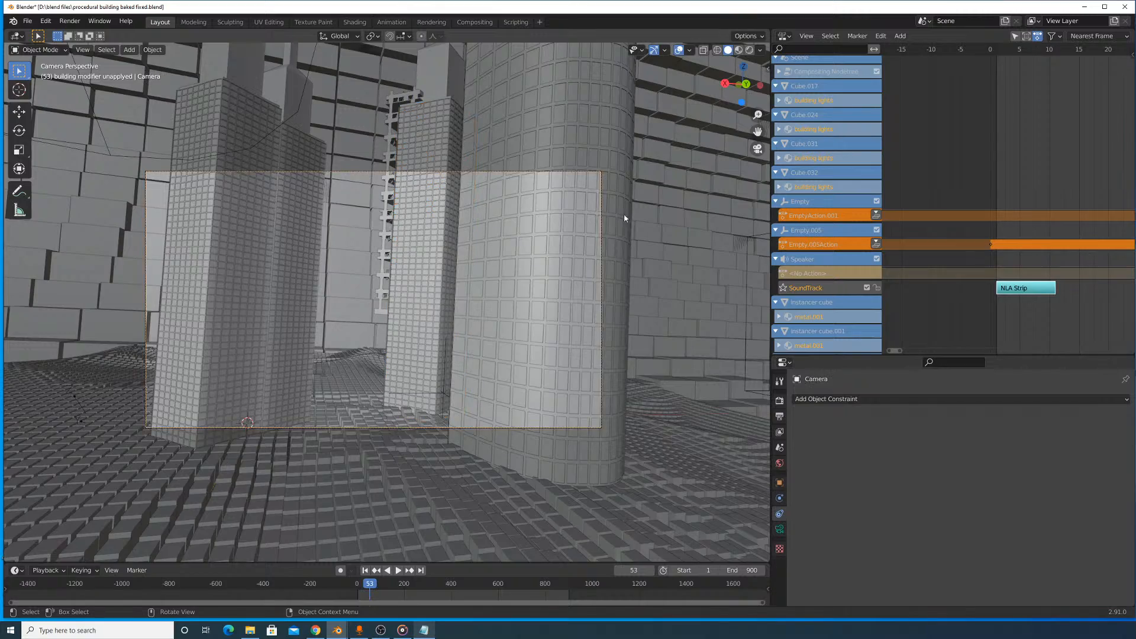
click(602, 206)
key(g)
key(z)
key(z)
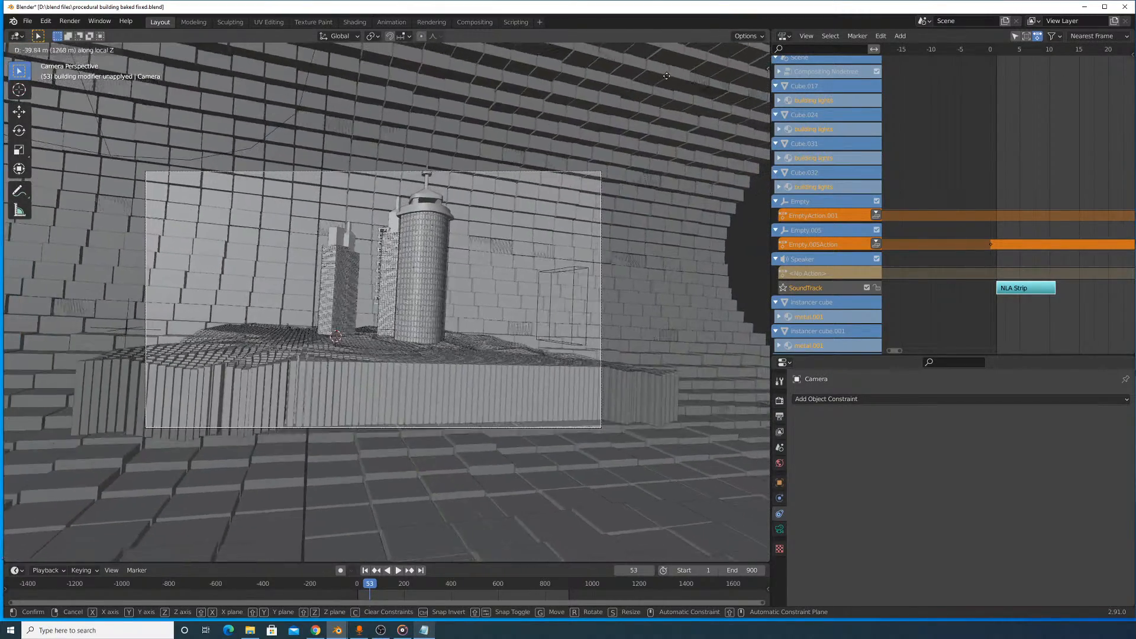
click(604, 101)
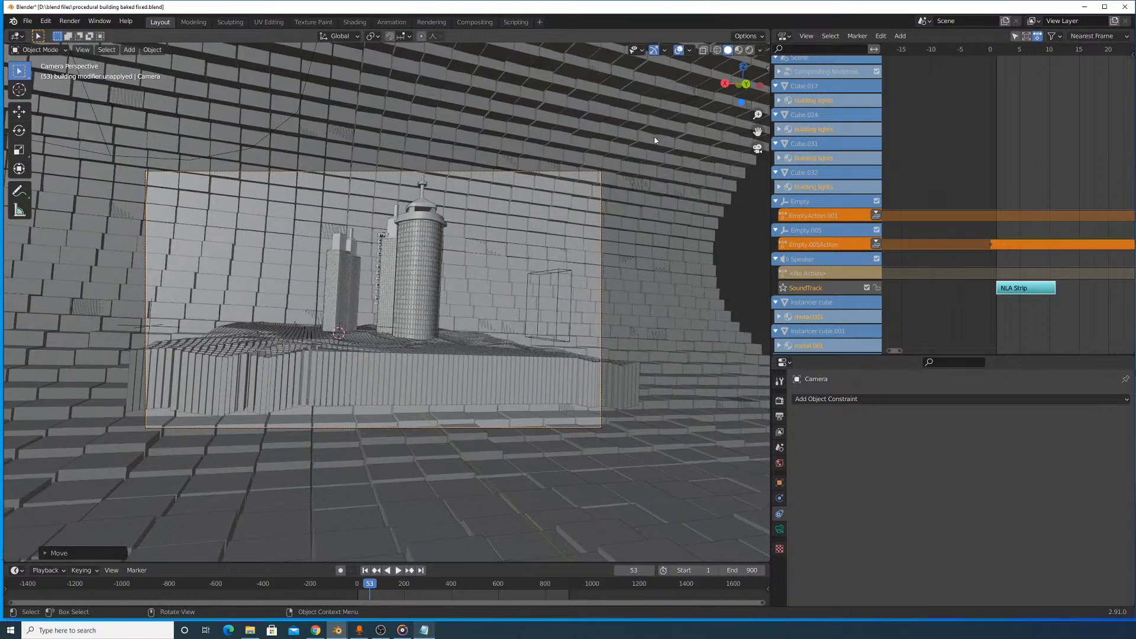
- Preview the camera shot in Material Preview shading, try moving the camera along its local Z axis, and return to Solid shading
drag(770, 215, 937, 207)
click(905, 50)
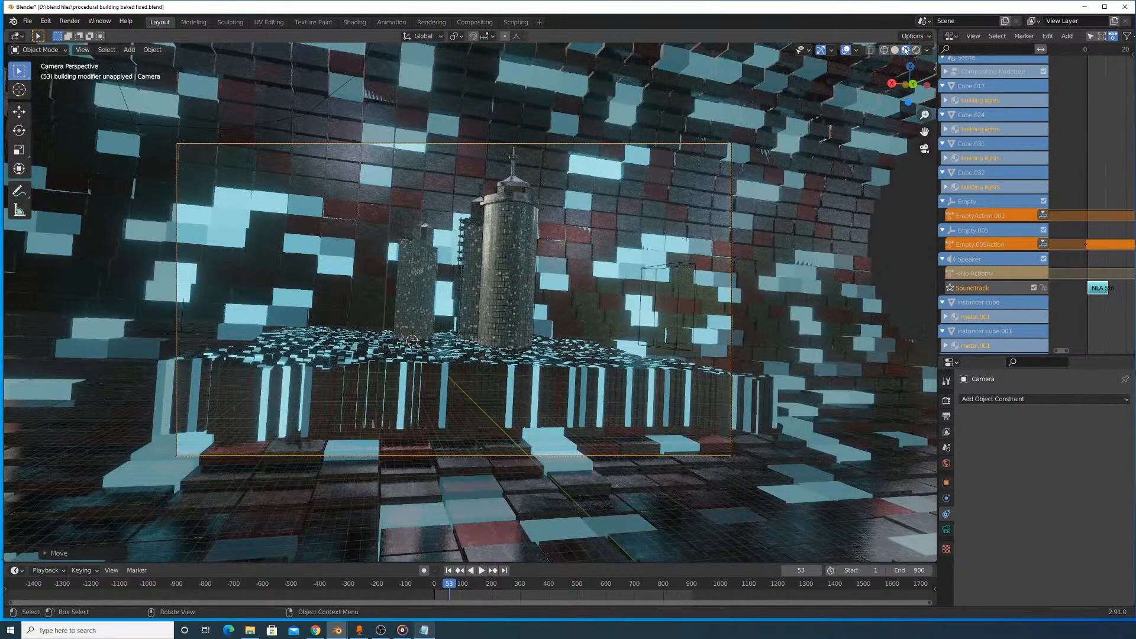
key(g)
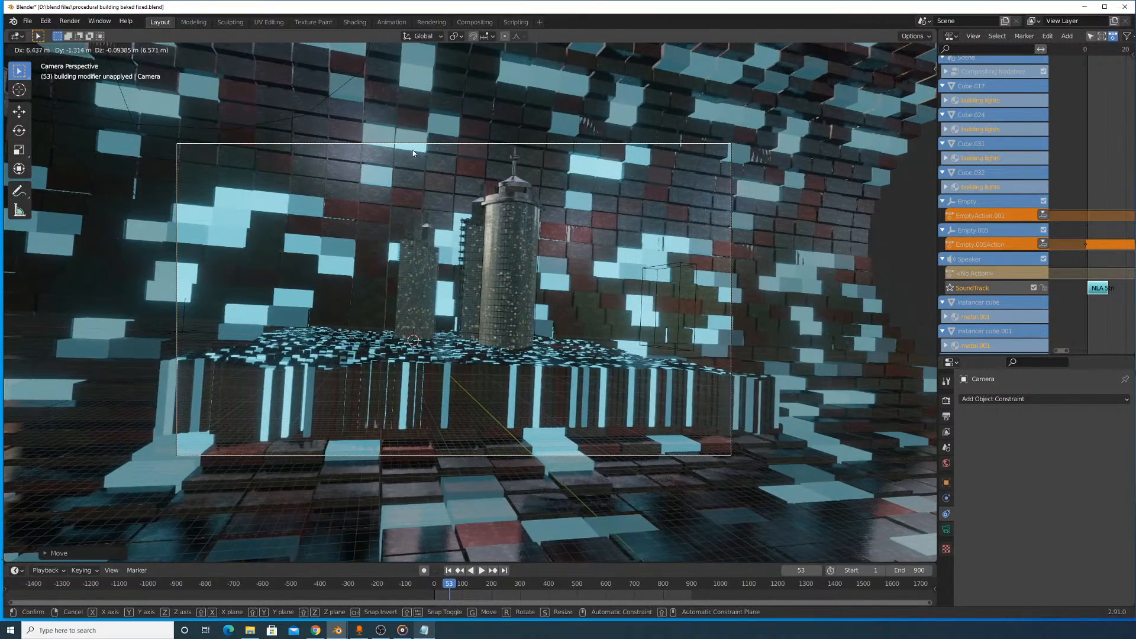
key(z)
key(z)
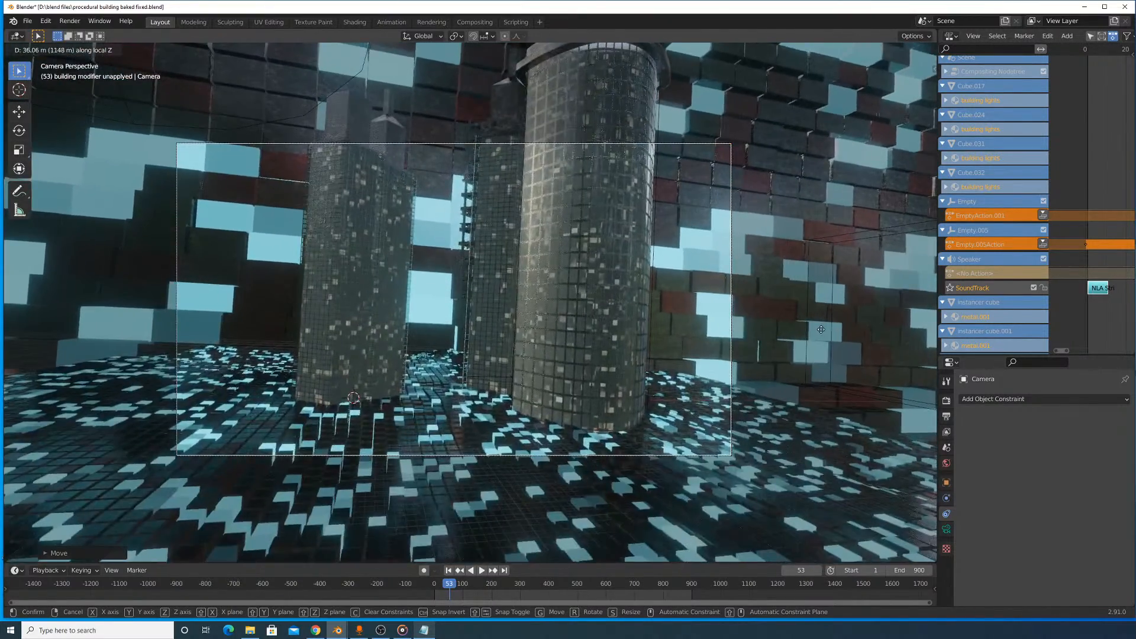
right_click(820, 329)
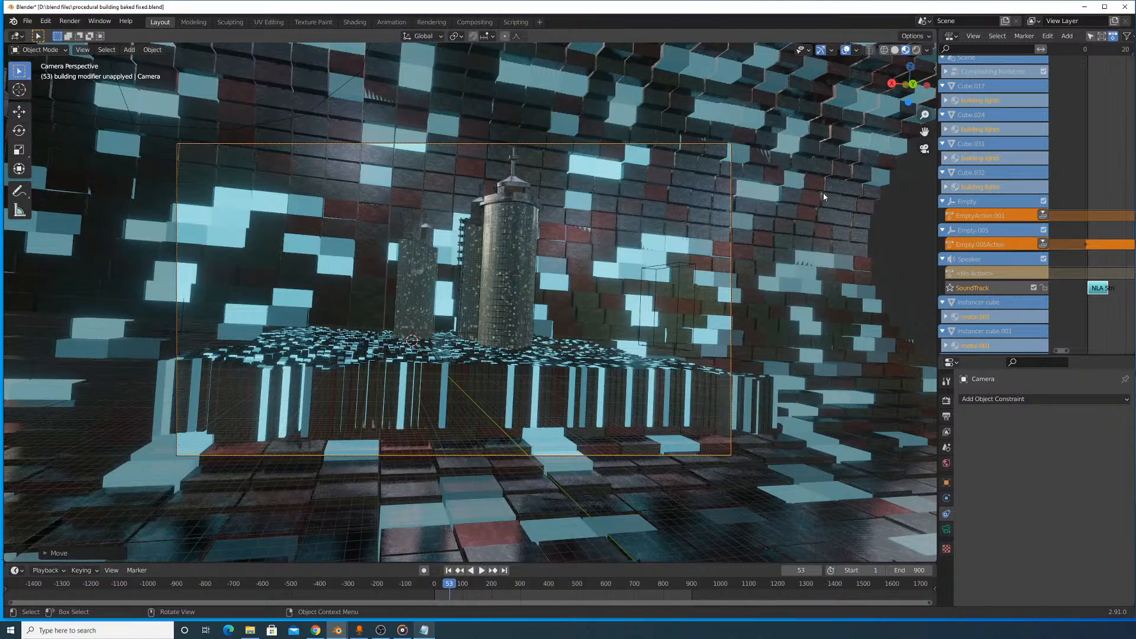
click(894, 50)
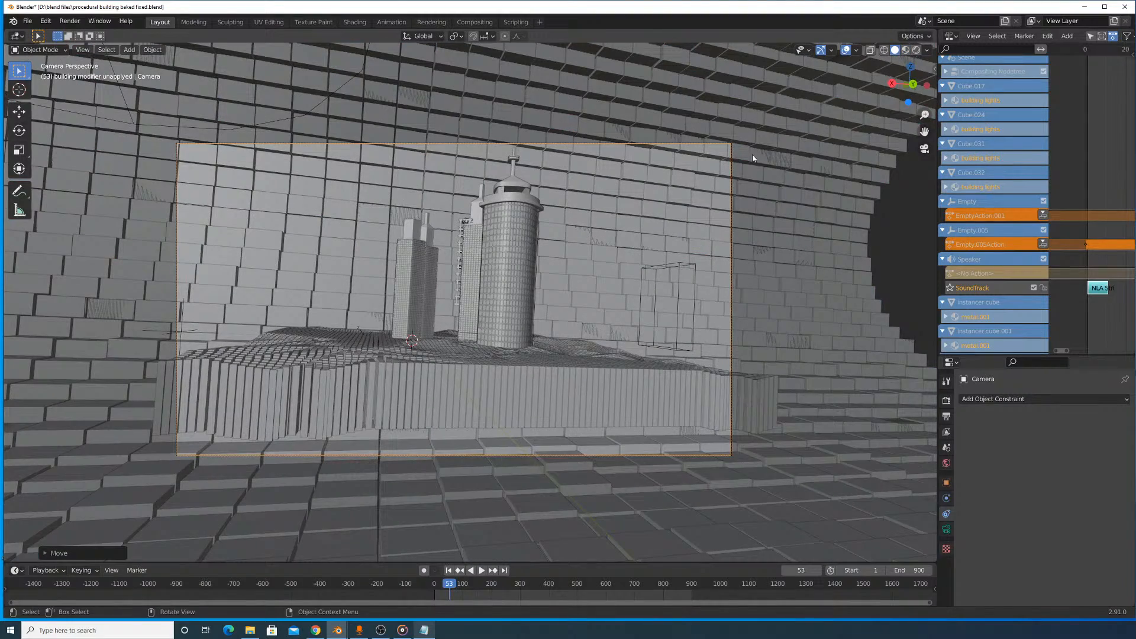
- Select the small instancer cube among the towers and save the blend file under its current name
click(538, 368)
middle_drag(461, 307, 561, 339)
scroll(507, 362, down, 4)
scroll(535, 304, up, 5)
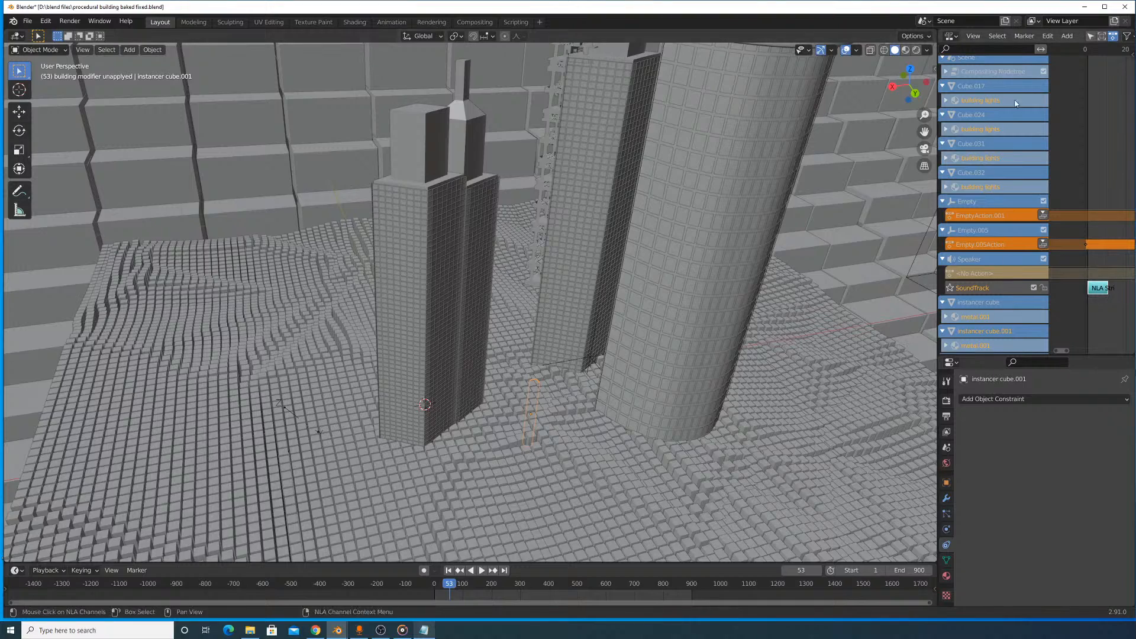
drag(936, 69, 822, 71)
click(26, 21)
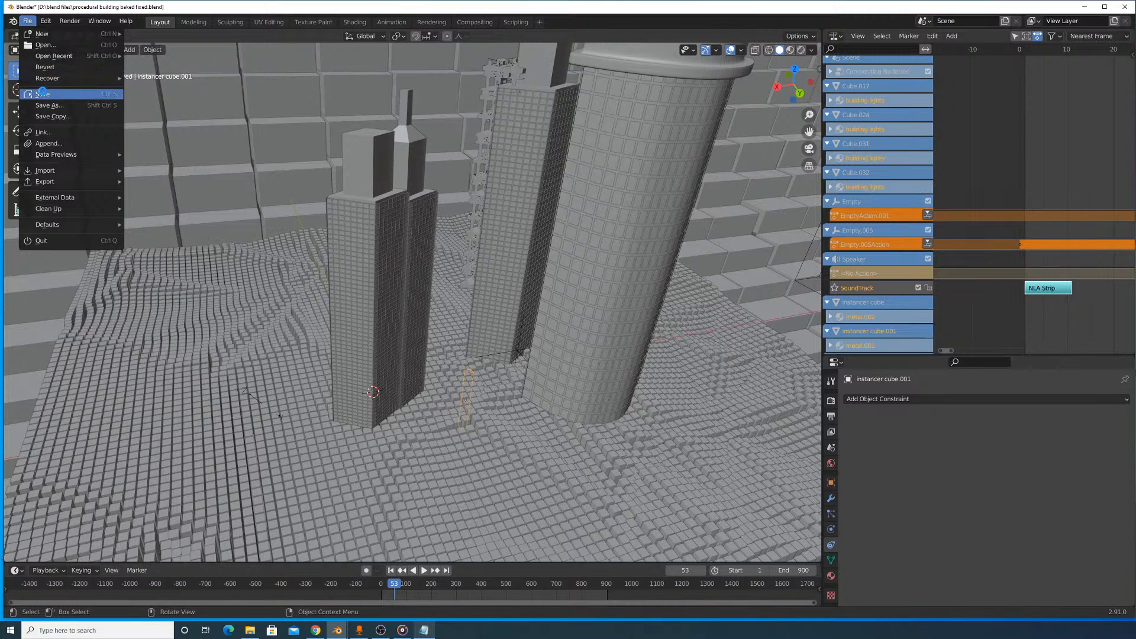
click(42, 93)
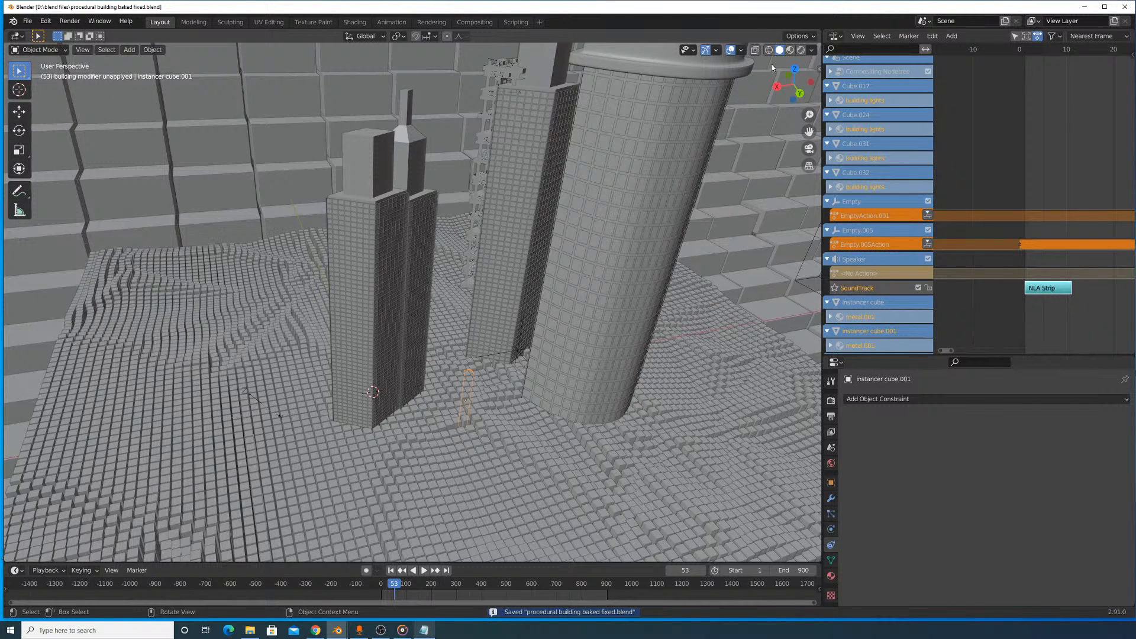
- Change the Nonlinear Animation editor to an Outliner
click(833, 36)
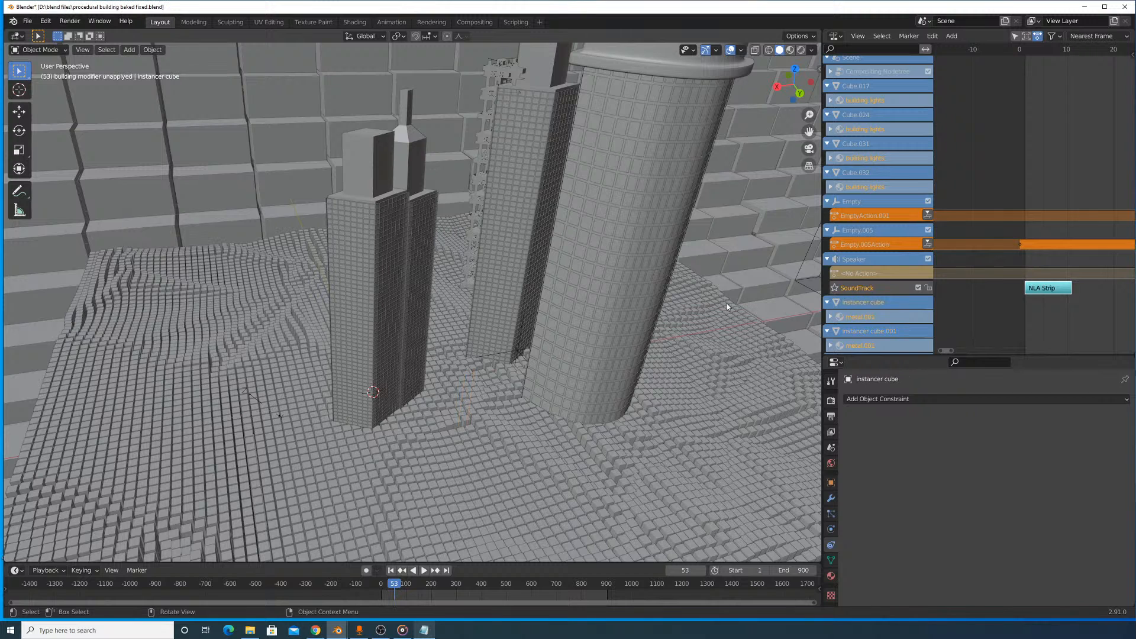
click(831, 37)
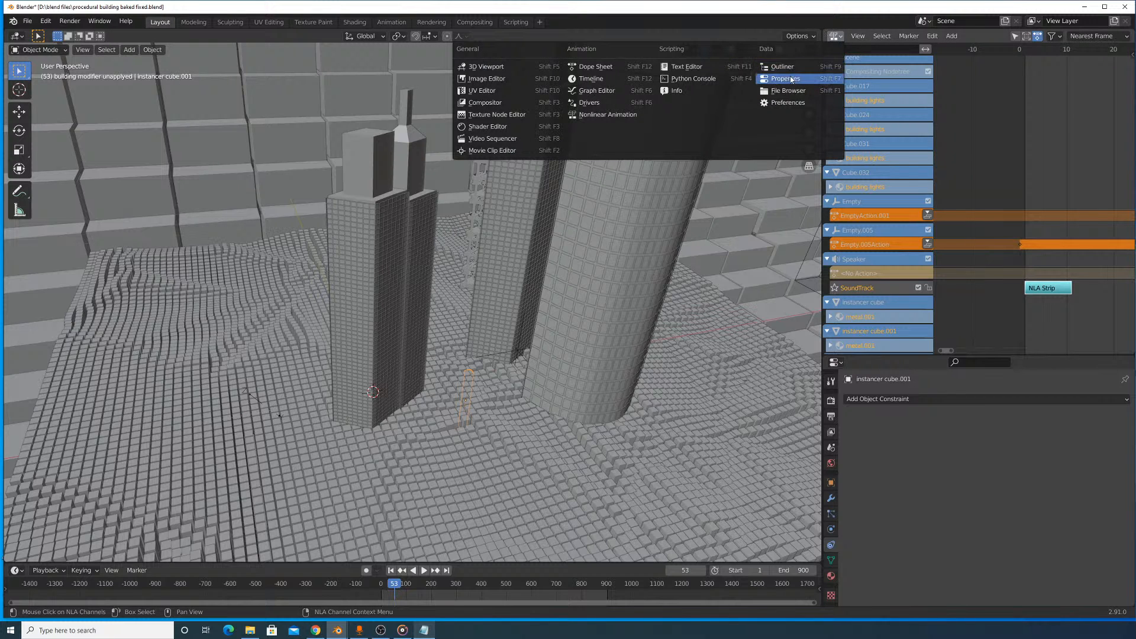
click(792, 66)
scroll(1016, 183, up, 10)
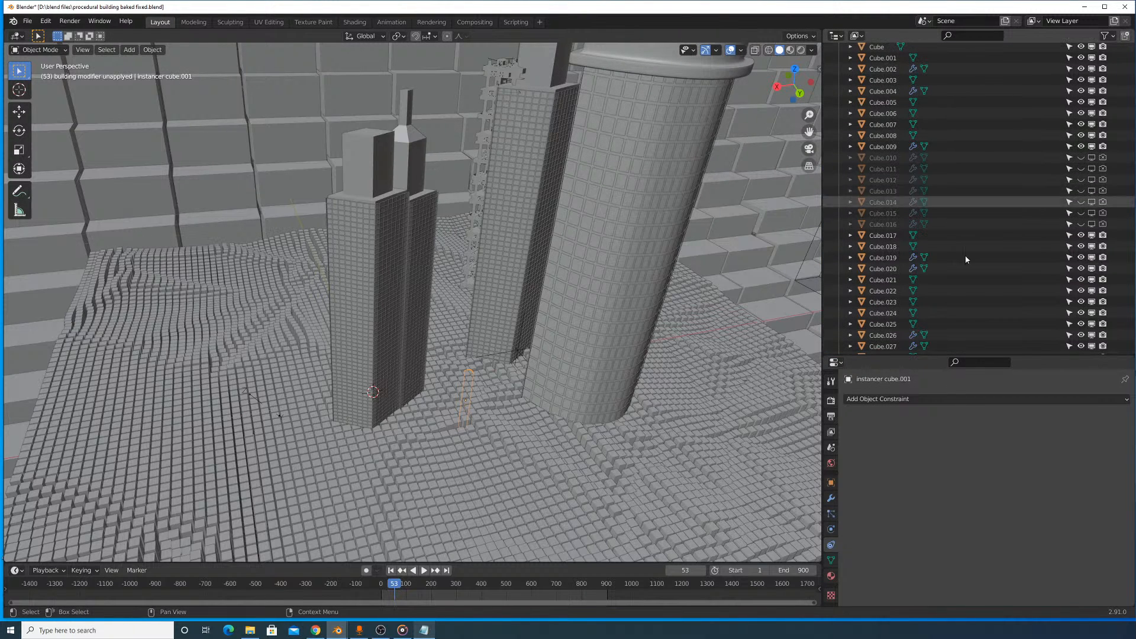
- Find the instancer planes in the scene's object list and select instancer plane.001
scroll(981, 65, down, 5)
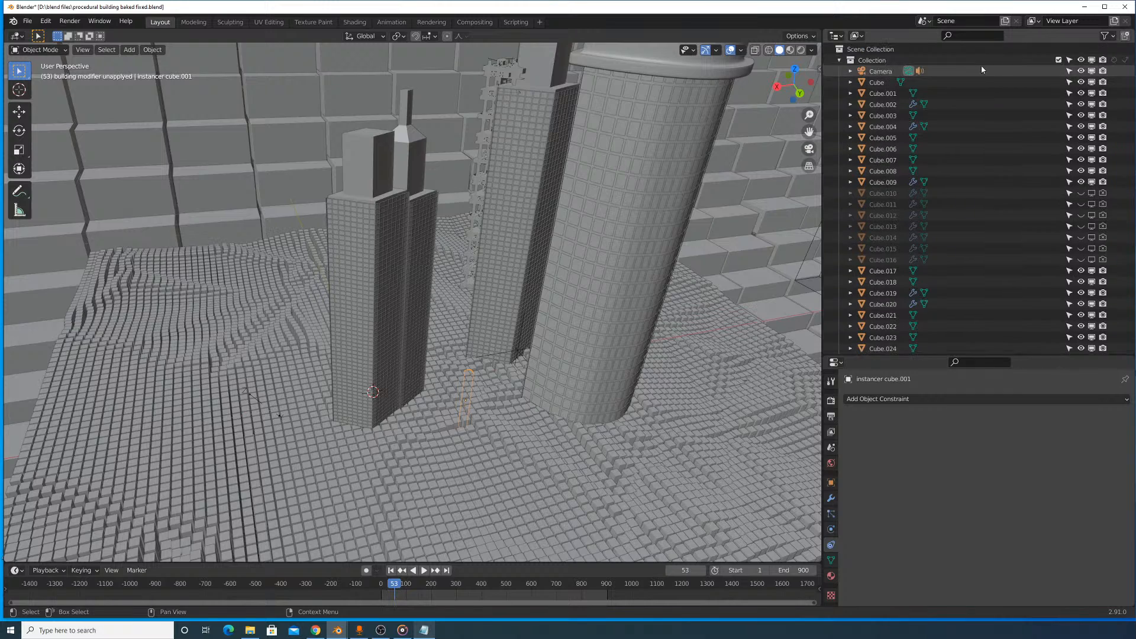
scroll(996, 123, down, 6)
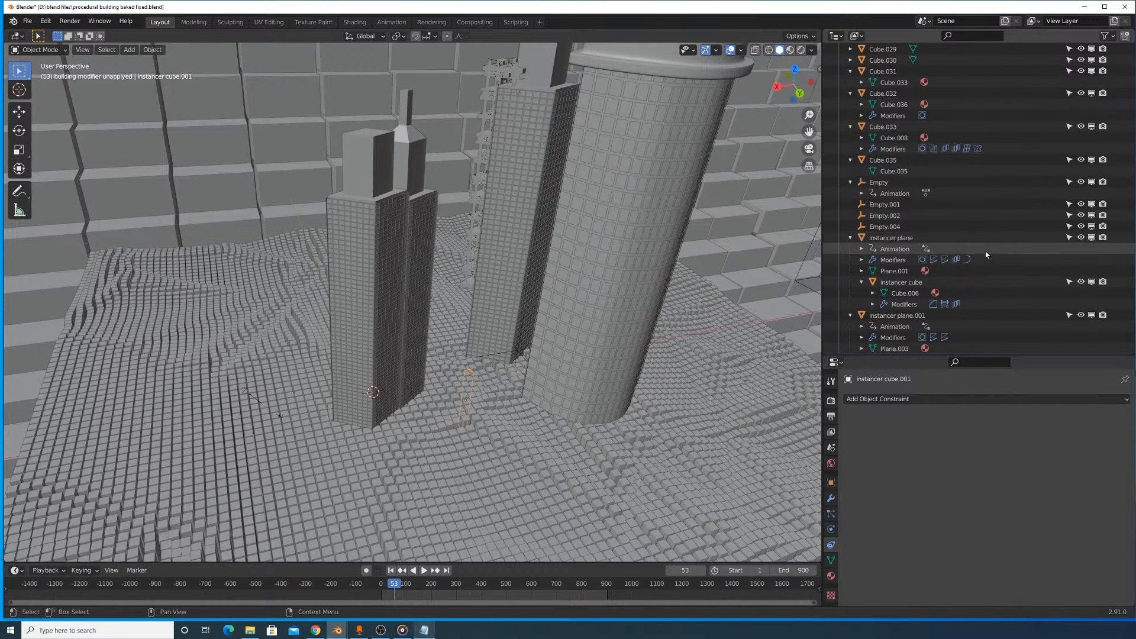
click(989, 239)
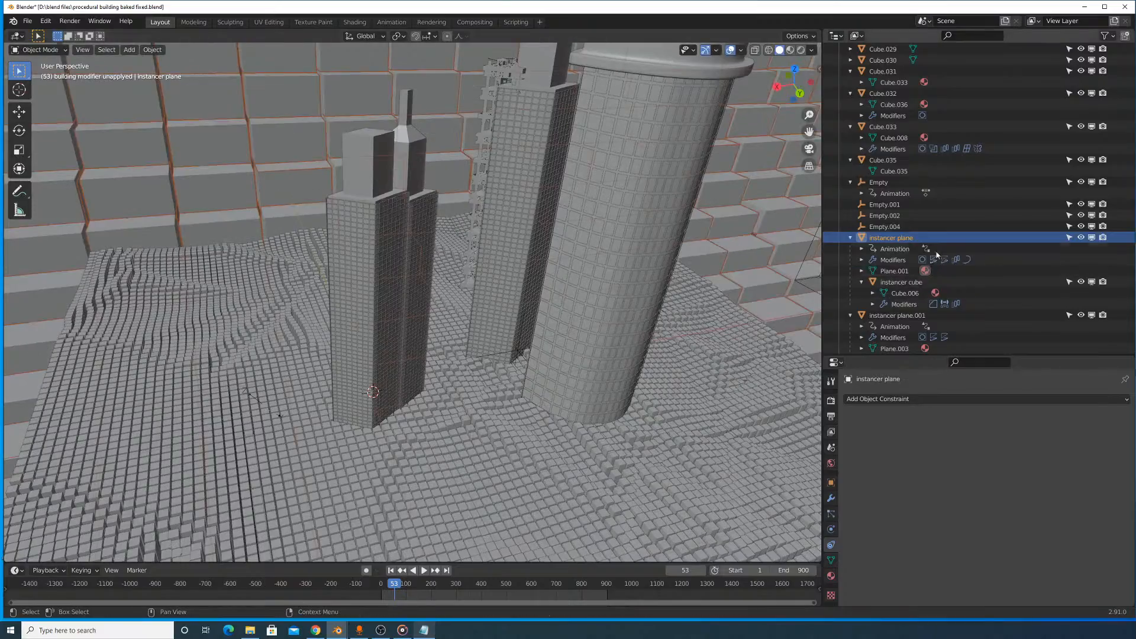
scroll(936, 248, down, 4)
click(902, 208)
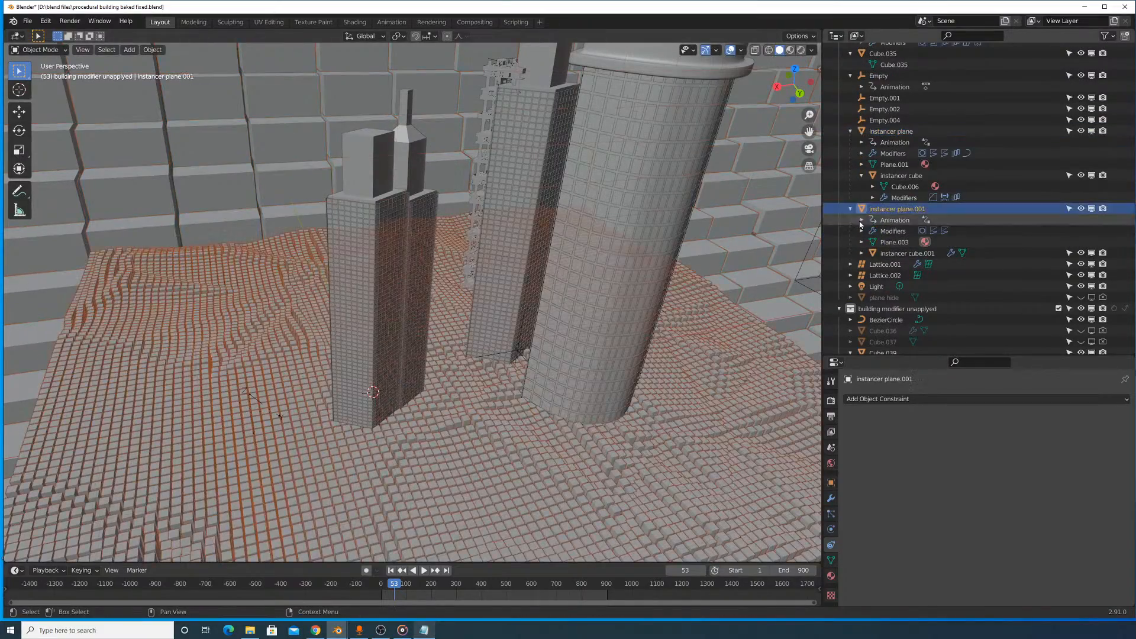
key(s)
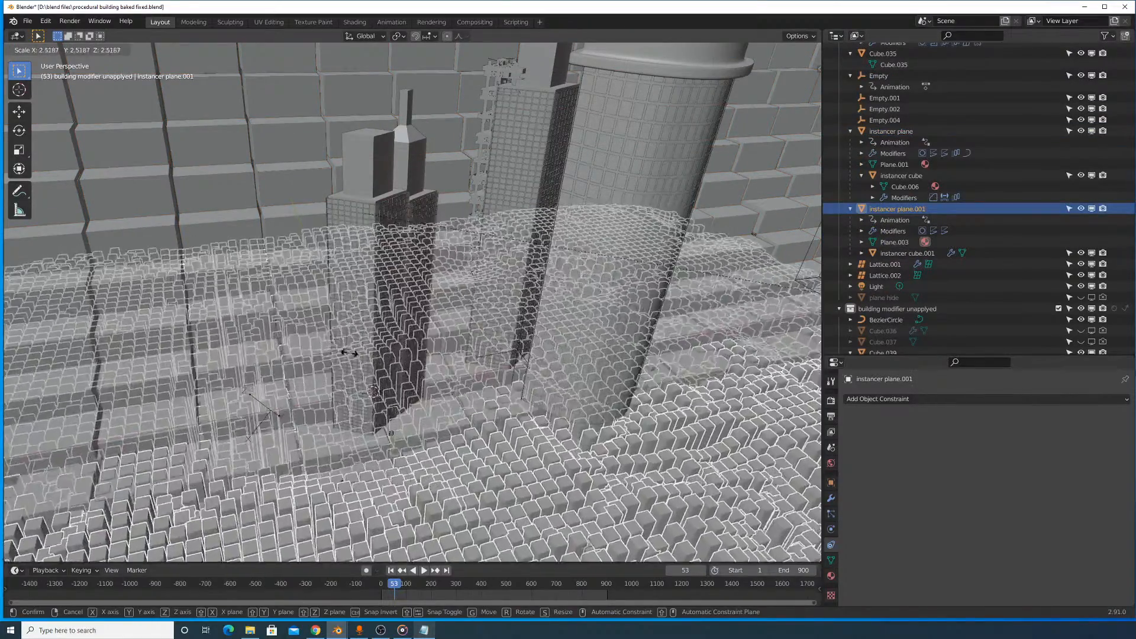
right_click(424, 366)
scroll(451, 368, down, 7)
scroll(451, 370, down, 5)
key(s)
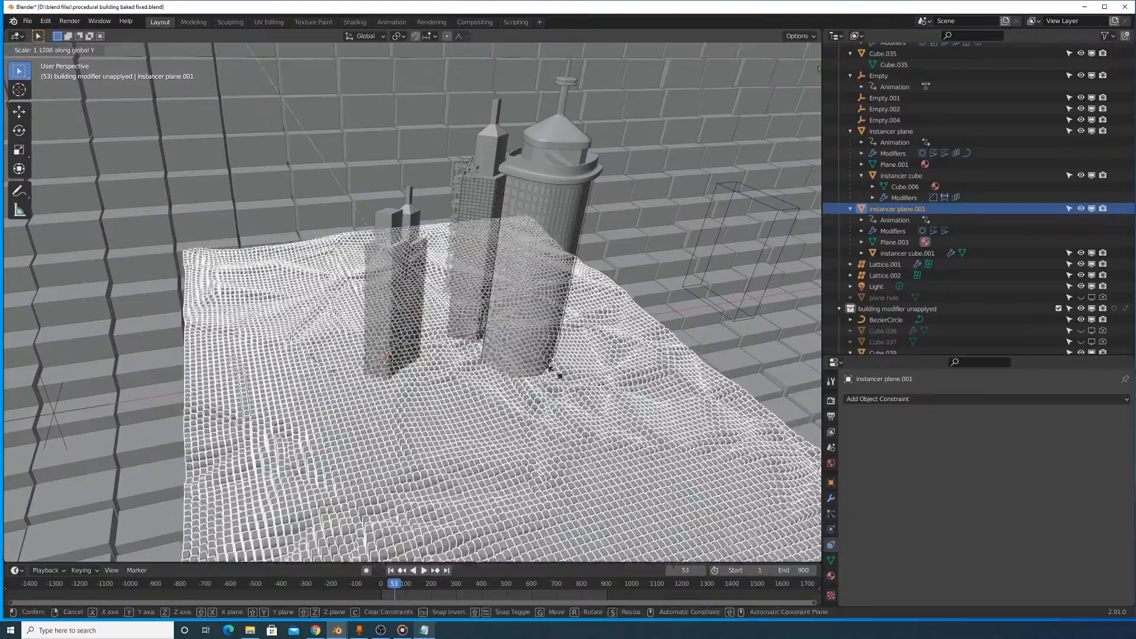
key(x)
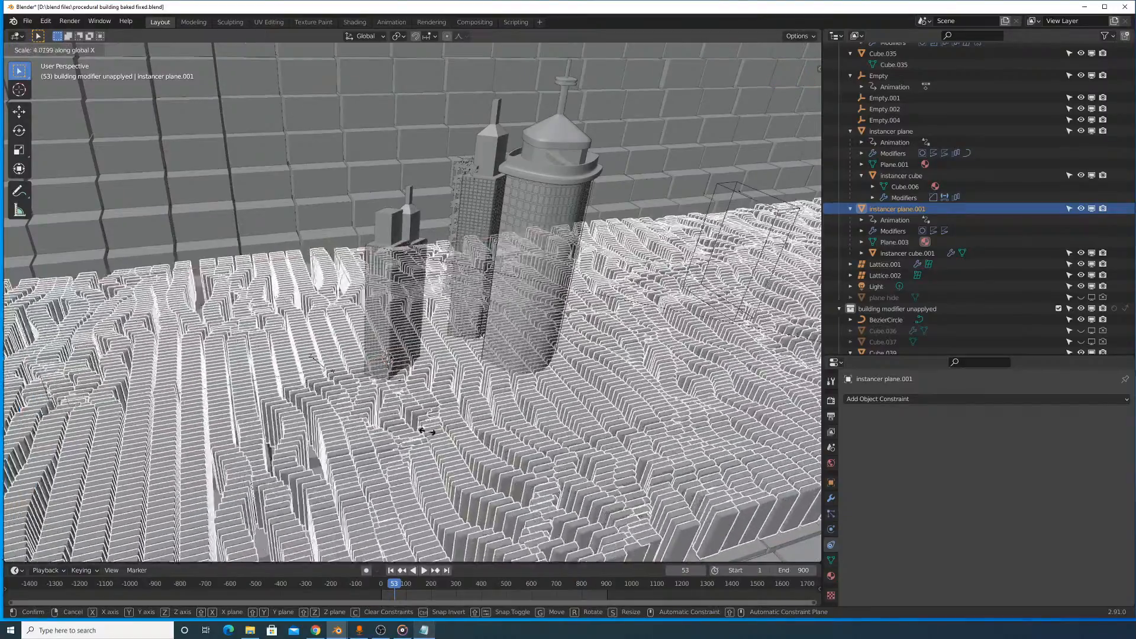
key(Escape)
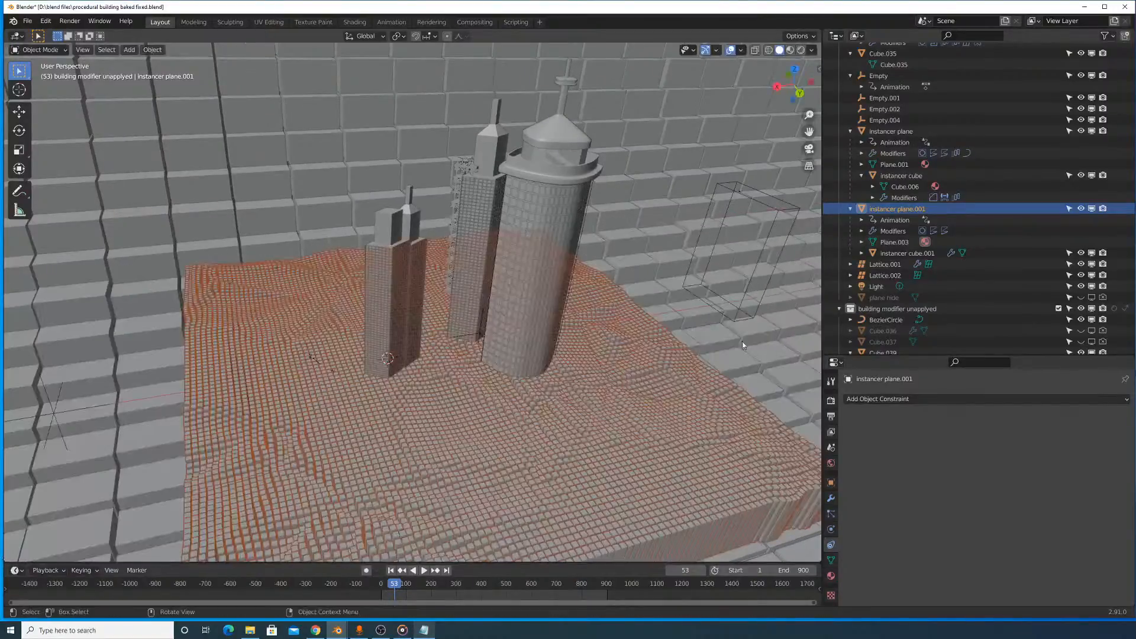
- Try viewport subdivision levels 5 and 3 on instancer plane.001, then return the level to 4
click(830, 498)
scroll(953, 456, down, 1)
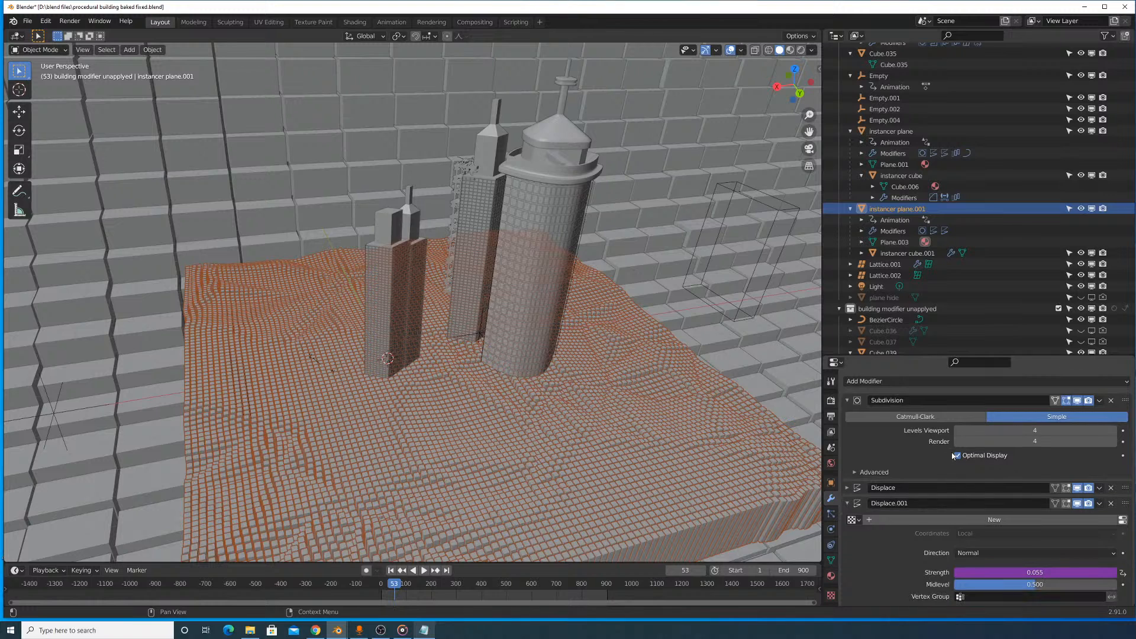
click(848, 504)
click(847, 506)
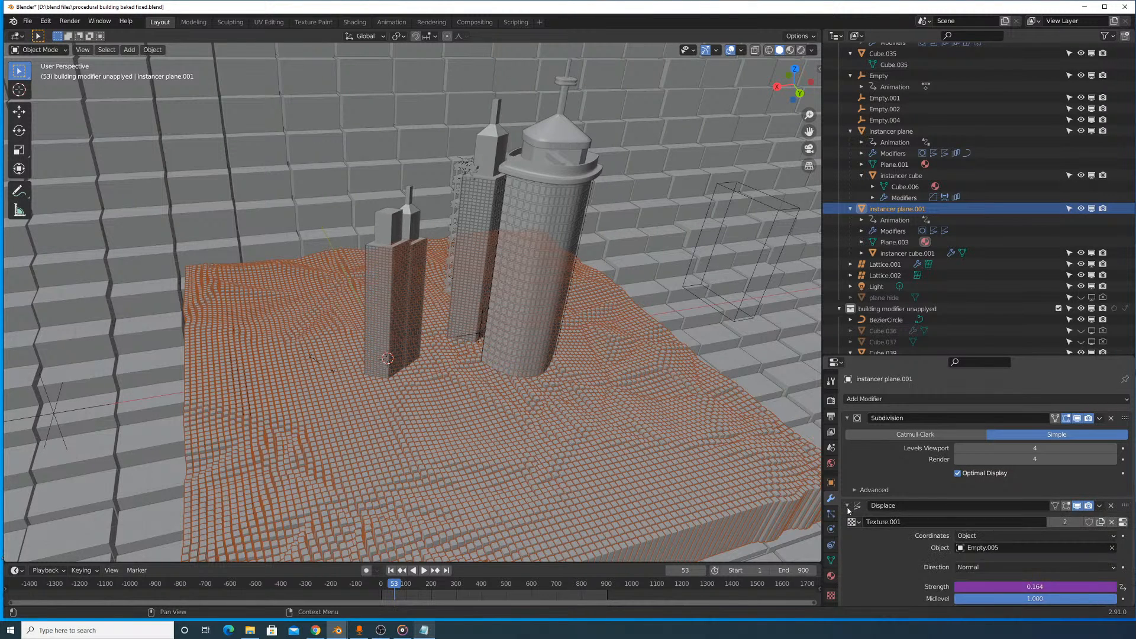
click(862, 503)
click(1112, 448)
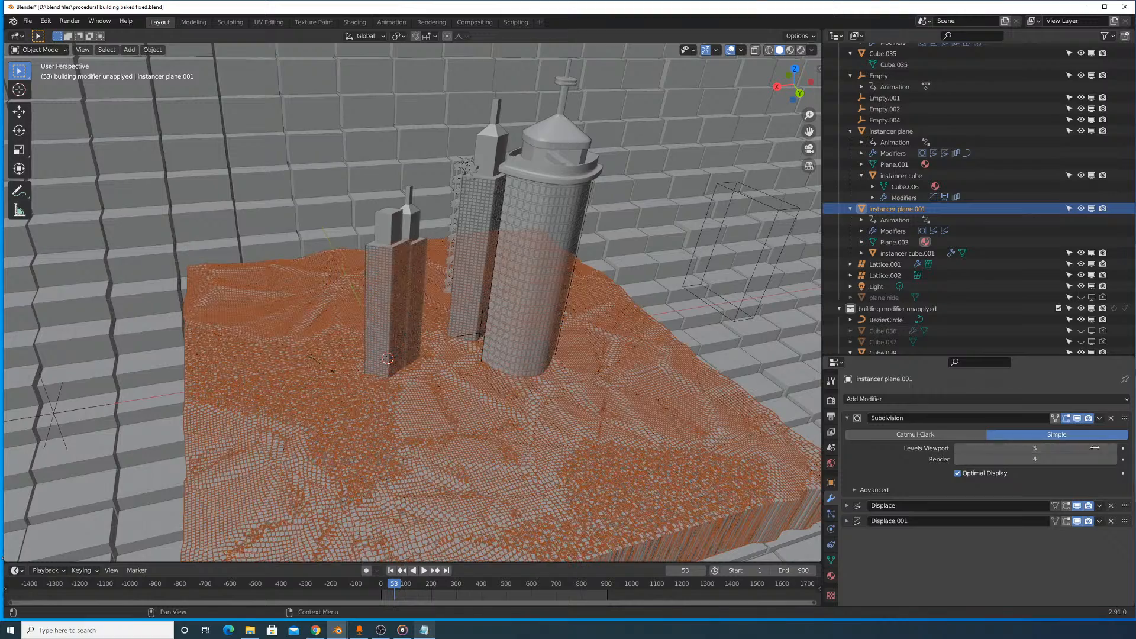
click(958, 448)
click(959, 448)
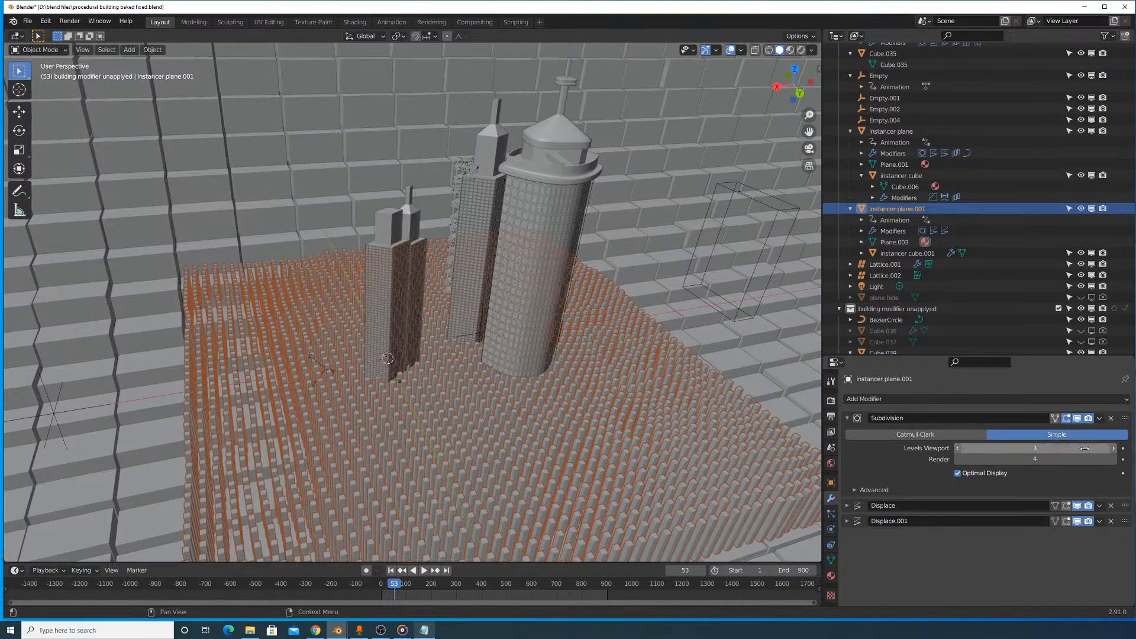
click(1112, 448)
- Try enlarging the instancer plane.001 terrain by scaling it in Object Mode
middle_drag(381, 329, 587, 313)
key(Tab)
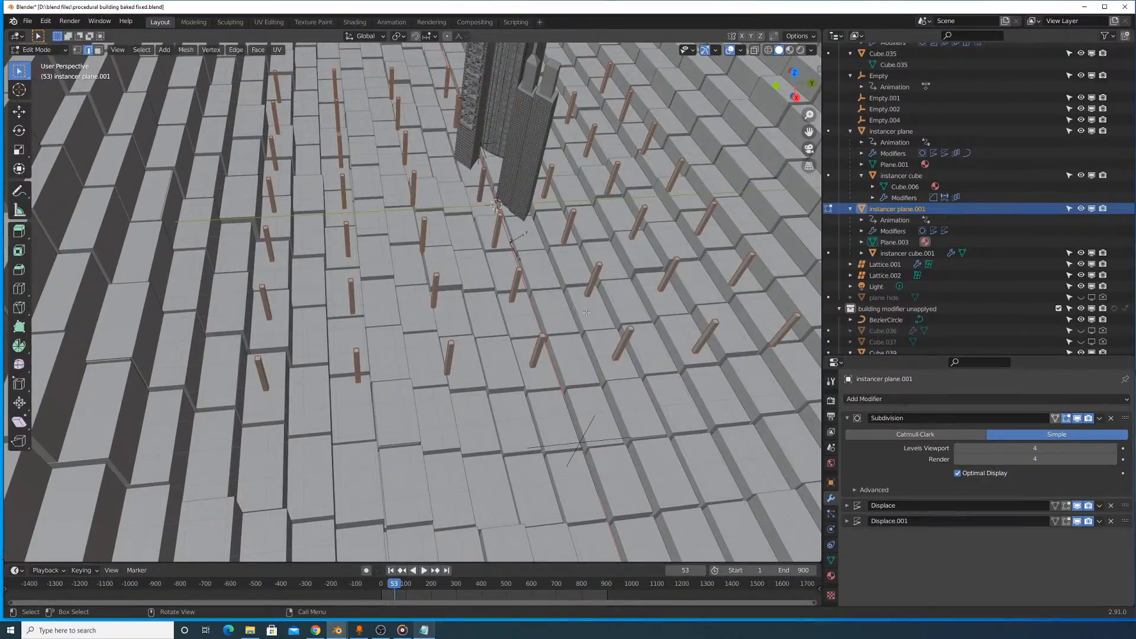
key(Tab)
key(s)
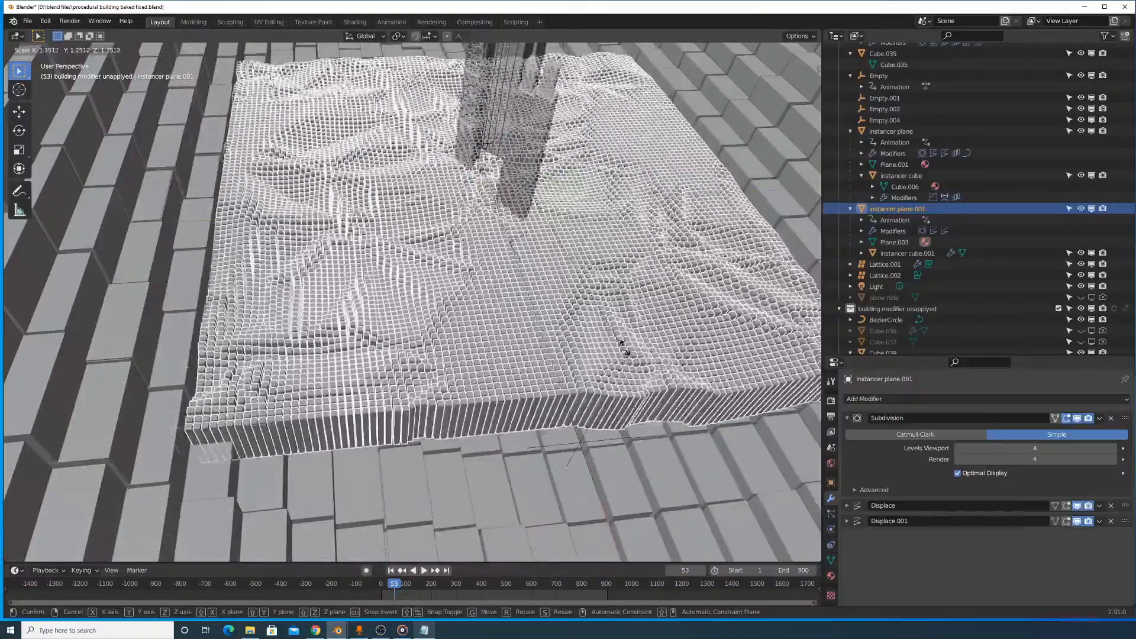
click(637, 327)
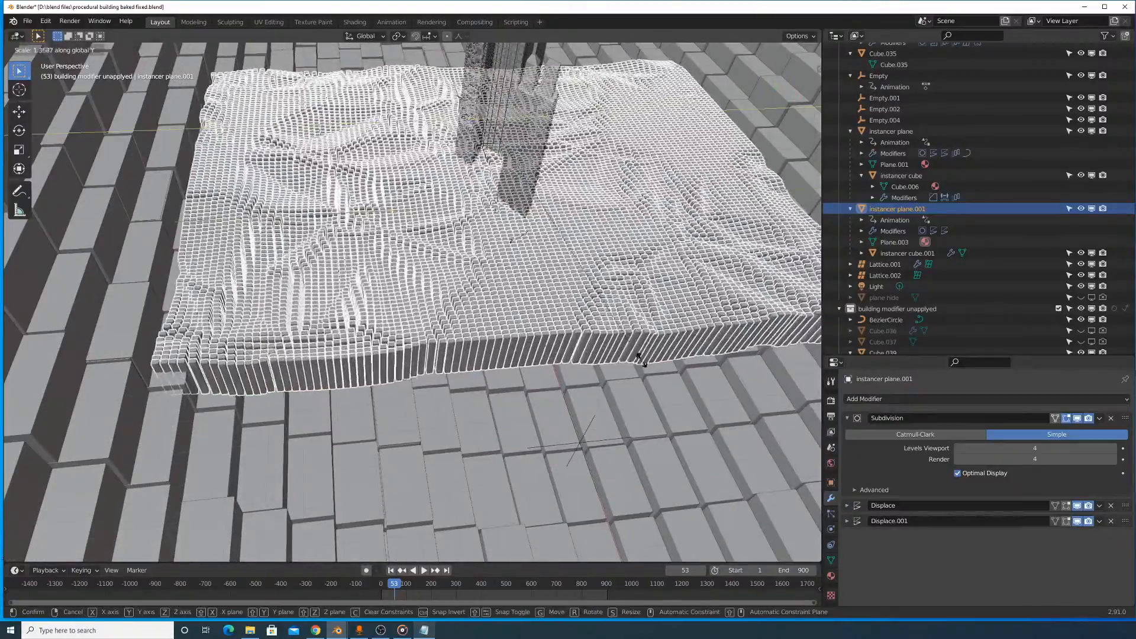
middle_drag(637, 327, 535, 362)
key(Tab)
key(Tab)
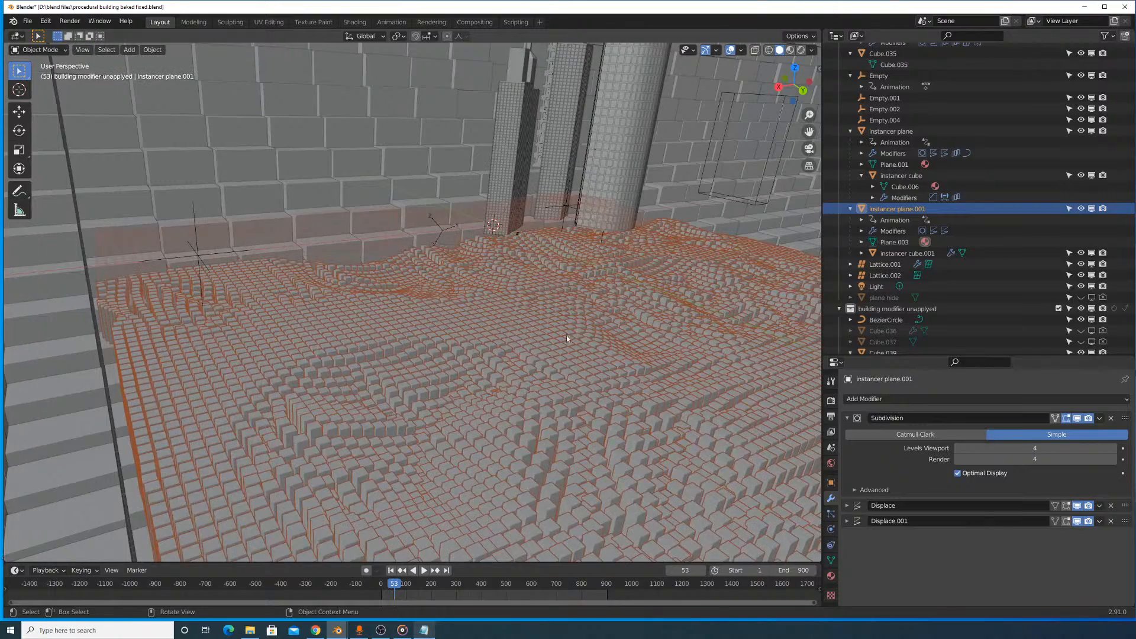
- Examine the enlarged instancer plane.001 terrain and undo its scaling
click(167, 232)
scroll(331, 285, down, 3)
scroll(372, 311, up, 3)
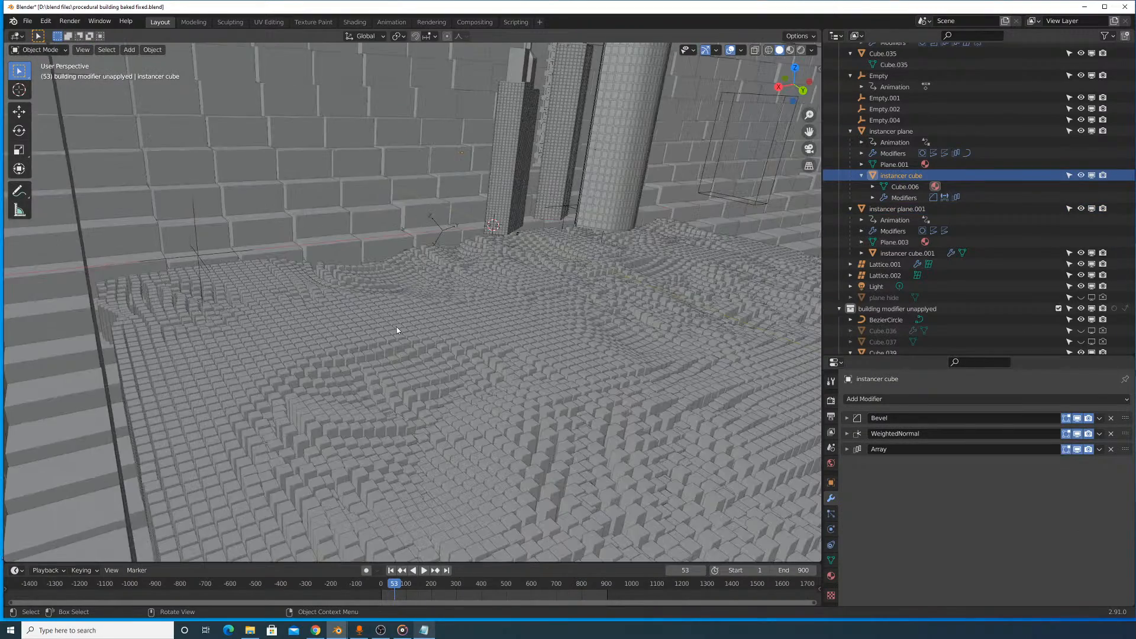
mouse_move(397, 326)
middle_down()
mouse_move(425, 356)
mouse_move(402, 353)
mouse_move(389, 332)
middle_up()
click(389, 332)
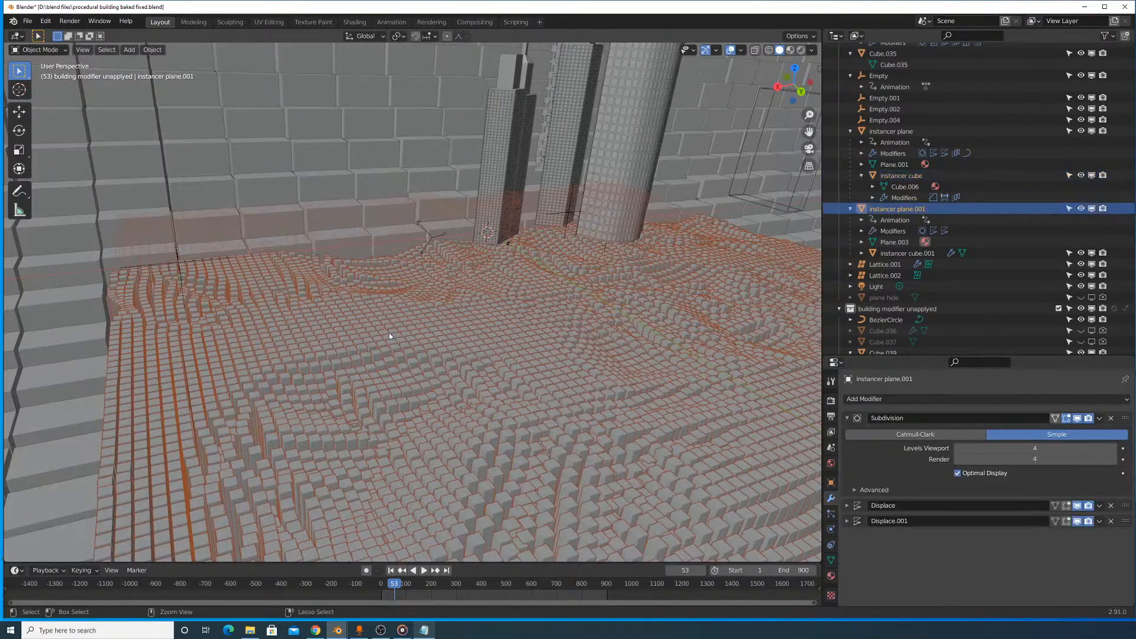
key(Tab)
key(Tab)
middle_drag(410, 326, 495, 320)
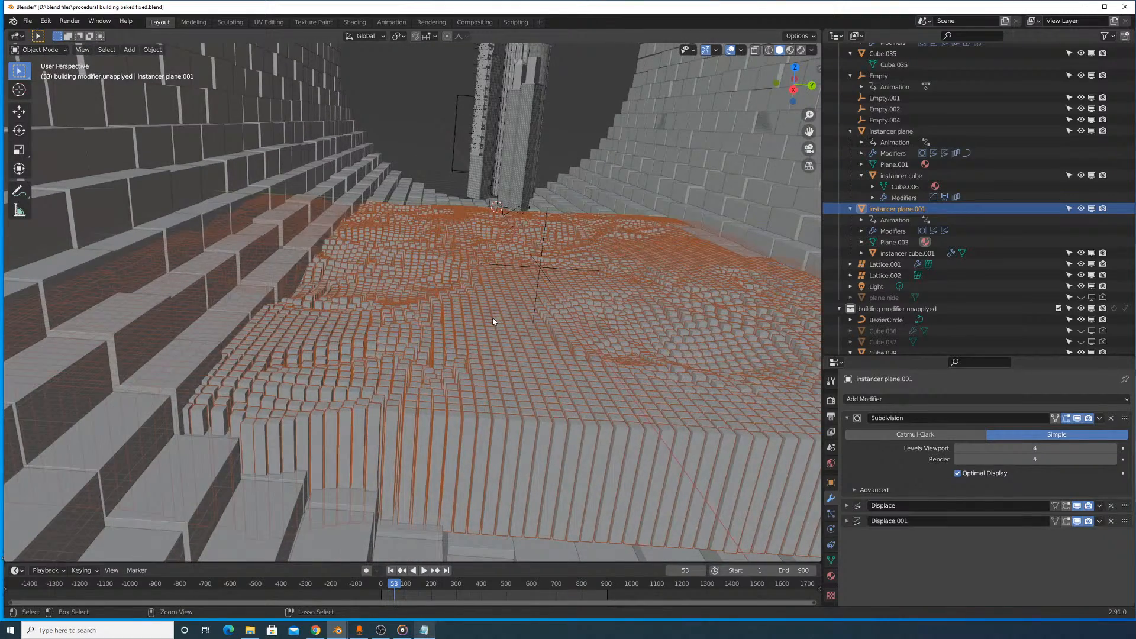
key(ctrl+z)
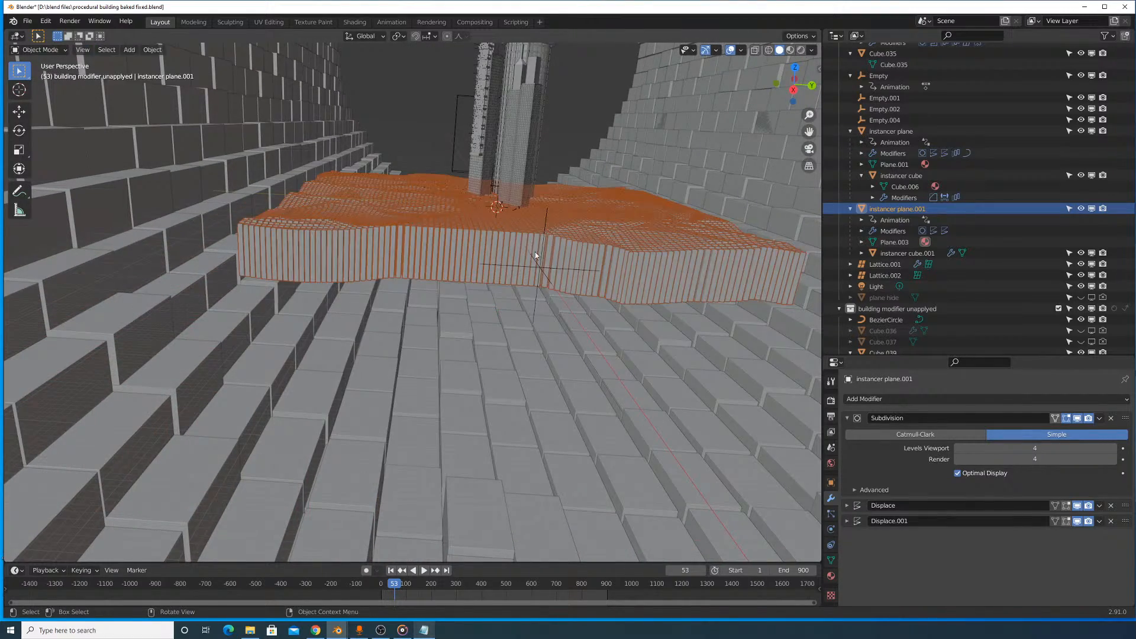
key(s)
right_click(628, 362)
- Add an Array modifier to instancer plane.001 to extend the terrain along the X axis
middle_drag(599, 296, 555, 342)
click(903, 399)
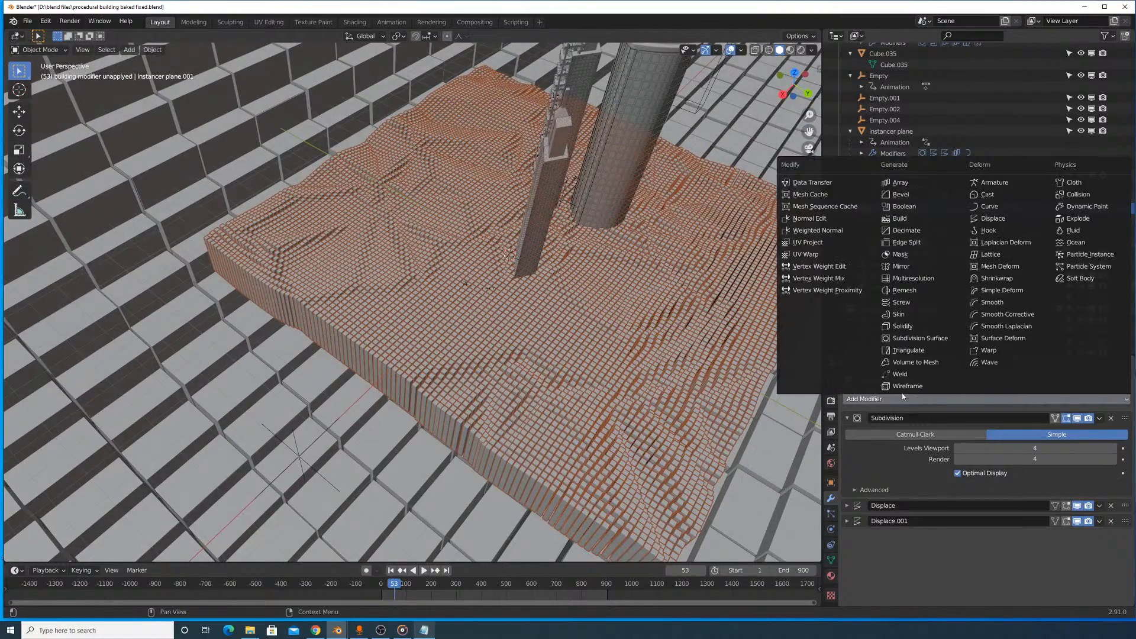
click(901, 185)
scroll(654, 290, down, 5)
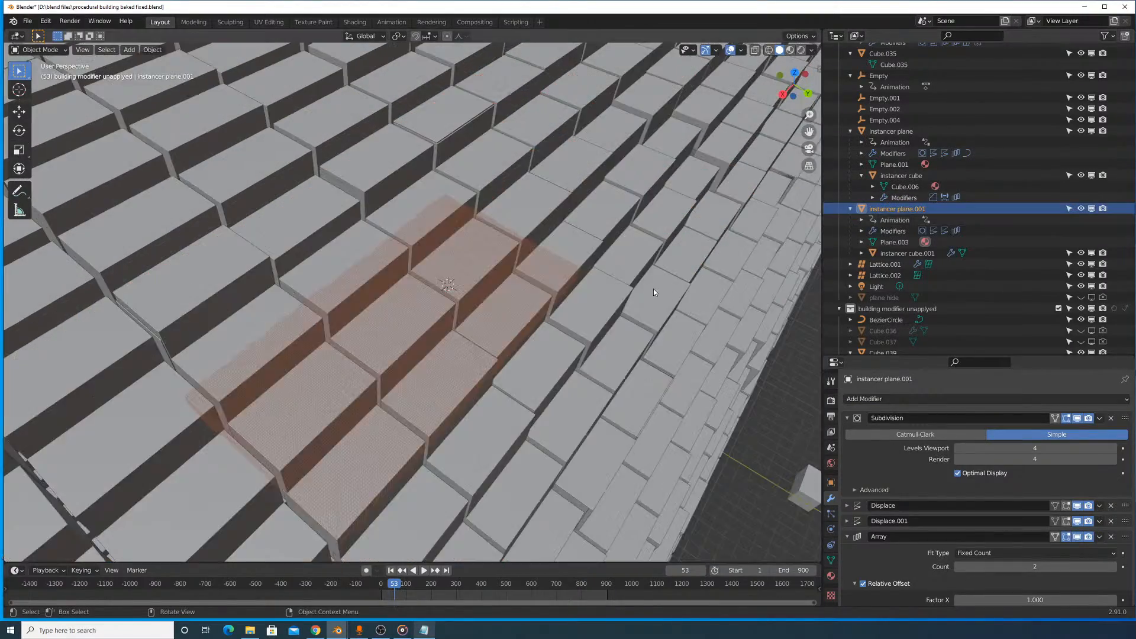
scroll(678, 302, up, 3)
middle_drag(674, 301, 552, 312)
- Move the arrayed terrain about -1035 m along the global X axis so it extends on both sides of the towers
key(g)
key(y)
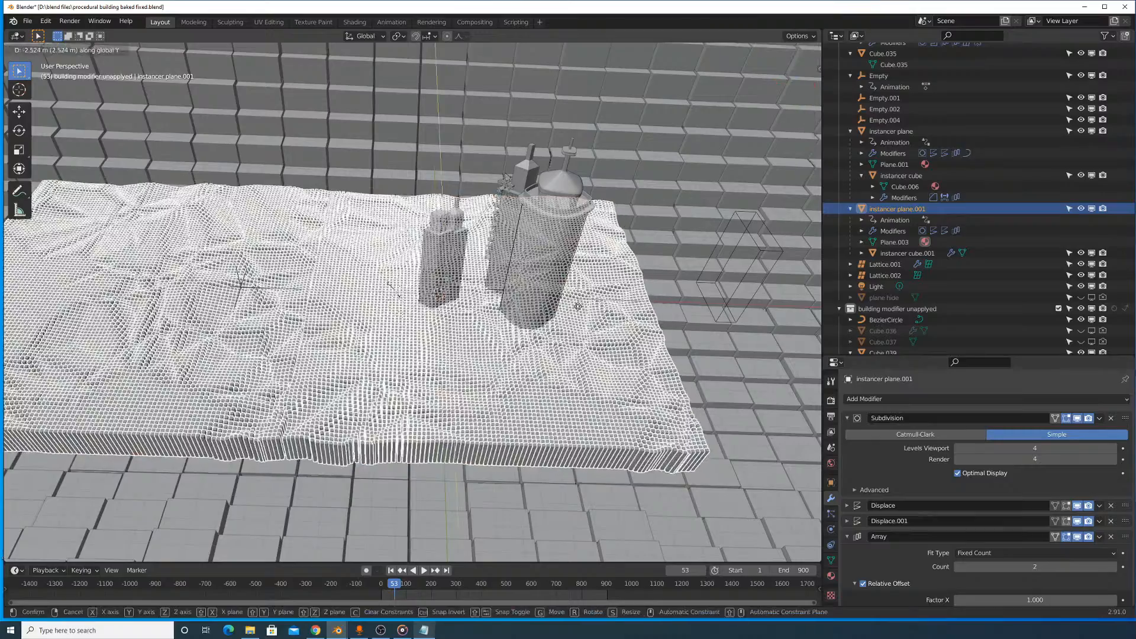
right_click(689, 316)
key(g)
key(x)
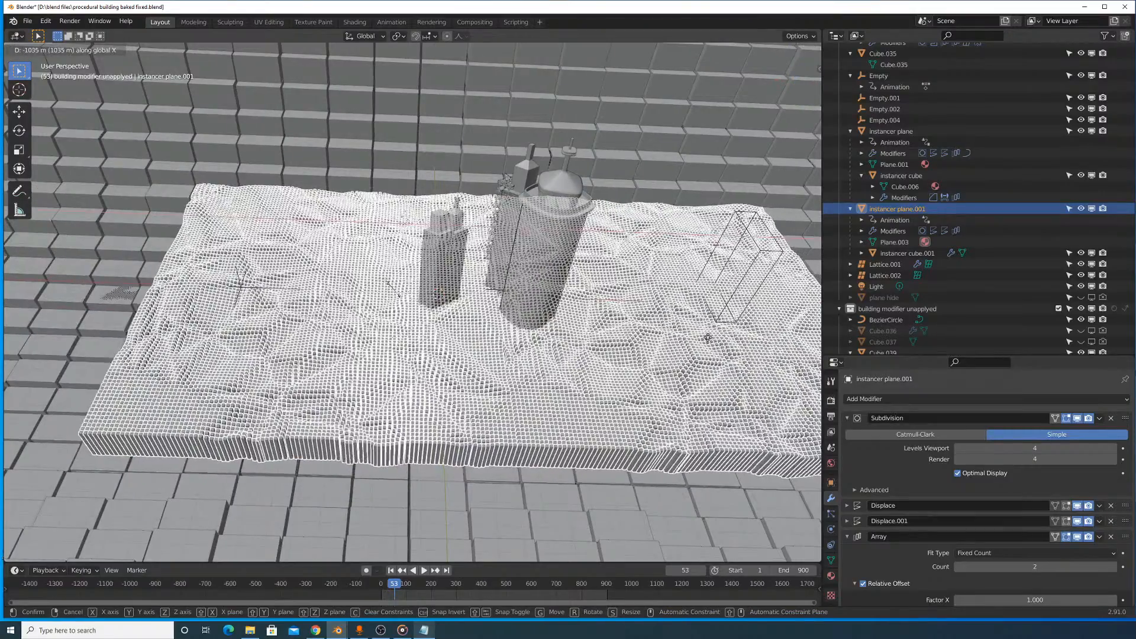
click(684, 372)
- Examine the terrain at frame 478 and review the modifiers of instancer cube and instancer cube.001
click(505, 490)
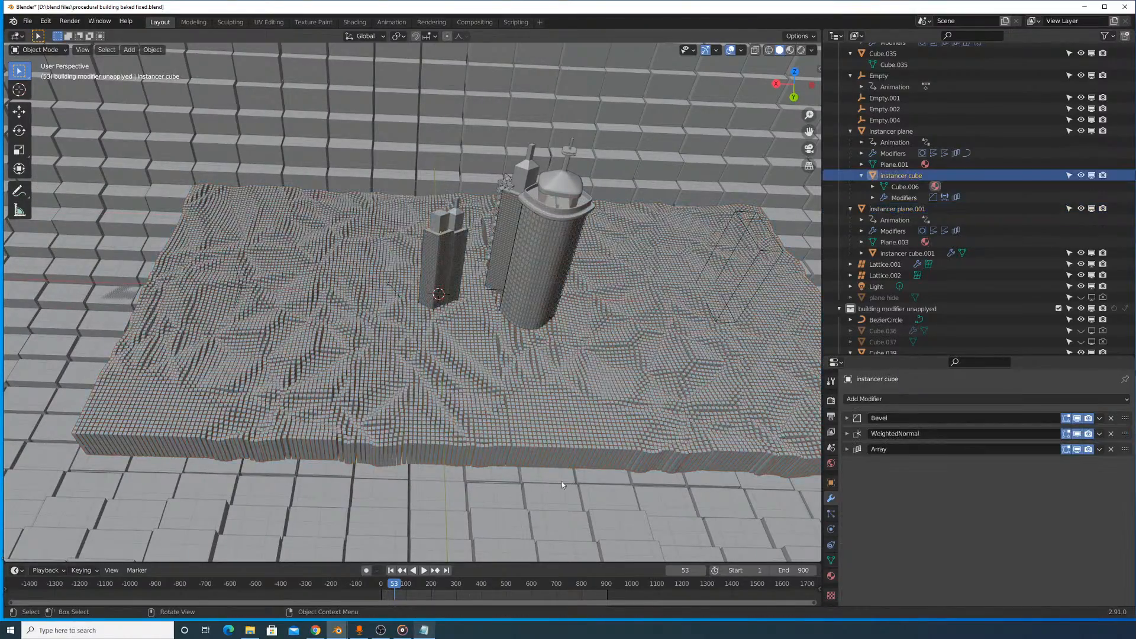
drag(394, 585, 501, 589)
click(847, 449)
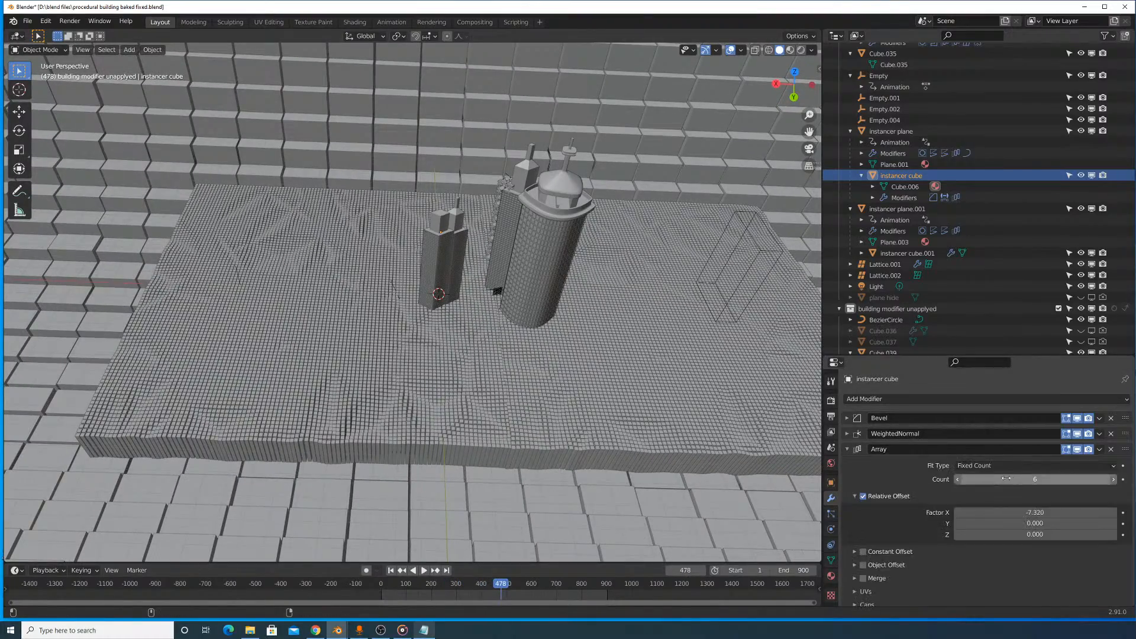
mouse_move(1022, 511)
mouse_down()
mouse_move(1006, 510)
mouse_move(1022, 510)
mouse_up()
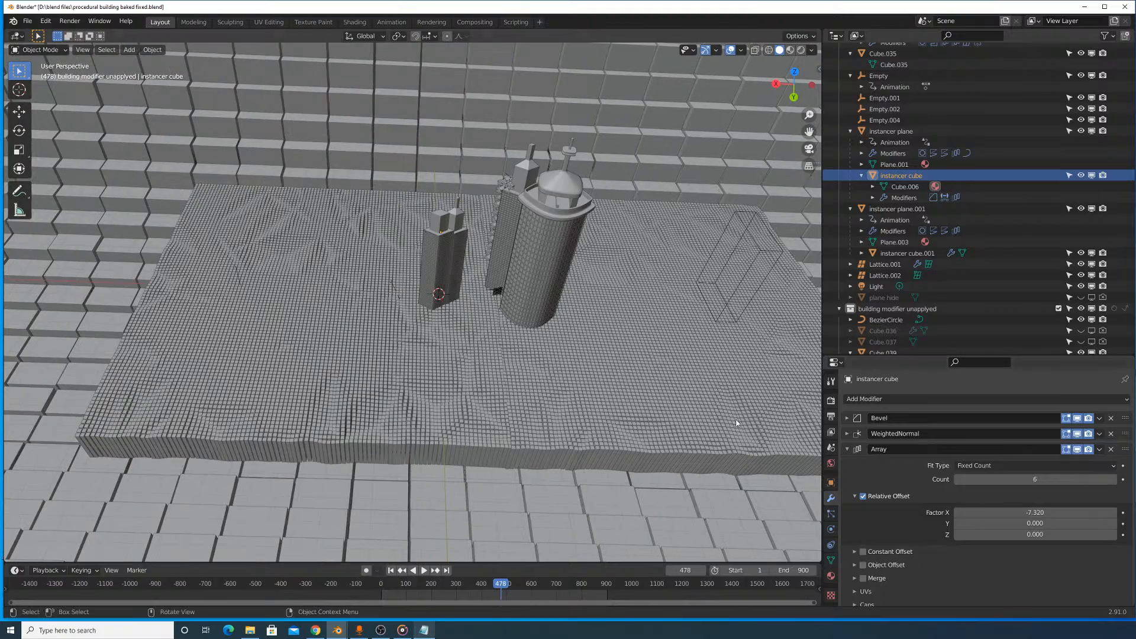
click(680, 399)
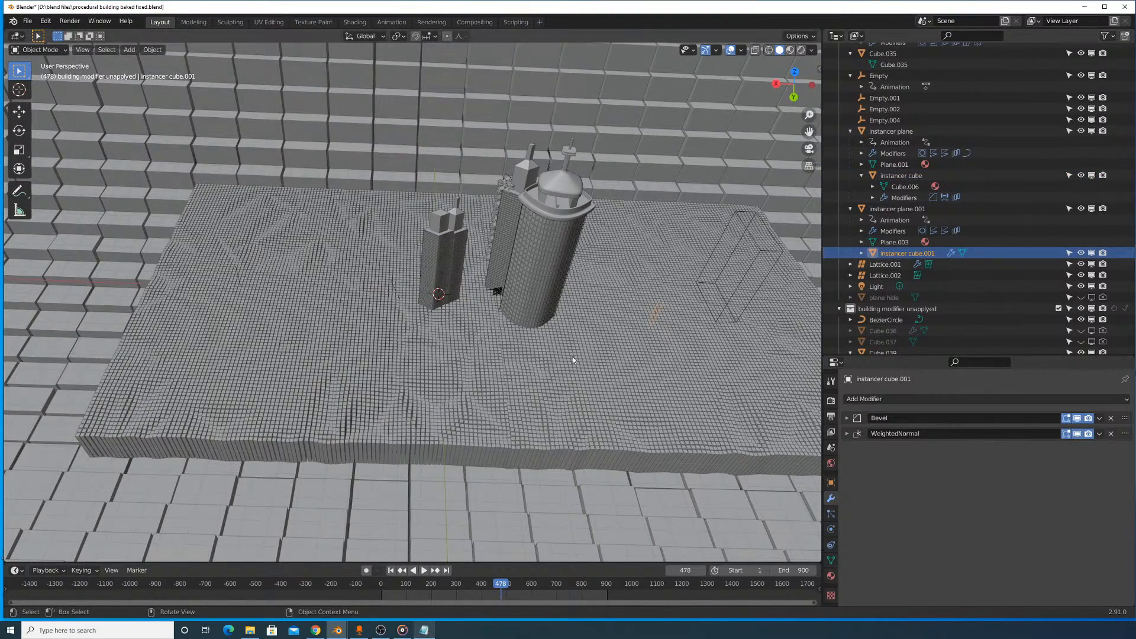
key(g)
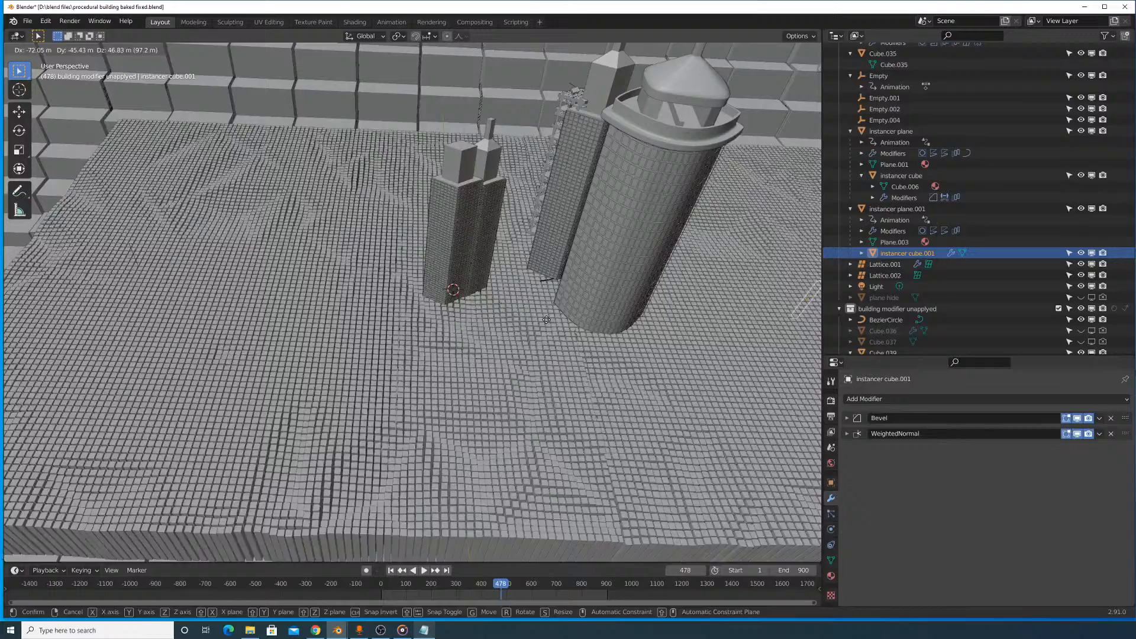
right_click(605, 319)
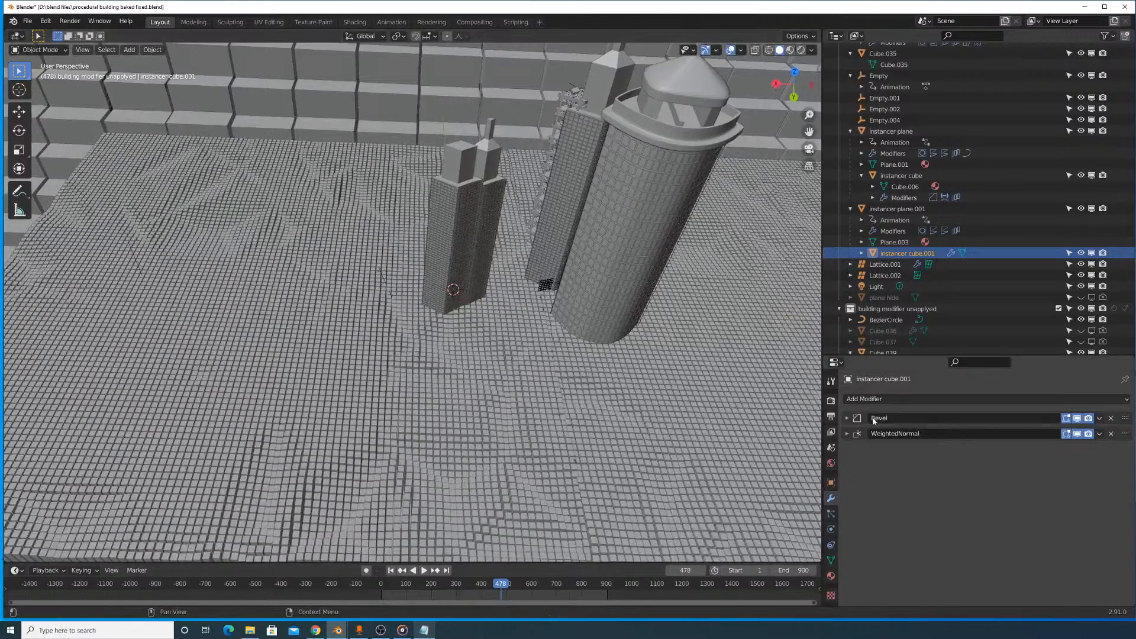
click(848, 420)
click(847, 420)
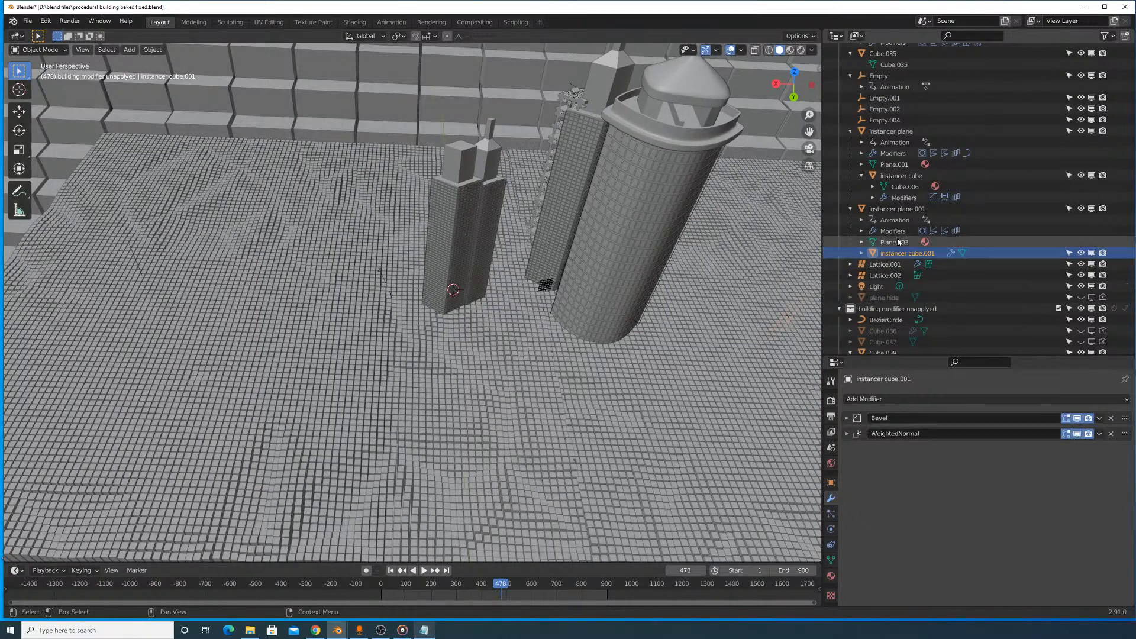
- Select instancer plane.001, review its Array settings, and set the current frame to 256
click(895, 210)
scroll(963, 472, down, 4)
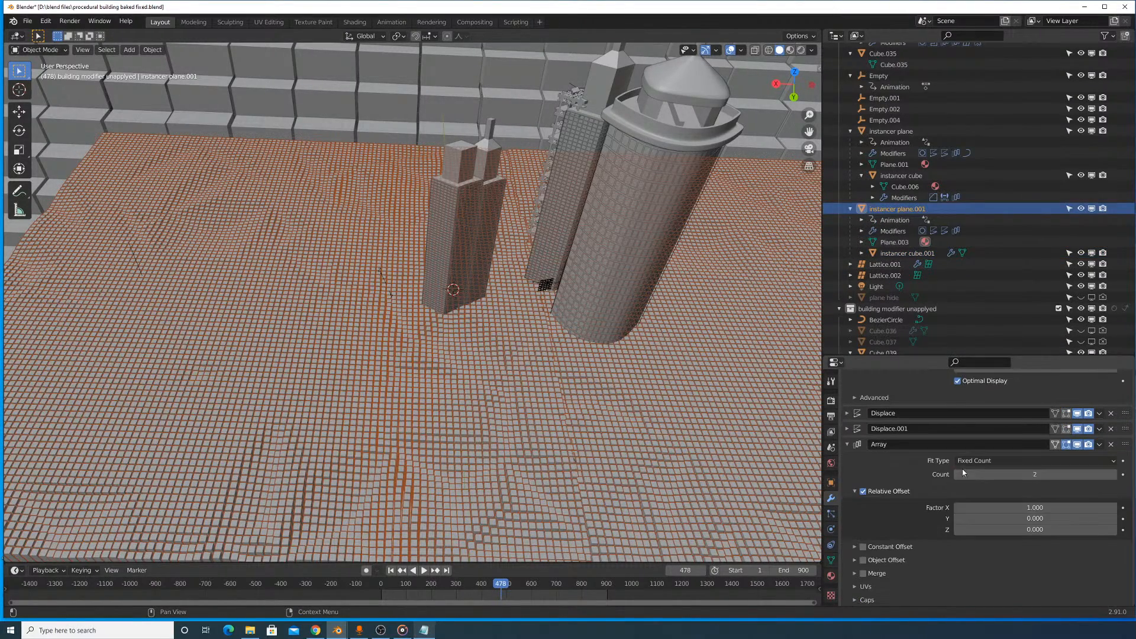
drag(1035, 507, 1036, 506)
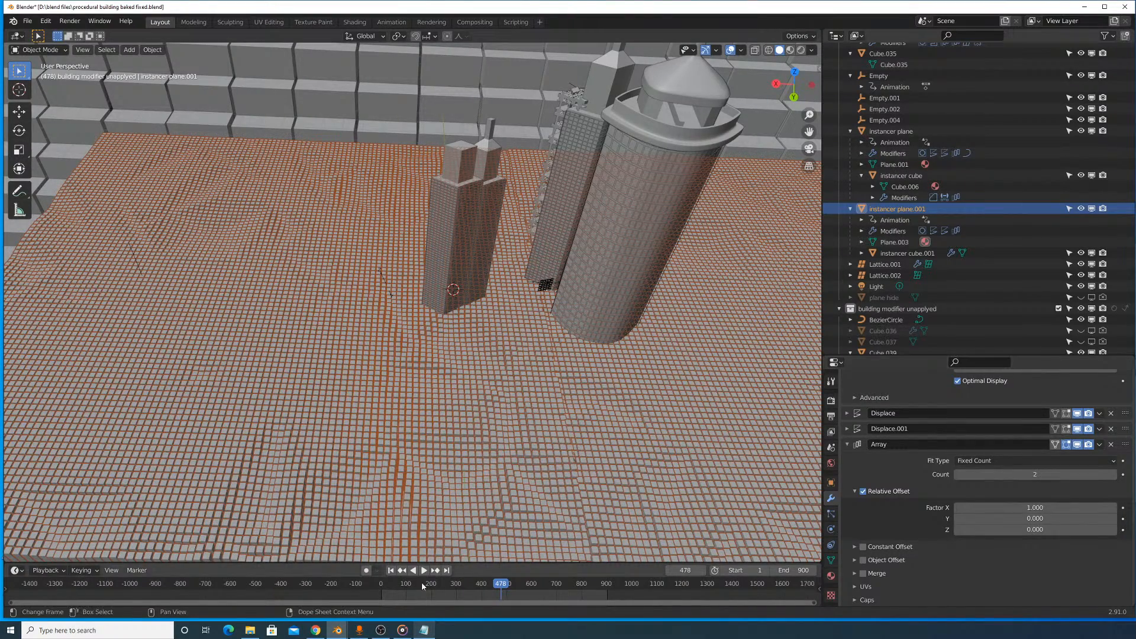
drag(490, 583, 445, 584)
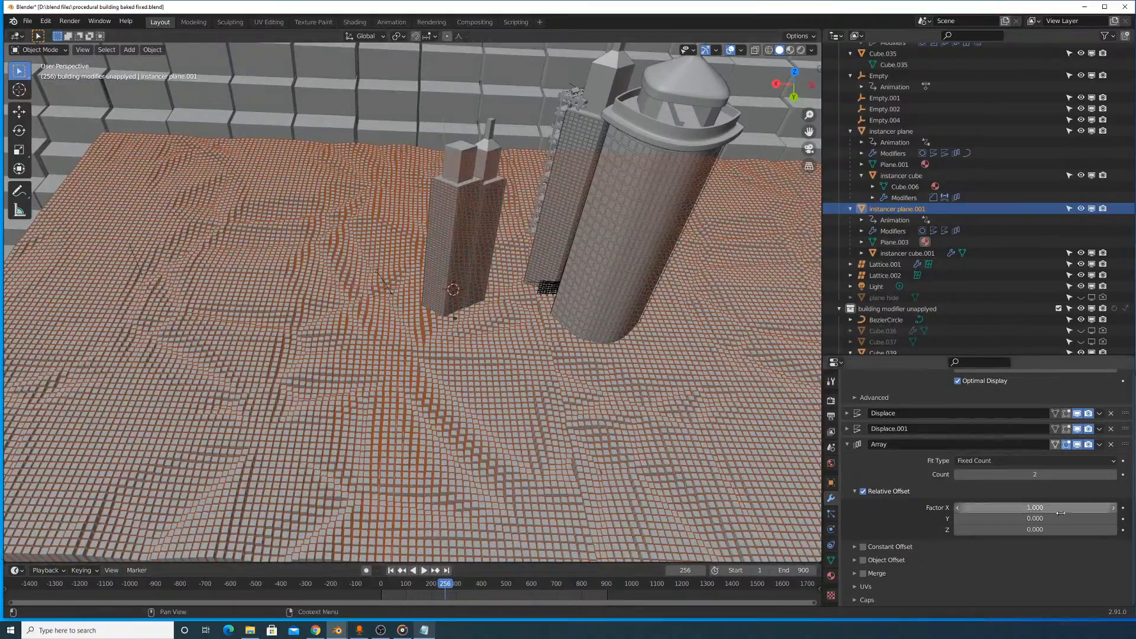
- Move the arrayed instancer plane.001 terrain in the positive direction along the global X axis
key(g)
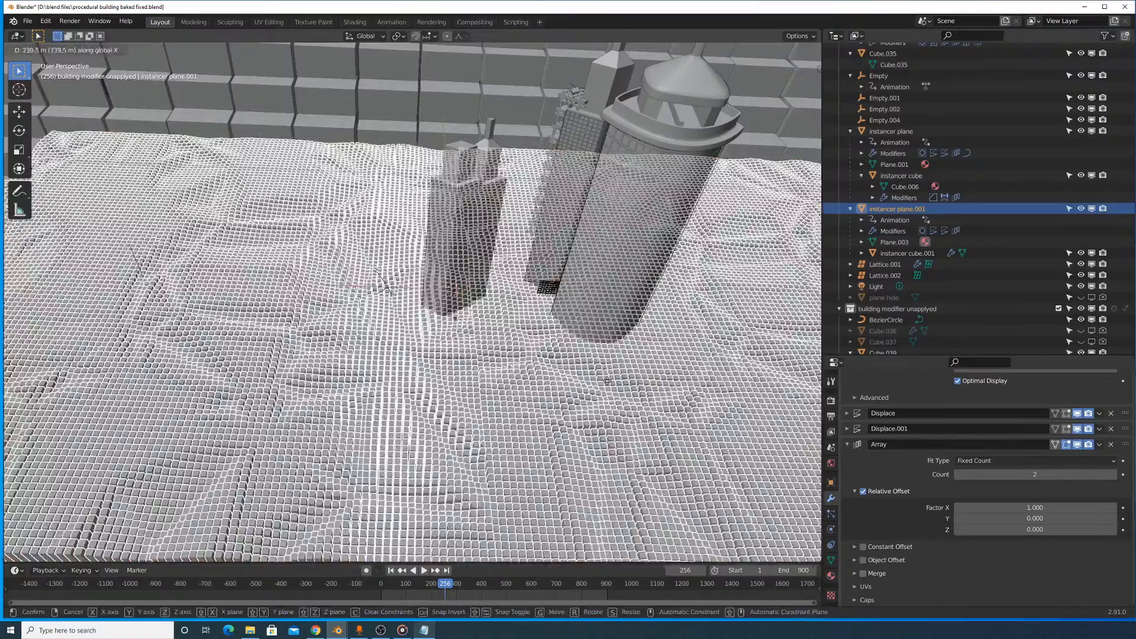
click(539, 390)
scroll(616, 378, down, 5)
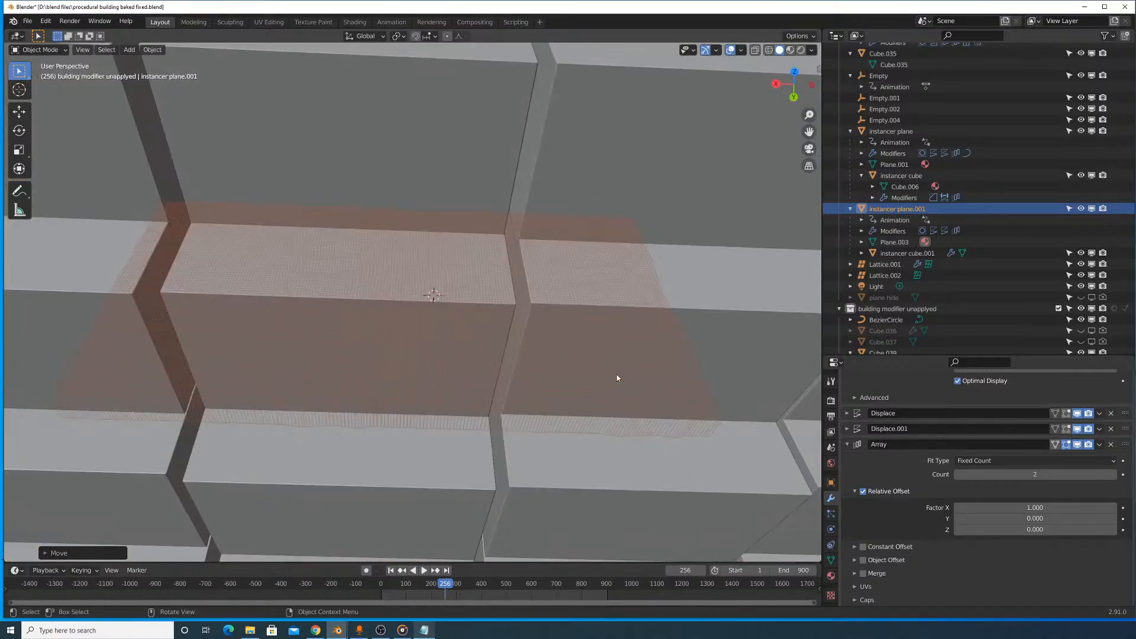
scroll(616, 378, up, 3)
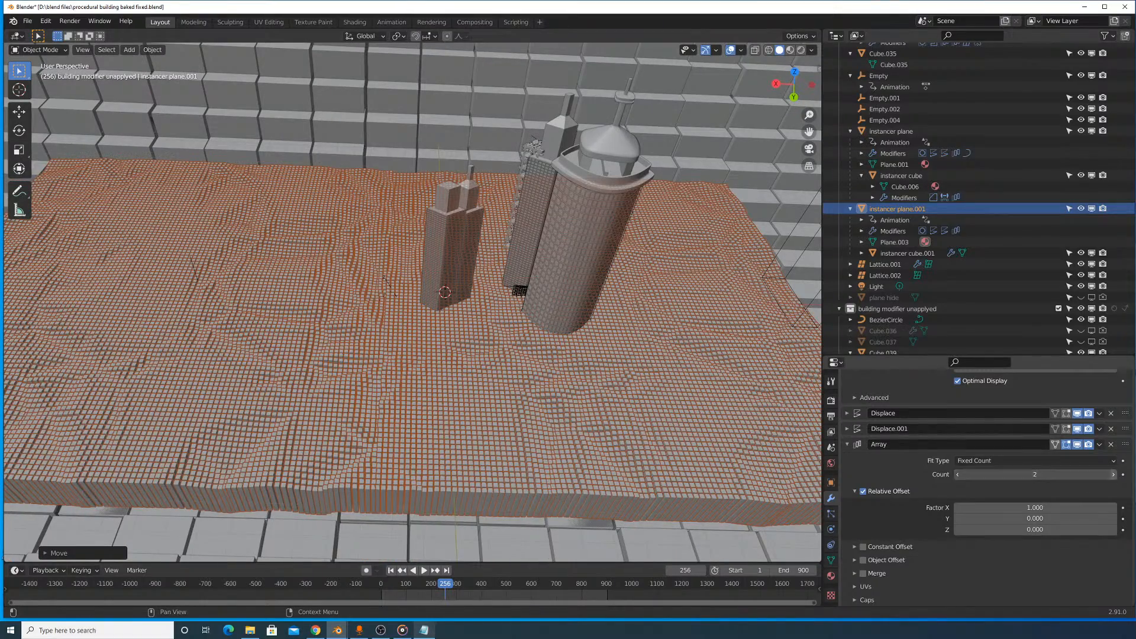
- Set the terrain's Array count to 3 and move it in the negative global X direction to spread it around the towers
key(g)
key(x)
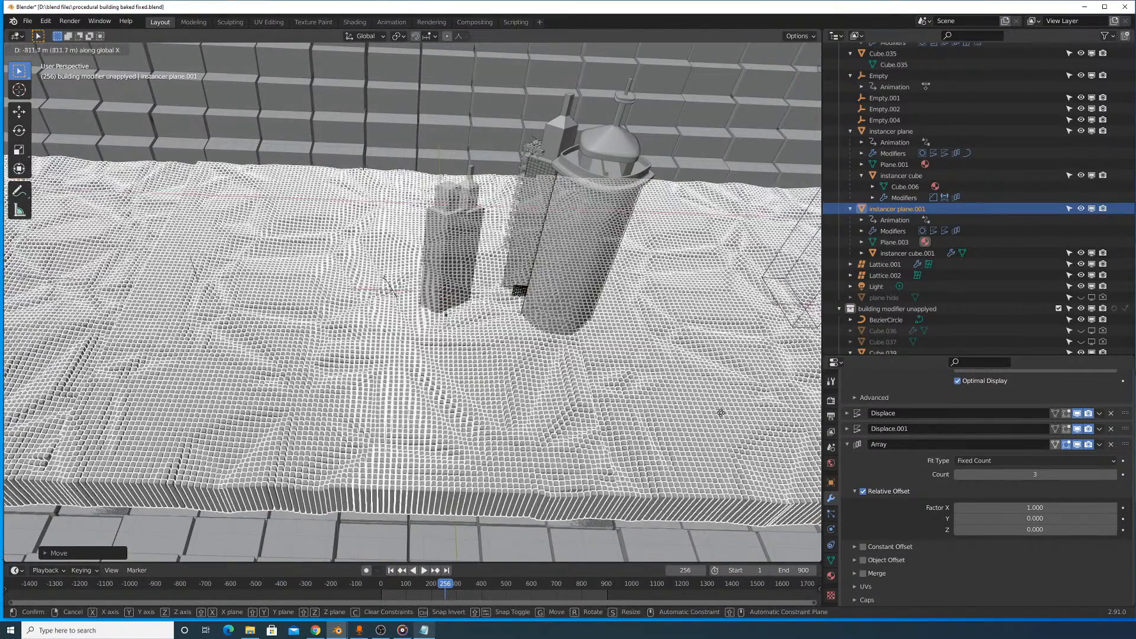
click(36, 431)
scroll(261, 357, up, 8)
scroll(261, 357, down, 9)
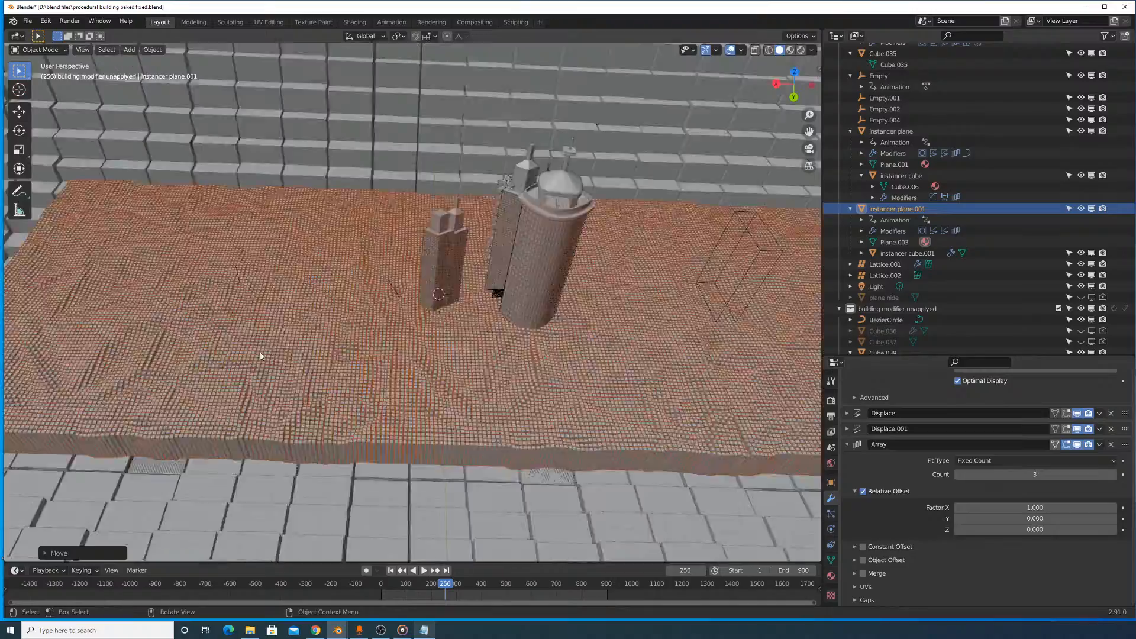
scroll(261, 358, up, 2)
middle_drag(261, 357, 438, 316)
scroll(486, 360, down, 4)
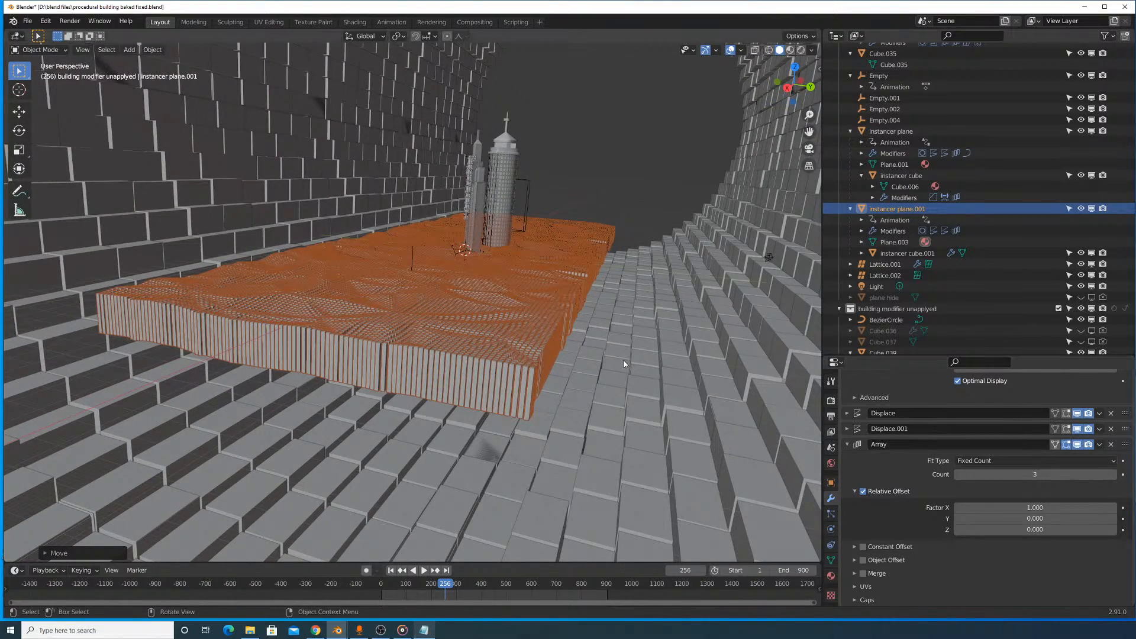
- Add a second Array modifier to instancer plane.001 with a count of 2 and relative offset factors X 0 and Y 1
middle_drag(624, 360, 599, 376)
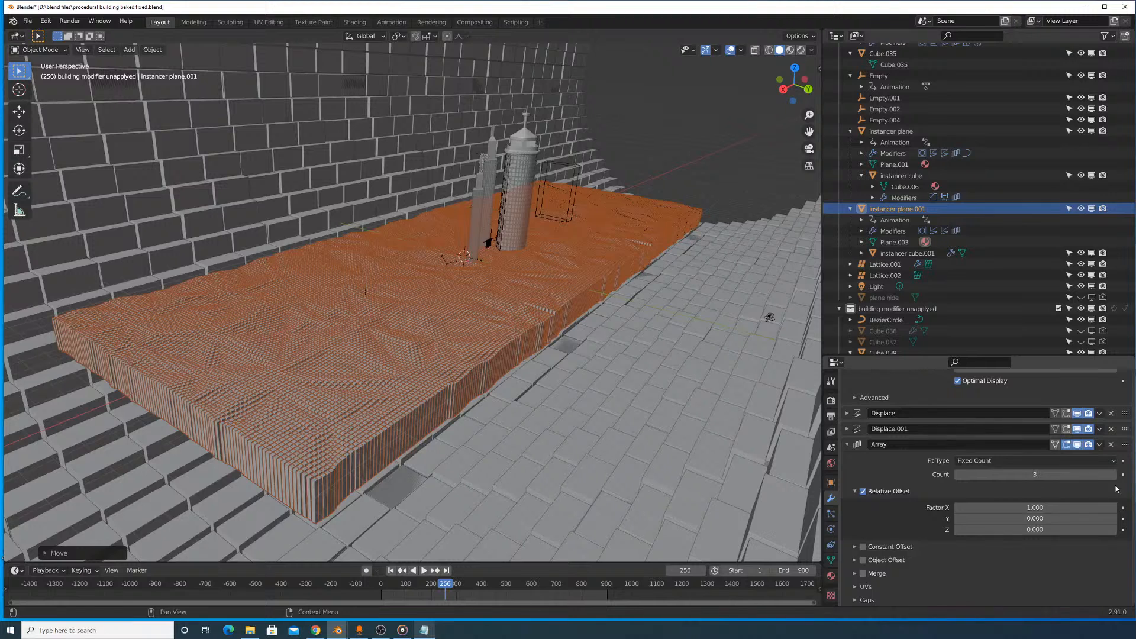
click(852, 445)
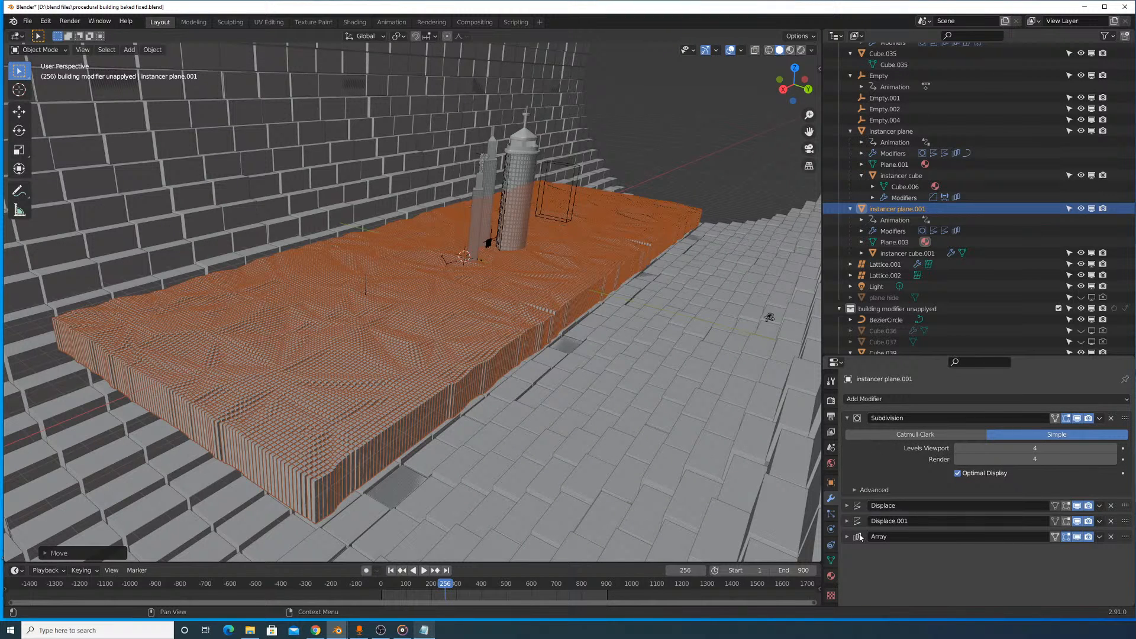
click(848, 419)
click(855, 398)
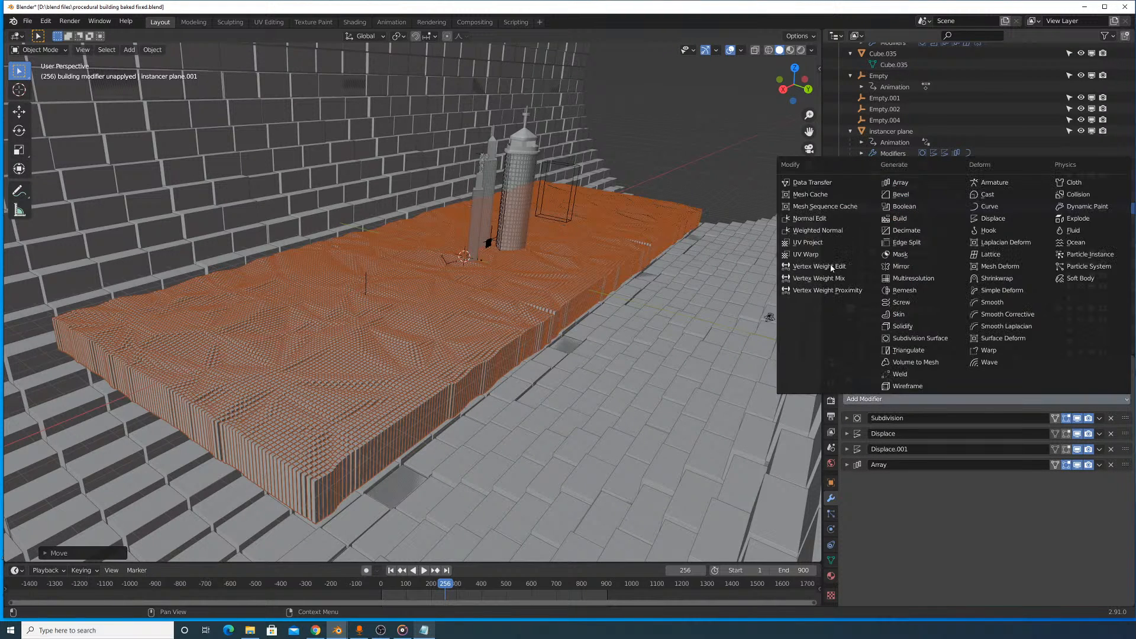
click(902, 184)
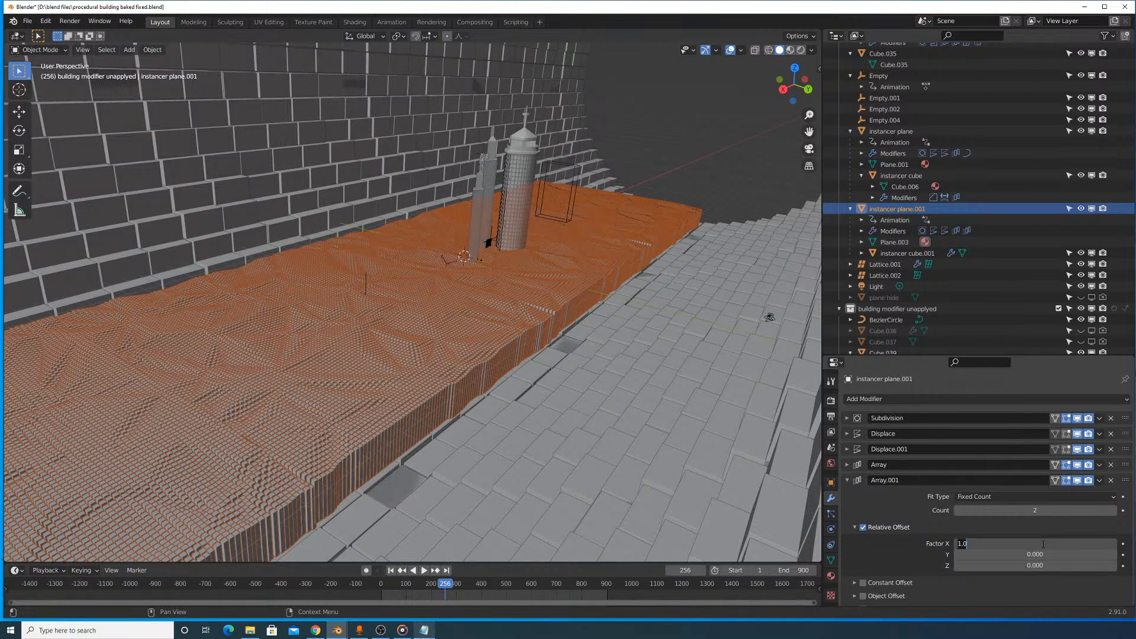
text(0)
key(Return)
text(1)
key(Return)
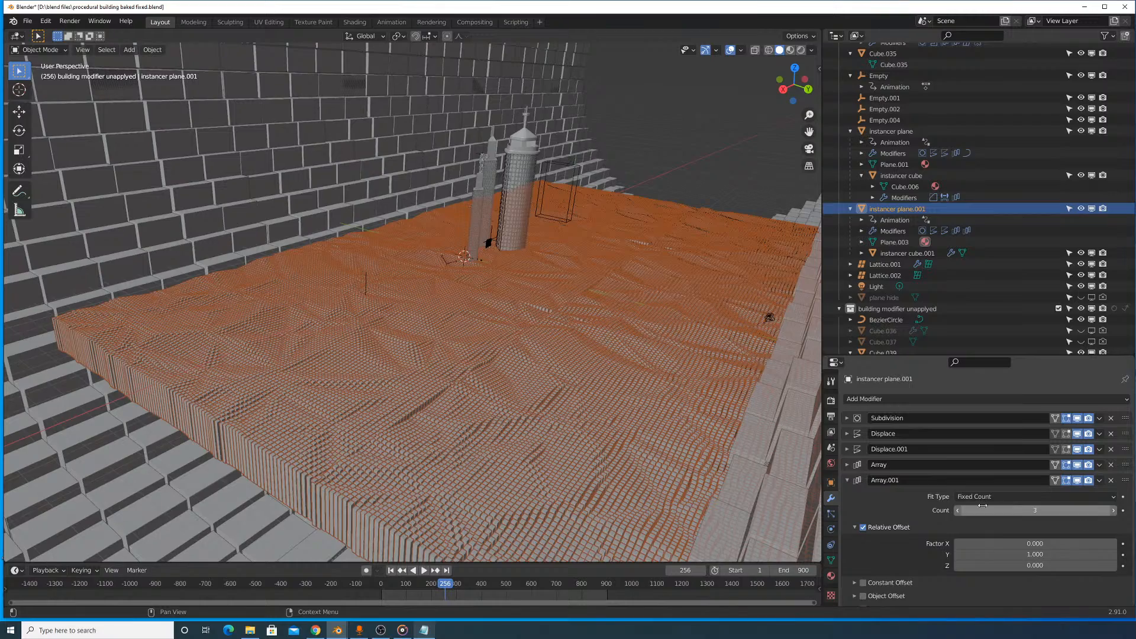
click(958, 511)
- Move the widened instancer plane.001 terrain in the negative global Y direction to spread it under the towers
middle_drag(523, 355, 552, 380)
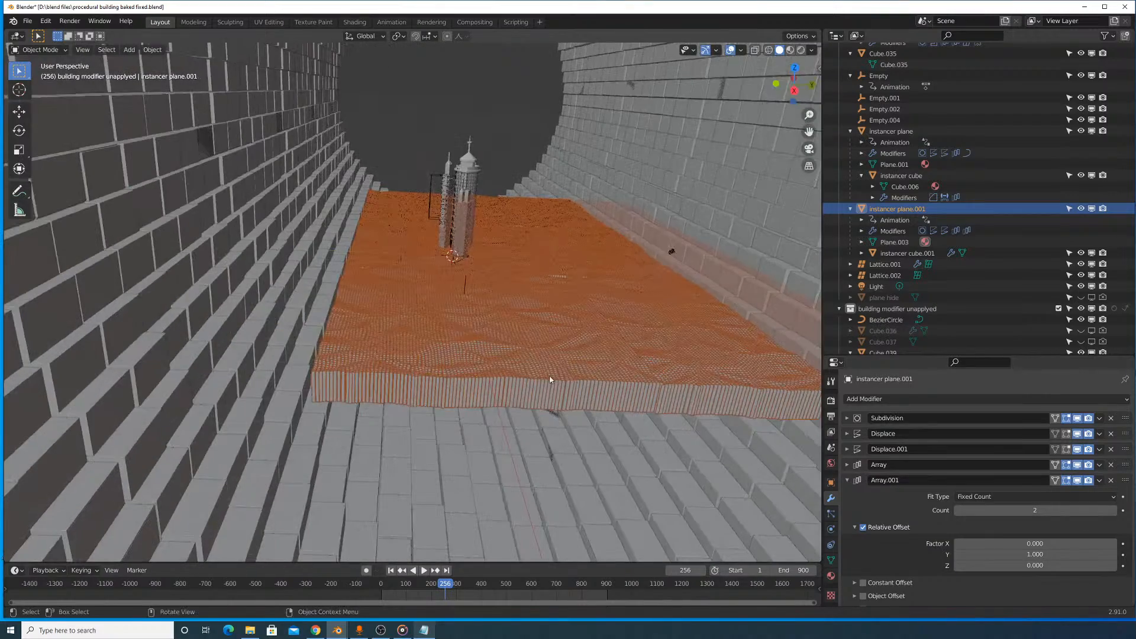
key(g)
key(y)
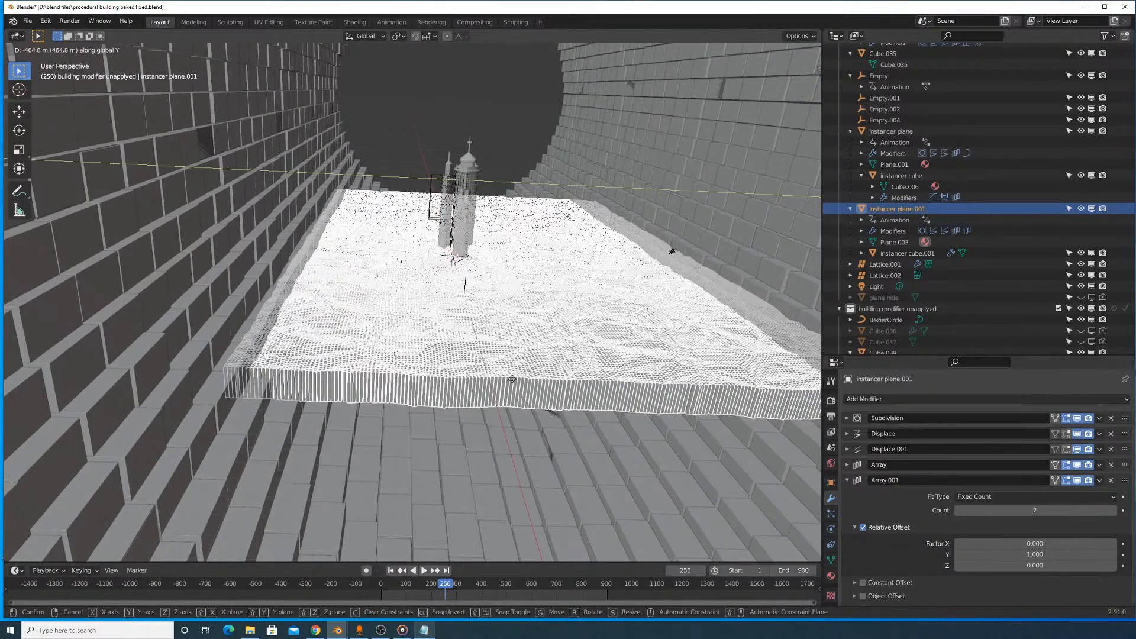
click(521, 378)
- Check the terrain through the active camera in material preview, and return to solid shading
click(556, 442)
mouse_move(556, 443)
middle_down()
mouse_move(571, 449)
mouse_move(508, 454)
middle_up()
scroll(506, 438, up, 5)
click(83, 50)
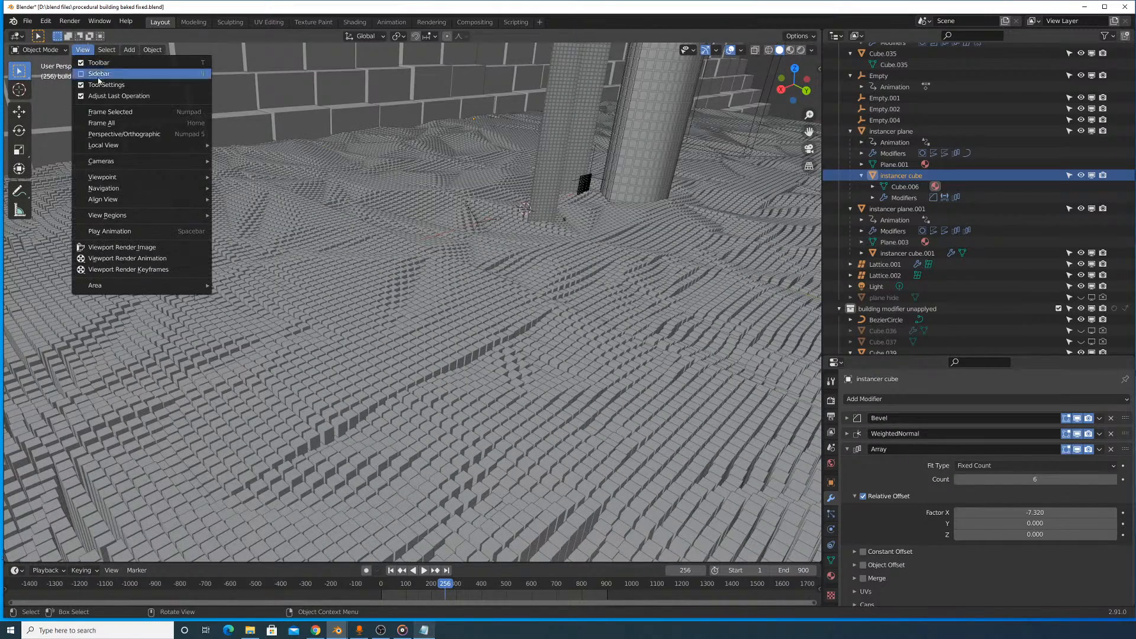
mouse_move(106, 161)
click(266, 172)
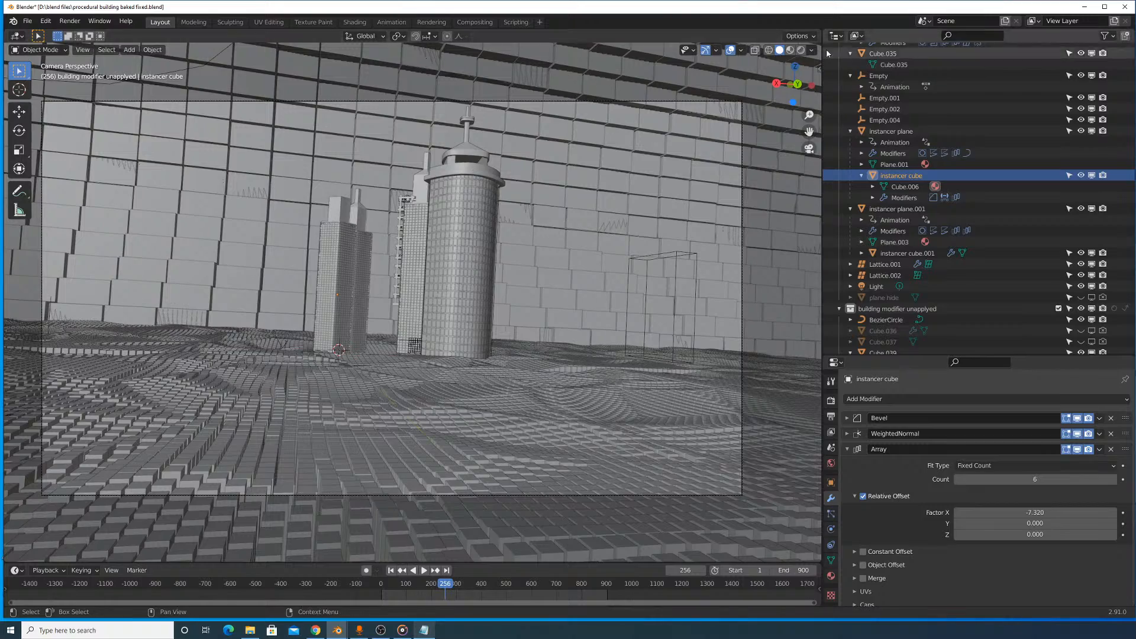
click(790, 50)
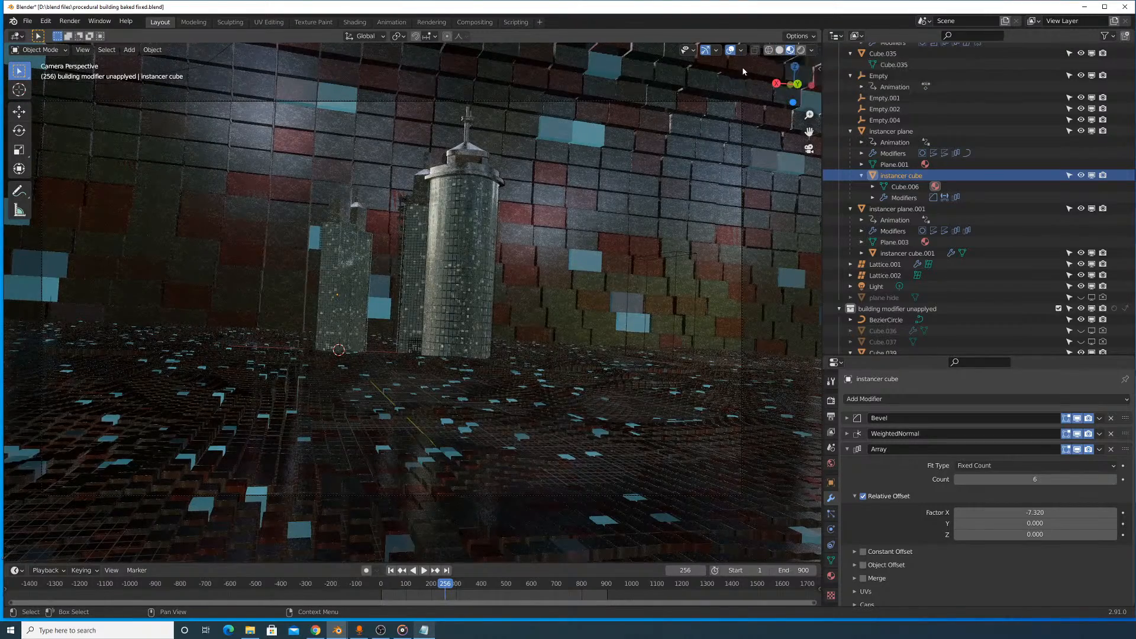
click(701, 107)
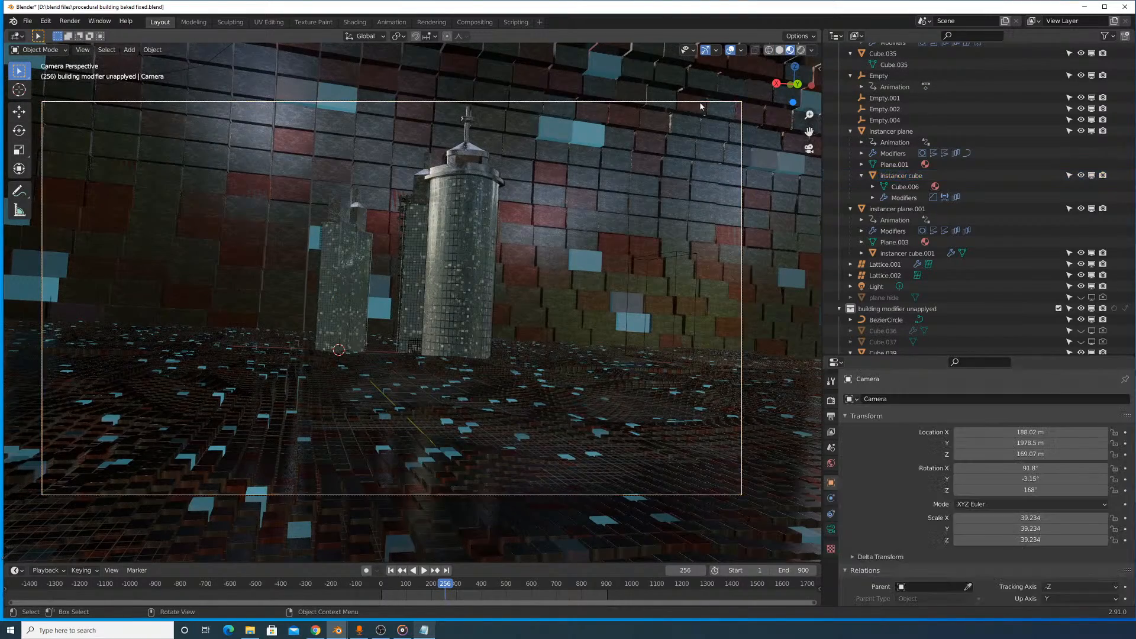
click(780, 51)
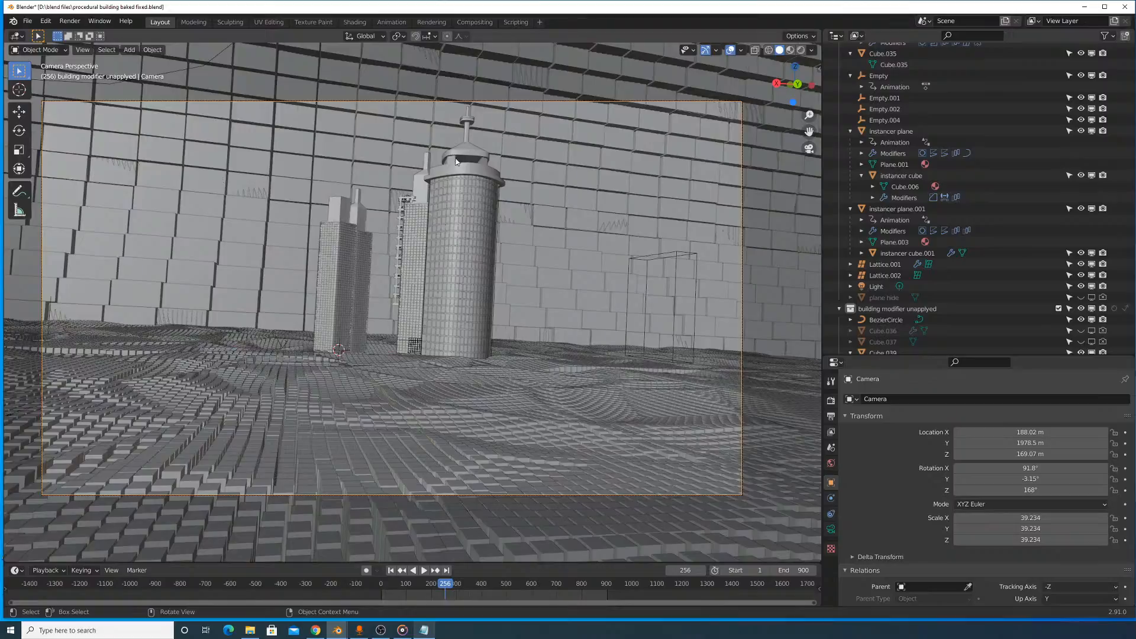
- Examine the tower bases and the surrounding terrain cubes from several angles in solid and wireframe shading
middle_drag(533, 231, 517, 257)
scroll(516, 257, up, 6)
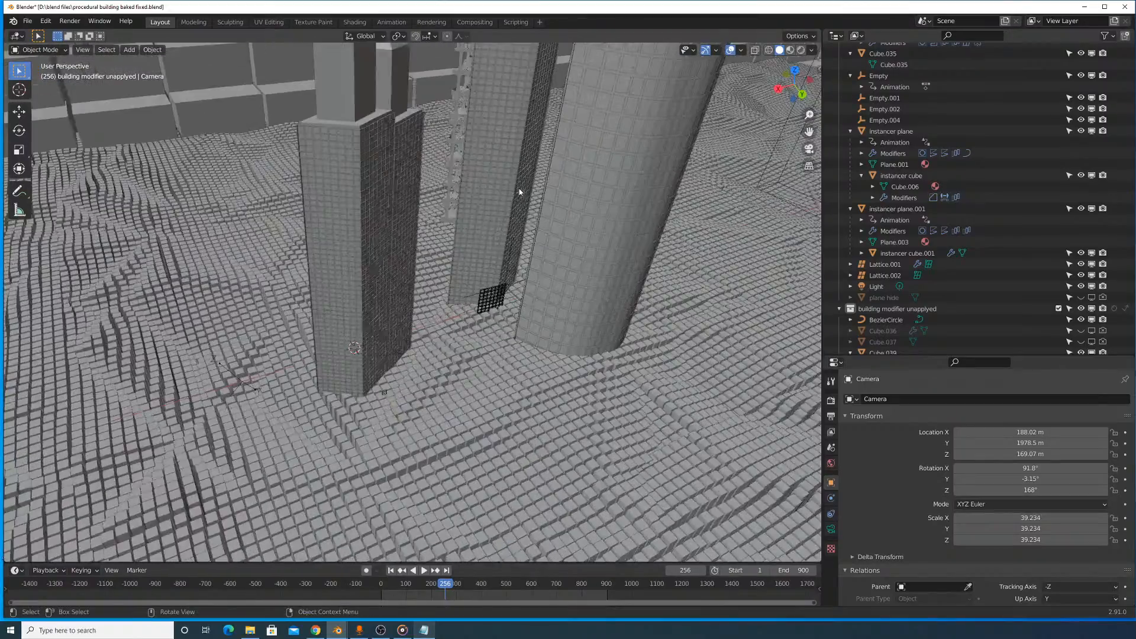
scroll(553, 193, down, 6)
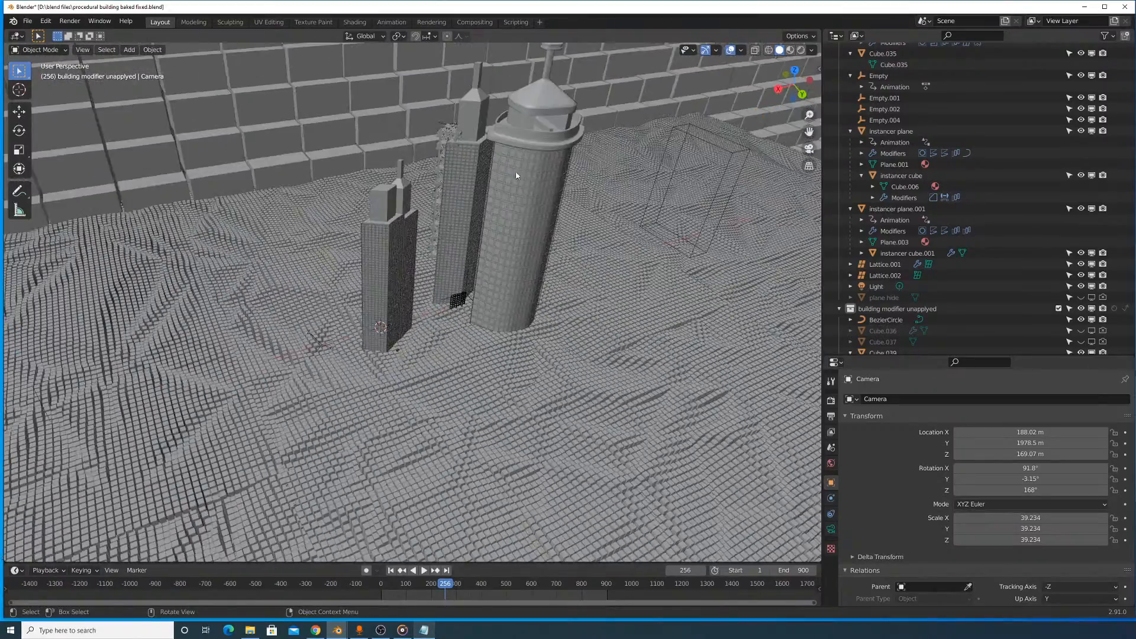
middle_drag(517, 175, 541, 284)
scroll(560, 223, up, 4)
scroll(562, 220, up, 3)
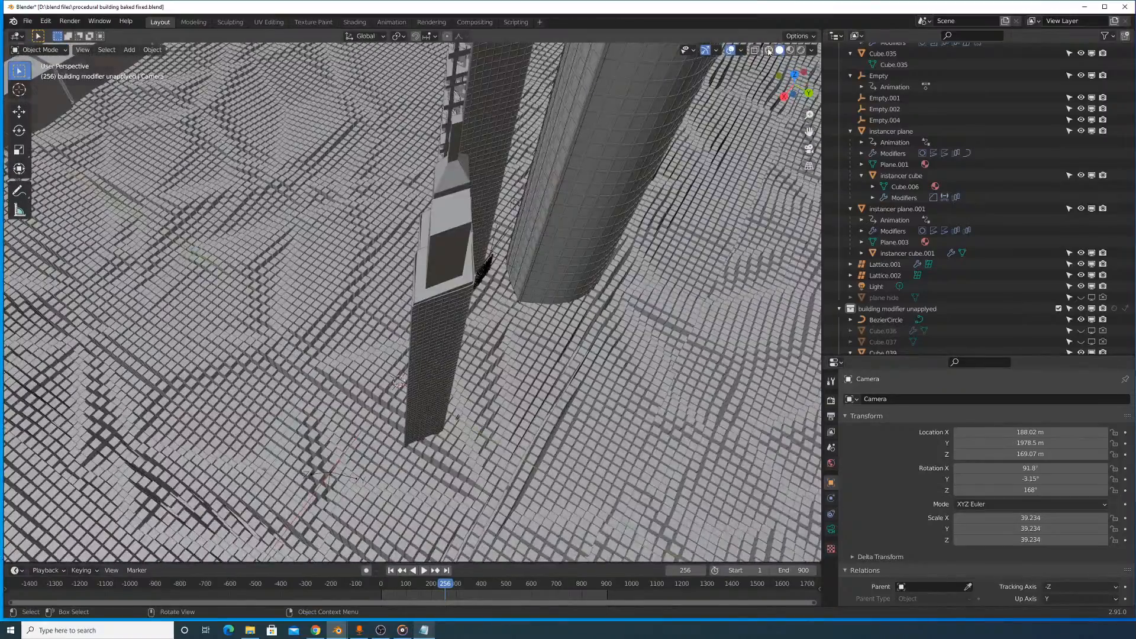
click(769, 51)
mouse_move(561, 200)
middle_down()
mouse_move(464, 240)
mouse_move(469, 178)
middle_up()
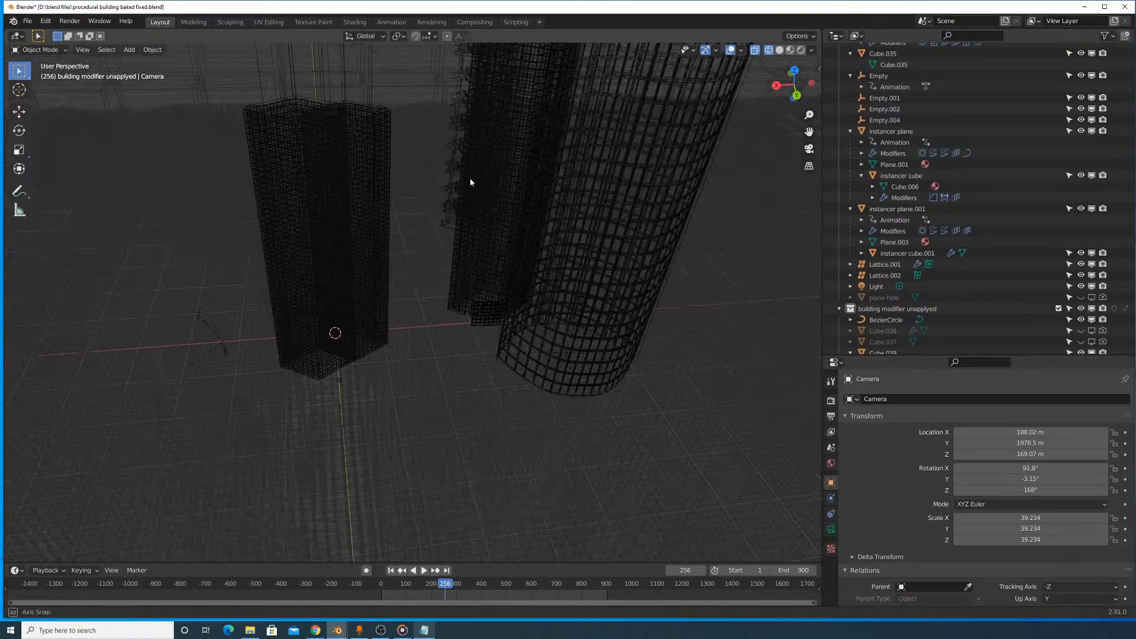
click(779, 50)
scroll(568, 206, down, 5)
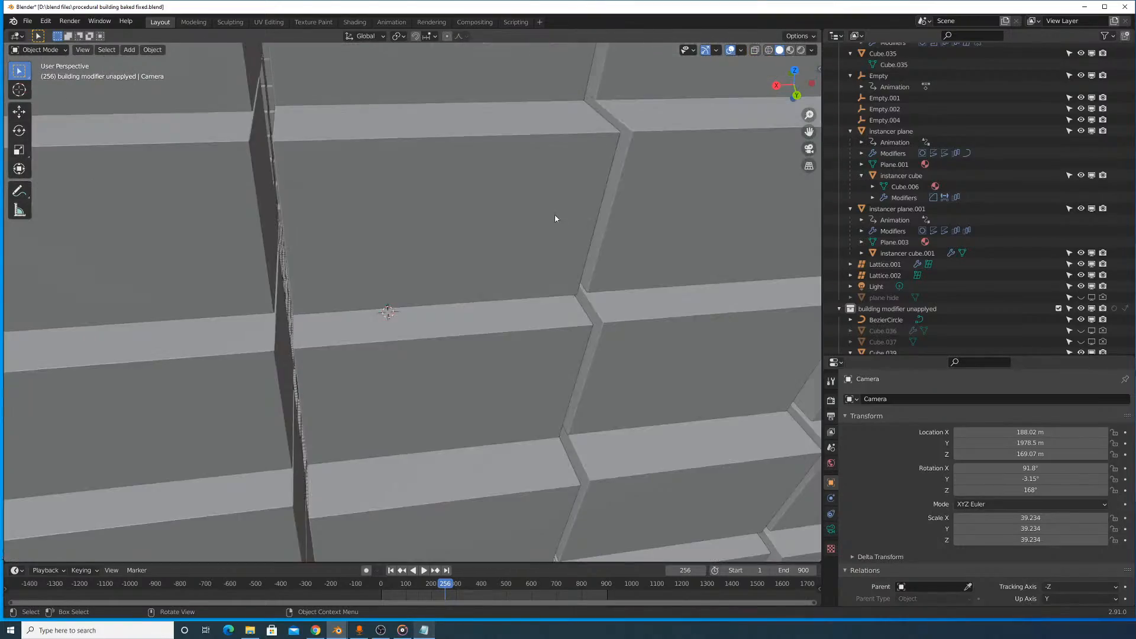
scroll(555, 216, up, 5)
middle_drag(545, 215, 503, 228)
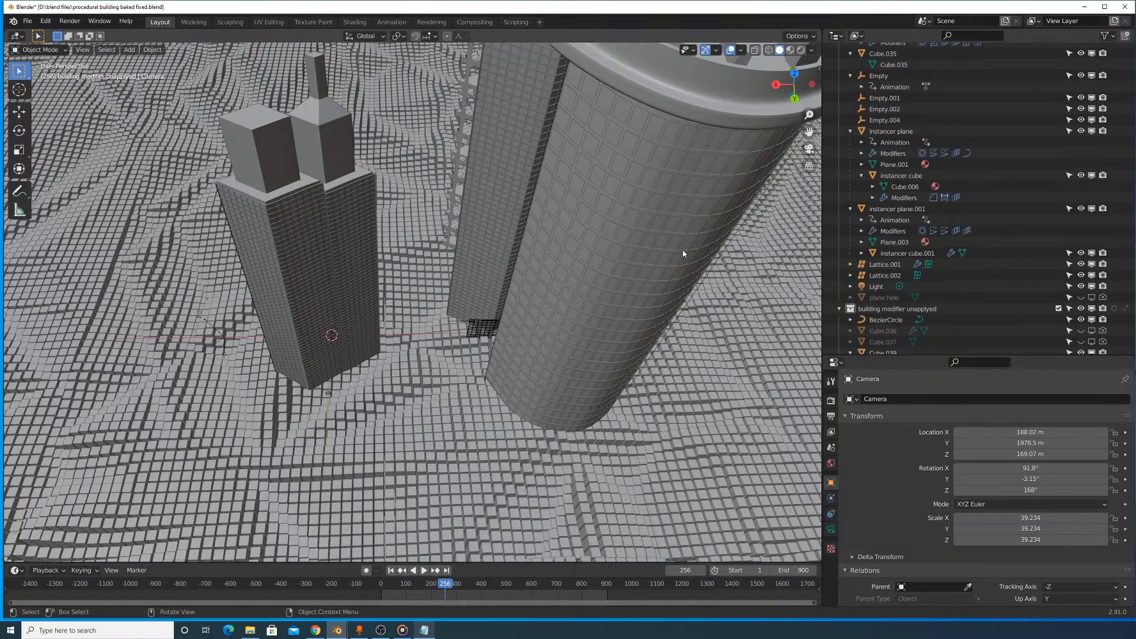
middle_drag(683, 249, 673, 238)
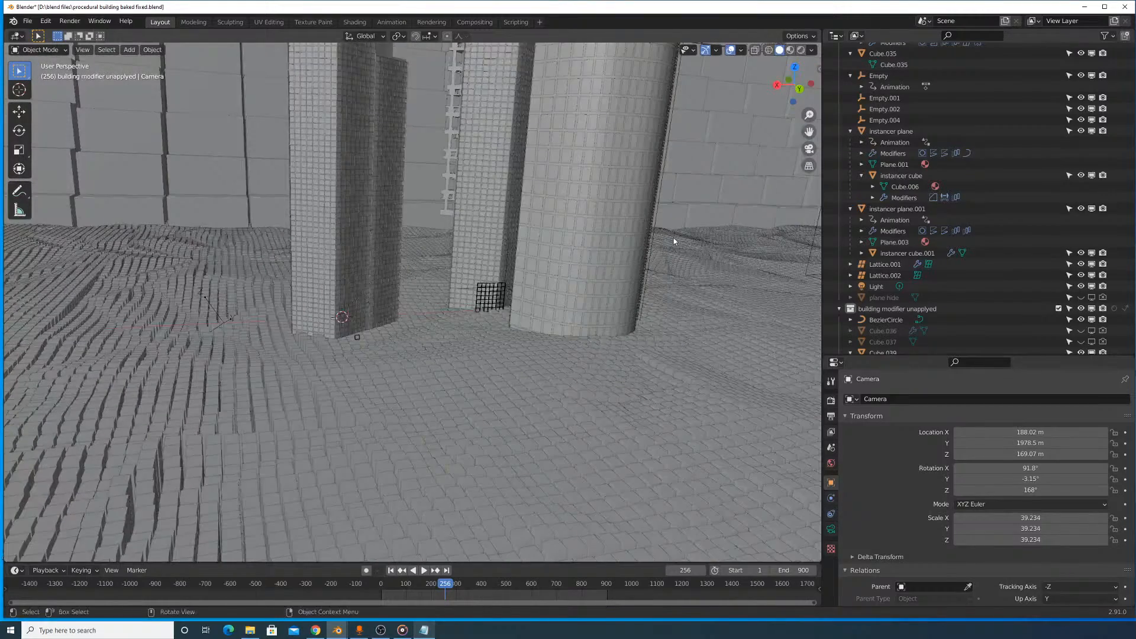
middle_drag(605, 244, 522, 236)
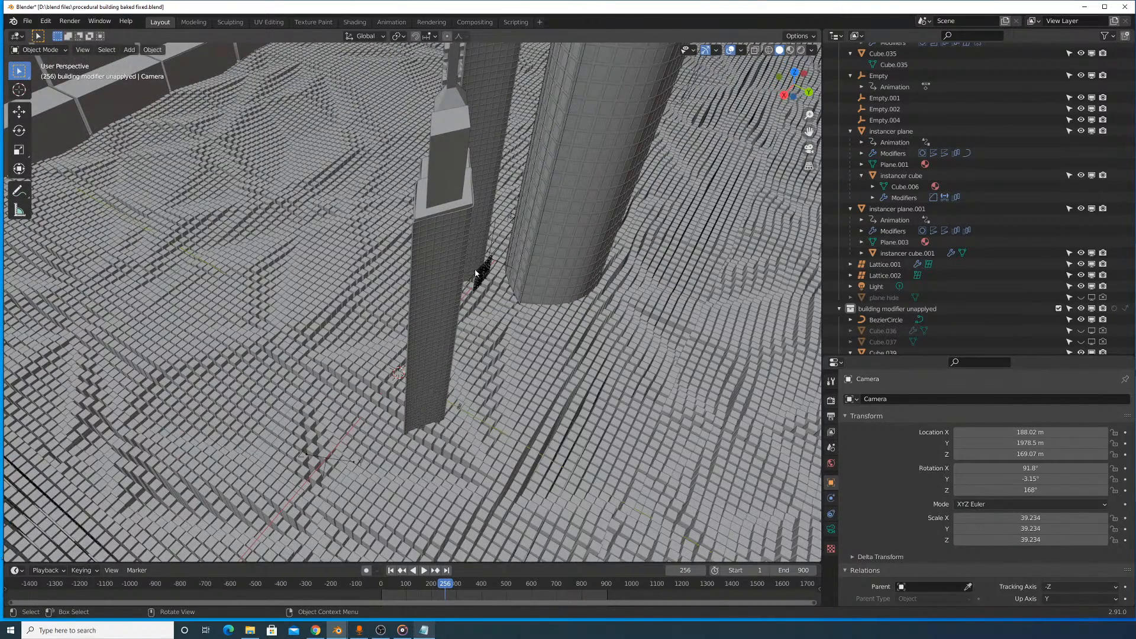
middle_drag(507, 251, 500, 244)
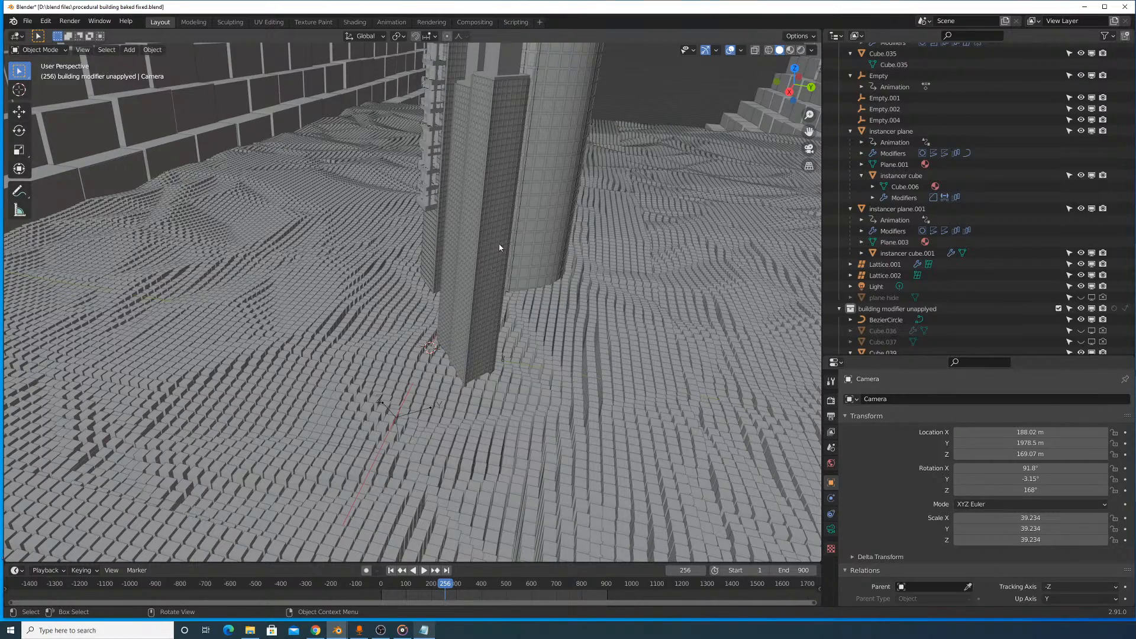
middle_drag(498, 244, 439, 146)
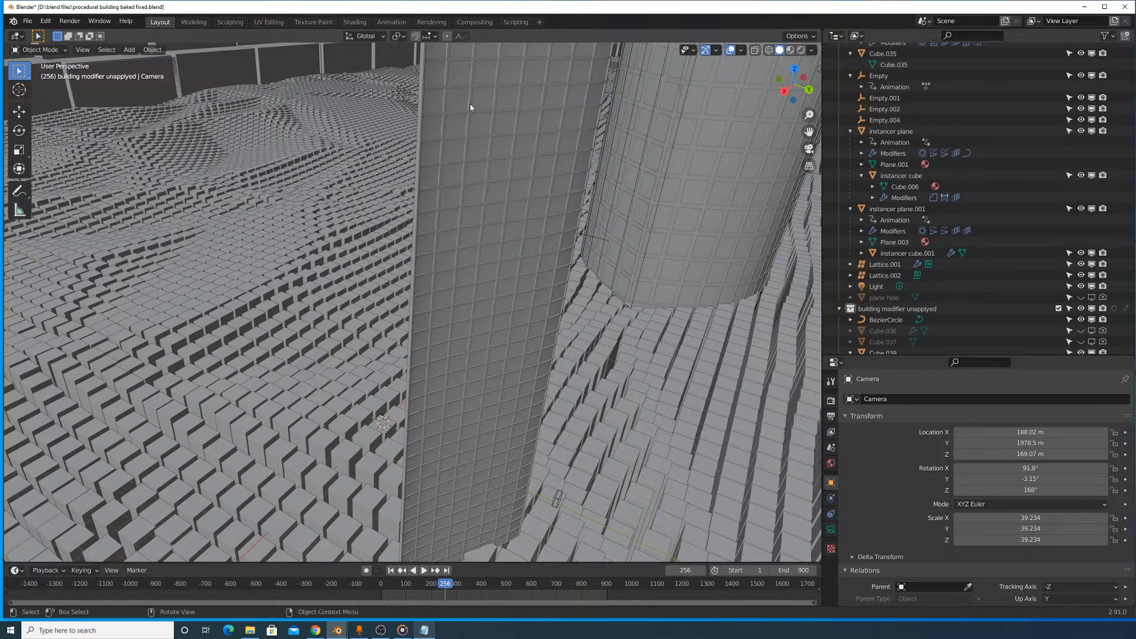
- Add a mesh cube, move it outside the tunnel into open space, and scale it up uniformly
middle_drag(362, 97, 557, 274)
key(shift+a)
mouse_move(559, 263)
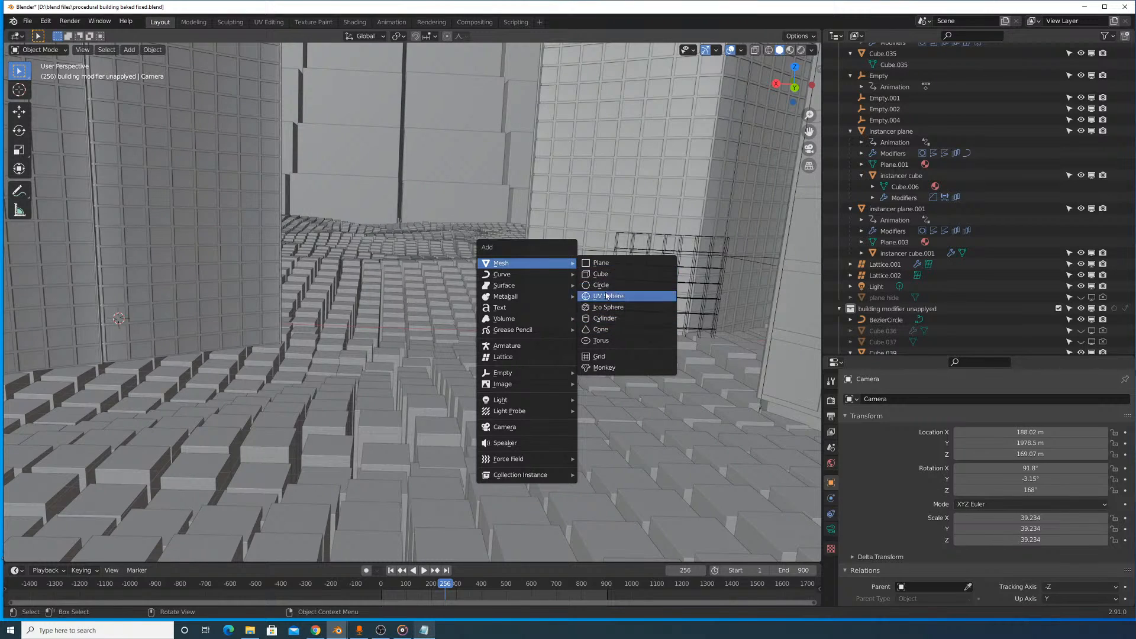
click(600, 274)
key(KP_Decimal)
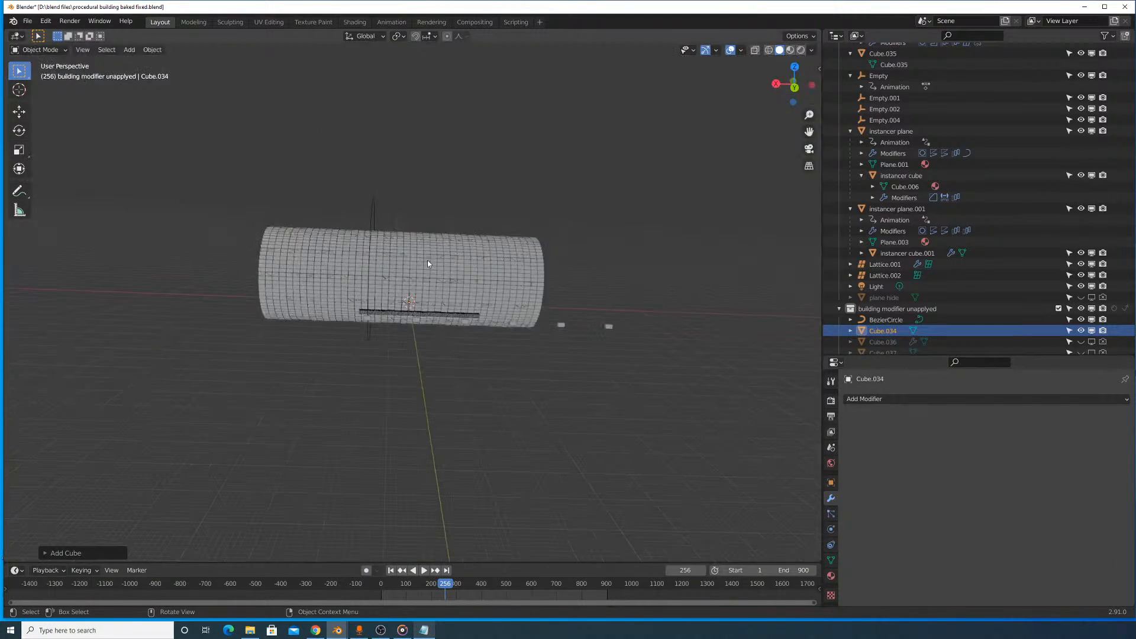
middle_drag(427, 263, 539, 318)
key(g)
click(583, 305)
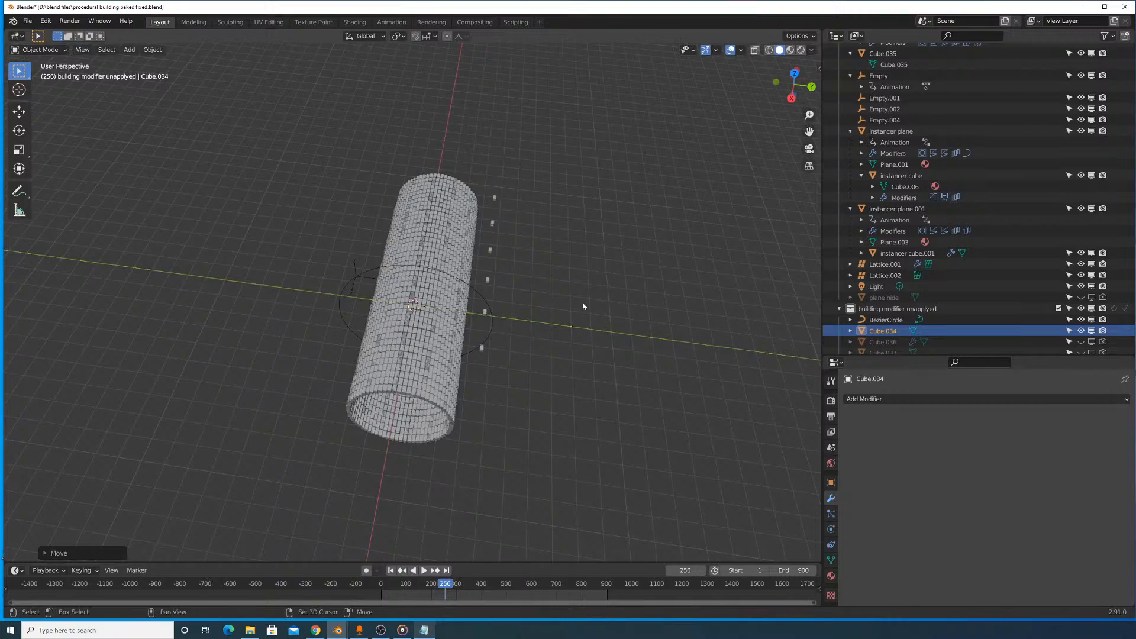
key(s)
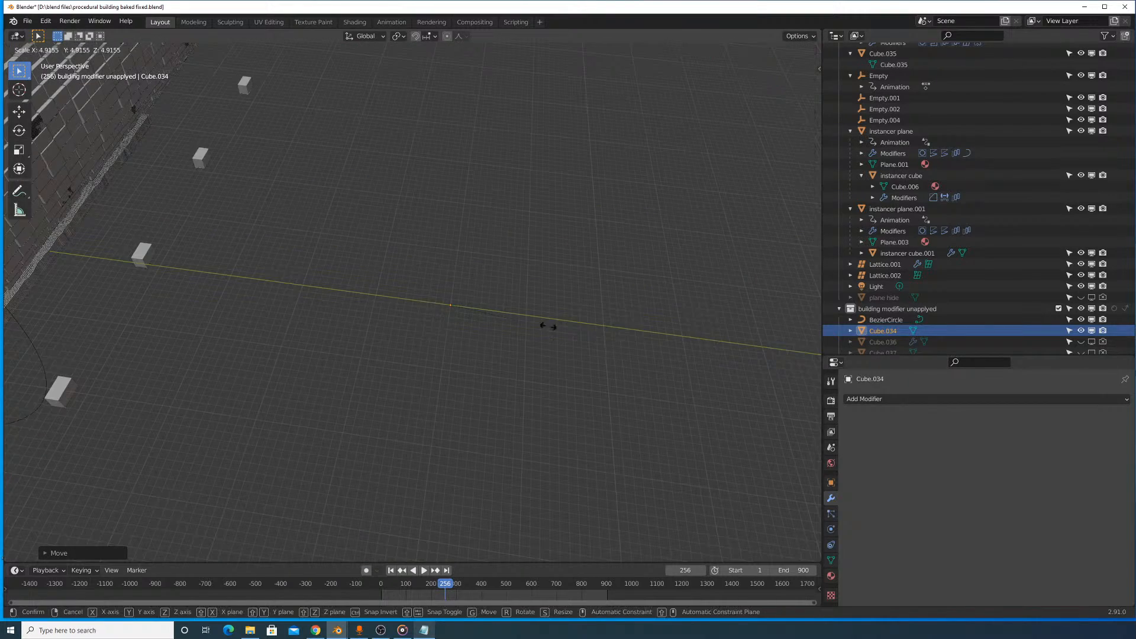
click(597, 363)
- Stretch the new cube along the global Z axis and widen it on X and Y to form a tall block
middle_drag(640, 355, 436, 299)
key(s)
key(z)
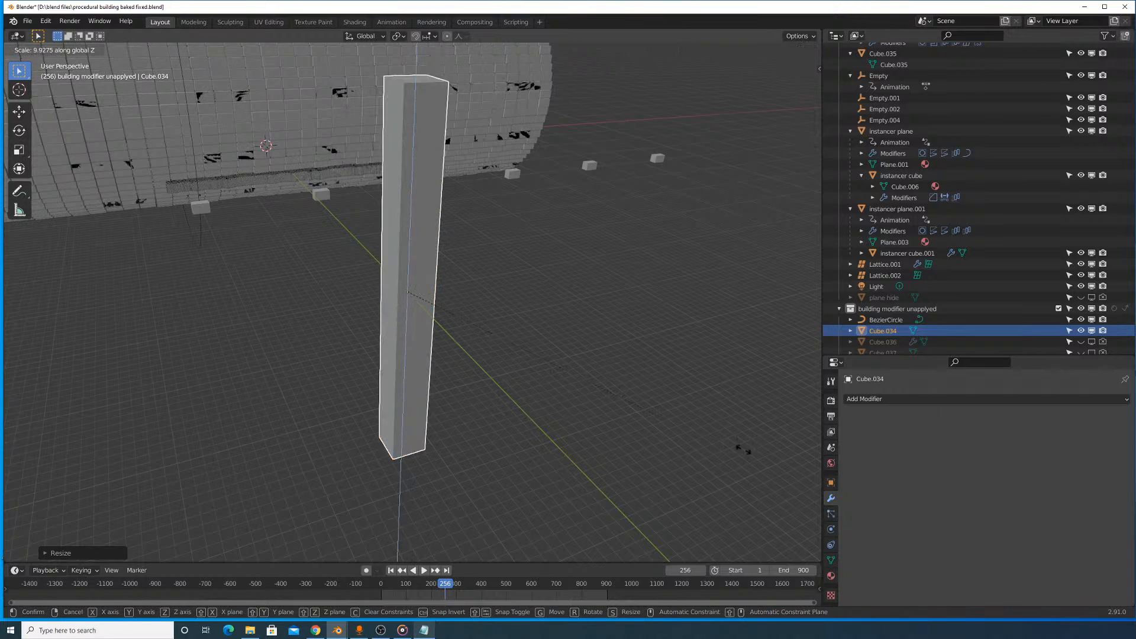
click(594, 346)
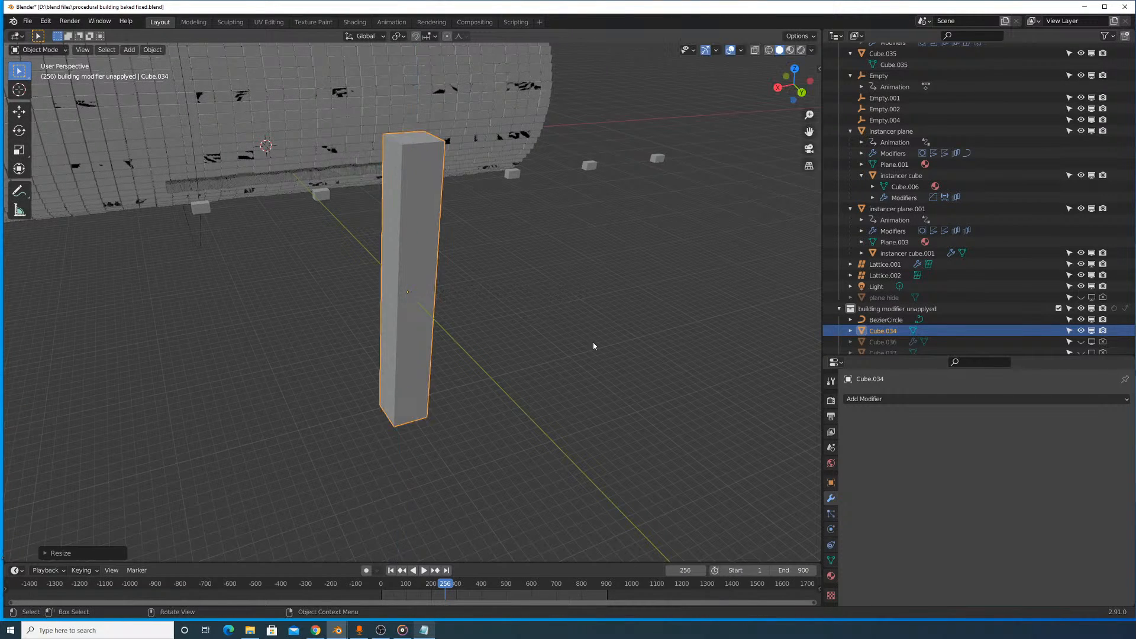
key(s)
key(shift+z)
click(697, 357)
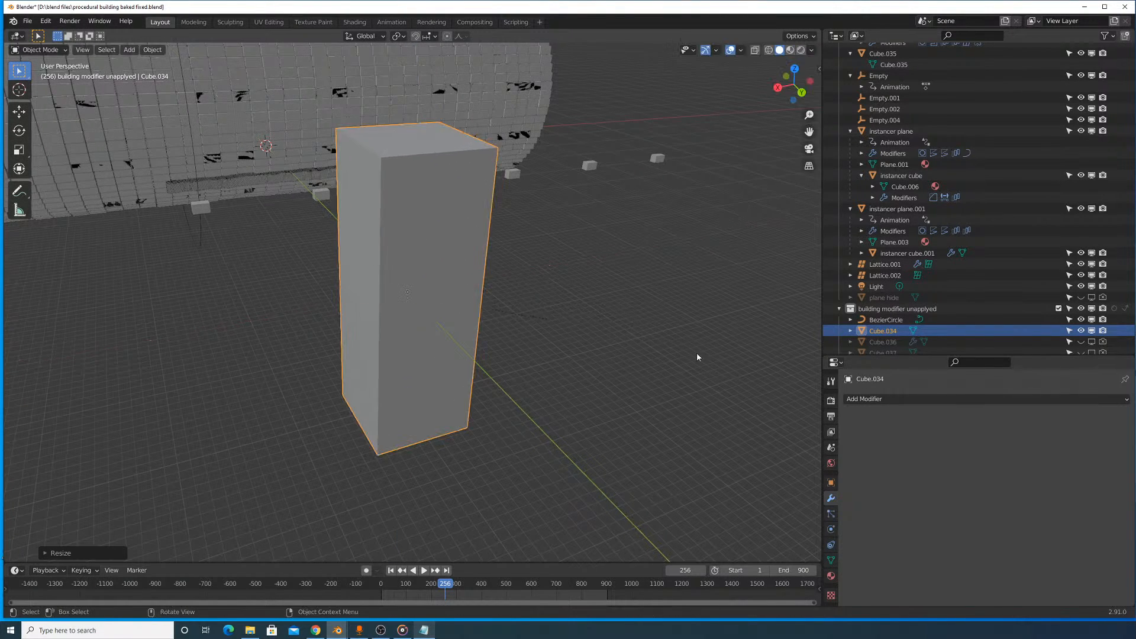
- Duplicate the tall block in place and scale the copy down on X and Y so it sits inside the original
middle_drag(697, 357, 604, 299)
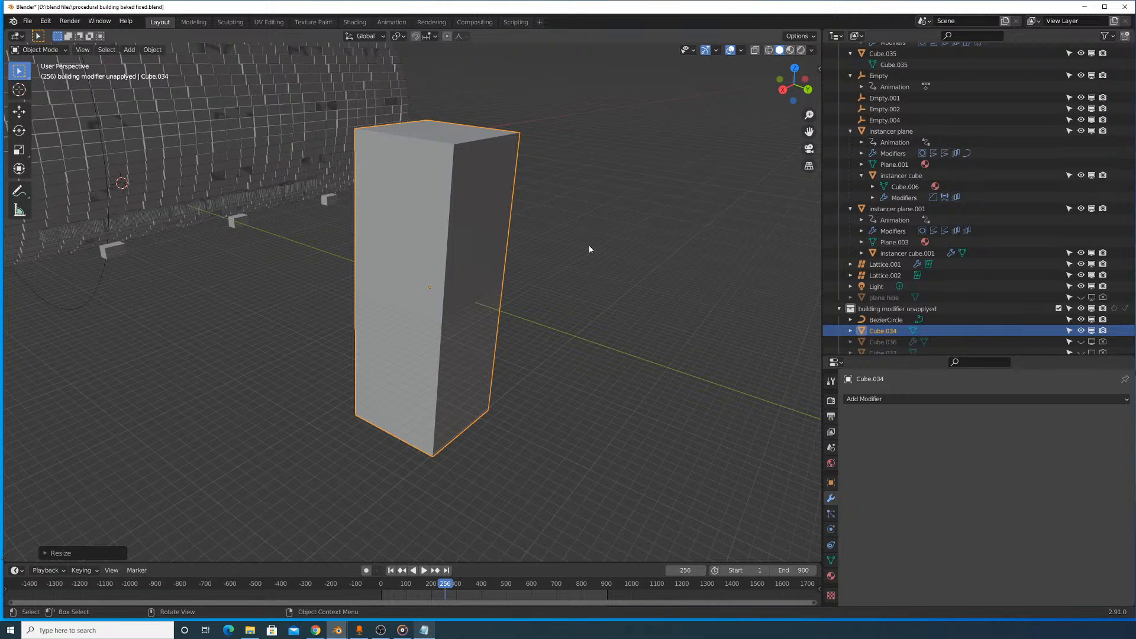
scroll(615, 240, up, 2)
scroll(597, 195, down, 4)
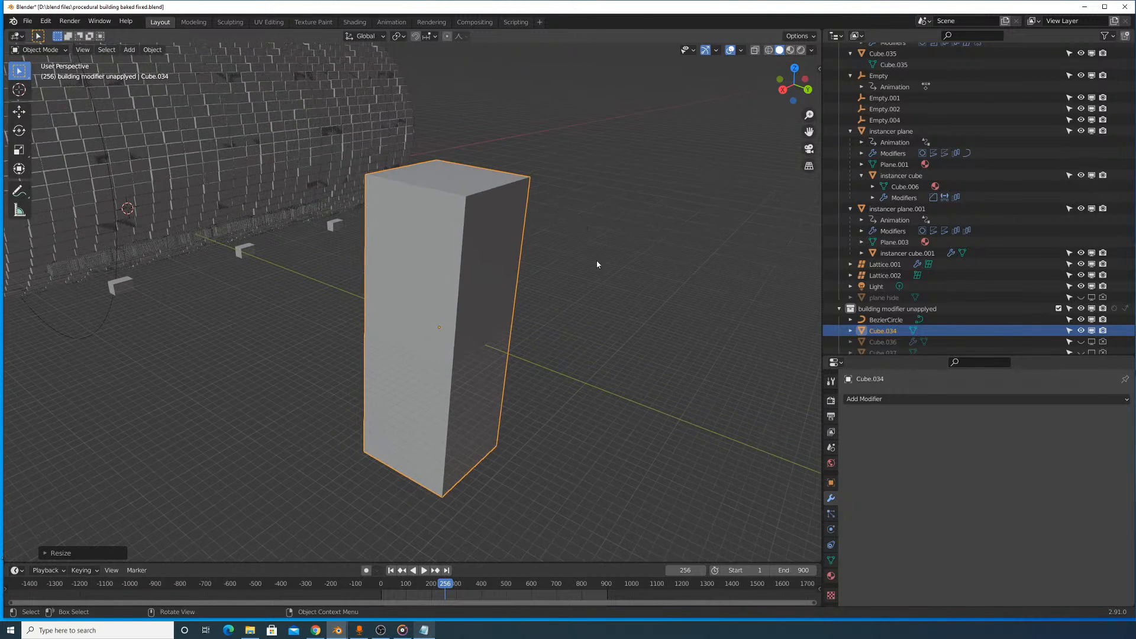
key(shift+d)
right_click(647, 251)
key(s)
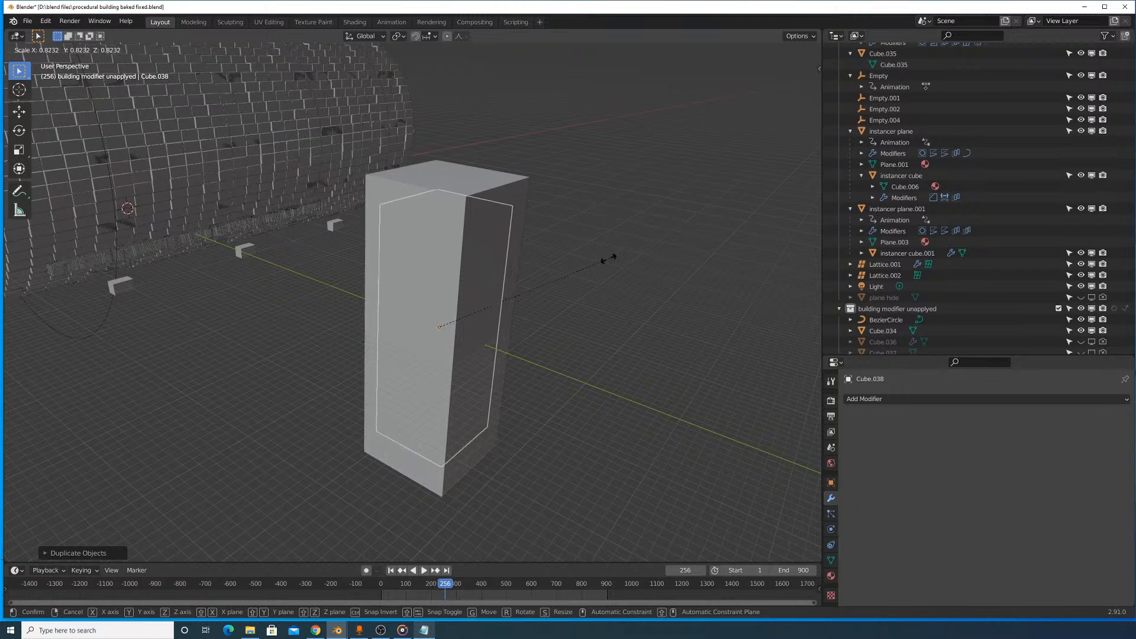
key(z)
click(639, 255)
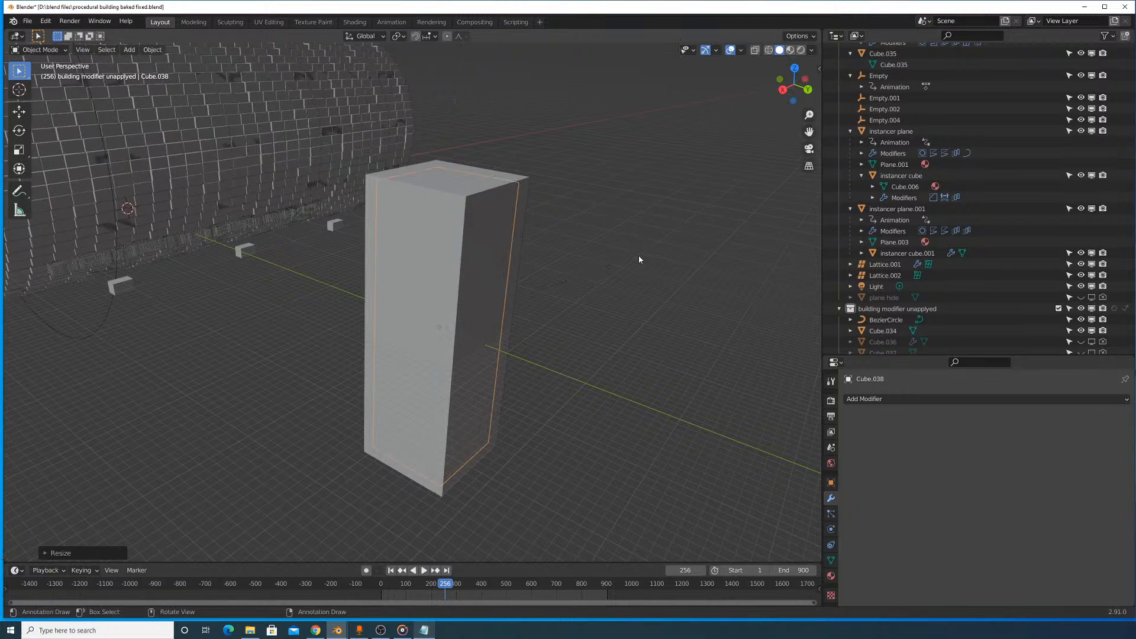
- Add a Boolean Difference modifier with the Fast solver to the outer block and try to pick the inner block as its object
middle_drag(638, 254, 606, 250)
click(482, 150)
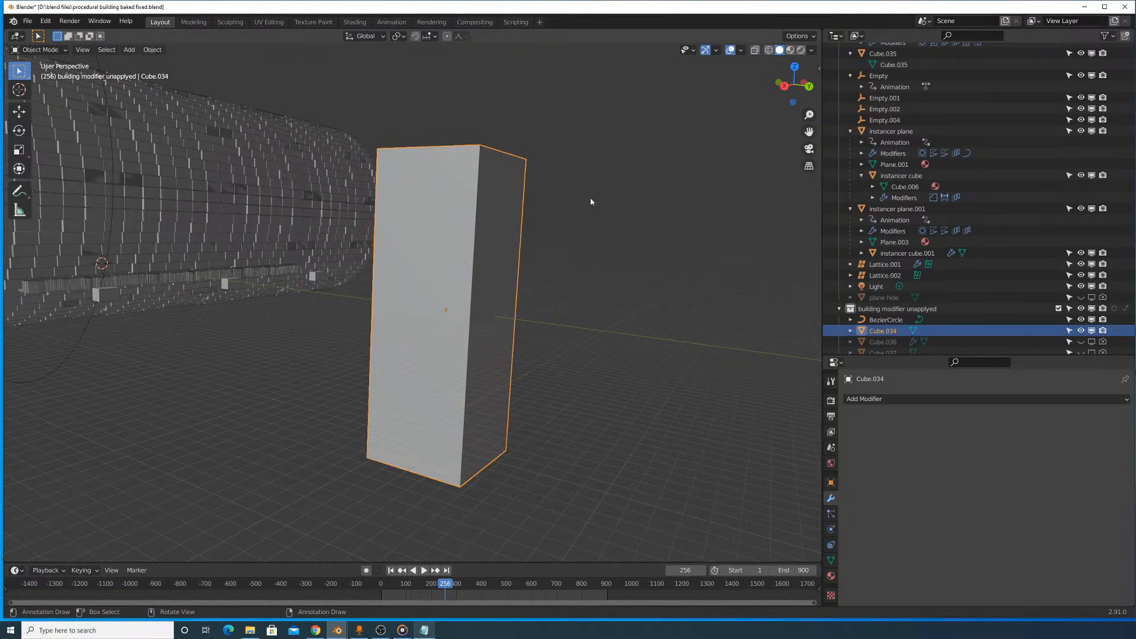
click(922, 398)
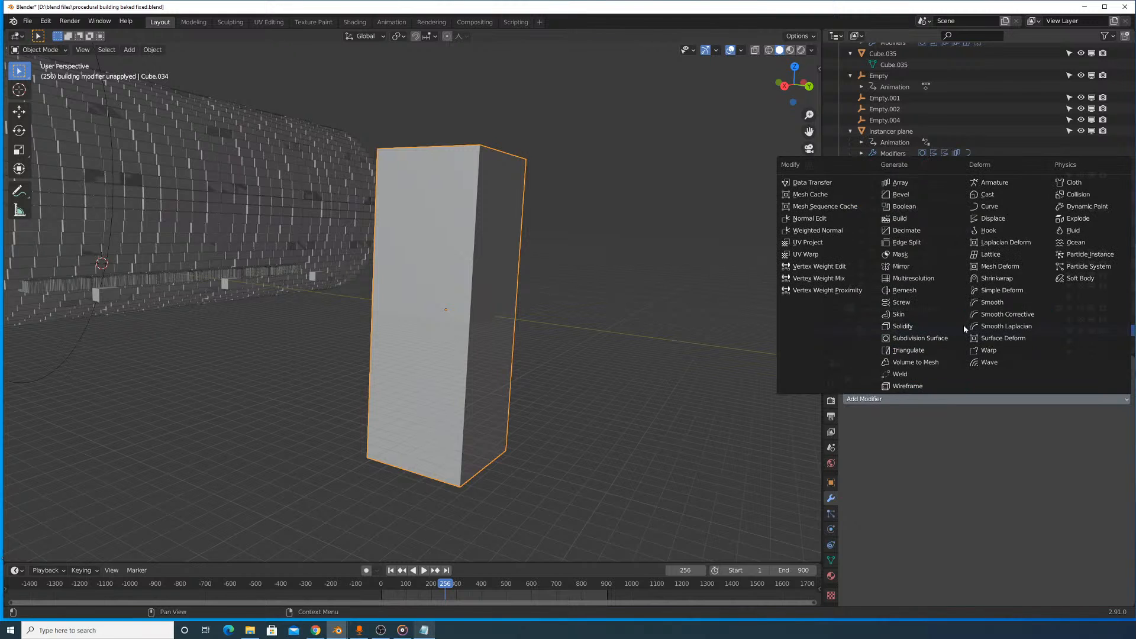
click(922, 207)
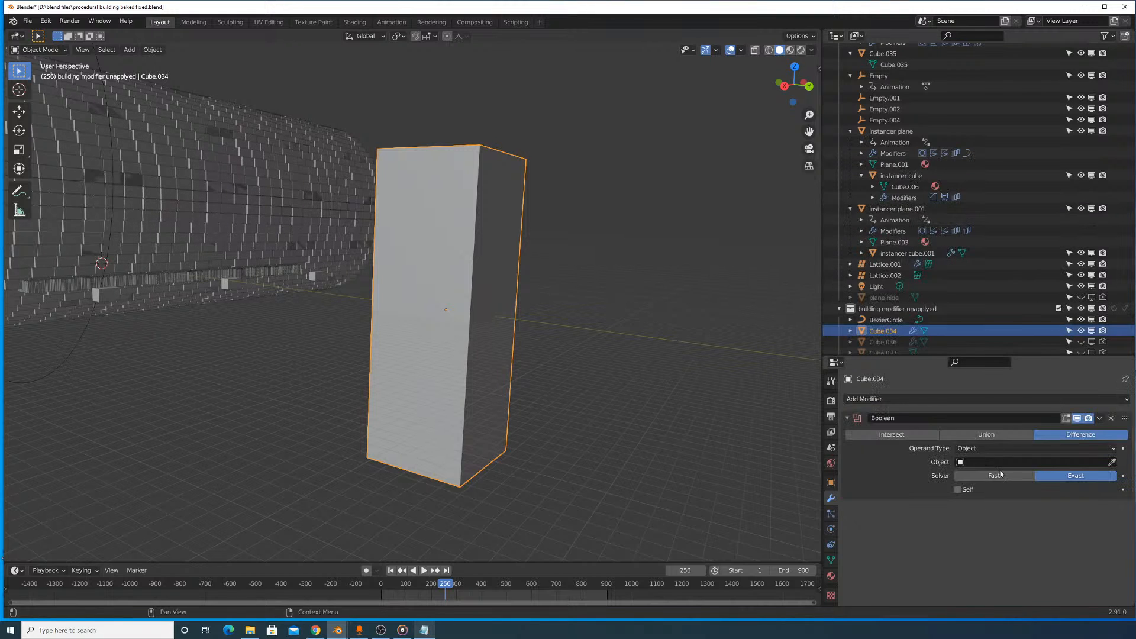
click(1118, 461)
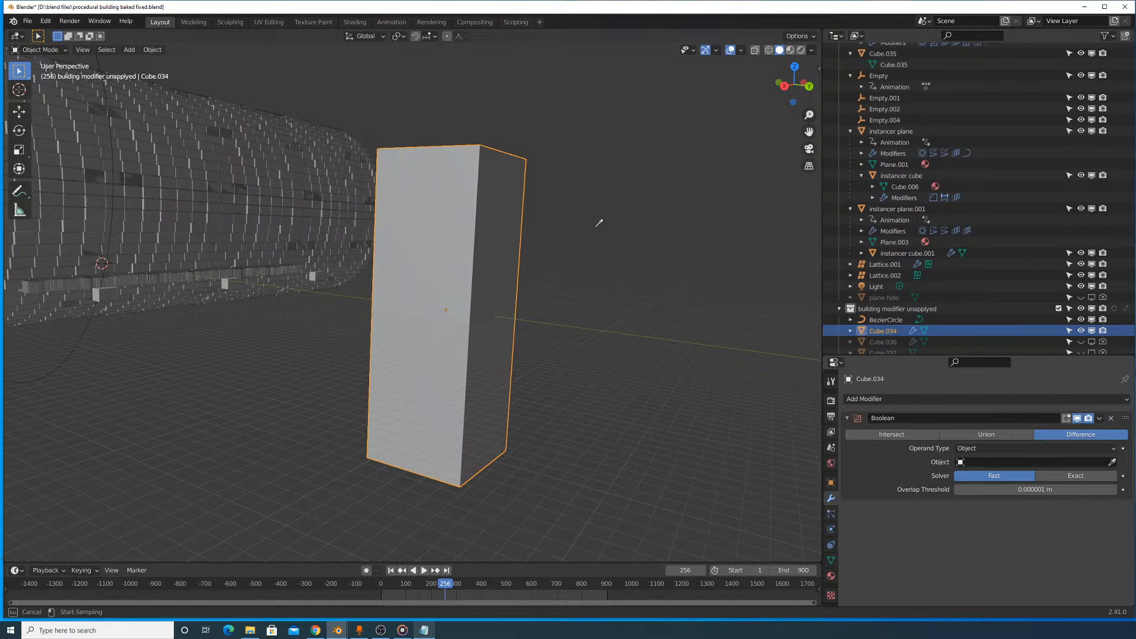
click(431, 274)
scroll(711, 178, up, 6)
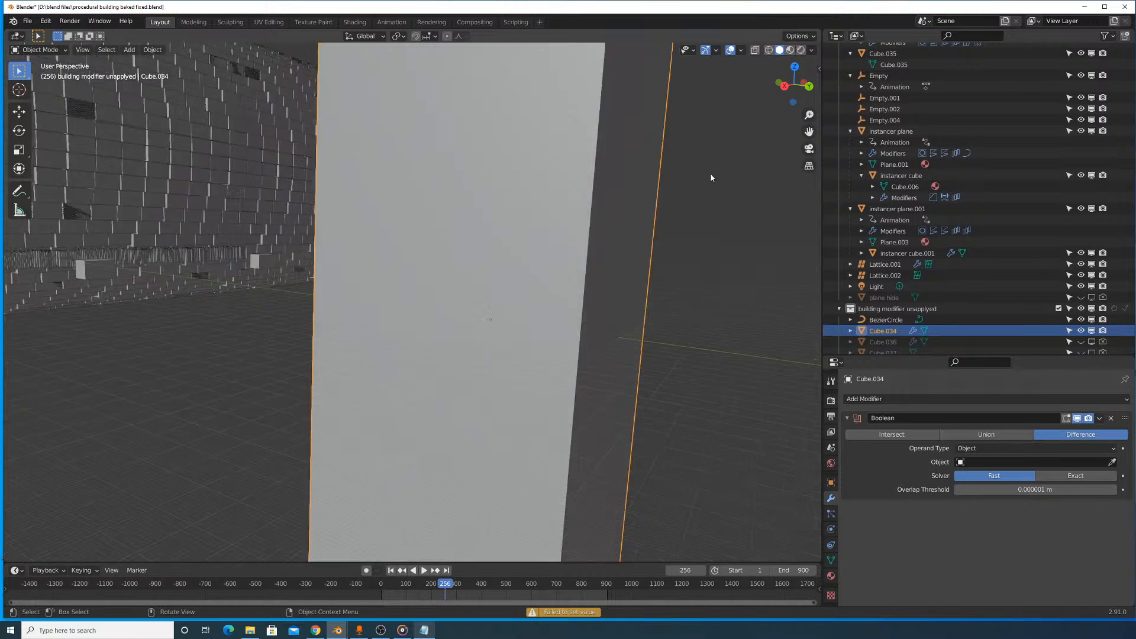
scroll(708, 215, down, 1)
scroll(707, 219, up, 1)
scroll(706, 218, up, 1)
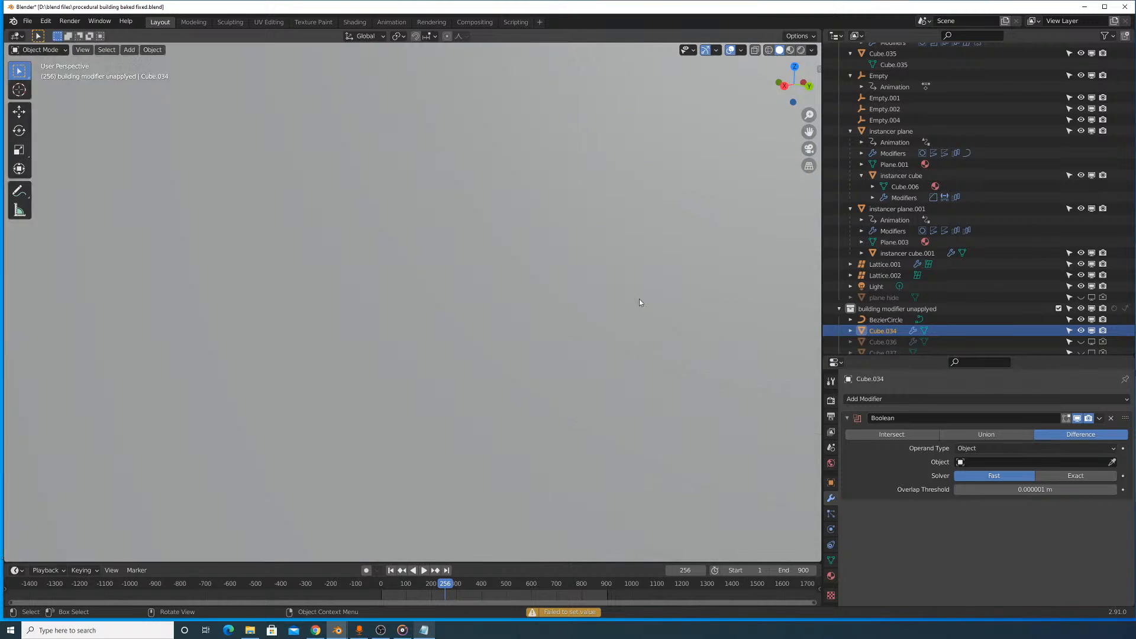
scroll(639, 299, down, 5)
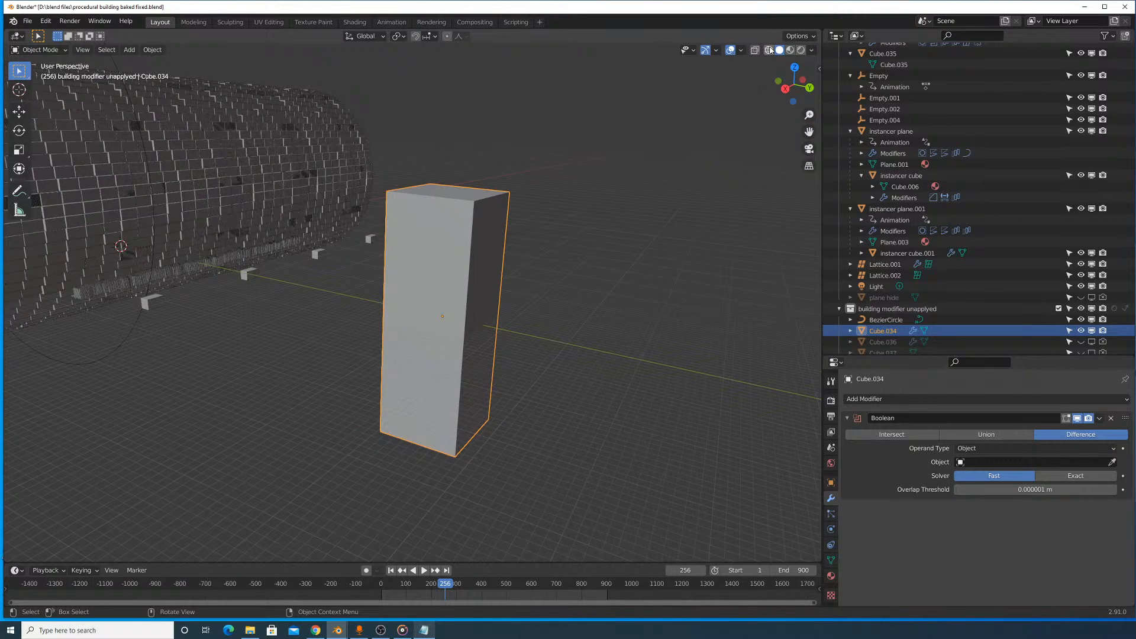
- Delete the inner block in wireframe, remove the Boolean modifier from the outer block, and return to solid shading
key(shift+z)
scroll(551, 164, up, 2)
click(512, 151)
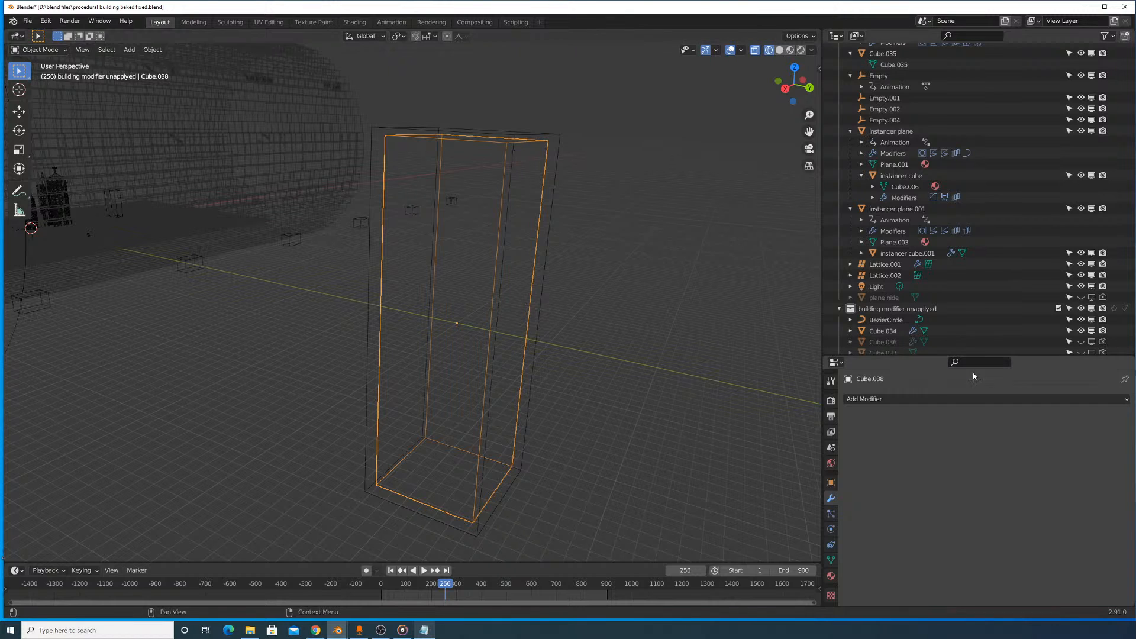
key(Delete)
click(516, 133)
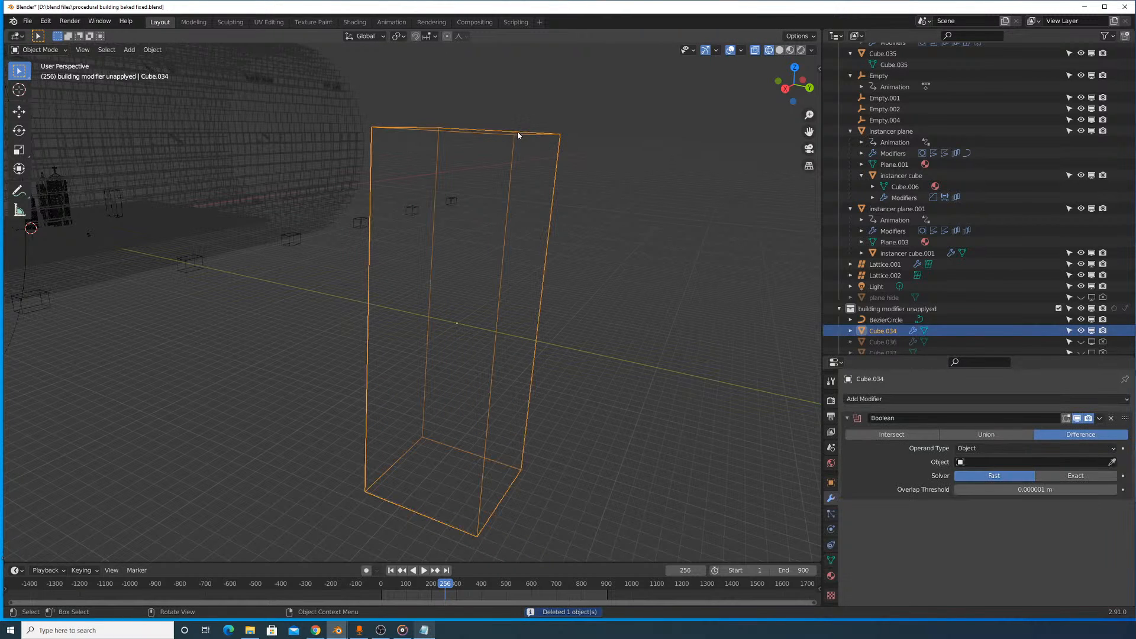
click(1117, 421)
click(982, 399)
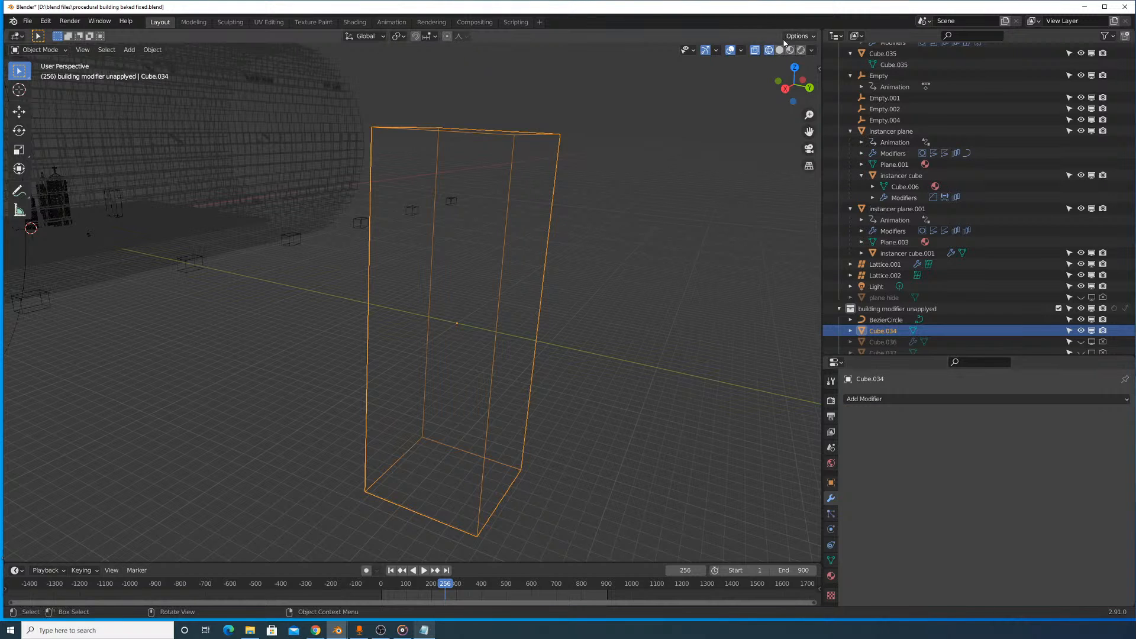
click(779, 50)
click(974, 399)
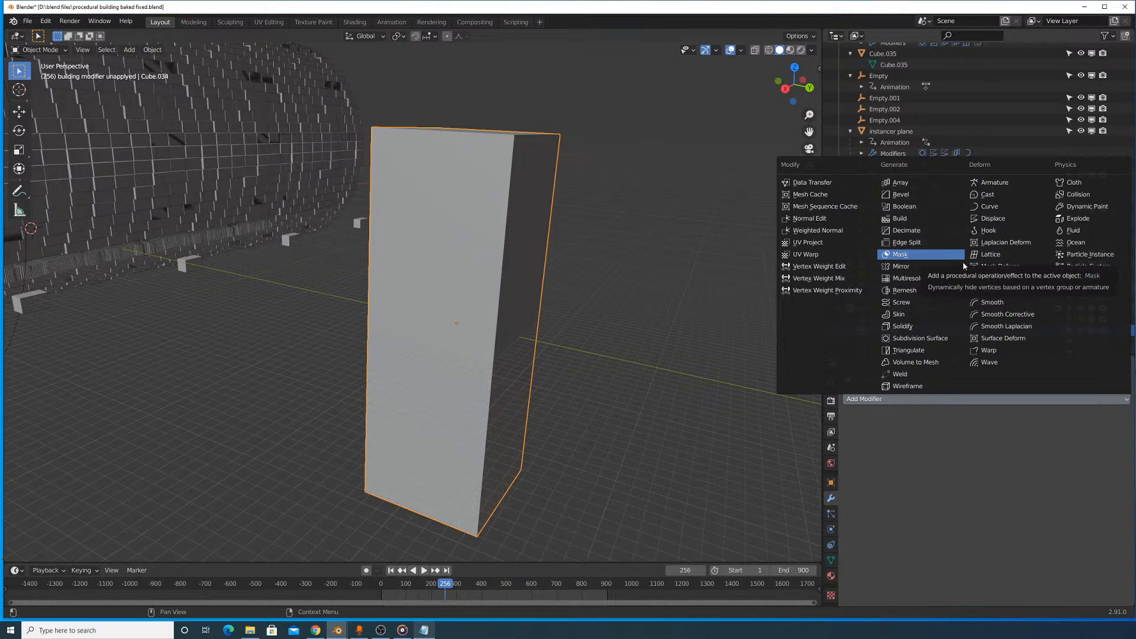
key(Escape)
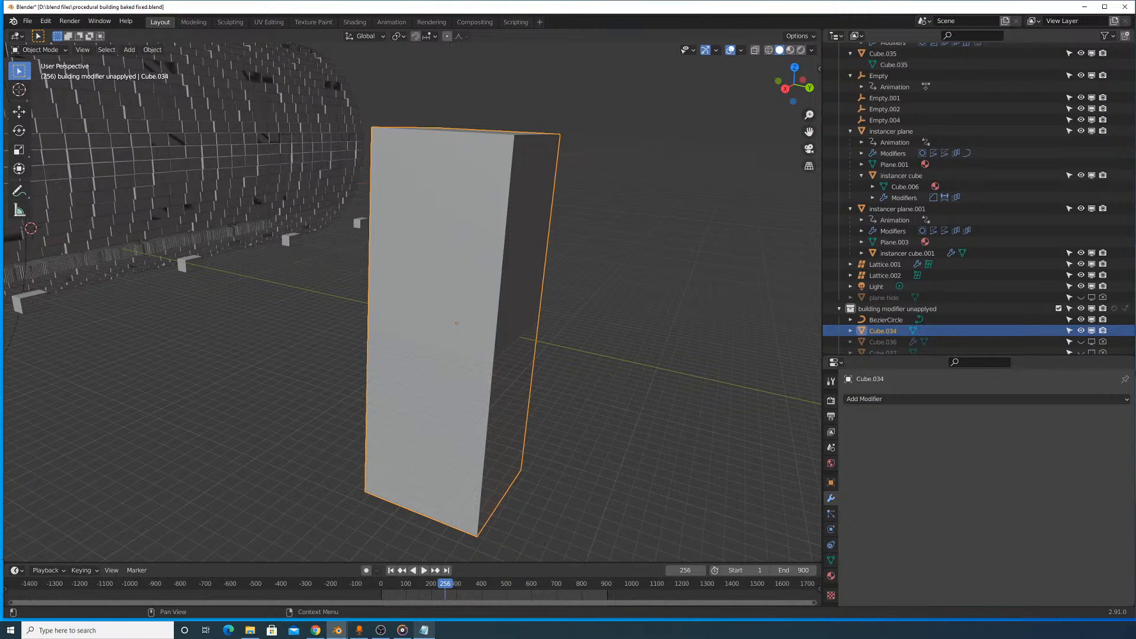
key(alt+Tab)
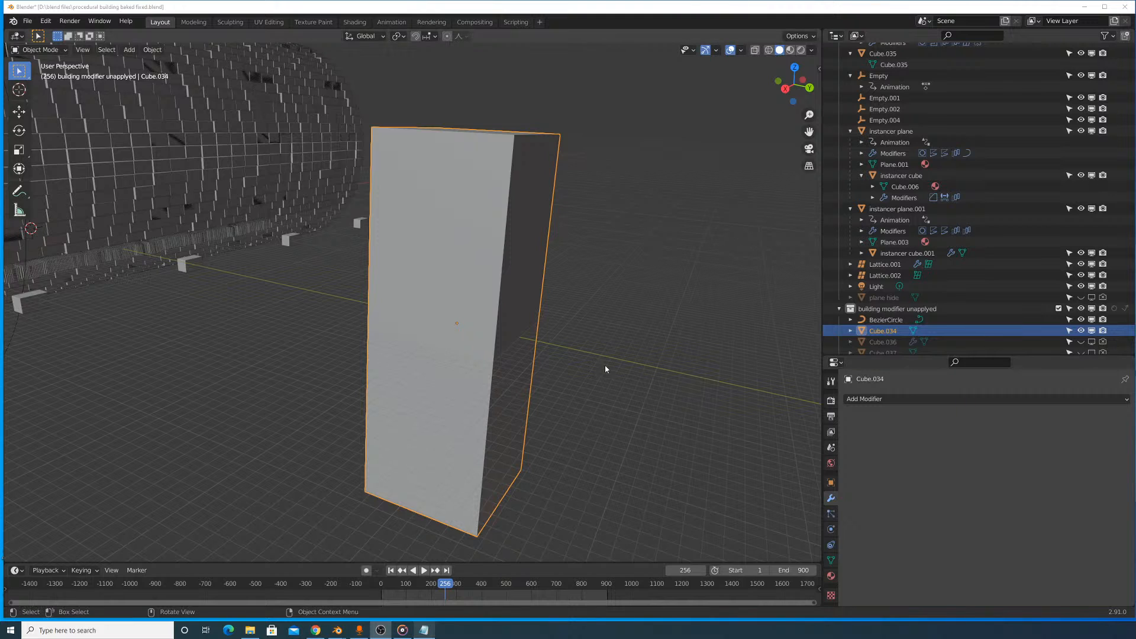
mouse_move(542, 319)
middle_down()
mouse_move(570, 353)
mouse_move(530, 353)
mouse_move(502, 338)
mouse_move(524, 330)
middle_up()
scroll(517, 329, up, 5)
scroll(533, 319, up, 3)
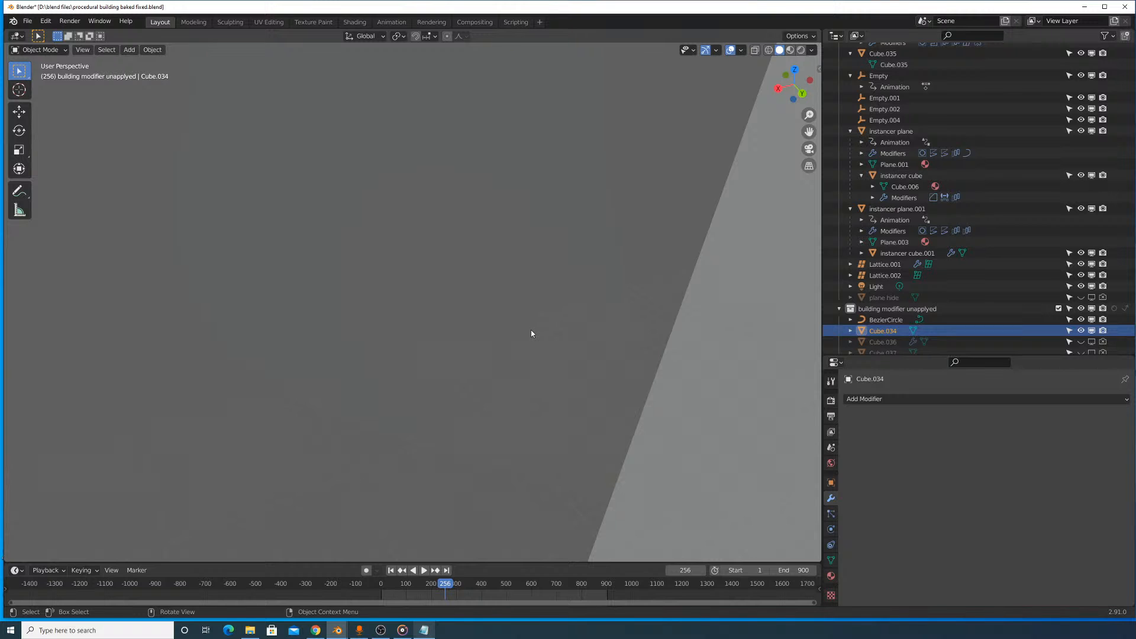
key(alt+Tab)
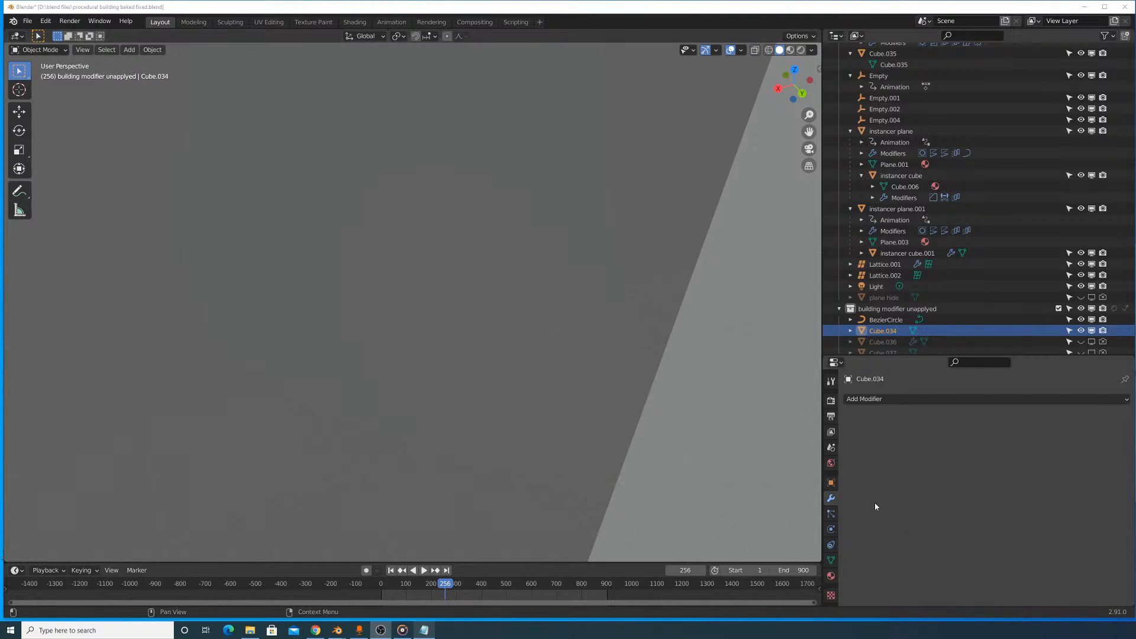
middle_drag(629, 362, 577, 318)
scroll(588, 321, down, 10)
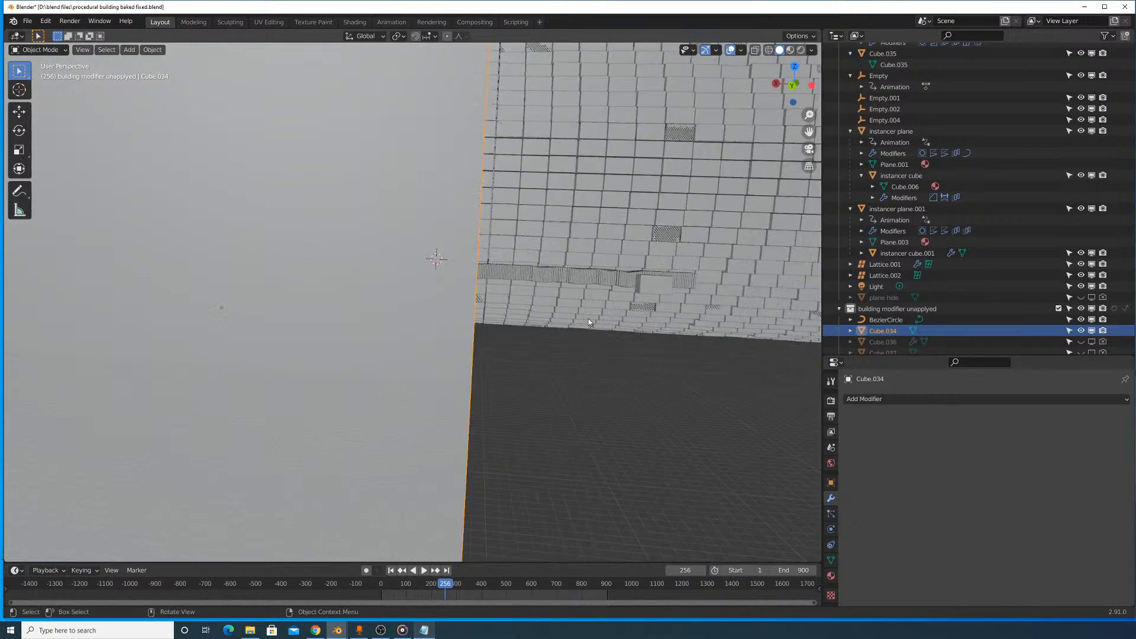
middle_drag(441, 273, 597, 337)
scroll(567, 346, up, 5)
- Add a Solidify modifier to the tall block, display it in wireframe, enable Even Thickness, and set the thickness to 0.046 m
click(910, 399)
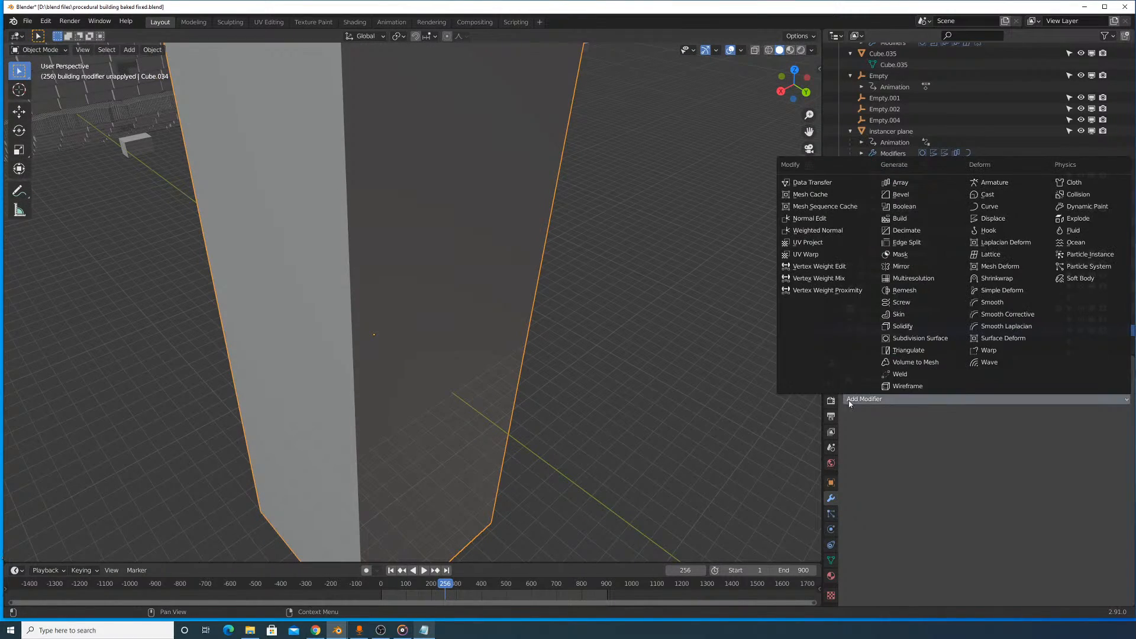
click(907, 326)
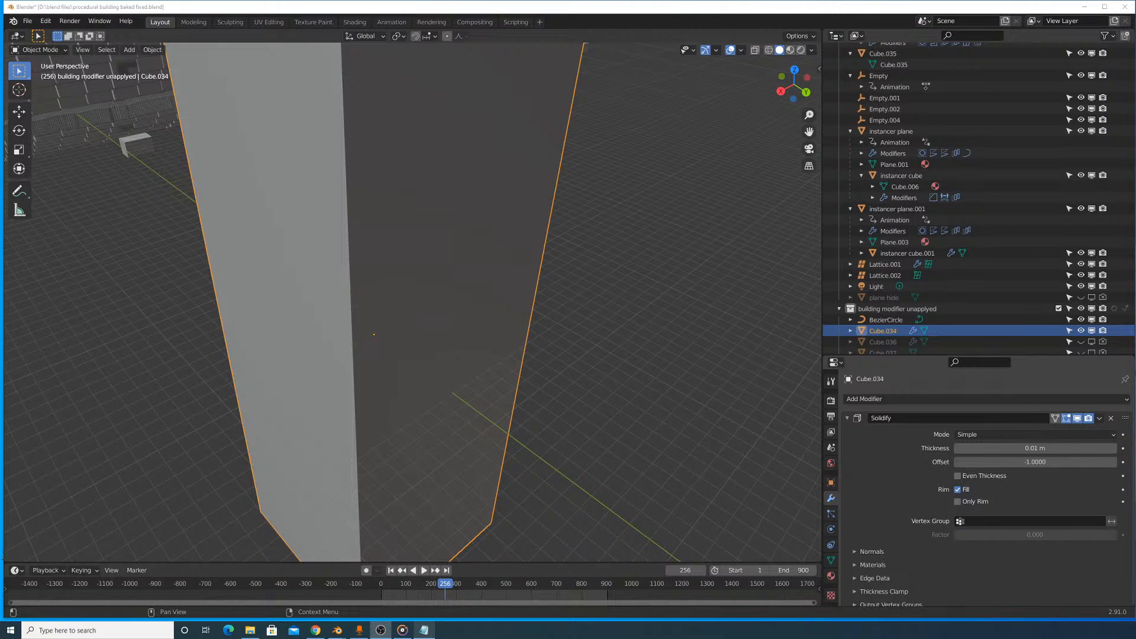
mouse_move(388, 148)
middle_down()
mouse_move(524, 136)
mouse_move(569, 265)
mouse_move(533, 304)
mouse_move(544, 196)
middle_up()
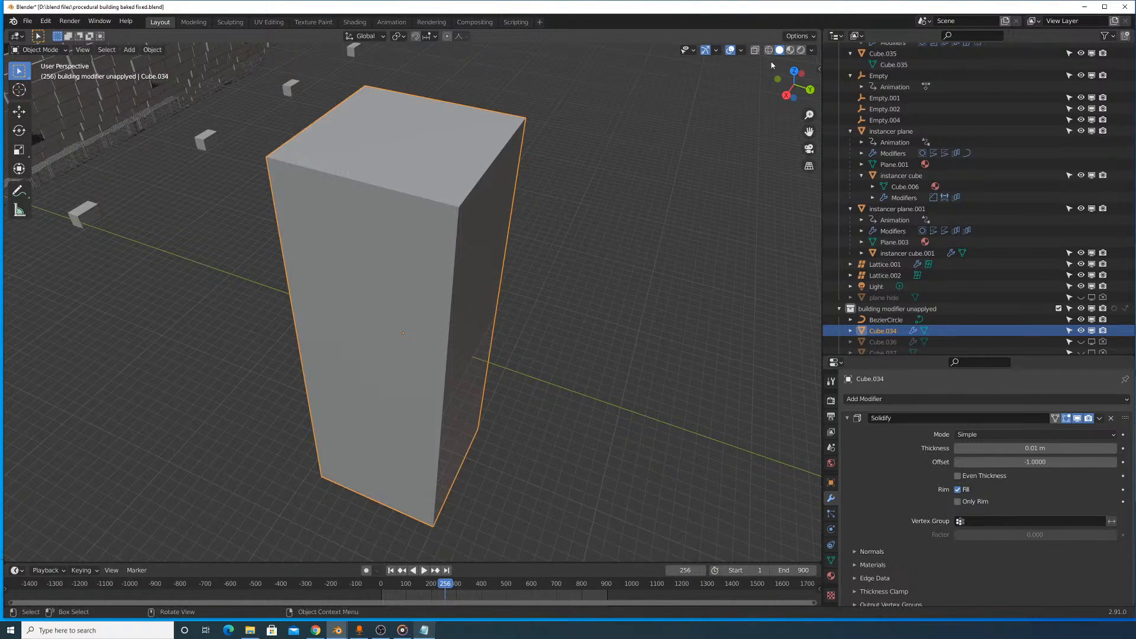
key(shift+z)
middle_drag(691, 148, 586, 248)
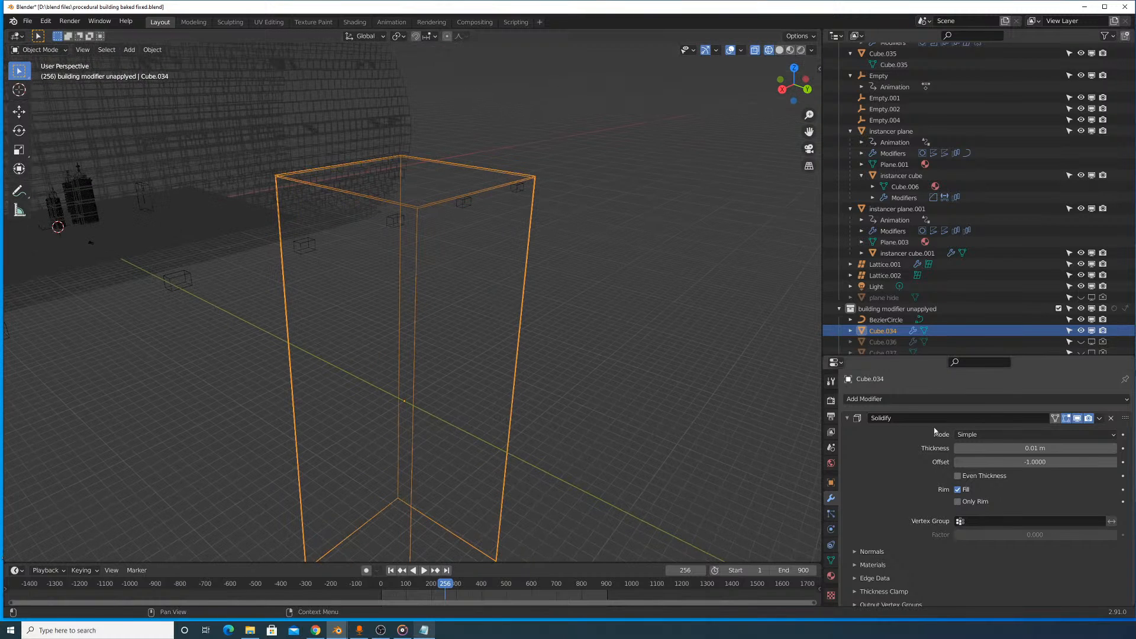
mouse_move(1004, 450)
mouse_down()
mouse_move(1041, 450)
mouse_move(1008, 450)
mouse_up()
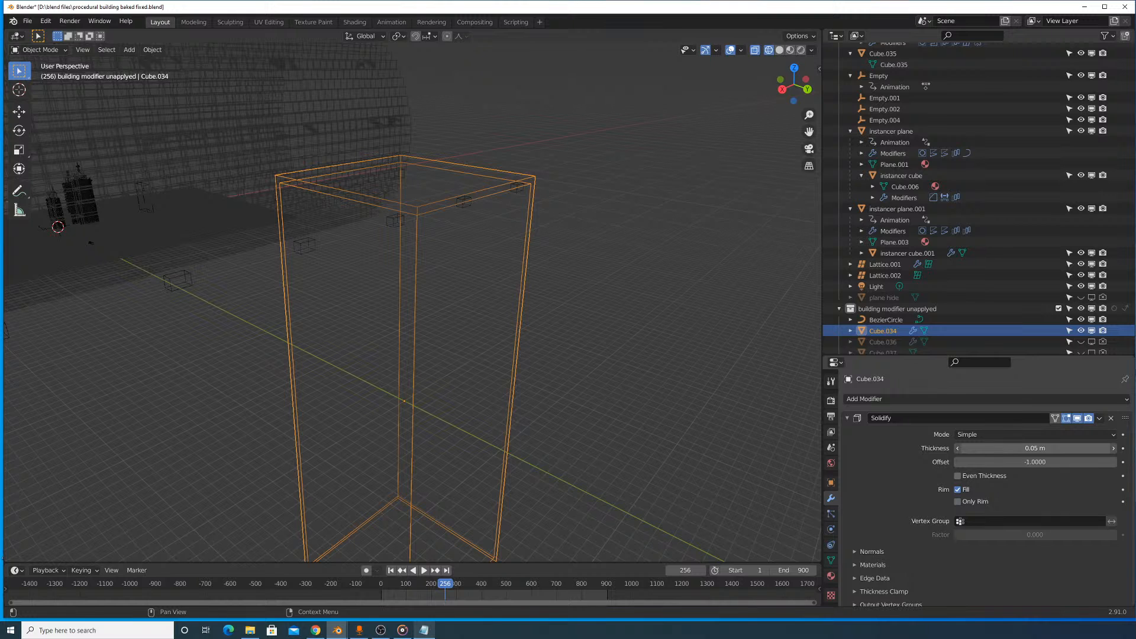
drag(1008, 451, 1014, 450)
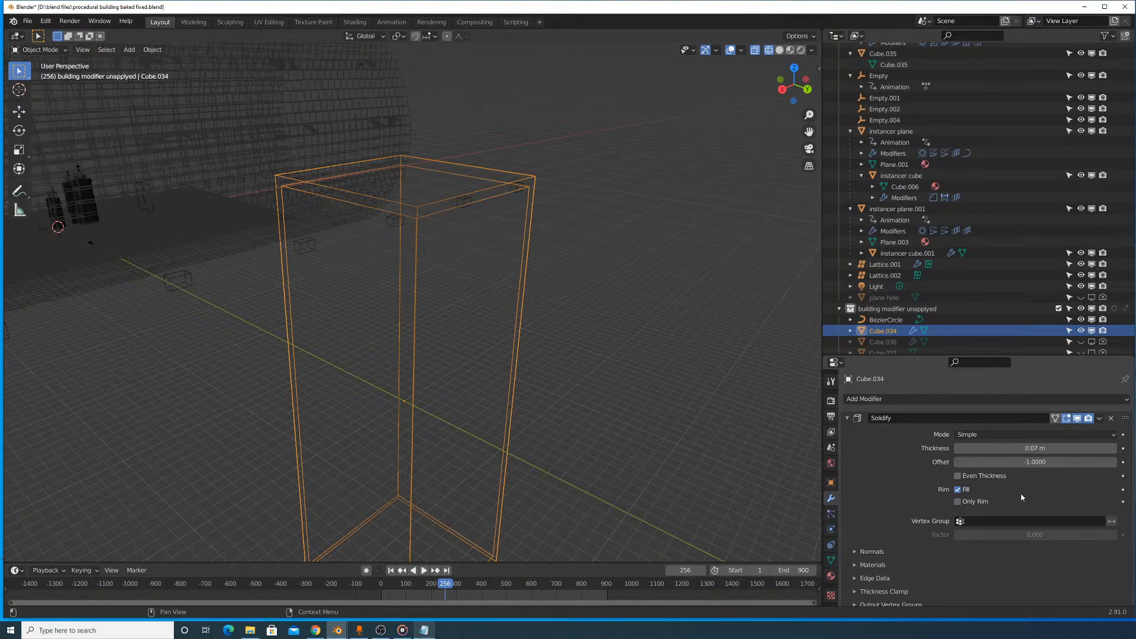
click(991, 476)
mouse_move(1012, 448)
mouse_down()
mouse_move(984, 449)
mouse_move(1005, 448)
mouse_up()
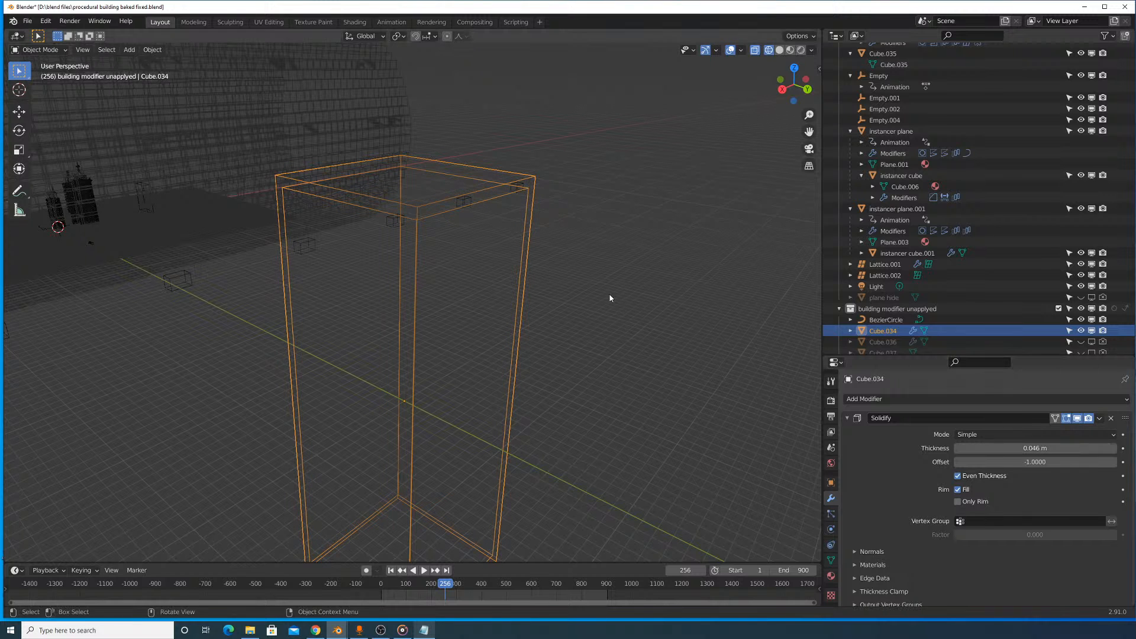
- Try the Complex mode on the block's Solidify modifier and switch it back to Simple
middle_drag(609, 300, 617, 271)
click(1020, 436)
click(1012, 459)
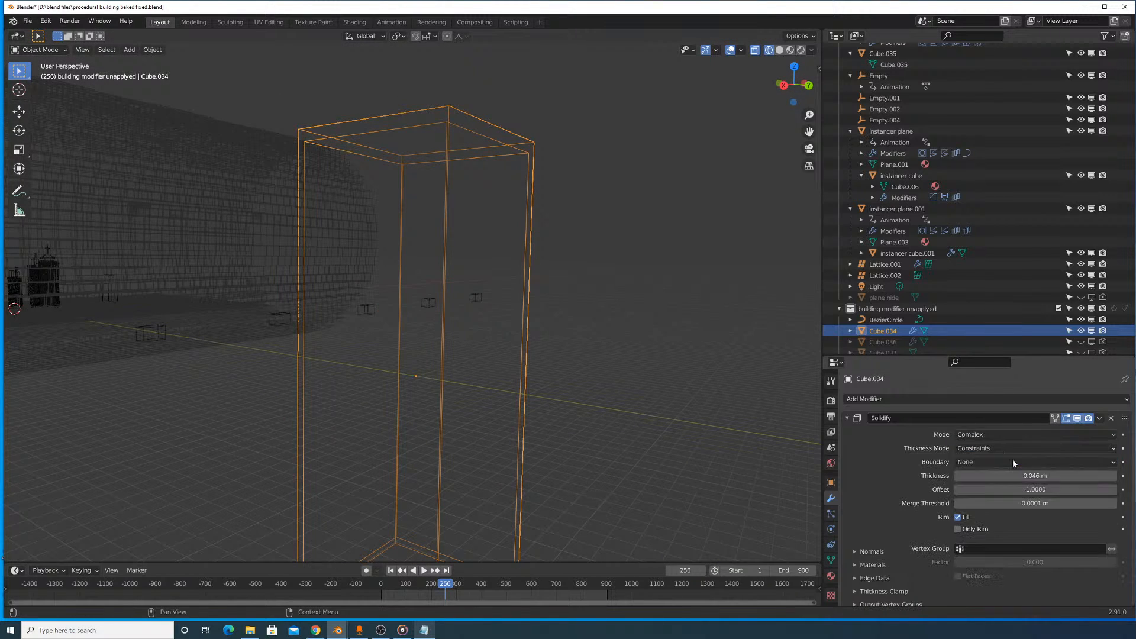
click(1015, 435)
click(1015, 447)
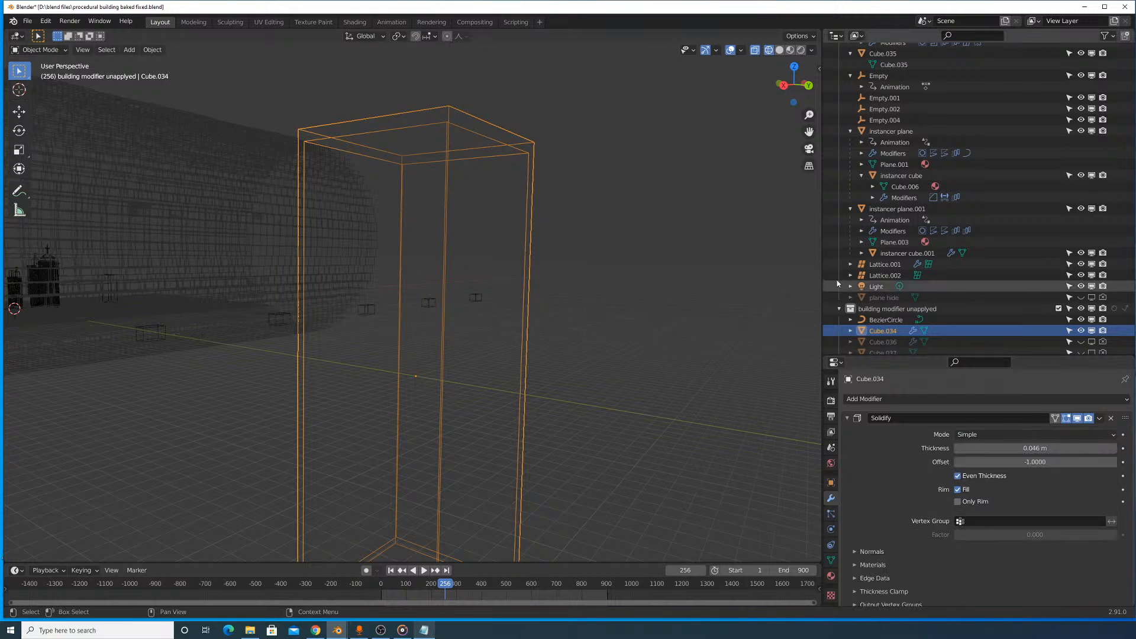
- Examine the solidified block in solid, material preview and wireframe shading, finishing with a close view in wireframe
click(779, 50)
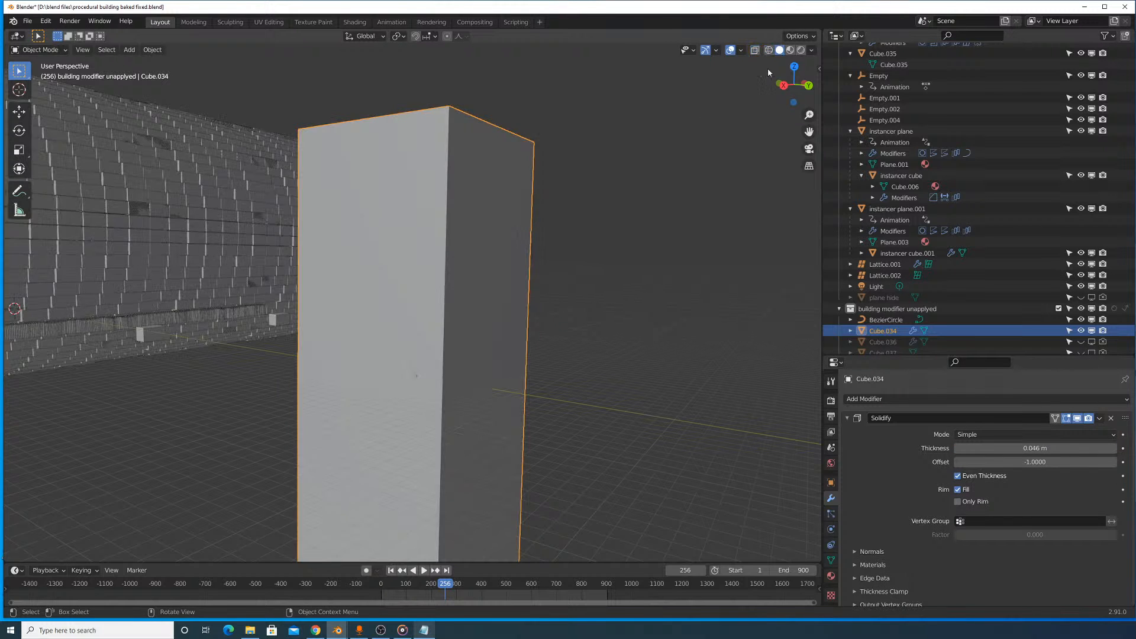
scroll(634, 243, down, 5)
middle_drag(634, 243, 556, 333)
key(shift+a)
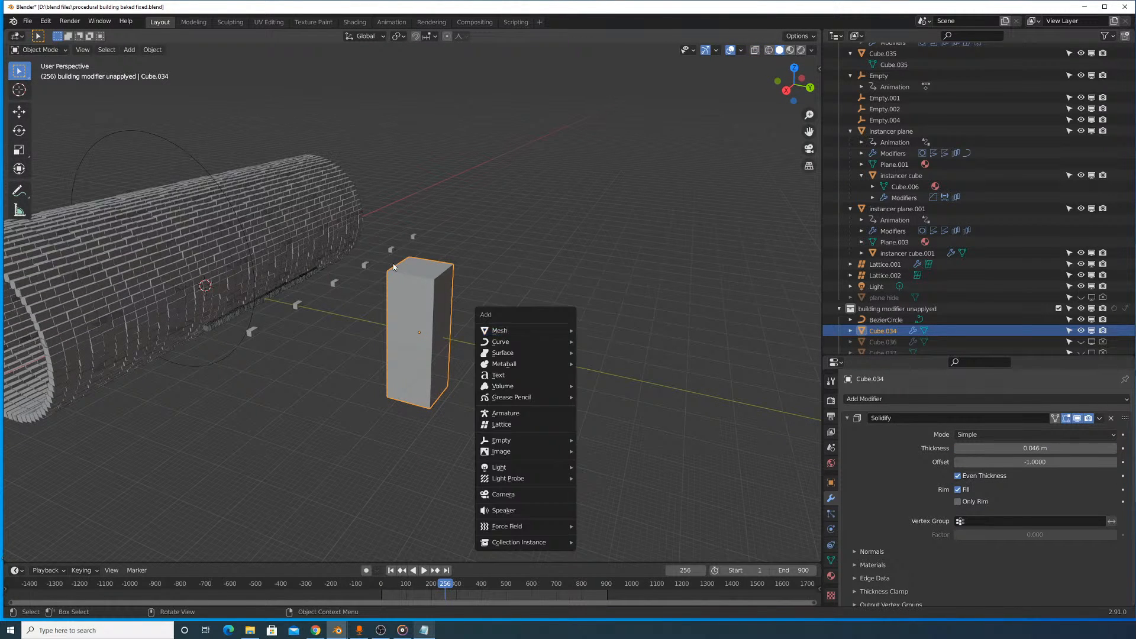
click(790, 51)
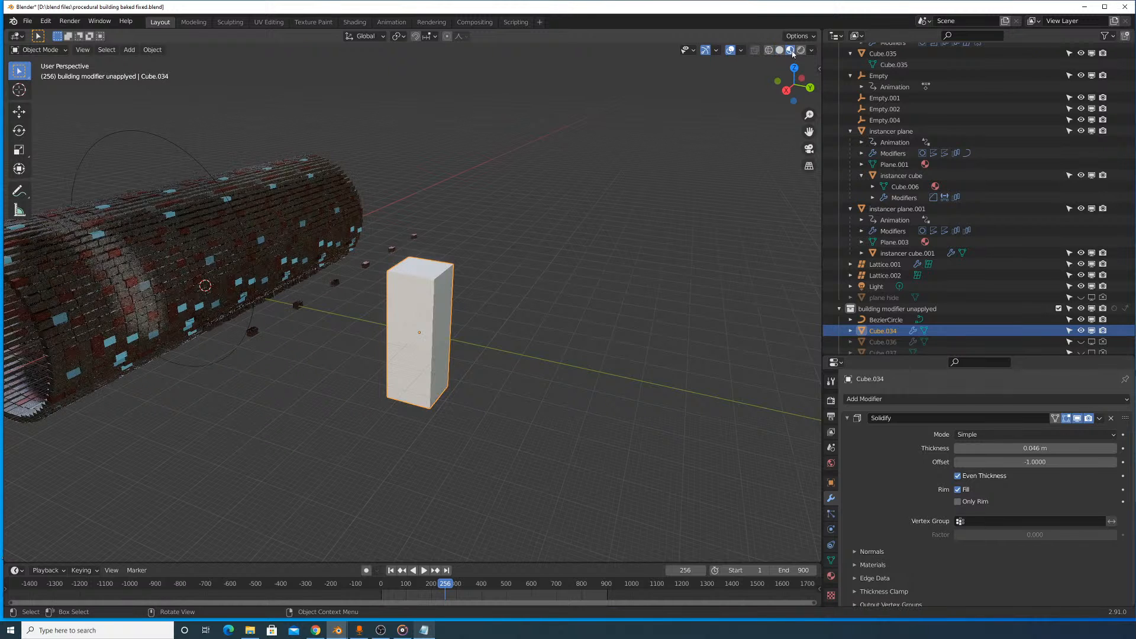
click(769, 50)
key(KP_Decimal)
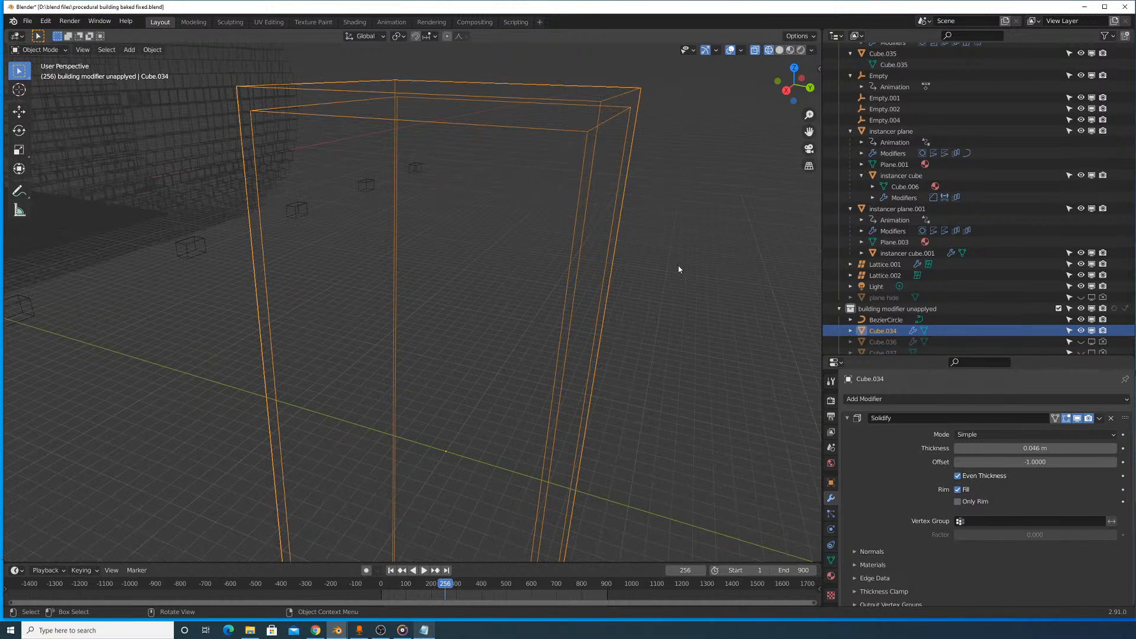
- Apply the tall block's object transform and try adjusting the Solidify thickness
key(ctrl+a)
click(672, 296)
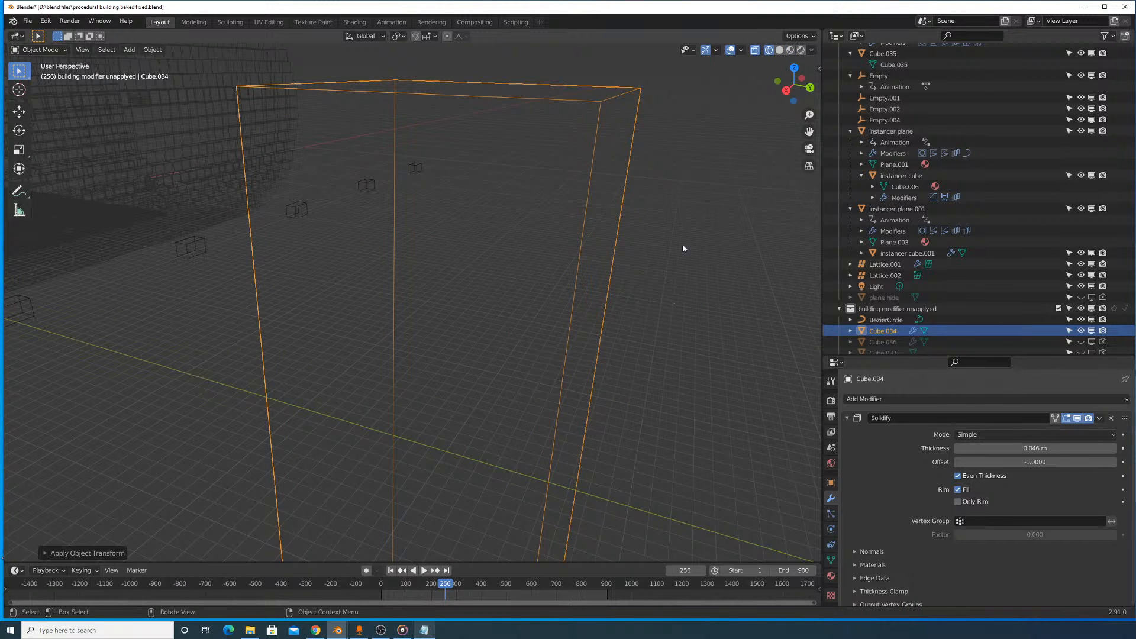
drag(1035, 447, 1108, 448)
right_click(1035, 448)
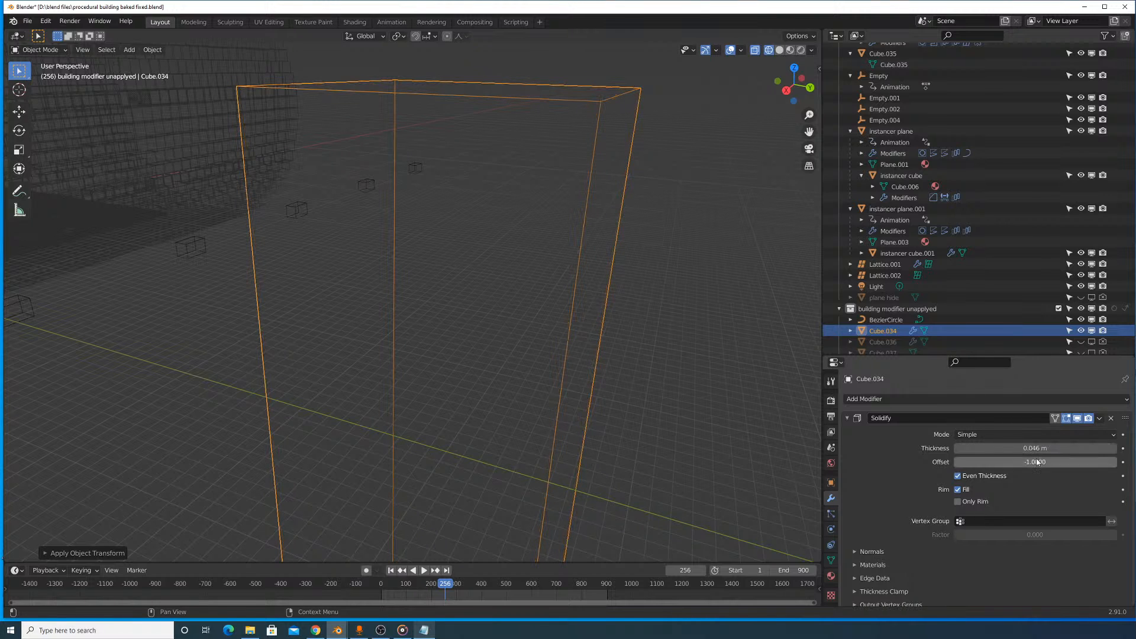
- Set the Solidify offset to 0 and thickness to 10 m with Even Thickness off, and undo a trial offset change
click(1018, 464)
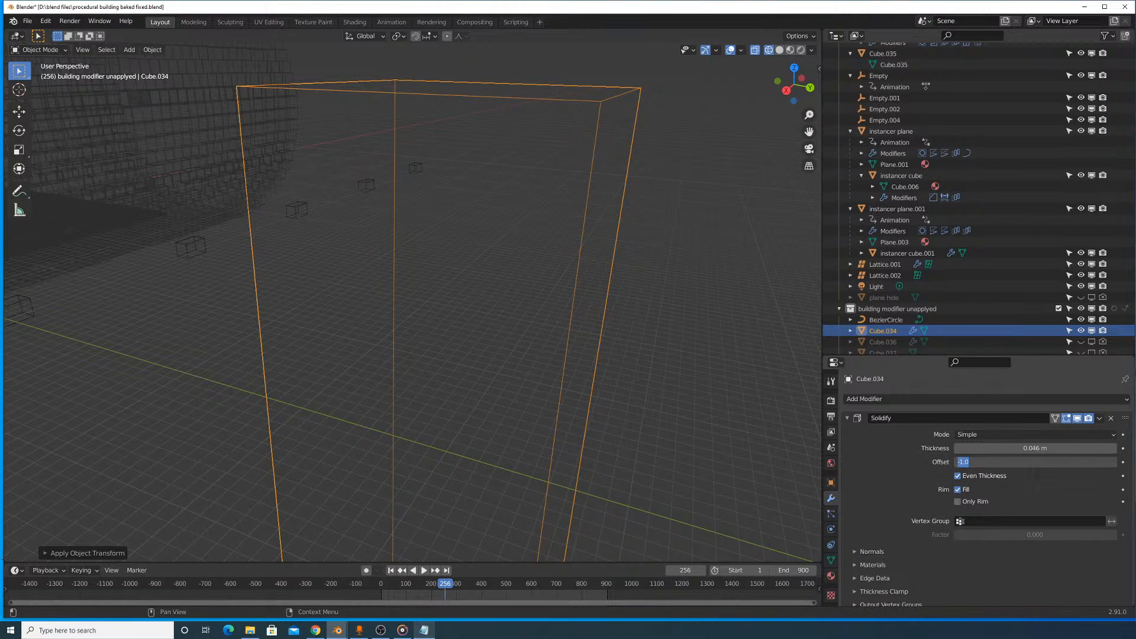
text(0)
key(Return)
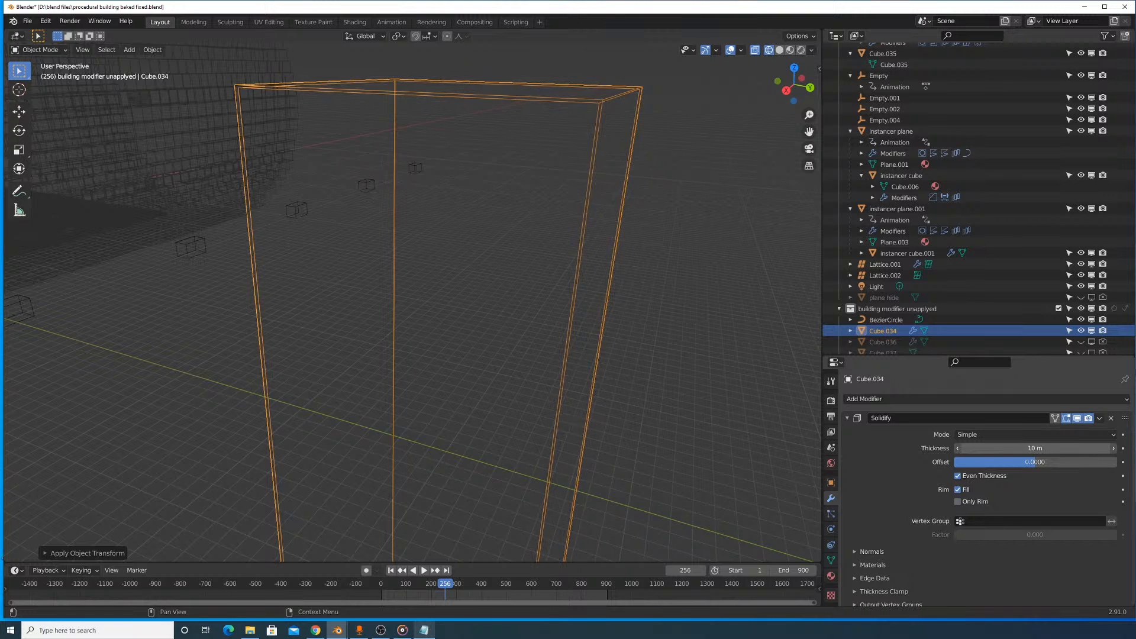
click(1007, 473)
click(1036, 448)
text(10)
key(Return)
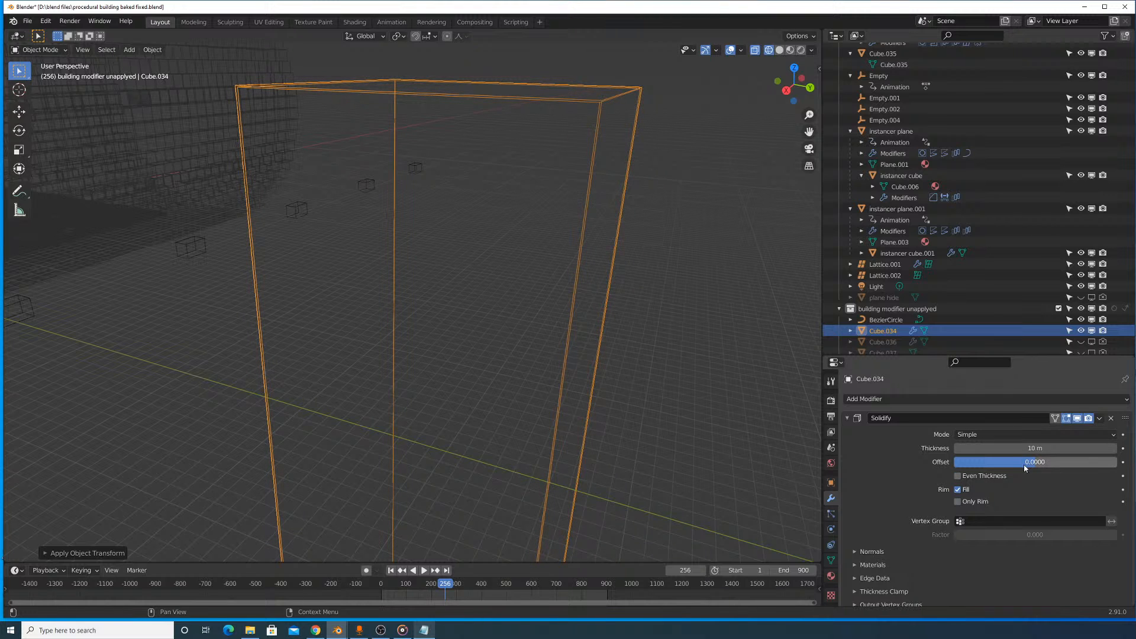
drag(1027, 465, 1118, 465)
key(ctrl+z)
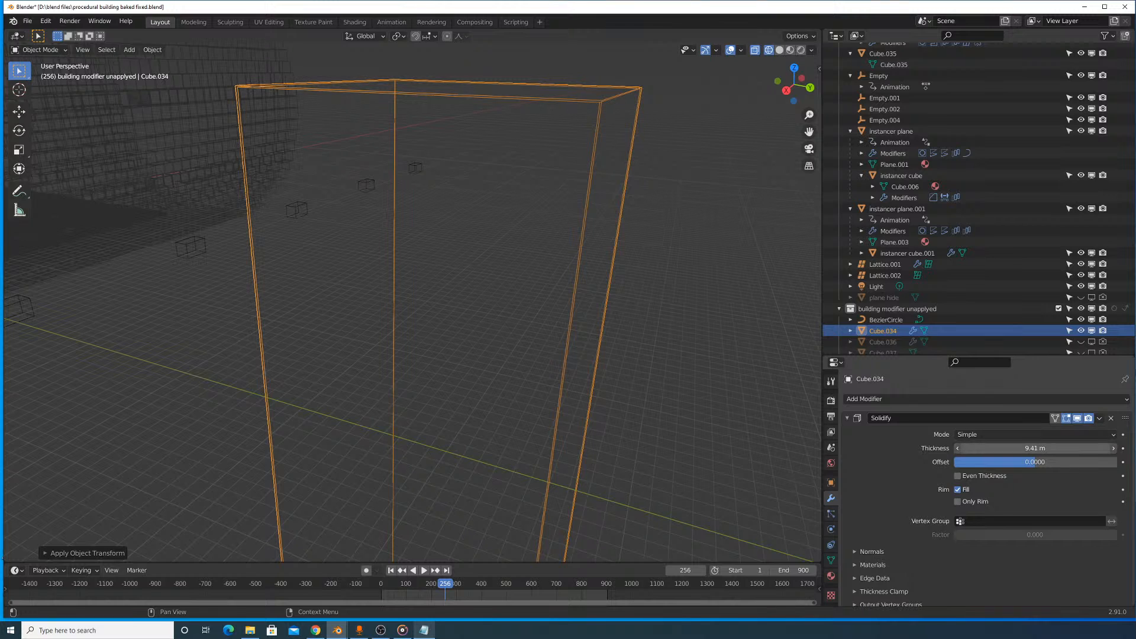
- Try Solidify thicknesses of 20 m, 50 m and 100 m on the tall block
click(1069, 449)
text(20)
key(Return)
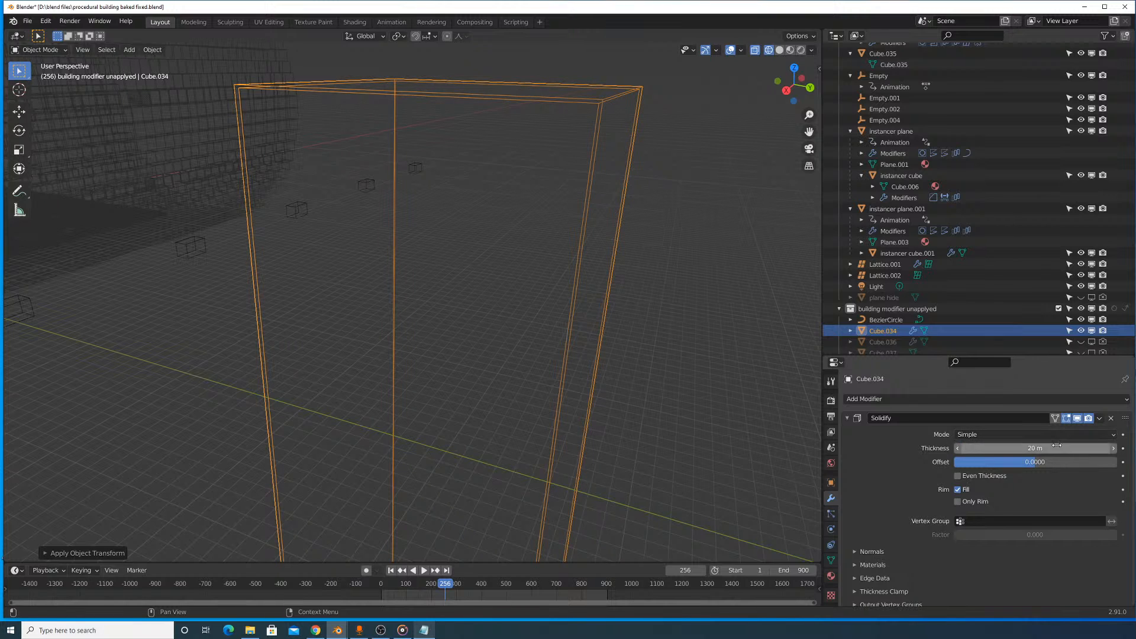
click(1054, 451)
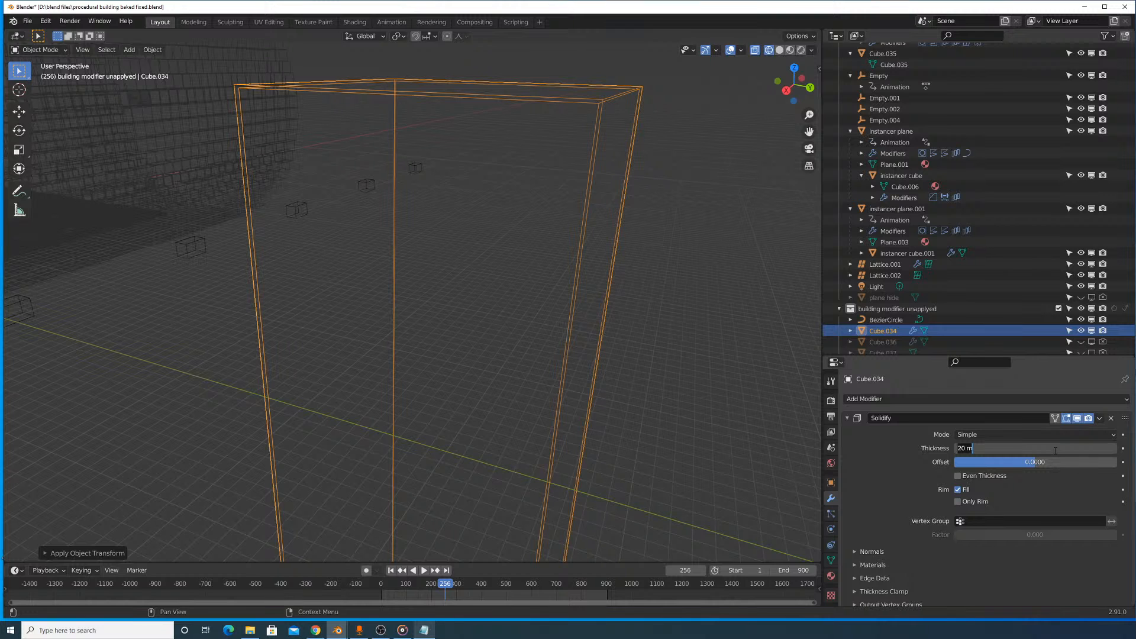
text(50)
key(Return)
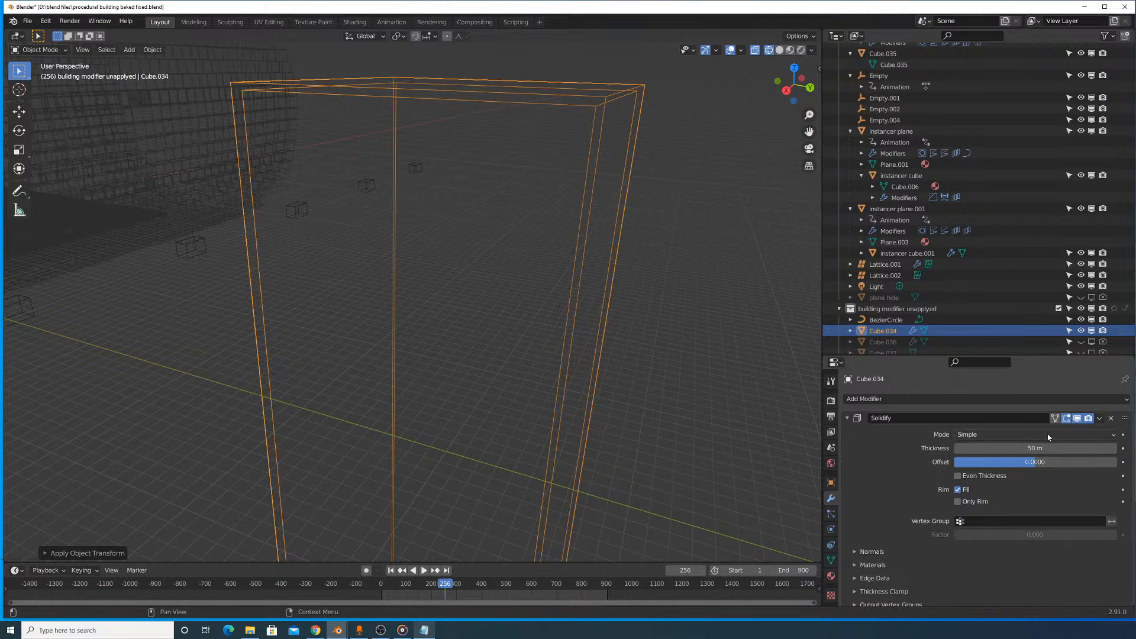
scroll(503, 248, down, 3)
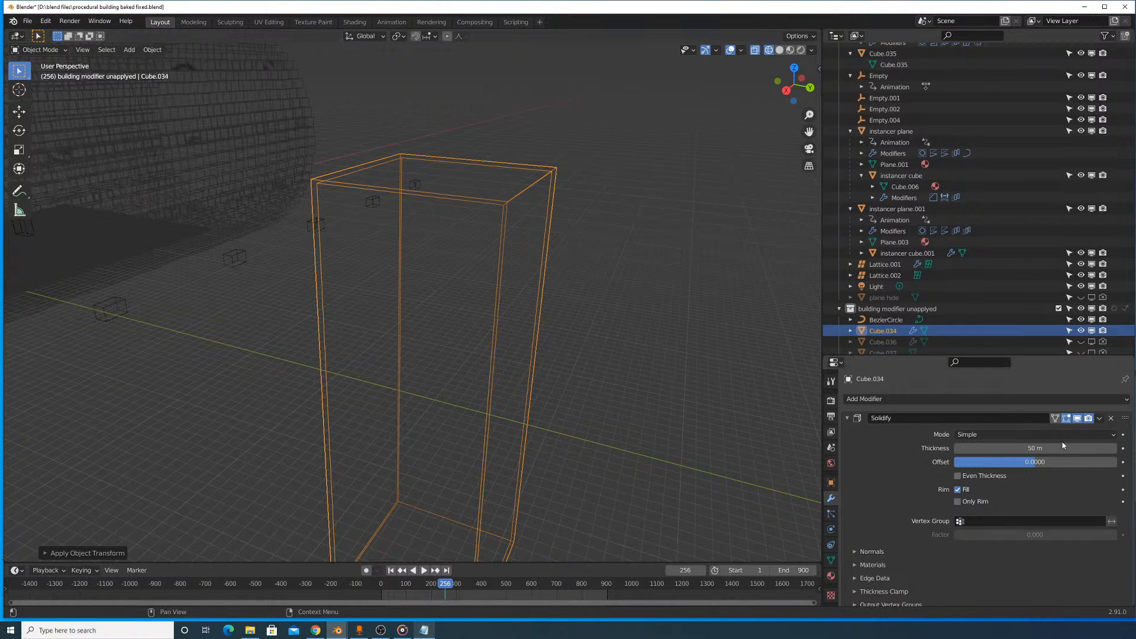
click(1041, 448)
text(100)
key(Return)
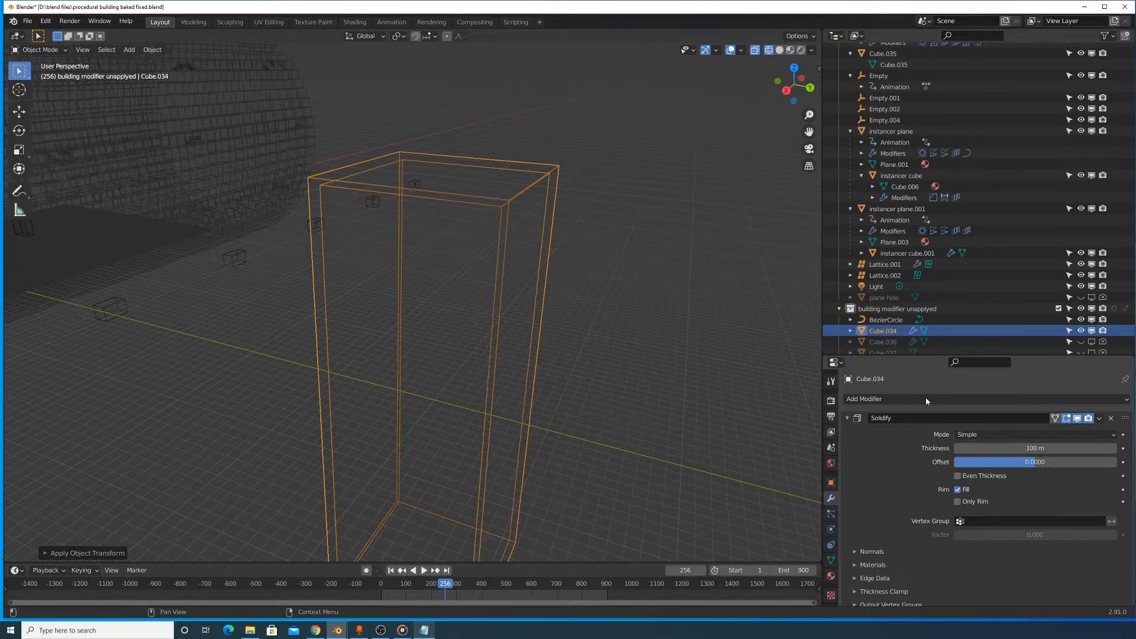
- Set the block's Solidify thickness to 75 m and display the viewport in solid shading
click(1035, 448)
text(75)
key(Return)
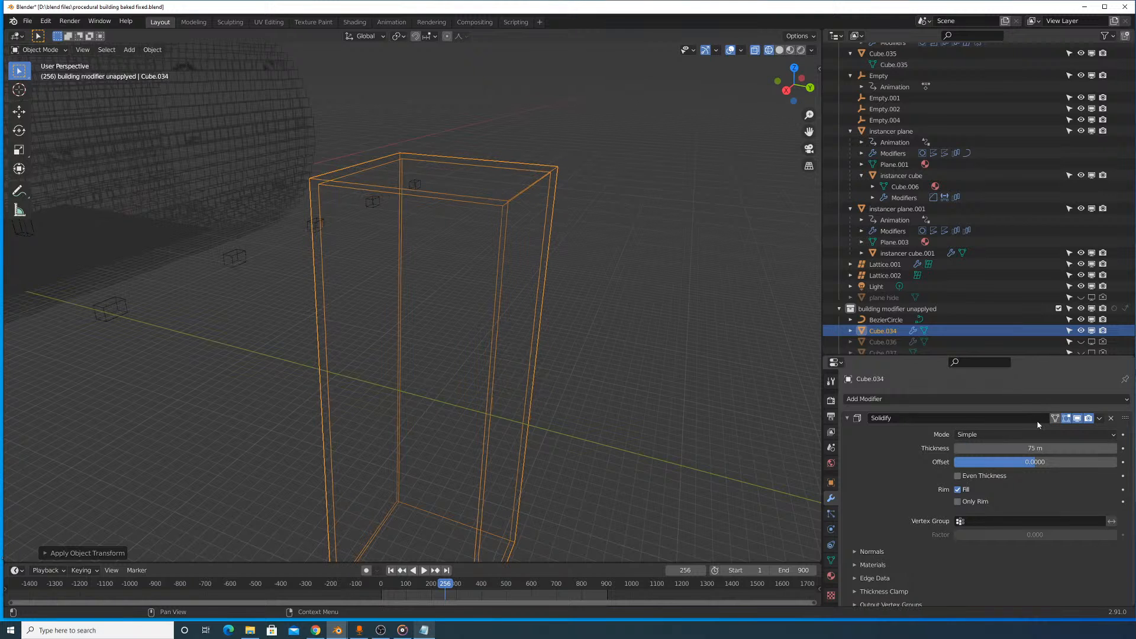
click(779, 51)
- Add a cube mesh and move it along the Y axis to the outer face of the tall block
key(shift+a)
mouse_move(583, 280)
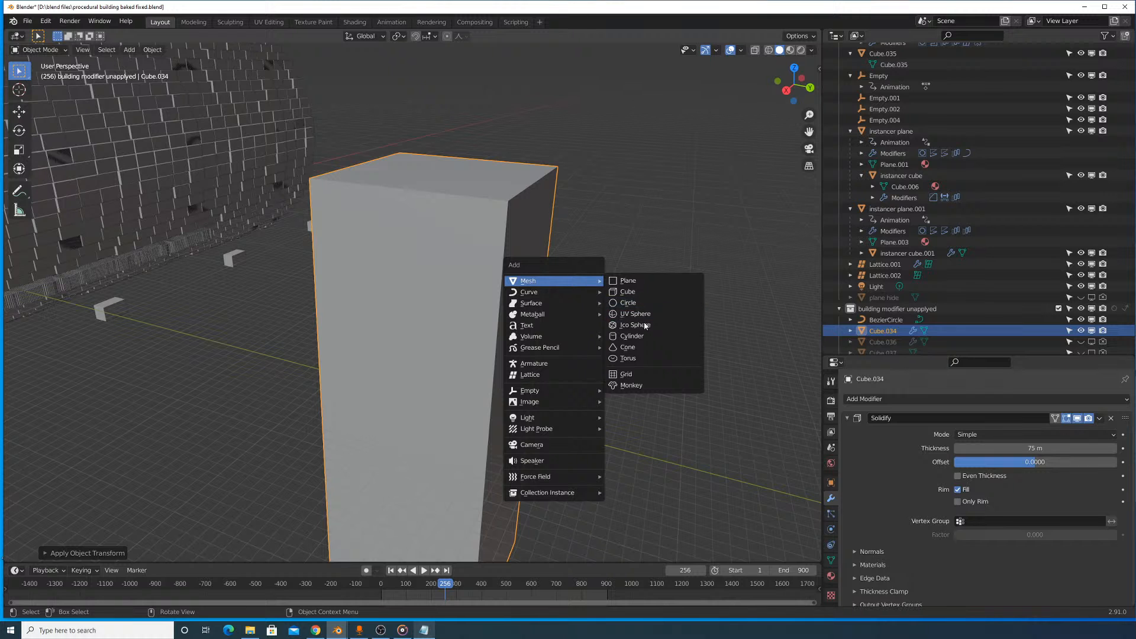
click(645, 292)
scroll(656, 317, down, 8)
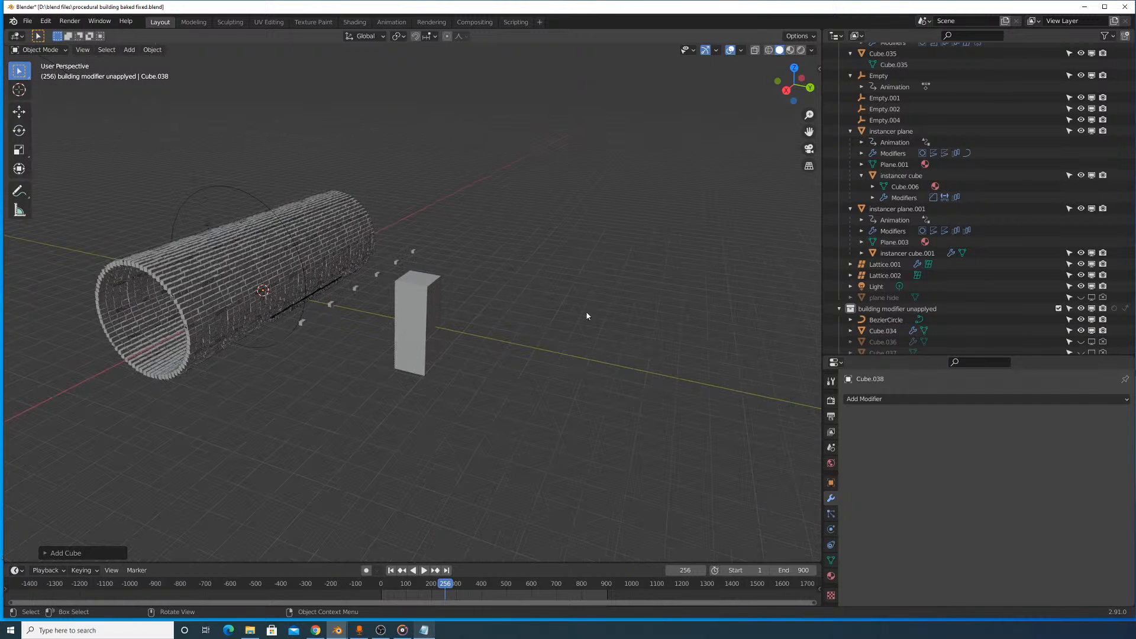
key(g)
right_click(585, 356)
key(g)
key(y)
click(641, 373)
scroll(532, 313, up, 1)
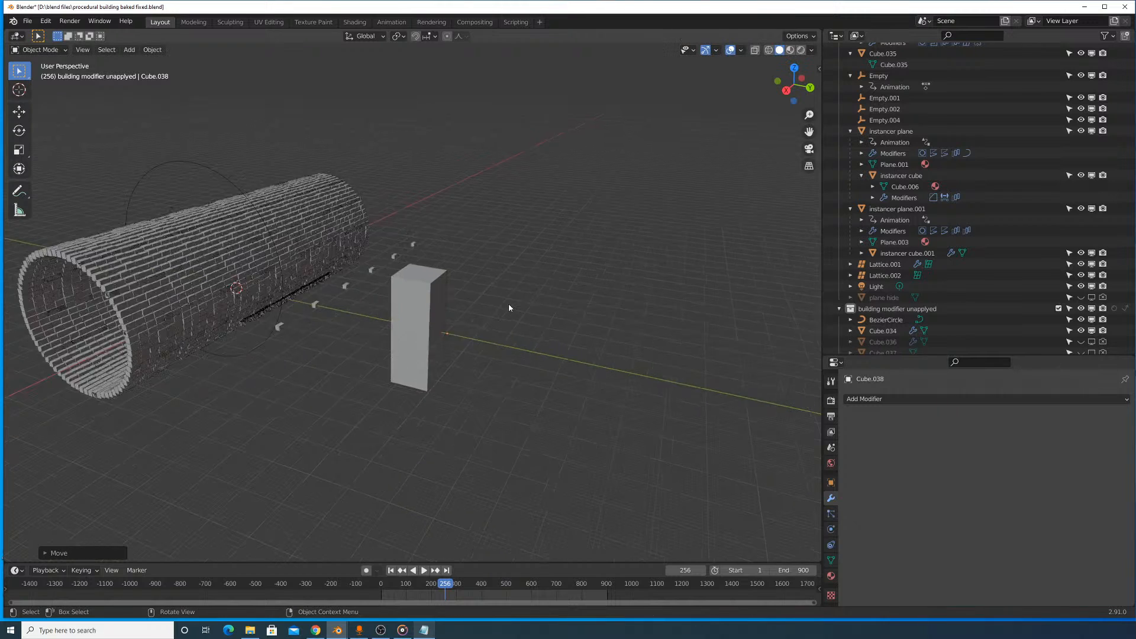
- Scale the new cube up to a window-sized cutter beside the tall block
scroll(509, 307, up, 5)
key(s)
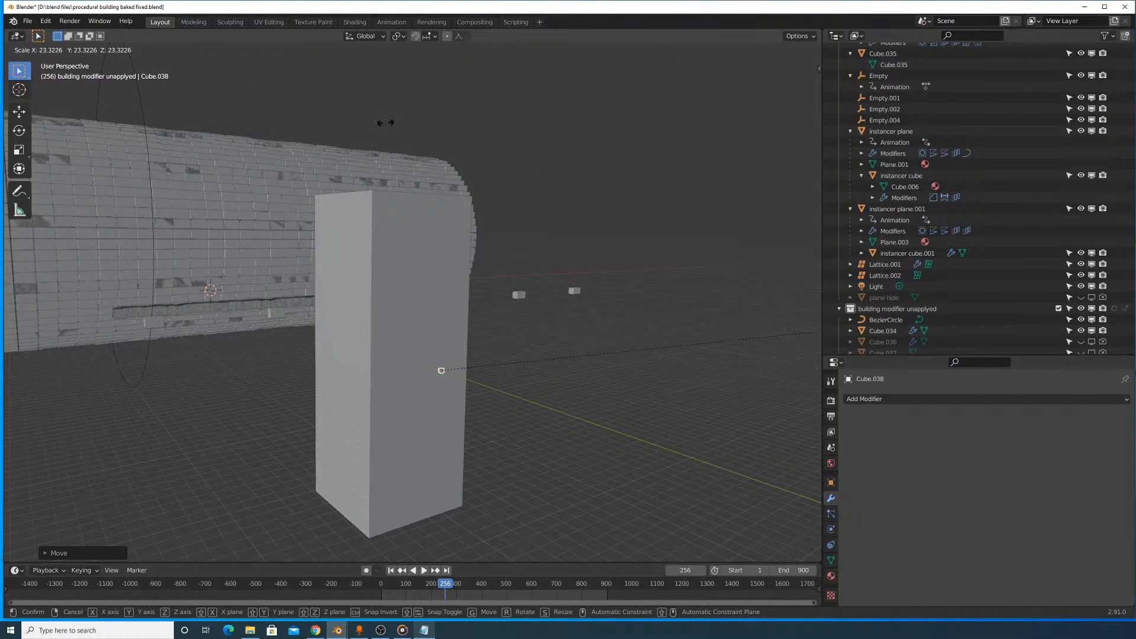
click(317, 143)
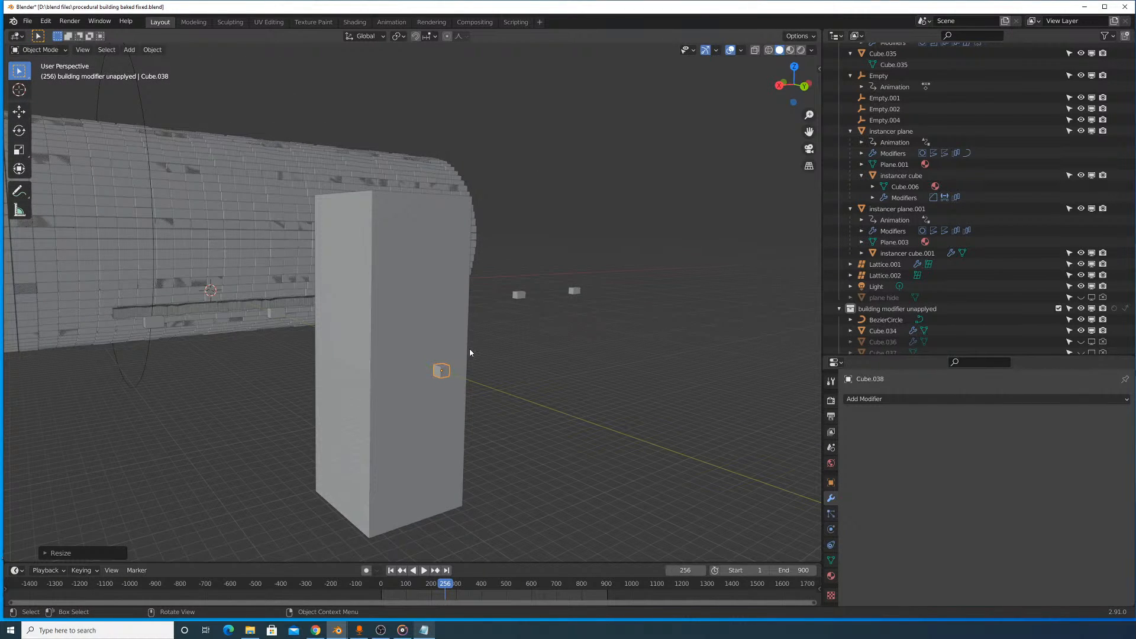
key(s)
click(567, 334)
mouse_move(568, 334)
middle_down()
mouse_move(504, 339)
mouse_move(525, 376)
mouse_move(562, 334)
middle_up()
scroll(563, 335, up, 5)
key(s)
click(656, 423)
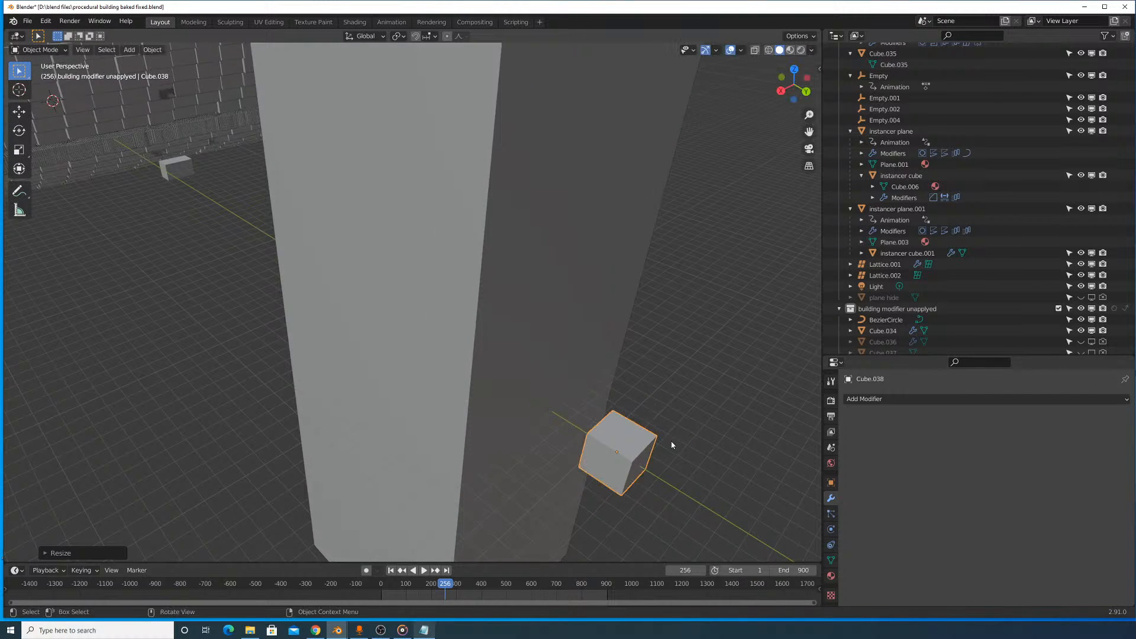
- Move the cutter cube so that it partly penetrates the tall block's outer face
key(g)
click(671, 400)
middle_drag(672, 400, 537, 317)
- Add a Boolean modifier in Difference mode to the tall block with the small cube as its object
click(537, 317)
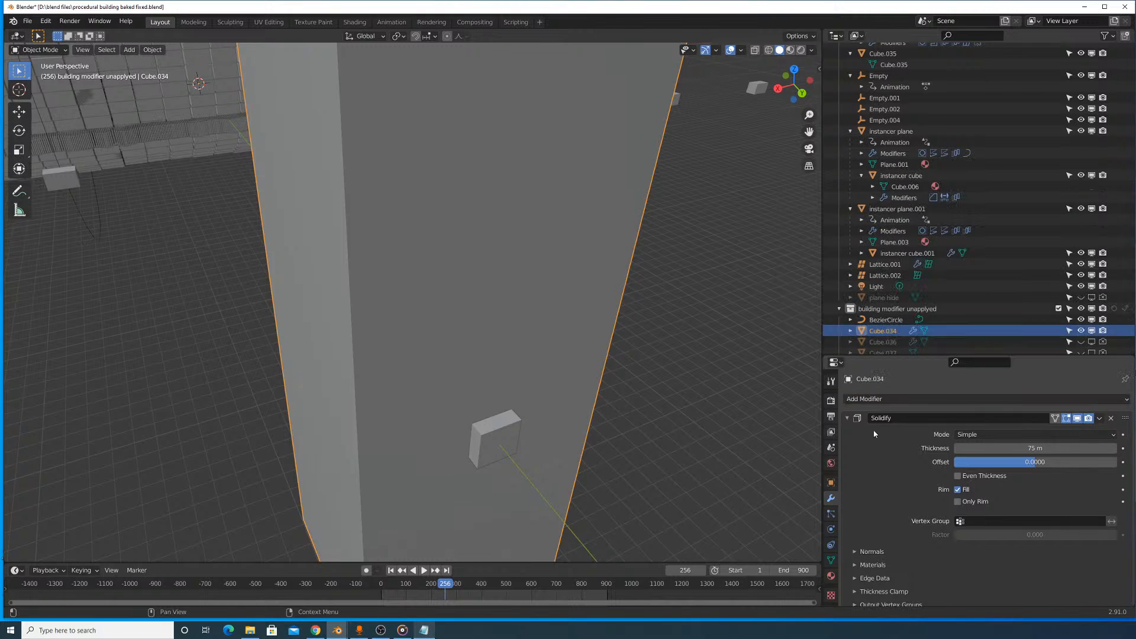
click(847, 417)
click(921, 397)
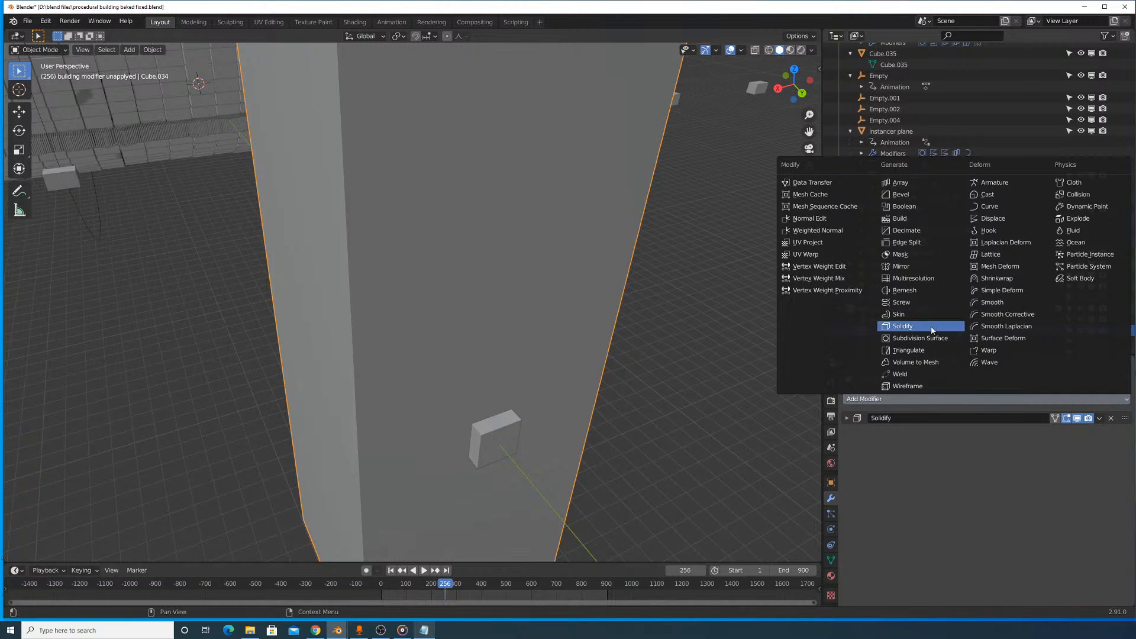
click(926, 207)
click(1110, 477)
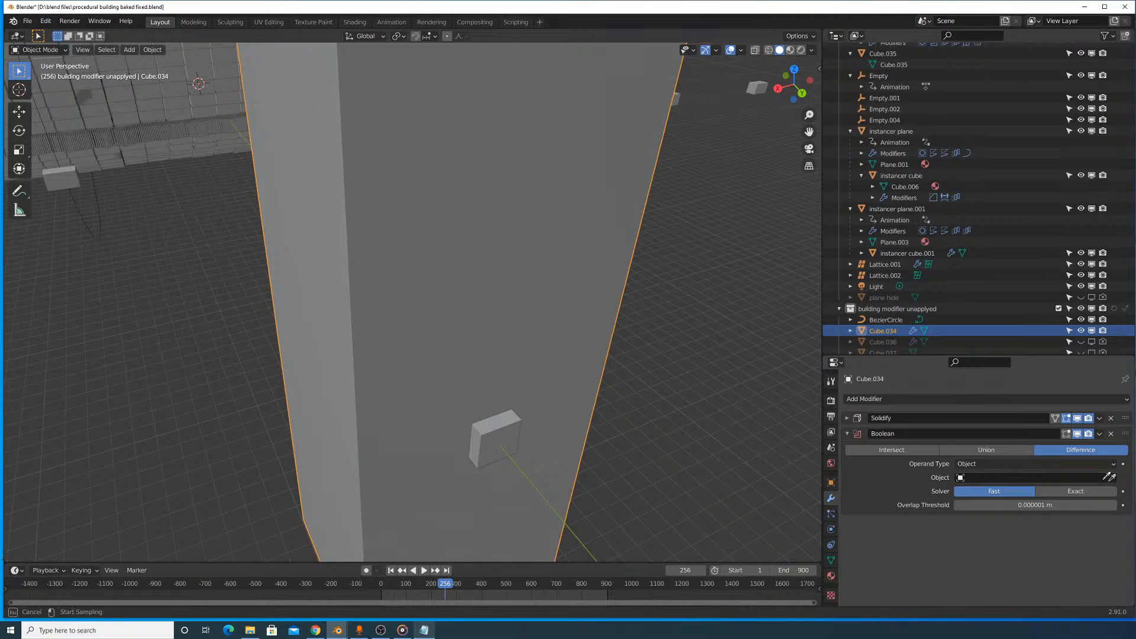
click(493, 441)
- Select the cutter cube and try moving it along the Y axis
click(501, 436)
key(g)
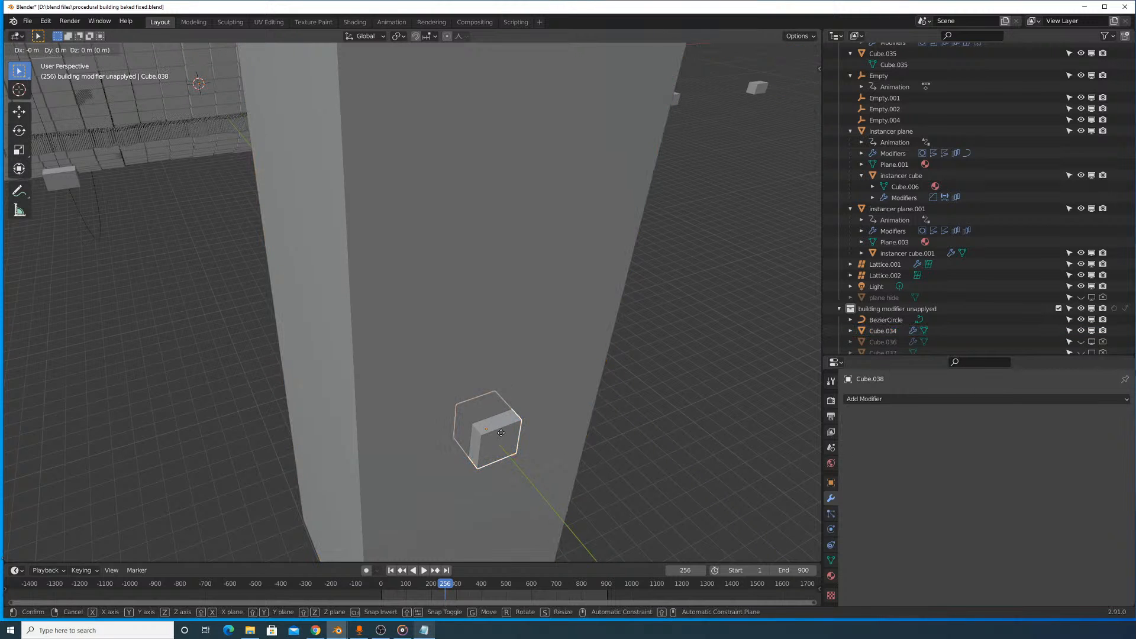
key(y)
right_click(544, 425)
shift+middle_drag(559, 417, 551, 337)
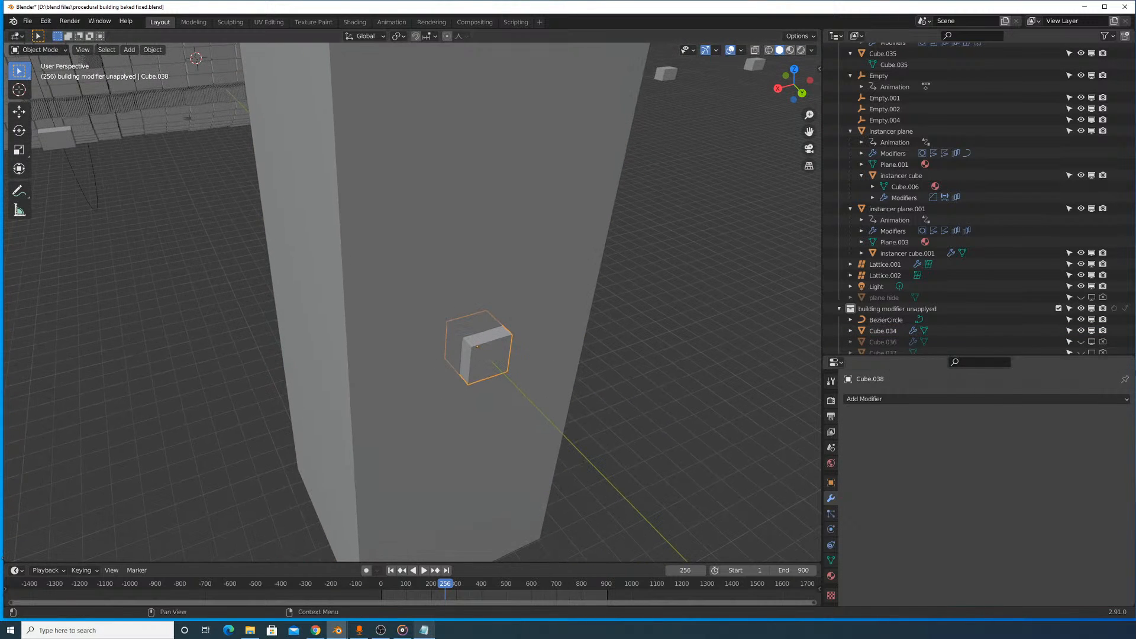
- Add an Array modifier to the cutter cube with relative X factor 1.990 and count 3
click(1013, 402)
click(911, 398)
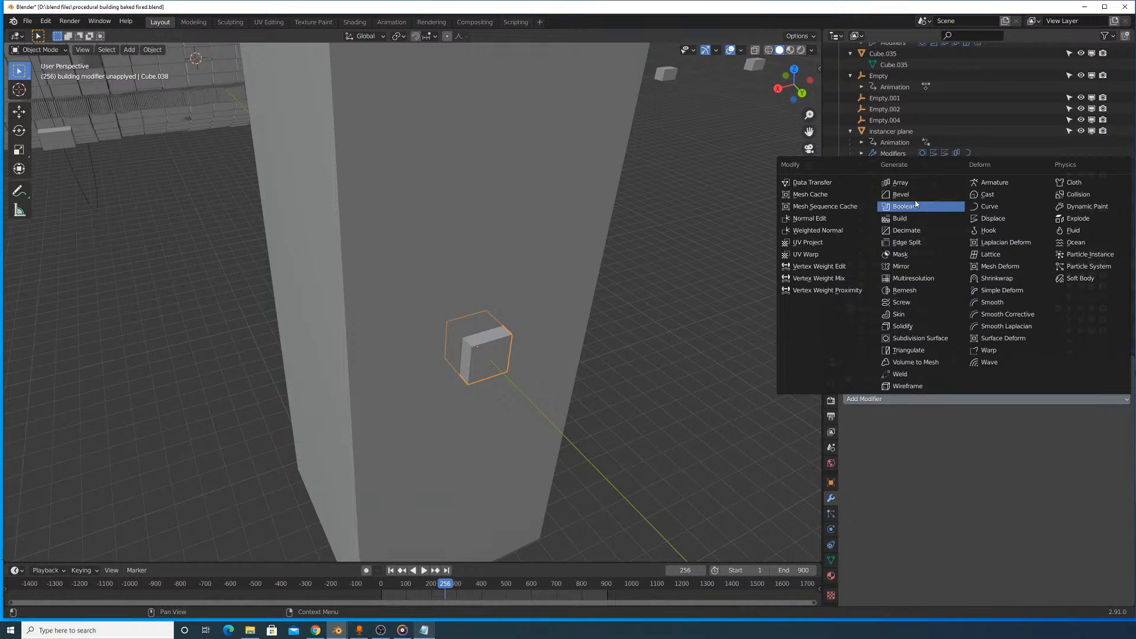
click(900, 183)
mouse_move(1013, 485)
mouse_down()
mouse_move(1059, 485)
mouse_move(1020, 485)
mouse_up()
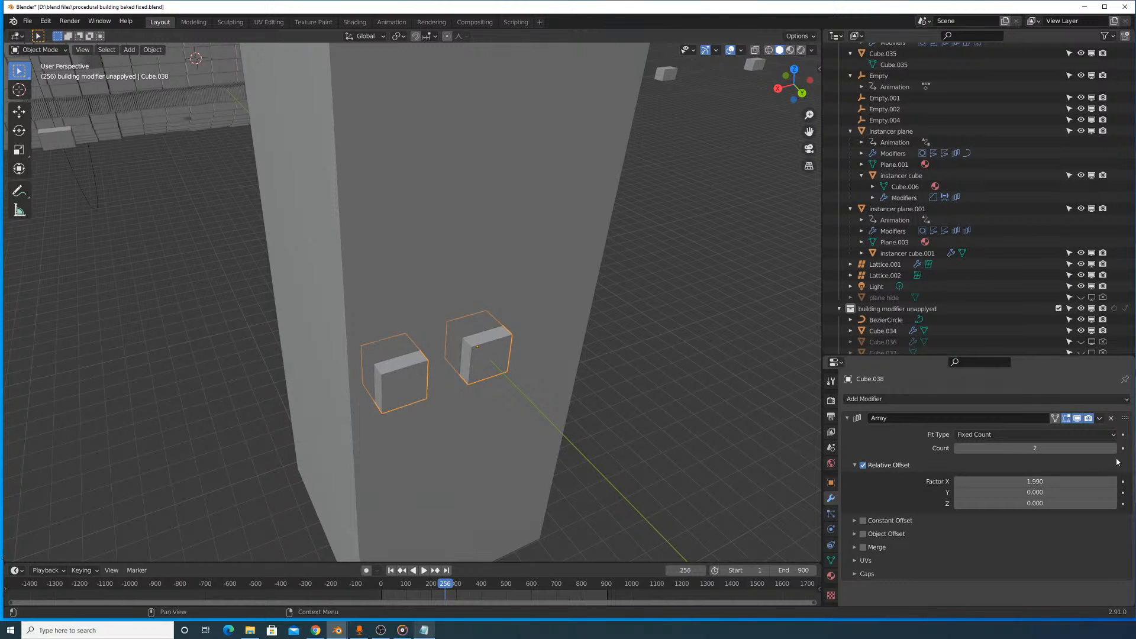
click(1112, 448)
- Reposition the row of cutter cubes along Y, Z and X so it cuts into the block's face near the upper edge
key(g)
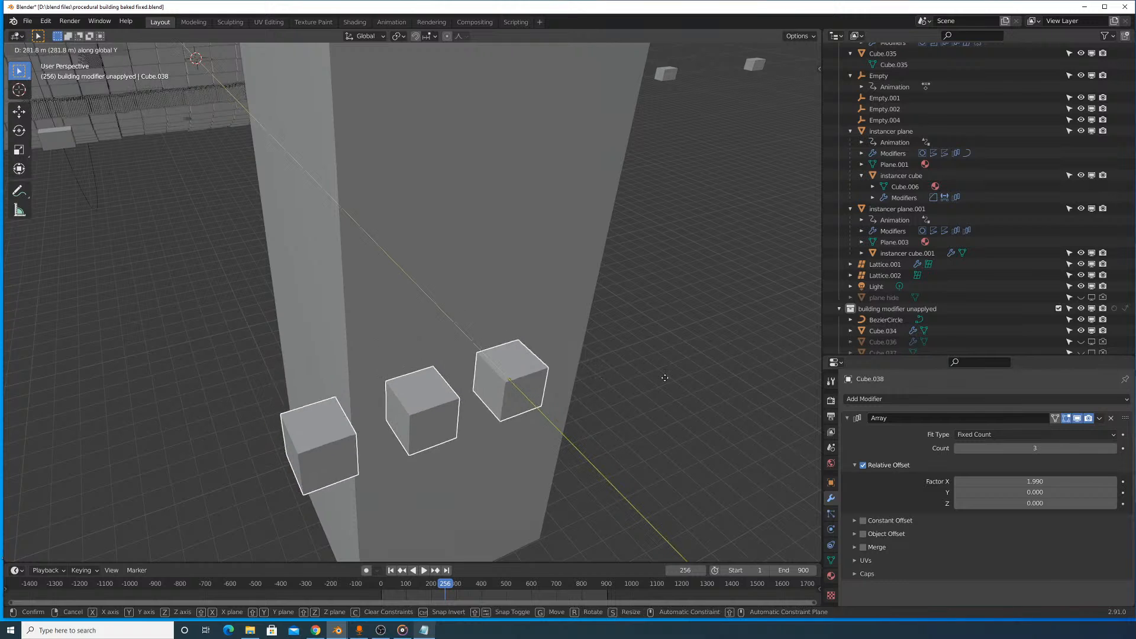
click(630, 426)
middle_drag(630, 426, 586, 388)
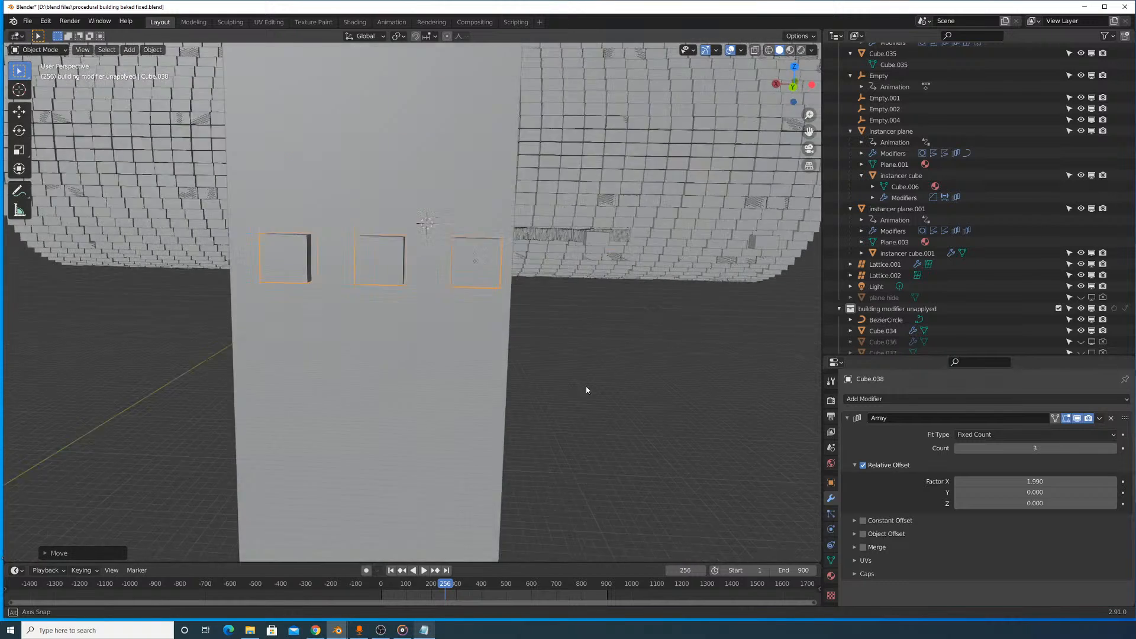
scroll(595, 385, down, 5)
key(g)
key(z)
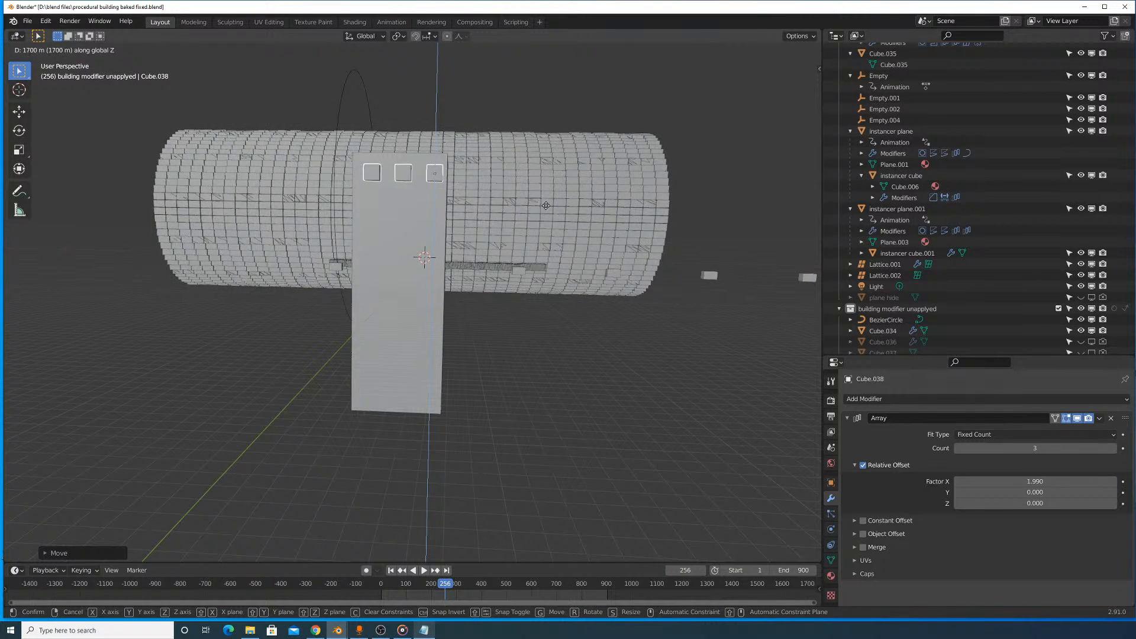
key(x)
click(559, 230)
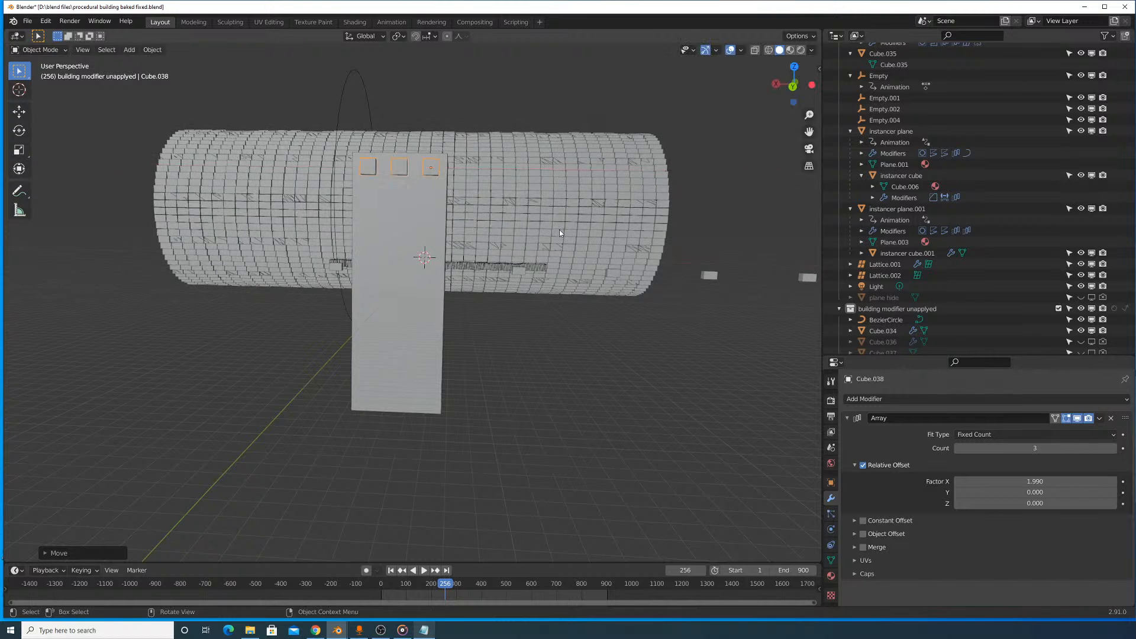
- Scale the cutter cubes down to about 0.64 and set the array's X factor to 1.260 and count to 6
scroll(556, 278, up, 5)
key(s)
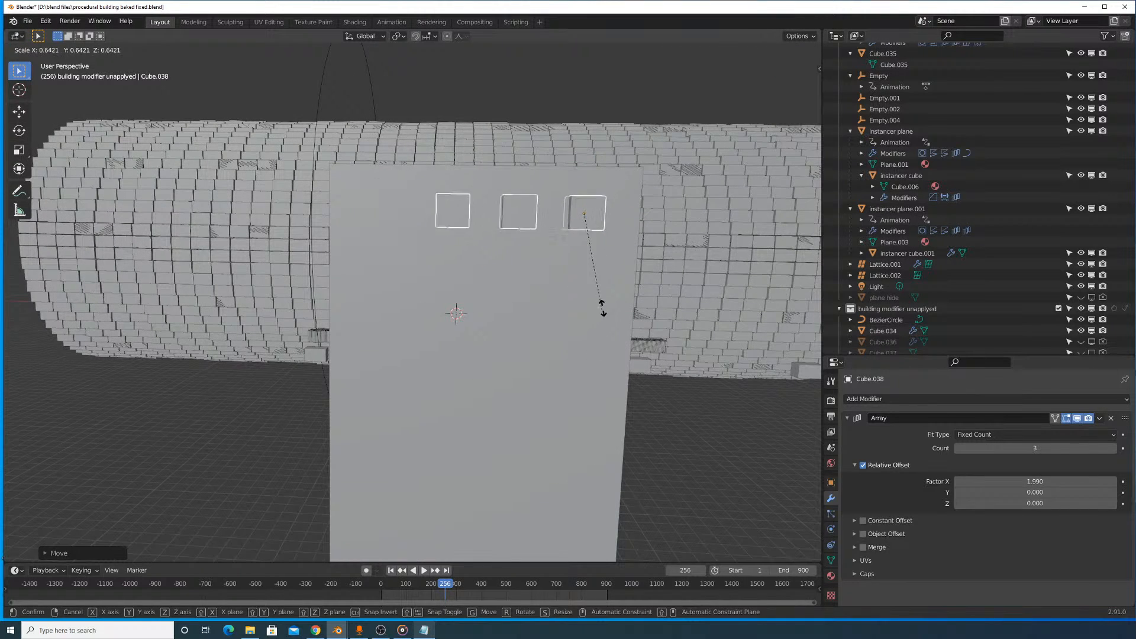
click(602, 308)
drag(1035, 482, 988, 482)
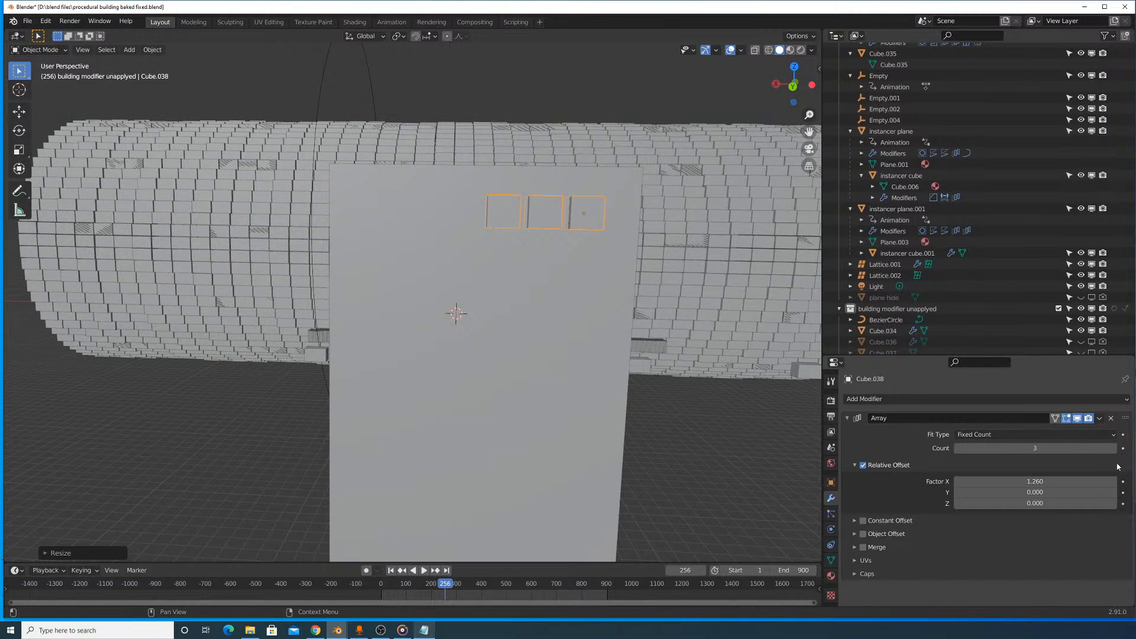
click(1114, 448)
click(1114, 449)
click(1114, 448)
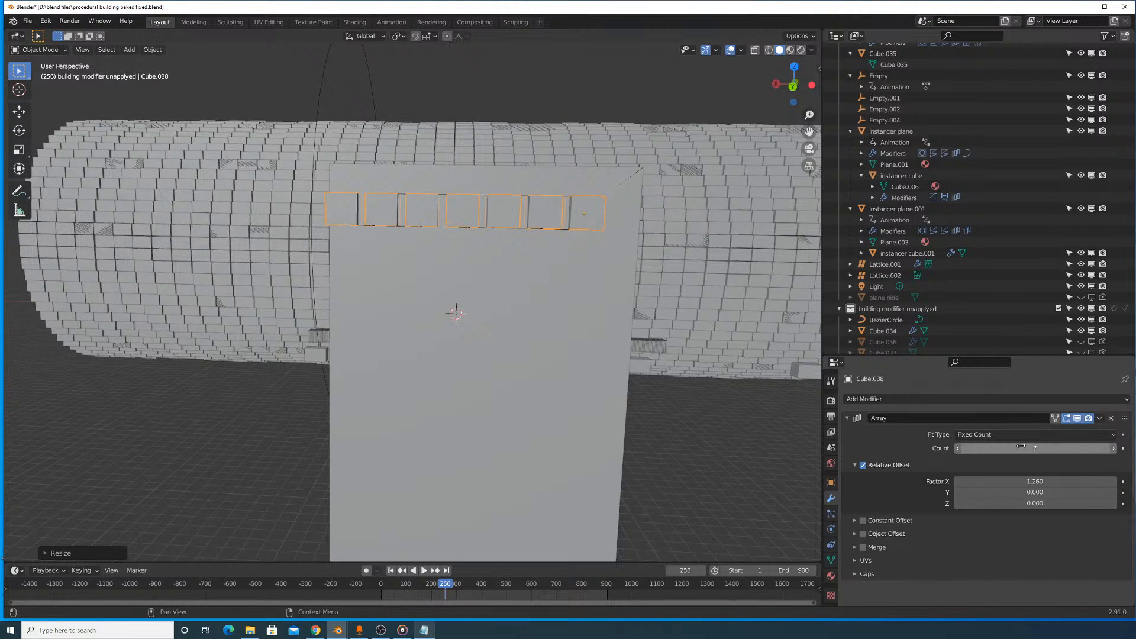
- Shift the cutter row along X towards the block's side edge and raise it along Z close to the upper edge
key(g)
key(x)
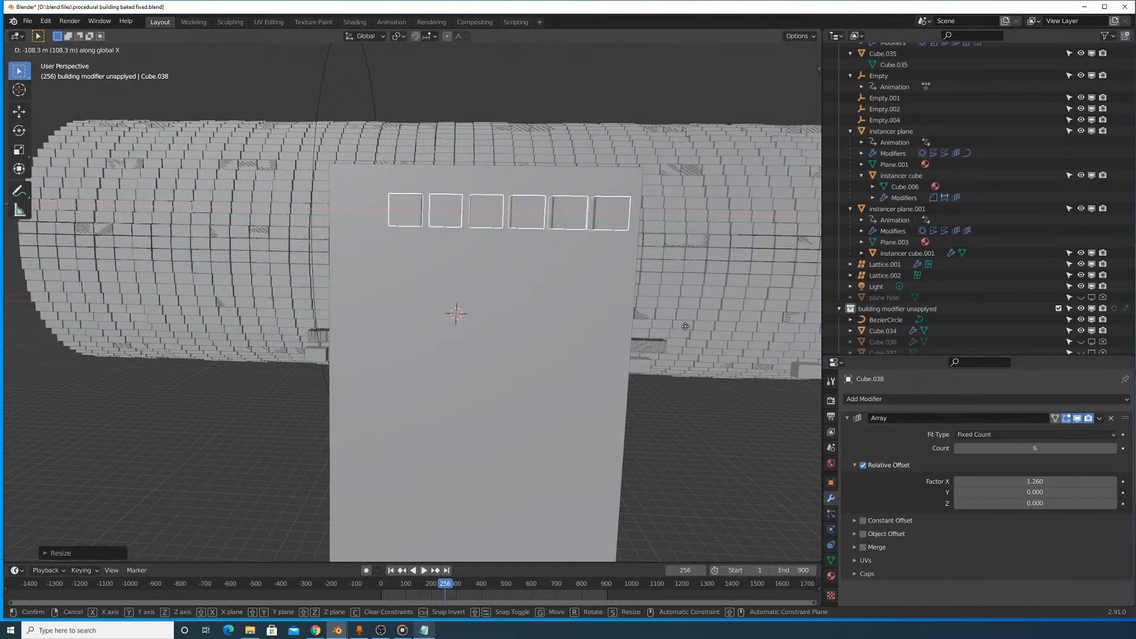
click(678, 332)
key(g)
key(z)
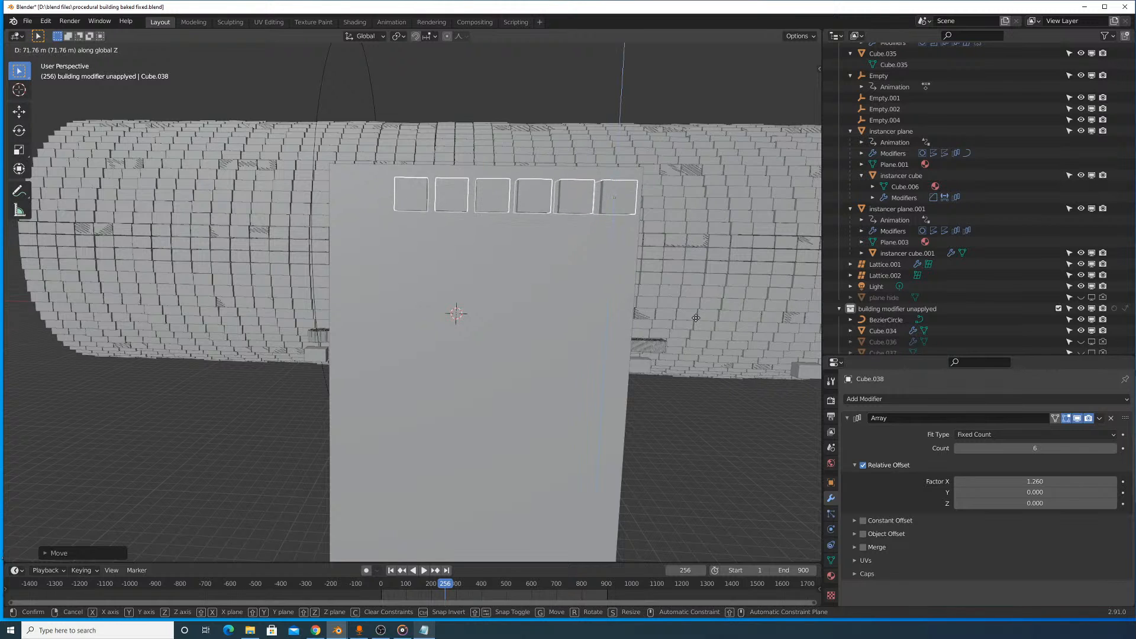
click(679, 313)
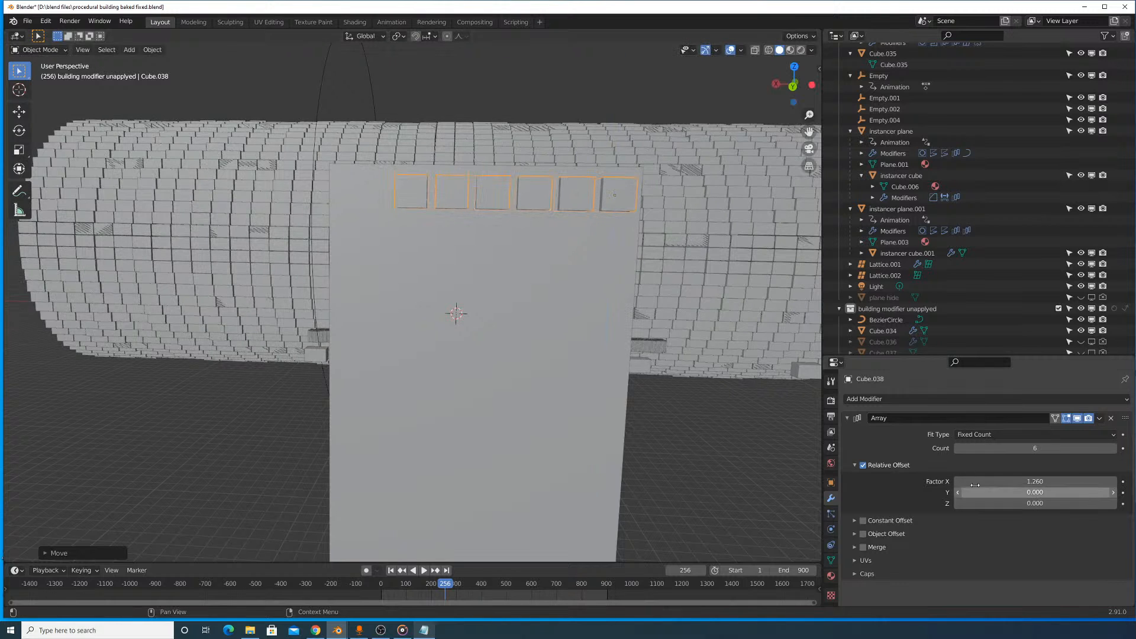
- Set the array count to 7 and shift the cutter row along X to fit the block's width
click(1113, 448)
key(g)
key(x)
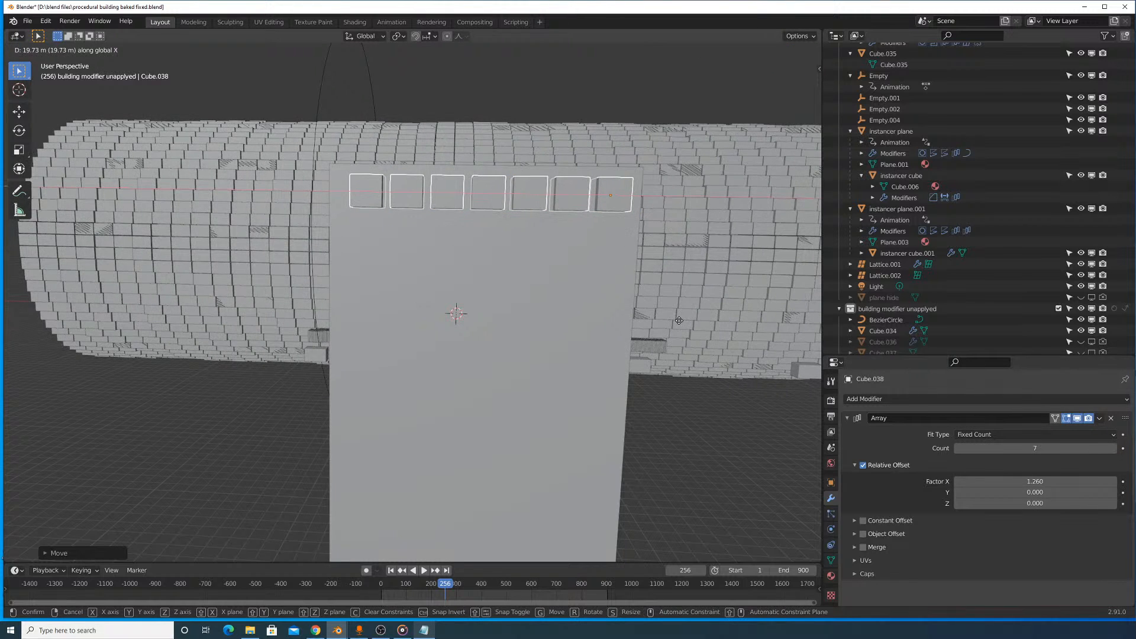
shift+middle_drag(687, 349, 673, 266)
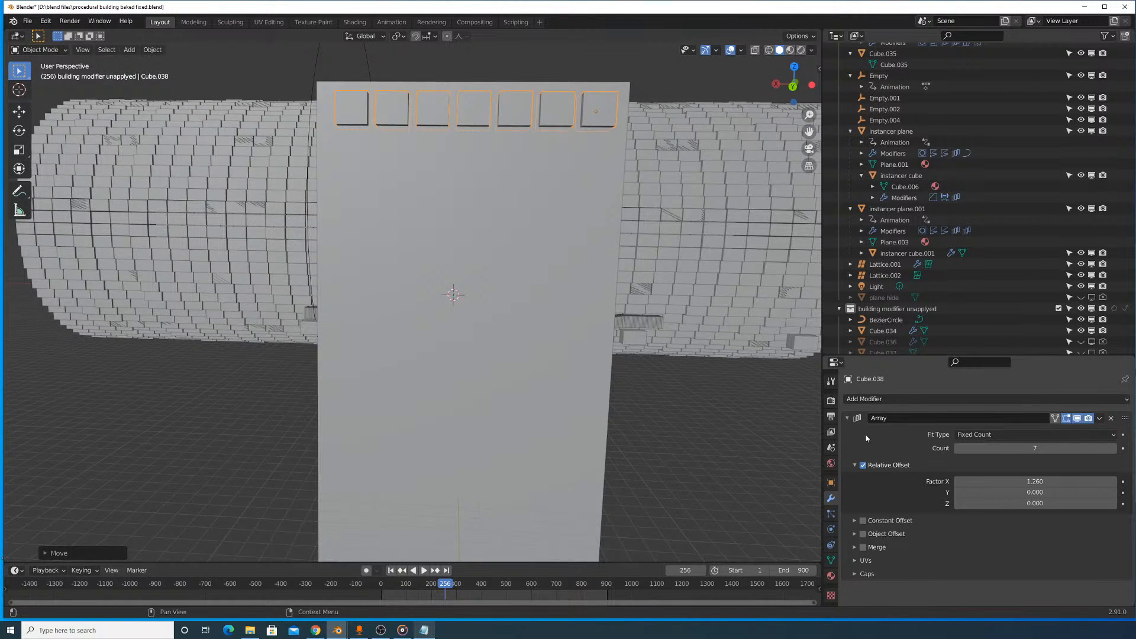
- Add a second Array modifier to the cutter row and set its relative X factor to 0
click(847, 418)
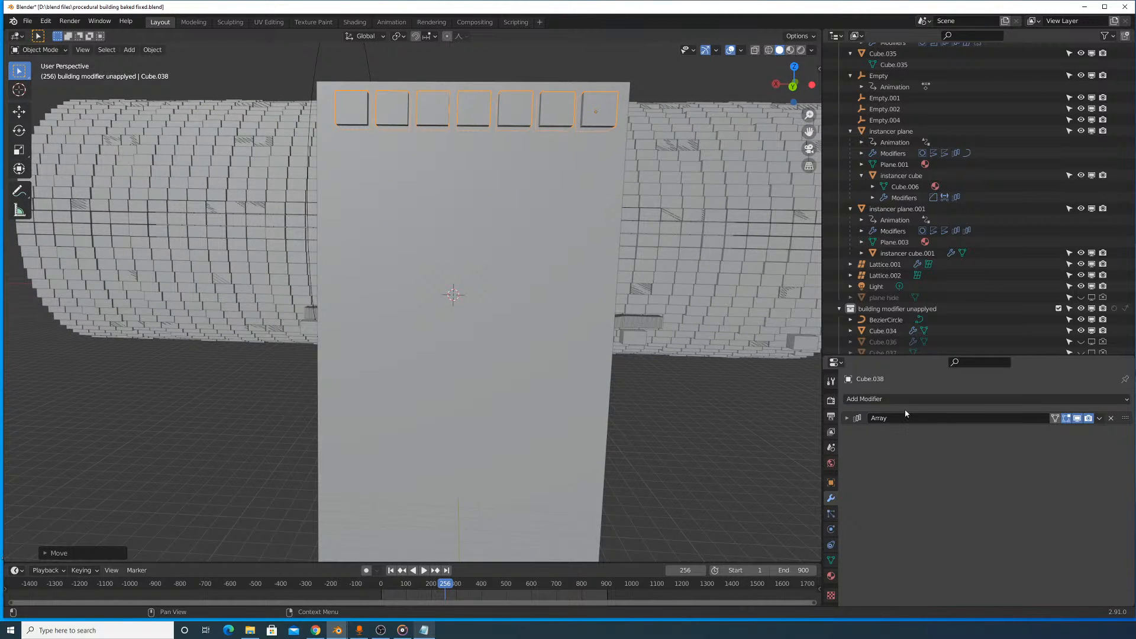
click(905, 399)
click(911, 184)
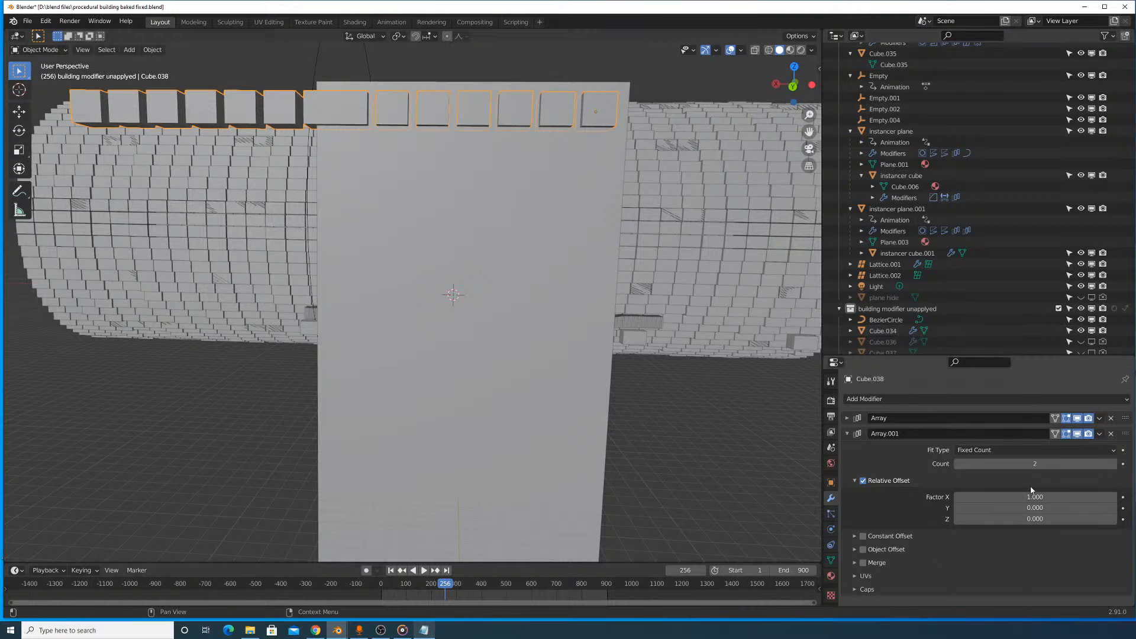
click(1046, 468)
key(Return)
double_click(1047, 497)
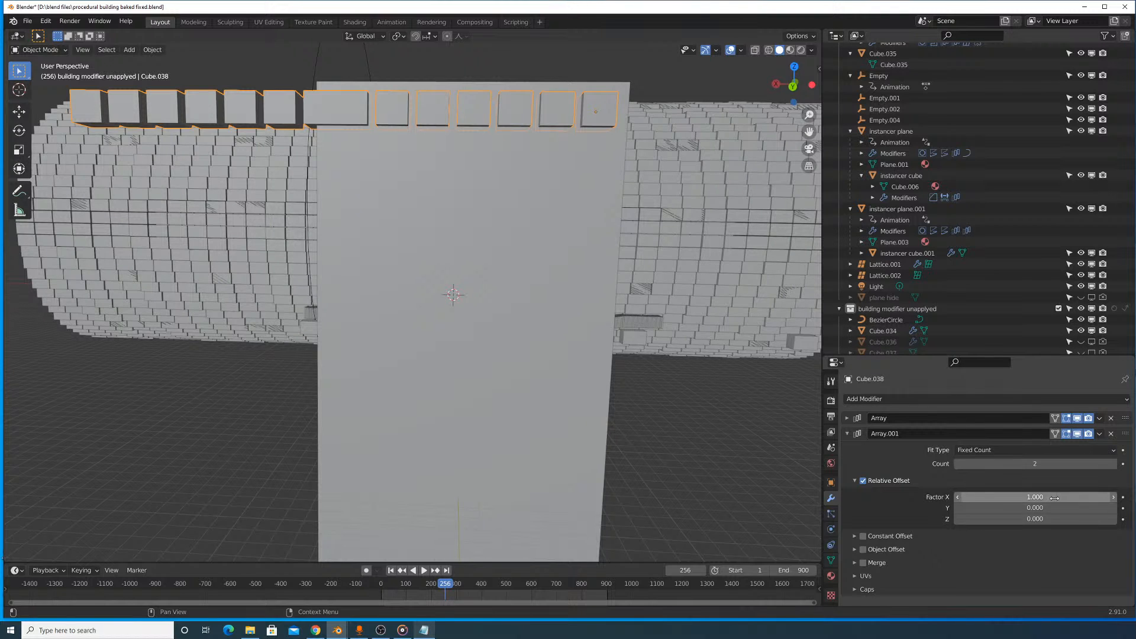
text(0)
key(Return)
- Set the second array's relative Z factor to -1.210 so the duplicate row sits below the first
double_click(1047, 518)
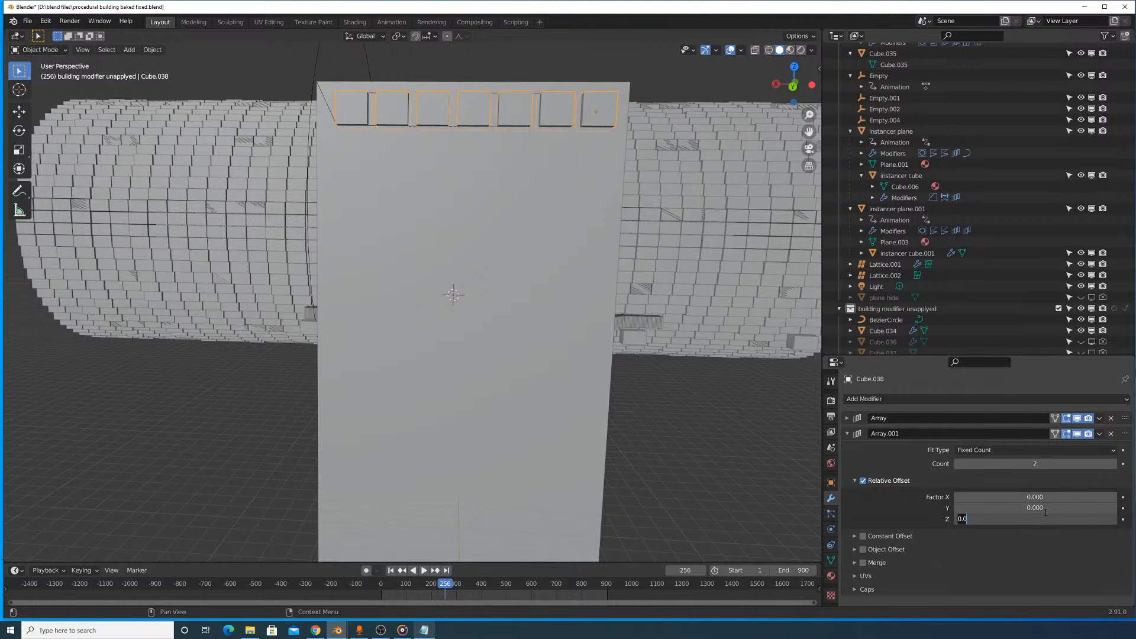
text(1)
key(Return)
drag(1047, 518, 994, 518)
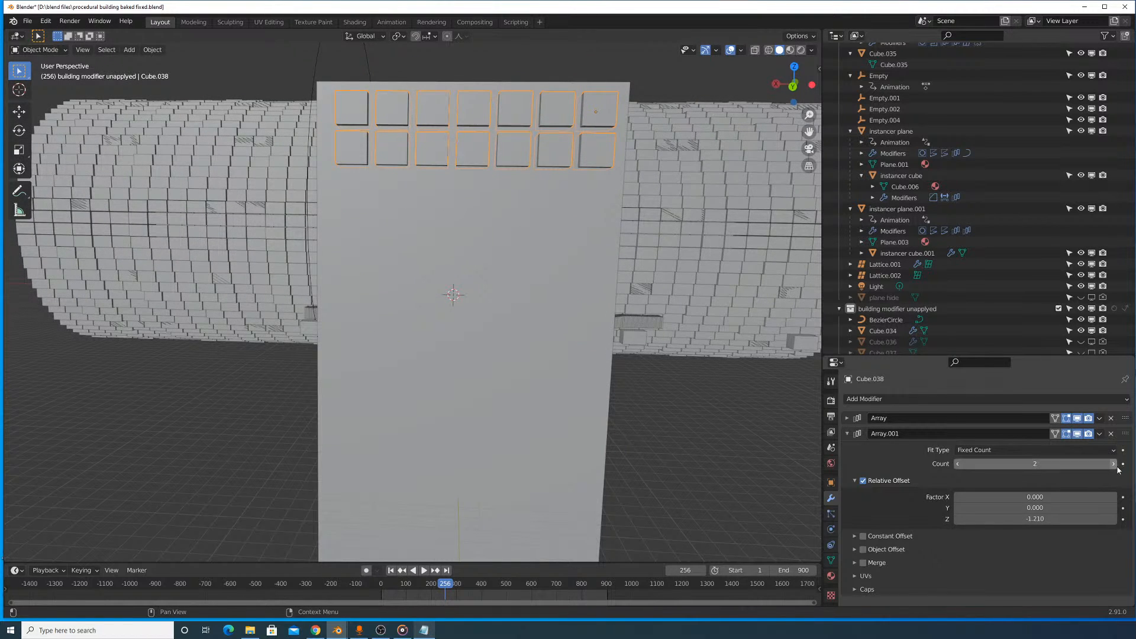
- Raise the second array's count to 22 to extend the cutter rows down to the block's base
drag(1035, 463, 1098, 463)
scroll(617, 325, down, 6)
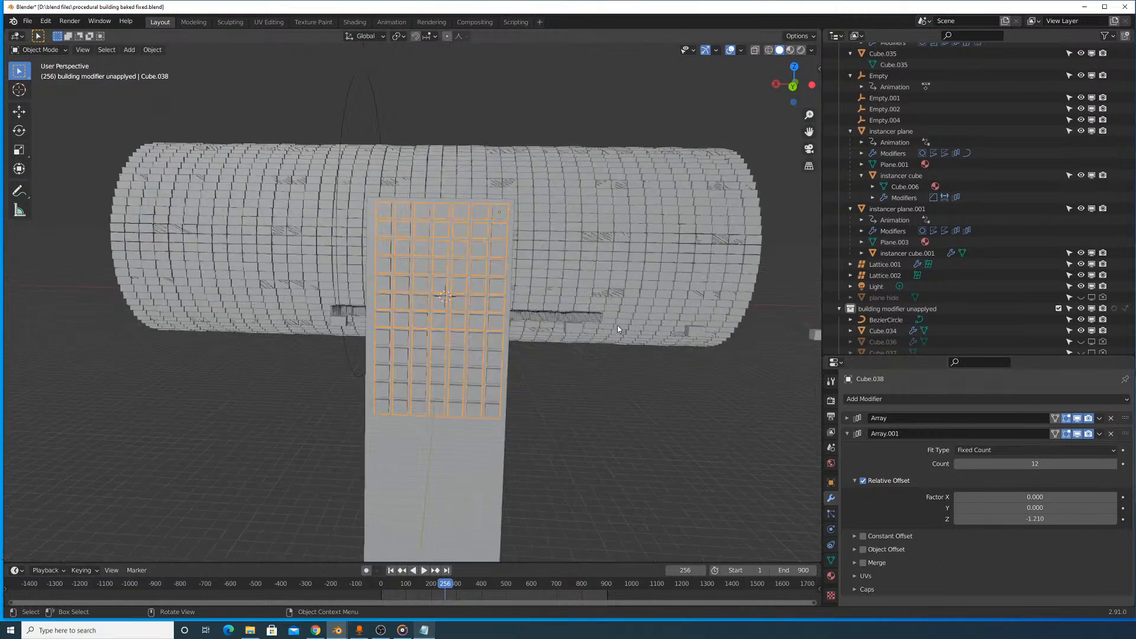
middle_drag(585, 338, 626, 332)
scroll(629, 335, up, 4)
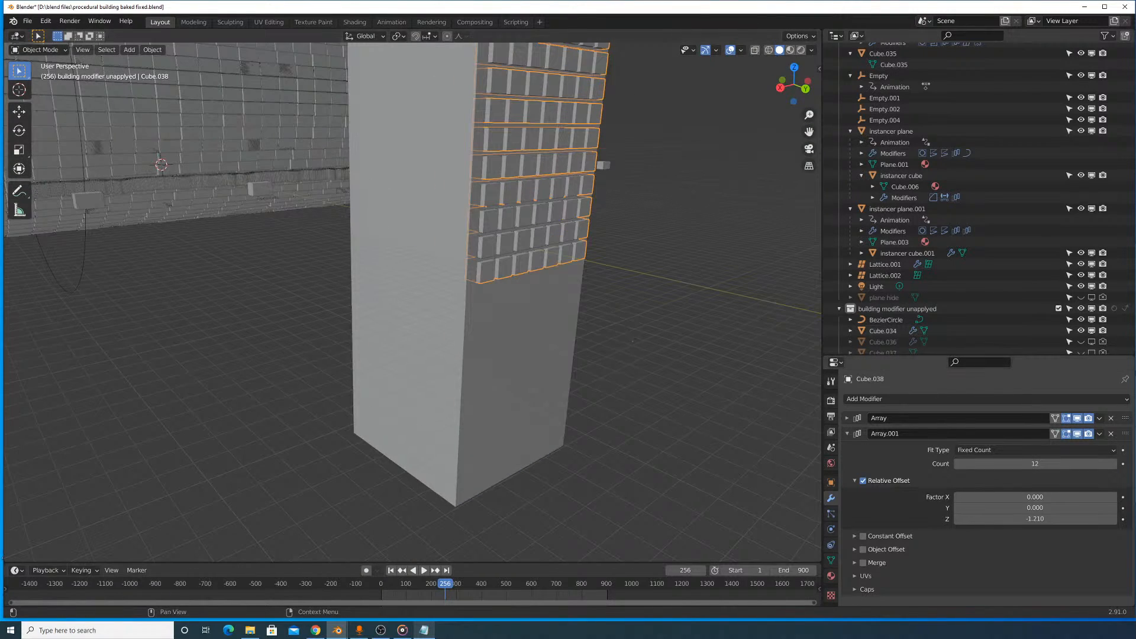
click(1115, 468)
click(1115, 468)
click(1114, 468)
click(1115, 468)
click(1114, 468)
click(1115, 468)
click(1114, 468)
click(1115, 468)
click(1115, 468)
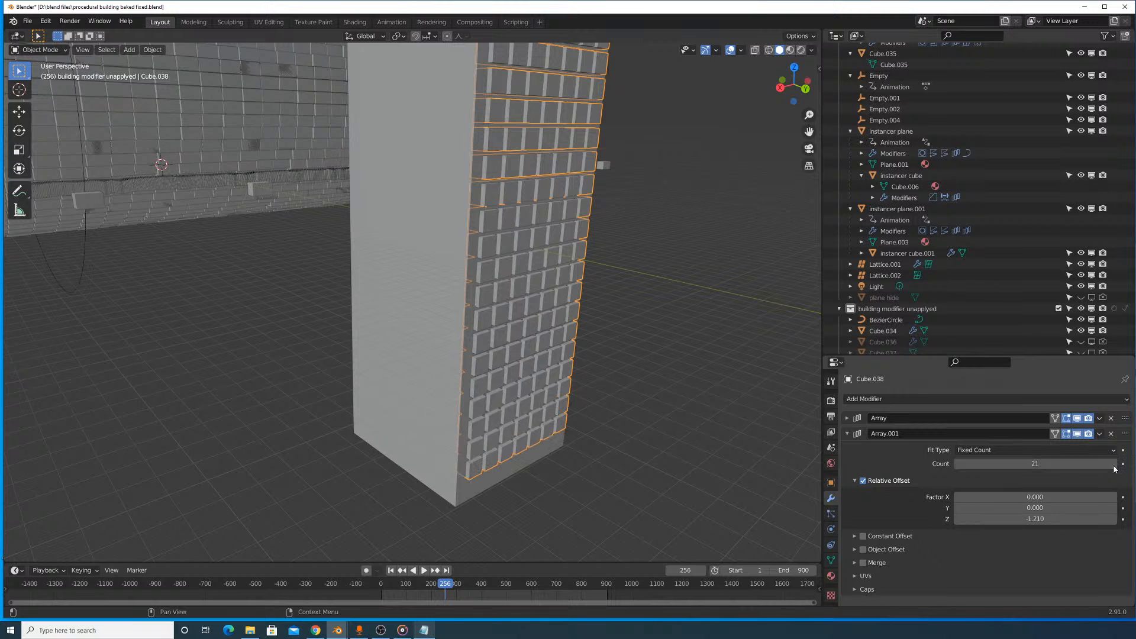
click(1115, 467)
- Scale the cutter grid up to about 1.06 and nudge it along X and Z to fit the block's face
shift+middle_drag(572, 192, 488, 227)
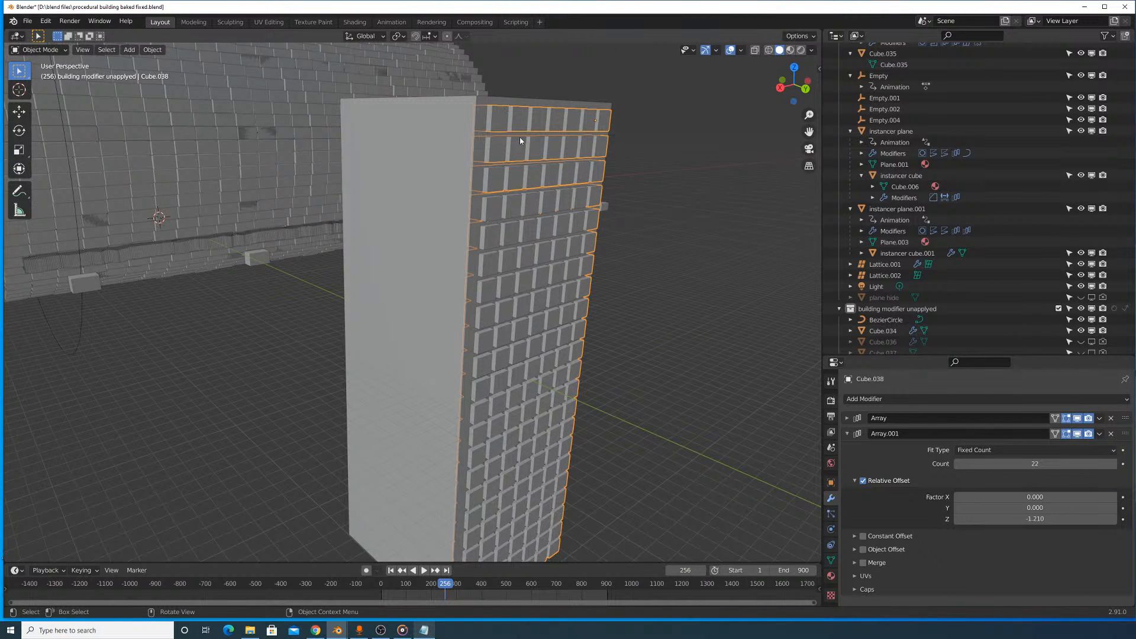
middle_drag(518, 161, 618, 282)
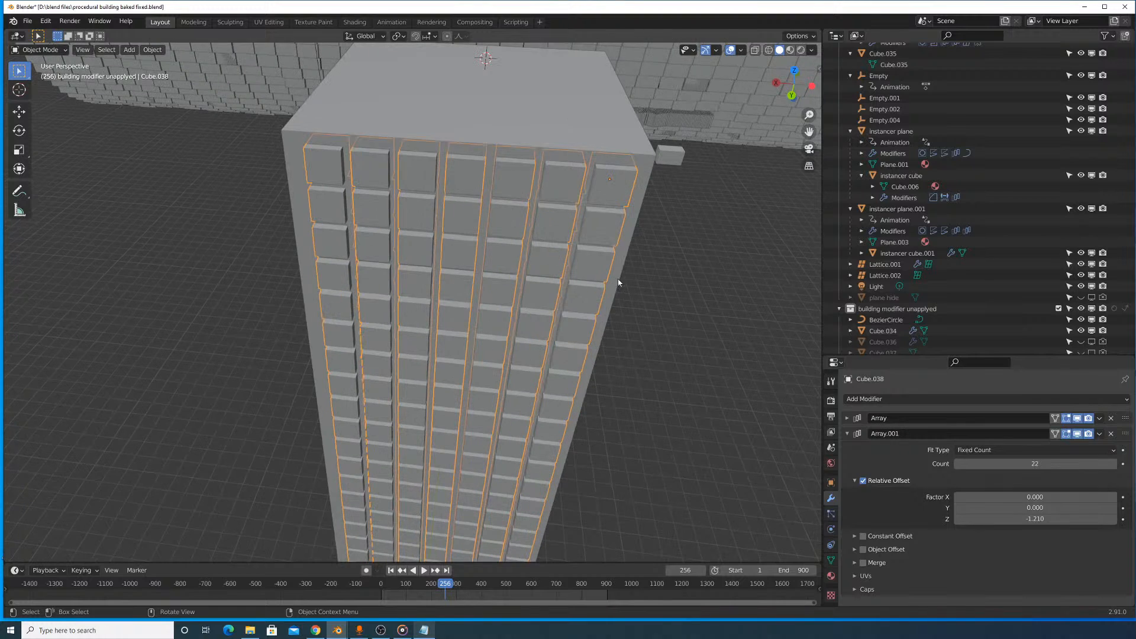
key(s)
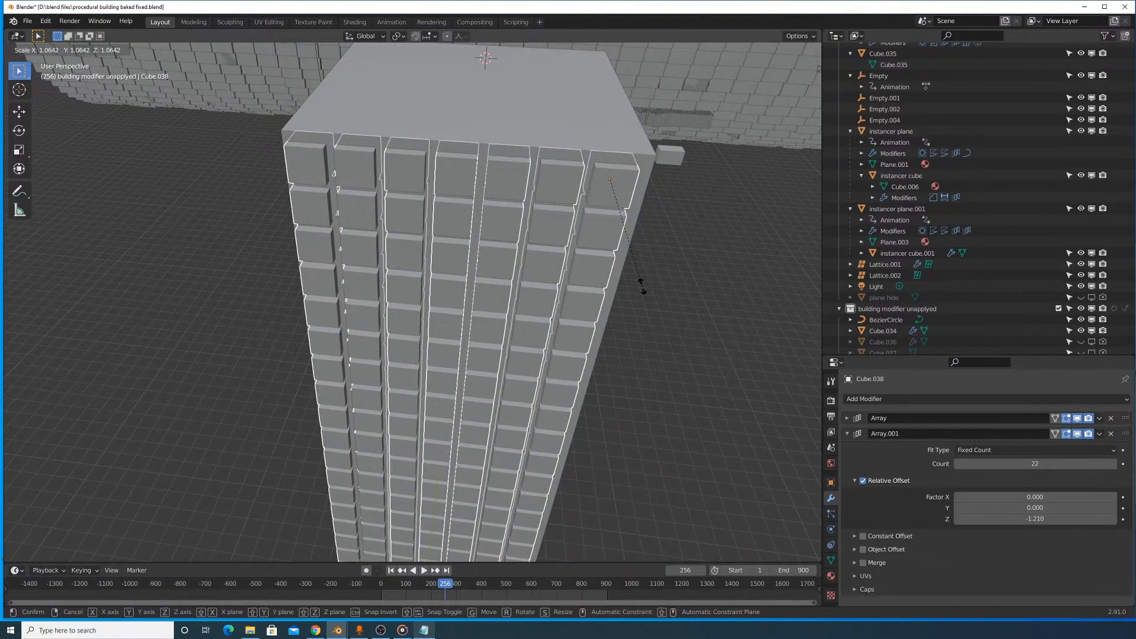
click(643, 288)
key(g)
key(x)
click(647, 293)
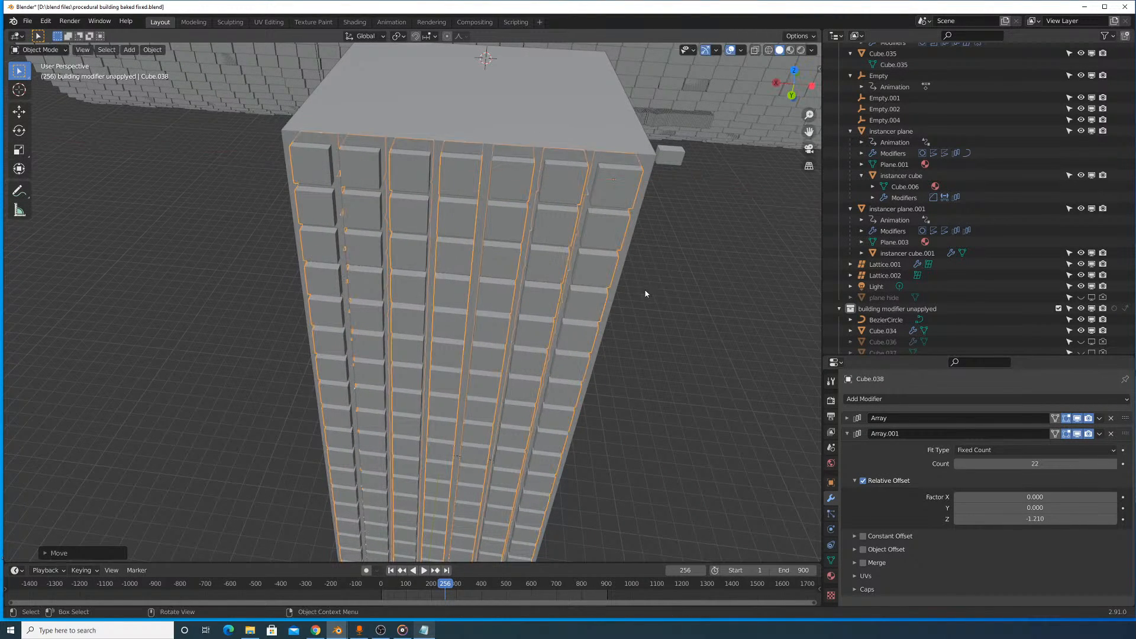
key(g)
key(z)
click(643, 290)
- Reduce the second array's count to 21 to remove the row hanging below the block's base
middle_drag(630, 329, 677, 74)
middle_drag(631, 139, 644, 147)
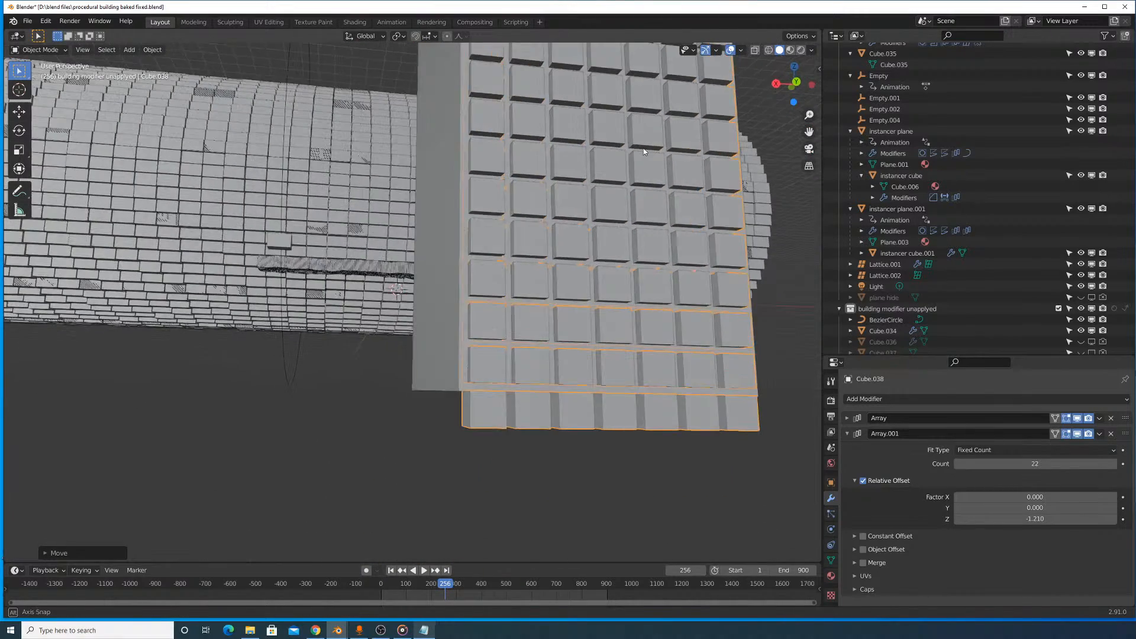
scroll(675, 176, up, 1)
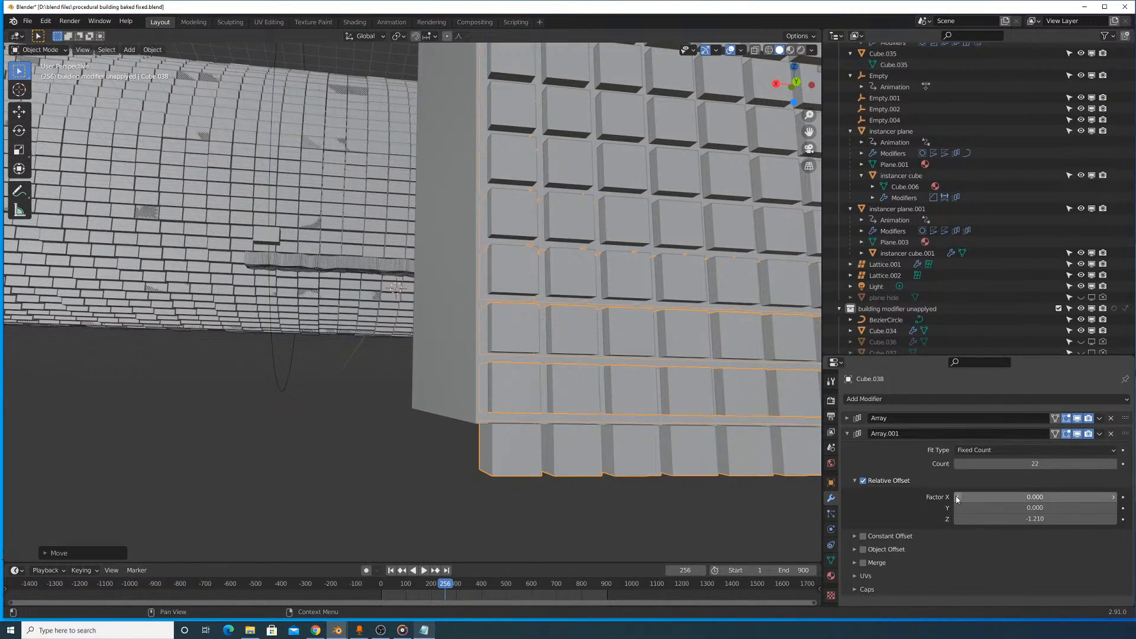
click(958, 464)
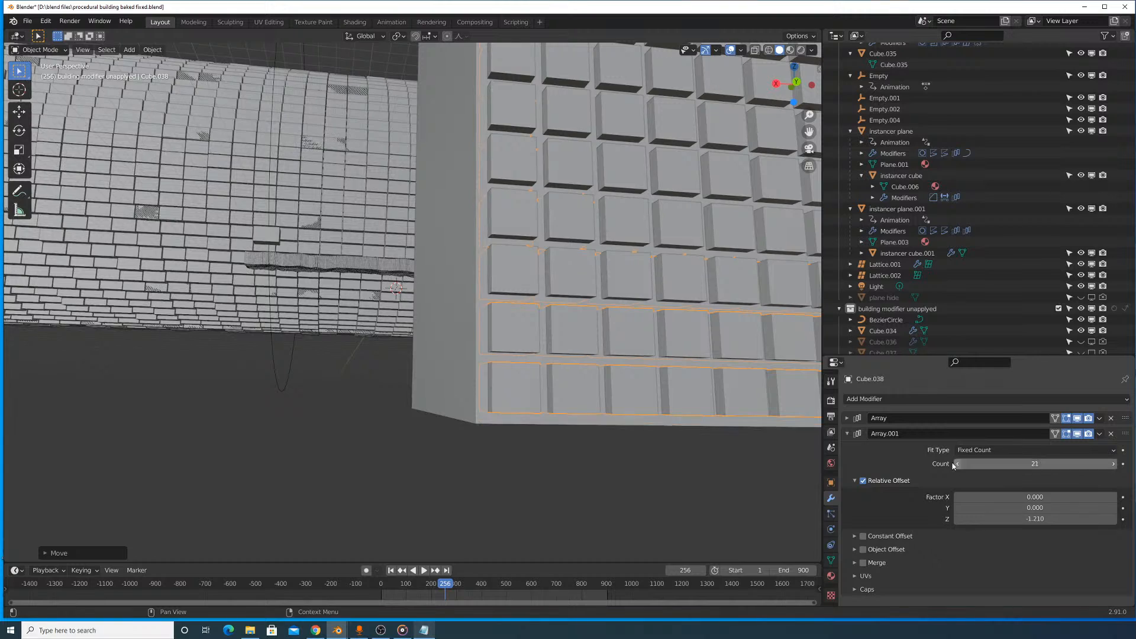
- Collapse both array modifiers and add a Mirror modifier after them on the cutter grid
scroll(652, 321, down, 5)
middle_drag(567, 272, 593, 284)
scroll(627, 248, up, 5)
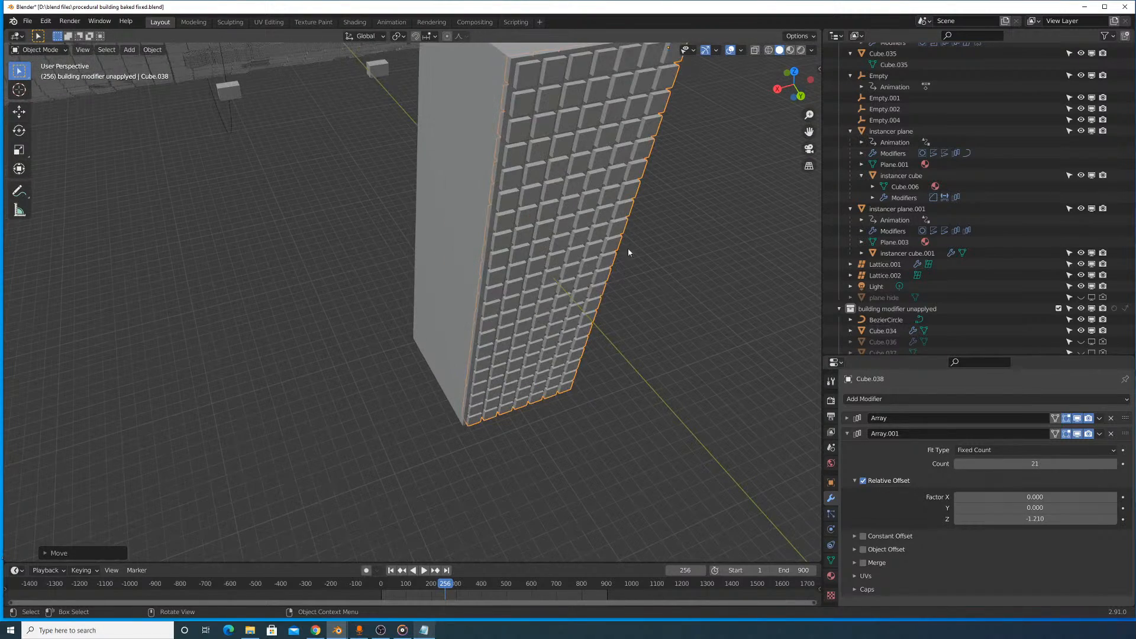
click(953, 401)
click(846, 418)
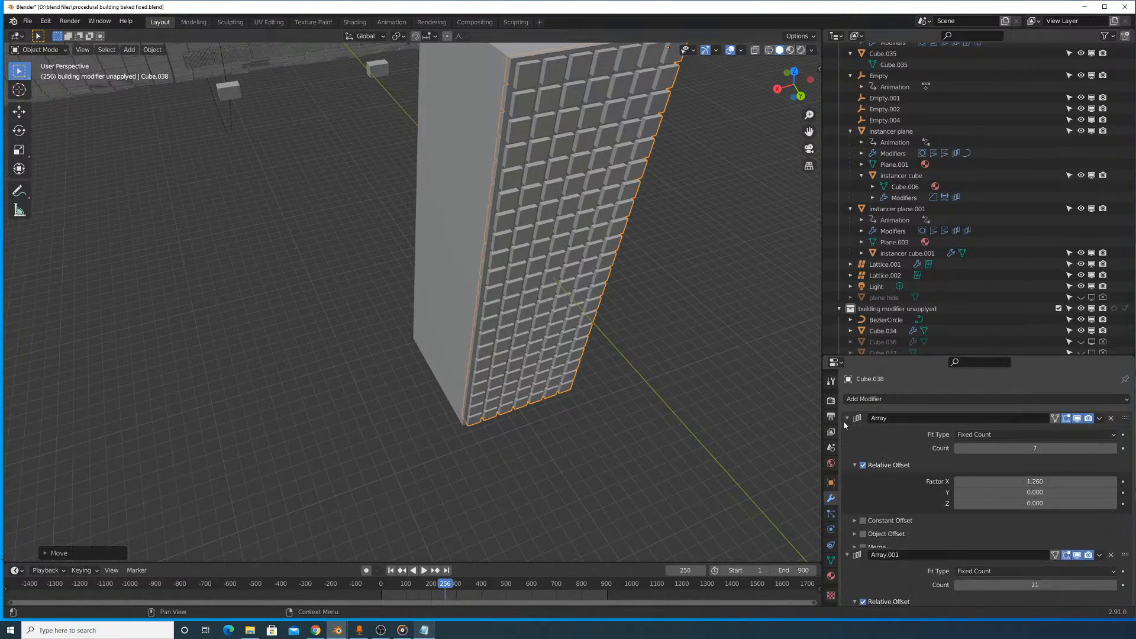
click(846, 418)
click(849, 433)
click(855, 399)
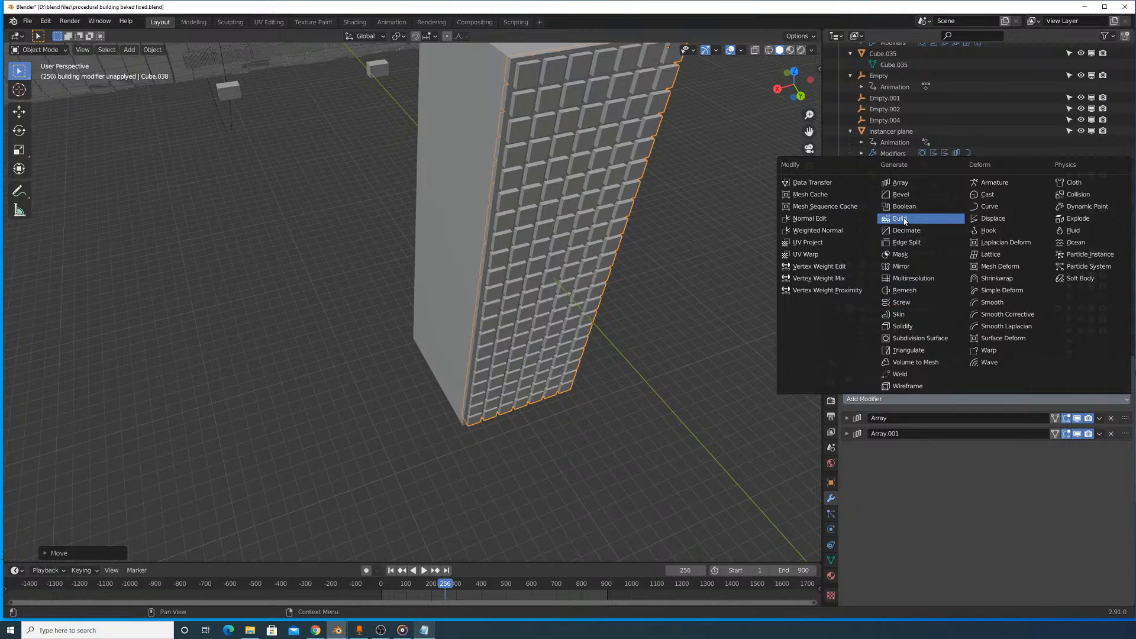
click(901, 267)
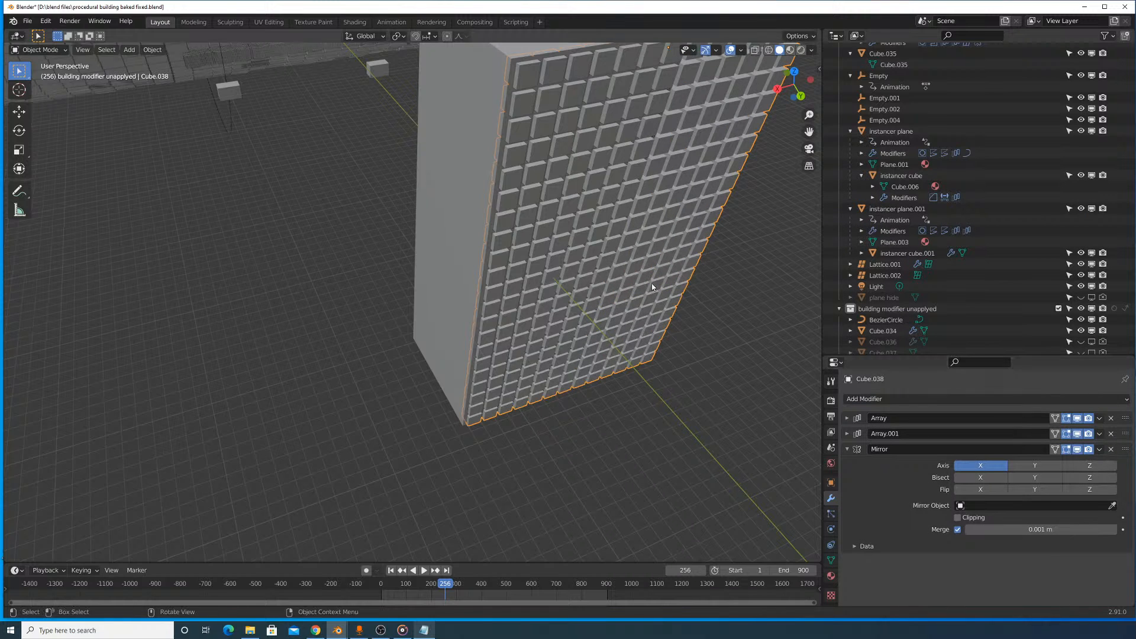
- Enable the Y axis on the Mirror modifier and pick the block, Cube.034, as the mirror object
scroll(635, 254, down, 5)
middle_drag(636, 254, 599, 275)
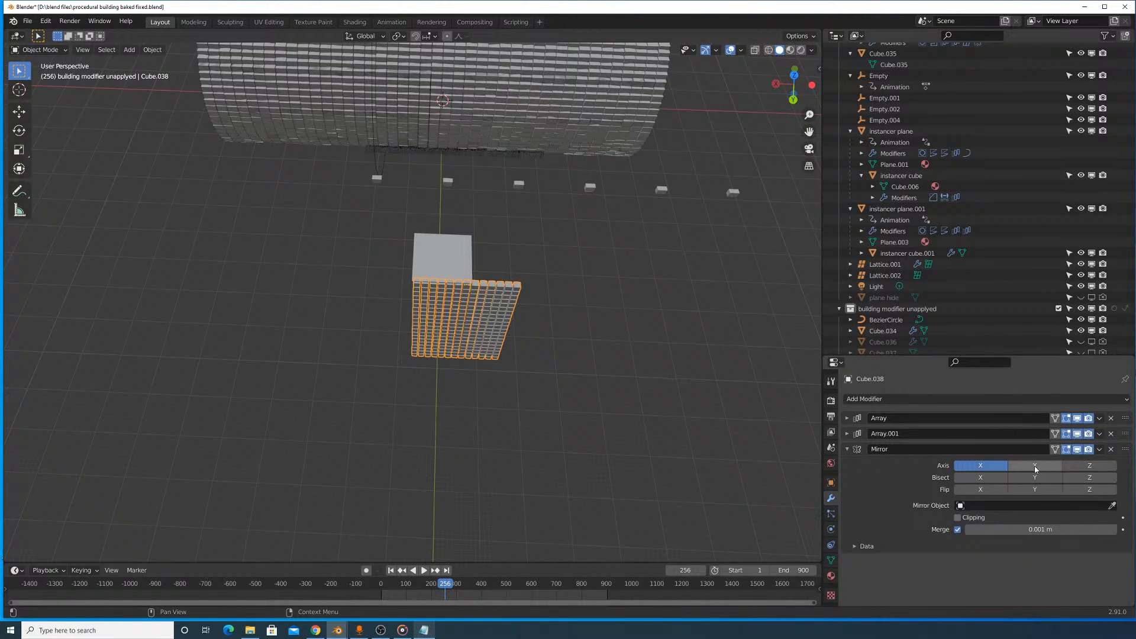
click(1111, 506)
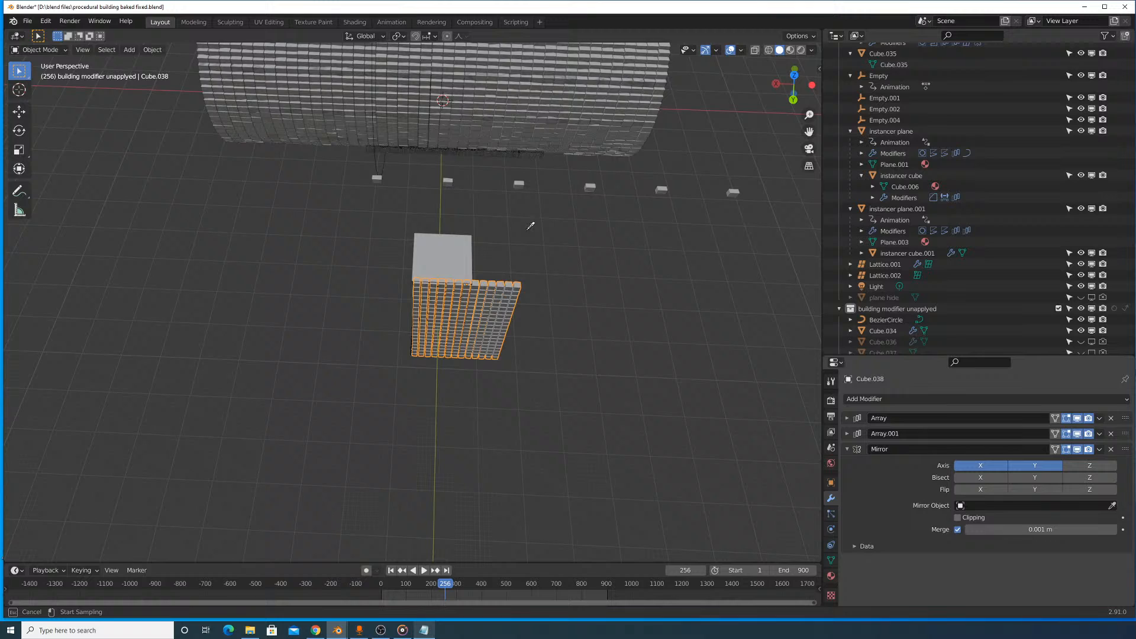
click(447, 254)
middle_drag(448, 256, 594, 401)
scroll(602, 252, up, 5)
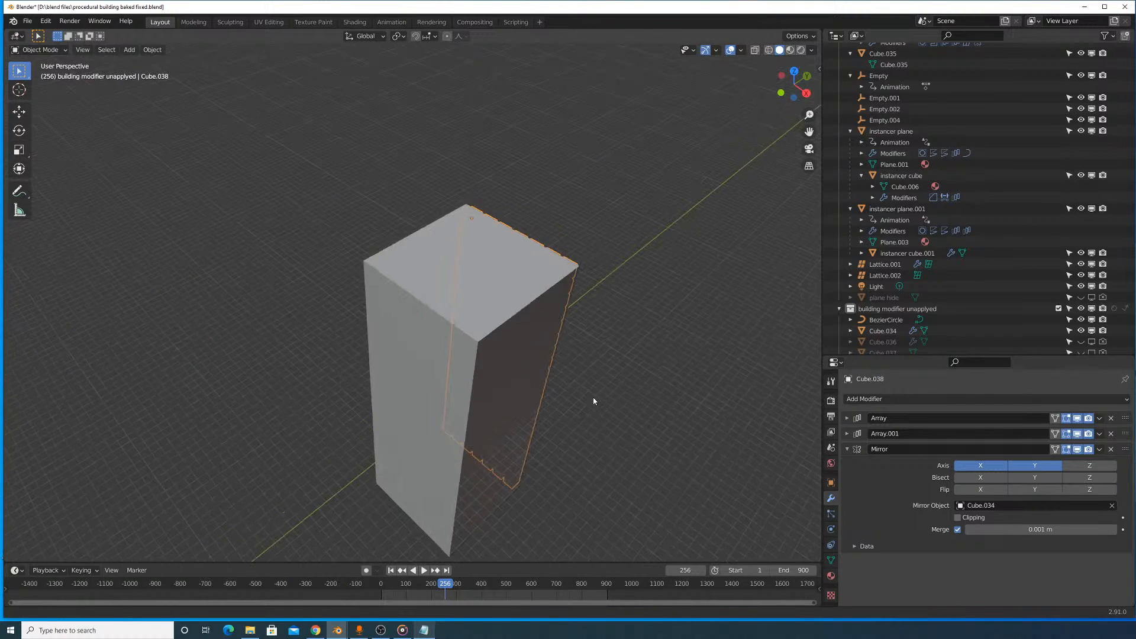
- Try different X and Y mirror axis combinations and pick Cube.034 again as the mirror object
click(984, 465)
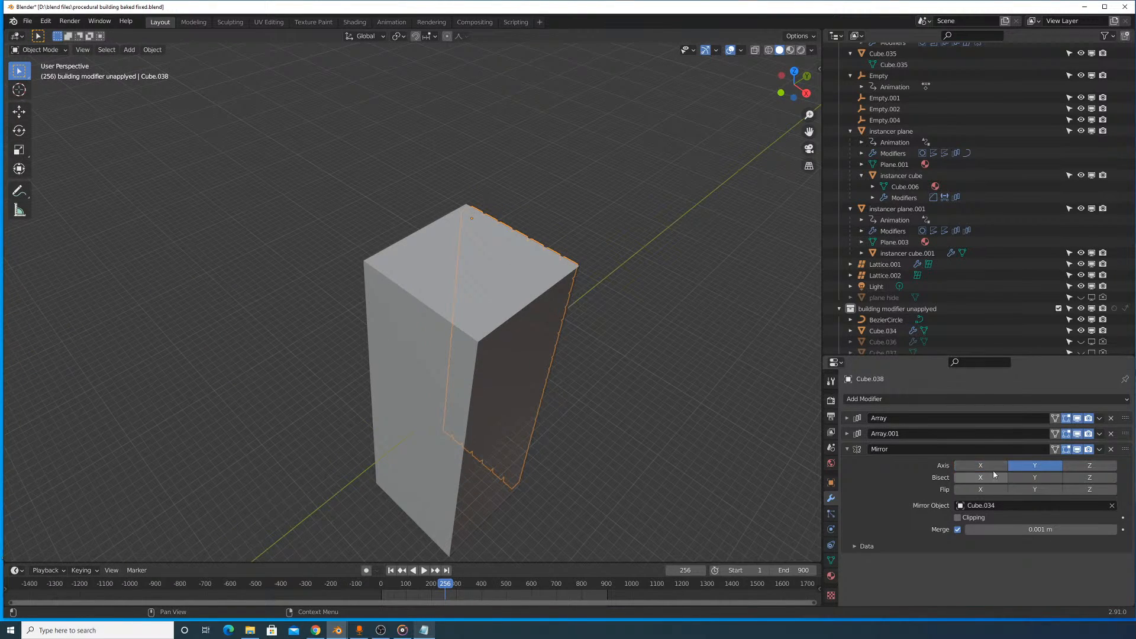
click(1049, 466)
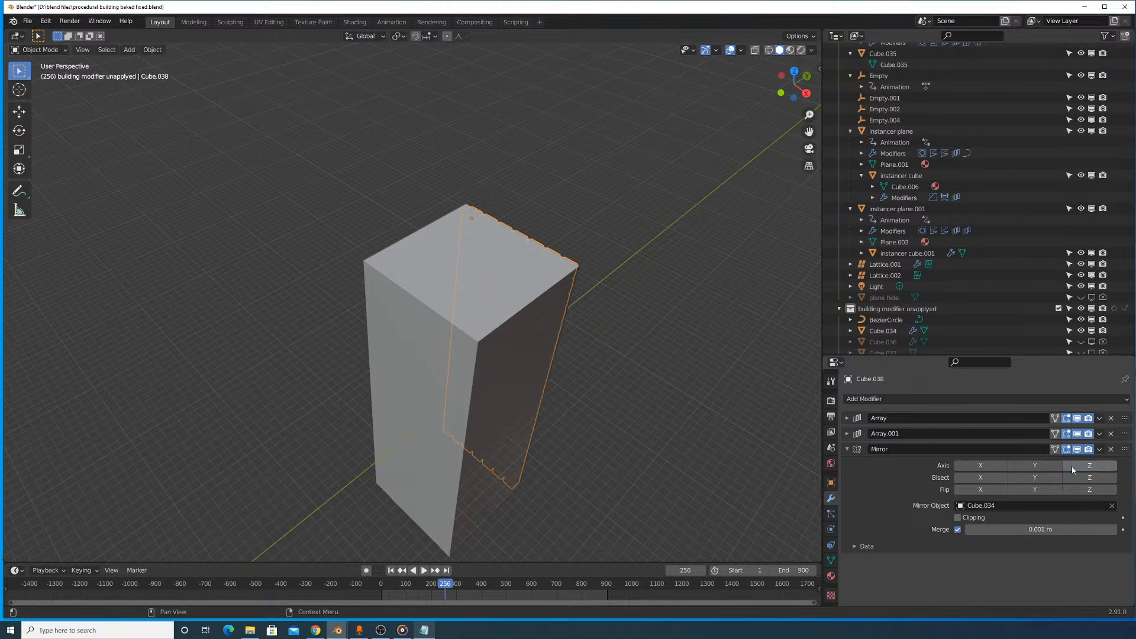
click(983, 468)
middle_drag(647, 307, 588, 292)
scroll(520, 303, up, 1)
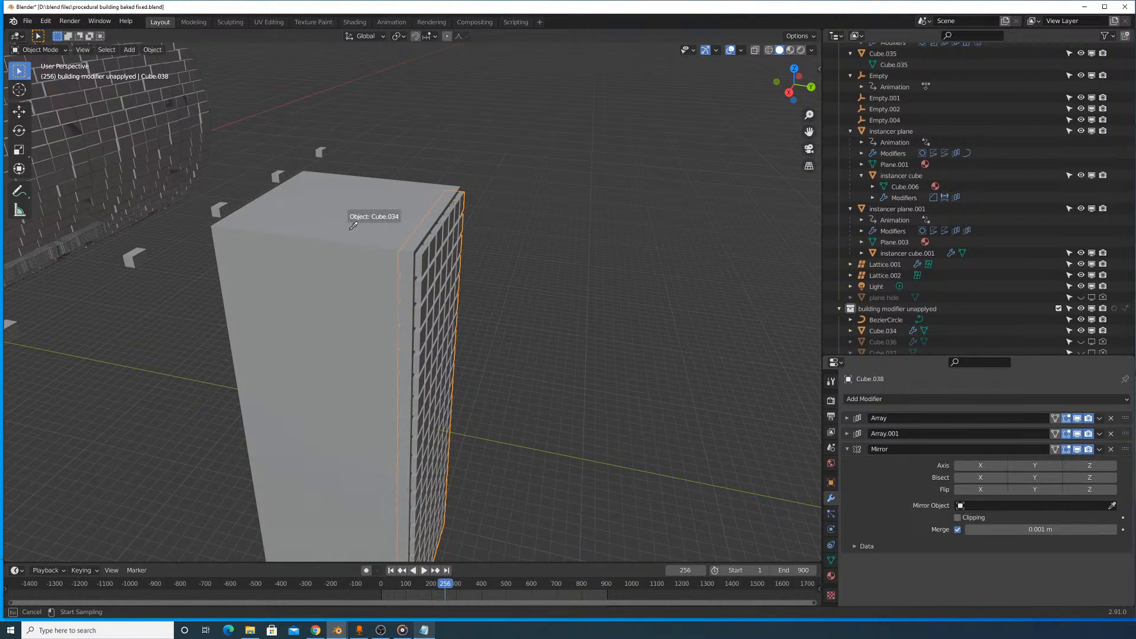
click(498, 291)
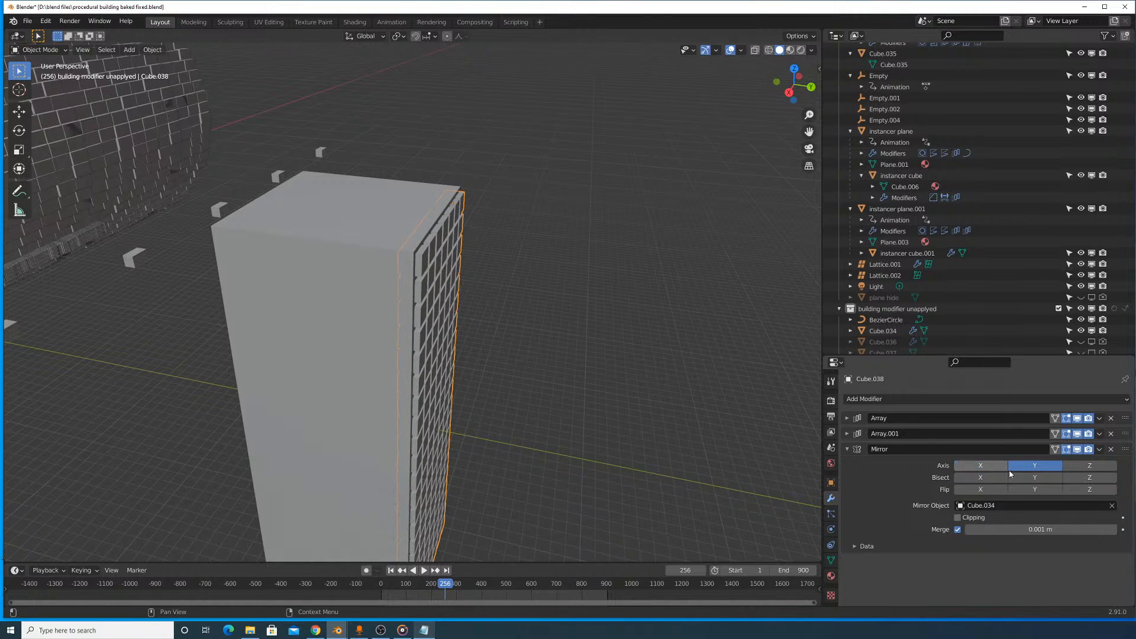
drag(998, 467, 1013, 480)
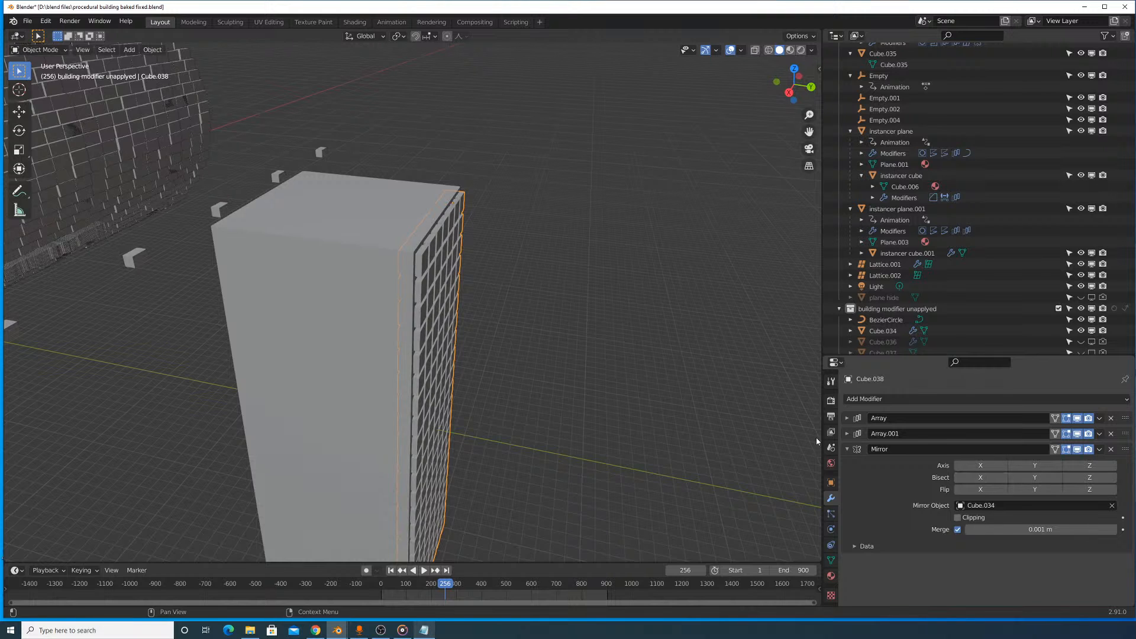
scroll(492, 332, down, 7)
middle_drag(492, 334, 537, 323)
scroll(557, 325, up, 5)
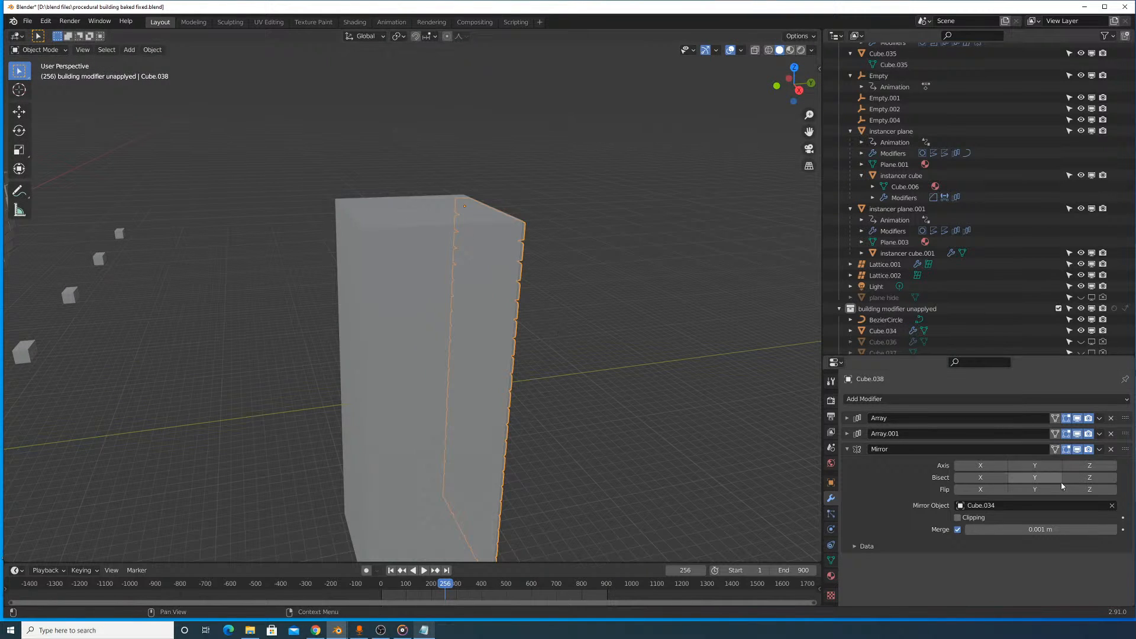
- Try the Mirror modifier above both arrays with different axes, and return it to the end of the stack
drag(1119, 452, 1121, 418)
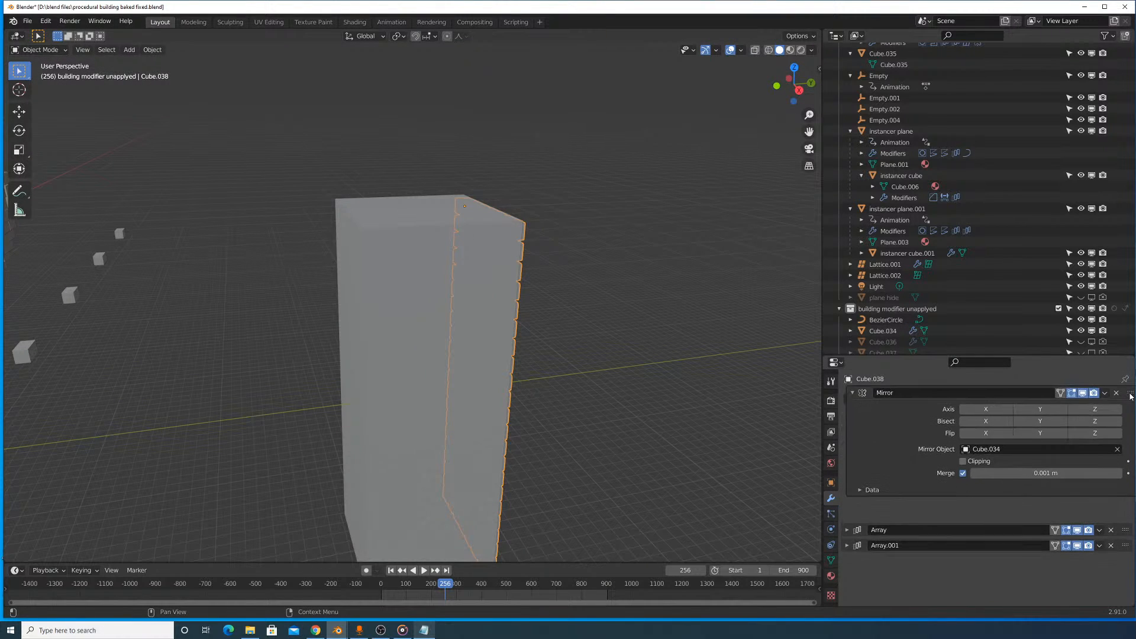
click(985, 434)
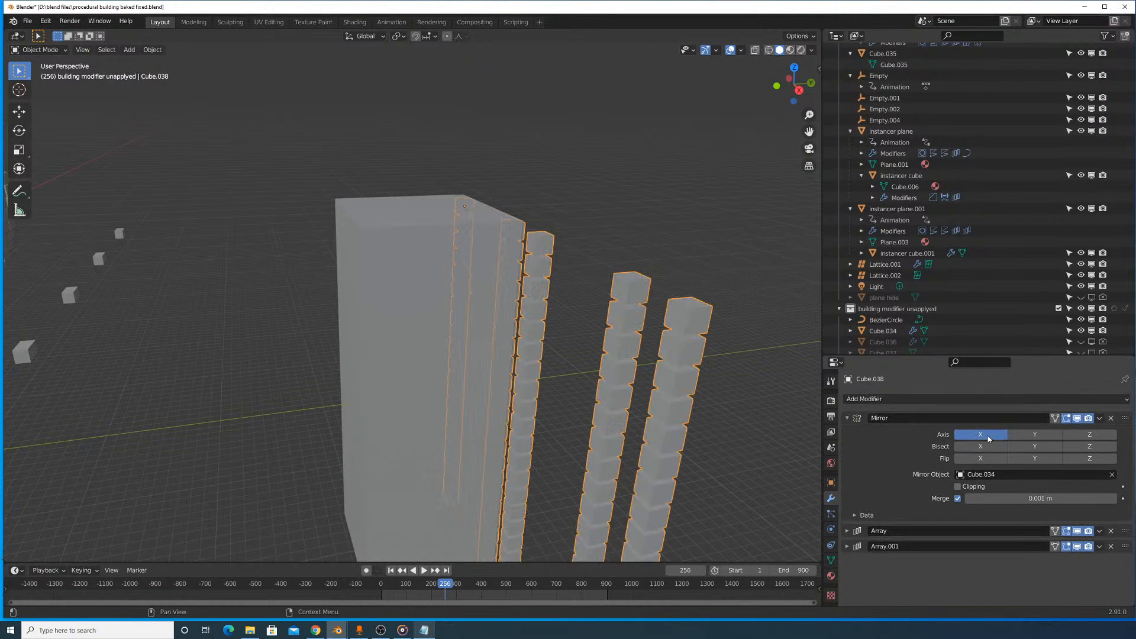
click(1019, 435)
click(1022, 435)
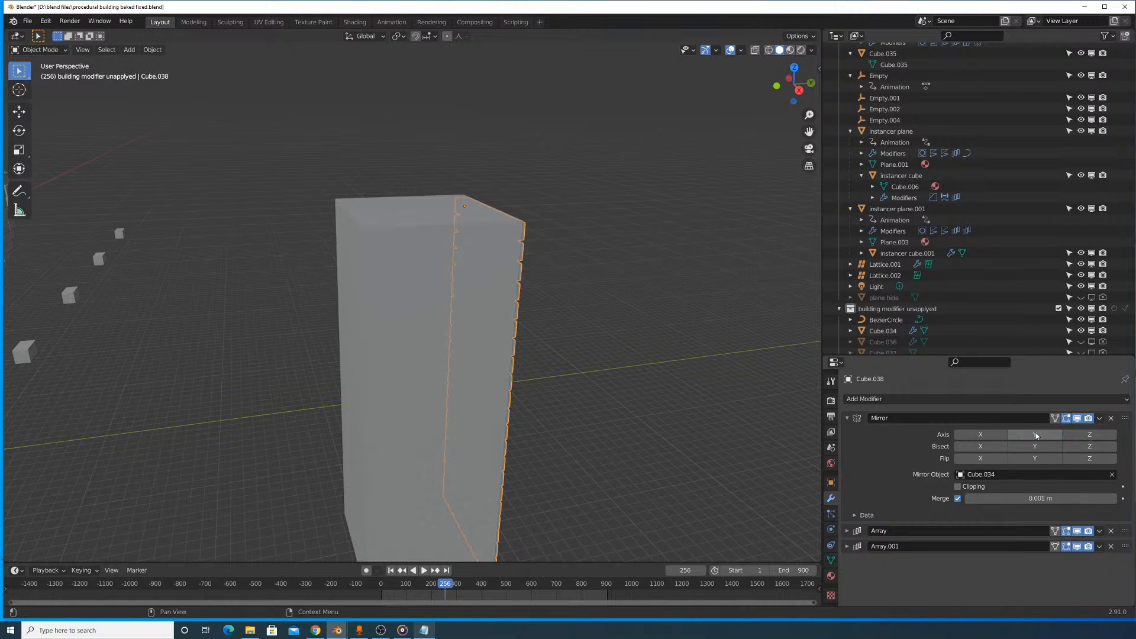
click(1084, 437)
click(1072, 437)
drag(1125, 418, 1124, 450)
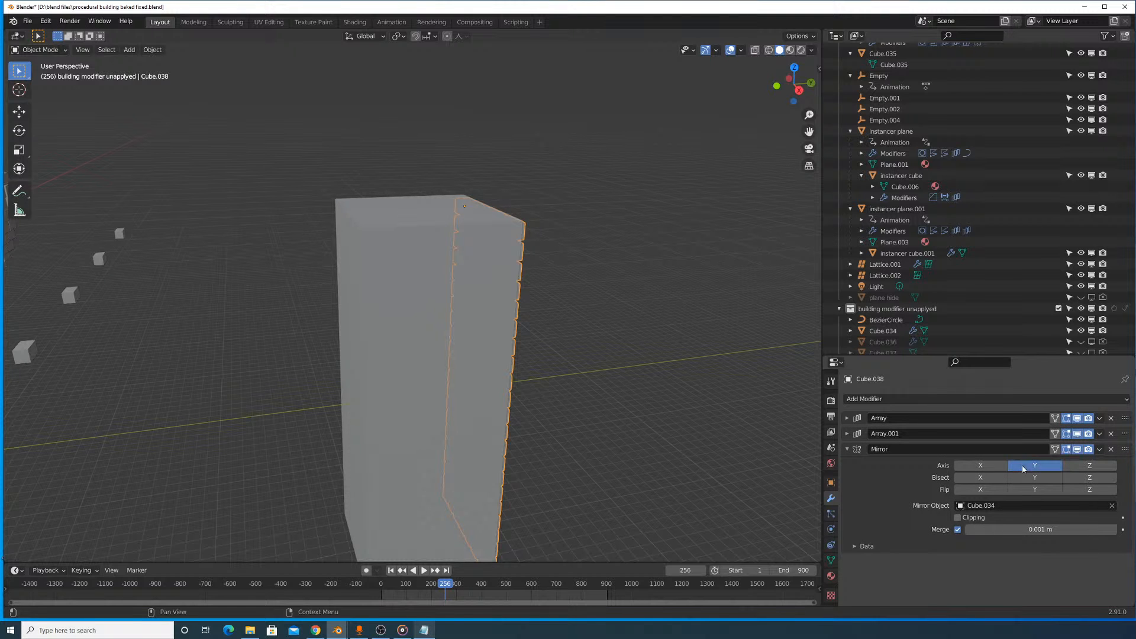
- Enable both the X and Y mirror axes, check where the mirrored copies land, and frame the cutter grid
click(1002, 466)
scroll(378, 278, down, 8)
scroll(360, 286, up, 3)
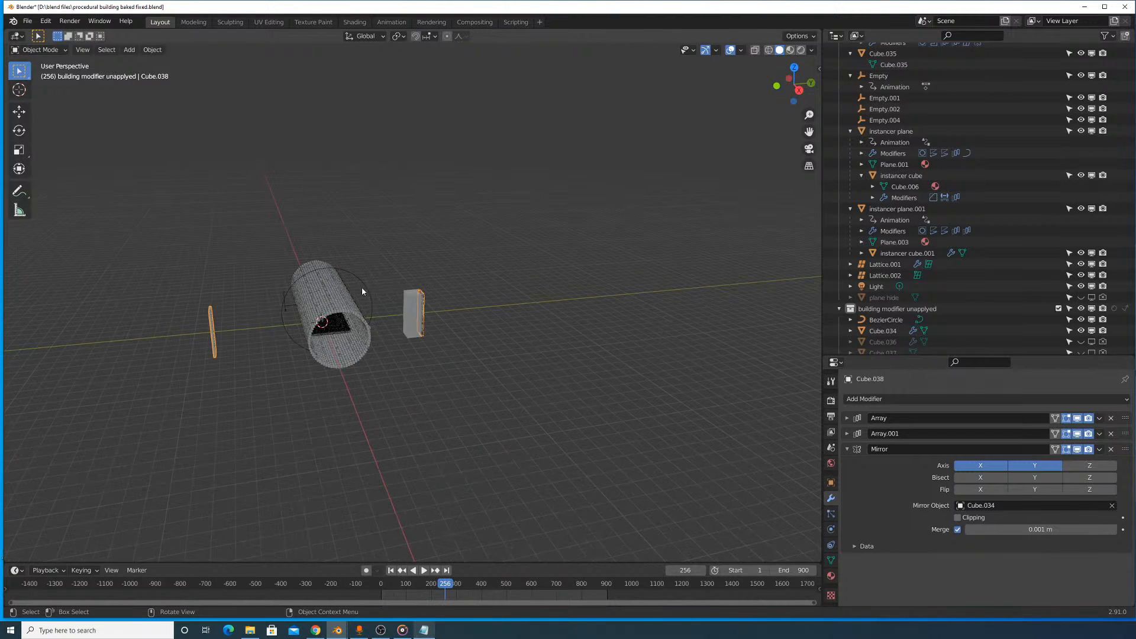
middle_drag(361, 287, 353, 325)
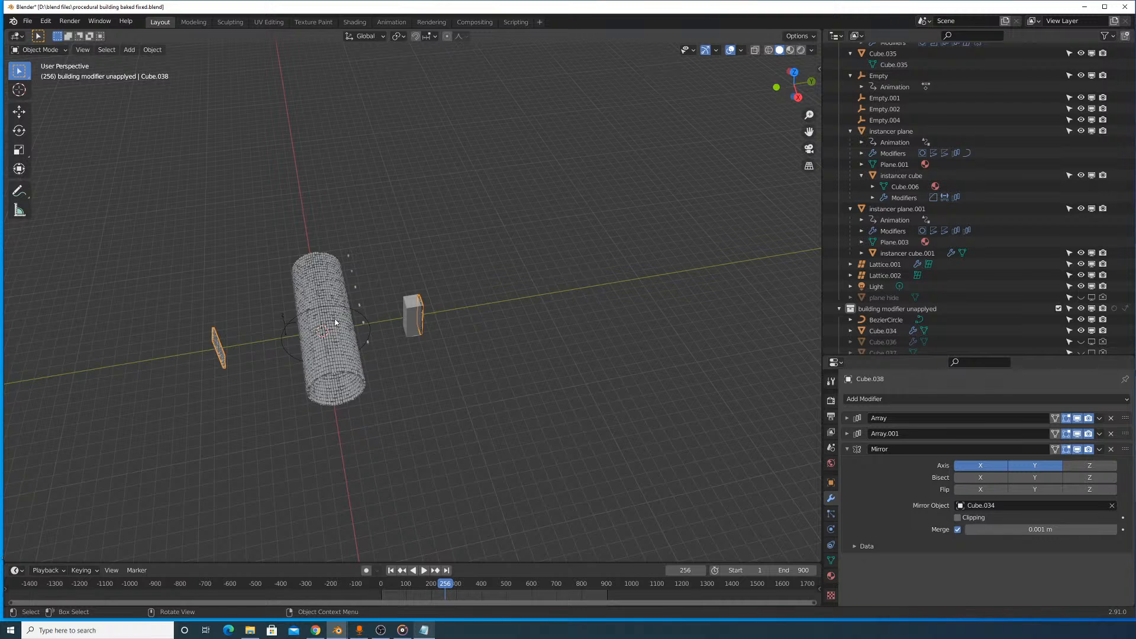
key(KP_Decimal)
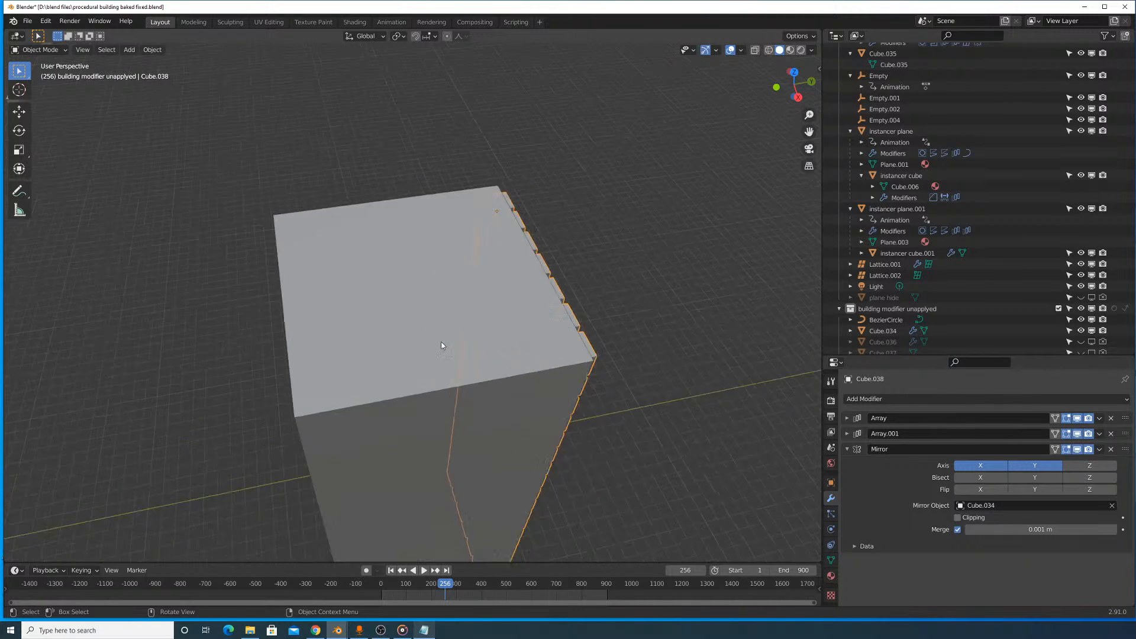
- Clear the Mirror modifier's mirror object and leave only the Y axis enabled on the cutter grid
click(1111, 505)
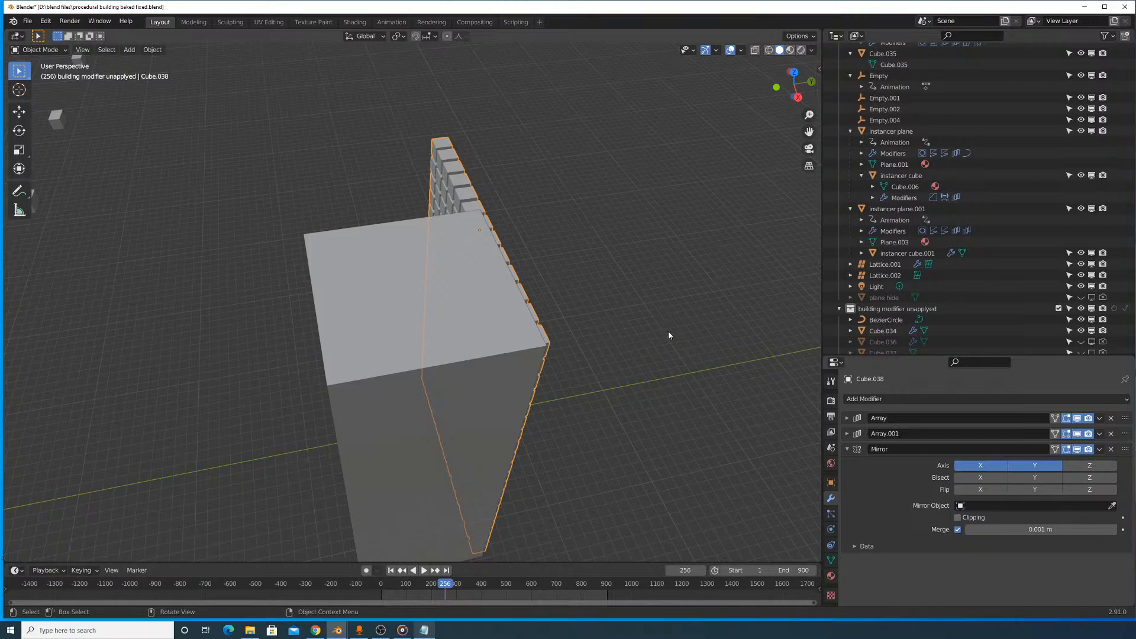
middle_drag(668, 336, 587, 327)
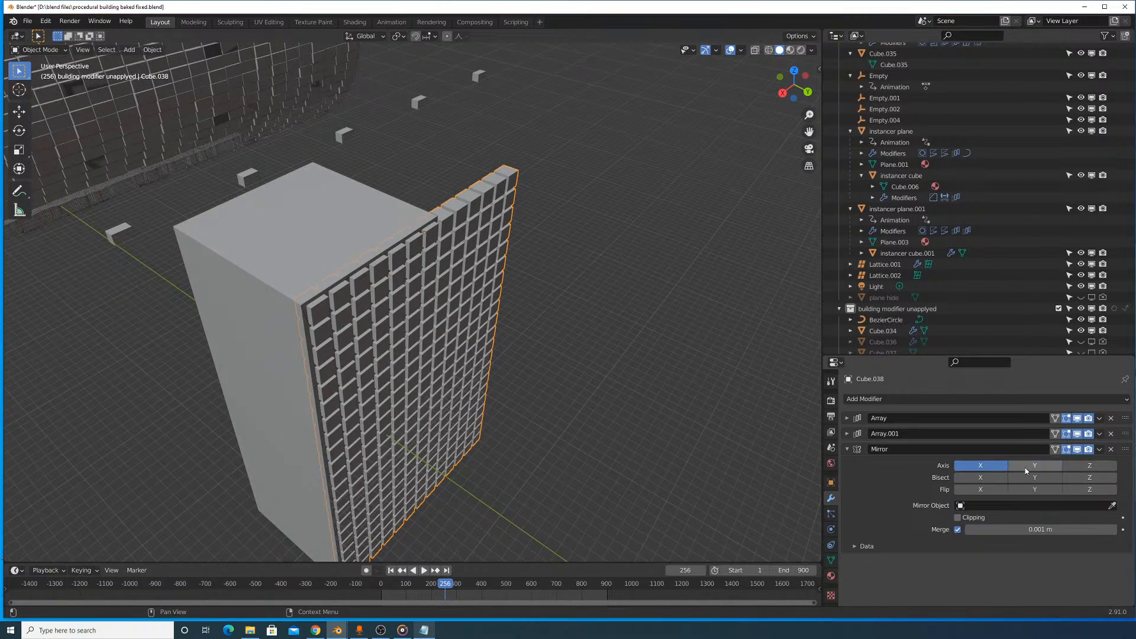
click(1001, 467)
click(1028, 468)
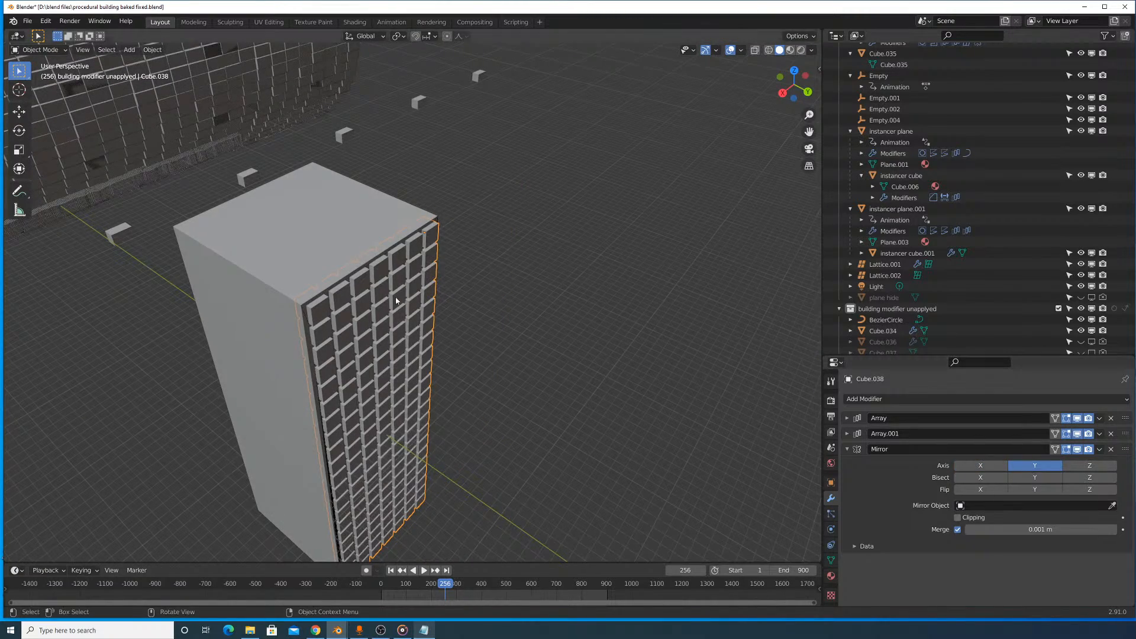
scroll(394, 300, down, 6)
middle_drag(395, 298, 480, 279)
scroll(481, 279, up, 3)
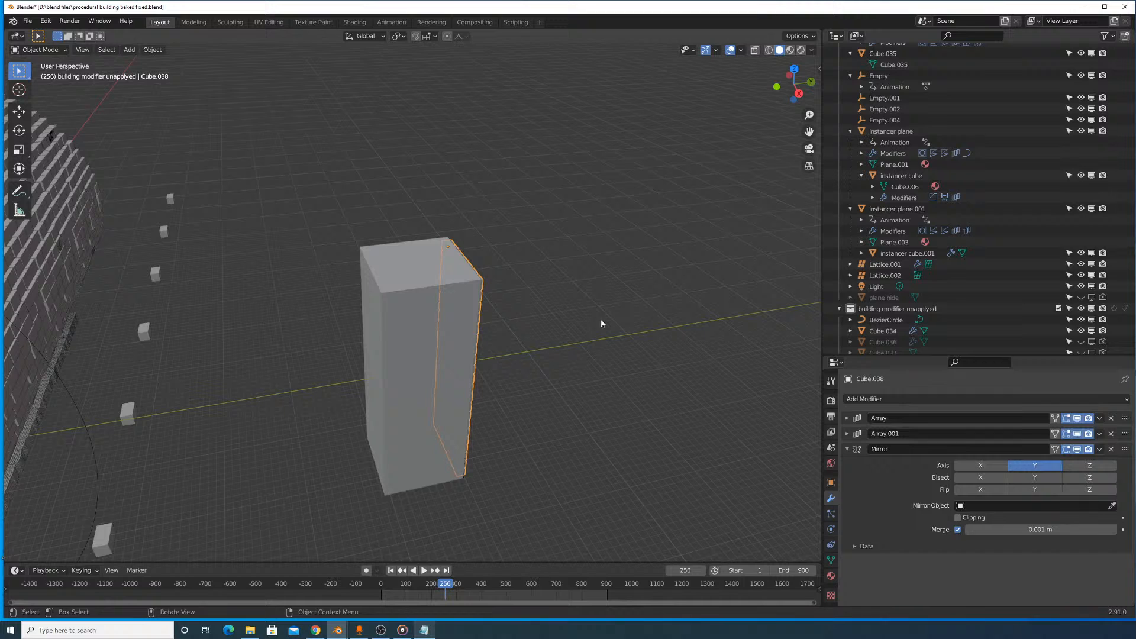
- Try the block, Cube.034, as the mirror object for the Y-axis mirror again, and undo the choice
click(1035, 466)
click(1077, 466)
click(1077, 468)
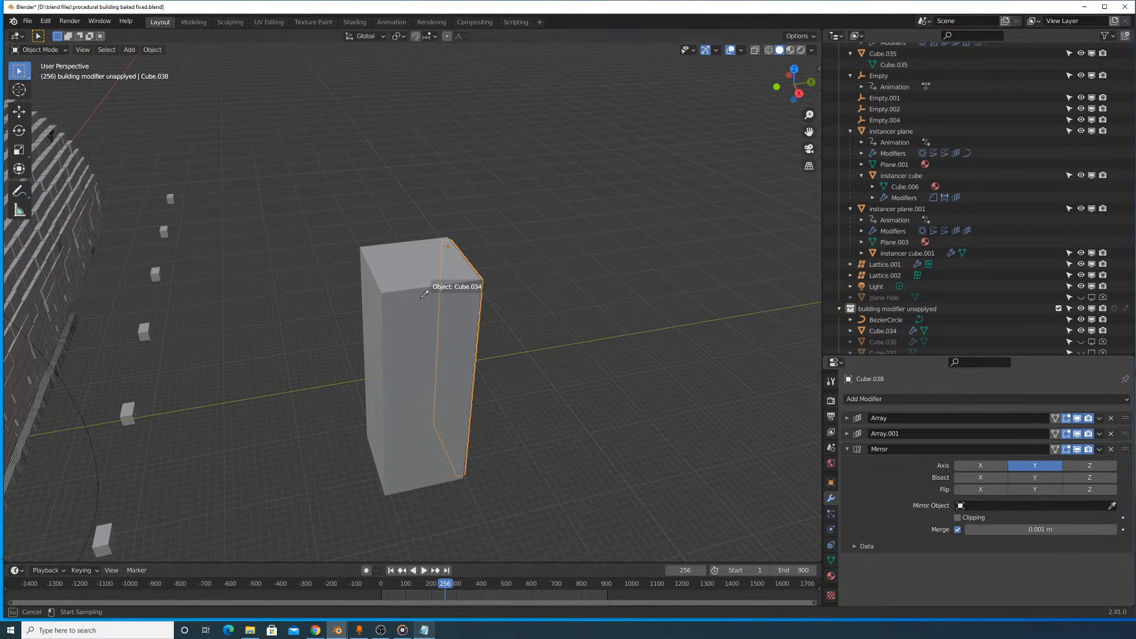
click(401, 298)
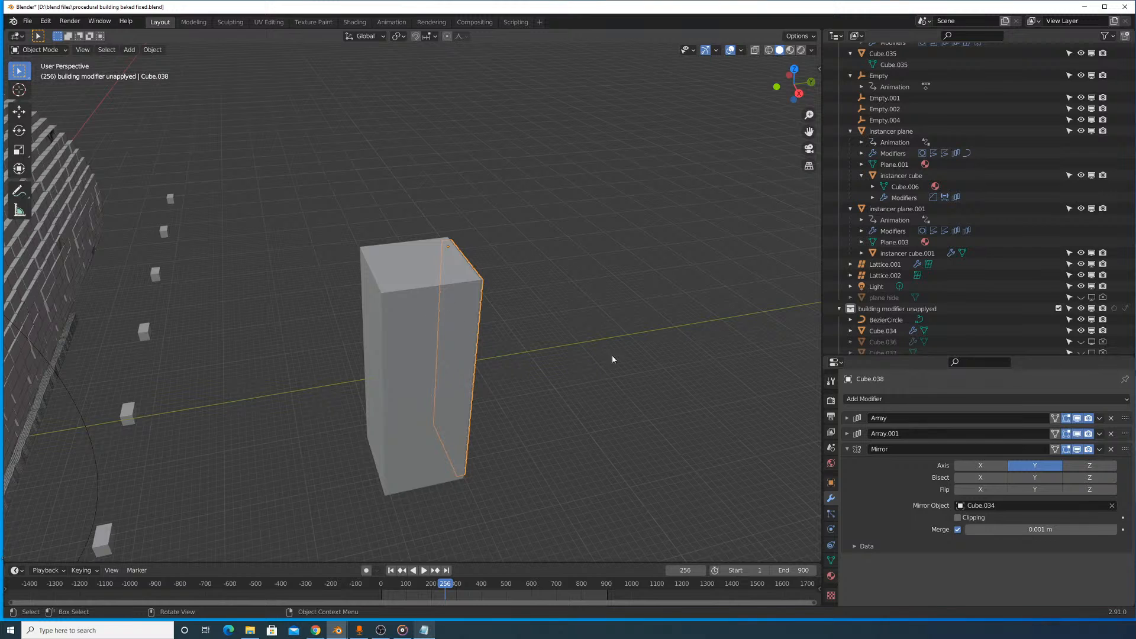
key(ctrl+z)
- Add an empty and move it along Y and Z to about Y 8128 m, Z 4738 m, above the building
key(shift+a)
key(shift+a)
mouse_move(588, 507)
click(623, 502)
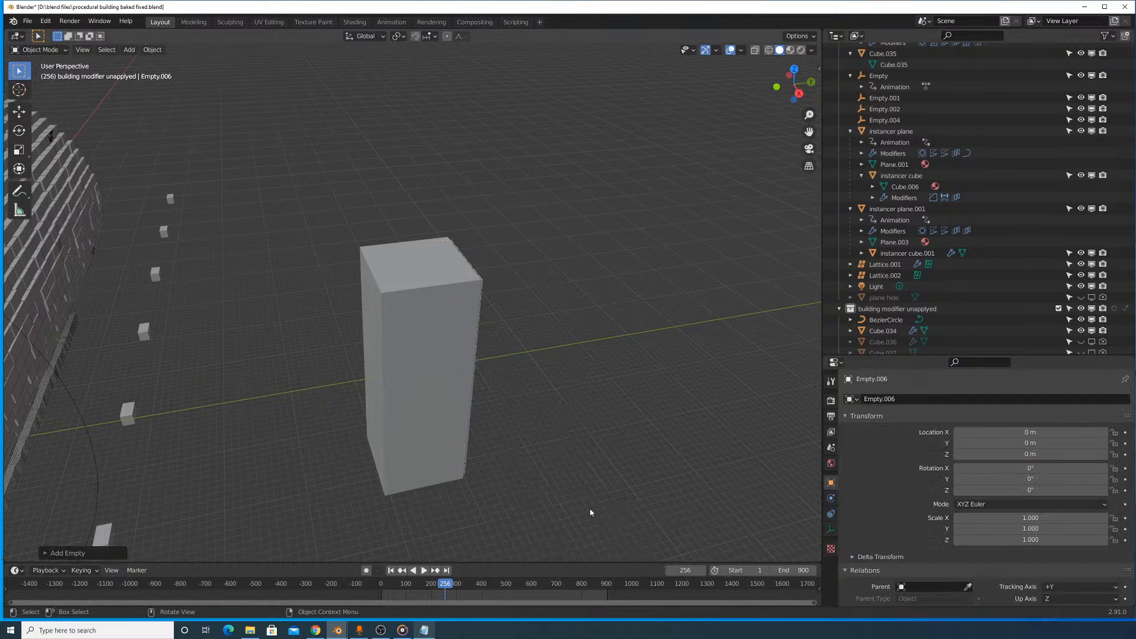
scroll(592, 512, down, 5)
key(g)
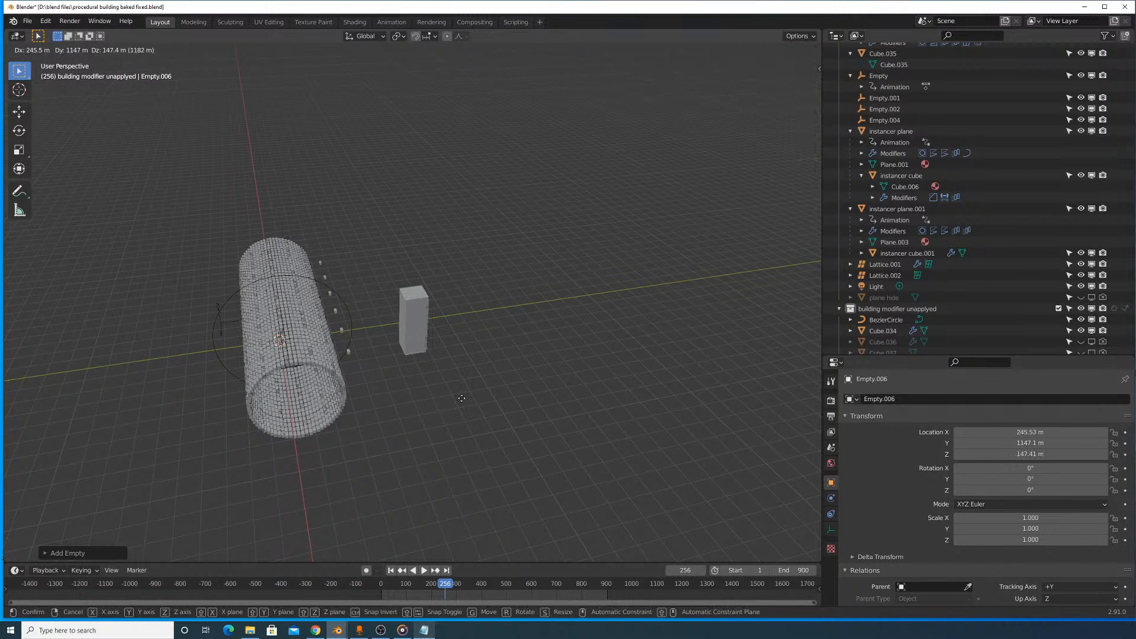
key(y)
click(542, 394)
key(g)
key(z)
click(540, 307)
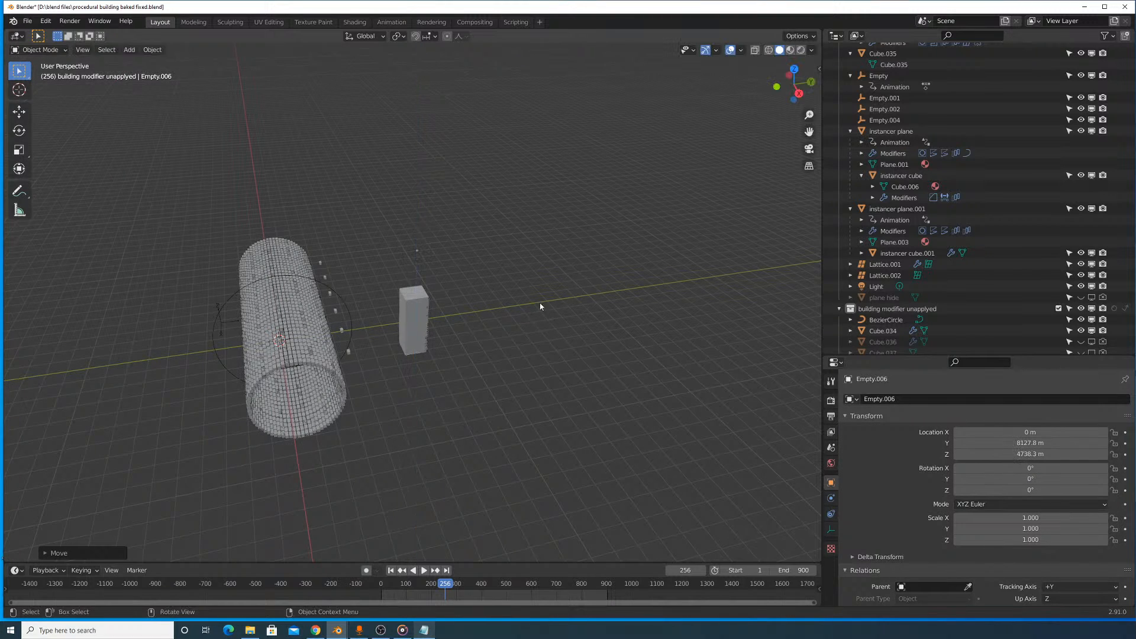
- Scale the empty up uniformly to about 853
scroll(546, 284, up, 6)
key(s)
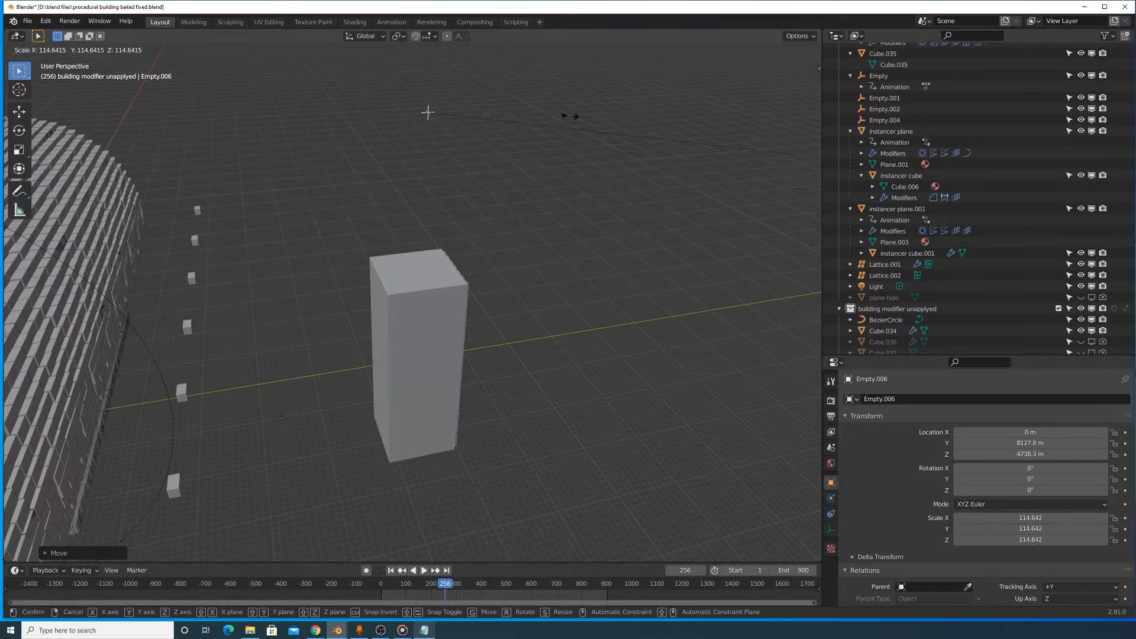
click(570, 116)
key(s)
click(562, 160)
- Try shifting the empty along the X axis, cancel a Y move, and undo the X shift
key(g)
key(x)
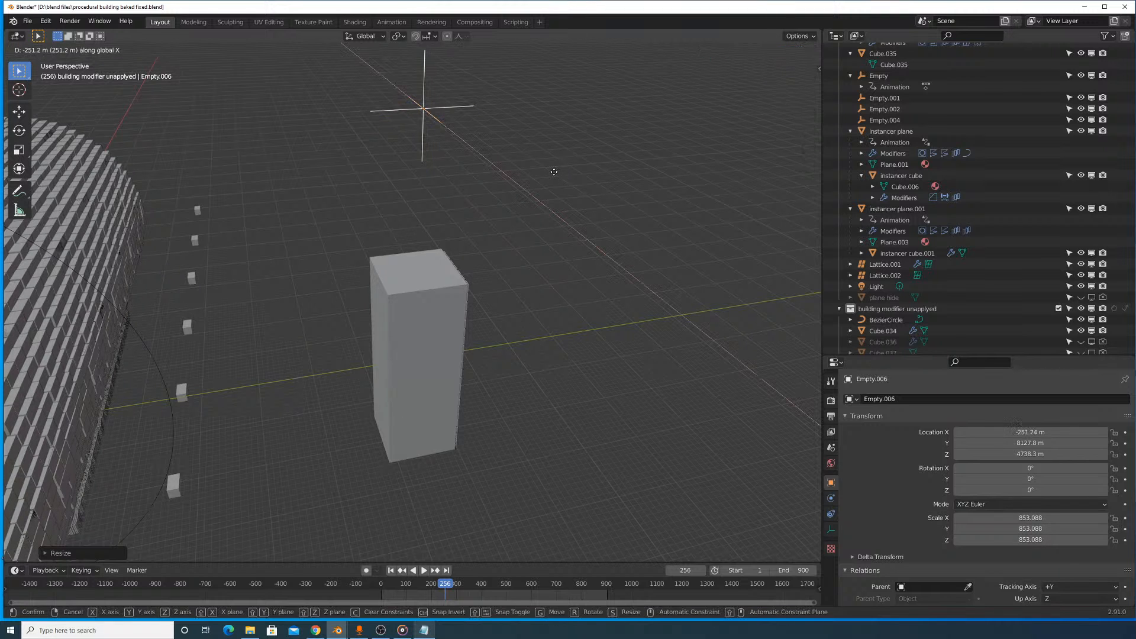
click(555, 174)
key(g)
key(y)
right_click(546, 179)
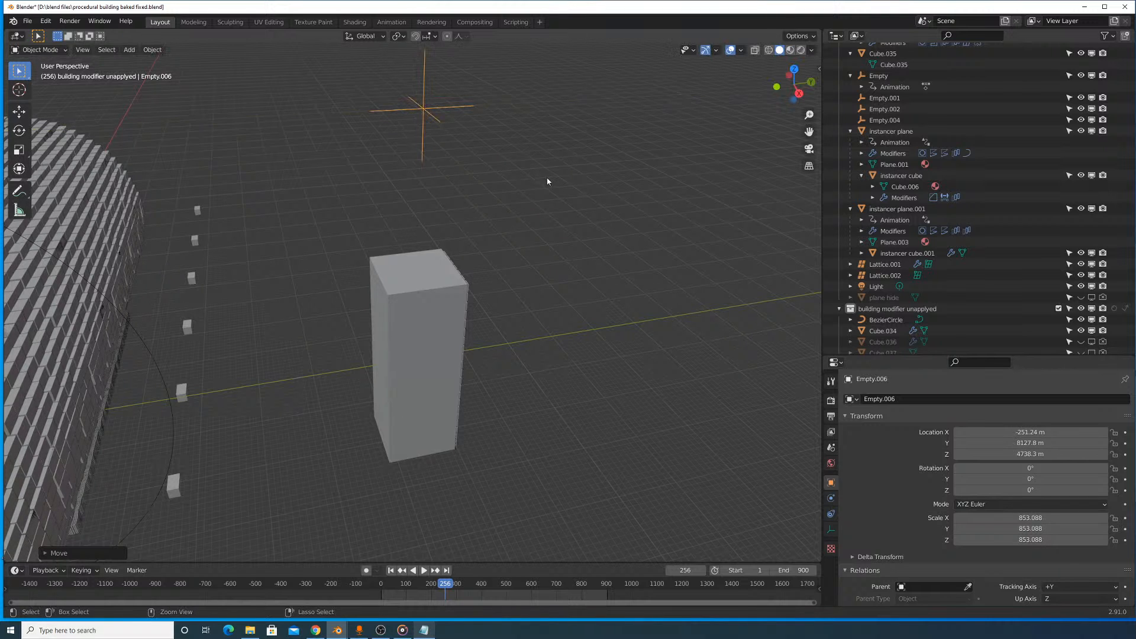
key(ctrl+z)
- Select the cutter grid, Cube.038, and set the new empty, Empty.006, as its Mirror modifier's mirror object
middle_drag(539, 158, 438, 293)
click(438, 293)
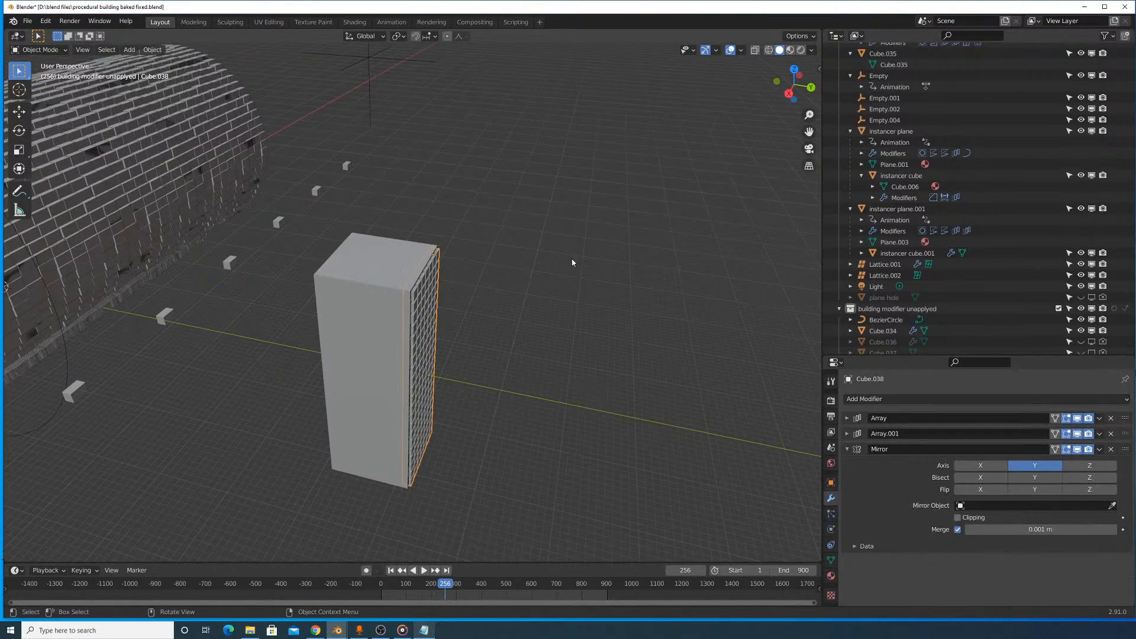
shift+middle_drag(561, 340, 565, 335)
shift+middle_drag(529, 179, 543, 291)
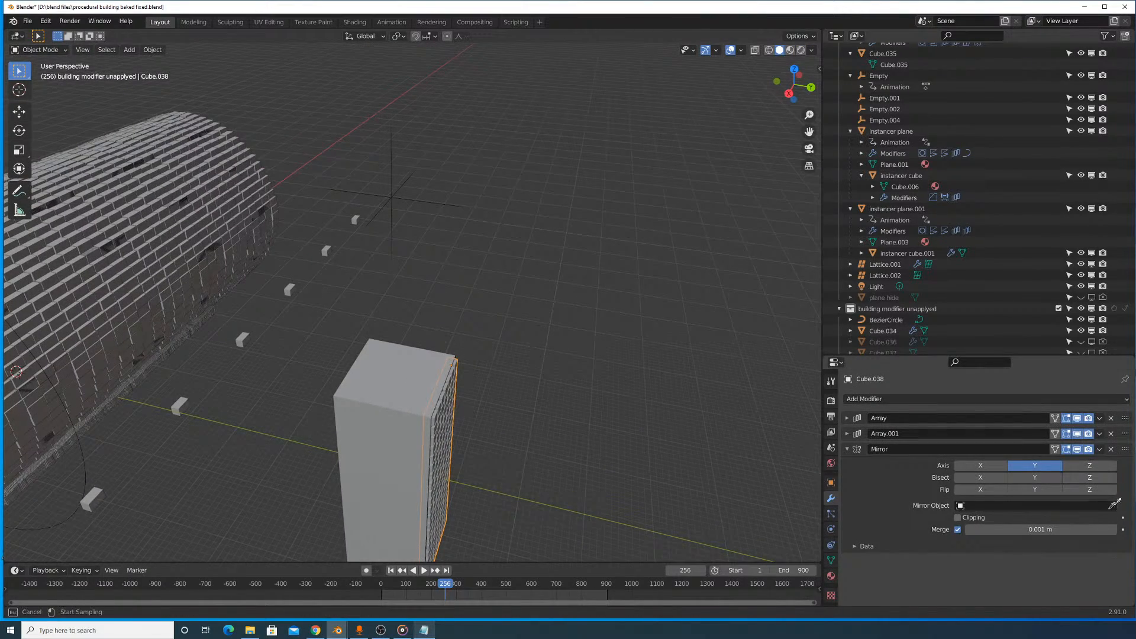
click(391, 200)
- Move the empty along Y to about 7998 m so the mirrored cutters line up with the opposite face
middle_drag(385, 210, 505, 223)
click(486, 198)
key(g)
key(y)
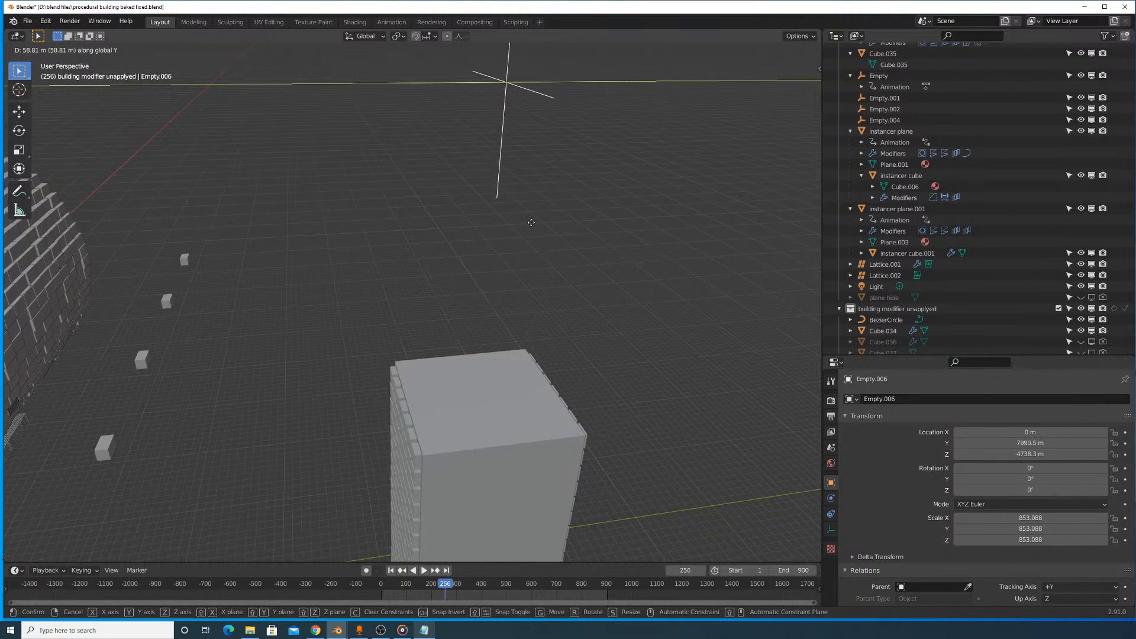
click(533, 228)
middle_drag(532, 227, 396, 249)
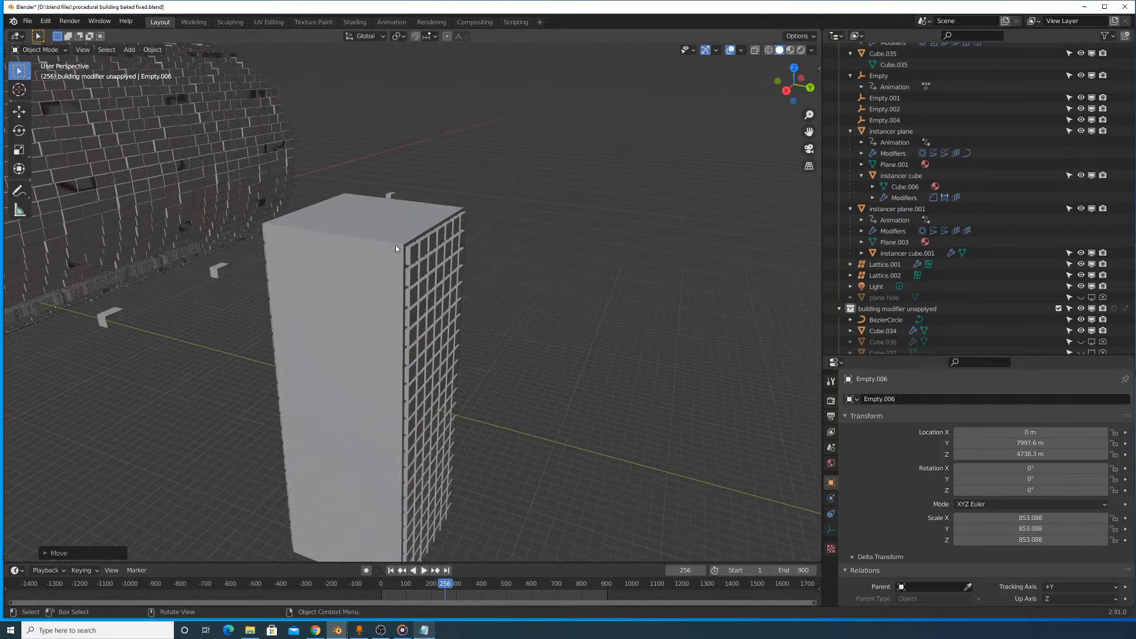
- Set the cutter grid's viewport display to Bounds so the window cuts in the building can be seen
click(420, 258)
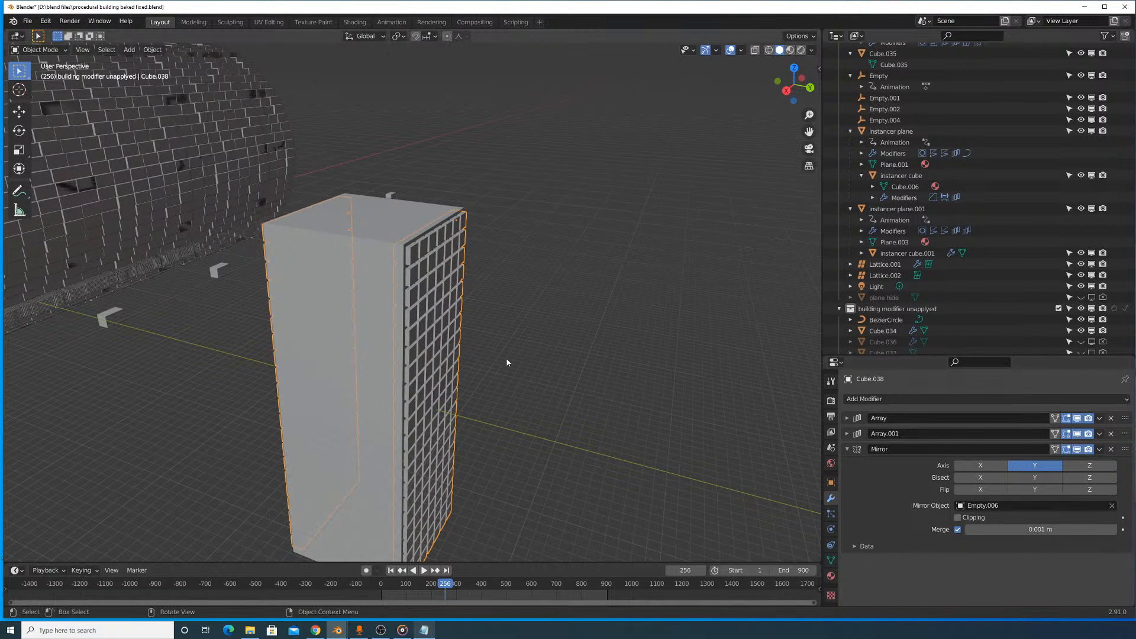
click(387, 327)
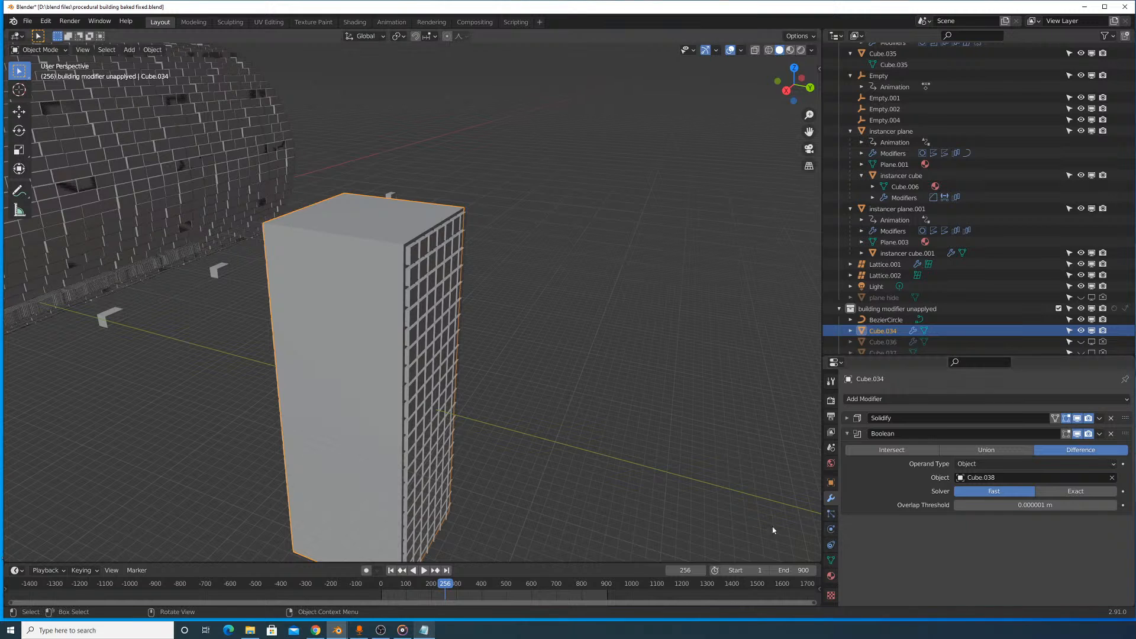
click(445, 343)
click(830, 482)
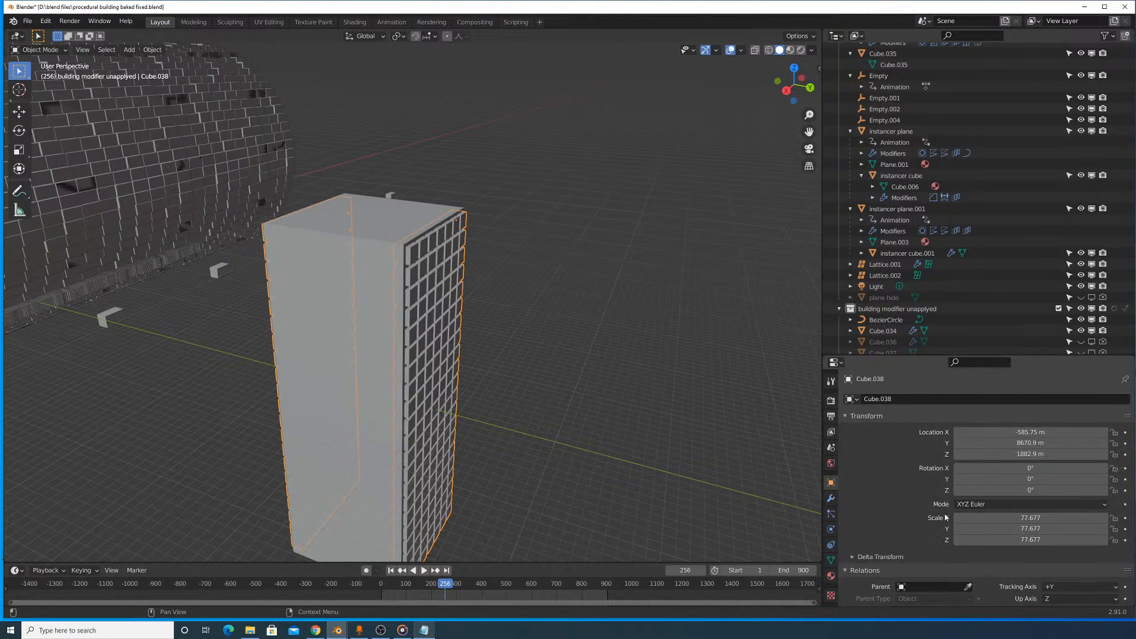
scroll(945, 509, down, 6)
scroll(954, 511, down, 10)
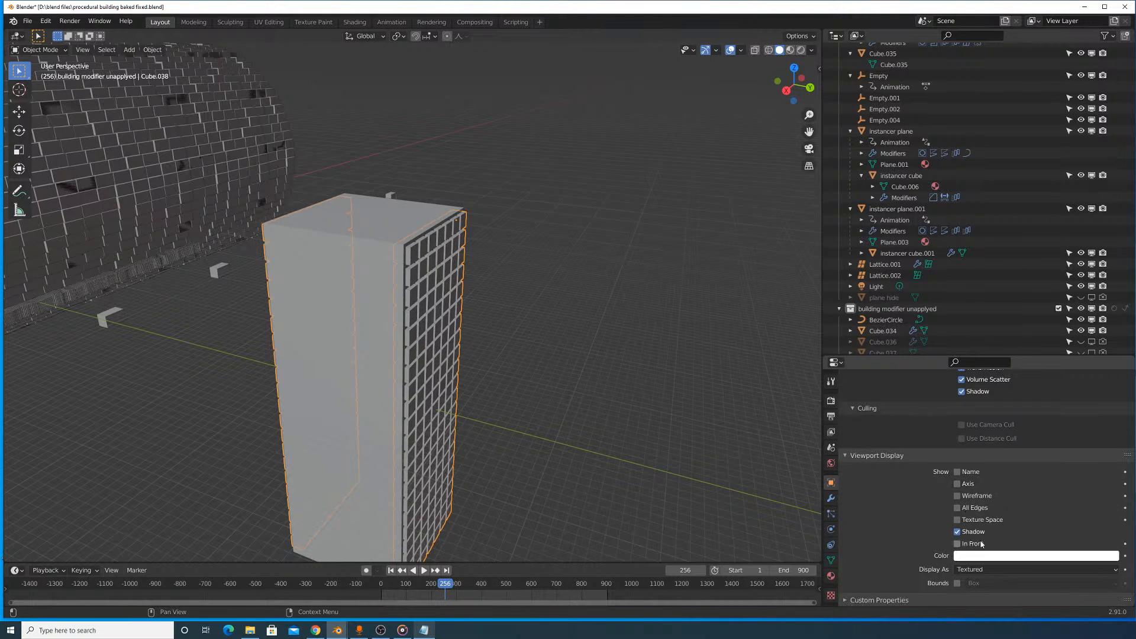
click(978, 570)
click(970, 556)
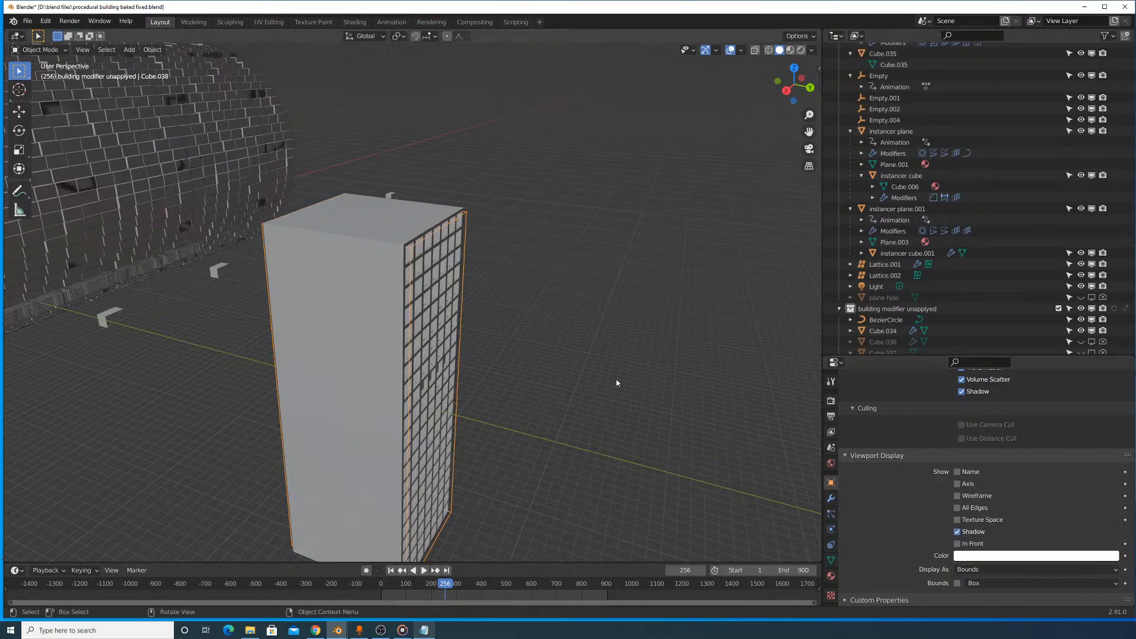
- Nudge the cutter object slightly along the Z axis against the building's window face
middle_drag(615, 383, 444, 290)
scroll(443, 290, down, 5)
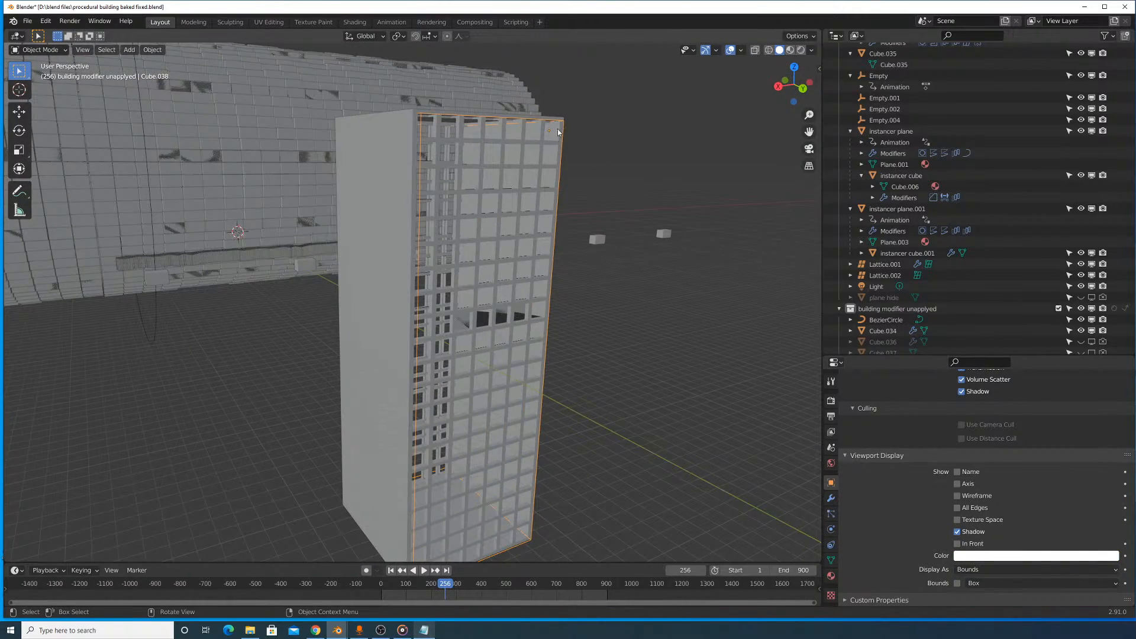
click(562, 121)
click(562, 122)
key(g)
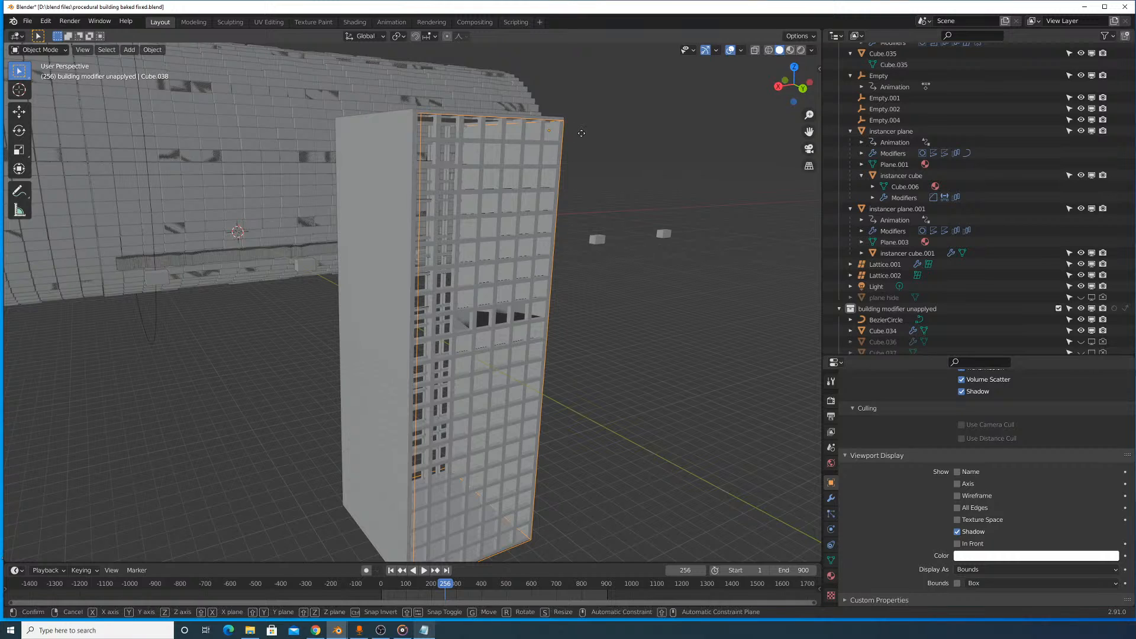
key(z)
click(582, 137)
middle_drag(583, 137, 461, 455)
- Stretch the cutter cube's mesh along Y twice in Edit Mode, the second time by a factor of about 1.46
key(Tab)
scroll(575, 259, up, 5)
scroll(649, 256, up, 2)
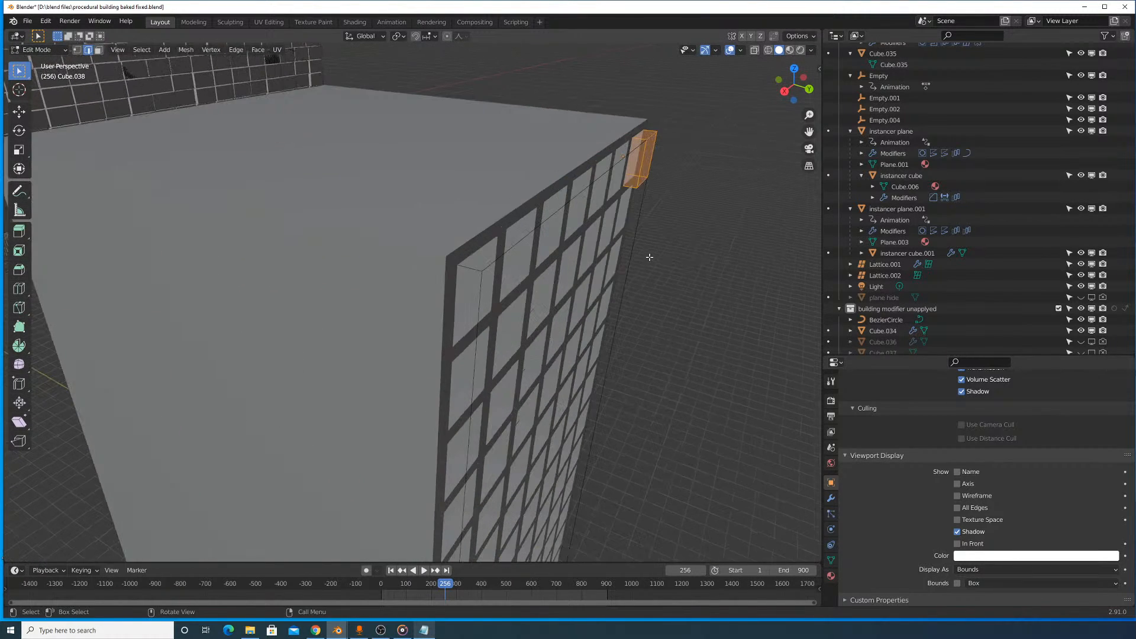
key(s)
key(y)
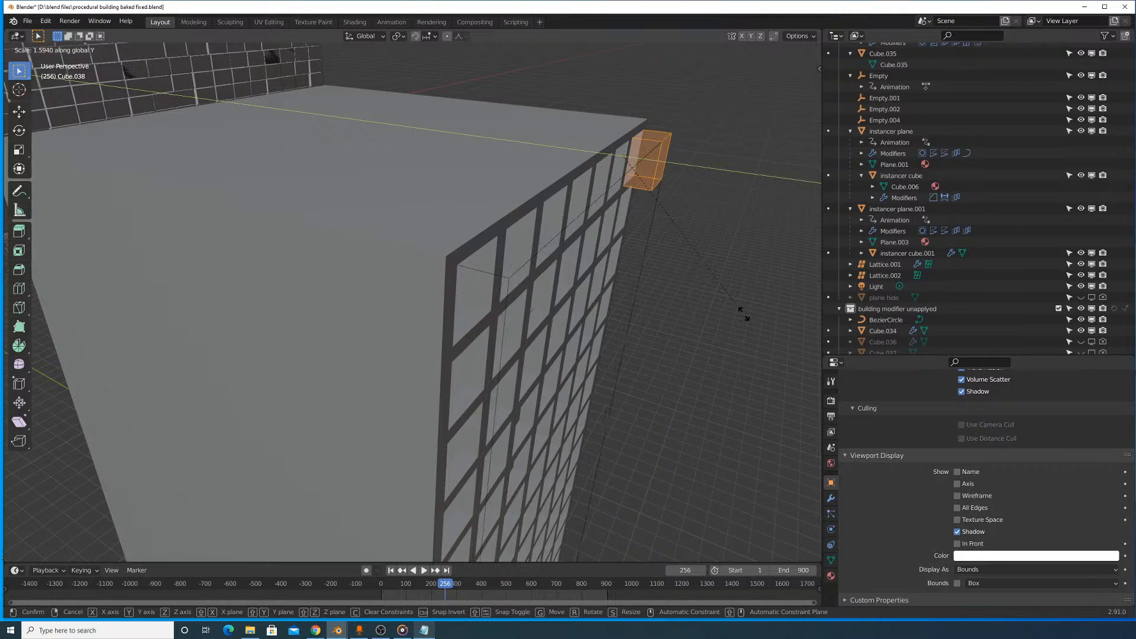
click(757, 322)
middle_drag(666, 244, 563, 321)
key(s)
key(y)
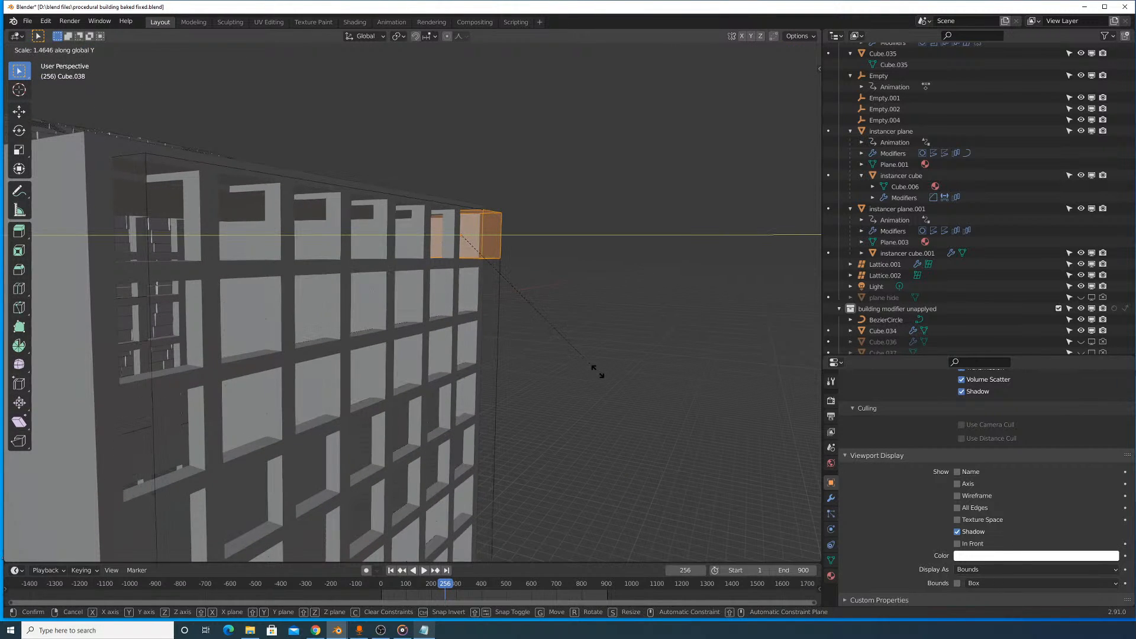
click(598, 372)
- Check the deepened window cuts and shift the cutter cube's mesh slightly down along Z in Edit Mode
key(Tab)
scroll(597, 372, down, 5)
shift+middle_drag(566, 383, 529, 290)
scroll(504, 284, up, 4)
middle_drag(419, 258, 457, 267)
key(Tab)
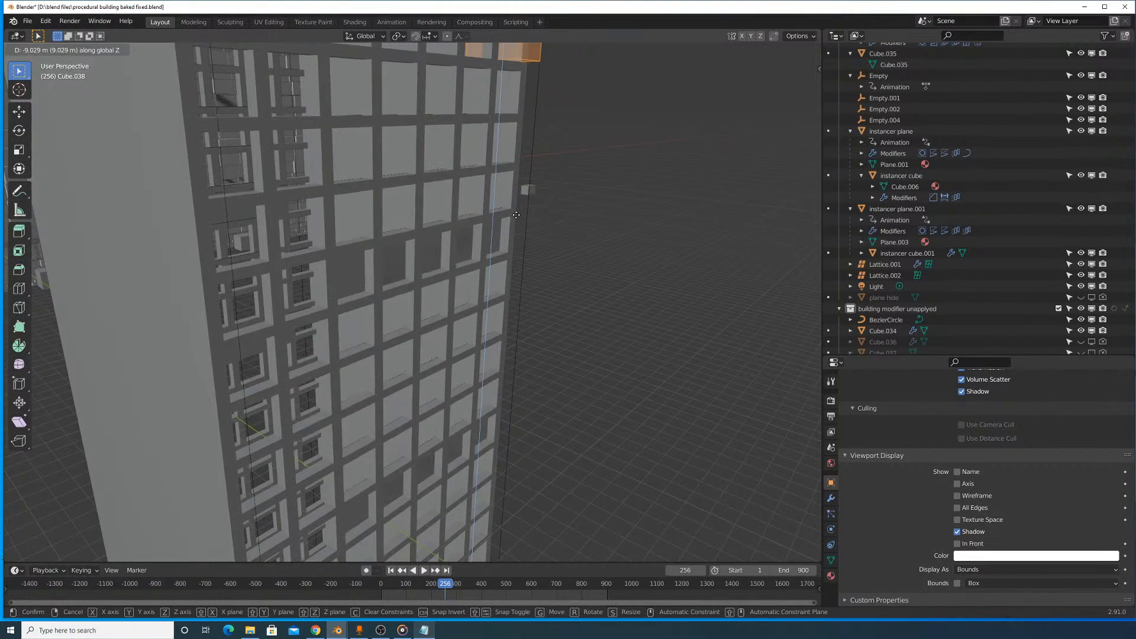
scroll(447, 266, down, 5)
key(Tab)
- Select the building block, Cube.034, and add a loop cut to its mesh in Edit Mode
click(355, 264)
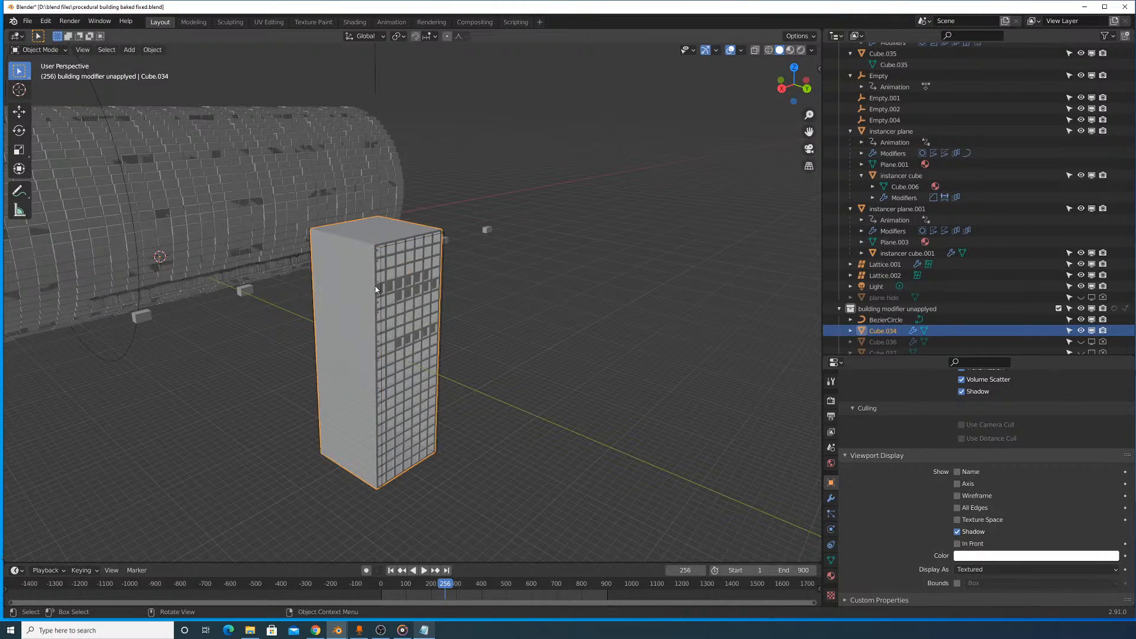
middle_drag(355, 264, 434, 303)
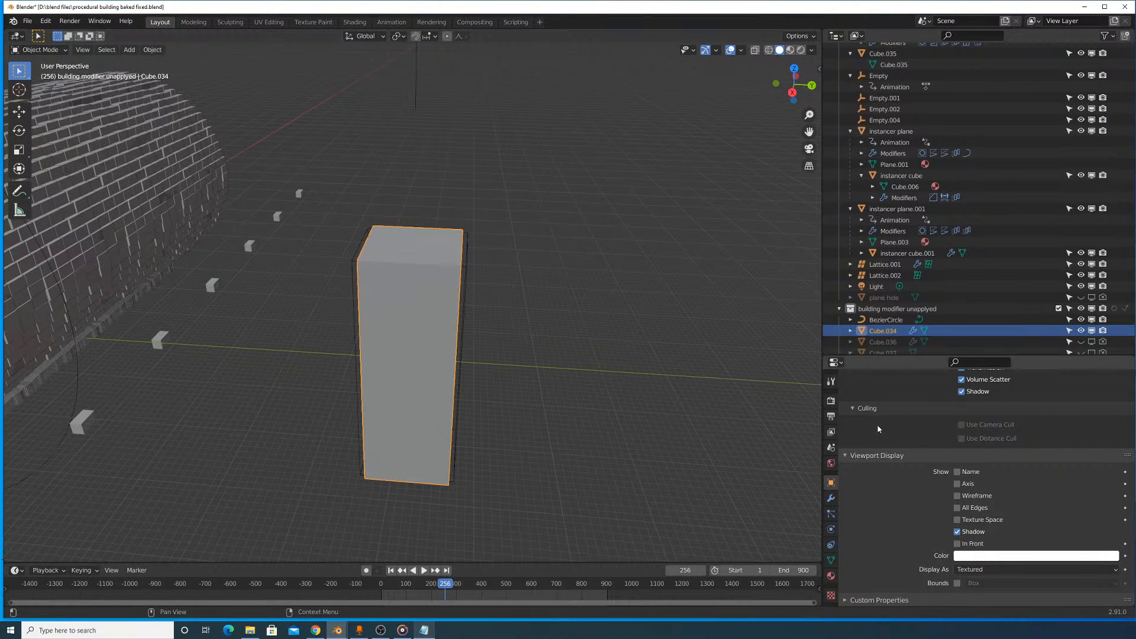
key(Tab)
middle_drag(424, 308, 452, 354)
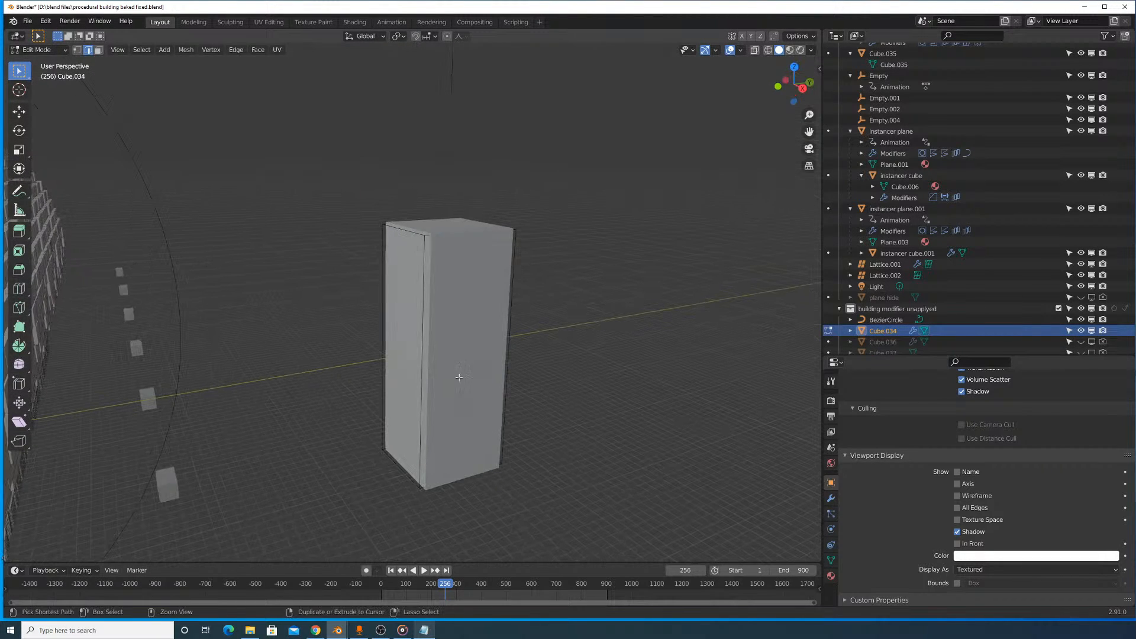
key(ctrl+r)
click(450, 350)
click(453, 347)
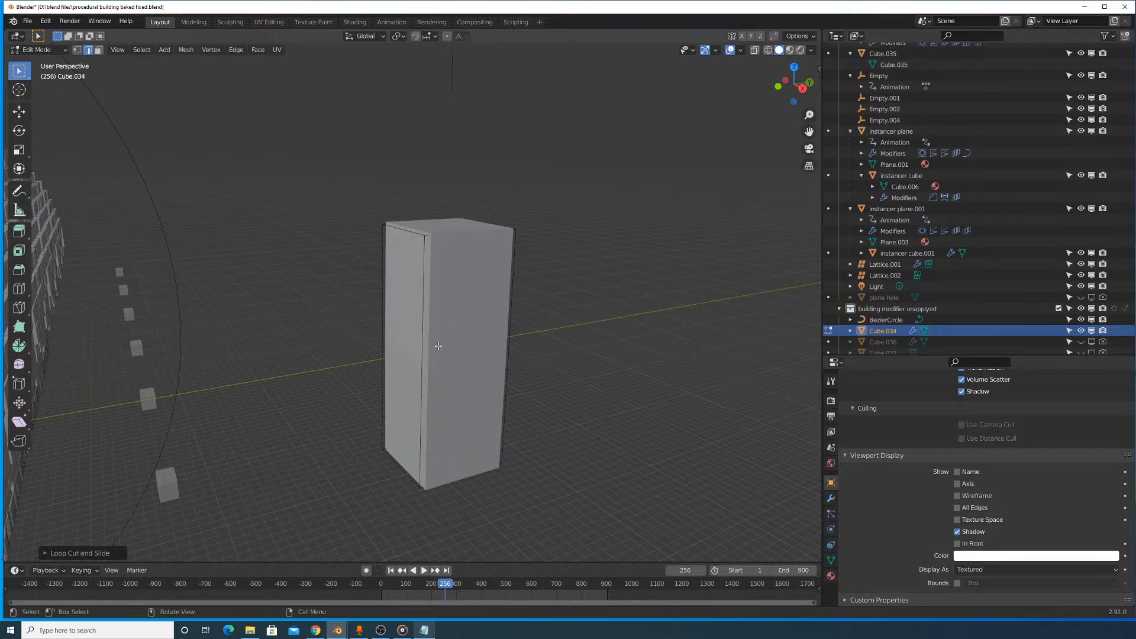
key(ctrl+r)
key(Escape)
- Examine the building's window cuts up close, switching the block between Object Mode and Edit Mode
middle_drag(486, 326, 413, 319)
key(Tab)
scroll(413, 320, up, 5)
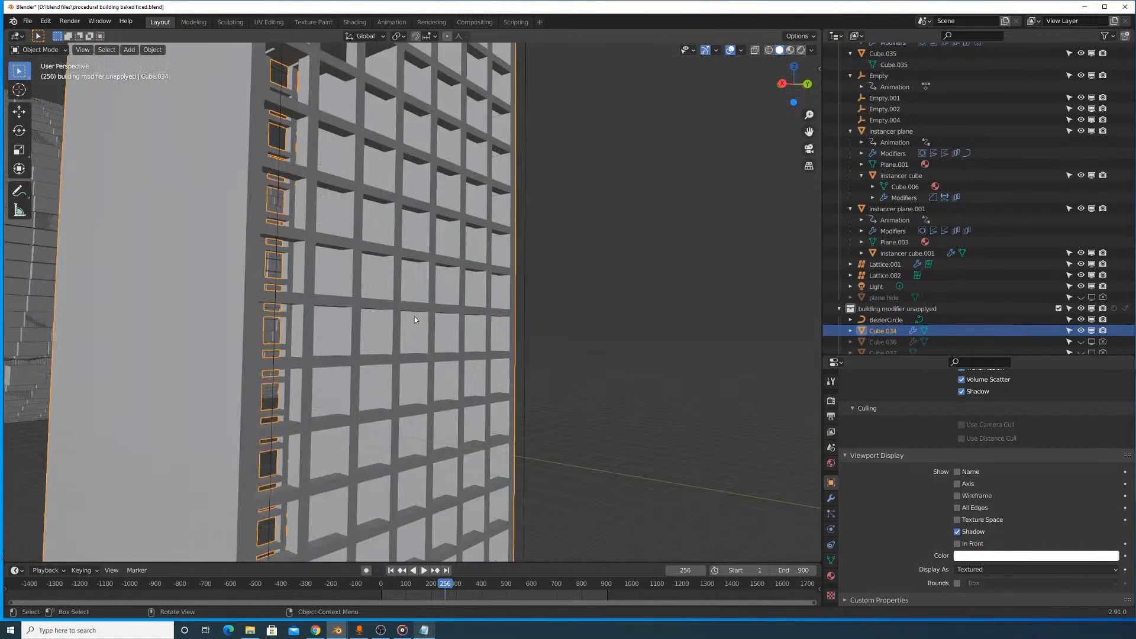
scroll(434, 316, down, 6)
key(Tab)
middle_drag(373, 289, 435, 316)
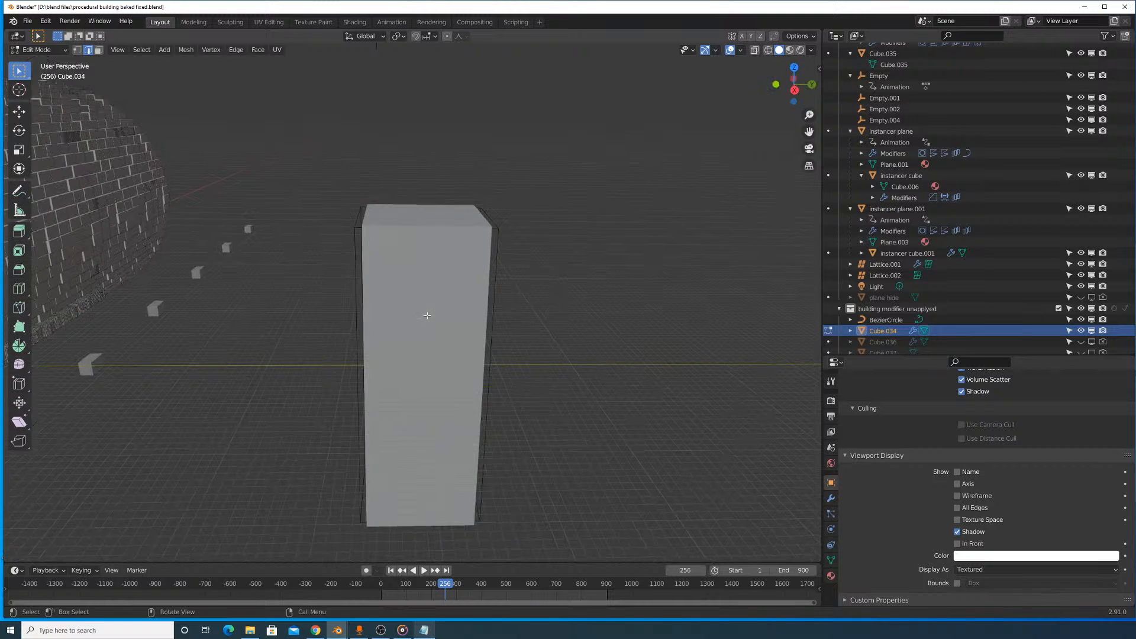
key(Tab)
- Turn off the Boolean modifier's viewport display on the building block, Cube.034, and add a loop cut to its mesh in Edit Mode
key(Tab)
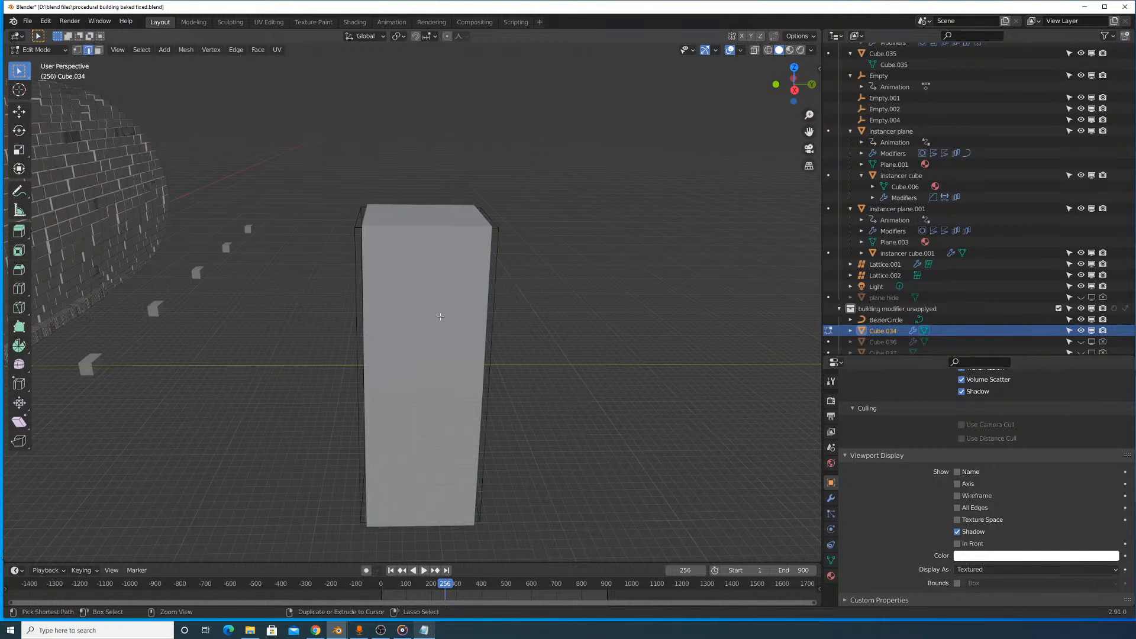
key(Tab)
mouse_move(449, 321)
middle_down()
mouse_move(416, 314)
mouse_move(471, 325)
middle_up()
click(831, 498)
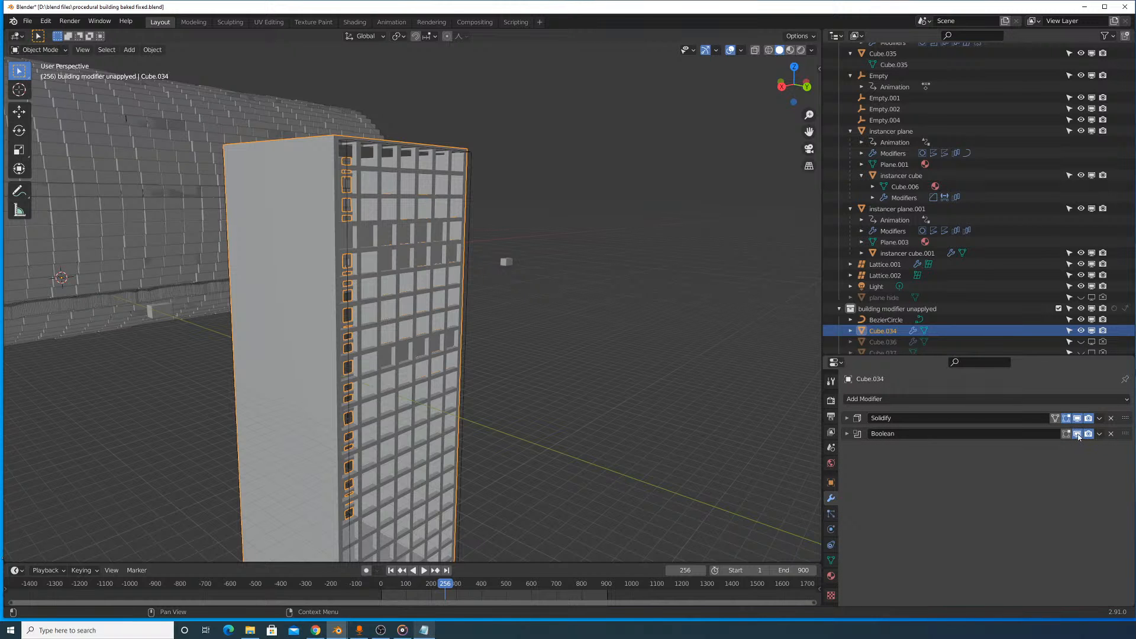
click(1078, 436)
key(Tab)
middle_drag(508, 355, 416, 452)
key(ctrl+r)
click(484, 381)
click(484, 384)
scroll(429, 369, up, 8)
scroll(416, 443, down, 9)
middle_drag(418, 393, 488, 370)
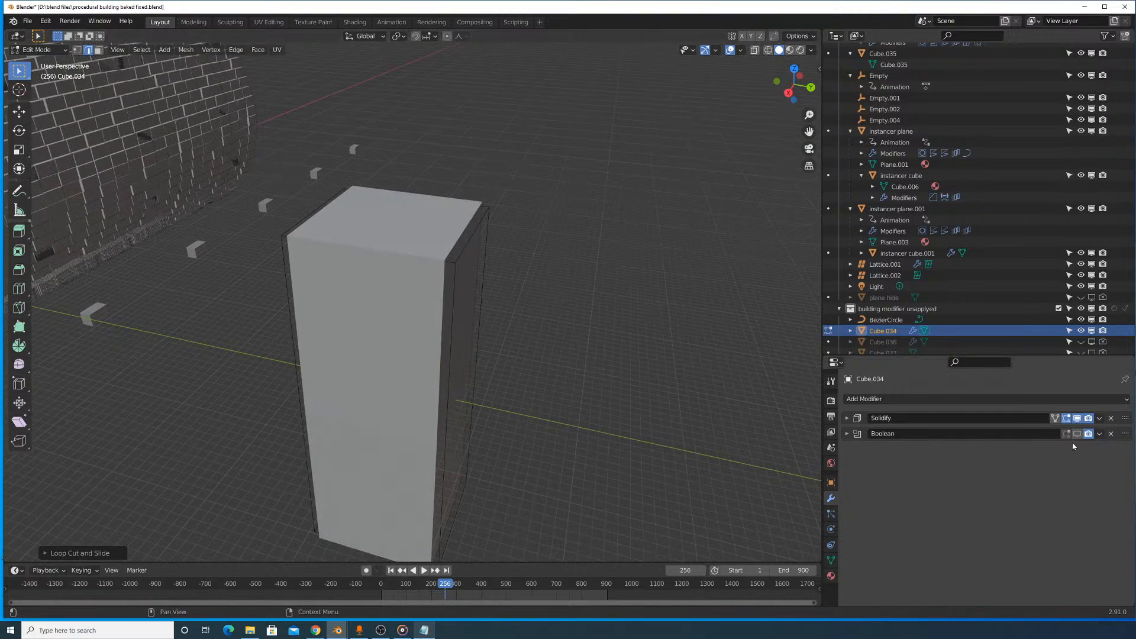
- Compare the building block with the Solidify modifier's viewport display off and on, and return to Object Mode
click(1077, 419)
click(1078, 419)
middle_drag(566, 315, 588, 304)
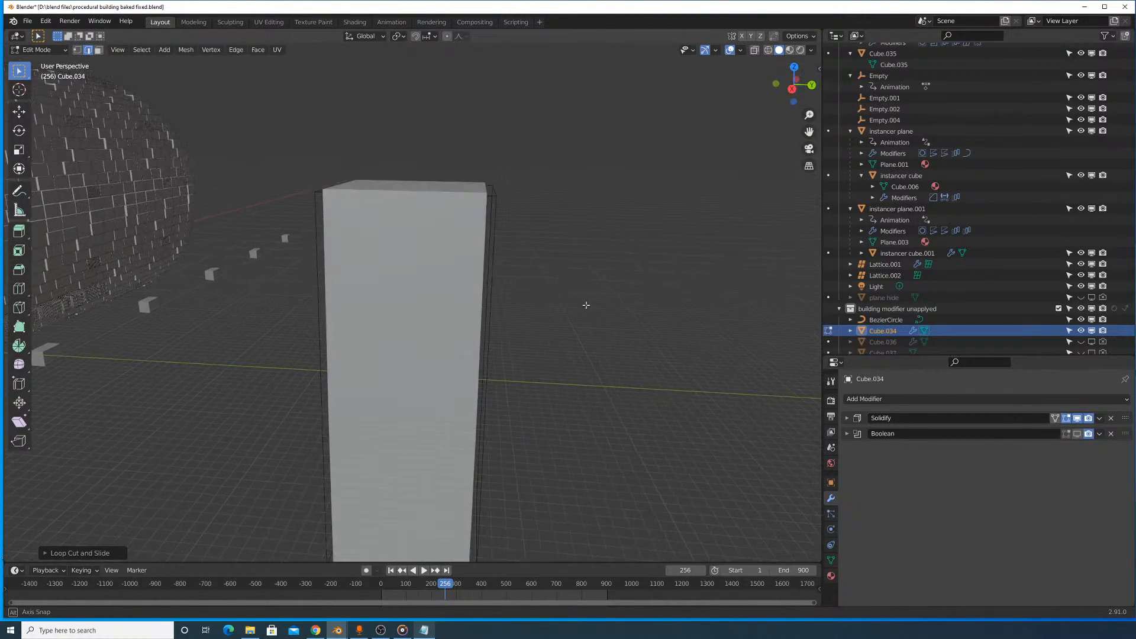
key(Tab)
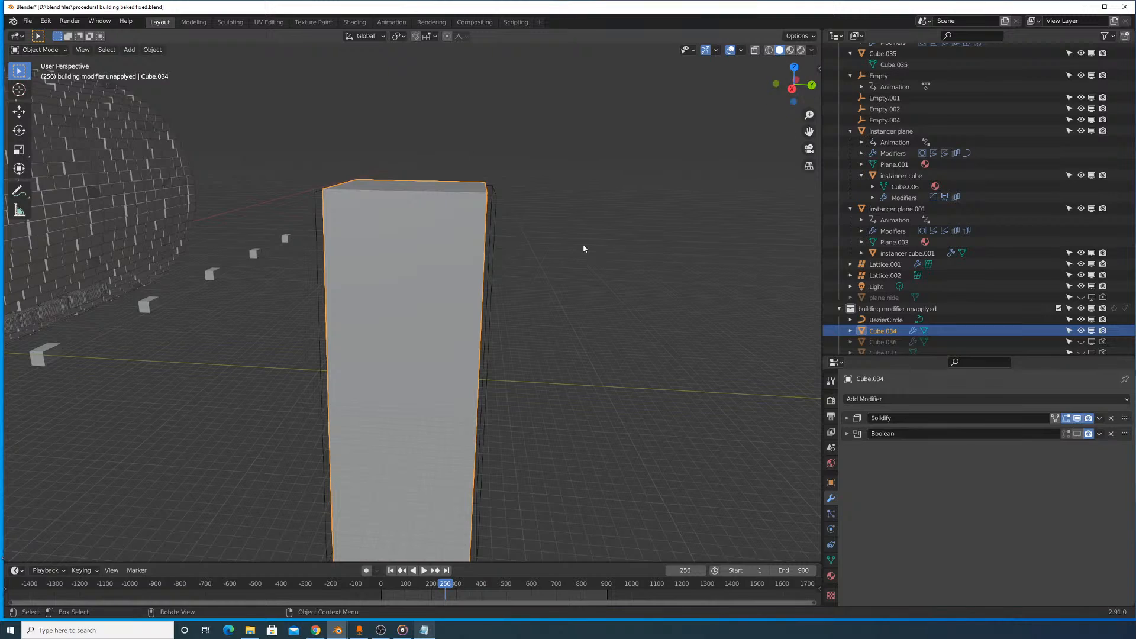
- Add another loop cut to the building block's mesh in Edit Mode and return to Object Mode
key(Tab)
middle_drag(583, 249, 356, 299)
key(ctrl+r)
click(422, 367)
click(423, 368)
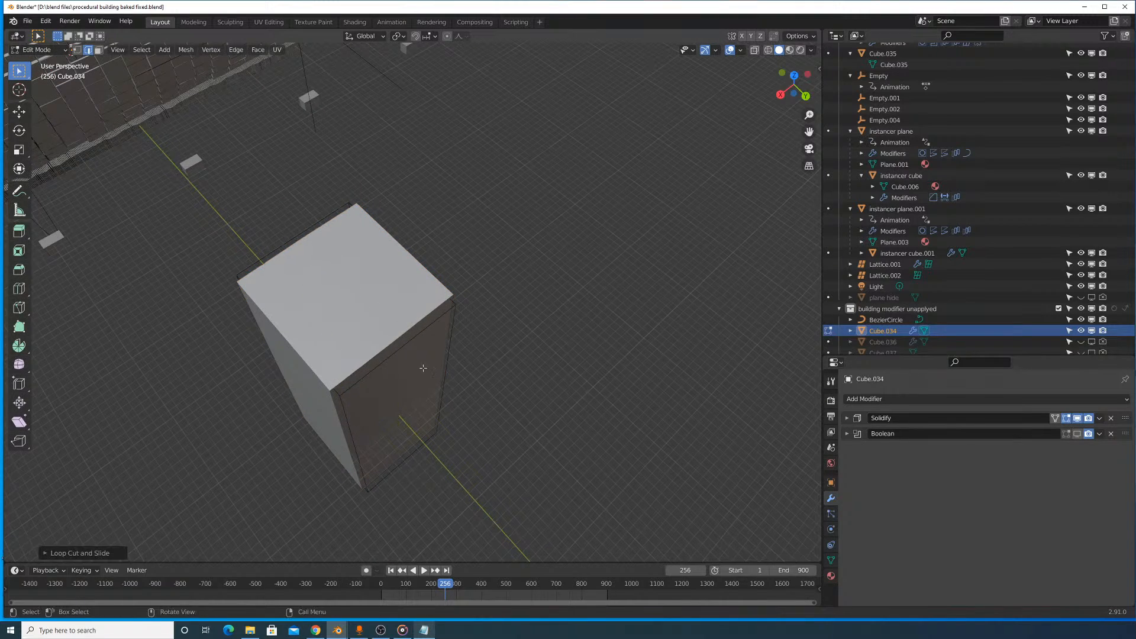
middle_drag(424, 367, 439, 322)
key(Tab)
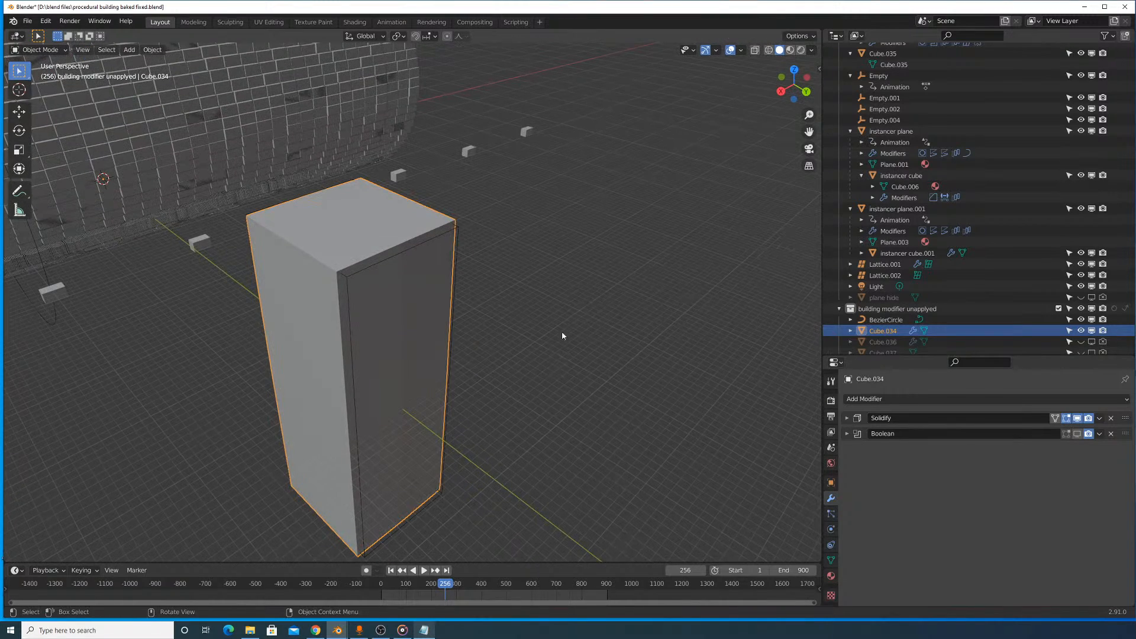
- Turn the Boolean modifier's viewport display back on and examine the window cuts up close
click(1077, 433)
scroll(544, 336, up, 4)
middle_drag(545, 336, 537, 296)
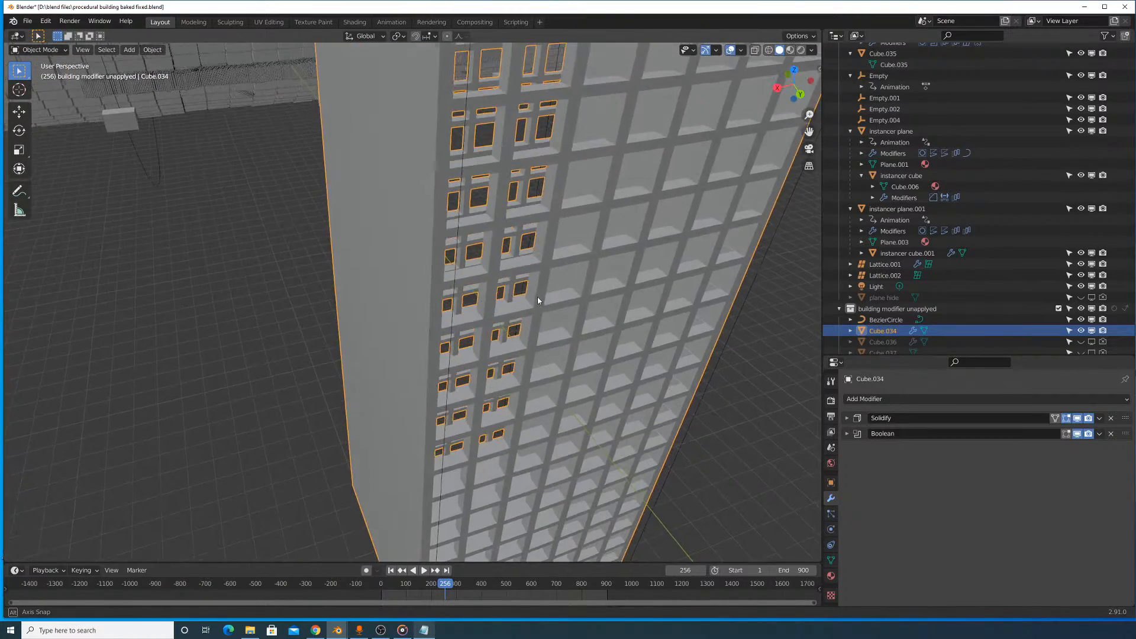
middle_drag(459, 258, 526, 187)
scroll(527, 187, down, 5)
- Select the window cutter, Cube.038, try duplicating it in place and rotating the copy about Z, and undo the duplication
click(566, 141)
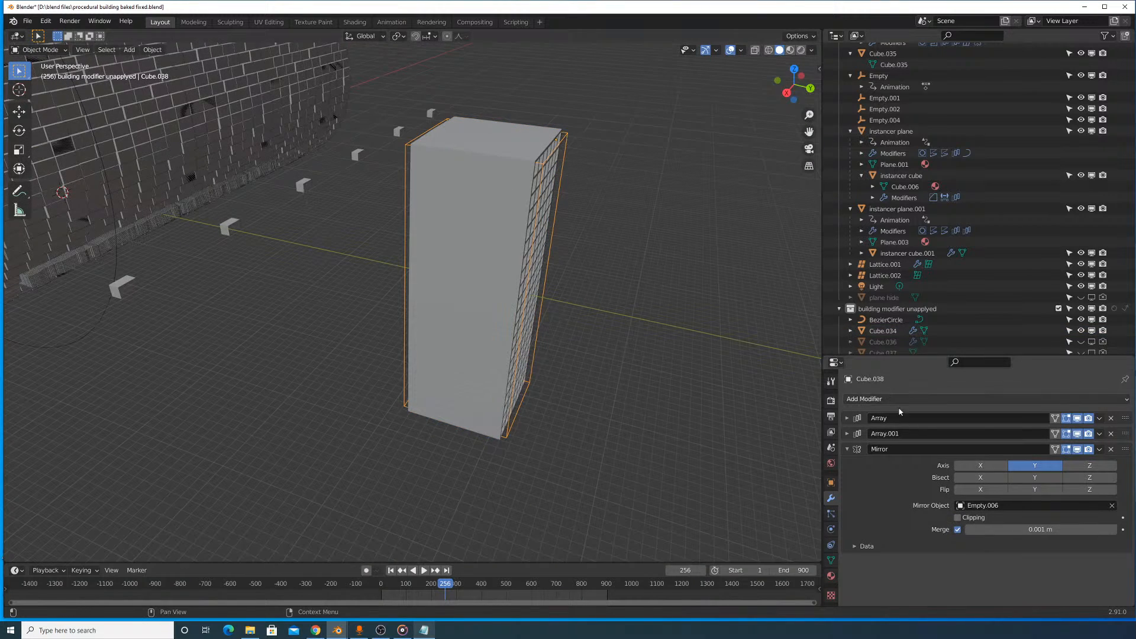
middle_drag(672, 267, 654, 330)
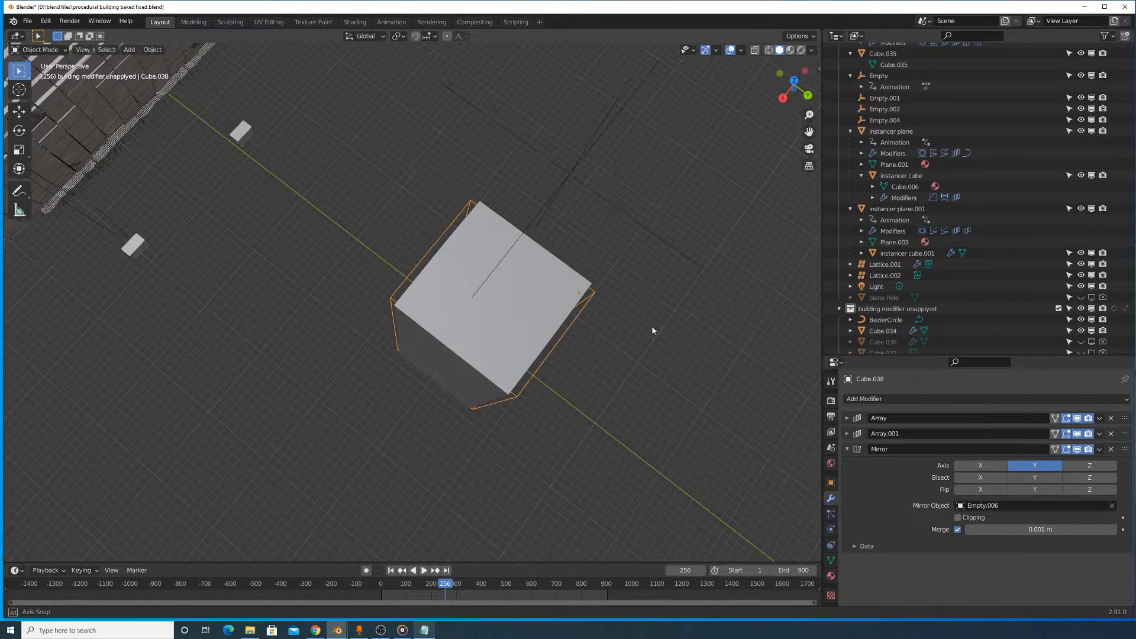
key(shift+d)
click(640, 338)
key(r)
key(z)
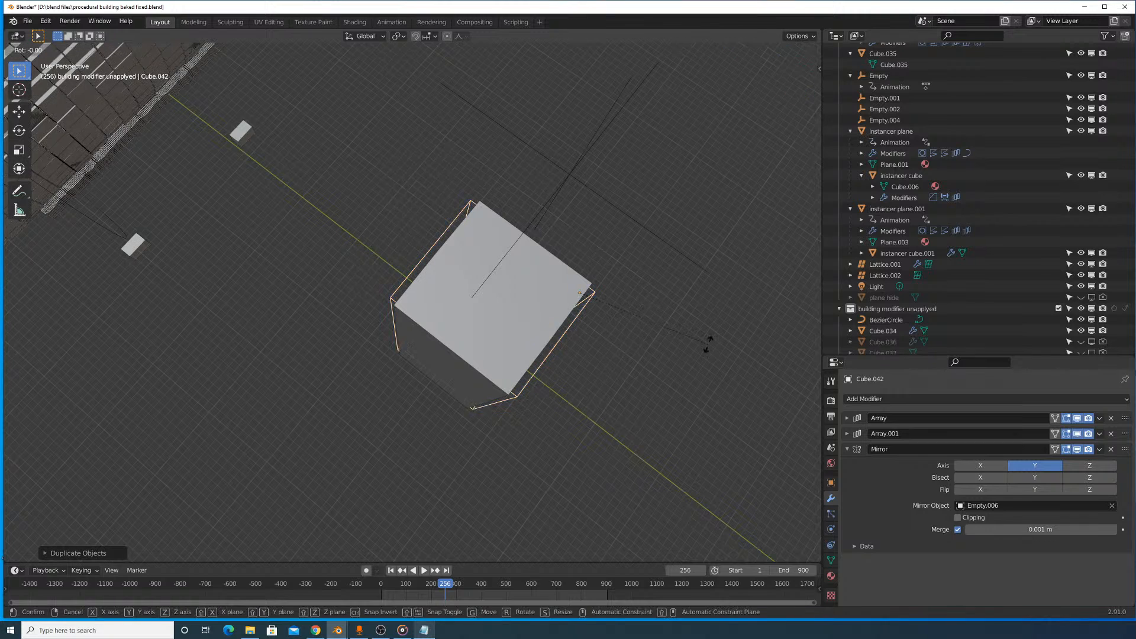
right_click(644, 415)
key(ctrl+z)
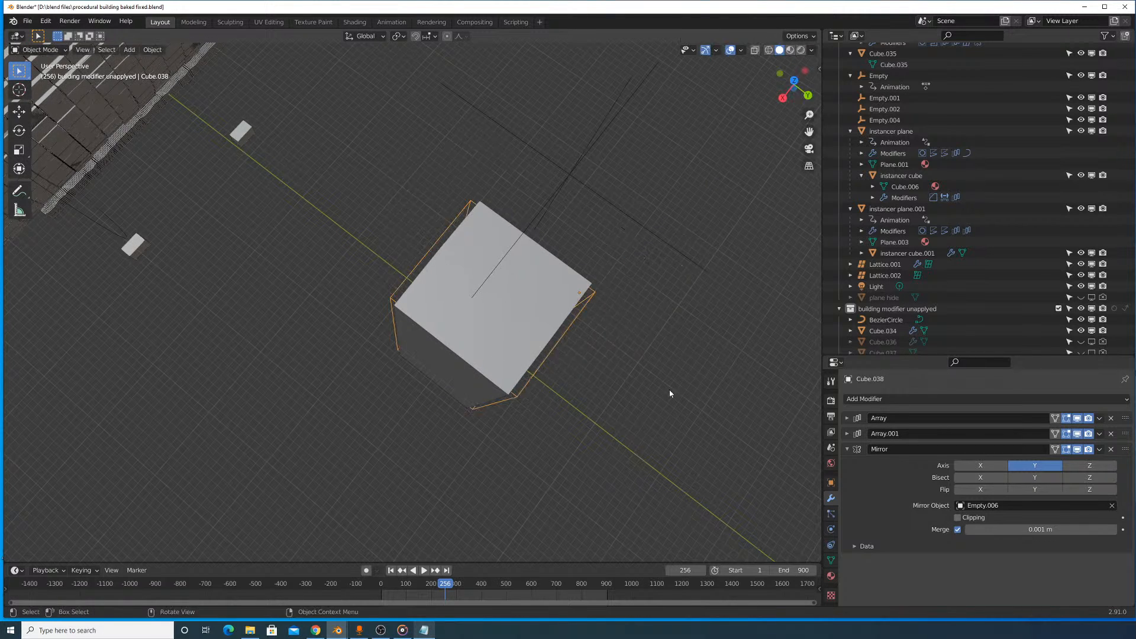
middle_drag(669, 389, 634, 322)
key(g)
key(z)
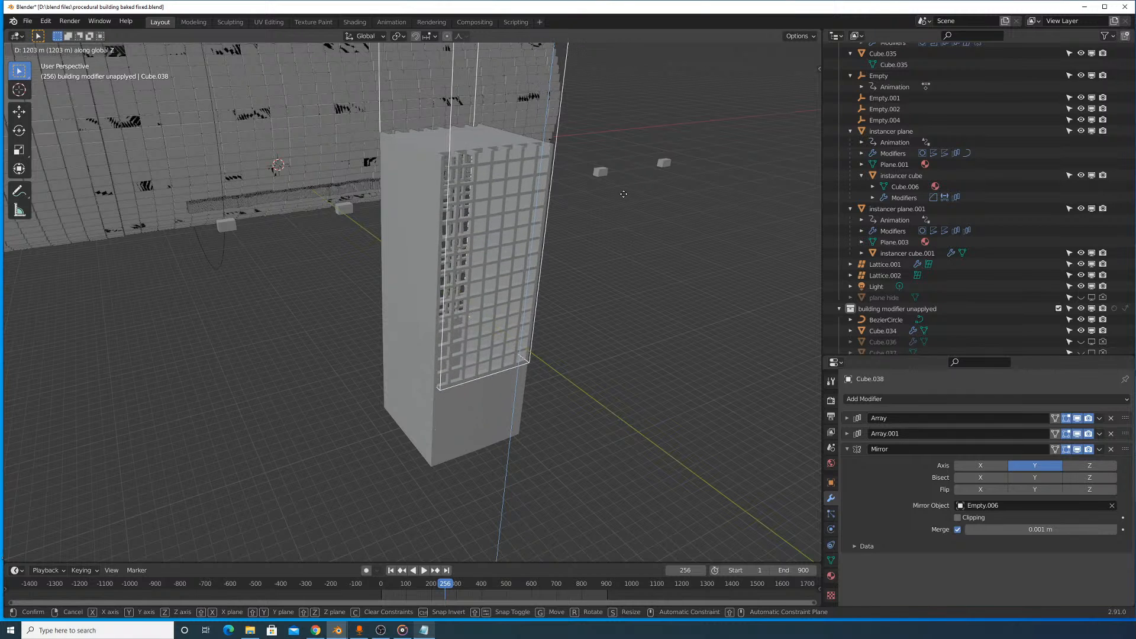
right_click(633, 212)
middle_drag(584, 300, 619, 304)
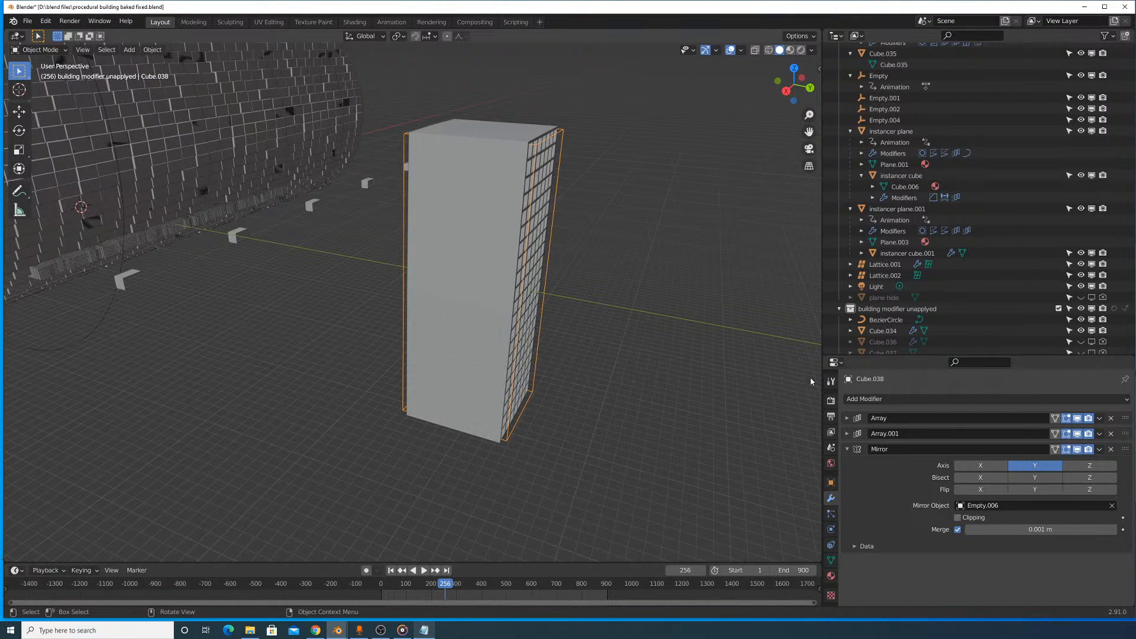
key(r)
key(z)
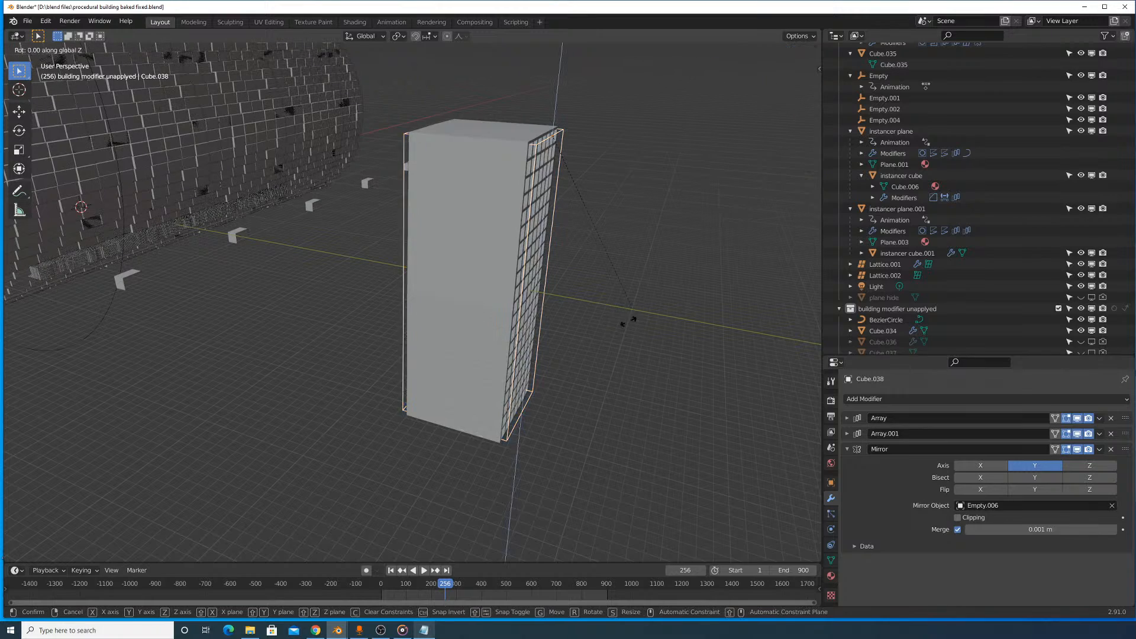
right_click(571, 341)
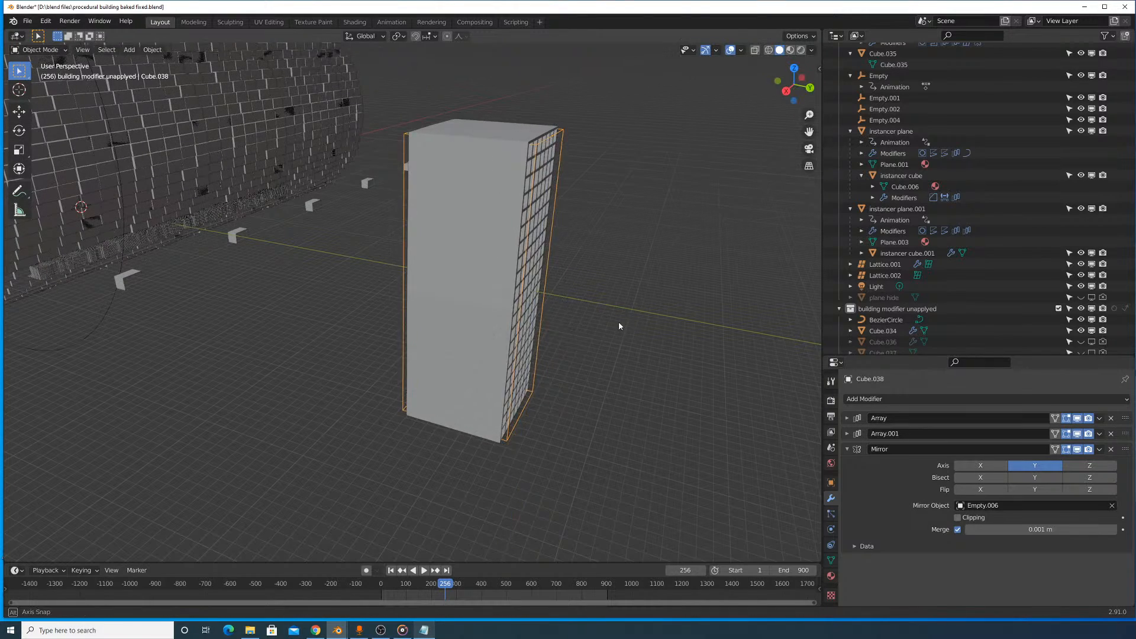
middle_drag(618, 322, 572, 367)
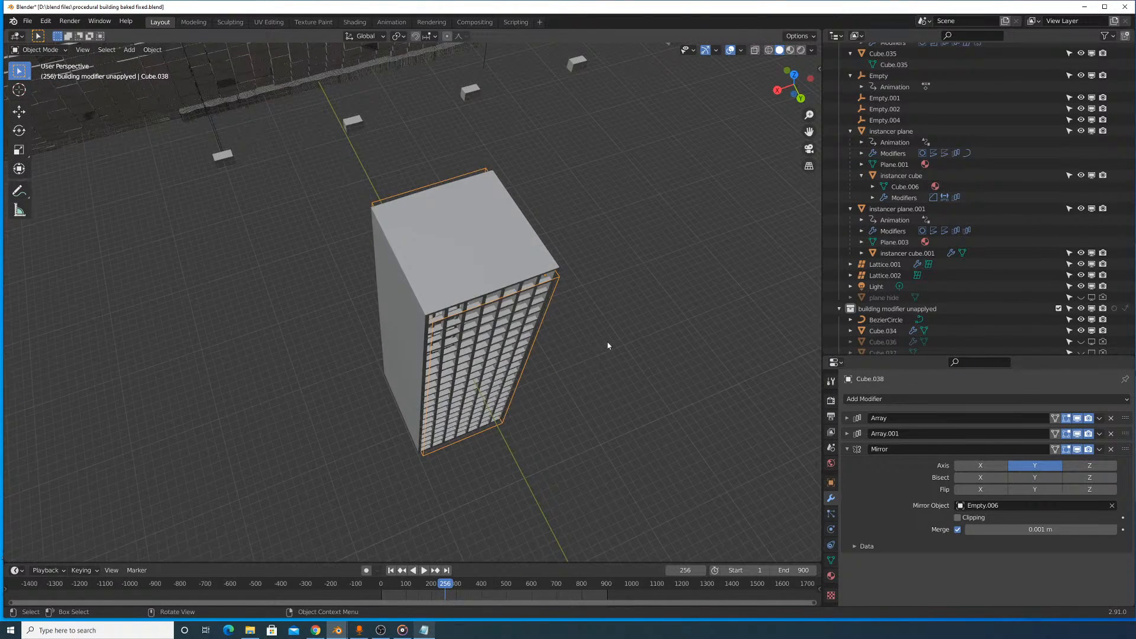
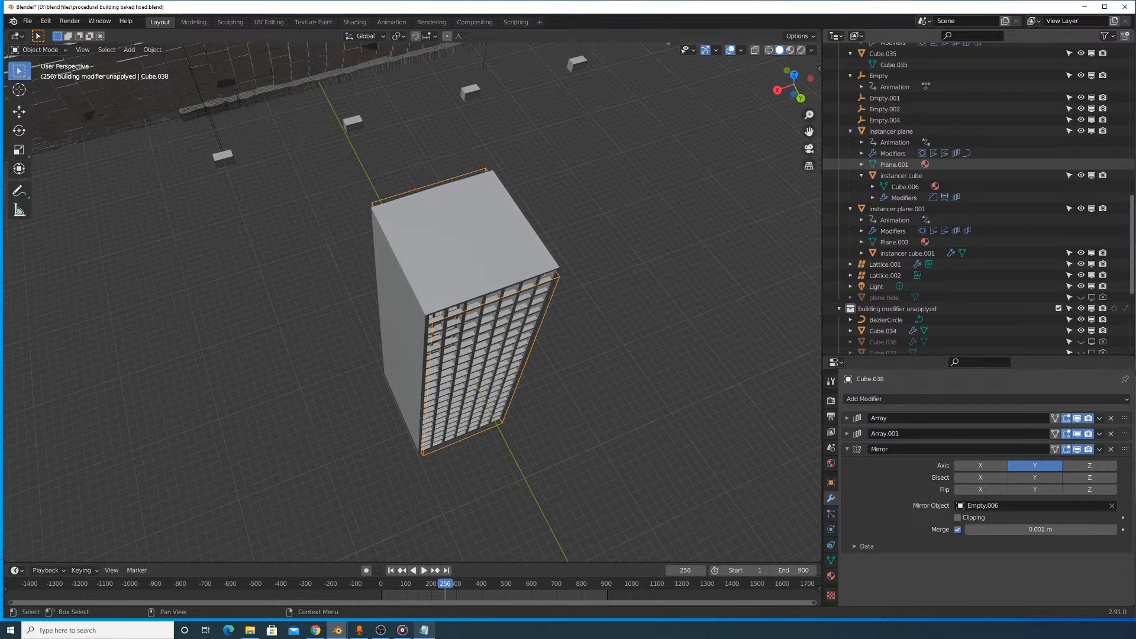
- Select the building block, Cube.034, and set its origin to its geometry
middle_drag(515, 236, 564, 214)
scroll(527, 183, up, 4)
click(580, 163)
scroll(580, 163, down, 8)
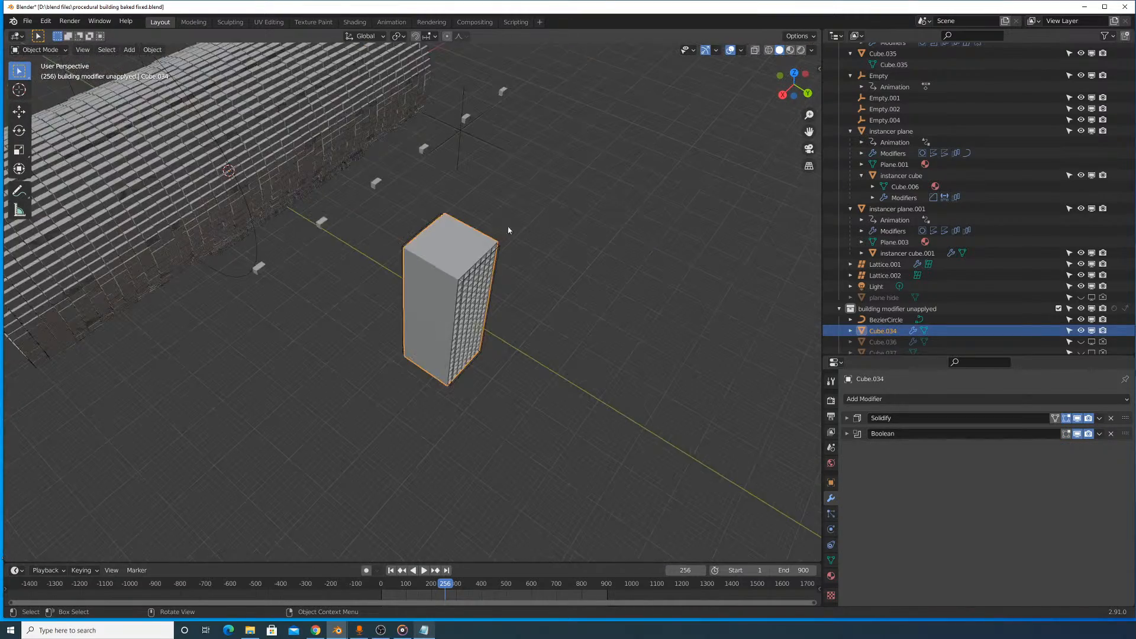
middle_drag(478, 251, 508, 228)
click(152, 49)
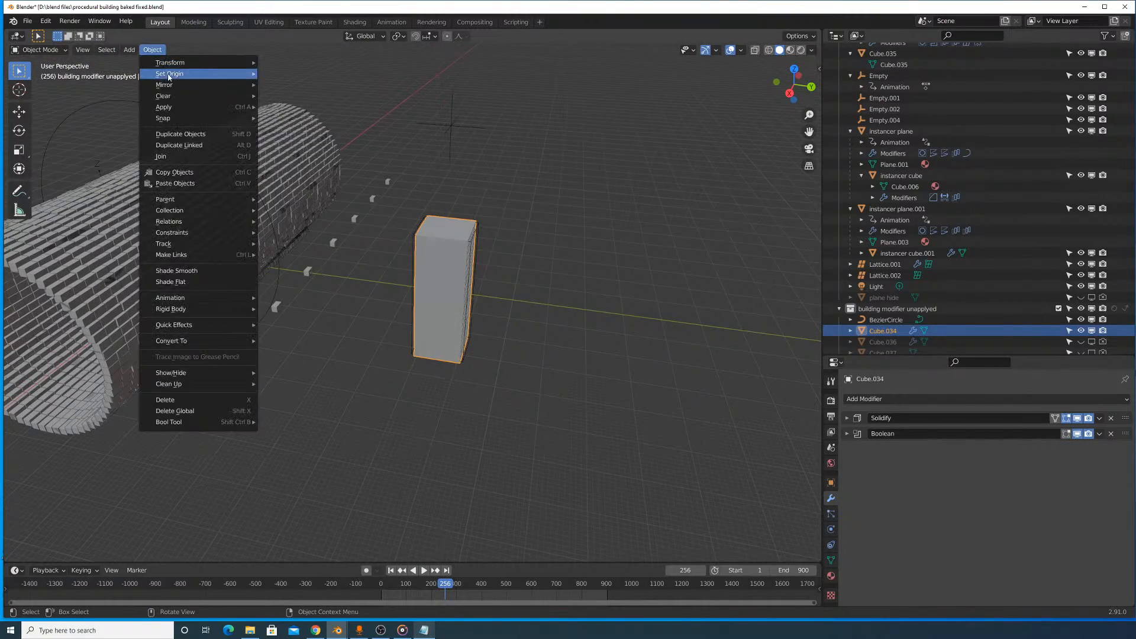
mouse_move(171, 74)
click(295, 86)
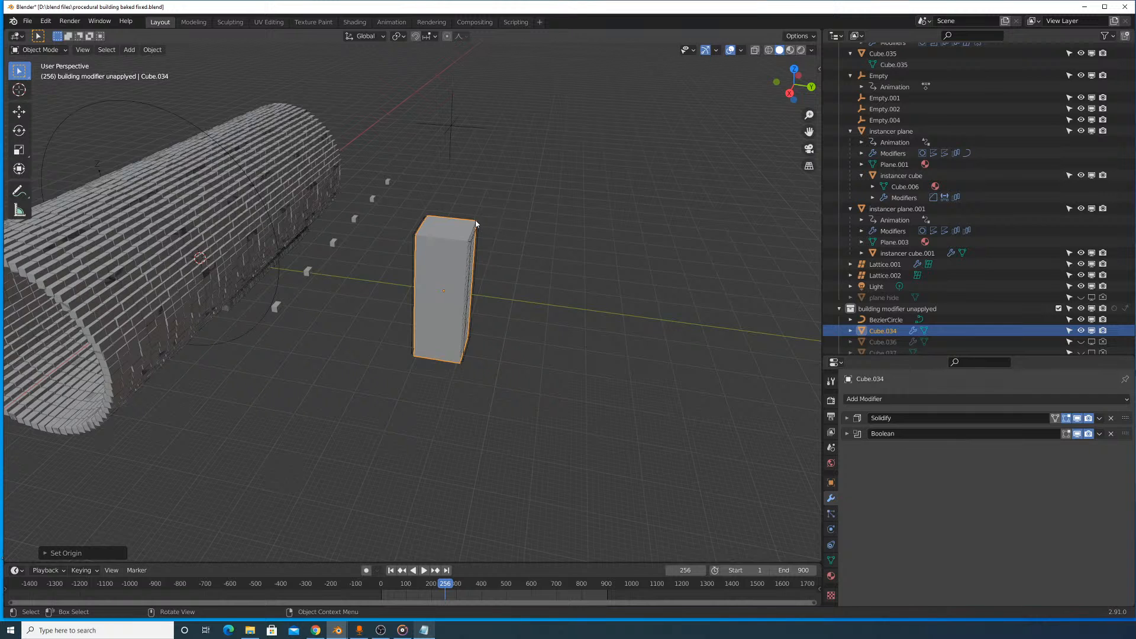
- Delete the empty above the building, Empty.006, that served as the window cutter's mirror object
scroll(476, 224, up, 5)
middle_drag(528, 190, 474, 111)
click(464, 76)
key(x)
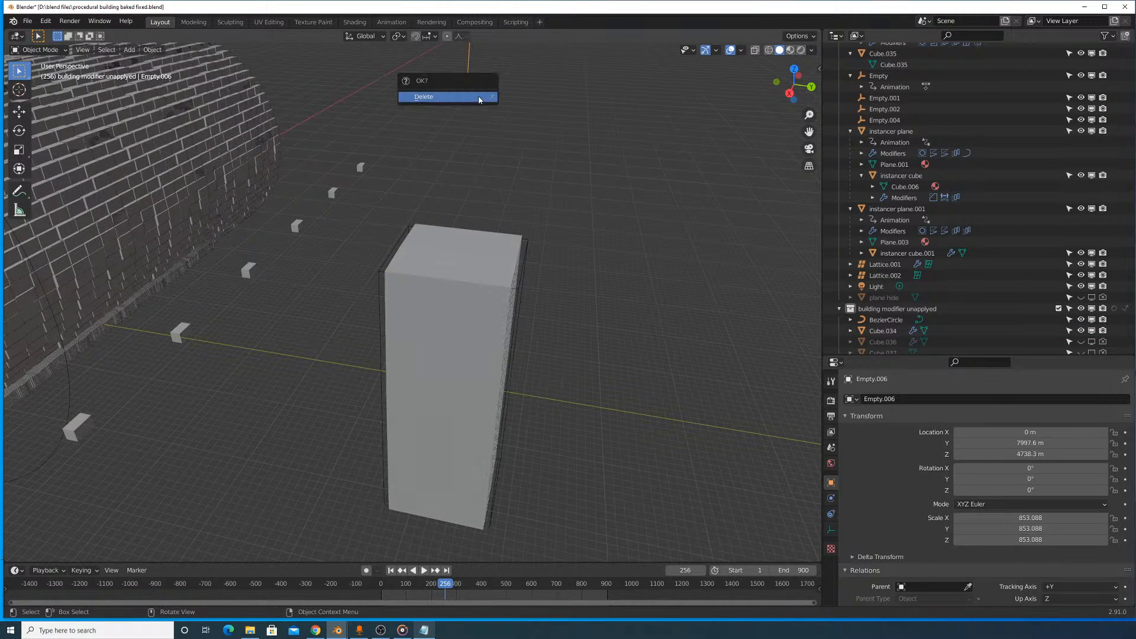
click(479, 98)
- Select the window cutter, Cube.038, and set its Mirror modifier's mirror object to the building block, Cube.034
click(525, 296)
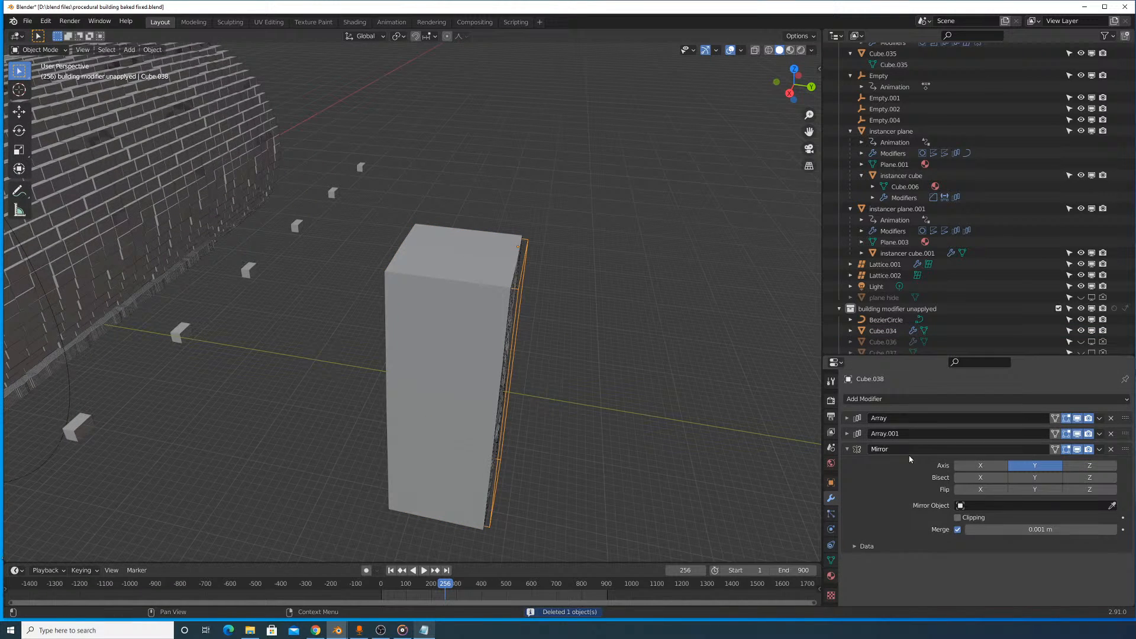
click(1111, 505)
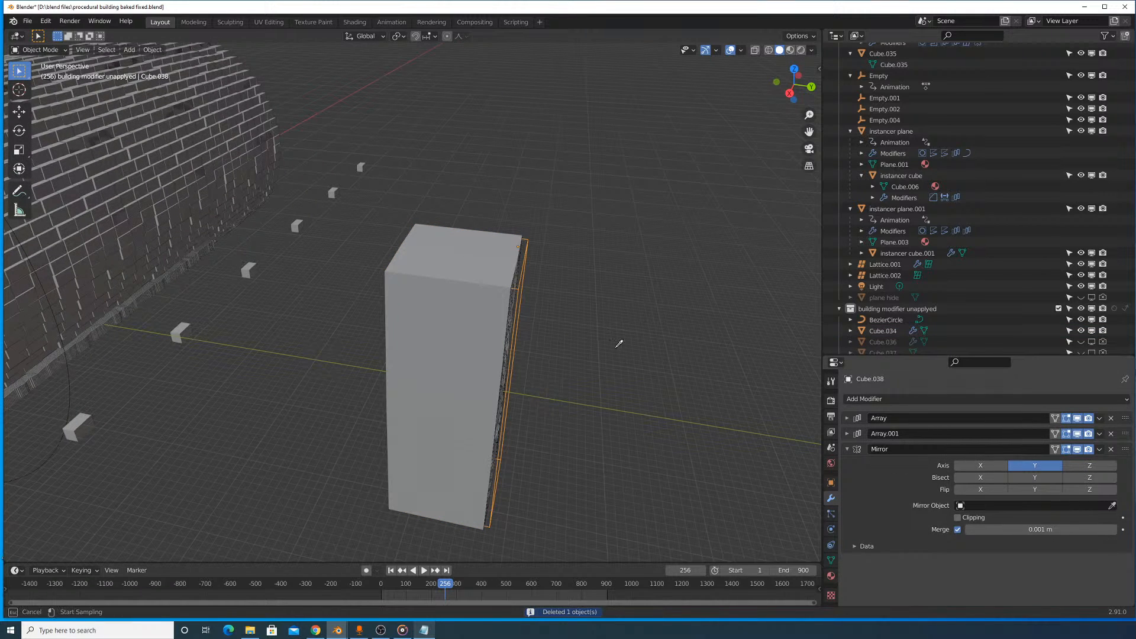
click(450, 282)
middle_drag(450, 282, 624, 307)
scroll(619, 302, up, 3)
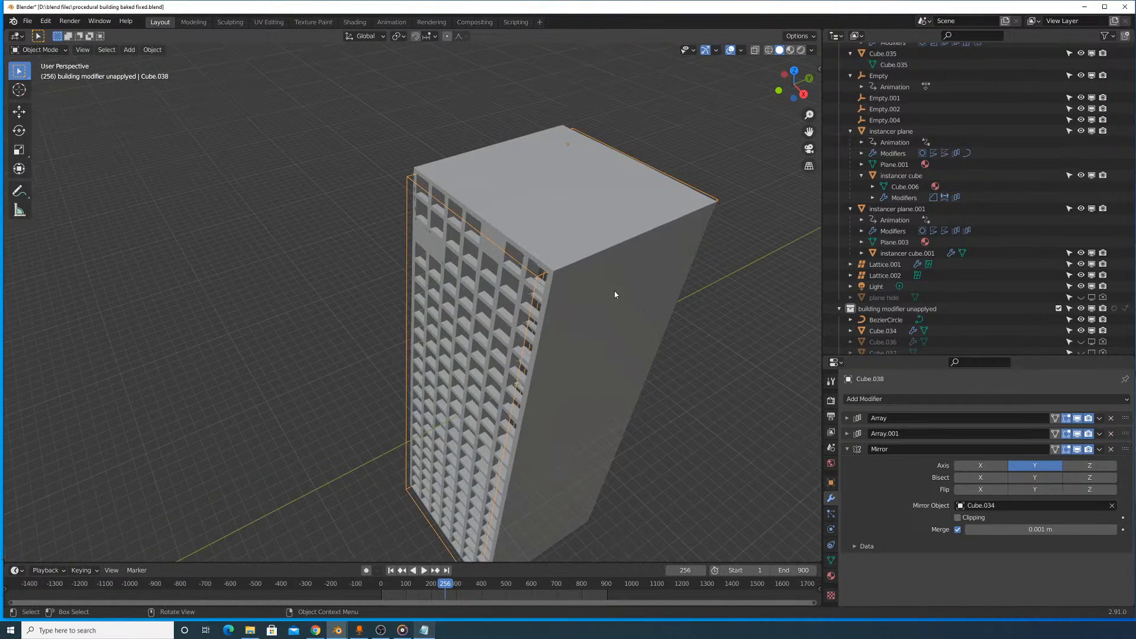
middle_drag(549, 349, 563, 314)
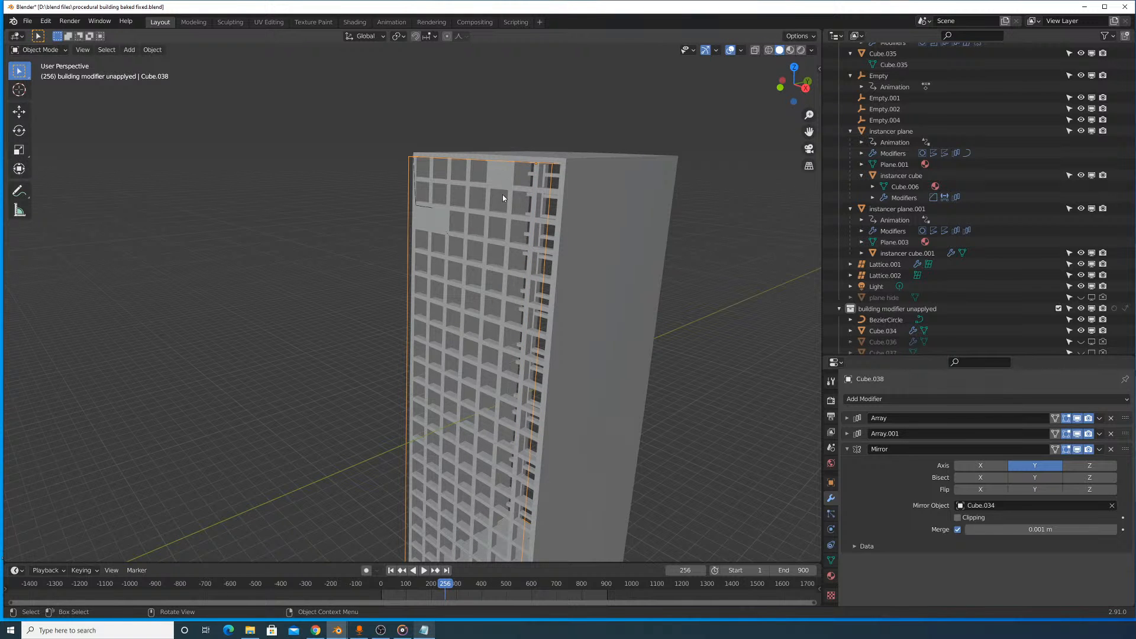
- Scale the window cutter down slightly and shift it about 25 m along X to fit the facade
middle_drag(548, 183, 626, 155)
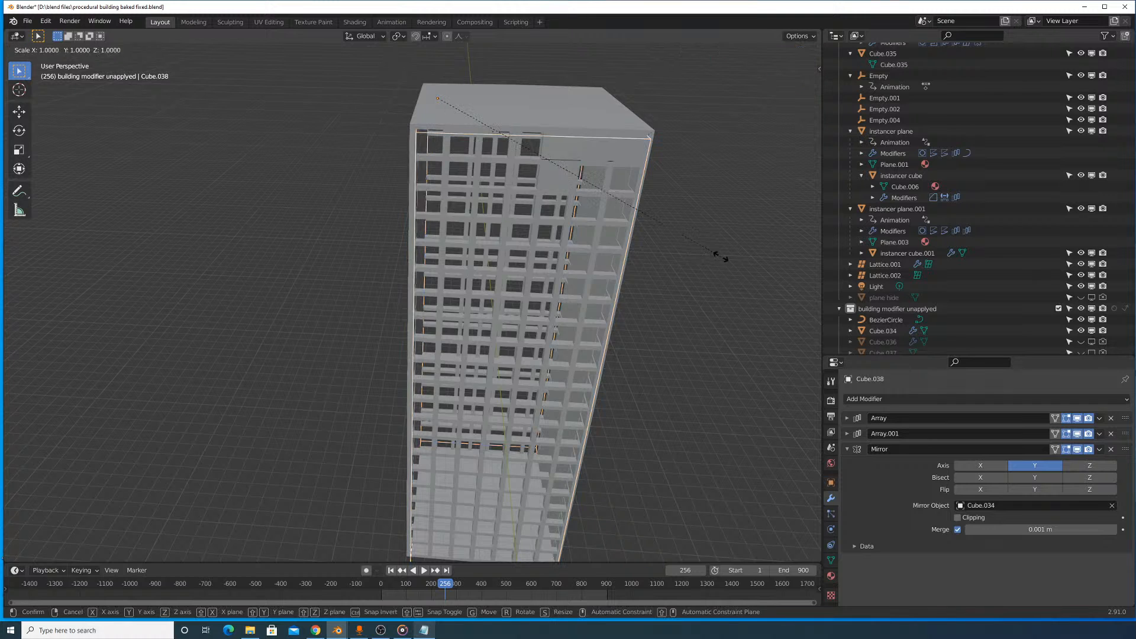
key(s)
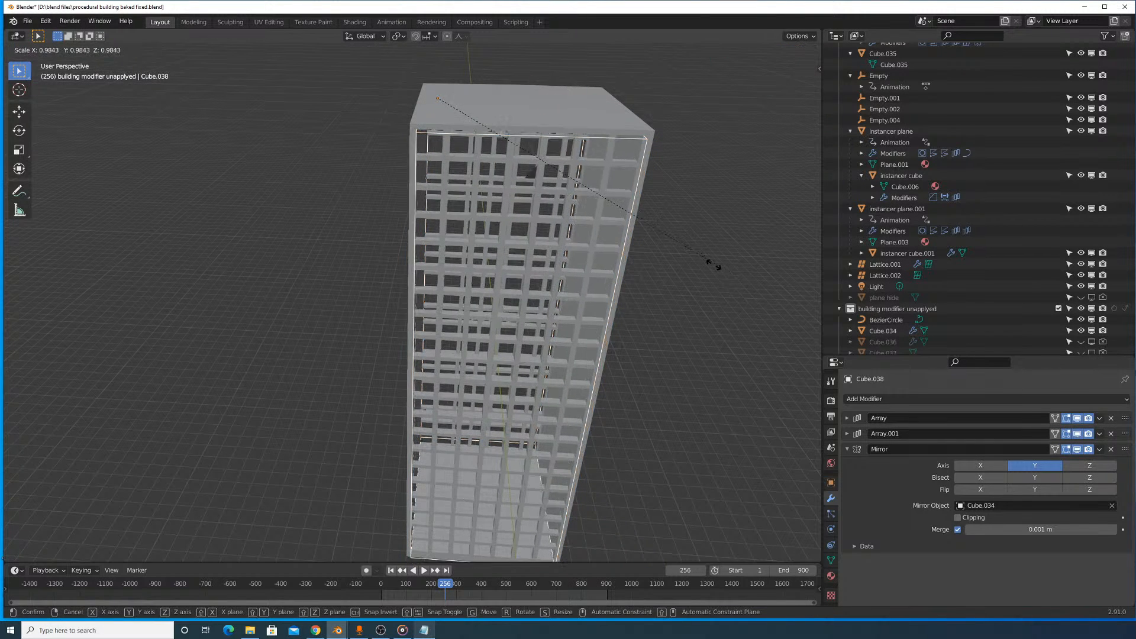
click(706, 261)
key(g)
key(y)
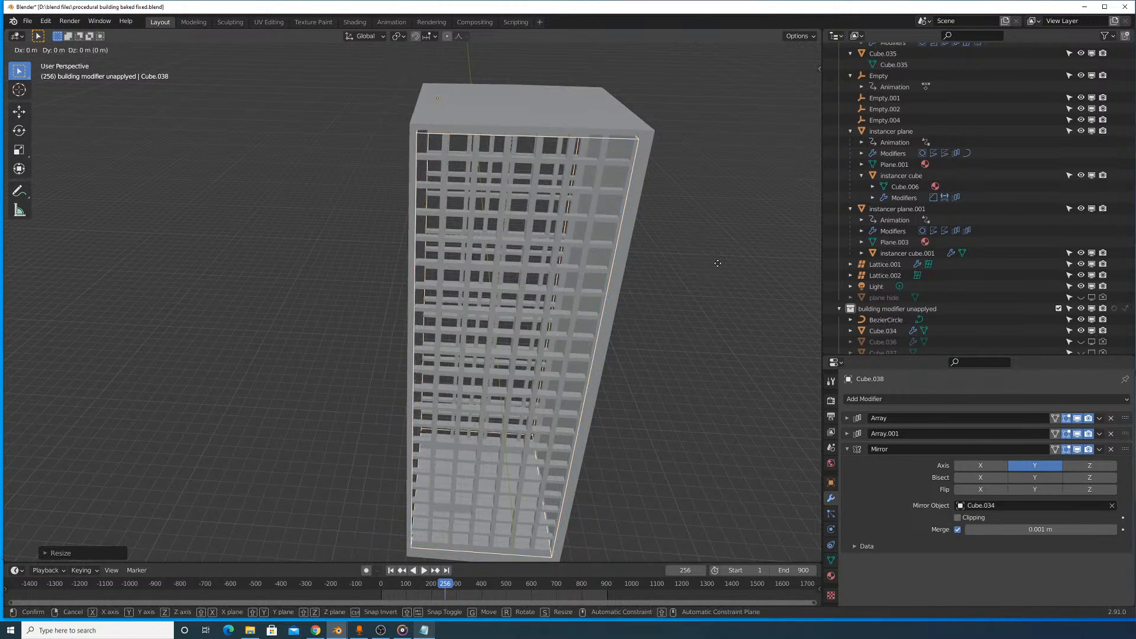
key(x)
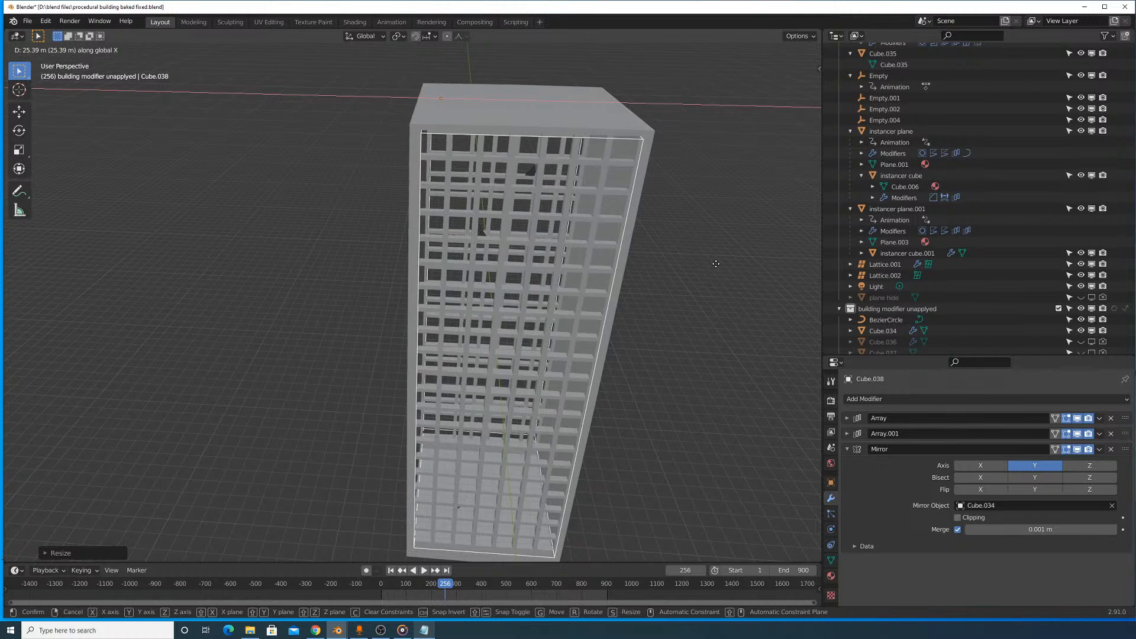
click(717, 264)
- Select the building block, Cube.034, and expand its Solidify modifier settings
shift+middle_drag(663, 161, 603, 220)
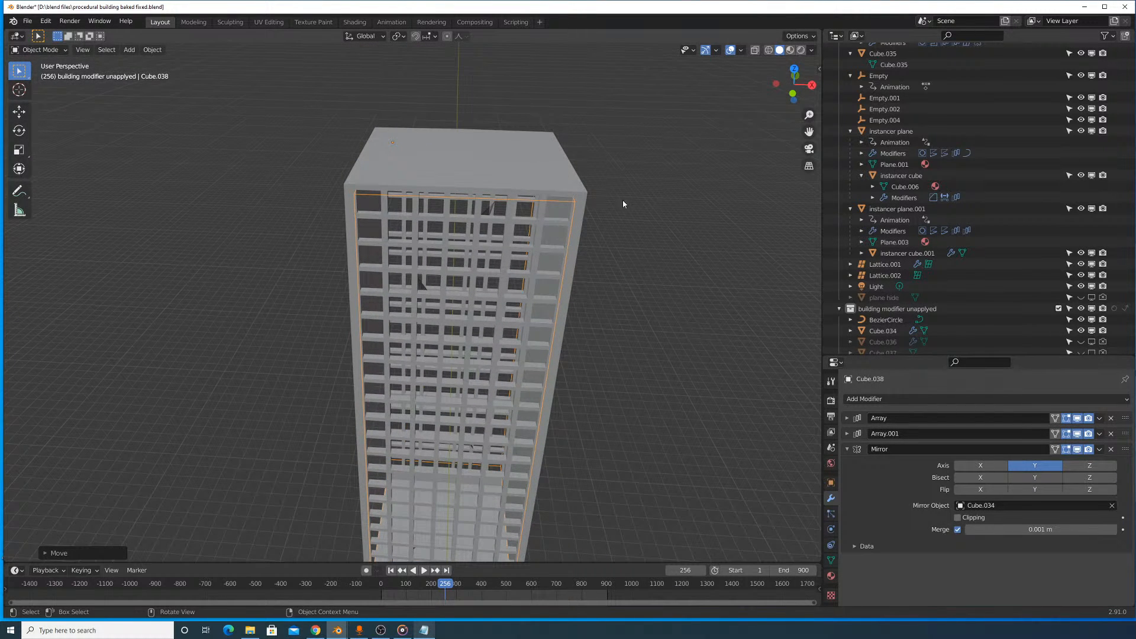
click(883, 330)
click(847, 417)
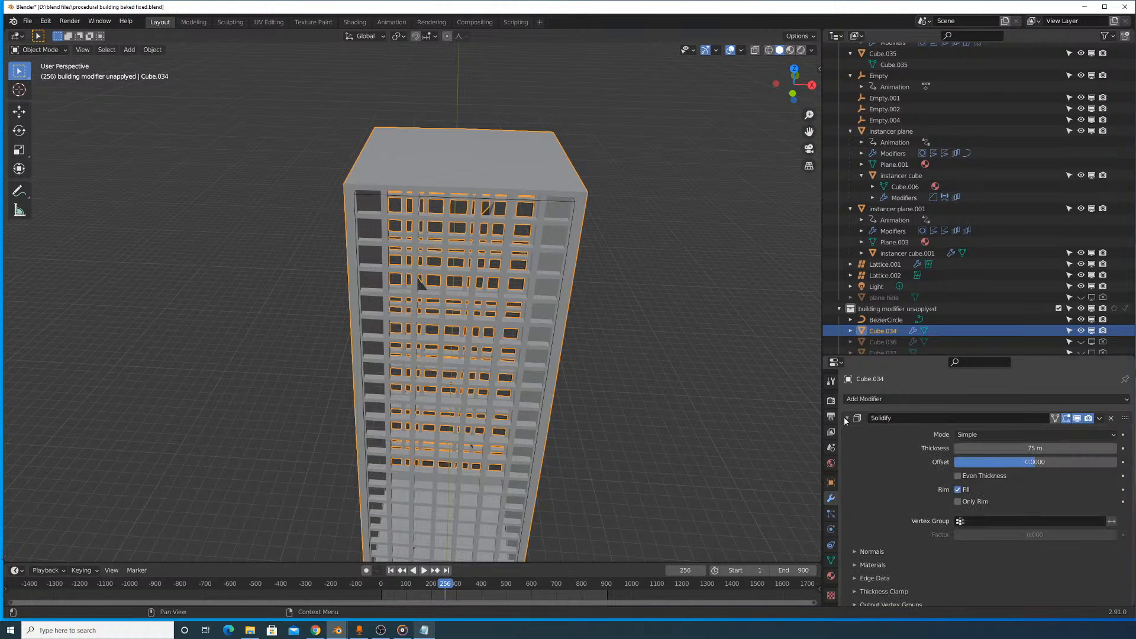
scroll(528, 247, up, 3)
scroll(528, 246, up, 6)
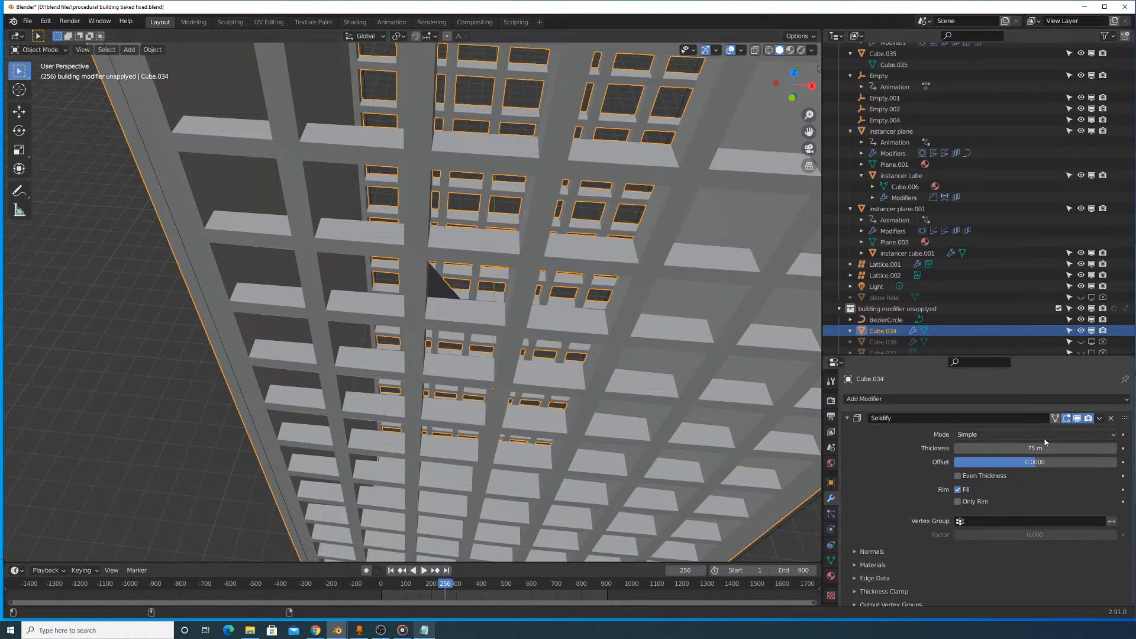
- Try Solidify thicknesses of 50 m and 25 m on the building block
drag(1035, 448, 1029, 448)
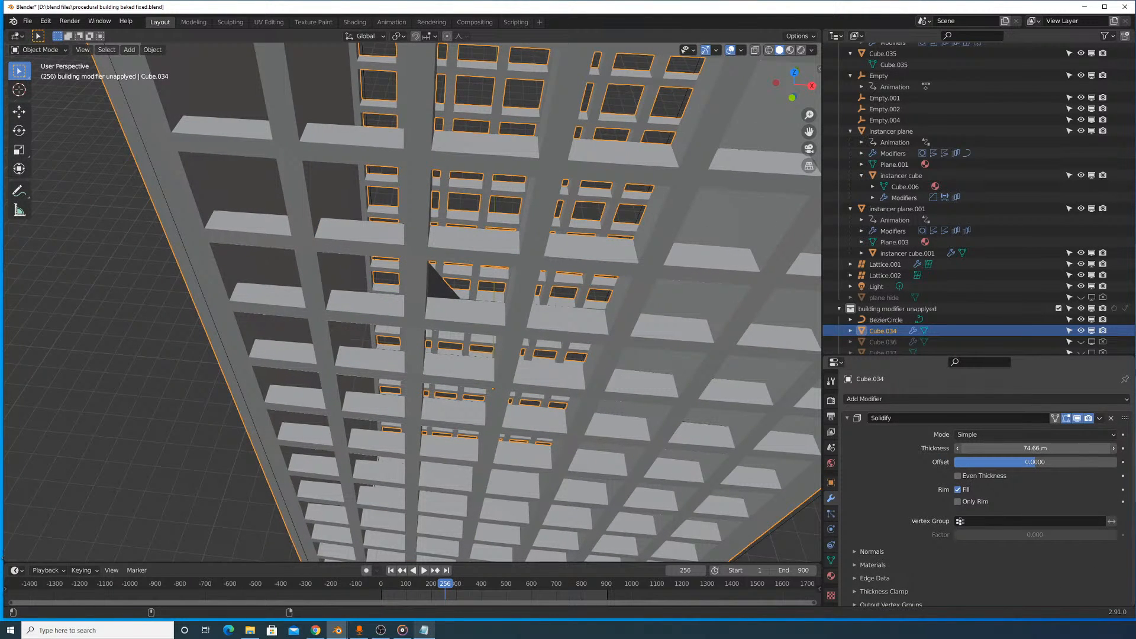
click(1037, 449)
text(50)
key(Return)
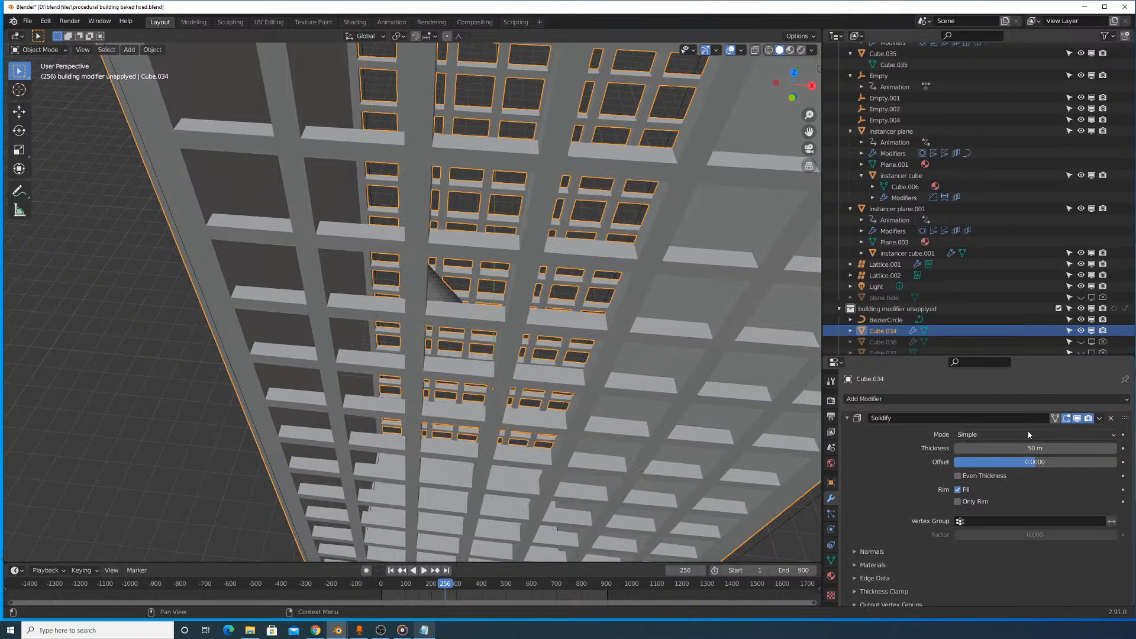
click(1034, 449)
text(25)
key(Return)
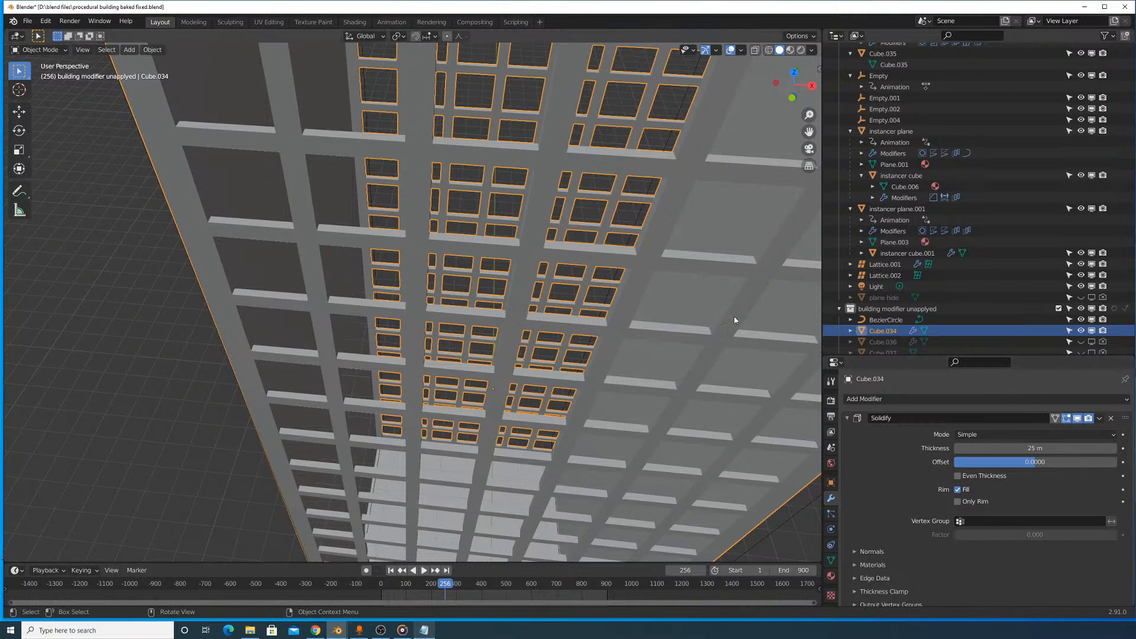
- Set the building block's Solidify thickness to 40 m
scroll(692, 322, down, 5)
middle_drag(663, 340, 641, 309)
scroll(632, 289, down, 2)
click(1000, 449)
text(40)
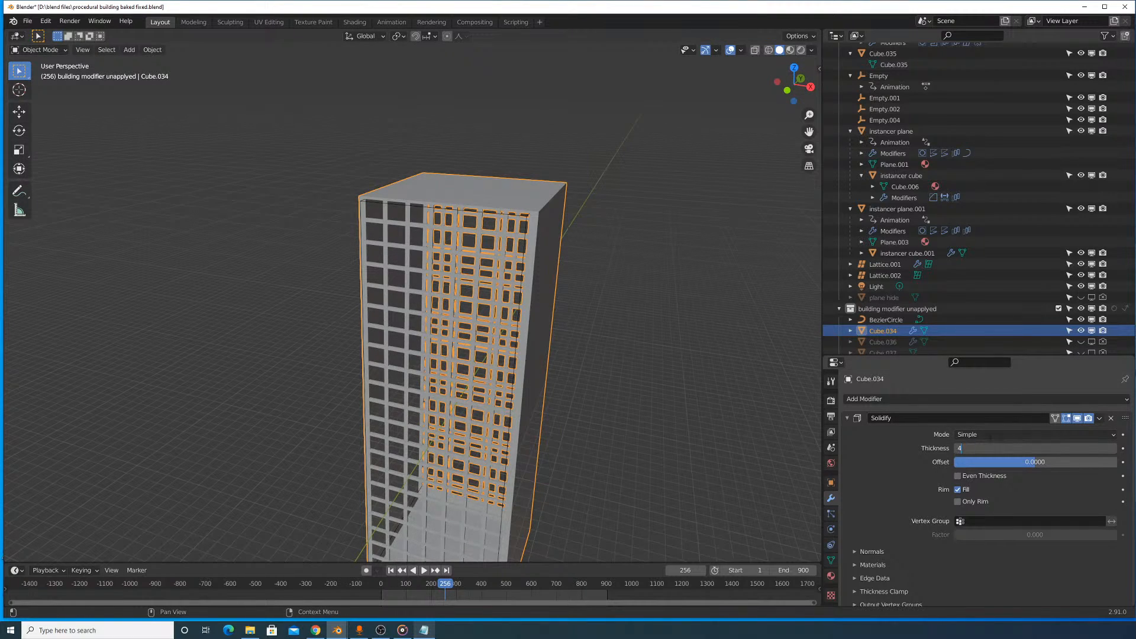
key(Return)
- Try moving the window cutter, Cube.038, about 8 m down along Z
scroll(666, 321, up, 4)
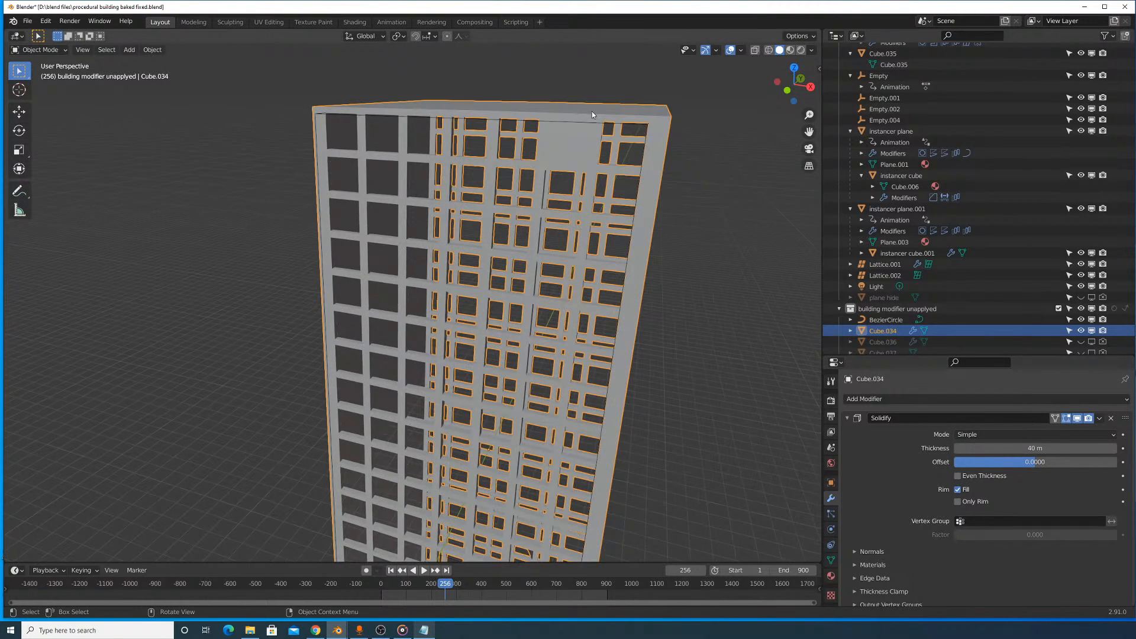
click(620, 123)
key(g)
key(z)
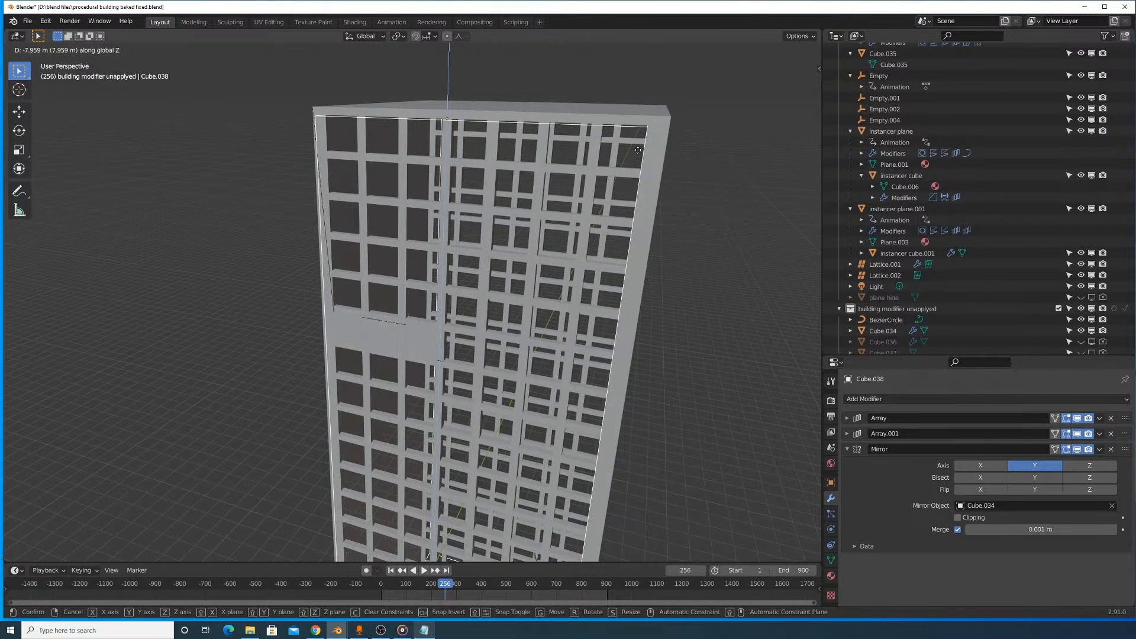
click(639, 151)
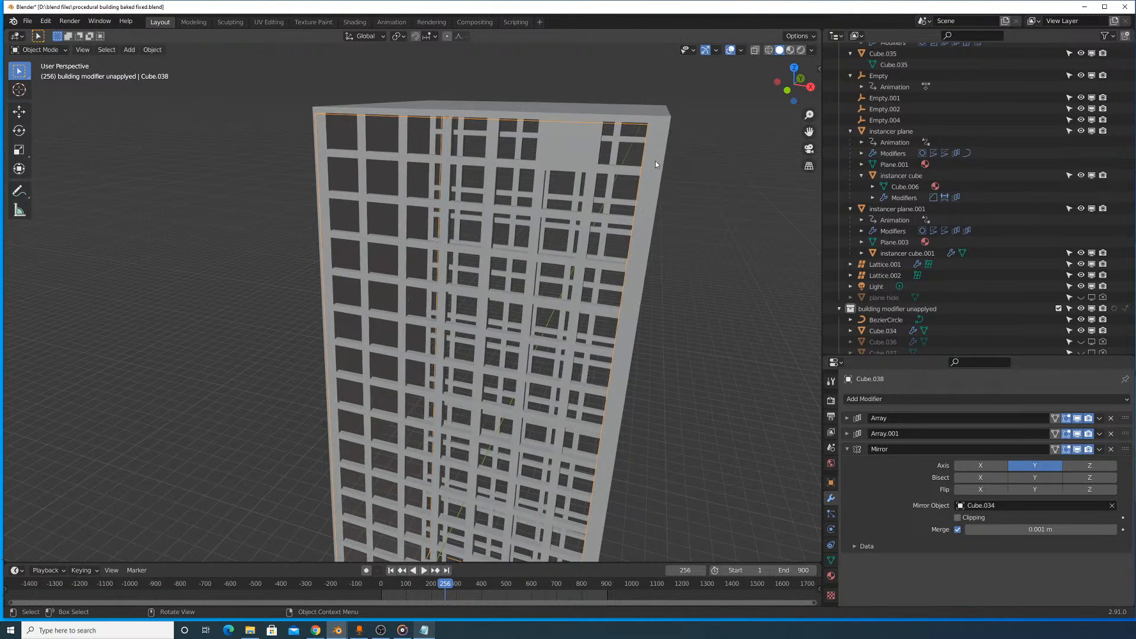
- Switch the building block's Boolean modifier to the Exact solver and check the window cuts
click(654, 162)
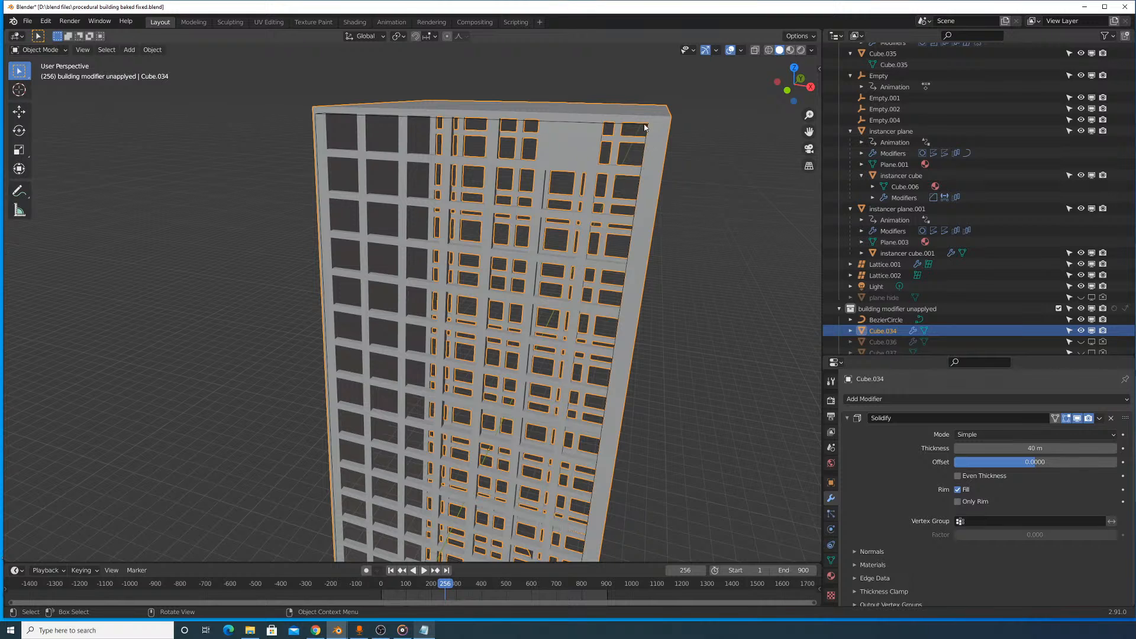
scroll(931, 494, down, 1)
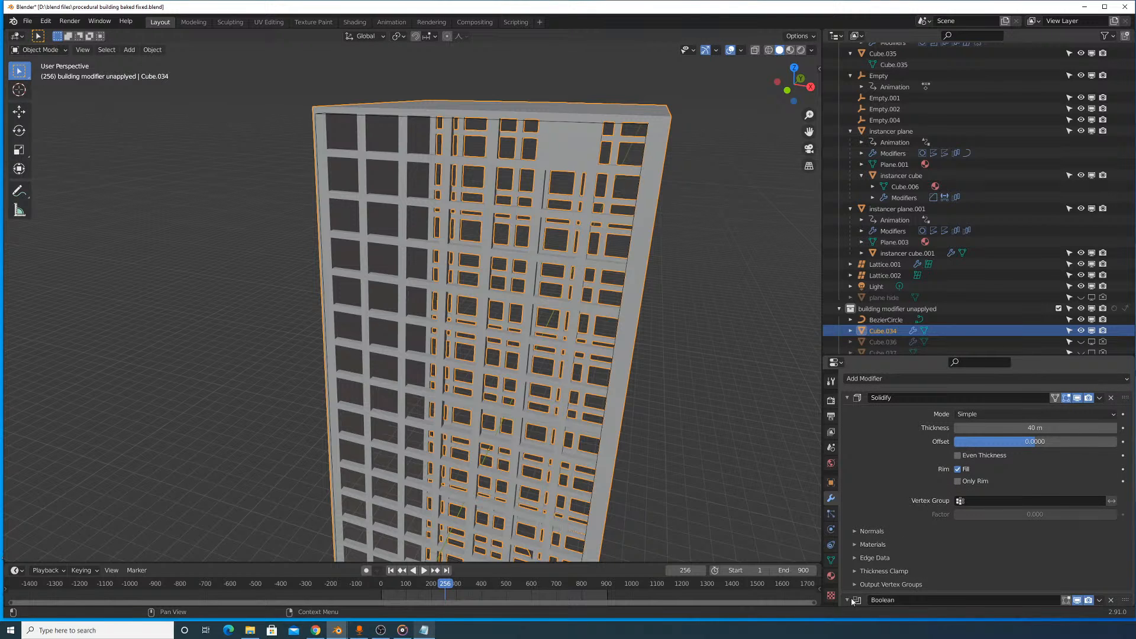
scroll(851, 600, down, 3)
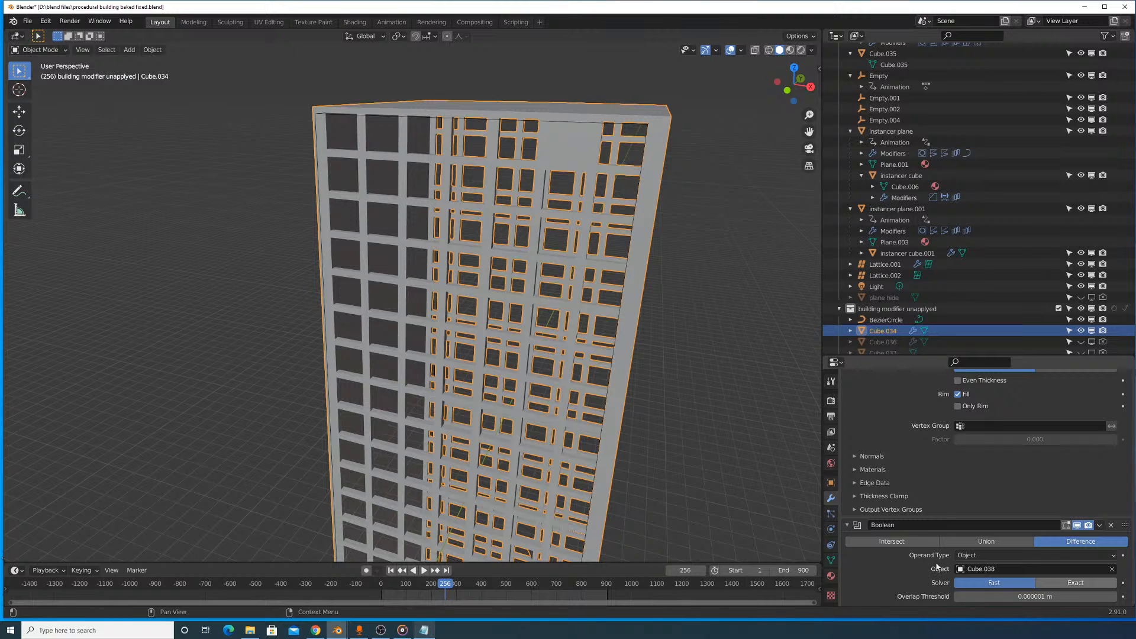
click(1076, 582)
middle_drag(676, 243, 630, 264)
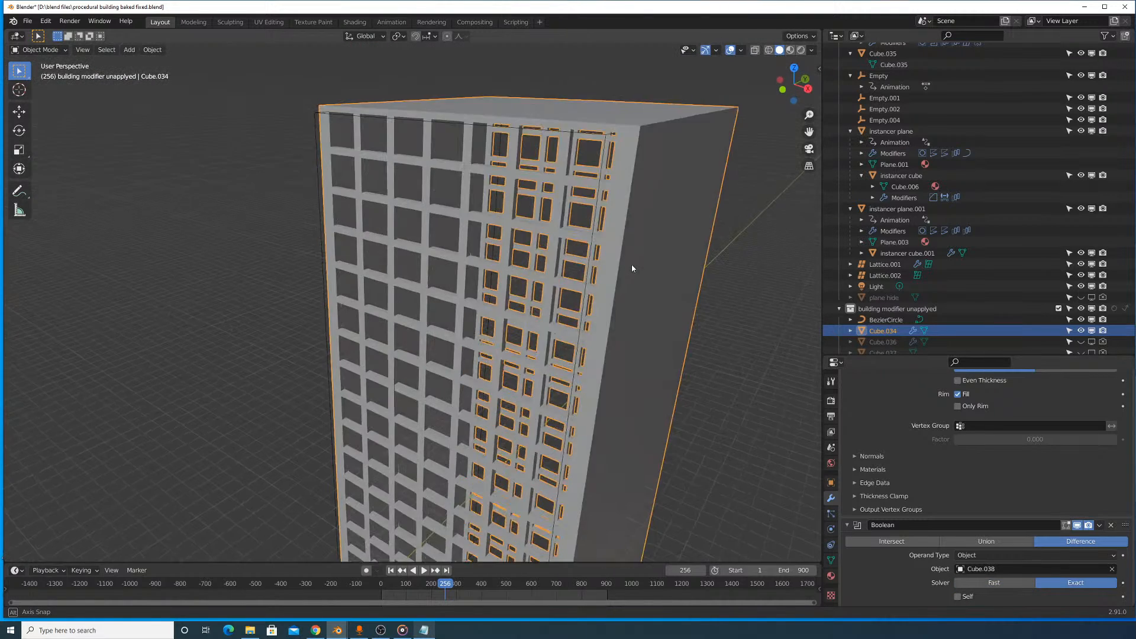
scroll(633, 265, down, 4)
click(616, 273)
scroll(585, 247, up, 5)
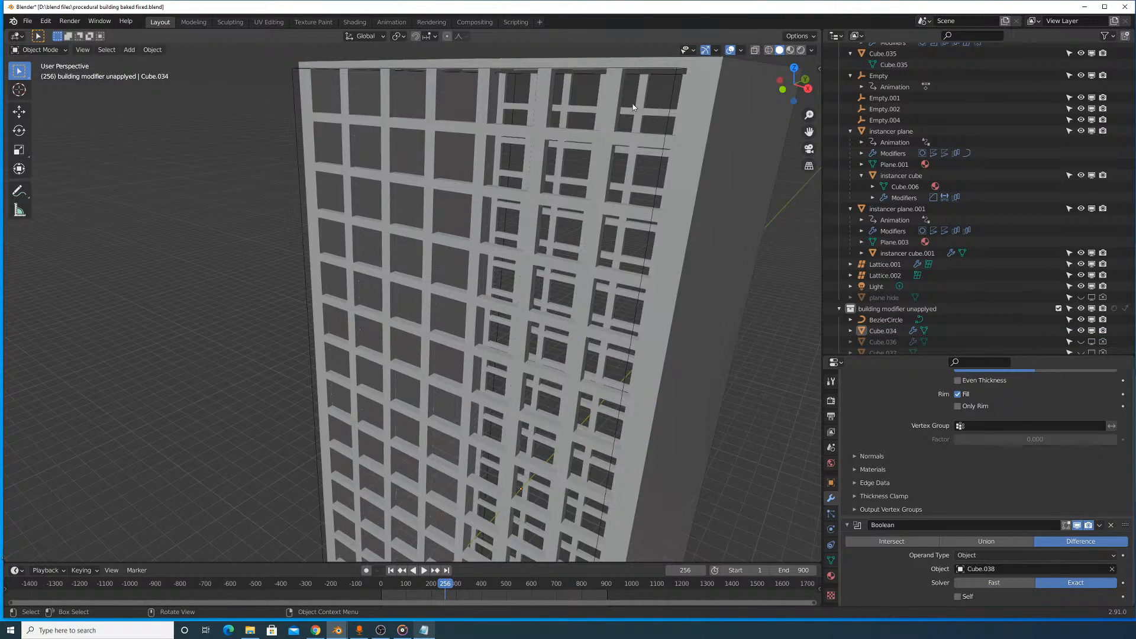
- Select the window cutter, Cube.038, and move it about 24 m along X to center it on the facade
click(669, 117)
middle_drag(679, 204, 697, 225)
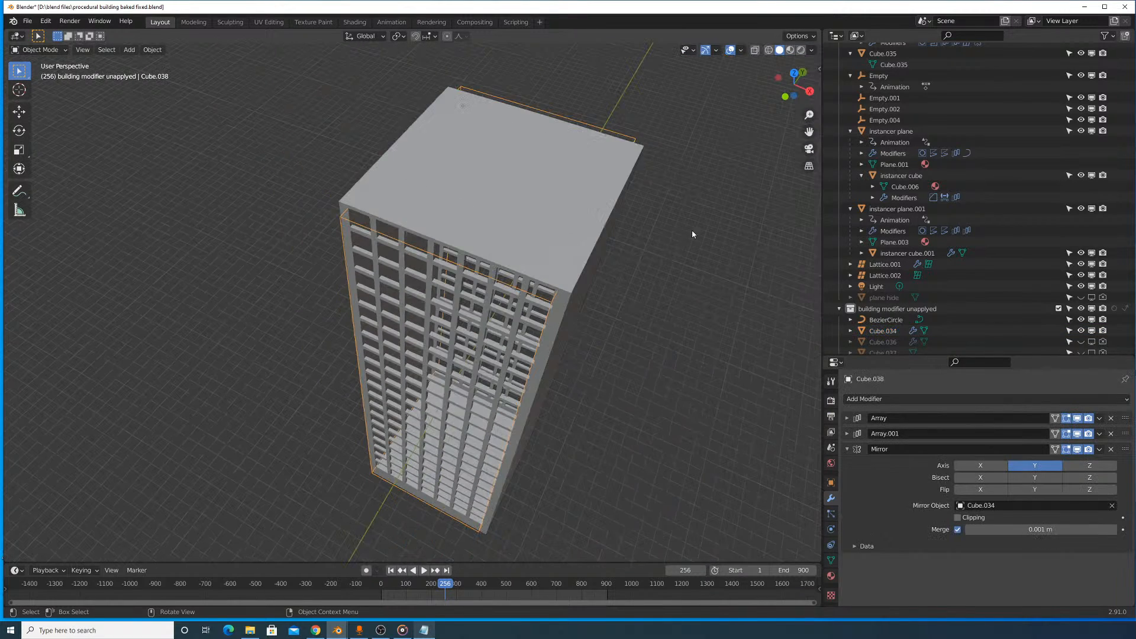
key(g)
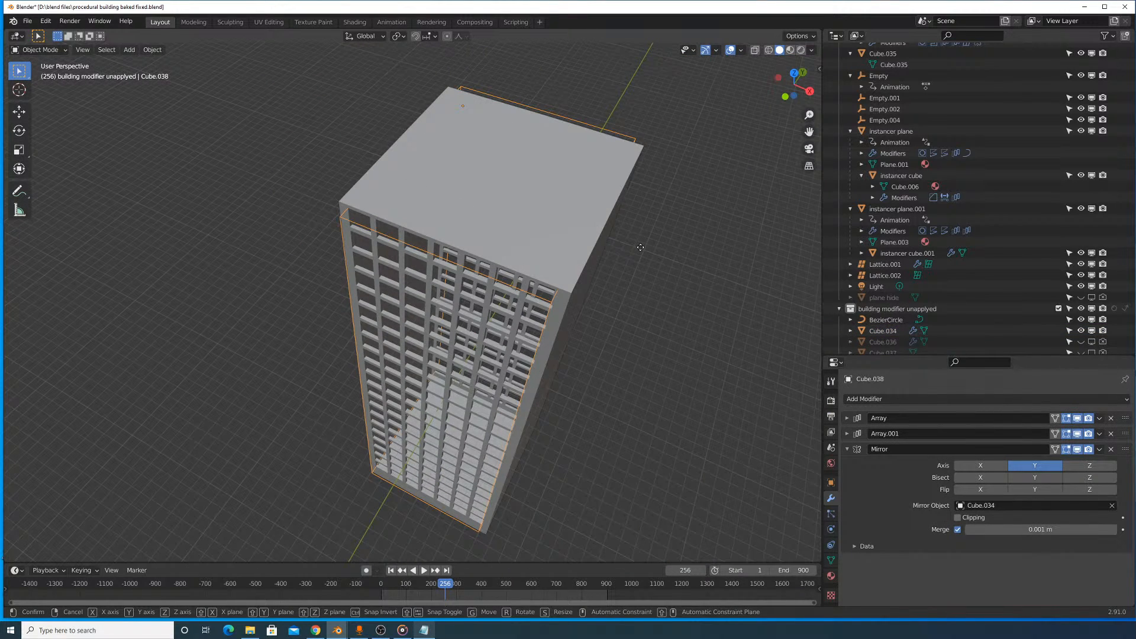
key(x)
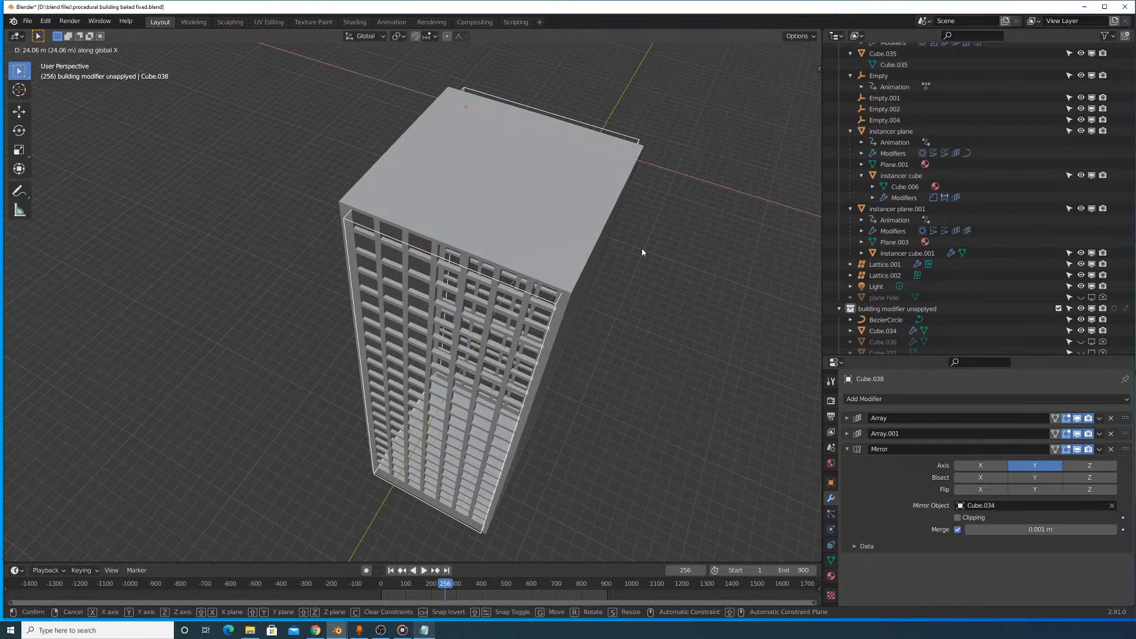
click(641, 247)
- Lower the window cutter about 98 m along Z toward the base of the building
middle_drag(658, 341, 637, 283)
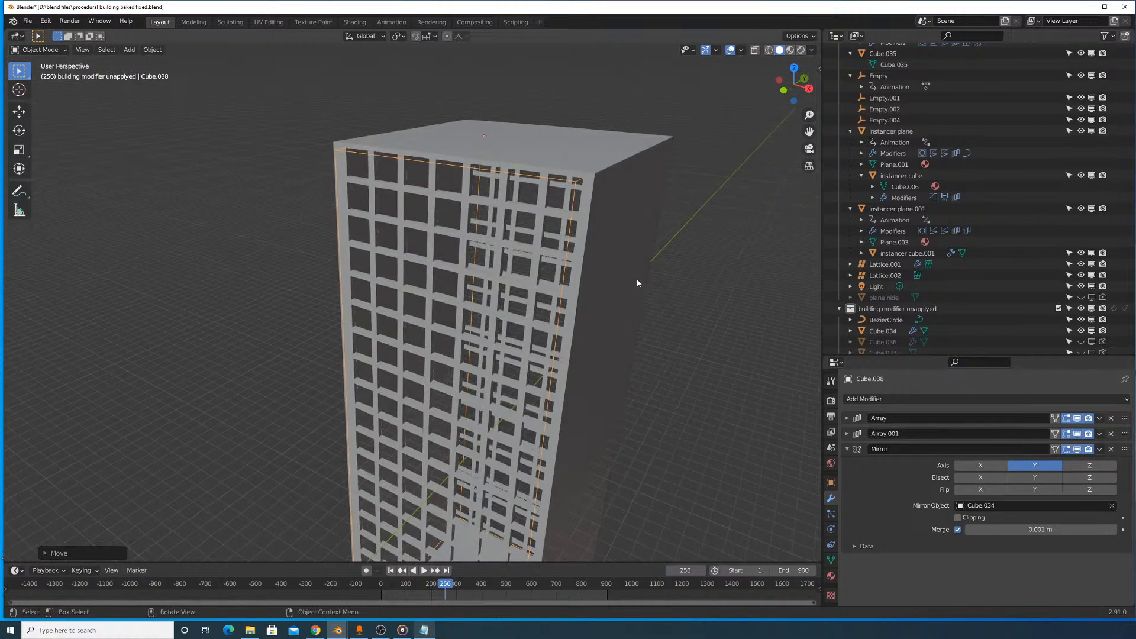
scroll(579, 369, down, 4)
middle_drag(580, 369, 540, 280)
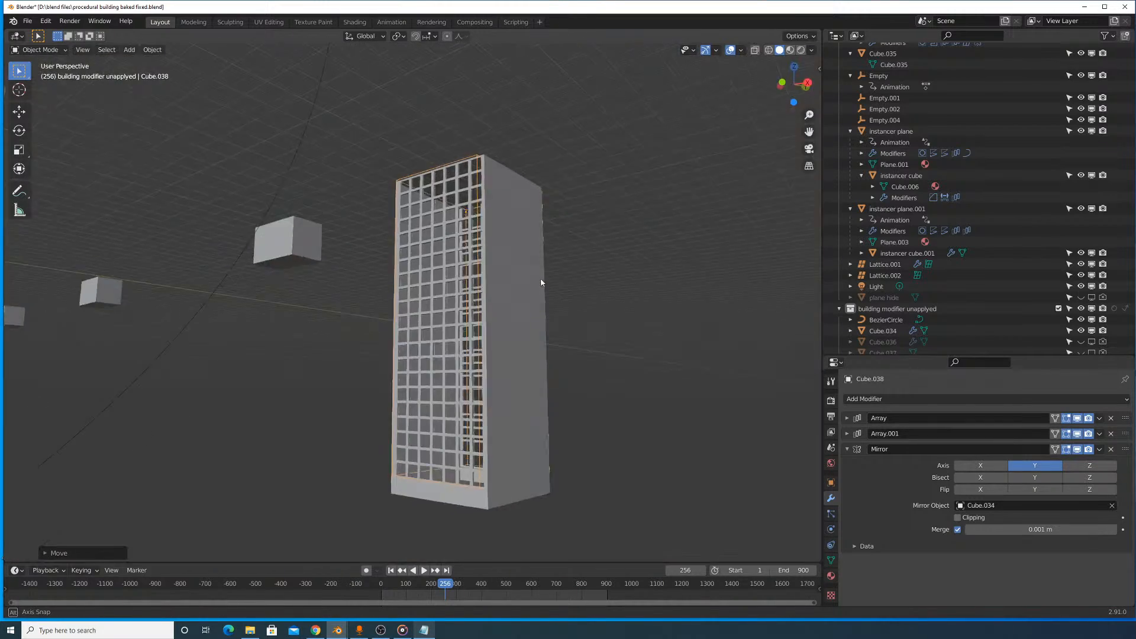
scroll(550, 326, up, 4)
middle_drag(559, 349, 552, 253)
scroll(556, 256, down, 3)
key(g)
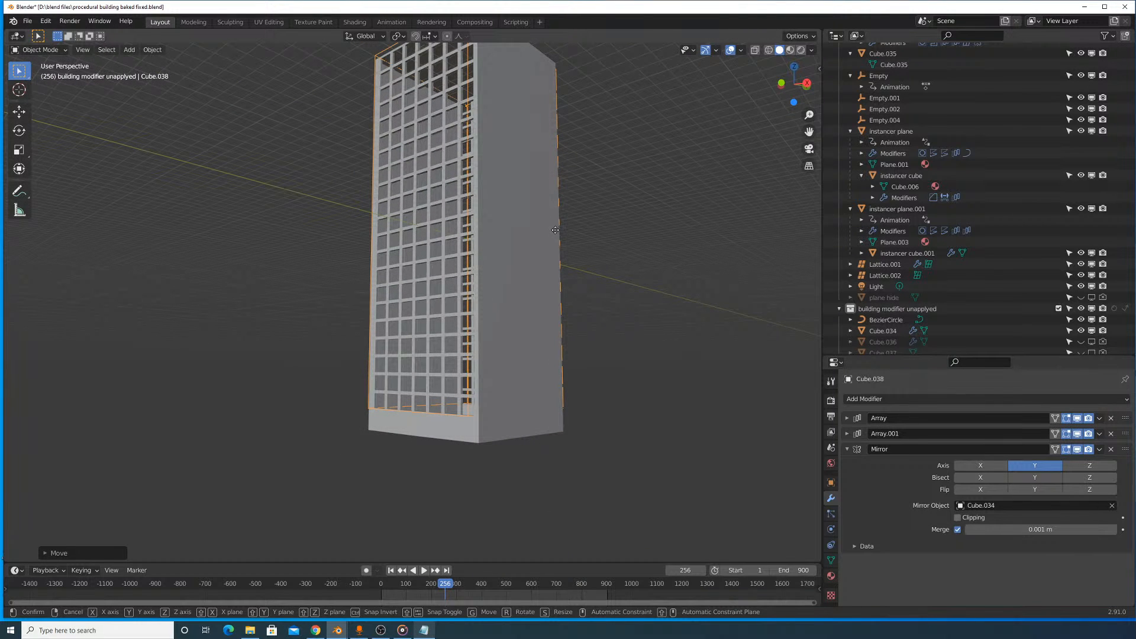
key(z)
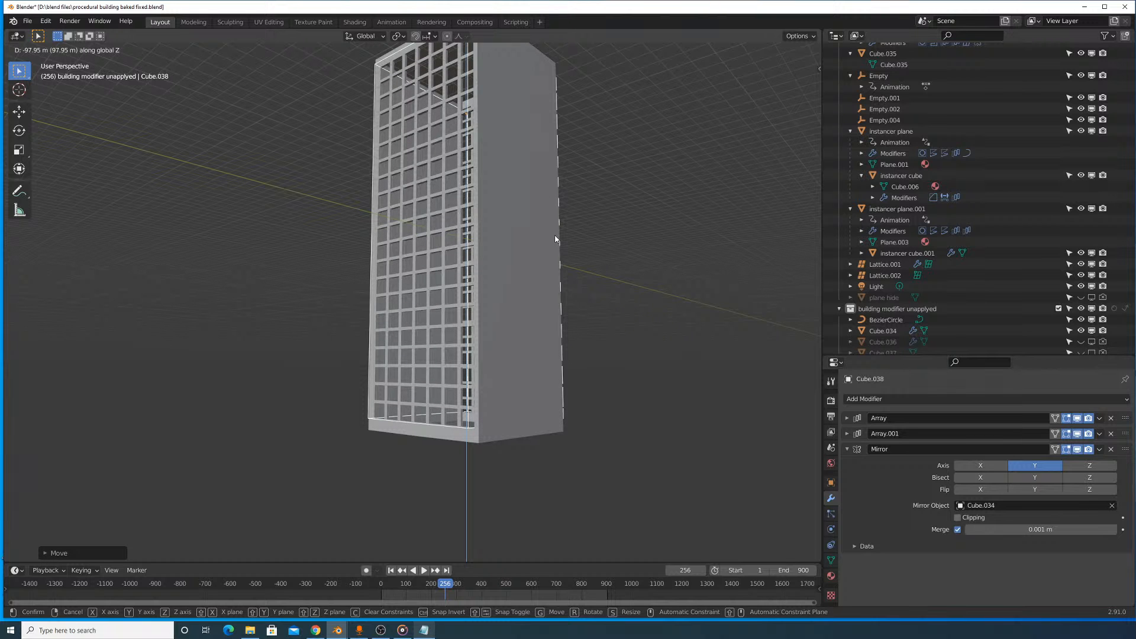
click(555, 239)
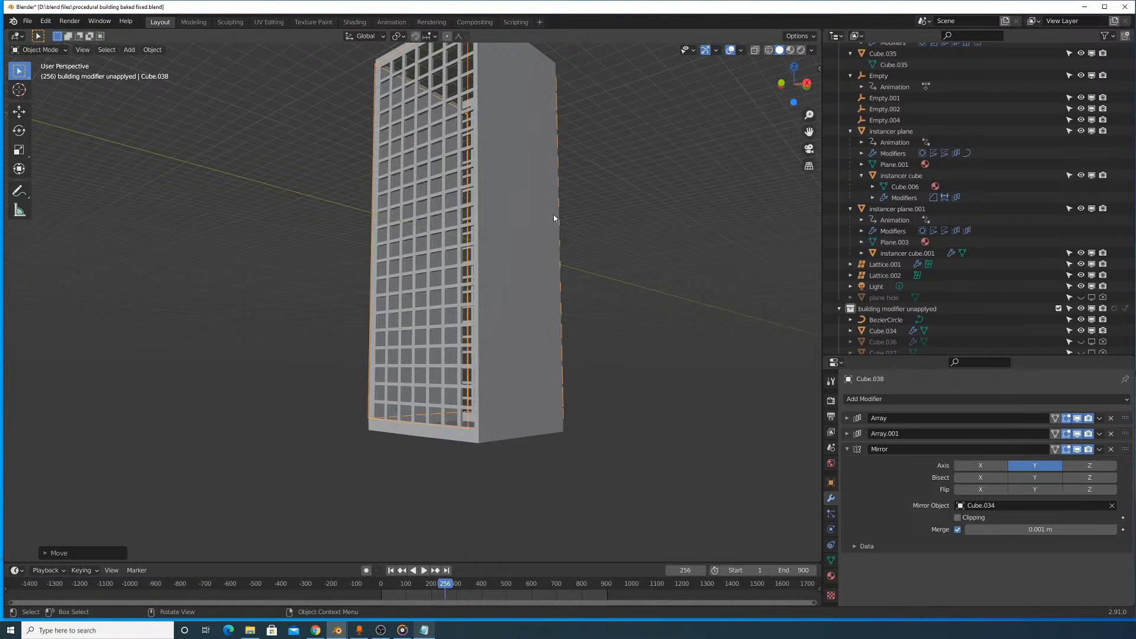
- Set the window cutter's origin to its geometry
middle_drag(553, 217, 526, 275)
scroll(520, 259, up, 2)
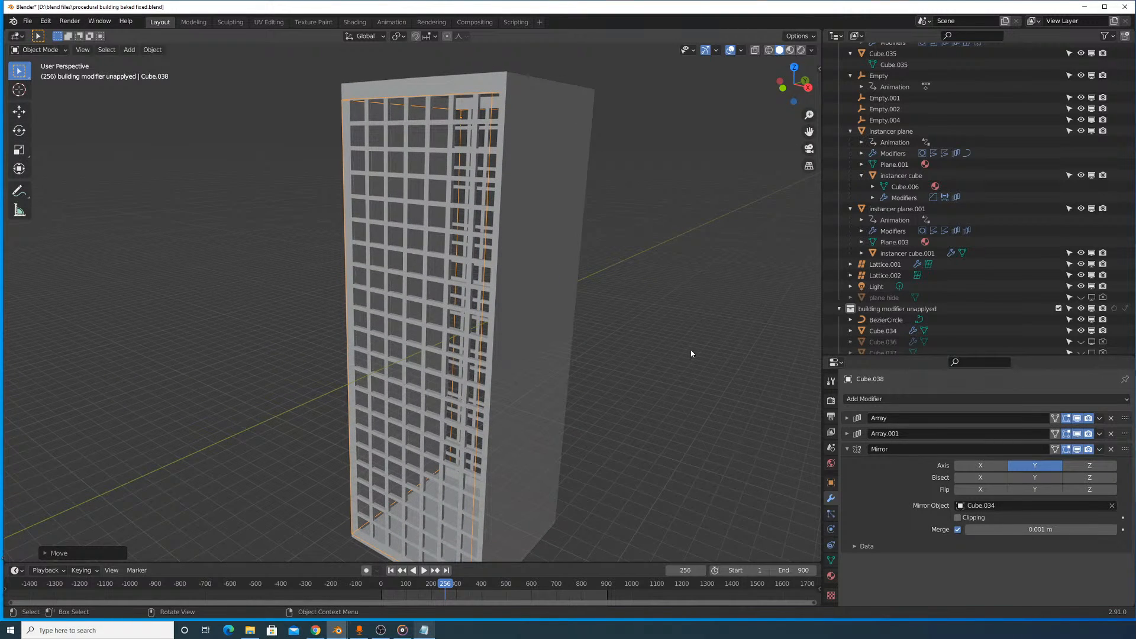
middle_drag(690, 354, 621, 251)
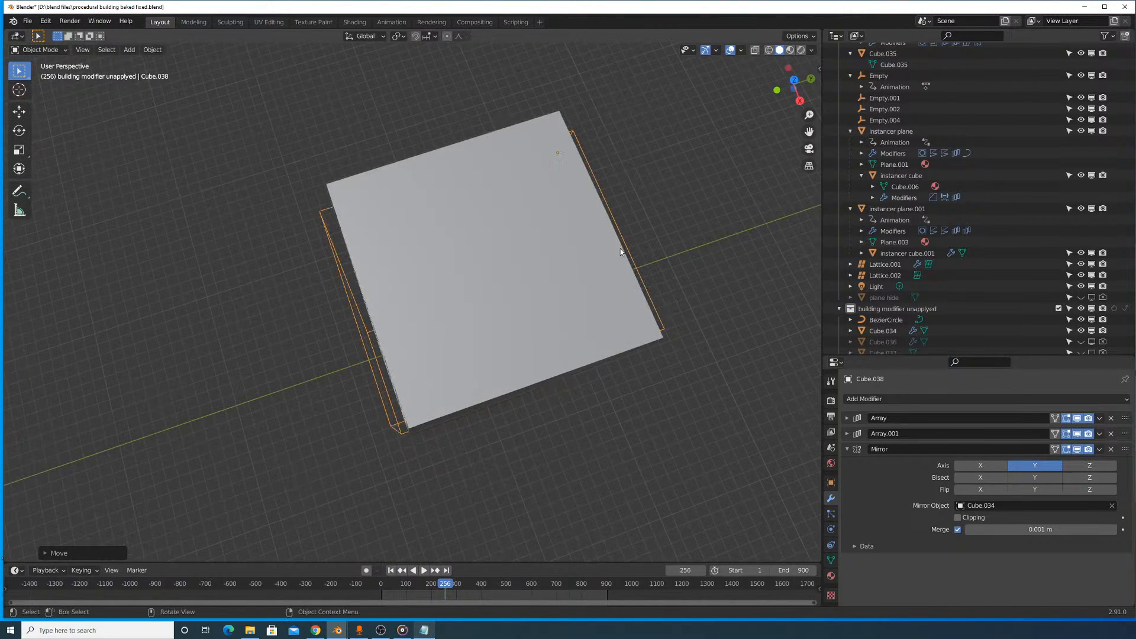
click(152, 50)
mouse_move(177, 73)
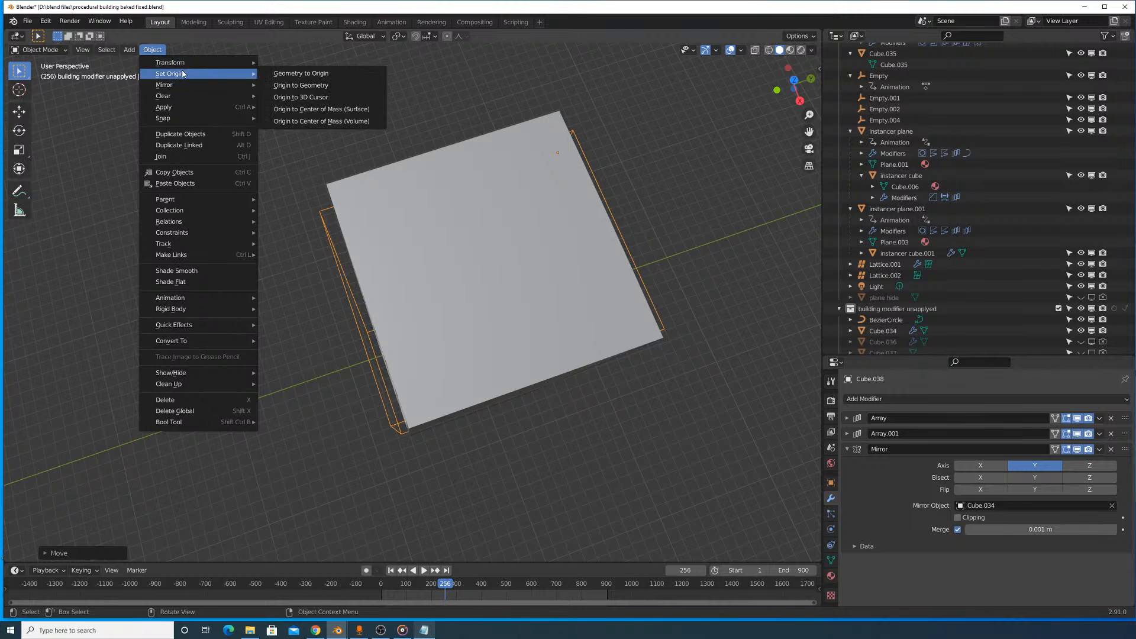
click(308, 86)
scroll(474, 236, down, 6)
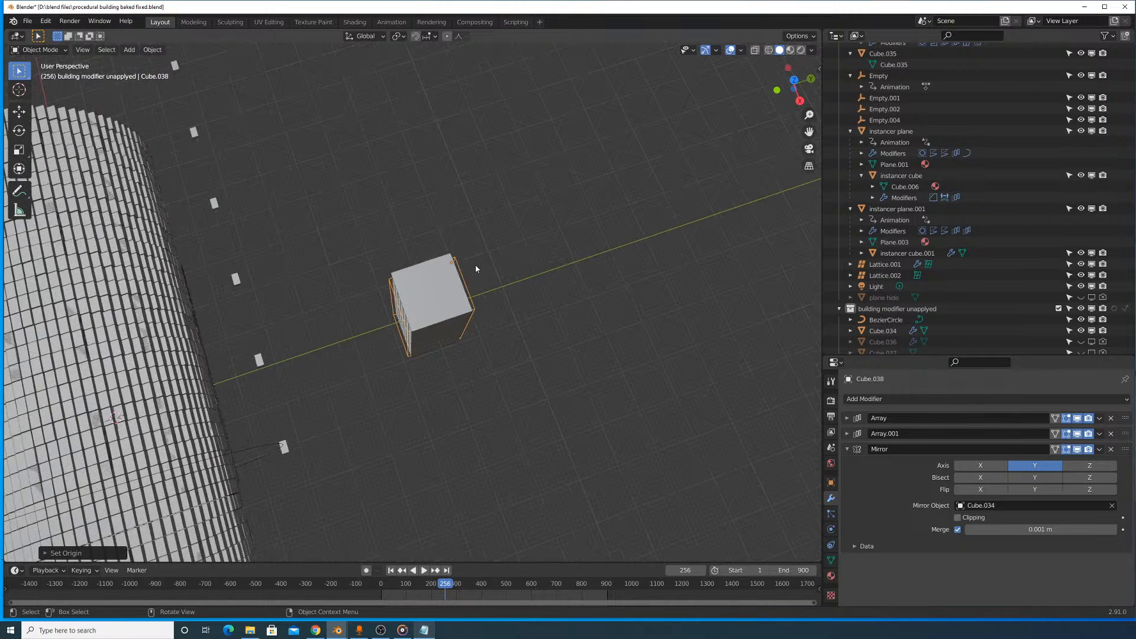
- Duplicate the window cutter, Cube.038, and leave the copy in the same place
middle_drag(474, 265, 530, 261)
scroll(530, 260, up, 6)
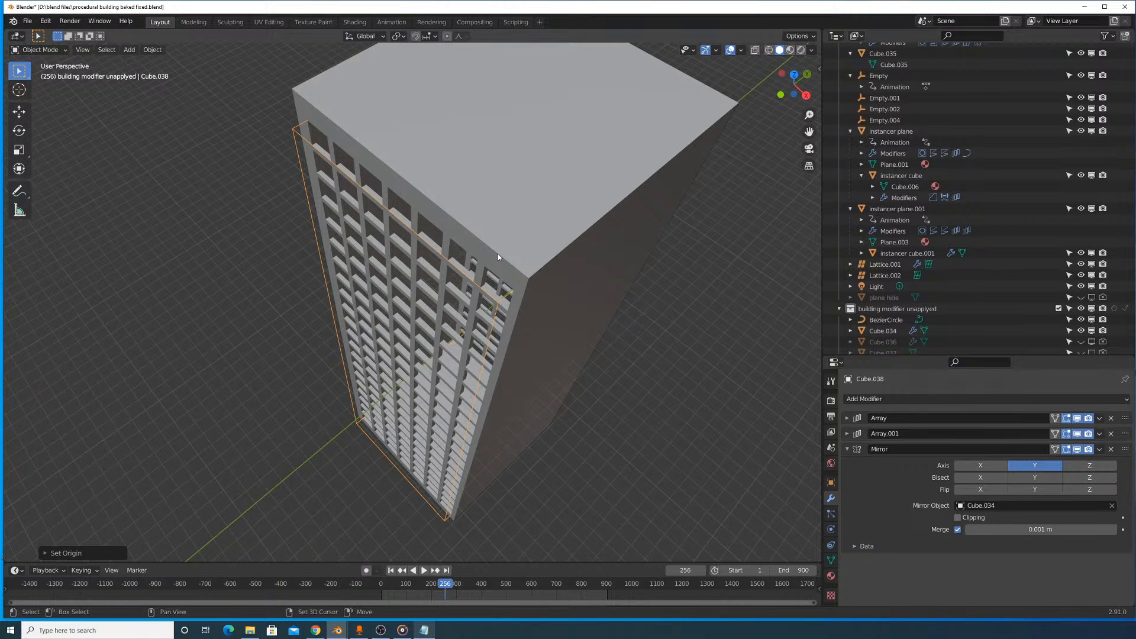
key(shift+d)
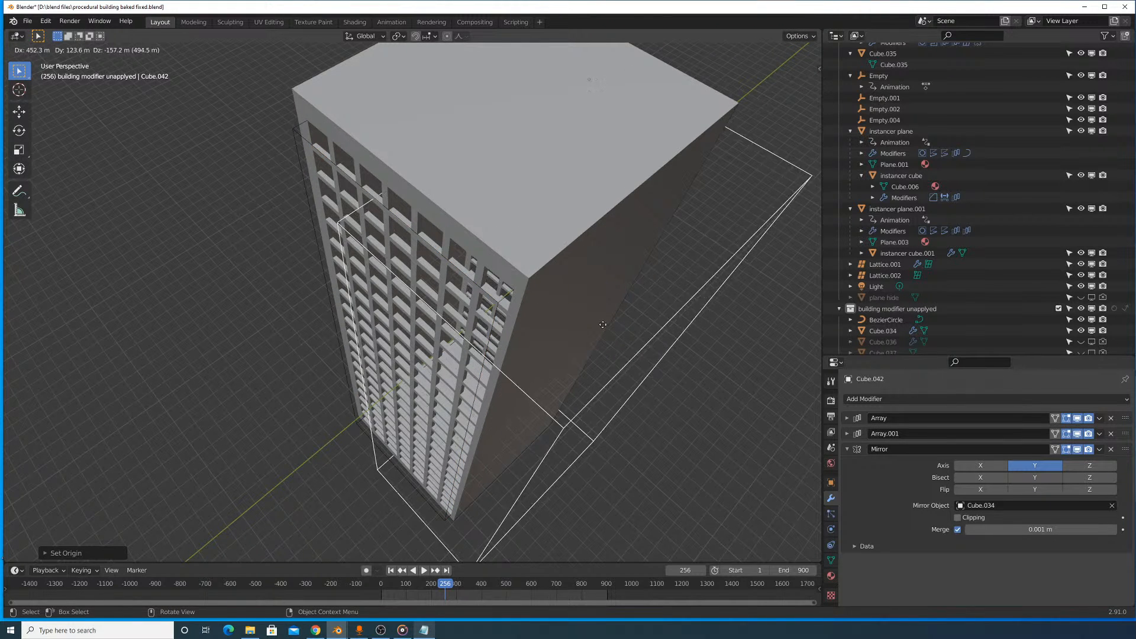
right_click(607, 261)
key(r)
key(z)
right_click(531, 267)
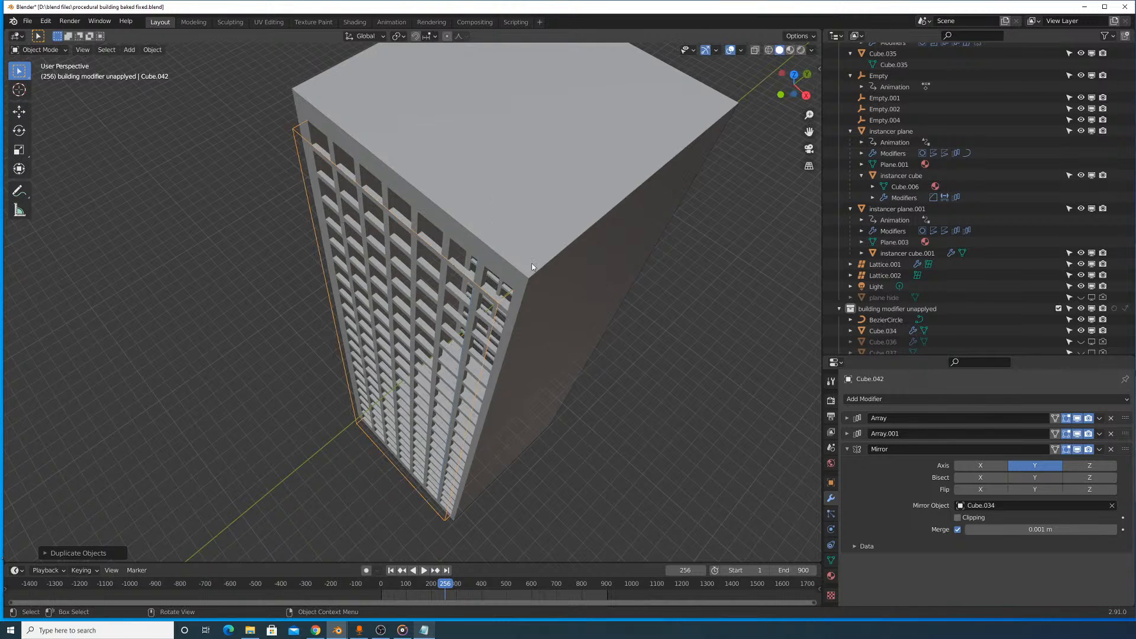
scroll(538, 260, down, 4)
key(r)
key(z)
right_click(456, 317)
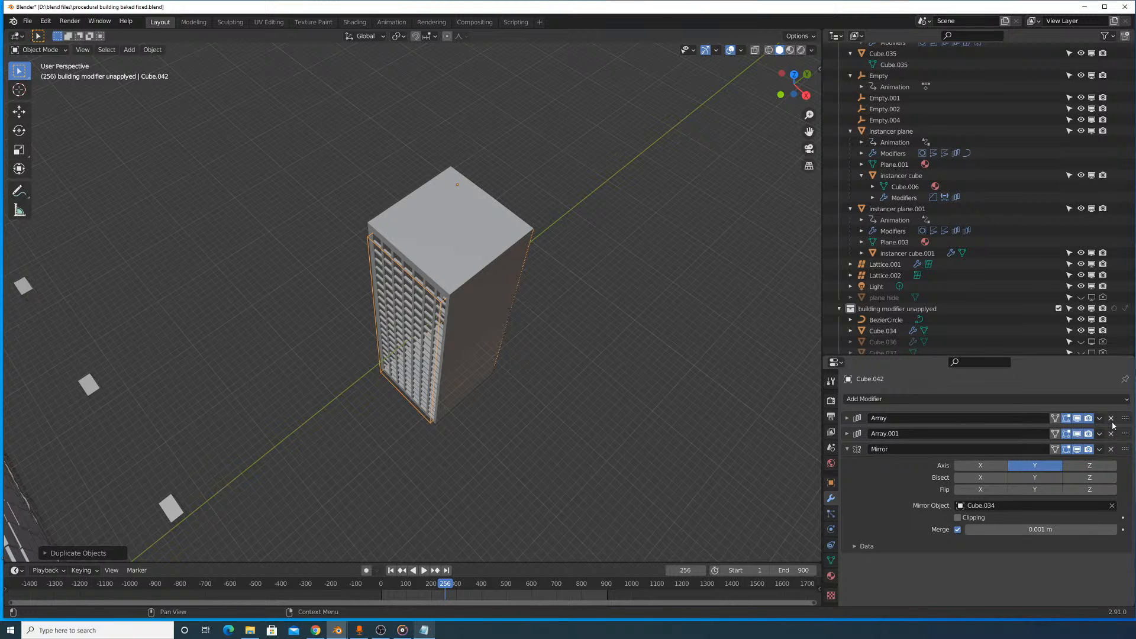
- Apply both Array modifiers and the Mirror modifier on the duplicated window cutter
key(ctrl+a)
key(ctrl+a)
key(ctrl+a)
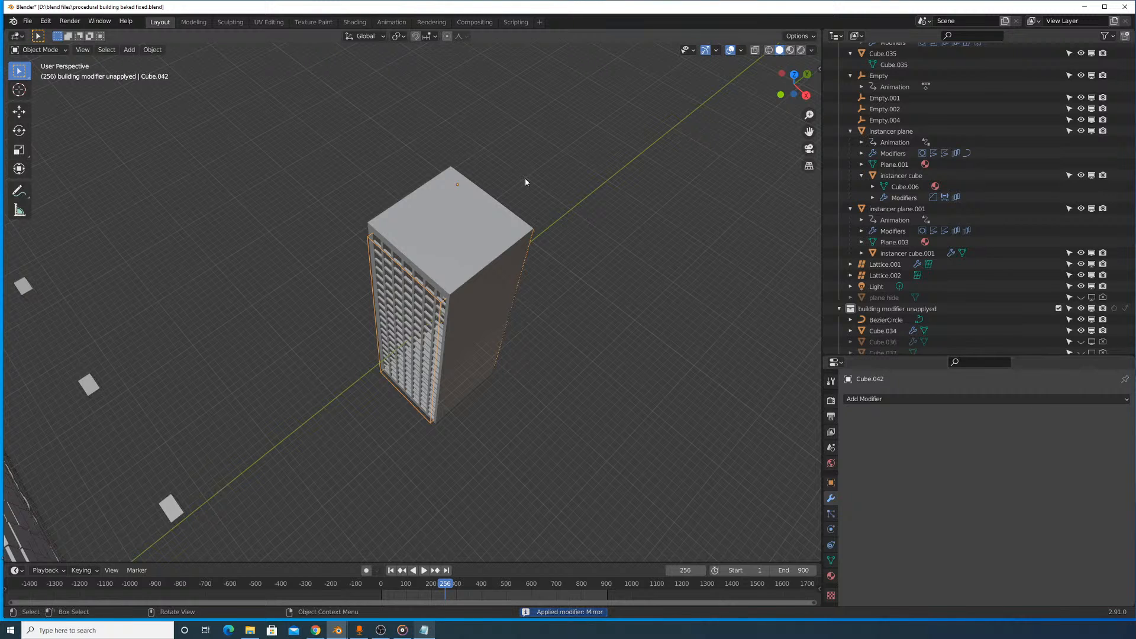
key(r)
key(z)
right_click(528, 234)
- Center the duplicated cutter's origin on its geometry and rotate it a quarter turn about Z onto the two uncut facades
click(152, 49)
mouse_move(177, 74)
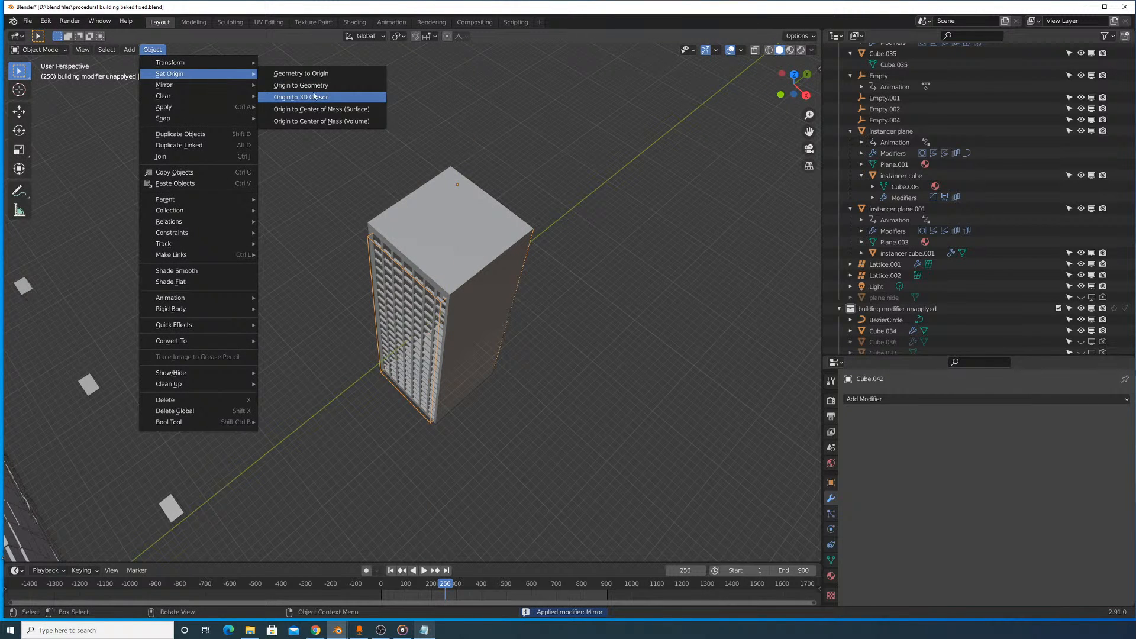
click(314, 95)
middle_drag(505, 194, 509, 248)
key(r)
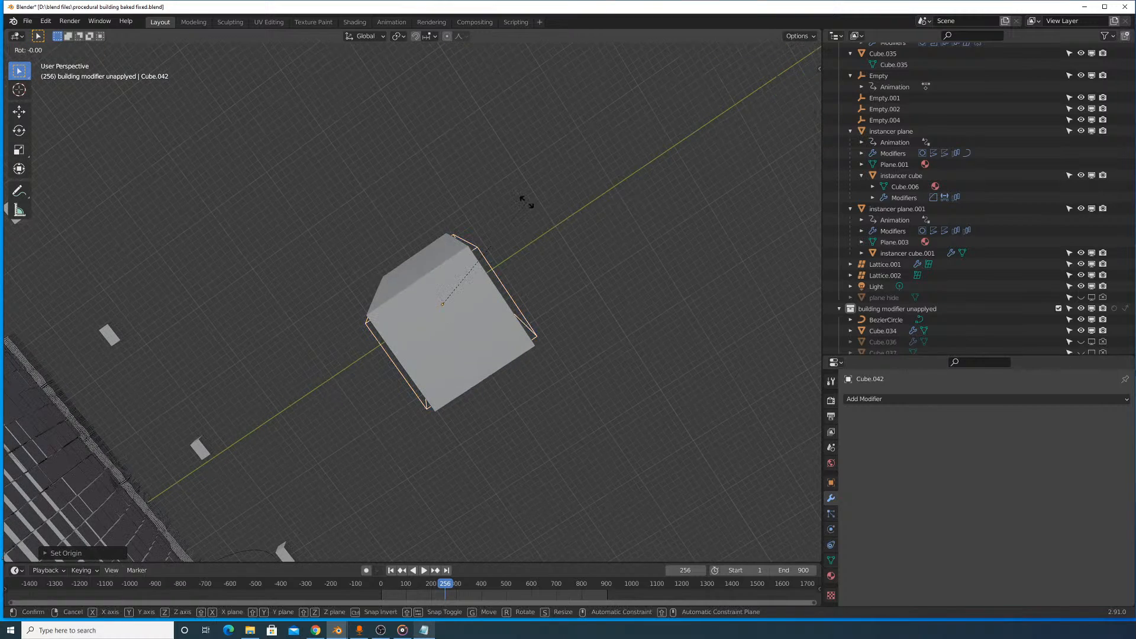
click(525, 203)
middle_drag(525, 203, 502, 222)
scroll(520, 219, up, 5)
- Add a second Boolean modifier to the building block, Cube.034, set to Difference with Cube.042 as its object
click(537, 219)
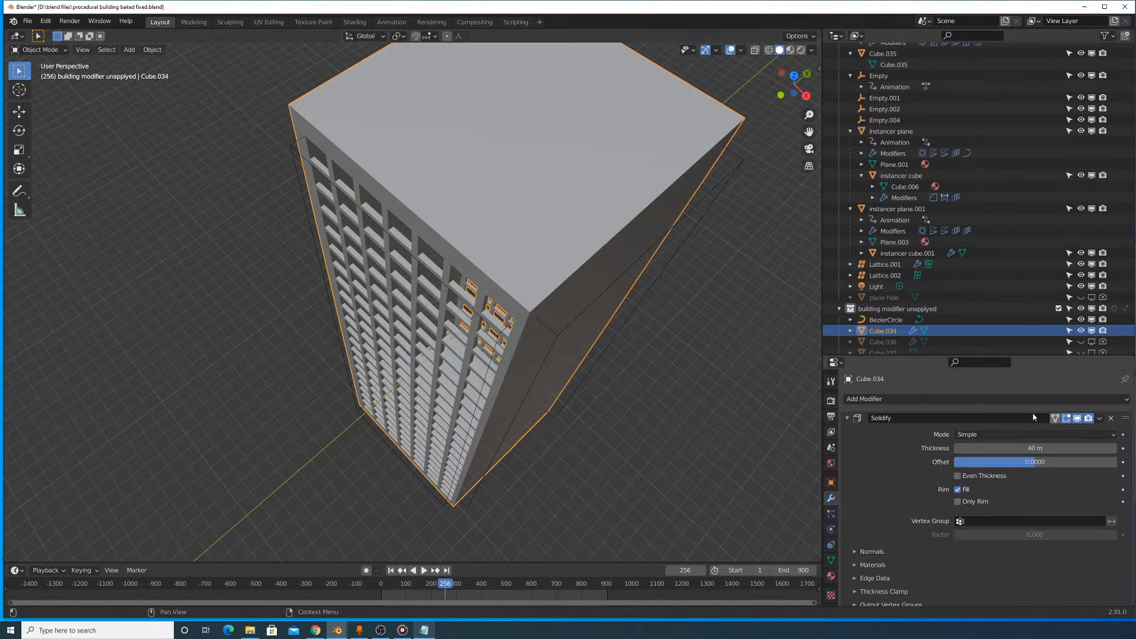
scroll(891, 434, down, 5)
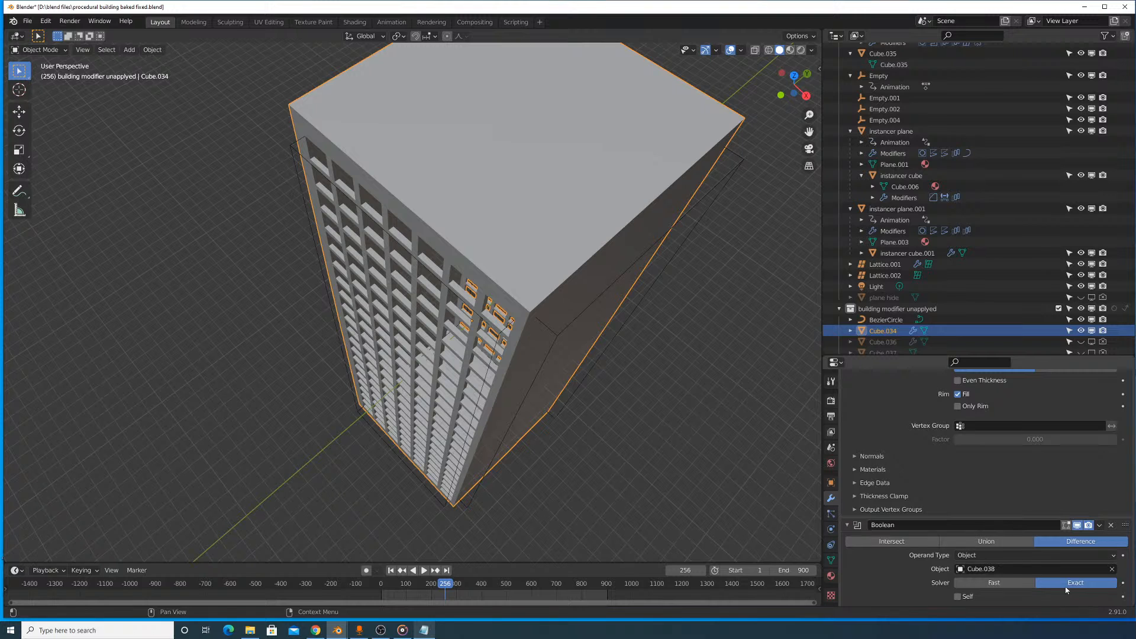
scroll(935, 389, up, 5)
click(946, 398)
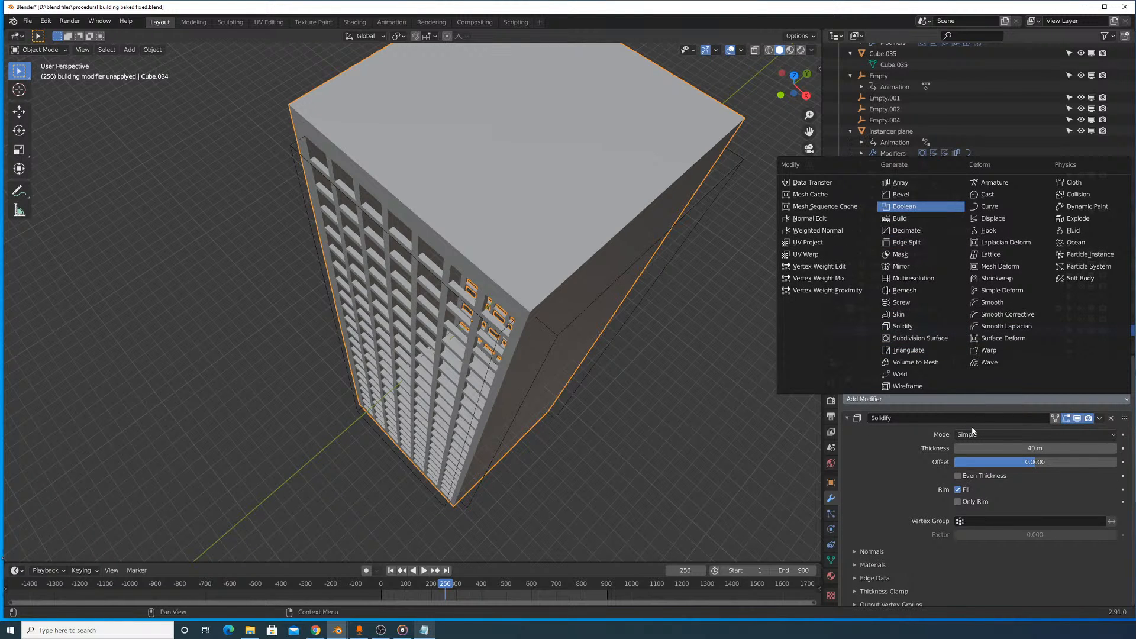
click(904, 206)
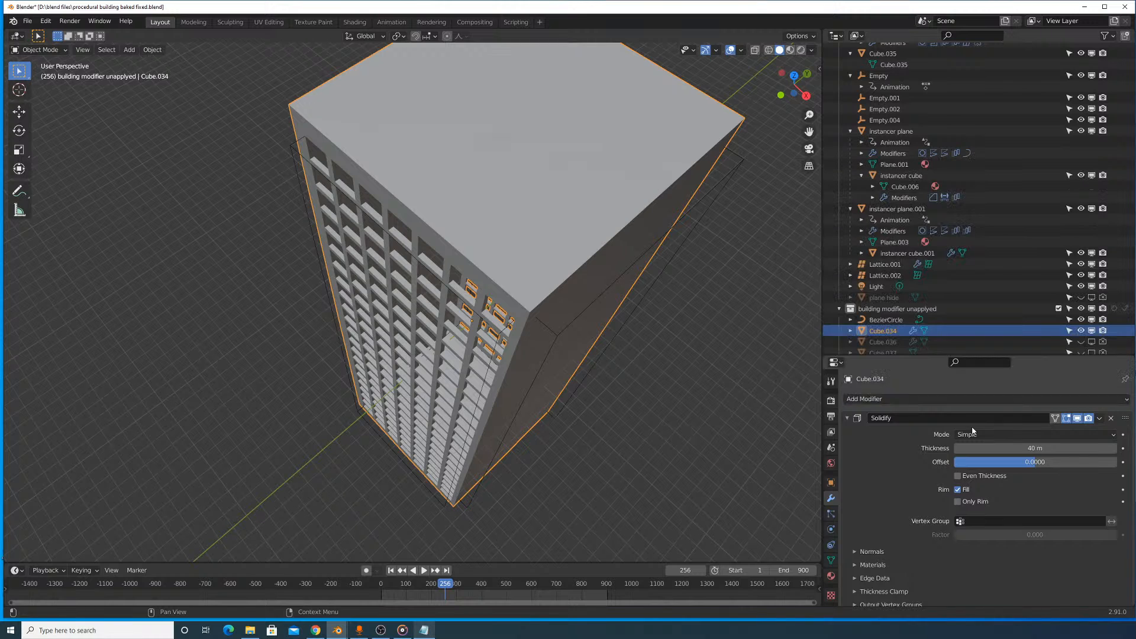
scroll(970, 460, down, 6)
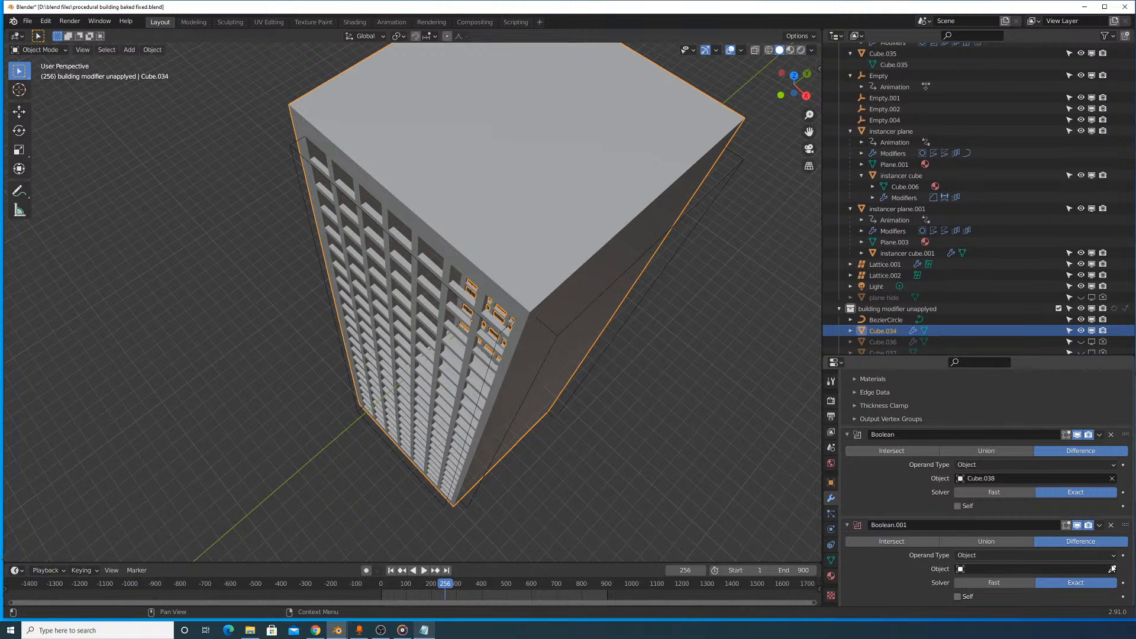
click(1111, 569)
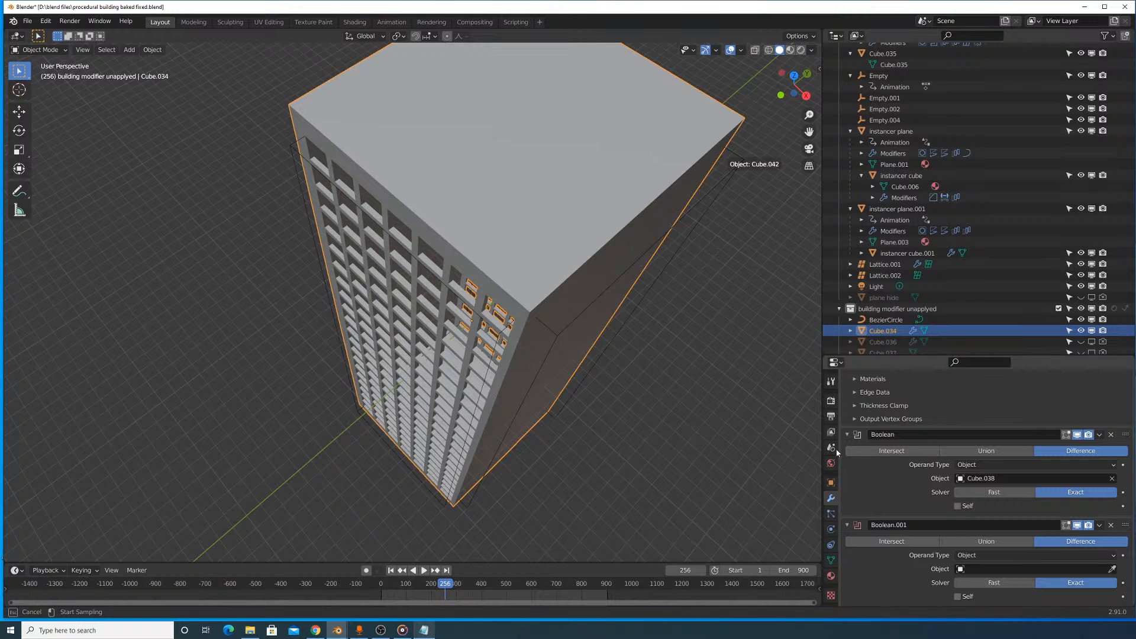
click(724, 159)
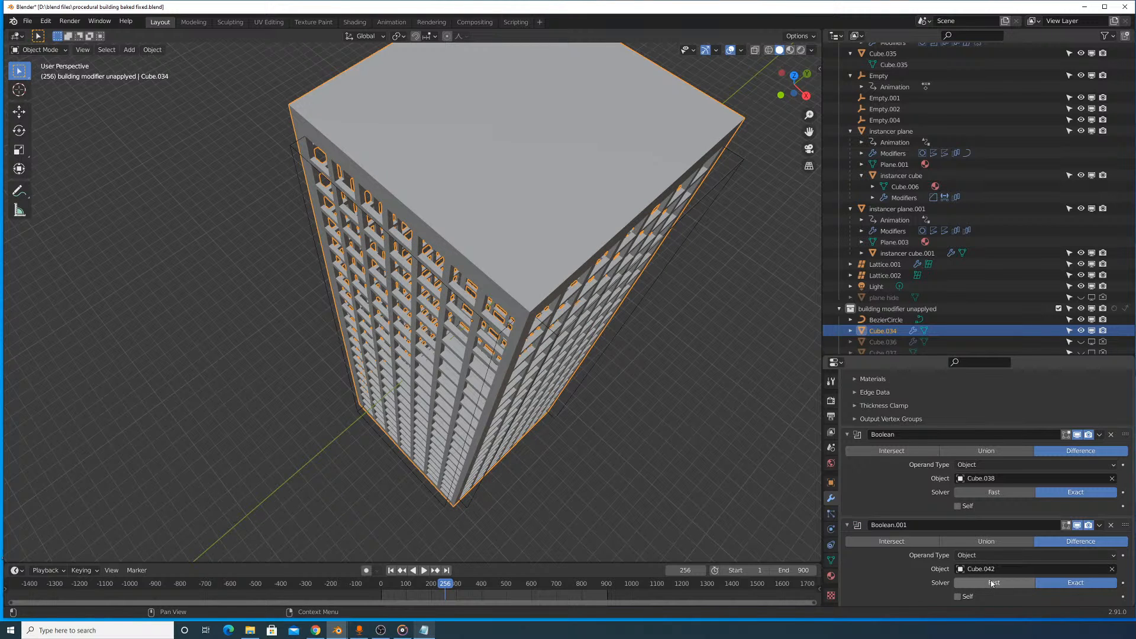
- Switch the building's second Boolean modifier to the Fast solver and check the window cuts around the building
click(990, 583)
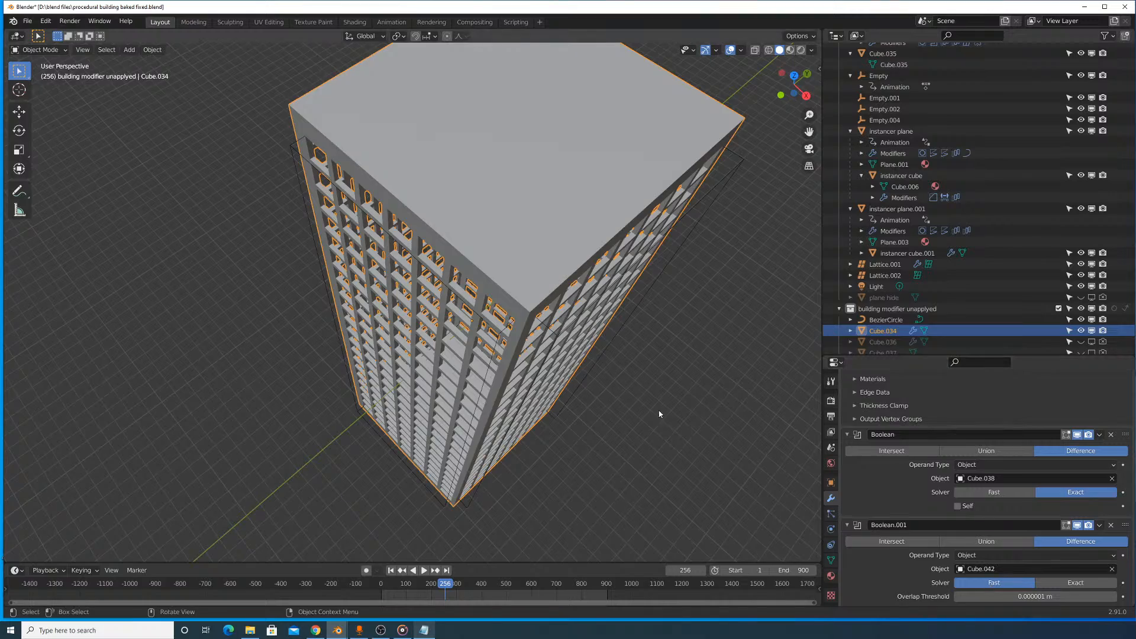
middle_drag(660, 414, 611, 290)
middle_drag(591, 456, 645, 454)
click(592, 421)
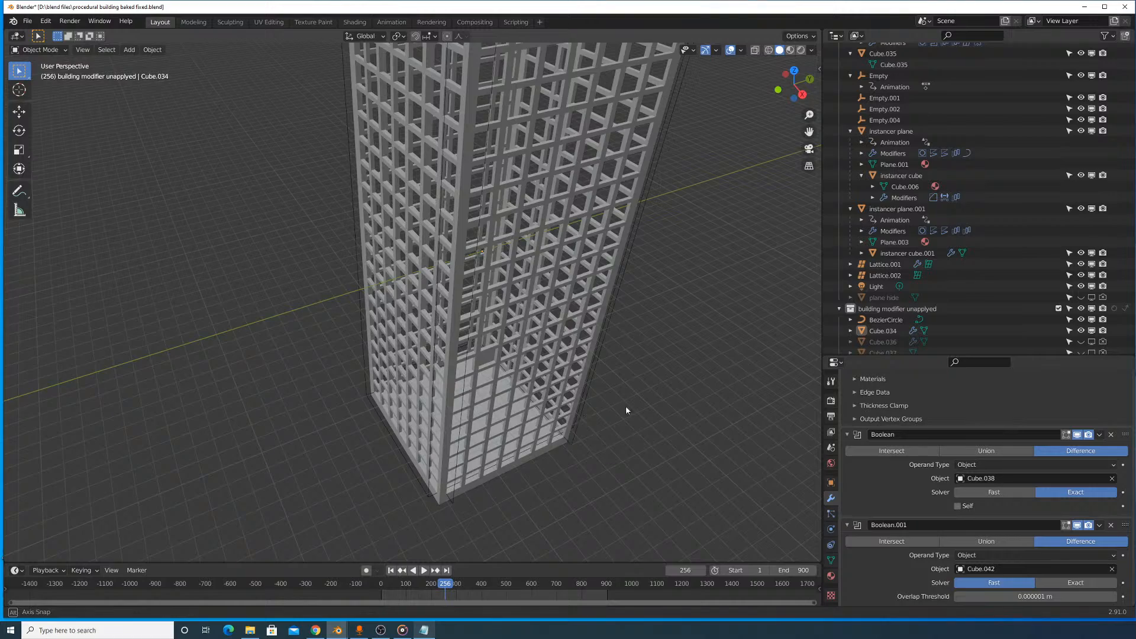
middle_drag(626, 406, 625, 426)
- Select the rotated window cutter, Cube.042, and raise it about 12 m along Z
click(746, 108)
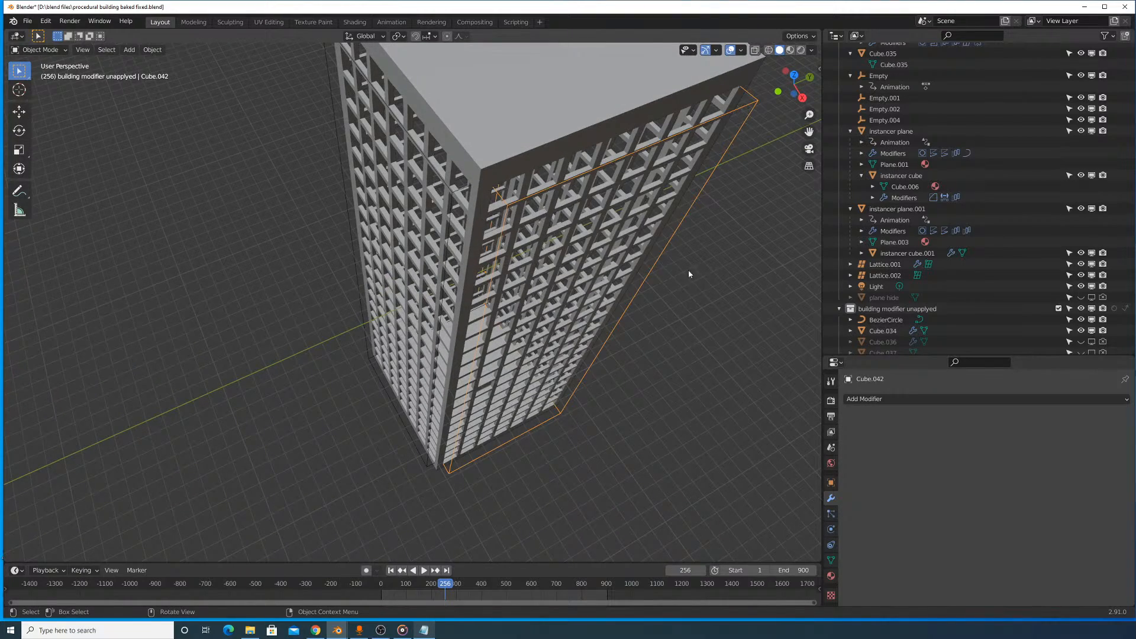
middle_drag(689, 274, 599, 149)
key(g)
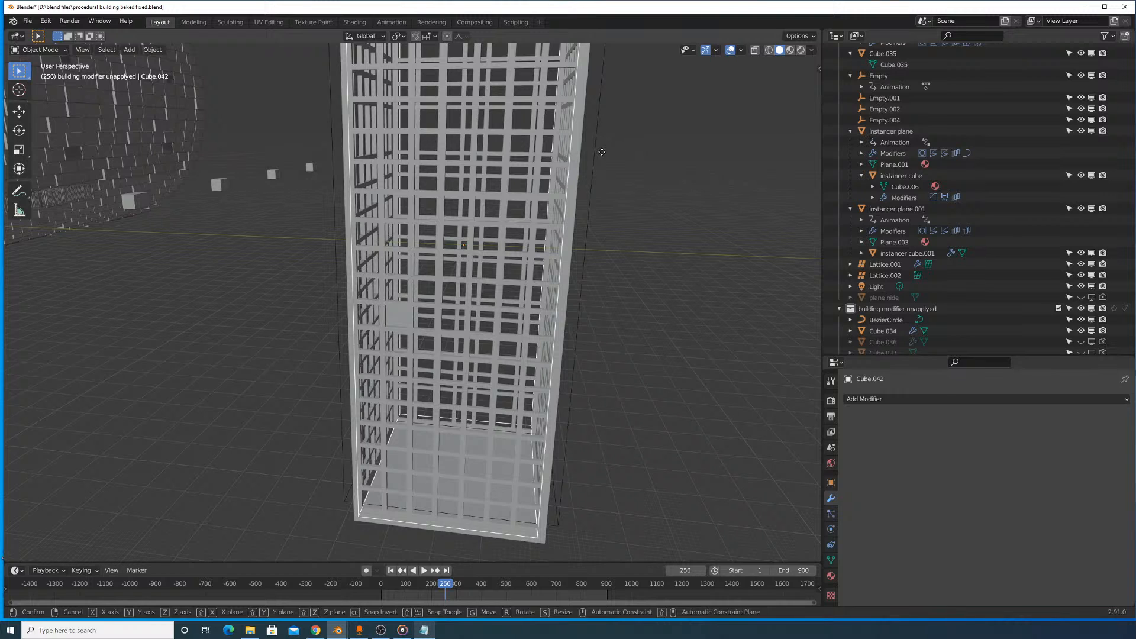
key(z)
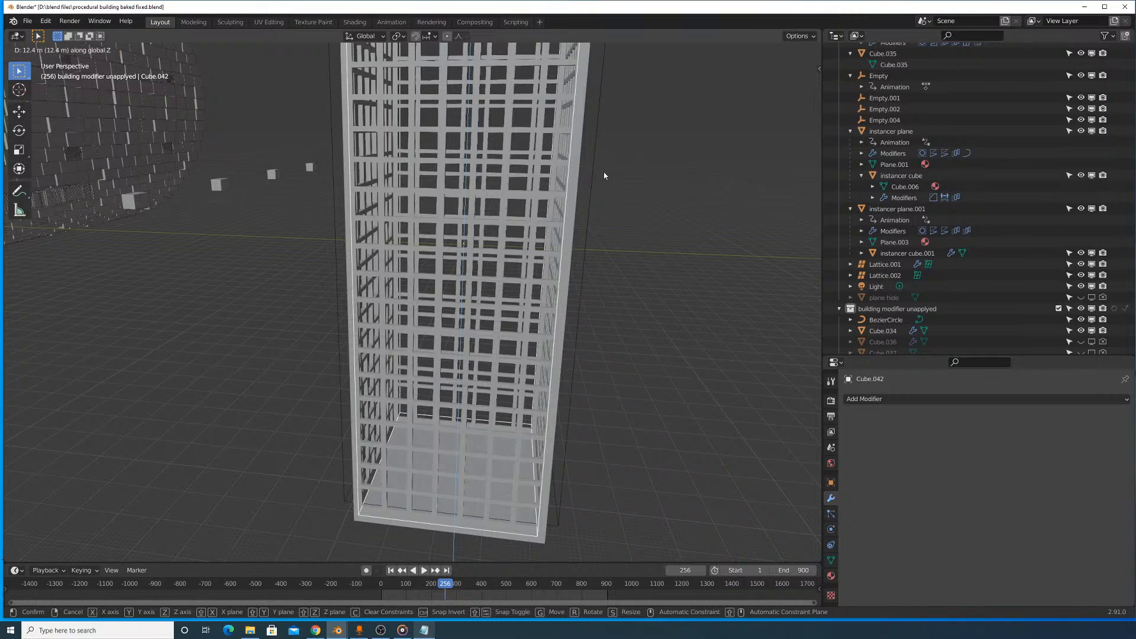
click(603, 172)
middle_drag(588, 193, 658, 319)
scroll(658, 320, down, 3)
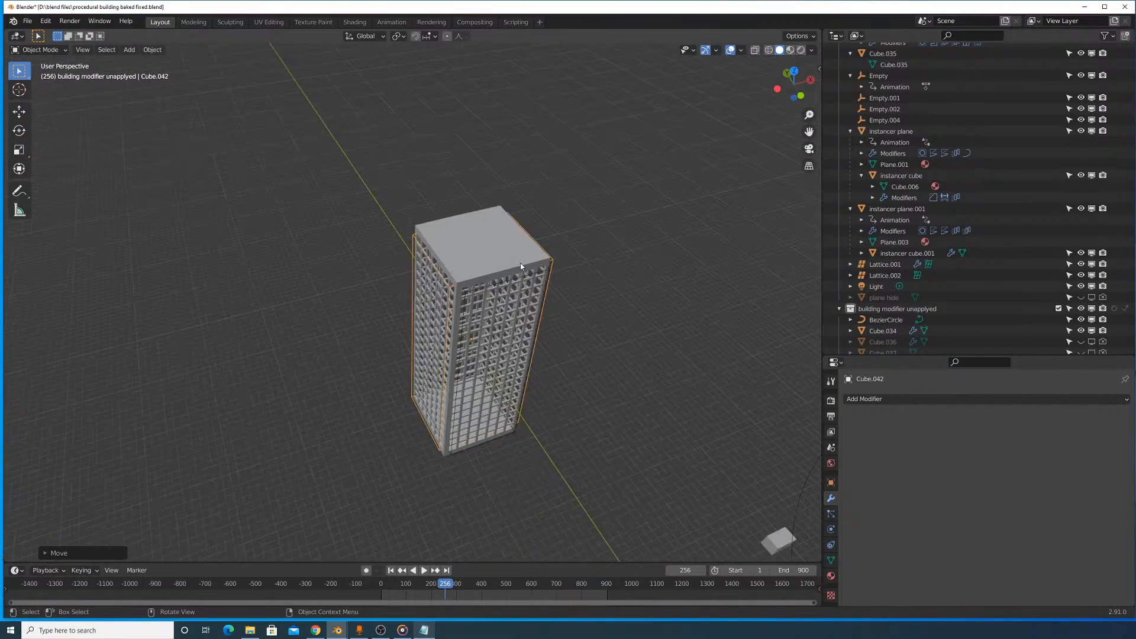
- Select the building, Cube.034, and apply its Solidify modifier and both Boolean modifiers
click(520, 263)
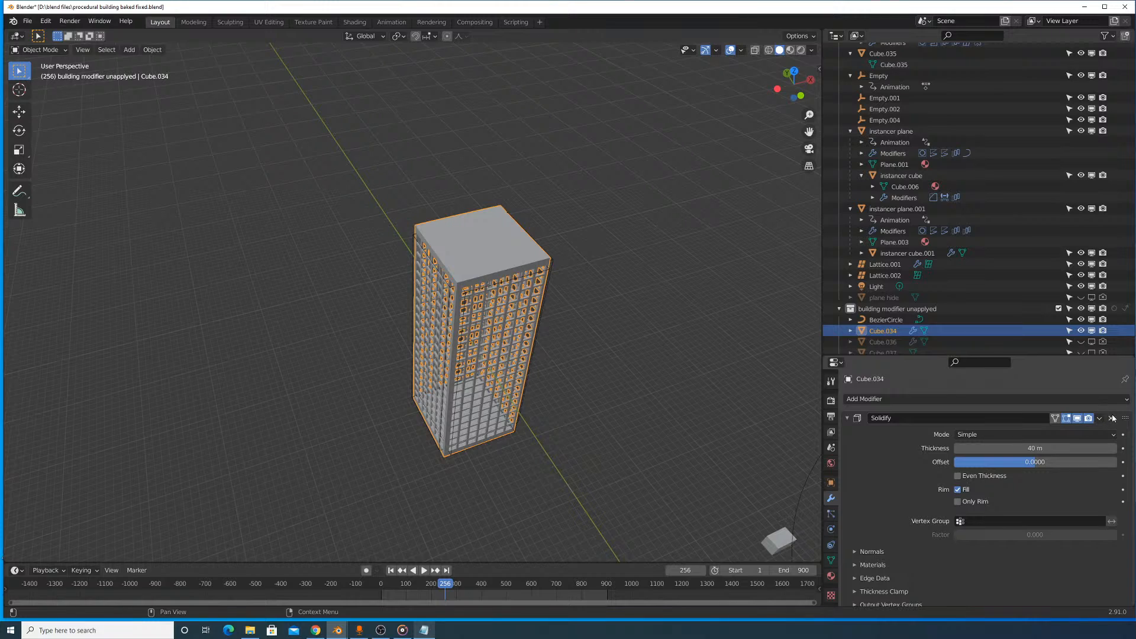
scroll(686, 349, up, 6)
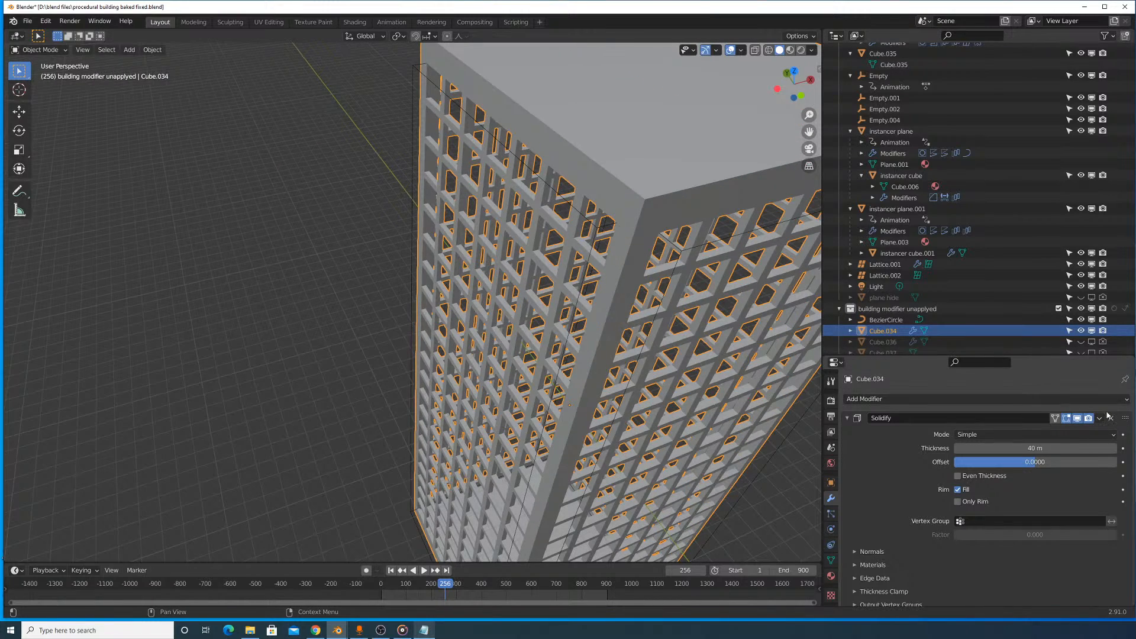
scroll(695, 305, up, 3)
middle_drag(695, 305, 675, 300)
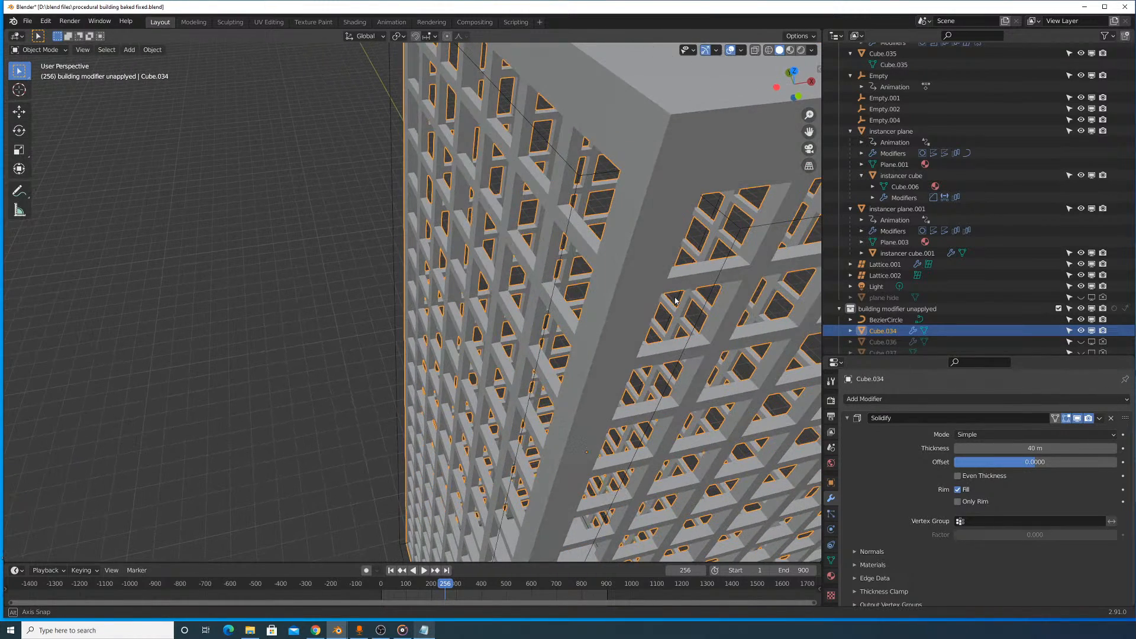
click(1112, 419)
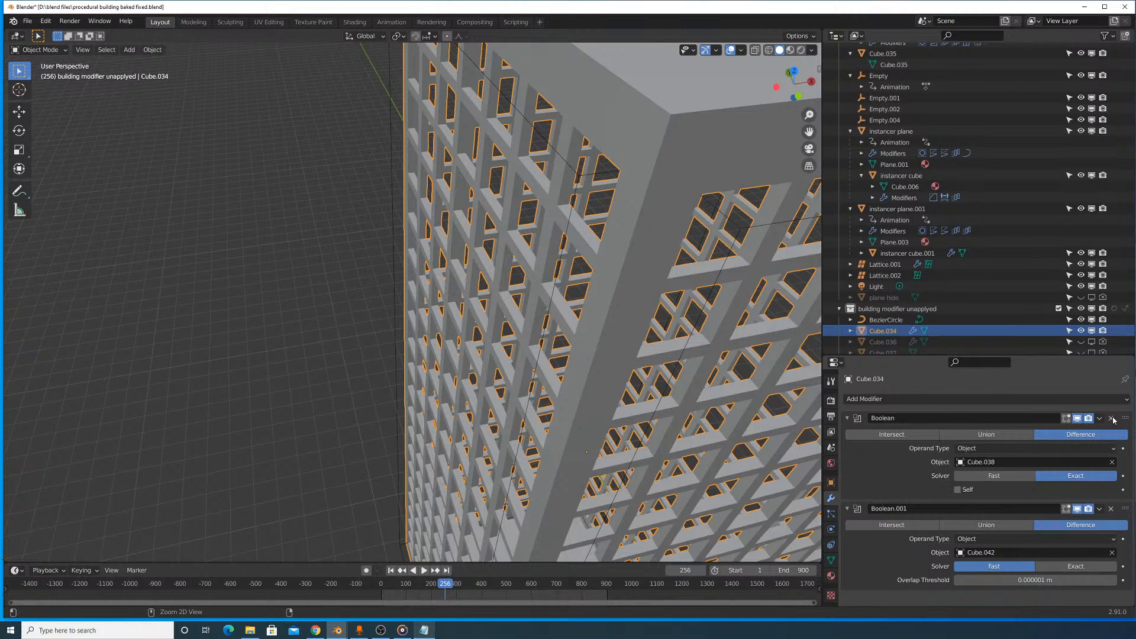
key(ctrl+a)
key(ctrl+a)
- Move the building clear of the window cutters and frame it in the view
scroll(521, 226, down, 10)
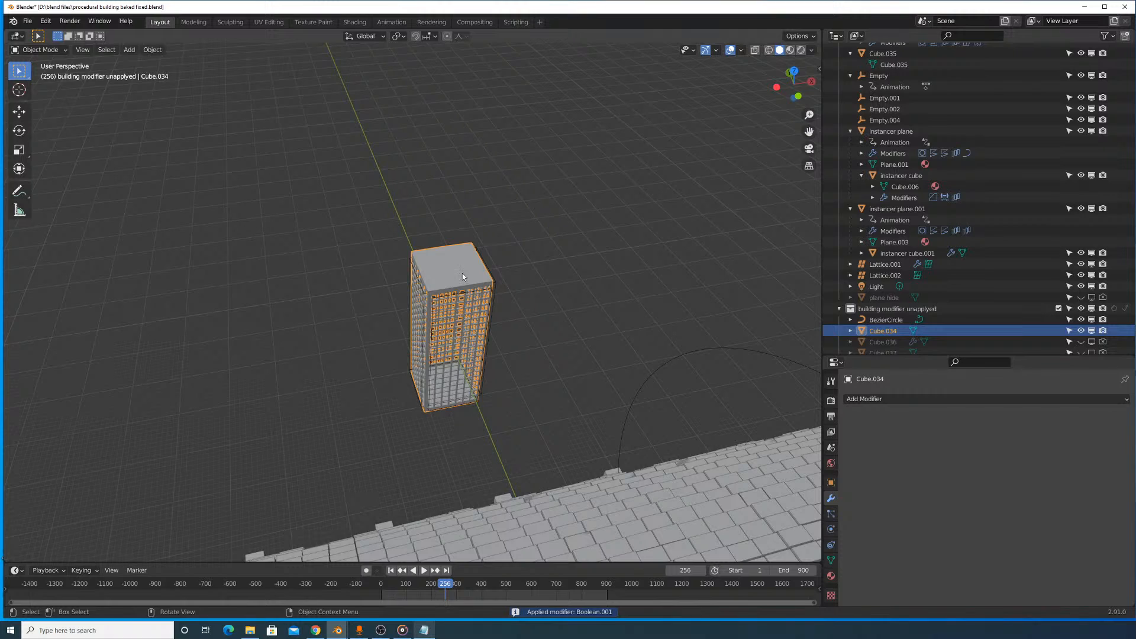
key(g)
click(529, 256)
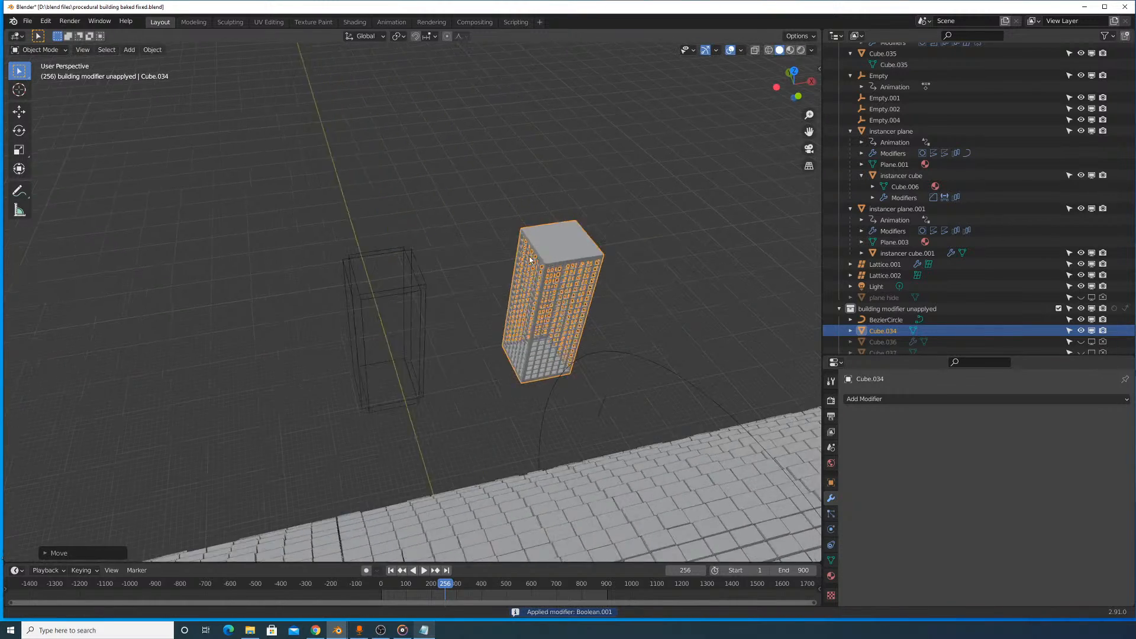
key(KP_Decimal)
scroll(468, 250, up, 5)
middle_drag(495, 248, 439, 250)
- Add a Bevel modifier to the building and inspect its roof corner up close
click(915, 399)
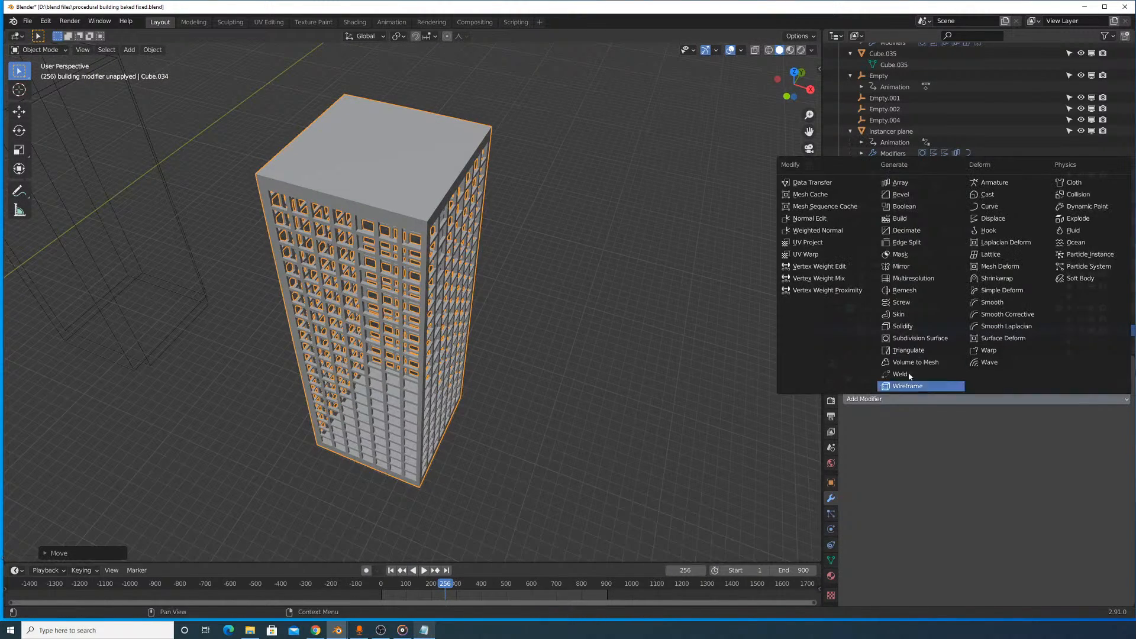
click(901, 195)
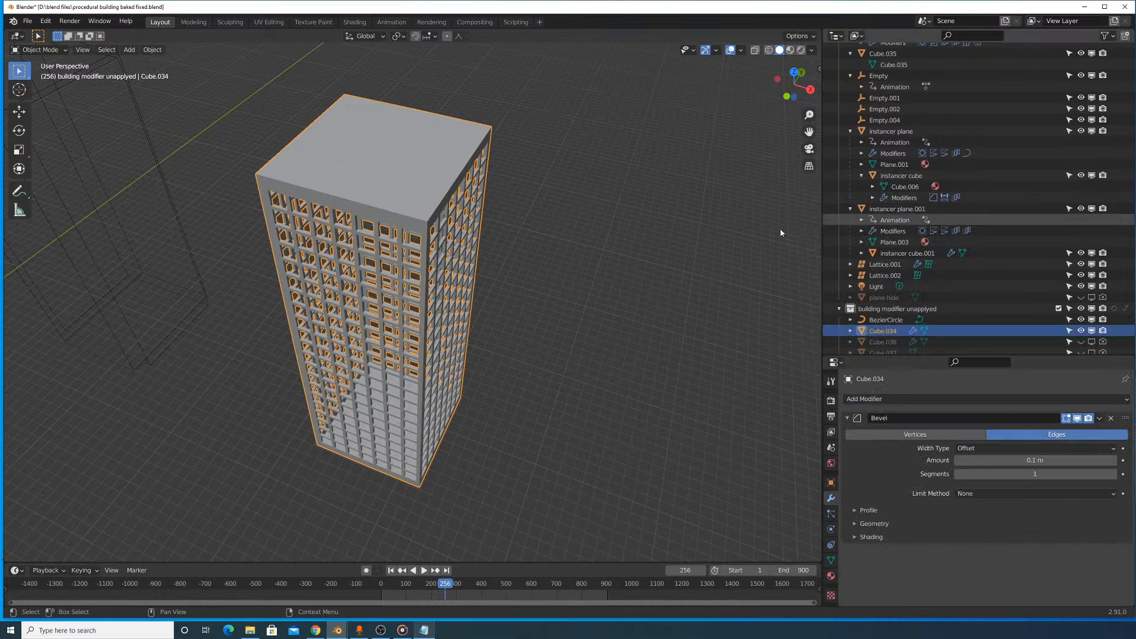
scroll(712, 229, up, 6)
shift+middle_drag(684, 192, 707, 266)
scroll(707, 266, up, 3)
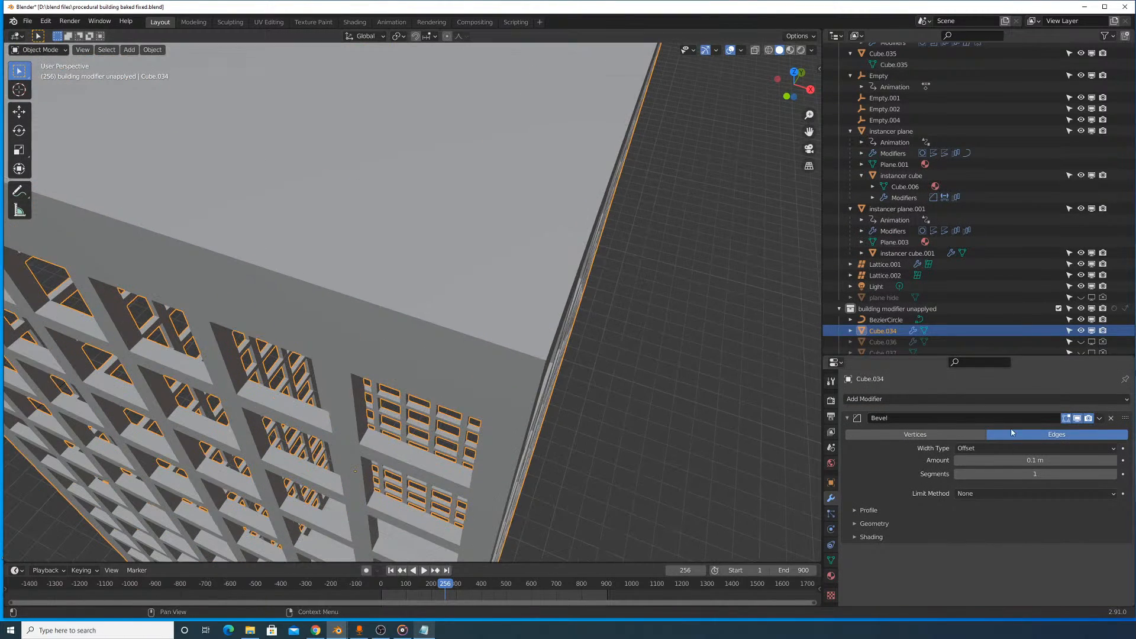
- Apply the building's object transform and set the Bevel modifier's limit method to Angle
key(ctrl+a)
key(Return)
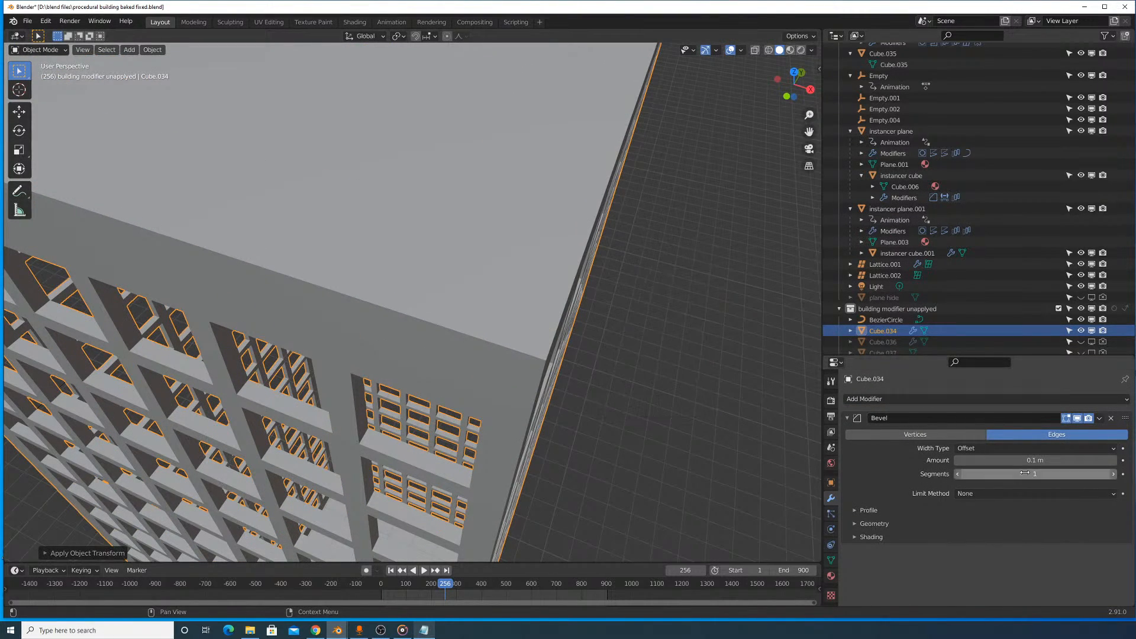
click(1006, 493)
click(1002, 517)
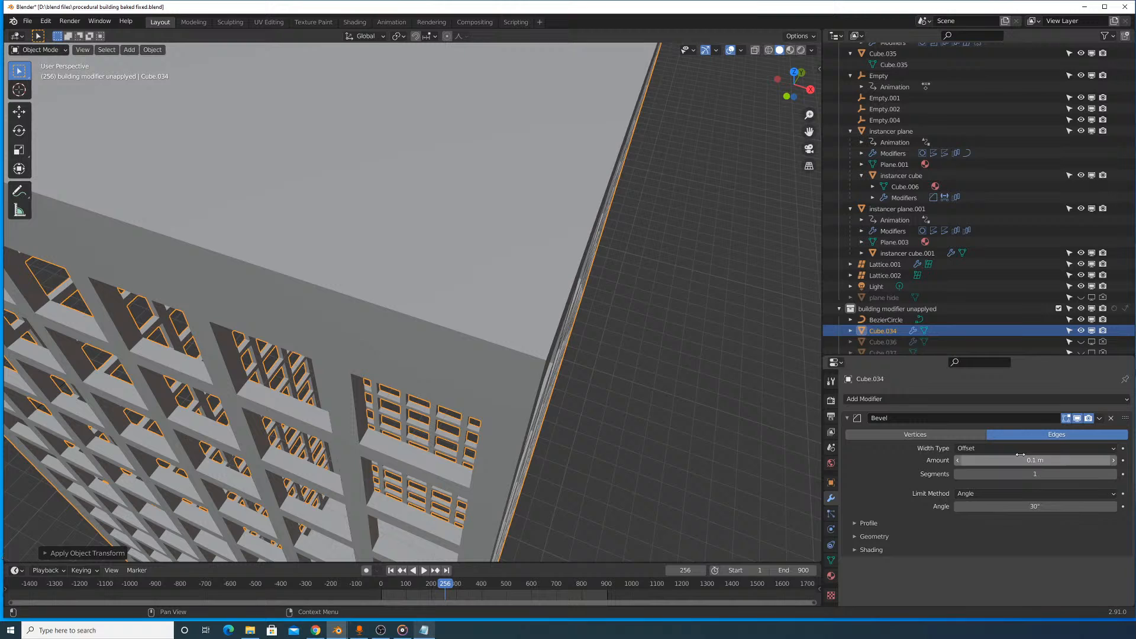
- Set the Bevel modifier to 3 segments with an Arc outer miter, and disable Clamp Overlap
click(1113, 473)
click(1113, 474)
click(874, 537)
scroll(989, 528, down, 2)
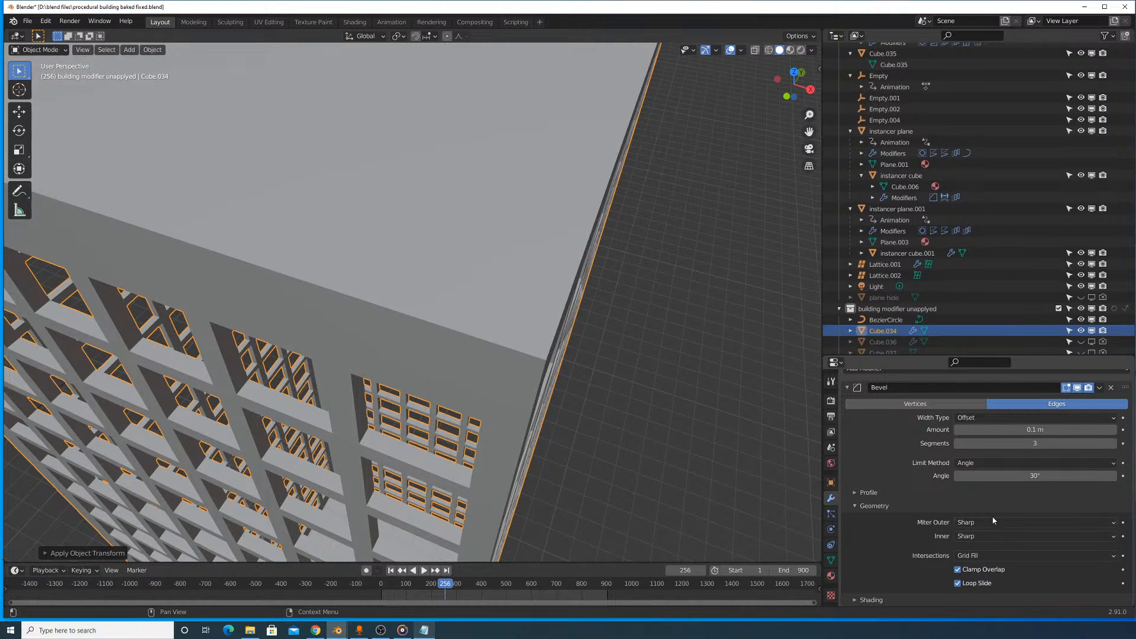
click(991, 524)
click(976, 559)
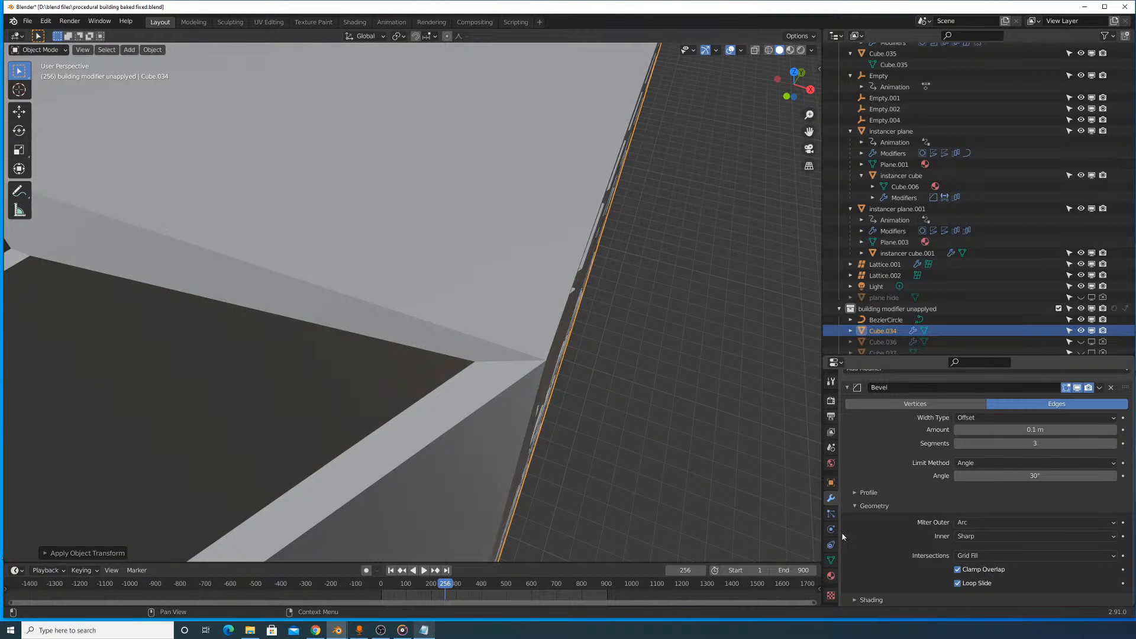
click(957, 569)
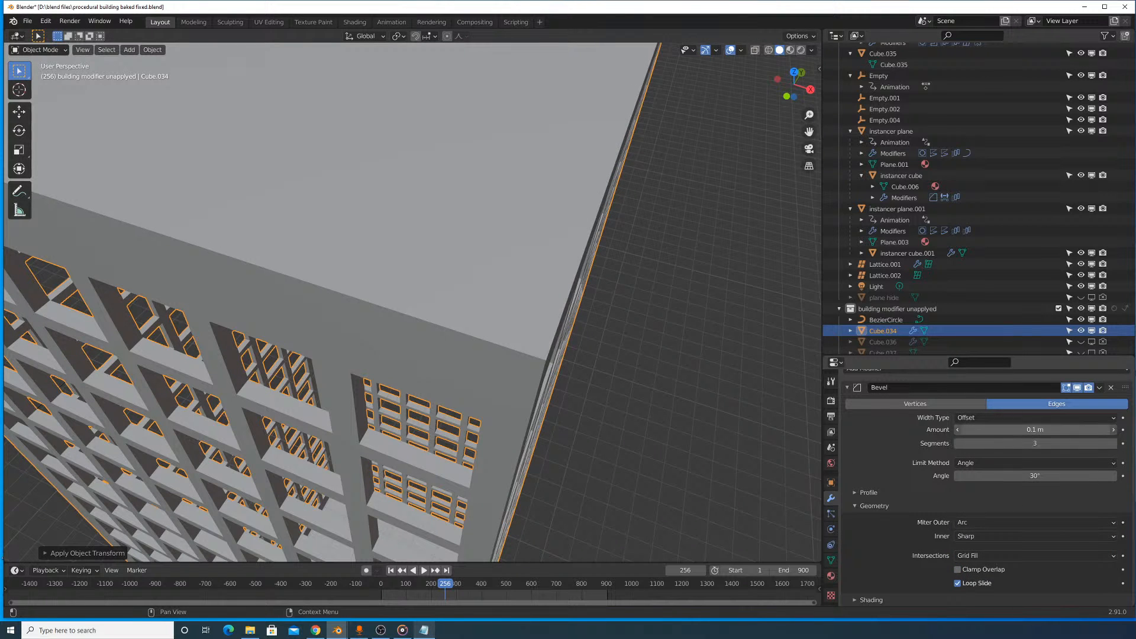
- Try a Bevel amount of 0.0002 m and inspect the whole building from several sides
click(1035, 429)
text(.000)
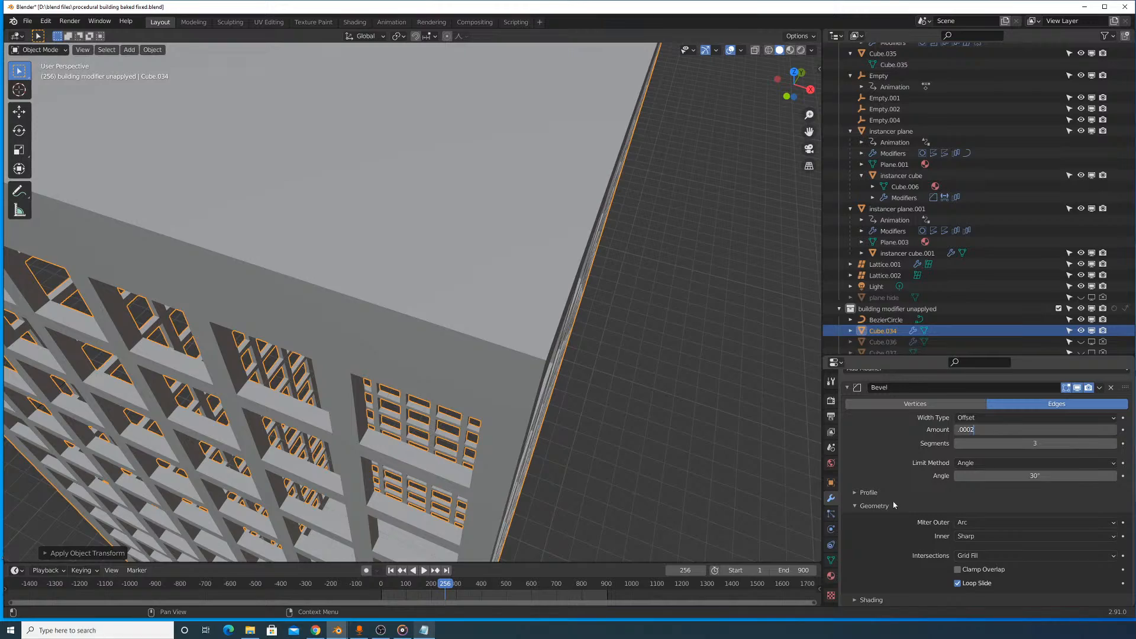
text(2)
key(Return)
scroll(664, 301, down, 8)
middle_drag(649, 314, 520, 214)
scroll(474, 177, up, 5)
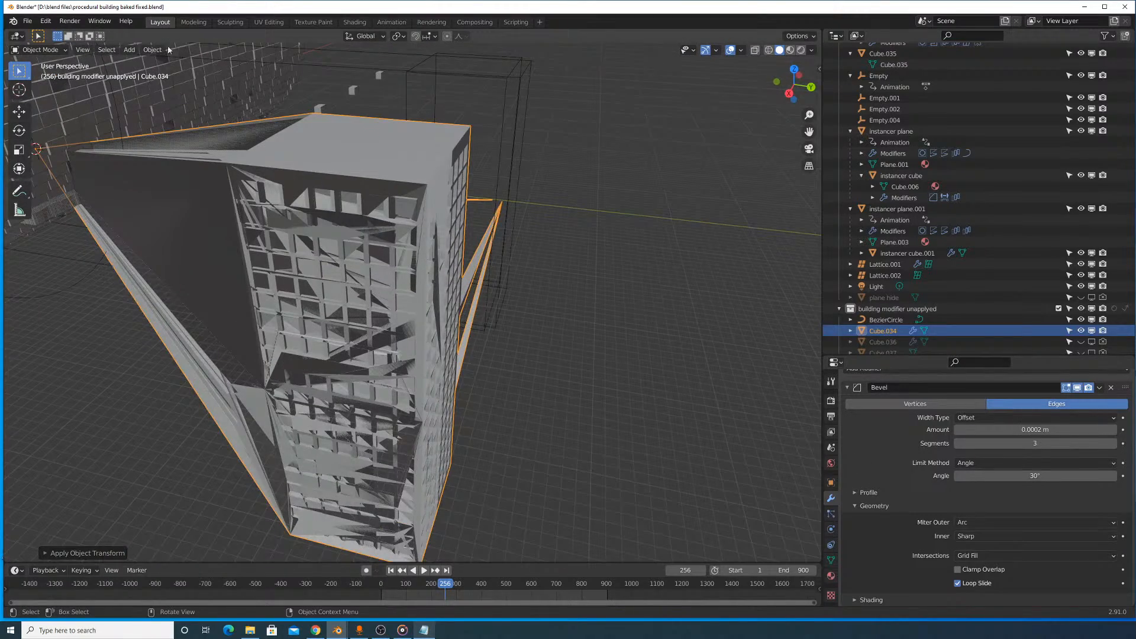
key(ctrl+z)
click(355, 228)
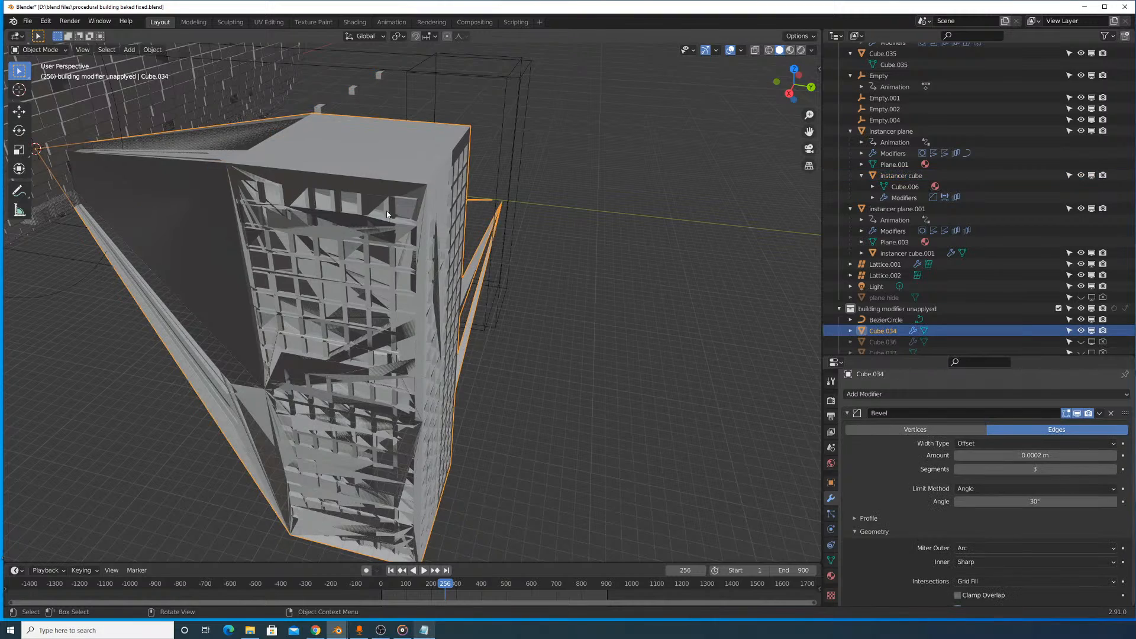
middle_drag(355, 197, 437, 217)
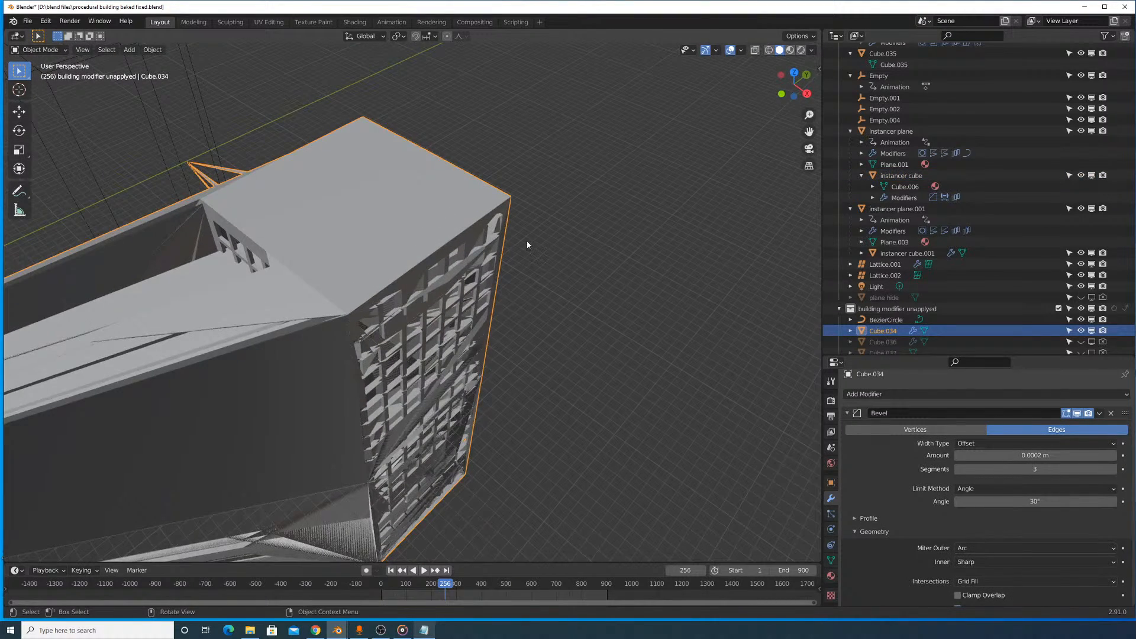
scroll(910, 445, up, 1)
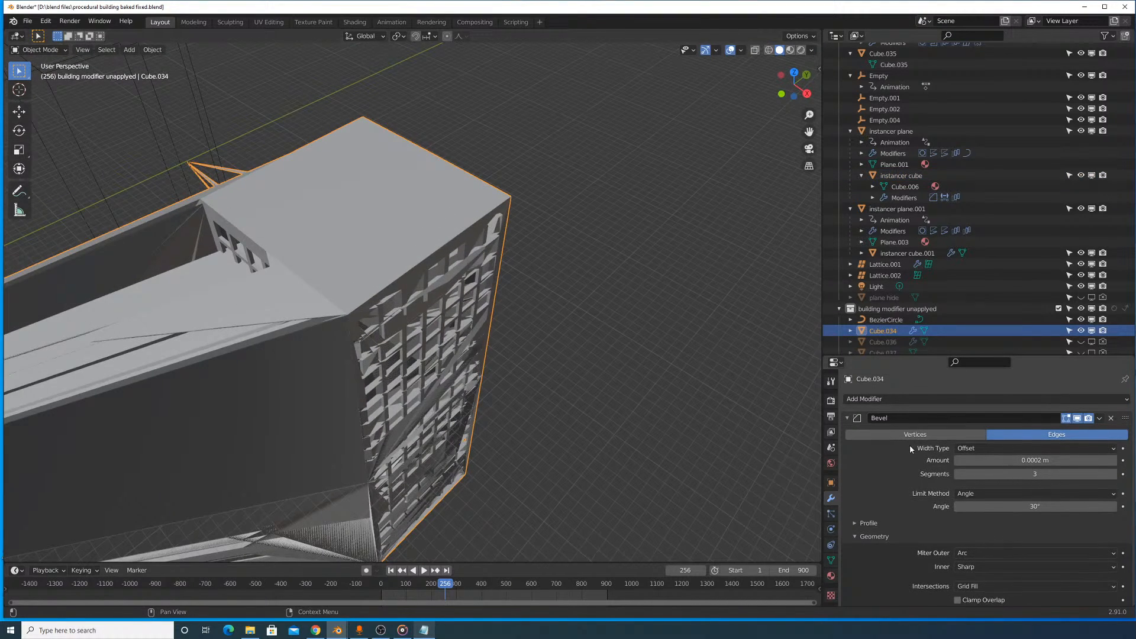
- Apply all transforms to the building
click(849, 419)
click(850, 419)
key(ctrl+a)
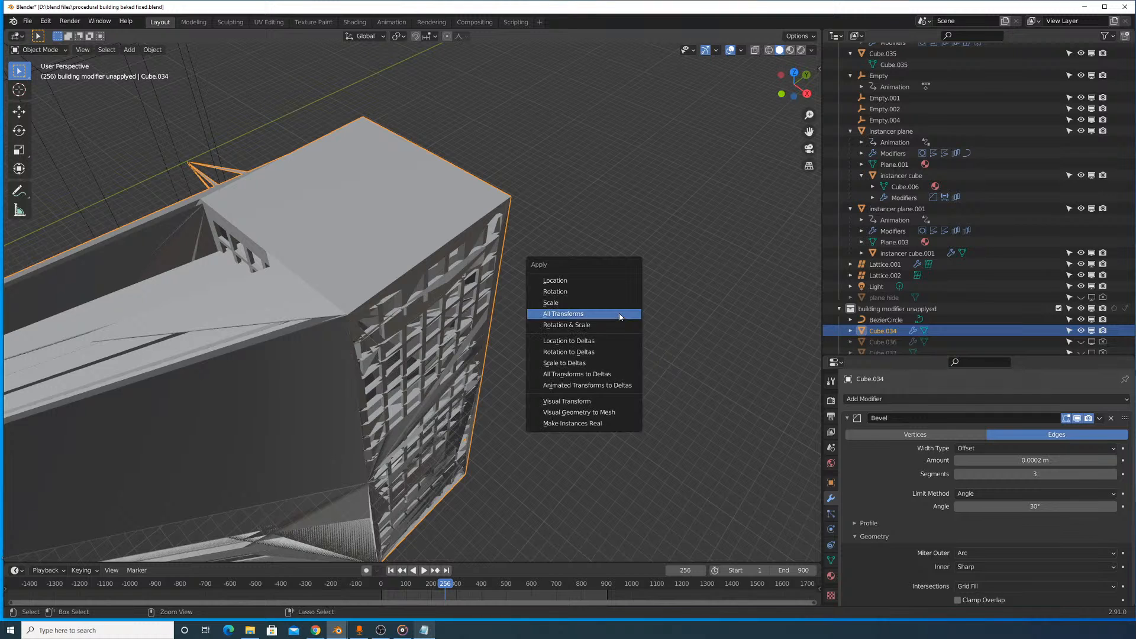
click(619, 314)
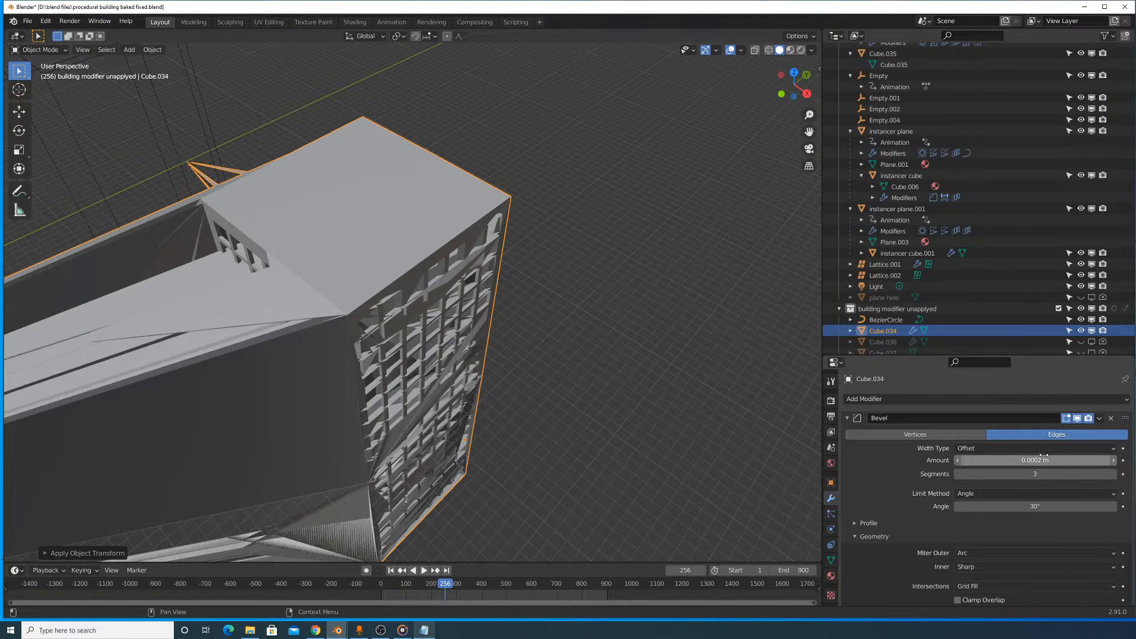
drag(1042, 459, 1065, 459)
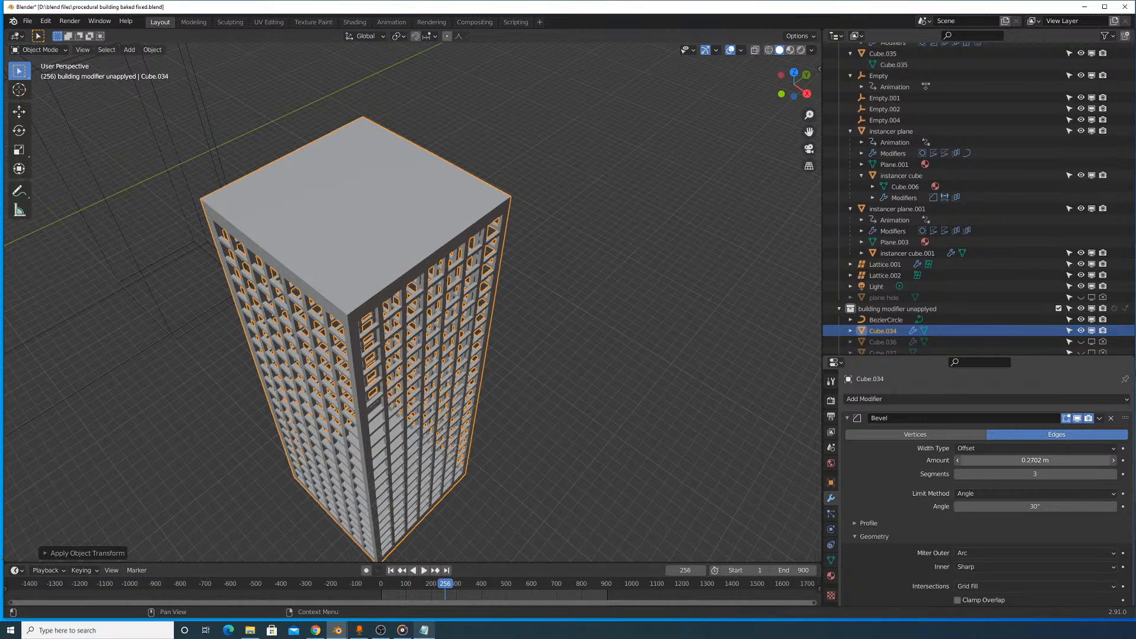
drag(1035, 459, 1077, 460)
key(Escape)
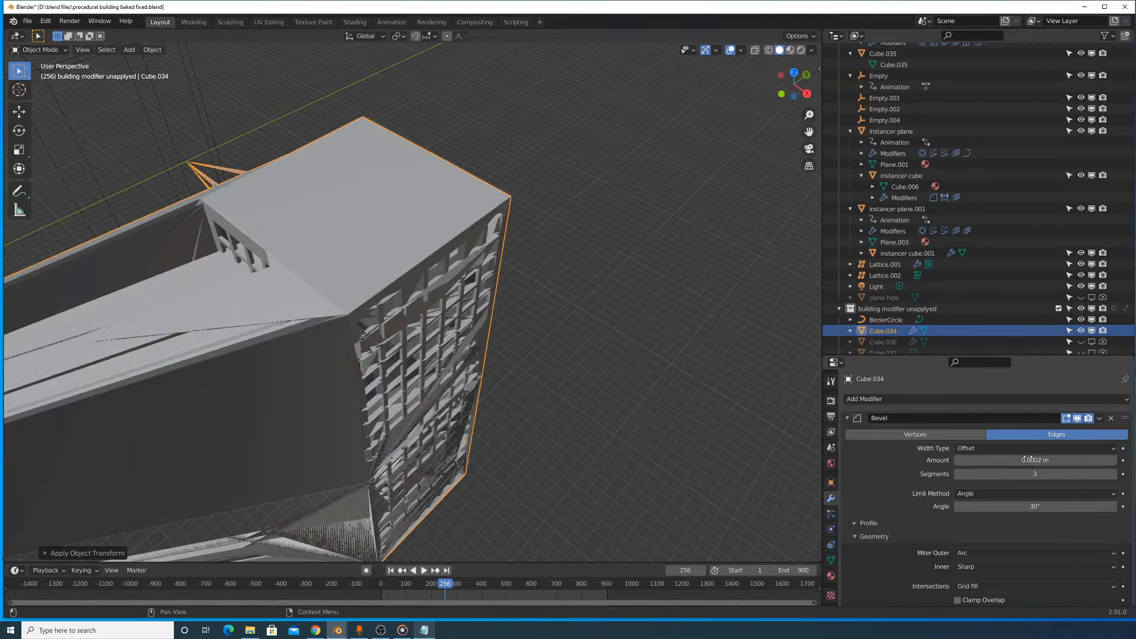
- Adjust the Bevel amount to 2.798 m while checking the rounding of the window edges up close
scroll(140, 298, up, 6)
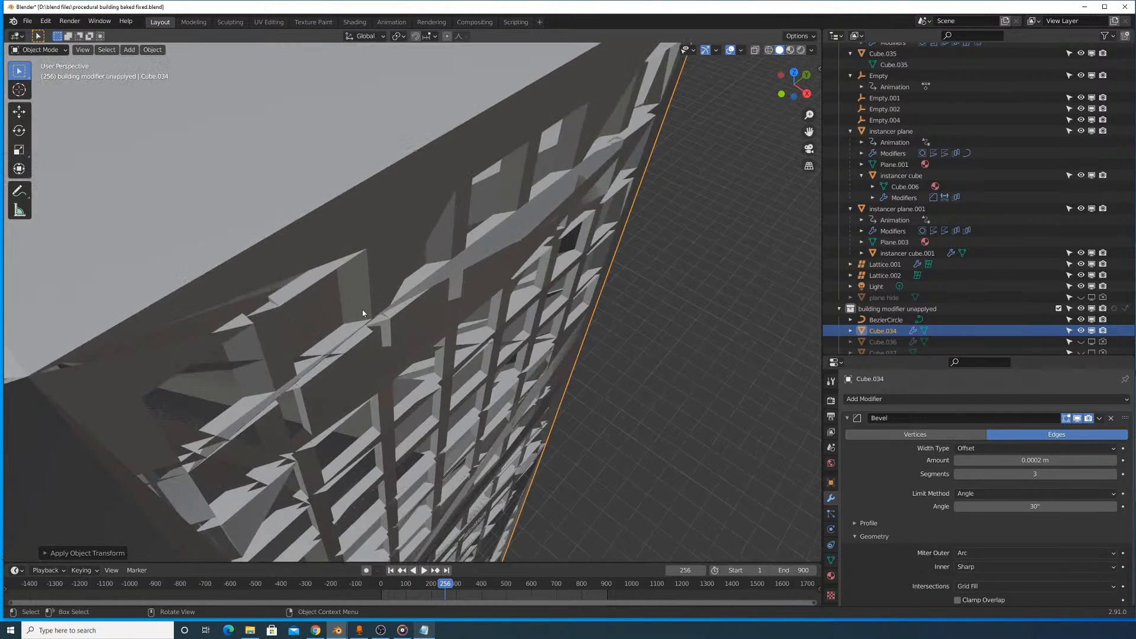
drag(1059, 460, 1073, 461)
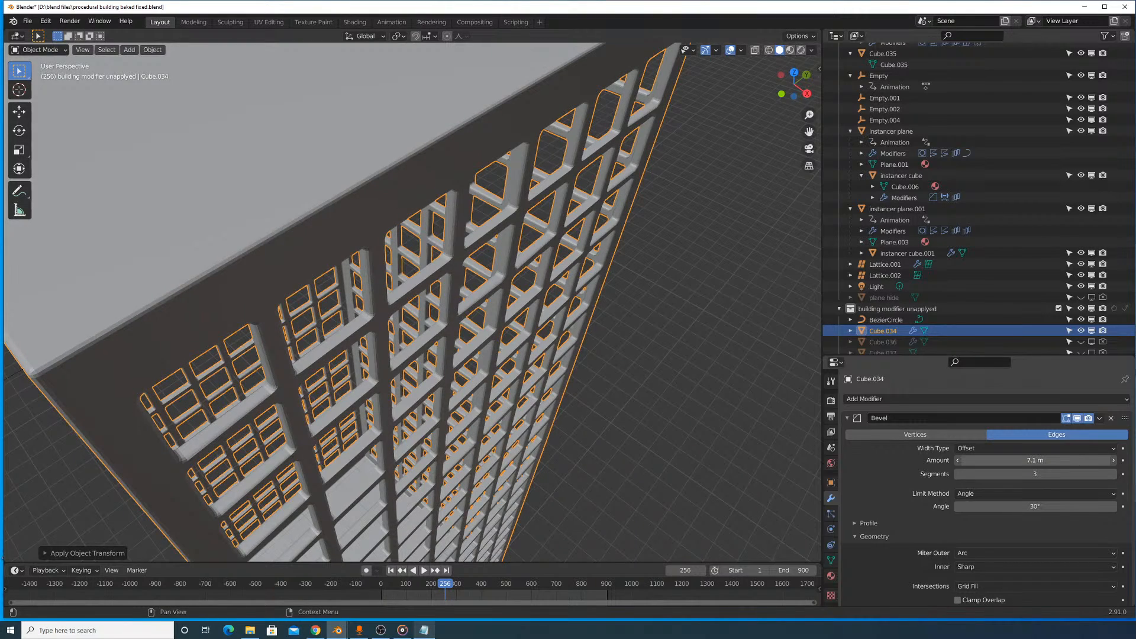
drag(1074, 460, 1072, 460)
middle_drag(644, 389, 467, 355)
scroll(456, 253, down, 1)
scroll(503, 343, up, 4)
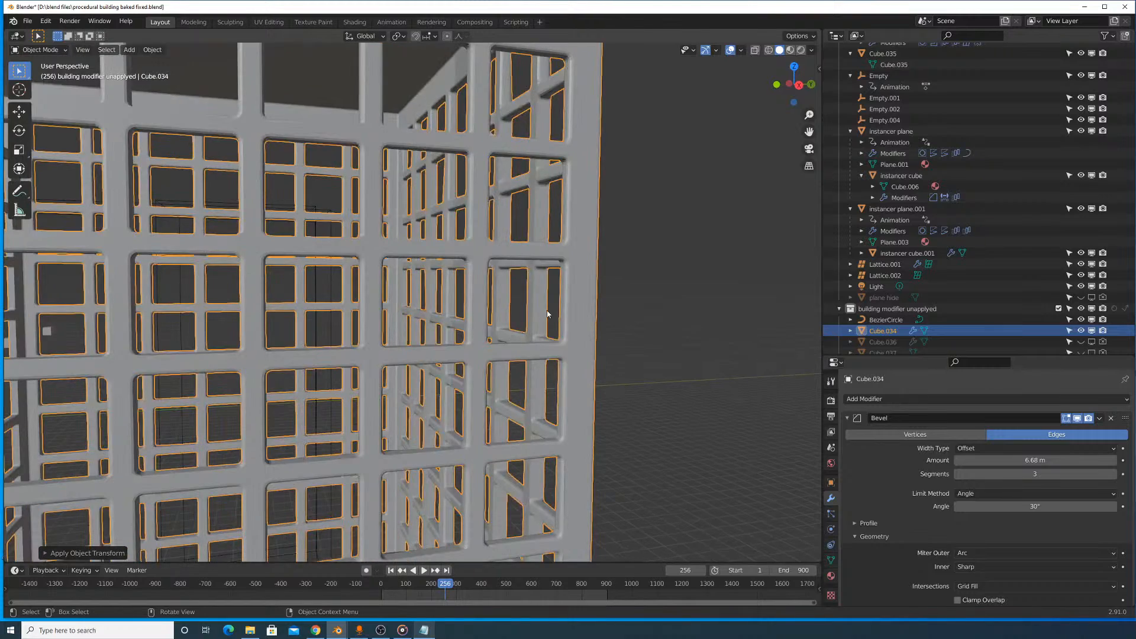
shift+middle_drag(546, 310, 467, 335)
scroll(467, 335, up, 3)
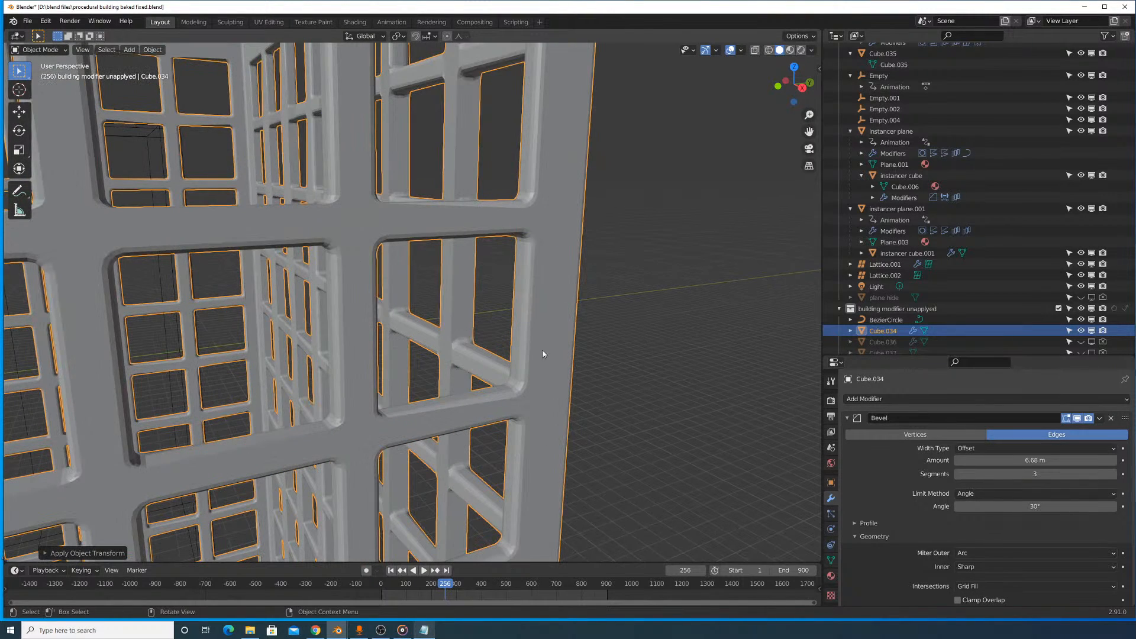
drag(1035, 460, 1024, 460)
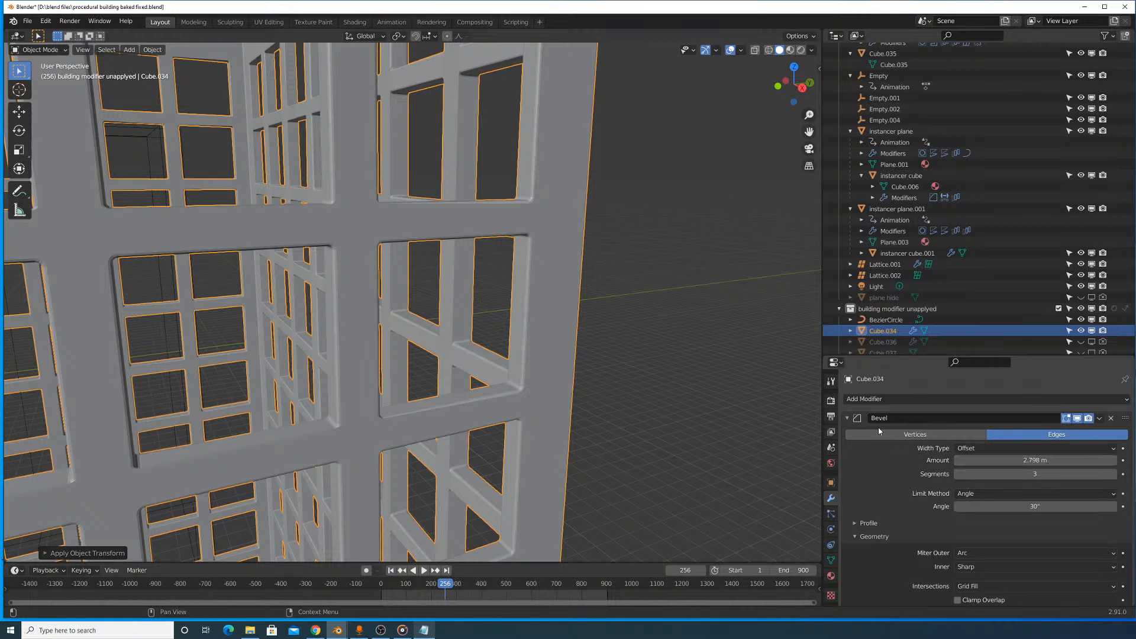
- Shade the building smooth and add a Weighted Normal modifier to it
right_click(541, 346)
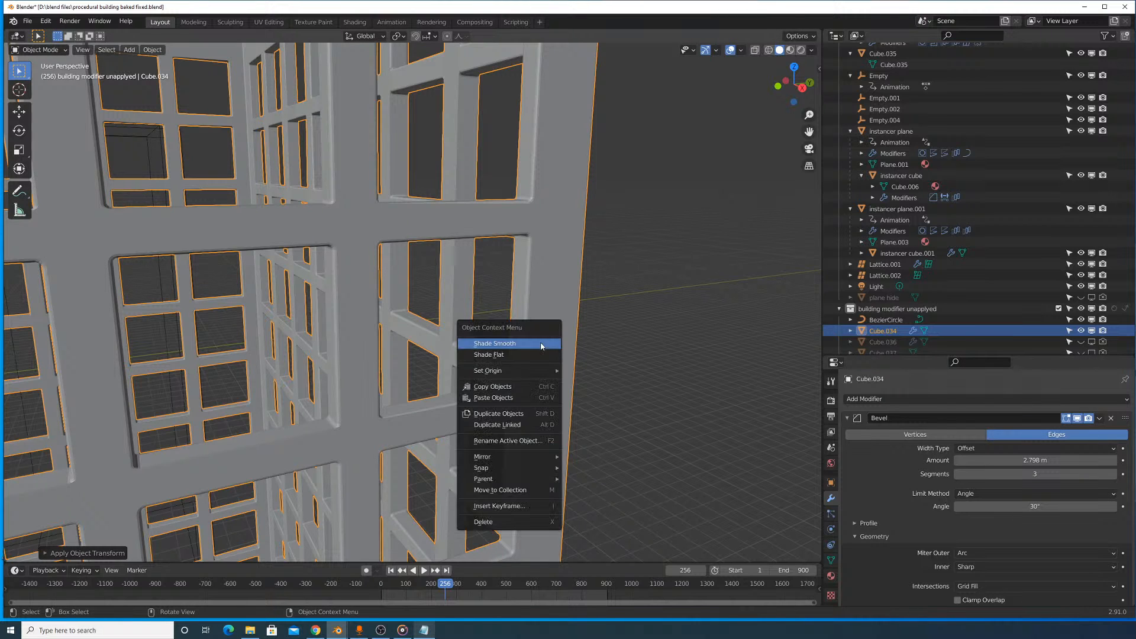
click(541, 344)
right_click(505, 348)
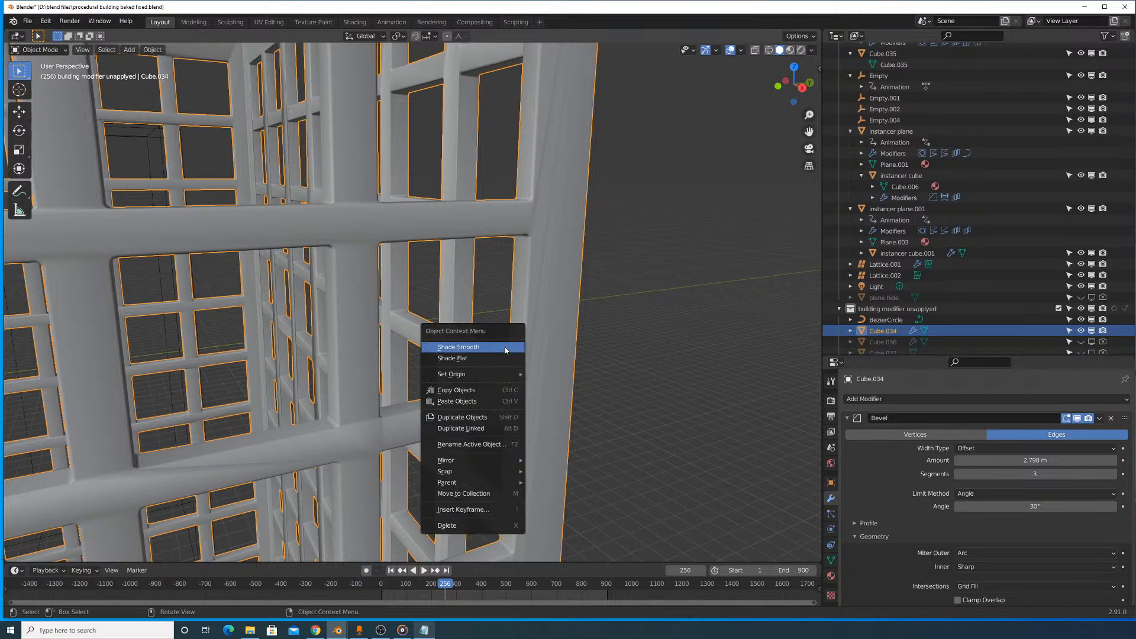
click(922, 395)
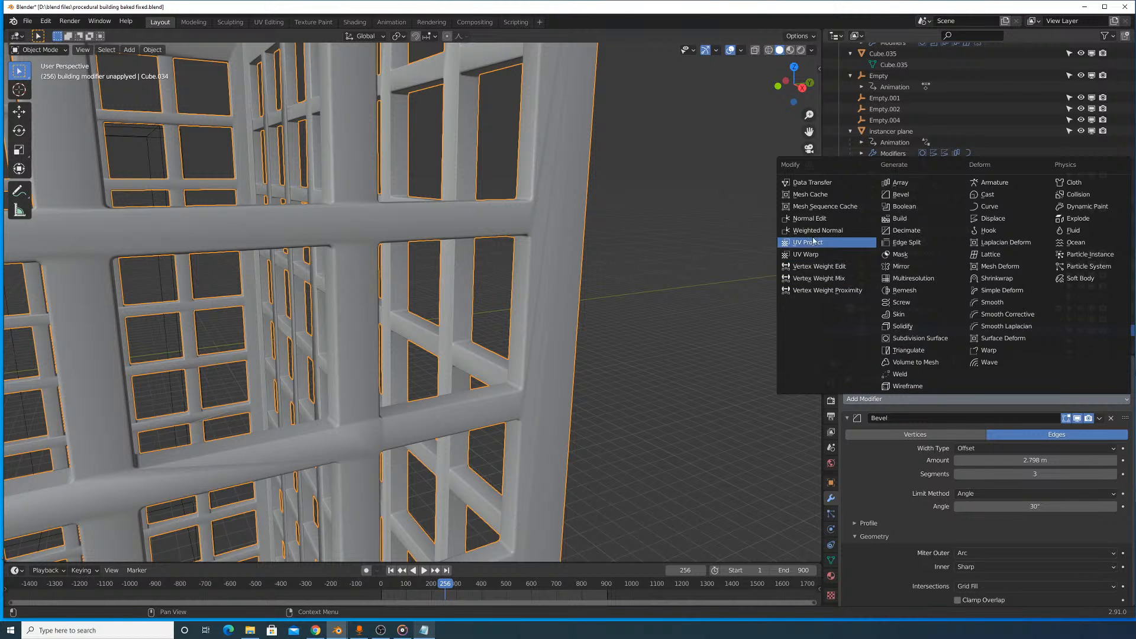
scroll(869, 461, down, 6)
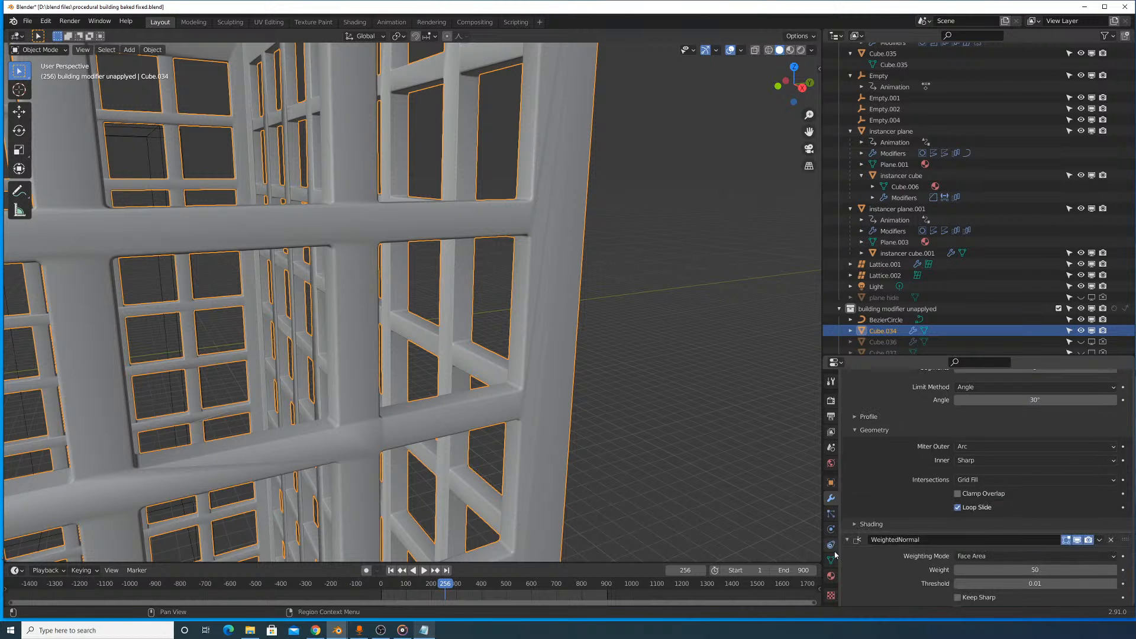
- Enable Auto Smooth at 30° for the building's mesh normals and review the shading on the whole tower
click(831, 559)
scroll(1029, 485, down, 10)
click(957, 445)
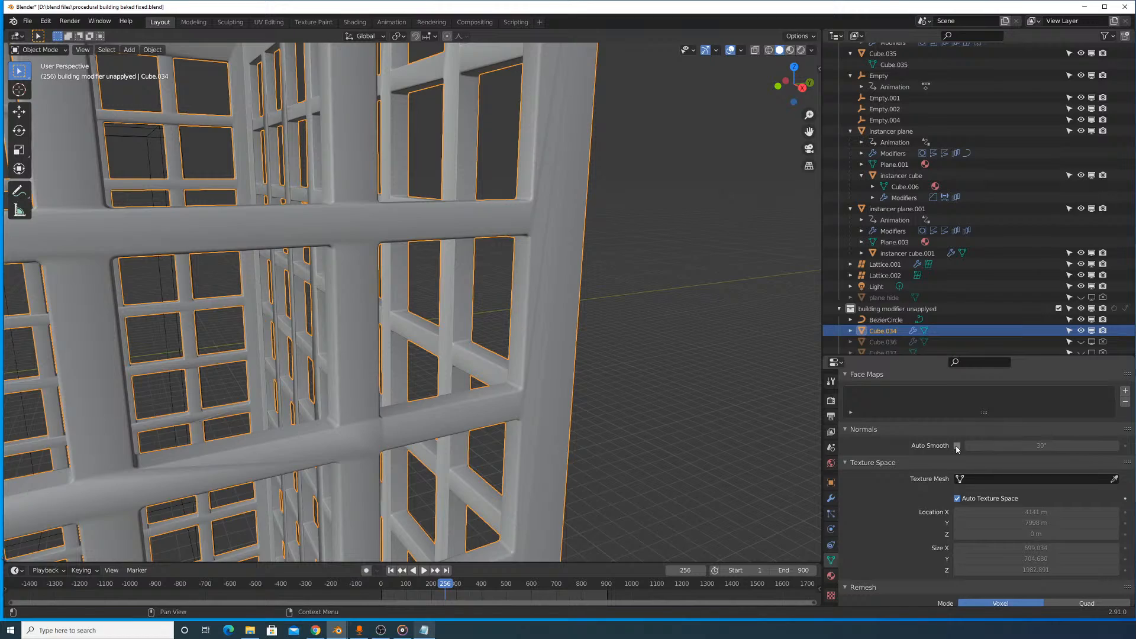
scroll(642, 367, down, 8)
middle_drag(583, 327, 608, 315)
scroll(676, 237, up, 5)
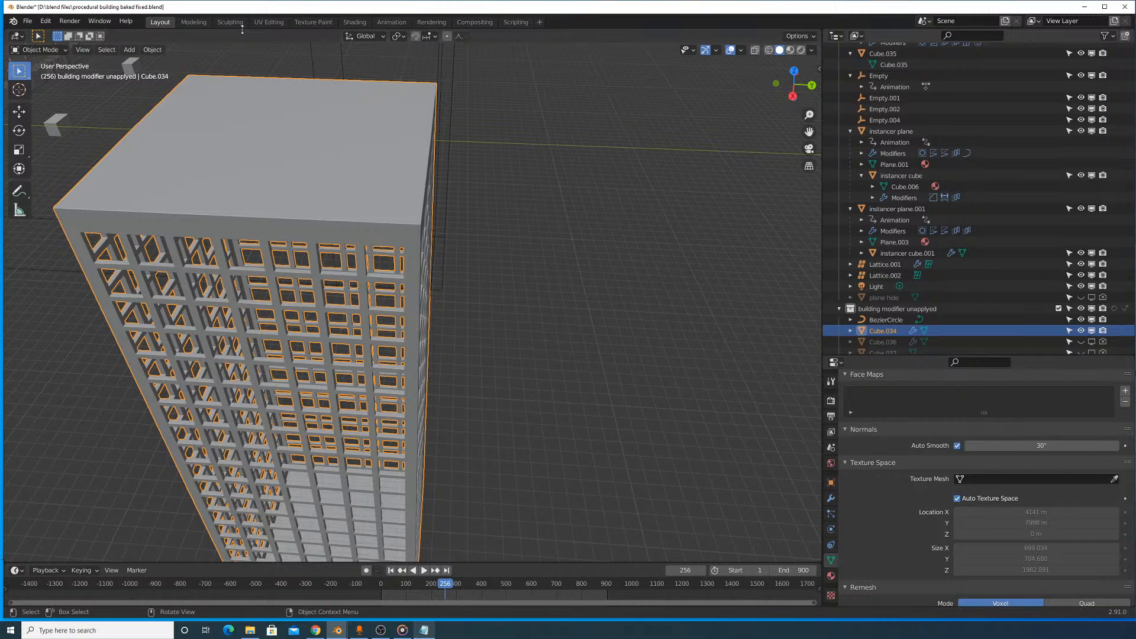
- Turn on the viewport's scene statistics and switch the Bevel modifier's viewport display off and on to compare geometry counts
click(740, 50)
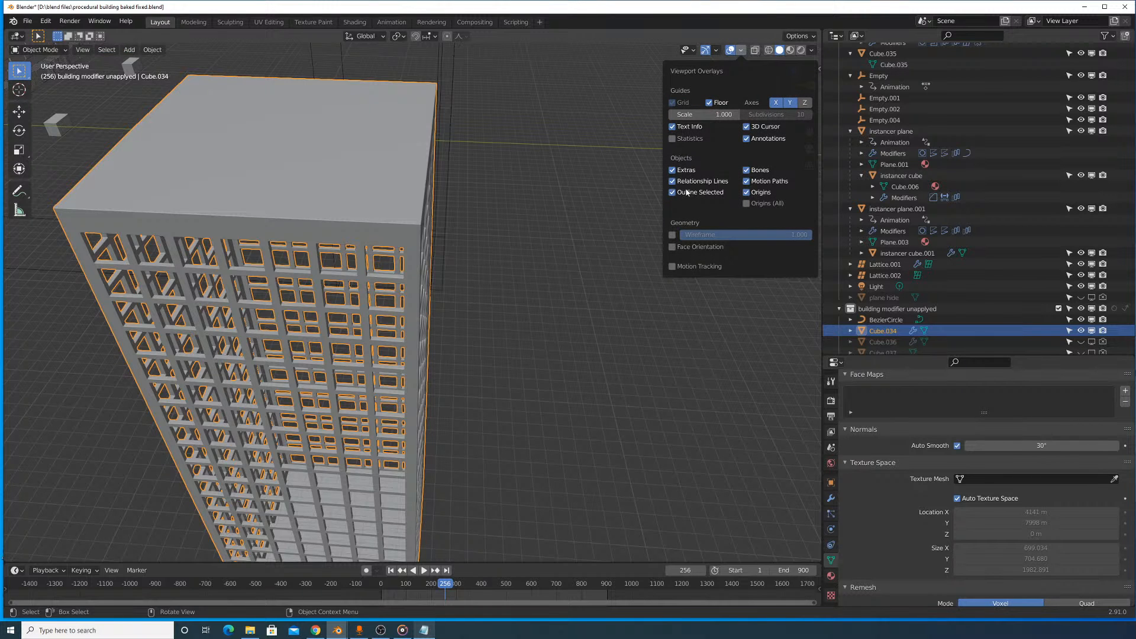
click(680, 138)
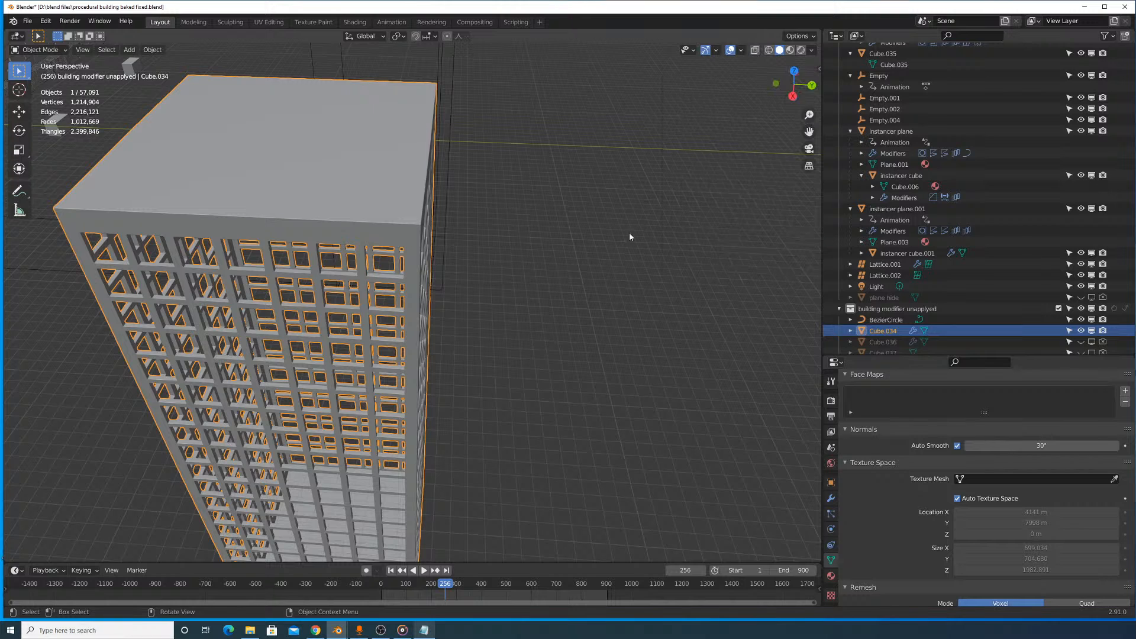
click(830, 497)
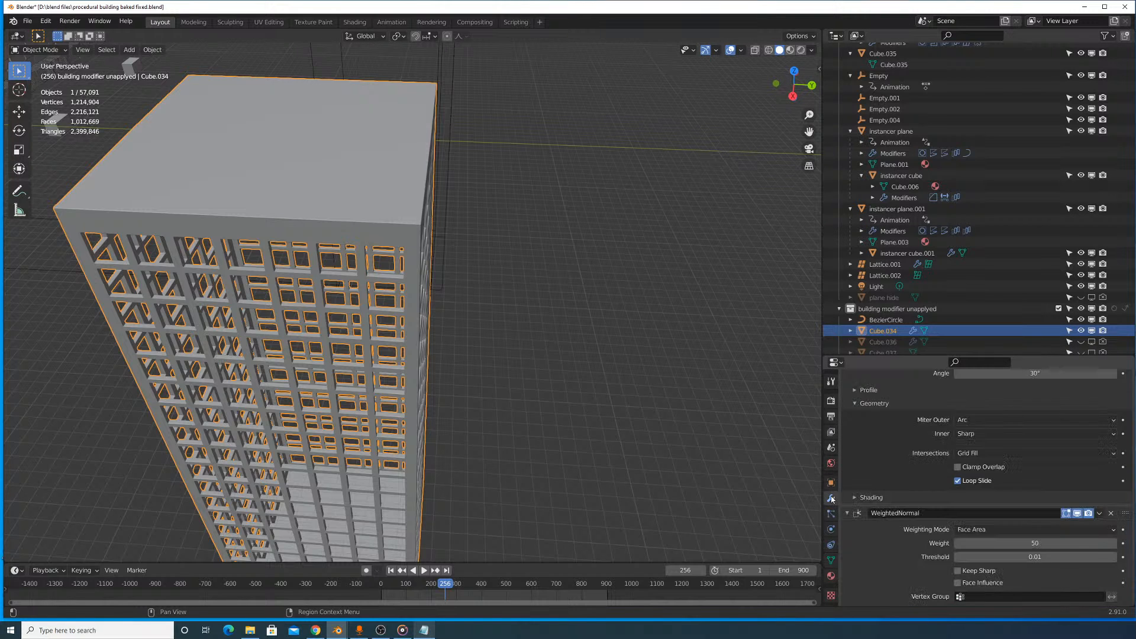
scroll(1073, 479, up, 5)
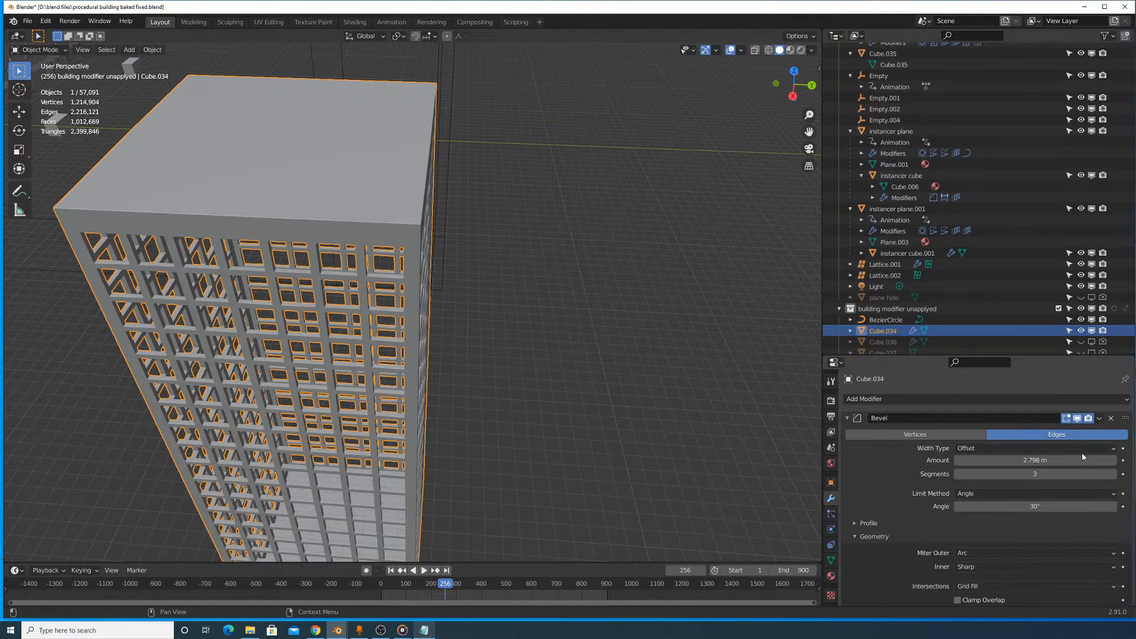
click(1077, 419)
click(1077, 418)
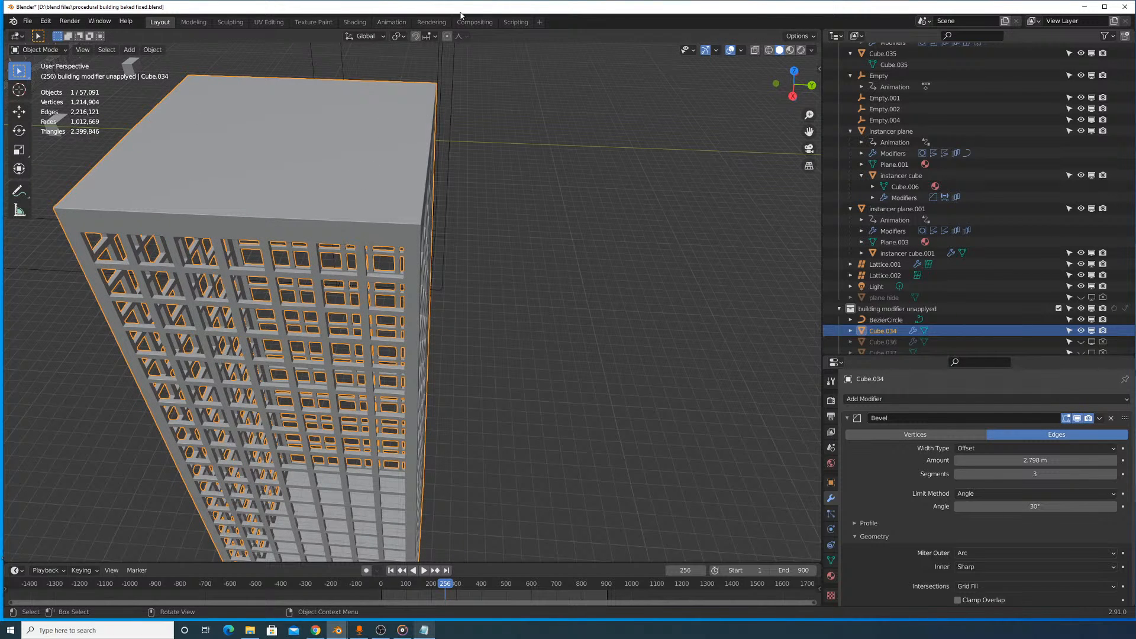
click(739, 51)
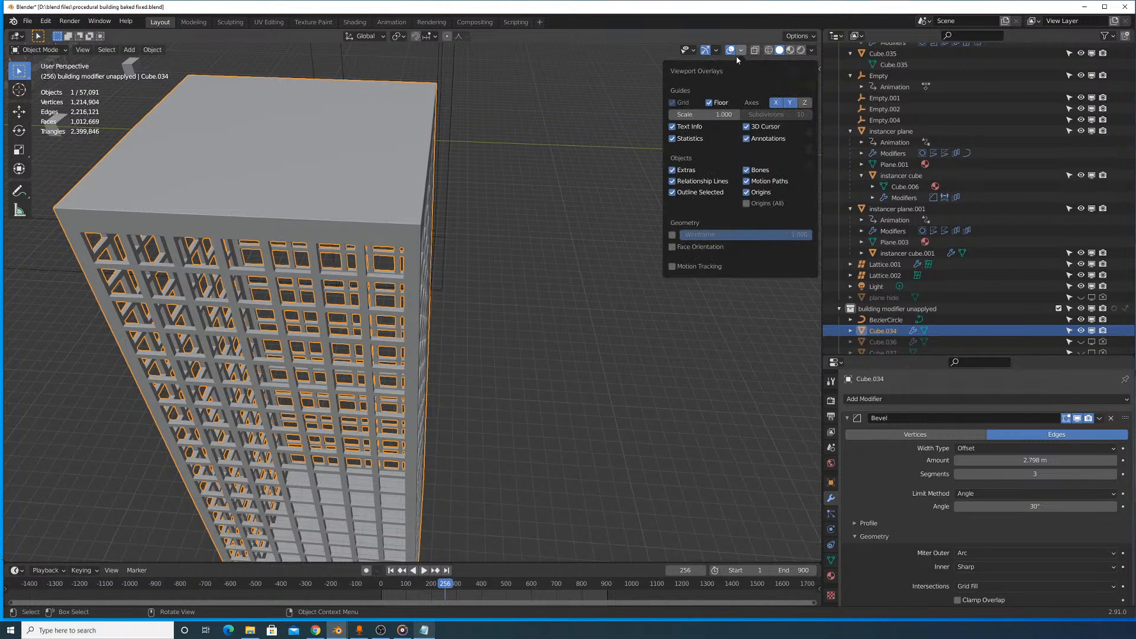
click(812, 50)
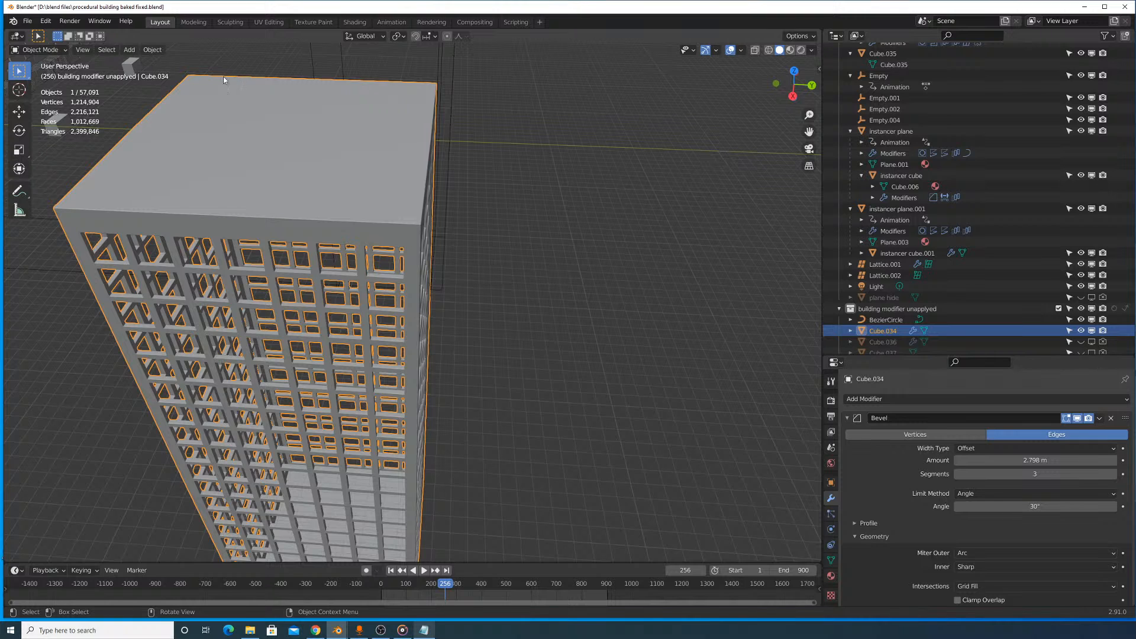
click(811, 51)
click(82, 49)
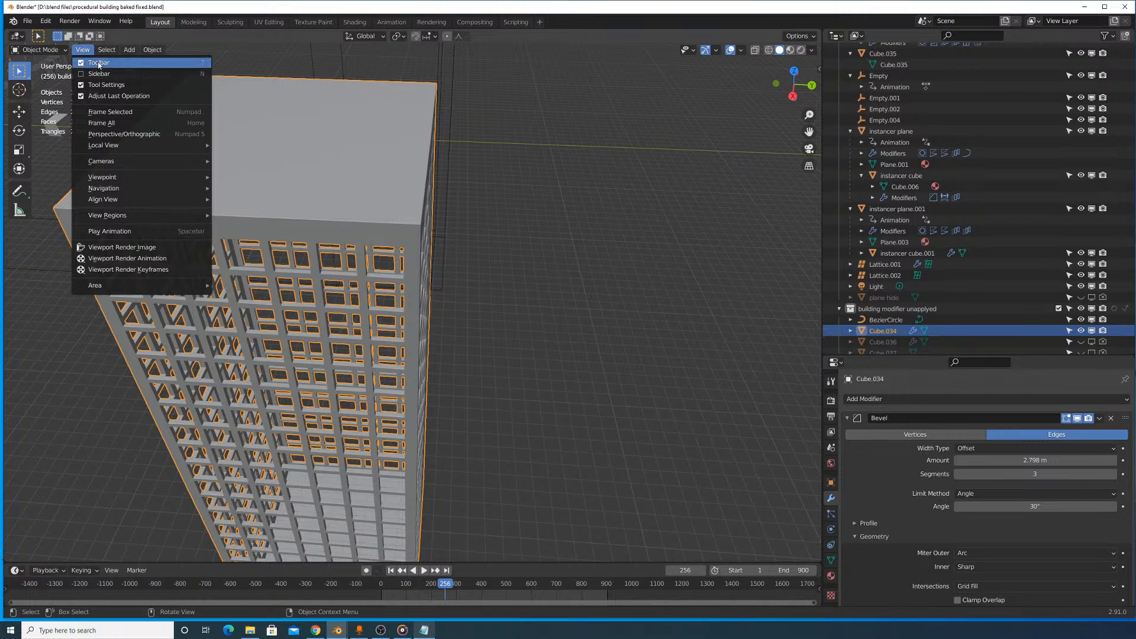
click(129, 49)
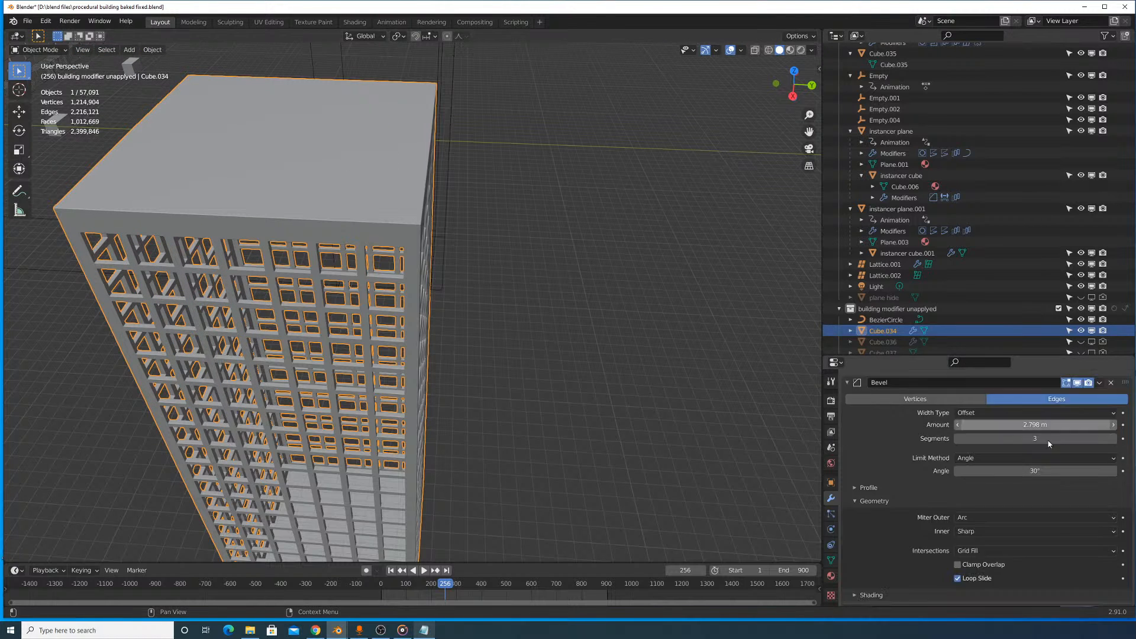
click(811, 51)
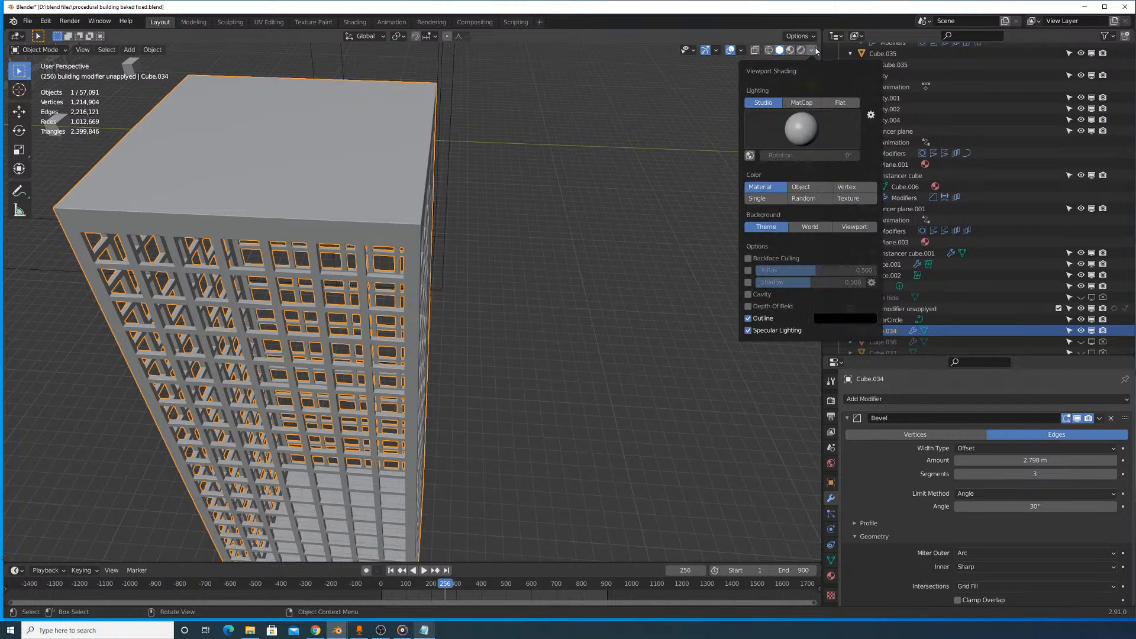
click(741, 52)
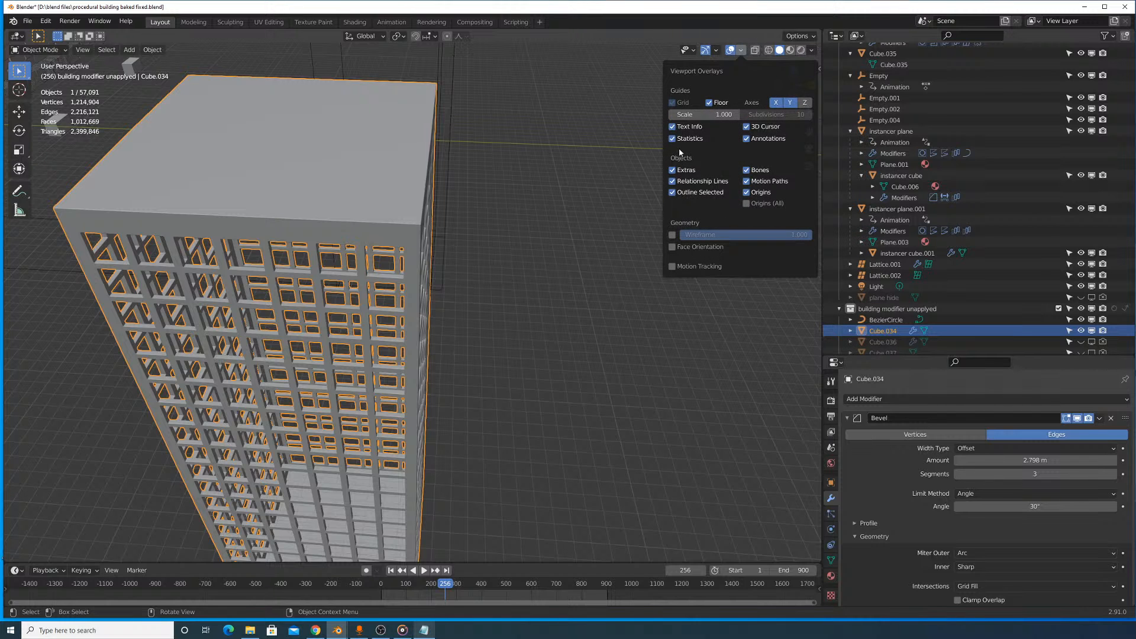
- Add a new cube mesh to the scene
scroll(481, 325, down, 6)
middle_drag(424, 242, 499, 211)
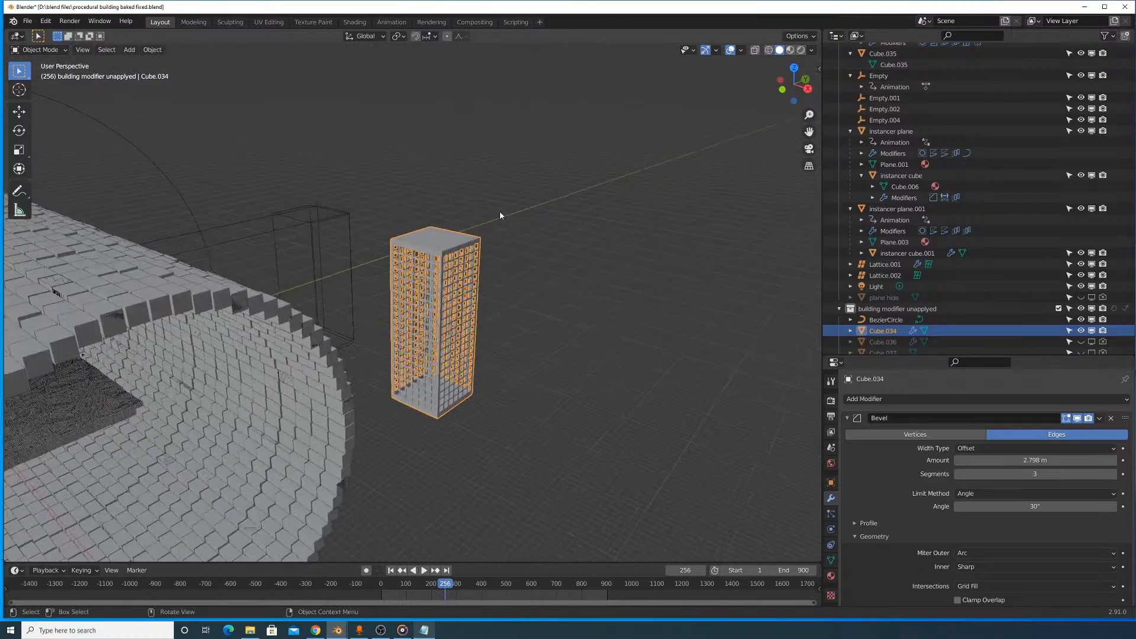
scroll(494, 224, up, 5)
middle_drag(478, 252, 496, 325)
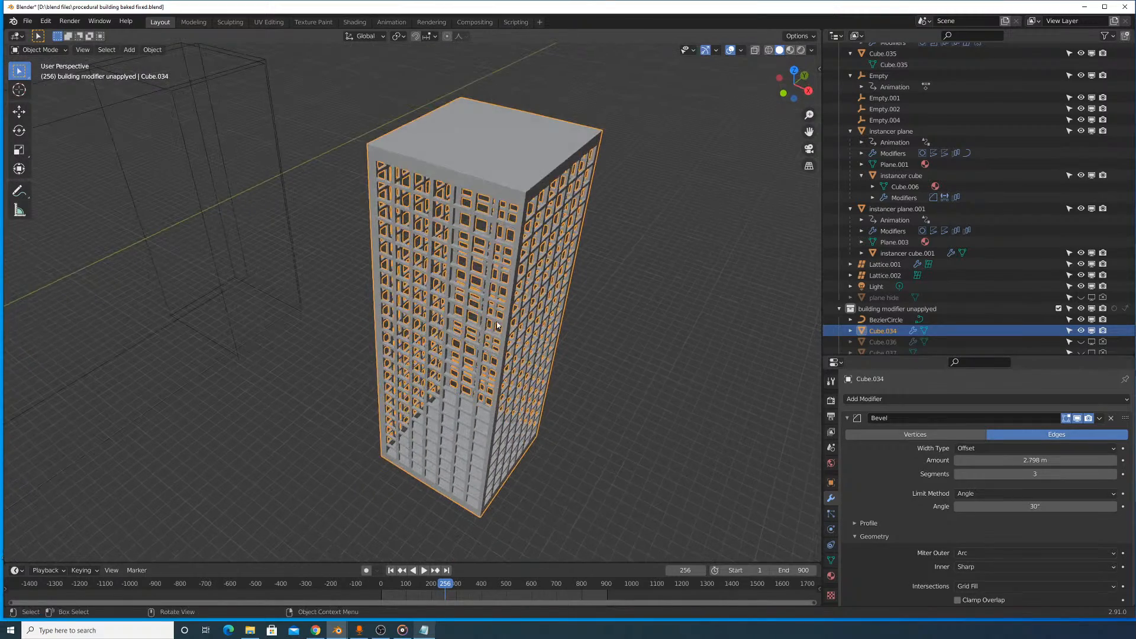
key(shift+a)
mouse_move(513, 205)
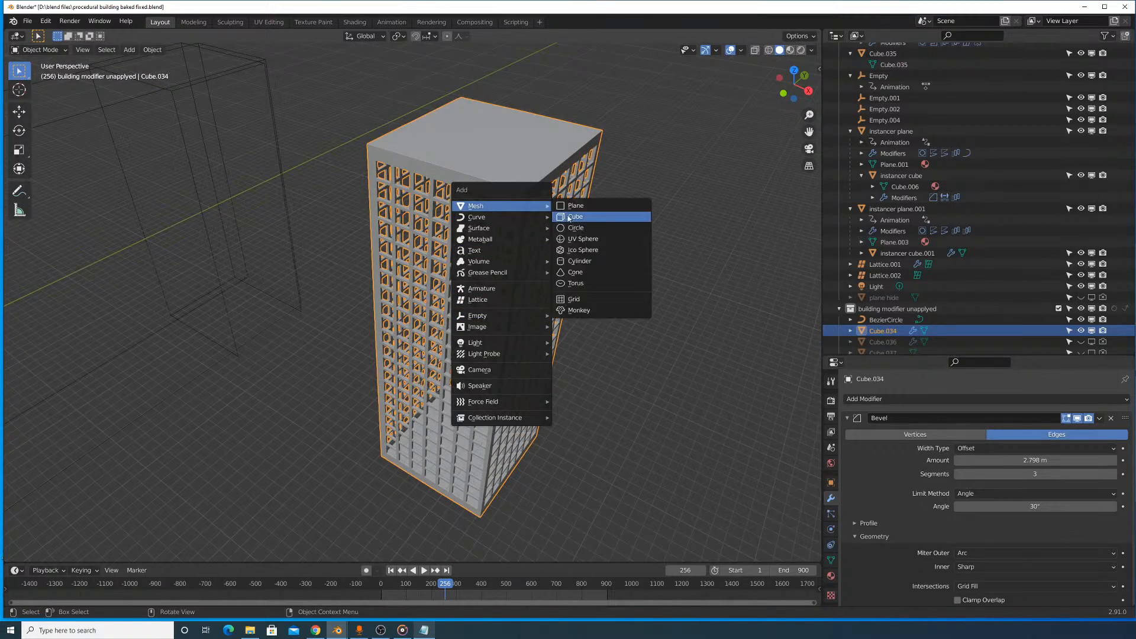
click(577, 223)
- Raise the new cube along Z and move it about 9195 m along Y, level with the tower
scroll(369, 352, down, 5)
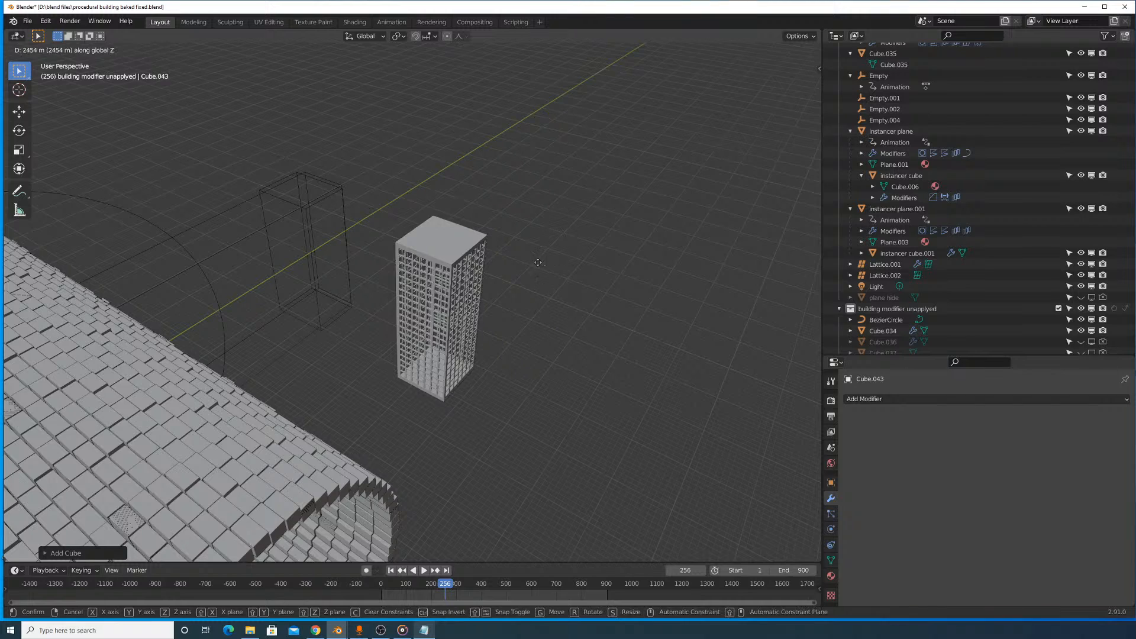
scroll(369, 352, down, 2)
scroll(369, 354, down, 2)
key(g)
key(y)
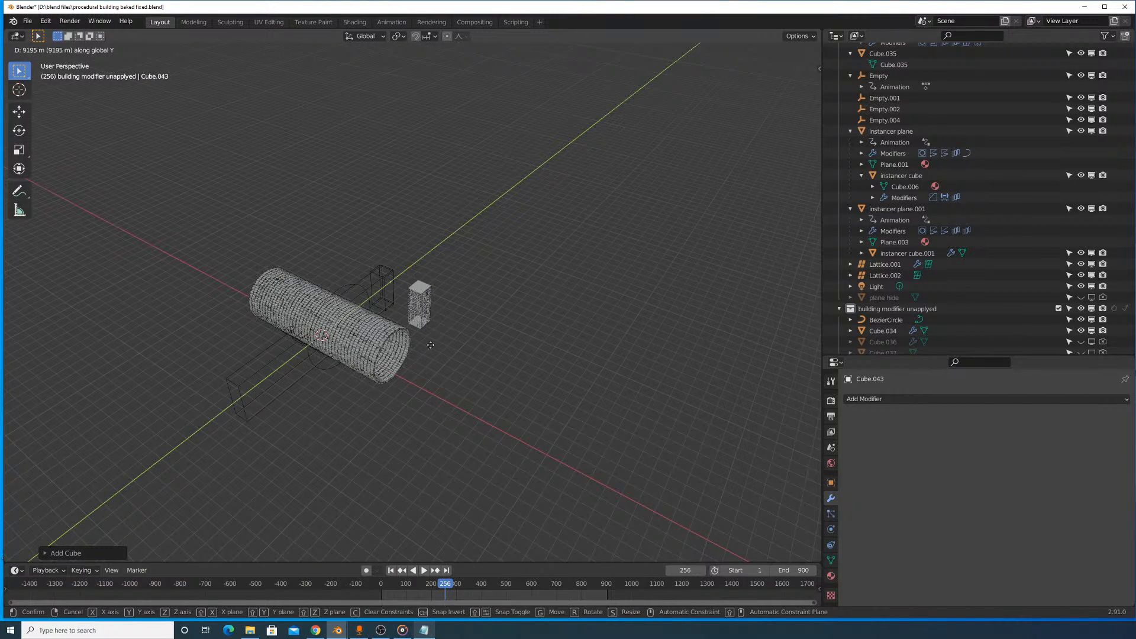
click(430, 345)
- Scale the cube up until it is wider than the tower and move it along X to the tower's position
scroll(414, 302, up, 6)
key(s)
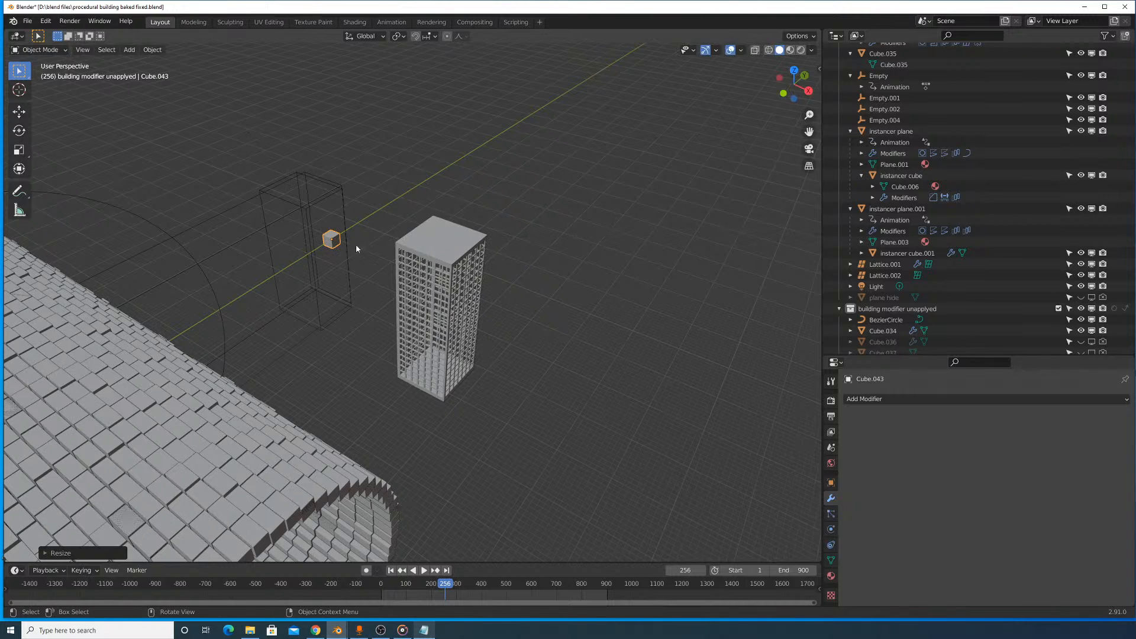
click(408, 256)
key(g)
key(y)
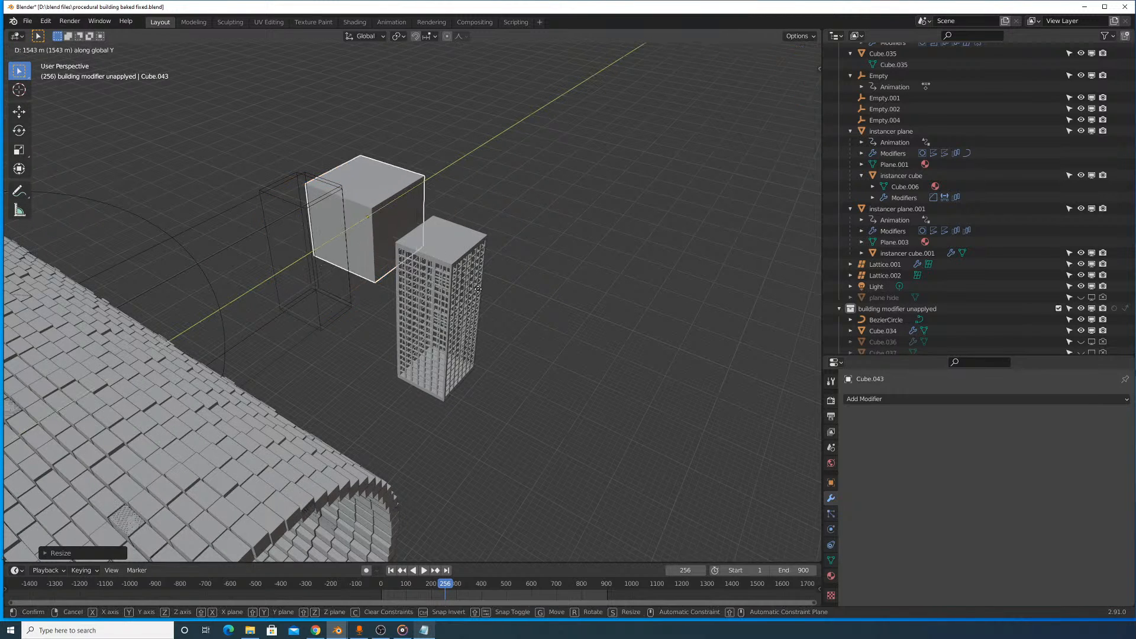
right_click(437, 243)
key(g)
key(x)
click(482, 402)
- From the top view, centre the cube over the tower and scale it down to match the tower's footprint
key(KP_7)
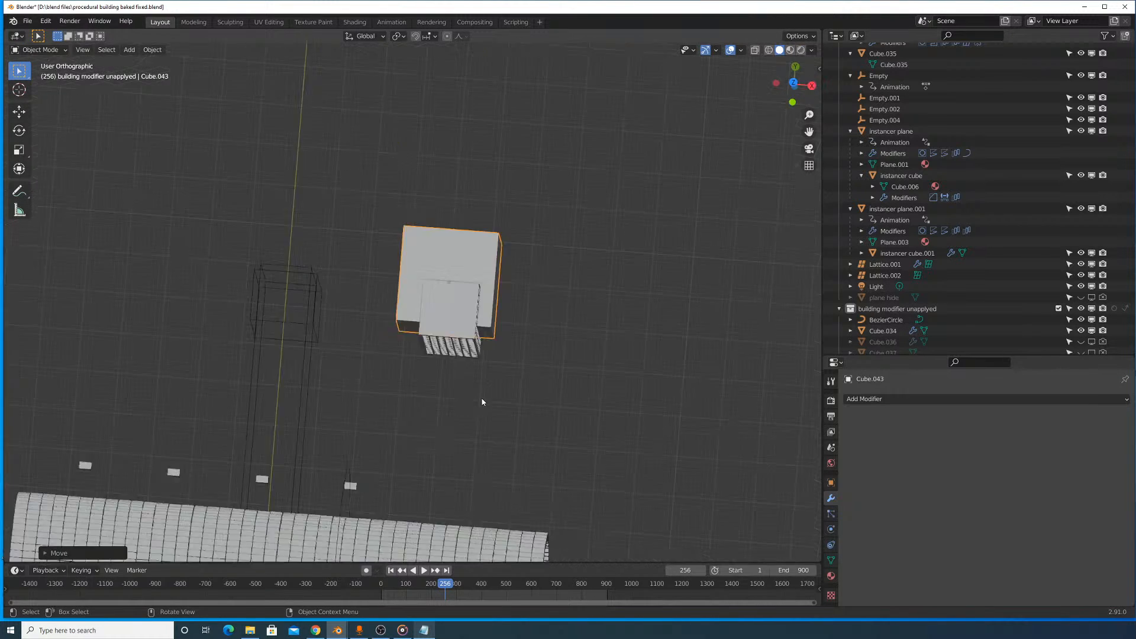
scroll(484, 390, up, 4)
key(g)
click(627, 255)
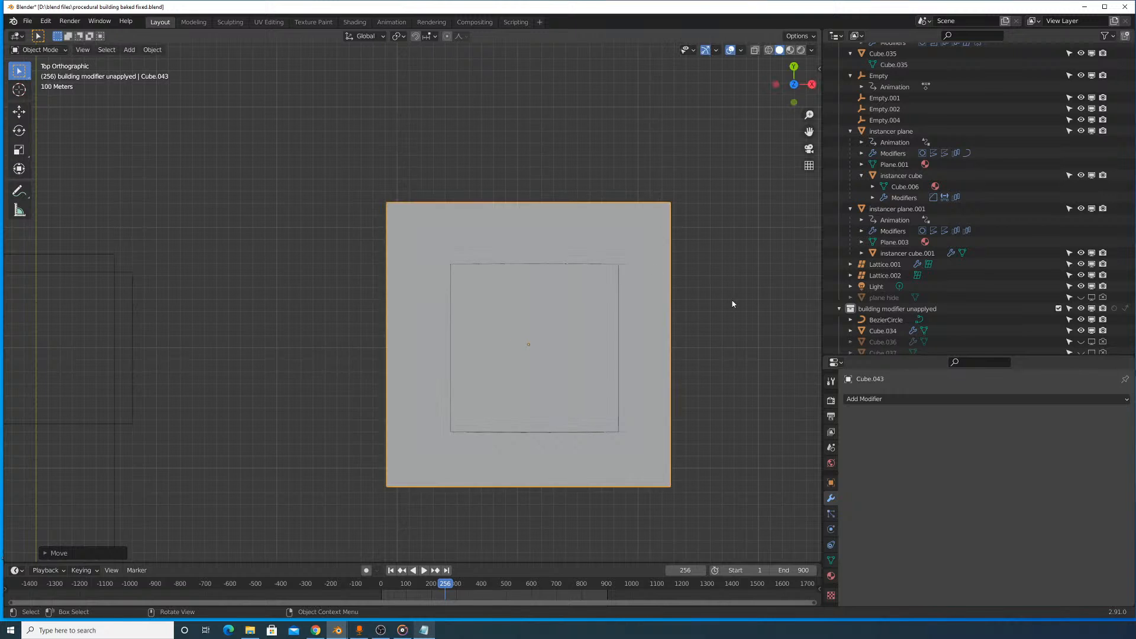
key(s)
click(661, 330)
key(g)
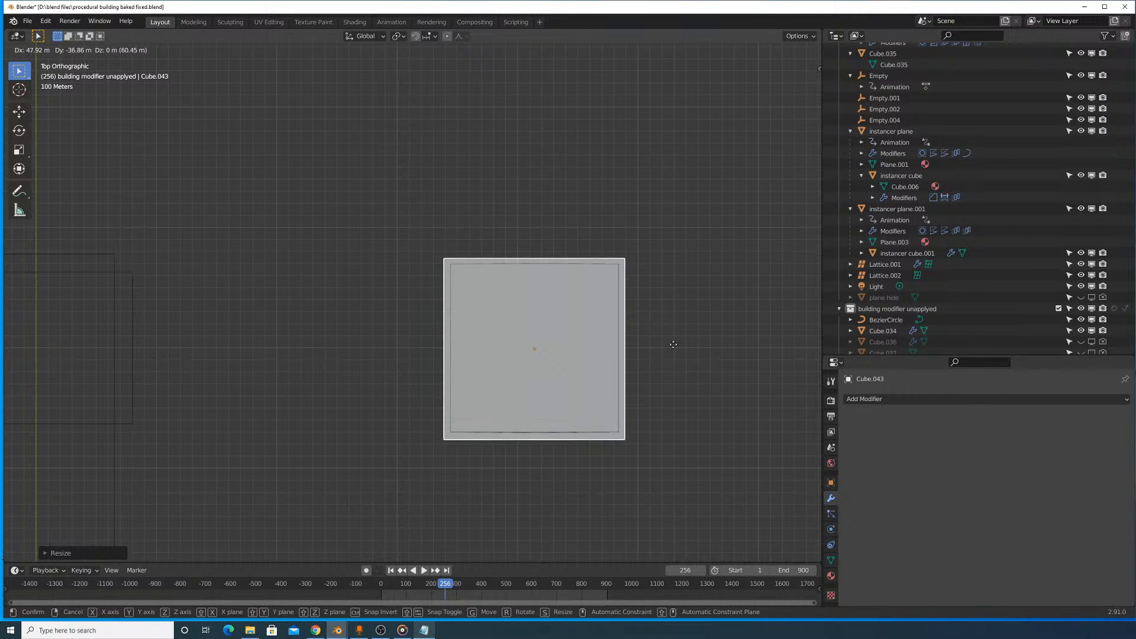
click(673, 342)
key(s)
click(676, 350)
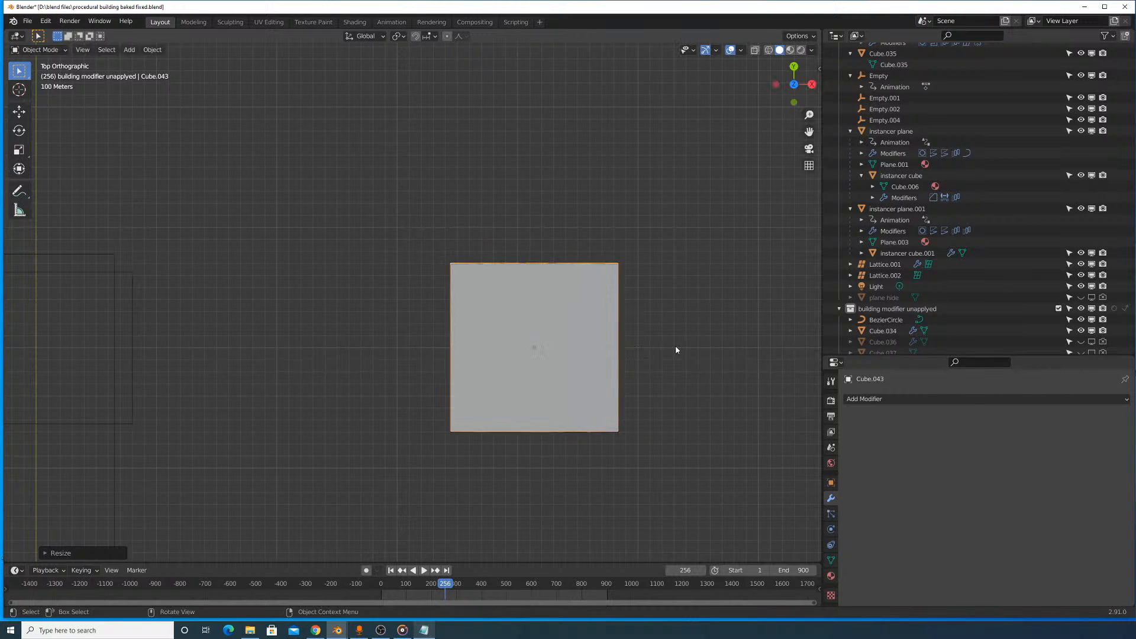
- Nudge the cube about -1.33 m along Y and scale it uniformly by about 0.993 to sit within the tower's outline
scroll(679, 352, up, 4)
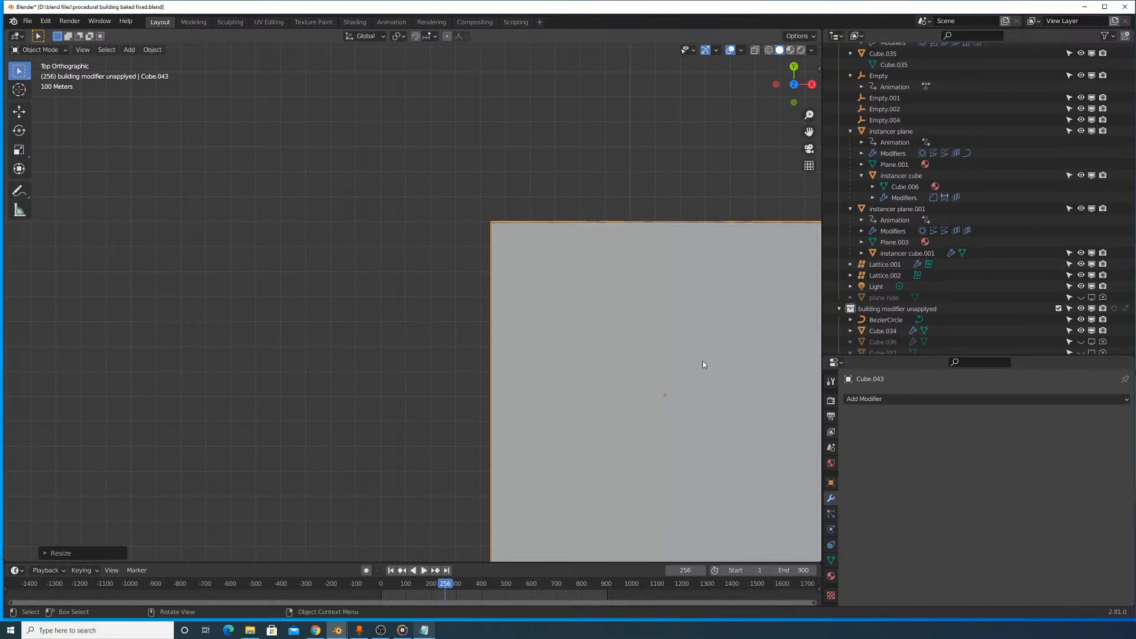
scroll(715, 325, down, 3)
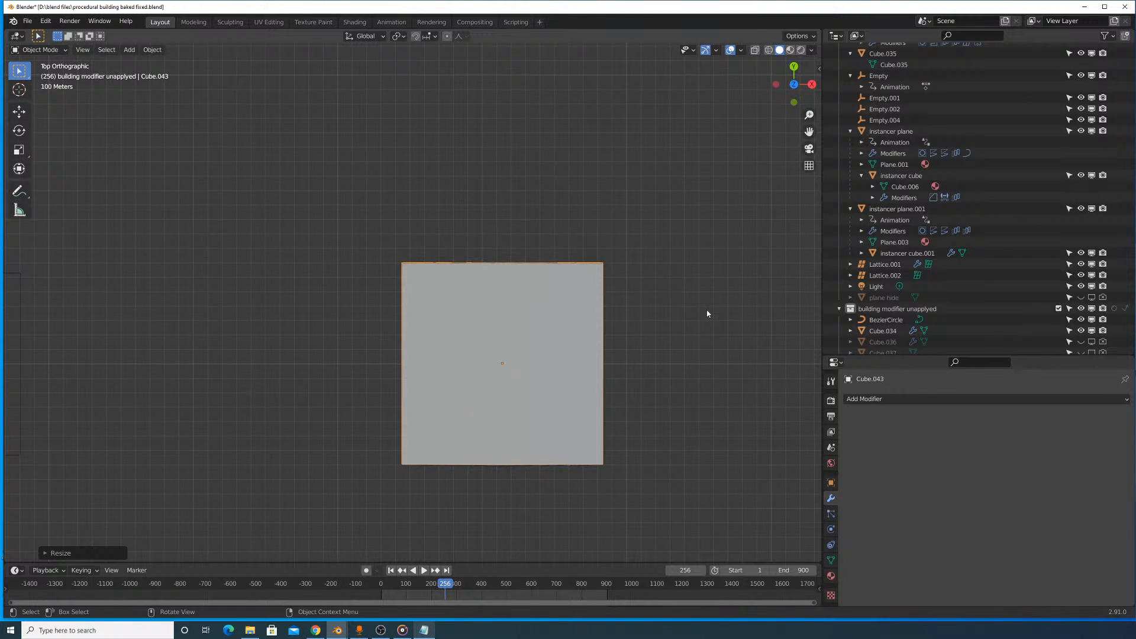
scroll(723, 309, up, 4)
shift+middle_drag(708, 317, 597, 200)
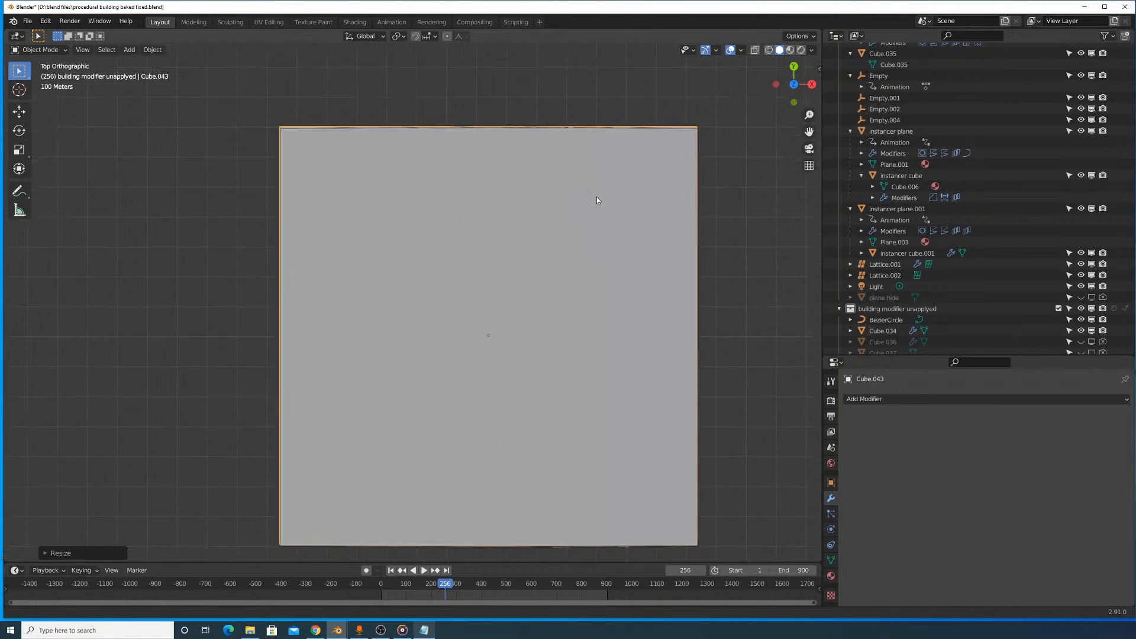
key(g)
key(y)
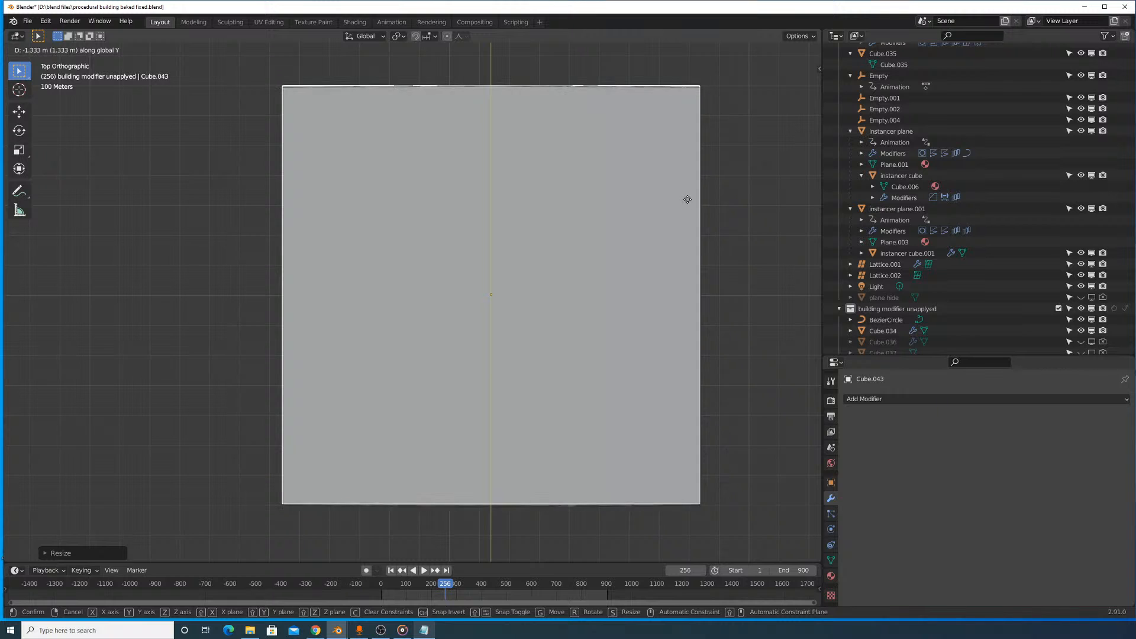
click(686, 204)
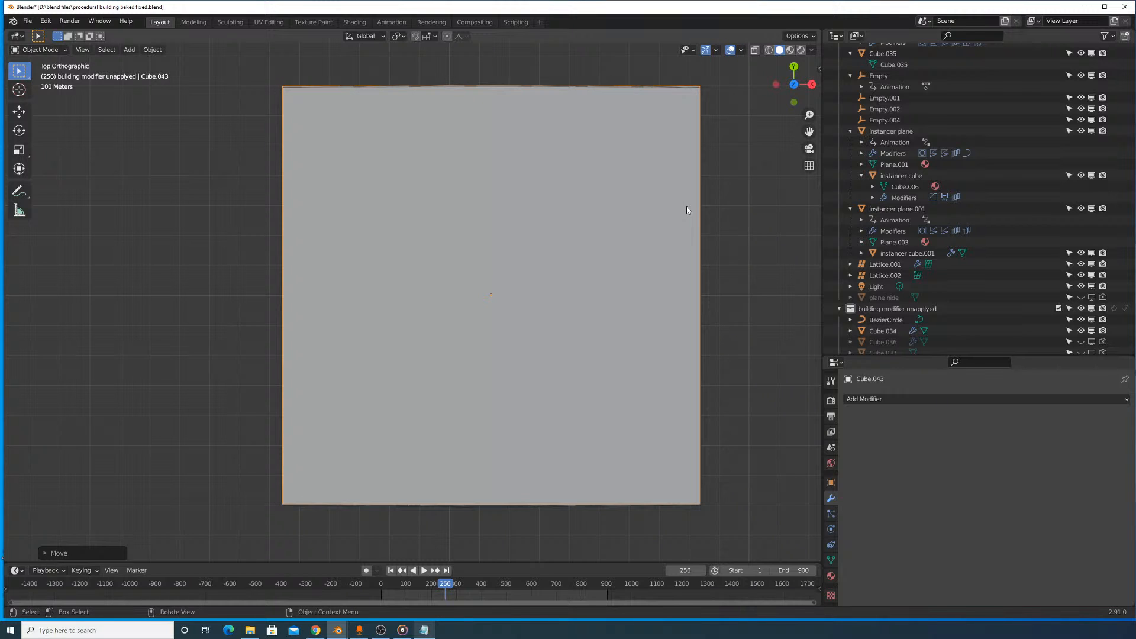
key(s)
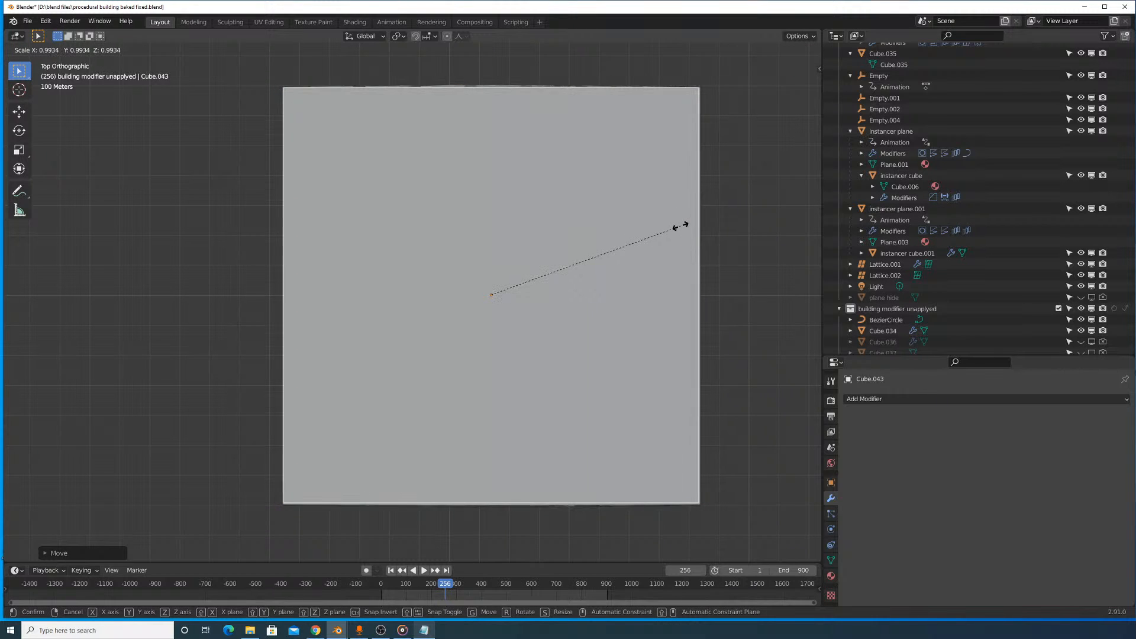
click(677, 226)
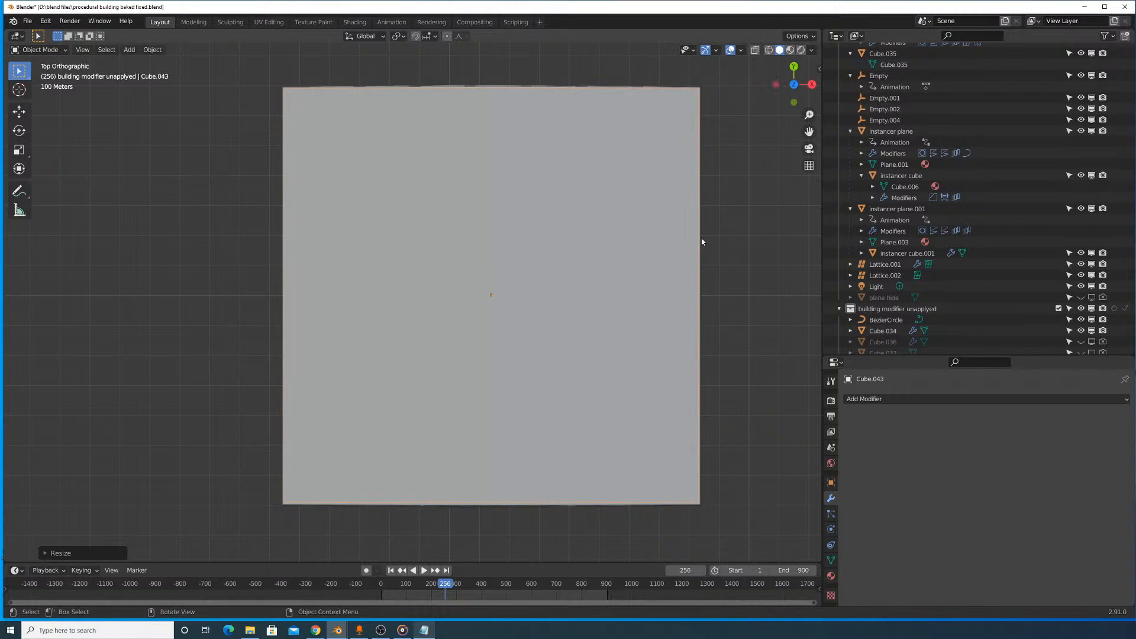
- Fine-tune the cube's width along X and shift it about 0.44 m along X to align with the tower's walls
key(s)
key(x)
click(700, 238)
key(s)
key(Escape)
key(g)
key(x)
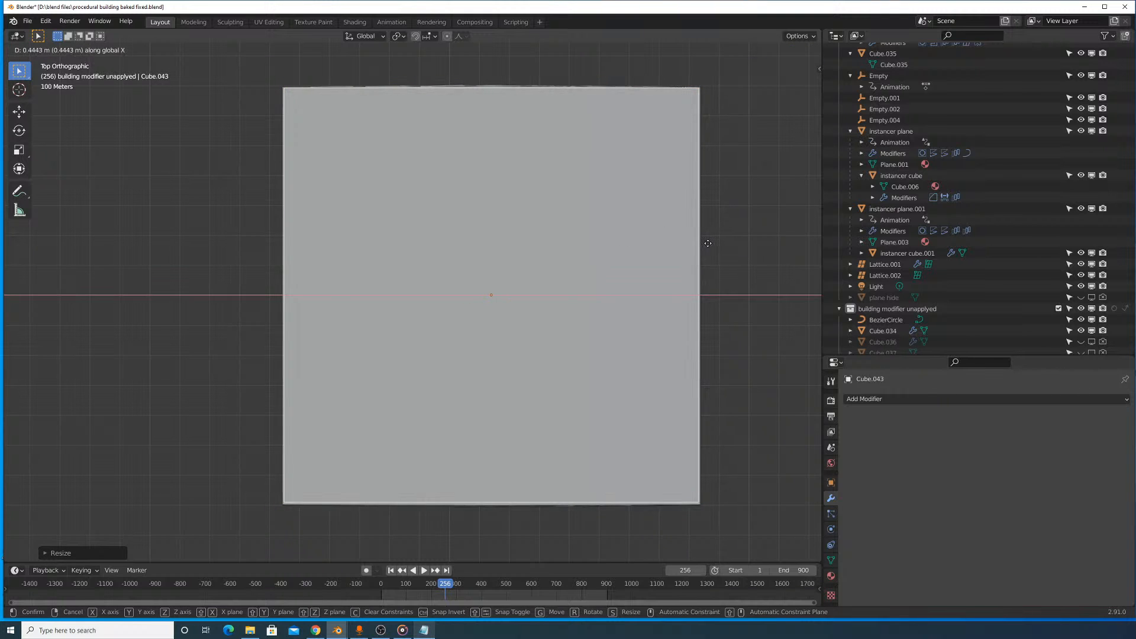
click(708, 247)
- Stretch the cube along Z to nearly the tower's full height and check its fit behind the windows and below the roof
middle_drag(708, 246, 304, 296)
scroll(314, 261, down, 6)
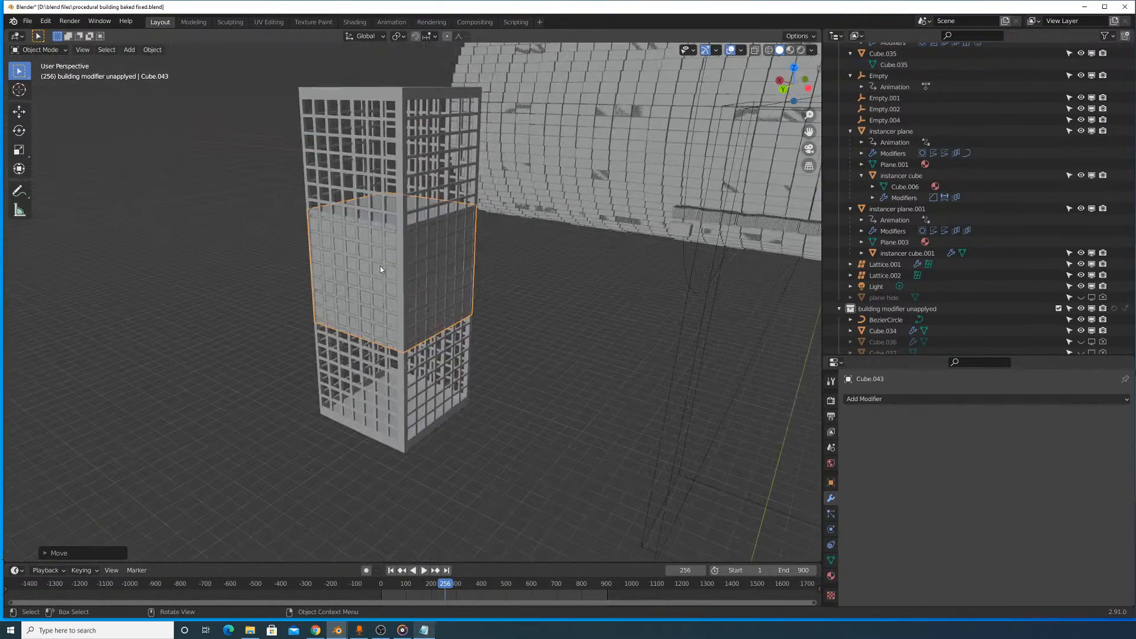
key(s)
key(z)
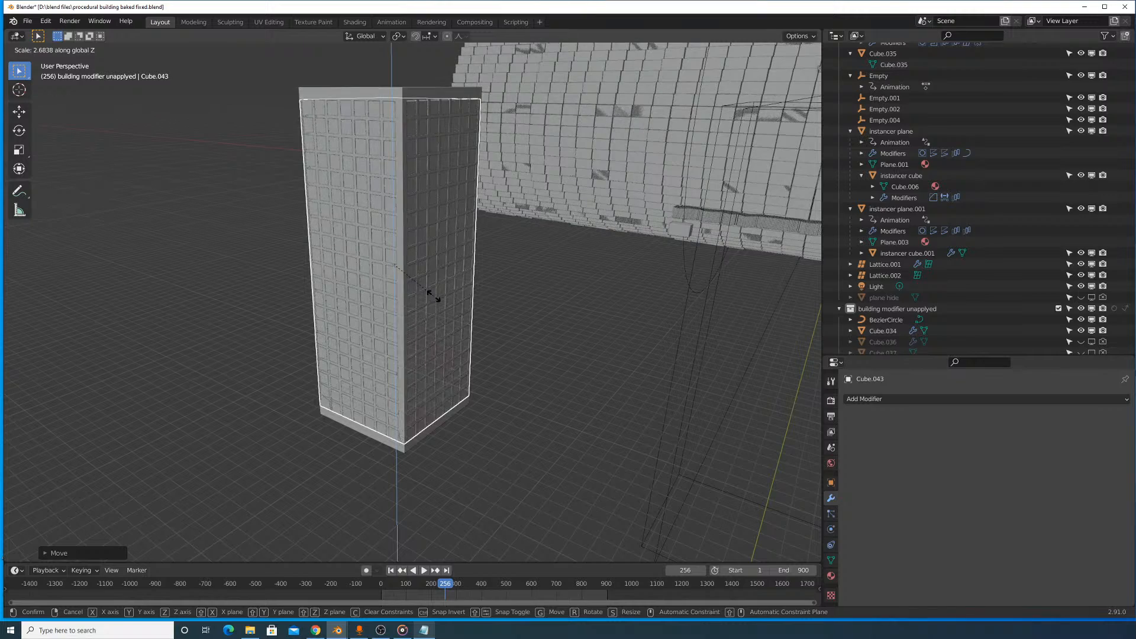
click(444, 331)
scroll(451, 240, up, 6)
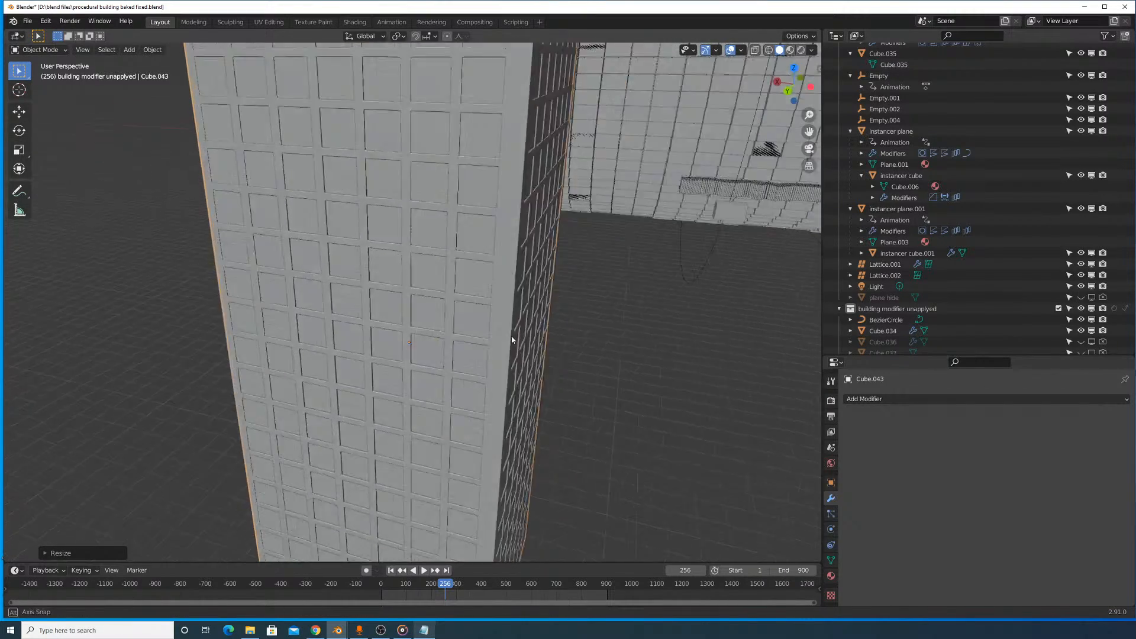
scroll(512, 340, down, 4)
middle_drag(542, 350, 560, 230)
middle_drag(477, 145, 510, 171)
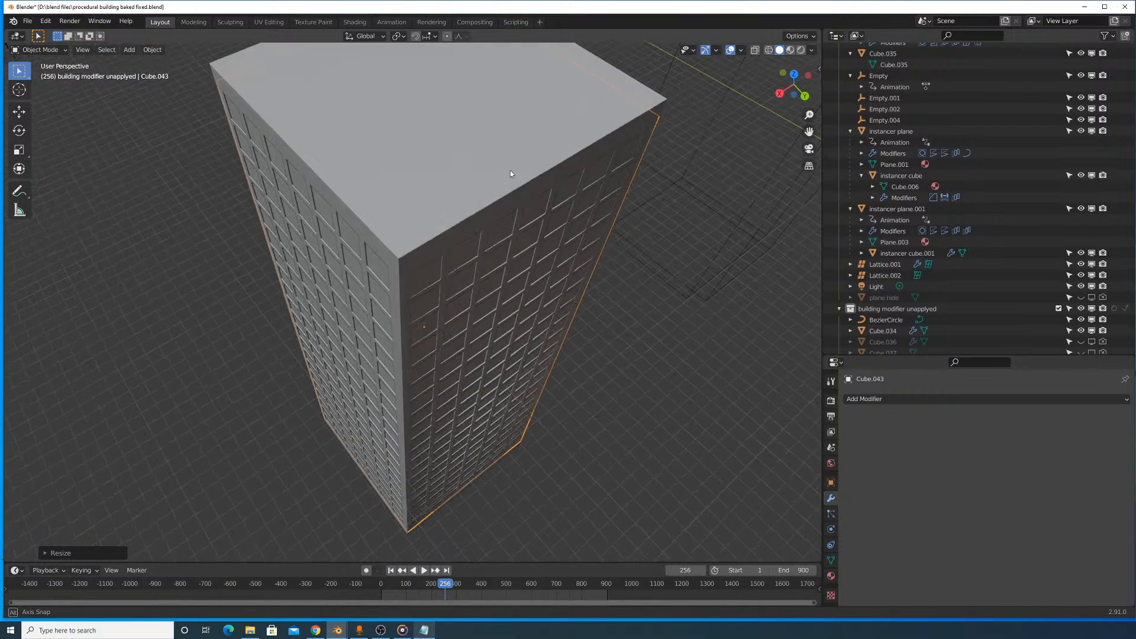
- In wireframe shading, select the cube's top and bottom faces in Edit Mode and delete them
click(904, 399)
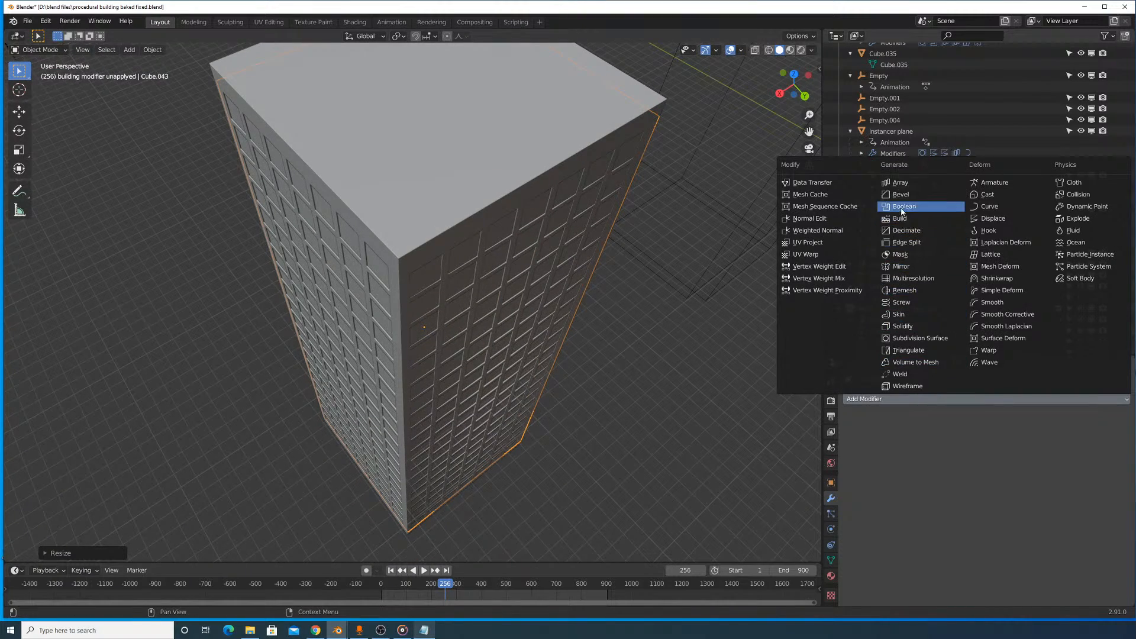
click(767, 49)
key(Tab)
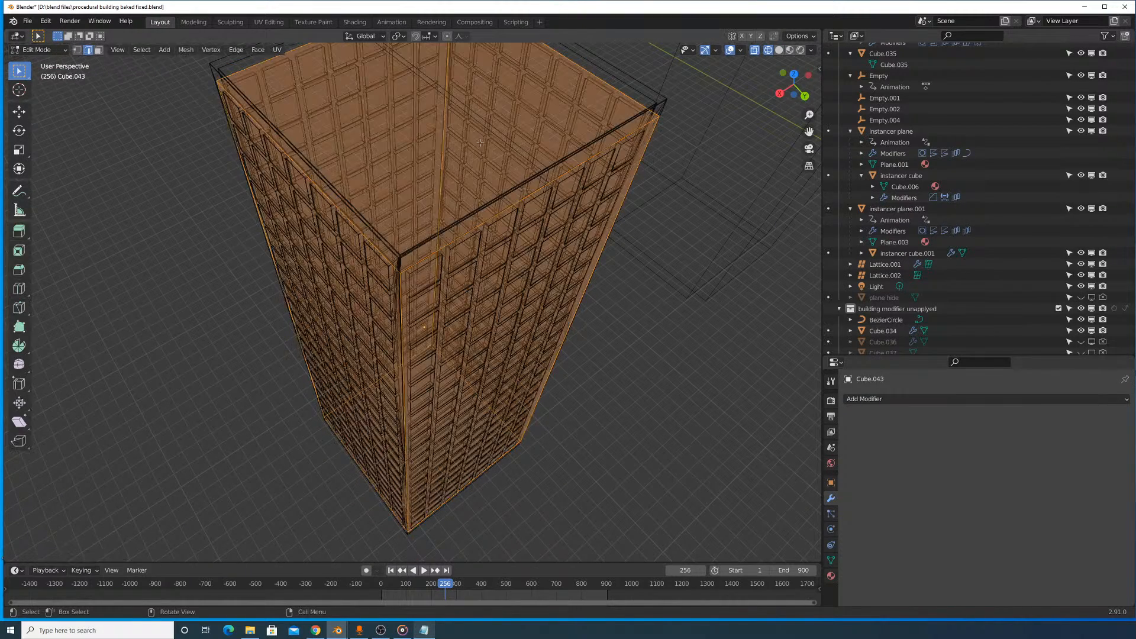
click(457, 146)
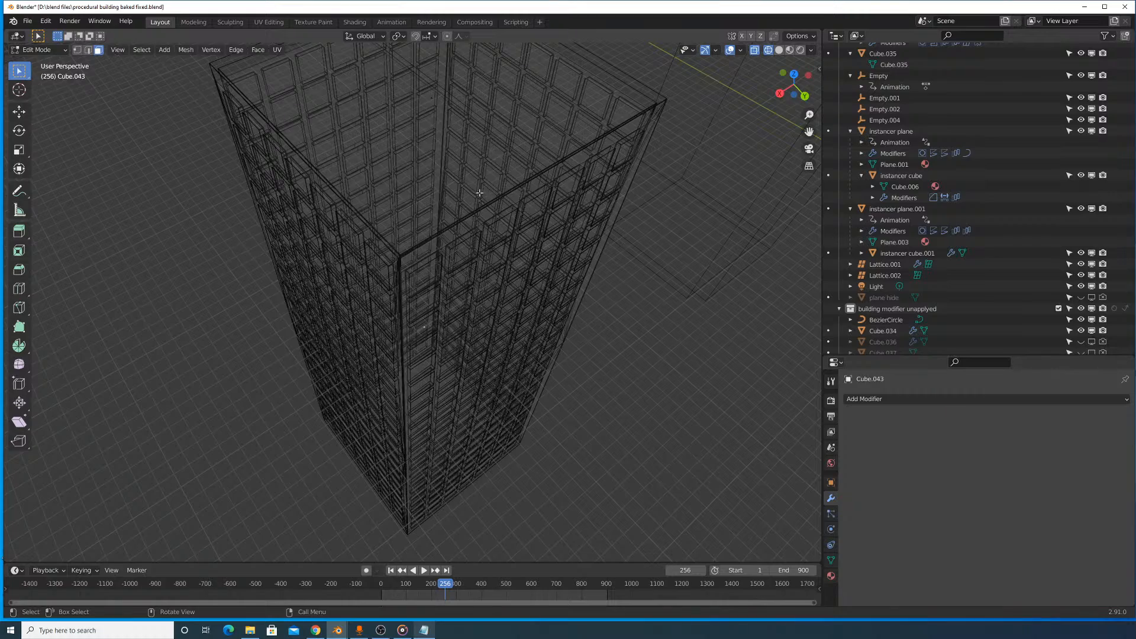
scroll(437, 146, down, 3)
middle_drag(437, 147, 429, 257)
click(424, 299)
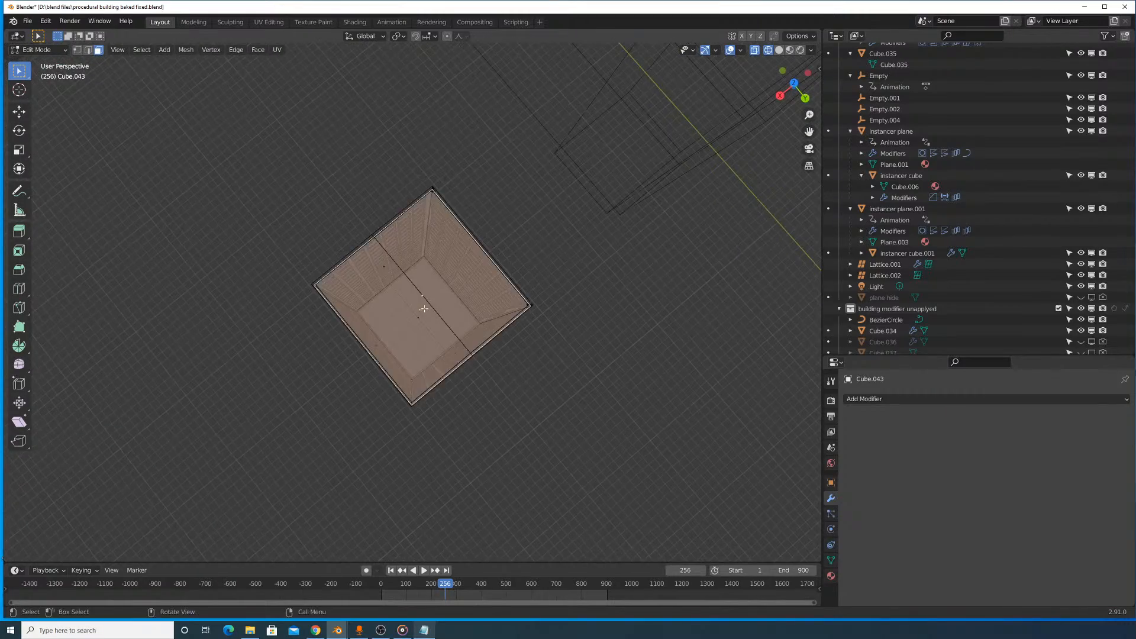
middle_drag(424, 298, 434, 185)
shift+click(408, 419)
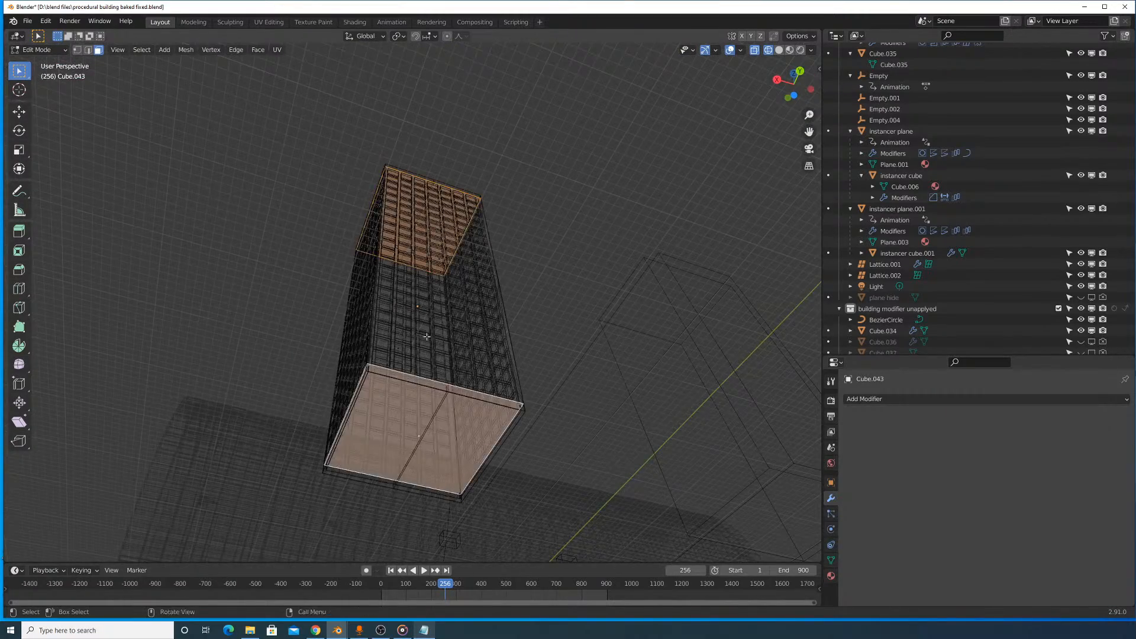
middle_drag(407, 418, 476, 233)
key(x)
click(472, 300)
- Return to Object Mode with solid shading and raise the open-ended cube above the tower's roof
key(Tab)
scroll(532, 284, up, 4)
drag(556, 307, 632, 222)
click(780, 50)
scroll(626, 307, up, 5)
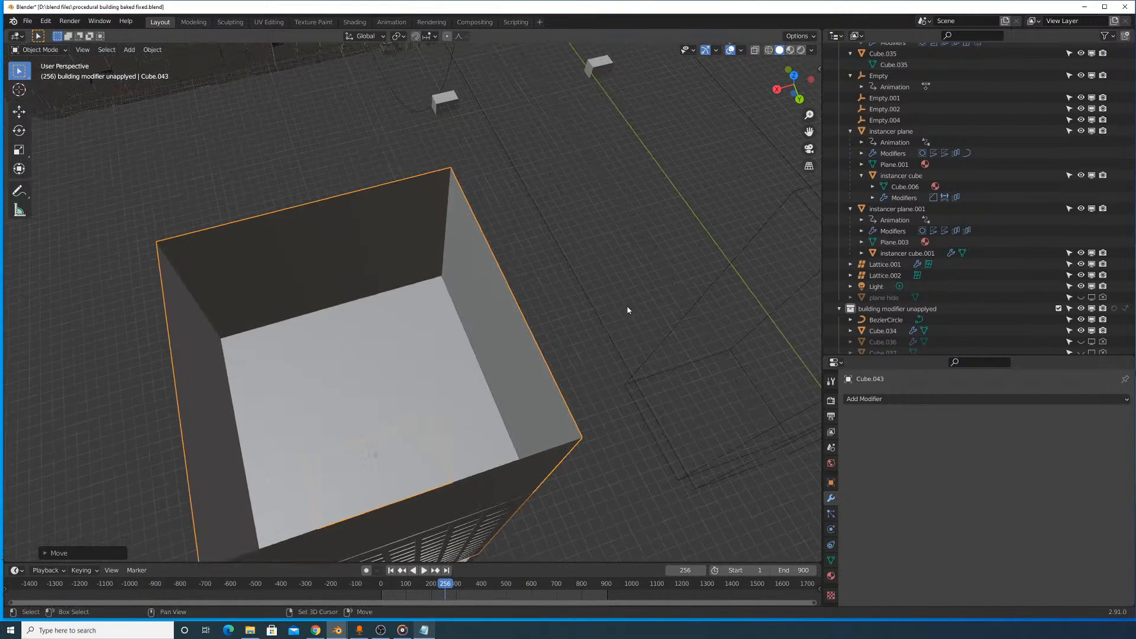
- Add a Solidify modifier to the open cube with Mode set to Complex and Thickness to 0.022 m
click(942, 400)
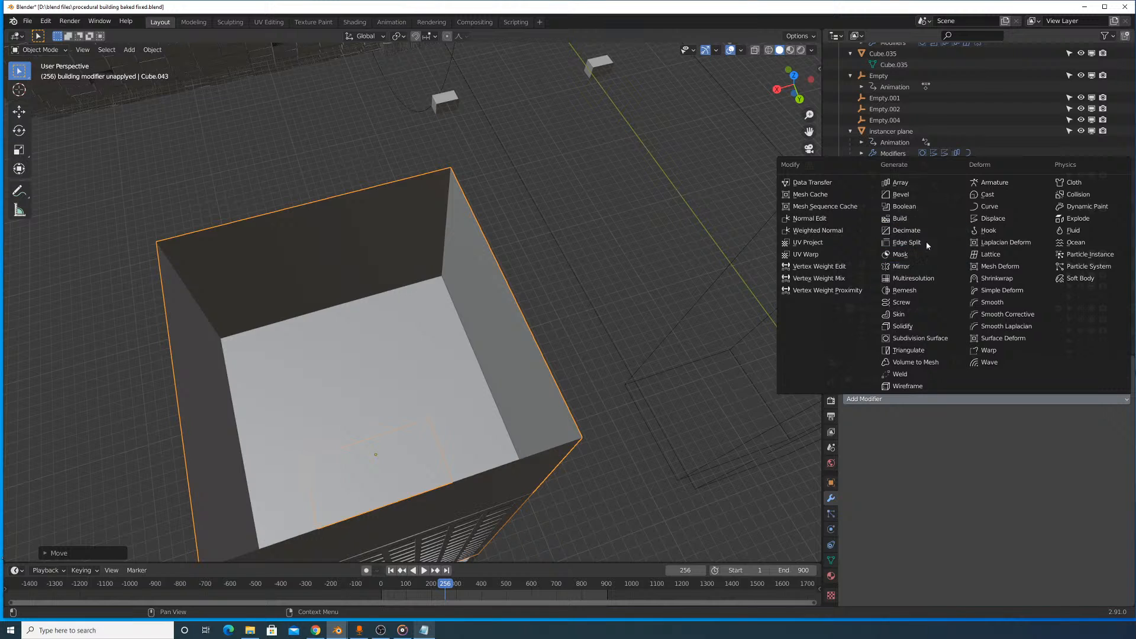
click(919, 327)
click(1035, 434)
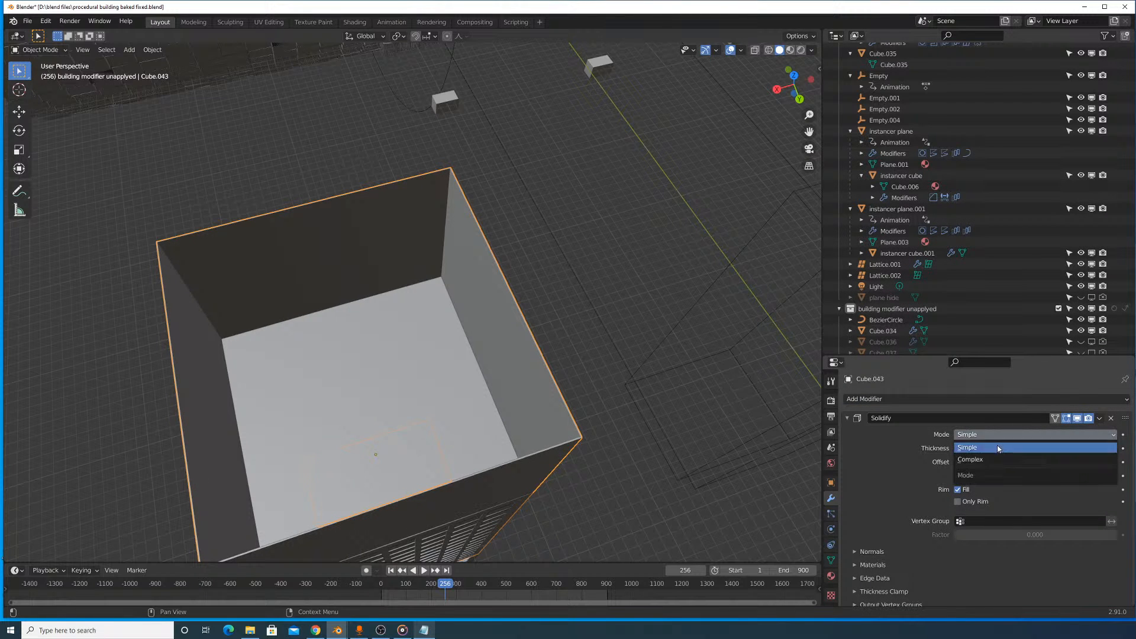
click(1027, 474)
mouse_move(1022, 475)
mouse_down()
mouse_move(1082, 475)
mouse_move(1032, 475)
mouse_up()
- Lower the solidified shell about 1057 m along Z back inside the tower and check its fit below the roof
key(g)
key(z)
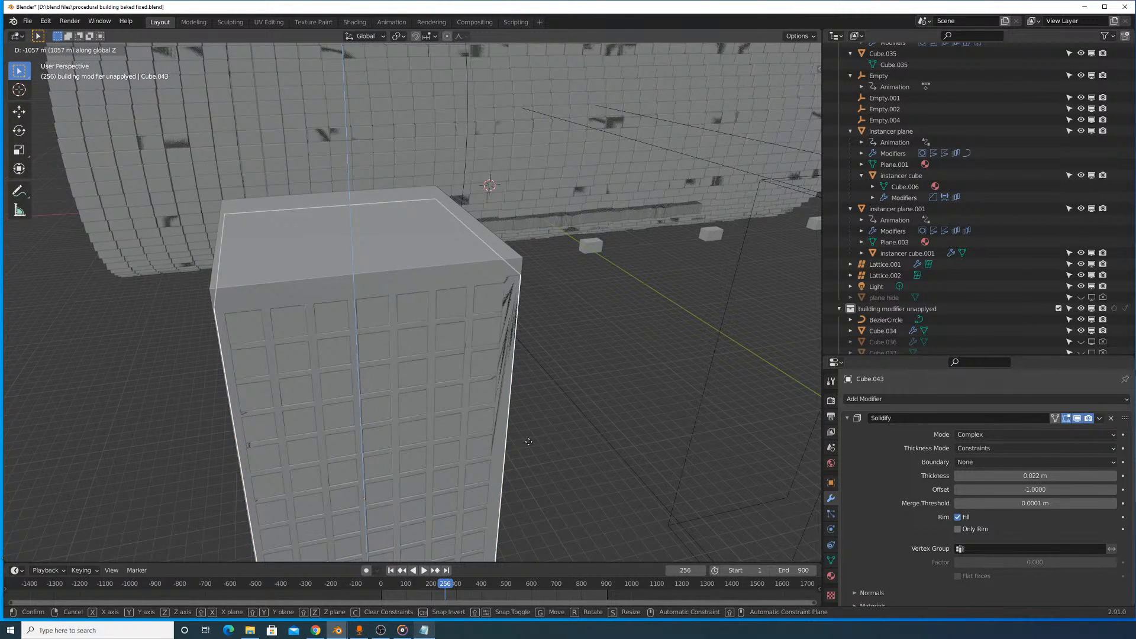
click(528, 442)
scroll(645, 261, up, 4)
scroll(686, 278, down, 2)
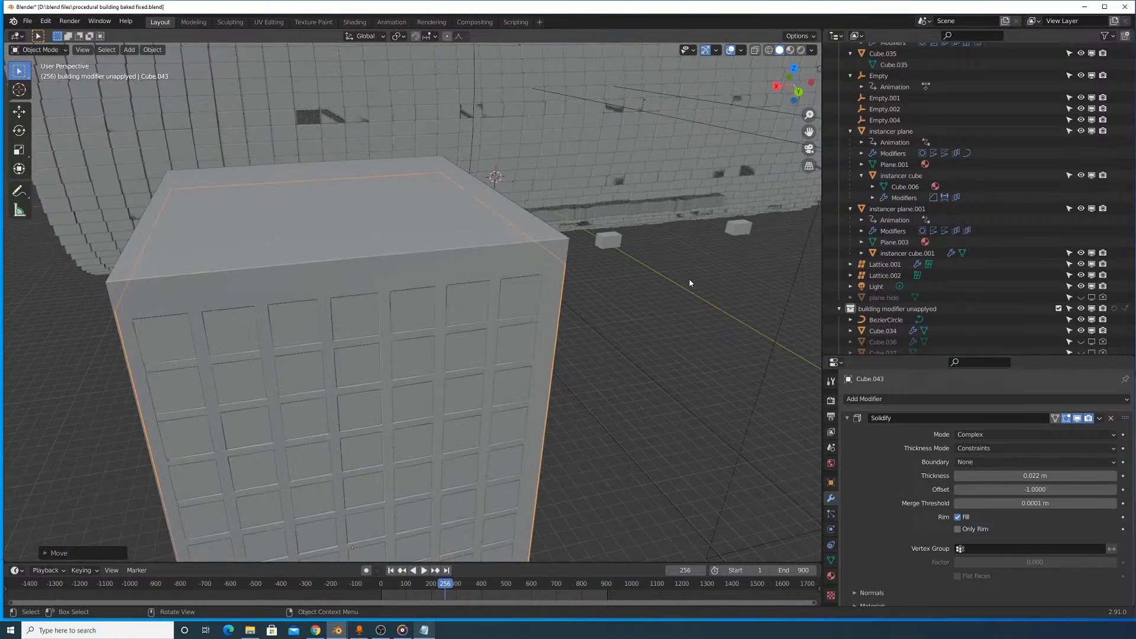
- Scale the shell slightly inward on X and Y with Z locked, and check how it sits behind the facade's windows
key(s)
key(shift+z)
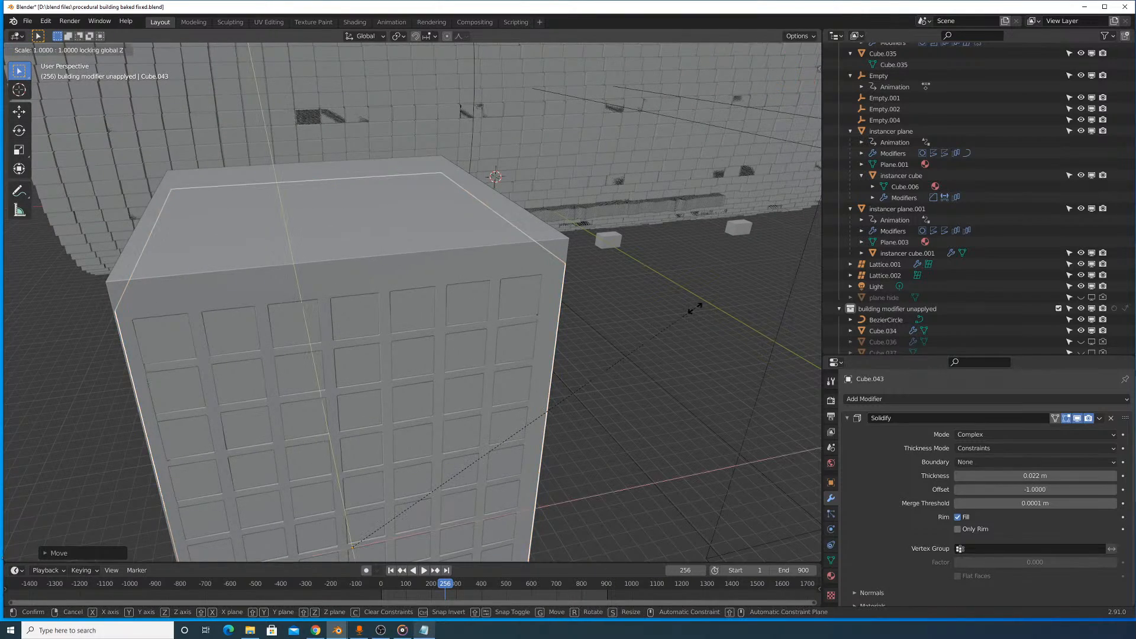
click(673, 317)
shift+middle_drag(649, 359, 664, 182)
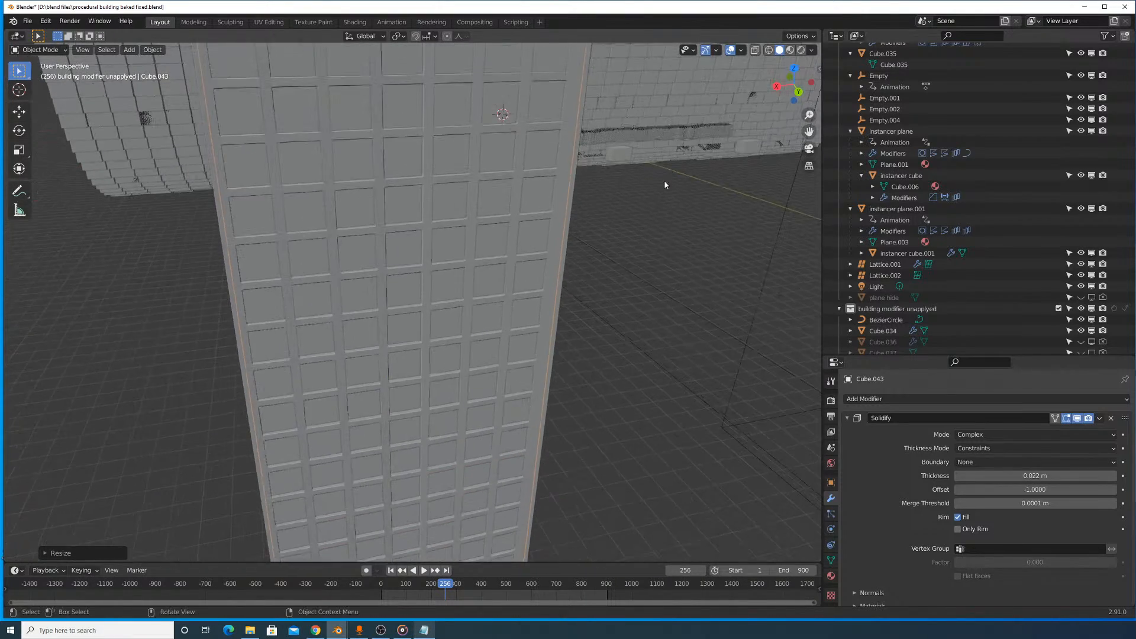
- Adjust the solidified shell's height along Z in two moves so that it sits within the tower
scroll(550, 228, down, 5)
middle_drag(535, 235, 581, 284)
key(g)
key(z)
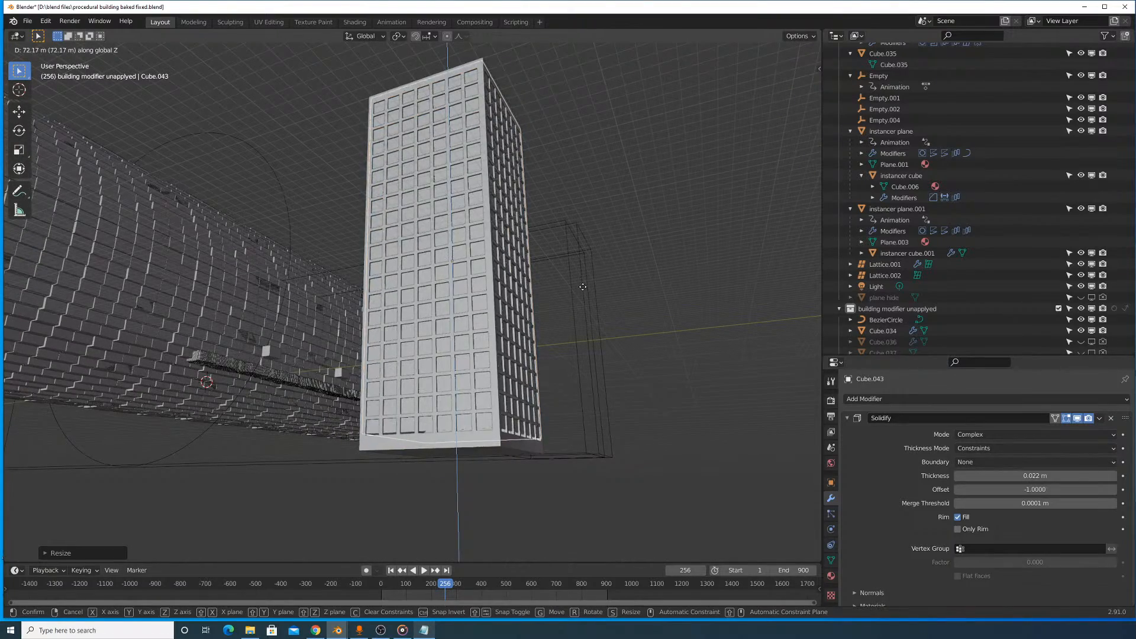
click(582, 291)
mouse_move(557, 228)
middle_down()
mouse_move(576, 263)
mouse_move(661, 231)
mouse_move(562, 207)
middle_up()
key(g)
key(z)
click(662, 232)
- Assign the existing scratched glass material to the solidified shell
click(829, 575)
click(850, 435)
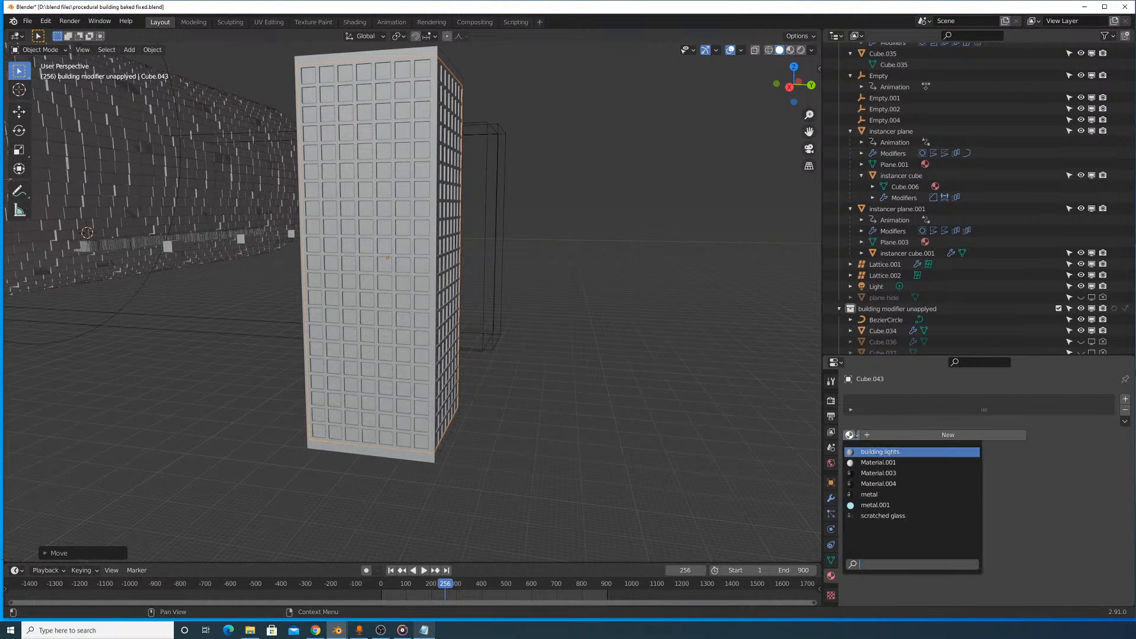
click(892, 515)
- Check which material the finished round tower inside the brick tunnel uses, as a reference for the new tower
click(435, 225)
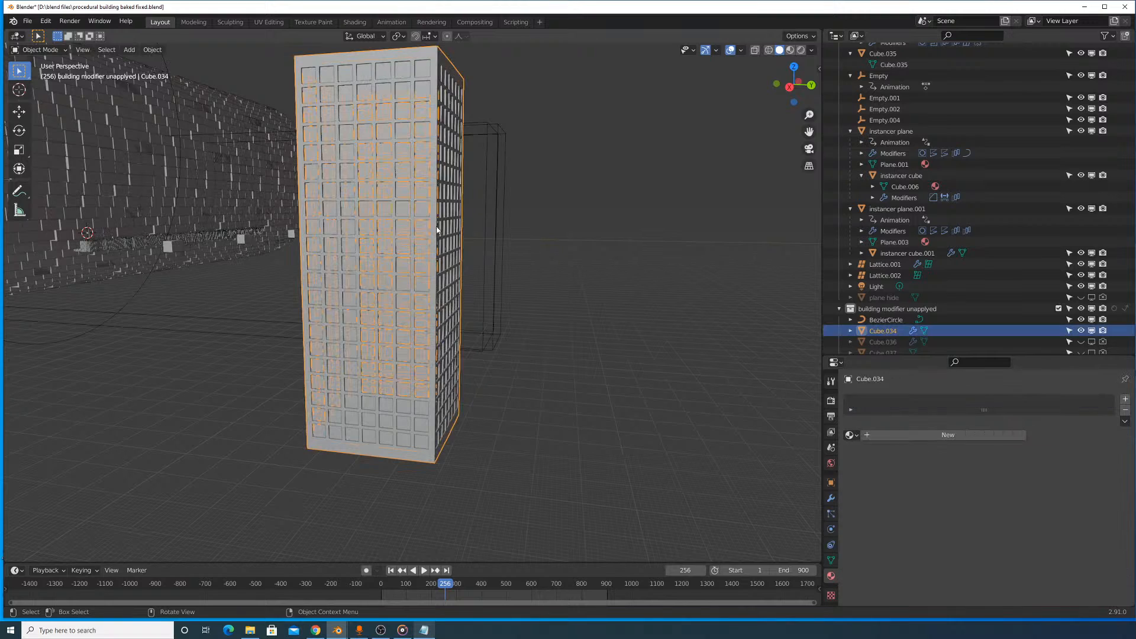
click(850, 435)
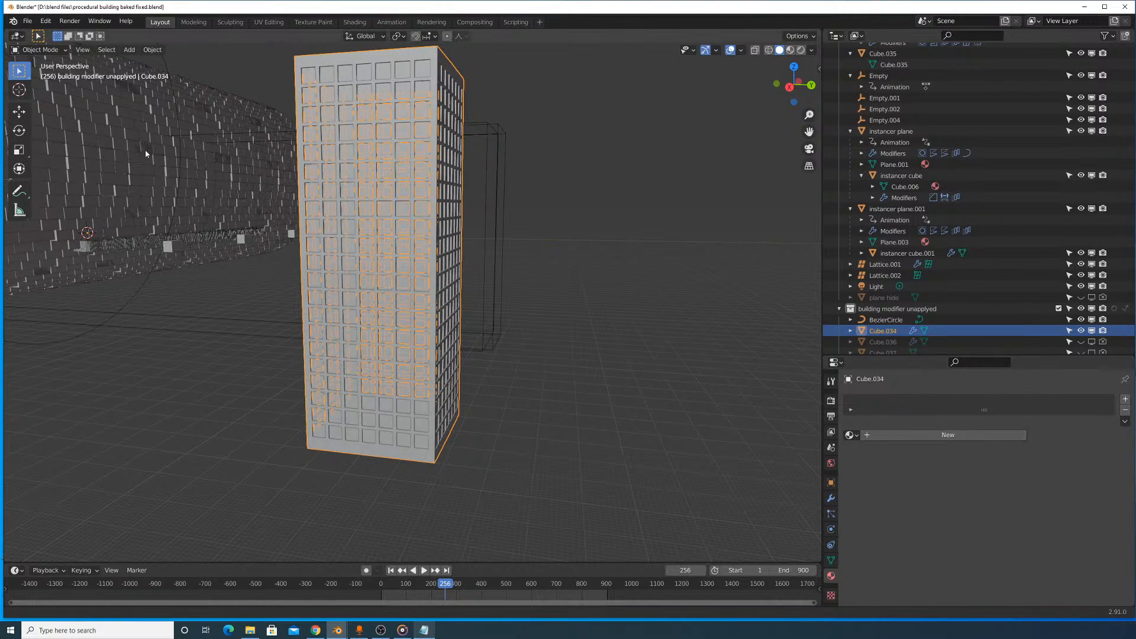
shift+middle_drag(146, 238, 204, 239)
scroll(535, 214, up, 3)
middle_drag(535, 214, 357, 241)
scroll(511, 257, down, 10)
scroll(411, 278, up, 8)
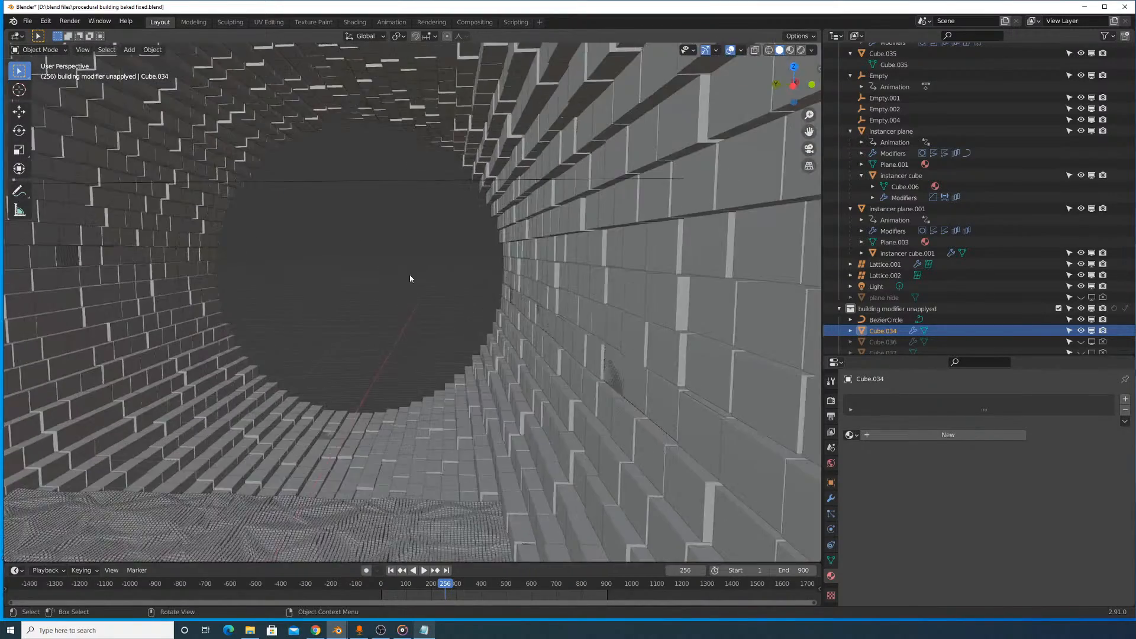
shift+middle_drag(411, 278, 396, 329)
scroll(362, 355, down, 2)
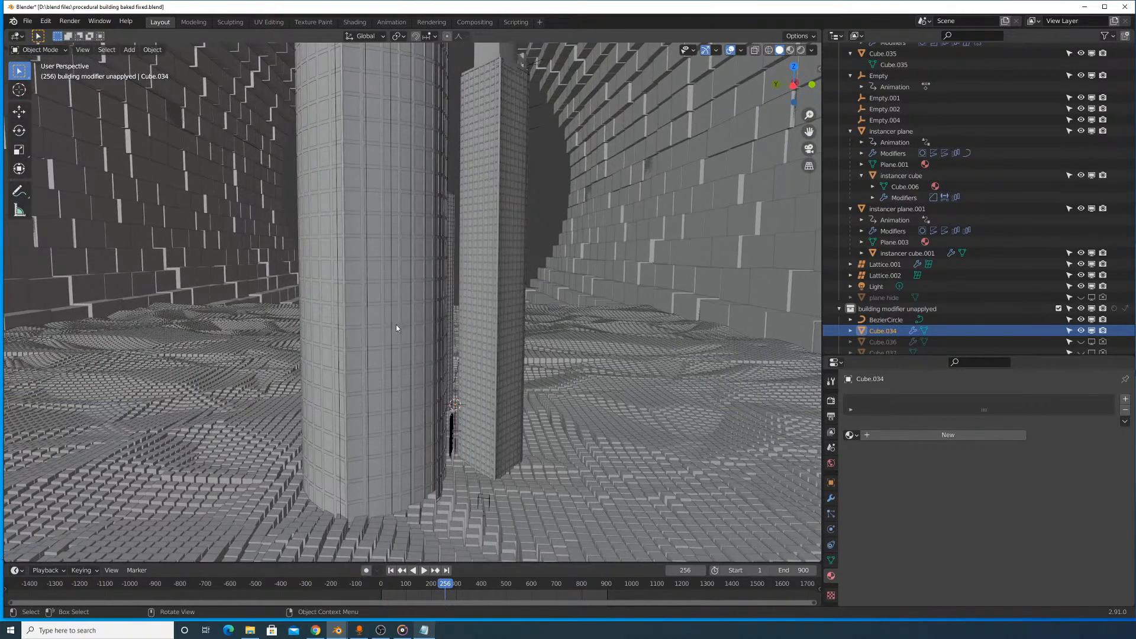
click(348, 326)
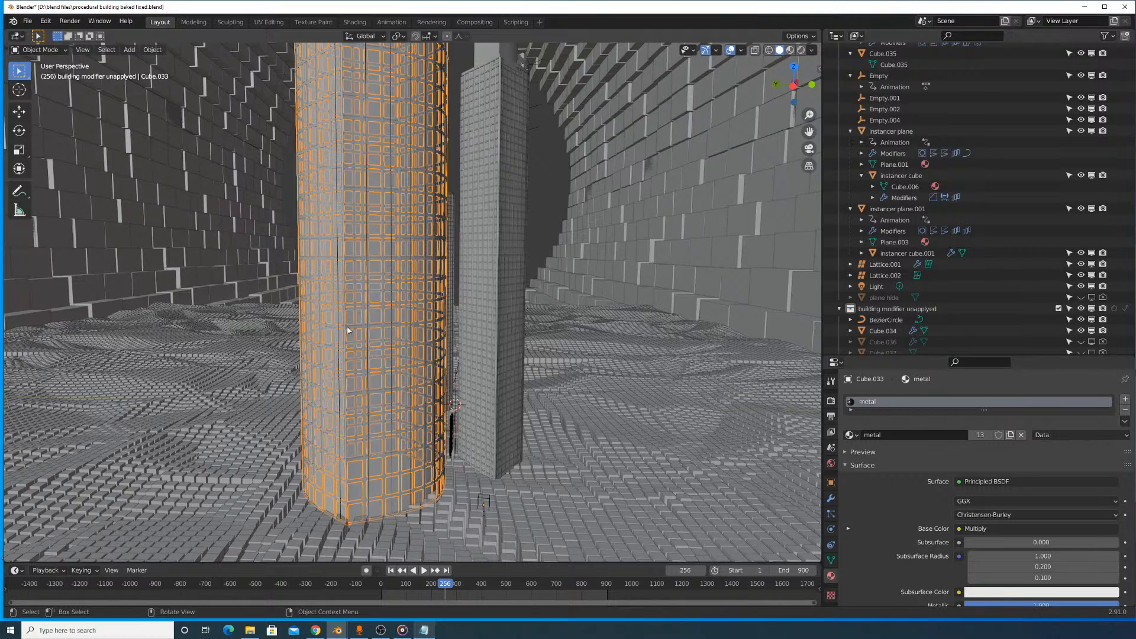
- Return to the windowed tower outside the tunnel and assign it the existing metal material
scroll(414, 322, down, 12)
middle_drag(279, 205, 373, 214)
scroll(229, 233, up, 6)
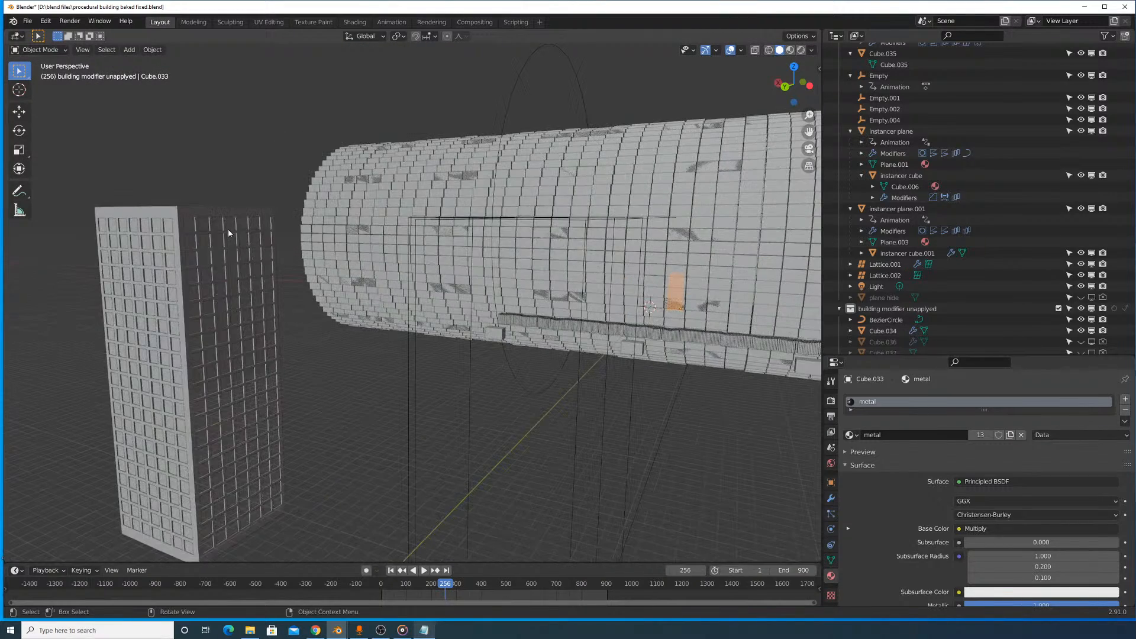
scroll(251, 243, down, 4)
click(459, 398)
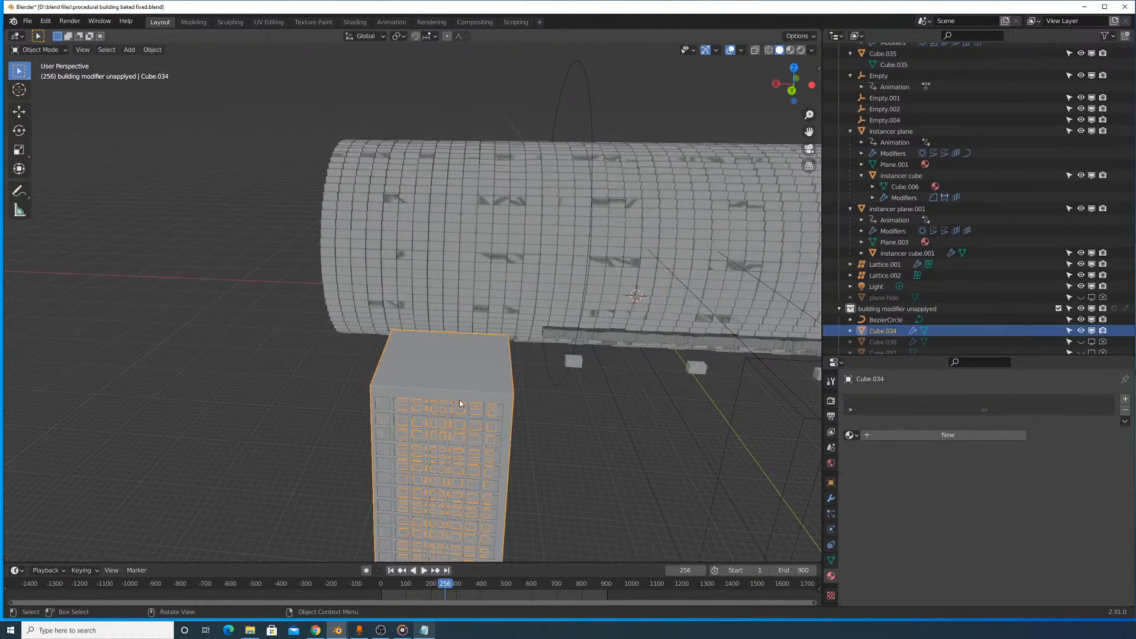
click(851, 435)
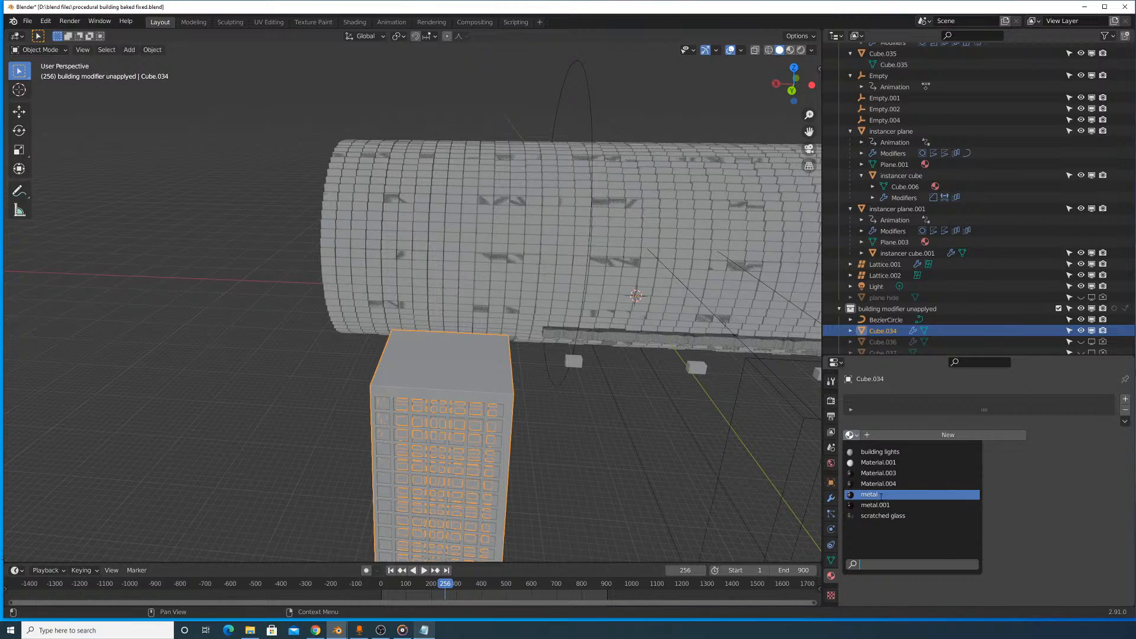
key(Return)
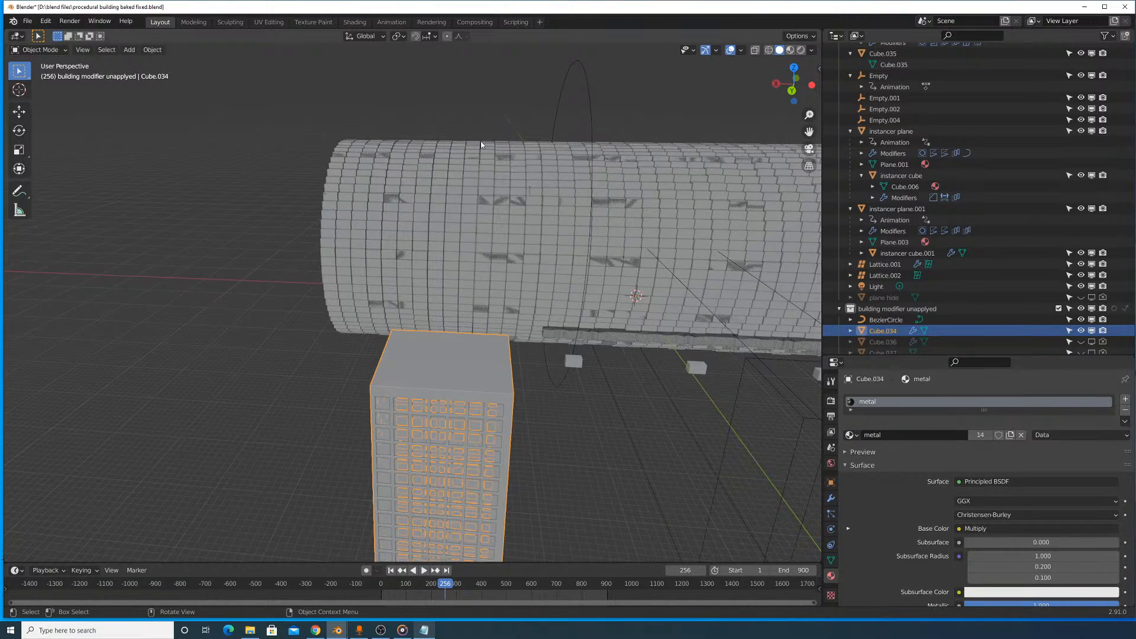
- Add a new cube mesh to the scene as the base of a roof structure for the tower
middle_drag(481, 141, 517, 227)
scroll(605, 128, up, 6)
scroll(580, 221, down, 8)
middle_drag(594, 219, 448, 207)
key(shift+a)
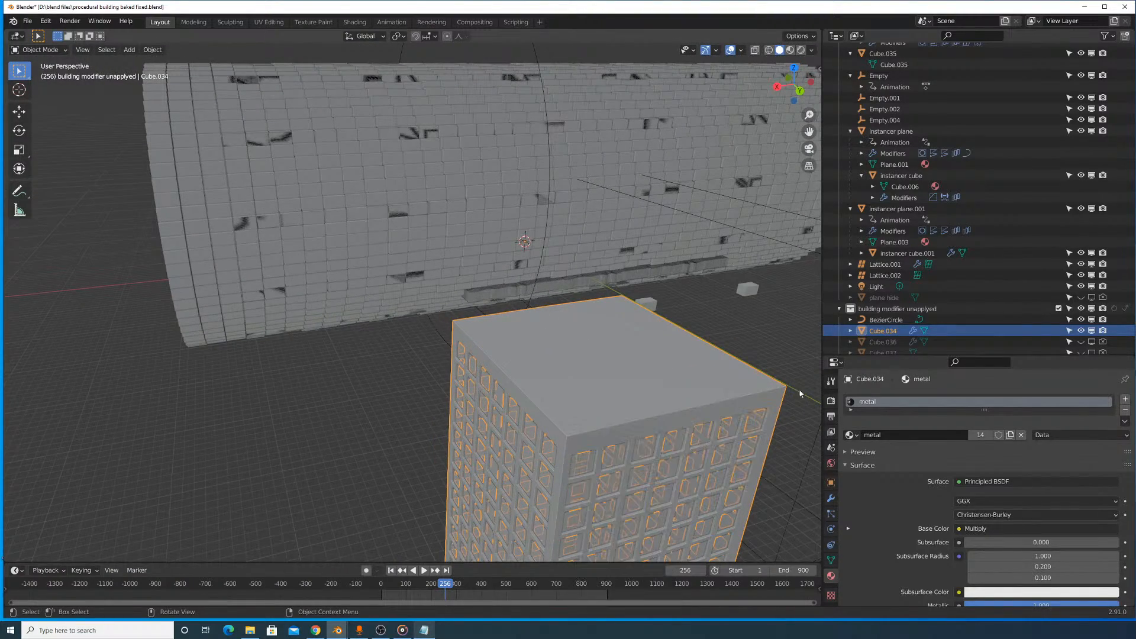
click(651, 397)
key(shift+a)
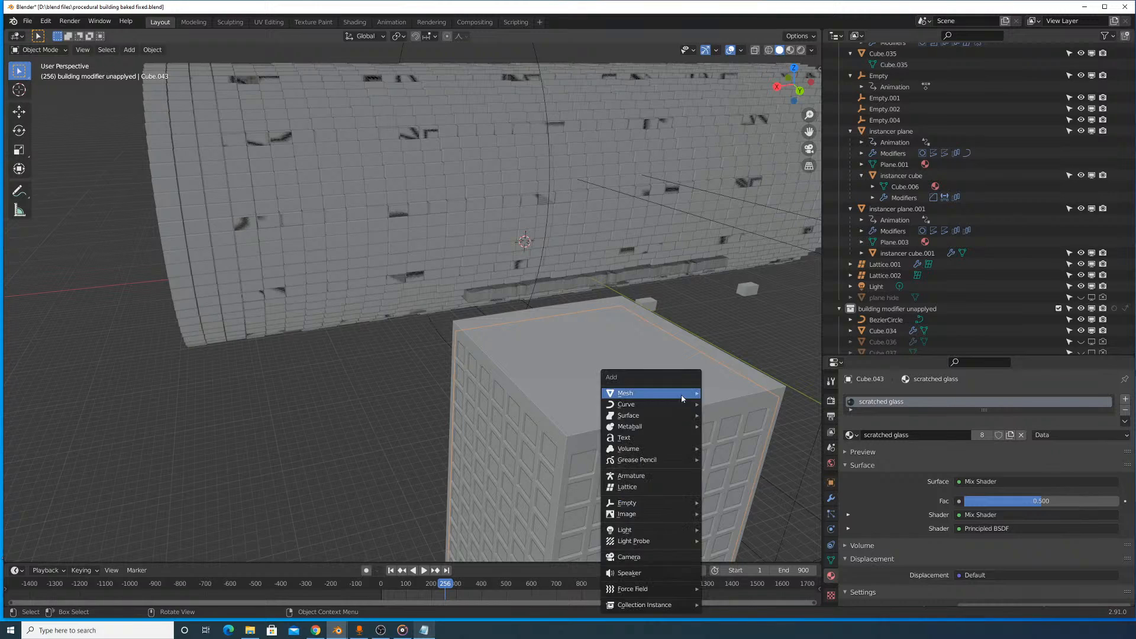
mouse_move(690, 393)
click(729, 403)
scroll(626, 359, down, 5)
key(g)
key(z)
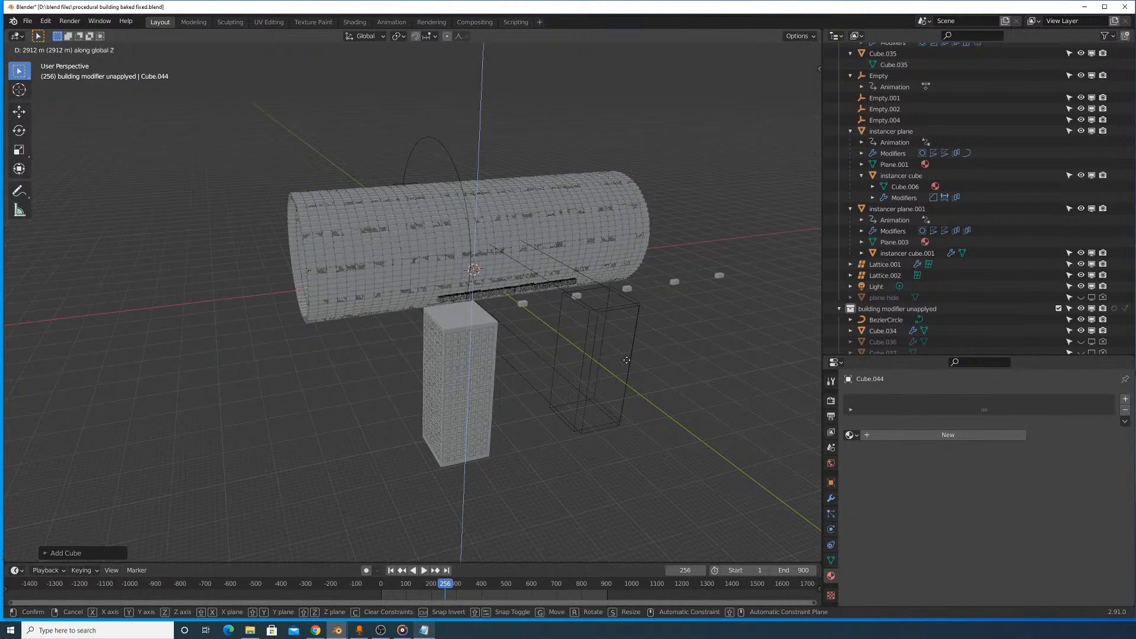
right_click(644, 339)
middle_drag(502, 258, 573, 332)
key(g)
key(y)
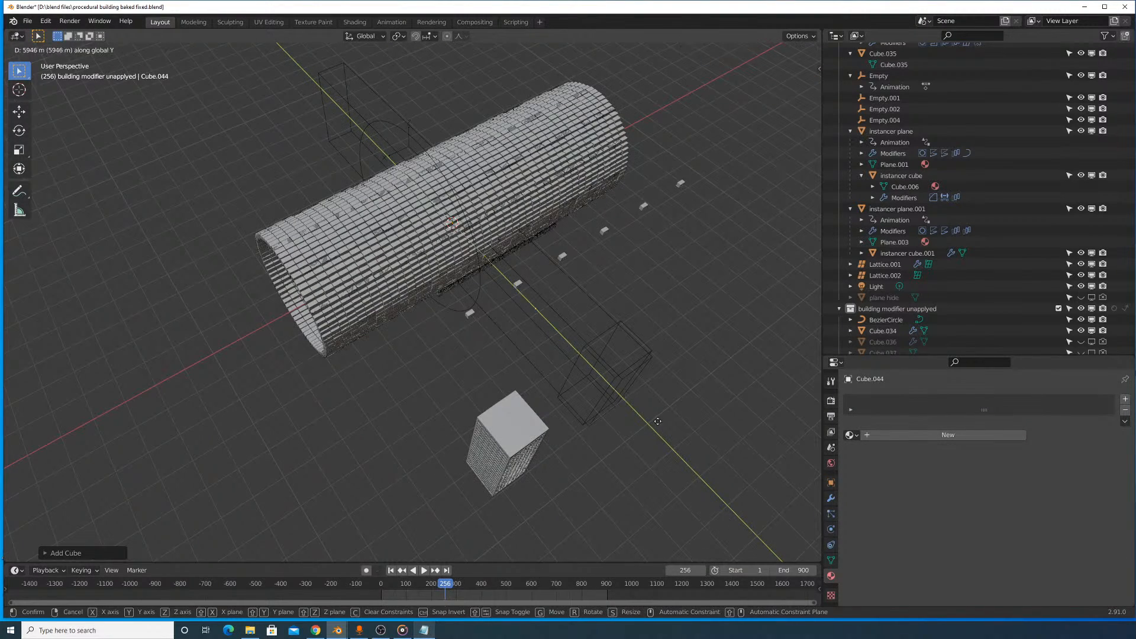
right_click(506, 295)
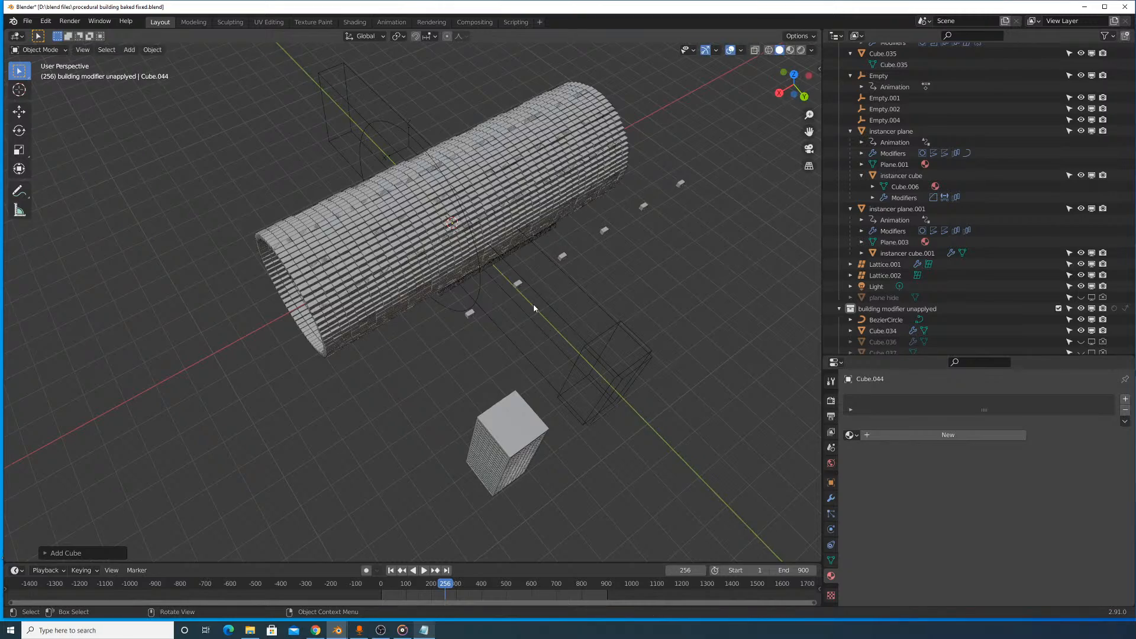
- Move the new cube about 9500 m along Y out of the tunnel towards the tower
scroll(521, 301, down, 6)
middle_drag(476, 287, 541, 340)
key(g)
key(y)
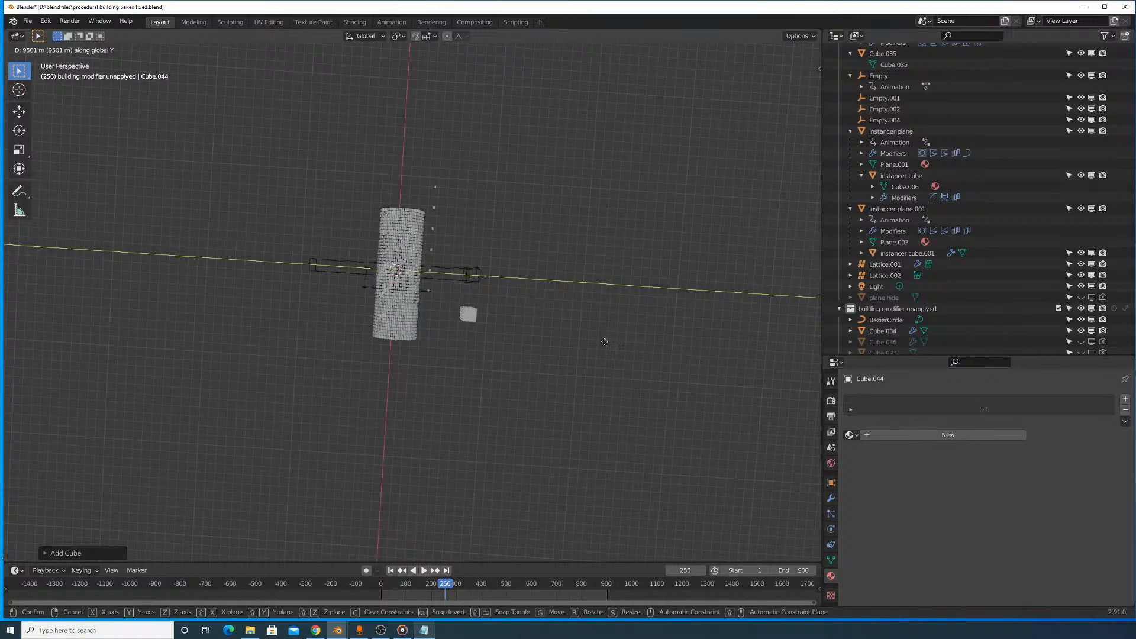
click(604, 341)
key(g)
key(x)
right_click(568, 371)
- Position the cube above the tower's roof and scale it up uniformly into a small block
middle_drag(545, 360, 601, 273)
scroll(583, 307, up, 5)
key(g)
key(z)
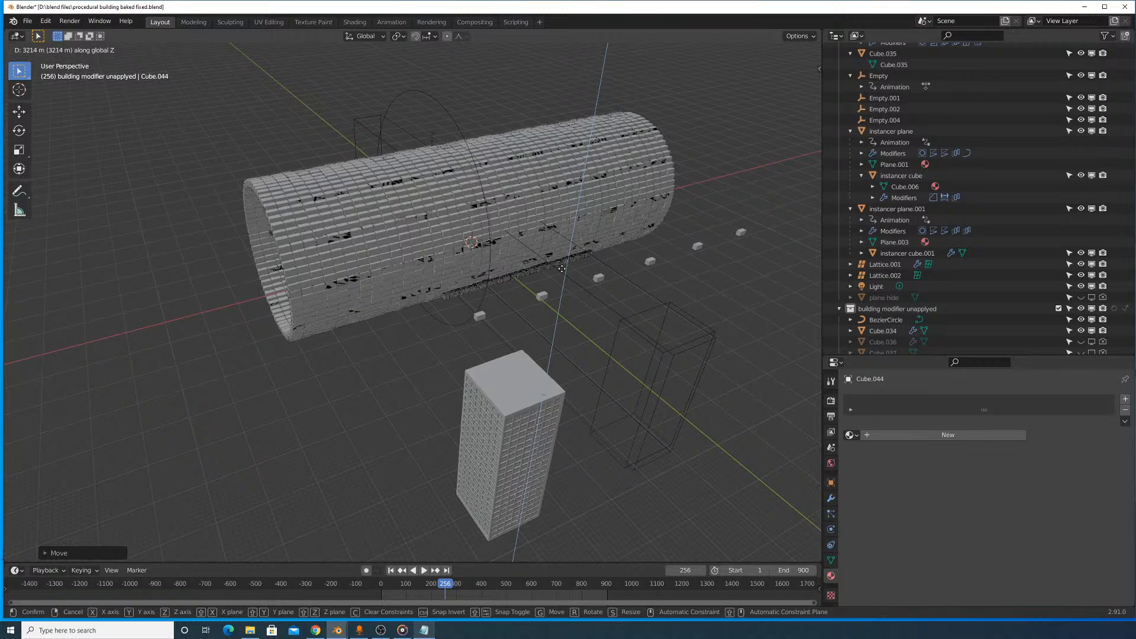
key(y)
key(s)
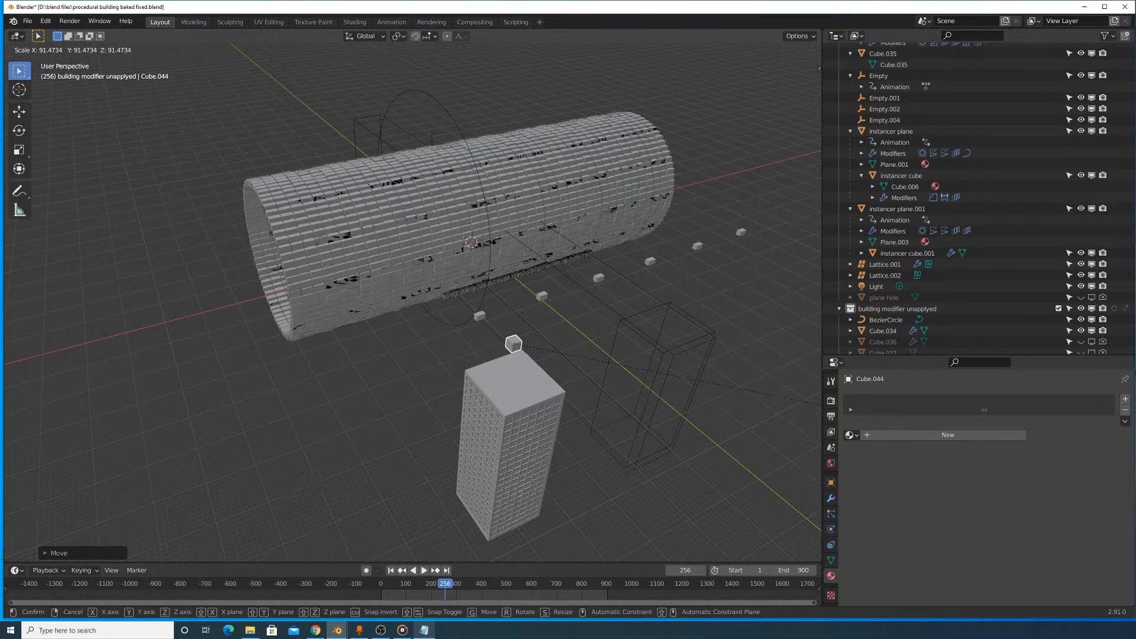
click(174, 507)
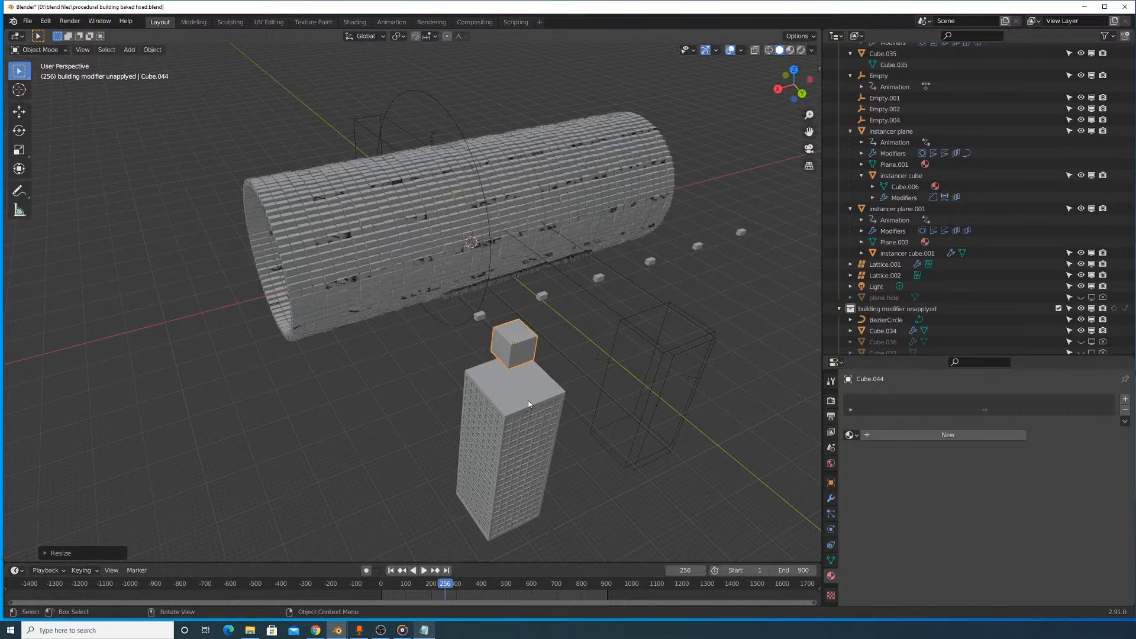
- Lower the block along Z until it sinks partly into the roof, and shift it along Y towards the roof's middle
key(g)
key(z)
click(532, 489)
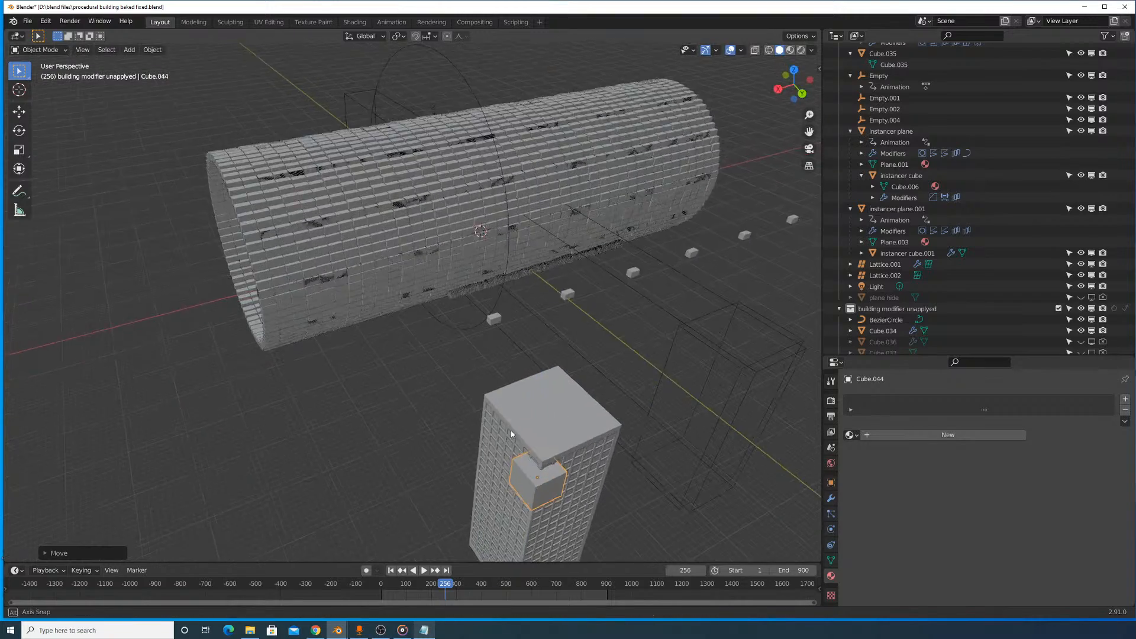
middle_drag(510, 430, 580, 513)
key(g)
key(z)
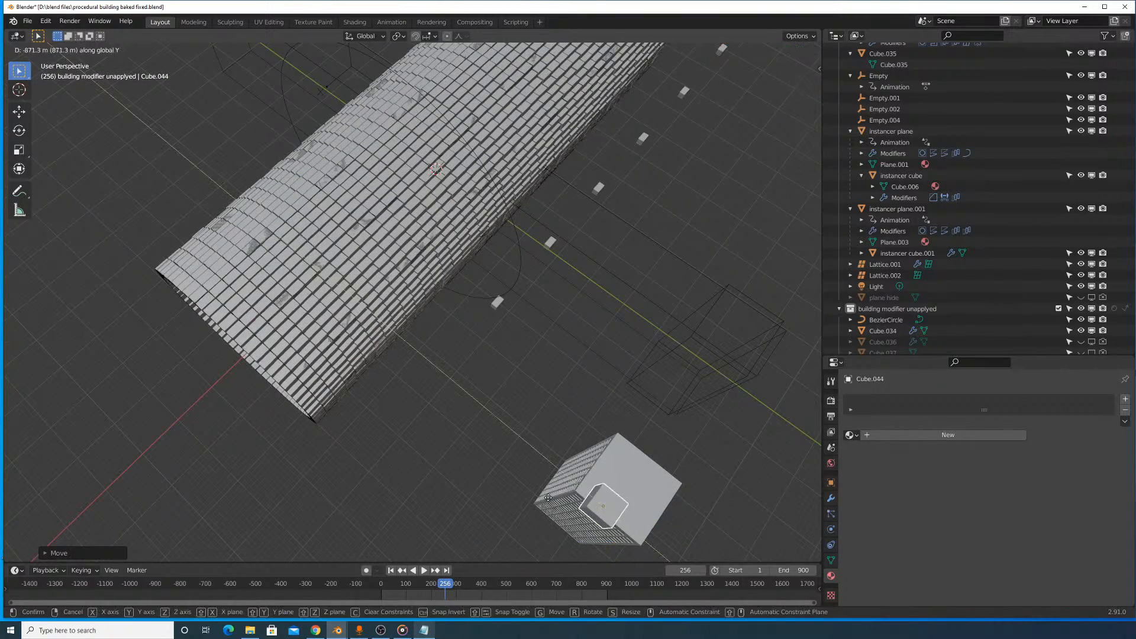
click(580, 492)
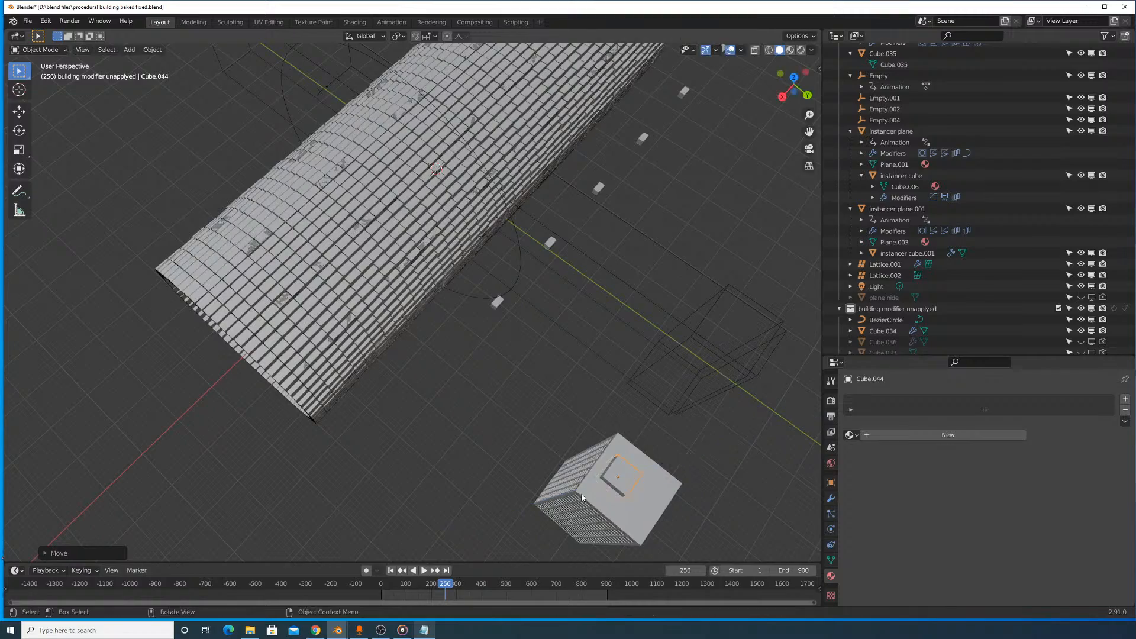
middle_drag(580, 492, 368, 327)
scroll(368, 321, up, 6)
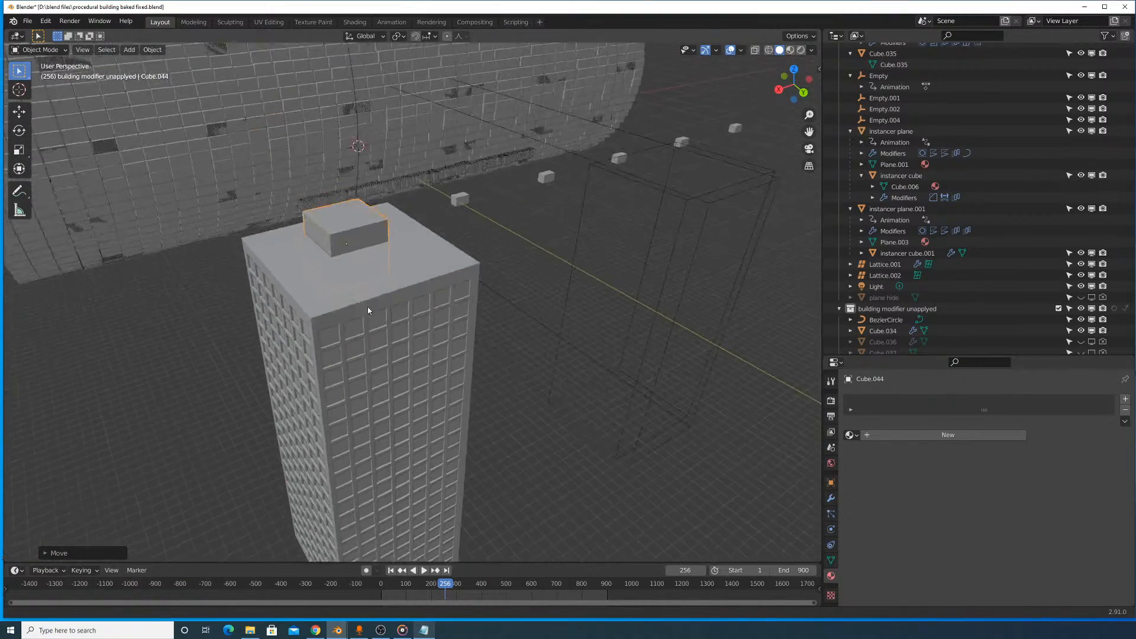
key(g)
key(y)
click(437, 335)
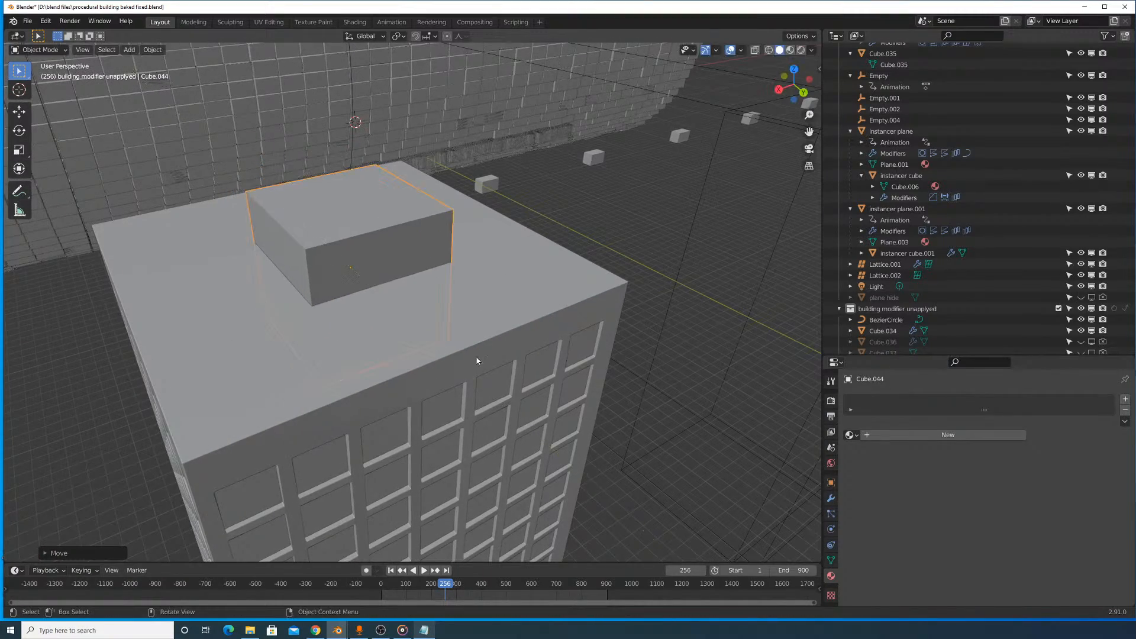
- Flatten the roof block along Z and scale it up about 2.2 times to cover most of the roof
key(s)
key(z)
click(373, 303)
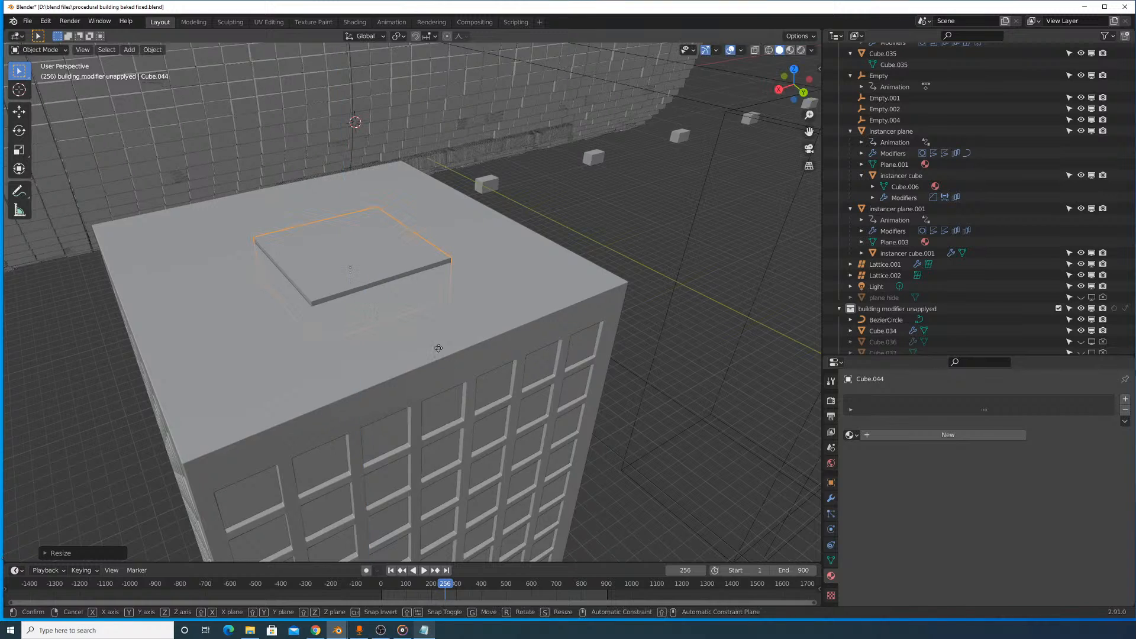
key(s)
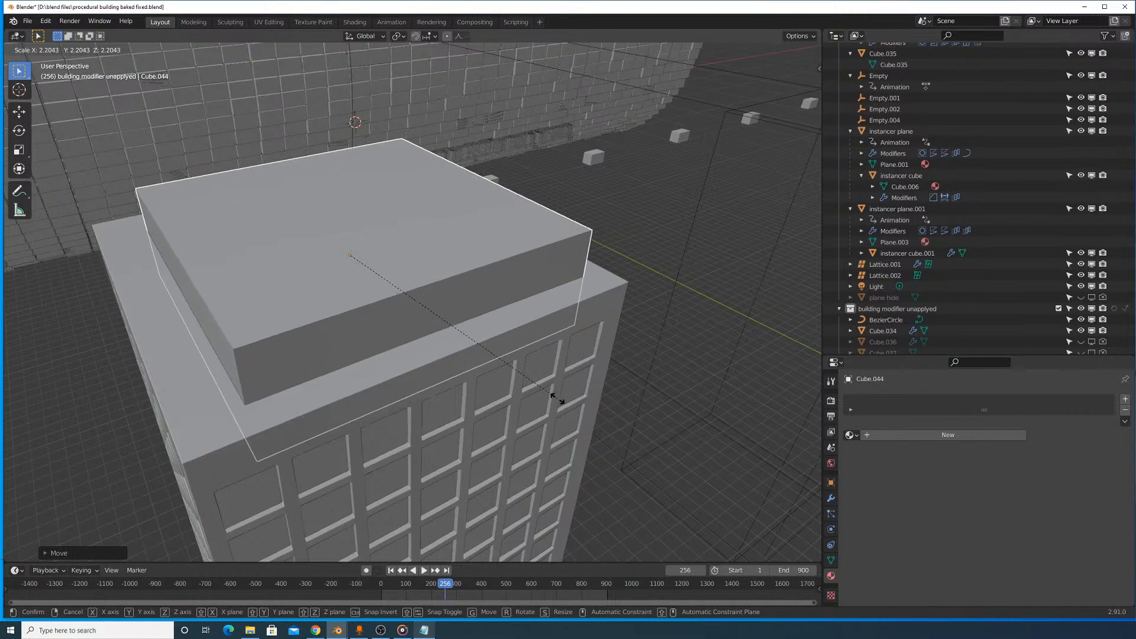
click(562, 402)
- Nudge the roof slab along Y and X to bring it closer to the centre of the tower
middle_drag(572, 409, 540, 423)
key(g)
key(z)
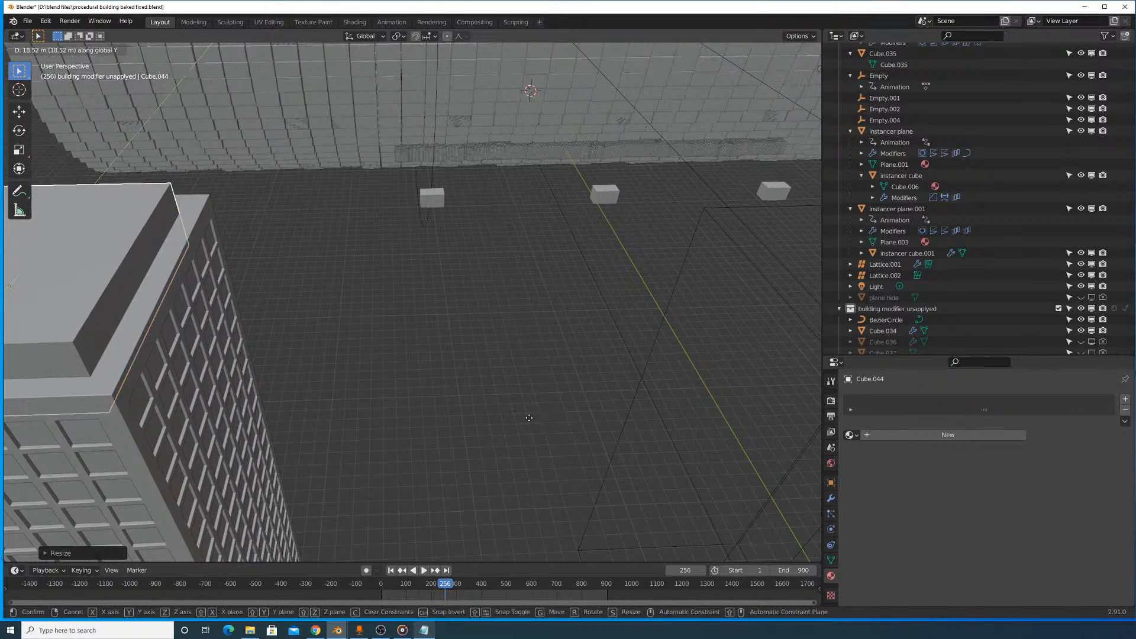
click(527, 418)
key(g)
key(x)
click(506, 414)
- Fine-tune the roof slab's position along X so its margins on both sides of the tower match
scroll(385, 368, down, 3)
middle_drag(385, 370, 450, 375)
key(g)
key(x)
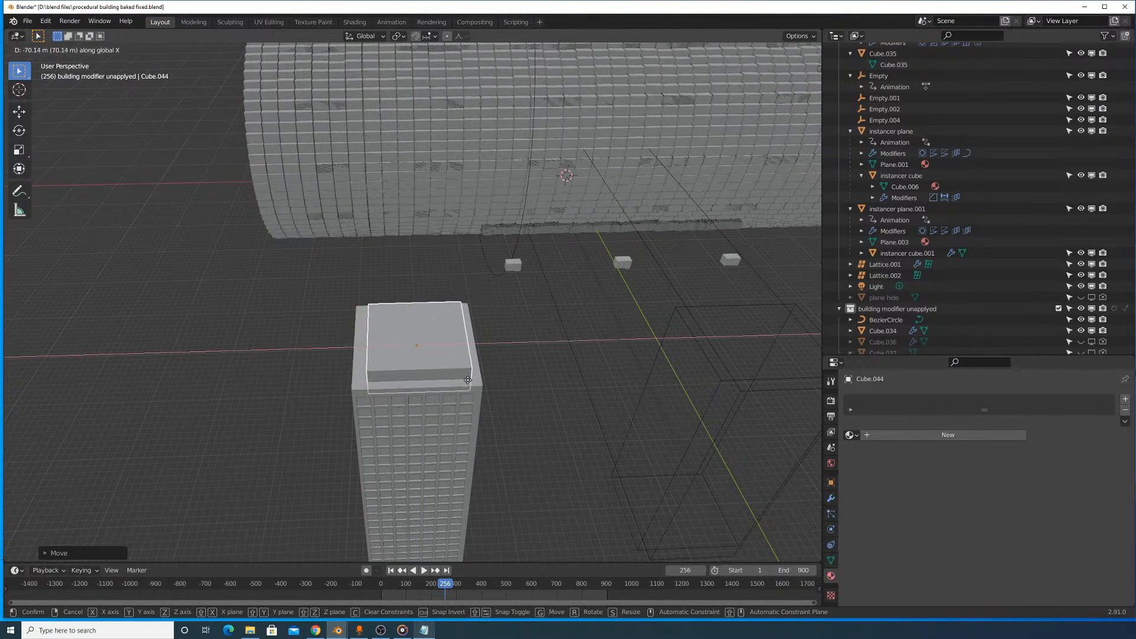
key(Escape)
key(g)
key(x)
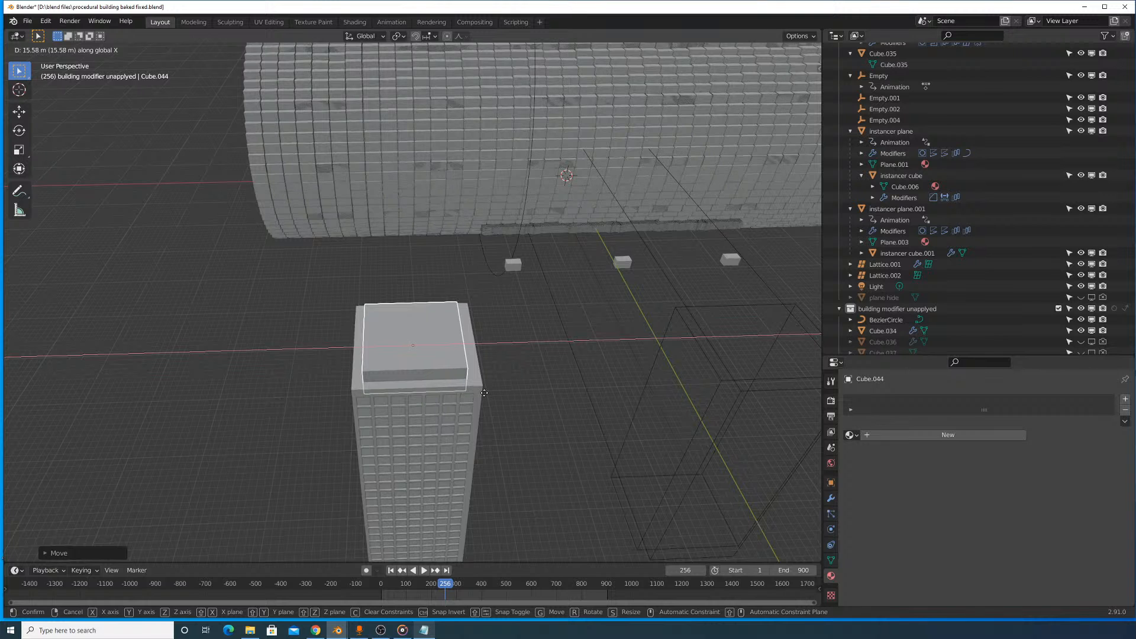
click(470, 386)
- In Edit Mode, inset the slab's top face and extrude the inner face upward along Z as a second tier
scroll(470, 385, up, 3)
key(Tab)
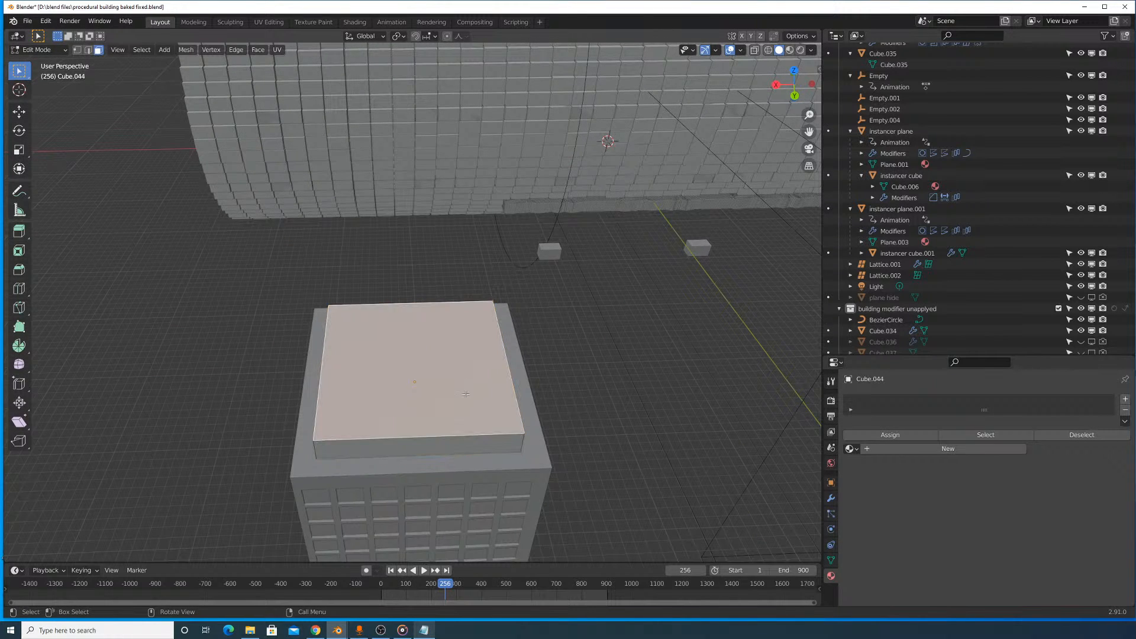
key(i)
click(569, 429)
key(e)
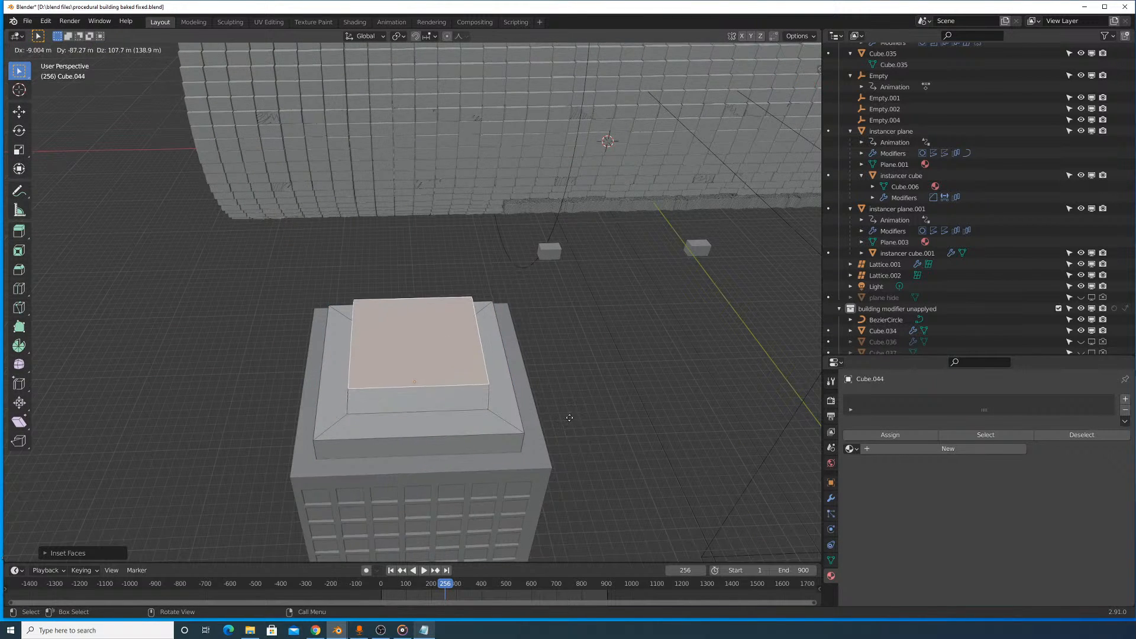
key(z)
click(561, 390)
middle_drag(561, 390, 506, 386)
key(s)
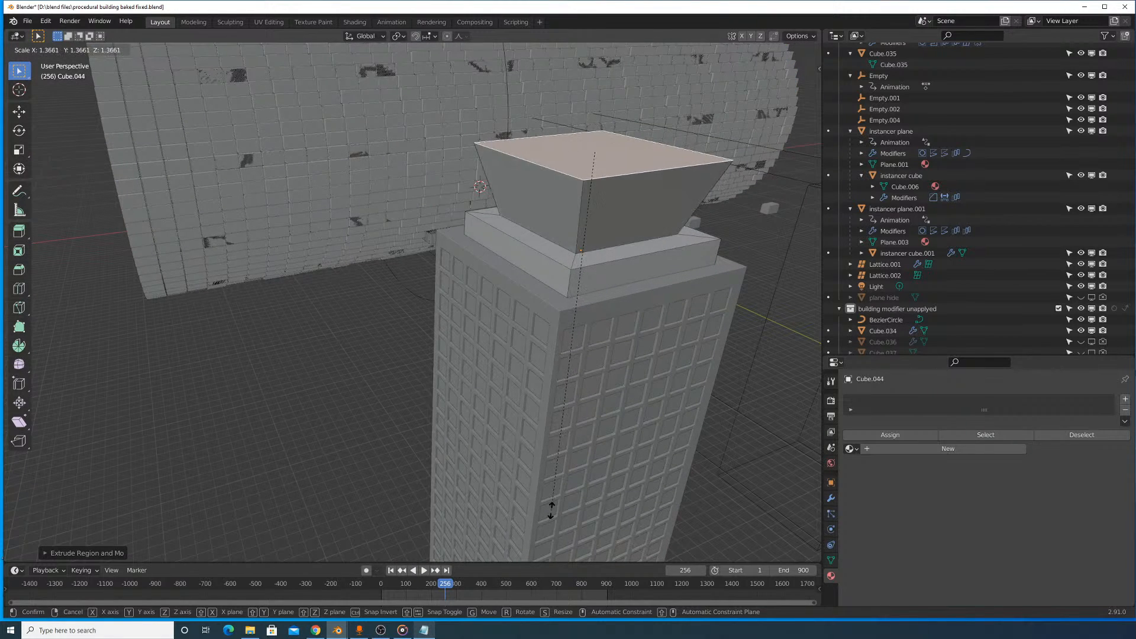
right_click(563, 362)
- Return to Object Mode and review the stepped roof cap on the tower from several sides
key(Tab)
scroll(564, 350, down, 6)
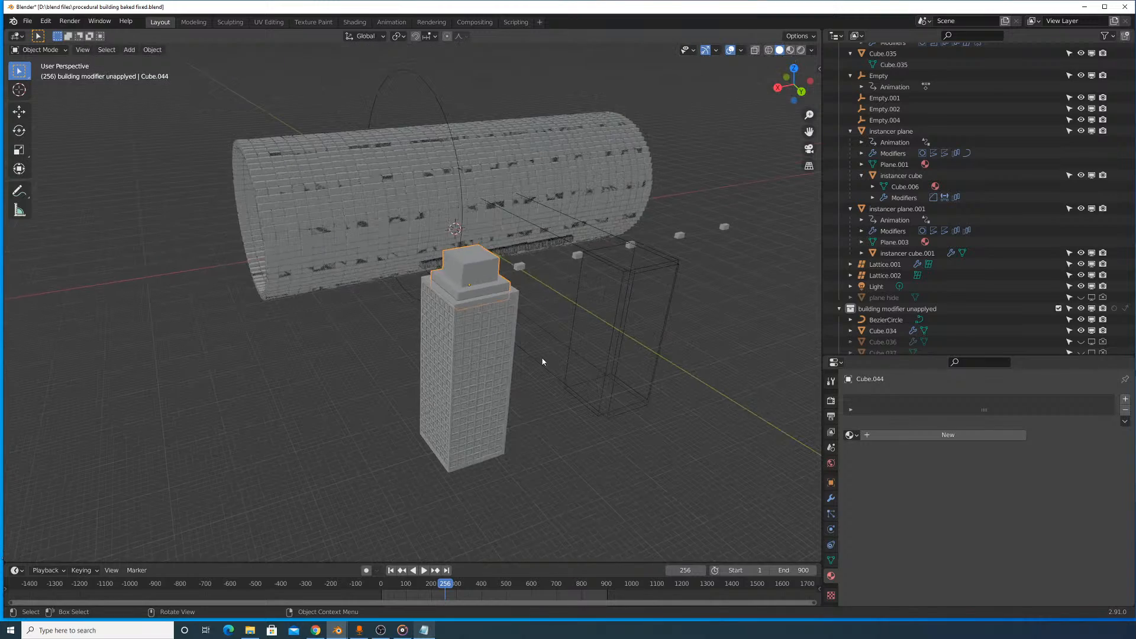
middle_drag(543, 360, 456, 339)
scroll(395, 260, up, 3)
shift+middle_drag(362, 214, 534, 280)
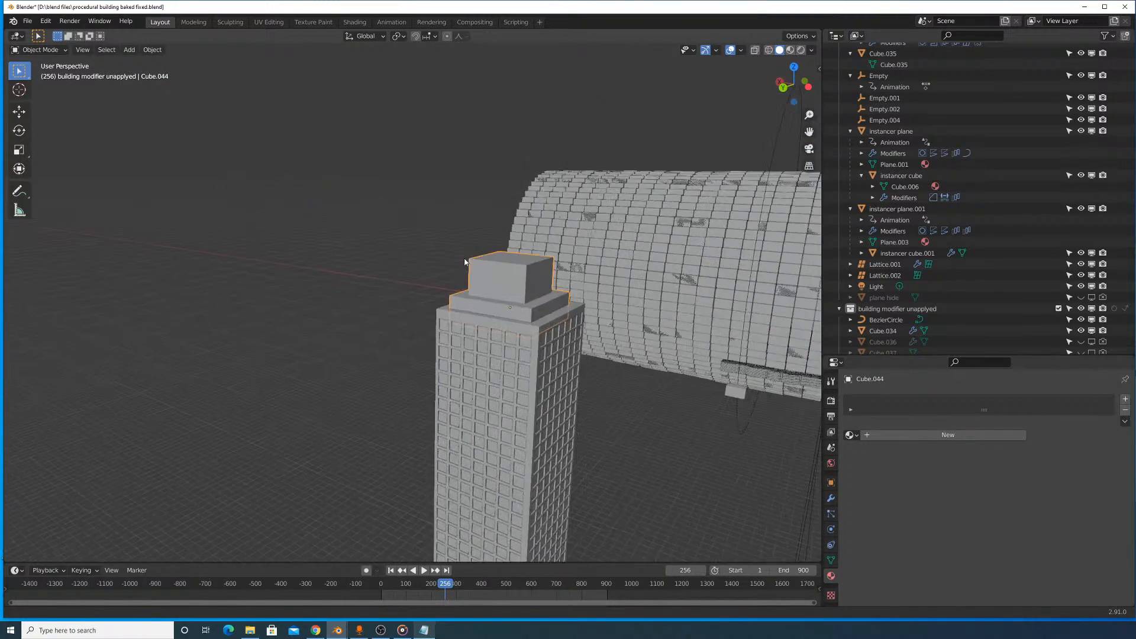
- Apply the roof cap's object transform and add a Bevel modifier with its limit method set to Angle
scroll(534, 281, up, 3)
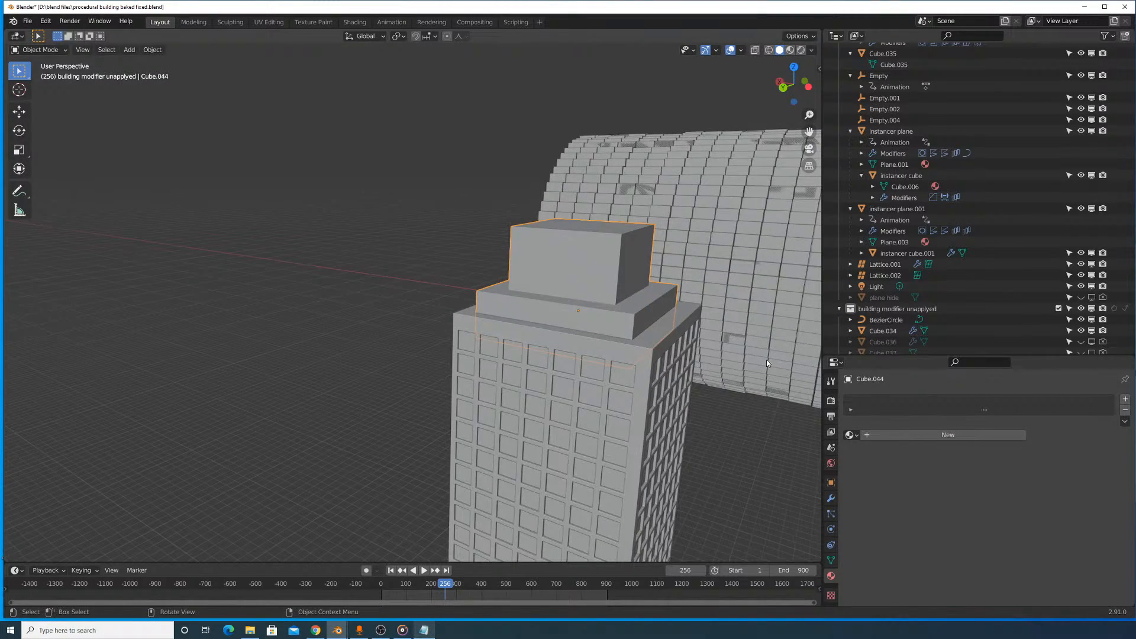
click(830, 498)
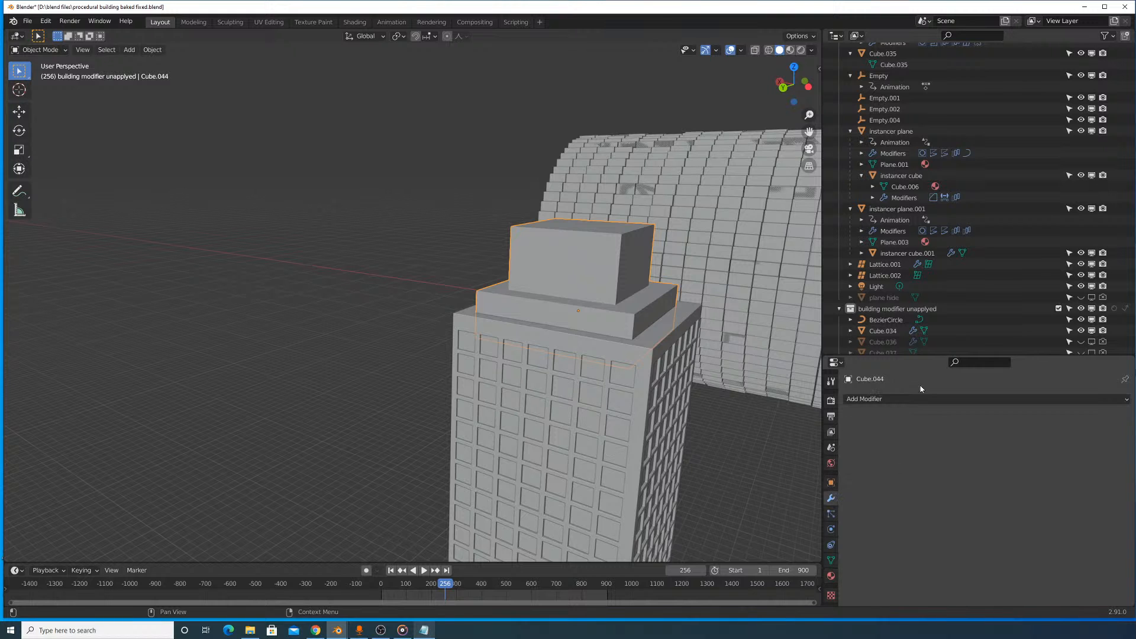
key(ctrl+a)
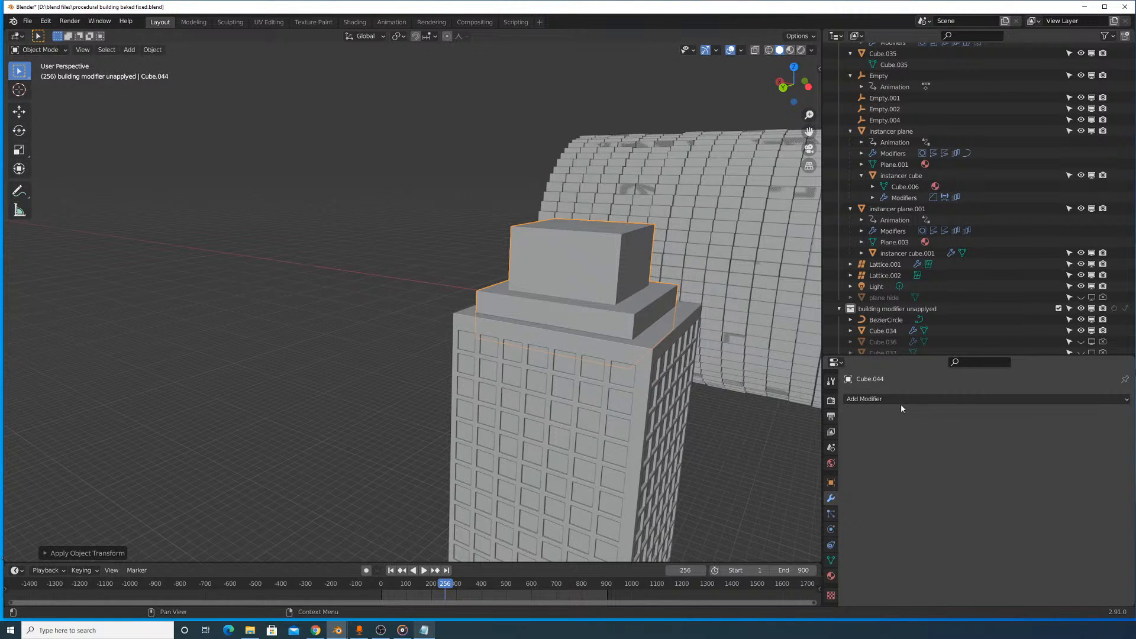
click(935, 402)
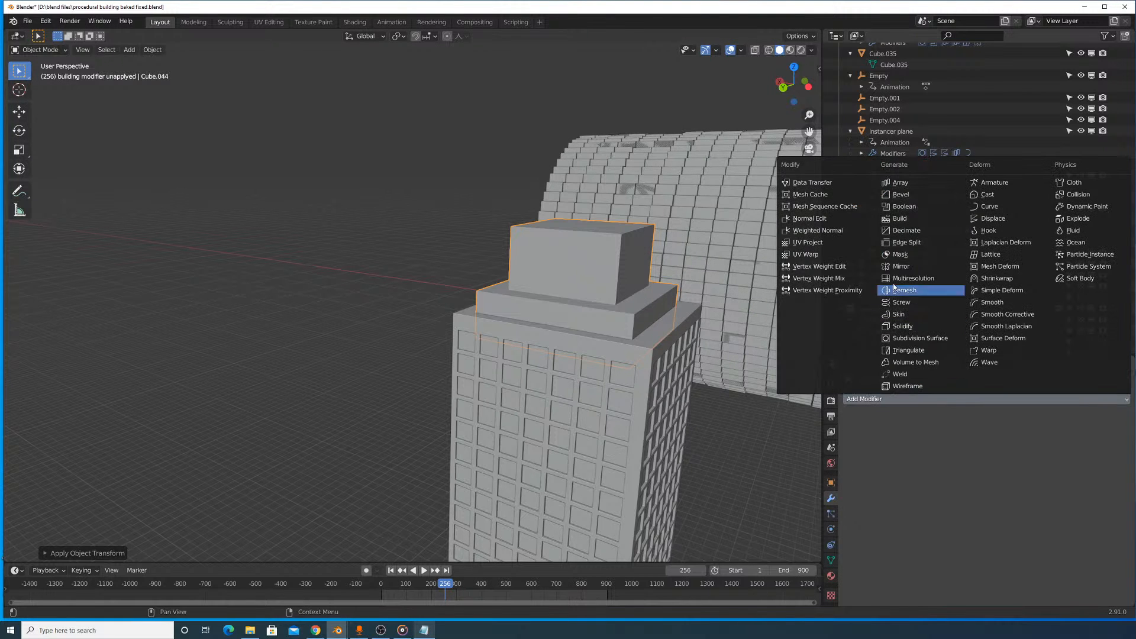
click(911, 194)
scroll(636, 284, up, 5)
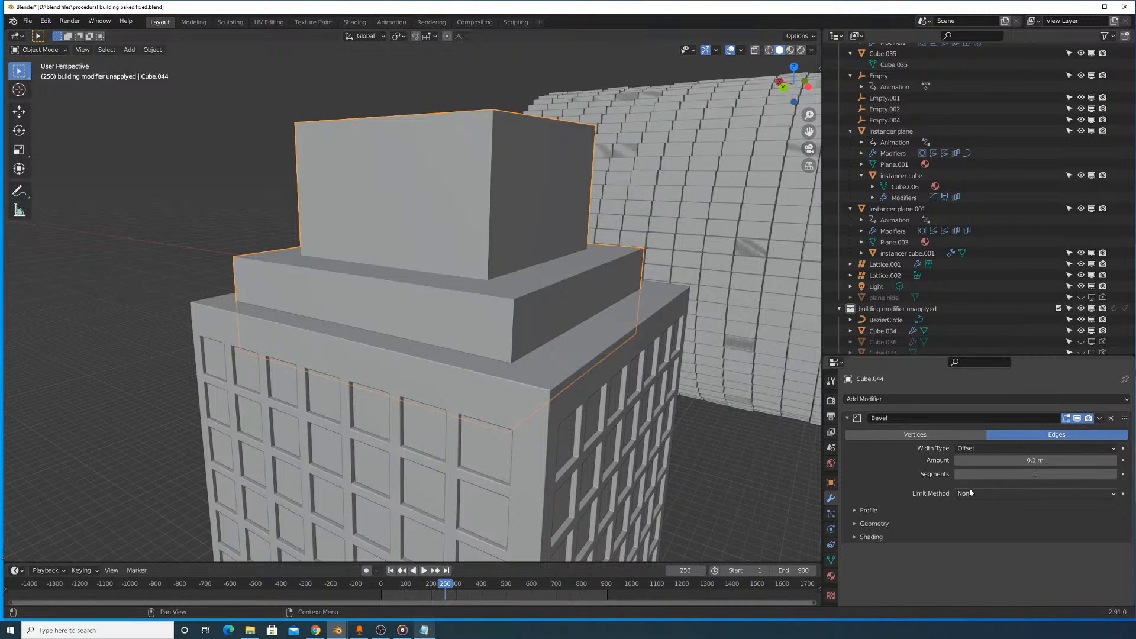
click(976, 493)
click(974, 518)
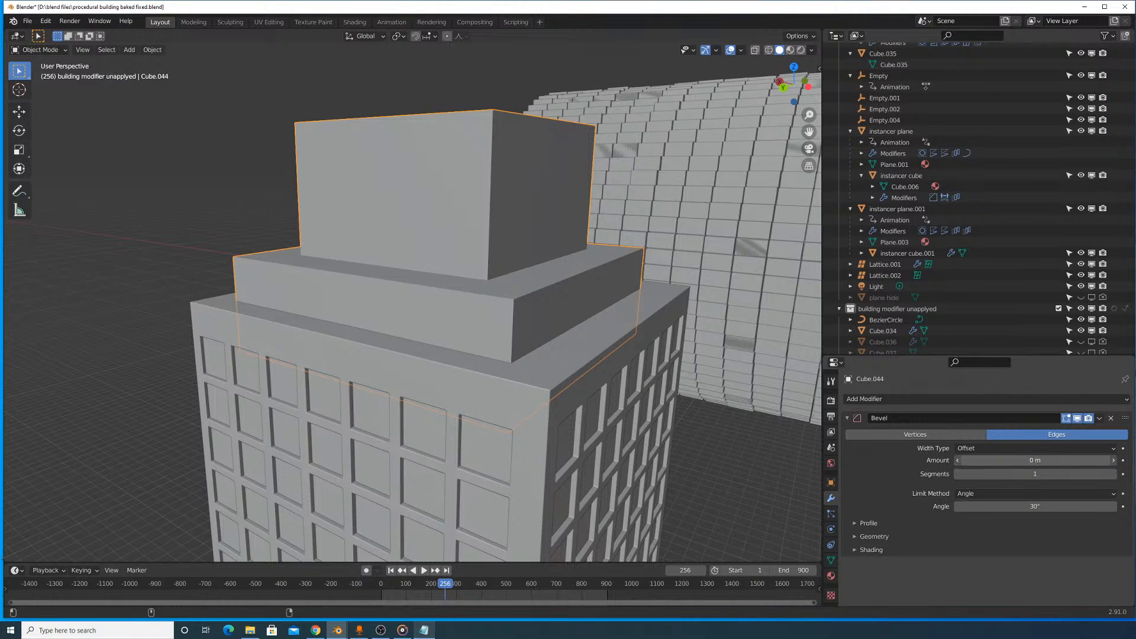
- Set the roof cap's bevel amount to about 6.79 m with 3 segments, and apply its object transform again
drag(1035, 460, 1037, 460)
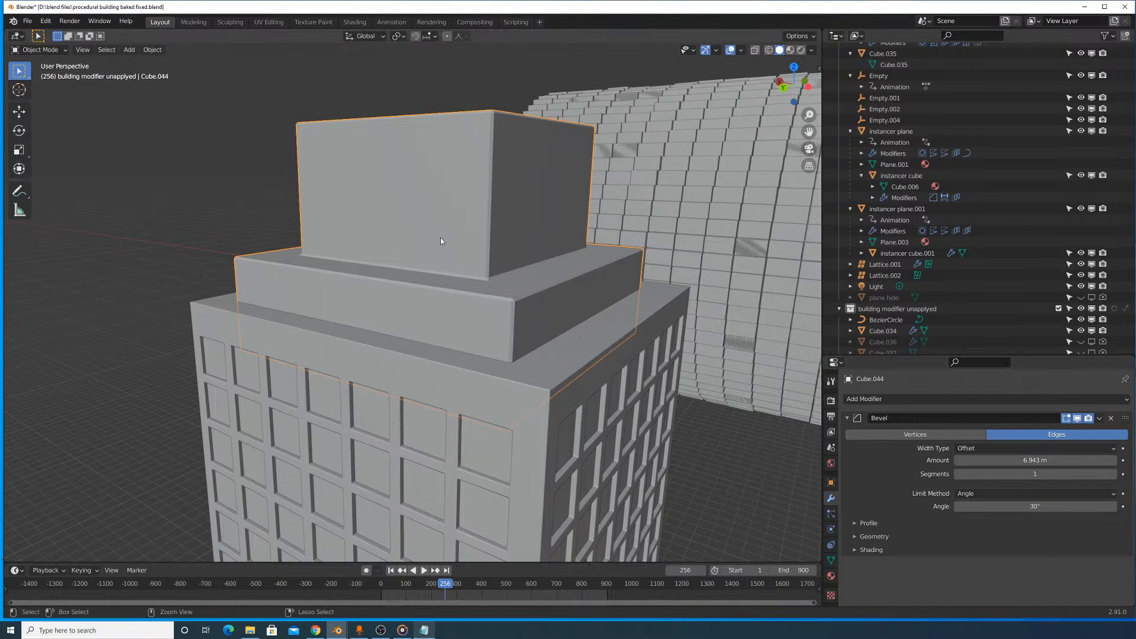
key(ctrl+a)
click(451, 241)
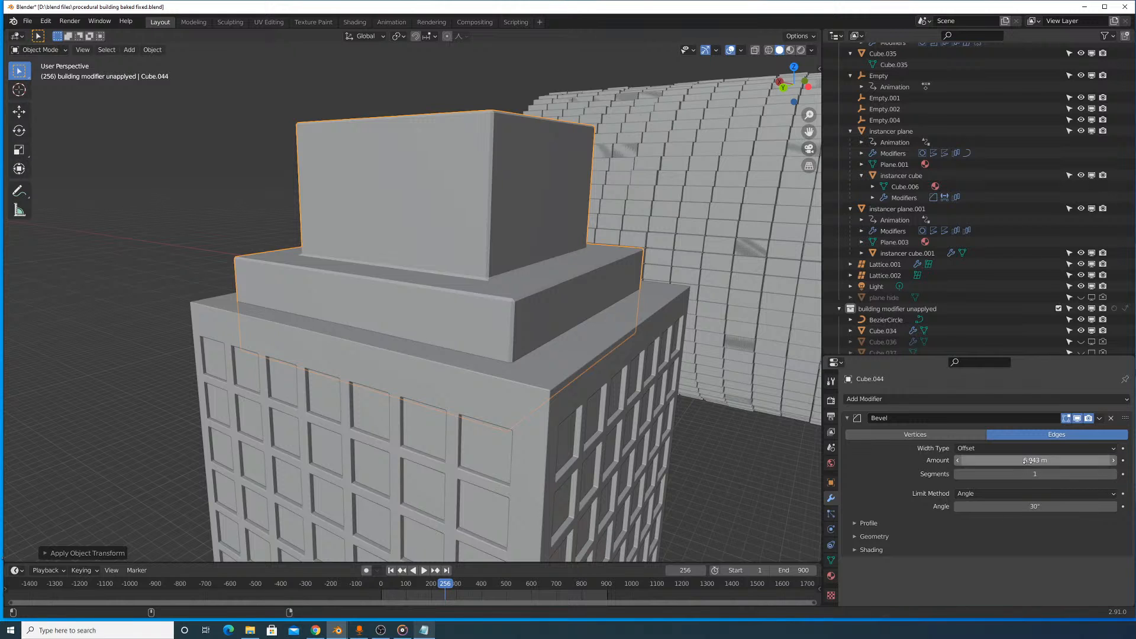
click(1114, 474)
click(1114, 474)
- In the Bevel modifier's geometry settings, set both the inner and outer miter to Arc
click(873, 535)
scroll(1006, 571, down, 2)
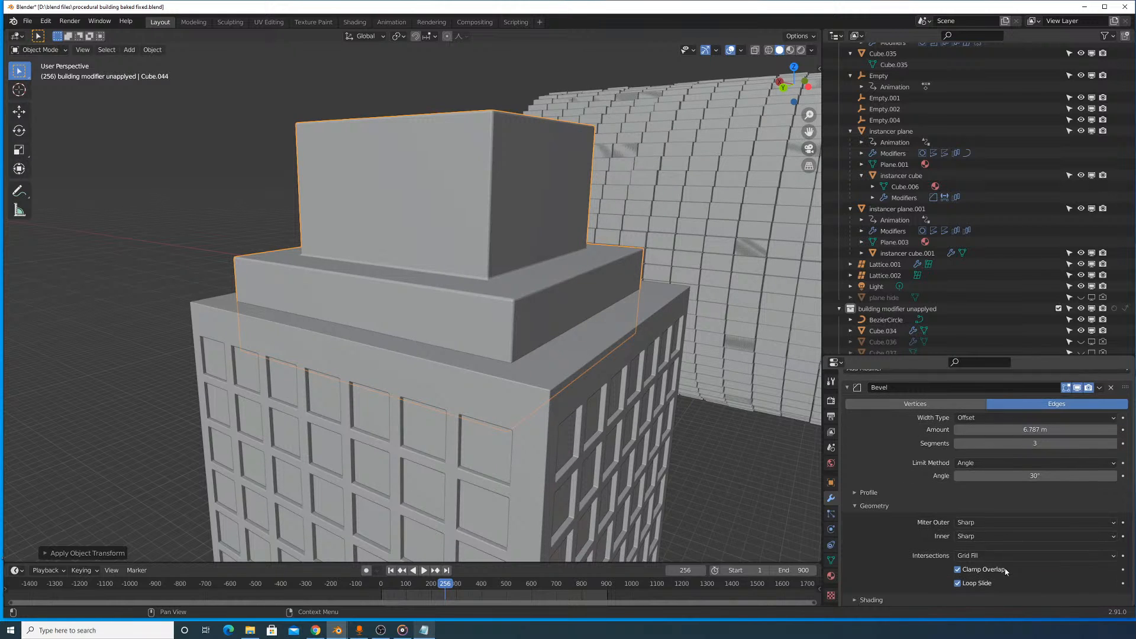
click(994, 537)
click(989, 561)
click(986, 521)
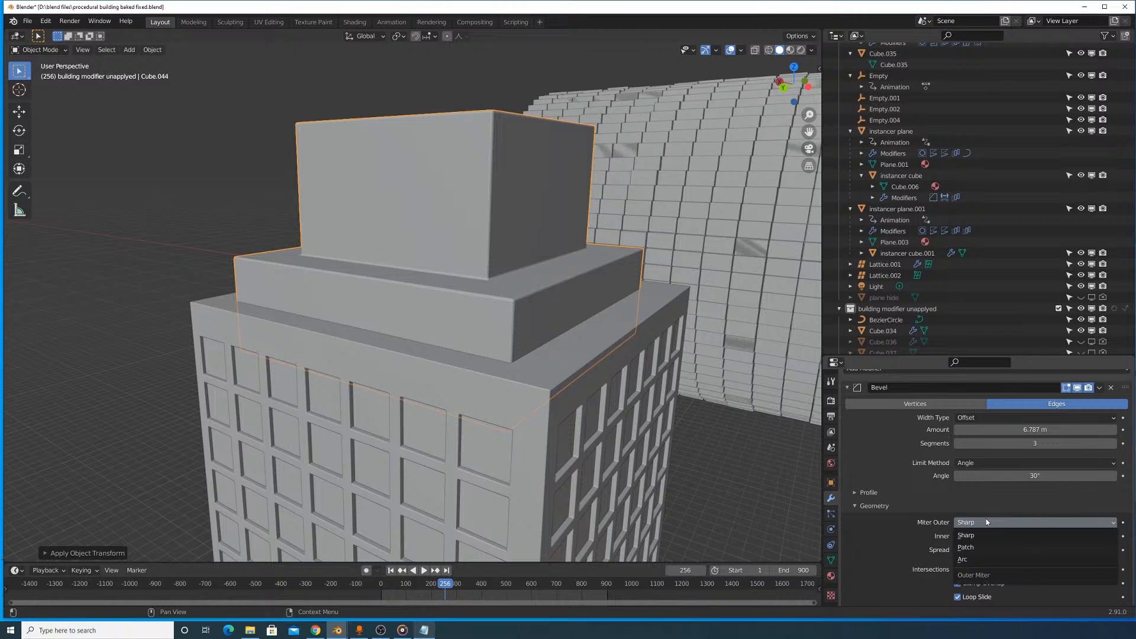
click(970, 560)
scroll(970, 544, down, 1)
scroll(984, 443, up, 3)
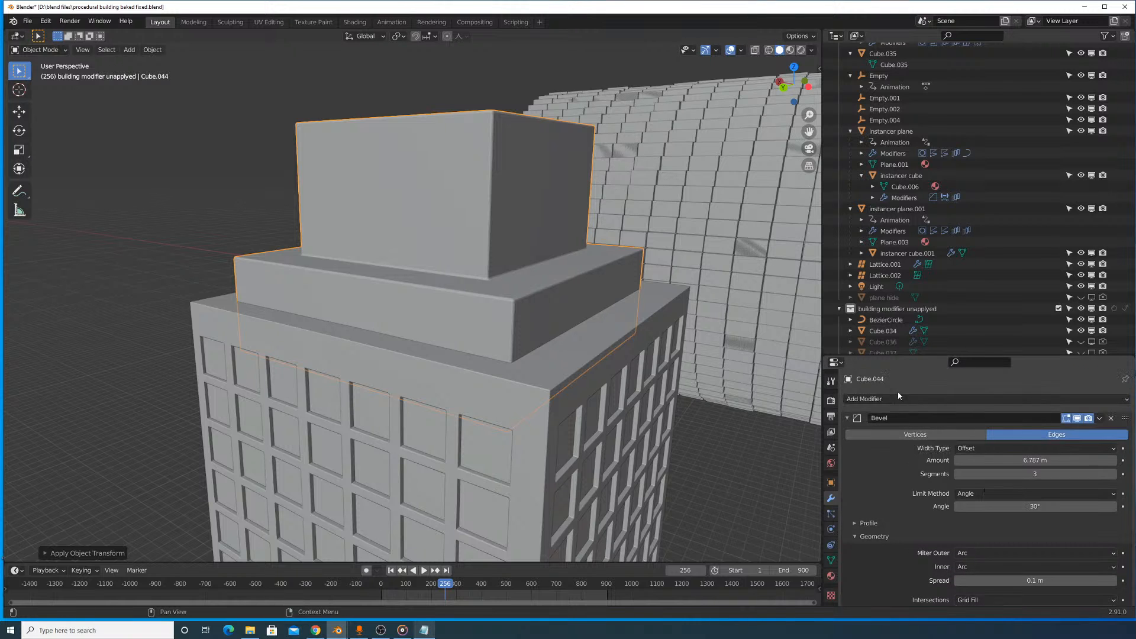
- Enable Auto Smooth at 30° for the roof cap's mesh normals
click(868, 399)
click(868, 398)
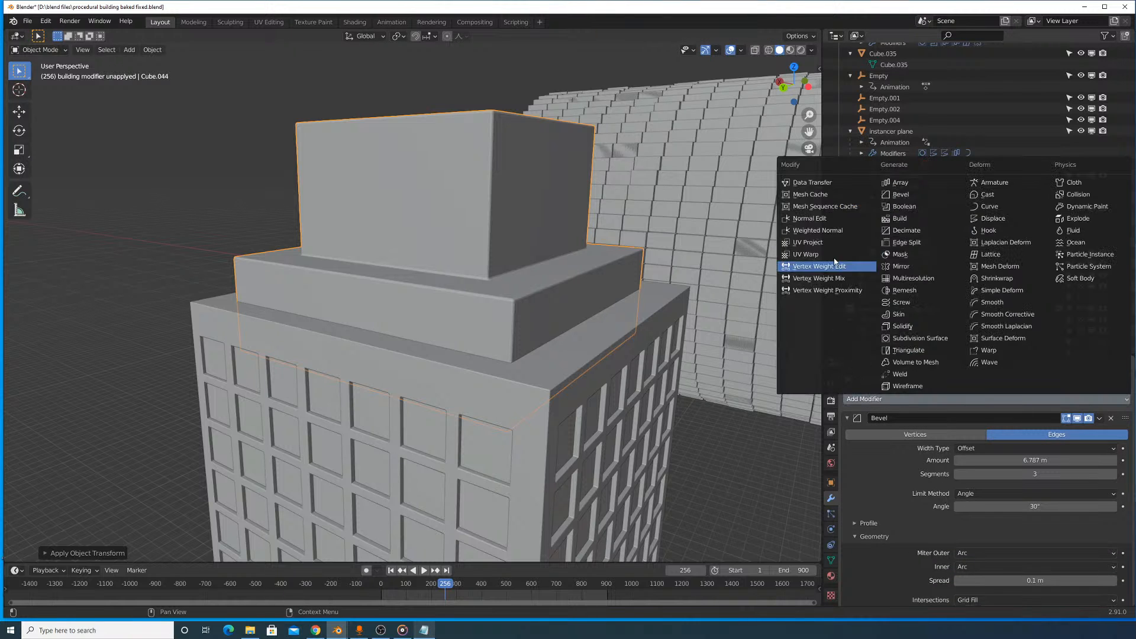
click(831, 560)
scroll(964, 557, down, 5)
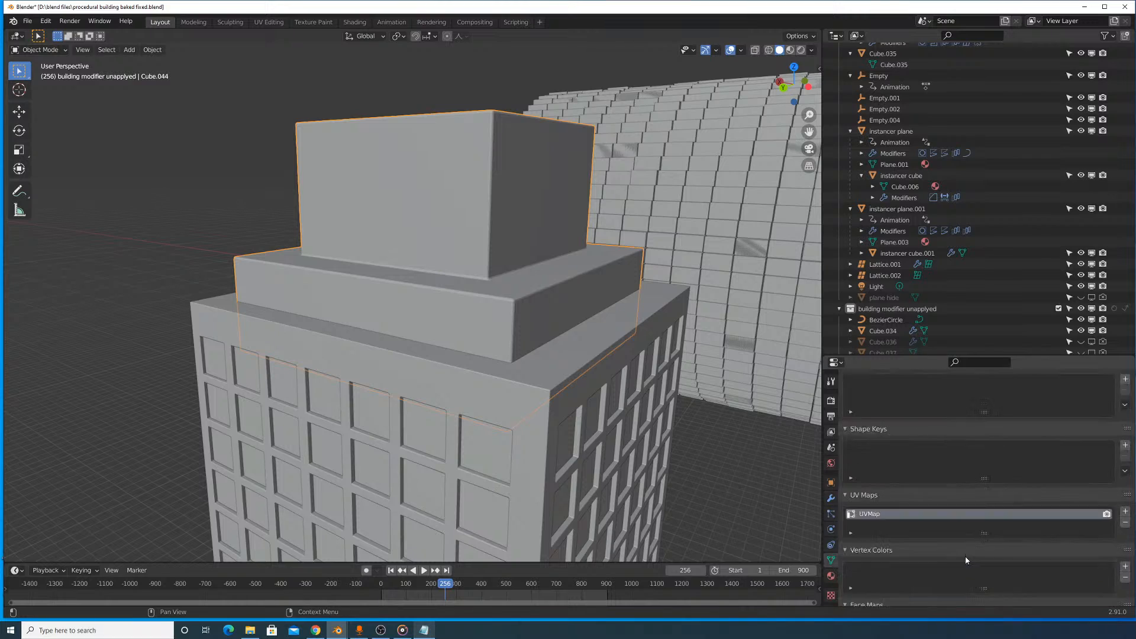
scroll(585, 220, down, 10)
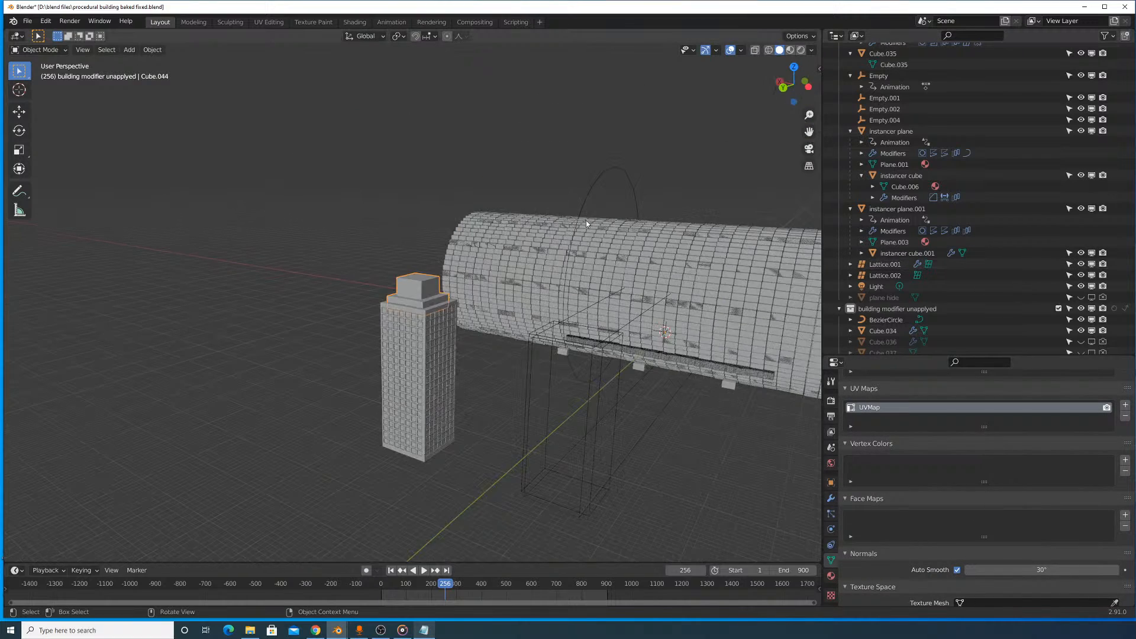
- Select the tower and examine how the roof cap sits on it from several sides
middle_drag(586, 220, 631, 313)
scroll(631, 313, up, 8)
click(613, 445)
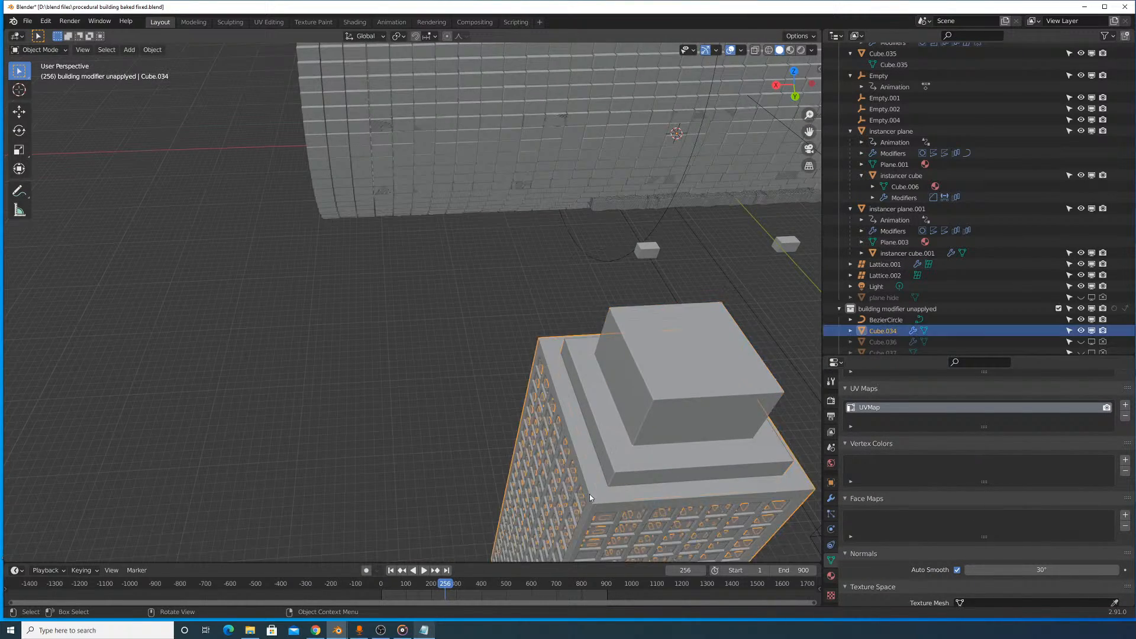
scroll(589, 494, down, 5)
middle_drag(589, 495, 696, 265)
scroll(616, 436, up, 6)
click(608, 441)
click(610, 441)
scroll(610, 440, down, 3)
- Add a new cube mesh and move it along Y towards the tower
key(shift+a)
mouse_move(696, 266)
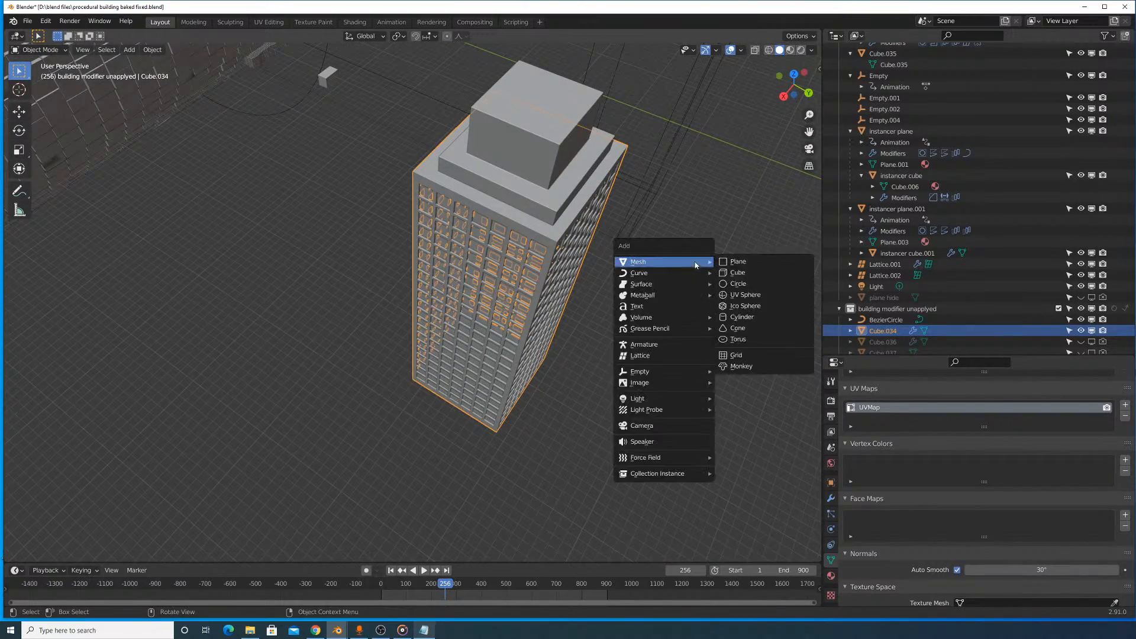
click(737, 273)
scroll(342, 279, down, 8)
key(g)
key(x)
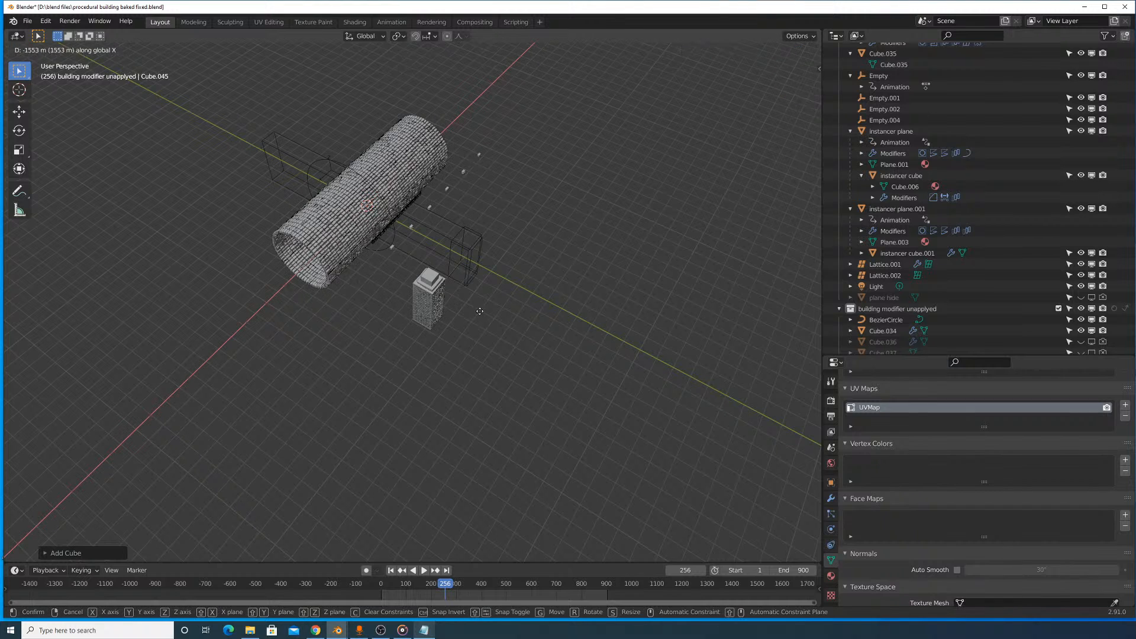
right_click(431, 287)
key(g)
key(y)
click(519, 327)
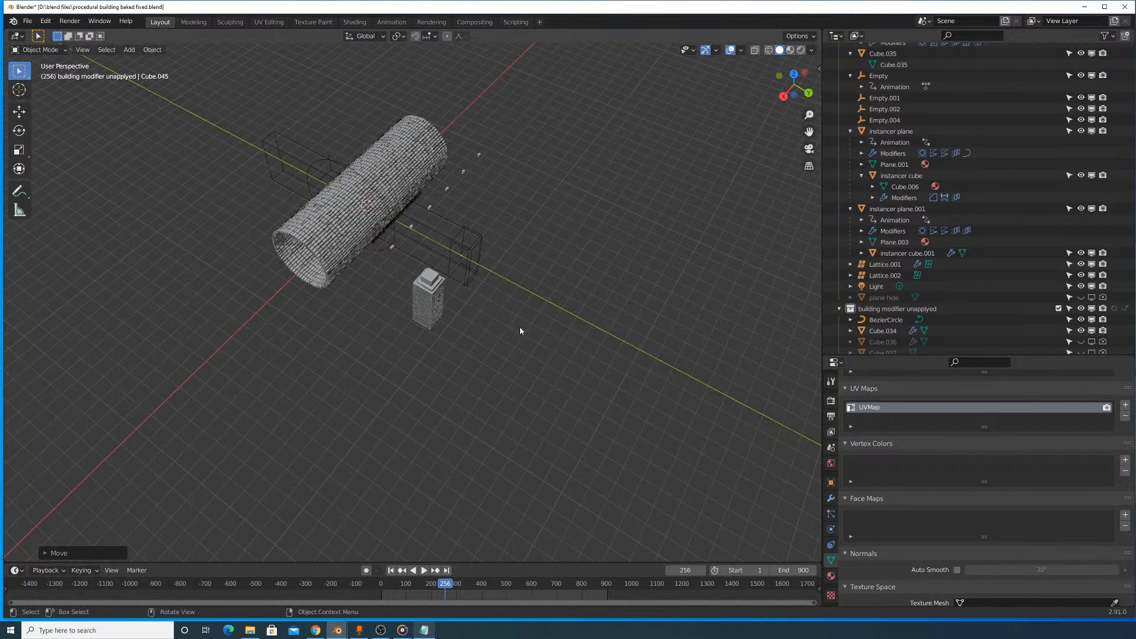
- Move the new cube along X to the tower and scale it up to roughly the tower's width
key(g)
key(x)
click(515, 333)
scroll(514, 332, up, 7)
key(s)
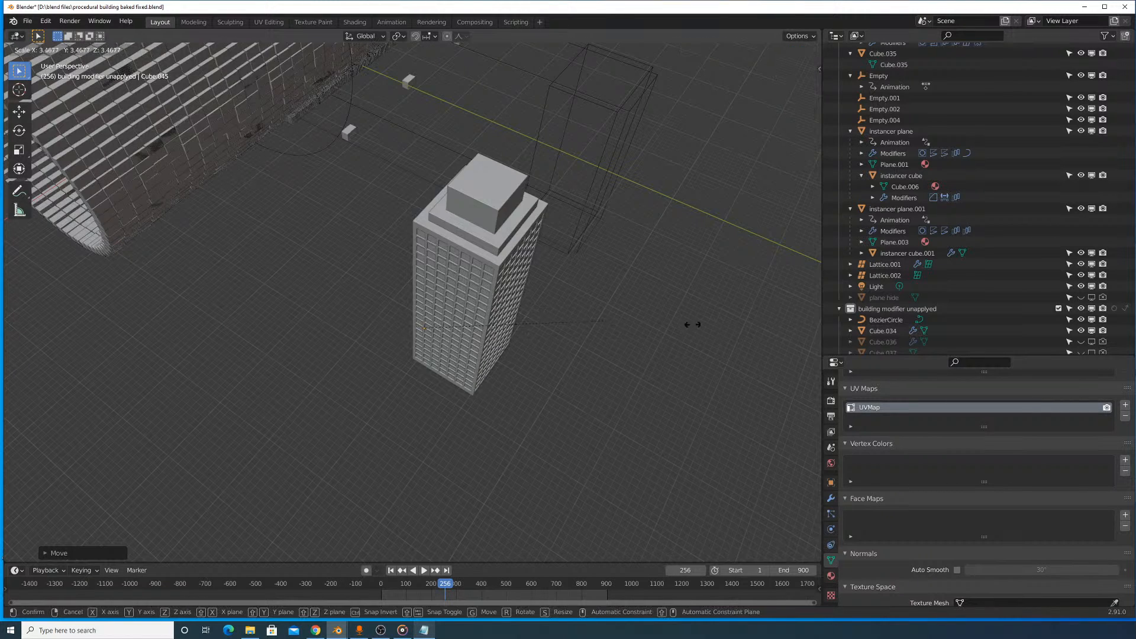
click(802, 304)
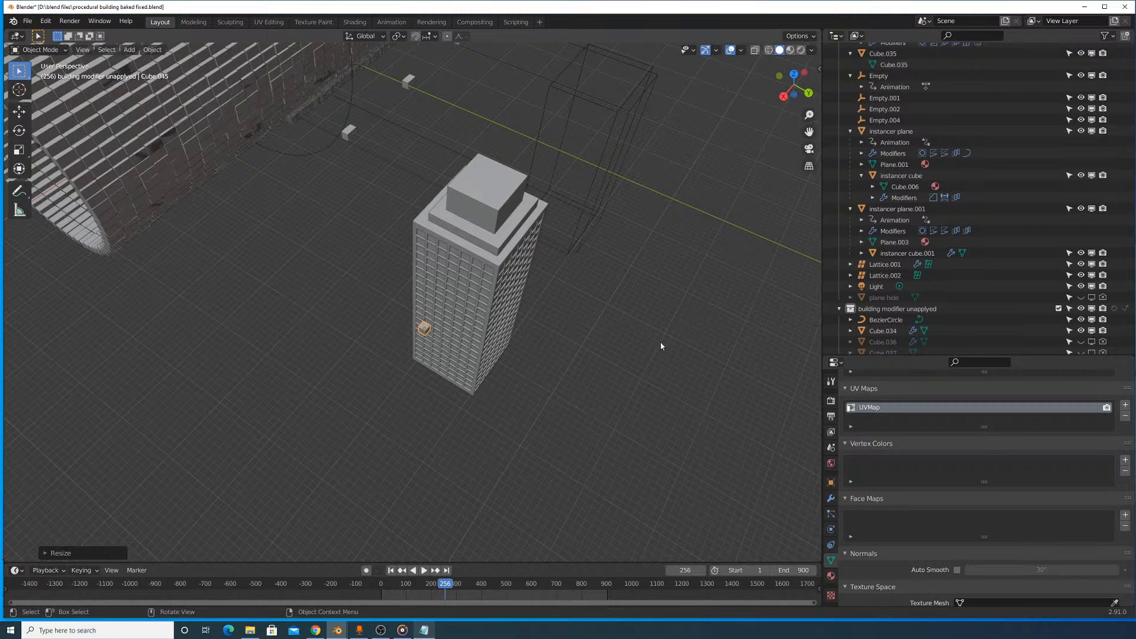
key(s)
click(678, 360)
- Shift the cube into the tower body and scale it down to roughly match the tower's footprint
key(g)
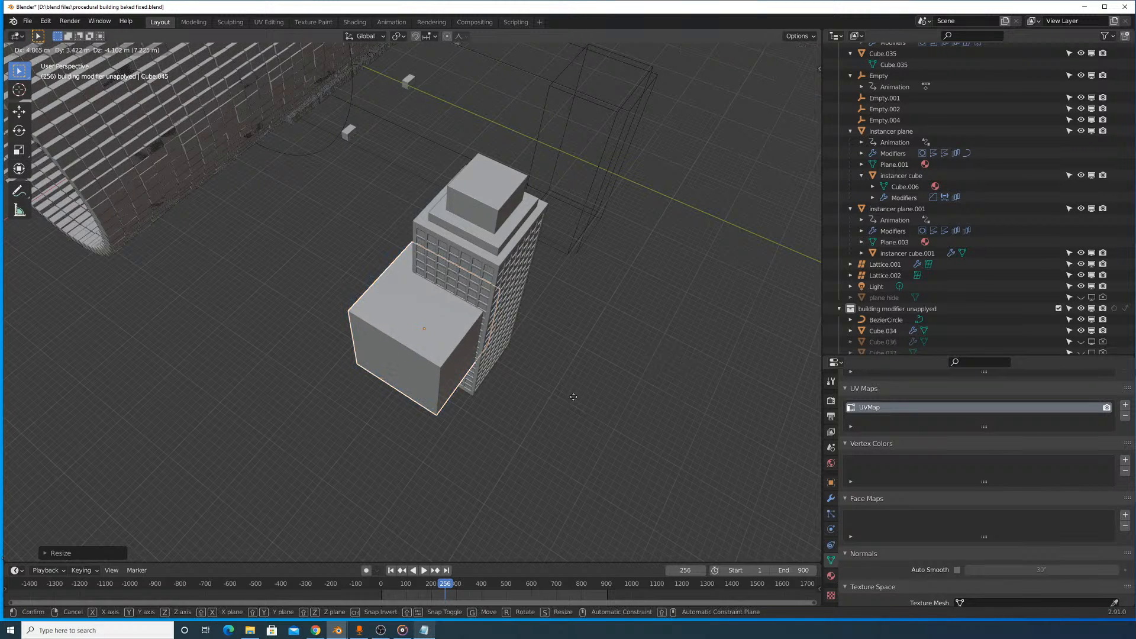
key(y)
right_click(609, 381)
key(ctrl+z)
key(ctrl+z)
key(ctrl+z)
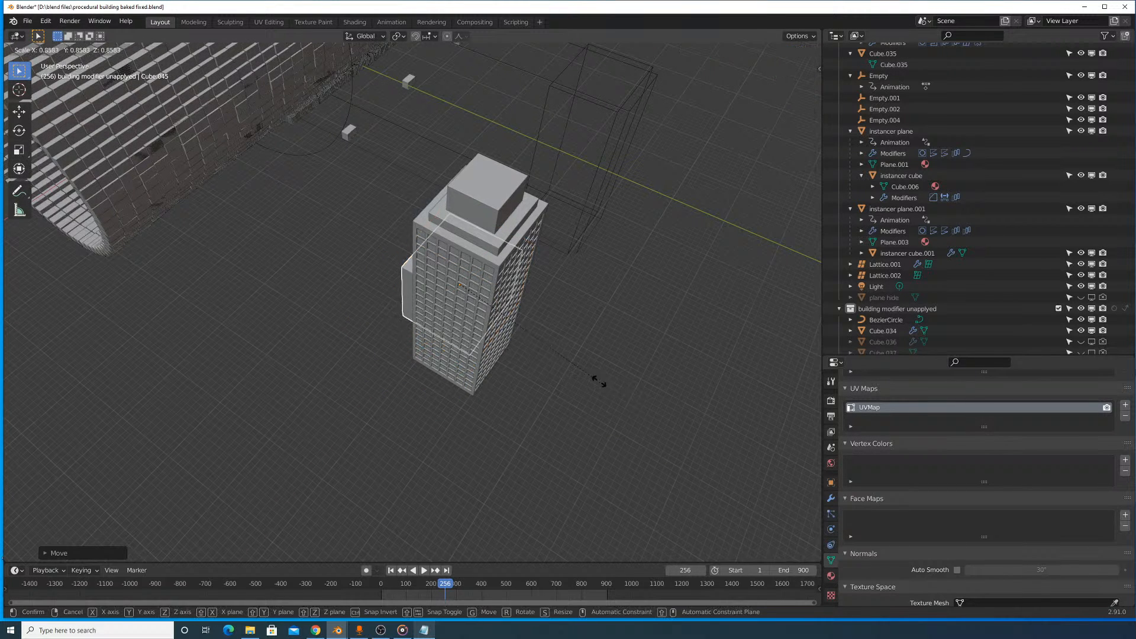
key(ctrl+z)
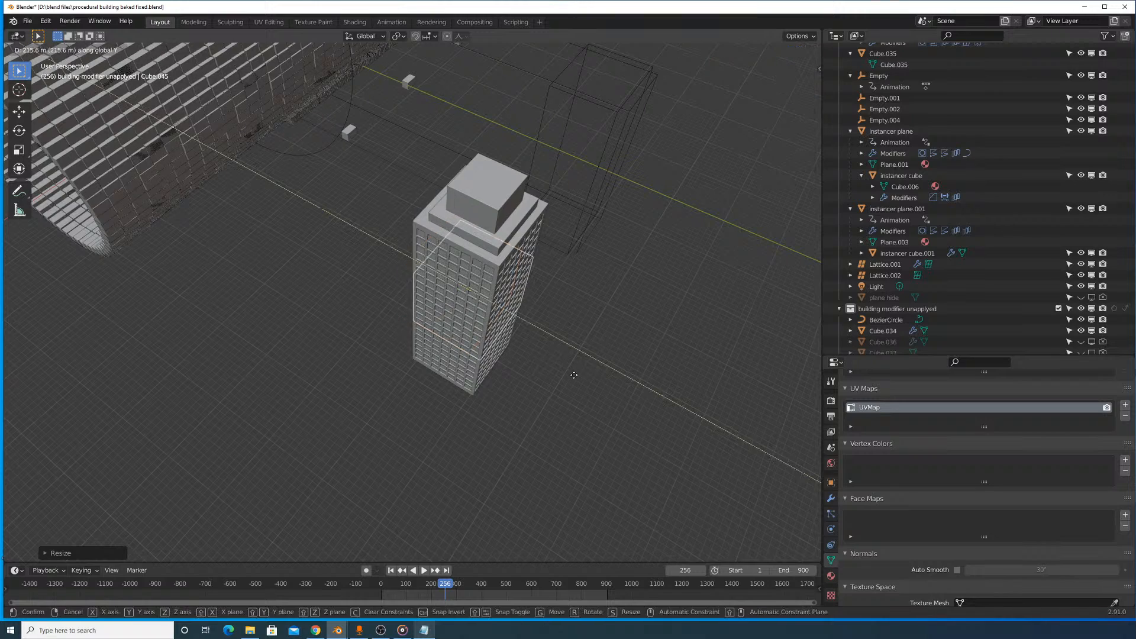
- Using a wireframe top view, centre the cube in the tower's footprint and scale it up by about 1.04
key(shift+z)
scroll(631, 193, up, 5)
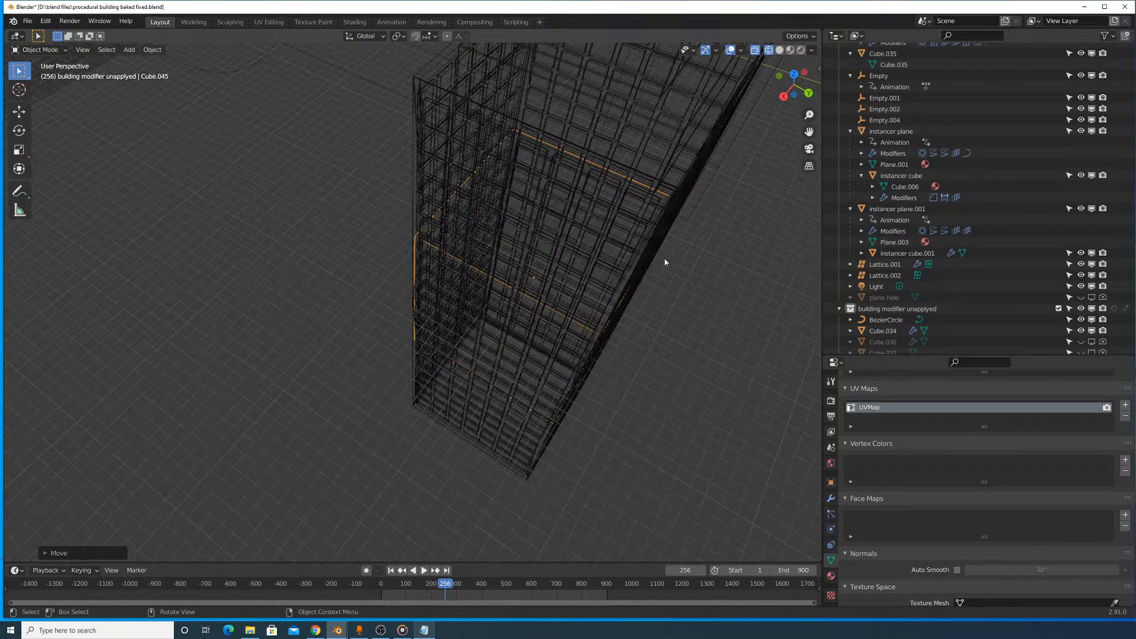
key(s)
key(Escape)
key(KP_7)
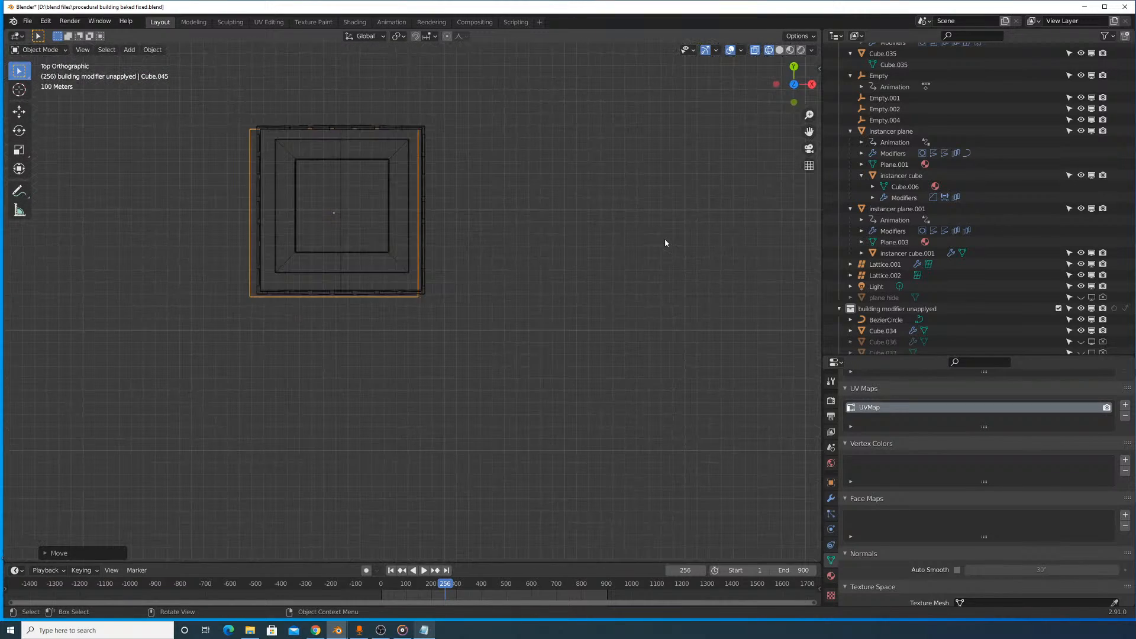
scroll(577, 239, up, 1)
shift+middle_drag(459, 242, 528, 398)
key(s)
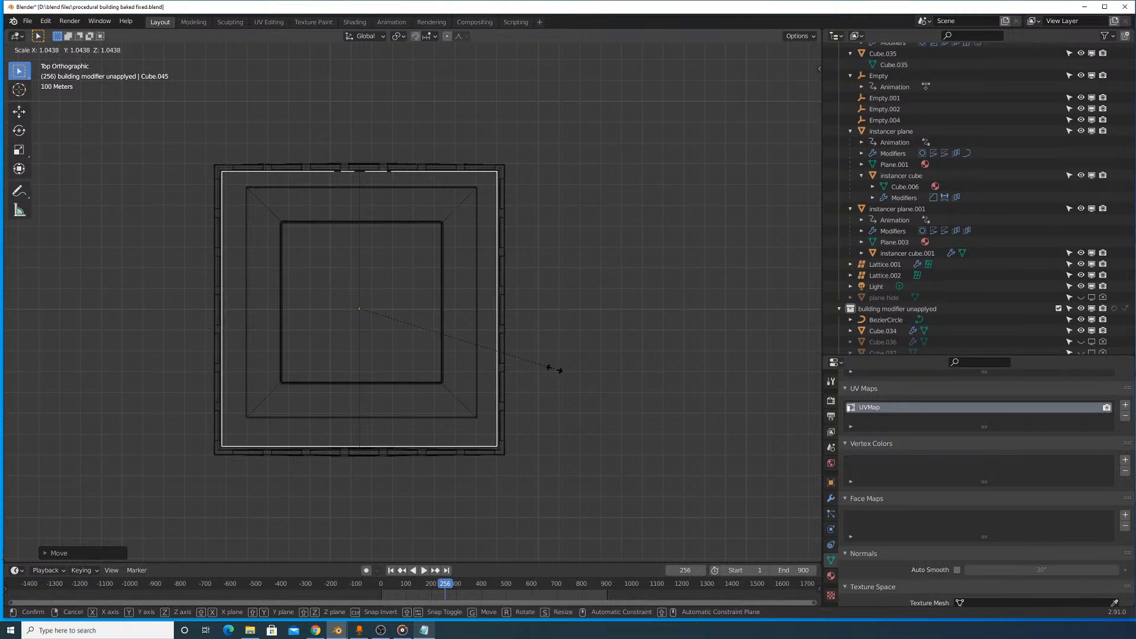
click(555, 369)
- Nudge the cube about 4.9 m in negative Y and fine-tune its scale to sit just inside the tower walls
key(g)
key(x)
right_click(555, 369)
key(g)
key(y)
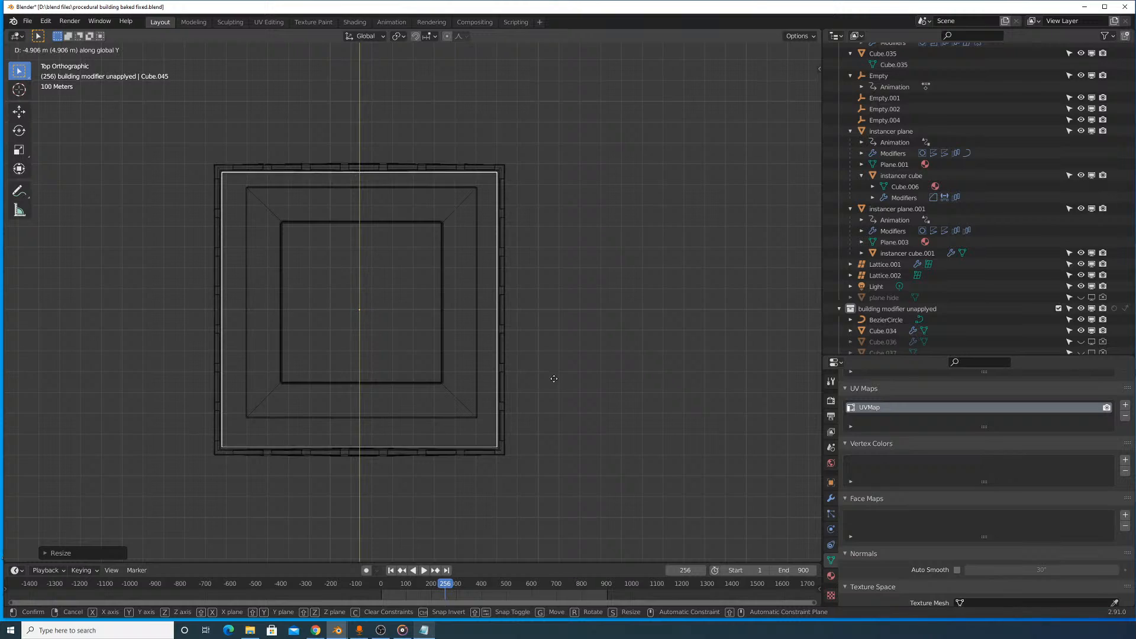
click(554, 379)
key(s)
click(561, 381)
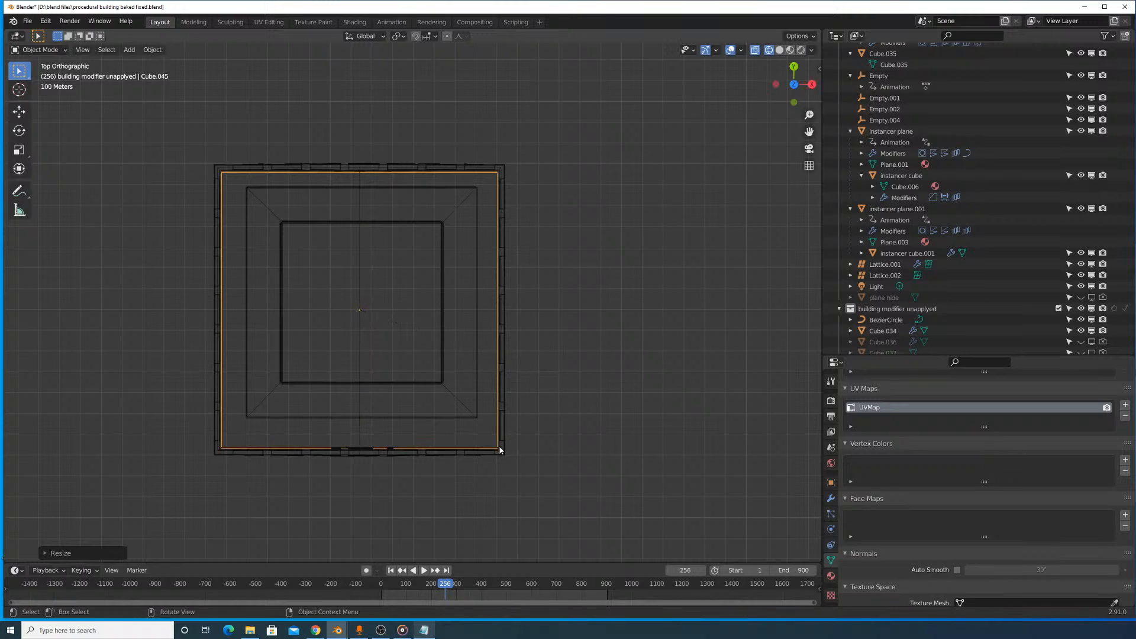
- Stretch the inner cube along Z to span most of the tower's height, and return to solid shading
middle_drag(373, 373, 509, 236)
key(s)
key(z)
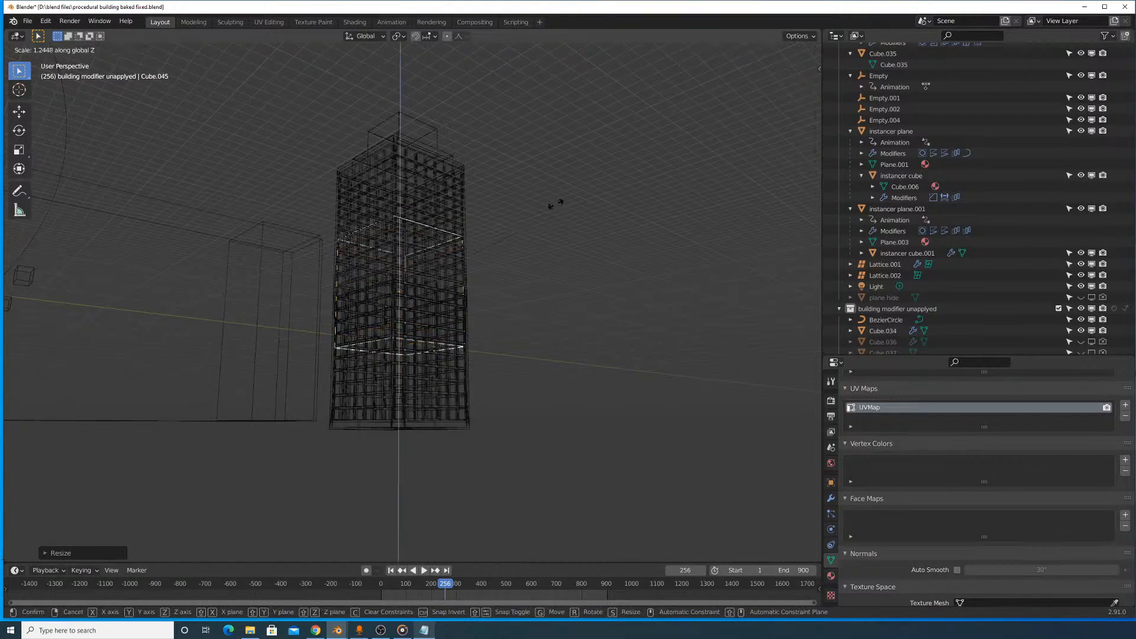
click(650, 109)
click(782, 52)
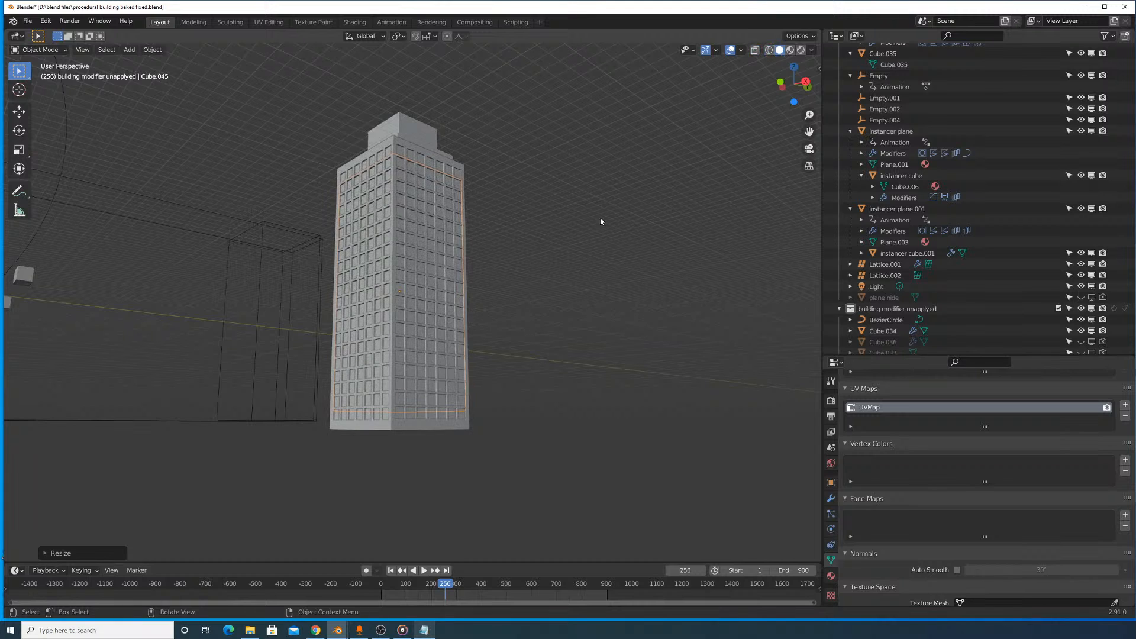
- Scale the inner cube slightly taller along Z to cover all window rows, and apply all its transforms
mouse_move(588, 227)
middle_down()
mouse_move(632, 252)
mouse_move(573, 258)
middle_up()
key(s)
key(z)
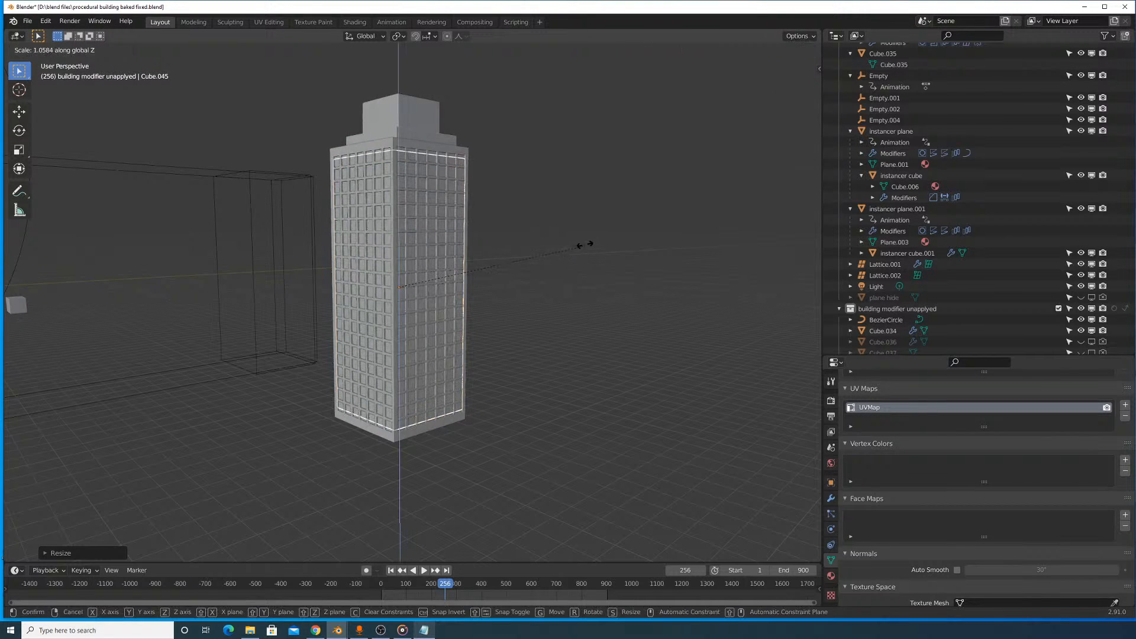
click(589, 238)
key(ctrl+a)
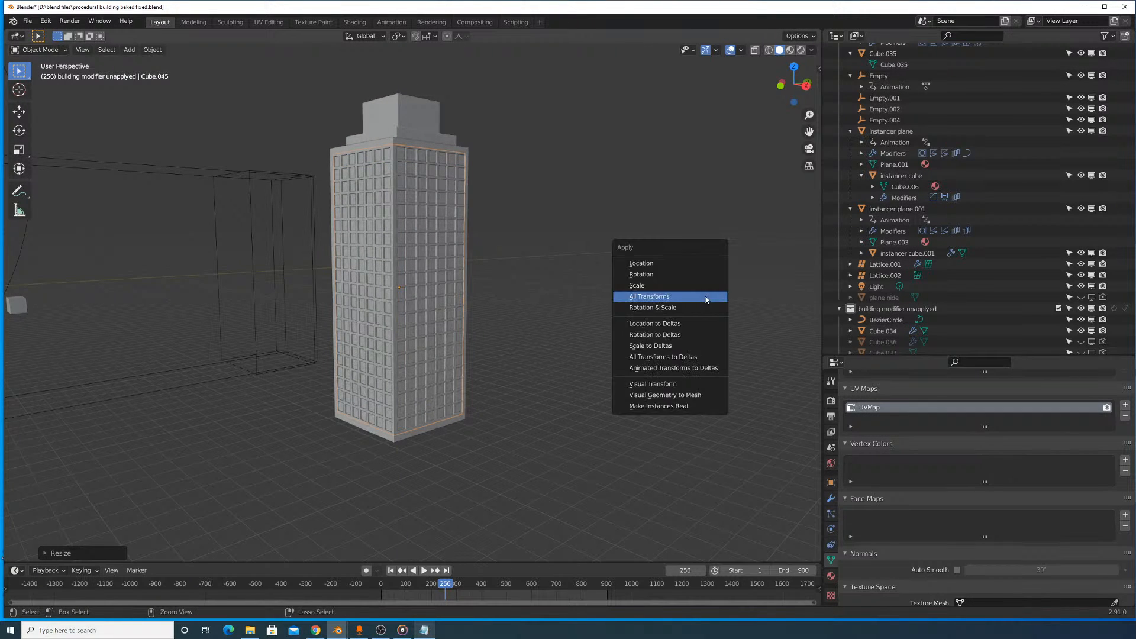
click(708, 300)
- Assign the existing "building lights" material to the inner cube and show the viewport in Material Preview shading
scroll(493, 97, up, 2)
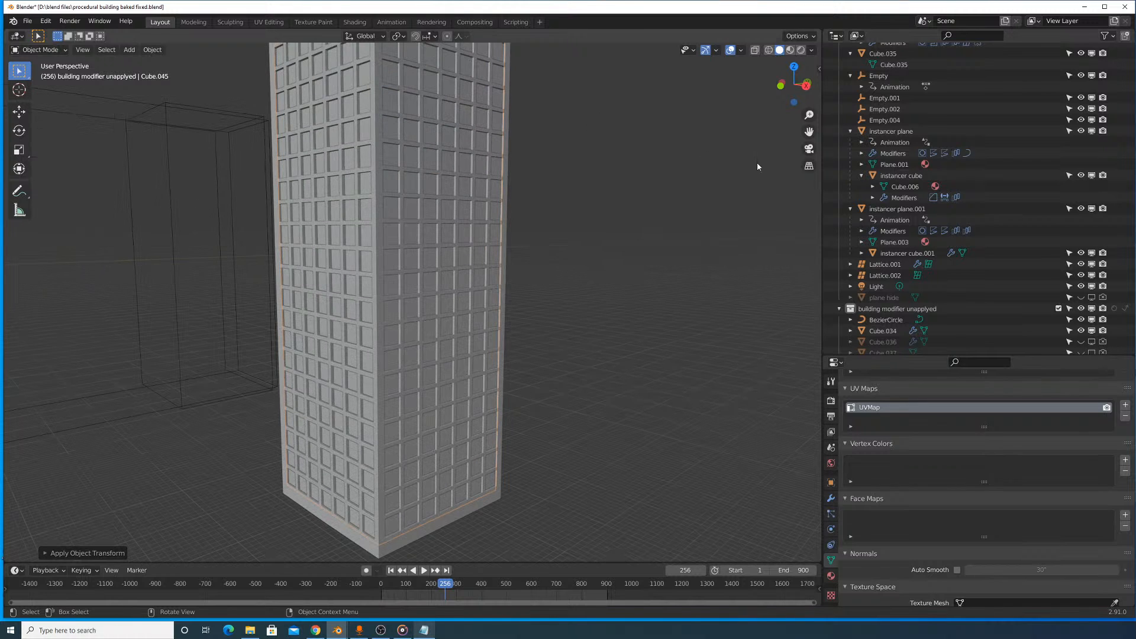
scroll(922, 177, up, 5)
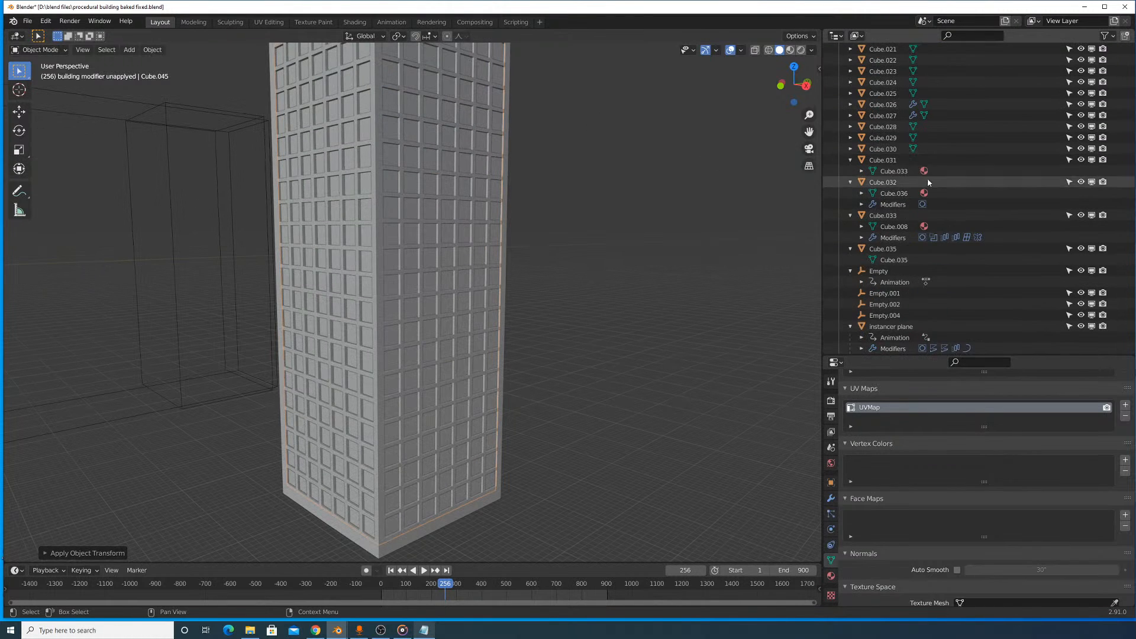
click(830, 576)
click(850, 435)
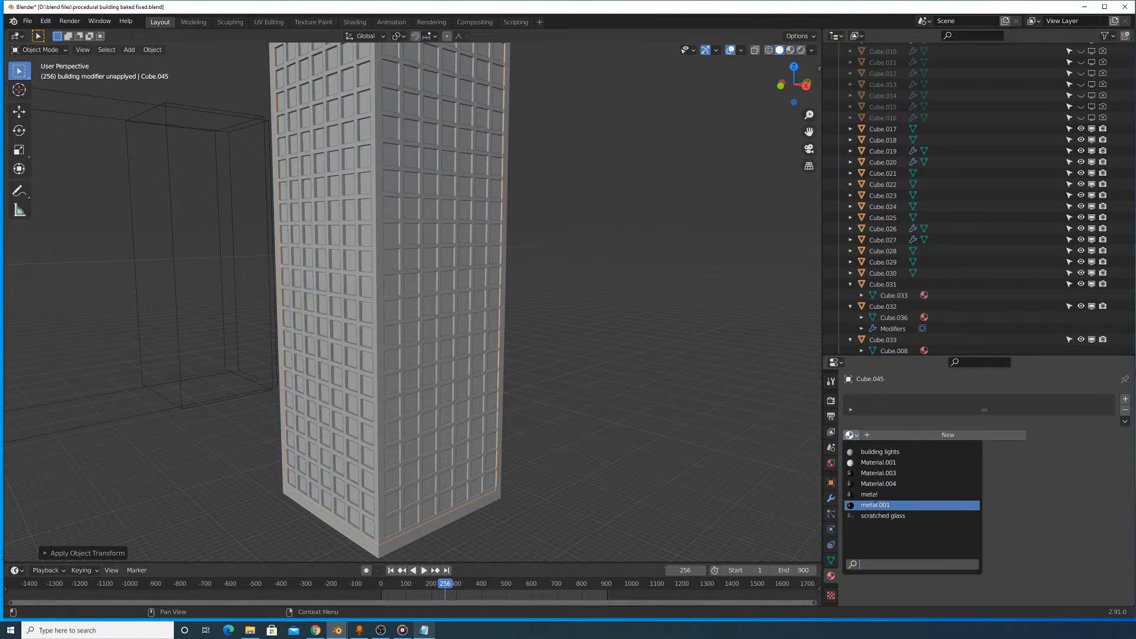
click(879, 451)
middle_drag(689, 162, 665, 168)
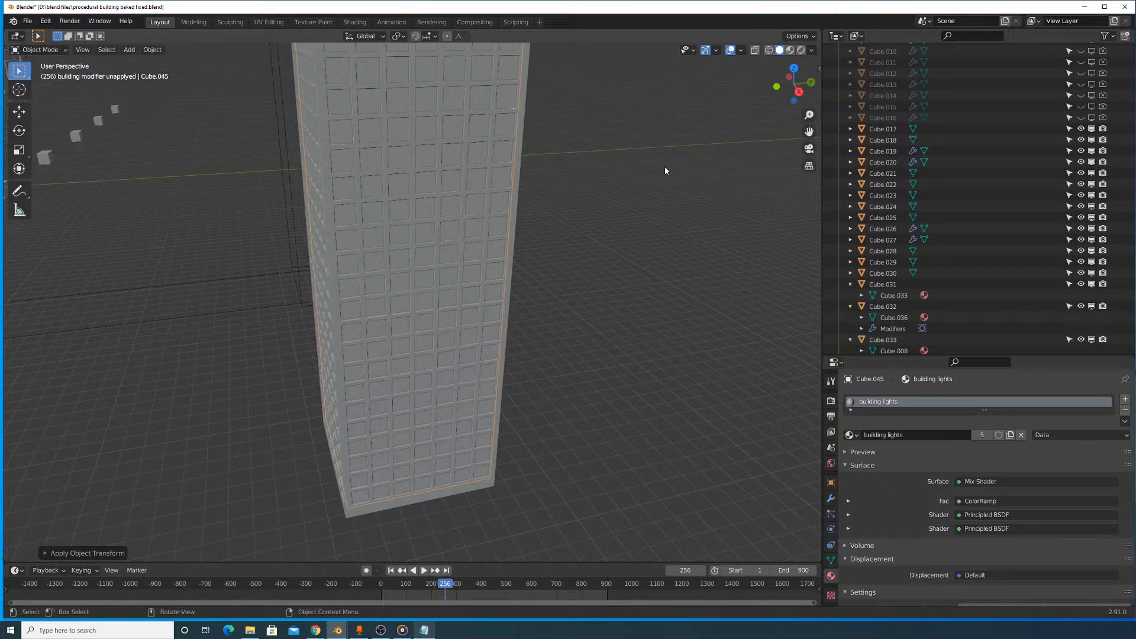
click(792, 50)
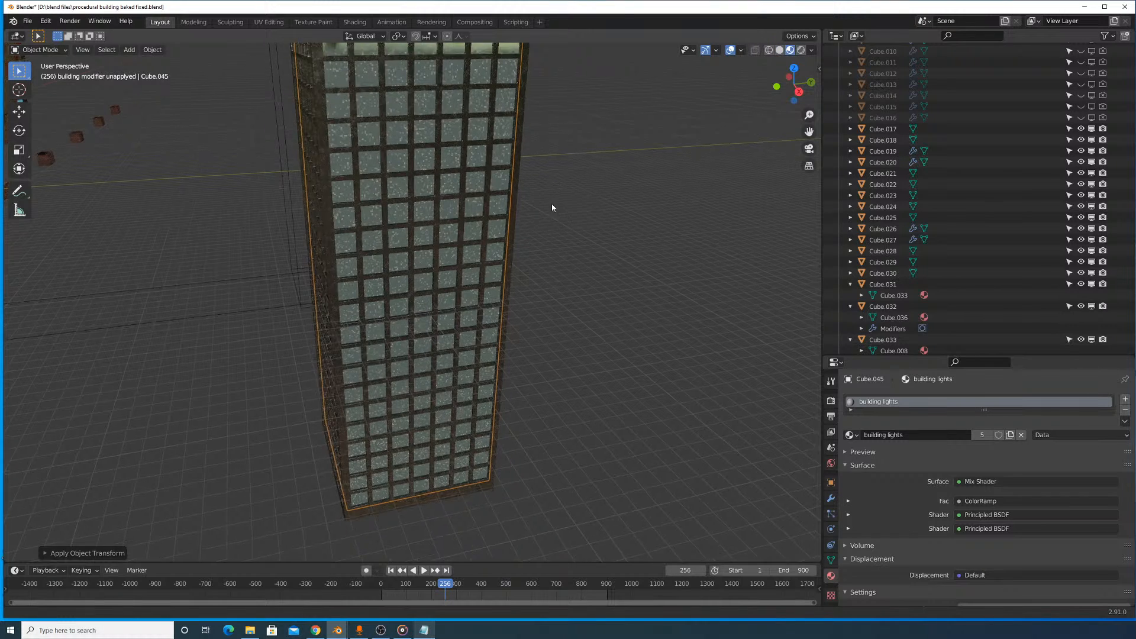
- Examine the window lights up close on the tower, and look at the neighbouring tunnel city's interior for comparison
middle_drag(553, 203, 530, 268)
scroll(529, 268, up, 3)
right_click(561, 262)
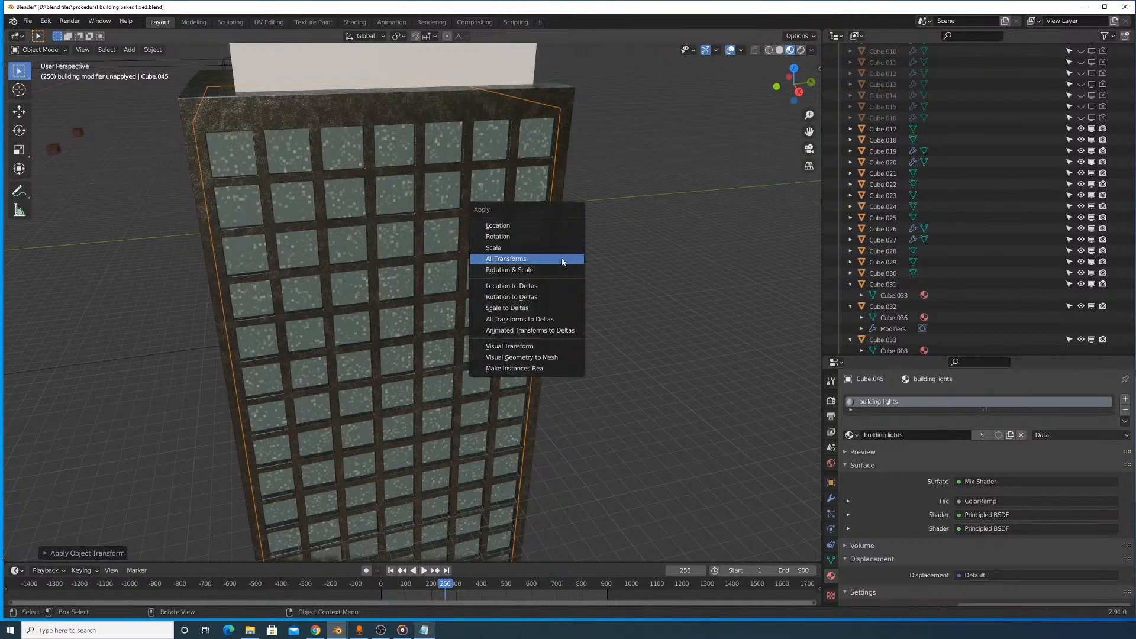
key(Escape)
scroll(562, 266, up, 8)
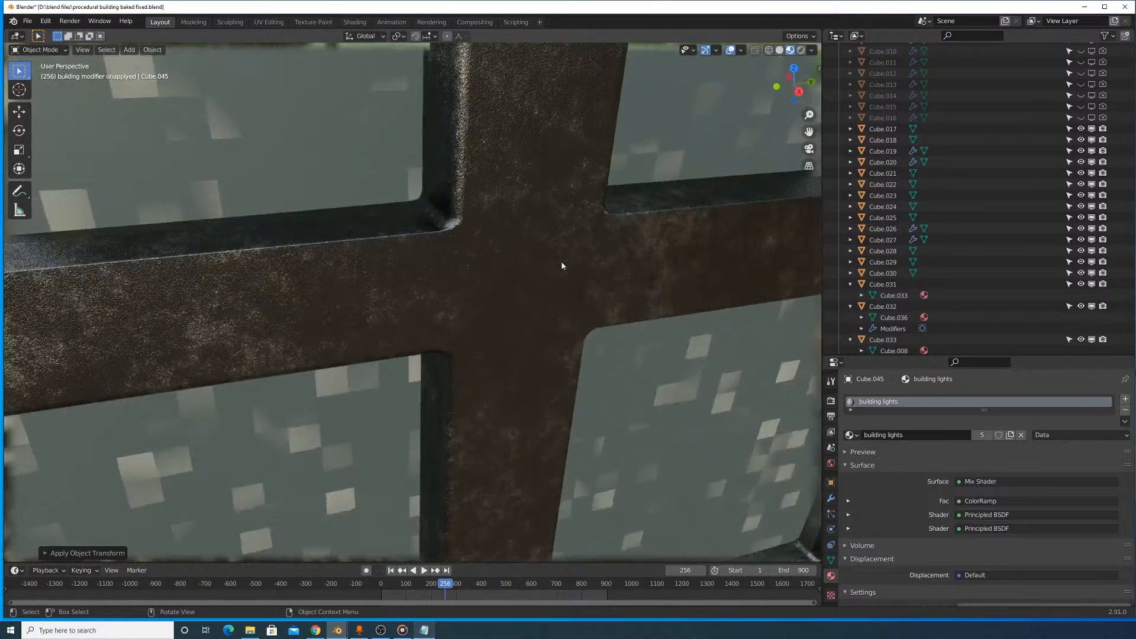
scroll(562, 266, down, 10)
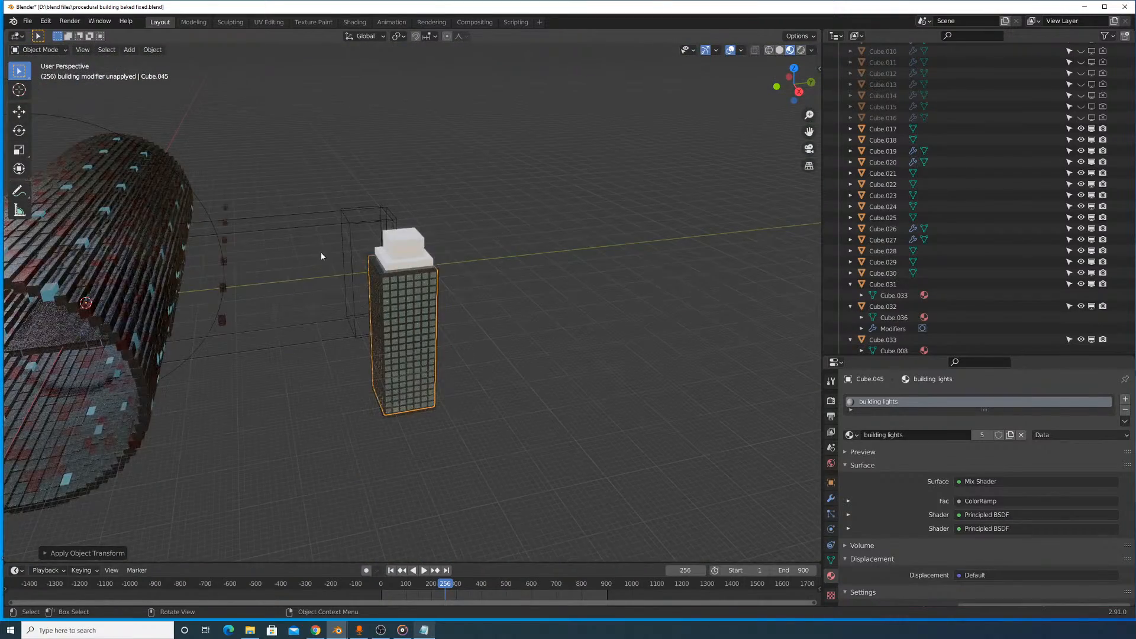
scroll(508, 217, up, 2)
shift+middle_drag(509, 217, 677, 206)
scroll(404, 204, up, 5)
shift+middle_drag(270, 150, 426, 364)
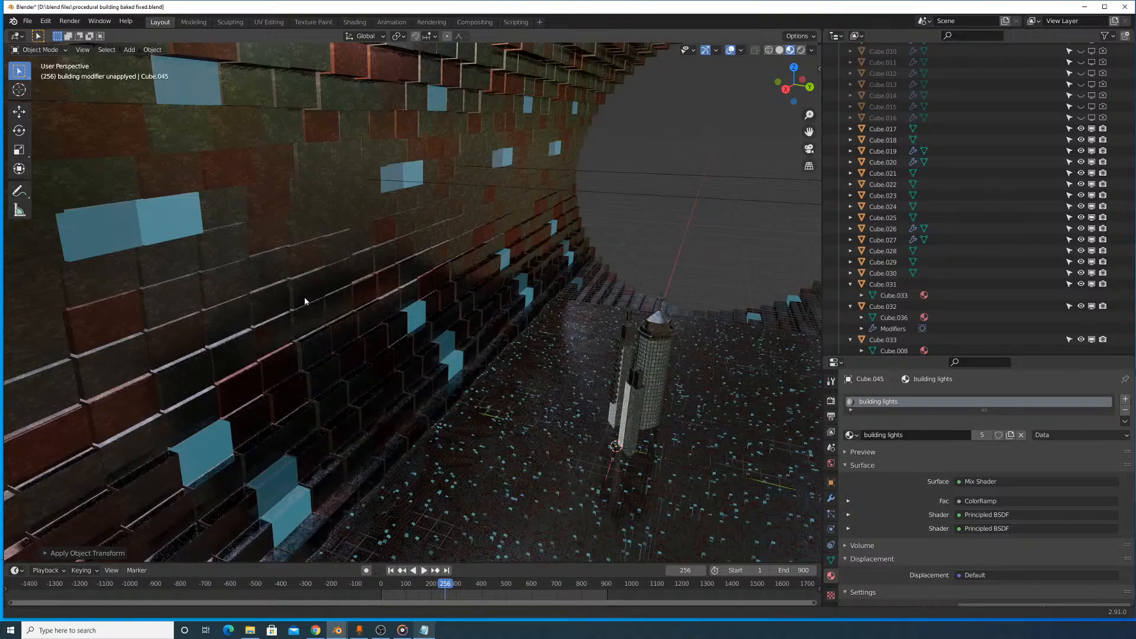
shift+middle_drag(304, 302, 118, 260)
scroll(337, 307, down, 6)
shift+middle_drag(558, 325, 231, 207)
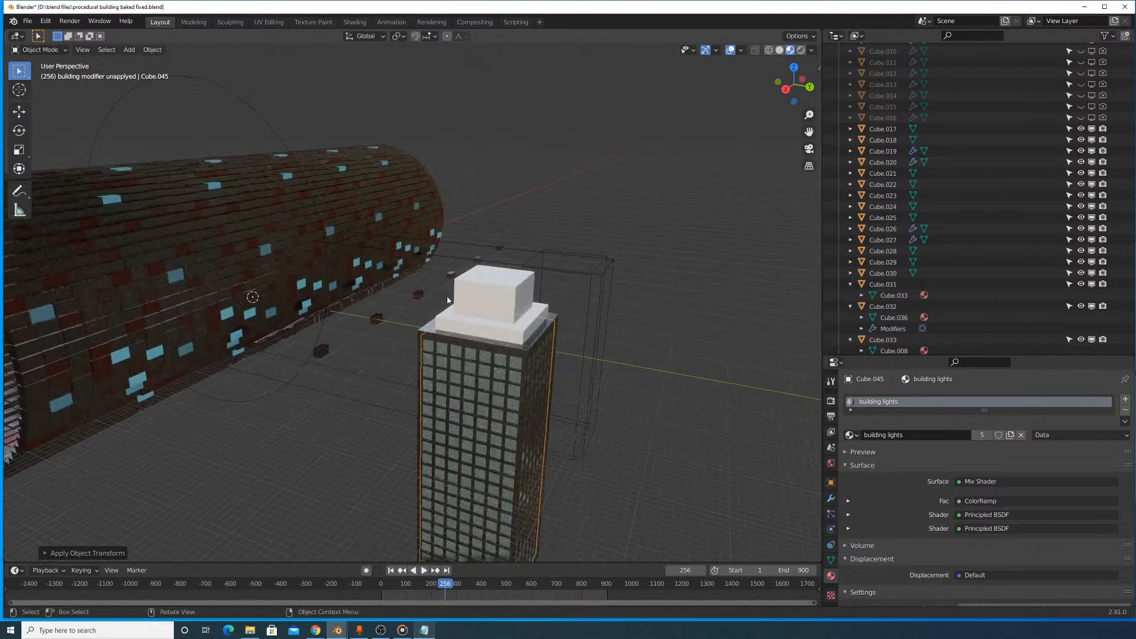
scroll(448, 300, up, 5)
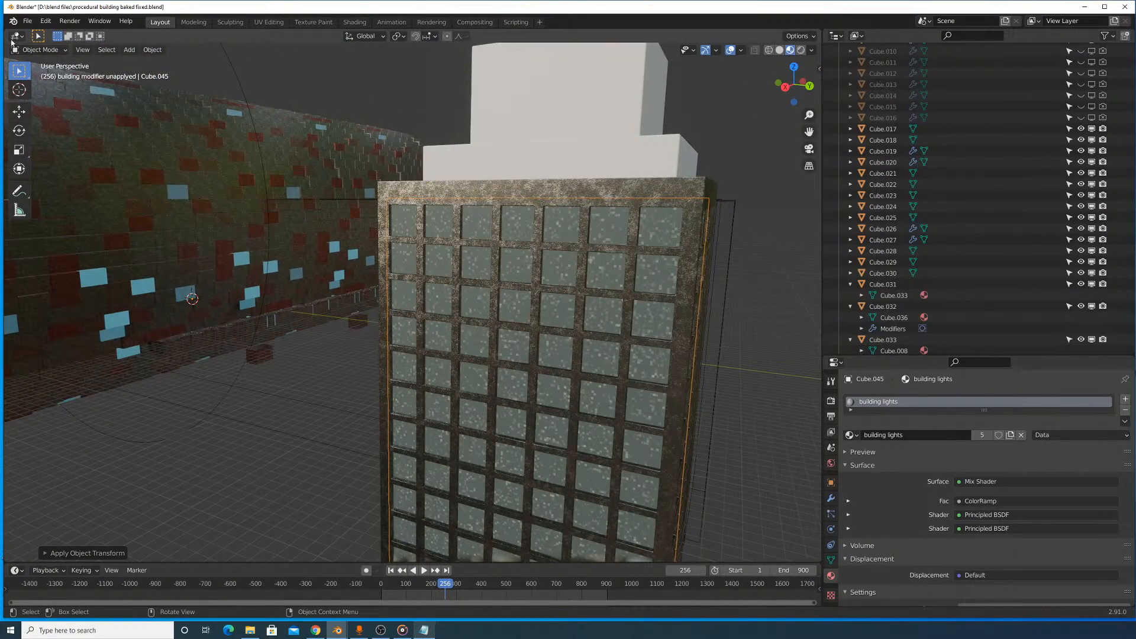
- Split the 3D viewport, turn the new area into a Shader Editor for the building lights material, and hide its sidebar
drag(6, 33, 320, 48)
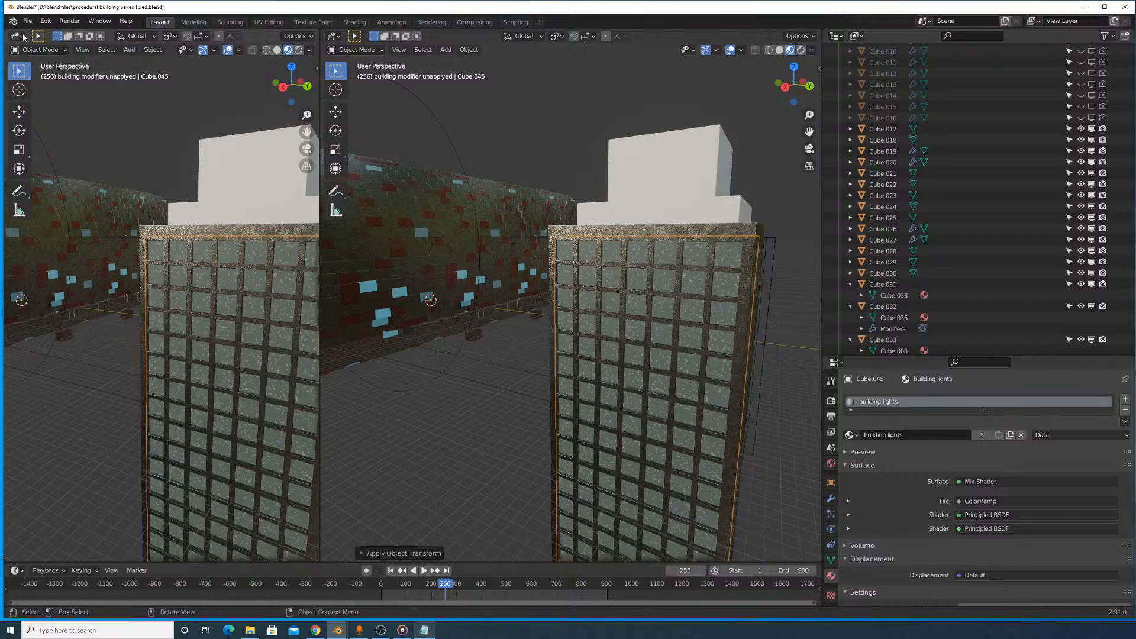
click(16, 37)
click(36, 115)
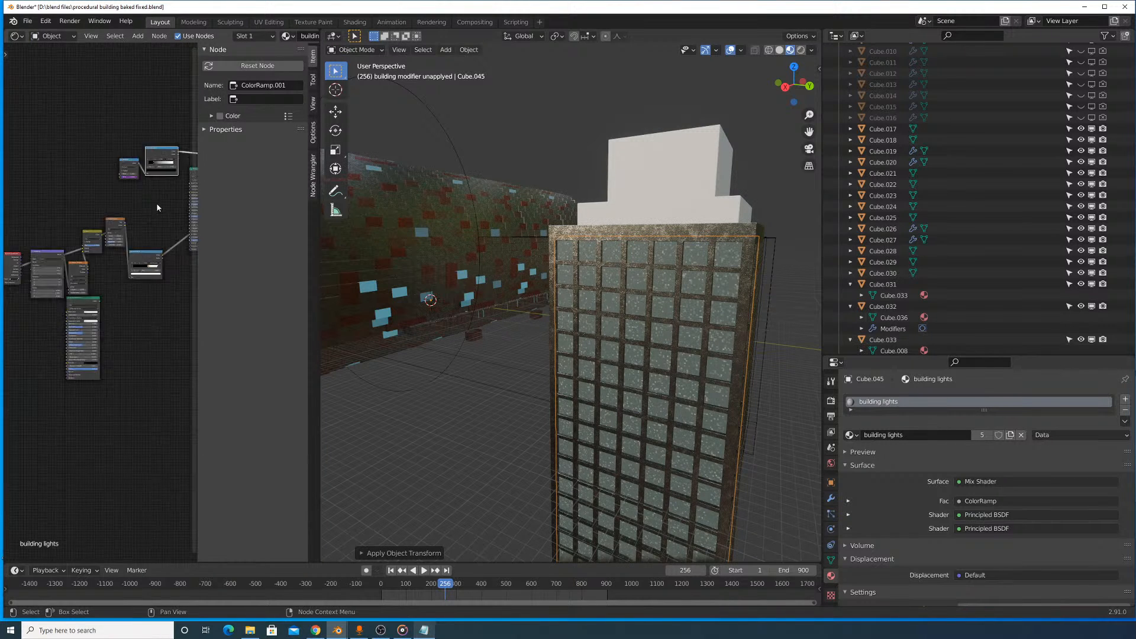
scroll(157, 207, down, 2)
middle_drag(157, 207, 32, 247)
drag(213, 208, 309, 210)
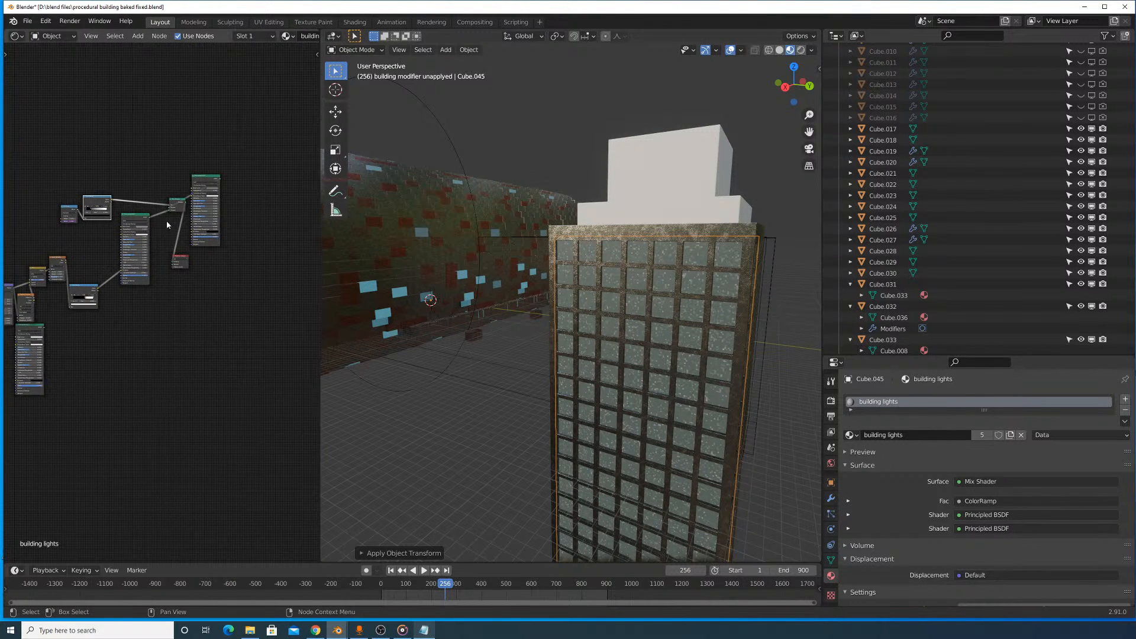
- Widen the Shader Editor and make the inner cube's building lights material a single-user copy
scroll(167, 221, up, 7)
middle_drag(193, 161, 240, 289)
middle_drag(129, 283, 211, 242)
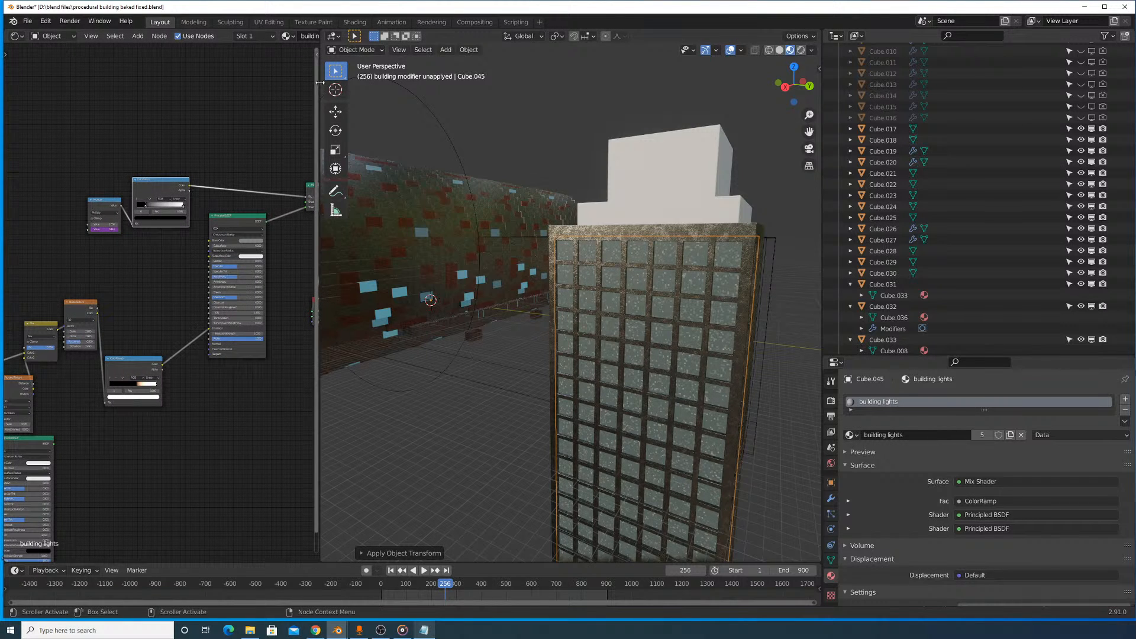
drag(320, 83, 502, 83)
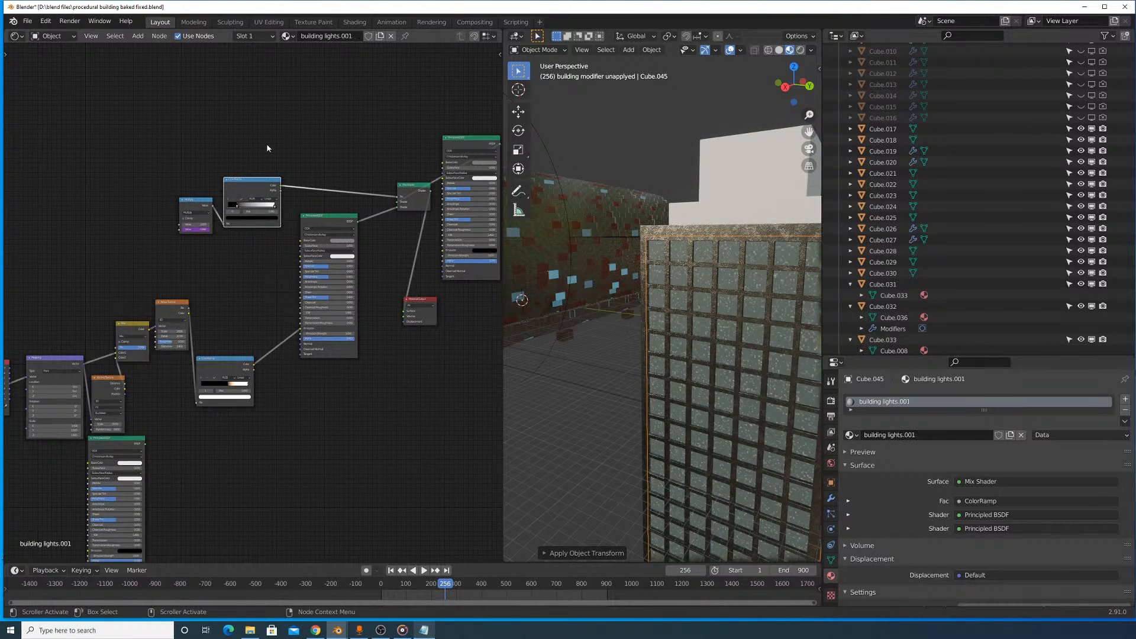
- Set the Mapping node's scale to 0.2 on X, Y and Z to enlarge the window light pattern
scroll(267, 148, up, 4)
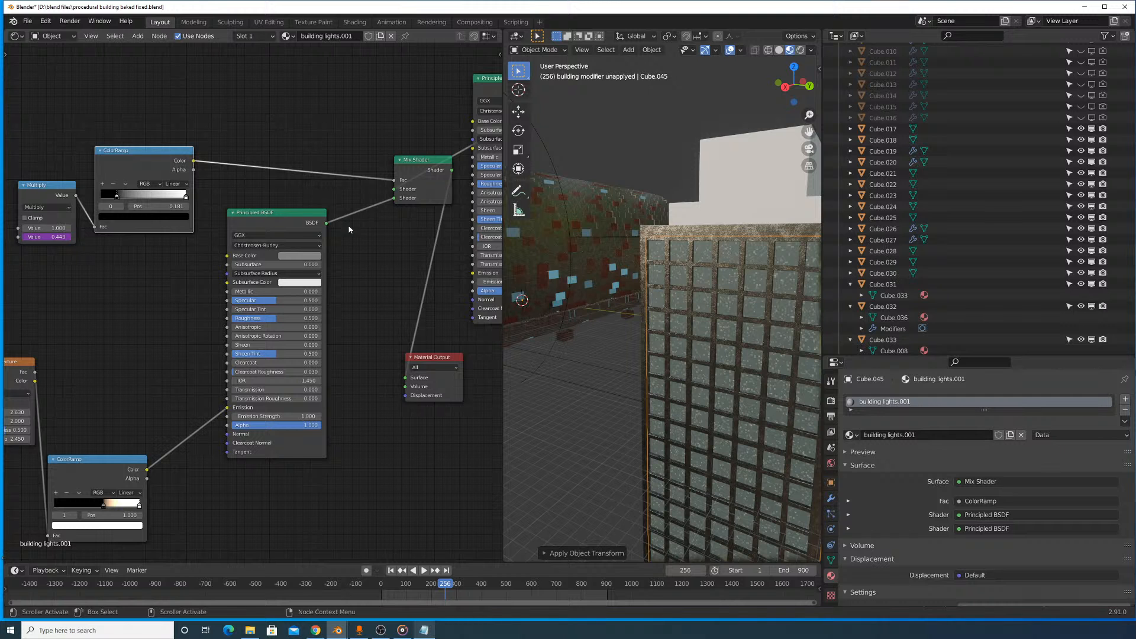
middle_drag(149, 240, 352, 221)
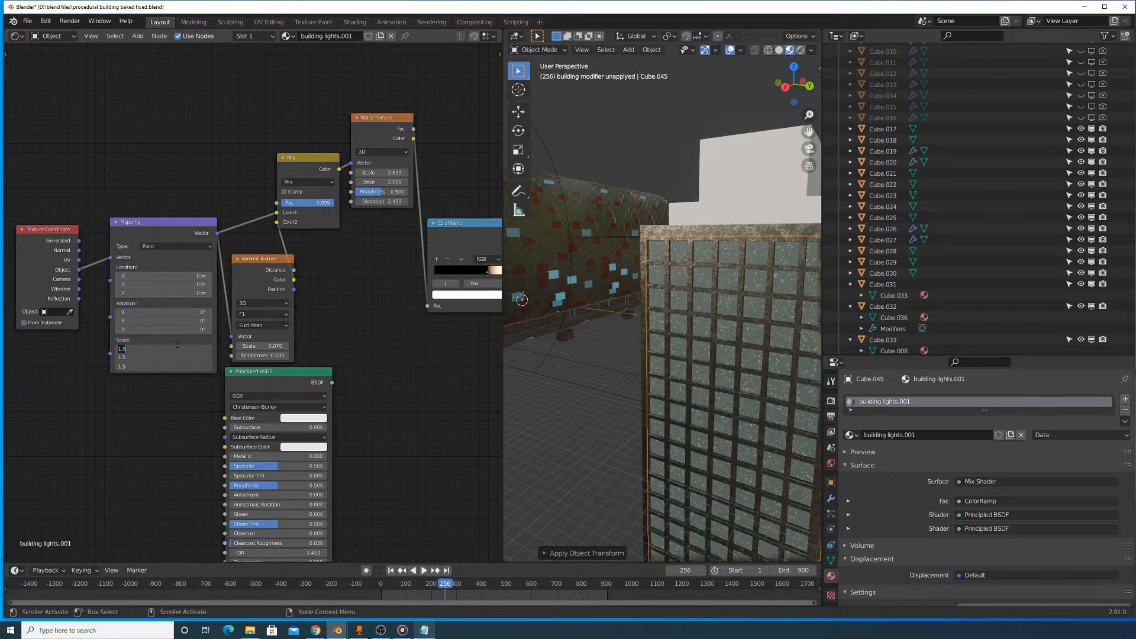
key(Return)
middle_drag(651, 375, 653, 305)
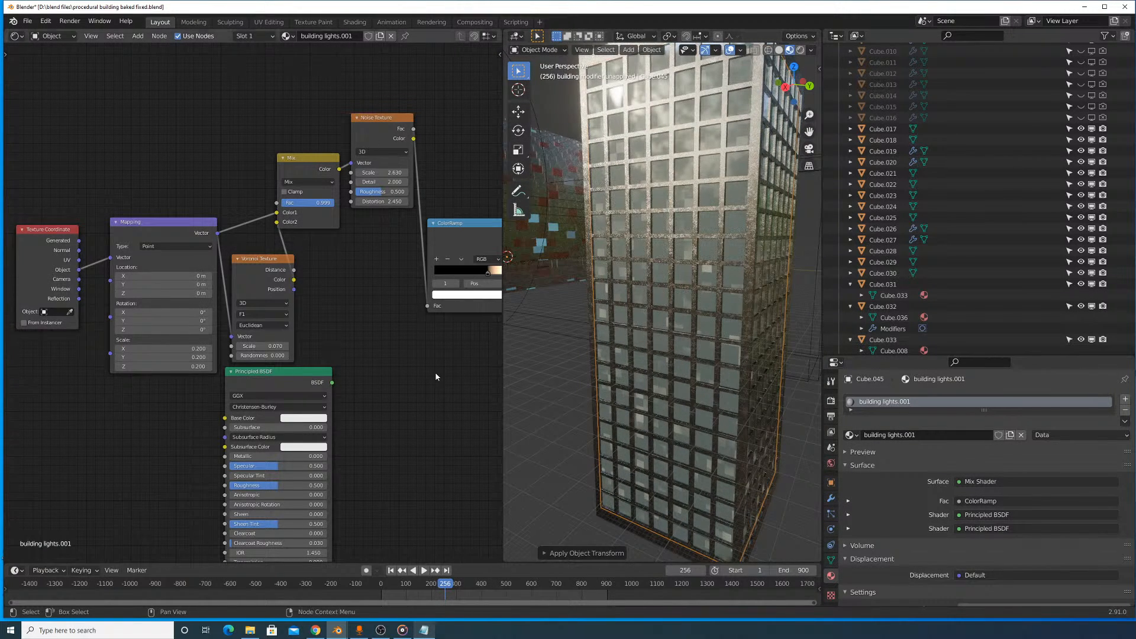
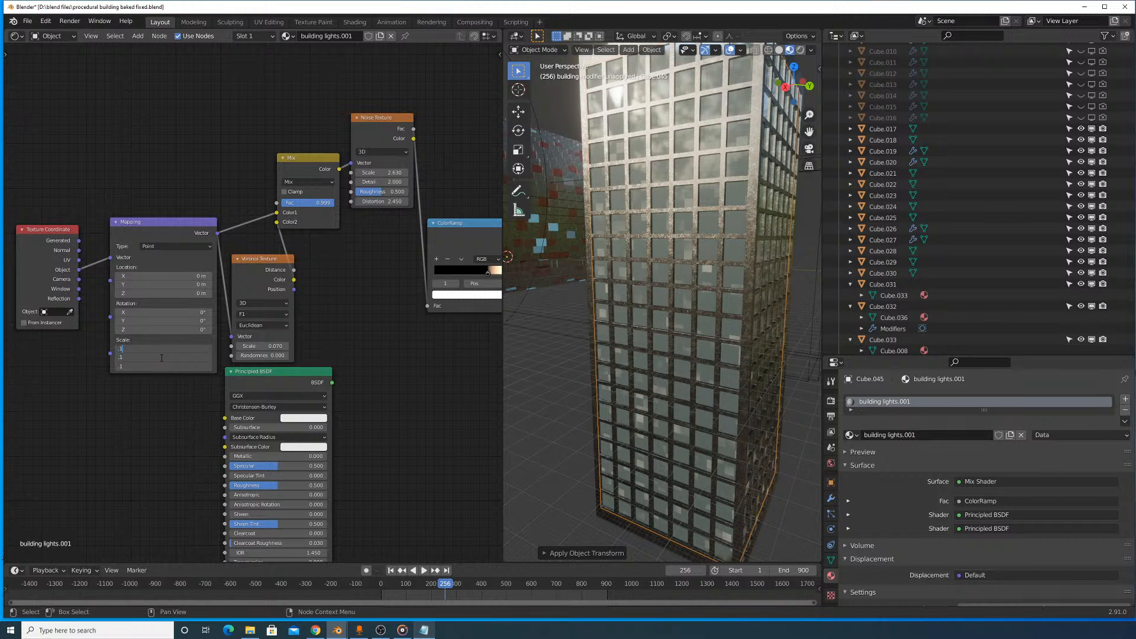
- Set the Mapping node's scale to 0.1 on all three axes and check the tower in rendered shading
key(Return)
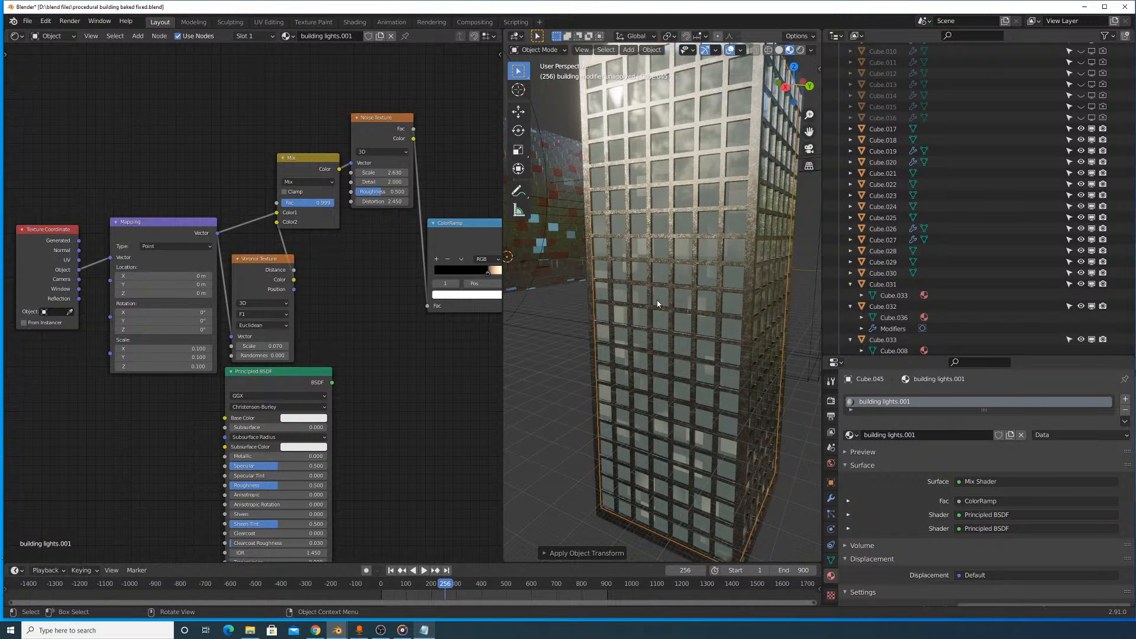
mouse_move(657, 303)
middle_down()
mouse_move(641, 302)
mouse_move(712, 323)
mouse_move(714, 333)
mouse_move(658, 318)
middle_up()
scroll(656, 292, down, 6)
scroll(713, 334, up, 2)
click(800, 50)
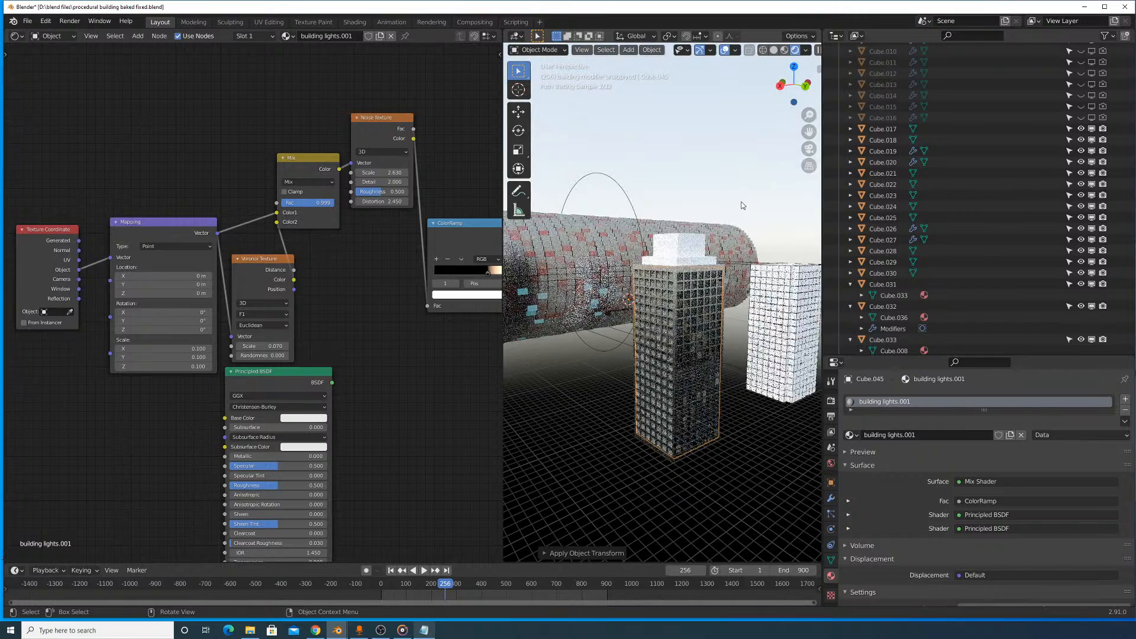
scroll(729, 252, up, 2)
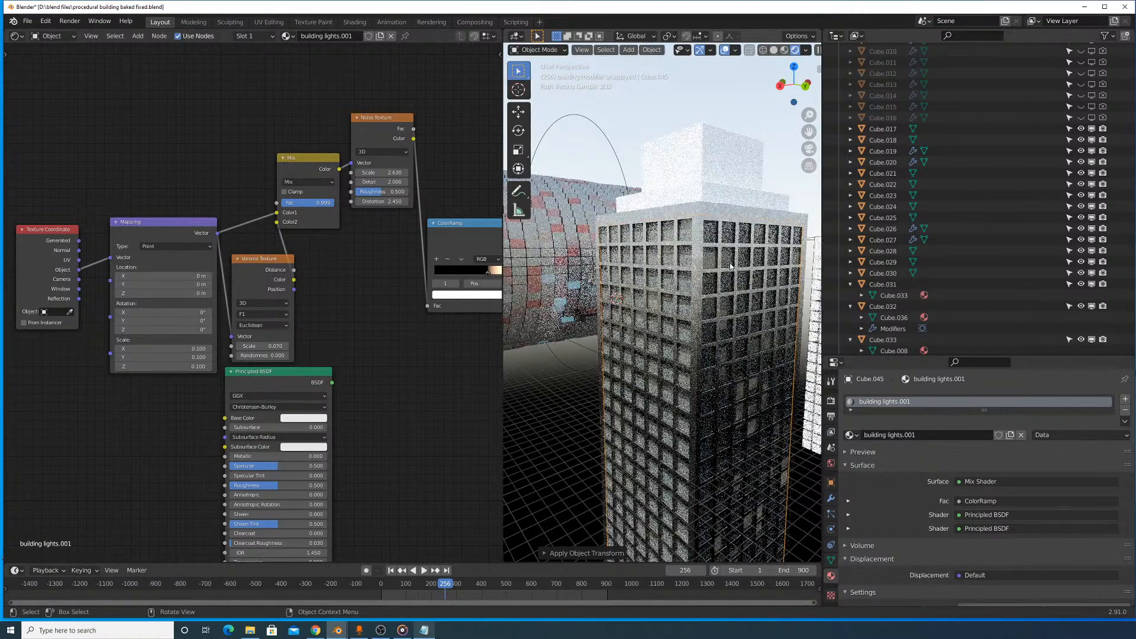
scroll(751, 265, up, 3)
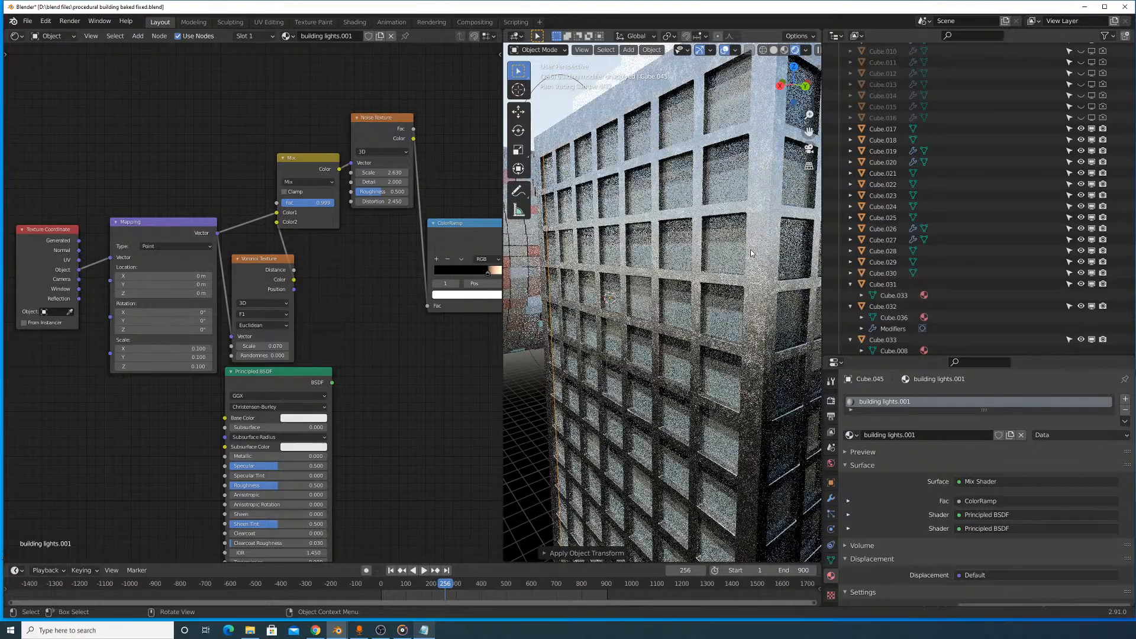
shift+middle_drag(750, 154, 743, 207)
- Assign the existing metal material to the stepped block on the tower's roof
click(690, 330)
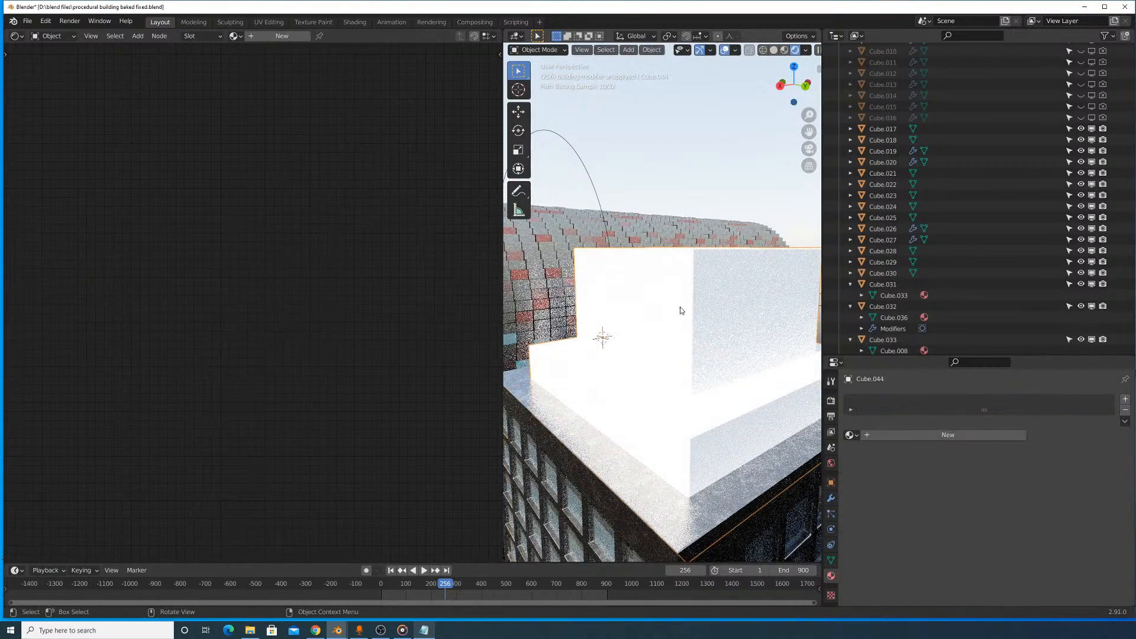
click(850, 435)
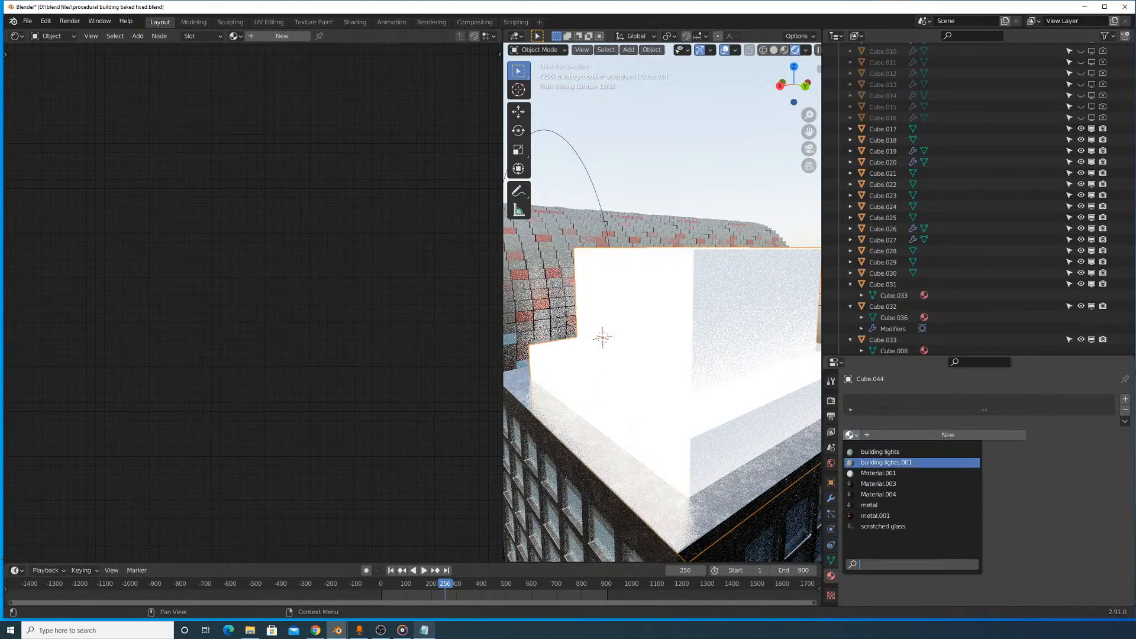
click(875, 506)
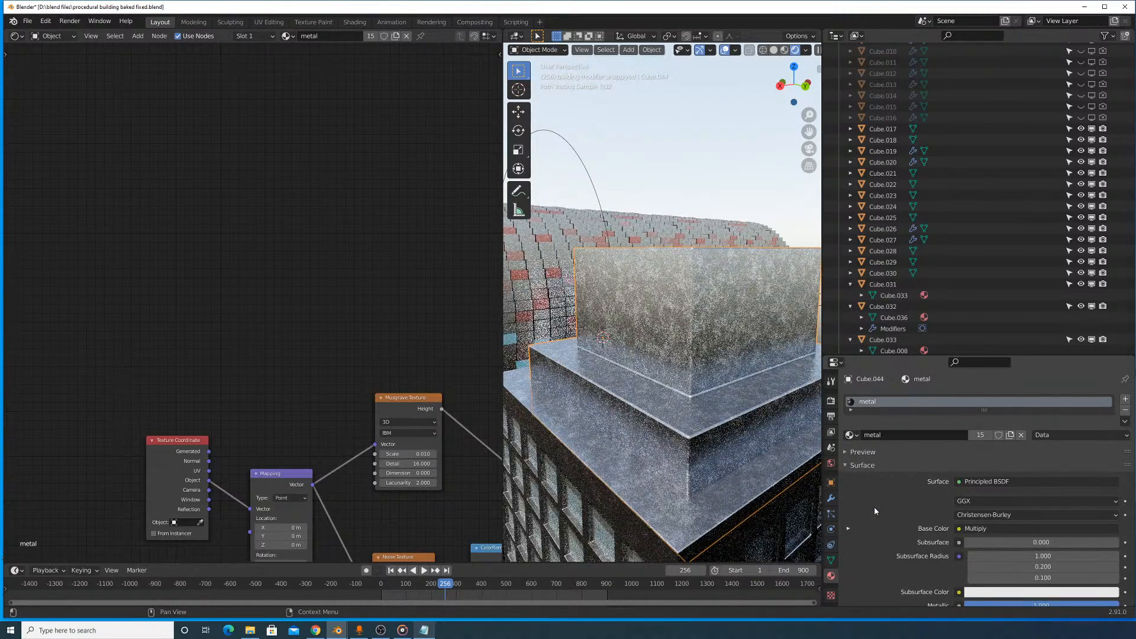
scroll(715, 393, down, 9)
scroll(713, 393, up, 3)
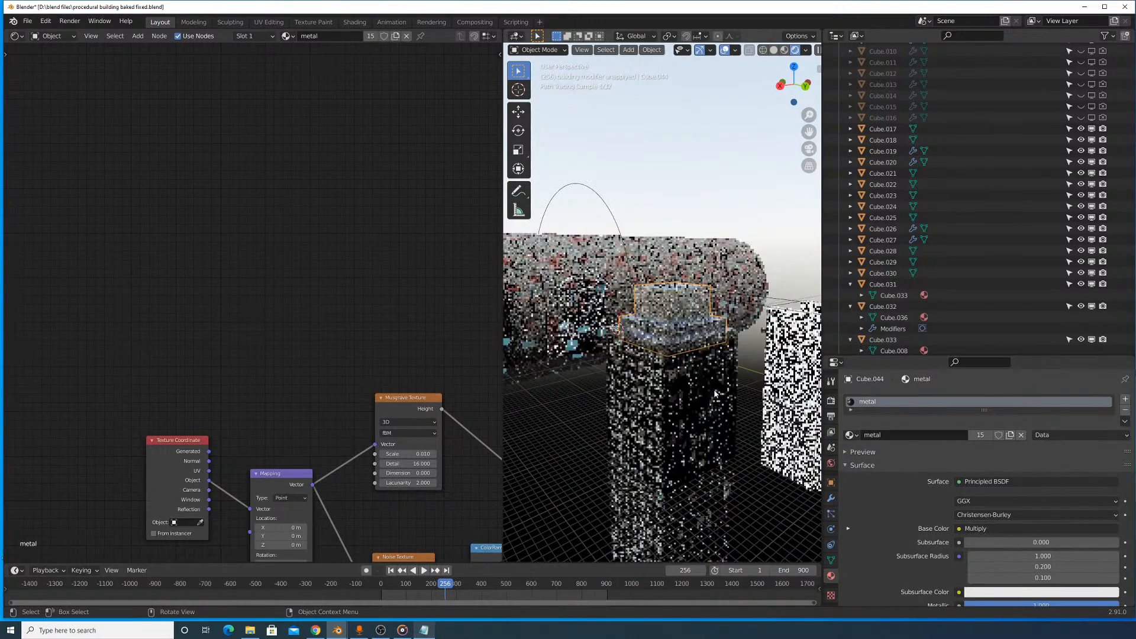
shift+middle_drag(721, 327, 720, 232)
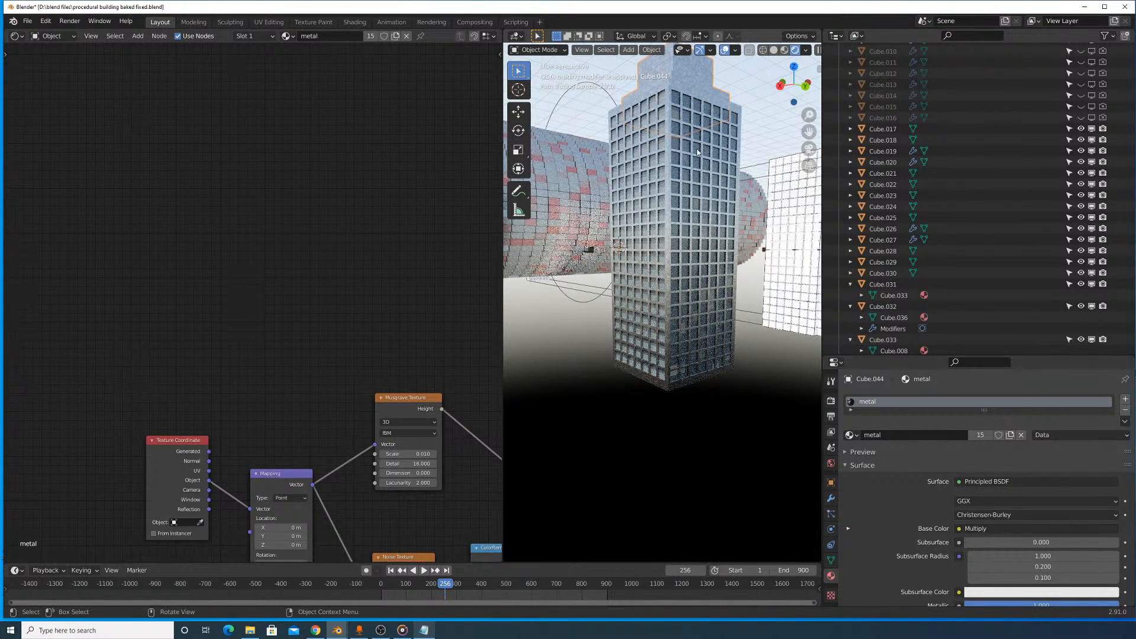
middle_drag(692, 166, 686, 196)
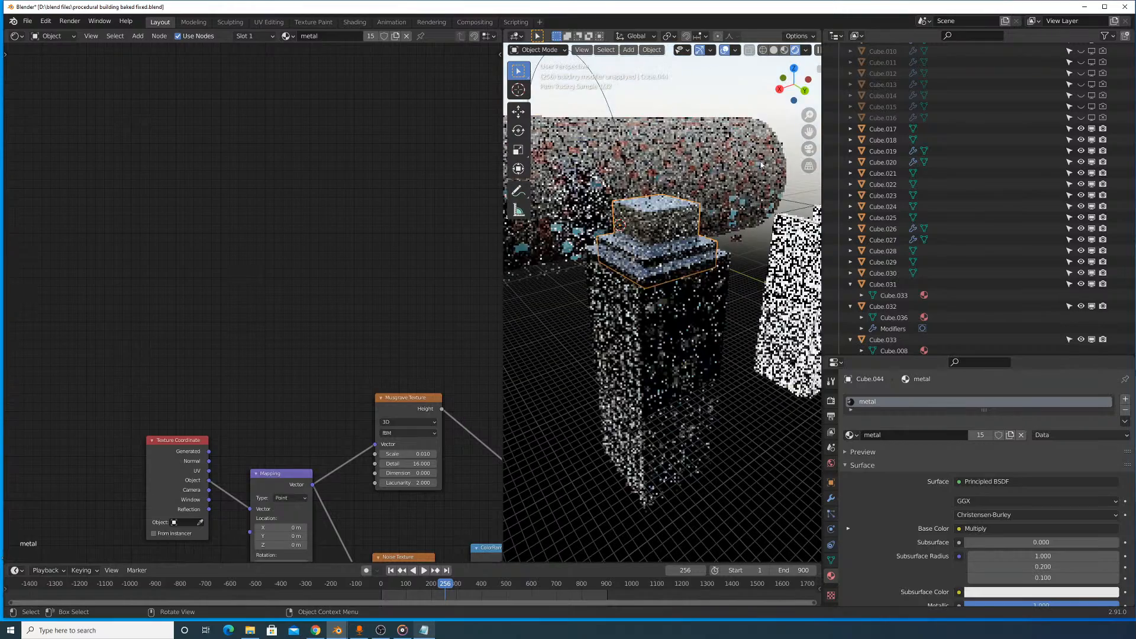
- Switch the viewport to solid shading, box-select around the tower from above and save the file
click(773, 49)
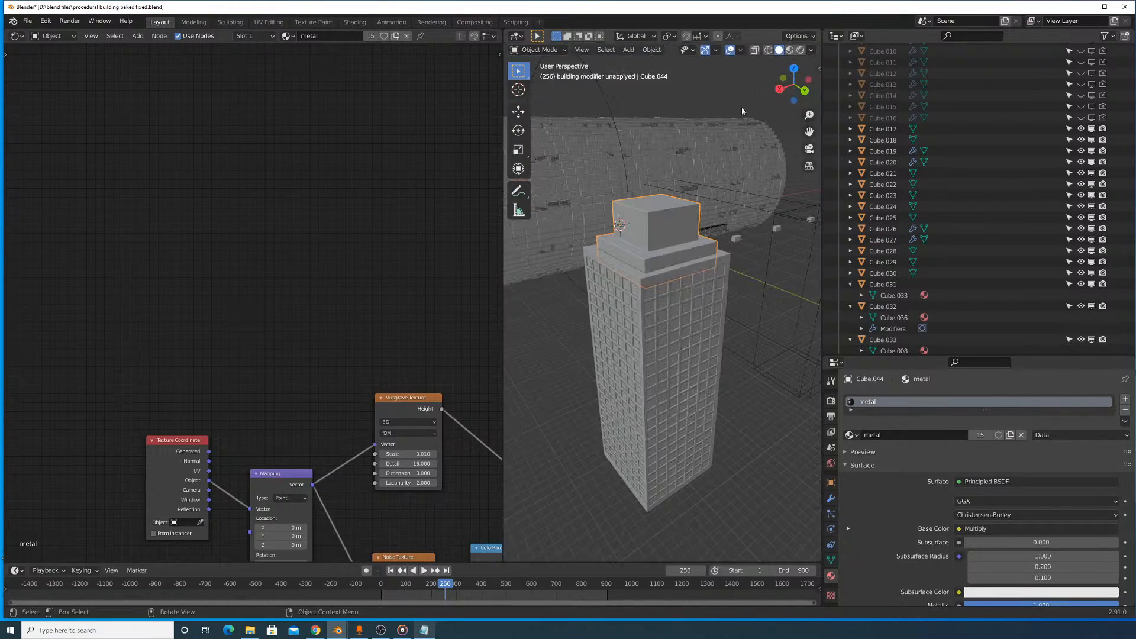
middle_drag(703, 197, 702, 243)
scroll(702, 243, down, 7)
mouse_move(684, 299)
middle_down()
mouse_move(684, 255)
mouse_move(679, 300)
middle_up()
scroll(679, 300, up, 1)
scroll(658, 308, up, 3)
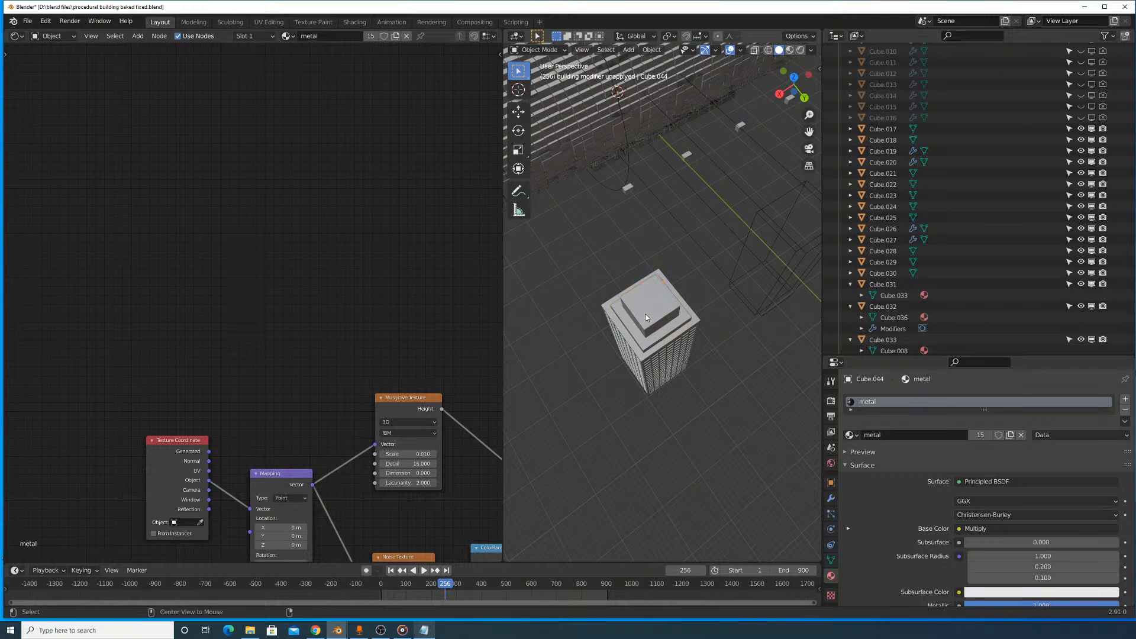
key(alt+a)
key(b)
drag(613, 250, 694, 380)
key(ctrl+s)
drag(591, 224, 698, 423)
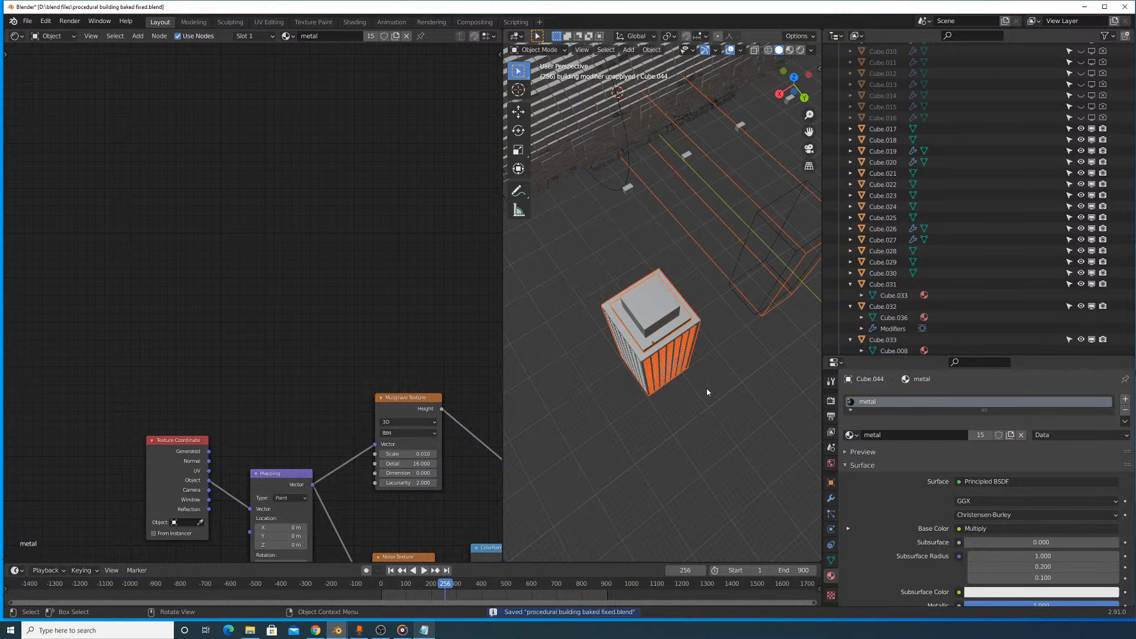
- Select all parts of the tower, duplicate them and move the copy along the X axis beside the original
middle_drag(685, 337, 663, 349)
key(alt+a)
drag(559, 245, 661, 400)
mouse_move(691, 394)
middle_down()
mouse_move(647, 383)
mouse_move(674, 387)
middle_up()
scroll(654, 356, down, 1)
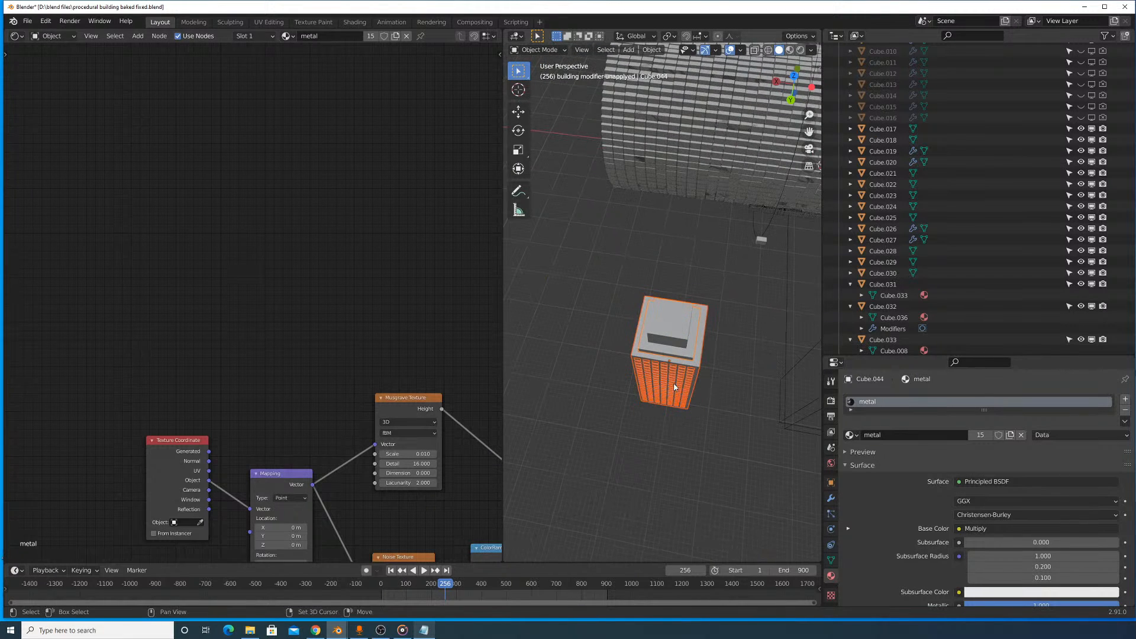
key(shift+d)
right_click(613, 348)
key(shift+d)
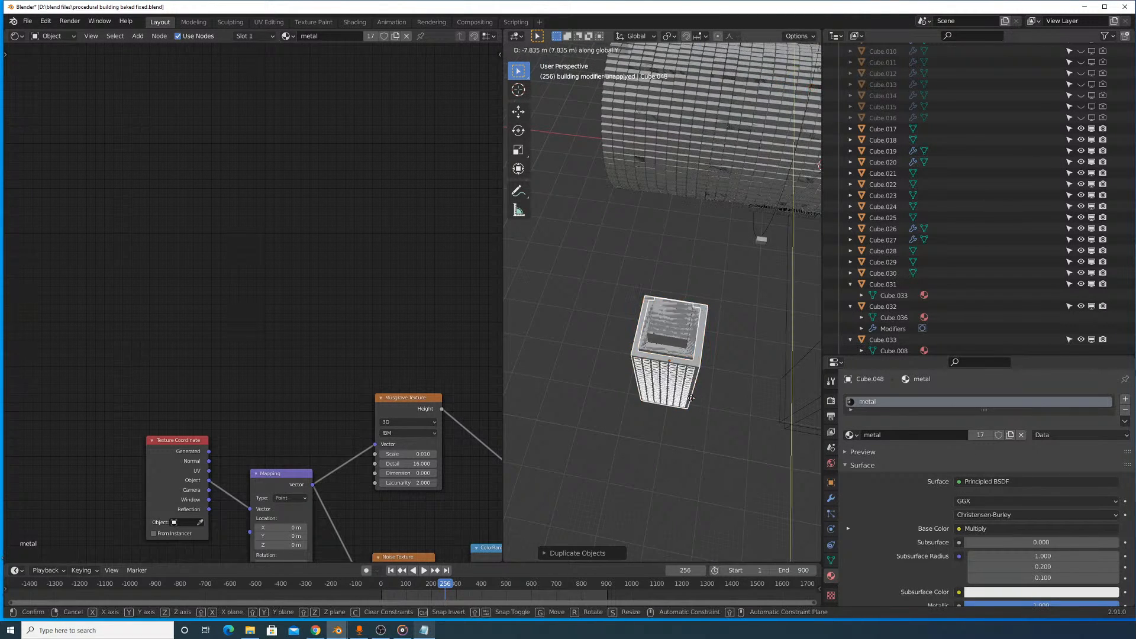
right_click(668, 389)
key(g)
key(x)
click(614, 388)
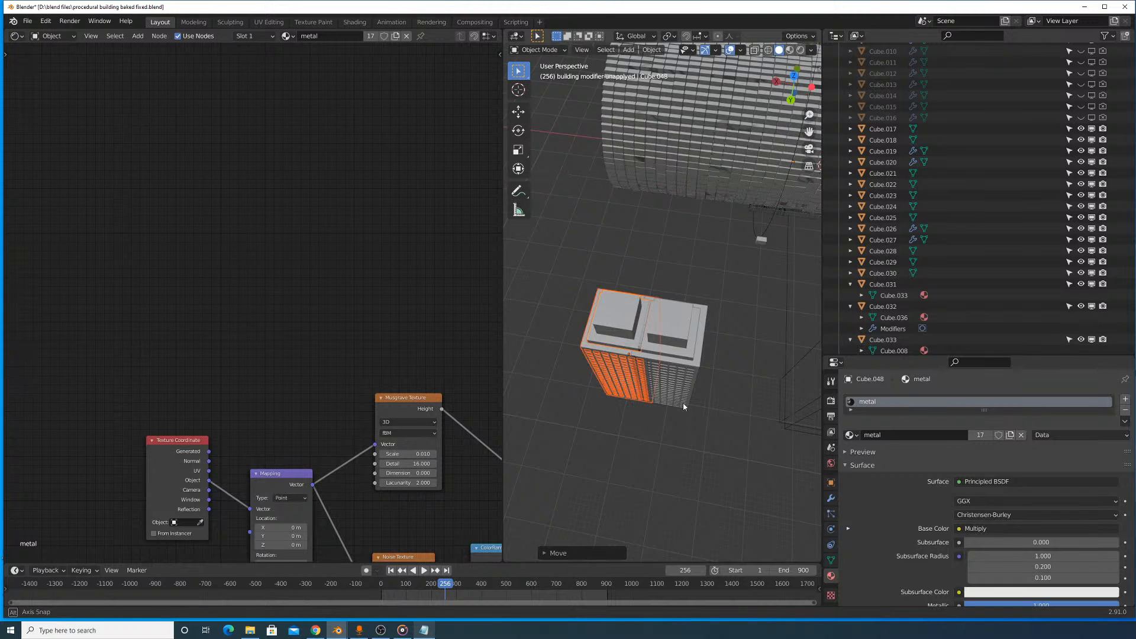
- Set the origins of the duplicated tower parts to their geometry
middle_drag(616, 388, 650, 399)
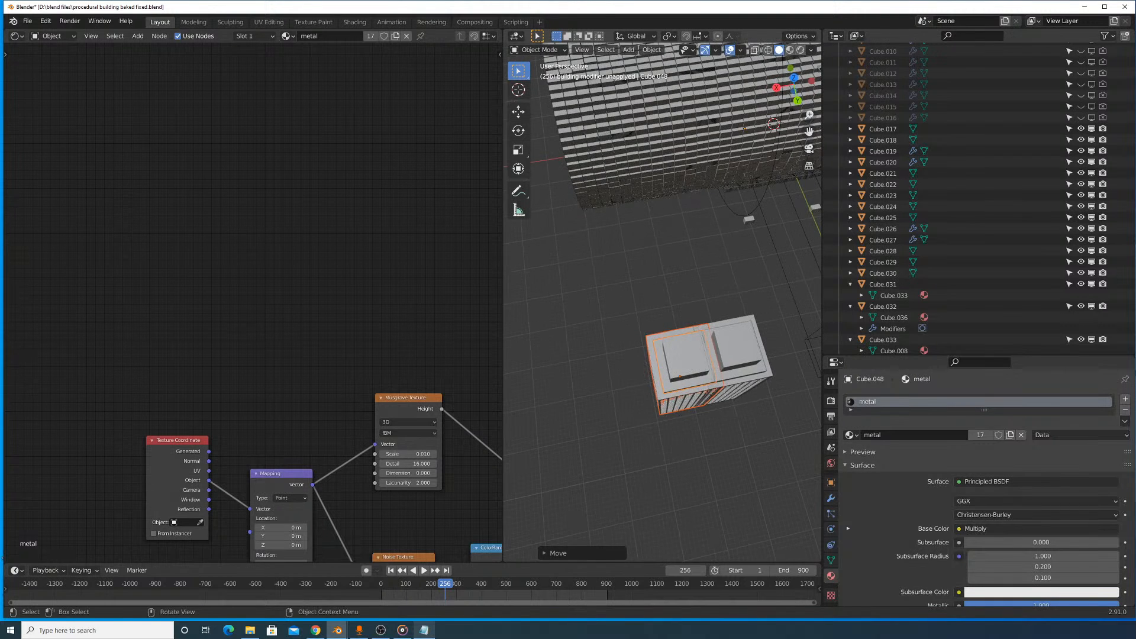
click(652, 51)
click(774, 86)
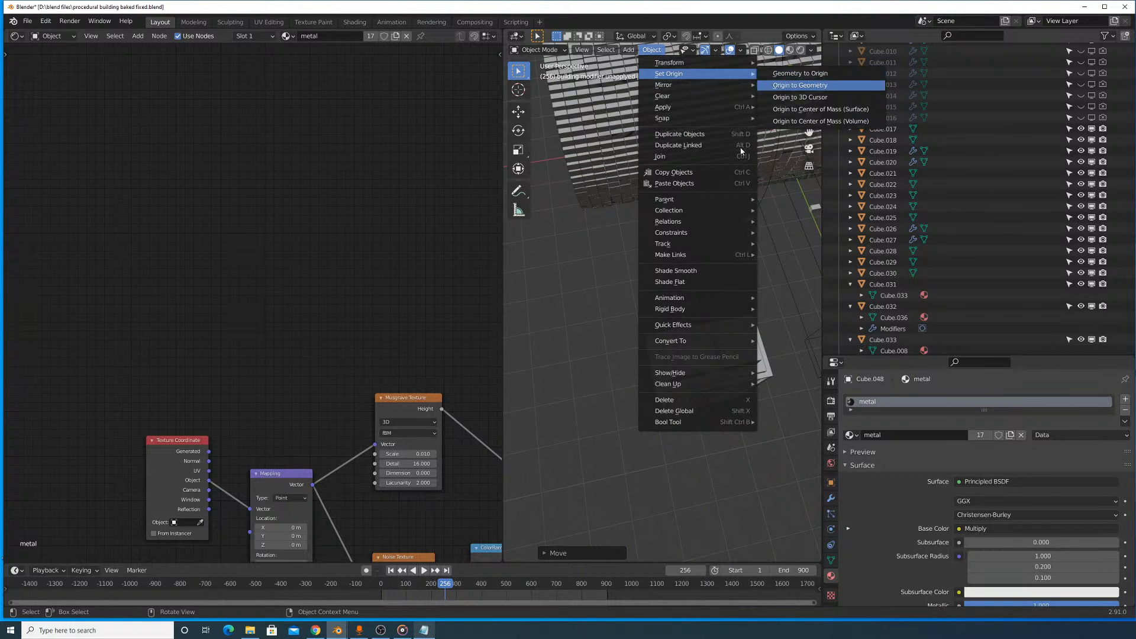
- Scale the duplicated tower down along the Z axis so that it is shorter than the original
middle_drag(715, 292, 730, 222)
key(s)
right_click(715, 255)
key(s)
key(z)
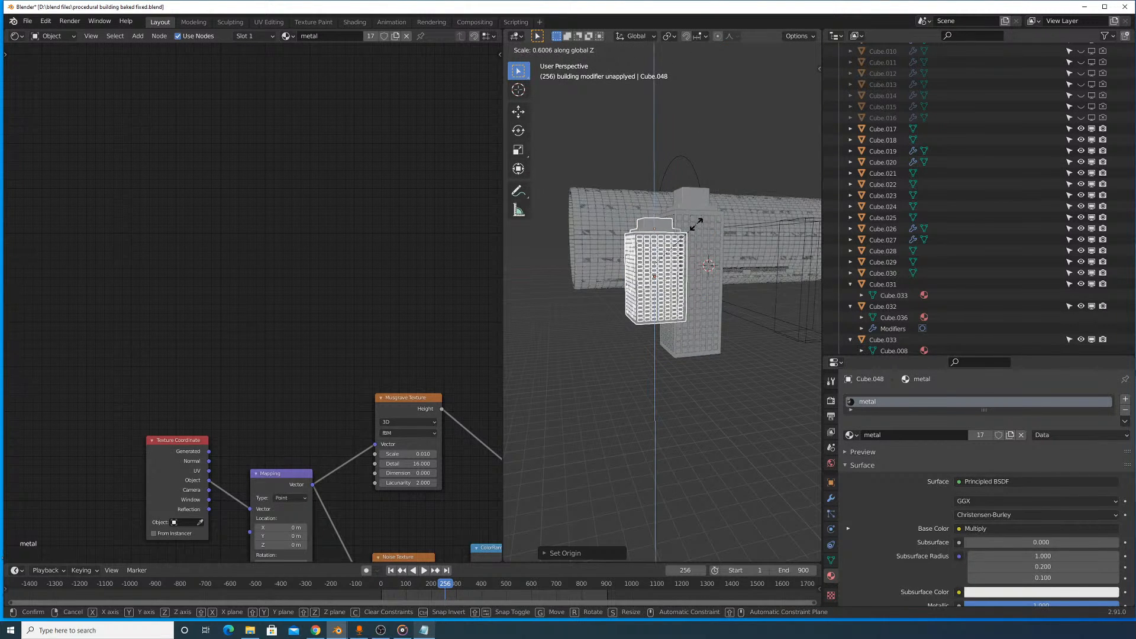
right_click(690, 233)
- Move the shorter tower down along Z to the original's base level and shift it along the Y axis
scroll(756, 205, up, 4)
key(g)
key(z)
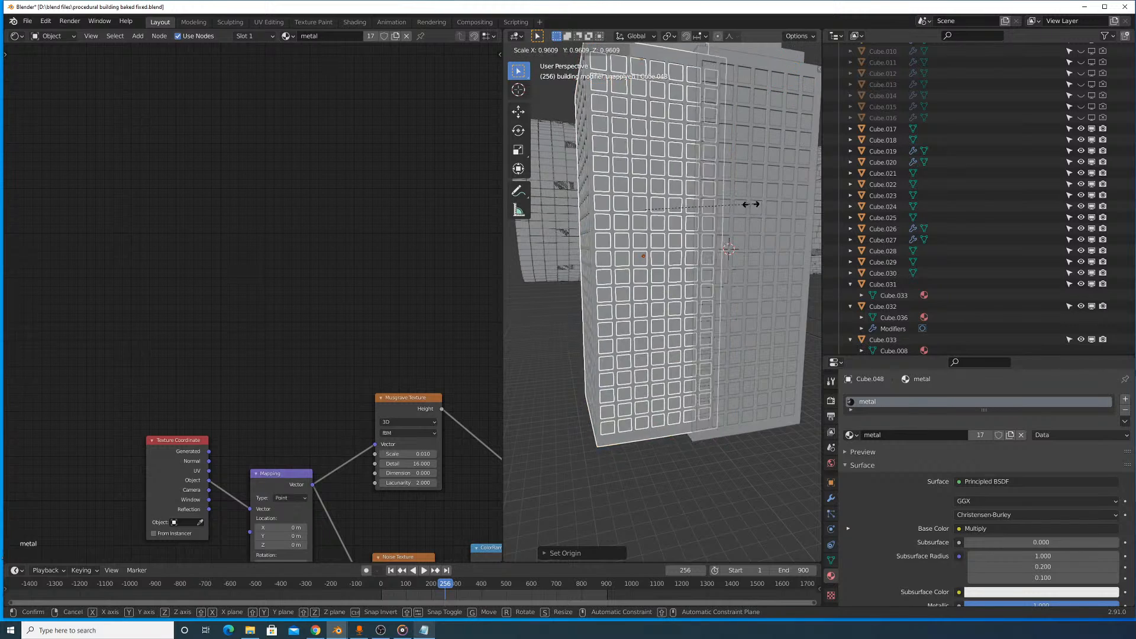
click(711, 264)
key(g)
key(y)
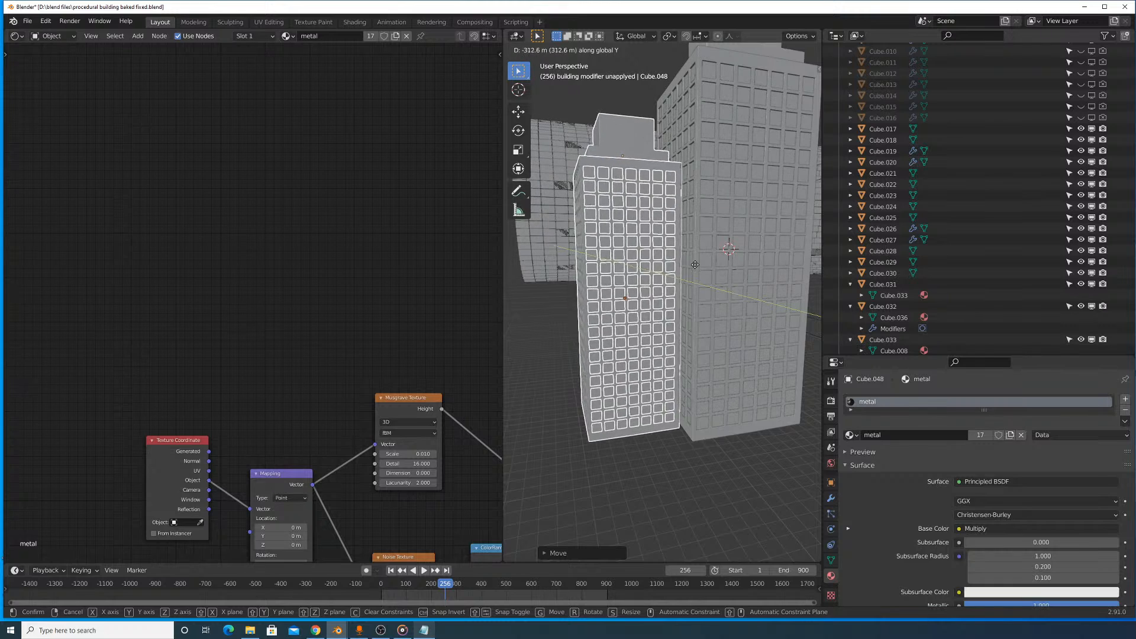
click(715, 307)
scroll(712, 298, up, 5)
scroll(716, 295, up, 3)
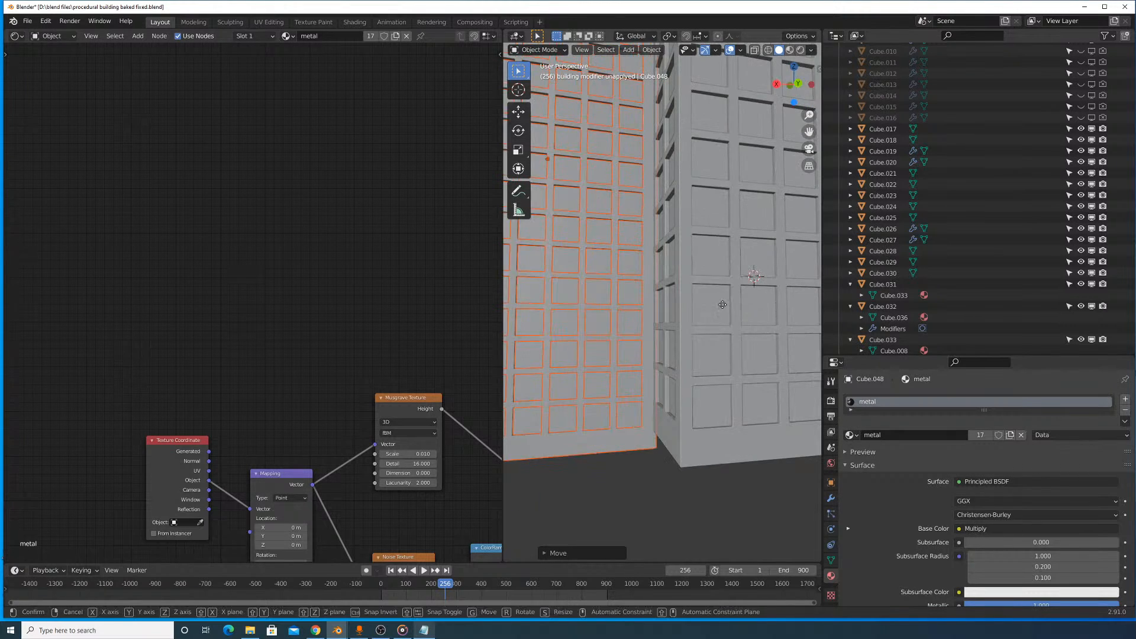
scroll(726, 295, down, 6)
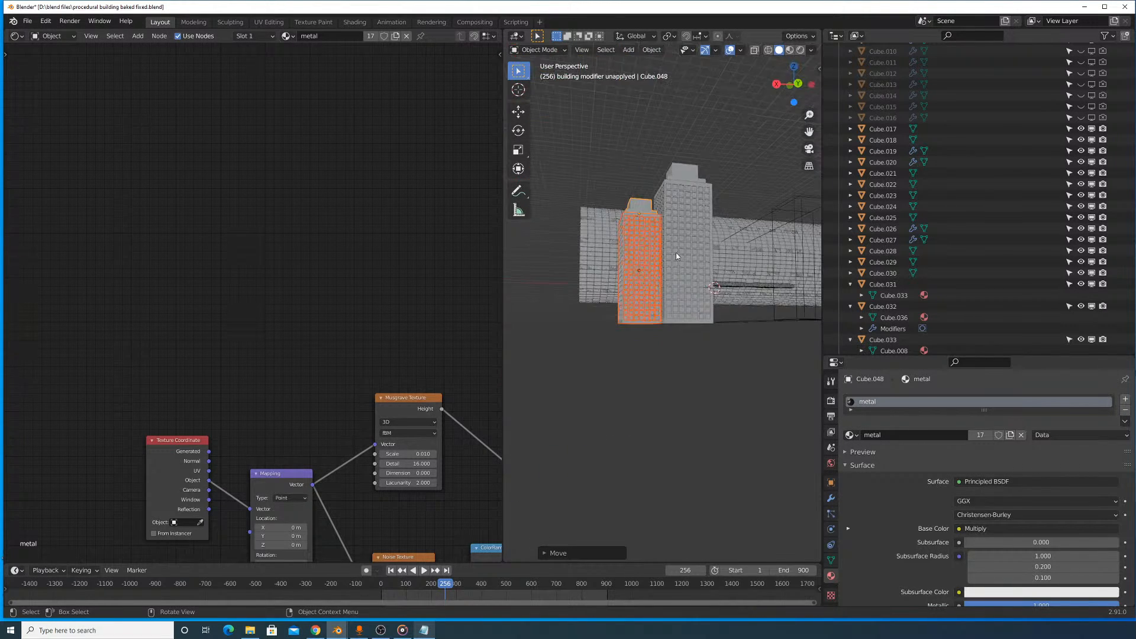
- Pull the roof block off the shorter tower and delete it
middle_drag(675, 252, 713, 341)
click(711, 337)
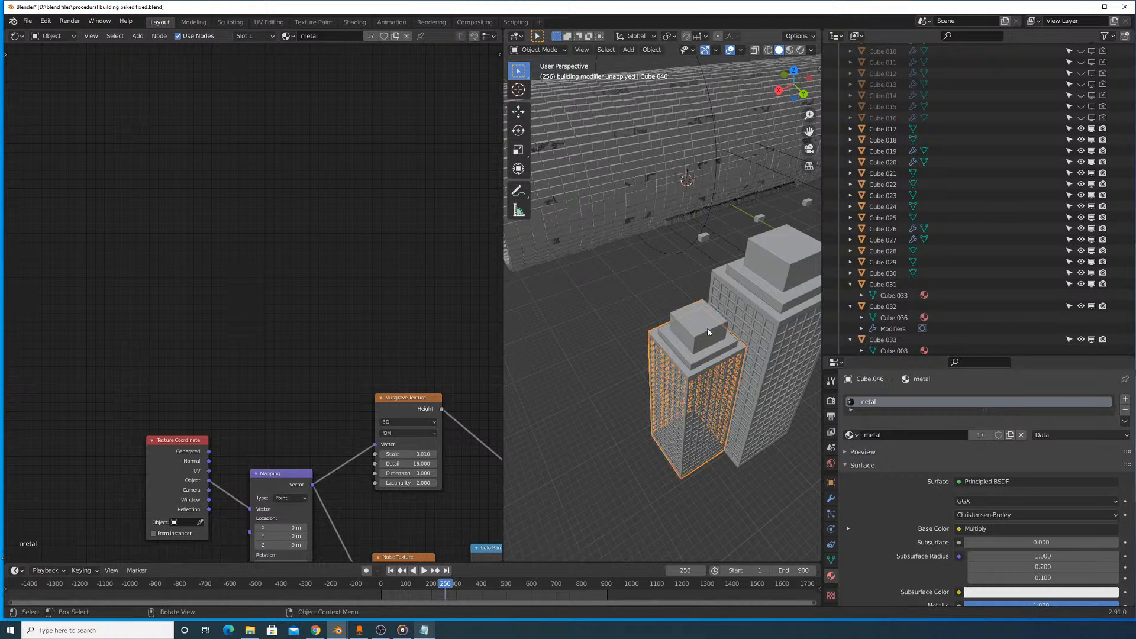
click(699, 333)
key(g)
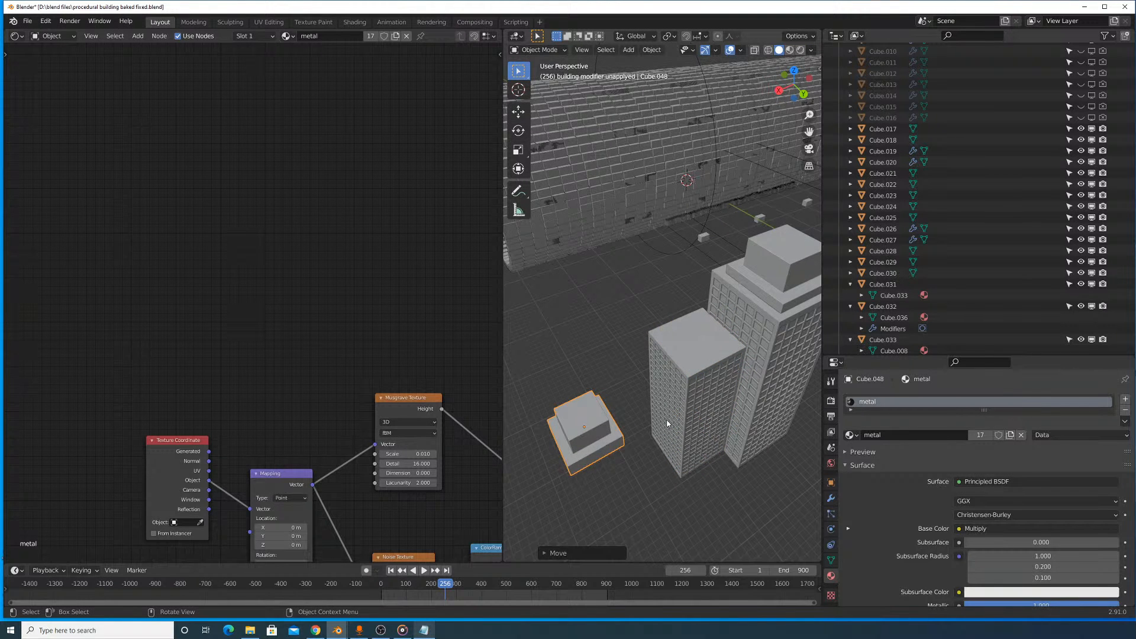
scroll(667, 424, up, 4)
scroll(657, 402, down, 4)
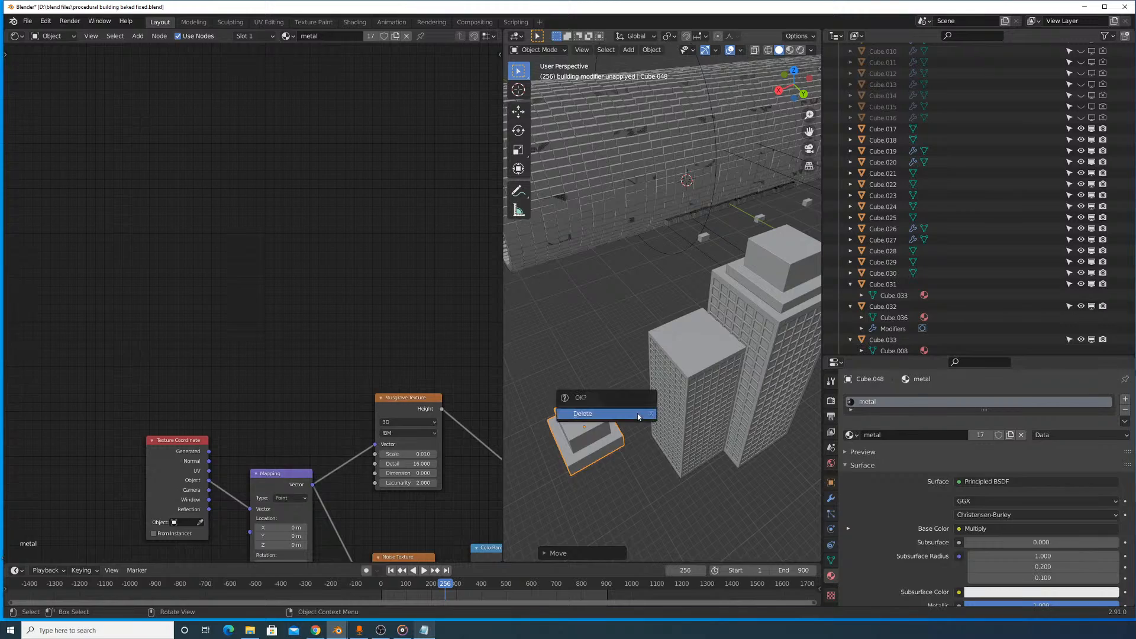
click(638, 416)
- Select the spired roof piece and the window grid of the slim tower inside the large cylinder
middle_drag(781, 401, 732, 290)
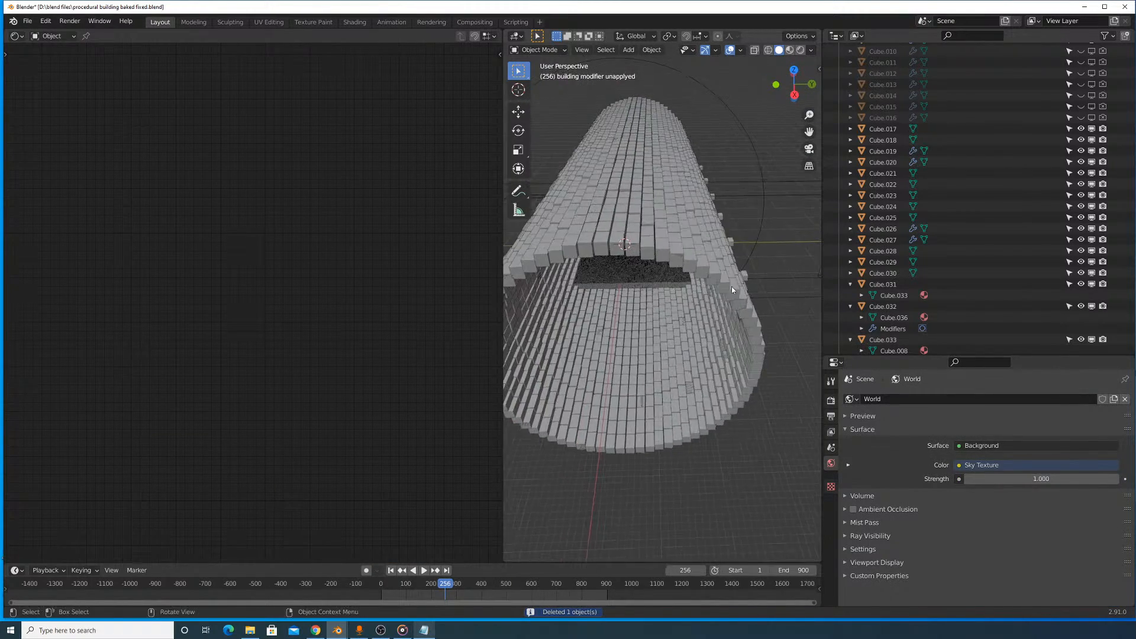
scroll(704, 264, up, 4)
shift+middle_drag(676, 216, 748, 302)
scroll(693, 265, up, 4)
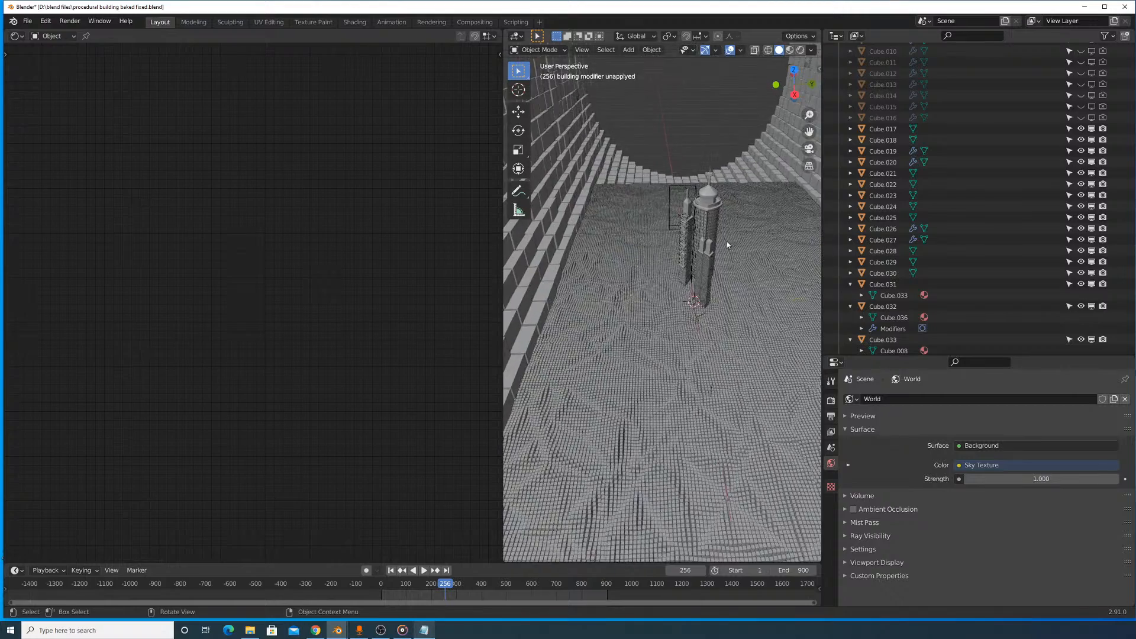
middle_drag(728, 245, 618, 237)
scroll(685, 238, up, 3)
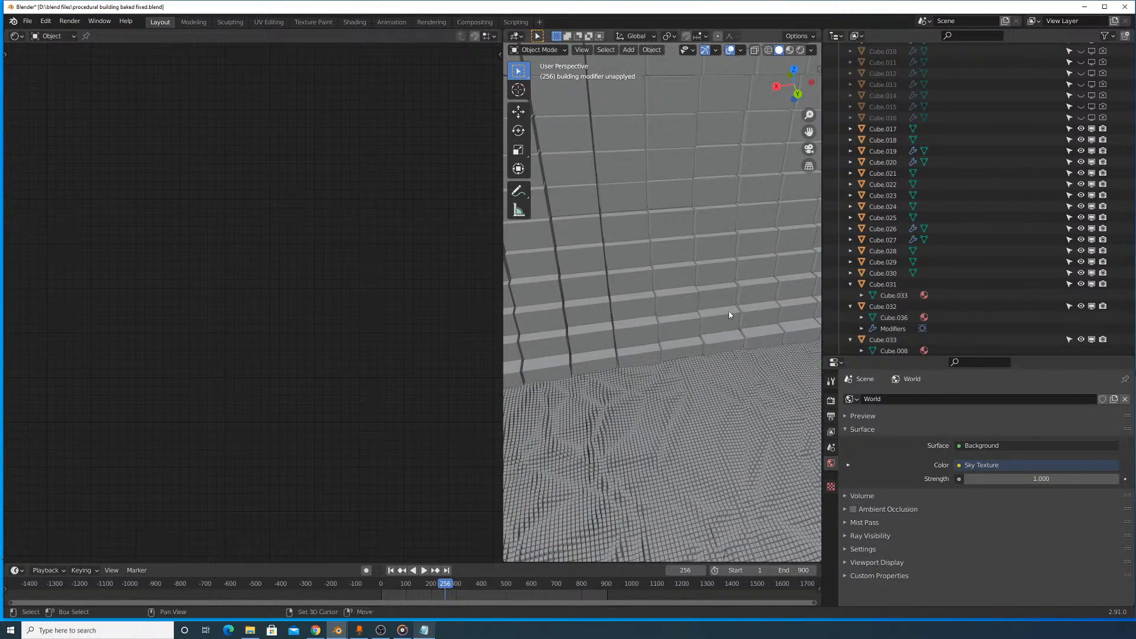
middle_drag(729, 314, 647, 113)
click(626, 342)
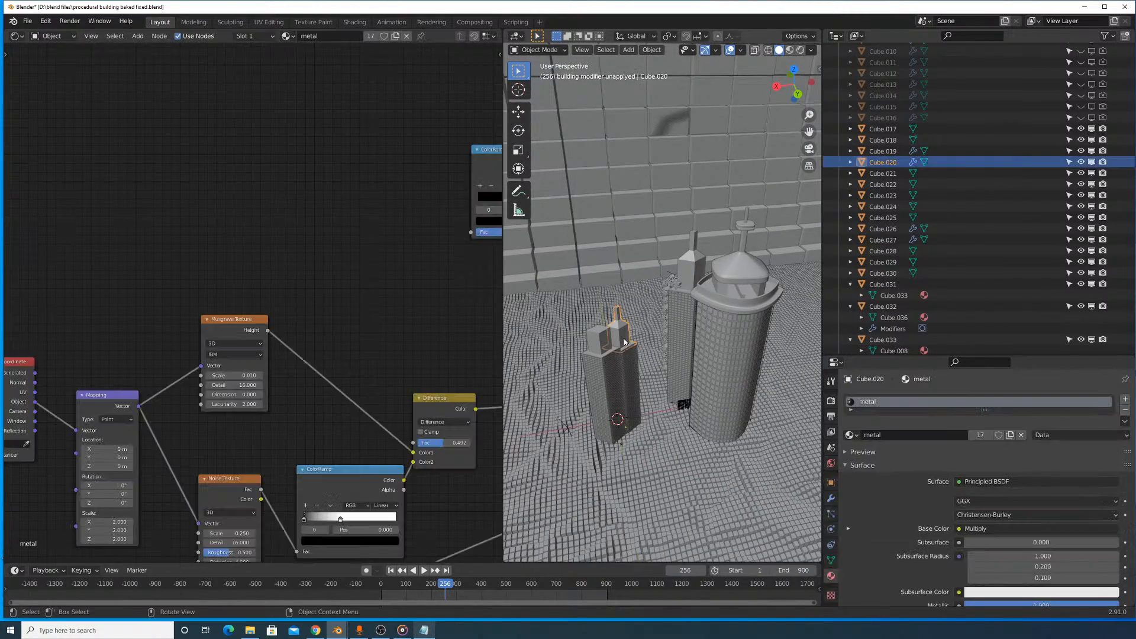
shift+click(631, 357)
scroll(650, 345, up, 2)
key(g)
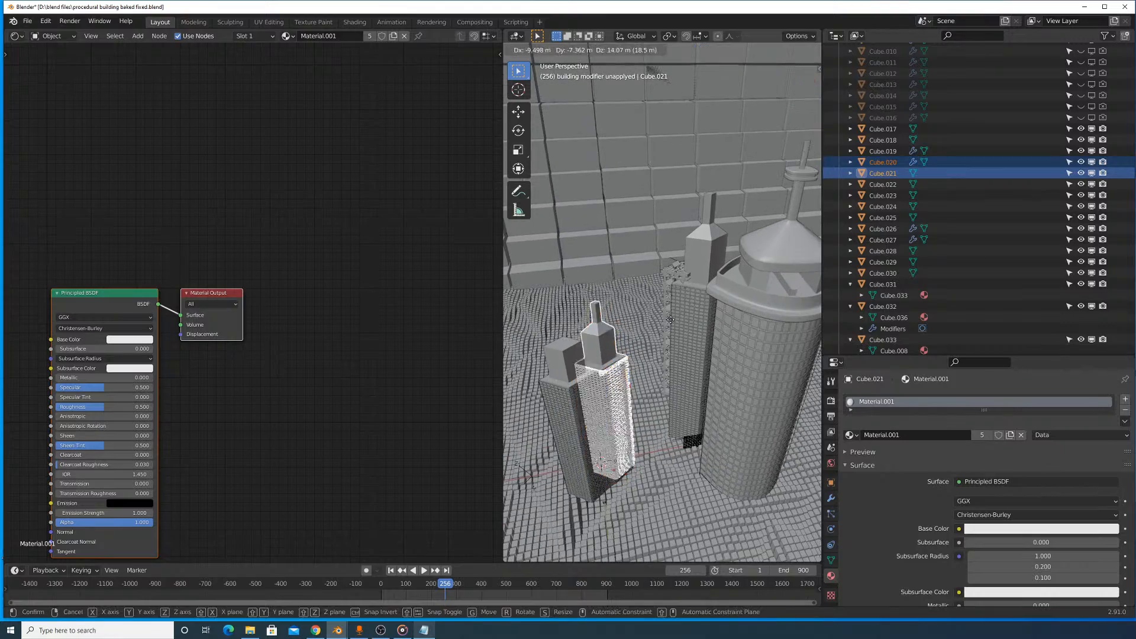
right_click(772, 304)
- Add the slim tower's building-lights core, scratched glass layers and white window grid to the selection
shift+middle_drag(723, 259, 766, 285)
shift+click(766, 264)
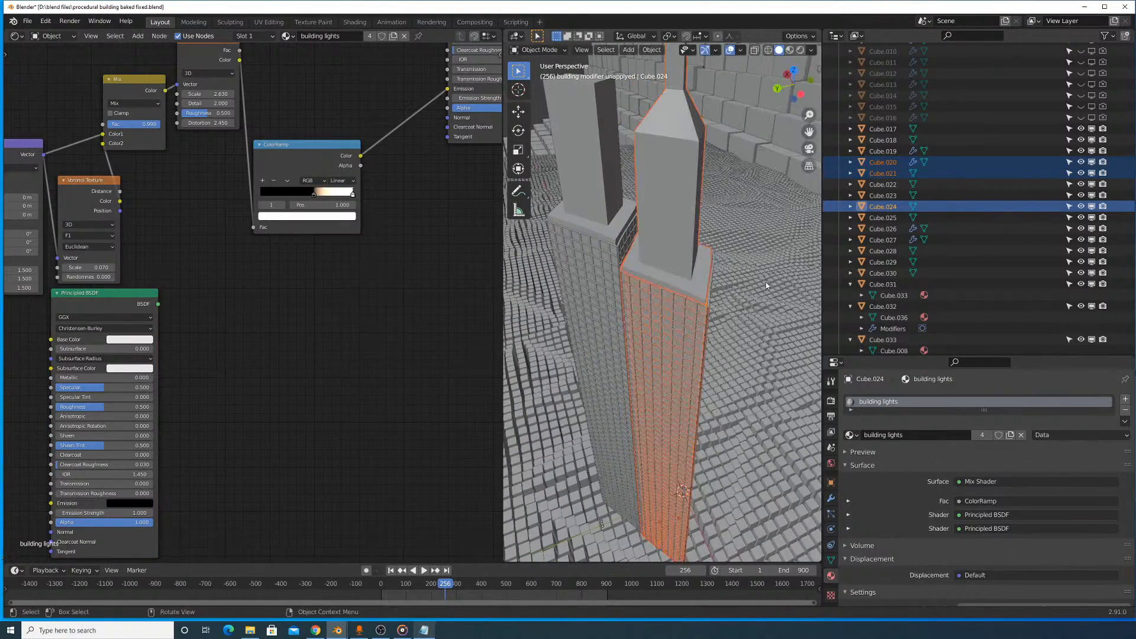
shift+click(695, 307)
middle_drag(706, 307, 685, 306)
shift+click(687, 304)
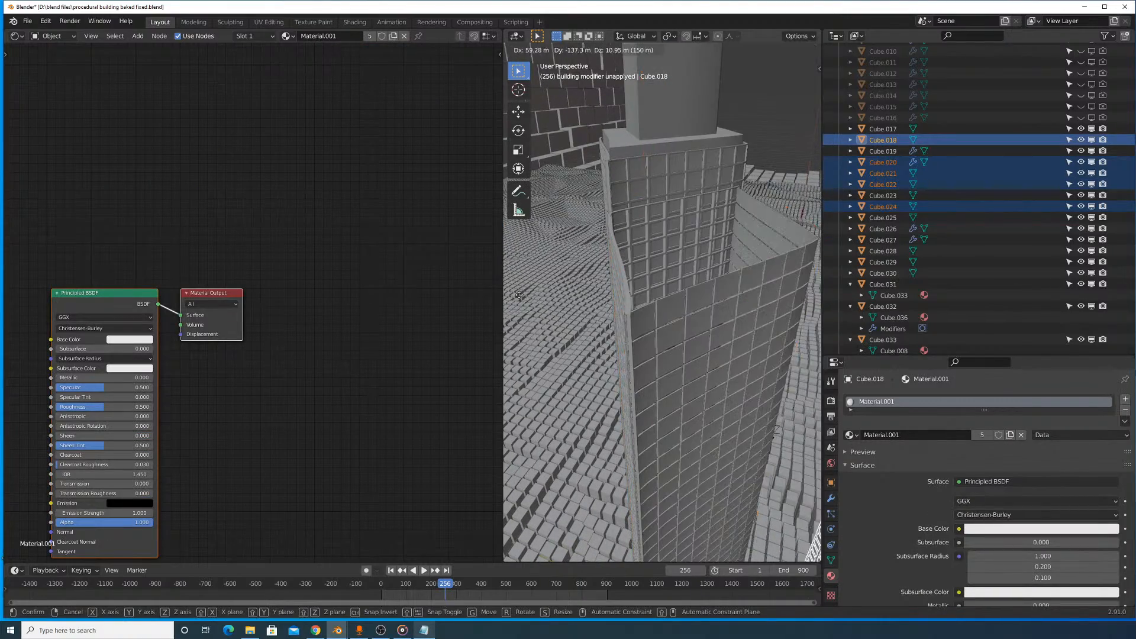
shift+click(674, 304)
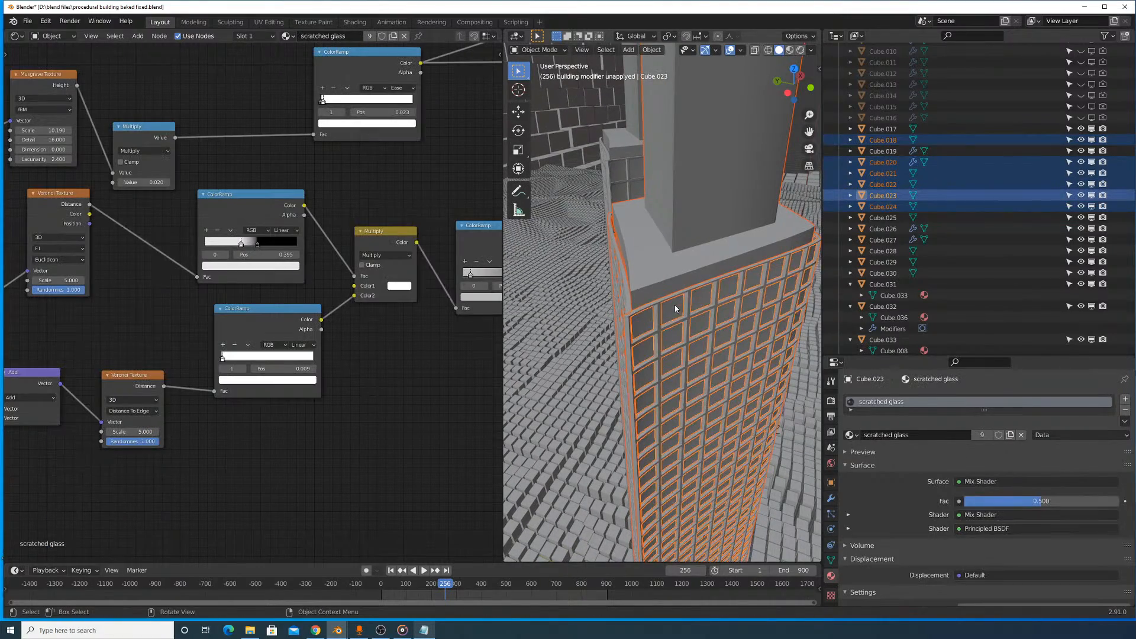
key(g)
key(Escape)
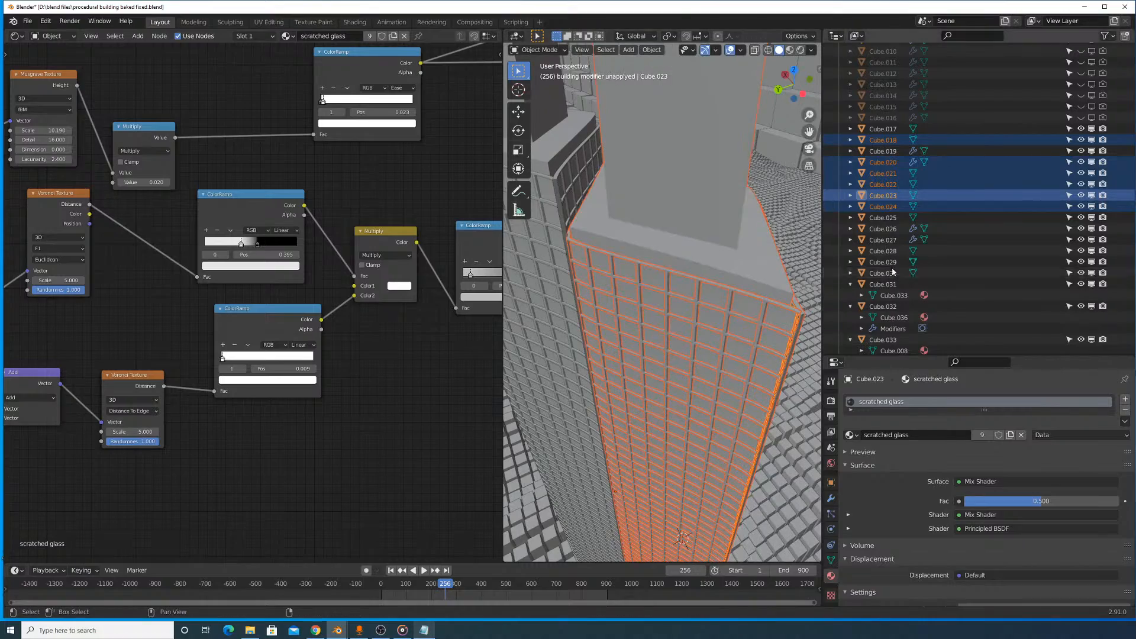
- Test which overlapping grid layer is active and add the slim tower's metal window frame to the selection
shift+click(673, 274)
key(g)
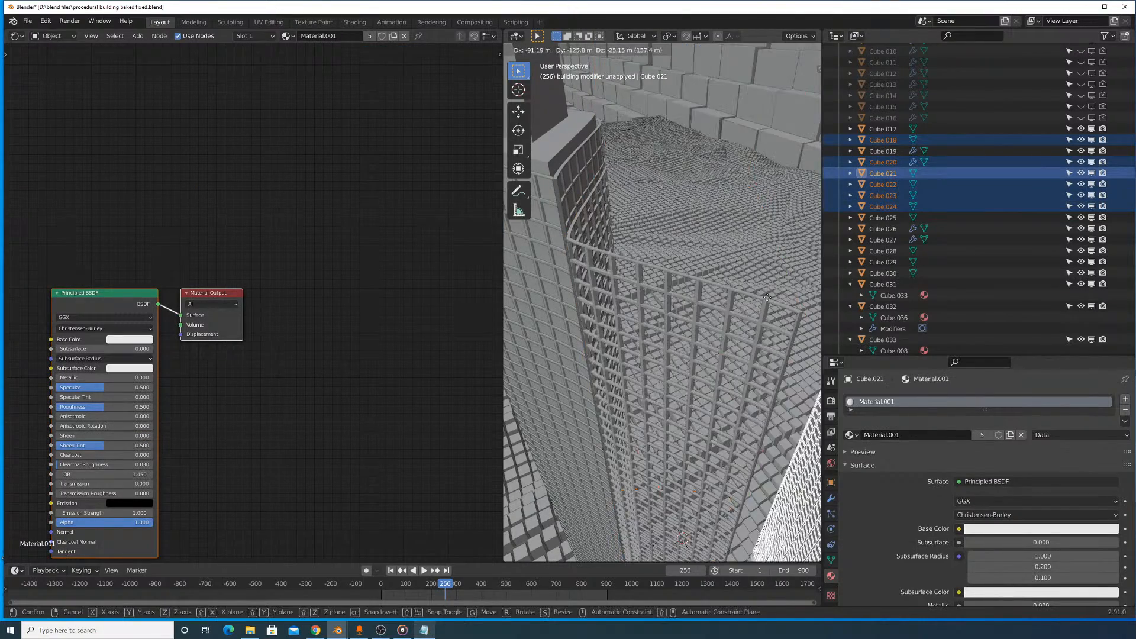
right_click(671, 280)
shift+click(668, 272)
key(g)
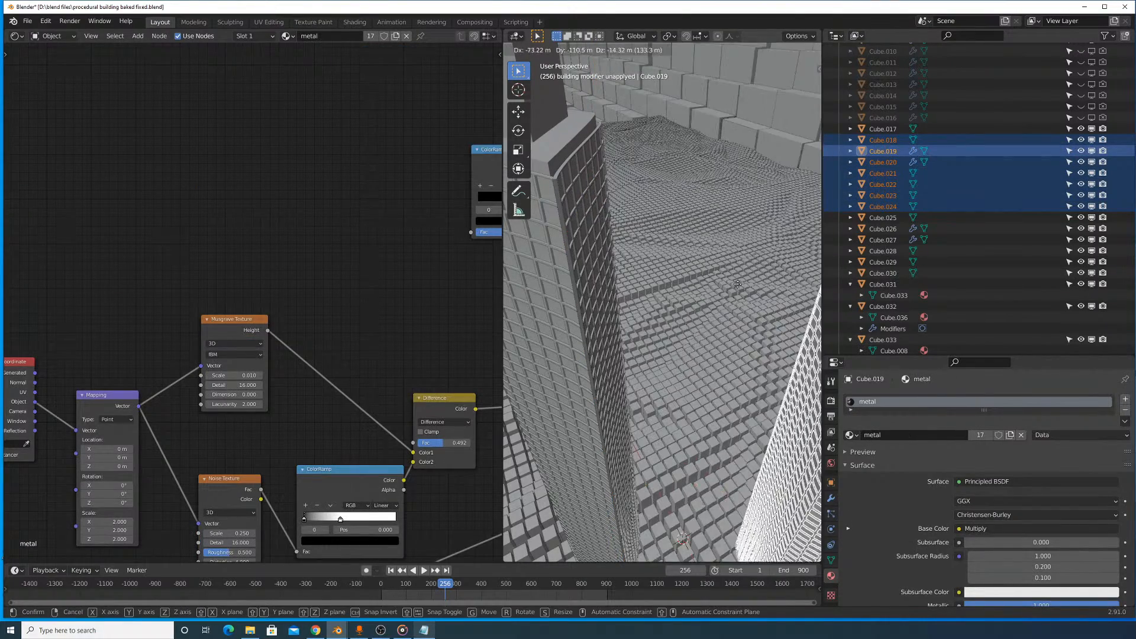
right_click(700, 282)
- Move the selected slim tower along the Y axis out of the cylinder towards the two large towers
scroll(698, 275, down, 8)
middle_drag(698, 274, 692, 316)
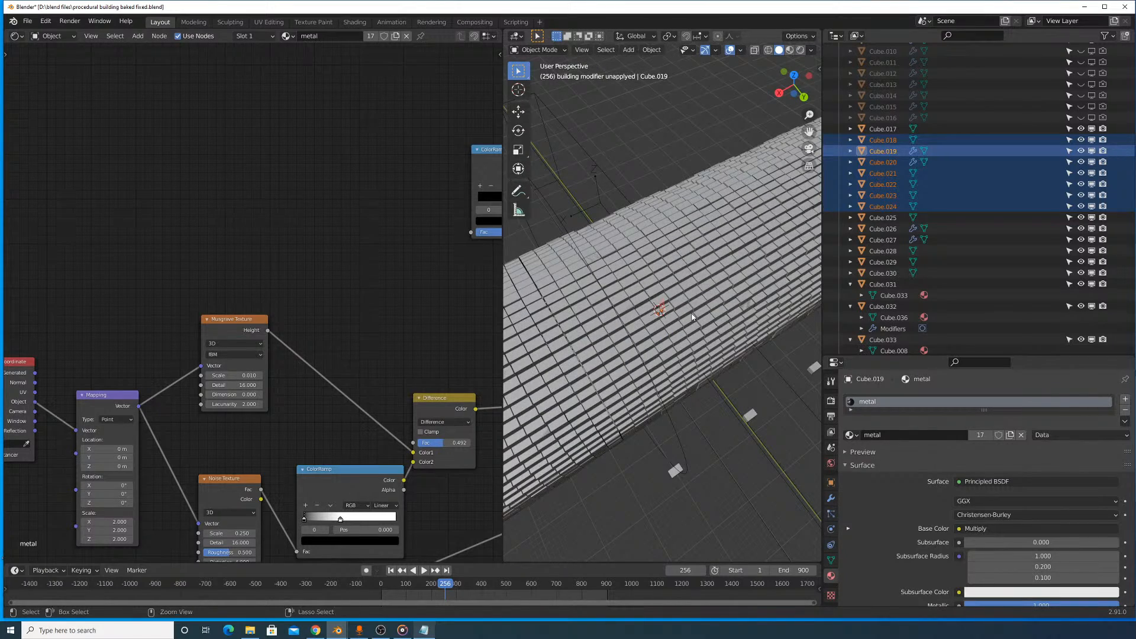
scroll(690, 309, down, 6)
key(g)
key(y)
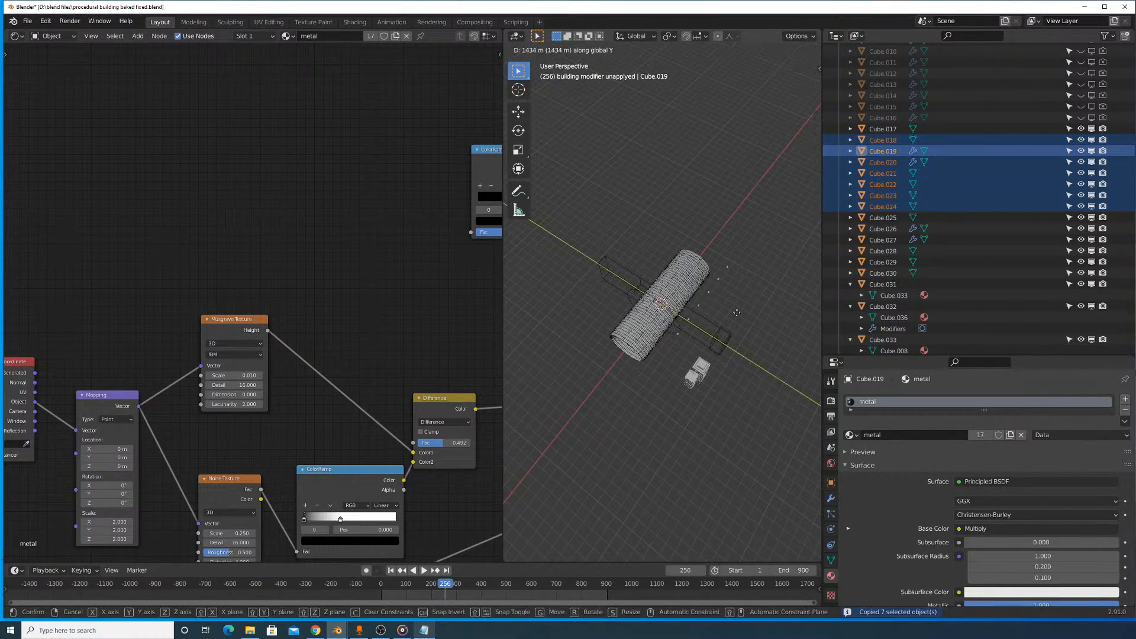
click(769, 351)
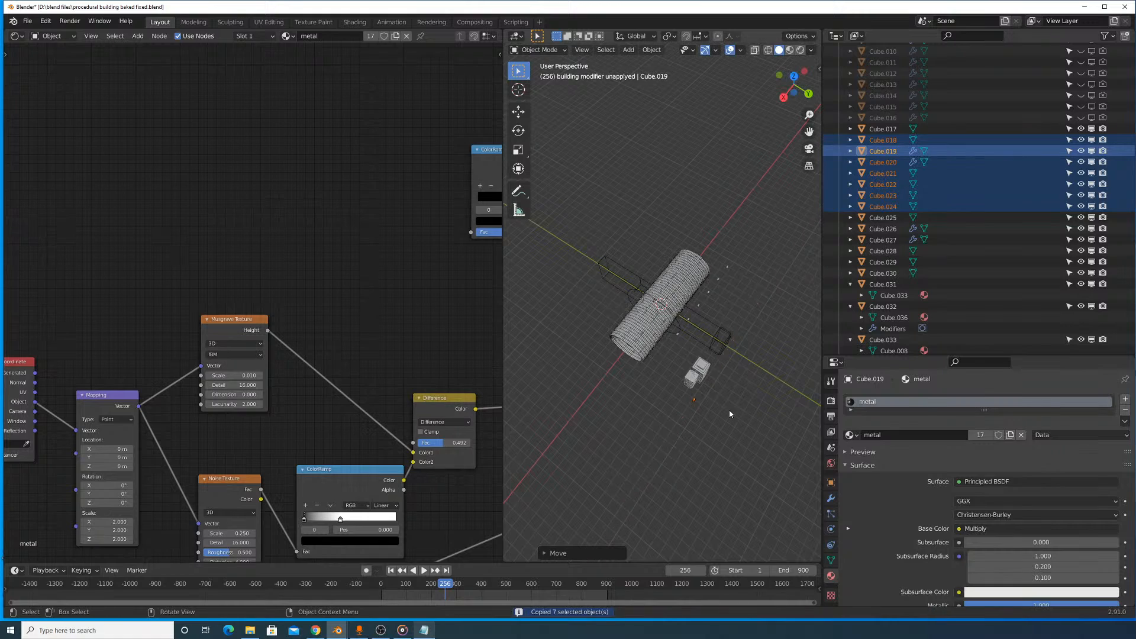
- Scale the slim tower up uniformly to suit the size of the two neighbouring skyscrapers
scroll(672, 271, up, 10)
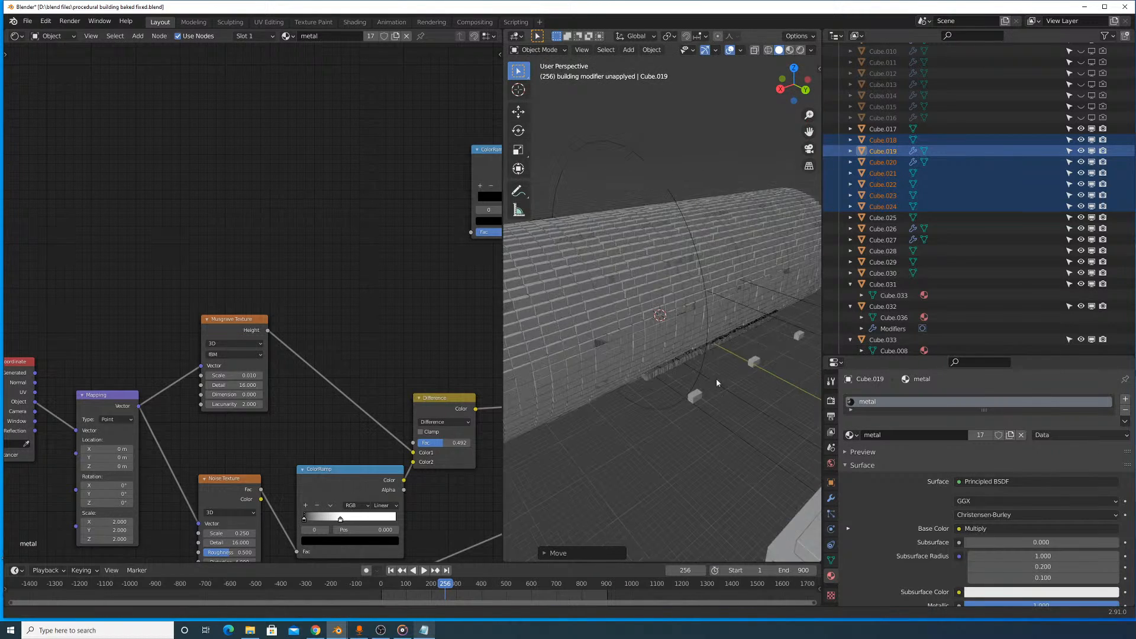
scroll(681, 223, down, 5)
key(s)
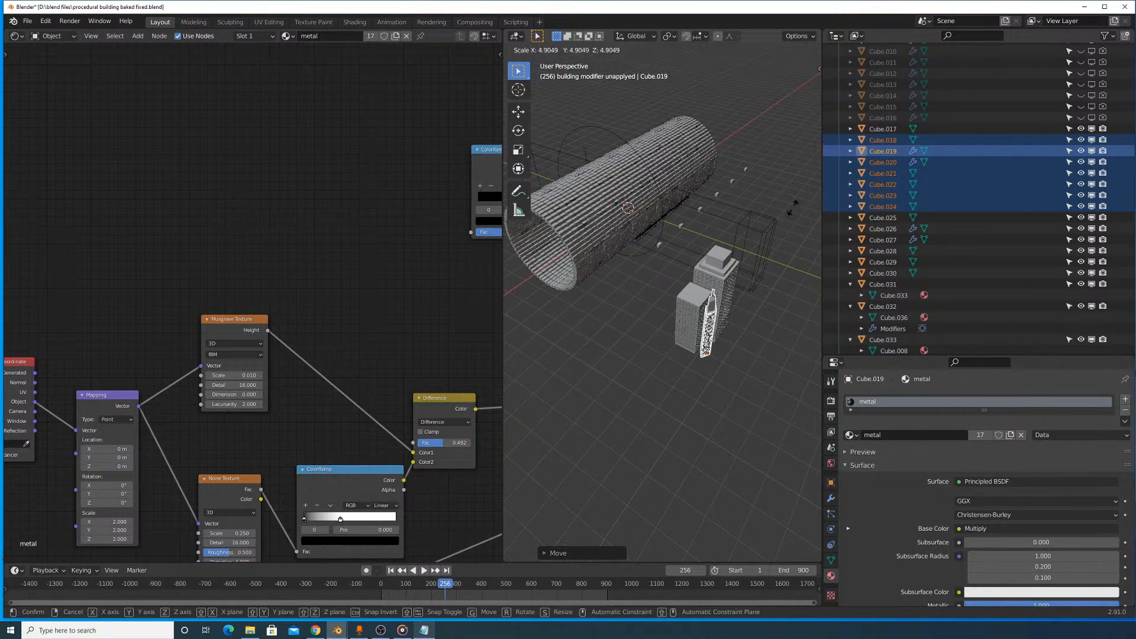
click(730, 266)
- Lower the enlarged slim tower along the Z axis to the base level of the two larger towers
scroll(727, 263, up, 5)
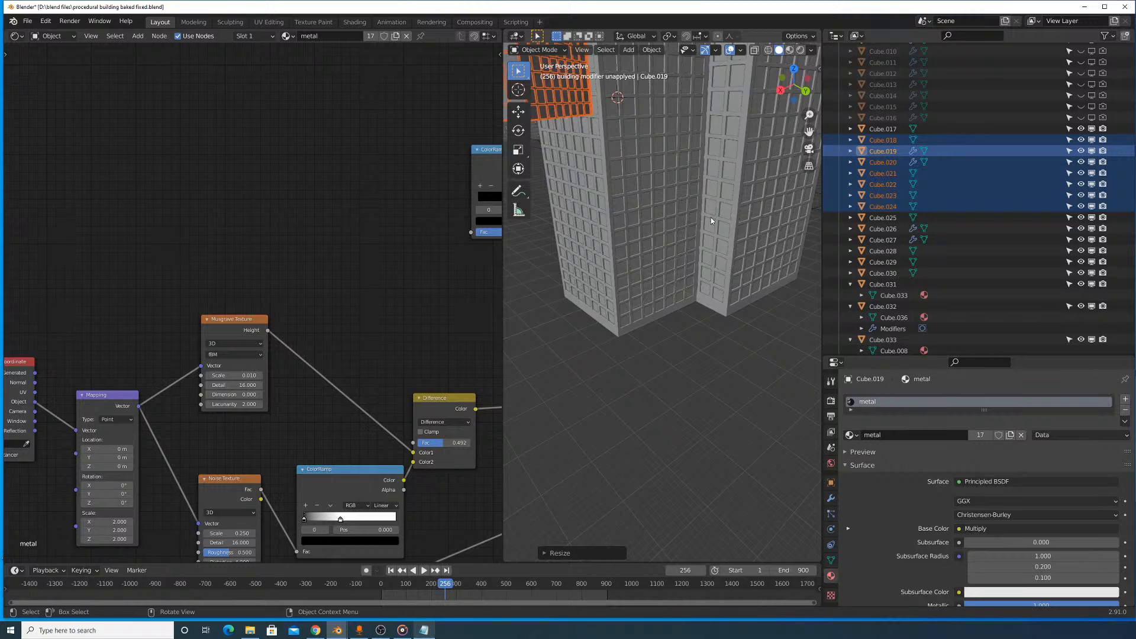
scroll(704, 201, down, 2)
key(g)
key(z)
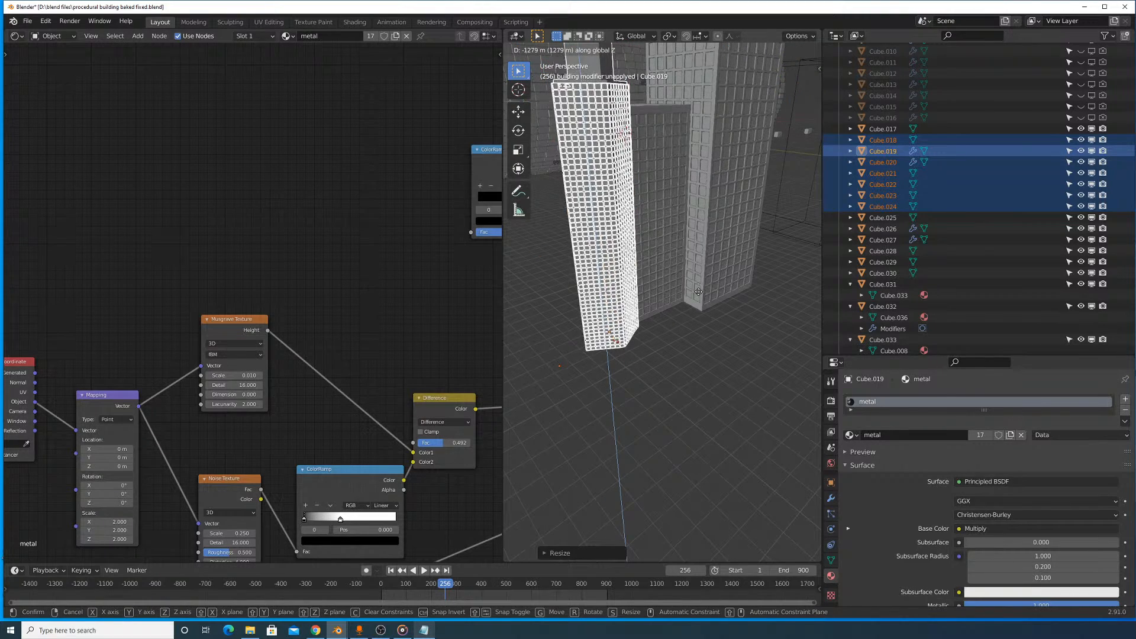
click(698, 292)
scroll(680, 272, down, 5)
key(g)
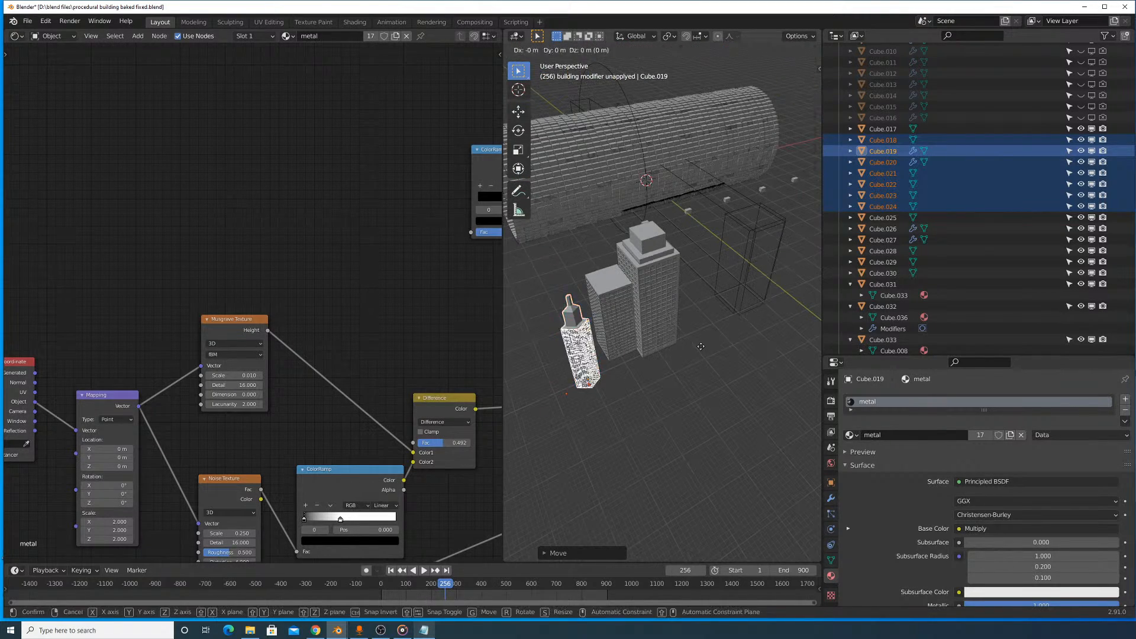
key(z)
click(686, 315)
middle_drag(686, 315, 721, 345)
key(g)
key(z)
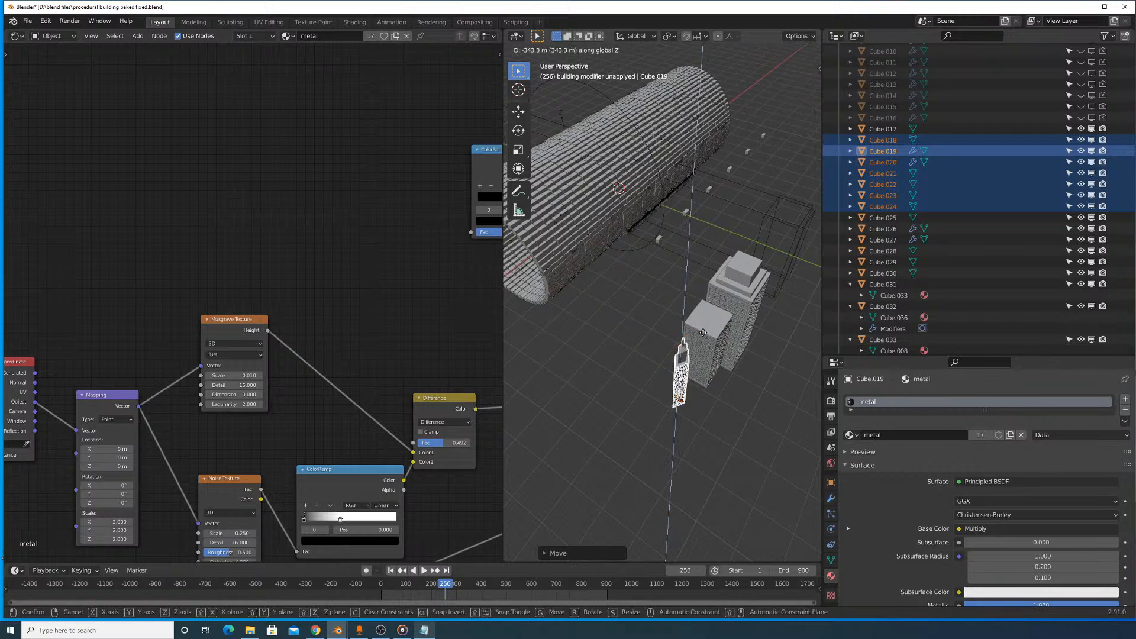
click(703, 333)
scroll(702, 299, up, 6)
scroll(728, 248, down, 3)
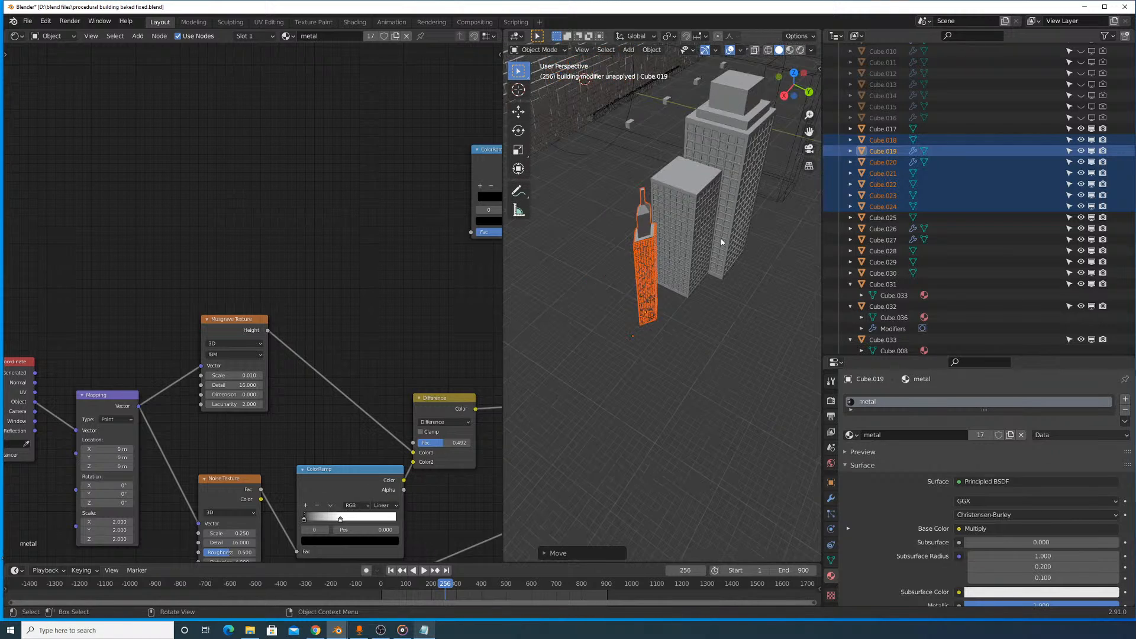
- Rotate the slim tower about -69° around the Z axis and shift it within the horizontal plane beside the shorter tower
scroll(720, 239, up, 3)
key(r)
key(z)
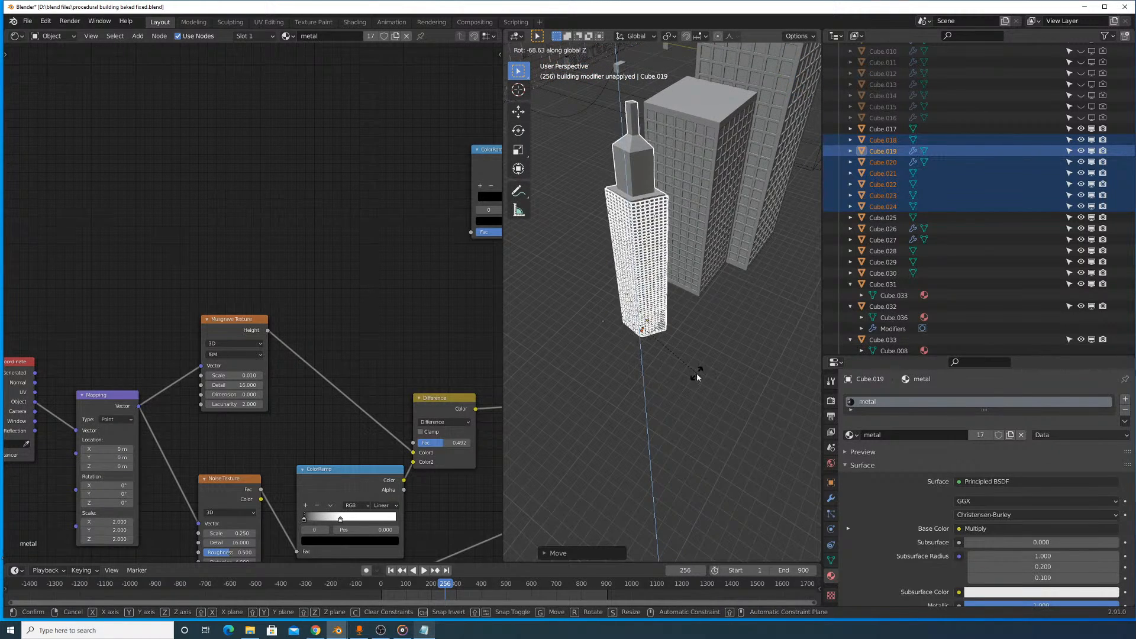
click(697, 376)
key(g)
key(shift+z)
click(732, 308)
- Fine-tune the slim tower's height along the Z axis so that its base lines up with its neighbours
scroll(727, 306, up, 3)
middle_drag(714, 308, 701, 251)
key(g)
key(z)
click(702, 257)
- Inspect the slim tower's facade in material preview and delete its redundant outer window grid that uses Material.001
mouse_move(670, 186)
shift+middle_down()
mouse_move(692, 259)
mouse_move(676, 206)
shift+middle_up()
click(672, 204)
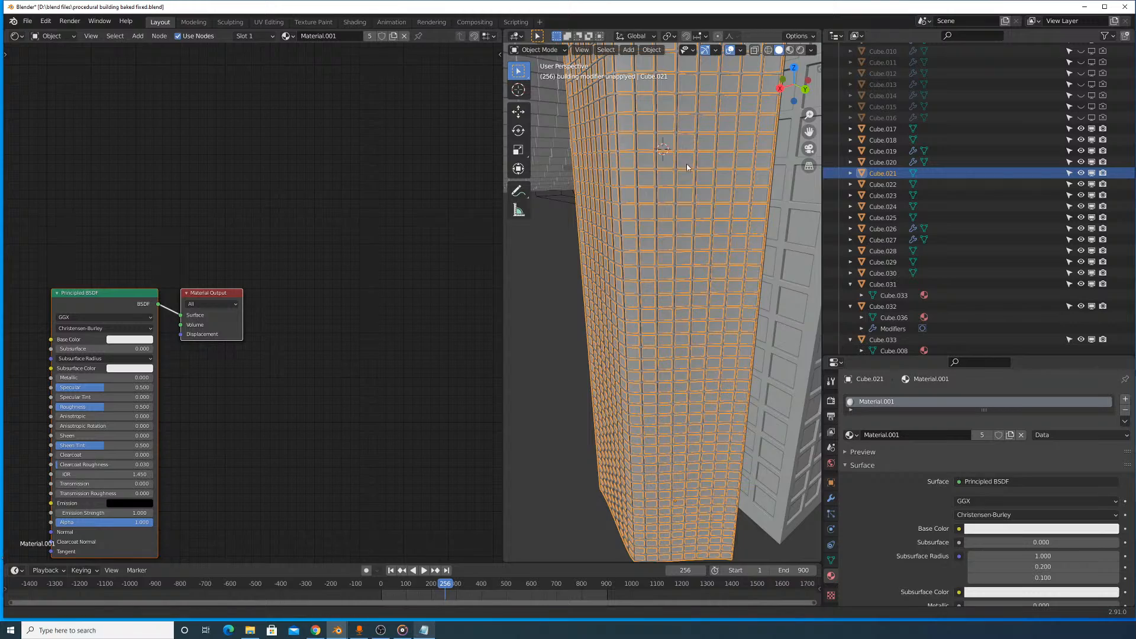
middle_drag(686, 167, 687, 207)
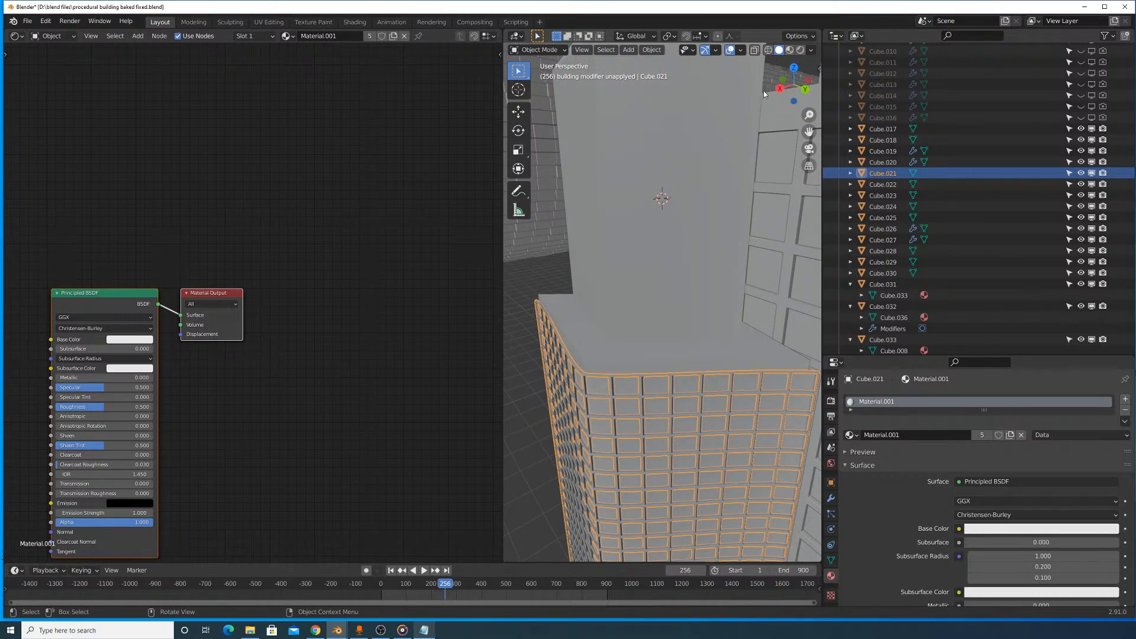
click(789, 50)
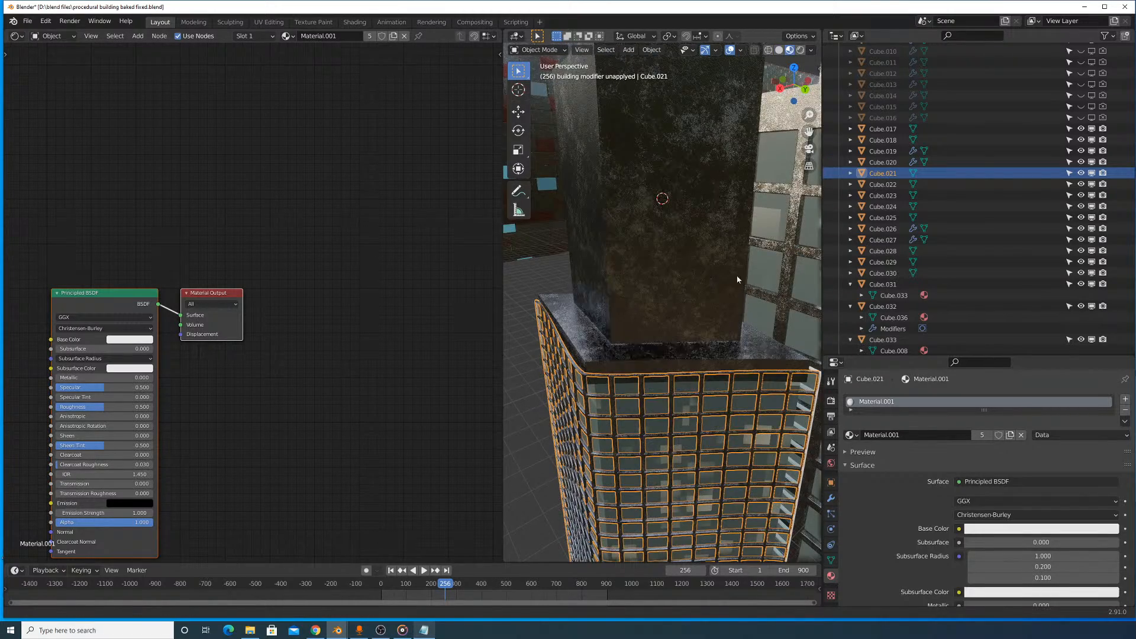
shift+middle_drag(738, 280, 737, 309)
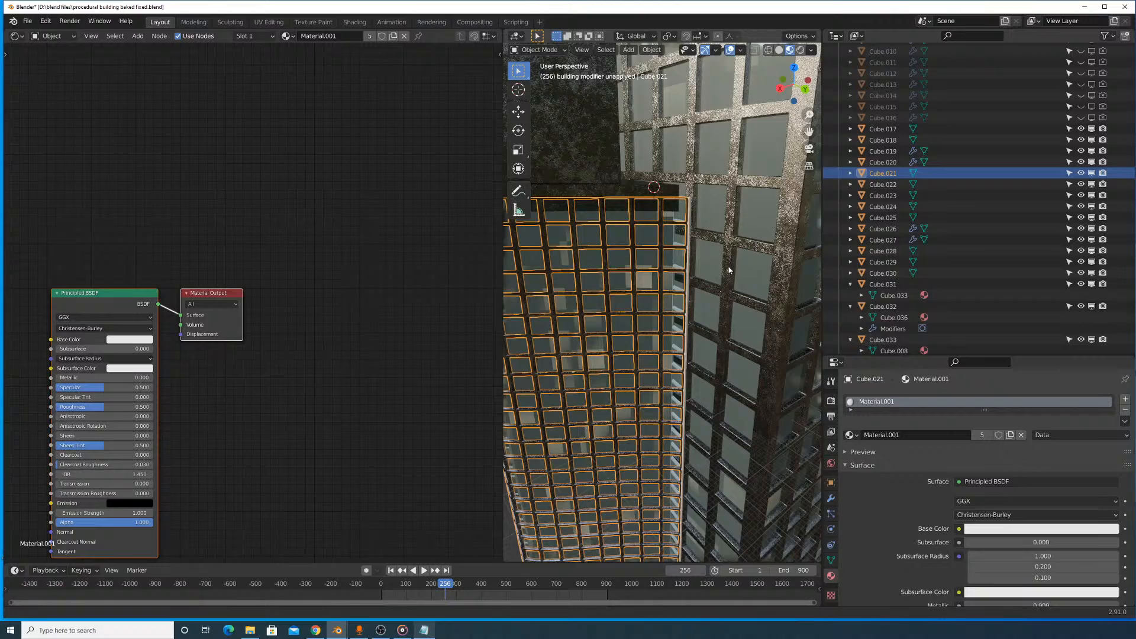
key(g)
right_click(708, 240)
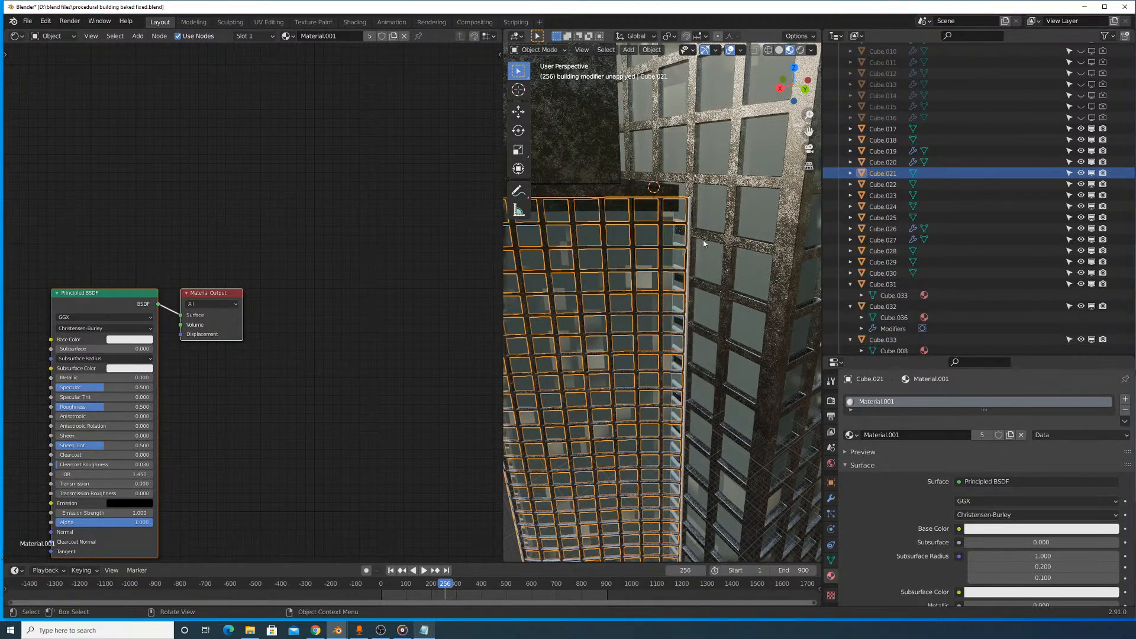
key(x)
click(699, 239)
- Assign the metal material to the slim tower's remaining window grid that still uses Material.001
click(690, 226)
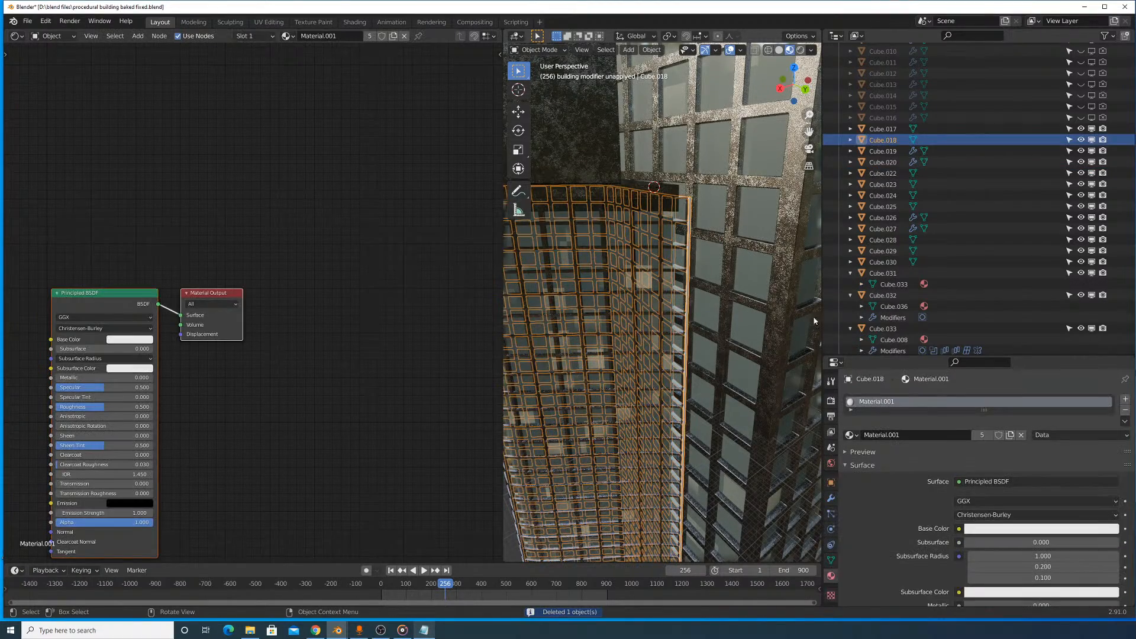
click(850, 435)
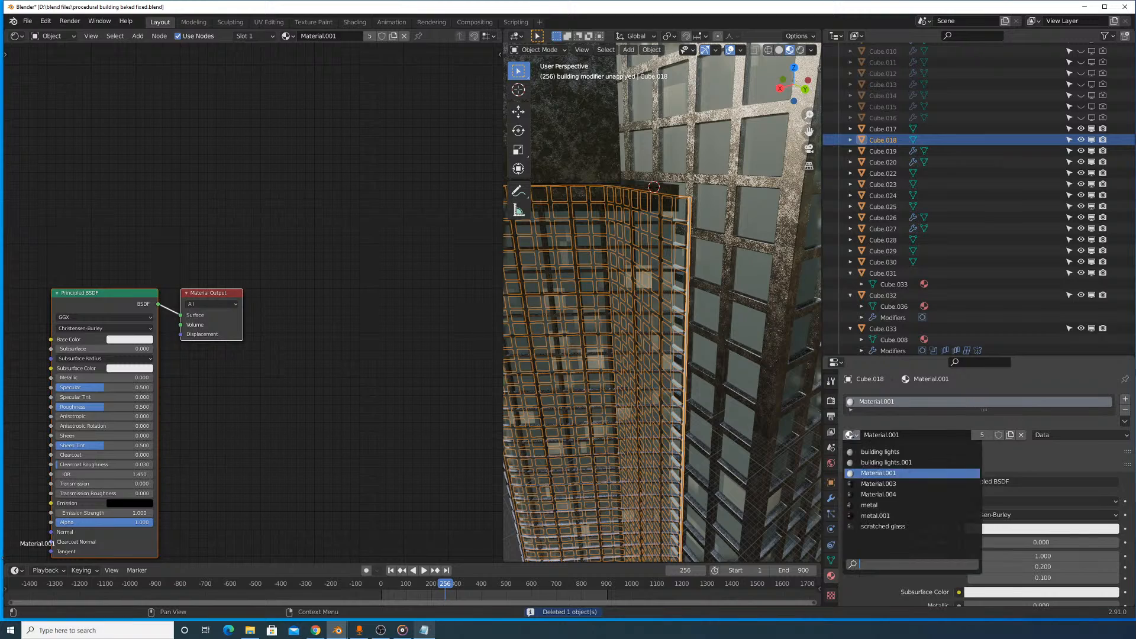
click(881, 505)
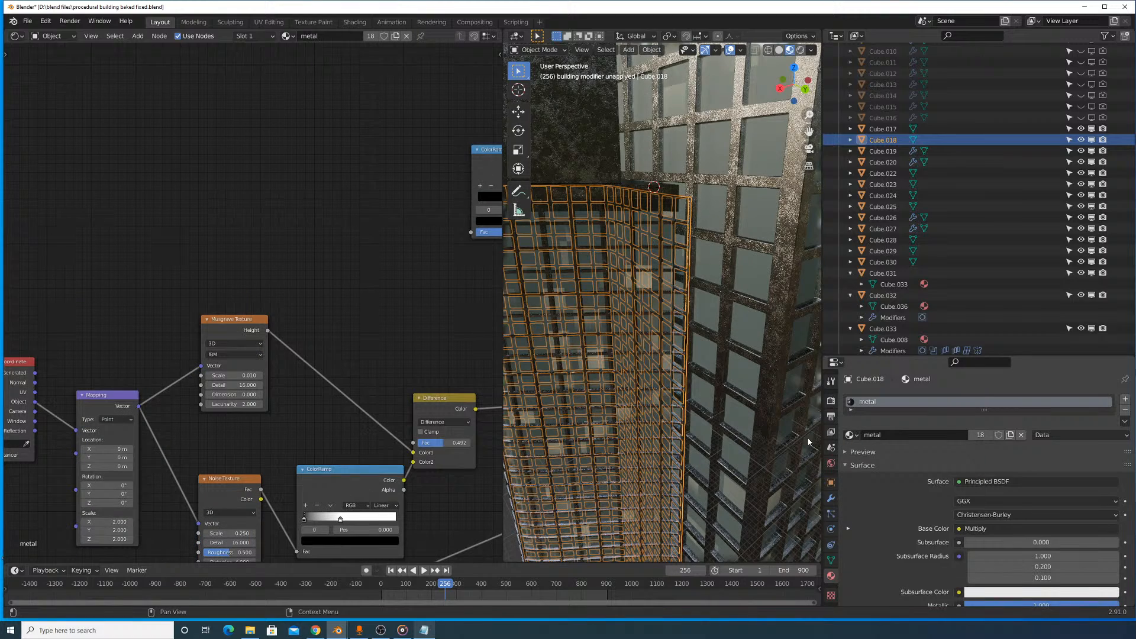
- Check the slim tower's overlapping grid, glass and light layers one by one in material preview and solid shading
click(688, 243)
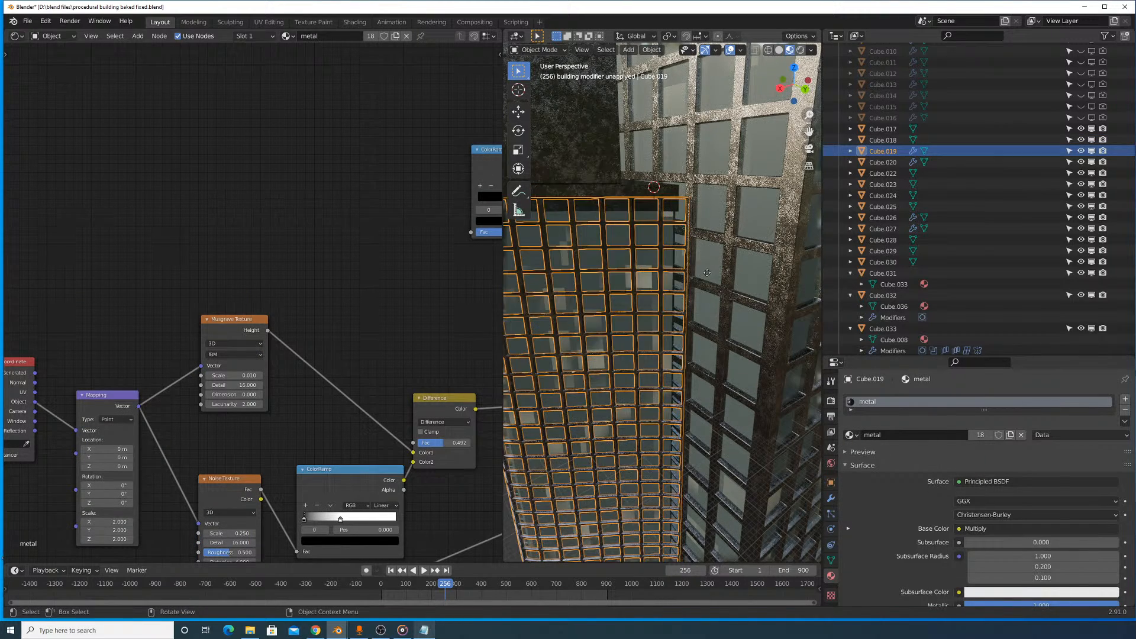
click(687, 228)
middle_drag(688, 228, 645, 183)
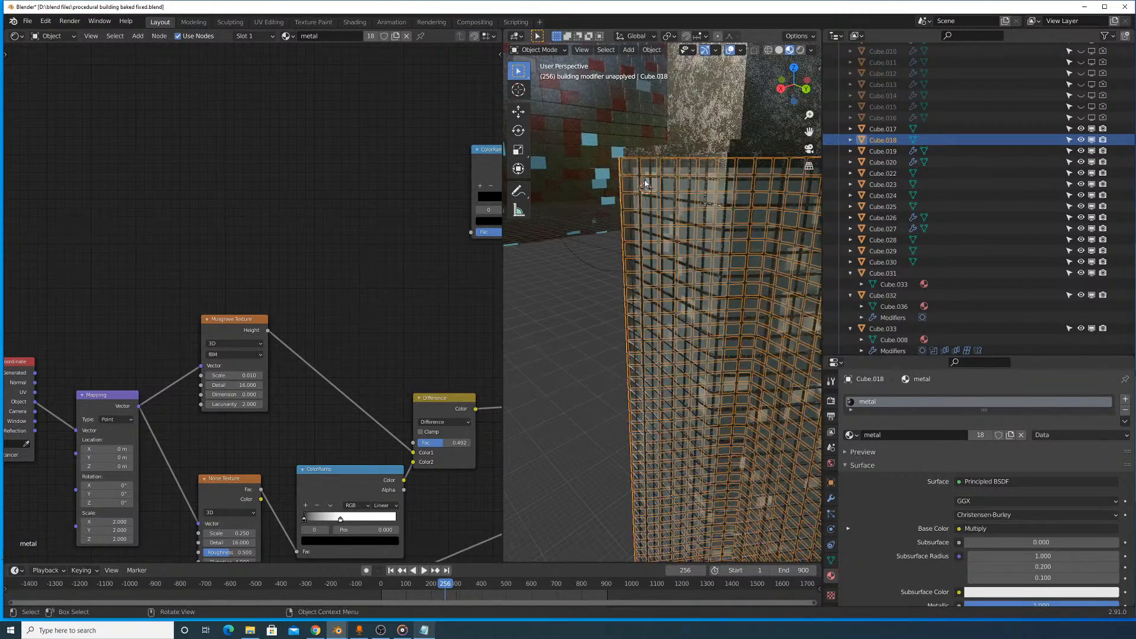
click(584, 278)
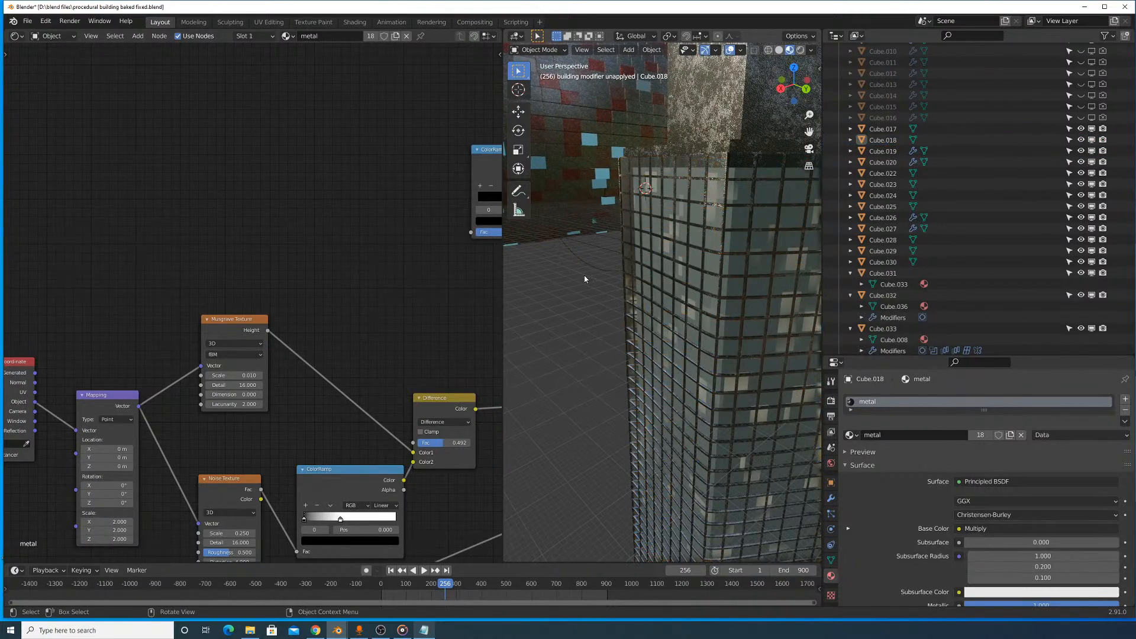
click(719, 194)
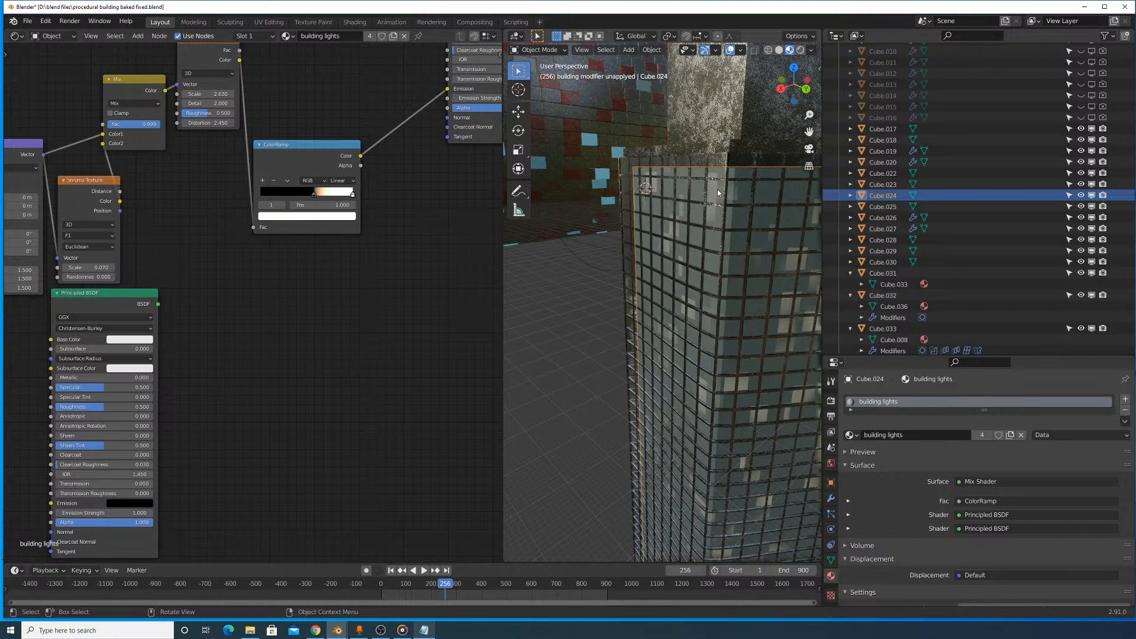
click(718, 191)
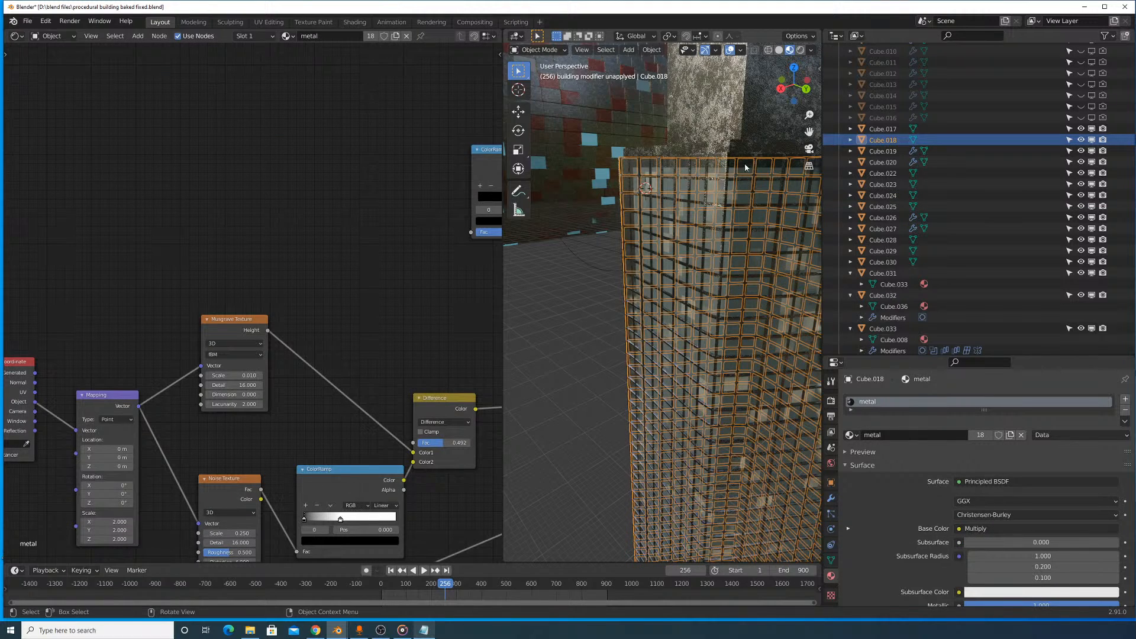
click(779, 50)
click(755, 200)
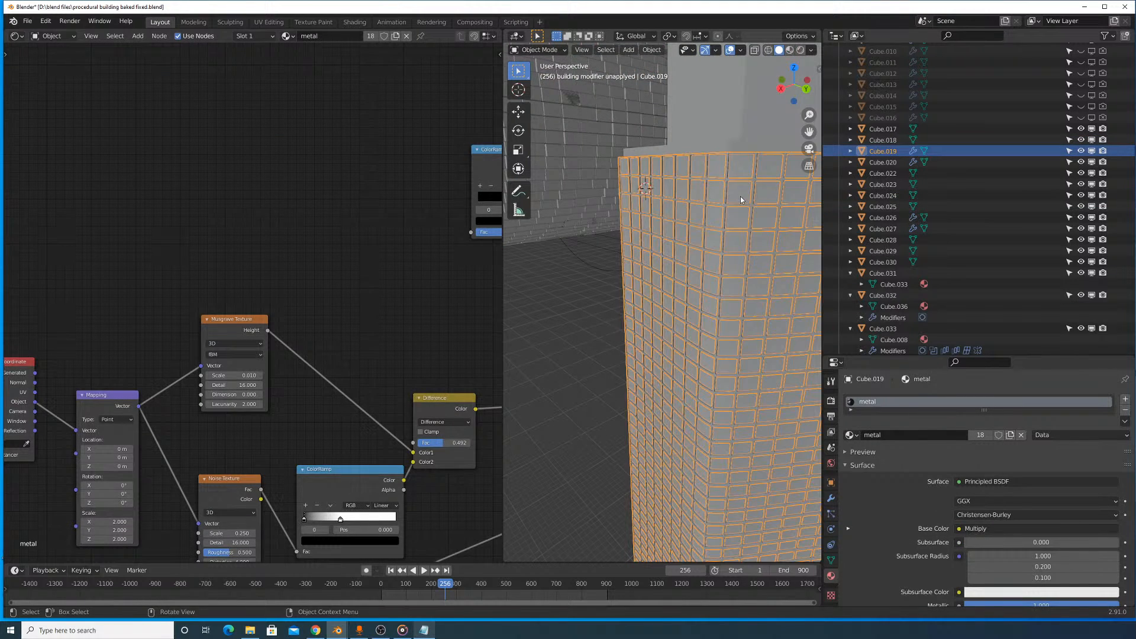
click(740, 198)
key(g)
right_click(744, 194)
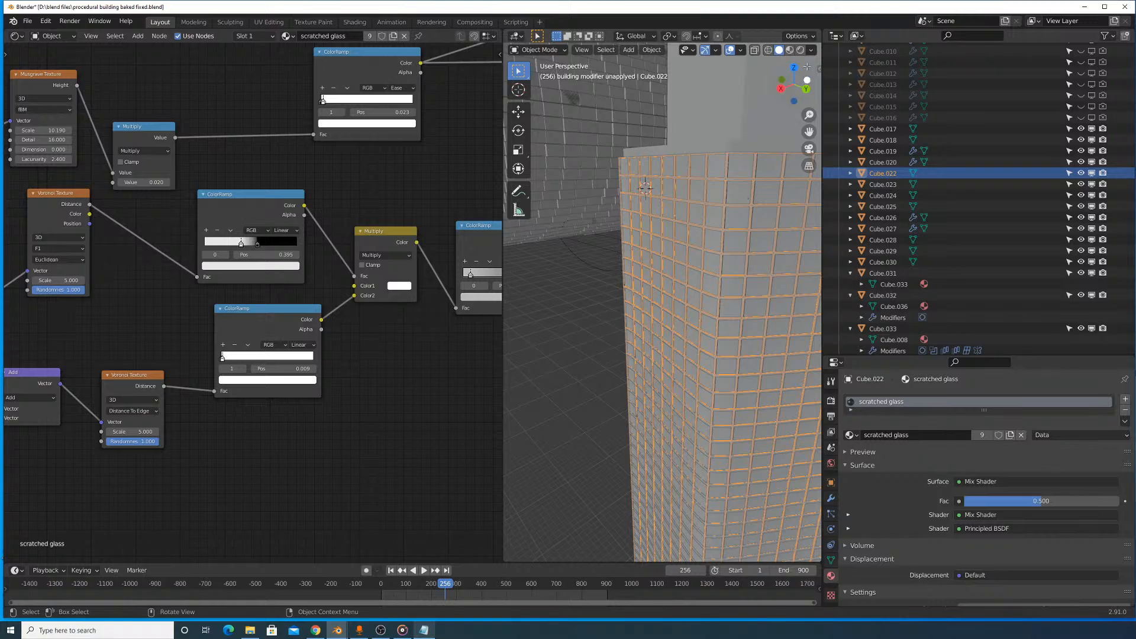
- Preview the slim tower and its neighbouring skyscrapers in rendered shading with nothing selected
click(789, 50)
click(799, 51)
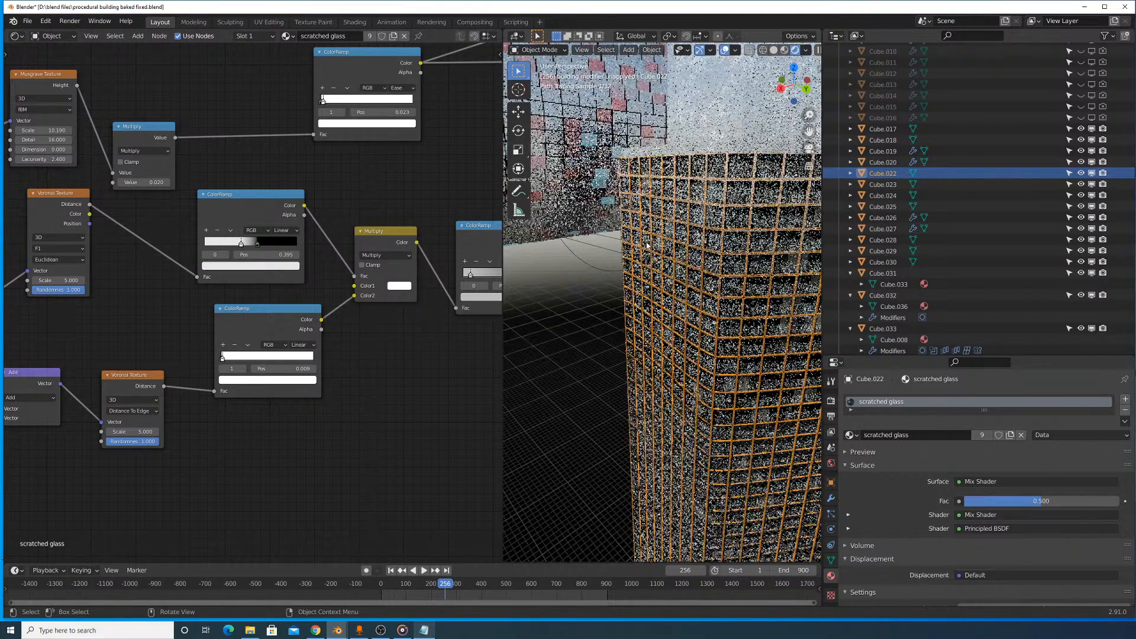
click(551, 317)
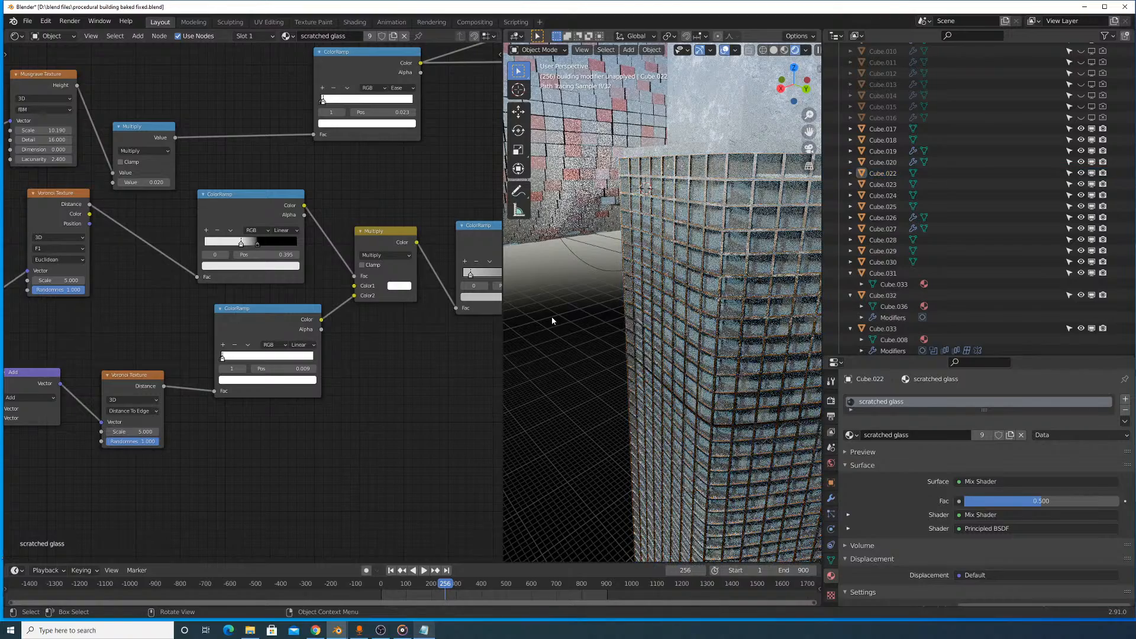
scroll(563, 313, down, 5)
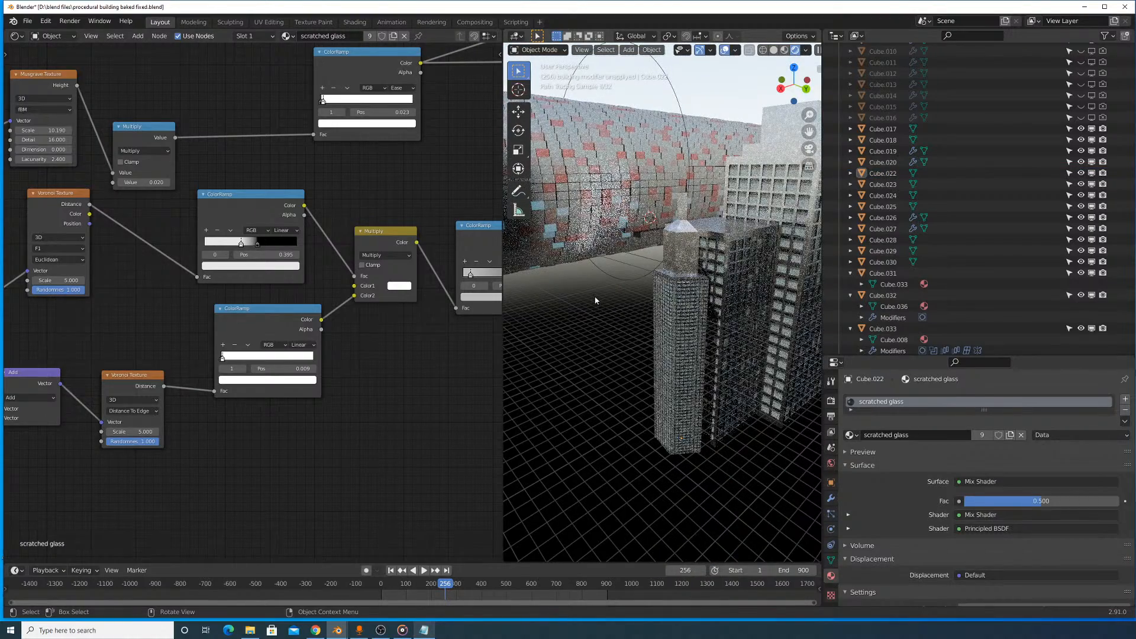
- Examine the slim tower's window grid, glass and building lights layers up close in rendered shading
middle_drag(596, 297, 600, 262)
scroll(599, 263, up, 1)
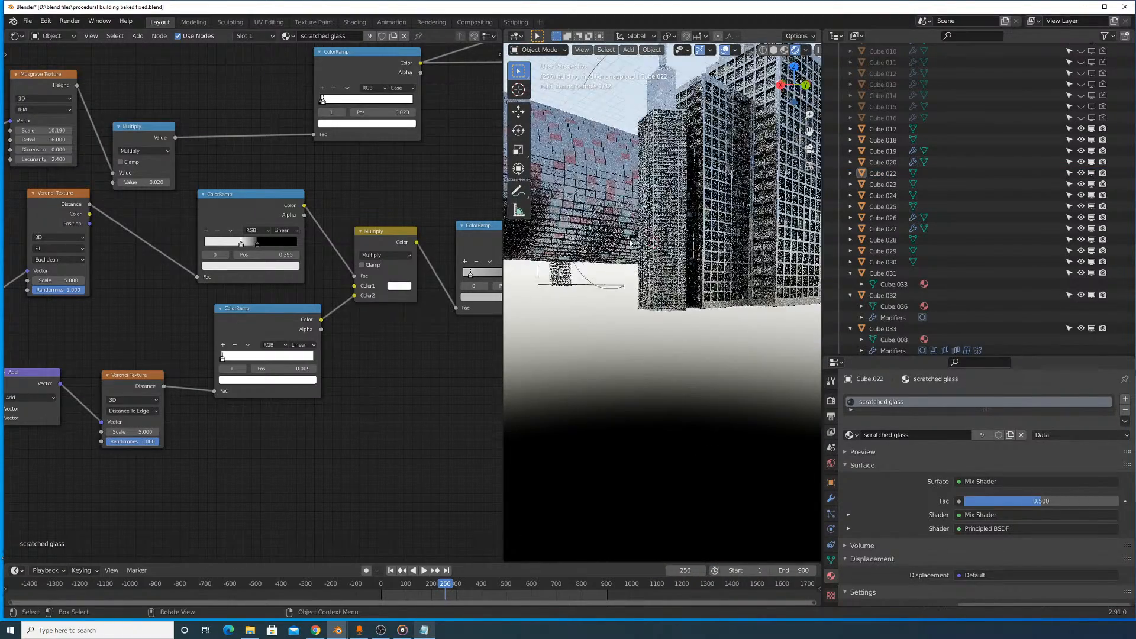
scroll(632, 243, up, 1)
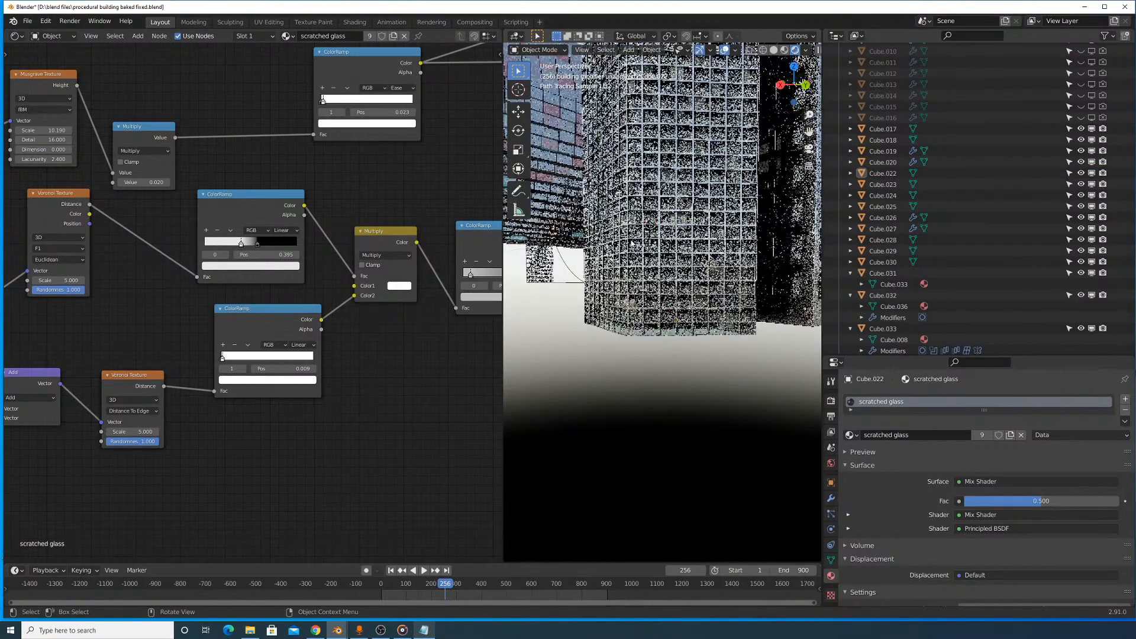
click(716, 220)
click(716, 222)
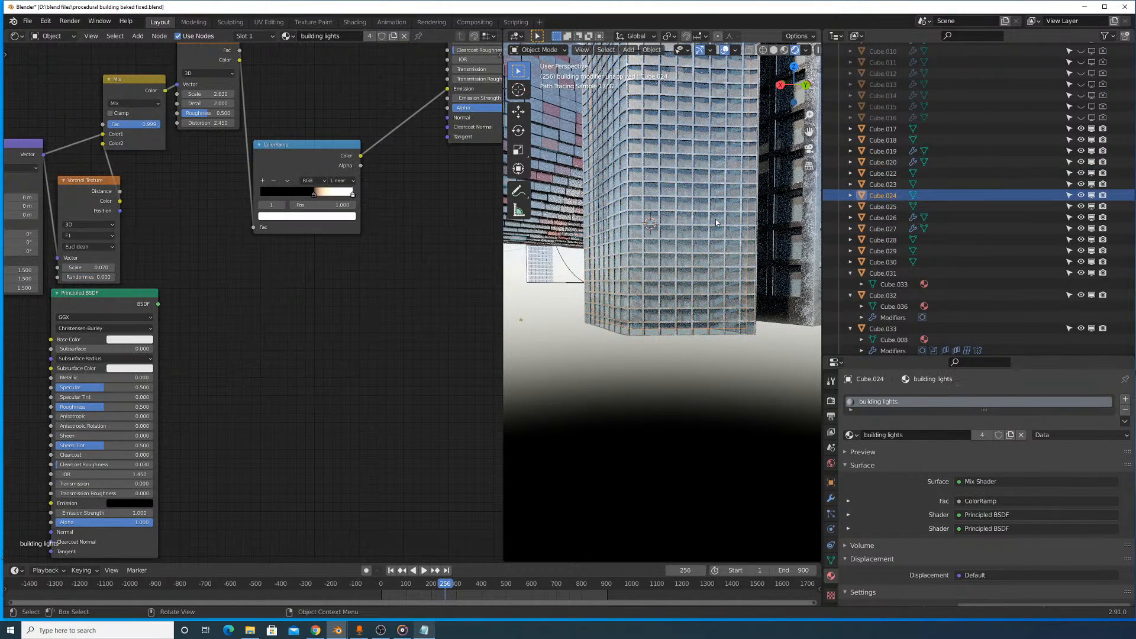
key(g)
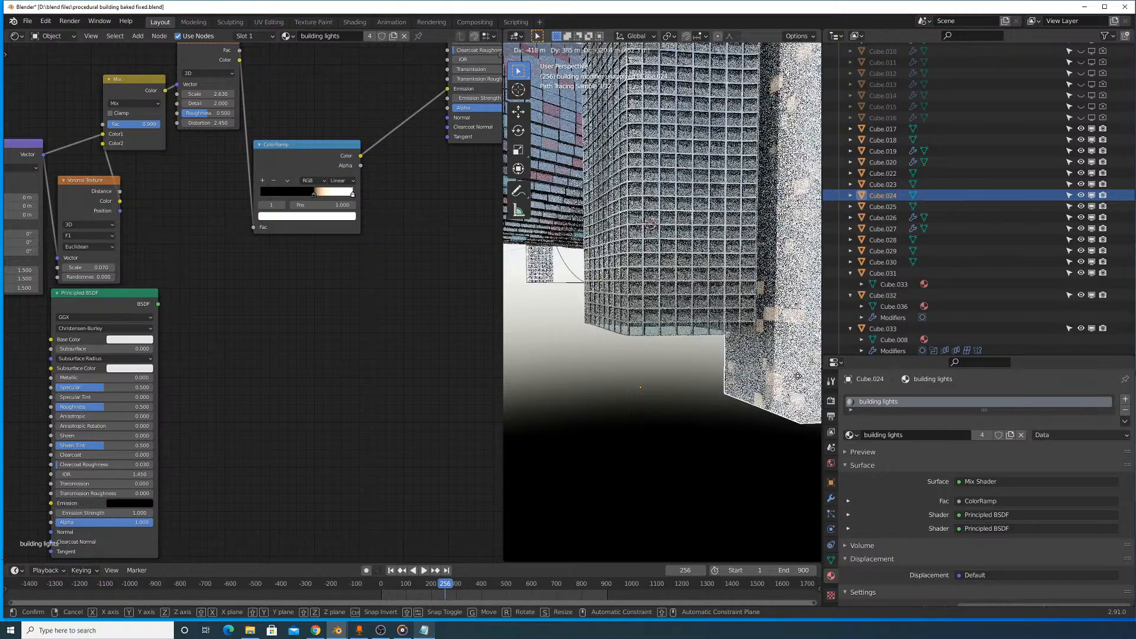
click(797, 379)
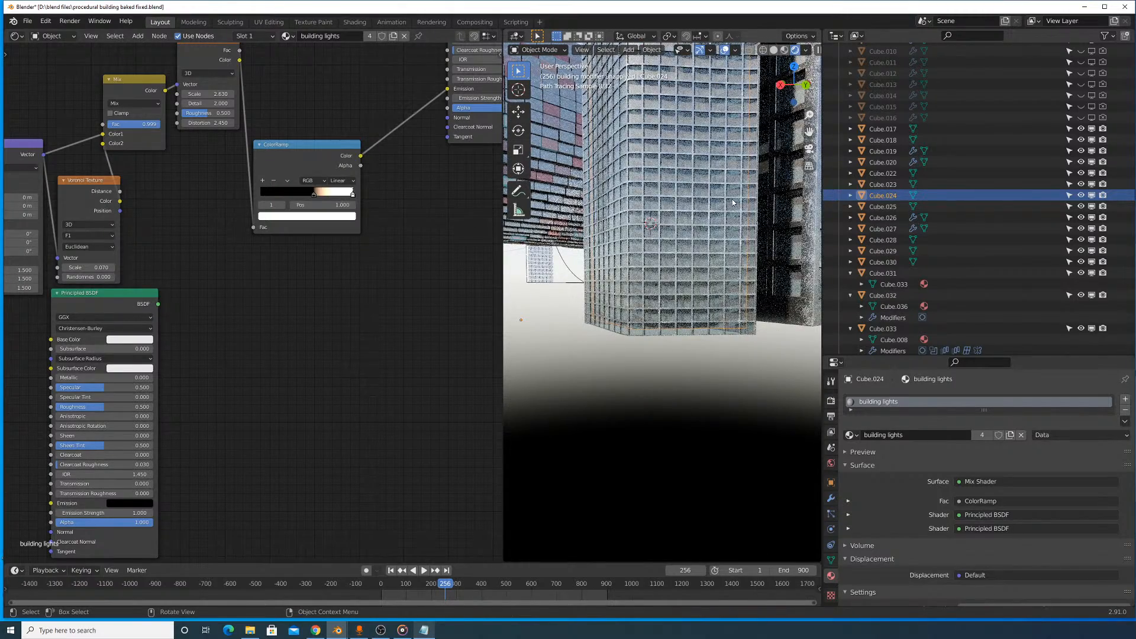
middle_drag(721, 239, 709, 258)
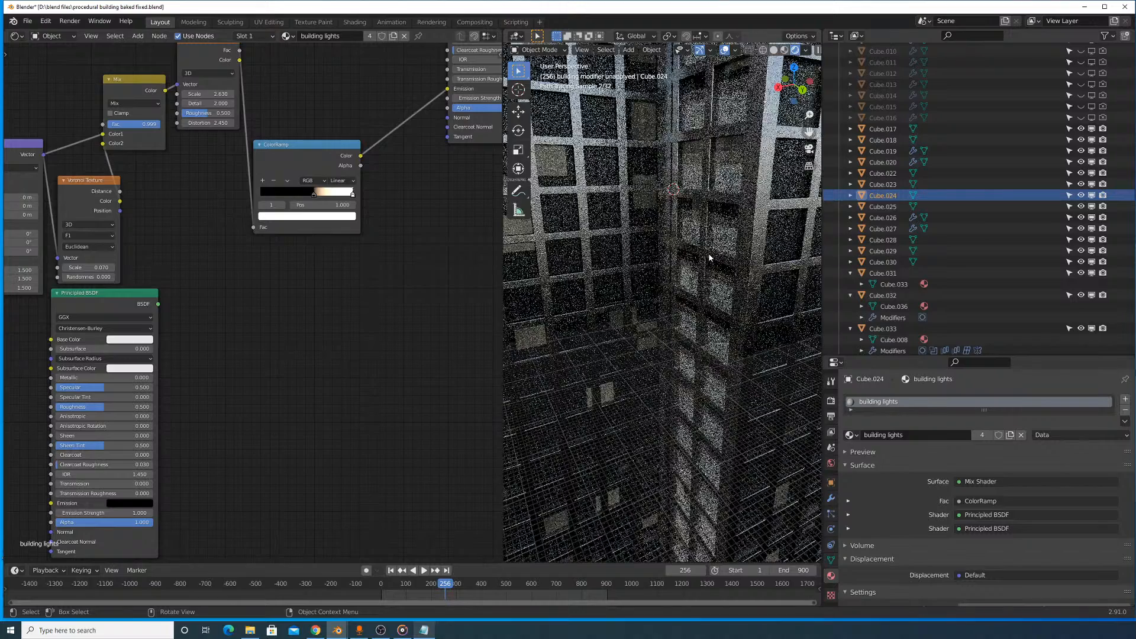
scroll(710, 257, down, 6)
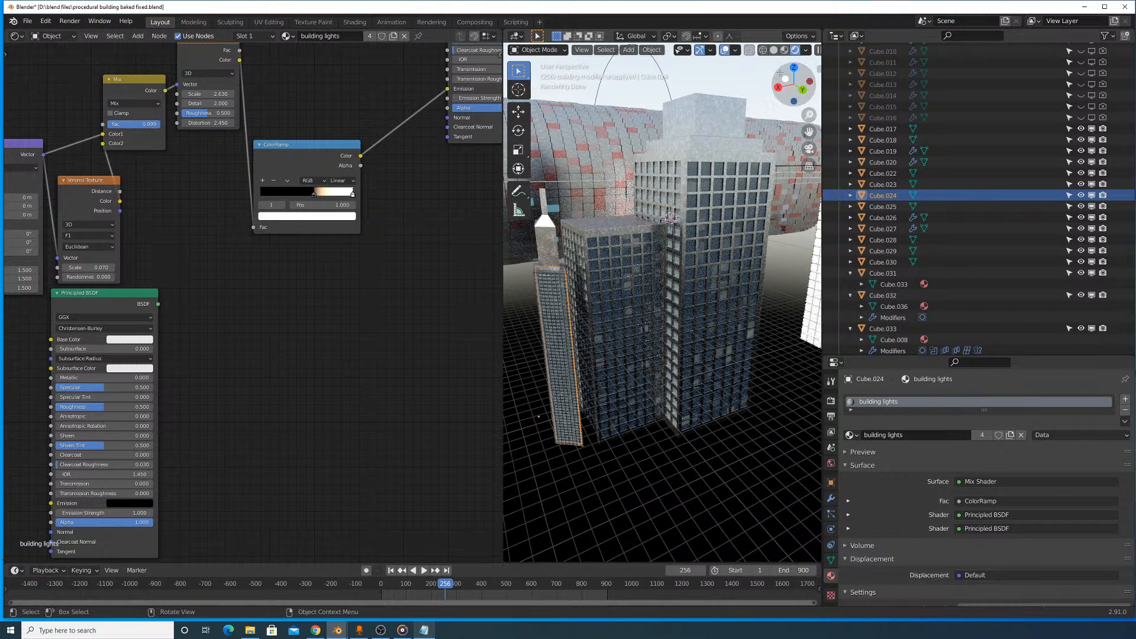
- Return to solid shading and lift the slim tower's spired roof piece along Z, clear of the tower body
click(774, 52)
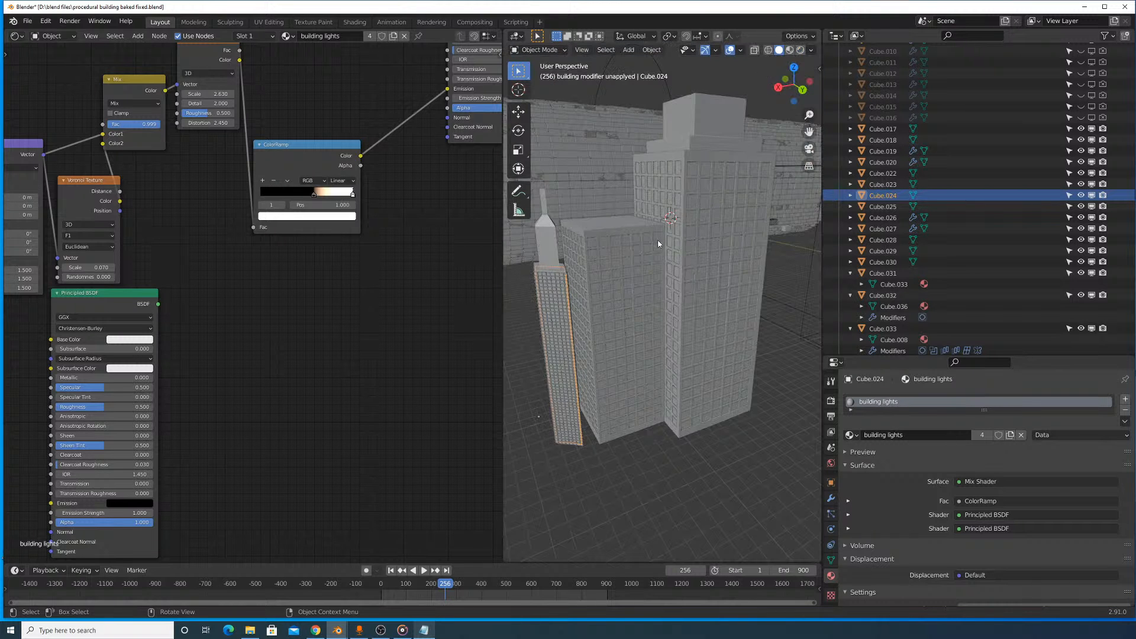
middle_drag(660, 242, 686, 249)
click(743, 313)
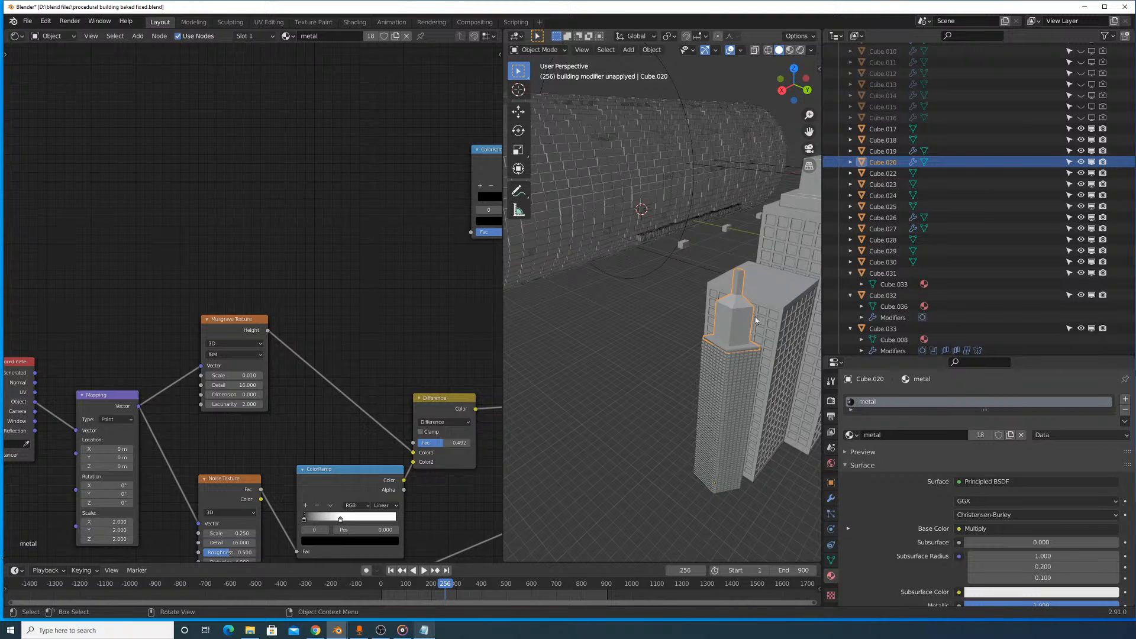
scroll(763, 323, up, 3)
shift+middle_drag(775, 325, 692, 286)
key(g)
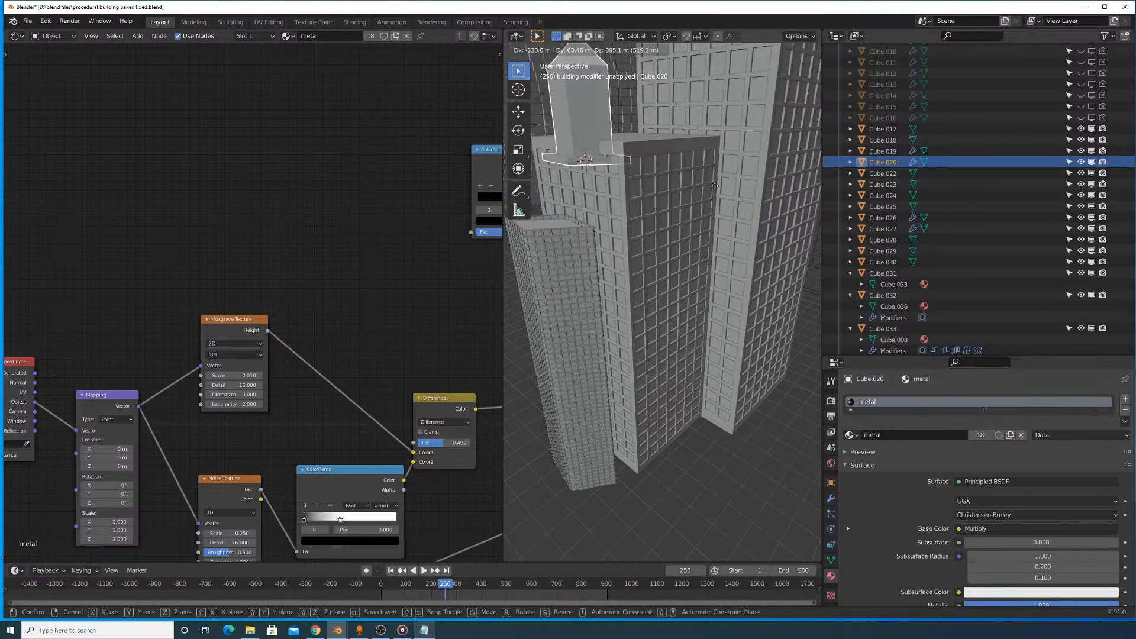
key(z)
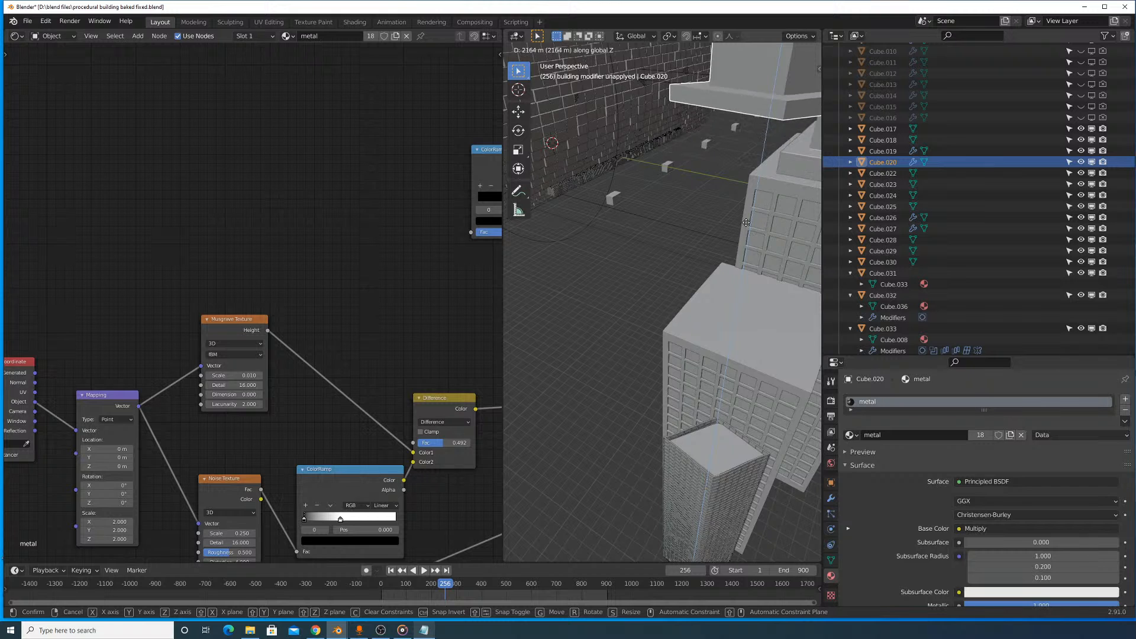
click(740, 279)
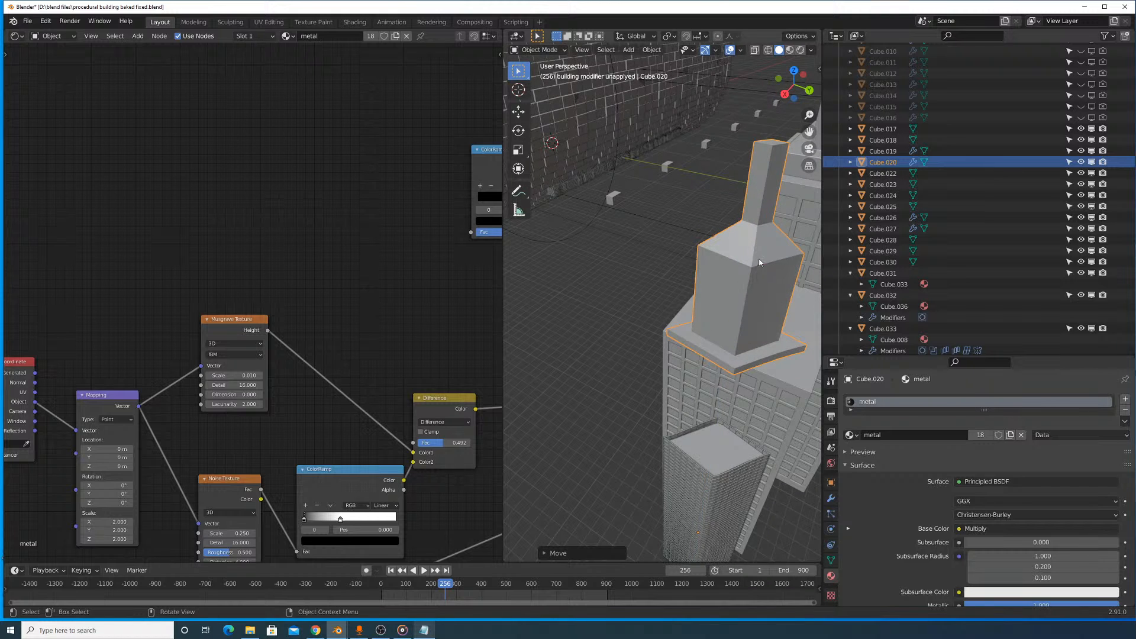
- Delete all faces of the narrow spire on top of the slim tower's roof piece
key(Tab)
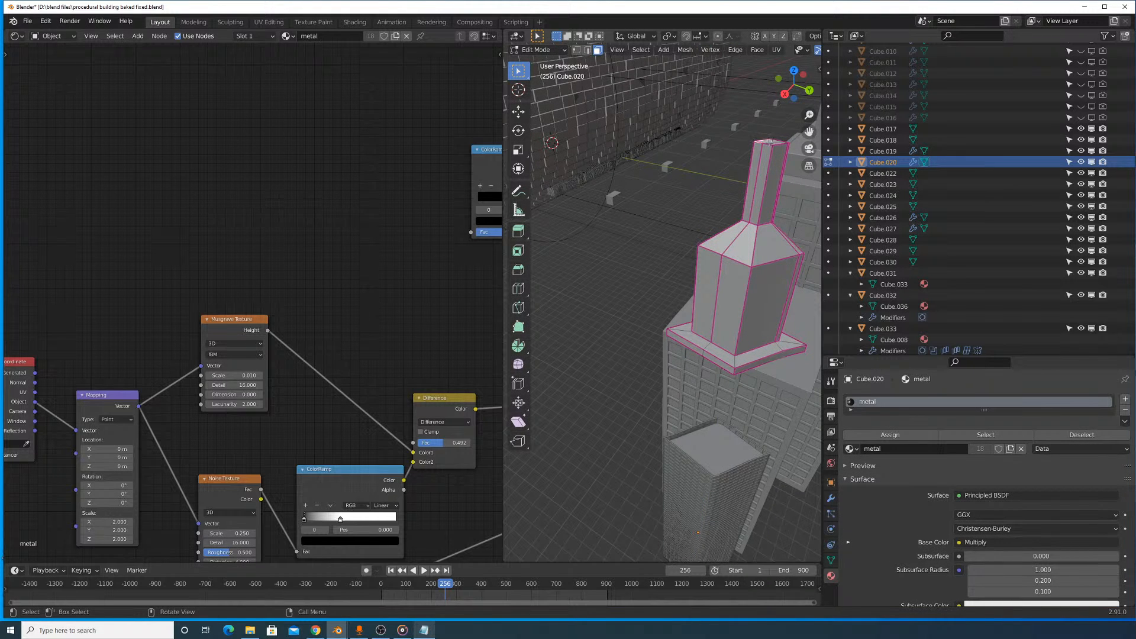
shift+middle_drag(770, 138, 744, 176)
shift+middle_drag(653, 314, 667, 289)
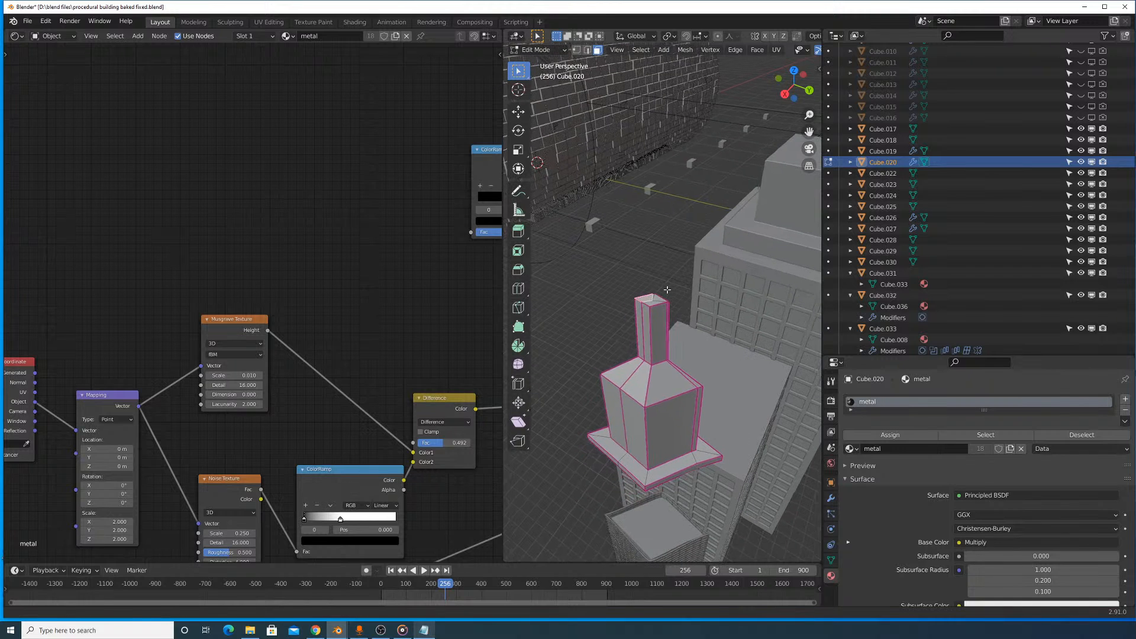
drag(674, 306, 674, 308)
key(x)
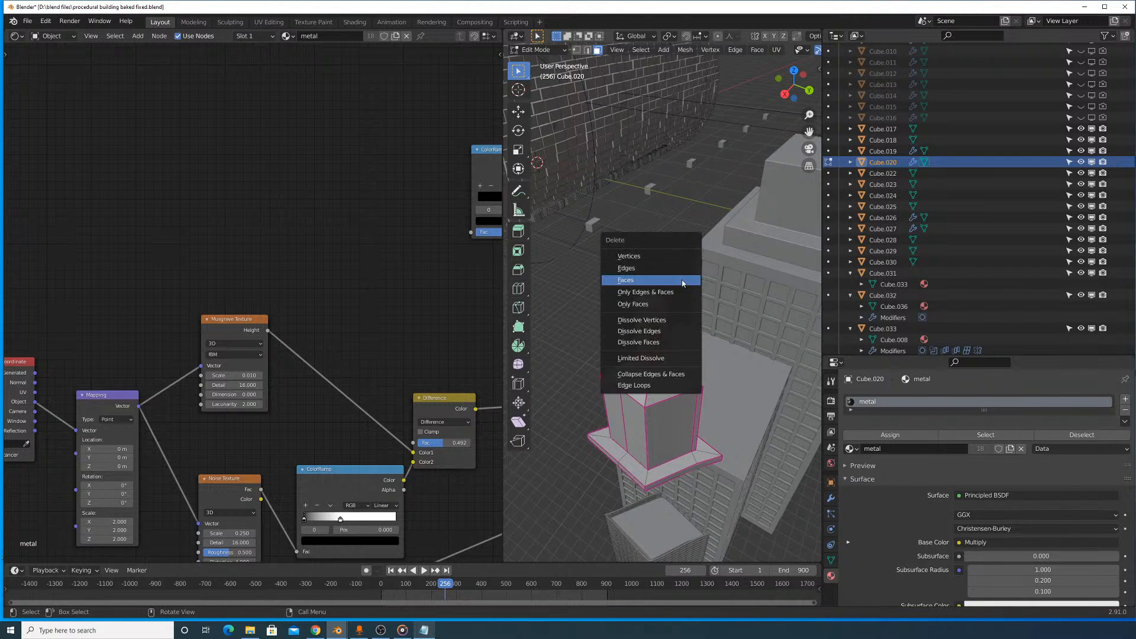
click(682, 281)
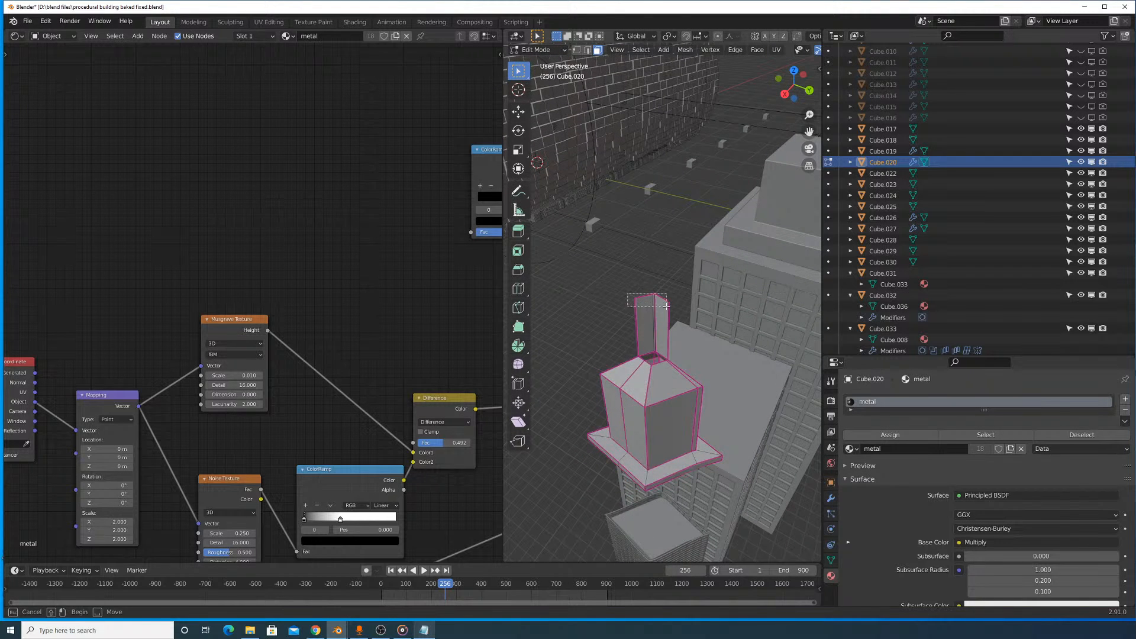
drag(666, 306, 666, 306)
key(x)
click(661, 311)
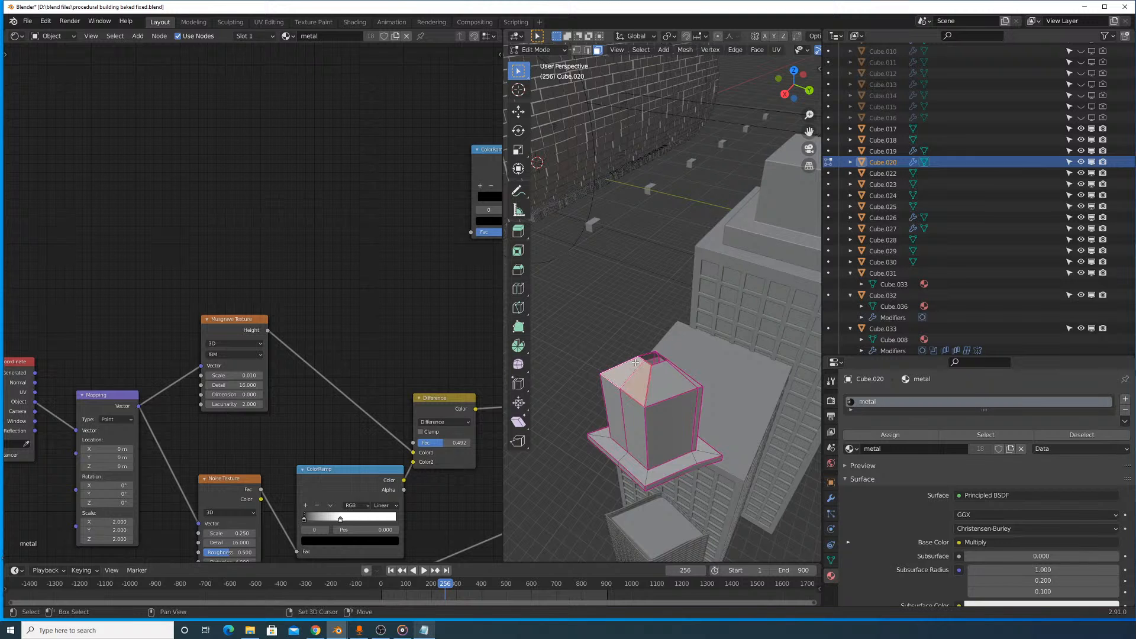
- Remove the sloped faces of the roof piece, leave it as a flat-topped block and finish mesh editing
middle_drag(675, 340, 693, 284)
scroll(700, 291, up, 6)
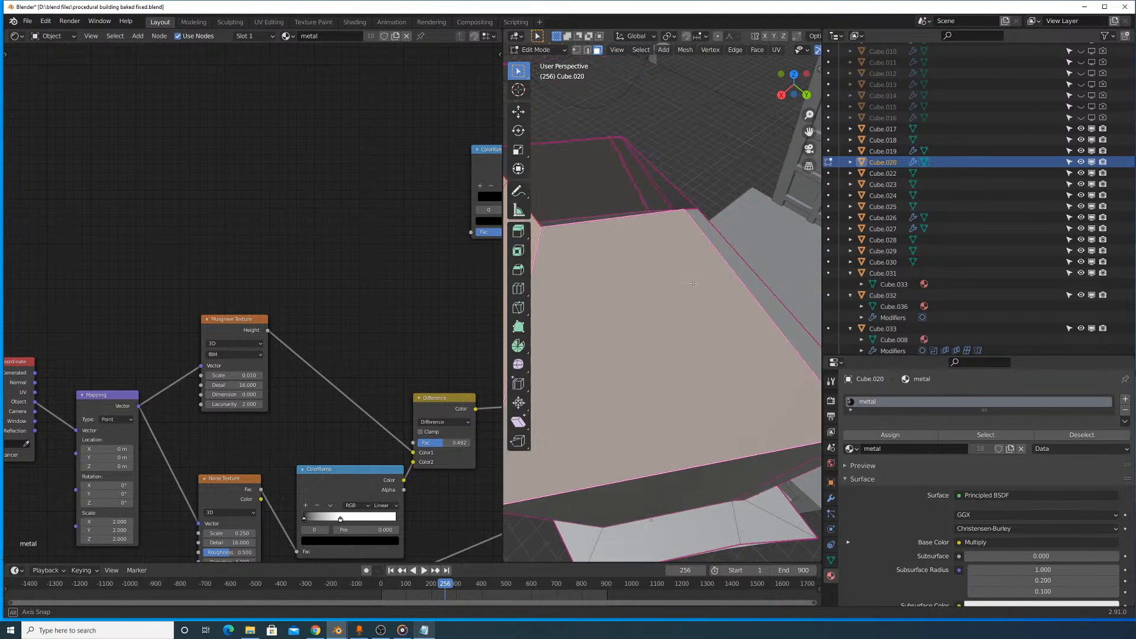
middle_drag(718, 247, 682, 305)
middle_drag(749, 379, 566, 106)
shift+click(692, 370)
key(x)
click(713, 375)
scroll(567, 106, down, 8)
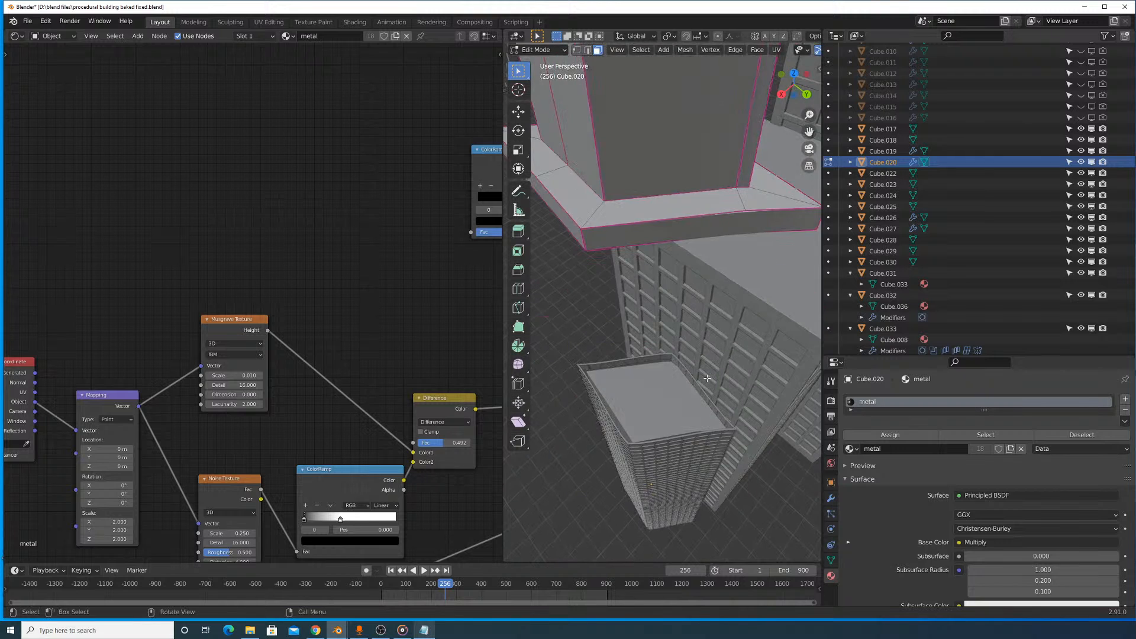
scroll(628, 200, up, 5)
scroll(650, 142, down, 3)
key(Tab)
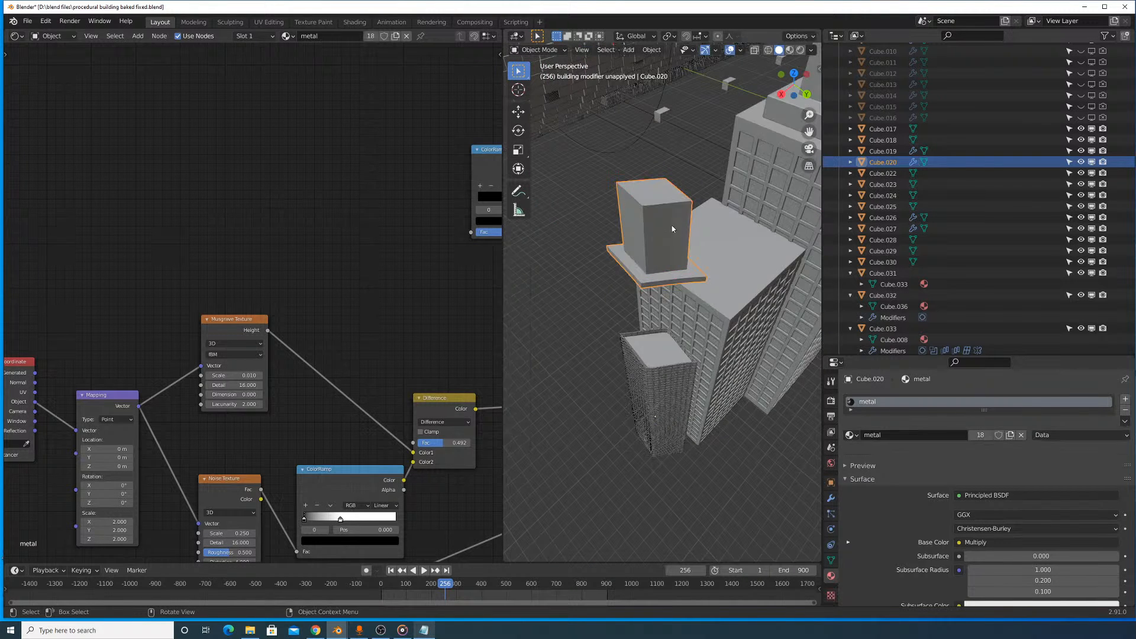
- Lower the flat-topped roof piece along Z until its ledge sits on top of the slim tower
key(g)
key(z)
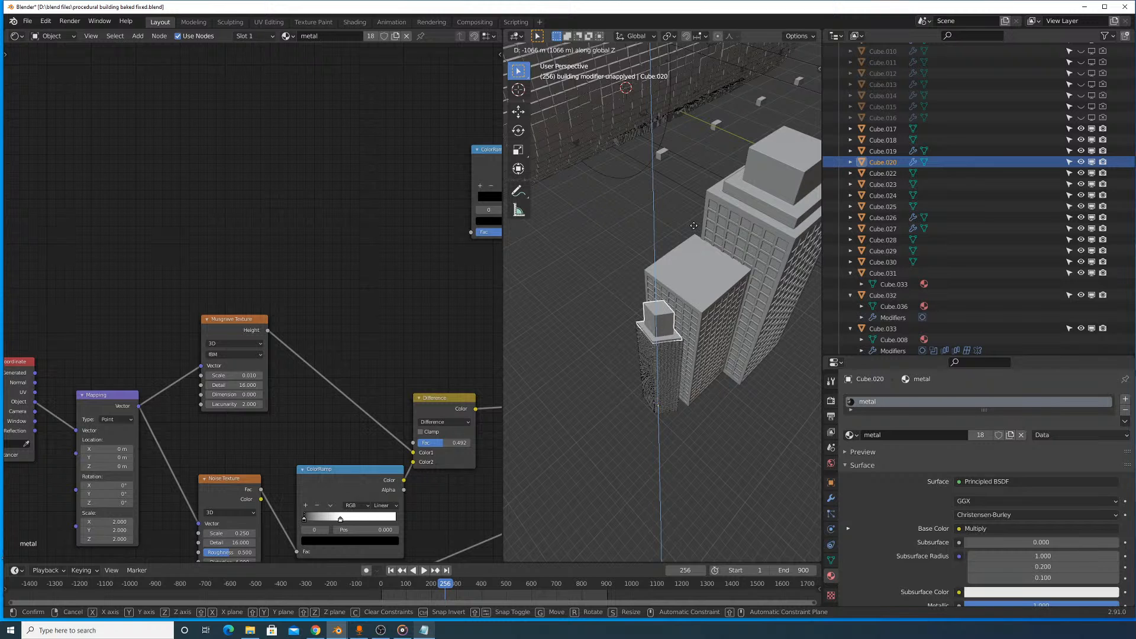
click(703, 218)
scroll(715, 230, up, 6)
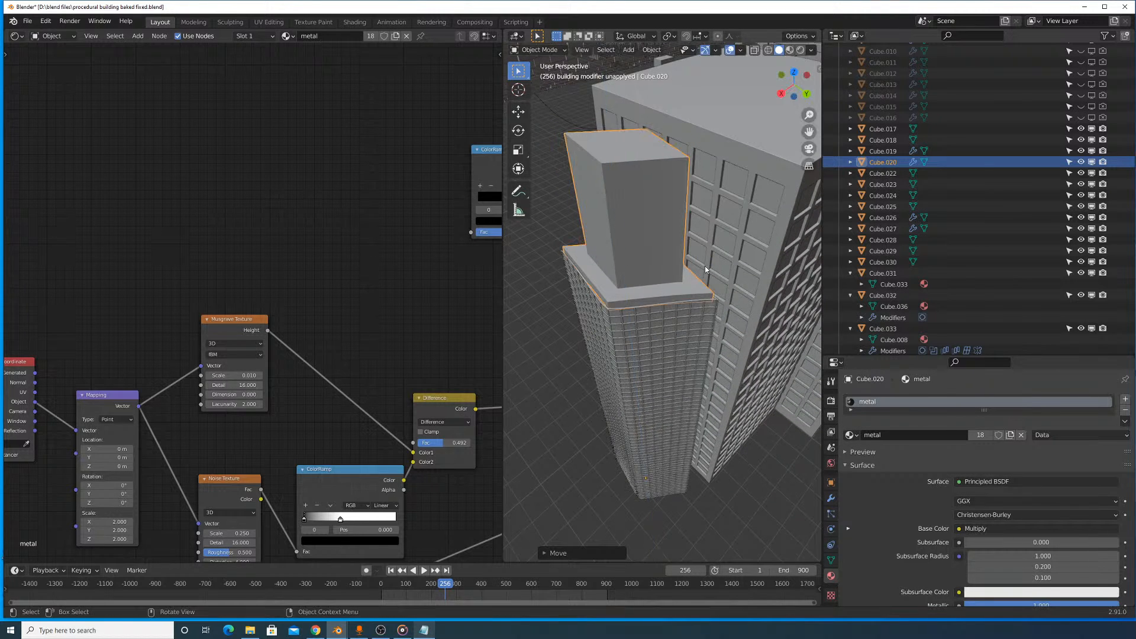
key(g)
key(z)
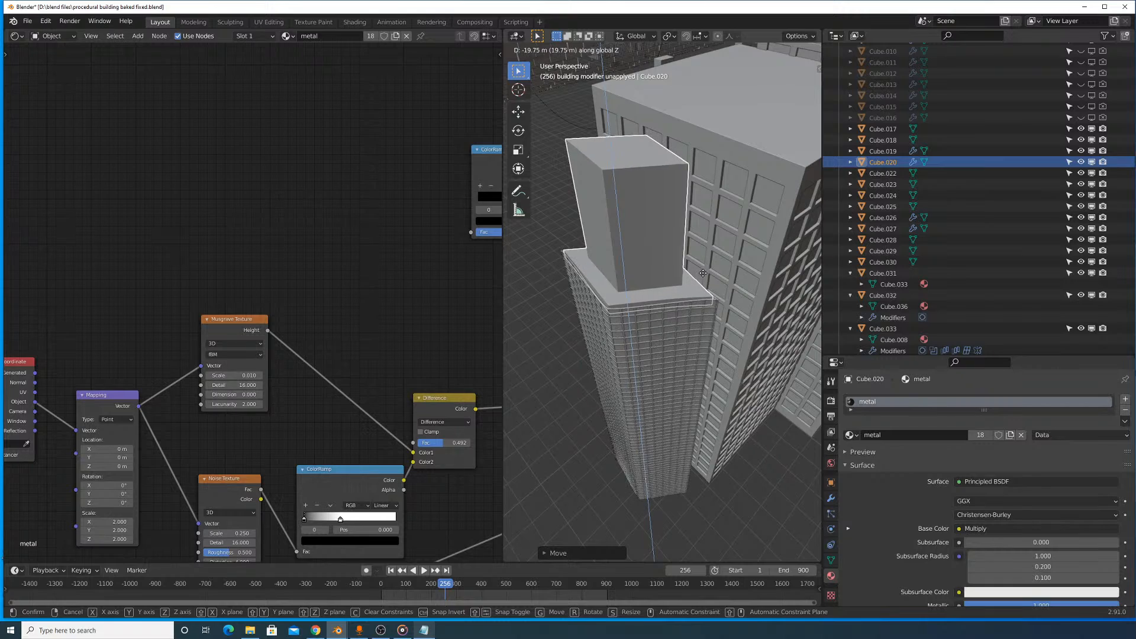
click(702, 275)
scroll(714, 295, down, 8)
- Select all parts of the slim tower with its roof piece and rotate them about 35° around global Z
middle_drag(715, 299, 677, 308)
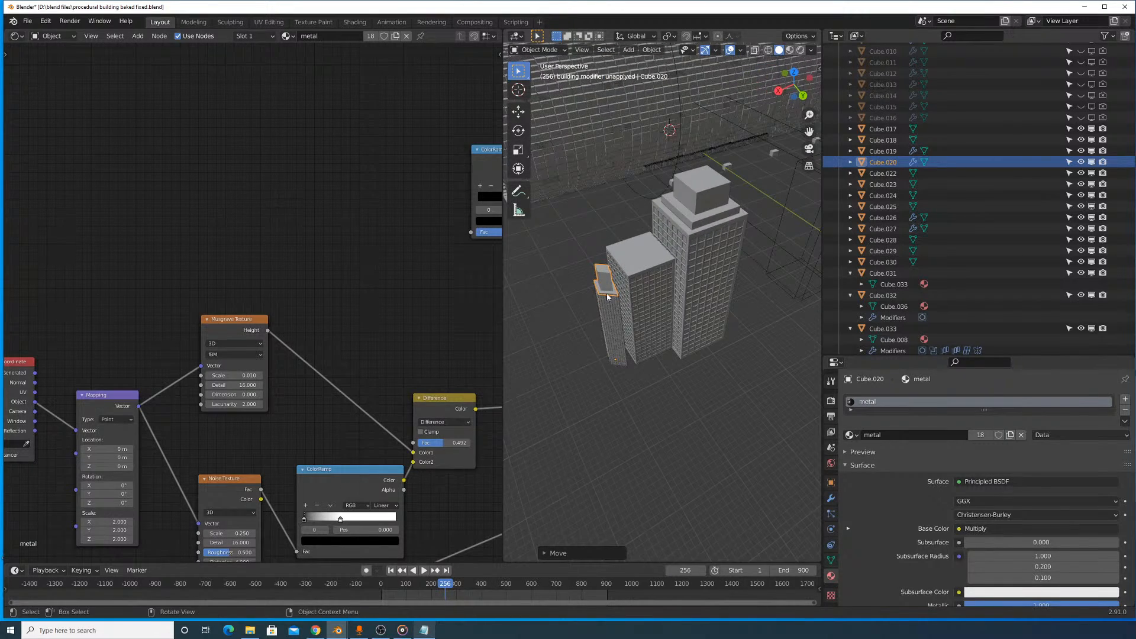
middle_drag(607, 297, 598, 301)
drag(588, 336, 589, 336)
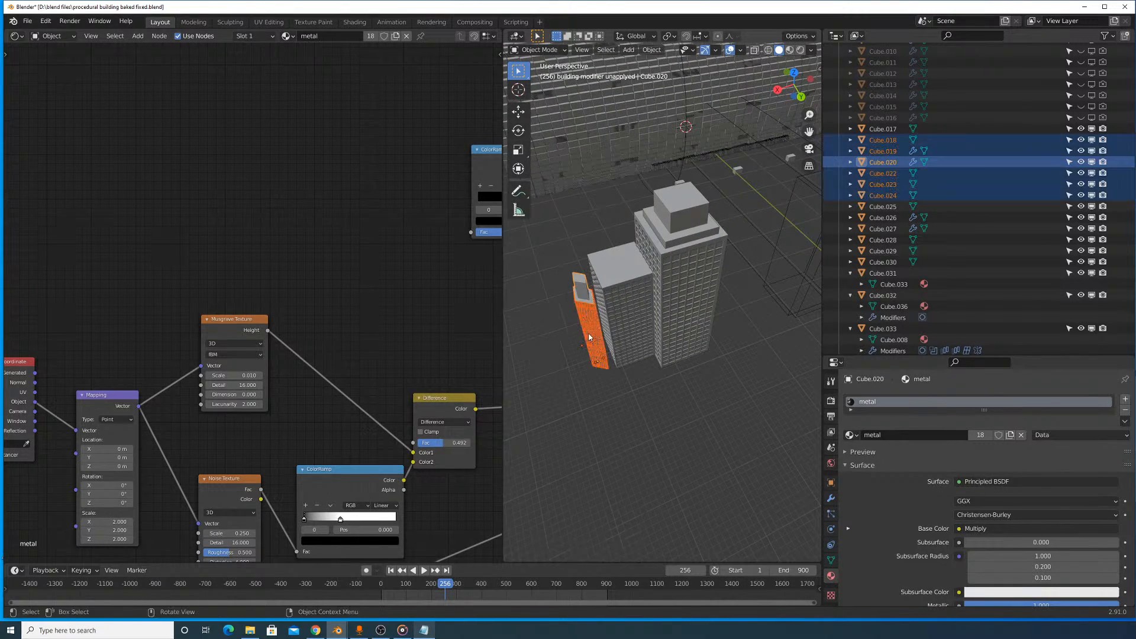
middle_drag(589, 335, 598, 323)
key(r)
key(z)
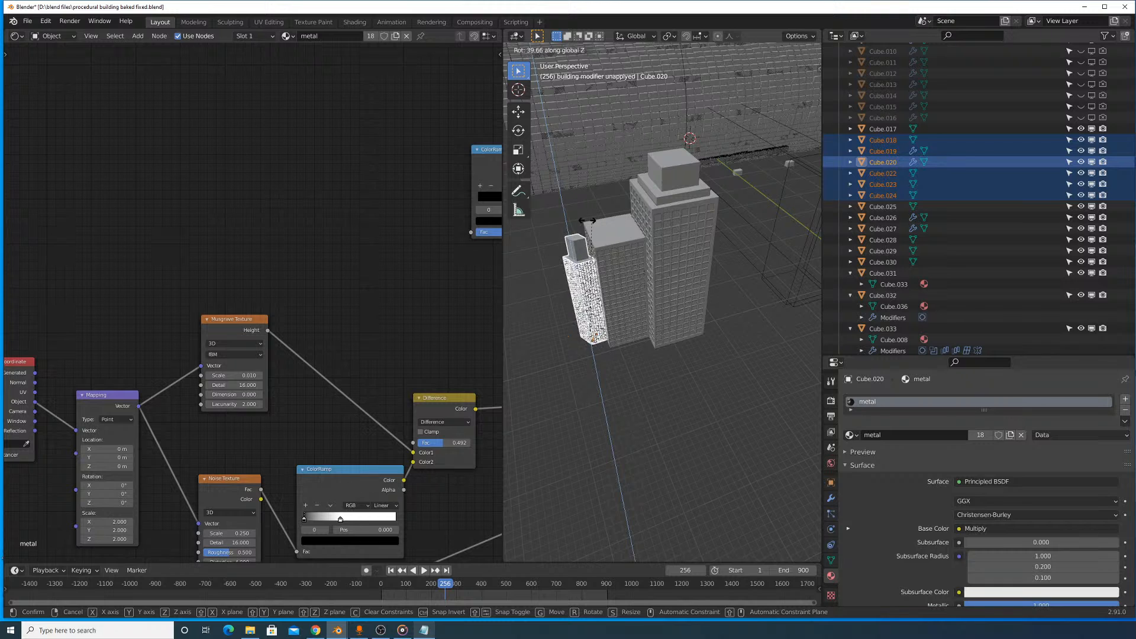
click(575, 316)
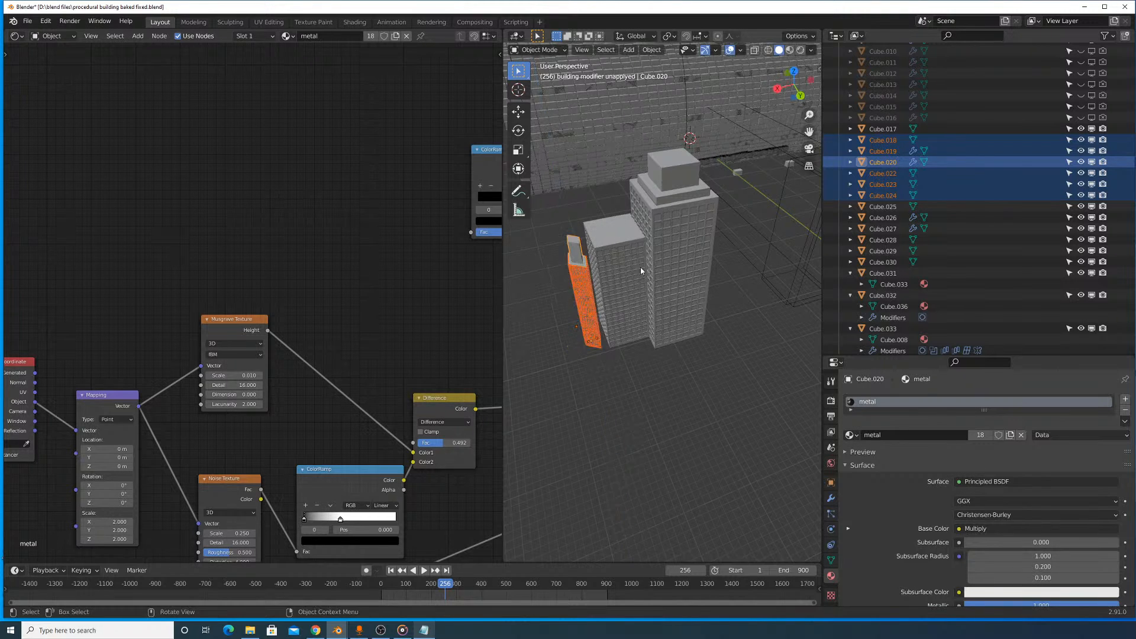
shift+middle_drag(628, 227, 665, 256)
scroll(719, 291, up, 4)
key(r)
key(z)
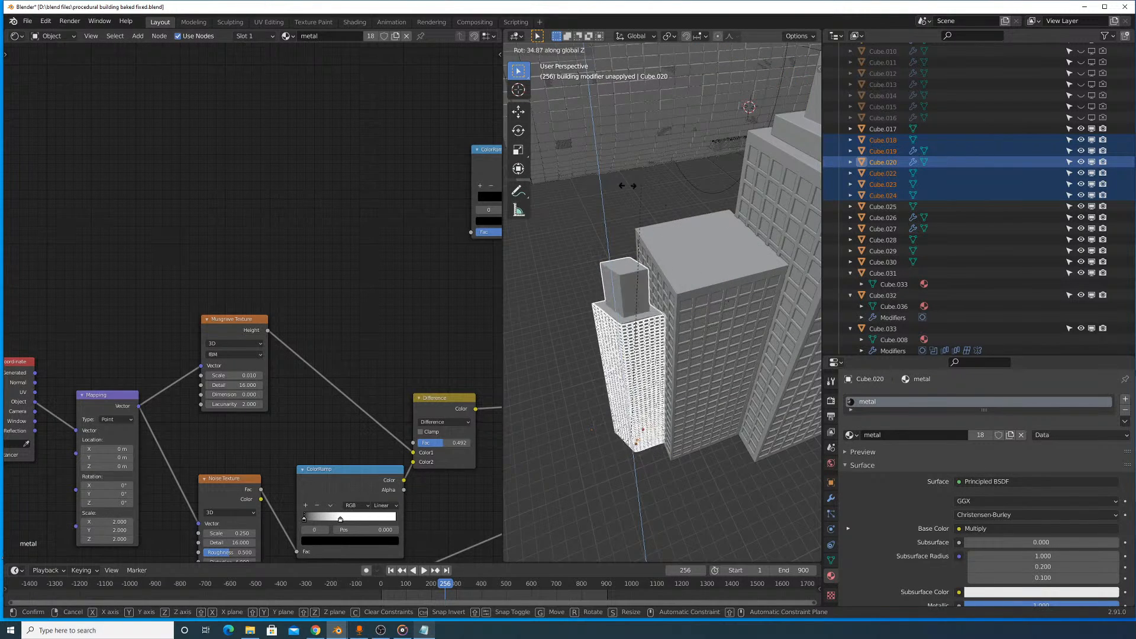
click(633, 252)
- Shift the slim tower along global Y to stand beside the shorter neighbouring skyscraper
key(g)
key(y)
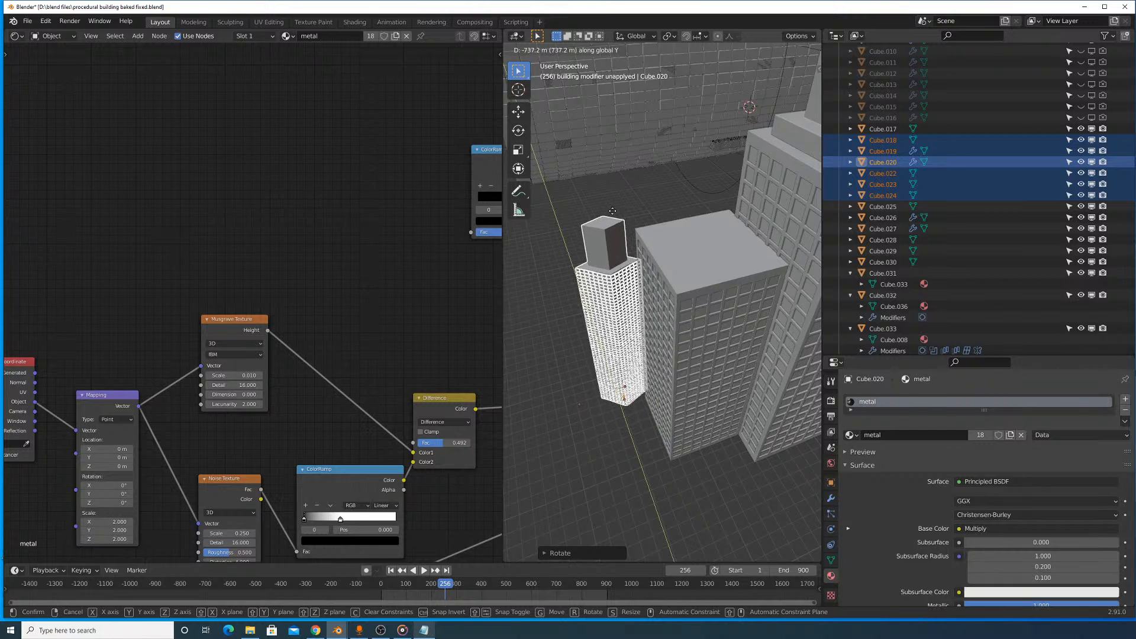
click(645, 210)
middle_drag(645, 209, 668, 226)
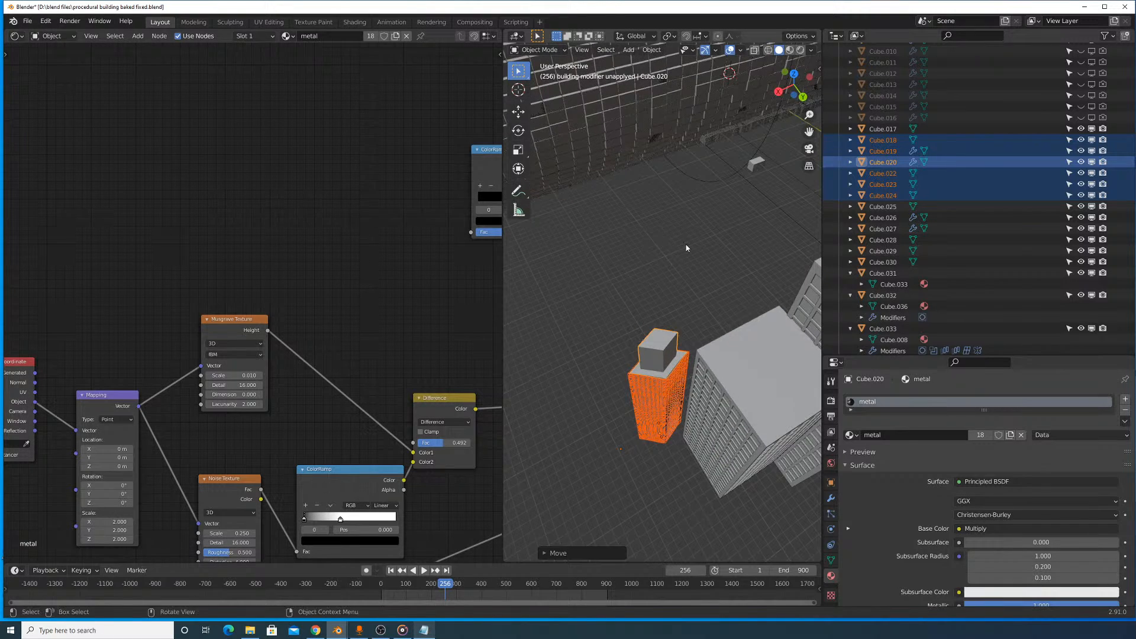
key(g)
key(y)
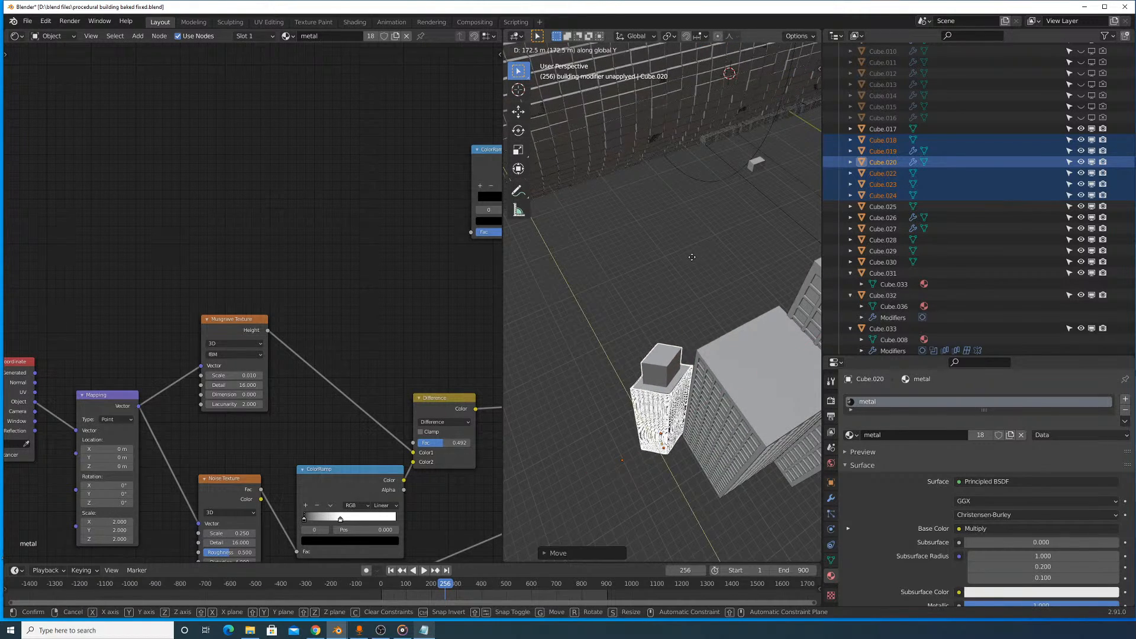
click(692, 258)
mouse_move(692, 258)
middle_down()
mouse_move(715, 268)
mouse_move(673, 260)
middle_up()
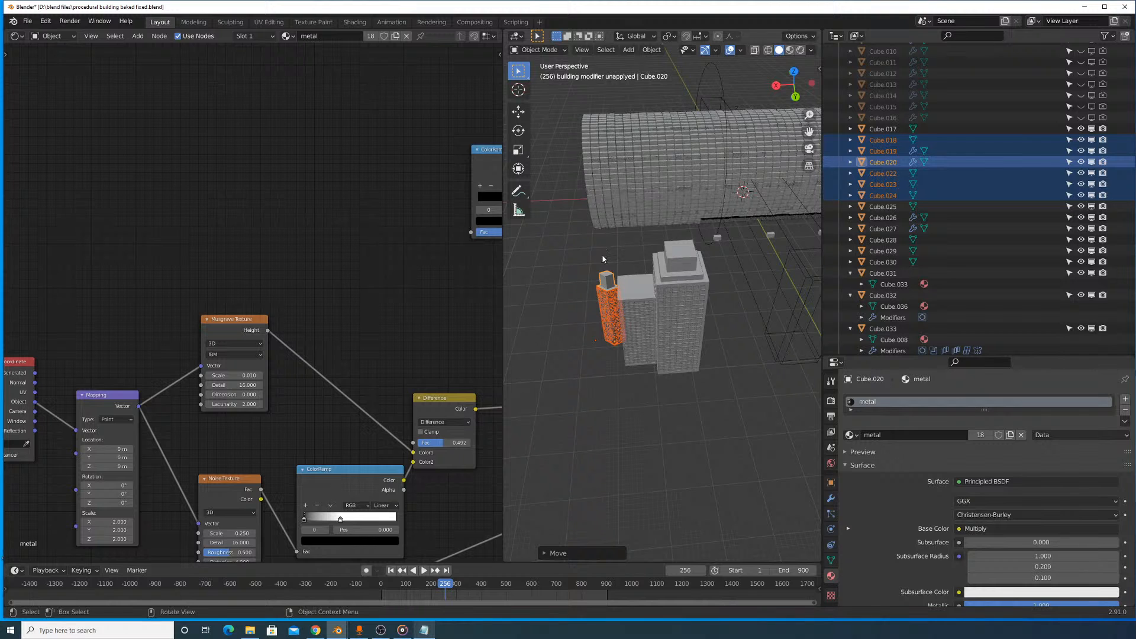
- Select all three skyscrapers and duplicate them about 2180 m along negative global Y
drag(619, 287, 701, 391)
middle_drag(709, 354, 688, 371)
key(shift+d)
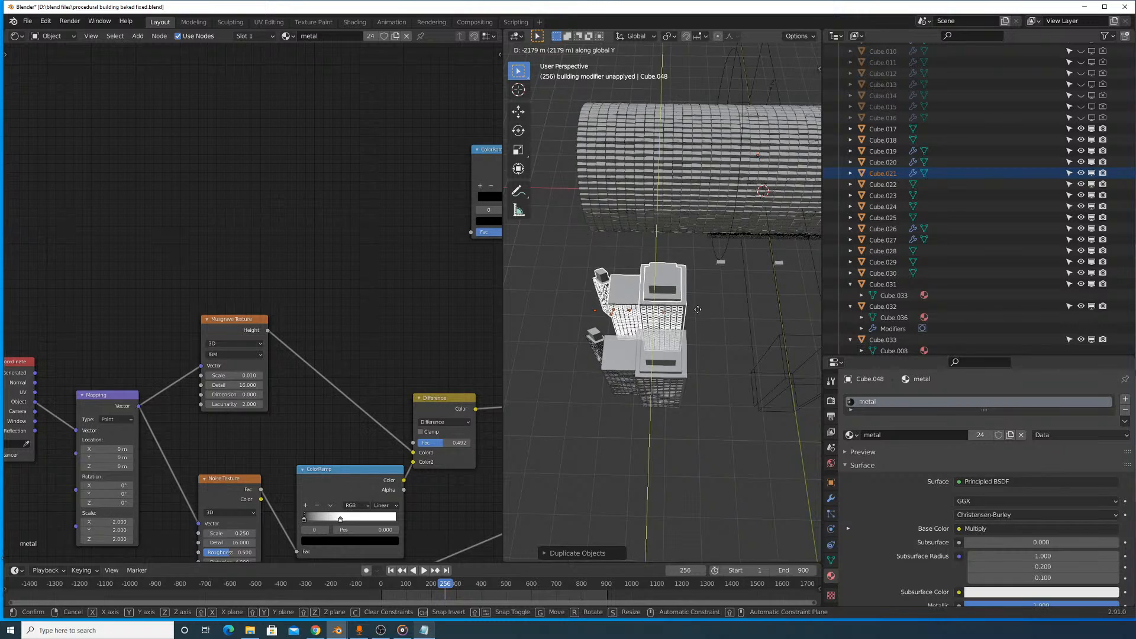
click(689, 312)
- Offset the copied skyscraper group sideways and adjust it along global Y to sit close against the original group
middle_drag(688, 312, 749, 342)
scroll(724, 350, up, 3)
key(g)
click(805, 333)
key(g)
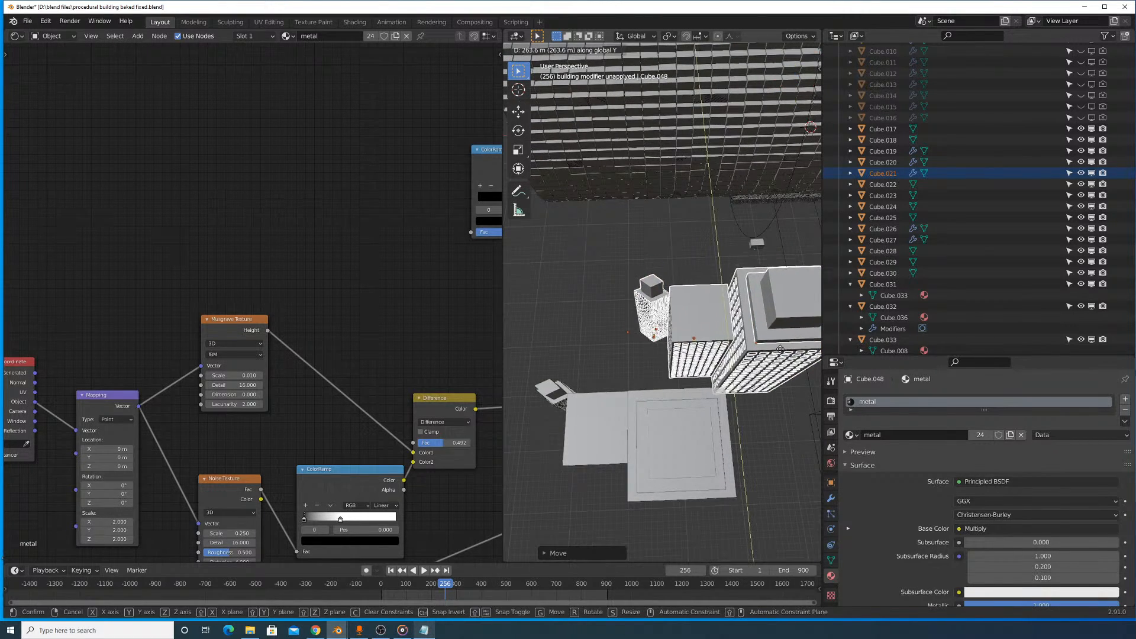
click(766, 362)
key(g)
key(y)
click(778, 378)
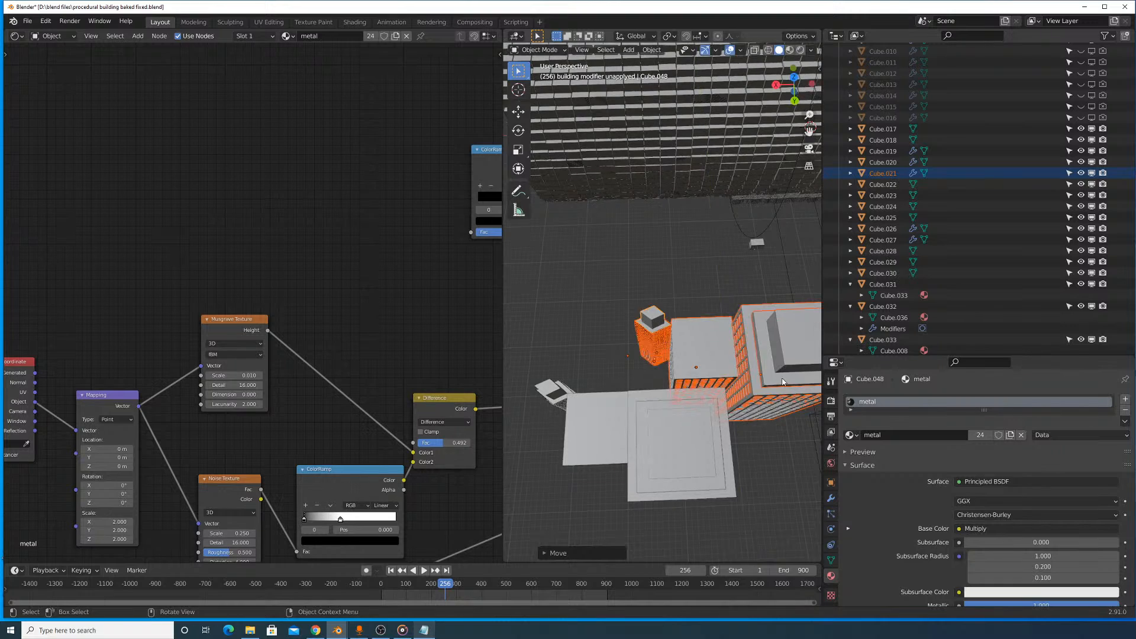
- Adjust the copied skyscraper group along global Y beside the original group and clear the selection
middle_drag(743, 363, 712, 323)
key(g)
key(y)
click(725, 348)
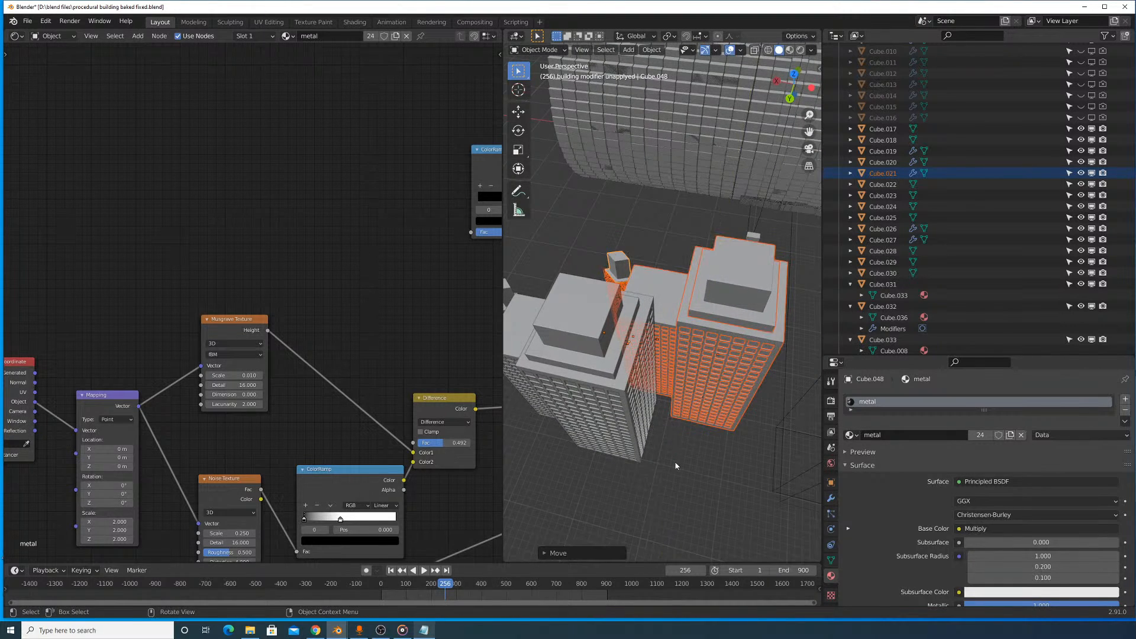
click(677, 466)
- Select the copied shorter skyscraper with its tall neighbour and shift them about 345 m along negative global X, adjusting them along Y
scroll(709, 393, up, 7)
middle_drag(711, 392, 656, 385)
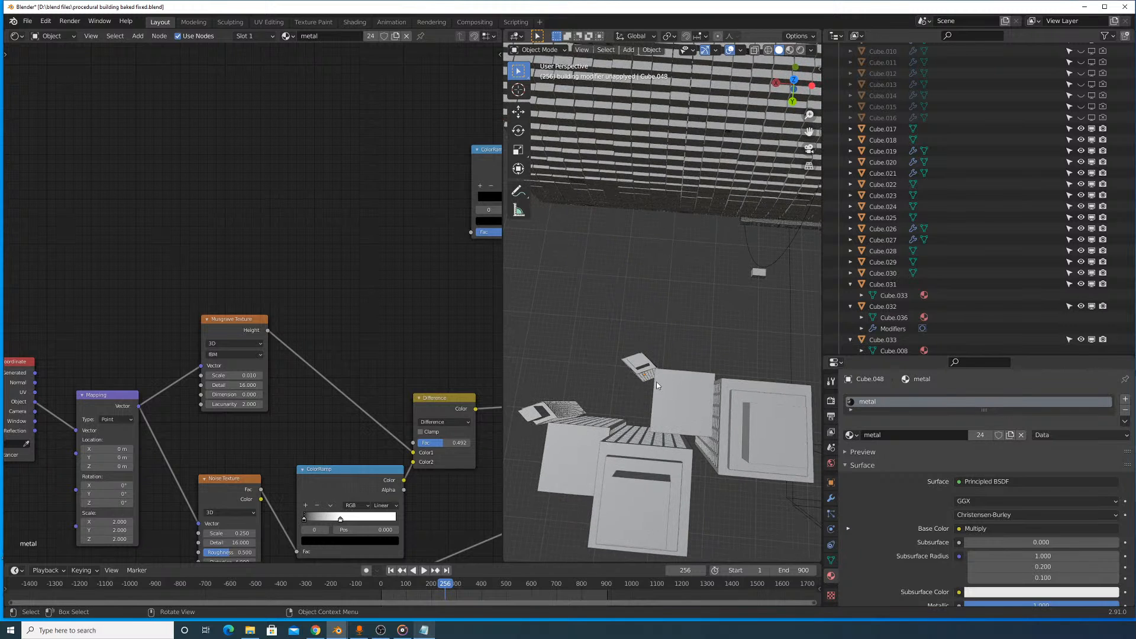
scroll(660, 371, up, 5)
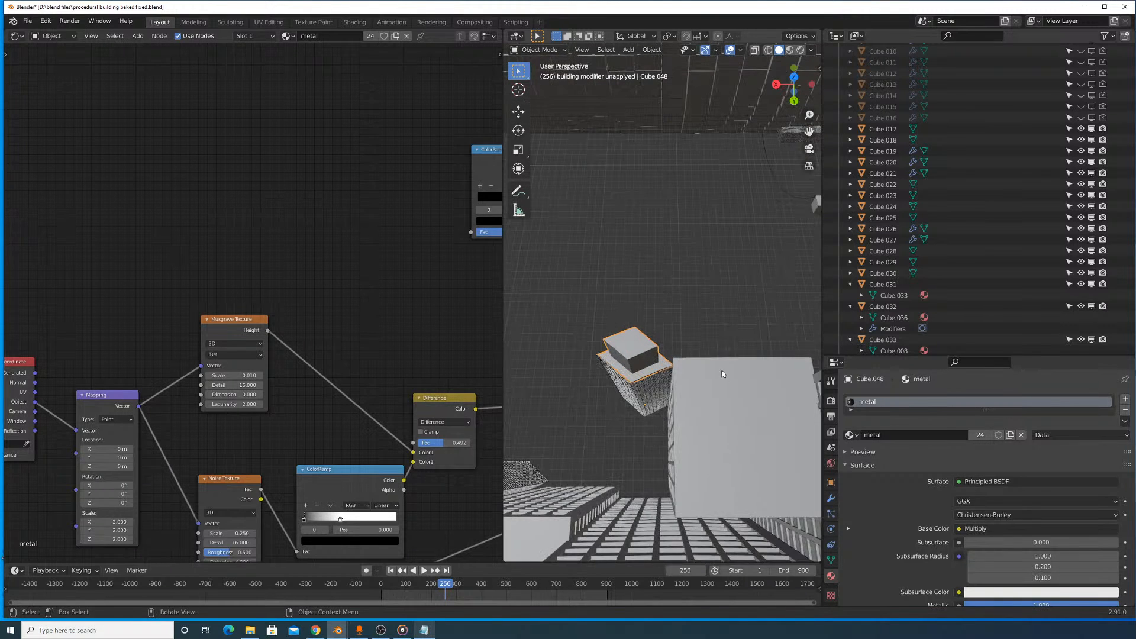
middle_drag(705, 424, 700, 407)
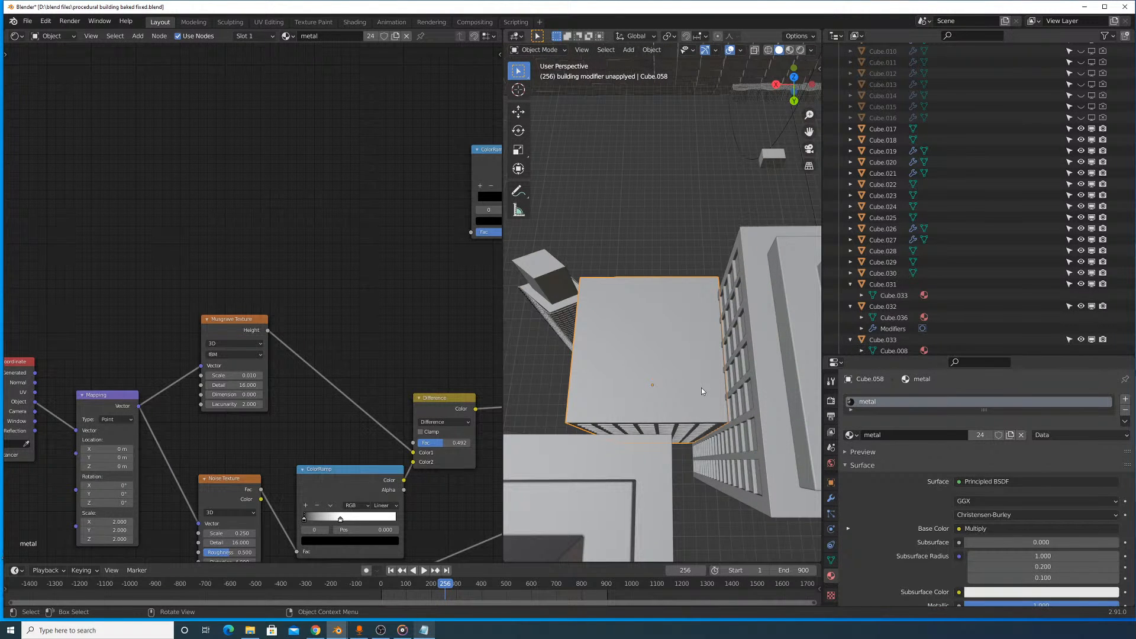
shift+drag(745, 452, 756, 439)
key(g)
key(x)
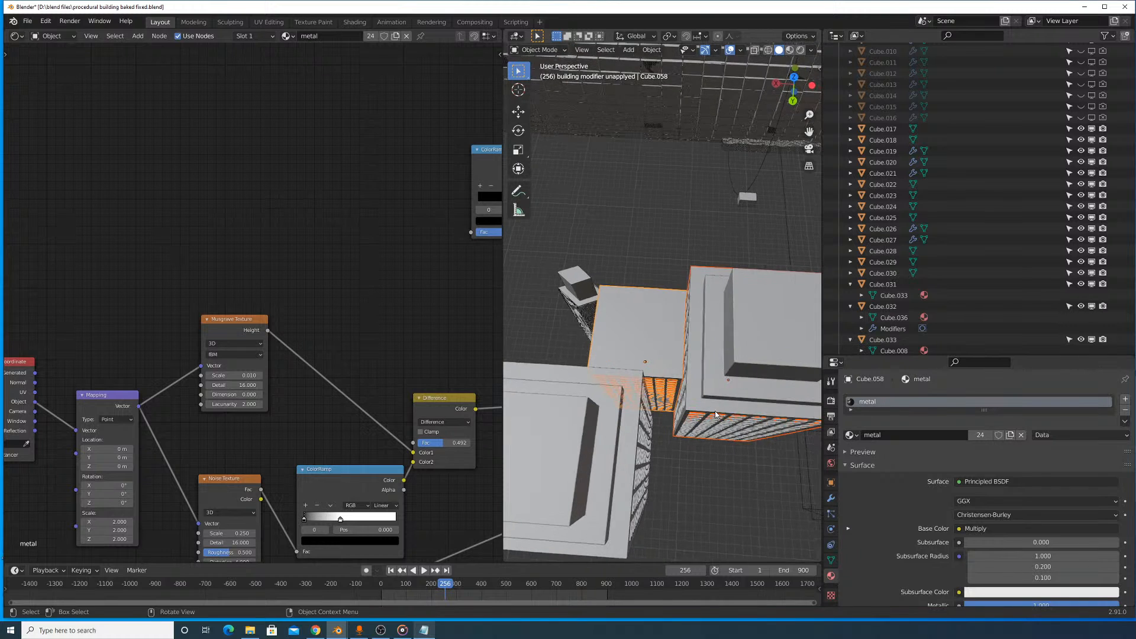
click(716, 329)
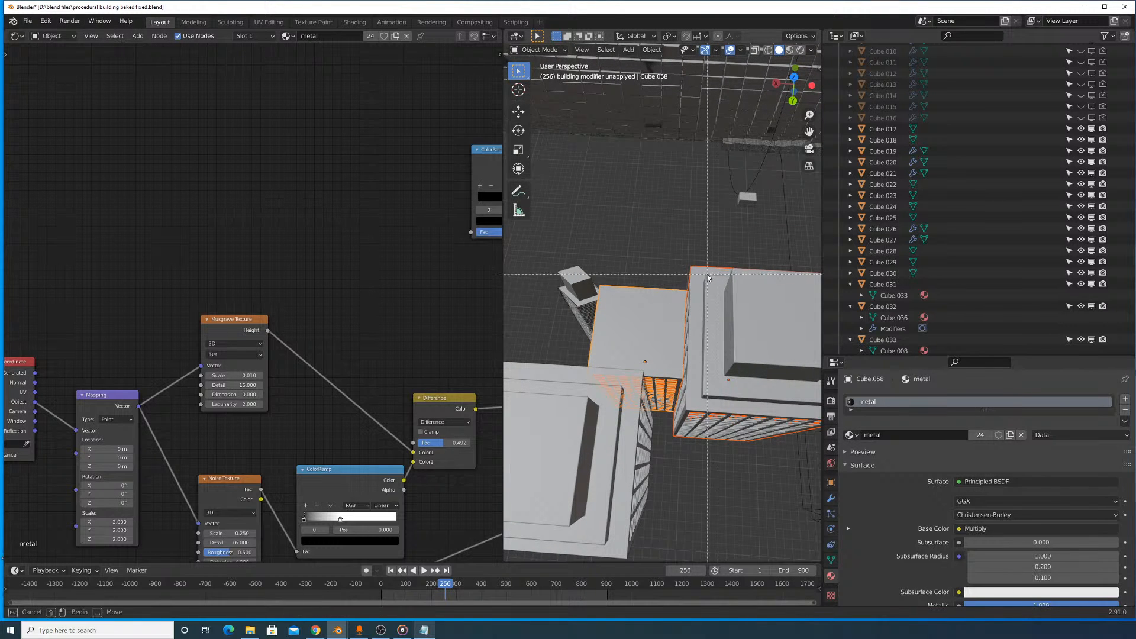
key(y)
click(726, 420)
- Shift the copied shorter and tall skyscrapers about another 256 m along negative global X, away from the original group
scroll(710, 424, up, 3)
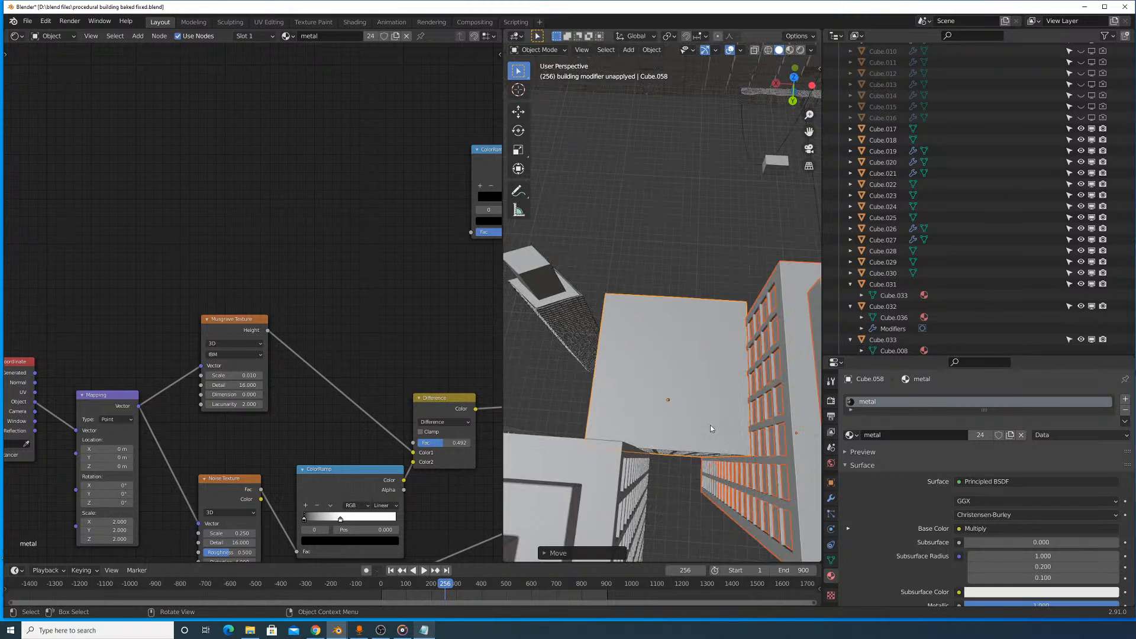
middle_drag(703, 430, 706, 436)
key(g)
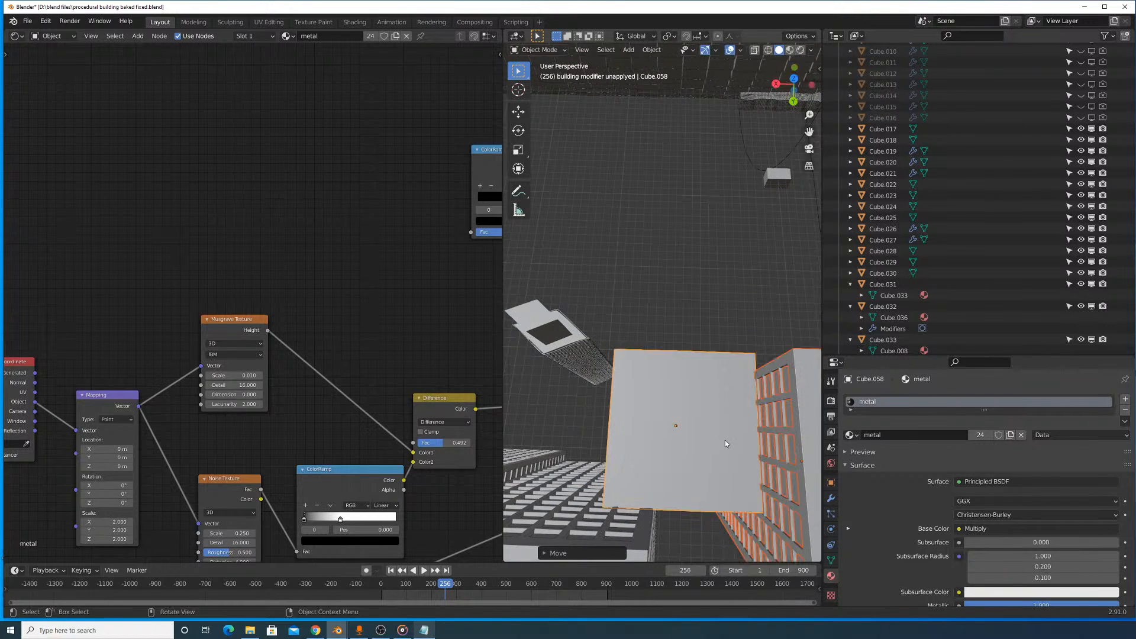
key(x)
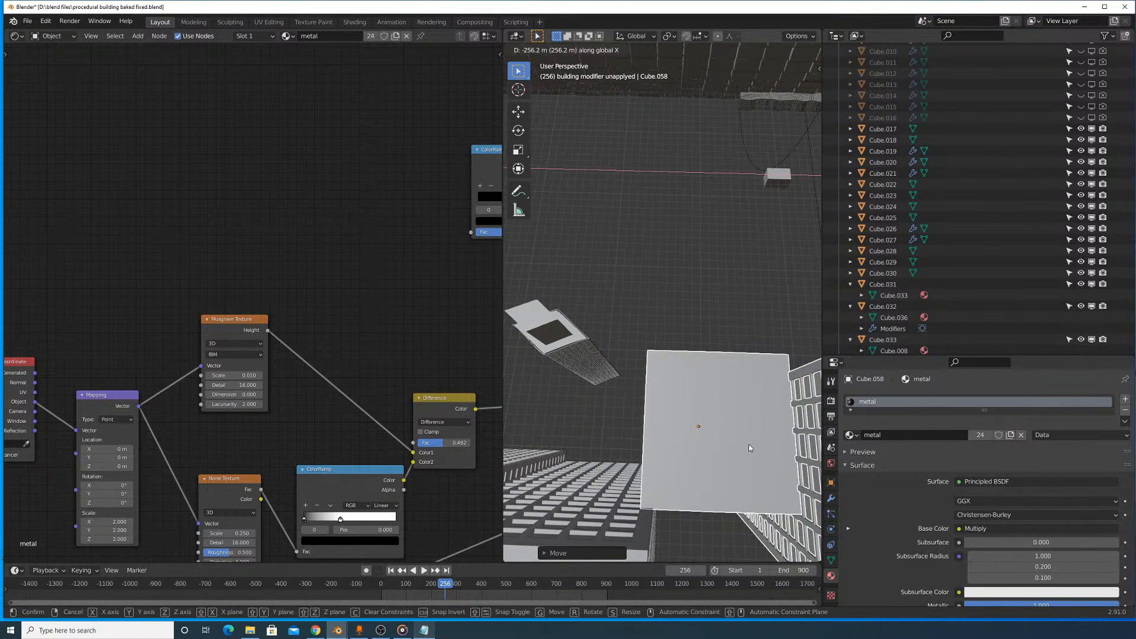
click(748, 444)
- Select all parts of the copied slim tower and move it along global Y to the front of the skyscrapers
scroll(748, 443, down, 6)
middle_drag(748, 442, 634, 300)
click(631, 268)
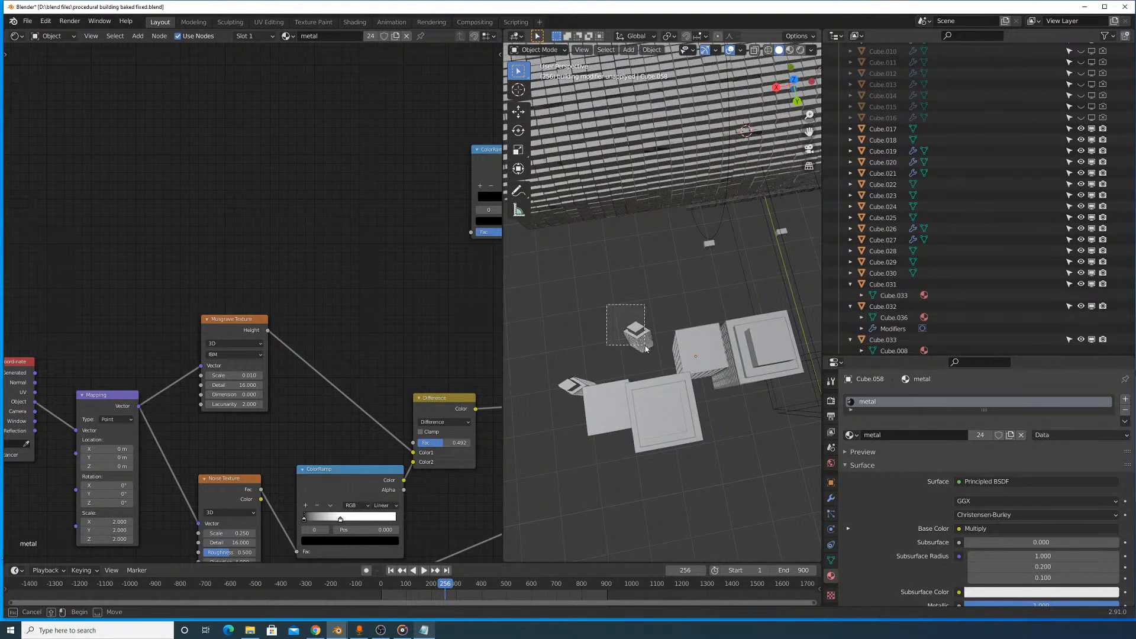
drag(645, 349, 646, 349)
middle_drag(646, 349, 675, 336)
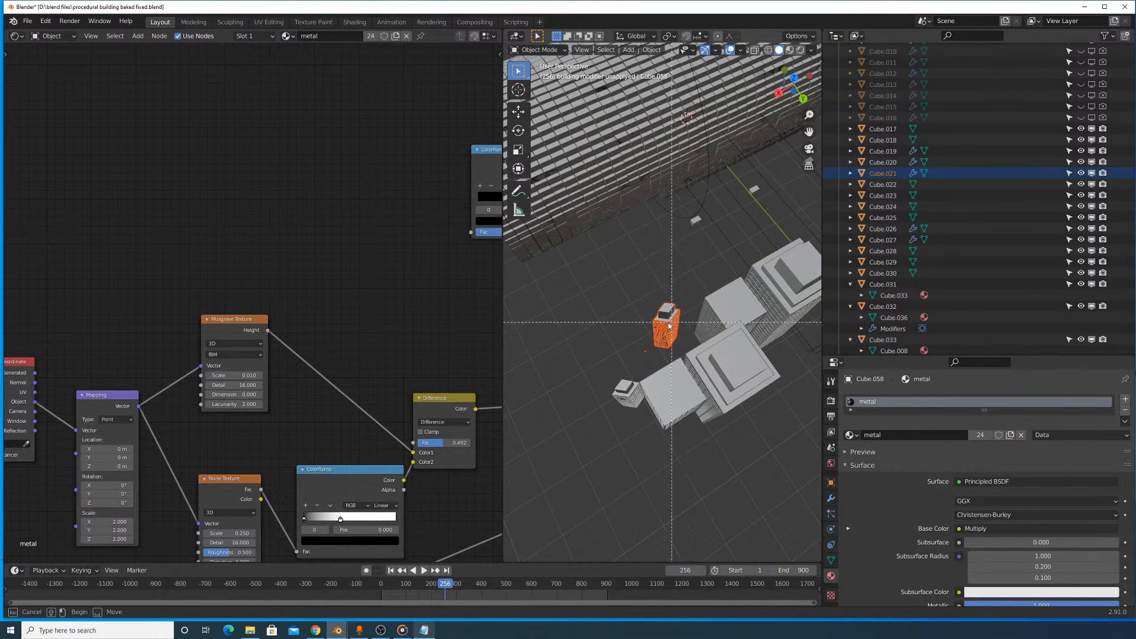
key(y)
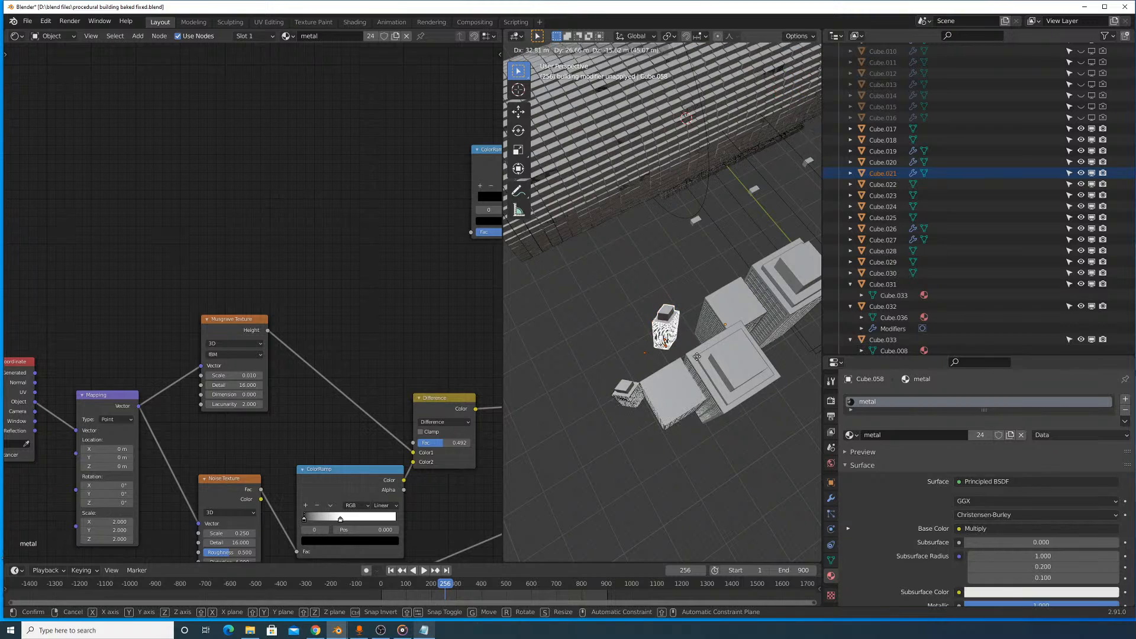
click(735, 423)
- Shift the slim tower along negative global X and about 1143 m along negative Y, into the gap between the tall skyscrapers
middle_drag(734, 424, 677, 389)
key(g)
key(x)
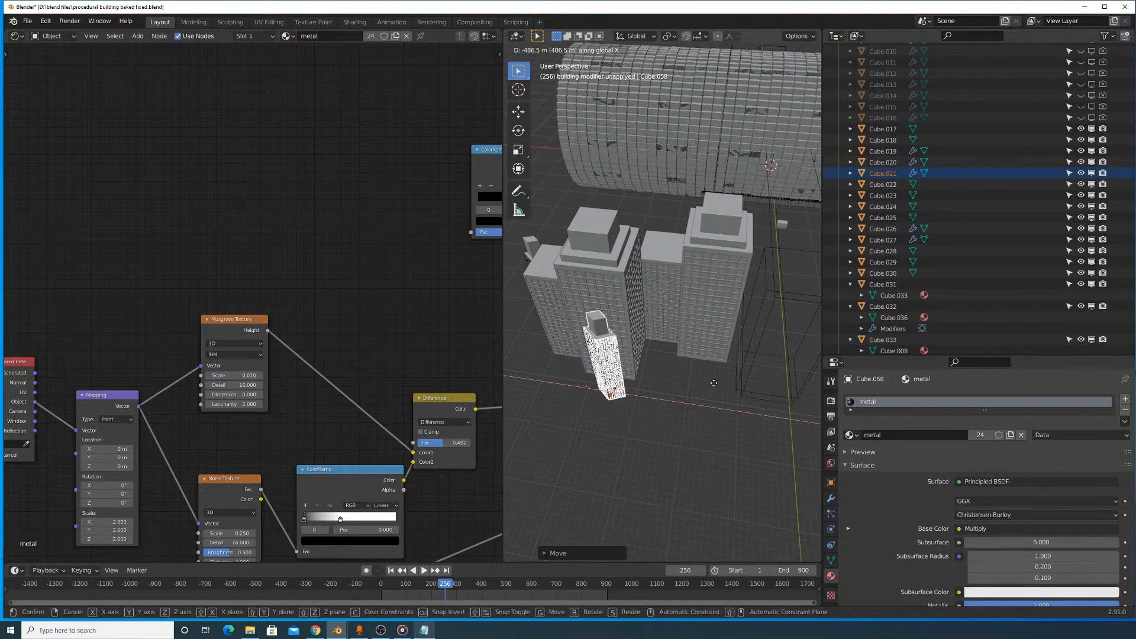
key(y)
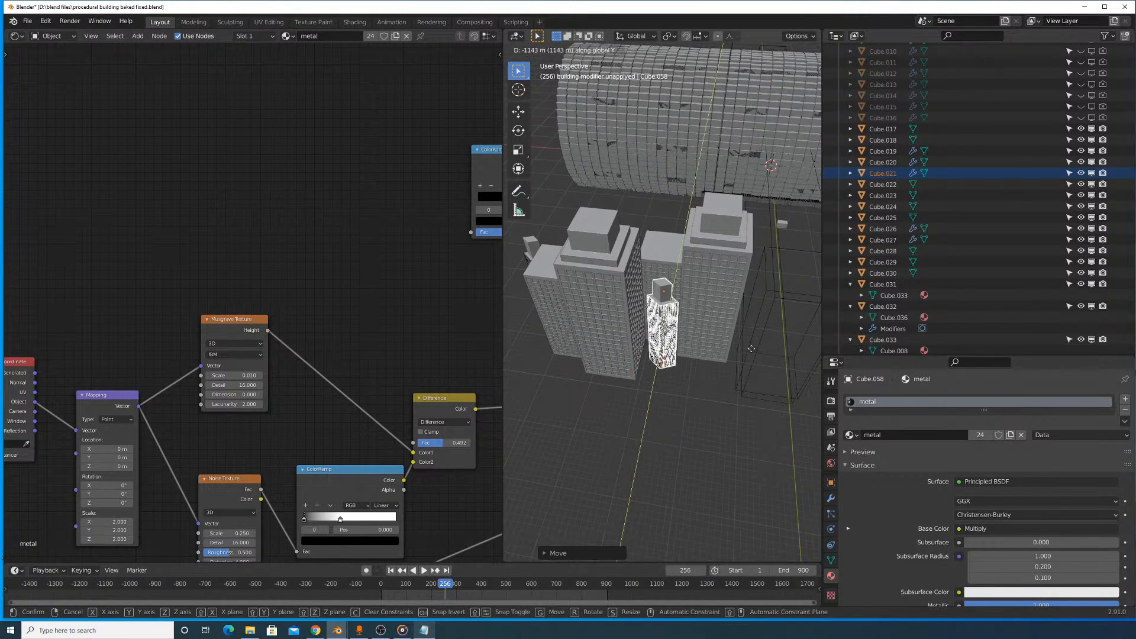
click(751, 348)
- Move the slim tower about 533 m along negative global X and about 595 m forward along positive Y
scroll(751, 349, up, 9)
scroll(744, 352, down, 3)
key(g)
key(x)
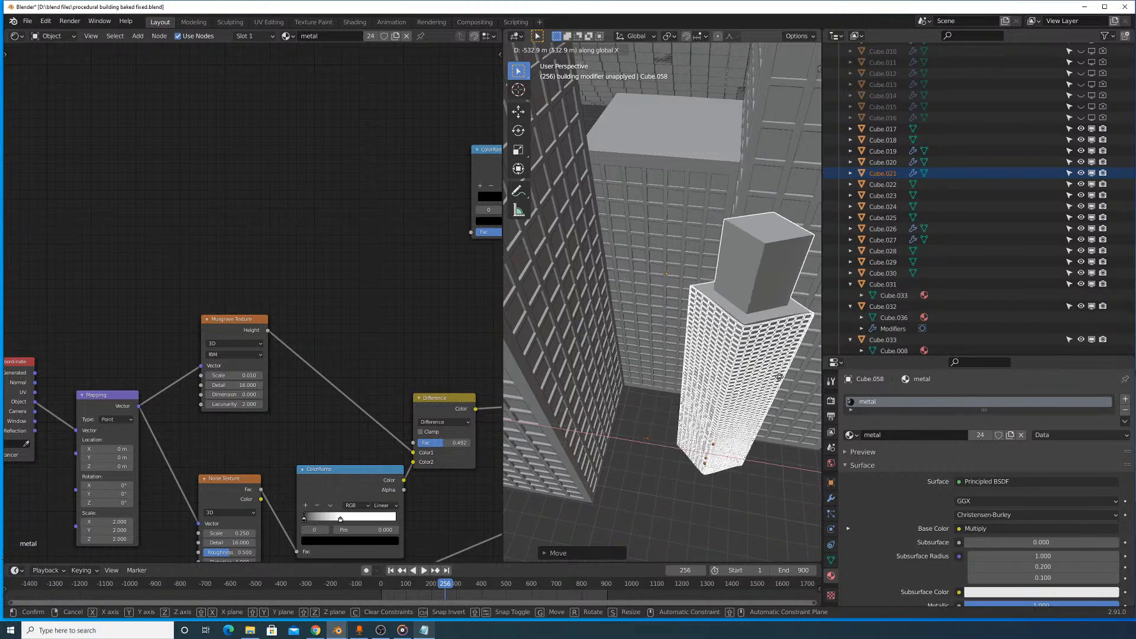
key(y)
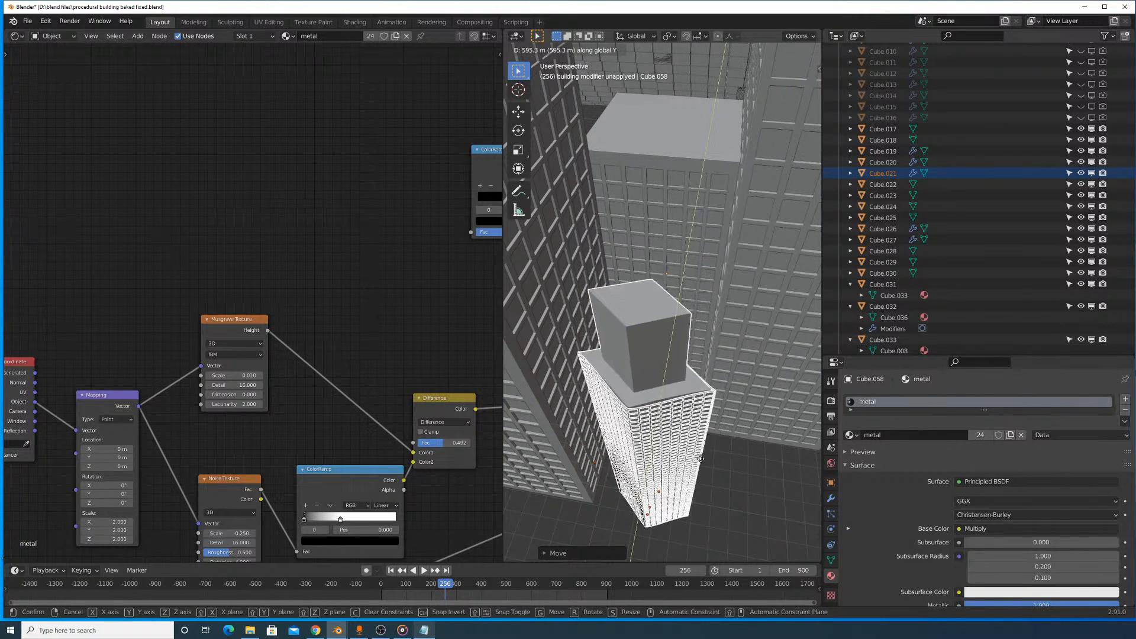
click(694, 466)
- Move the slim tower to the outer side of the copied tall skyscraper and back along negative global Y
scroll(694, 444, down, 6)
middle_drag(694, 398, 711, 349)
shift+middle_drag(722, 290, 687, 347)
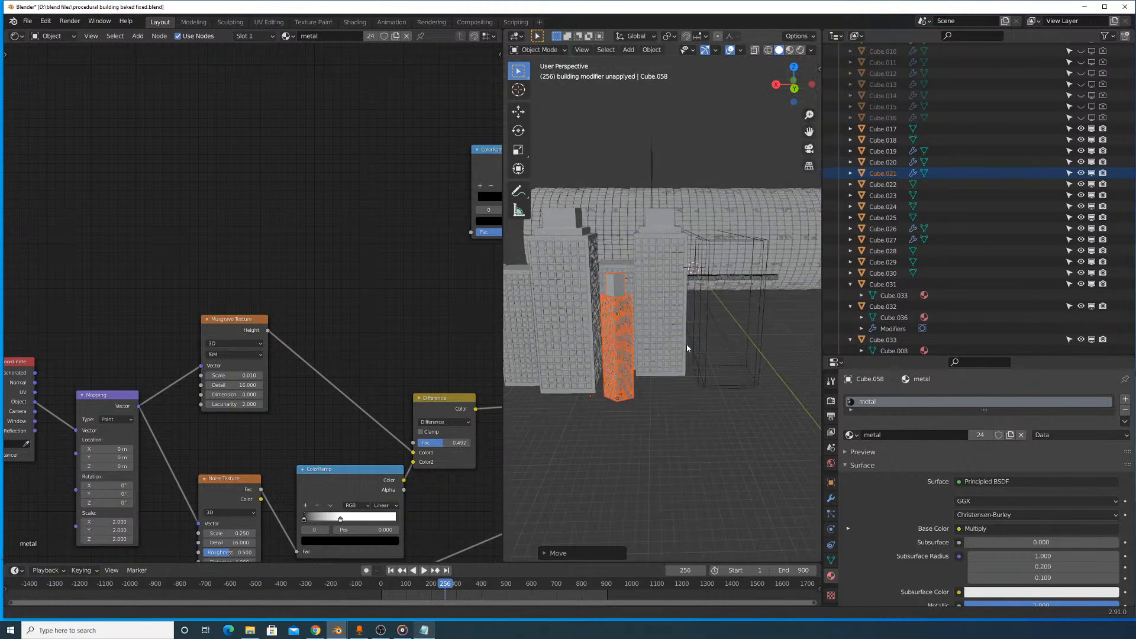
scroll(720, 368, up, 2)
key(g)
key(y)
click(644, 370)
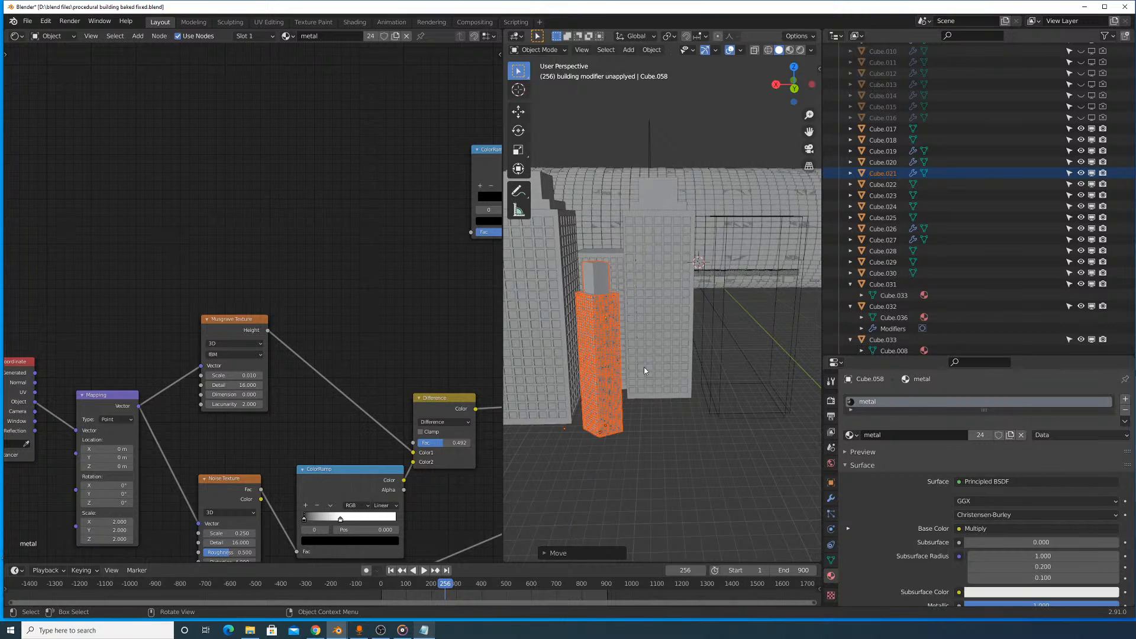
key(g)
key(y)
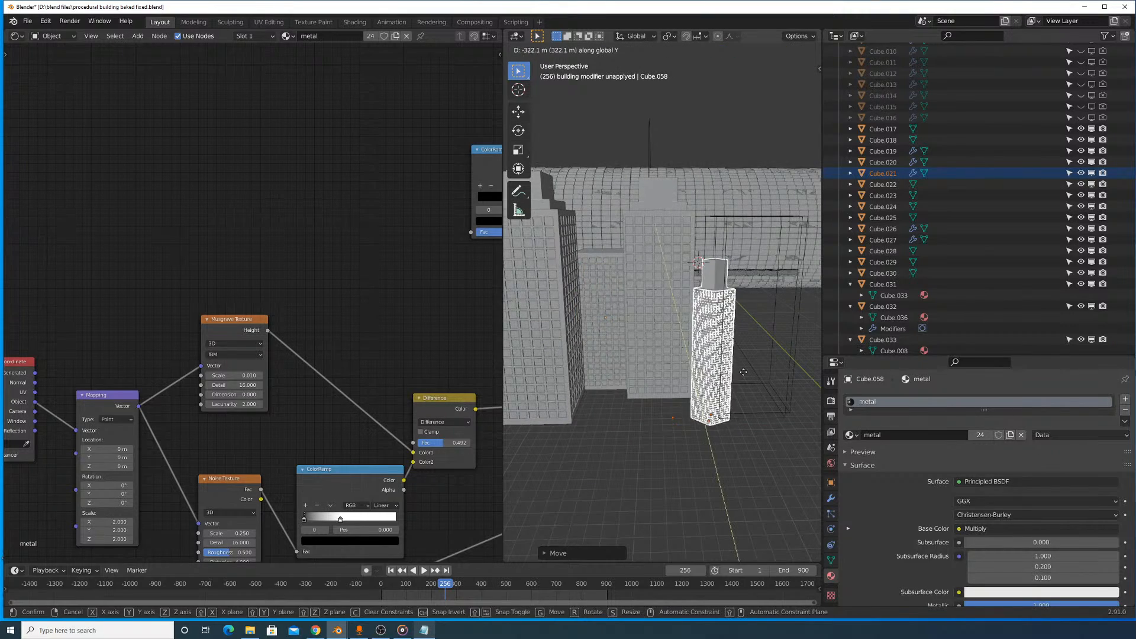
click(739, 364)
- Shift the slim tower about 400 m along negative global Y, closer to the tall skyscraper's corner
middle_drag(738, 357, 734, 409)
key(g)
key(y)
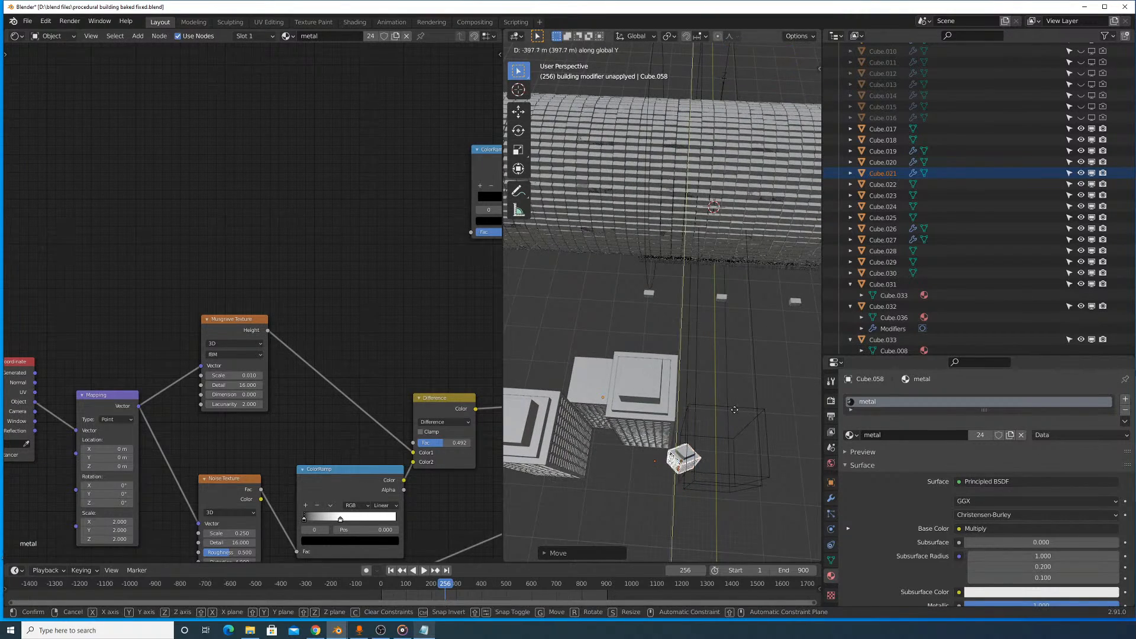
click(719, 408)
- Move the copied shorter skyscraper forward along global Y and about 196 m along negative X, in front of the gap between the tall skyscrapers
shift+middle_drag(610, 374, 663, 385)
scroll(662, 385, up, 5)
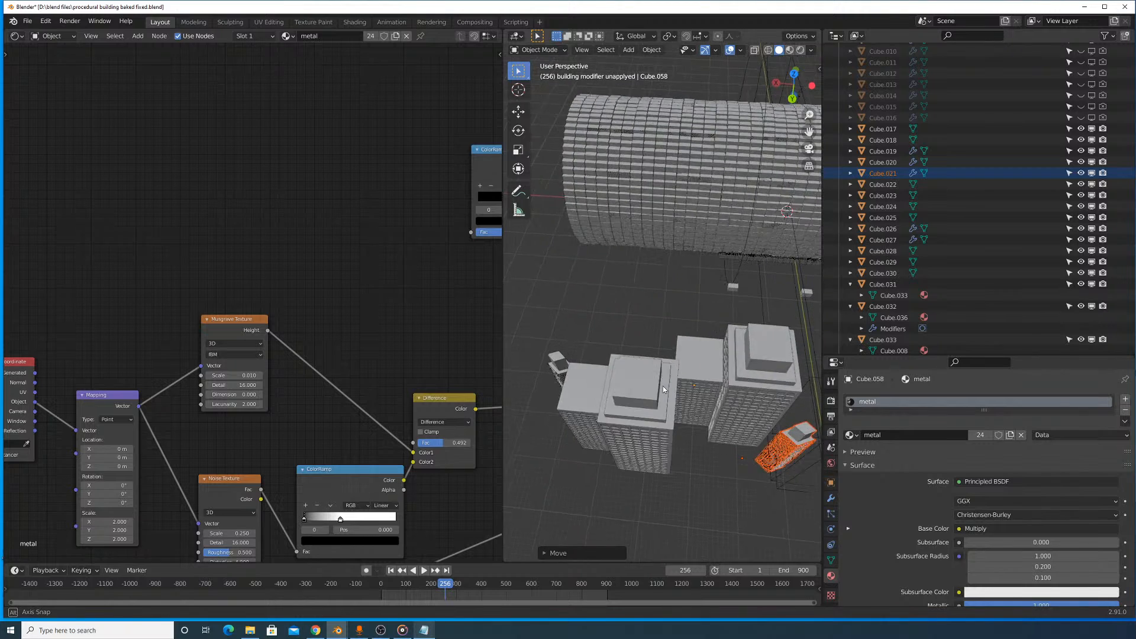
shift+middle_drag(721, 423, 680, 403)
click(666, 360)
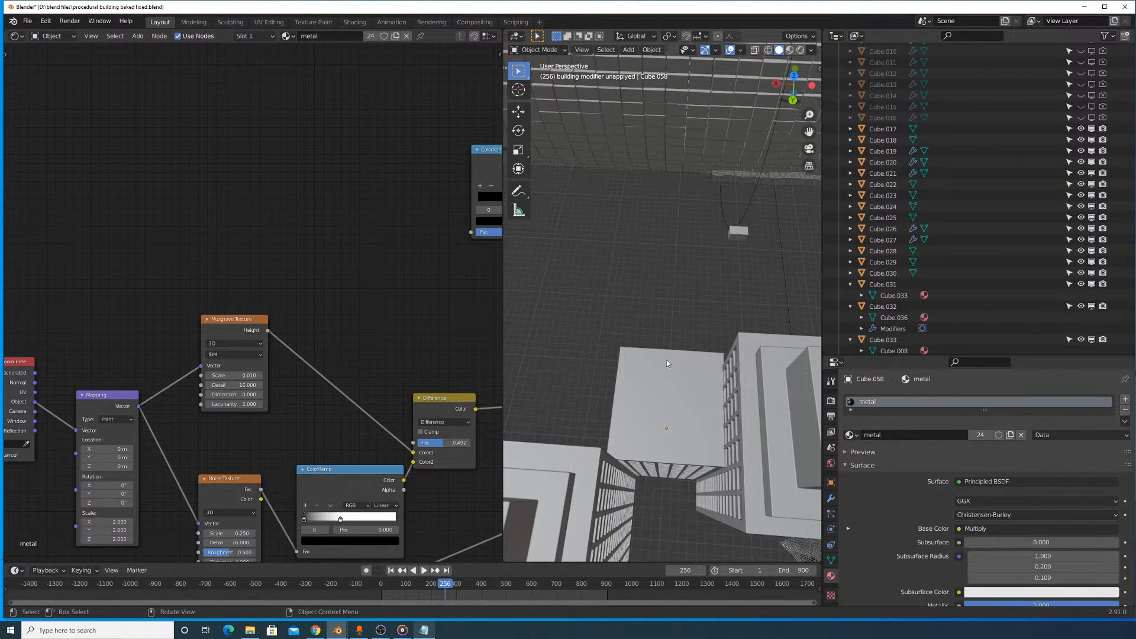
scroll(686, 455, down, 4)
key(g)
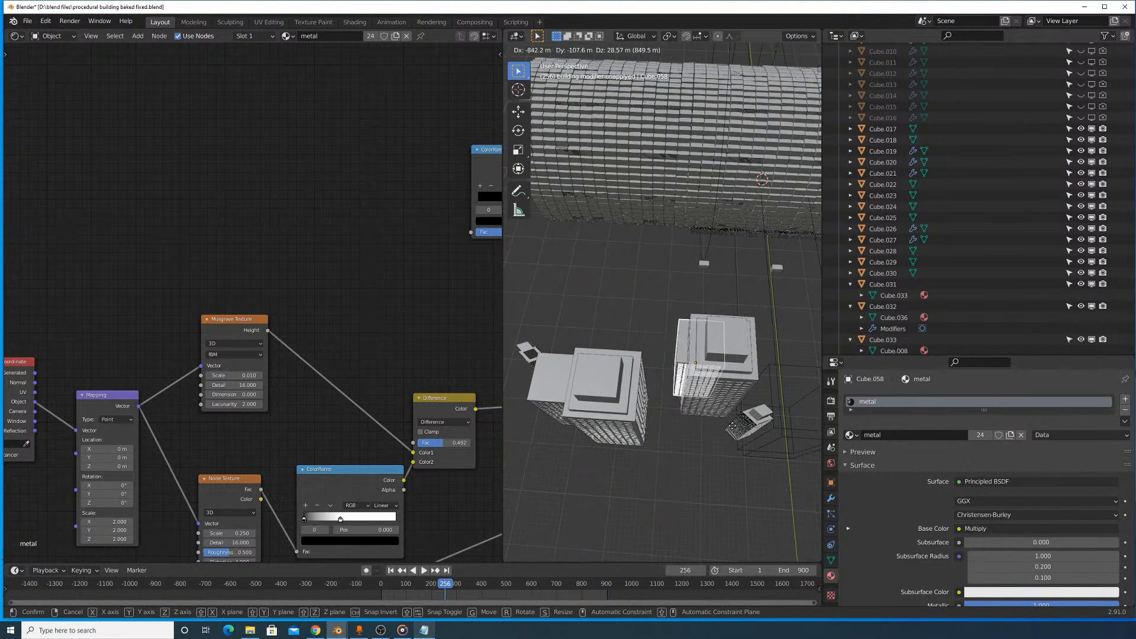
key(y)
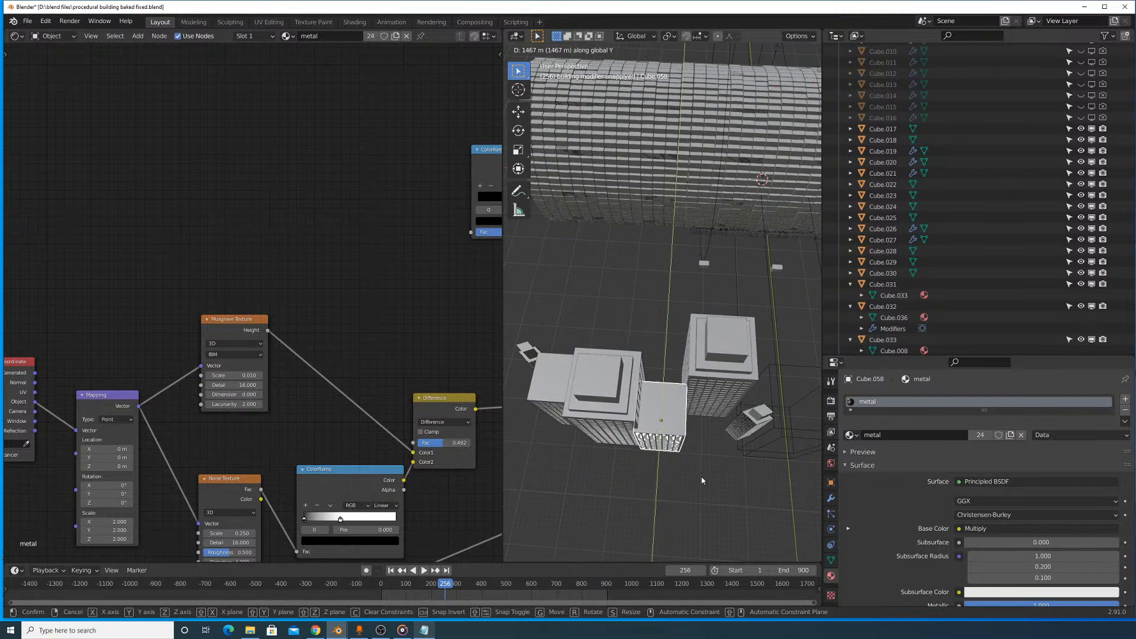
key(x)
click(716, 476)
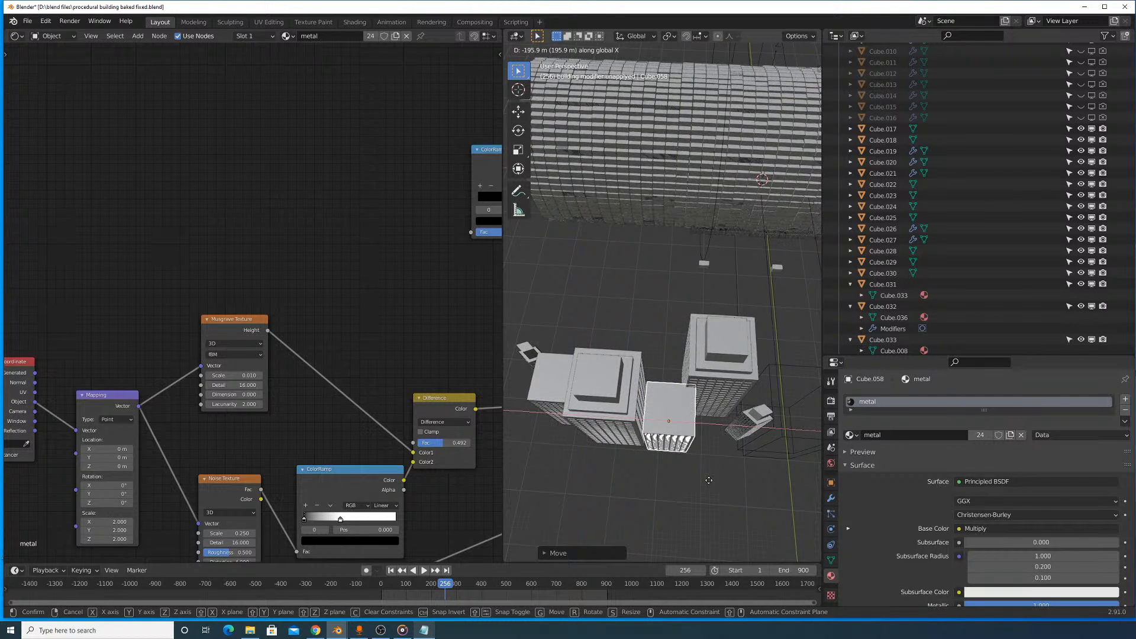
key(y)
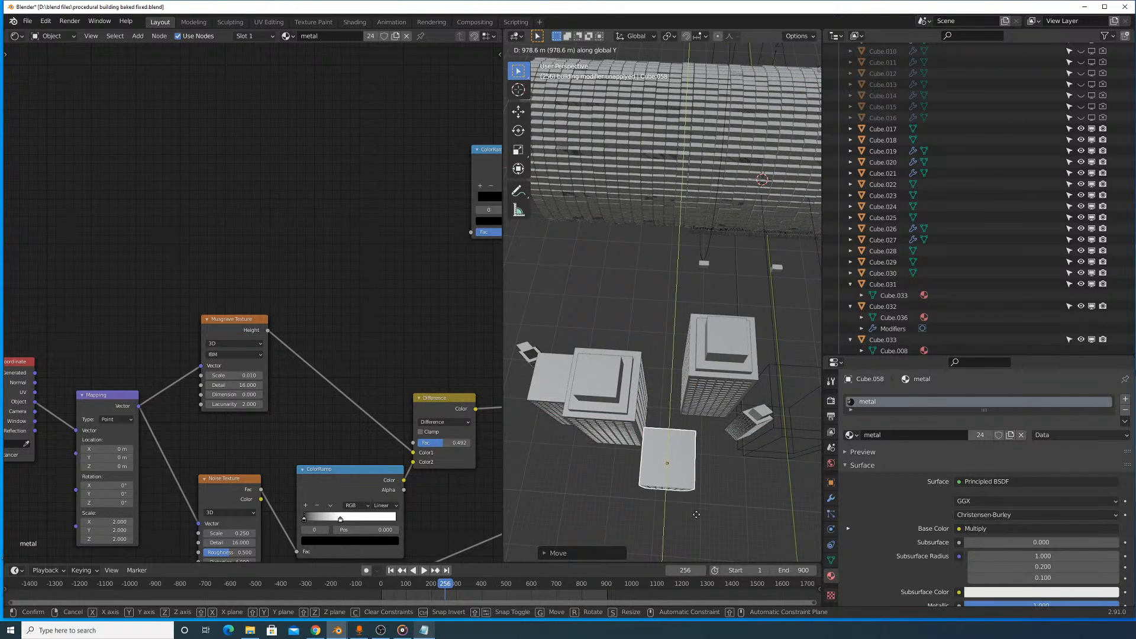
click(715, 503)
- Box-select the whole skyscraper cluster and remove the wireframe boxes from the selection
middle_drag(716, 503, 663, 382)
scroll(663, 382, up, 4)
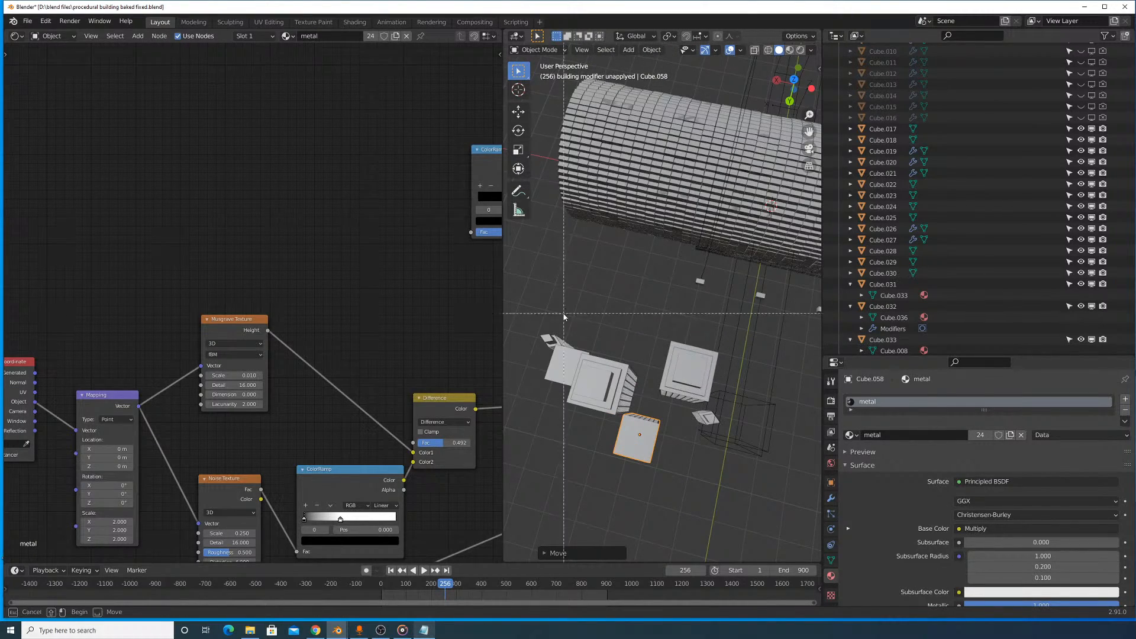
drag(537, 303, 708, 485)
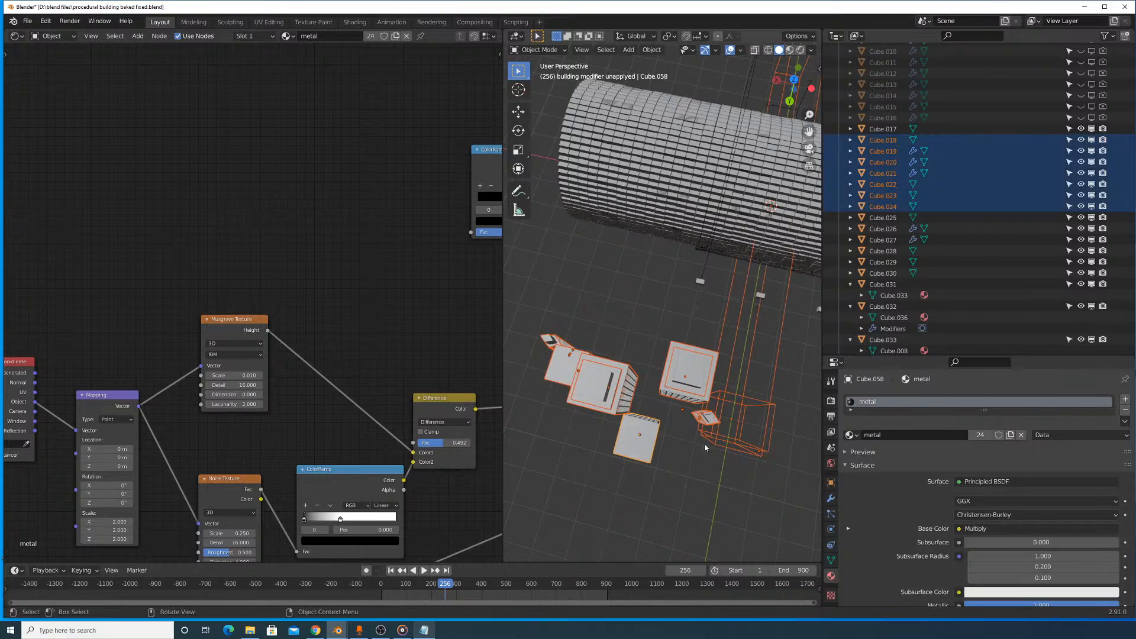
middle_drag(703, 442, 710, 358)
key(b)
middle_drag(734, 400, 701, 355)
key(g)
key(y)
right_click(703, 340)
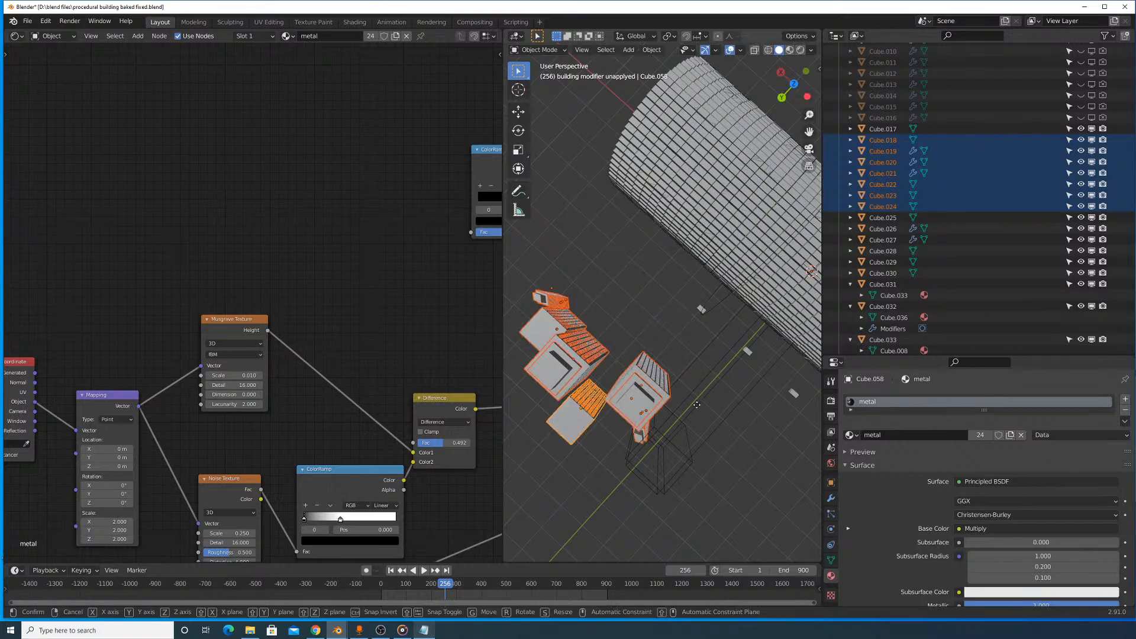
- Move the skyscraper cluster along global Y into the large cylinder and resize it
key(g)
key(y)
click(785, 359)
shift+middle_drag(791, 361, 666, 377)
key(s)
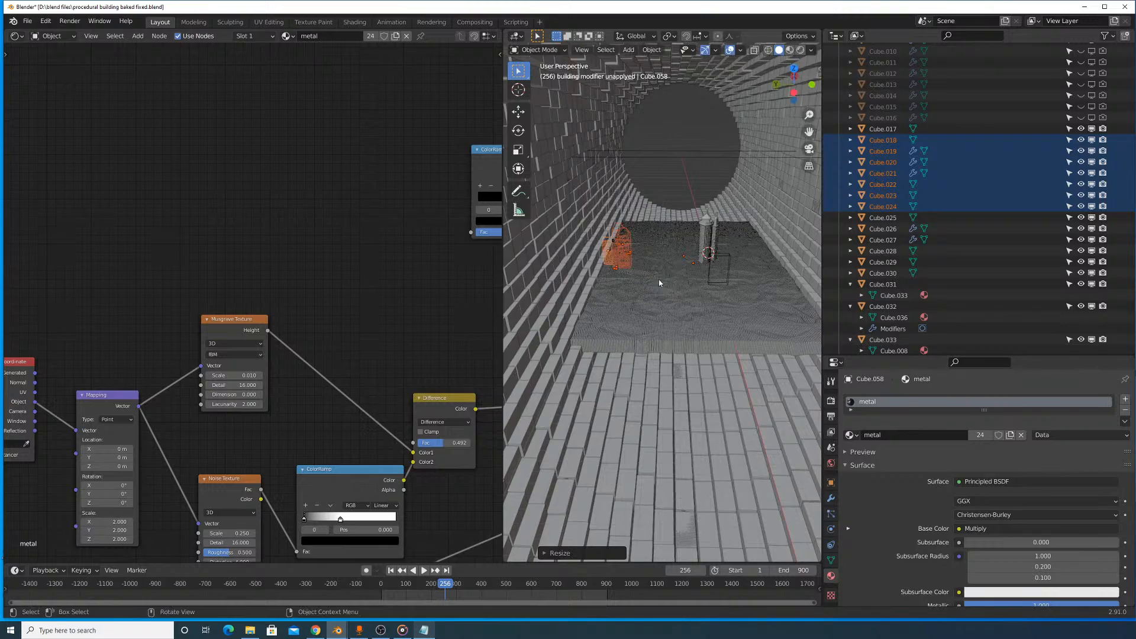
click(674, 281)
- Shift the cluster about 1740 m along negative global Y and adjust its height along global Z
key(g)
key(y)
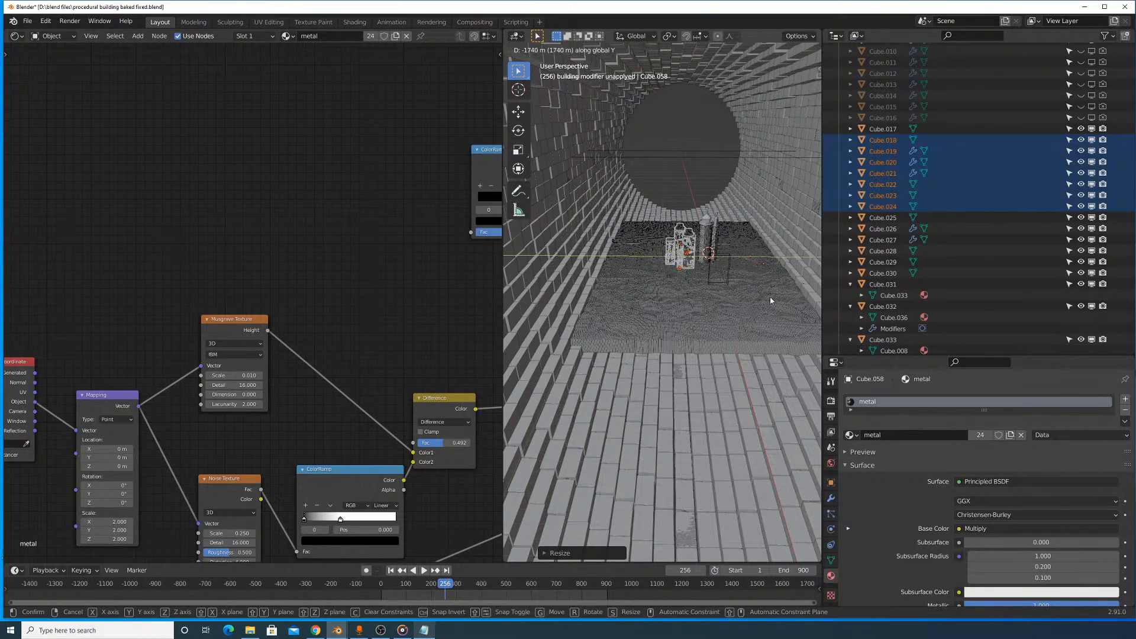
click(772, 298)
key(g)
key(z)
click(726, 237)
middle_drag(725, 236, 682, 318)
scroll(682, 319, up, 4)
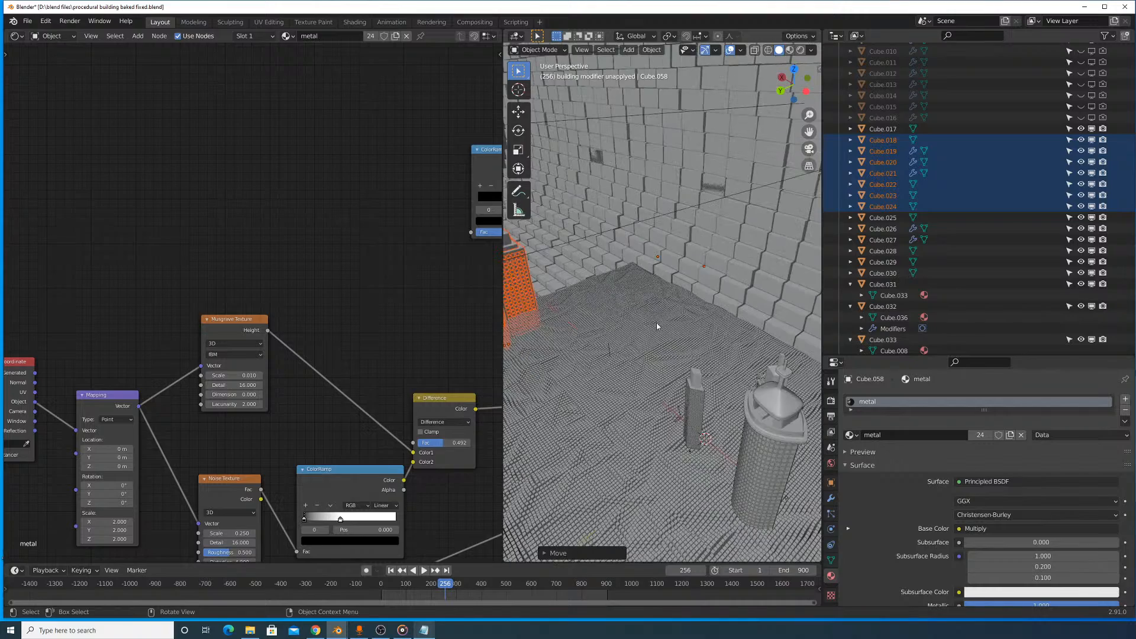
key(g)
key(y)
right_click(628, 336)
- Move the skyscraper cluster along negative global X to stand near the domed round tower
key(g)
key(x)
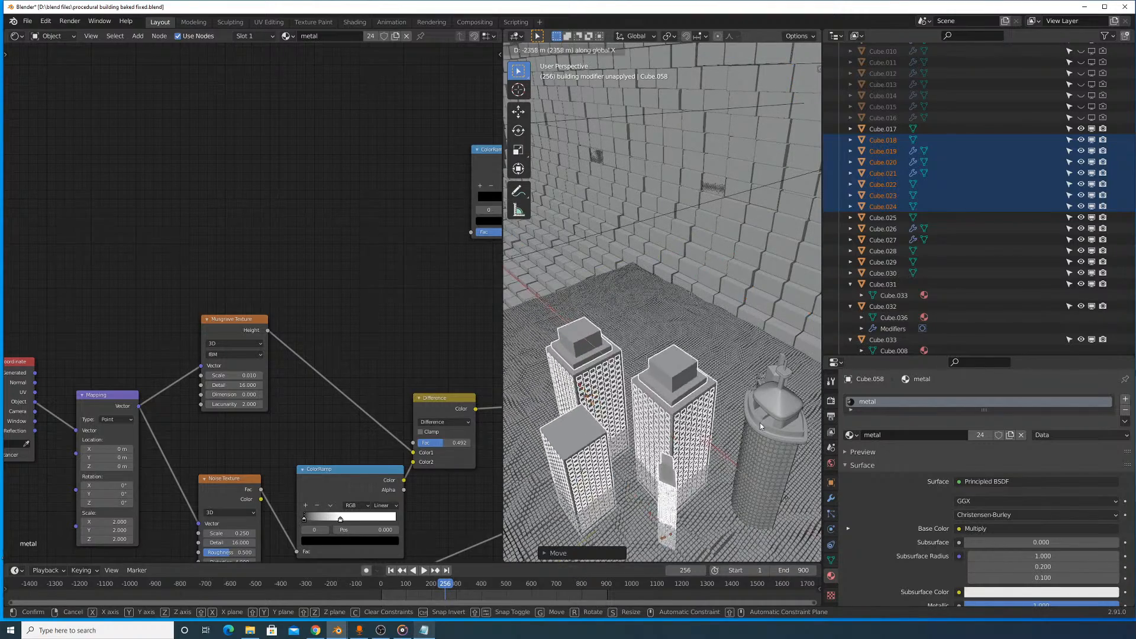
click(732, 452)
- Move the skyscraper cluster horizontally with global Z locked so it stands close to the domed round tower
middle_drag(733, 453, 643, 393)
key(g)
right_click(698, 455)
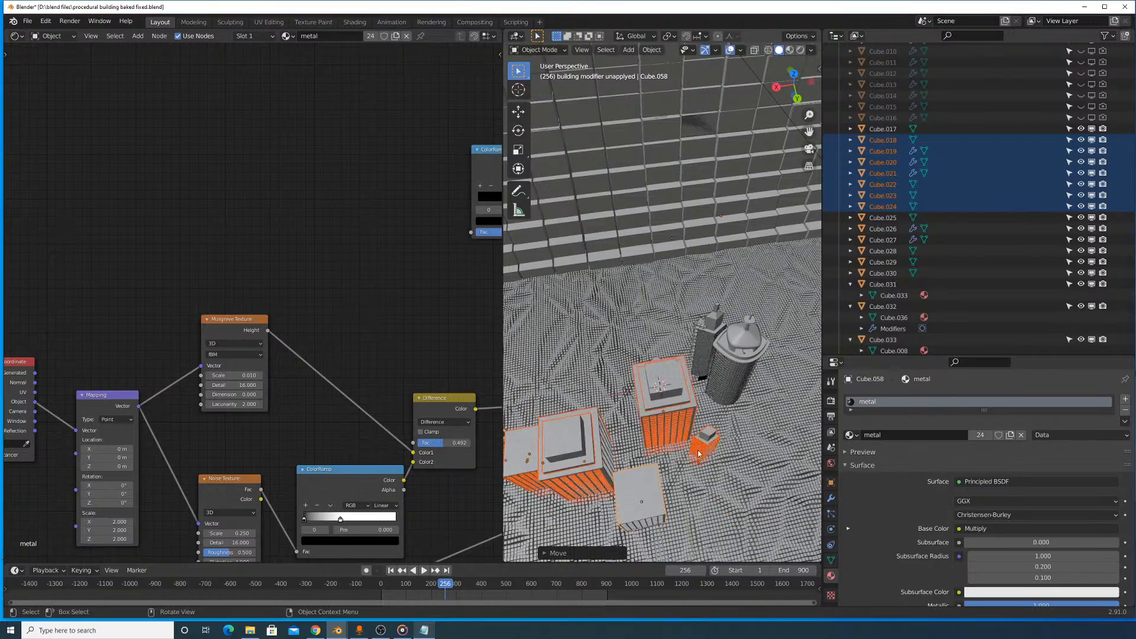
key(shift+z)
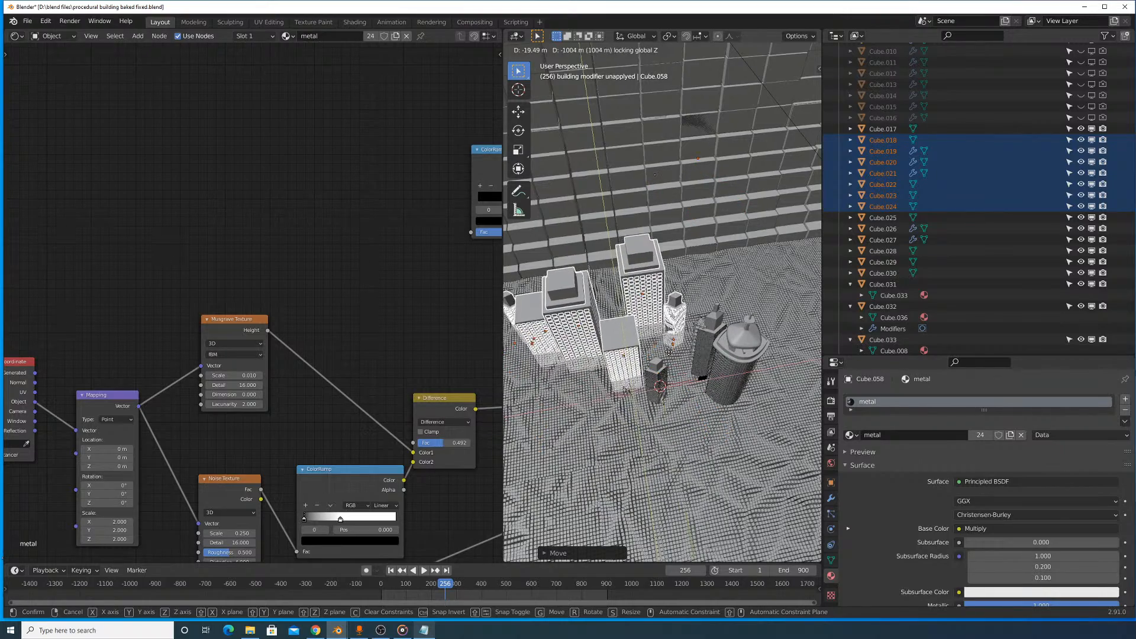
click(676, 398)
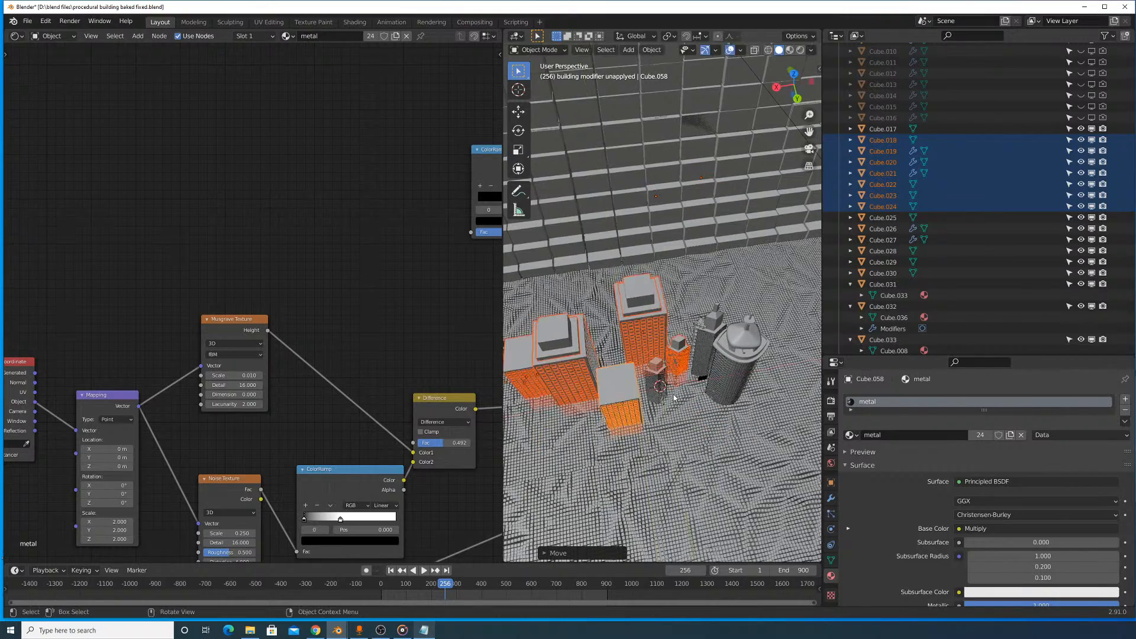
- Adjust the size of the skyscraper cluster, scaling it to about 0.91 and again by about 1.05
scroll(688, 444, up, 3)
middle_drag(688, 444, 732, 360)
key(s)
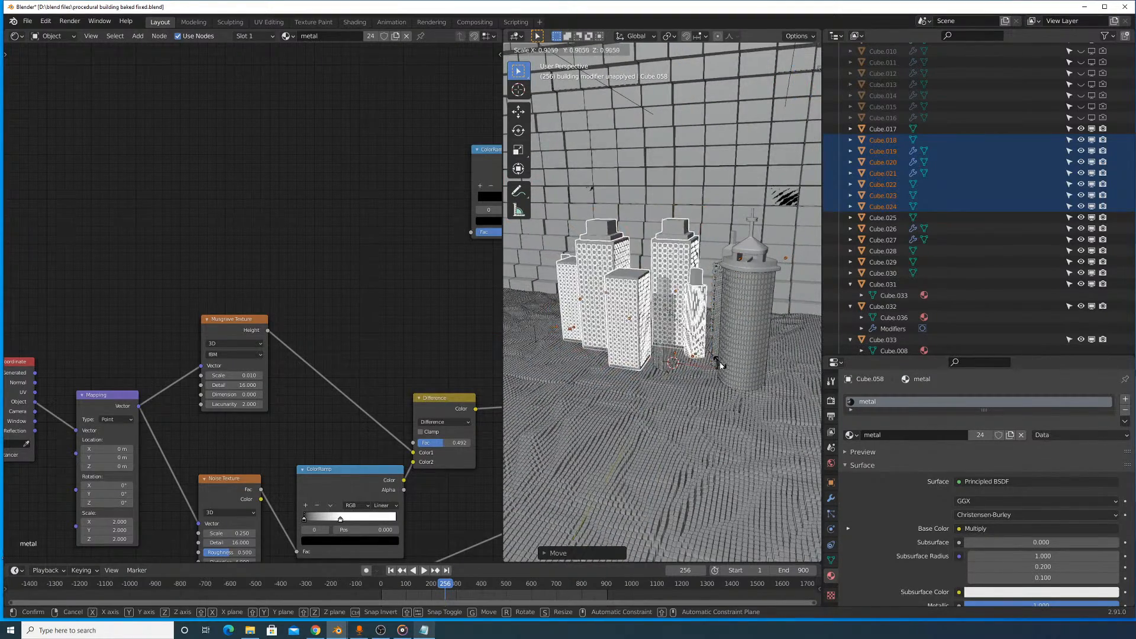
click(719, 370)
scroll(719, 370, up, 5)
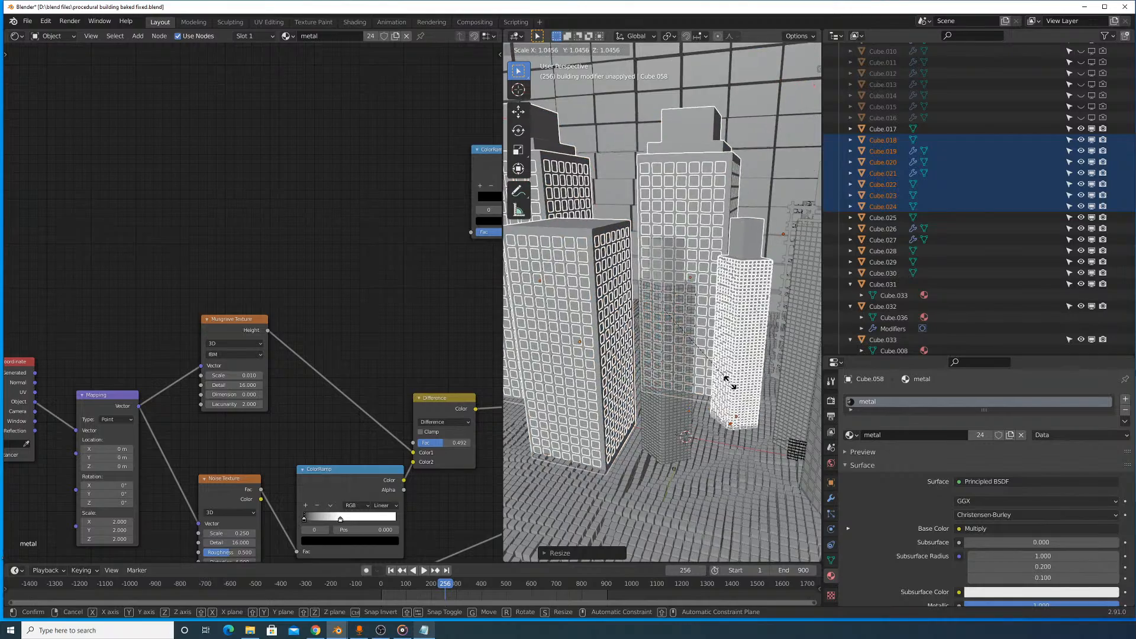
click(730, 383)
- Move the skyscraper cluster slightly along global Y beside the domed tower and check its placement on the terrain
scroll(727, 382, down, 5)
mouse_move(691, 382)
middle_down()
mouse_move(747, 422)
mouse_move(697, 389)
middle_up()
key(g)
key(y)
click(754, 421)
scroll(696, 385, down, 5)
scroll(655, 116, up, 6)
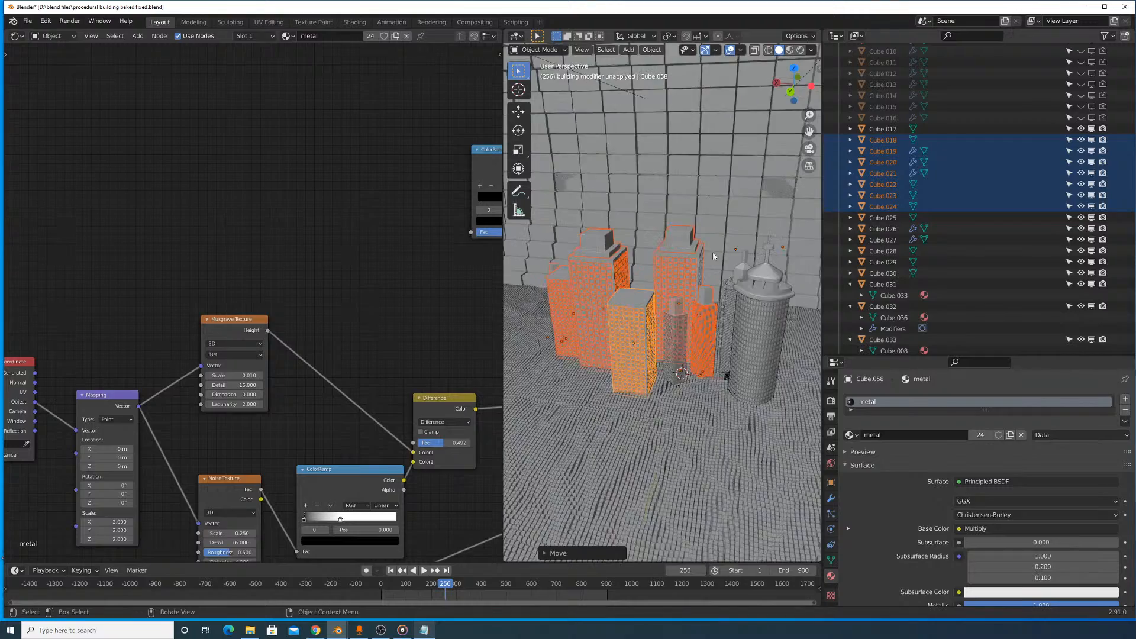
middle_drag(705, 254, 637, 235)
scroll(711, 229, up, 1)
scroll(637, 236, down, 2)
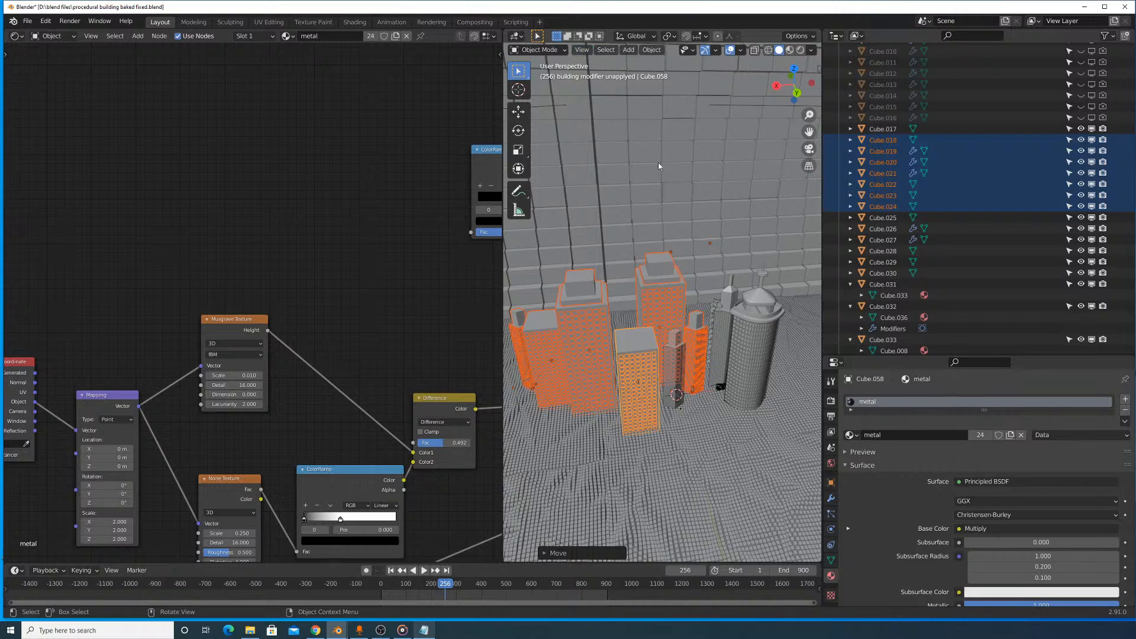
- Deselect the cluster, inspect the buildings' lit windows in Material Preview shading, and return to Solid shading
click(680, 208)
middle_drag(683, 242, 663, 229)
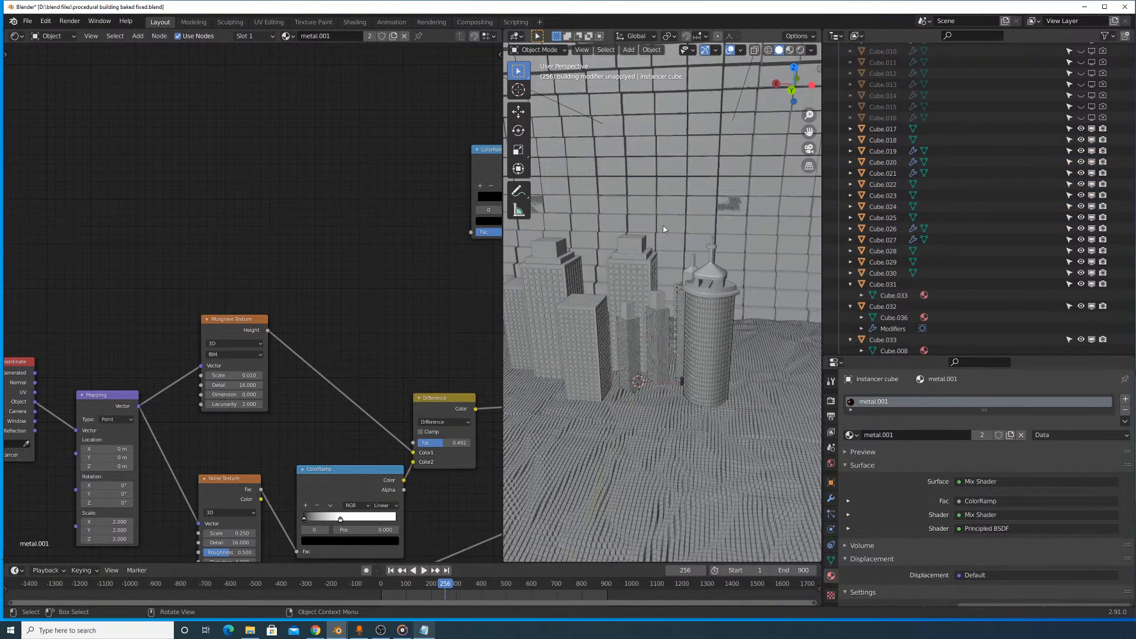
click(790, 51)
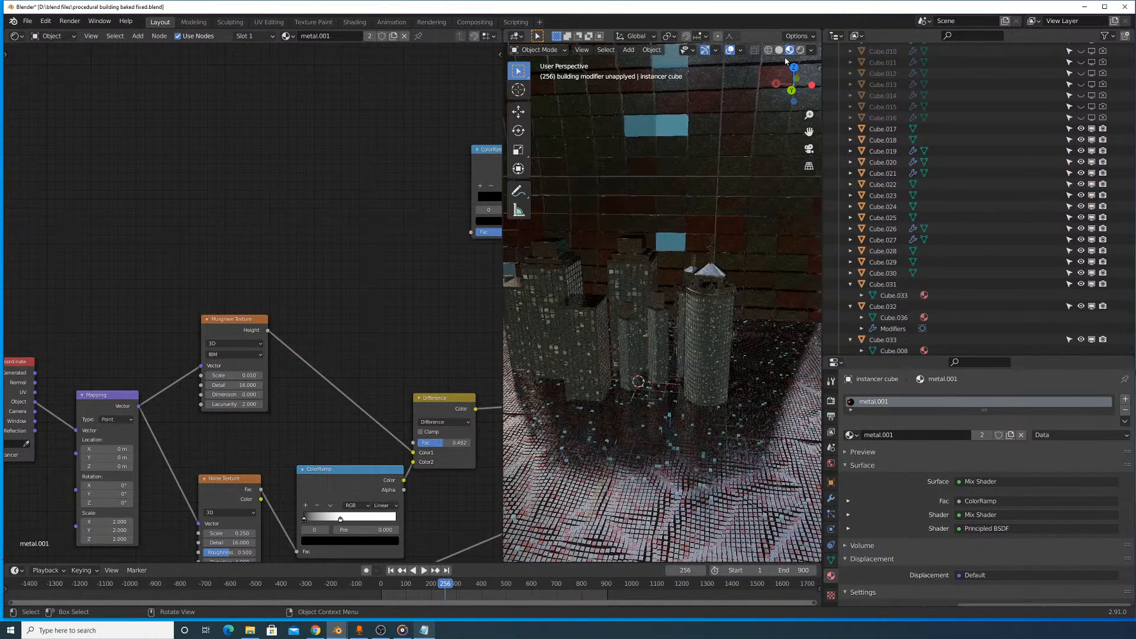
middle_drag(647, 238, 689, 217)
scroll(682, 206, up, 4)
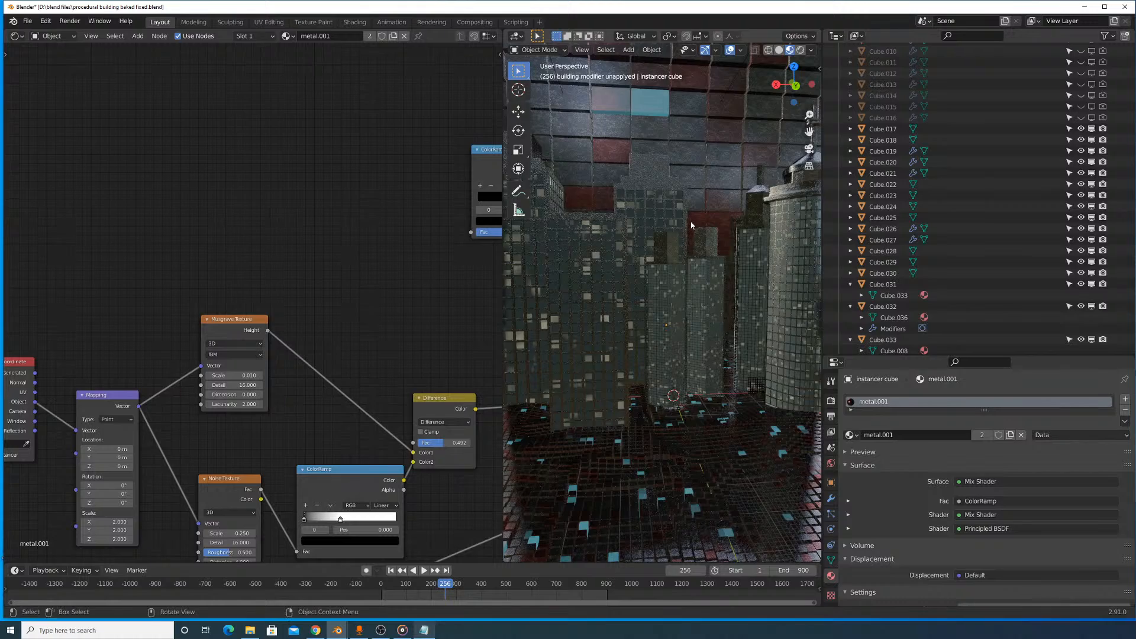
scroll(733, 116, up, 2)
middle_drag(763, 171, 731, 180)
click(779, 51)
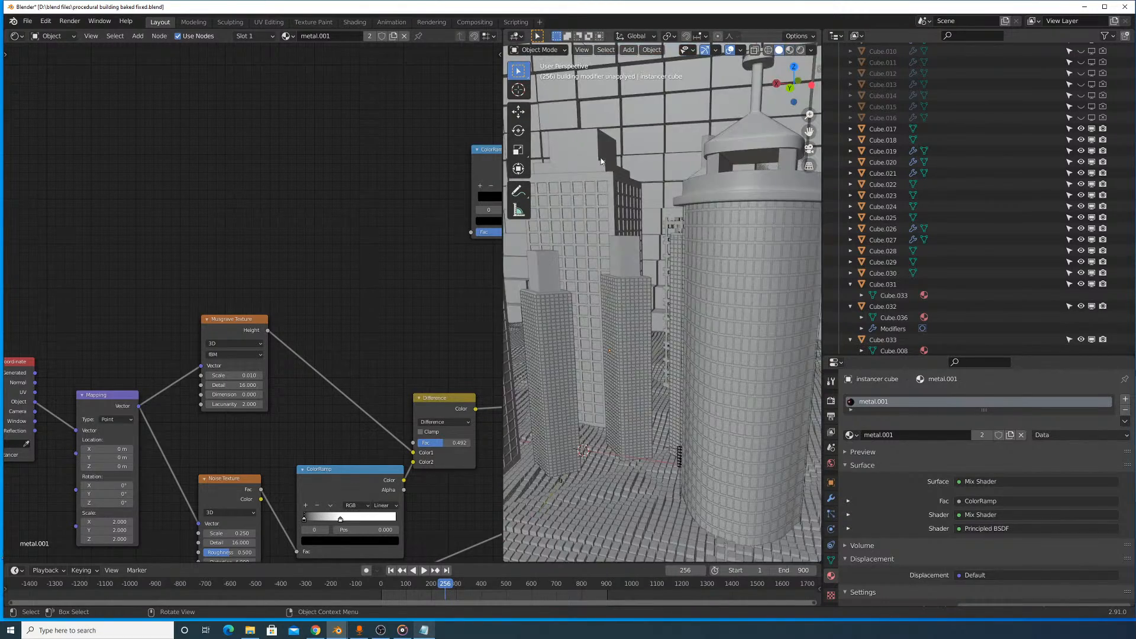
scroll(627, 140, down, 5)
- Look through the active camera in a wider 3D viewport and set the timeline to frame 0
click(582, 50)
mouse_move(630, 165)
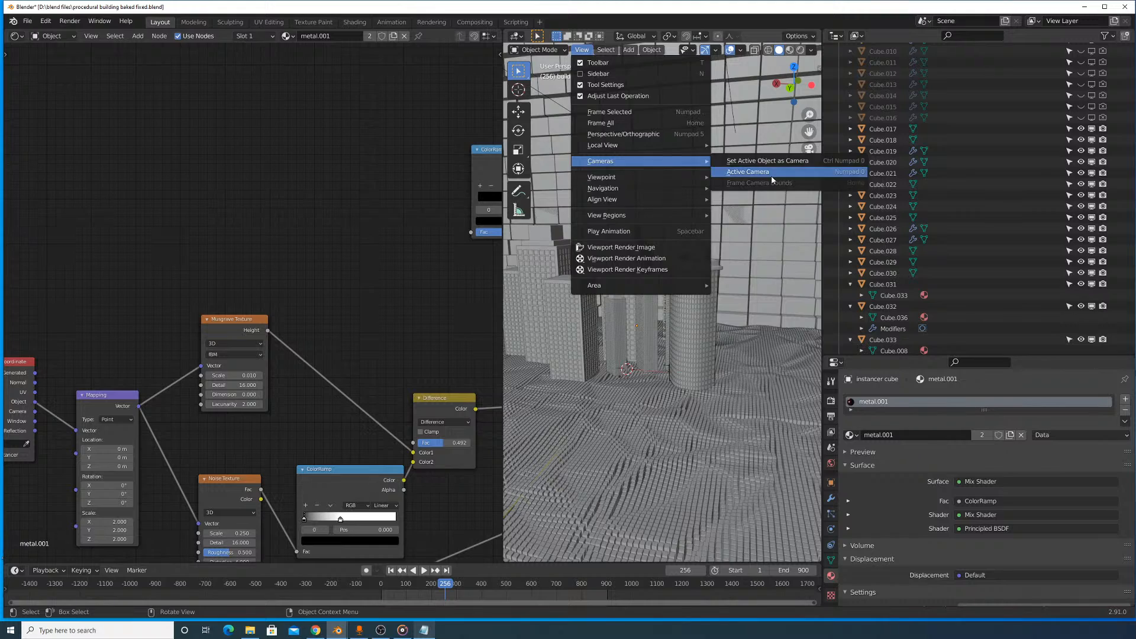
click(748, 172)
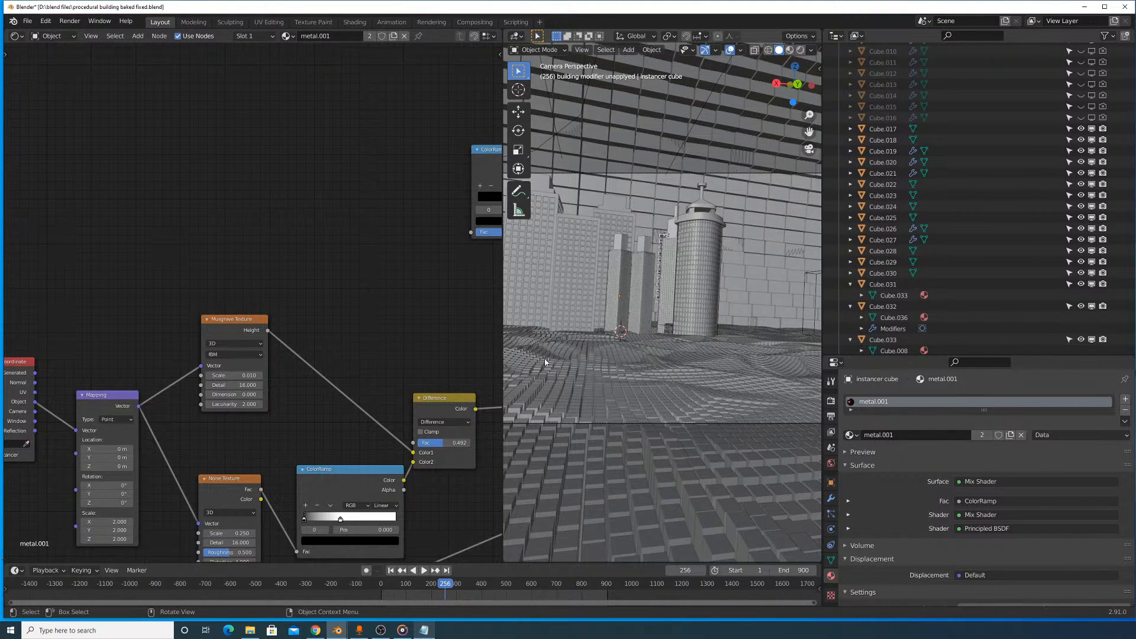
drag(502, 359, 322, 359)
drag(445, 585, 380, 590)
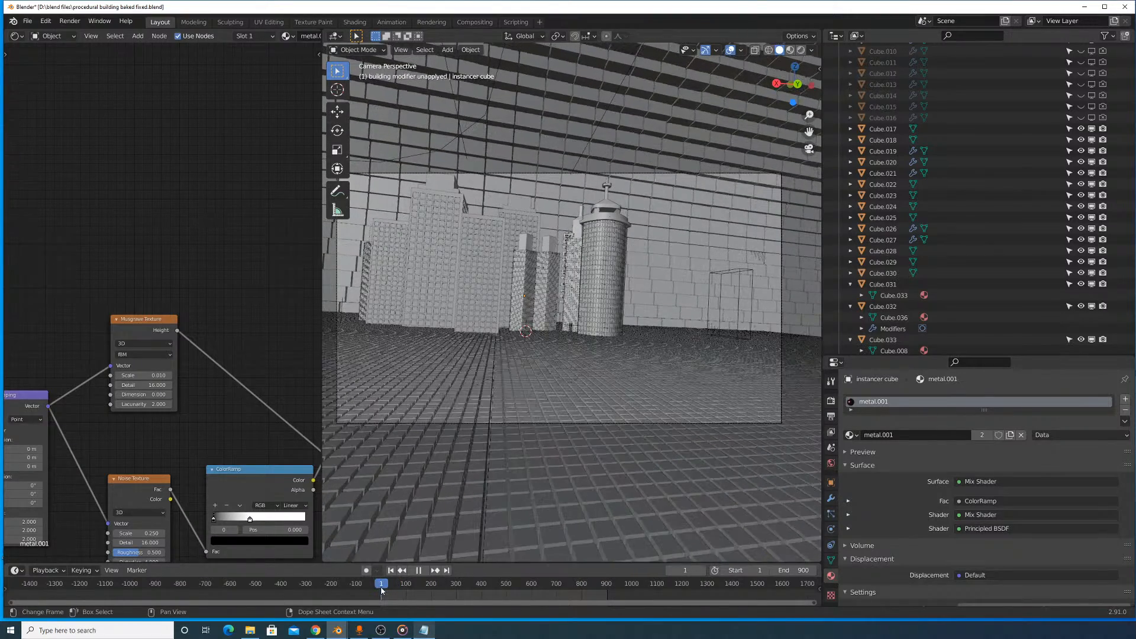
- Select the camera and rotate it to bring the whole skyscraper group level and near the middle of the frame
click(660, 173)
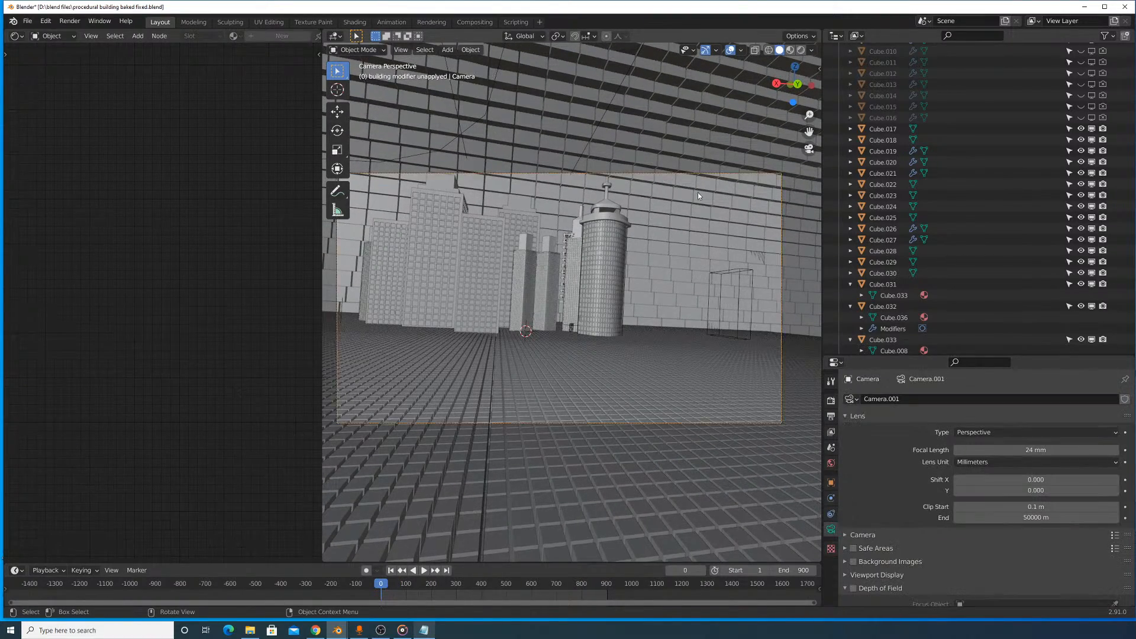
key(r)
click(795, 317)
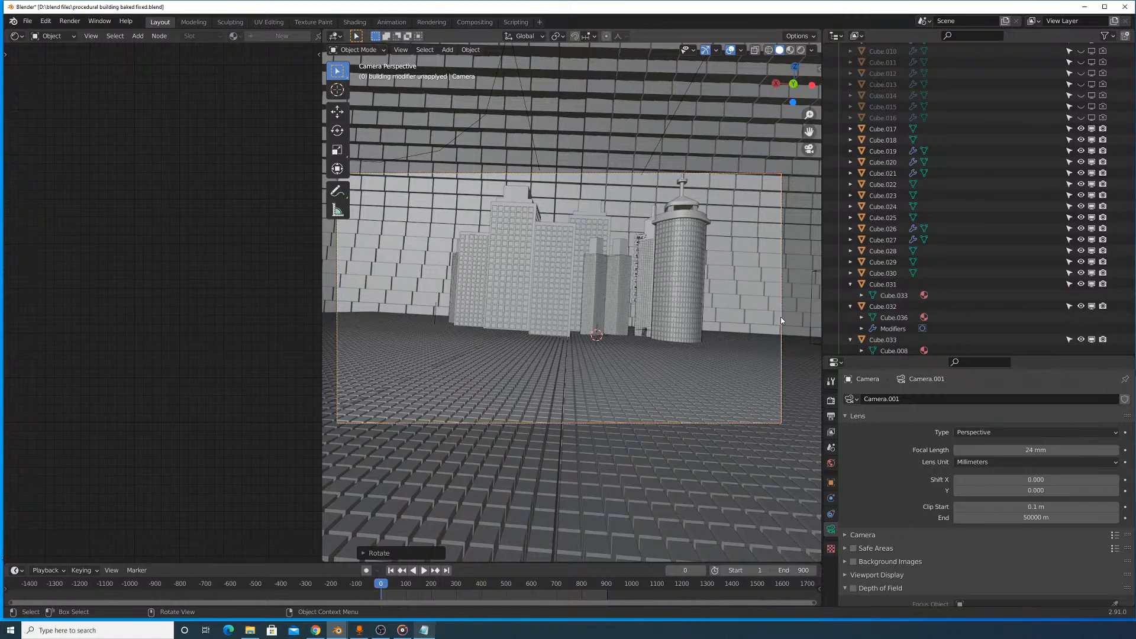
key(r)
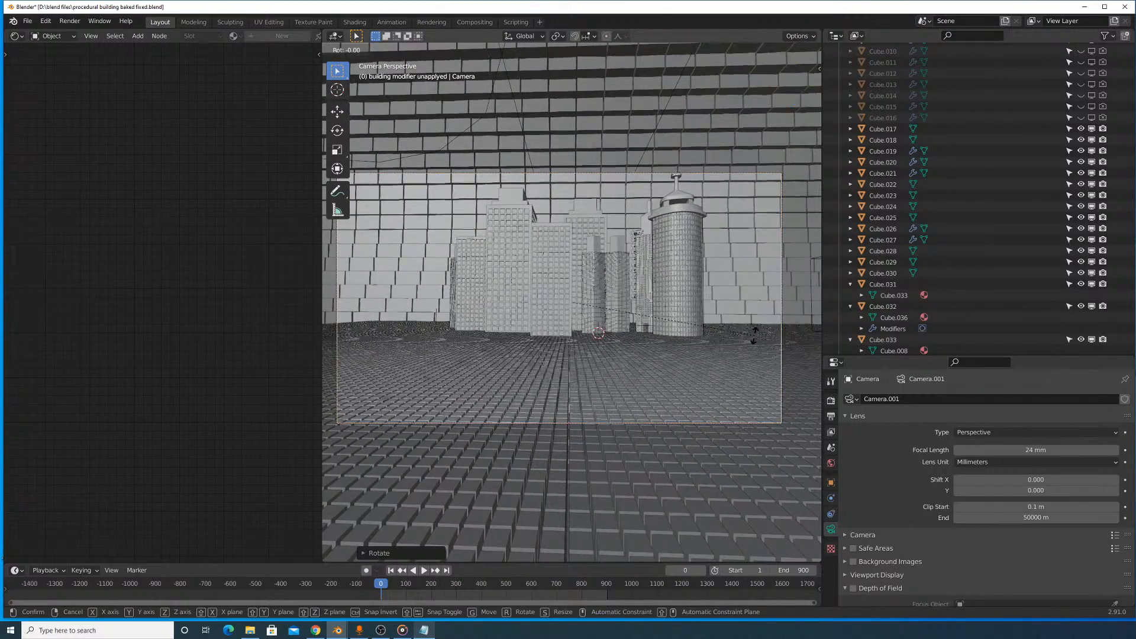
click(728, 345)
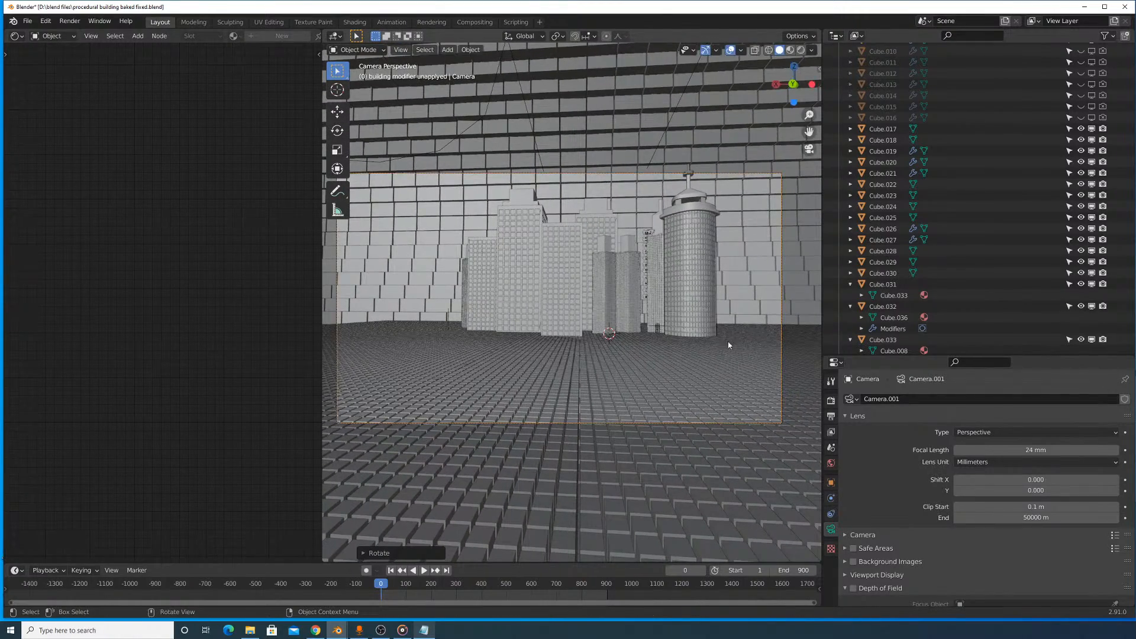
- Move the camera along its local Z axis to adjust its distance from the buildings
key(g)
key(z)
key(z)
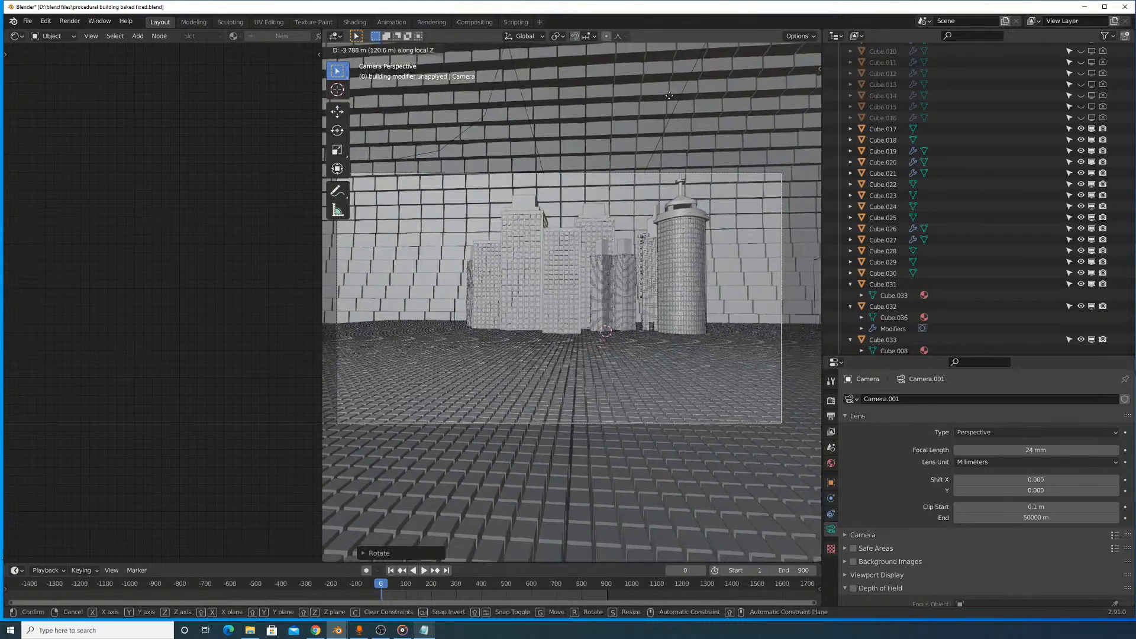
click(463, 577)
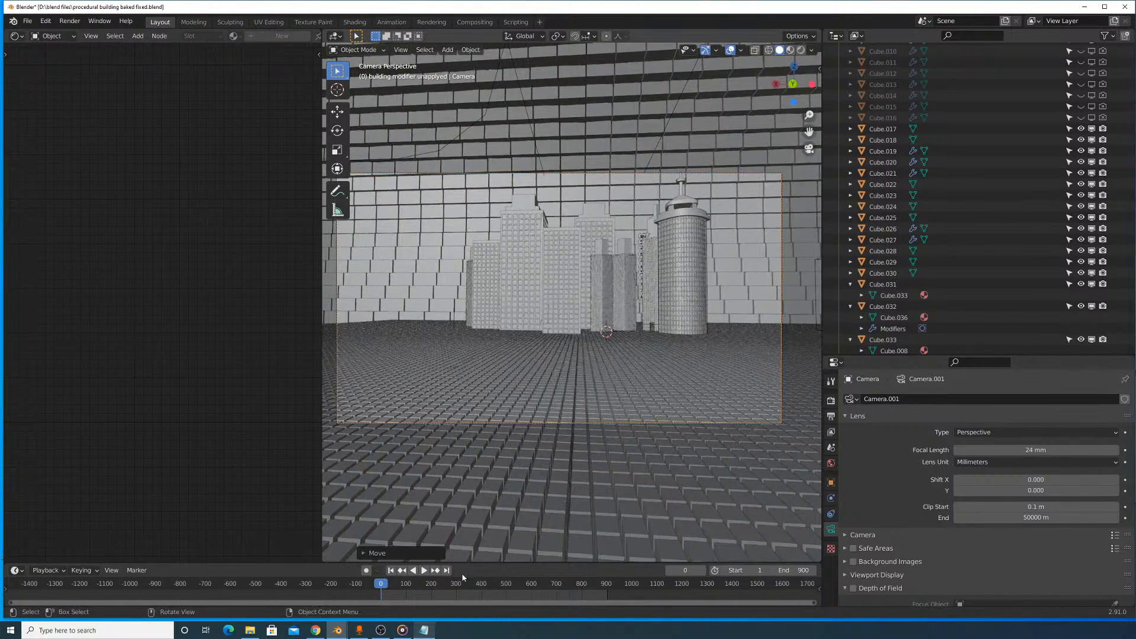
- Return to the active camera view, nudge the camera along its local Z axis, and widen the 3D viewport
click(372, 630)
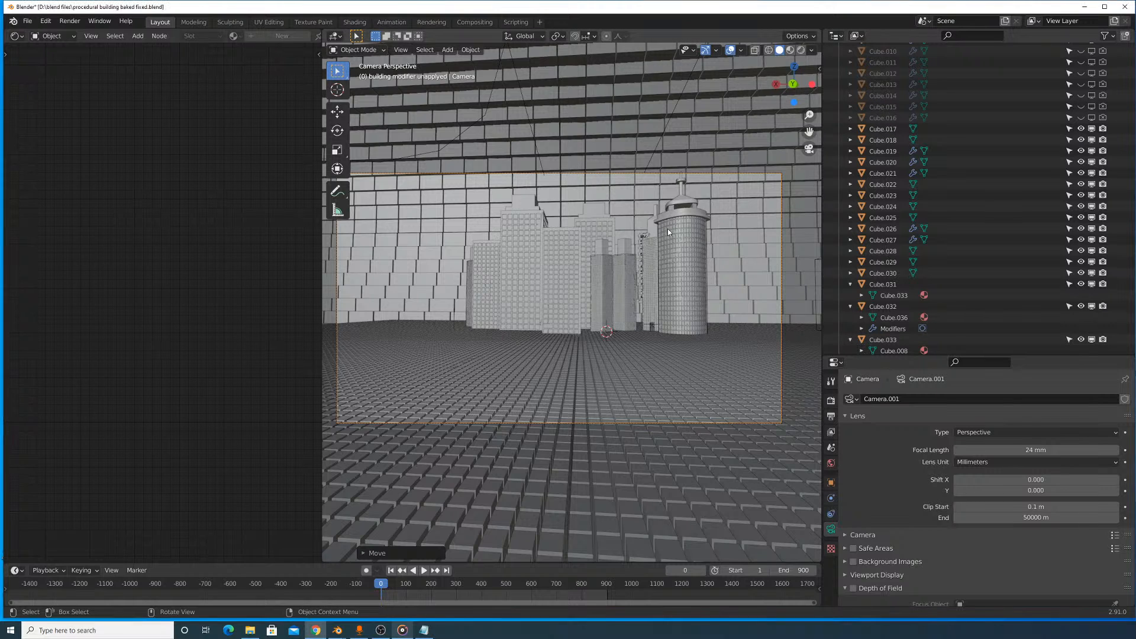
middle_drag(667, 228, 662, 268)
click(405, 50)
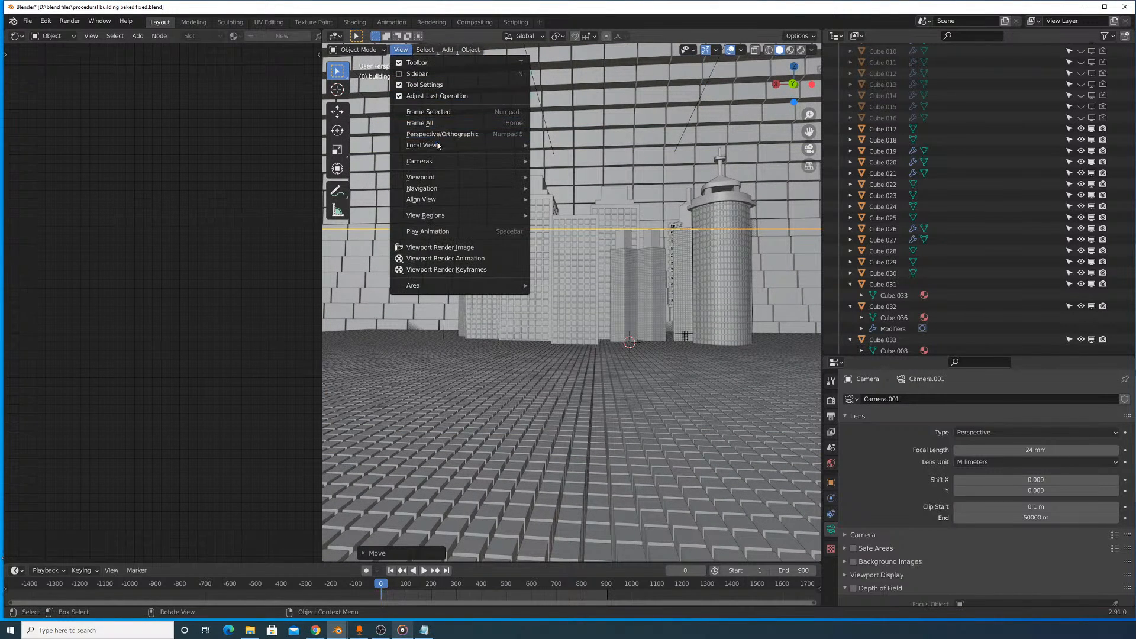
mouse_move(472, 163)
click(549, 173)
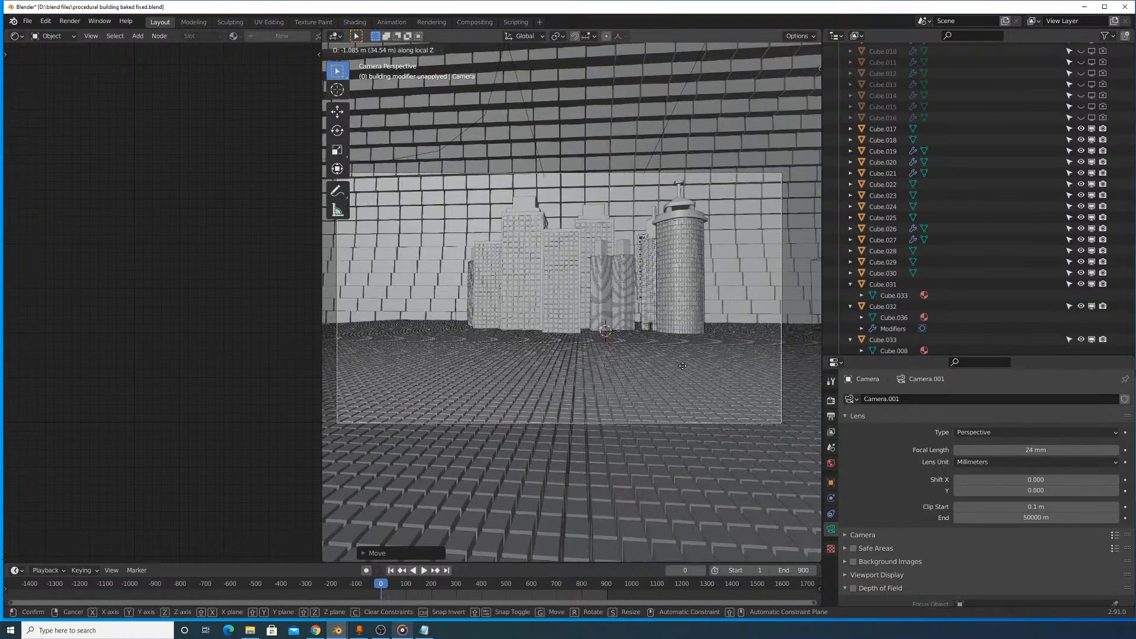
scroll(346, 355, up, 1)
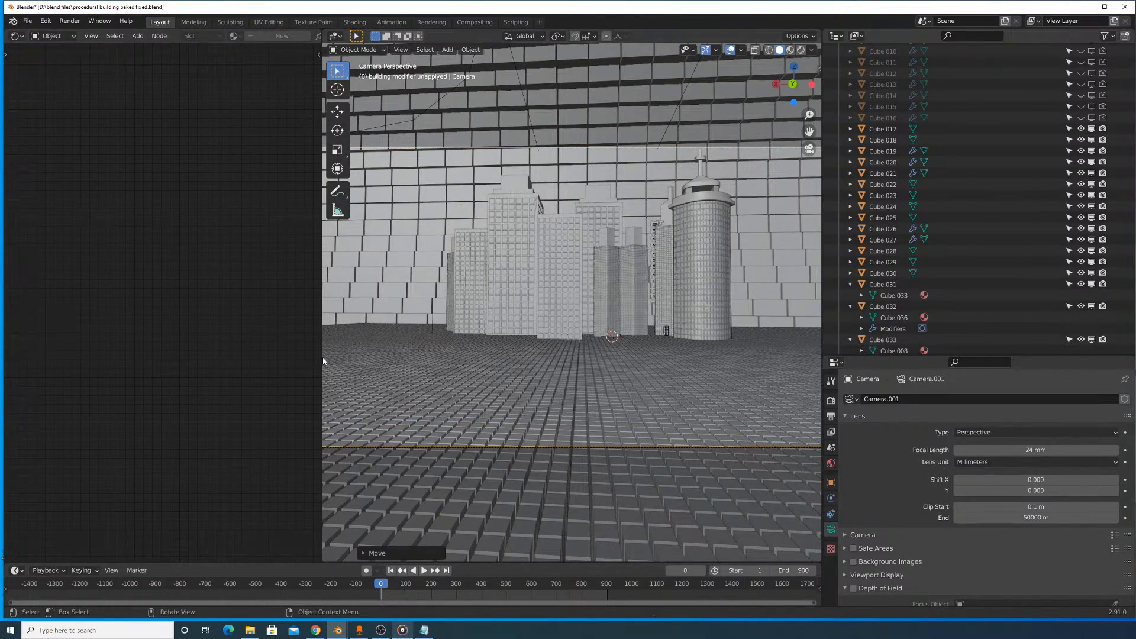
drag(321, 357, 198, 357)
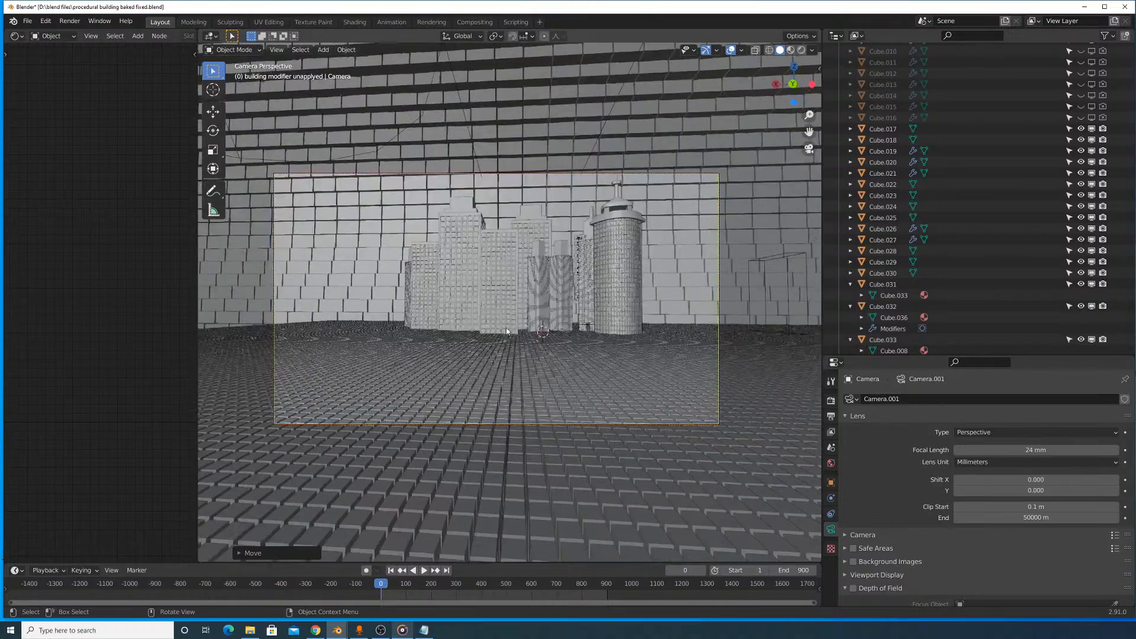
- Rotate the camera by about -2.45° around global Z
key(g)
key(r)
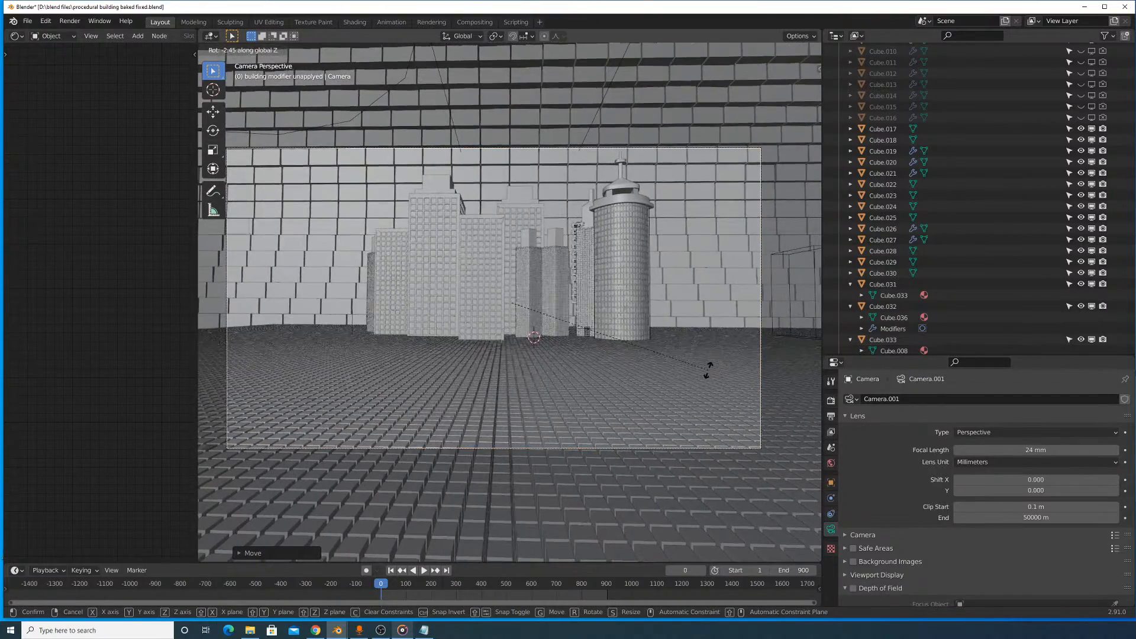
click(707, 368)
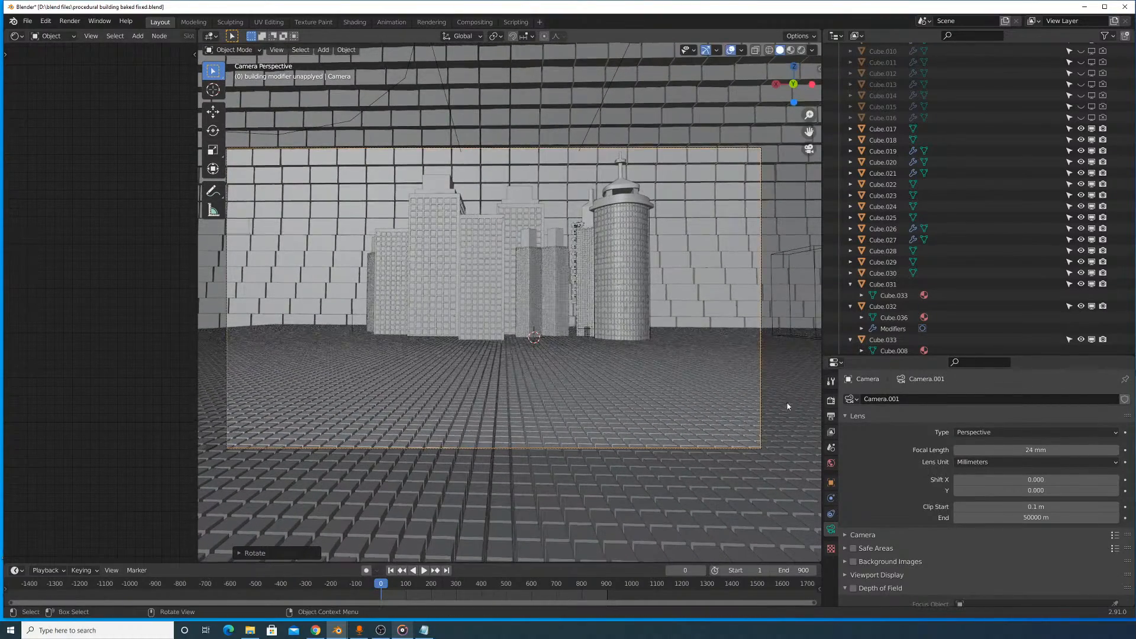
- Set the camera's focal length to 28 mm and turn the camera slightly around global Z
mouse_move(1010, 451)
mouse_down()
mouse_move(1059, 452)
mouse_move(1012, 452)
mouse_up()
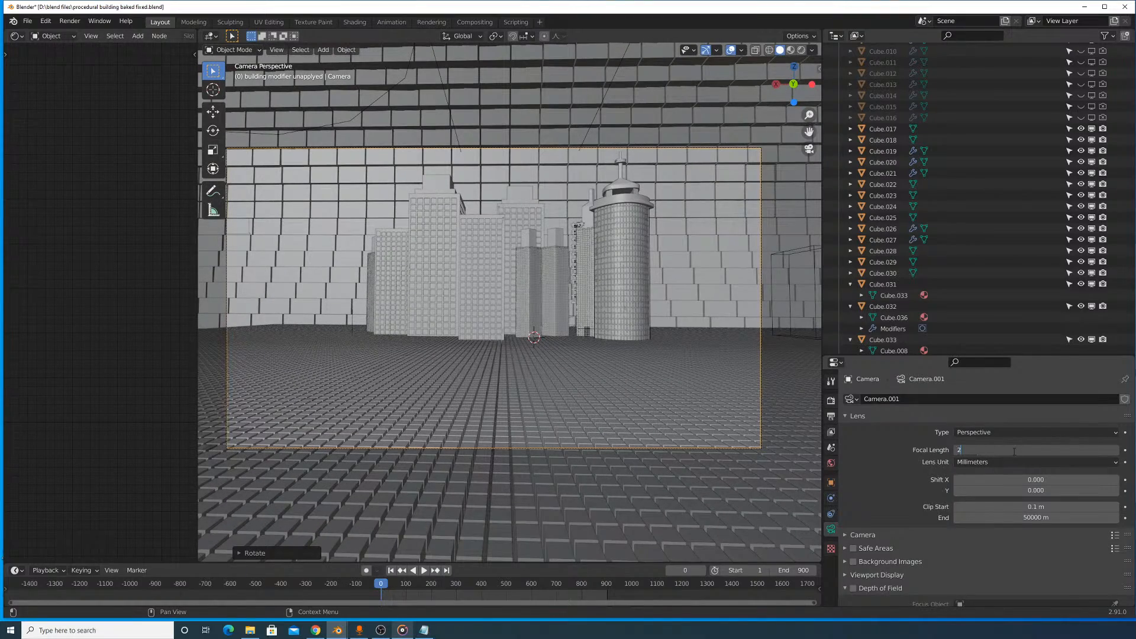
text(8)
key(Return)
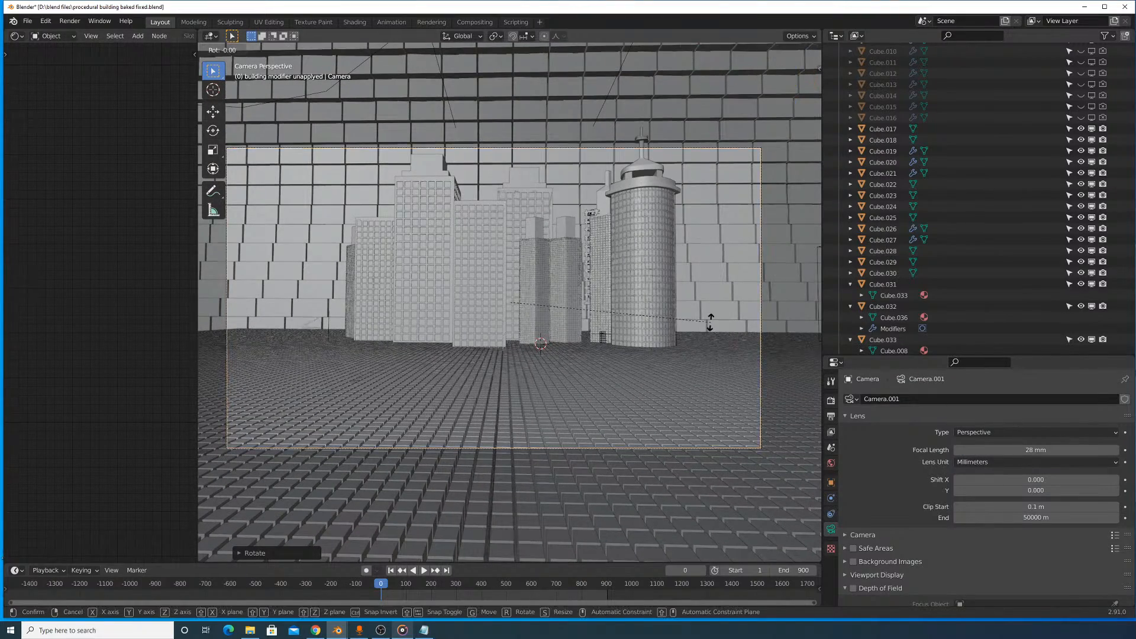
key(z)
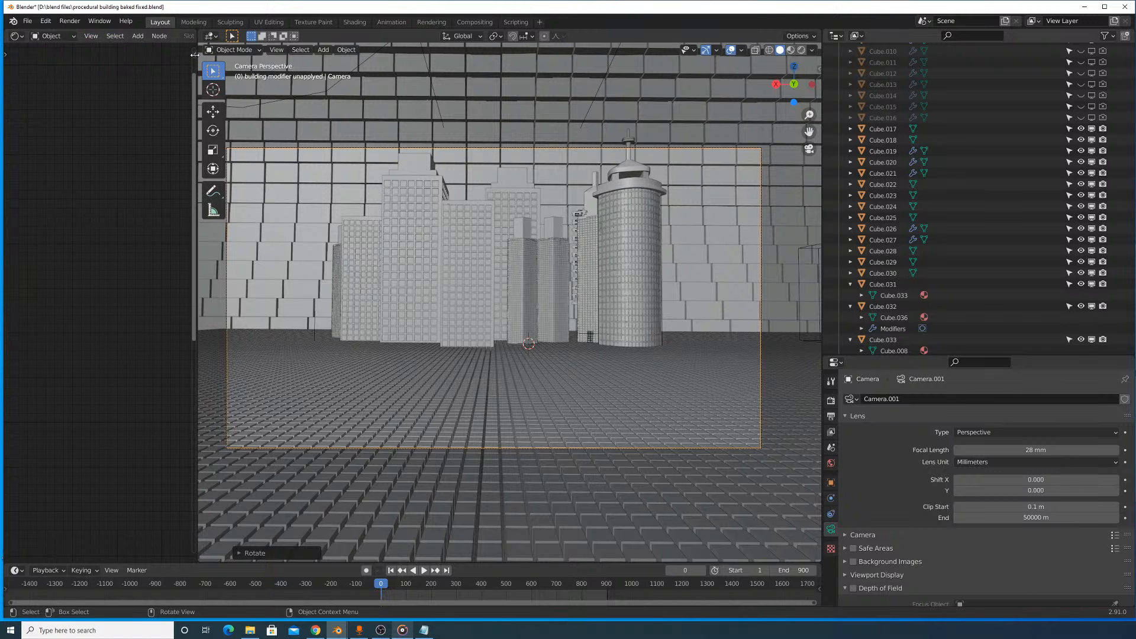
- Expand the 3D viewport across the narrow editor area beside it
key(n)
drag(200, 30, 94, 40)
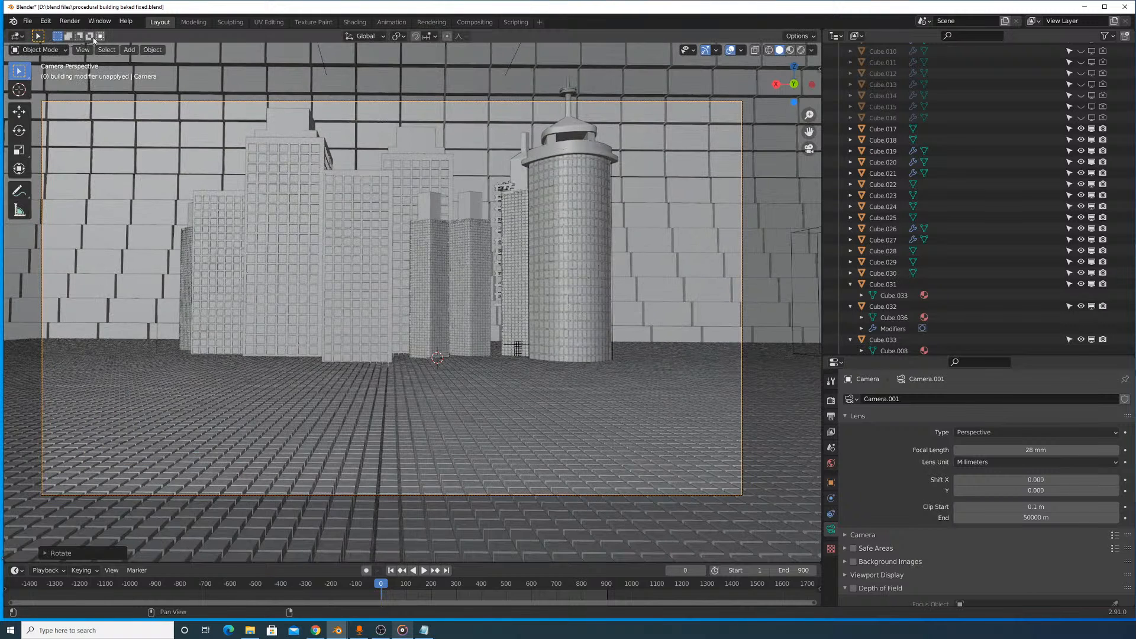
- Try moving the camera toward the skyscraper cluster with Walk Navigation
click(76, 51)
mouse_move(132, 174)
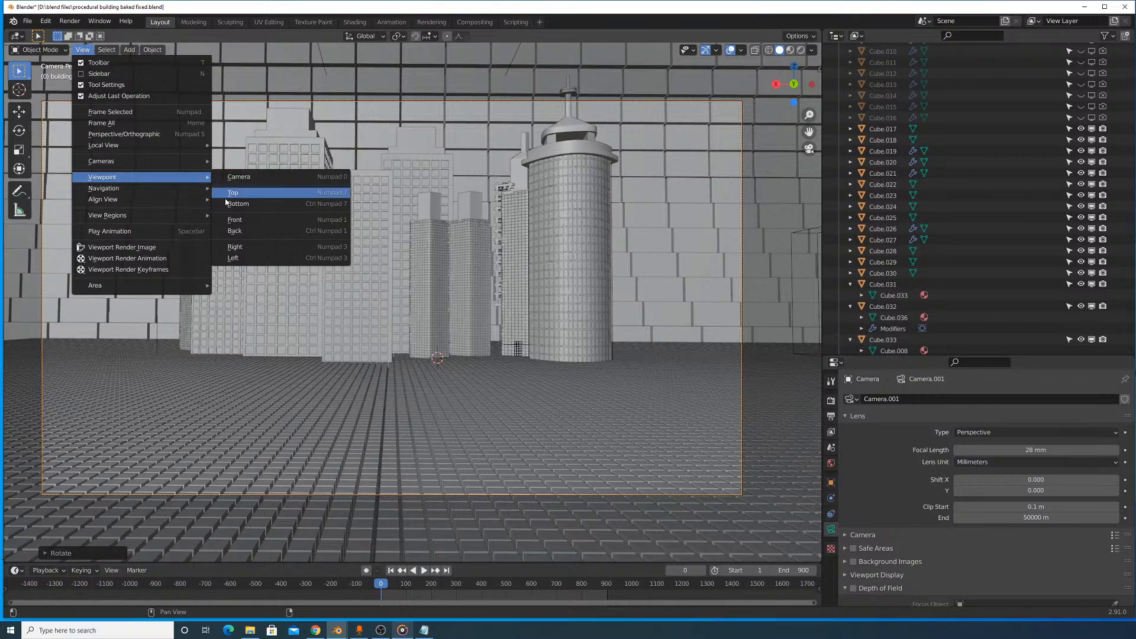
mouse_move(108, 189)
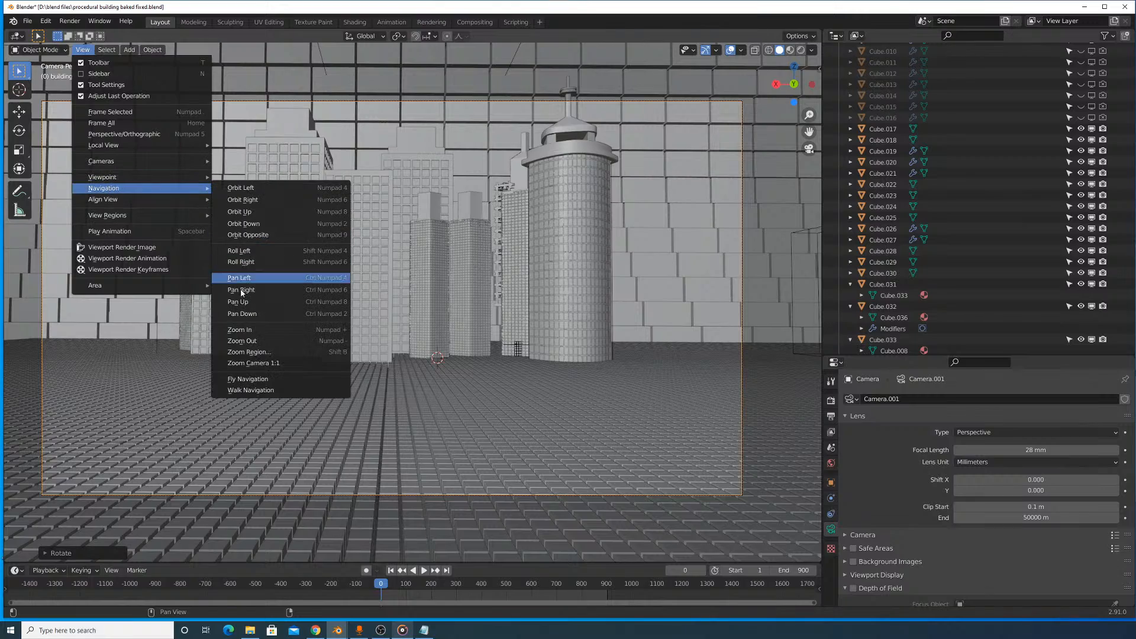
click(262, 390)
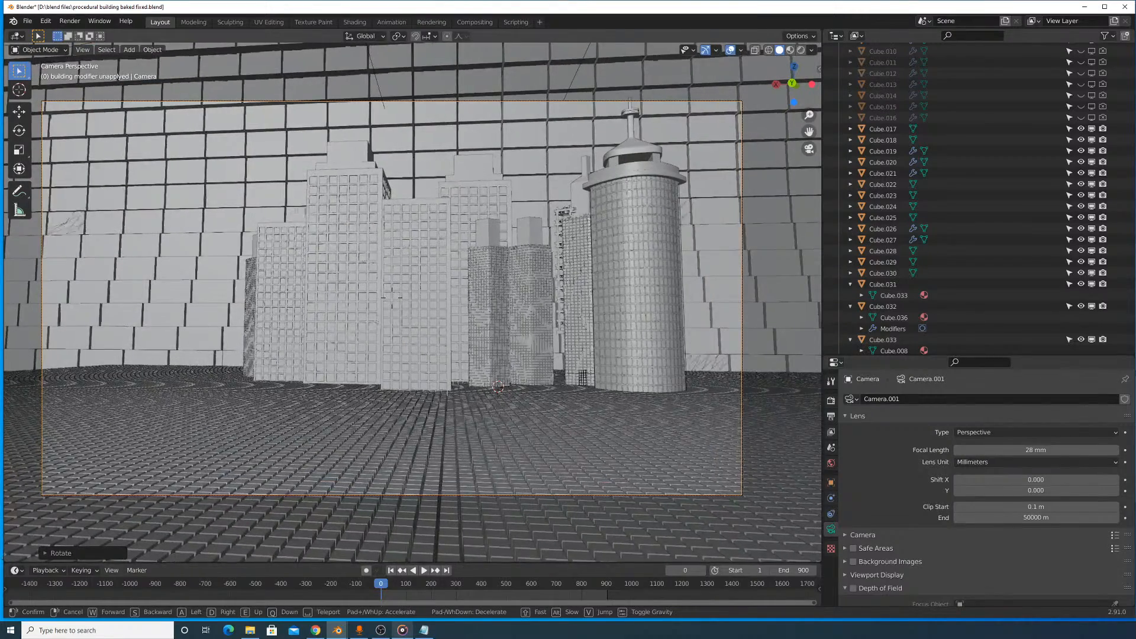
key(w)
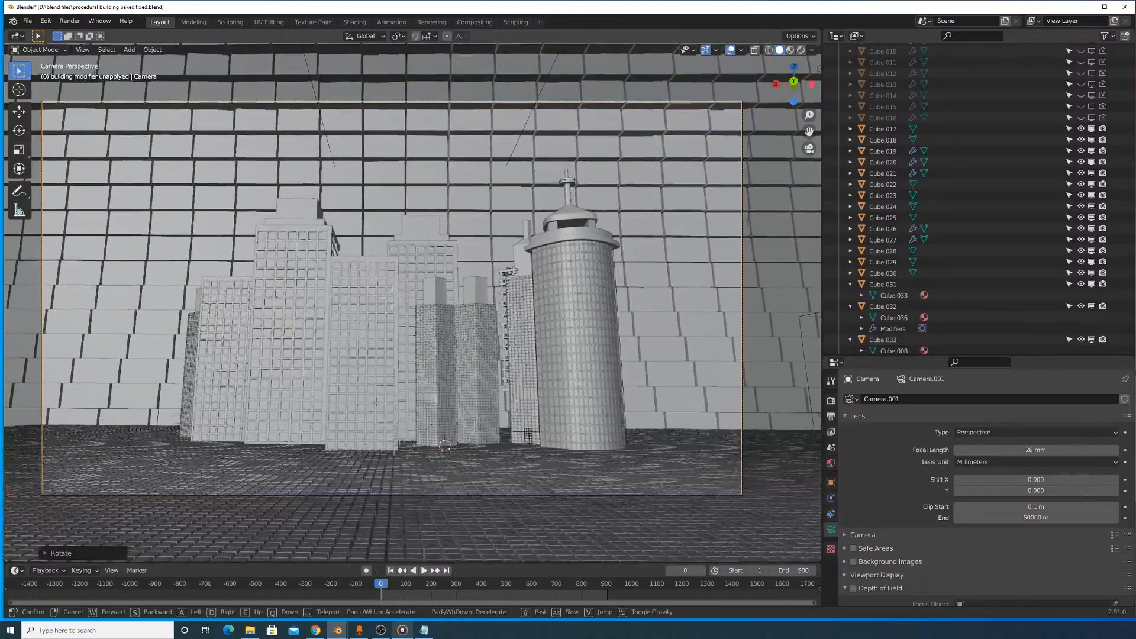
key(w)
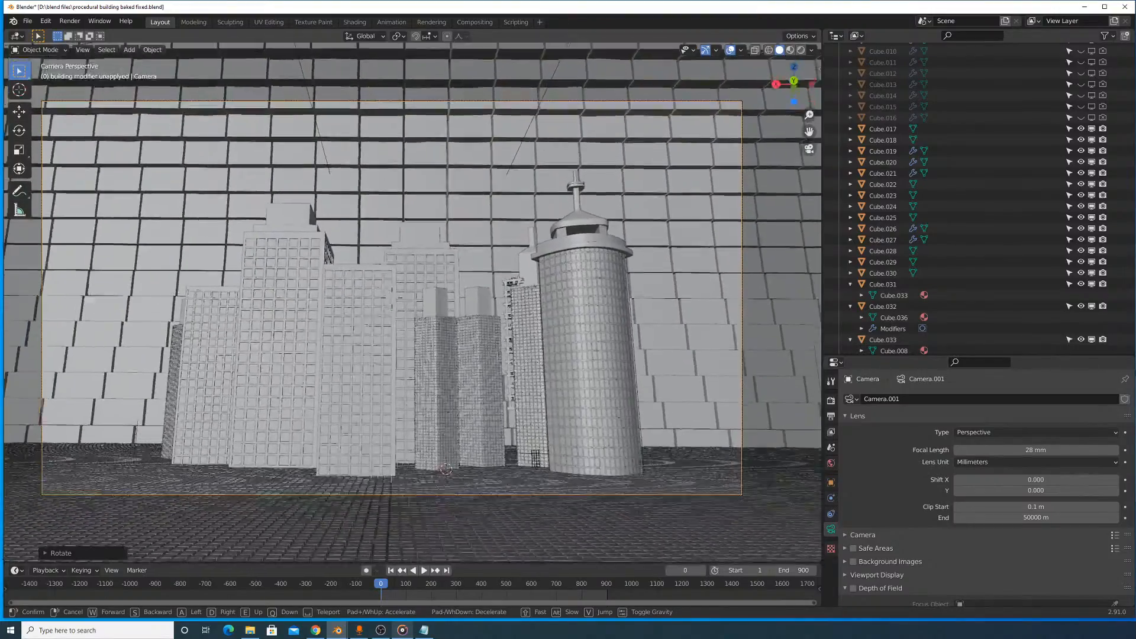
key(w)
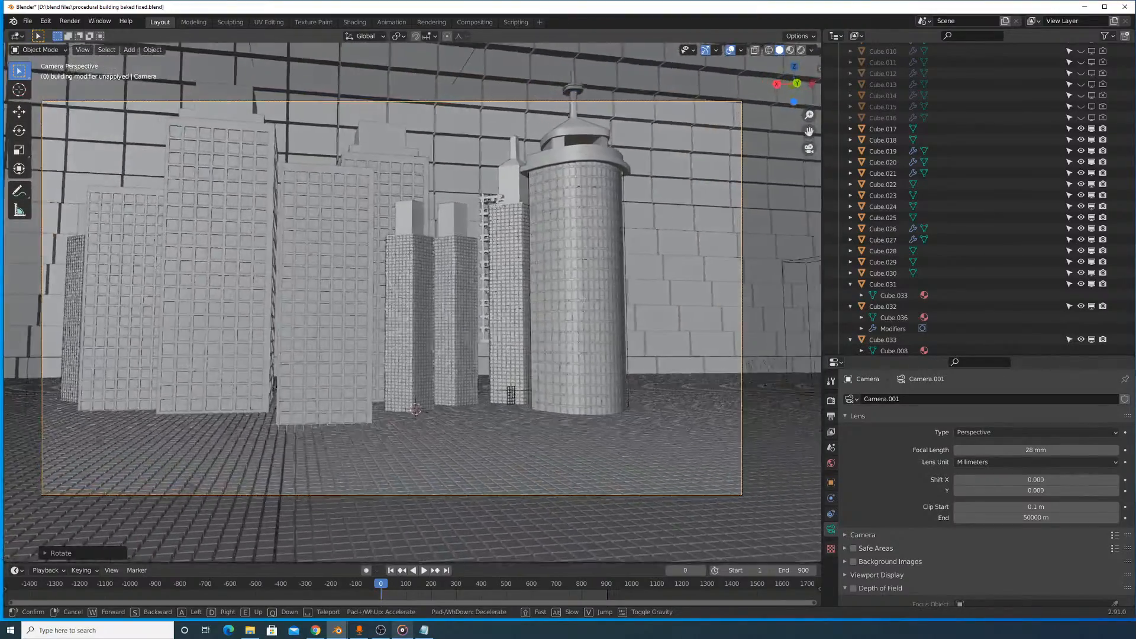
key(w)
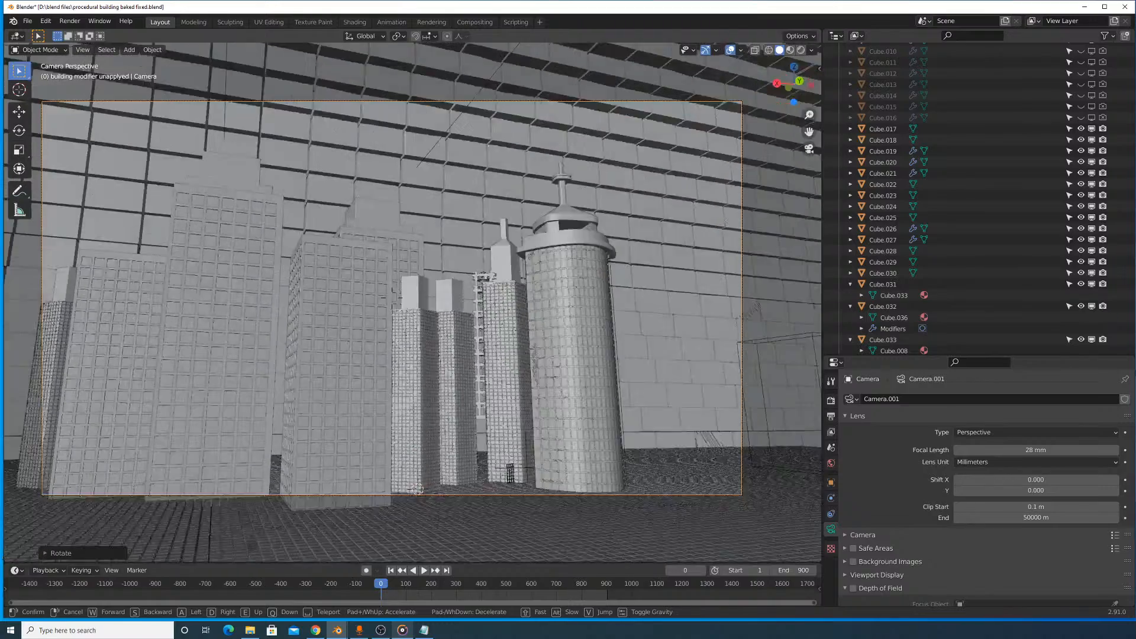
key(w)
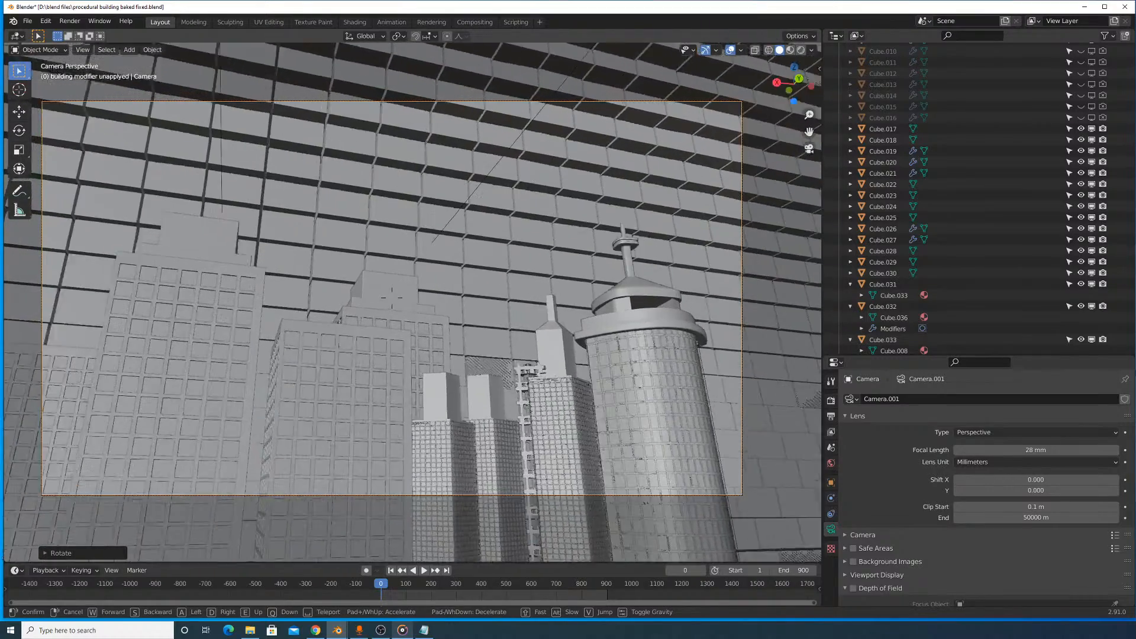
key(s)
click(375, 269)
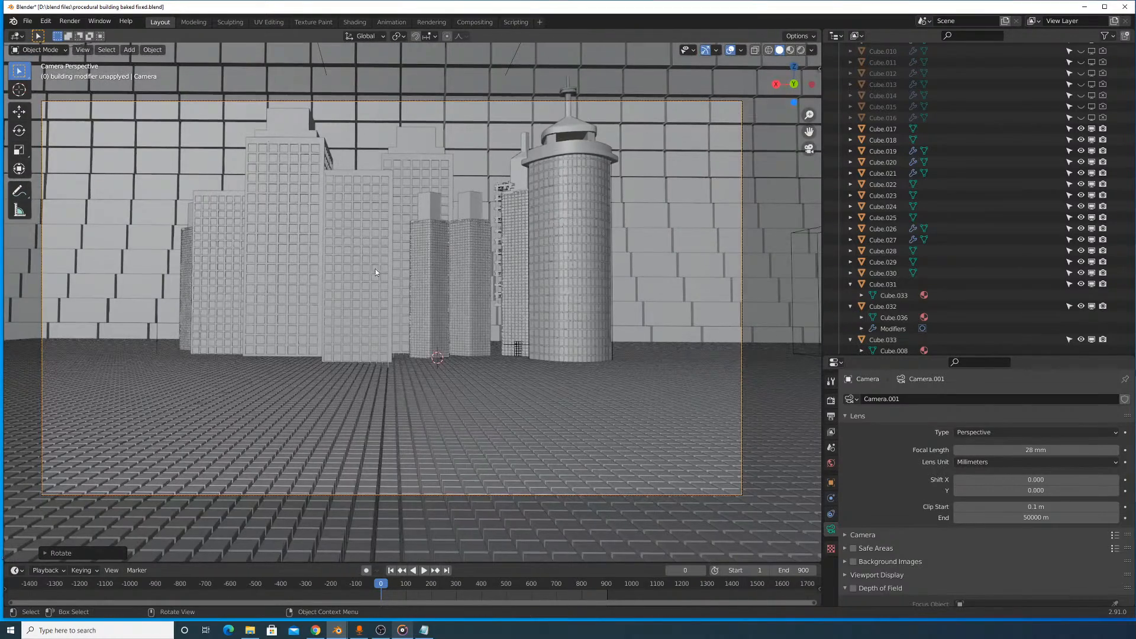
- Try reframing the buildings by moving the camera with Fly Navigation
click(82, 49)
mouse_move(132, 181)
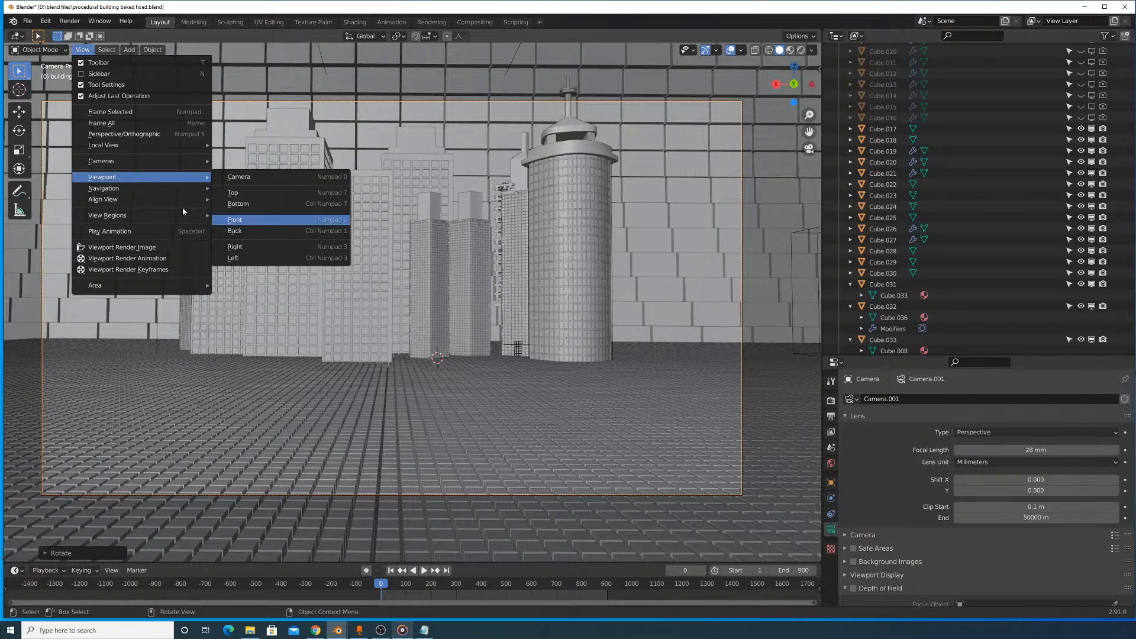
click(248, 379)
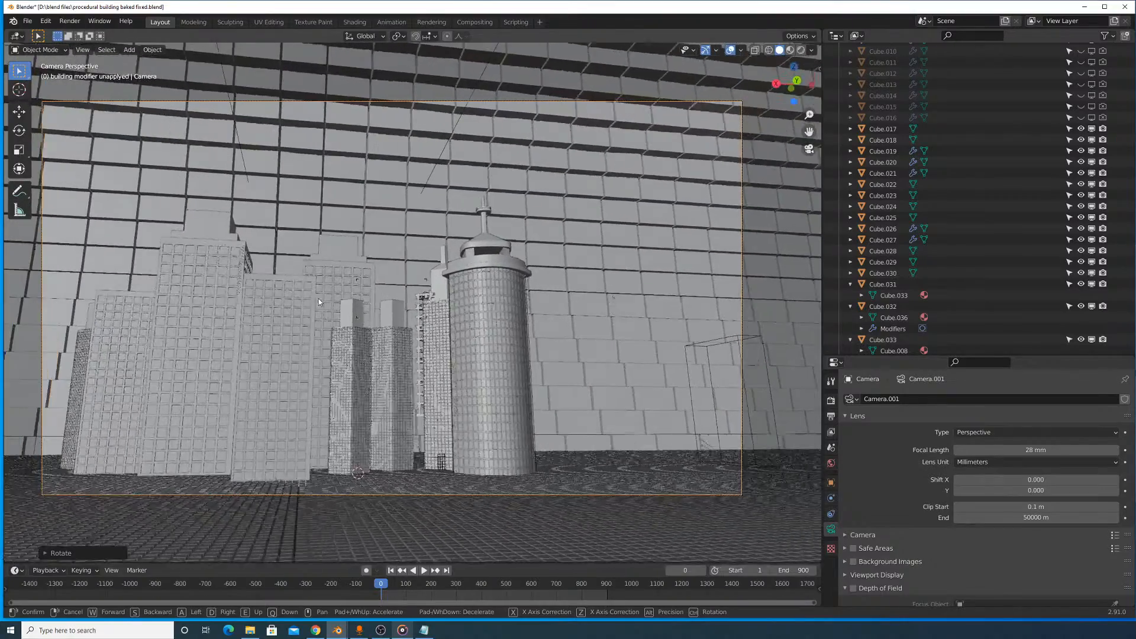
click(342, 306)
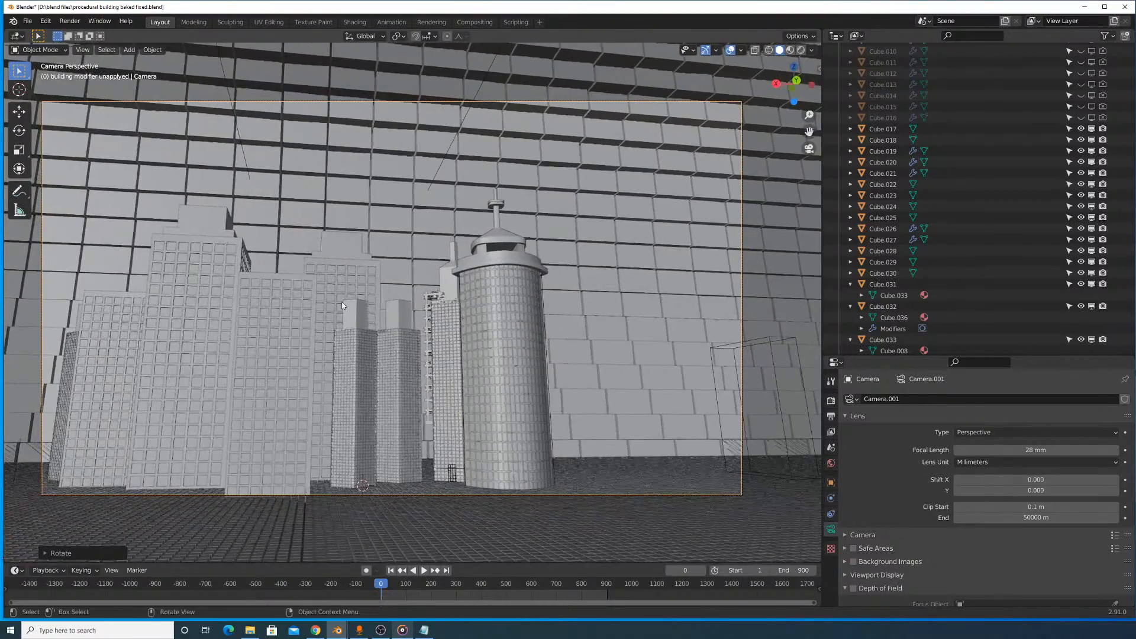
- Undo the fly move together with the preceding camera rotation and focal length change
right_click(342, 303)
right_click(421, 264)
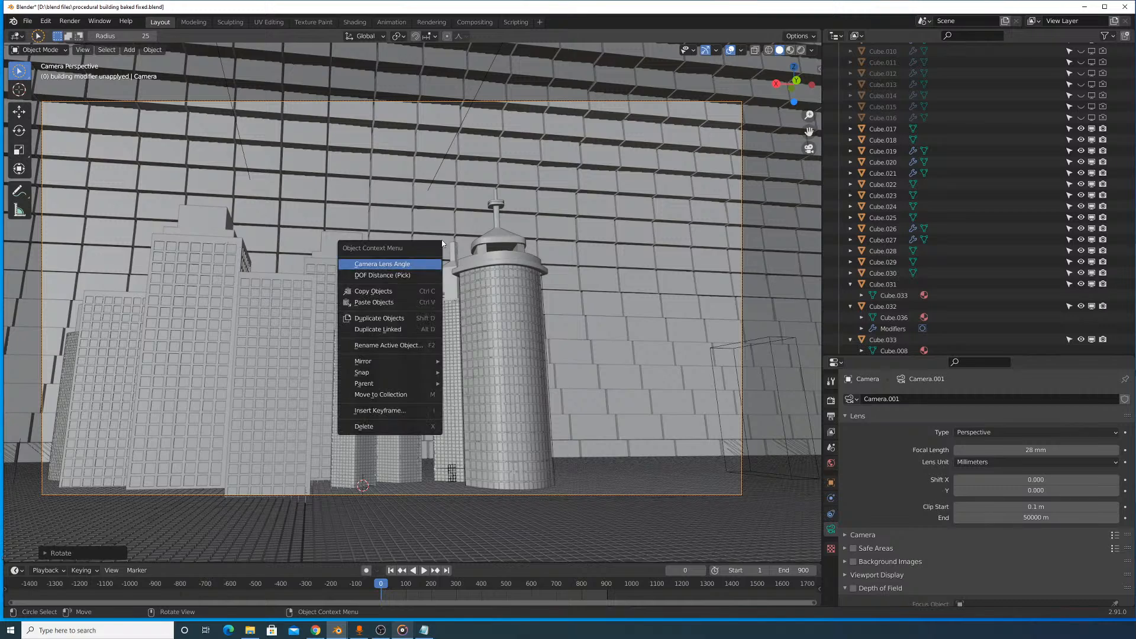
key(ctrl+z)
key(ctrl+z)
key(ctrl+z)
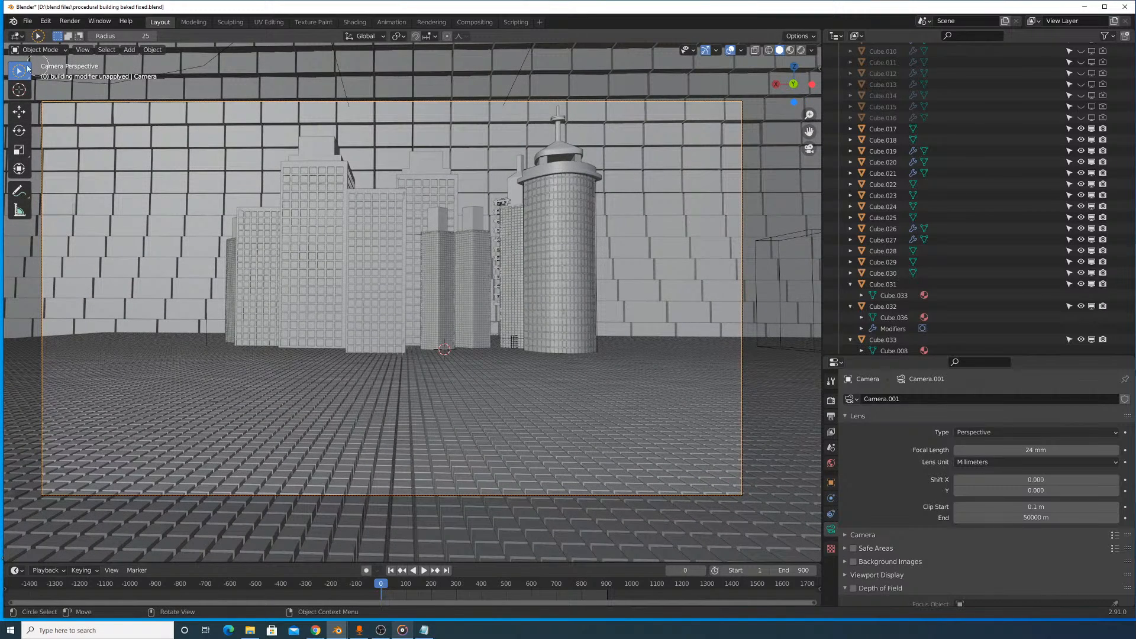
- Try flying the camera up and over the skyscrapers with Fly Navigation
click(83, 50)
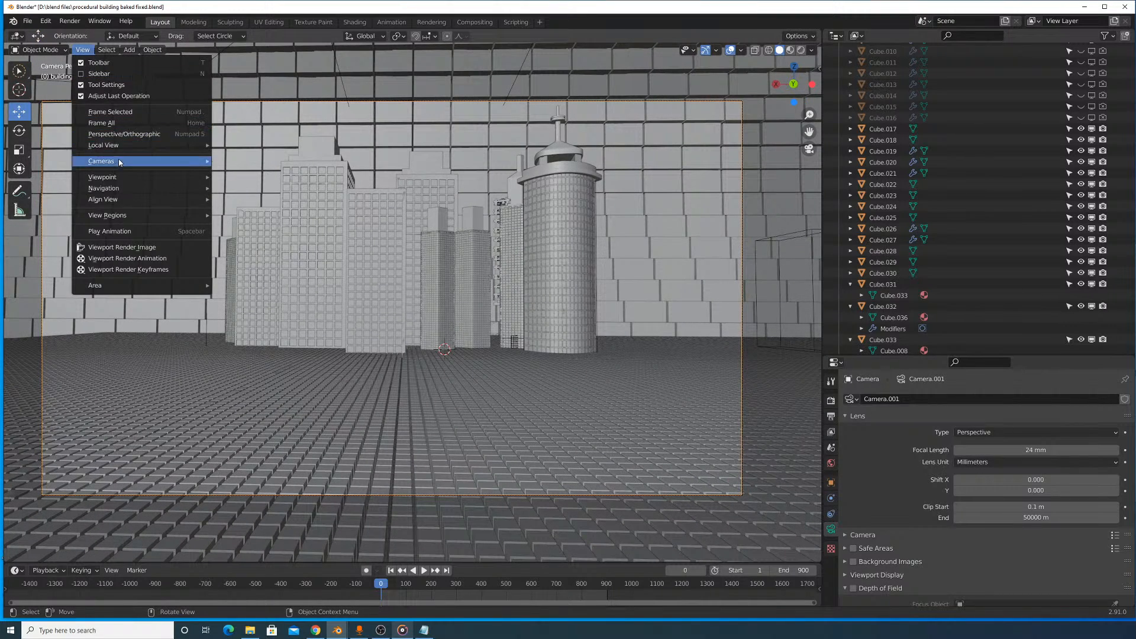
mouse_move(121, 188)
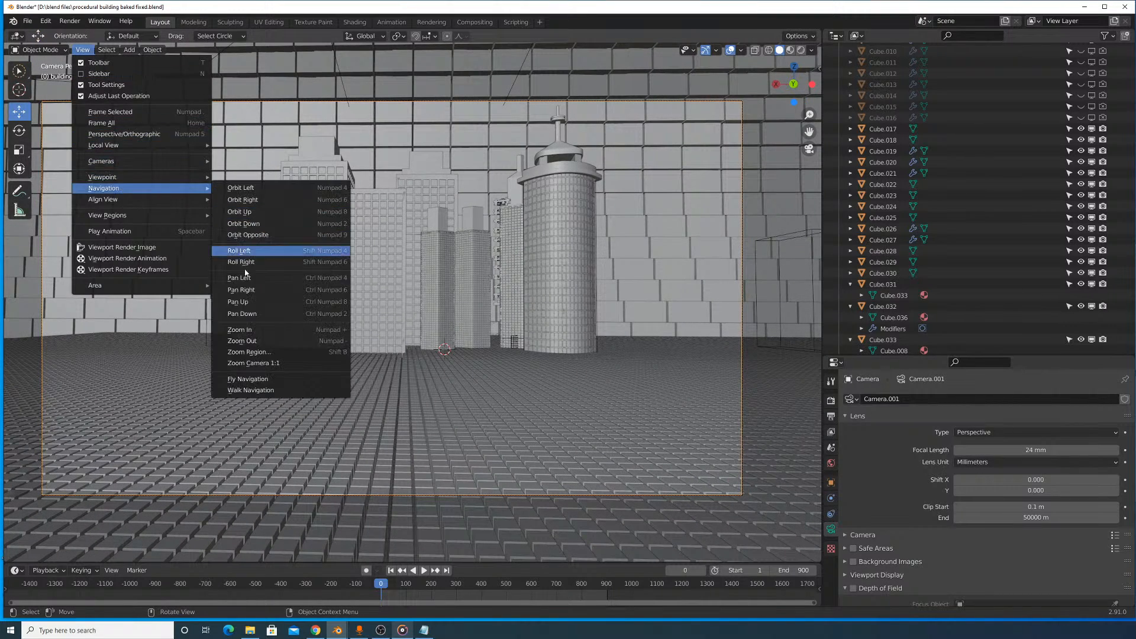
click(268, 390)
key(w)
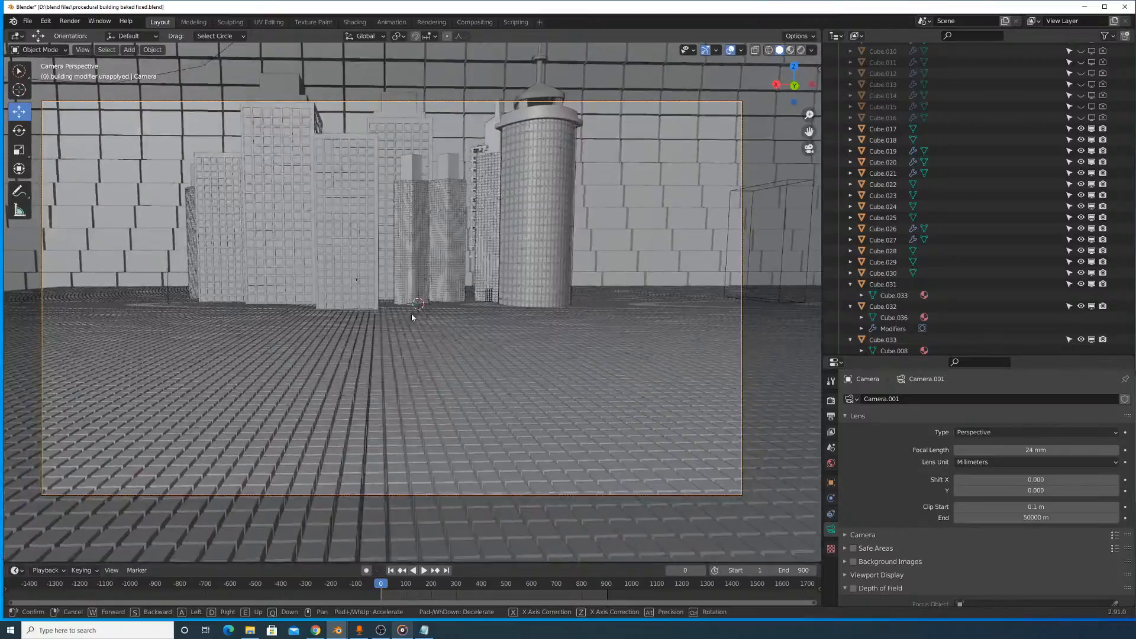
key(w)
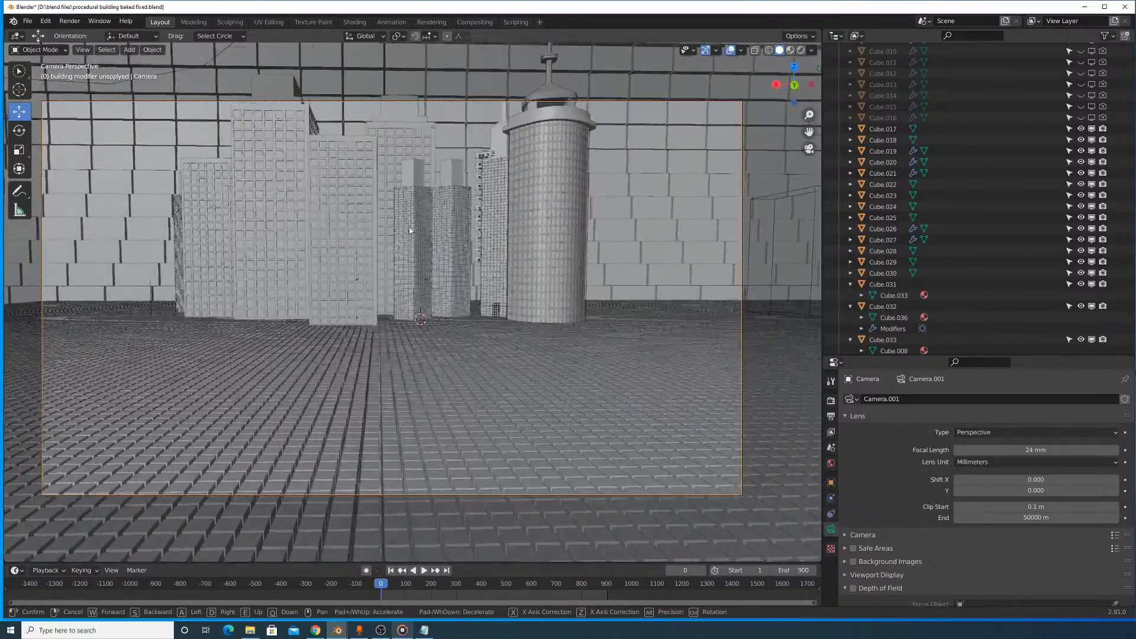
key(w)
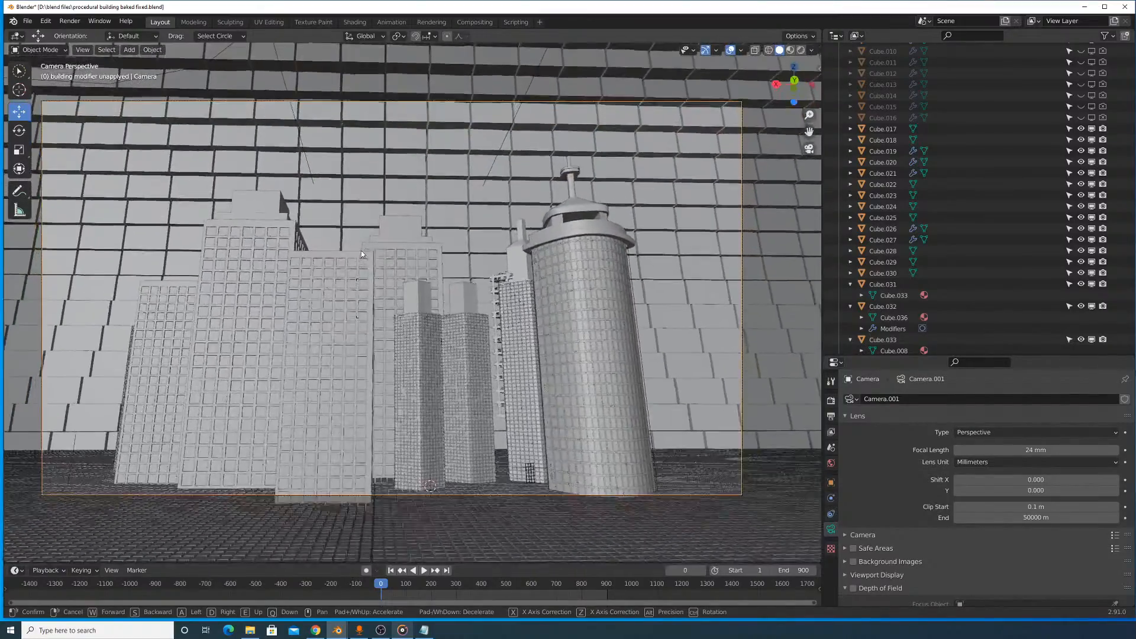
key(w)
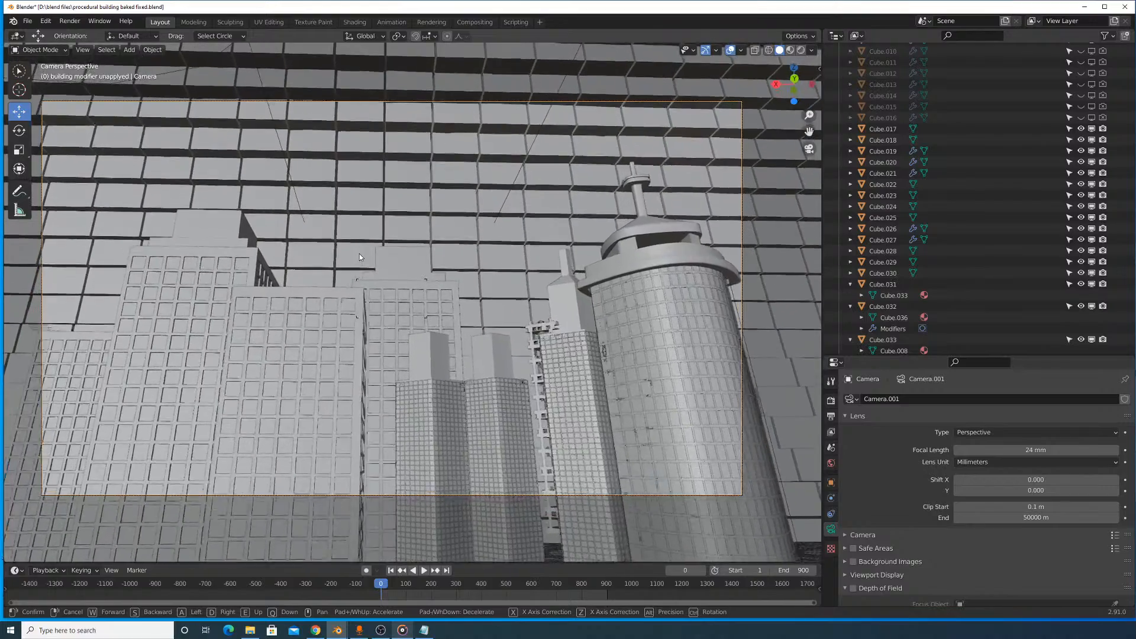
key(w)
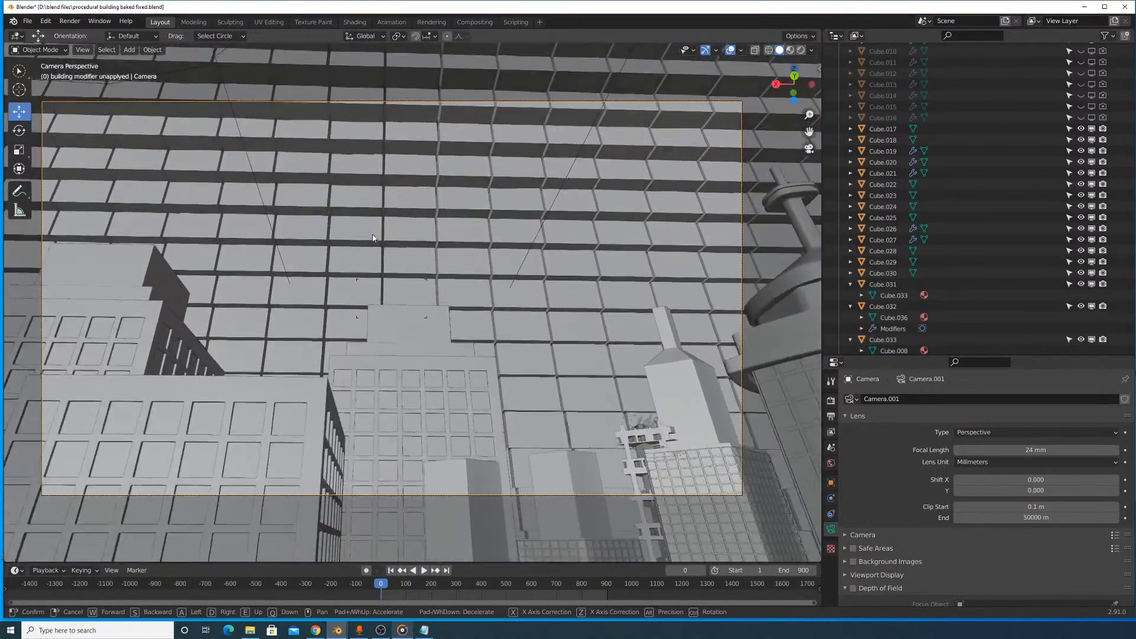
key(w)
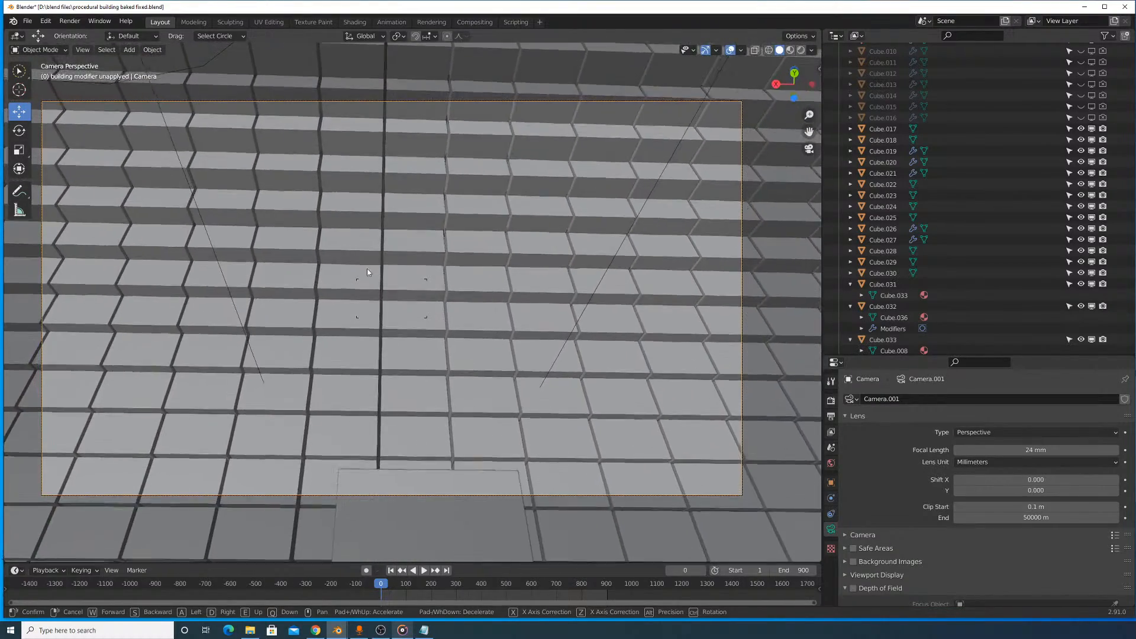
key(w)
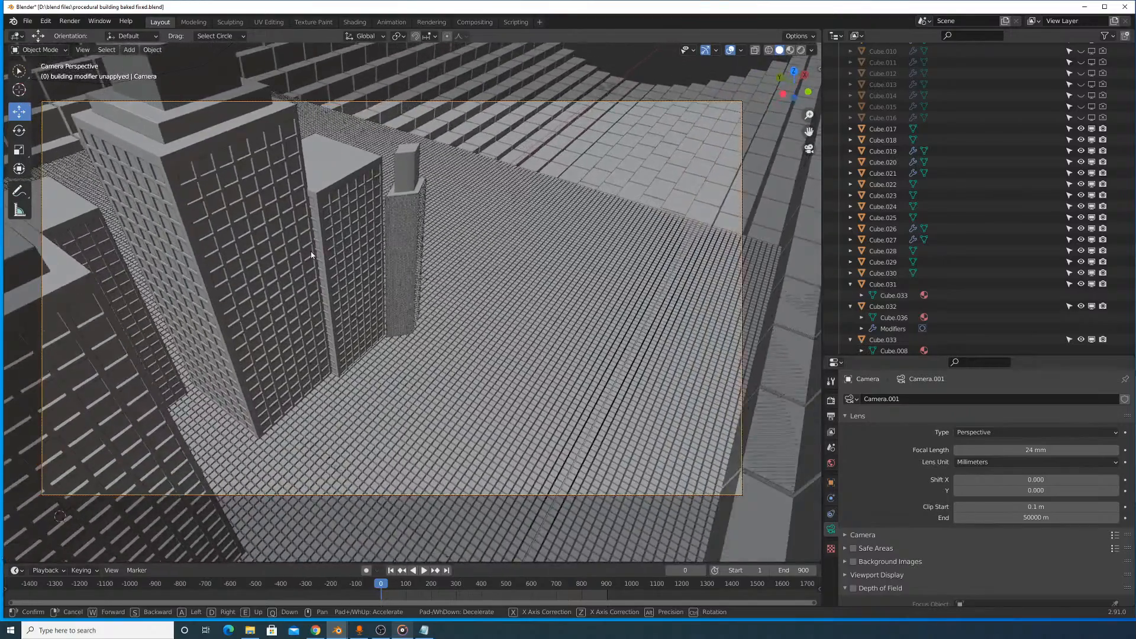
right_click(311, 255)
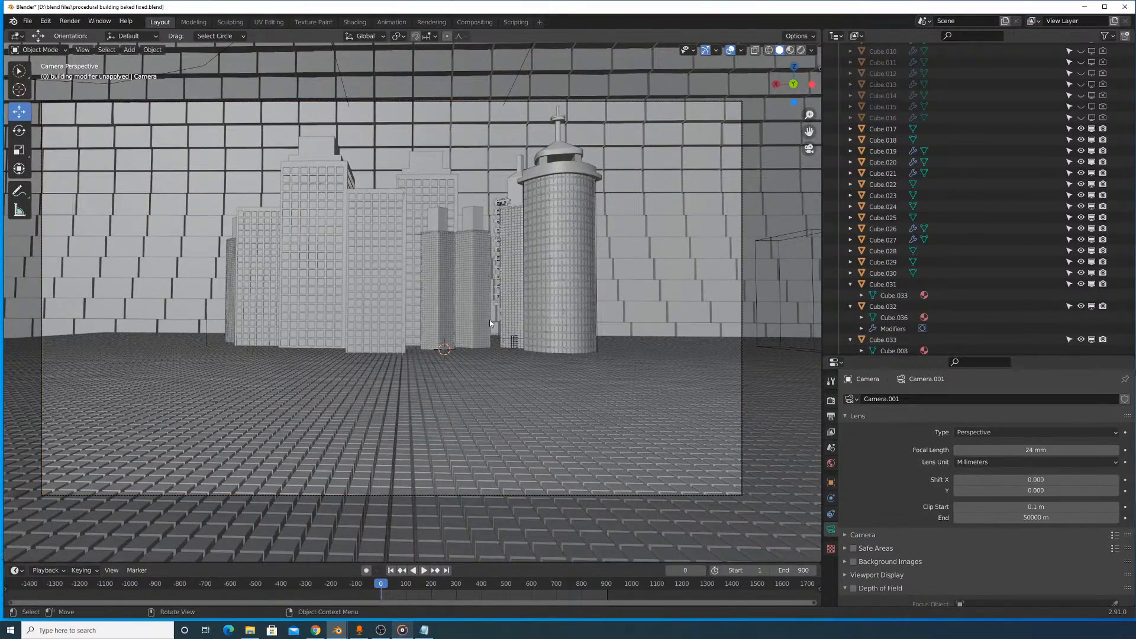
- Examine the skyscraper cluster, the floor grid and the cylinder wall from outside the camera view
middle_drag(490, 323, 420, 327)
scroll(421, 327, down, 5)
scroll(421, 327, up, 4)
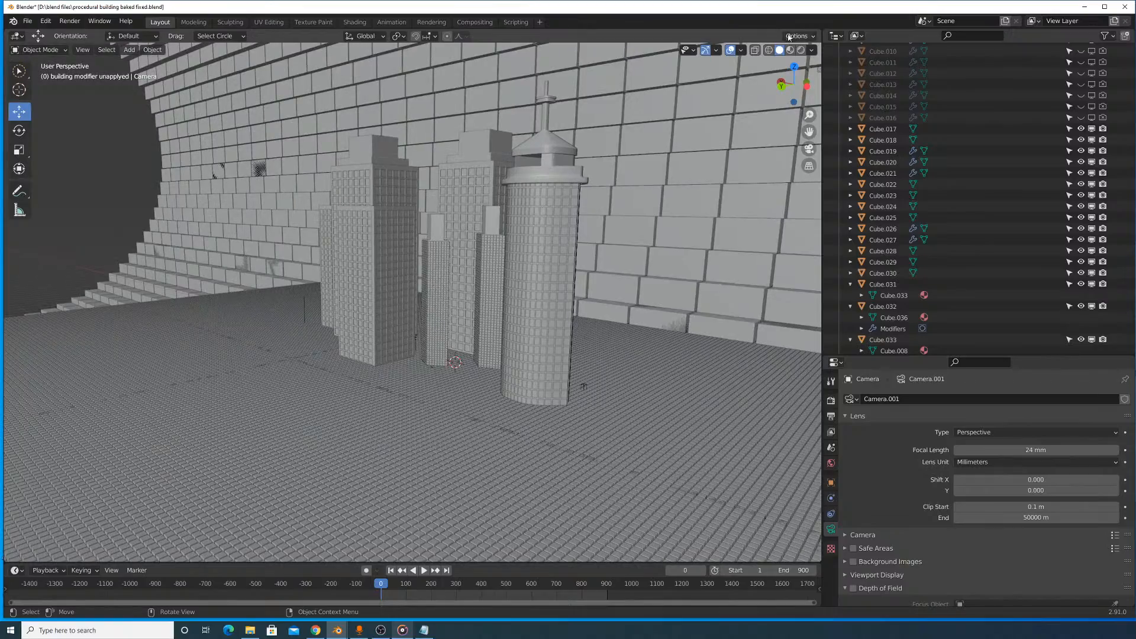
scroll(596, 271, up, 4)
middle_drag(421, 279, 331, 296)
scroll(331, 296, down, 4)
scroll(330, 300, up, 5)
scroll(329, 300, down, 6)
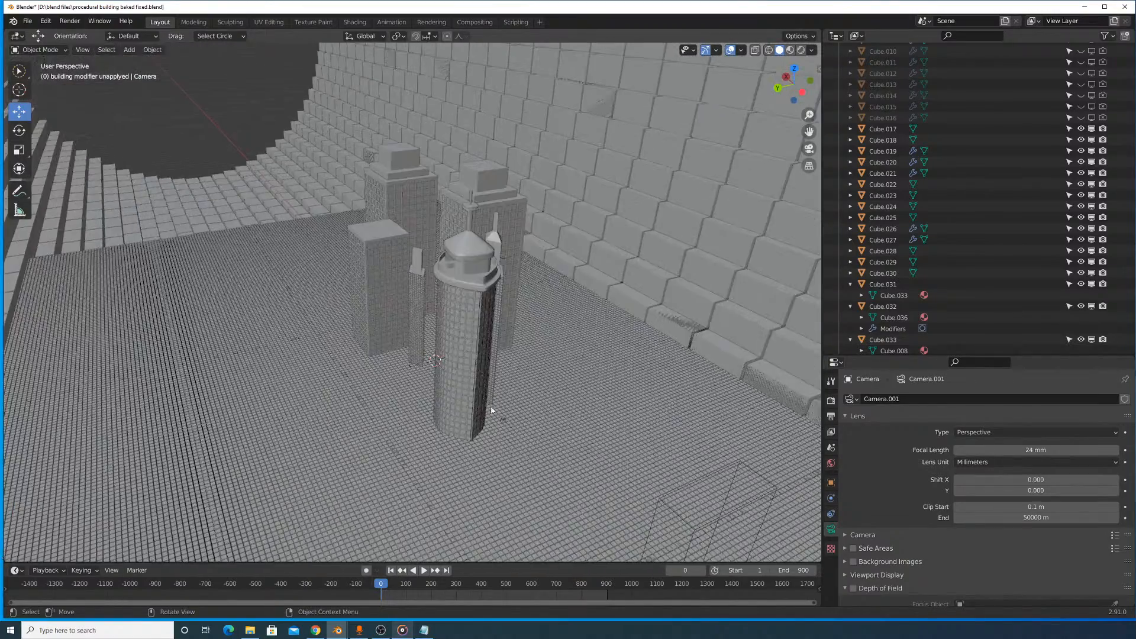
shift+middle_drag(495, 414, 381, 211)
scroll(413, 254, down, 4)
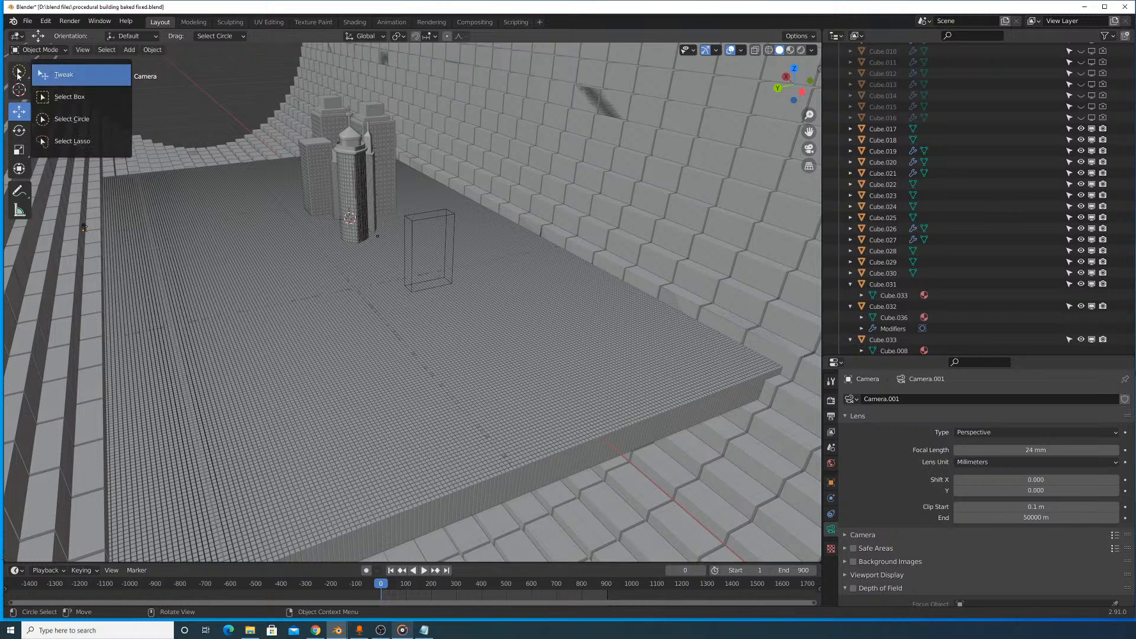
- Switch to the Tweak selection tool and select the instancer plane object that forms the cylinder wall
click(74, 73)
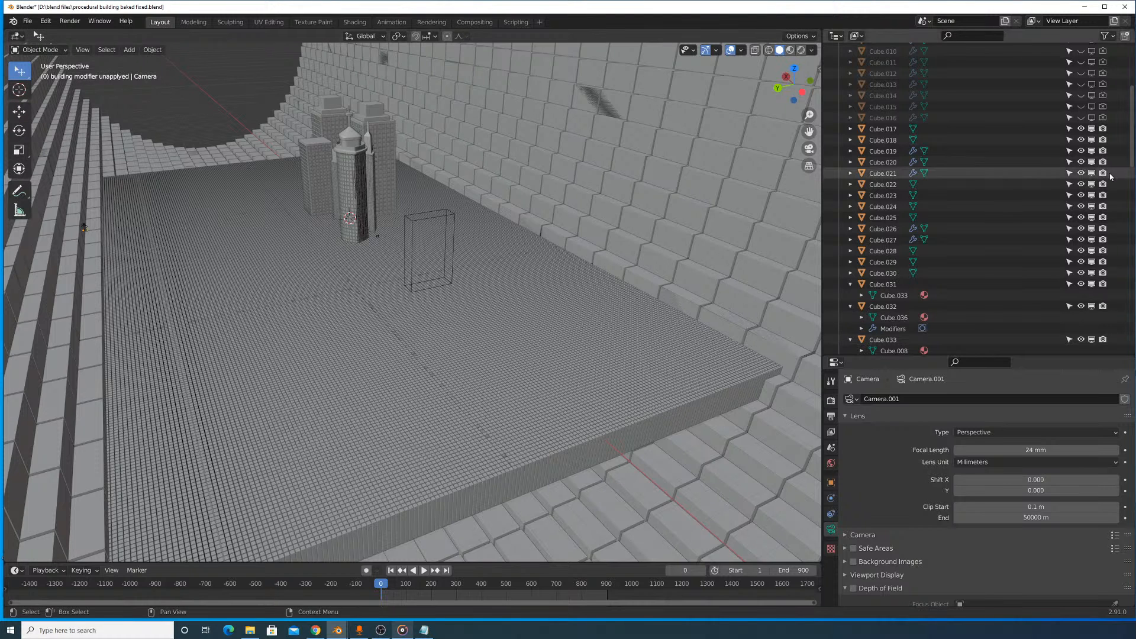
scroll(922, 159, up, 6)
scroll(935, 189, down, 15)
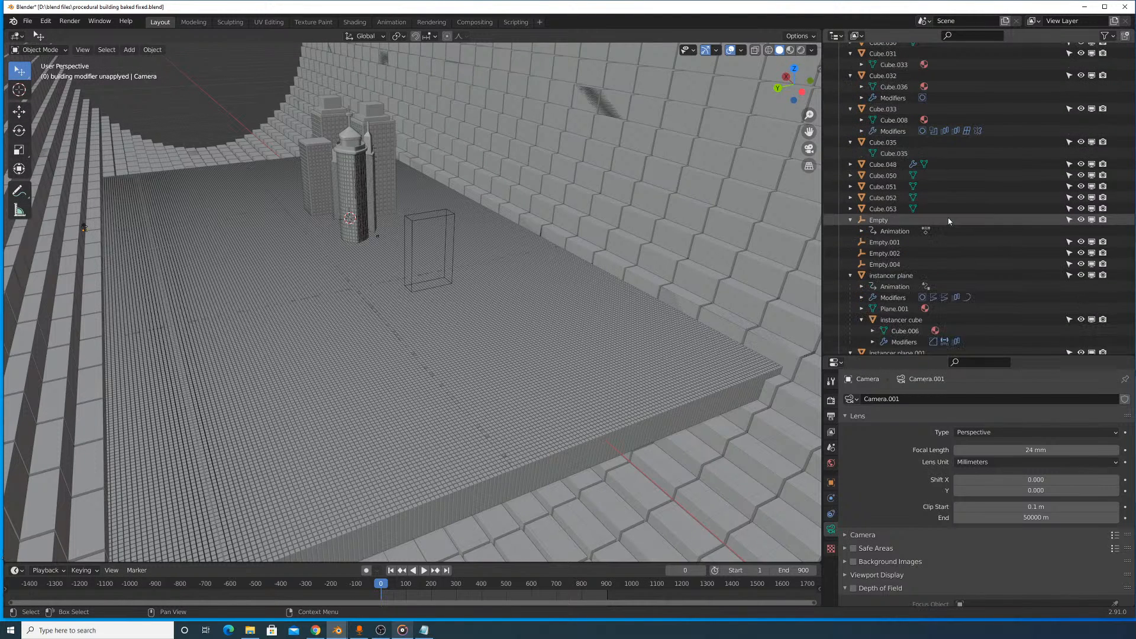
click(894, 275)
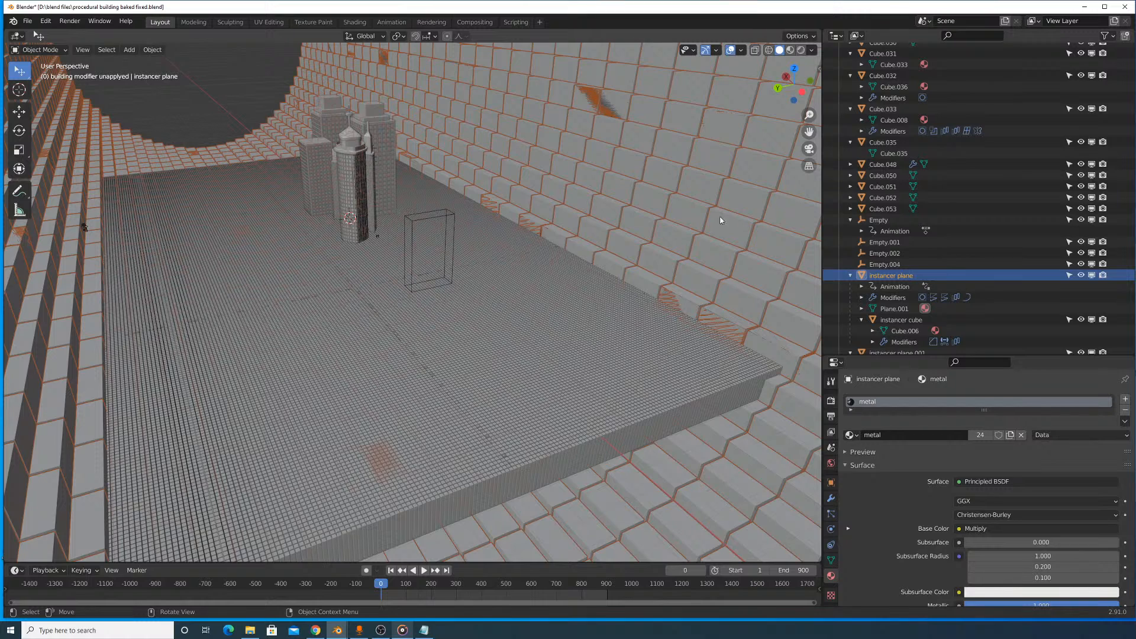
scroll(976, 414, down, 6)
scroll(943, 292, up, 2)
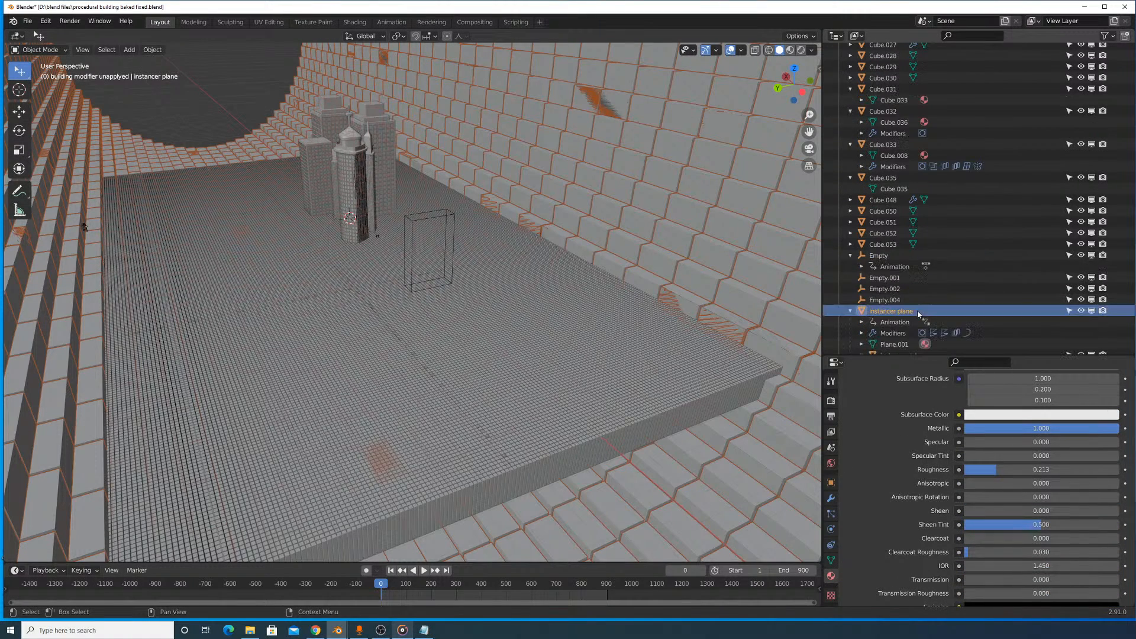
- Inspect the instancer cube and select instancer plane.001, the object that generates the floor grid
scroll(899, 183, down, 8)
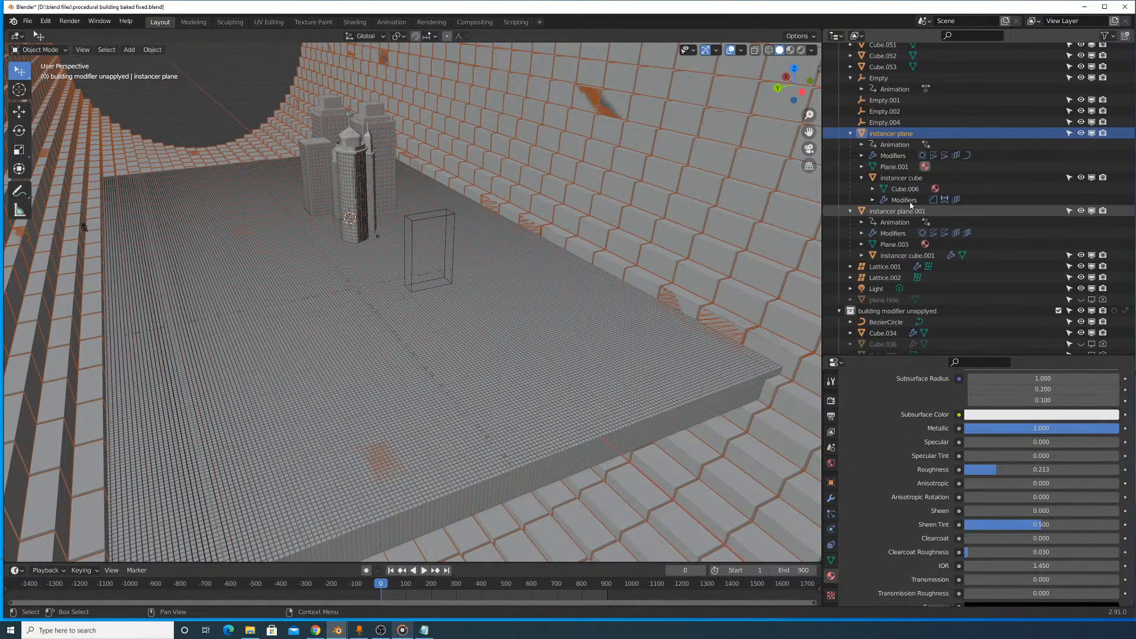
click(900, 177)
middle_drag(503, 252, 517, 272)
scroll(928, 131, down, 4)
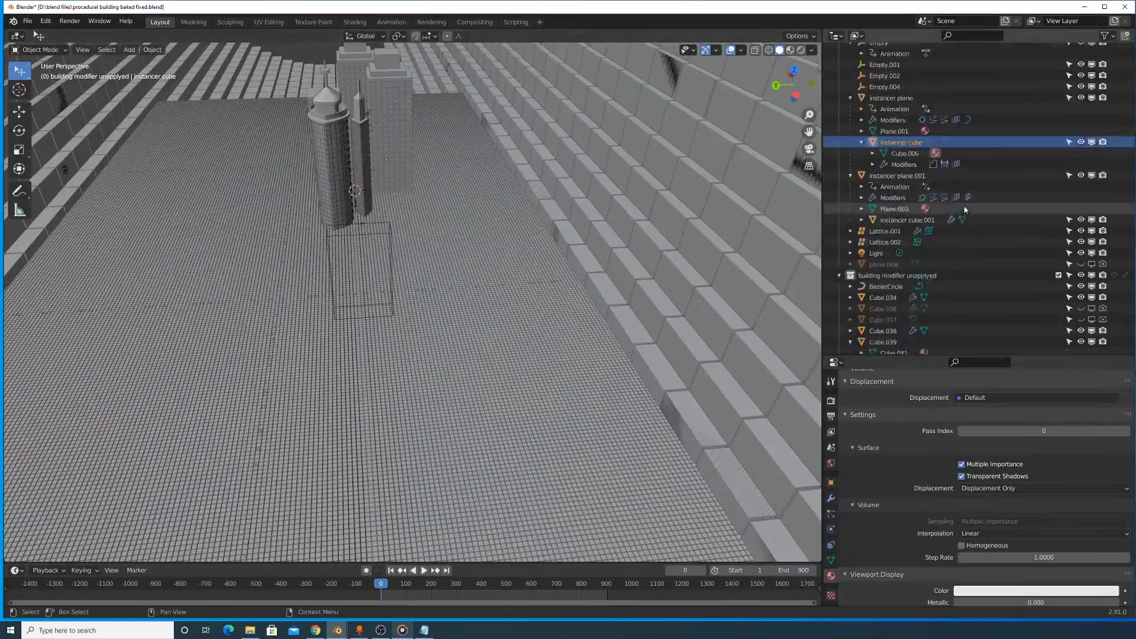
click(911, 123)
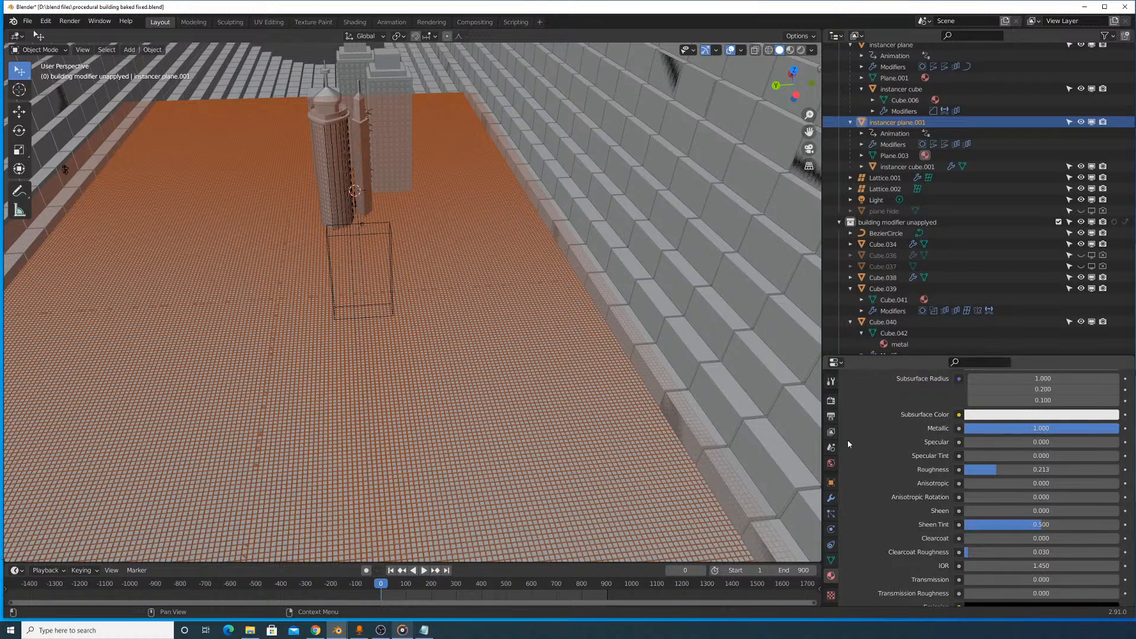
- Set the X-direction Array count of instancer plane.001 to 4 and shift the floor grid along the global Y axis
click(831, 497)
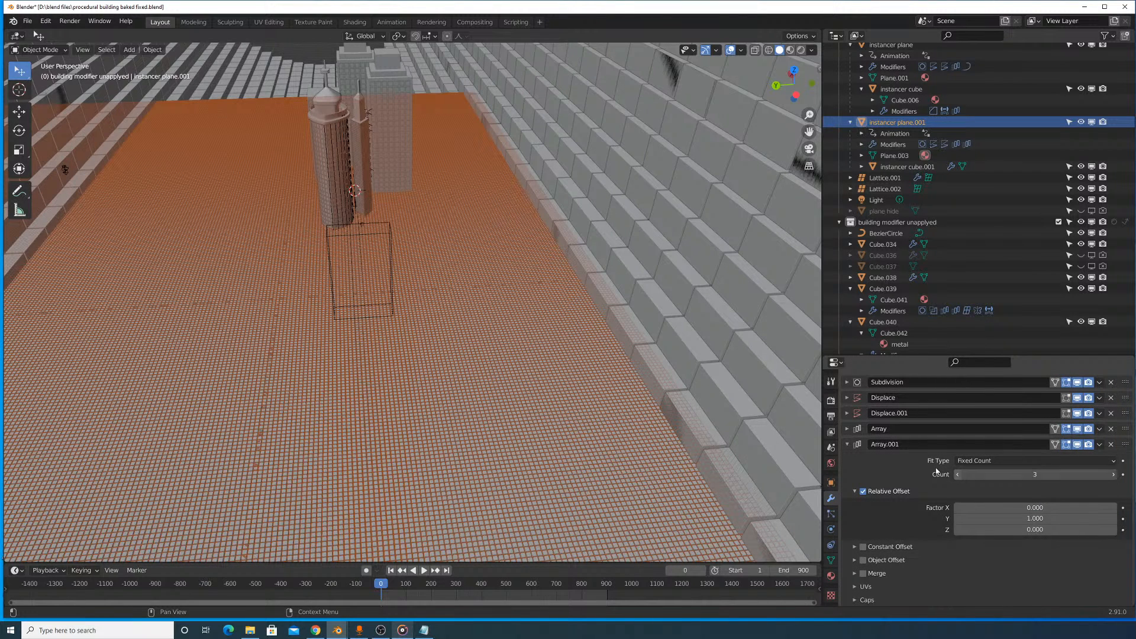
click(847, 428)
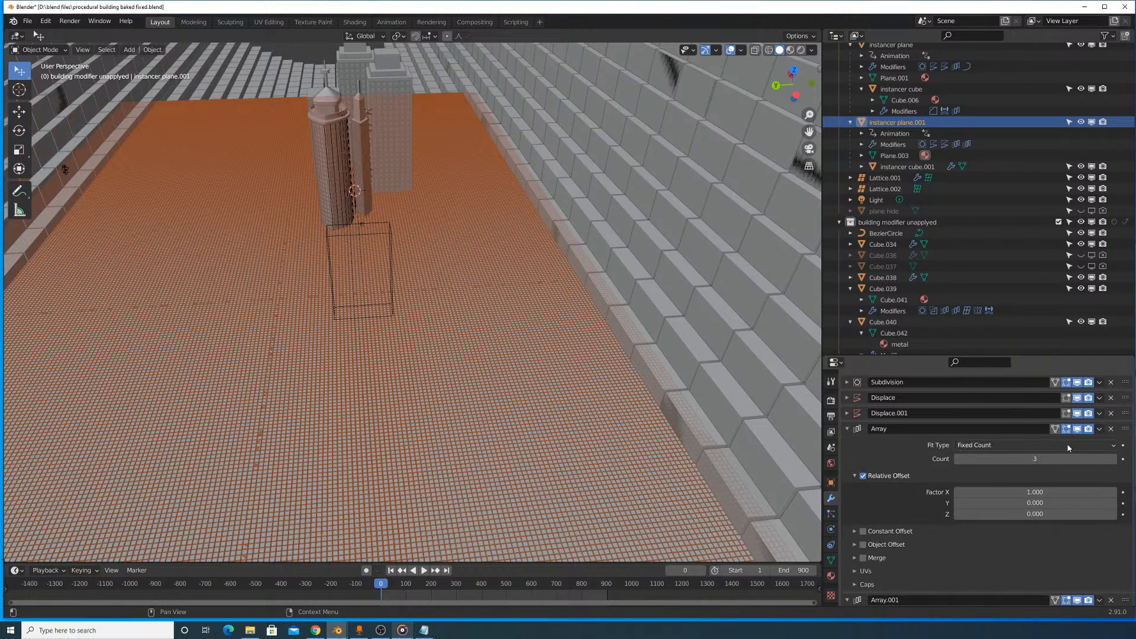
click(1114, 459)
middle_drag(740, 301, 571, 360)
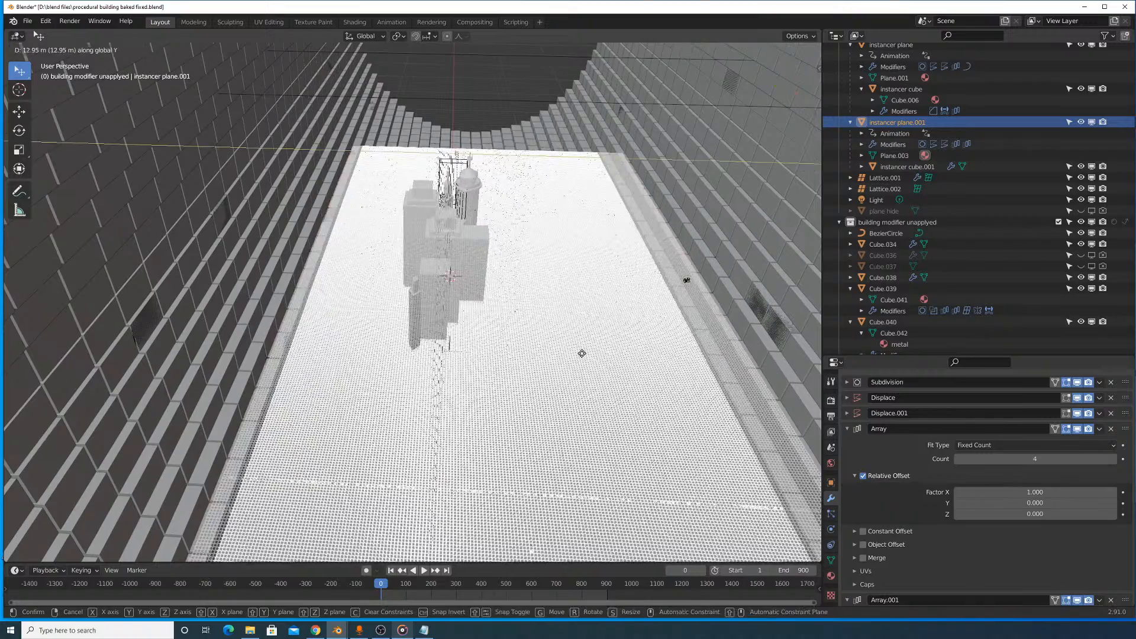
click(579, 343)
- Return to the camera view and select the camera by its frame
mouse_move(580, 343)
middle_down()
mouse_move(550, 357)
mouse_move(522, 403)
mouse_move(649, 337)
mouse_move(604, 325)
mouse_move(588, 346)
middle_up()
scroll(597, 330, up, 6)
scroll(588, 346, up, 3)
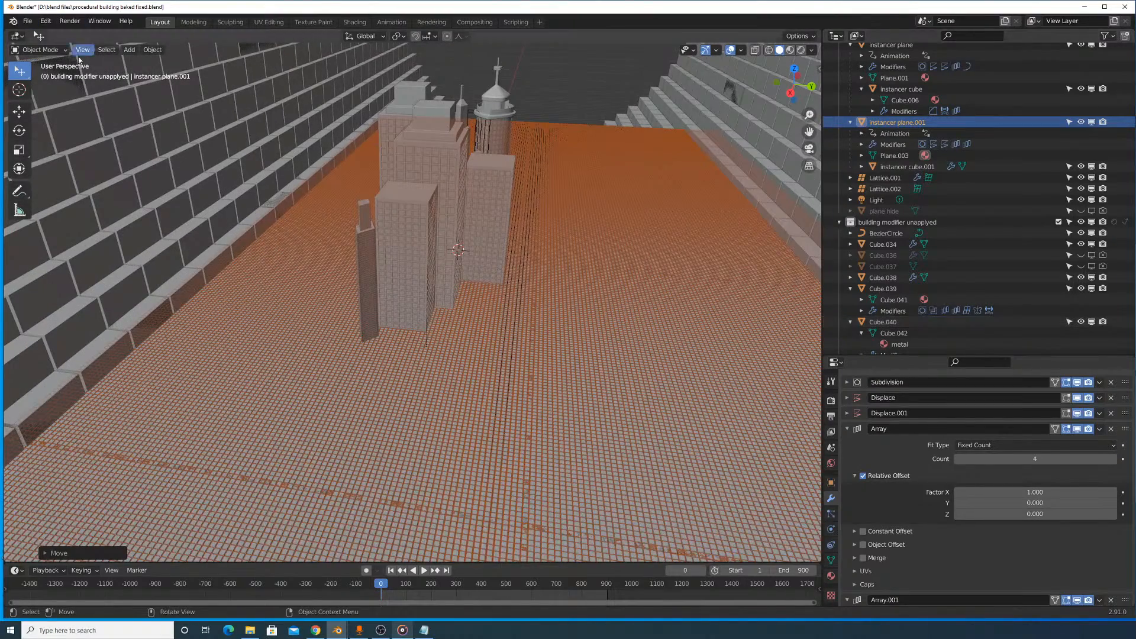
click(246, 173)
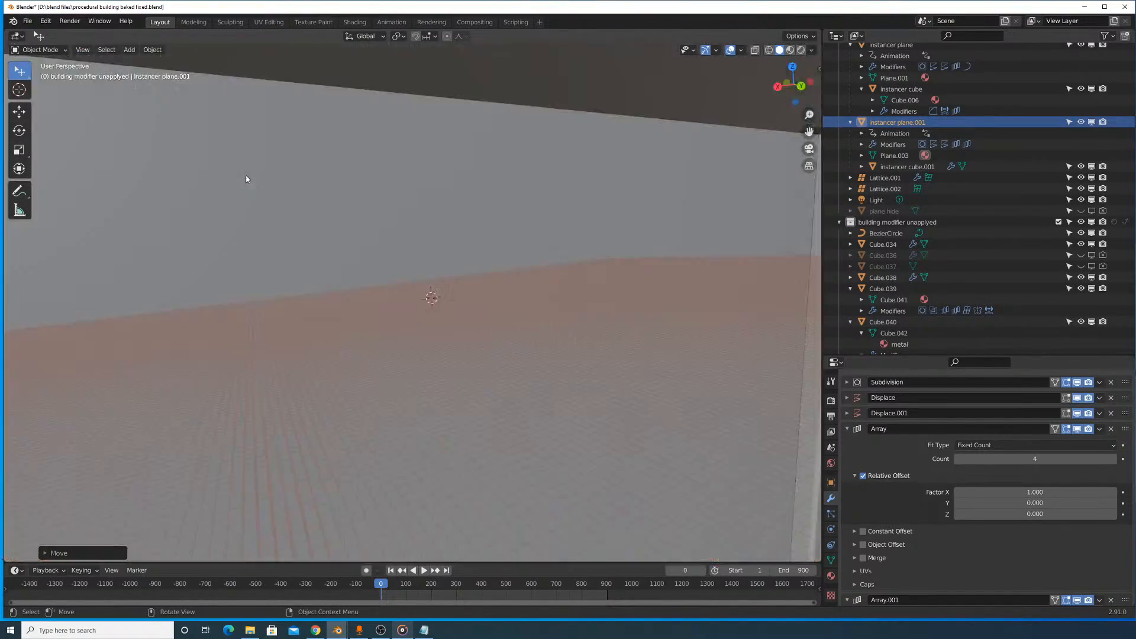
click(478, 103)
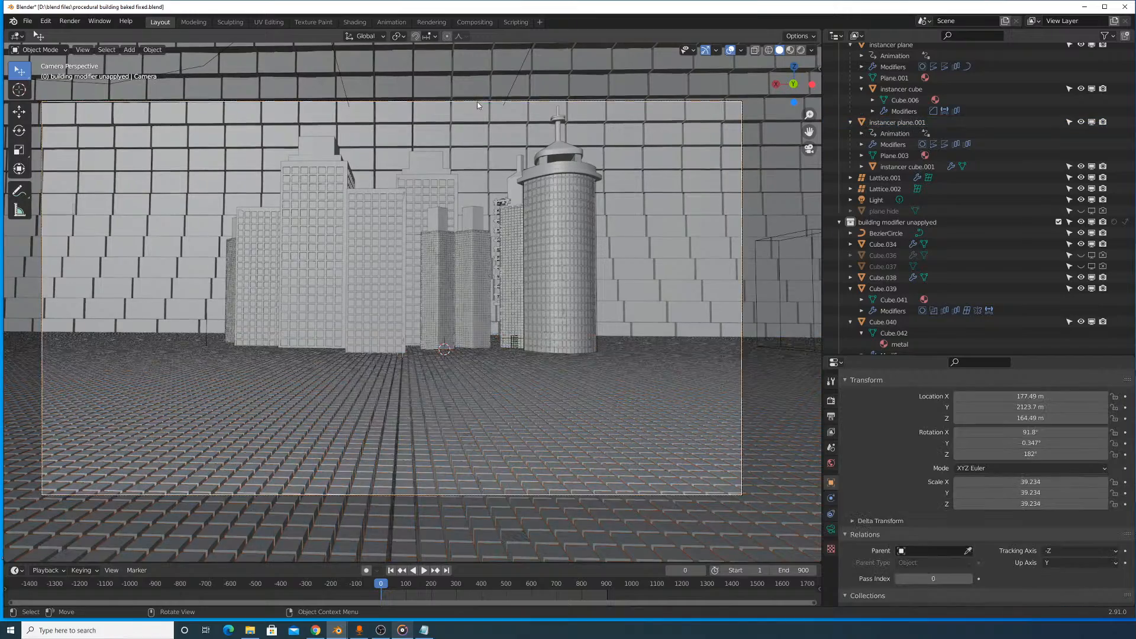
- Try moving the camera toward the skyscrapers along its local Z axis
key(g)
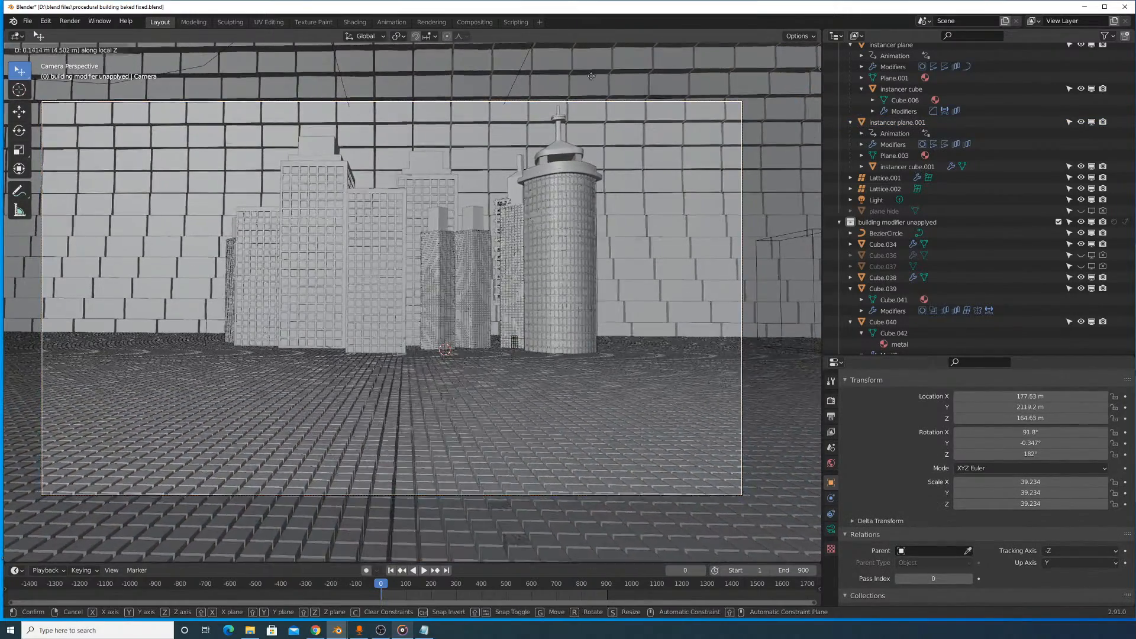
key(z)
key(z)
right_click(641, 471)
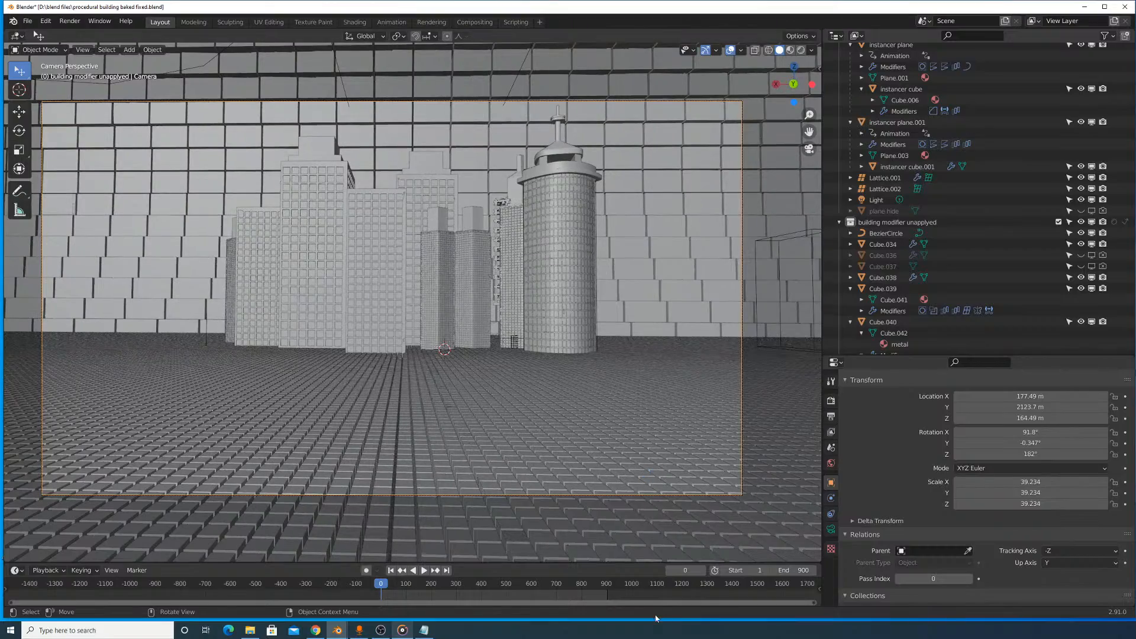
key(g)
key(z)
key(z)
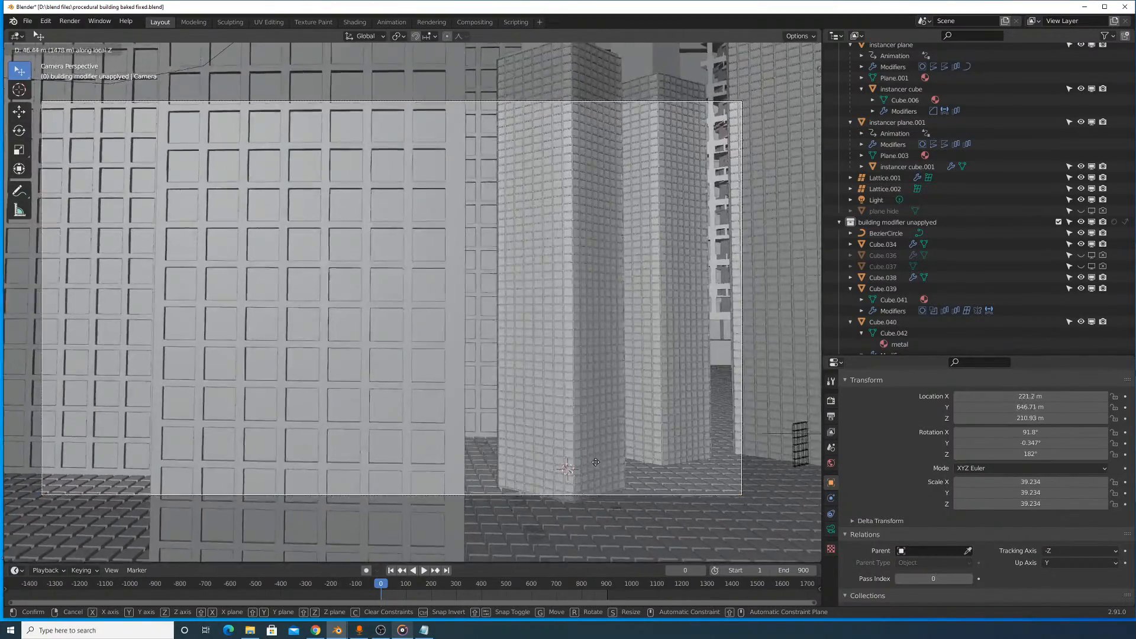
click(497, 141)
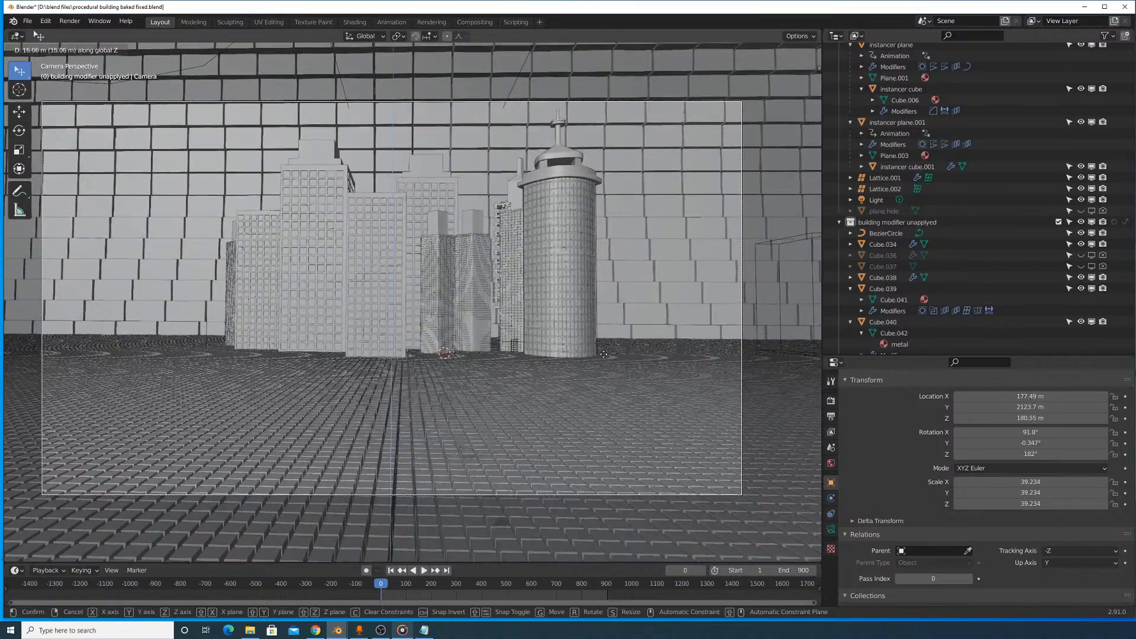
- Raise the camera about 194.77 m along the global Z axis
key(g)
key(z)
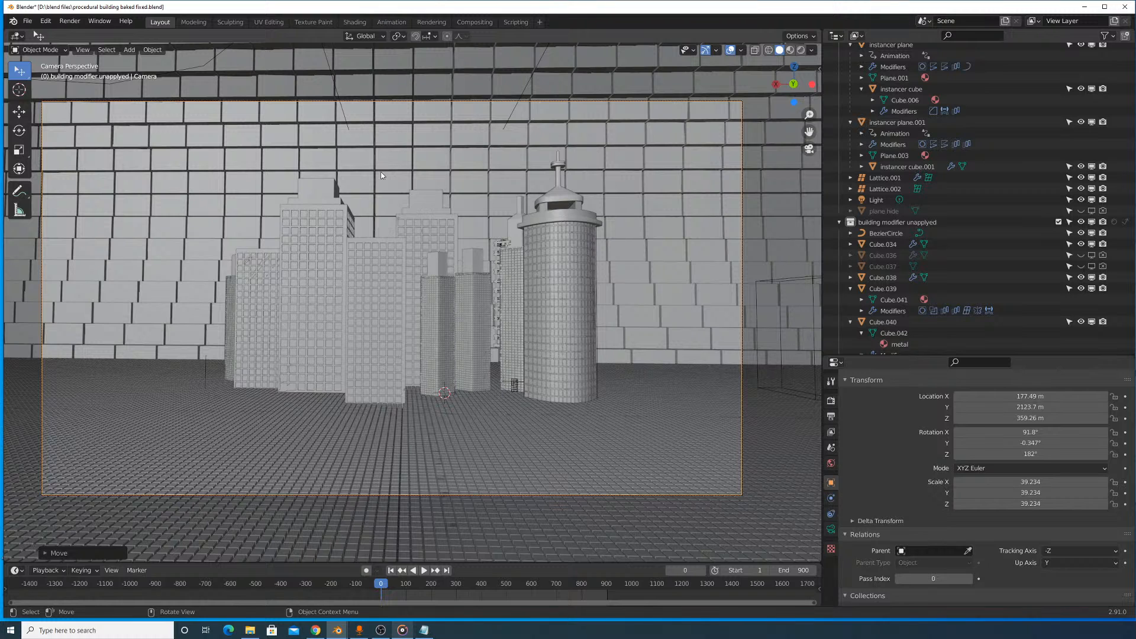
- Try walking the camera sideways and forward toward the skyscrapers with Walk Navigation
click(85, 52)
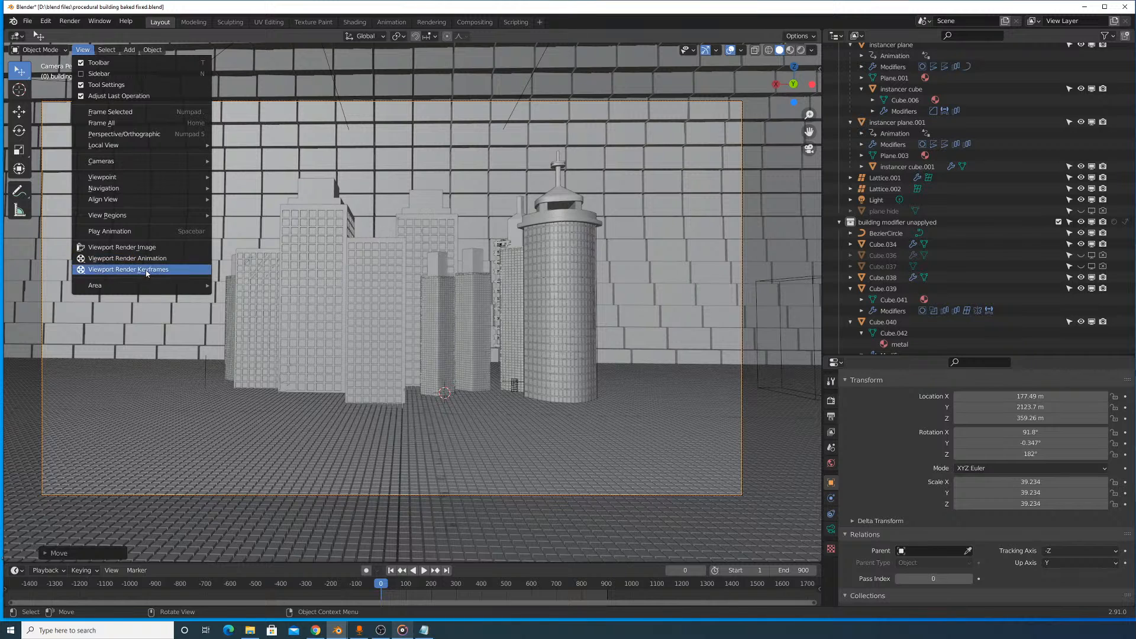
click(120, 190)
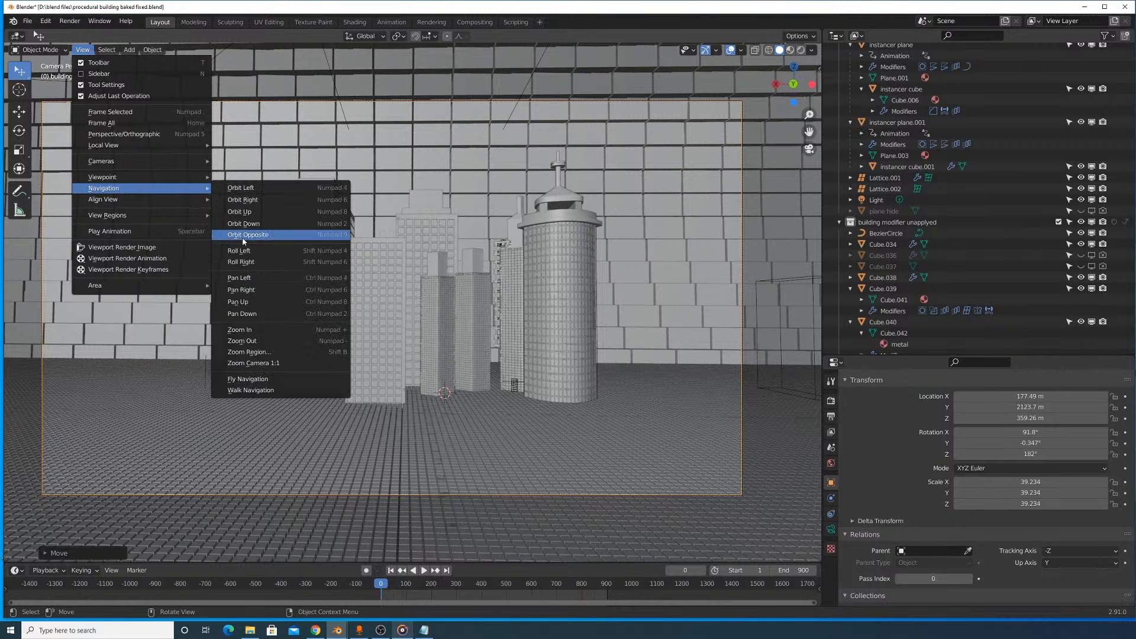
click(290, 390)
key(w)
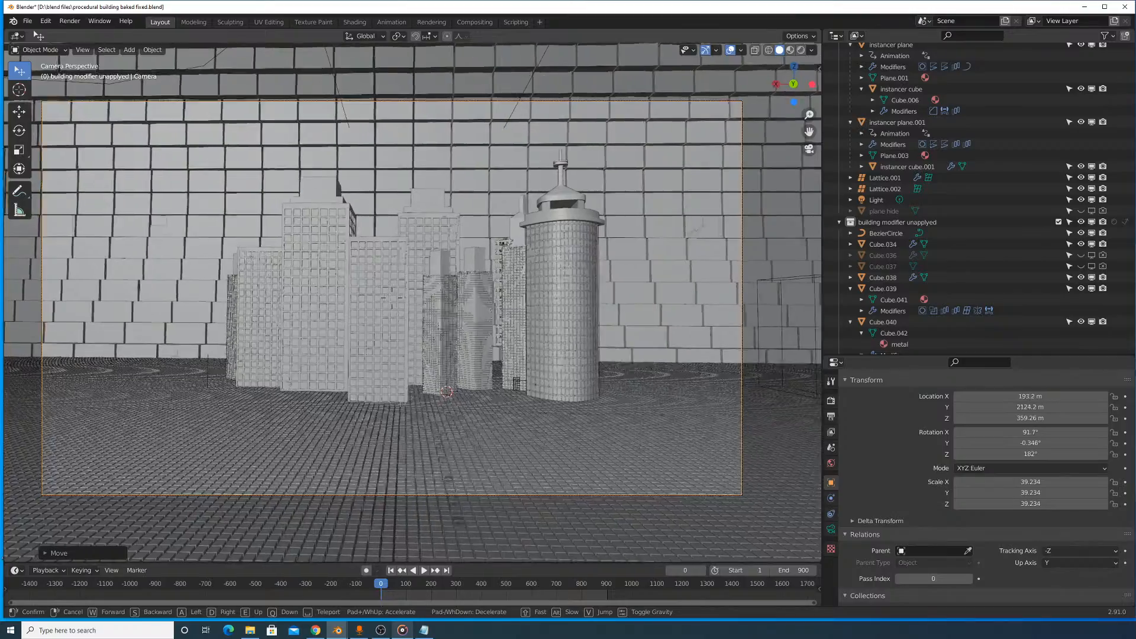
key(a)
key(w)
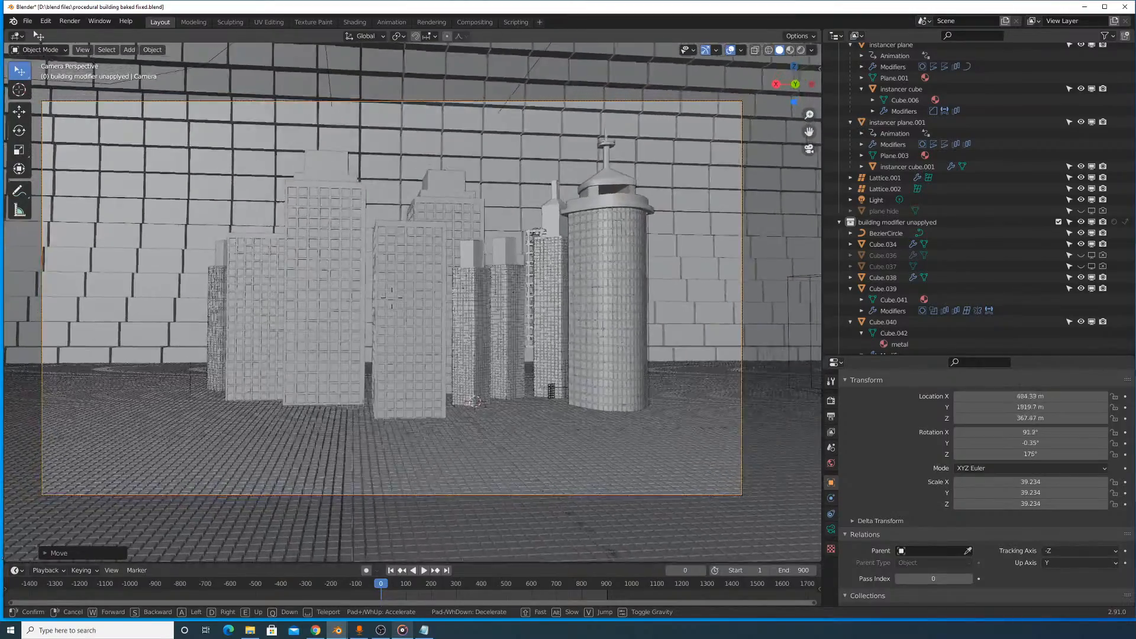
key(w)
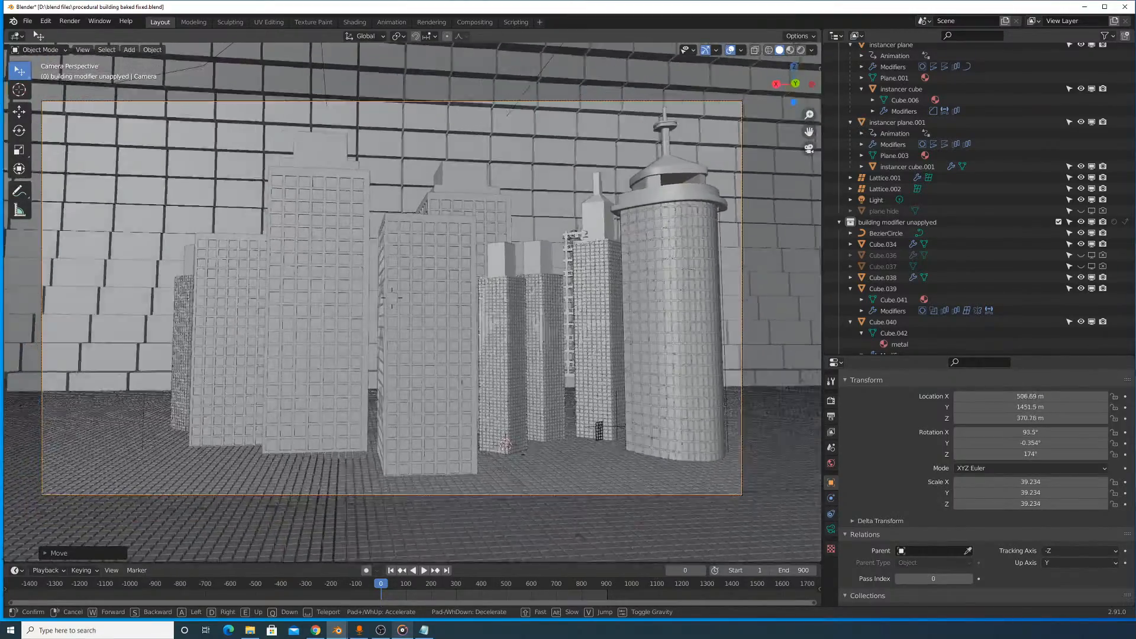
key(s)
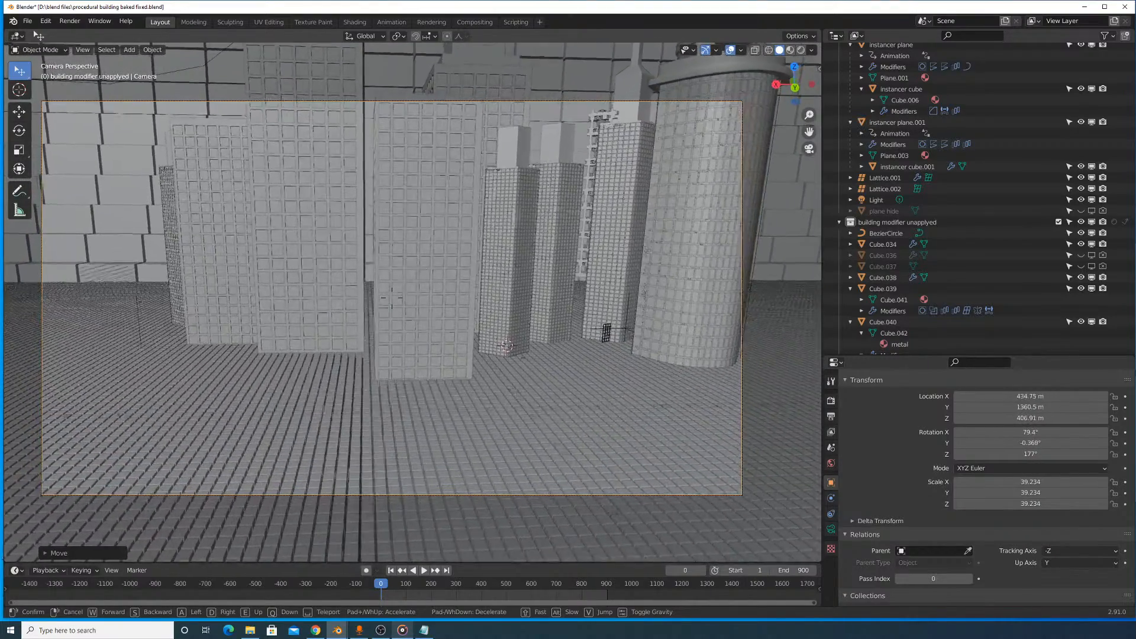
right_click(249, 395)
click(64, 553)
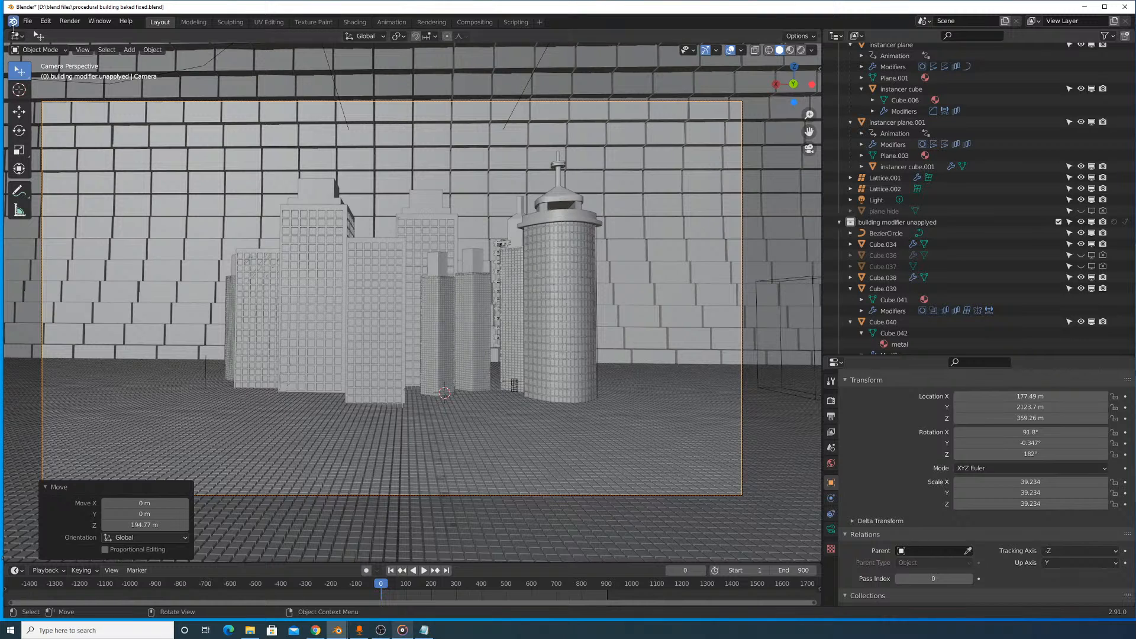
- Try flying the camera around and between the skyscrapers with Fly Navigation
click(82, 49)
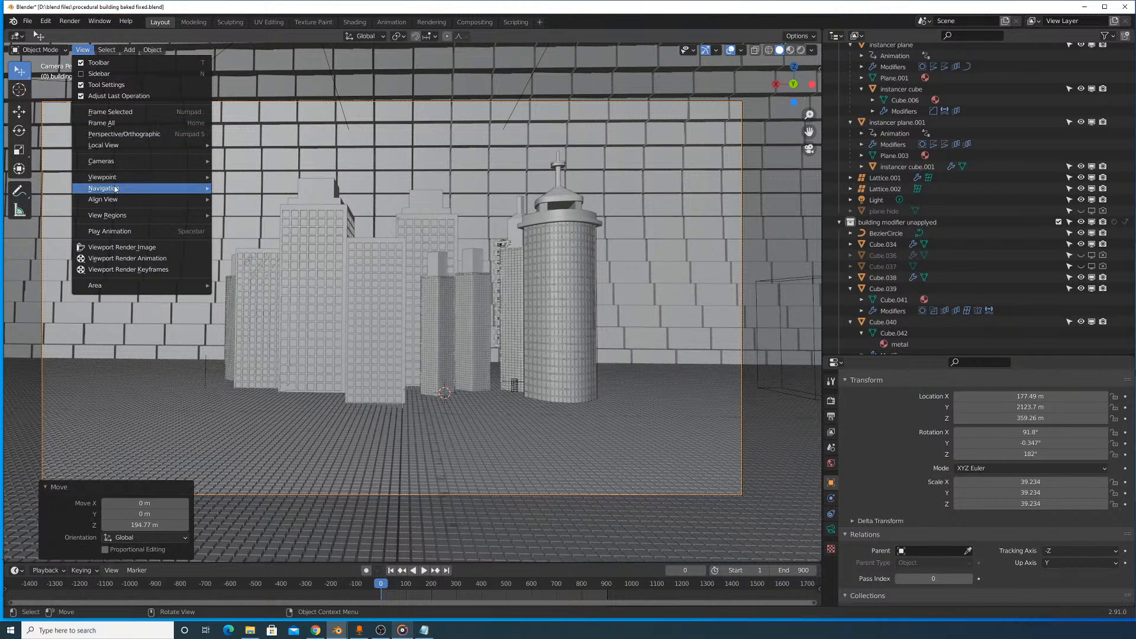
mouse_move(126, 178)
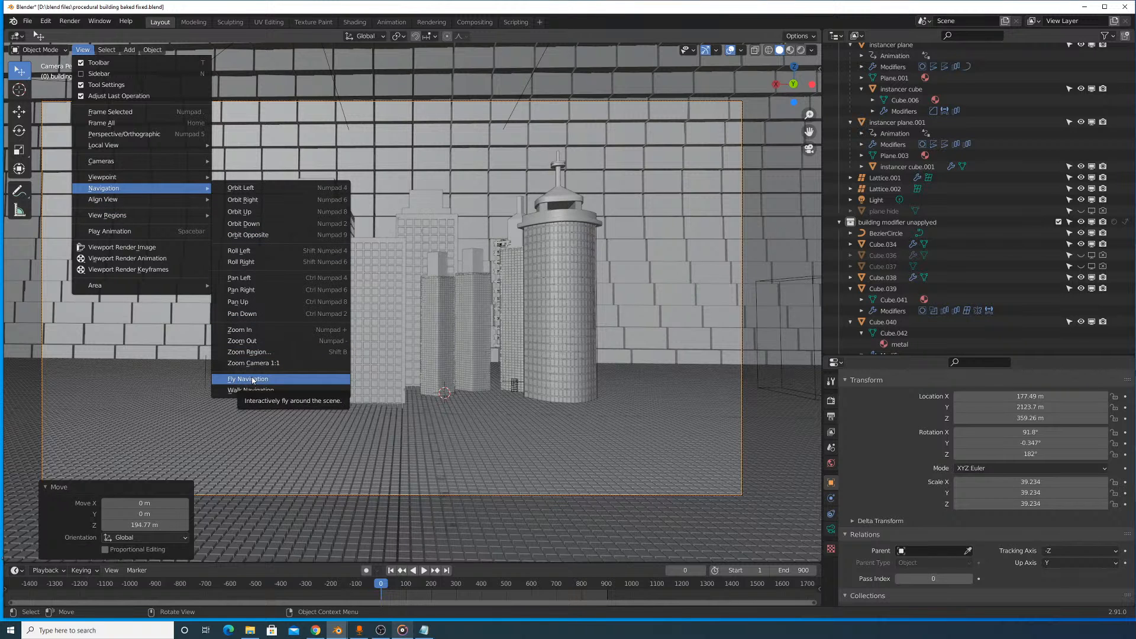
click(252, 379)
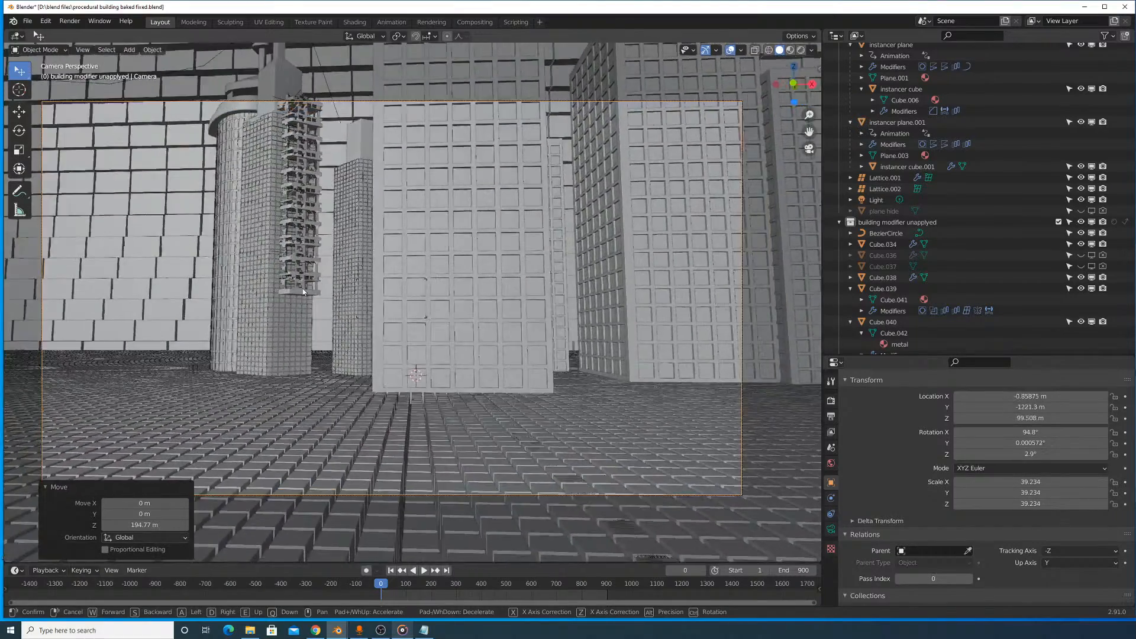
key(Escape)
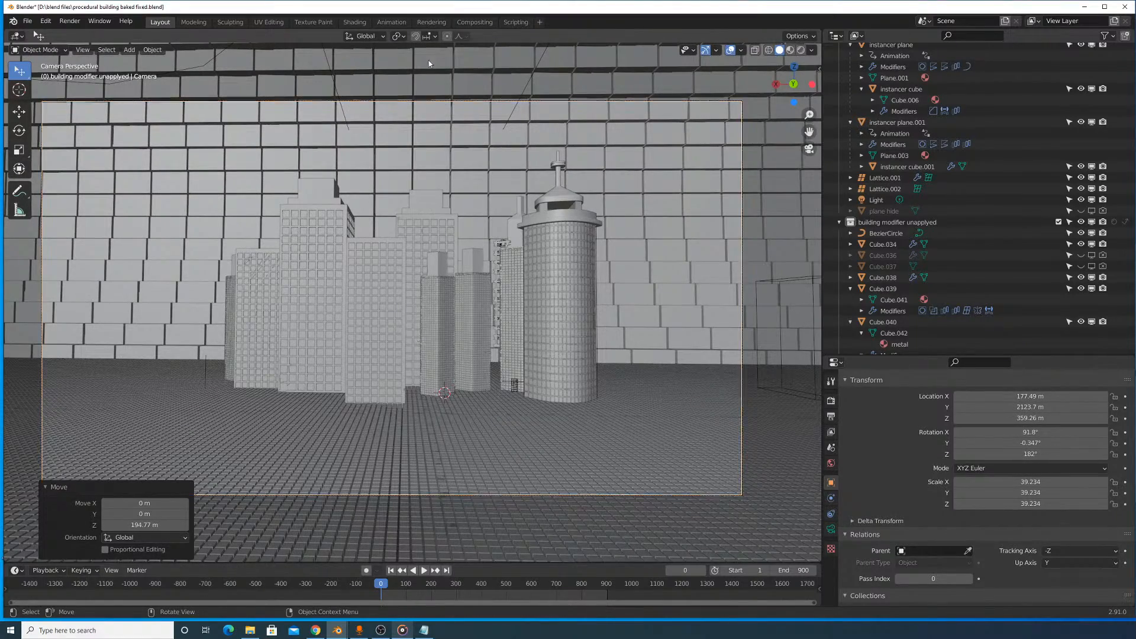
- Check the scene frame ranges in the Notepad animation plan, and return to Blender to view the camera's lens settings
click(425, 631)
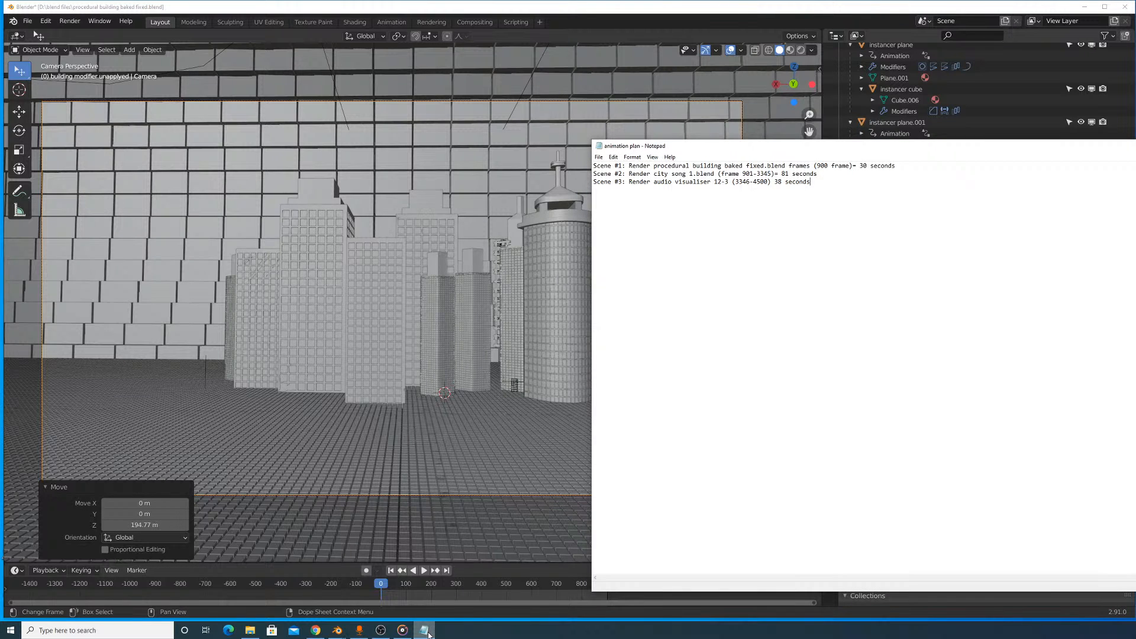
click(426, 630)
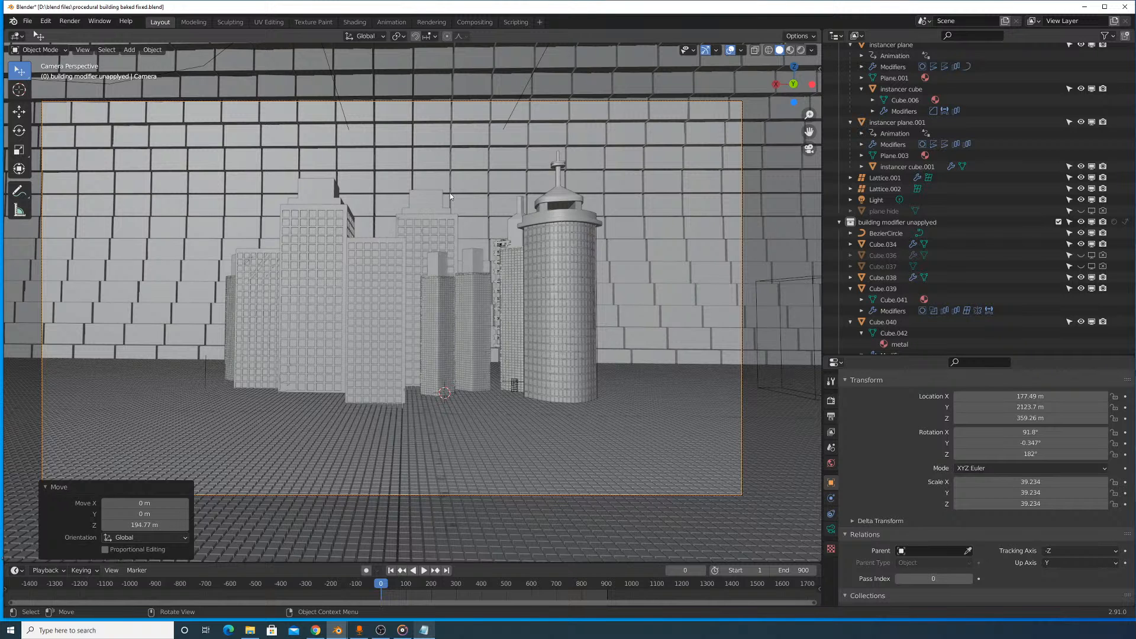
click(831, 530)
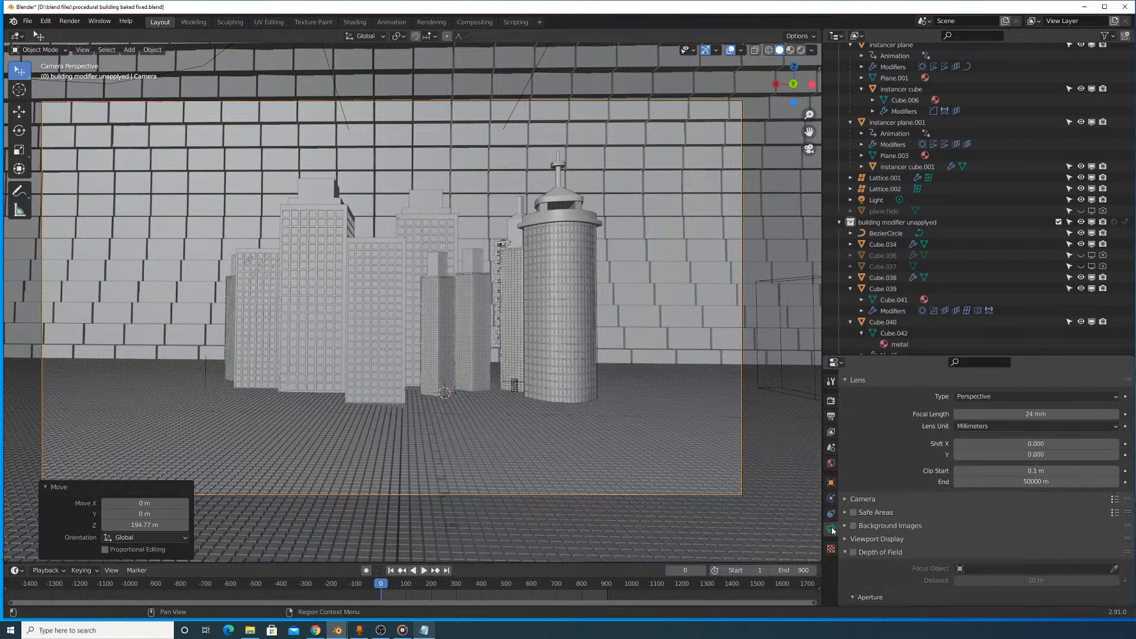
- Lower the camera along the global Z axis in three moves of about 94 m, 65 m and 30 m
key(g)
key(z)
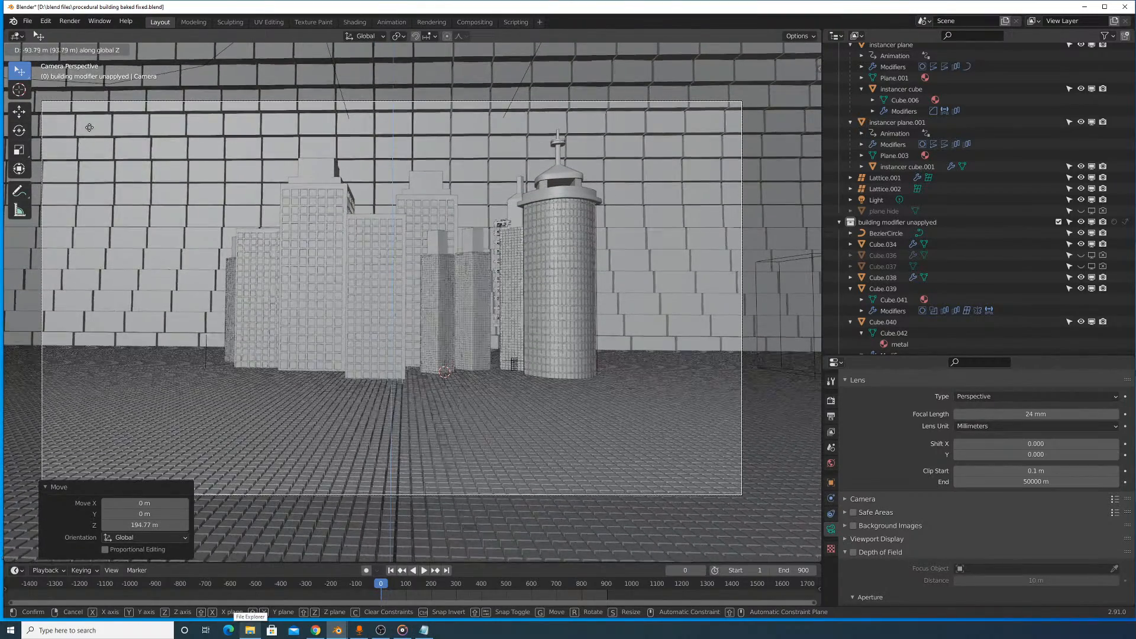
click(105, 99)
key(g)
key(z)
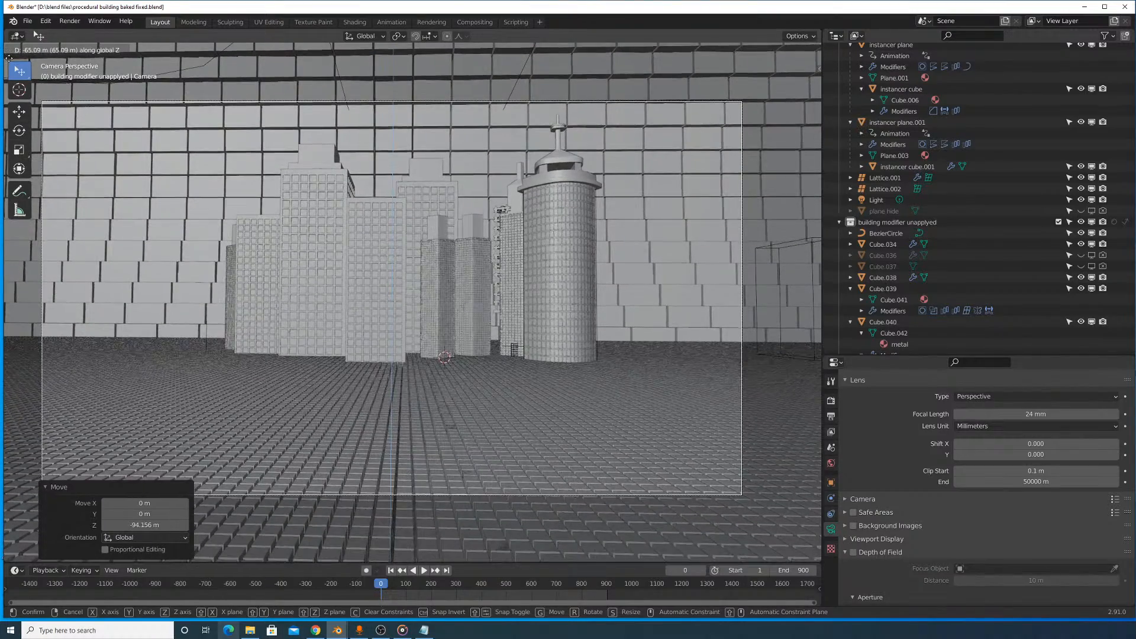
click(220, 98)
click(26, 21)
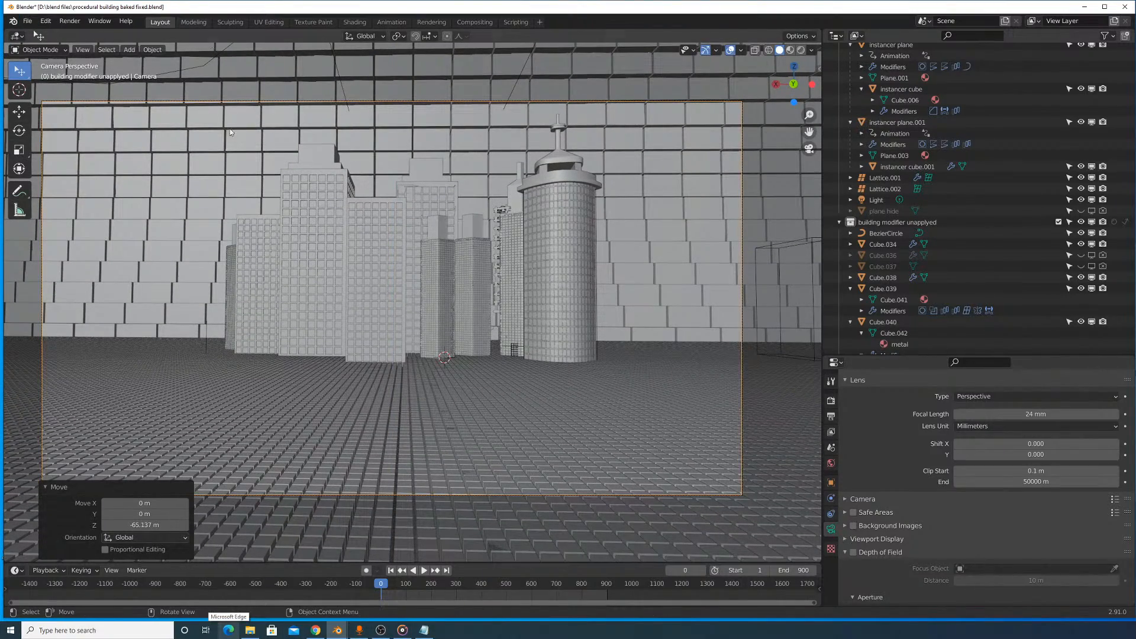
key(g)
key(z)
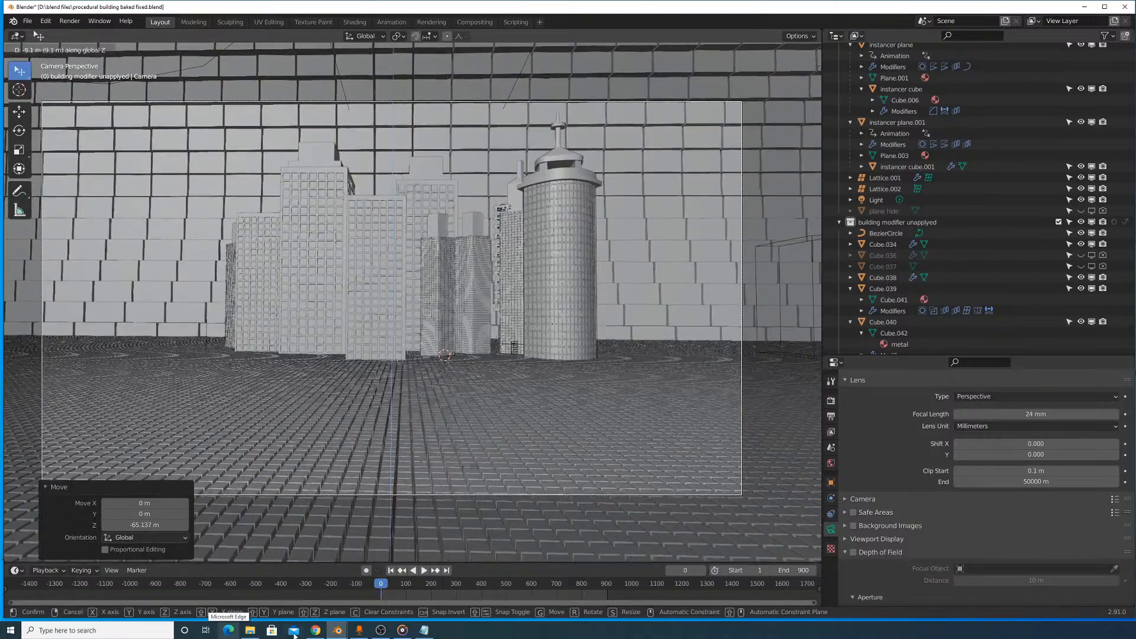
click(311, 424)
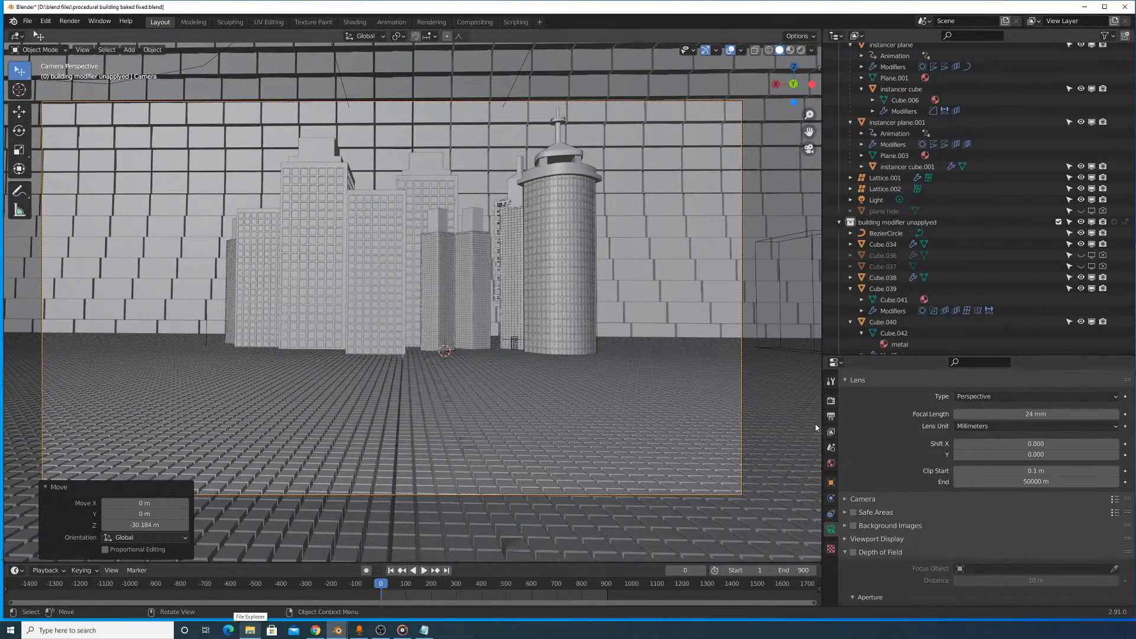
- Set the scene's end frame to 1500 in the output settings
click(831, 416)
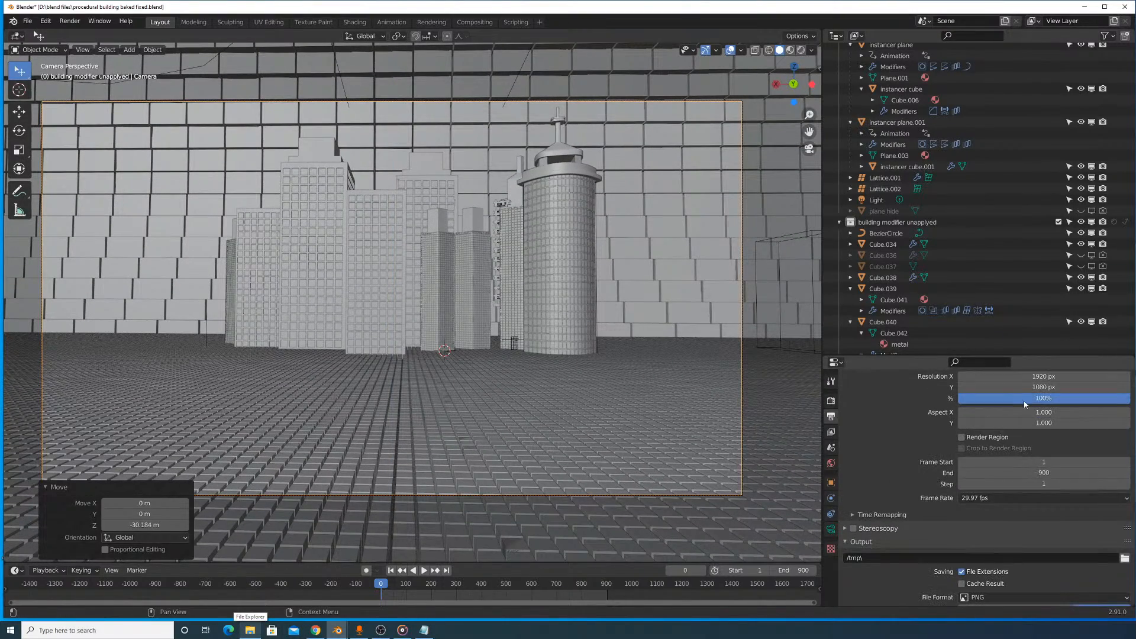
click(1043, 473)
key(Return)
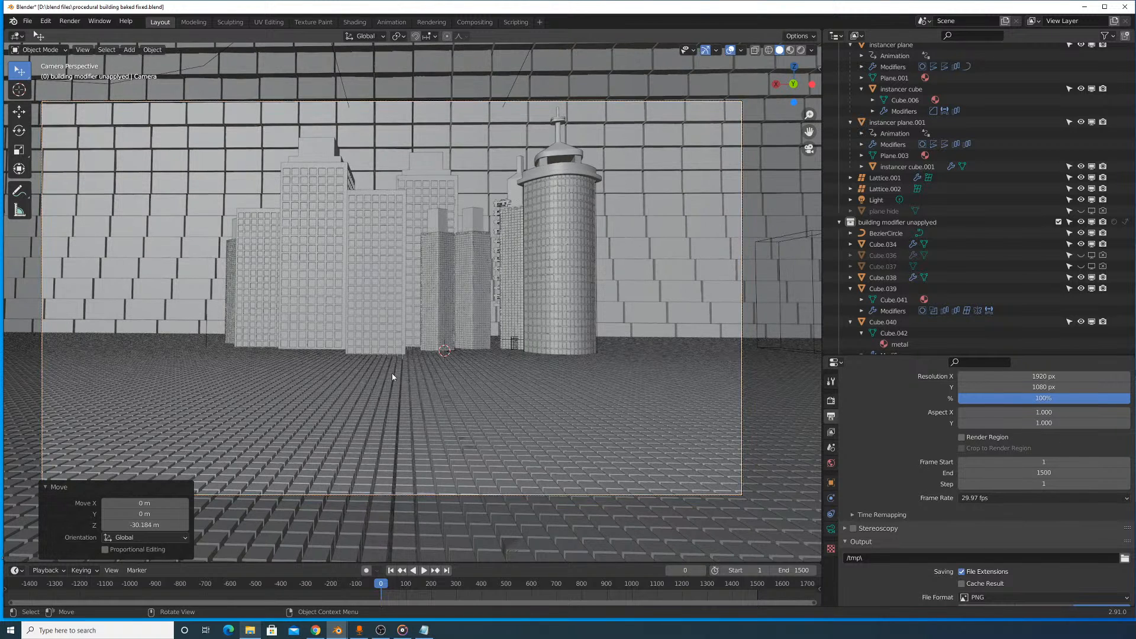
- Try walking the camera forward between the skyscrapers with Walk Navigation, and cancel the walk
click(82, 50)
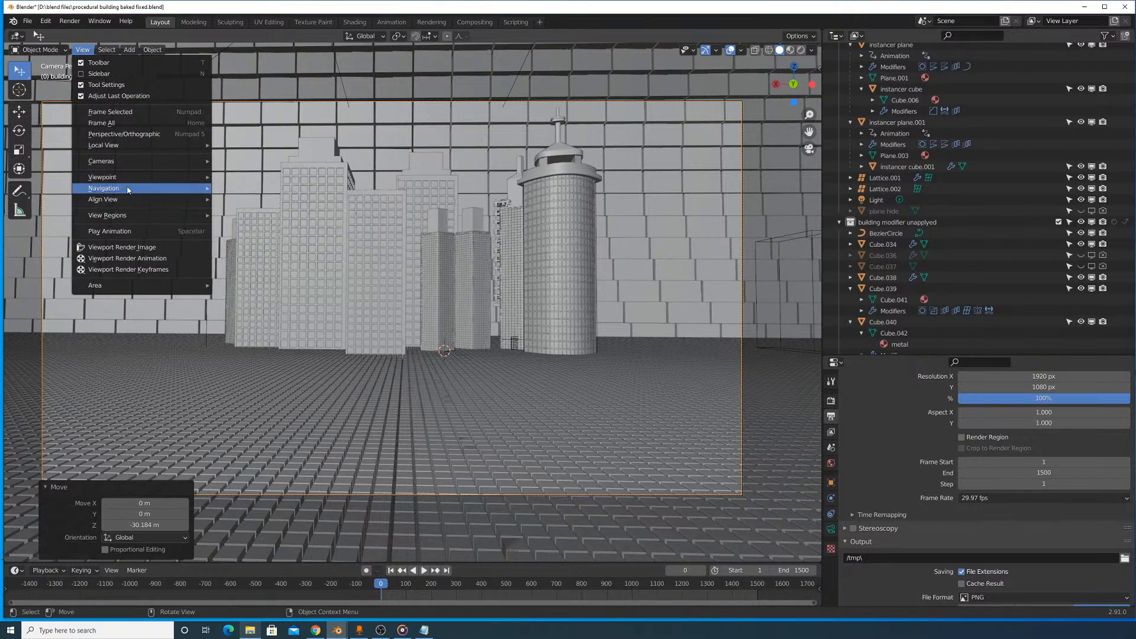
mouse_move(129, 182)
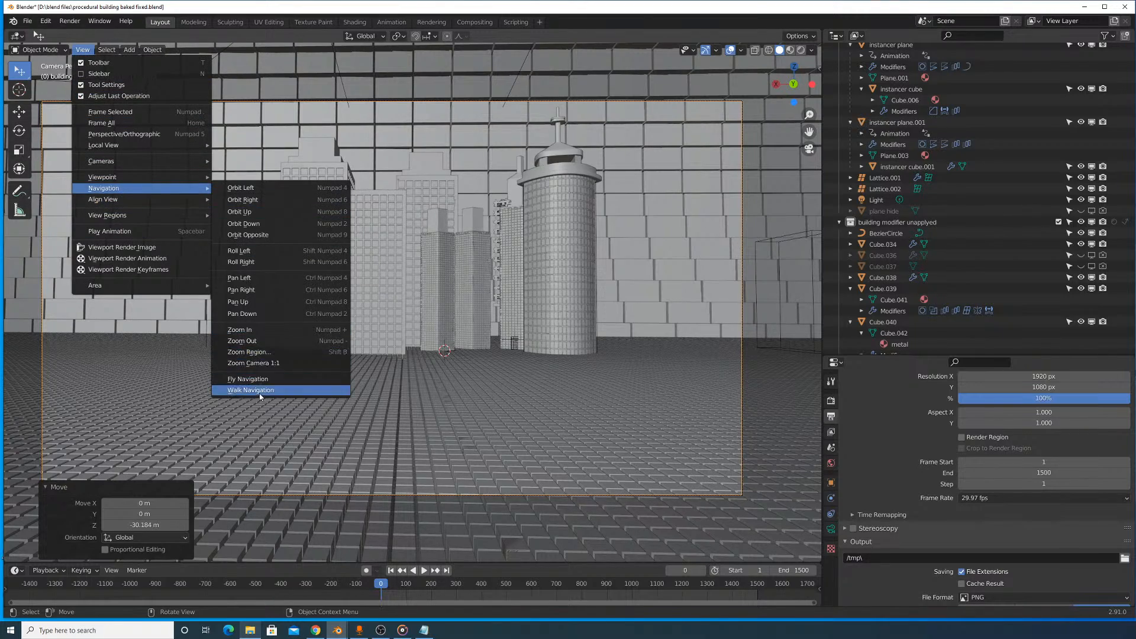
click(248, 394)
key(w)
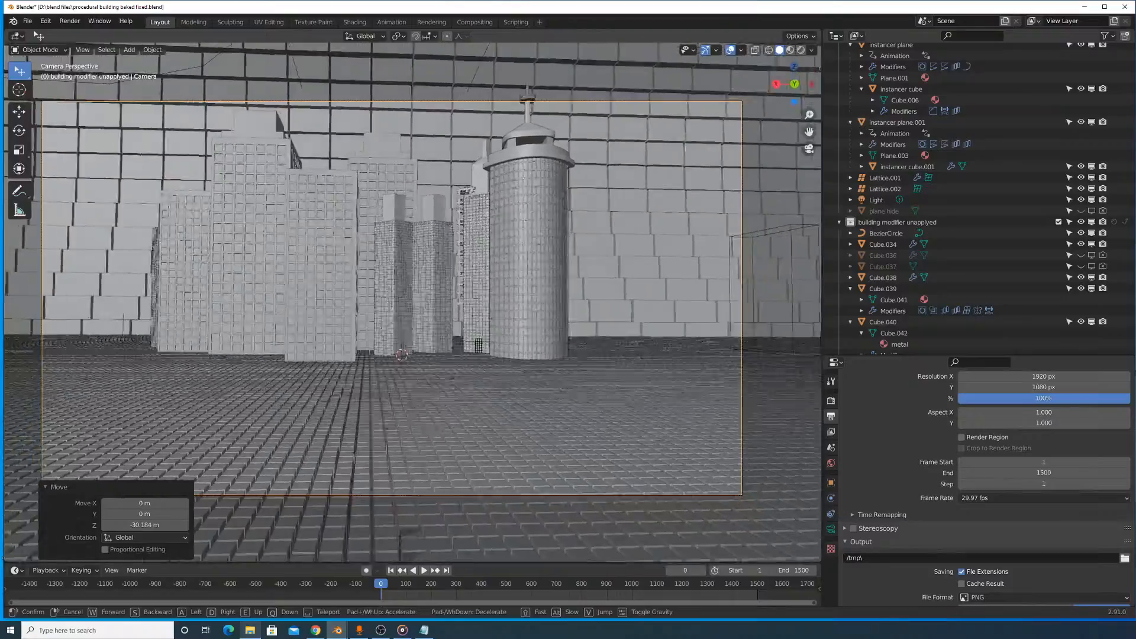
key(w)
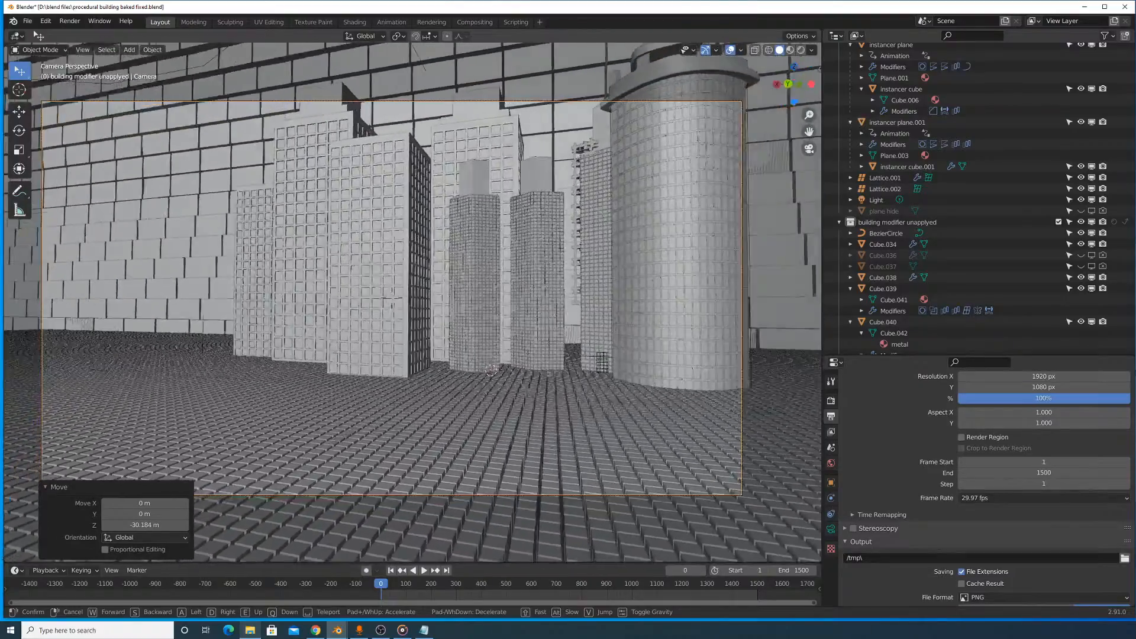
key(w)
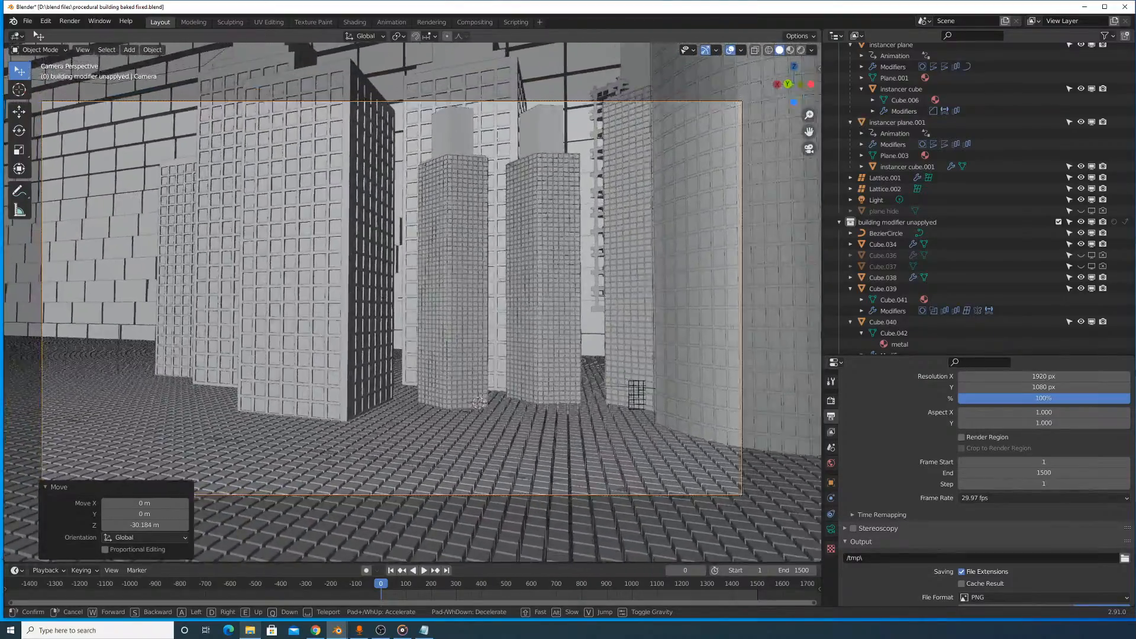
key(w)
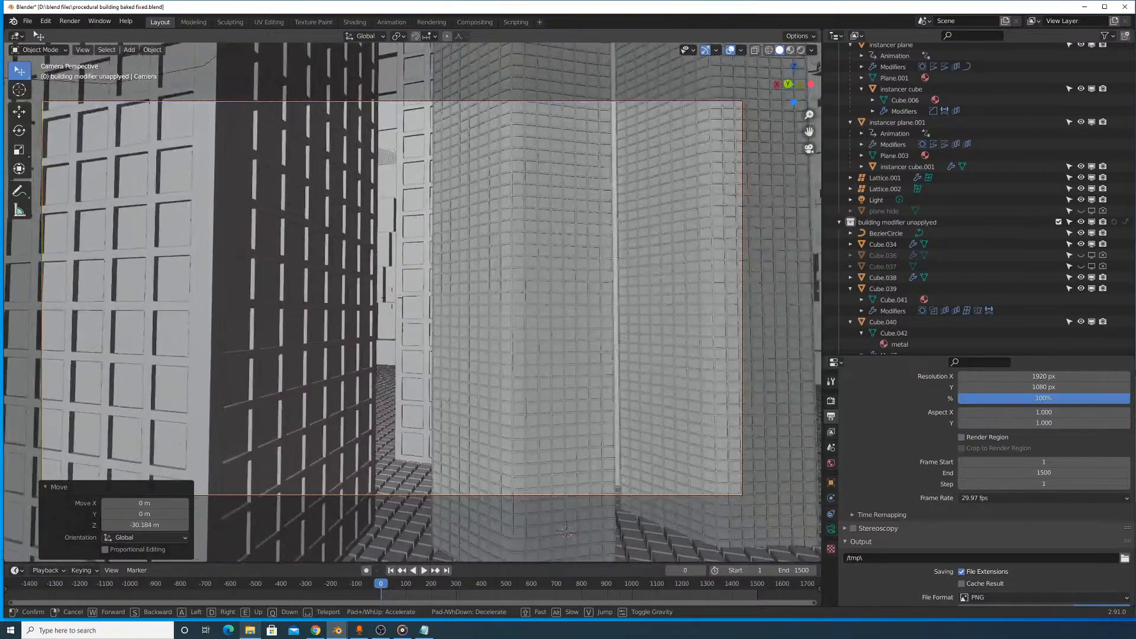
key(w)
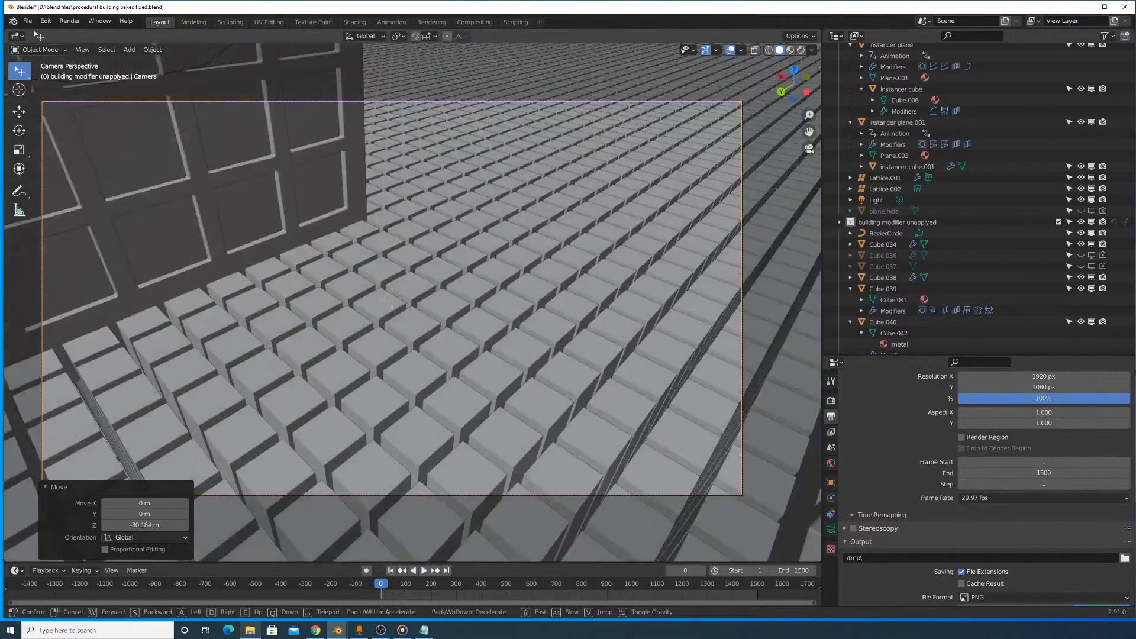
key(Escape)
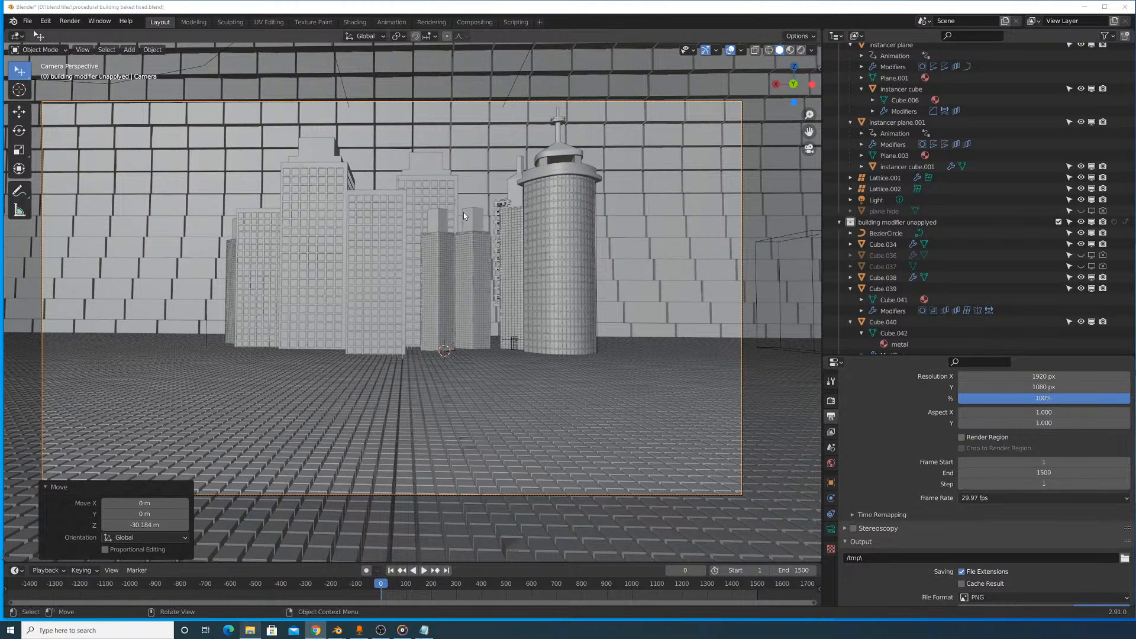
key(g)
click(82, 50)
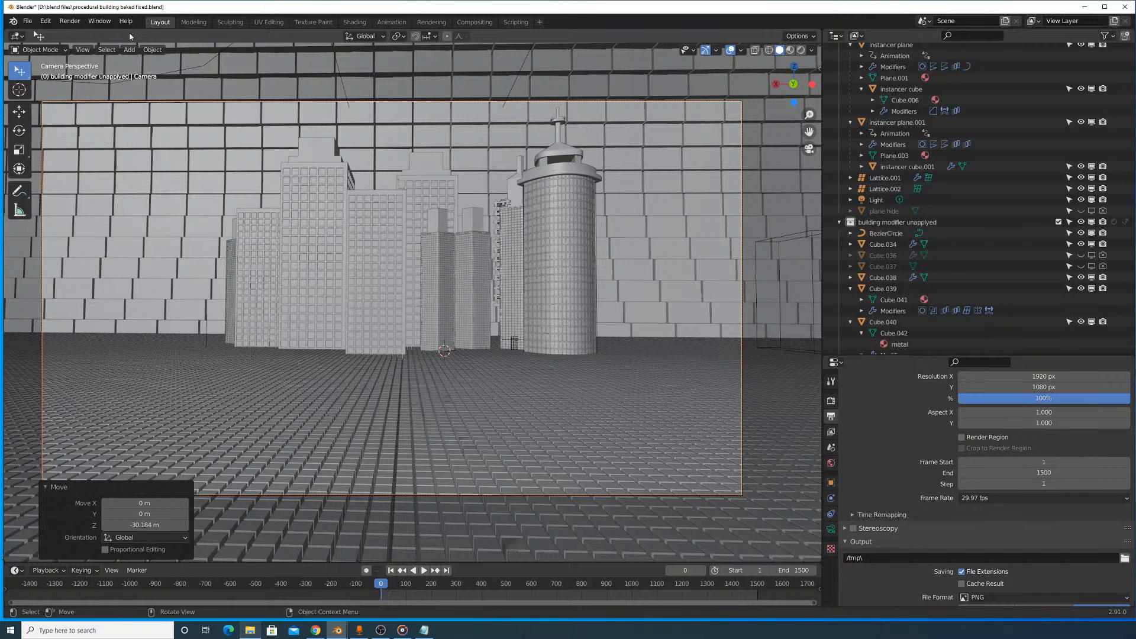
click(83, 49)
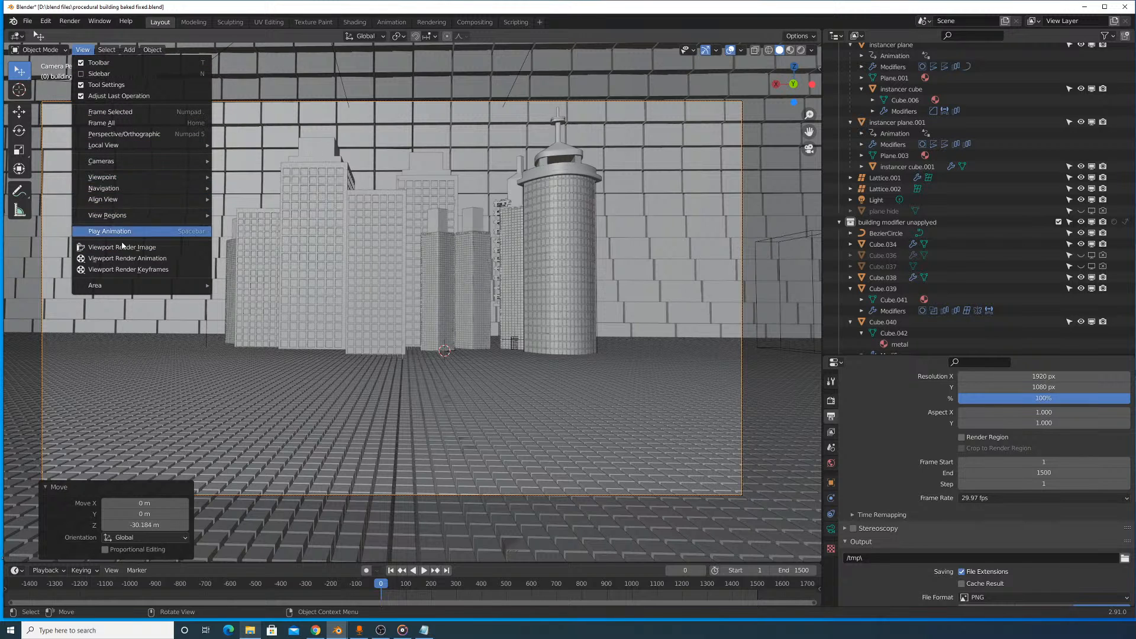
mouse_move(111, 184)
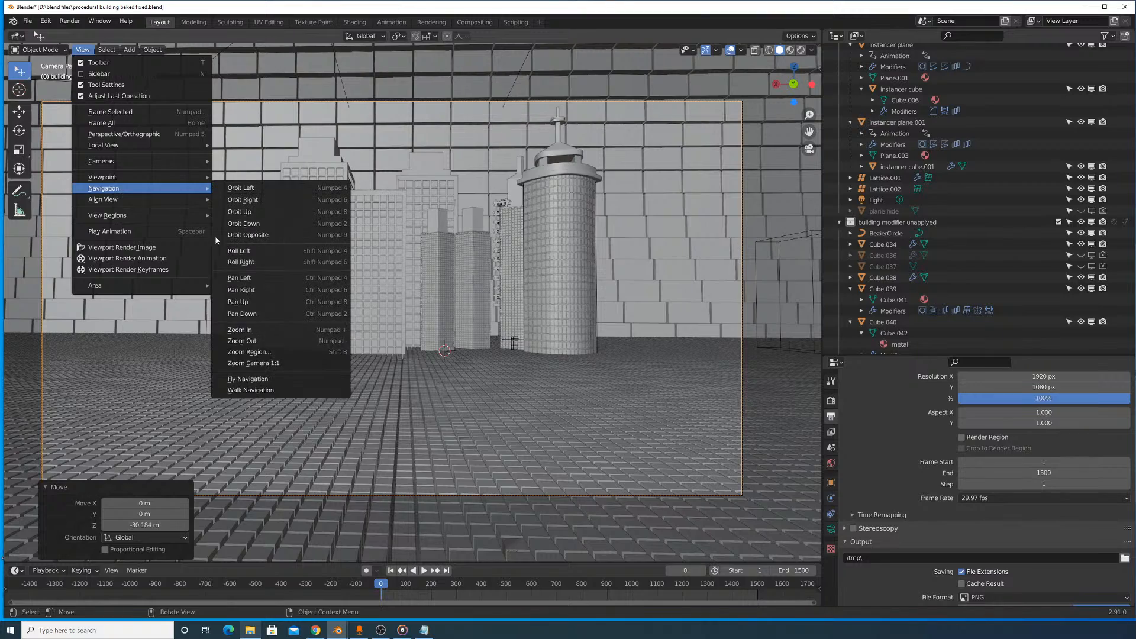
click(252, 379)
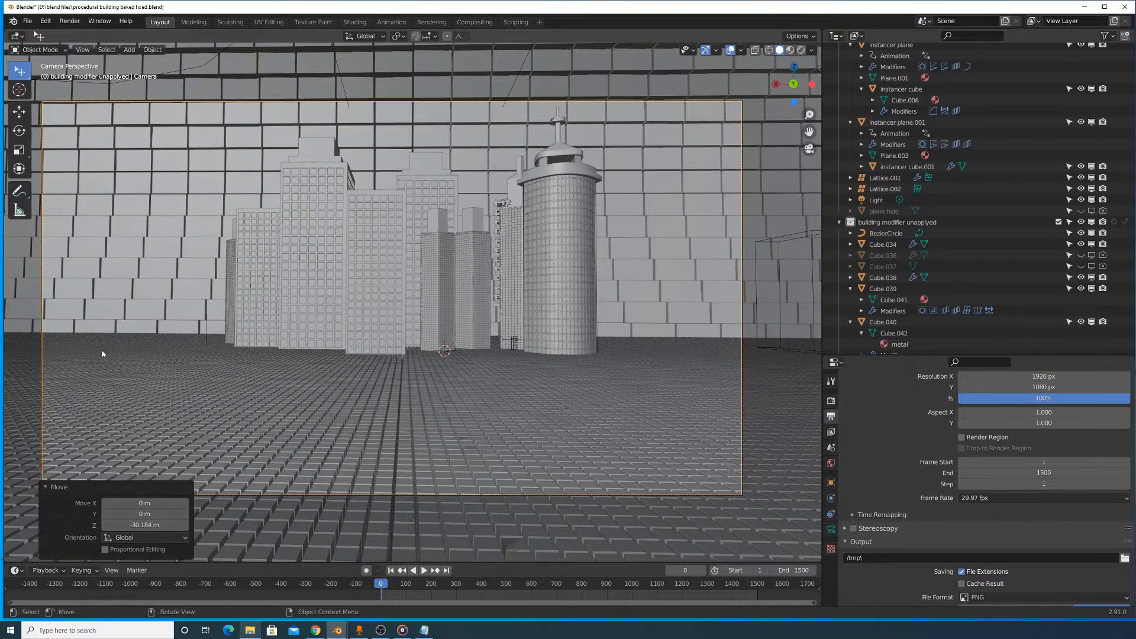
- Play the animation and use Walk Navigation to rehearse moving the camera between the skyscrapers and back along the cylinder
click(425, 570)
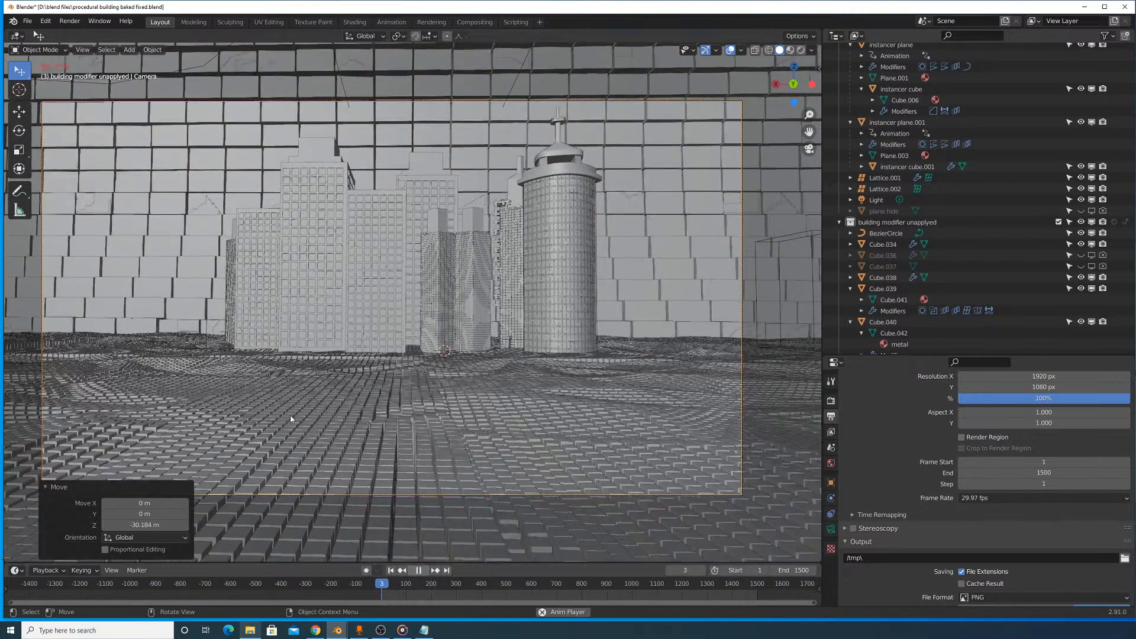
click(82, 49)
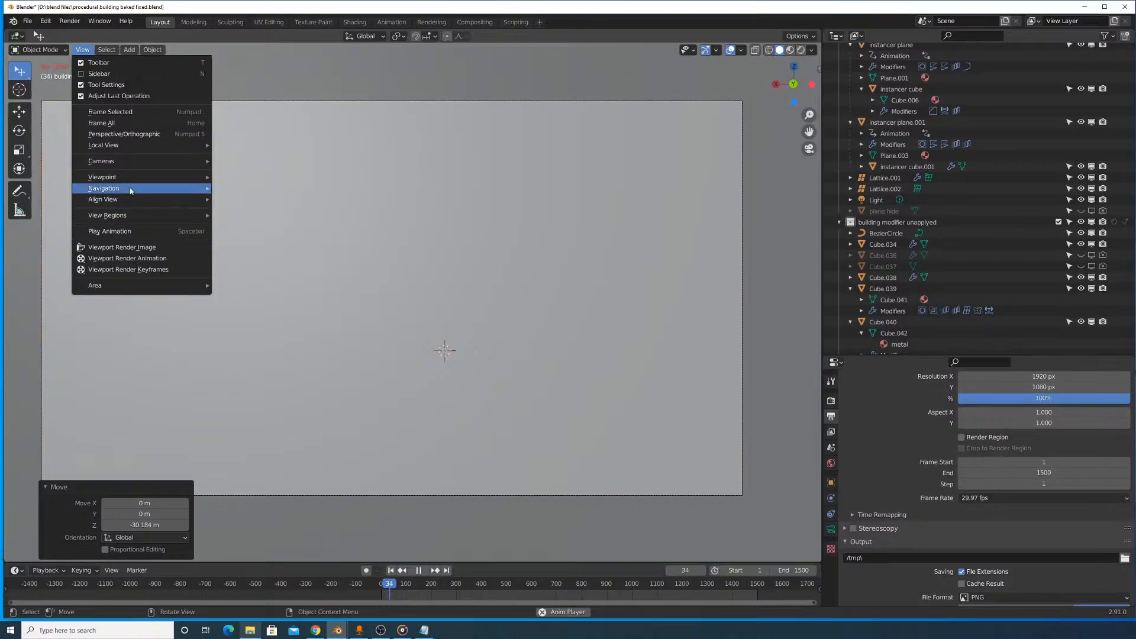
mouse_move(118, 188)
click(251, 390)
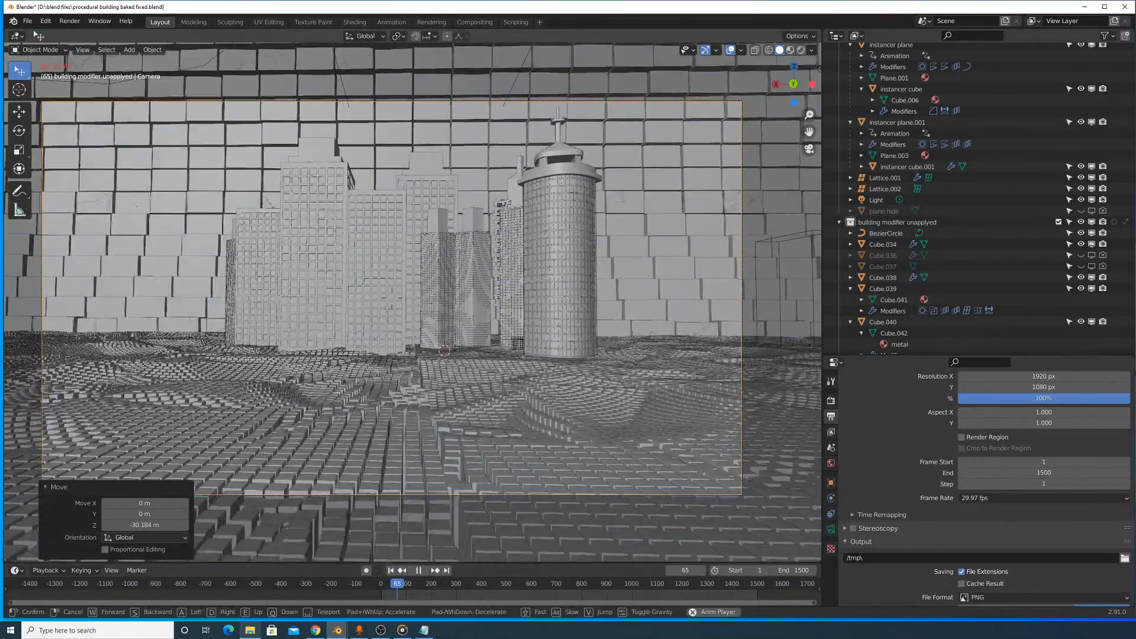
key(w)
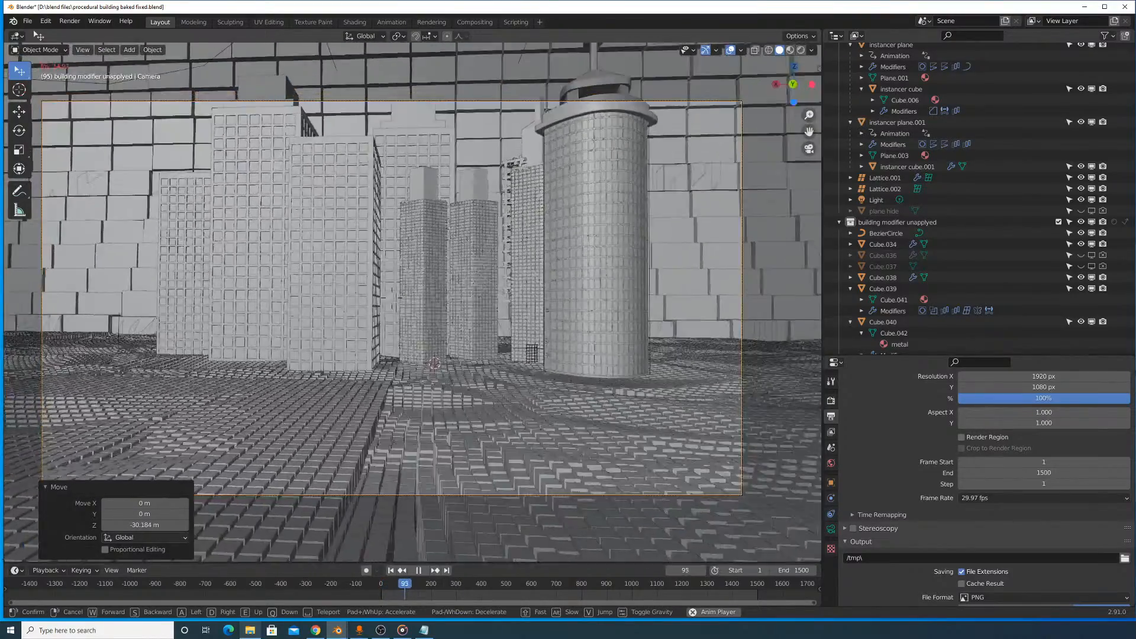
key(w)
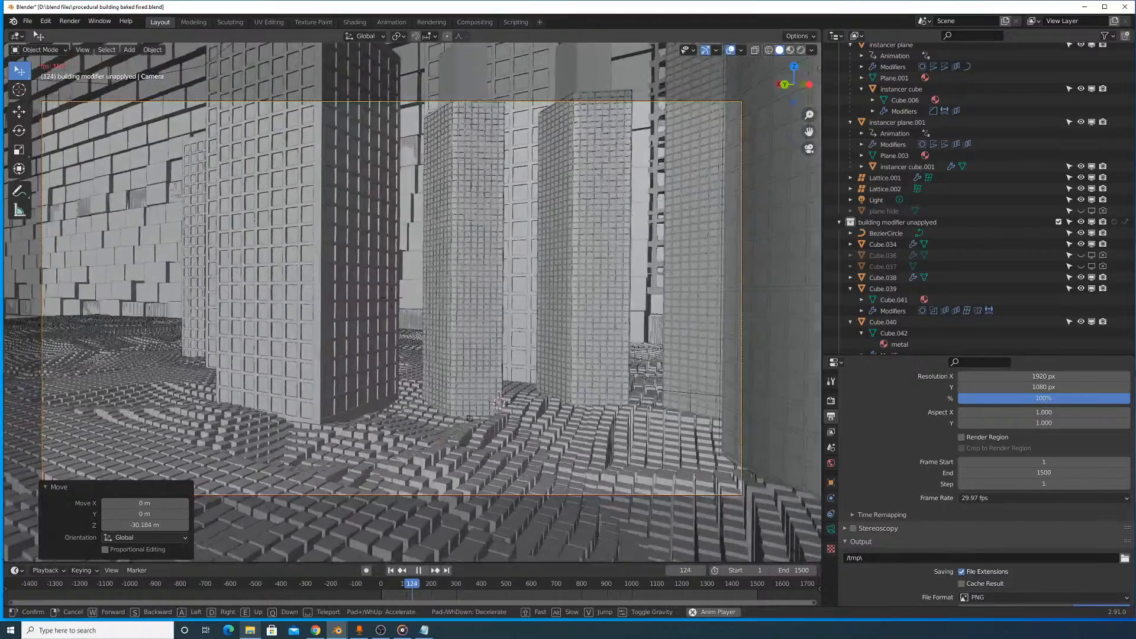
key(w)
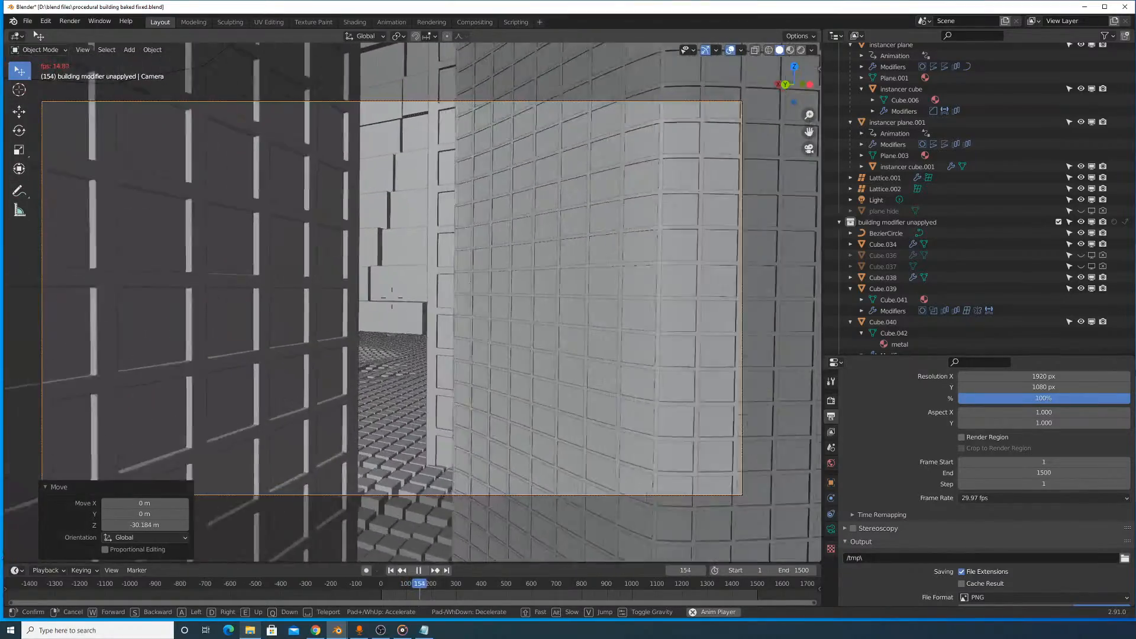
key(w)
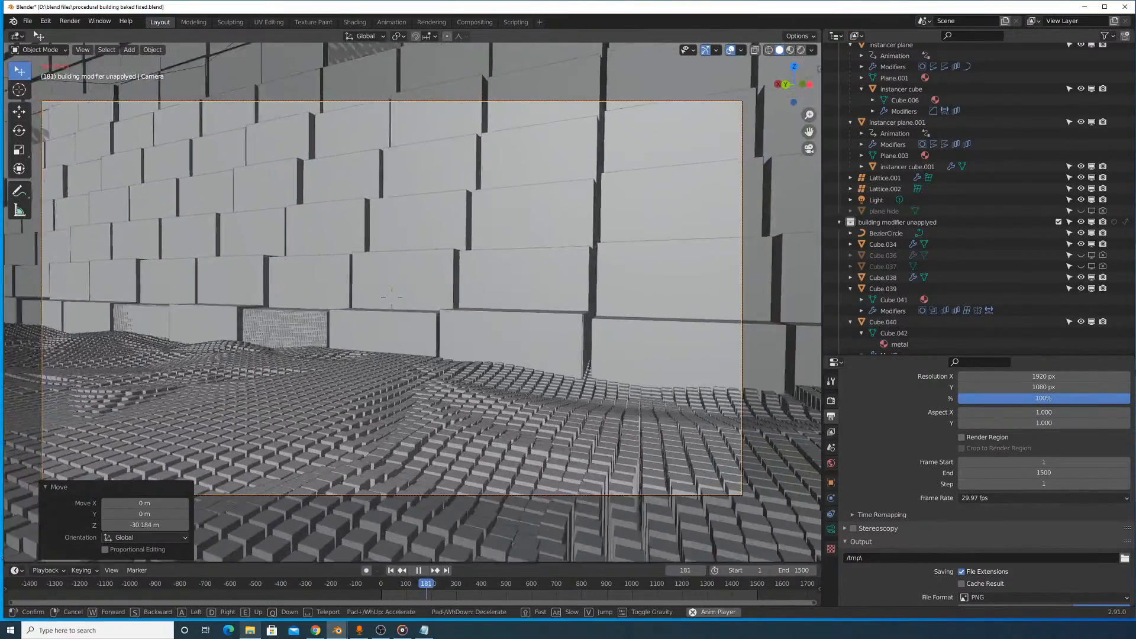
key(w)
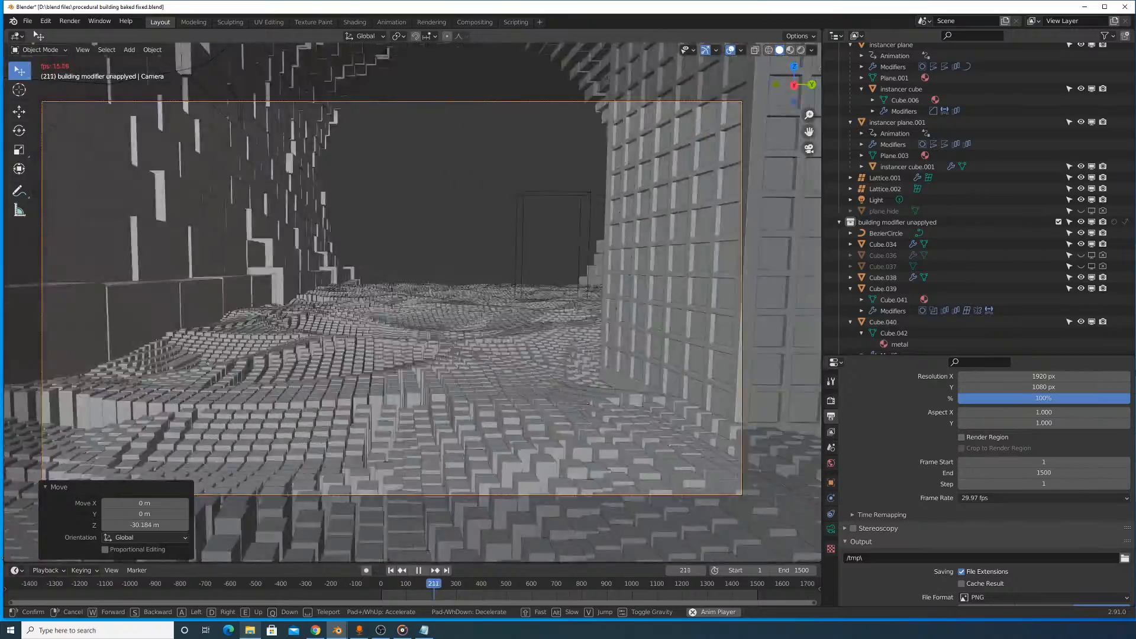
key(w)
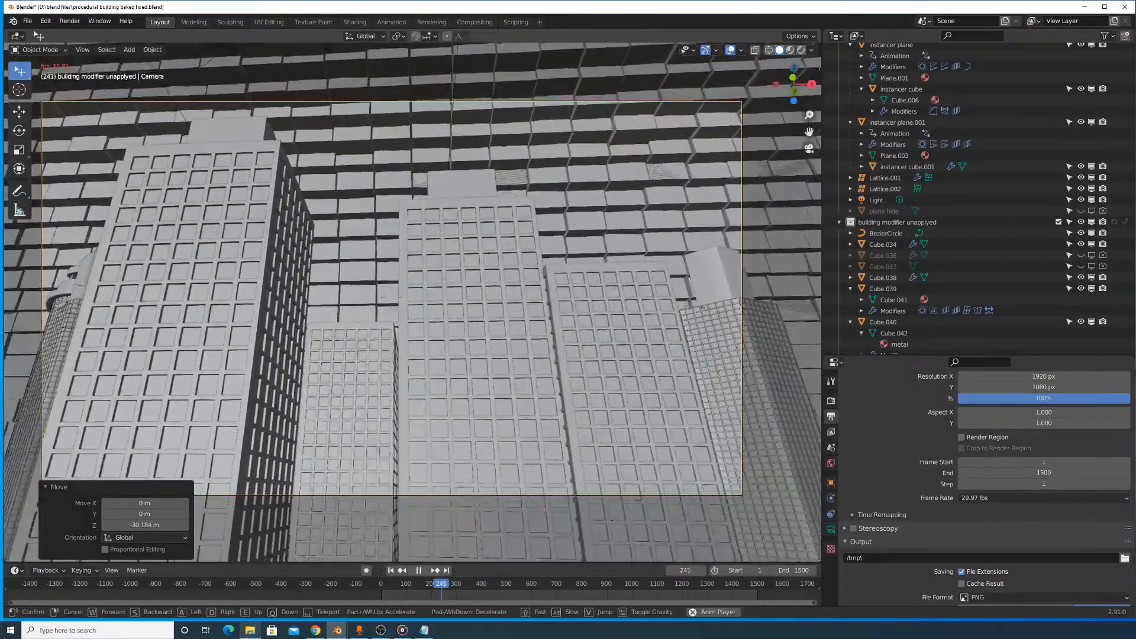
key(s)
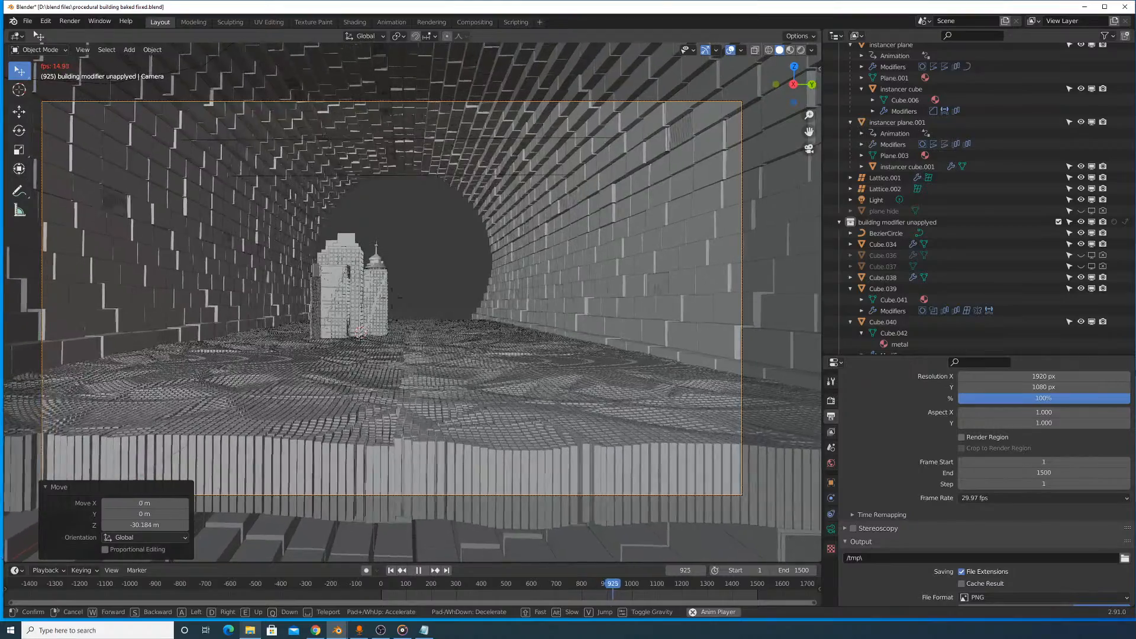
click(413, 301)
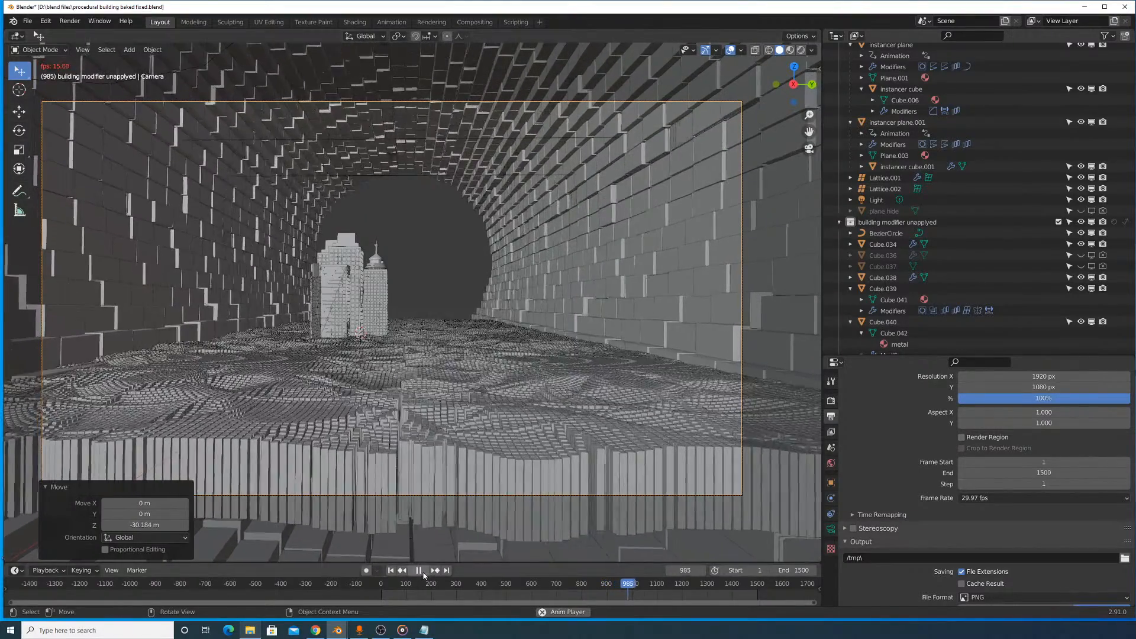
- Stop playback, return to frame 0 with the camera at its starting view, and enable Auto Keying
drag(616, 584, 423, 586)
key(Escape)
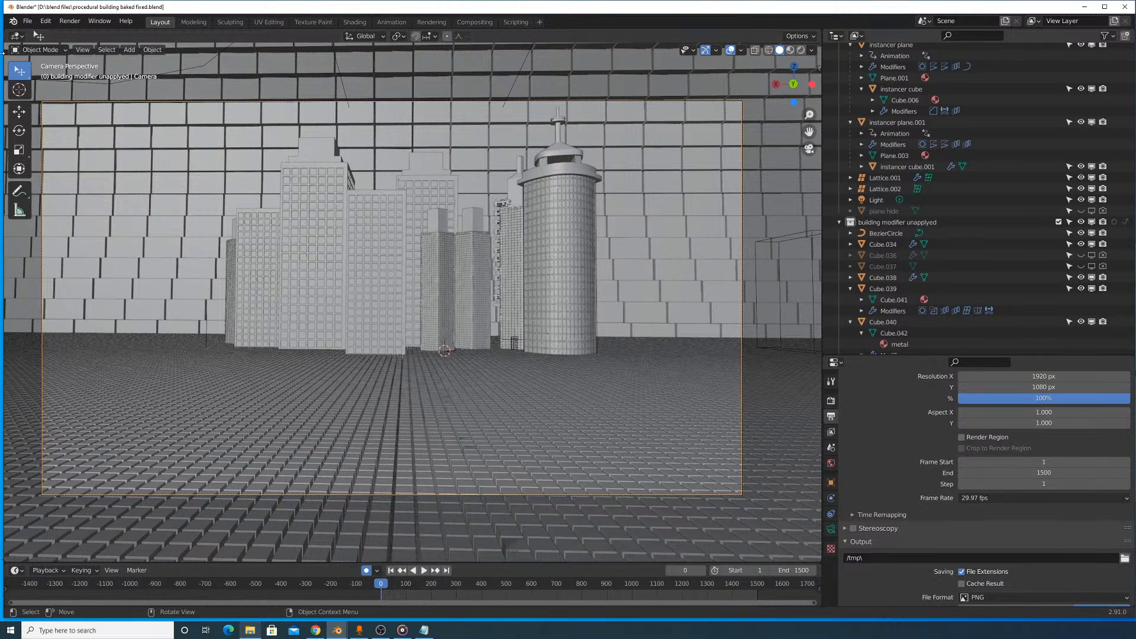
click(83, 50)
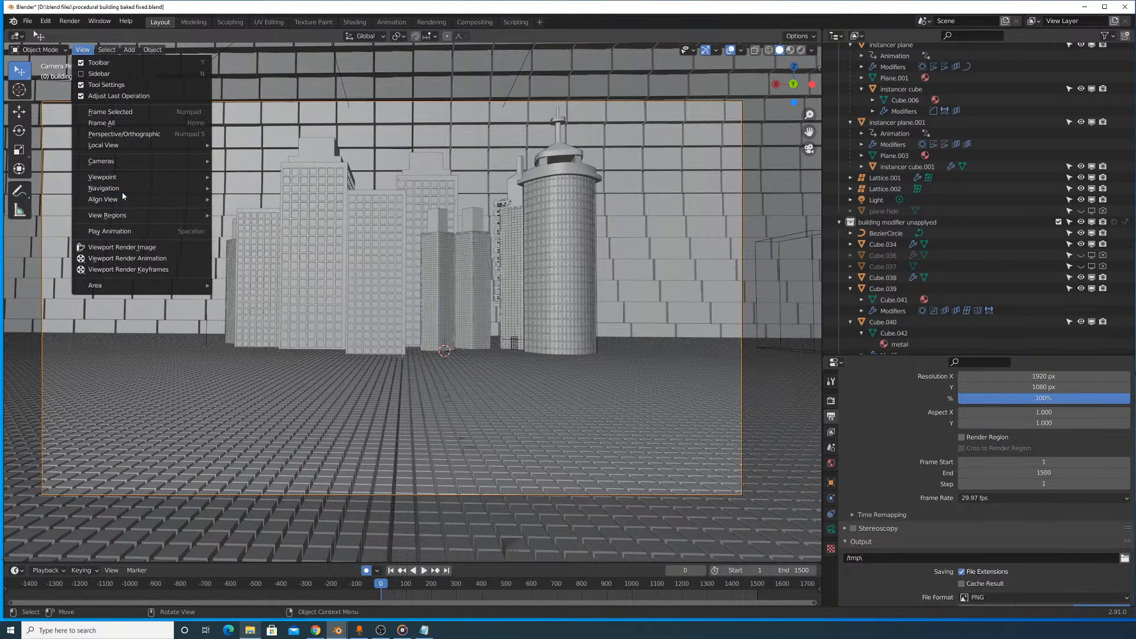
mouse_move(124, 192)
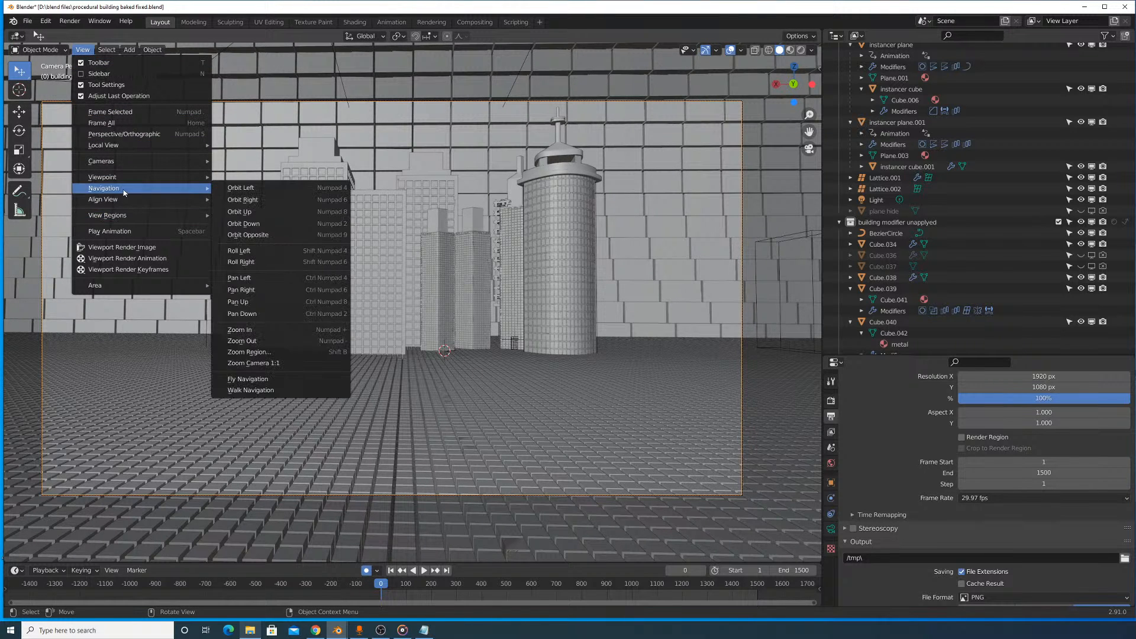
click(258, 390)
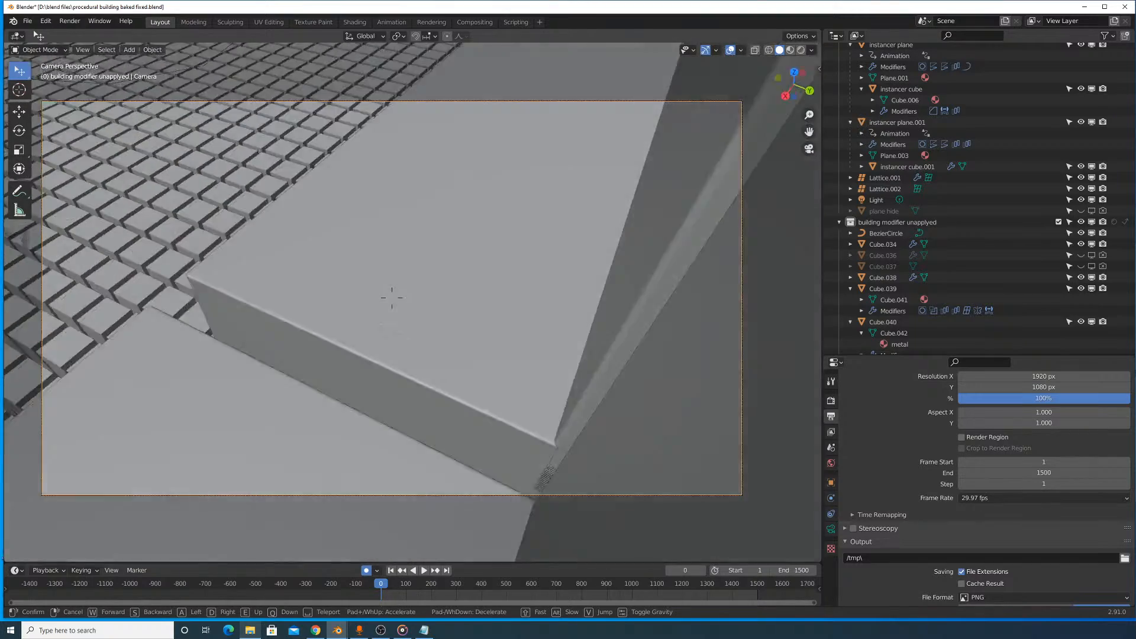
key(Escape)
- Play the animation and start Walk Navigation on the camera to record its movement with Auto Keying
key(space)
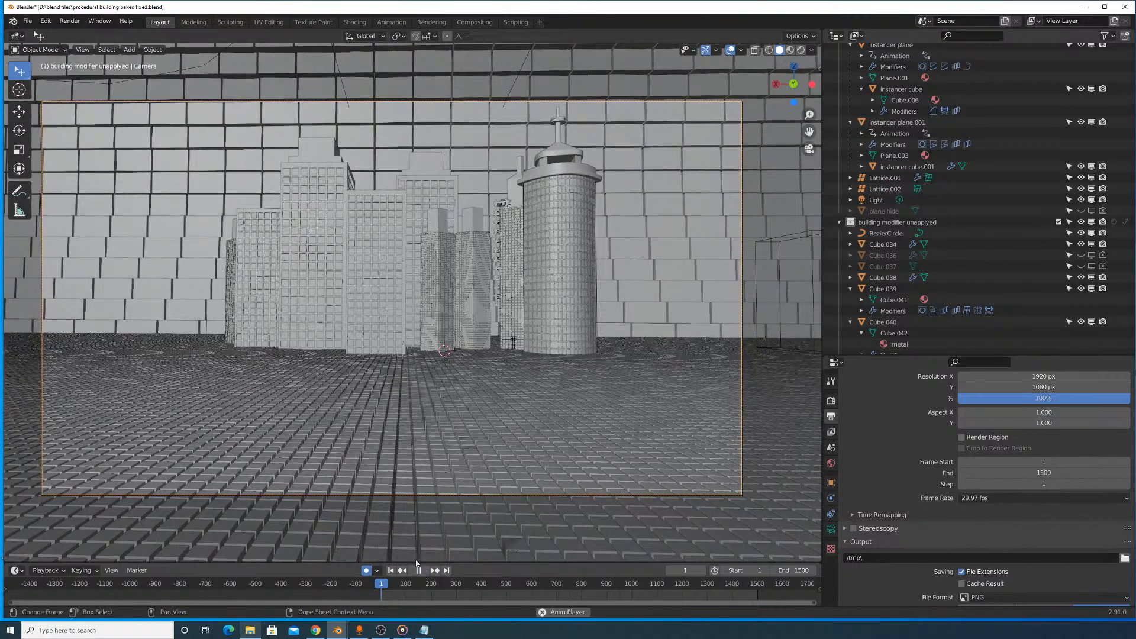
click(83, 50)
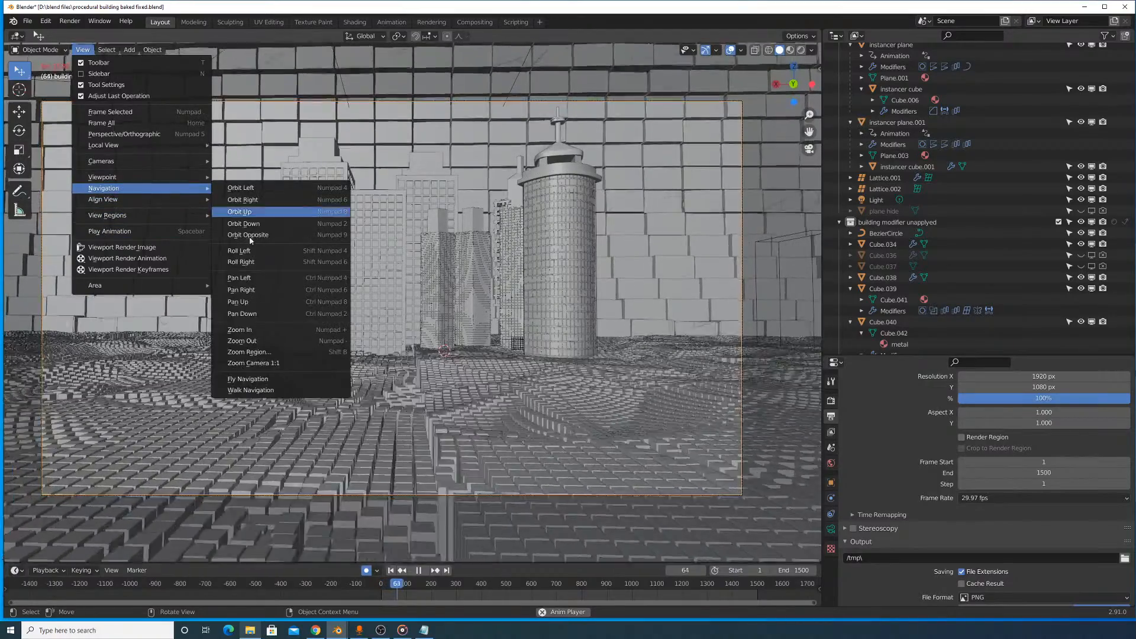
click(262, 390)
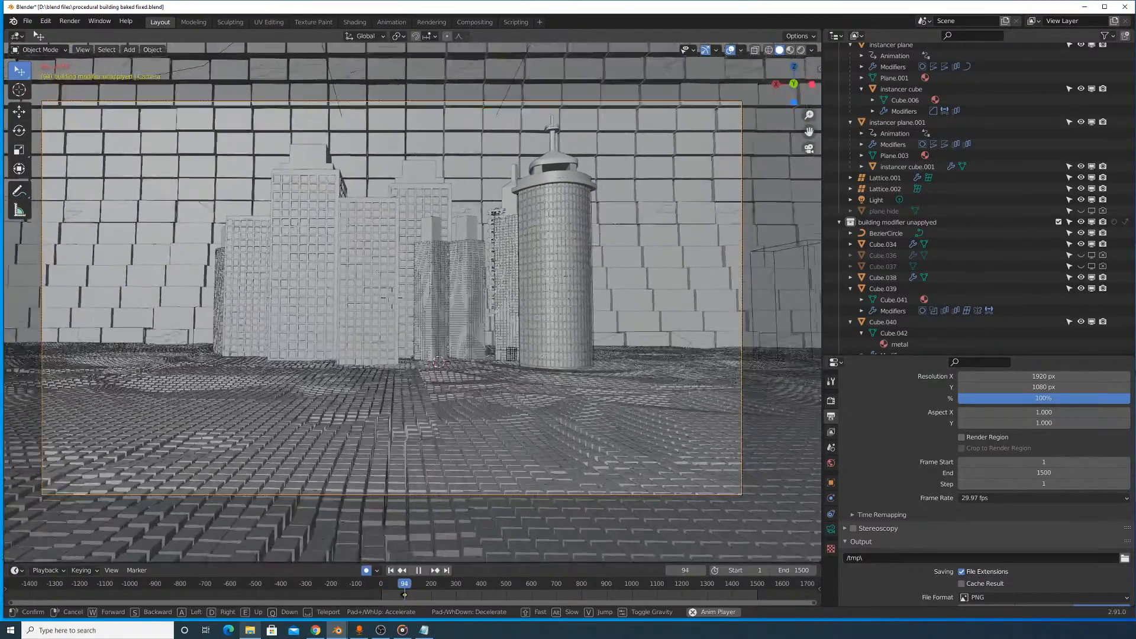
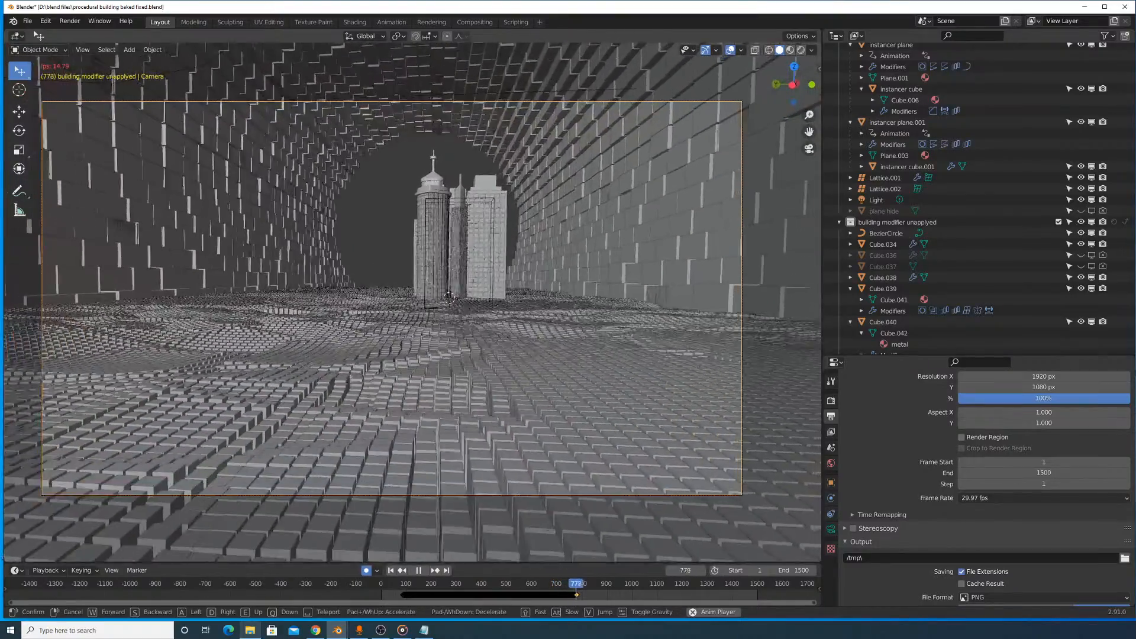
- Walk the camera backward away from the skyscrapers and out of the cylinder, confirm the walk, and stop playback
key(s)
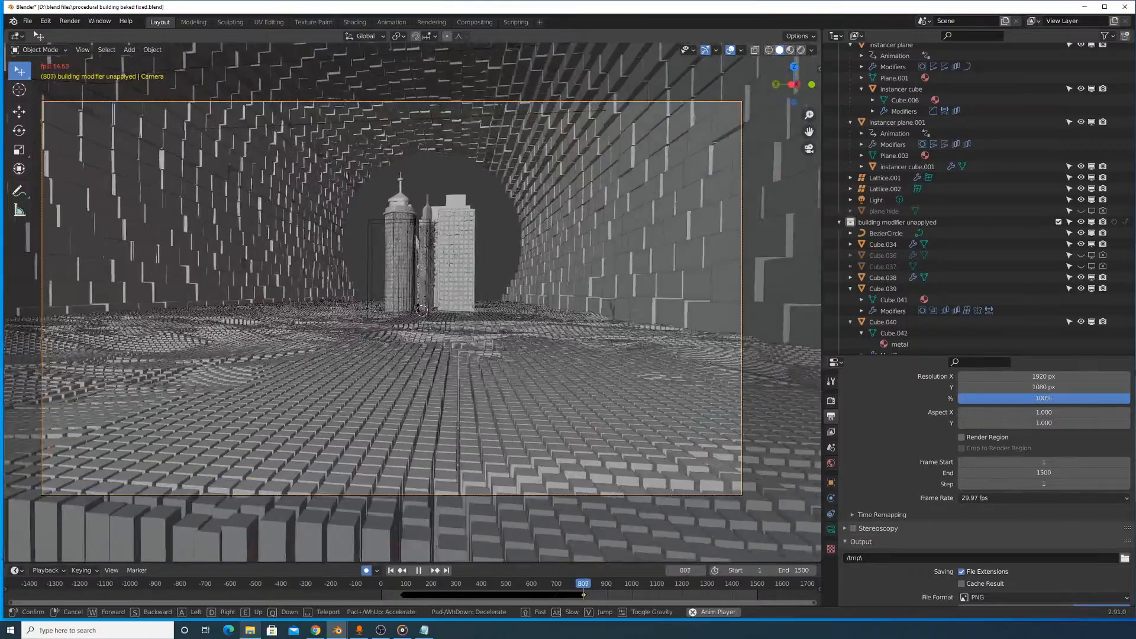
key(s)
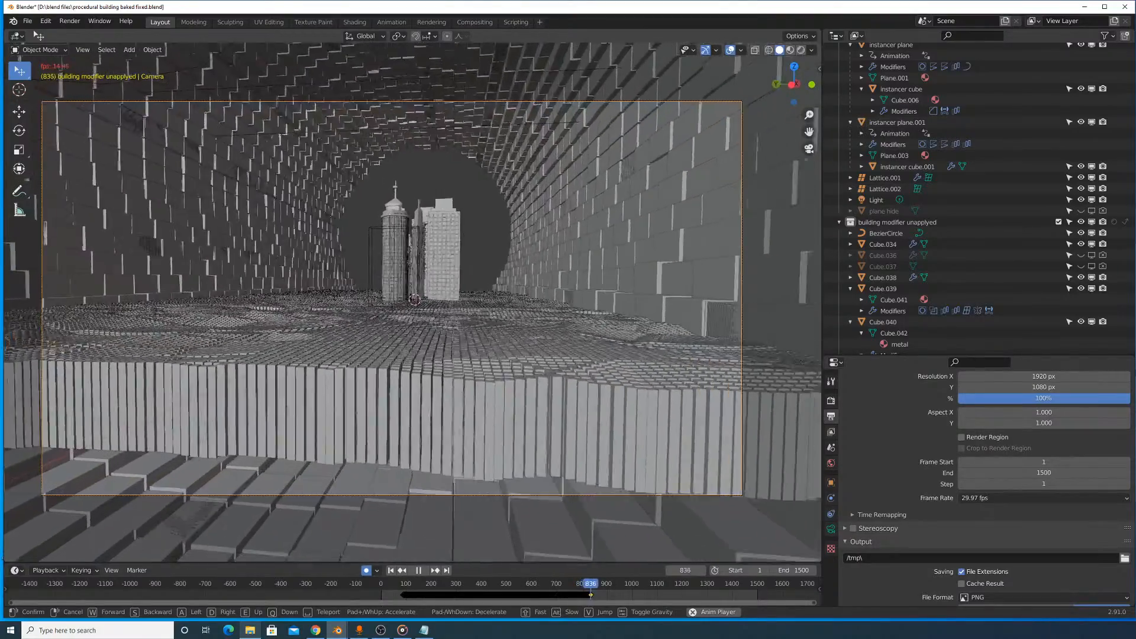
key(s)
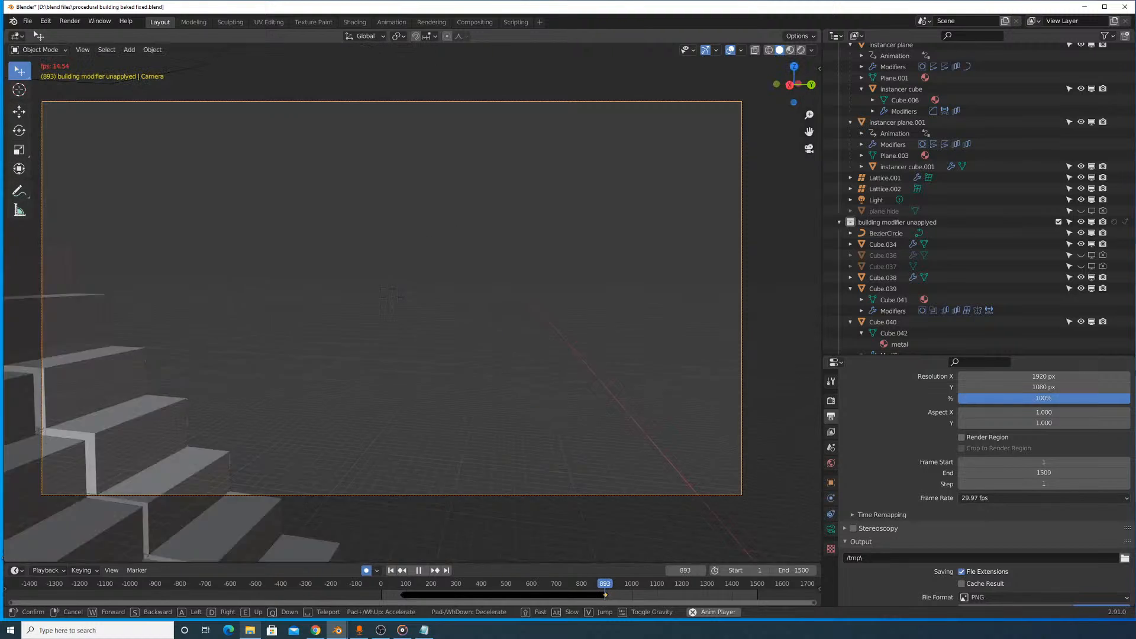
click(391, 297)
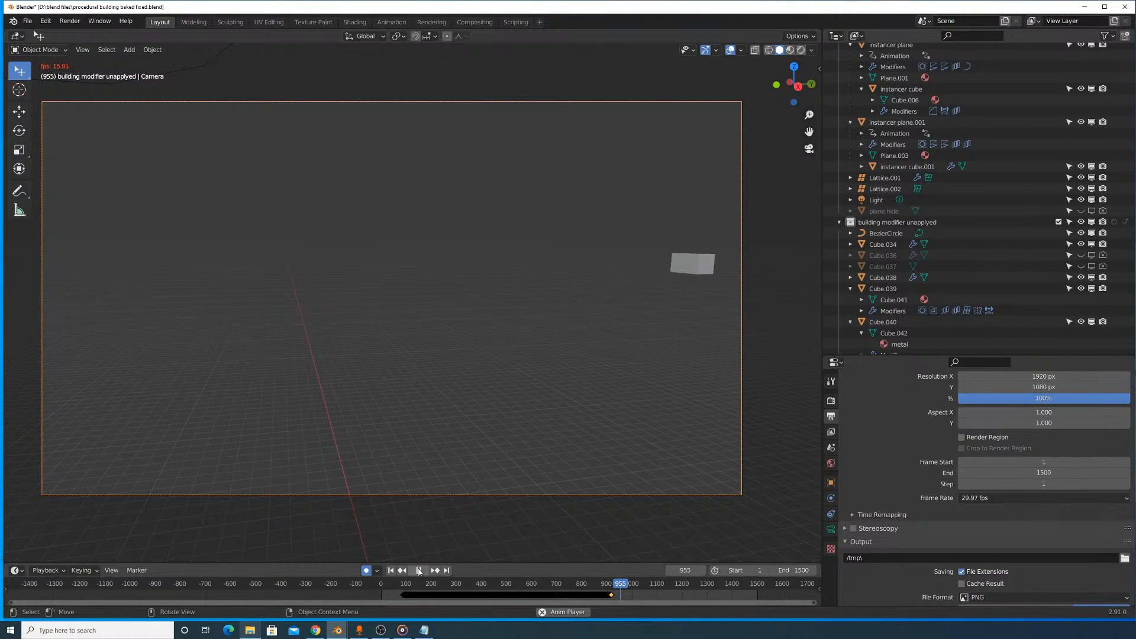
key(space)
- Enlarge the timeline area and scale the camera's recorded keyframes by 1.3 to slow the movement
drag(621, 586, 615, 518)
scroll(608, 560, up, 2)
key(s)
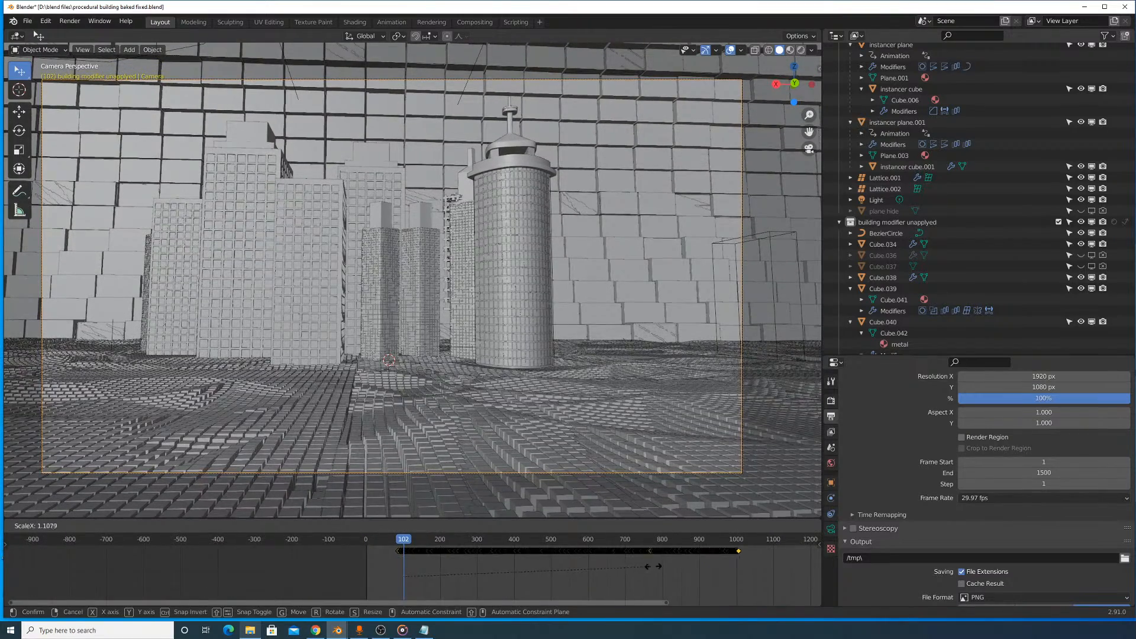
right_click(618, 574)
text(s1.3)
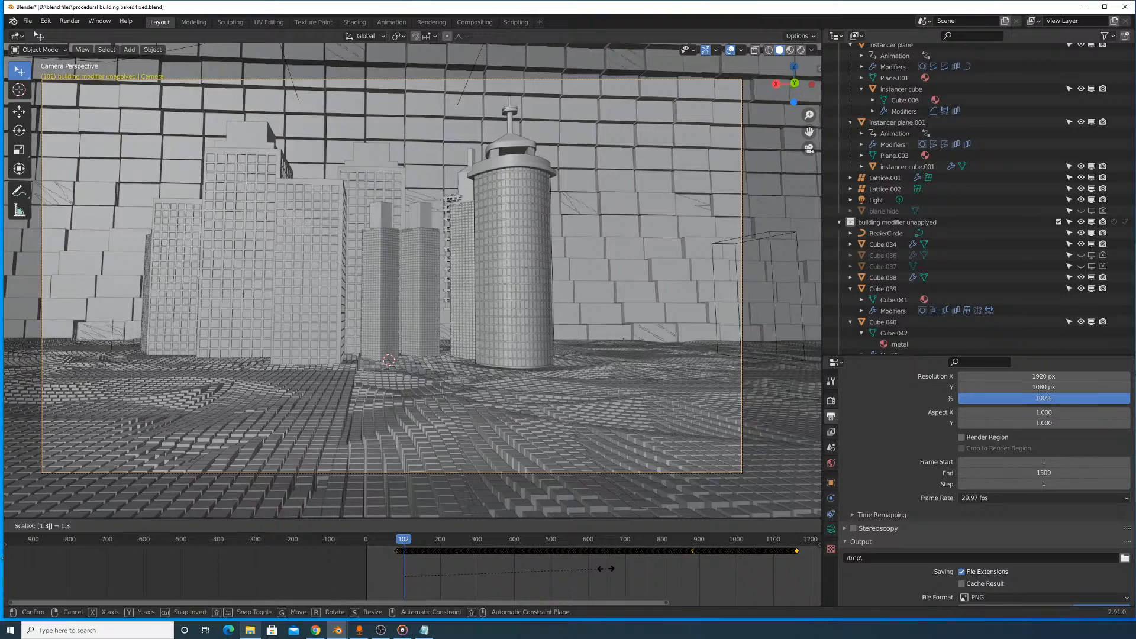
key(Return)
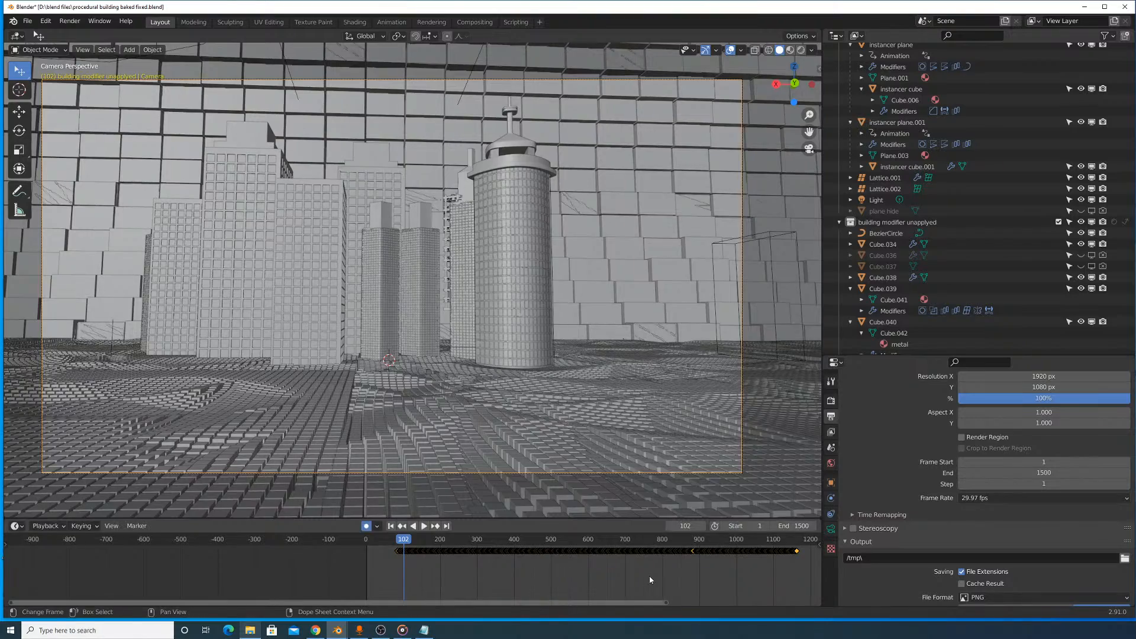
- Shift all camera keyframes earlier in the timeline so the recording begins at the start of the frame range
key(g)
click(616, 581)
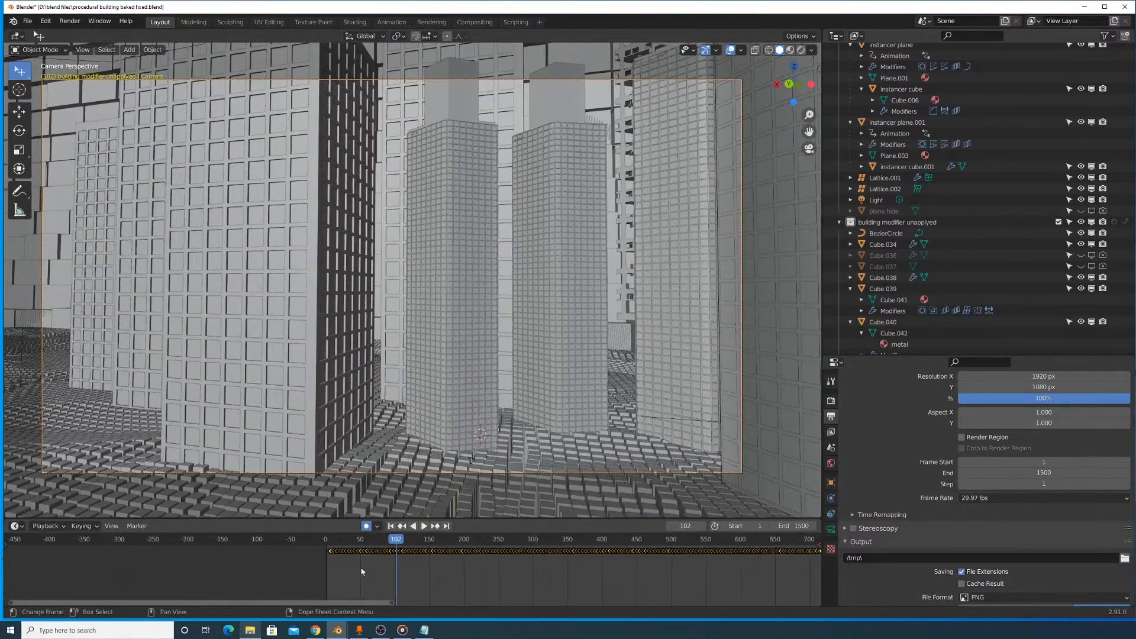
scroll(414, 568, up, 8)
key(g)
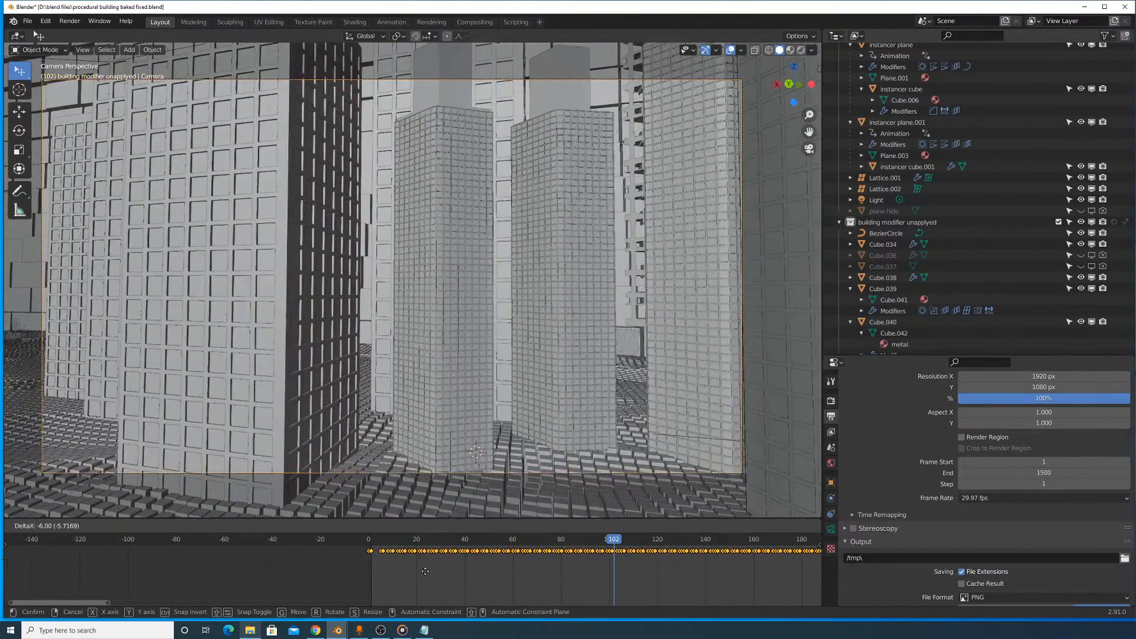
click(427, 572)
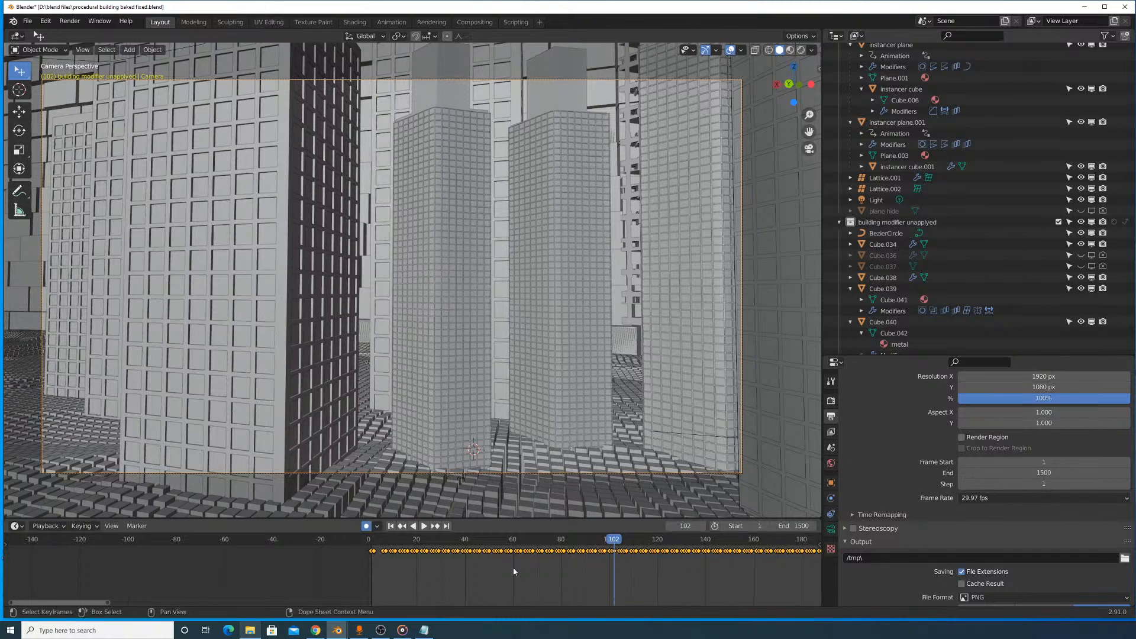
scroll(514, 568, down, 6)
- Change the Outliner area to the Graph Editor
click(836, 36)
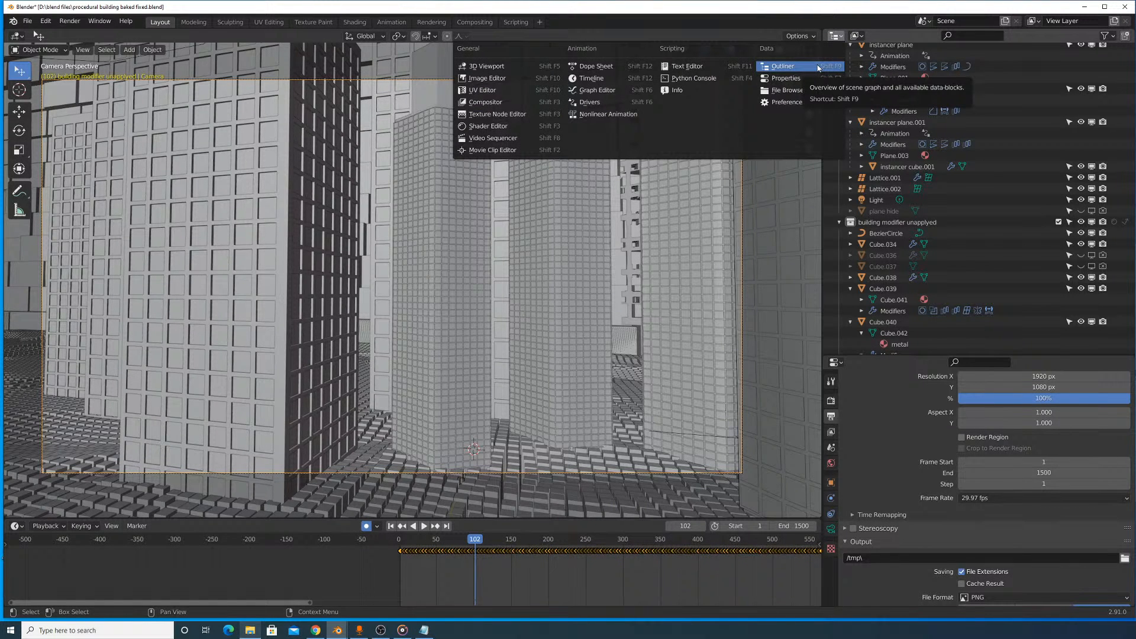
click(834, 37)
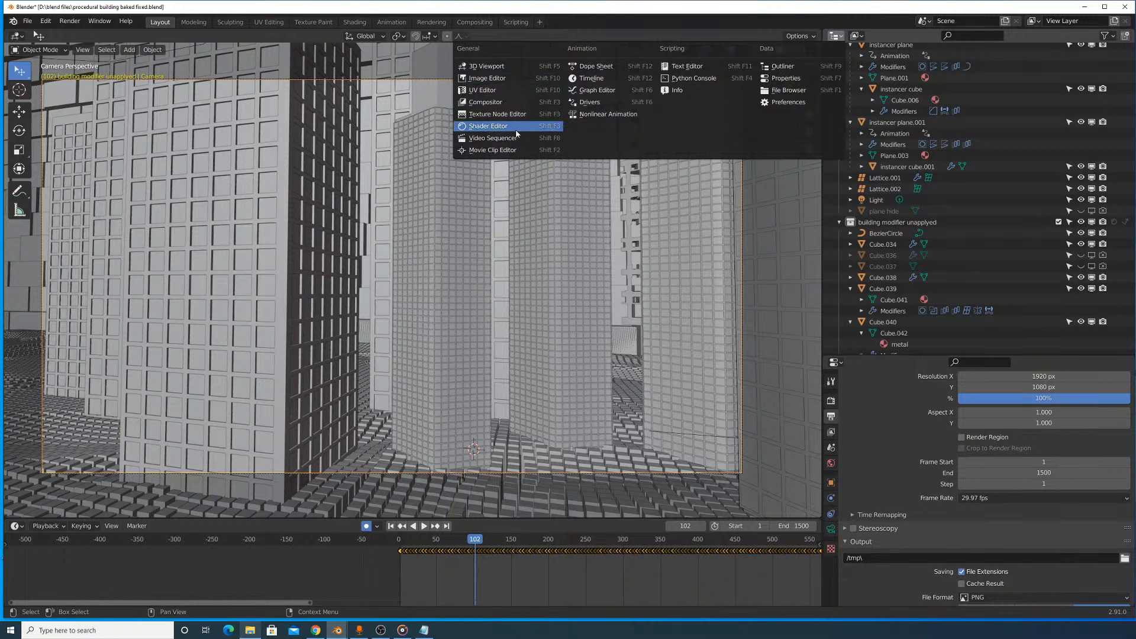
click(598, 89)
- Examine the camera's F-curves across the whole recorded range in the Graph Editor
scroll(1039, 146, down, 8)
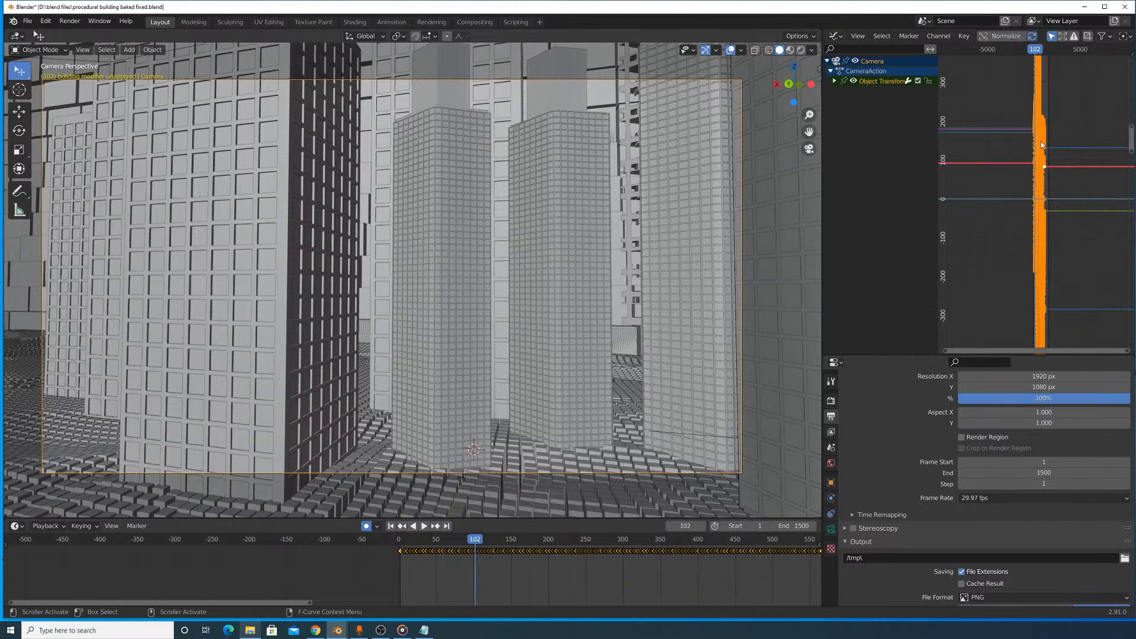
drag(1125, 349, 981, 343)
scroll(1031, 280, down, 1)
middle_drag(1047, 264, 977, 269)
drag(1124, 350, 968, 339)
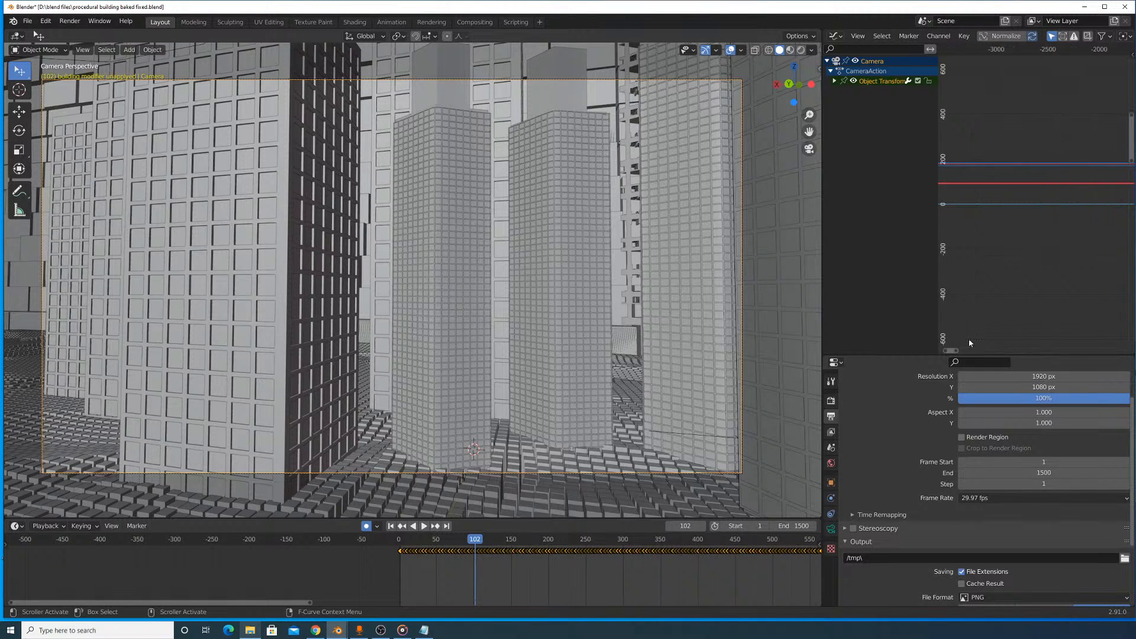
scroll(1084, 254, down, 6)
middle_drag(1084, 254, 904, 250)
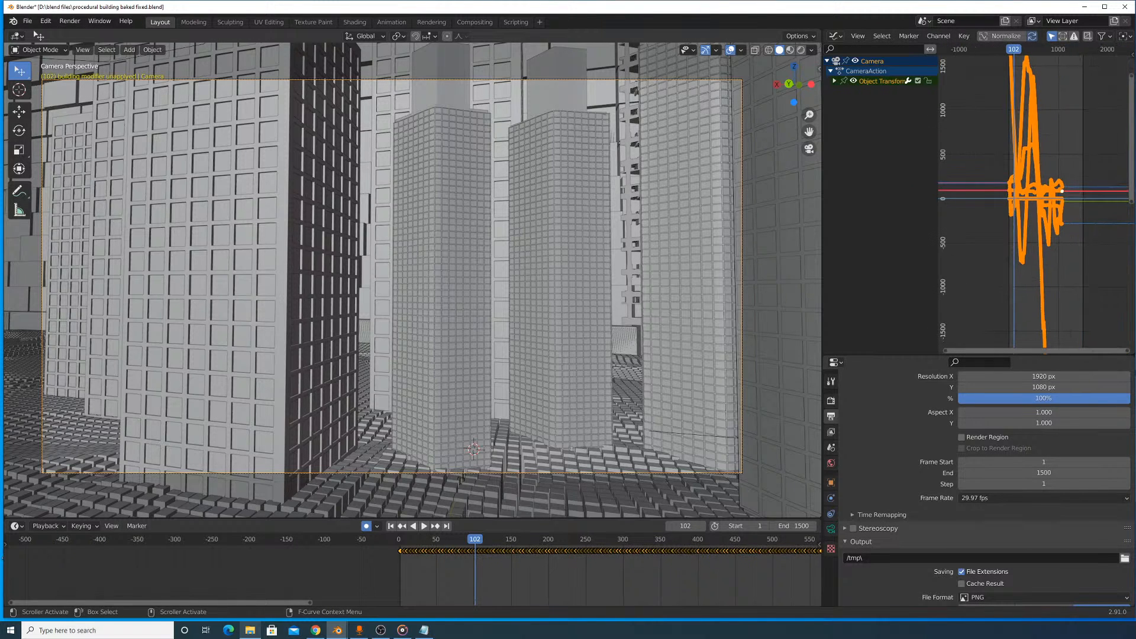
drag(1127, 353, 987, 354)
middle_drag(1024, 266, 856, 280)
drag(1063, 350, 978, 348)
scroll(1017, 279, down, 6)
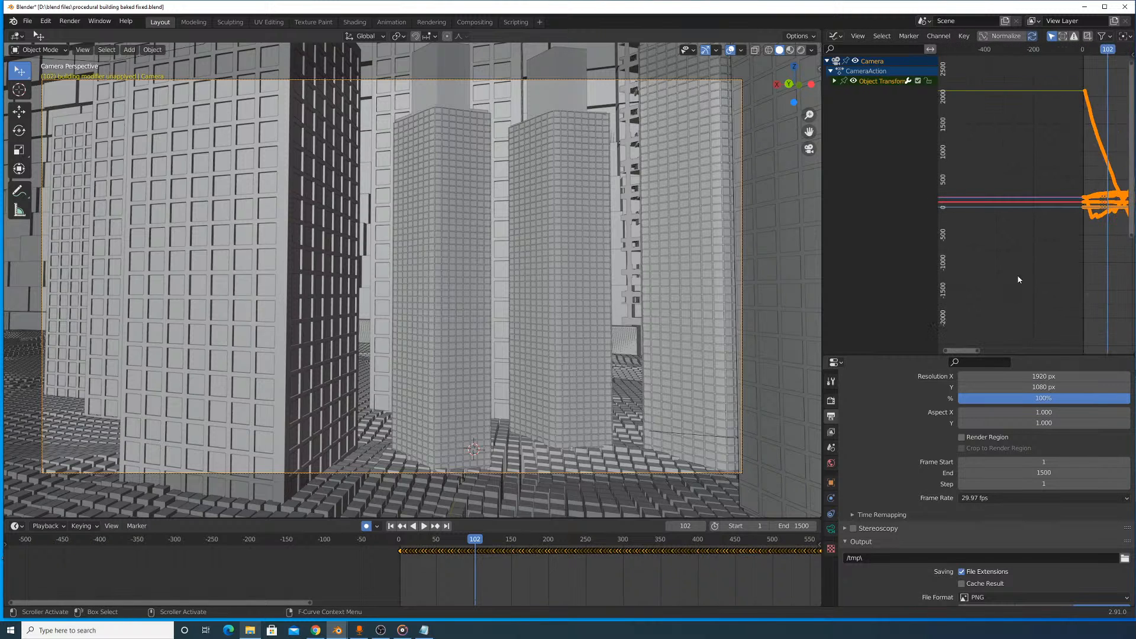
key(Home)
drag(1121, 351, 993, 359)
scroll(1027, 290, down, 11)
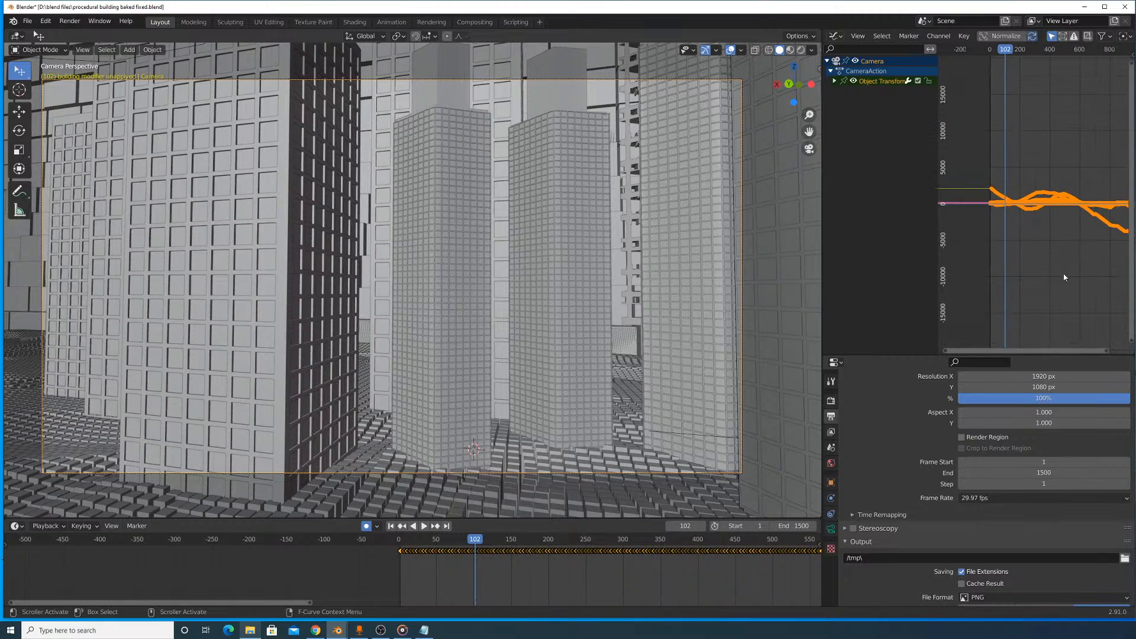
middle_drag(1056, 274, 995, 278)
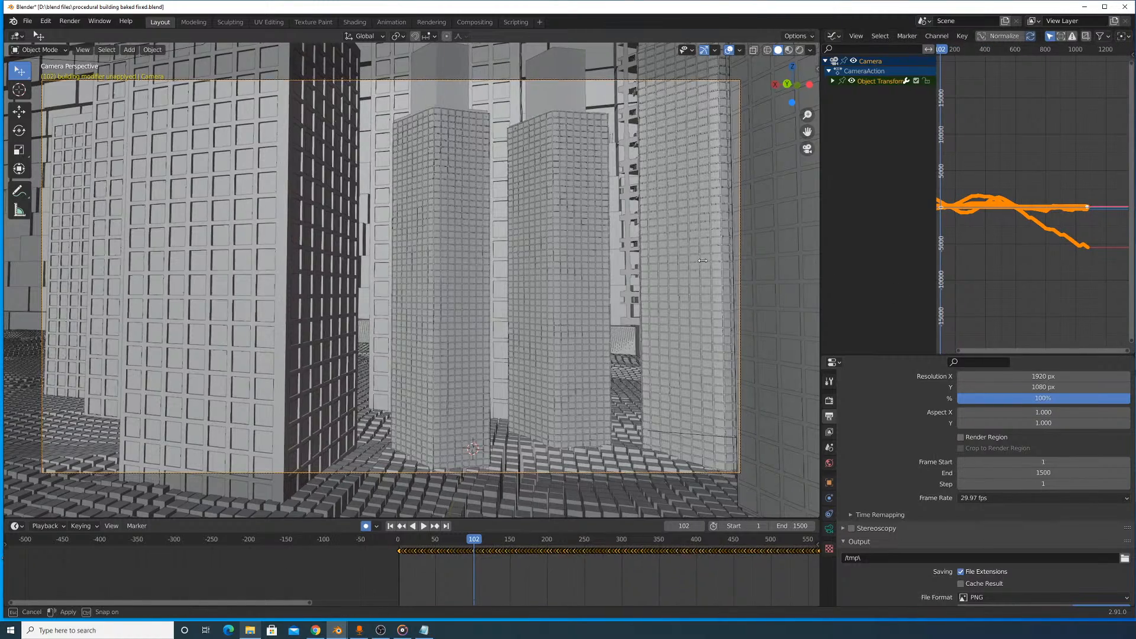
- Widen the Graph Editor area at the viewport's expense and show the camera curves close up
drag(823, 271, 593, 248)
scroll(932, 230, up, 9)
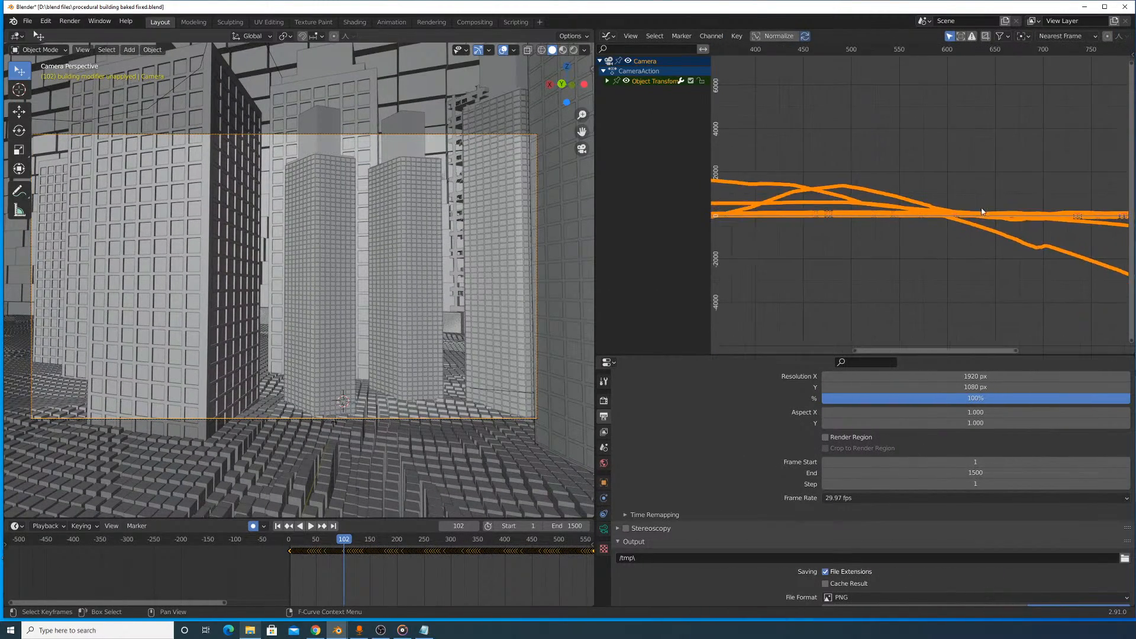
scroll(932, 231, up, 2)
- Play the opening of the camera animation to check its movement, and rewind to about frame 12
key(shift+Left)
key(space)
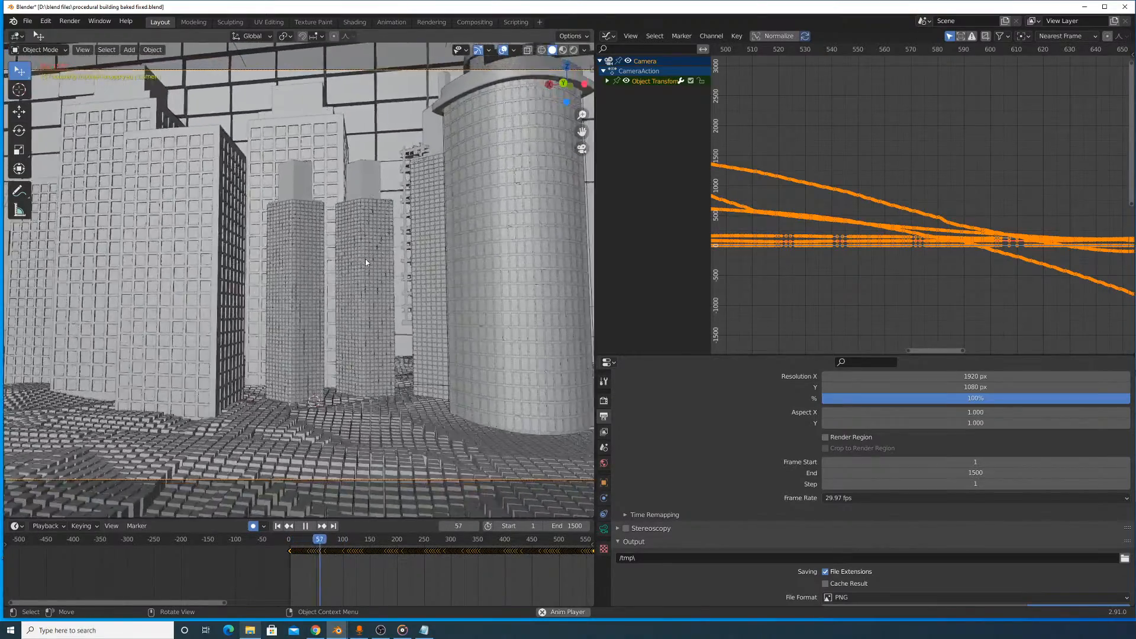
click(292, 538)
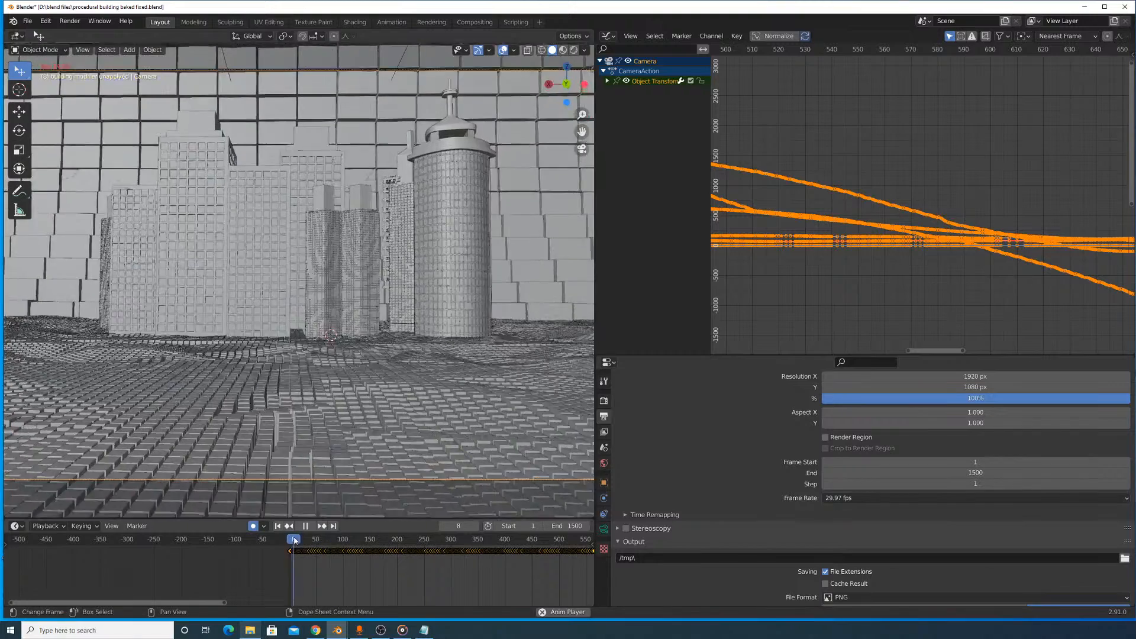
key(space)
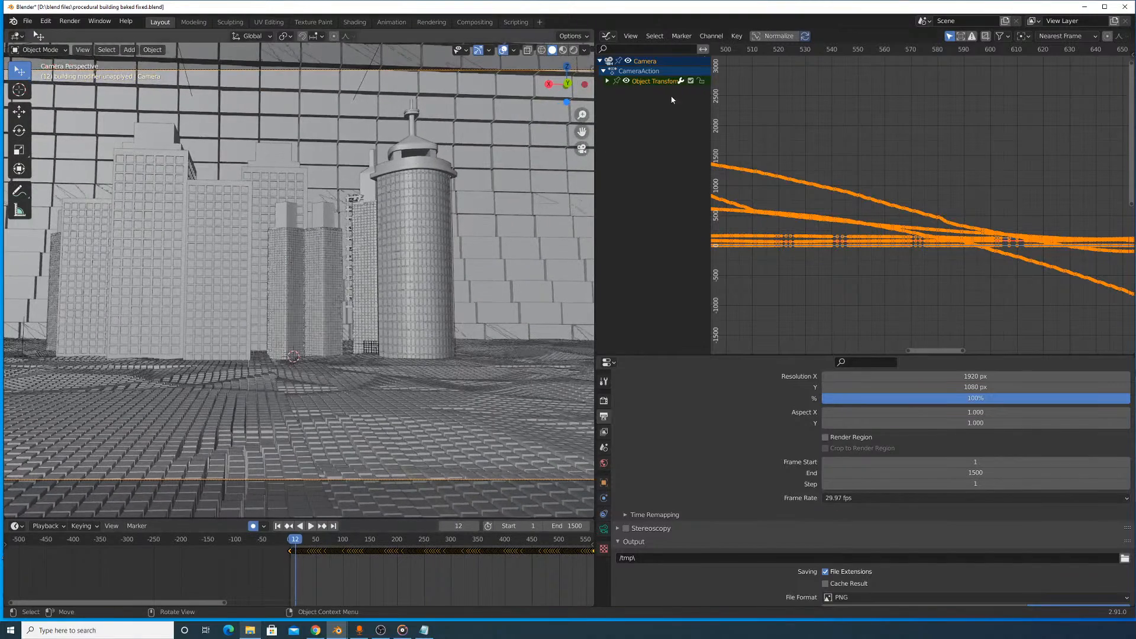
- Apply Sample Keyframes to the camera's selected curves and play the animation up to frame 58
click(736, 36)
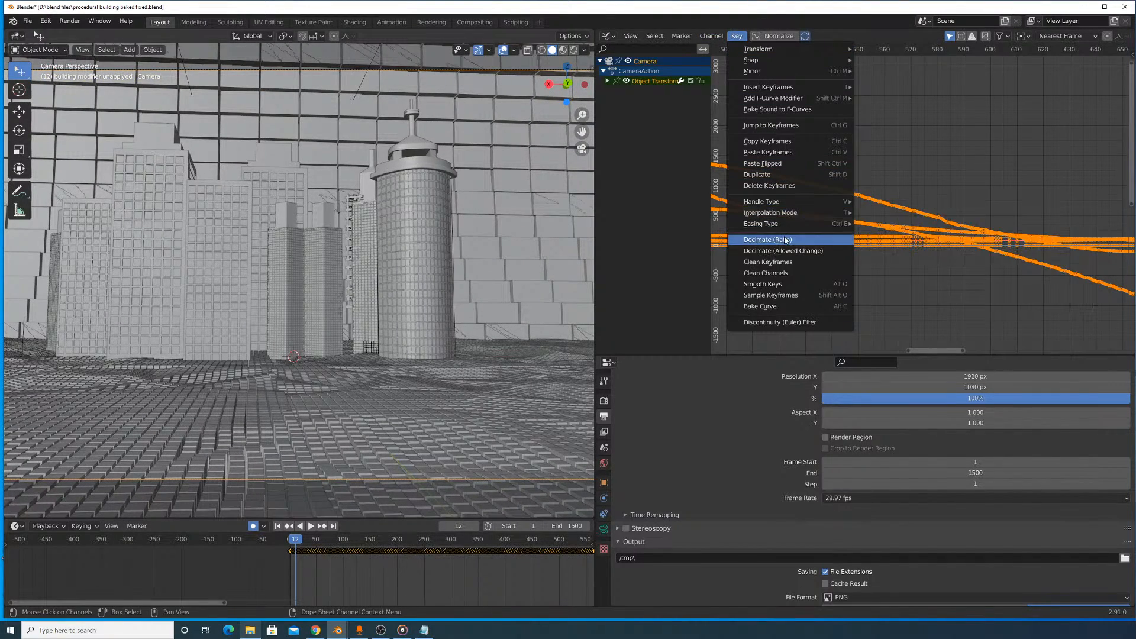
click(781, 294)
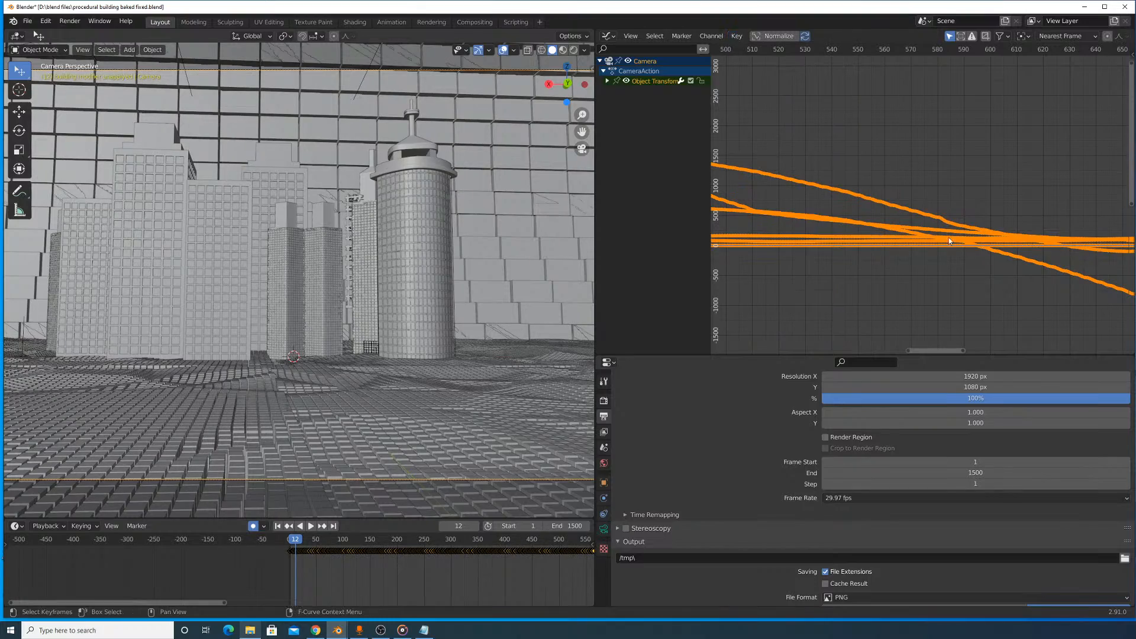
key(space)
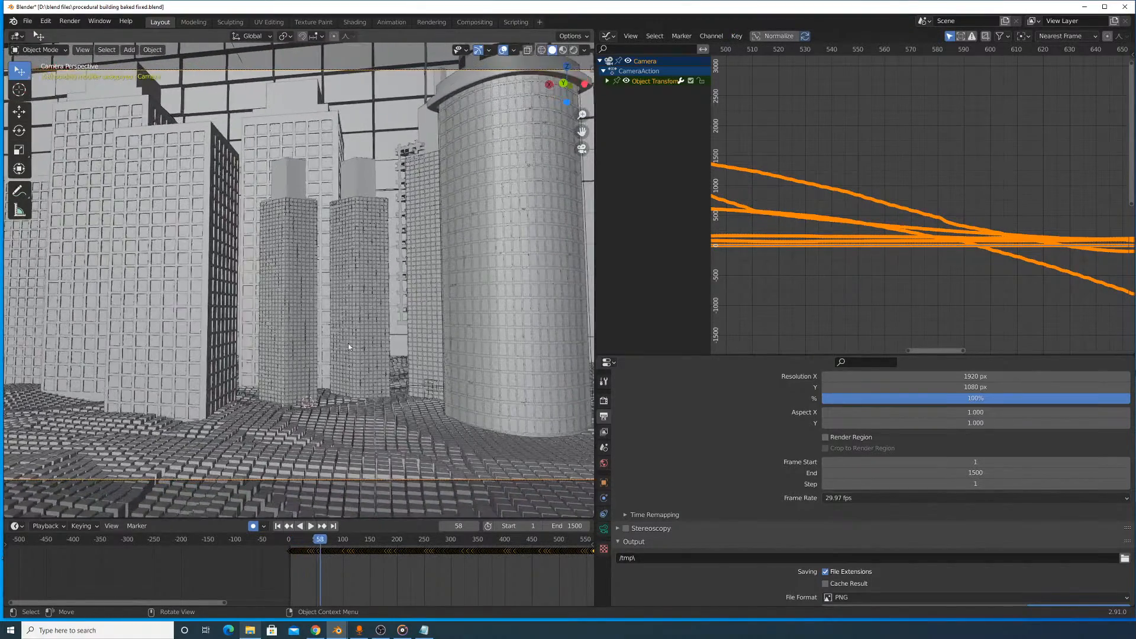
key(space)
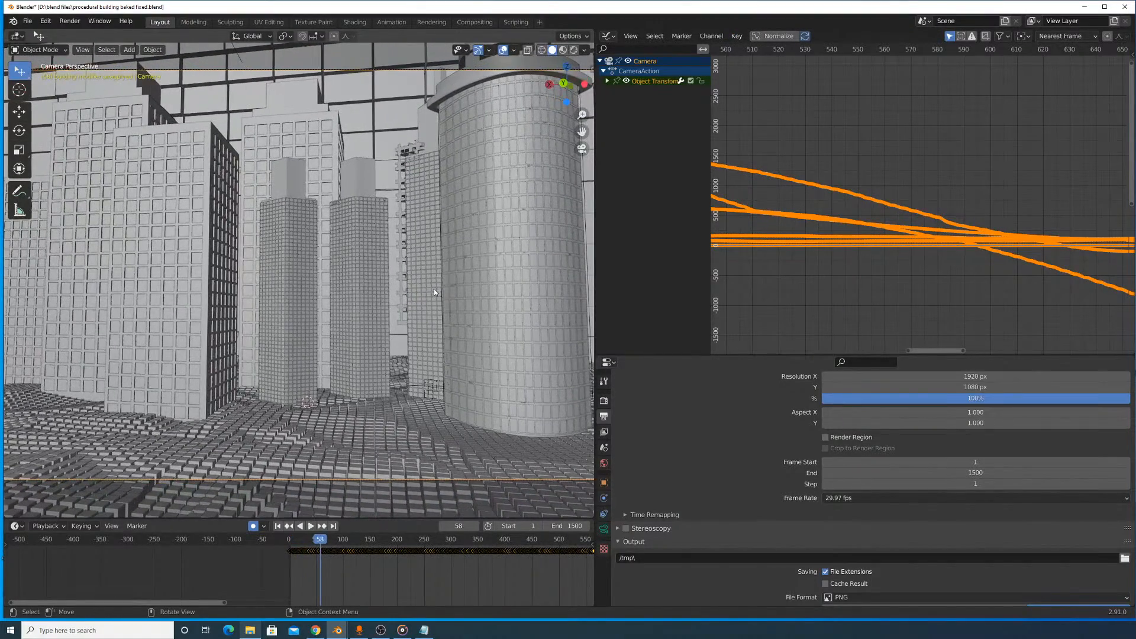
- Apply Smooth Keys to the camera's selected curves and review their shape over a wider frame range
click(734, 36)
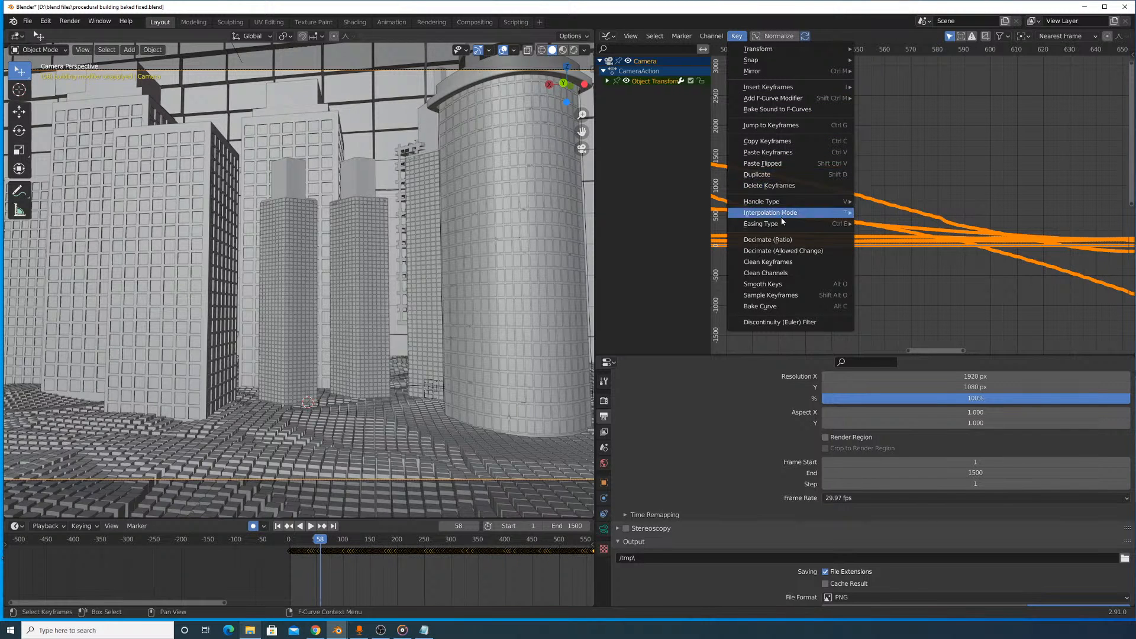
mouse_move(766, 228)
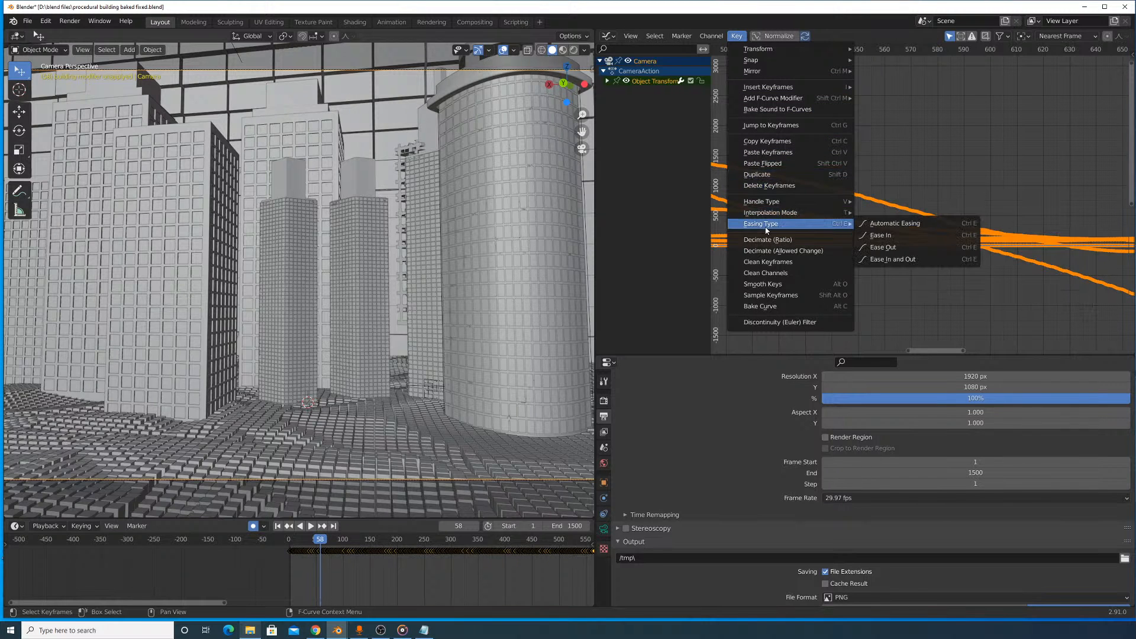
click(777, 289)
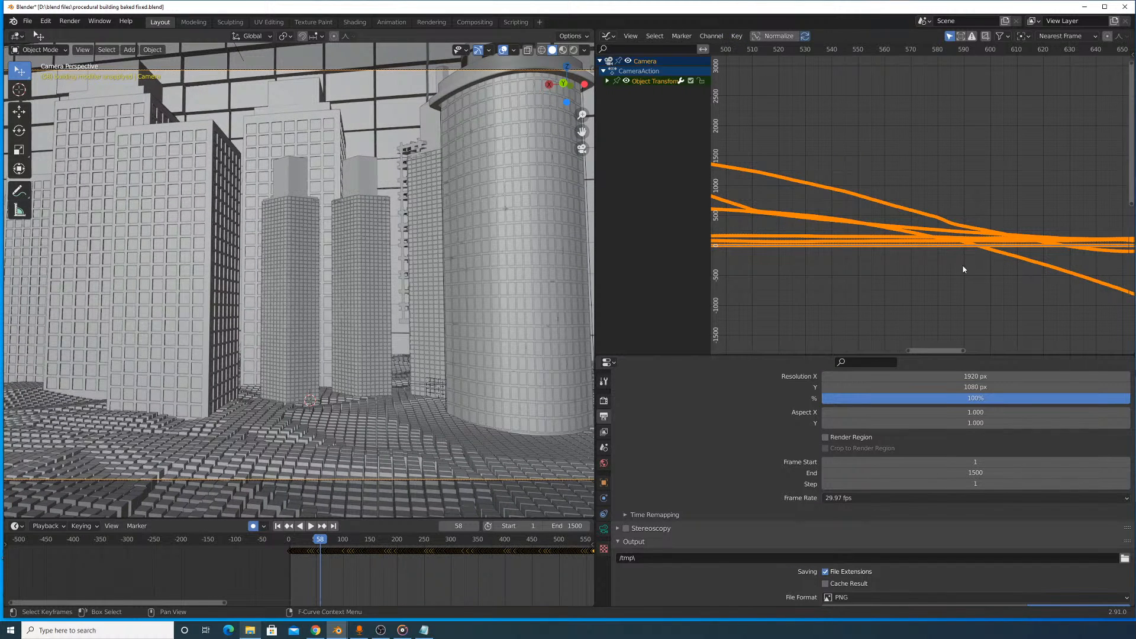
scroll(887, 223, down, 16)
middle_drag(863, 219, 981, 224)
- Rewind to frame 13 and play the smoothed camera movement up to frame 73
drag(318, 540, 294, 547)
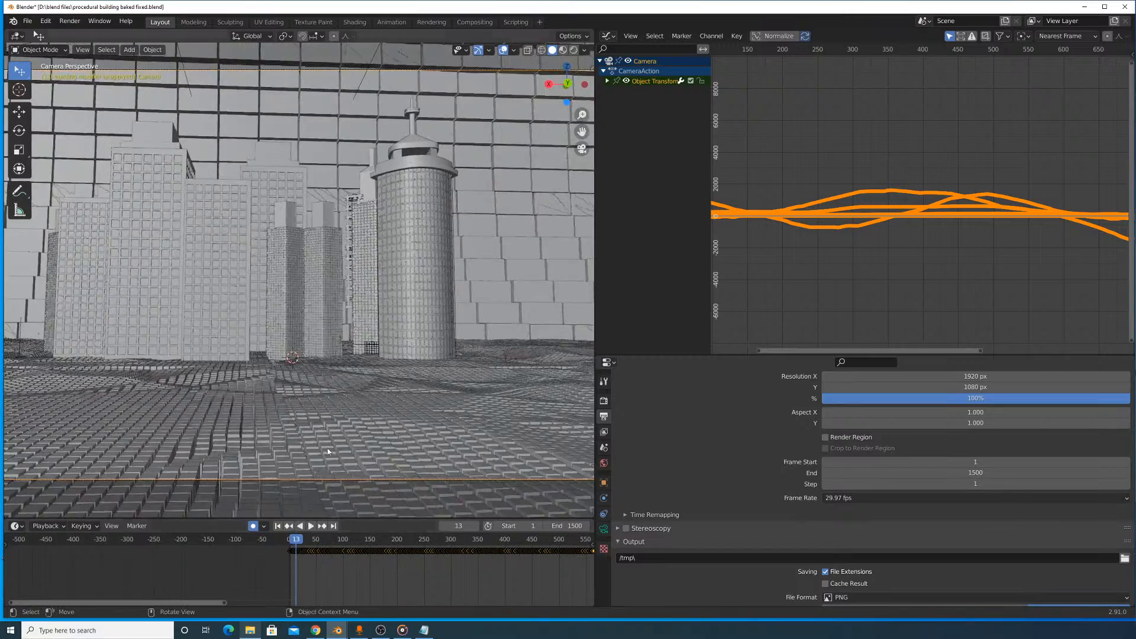
key(space)
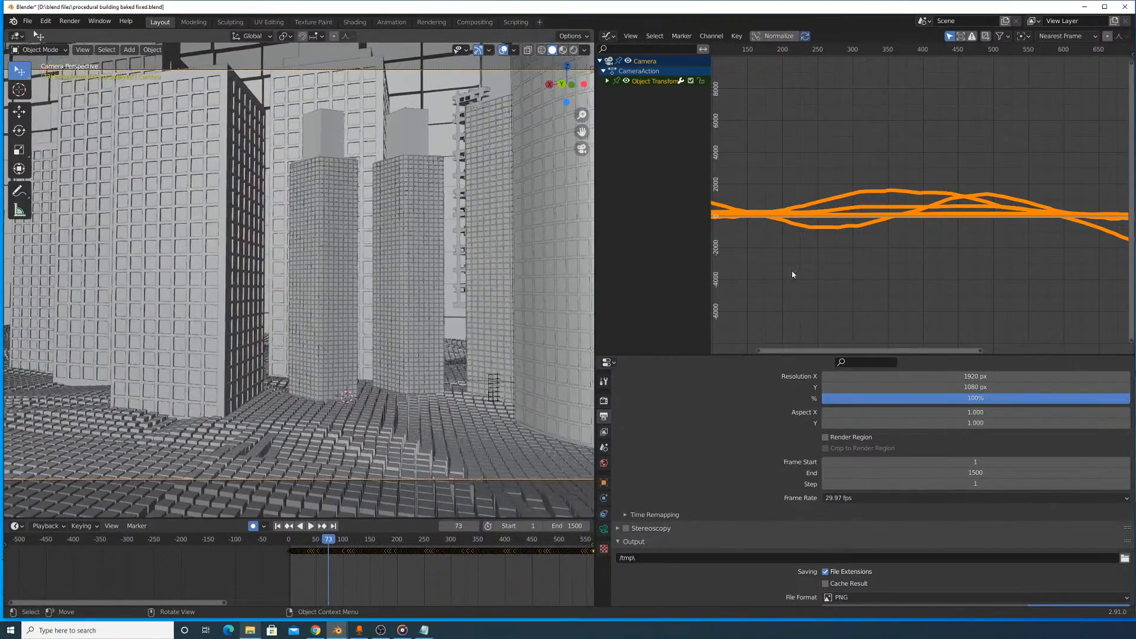
key(space)
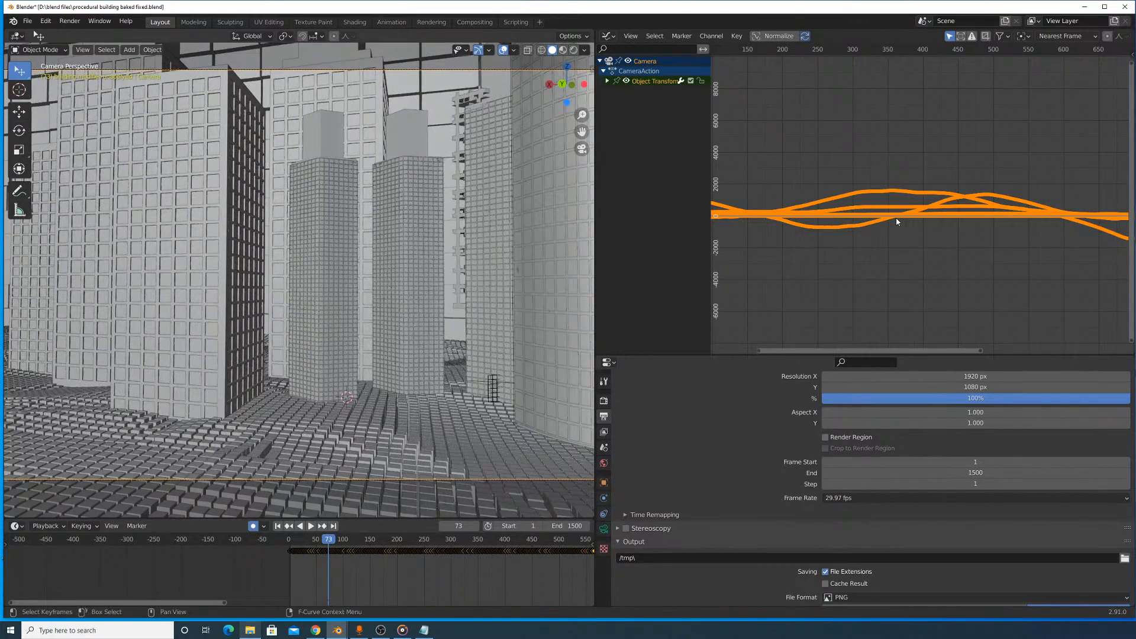
- Replay the camera walkthrough from near the start and widen the 3D viewport to watch the flight around the skyscrapers
drag(328, 543, 298, 534)
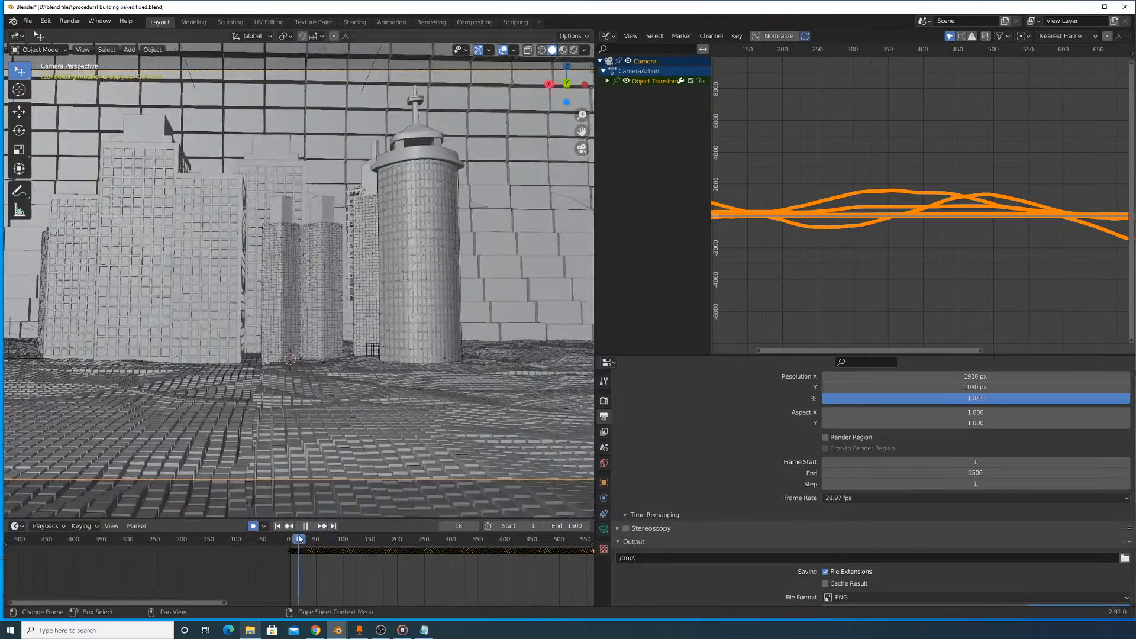
key(space)
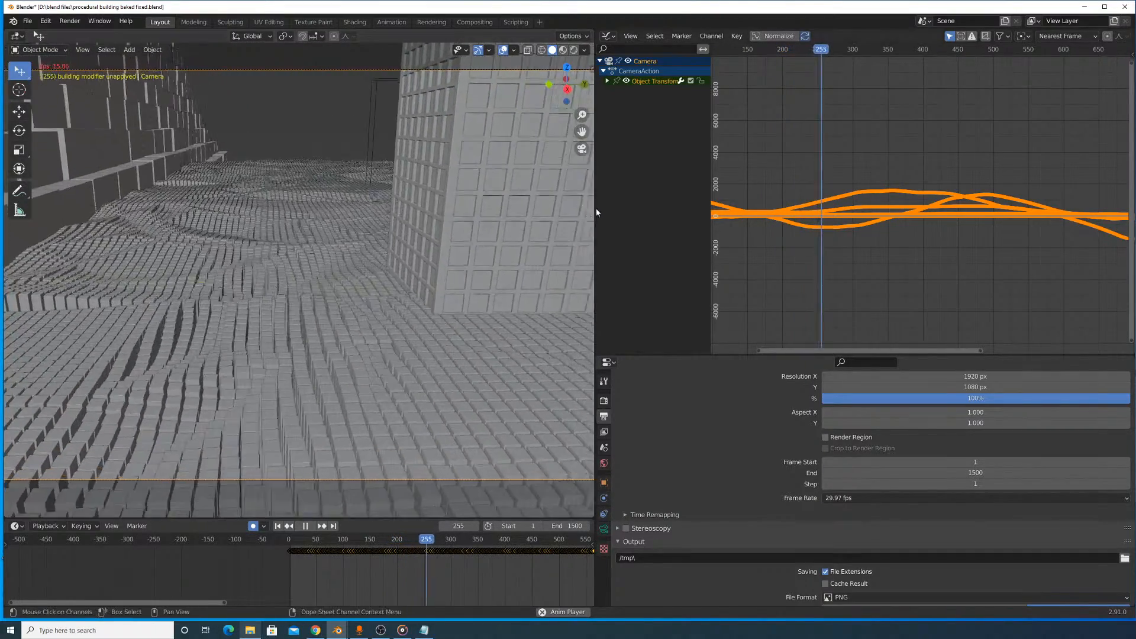
drag(594, 211, 940, 243)
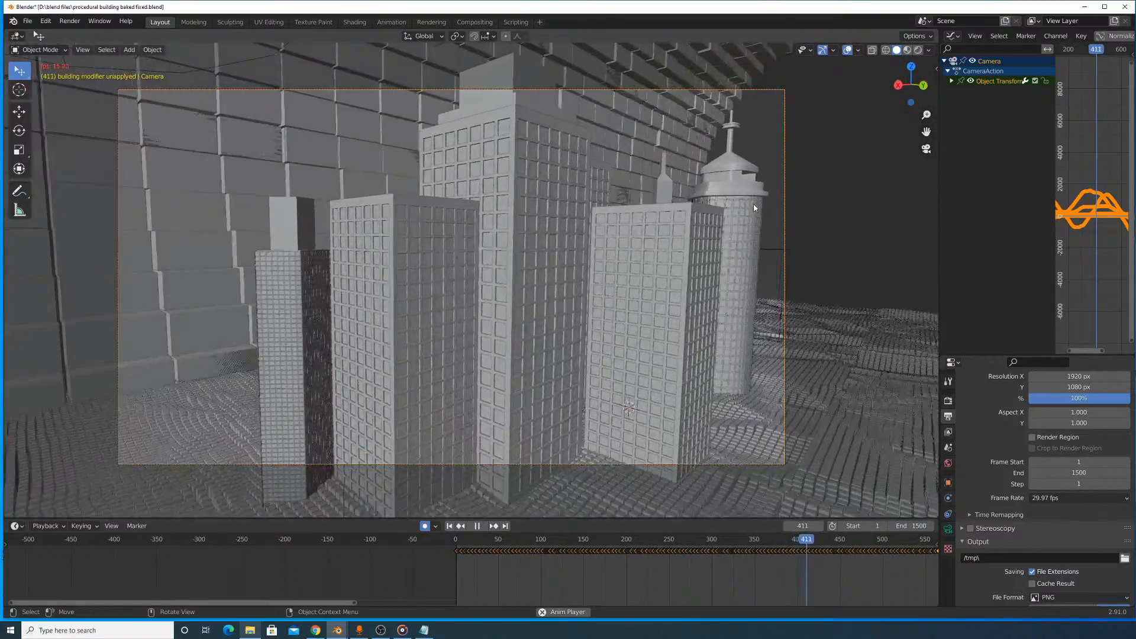
- Watch the camera walkthrough play on to frame 818 with a wider range of frames in the timeline, and stop it there
scroll(772, 554, down, 4)
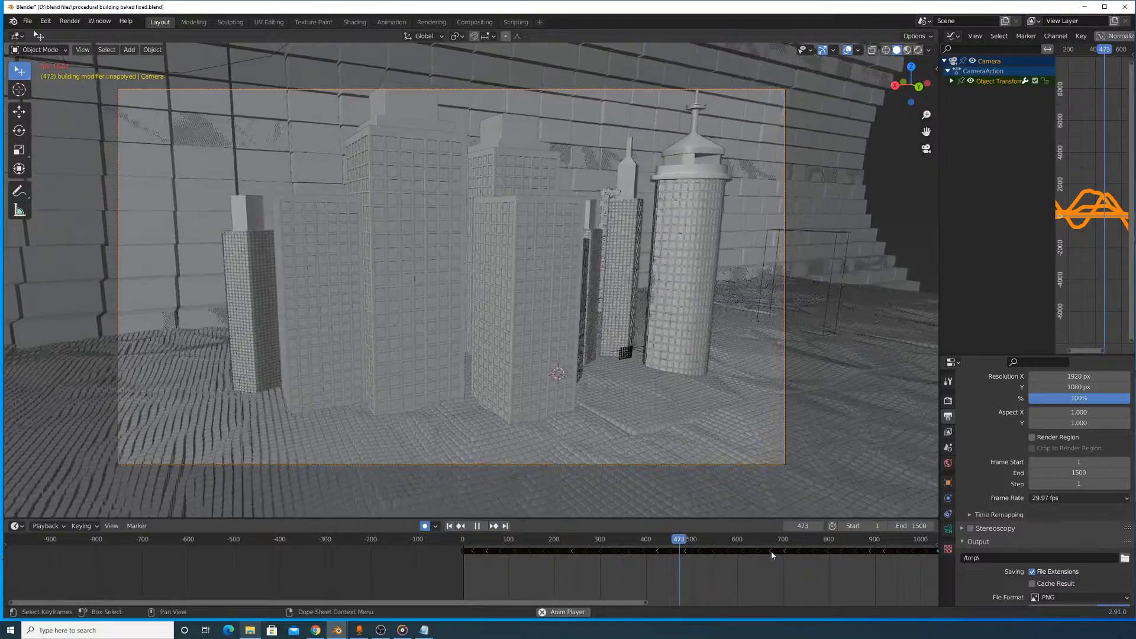
scroll(768, 553, down, 2)
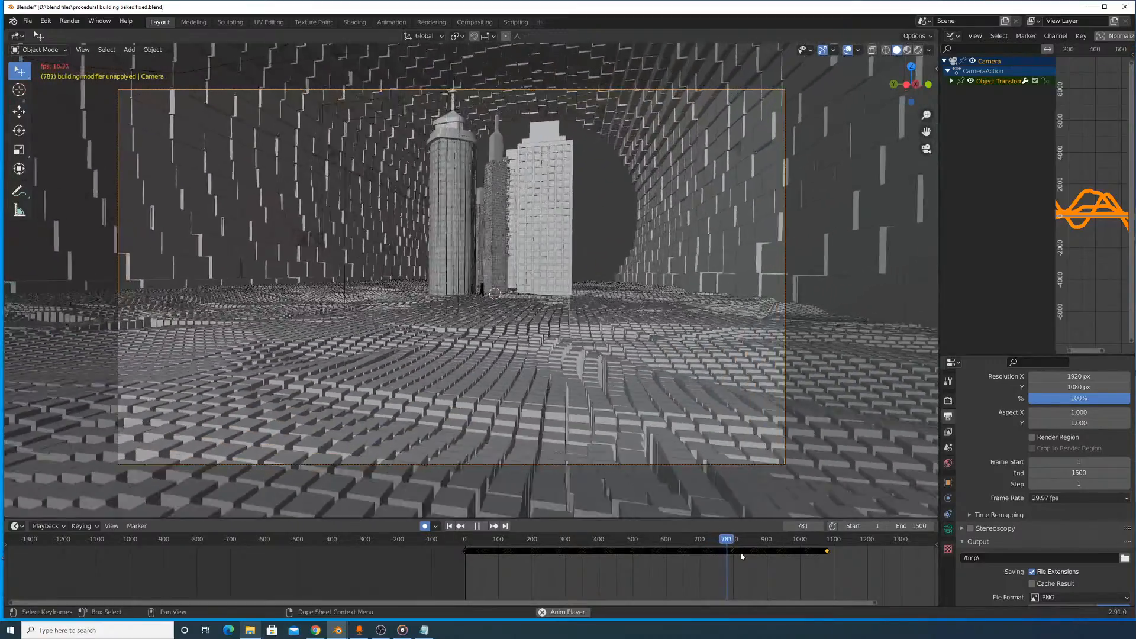
click(477, 527)
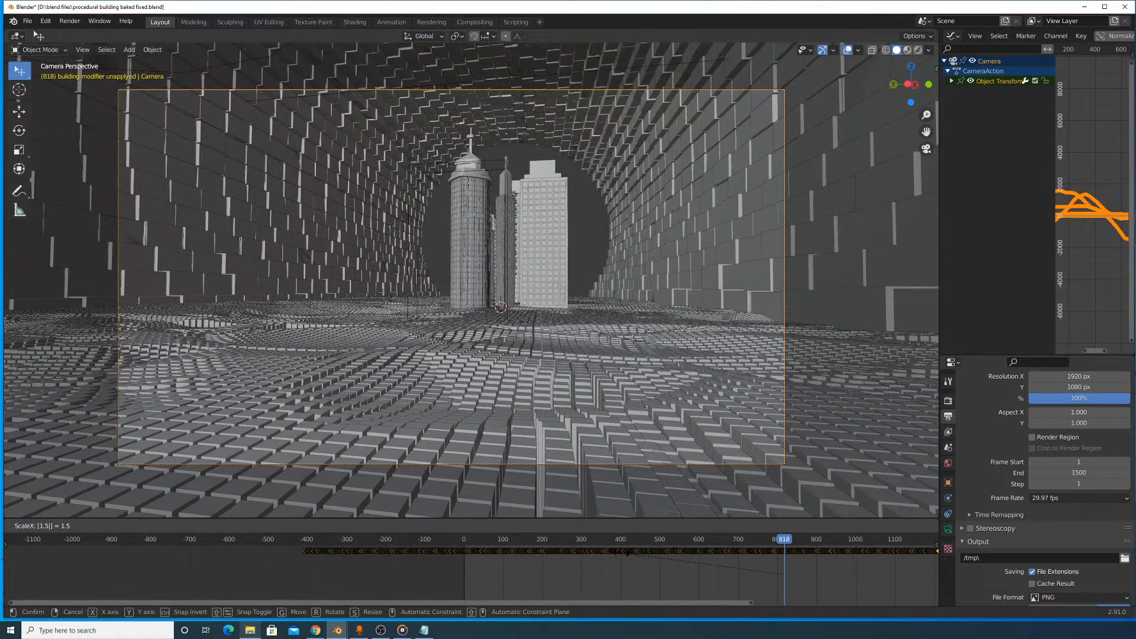
- Cancel the 1.5 scaling and stretch the camera's keyframes so they run from frame 0 to about frame 1190
key(Escape)
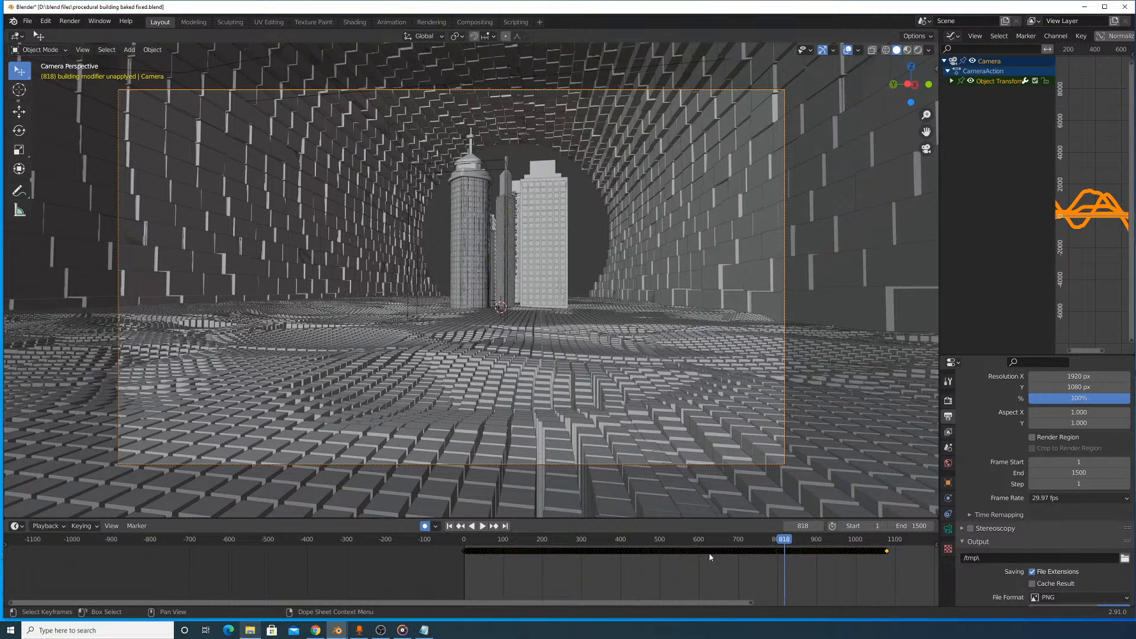
key(s)
key(s)
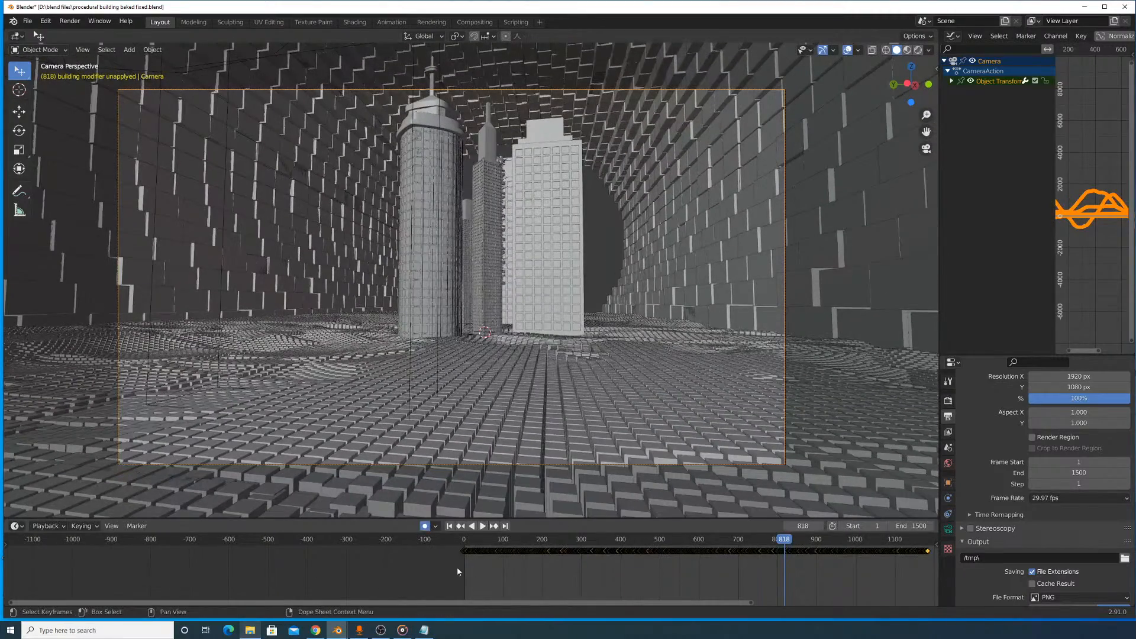
scroll(456, 567, up, 8)
key(g)
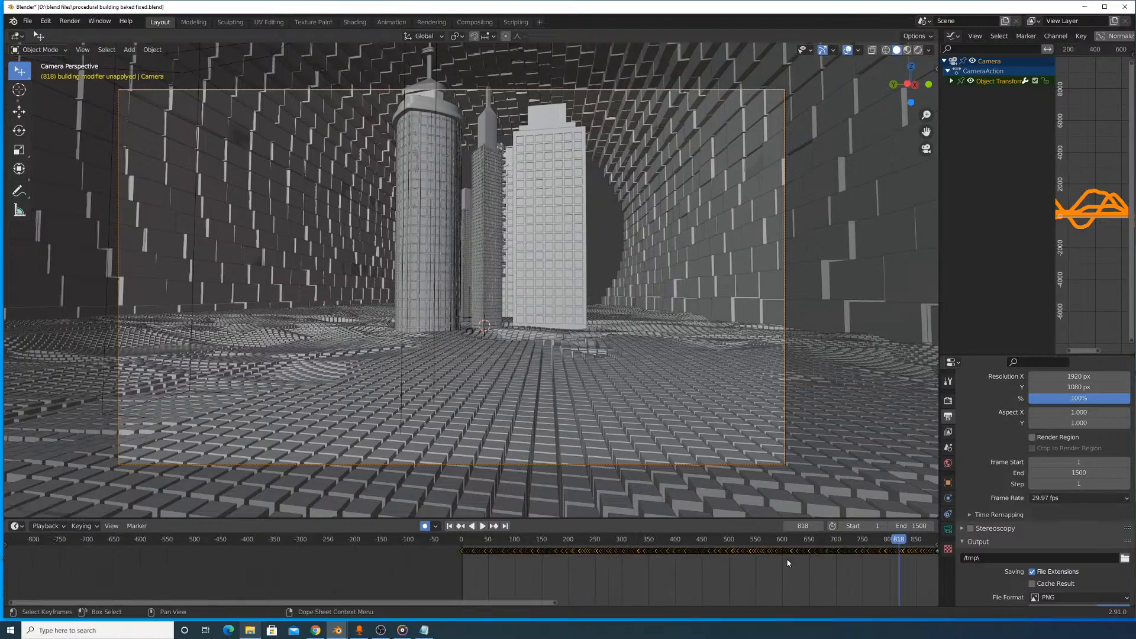
- Play the stretched camera animation up to frame 819, then go back to frame 89
key(space)
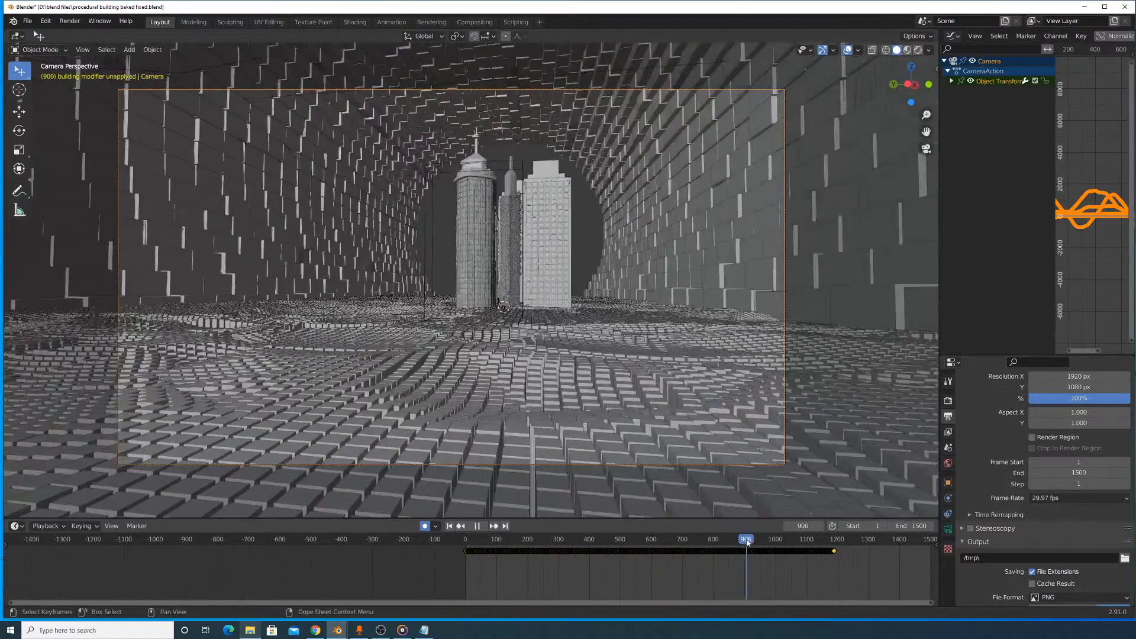
drag(733, 546, 695, 558)
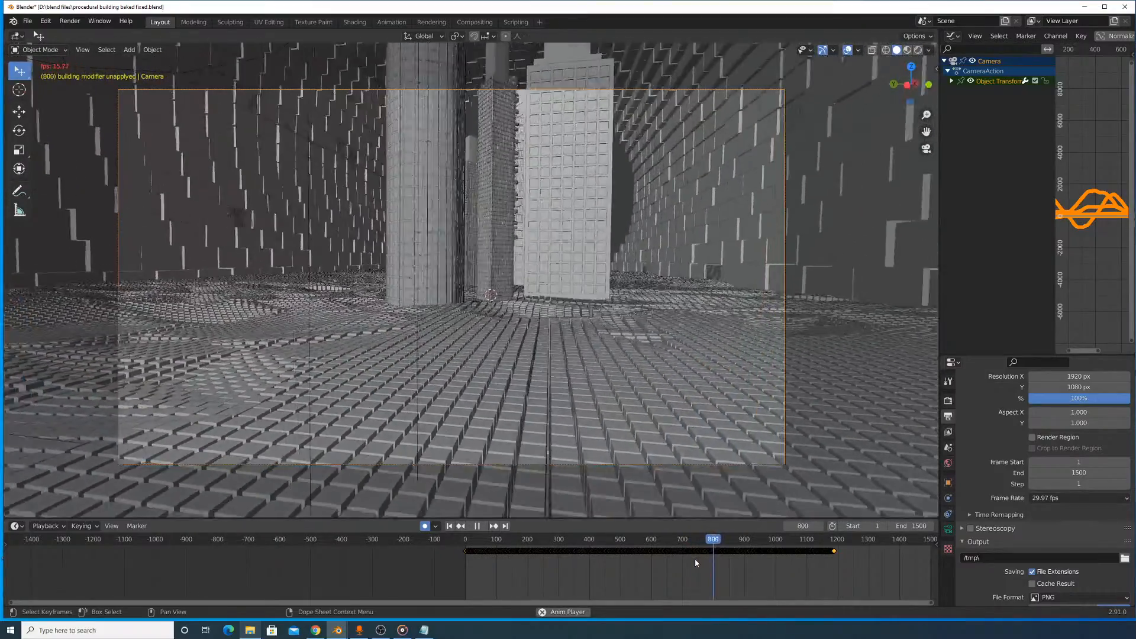
key(space)
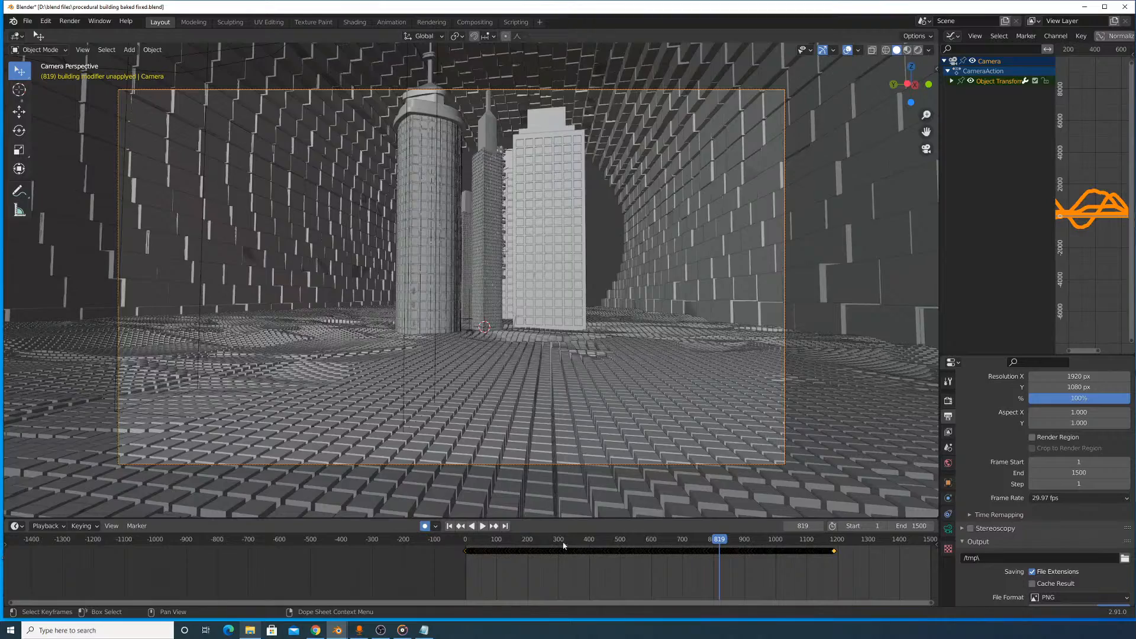
drag(558, 540, 493, 539)
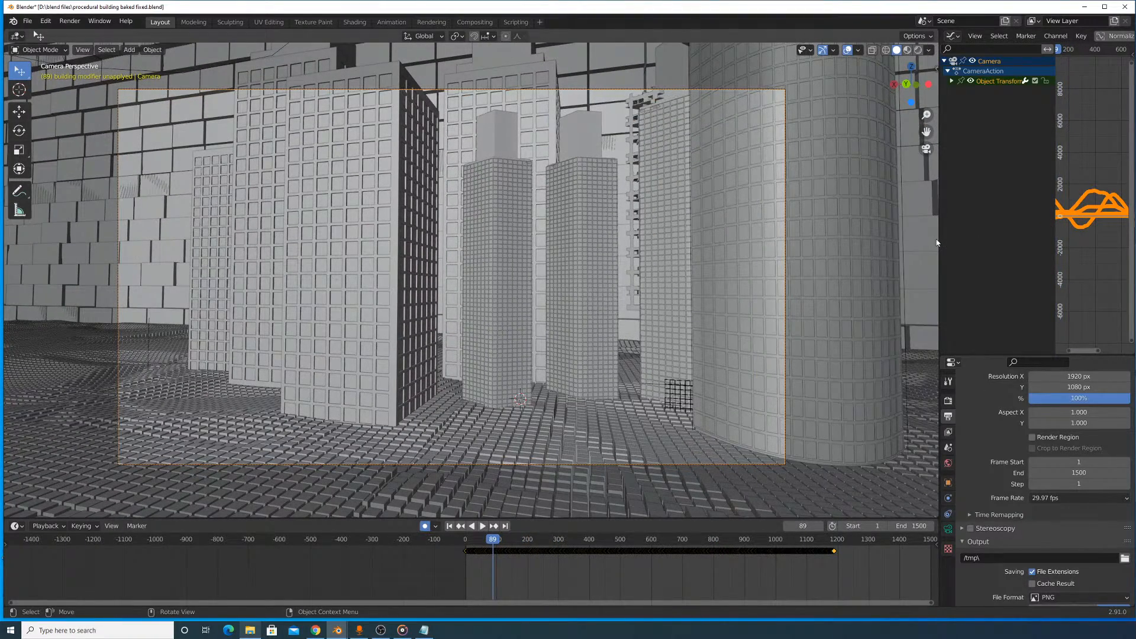
- Check the camera's curves in a wider Graph Editor, then rewind to frame 30 and play the walkthrough to frame 903
drag(936, 239, 628, 239)
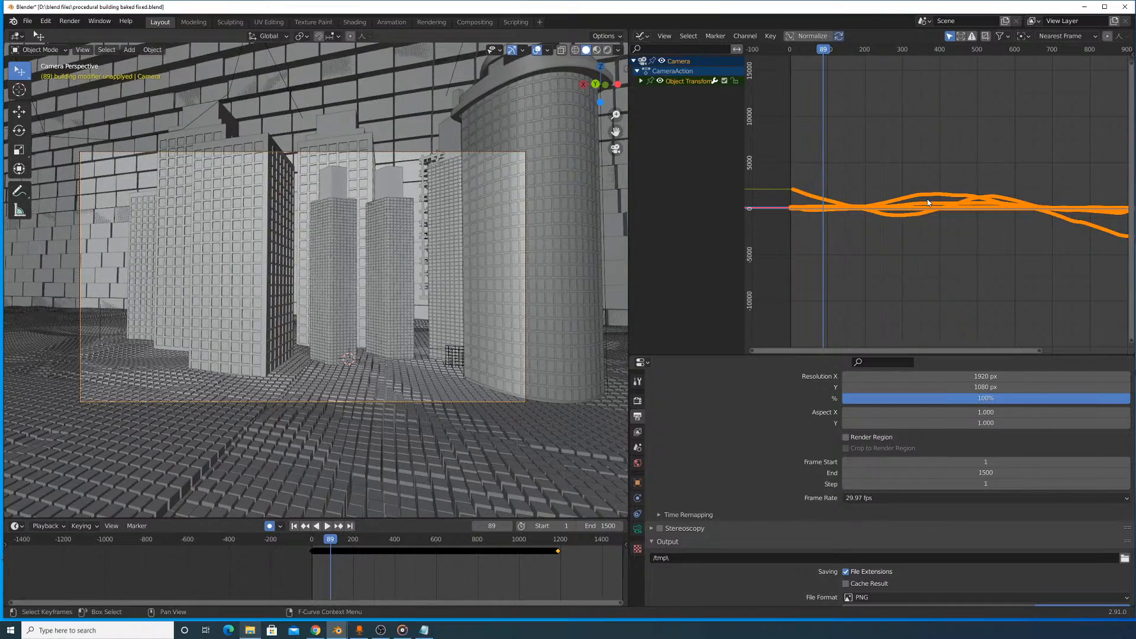
drag(331, 551, 318, 551)
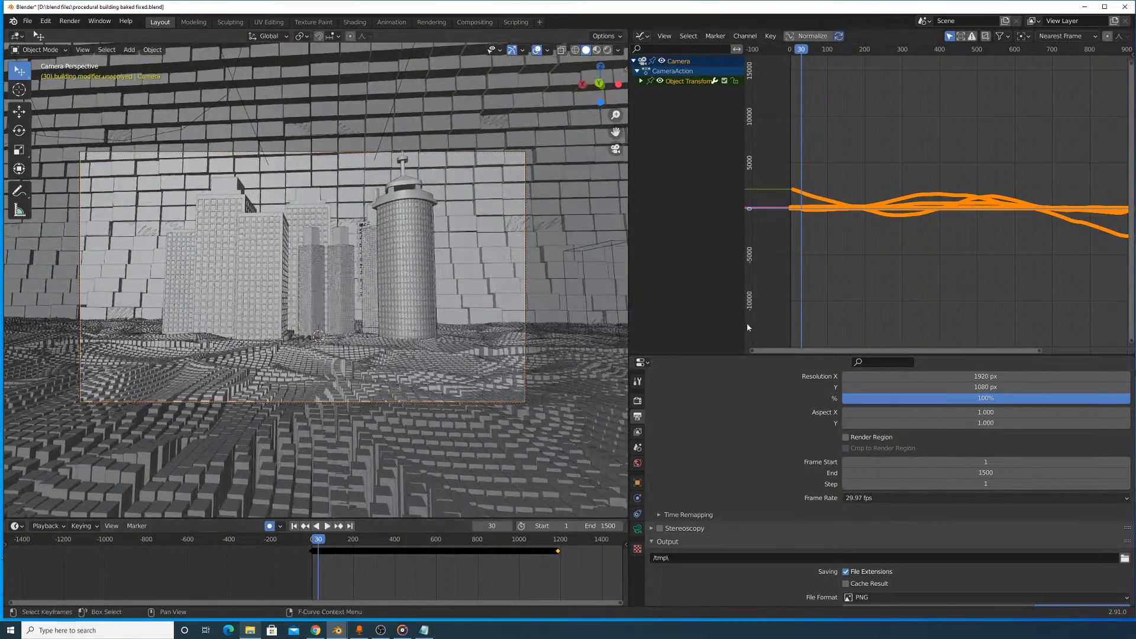
drag(628, 312, 859, 313)
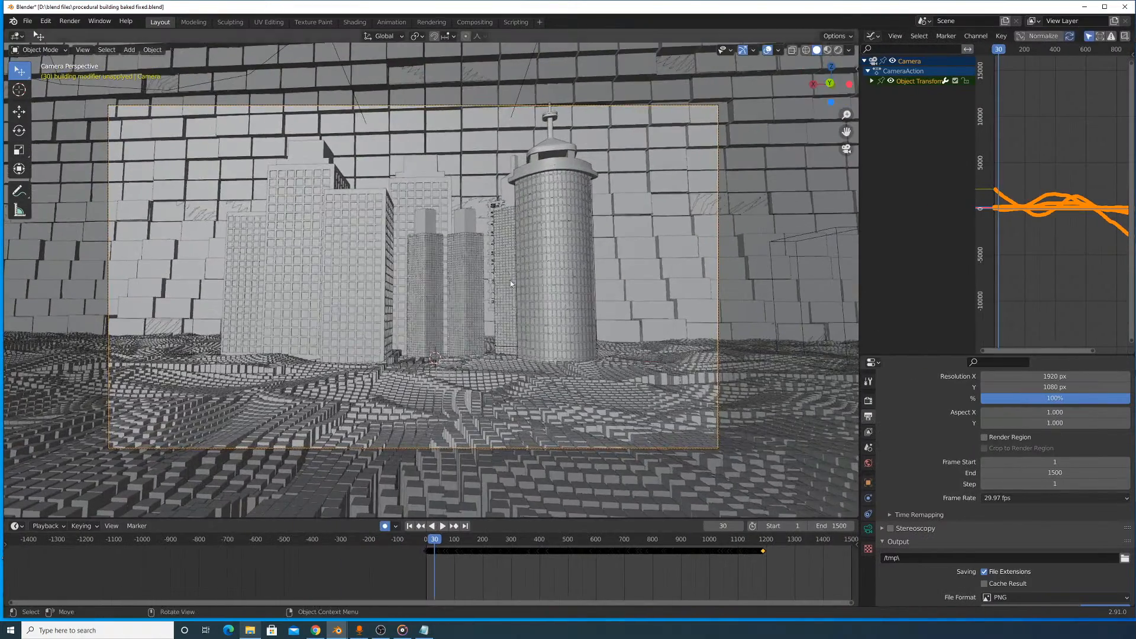
key(space)
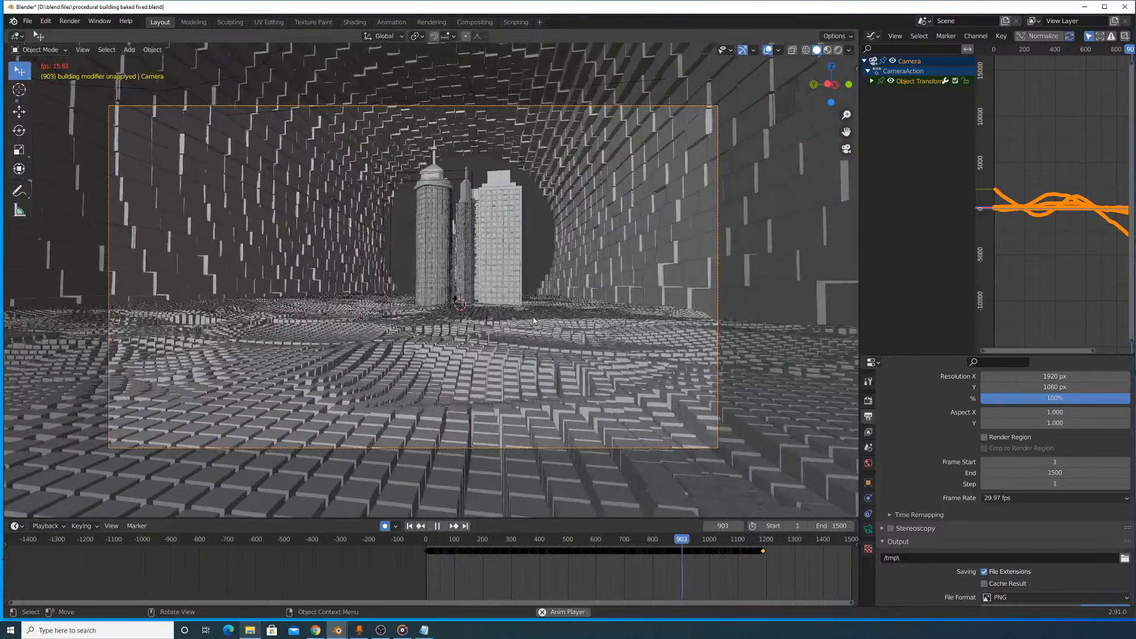
key(space)
- Go to frame 900 and make it the end frame of the animation
drag(677, 537, 682, 548)
key(space)
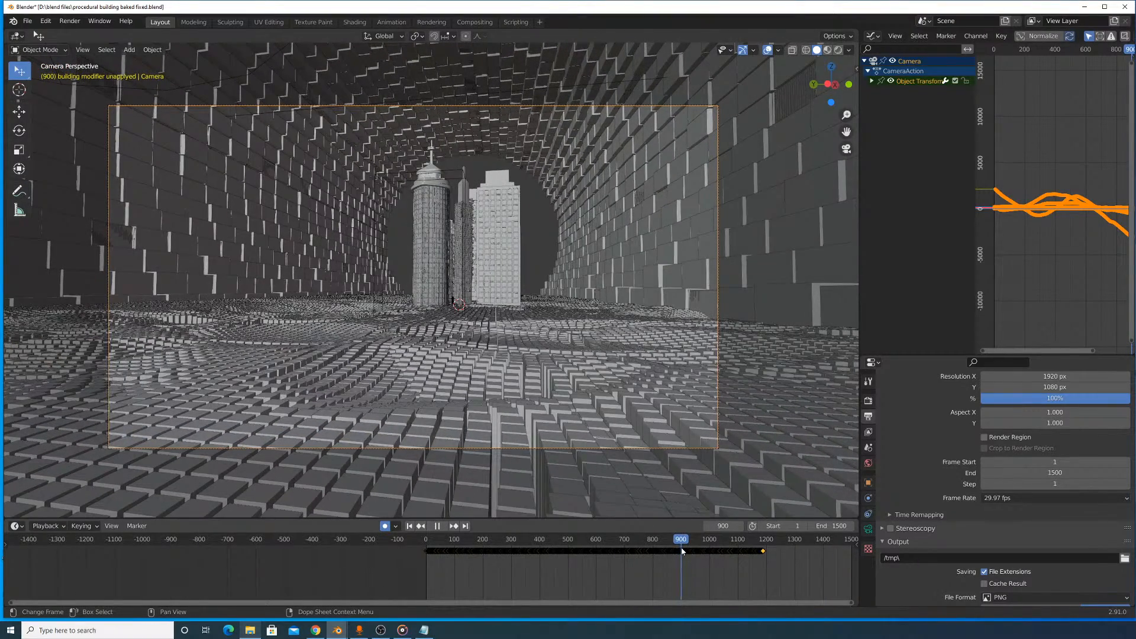
key(Escape)
click(681, 549)
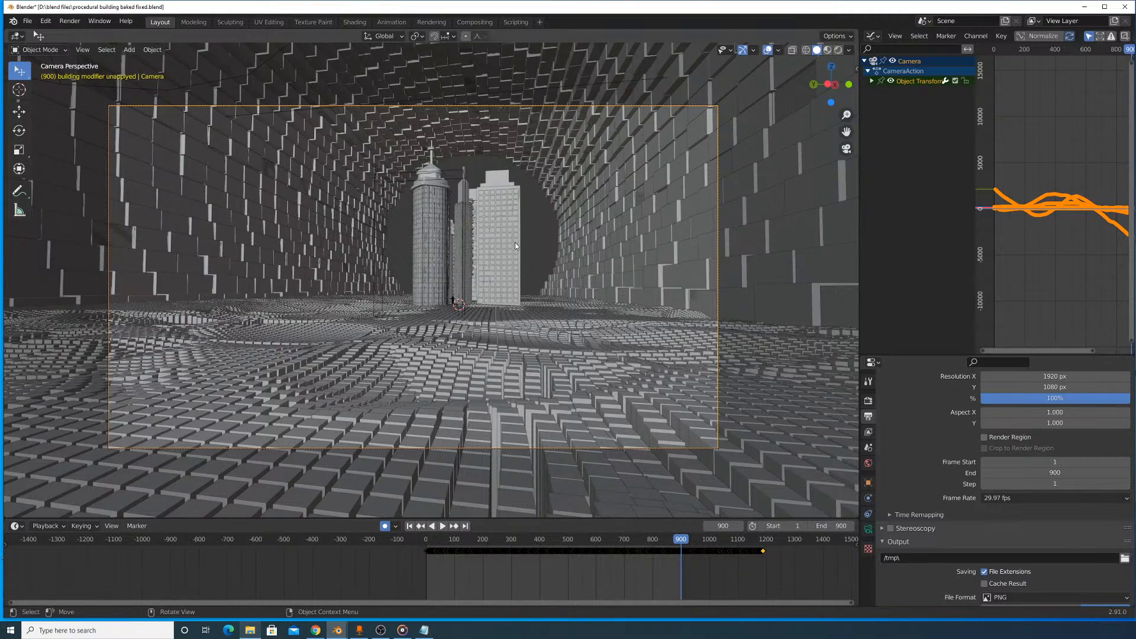
- Leave the camera view, select the instancer cube through a block of the cylinder wall, and look closely at the wall
scroll(515, 243, up, 3)
scroll(516, 243, down, 5)
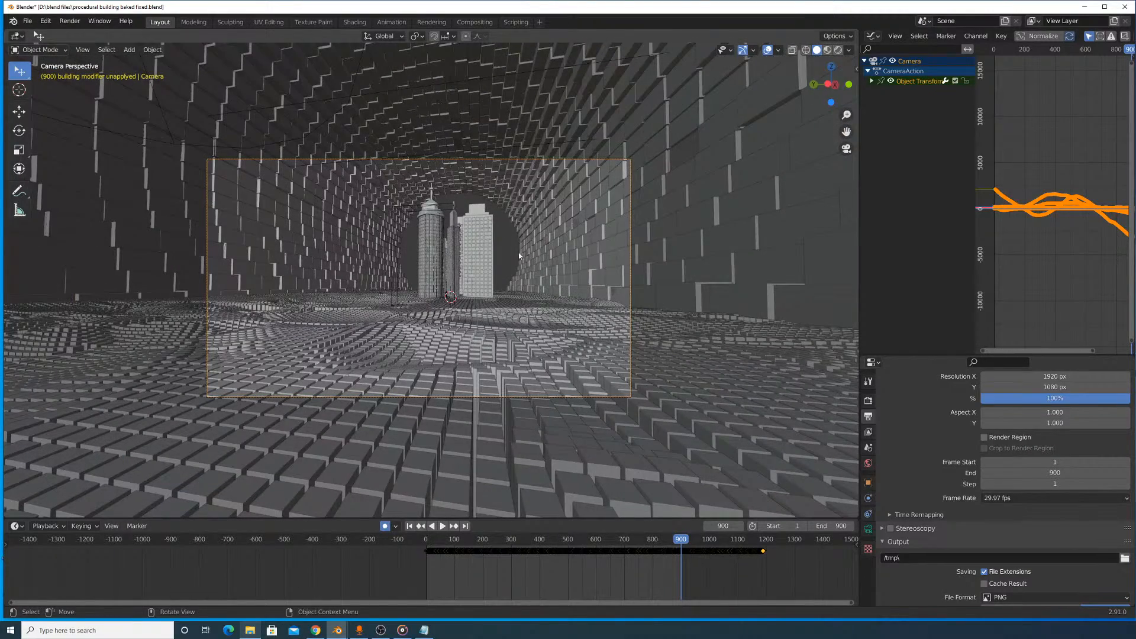
scroll(648, 231, up, 6)
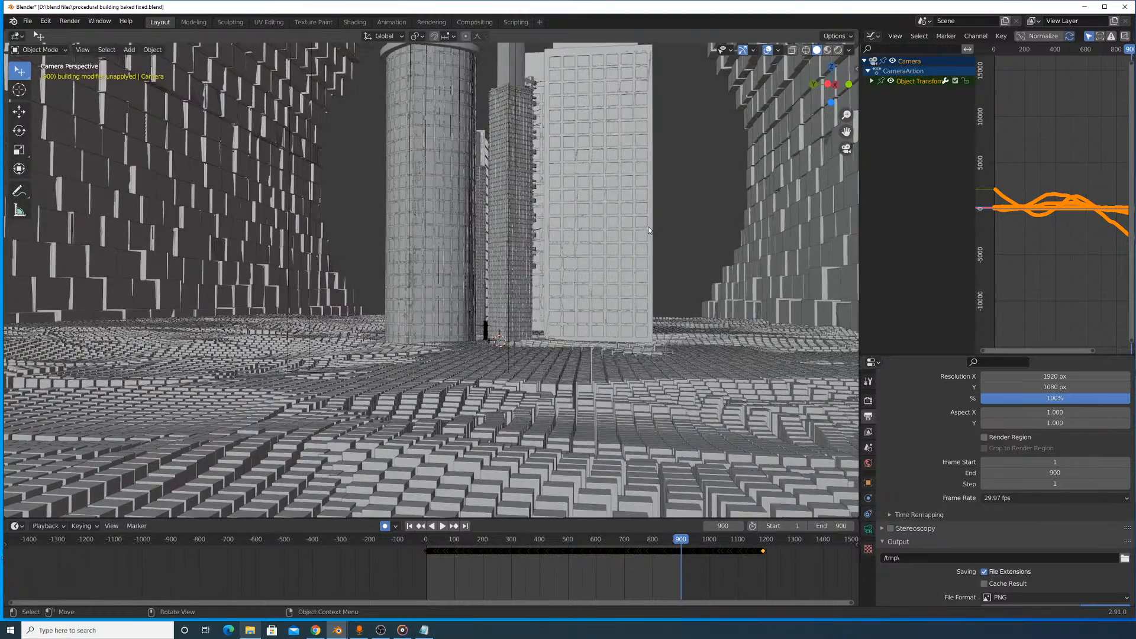
shift+middle_drag(599, 166, 375, 351)
scroll(616, 219, down, 6)
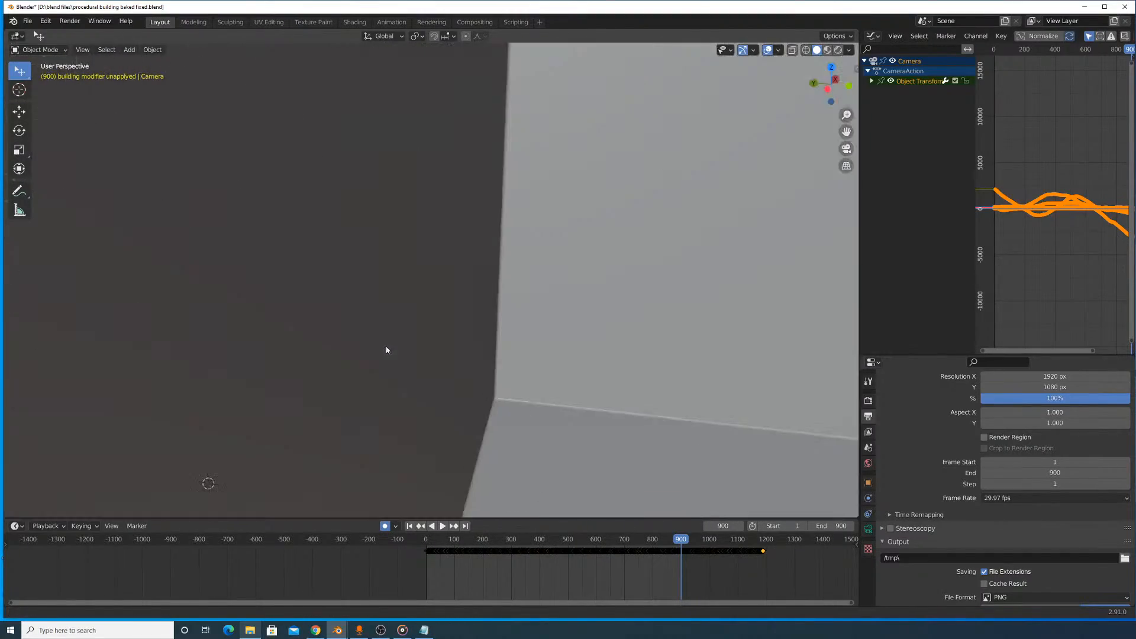
middle_drag(477, 285, 543, 264)
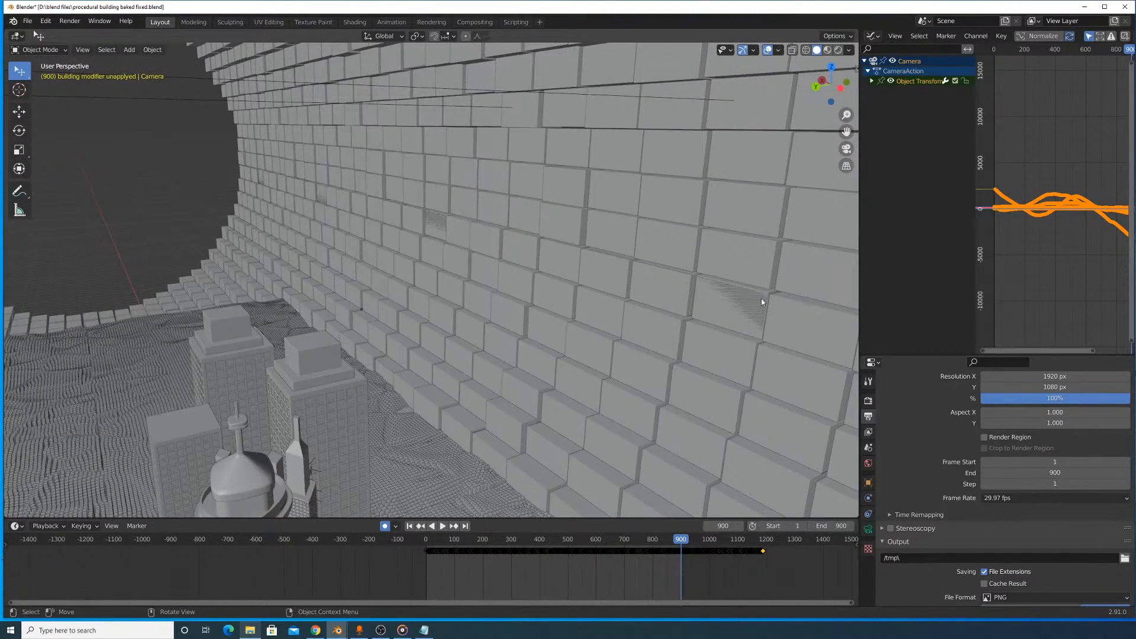
click(747, 290)
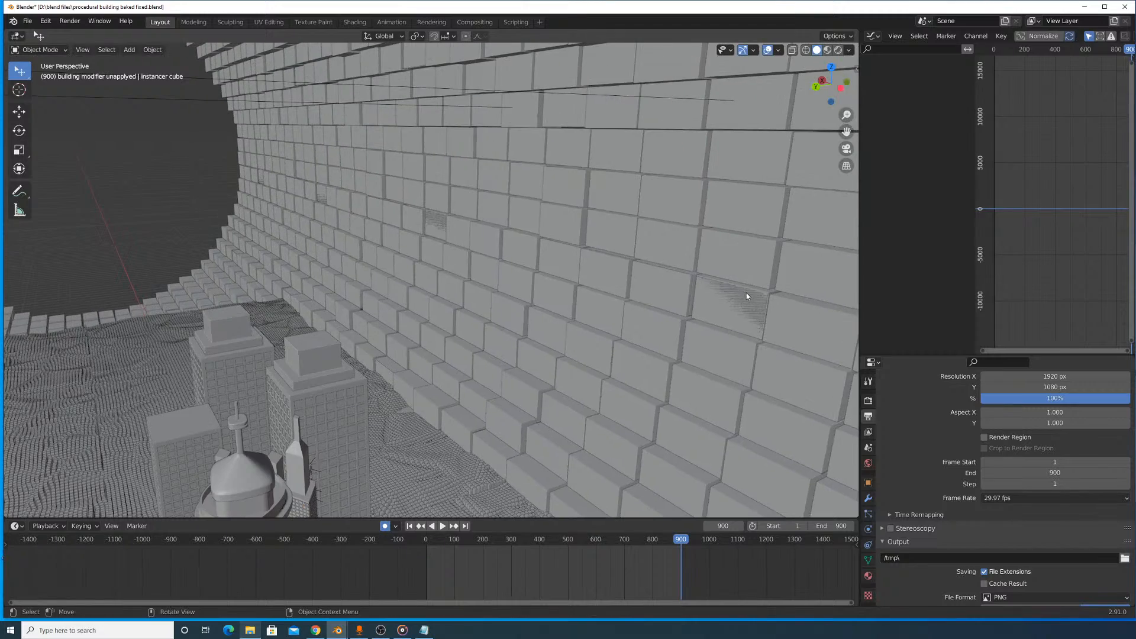
shift+middle_drag(746, 292, 552, 292)
scroll(581, 300, up, 5)
middle_drag(618, 324, 577, 314)
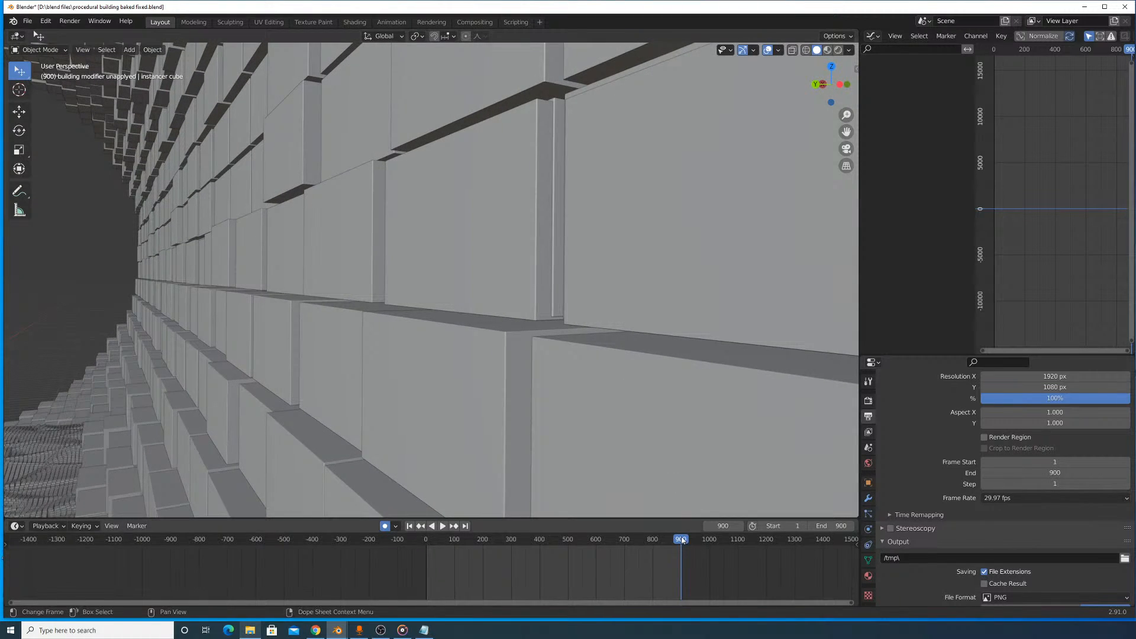
- Scrub the wall animation between frames 789 and 900, and examine the cylinder's blocks from farther away and up close
key(shift+ctrl+space)
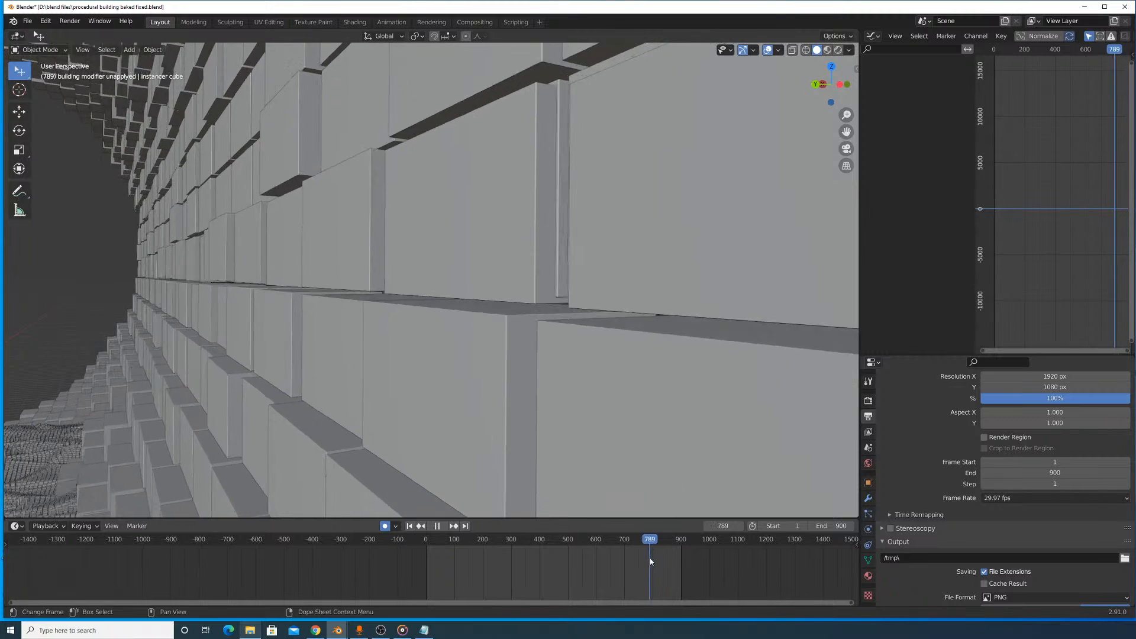
drag(650, 560, 681, 572)
key(space)
scroll(684, 339, down, 9)
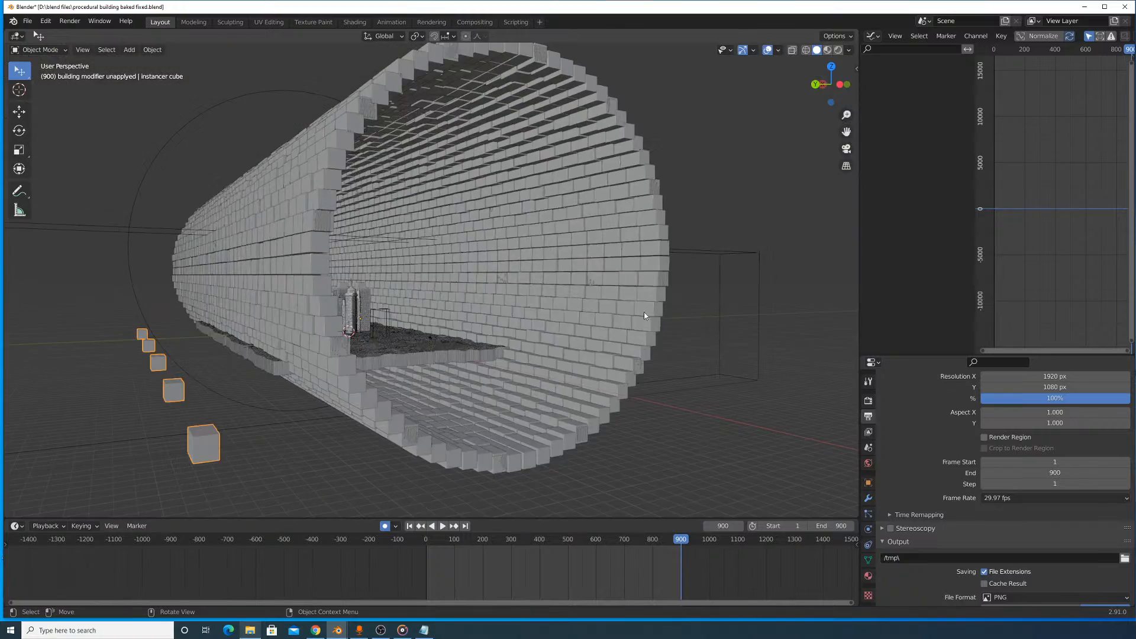
scroll(644, 307, up, 3)
middle_drag(645, 307, 600, 341)
scroll(605, 322, up, 2)
scroll(522, 347, up, 1)
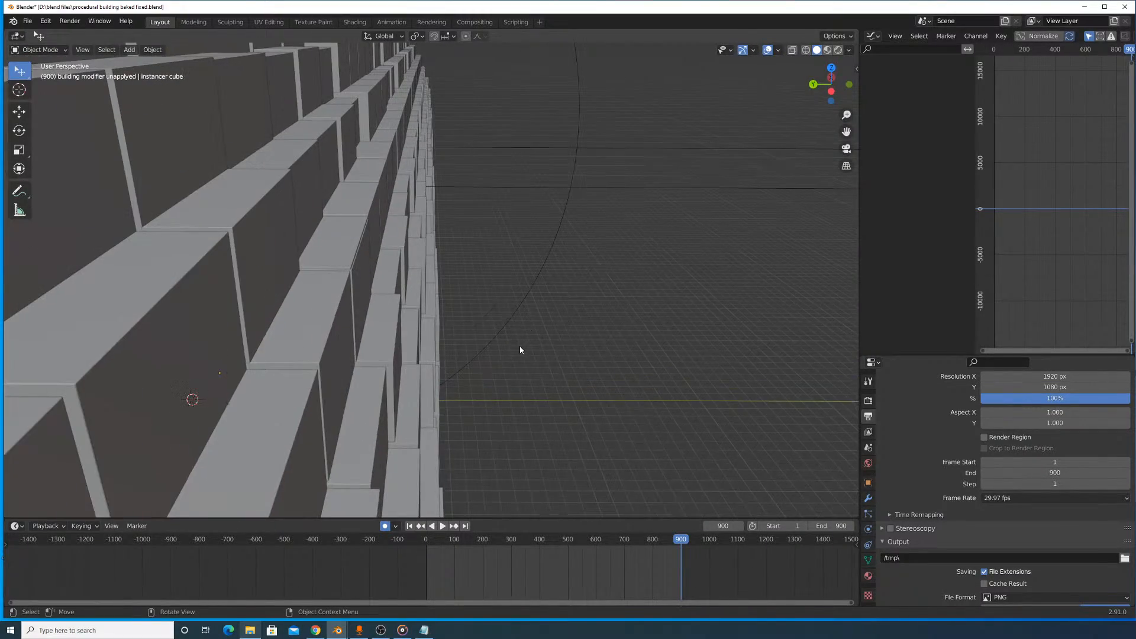
shift+middle_drag(454, 331, 478, 346)
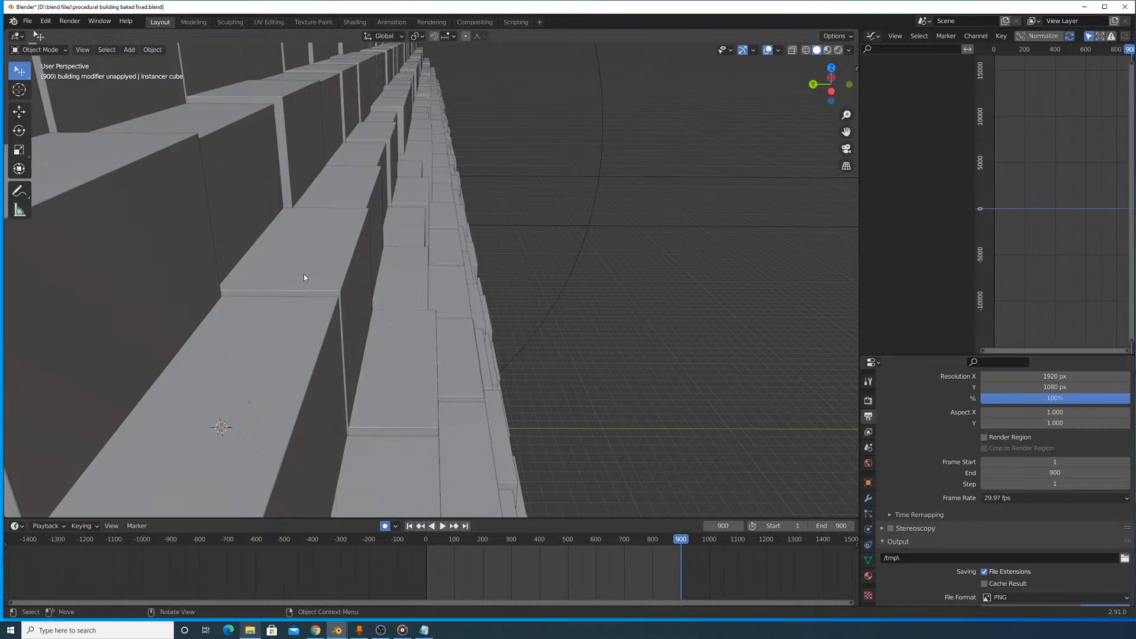
key(shift+d)
click(570, 275)
key(g)
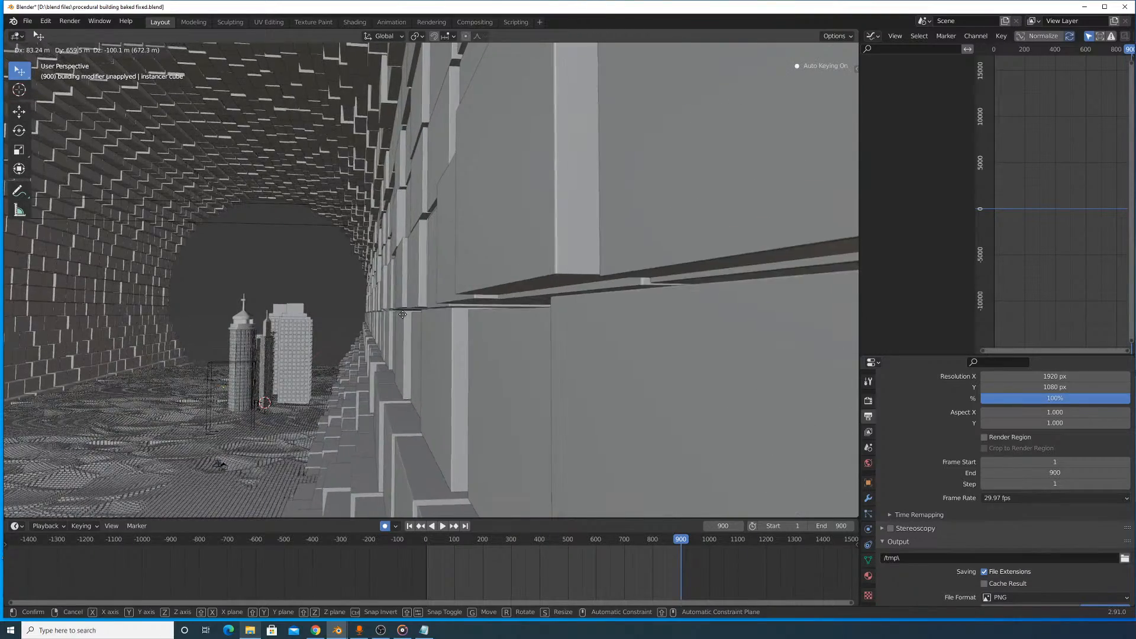
right_click(401, 311)
- Examine the overlapping faces of the cylinder wall's blocks from several angles and scrub the animation to frame 432
middle_drag(451, 305, 487, 309)
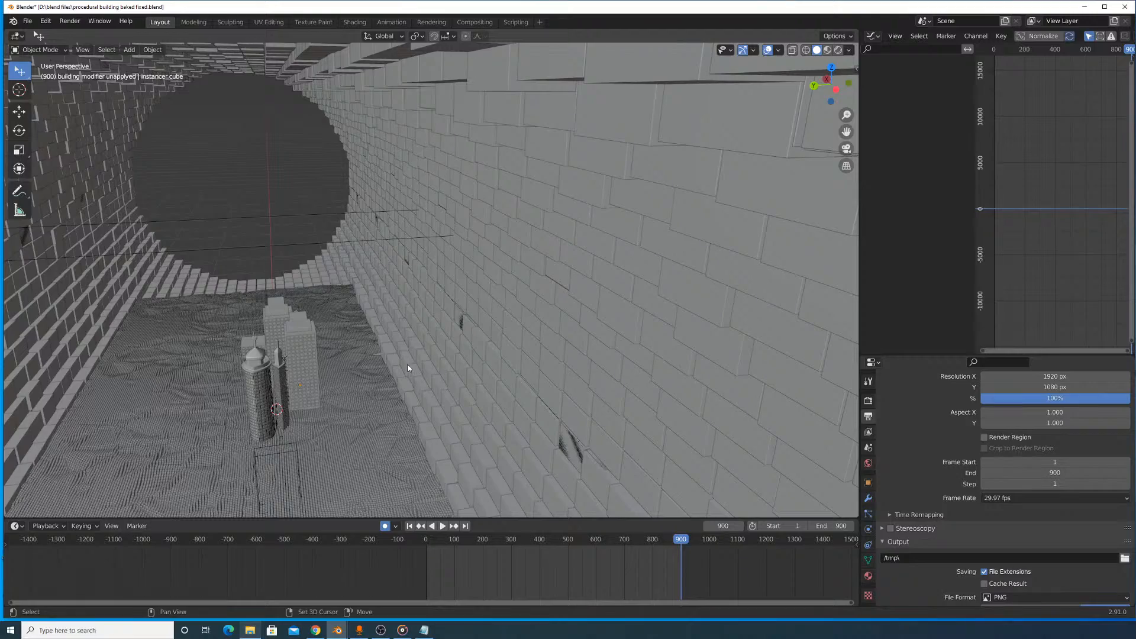
middle_drag(555, 290, 511, 313)
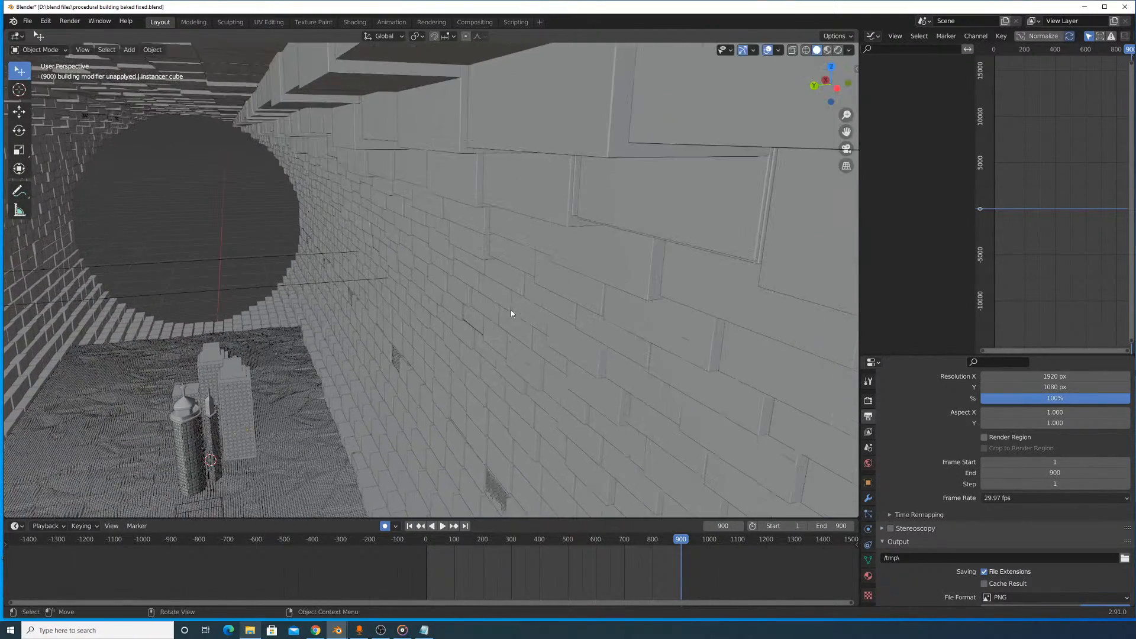
mouse_move(658, 186)
middle_down()
mouse_move(697, 213)
mouse_move(682, 225)
mouse_move(664, 158)
mouse_move(692, 281)
mouse_move(694, 254)
mouse_move(643, 279)
middle_up()
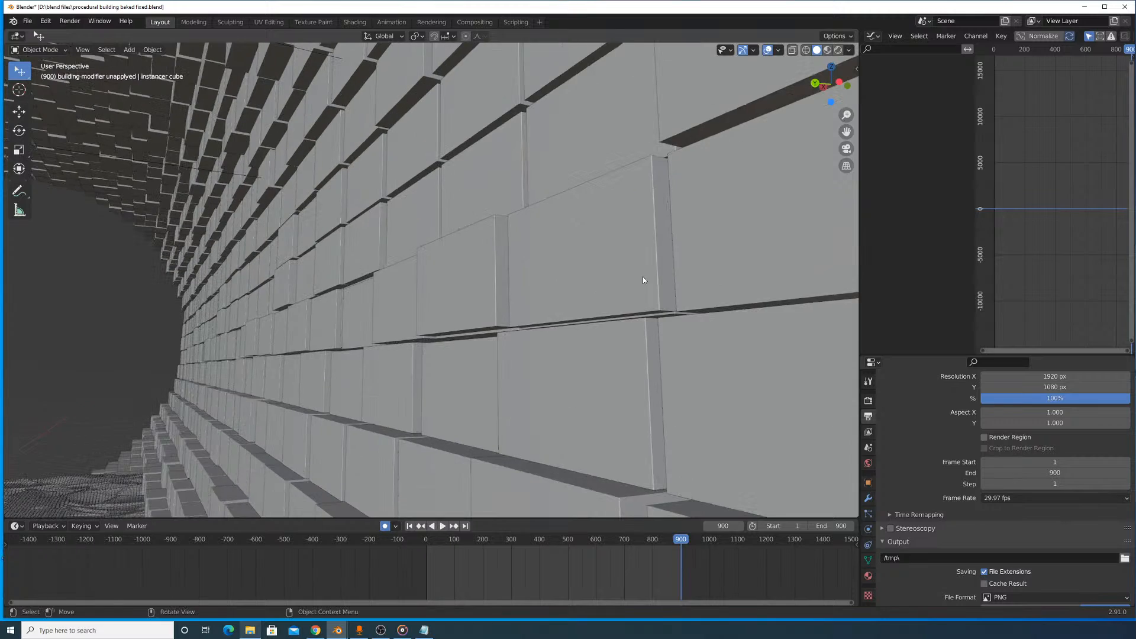
drag(681, 541, 546, 569)
middle_drag(530, 324, 537, 314)
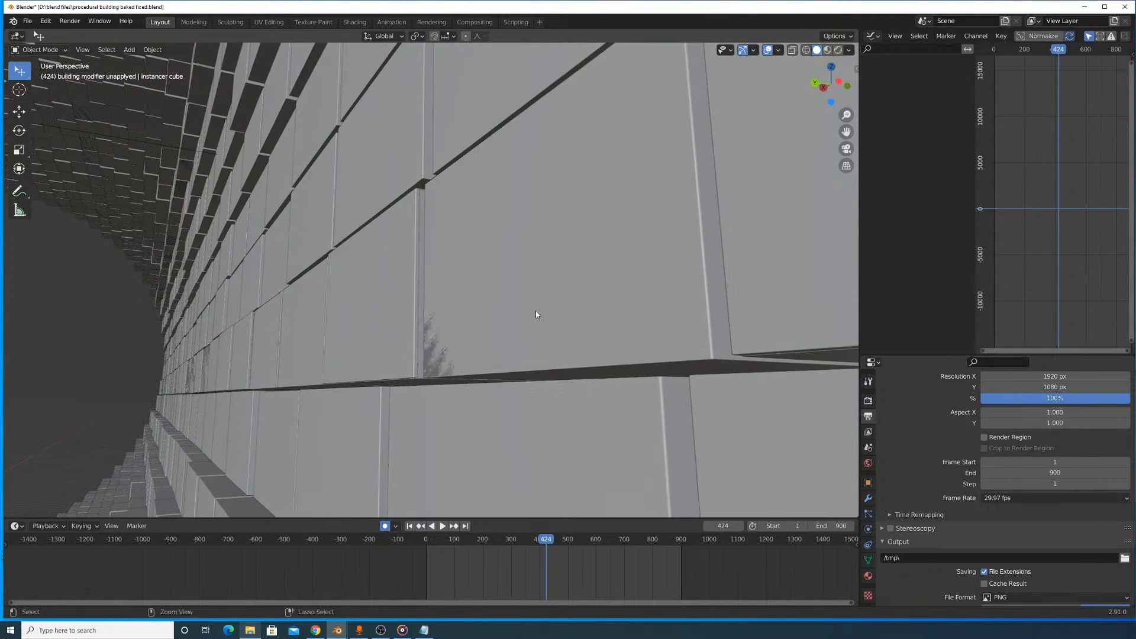
drag(551, 543, 549, 546)
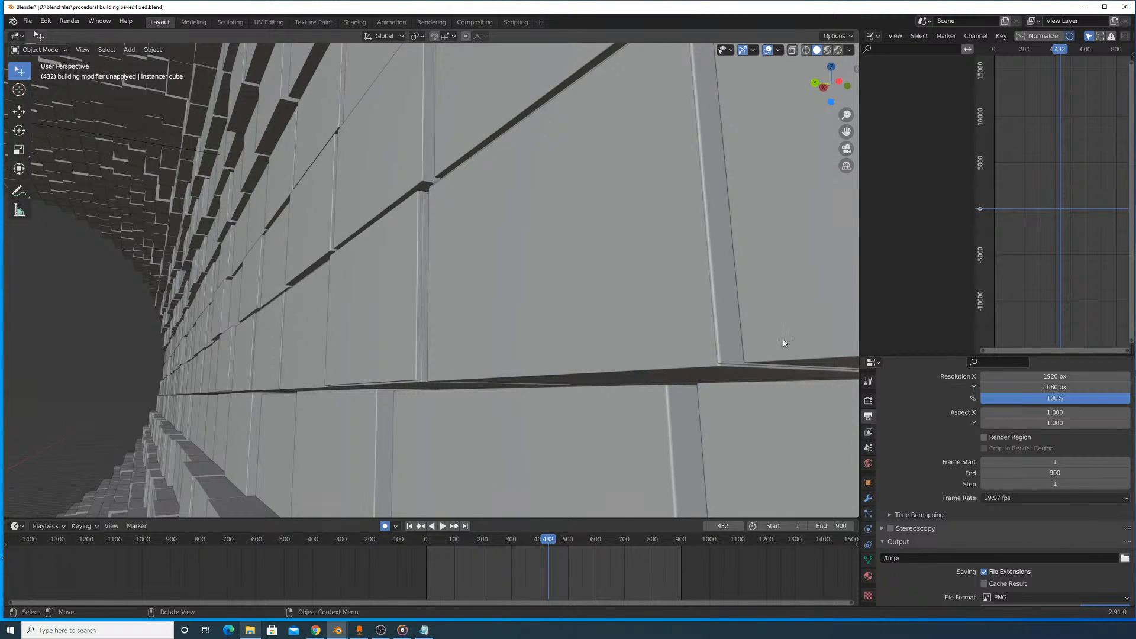
scroll(602, 303, down, 10)
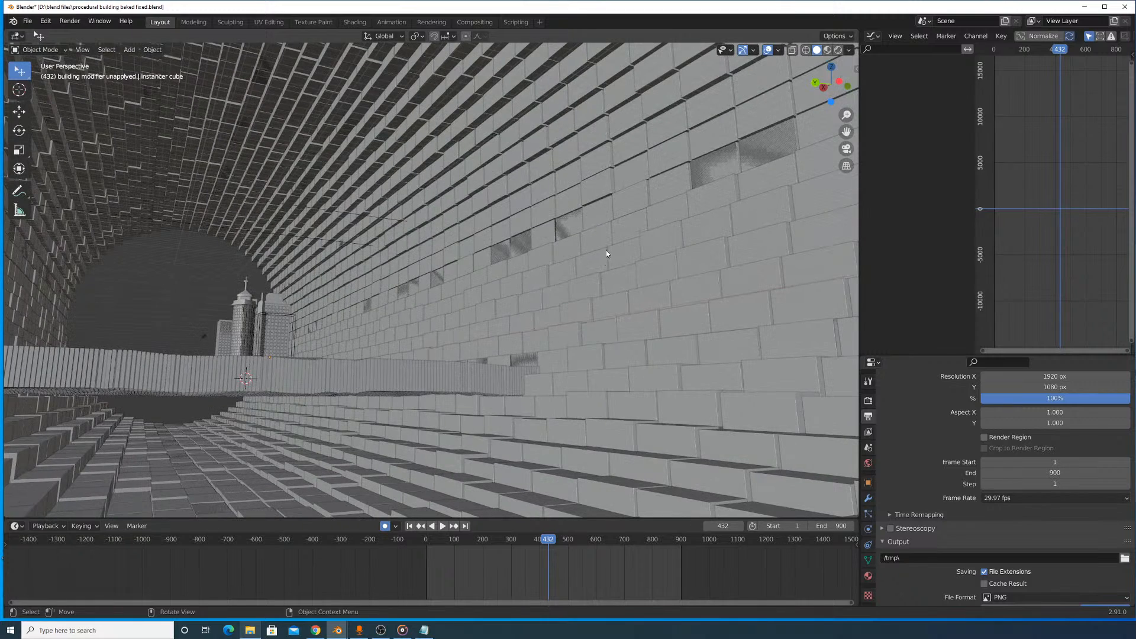
- Show the instancer cube's modifiers, expand the WeightedNormal settings, and turn off the Bevel modifier's viewport display
click(869, 498)
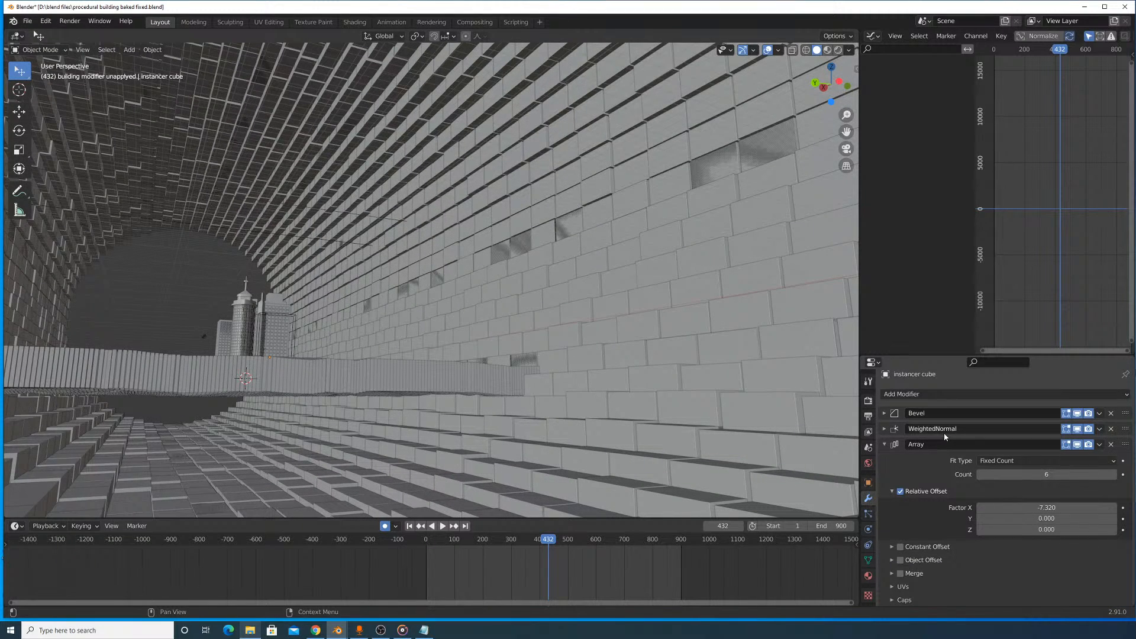
mouse_move(1035, 475)
mouse_down()
mouse_move(1009, 474)
mouse_move(1044, 475)
mouse_move(1008, 475)
mouse_move(1037, 479)
mouse_move(994, 459)
mouse_move(1040, 459)
mouse_up()
click(885, 429)
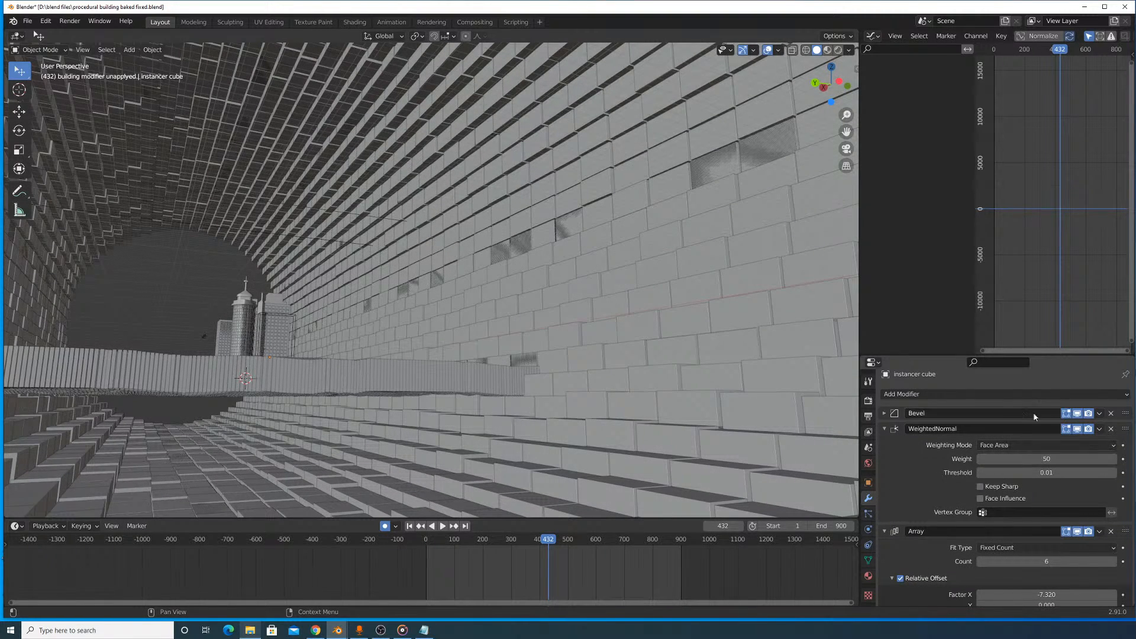
click(1075, 414)
click(1075, 414)
click(1076, 415)
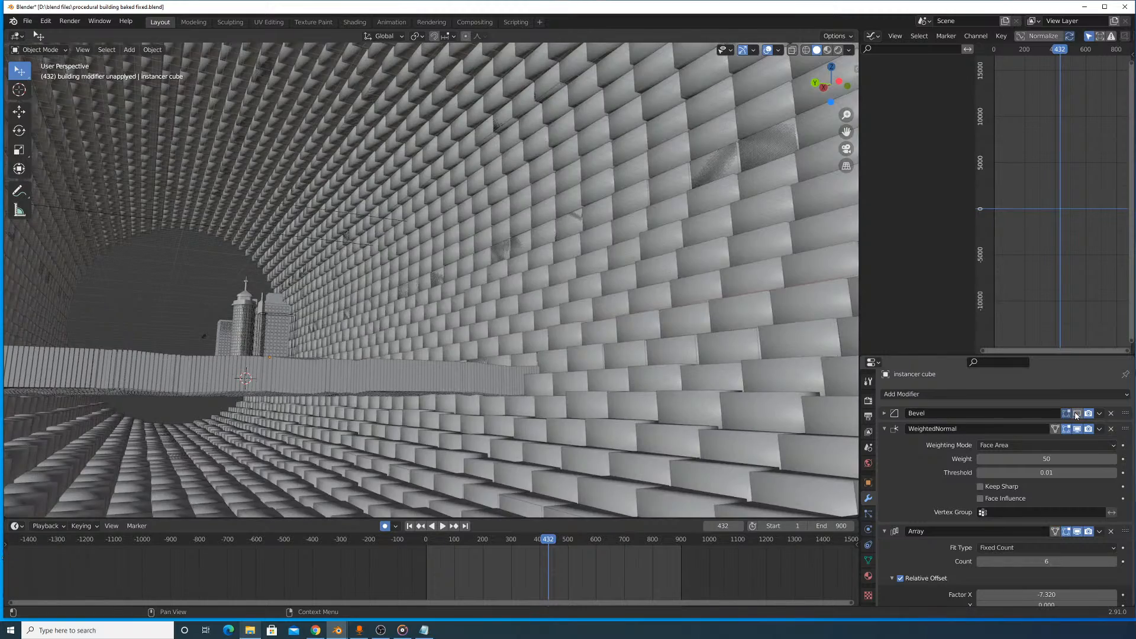
- Turn the instancer cube's Bevel modifier viewport display back on and check the wall blocks from inside and outside the cylinder
click(1076, 415)
click(1076, 416)
click(1076, 415)
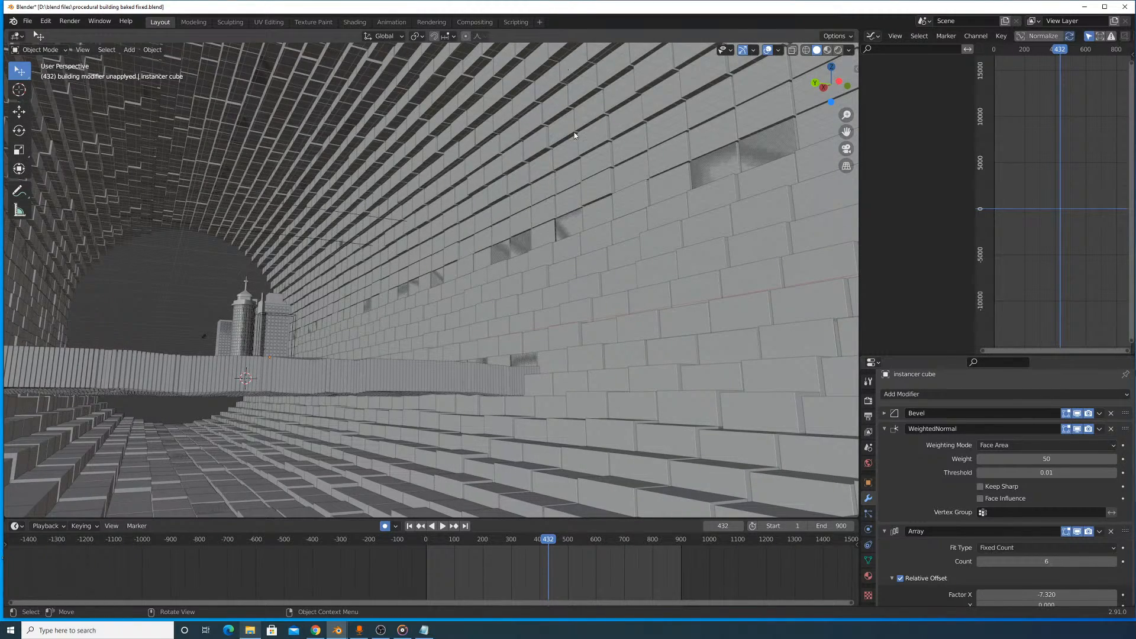
scroll(574, 133, down, 5)
scroll(583, 139, up, 2)
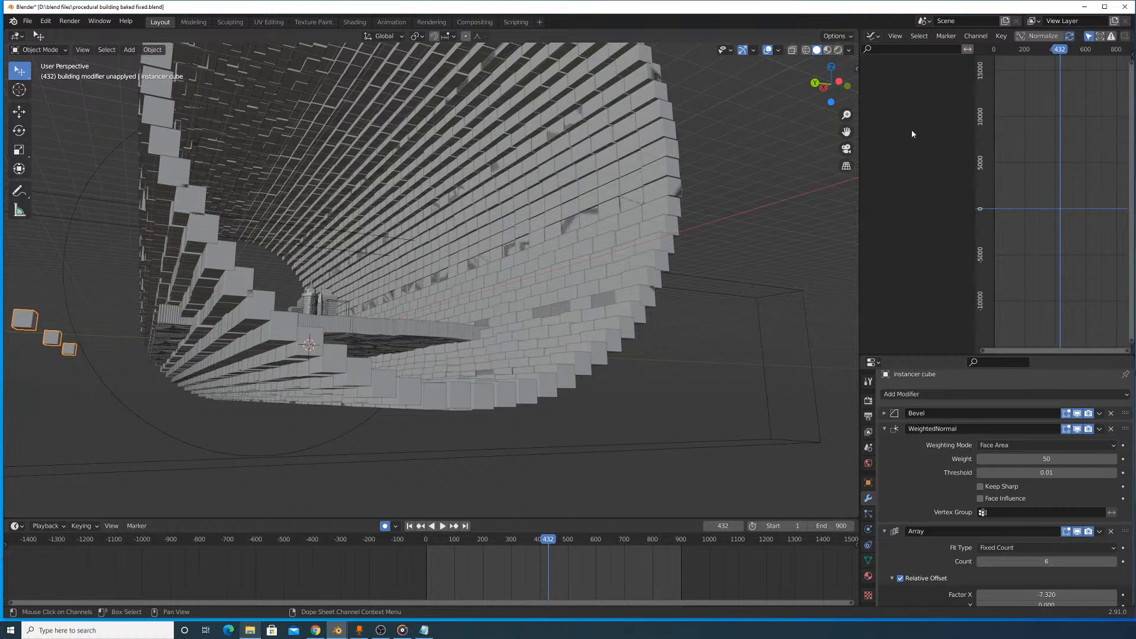
- Change the animation curve editor area to an Outliner, save the file, and scan the listed scene objects
click(880, 37)
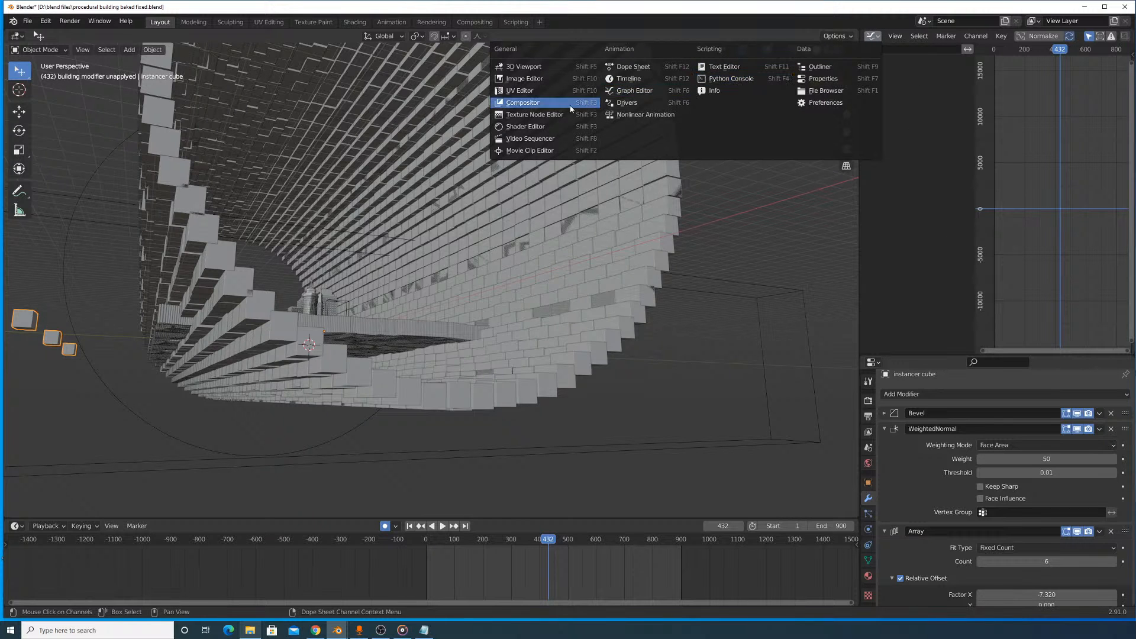
click(807, 67)
scroll(958, 179, up, 3)
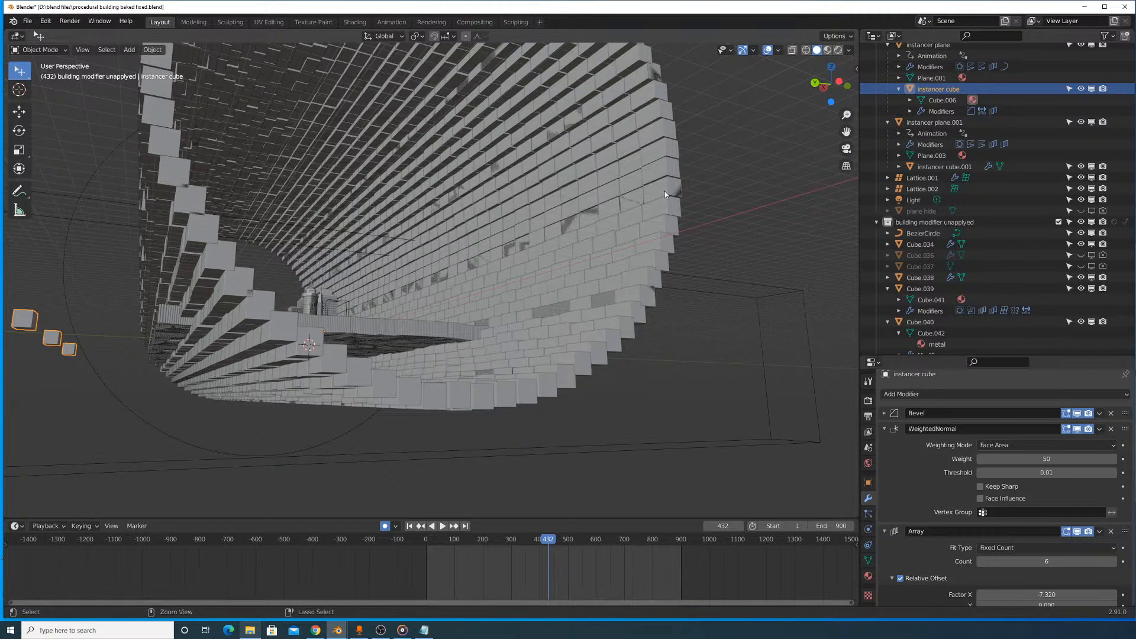
key(ctrl+s)
scroll(939, 199, up, 10)
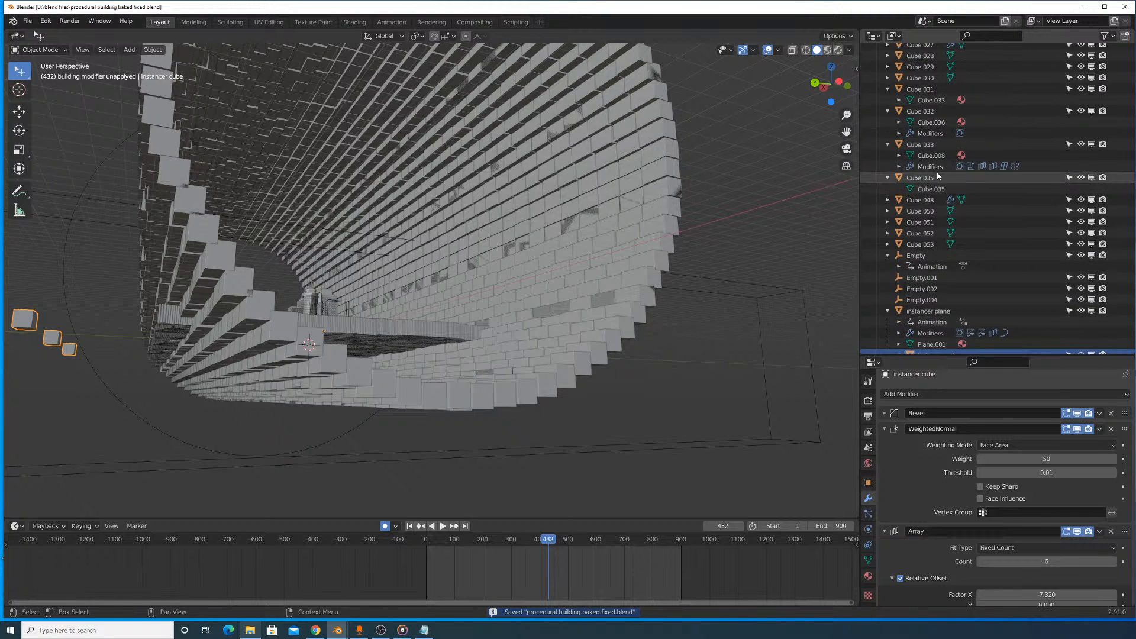
scroll(936, 172, up, 5)
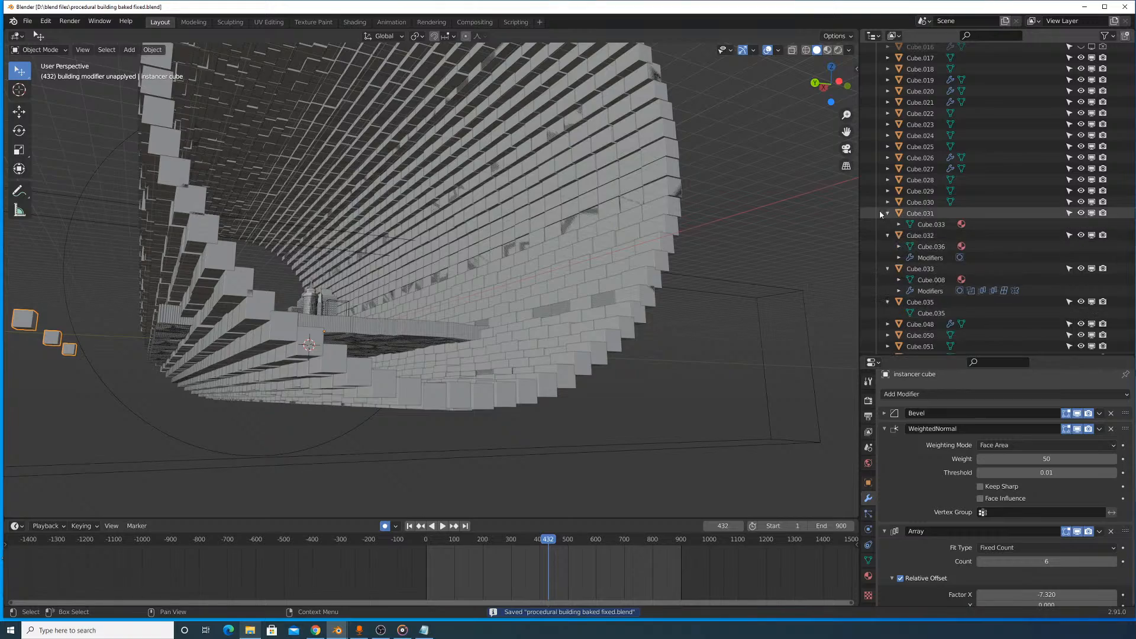
- Select Cube.031 and Cube.032 from the object list in turn to identify them among the city buildings
click(910, 215)
middle_drag(733, 177, 698, 244)
scroll(598, 295, up, 4)
shift+middle_drag(599, 295, 734, 144)
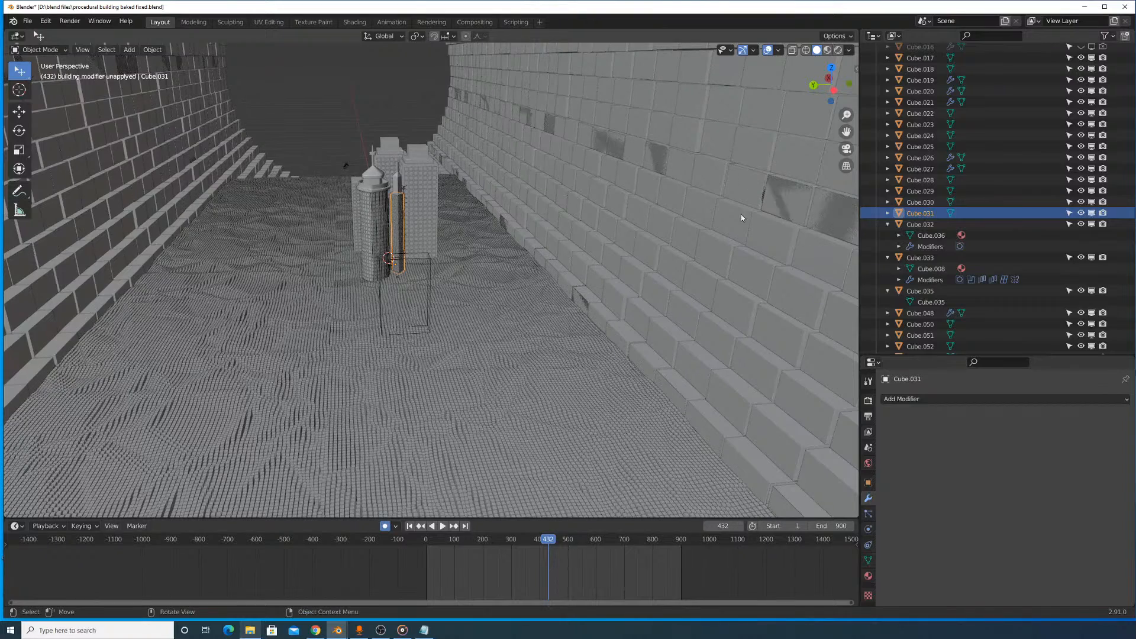
click(943, 226)
click(942, 237)
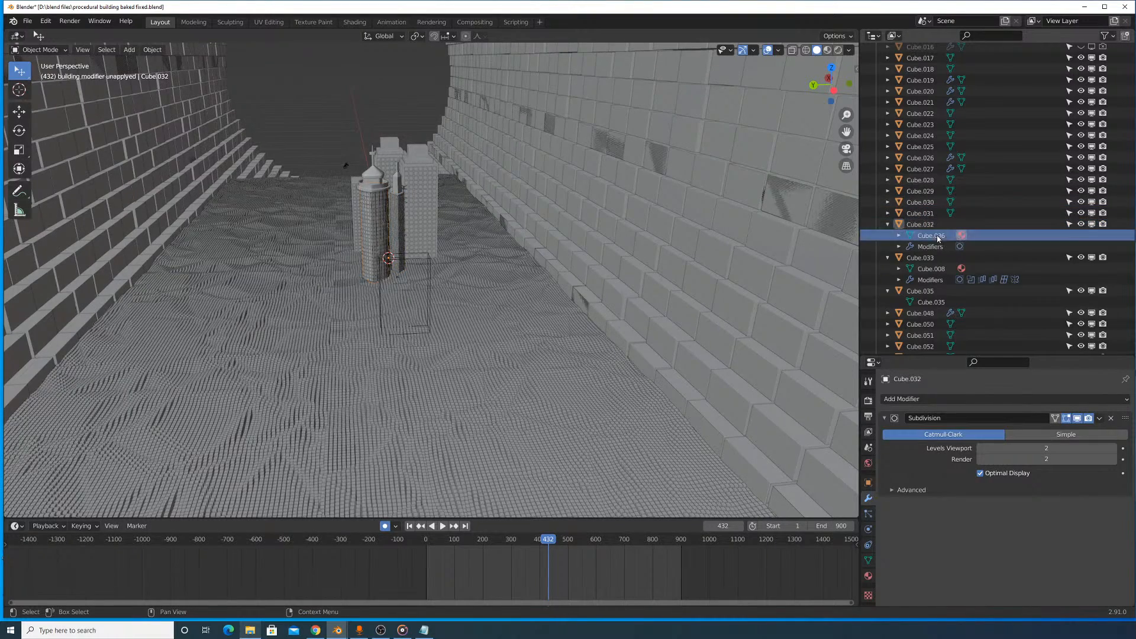
key(KP_Decimal)
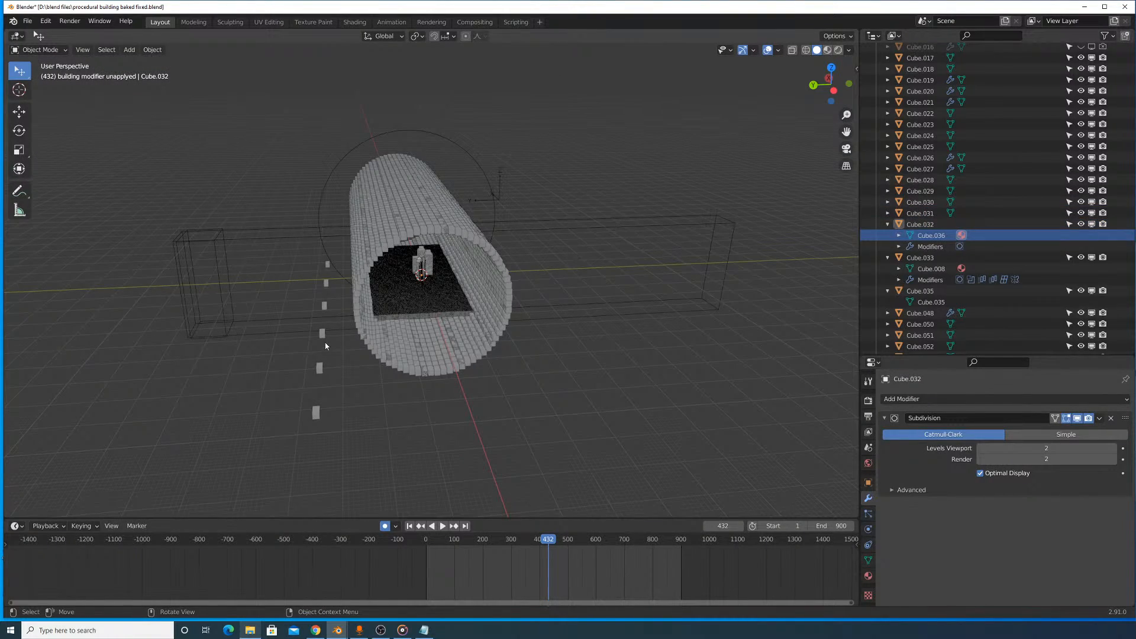
- Select the instancer cube through the row of blocks outside the cylinder and bring it into close view
click(325, 346)
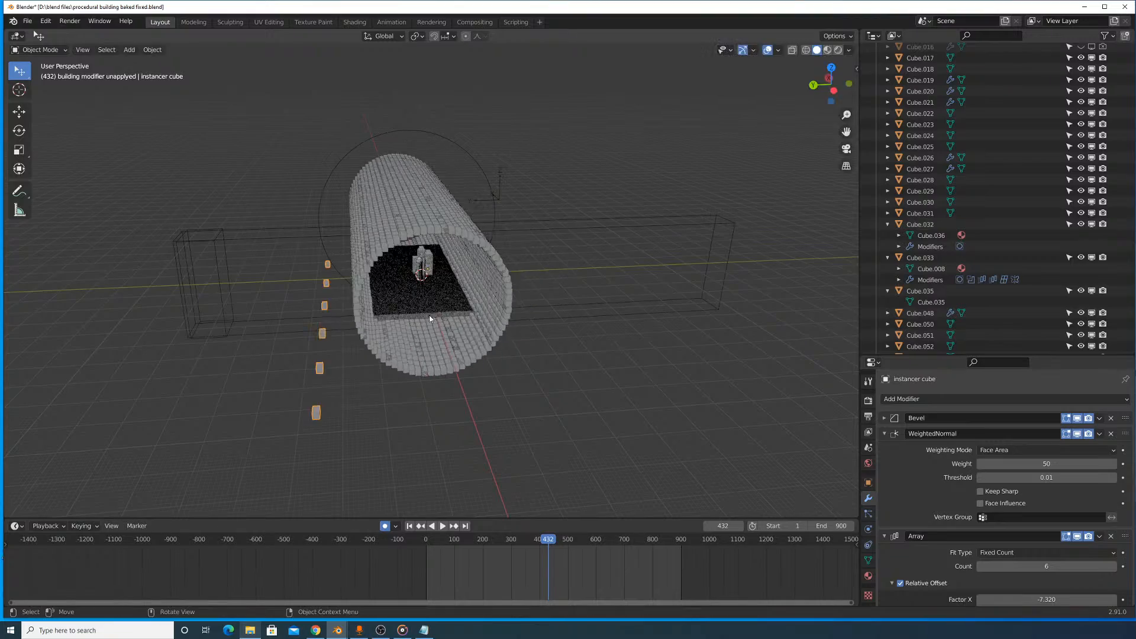
scroll(475, 311, up, 7)
middle_drag(423, 272, 472, 264)
middle_drag(353, 274, 717, 388)
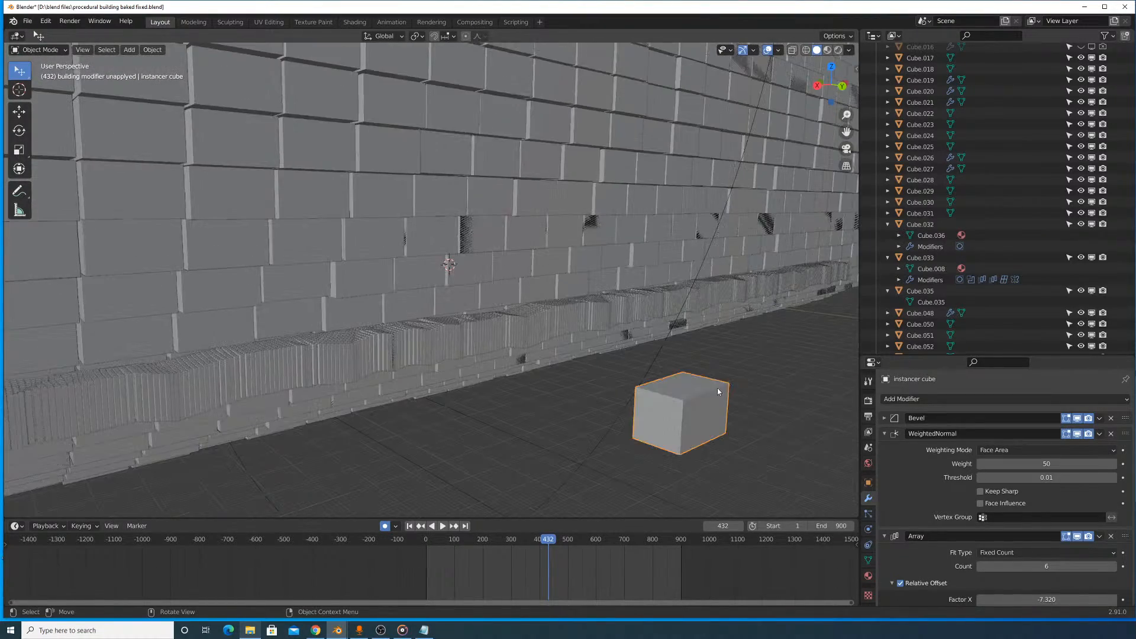
- Try moving the instancer cube's mesh in Edit Mode, cancel the moves, and return to Object Mode
key(Tab)
key(g)
right_click(733, 350)
scroll(733, 350, down, 8)
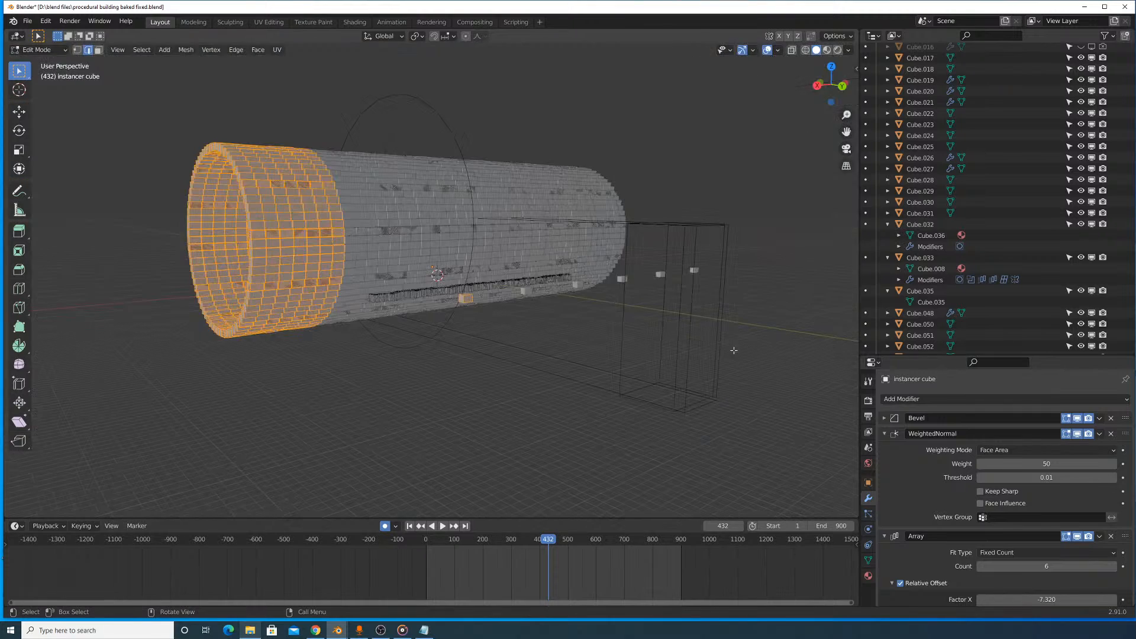
key(g)
right_click(650, 343)
key(Tab)
scroll(649, 339, up, 7)
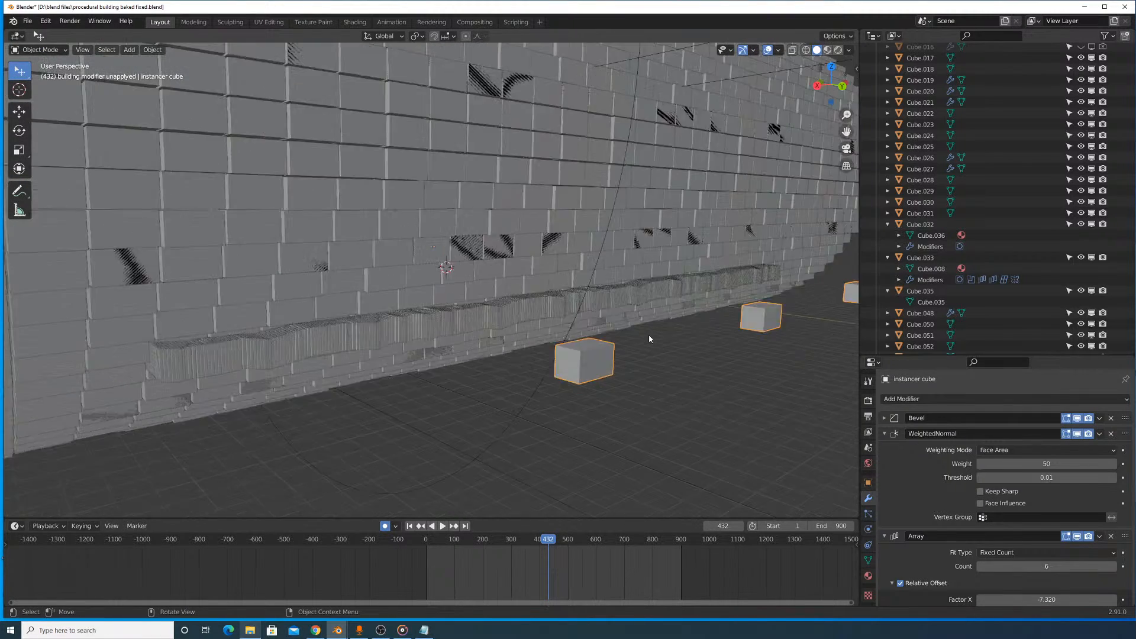
- Collapse the instancer cube's Array and WeightedNormal settings, and view the row of blocks beside the cylinder
scroll(648, 338, up, 3)
scroll(946, 423, down, 4)
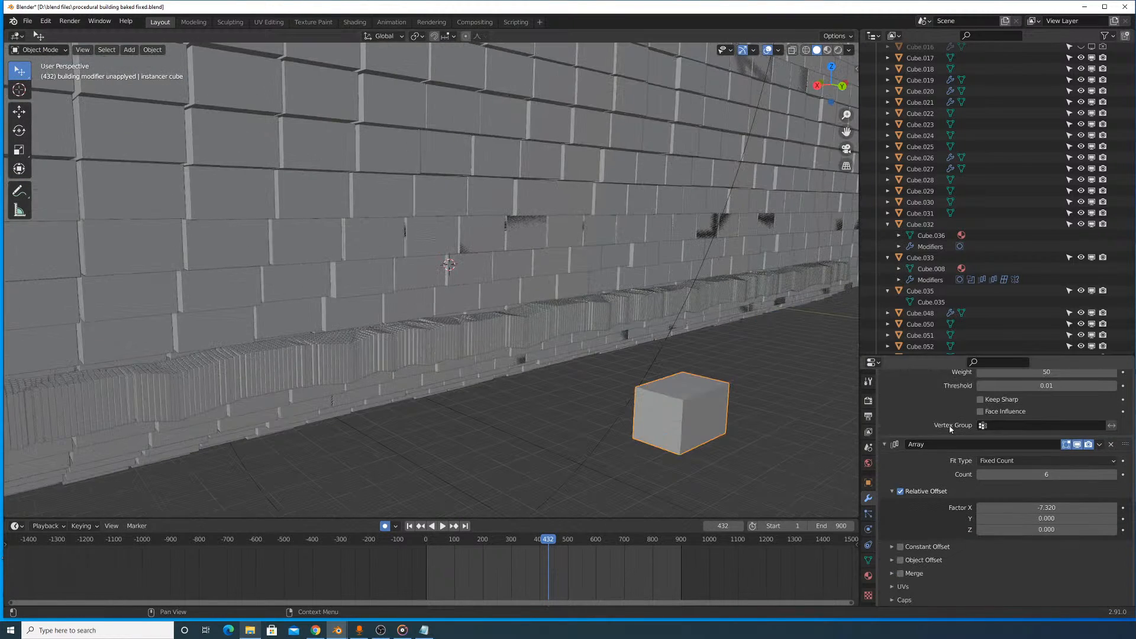
click(885, 443)
click(886, 433)
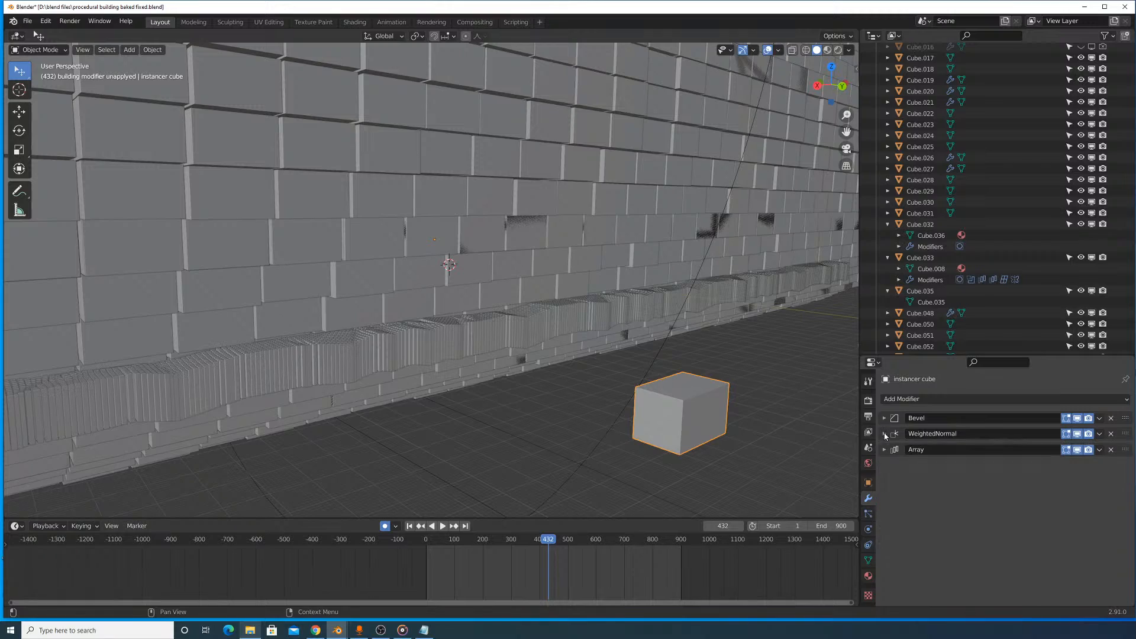
scroll(666, 346, up, 6)
scroll(675, 355, down, 6)
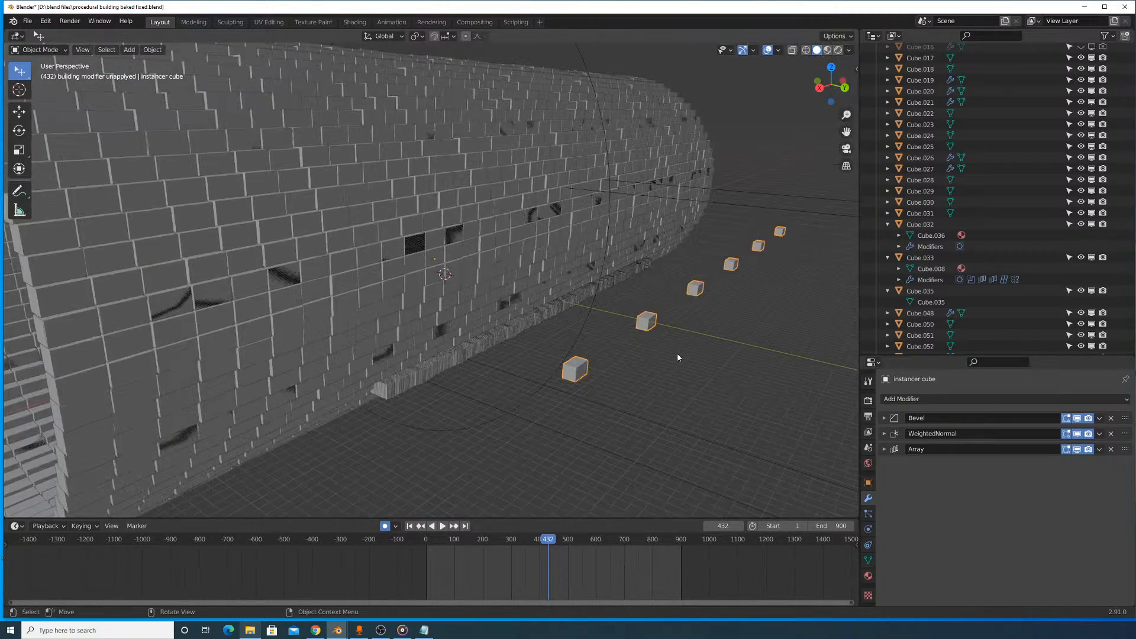
- Delete the instancer cube, undo the deletion, and view the cylinder through its open end
key(Delete)
key(ctrl+z)
middle_drag(676, 354, 639, 196)
click(662, 195)
middle_drag(686, 236, 593, 191)
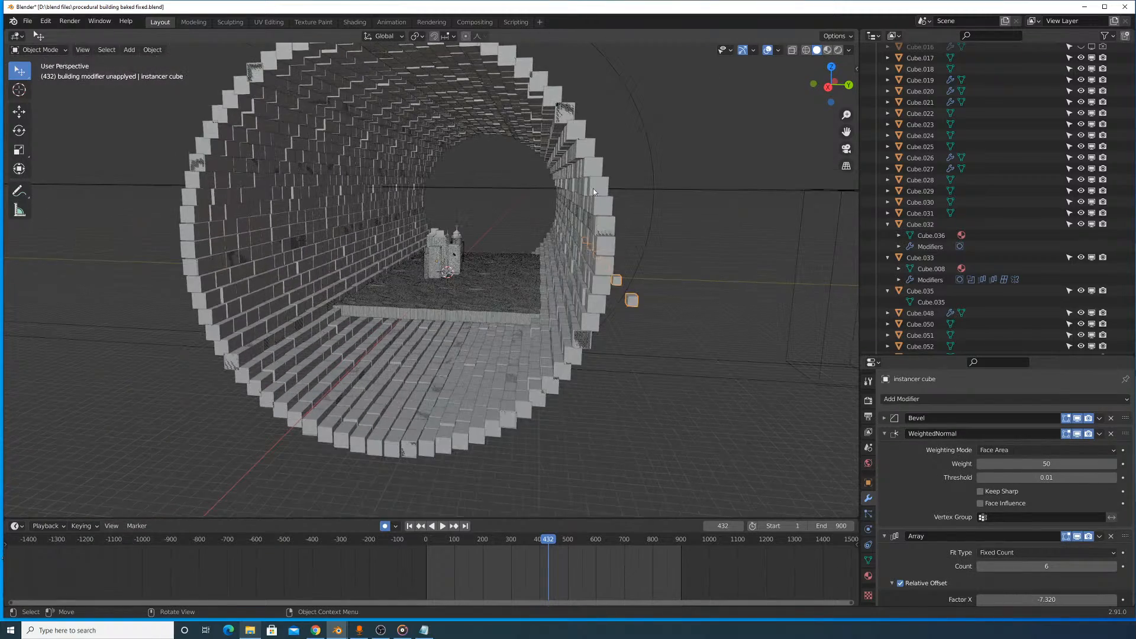
scroll(938, 204, down, 5)
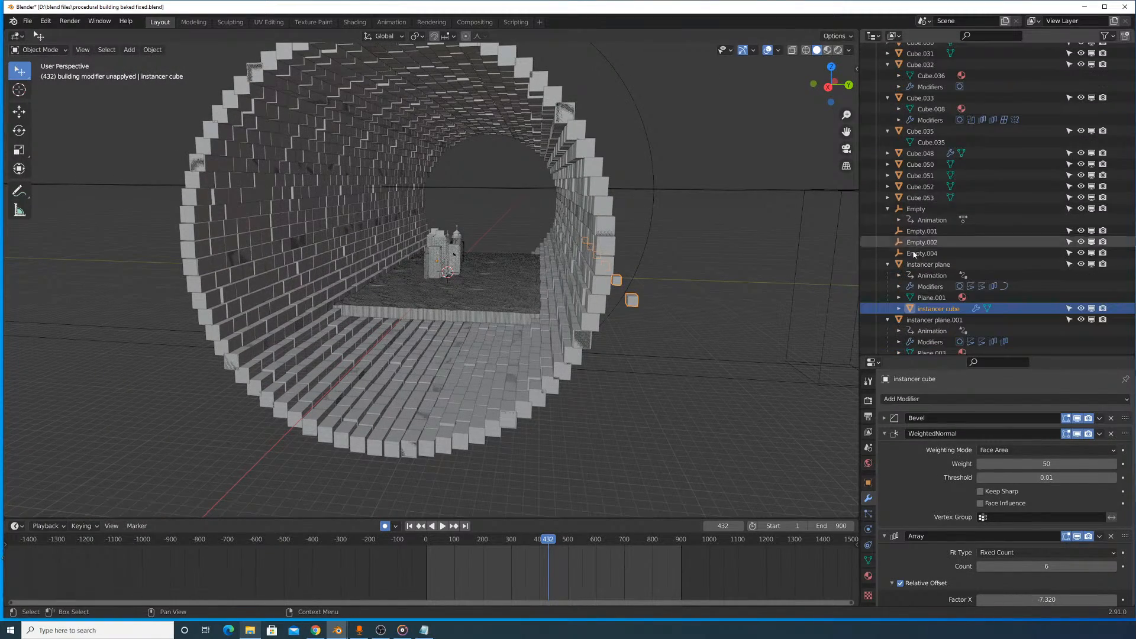
- Try moving the instancer cube, and switch its Array modifier's viewport display off and on to see its effect on the wall
key(g)
click(693, 195)
scroll(944, 432, down, 4)
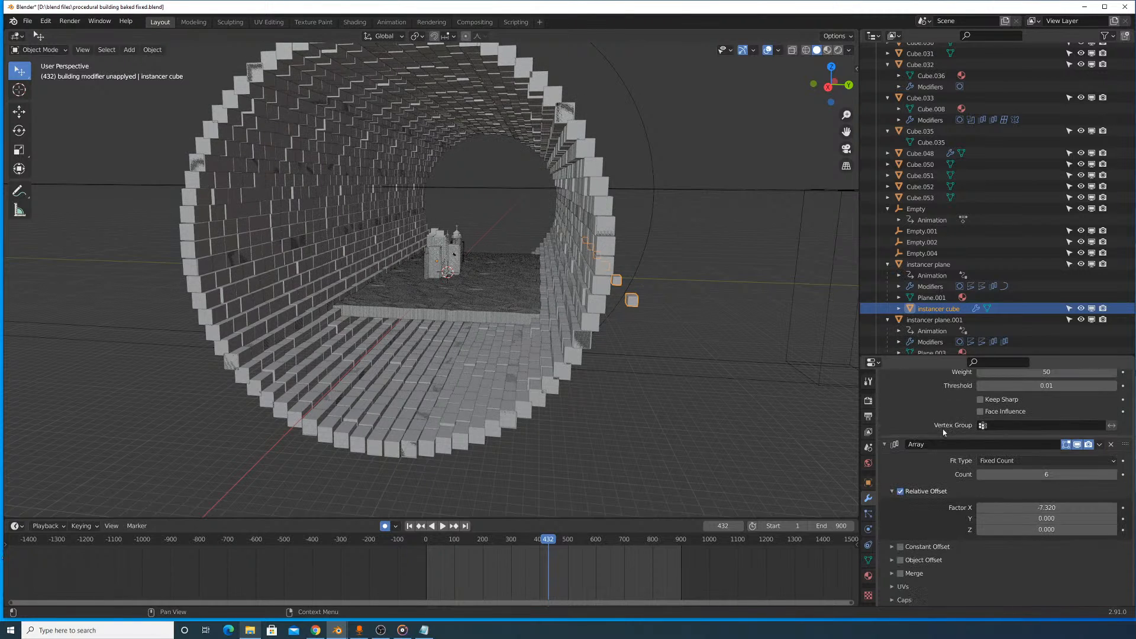
click(1077, 444)
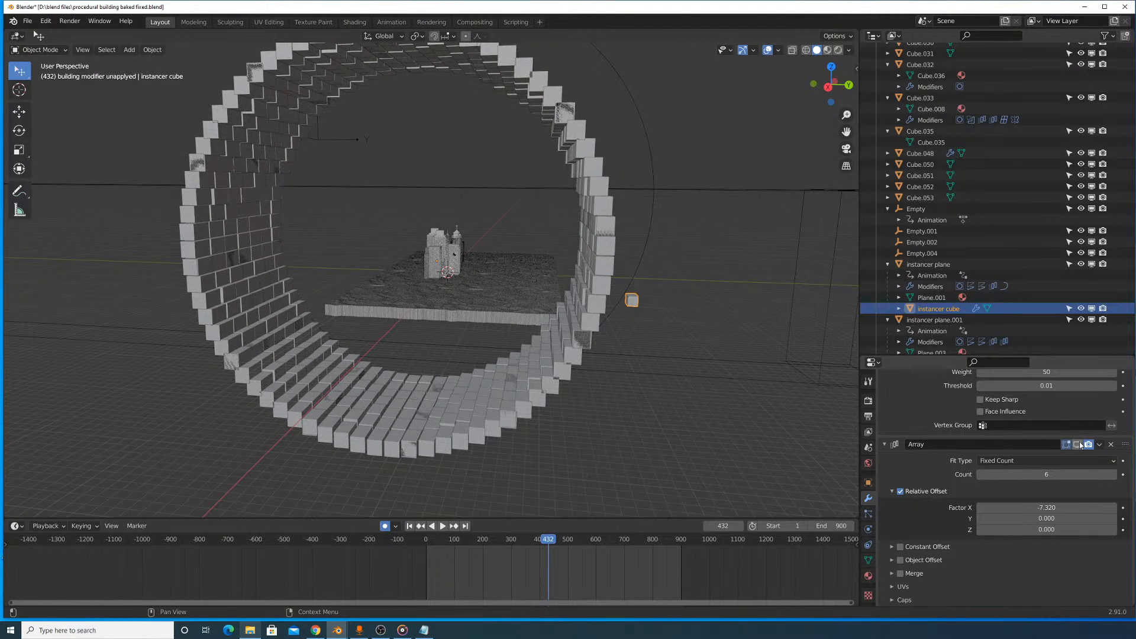
click(1077, 444)
click(1077, 444)
click(1077, 444)
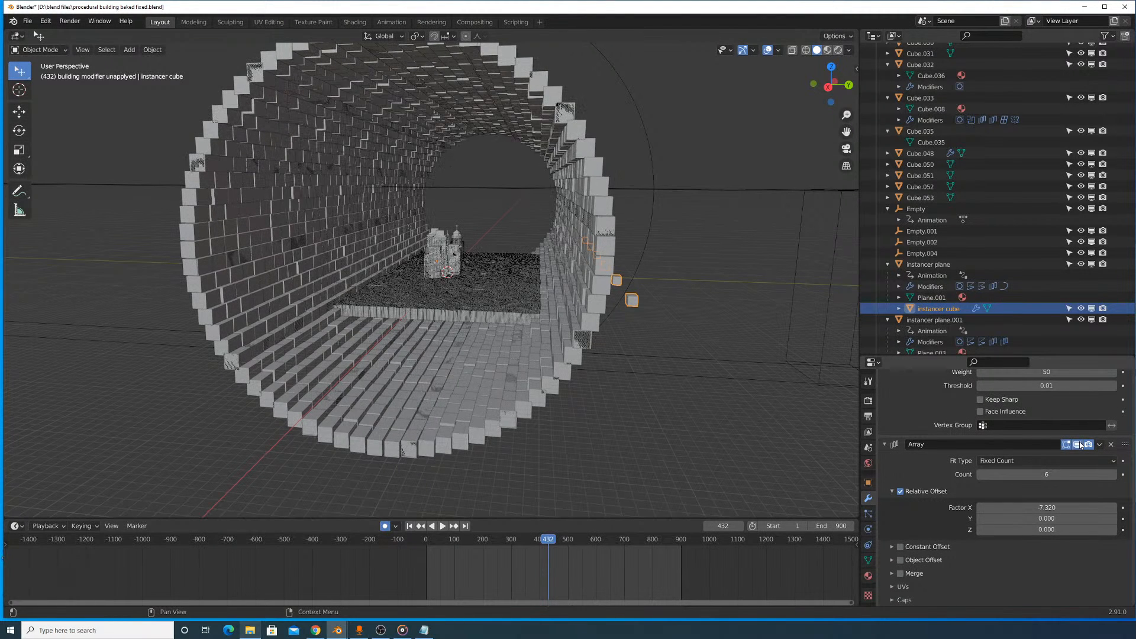
- Fold away the Array and WeightedNormal settings of the instancer cube
click(889, 444)
click(891, 434)
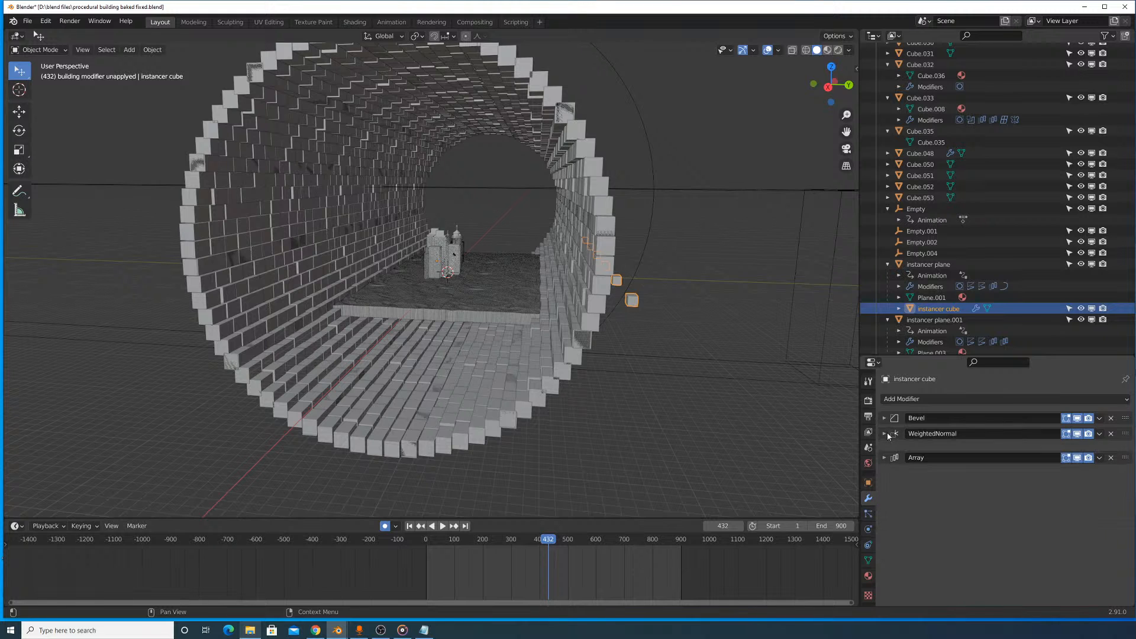
scroll(945, 291, down, 5)
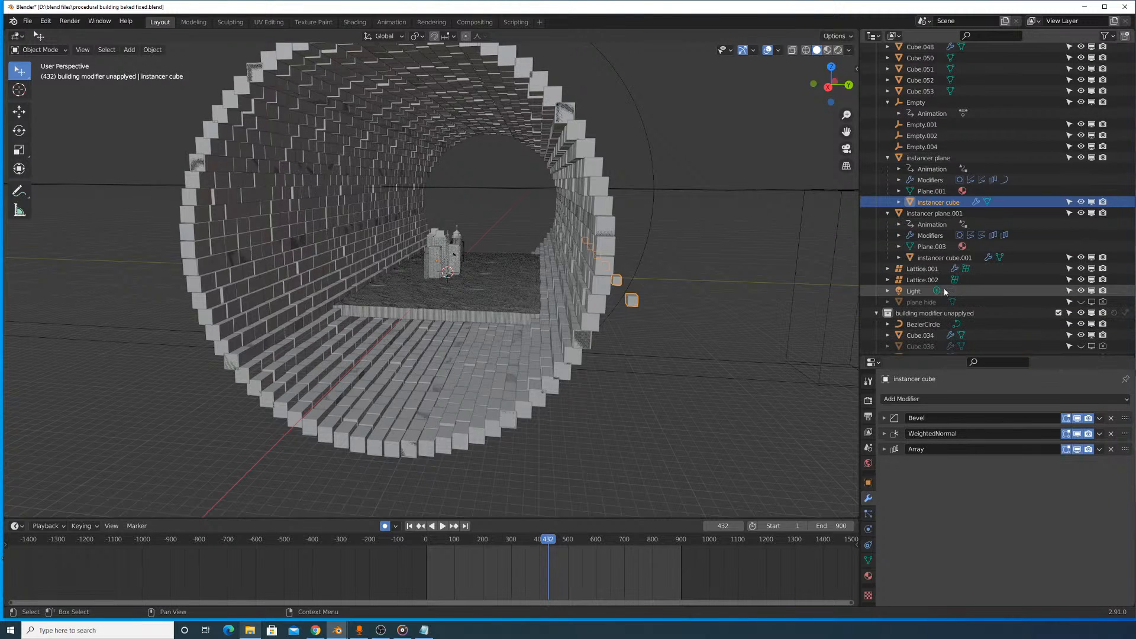
- Select the floor's instancer plane.001 and its child instancer cube.001, and try moving the child cube
click(942, 214)
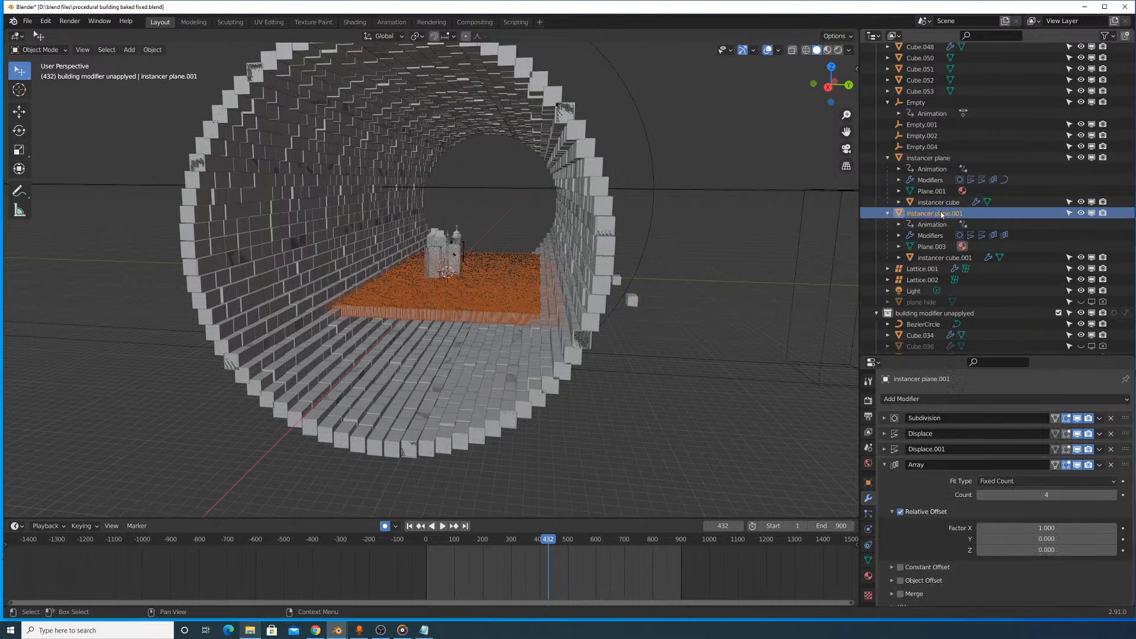
click(942, 258)
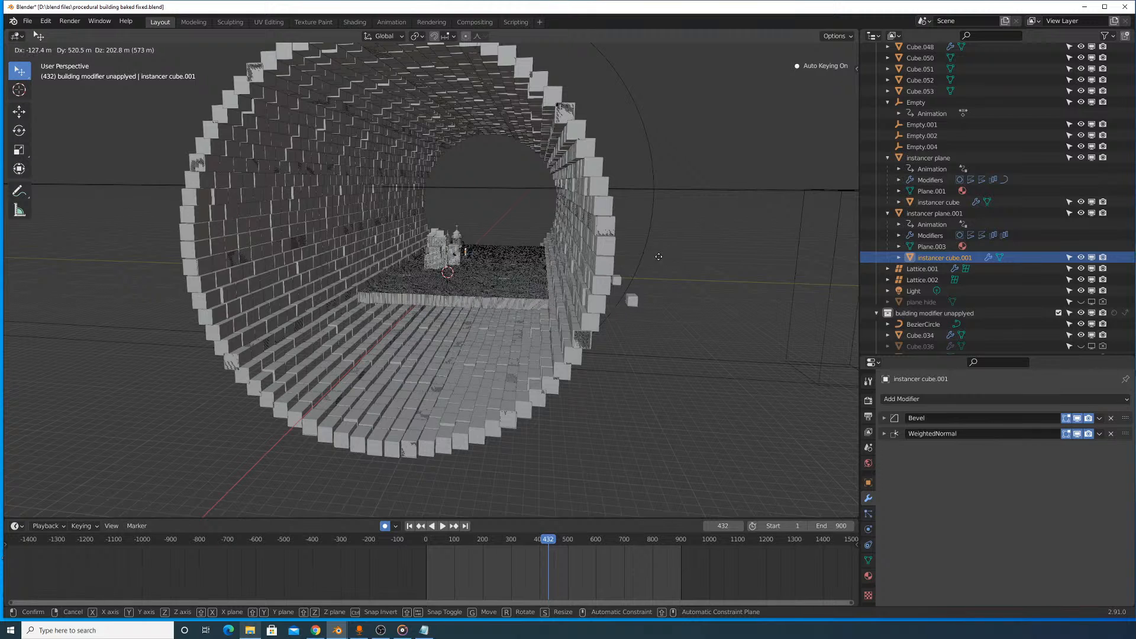
scroll(923, 272, down, 2)
- Select the building modifier unapplyed collection and its Cube.039, try moving that cube, and cancel the move
click(926, 262)
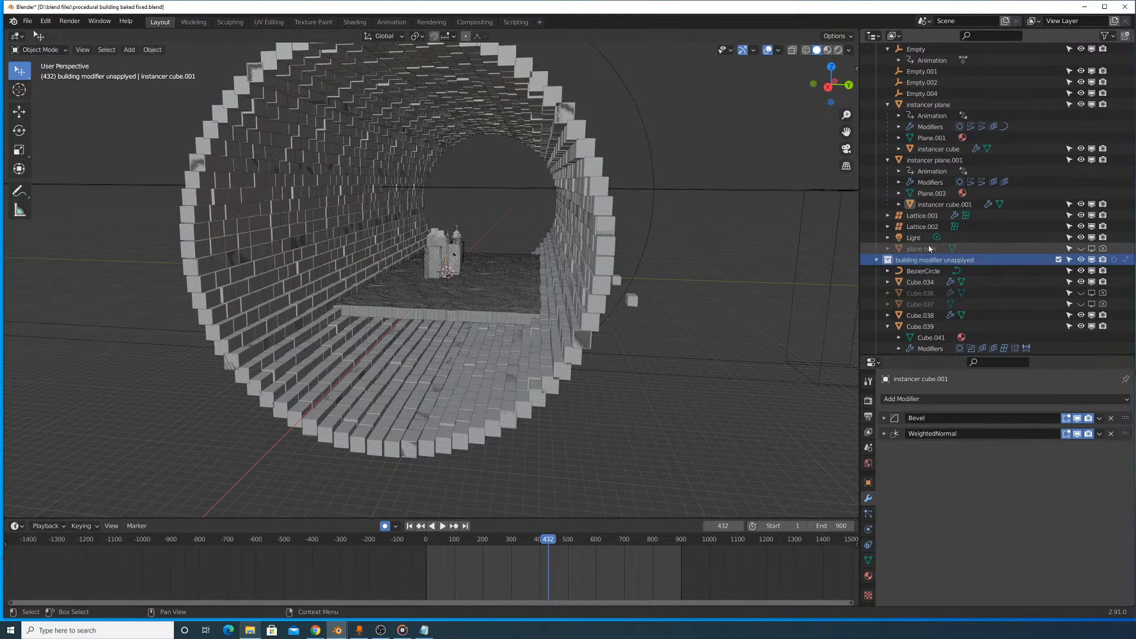
scroll(929, 248, down, 3)
scroll(933, 236, down, 3)
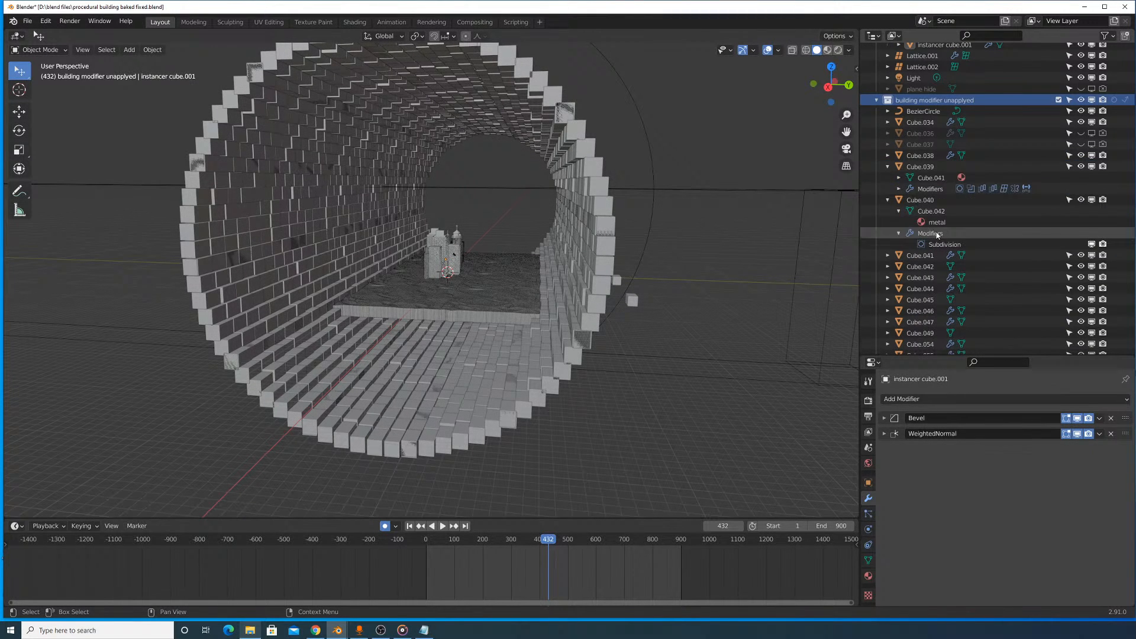
click(932, 189)
key(g)
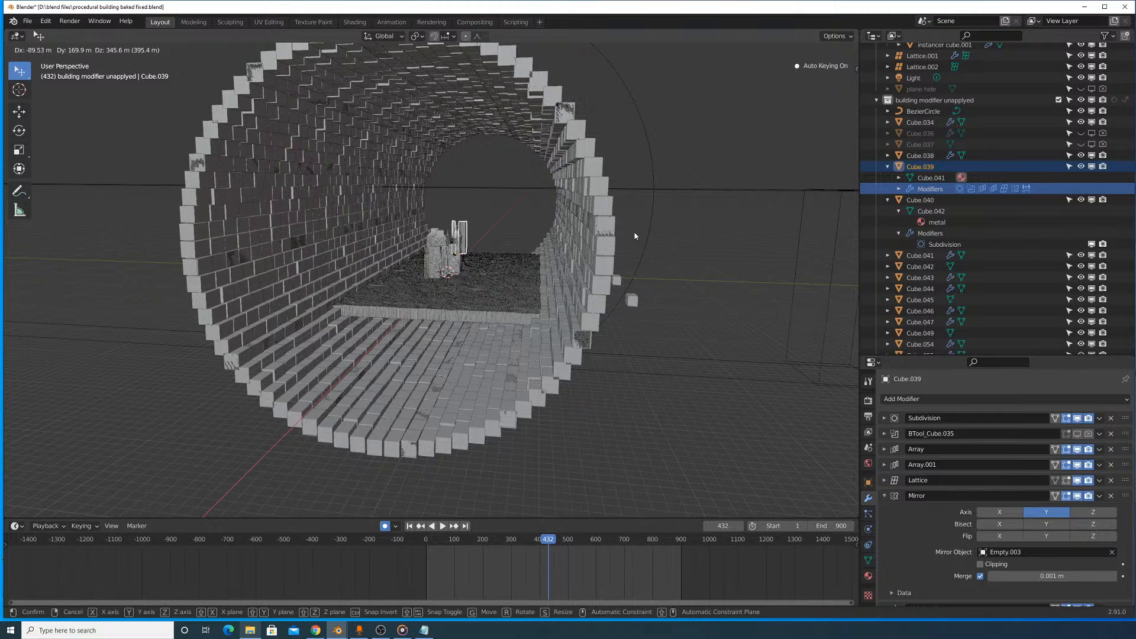
right_click(635, 236)
scroll(875, 238, down, 5)
- Select Cube.033 from the object list to identify it, and reselect the instancer cube through the cylinder wall
scroll(920, 268, up, 20)
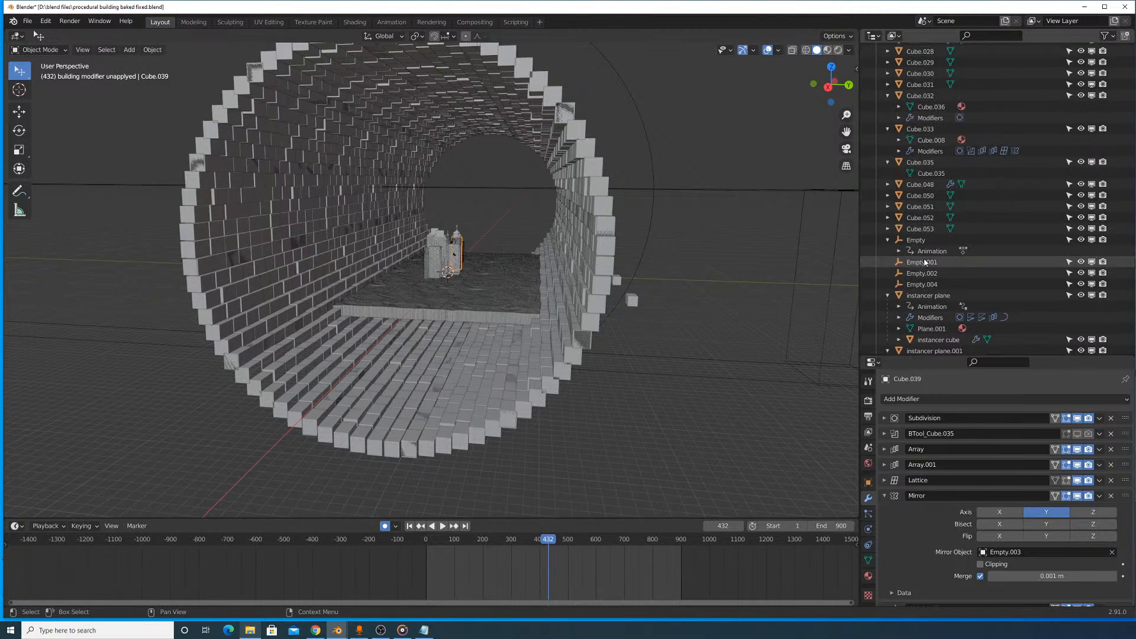
scroll(926, 260, up, 5)
click(932, 240)
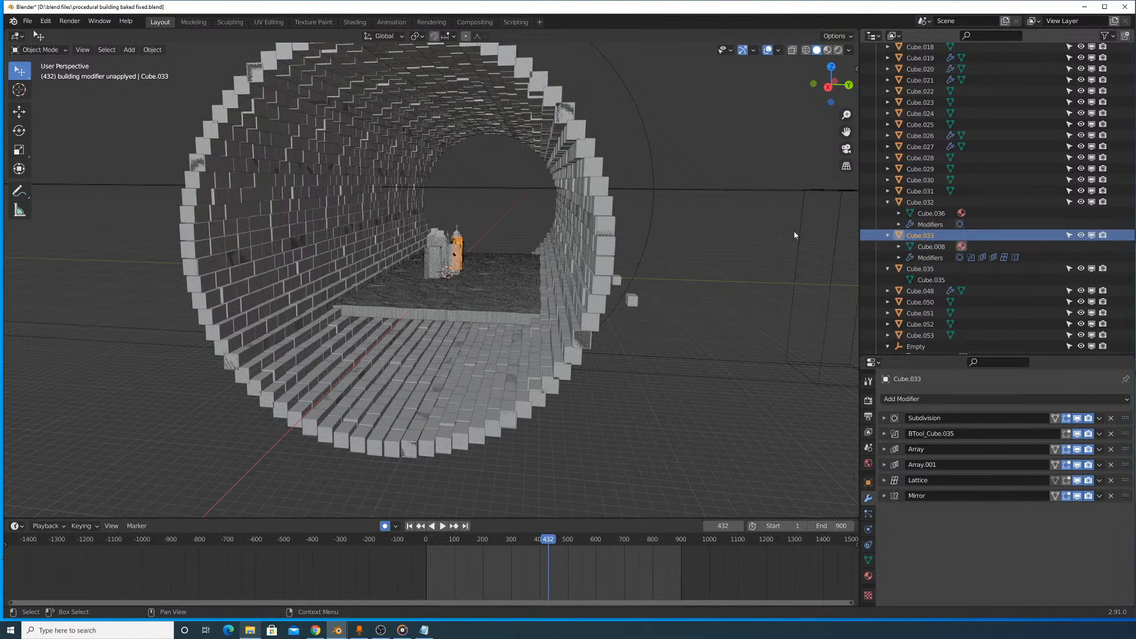
click(551, 115)
scroll(622, 140, up, 3)
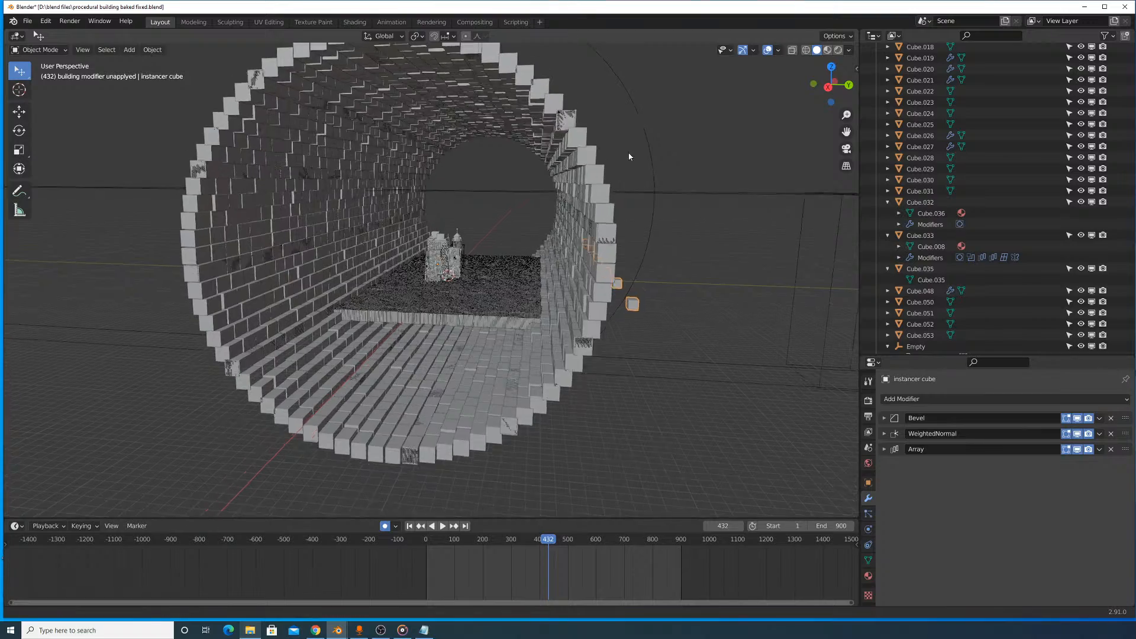
- Select the BezierCircle around the cylinder, try moving it to see its effect on the wall, and cancel the move
click(649, 153)
key(g)
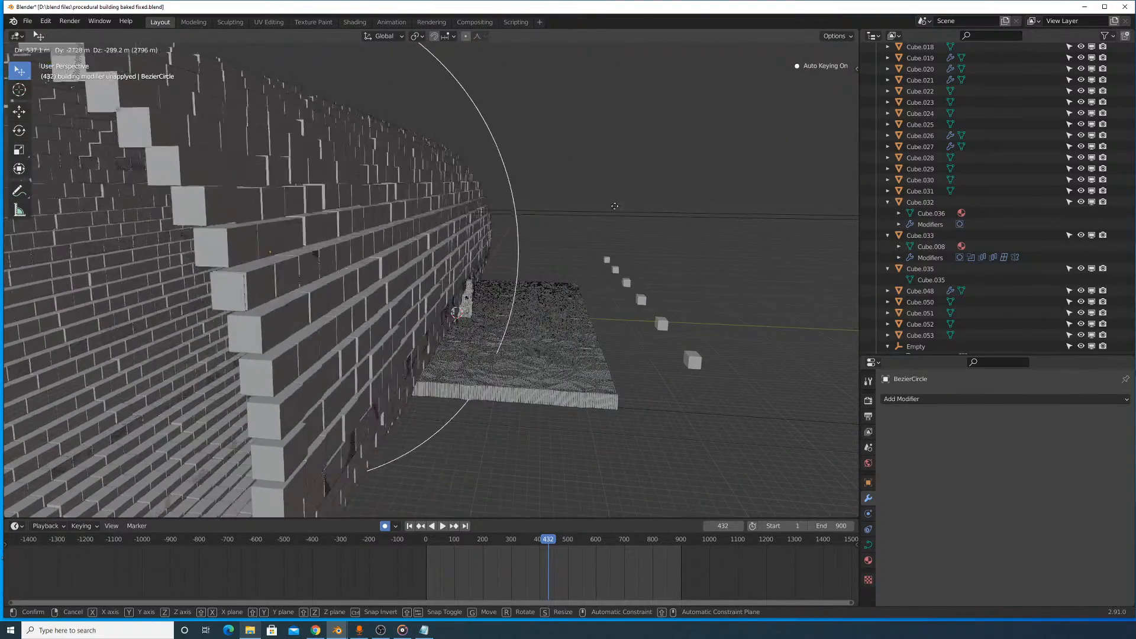
right_click(652, 222)
scroll(683, 236, down, 6)
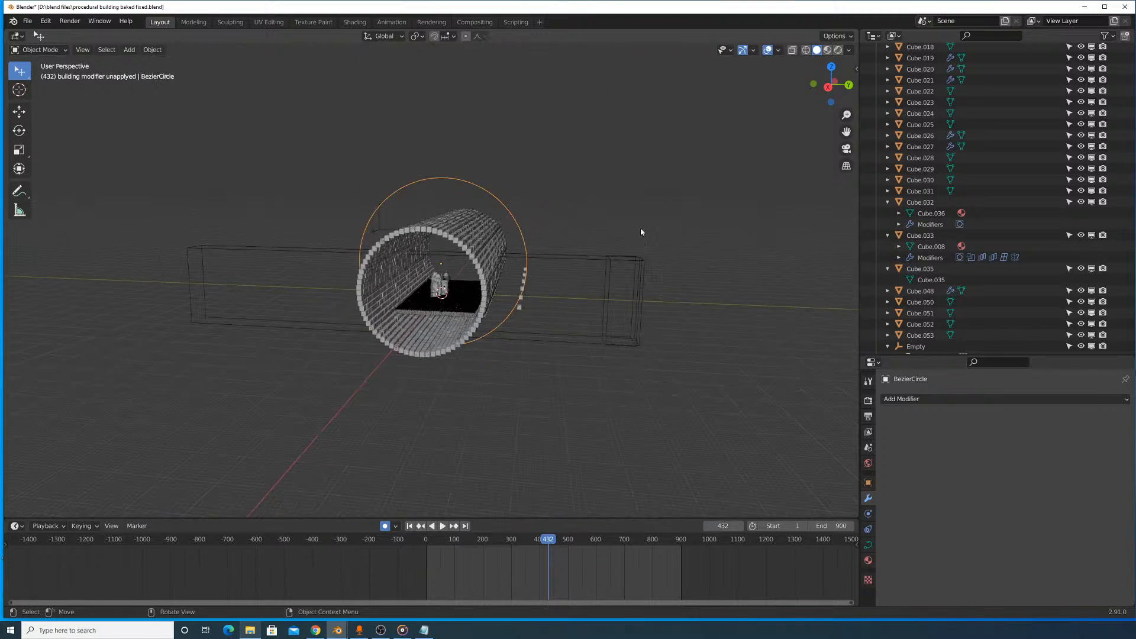
middle_drag(640, 229, 599, 243)
- Select Cube.060 and Cube.059 of the building modifier unapplyed collection to identify them in the scene
scroll(602, 240, up, 3)
scroll(579, 271, up, 2)
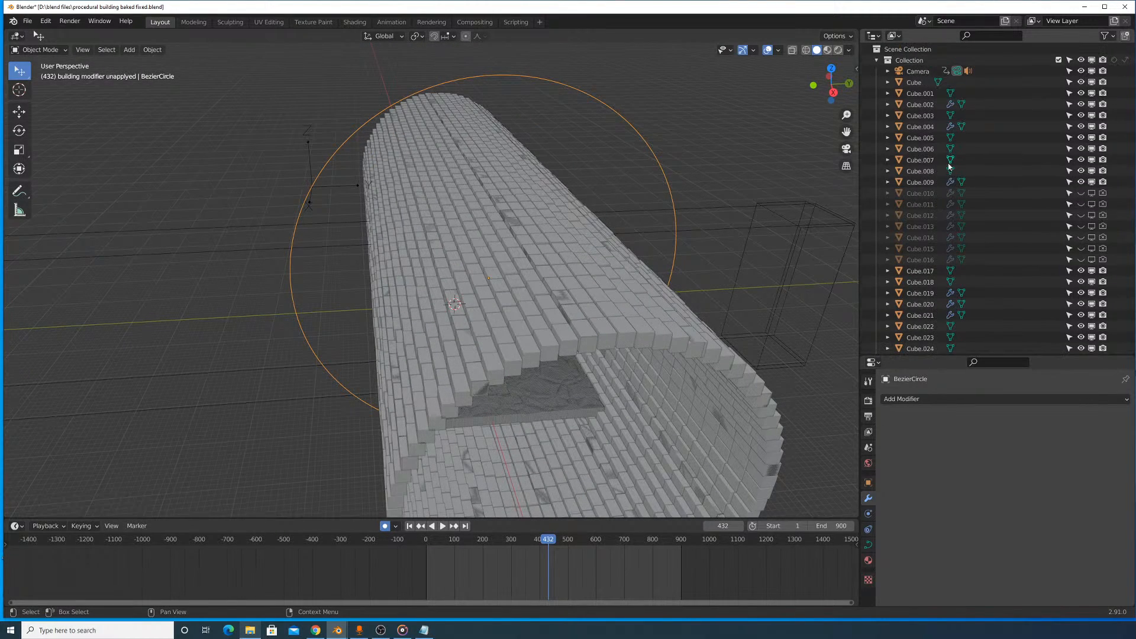
scroll(958, 213, up, 3)
scroll(959, 236, down, 12)
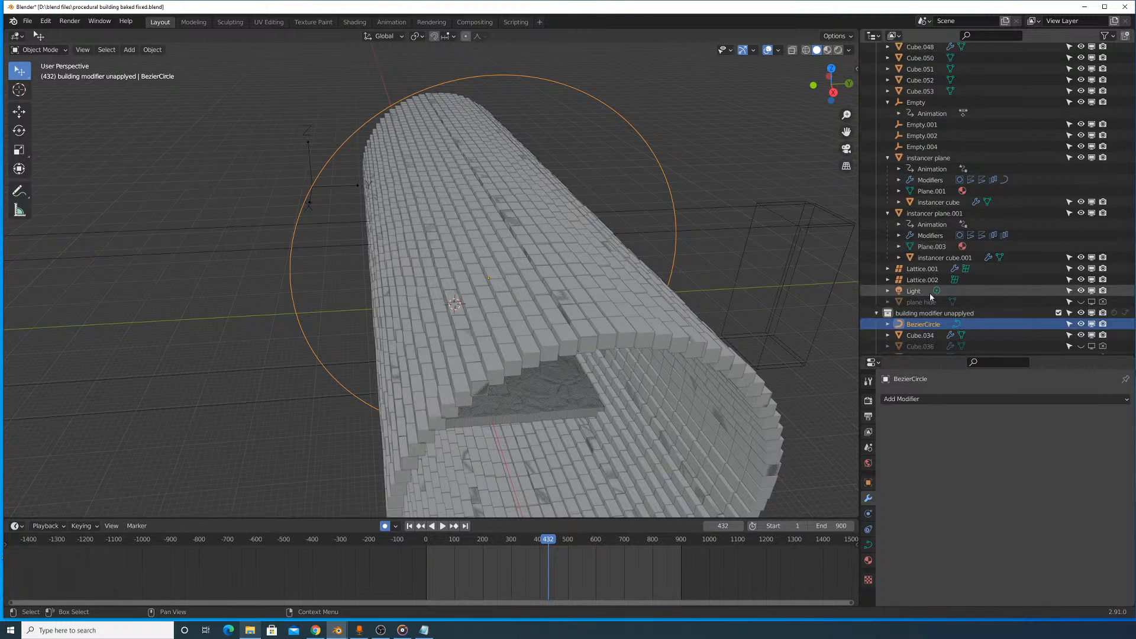
scroll(925, 251, down, 10)
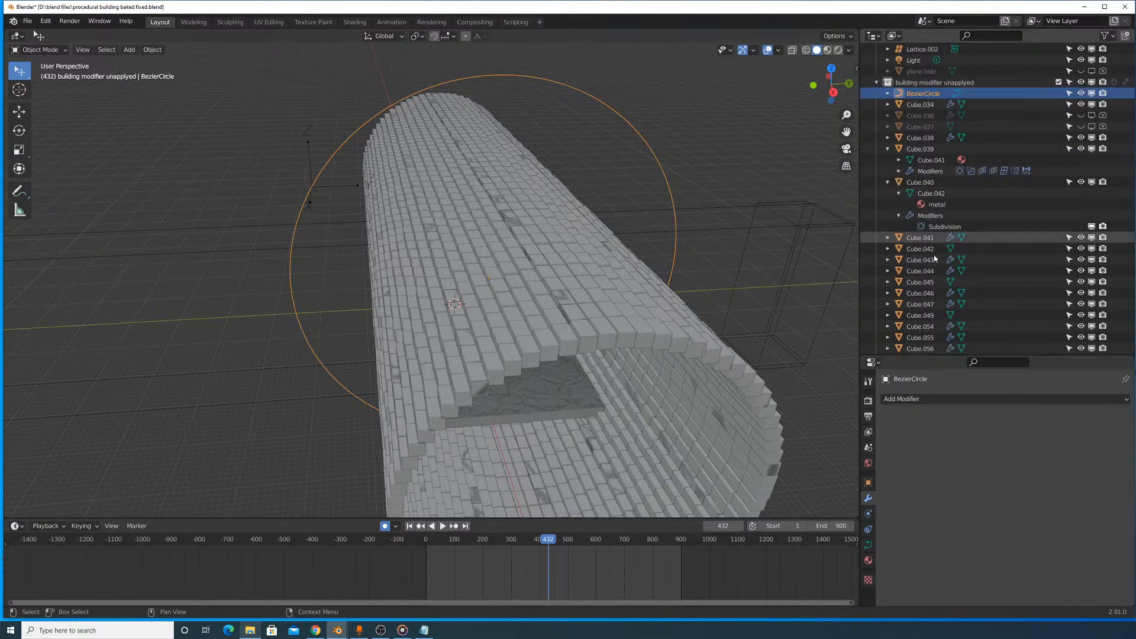
click(931, 300)
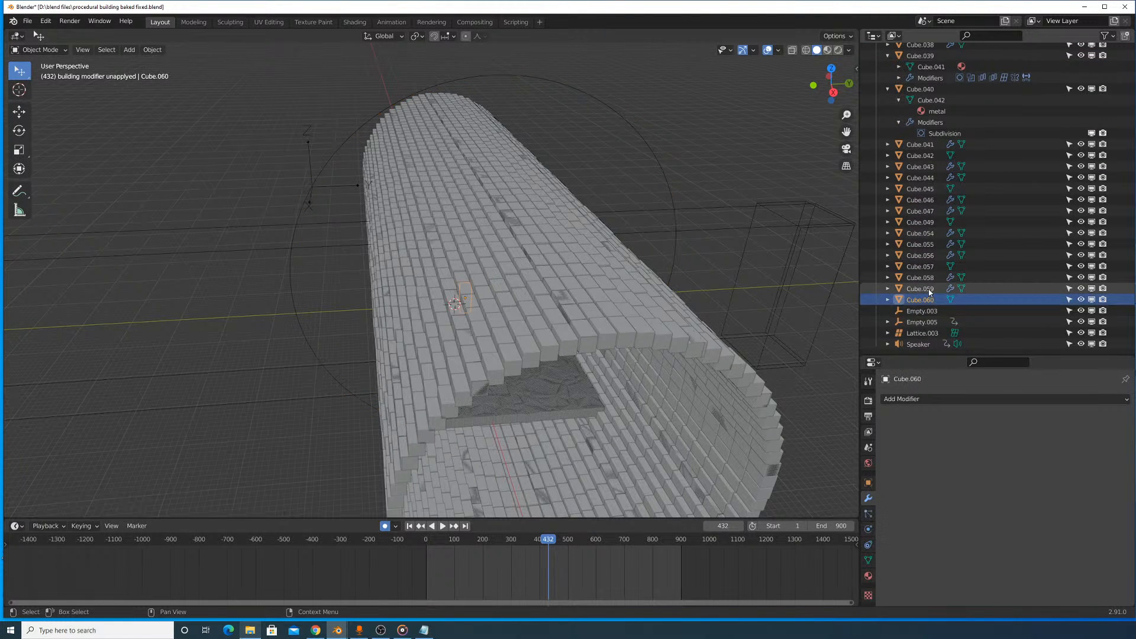
click(894, 289)
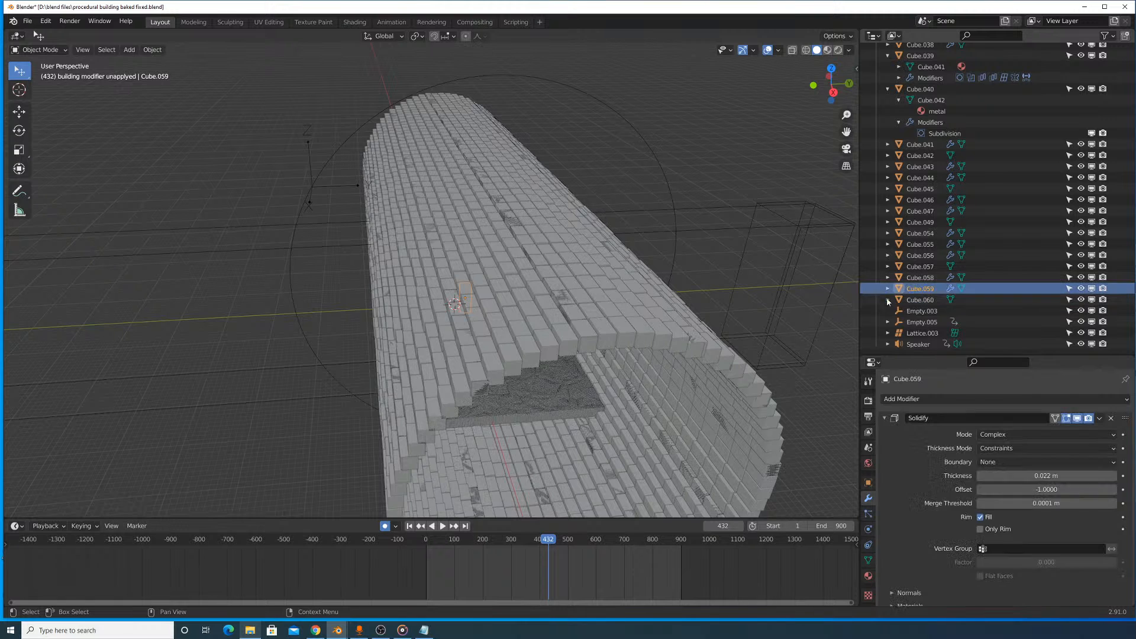
- Try moving Cube.058 and Cube.057 one after the other to identify them, cancelling each move
click(925, 281)
key(g)
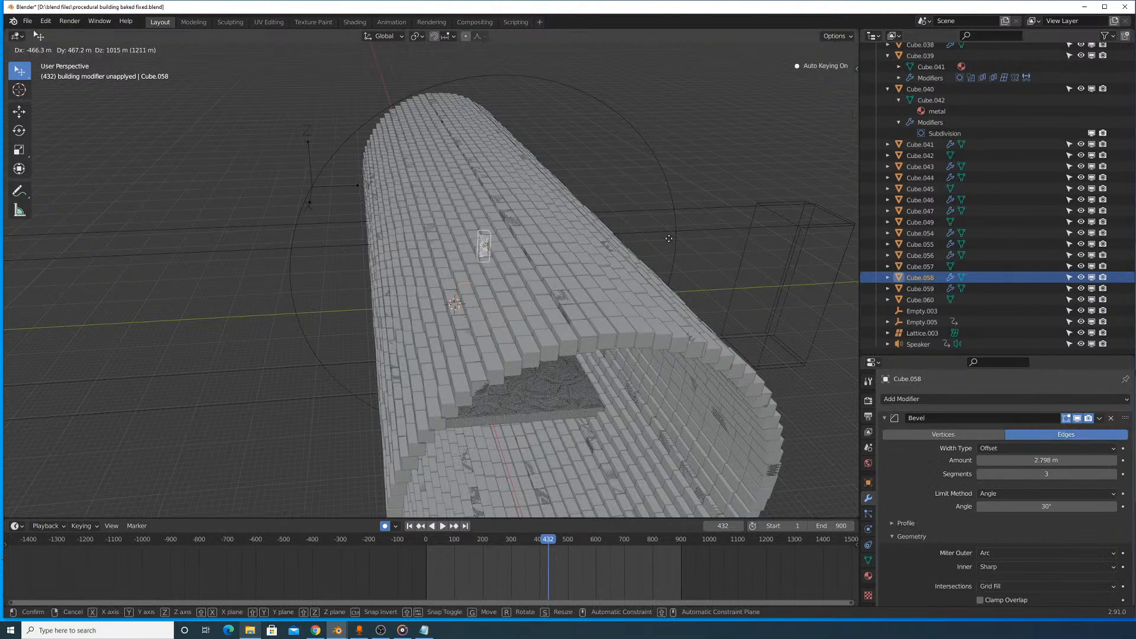
right_click(710, 242)
click(927, 268)
key(g)
right_click(677, 234)
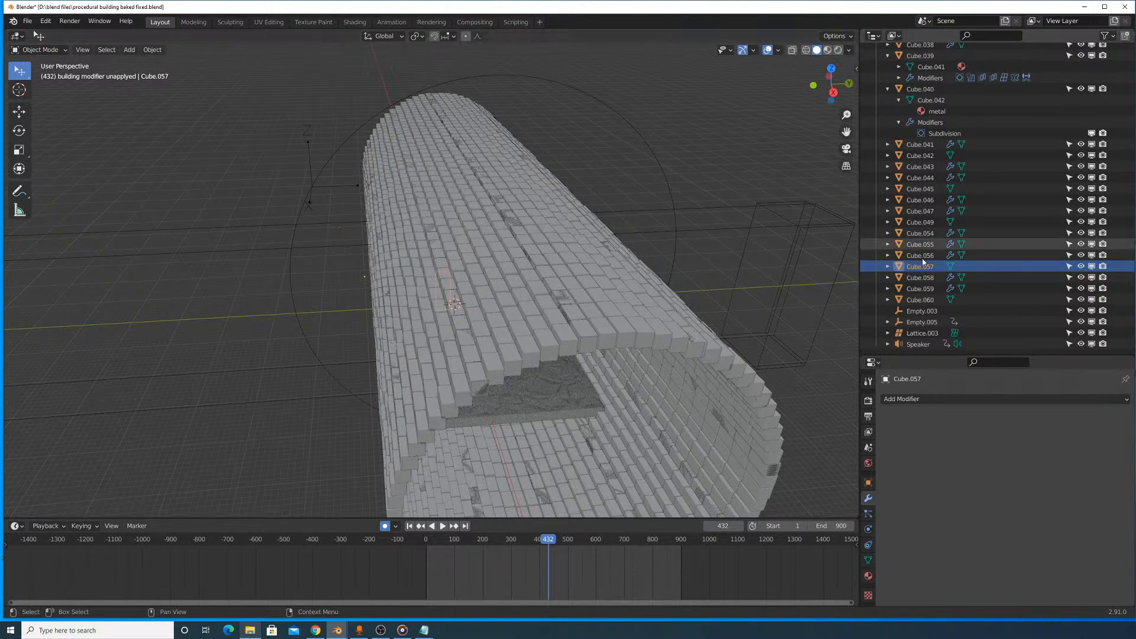
- Try moving Cube.056 and Cube.055 in turn to identify them, cancelling each move
click(924, 257)
key(g)
right_click(681, 254)
click(924, 243)
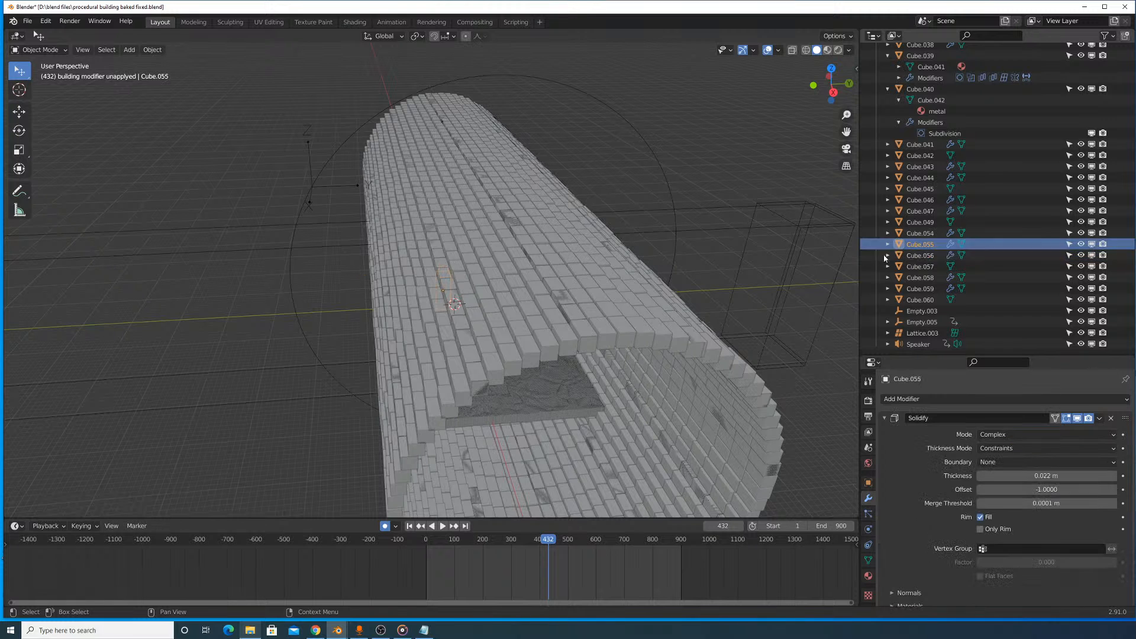
key(g)
right_click(765, 236)
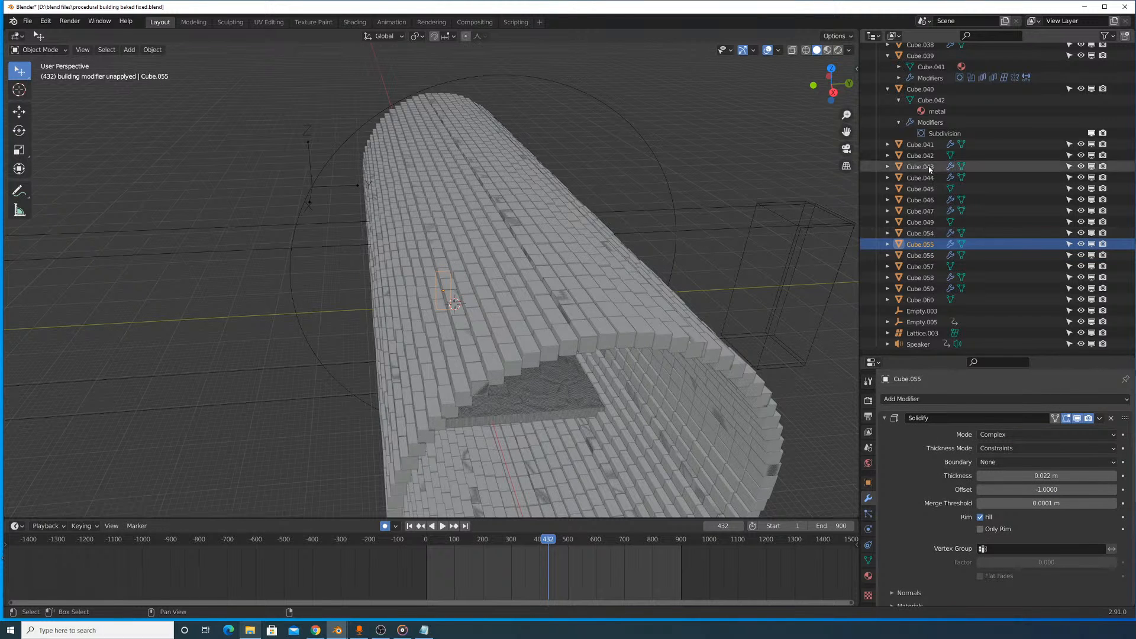
- Select the cubes from Cube.041 to Cube.055, and try moving Cube.040 alone before cancelling the move
shift+click(930, 145)
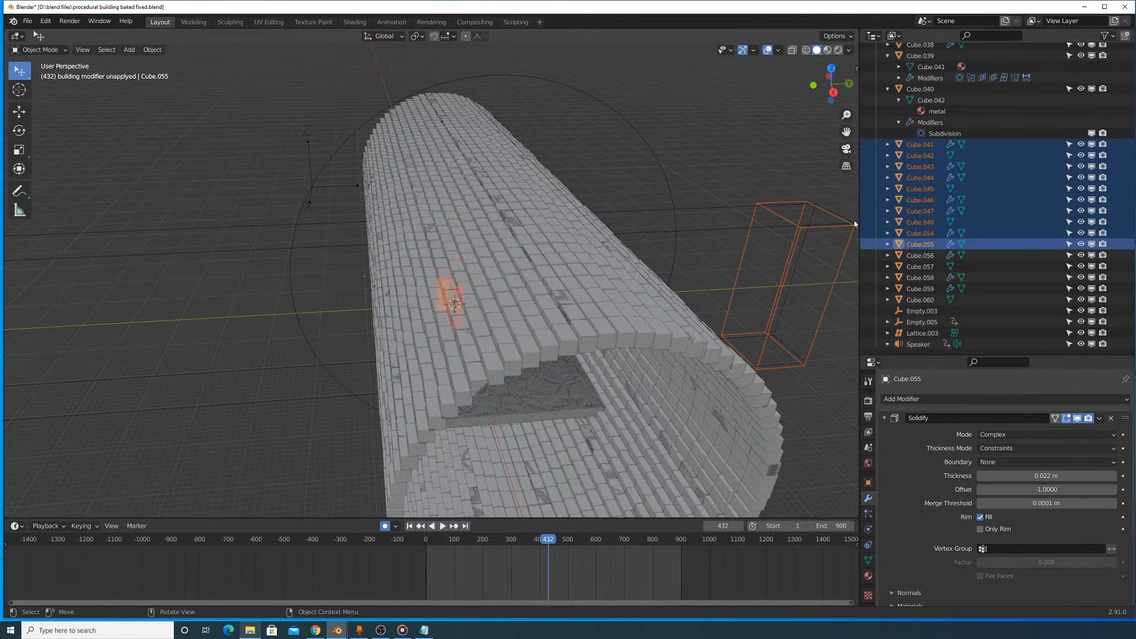
scroll(939, 138, up, 5)
click(925, 179)
key(g)
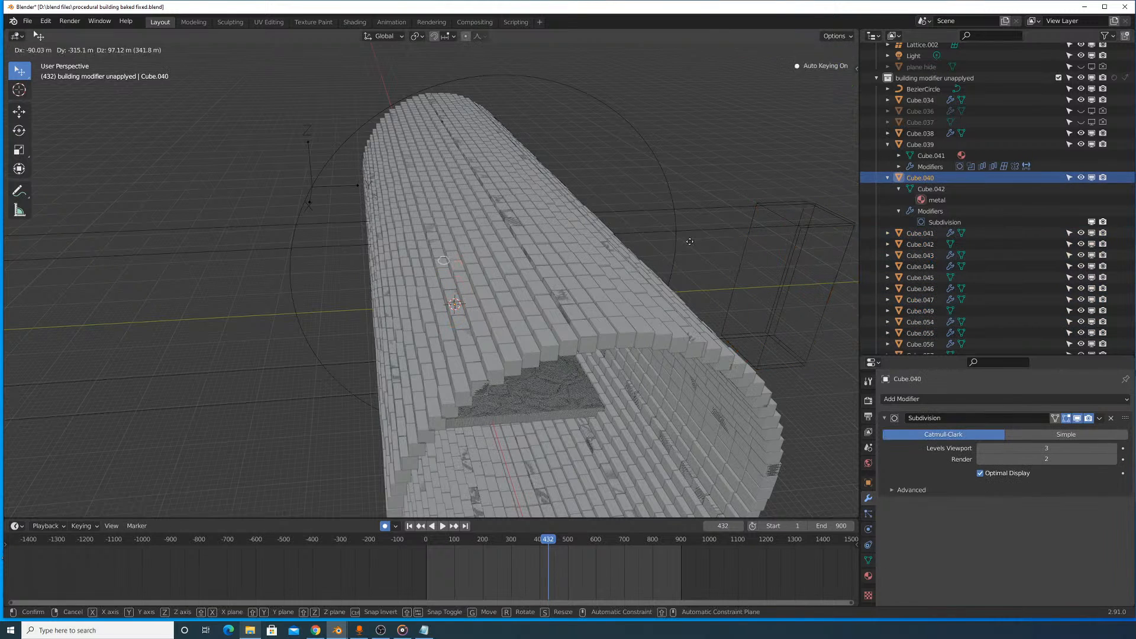
key(Escape)
- Select the cubes from Cube.034 to Cube.040, try moving them together, cancel the move and clear the selection
drag(934, 149, 928, 97)
key(g)
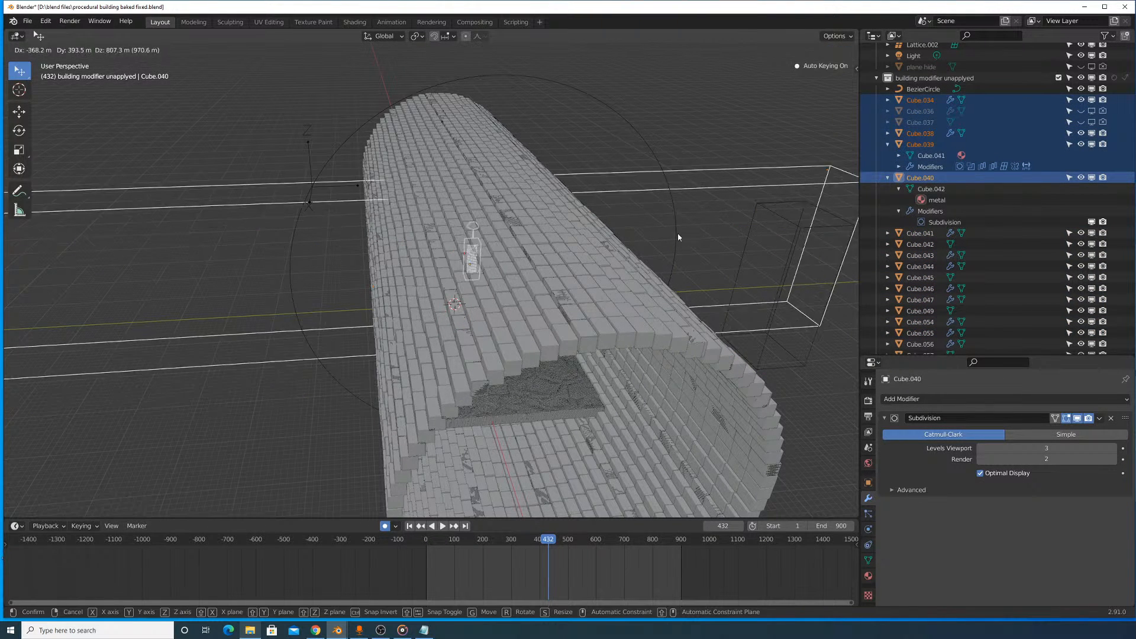
right_click(676, 235)
click(772, 153)
- Try moving the BezierCircle again, cancel the move, expand its entry and select the building modifier unapplyed collection
click(923, 89)
key(g)
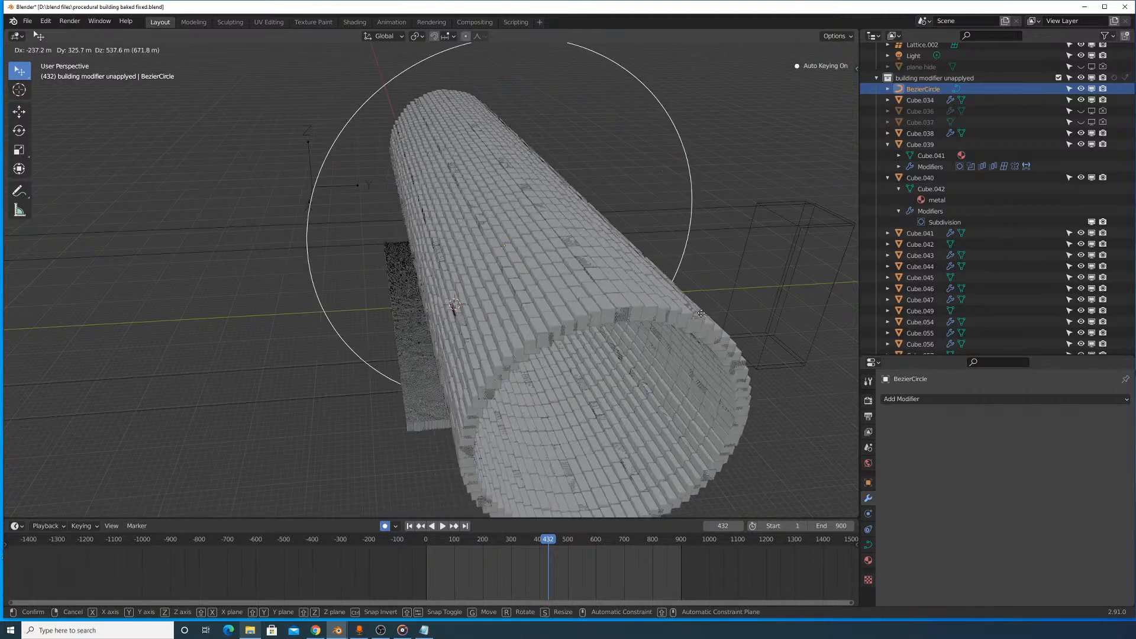
right_click(626, 290)
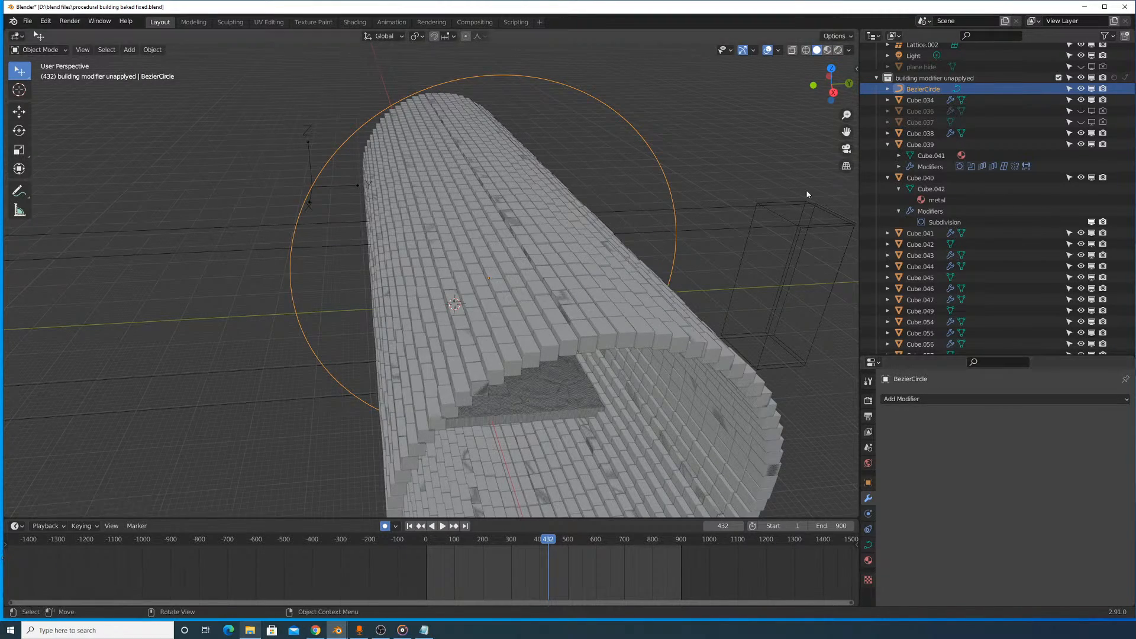
shift+middle_drag(770, 122, 775, 169)
click(887, 90)
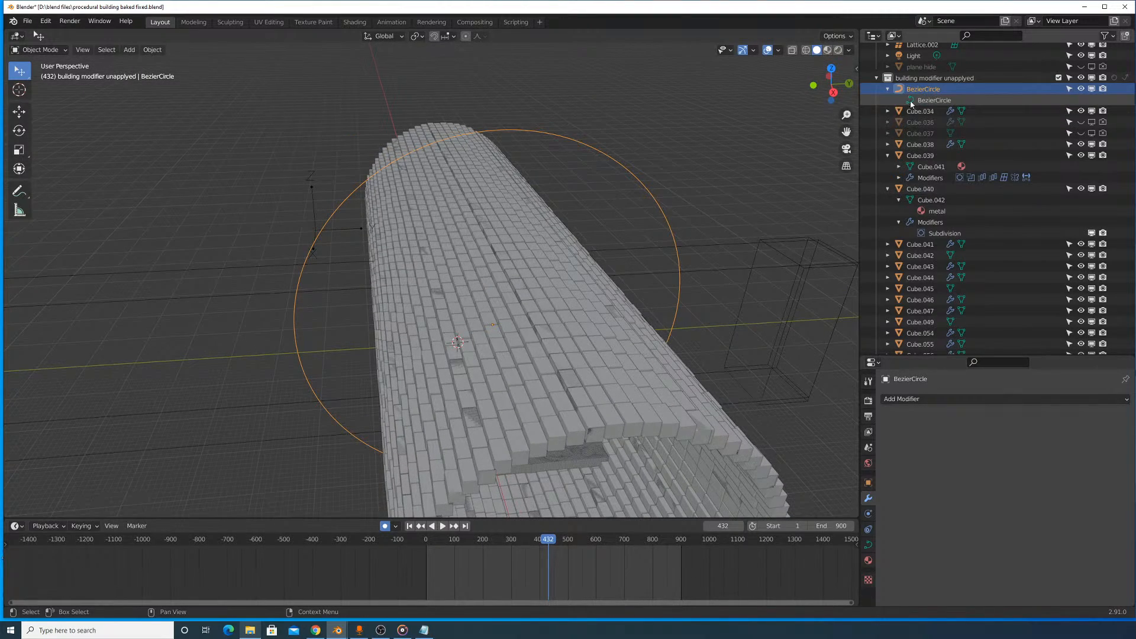
scroll(914, 118, up, 3)
click(935, 130)
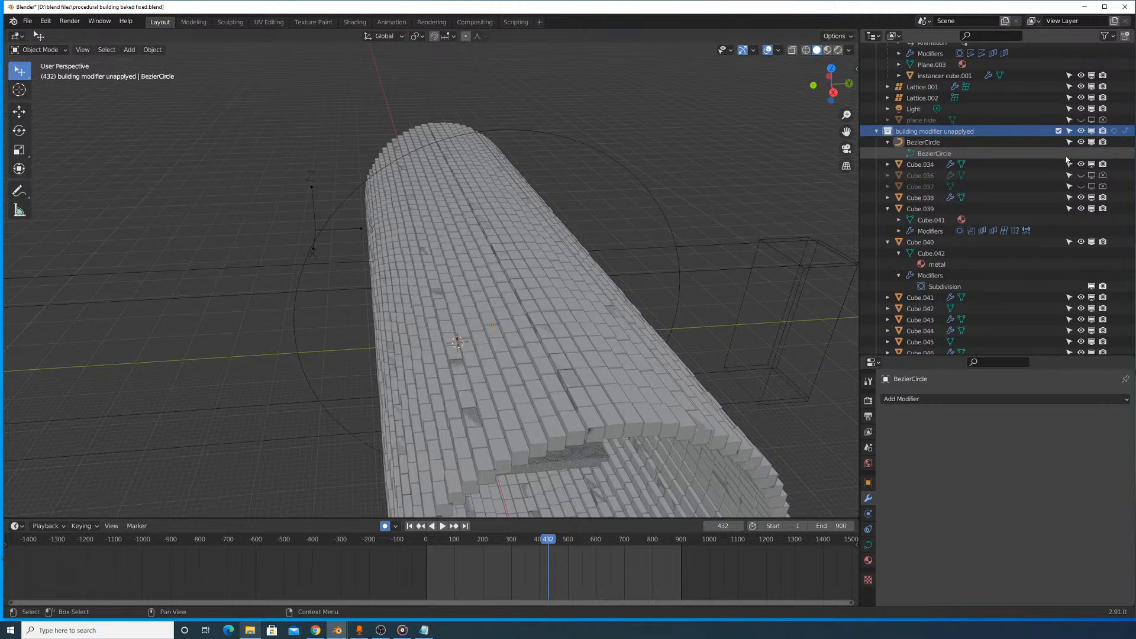
- Unhide the plane hide object, try moving it inside the cylinder, cancel the move and hide it again
scroll(1066, 159, up, 1)
click(1025, 139)
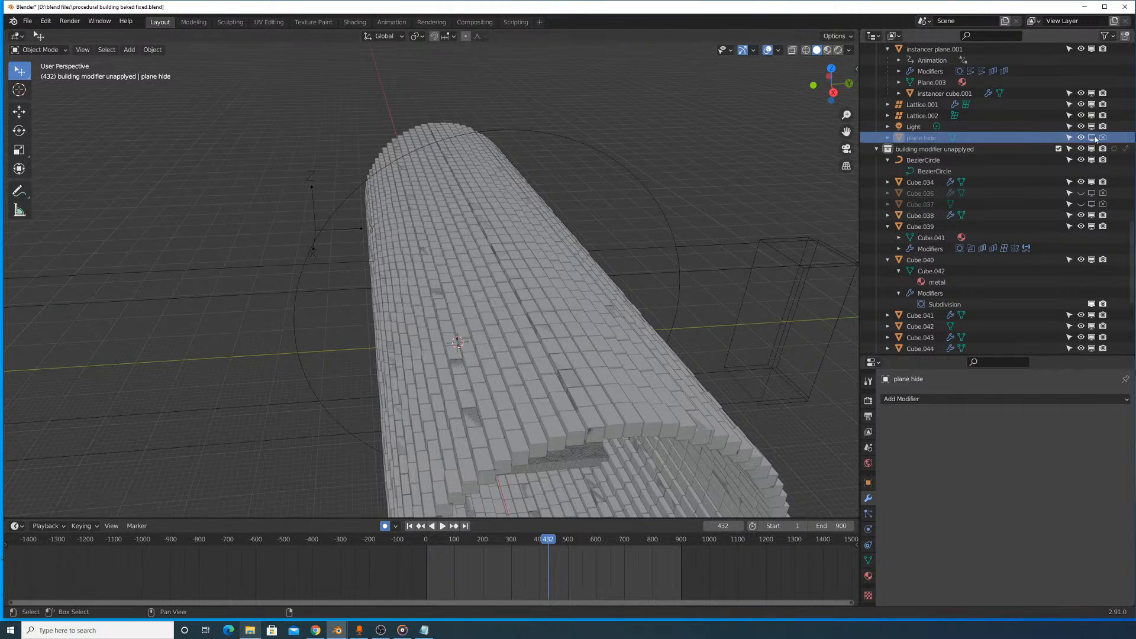
middle_drag(690, 284, 684, 253)
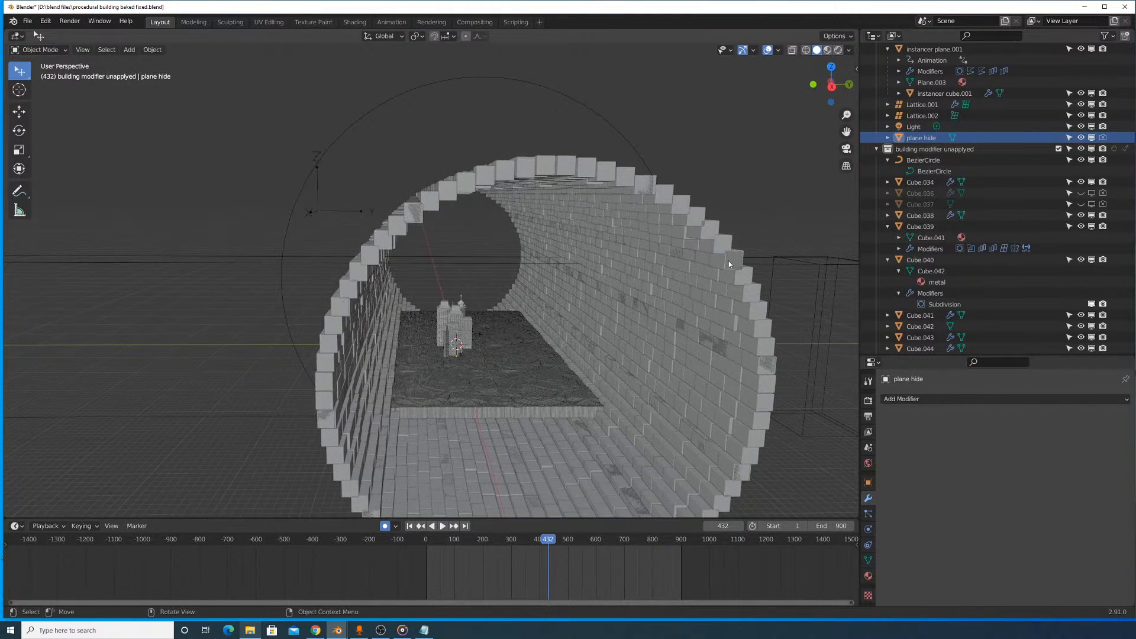
key(g)
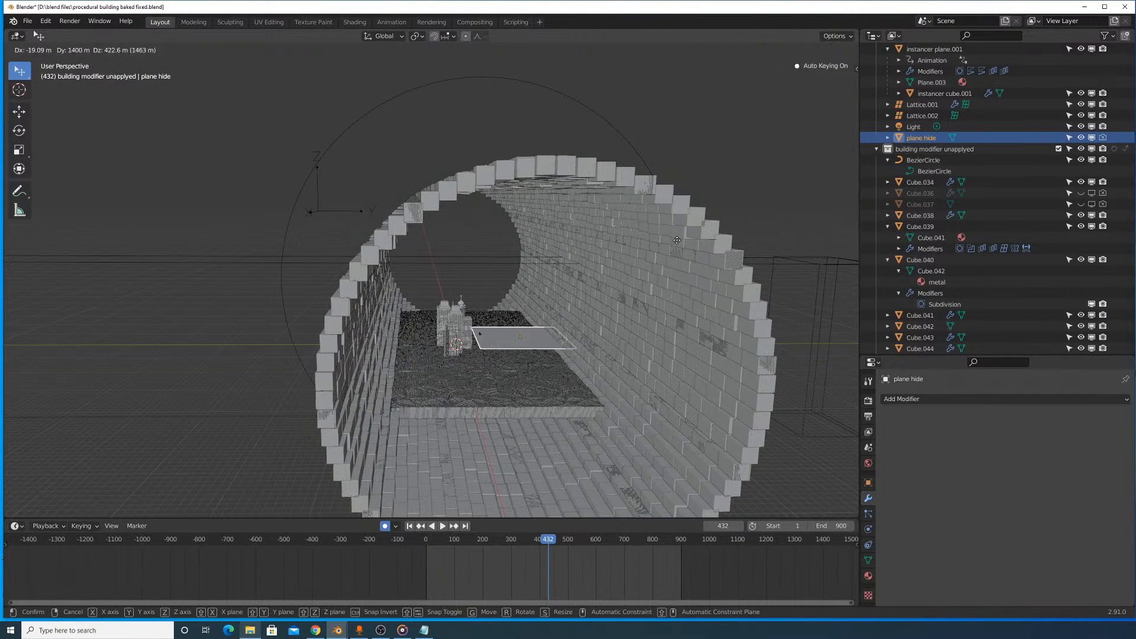
right_click(671, 214)
click(1091, 137)
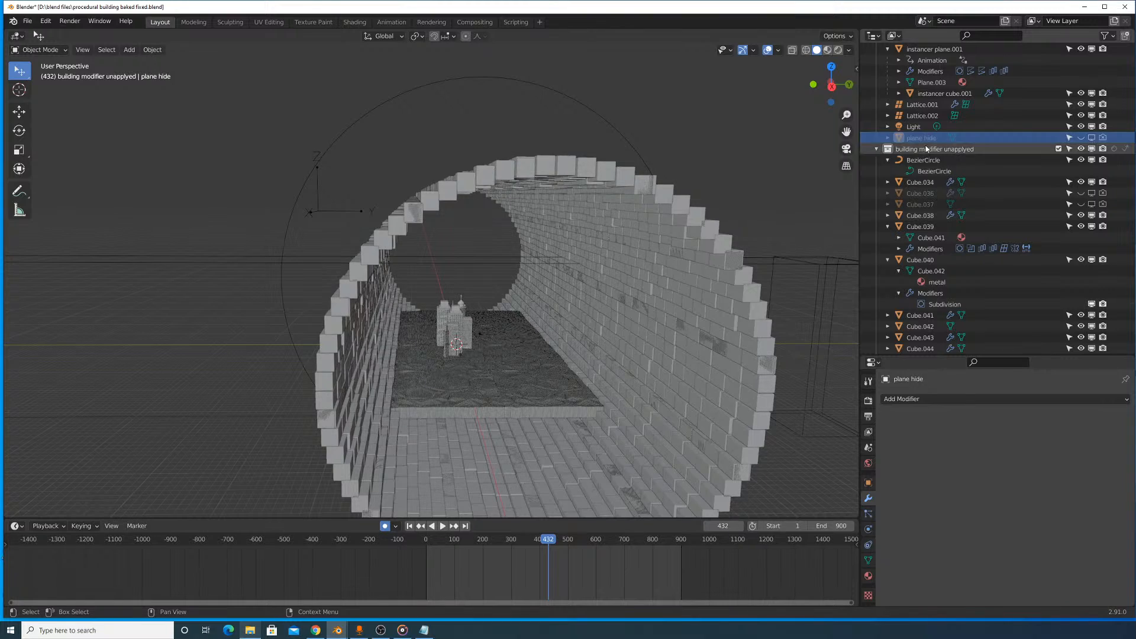
- Select the floor's instancer plane.001, and select the cylinder wall's instancer plane to view its modifiers
scroll(924, 144, up, 5)
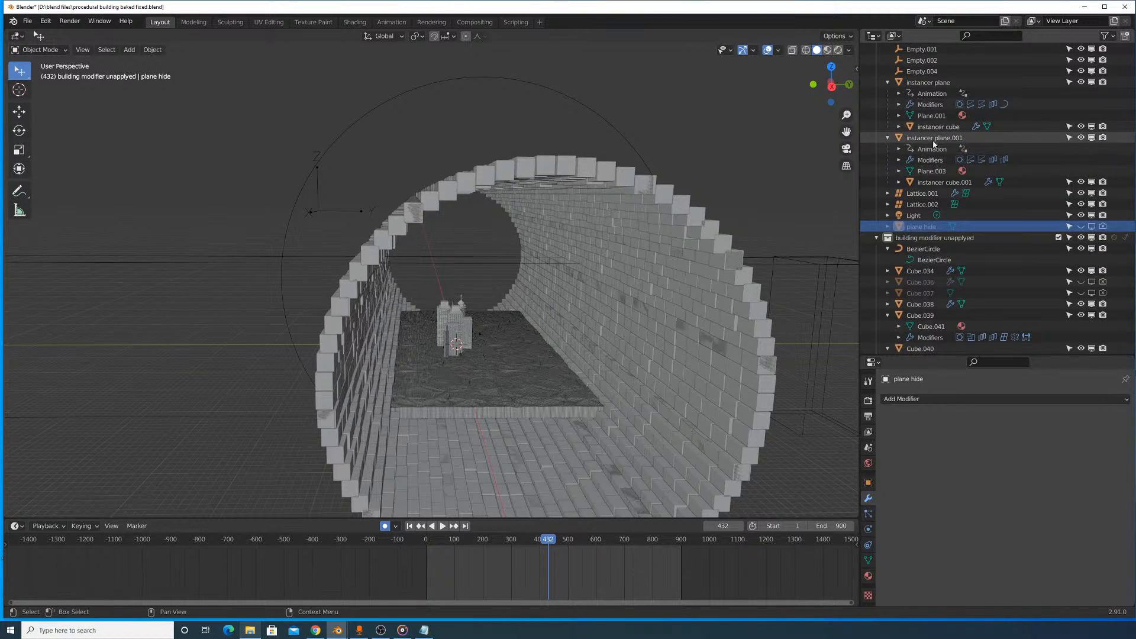
click(934, 138)
scroll(944, 108, up, 1)
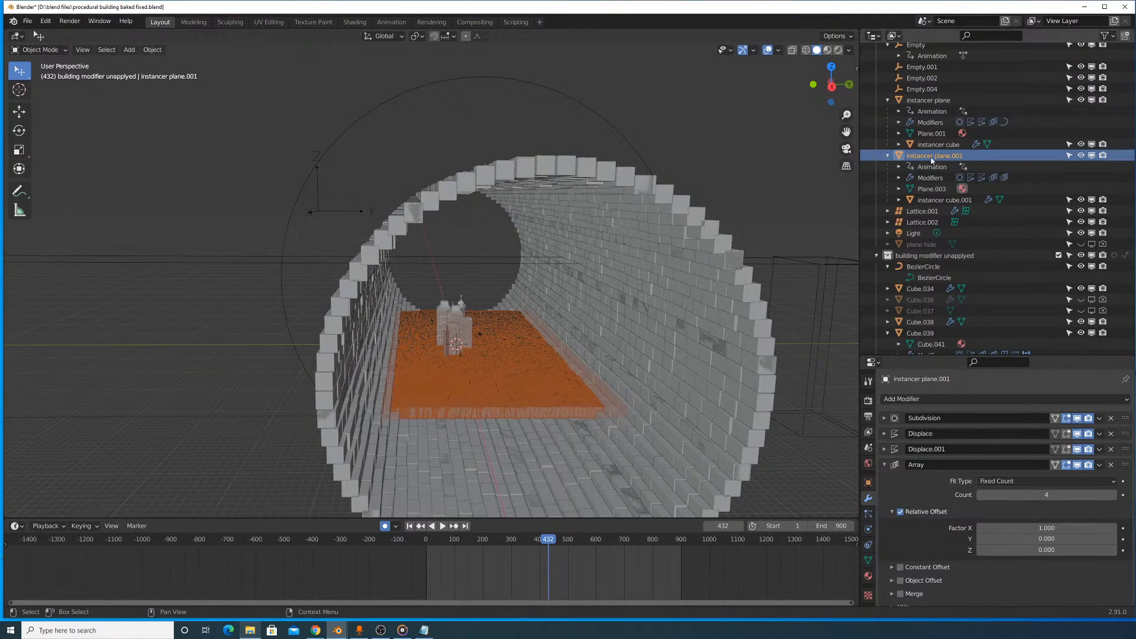
click(941, 101)
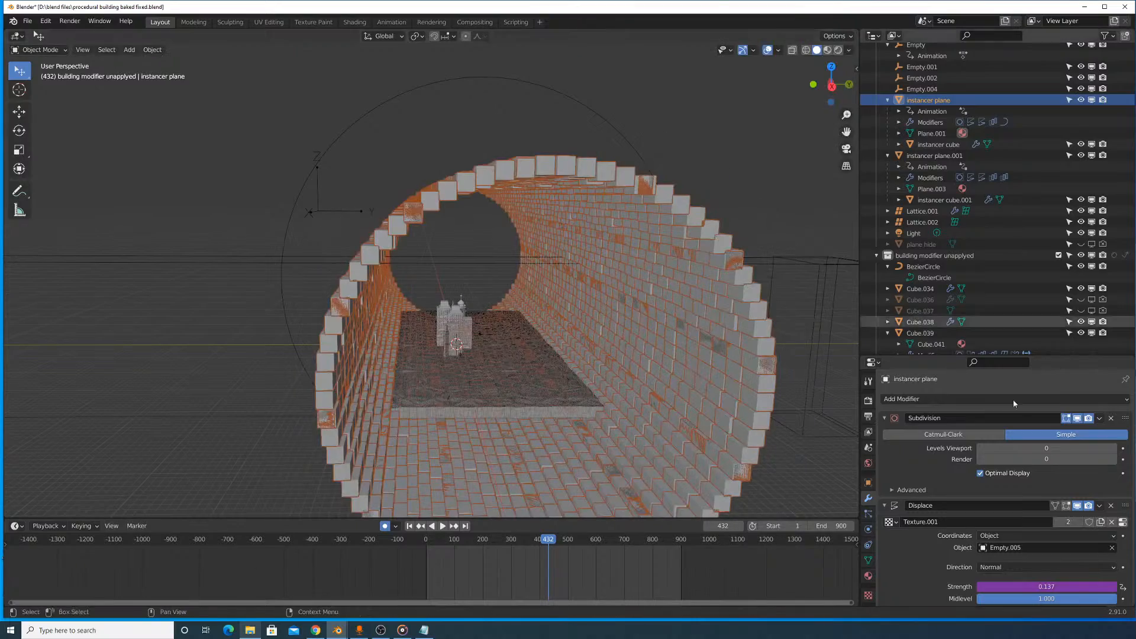
scroll(1039, 432, down, 2)
- Examine the cylinder's interior around the city buildings and the edge where the floor meets the wall
scroll(699, 374, up, 5)
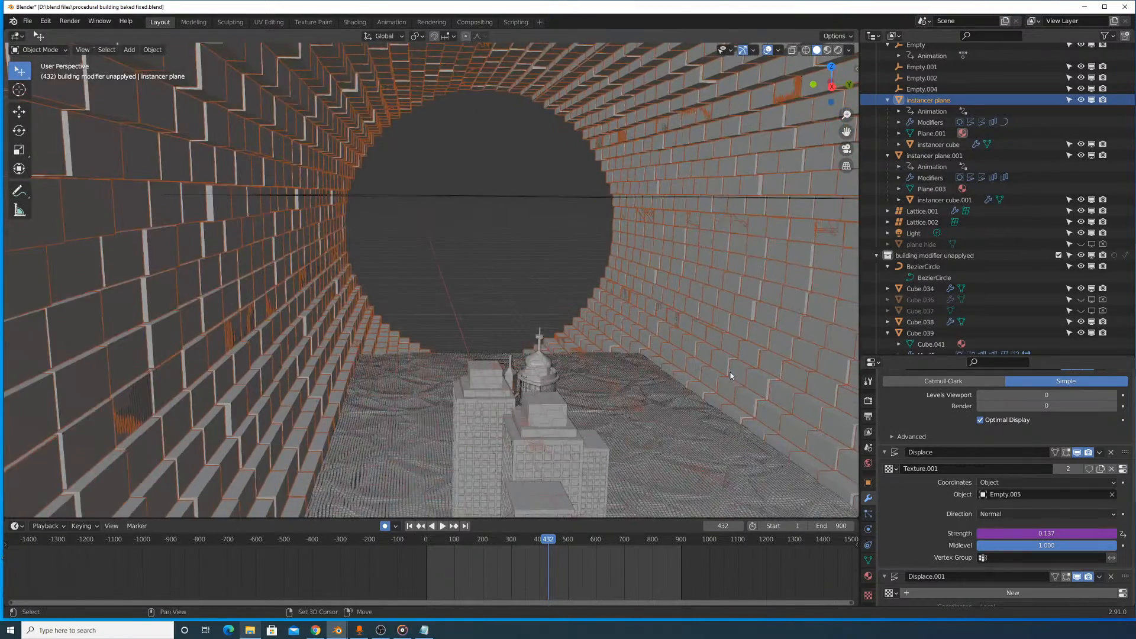
shift+middle_drag(730, 372, 625, 270)
shift+middle_drag(580, 276, 502, 233)
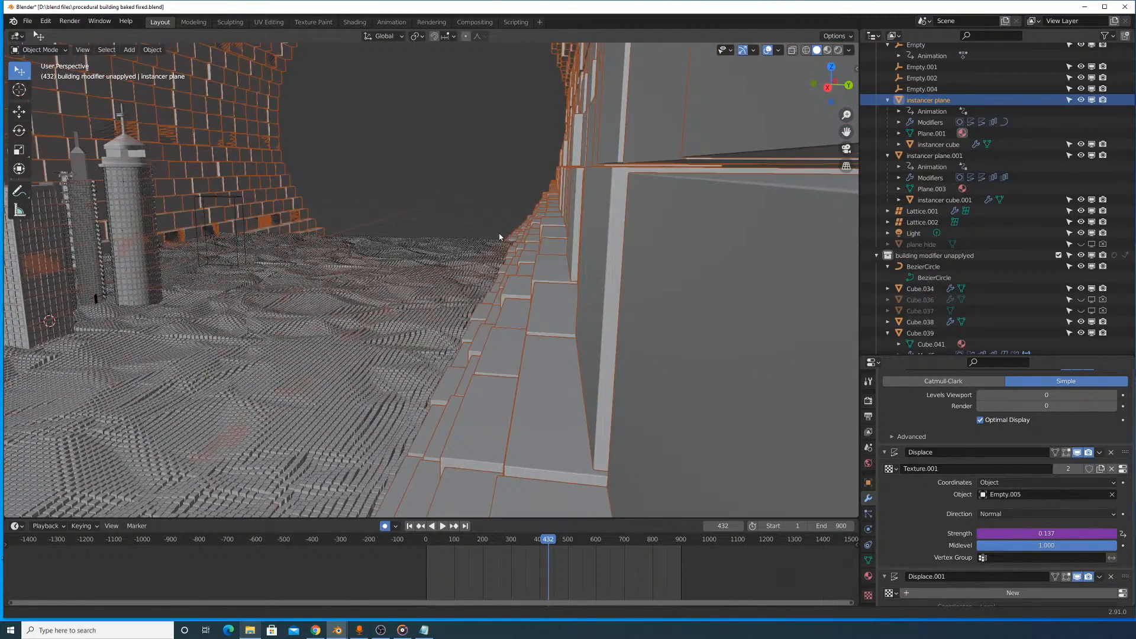
scroll(493, 232, up, 5)
scroll(511, 259, up, 2)
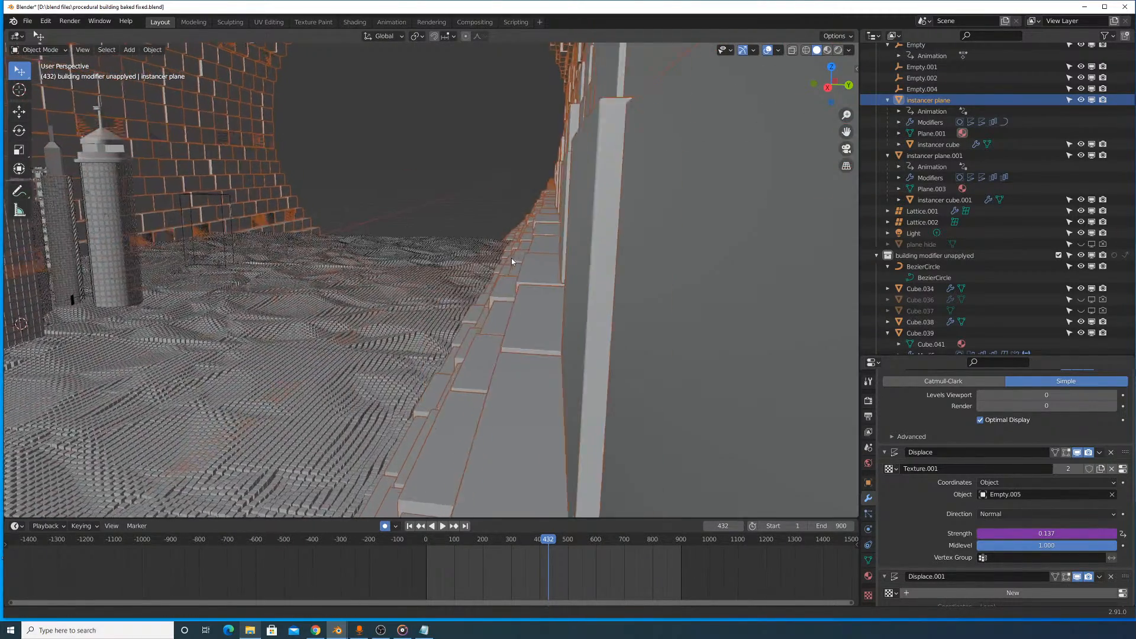
scroll(511, 259, up, 1)
scroll(515, 256, down, 3)
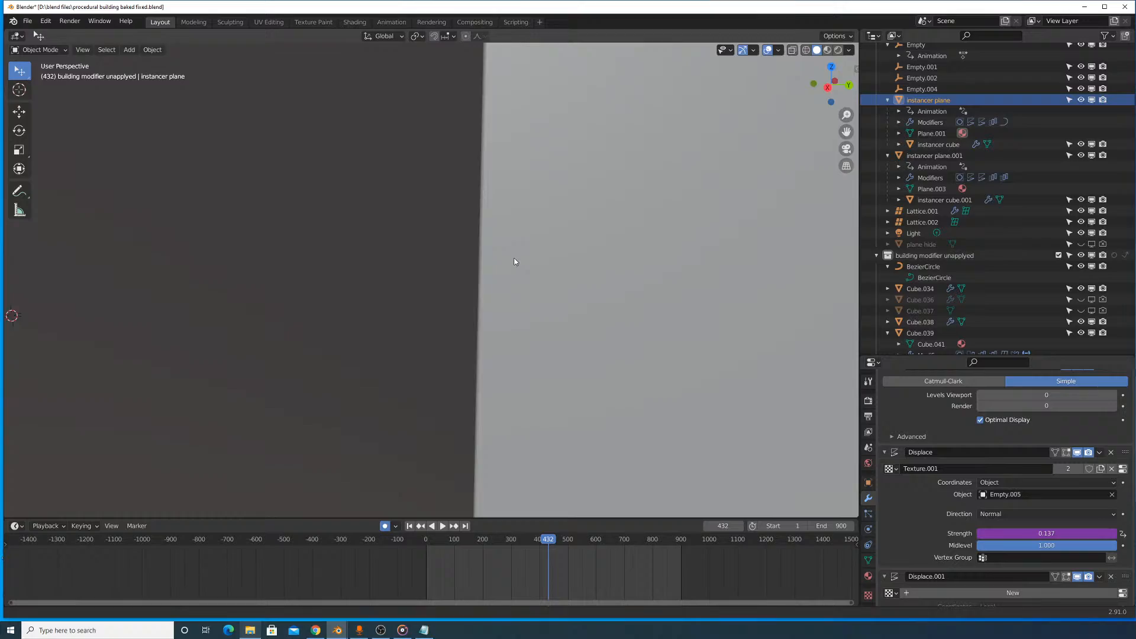
shift+middle_drag(515, 259, 642, 270)
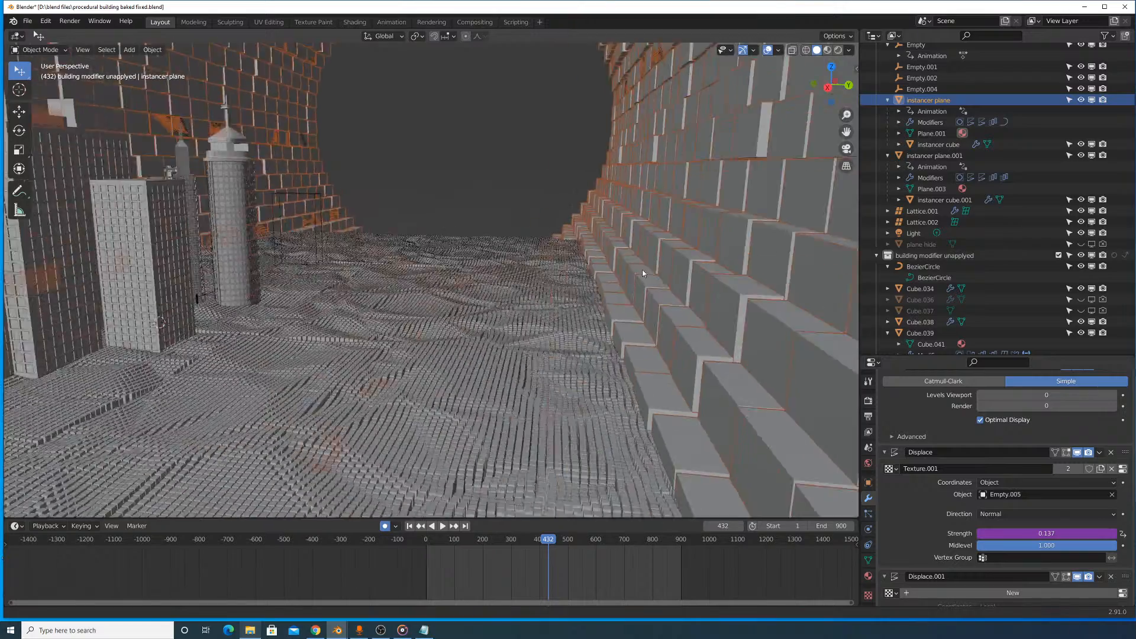
scroll(641, 273, down, 4)
shift+middle_drag(499, 271, 721, 322)
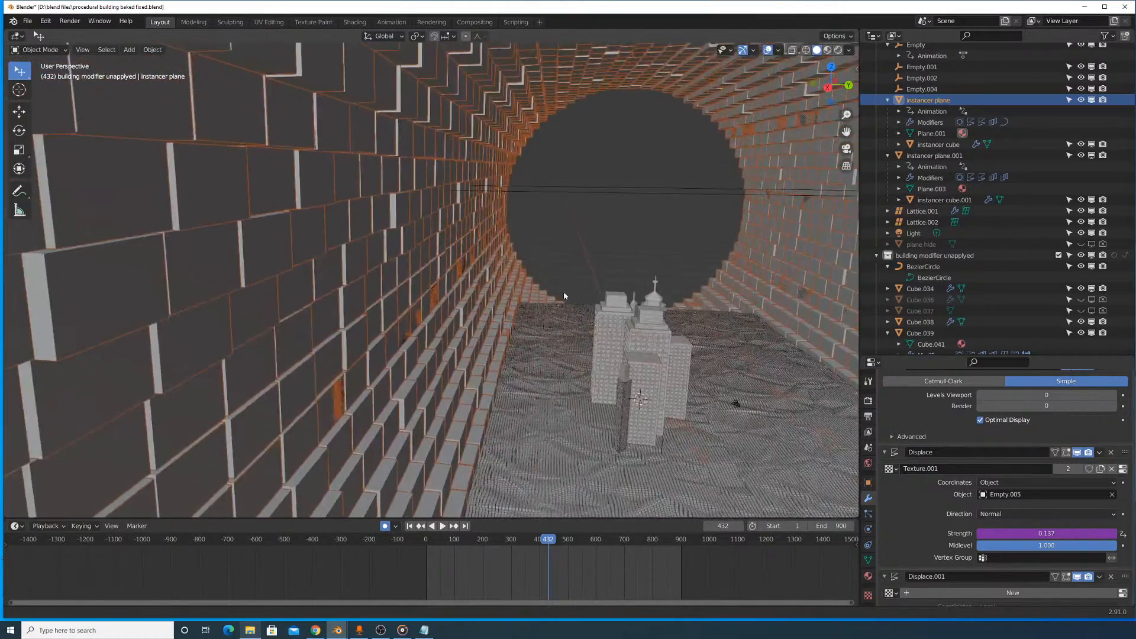
- Examine the individual blocks of the cylinder wall and their edges up close
shift+middle_drag(564, 293, 606, 259)
shift+middle_drag(353, 255, 498, 276)
scroll(501, 272, up, 8)
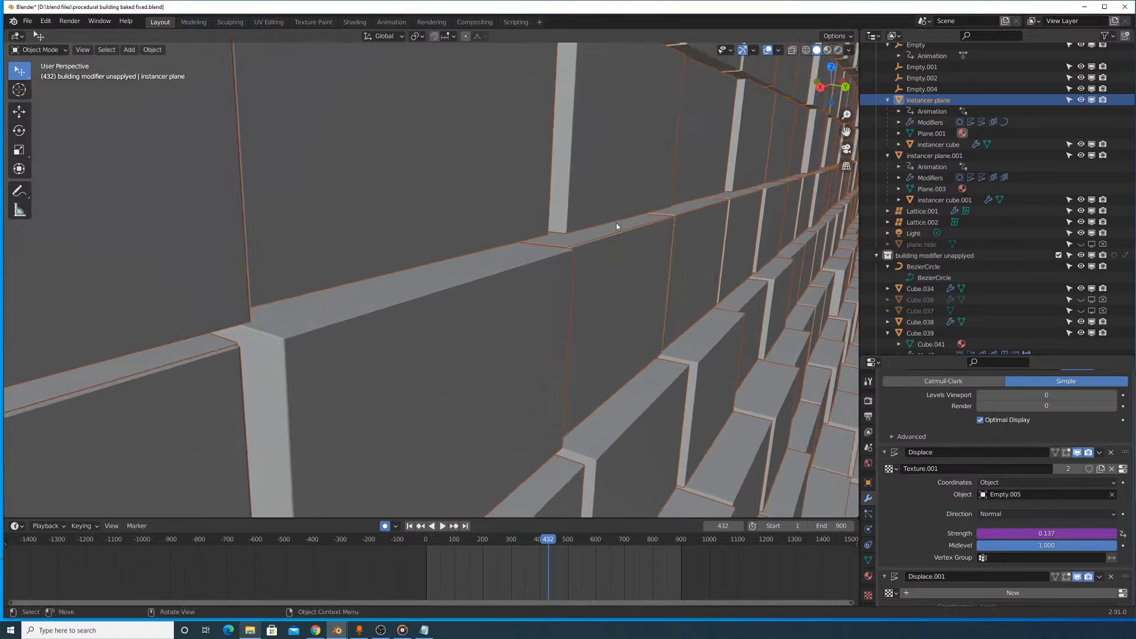
scroll(608, 243, down, 5)
scroll(552, 303, up, 4)
shift+middle_drag(559, 298, 519, 309)
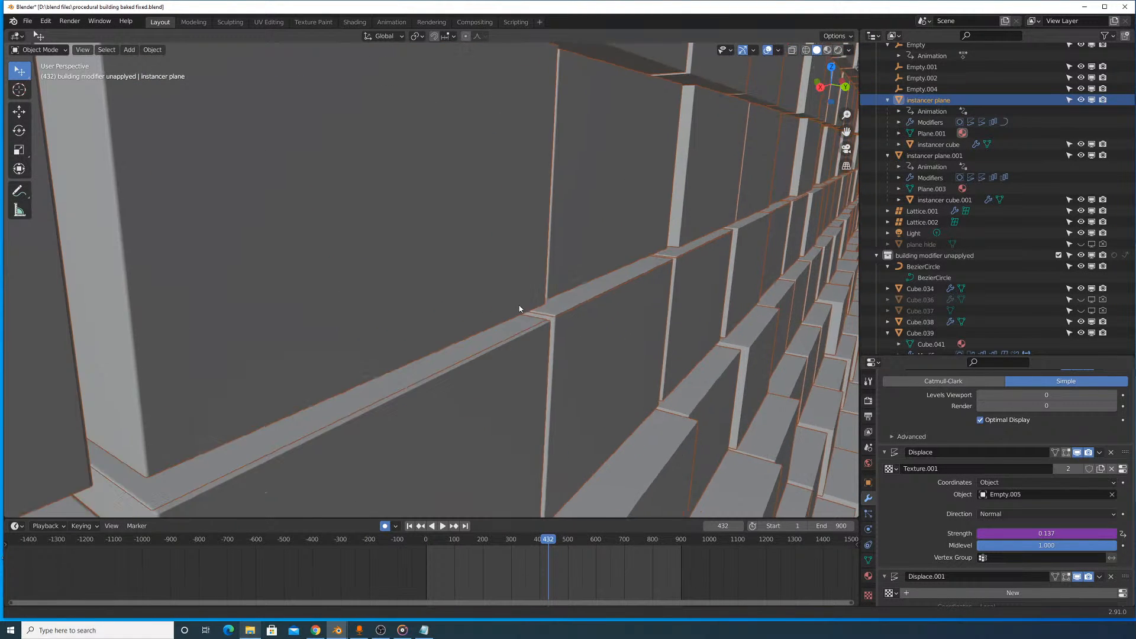
scroll(520, 308, up, 8)
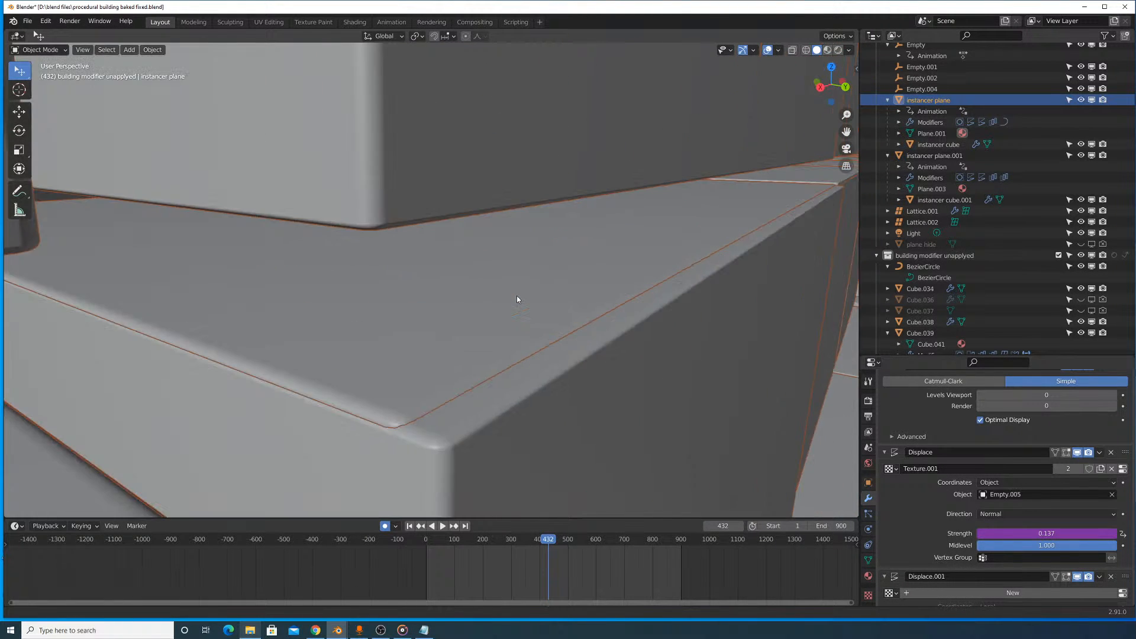
scroll(517, 301, up, 10)
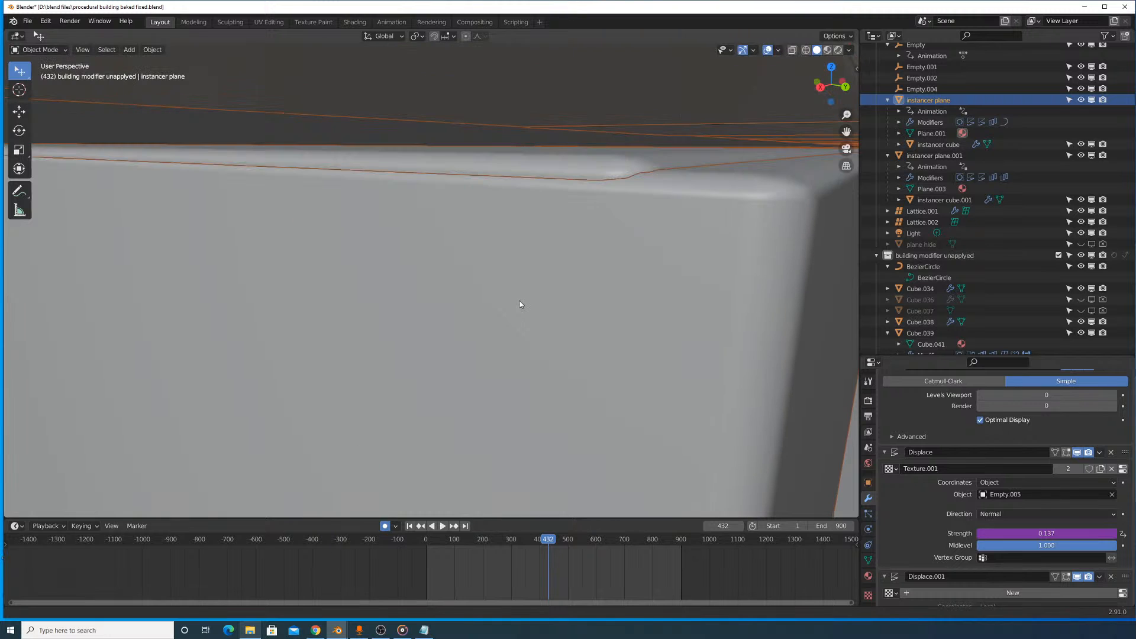
scroll(548, 295, down, 6)
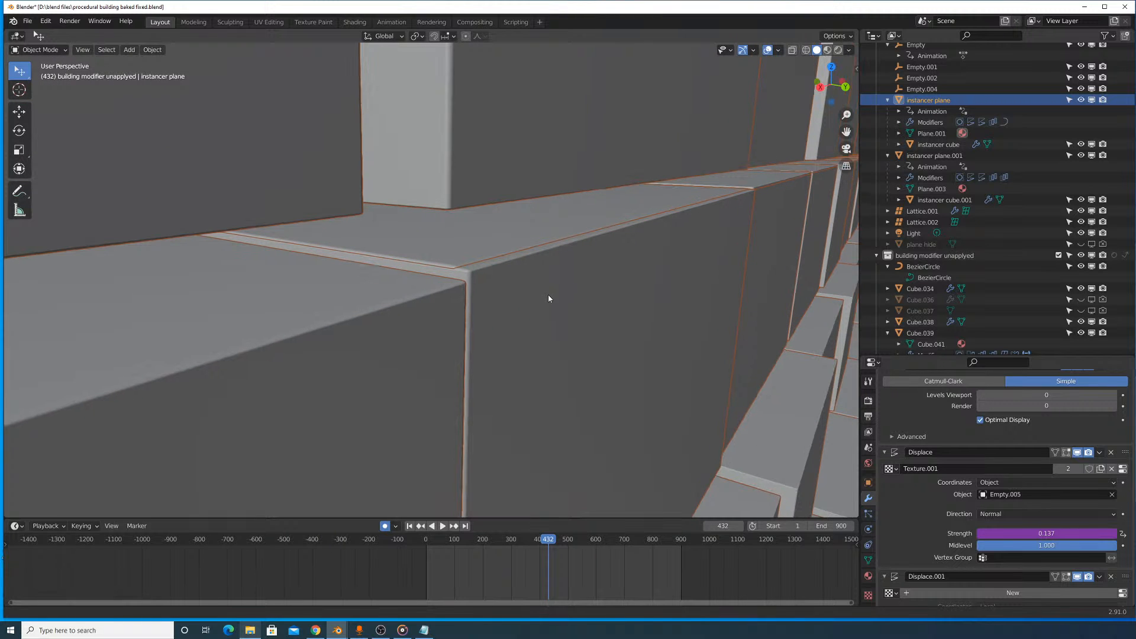
- Review the Array and Displace modifier settings of the wall's instancer plane
scroll(965, 427, down, 5)
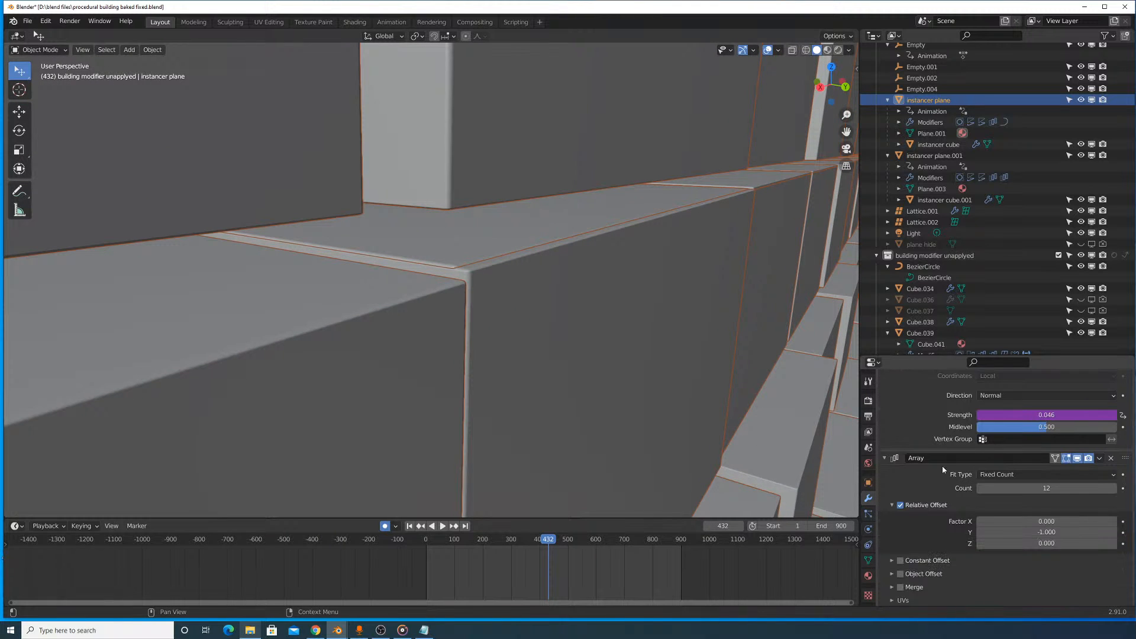
drag(1054, 490, 1074, 490)
scroll(972, 520, down, 3)
scroll(966, 525, up, 9)
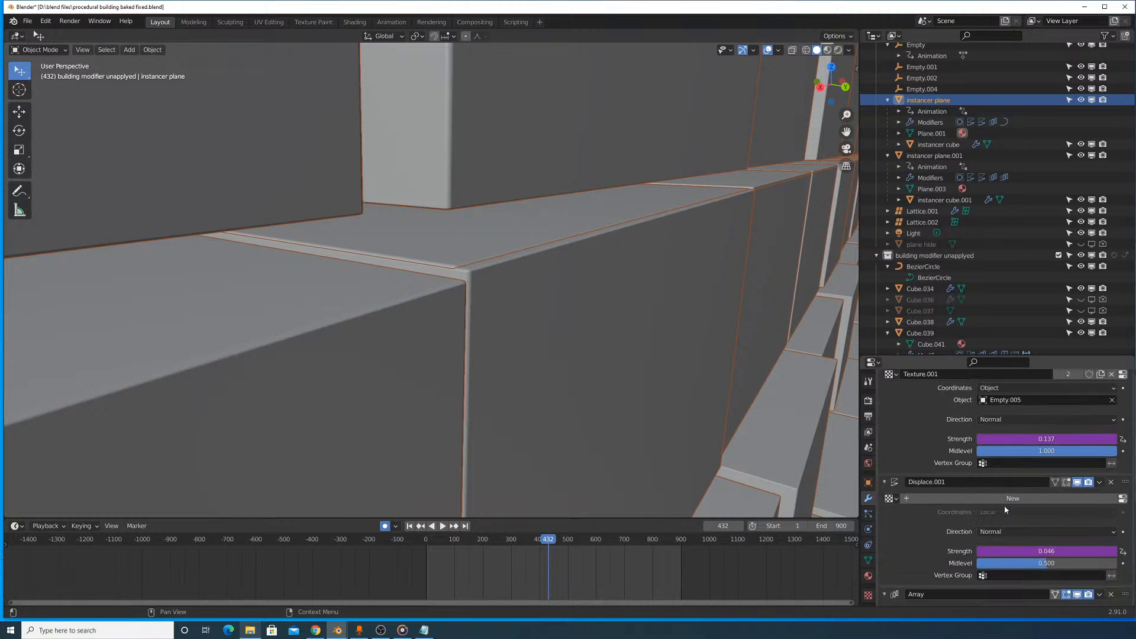
- Collapse the wall instancer plane's Subdivision and Displace modifiers, and toggle the first Displace in the viewport to compare the blocks
click(884, 418)
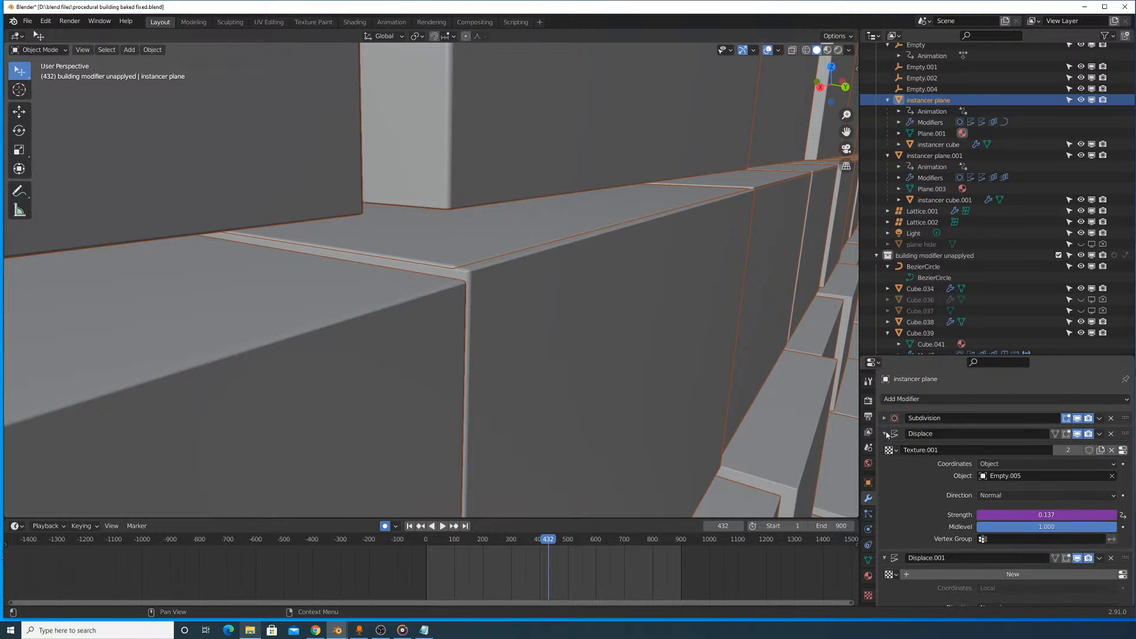
click(885, 434)
click(885, 449)
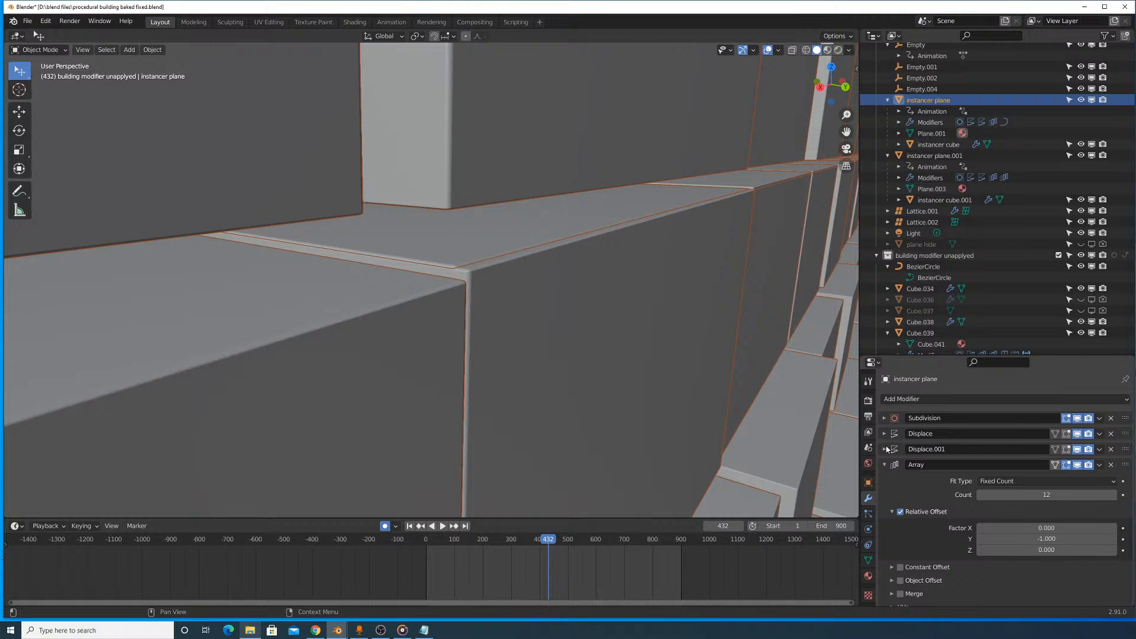
click(1076, 434)
click(1077, 433)
click(1076, 433)
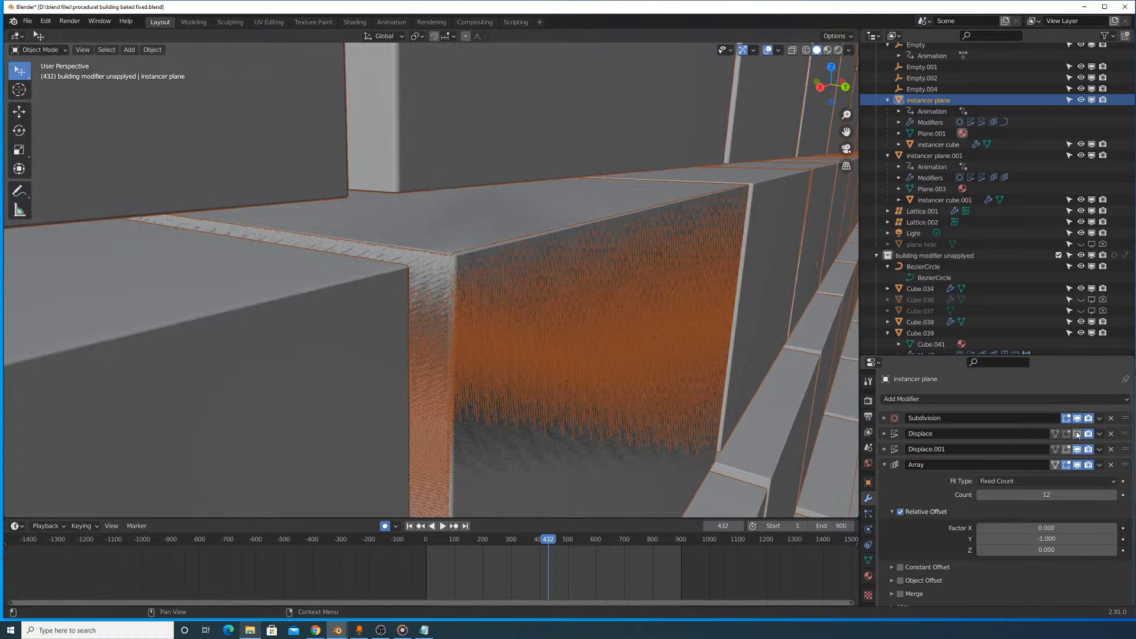
click(1077, 433)
click(1076, 433)
click(1077, 433)
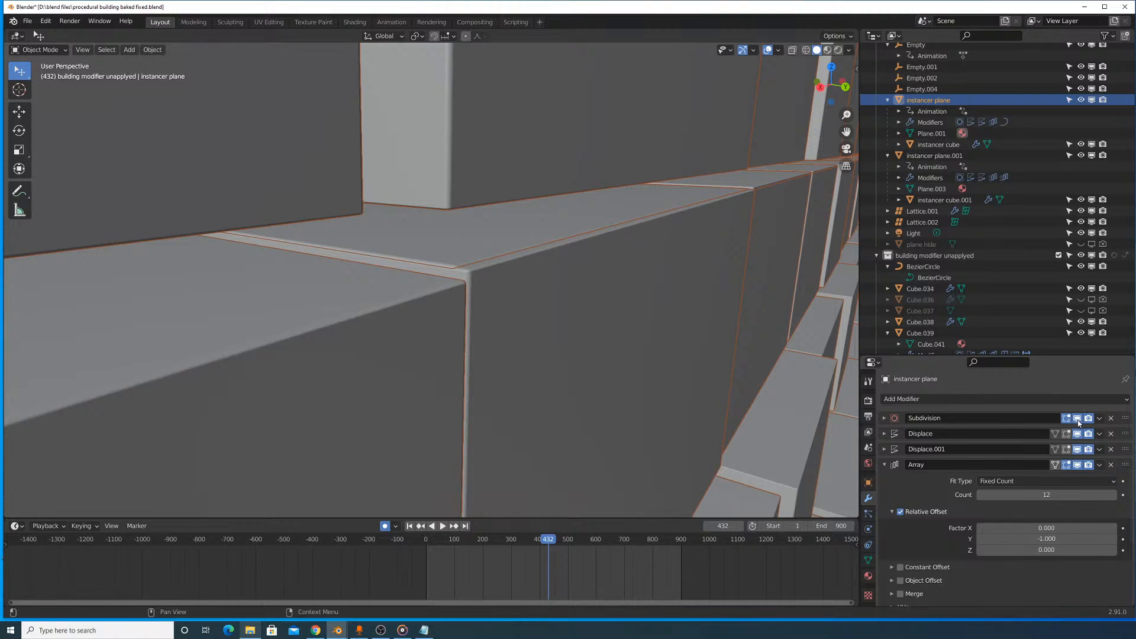
- Toggle the Array modifier's viewport display on the wall's instancer plane, leave it shown, and view the whole cylinder
click(1076, 465)
click(1077, 465)
click(1077, 465)
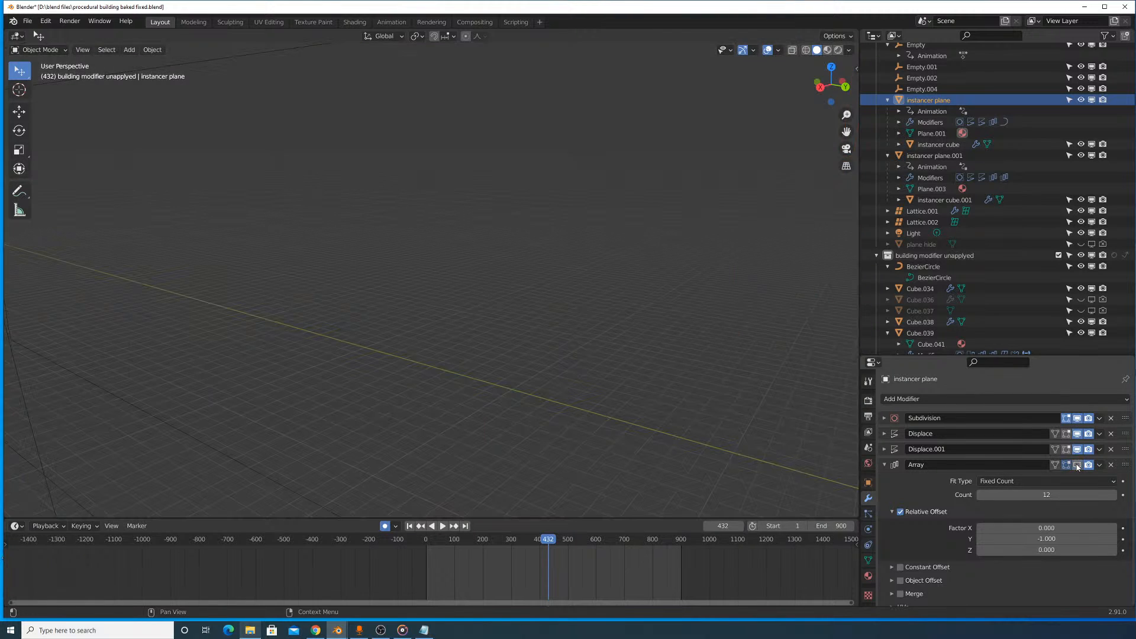
click(1076, 465)
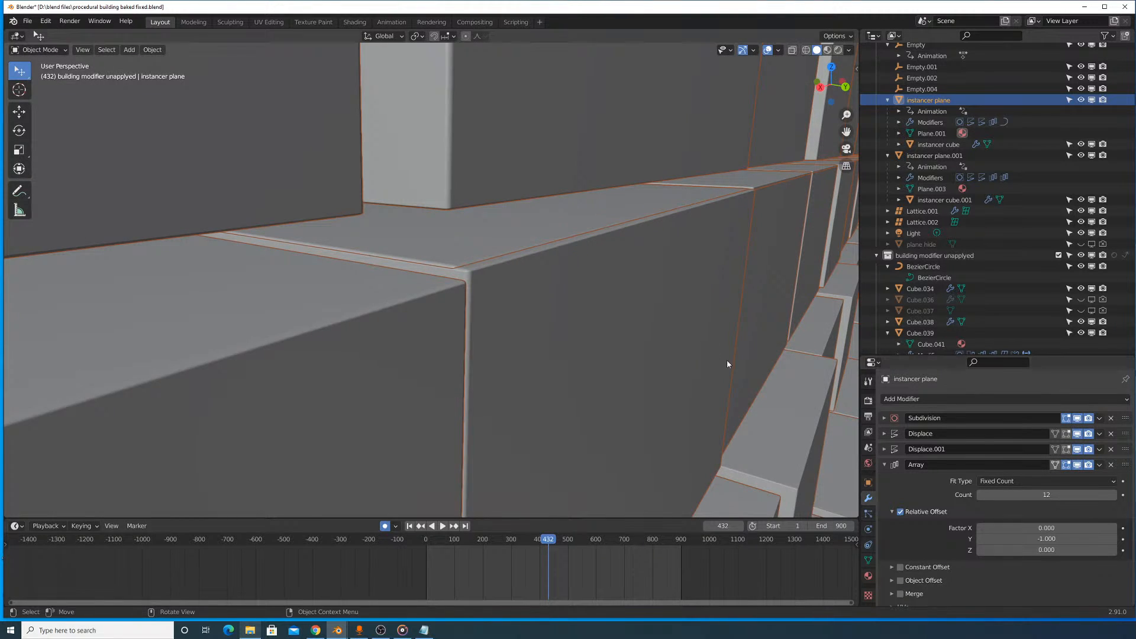
scroll(708, 358, down, 14)
middle_drag(615, 304, 615, 352)
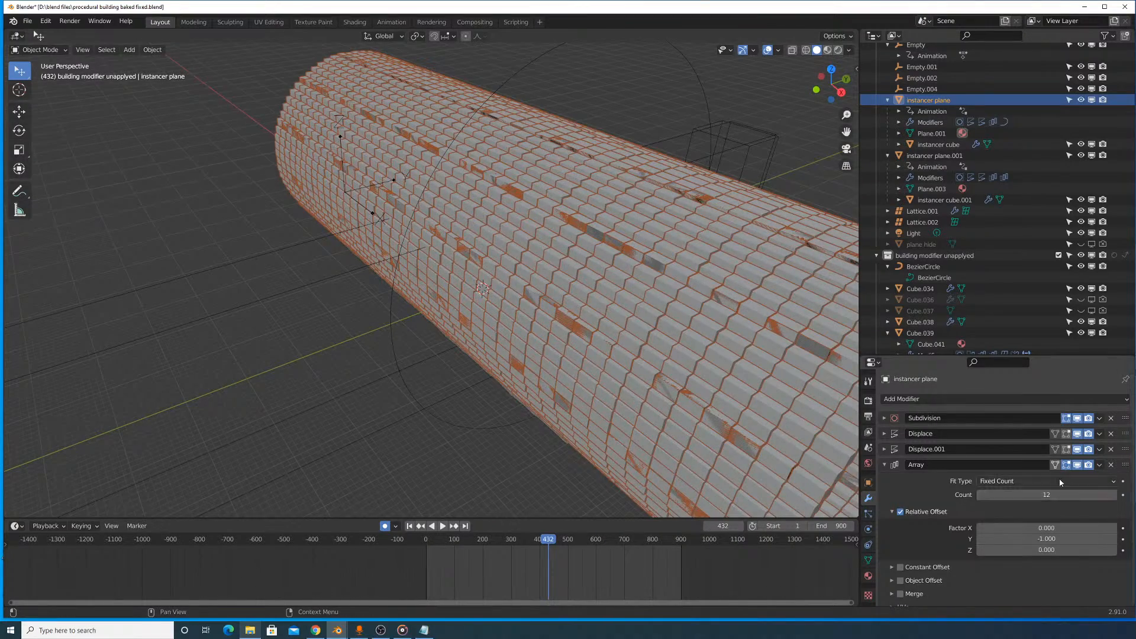
- Try changing the wall Array's relative offset factors, including an X factor of -2.800, and undo the change
drag(1054, 539, 1012, 538)
right_click(1046, 538)
scroll(709, 355, down, 2)
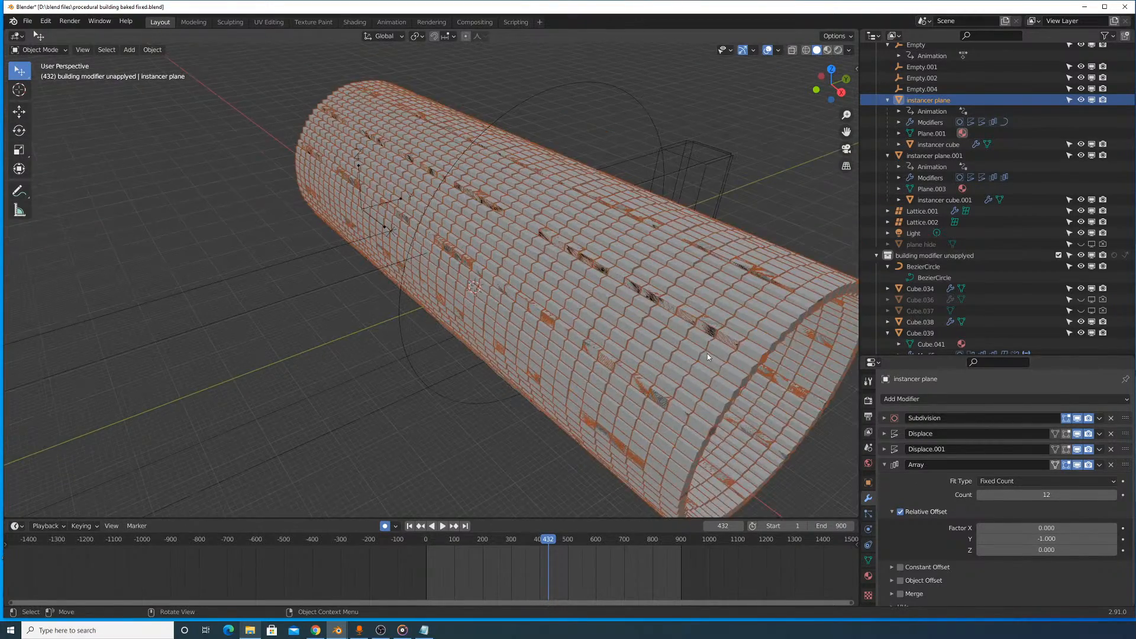
mouse_move(708, 355)
middle_down()
mouse_move(683, 342)
mouse_move(701, 355)
middle_up()
drag(1046, 528, 994, 528)
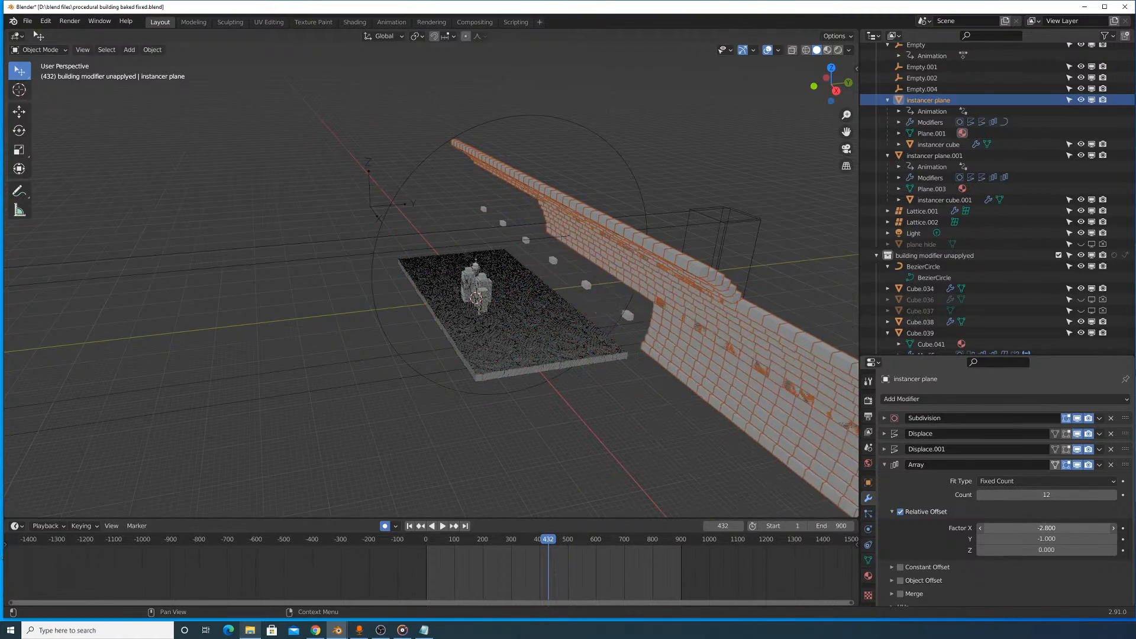
key(ctrl+z)
- Compare the wall with its Array hidden and shown, and with array counts of 6 and 12
middle_drag(763, 367, 824, 375)
click(1077, 464)
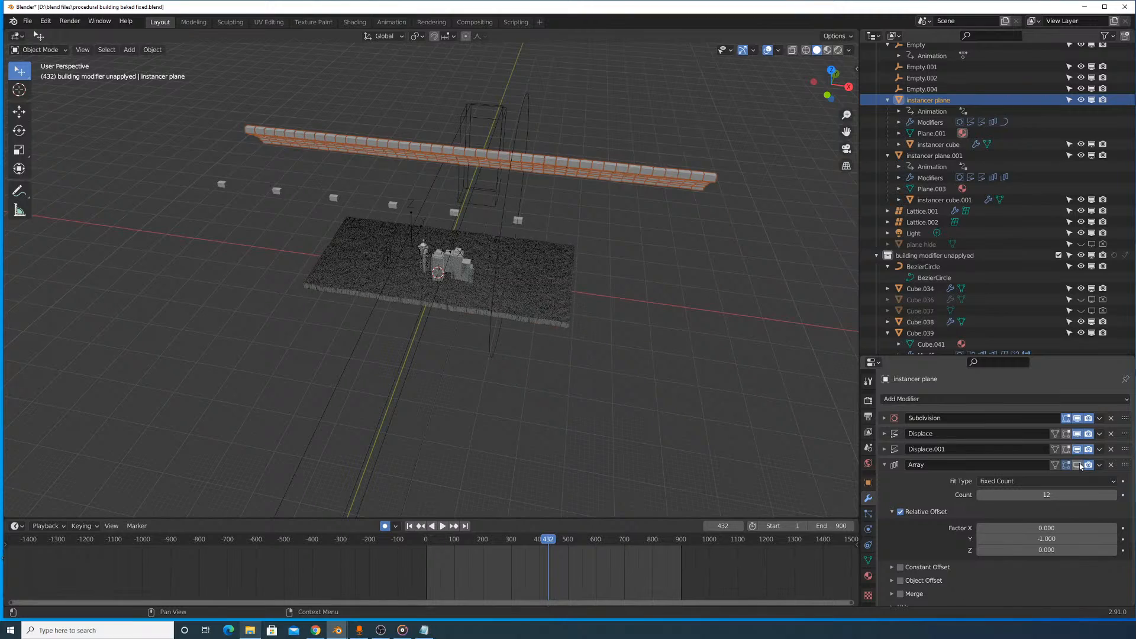
click(1076, 464)
middle_drag(754, 362, 701, 323)
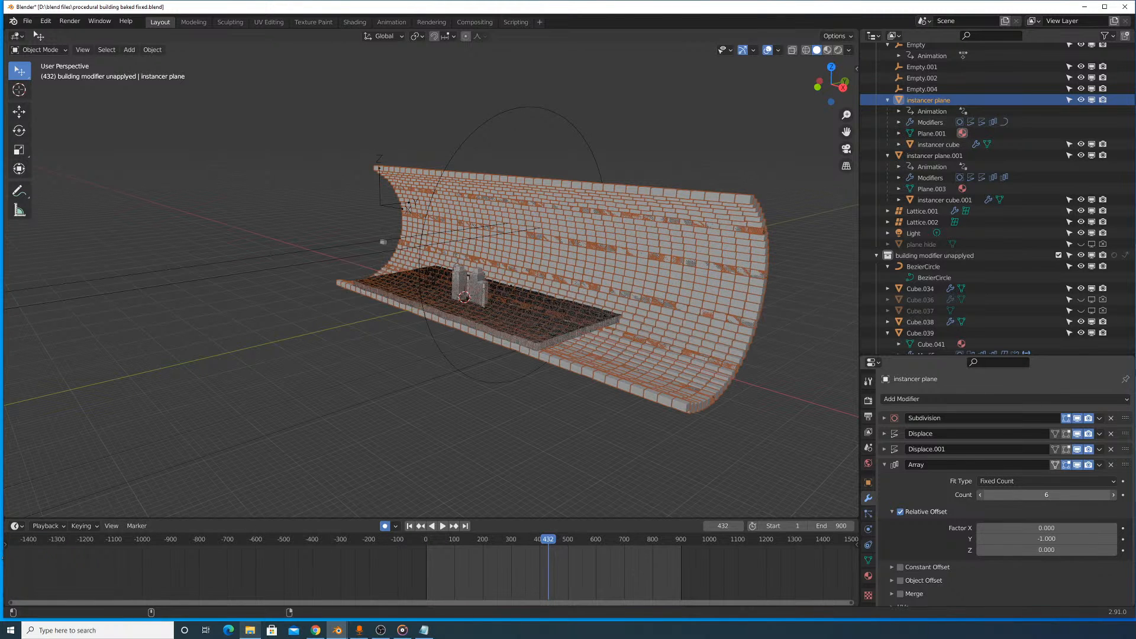
drag(1046, 494, 1075, 495)
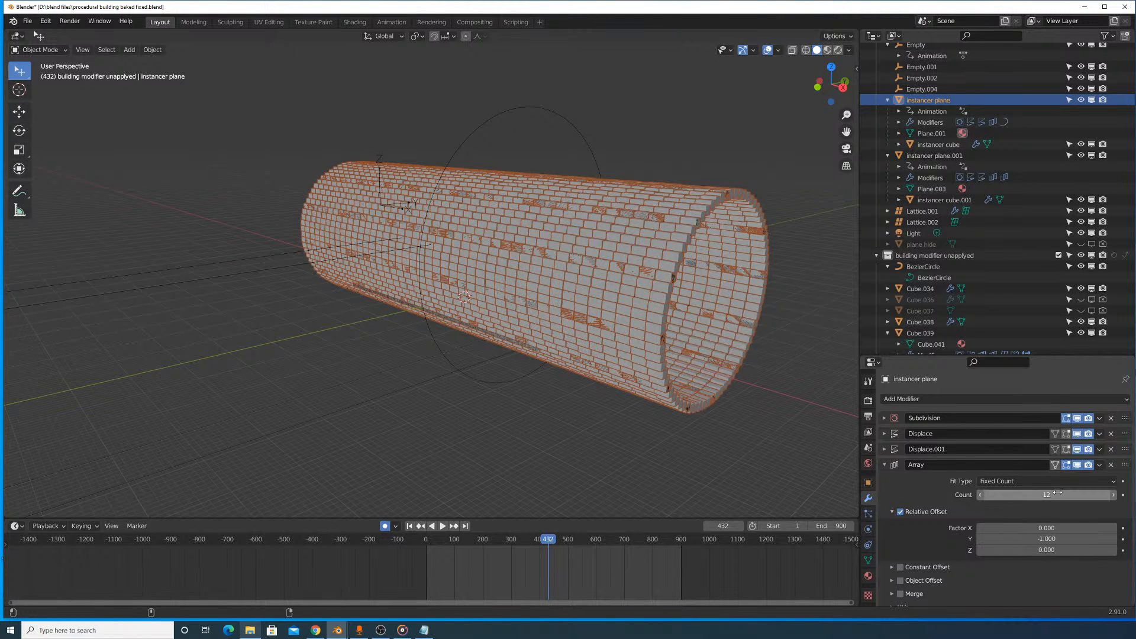
- Set the wall Array's Y relative offset factor to -1.170 and its count to 11
mouse_move(1050, 539)
mouse_down()
mouse_move(1020, 539)
mouse_move(1040, 539)
mouse_up()
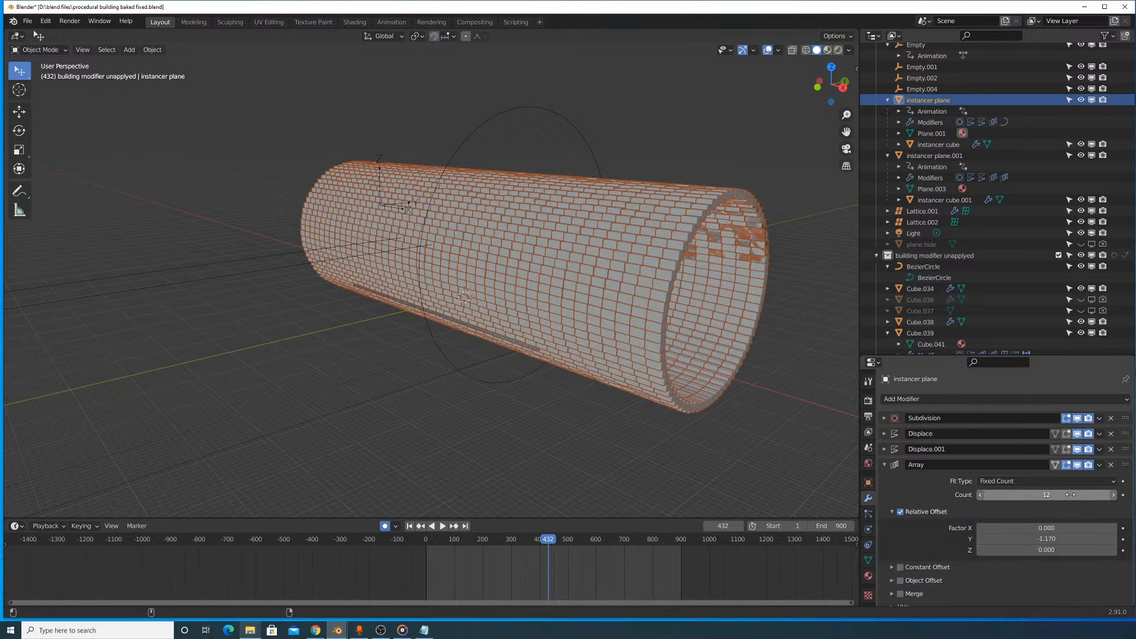
drag(1070, 495, 1063, 495)
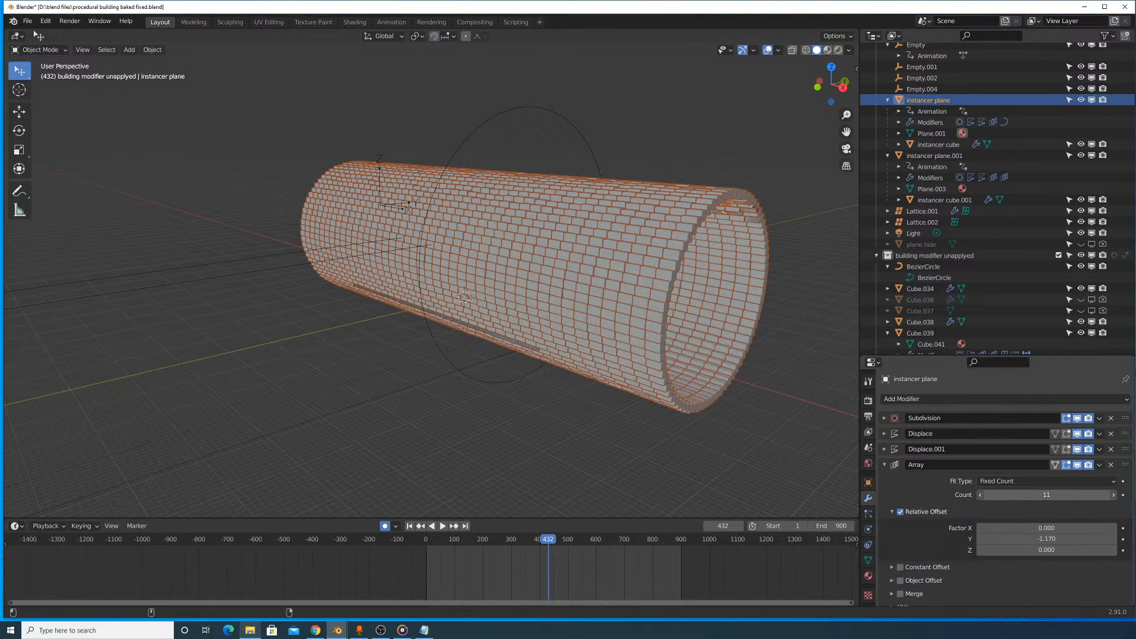
mouse_move(786, 355)
middle_down()
mouse_move(753, 370)
mouse_move(778, 366)
middle_up()
scroll(813, 375, up, 4)
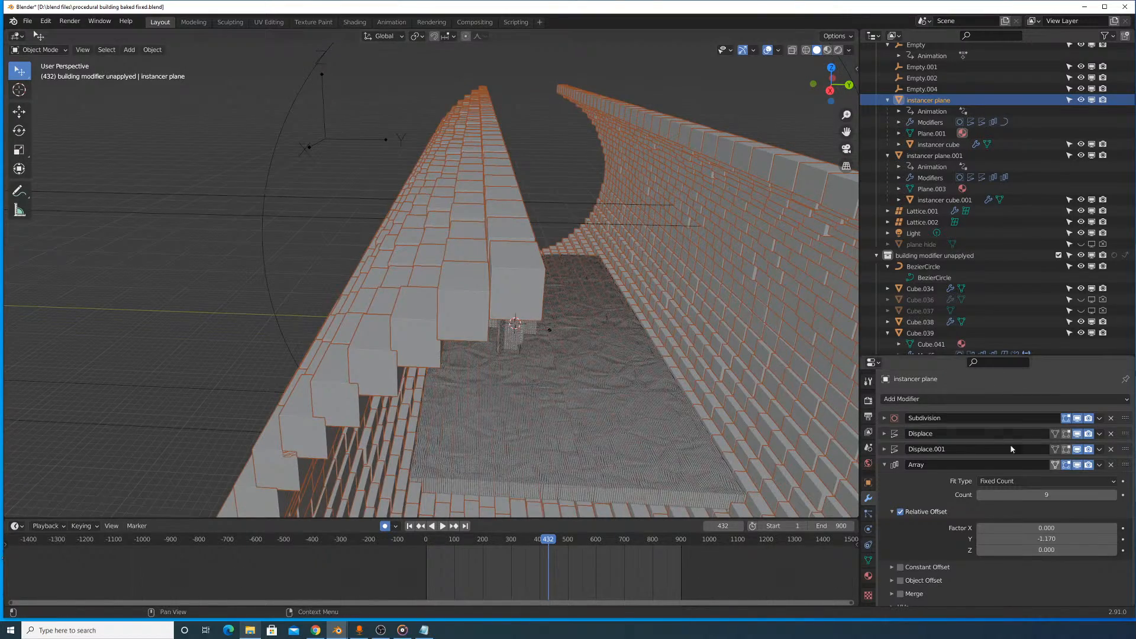
text(0)
key(Return)
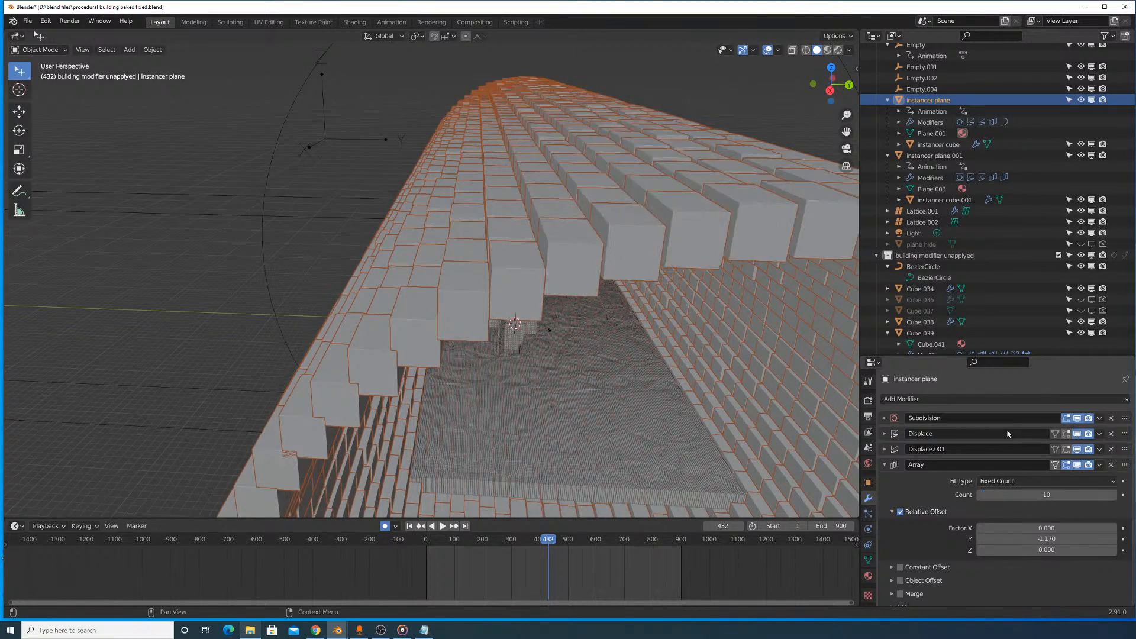
middle_drag(751, 349, 822, 381)
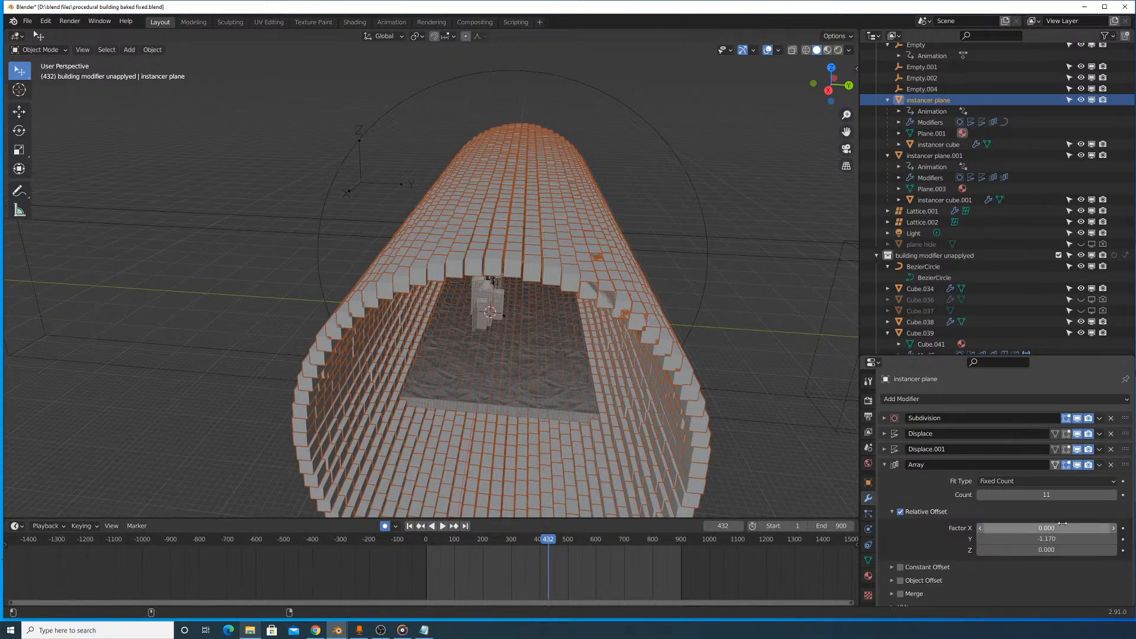
- Select the BezierCircle curve around the cylinder and scale it to resize the wall
middle_drag(723, 329, 640, 297)
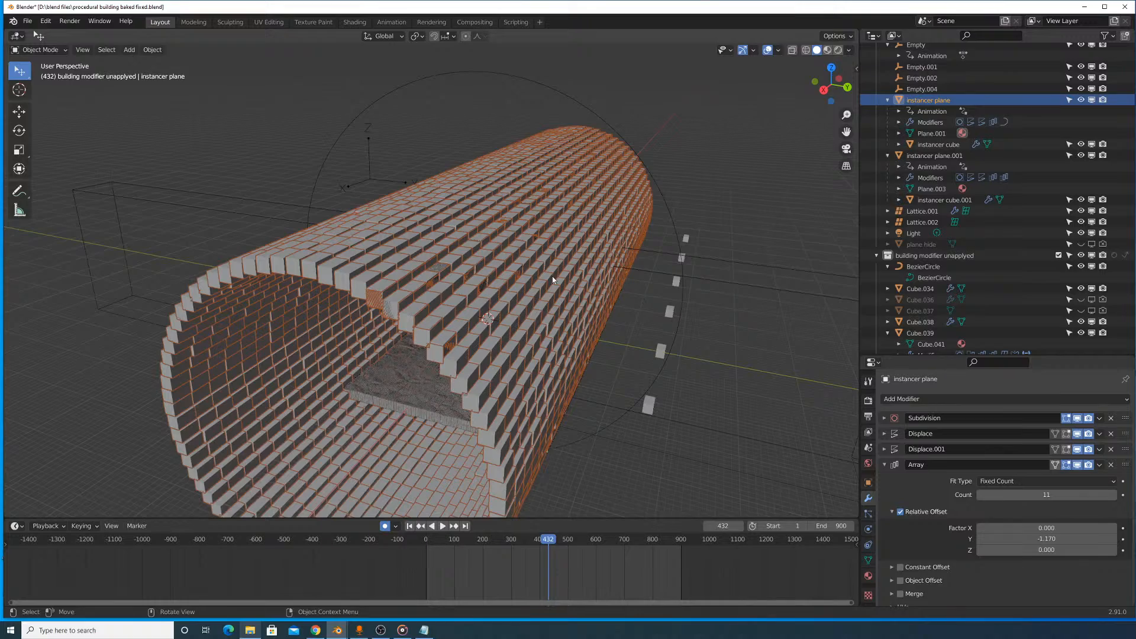
middle_drag(565, 228, 766, 336)
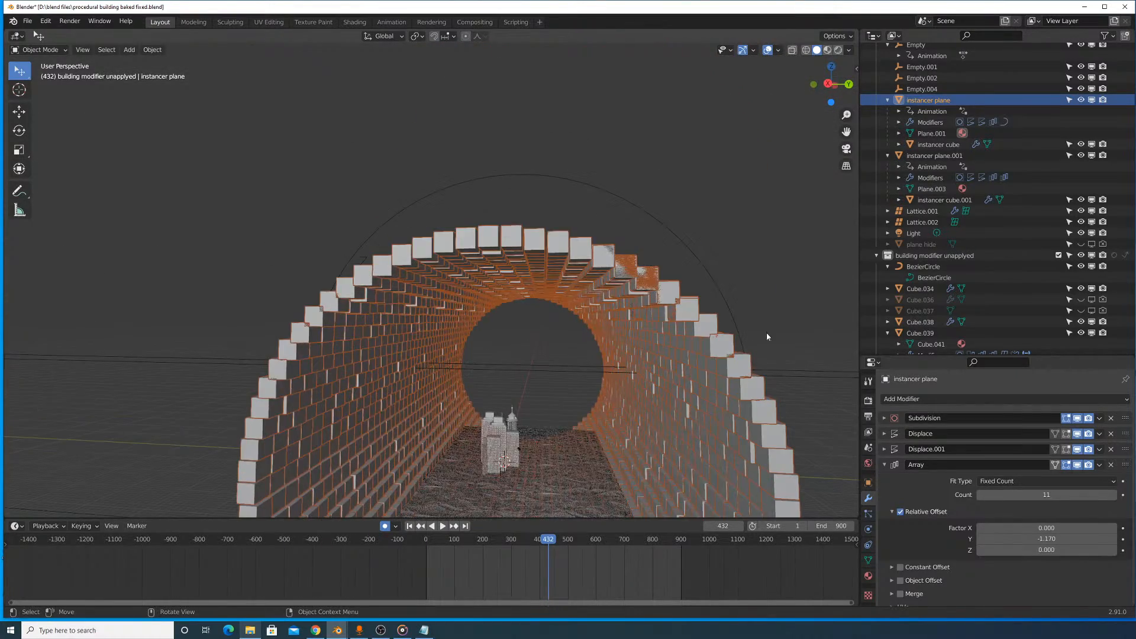
click(692, 251)
key(s)
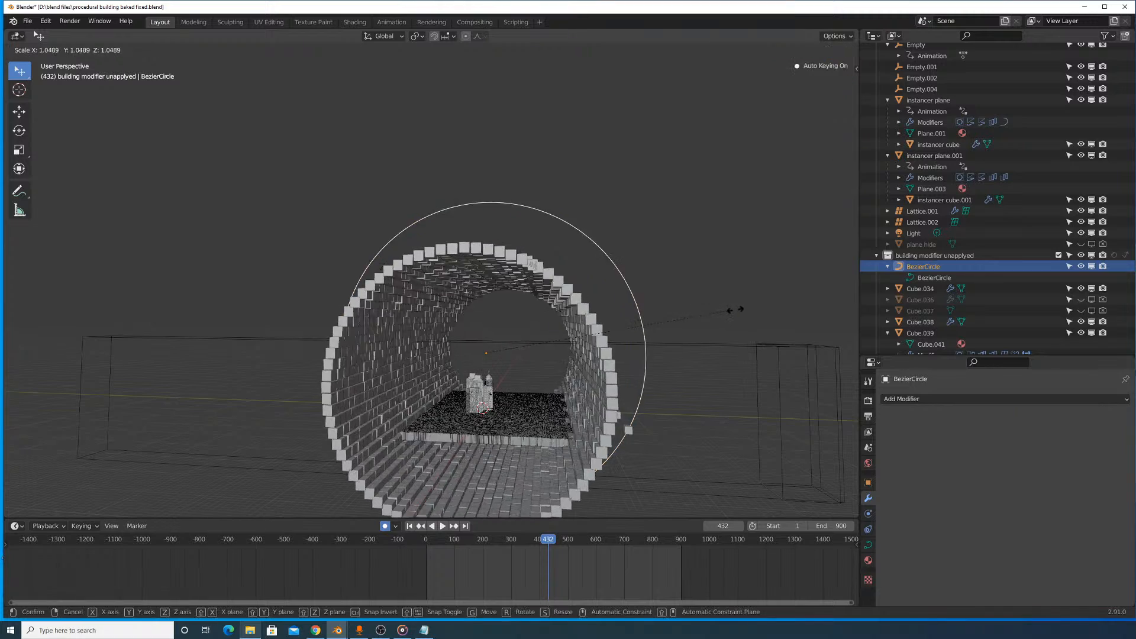
right_click(737, 313)
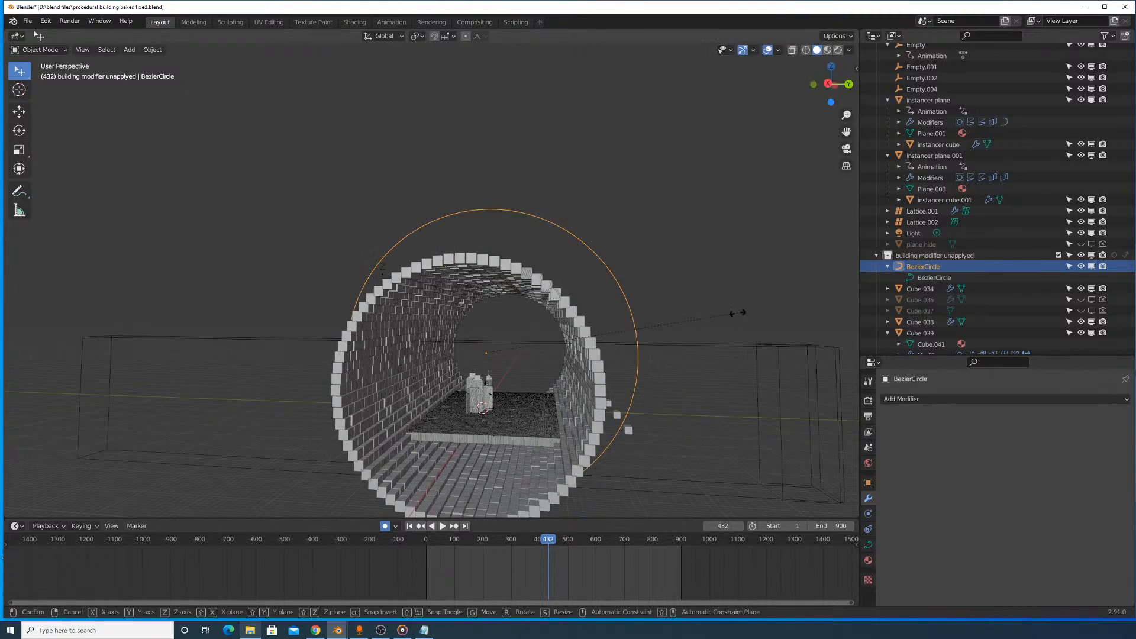
click(57, 301)
- Go to frame 346 and examine the wall blocks, floor and city buildings inside the cylinder
drag(532, 544, 524, 521)
scroll(526, 308, up, 5)
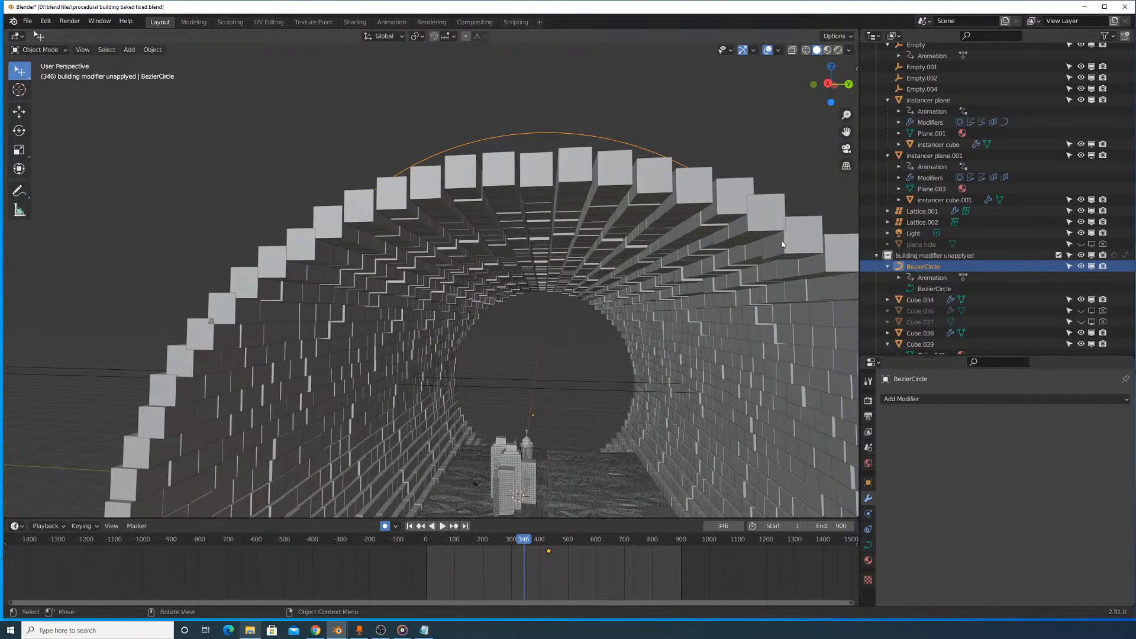
scroll(424, 271, up, 8)
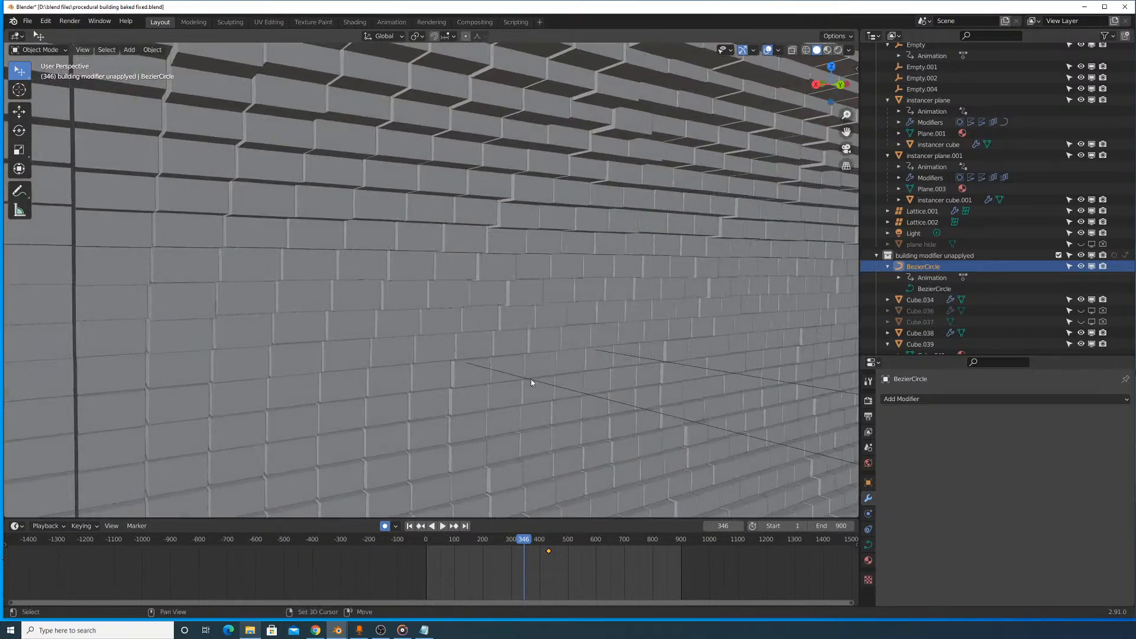
shift+middle_drag(531, 378, 549, 201)
scroll(549, 201, up, 3)
middle_drag(602, 261, 620, 285)
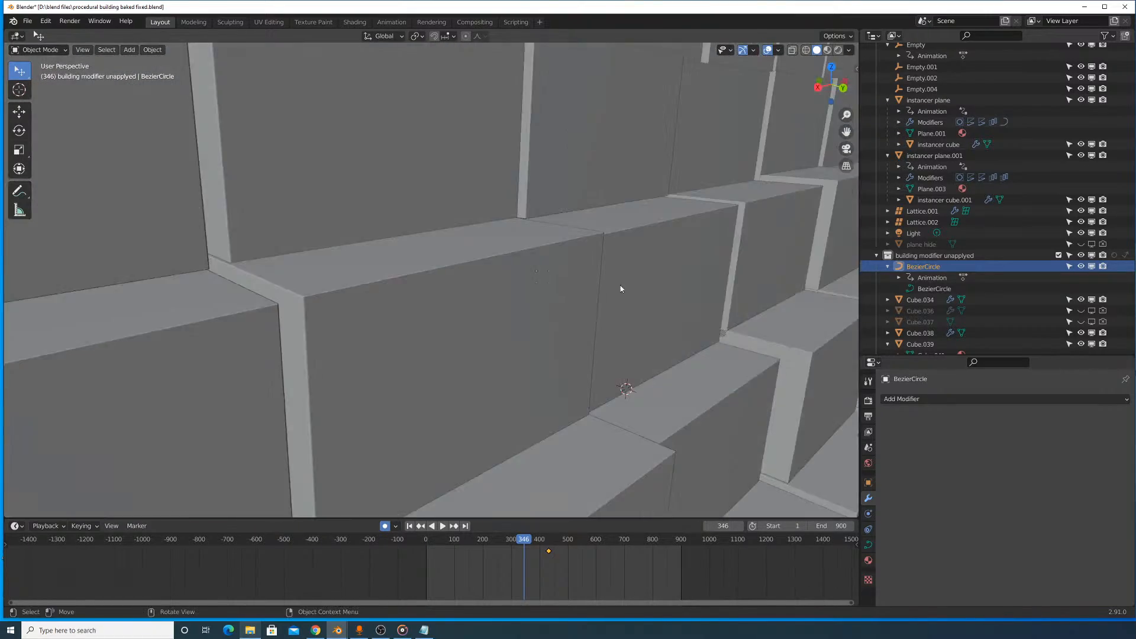
scroll(620, 285, down, 4)
shift+middle_drag(701, 314, 480, 201)
scroll(539, 239, up, 6)
scroll(544, 253, down, 6)
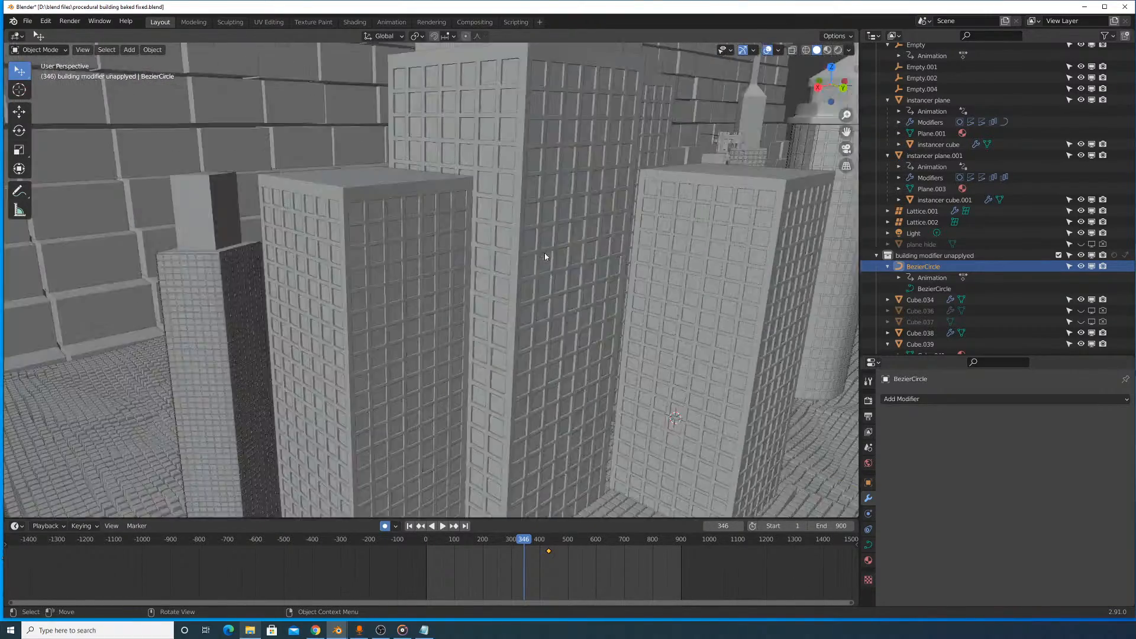
middle_drag(544, 253, 433, 264)
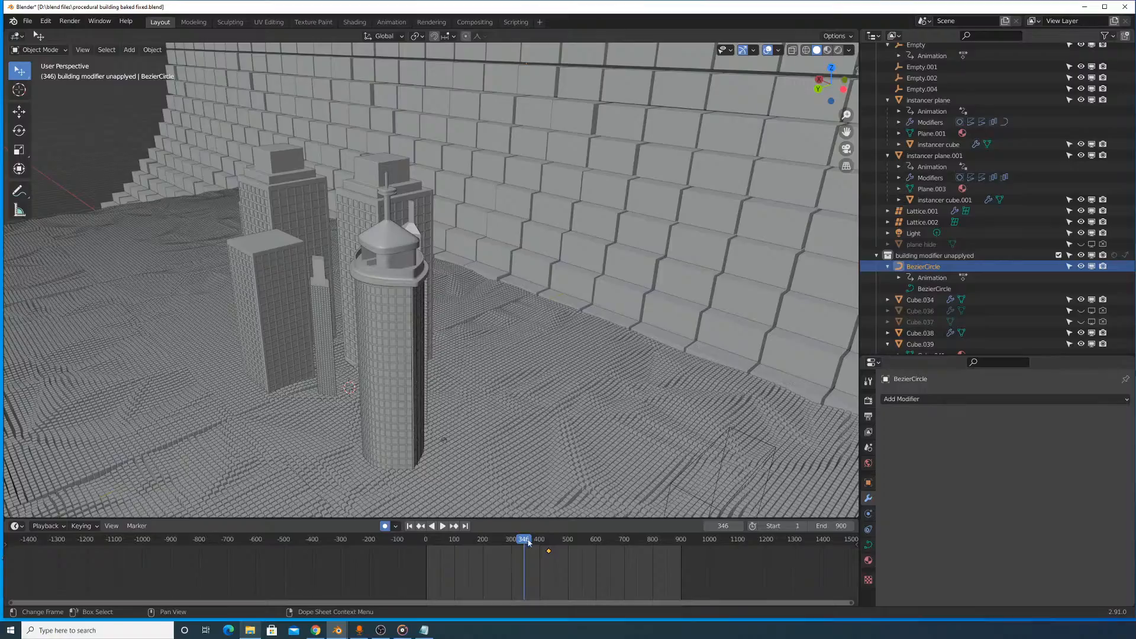
- View the scene through the active camera and play part of the walkthrough from an earlier frame
drag(528, 542, 502, 563)
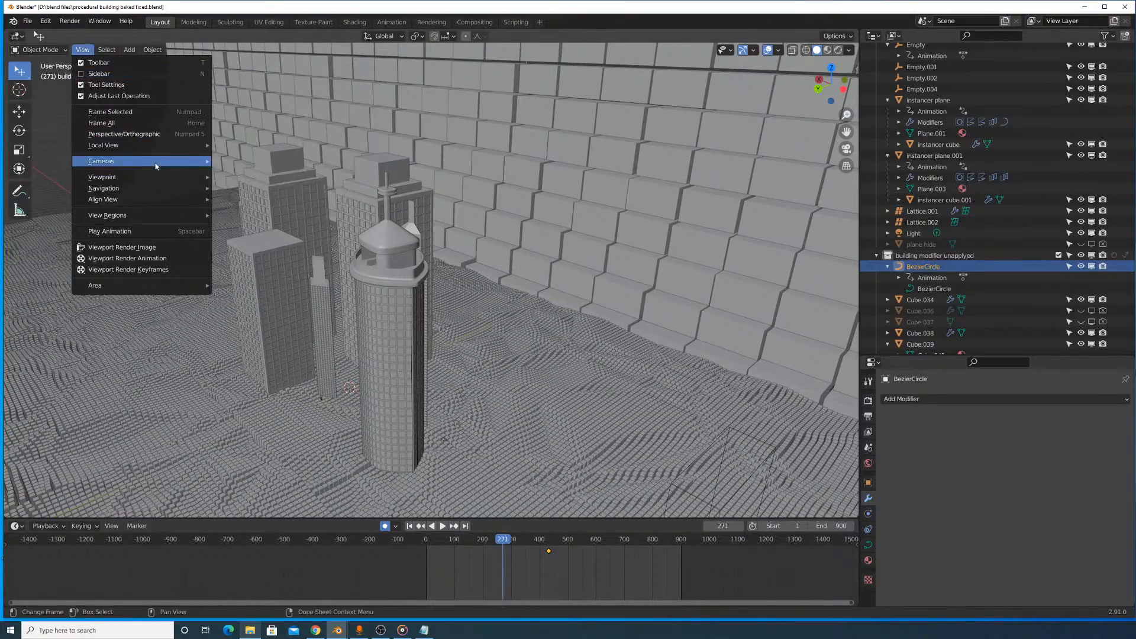
click(249, 171)
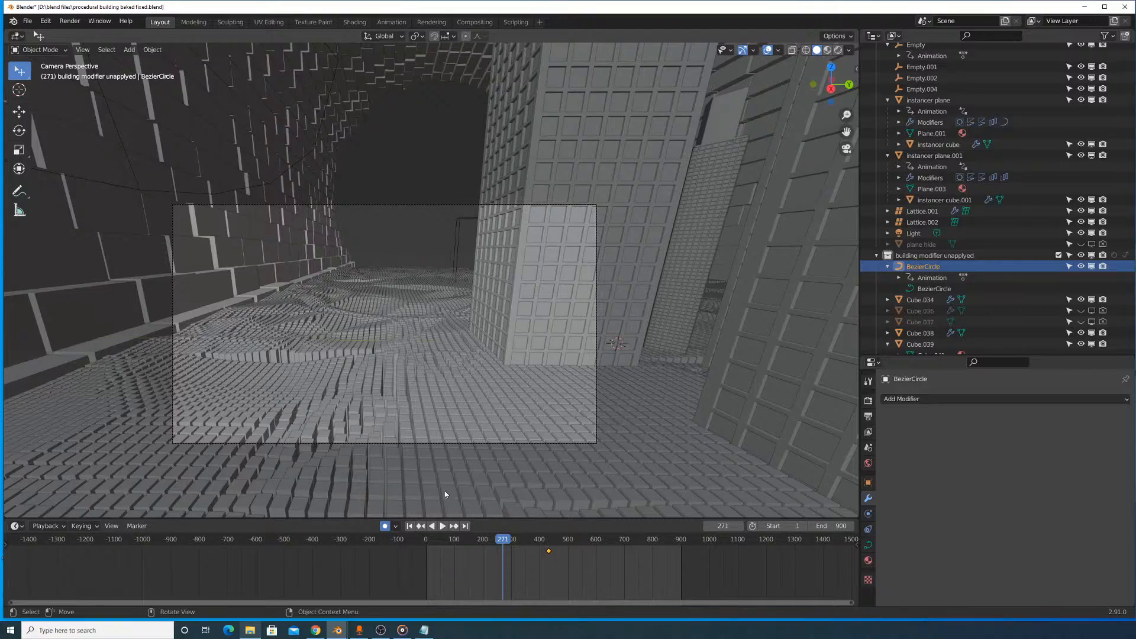
drag(483, 540, 469, 540)
click(443, 526)
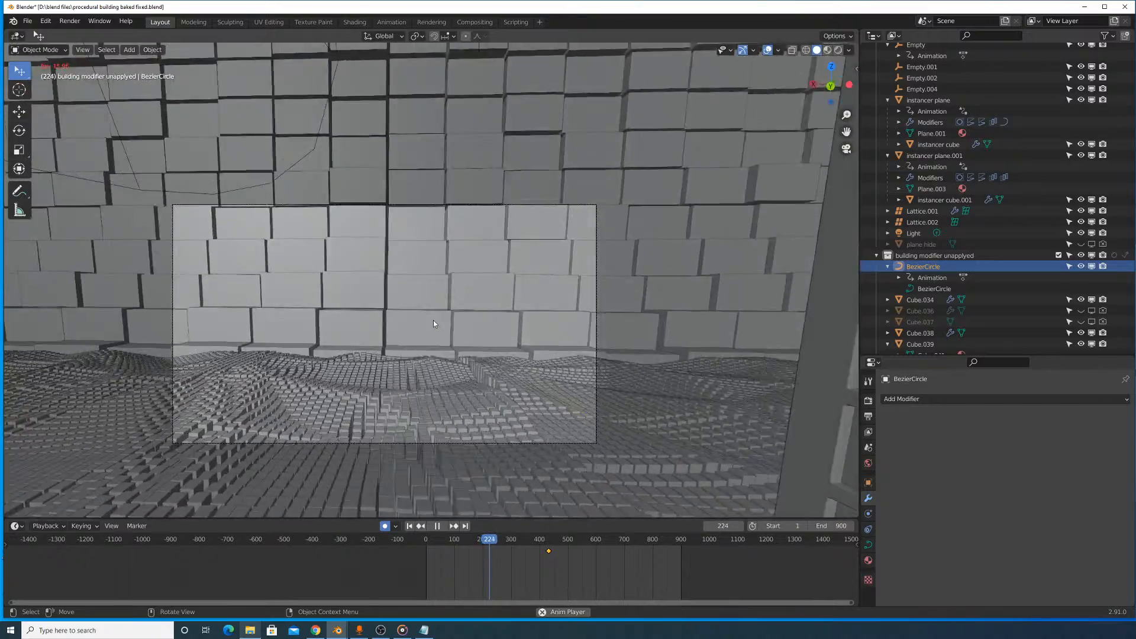
key(space)
- Leave the camera view and play the animation while viewing the floor and buildings from inside the cylinder
middle_drag(435, 317, 477, 319)
scroll(427, 317, down, 10)
key(space)
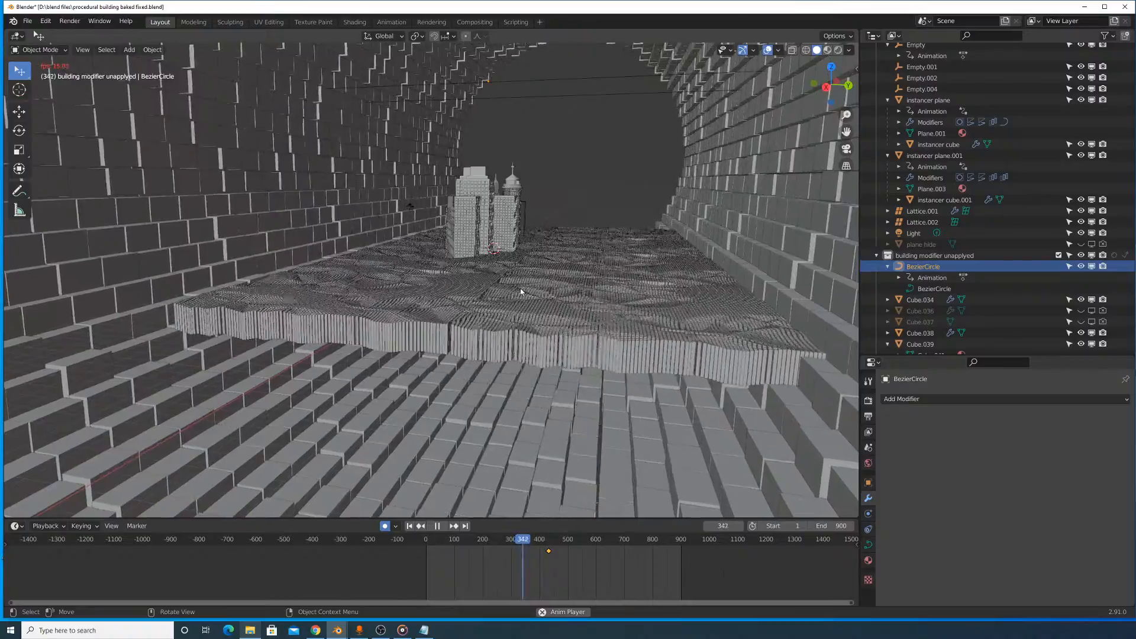
middle_drag(514, 315, 513, 329)
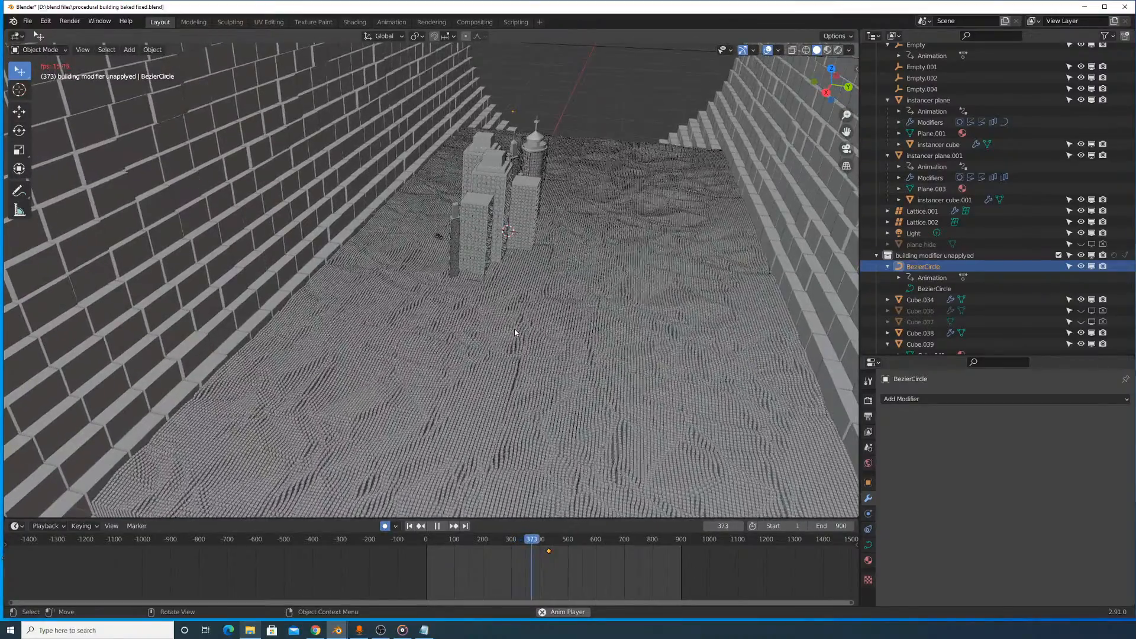
- Select the floor's instancer plane.001, reduce its Array count to 1, and view the single floor section
click(541, 356)
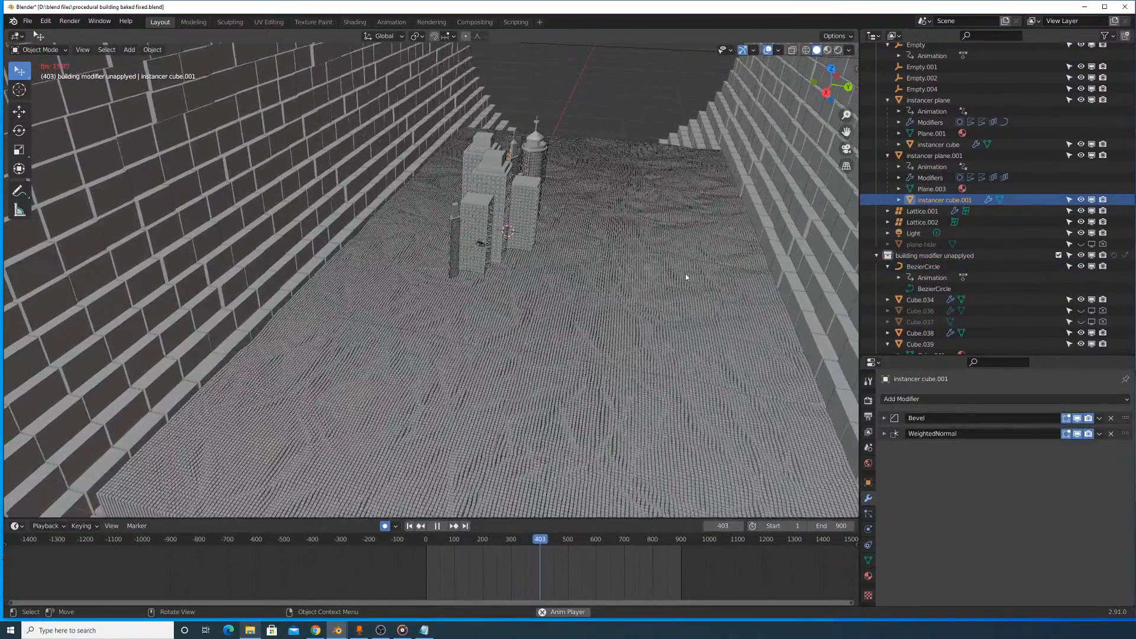
click(713, 249)
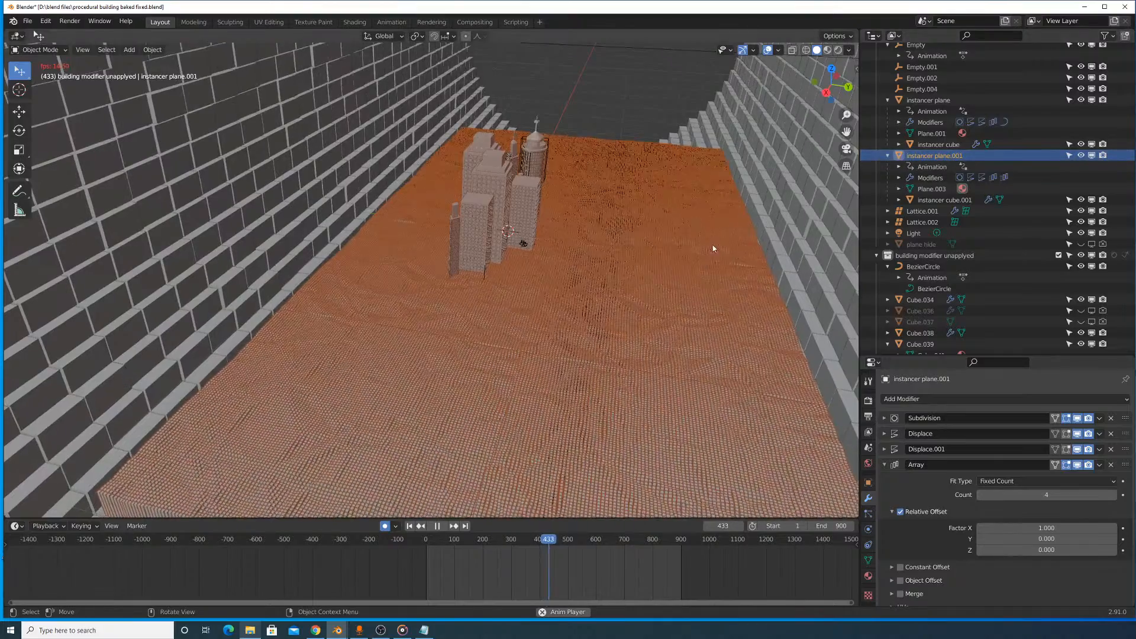
click(981, 495)
click(981, 495)
click(981, 495)
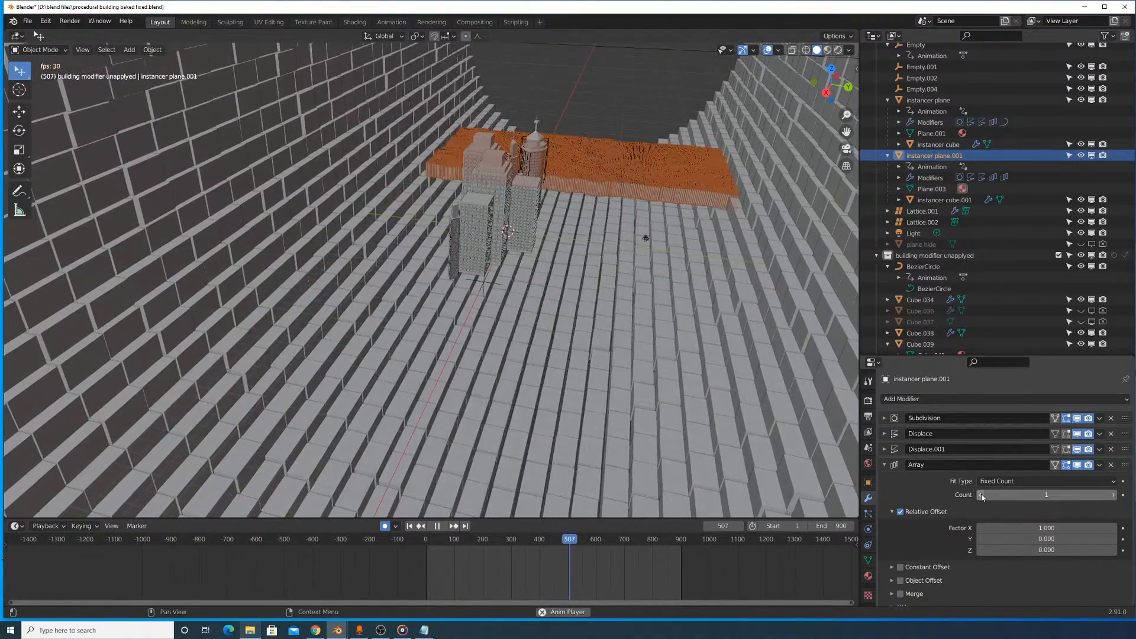
middle_drag(720, 226, 490, 273)
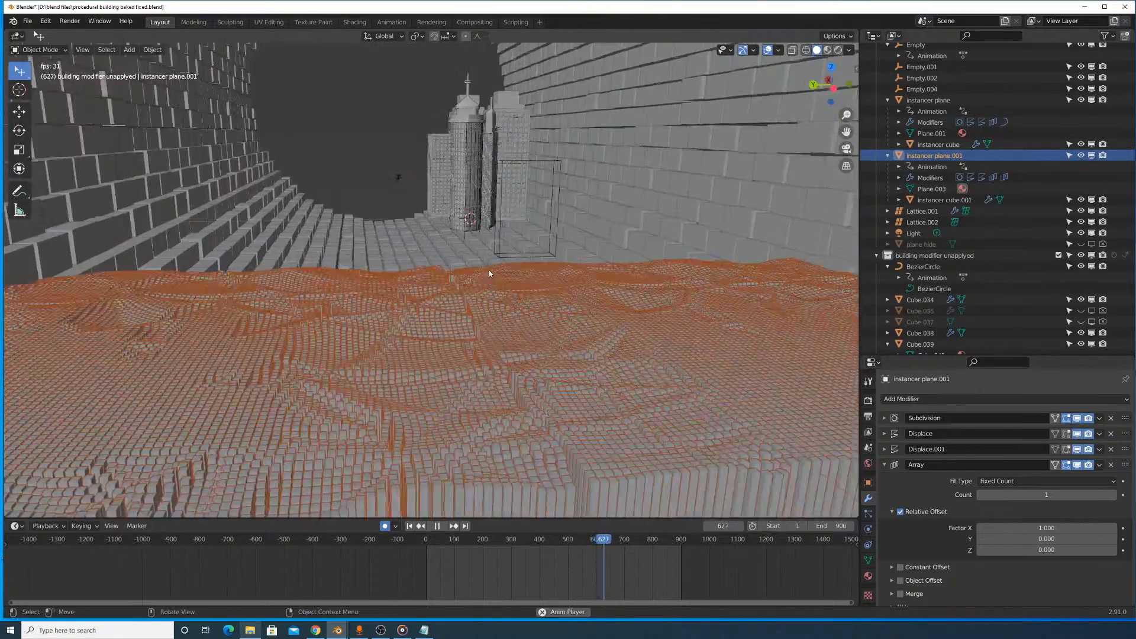
- Set the floor plane's Array count to 4 and view the extended floor around the city buildings
scroll(494, 278, up, 2)
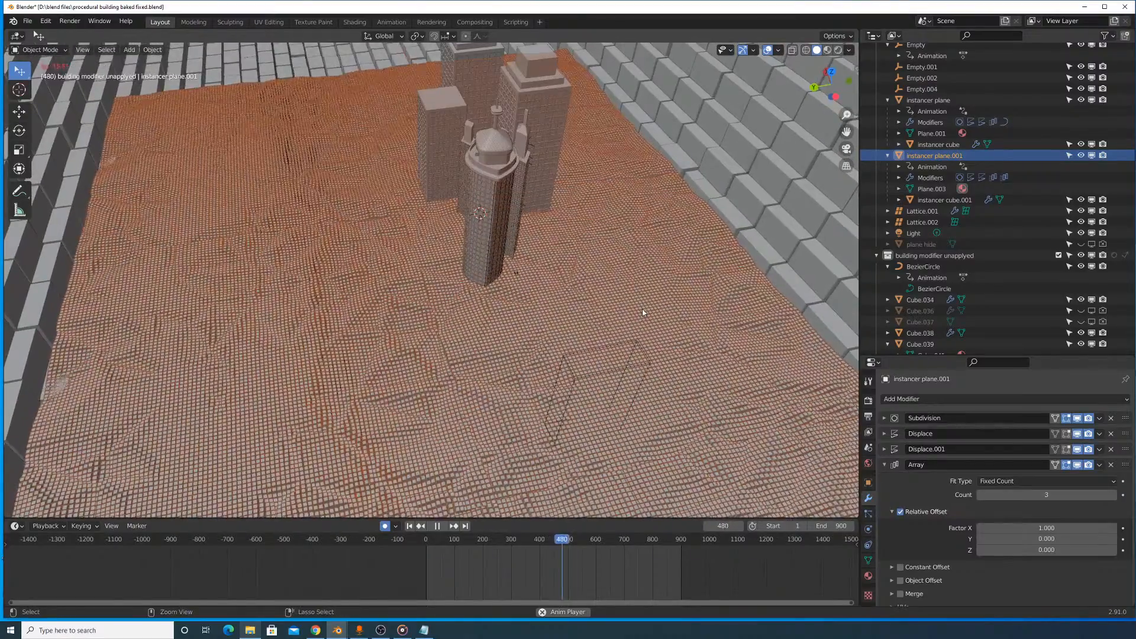
middle_drag(580, 297, 618, 271)
- Try a midlevel of 0 on the floor's Displace.001 modifier, and undo the change
click(885, 449)
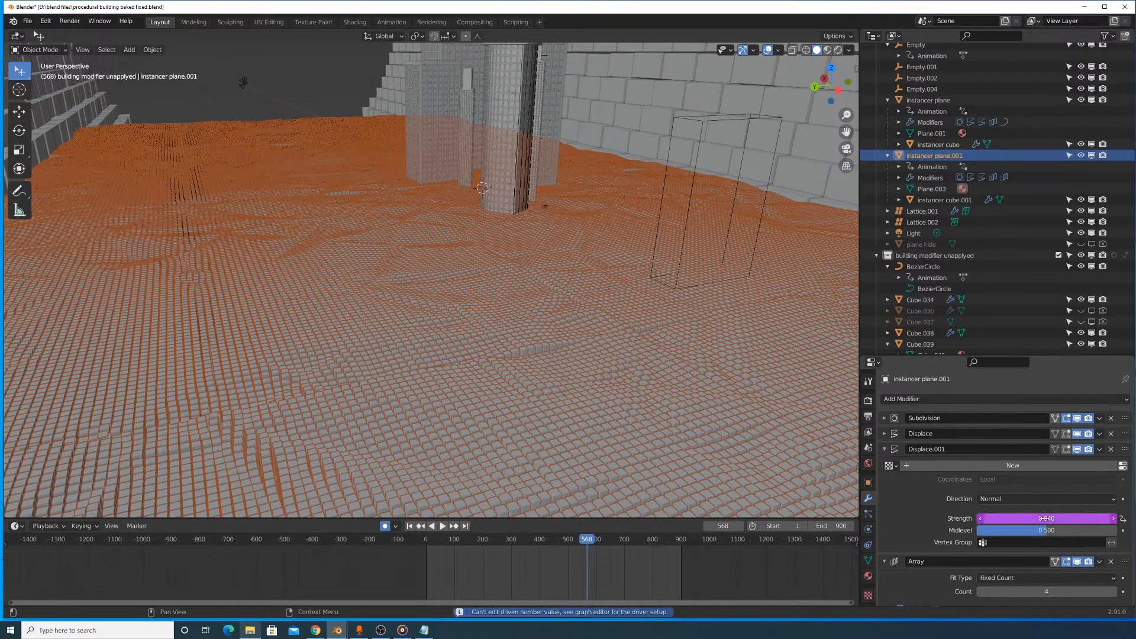
drag(1045, 529, 978, 528)
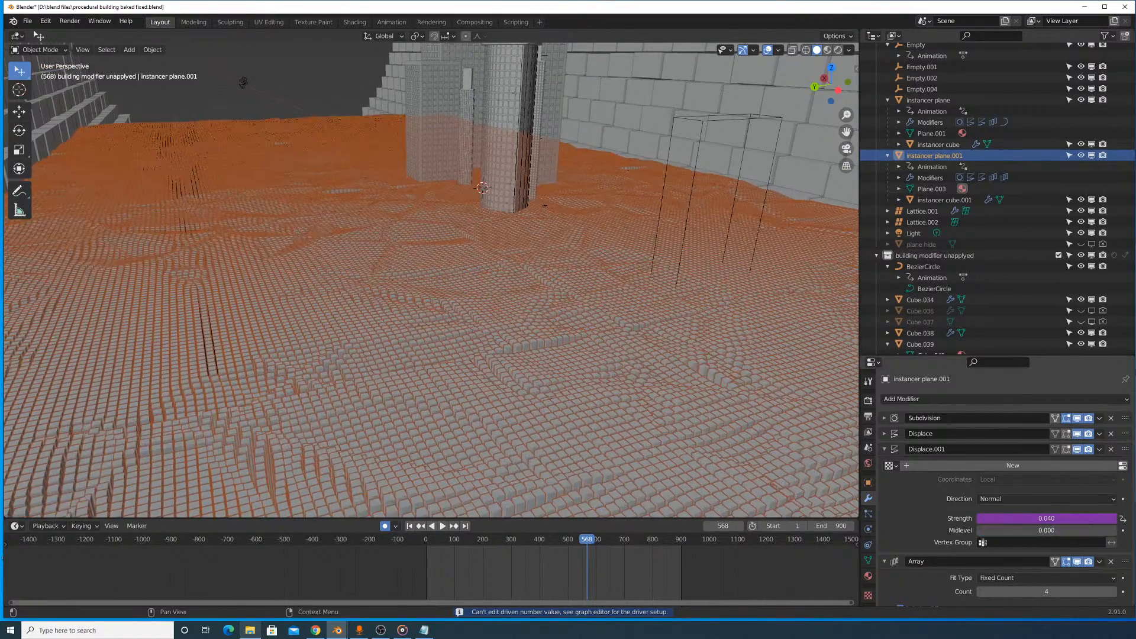
key(ctrl+z)
- In the Drivers Editor, steepen the strength driver curve of the floor's Displace modifier to give a strength of 0.400
click(885, 433)
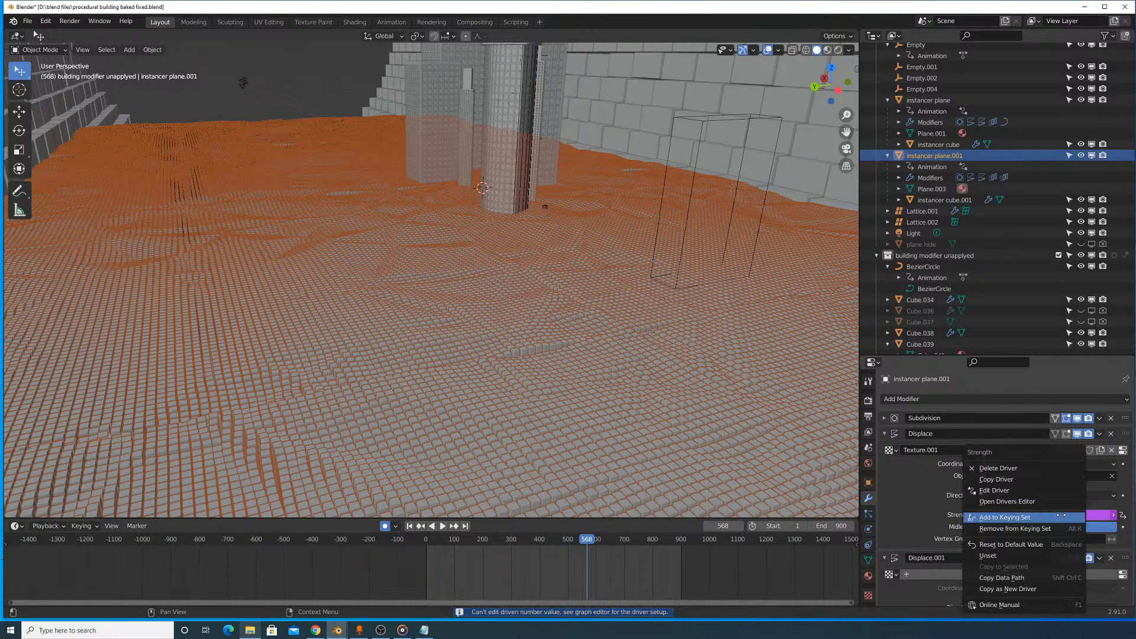
click(1008, 502)
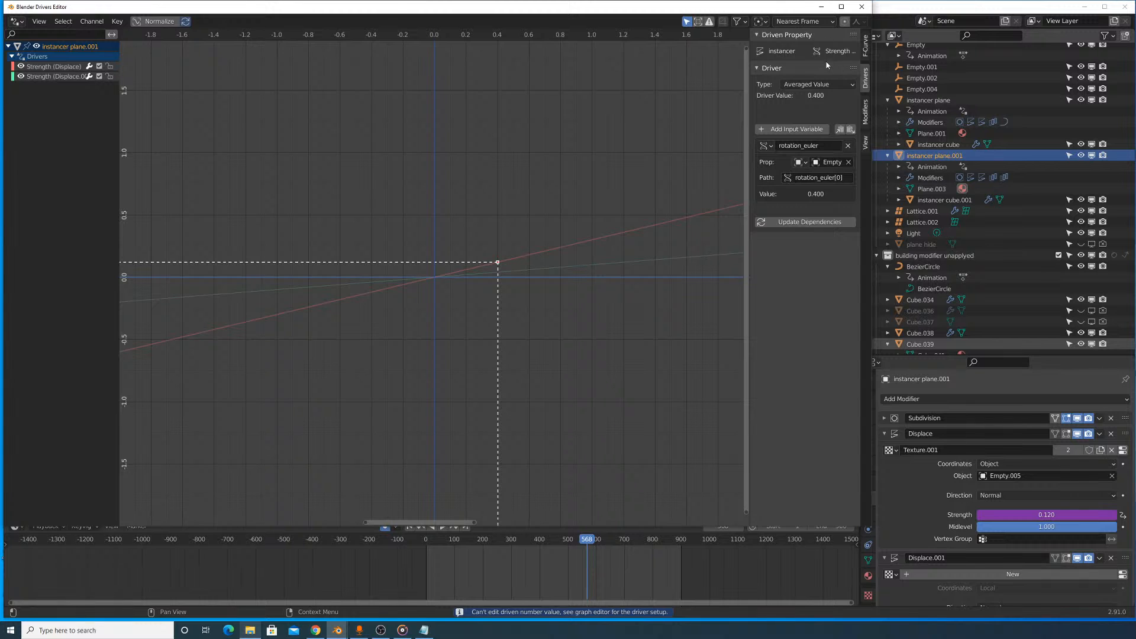
drag(591, 5, 947, 157)
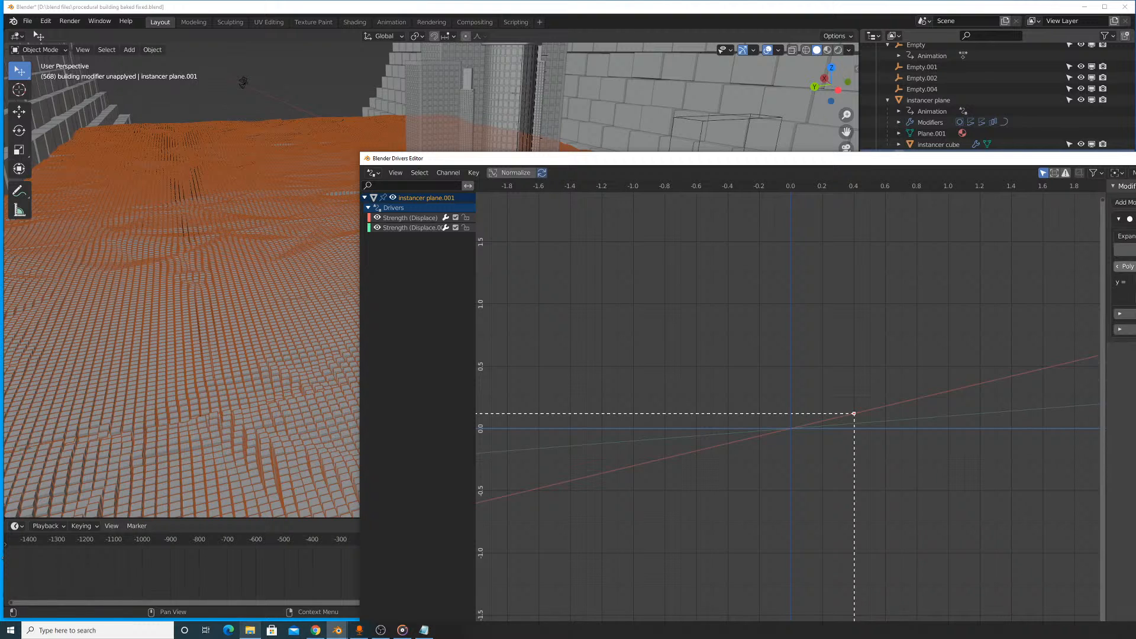
drag(1134, 282, 1135, 282)
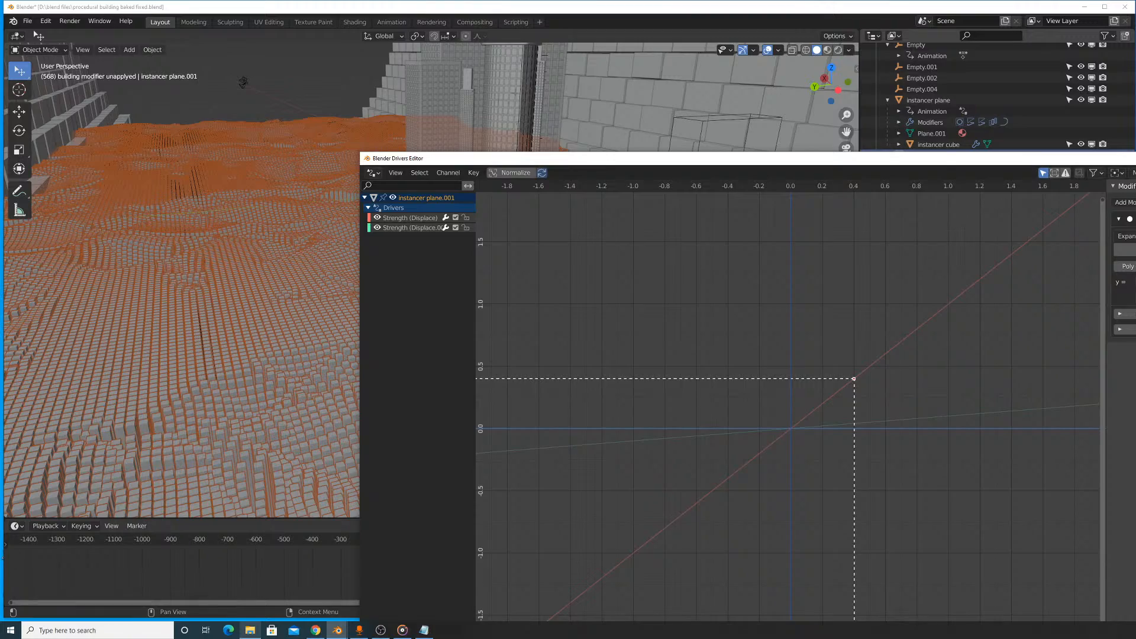
click(1135, 158)
- Play the animation to frame 769 and examine the floor's displaced blocks from several angles and close to the tower
key(space)
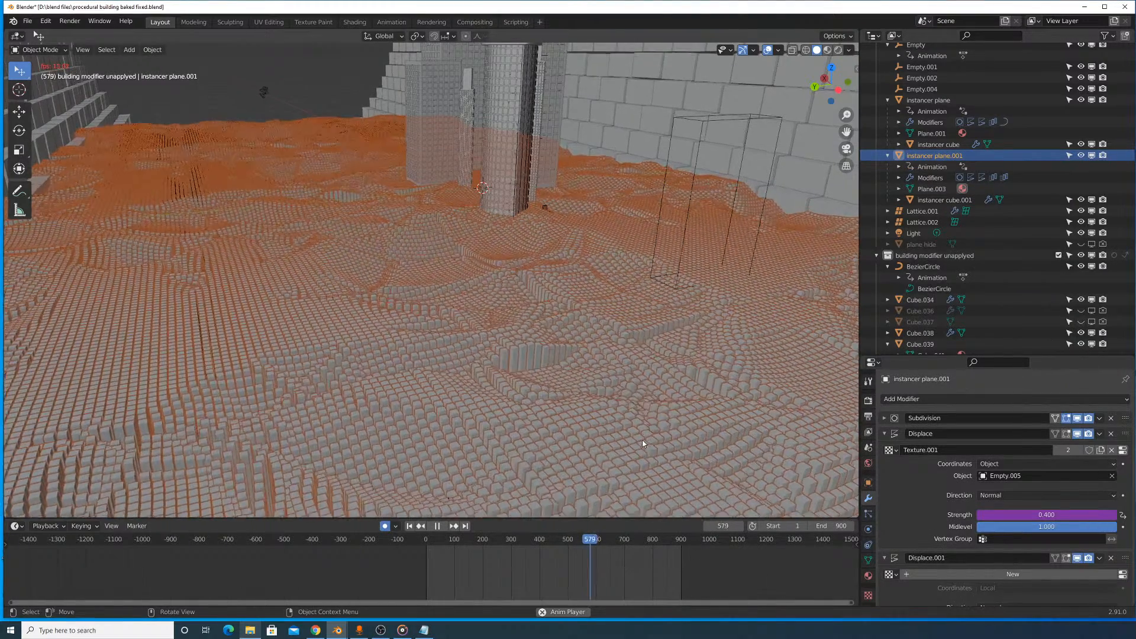
scroll(548, 350, down, 3)
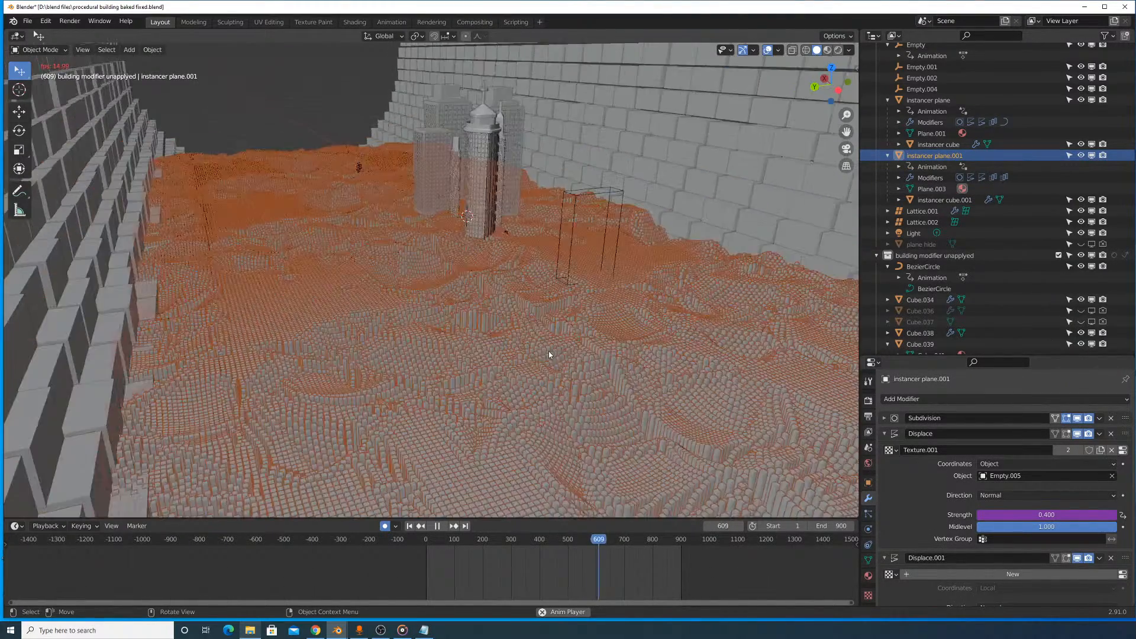
middle_drag(553, 357, 495, 338)
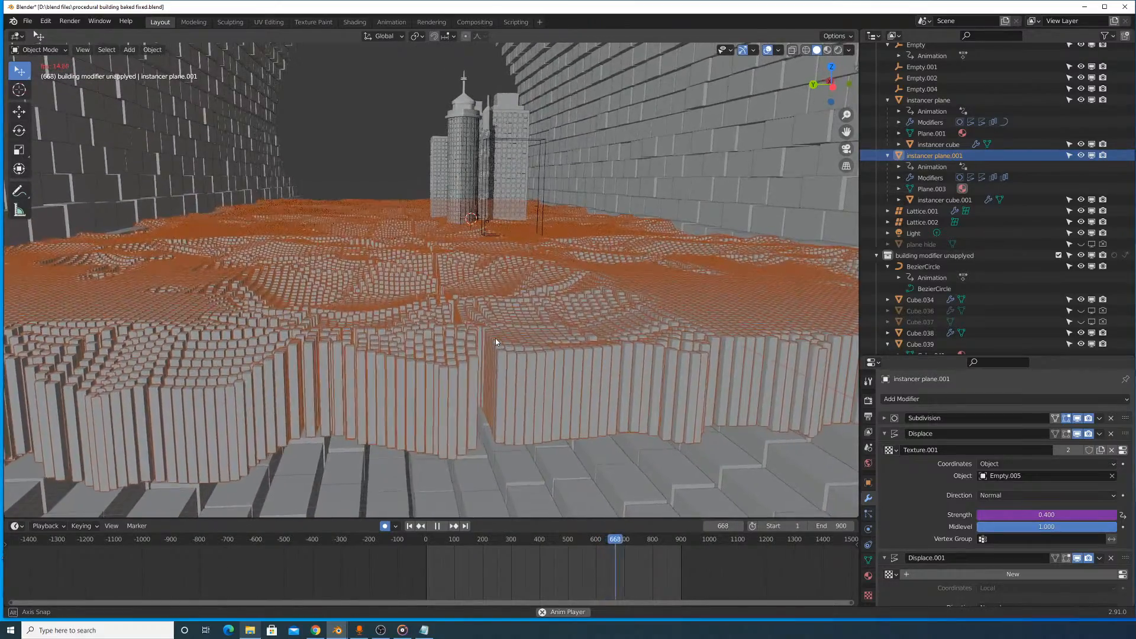
middle_drag(462, 336, 478, 405)
scroll(475, 406, up, 8)
scroll(476, 400, down, 8)
scroll(477, 393, up, 5)
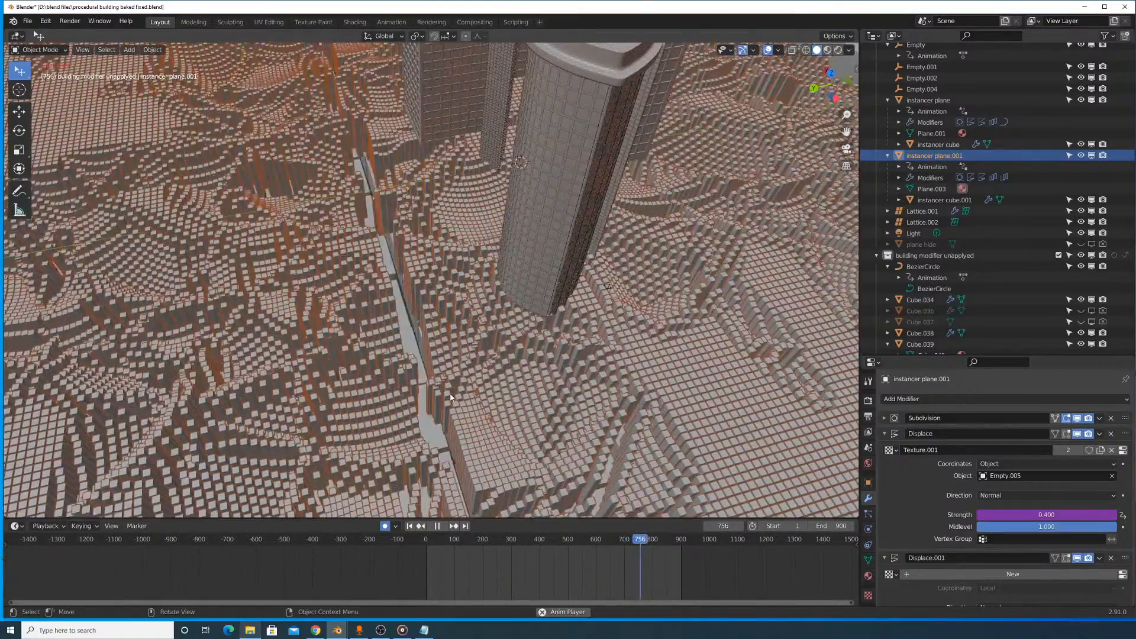
key(space)
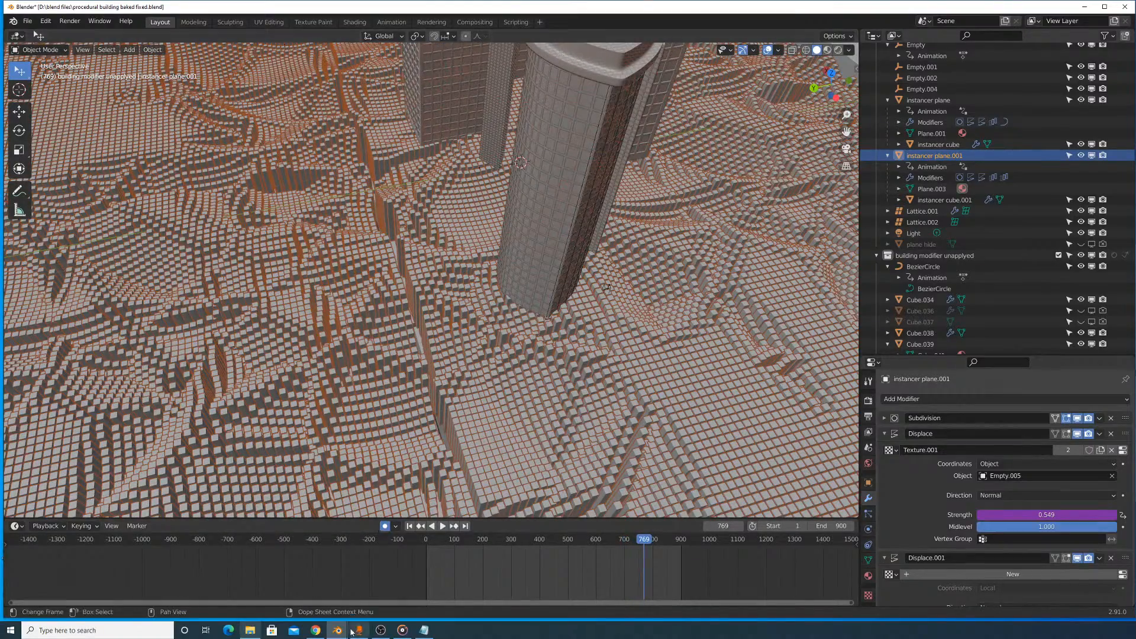
- Flatten the strength driver curve of the floor's Displace modifier to give a strength of 0.165 at frame 769
right_click(1041, 513)
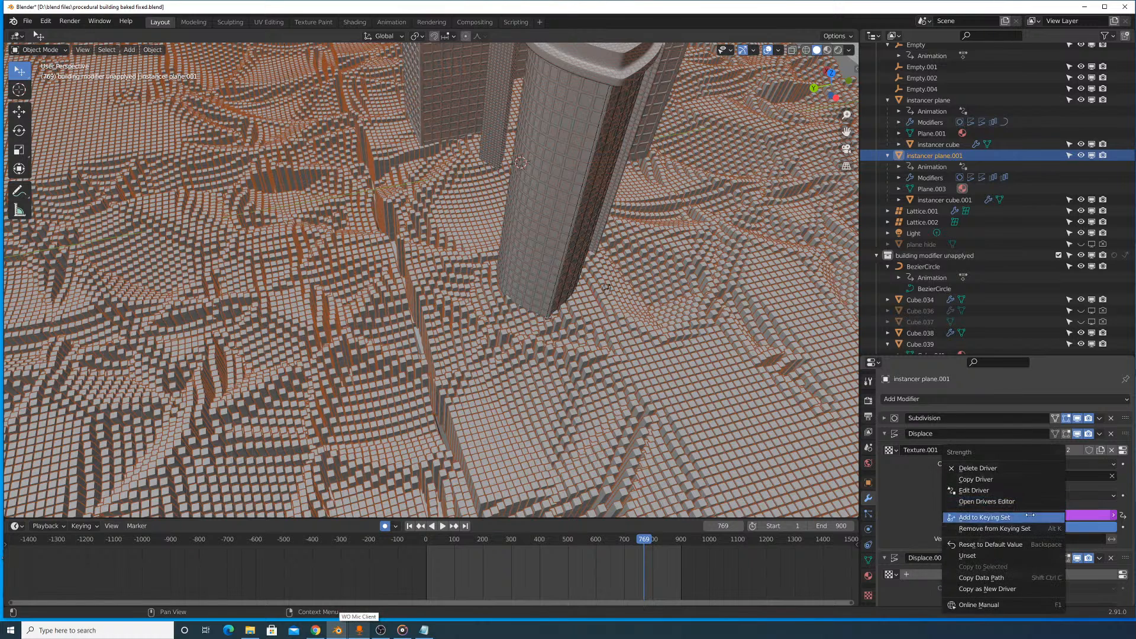
click(995, 501)
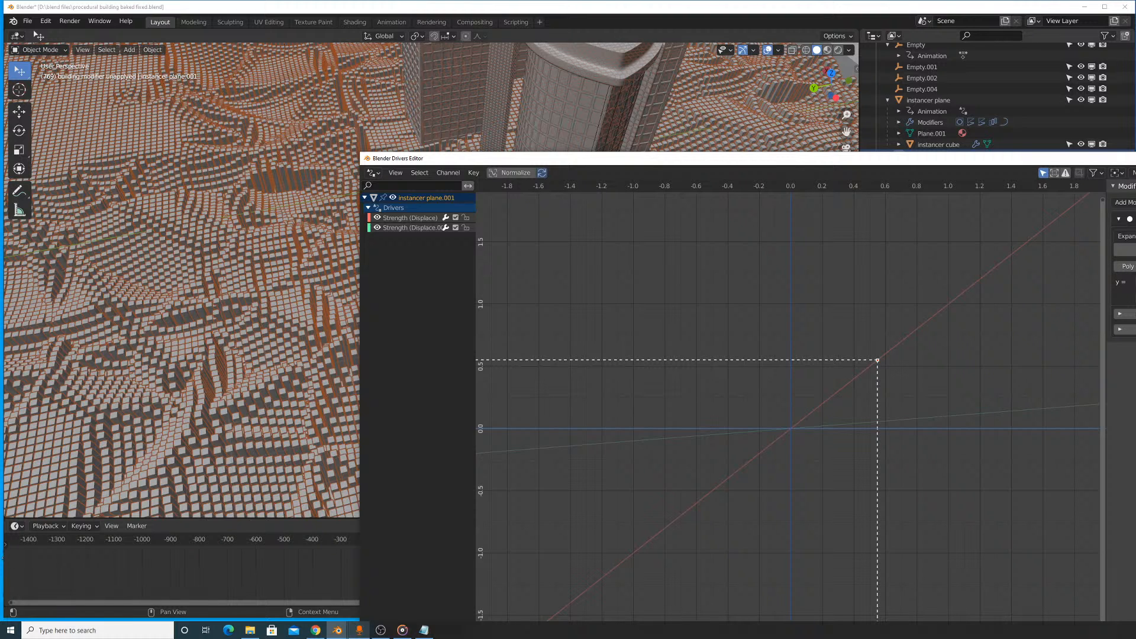
key(Return)
click(1135, 158)
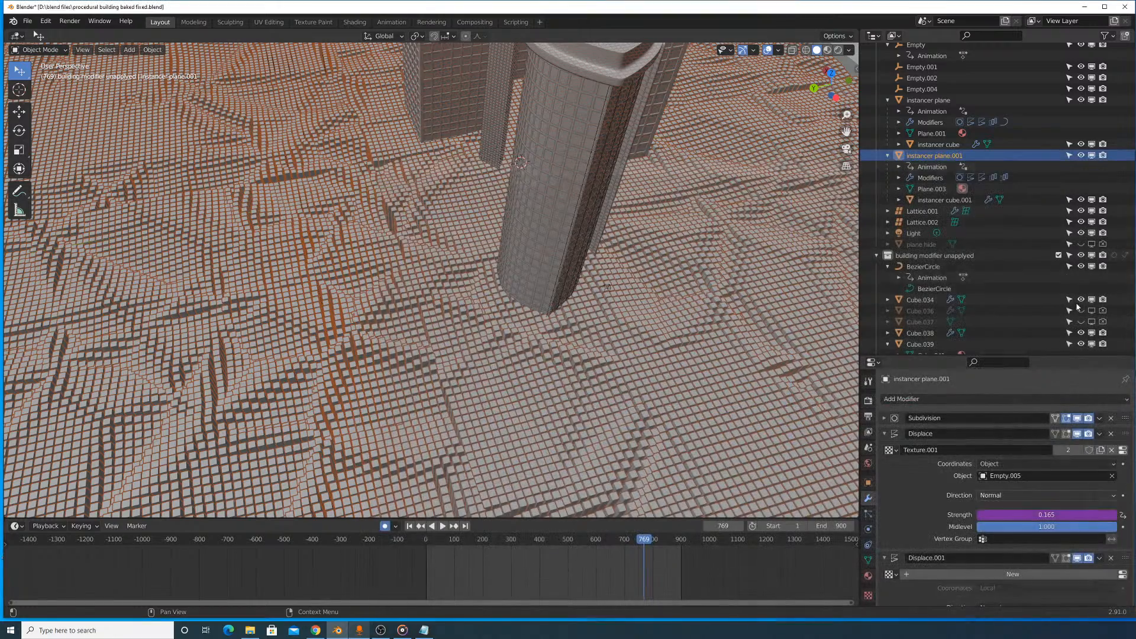
- Steepen the strength driver curve of the floor's Displace.001 modifier to give 0.549, and play the animation to check the floor
scroll(1062, 494, down, 7)
right_click(1062, 466)
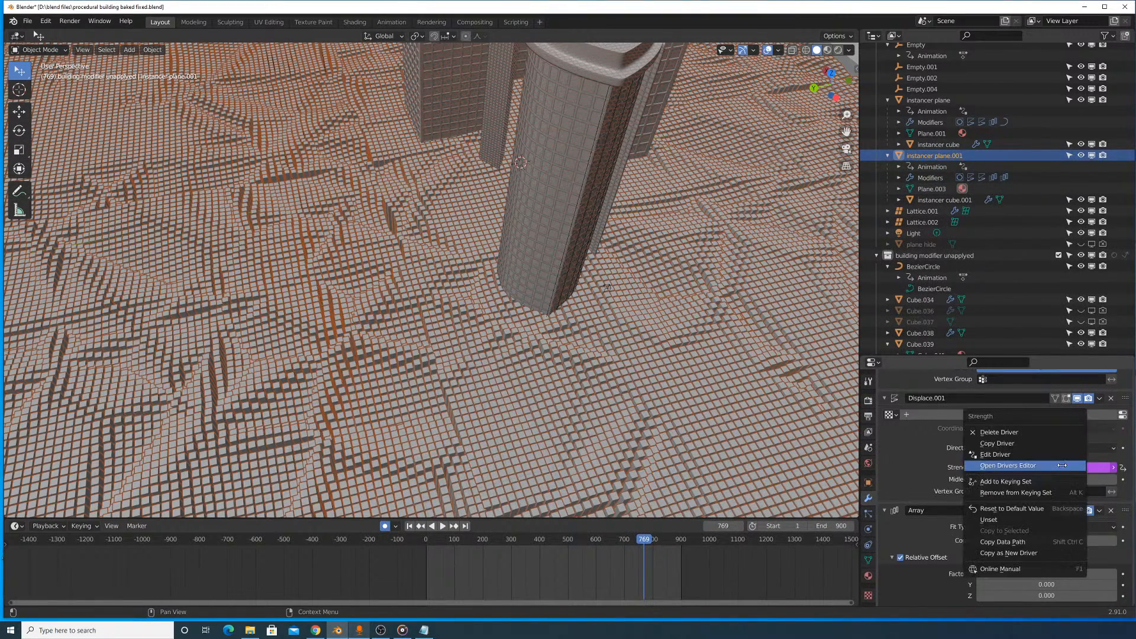
click(1047, 465)
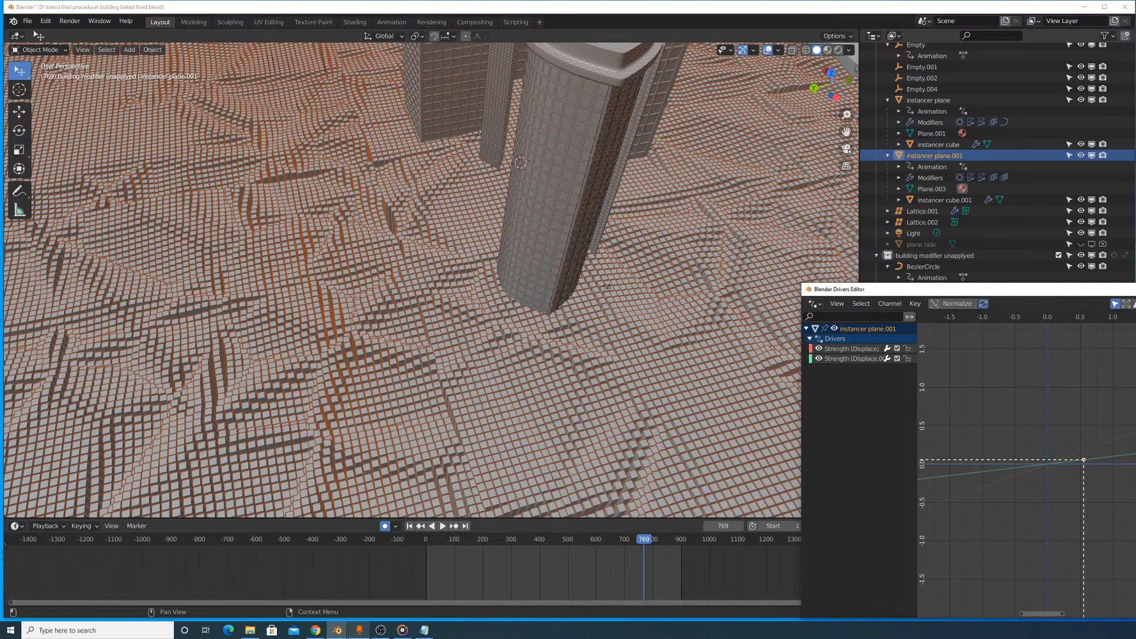
key(space)
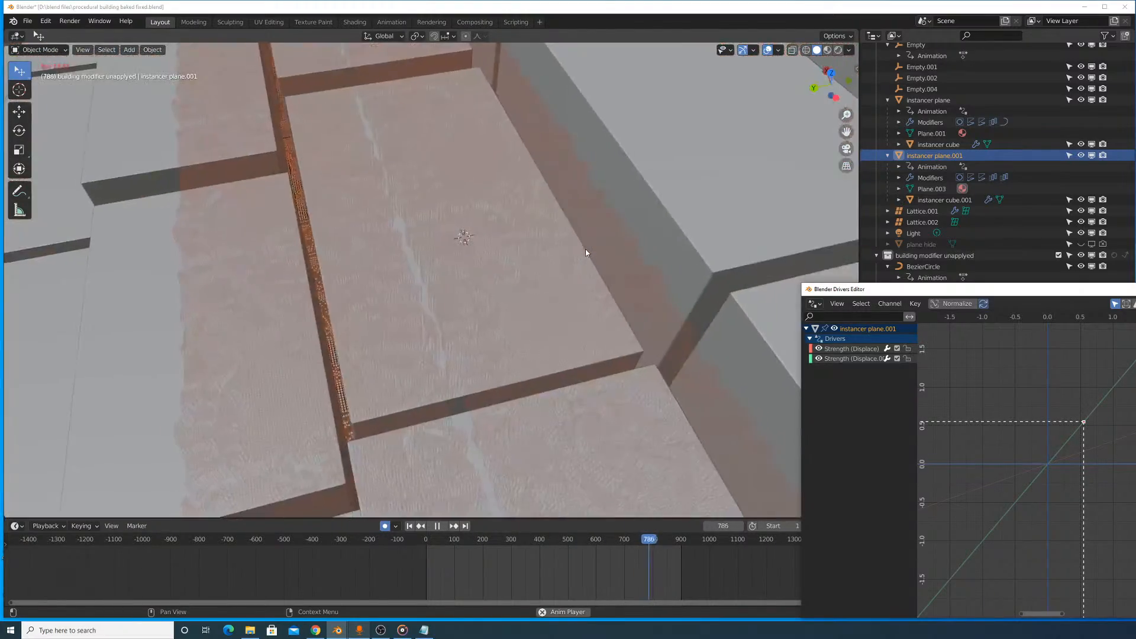
scroll(585, 252, up, 4)
middle_drag(570, 262, 561, 227)
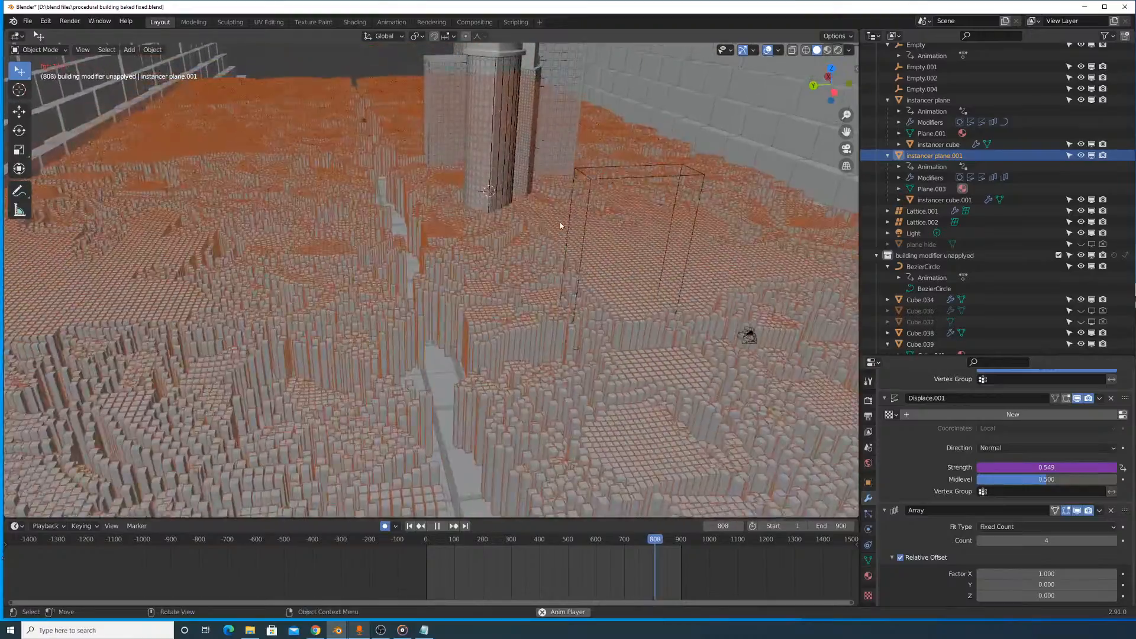
scroll(560, 227, down, 4)
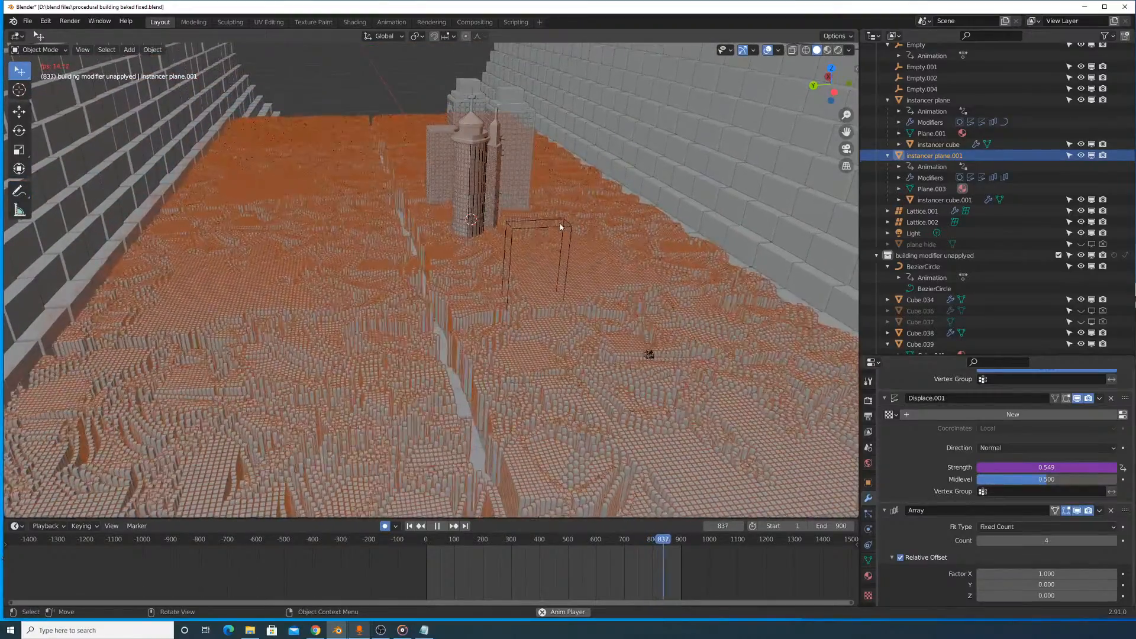
- At frame 783, adjust the strength driver curve of the floor's Displace.001 modifier to give a strength of 0.020
scroll(970, 502, down, 10)
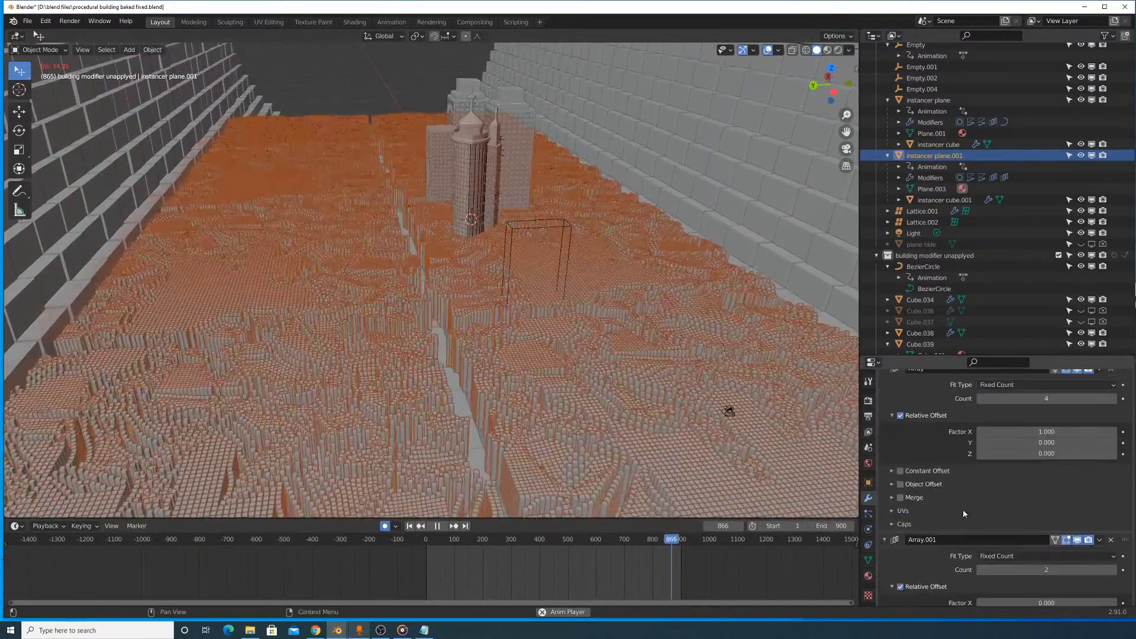
scroll(1027, 466, up, 5)
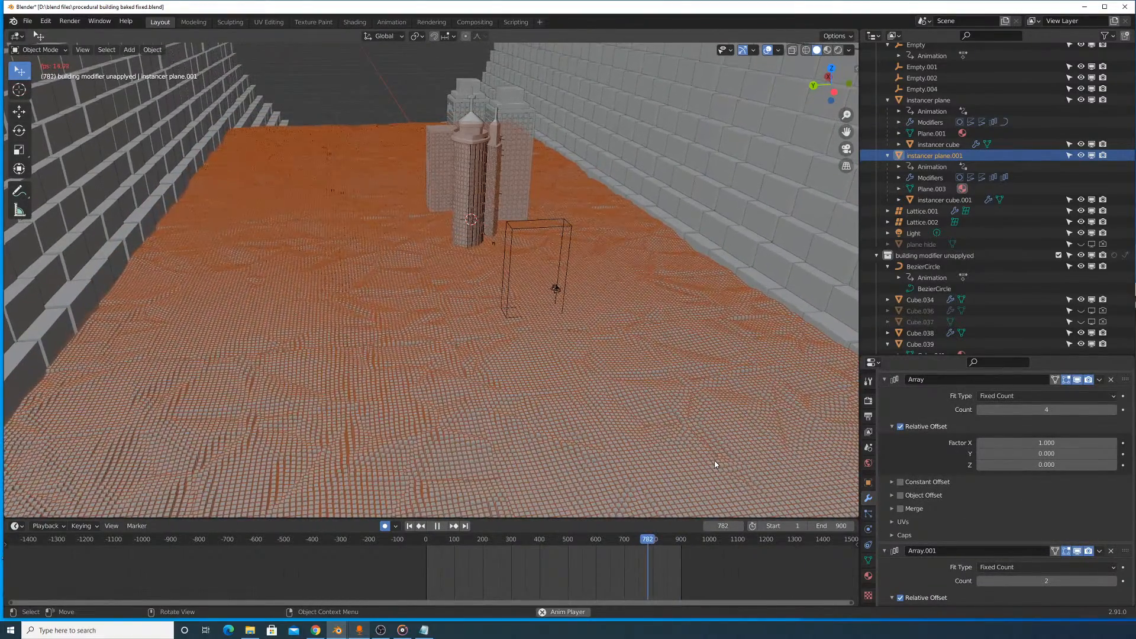
scroll(1033, 465, up, 5)
right_click(1051, 476)
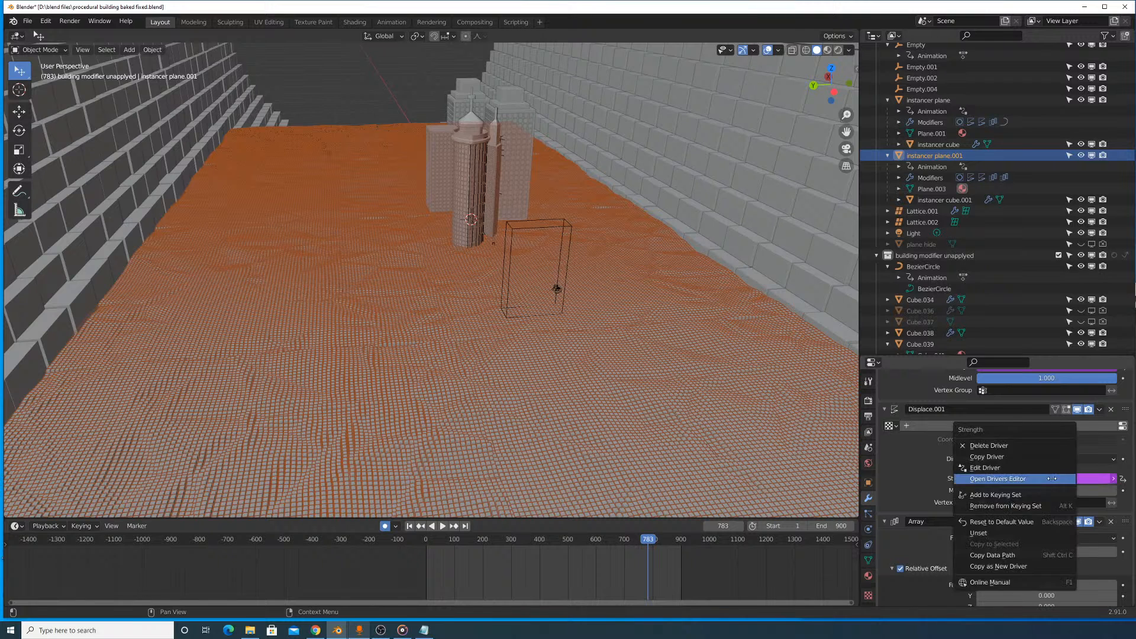
click(1028, 468)
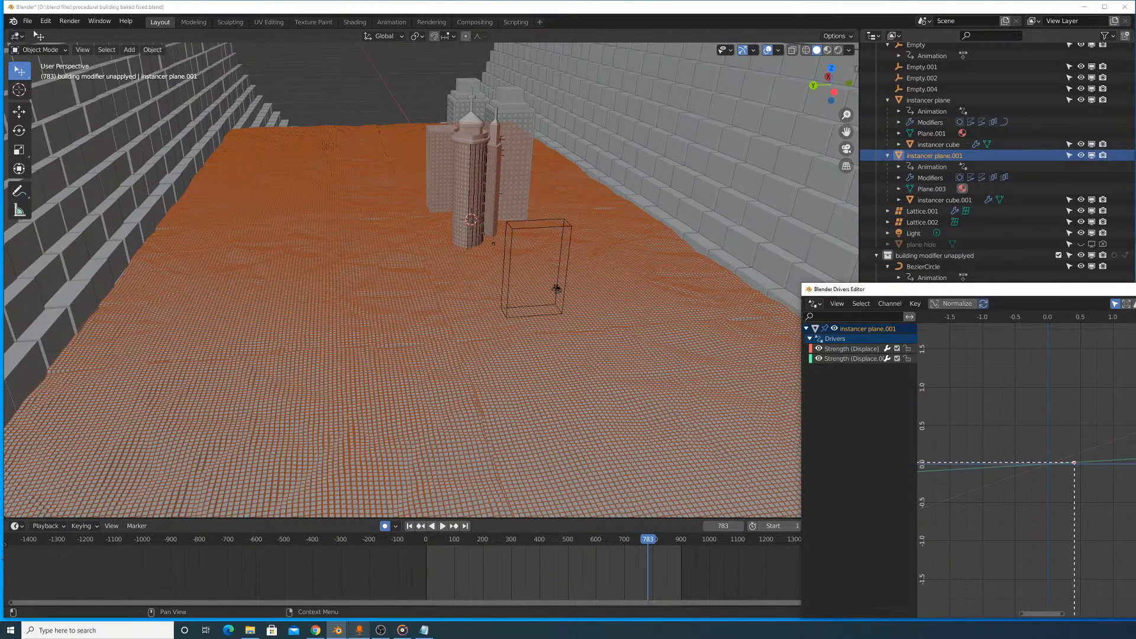
click(1135, 290)
- Adjust the strength driver curve of the floor's Displace modifier to give a strength of 0.240
scroll(1058, 464, up, 5)
right_click(1059, 453)
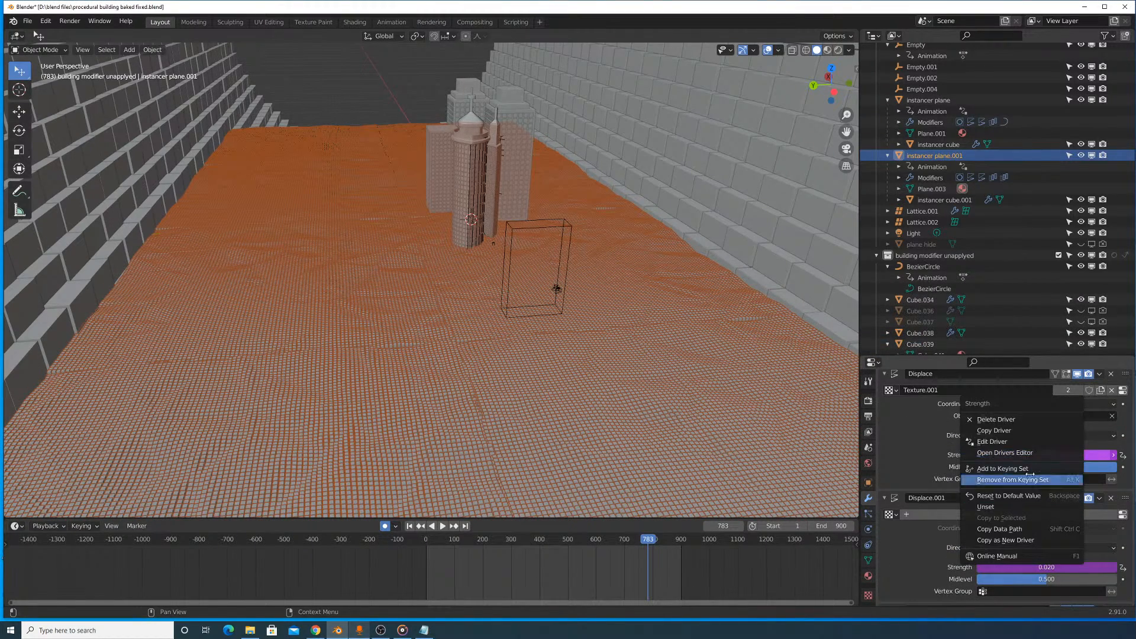
click(1038, 452)
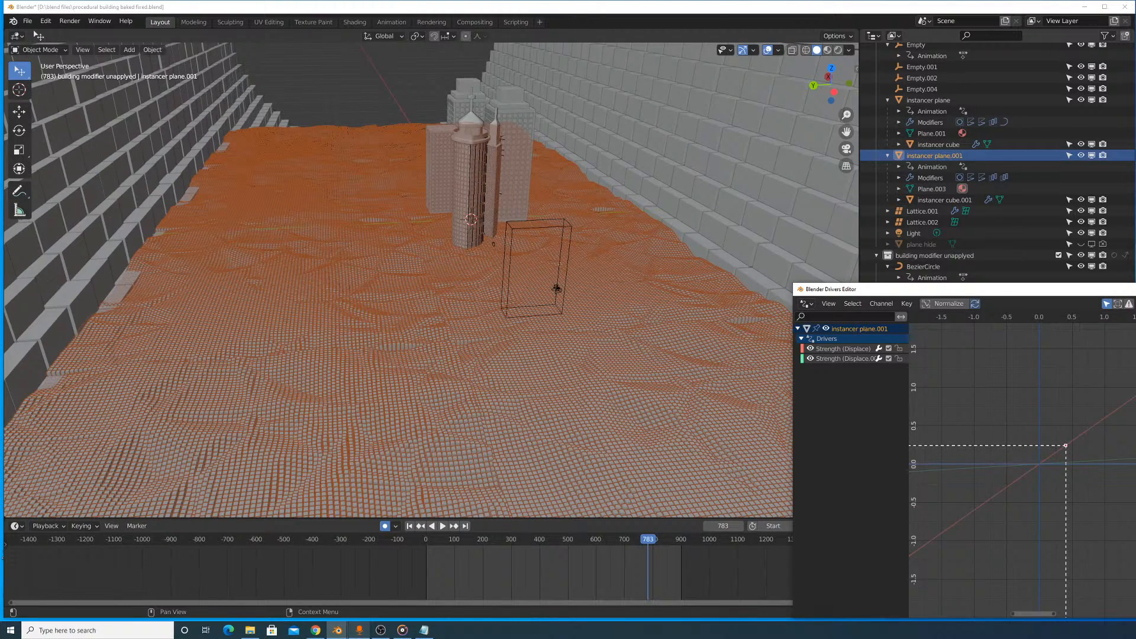
click(1135, 289)
- Play the animation to frame 876 and examine the floor's waves around the buildings up close
key(space)
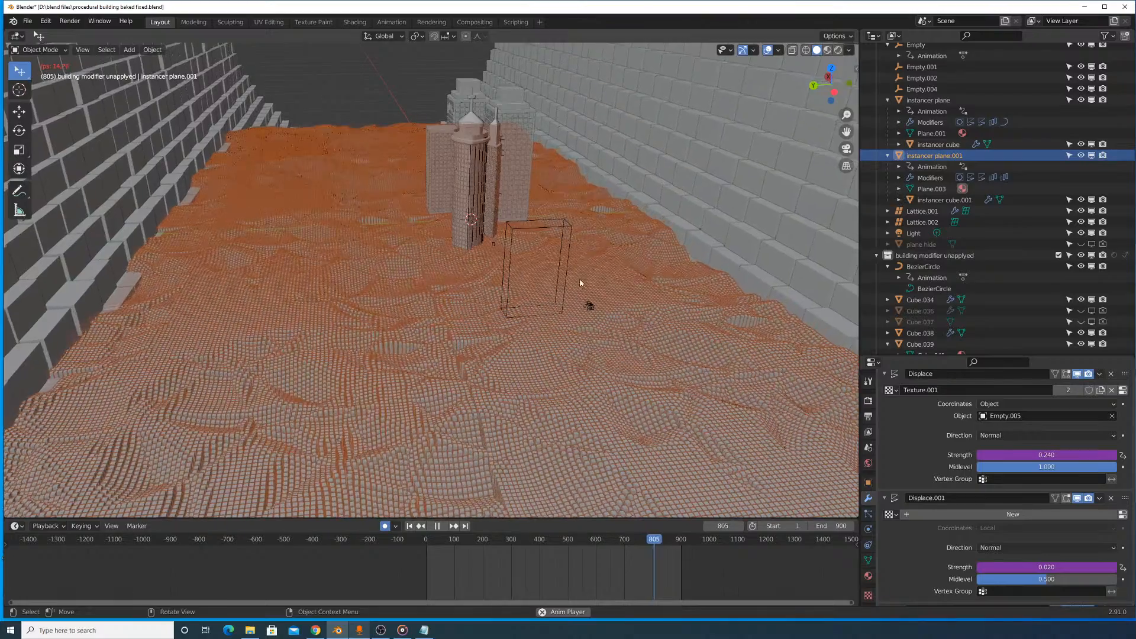
middle_drag(580, 282, 569, 292)
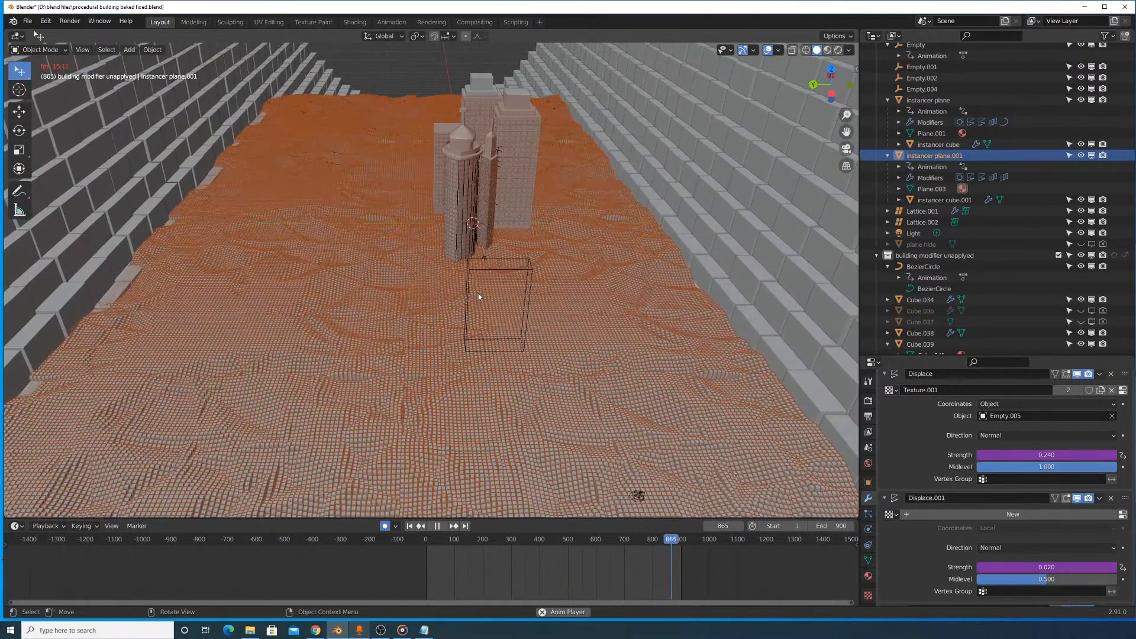
key(space)
scroll(592, 217, up, 6)
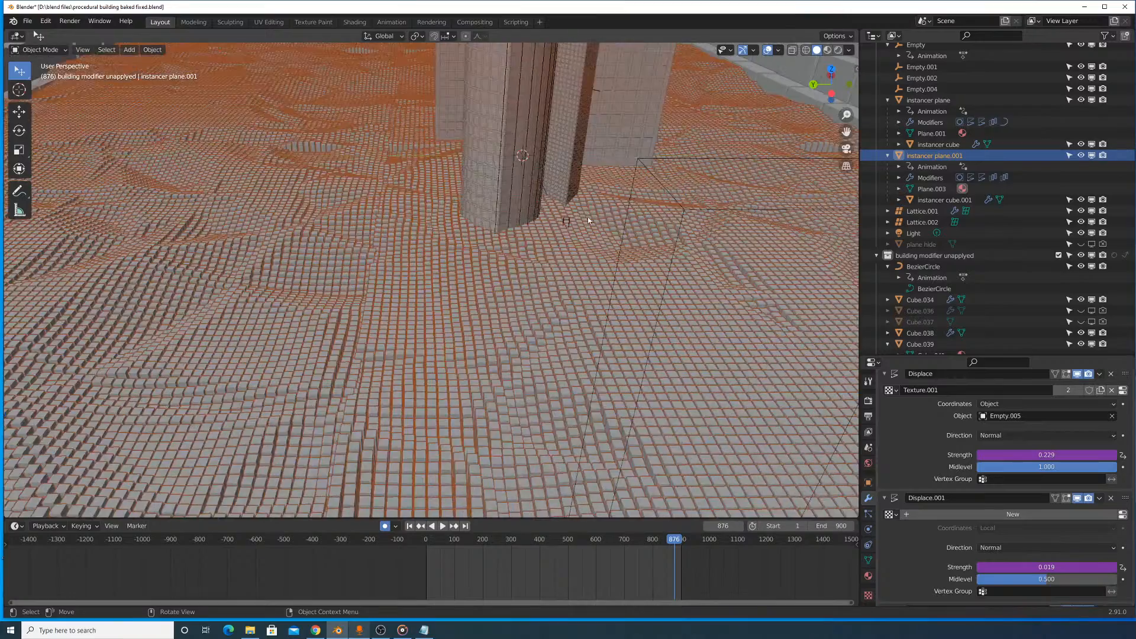
middle_drag(587, 220, 530, 232)
- Examine the texture coordinate options of the floor's Displace modifier, leaving it on Object
scroll(977, 482, up, 4)
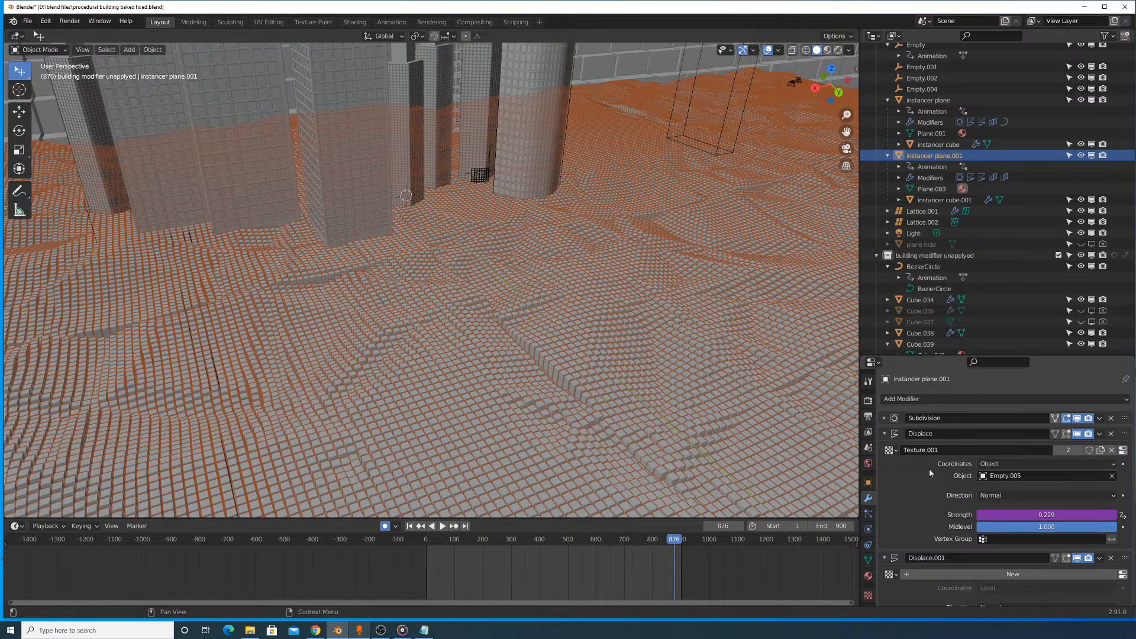
click(1011, 465)
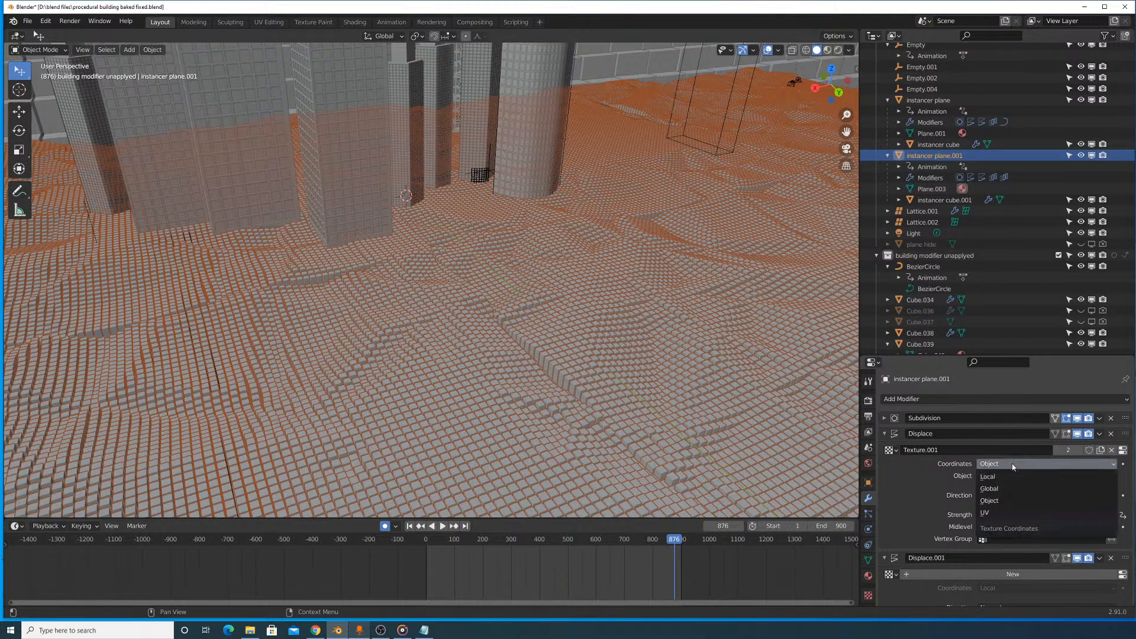
click(1013, 468)
click(1012, 467)
click(1013, 468)
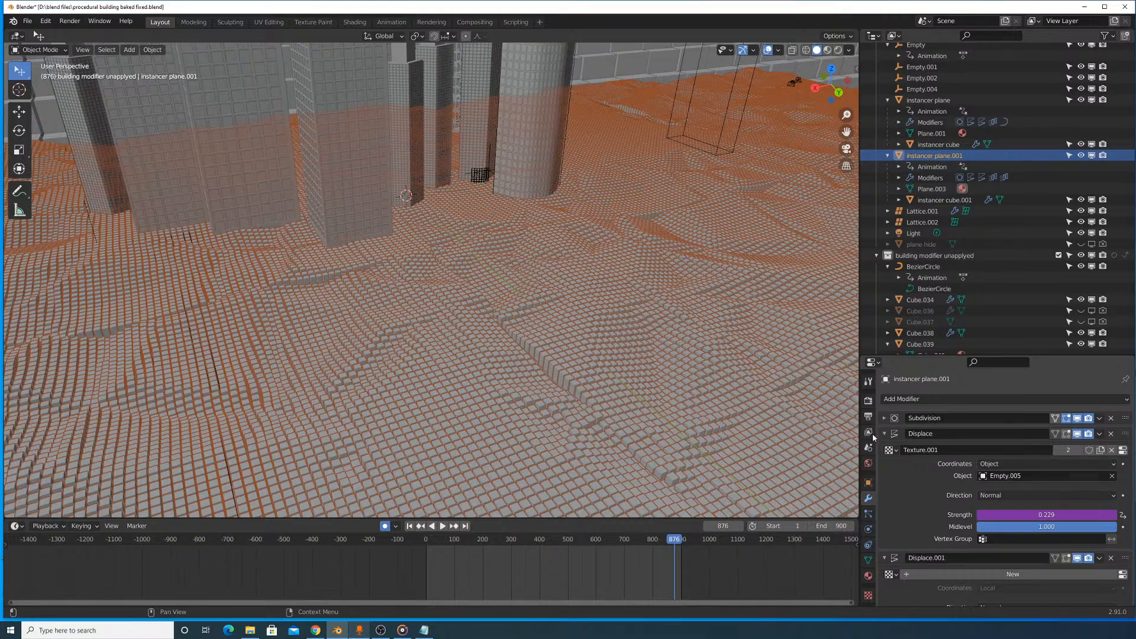
- Filter the outliner for "empty", then select Empty.005 in the building modifier unapplyed collection and frame it in the viewport
scroll(654, 304, down, 4)
scroll(679, 144, up, 3)
scroll(993, 117, up, 1)
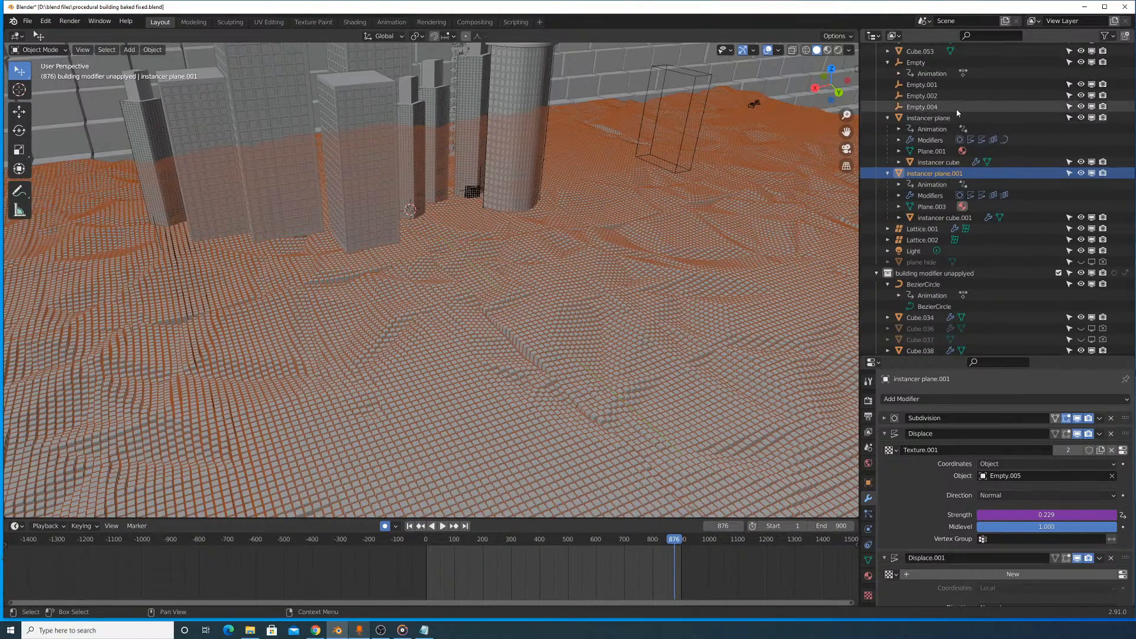
scroll(966, 201, down, 10)
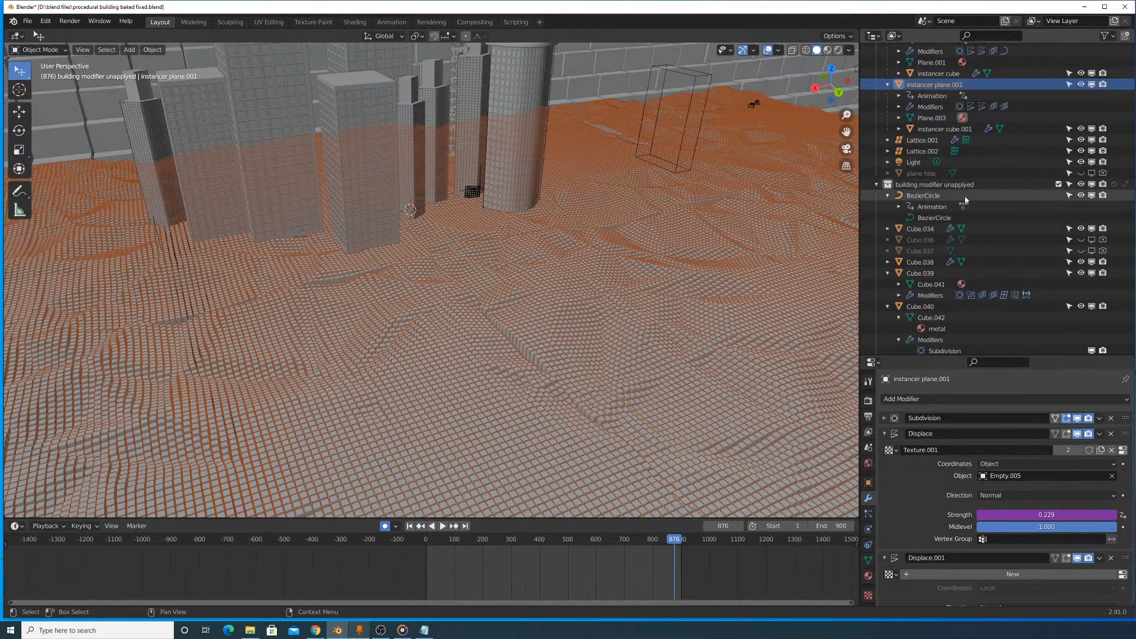
scroll(970, 193, up, 9)
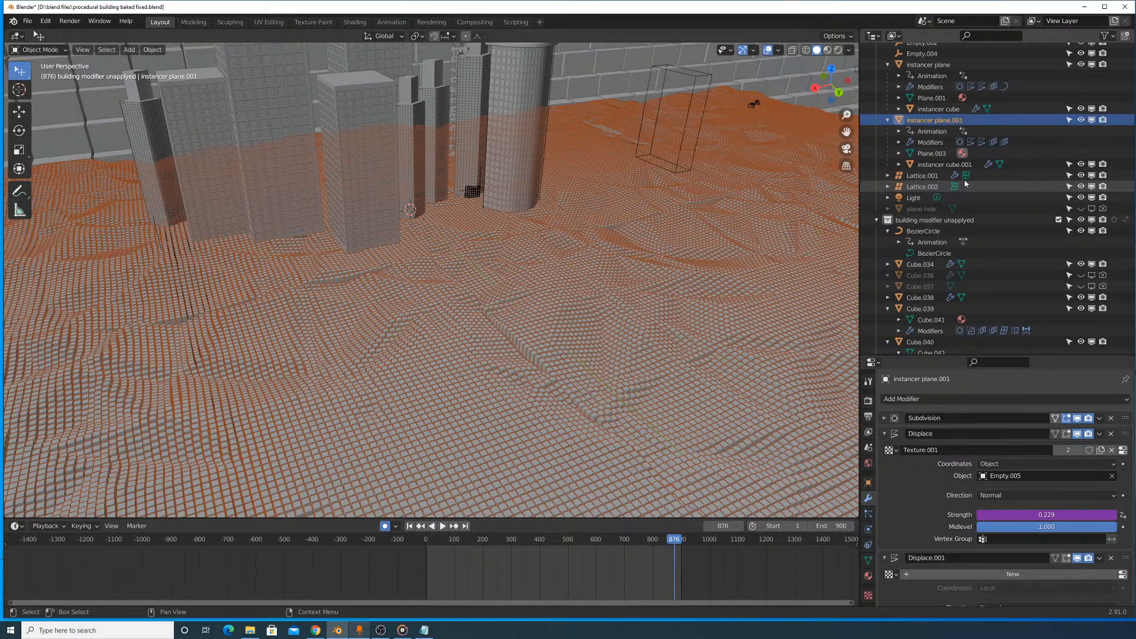
scroll(940, 133, up, 17)
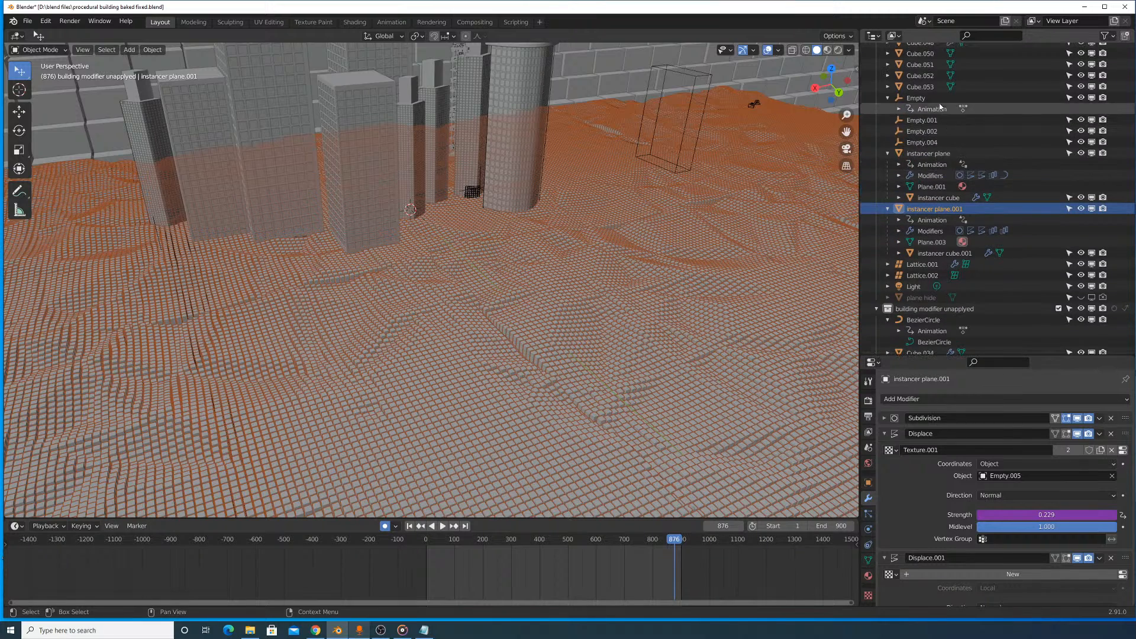
scroll(1001, 70, up, 7)
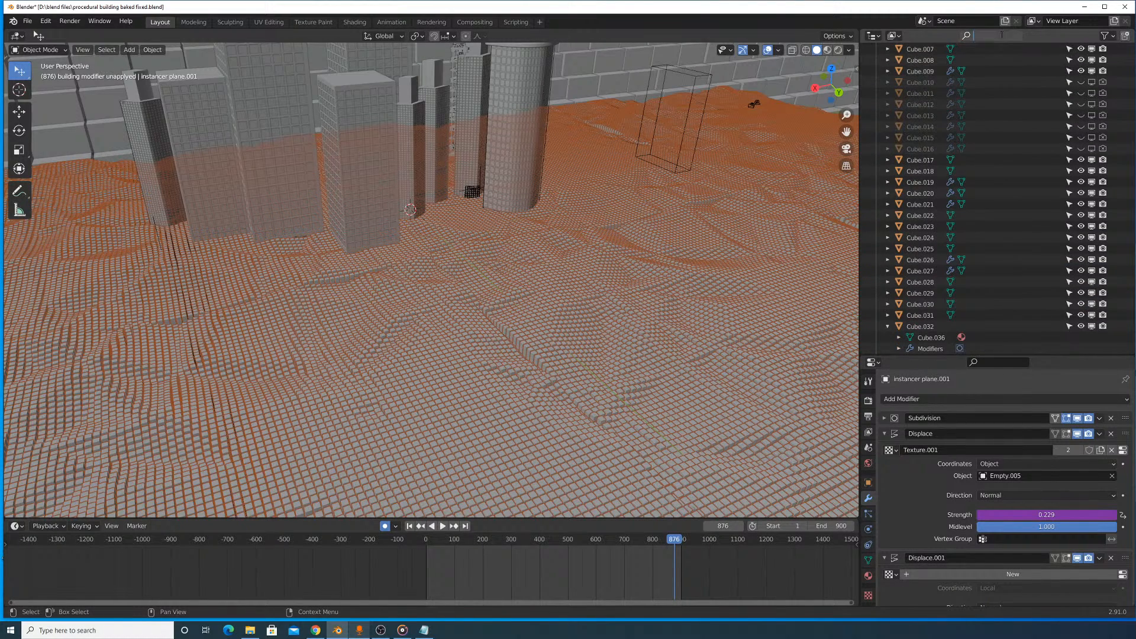
text(empty)
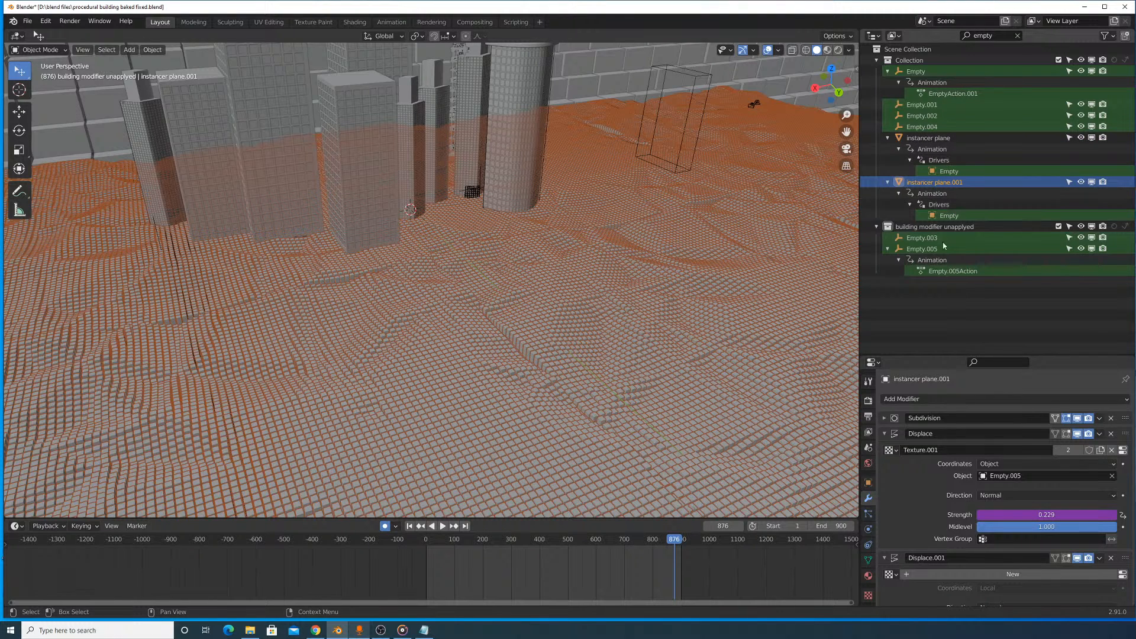
click(922, 249)
key(KP_Decimal)
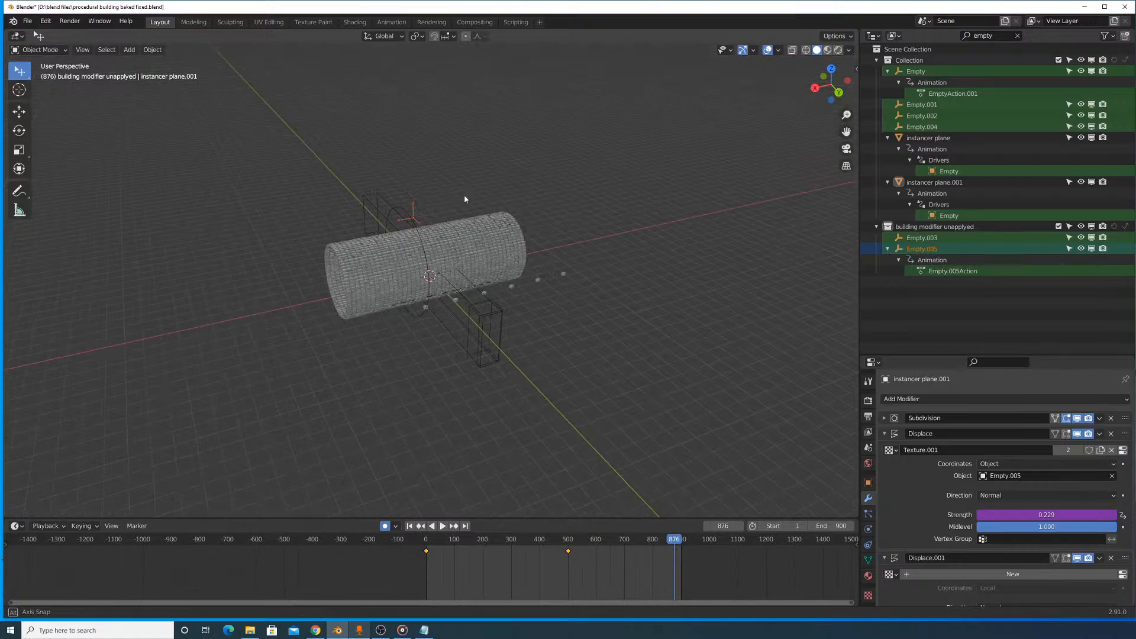
- Play the animation to frame 112 and examine Empty.005's motion beside the cylinder and the floor inside it
key(space)
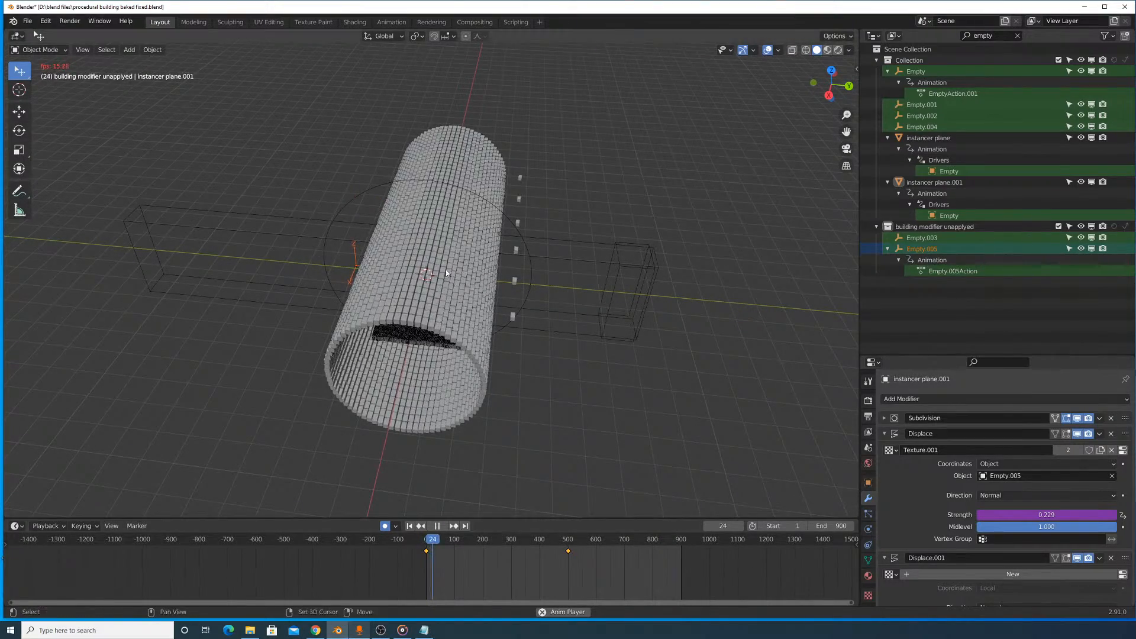
shift+middle_drag(445, 273, 505, 242)
scroll(523, 285, up, 6)
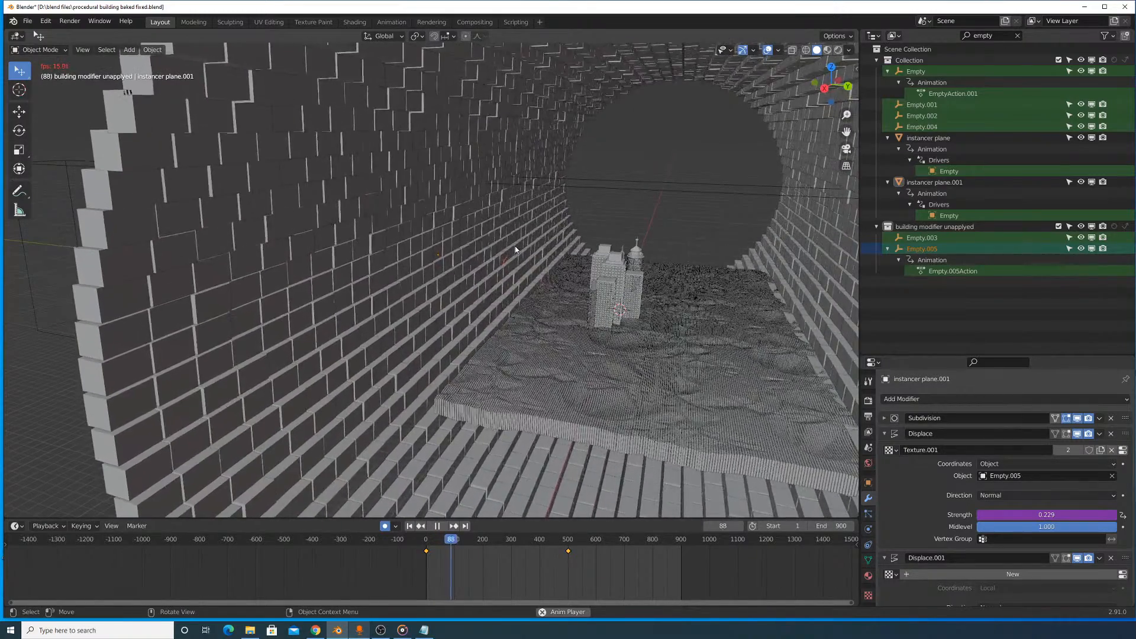
middle_drag(493, 323, 519, 337)
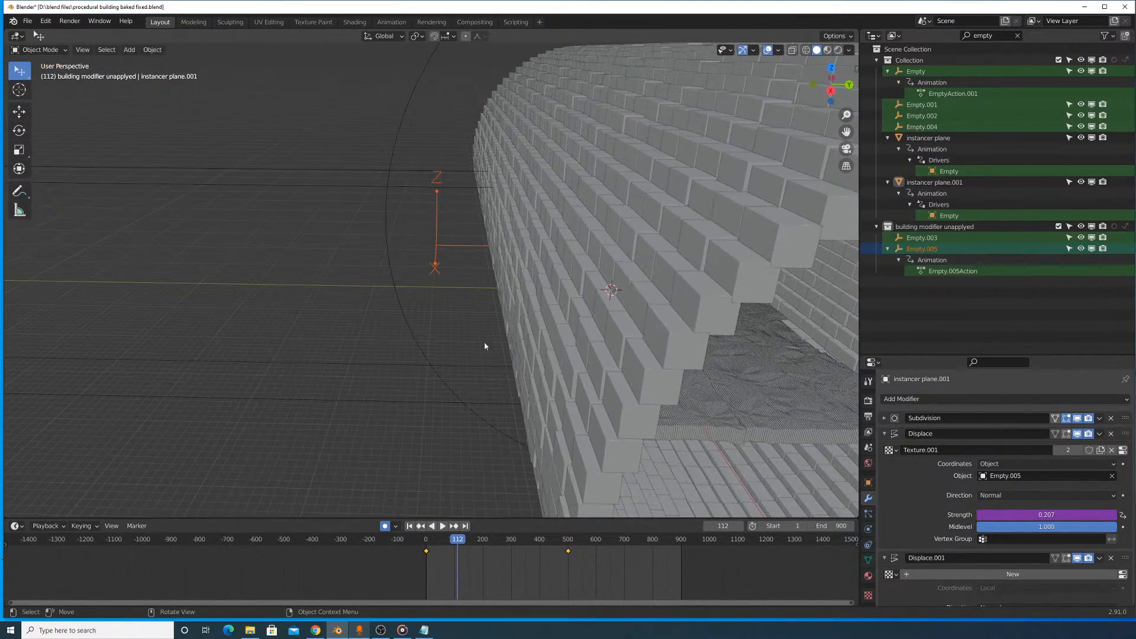
- Try moving Empty.005 freely at frame 112 to test how its position affects the floor's waves
key(g)
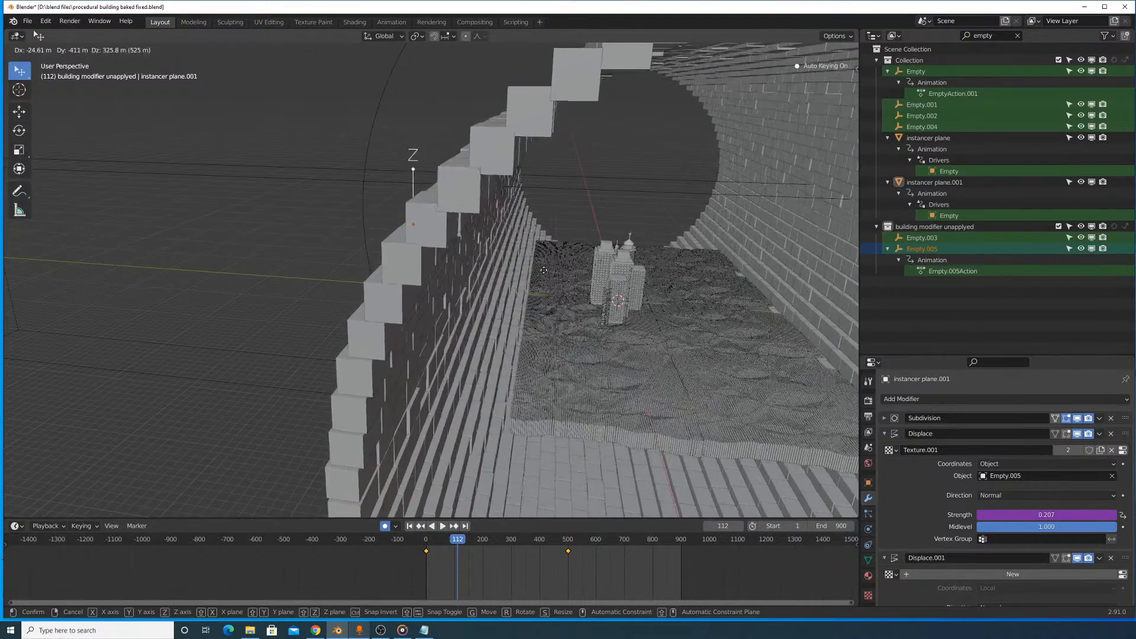
right_click(595, 313)
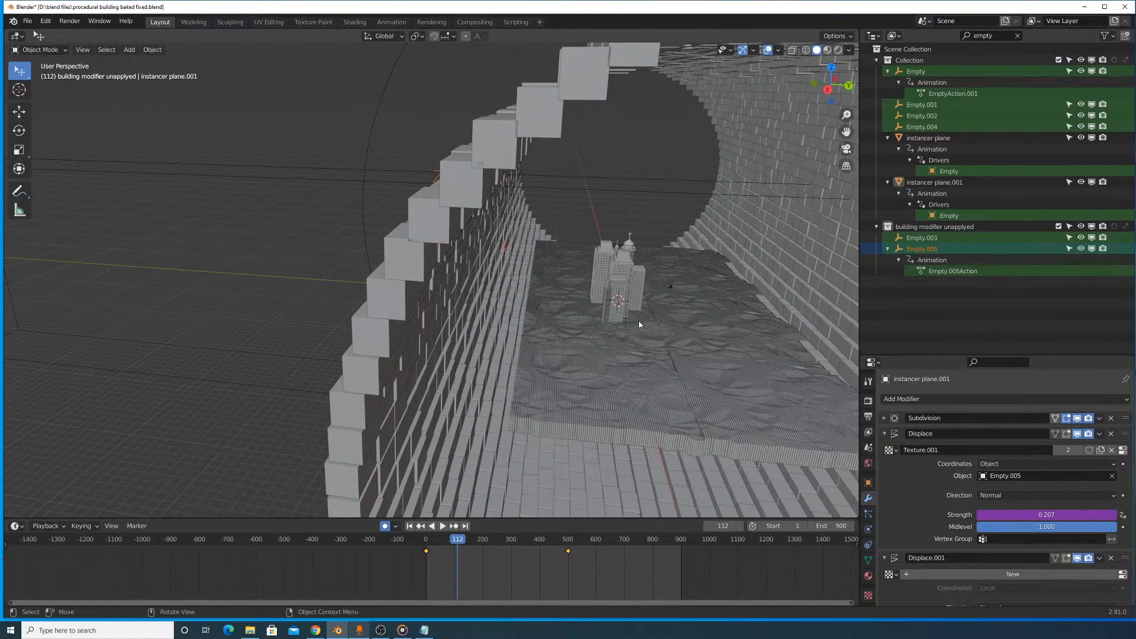
key(g)
click(585, 306)
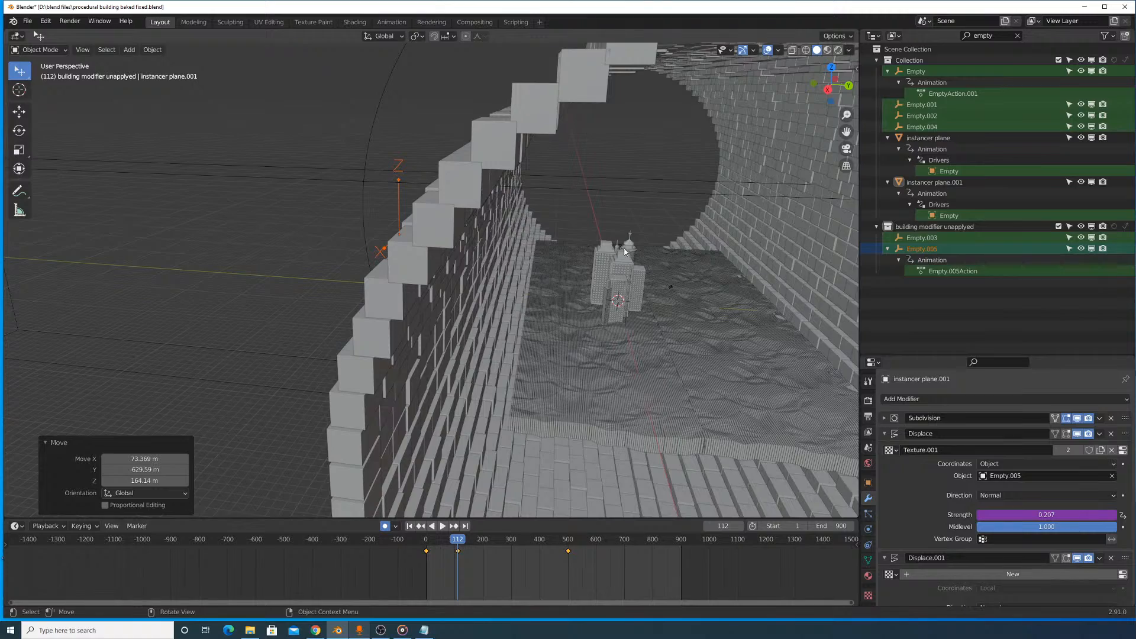
click(452, 222)
click(590, 338)
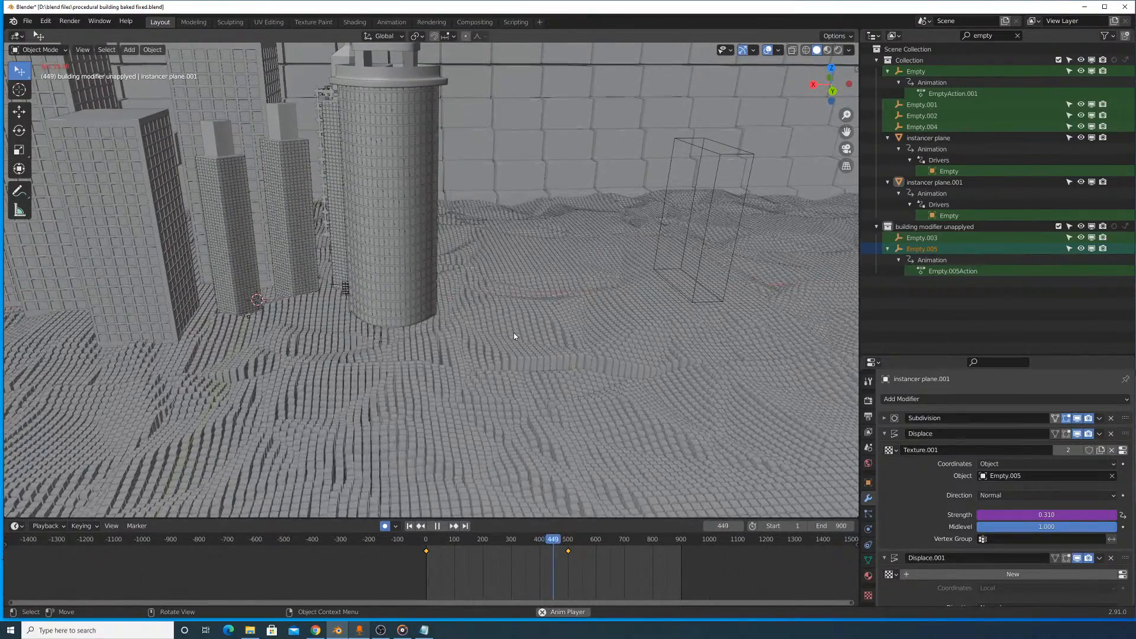
- Examine the floor's moving waves around the buildings up close and from above while the animation plays
middle_drag(460, 282, 492, 269)
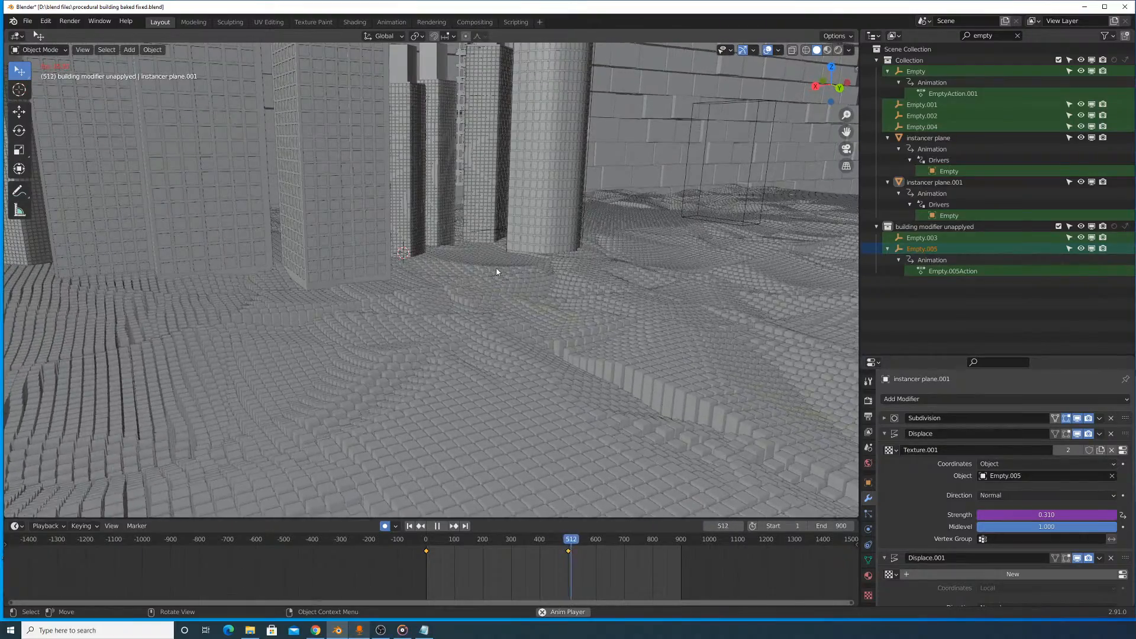
middle_drag(497, 271, 527, 283)
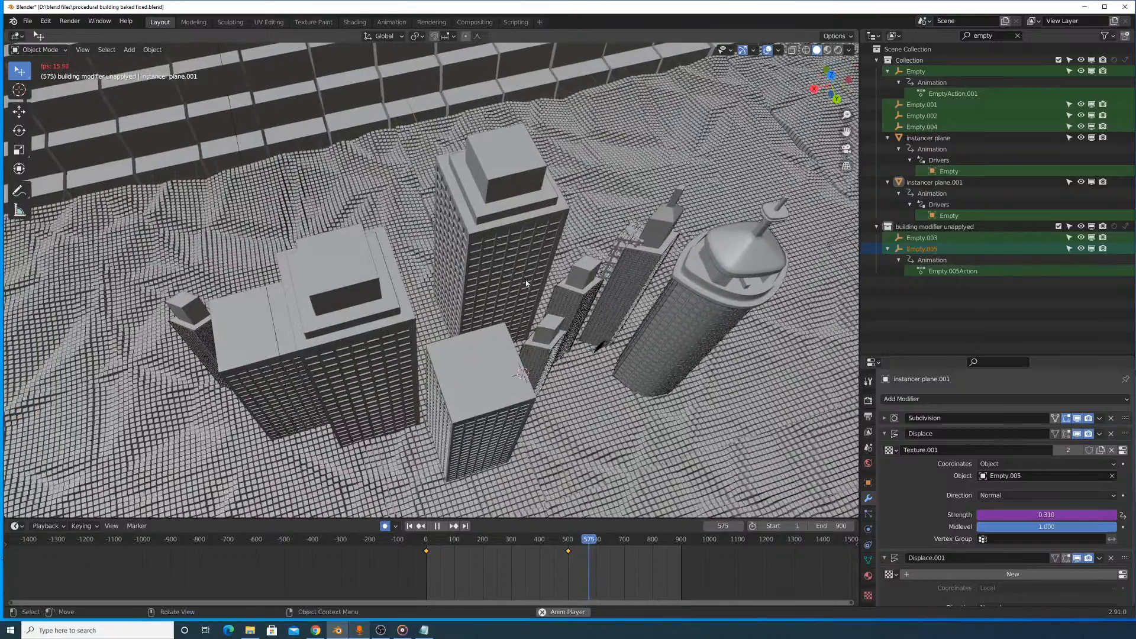
key(space)
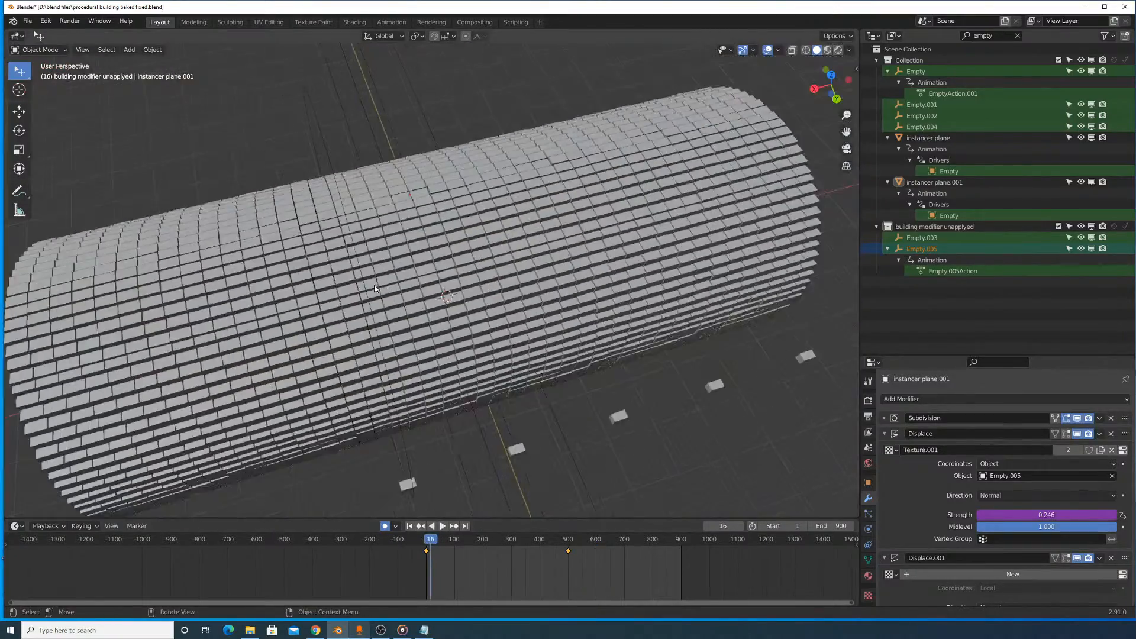
- Move Empty.005's end keyframe to frame 900 so that its motion spans the whole animation
middle_drag(374, 285, 411, 243)
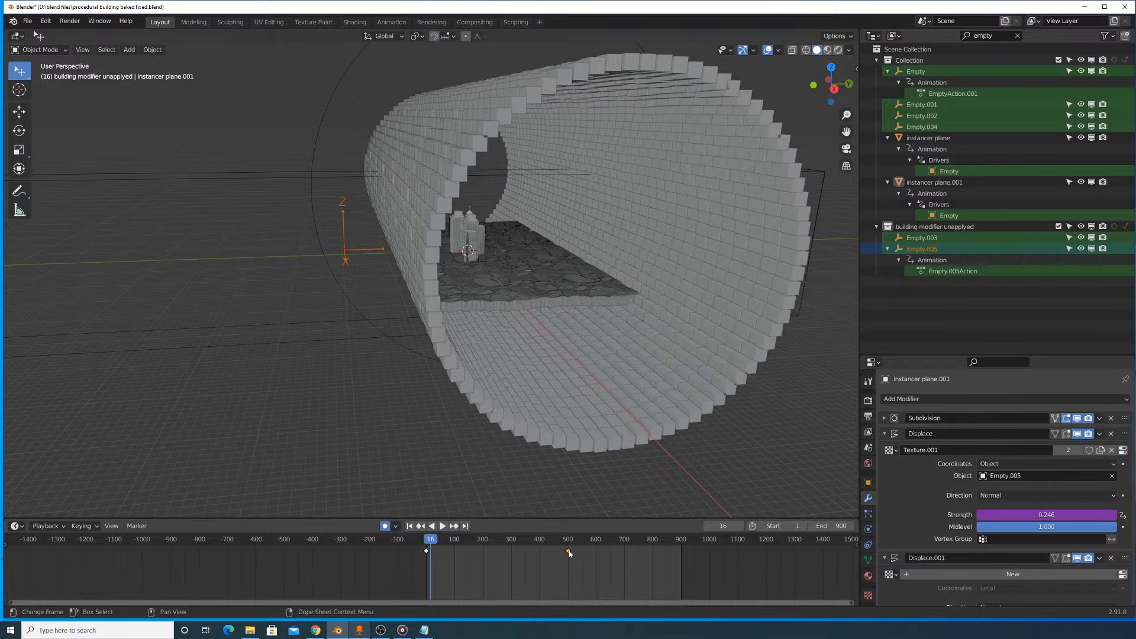
drag(569, 553, 682, 560)
scroll(715, 551, up, 5)
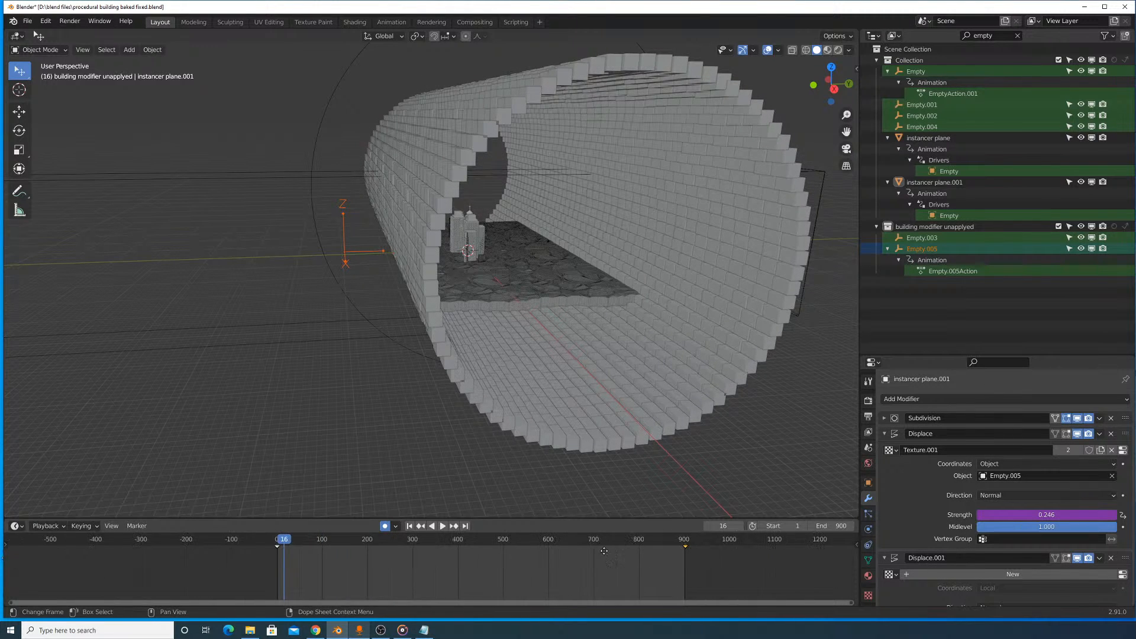
ctrl+scroll(707, 555, down, 5)
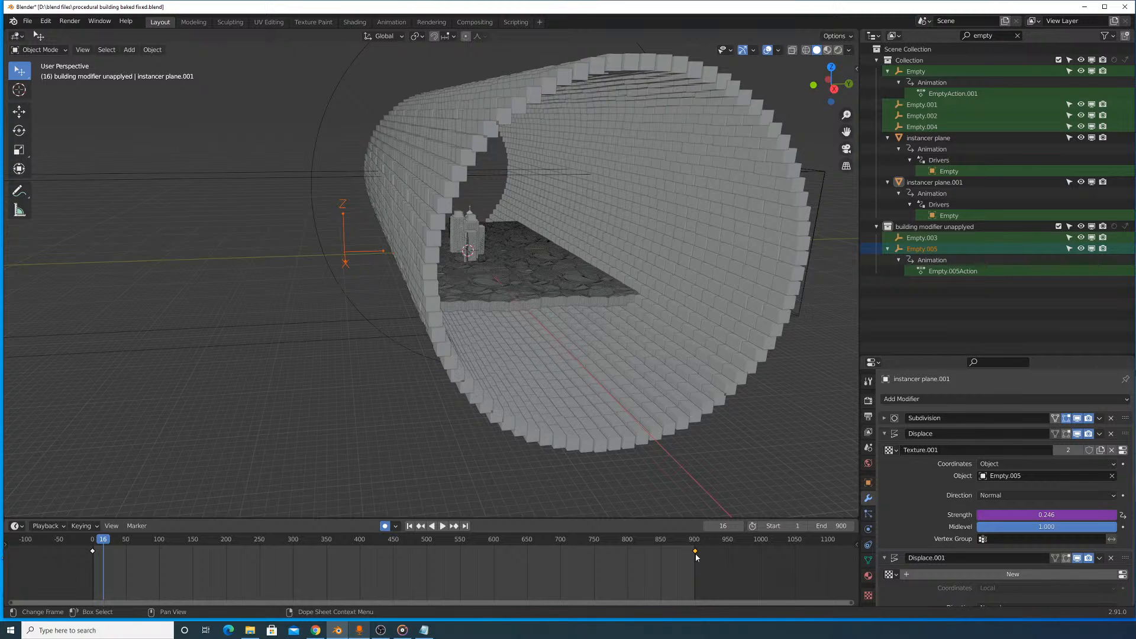
drag(696, 557, 695, 554)
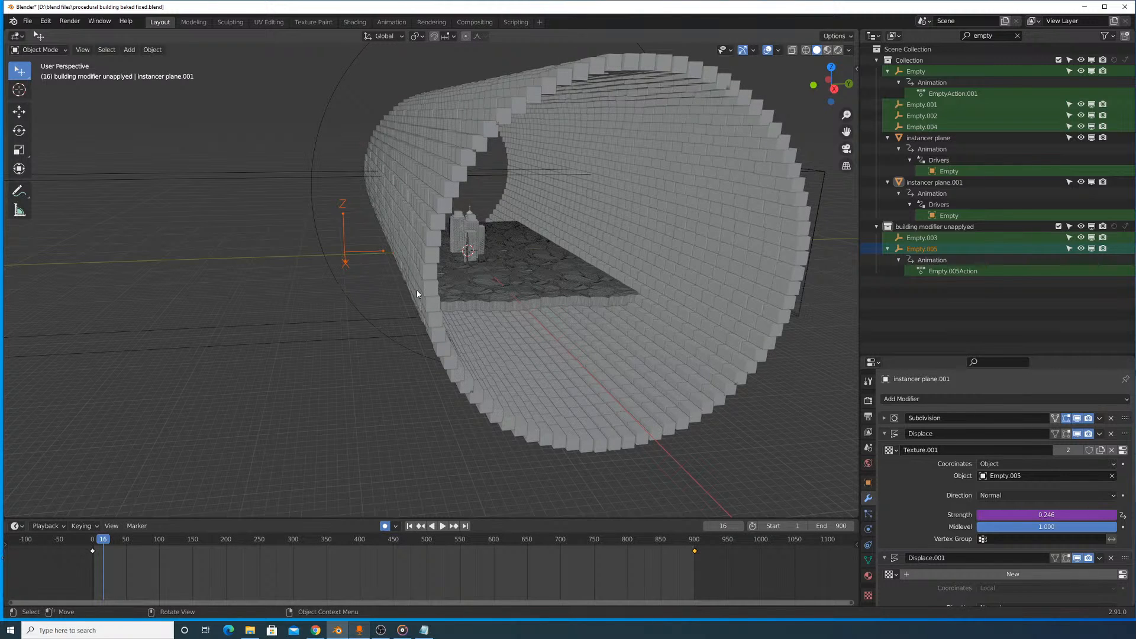
- At frame 900, raise Empty.005 by 11868 m along the Z axis
drag(544, 541, 696, 548)
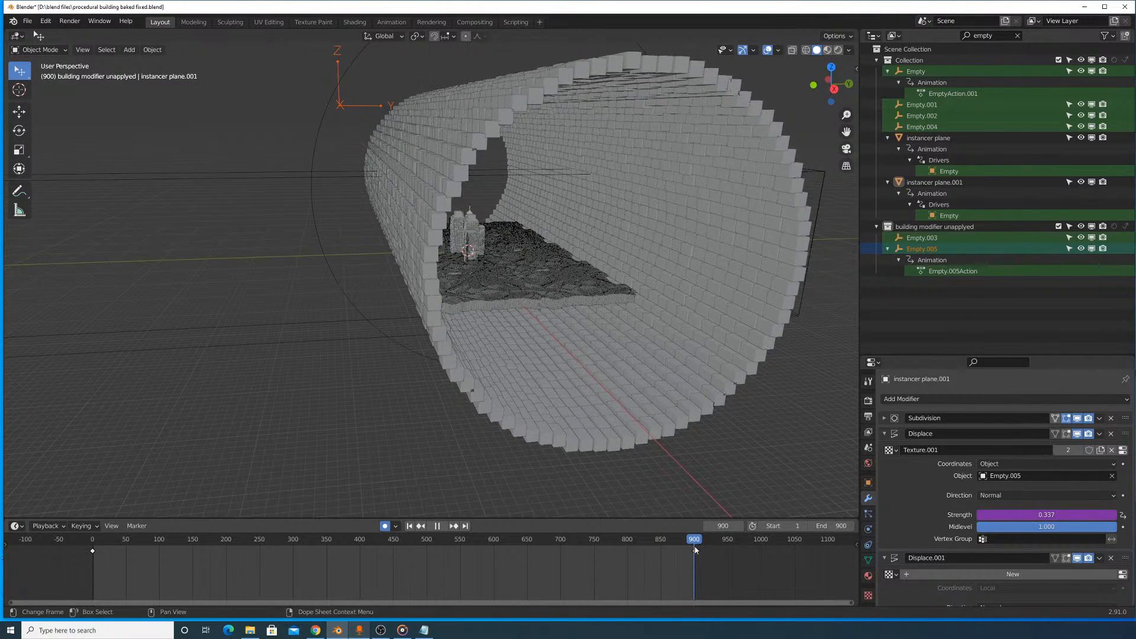
key(space)
scroll(375, 271, down, 6)
key(g)
key(z)
click(506, 219)
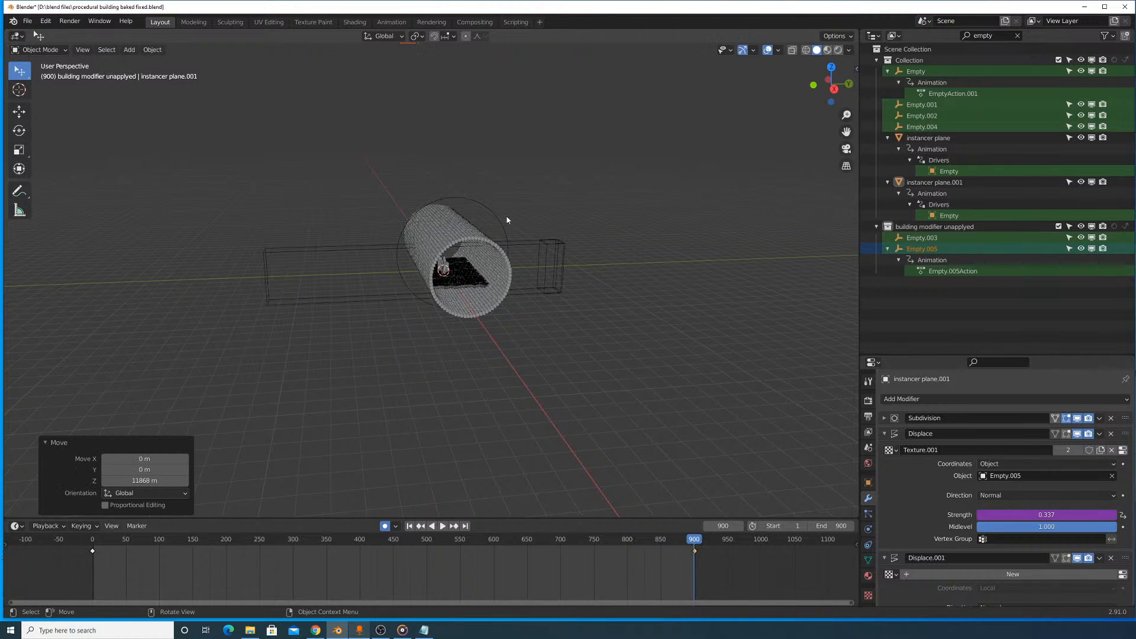
- Insert a keyframe for Empty.005 at frame 900 and turn off auto keying
key(i)
click(503, 254)
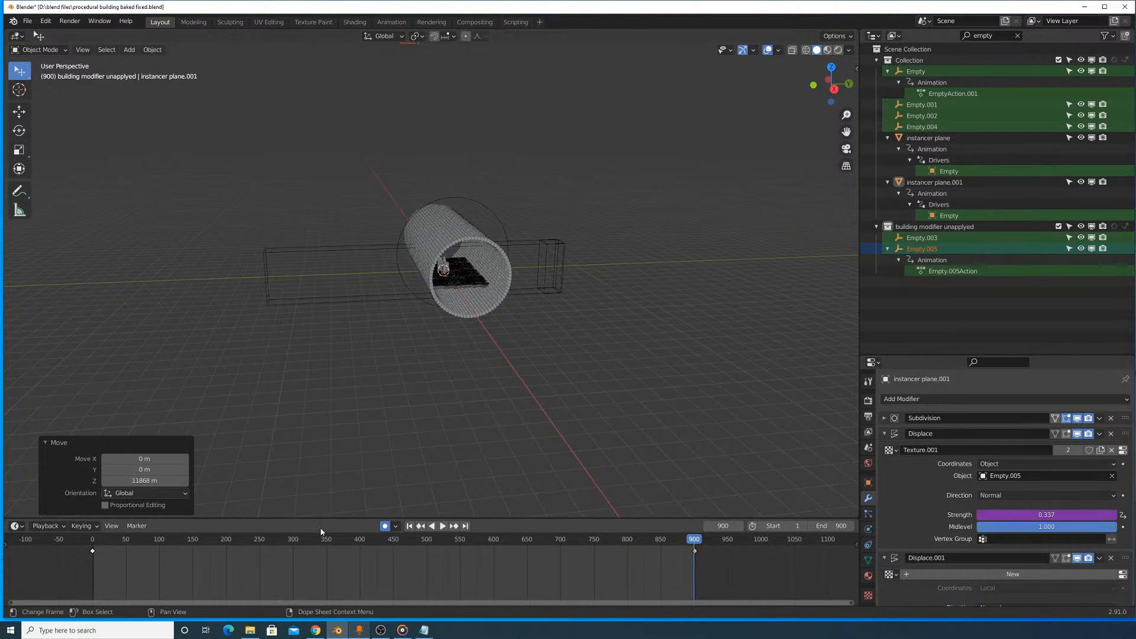
click(385, 525)
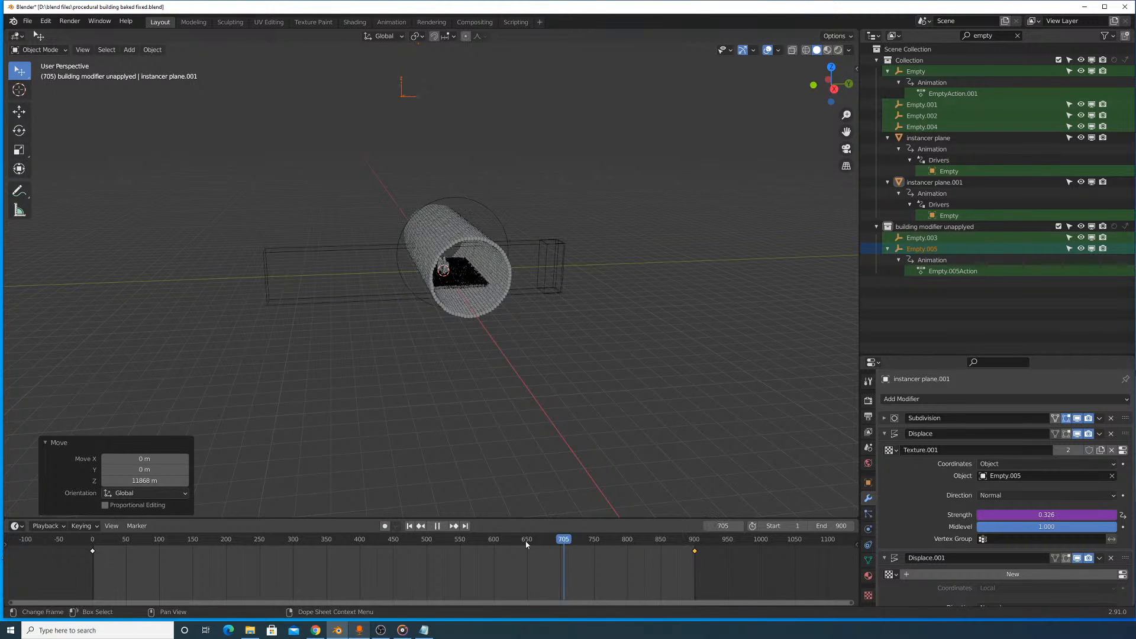
- Play the animation from frame 187 and examine how fast the floor's waves move around the buildings
drag(324, 553, 218, 553)
scroll(603, 246, up, 9)
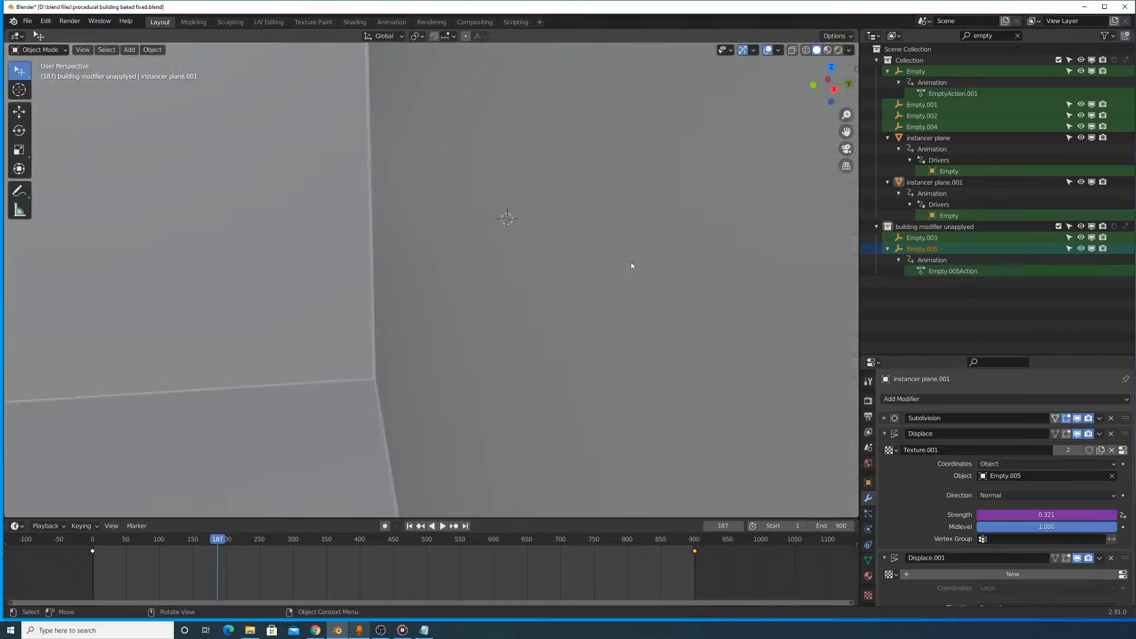
middle_drag(630, 263, 604, 269)
key(space)
scroll(624, 314, up, 6)
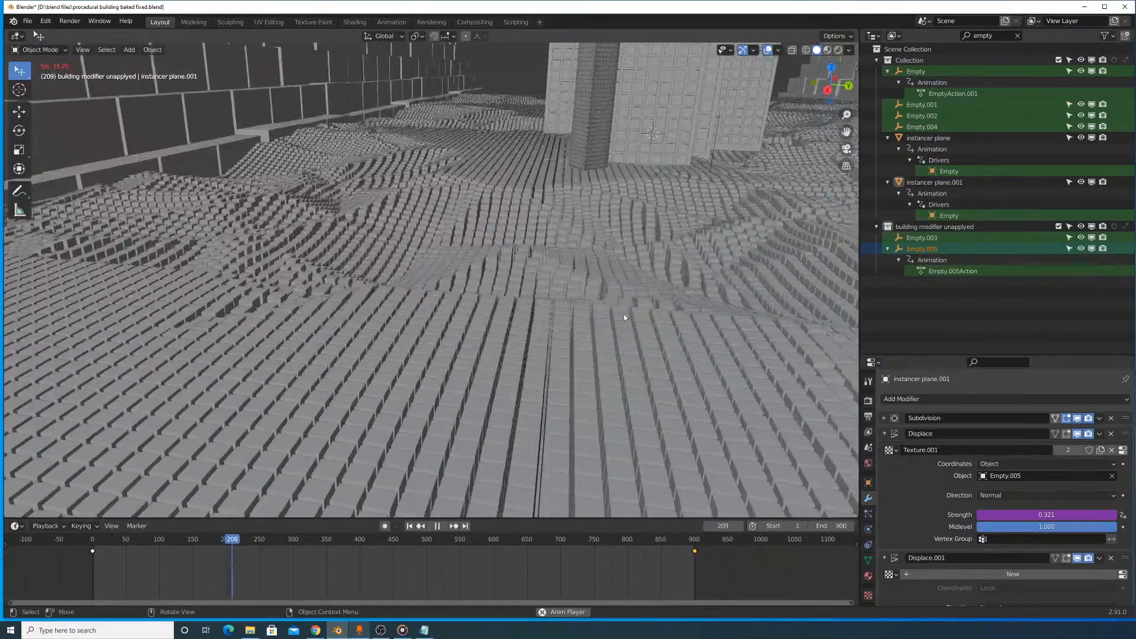
scroll(630, 322, down, 5)
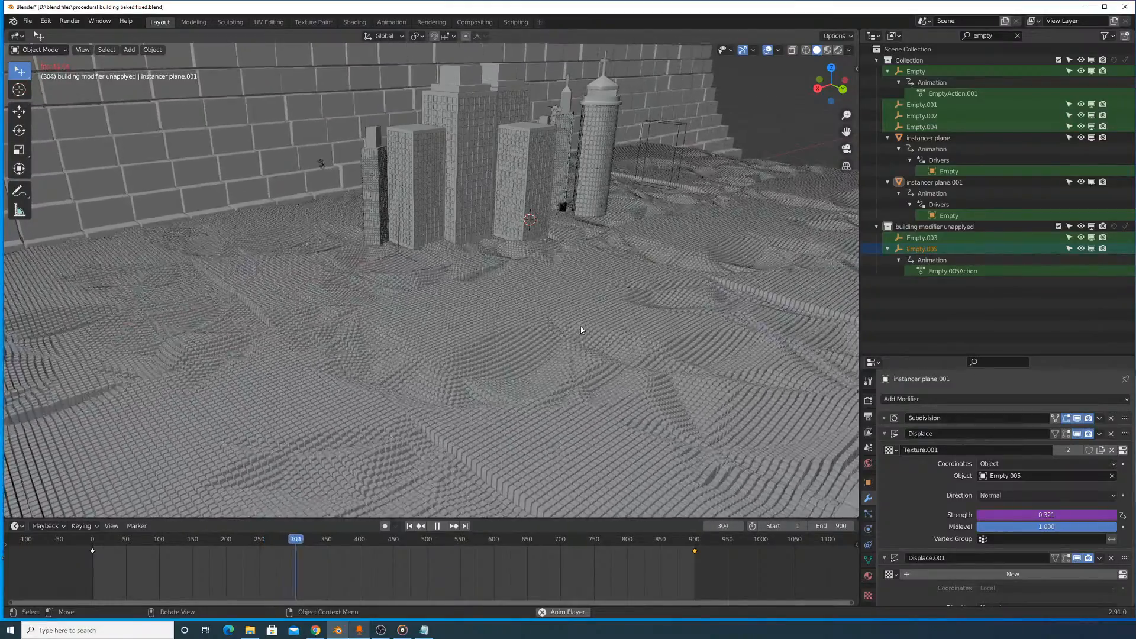
- Check the strength driver of the floor's Displace modifier in the Drivers Editor during playback, closing the editor after each look
scroll(1026, 511, down, 3)
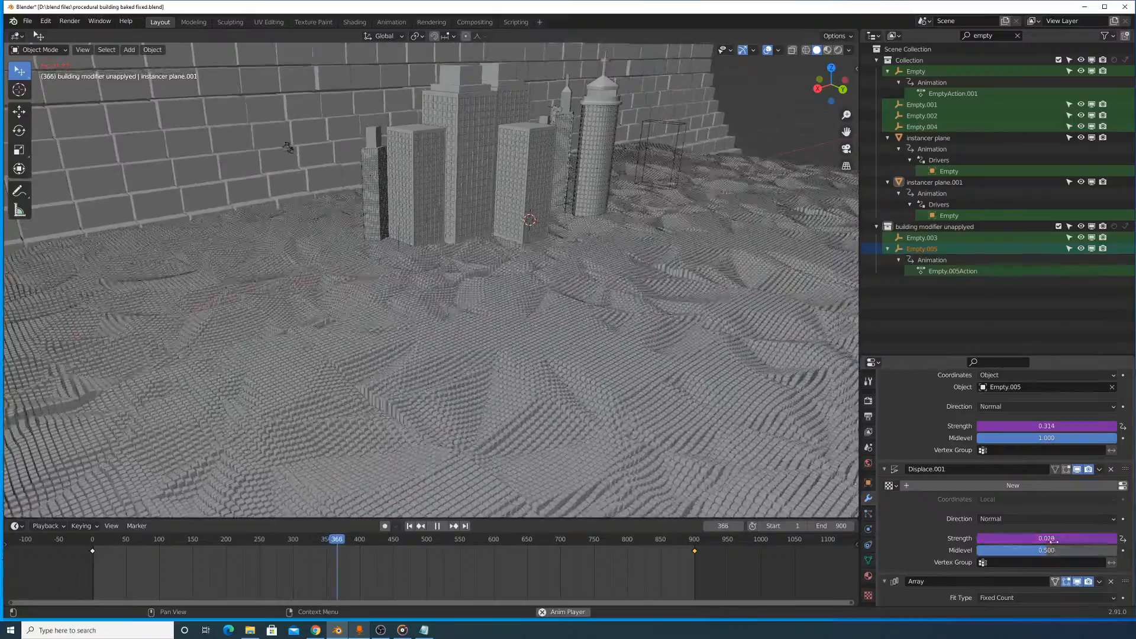
scroll(1054, 494, up, 2)
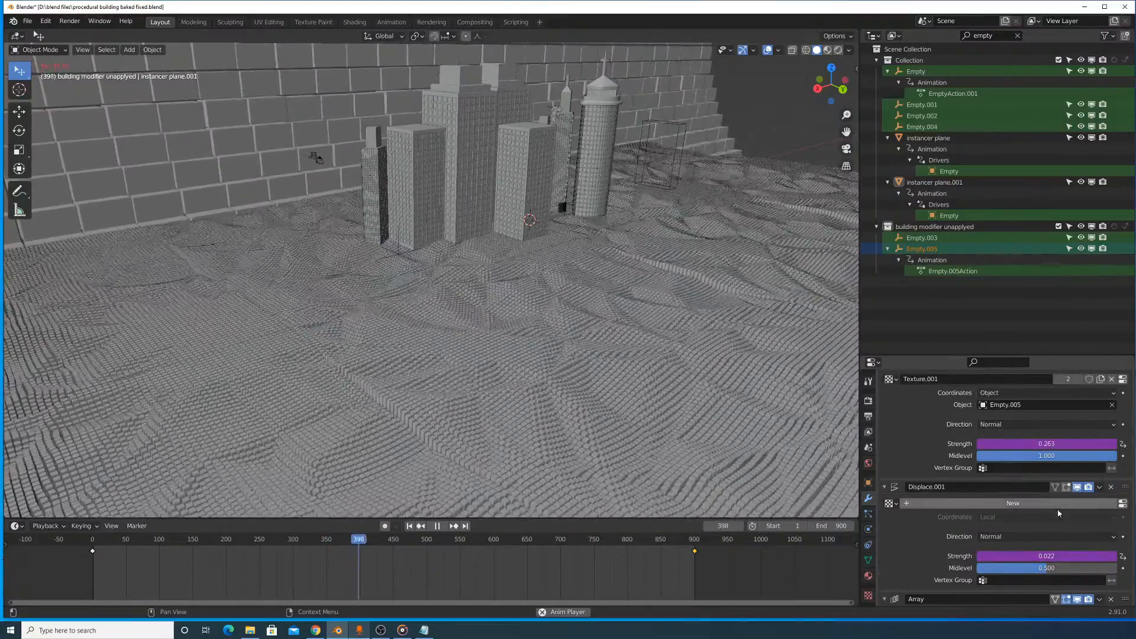
right_click(1050, 477)
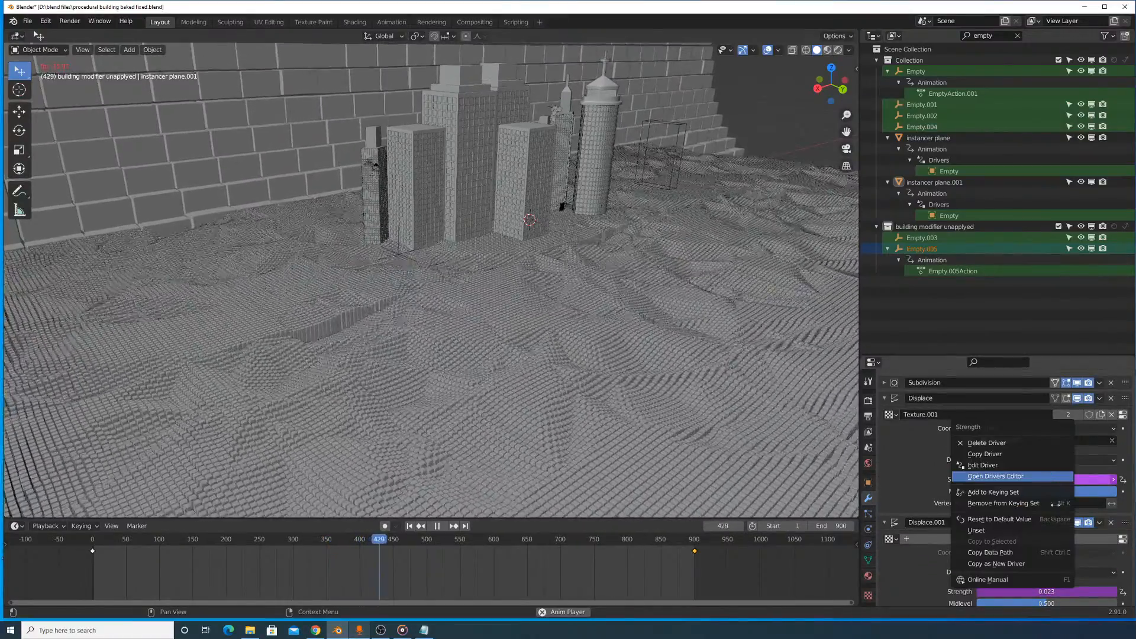
click(1016, 475)
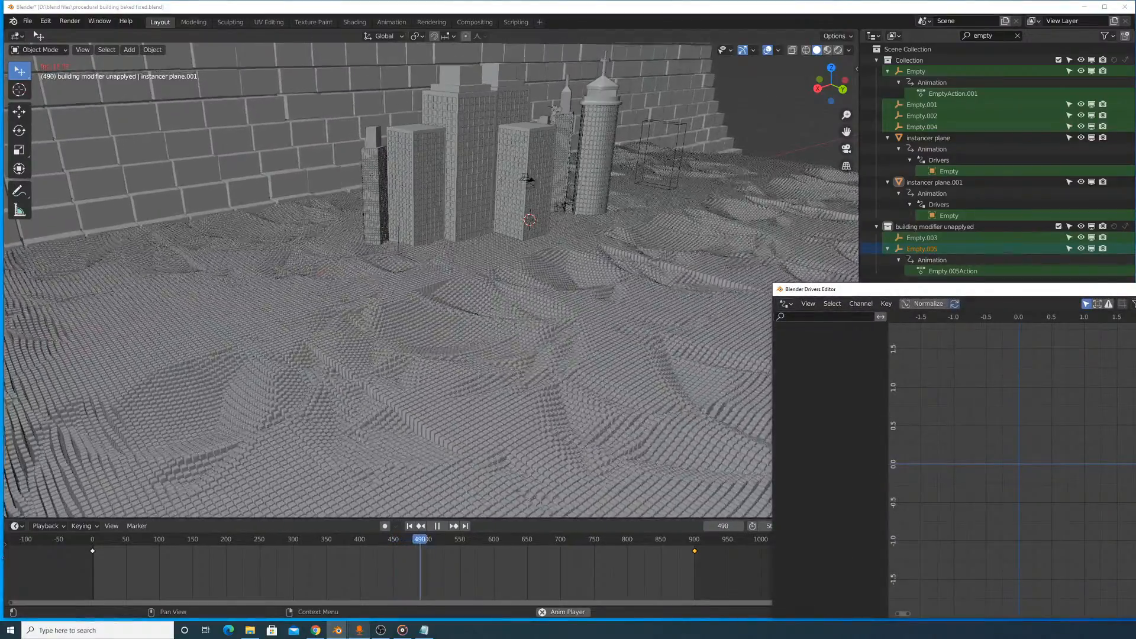
key(alt+F4)
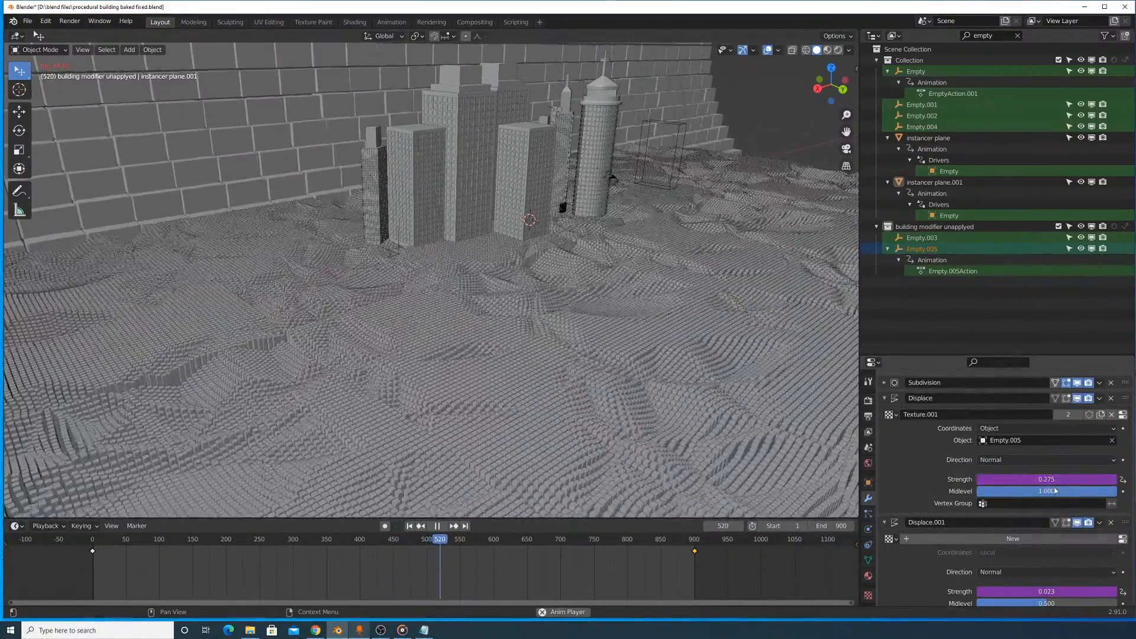
right_click(1050, 479)
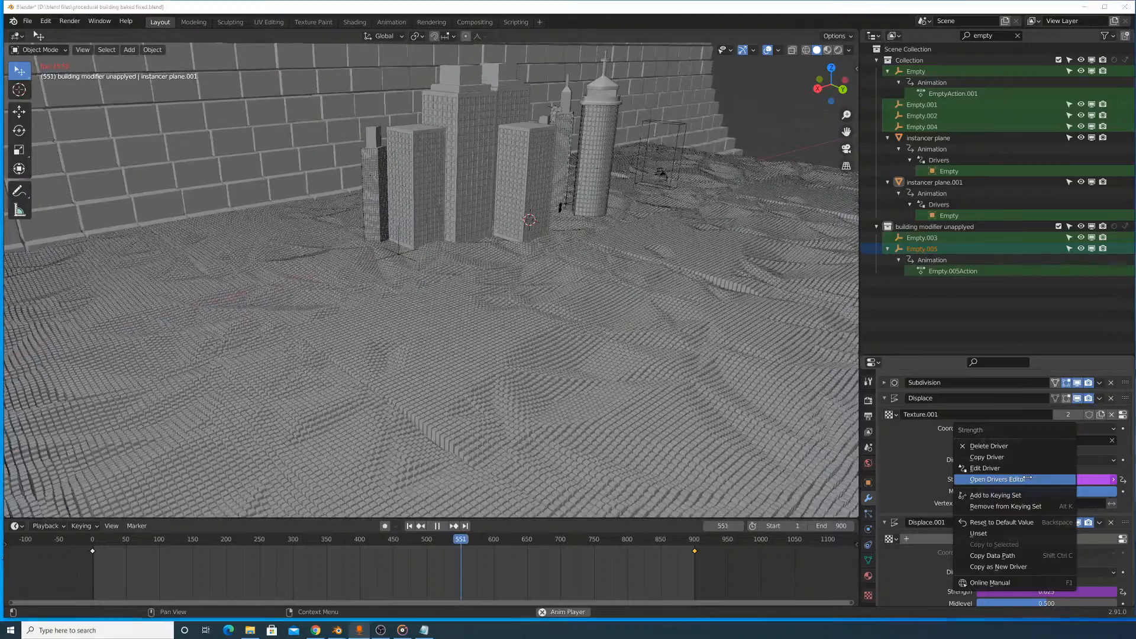
click(1028, 478)
key(alt+F4)
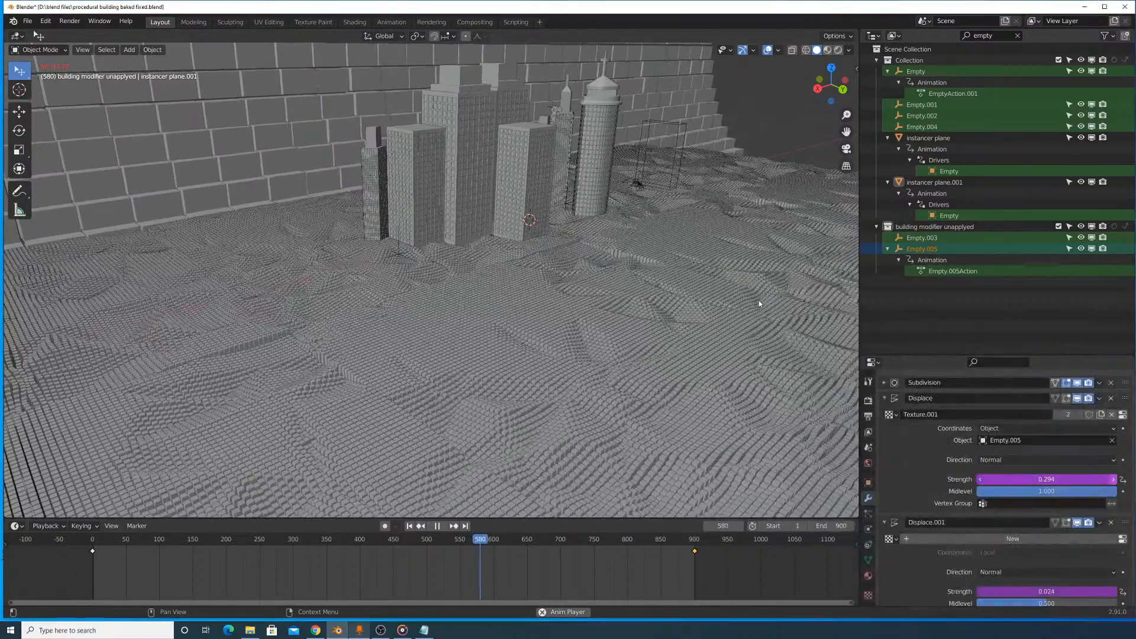
- Check the rotation_euler driver on the floor's Displace strength and show it in the Drivers Editor, closing the editor after each look
click(1024, 477)
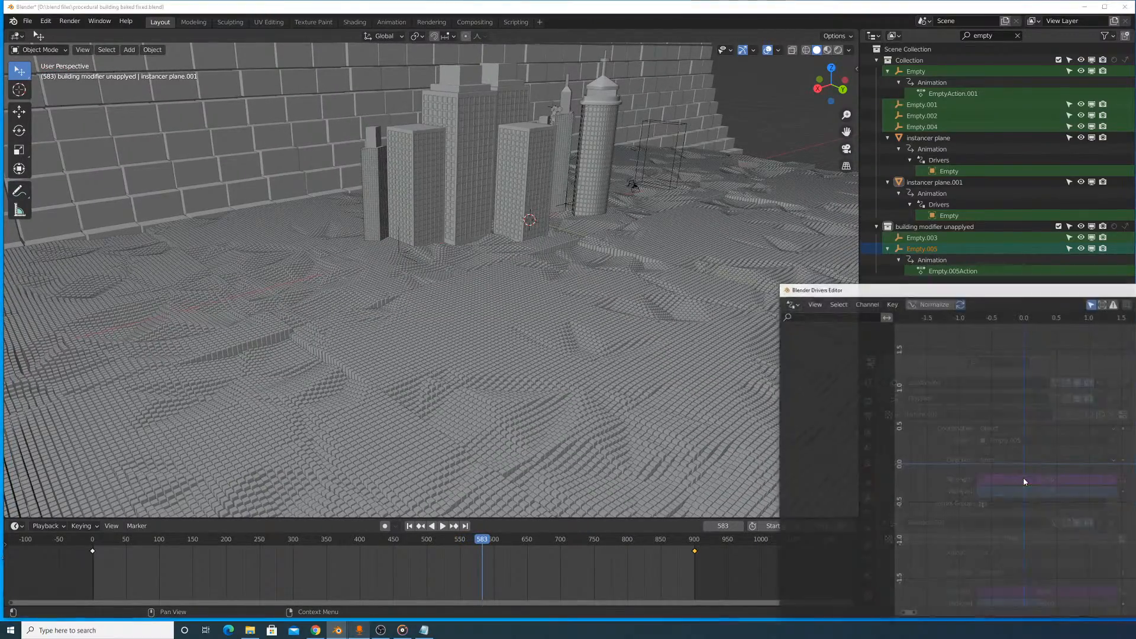
key(alt+F4)
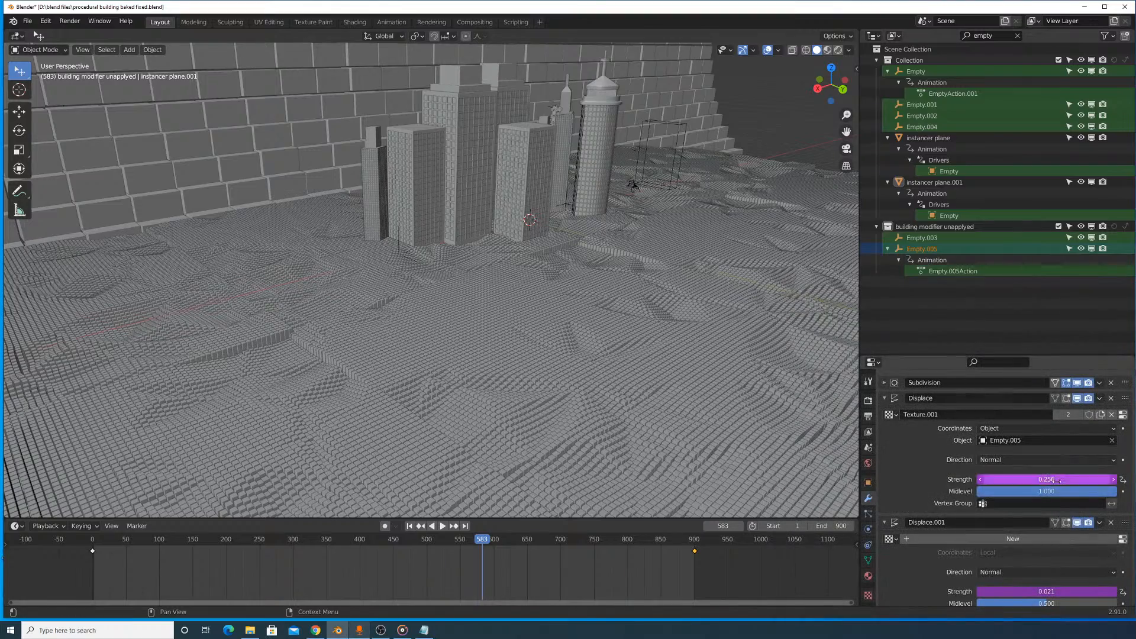
mouse_move(1076, 491)
mouse_down()
mouse_move(936, 492)
mouse_move(1075, 492)
mouse_up()
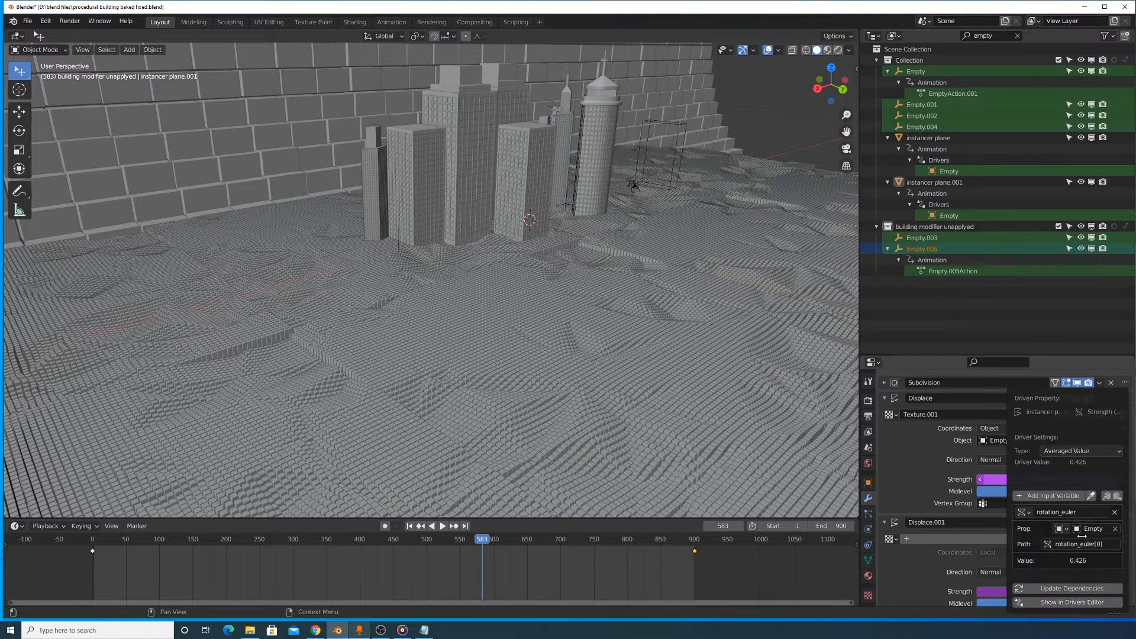
click(1071, 601)
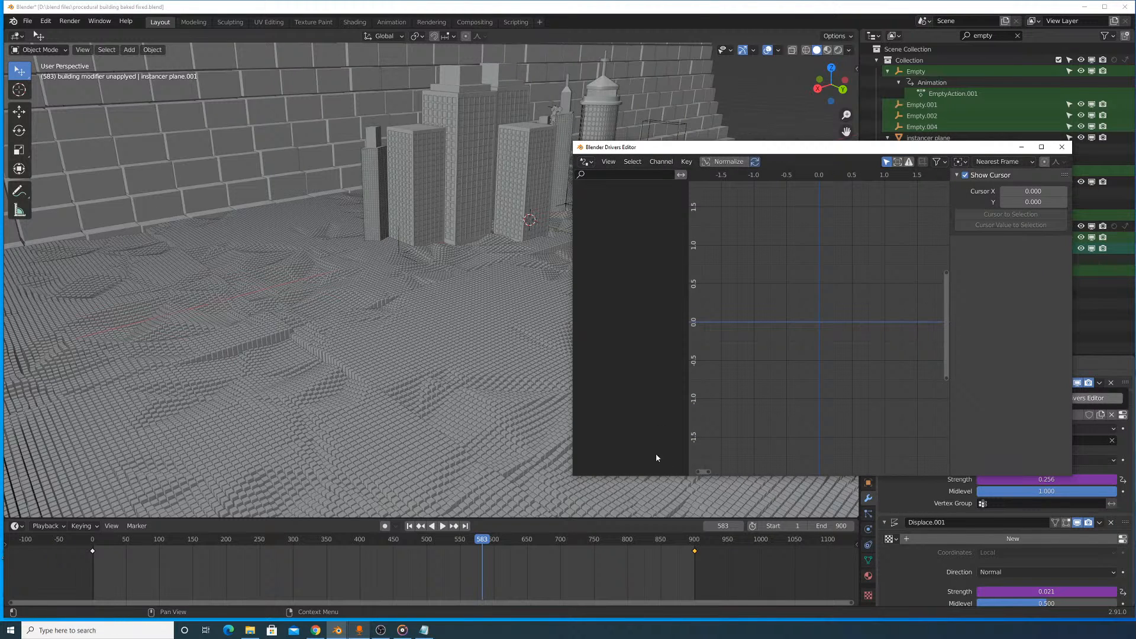
click(387, 525)
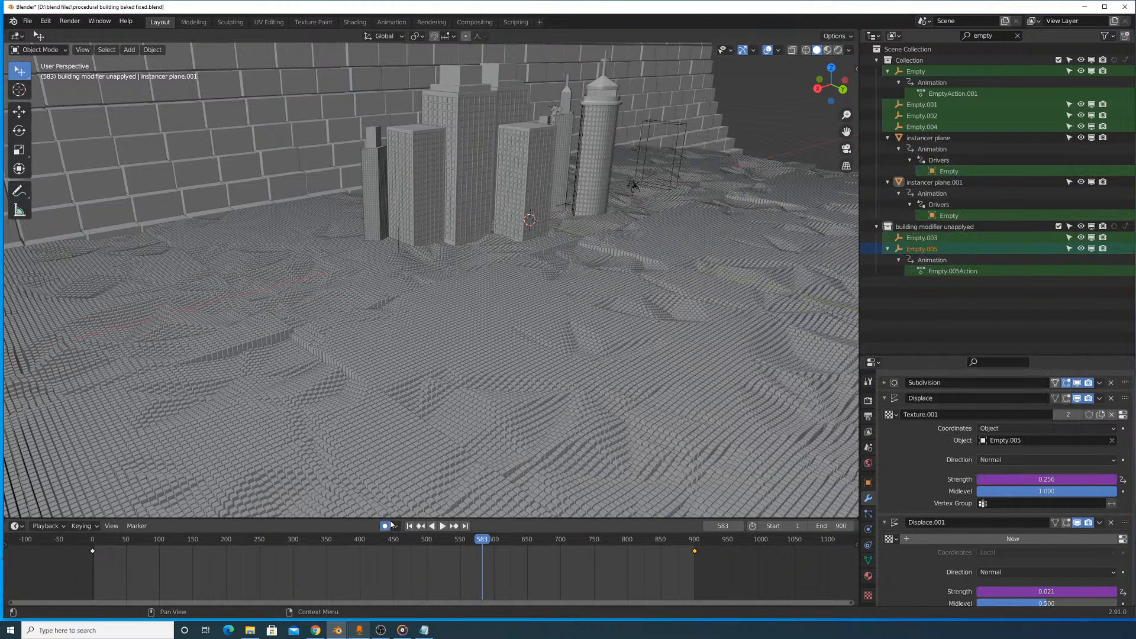
click(375, 591)
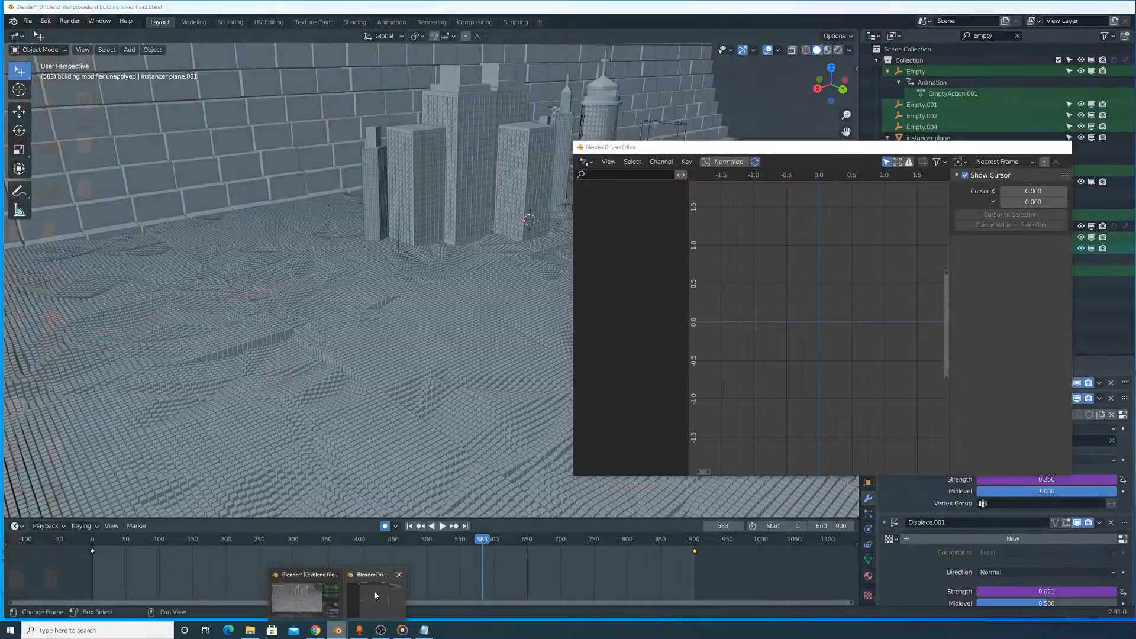
click(1062, 147)
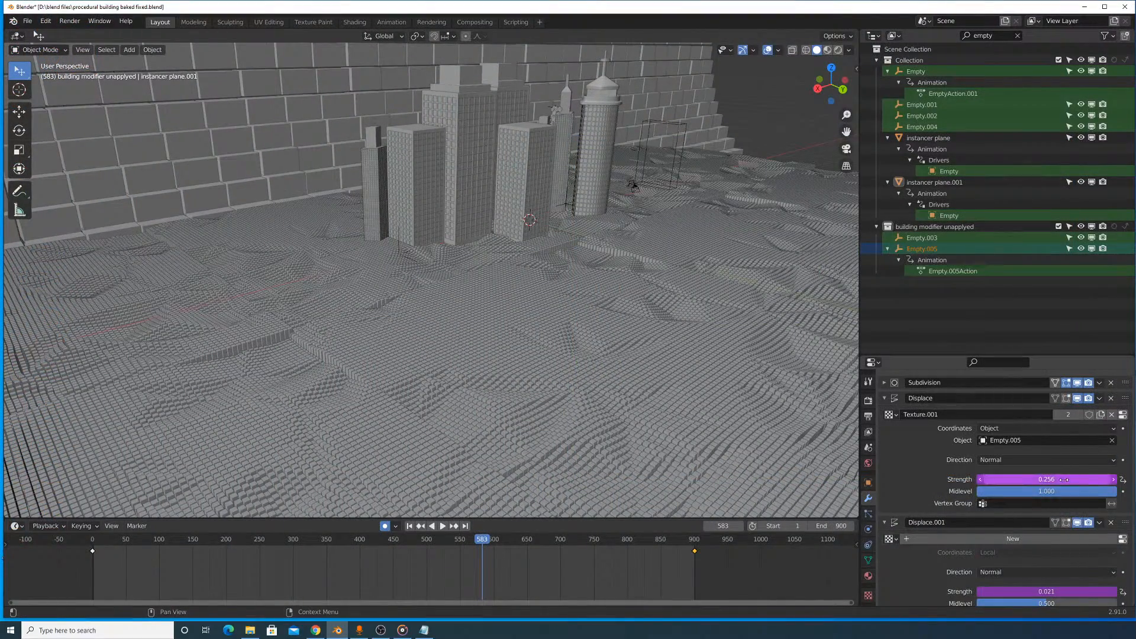
- Reopen the Drivers Editor for the Displace strength, inspect its graph in the middle of the screen and close it
click(1027, 491)
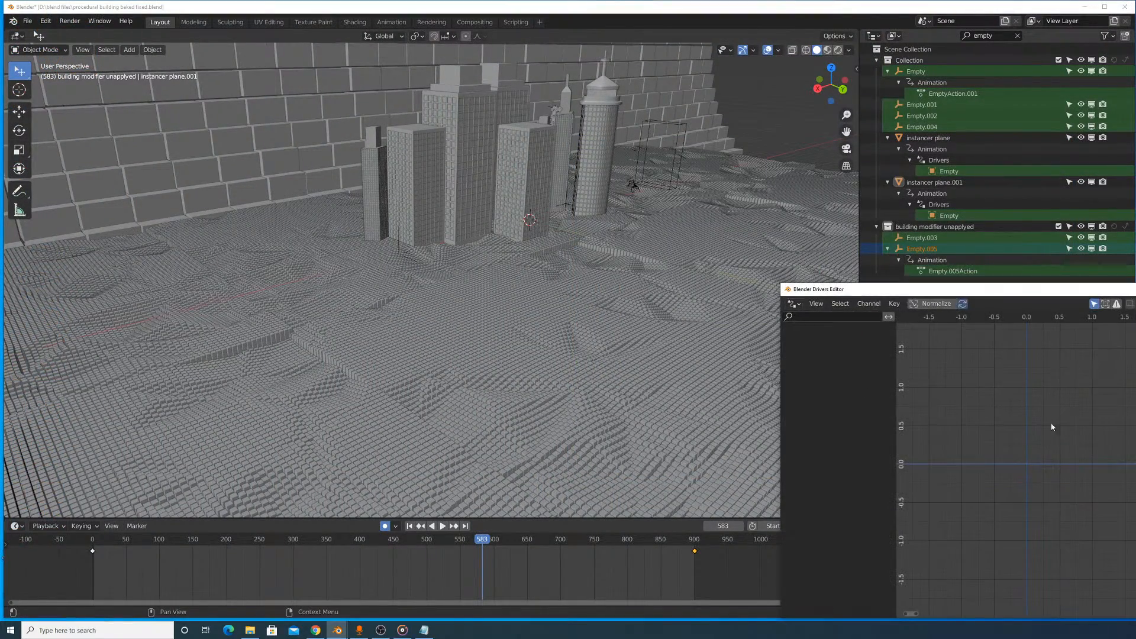
click(1135, 289)
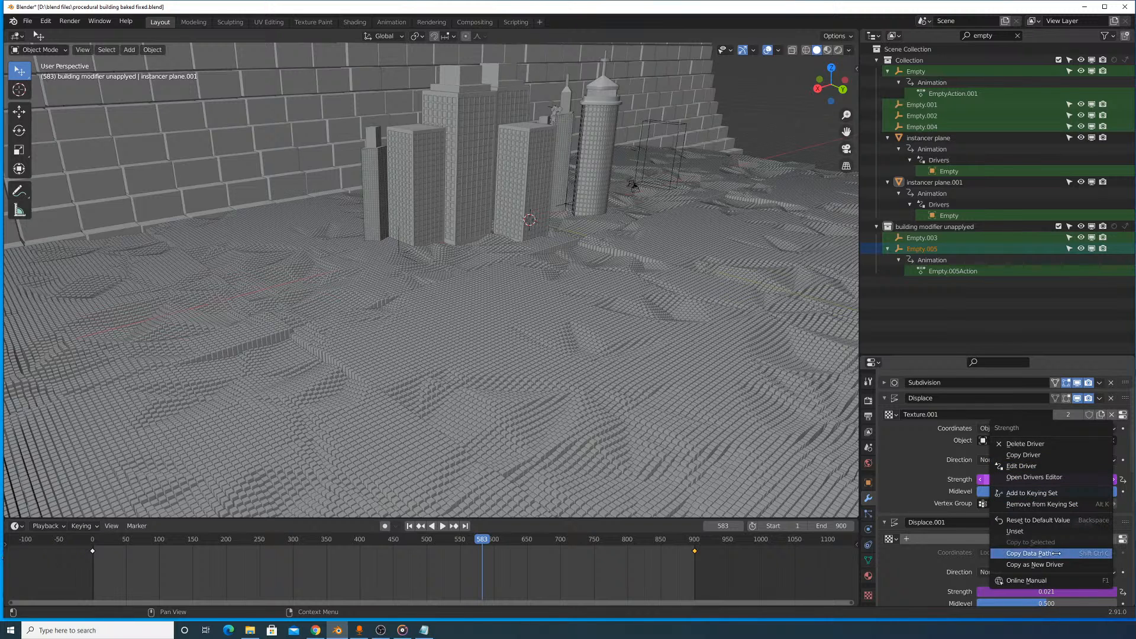
click(1041, 478)
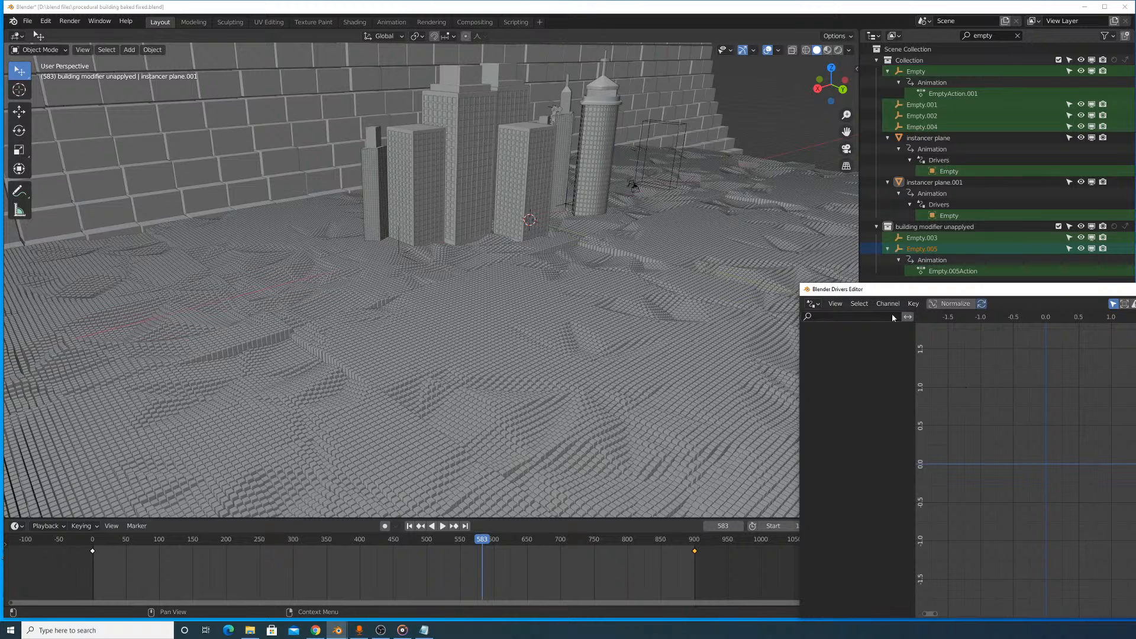
drag(1135, 290, 727, 96)
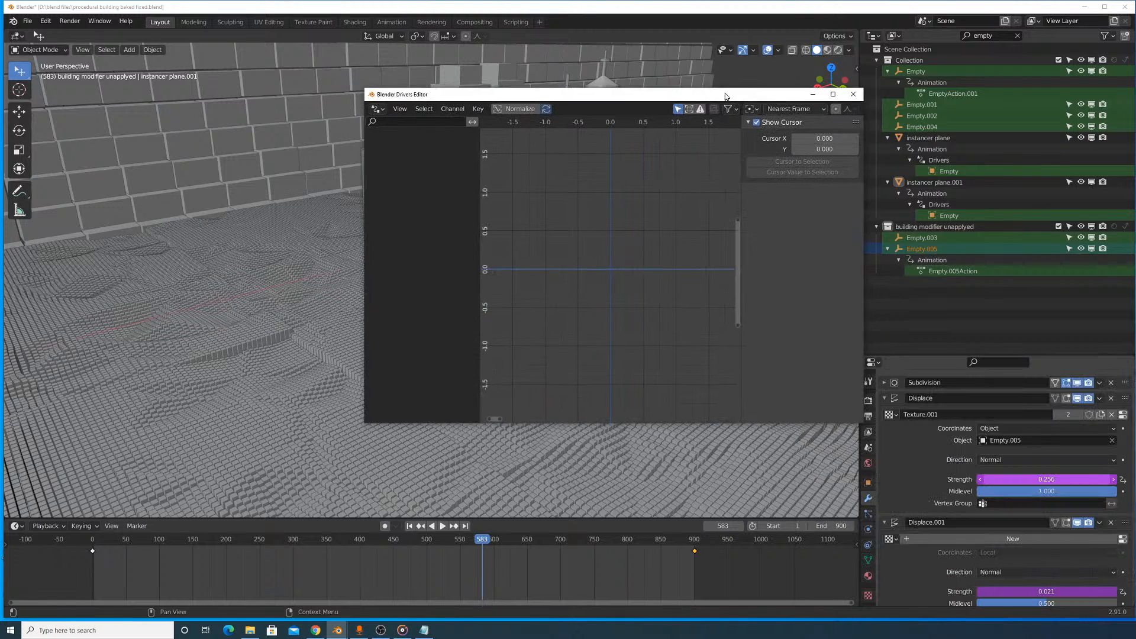
drag(732, 317, 733, 350)
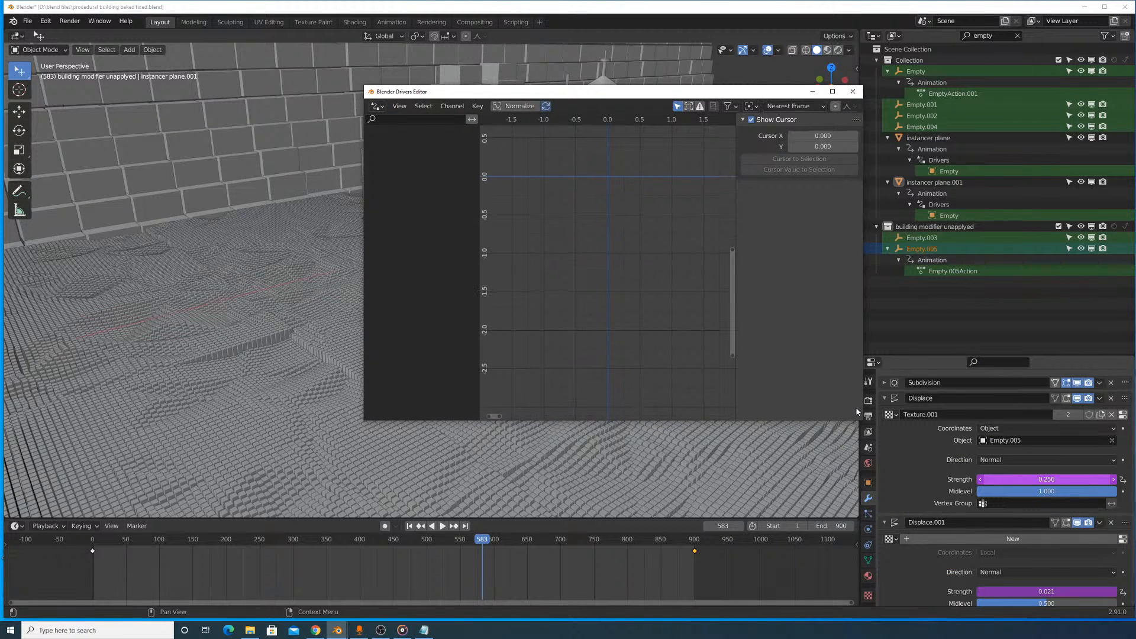
click(850, 93)
- Check the strength driver of the floor's Displace.001 modifier in the Drivers Editor and close the editor
scroll(1041, 507, down, 4)
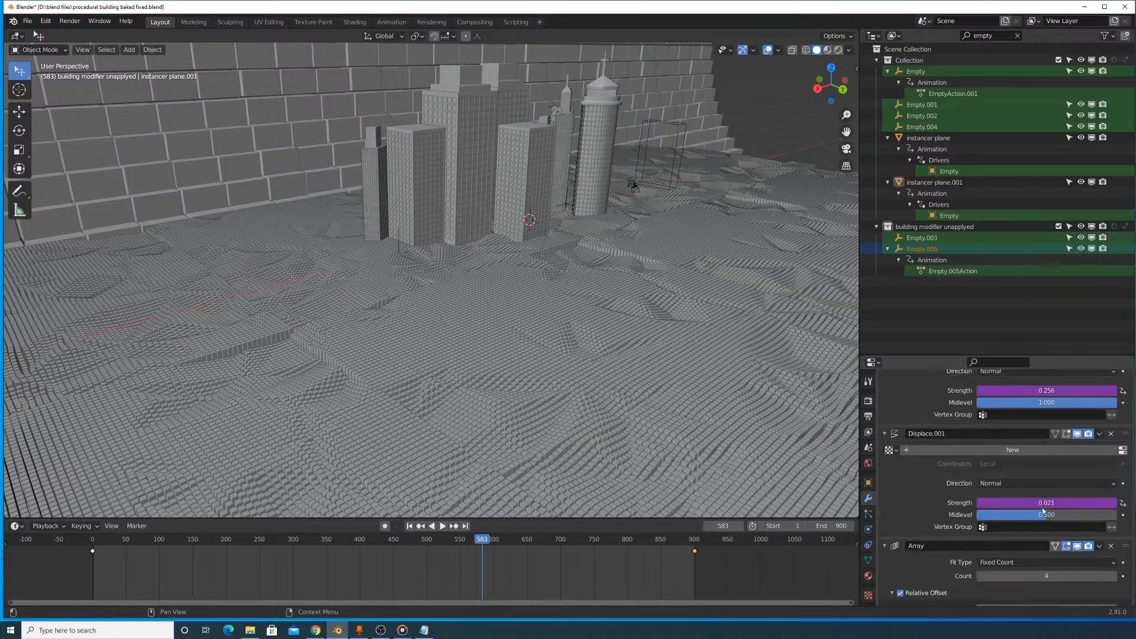
click(1023, 501)
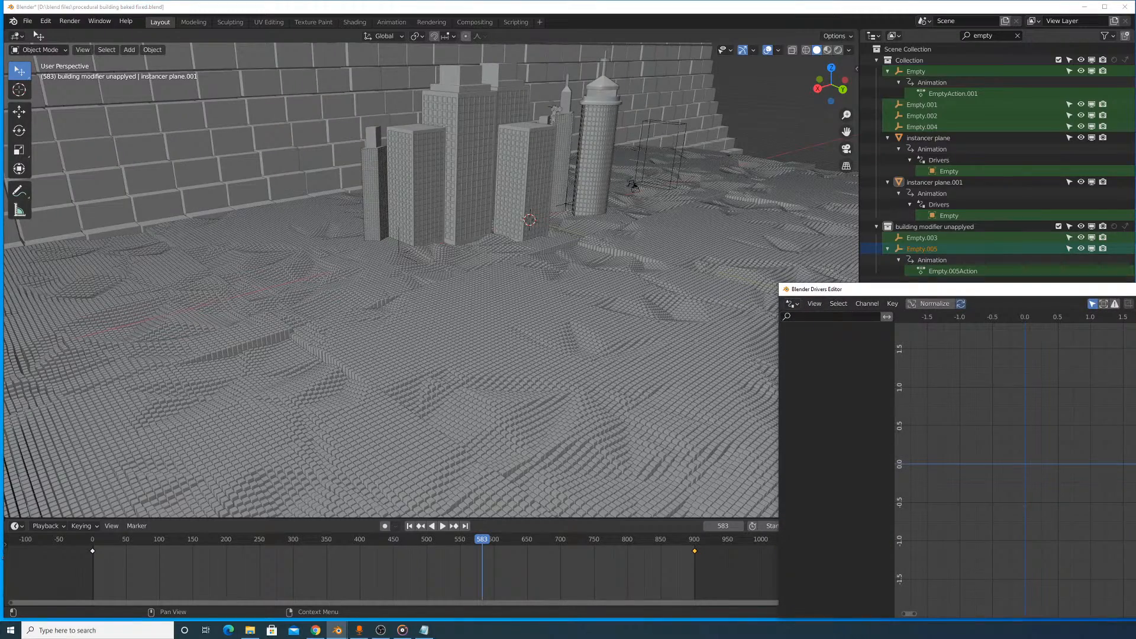
click(1135, 289)
- Play the animation, select instancer cube.001 and raise it 69.144 m along the Z axis
key(space)
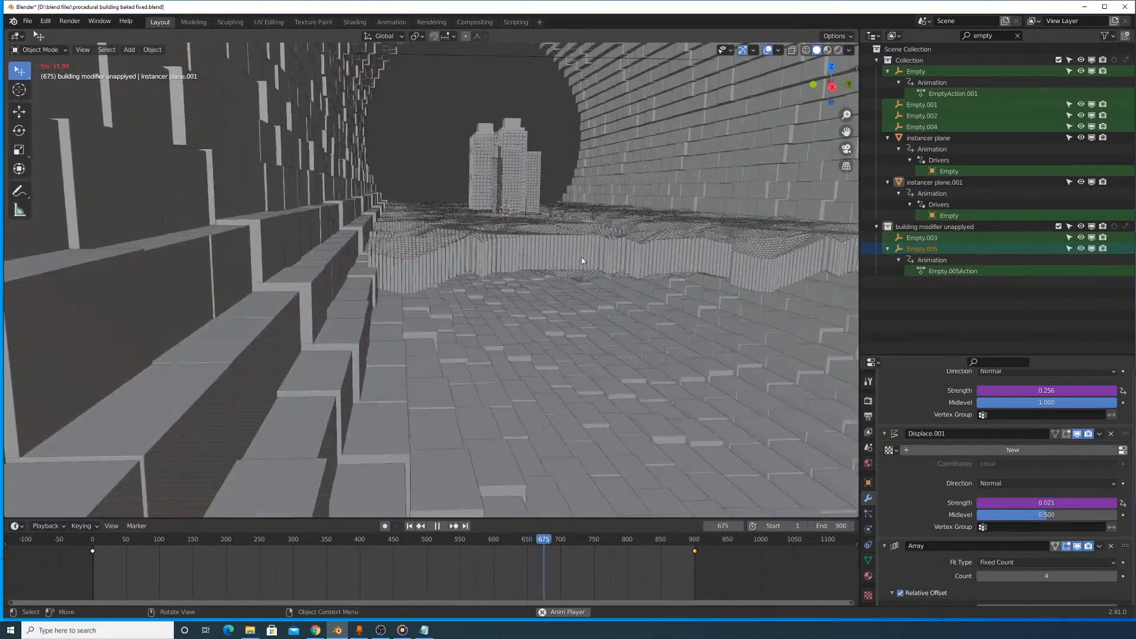
click(582, 255)
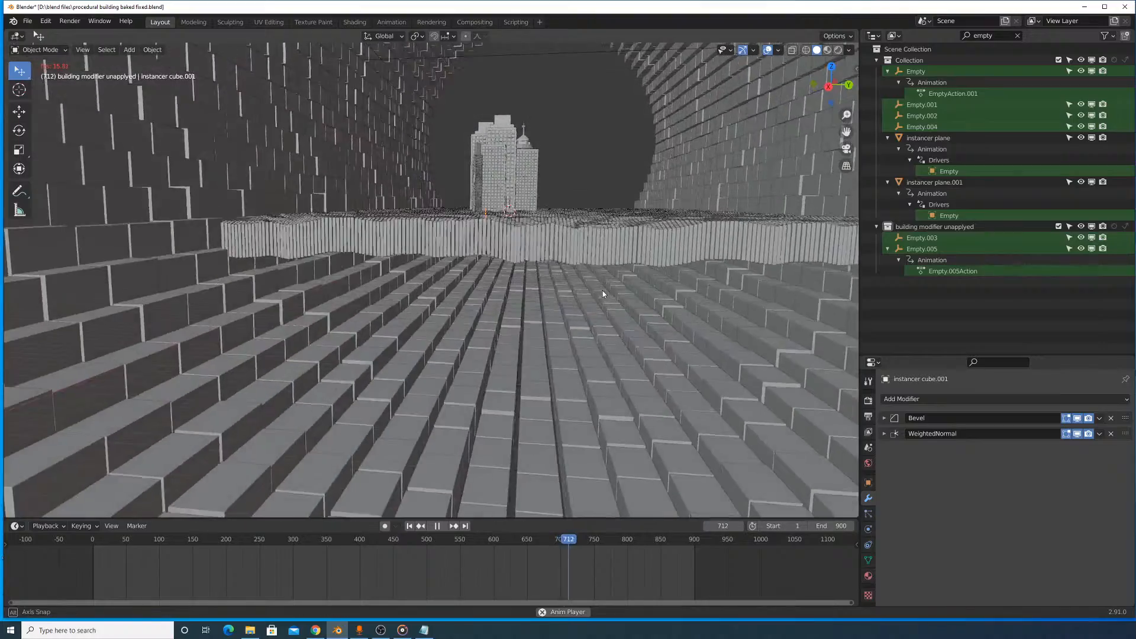
key(g)
key(z)
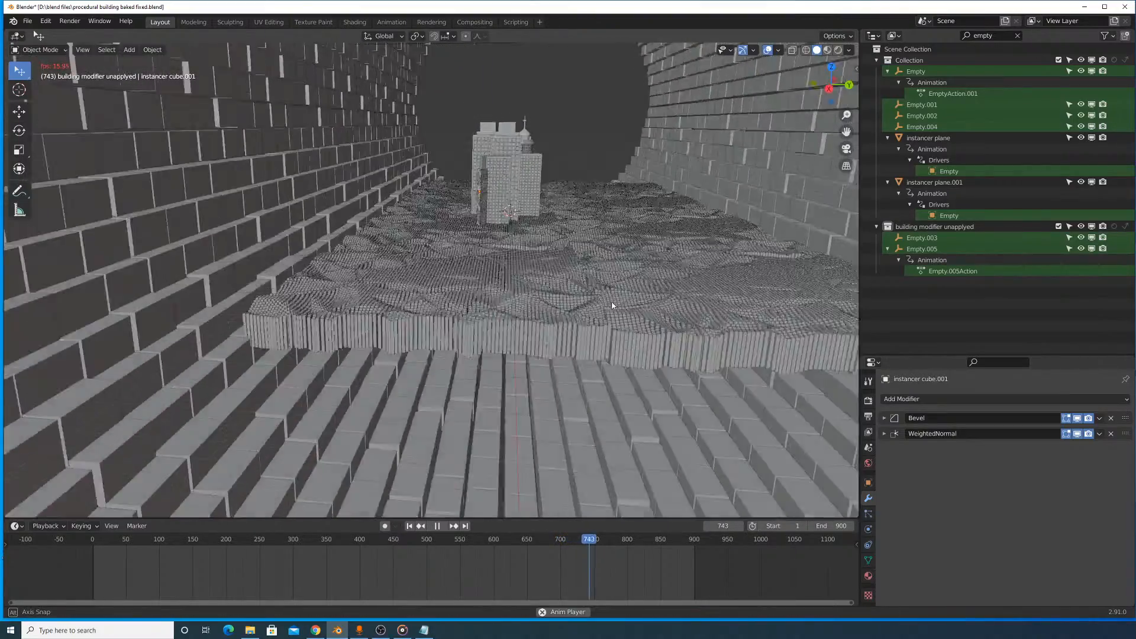
click(613, 303)
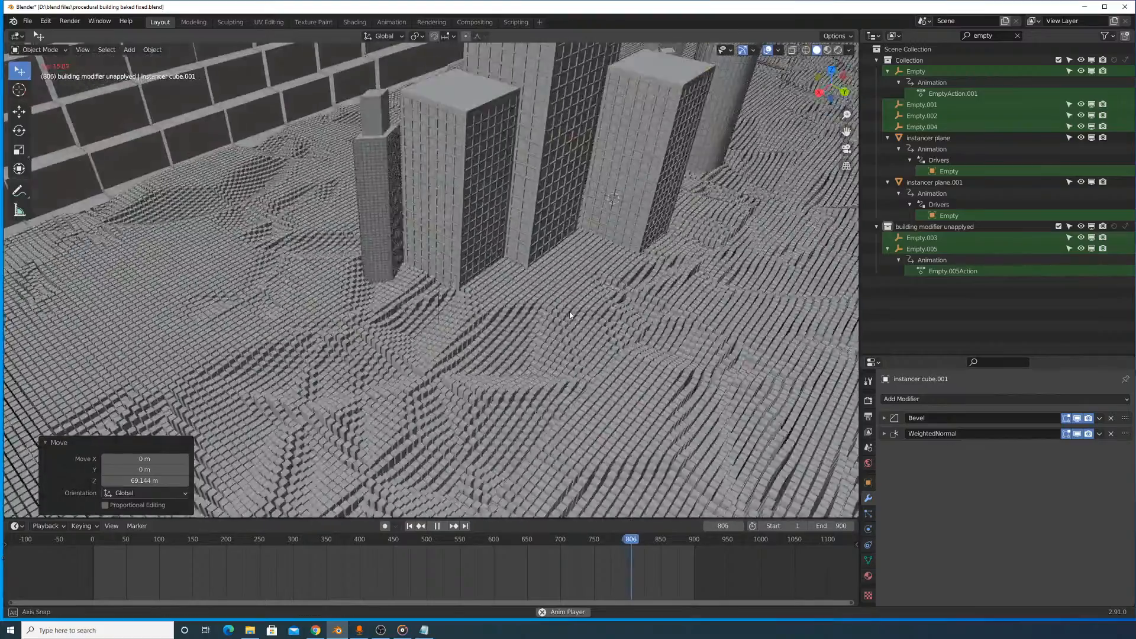
- Lower instancer cube.001 by 44.459 m along the Z axis while the animation plays
key(g)
key(z)
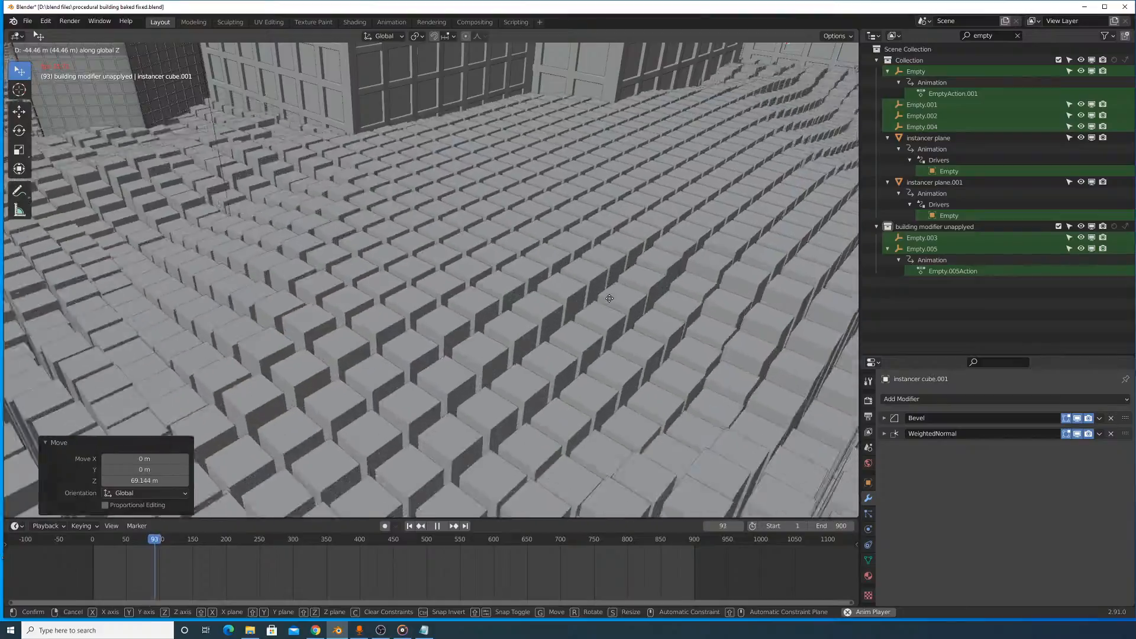
click(609, 298)
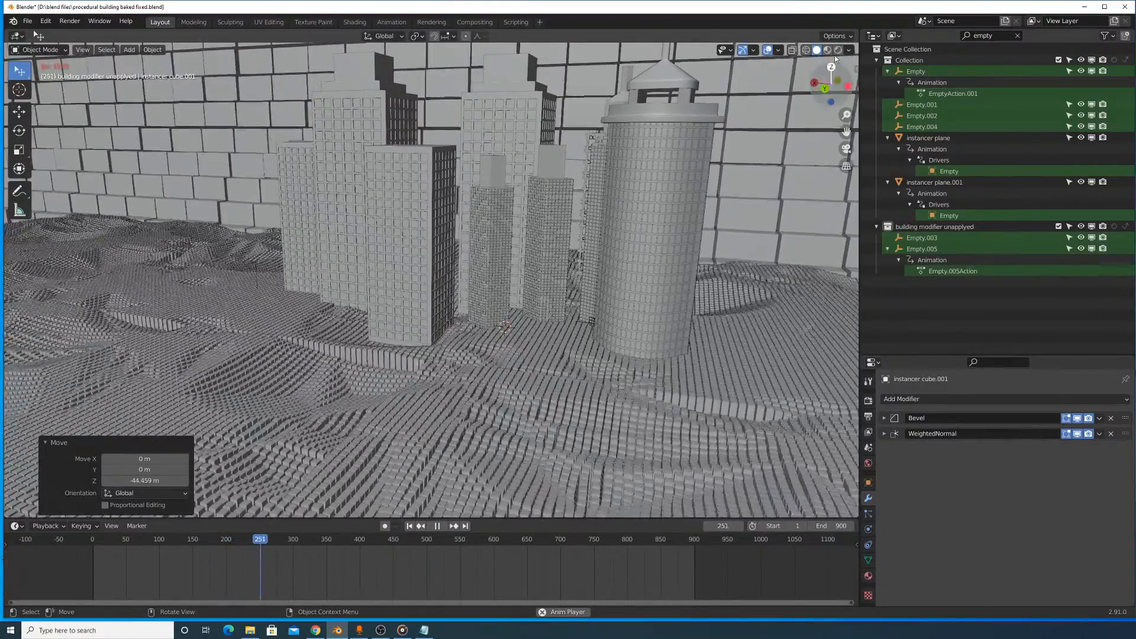
- Switch the viewport to Material Preview shading and examine the materials of the buildings, wall and moving floor from several angles and distances
click(828, 51)
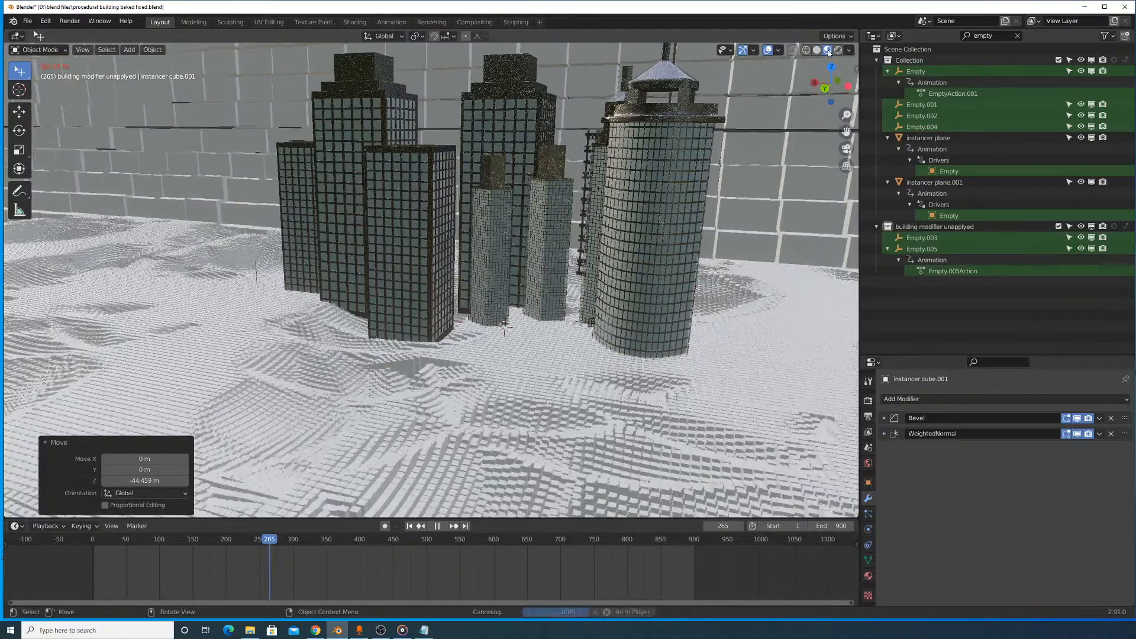
middle_drag(590, 211, 651, 211)
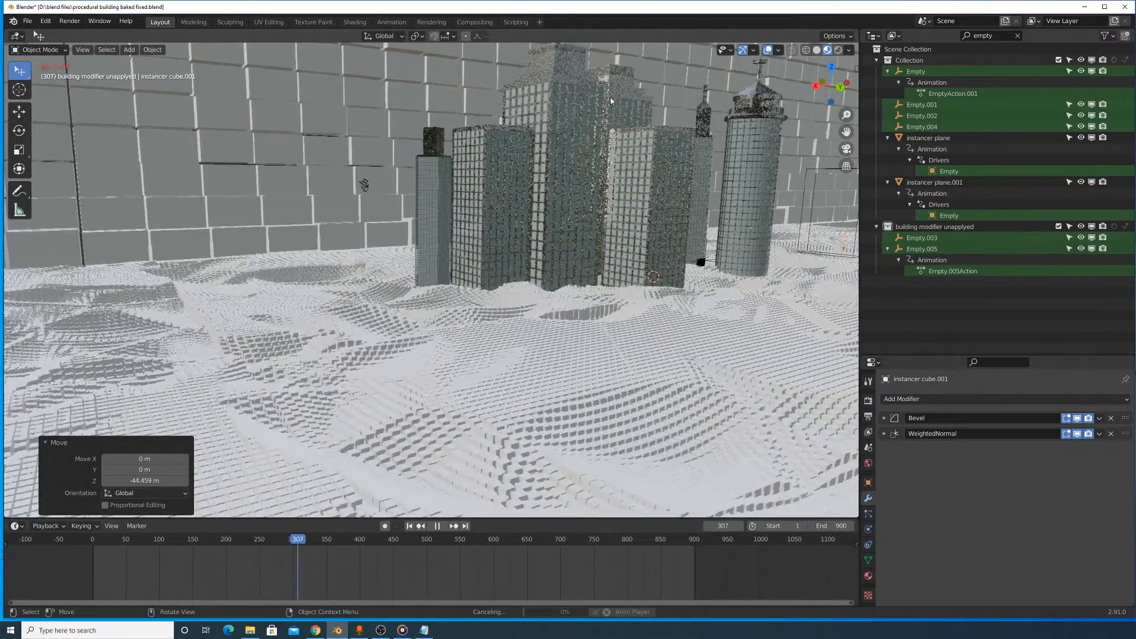
middle_drag(712, 196, 665, 207)
scroll(711, 212, down, 10)
scroll(732, 186, up, 4)
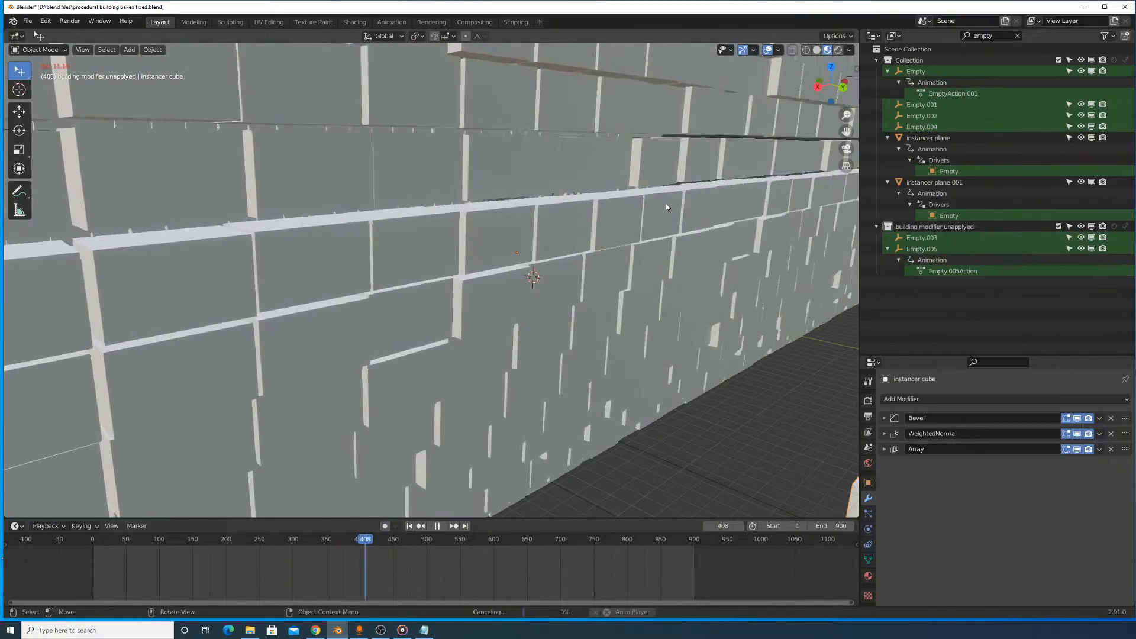
scroll(665, 206, down, 5)
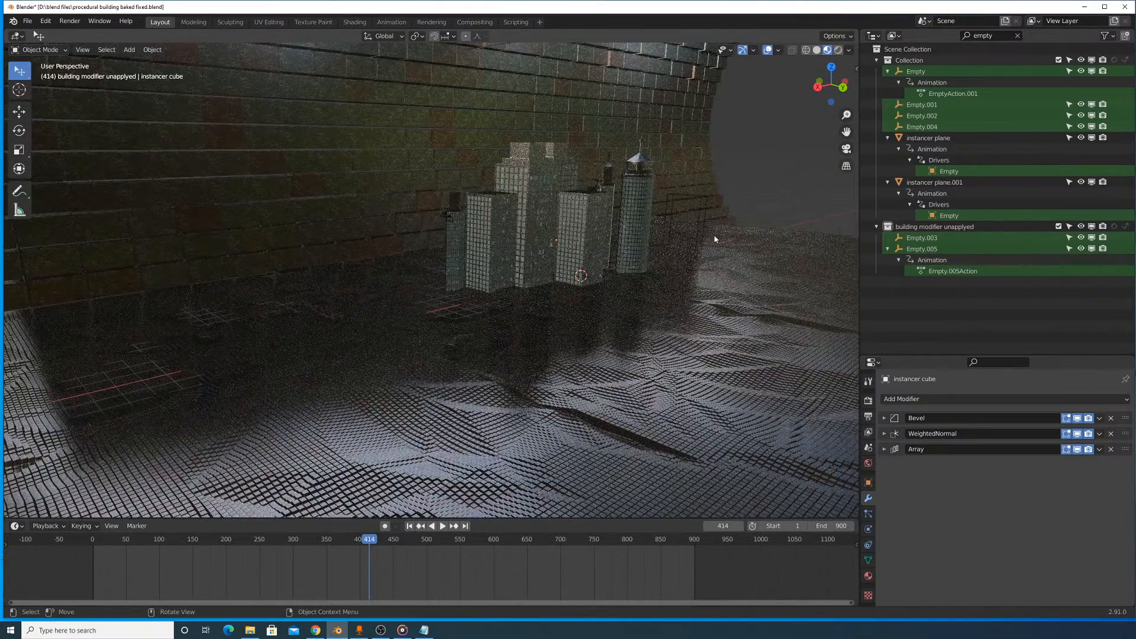
scroll(687, 209, up, 5)
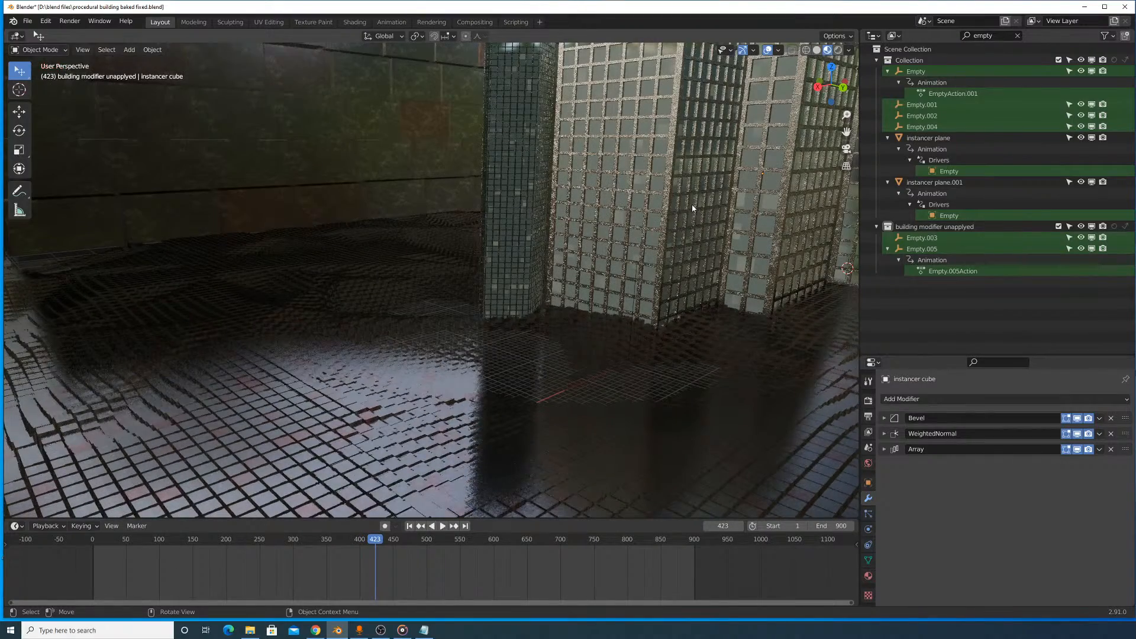
scroll(692, 204, down, 10)
scroll(695, 203, up, 3)
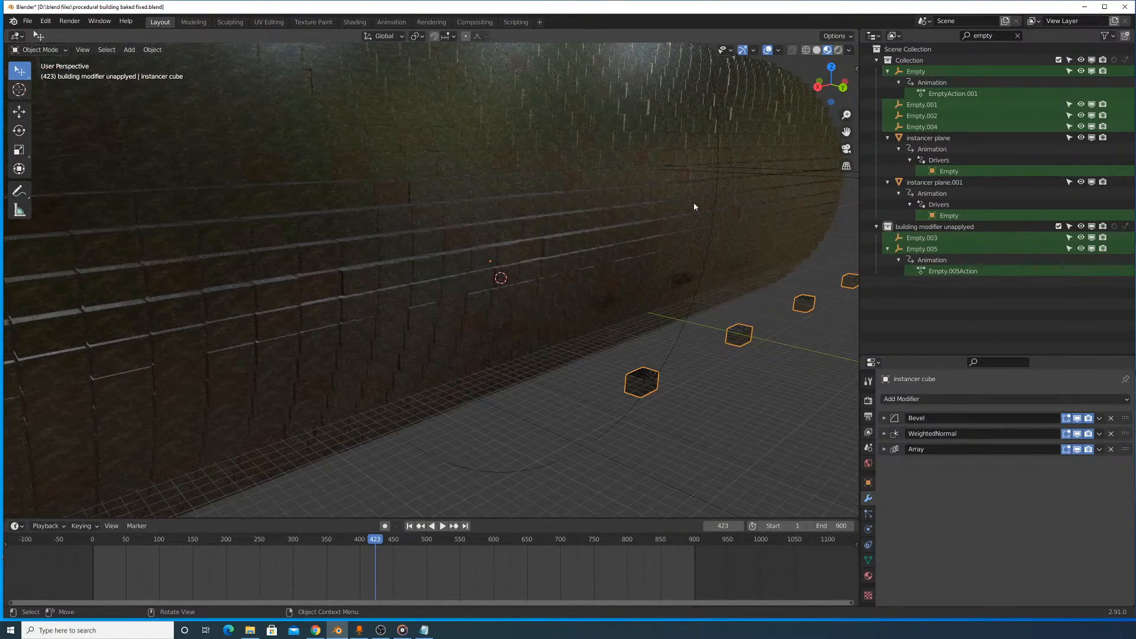
scroll(694, 207, up, 6)
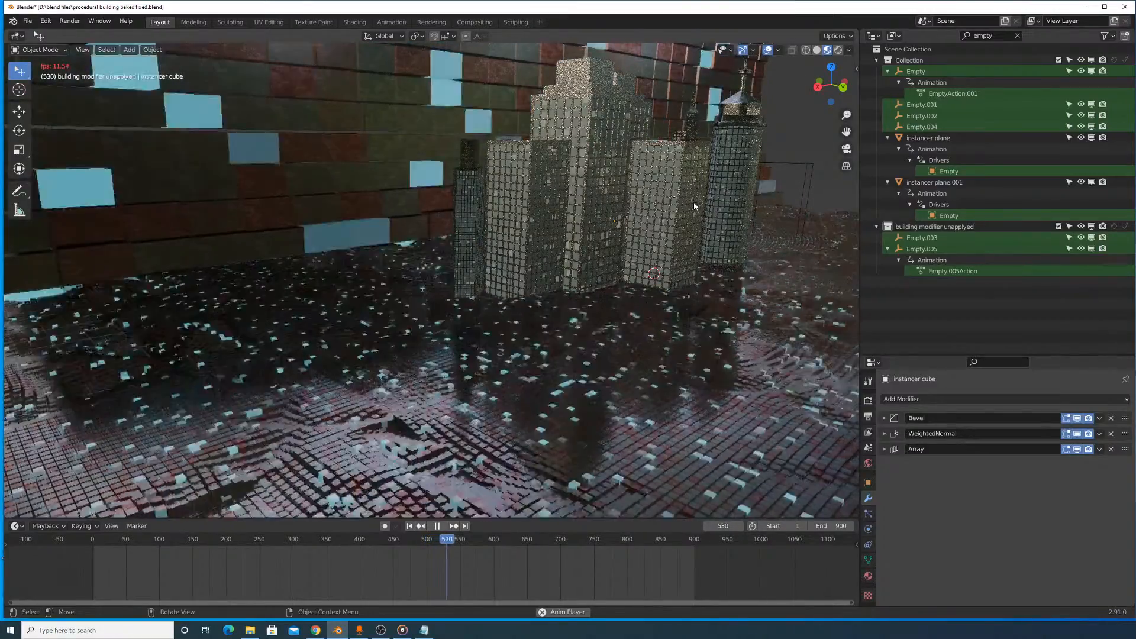
scroll(694, 201, up, 4)
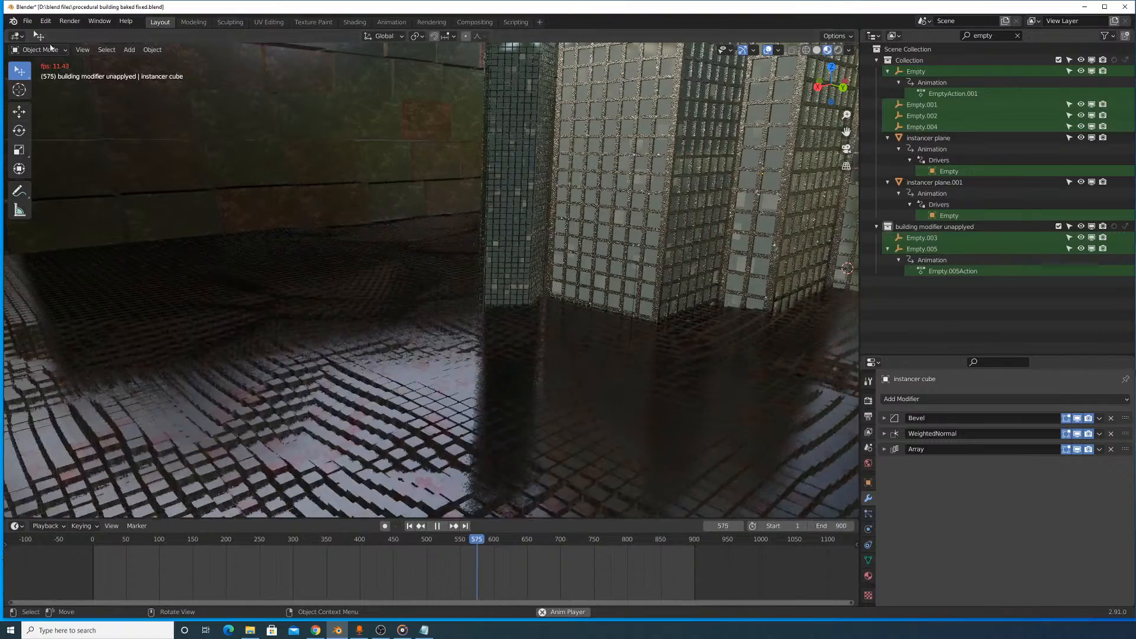
- View the scene through the active camera and replay the animation from near its start
mouse_move(140, 157)
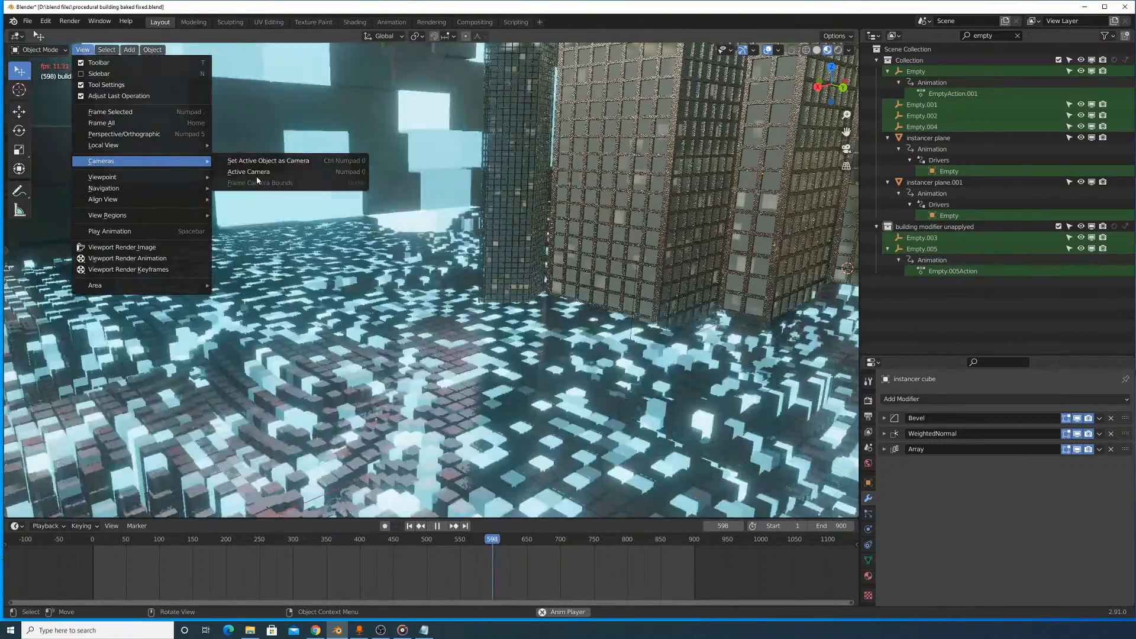
click(262, 171)
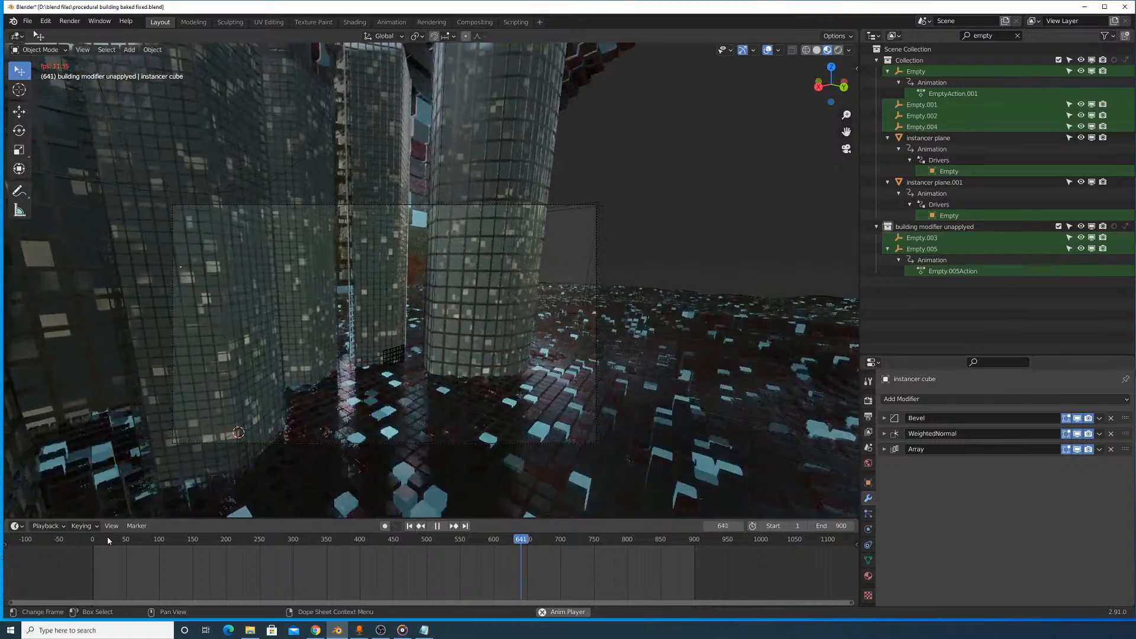
click(107, 537)
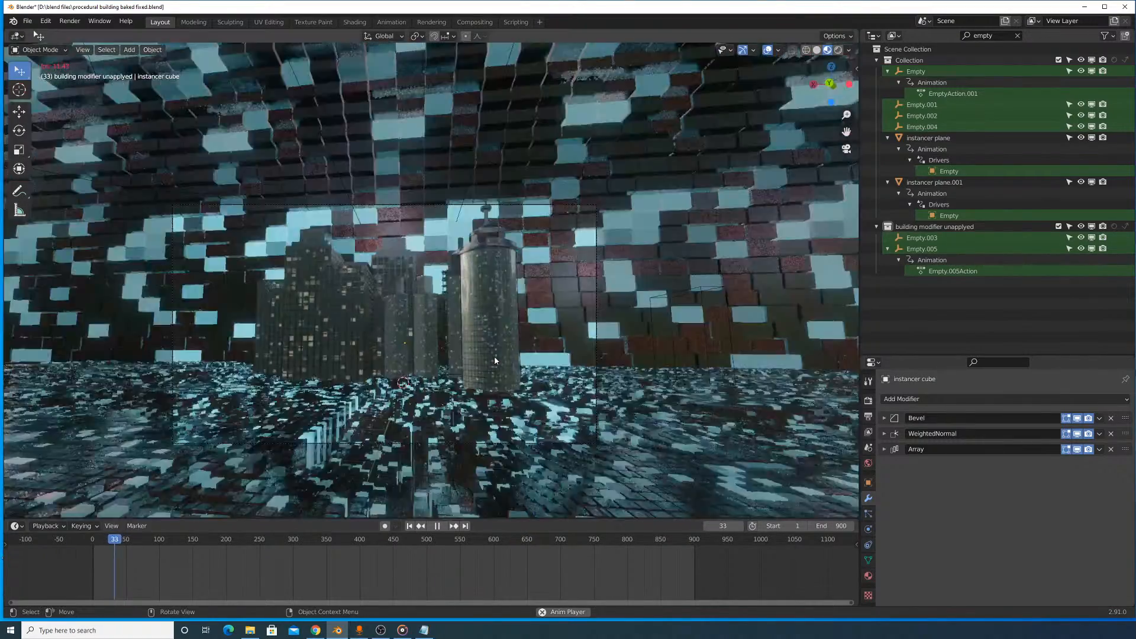
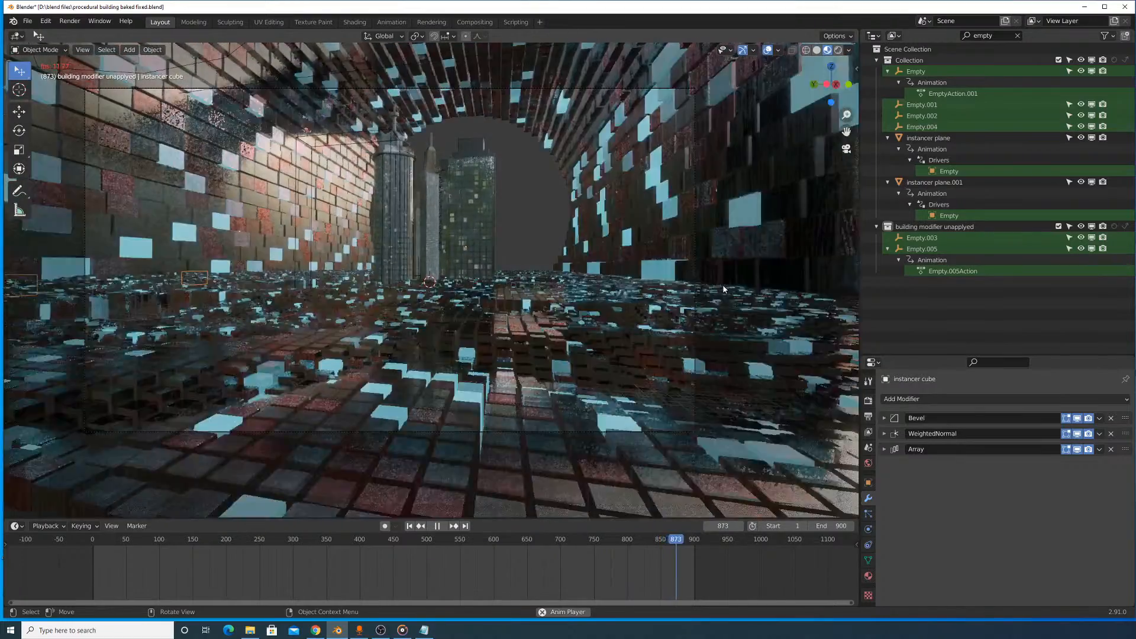
- Pause the animation, go back to frame 806 and preview it in Rendered viewport shading
key(space)
click(838, 50)
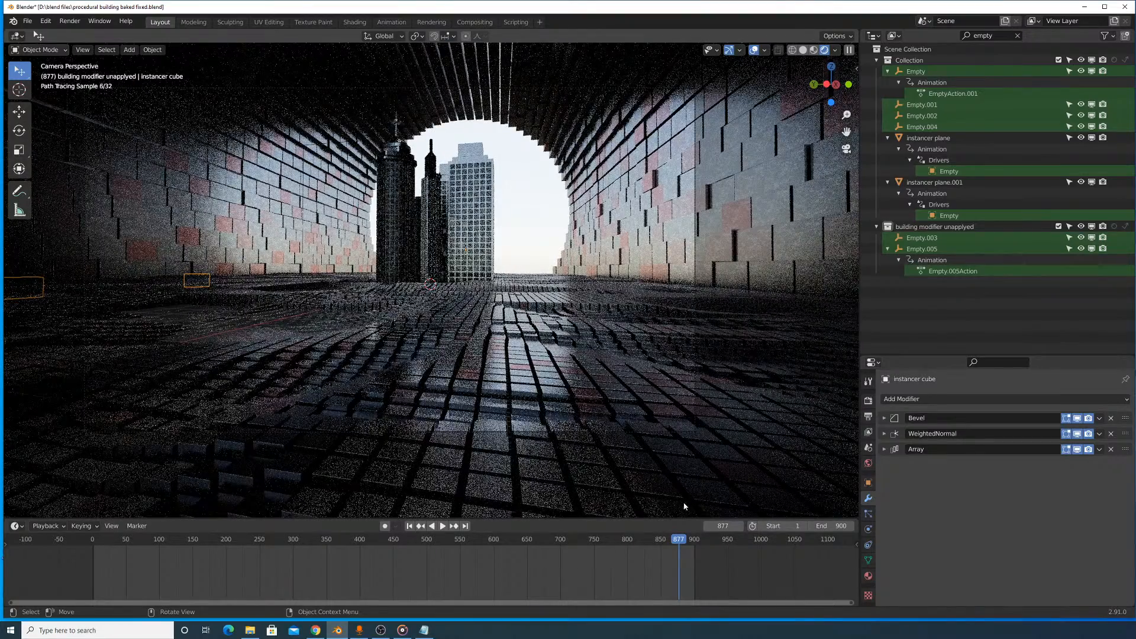
click(656, 540)
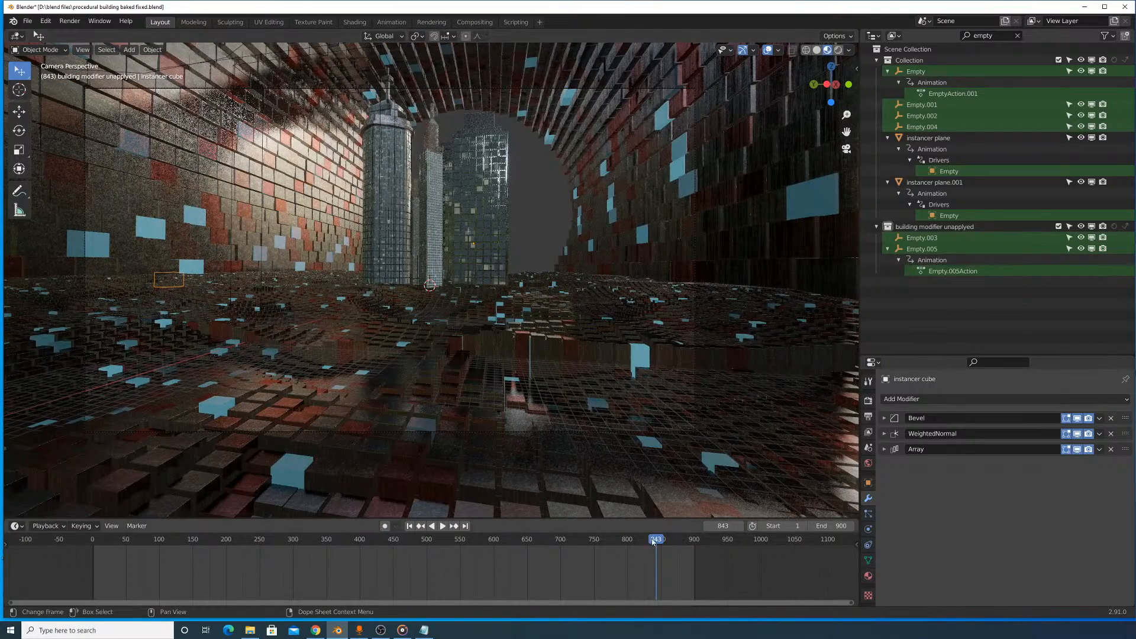
key(ctrl+shift+space)
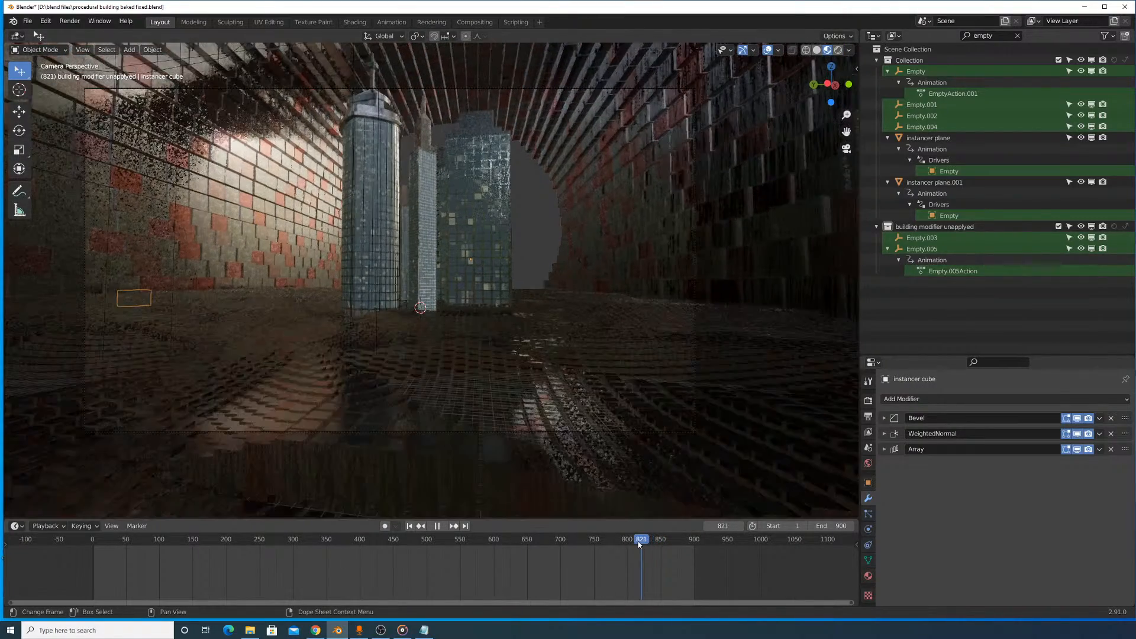
key(space)
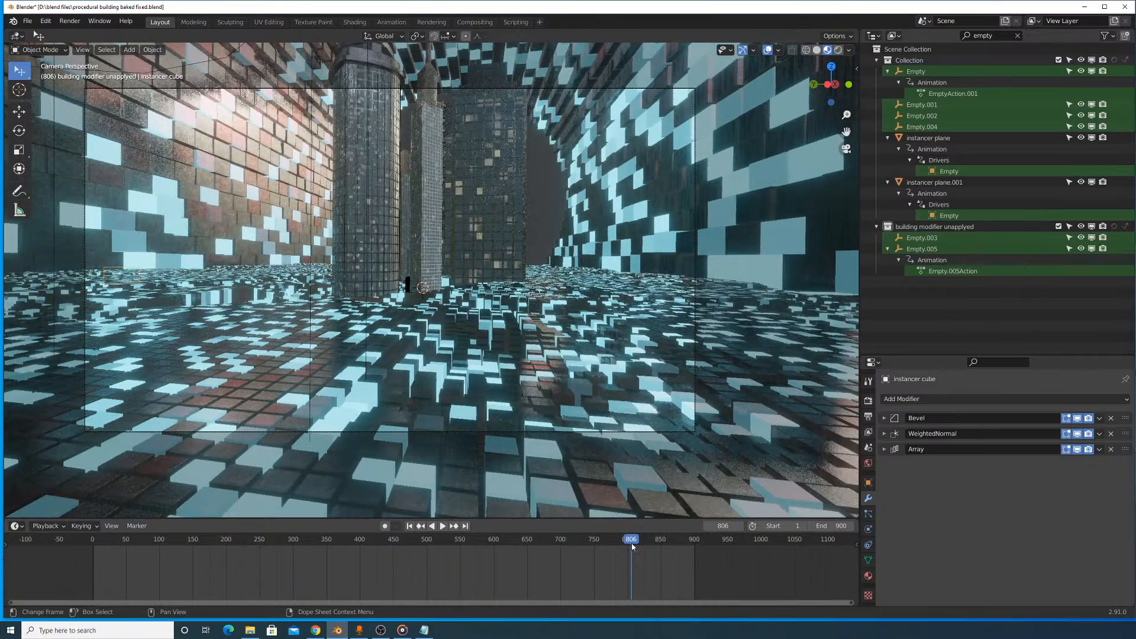
click(838, 51)
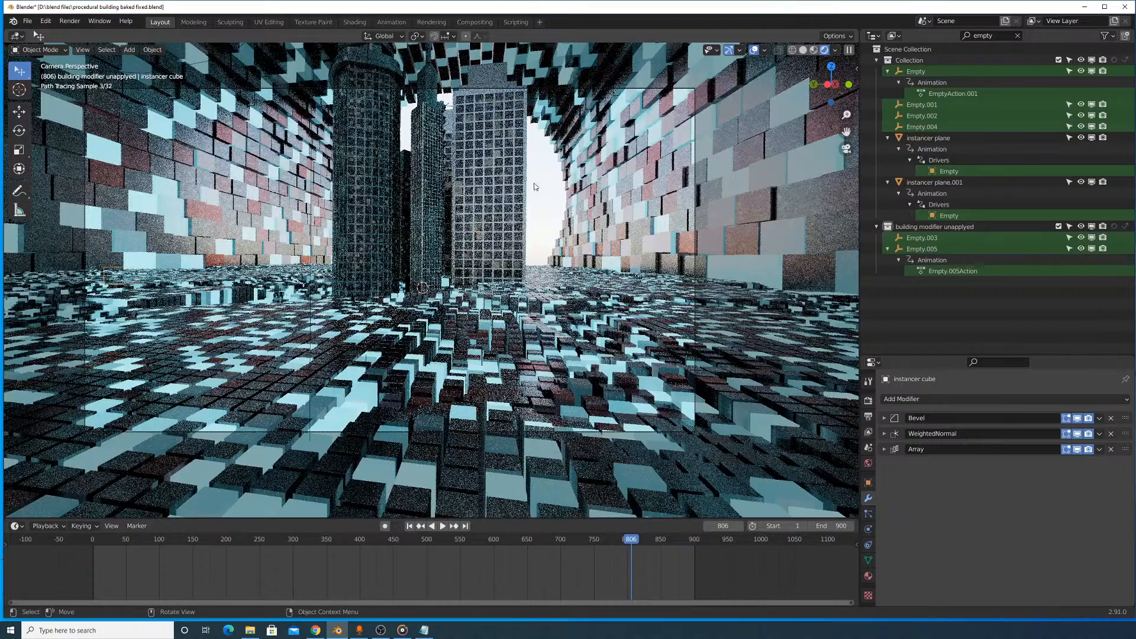
- Return the viewport to Solid shading and set the Cycles render samples to 10
click(802, 50)
click(868, 400)
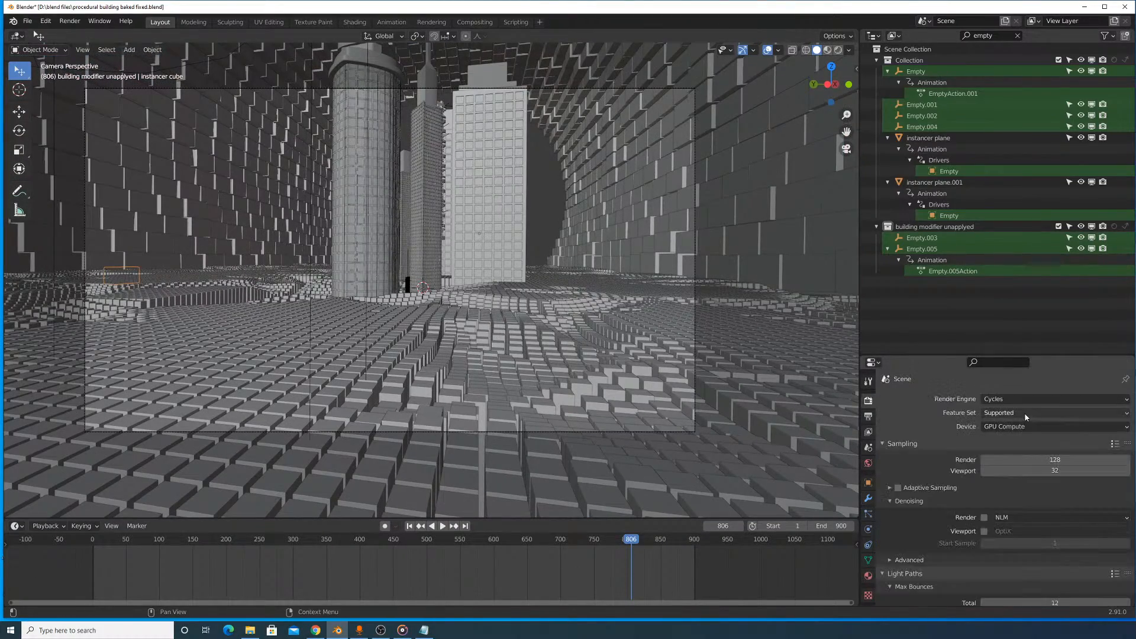
click(1040, 457)
text(10)
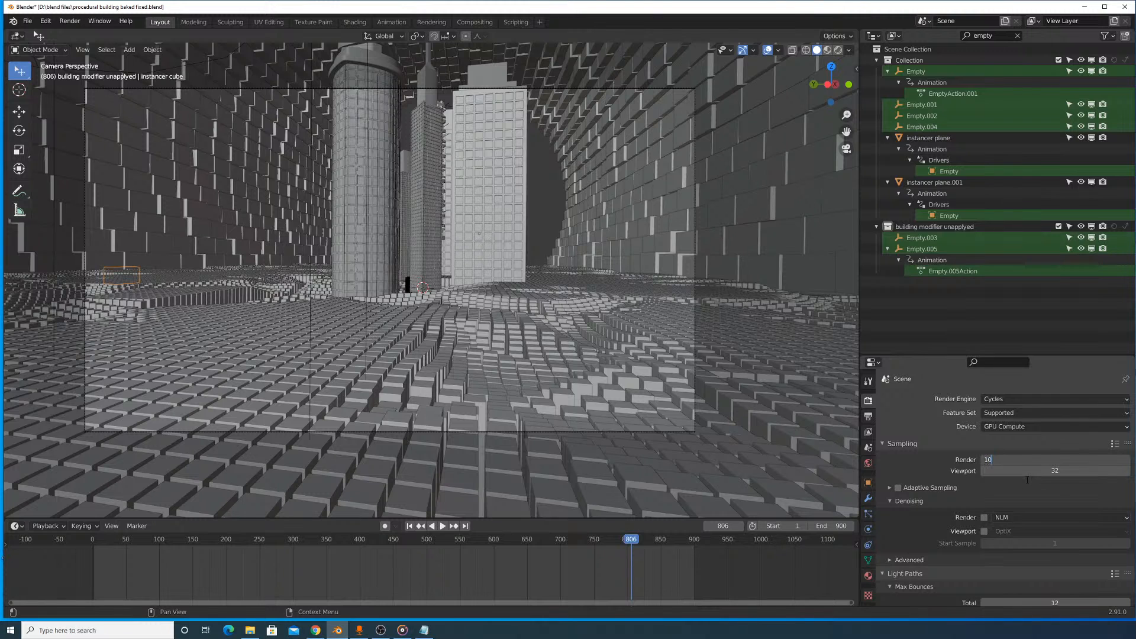
key(Return)
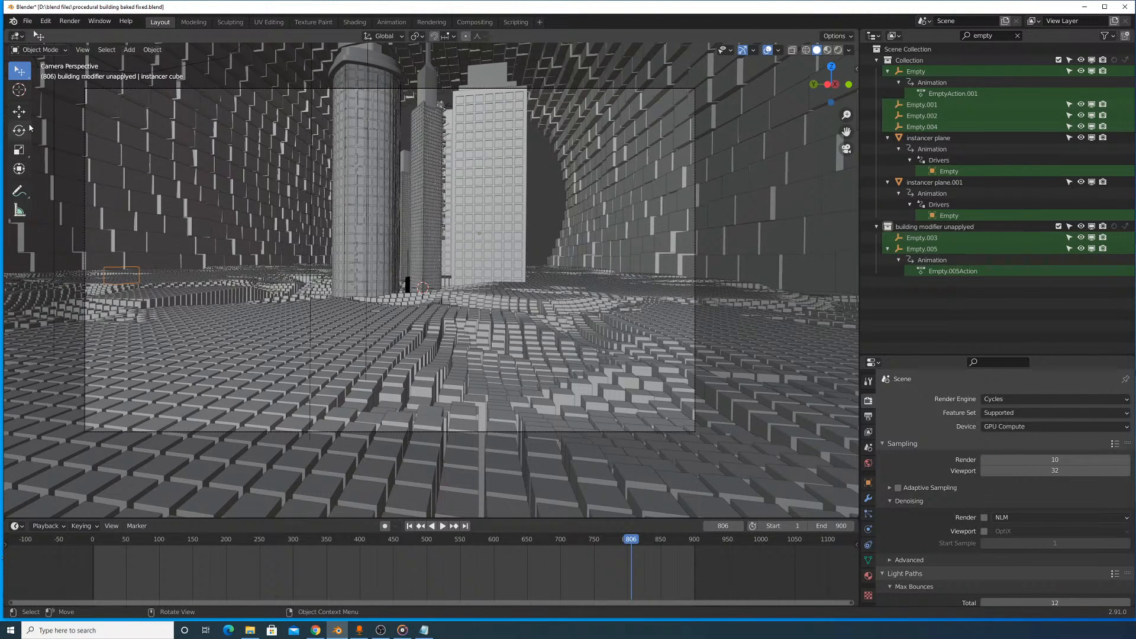
- Render frame 806 as a still image and examine its composited Viewer Node image
click(69, 21)
click(71, 35)
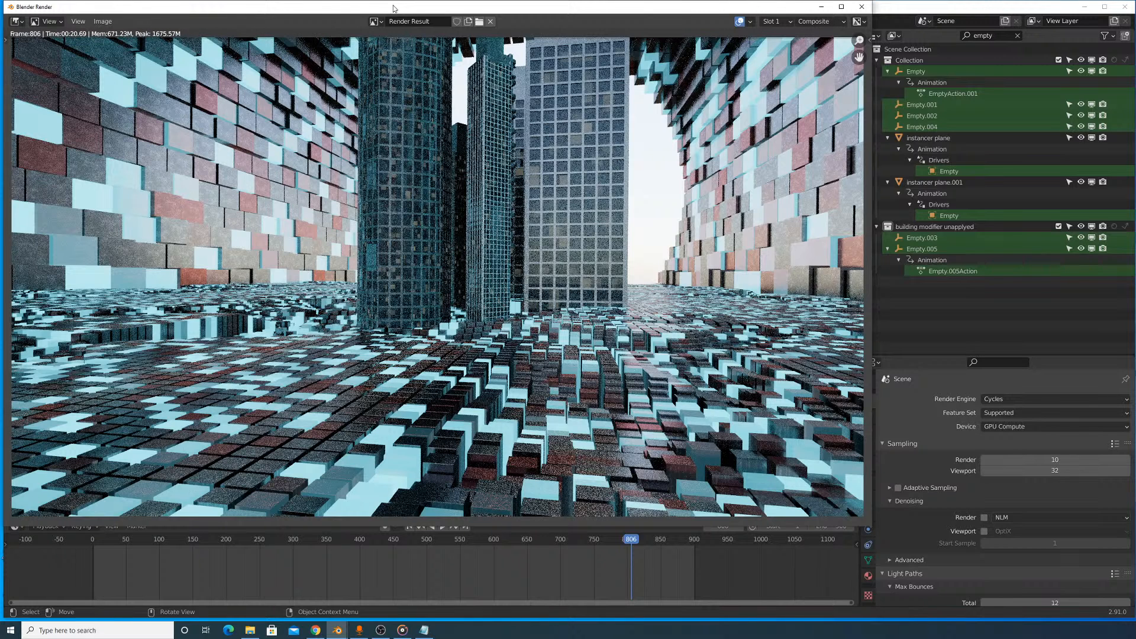
click(374, 21)
click(390, 59)
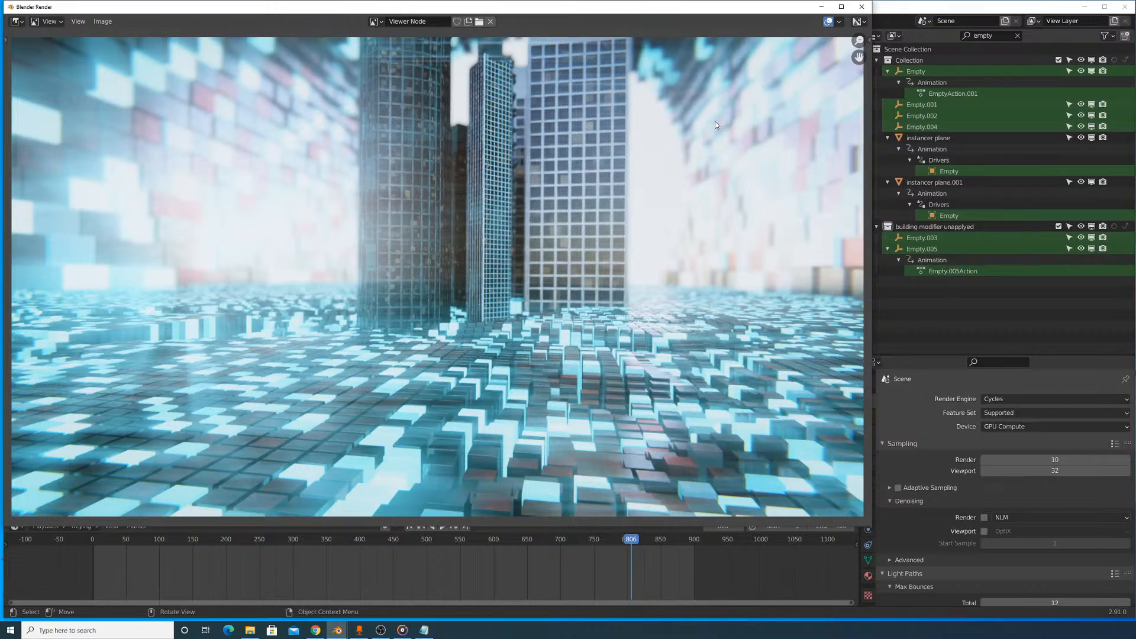
click(821, 7)
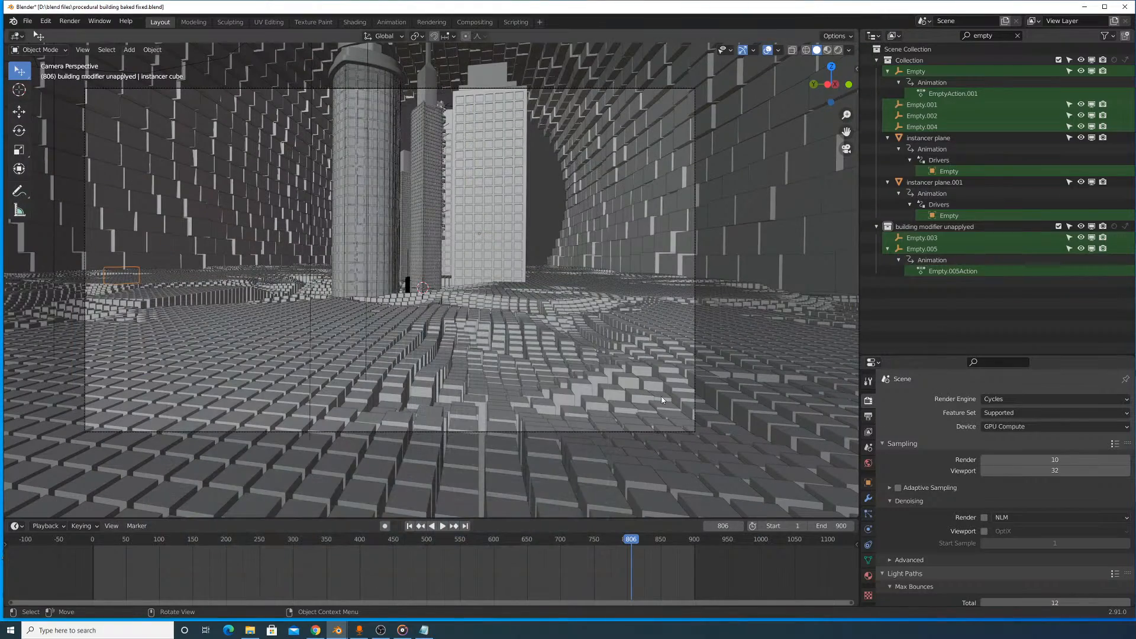
- Move the playhead to frame 51 and render that frame as a still image
key(space)
drag(628, 540, 127, 523)
key(space)
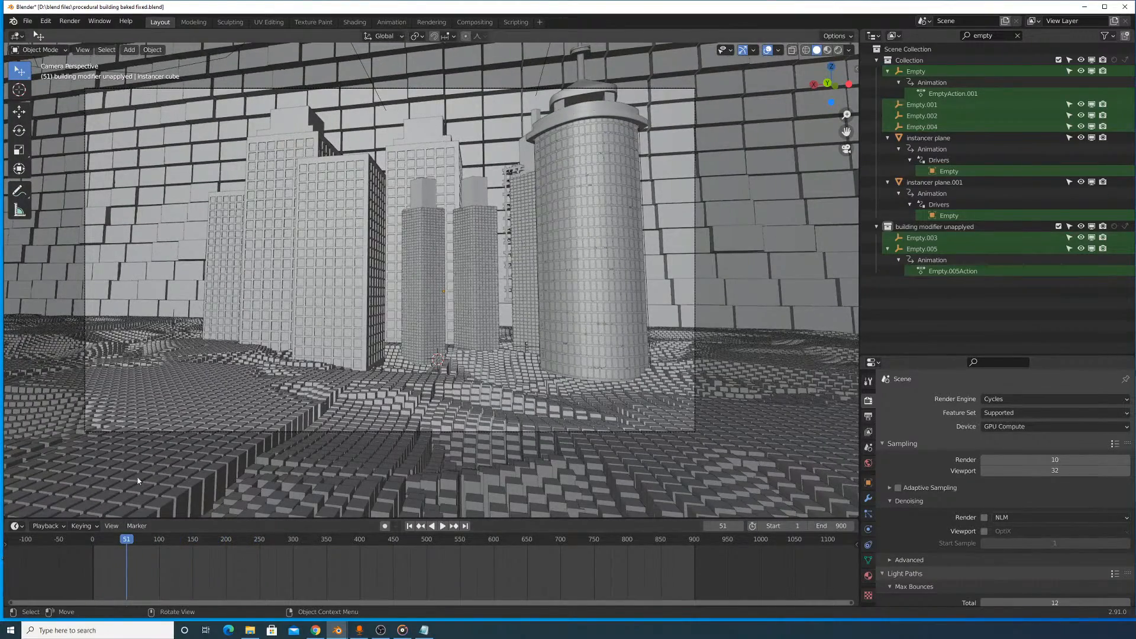
click(70, 21)
click(89, 33)
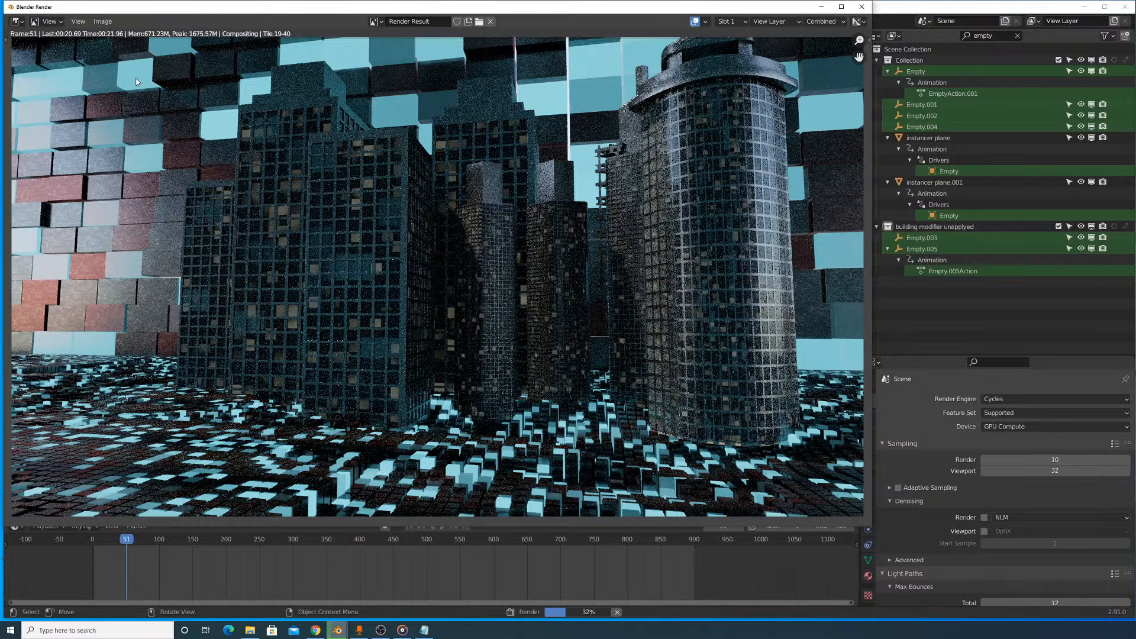
- Inspect the frame 51 render up close and compare it with the composited Viewer Node image
scroll(342, 190, up, 3)
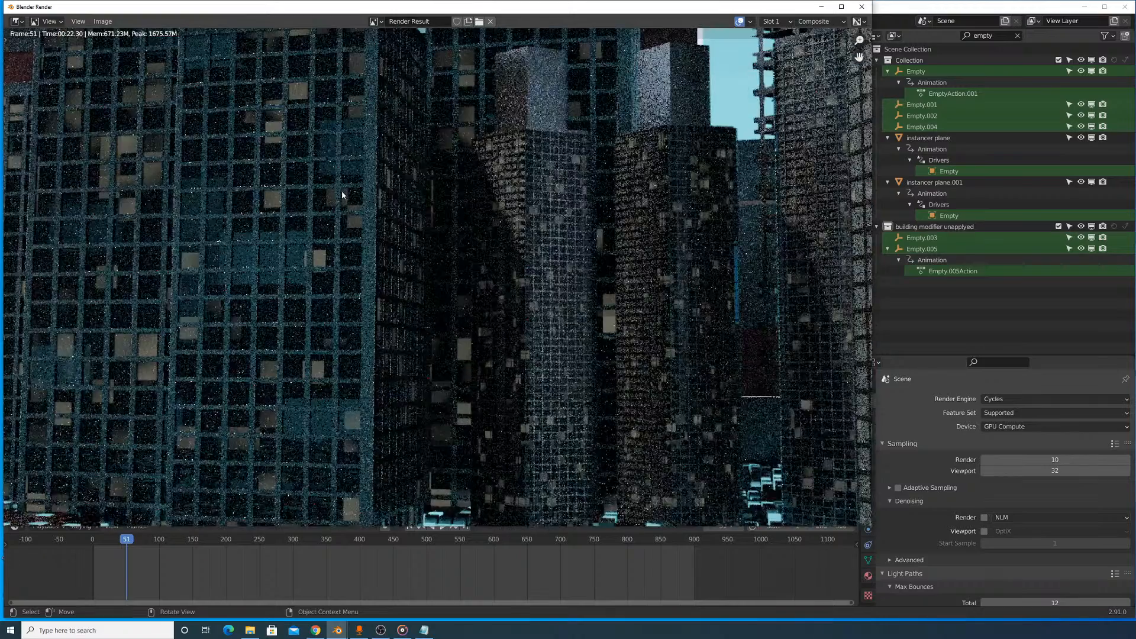
scroll(343, 194, down, 3)
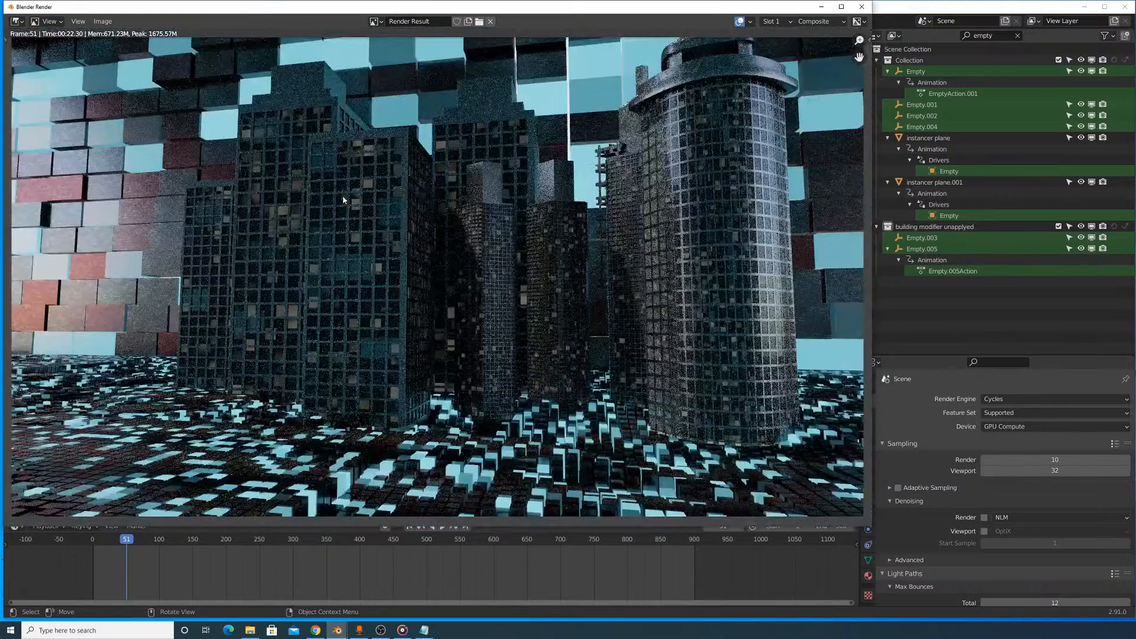
click(374, 21)
click(387, 62)
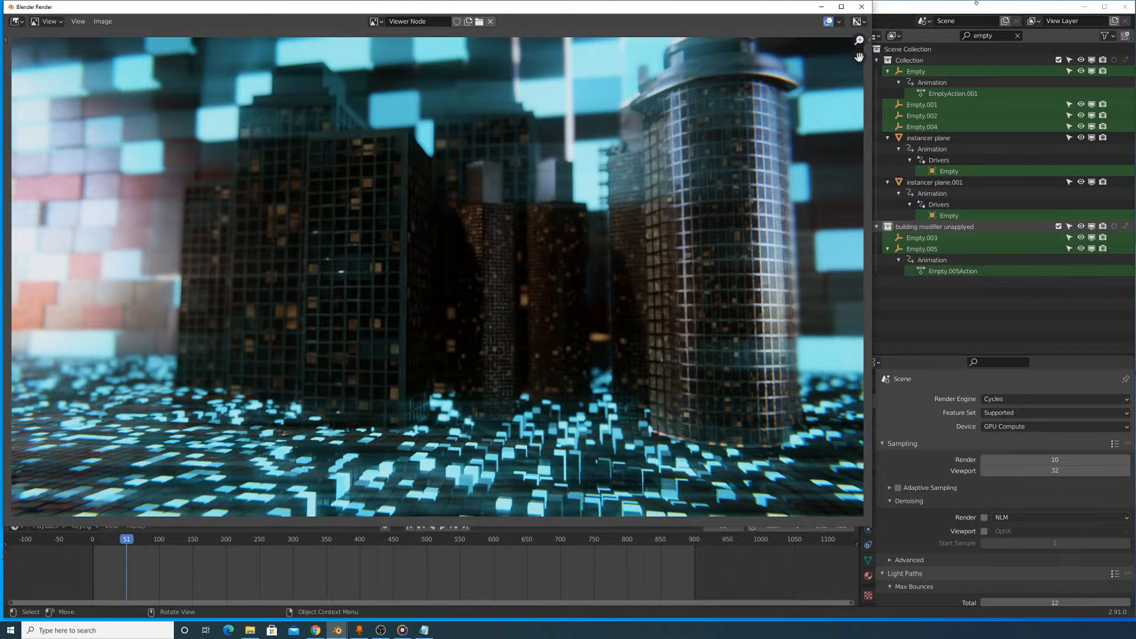
drag(783, 4, 759, 146)
click(837, 144)
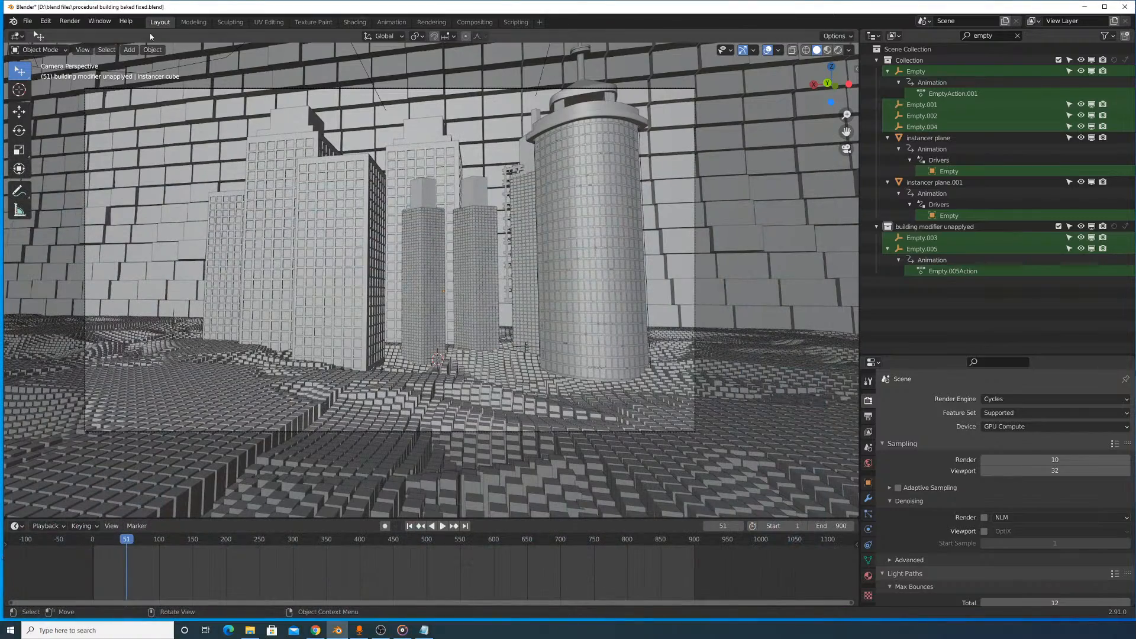
- Switch the main area to the Compositor and examine the start of the node tree
click(17, 36)
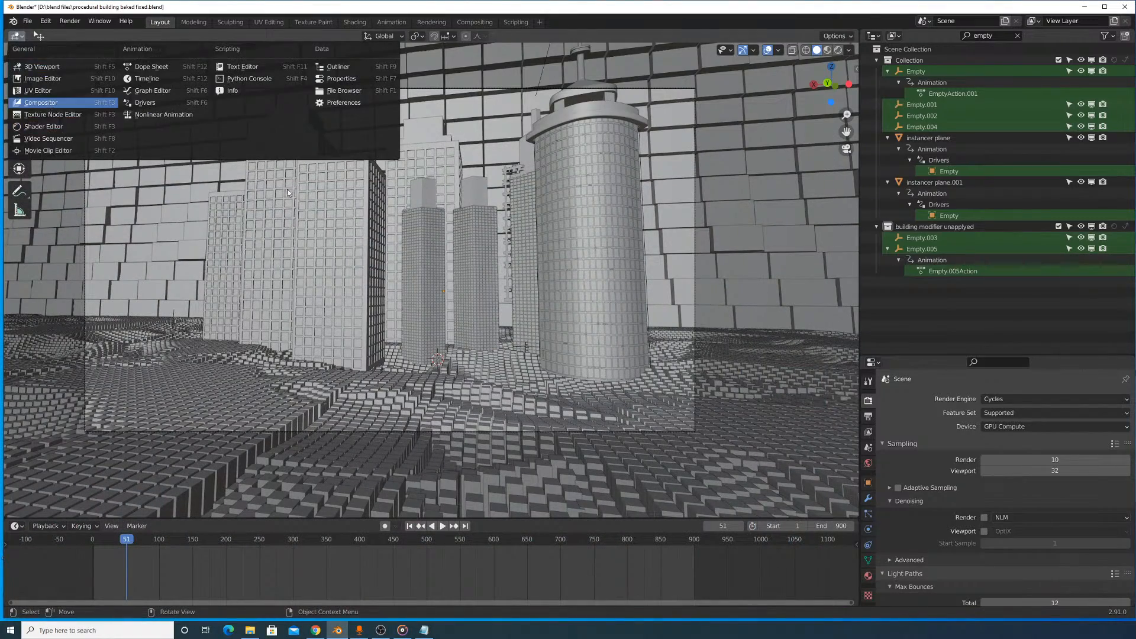
click(41, 102)
scroll(514, 274, down, 14)
middle_drag(598, 246, 726, 228)
scroll(402, 296, up, 5)
middle_drag(124, 286, 420, 192)
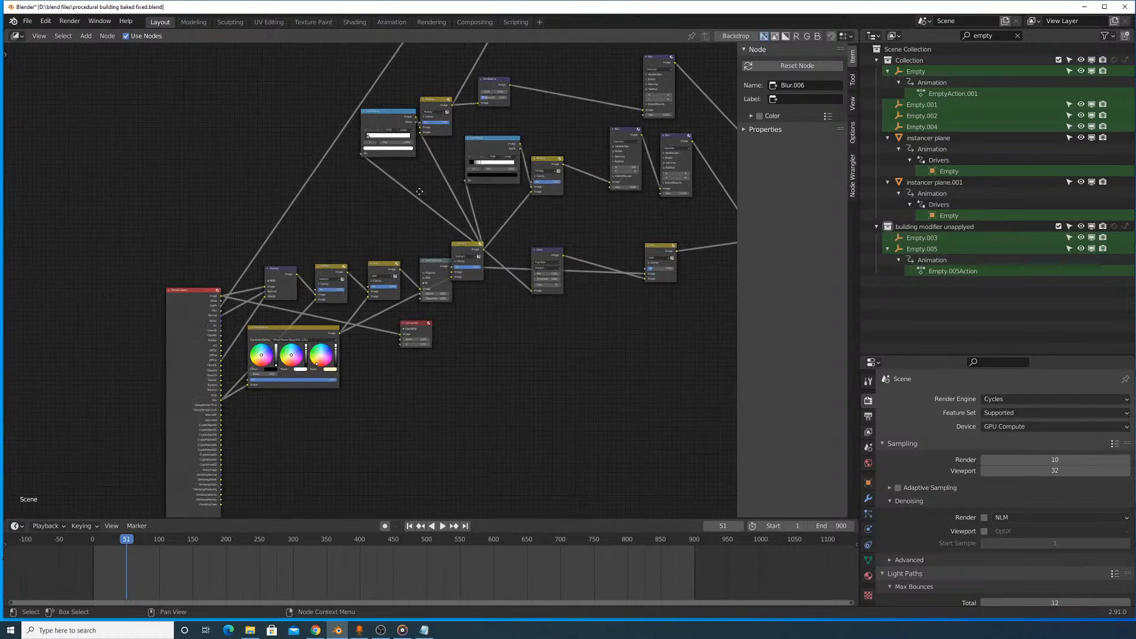
- Move the Render Layers node farther left of the tree and the Color Balance node above the Denoise chain
drag(190, 329, 5, 295)
middle_drag(394, 235, 393, 256)
drag(293, 356, 260, 195)
middle_drag(207, 203, 470, 187)
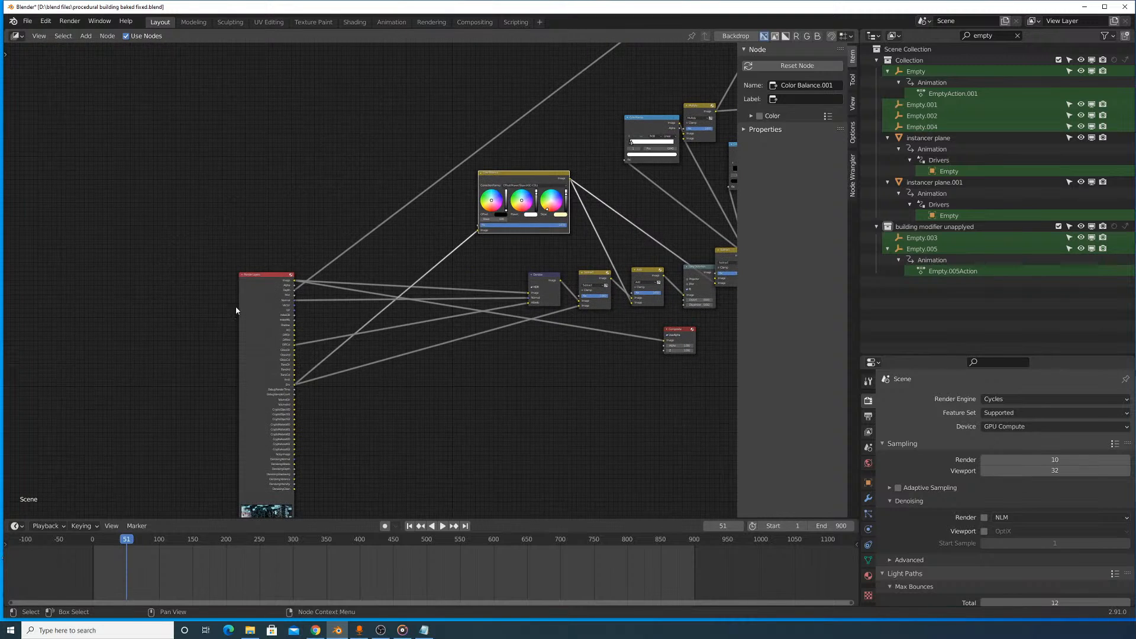
drag(256, 312, 224, 214)
scroll(295, 232, up, 6)
middle_drag(320, 224, 292, 236)
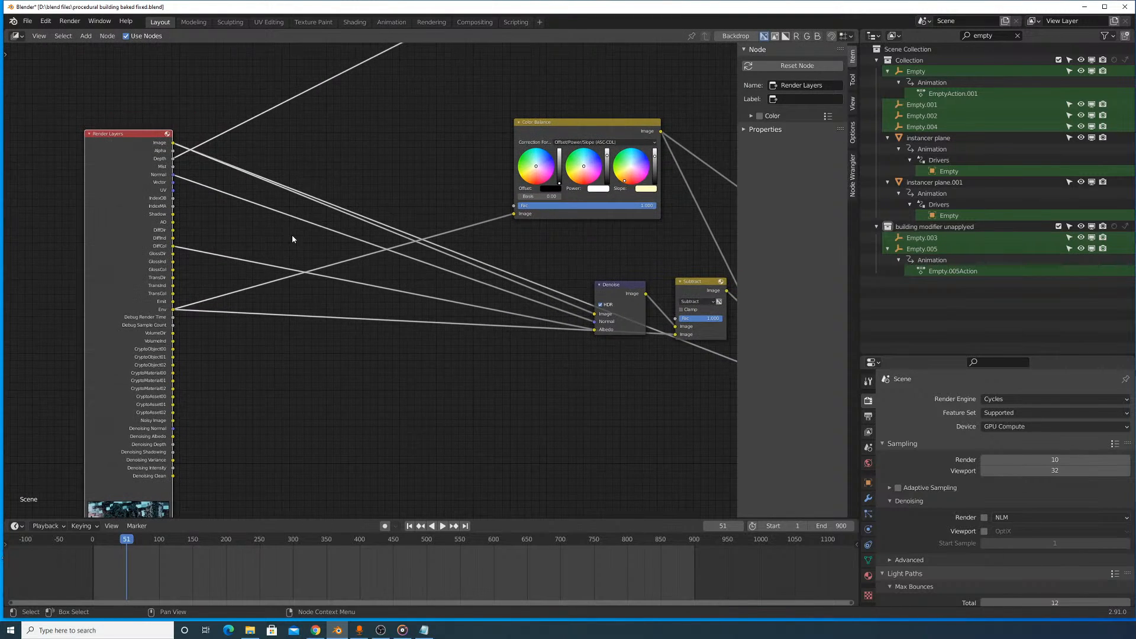
- Rearrange the Denoise node and the Subtract node it feeds so they sit side by side beneath Color Balance
drag(628, 297, 533, 242)
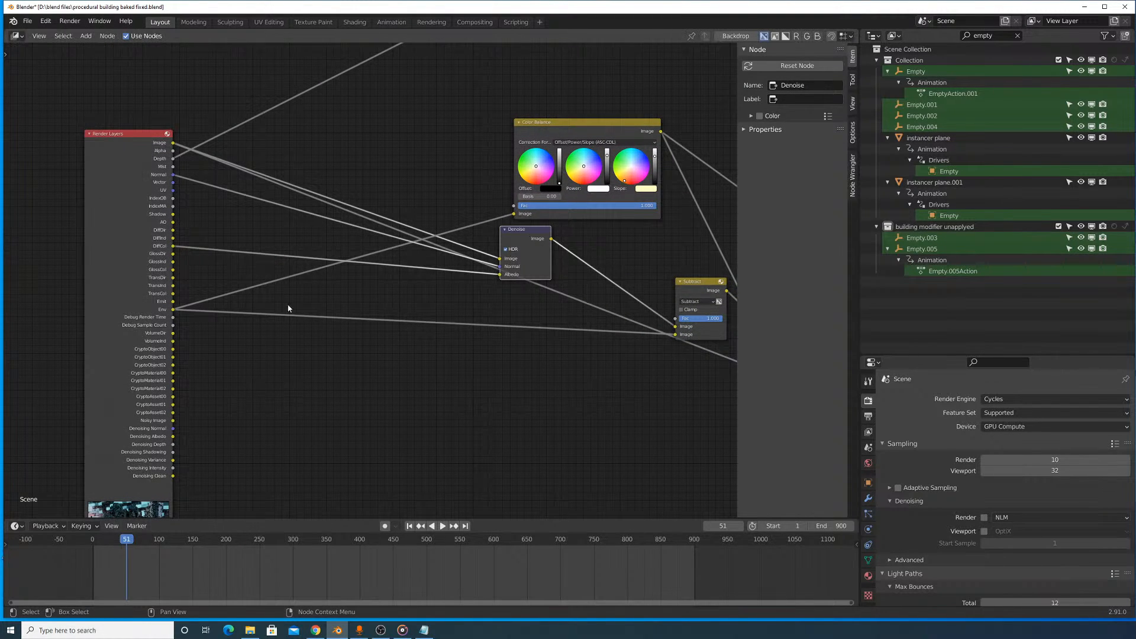
drag(704, 290, 634, 290)
middle_drag(634, 289, 483, 319)
drag(346, 281, 430, 287)
middle_drag(426, 281, 356, 285)
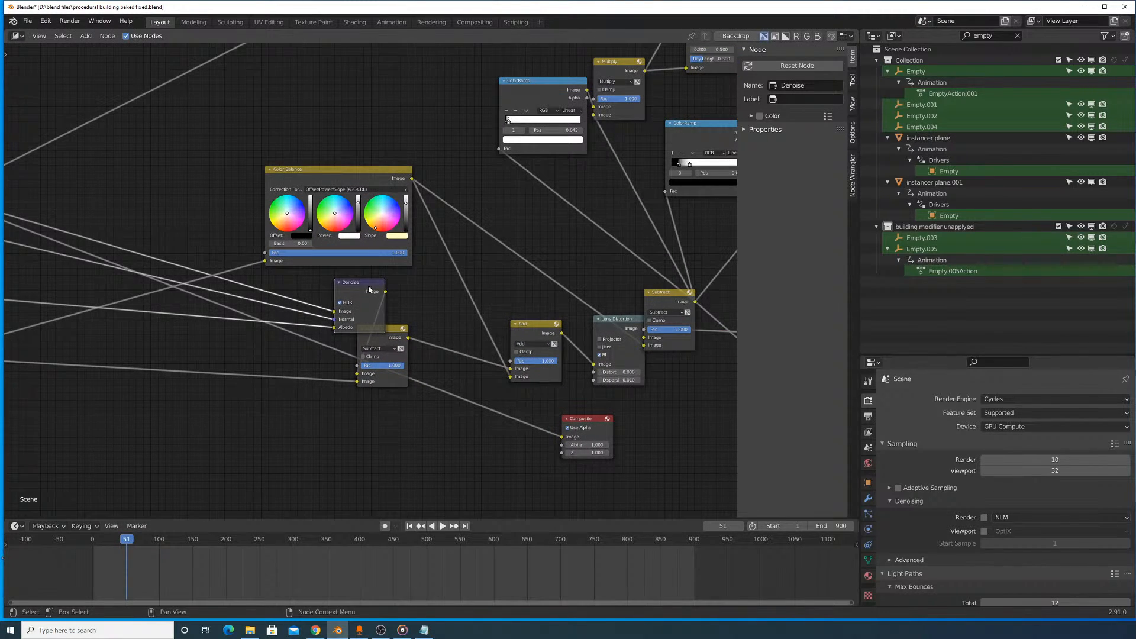
drag(369, 289, 301, 305)
- Reposition the Add node before Lens Distortion, the second Subtract node and the Add node after Glare to untangle their links
drag(522, 336, 509, 287)
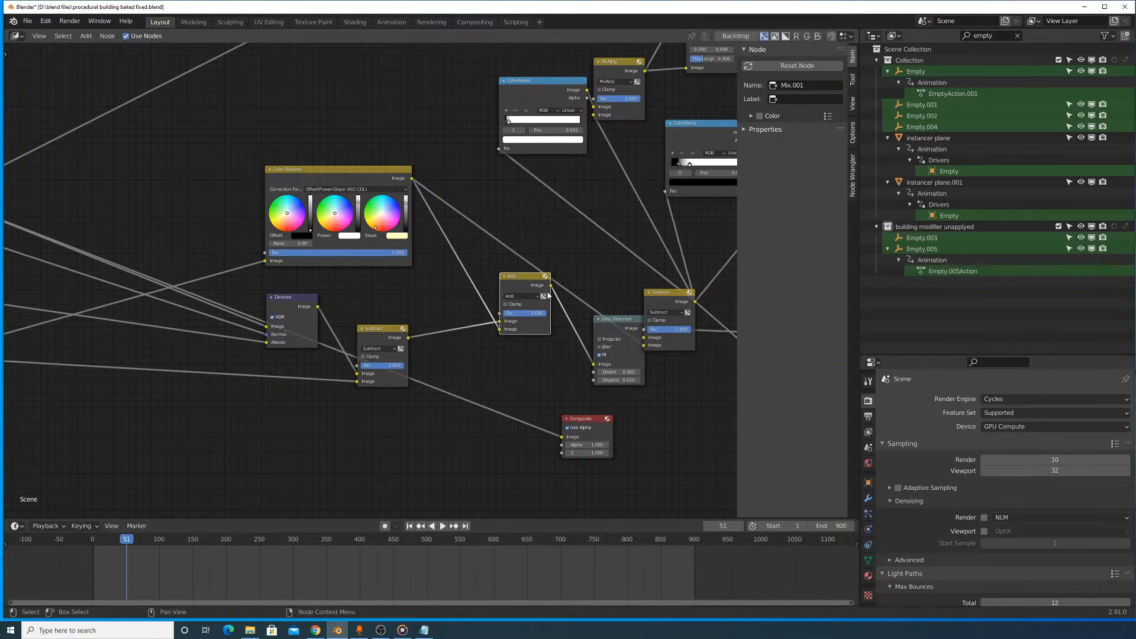
middle_drag(657, 301, 536, 336)
drag(537, 337, 507, 305)
middle_drag(529, 316, 275, 336)
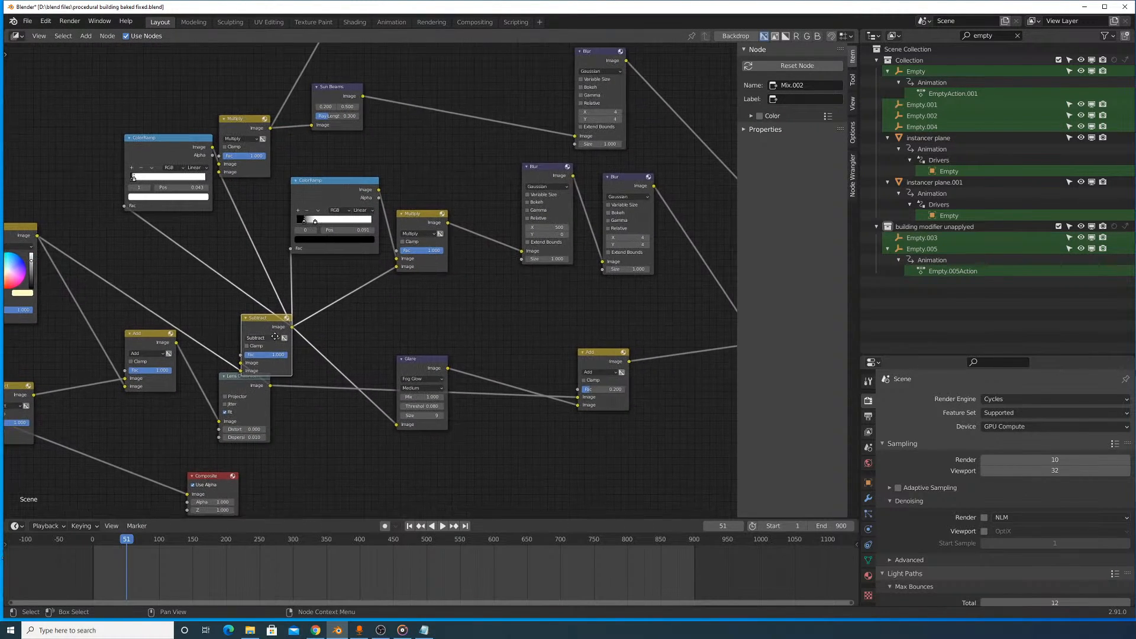
drag(588, 355, 561, 276)
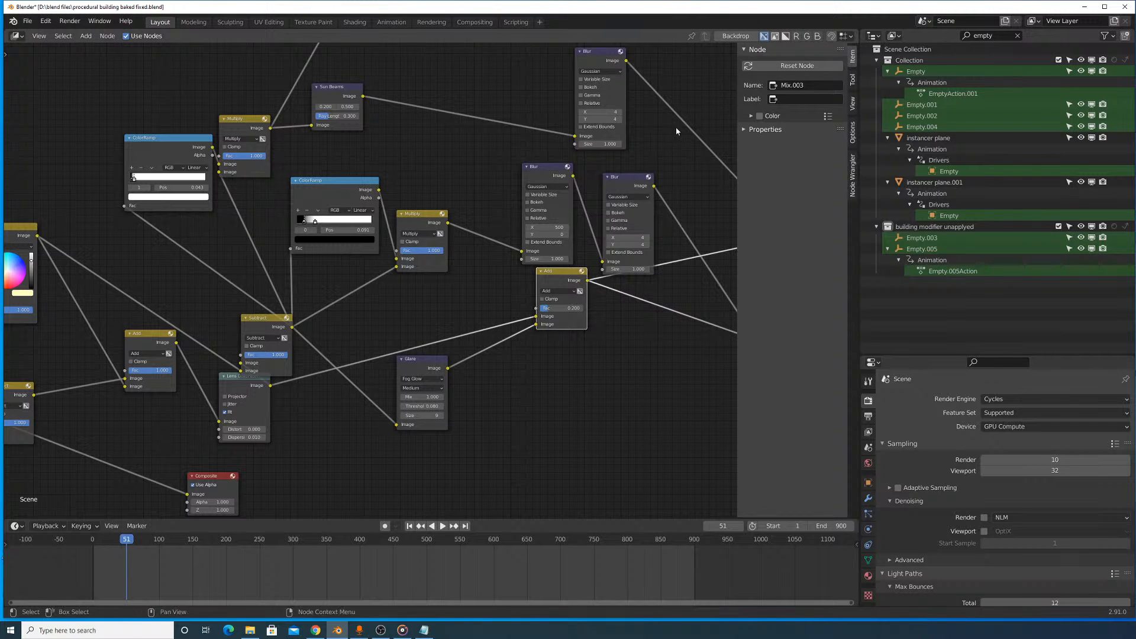
- Turn on the compositor backdrop and shrink it until the whole composited image fits behind the nodes
click(735, 36)
middle_drag(523, 255, 385, 301)
key(v)
key(v)
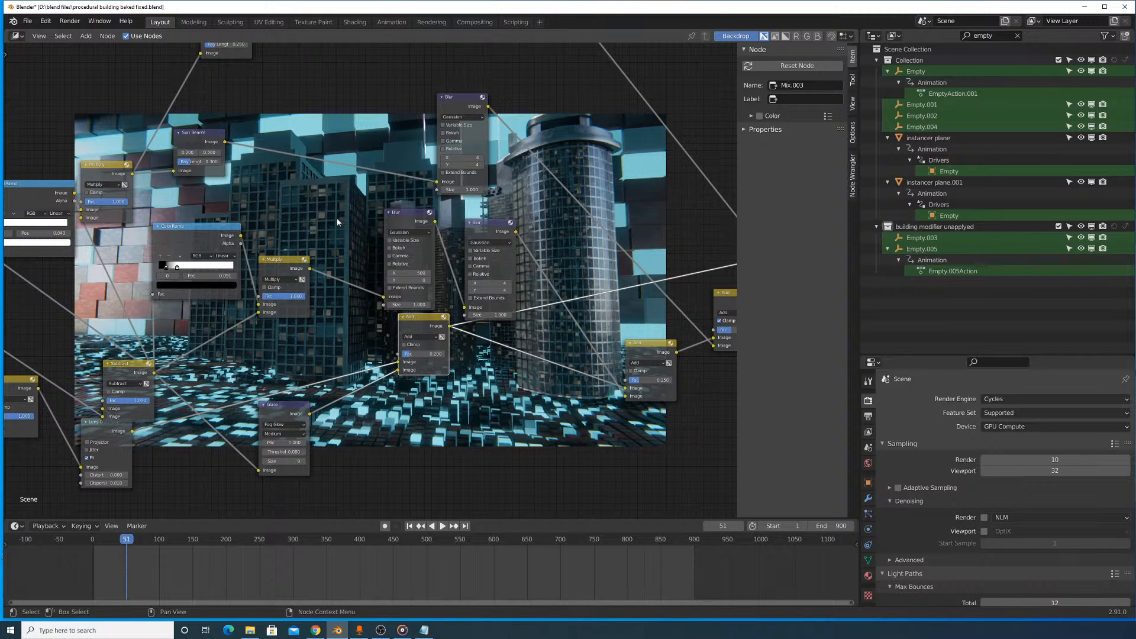
- Return the main area to the 3D Viewport and render frame 404 as a still image
click(16, 36)
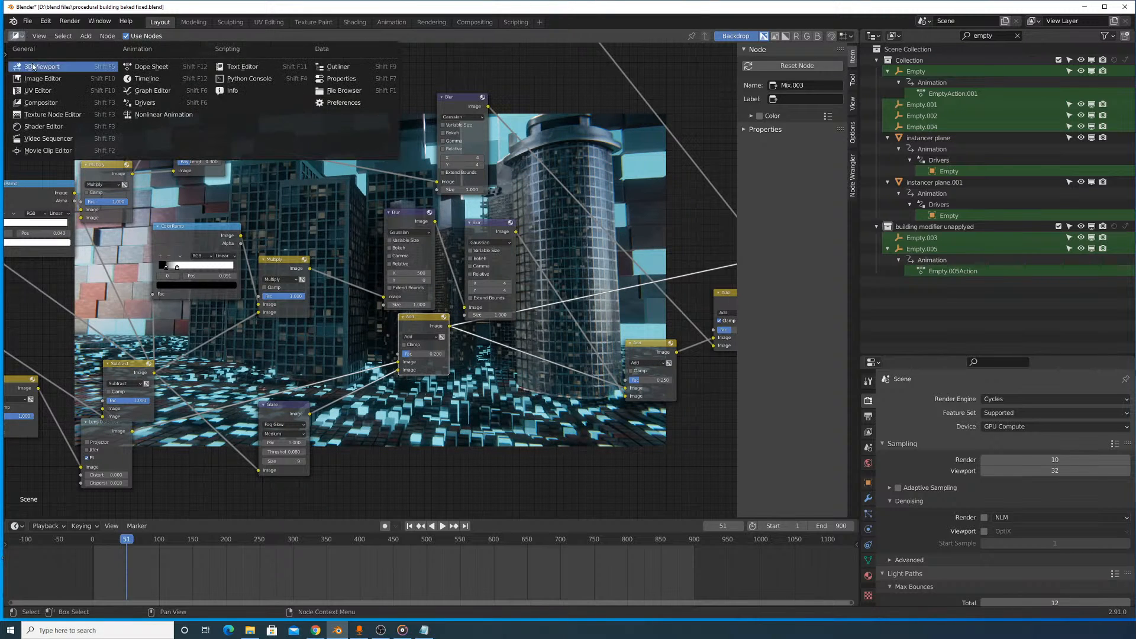
click(36, 67)
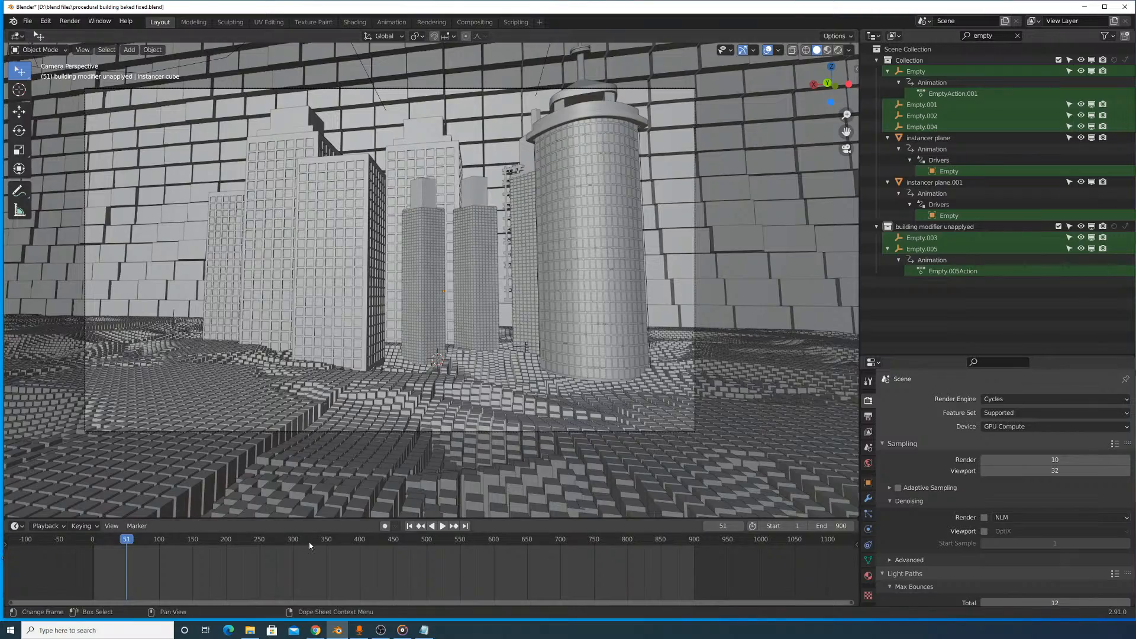
drag(324, 543, 364, 547)
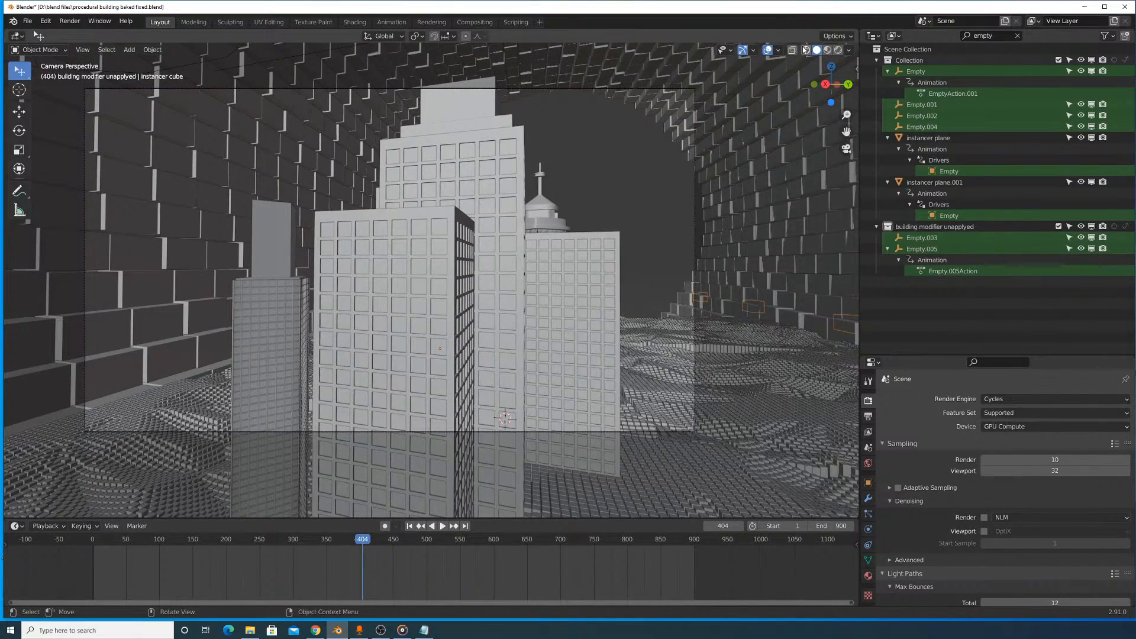
click(69, 21)
click(63, 34)
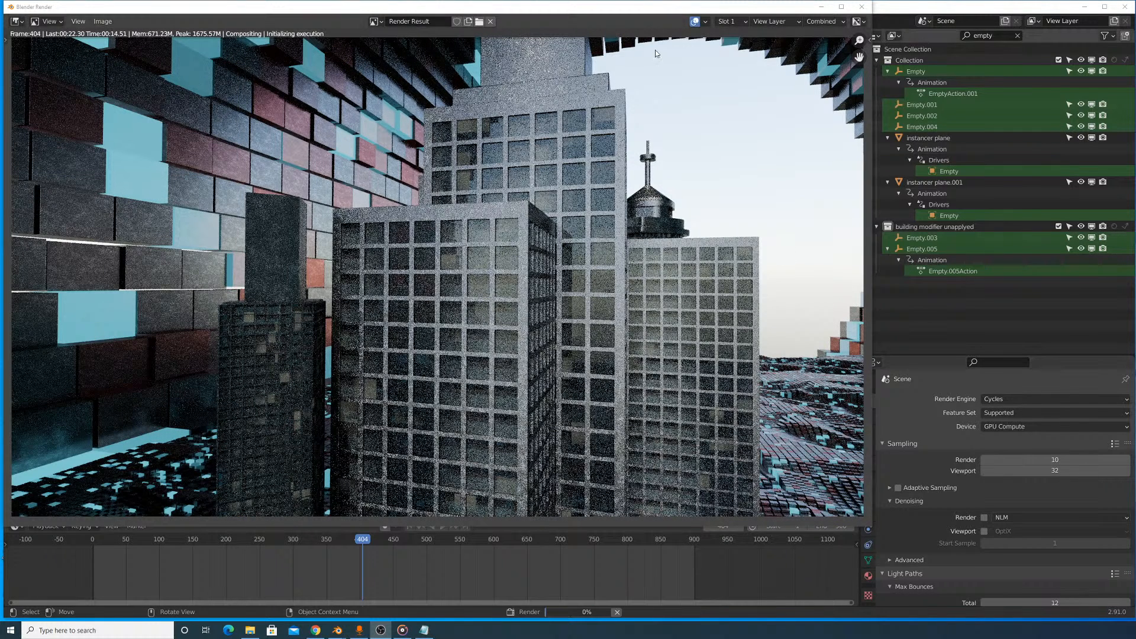
- Compare the frame 404 Render Result repeatedly with its composited Viewer Node image, then close the render window
click(391, 21)
click(391, 62)
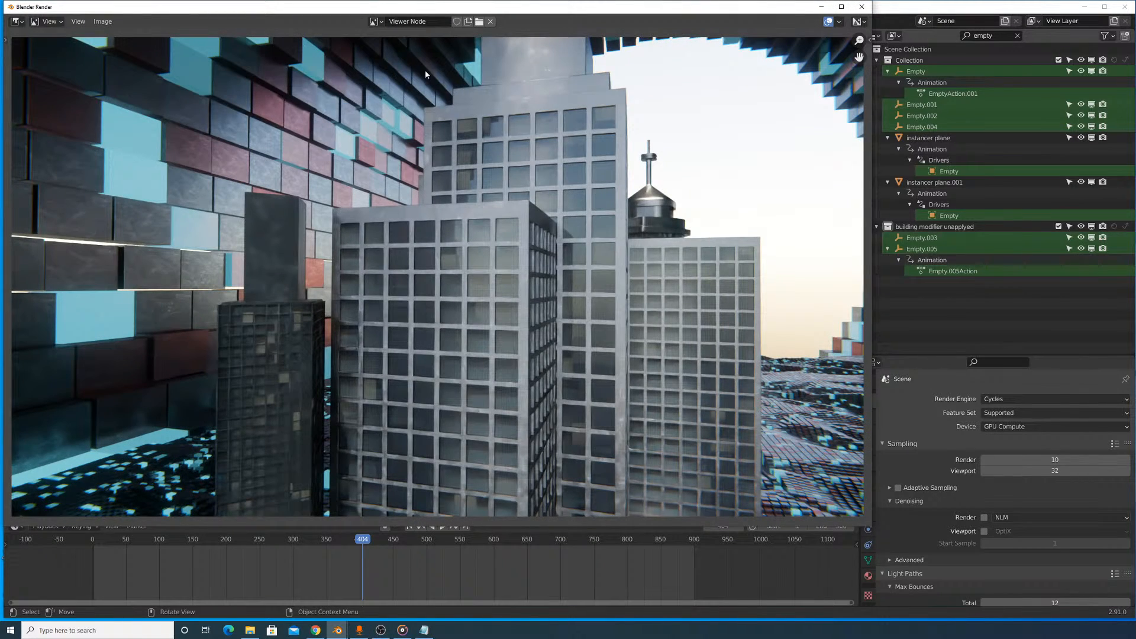
click(380, 24)
click(387, 48)
click(380, 24)
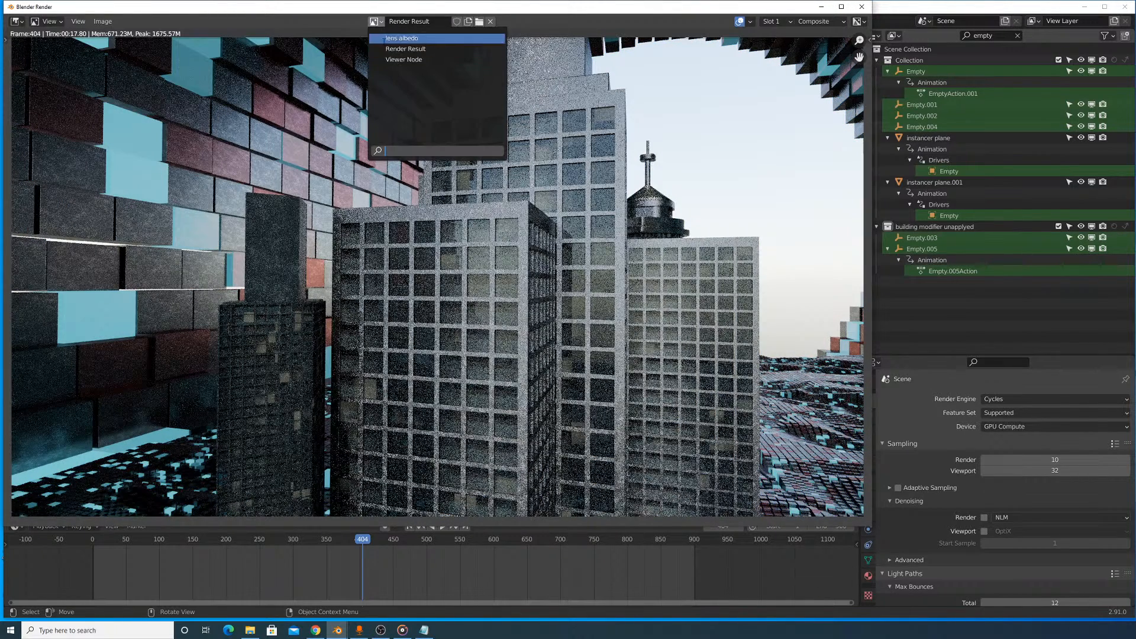
click(386, 51)
click(380, 23)
click(392, 63)
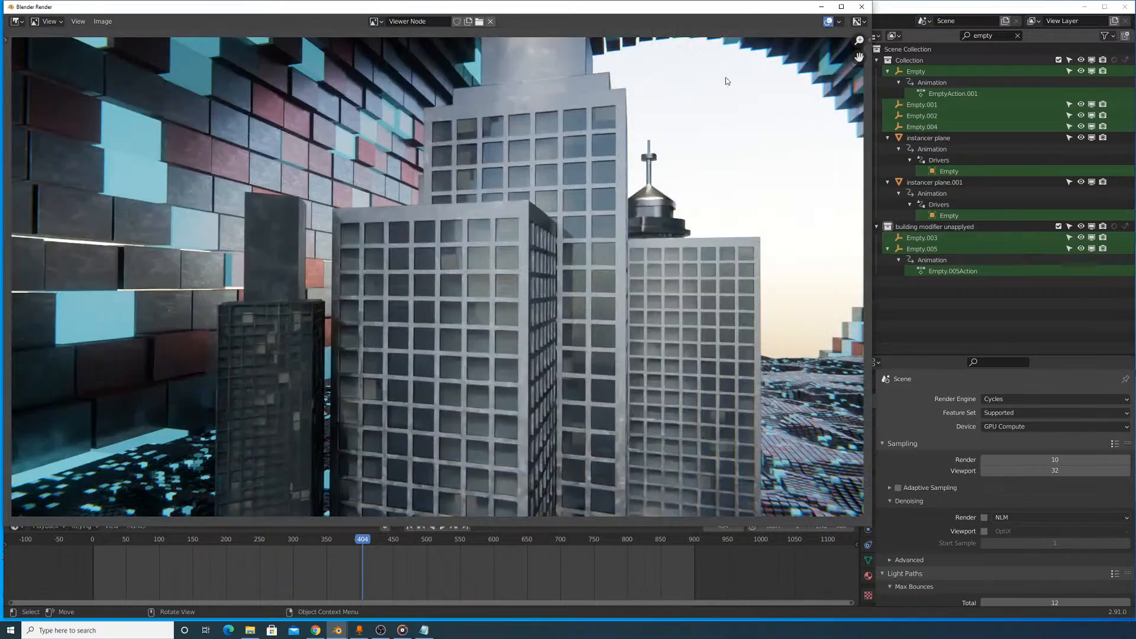
click(861, 7)
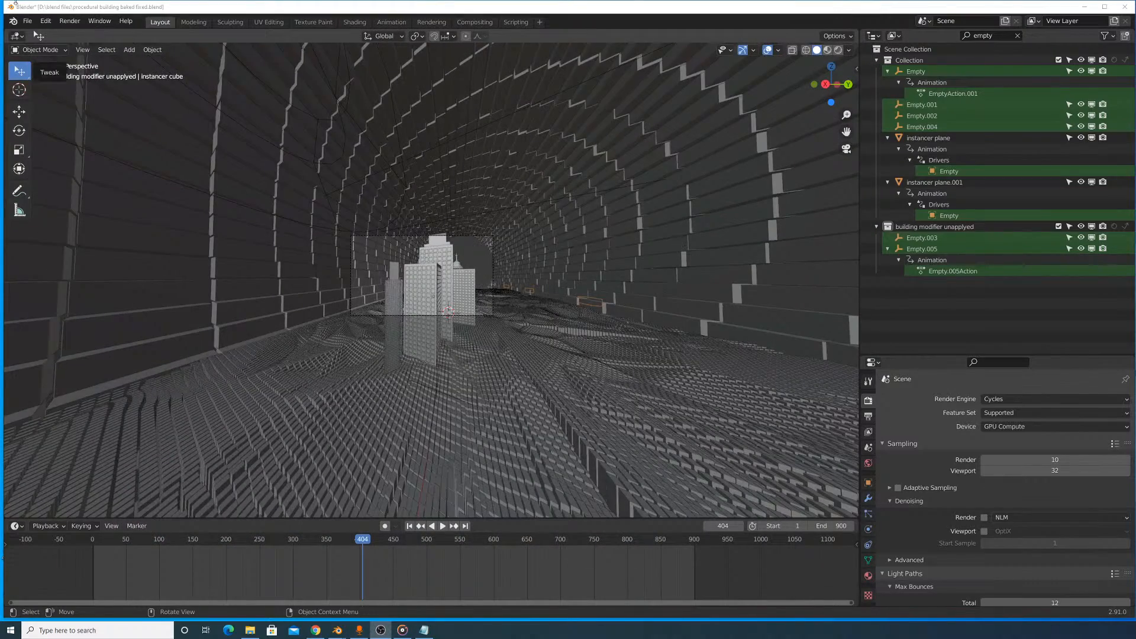
- Show the compositor node tree in the main area and mute the Denoise node
click(16, 36)
click(44, 106)
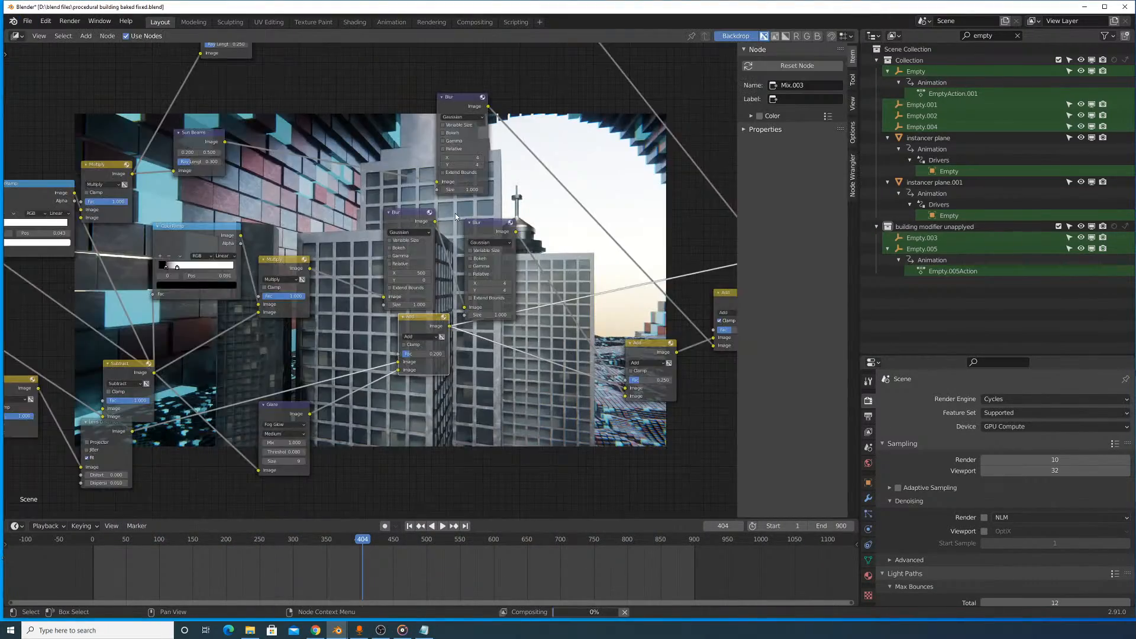
scroll(274, 219, up, 3)
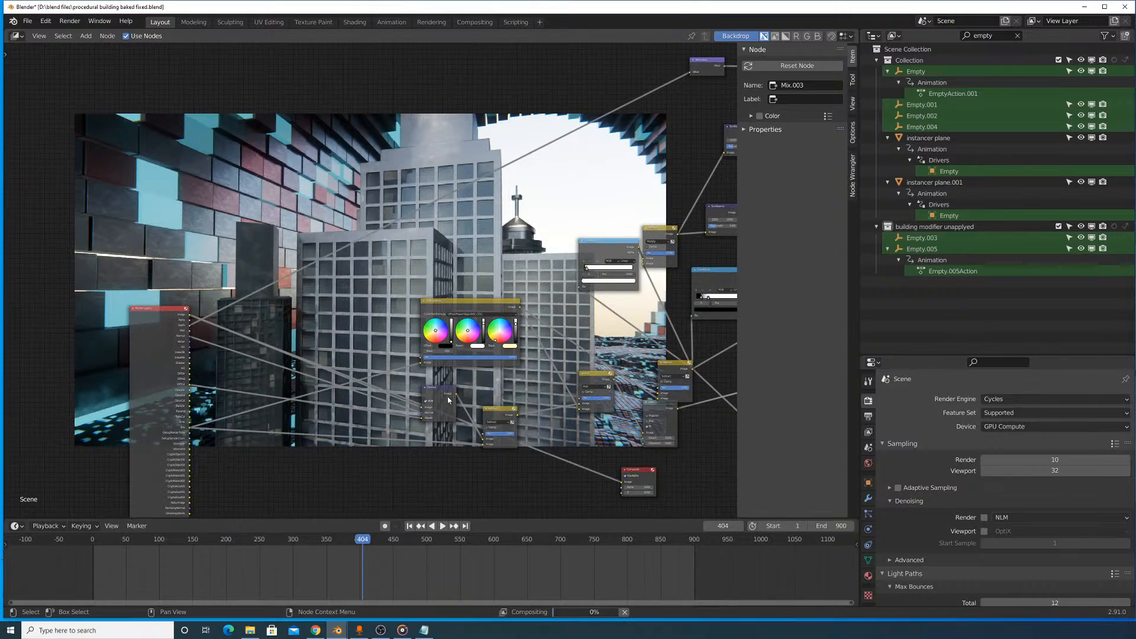
click(444, 400)
key(m)
- Preview the final Blur node's output through the Viewer and enlarge the backdrop image
middle_drag(611, 317, 159, 313)
middle_drag(686, 218, 284, 296)
middle_drag(698, 250, 344, 290)
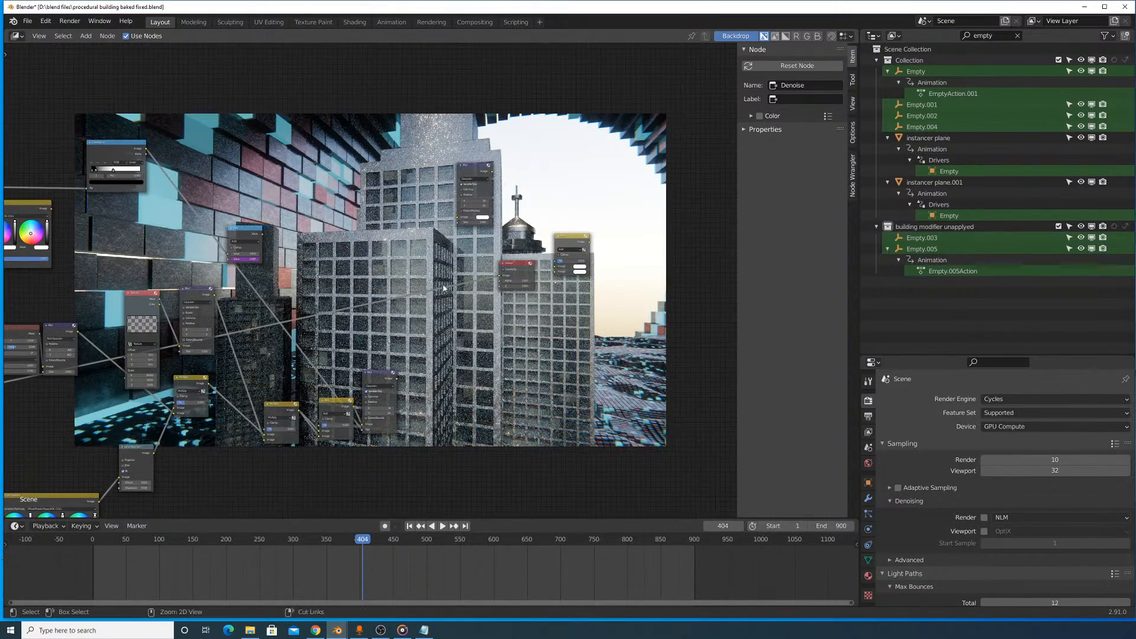
middle_drag(275, 278, 349, 278)
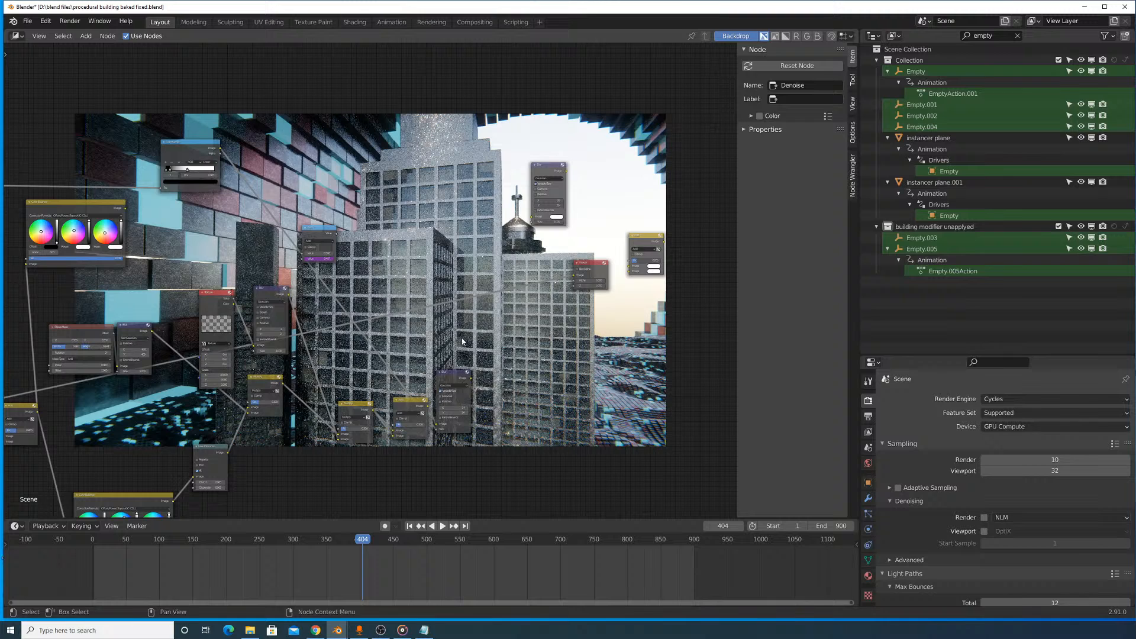
click(448, 378)
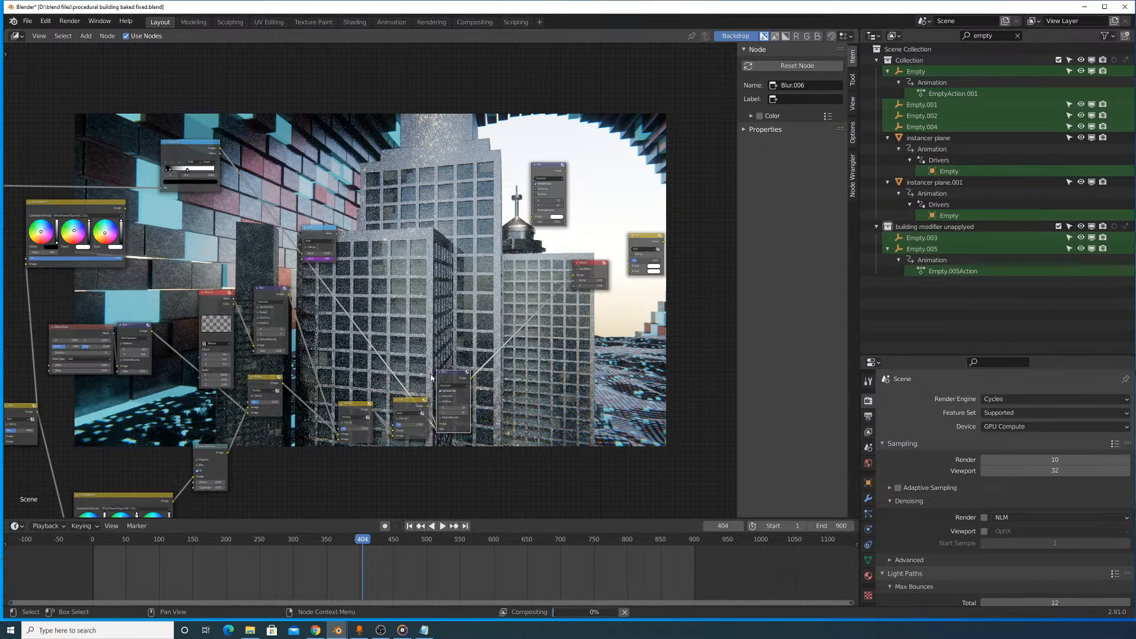
middle_drag(476, 273, 311, 355)
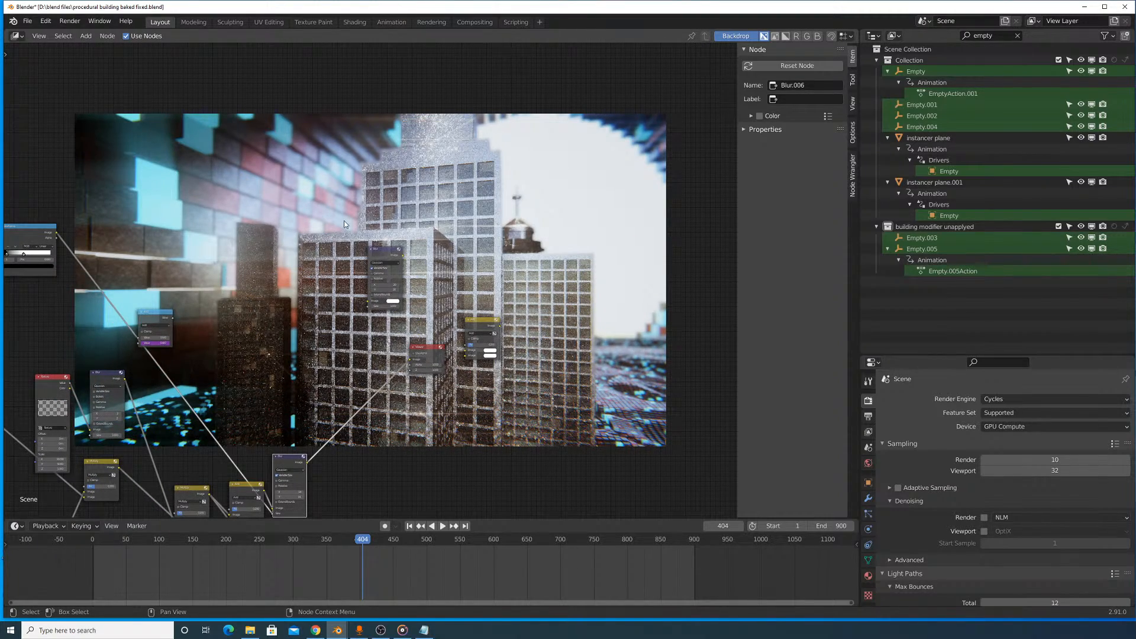
key(v)
key(alt+v)
key(alt+v)
key(alt+v)
- Preview the output of the Sun Beams node with the 0.250 ray length on the backdrop
middle_drag(305, 198, 586, 157)
middle_drag(230, 188, 424, 168)
scroll(139, 289, up, 1)
middle_drag(139, 289, 256, 142)
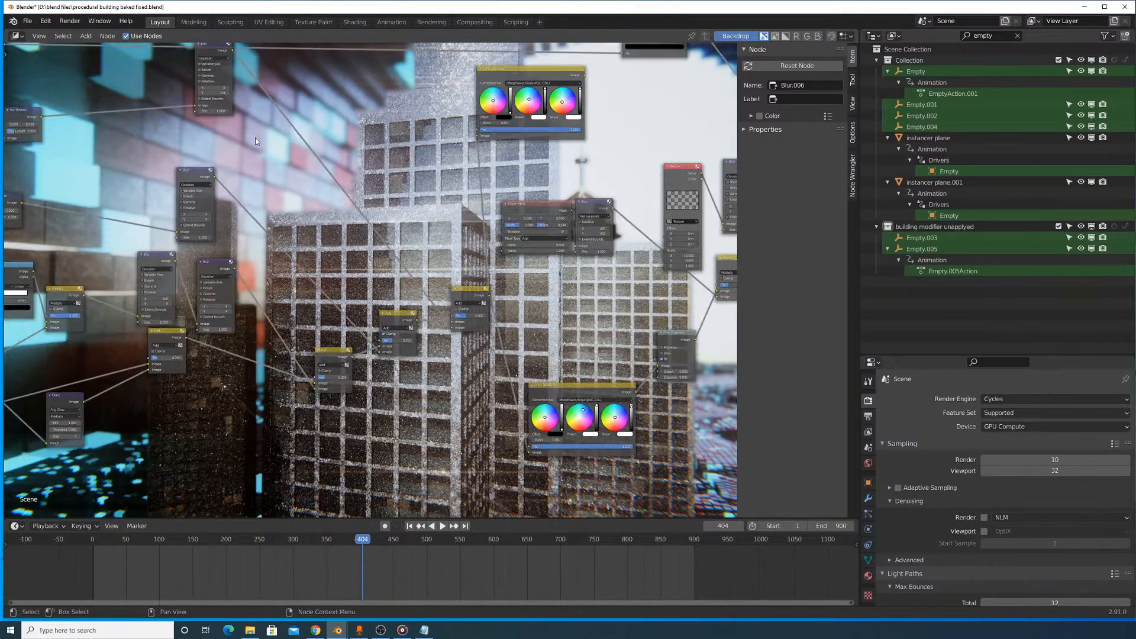
middle_drag(106, 92, 380, 276)
scroll(370, 274, up, 7)
middle_drag(280, 287, 403, 253)
ctrl+shift+click(391, 282)
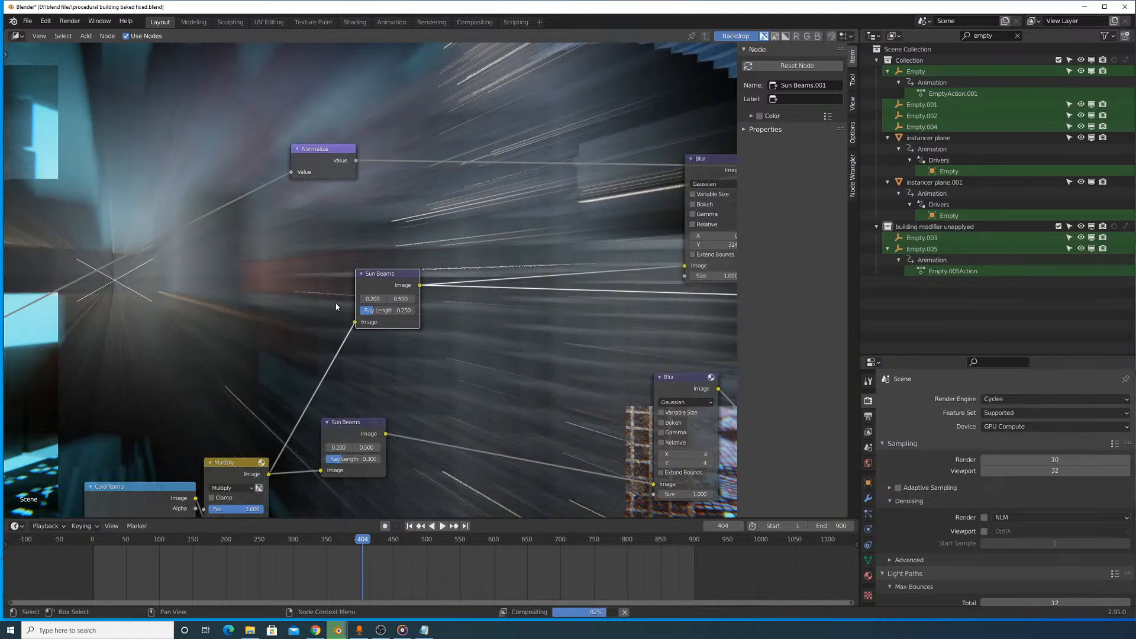
- Reposition and preview the Multiply node feeding both Sun Beams nodes, and move the 0.300 ray length Sun Beams node away from it
middle_drag(266, 435, 360, 364)
middle_drag(350, 320, 466, 248)
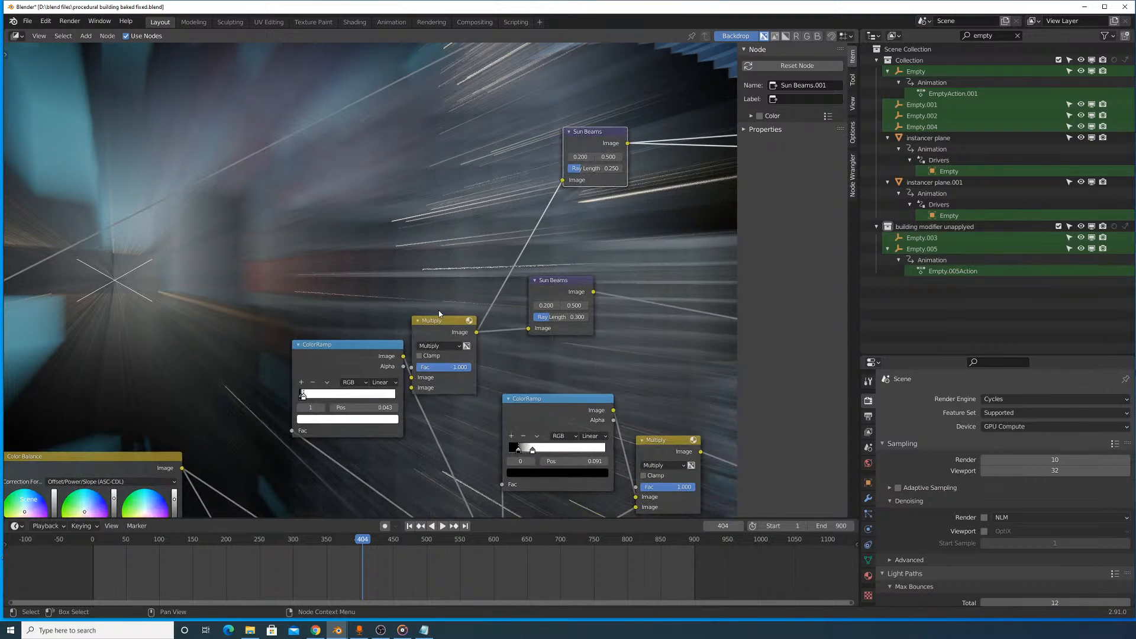
drag(434, 330, 474, 277)
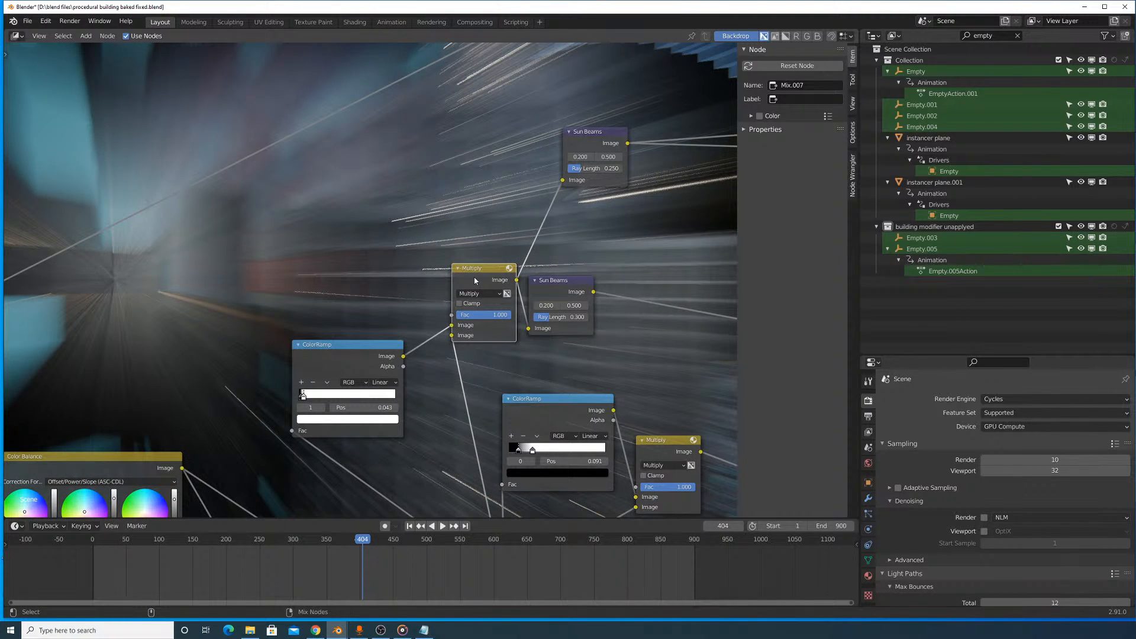
ctrl+shift+click(474, 277)
middle_drag(474, 275, 468, 306)
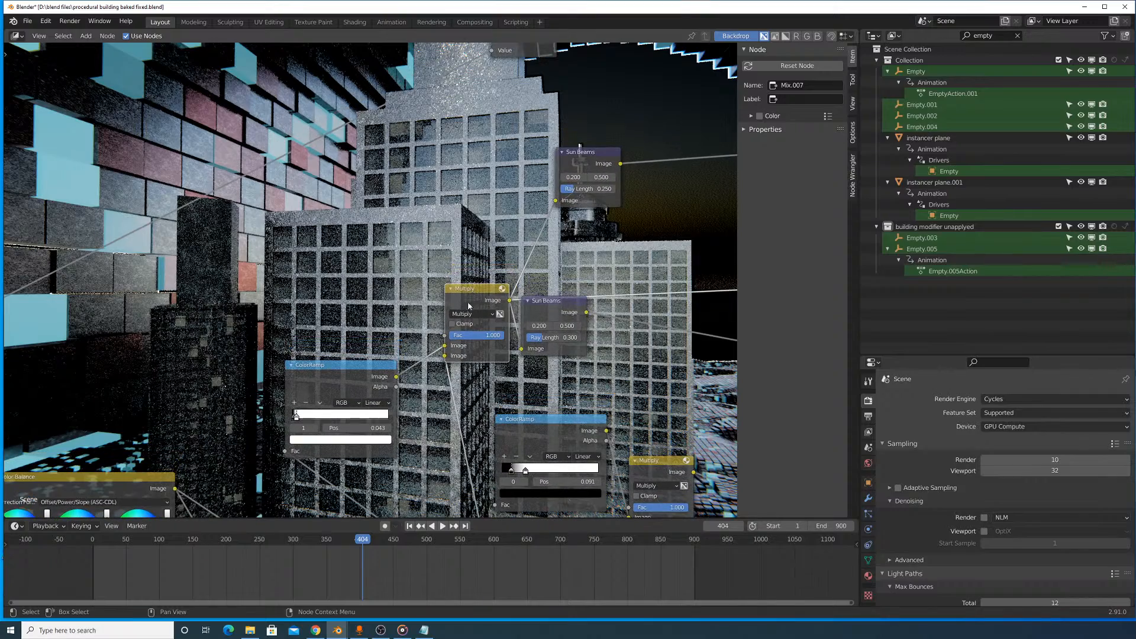
drag(538, 309, 612, 320)
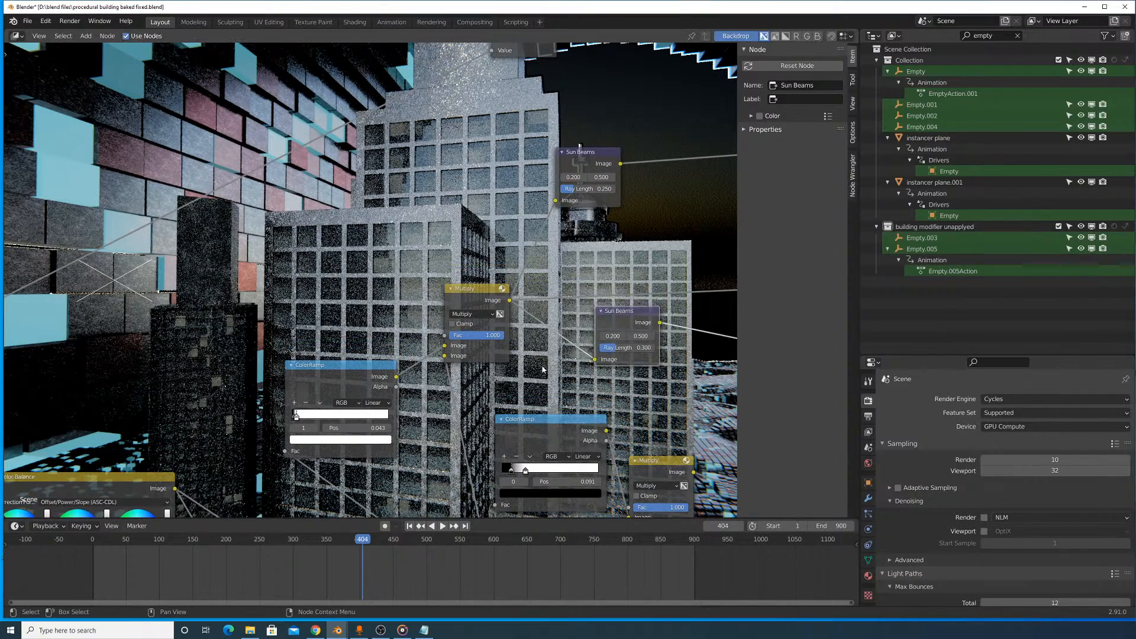
- Move the Subtract node closer to the second ColorRamp and preview the Multiply node that follows this ColorRamp
scroll(521, 332, up, 1)
middle_drag(519, 327, 441, 274)
drag(390, 406, 357, 333)
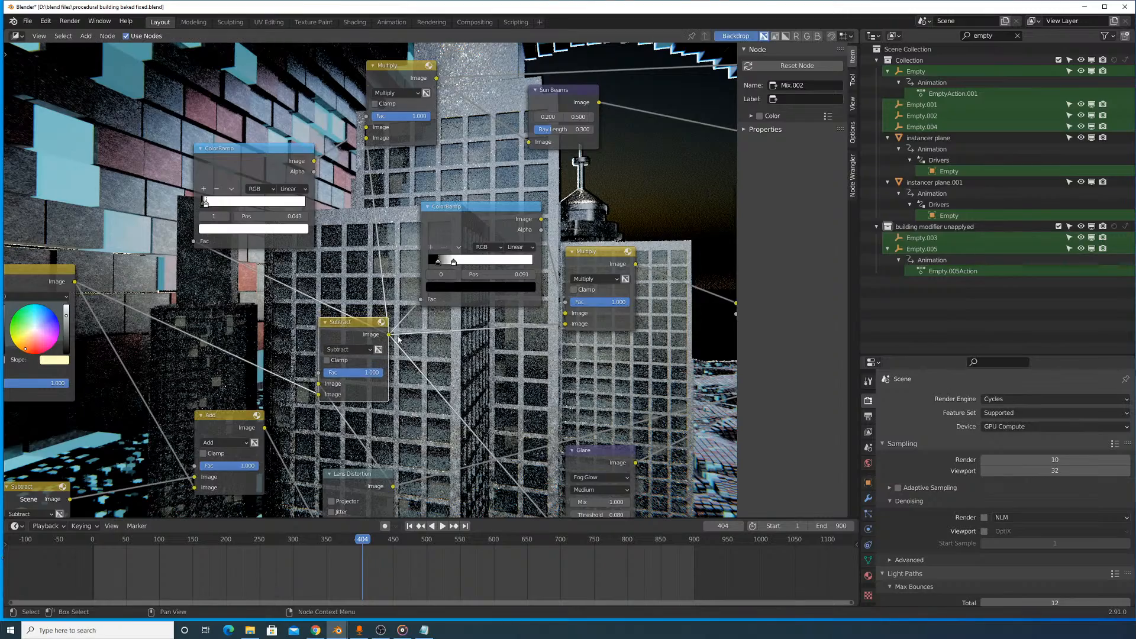
scroll(246, 324, down, 2)
ctrl+shift+click(506, 278)
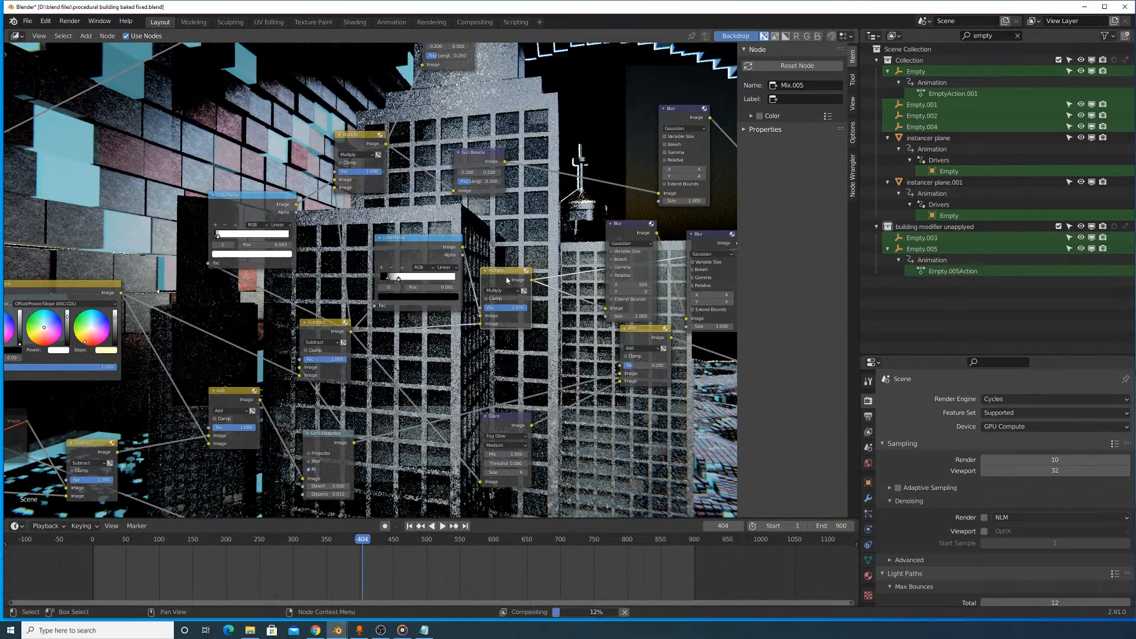
- Reposition the Add node after Glare and compare its output with the Glare node's on the backdrop
middle_drag(586, 339, 473, 299)
drag(530, 289, 548, 312)
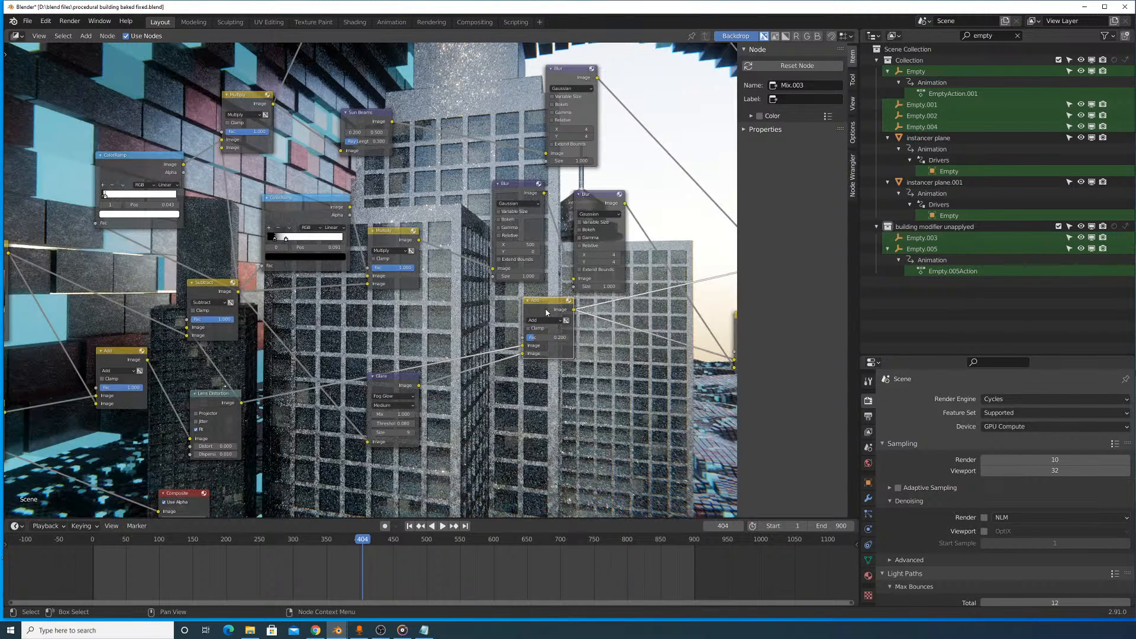
ctrl+shift+click(396, 379)
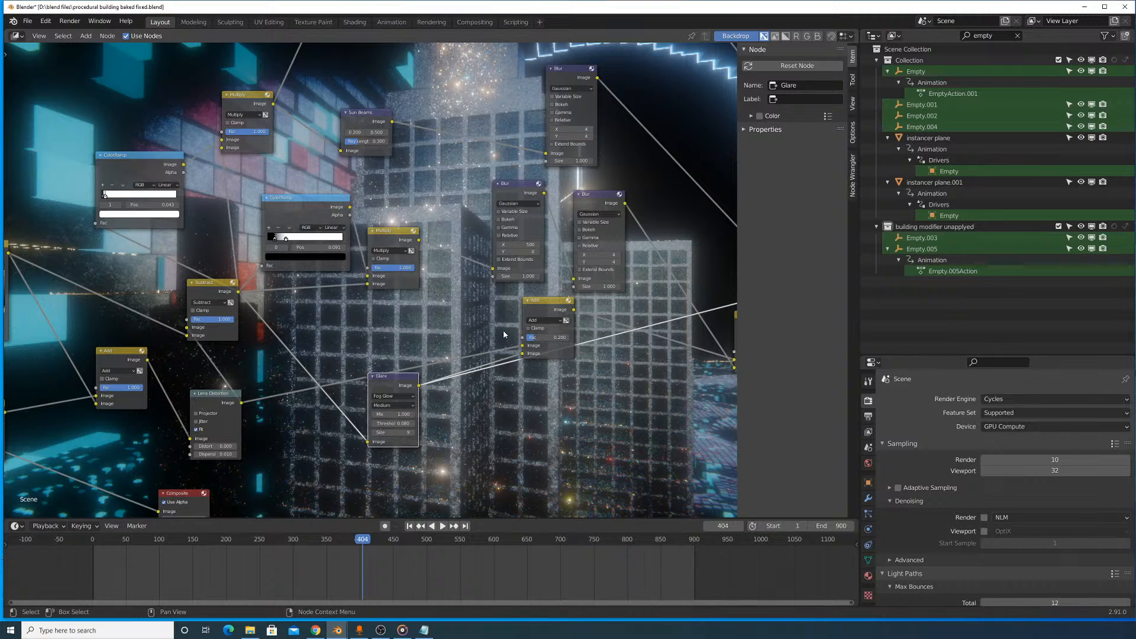
ctrl+shift+click(549, 309)
- Preview the Add node with the 0.250 factor and the clamped Add node after it, and shrink the backdrop
middle_drag(623, 323, 306, 303)
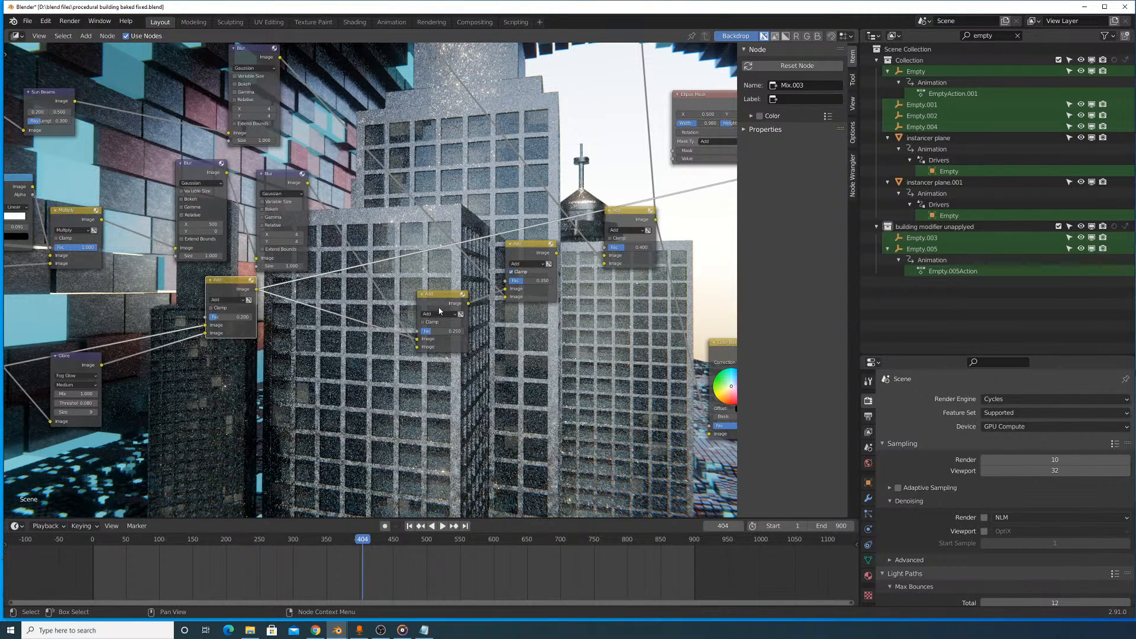
ctrl+shift+click(548, 248)
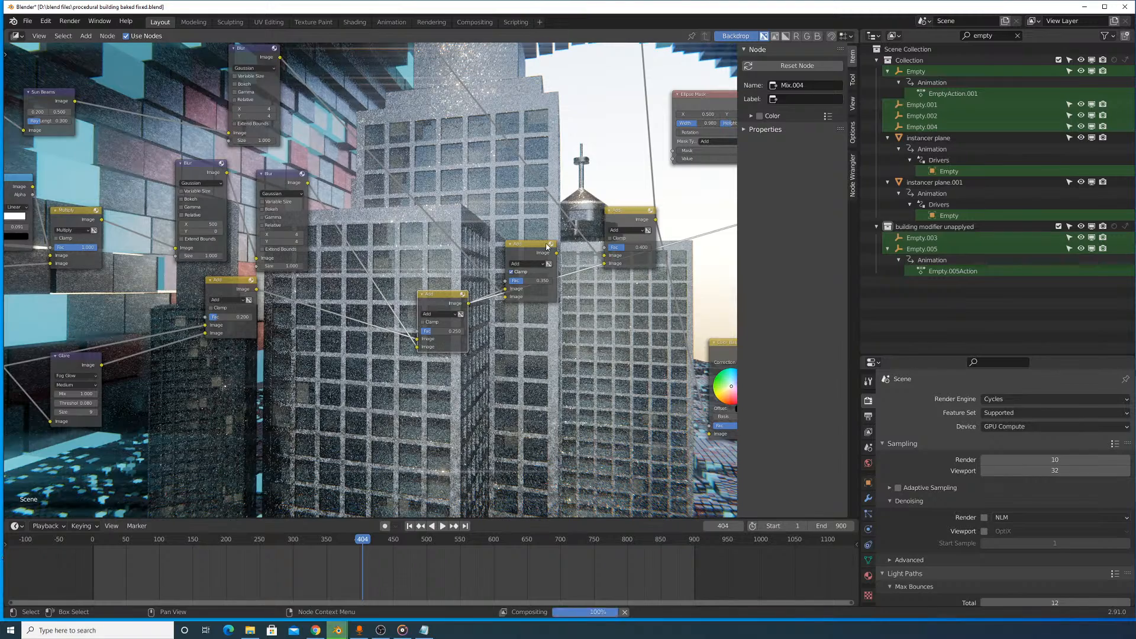
ctrl+shift+click(540, 252)
middle_drag(526, 240, 504, 290)
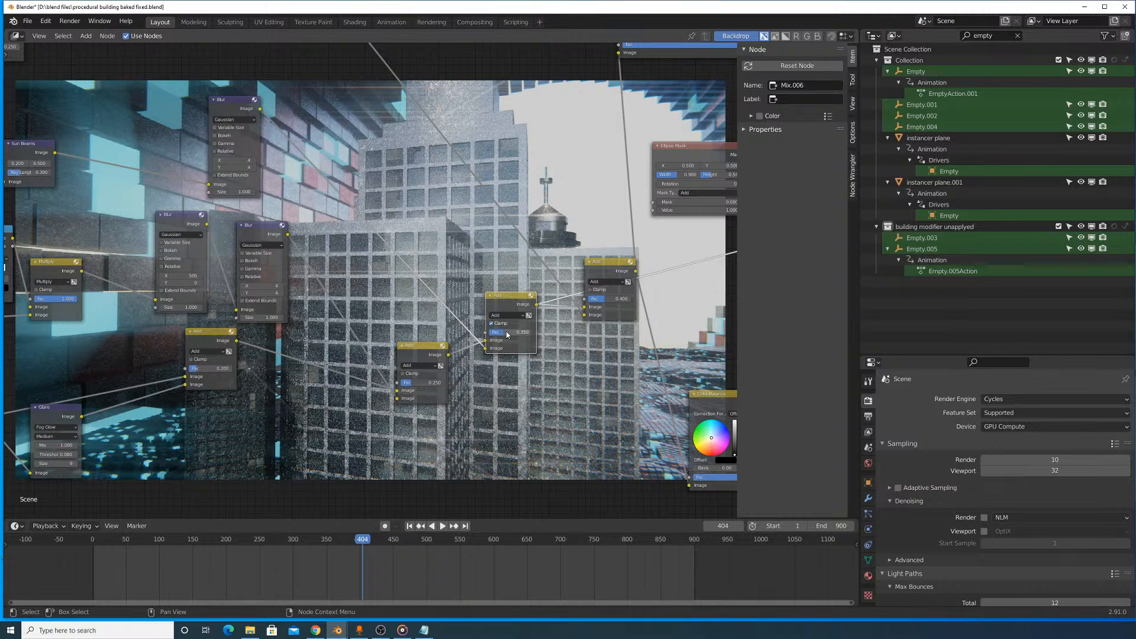
- Preview the 4 by 4 Blur after the lower Sun Beams node, followed by the Add node with the 0.400 factor
middle_drag(451, 236, 537, 311)
click(317, 181)
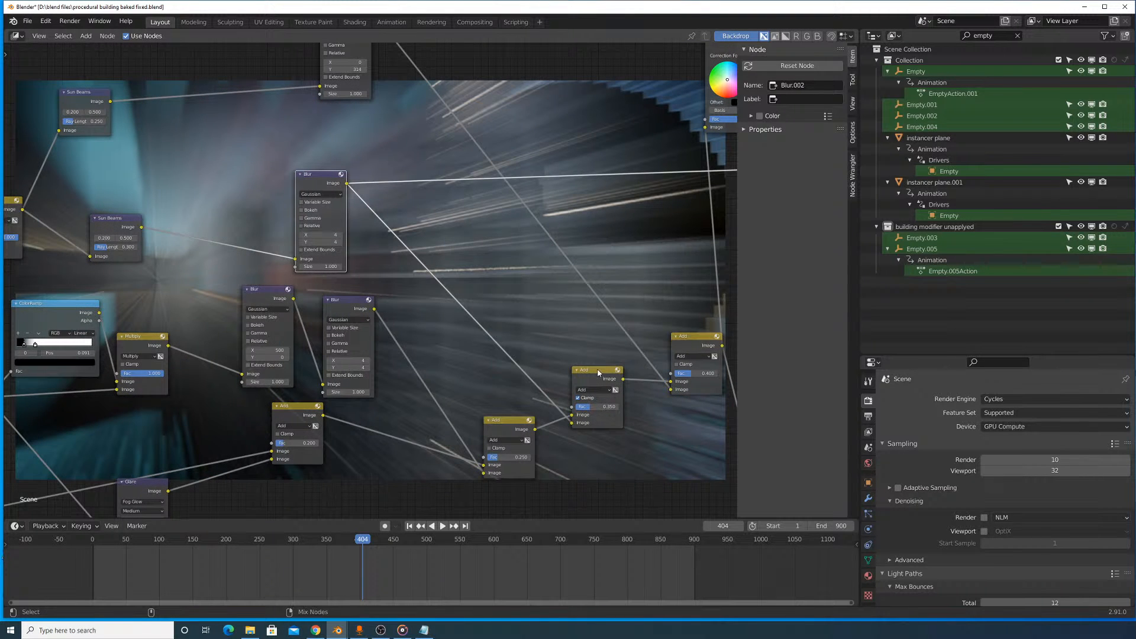
click(695, 335)
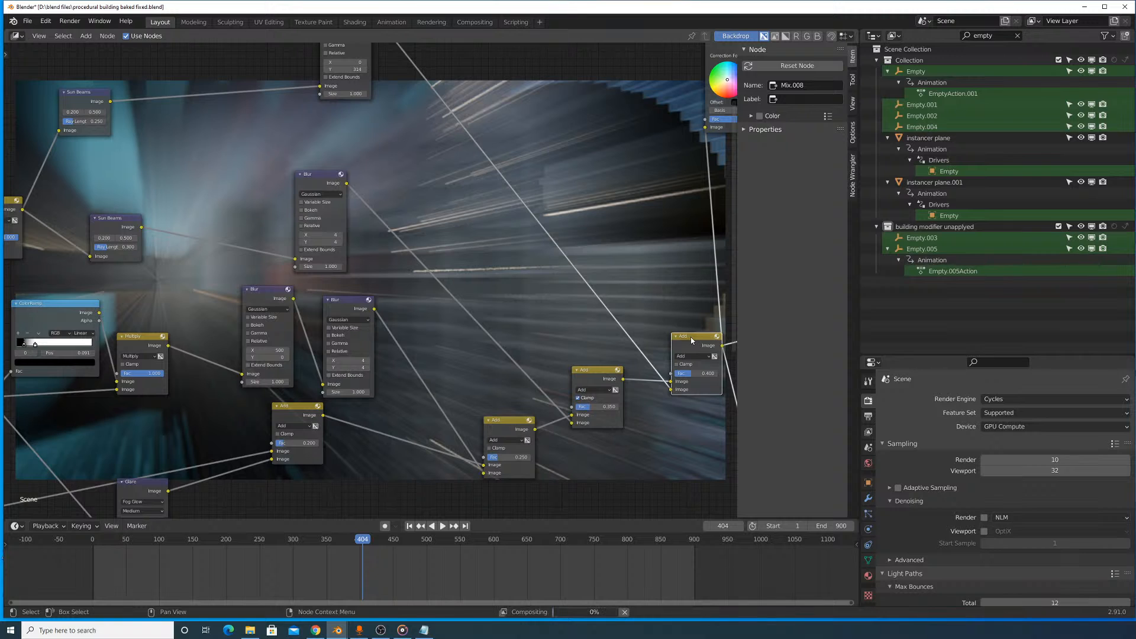
middle_drag(690, 336, 647, 424)
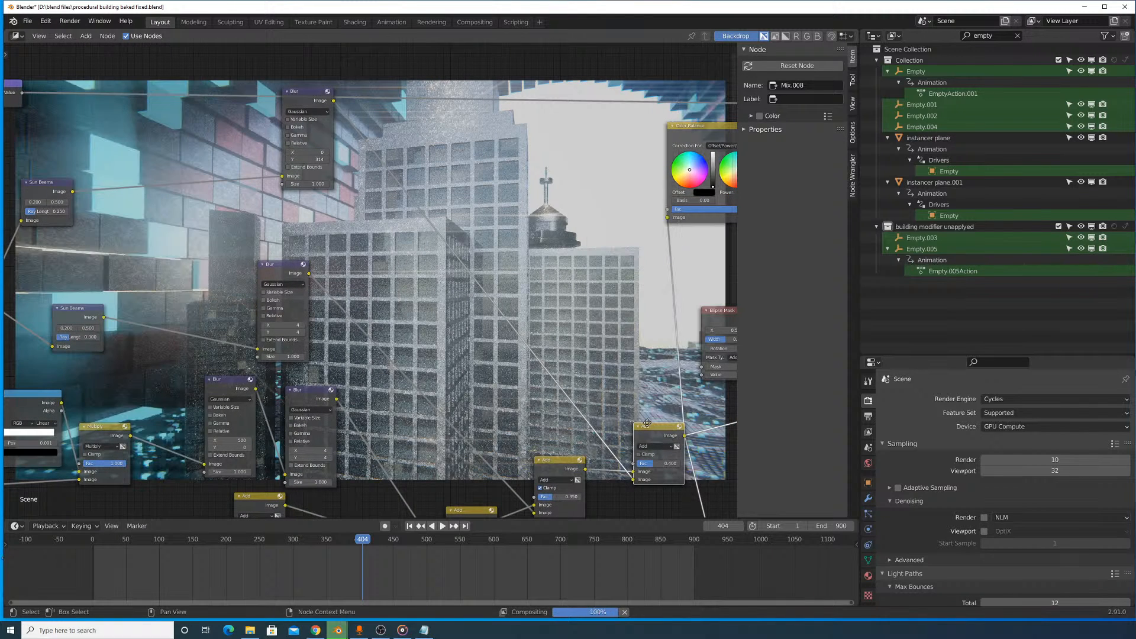
middle_drag(647, 423, 315, 297)
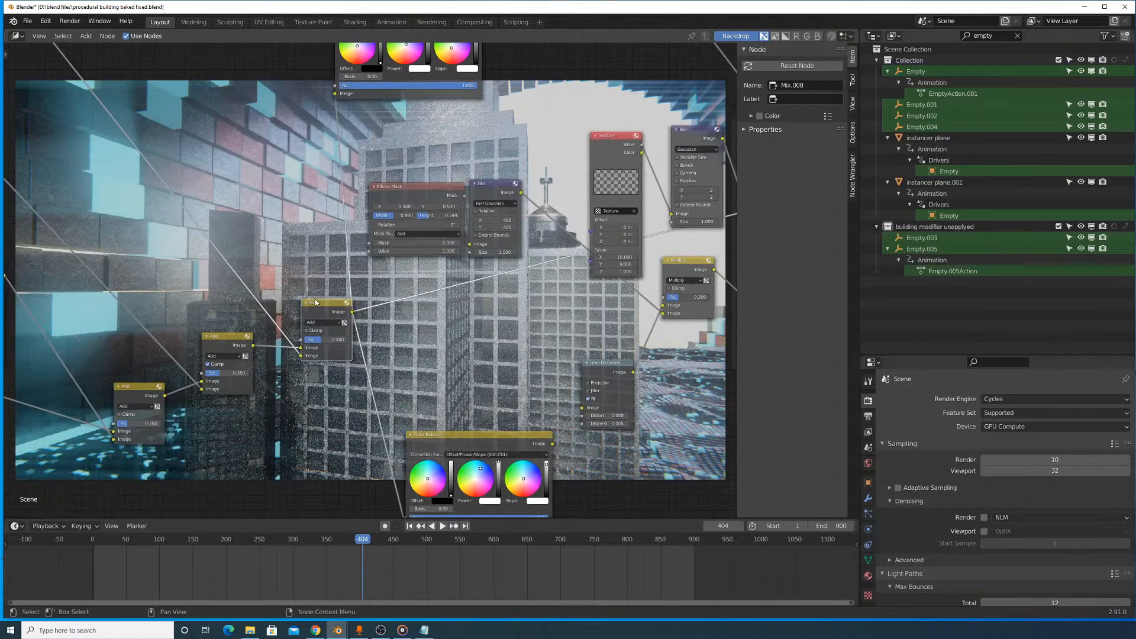
- Preview the Blur node with X 0 and Y 314, and move it down closer to the other Blur nodes
middle_drag(447, 328, 740, 516)
ctrl+shift+click(266, 161)
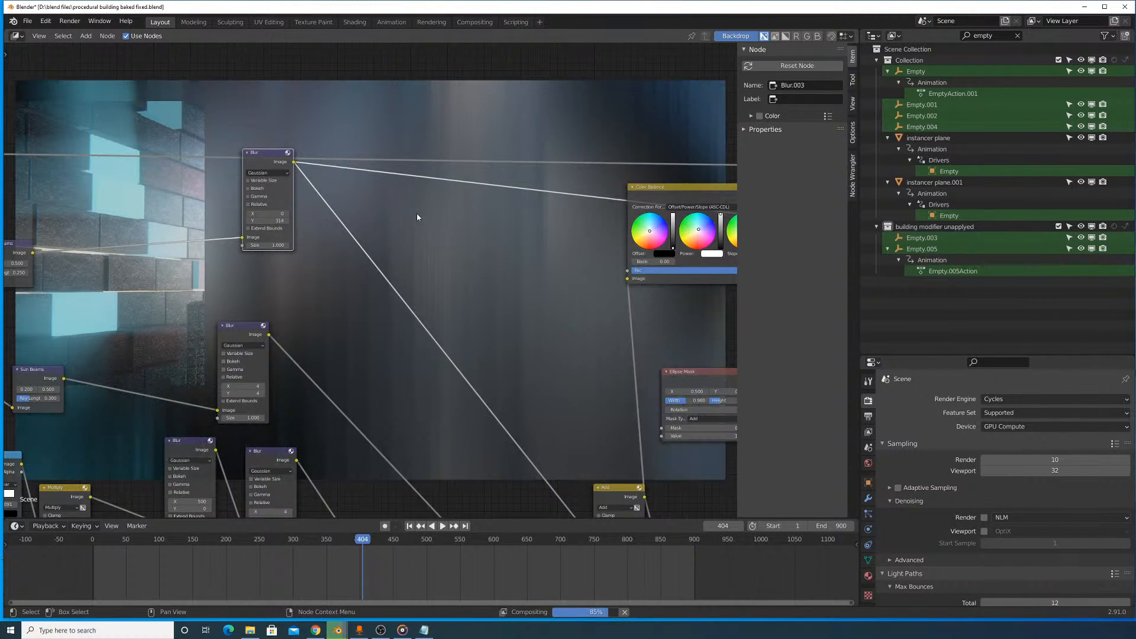
middle_drag(395, 200, 657, 233)
drag(538, 190, 539, 251)
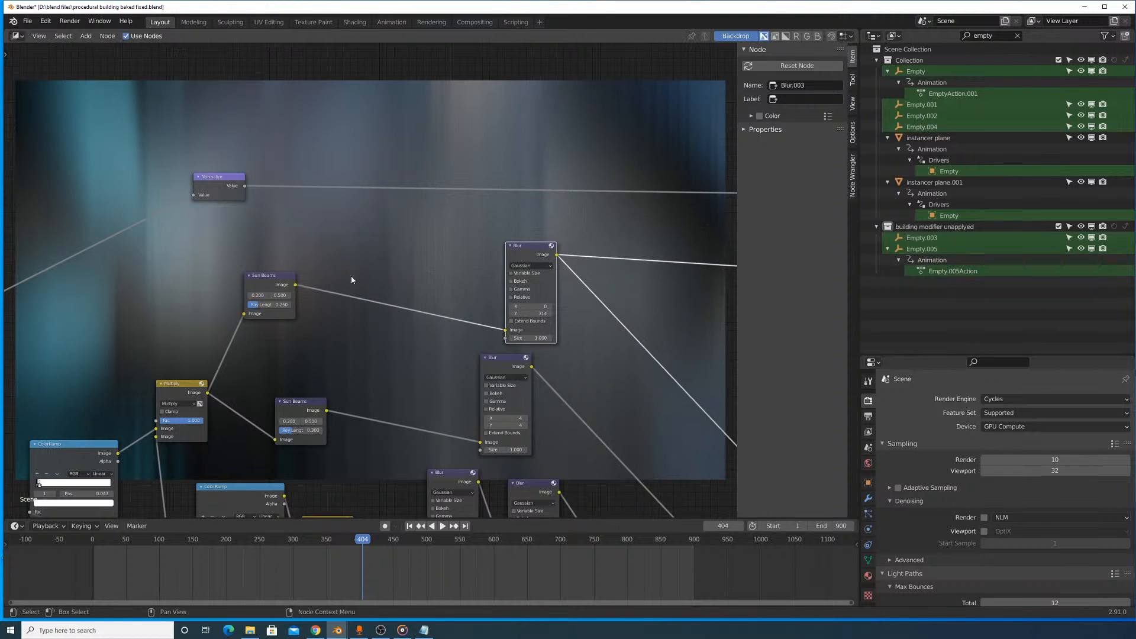
- Compare the upper Sun Beams node, its source Multiply node and the vertical Blur node on the backdrop
ctrl+shift+click(266, 279)
ctrl+shift+click(175, 386)
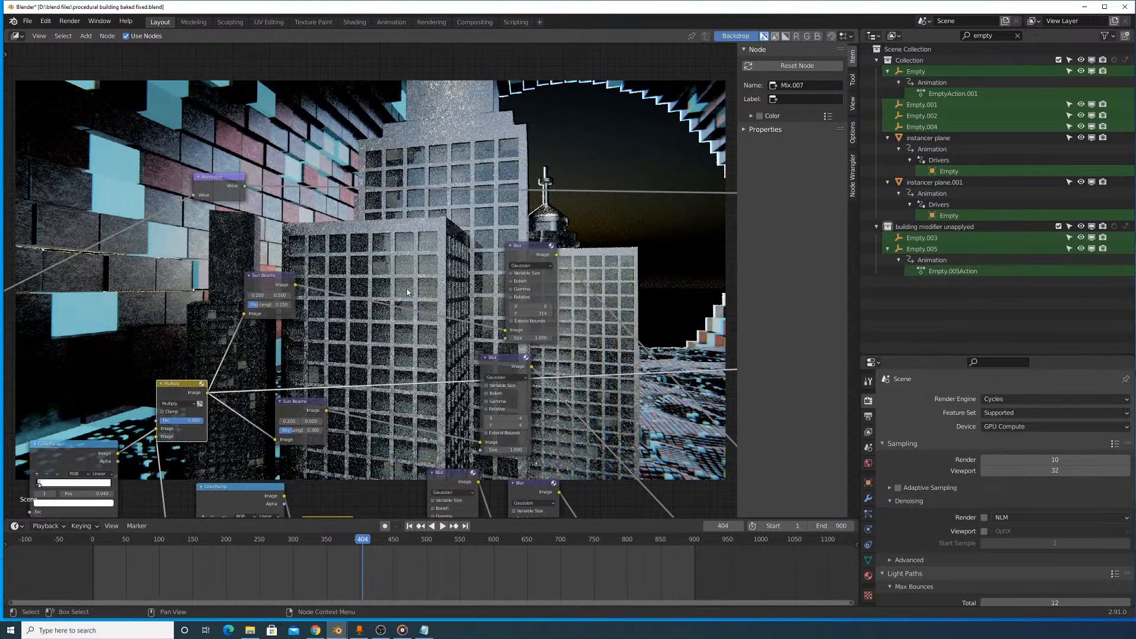
ctrl+shift+click(528, 255)
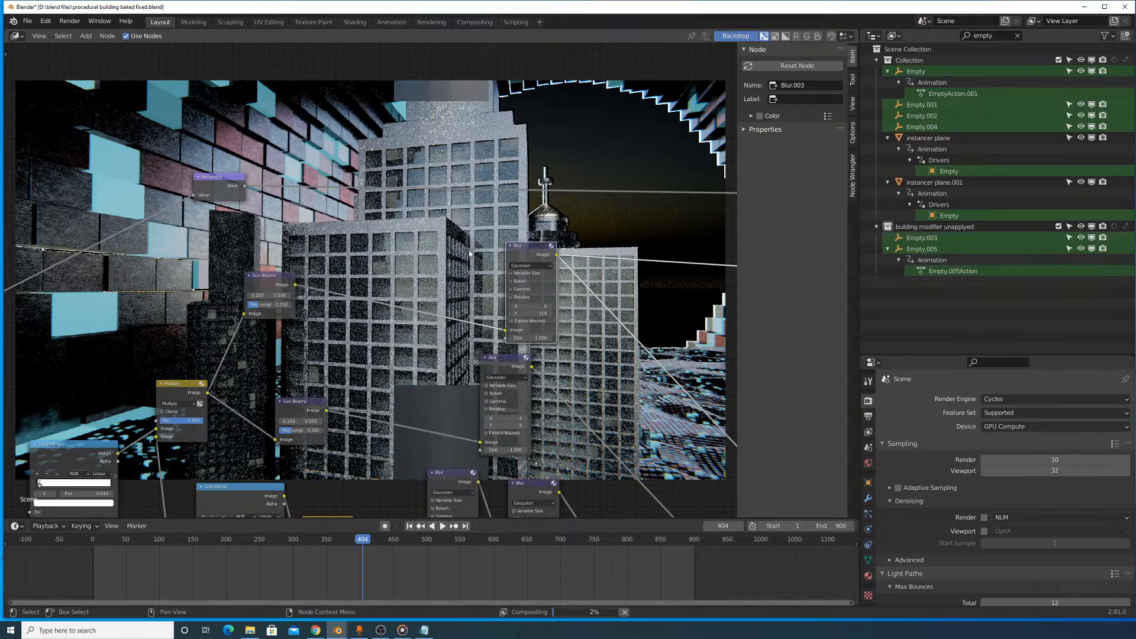
- Preview the final Blur node at the end of the tree and move the Viewer node down beside it
middle_drag(188, 379, 504, 257)
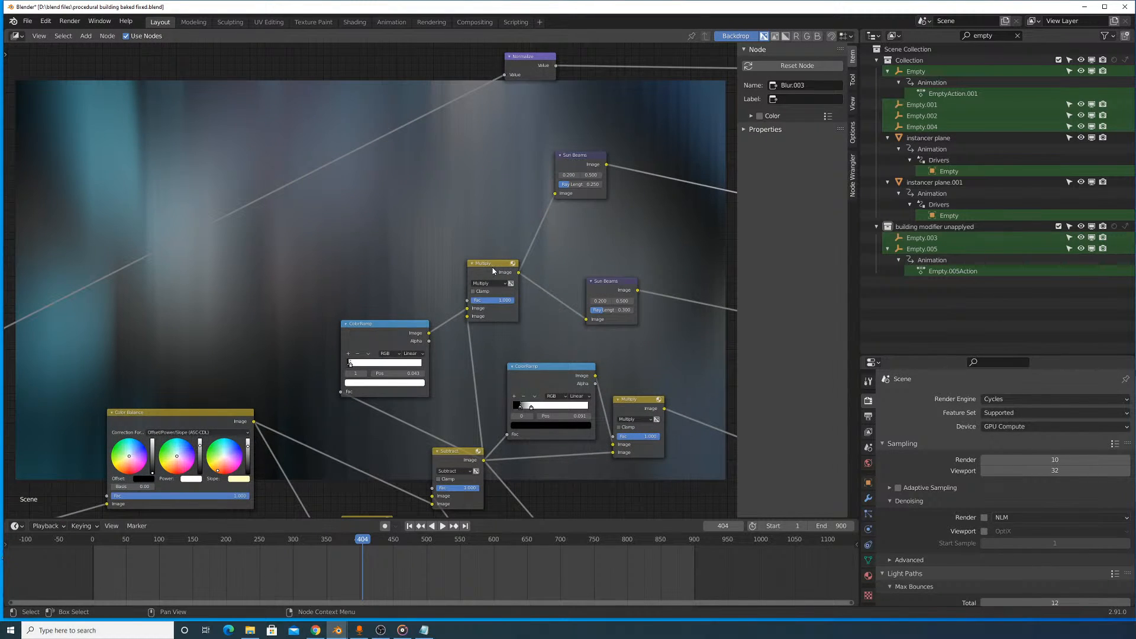
middle_drag(731, 368, 352, 218)
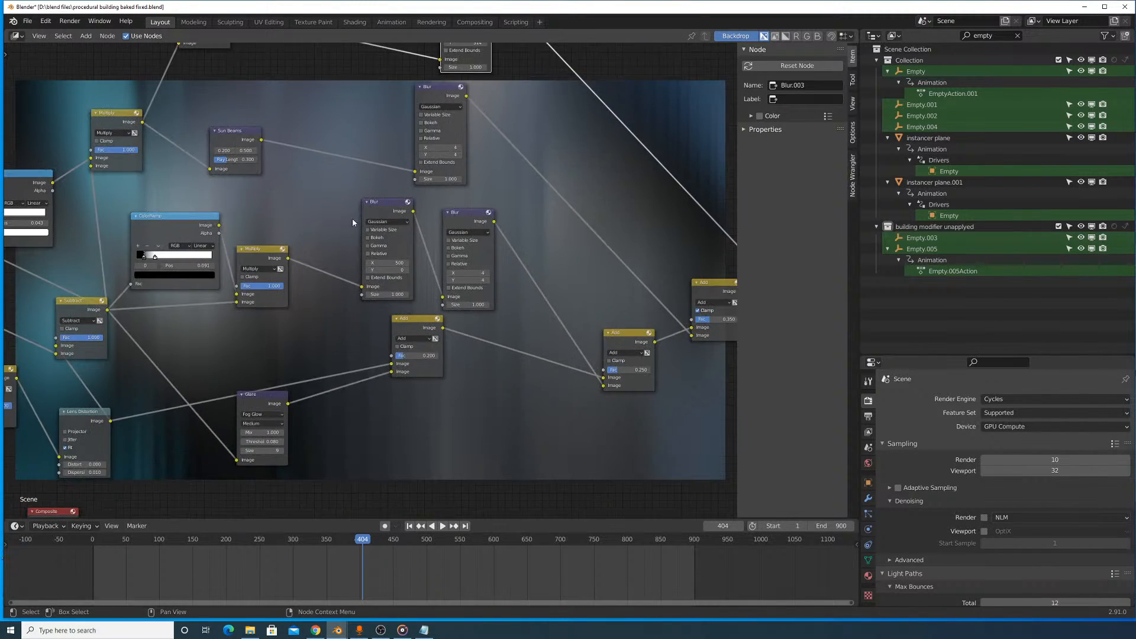
scroll(368, 272, down, 5)
middle_drag(590, 266, 311, 339)
middle_drag(554, 267, 235, 244)
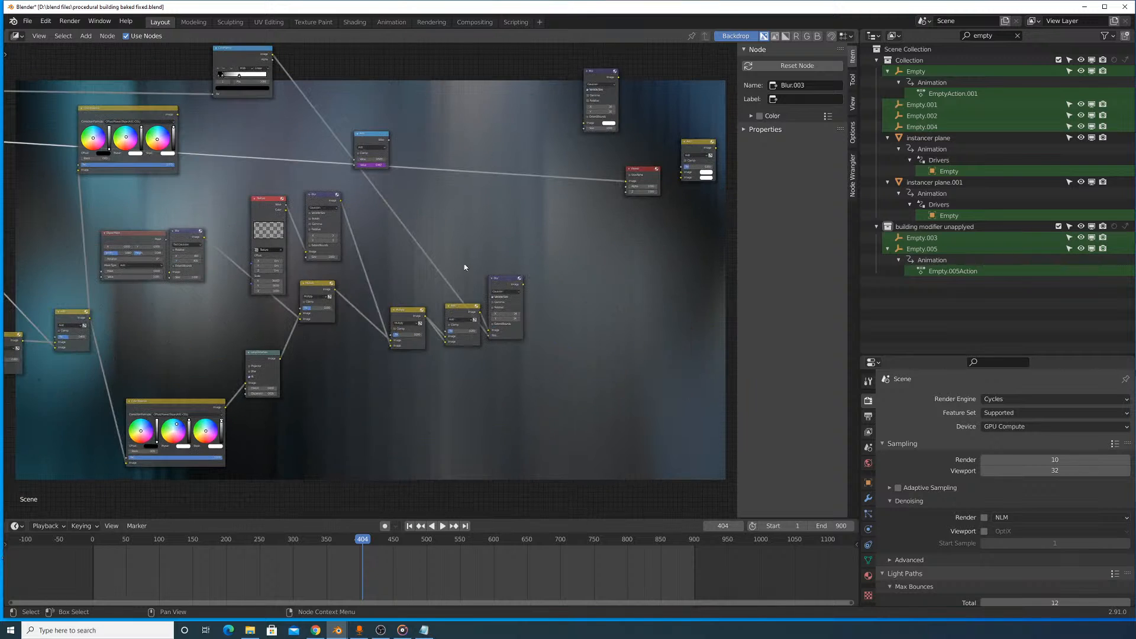
ctrl+shift+click(512, 285)
middle_drag(625, 176, 474, 255)
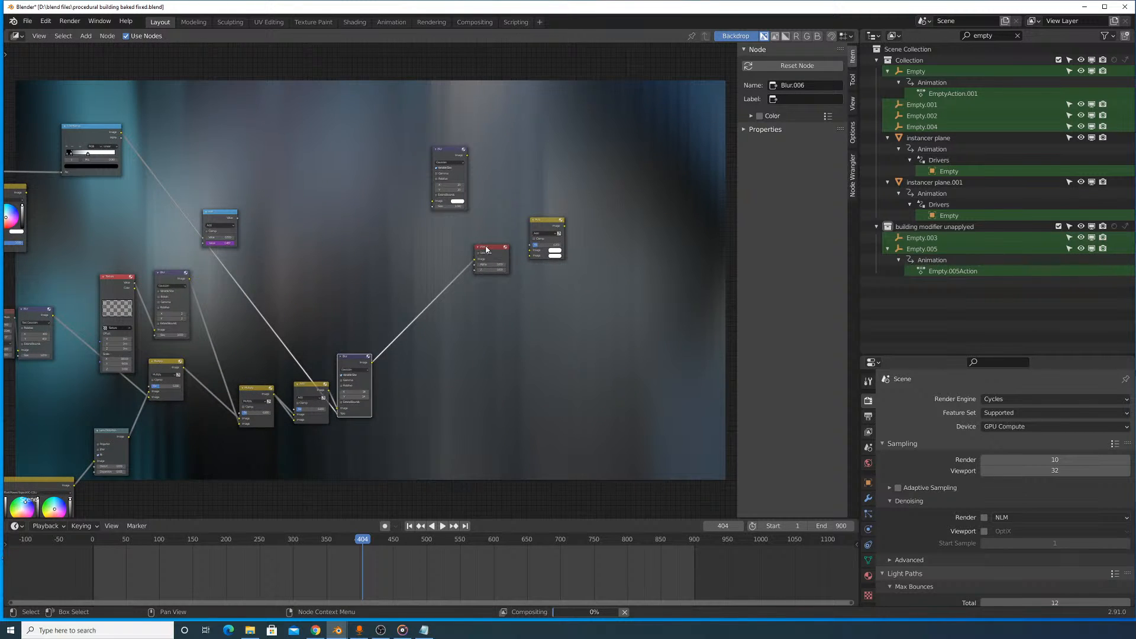
drag(489, 259, 497, 410)
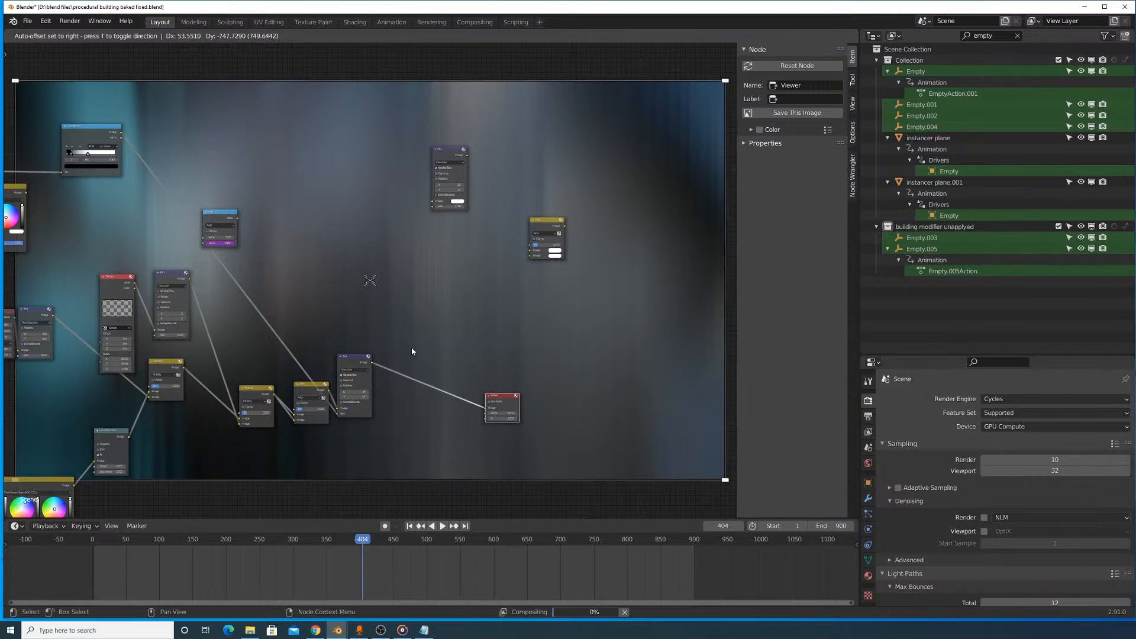
- Examine the Ellipse Mask, Texture, Lens Distortion and mix nodes leading into the final Blur against the composited backdrop
middle_drag(369, 330, 576, 243)
scroll(464, 187, up, 1)
middle_drag(458, 200, 374, 297)
scroll(461, 148, up, 1)
scroll(470, 160, up, 1)
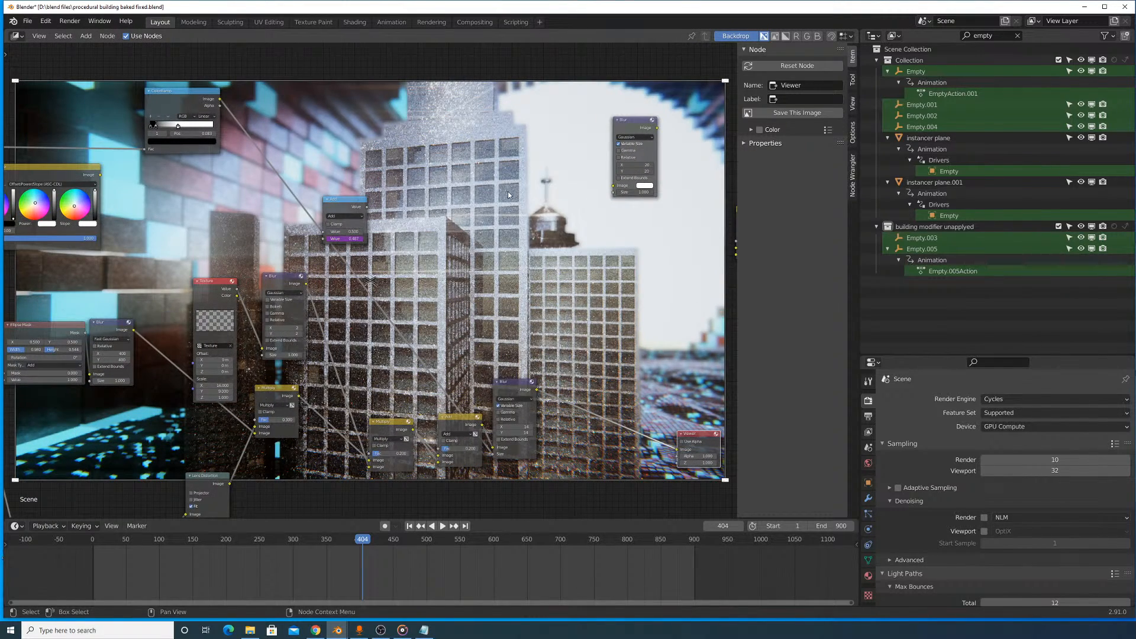
scroll(406, 238, up, 4)
middle_drag(333, 297, 450, 293)
middle_drag(404, 328, 456, 316)
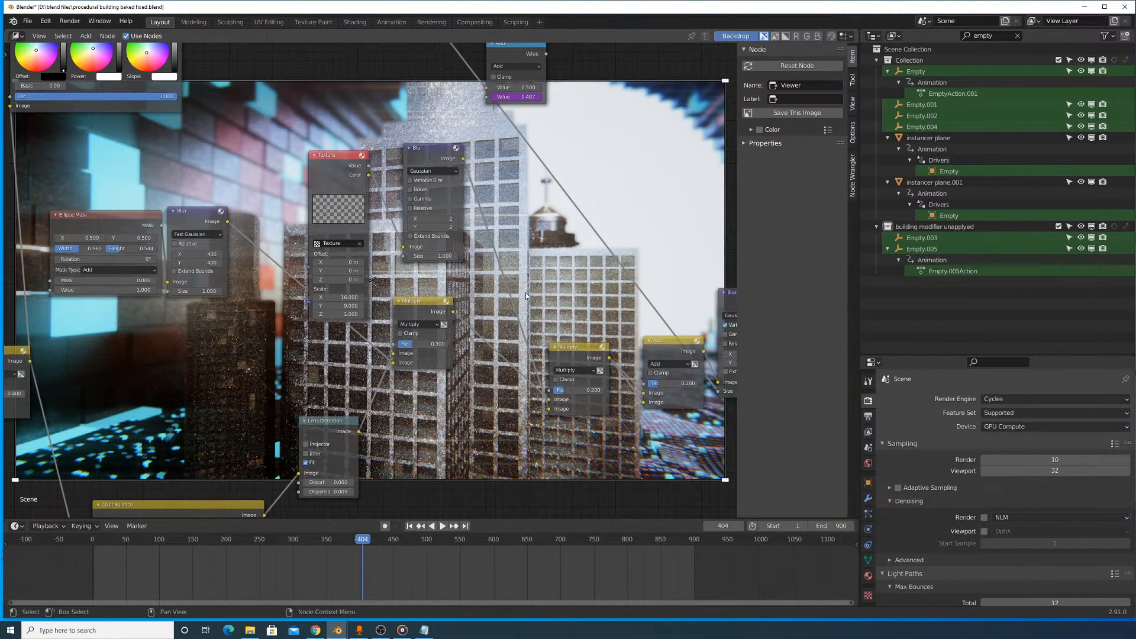
middle_drag(525, 296, 454, 212)
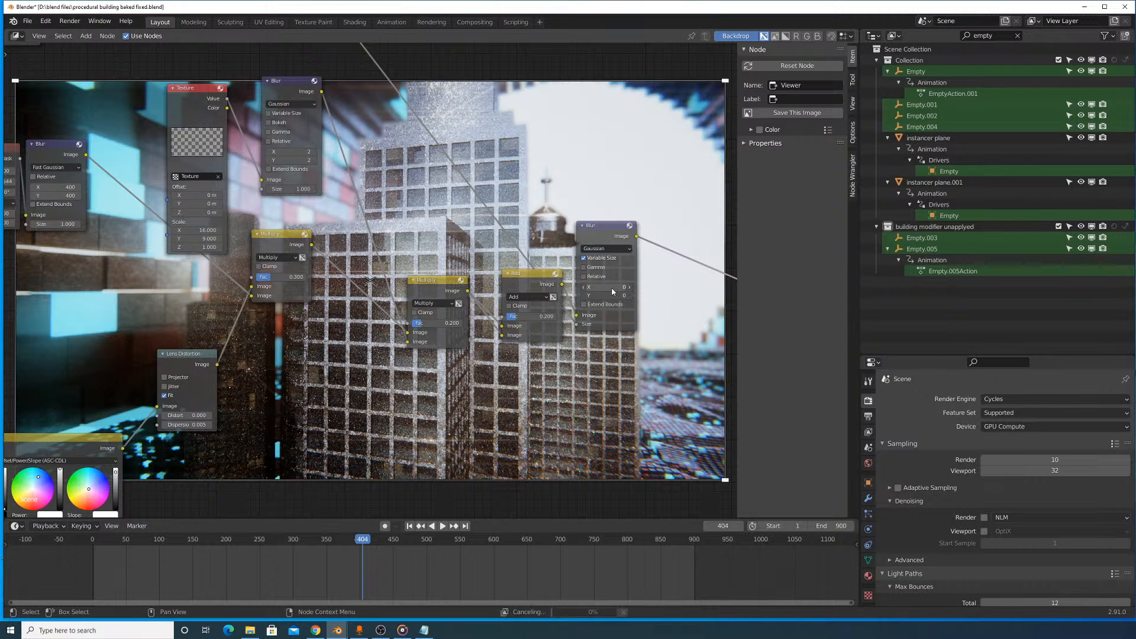
- Move the final Blur node up and further away from the Add node feeding it, and hide the node sidebar
drag(614, 231, 648, 162)
middle_drag(647, 162, 338, 298)
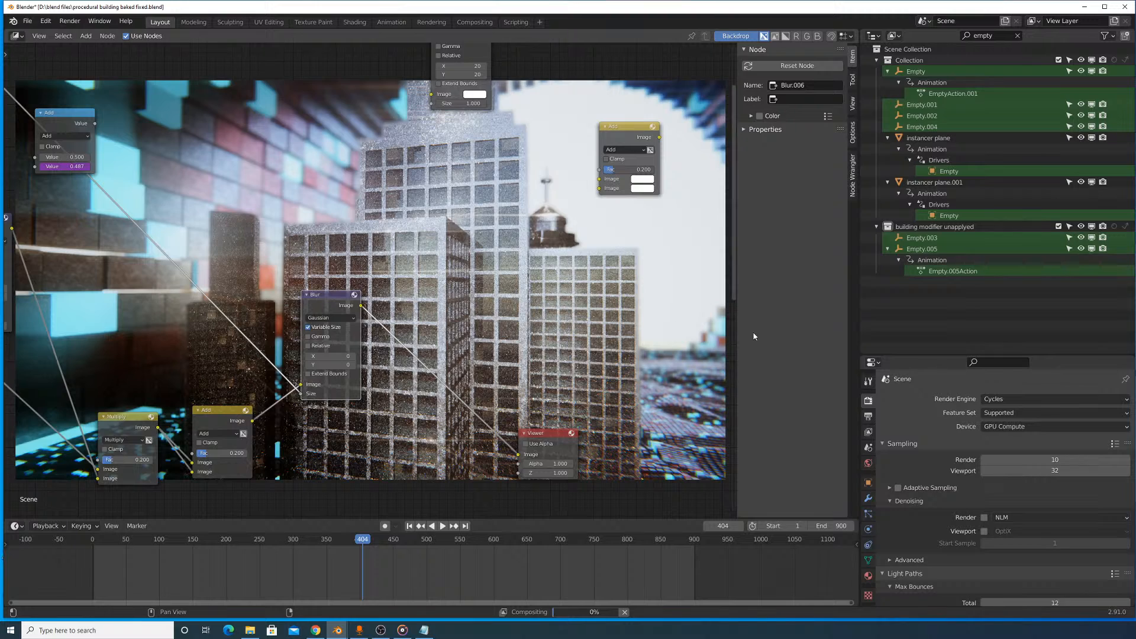
drag(737, 338, 839, 348)
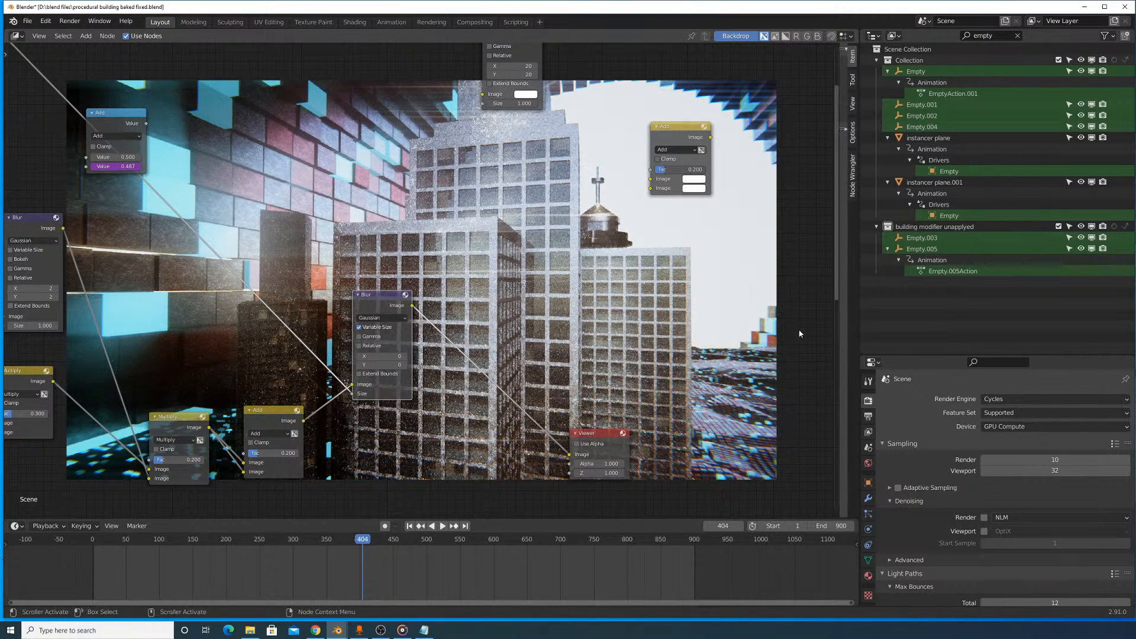
- Unmute the Denoise node below the first Color Balance node near the start of the compositor tree
middle_drag(664, 235, 469, 331)
middle_drag(553, 300, 613, 263)
scroll(358, 266, down, 6)
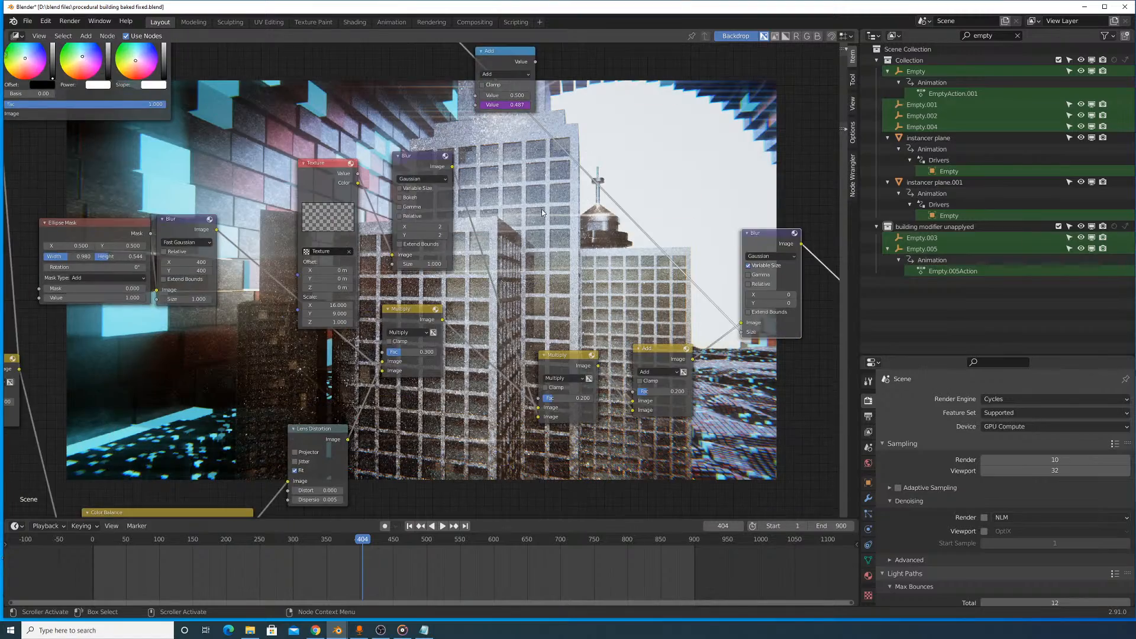
scroll(358, 265, up, 7)
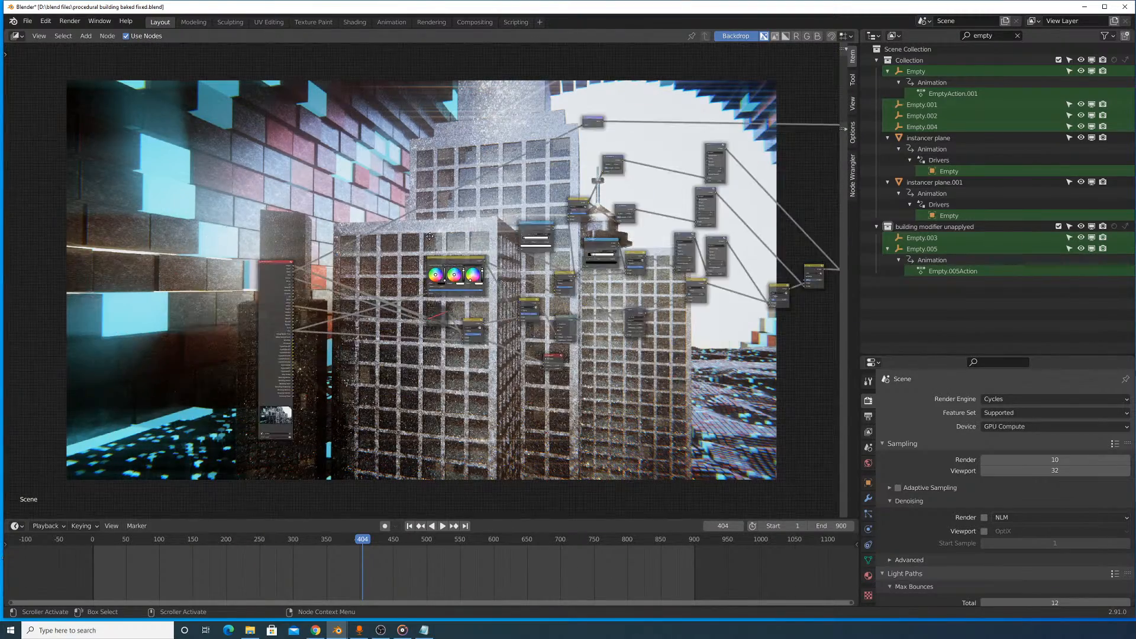
middle_drag(345, 235, 341, 323)
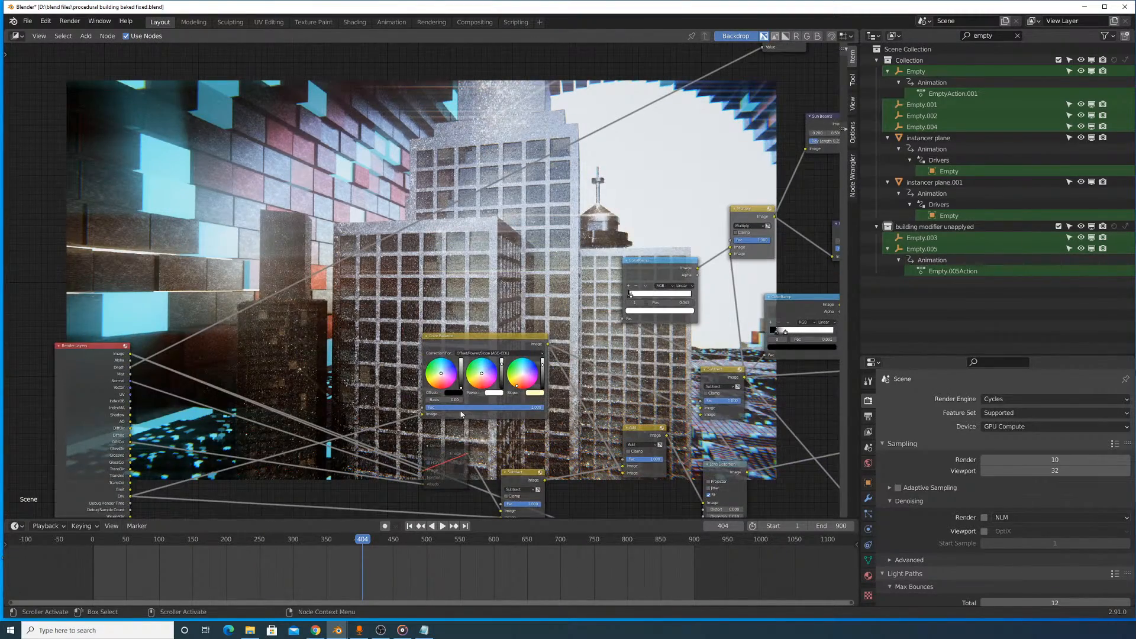
middle_drag(461, 414, 441, 377)
key(m)
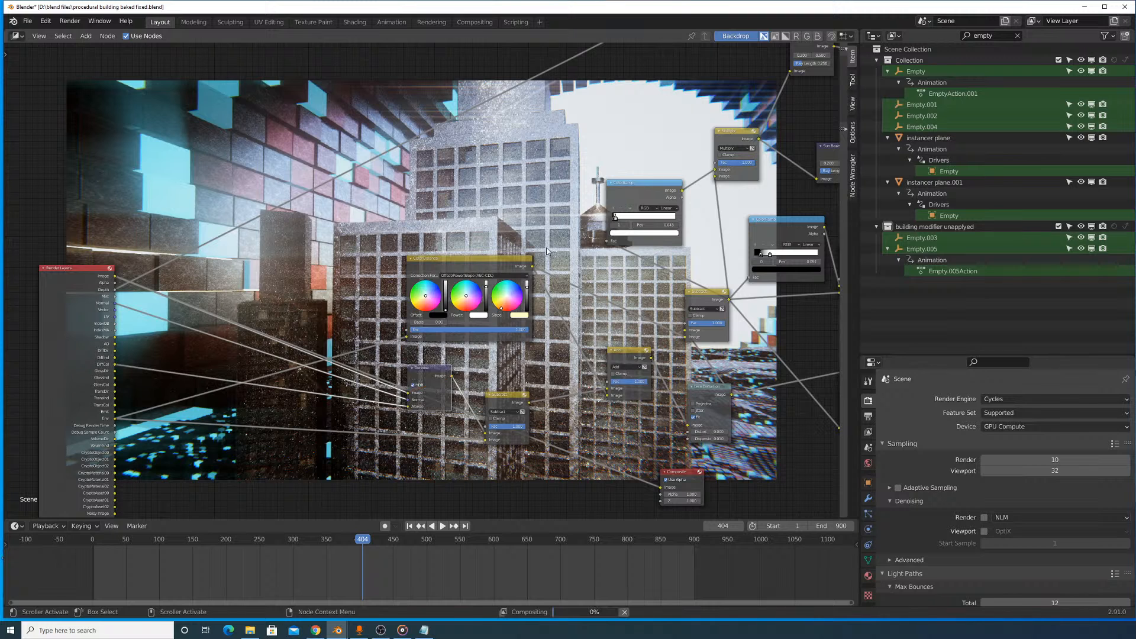
- Inspect the denoised composite of the buildings on the compositor backdrop at different magnifications
middle_drag(497, 98, 520, 281)
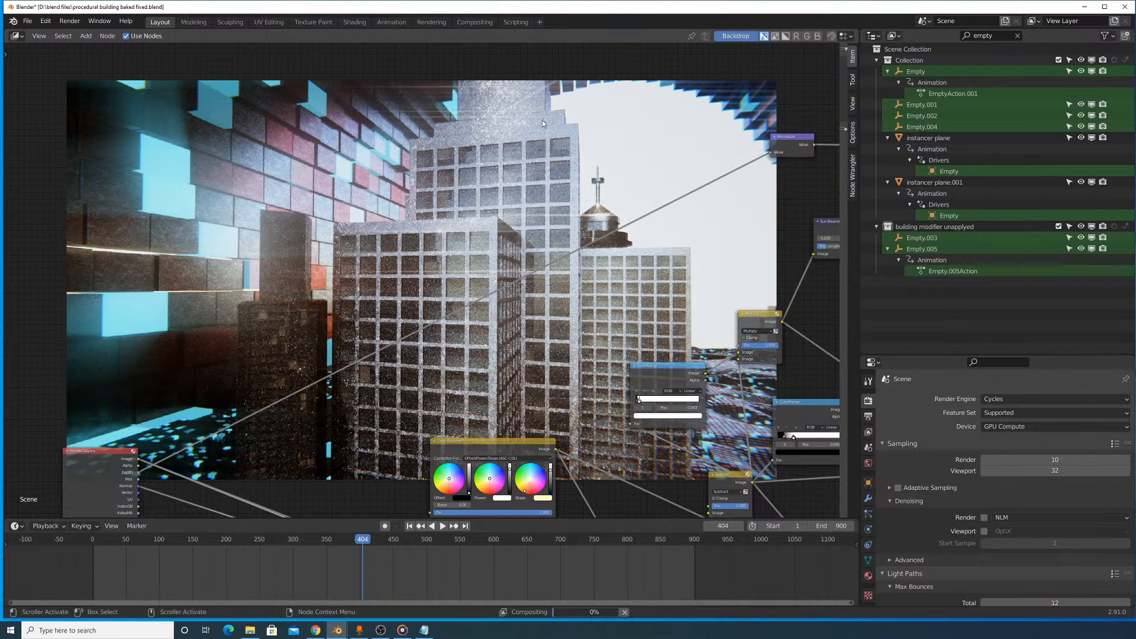
key(v)
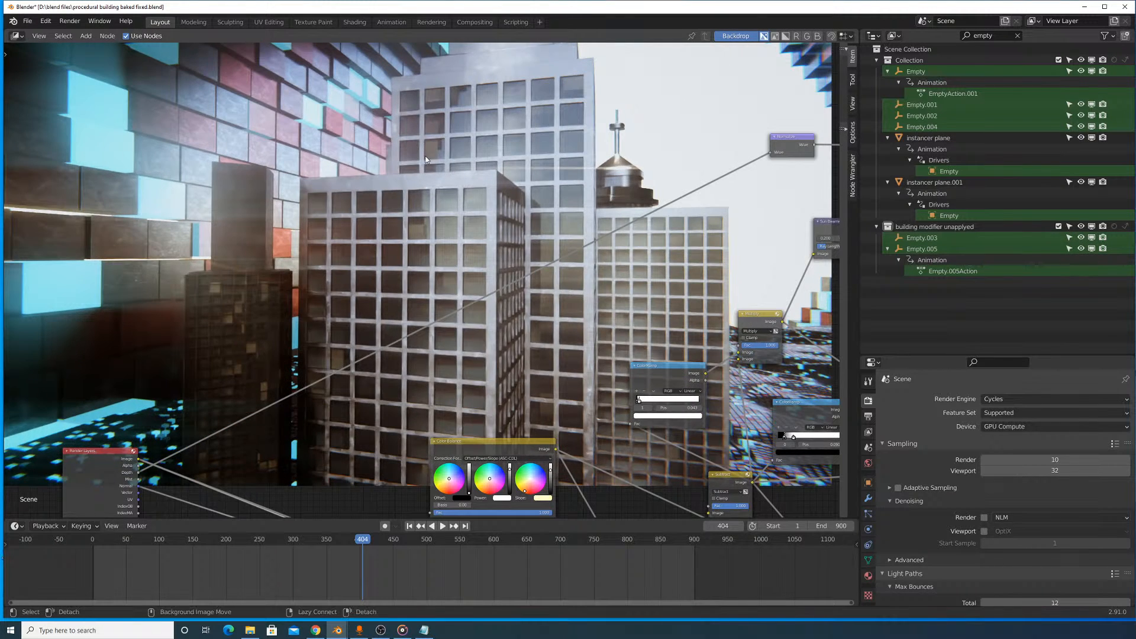
alt+middle_drag(425, 154, 298, 142)
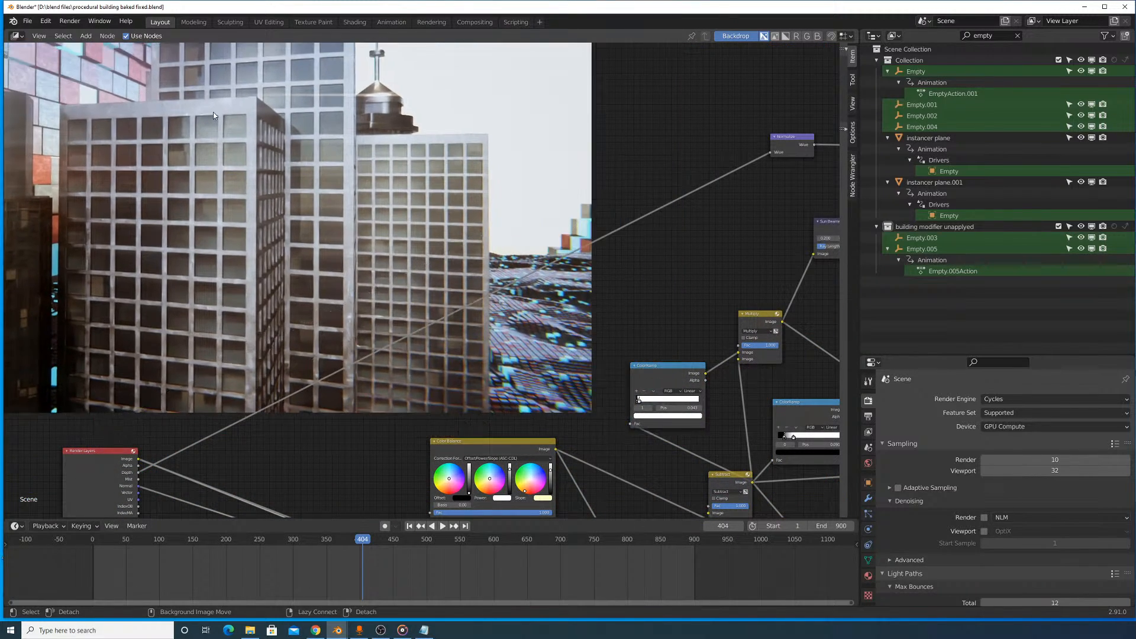
key(alt+v)
key(alt+v)
- Switch the node editor back to the 3D viewport and show frame 839 through the camera in rendered shading
click(16, 35)
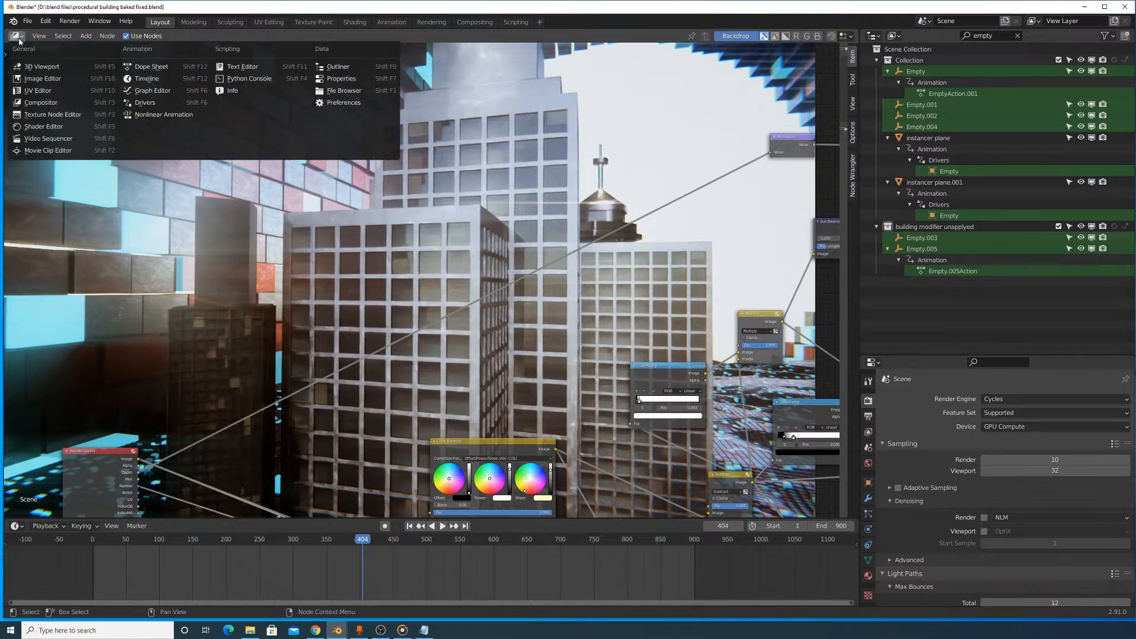
click(35, 66)
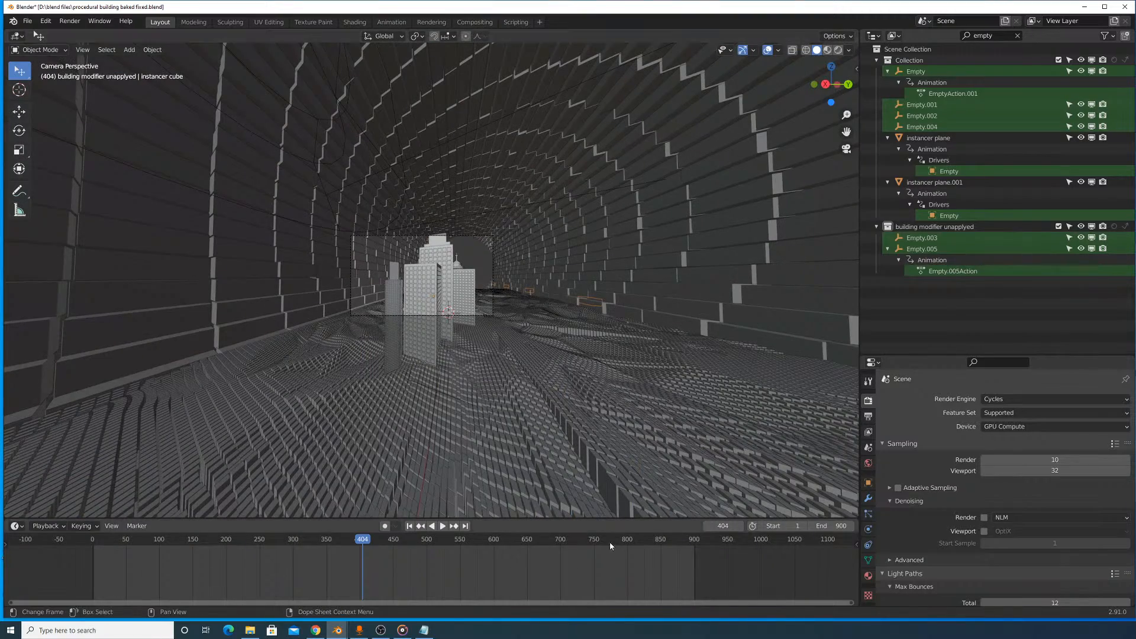
drag(609, 542, 653, 551)
scroll(669, 279, up, 3)
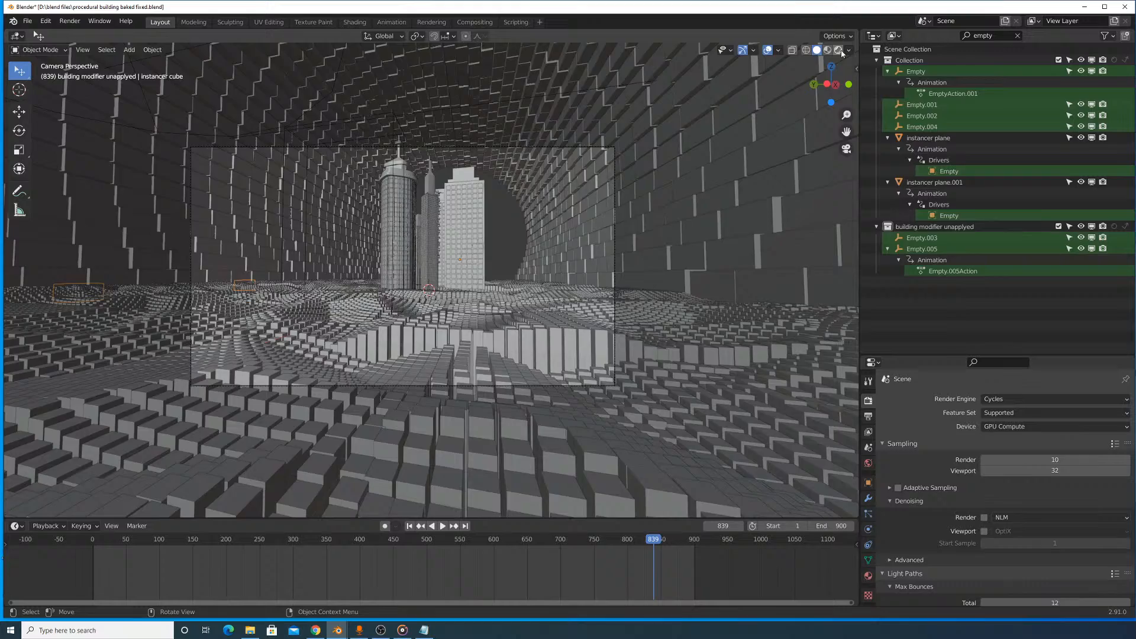
click(839, 50)
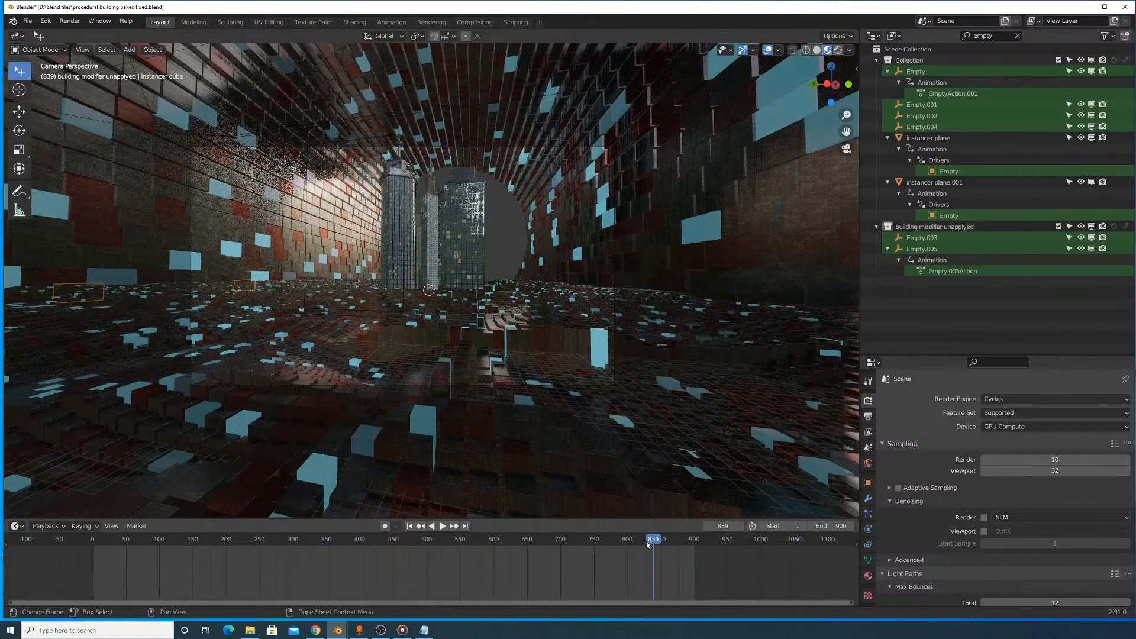
- Play the city animation from frame 828 in material preview shading and stop it at frame 845
mouse_move(652, 541)
mouse_down()
mouse_move(640, 541)
mouse_move(673, 549)
mouse_move(646, 547)
mouse_up()
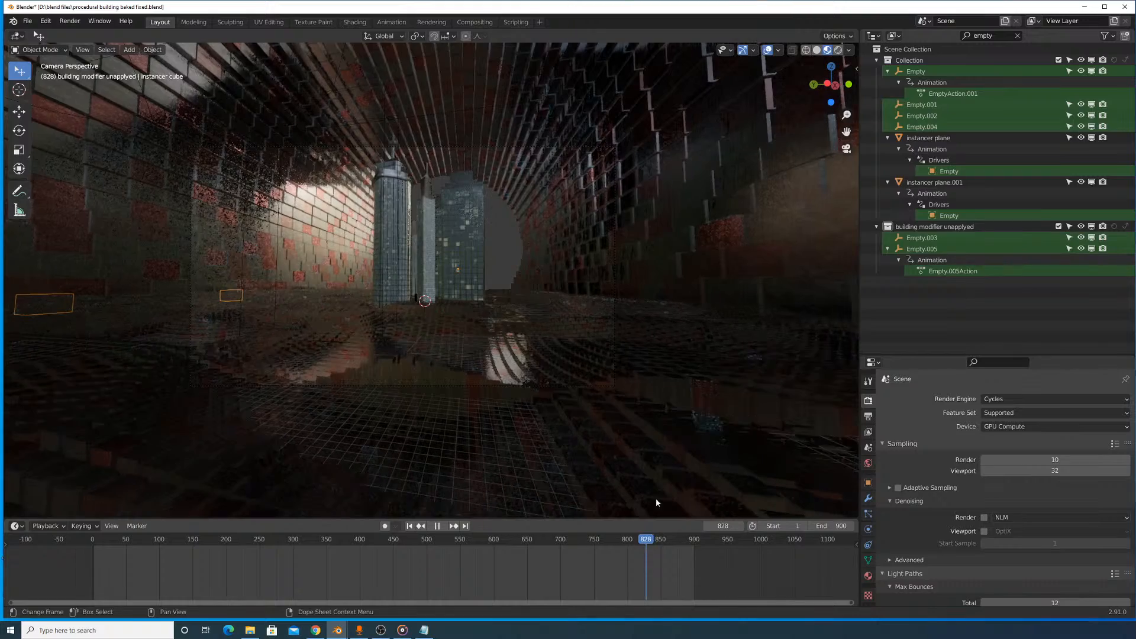
key(space)
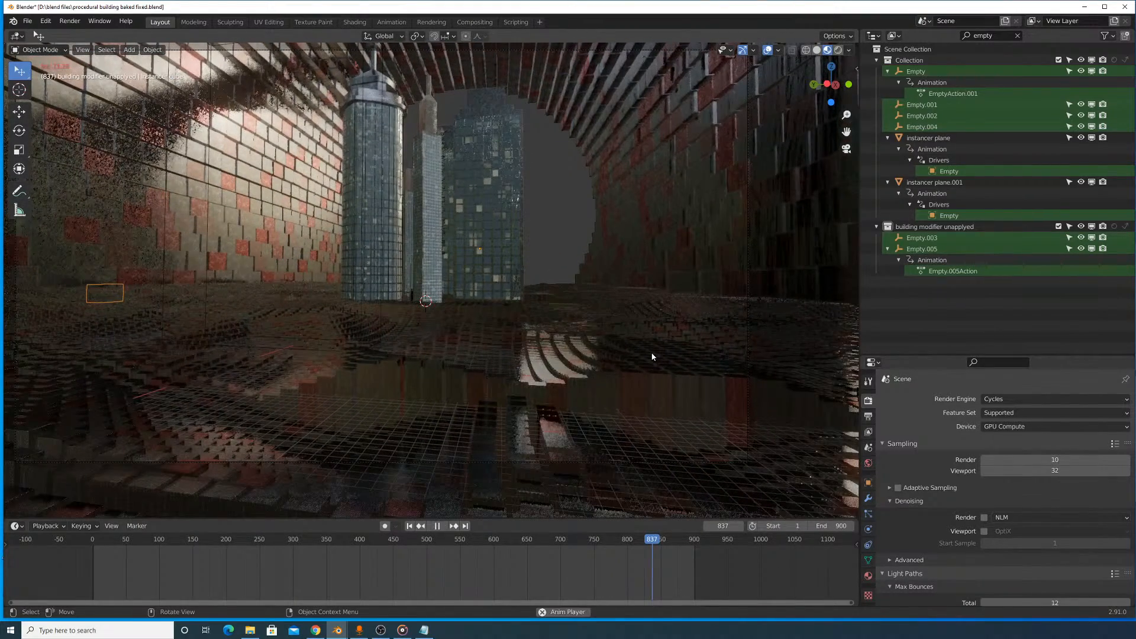
key(space)
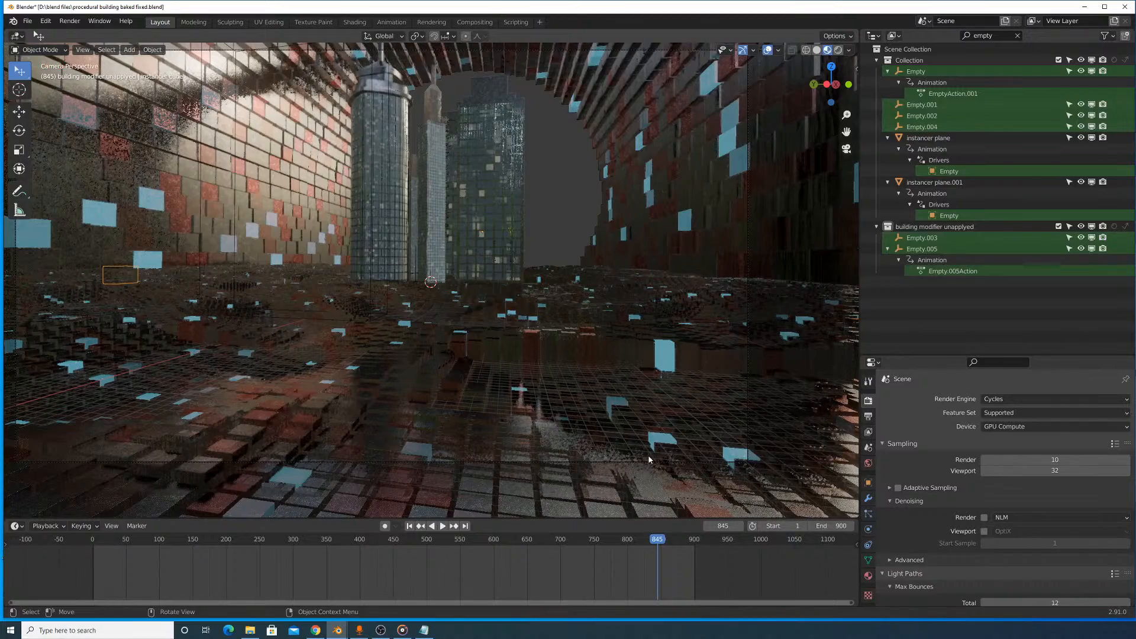
- Step back and forth through the frames between 845 and 840, and settle on frame 841
key(Left)
key(Left)
key(Left)
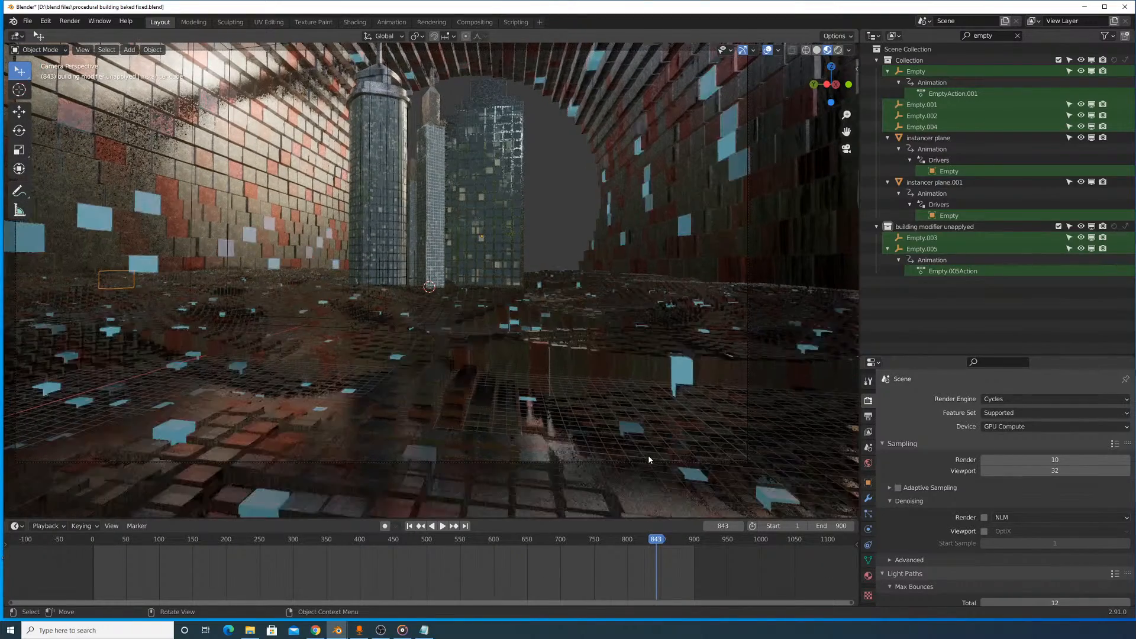
key(Left)
key(Left)
key(Left)
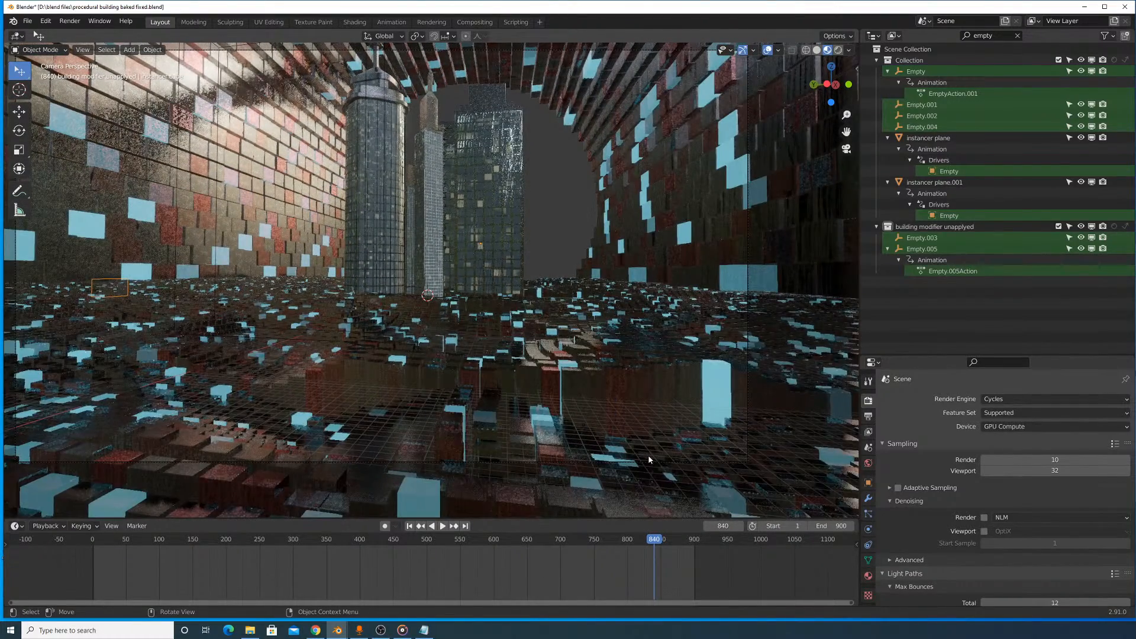
key(Right)
key(Right)
key(Right)
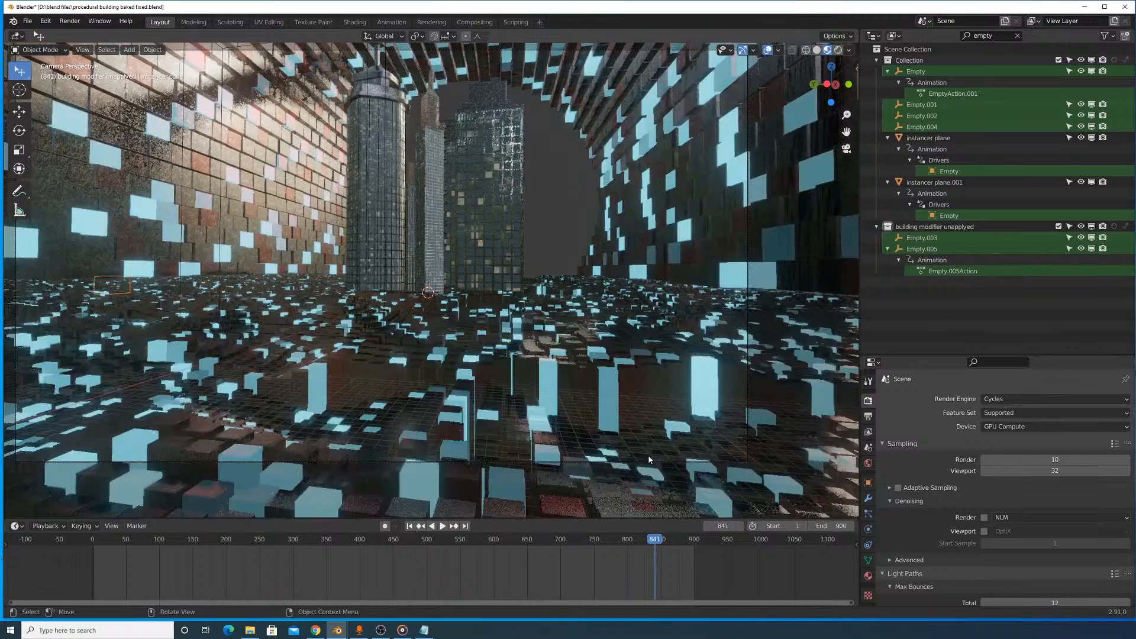
key(Left)
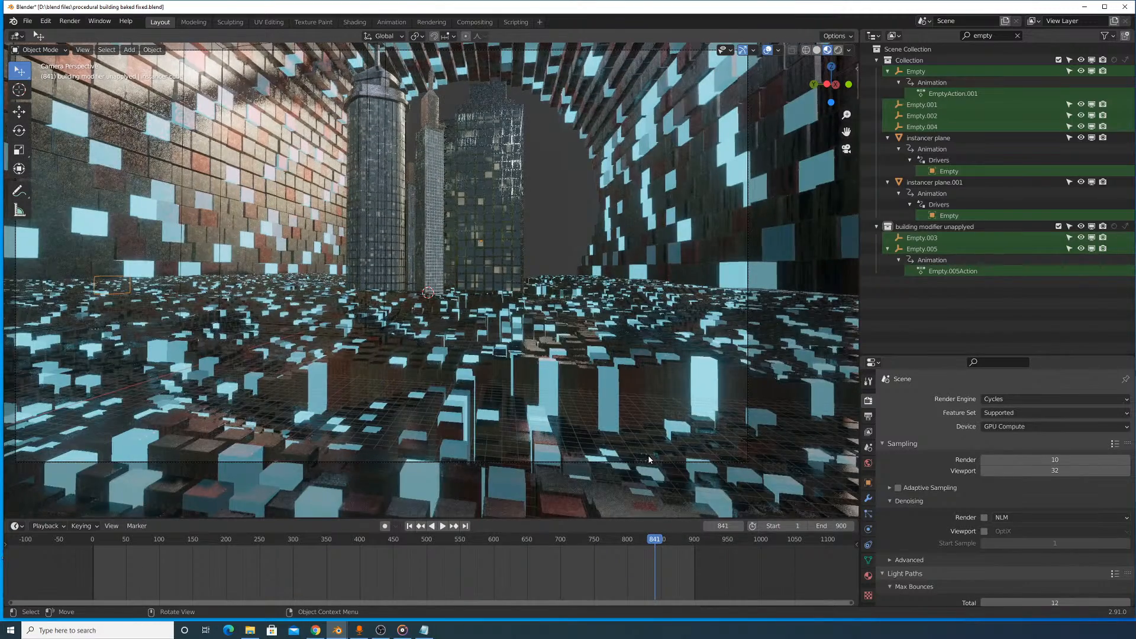
- Switch the viewport to solid shading, render frame 841 and display the Viewer Node image in the render window
click(816, 50)
click(70, 21)
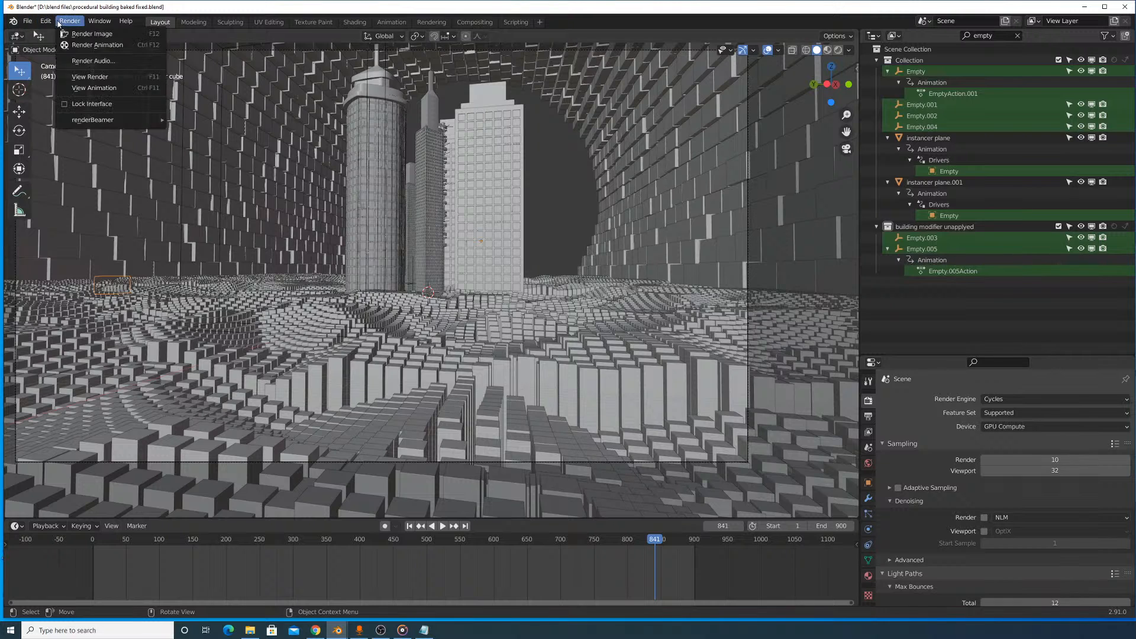
click(65, 35)
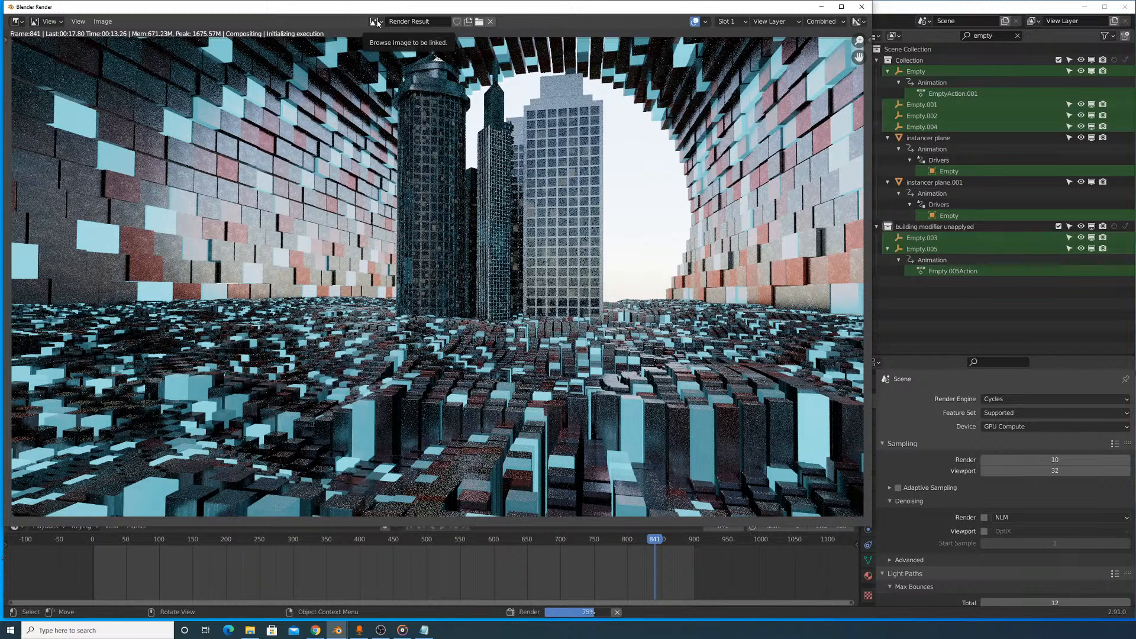
click(376, 22)
click(388, 60)
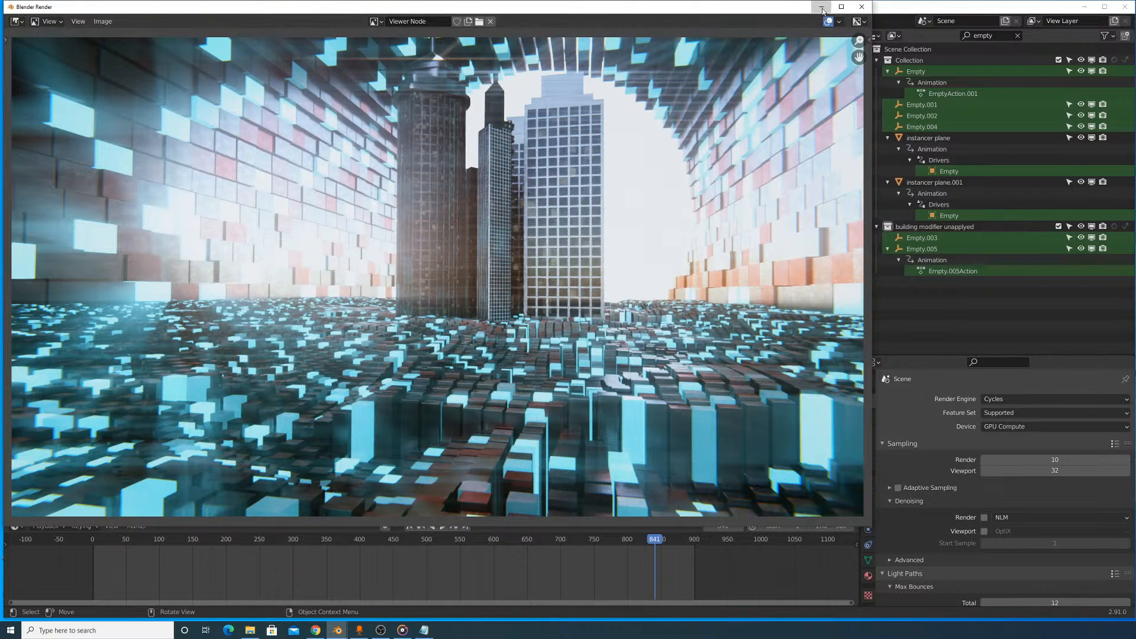
- Leave the render window and reopen the Compositor at the Color Balance node that feeds Lens Distortion
key(Escape)
click(16, 35)
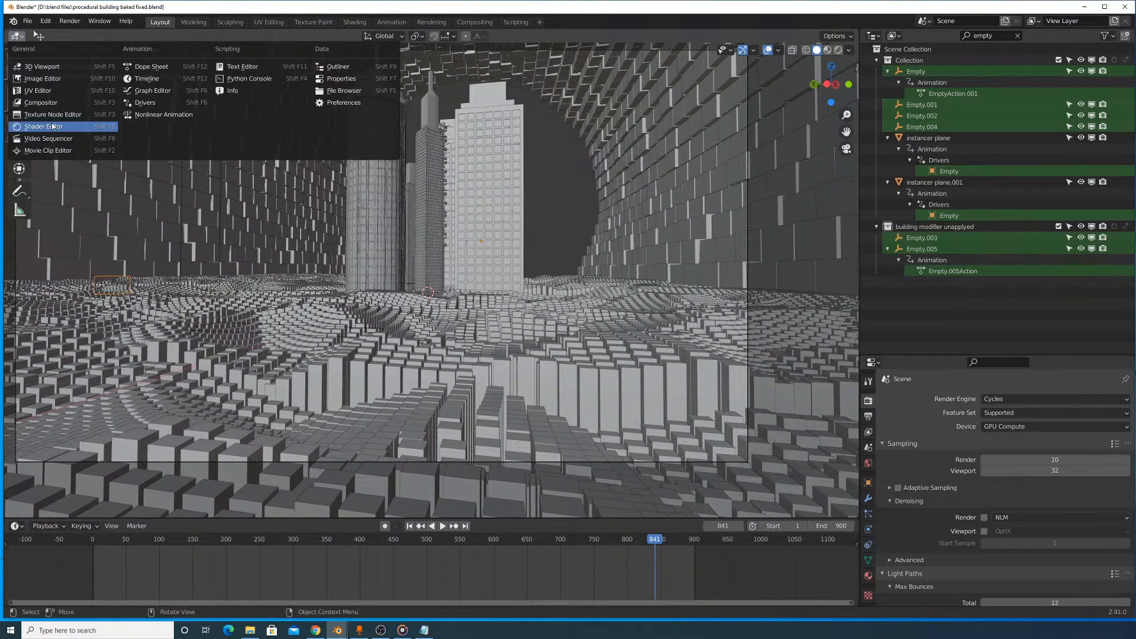
click(76, 103)
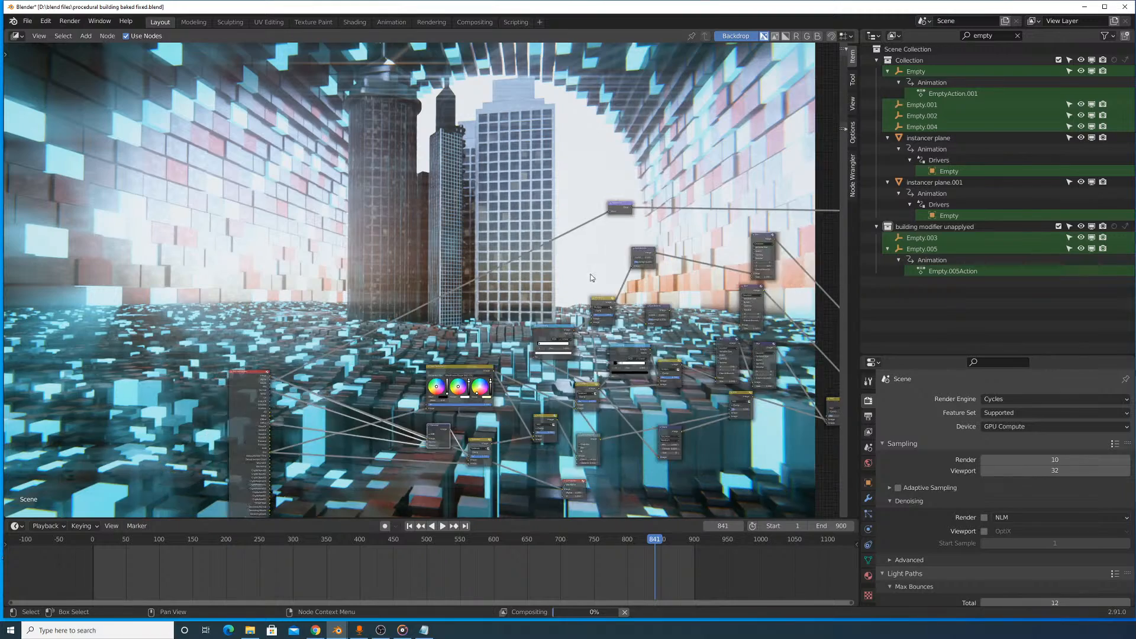
scroll(648, 231, up, 1)
middle_drag(648, 231, 313, 227)
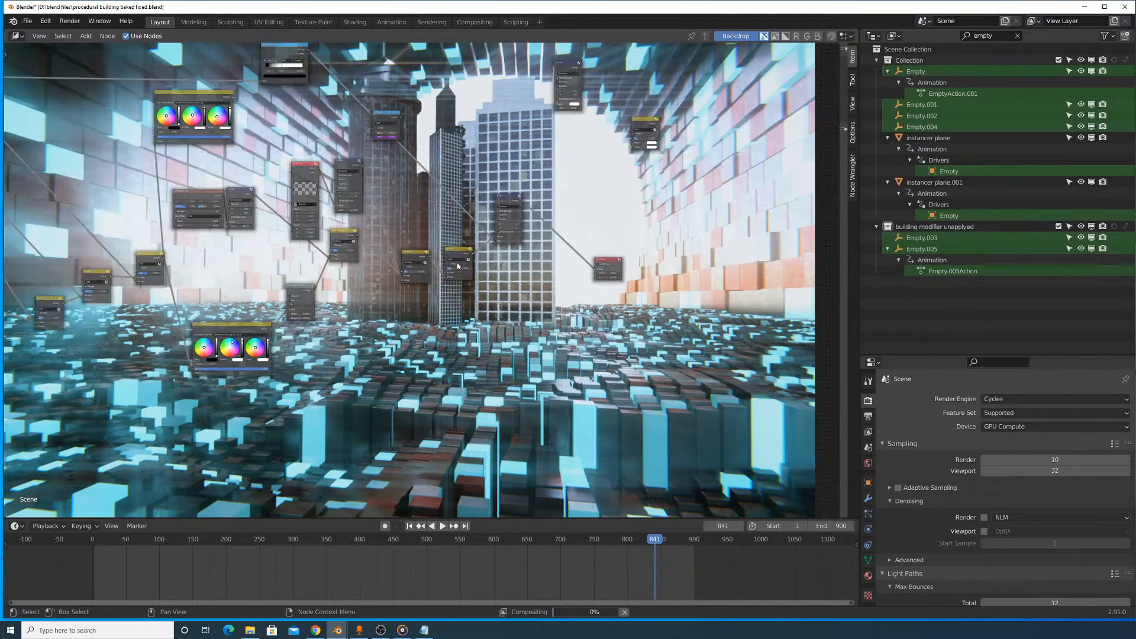
scroll(459, 264, up, 5)
middle_drag(171, 252, 366, 244)
scroll(386, 296, up, 3)
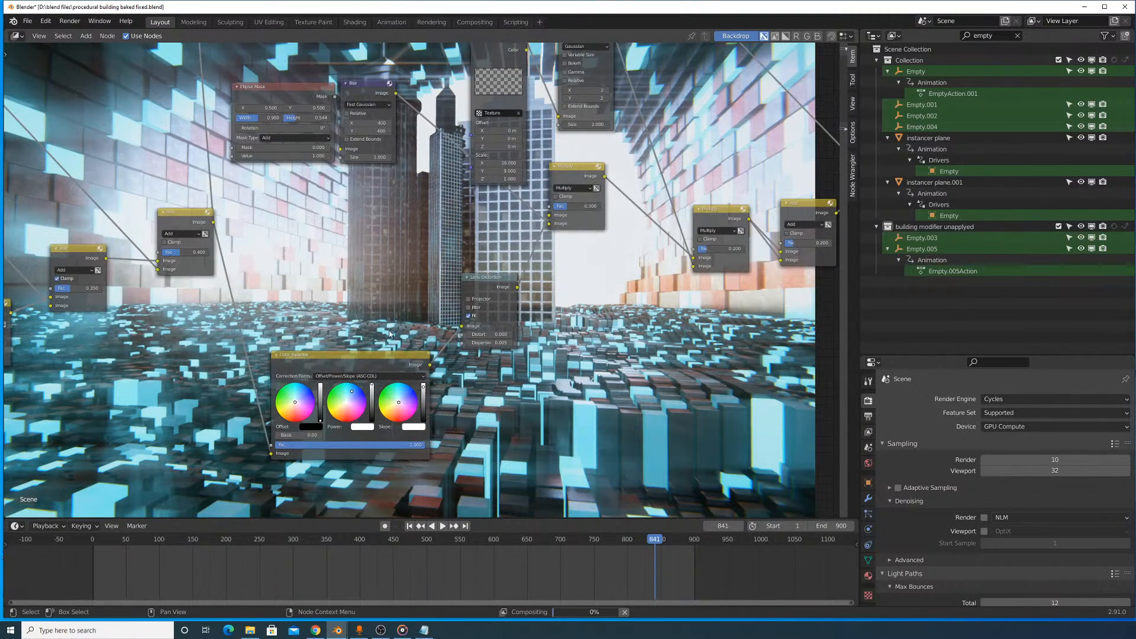
scroll(387, 360, up, 2)
scroll(454, 333, down, 5)
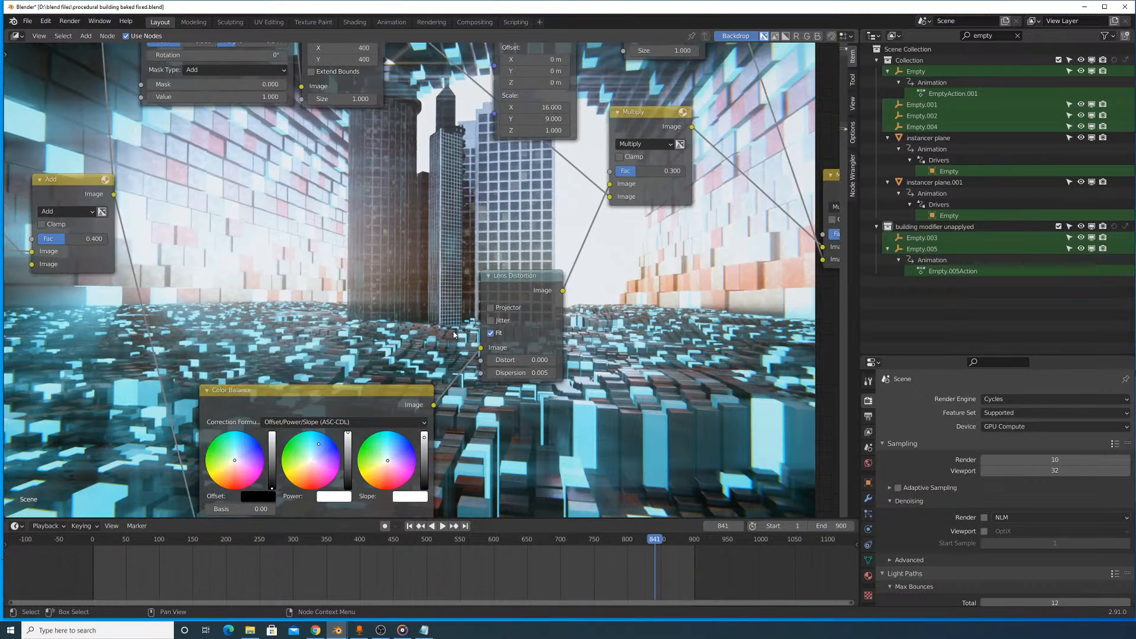
scroll(441, 341, up, 4)
scroll(441, 342, up, 4)
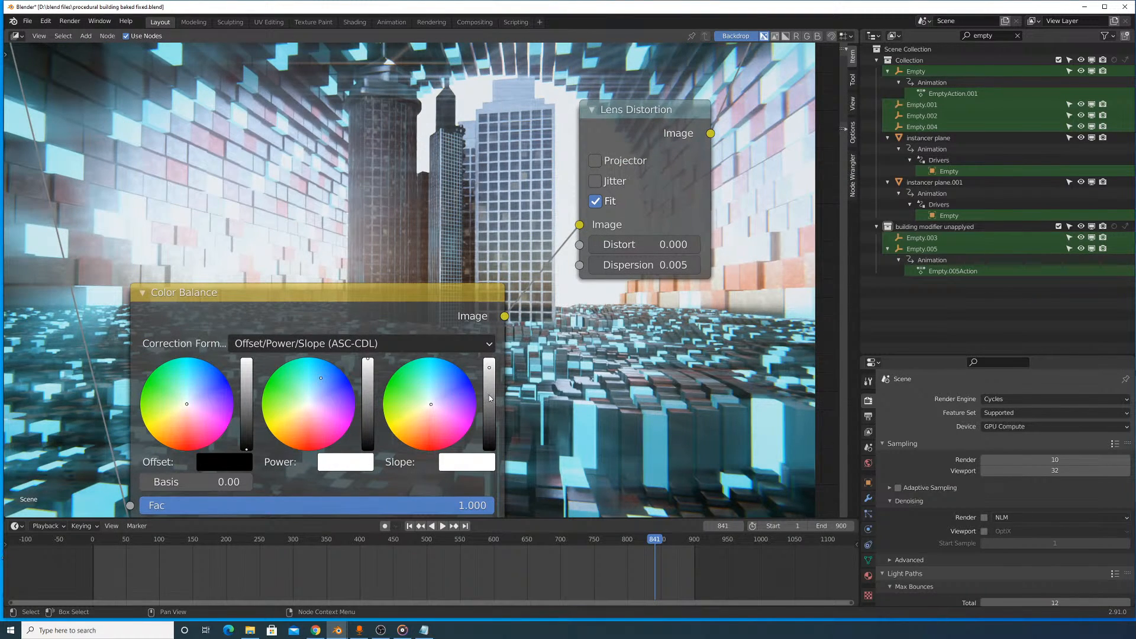
- Try lowering the slope and power brightness of the Color Balance node that feeds Lens Distortion
click(489, 395)
scroll(507, 229, up, 1)
middle_drag(501, 234, 588, 336)
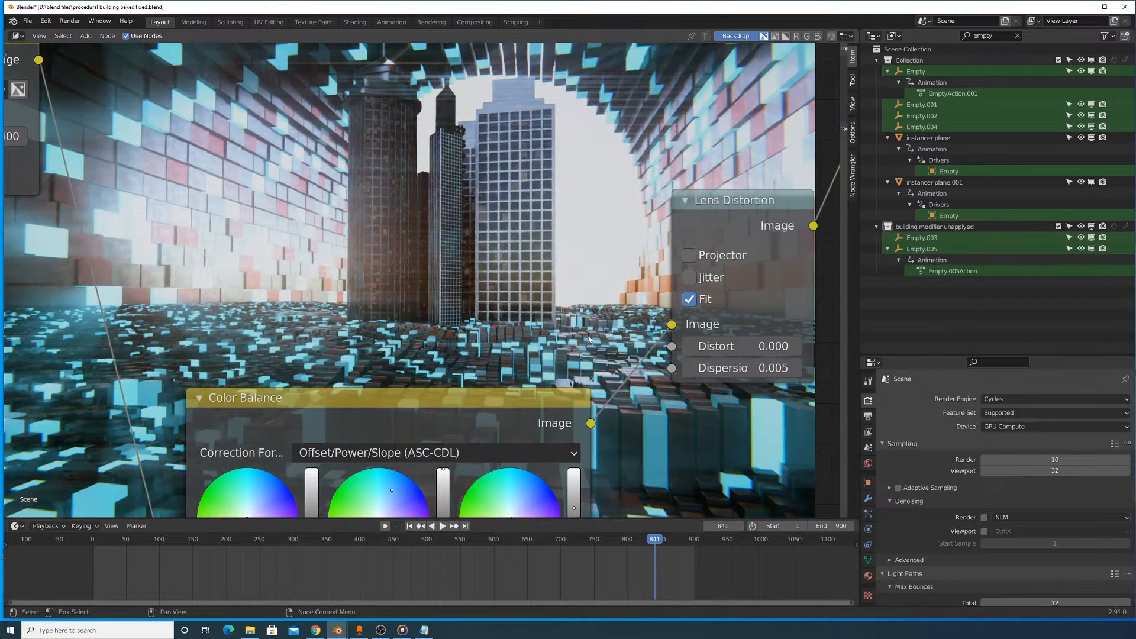
middle_drag(583, 483, 592, 436)
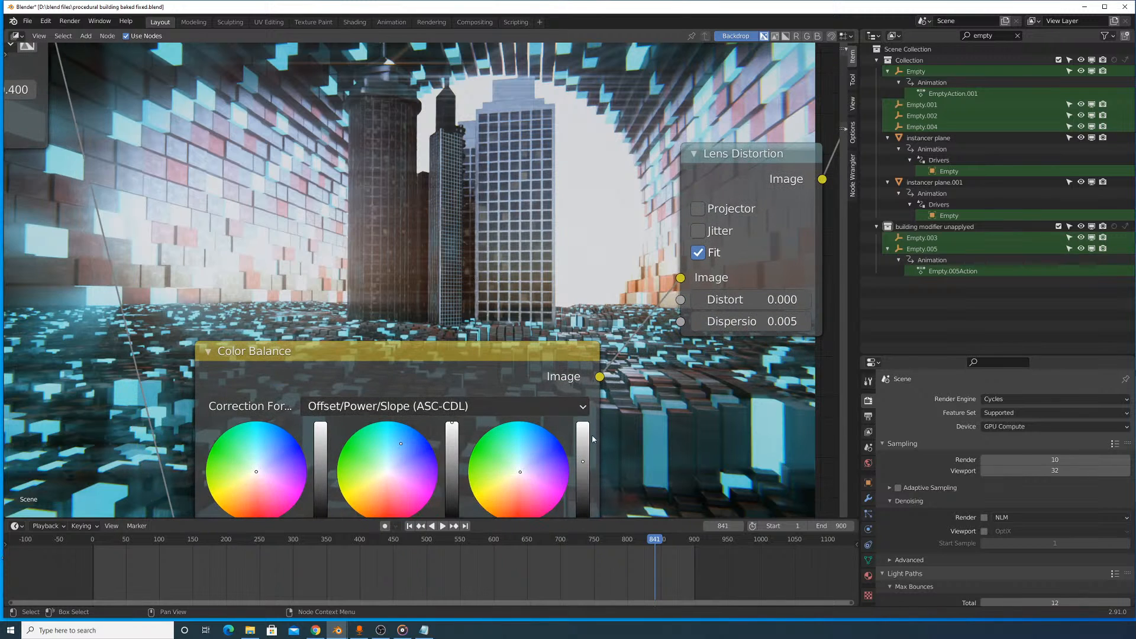
drag(588, 441, 583, 447)
click(454, 439)
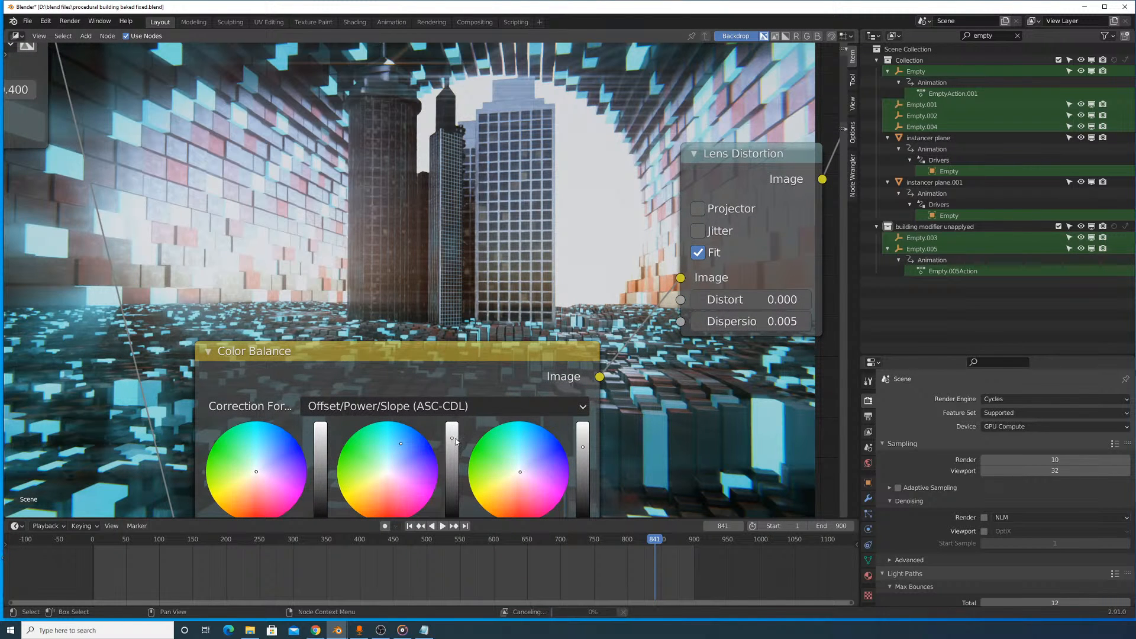
- Set the Color Balance node's power to 1 for the R, G and B channels
middle_drag(396, 462, 461, 260)
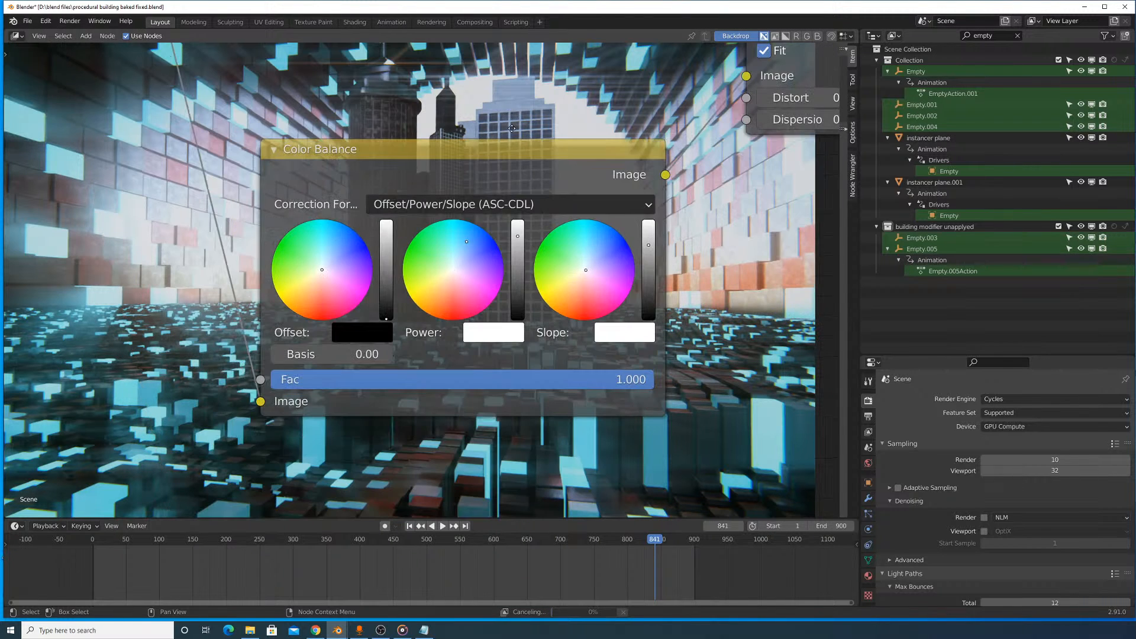
click(483, 335)
click(491, 231)
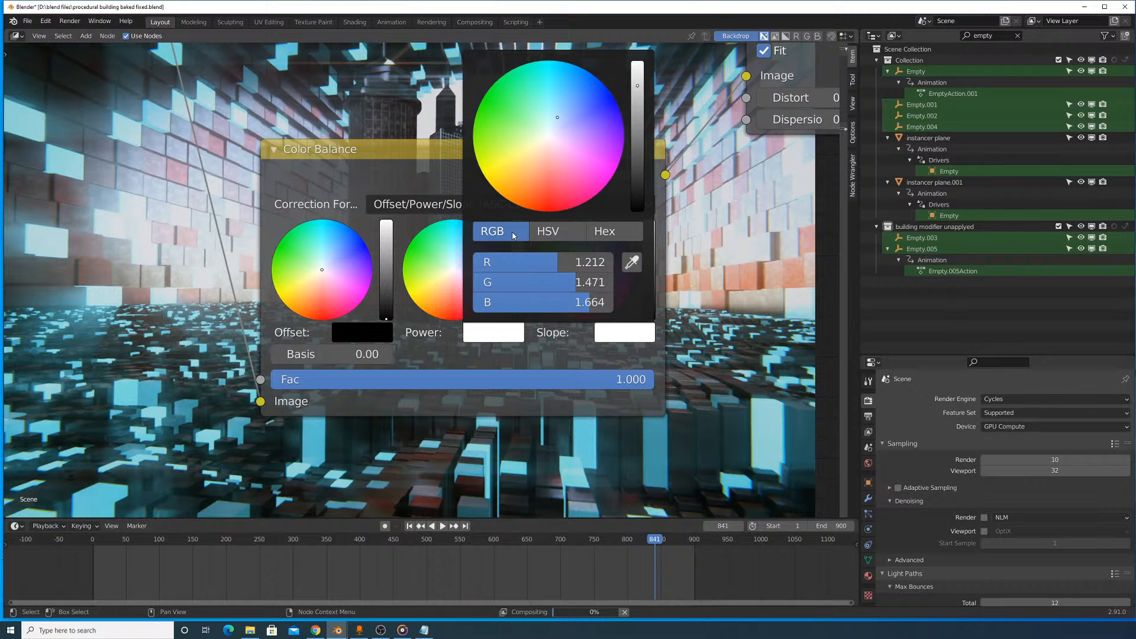
click(561, 301)
text(1)
key(Return)
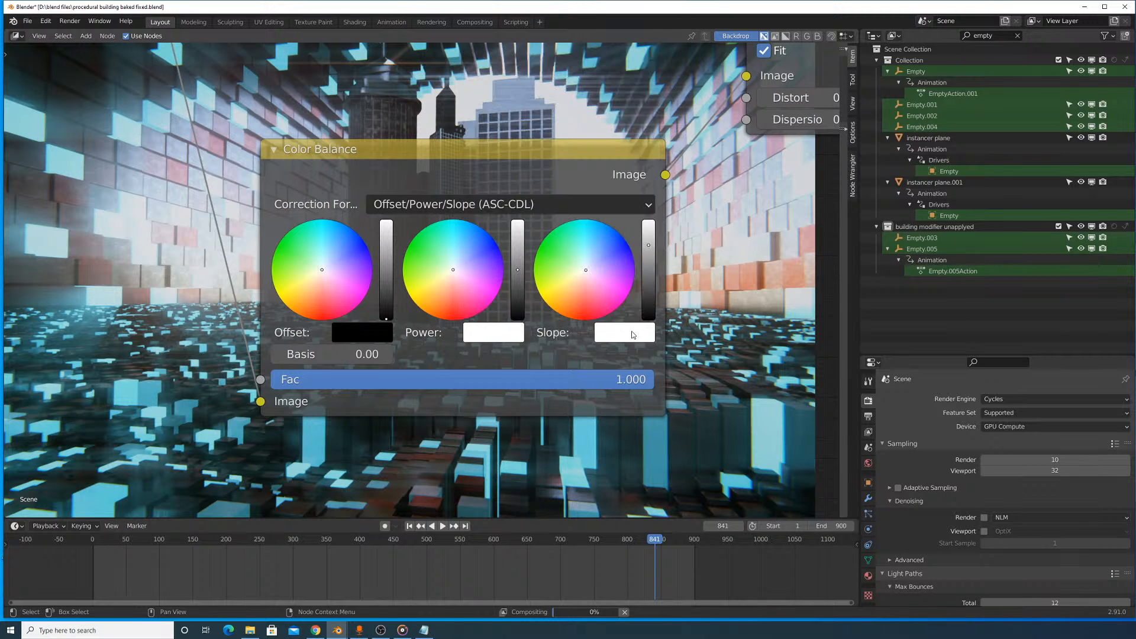
- Set the Color Balance node's slope to 1 for the R, G and B channels
click(630, 331)
drag(653, 301, 653, 262)
text(1.488)
key(Return)
middle_drag(687, 147, 686, 368)
middle_drag(681, 446, 664, 376)
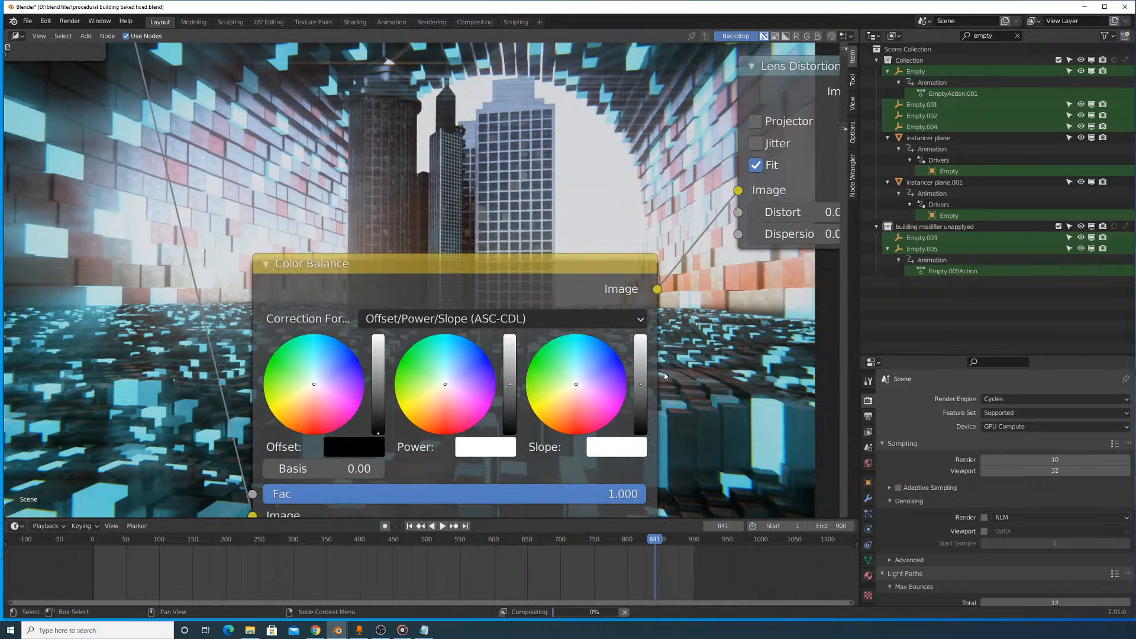
- Examine the composited city image in the backdrop at wider and closer zoom
click(643, 366)
middle_drag(593, 194, 641, 370)
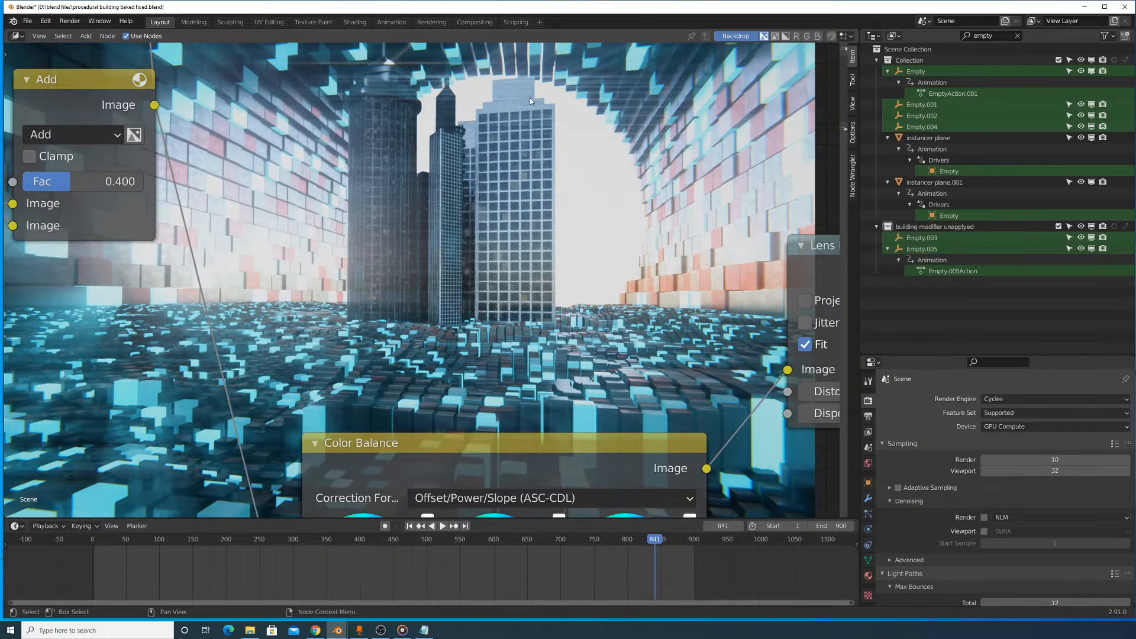
middle_drag(538, 177, 398, 300)
key(v)
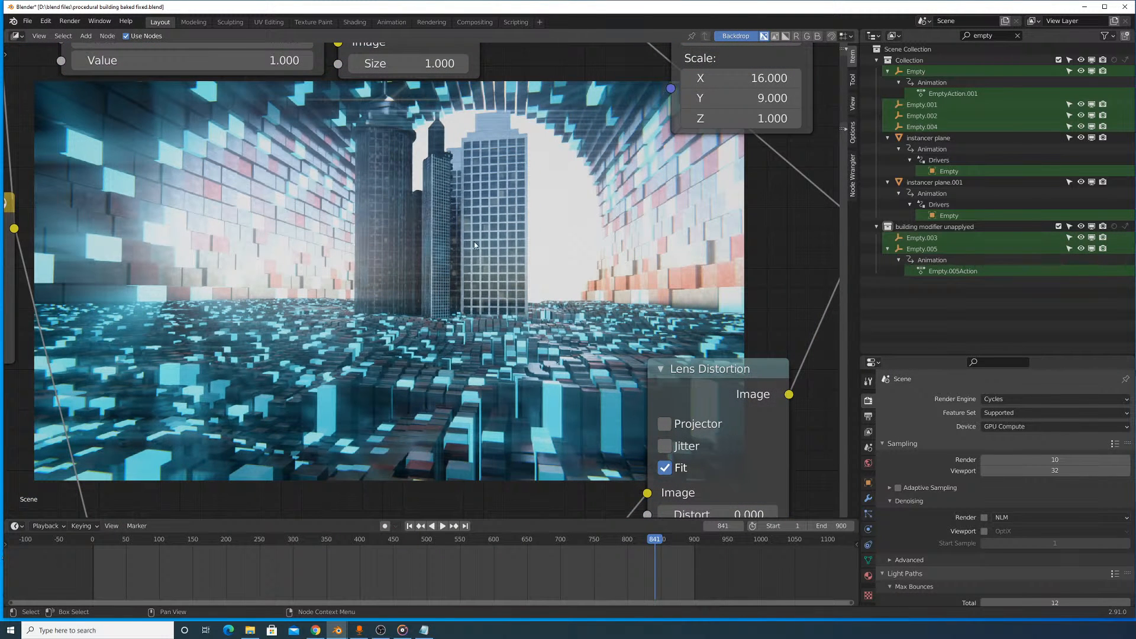
key(alt+v)
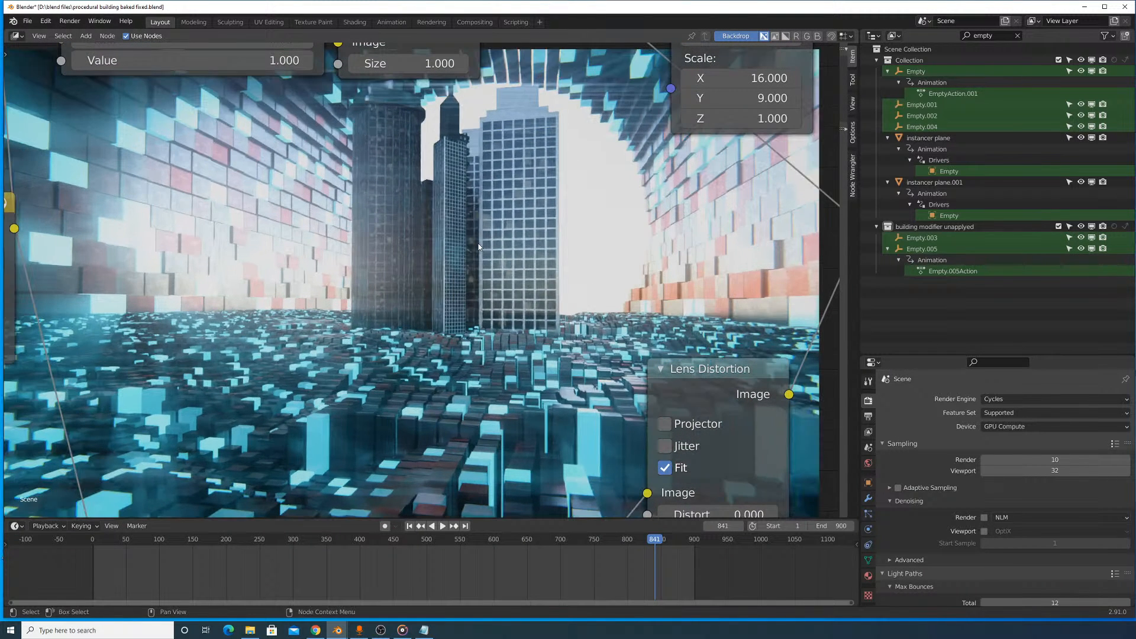
alt+middle_drag(479, 248, 431, 284)
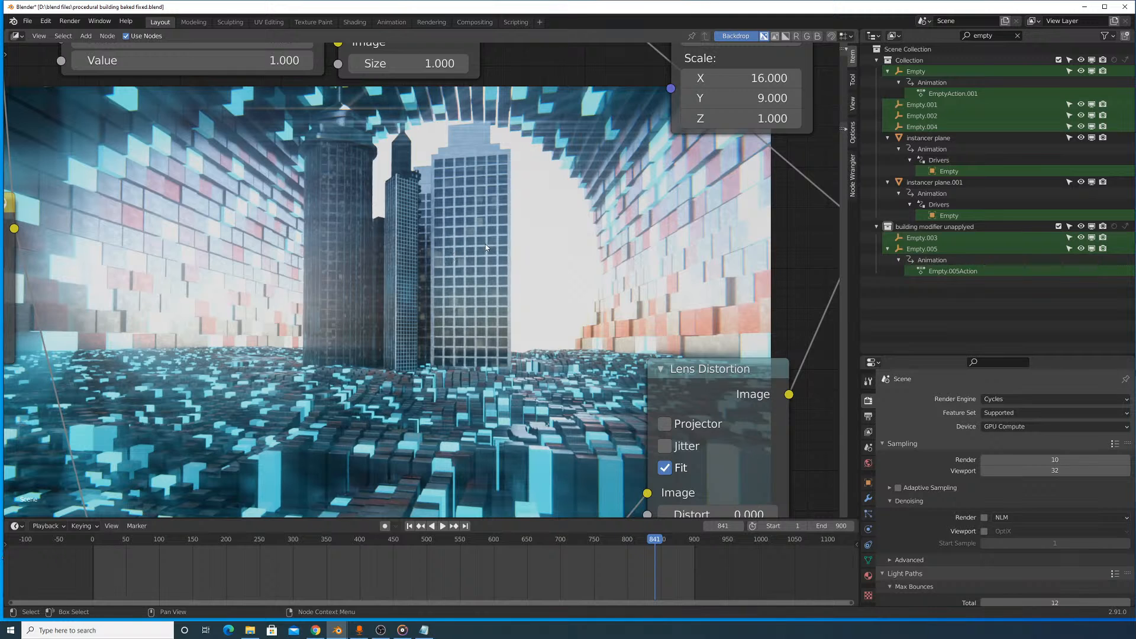
alt+middle_drag(263, 215, 346, 199)
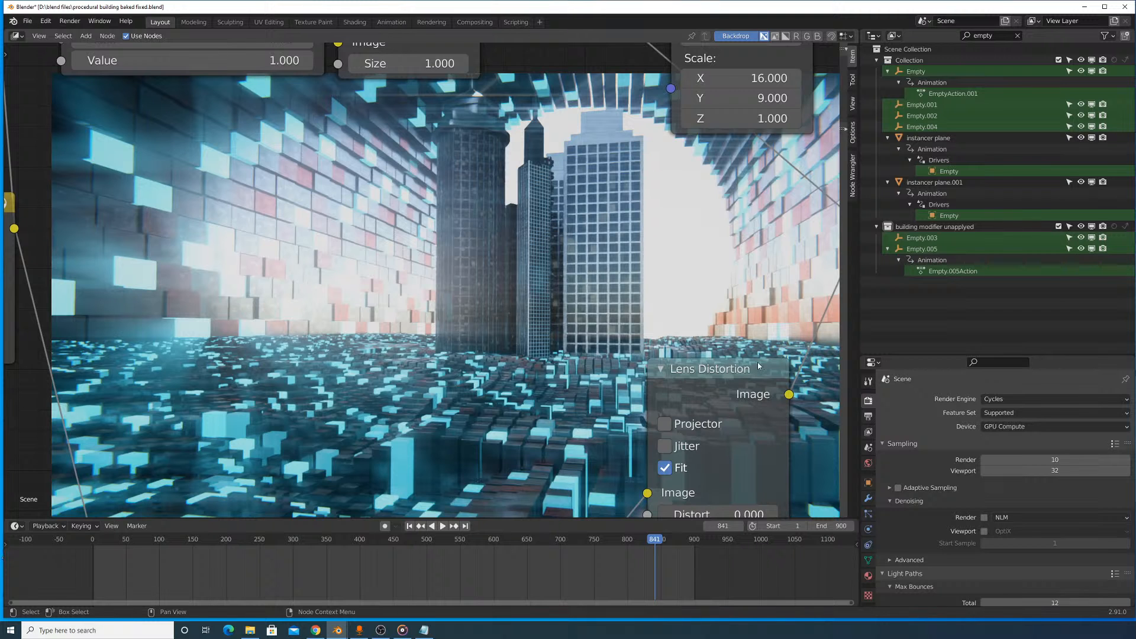
- Trace the compositing node tree between the Color Balance node before Lens Distortion and the Render Layers node
middle_drag(189, 355, 676, 234)
scroll(417, 277, down, 16)
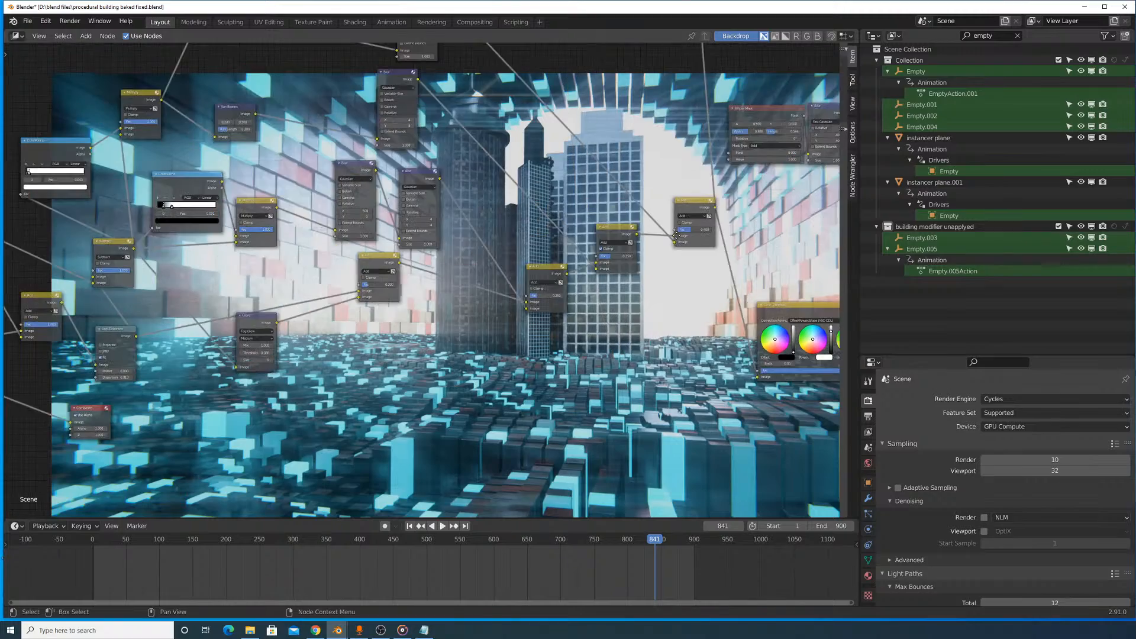
scroll(249, 275, up, 1)
middle_drag(249, 276, 503, 227)
middle_drag(307, 243, 193, 243)
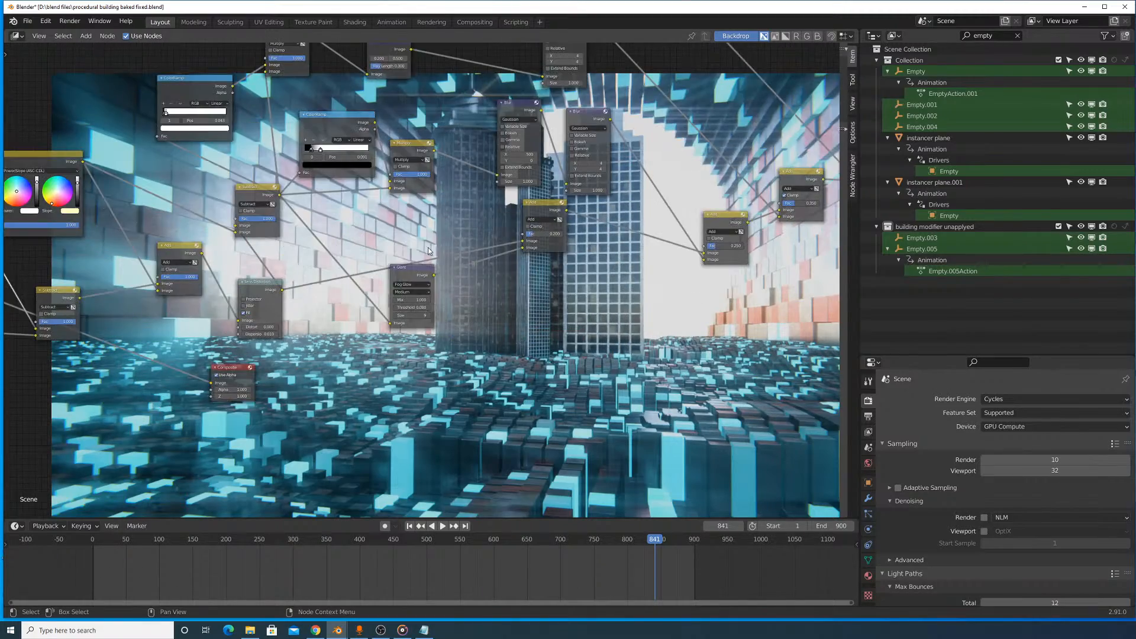
middle_drag(427, 247, 220, 315)
middle_drag(598, 231, 316, 321)
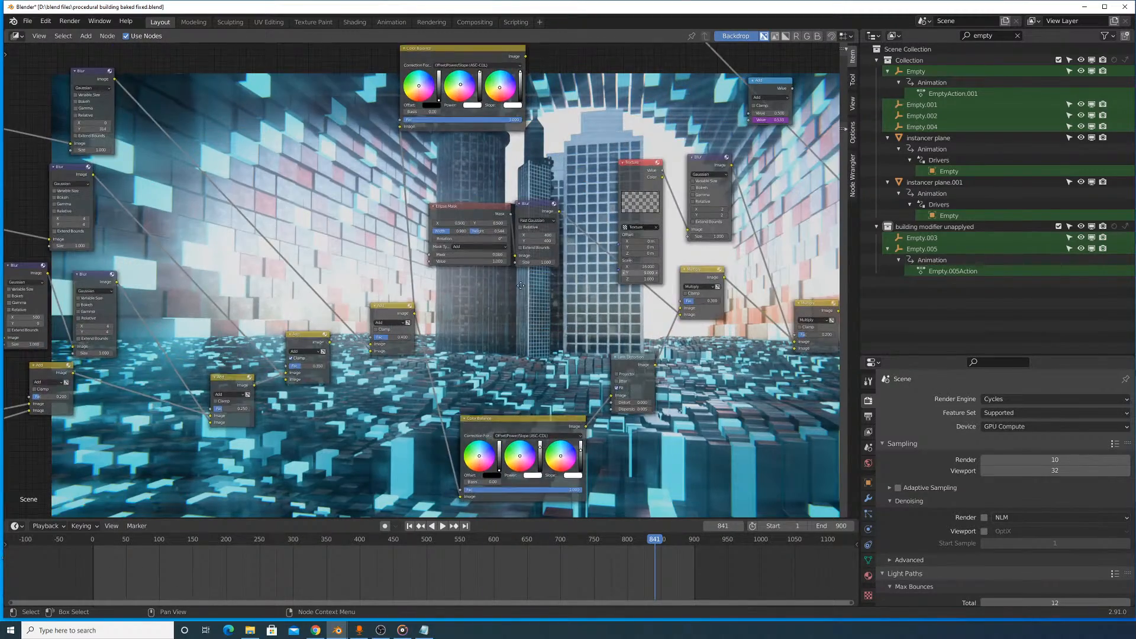
middle_drag(691, 274, 619, 253)
middle_drag(290, 289, 549, 222)
scroll(426, 296, up, 1)
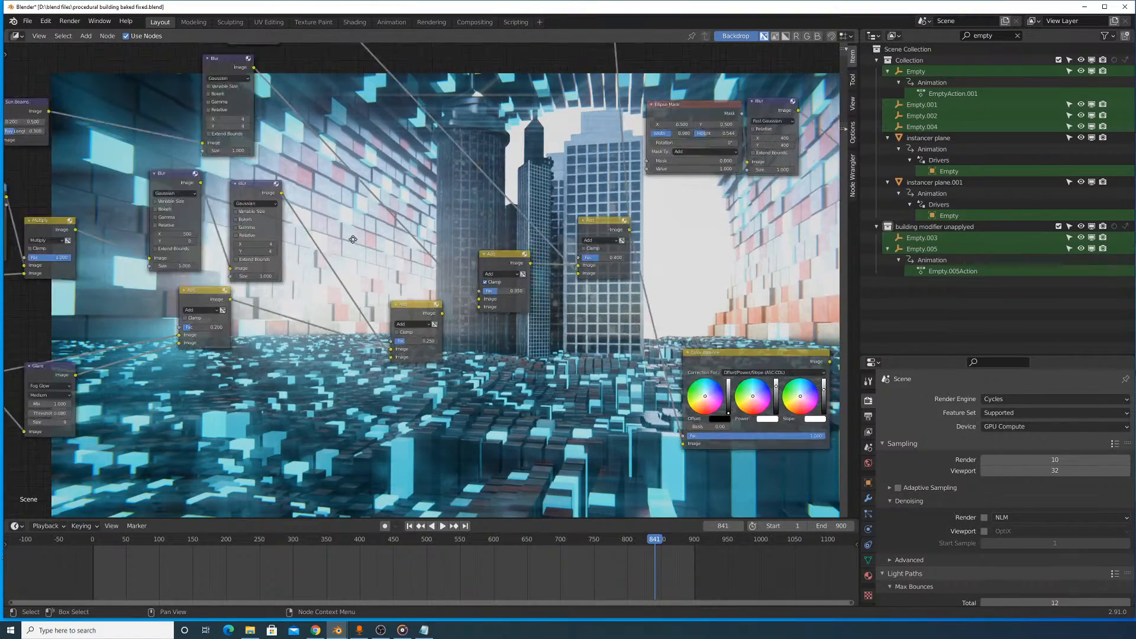
middle_drag(228, 284, 421, 218)
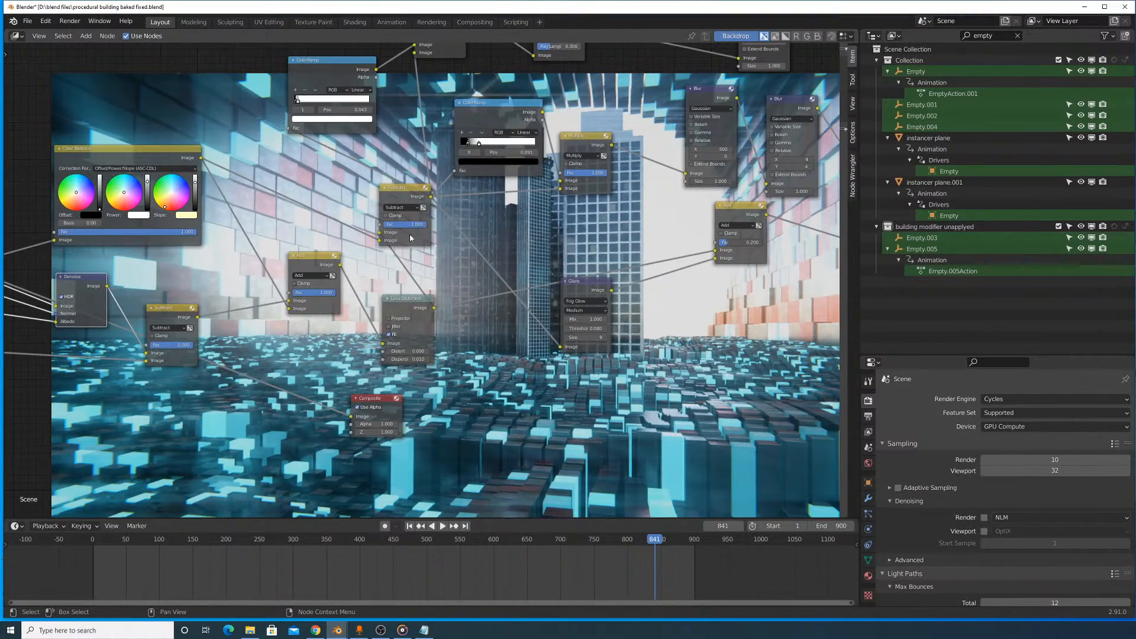
middle_drag(485, 241, 786, 275)
middle_drag(354, 278, 493, 209)
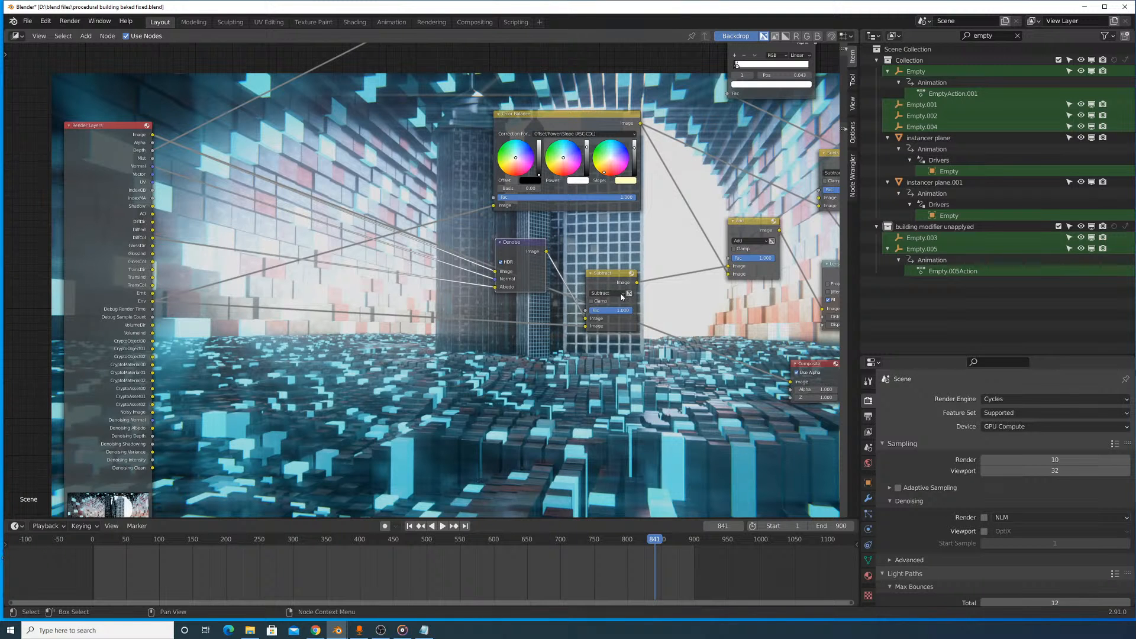
- Reposition the Subtract node after Denoise and the Add node it feeds, and preview the Add node's output in the backdrop
drag(618, 285, 640, 261)
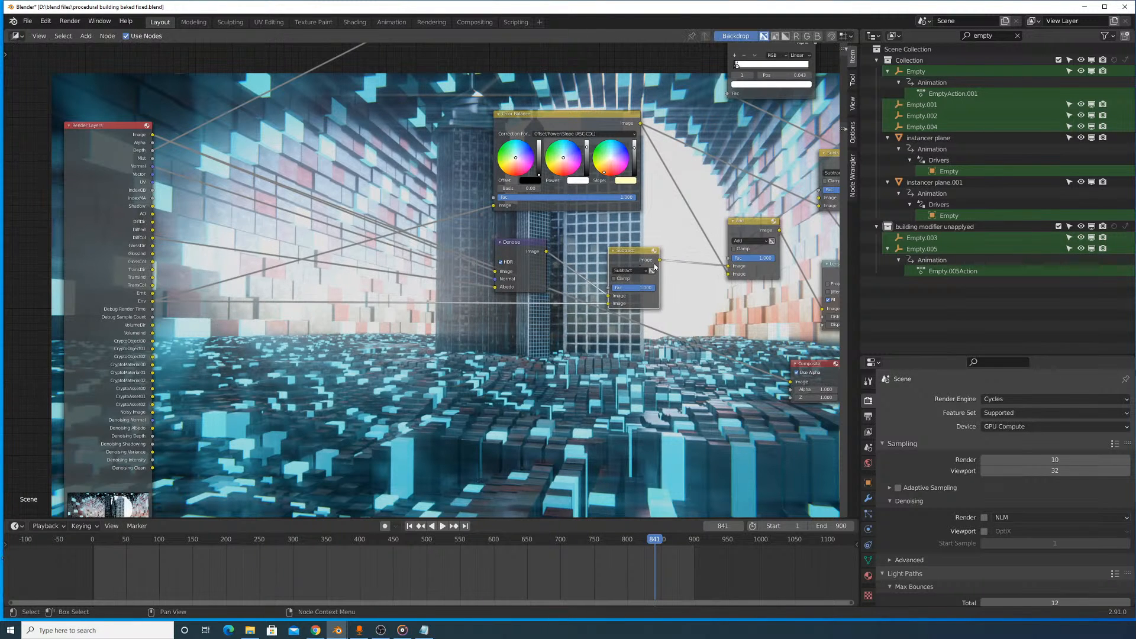
middle_drag(733, 233, 566, 258)
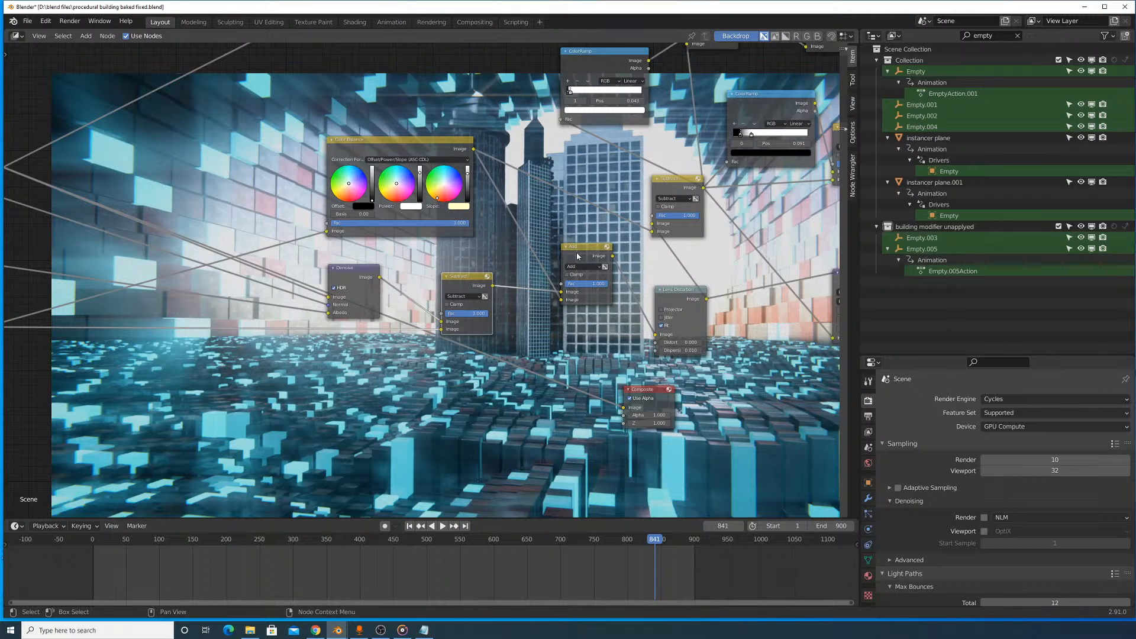
drag(576, 252, 583, 242)
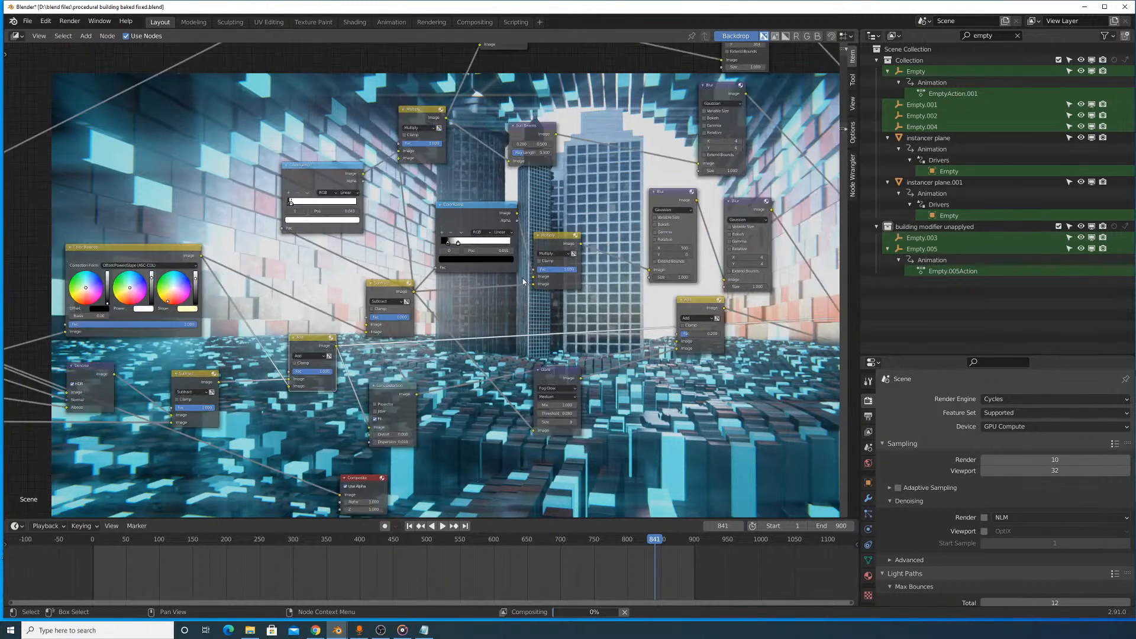
scroll(582, 266, down, 4)
middle_drag(581, 285, 685, 302)
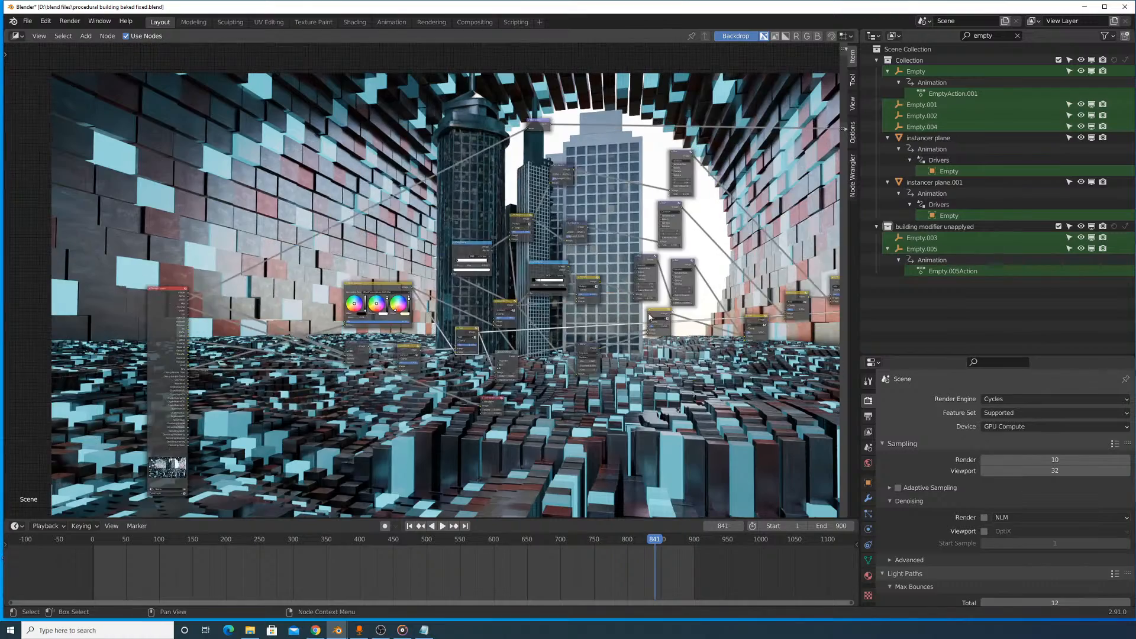
scroll(521, 323, up, 8)
middle_drag(521, 323, 603, 347)
scroll(603, 371, up, 1)
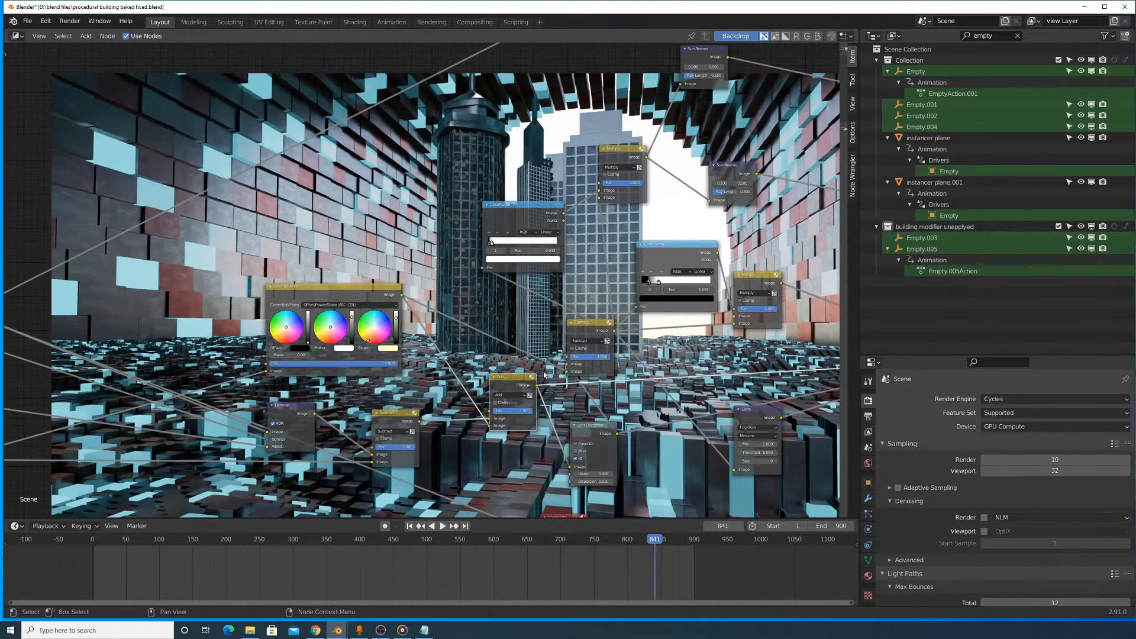
- Preview the output of the Color Balance node fed directly by Render Layers in the backdrop
middle_drag(533, 381, 531, 353)
middle_drag(413, 324, 686, 297)
ctrl+shift+click(612, 250)
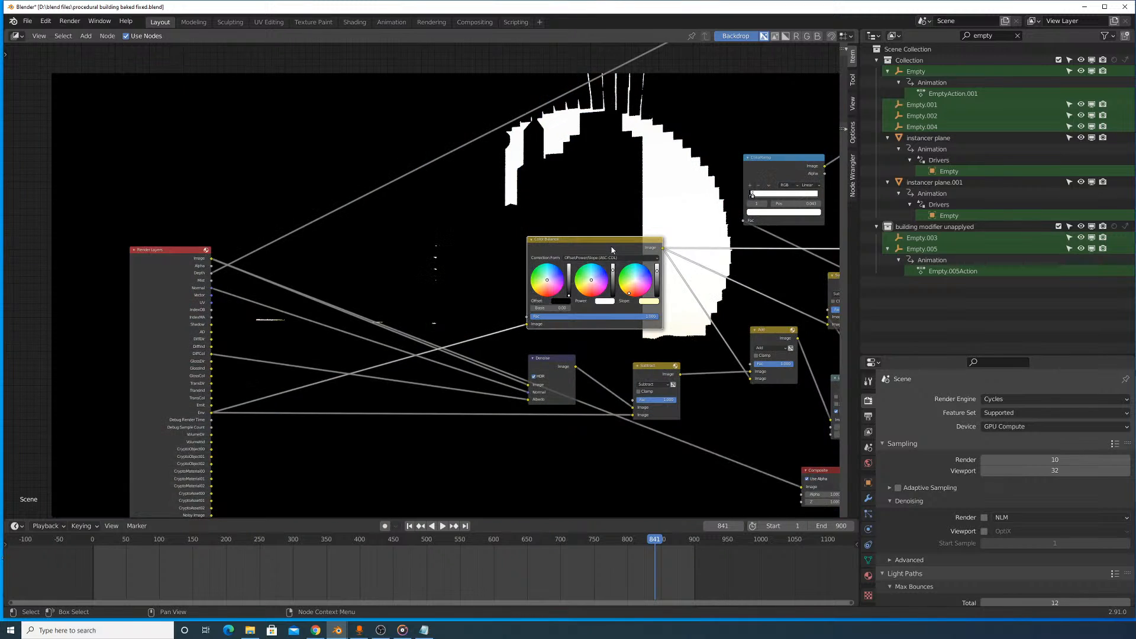
scroll(644, 251, up, 5)
middle_drag(648, 253, 334, 210)
- Preview the final node of the compositing chain in the backdrop and return to the Color Balance node after Render Layers
scroll(387, 192, down, 2)
scroll(409, 249, down, 6)
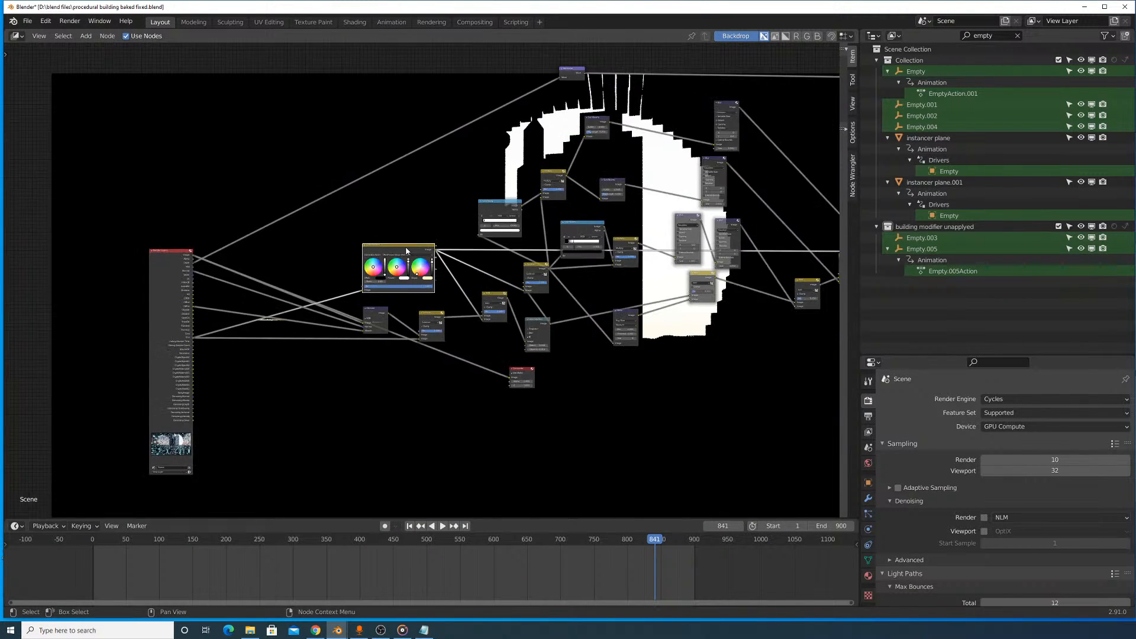
middle_drag(448, 243, 175, 277)
scroll(605, 223, up, 2)
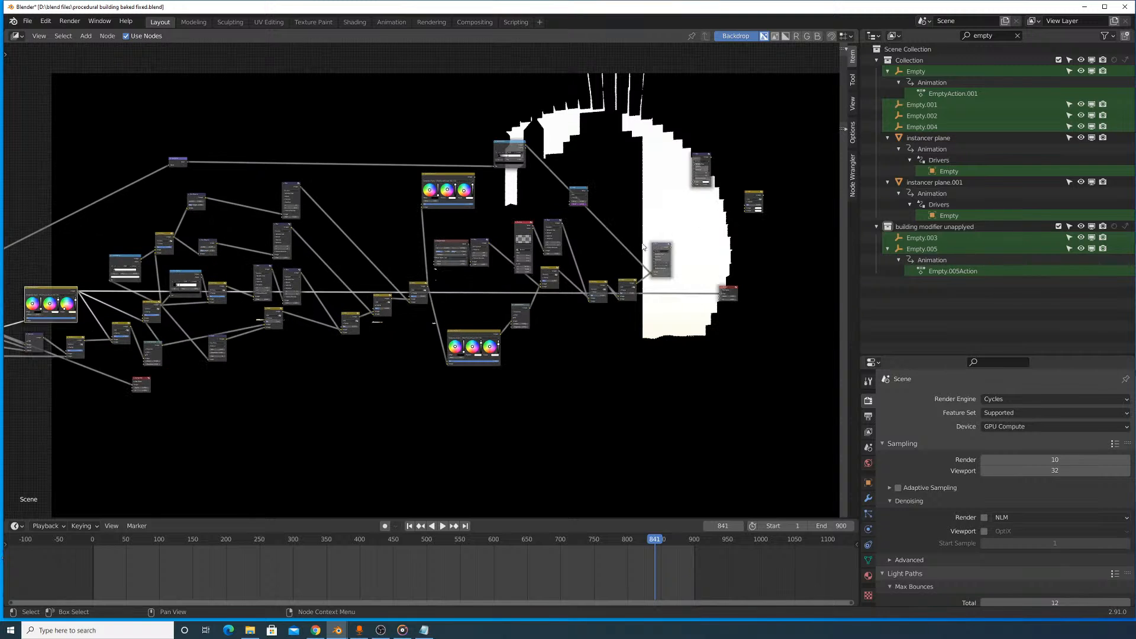
ctrl+shift+click(652, 247)
middle_drag(341, 217, 372, 202)
scroll(372, 203, up, 8)
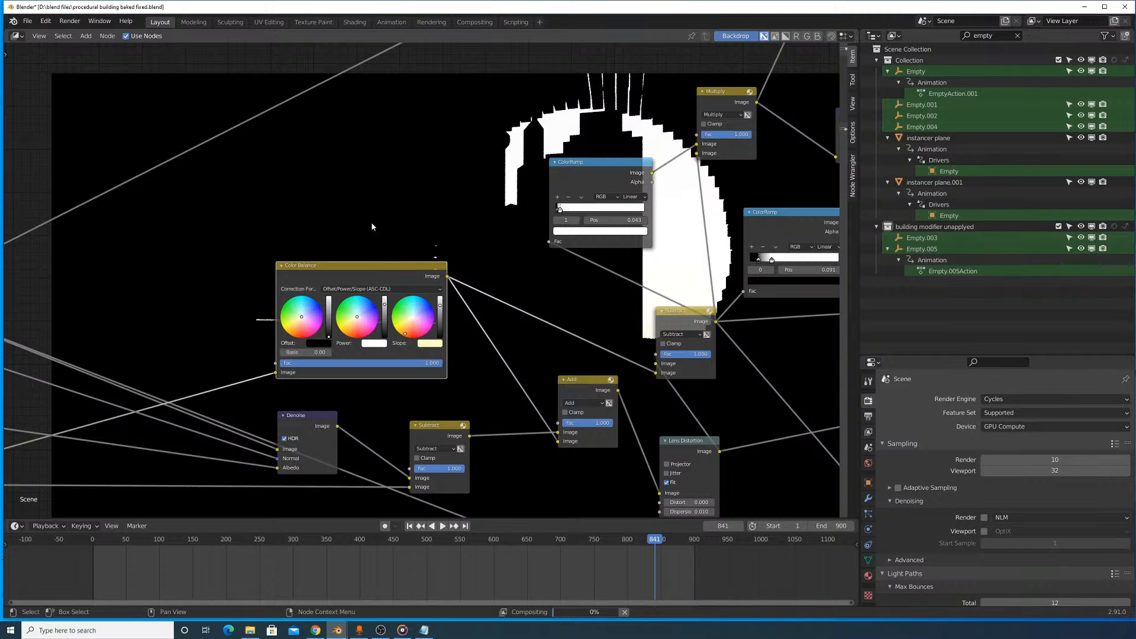
scroll(371, 222, up, 1)
middle_drag(371, 222, 395, 302)
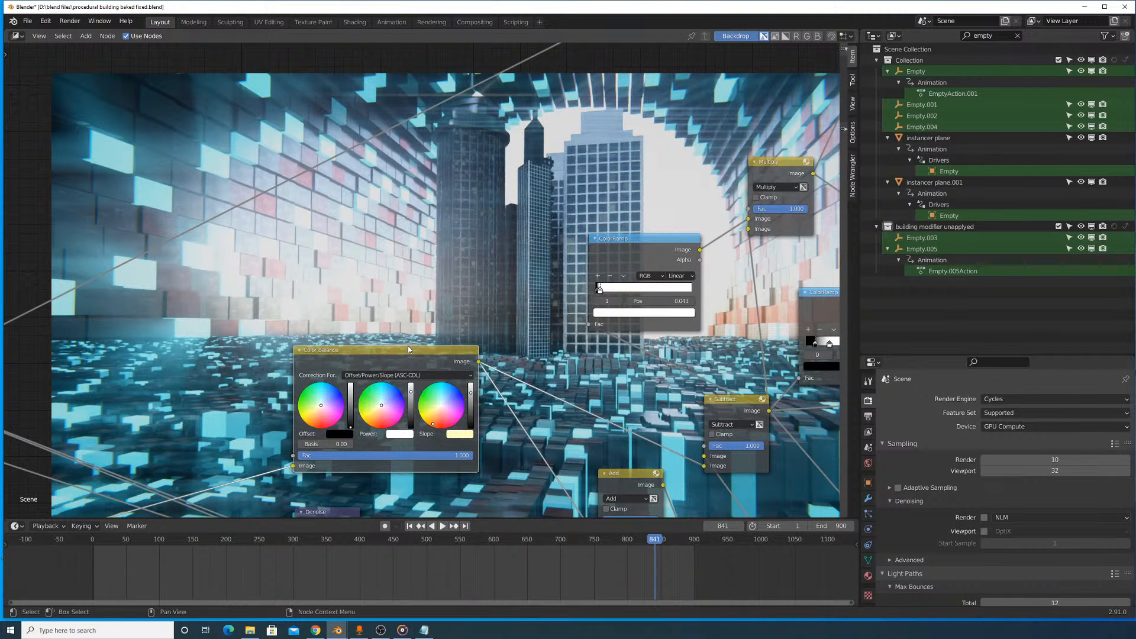
- Compare the composite with the Color Balance node after Render Layers muted, and unmute the node
middle_drag(410, 265, 597, 355)
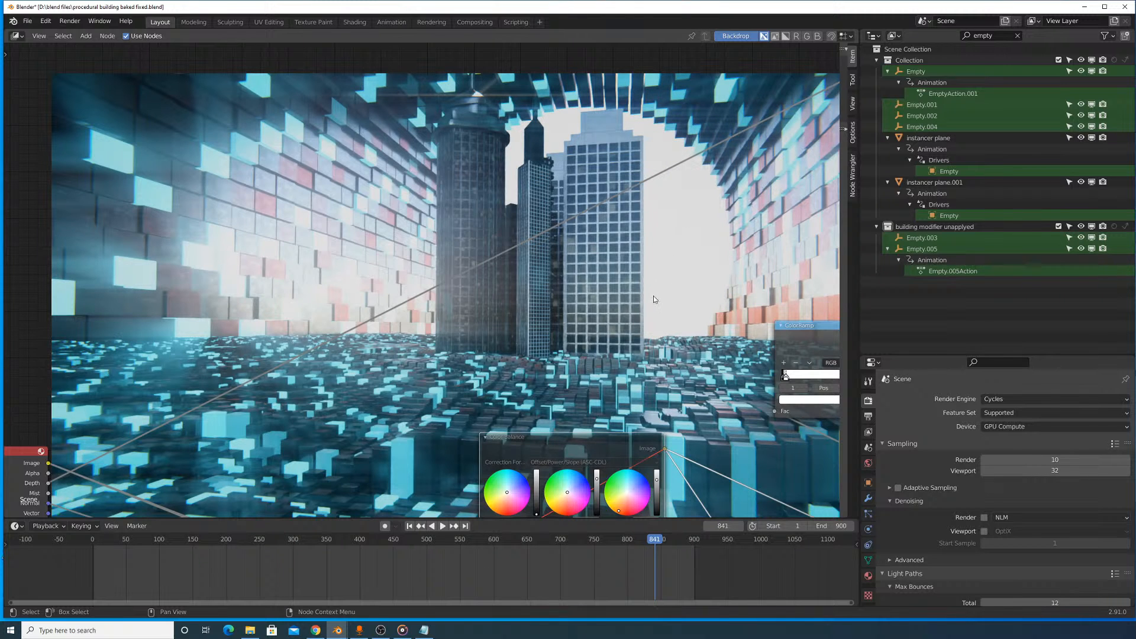
middle_drag(627, 423, 538, 204)
key(m)
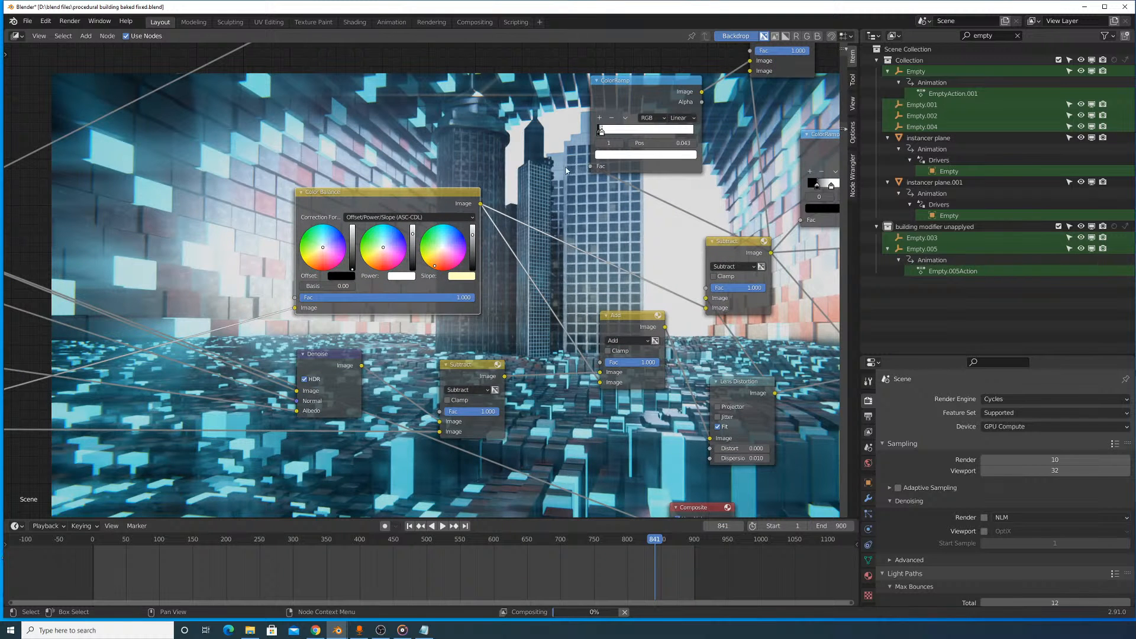
- Reposition the Lens Distortion node beside the Add node and shift the Subtract node closer to the first ColorRamp
drag(731, 391, 624, 149)
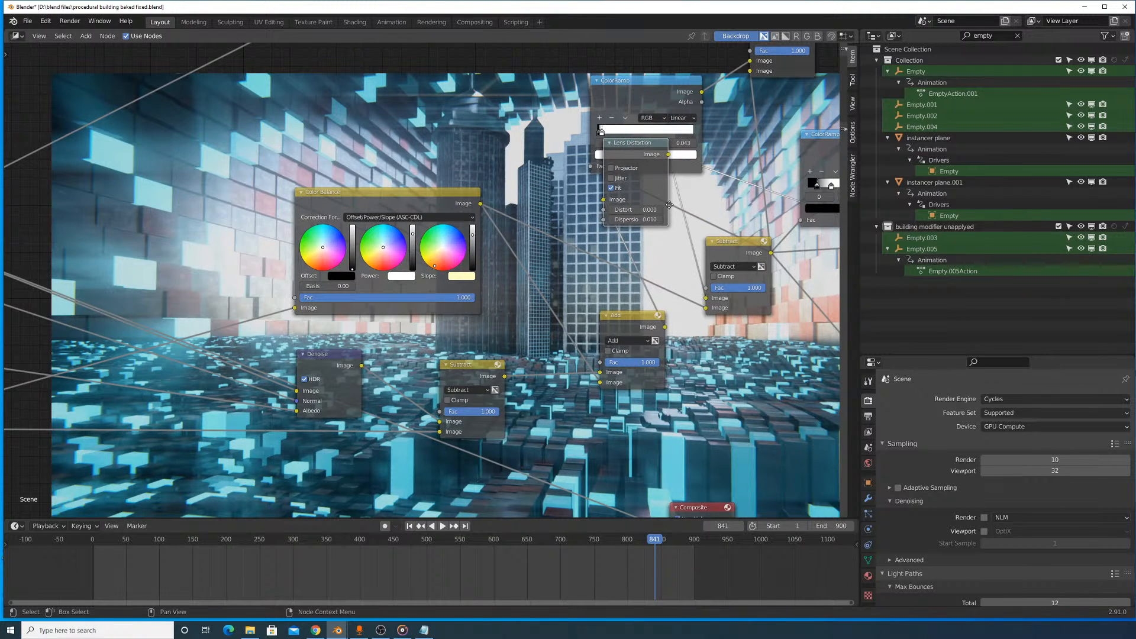
middle_drag(669, 204, 503, 266)
drag(561, 313, 586, 339)
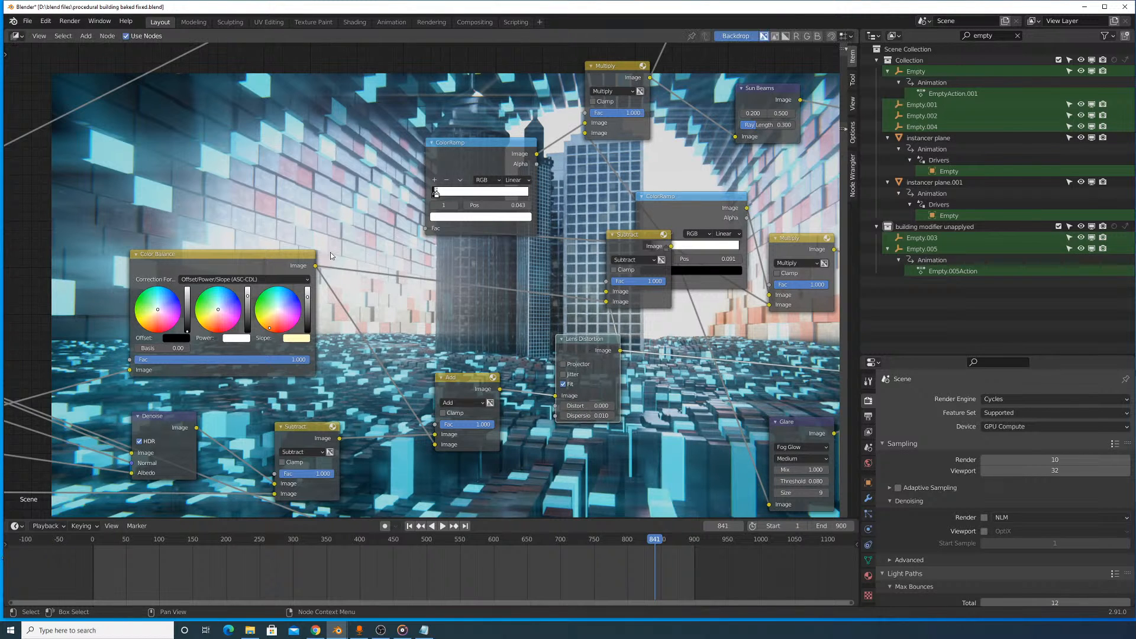
click(280, 260)
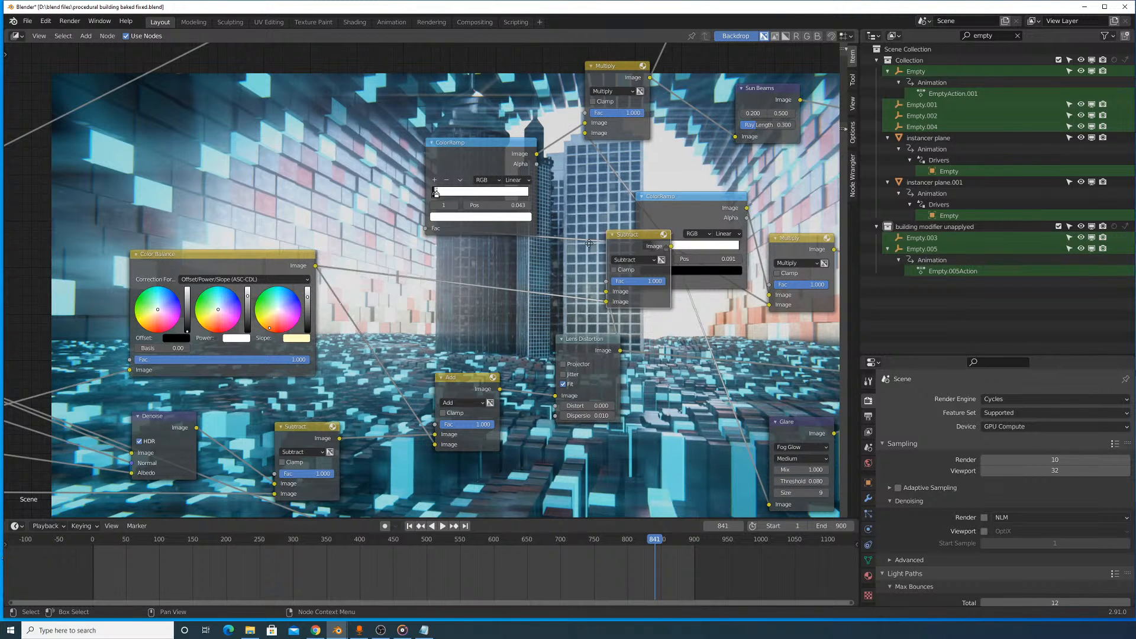
drag(616, 235, 487, 234)
- Preview the outputs of the Multiply node after the first ColorRamp and the Subtract node feeding it
scroll(488, 213, down, 2)
middle_drag(488, 213, 449, 301)
ctrl+shift+click(521, 218)
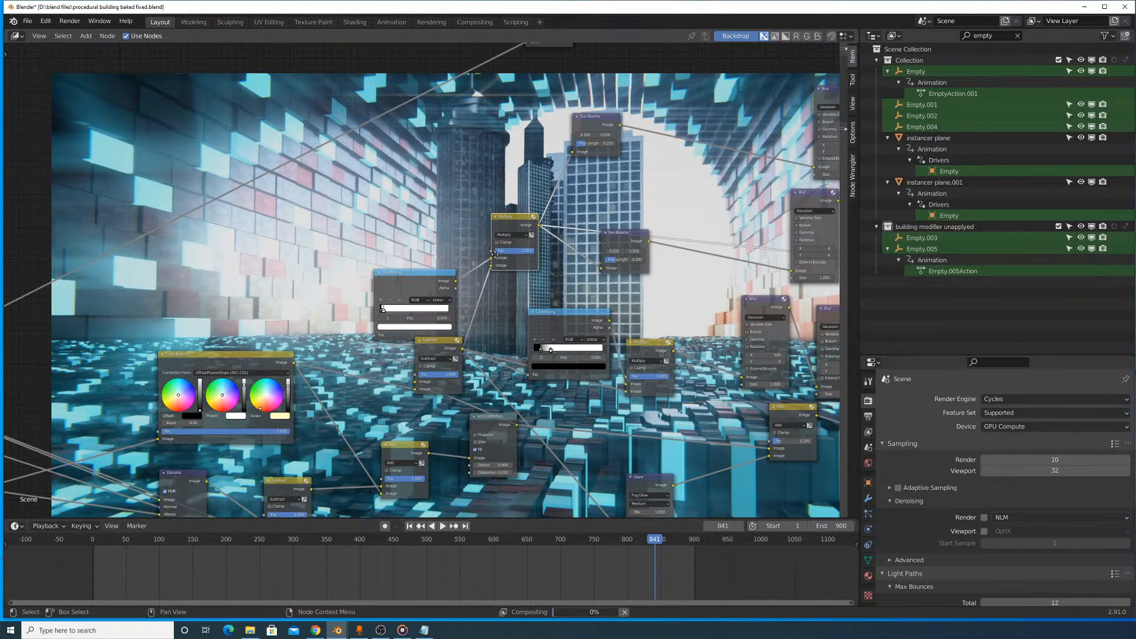
middle_drag(484, 268, 599, 223)
scroll(599, 225, up, 2)
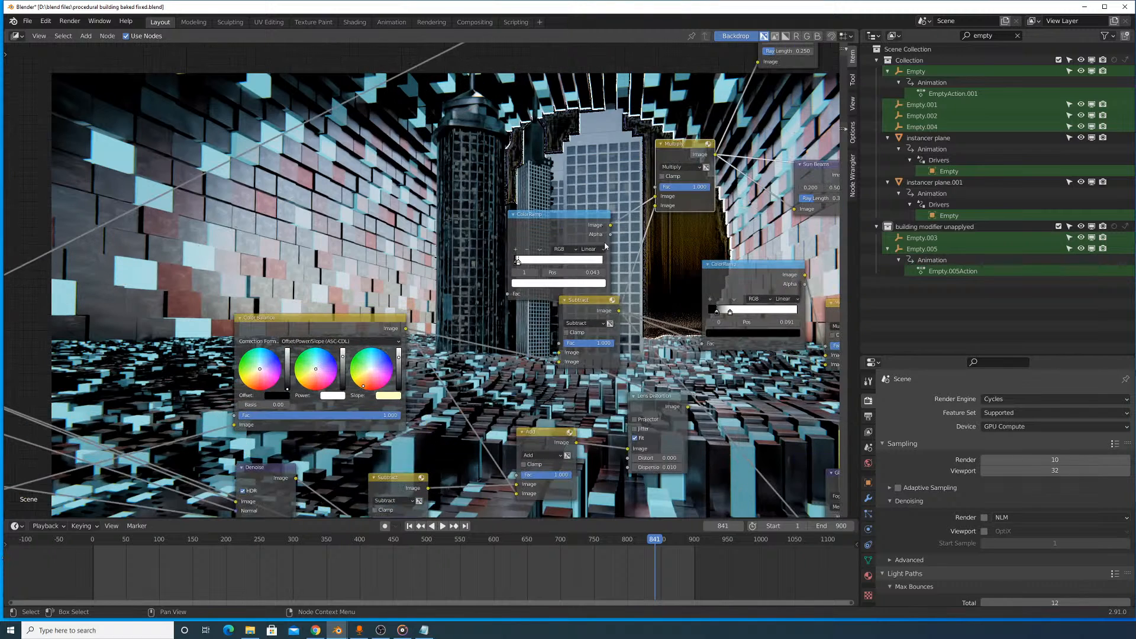
drag(588, 314, 600, 312)
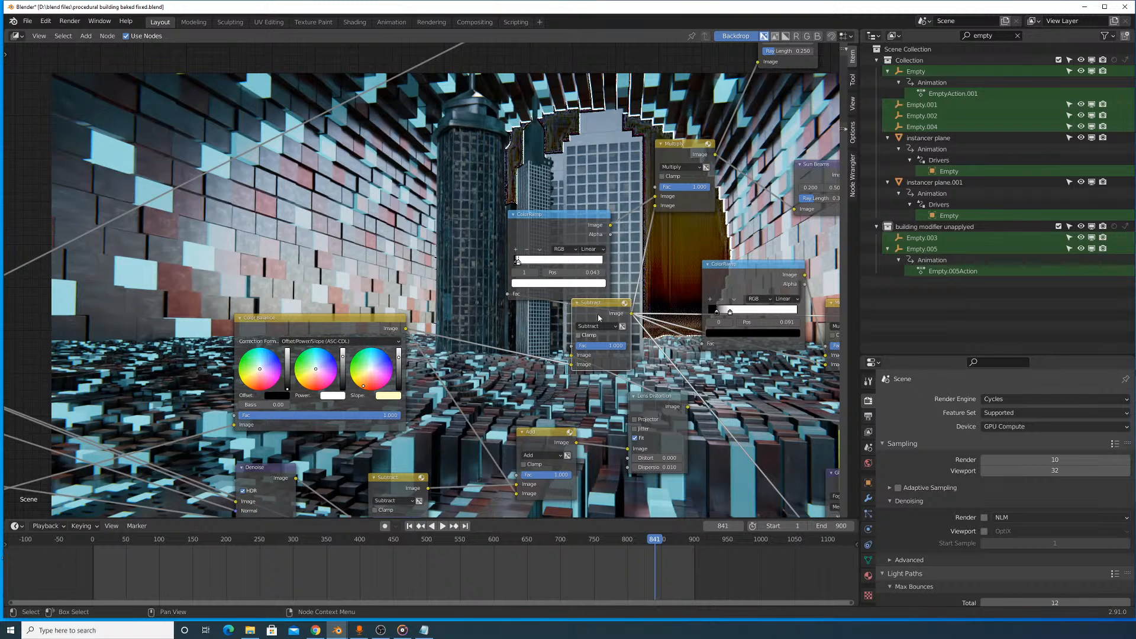
middle_drag(578, 298, 636, 348)
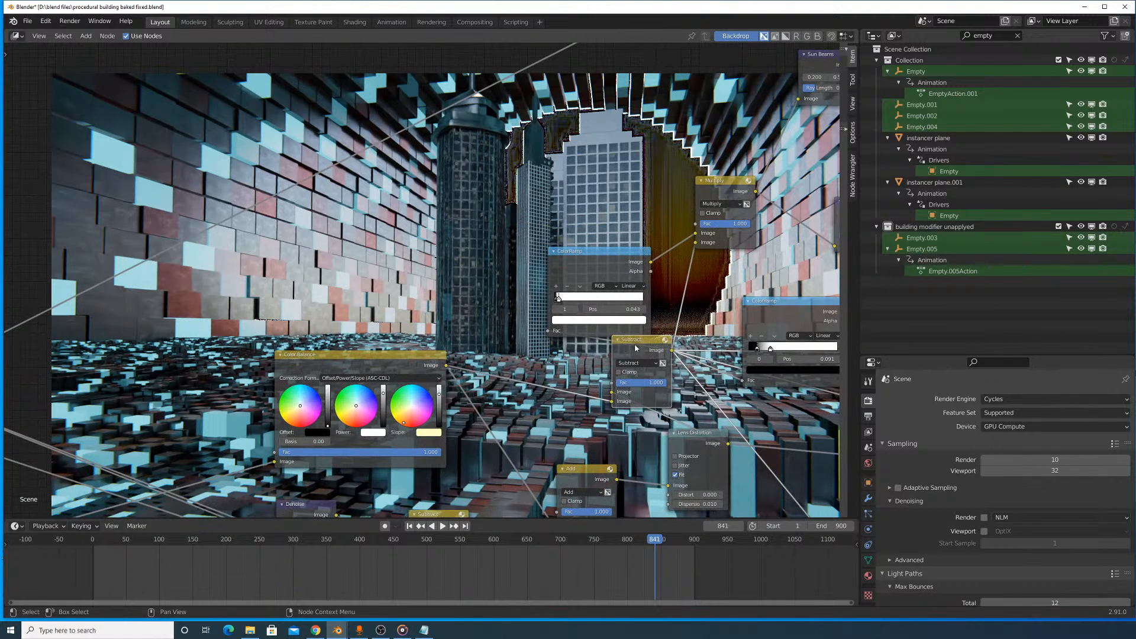
- Spread the Subtract and Lens Distortion nodes out so they follow the Add node in sequence
drag(637, 350, 763, 368)
drag(699, 447, 672, 421)
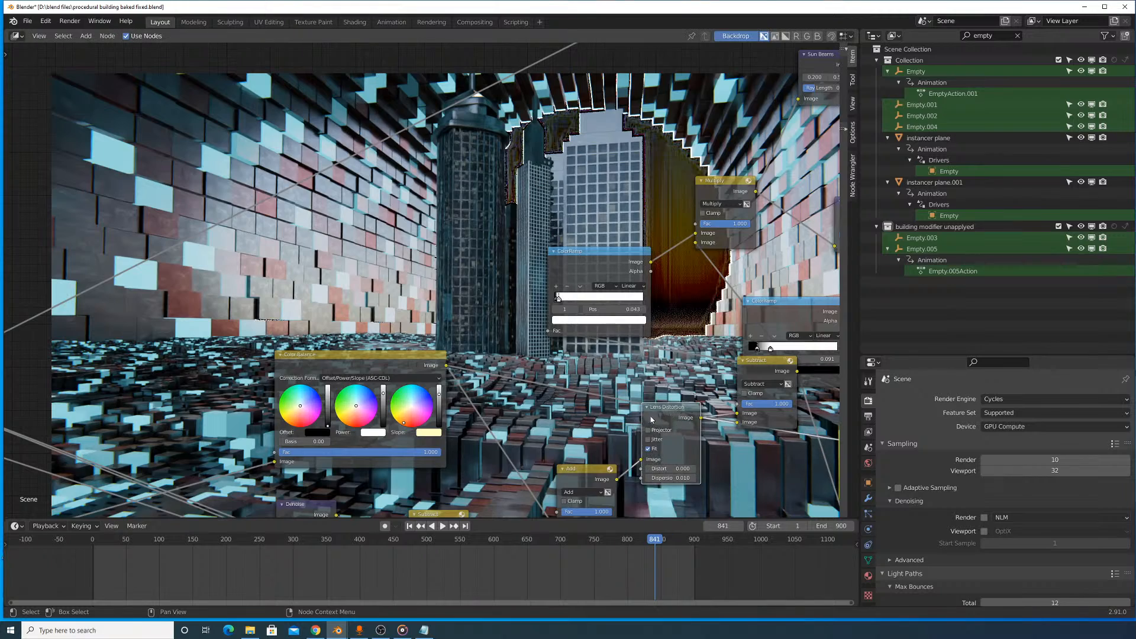
middle_drag(621, 418, 705, 276)
- Move the Denoise node closer to Render Layers and mute it to compare the image without denoising
scroll(705, 275, up, 1)
scroll(606, 315, down, 4)
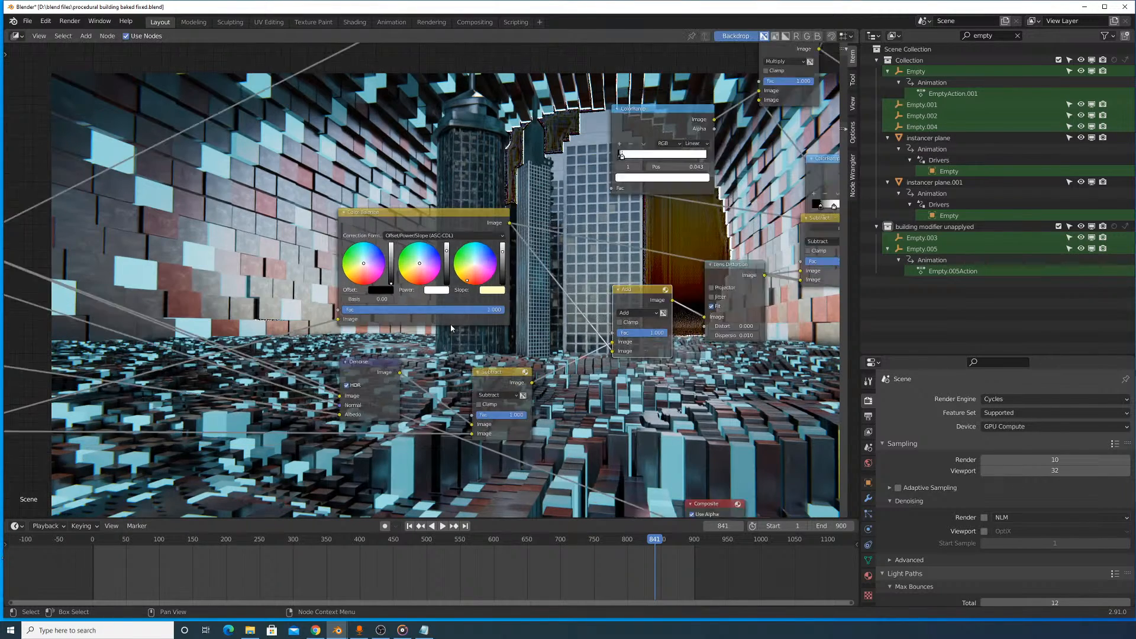
scroll(607, 315, up, 1)
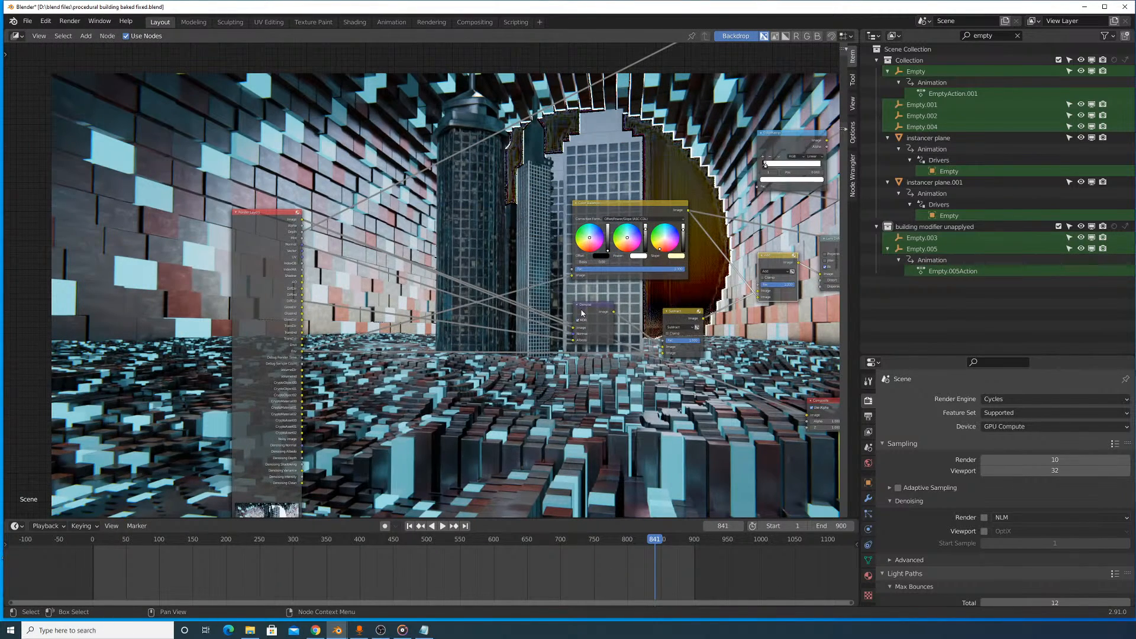
drag(582, 313, 454, 311)
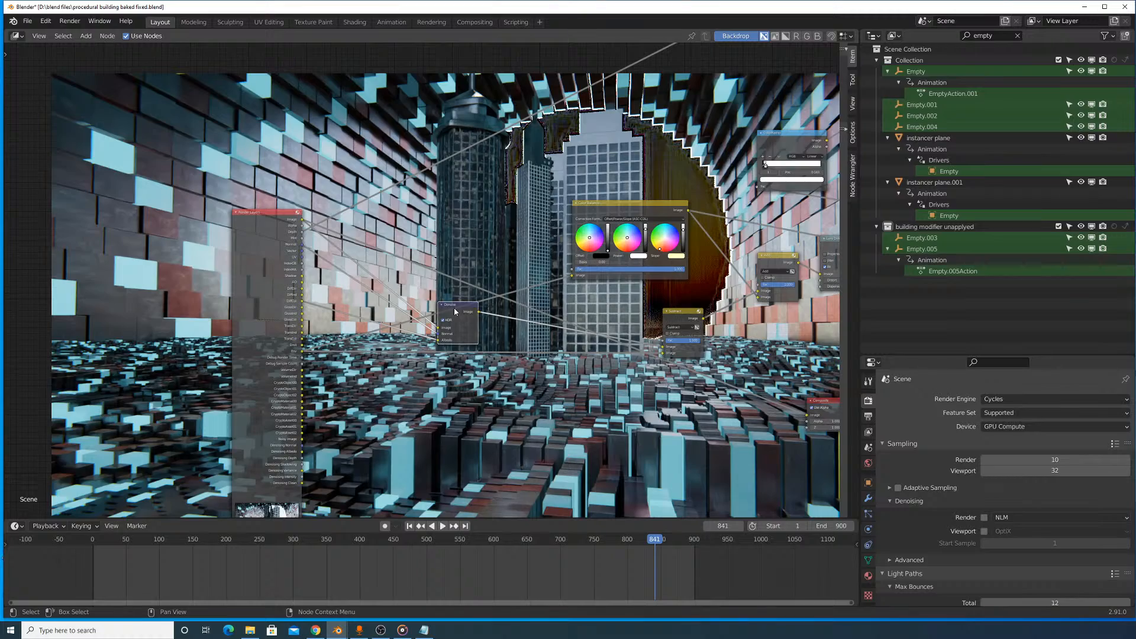
key(m)
scroll(454, 312, up, 4)
middle_drag(734, 198, 482, 284)
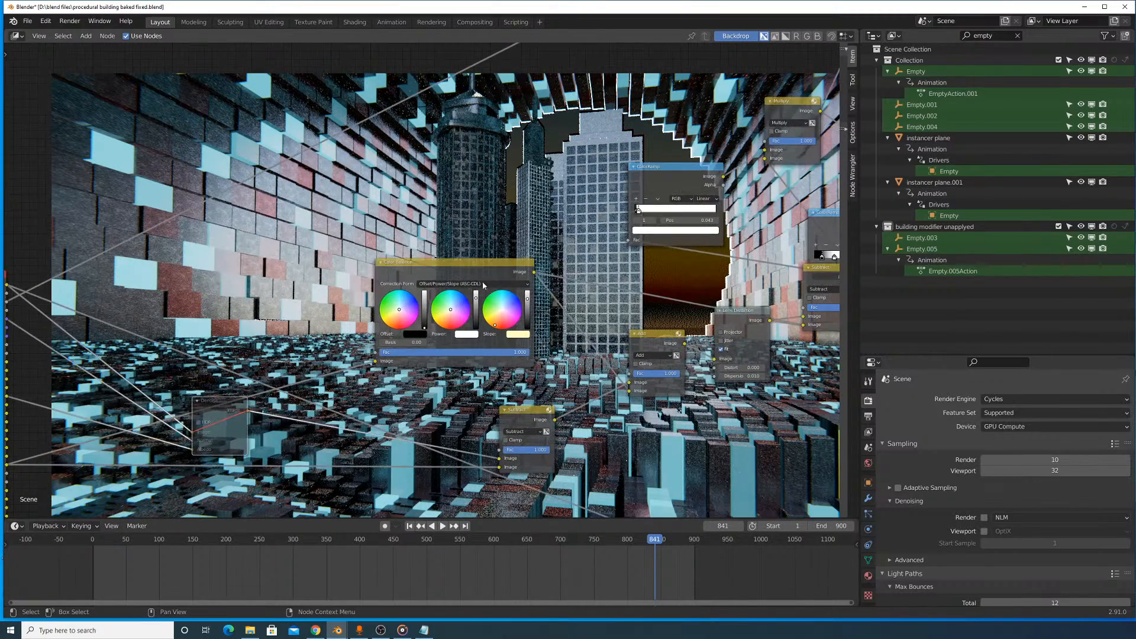
- Move the Color Balance node below the Denoise and first Subtract nodes, and preview that Subtract node's output
drag(479, 267, 317, 261)
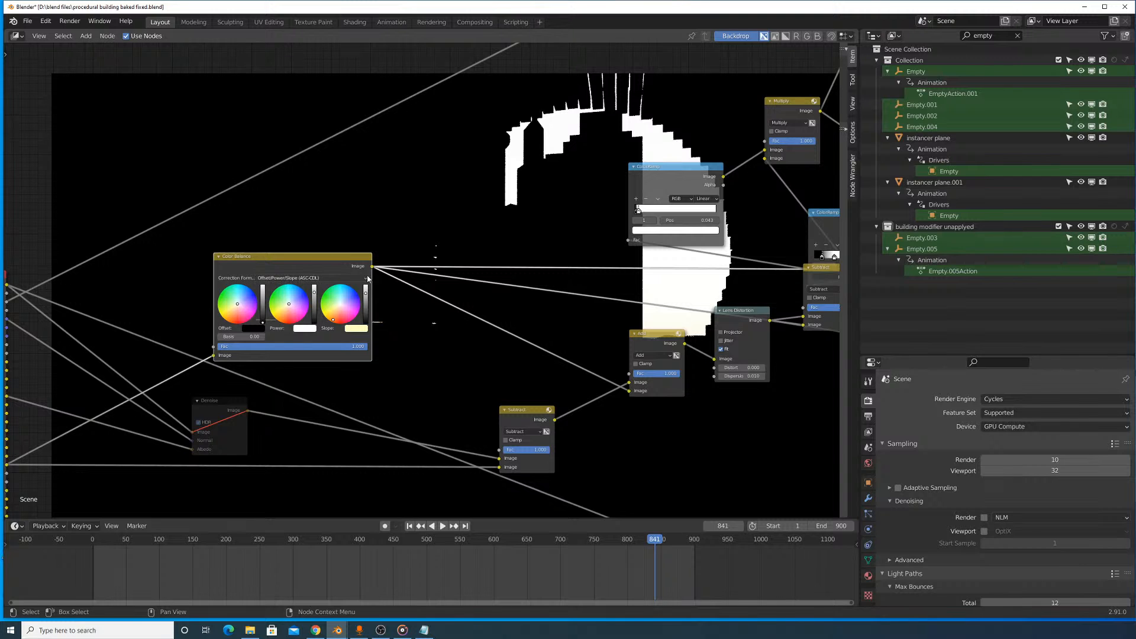
scroll(393, 294, up, 1)
middle_drag(393, 294, 492, 245)
drag(411, 221, 585, 510)
drag(664, 376, 662, 326)
ctrl+shift+click(637, 321)
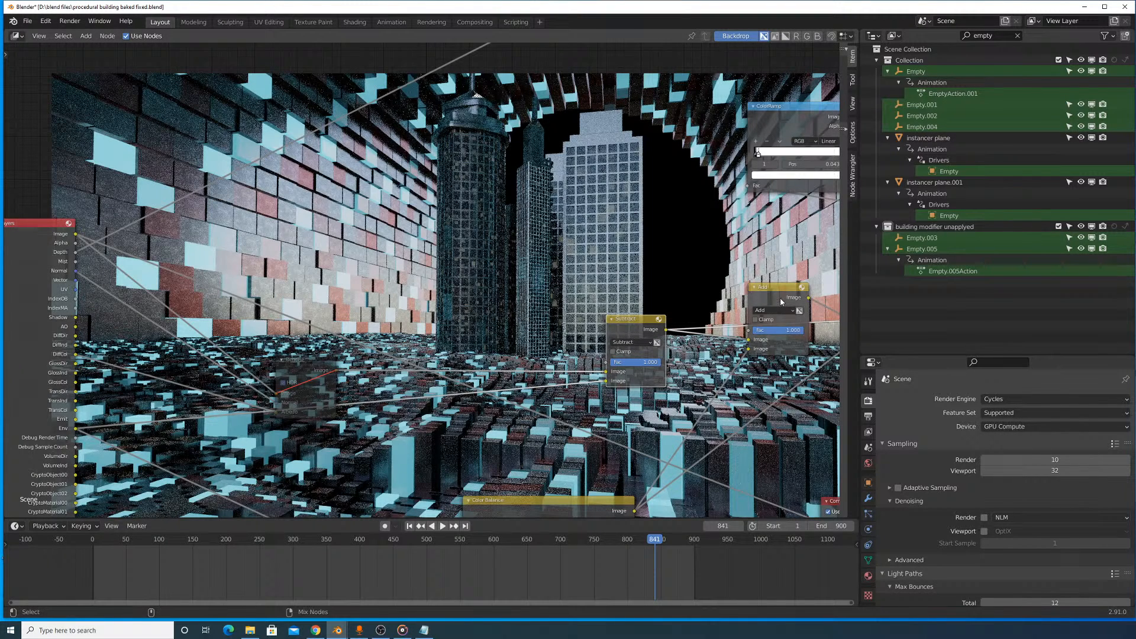
- Preview the Add and second Subtract outputs, and place the second Subtract node after Lens Distortion, beneath the second ColorRamp
middle_drag(783, 307, 473, 276)
scroll(492, 288, down, 2)
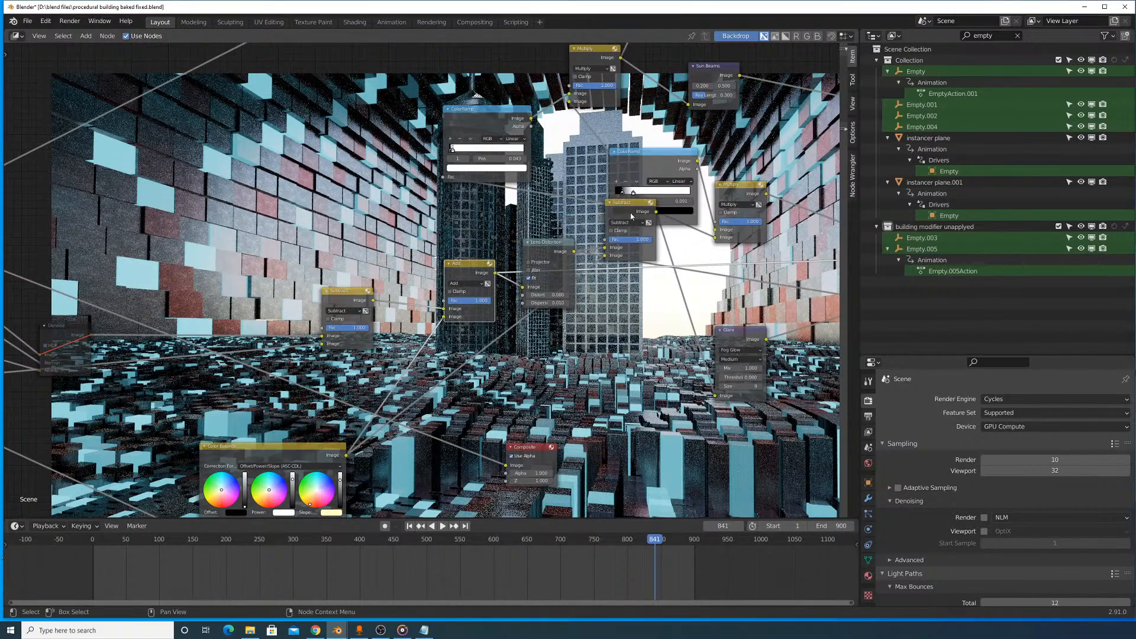
drag(631, 216, 642, 246)
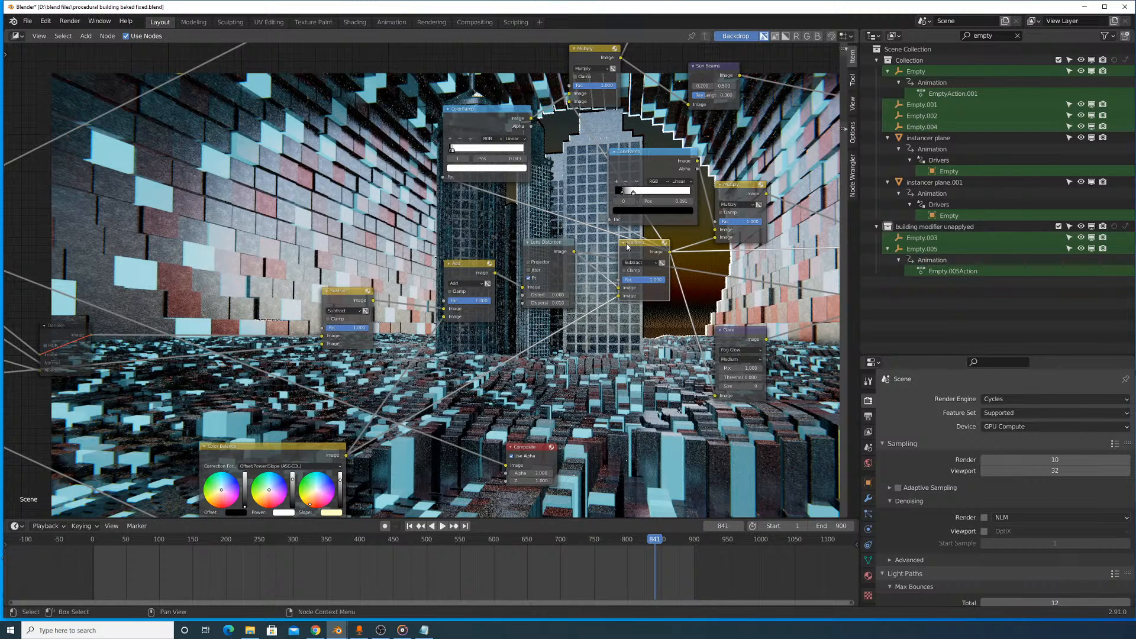
drag(635, 251, 572, 279)
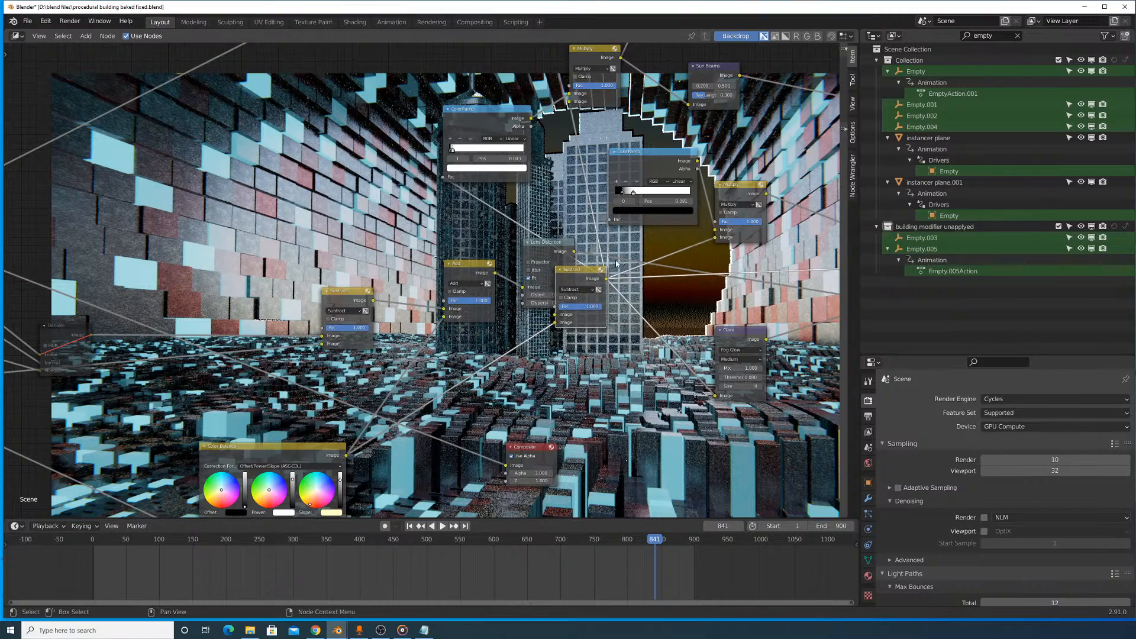
middle_drag(613, 263, 606, 303)
drag(564, 309, 626, 293)
scroll(626, 293, up, 1)
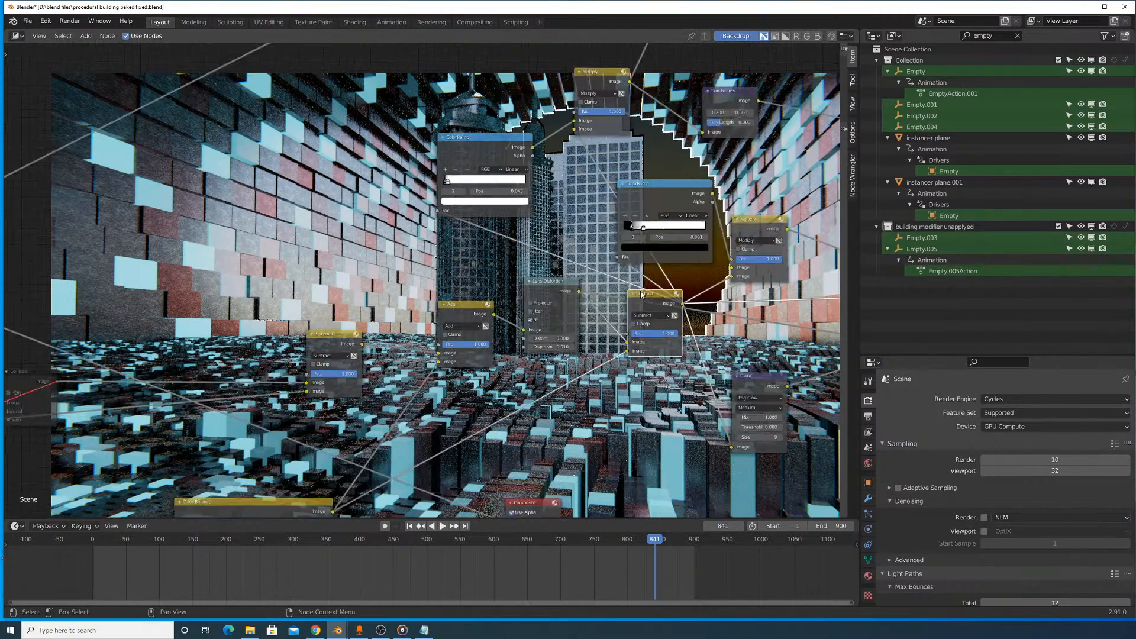
scroll(641, 294, up, 2)
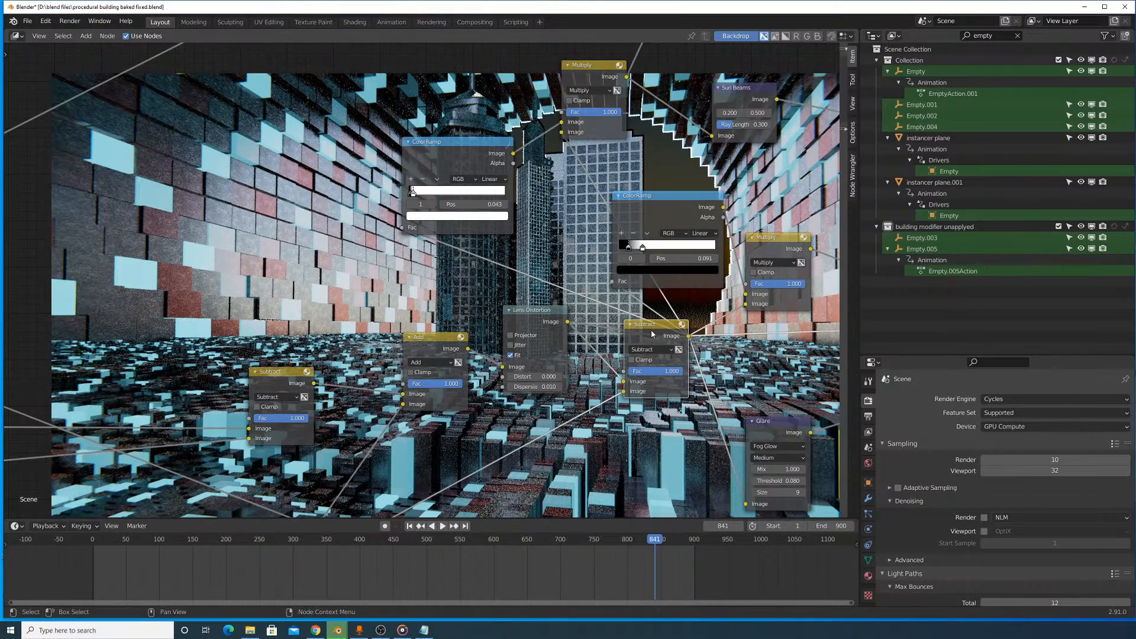
scroll(651, 327, down, 3)
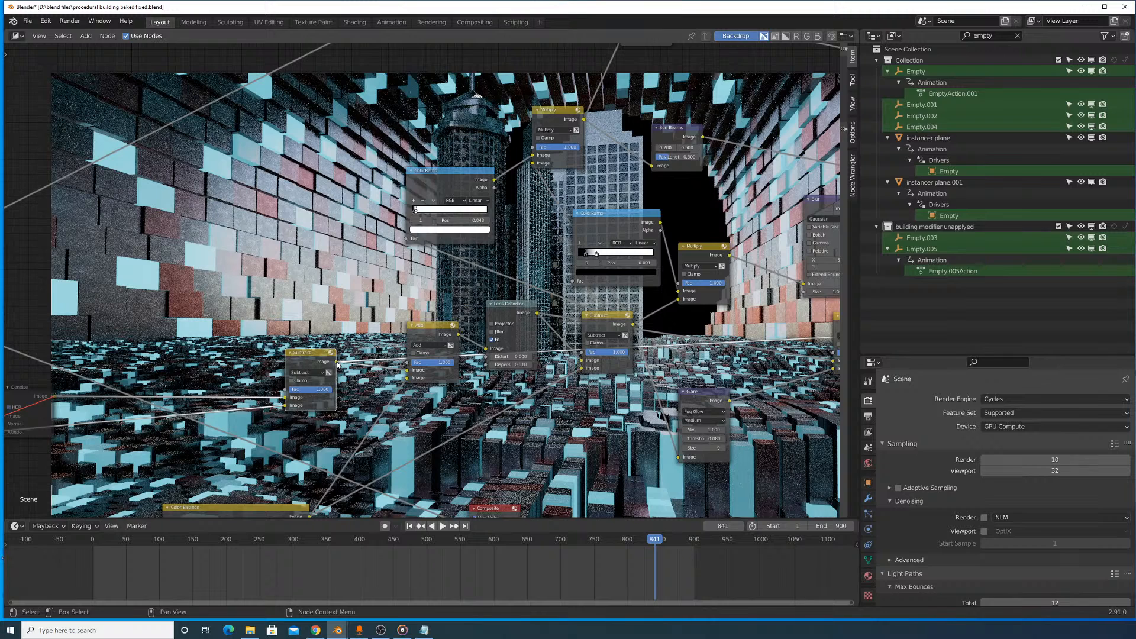
- Move the second Subtract node out of the way, link the first Subtract's output to the first ColorRamp's Fac, and save the file
drag(616, 319, 374, 454)
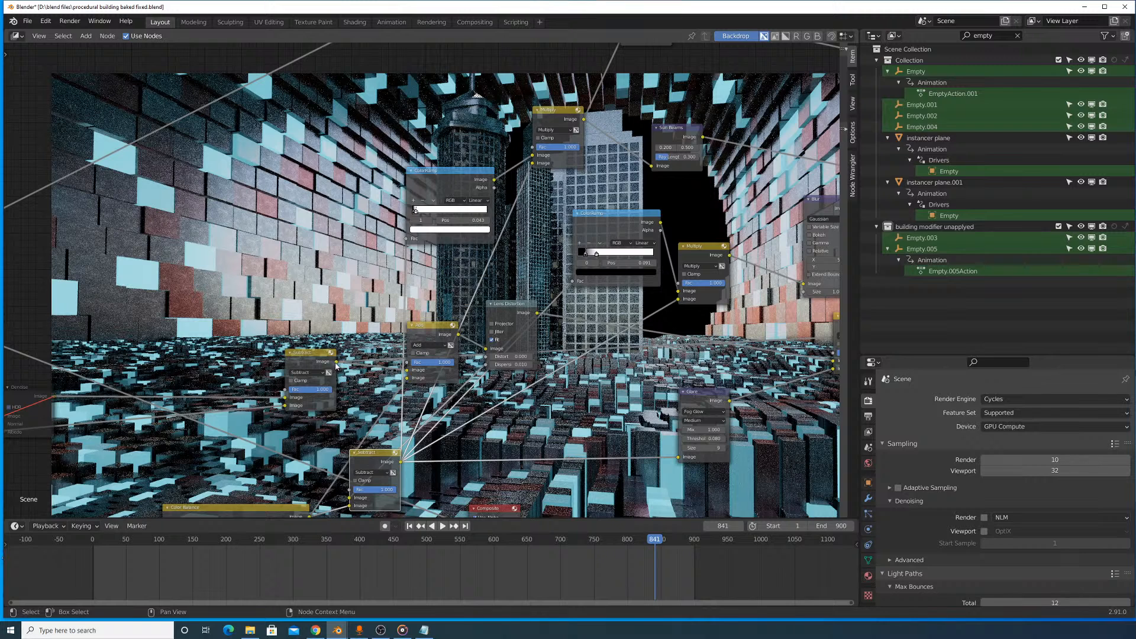
drag(336, 361, 407, 240)
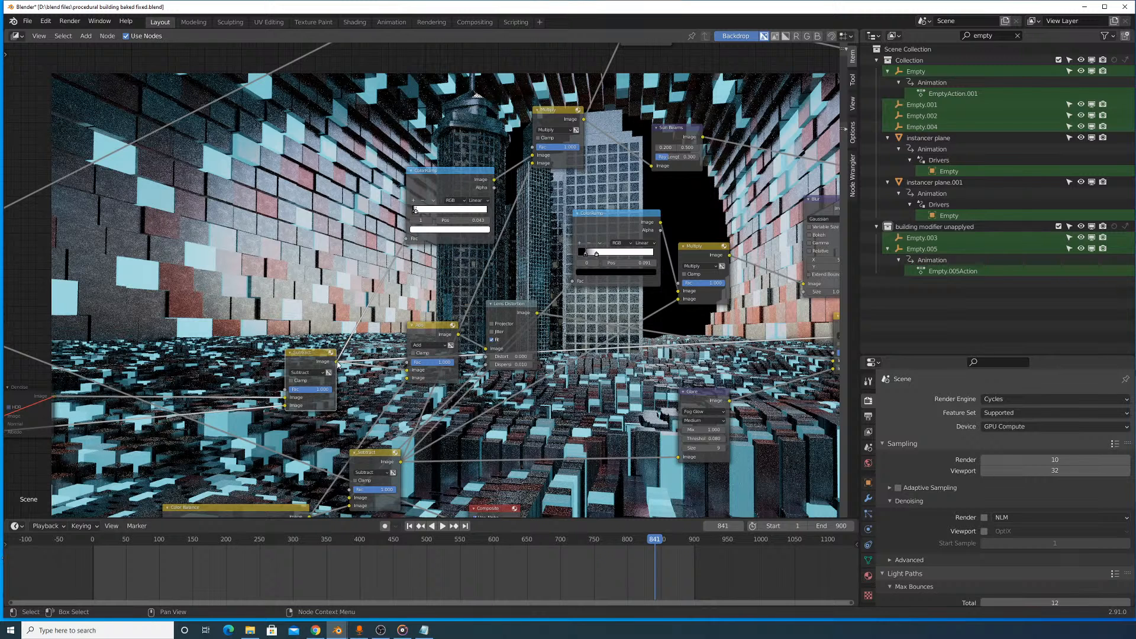
scroll(339, 365, down, 1)
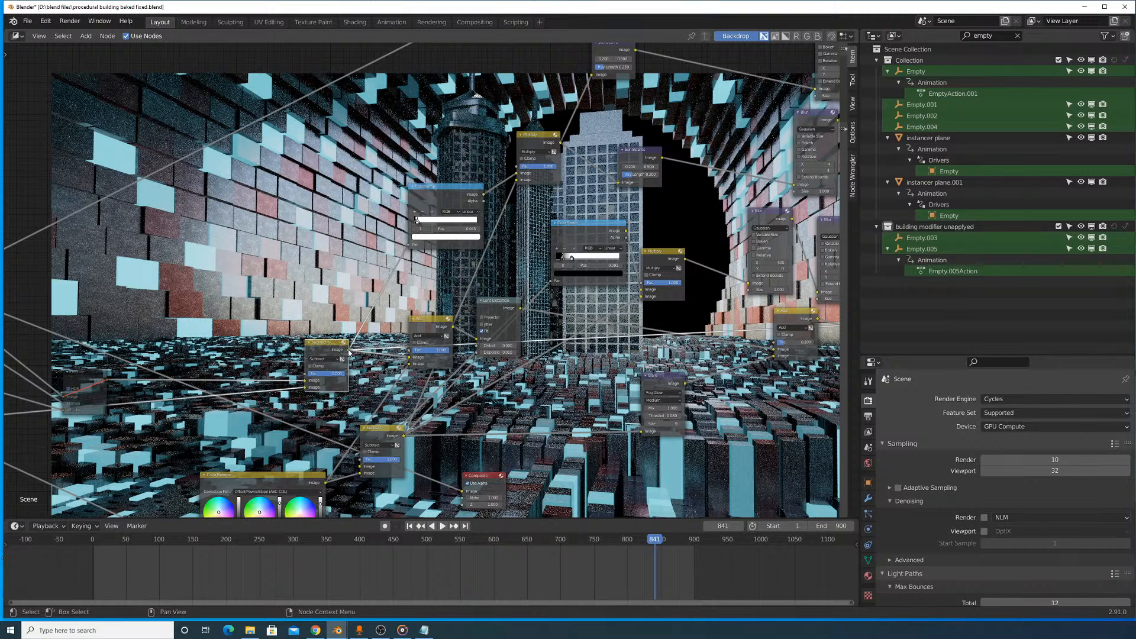
key(ctrl+s)
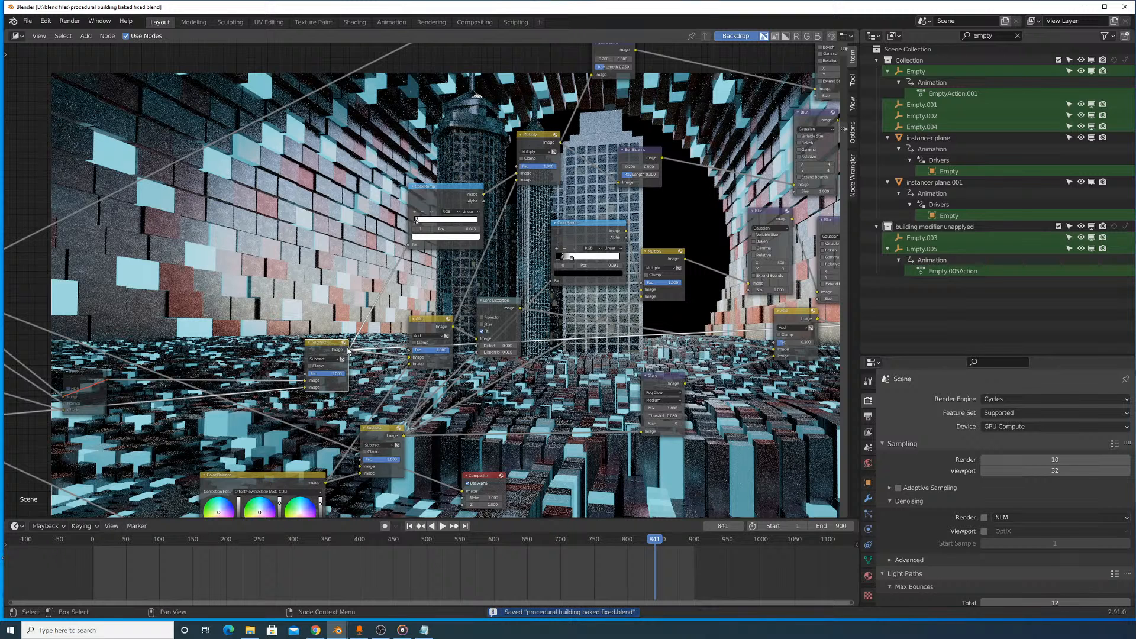
- Connect the first Subtract's output to both Multiply nodes, the second ColorRamp and the Glare node in place of the second Subtract
scroll(348, 351, up, 3)
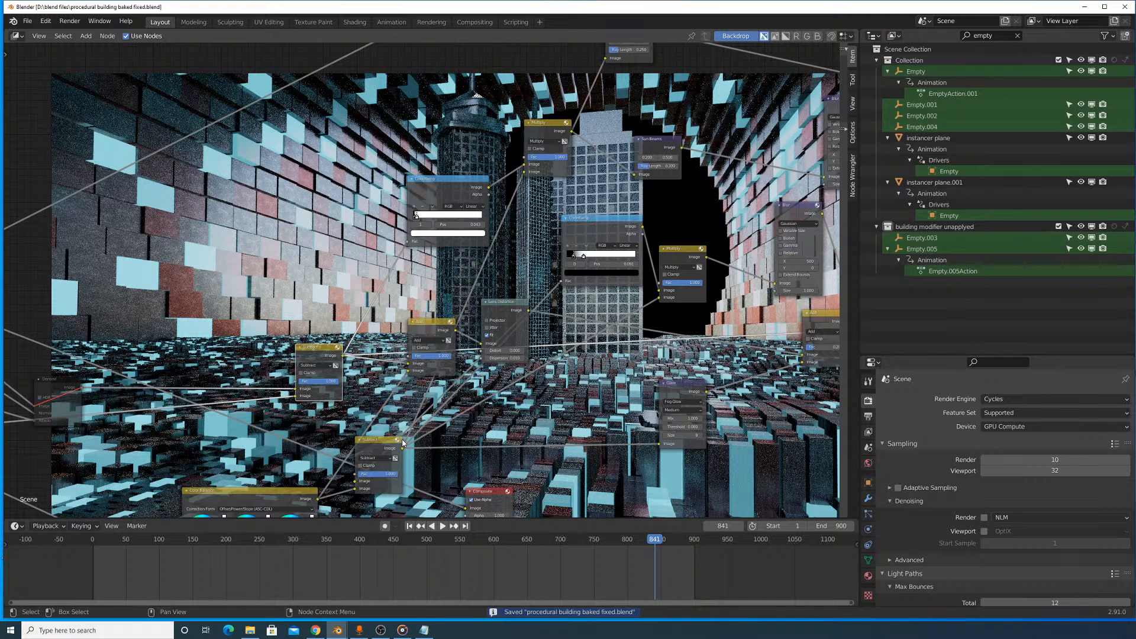
drag(402, 443, 408, 438)
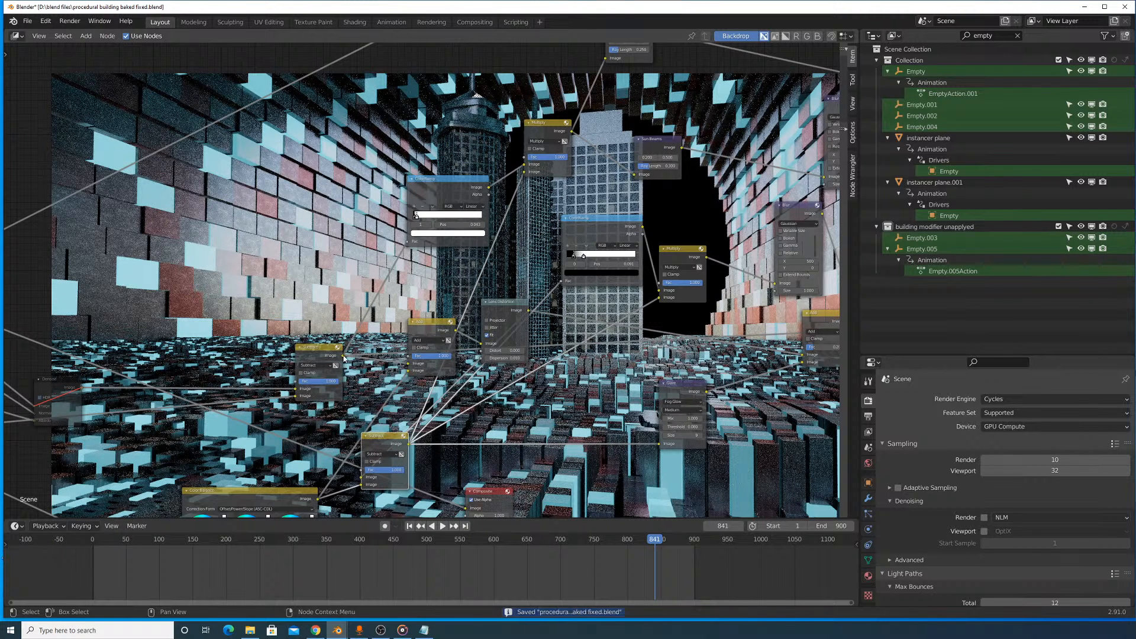
drag(343, 357, 525, 172)
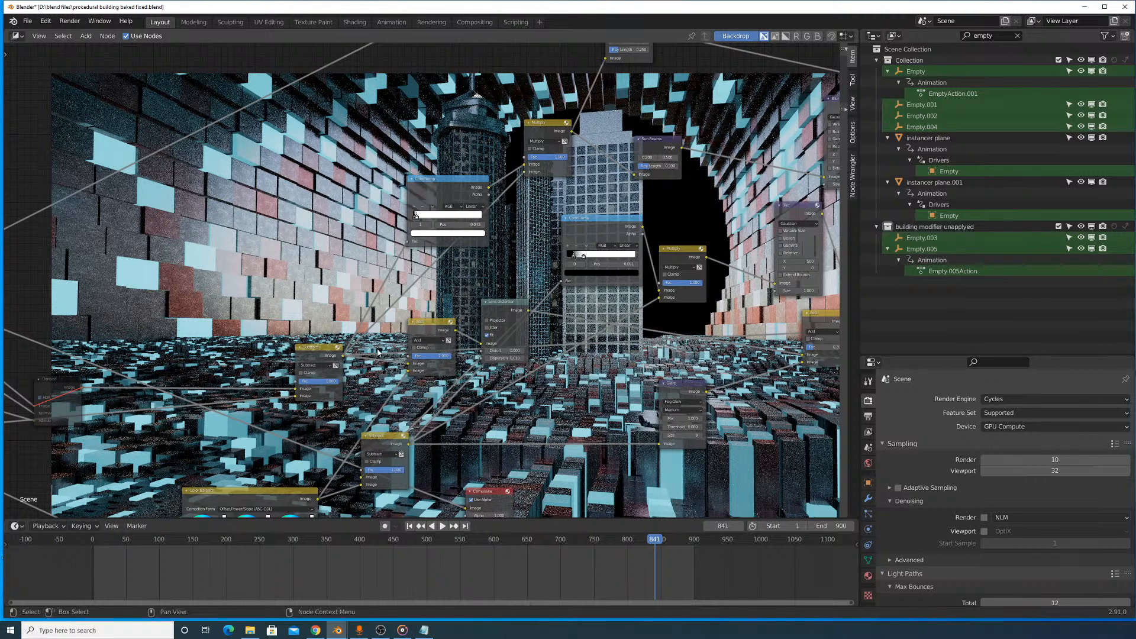
drag(383, 436, 410, 428)
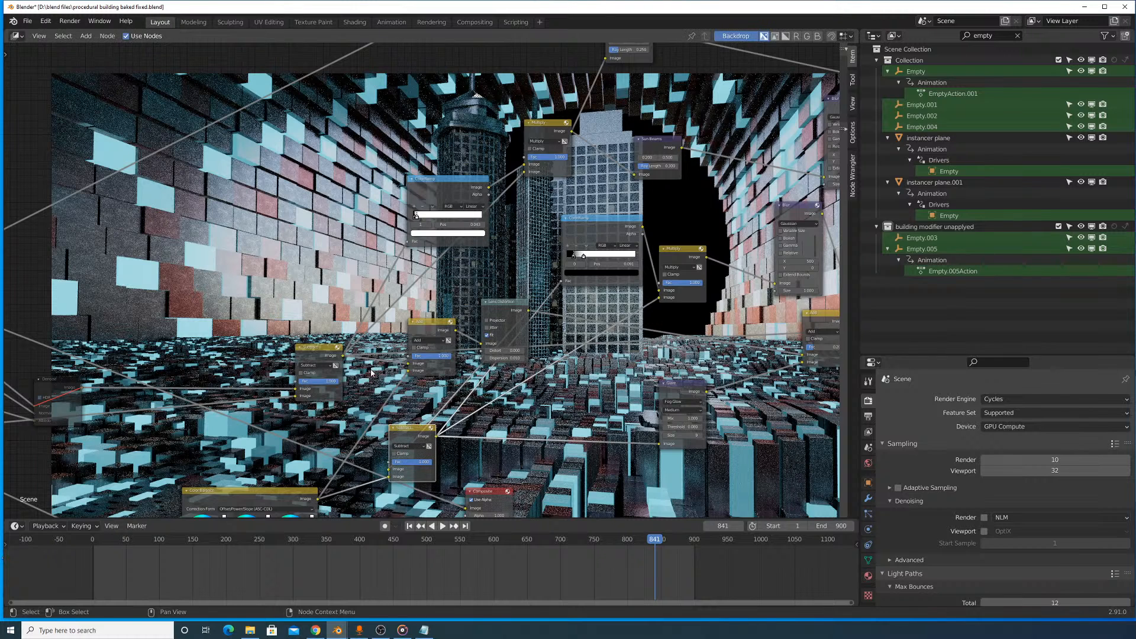
drag(342, 357, 561, 281)
drag(408, 439, 422, 443)
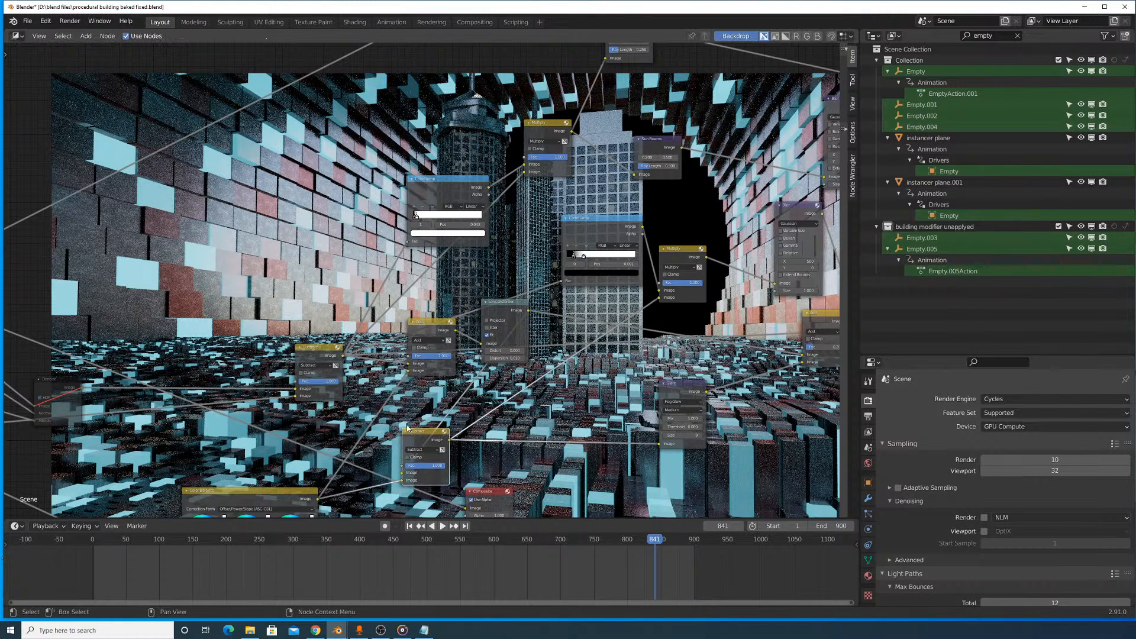
drag(343, 356, 625, 322)
drag(421, 439, 427, 440)
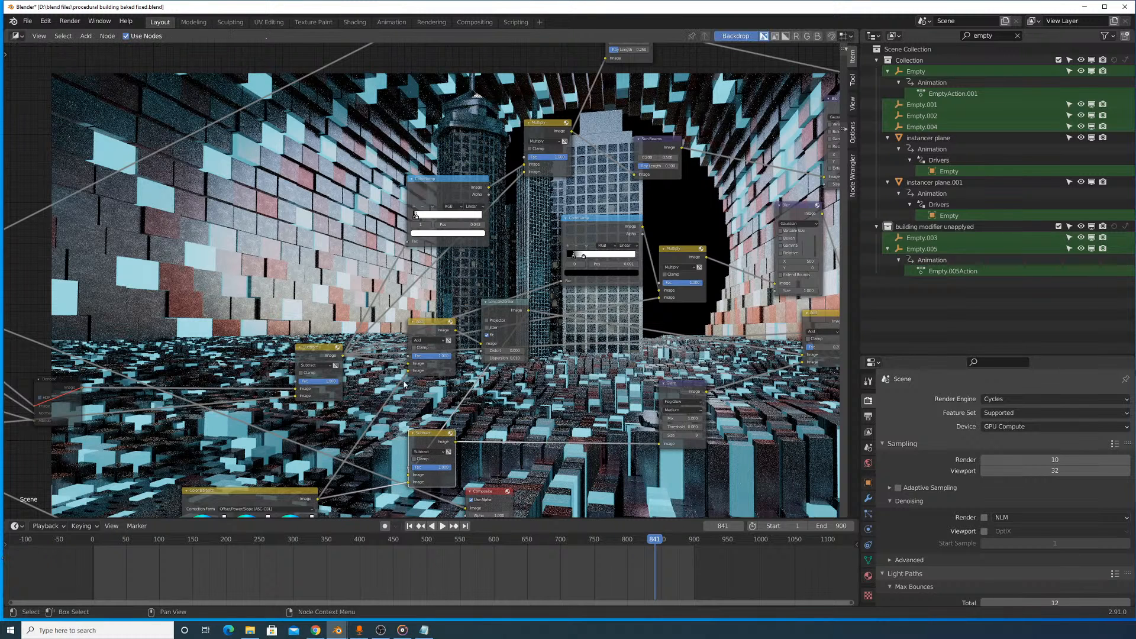
drag(342, 356, 658, 443)
- Return the second Subtract node beside Lens Distortion, and lower the Lens Distortion and first Add nodes beneath the ColorRamps
drag(435, 438, 590, 341)
middle_drag(705, 377, 279, 365)
middle_drag(158, 352, 500, 333)
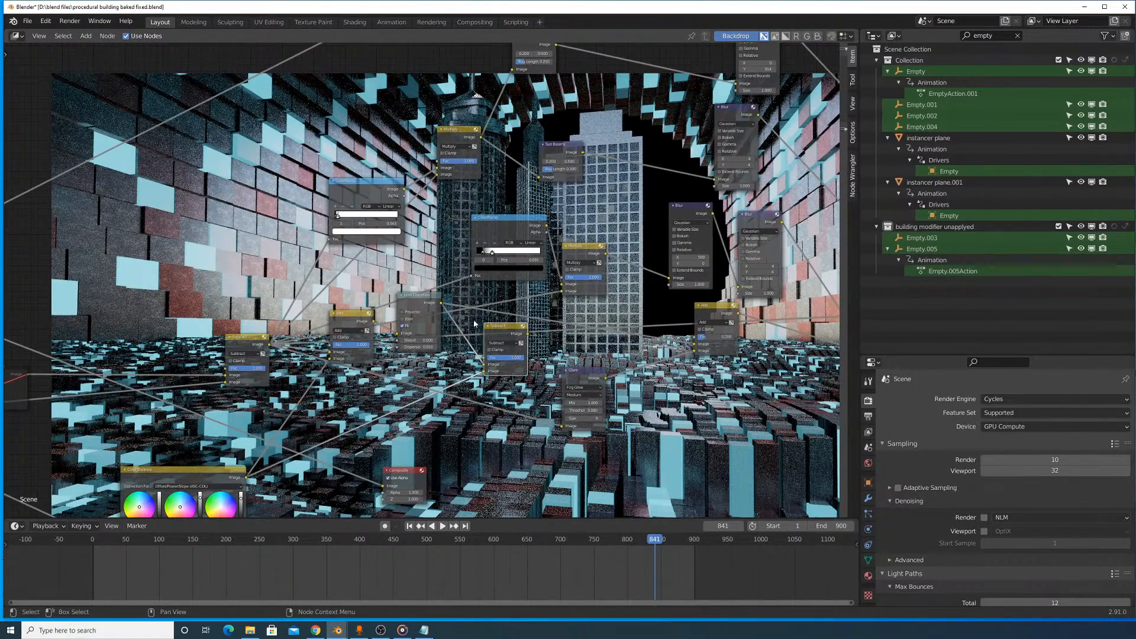
scroll(473, 323, up, 5)
drag(400, 320, 427, 327)
mouse_move(543, 357)
mouse_down()
mouse_move(510, 366)
mouse_move(539, 360)
mouse_up()
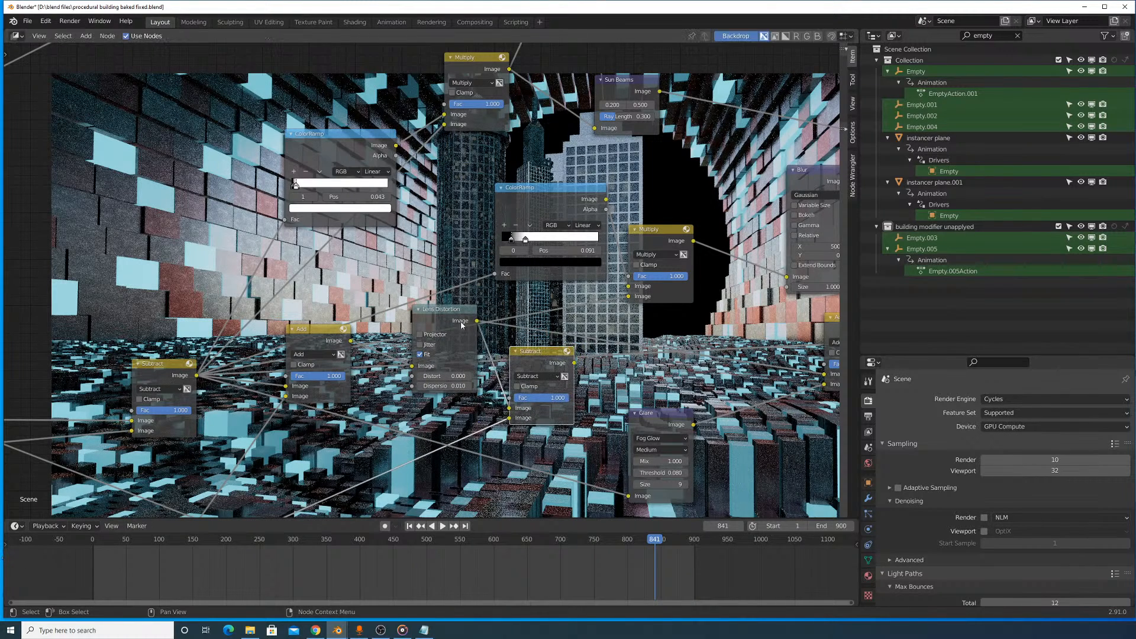
drag(462, 324, 497, 379)
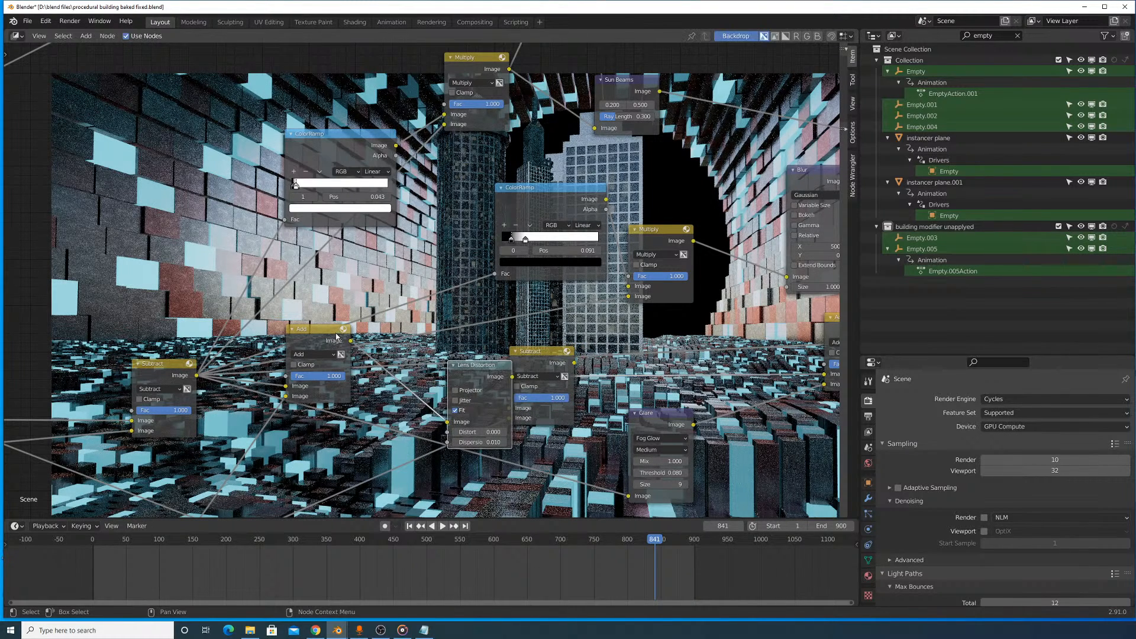
drag(336, 336, 347, 408)
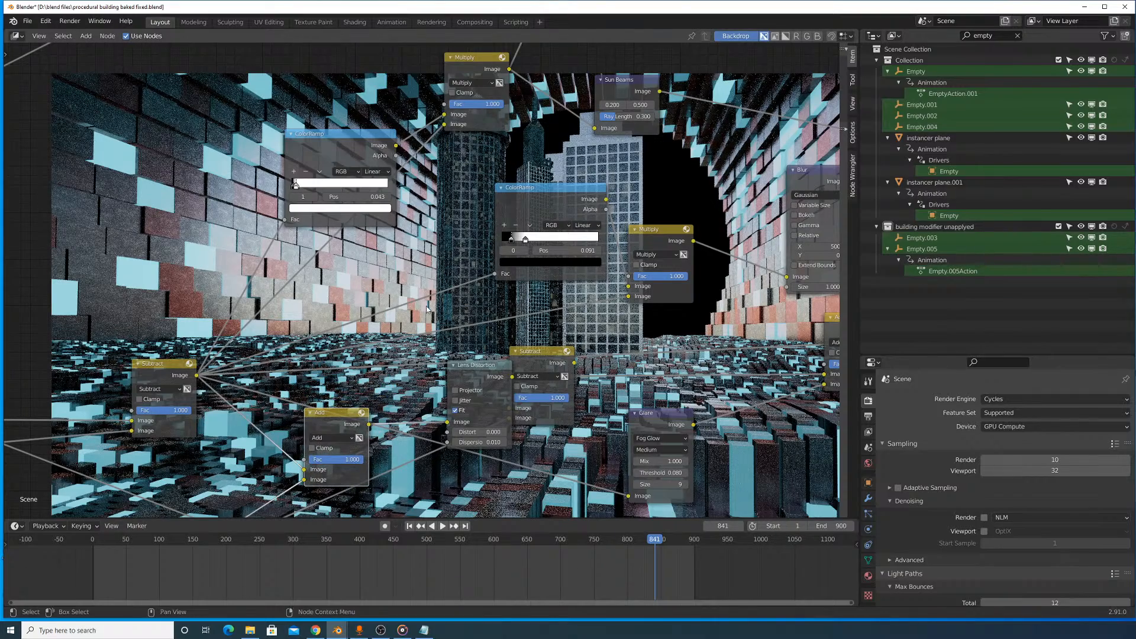
- Preview the output of the filter node near the end of the tree to view the full composite
scroll(426, 307, down, 5)
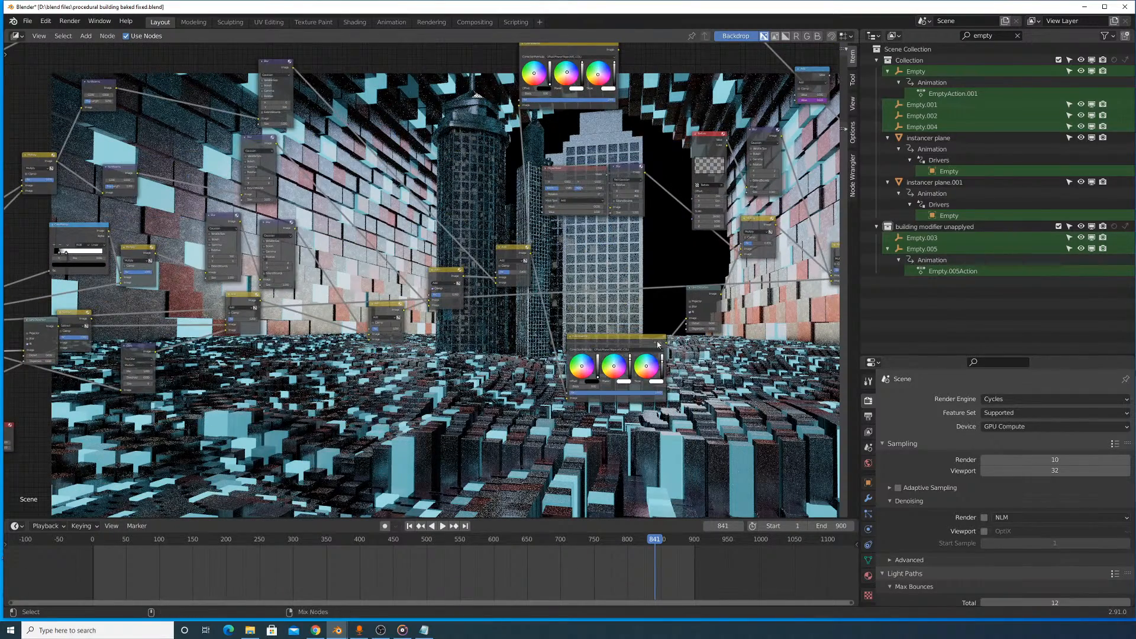
middle_drag(658, 344, 287, 400)
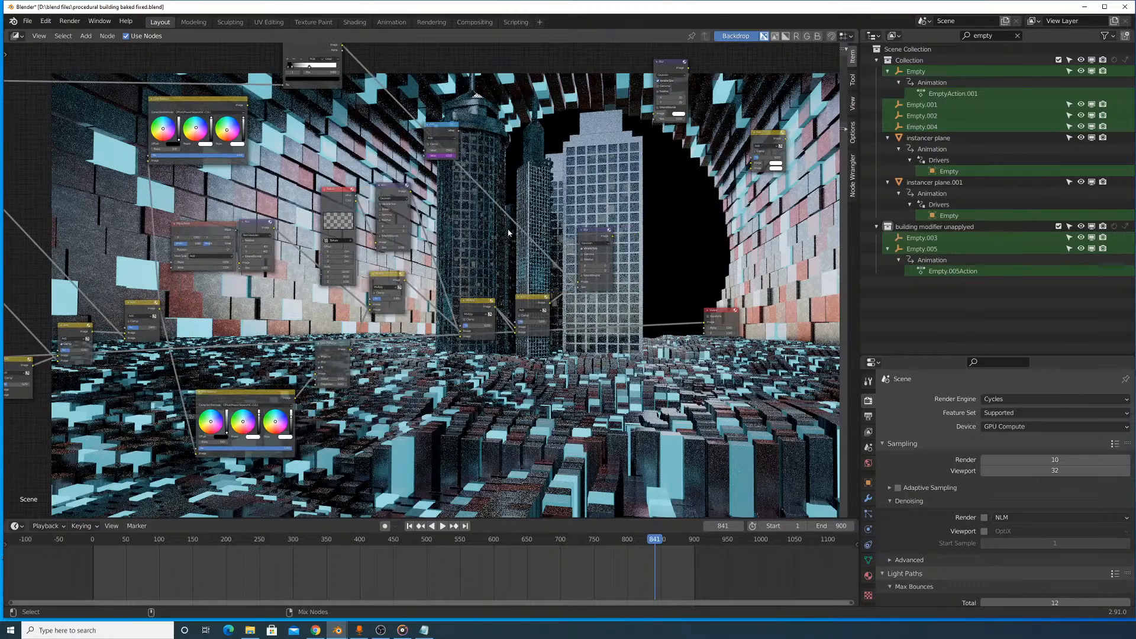
ctrl+shift+click(583, 232)
middle_drag(325, 270, 518, 266)
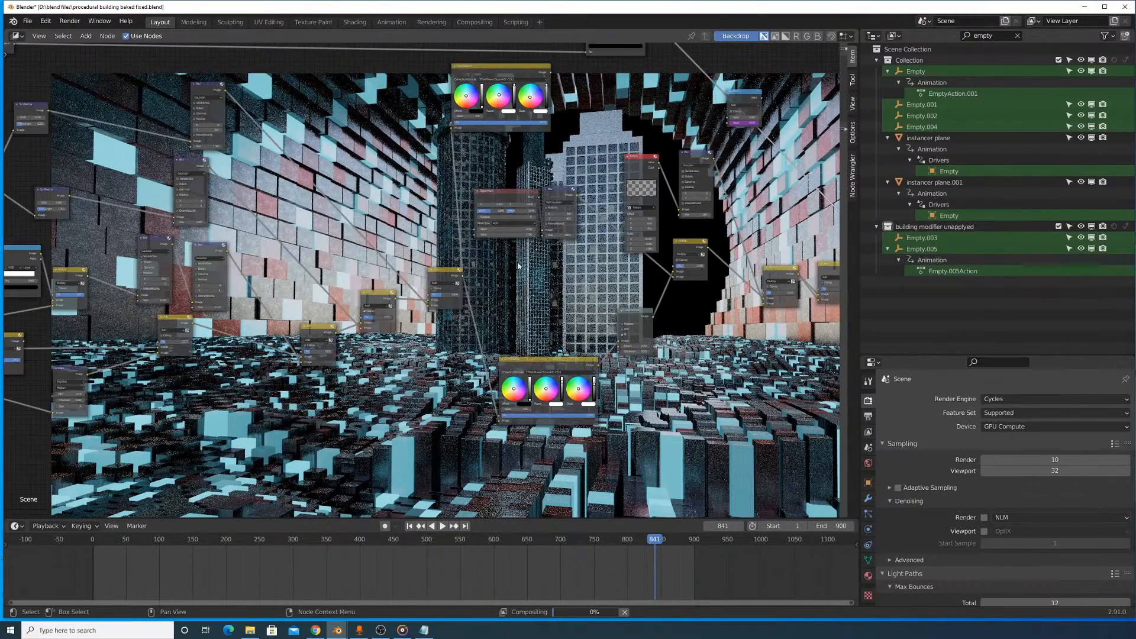
middle_drag(387, 257, 598, 248)
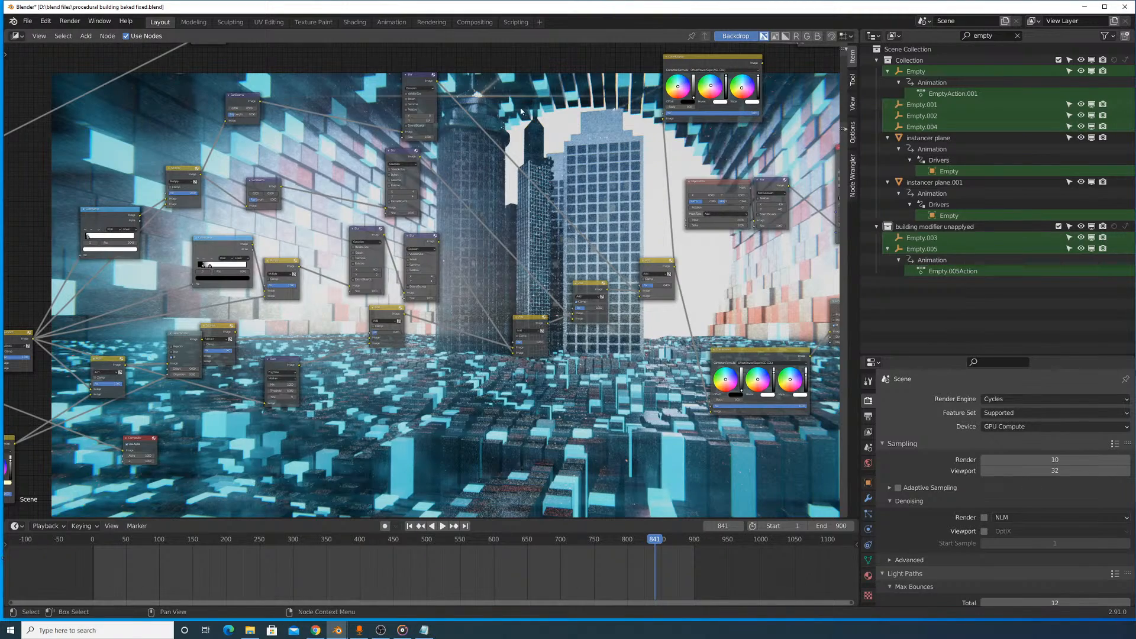
- Preview the first Subtract's output, raise that node above the links, and move the first Add node closer to it
scroll(630, 239, up, 3)
middle_drag(657, 236, 553, 206)
scroll(537, 208, up, 2)
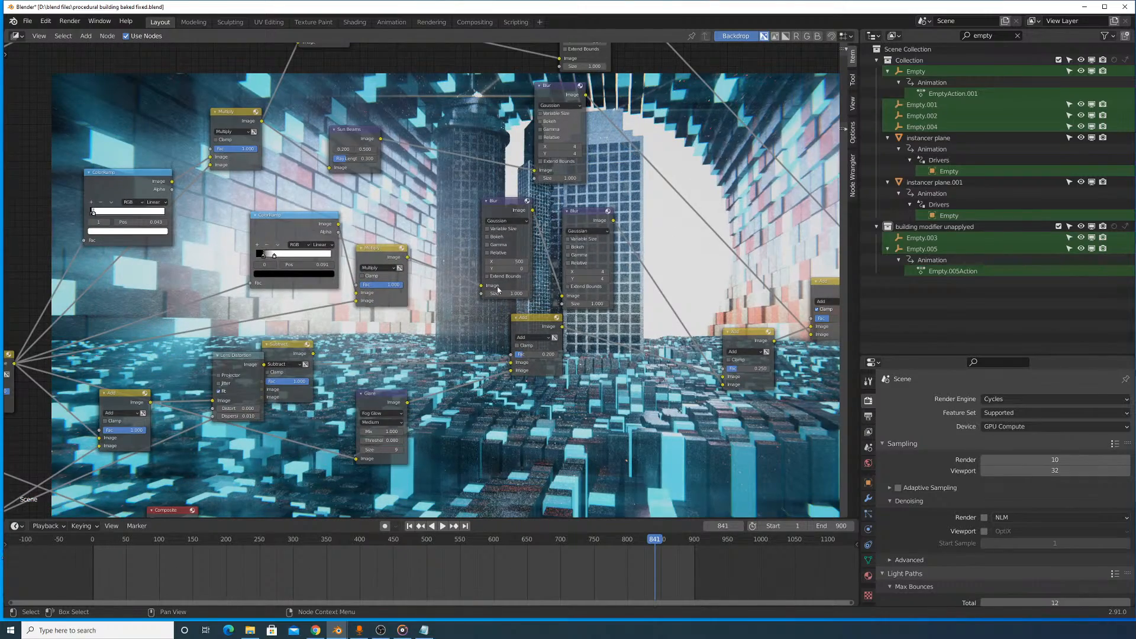
middle_drag(402, 269, 685, 248)
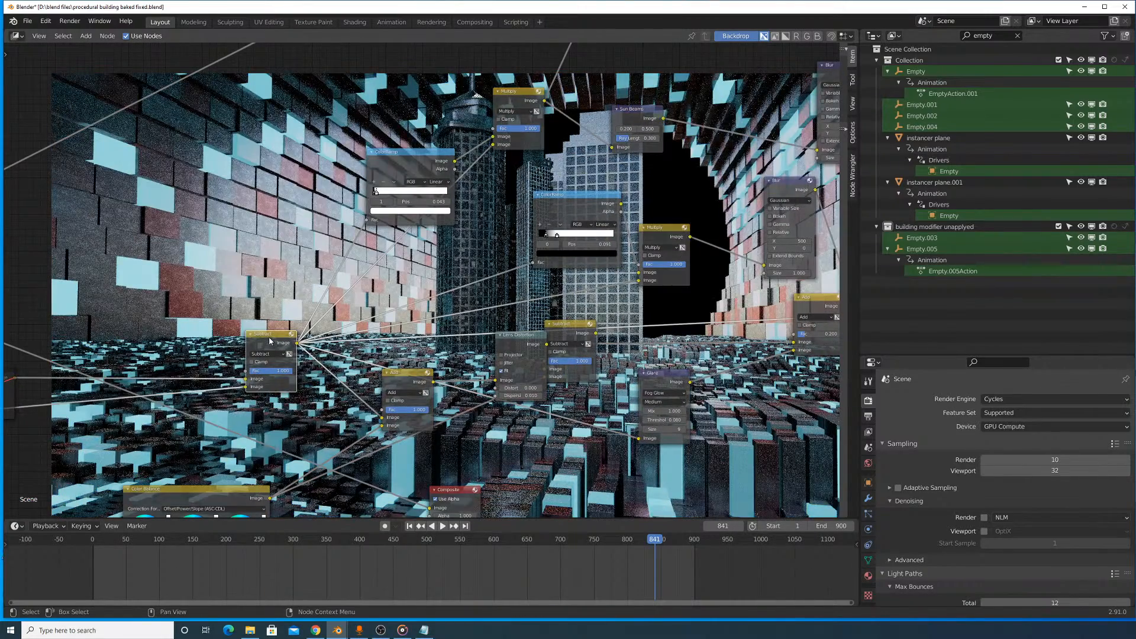
drag(269, 341, 239, 288)
drag(393, 386, 356, 392)
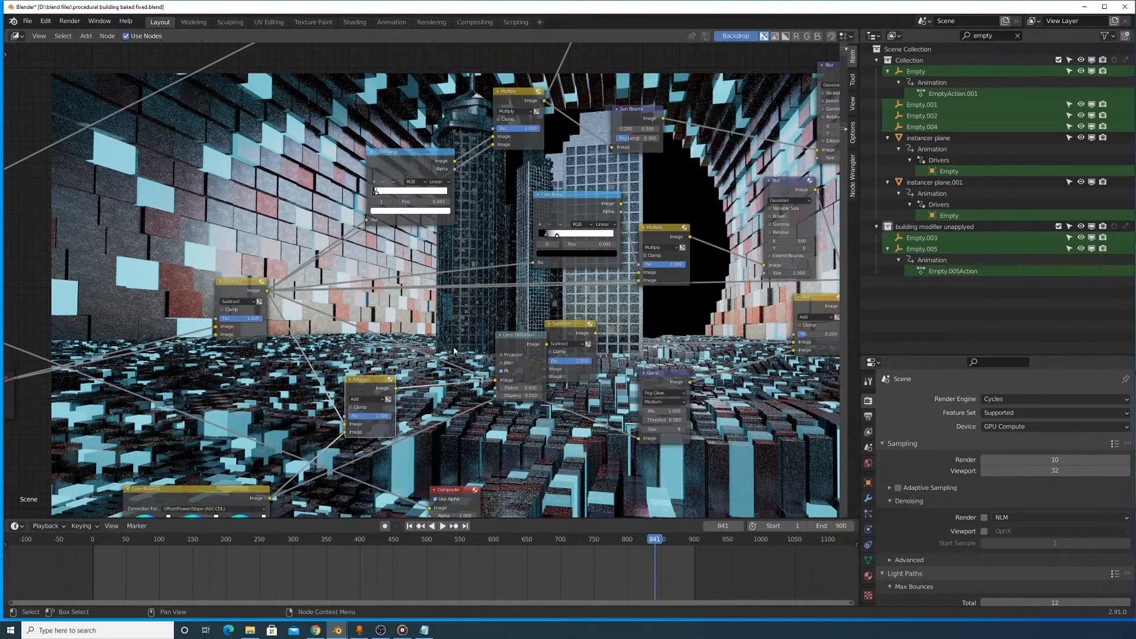
- Separate Lens Distortion from the second Subtract node and delete that Subtract while keeping its connection intact
drag(528, 344, 471, 316)
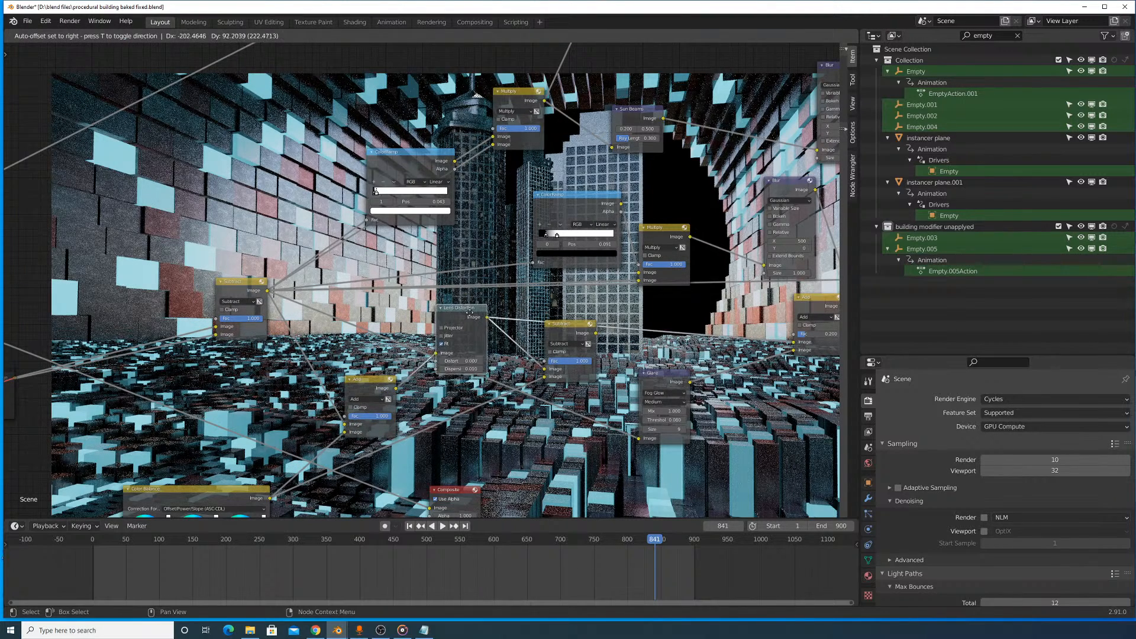
key(ctrl+x)
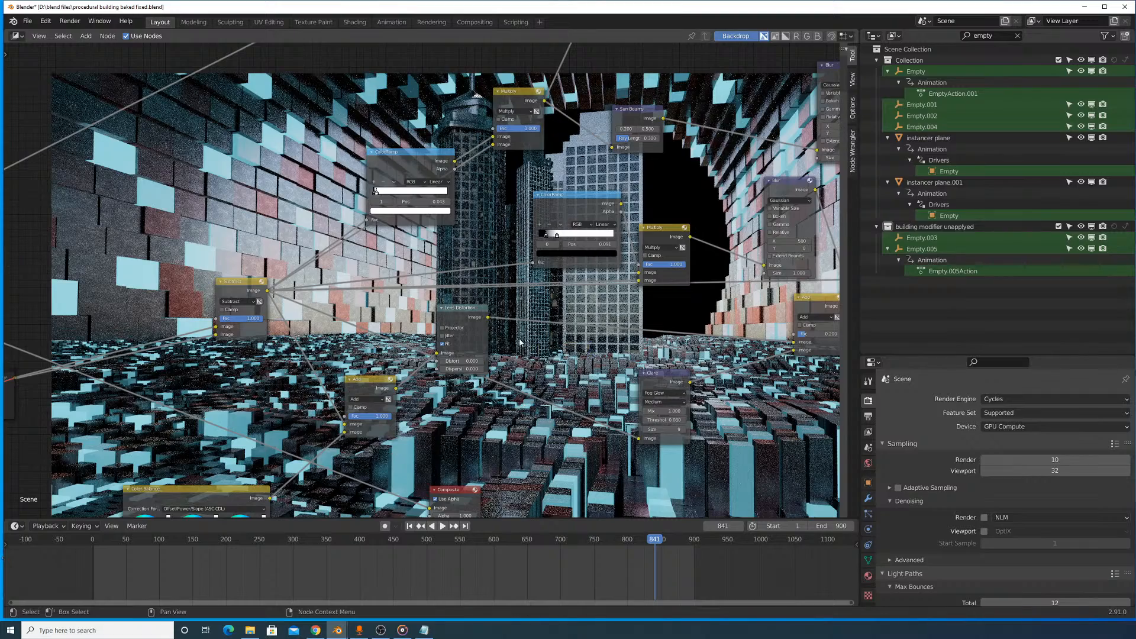
drag(469, 314, 555, 334)
- Place the Lens Distortion node between the second Multiply and Glare nodes, and reposition the 0.200 Add node it feeds
scroll(632, 355, up, 1)
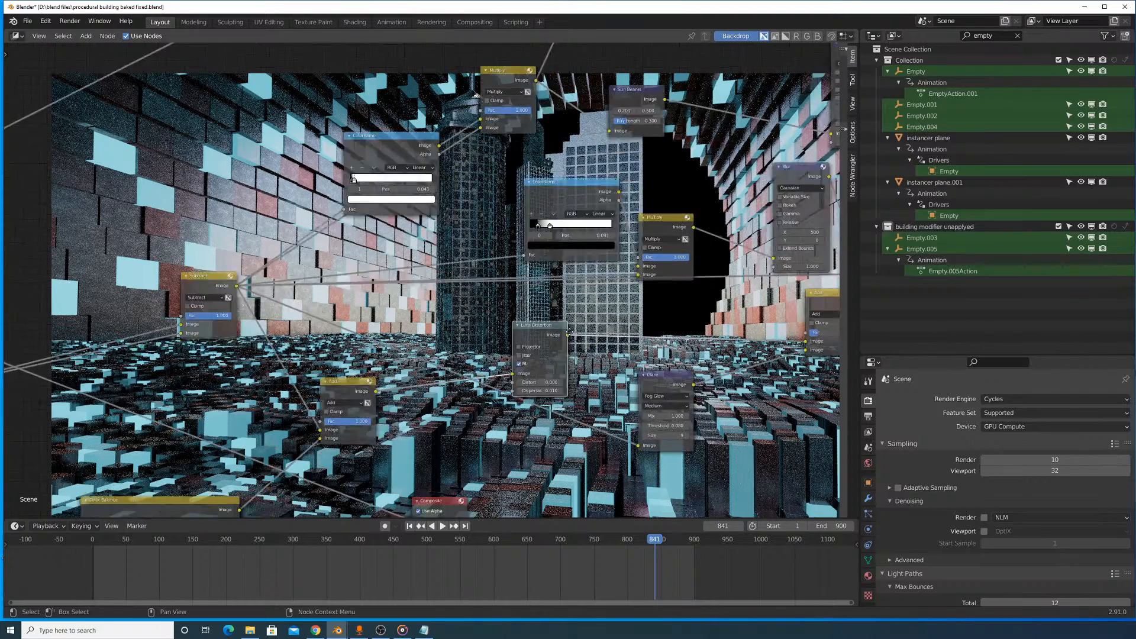
middle_drag(578, 343, 330, 308)
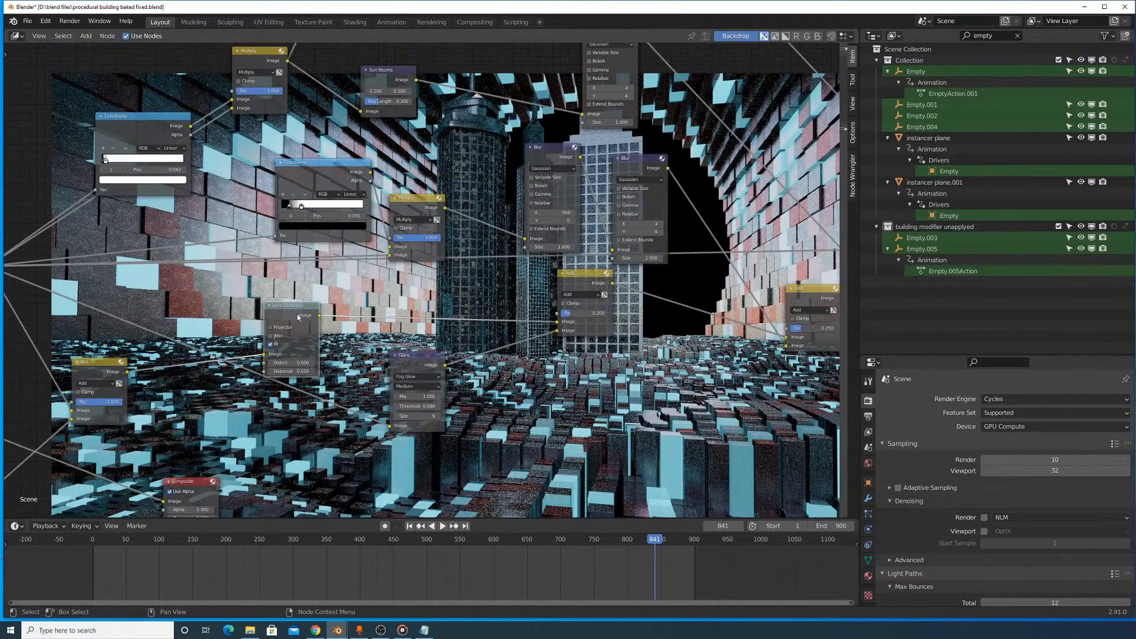
drag(306, 315, 437, 284)
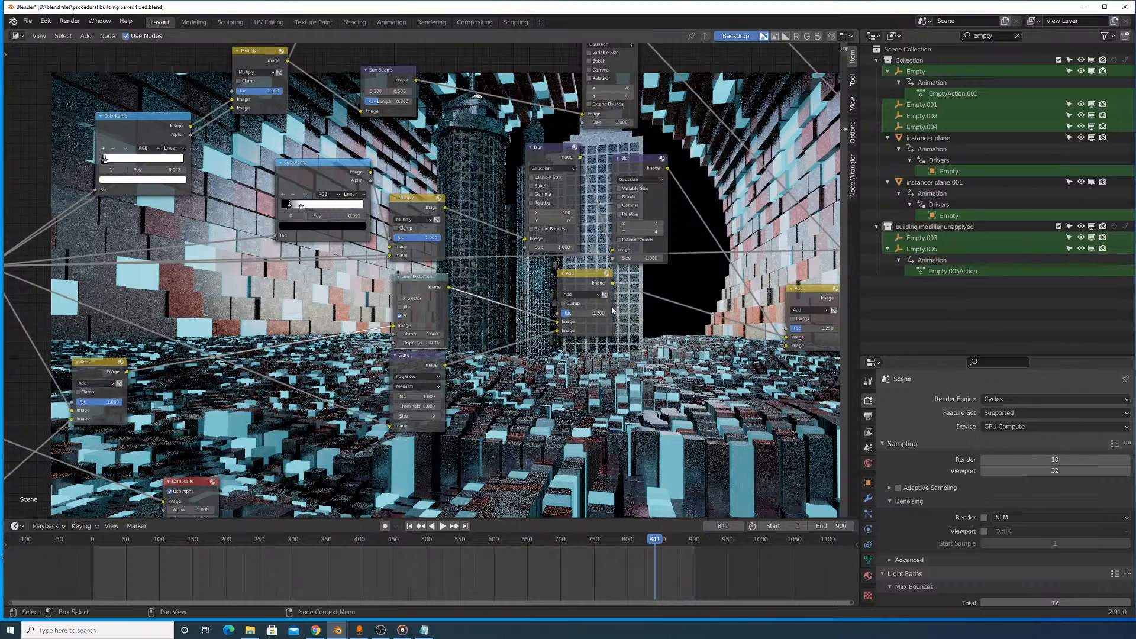
scroll(597, 316, down, 1)
middle_drag(597, 315, 536, 337)
drag(498, 306, 512, 329)
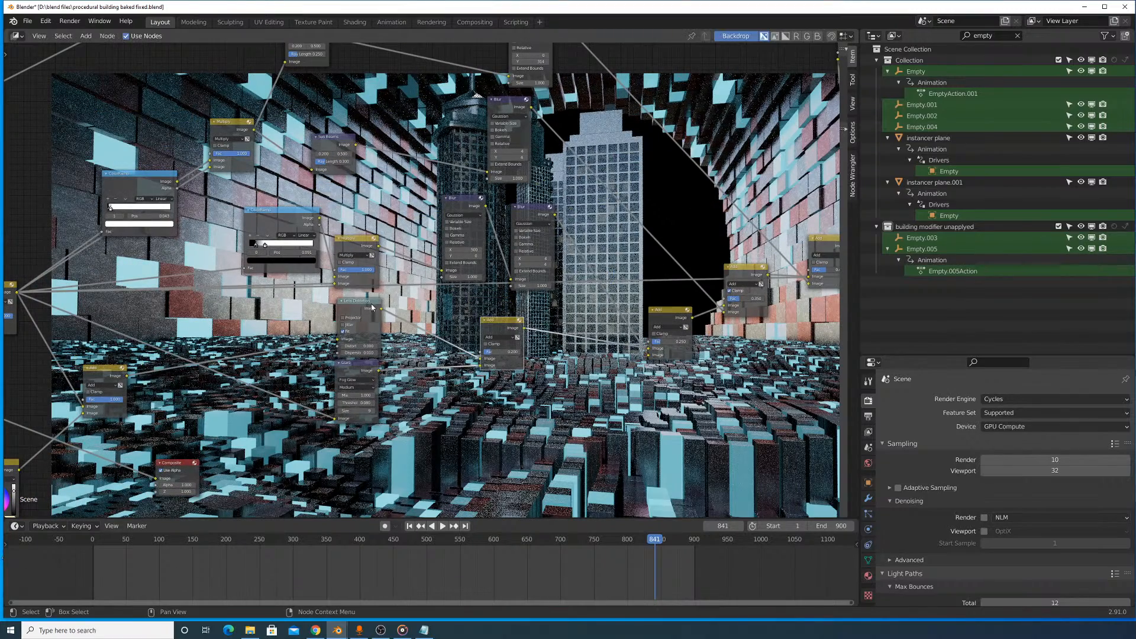
- Preview the Color Balance and first Add outputs, and raise that Add node in line with the Subtract node
middle_drag(401, 311, 601, 309)
drag(302, 370, 329, 372)
middle_drag(331, 342, 498, 343)
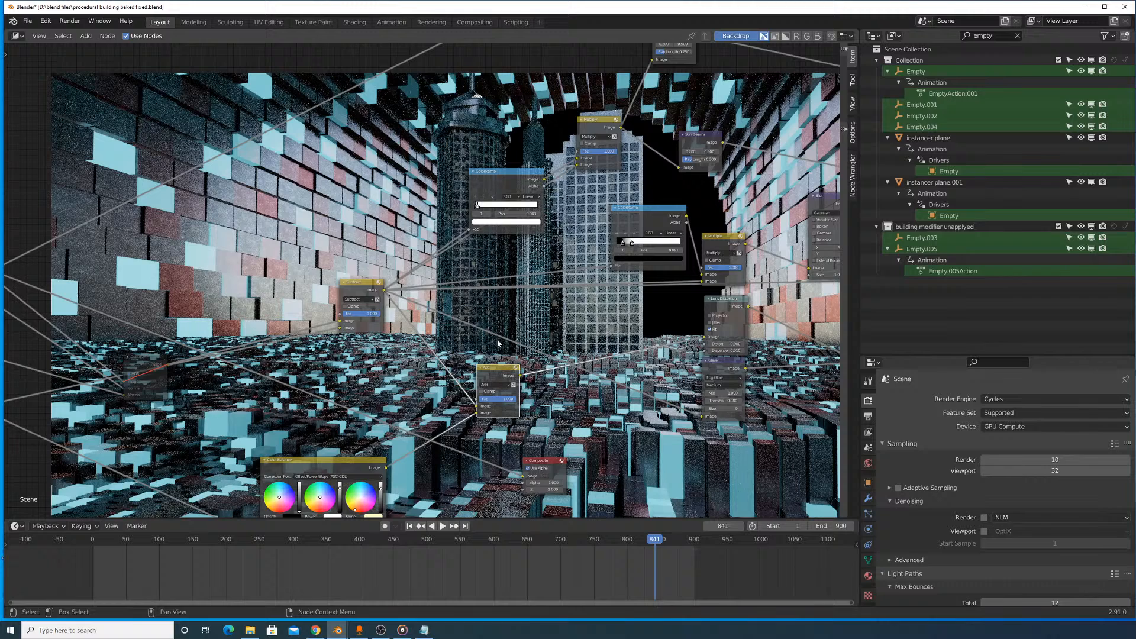
ctrl+shift+click(346, 462)
ctrl+shift+click(497, 375)
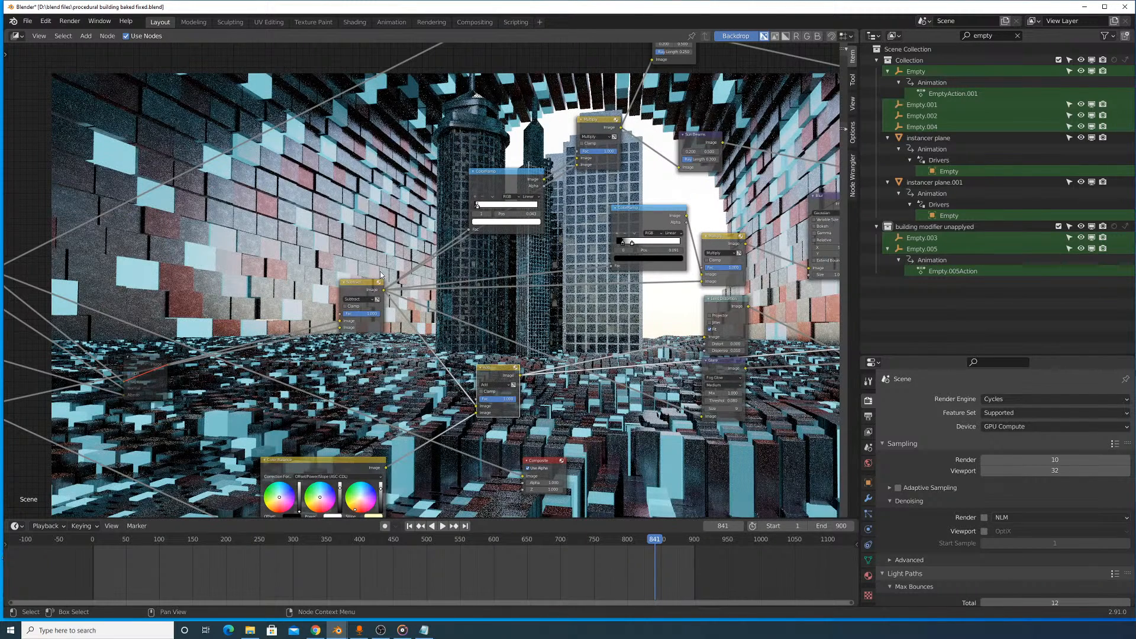
ctrl+shift+click(340, 463)
ctrl+shift+click(501, 371)
drag(501, 371, 563, 283)
middle_drag(706, 310, 562, 315)
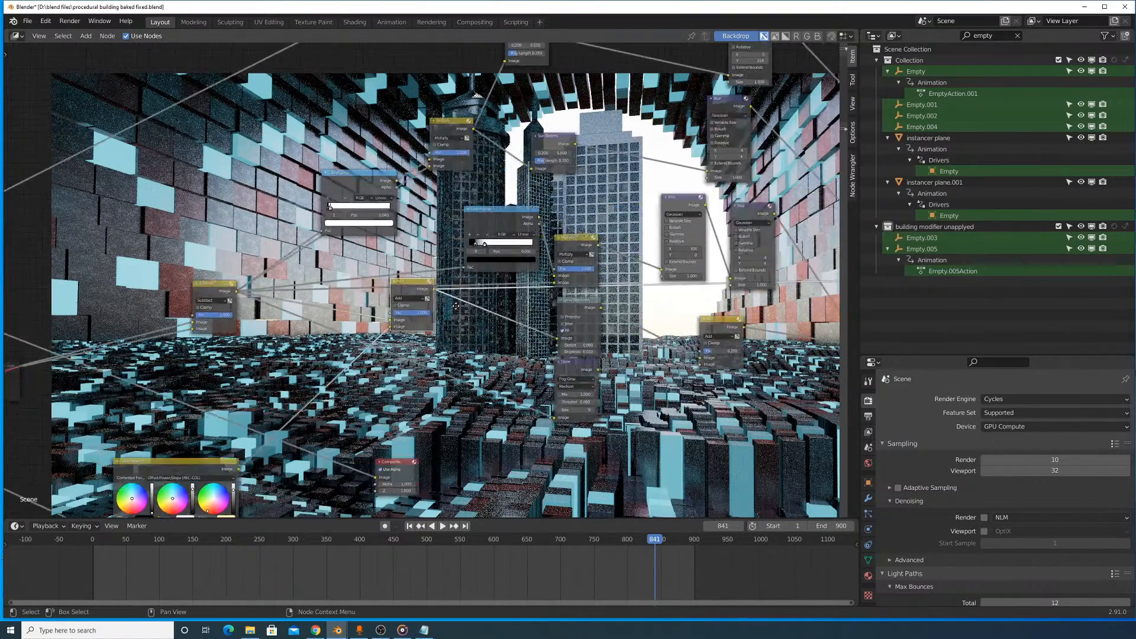
- Preview the Add node with the 0.250 factor, try a different factor on it, and undo that change
scroll(562, 314, up, 4)
middle_drag(708, 349, 527, 353)
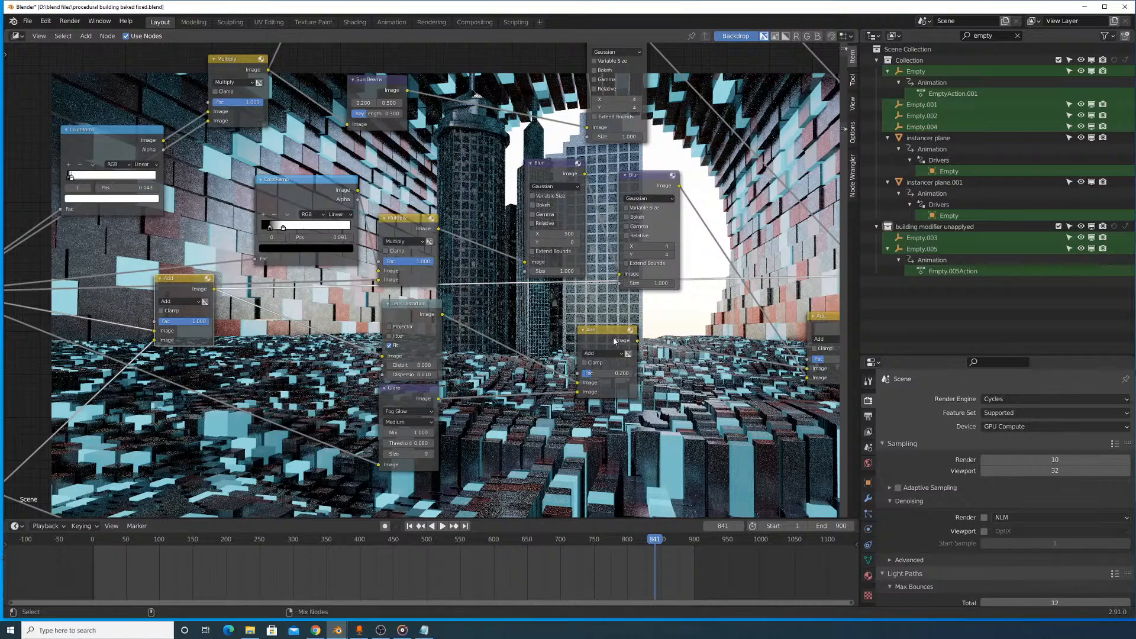
middle_drag(806, 326, 626, 342)
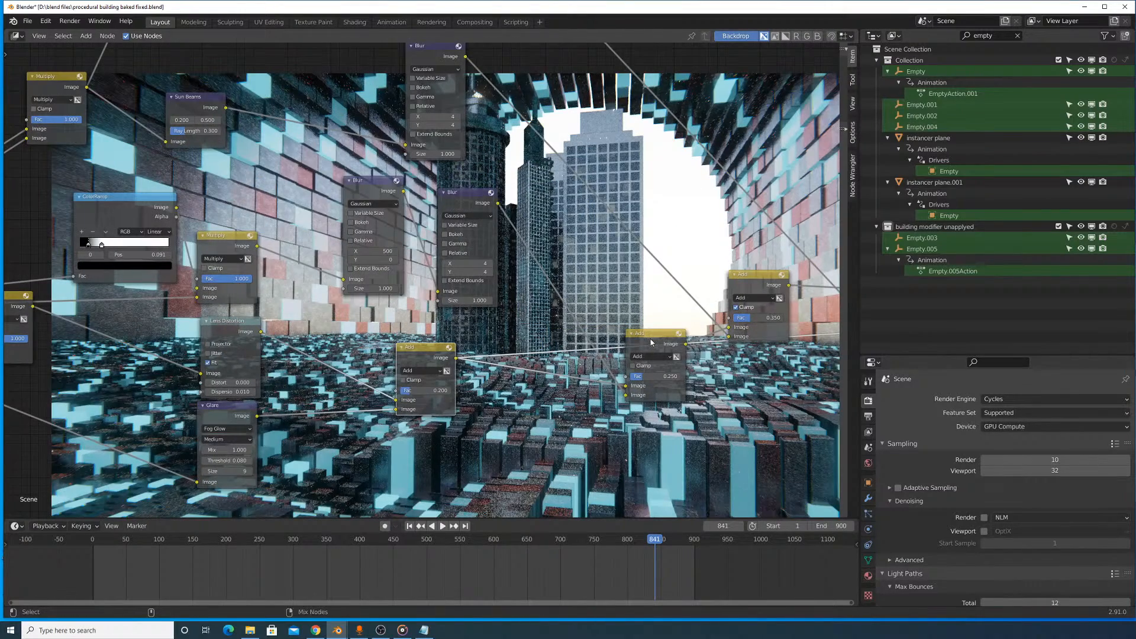
ctrl+shift+click(651, 341)
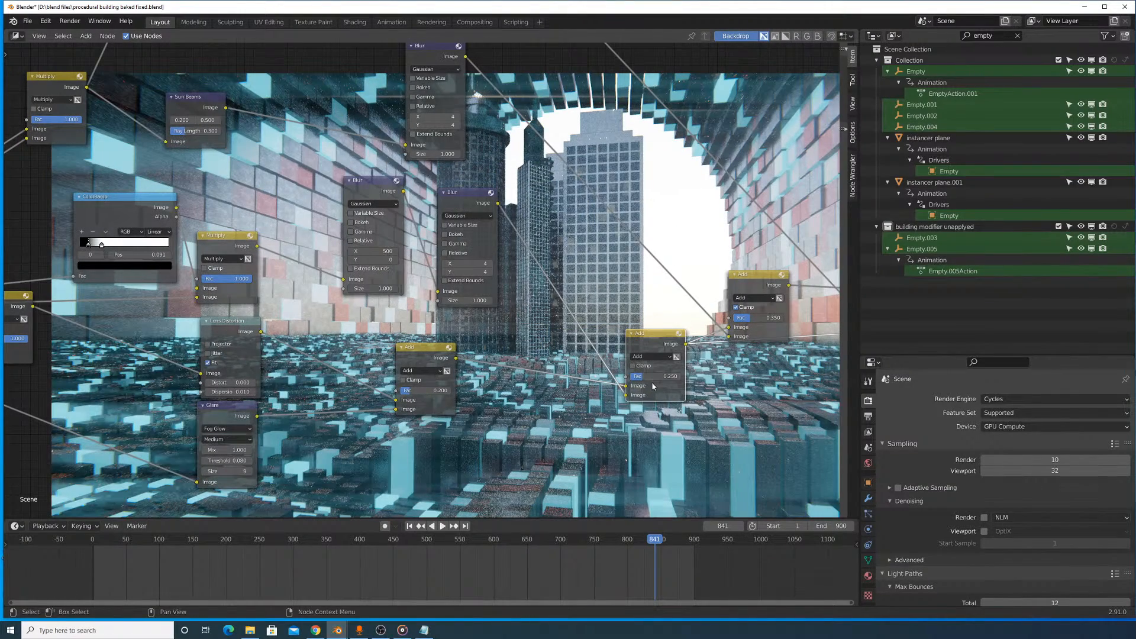
drag(651, 377, 630, 376)
key(ctrl+z)
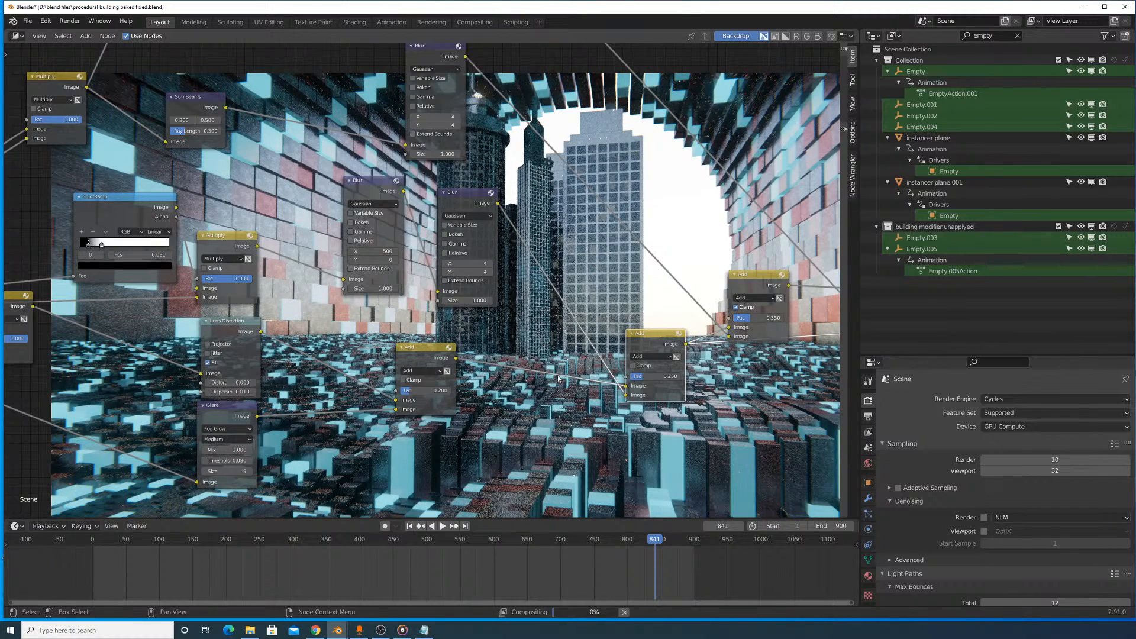
- Preview the output of the Add node with the 0.200 factor to compare the image before the blurred light is added
middle_drag(416, 345, 592, 383)
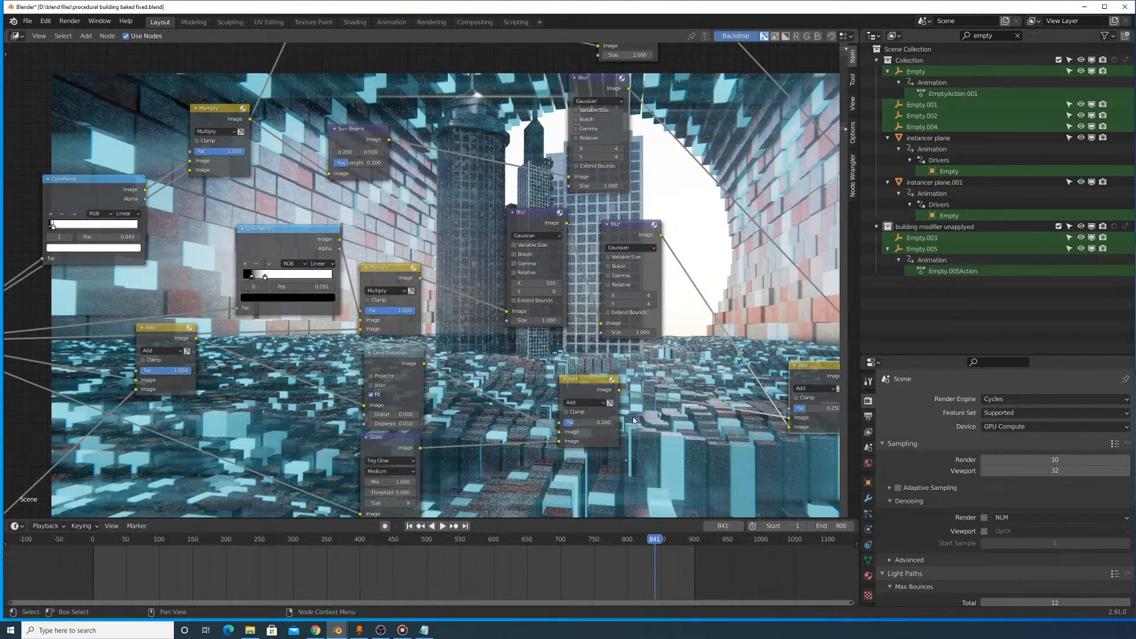
click(567, 383)
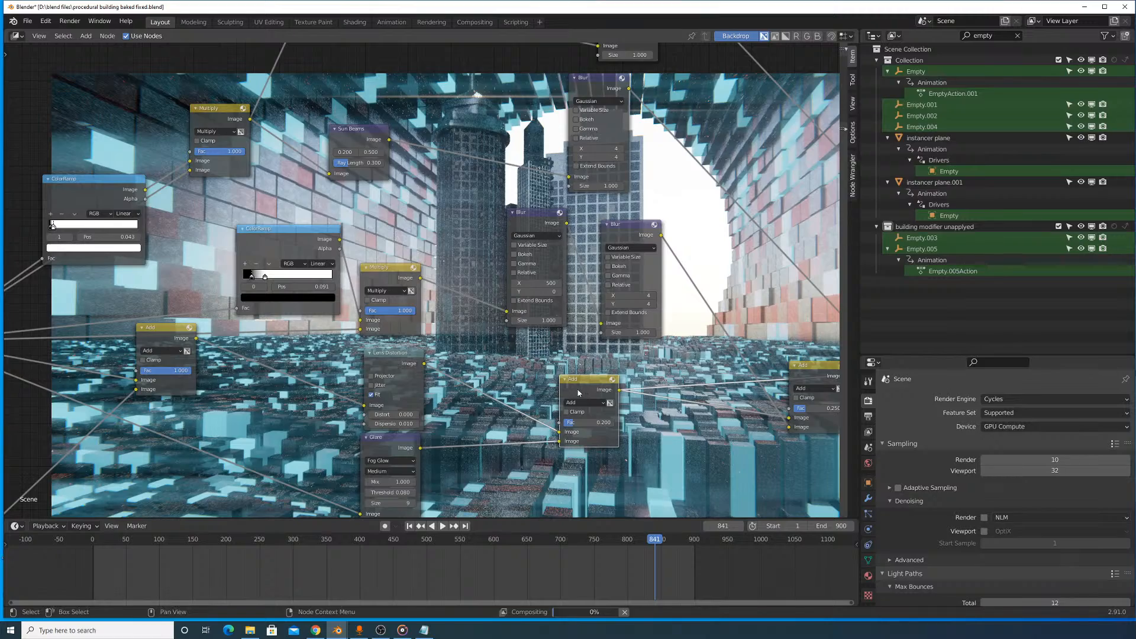
scroll(567, 384, up, 1)
middle_drag(590, 421, 681, 385)
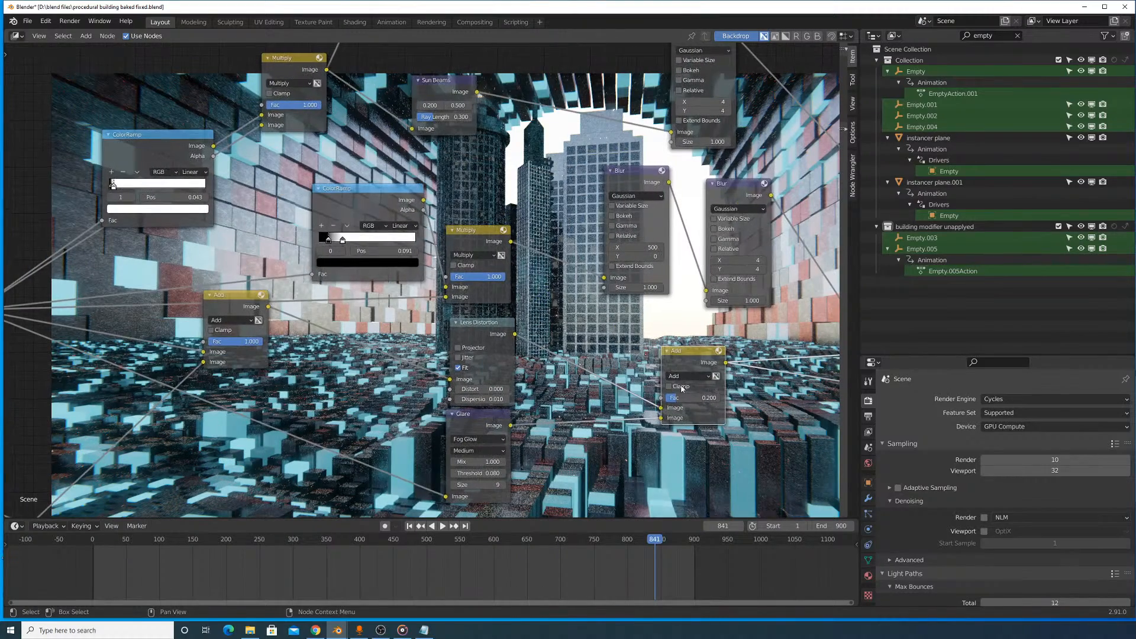
- Lower the first Add and Lens Distortion nodes, and place the Glare node directly beneath the first Add
middle_drag(401, 341, 494, 321)
scroll(474, 328, down, 2)
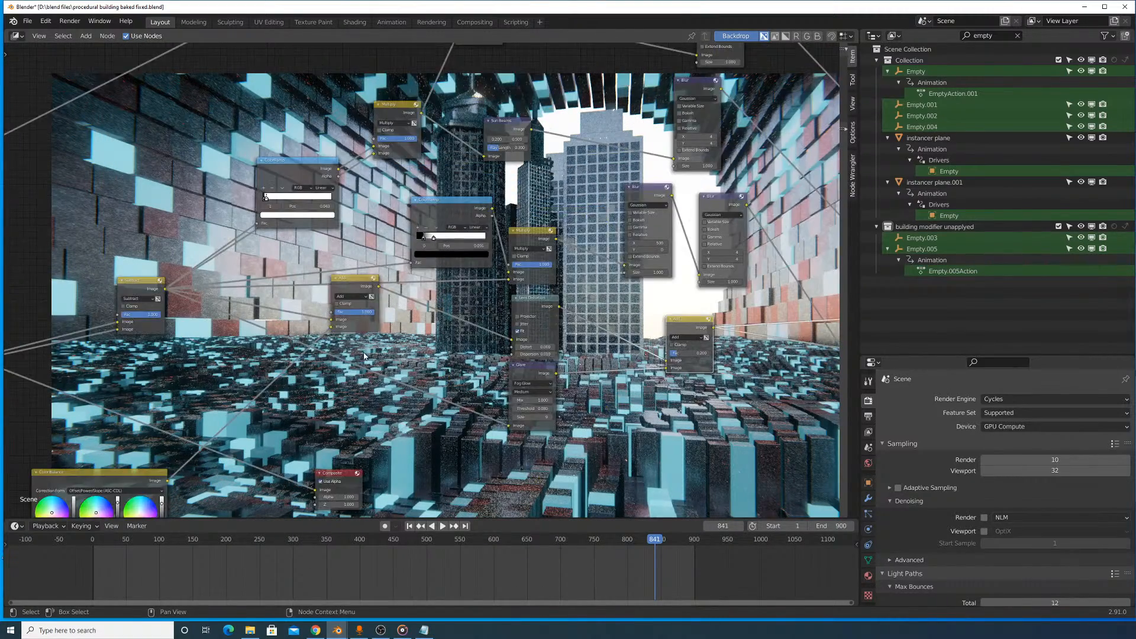
middle_drag(366, 355, 502, 317)
drag(486, 254, 483, 327)
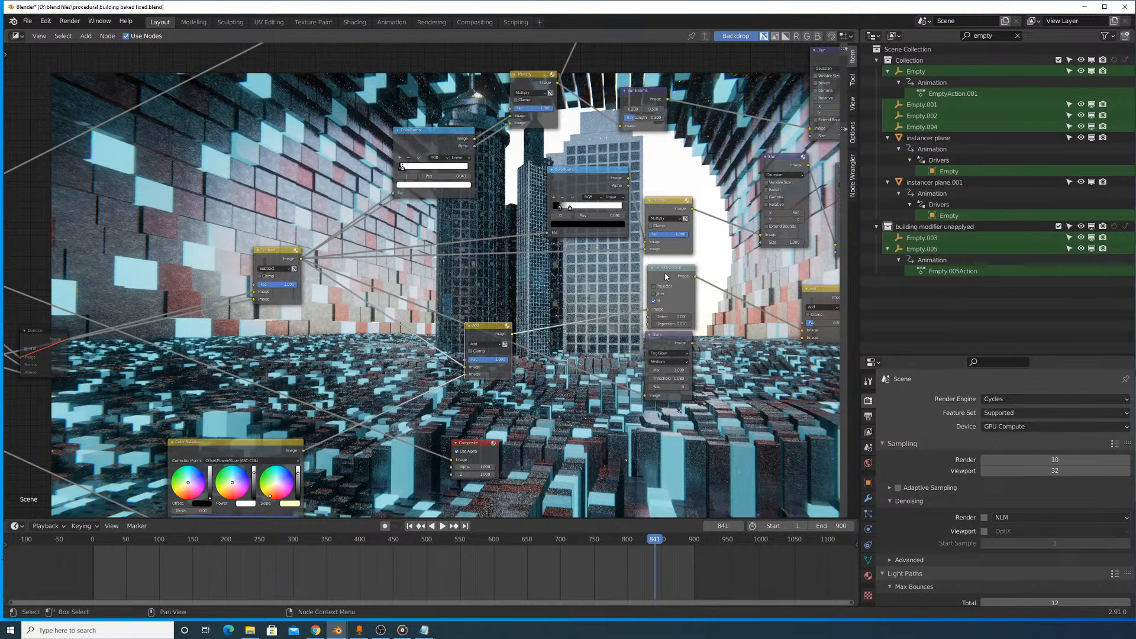
drag(665, 276, 661, 291)
drag(653, 347, 440, 407)
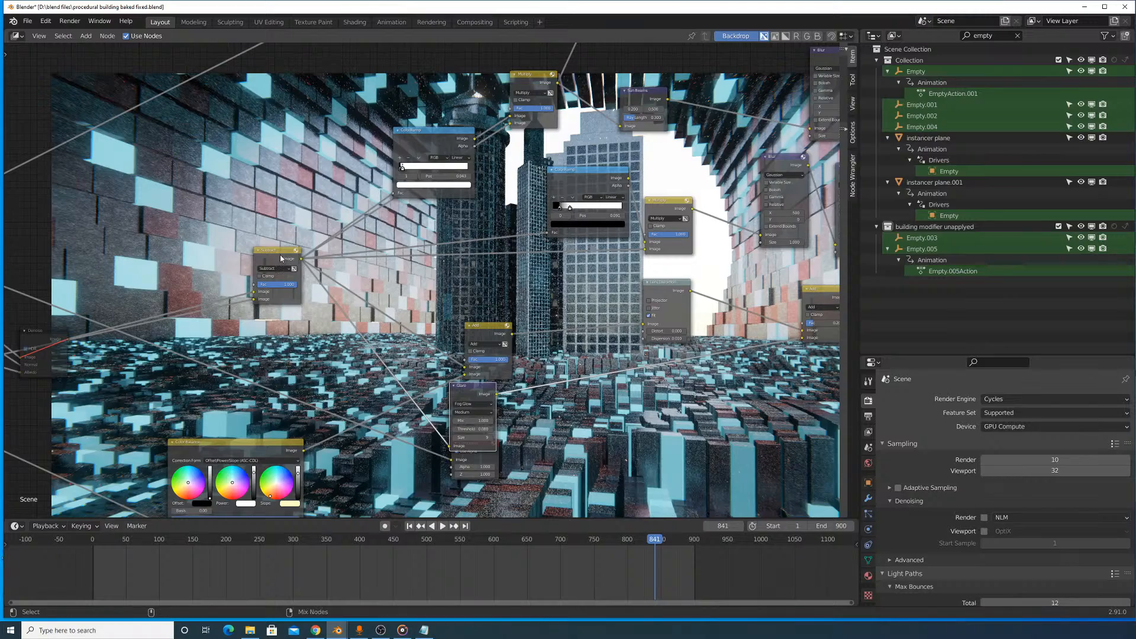
- Preview the composite before and after the 0.200 Add, and set the following Add node's factor to 0.150
ctrl+shift+click(674, 307)
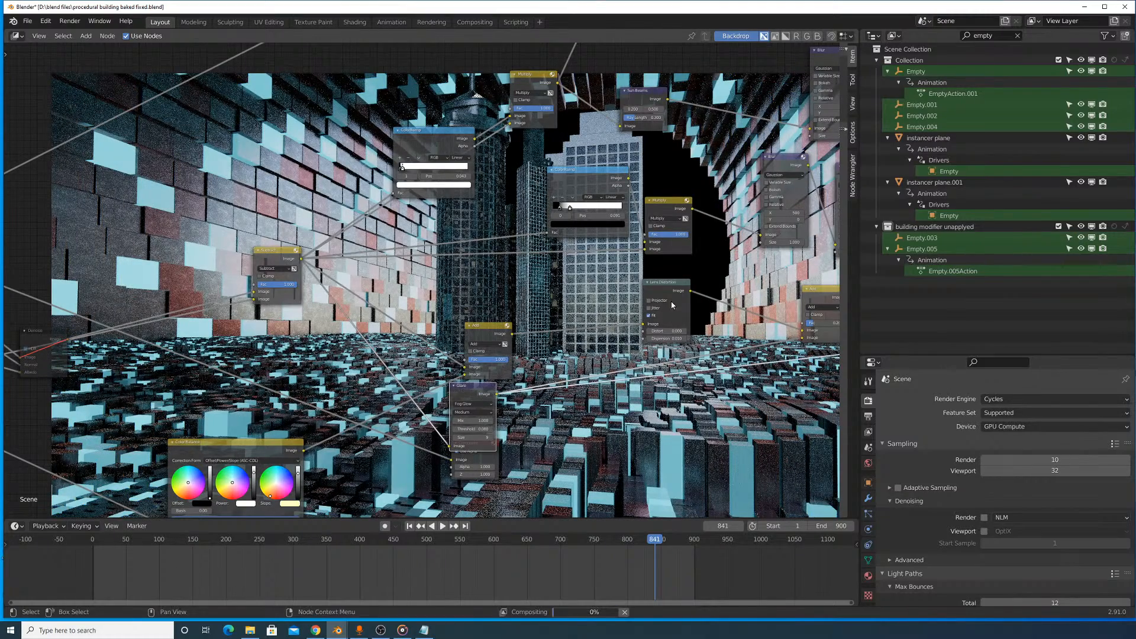
key(KP_Decimal)
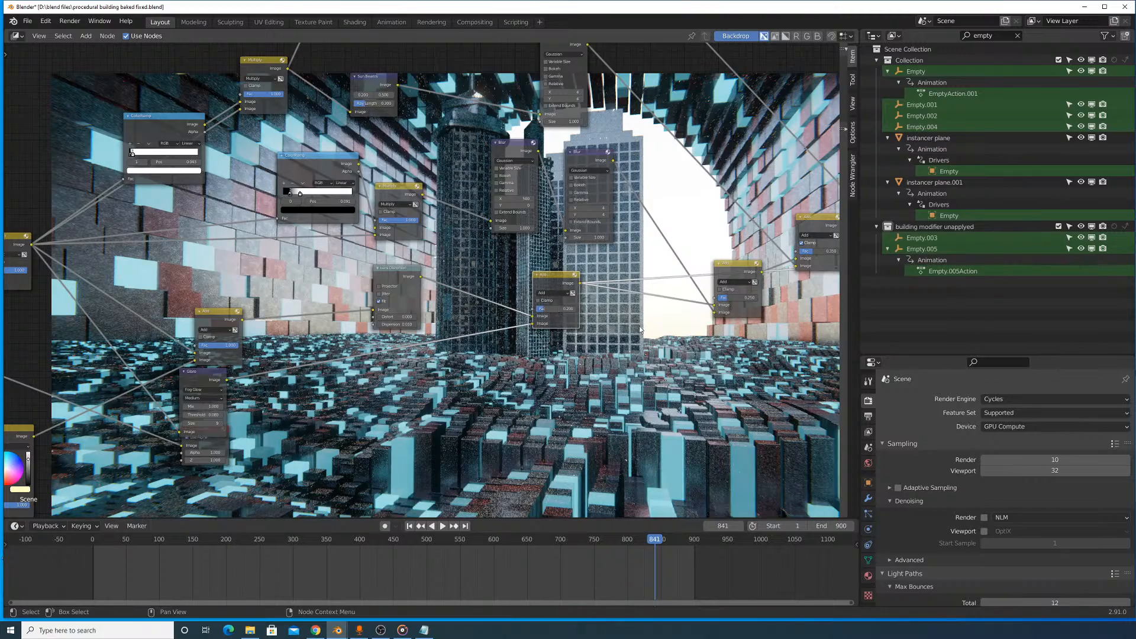
middle_drag(638, 326, 409, 410)
ctrl+shift+click(594, 300)
scroll(459, 408, up, 2)
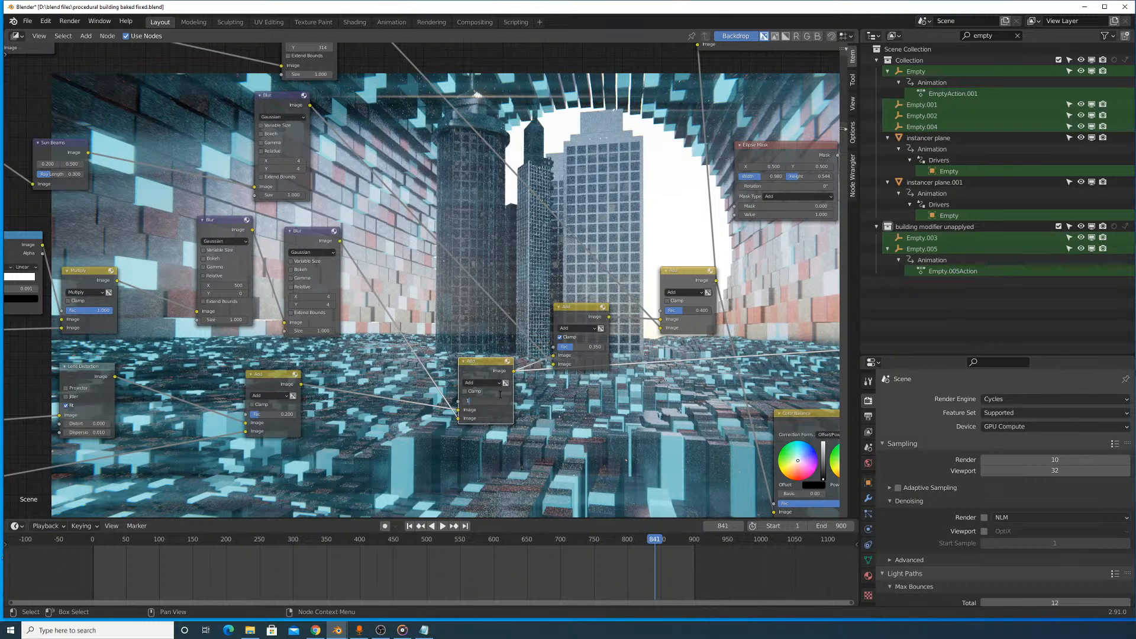
key(Return)
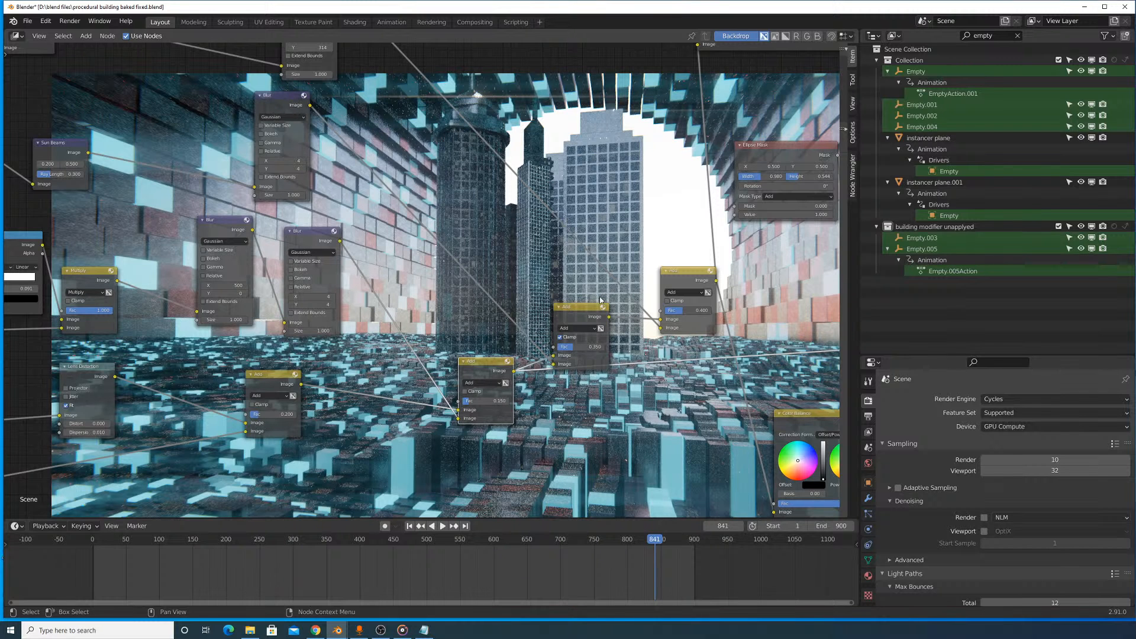
- Preview the clamped Add node and set its factor to 0.250
ctrl+shift+click(585, 319)
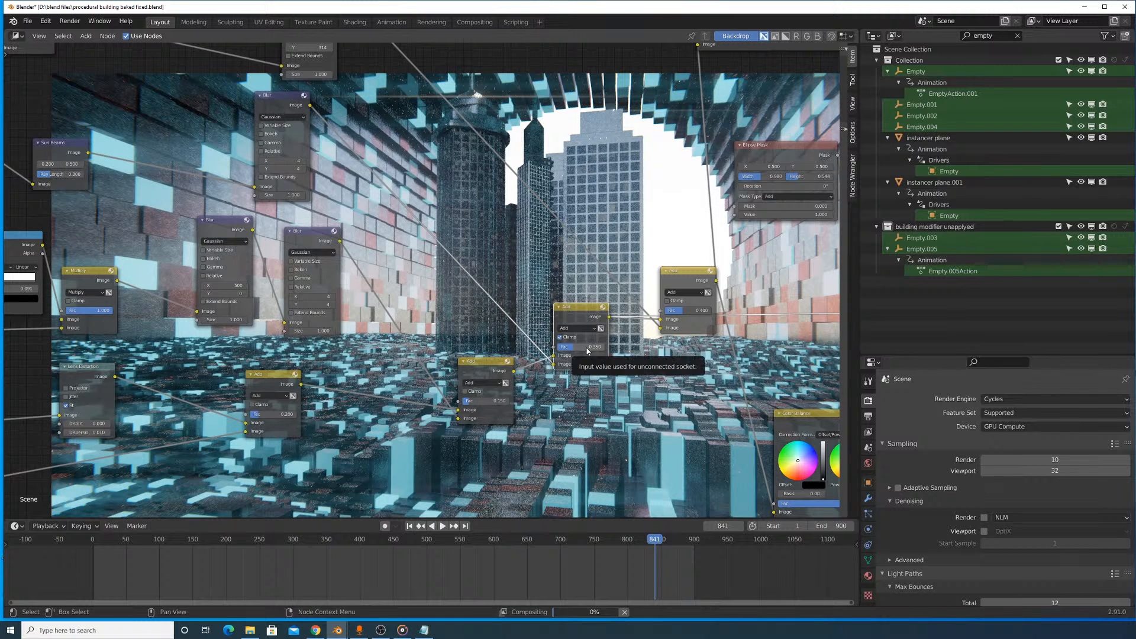
middle_drag(605, 274, 550, 331)
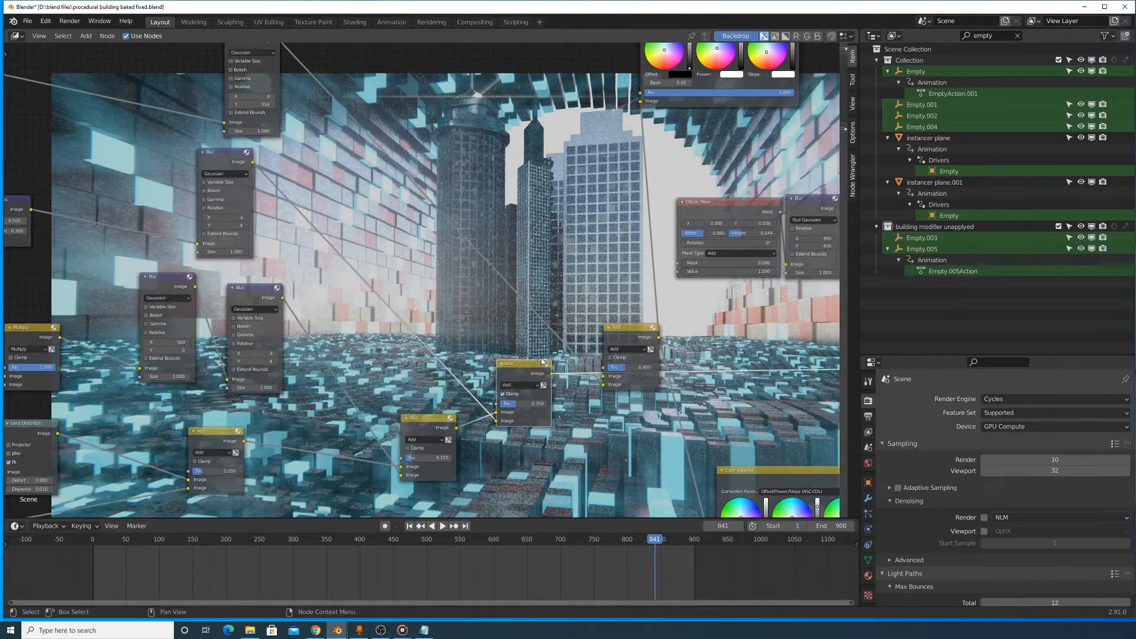
click(529, 404)
text(.25)
key(Return)
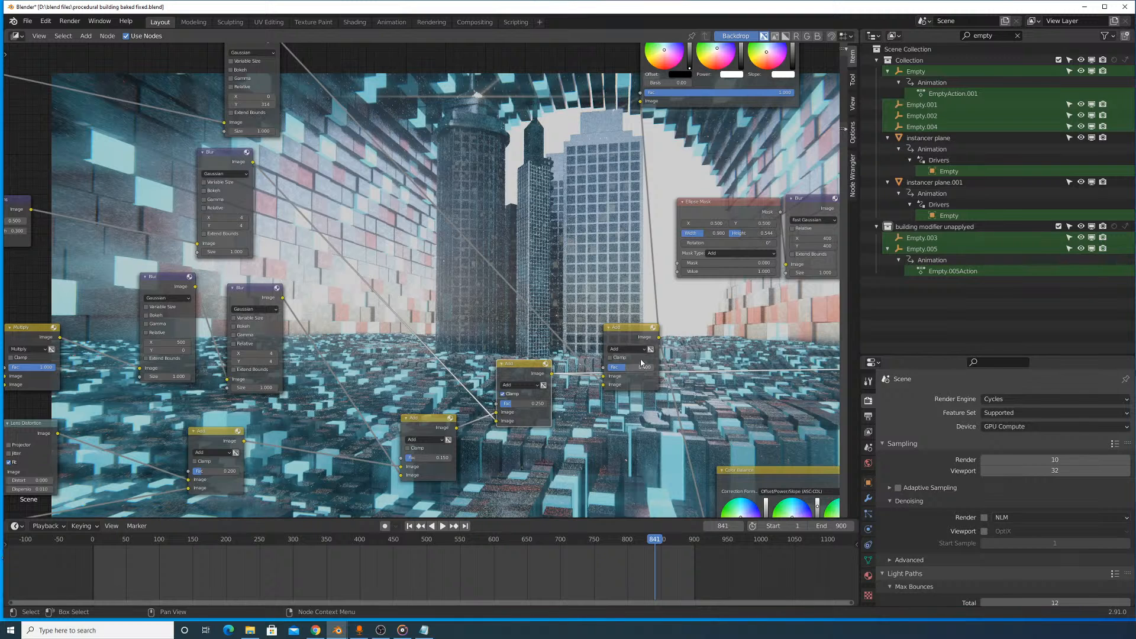
- Preview the Add node following the clamped one and set its factor to 0.300
ctrl+shift+click(638, 343)
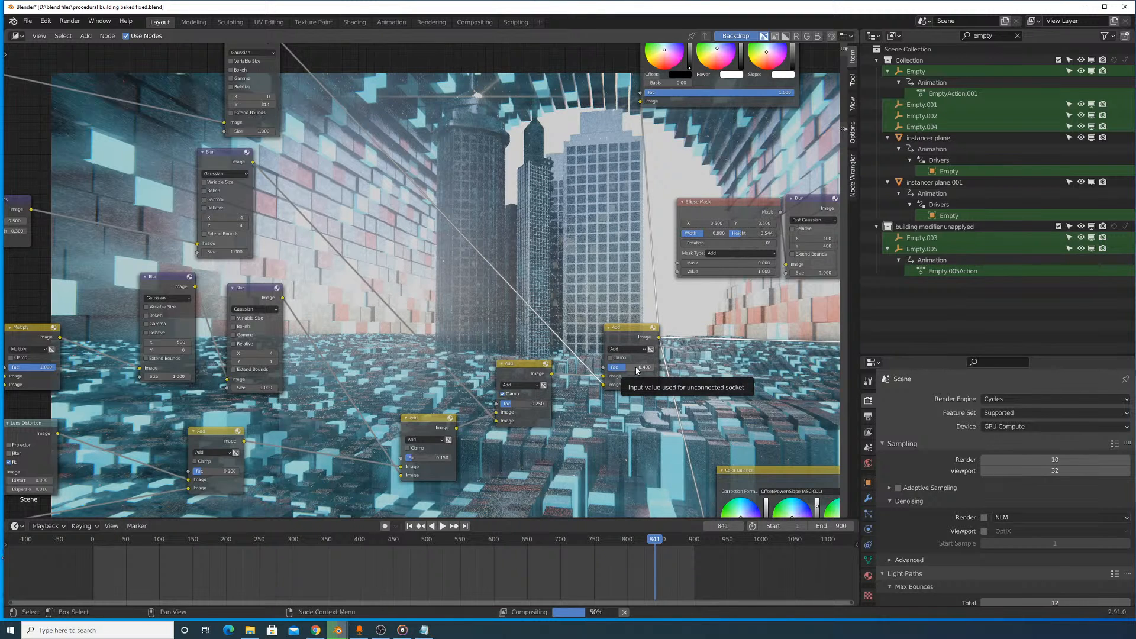
double_click(635, 366)
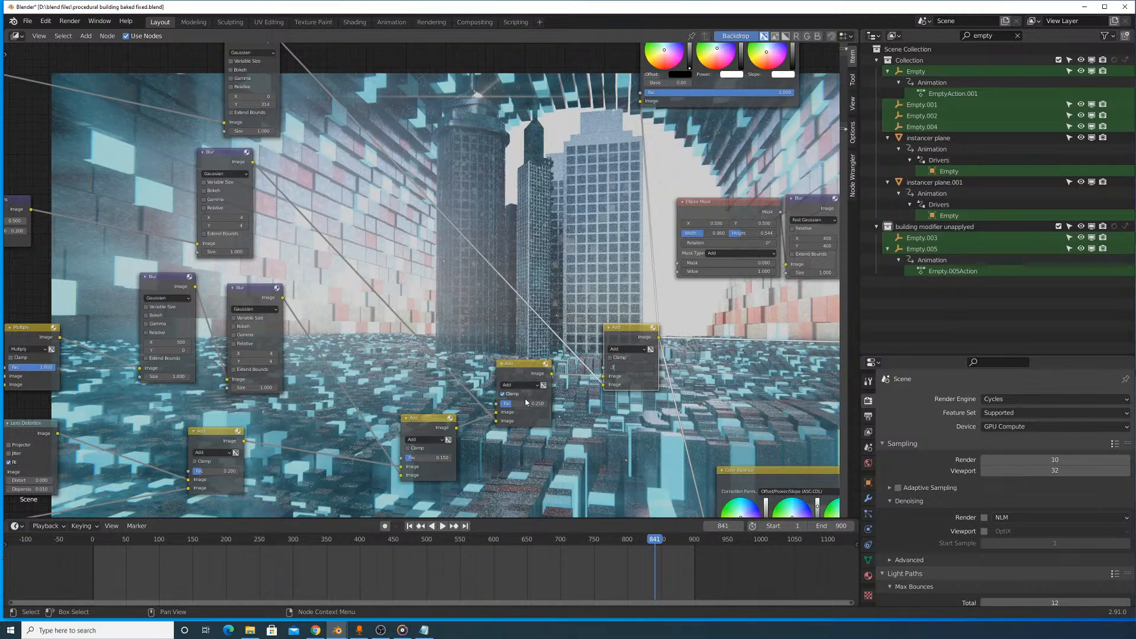
key(Return)
- Preview the lower Color Balance, the Add after the last Multiply, and the final Blur to examine the image stage by stage
middle_drag(754, 302, 416, 239)
scroll(496, 363, down, 1)
scroll(495, 366, down, 3)
ctrl+shift+click(496, 386)
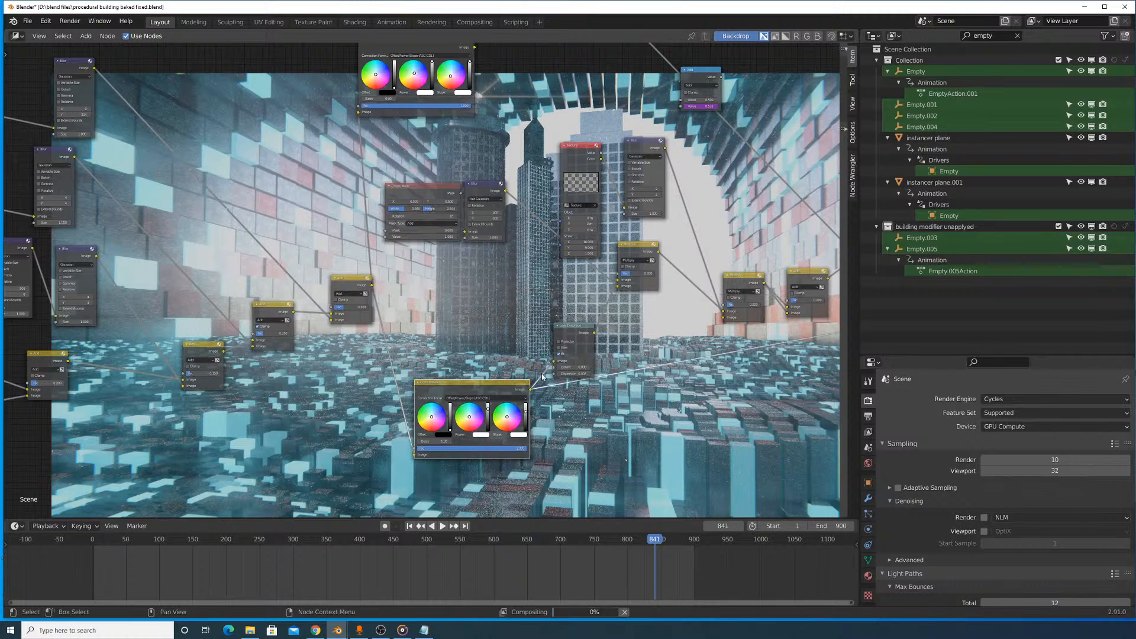
middle_drag(621, 357, 511, 388)
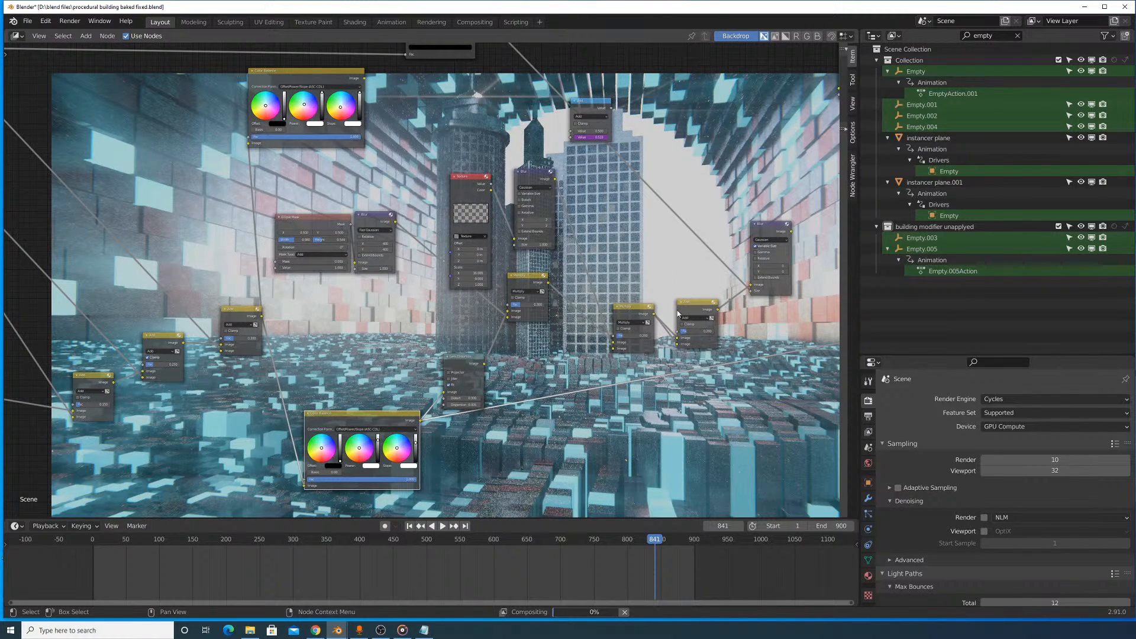
middle_drag(680, 253, 669, 273)
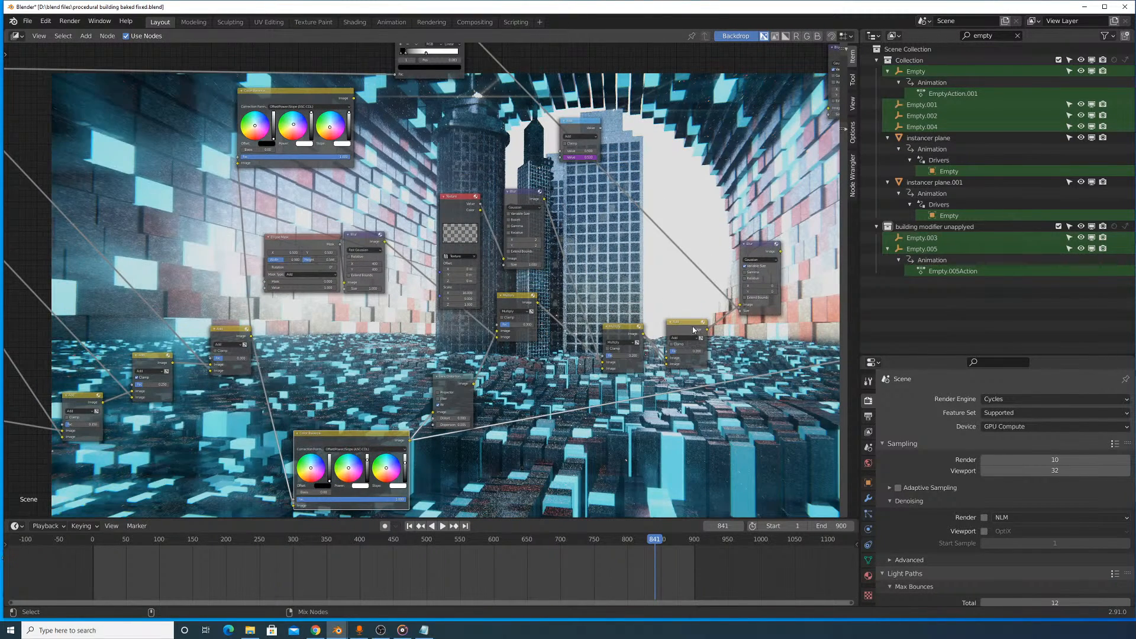
ctrl+shift+click(693, 329)
middle_drag(664, 322, 512, 391)
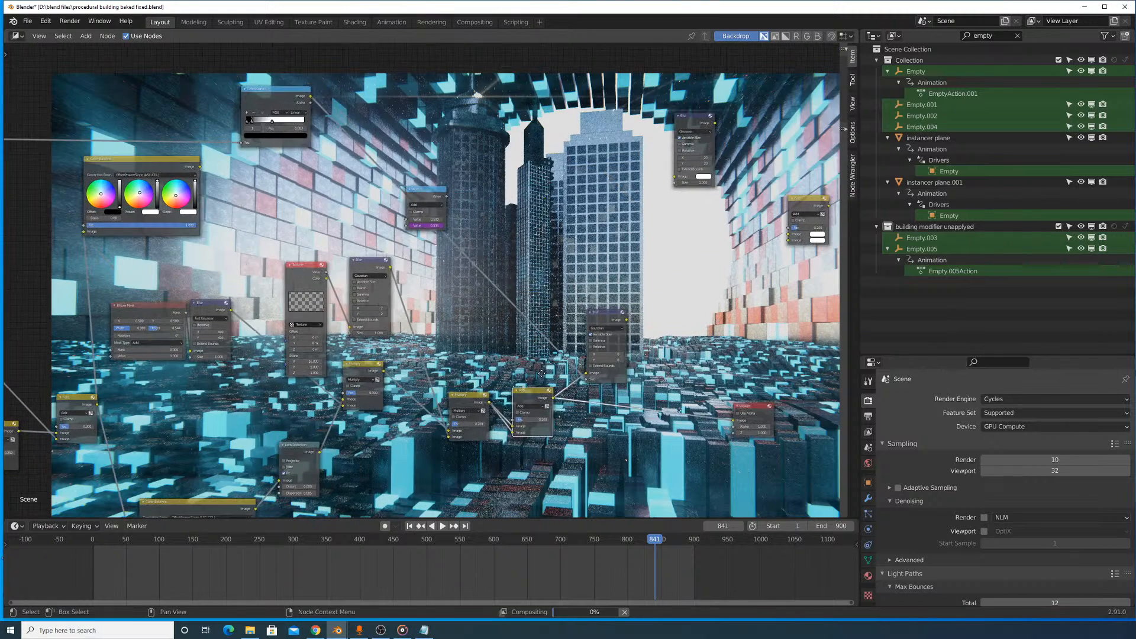
middle_drag(704, 247, 554, 327)
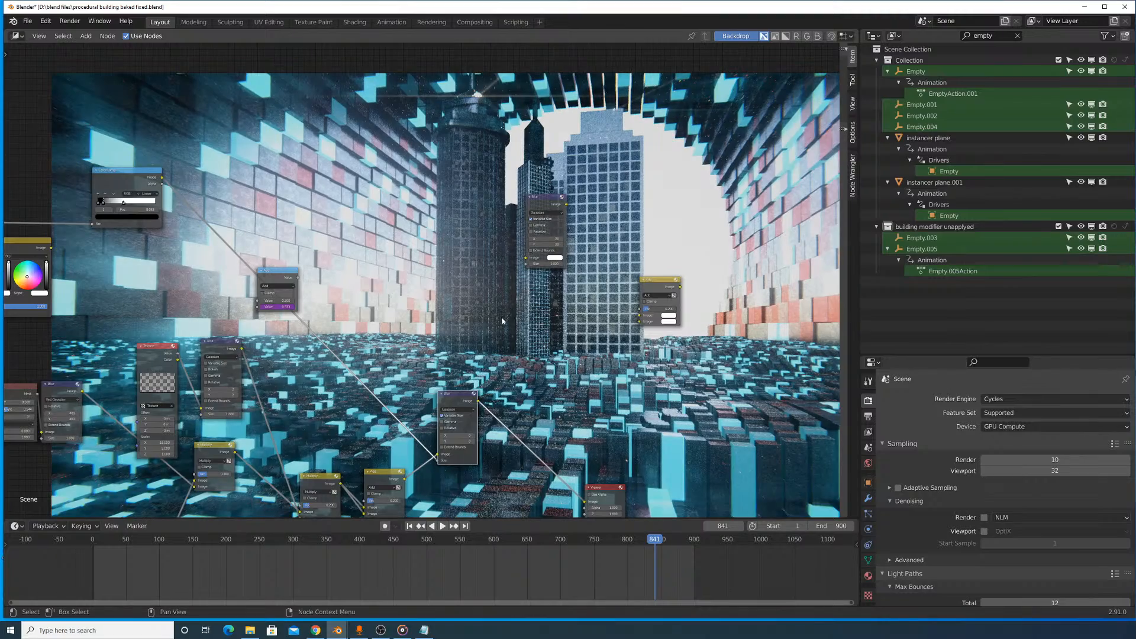
- Try raising the factor of the Add node set to 0.150, and undo that change
middle_drag(404, 294, 530, 283)
middle_drag(162, 364, 375, 230)
middle_drag(114, 300, 463, 233)
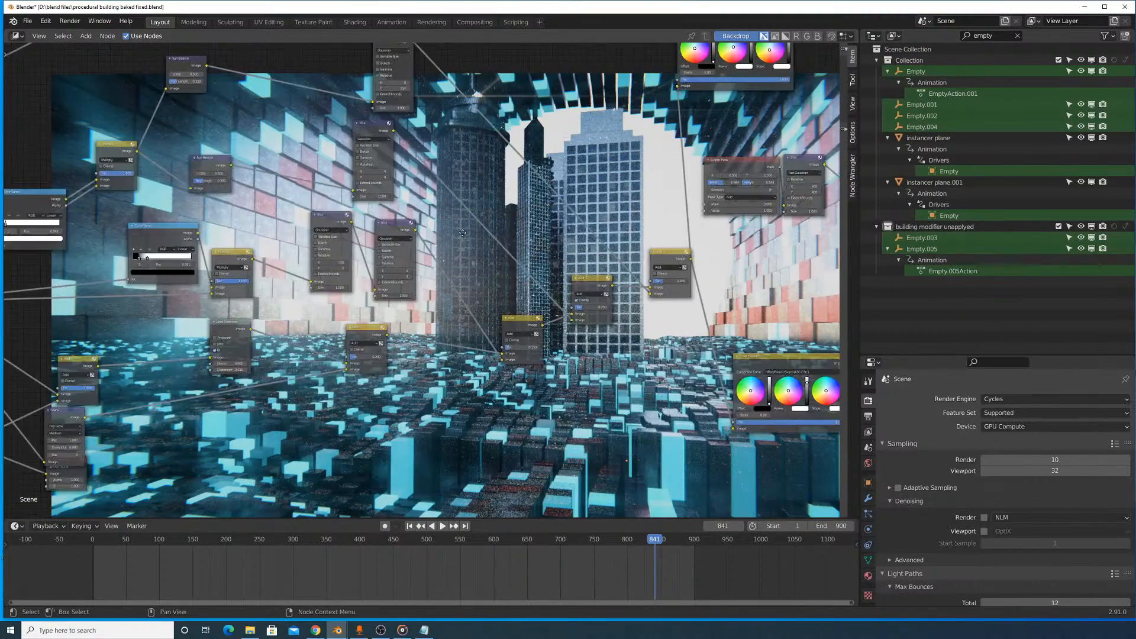
scroll(561, 362, up, 5)
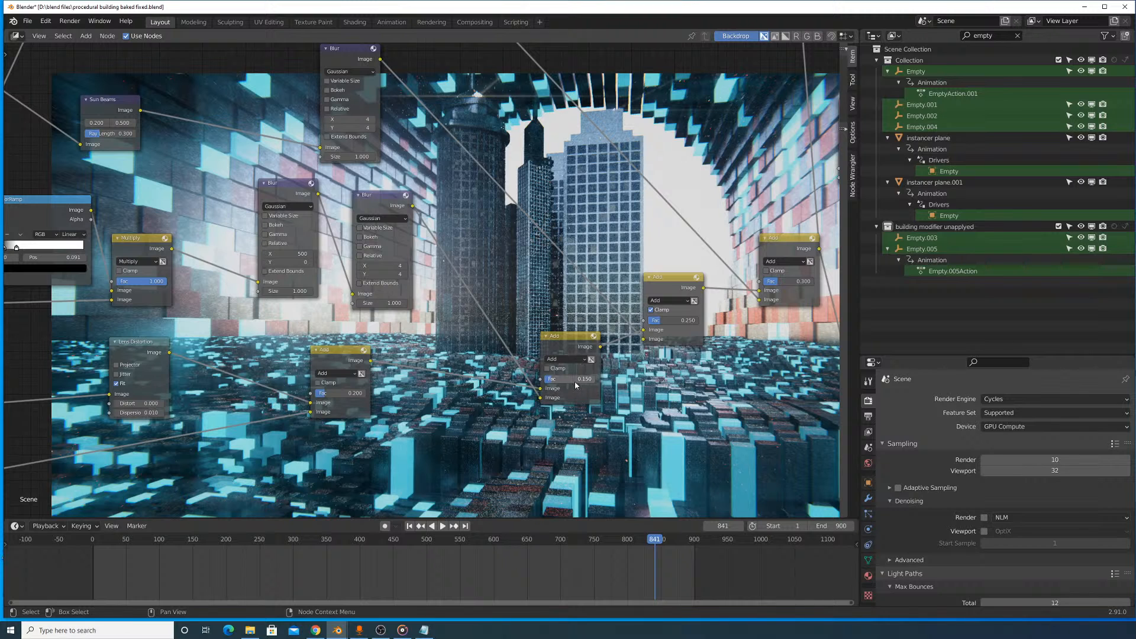
drag(558, 379, 595, 378)
key(ctrl+z)
- Undo the recent previews and factor changes on the chained Add nodes, one after another
scroll(610, 302, down, 3)
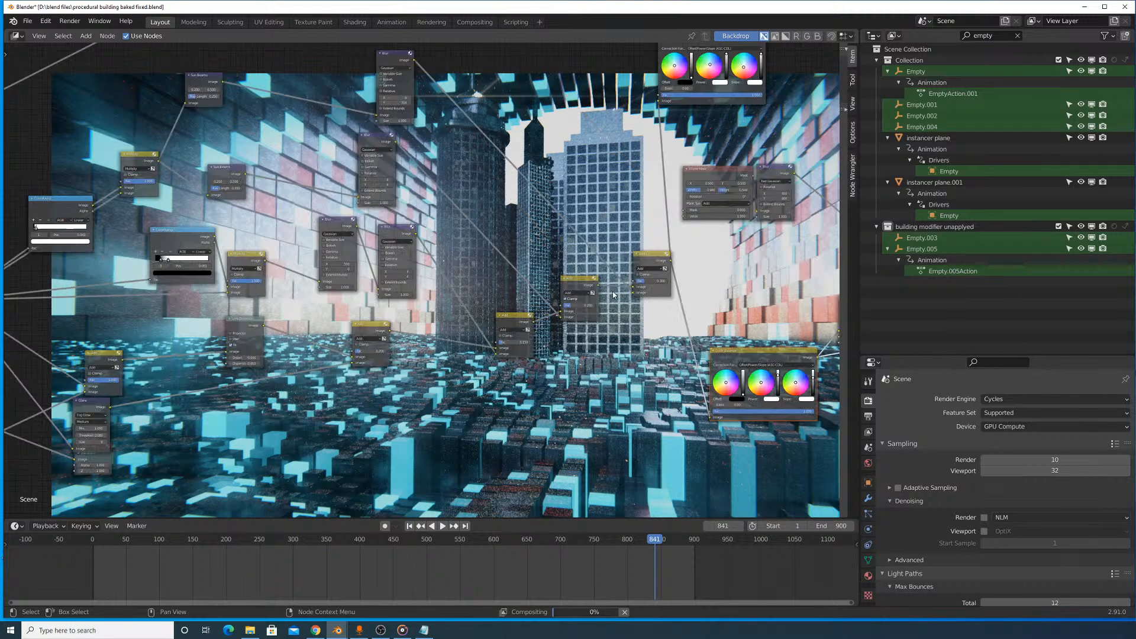
scroll(611, 304, up, 2)
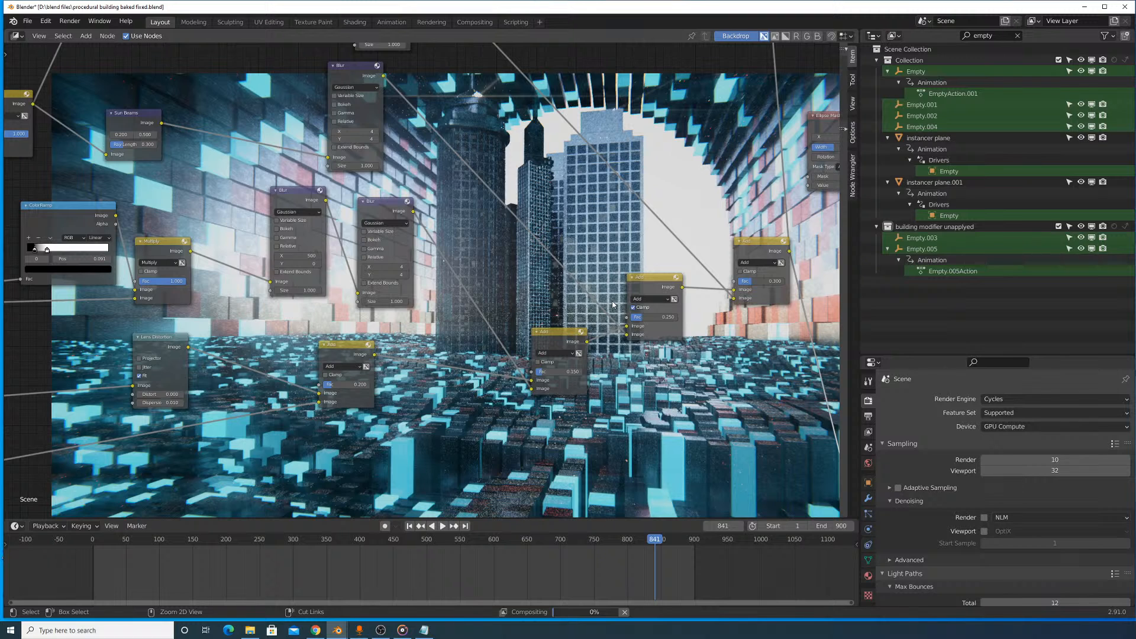
scroll(613, 304, down, 1)
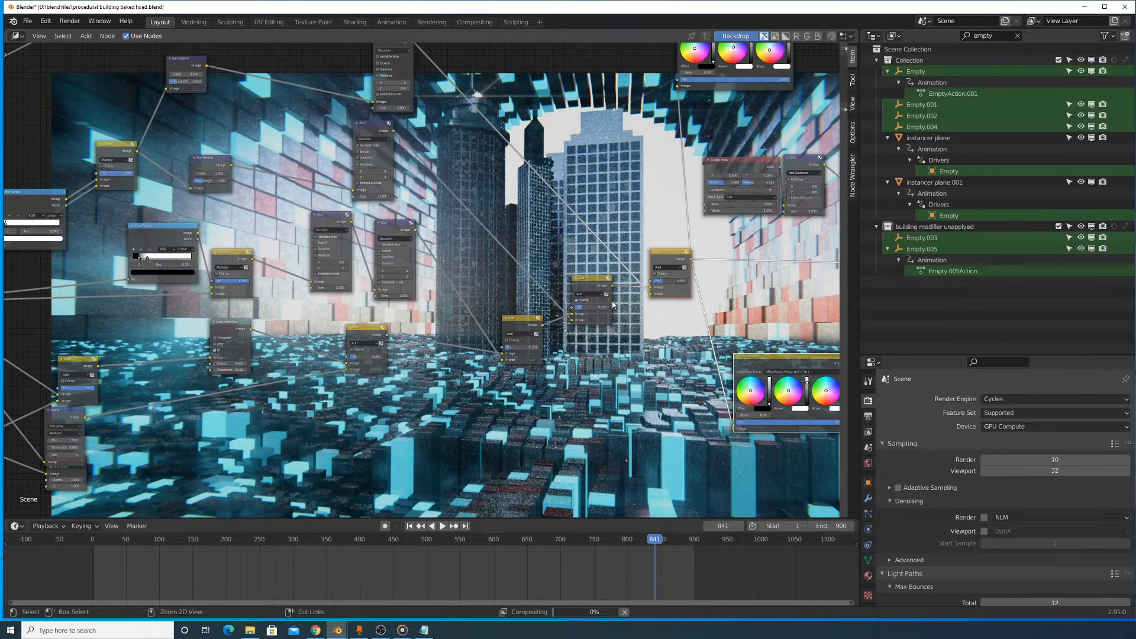
ctrl+shift+click(611, 302)
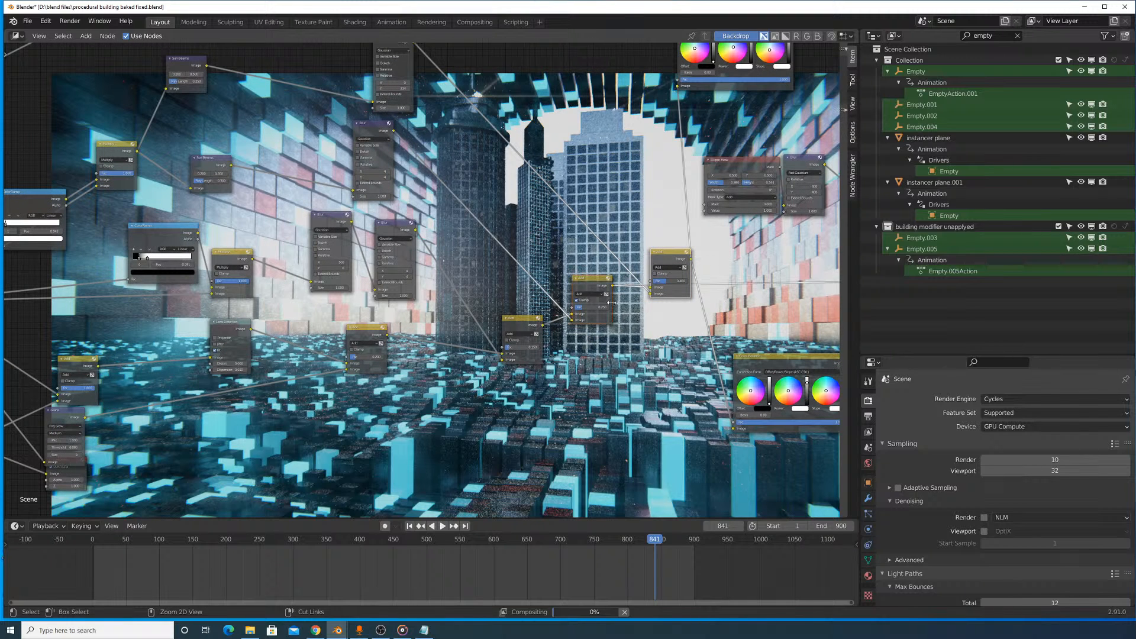
ctrl+scroll(611, 302, up, 1)
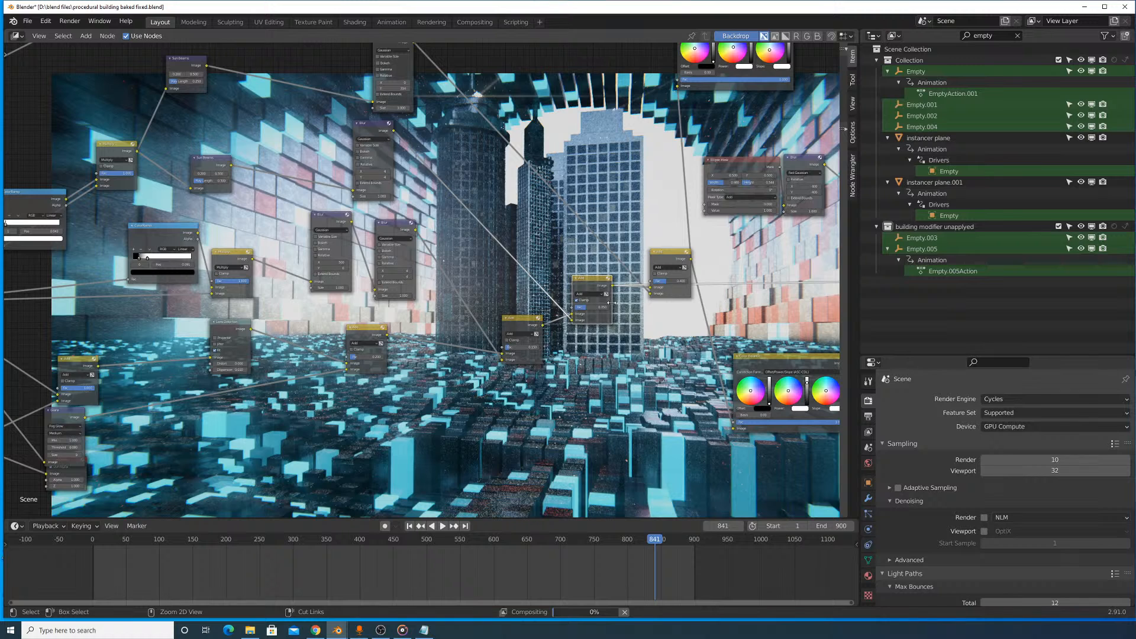
ctrl+shift+click(522, 325)
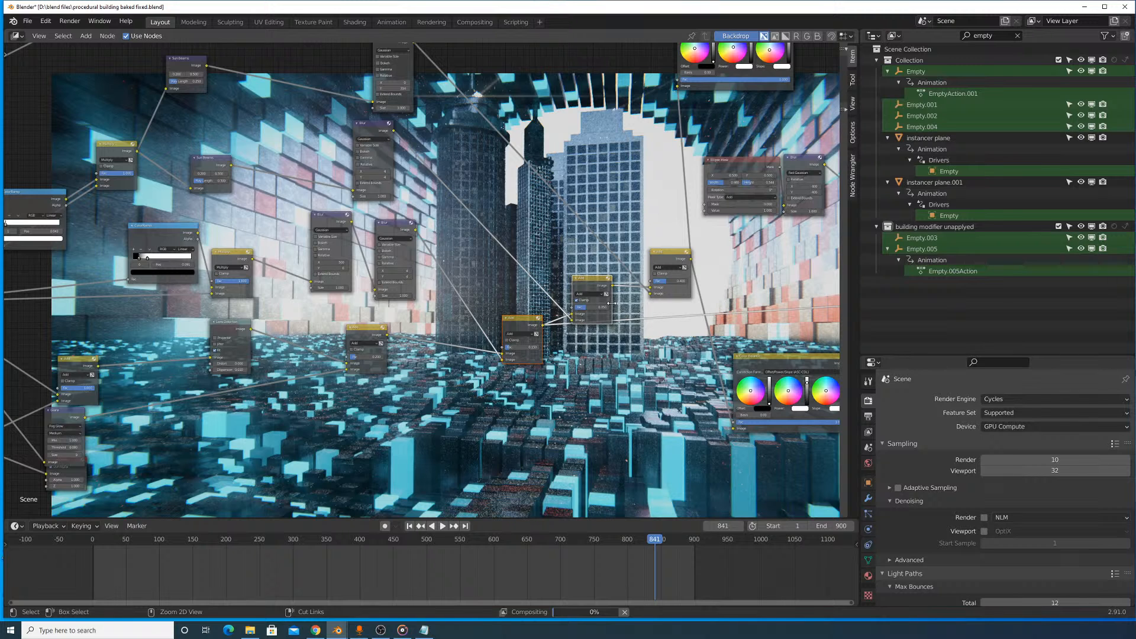
ctrl+shift+click(367, 327)
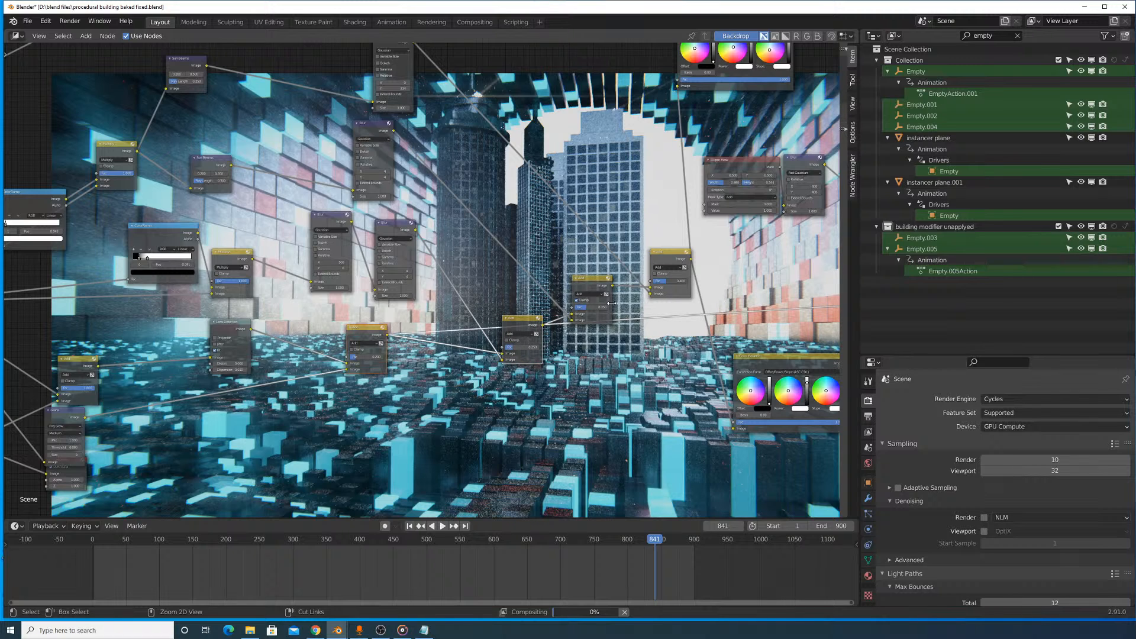
- Preview the node just below the lower Multiply node, and preview the final Blur to compare the raw and fully composited images
ctrl+shift+click(230, 322)
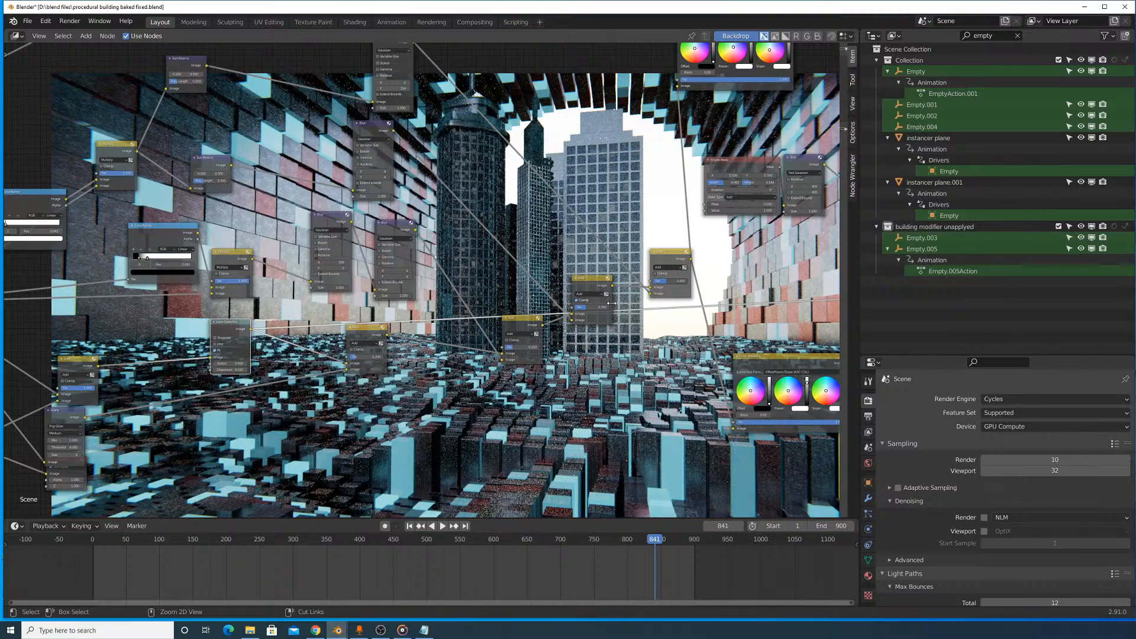
scroll(557, 318, up, 3)
middle_drag(556, 318, 305, 338)
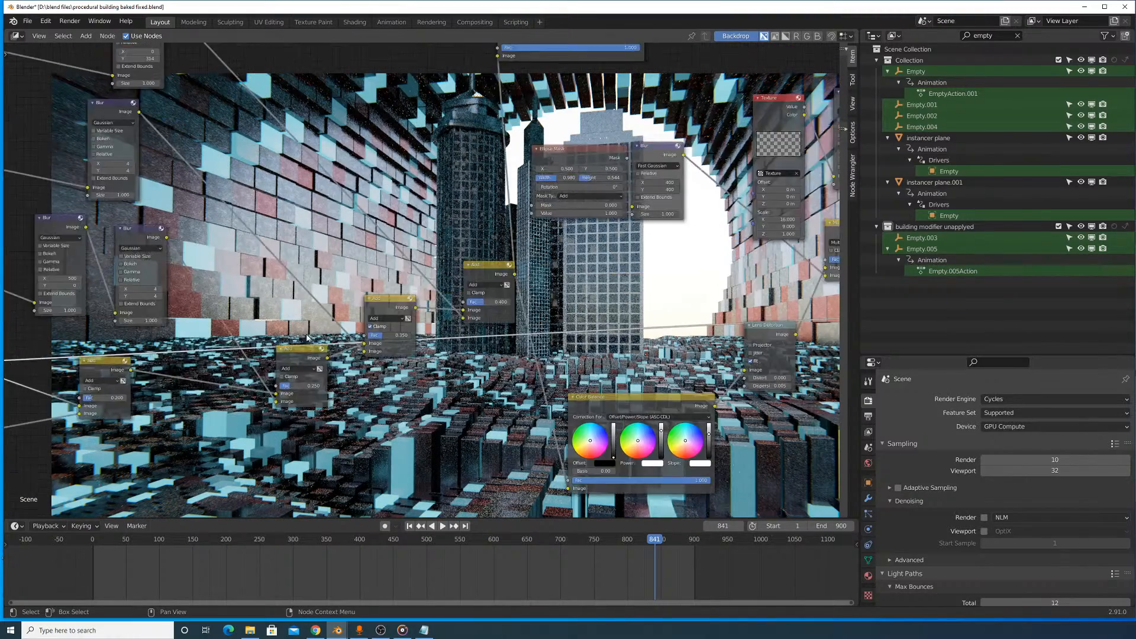
scroll(626, 347, down, 7)
middle_drag(627, 347, 381, 388)
scroll(414, 310, up, 5)
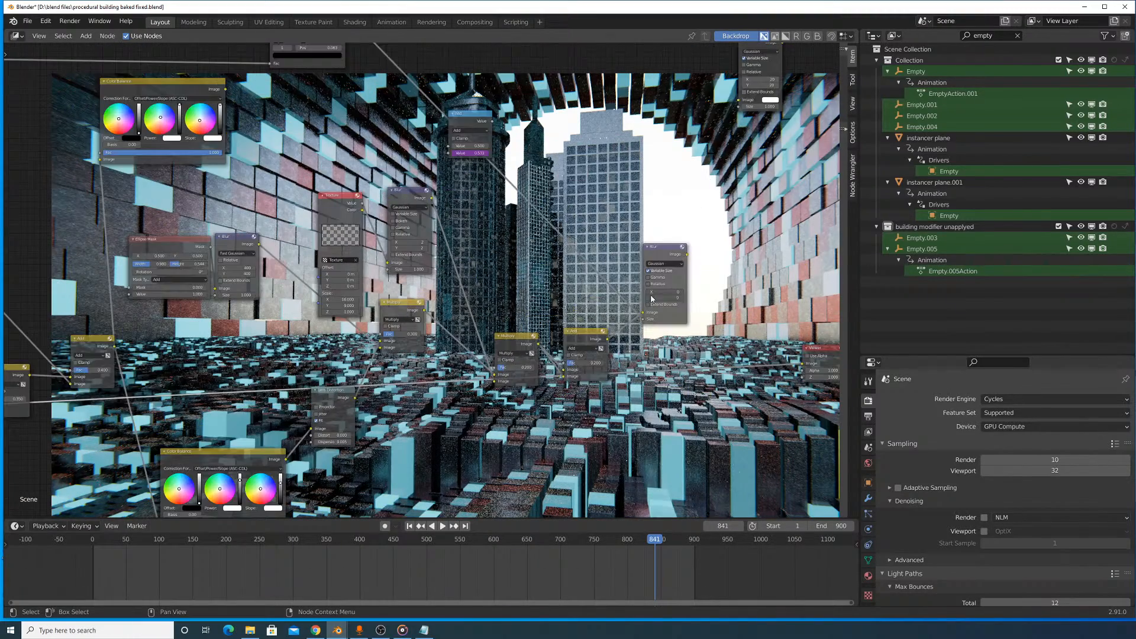
ctrl+shift+click(647, 248)
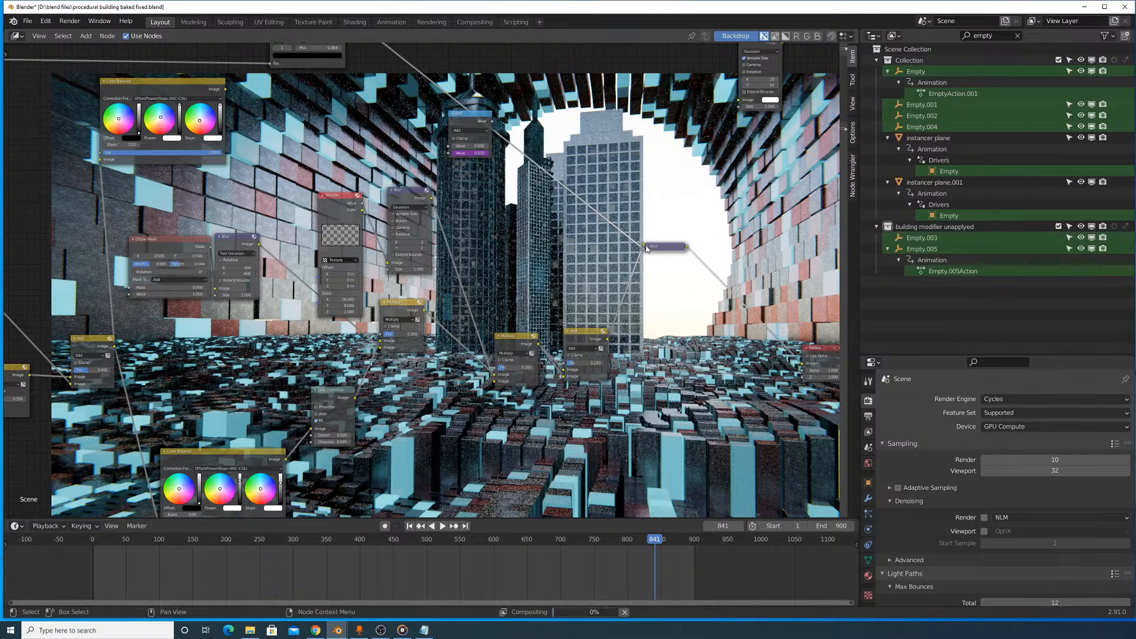
click(647, 248)
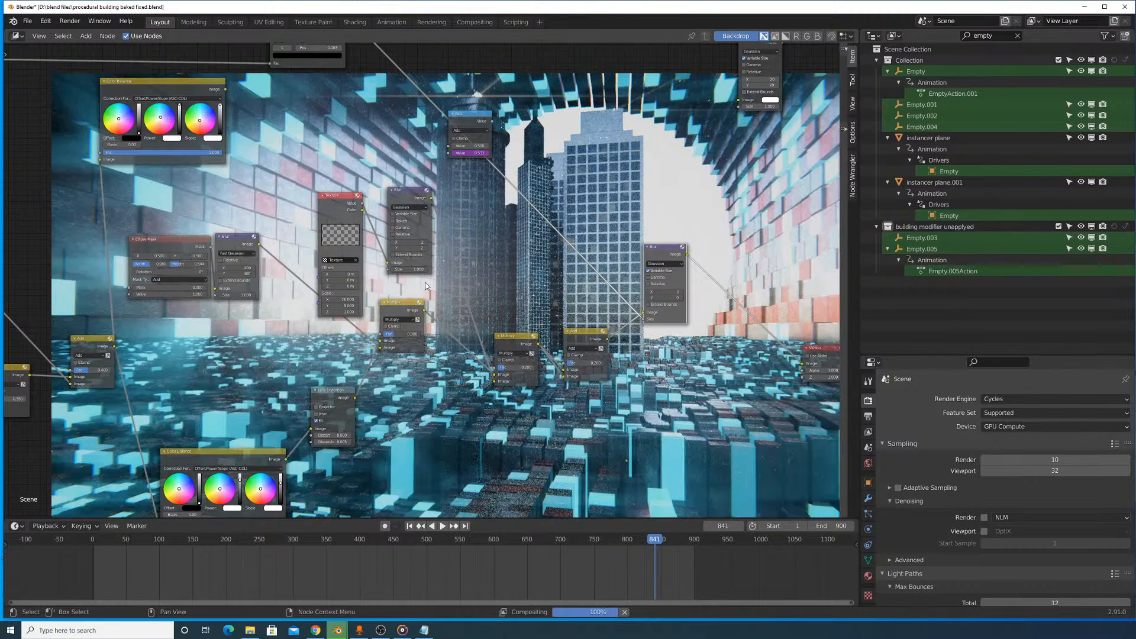
- Unmute the small node directly after Render Layers and examine the recomputed composite in the backdrop
middle_drag(354, 247, 548, 217)
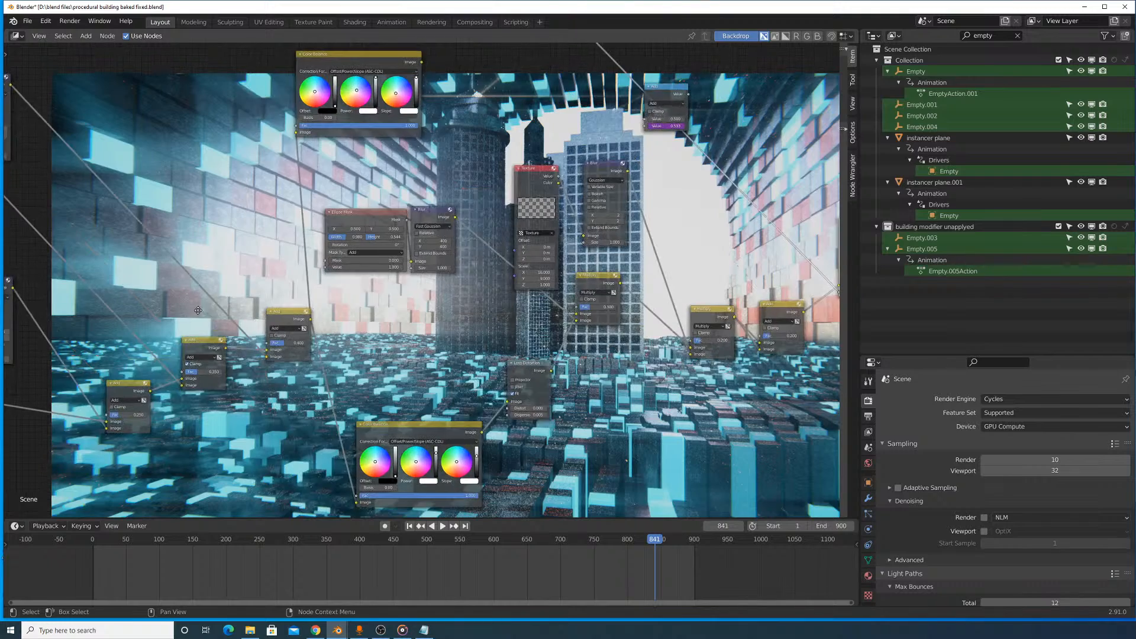
middle_drag(46, 371, 341, 268)
scroll(337, 271, down, 7)
middle_drag(24, 264, 408, 258)
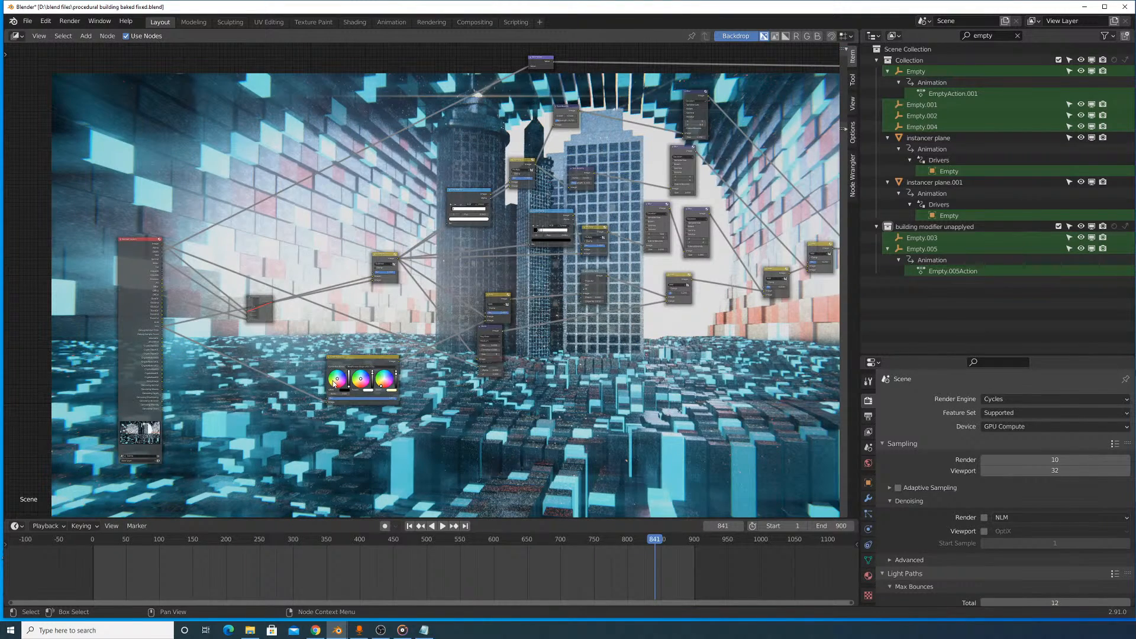
click(255, 305)
key(m)
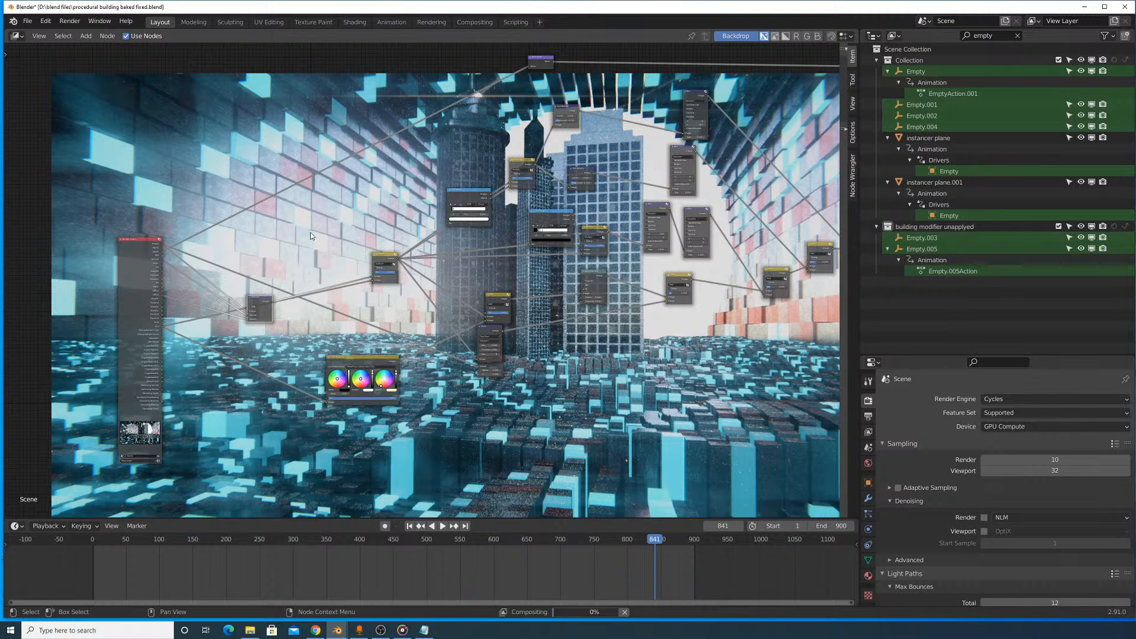
middle_drag(565, 191, 667, 473)
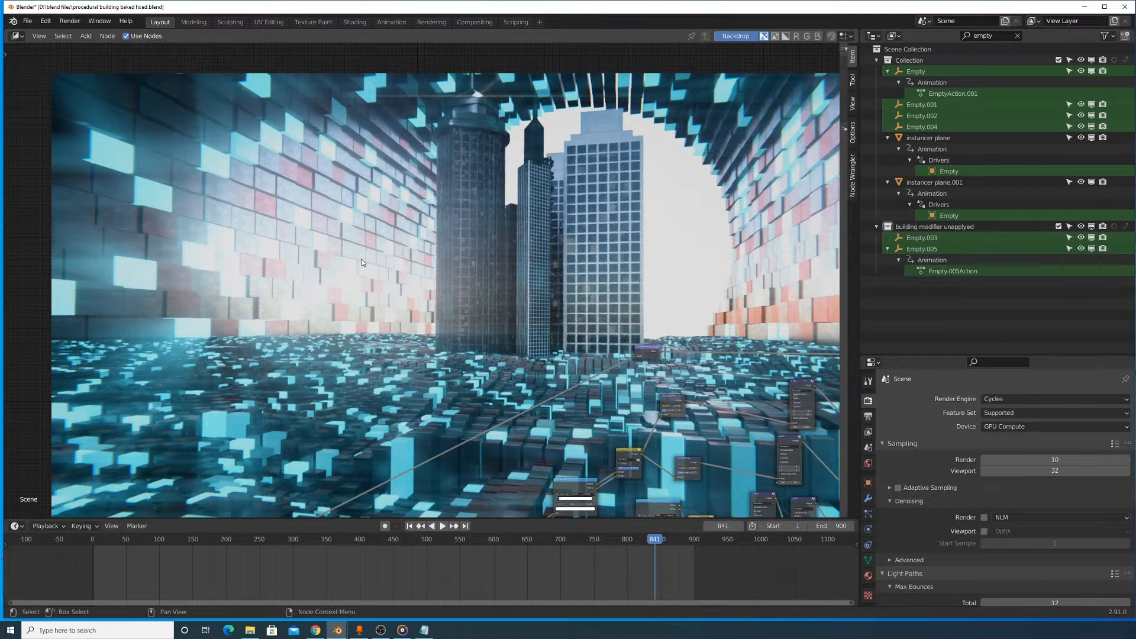
key(Home)
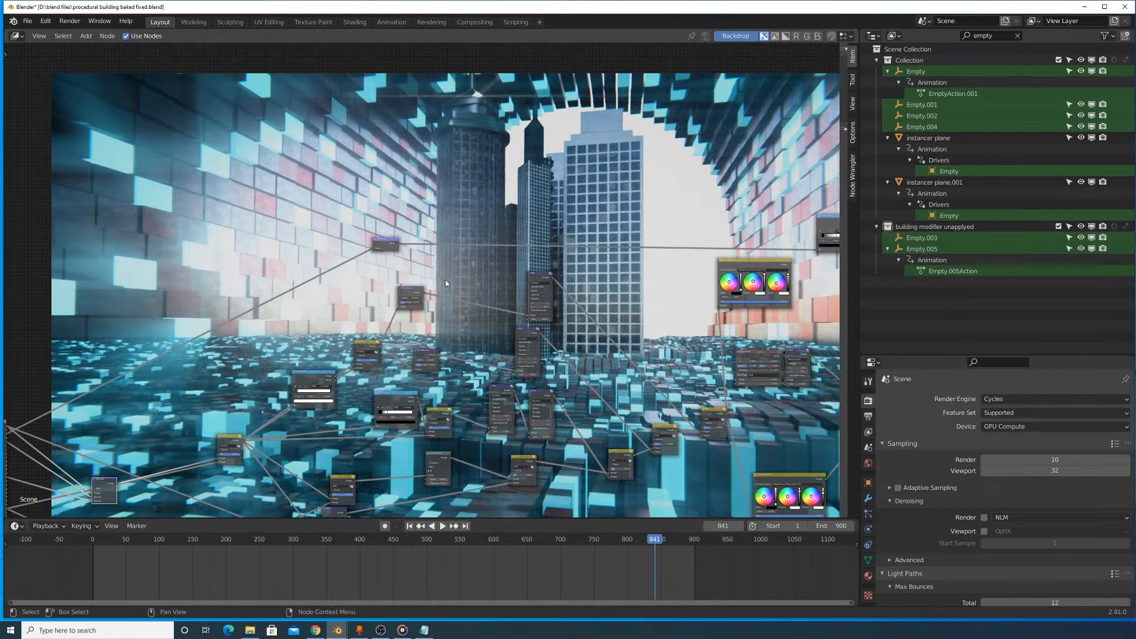
middle_drag(580, 309, 435, 242)
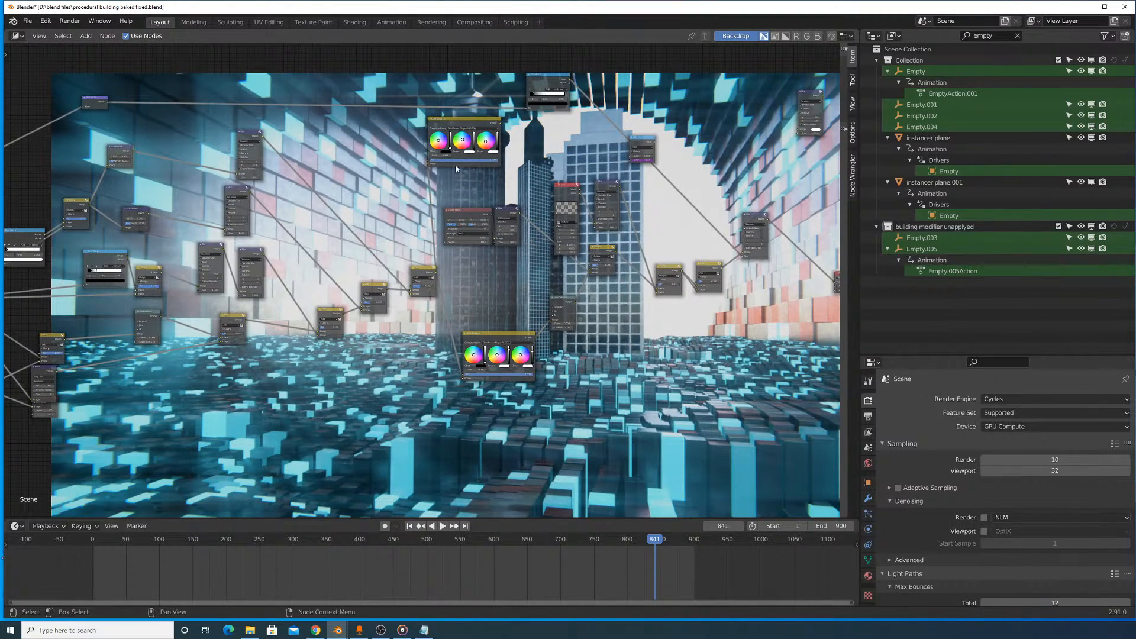
- Switch the compositing area to the 3D Viewport and preview frame 605 with Rendered shading
click(17, 36)
click(41, 67)
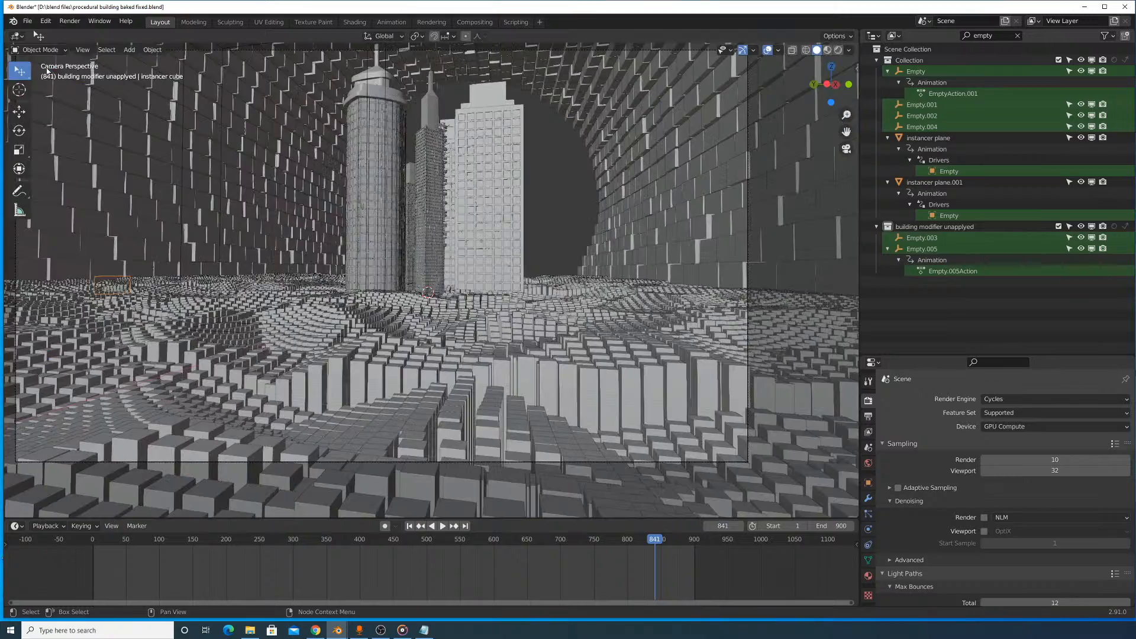
mouse_move(626, 541)
mouse_down()
mouse_move(483, 547)
mouse_move(507, 542)
mouse_move(497, 545)
mouse_up()
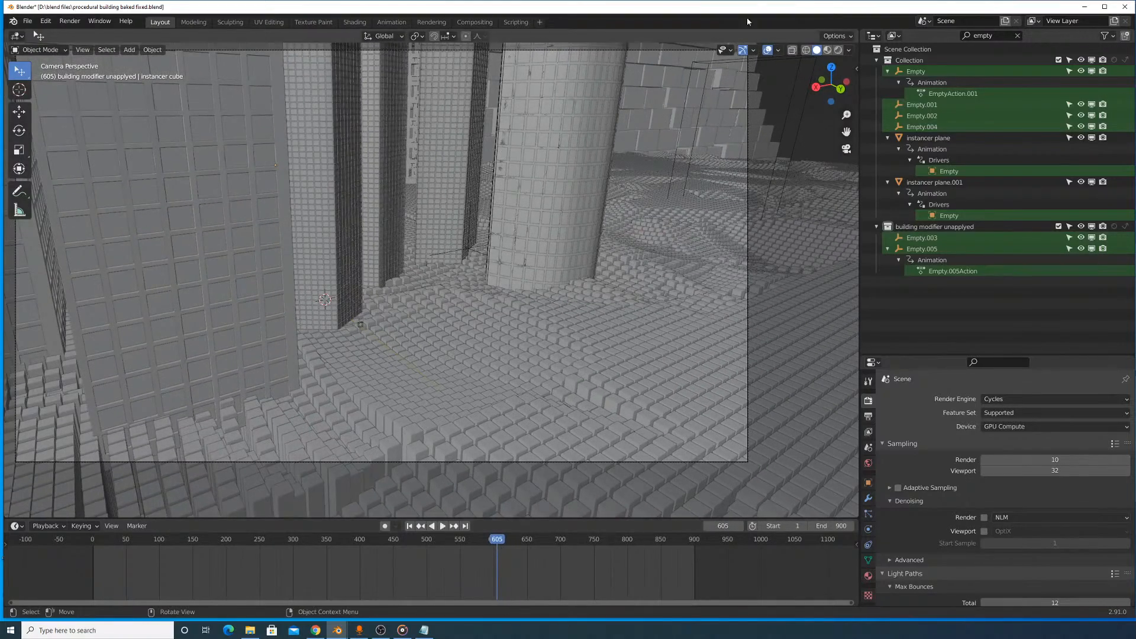
click(827, 51)
click(838, 51)
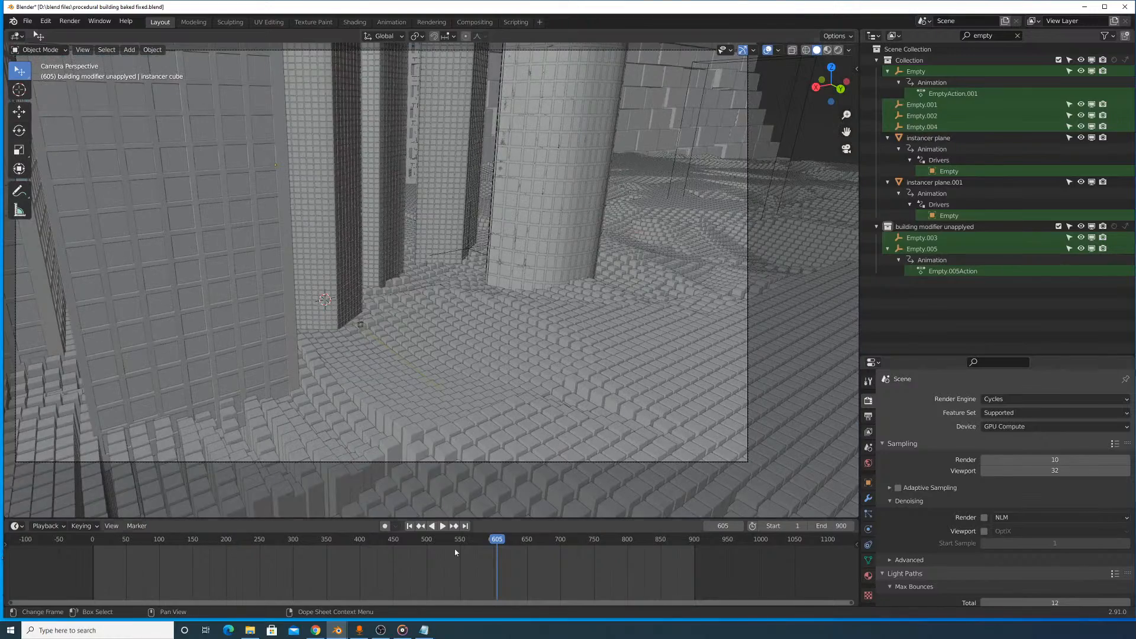
- Play the camera animation around frame 533, stop at frame 541, and view it in Material Preview shading
mouse_move(469, 541)
mouse_down()
mouse_move(433, 542)
mouse_move(457, 544)
mouse_up()
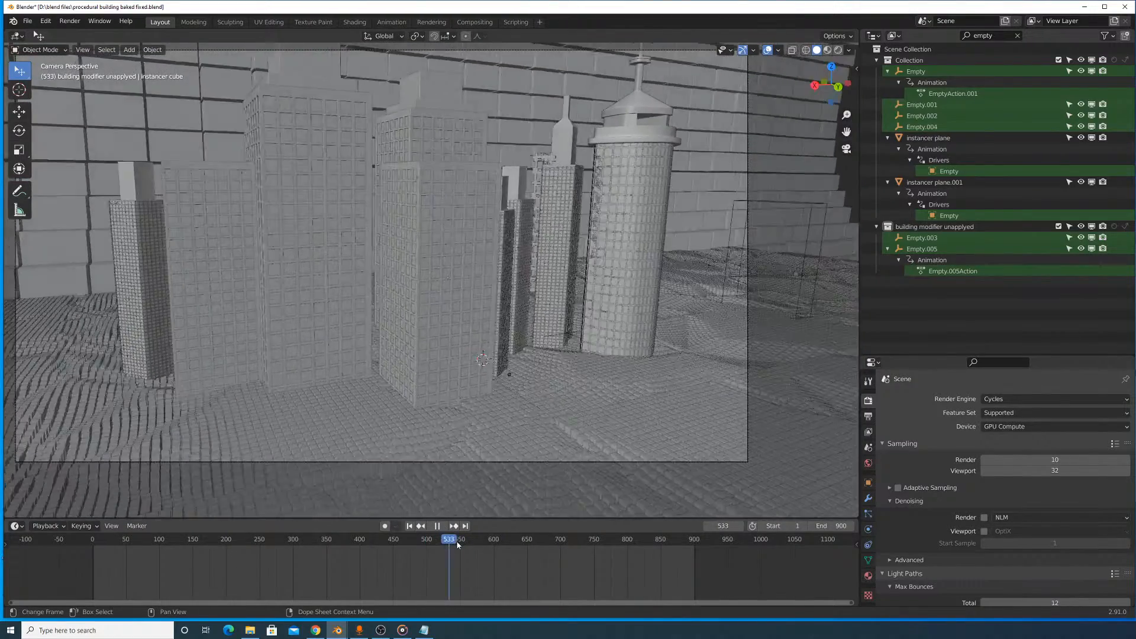
key(space)
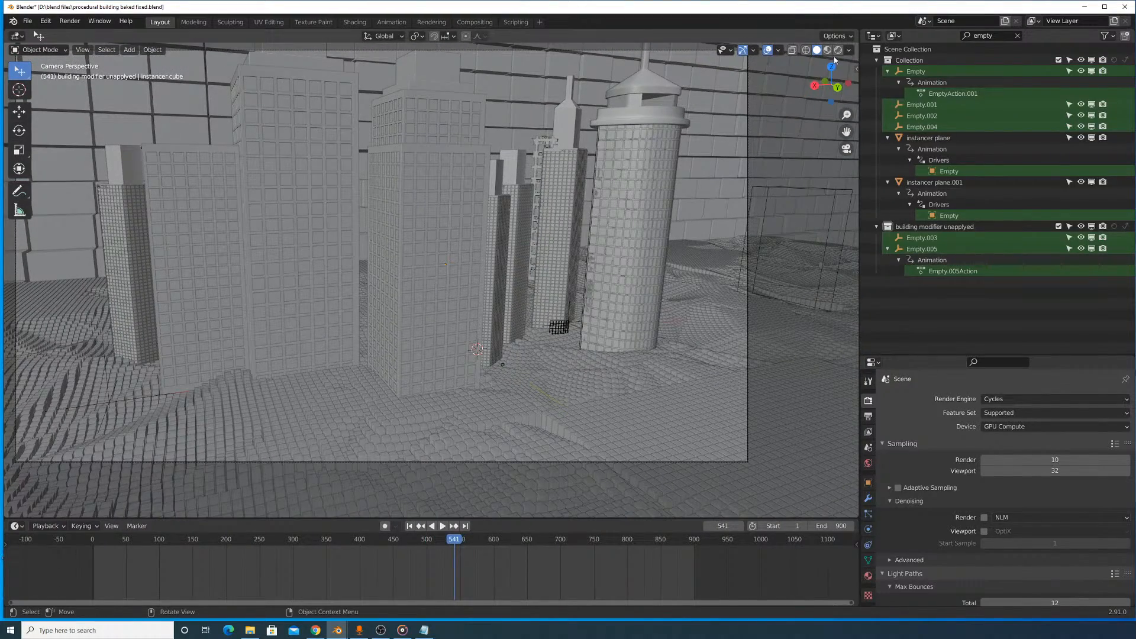
click(827, 50)
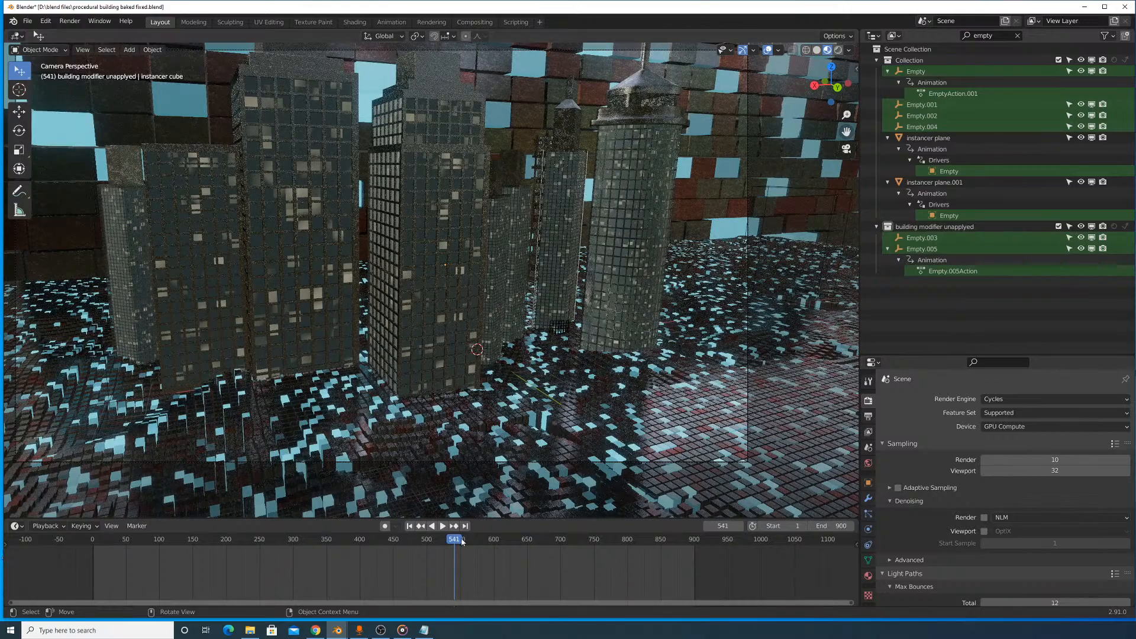
- Replay and scrub the animation around the tower shot, and step frame by frame to settle on frame 543
key(space)
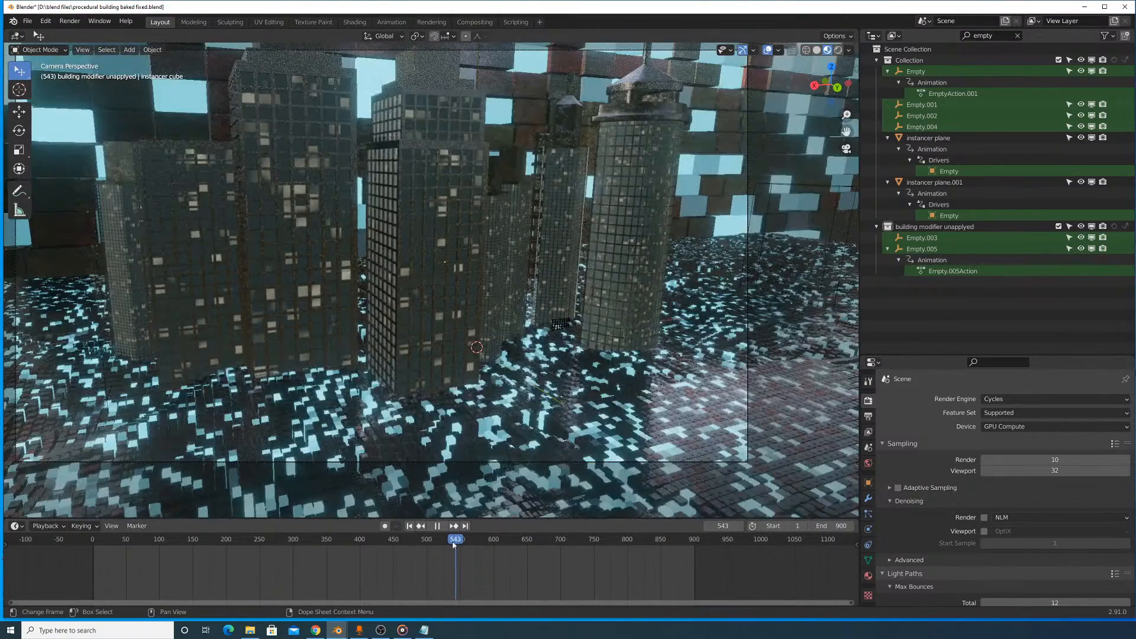
drag(453, 543, 452, 543)
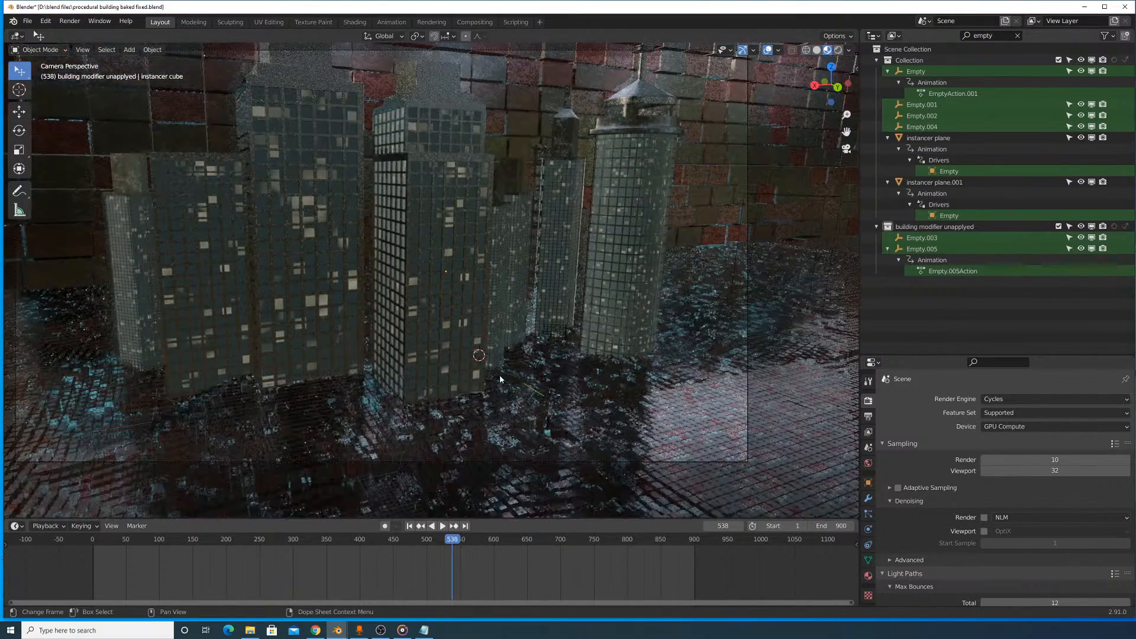
key(space)
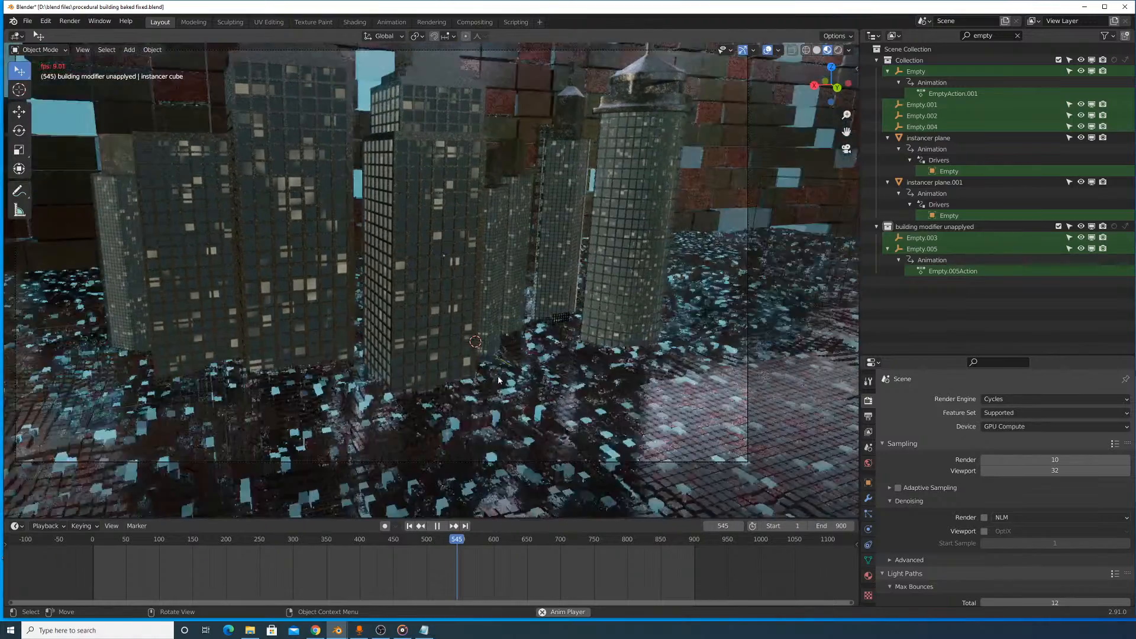
key(space)
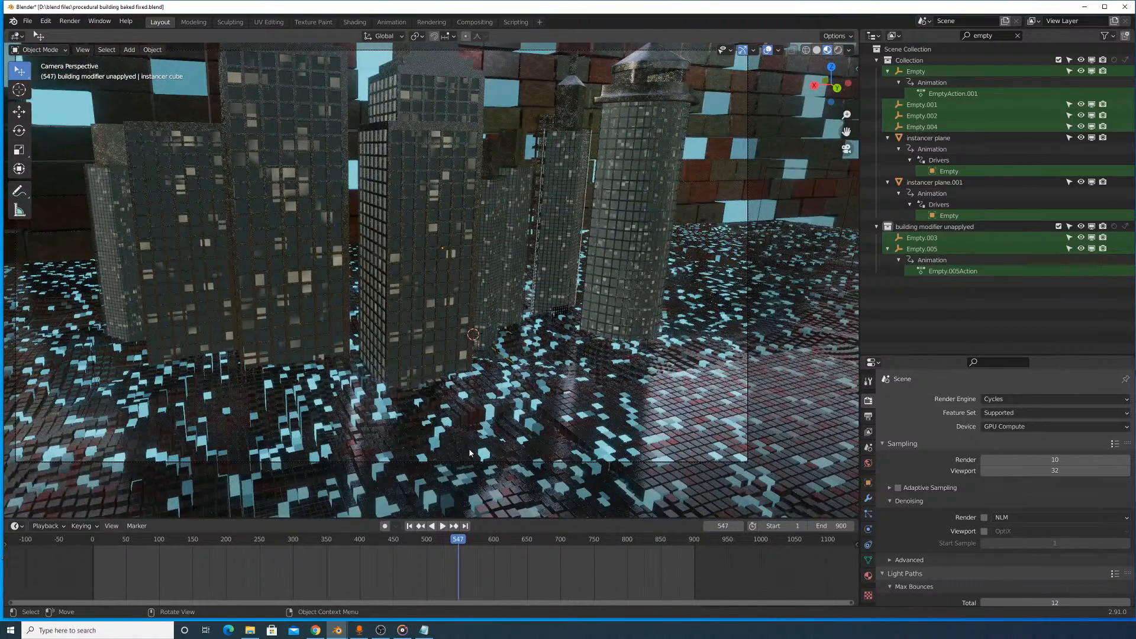
key(Left)
key(Left)
key(Left)
key(Left)
key(Left)
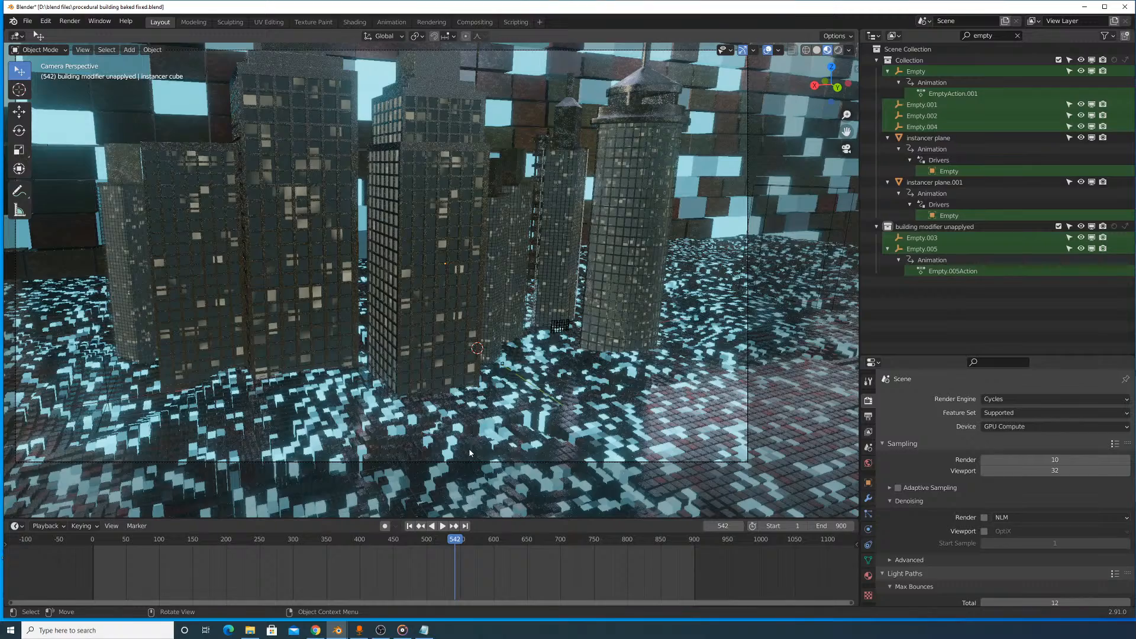
key(Right)
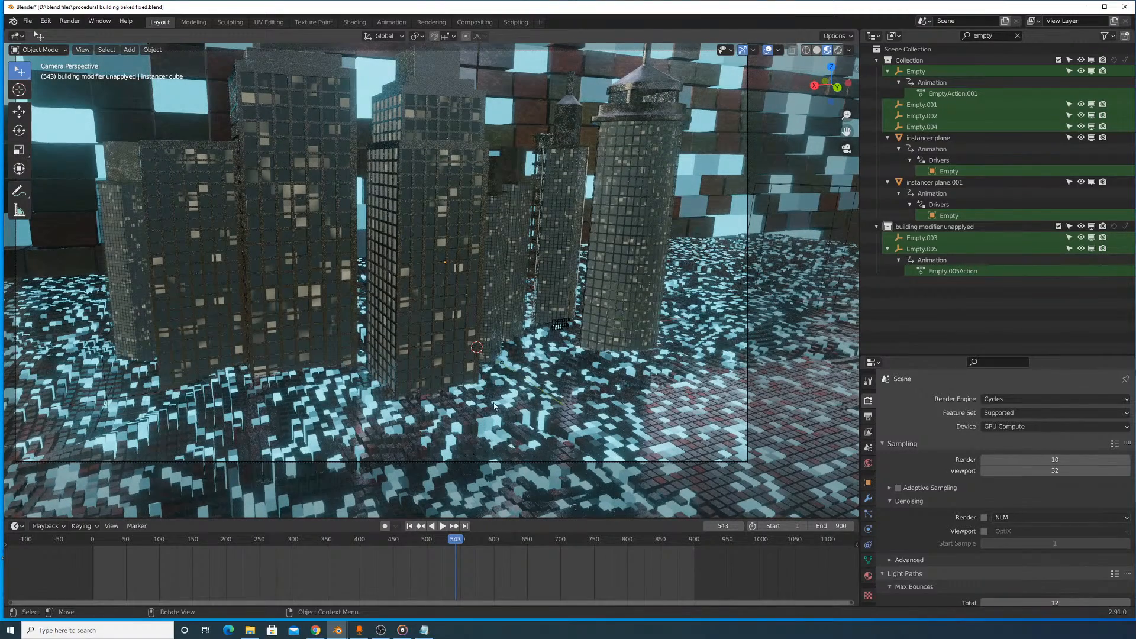
- Return the viewport to Solid shading and start a still image render of frame 543
click(816, 50)
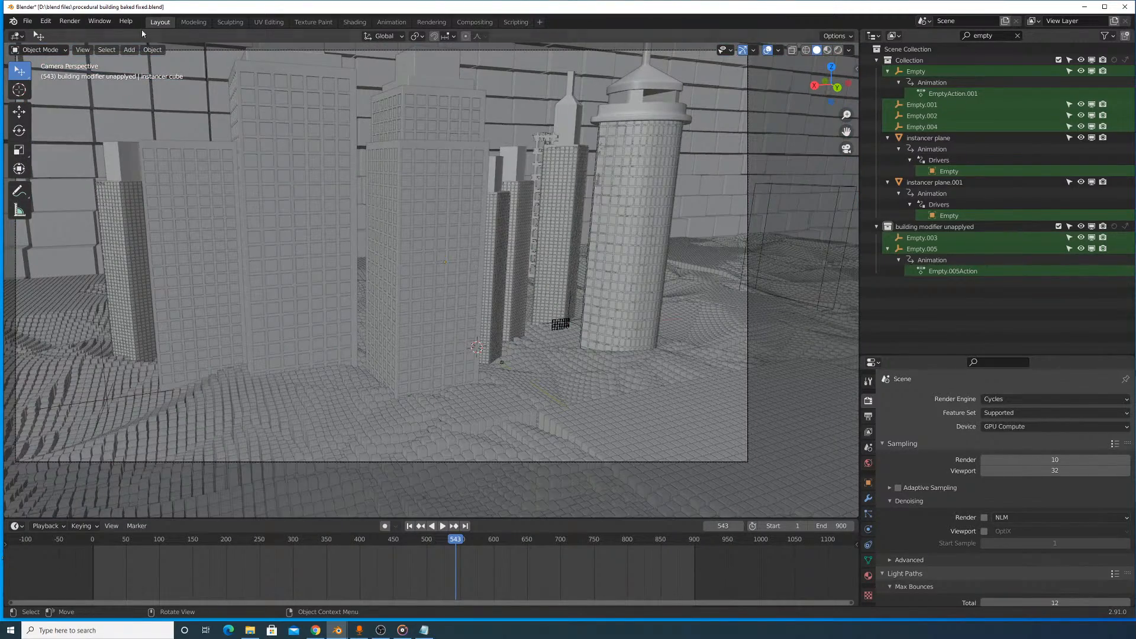
click(70, 21)
click(78, 33)
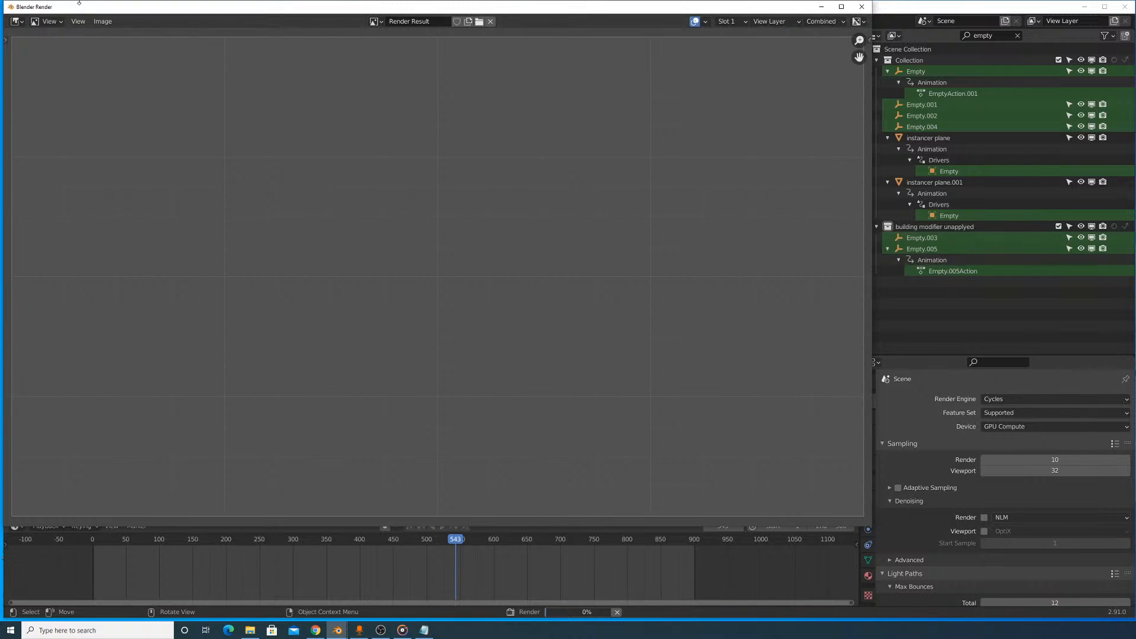
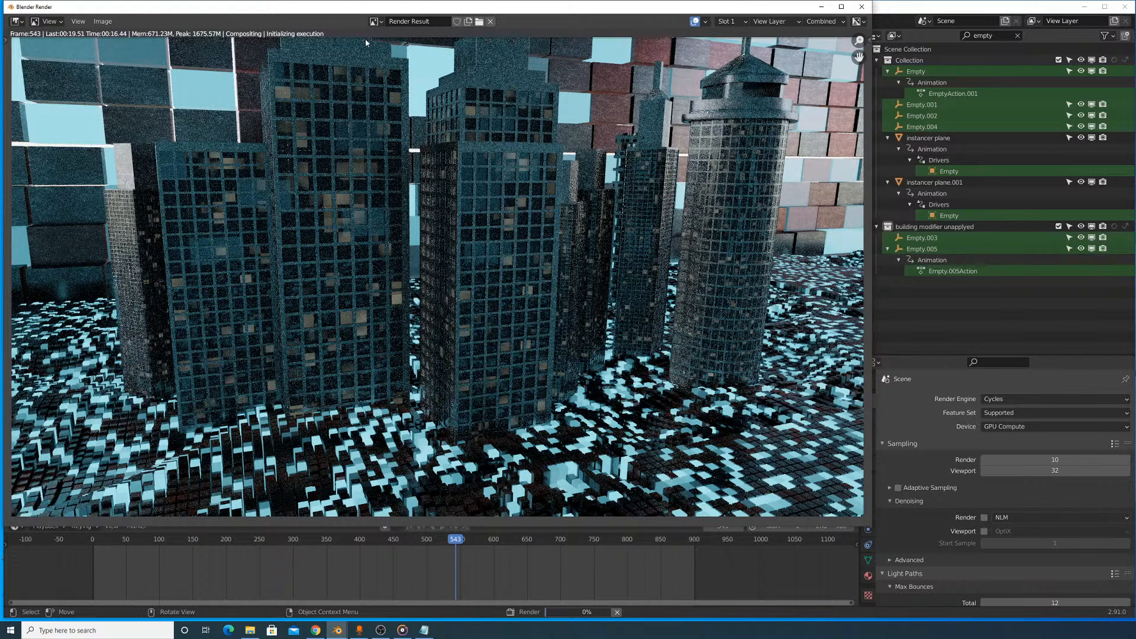
- Show the Viewer Node image in the render window, and turn the window into a Compositor with the backdrop enabled
click(374, 21)
click(386, 59)
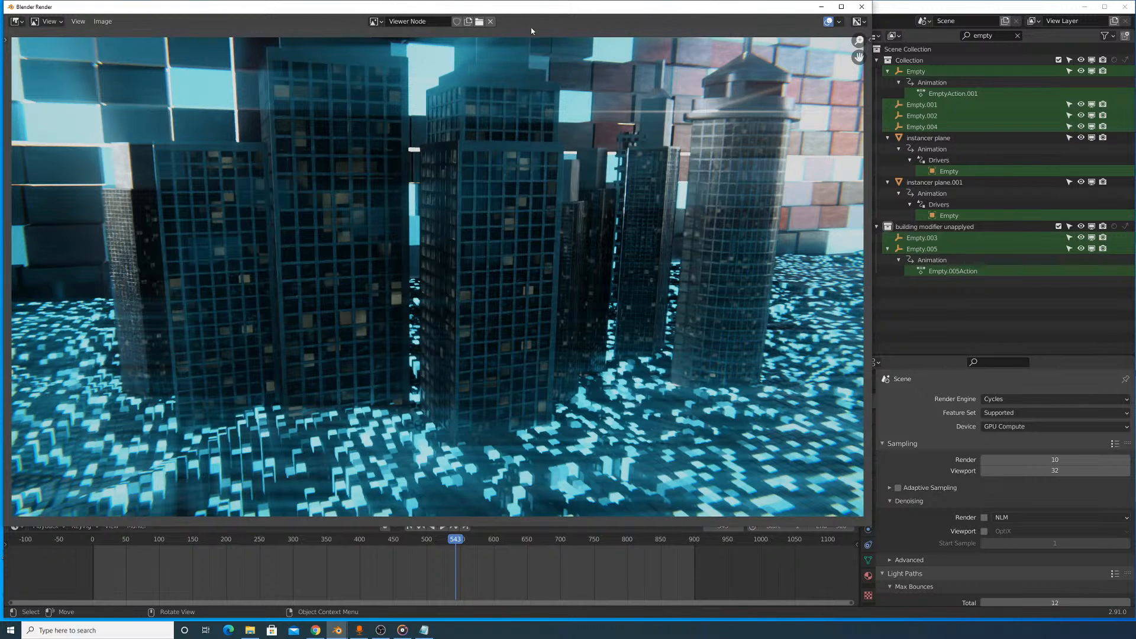
click(17, 22)
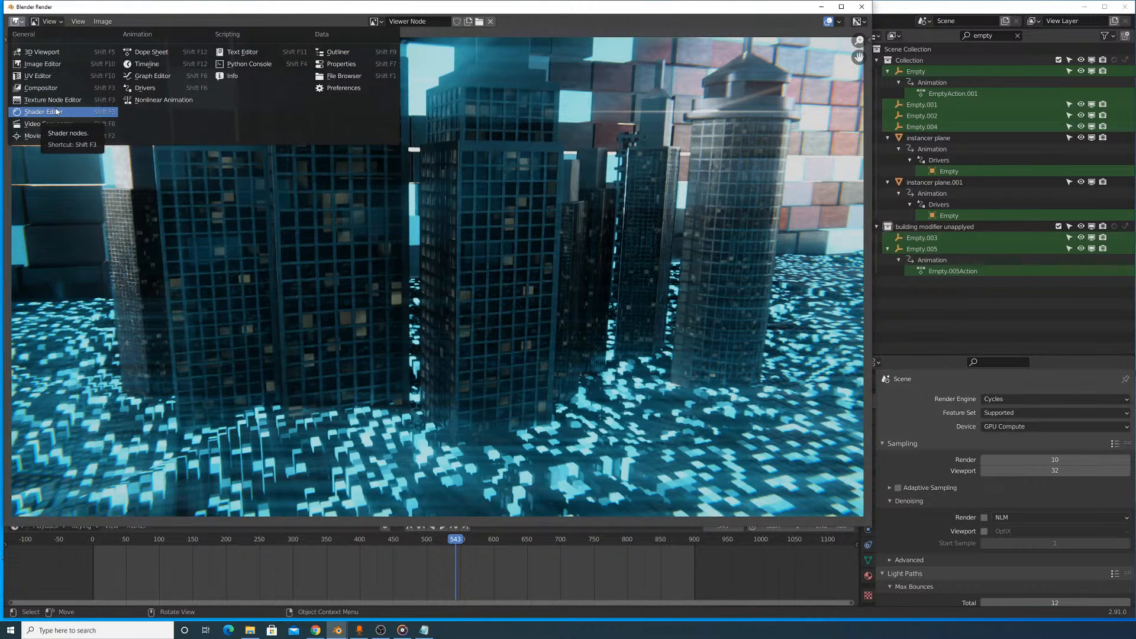
click(40, 88)
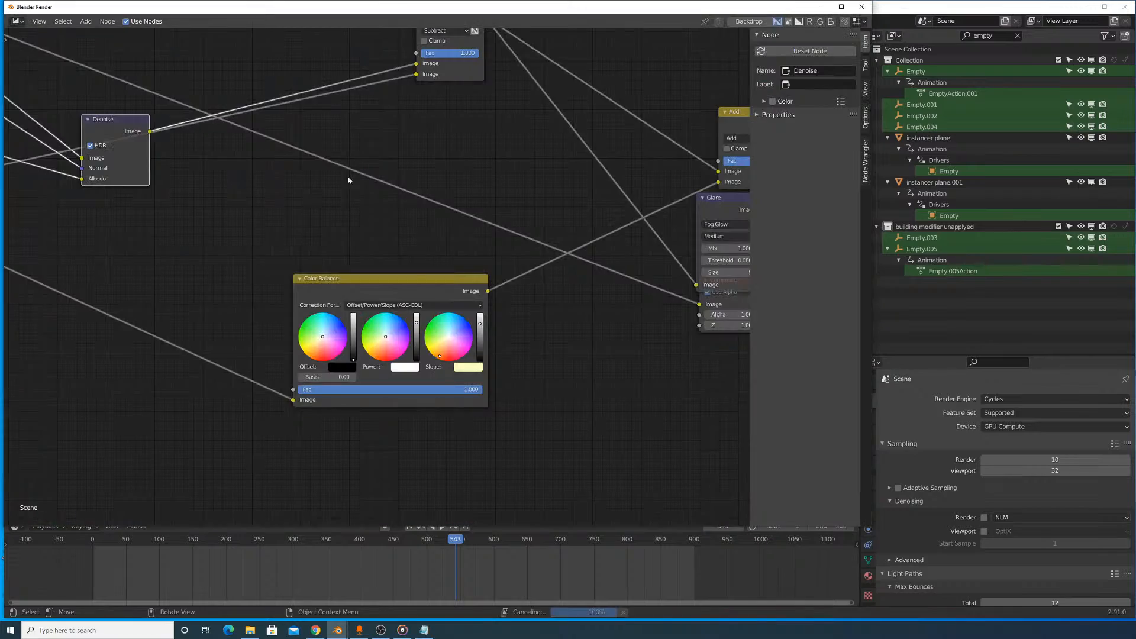
key(Home)
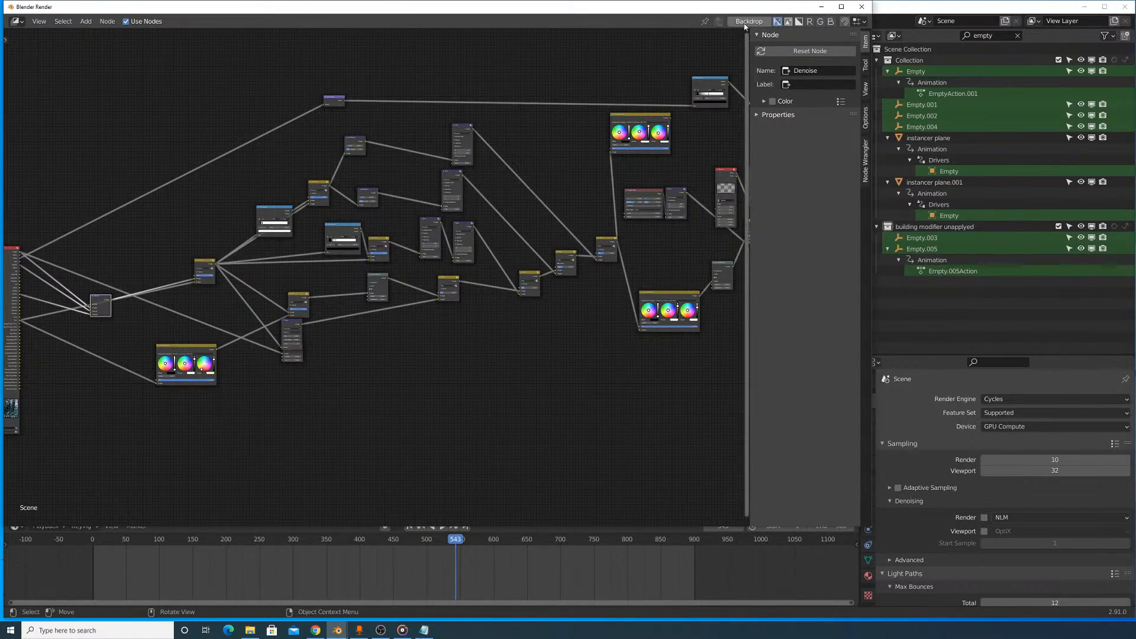
click(745, 25)
- Move the unconnected Math node off the link between the ColorRamp and the final Blur node
scroll(616, 208, up, 6)
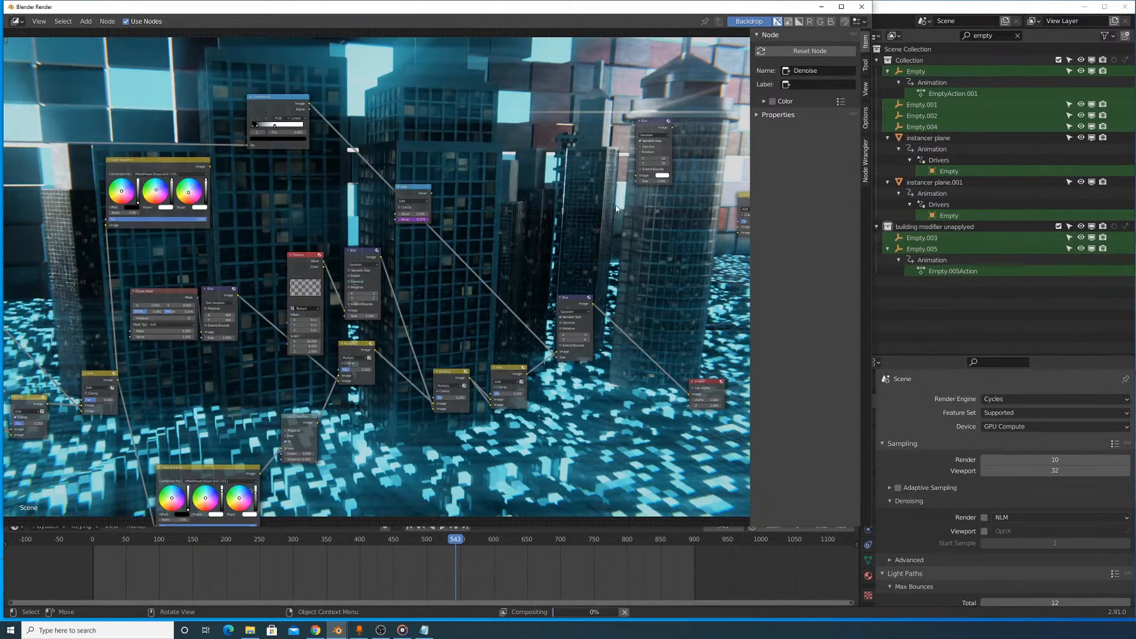
middle_drag(615, 208, 624, 170)
alt+drag(431, 150, 504, 121)
- Preview the output of the Blur node that follows the Texture node in the compositor backdrop
scroll(503, 119, up, 3)
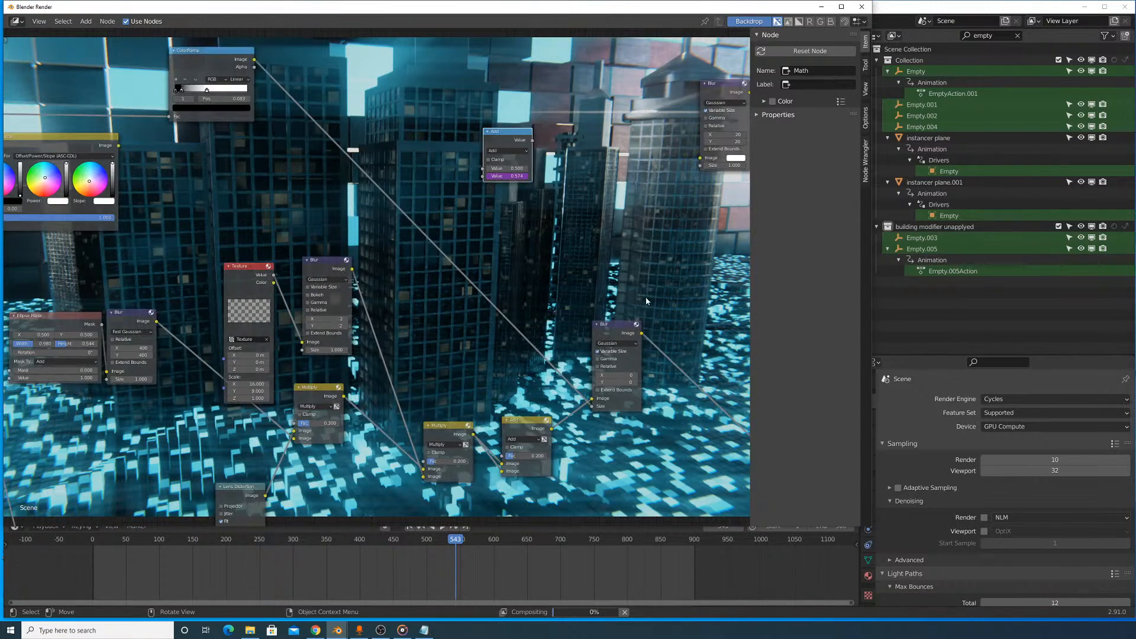
scroll(645, 301, up, 1)
middle_drag(646, 301, 532, 242)
middle_drag(424, 379, 540, 260)
scroll(512, 222, up, 2)
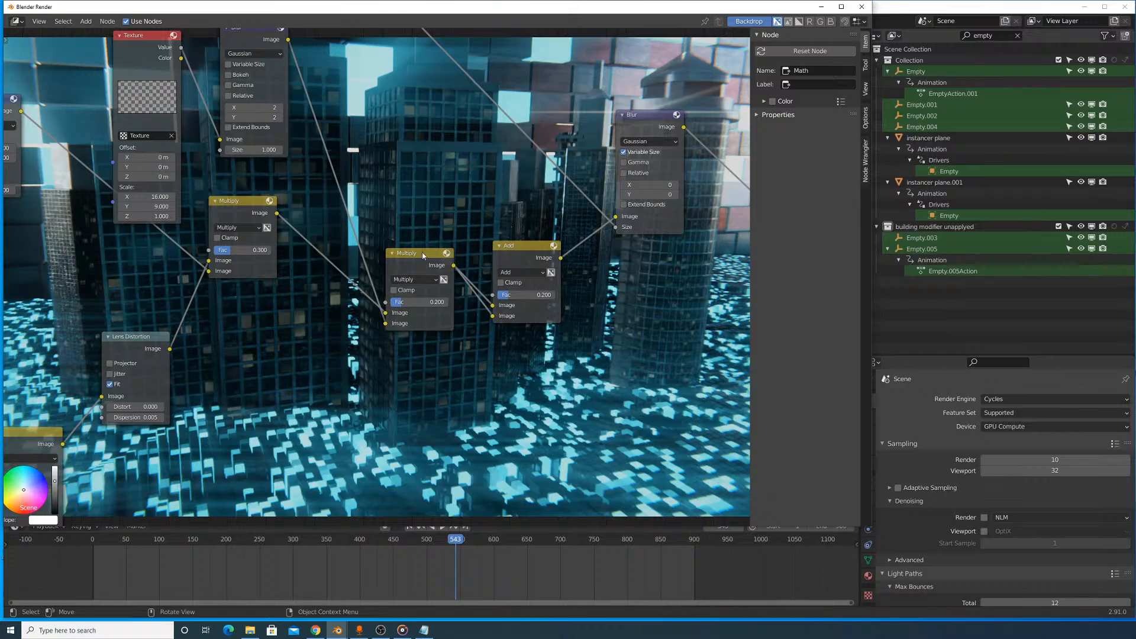
middle_drag(423, 256, 476, 382)
ctrl+shift+click(331, 155)
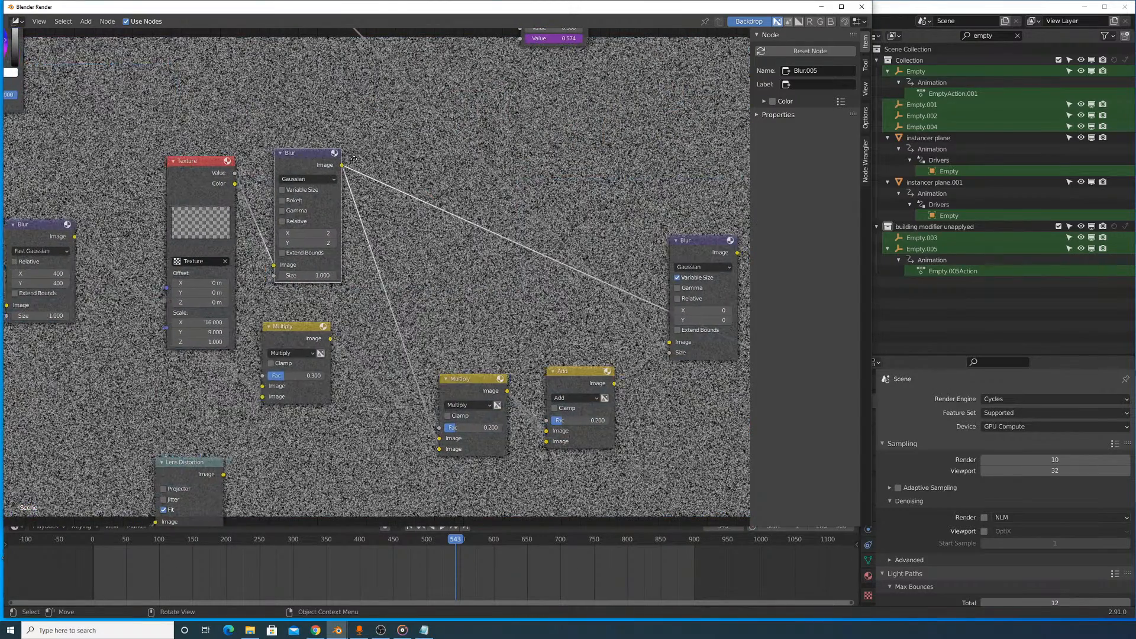
- Preview the output of the Blur node on the upper Sun Beams branch in the backdrop
middle_drag(353, 159, 697, 240)
scroll(681, 168, down, 2)
middle_drag(398, 226, 516, 173)
middle_drag(303, 179, 532, 254)
ctrl+shift+click(295, 202)
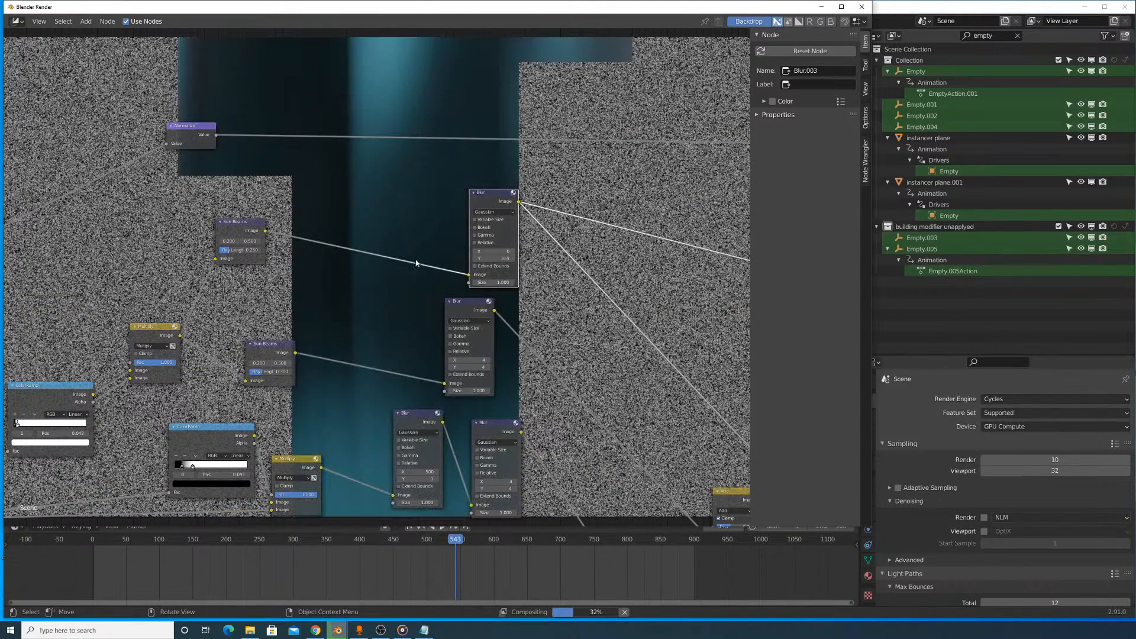
middle_drag(373, 262, 330, 223)
scroll(559, 176, up, 3)
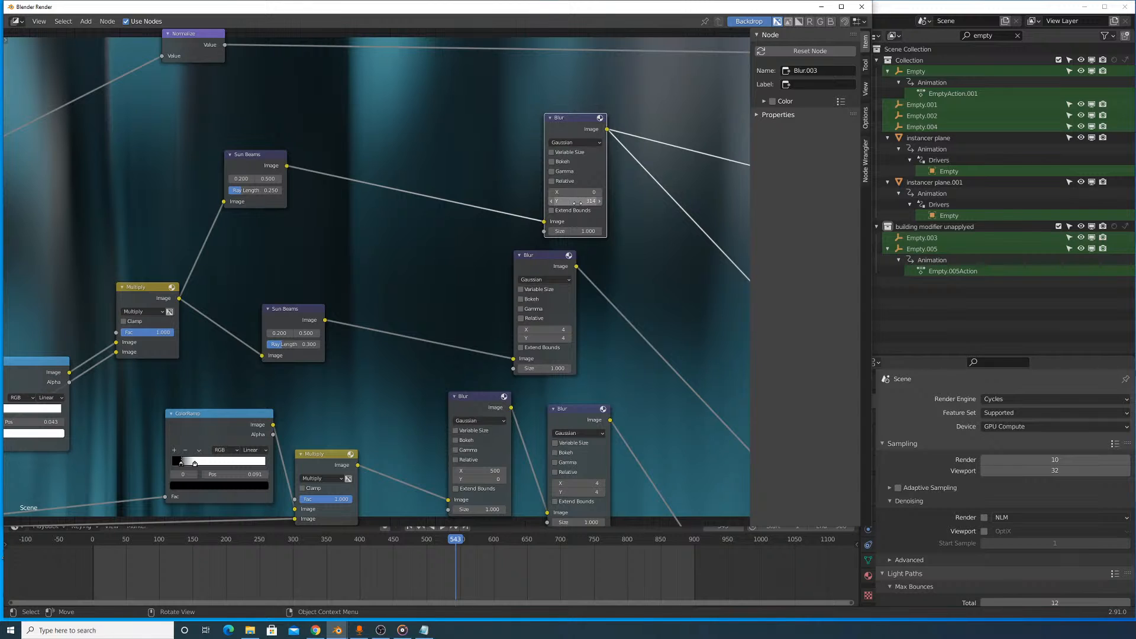
- Try a vertical blur of 54 on the upper Sun Beams branch's Blur node and restore it to 314
drag(579, 203, 550, 203)
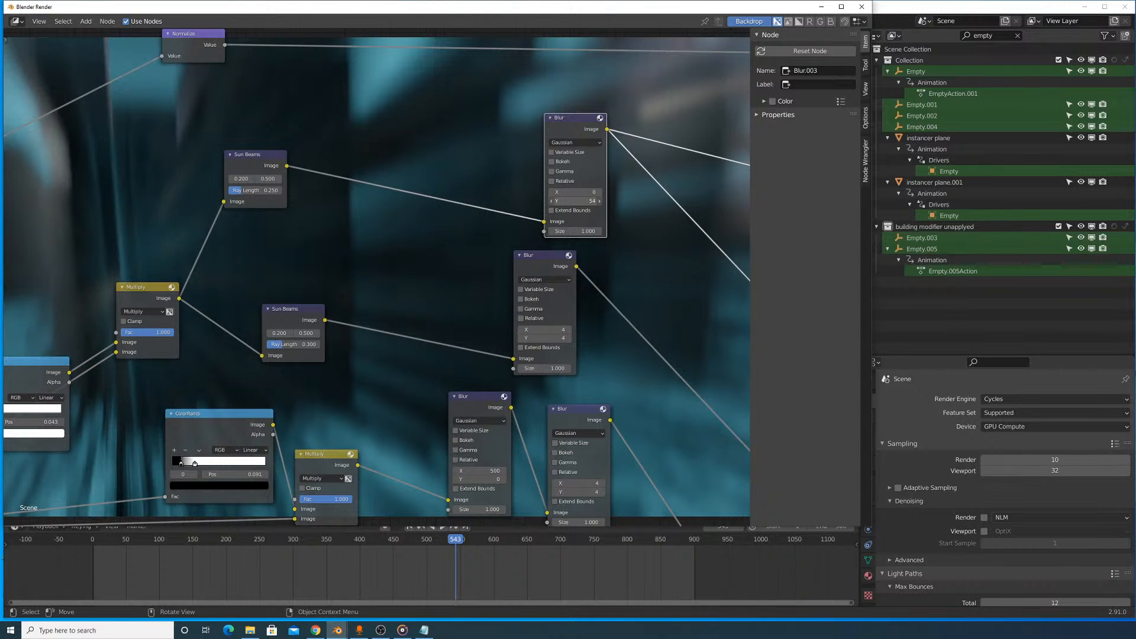
drag(575, 202, 551, 202)
drag(575, 201, 653, 250)
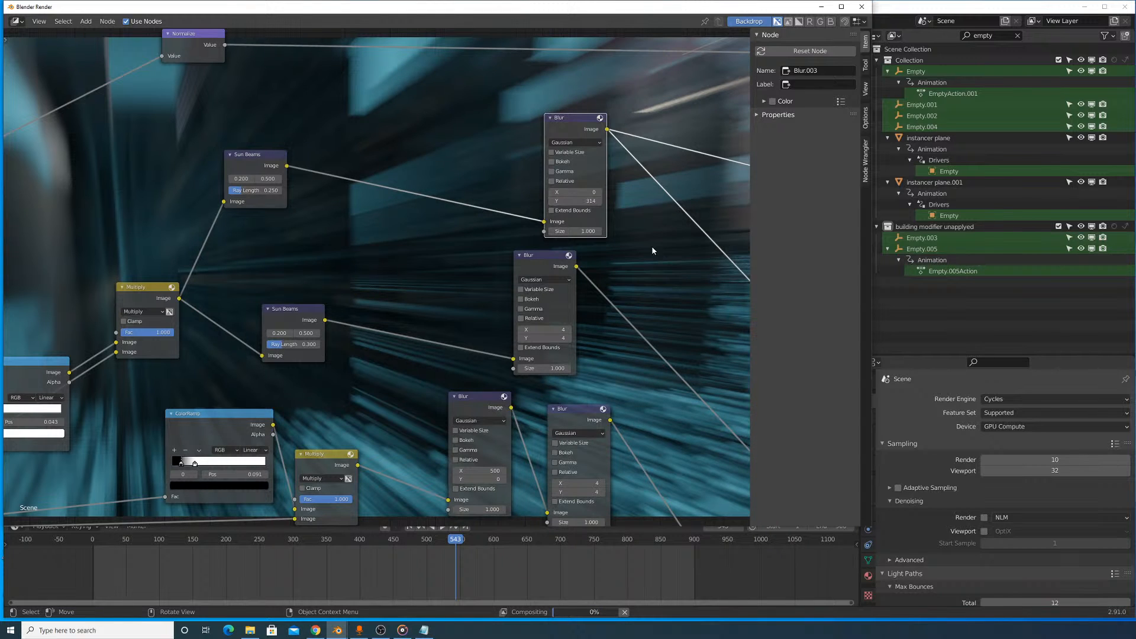
- Preview the lower Sun Beams branch's Blur node and the second Blur node of the horizontal streak branch
click(544, 258)
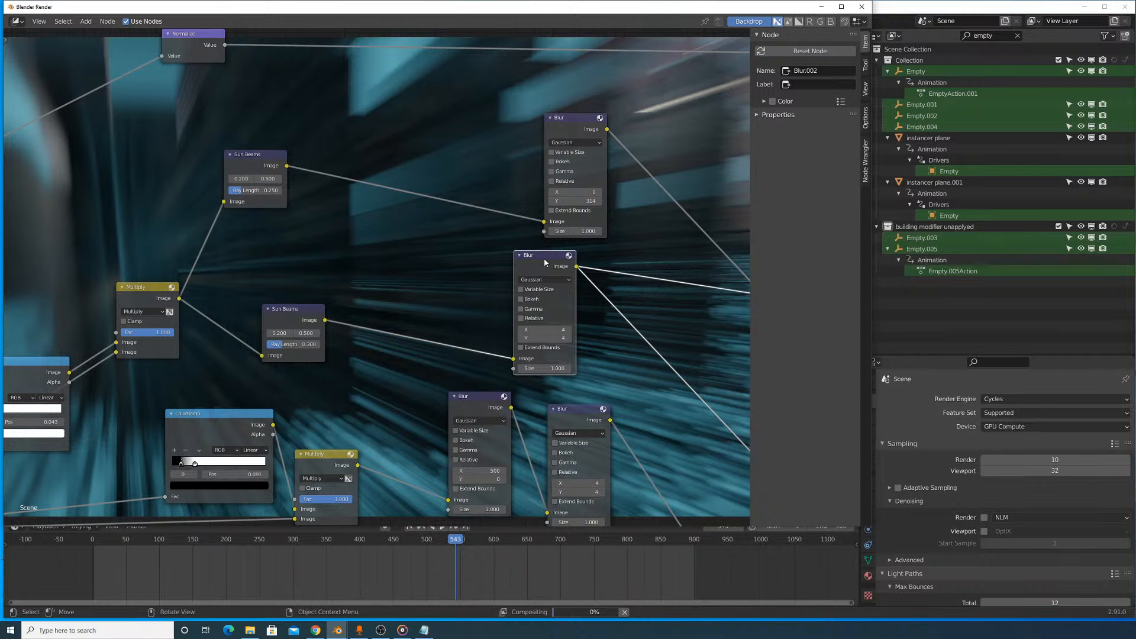
middle_drag(568, 336, 570, 232)
click(582, 315)
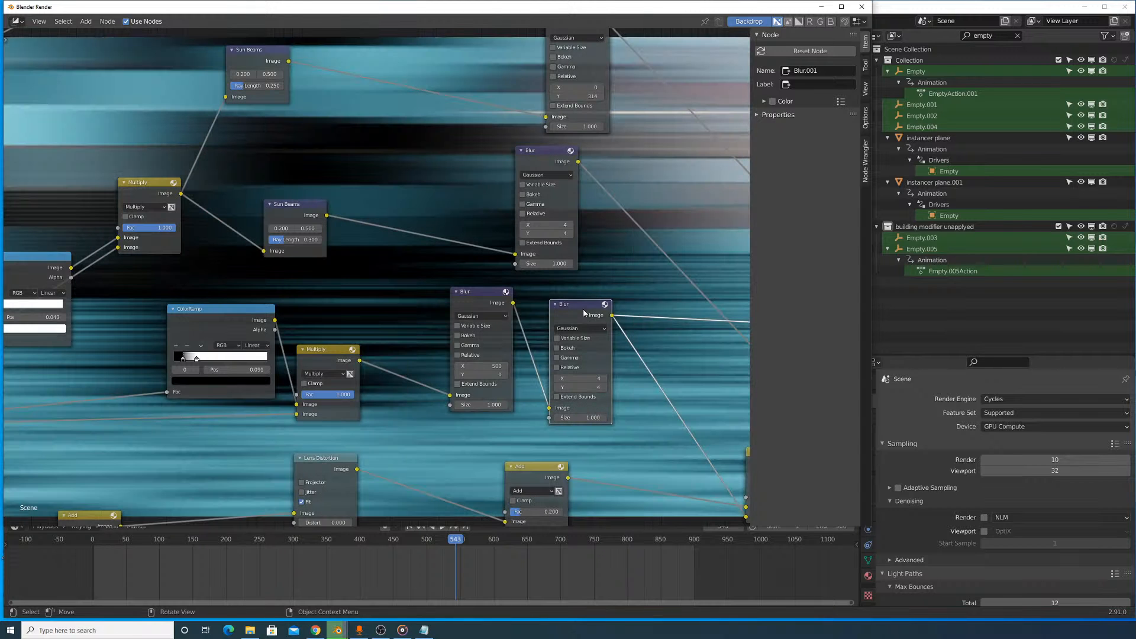
- Preview the lower Sun Beams Blur again and set the Fac of the Add node mixing in the horizontal streaks to 0.3
middle_drag(583, 309, 422, 147)
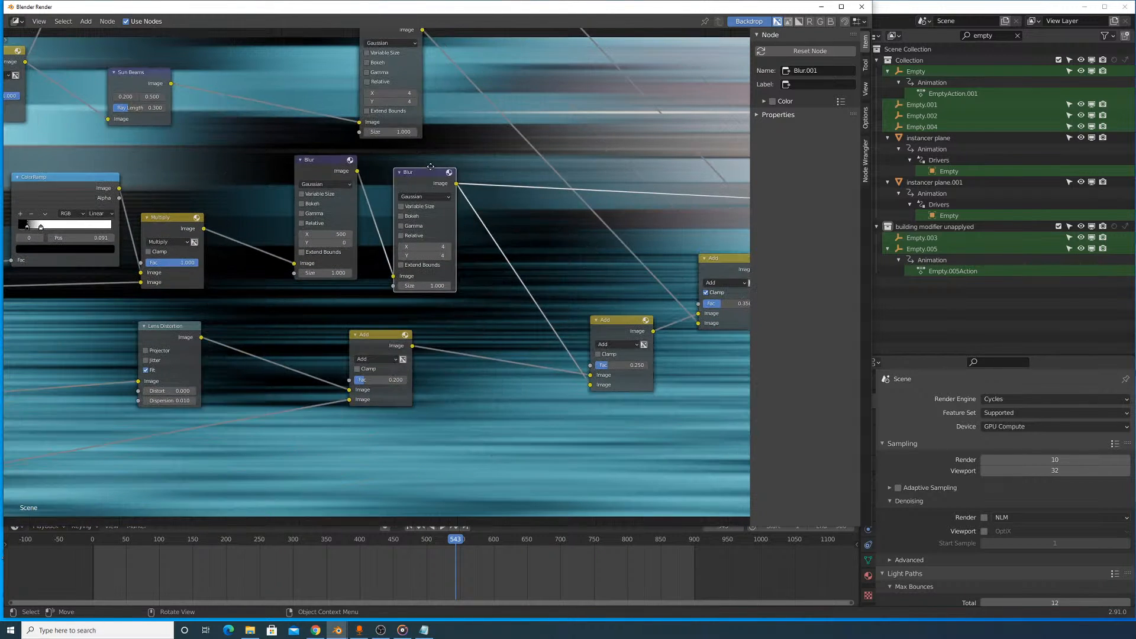
middle_drag(536, 256, 443, 251)
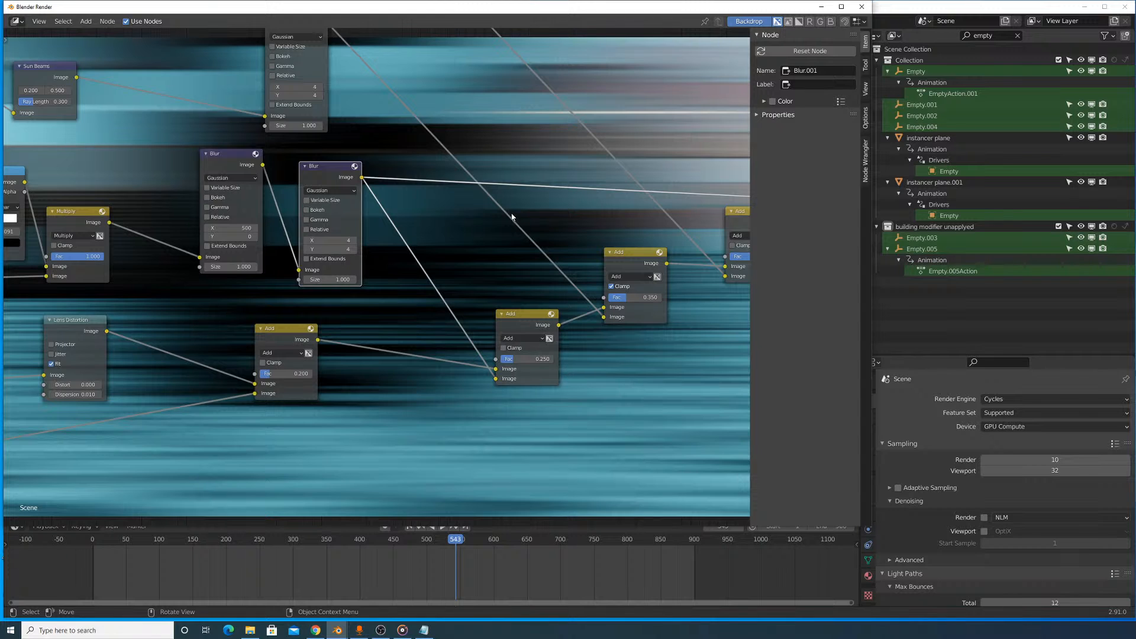
middle_drag(512, 216, 523, 310)
click(317, 119)
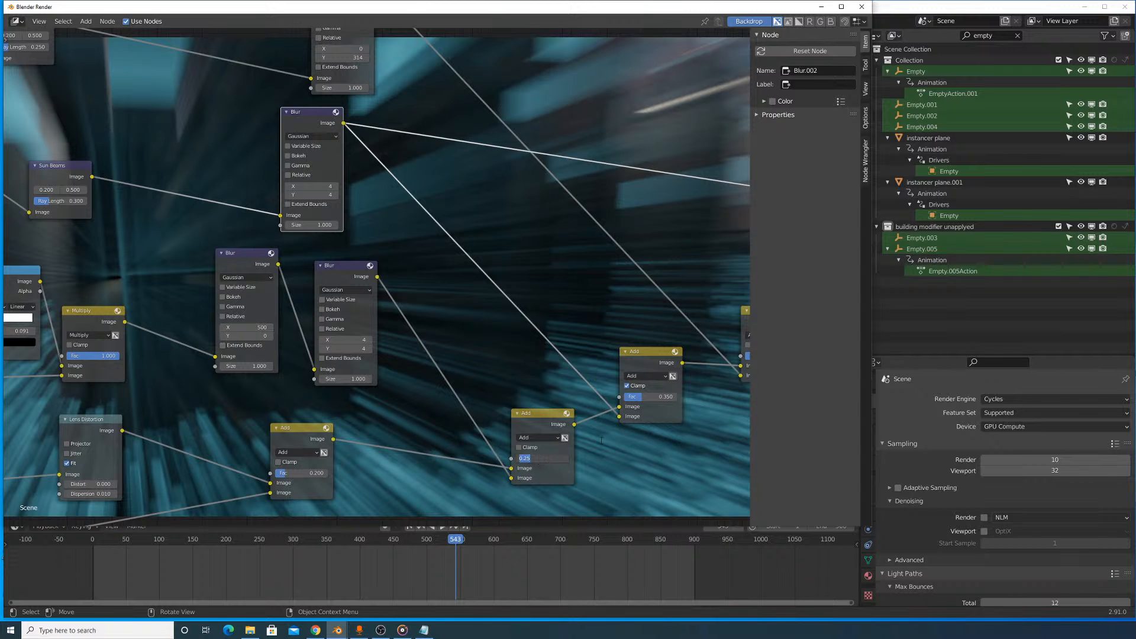
text(0.3)
key(Return)
- Preview the upper Sun Beams Blur and set the Fac of the Add node that mixes it in to 0.3
middle_drag(599, 260, 494, 385)
click(244, 112)
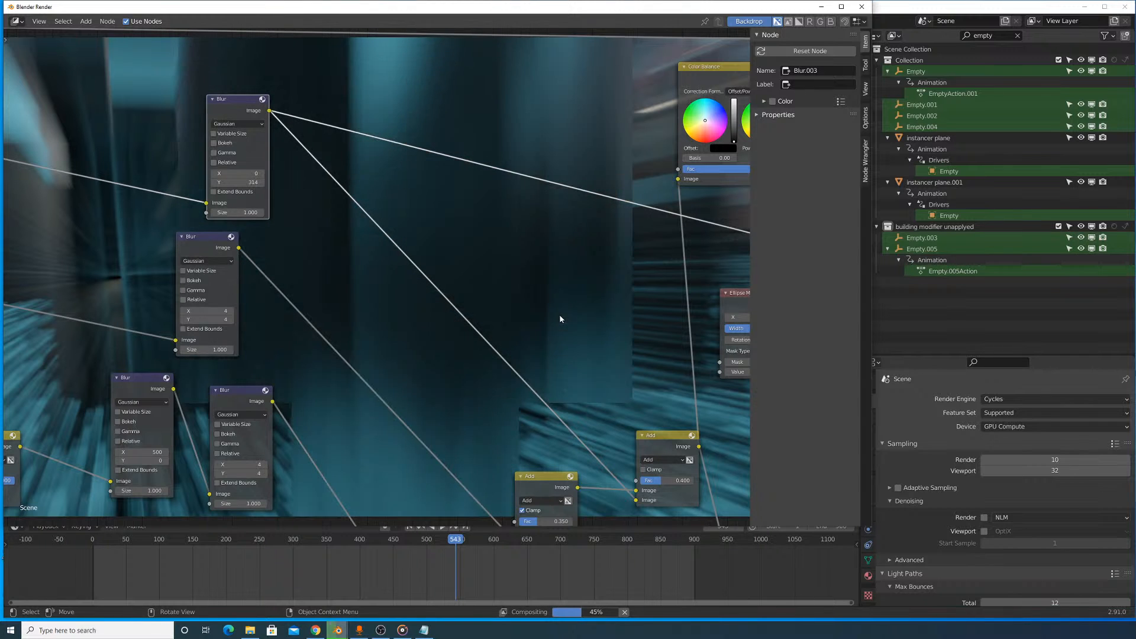
middle_drag(559, 315, 508, 231)
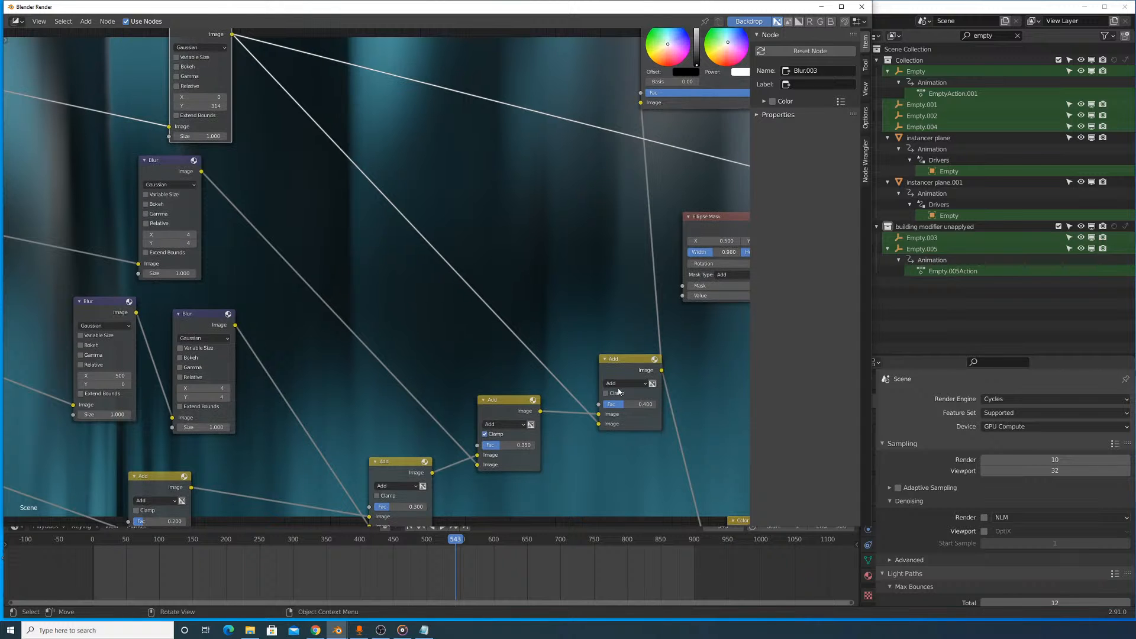
key(BackSpace)
key(Return)
- Preview the final Blur node feeding the Composite output and examine the finished image in the backdrop
scroll(659, 172, down, 8)
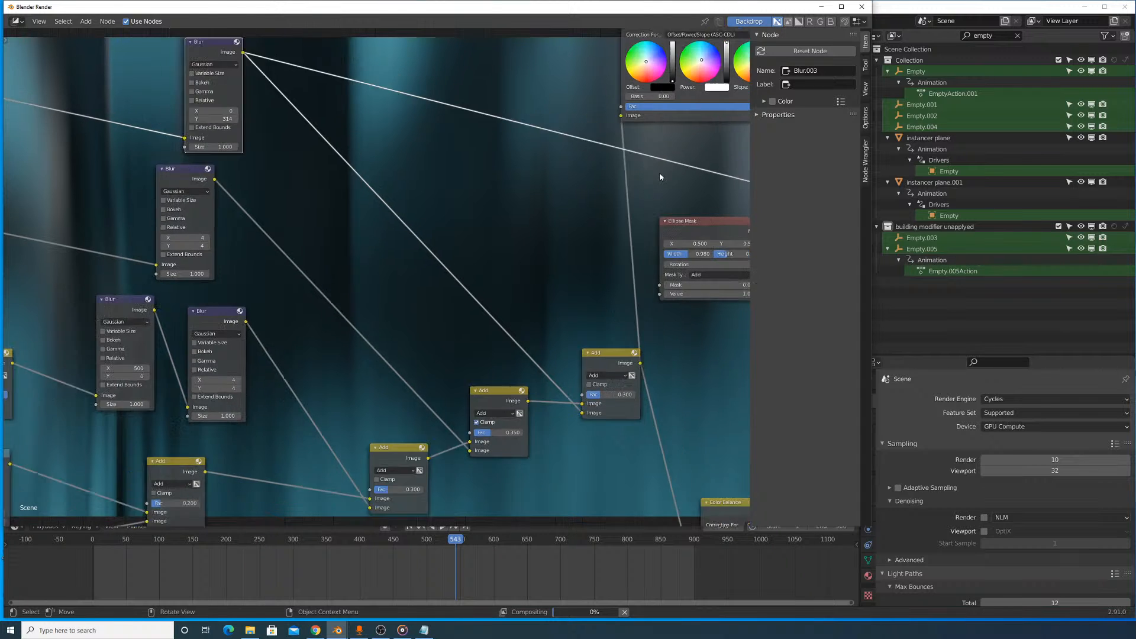
middle_drag(658, 170, 397, 169)
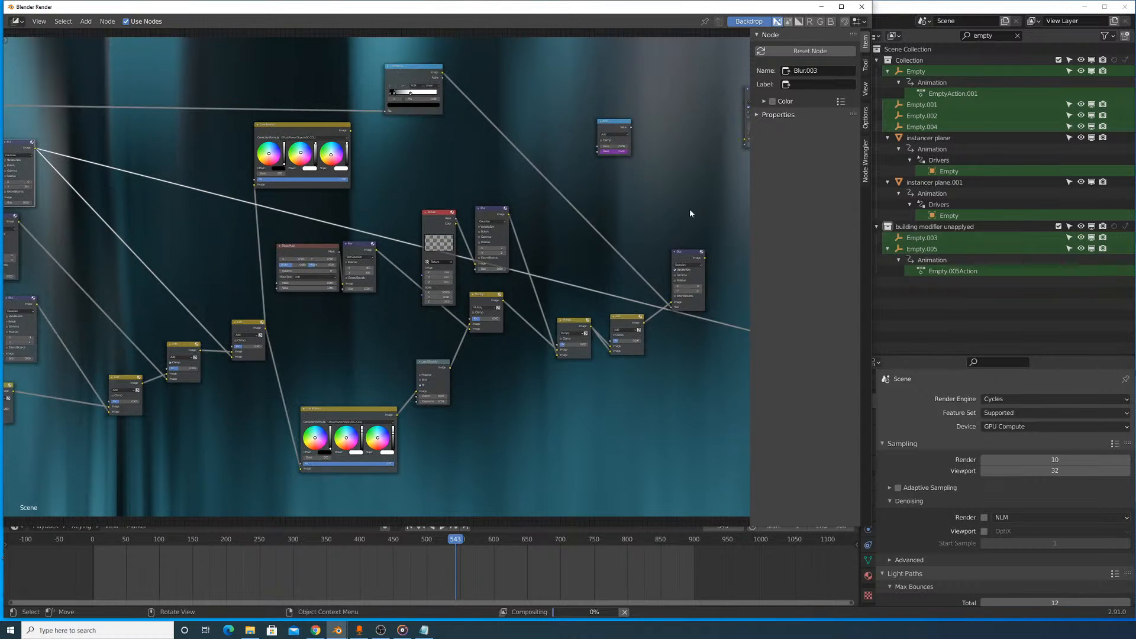
middle_drag(653, 210, 490, 204)
ctrl+shift+click(531, 246)
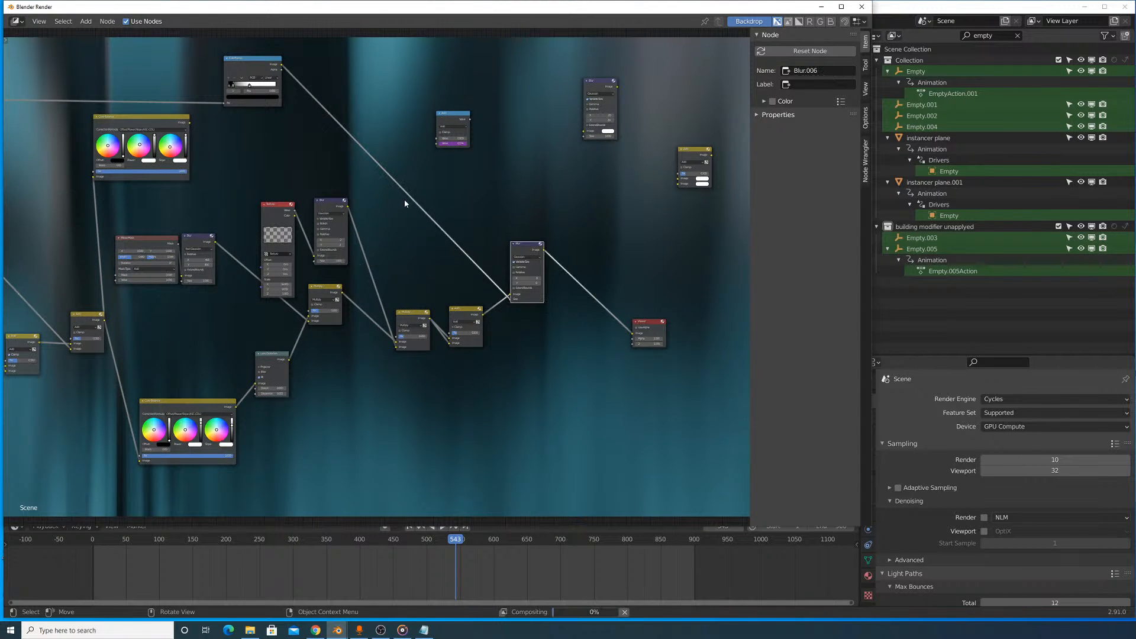
middle_drag(383, 190, 769, 176)
middle_drag(81, 231, 162, 225)
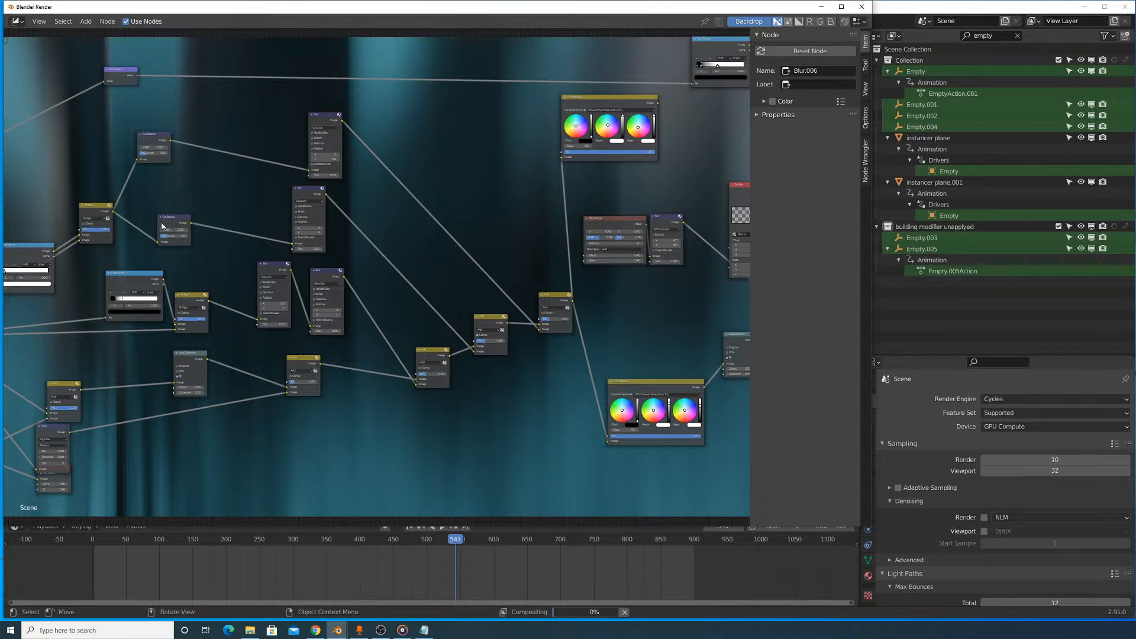
scroll(333, 155, up, 1)
middle_drag(335, 165, 341, 402)
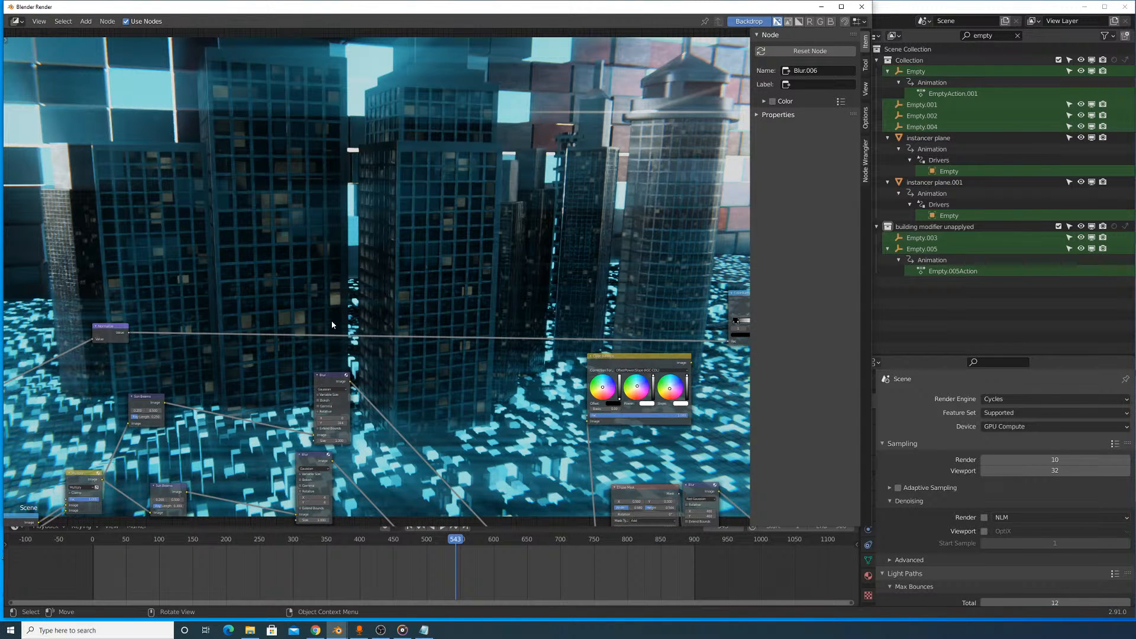
middle_drag(243, 300, 384, 330)
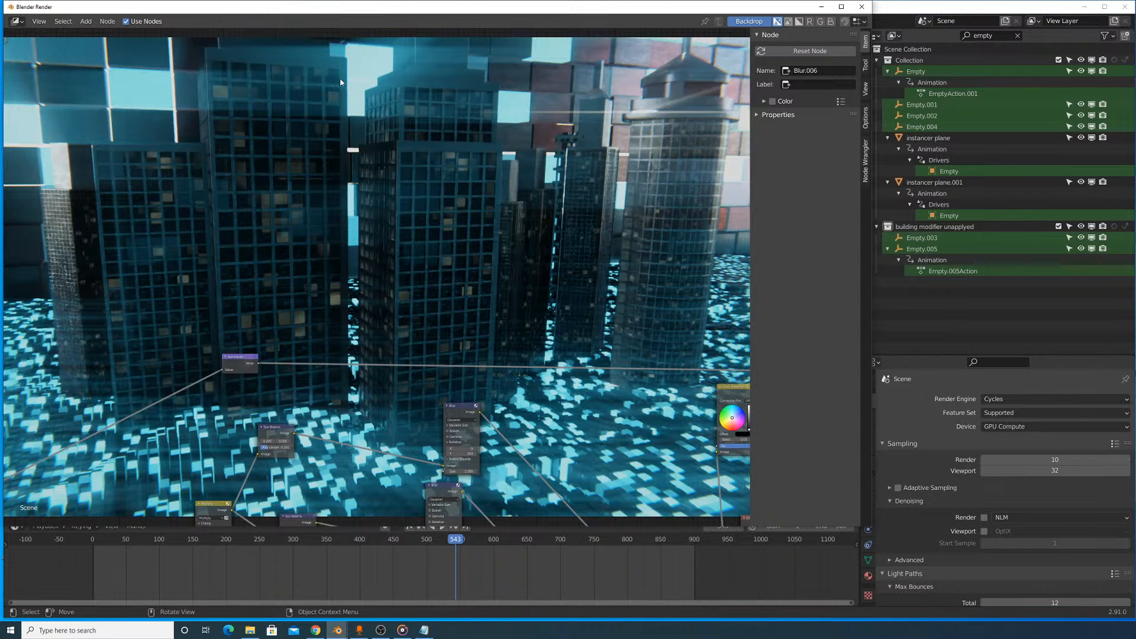
- Switch the render window to the 3D Viewport for a look at the buildings and close the window
click(16, 22)
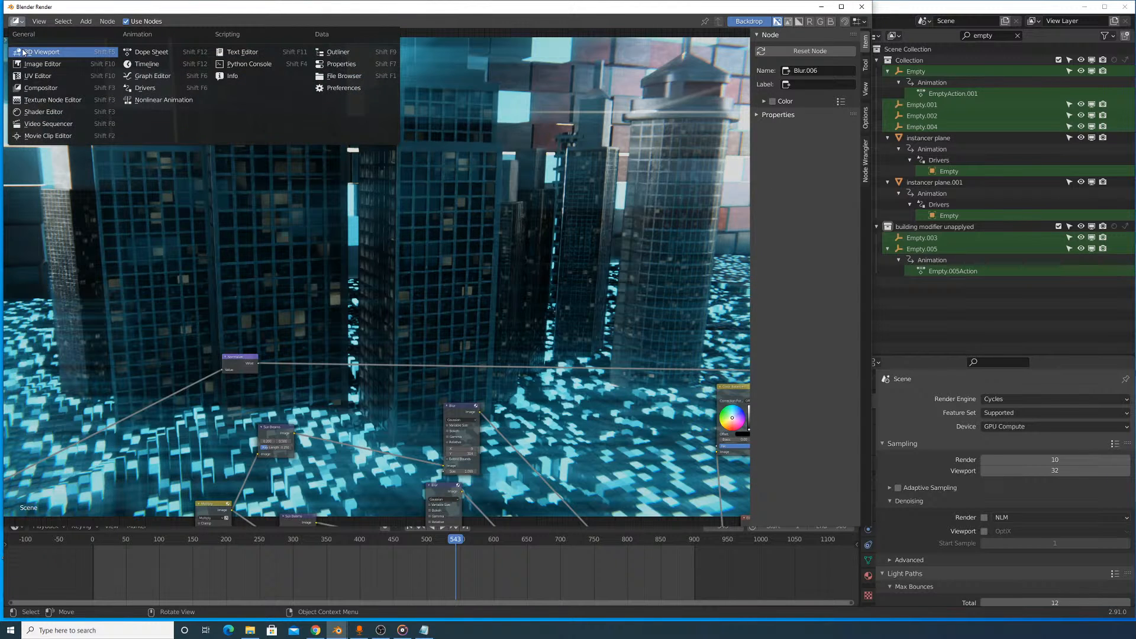
click(22, 52)
middle_drag(355, 177, 512, 248)
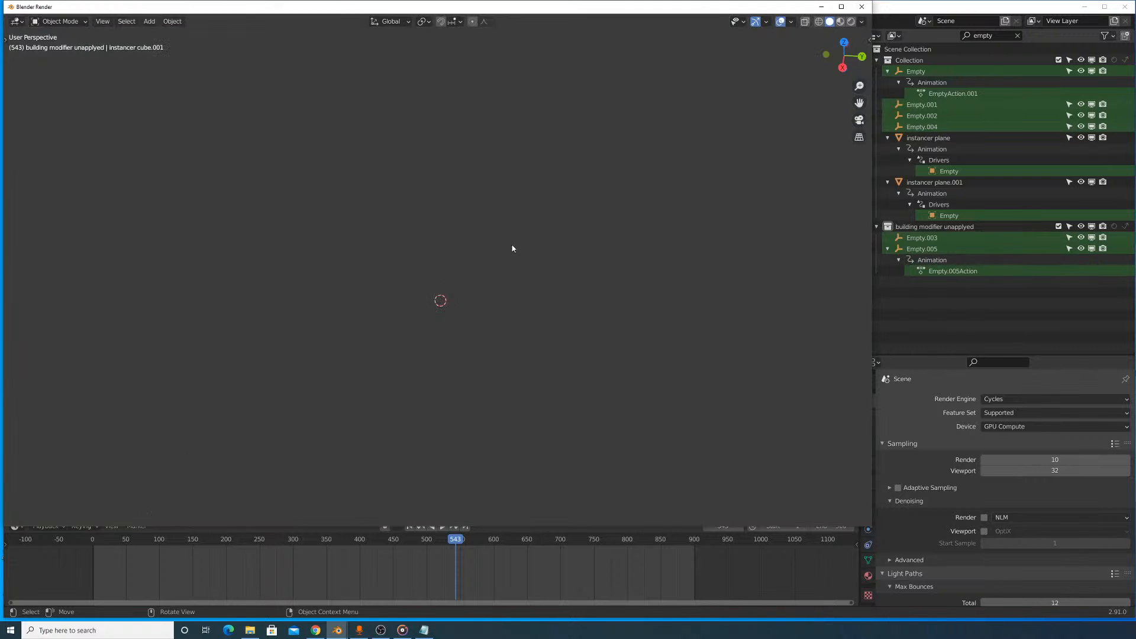
click(870, 40)
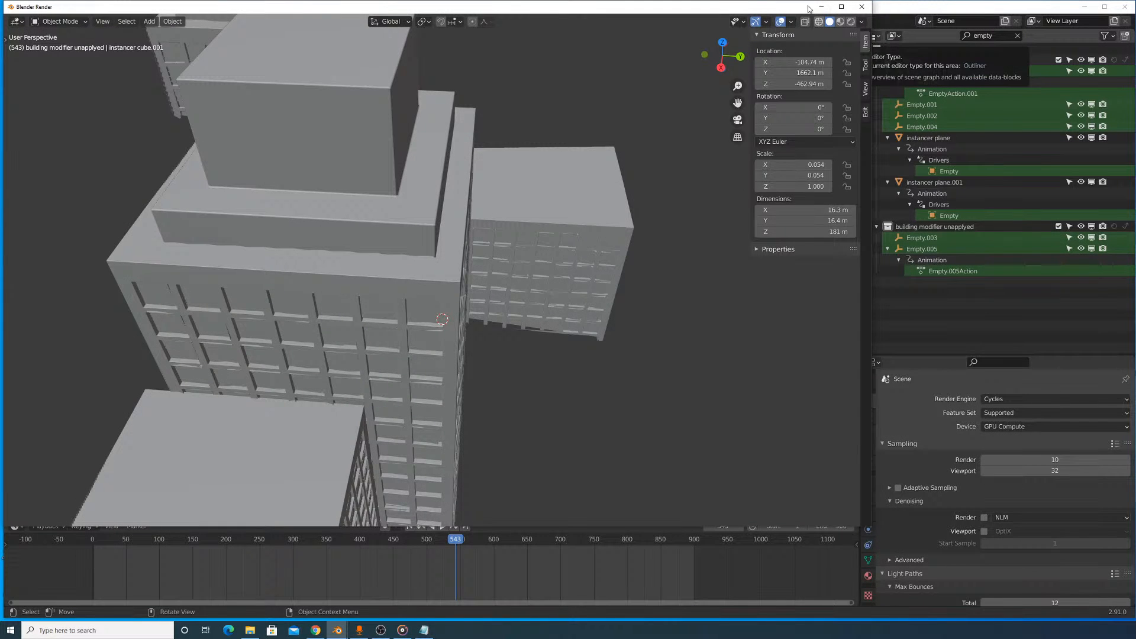
drag(808, 9, 732, 206)
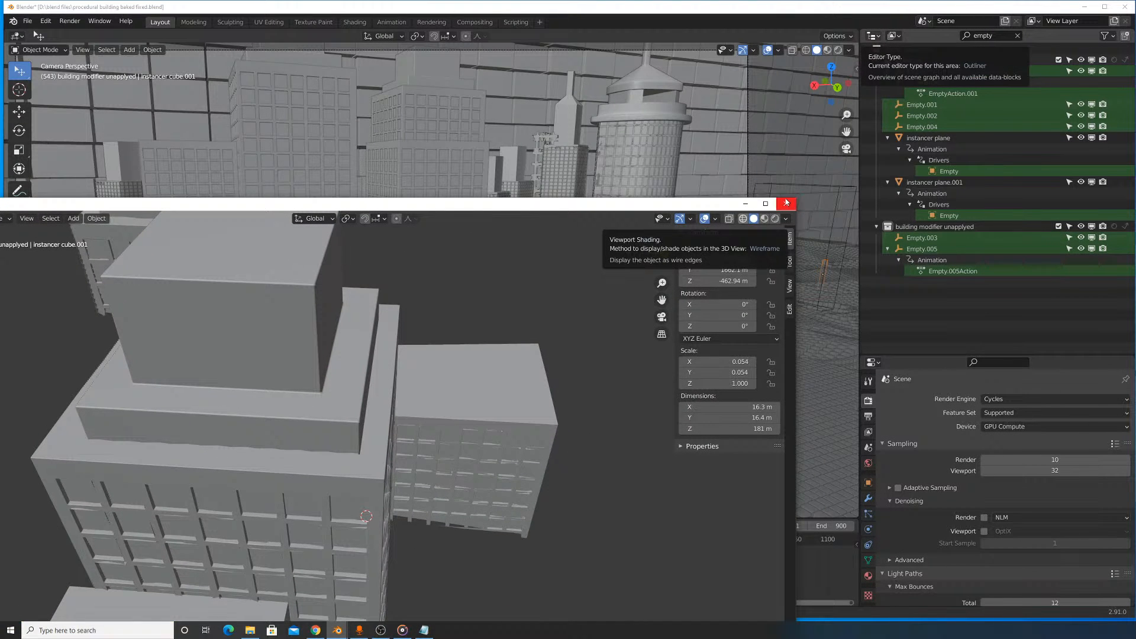
click(786, 202)
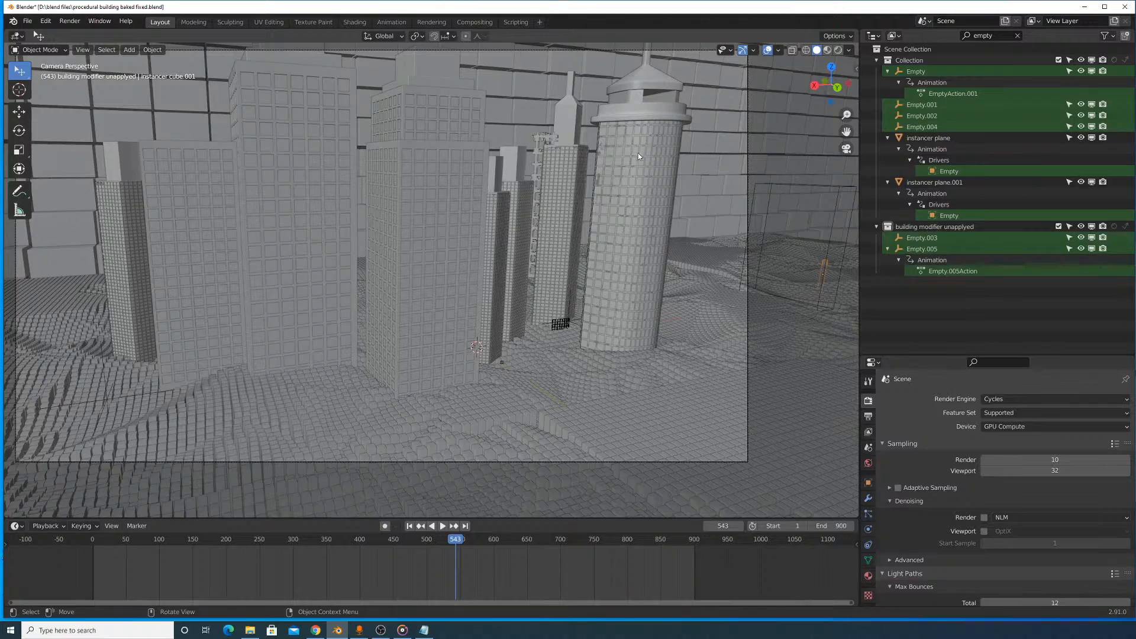
- Zoom in on the front rectangular building, select the glass block inside its frame (Cube.059), and show its material settings
middle_drag(637, 152, 602, 210)
click(536, 318)
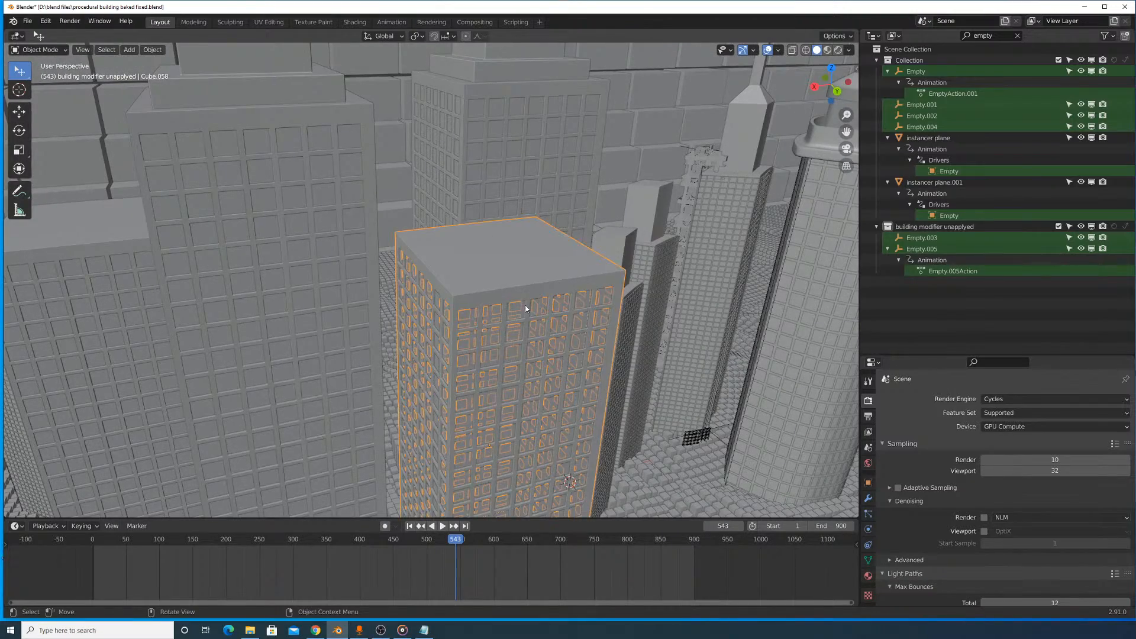
scroll(535, 320, up, 6)
scroll(577, 339, down, 6)
scroll(578, 339, up, 4)
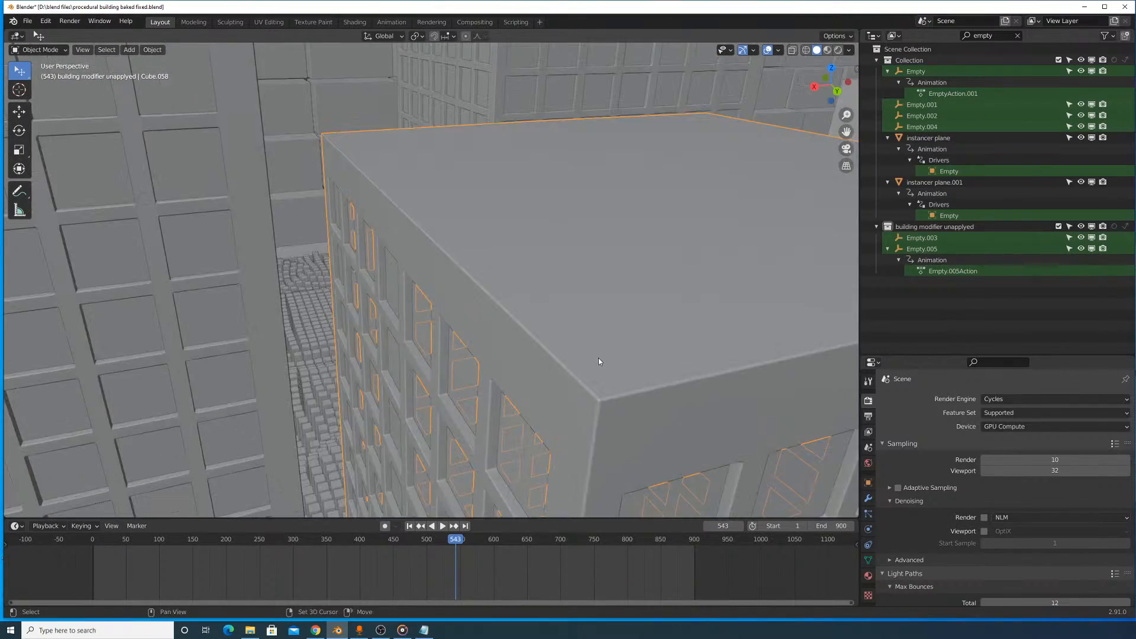
shift+middle_drag(598, 357, 570, 296)
scroll(728, 186, up, 5)
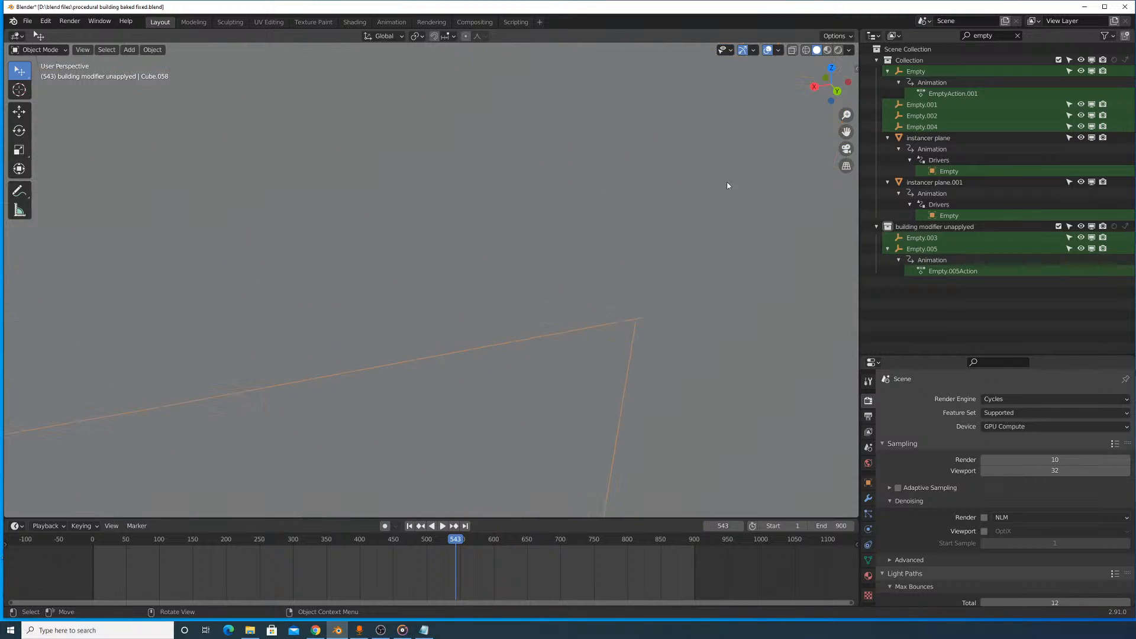
click(626, 271)
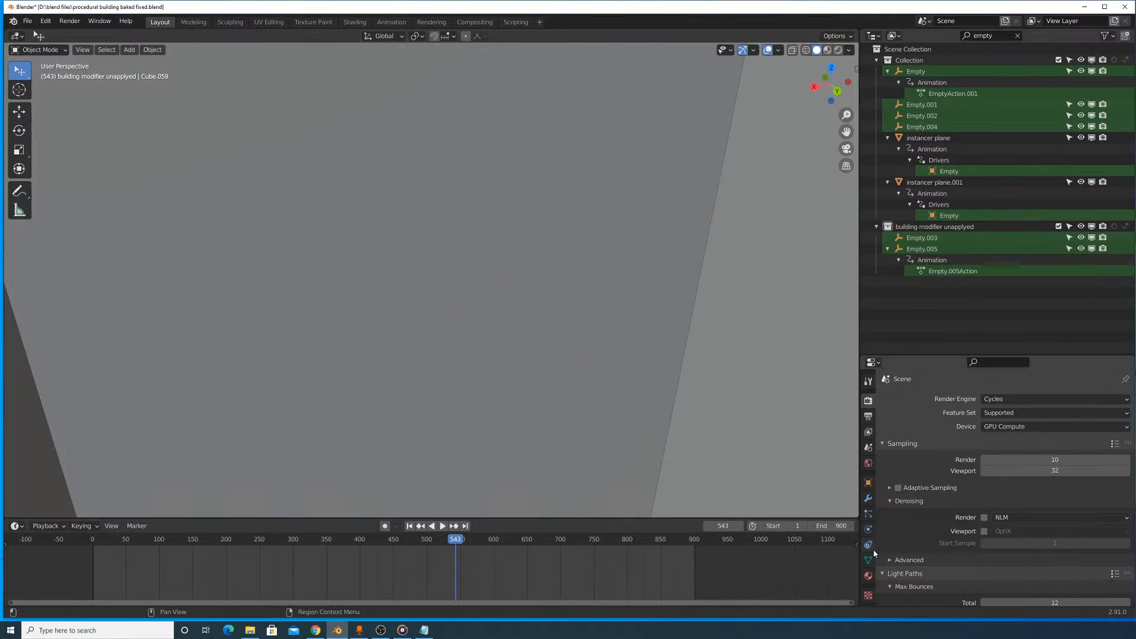
click(868, 575)
scroll(649, 310, down, 8)
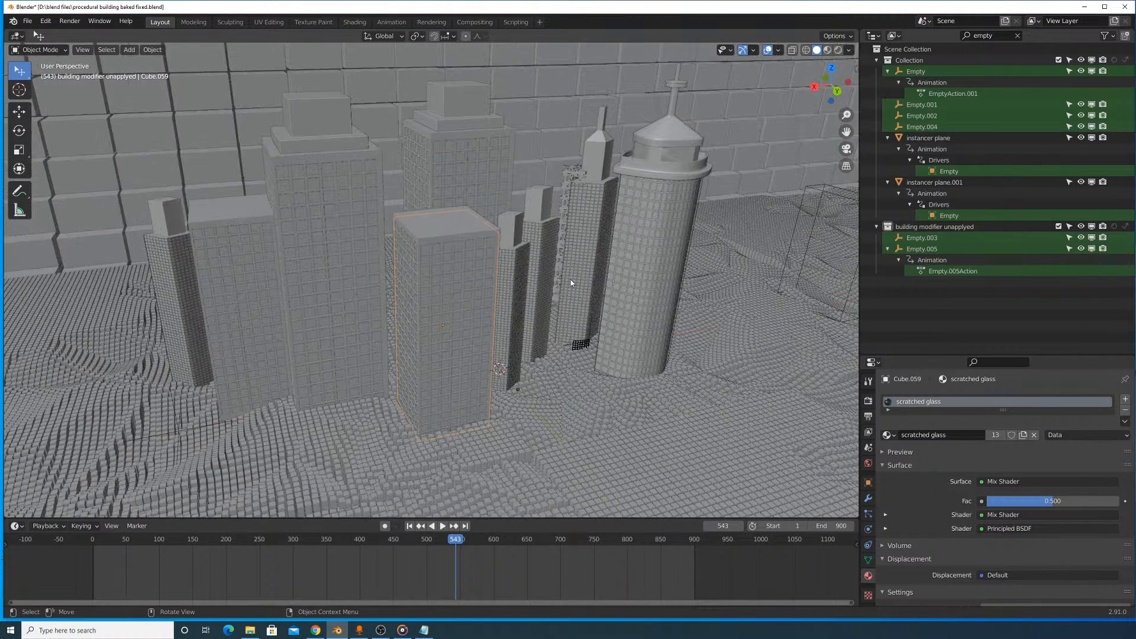
- Select the metal window frame of the front rectangular building (Cube.058)
key(g)
right_click(631, 286)
scroll(622, 272, up, 5)
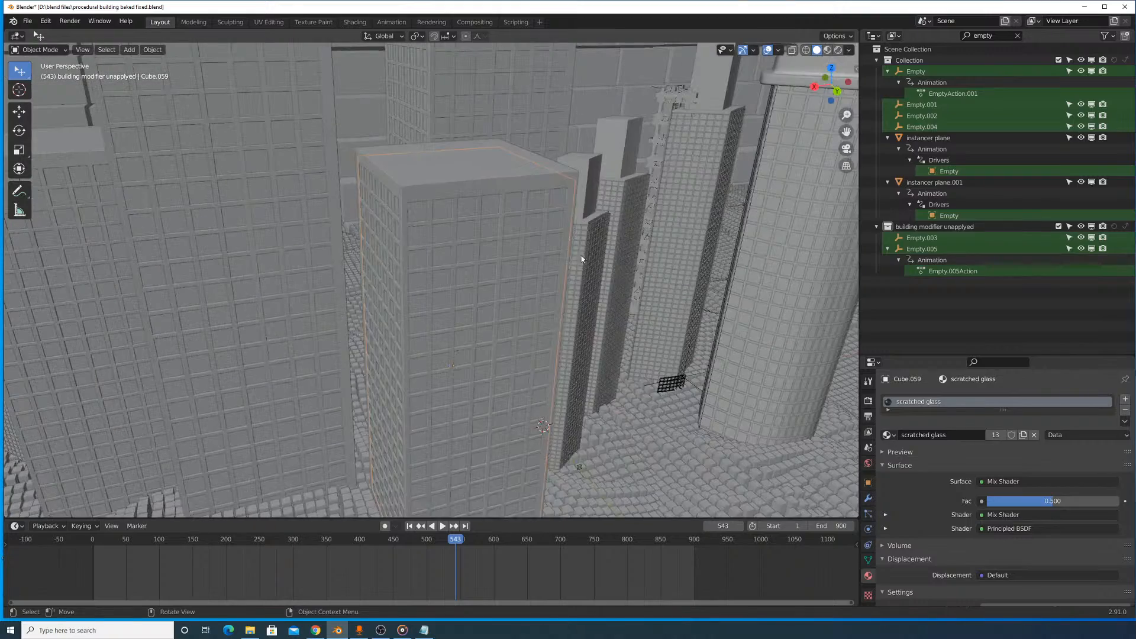
click(475, 214)
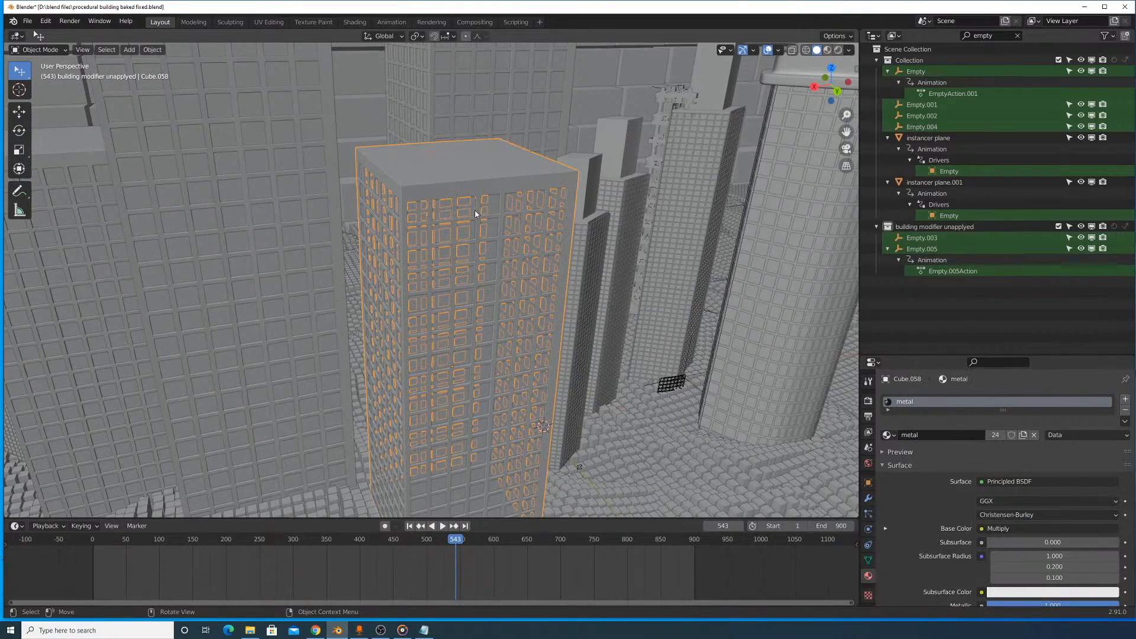
- Switch the viewport to Material Preview shading and look over the city buildings from street level
scroll(477, 213, down, 5)
middle_drag(478, 213, 459, 256)
scroll(454, 278, up, 2)
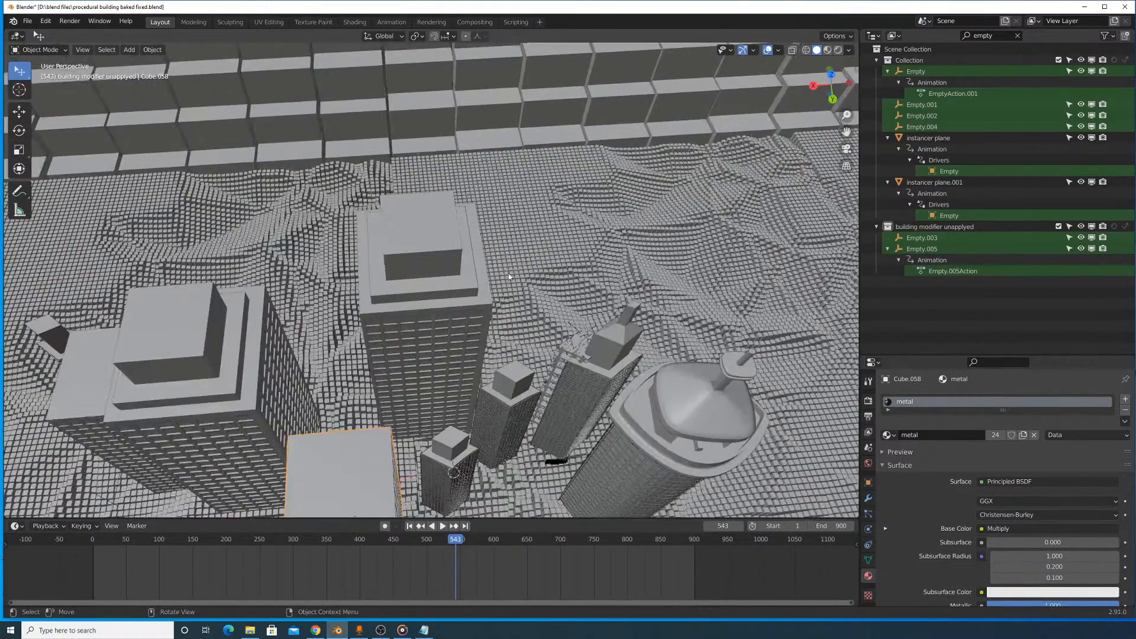
shift+middle_drag(431, 340, 455, 255)
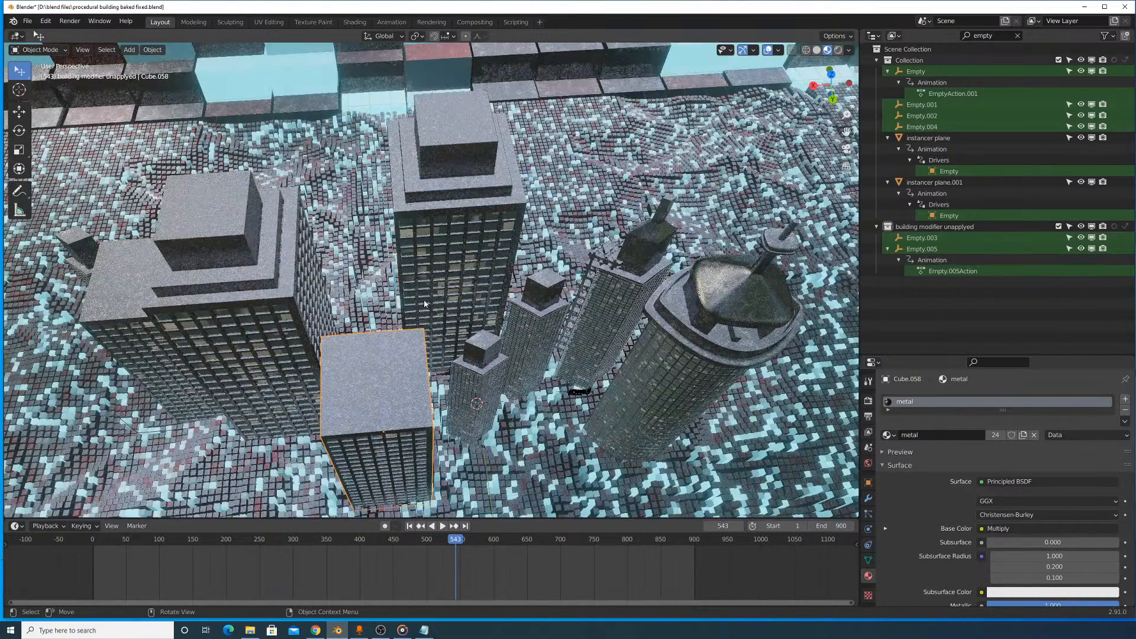
middle_drag(464, 335, 478, 275)
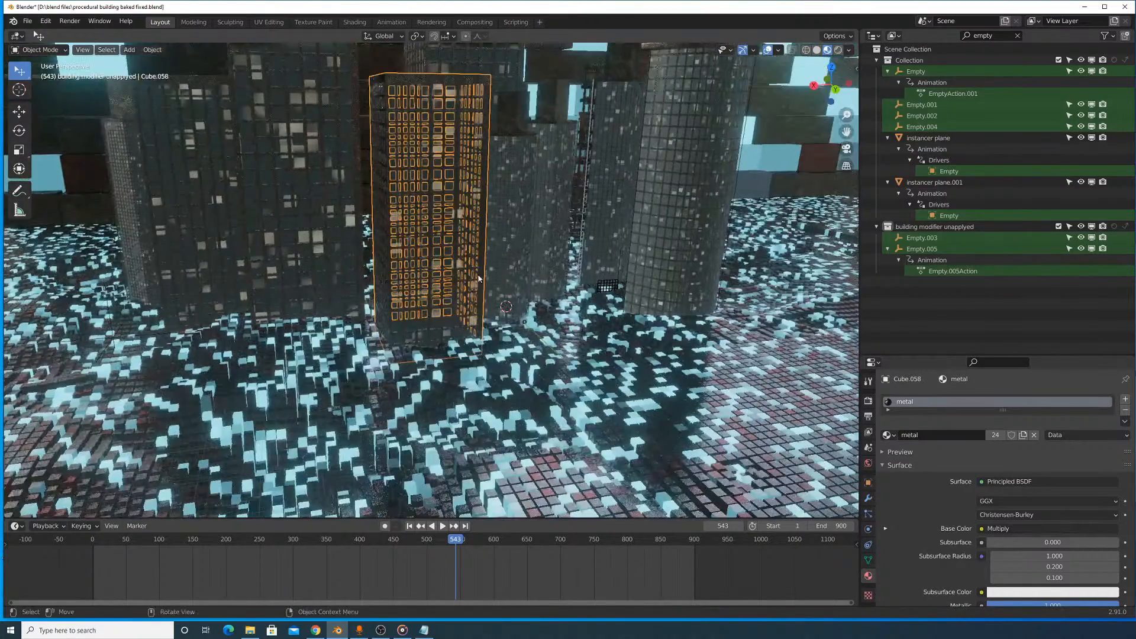
shift+middle_drag(386, 191, 454, 226)
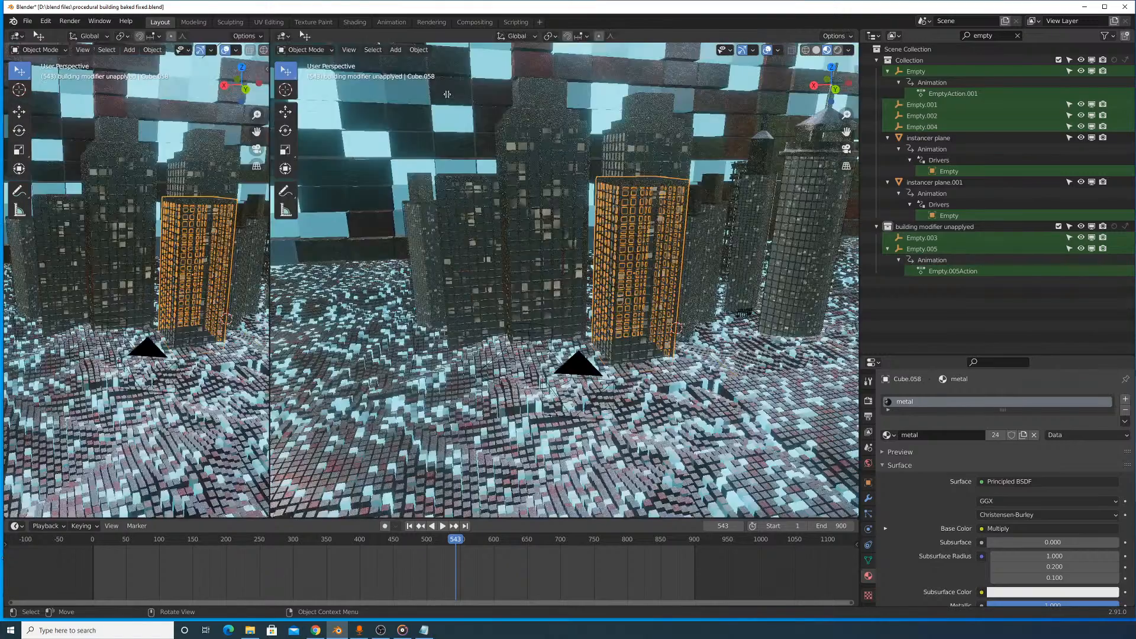
- Split the viewport in two and turn one half into a Shader Editor showing the metal material's nodes
drag(7, 30, 266, 59)
click(17, 35)
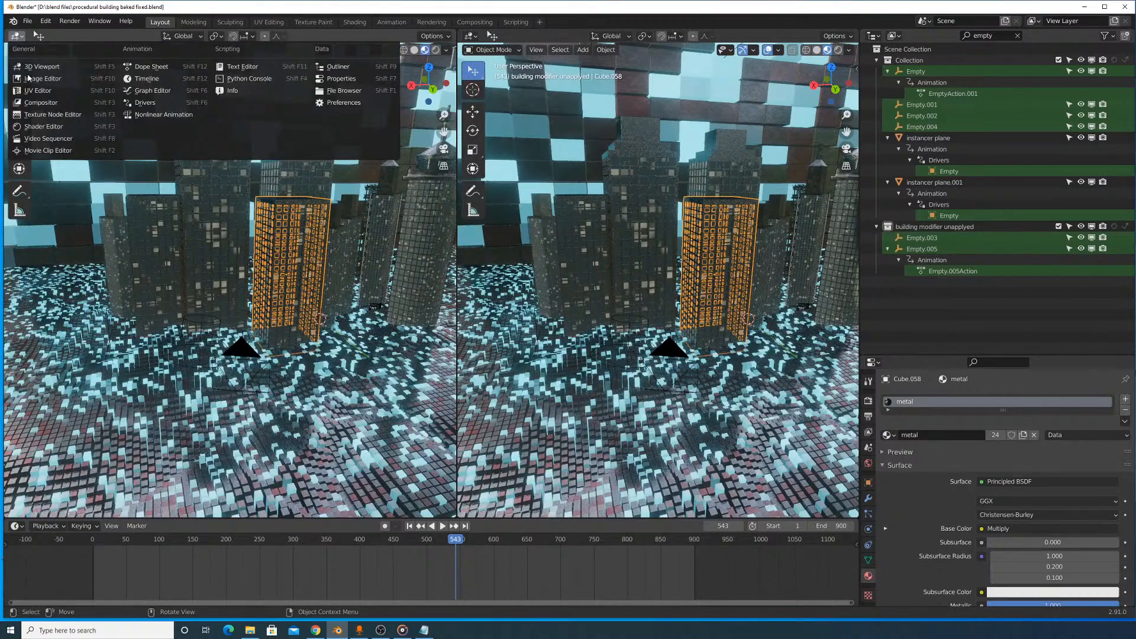
click(49, 130)
key(Home)
scroll(307, 239, up, 4)
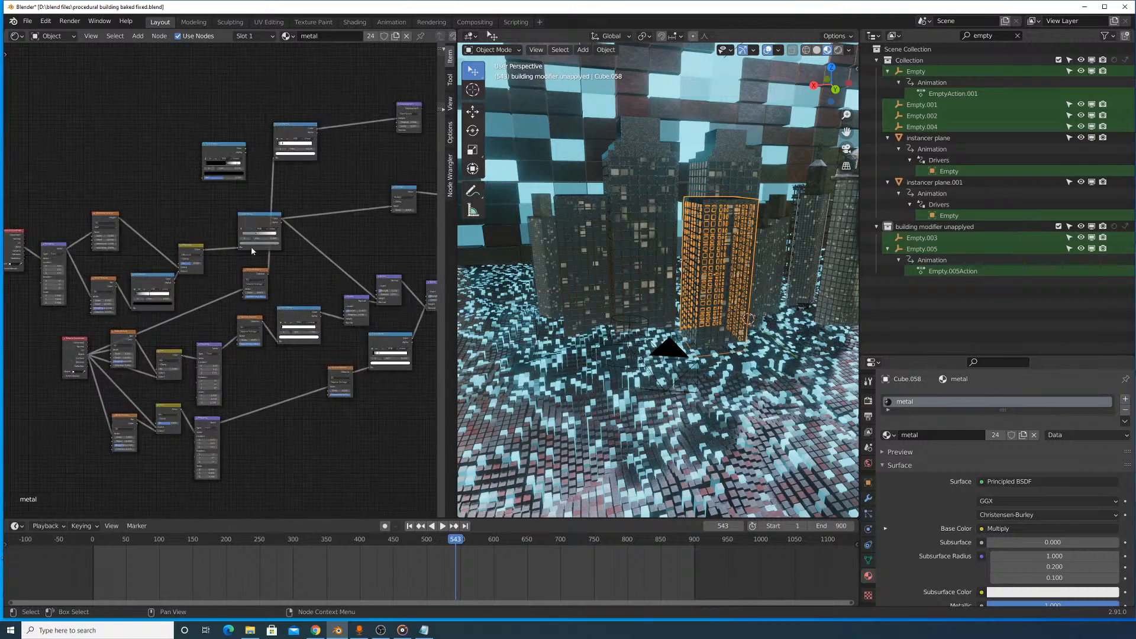
middle_drag(307, 241, 414, 272)
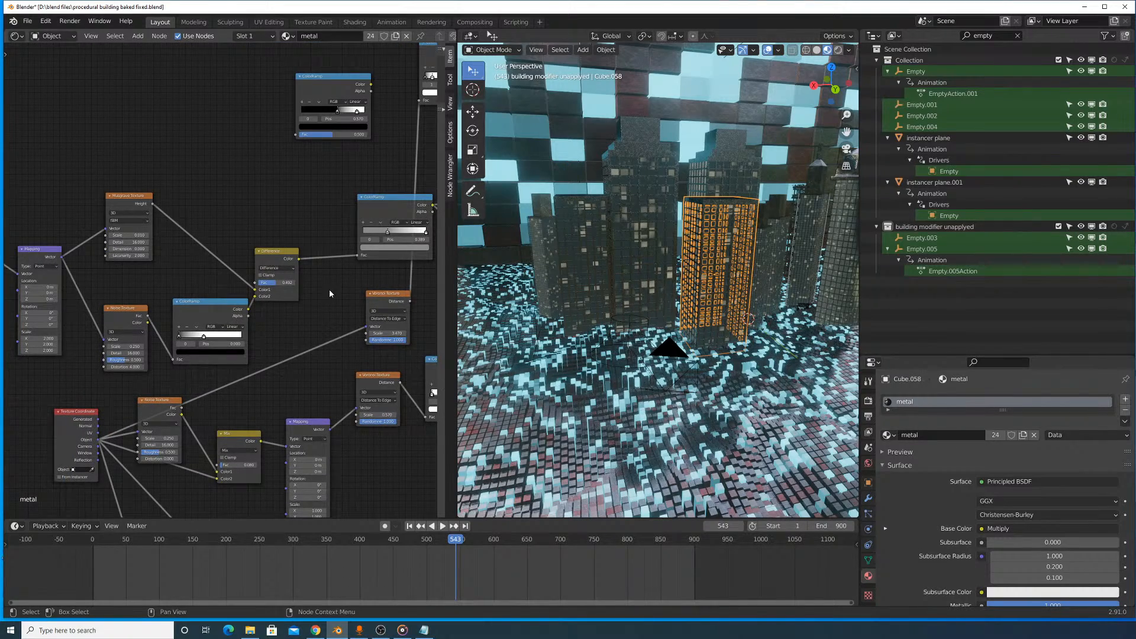
middle_drag(330, 293, 175, 221)
scroll(638, 253, up, 5)
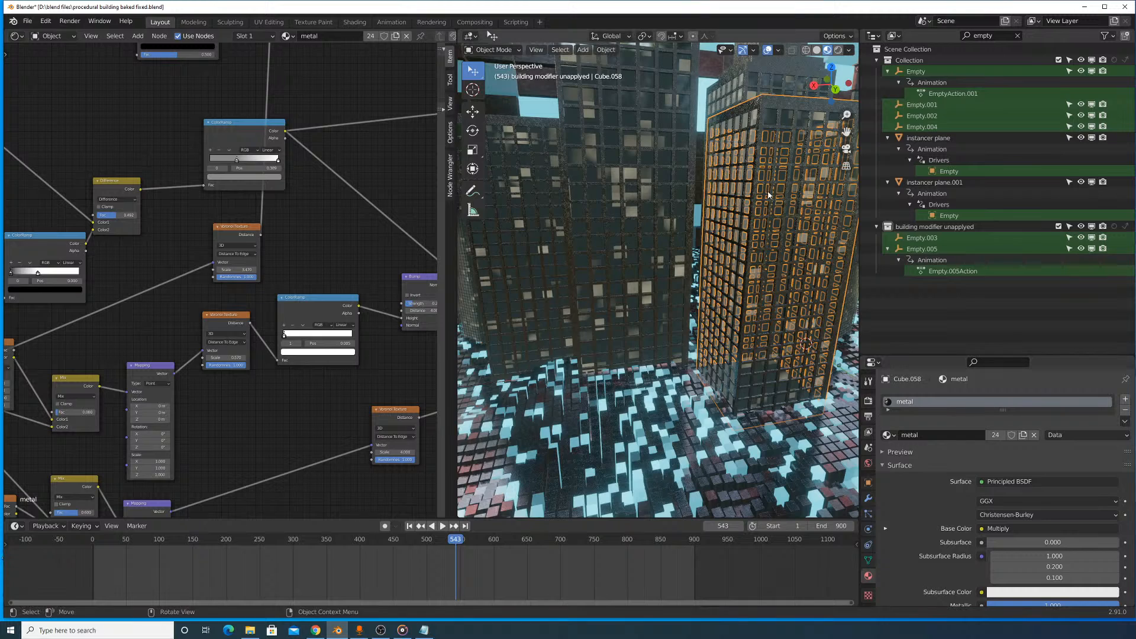
- Select the lights block inside the front rectangular building (Cube.060) and bring its building lights.001 nodes into view
click(804, 239)
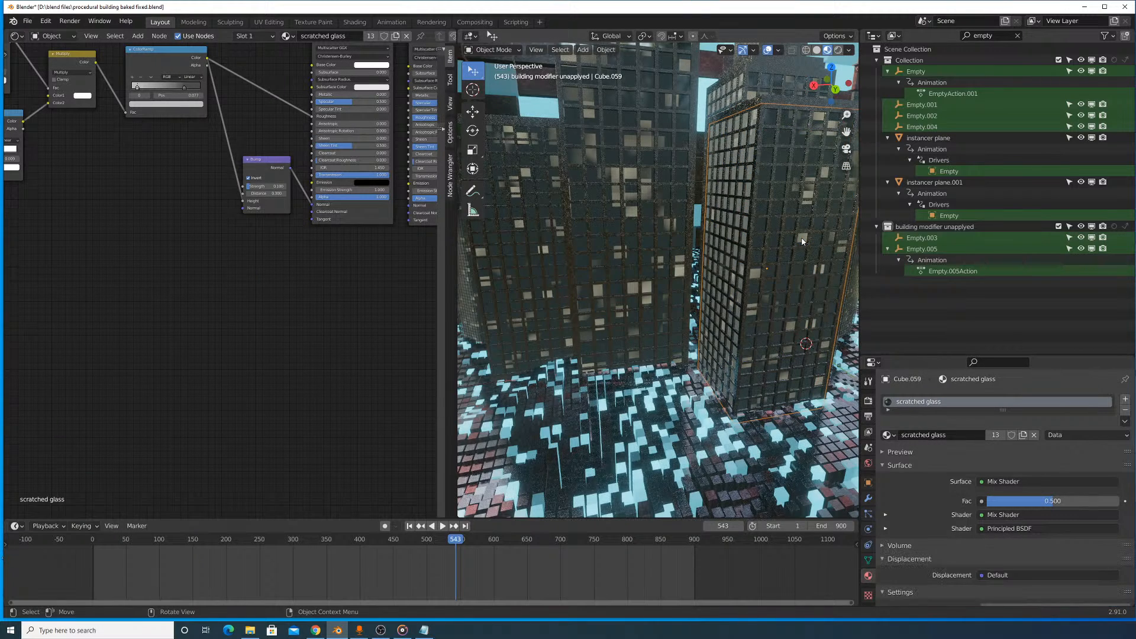
click(801, 239)
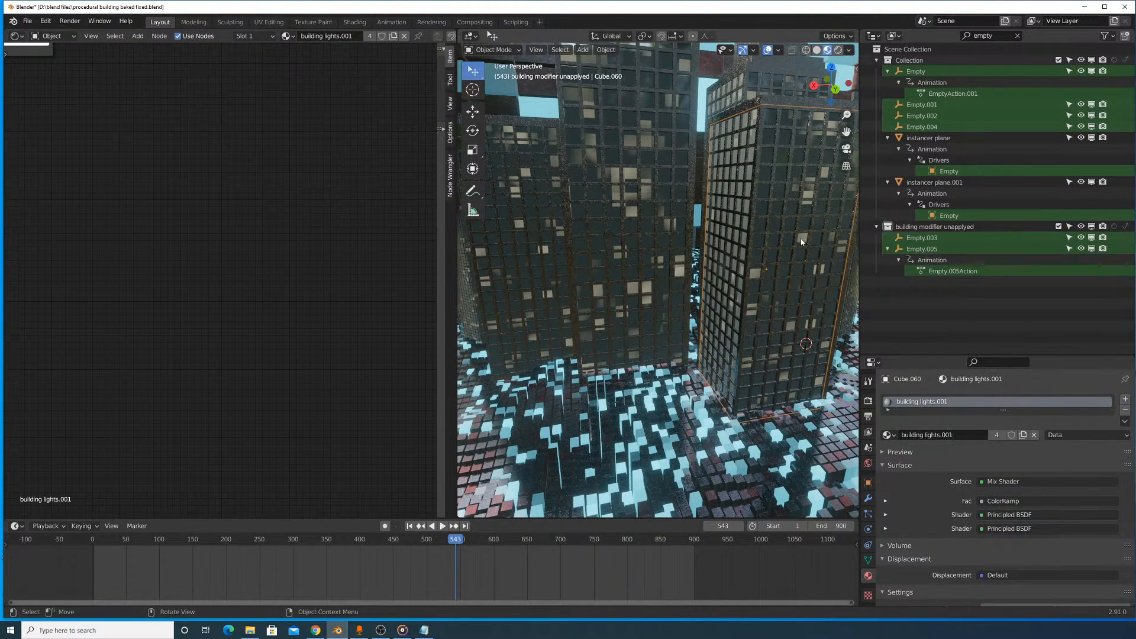
scroll(235, 207, up, 6)
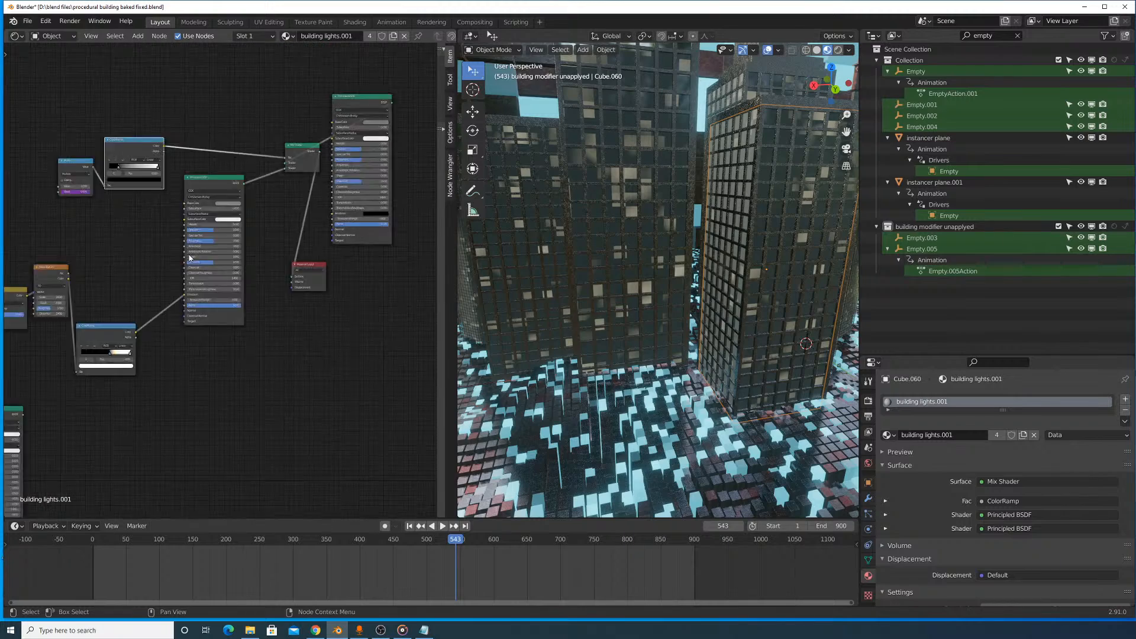
- Examine the building lights.001 node tree up to the ColorRamp that feeds the Principled BSDF's Emission
middle_drag(346, 279, 246, 402)
middle_drag(359, 221, 112, 323)
scroll(248, 245, down, 7)
middle_drag(249, 259, 347, 155)
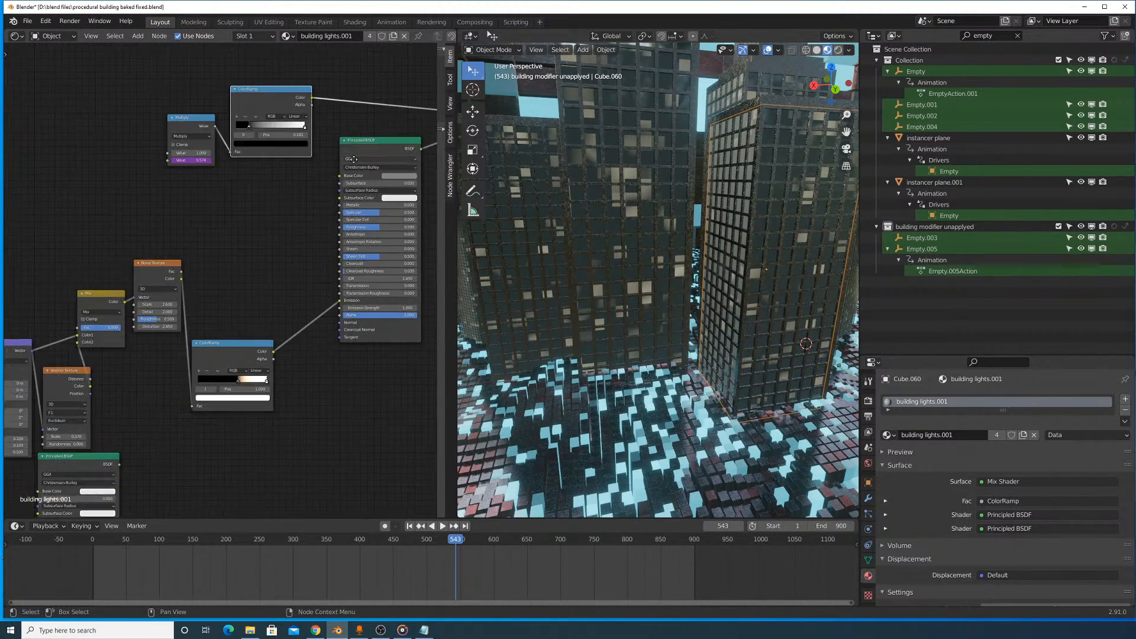
scroll(224, 284, up, 4)
middle_drag(216, 286, 363, 94)
middle_drag(218, 318, 298, 350)
scroll(225, 227, up, 1)
middle_drag(224, 226, 191, 293)
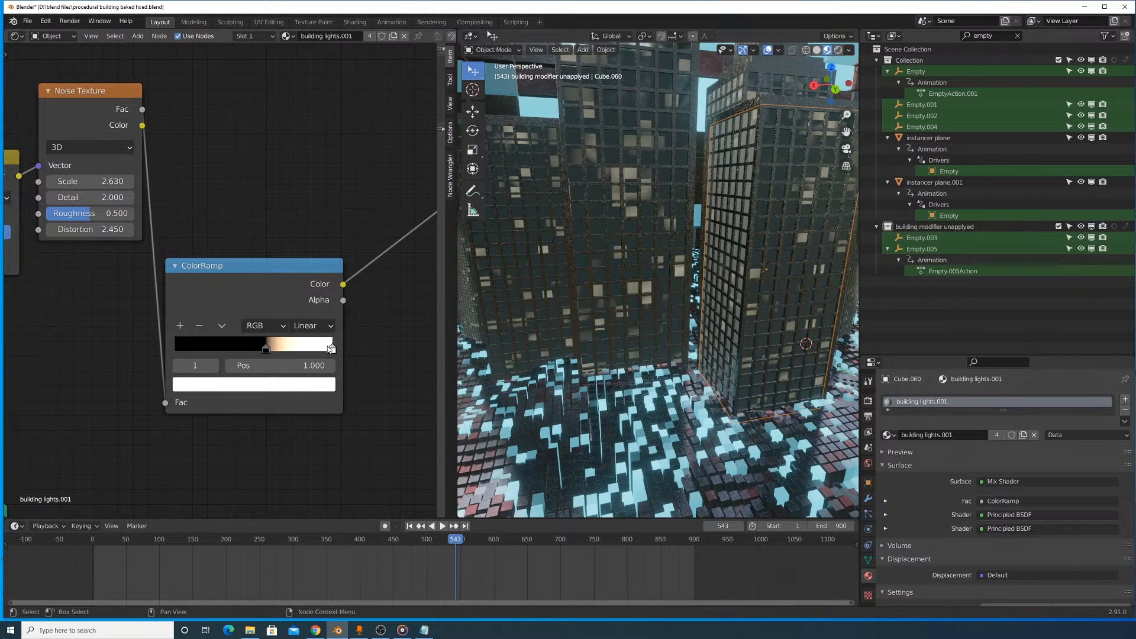
- Check the colours of the black and white stops on the ColorRamp feeding the Emission
click(316, 387)
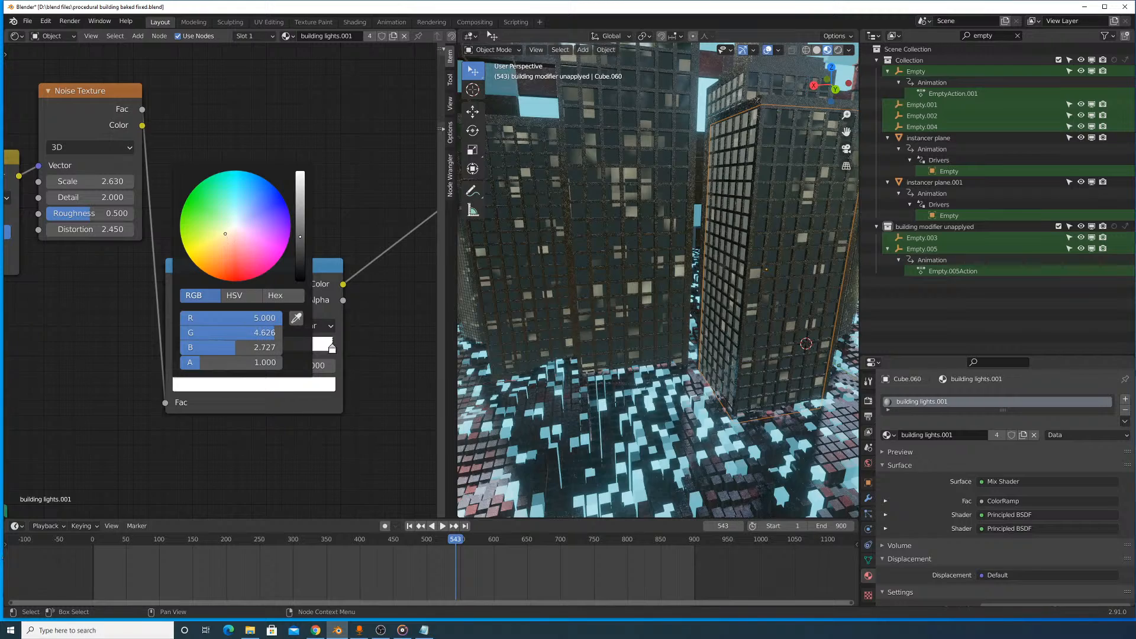
scroll(379, 371, down, 5)
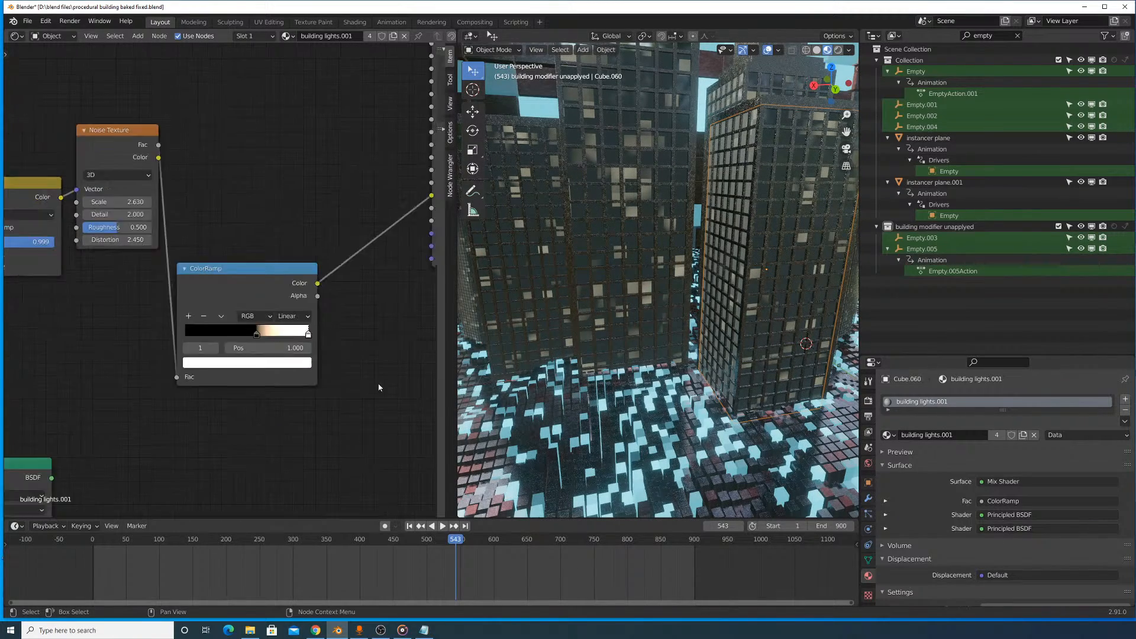
scroll(257, 413, up, 4)
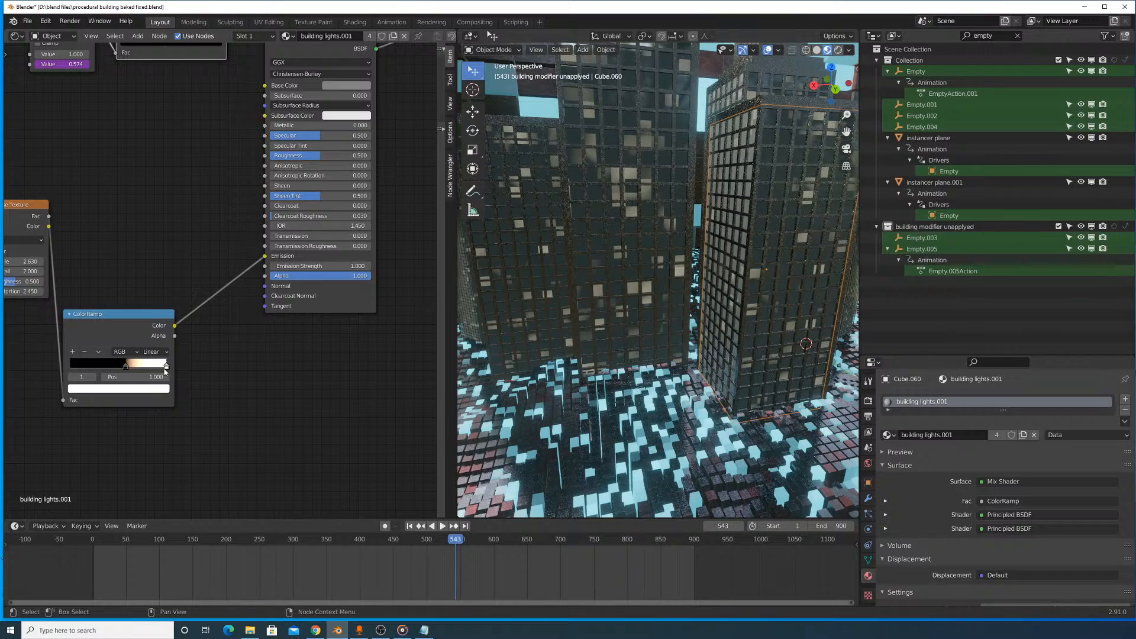
click(158, 390)
mouse_move(127, 365)
mouse_down()
mouse_move(100, 374)
mouse_move(128, 365)
mouse_up()
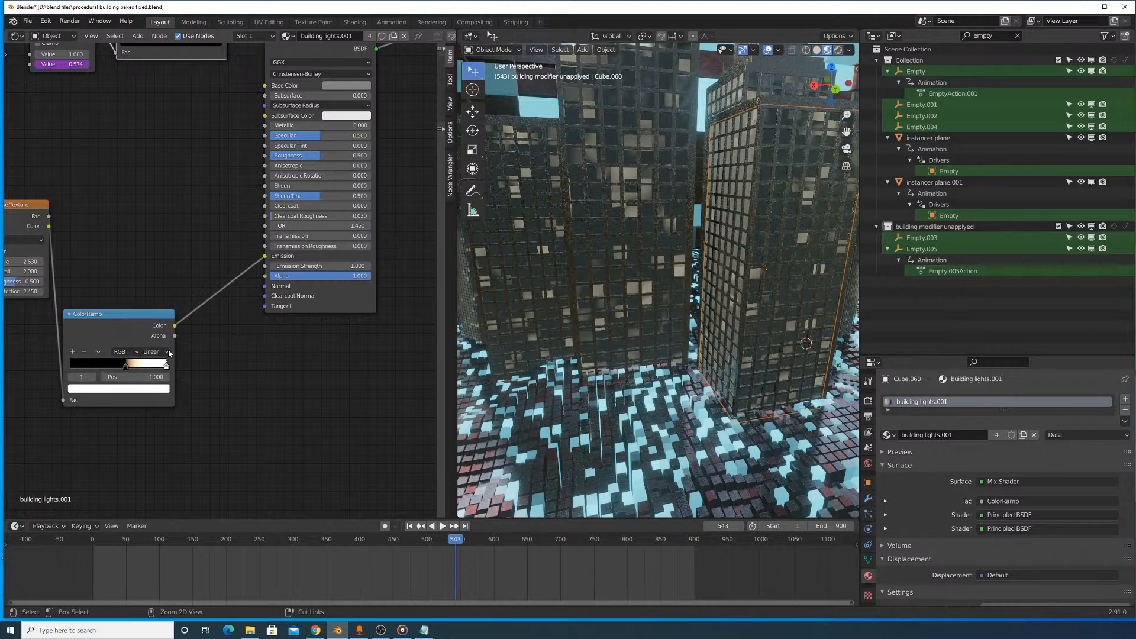
click(164, 367)
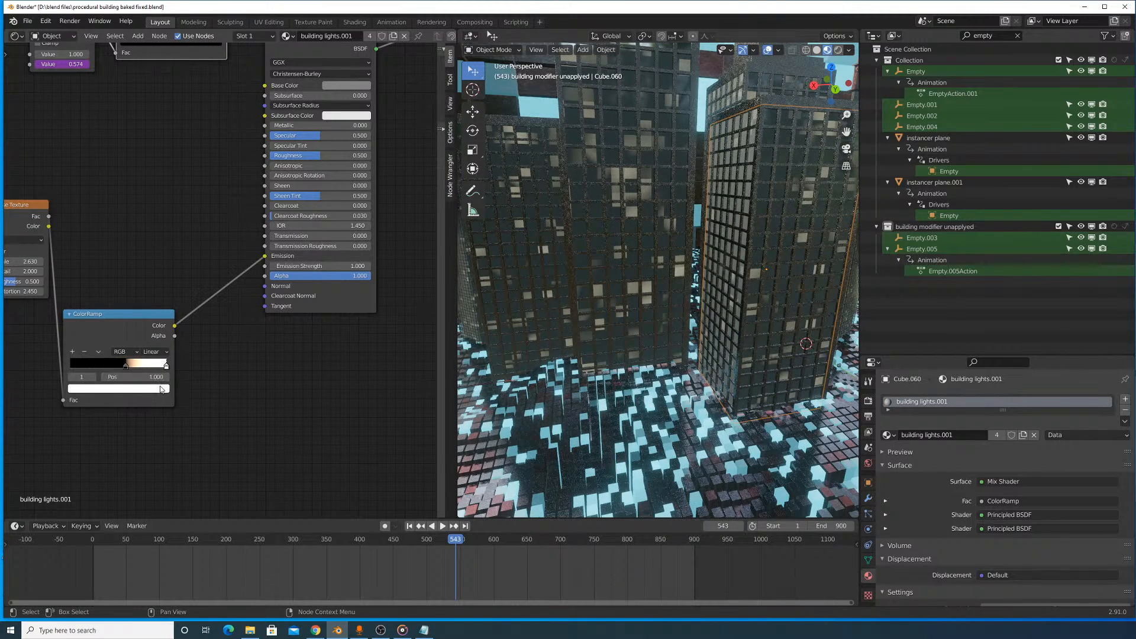
click(160, 388)
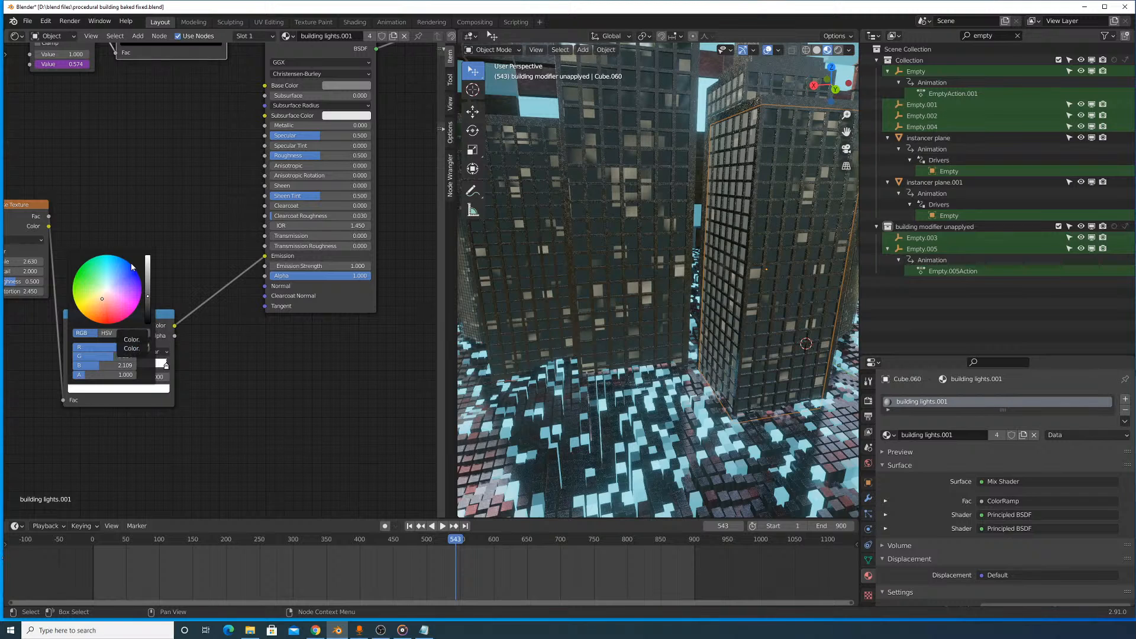
- Insert a MixRGB node between the ColorRamp and the Principled BSDF's Emission, and set its blending mode to Multiply
click(138, 36)
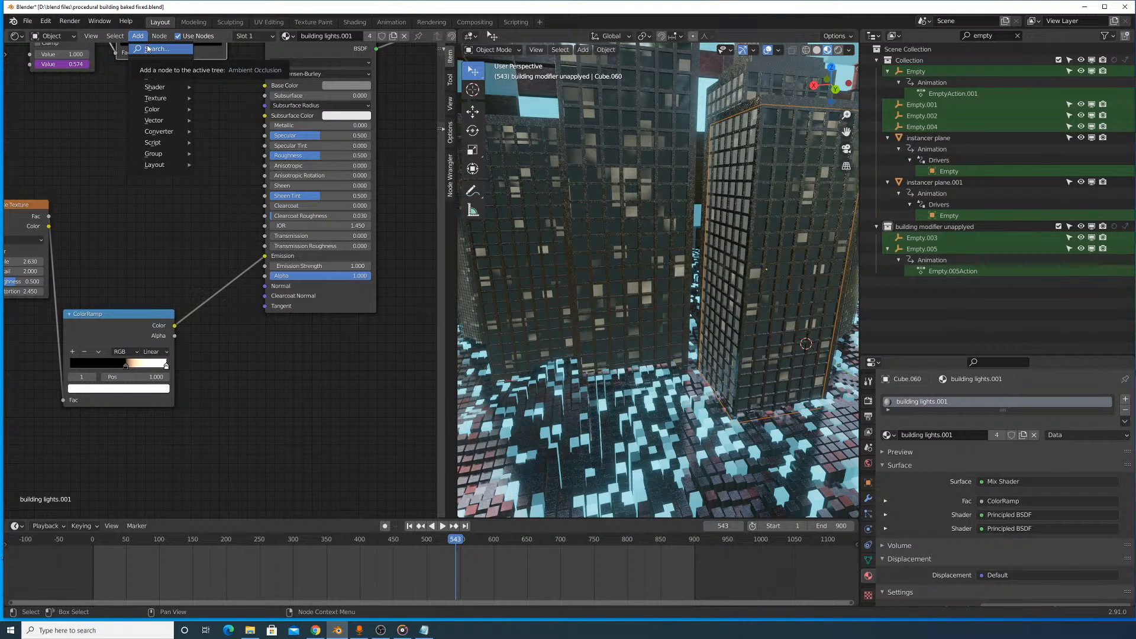
click(149, 48)
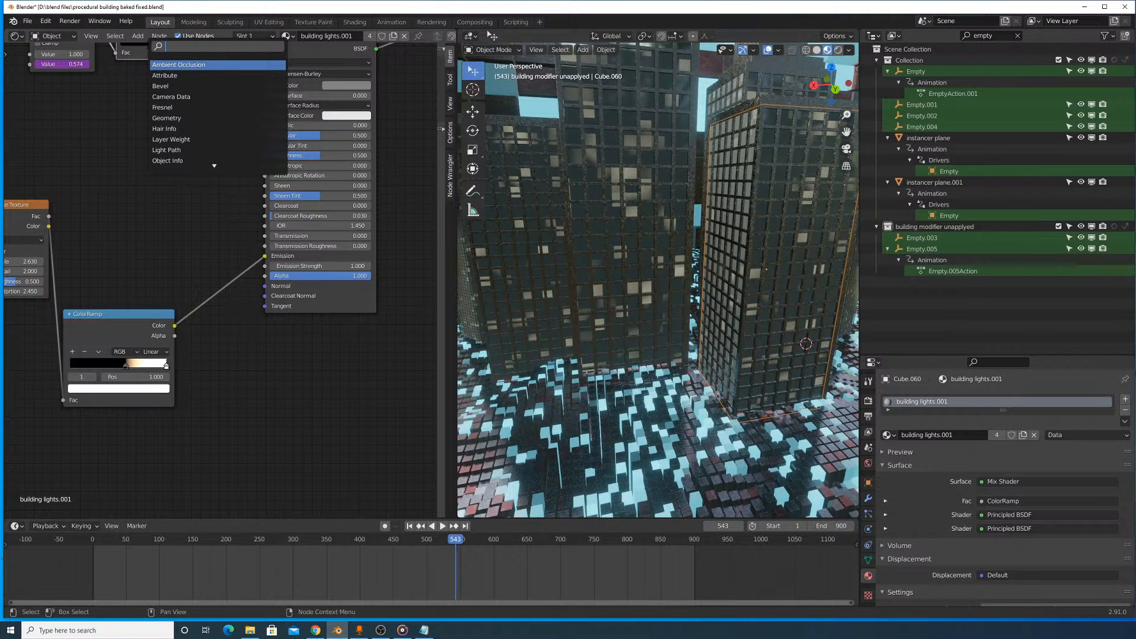
text(mix)
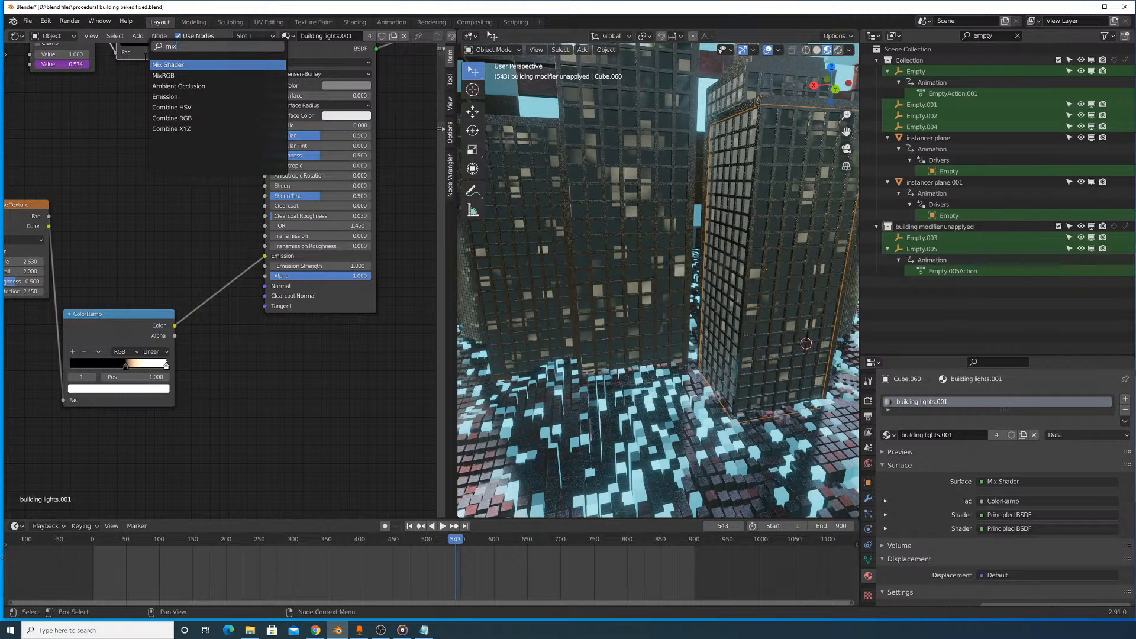
click(189, 75)
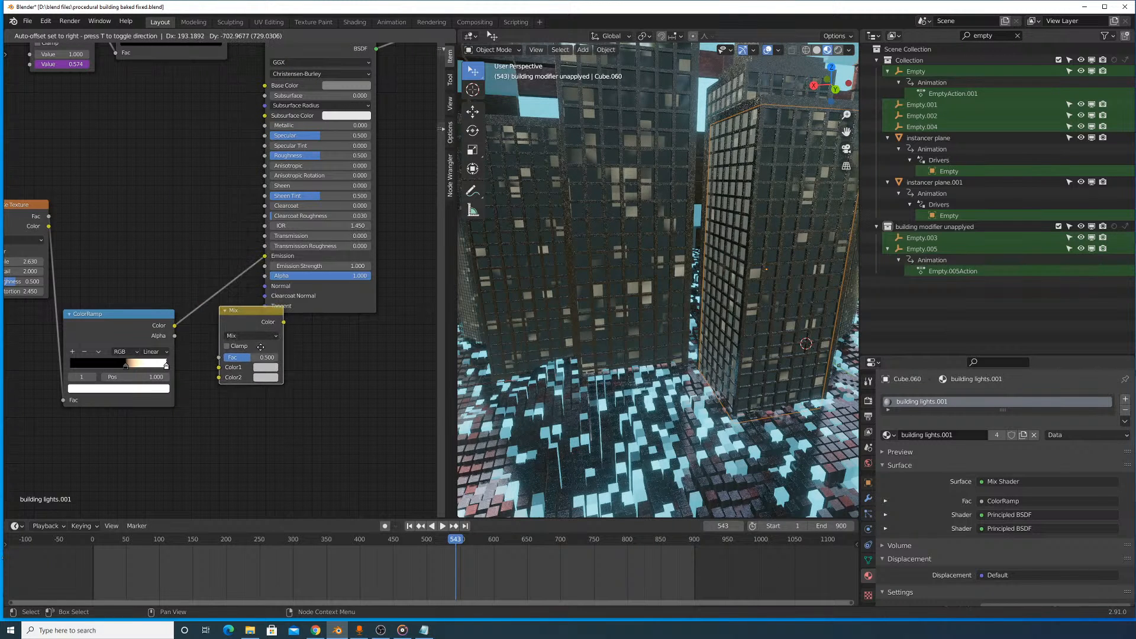
click(226, 294)
click(236, 288)
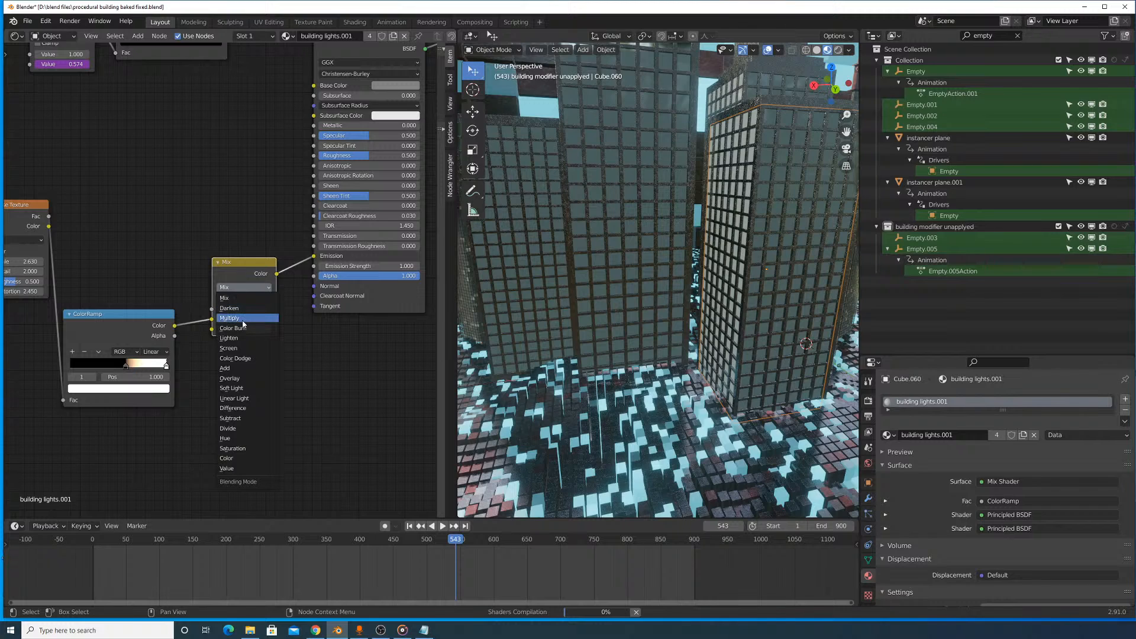
click(246, 320)
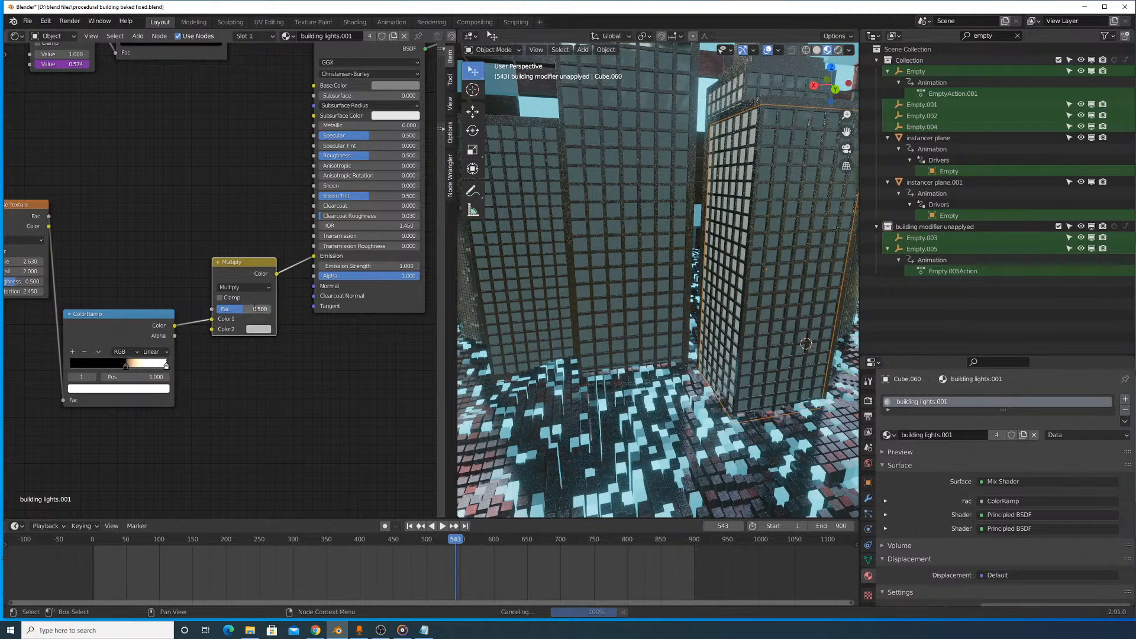
- Set the Multiply node's Color2 to a neutral white with a value of 2 to intensify the window lights
click(259, 329)
drag(325, 212, 325, 192)
text(2)
mouse_move(291, 306)
mouse_down()
mouse_move(292, 288)
mouse_move(305, 288)
mouse_up()
key(Return)
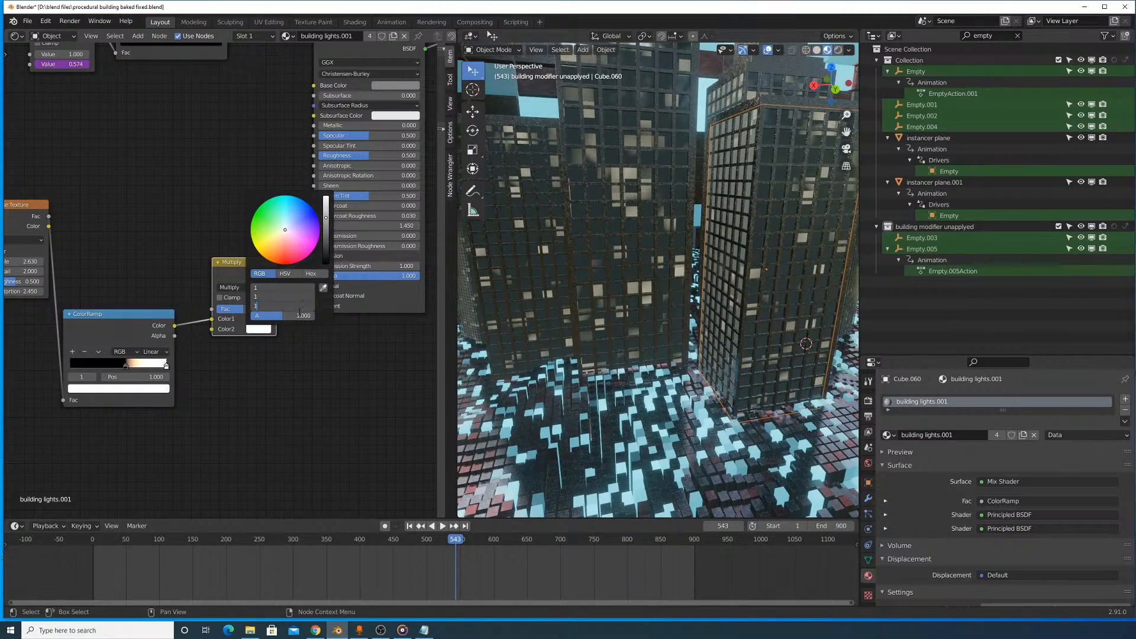
key(Return)
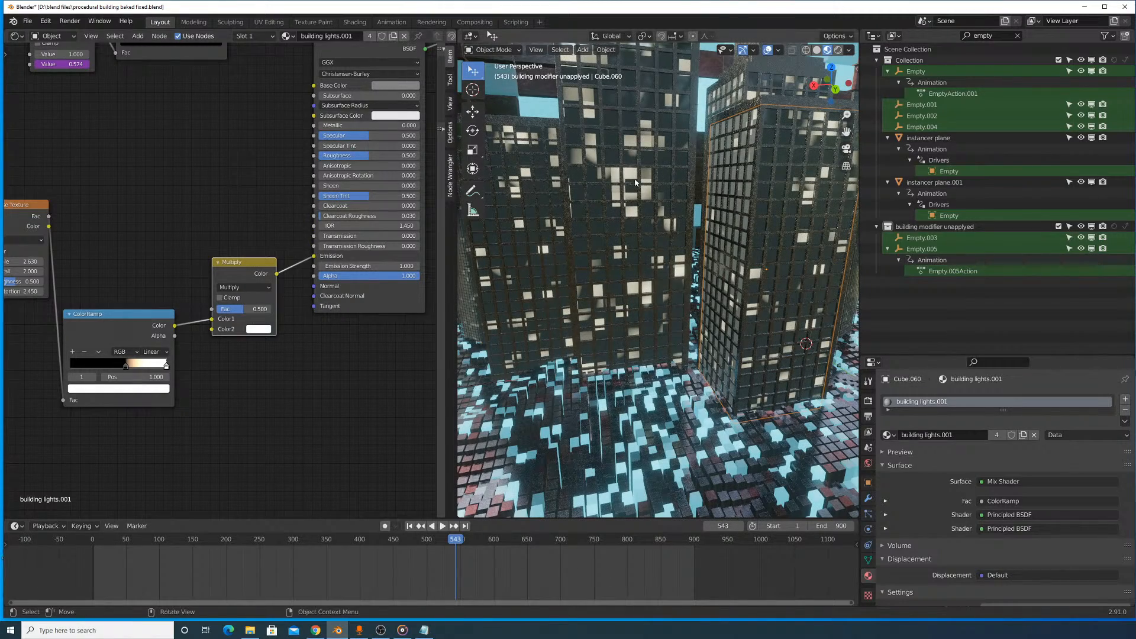
- Select the window lights object inside the cylindrical tower (Cube.032), which uses the building lights material
scroll(635, 183, down, 9)
scroll(652, 208, up, 2)
shift+middle_drag(751, 212, 631, 224)
scroll(630, 225, up, 6)
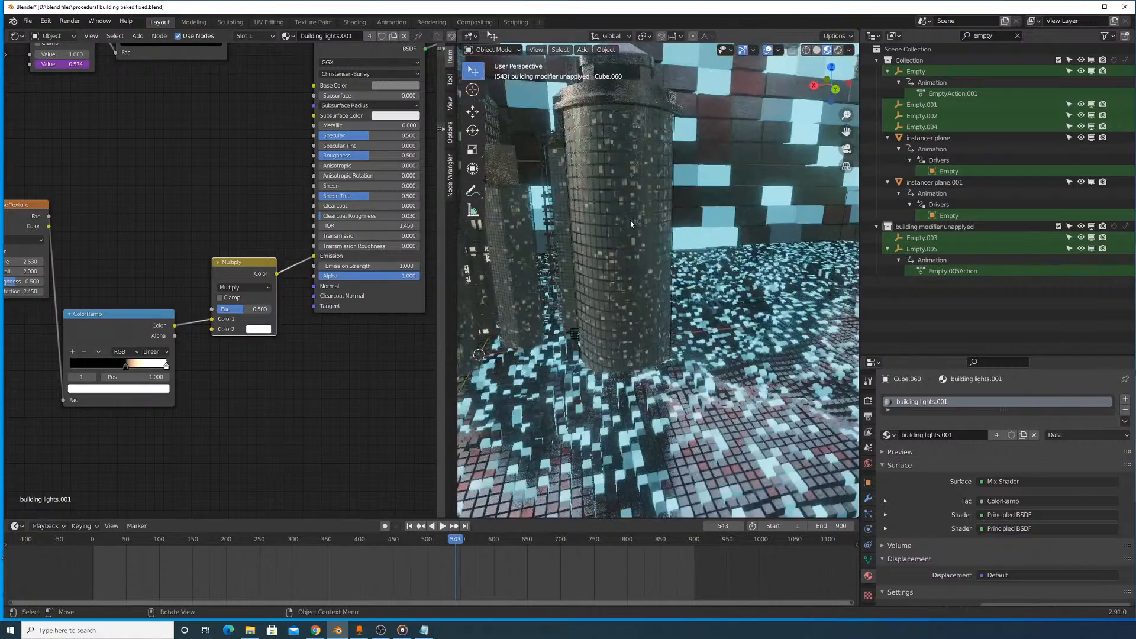
scroll(631, 224, up, 5)
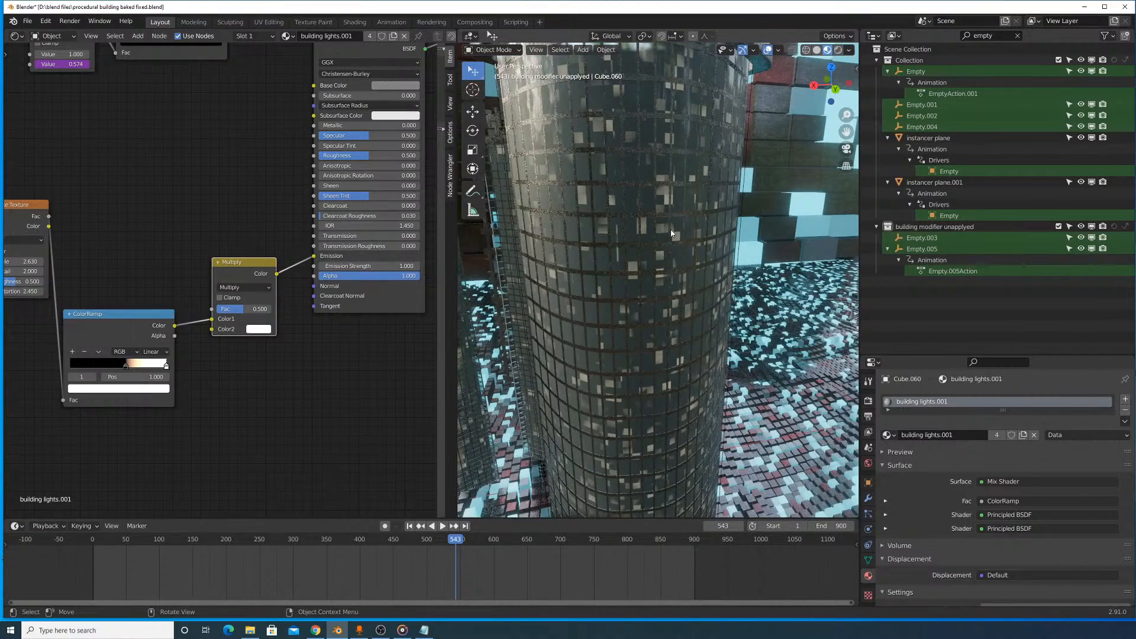
click(671, 234)
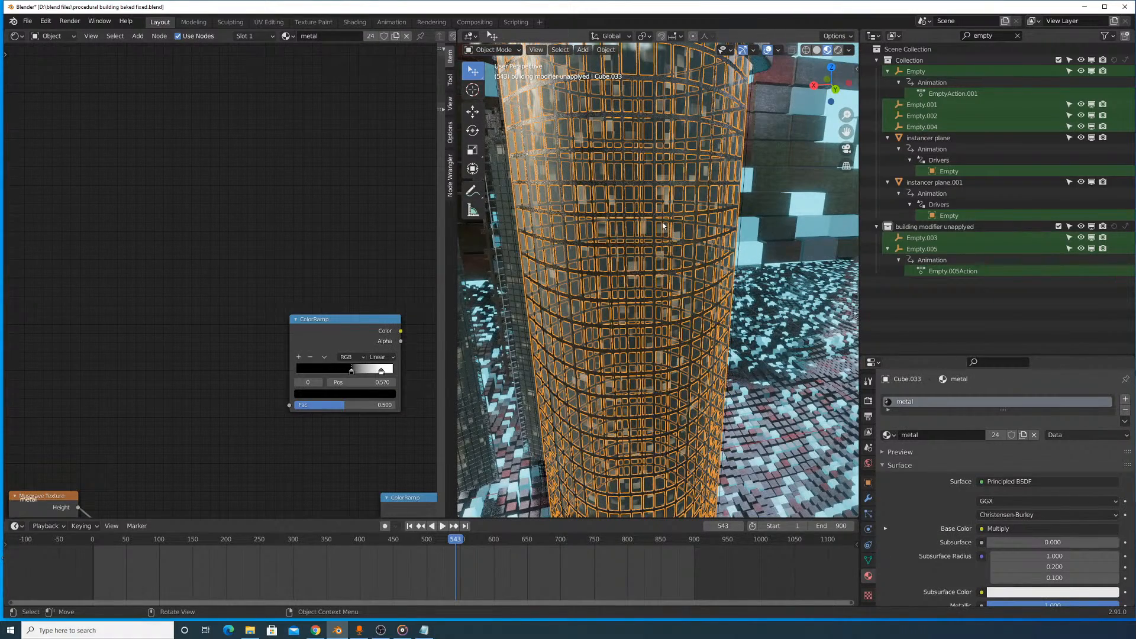
click(662, 227)
scroll(239, 263, down, 3)
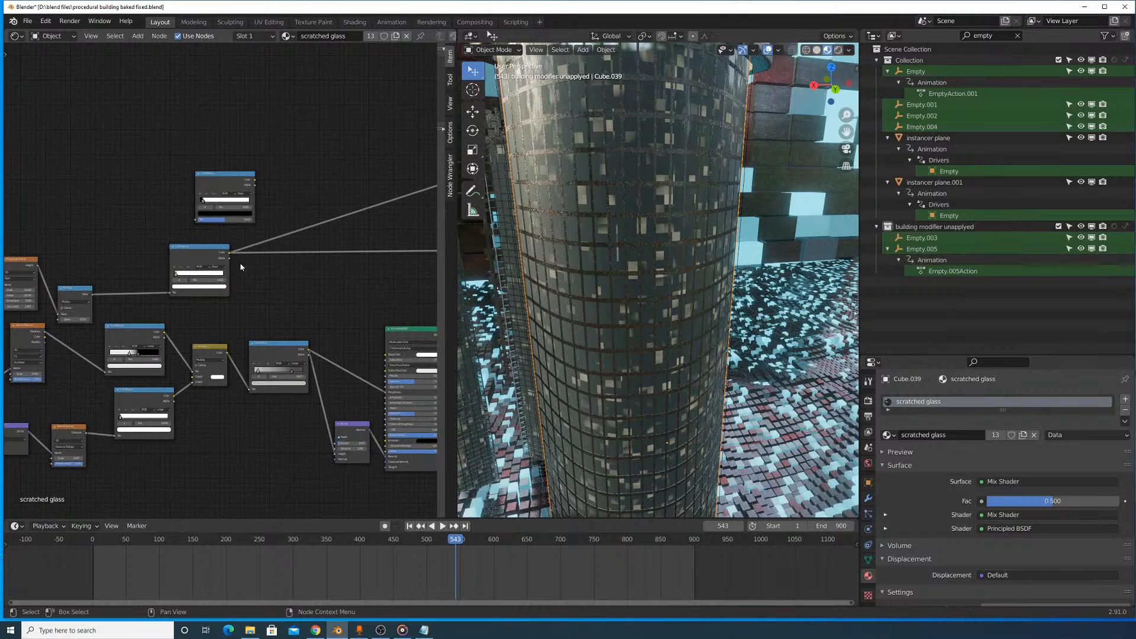
middle_drag(238, 264, 323, 201)
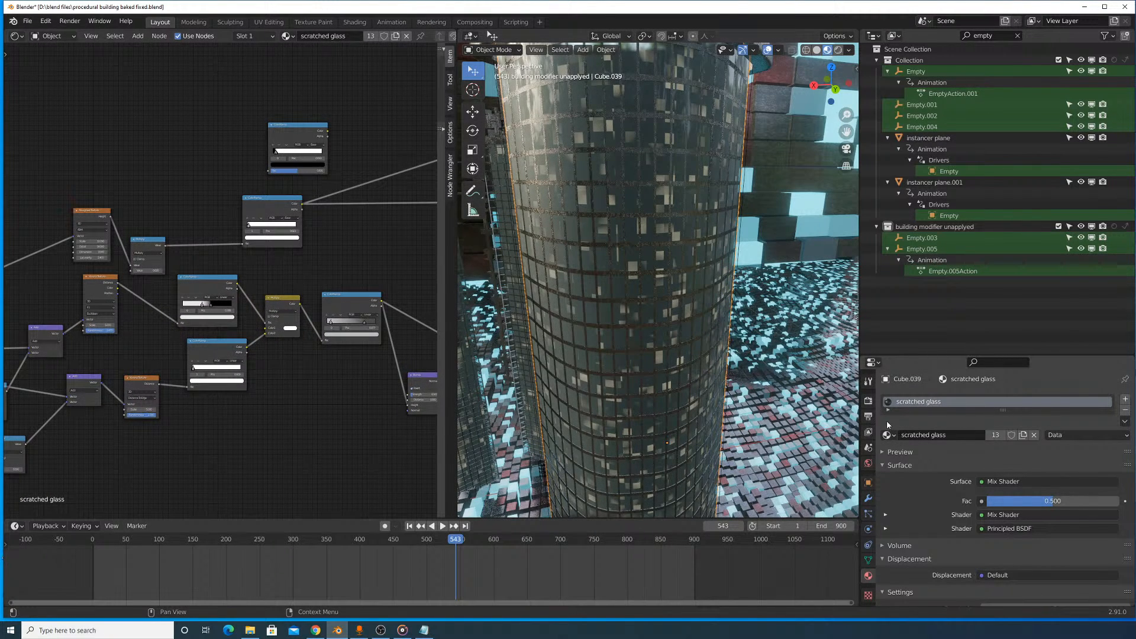
click(663, 284)
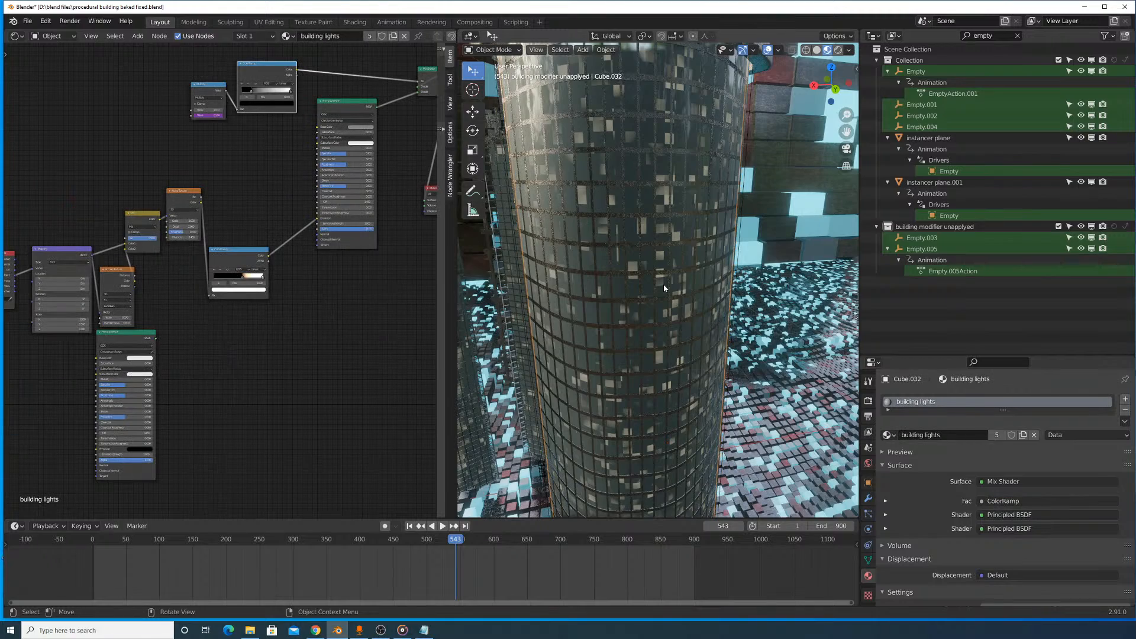
- Insert a MixRGB node between the ColorRamp and the Principled BSDF's Emission in the building lights material
key(Home)
scroll(314, 277, up, 2)
middle_drag(314, 276, 153, 348)
scroll(177, 266, up, 7)
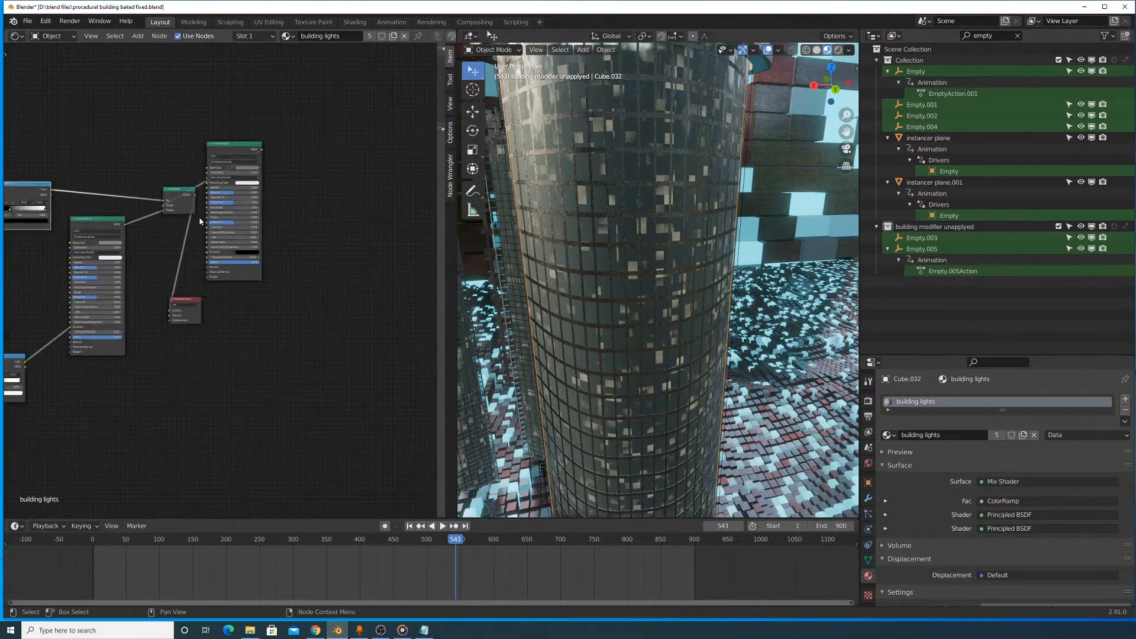
middle_drag(186, 124, 269, 213)
middle_drag(158, 262, 342, 168)
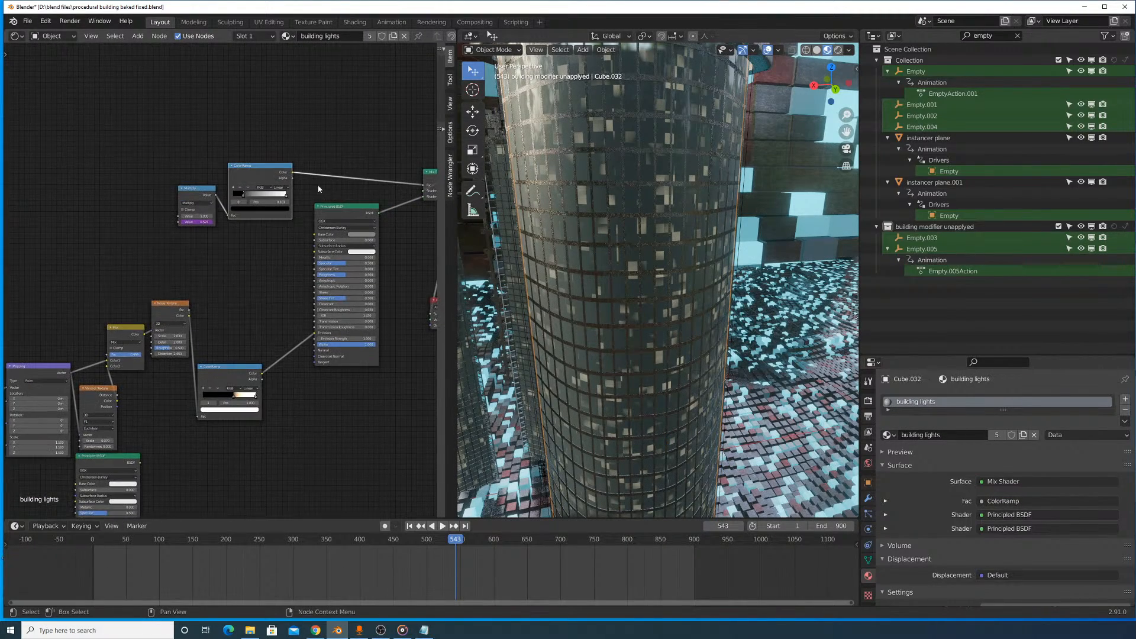
scroll(248, 284, up, 2)
middle_drag(258, 276, 283, 208)
scroll(283, 207, up, 2)
click(138, 36)
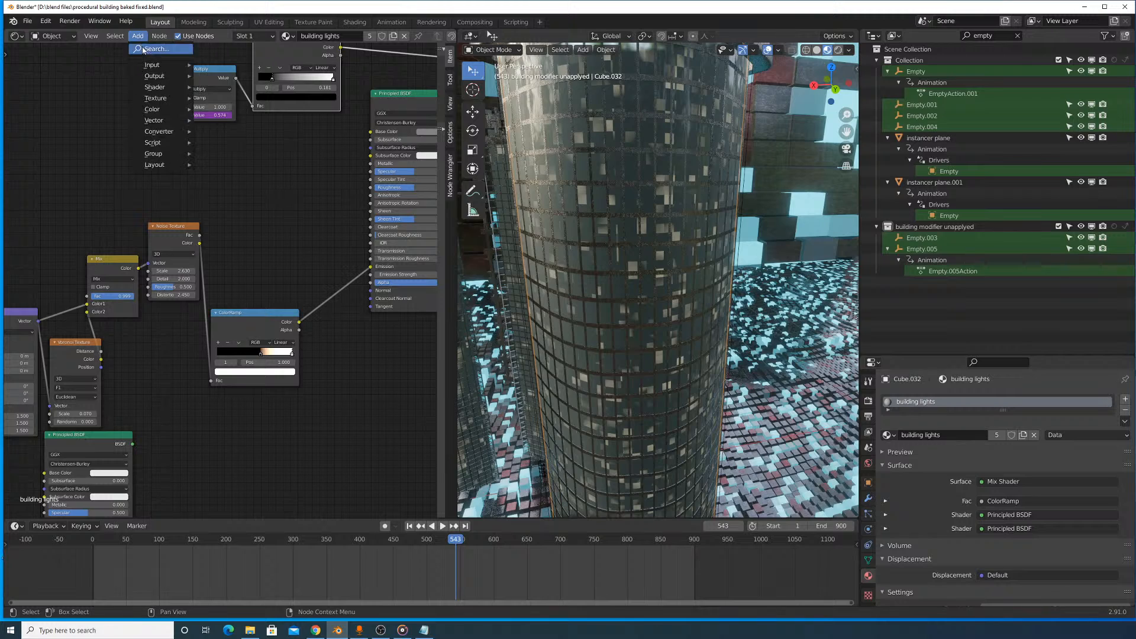
click(155, 48)
text(mixr)
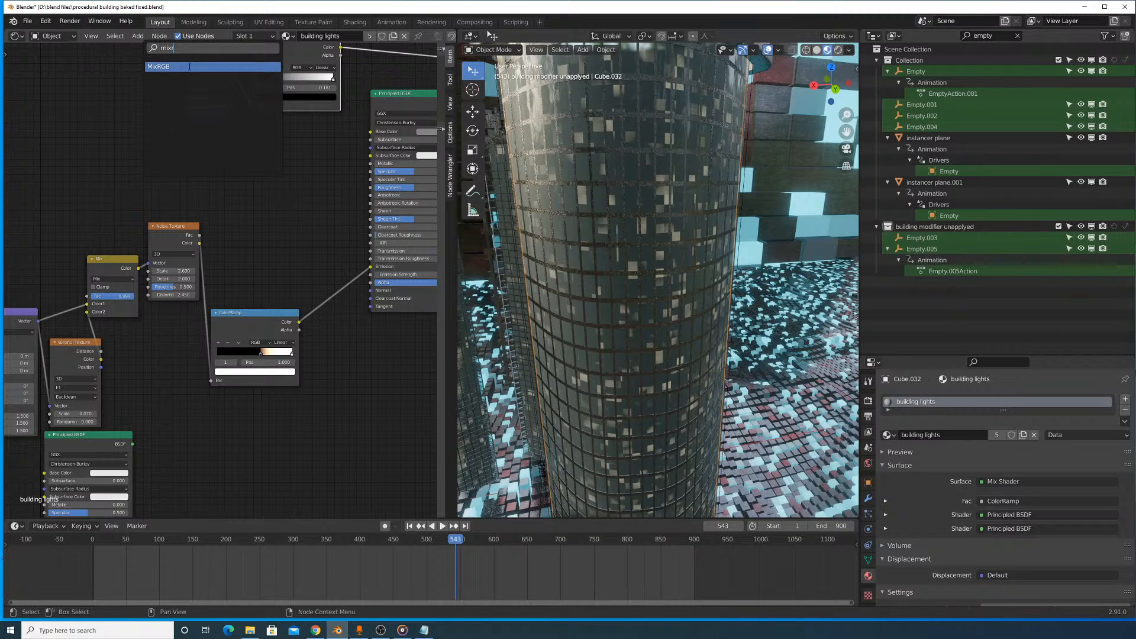
click(189, 67)
click(371, 296)
scroll(372, 296, up, 1)
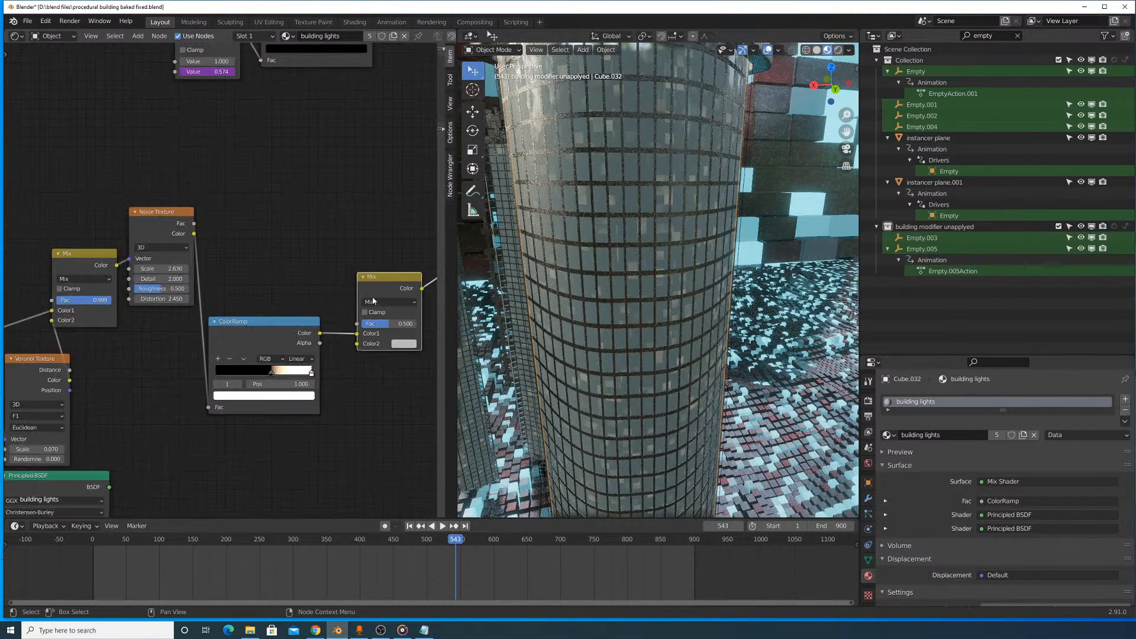
- Set the new mix node to Multiply with a factor of 1 and its Color2 red, green and blue to 10
middle_drag(373, 299, 274, 312)
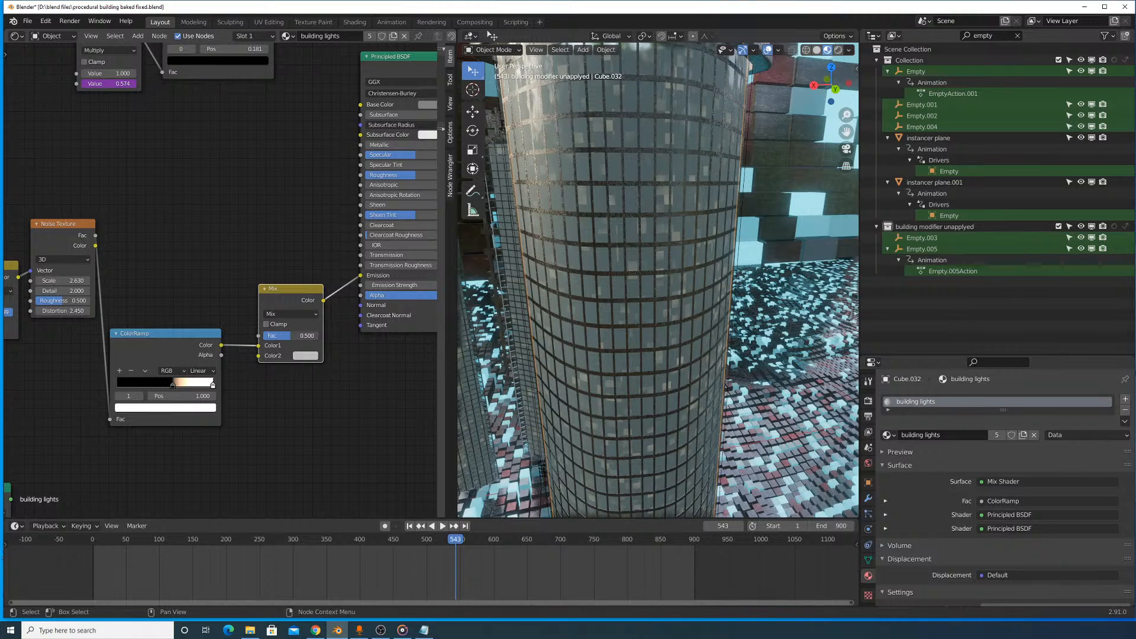
click(289, 314)
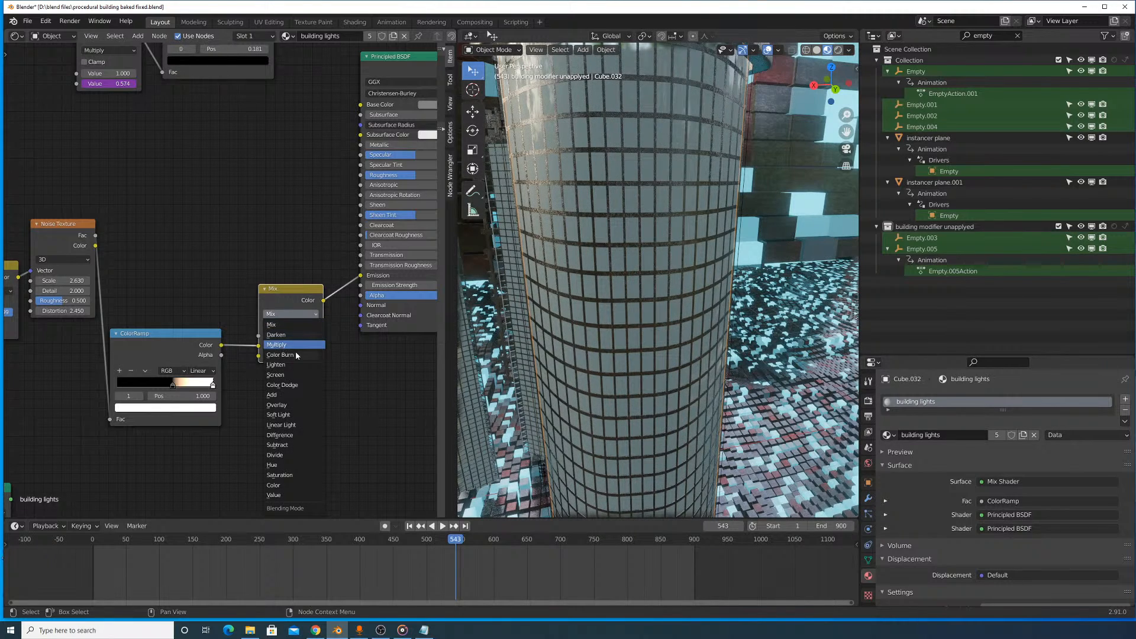
click(290, 345)
click(305, 355)
click(338, 315)
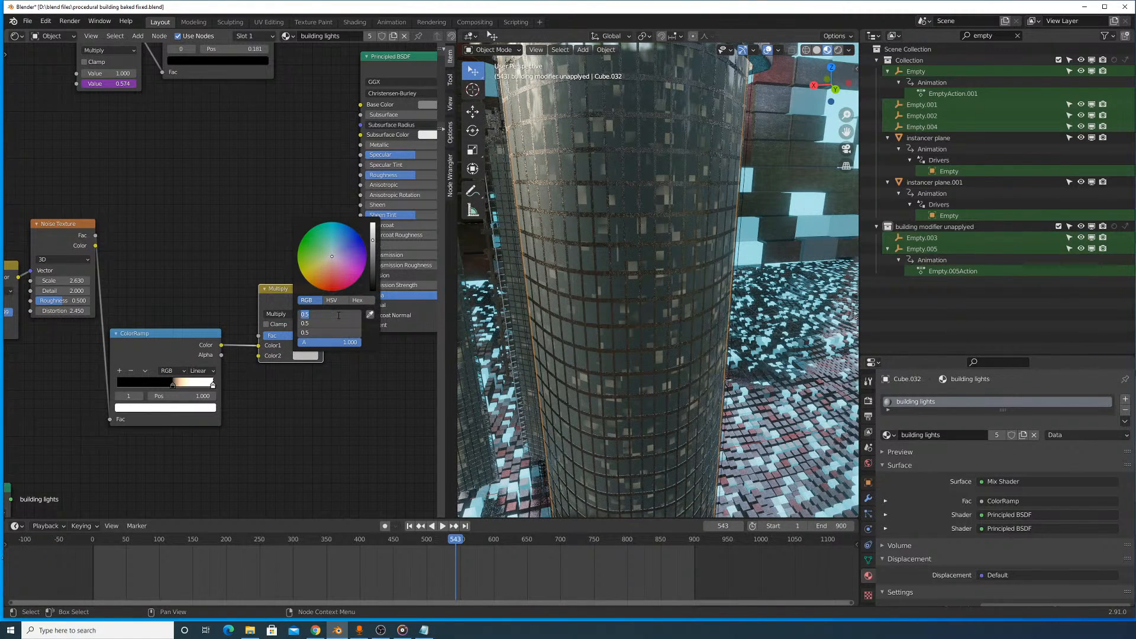
text(10)
key(Return)
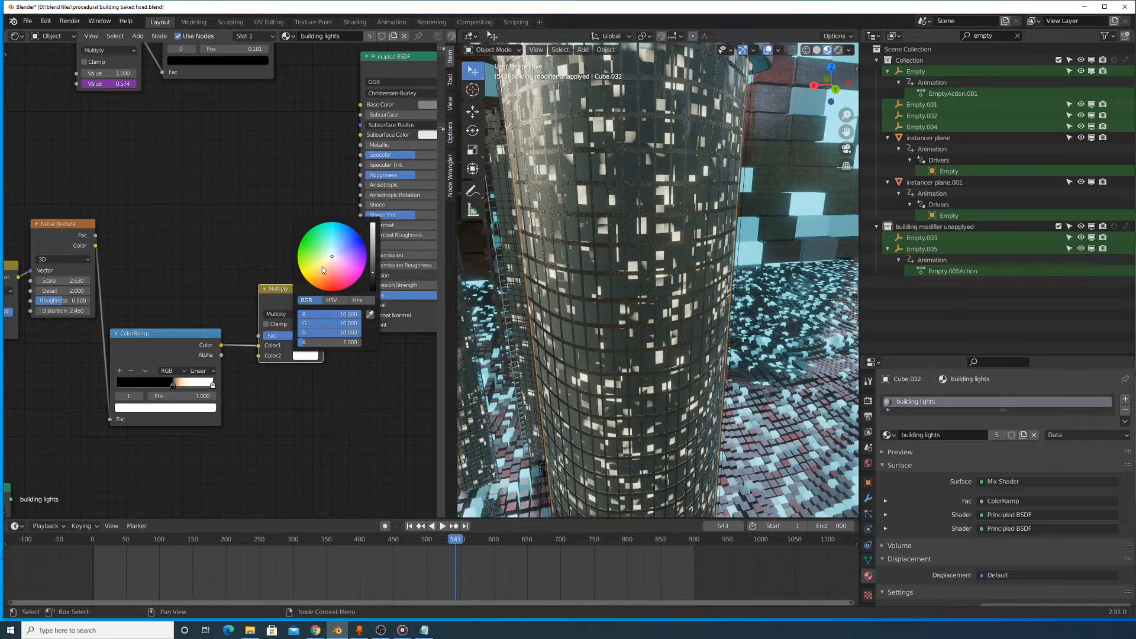
- Switch the viewport to solid shading and view the city through the active camera
scroll(566, 233, down, 6)
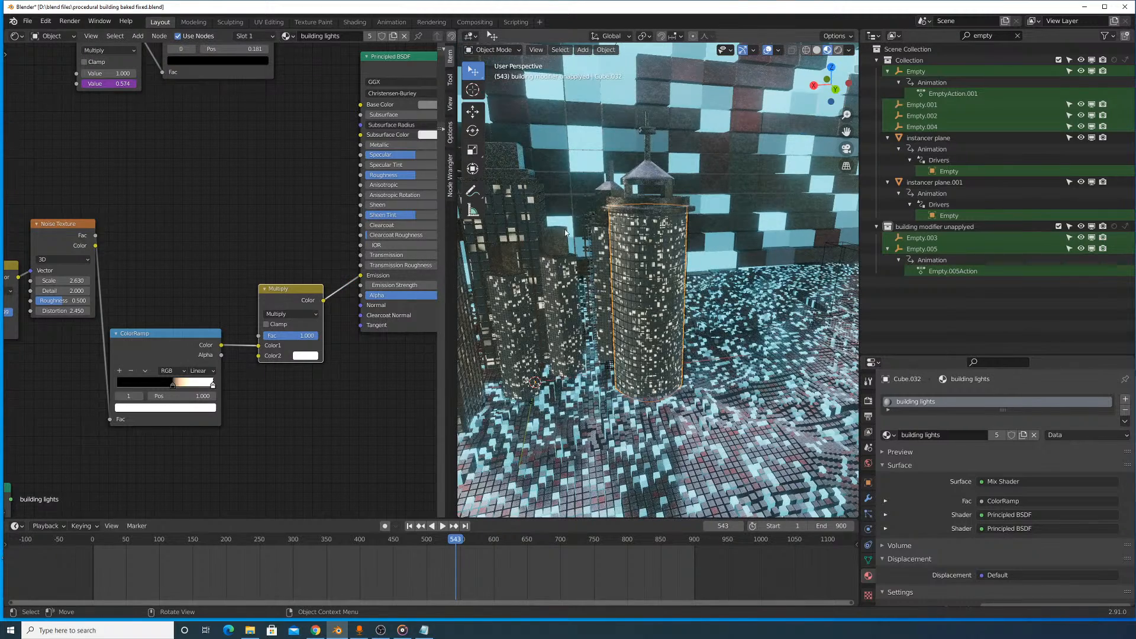
middle_drag(566, 233, 757, 230)
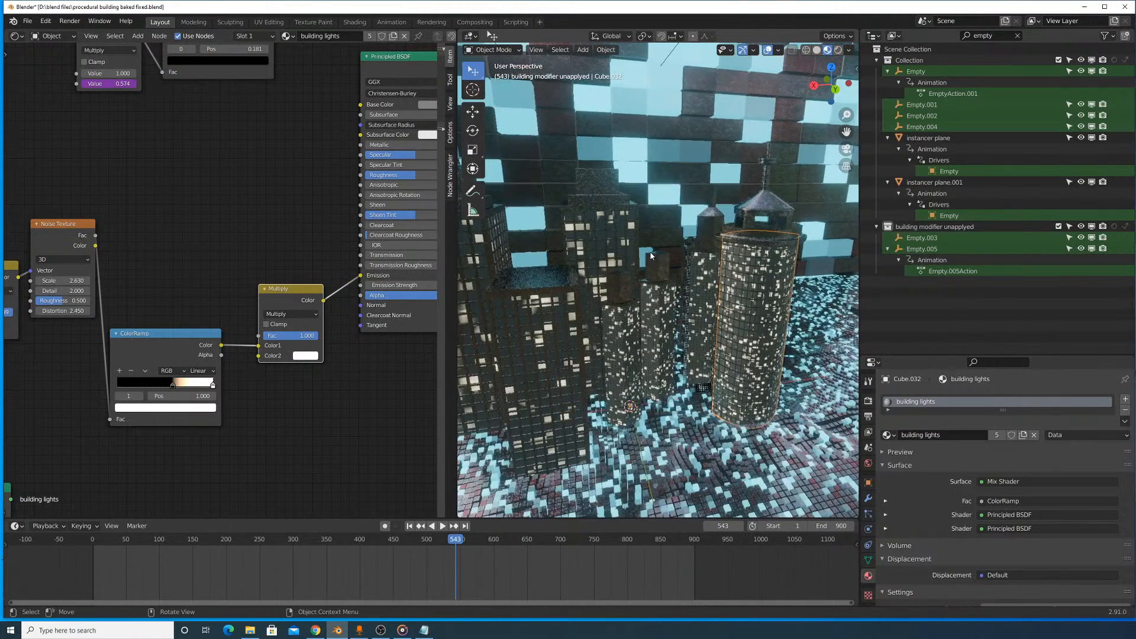
click(816, 50)
click(536, 50)
mouse_move(627, 161)
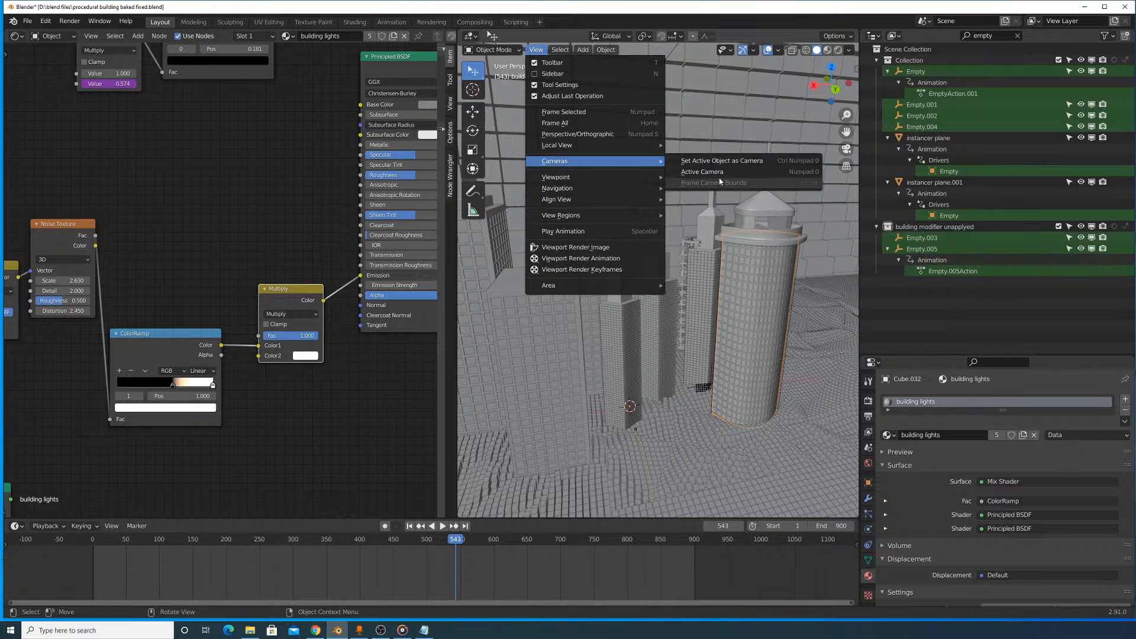
click(712, 172)
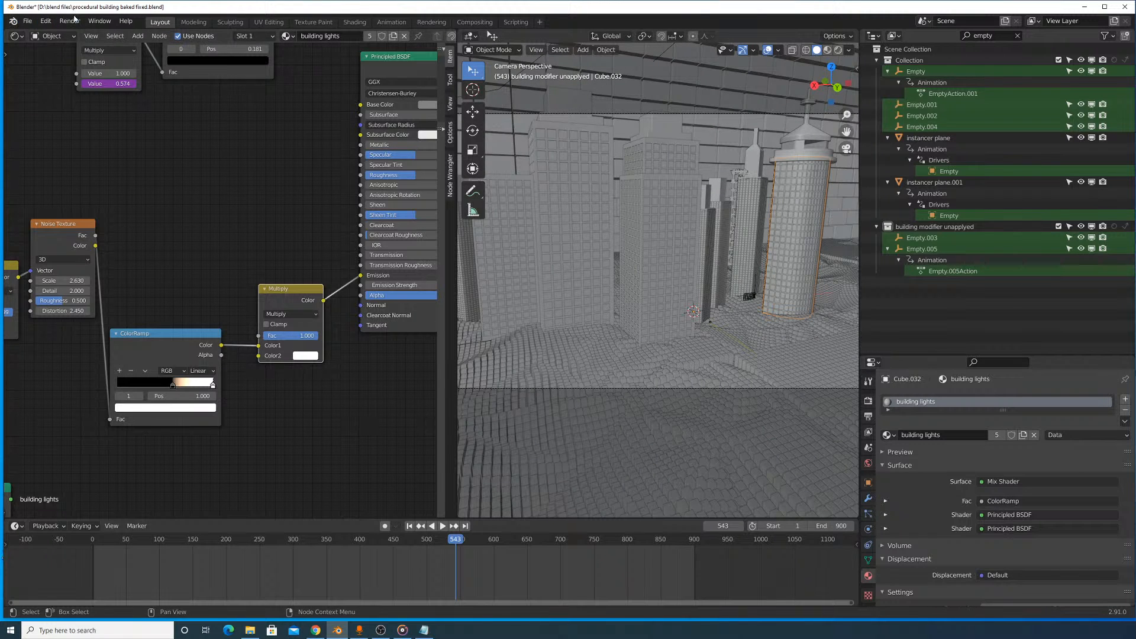
- Render the current frame, inspect the Viewer Node image of the composite, and close the render window
click(71, 21)
click(89, 34)
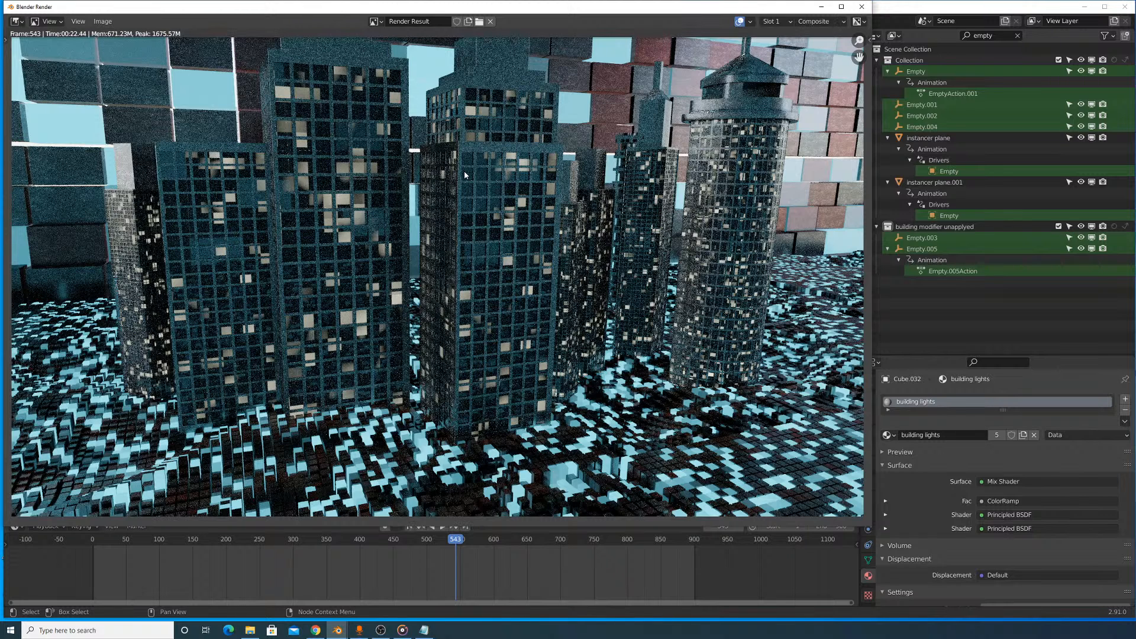
click(374, 21)
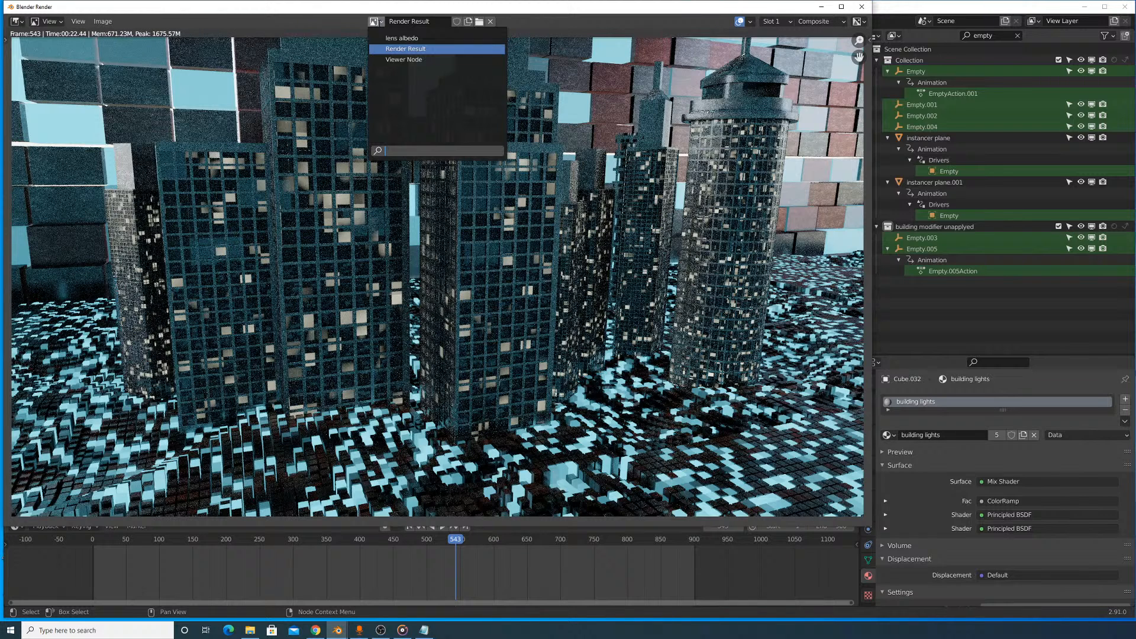
click(387, 58)
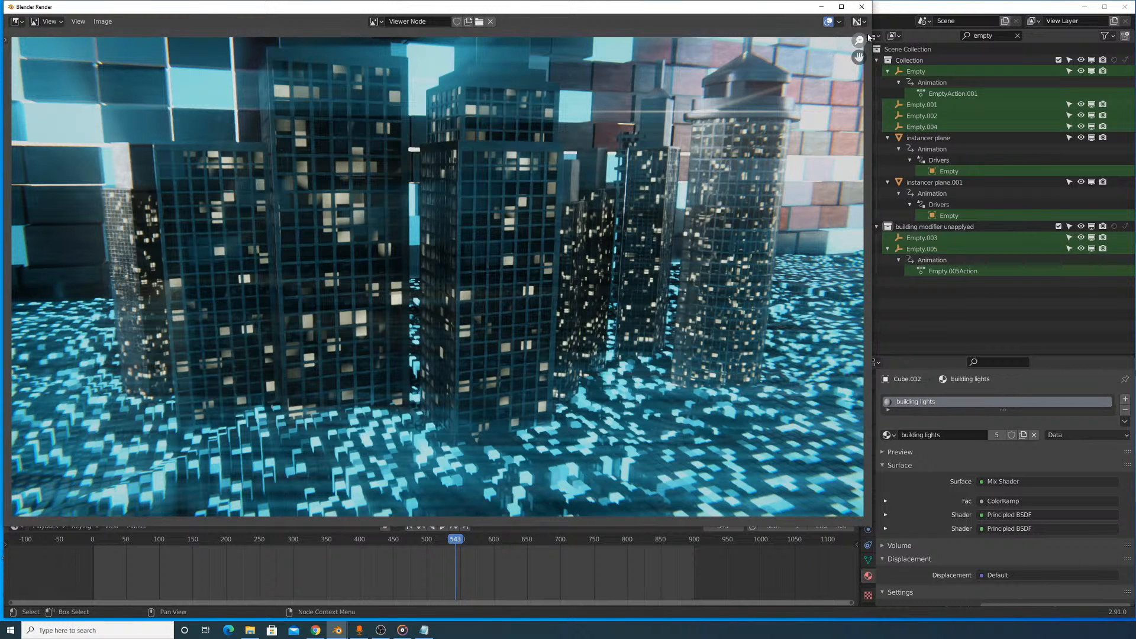
click(860, 7)
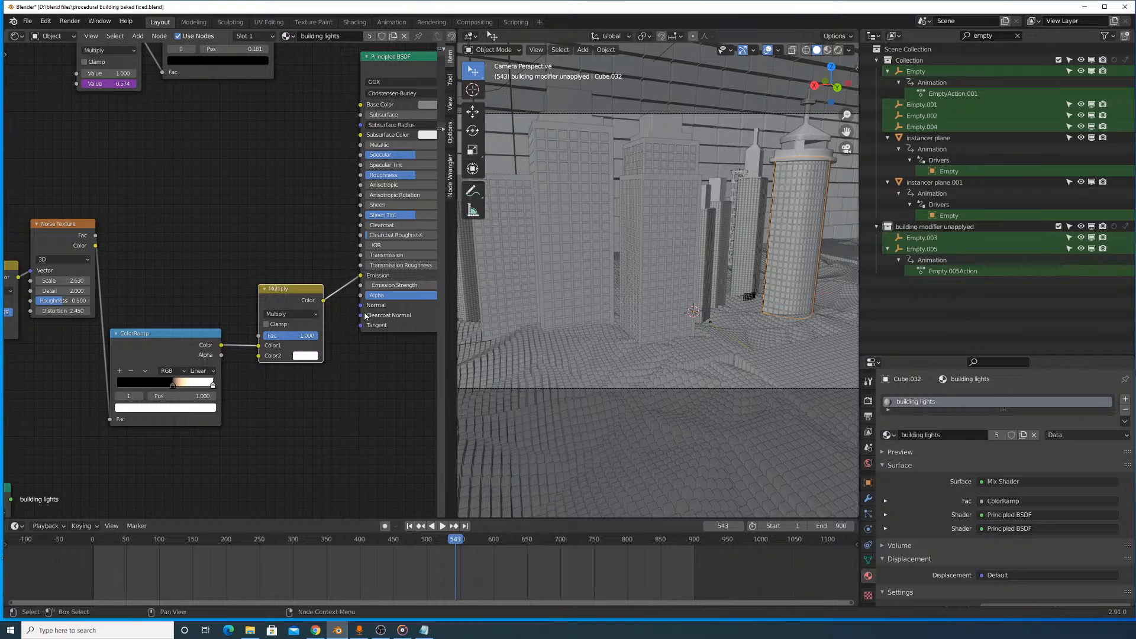
- Set the red, green and blue of Color2 to 50 on the building lights material's Multiply node
scroll(640, 266, down, 4)
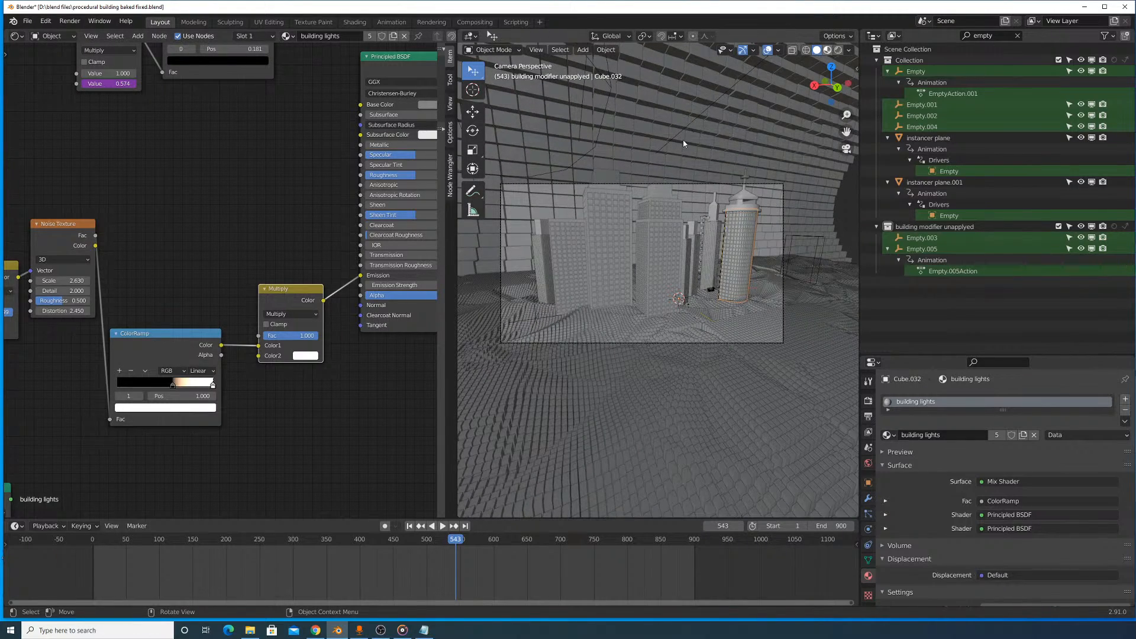
scroll(673, 178, up, 5)
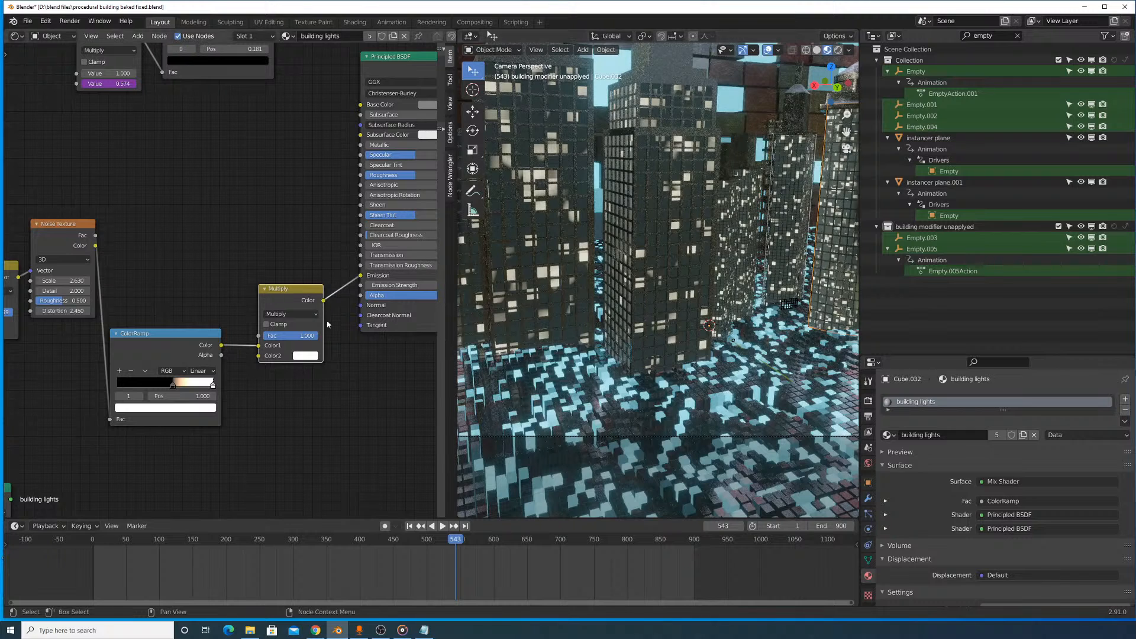
click(312, 357)
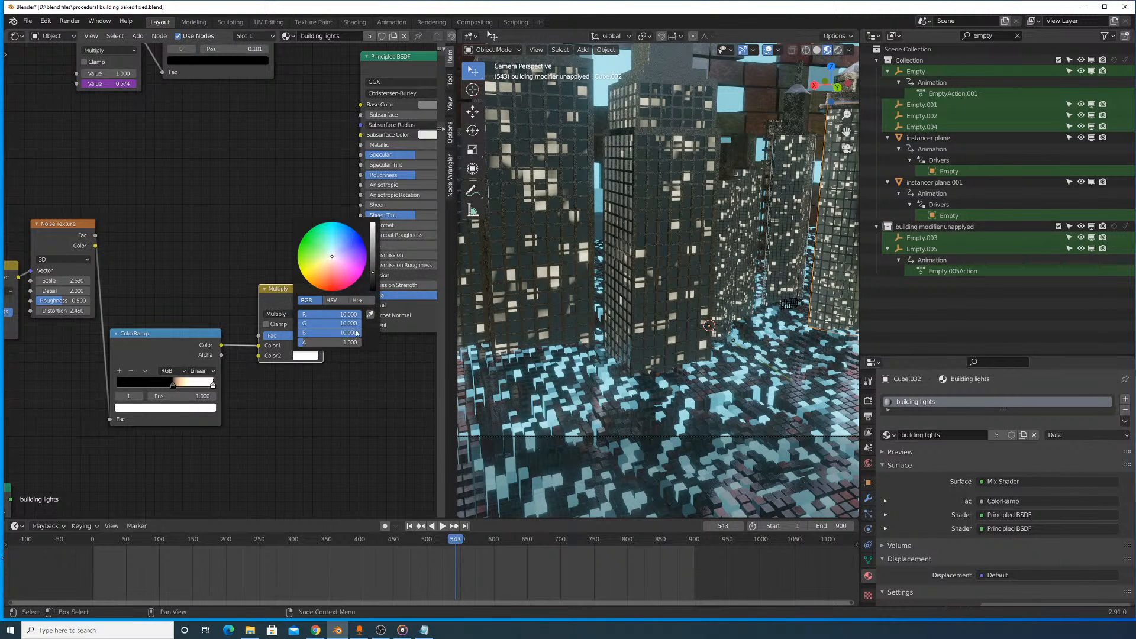
drag(351, 332, 351, 314)
text(50)
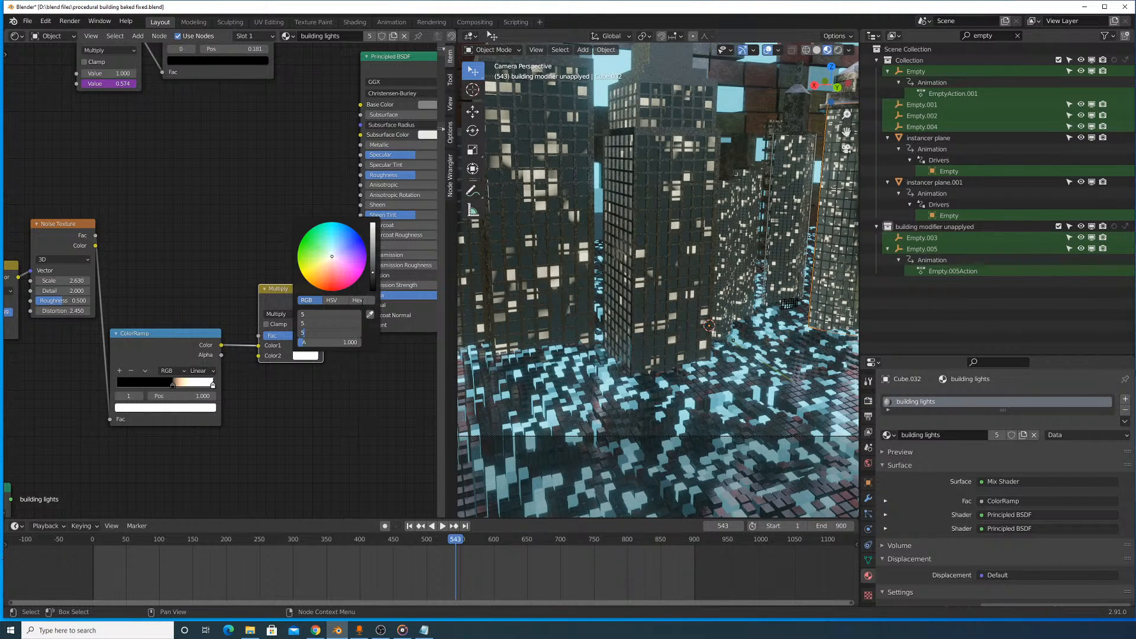
key(Return)
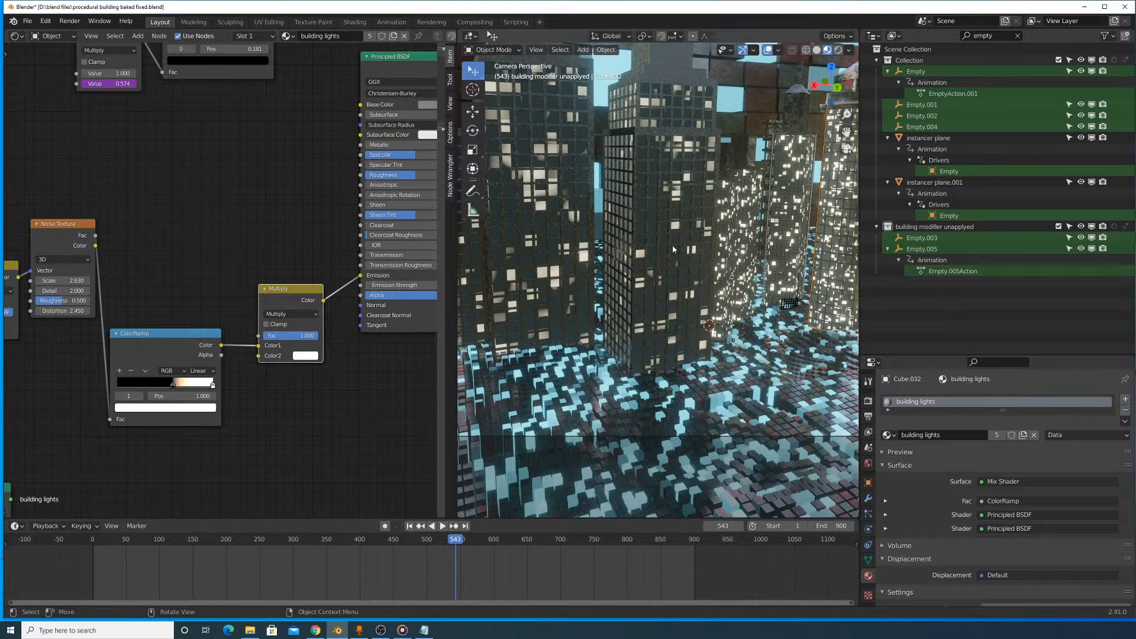
- Select the window lights object inside the central rectangular tower (Cube.060), which uses the building lights.001 material
click(675, 202)
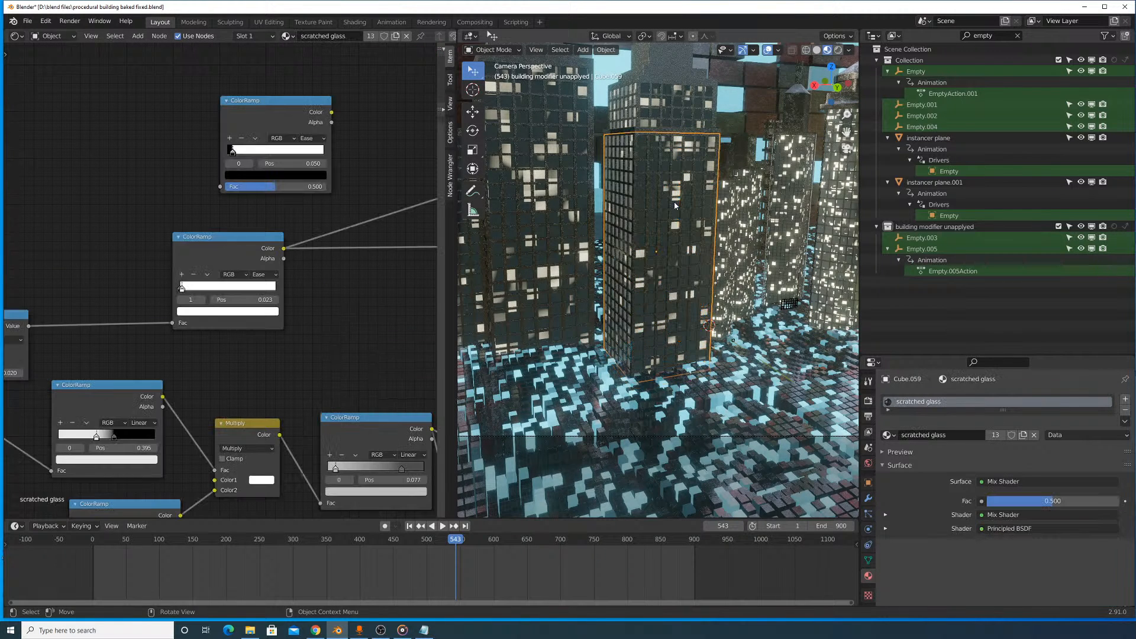
scroll(375, 304, down, 3)
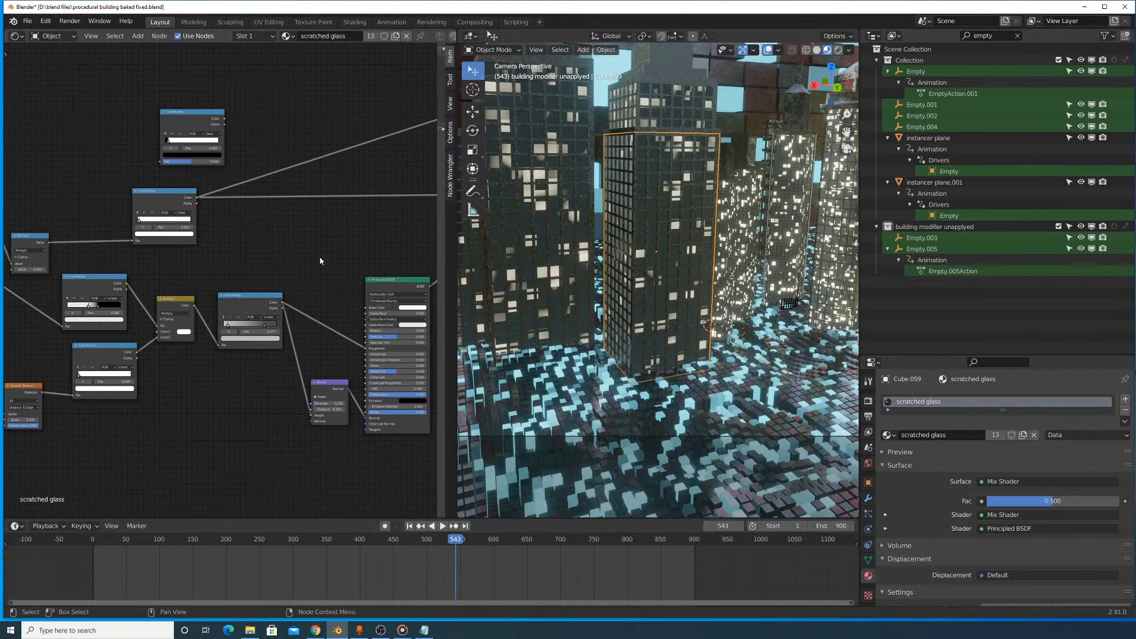
click(650, 256)
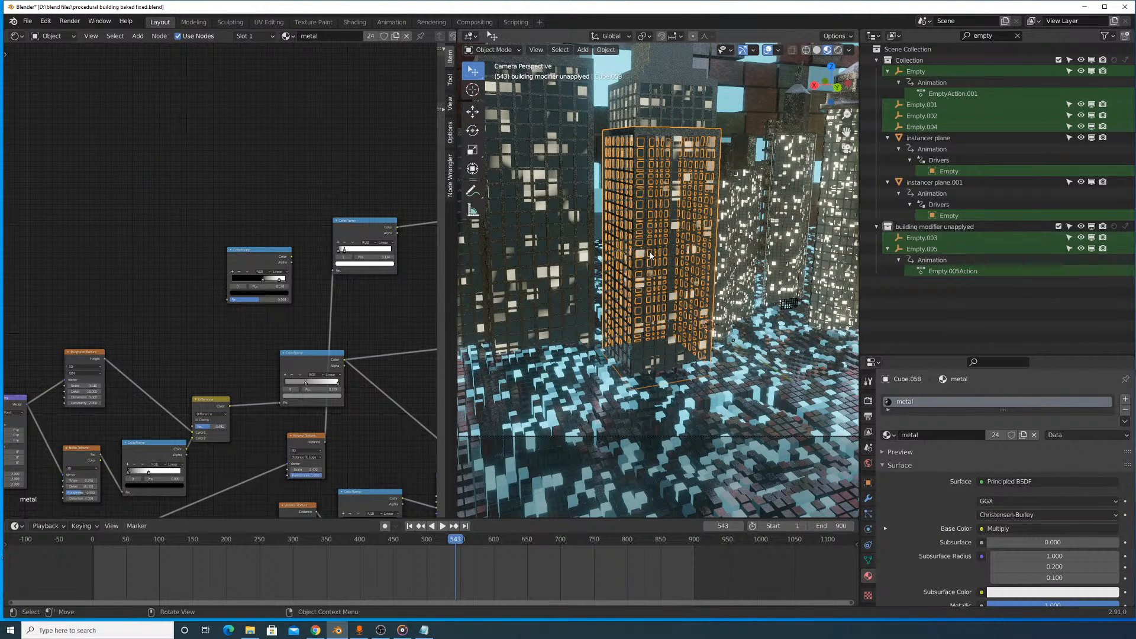
click(650, 256)
click(650, 255)
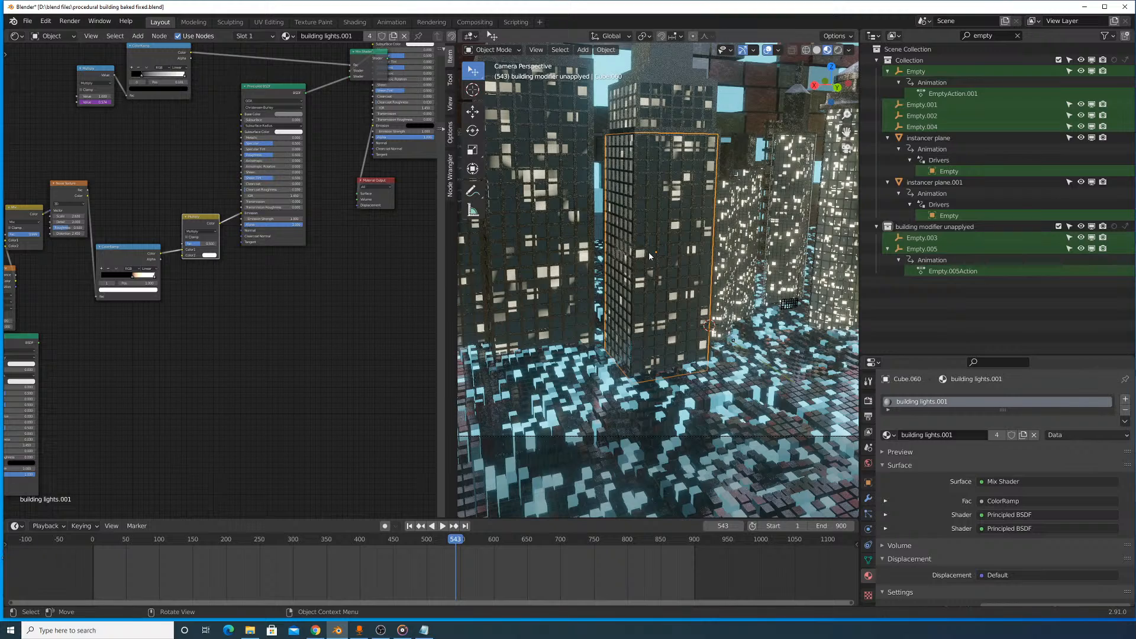
- Set the building lights.001 Multiply node's factor to 1 and raise its Color2 red, green and blue equally
scroll(294, 308, up, 4)
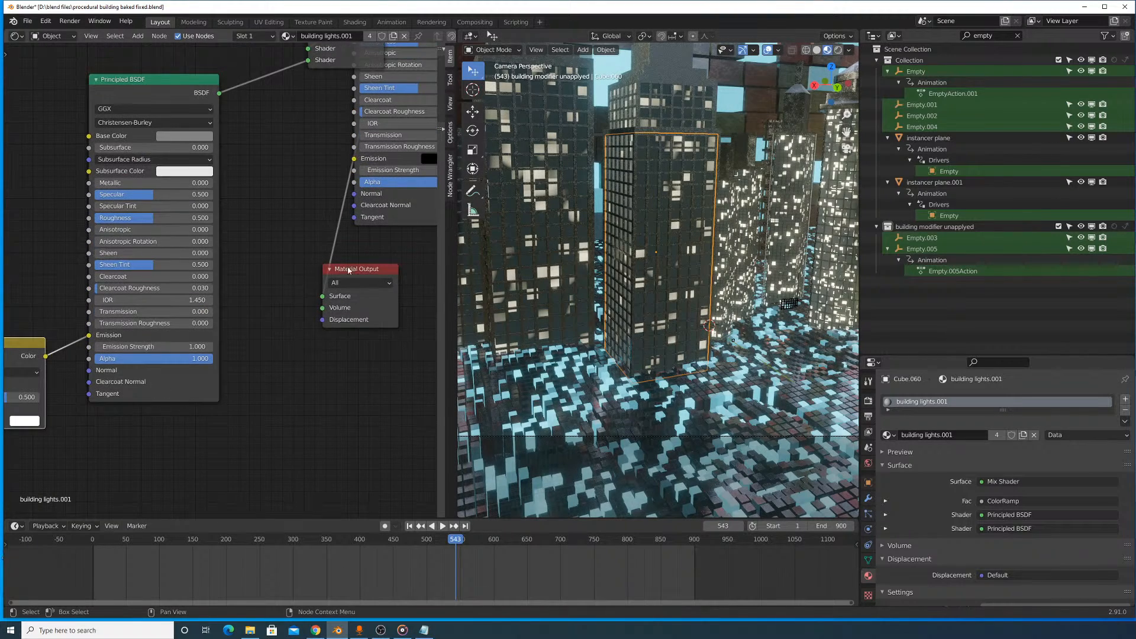
scroll(348, 270, down, 4)
middle_drag(335, 262, 320, 335)
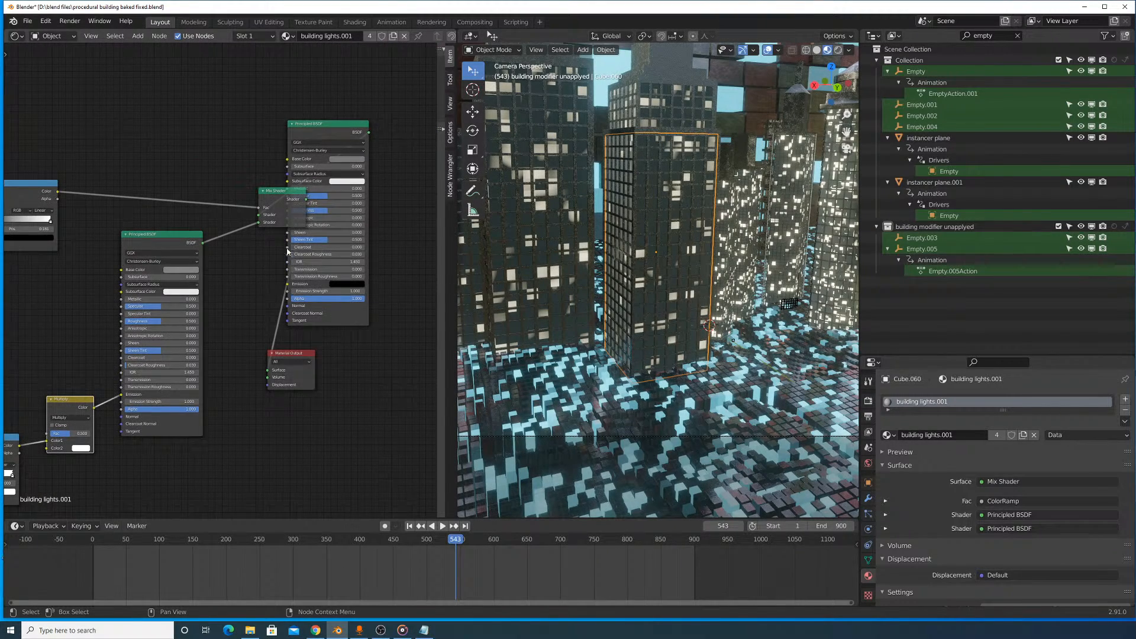
scroll(288, 251, down, 2)
scroll(246, 350, up, 2)
scroll(261, 429, up, 3)
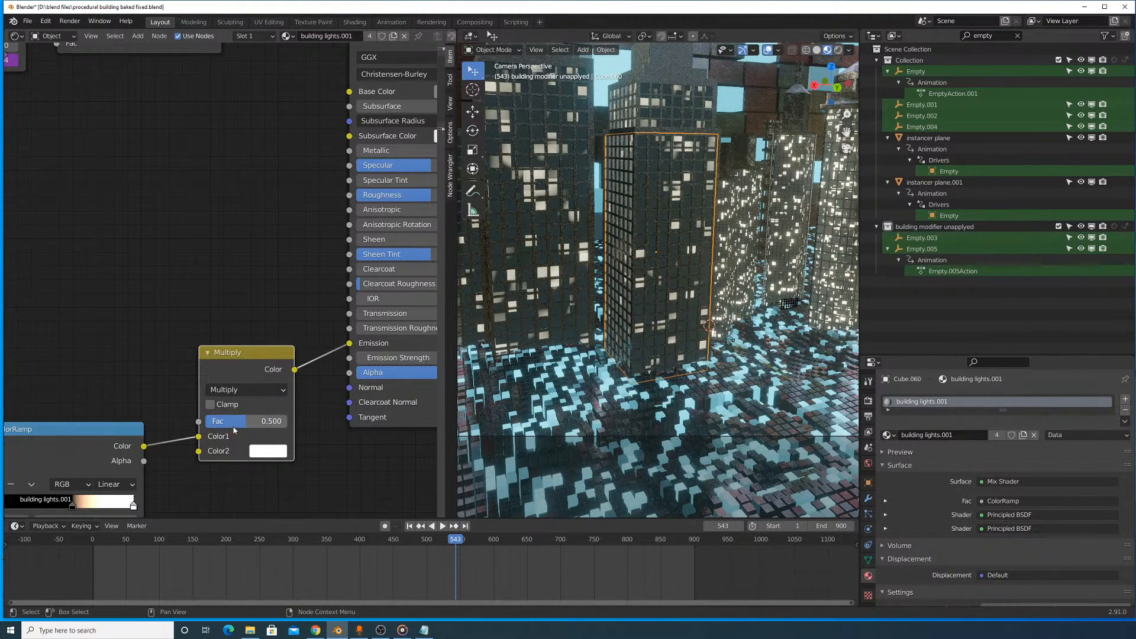
click(266, 450)
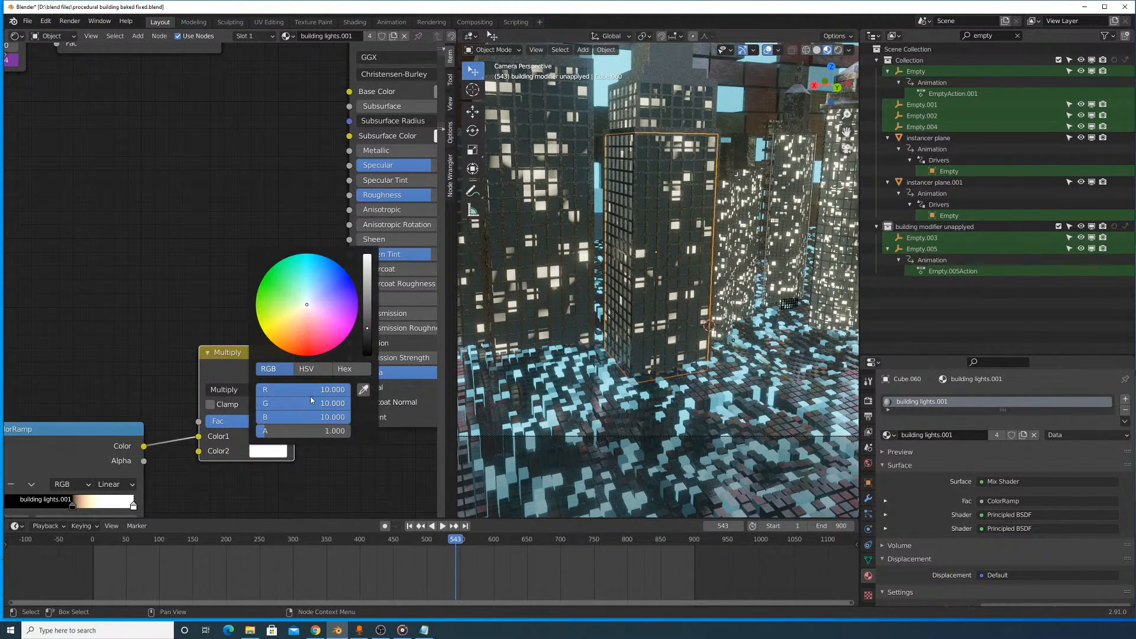
drag(317, 389, 317, 417)
text(20)
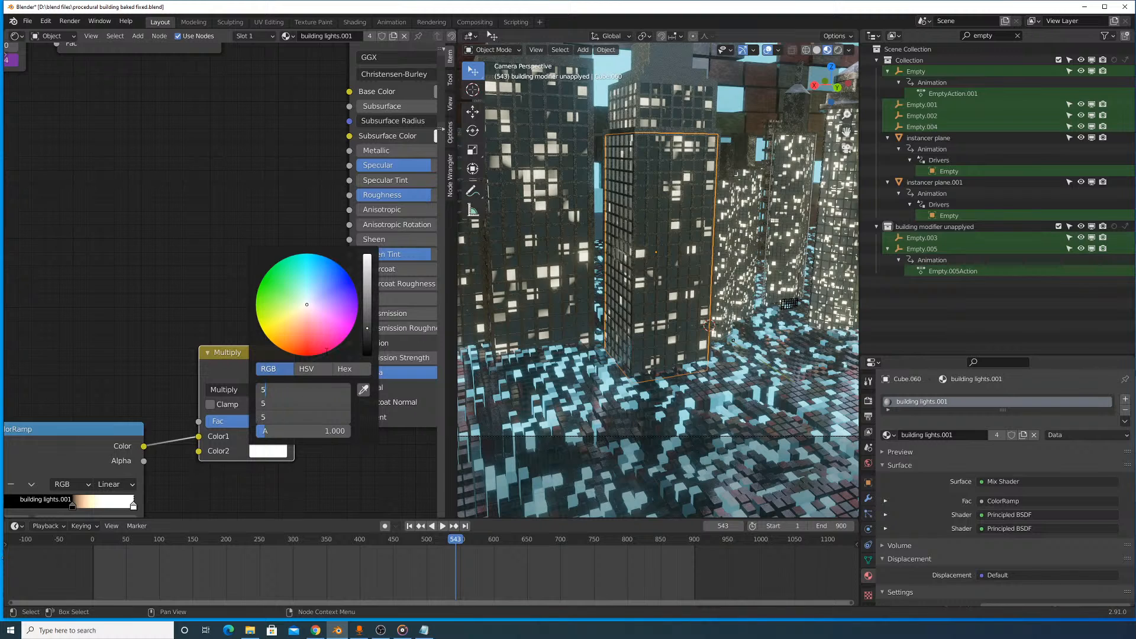
key(Return)
- Switch the viewport to solid shading, render the frame again, and display the Viewer Node image to check the brighter windows
click(816, 50)
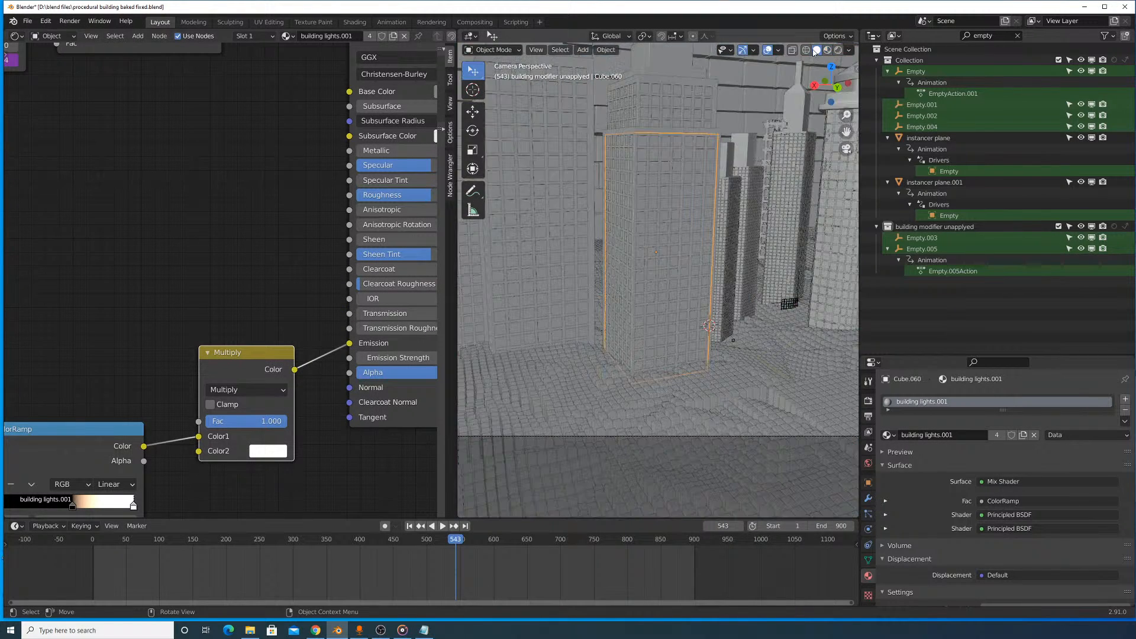
click(70, 21)
click(89, 33)
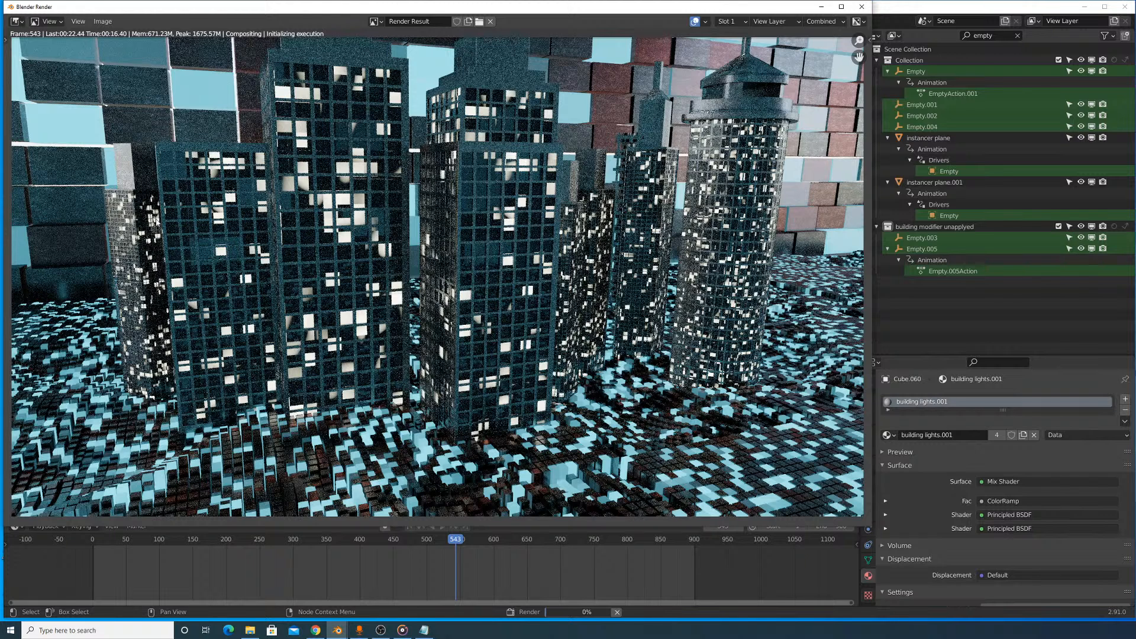
click(375, 22)
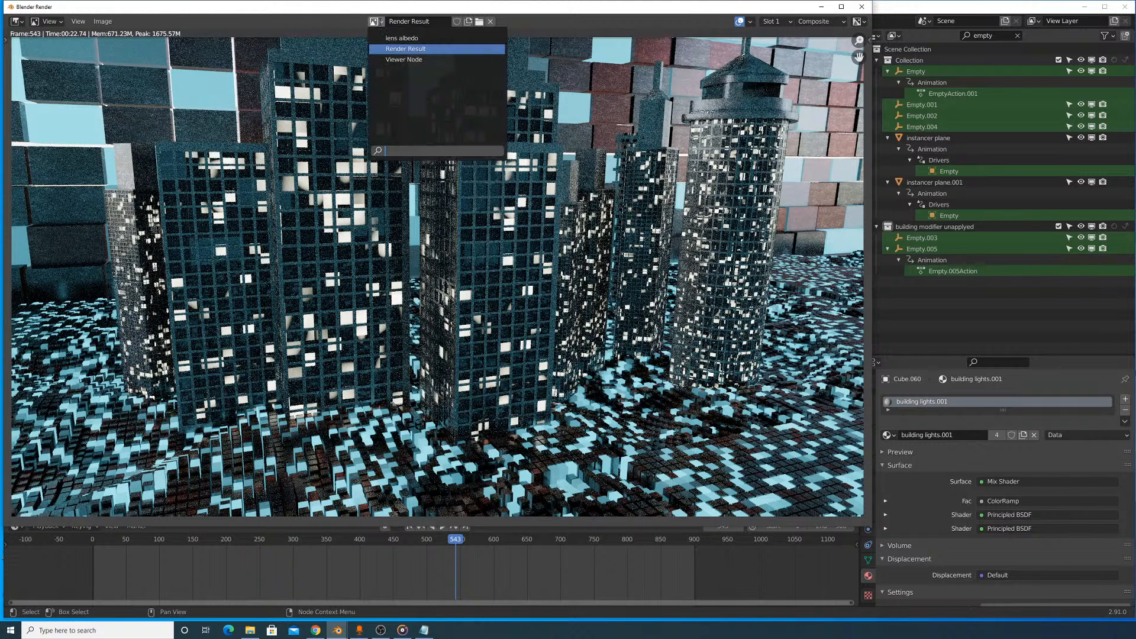
click(394, 57)
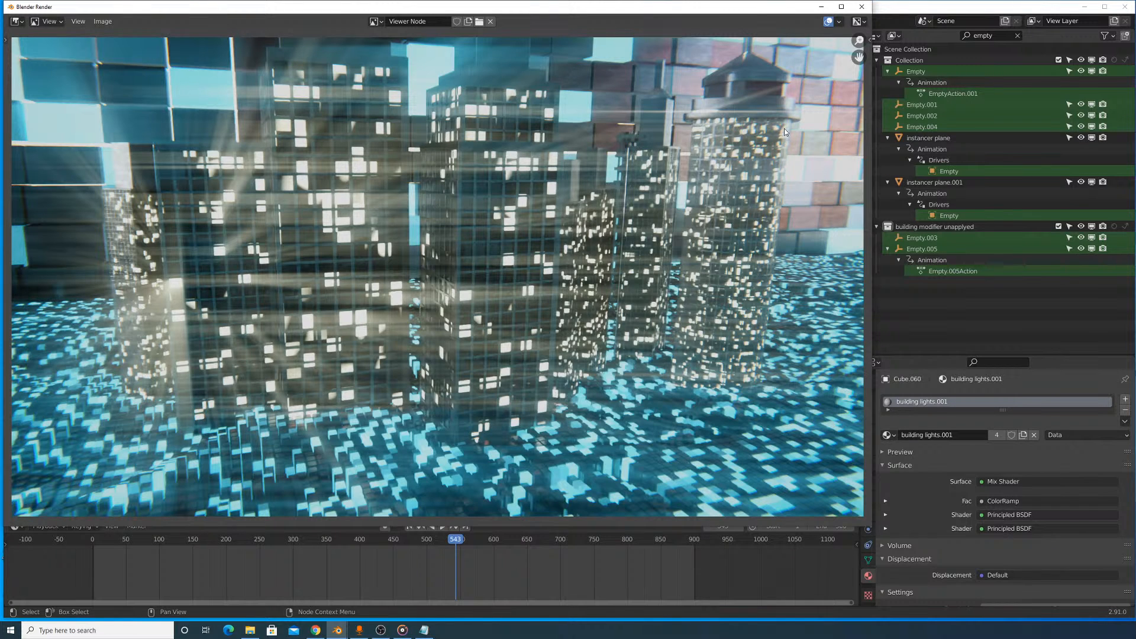
- Close the render and lower Color2's red, green and blue equally on the building lights.001 material's Multiply node
click(860, 8)
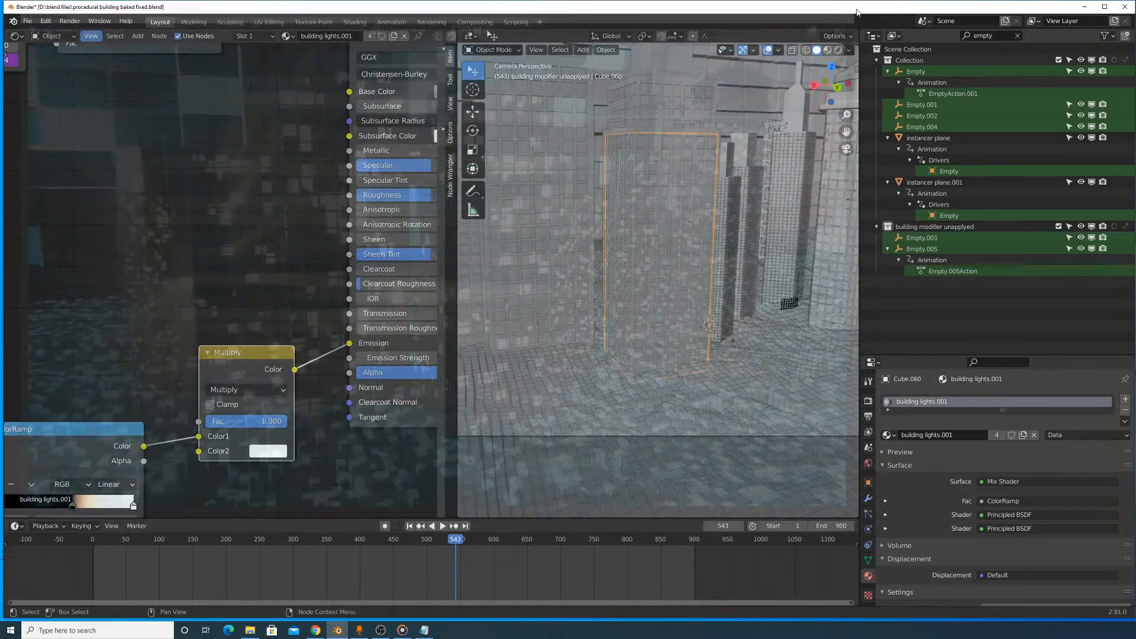
scroll(279, 412, up, 2)
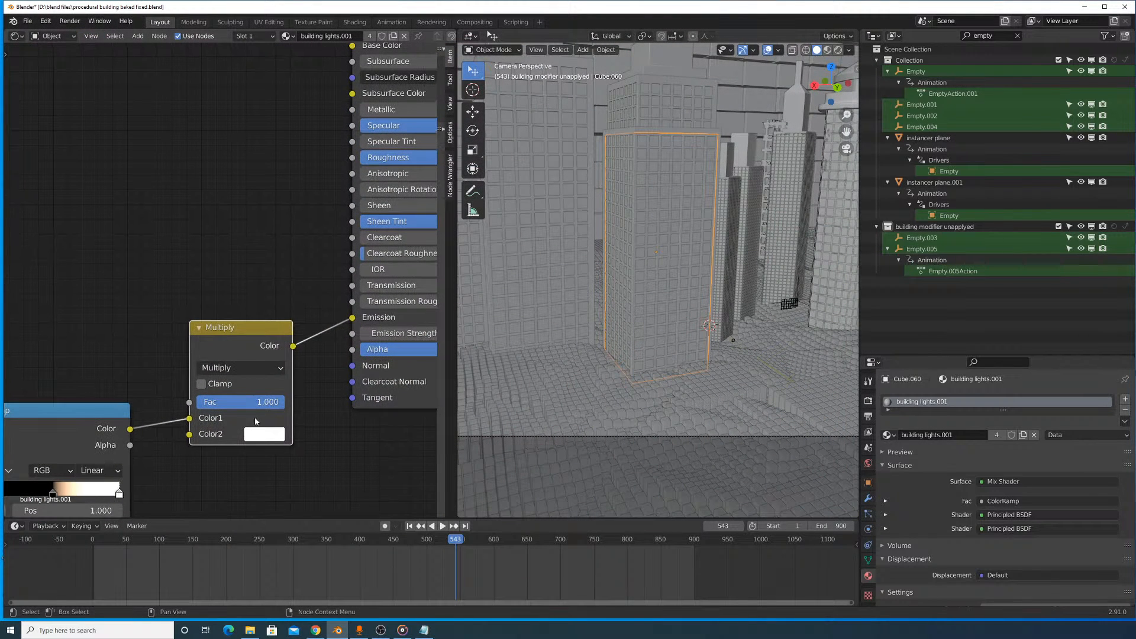
click(266, 433)
drag(310, 398, 310, 367)
text(2)
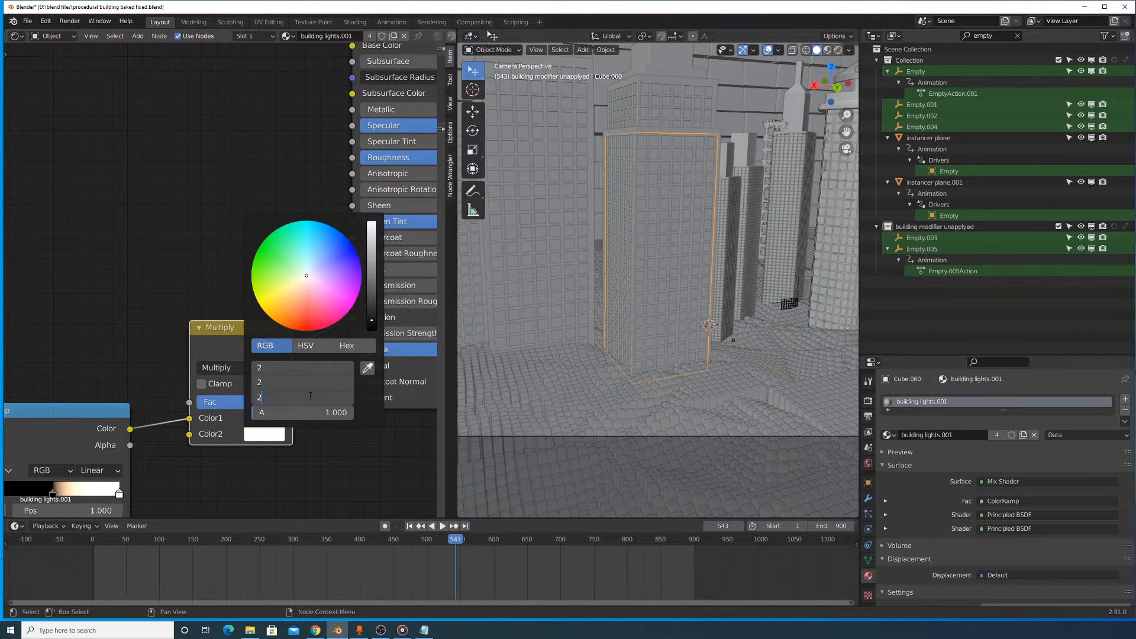
key(Return)
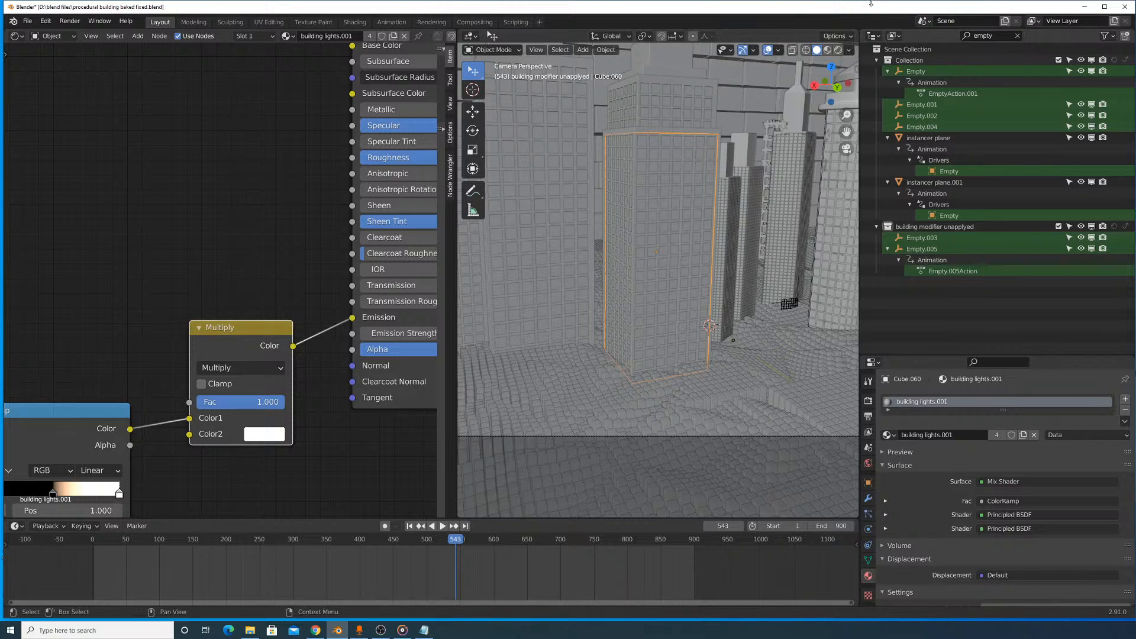
- Select the window lights object inside the cylindrical tower (Cube.032) and set Color2's red, green and blue to 20 on its Multiply node
middle_drag(827, 180, 715, 241)
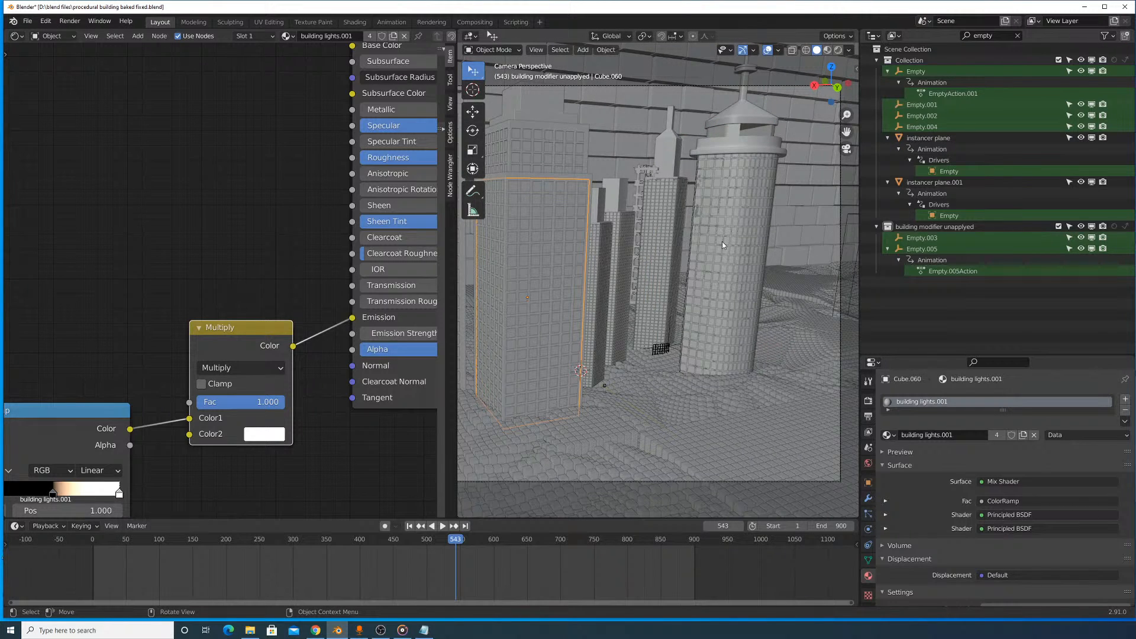
click(723, 244)
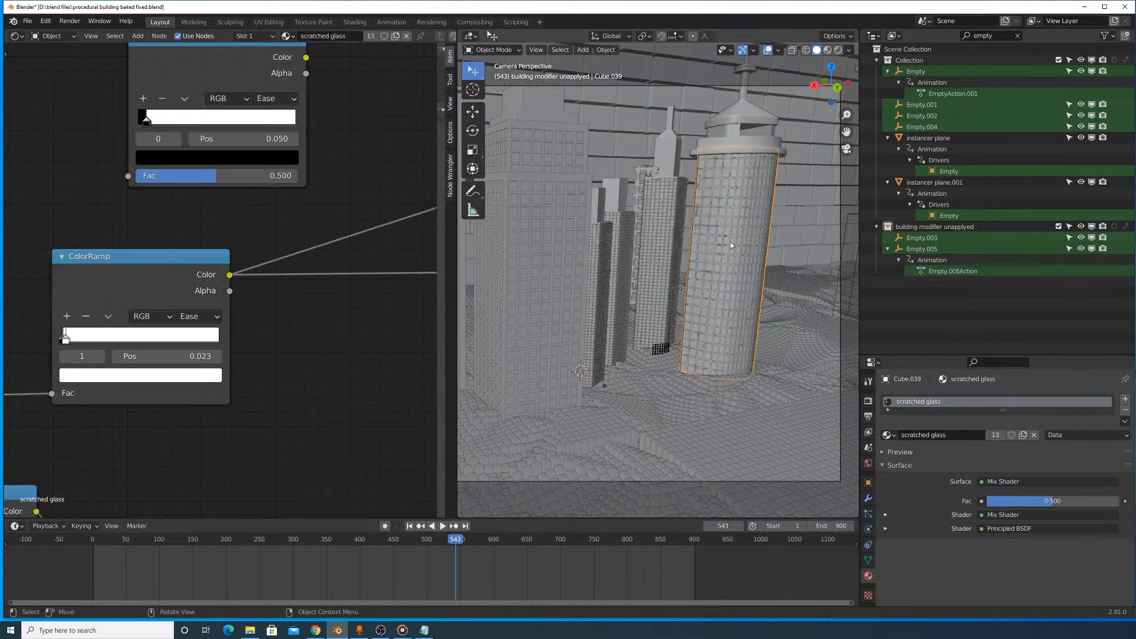
scroll(770, 232, up, 3)
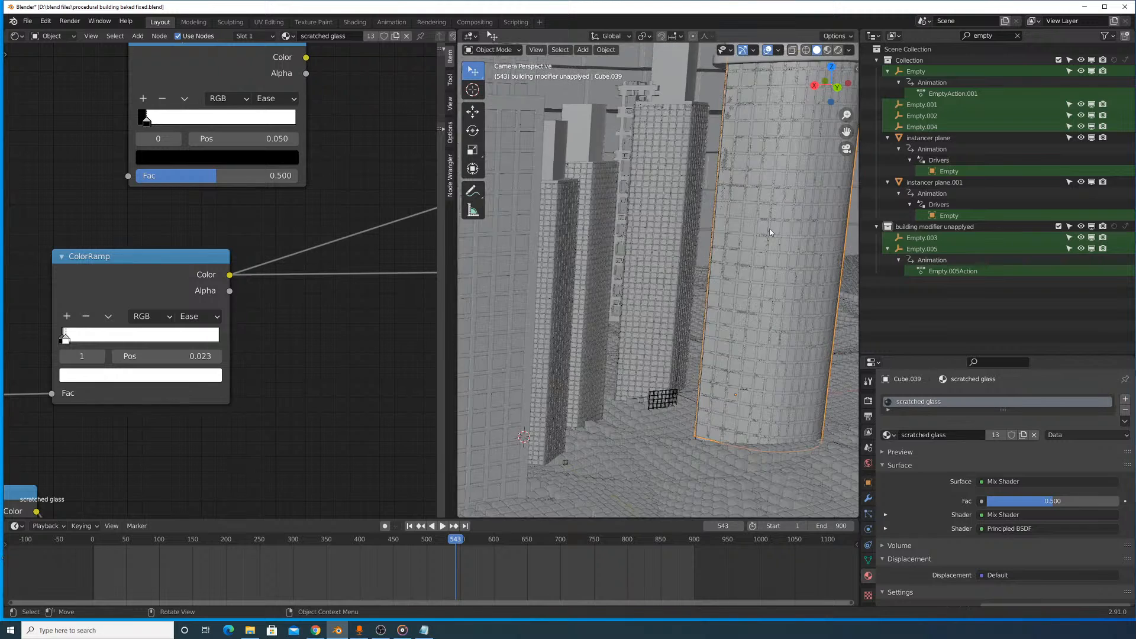
scroll(770, 232, up, 4)
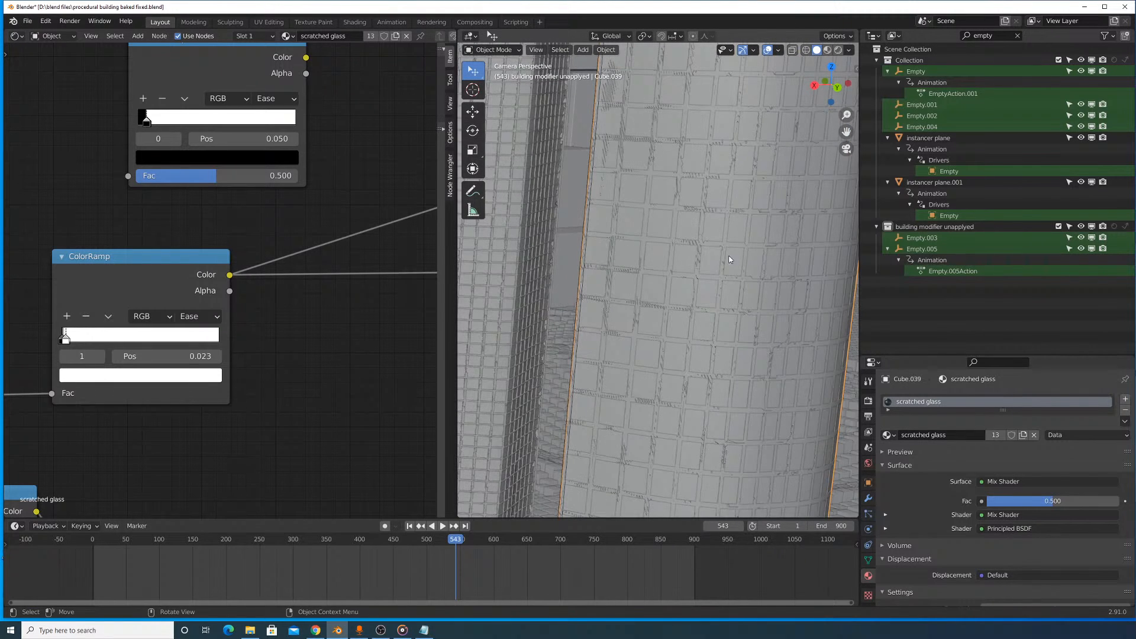
click(712, 286)
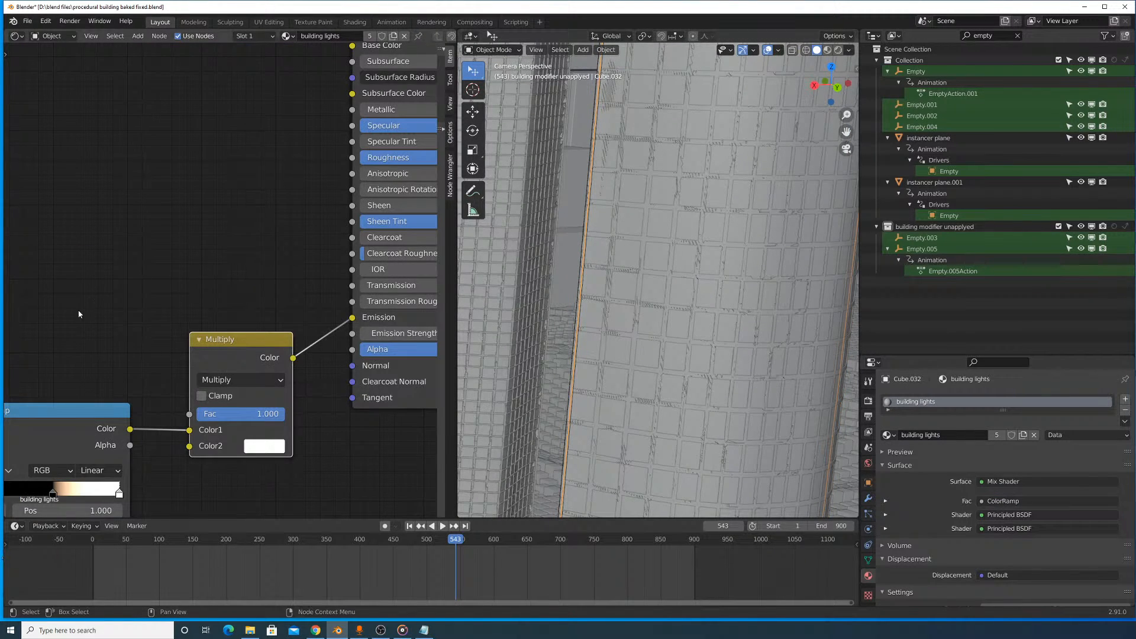
middle_drag(78, 317, 158, 160)
click(343, 288)
drag(405, 256, 405, 223)
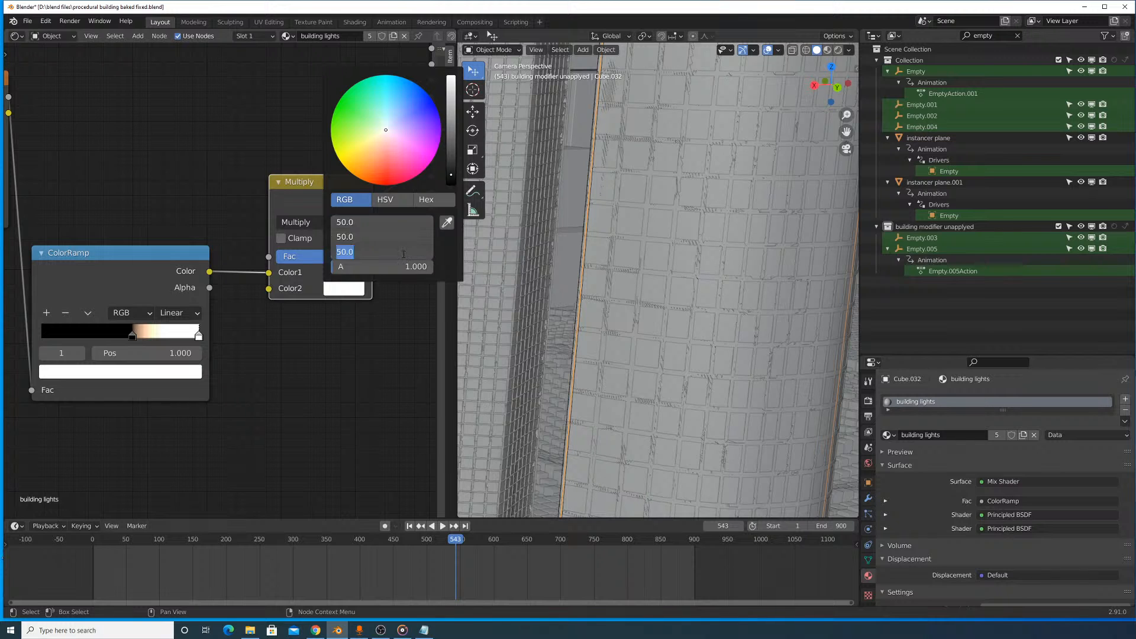
text(20)
key(Return)
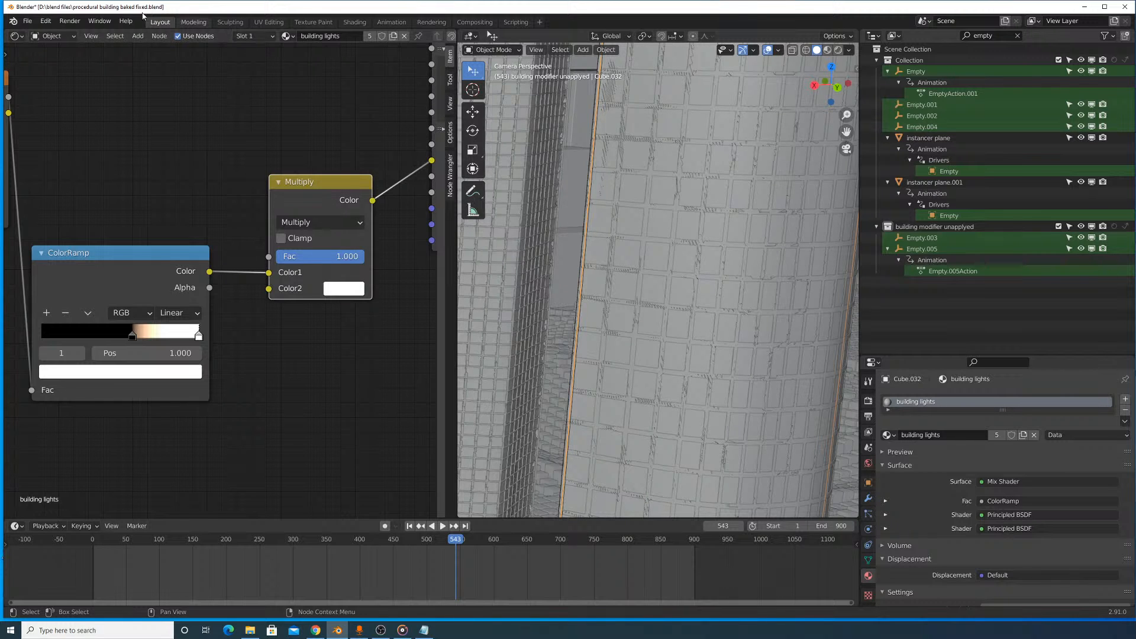
- Render the current frame, inspect the Viewer Node image for the dimmed windows, and close the render
click(69, 21)
click(83, 33)
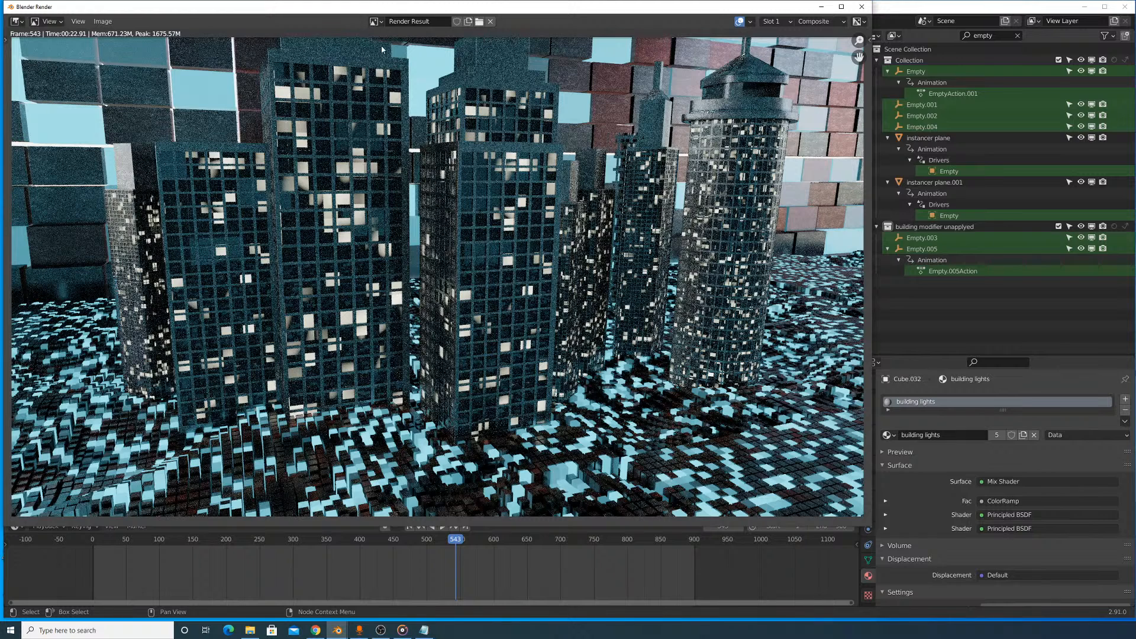
click(374, 22)
click(384, 59)
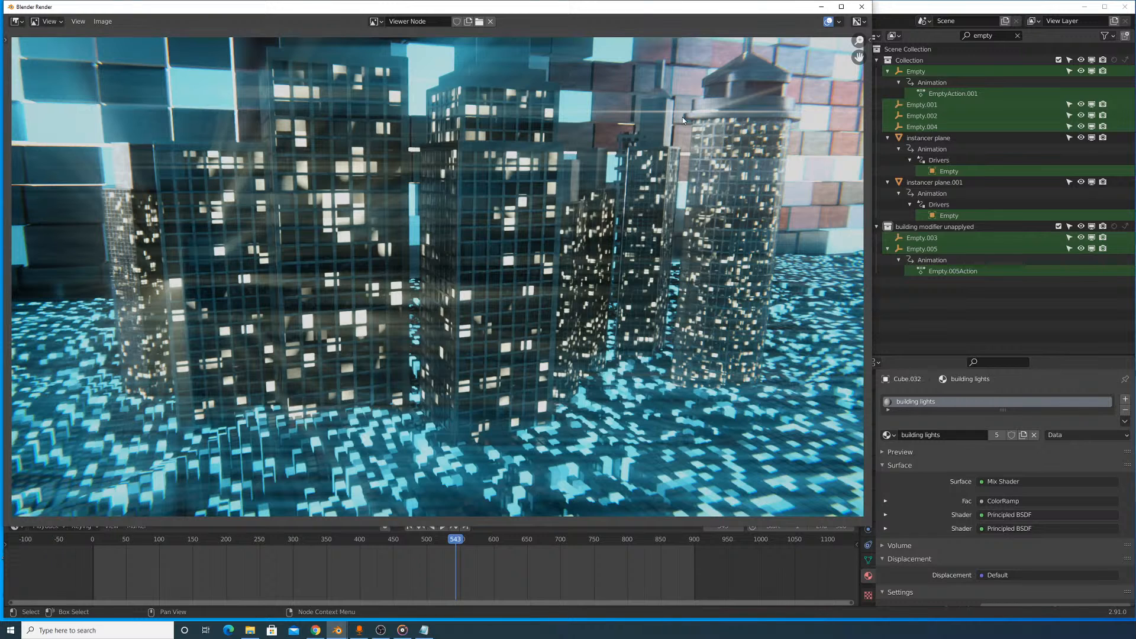
click(862, 7)
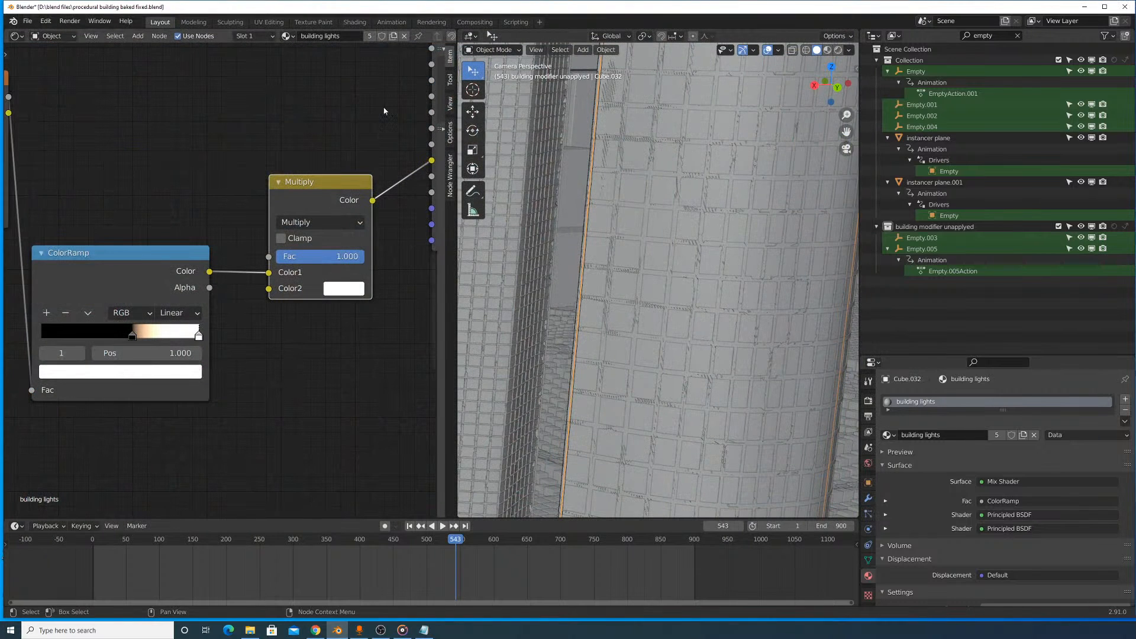
- Re-enter equal red, green and blue values for Color2 on the building lights material's Multiply node
click(331, 288)
drag(382, 222, 383, 251)
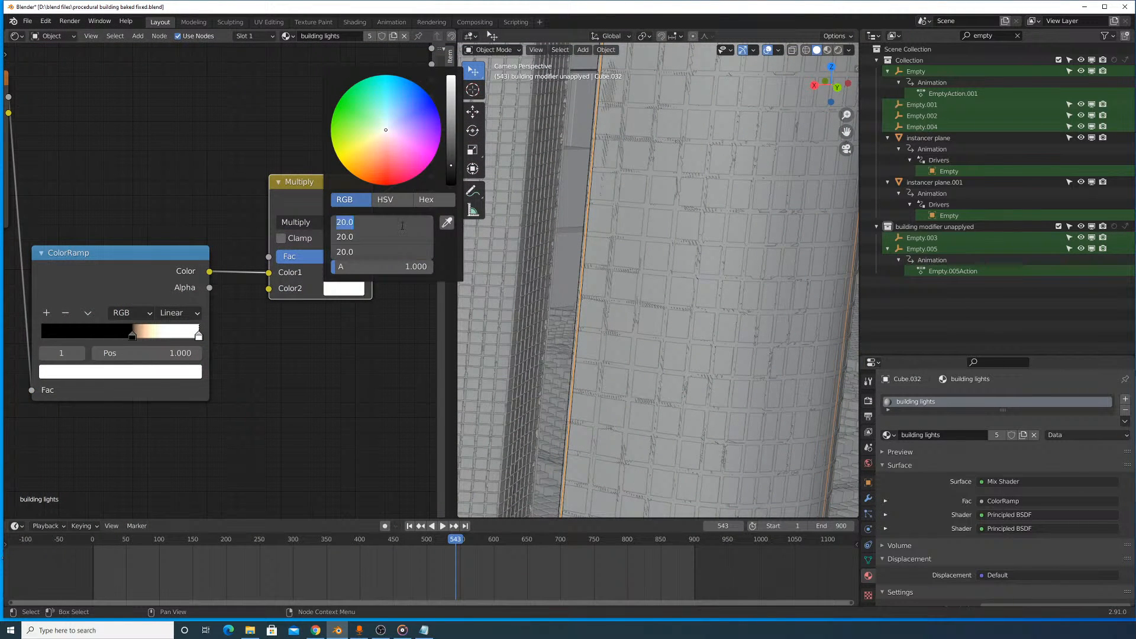
text(20)
key(Return)
- Select the rectangular tower's inner window lights object (Cube.060) and lower Color2's red, green and blue equally on its Multiply node
scroll(674, 331, down, 10)
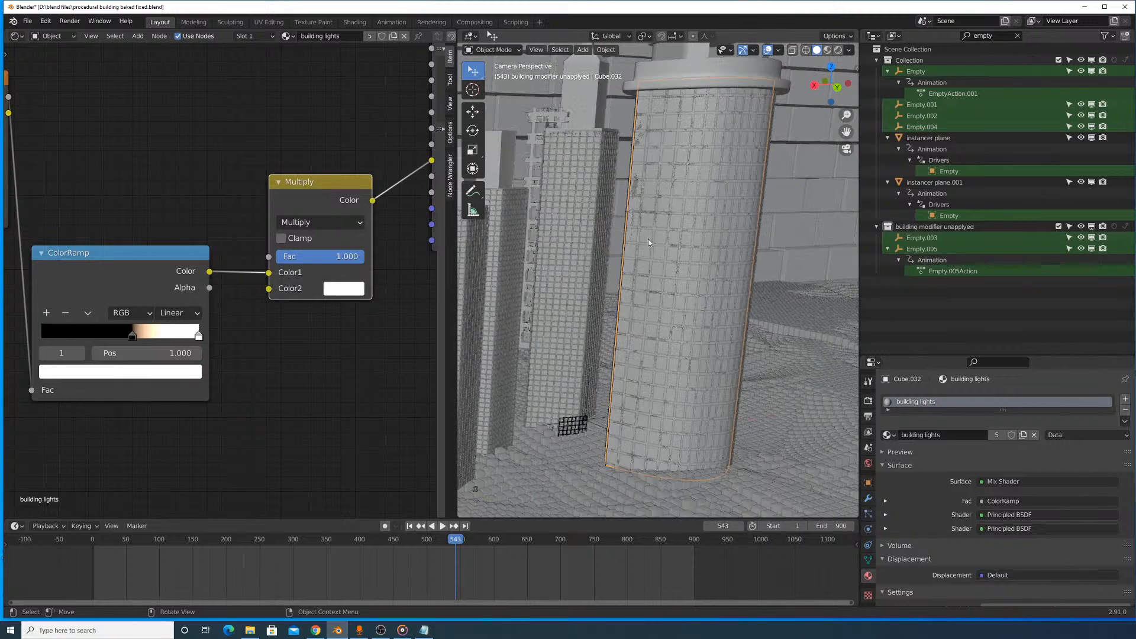
click(511, 266)
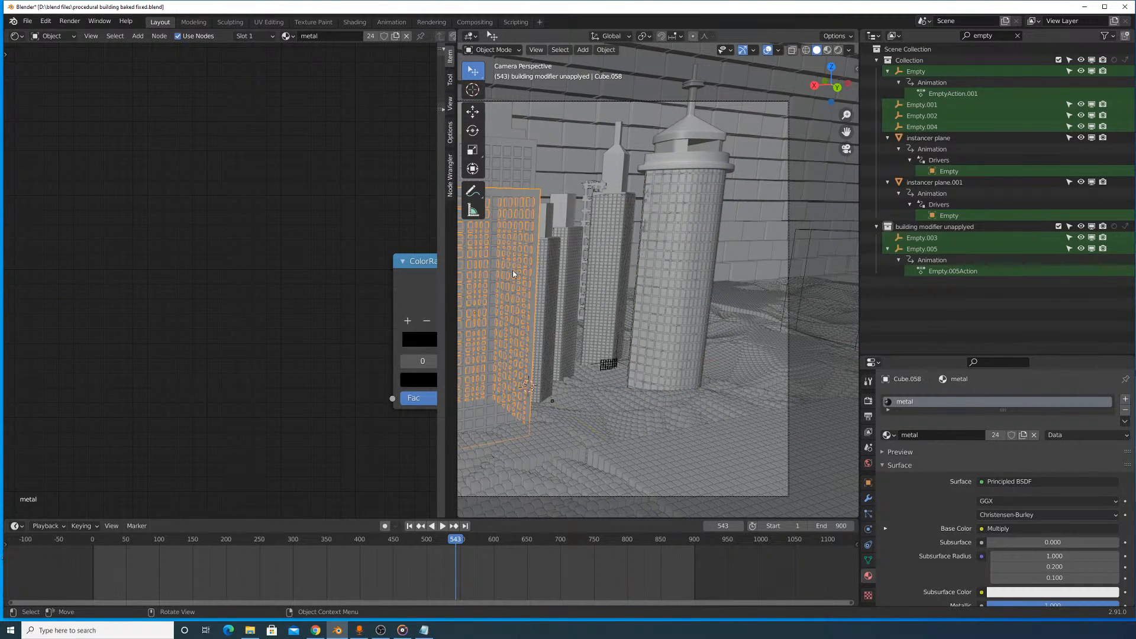
click(513, 270)
click(513, 275)
click(513, 278)
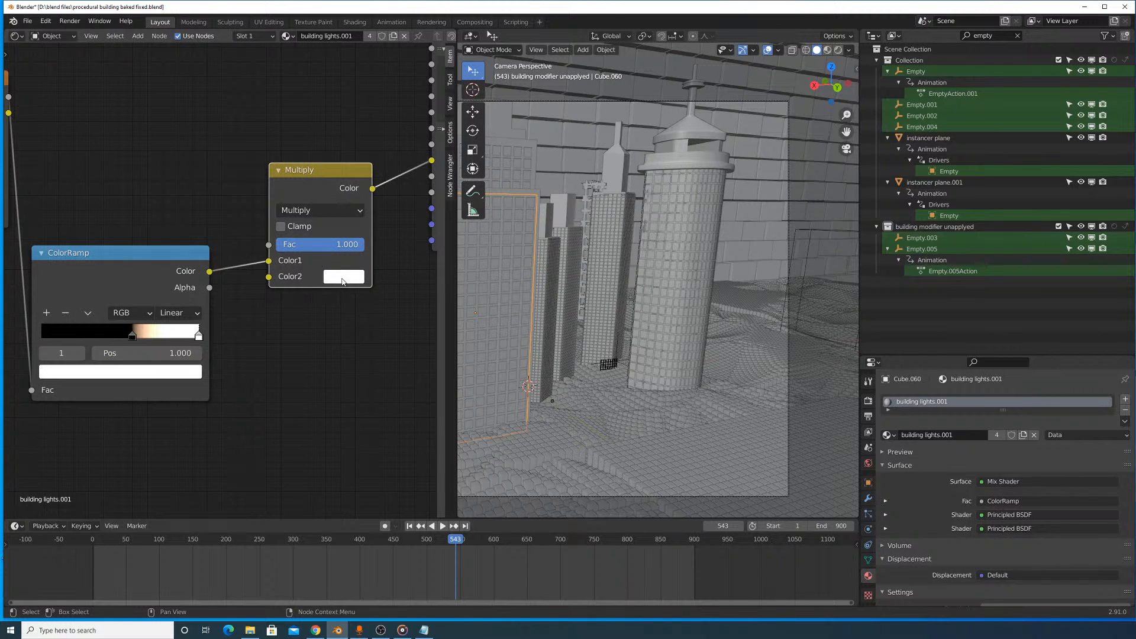
click(342, 281)
click(355, 210)
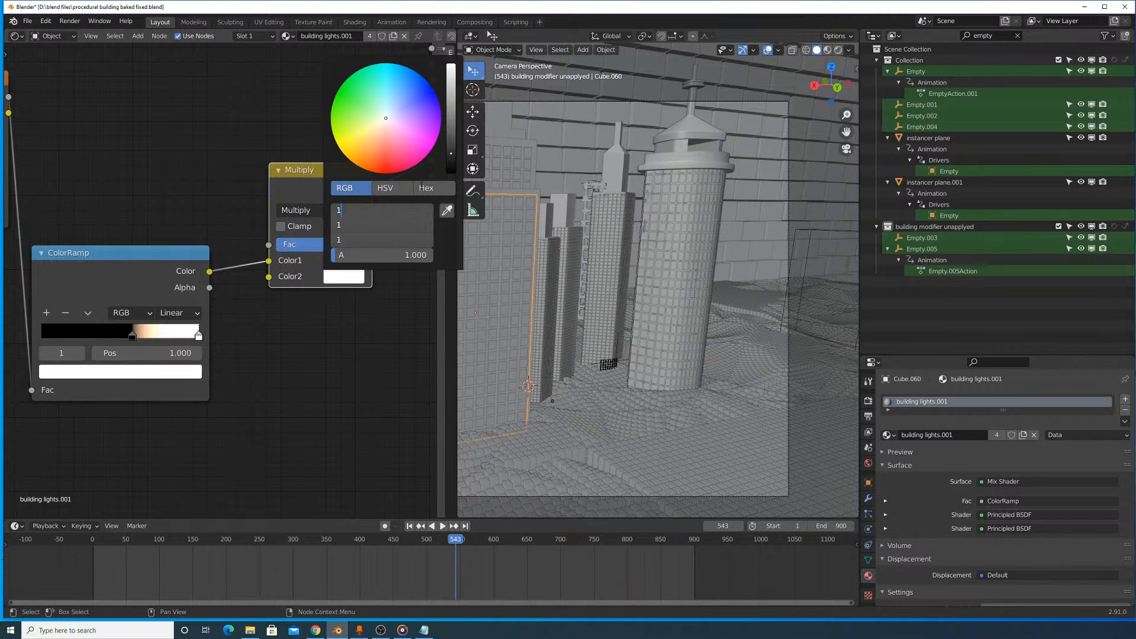
key(Return)
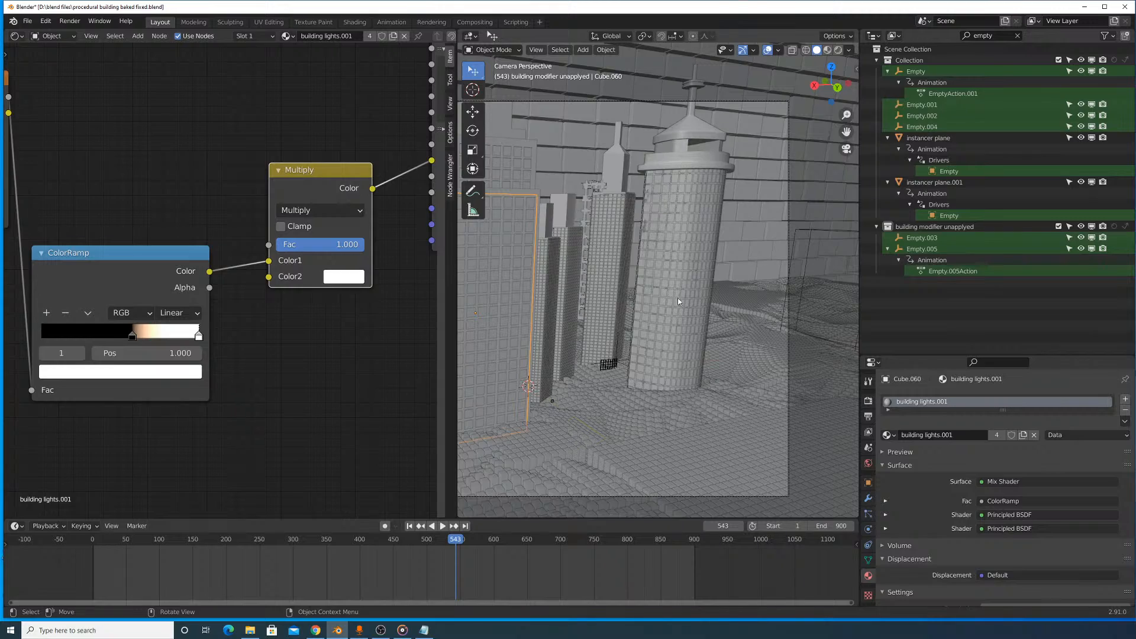
- Widen the 3D viewport and play the animation in material preview shading
click(827, 50)
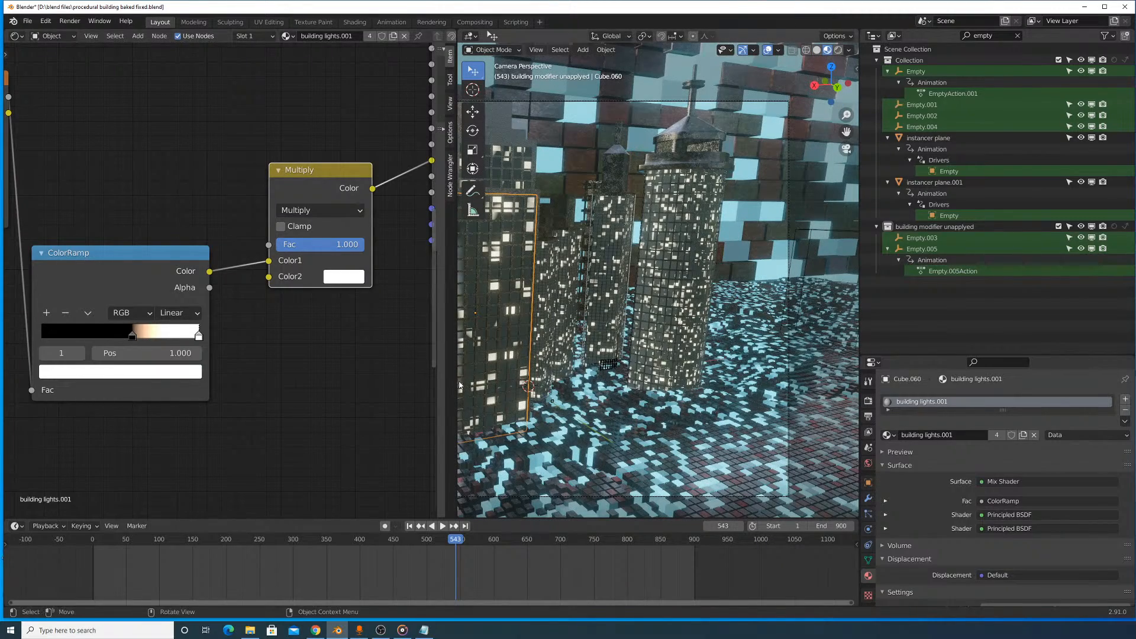
drag(455, 384, 283, 385)
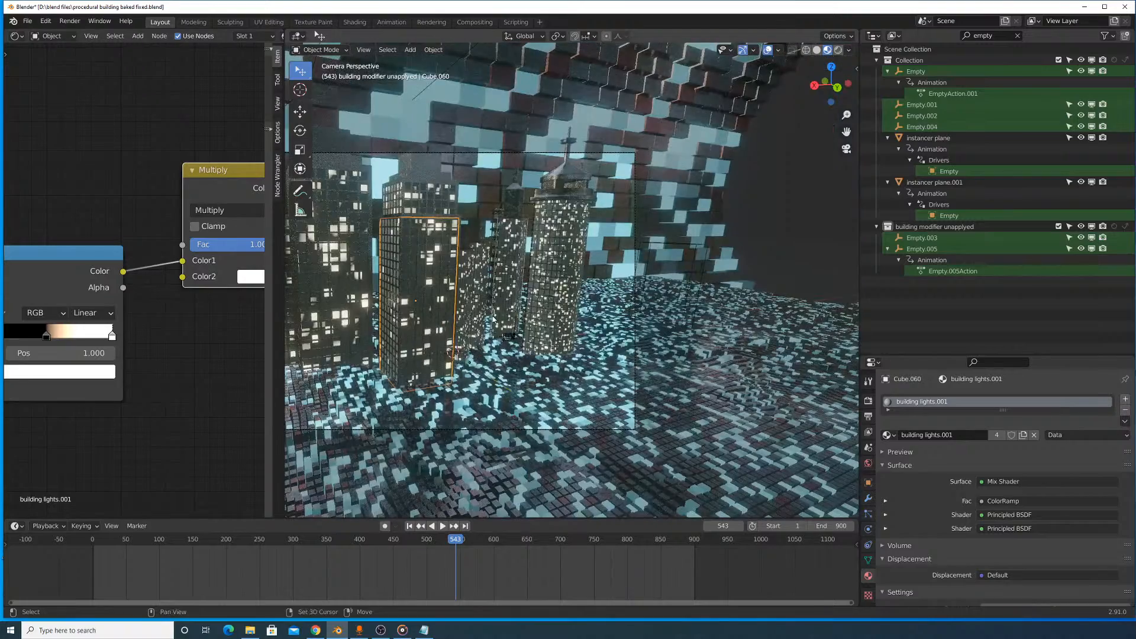
key(space)
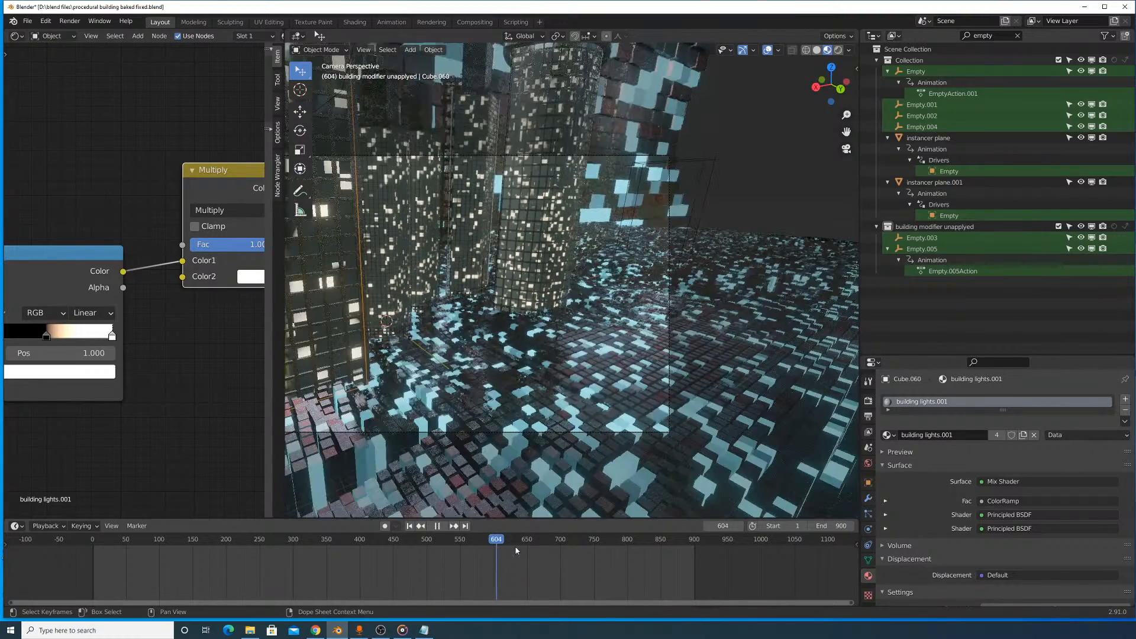
- Scrub back to the earlier close-up of the towers and stop the animation at frame 150
drag(473, 544, 192, 538)
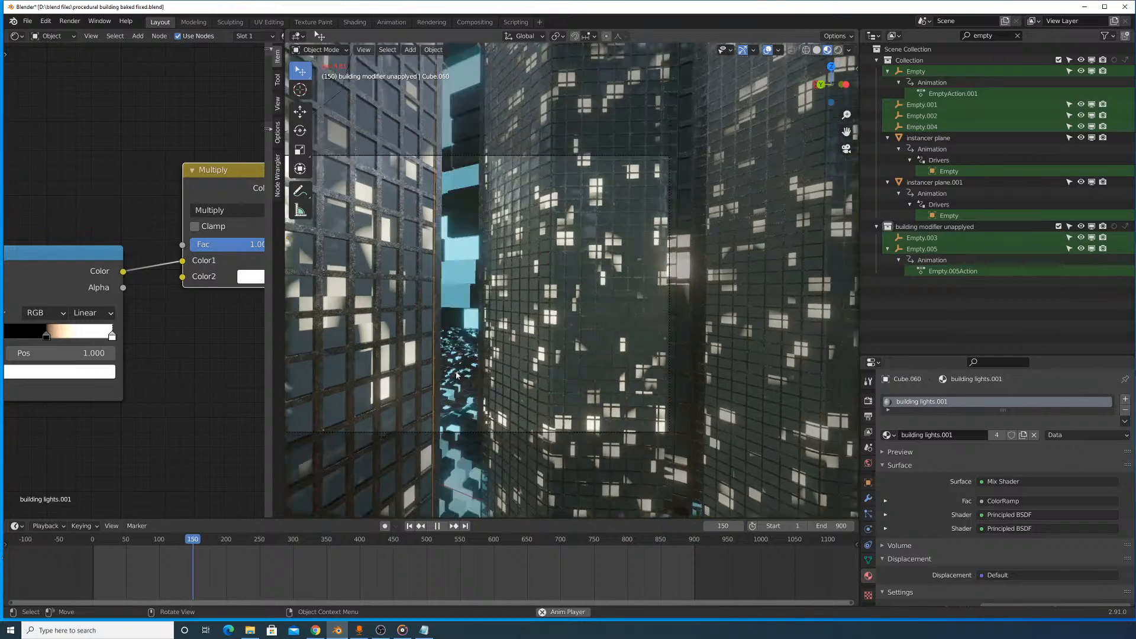
click(159, 541)
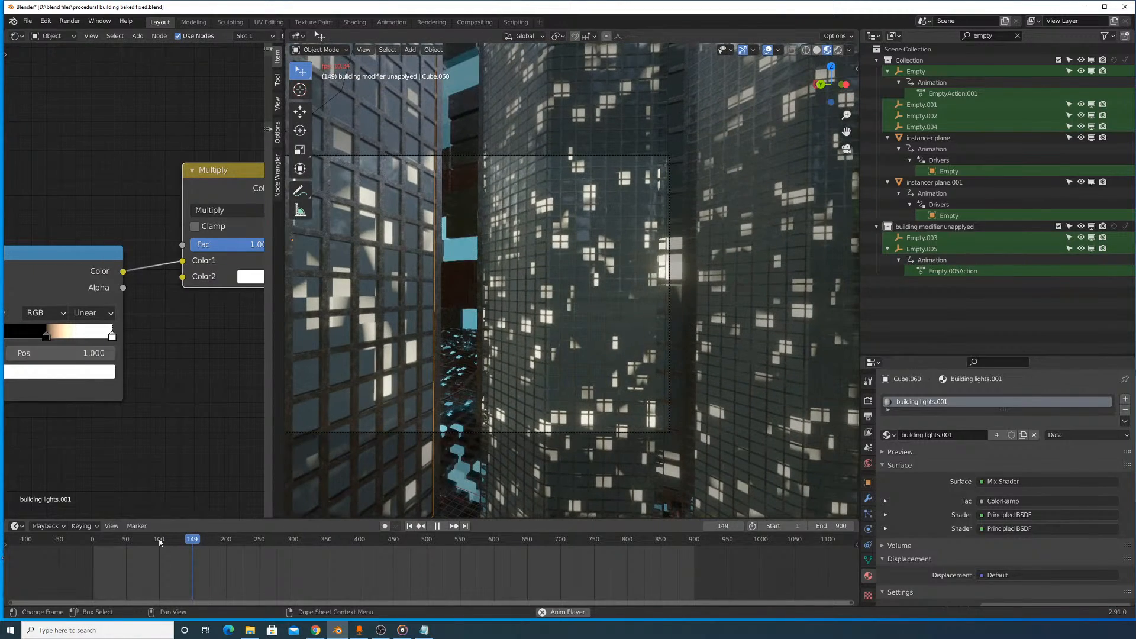
key(space)
key(Right)
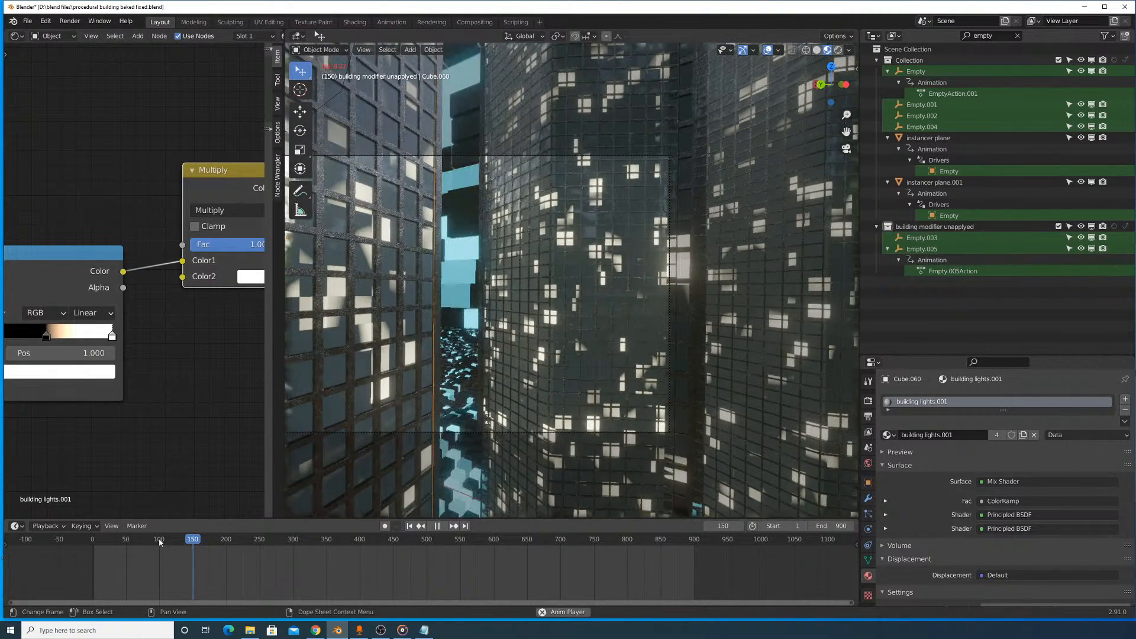
- Switch the viewport to solid shading, render frame 150, and examine its Viewer Node image
scroll(509, 225, down, 2)
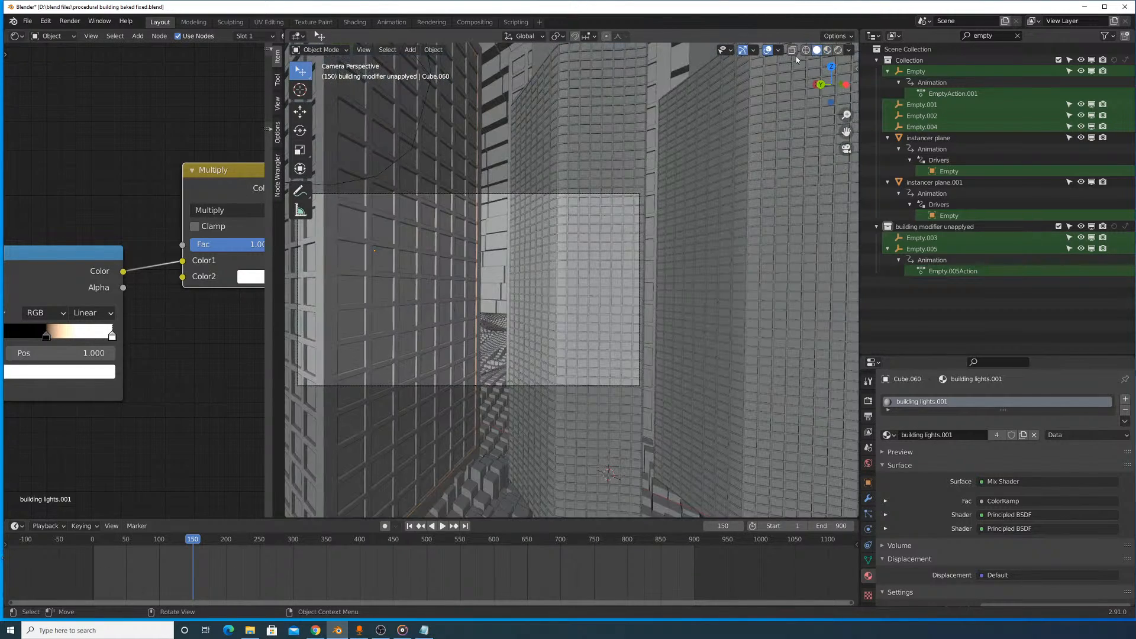
click(817, 50)
click(69, 21)
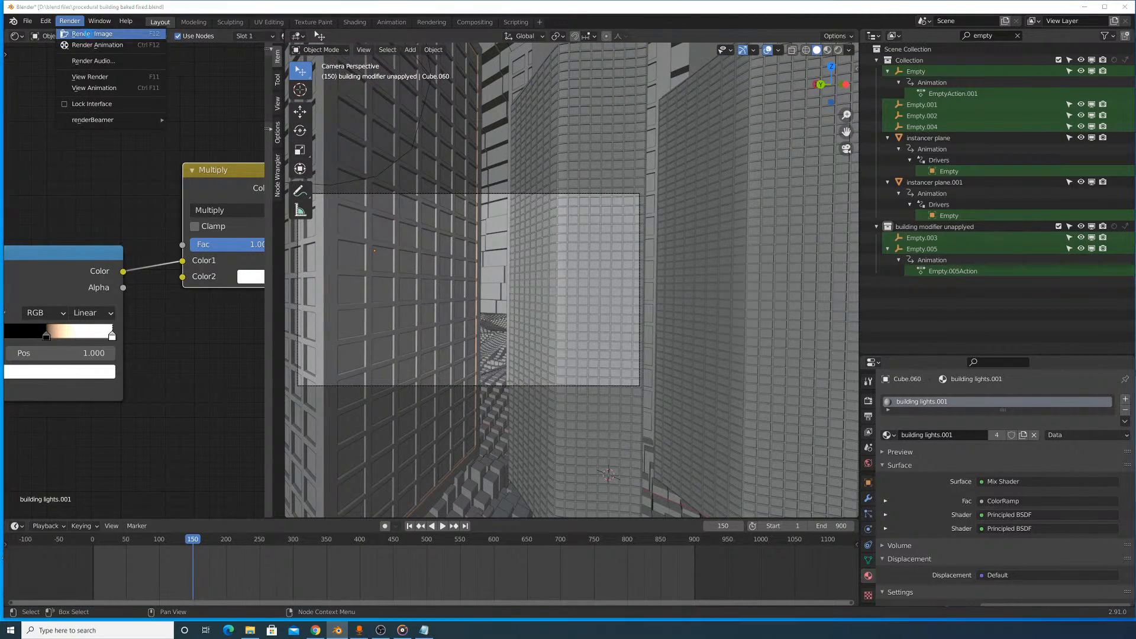
click(94, 33)
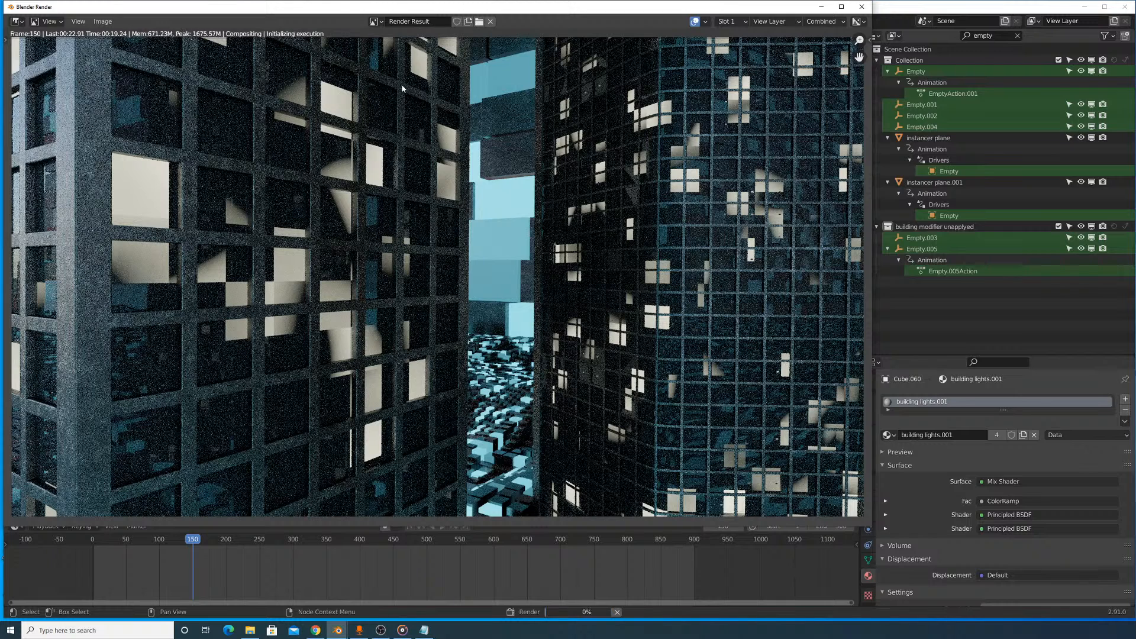
click(374, 21)
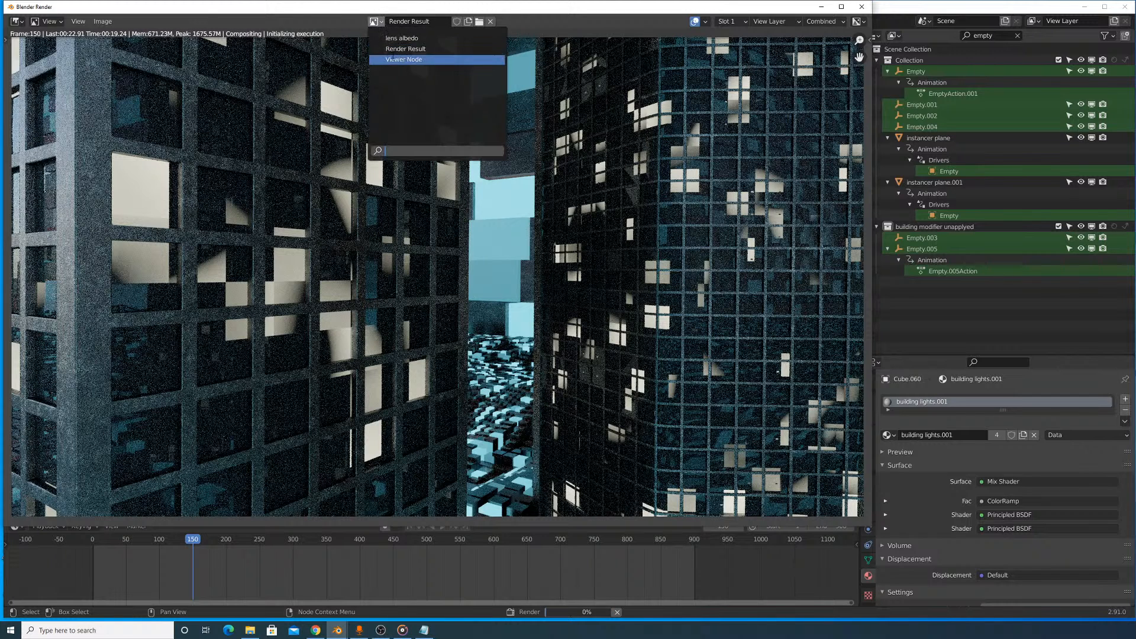
click(379, 23)
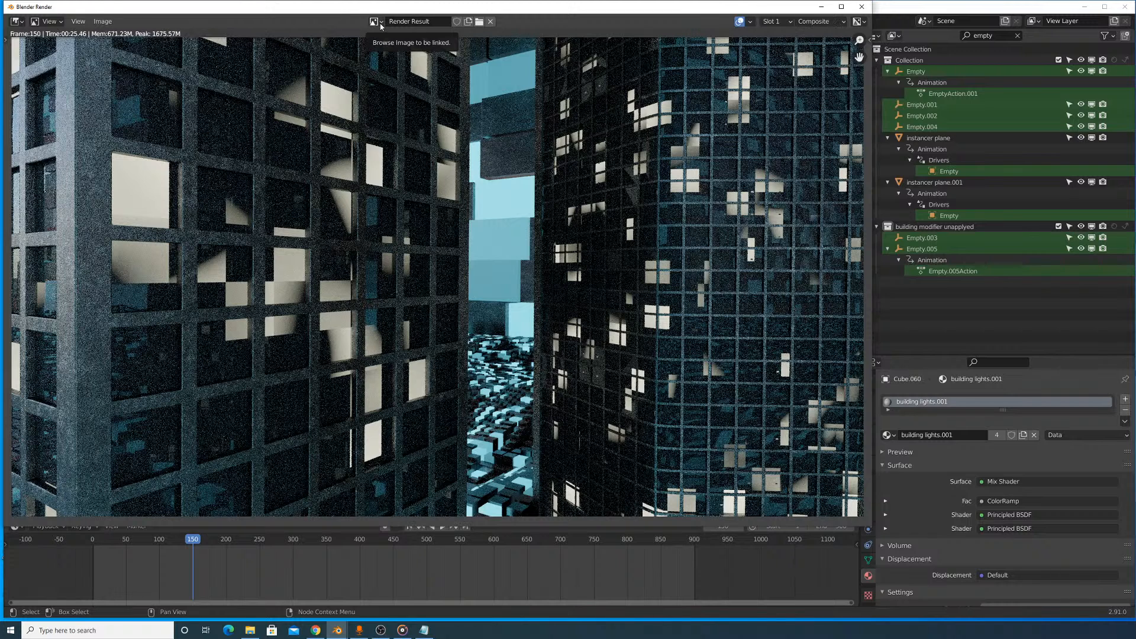
click(379, 24)
click(394, 63)
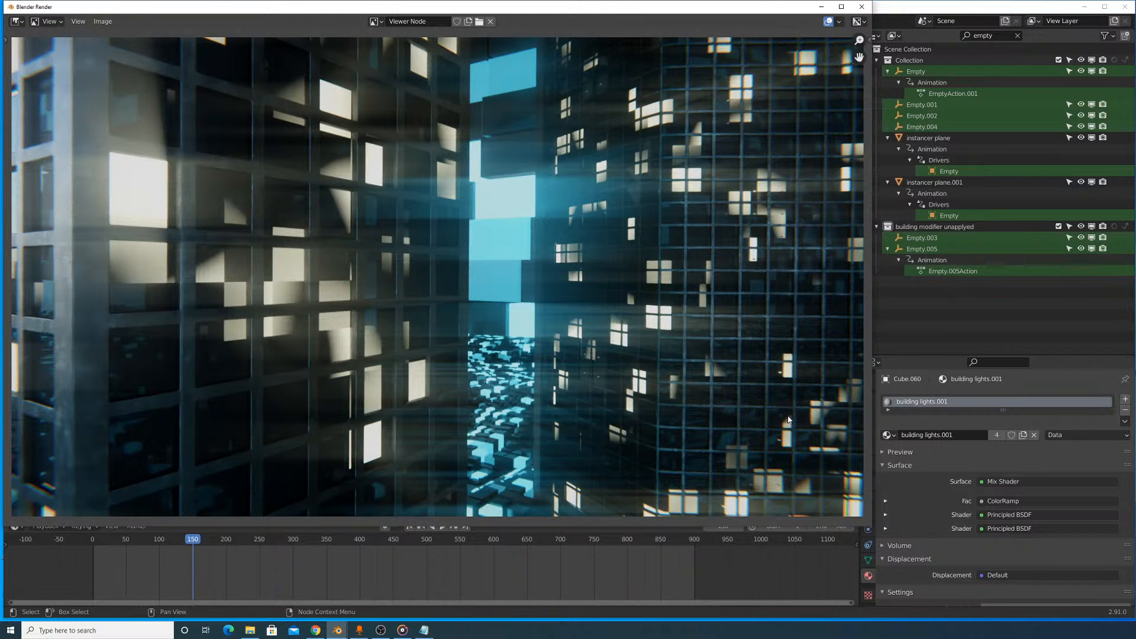
scroll(621, 285, down, 2)
key(Home)
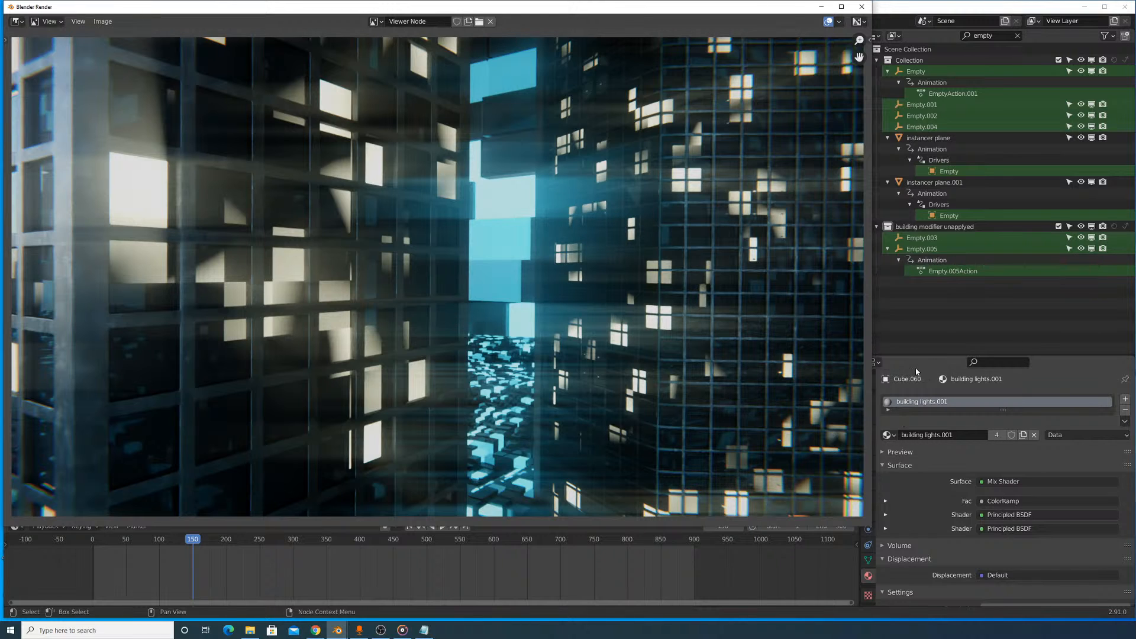
- Set the Cycles render samples to 128 in the scene's render settings and render frame 150
drag(873, 364, 856, 408)
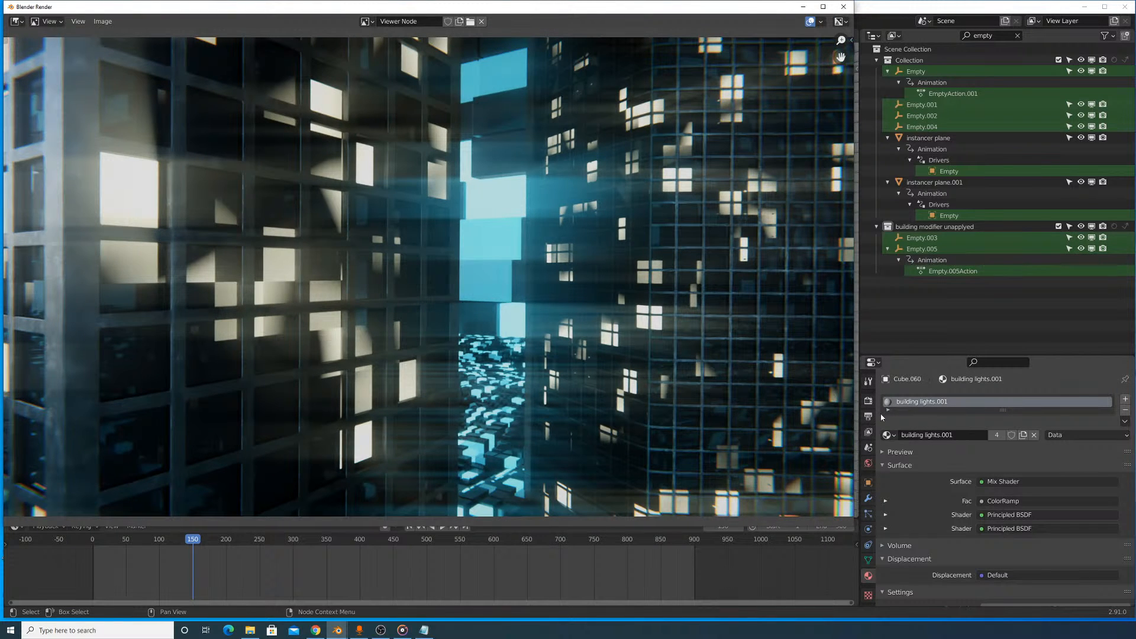
click(868, 401)
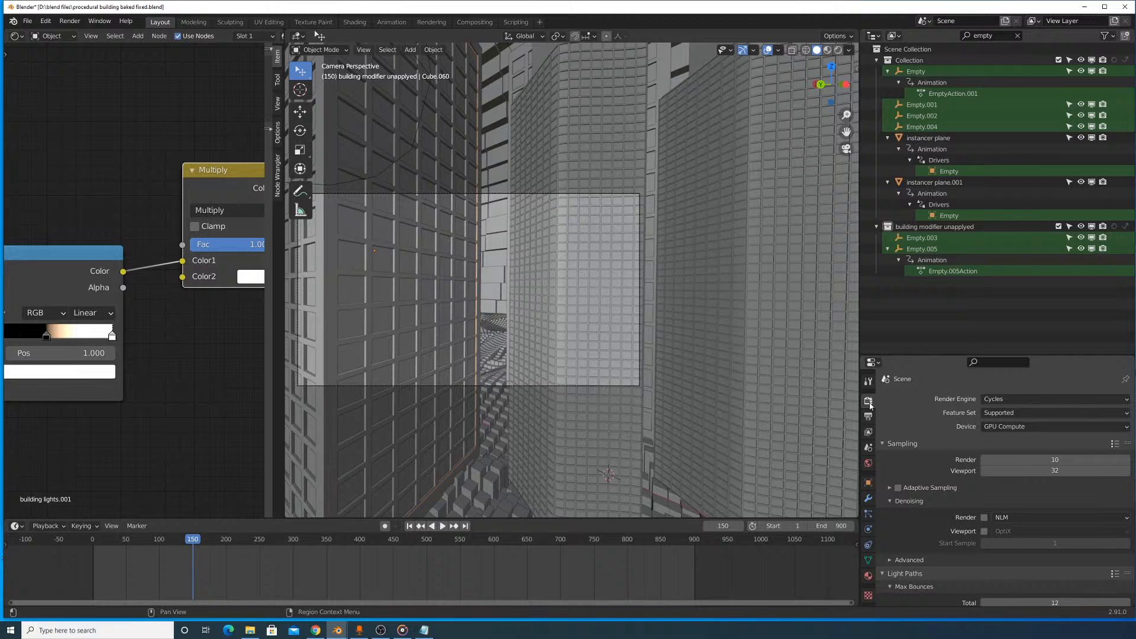
click(1053, 459)
text(128)
key(Return)
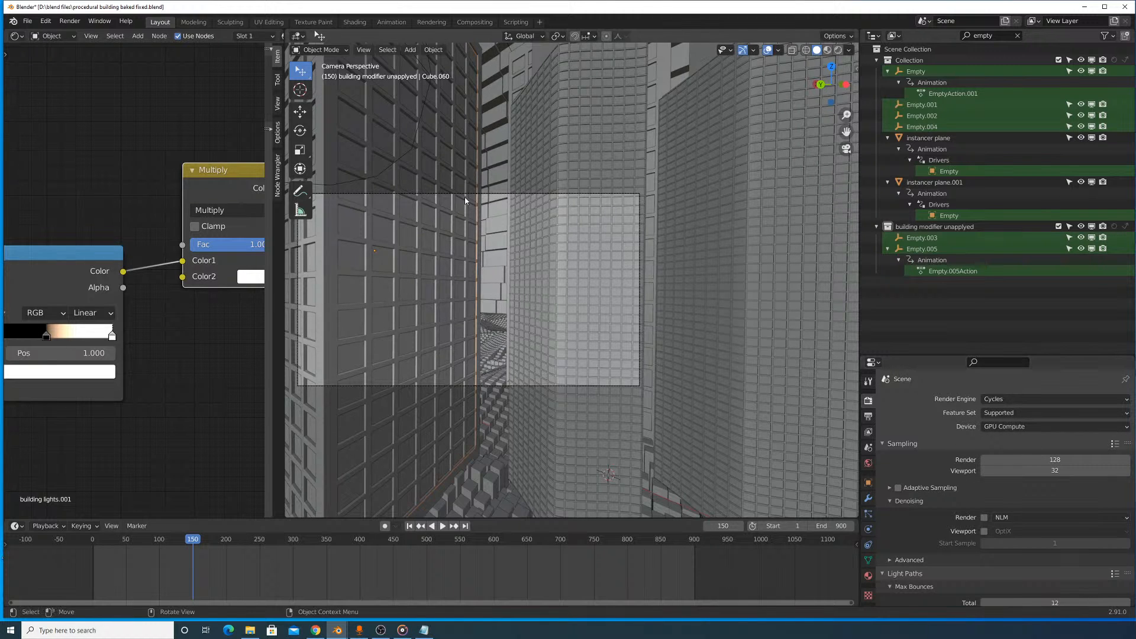
click(58, 23)
click(63, 34)
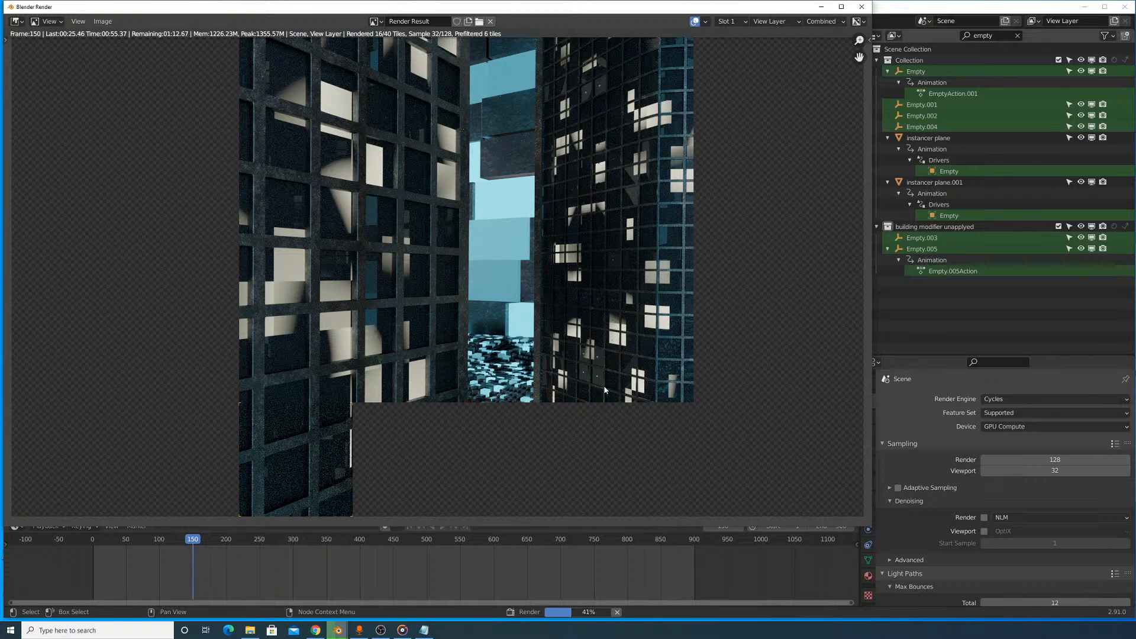
- Examine the towers' facades and lit windows in the frame 150 render while it progresses, both whole and up close
scroll(591, 414, down, 1)
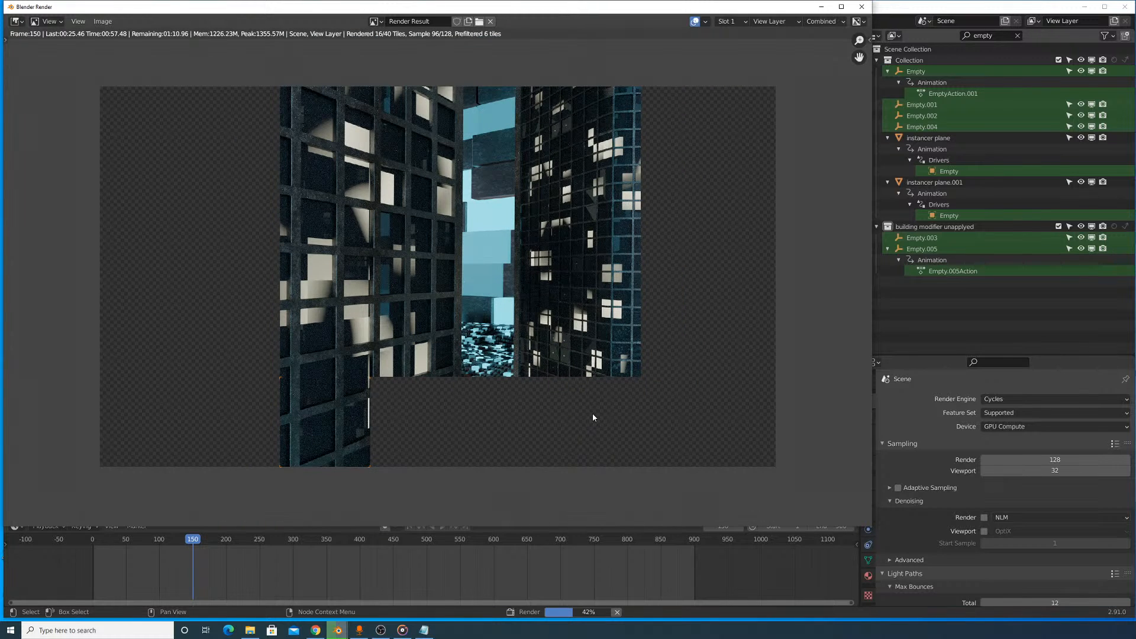
scroll(593, 417, up, 1)
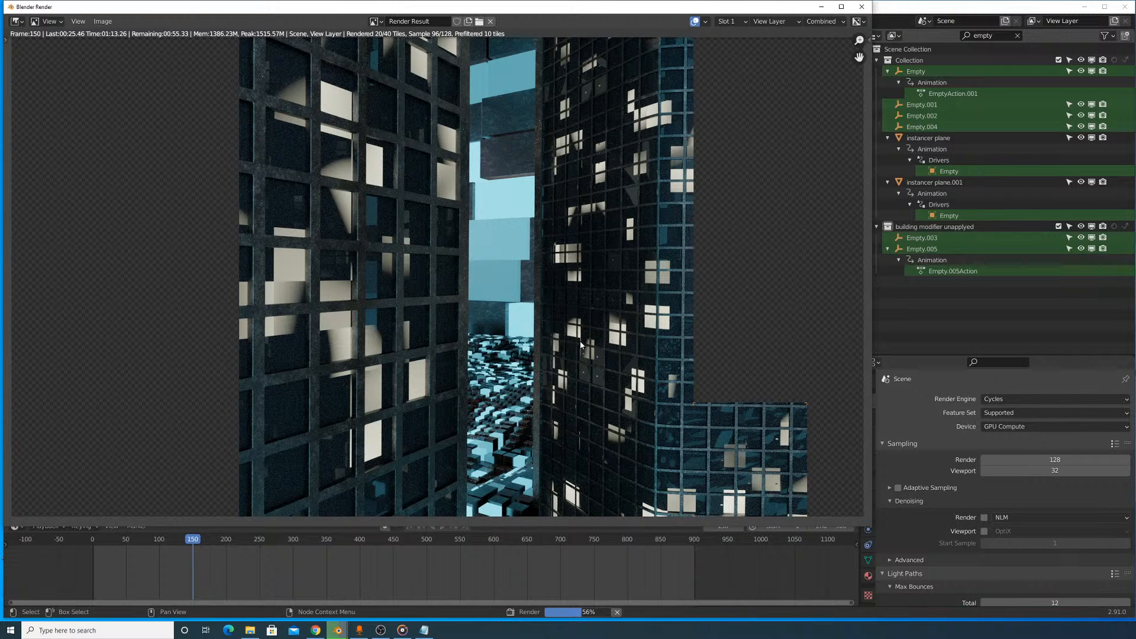
scroll(581, 345, down, 2)
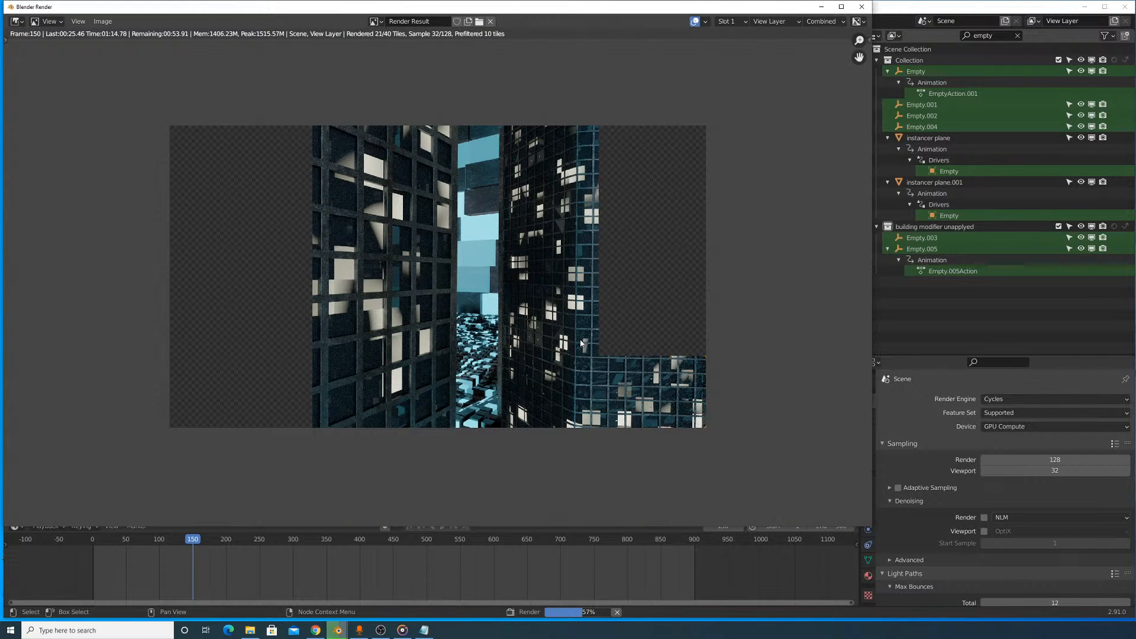
scroll(580, 343, up, 1)
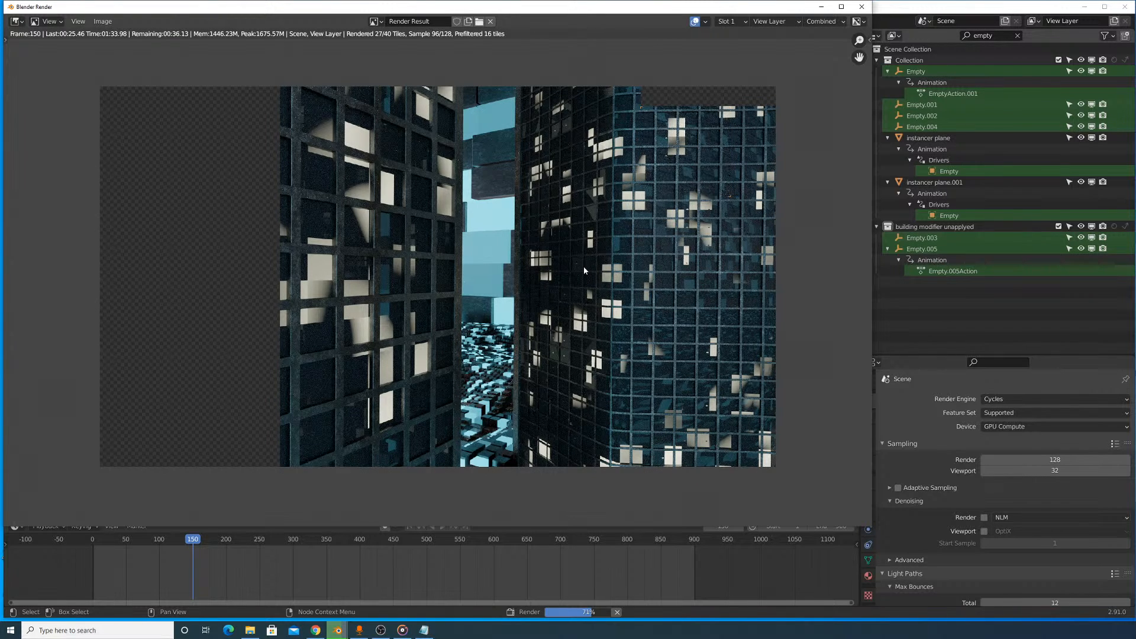
scroll(584, 270, up, 1)
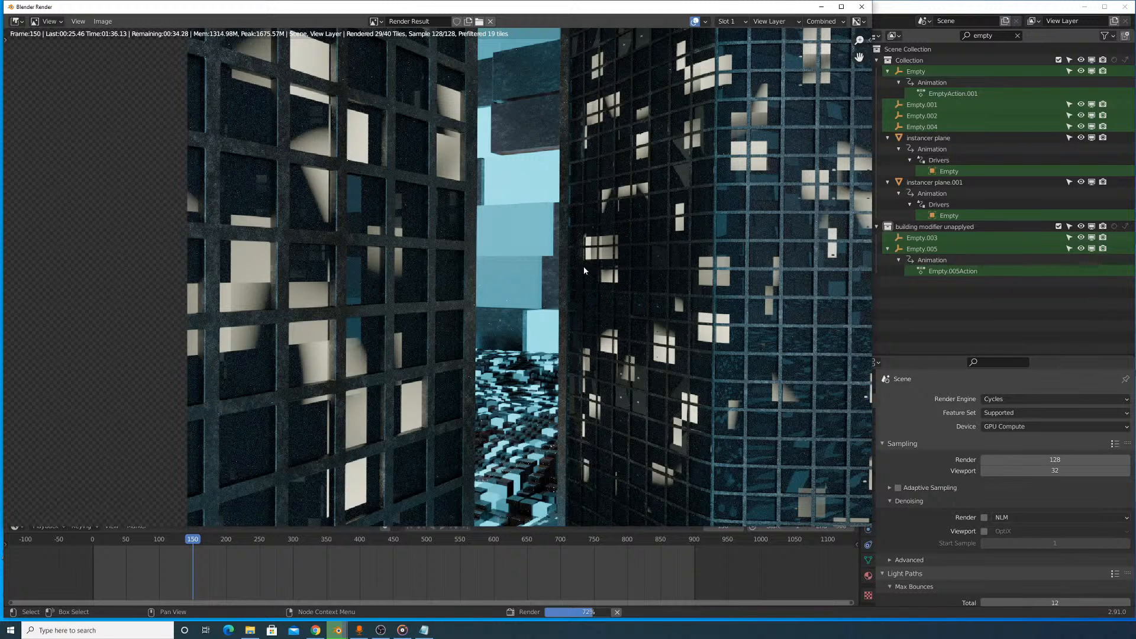
scroll(583, 271, down, 2)
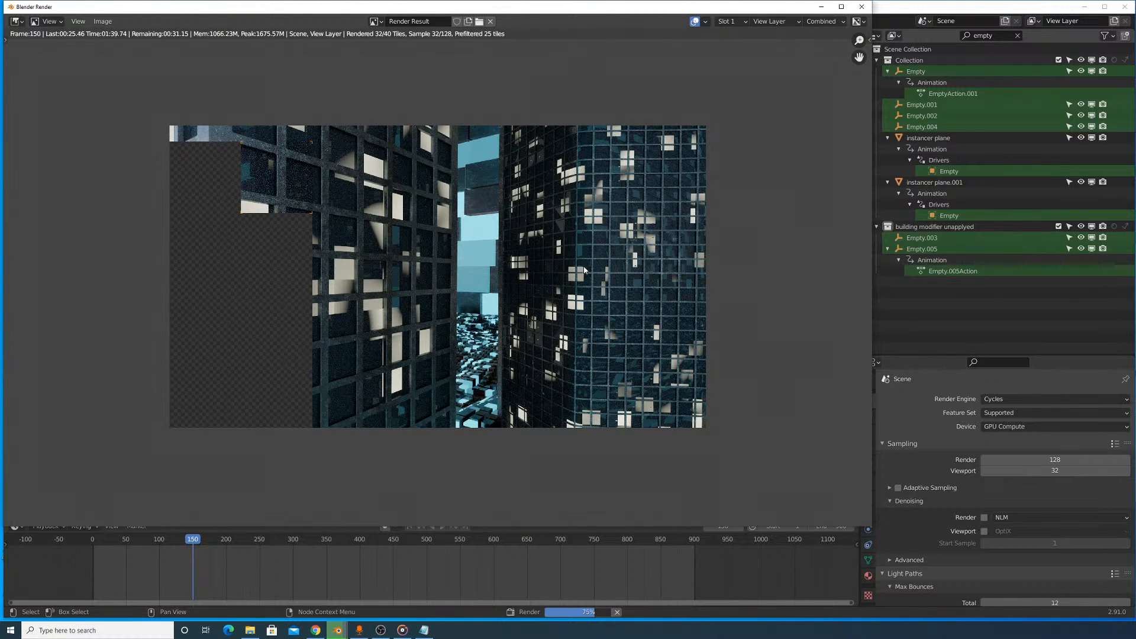
scroll(547, 226, up, 1)
scroll(545, 229, up, 1)
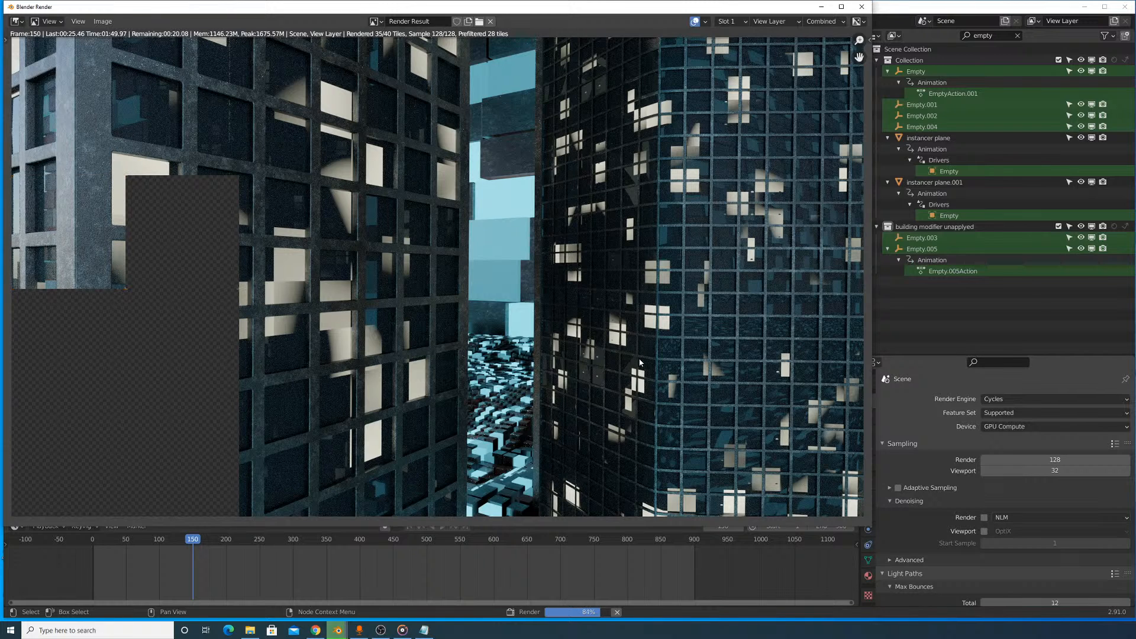
scroll(639, 363, down, 4)
scroll(639, 365, up, 5)
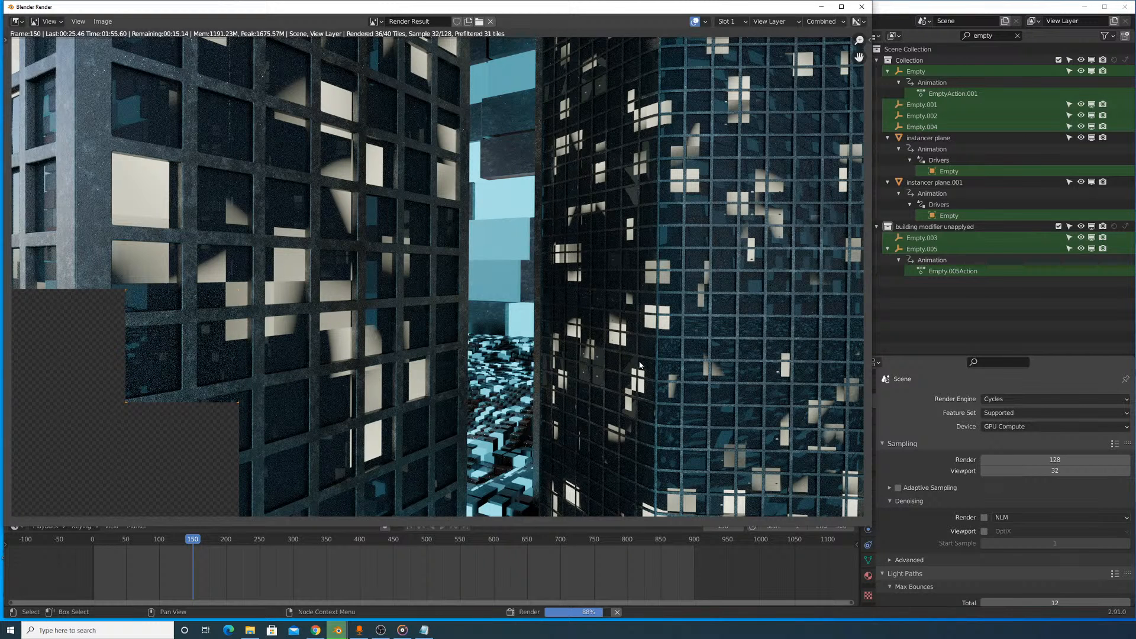
scroll(636, 371, down, 1)
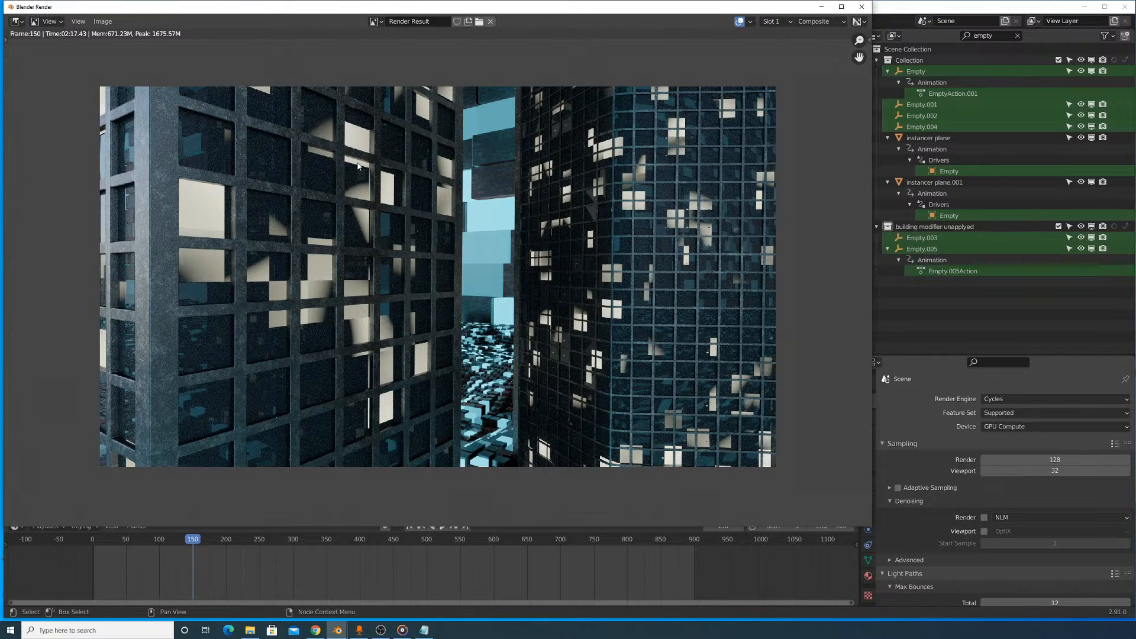
- Display the Viewer Node image of the finished render and enlarge the render window in width and height
click(375, 21)
click(391, 60)
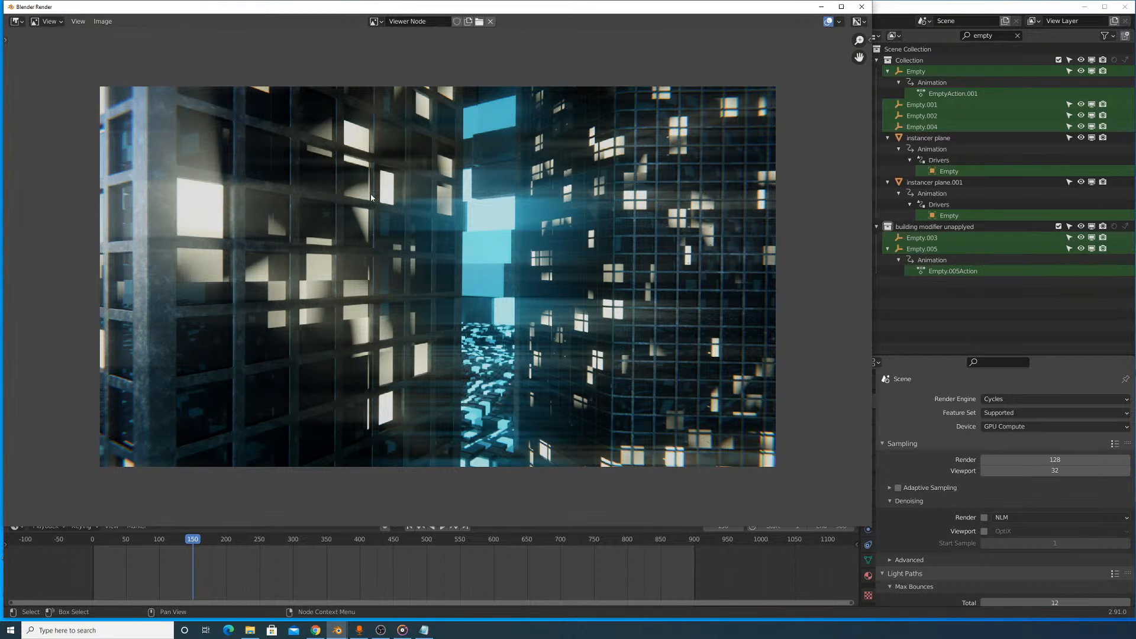
scroll(497, 222, up, 3)
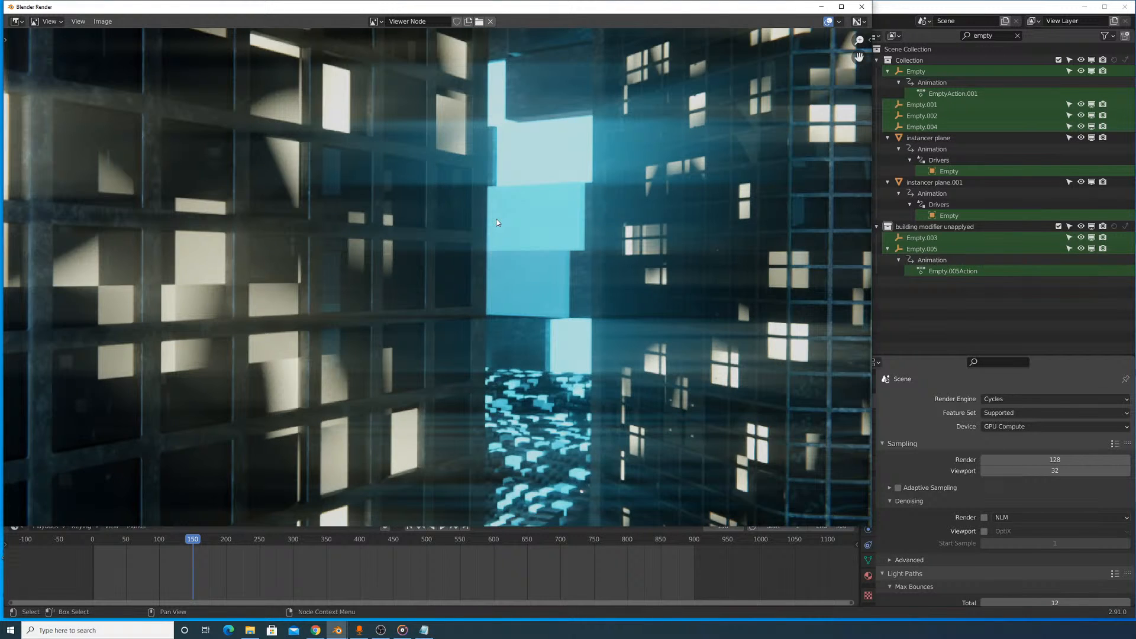
scroll(497, 223, down, 2)
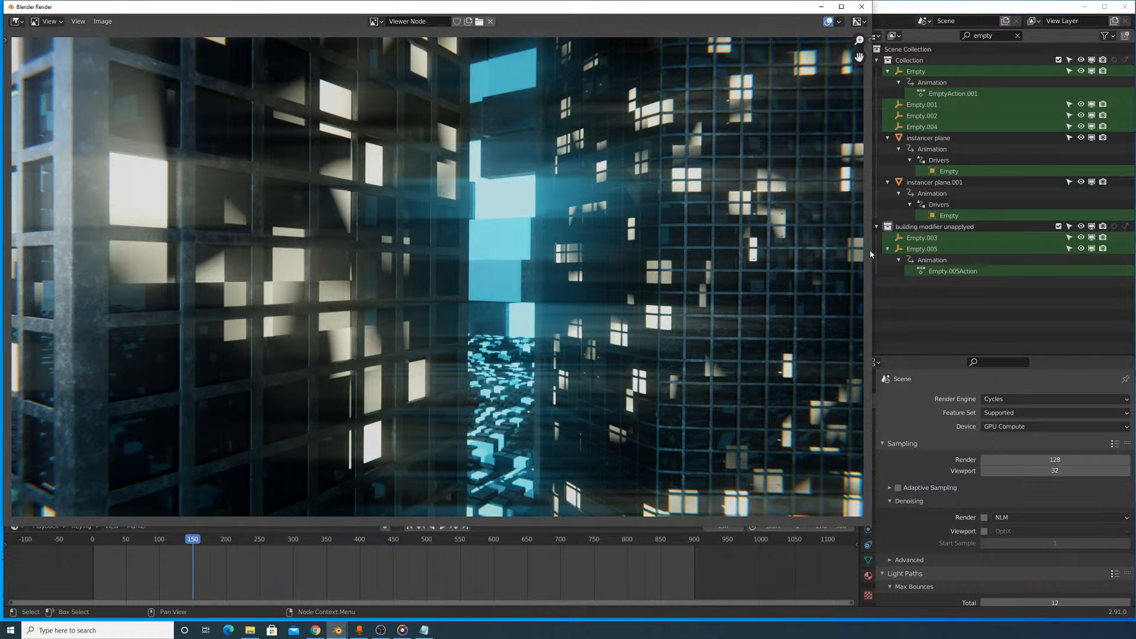
drag(873, 255, 1016, 260)
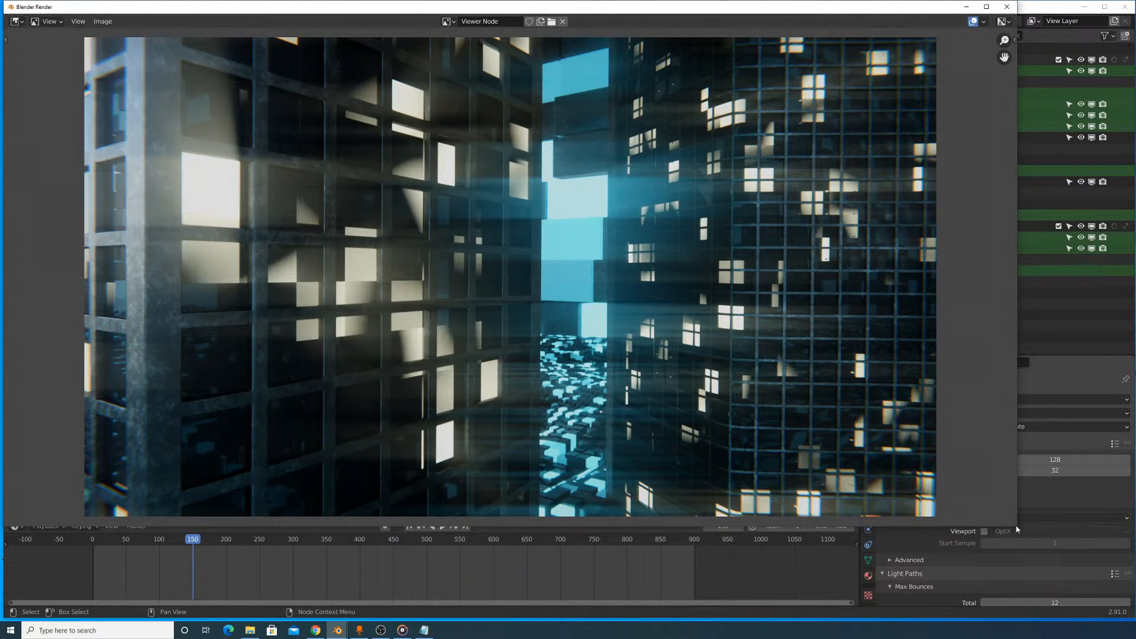
drag(1015, 525, 1059, 594)
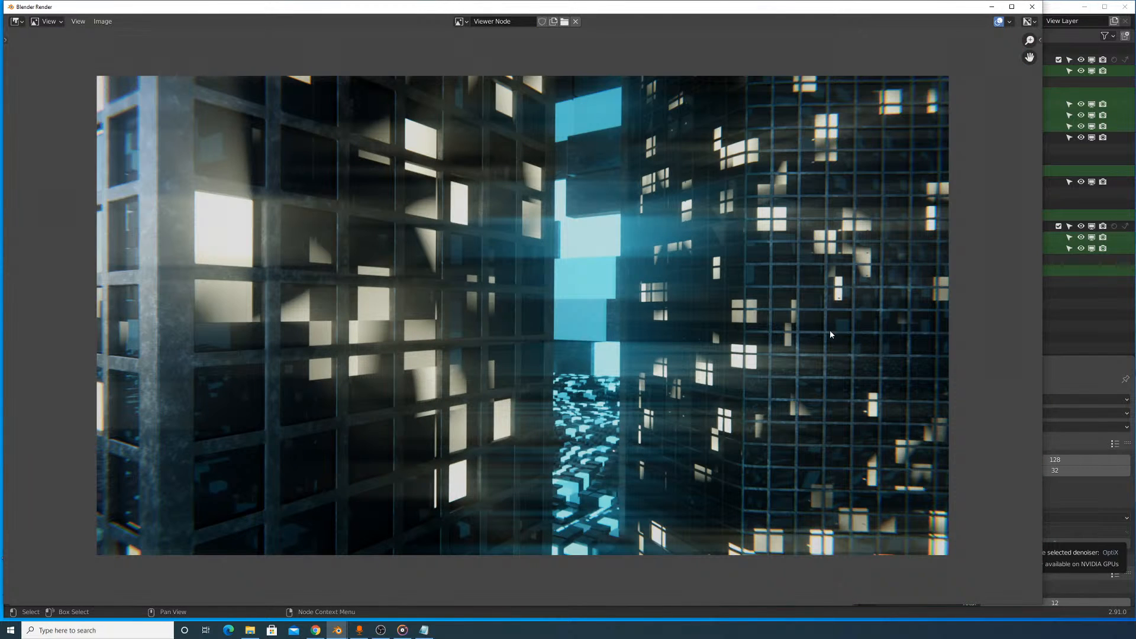
- Examine the composited frame's window glow, light streaks and blue gap between the towers, both whole and up close
scroll(762, 345, up, 1)
mouse_move(721, 309)
middle_down()
mouse_move(705, 238)
mouse_move(712, 290)
middle_up()
scroll(729, 277, down, 1)
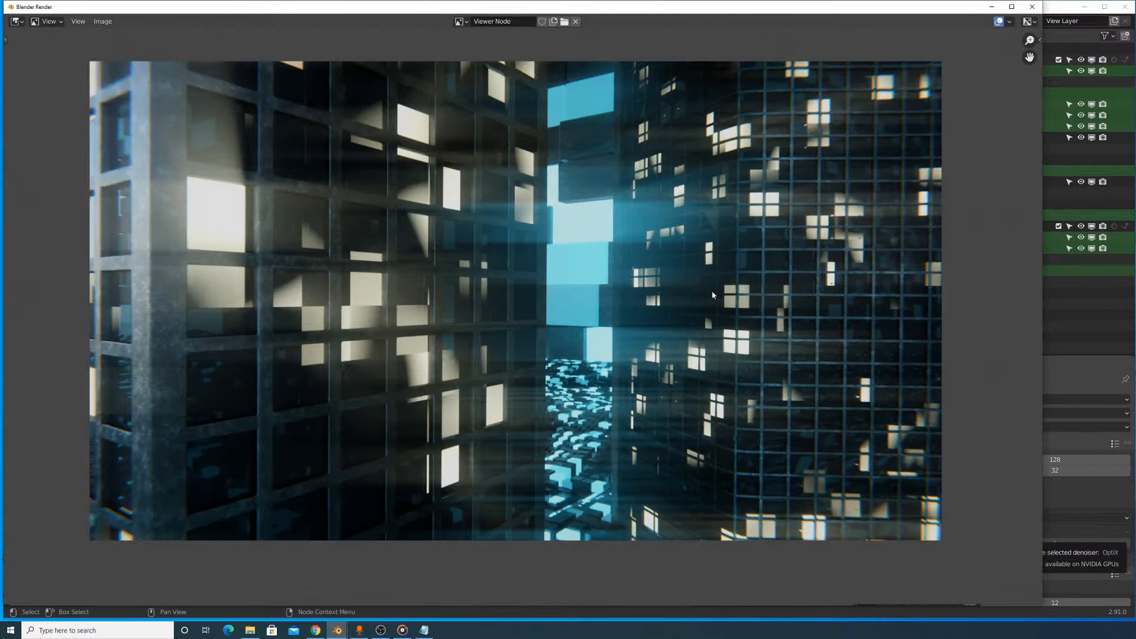
scroll(734, 280, up, 1)
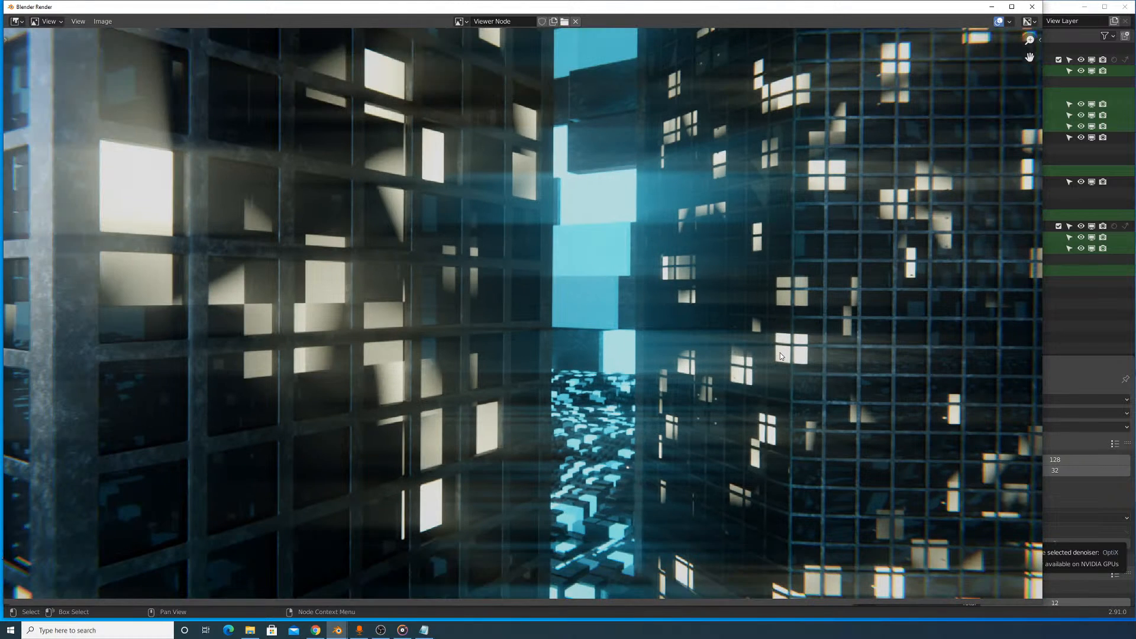
scroll(764, 345, down, 2)
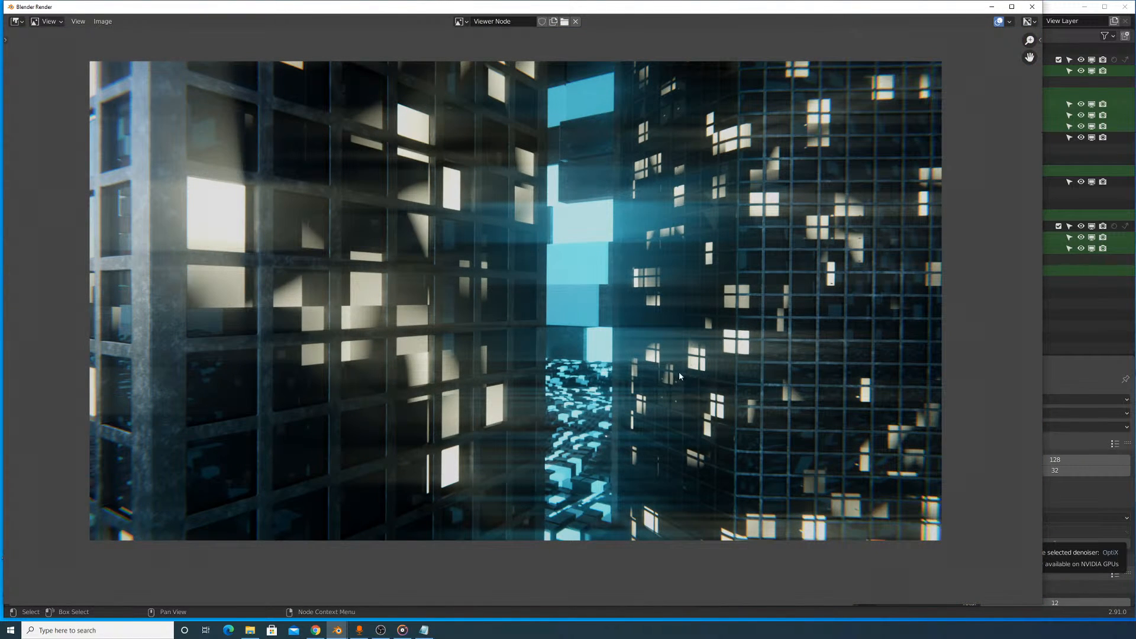
scroll(672, 355, up, 2)
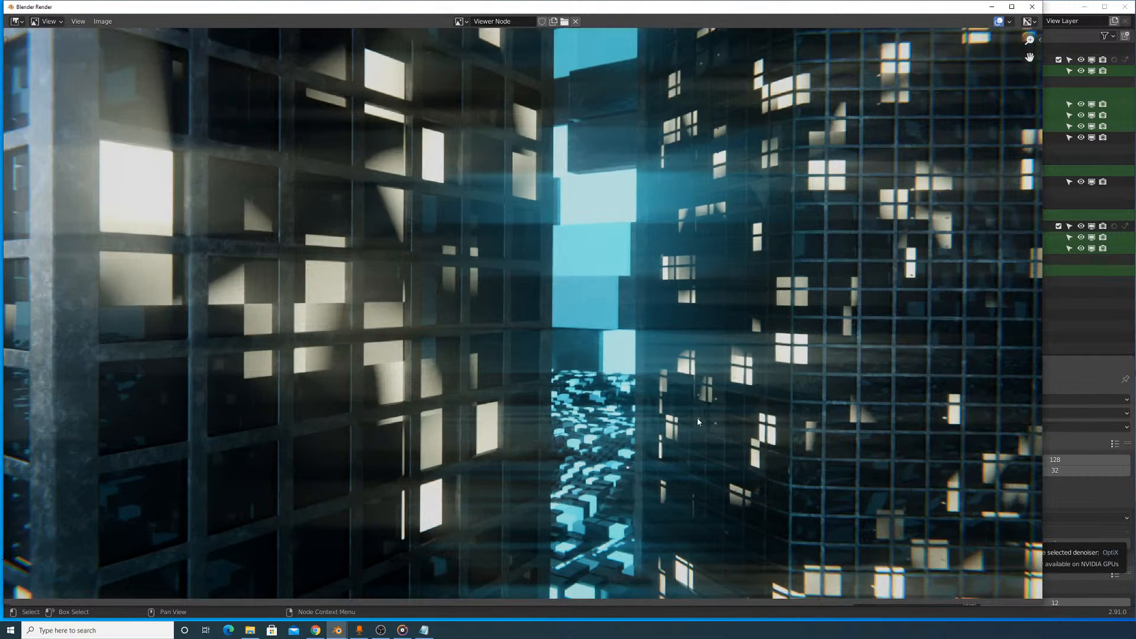
scroll(658, 385, up, 1)
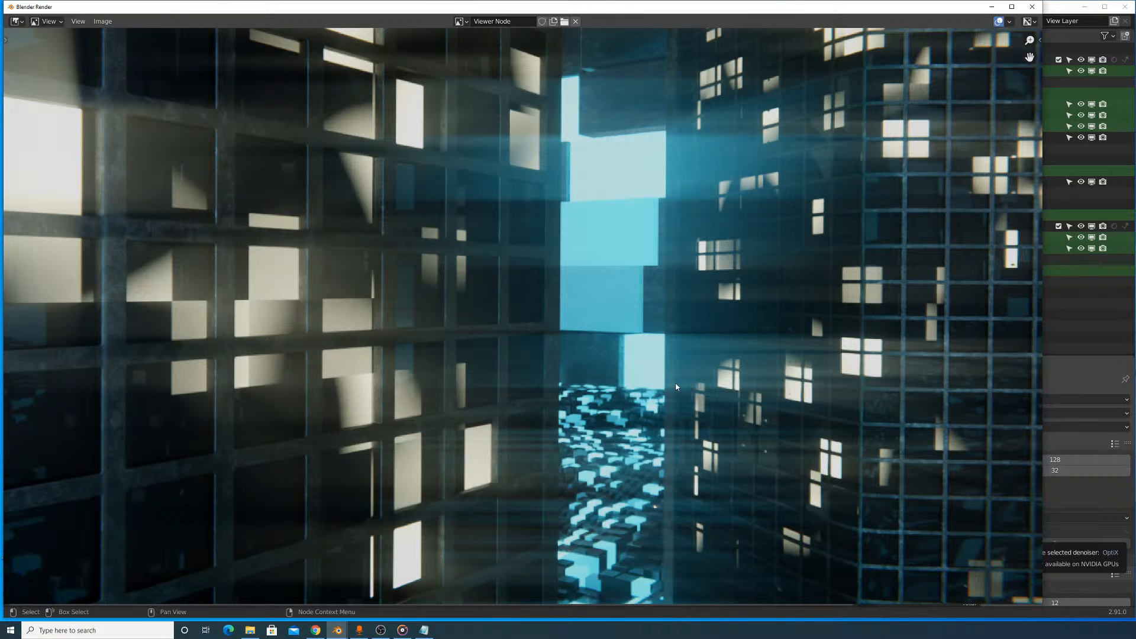
scroll(666, 379, down, 3)
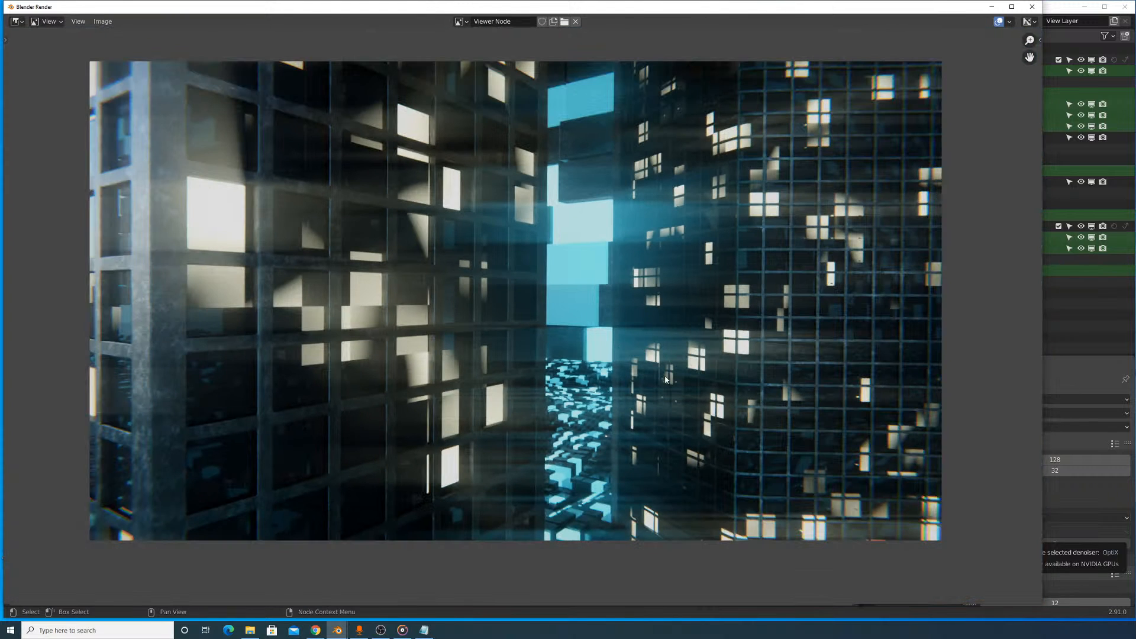
scroll(635, 363, up, 1)
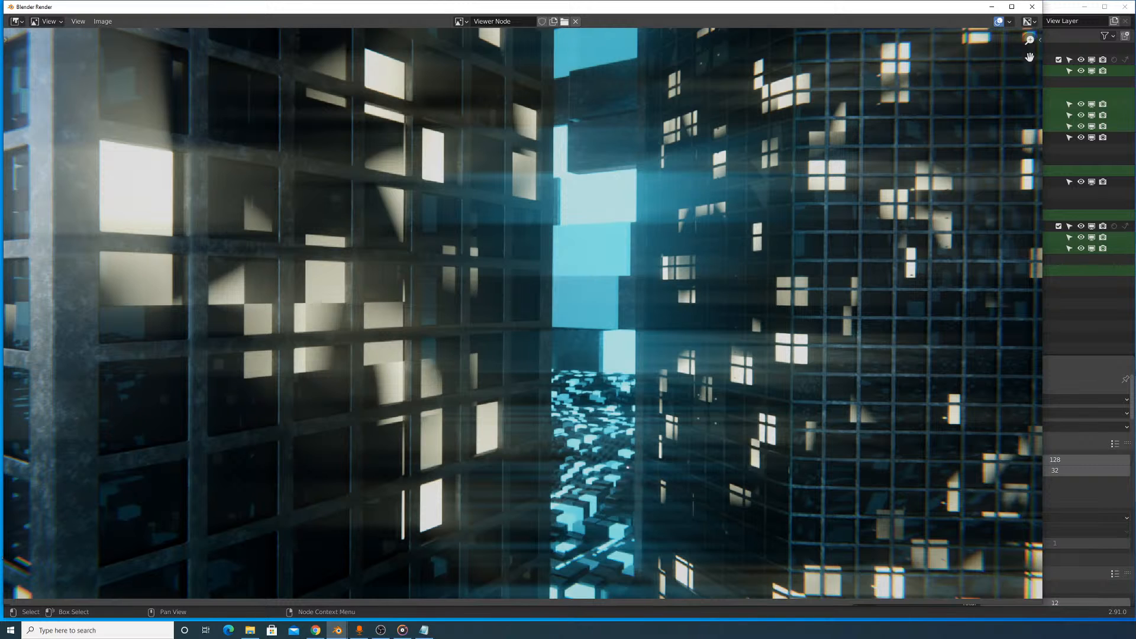
key(alt+Tab)
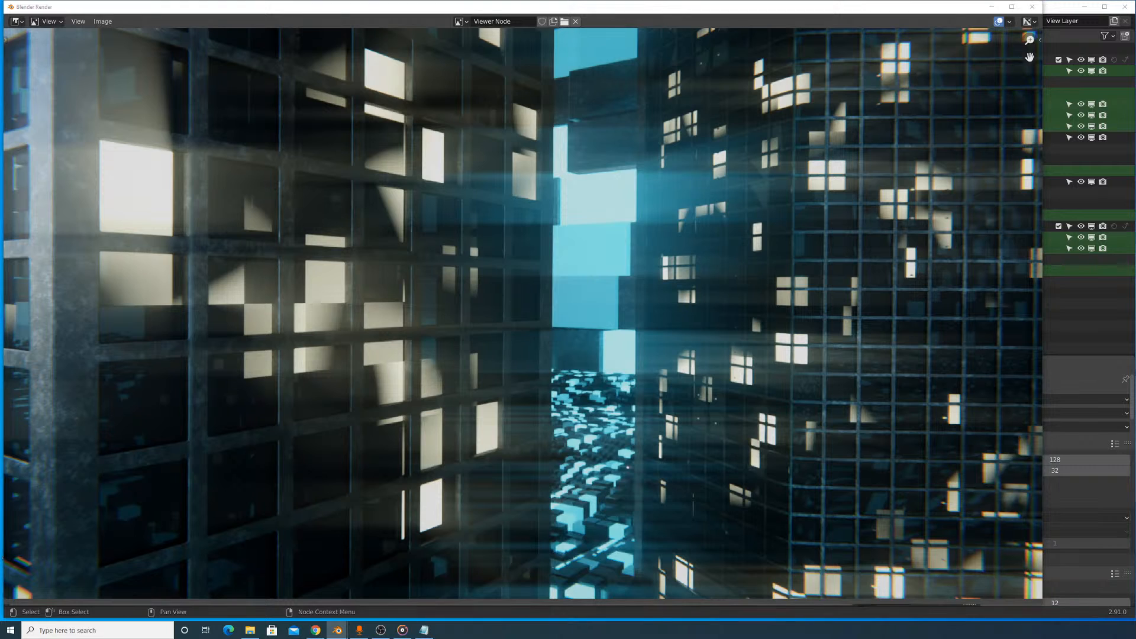